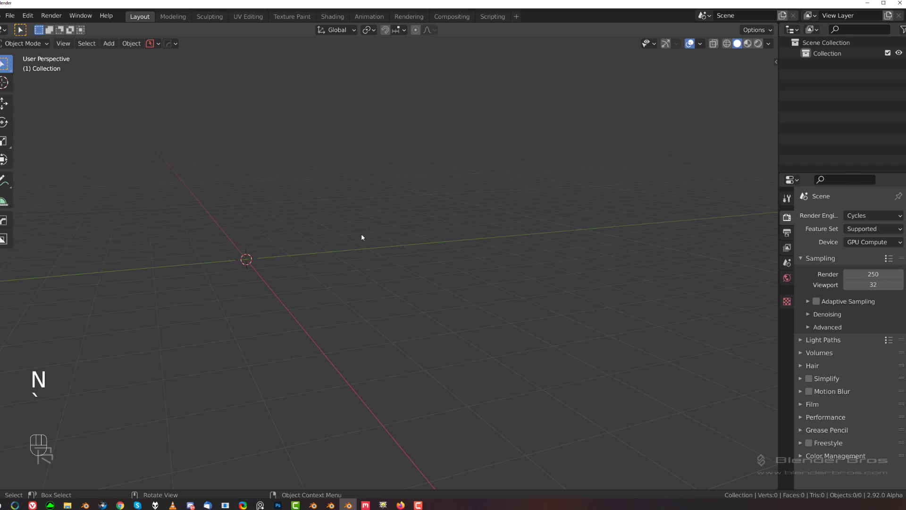
Add a cube to the empty scene and scale it narrower along X and to about half its height along Z.
key("shift+a")
left_click(406, 244)
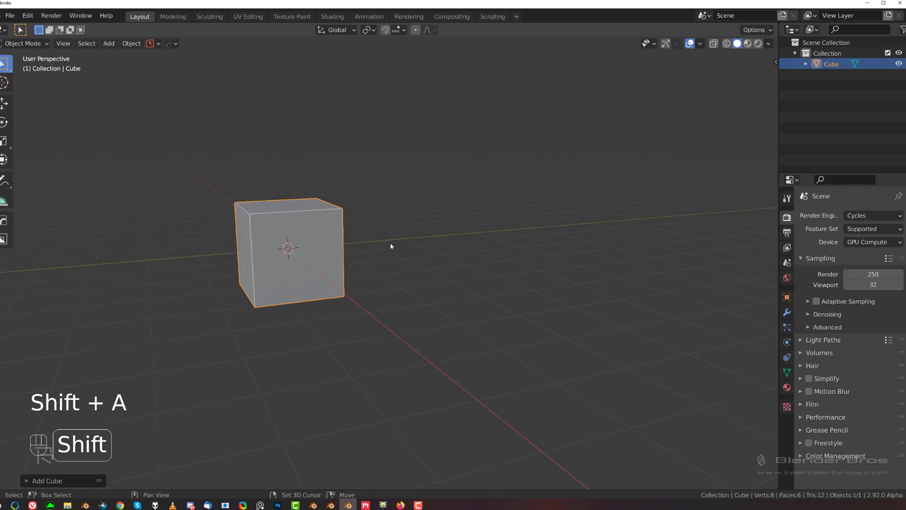
middle_click_drag(391, 246, 523, 277)
key("s")
left_click(366, 273)
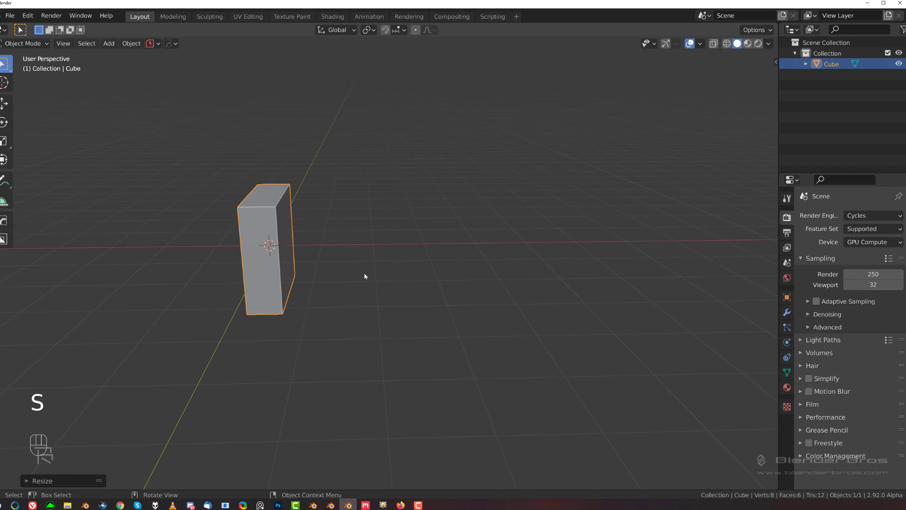
key("s")
key("z")
left_click(430, 243)
Move the cube's end face outward by about 5 m along Y to stretch the block into a long bar.
key("grave")
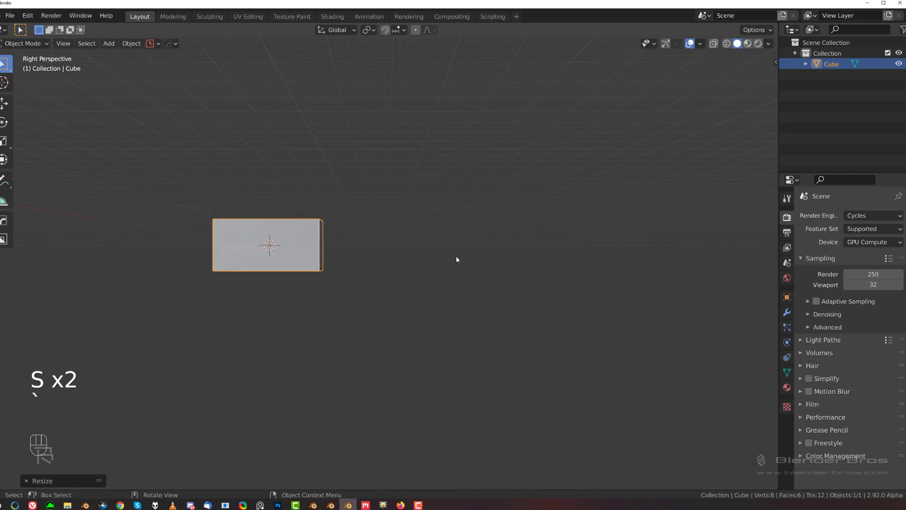
middle_click_drag(456, 259, 408, 243)
key("Tab")
left_click(313, 259)
key("g")
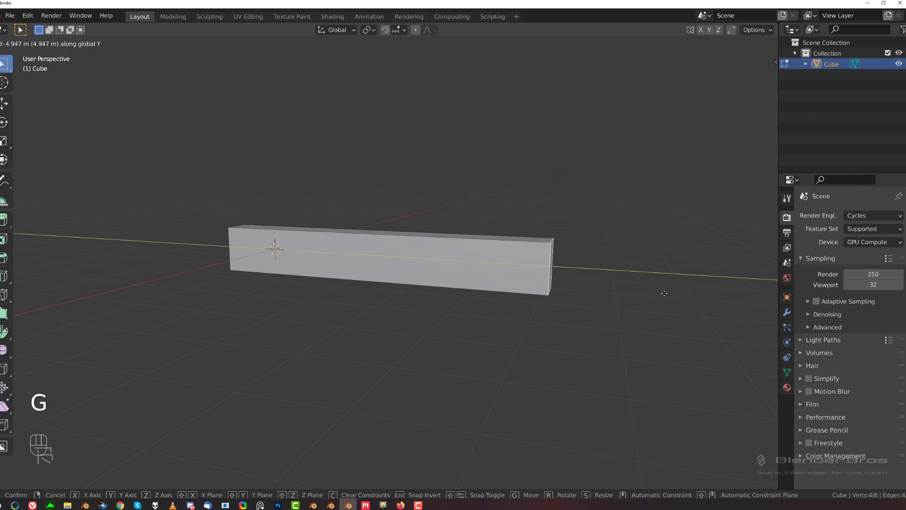
left_click(664, 293)
key("Tab")
Add a second cube and move it so it sits behind and above the bar's end at the world origin.
key("grave")
key("KP_5")
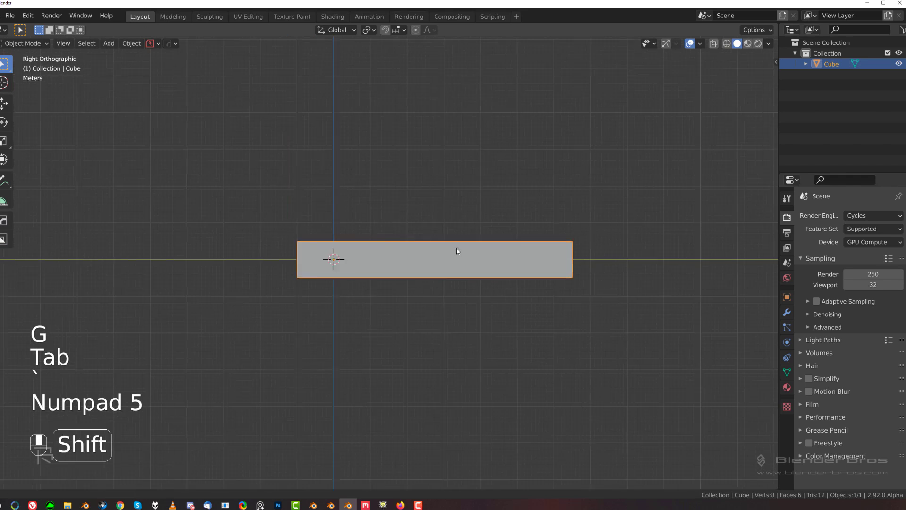
middle_click_drag(456, 247, 481, 239, "shift")
scroll(480, 239, "up", 1)
key("shift+a")
mouse_move(466, 234)
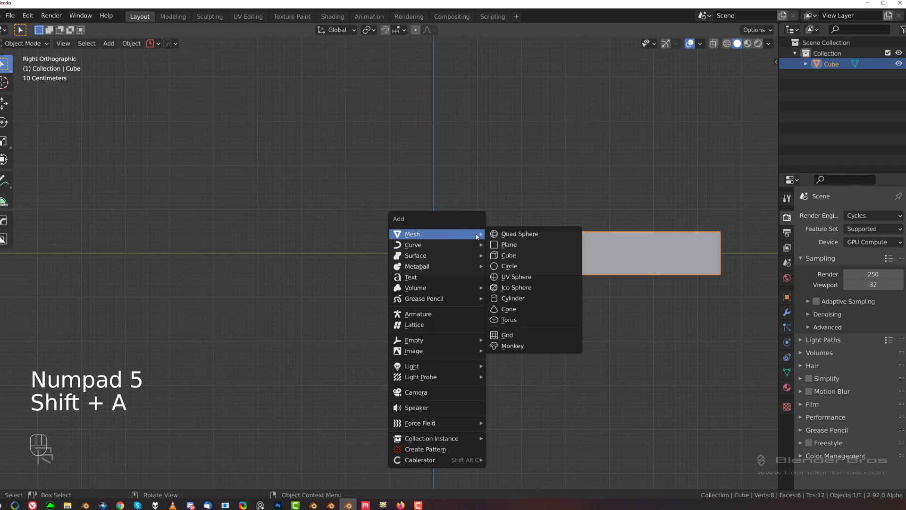
left_click(516, 255)
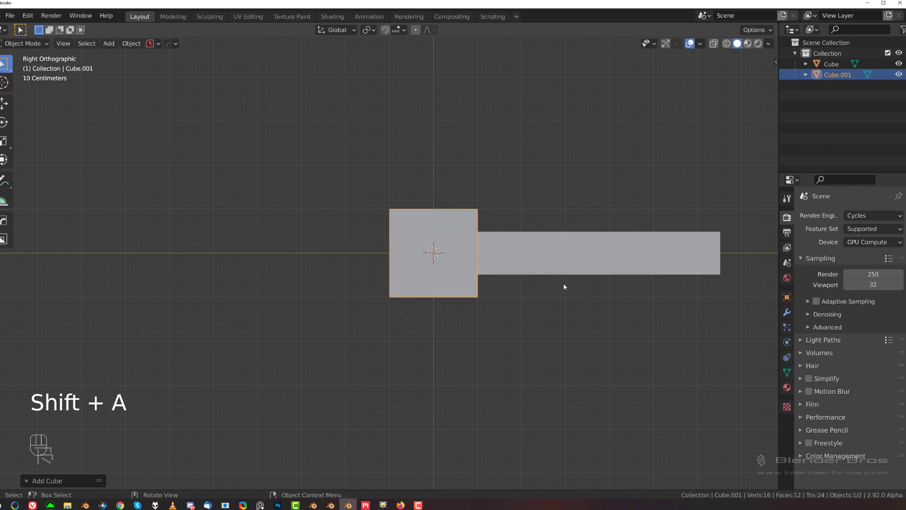
key("g")
left_click(486, 250)
Scale the second cube longer along Y and resize its width along X.
key("s")
key("y")
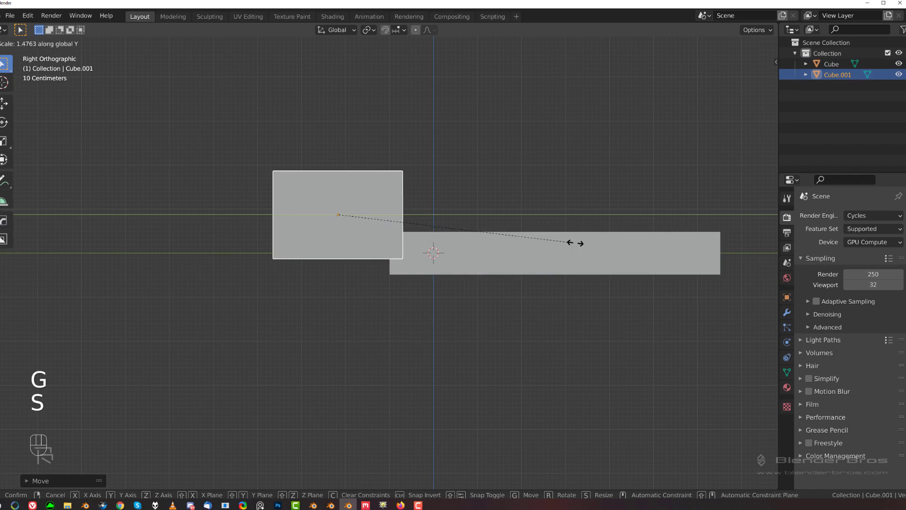
left_click(708, 251)
middle_click_drag(485, 235, 454, 253, "shift")
mouse_move(455, 253)
middle_mouse_down()
mouse_move(440, 245)
mouse_move(351, 288)
mouse_move(465, 267)
mouse_move(467, 223)
mouse_move(472, 248)
middle_mouse_up()
key("s")
key("x")
left_click(391, 289)
Scale the long bar taller along Z and resize its width along X.
key("grave")
scroll(468, 223, "up", 2)
scroll(467, 223, "down", 4)
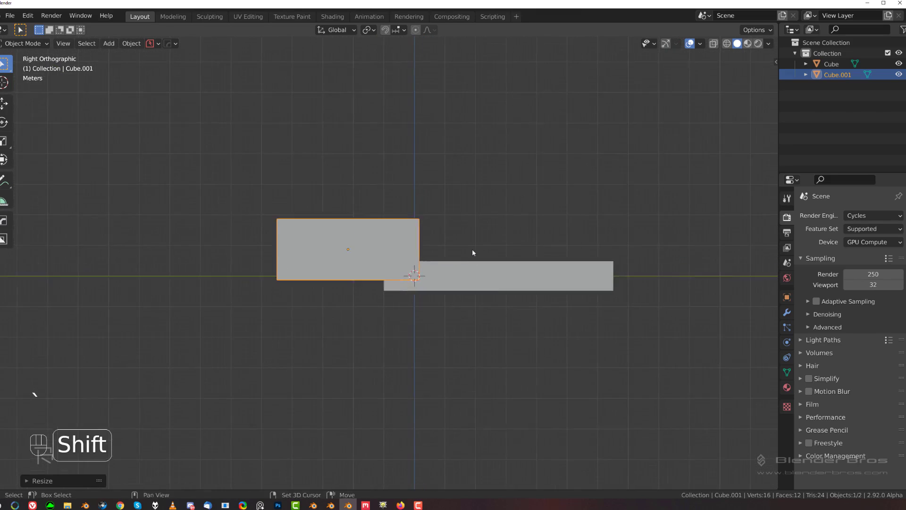
scroll(472, 249, "up", 2)
middle_click_drag(549, 265, 363, 275, "shift")
left_click(339, 306)
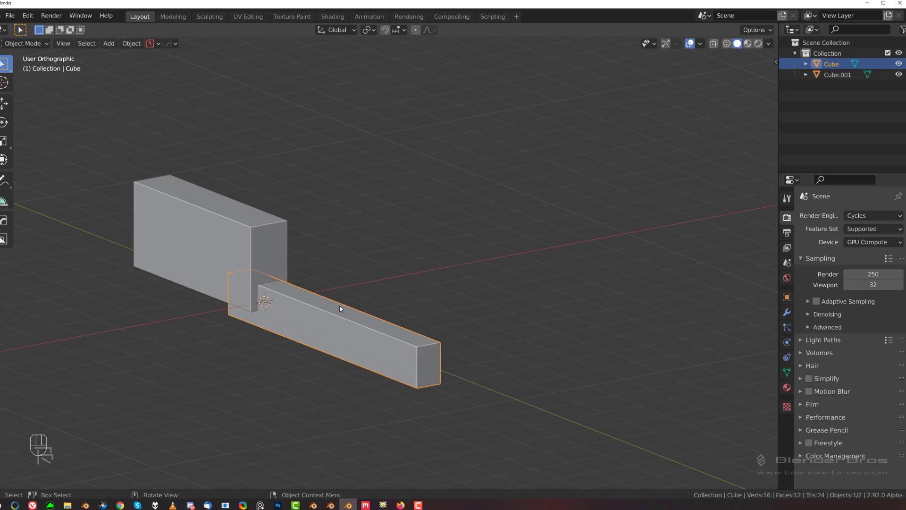
key("s")
key("z")
left_click(404, 307)
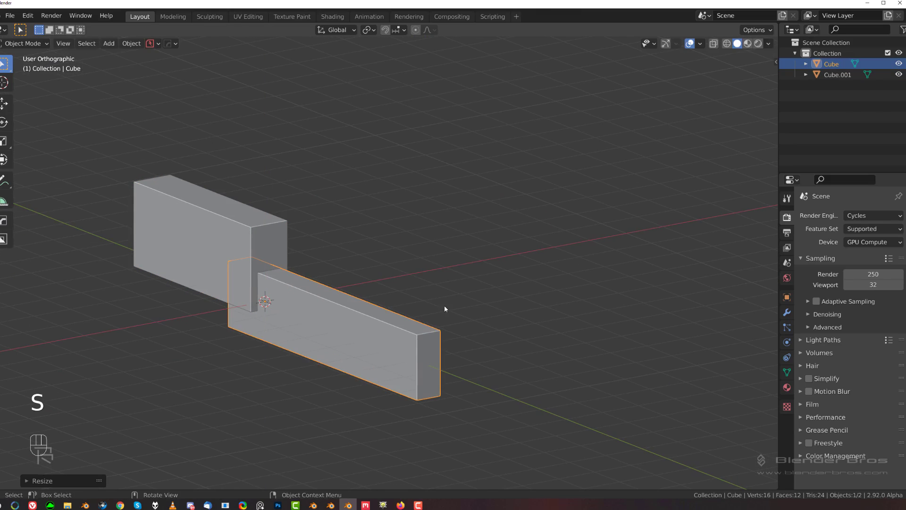
key("s")
key("x")
left_click(464, 307)
Cut away the upper block's underside with a BoxCutter ngon, leaving an angled drop to a deeper section at the long bar.
middle_click_drag(438, 369, 597, 179)
key("grave")
scroll(581, 181, "up", 1)
middle_click_drag(524, 137, 548, 183, "shift")
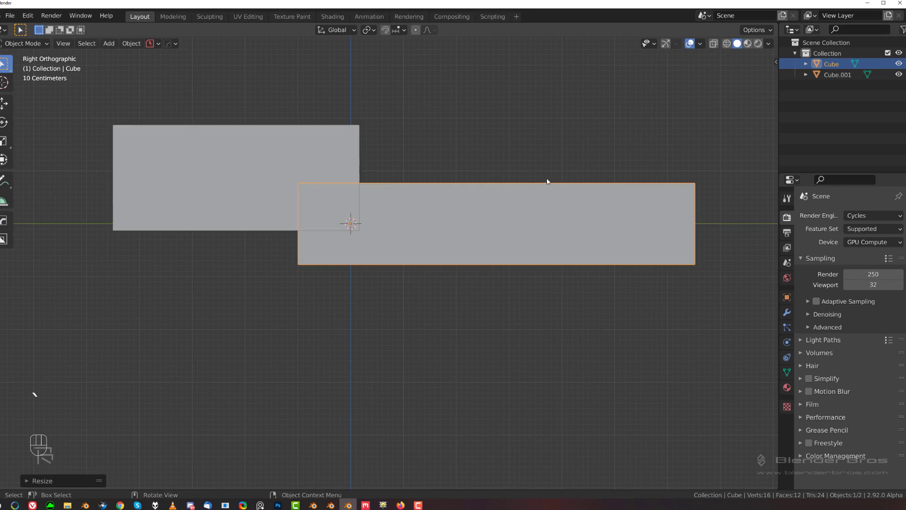
scroll(536, 247, "down", 1)
middle_click_drag(441, 218, 462, 241, "shift")
scroll(463, 241, "up", 1)
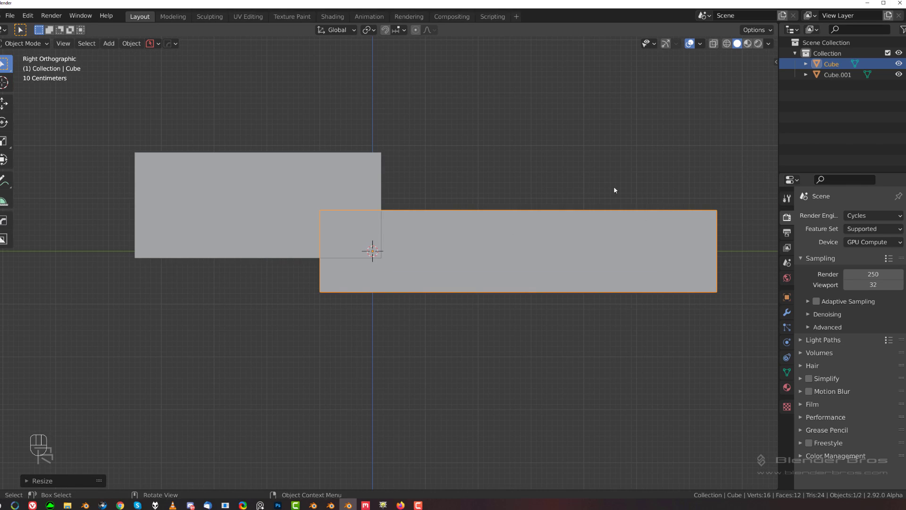
left_click(339, 186)
scroll(333, 199, "down", 1)
middle_click_drag(332, 198, 403, 225, "shift")
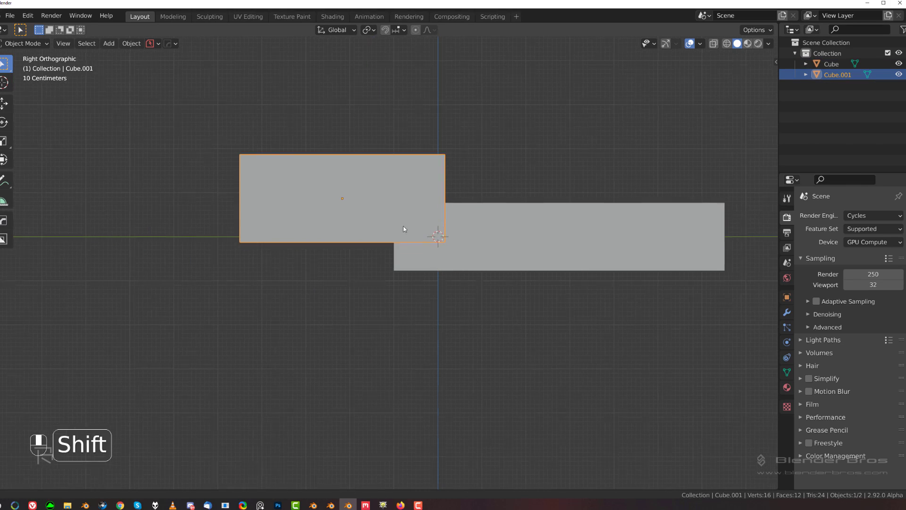
key("b")
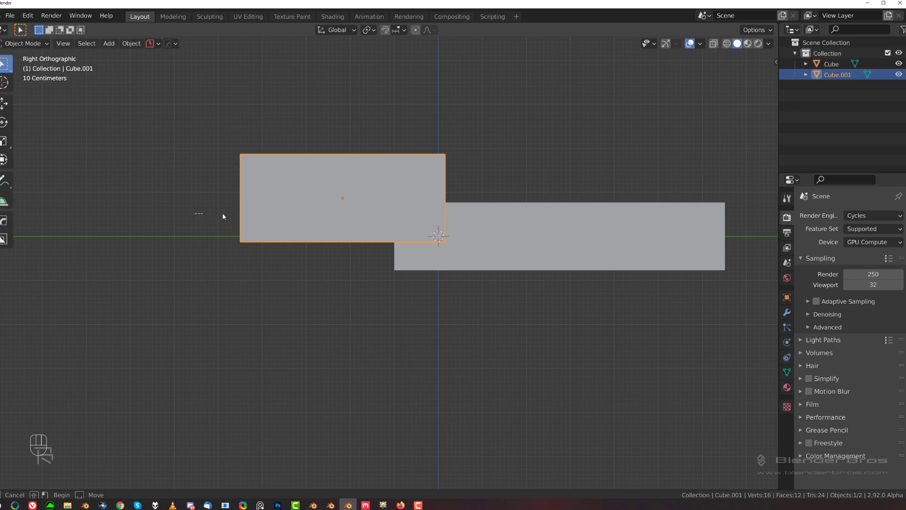
key("Escape")
key("alt+w")
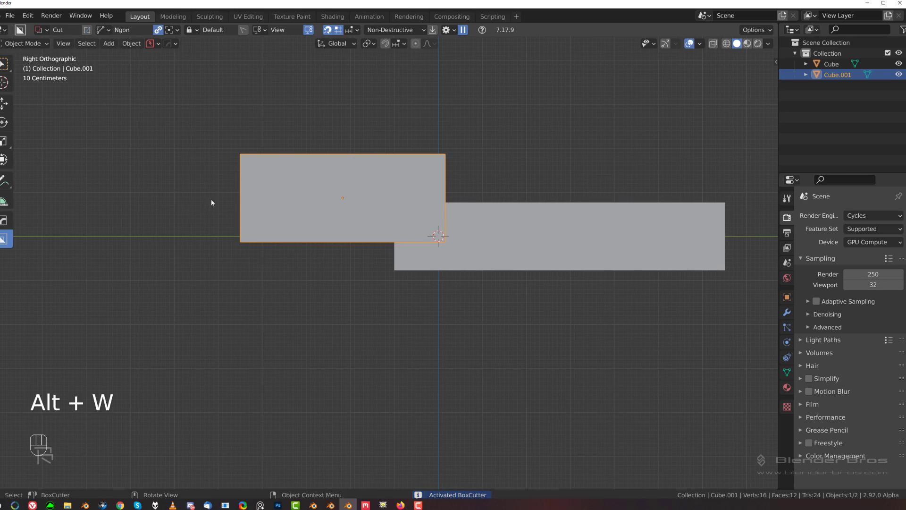
mouse_move(201, 210)
left_mouse_down()
mouse_move(396, 200)
mouse_move(359, 203)
left_mouse_up()
left_click(388, 225)
left_click(491, 227)
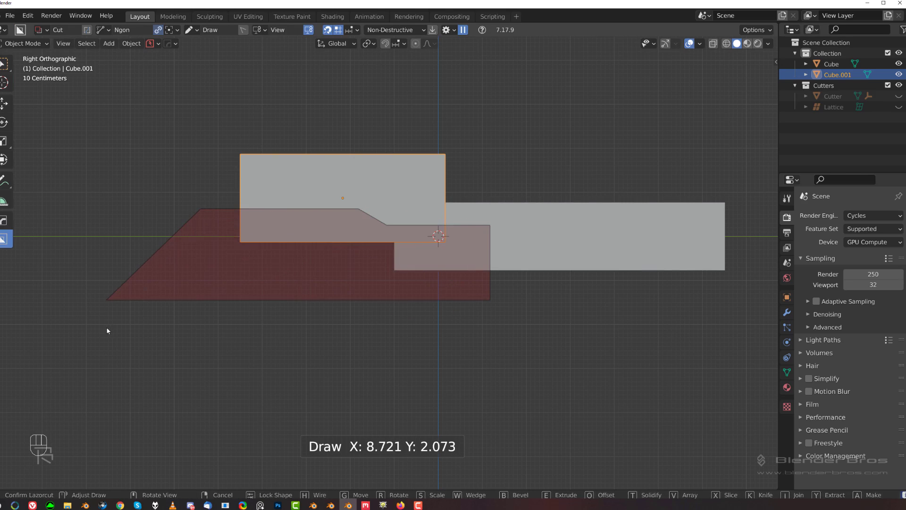
left_click(110, 299)
Slice off the upper block's top corner nearest the bar and its lower far corner diagonally with BoxCutter ngons.
left_click_drag(362, 138, 468, 193)
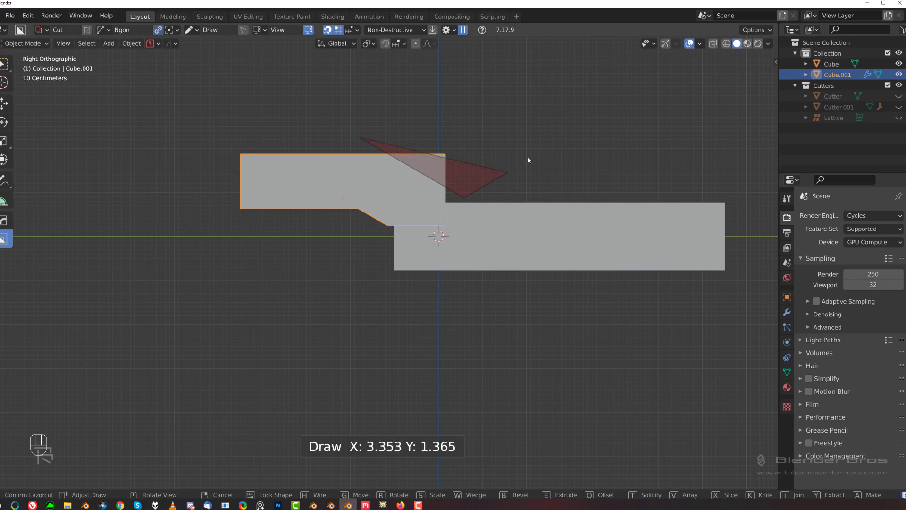
double_click(547, 137)
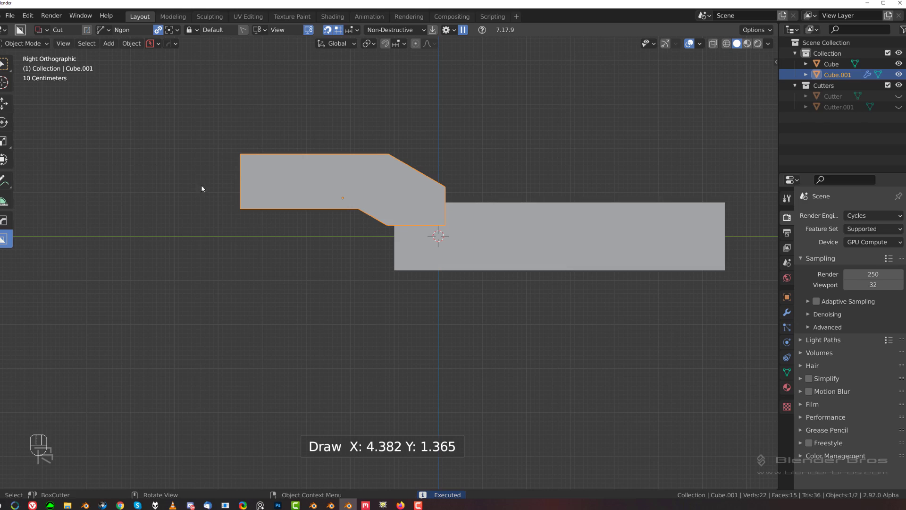
left_click_drag(215, 173, 315, 224)
double_click(208, 243)
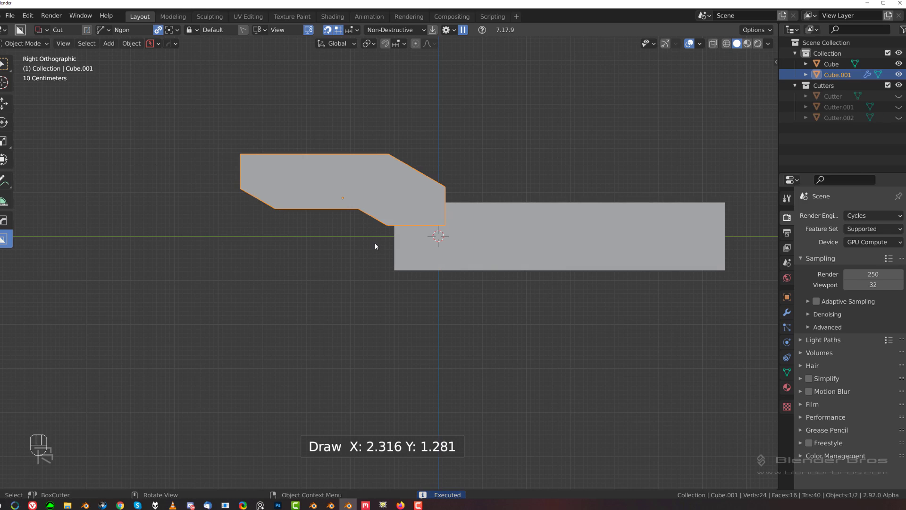
Duplicate the cut block about 2.5 m down along Z and remove the copy's three Boolean modifiers.
key("shift+d")
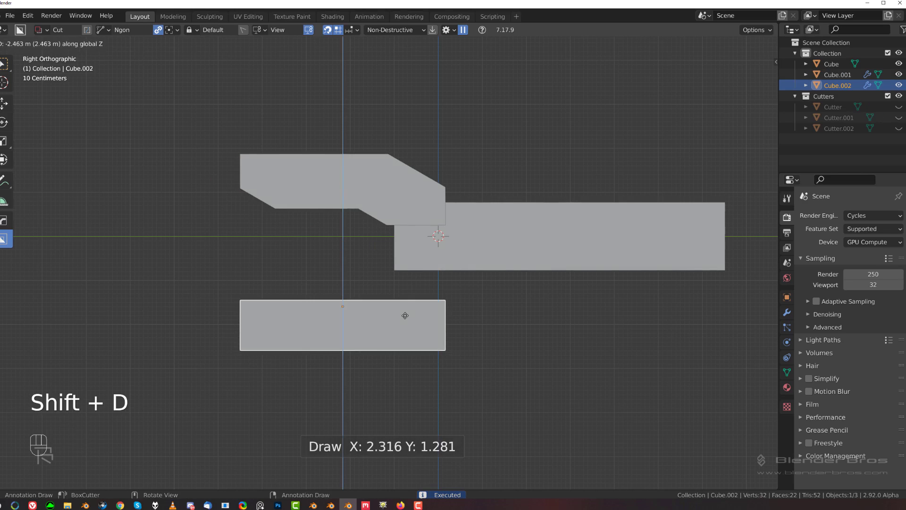
left_click(405, 313)
key("ctrl+grave")
left_click(287, 274)
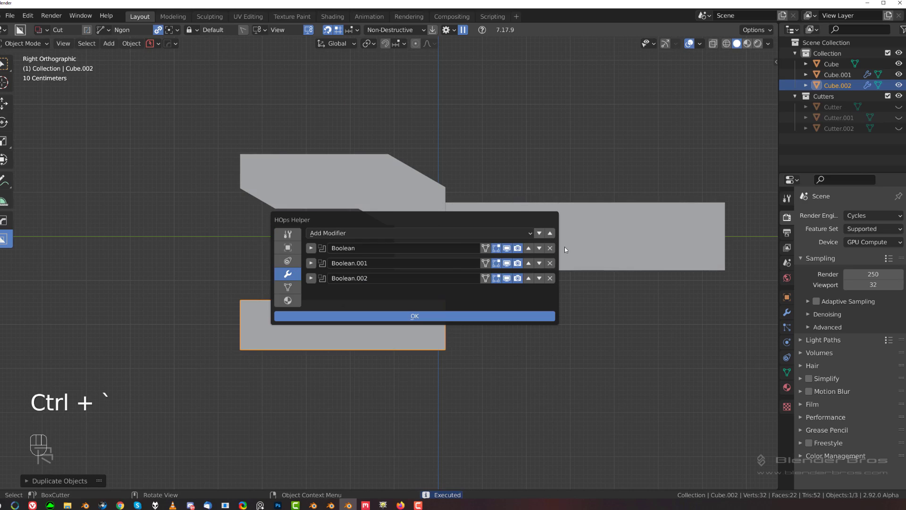
left_click(549, 248)
left_click(549, 248)
left_click(549, 249)
left_click(548, 317)
Move the duplicated block up about 0.6 m along Z and back about 0.55 m along negative Y.
middle_click_drag(438, 321, 422, 293, "shift")
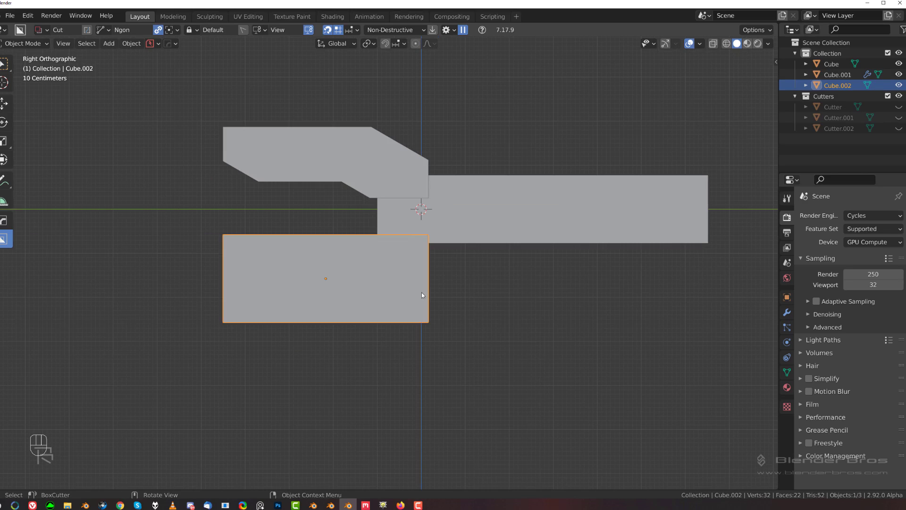
key("g")
middle_click(421, 292)
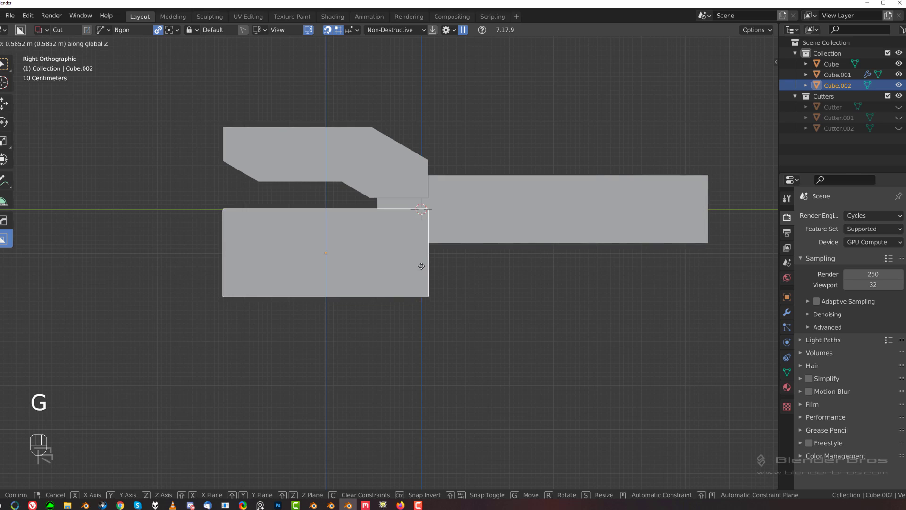
left_click(427, 270)
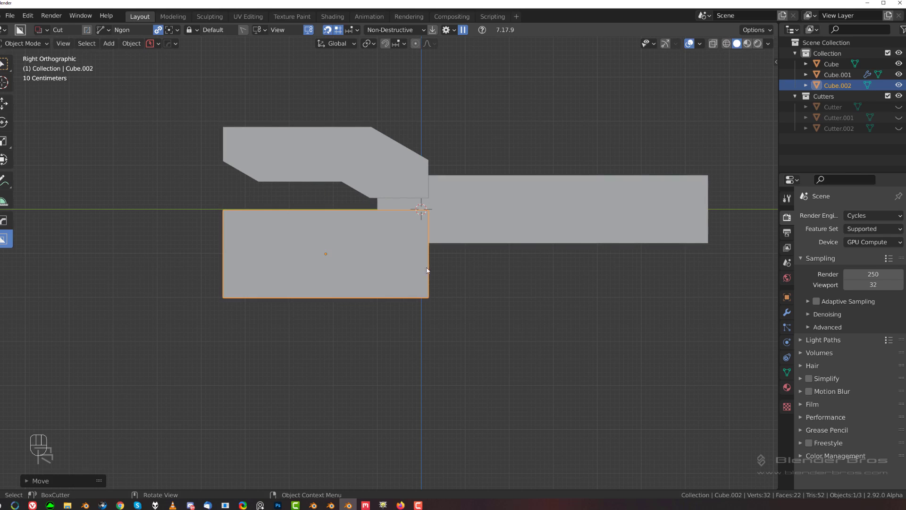
key("g")
middle_click(463, 236)
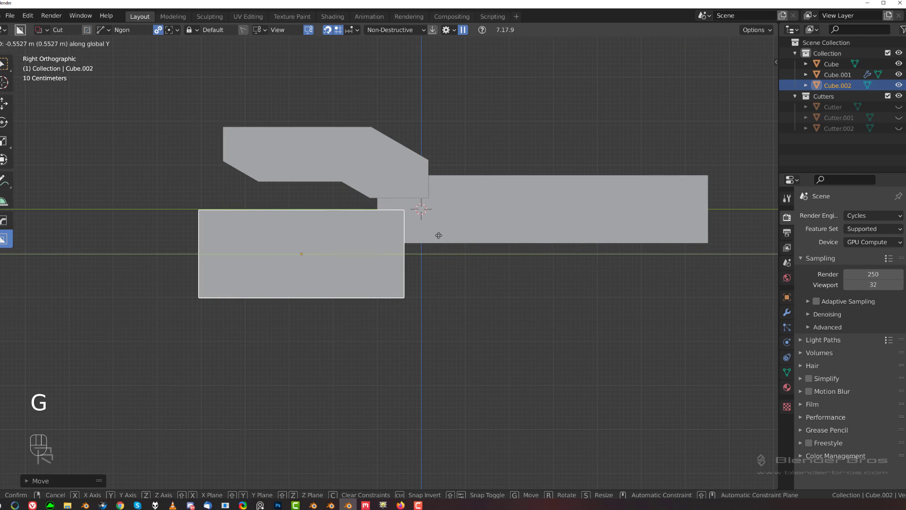
left_click(438, 235)
Cut the lower block's underside with a BoxCutter ngon, angling the corner at the bar and stepping up near the far end.
left_click(418, 235)
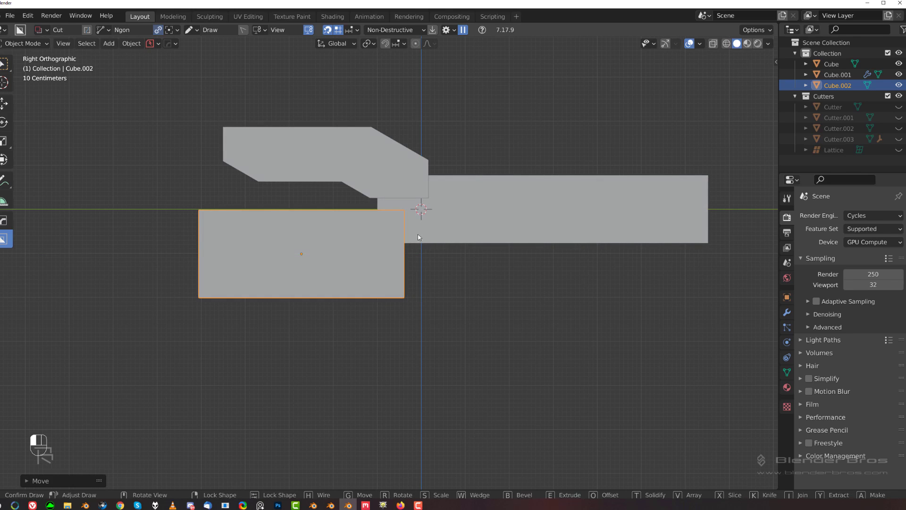
left_click(371, 262)
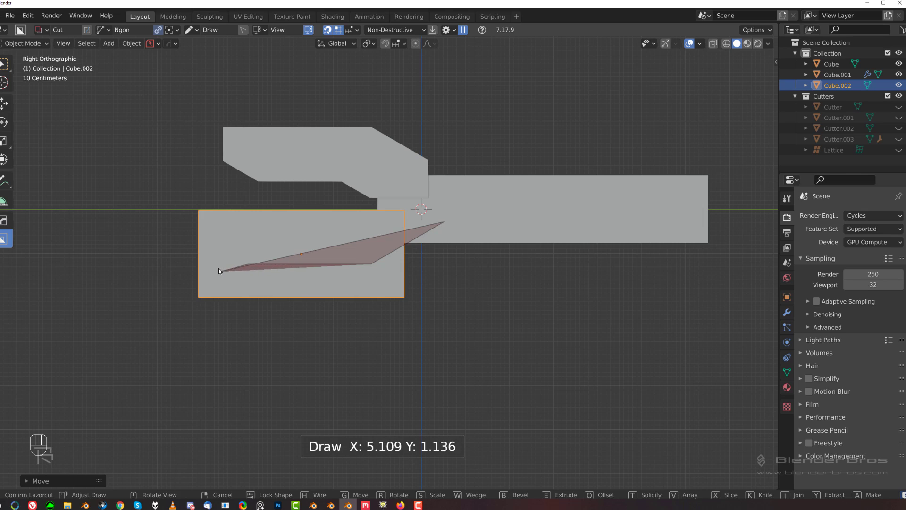
left_click(235, 256)
left_click(142, 258)
left_click(142, 339)
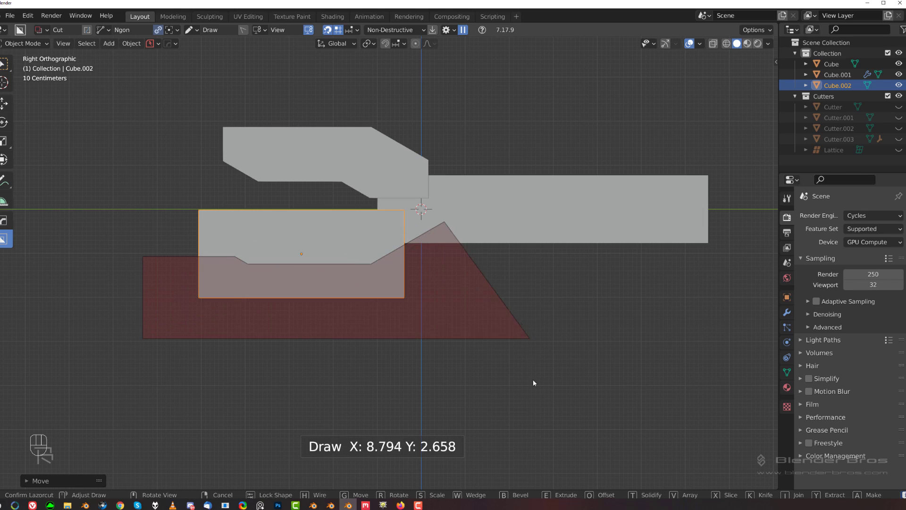
left_click(534, 377)
key("space")
left_click(270, 242)
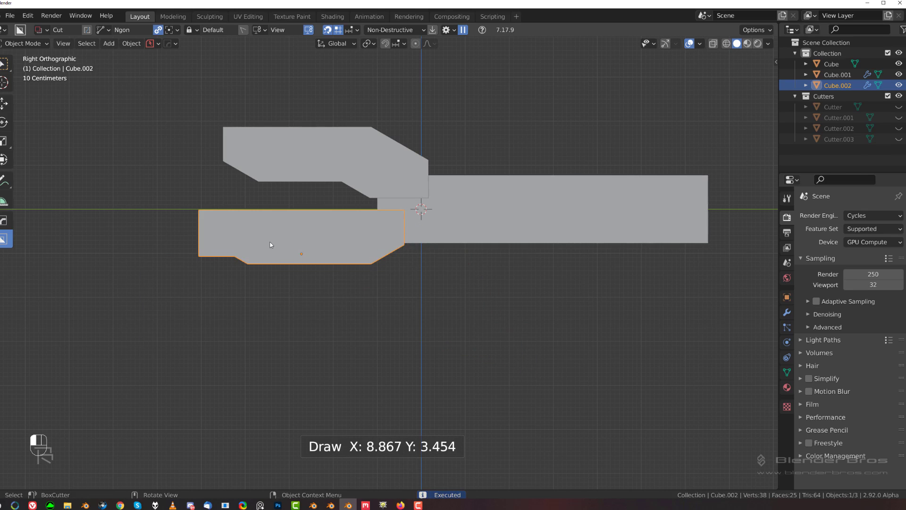
left_click_drag(177, 214, 263, 214)
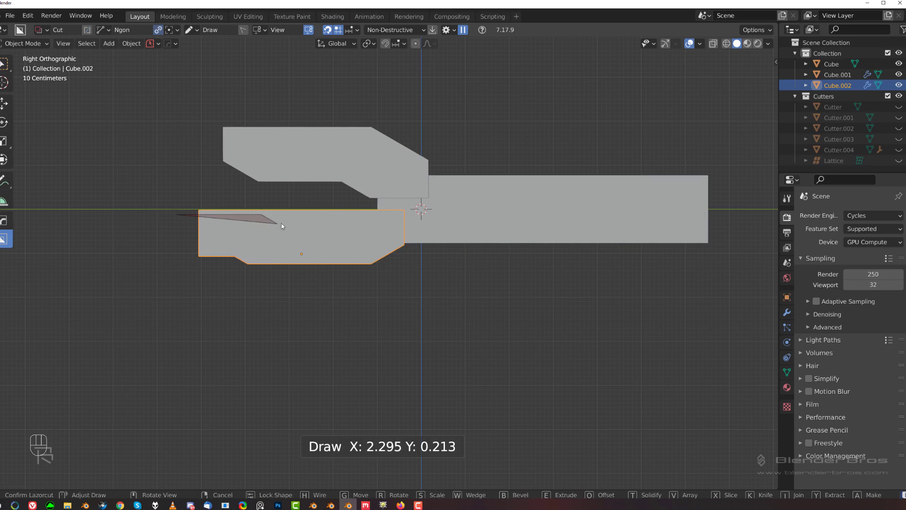
left_click(430, 223)
right_click(457, 196)
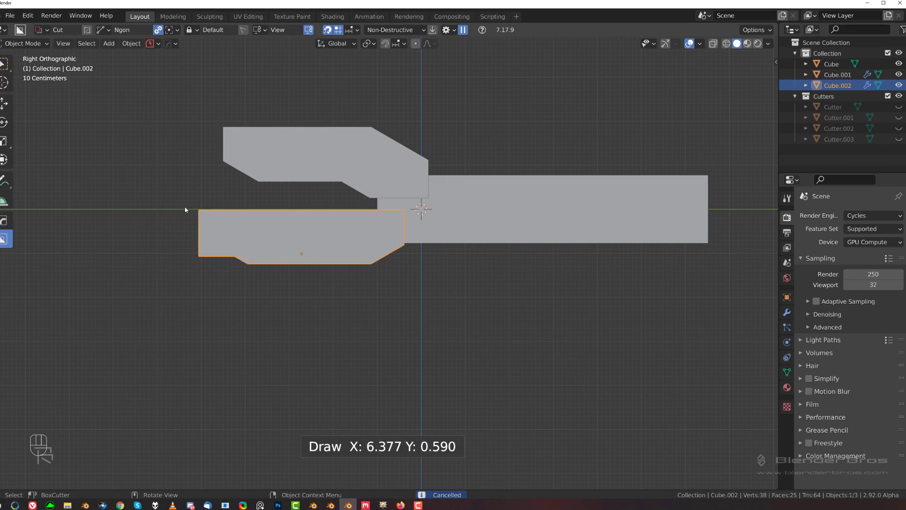
Cut a shallow angled notch in the lower block's top edge and trim its upper corner nearest the bar with BoxCutter ngons.
left_click_drag(183, 208, 362, 206)
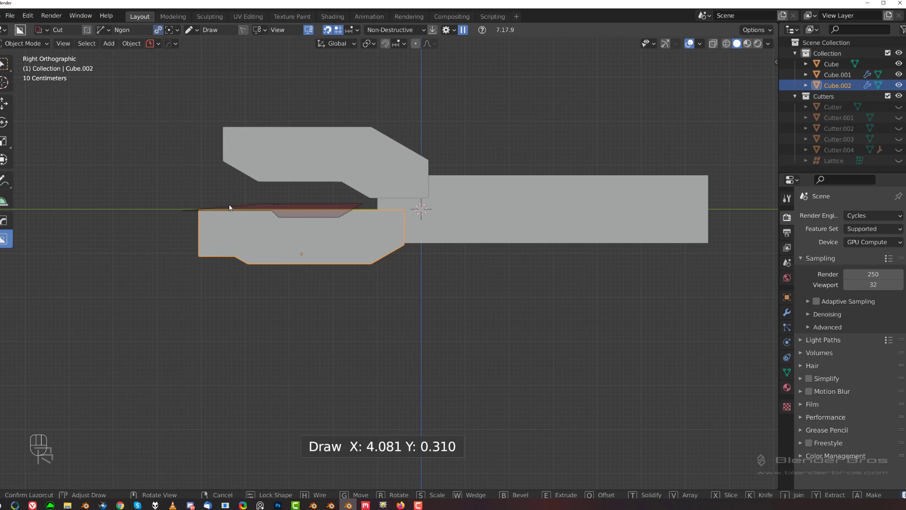
mouse_move(230, 208)
left_mouse_down()
mouse_move(144, 200)
mouse_move(166, 200)
left_mouse_up()
left_click_drag(381, 202, 434, 249)
right_click(429, 220)
left_click_drag(375, 206, 427, 218)
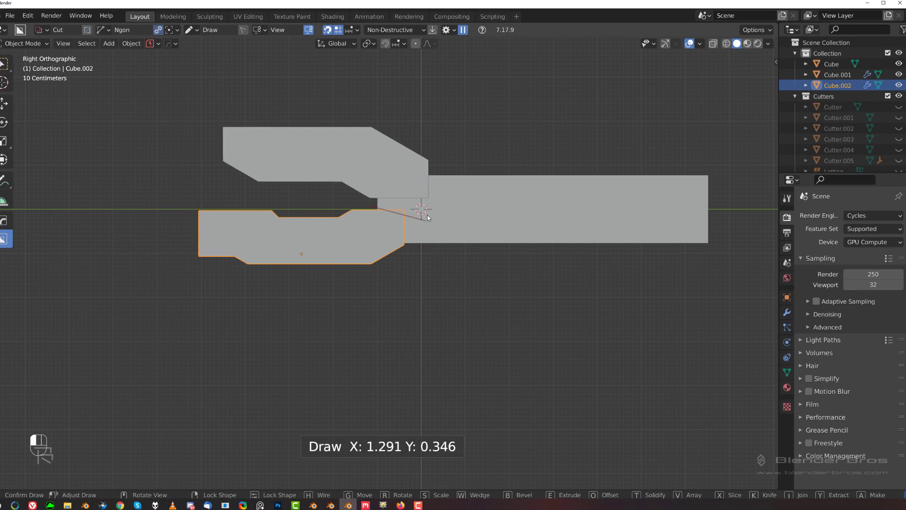
left_click(477, 192)
left_click(470, 184)
left_click(435, 174)
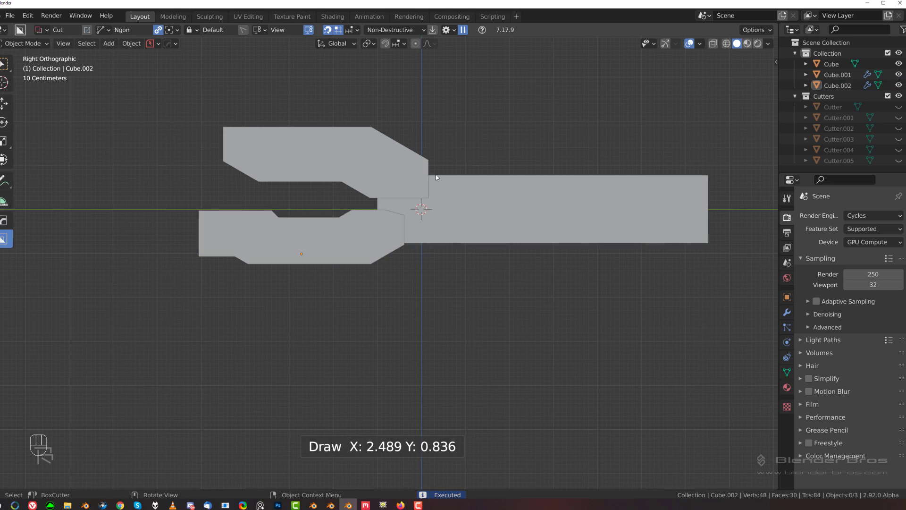
left_click(384, 235)
left_click(380, 178, "shift")
key("q")
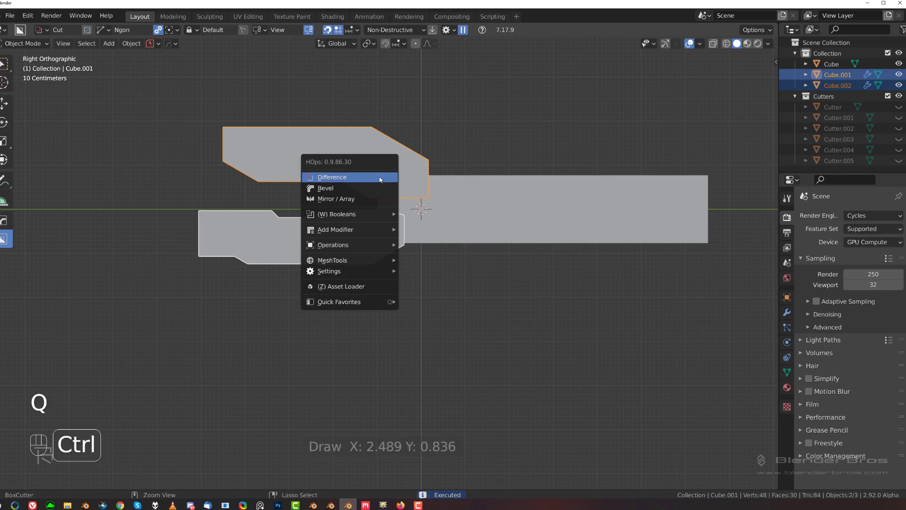
left_click(379, 178, "ctrl")
key("ctrl+z")
key("ctrl+z")
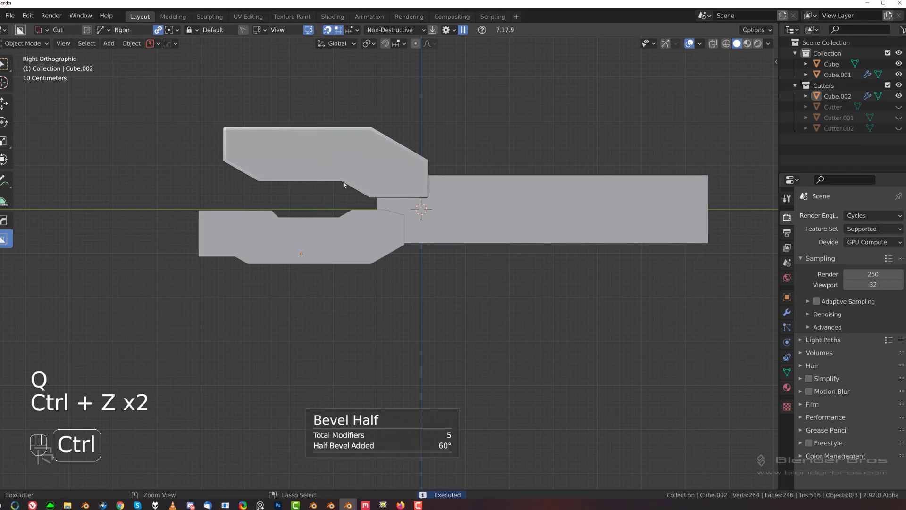
Apply the modifiers of the upper and lower carved blocks with the HardOps Csharp operation.
key("q")
left_click(354, 155)
left_click(314, 253, "shift")
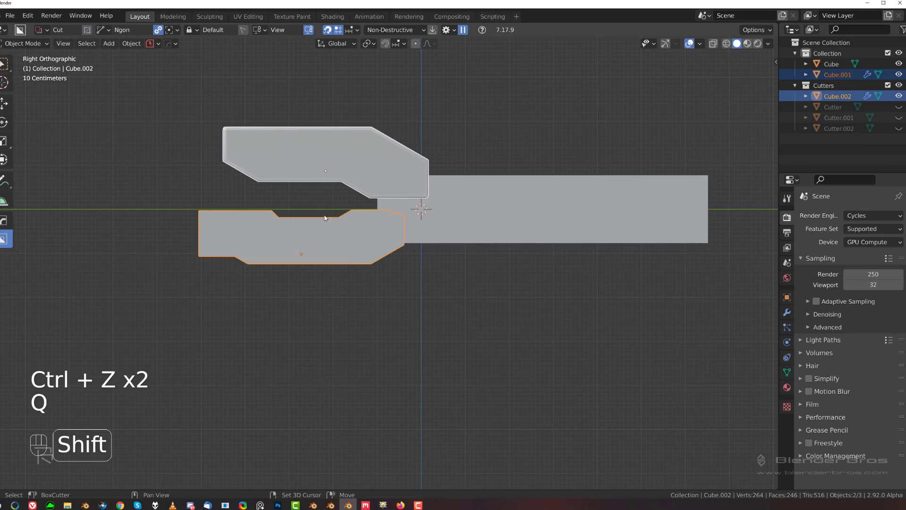
key("q")
mouse_move(298, 283)
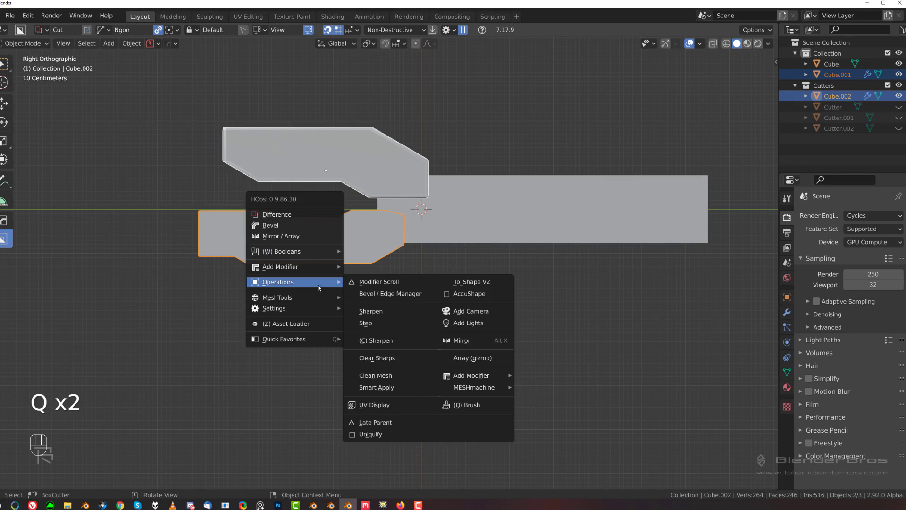
left_click(373, 311, "ctrl")
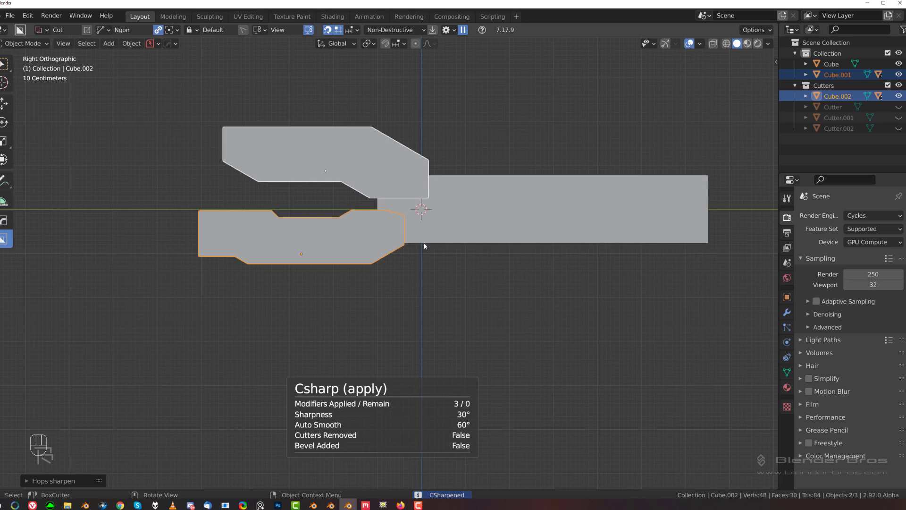
Apply the scale of all three blocks.
middle_click_drag(424, 242, 468, 187)
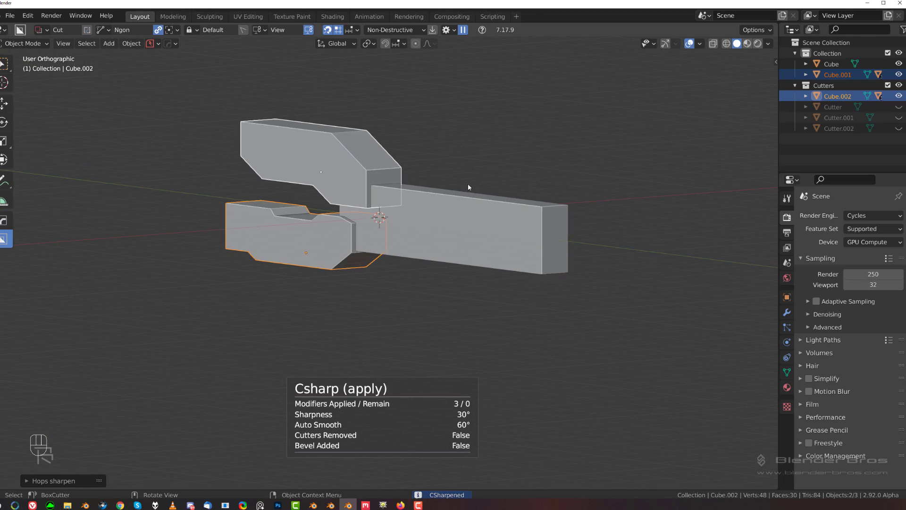
left_click(459, 198)
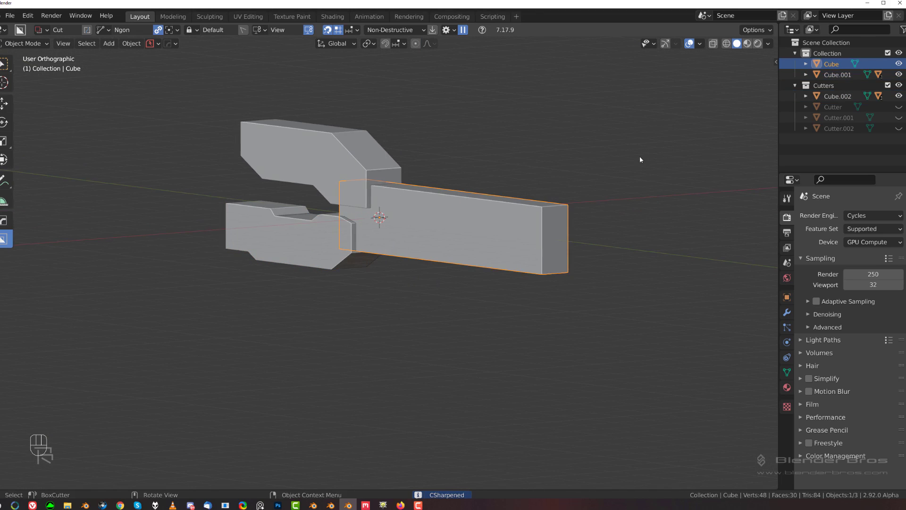
key("a")
key("ctrl+a")
left_click(556, 180)
Bevel the bar's four long edges into flat single-segment chamfers.
key("Tab")
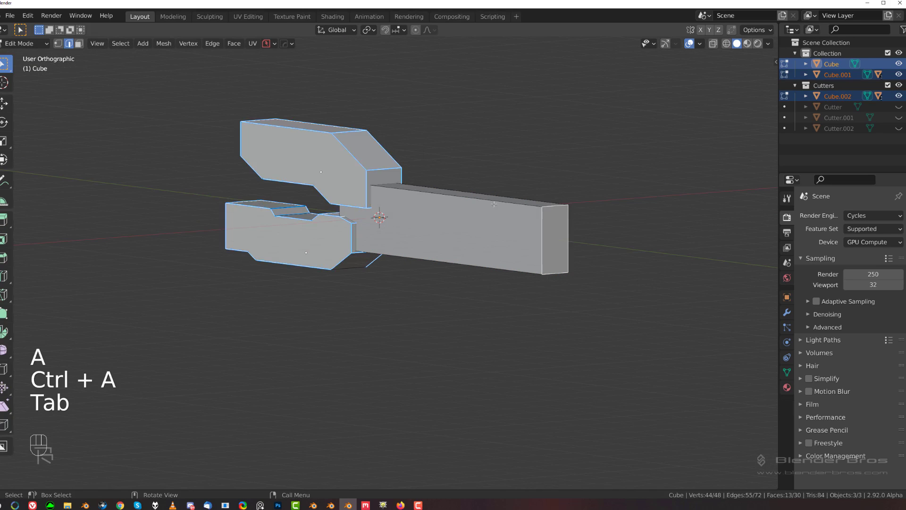
left_click(498, 185)
middle_click_drag(497, 185, 401, 235, "shift")
scroll(400, 235, "up", 2)
key("Tab")
key("Tab")
left_click(370, 311)
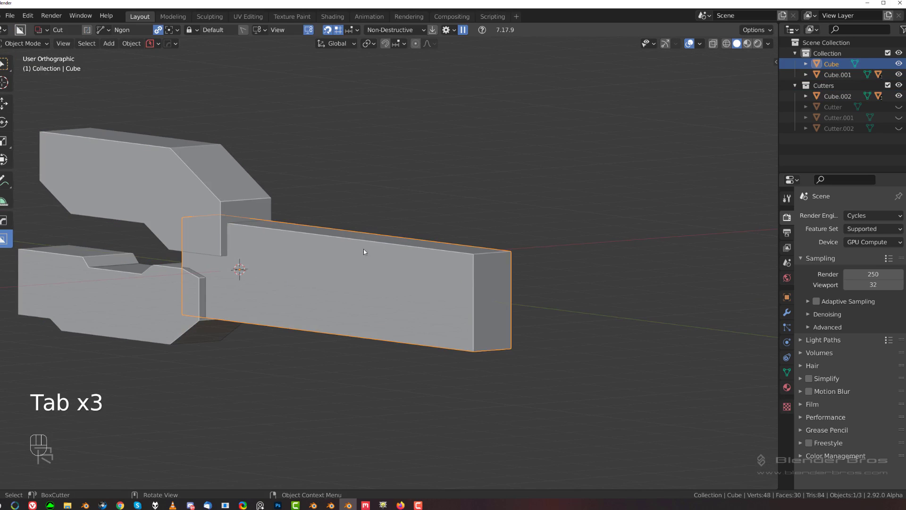
key("Tab")
scroll(397, 263, "down", 2)
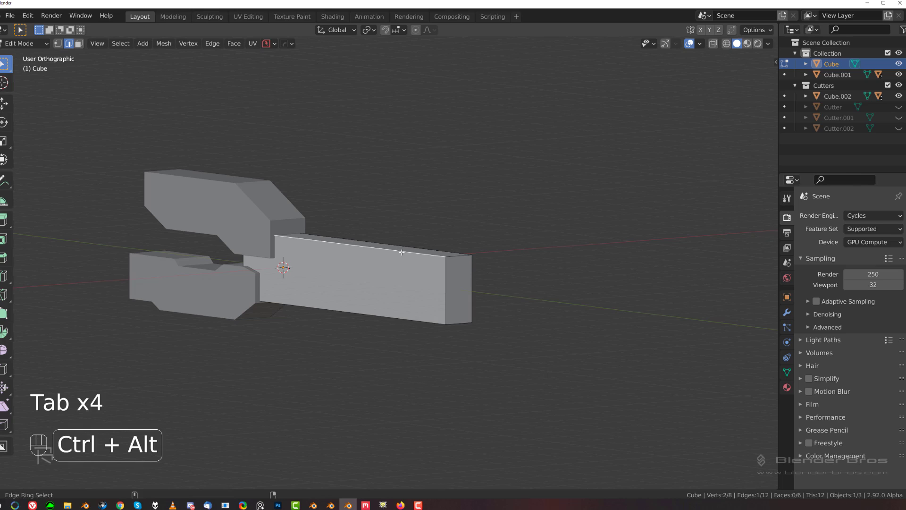
left_click(405, 253, "ctrl+alt")
key("ctrl+b")
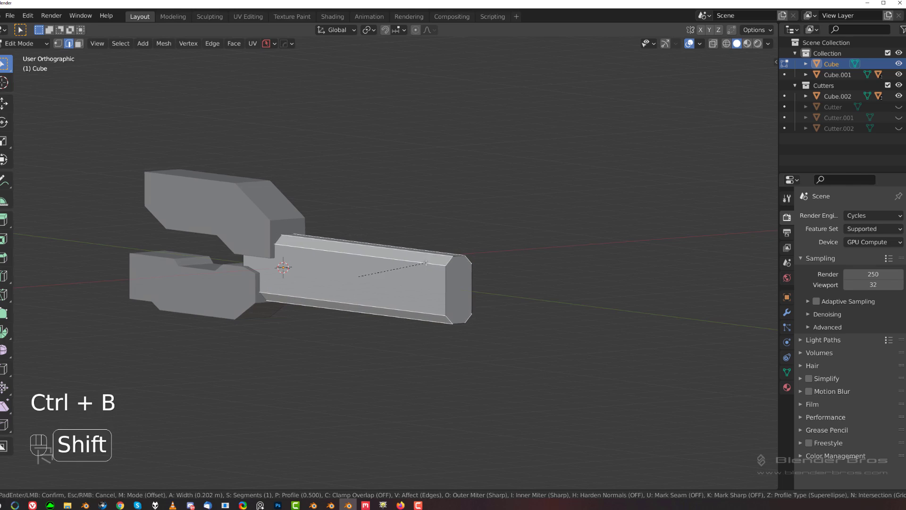
left_click(405, 263)
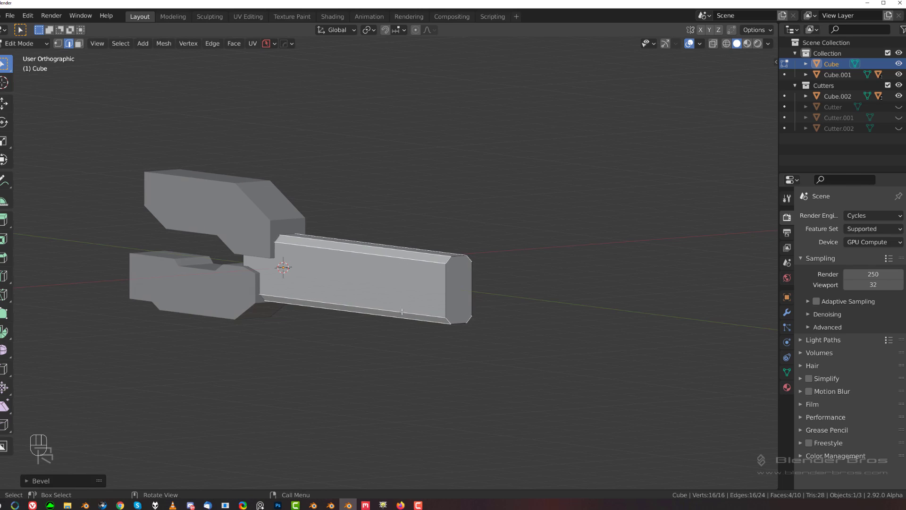
Add a HardOps Bevel modifier with a 30° angle to the chamfered bar.
key("Tab")
key("q")
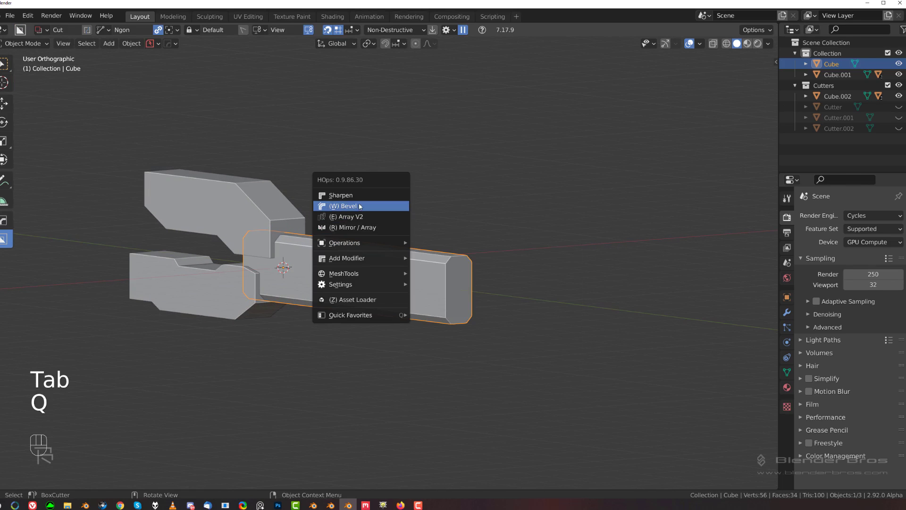
left_click(359, 206)
scroll(400, 247, "down", 2)
key("grave")
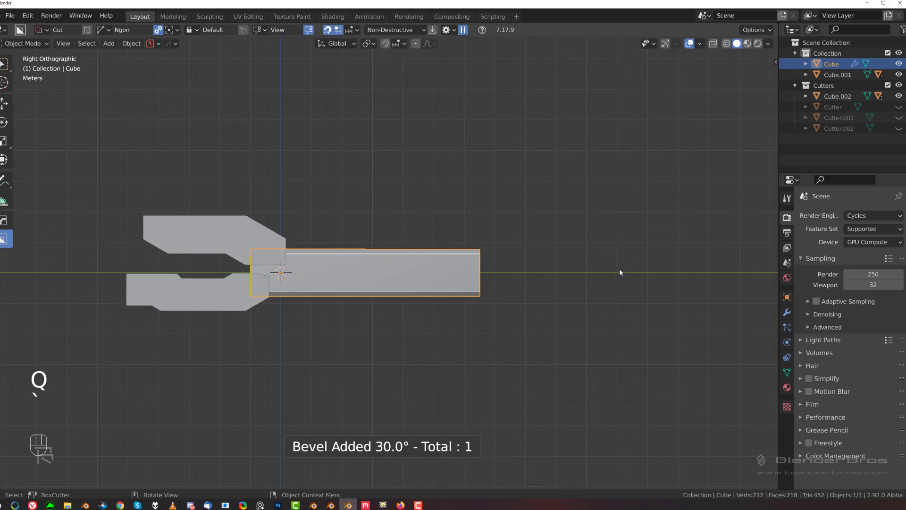
scroll(500, 265, "up", 3)
middle_click_drag(503, 272, 457, 236, "shift")
scroll(502, 271, "up", 1)
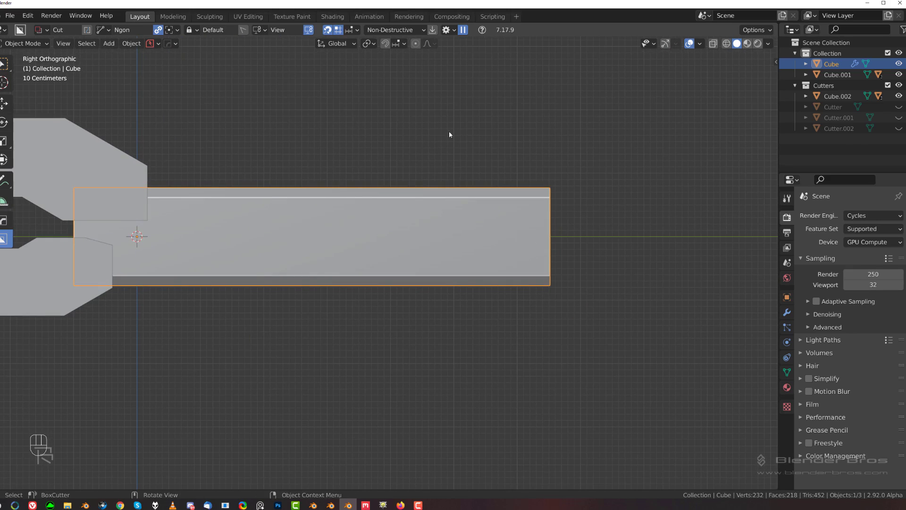
left_click_drag(448, 132, 451, 380)
right_click(452, 379)
middle_click_drag(482, 223, 463, 223, "shift")
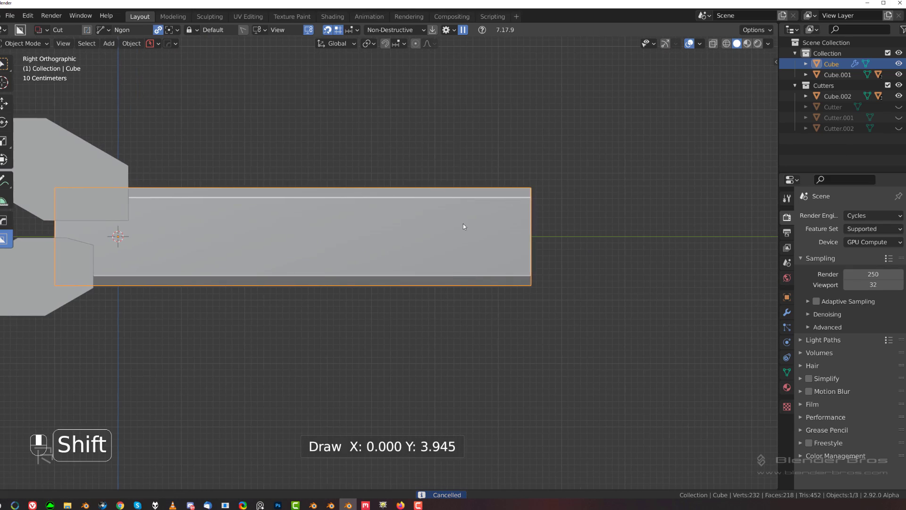
Slice off the bar's far end with a BoxCutter ngon, giving the split line an angled jog at mid-height.
scroll(460, 218, "down", 2)
left_click_drag(426, 140, 438, 185)
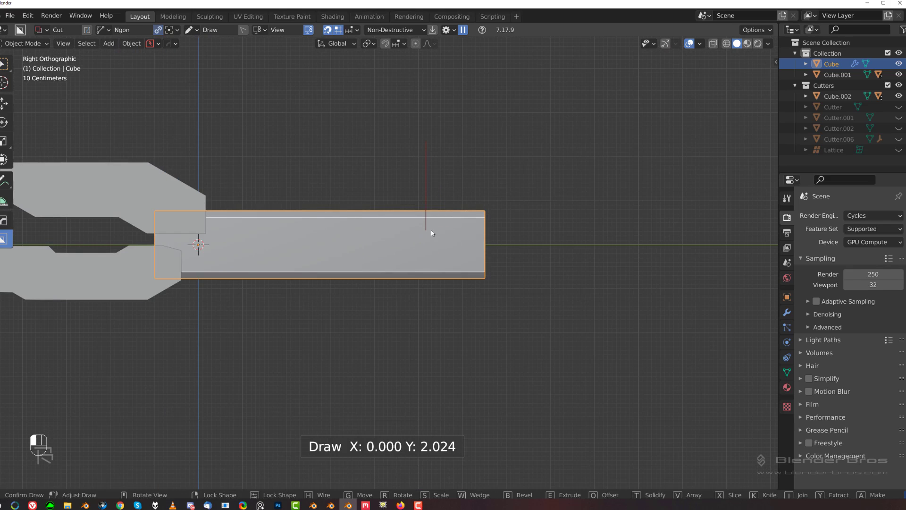
left_click_drag(431, 232, 418, 330)
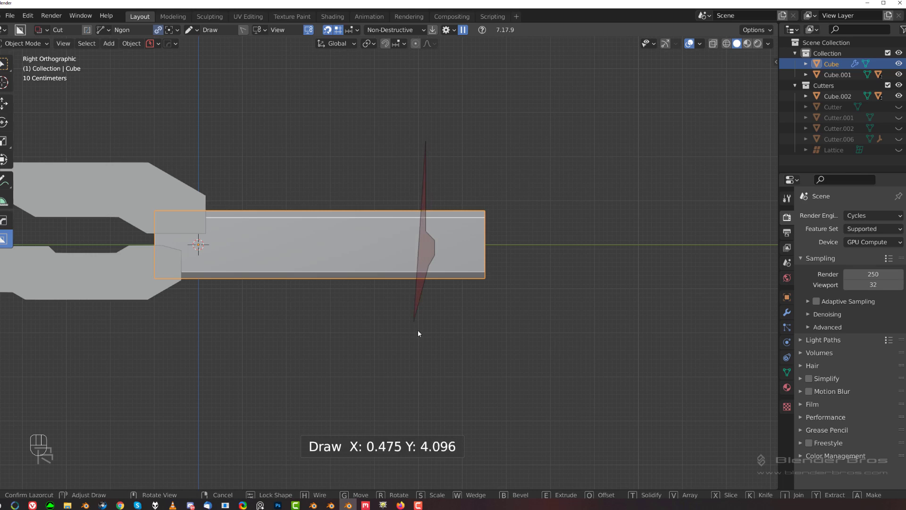
left_click(429, 352)
left_click(554, 385)
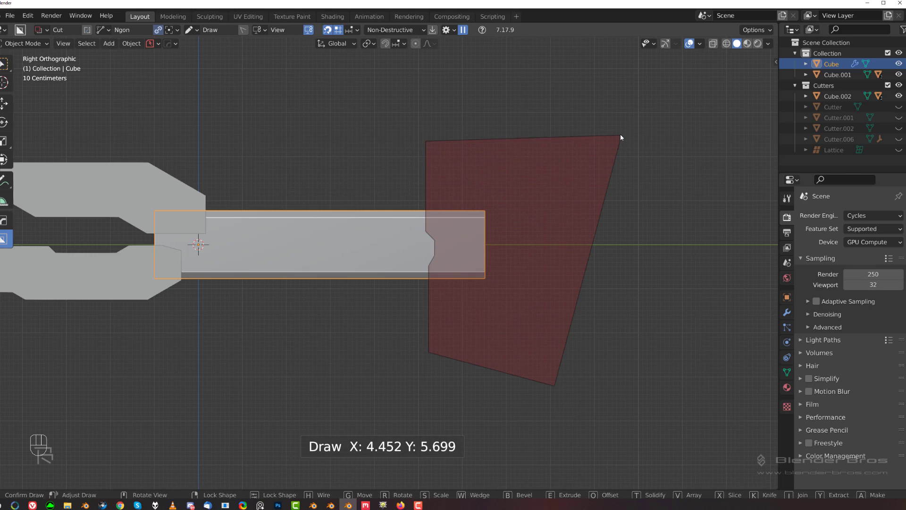
key("x")
key("space")
middle_click_drag(543, 185, 441, 251)
scroll(472, 227, "up", 2)
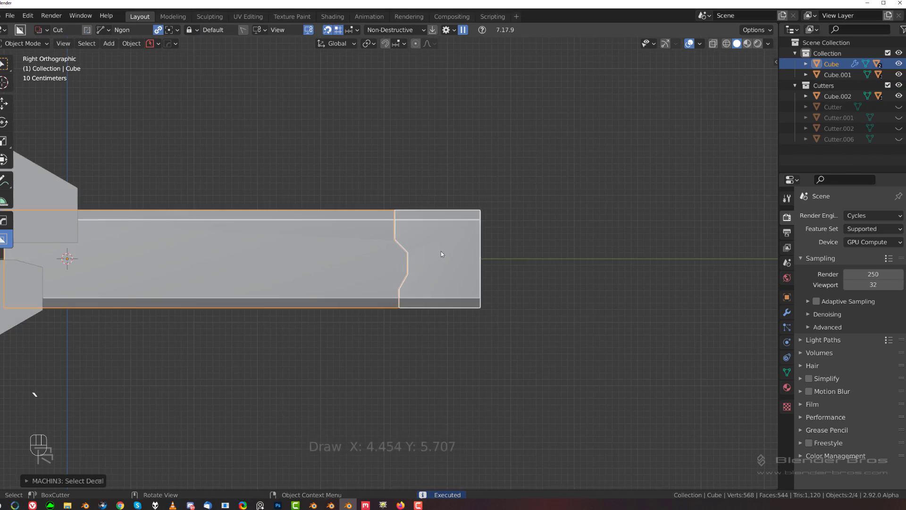
Inset the lower part of the sliced end piece with a BoxCutter ngon that has an angled upper edge, extruded about 4.83 m.
left_click(465, 253)
scroll(482, 223, "down", 1)
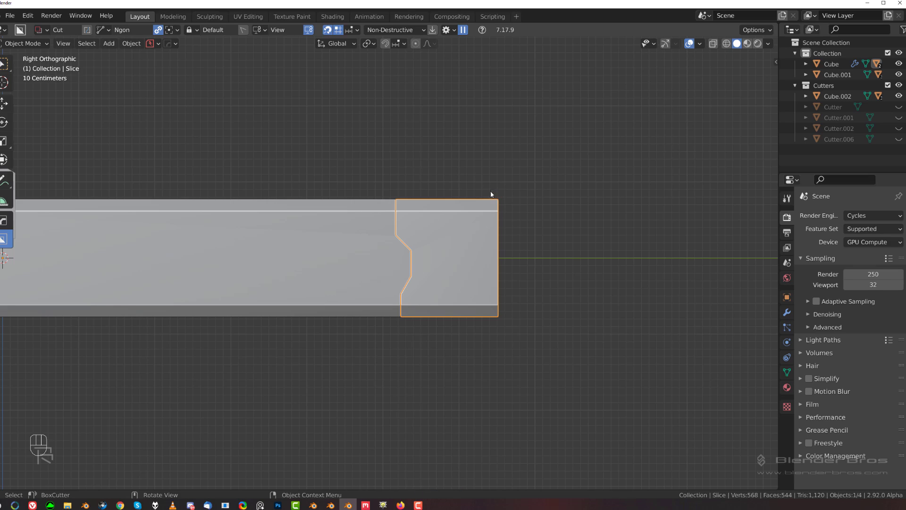
mouse_move(516, 230)
left_mouse_down()
mouse_move(426, 241)
mouse_move(427, 269)
left_mouse_up()
key("Escape")
left_click_drag(527, 236, 456, 236)
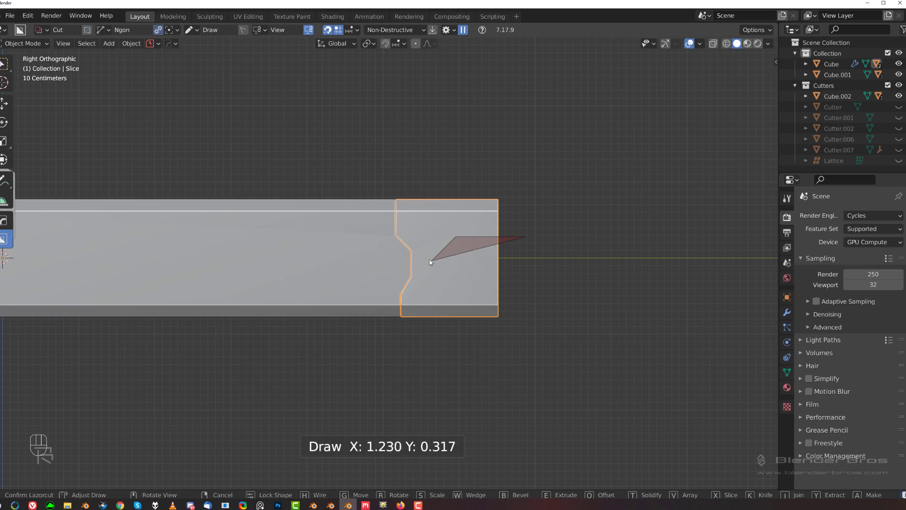
left_click(427, 254)
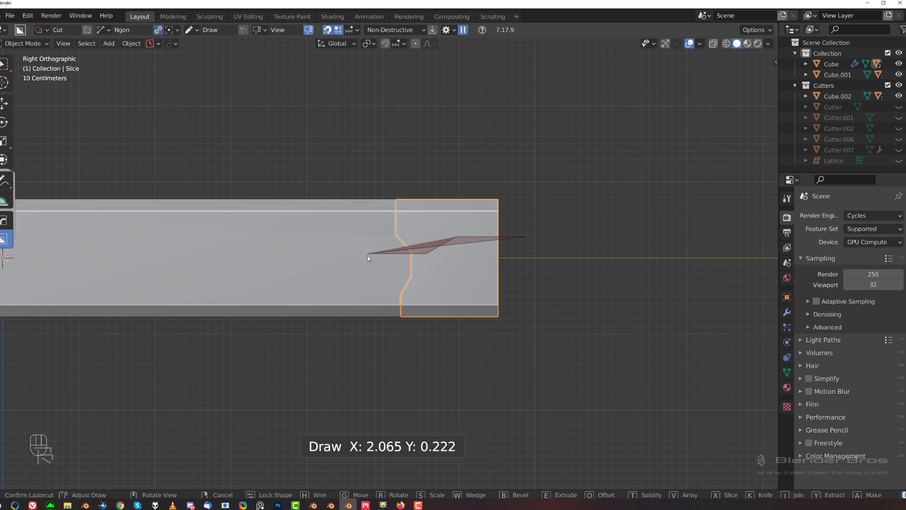
left_click(366, 254)
left_click(595, 379)
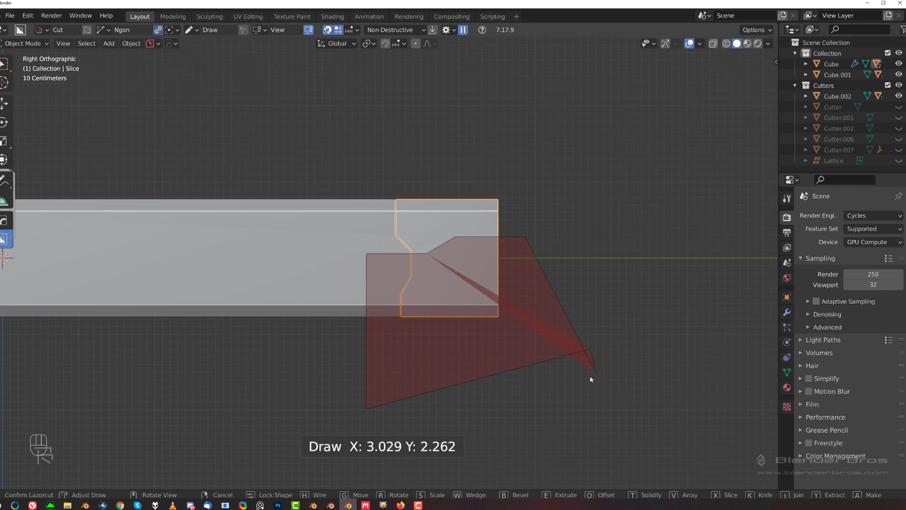
middle_click_drag(589, 377, 526, 382)
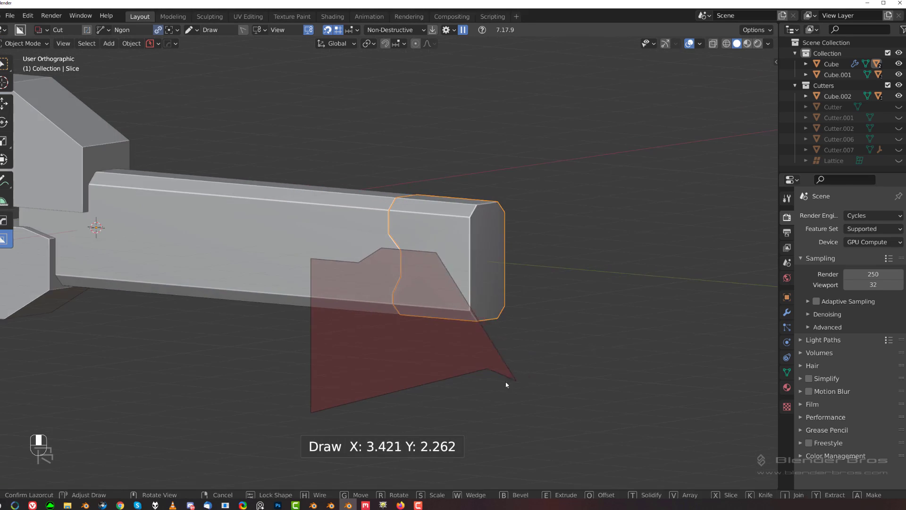
left_click(488, 363)
key("x")
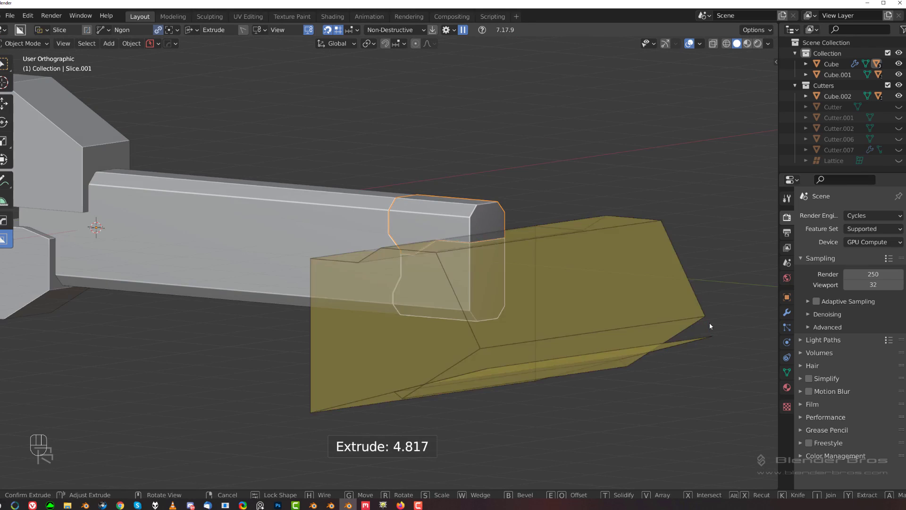
key("x")
left_click(711, 326)
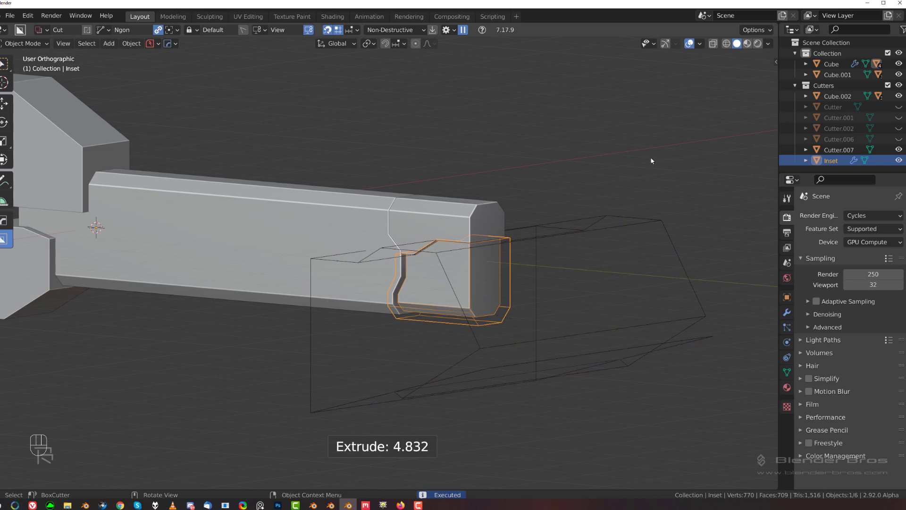
Hide the Cutters collection and select the main body of the bar.
key("shift+2")
middle_click_drag(458, 305, 532, 288)
key("grave")
left_click(491, 270)
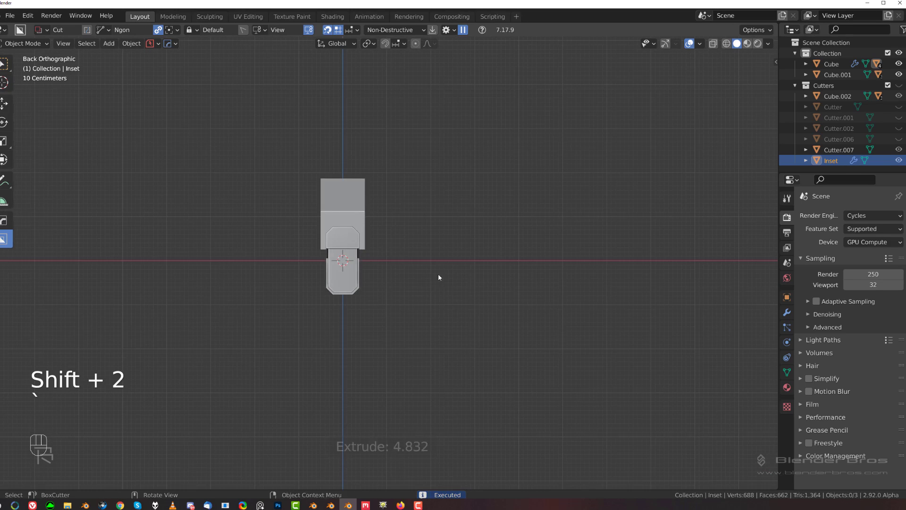
middle_click_drag(438, 275, 521, 266)
scroll(473, 273, "up", 2)
key("grave")
key("grave")
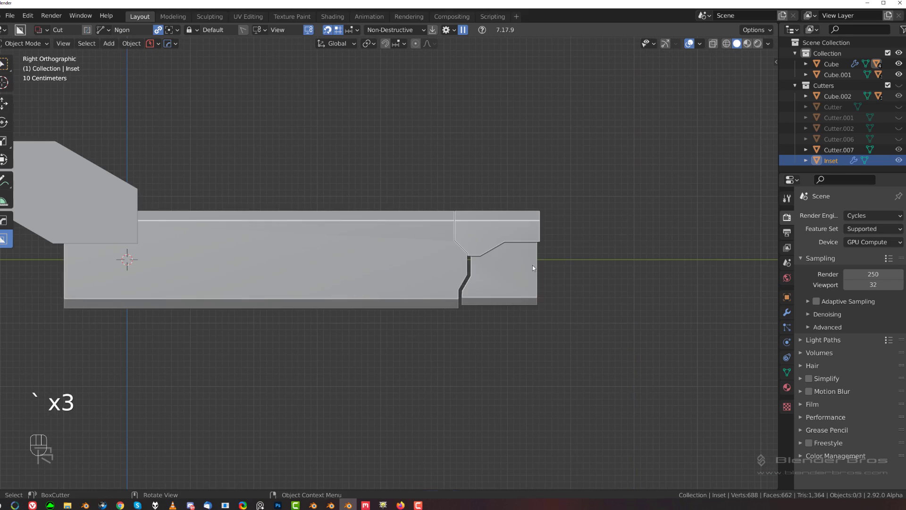
middle_click_drag(373, 246, 397, 277, "shift")
left_click(398, 273)
scroll(397, 274, "up", 1)
left_click(252, 316)
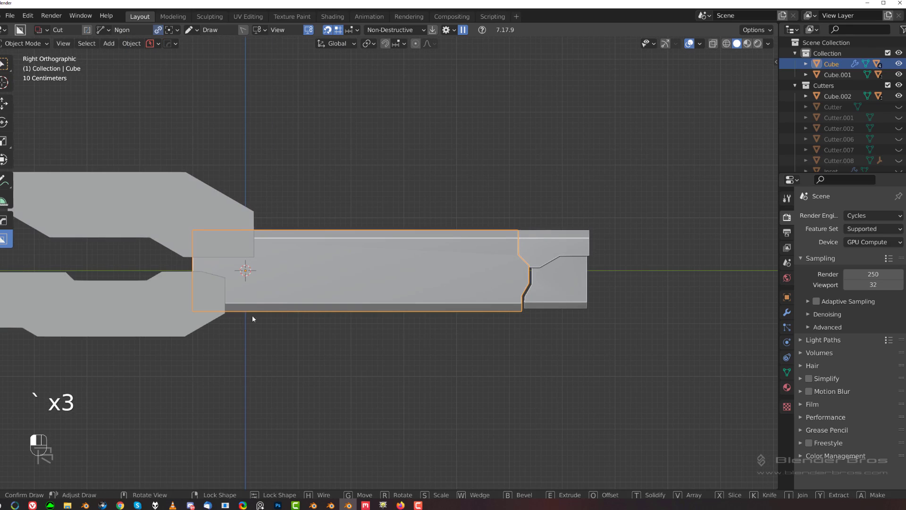
left_click(278, 295)
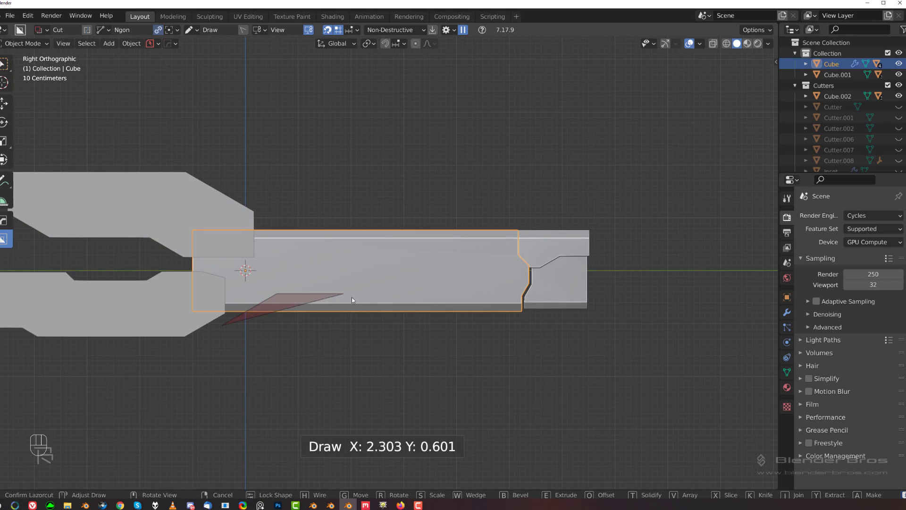
right_click(386, 296)
Inset a long trapezoidal recess into the bar's underside with a BoxCutter ngon, extruded about 12.61 m.
left_click_drag(248, 335, 287, 302)
left_click(413, 304)
key("e")
middle_click_drag(430, 340, 378, 341)
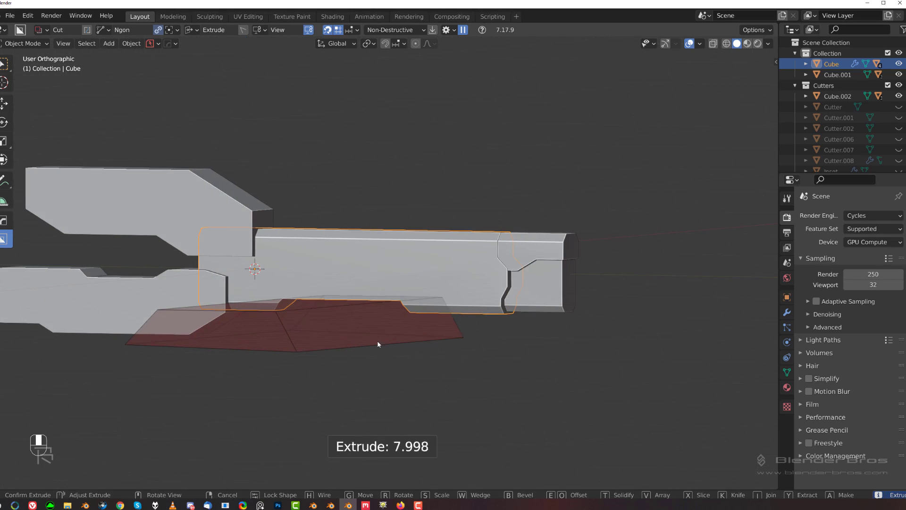
key("x")
key("x")
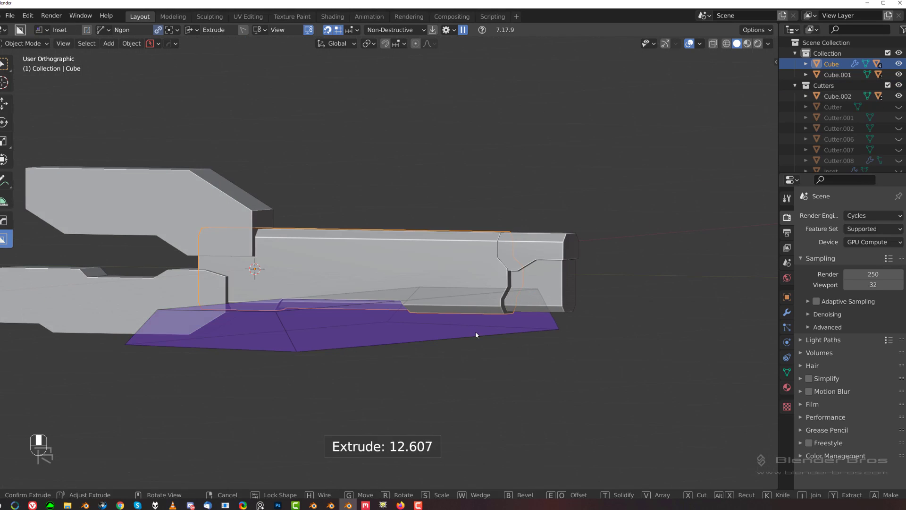
left_click(475, 333)
key("KP_3")
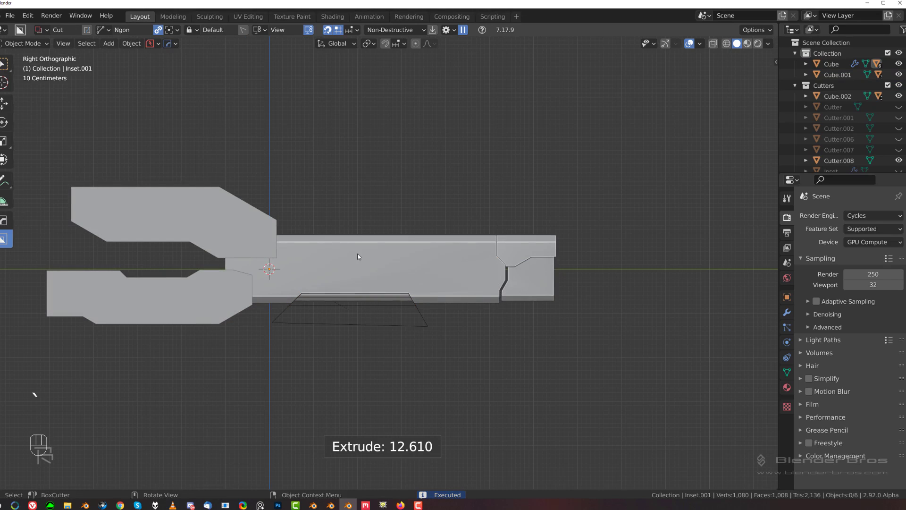
Try to cut a trapezoidal notch reaching below the bar's upper chamfer line with a BoxCutter ngon, and undo it.
left_click(357, 256)
left_click_drag(301, 220, 438, 252)
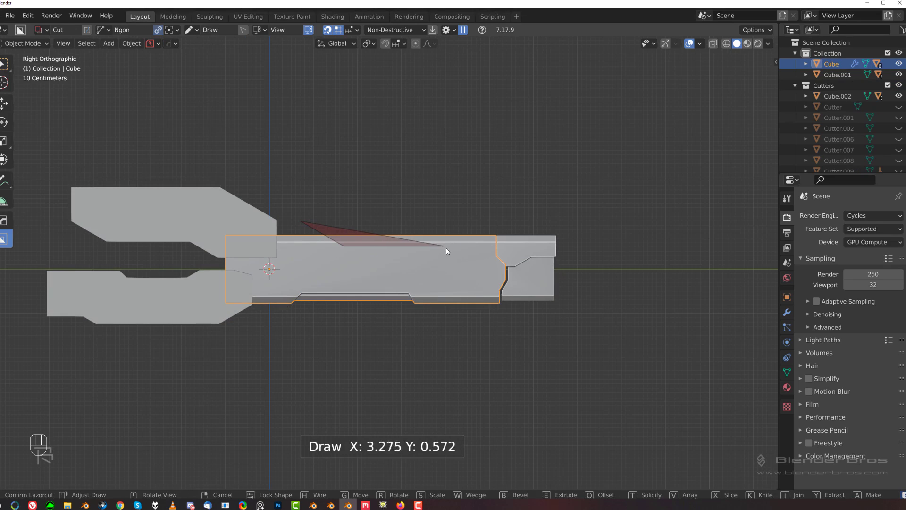
left_click(510, 209)
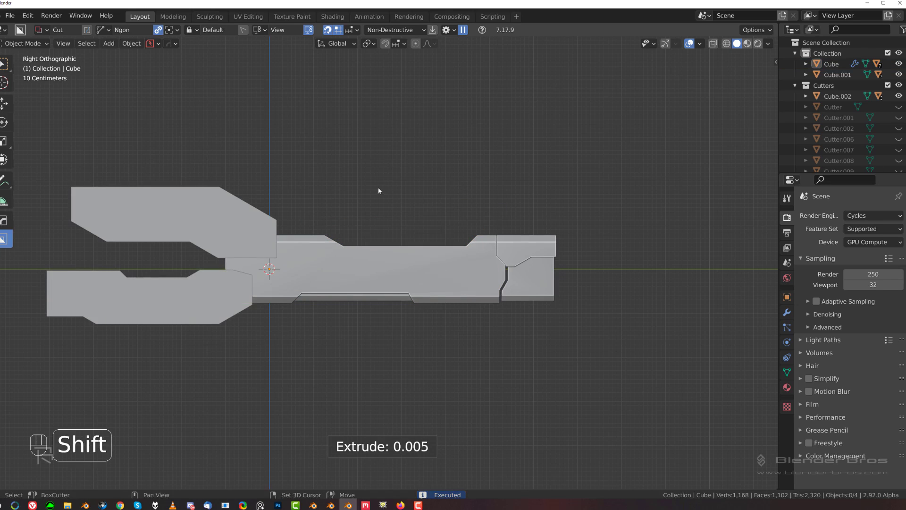
scroll(378, 188, "up", 2)
key("ctrl+z")
key("ctrl+z")
key("ctrl+z")
Cut a long, shallow trapezoidal notch into the bar's top edge with a BoxCutter ngon, keeping it above the chamfer line.
left_click(319, 218)
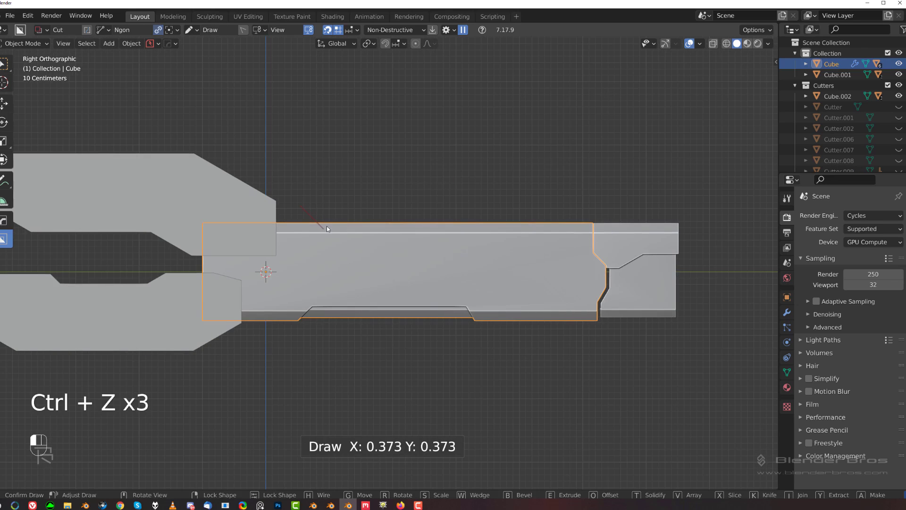
left_click(327, 229)
left_click(496, 227)
left_click(534, 188)
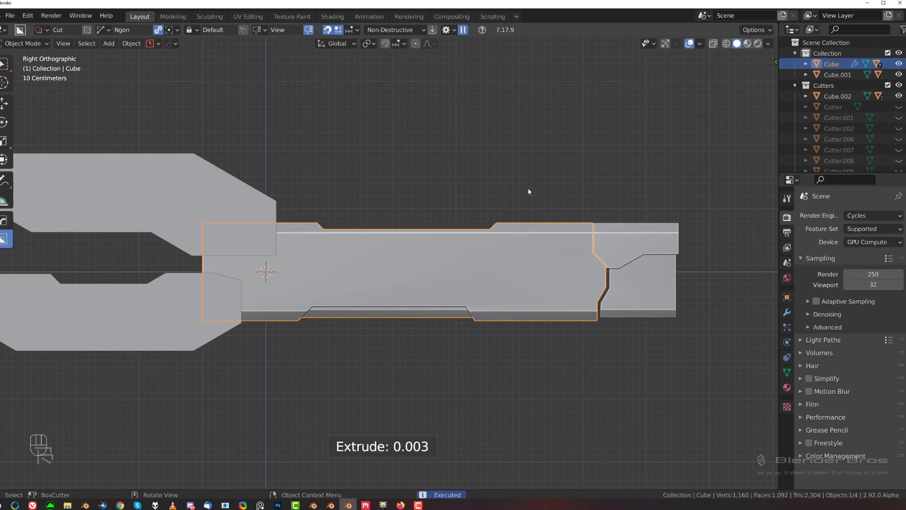
middle_click_drag(444, 266, 433, 248, "shift")
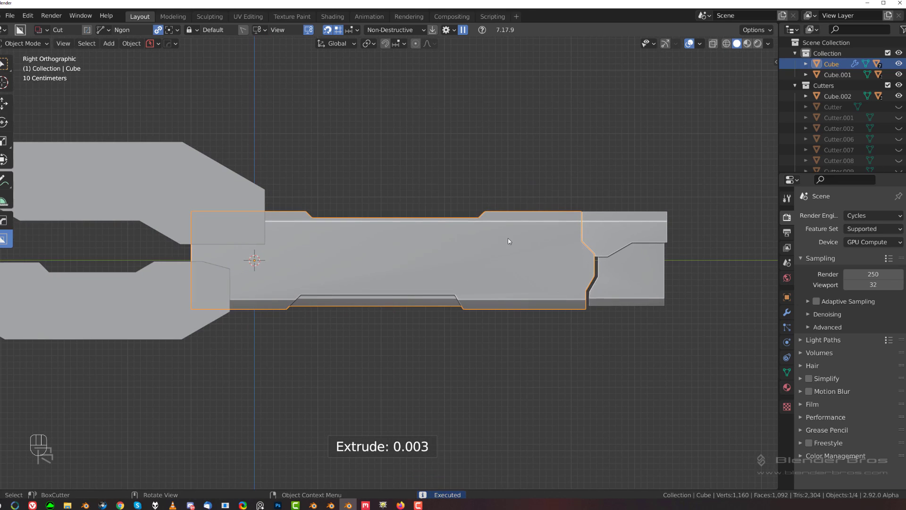
Switch BoxCutter to the Box shape and draw a long rectangular cutter along the middle of the bar's side.
key("d")
left_click(314, 307)
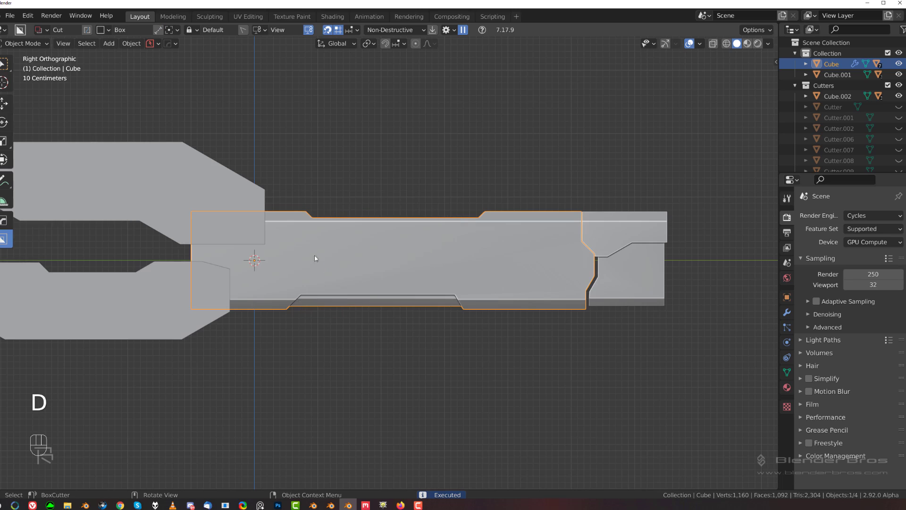
left_click(297, 238)
left_click_drag(312, 243, 566, 276)
middle_click_drag(566, 276, 472, 304)
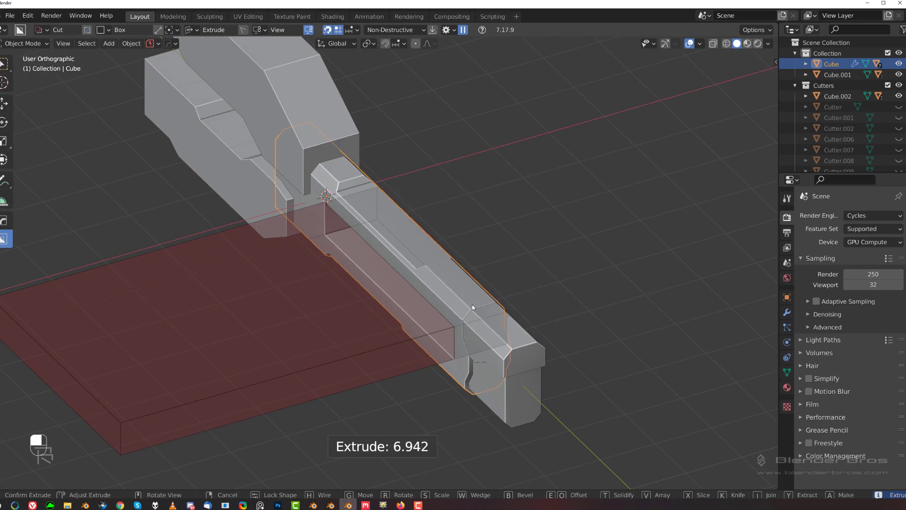
Extend the box cutter through the bar, bevel its corners about 0.182, and cut a rounded slot right through.
key("b")
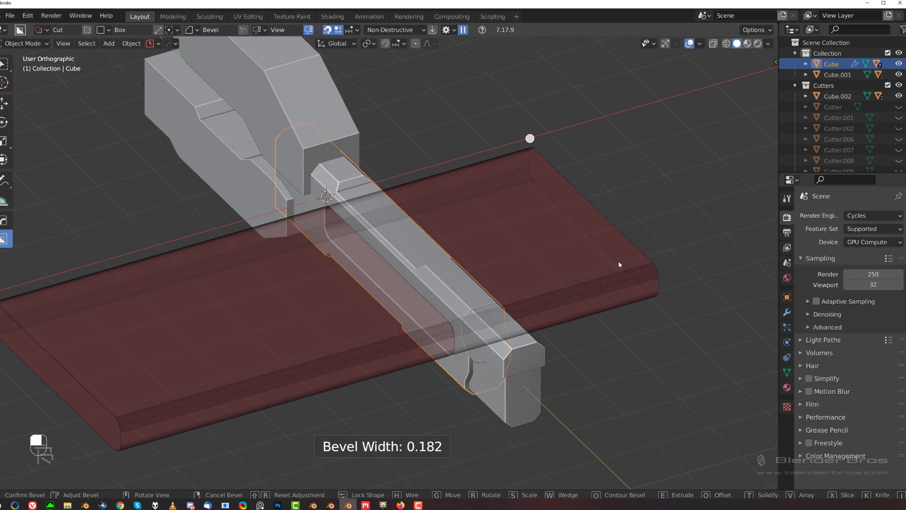
key("Tab")
middle_click_drag(620, 264, 597, 238)
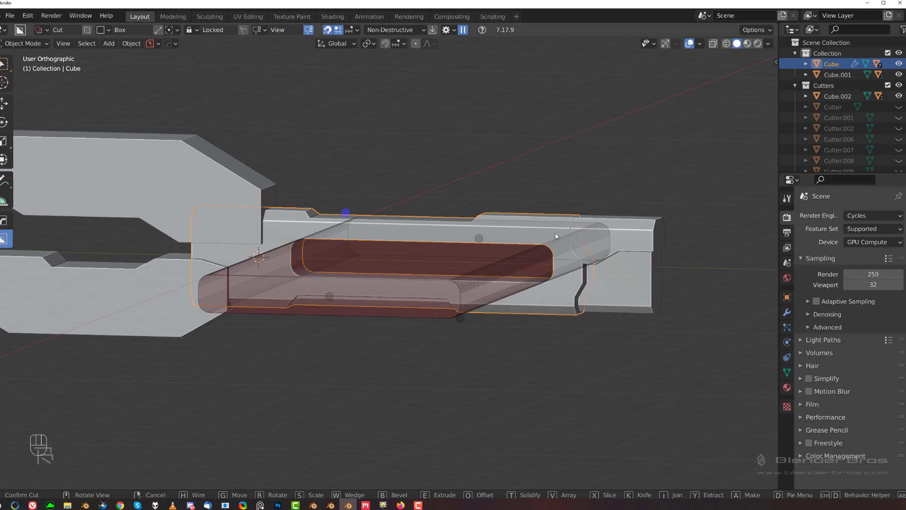
middle_click_drag(555, 232, 601, 224)
left_click(565, 152)
key("grave")
left_click(685, 219)
scroll(543, 237, "down", 2)
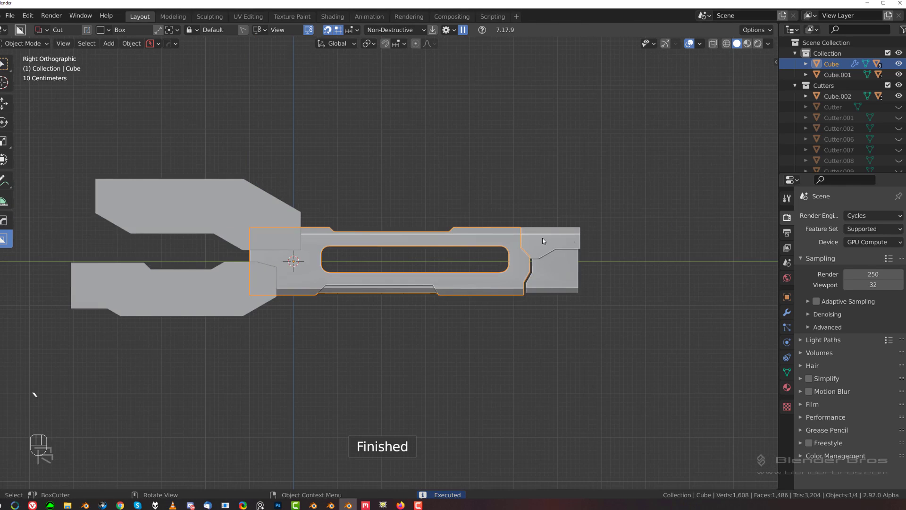
Add a mesh cylinder with 60 vertices at the 3D cursor.
scroll(518, 234, "up", 2)
key("shift+a")
mouse_move(479, 251)
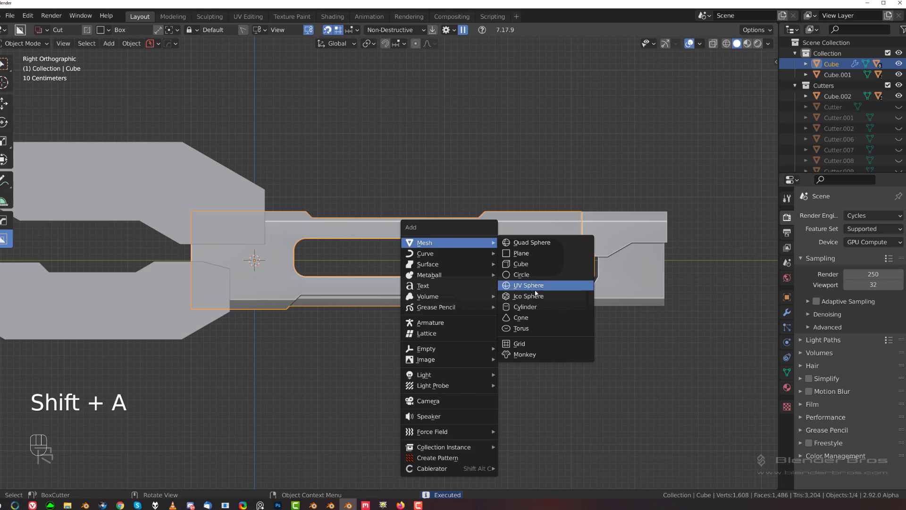
left_click(527, 308)
middle_click_drag(422, 256, 464, 250, "shift")
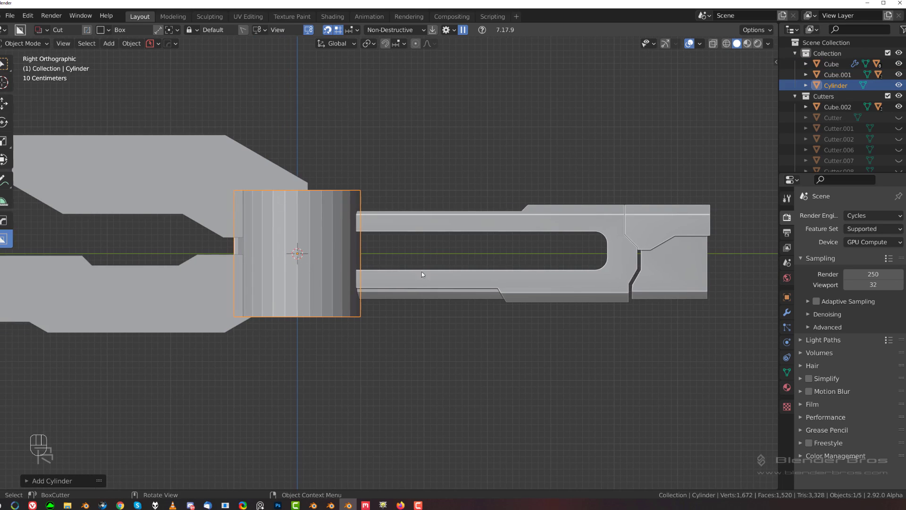
left_click(66, 480)
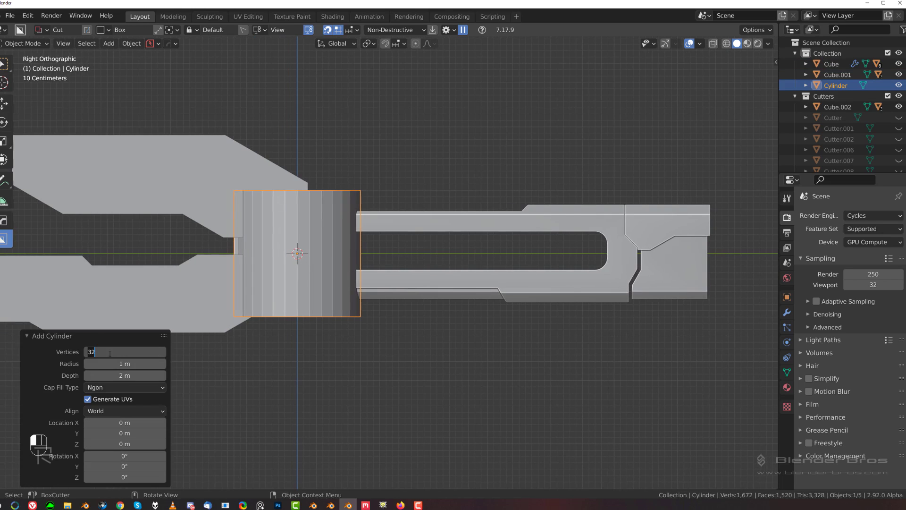
key("Return")
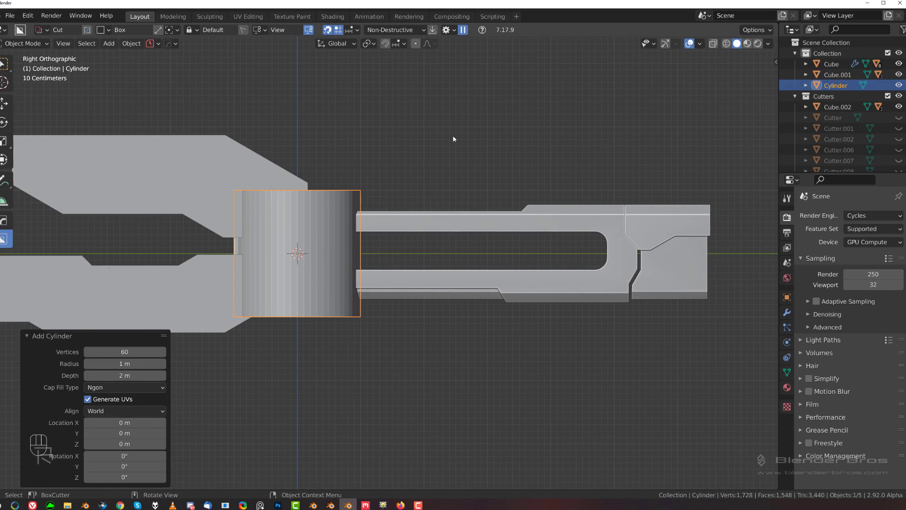
Rotate the cylinder 90° about the X axis so it lies along the bar.
middle_click_drag(416, 166, 392, 175)
type("r")
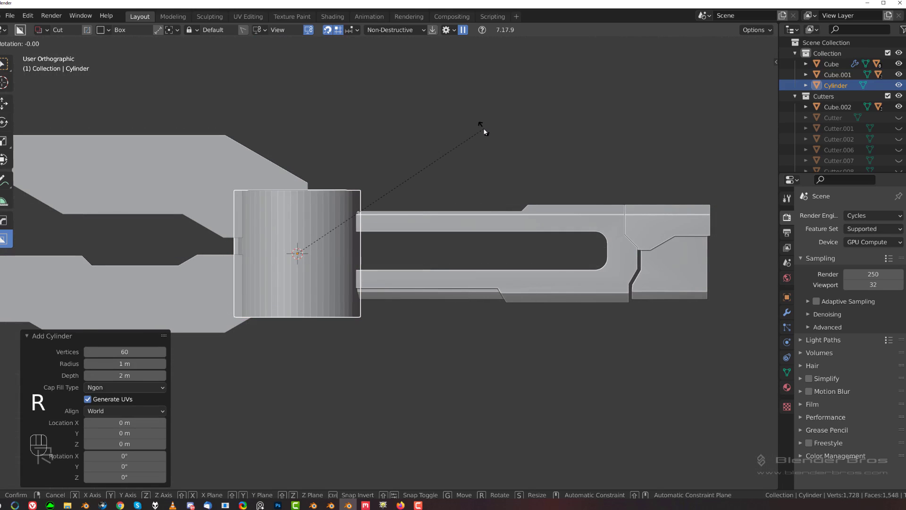
type("x90")
key("Return")
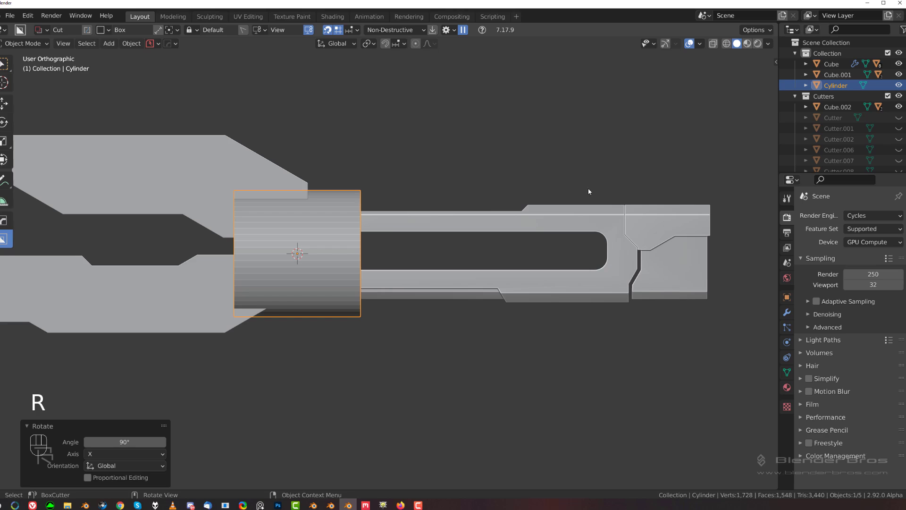
Scale the cylinder down to about 0.406, then stretch it along Y by about 6.234.
key("s")
left_click(355, 210)
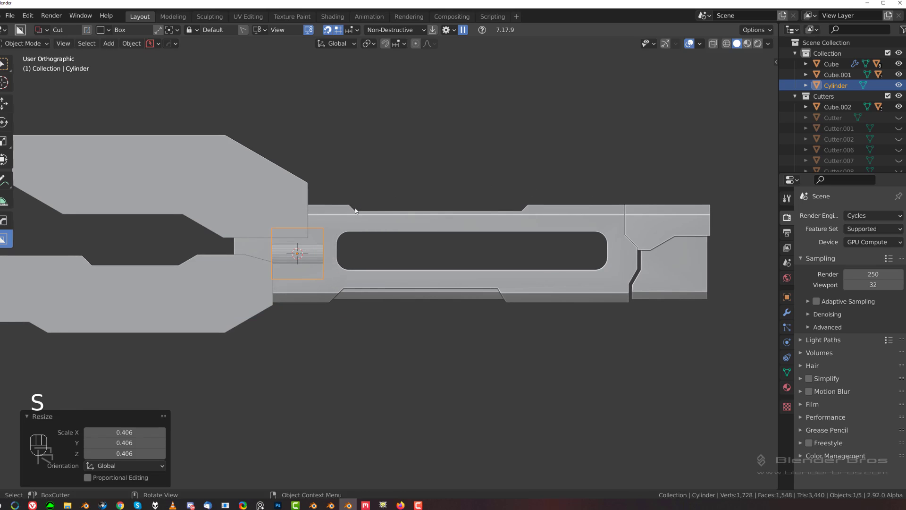
key("s")
key("y")
left_click(748, 208)
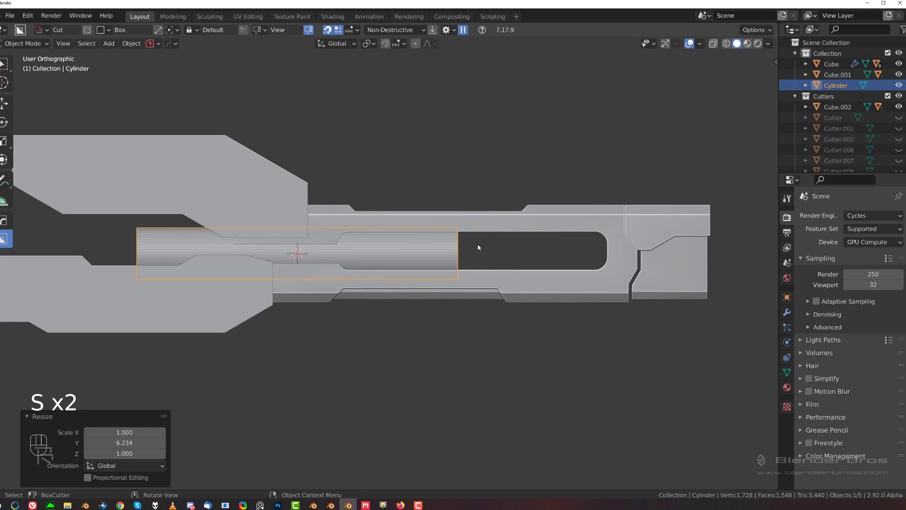
Sharpen the cylinder with HardOps at 30° and move it about 2.55 m along Y behind the slot.
key("q")
left_click(459, 233)
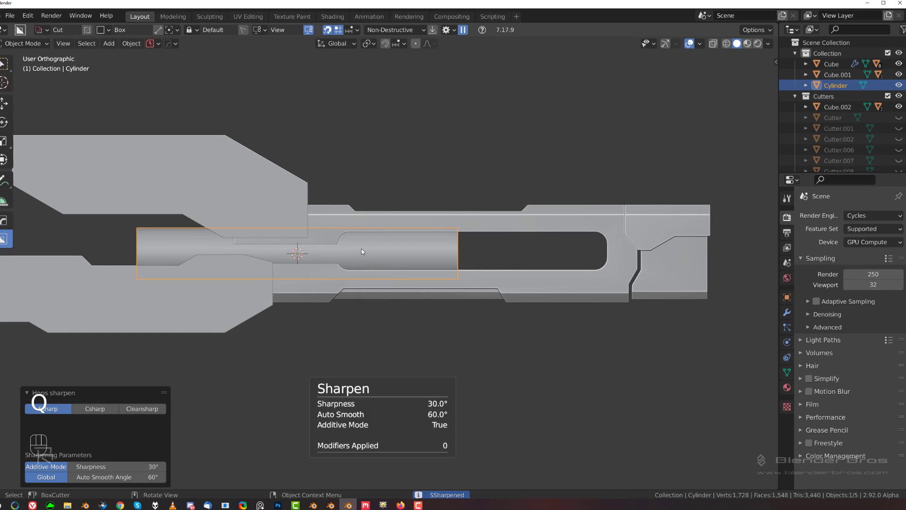
key("g")
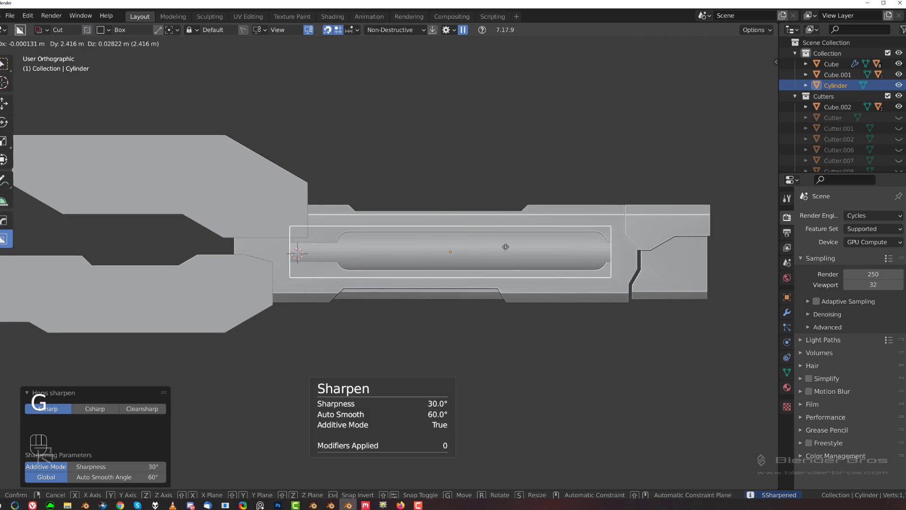
left_click(513, 247)
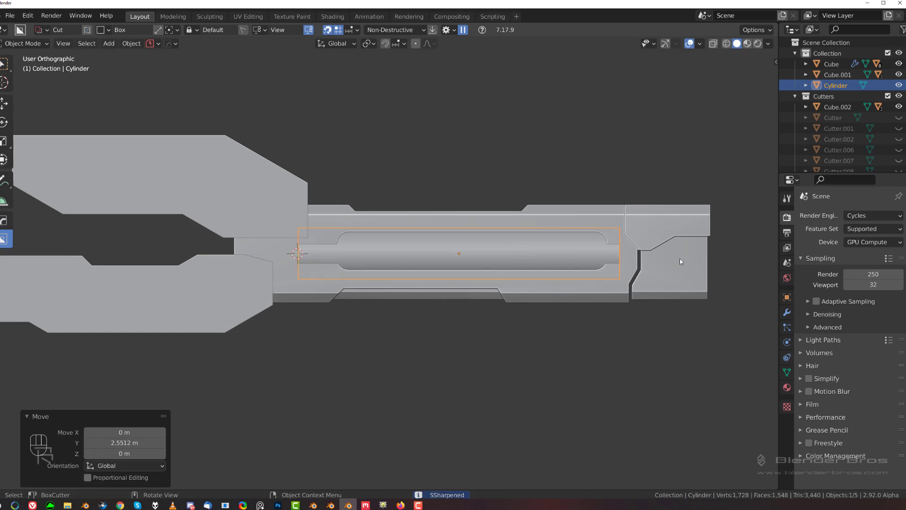
Scale the cylinder down to about 0.73 to match the slot height, then lengthen it along Y by about 1.736.
key("s")
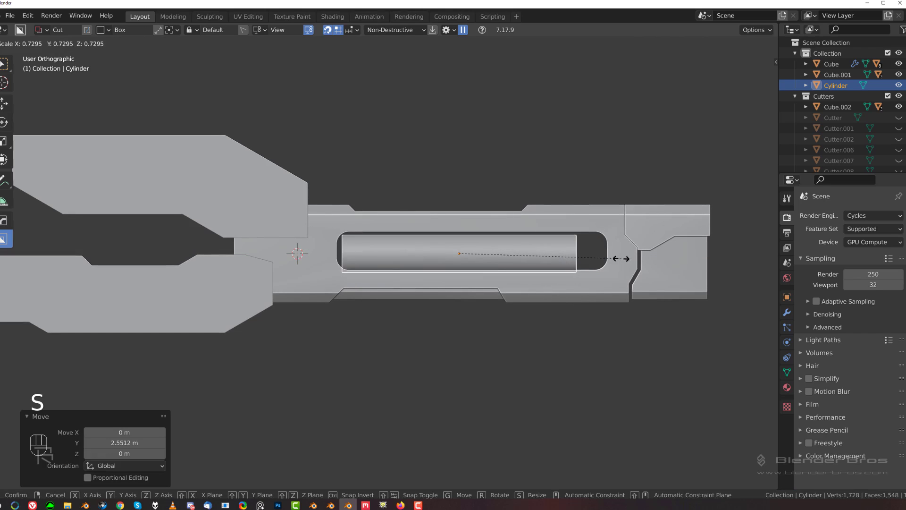
left_click(620, 259)
key("s")
key("y")
left_click(616, 266)
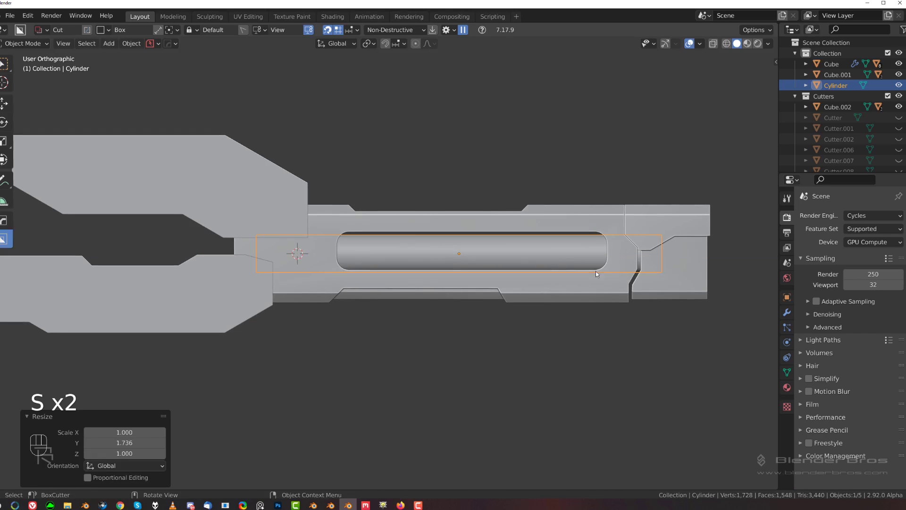
Raise the cylinder slightly along Z to centre it in the slot and scale it up by about 1.04.
key("g")
key("z")
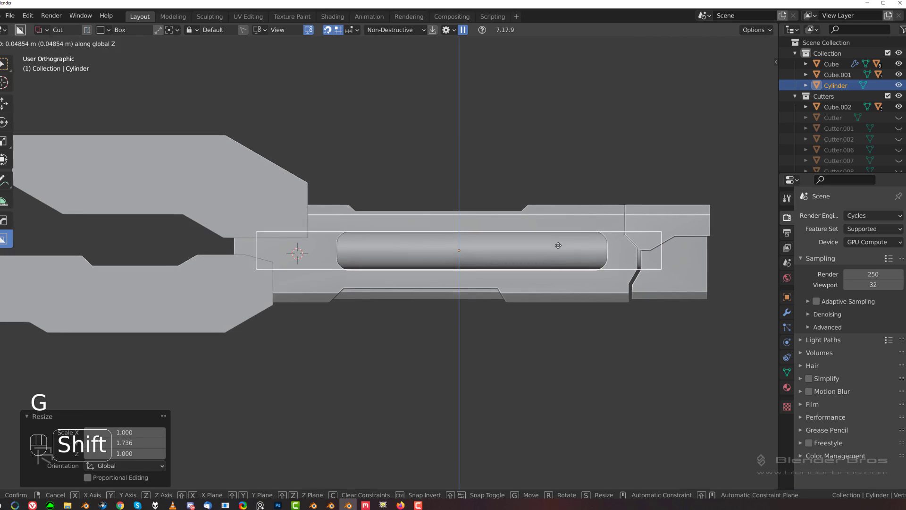
left_click(558, 253, "shift")
key("s")
left_click(594, 249, "shift")
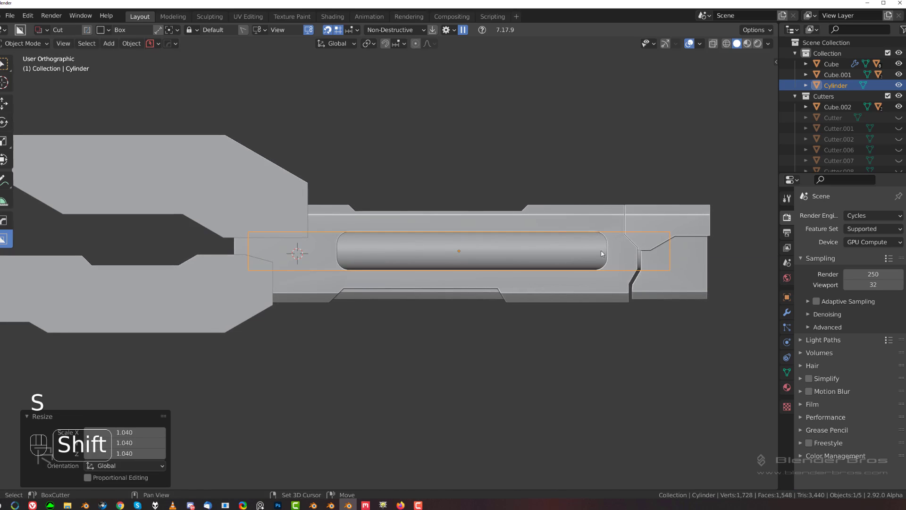
middle_click_drag(526, 142, 441, 186)
left_click(517, 129)
Inset the middle section of the cylinder with a BoxCutter box extruded about 10.28 m, making that section narrower.
scroll(433, 174, "down", 1)
key("grave")
scroll(588, 211, "up", 3)
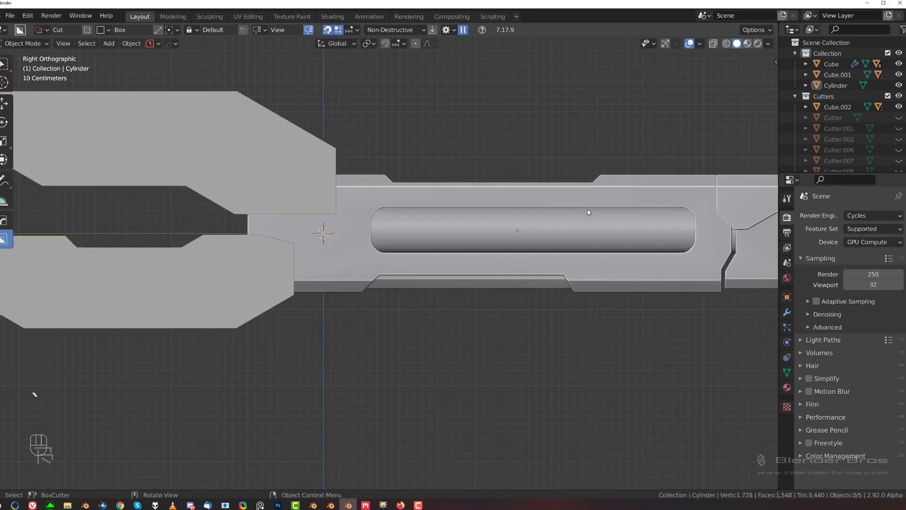
middle_click_drag(539, 188, 398, 218, "shift")
left_click(393, 233)
scroll(395, 230, "down", 2)
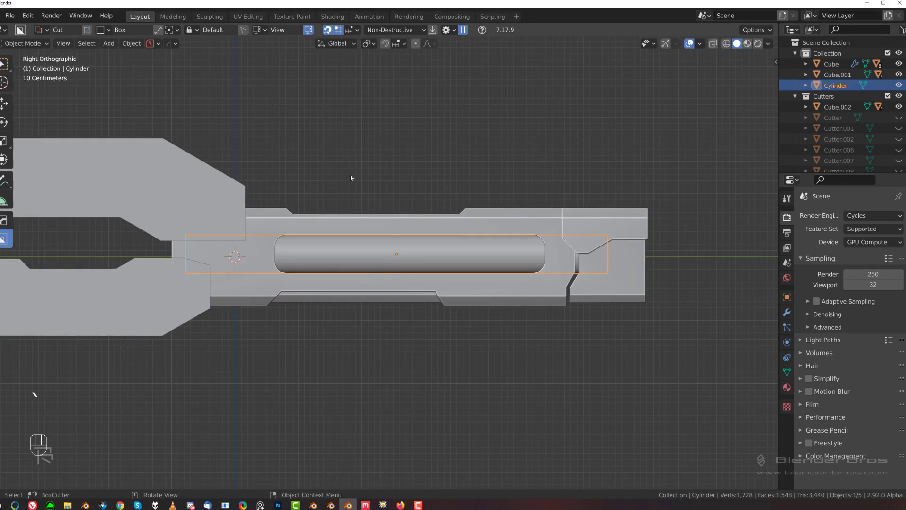
mouse_move(350, 178)
left_mouse_down()
mouse_move(415, 343)
mouse_move(498, 369)
left_mouse_up()
middle_click_drag(498, 369, 399, 412)
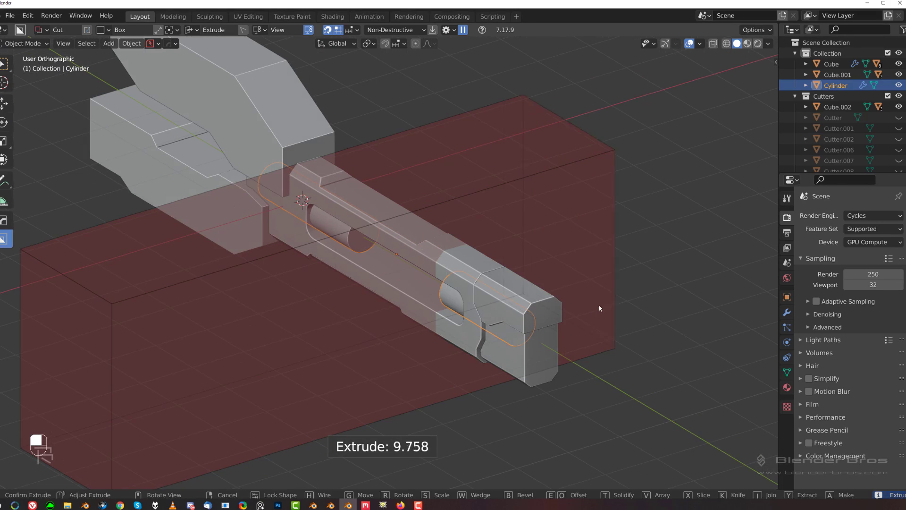
key("x")
key("i")
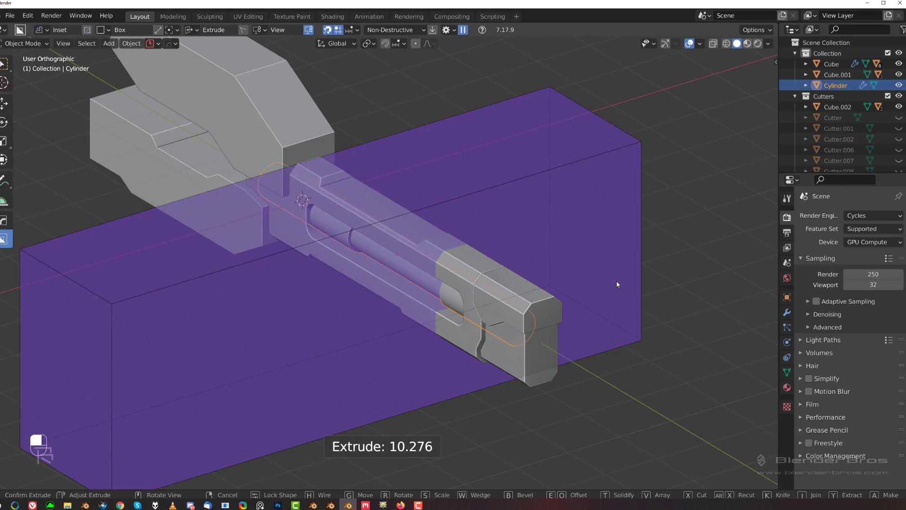
left_click(608, 283, "shift")
Hide the Cutters collection.
scroll(405, 228, "down", 1)
key("grave")
scroll(438, 240, "up", 5)
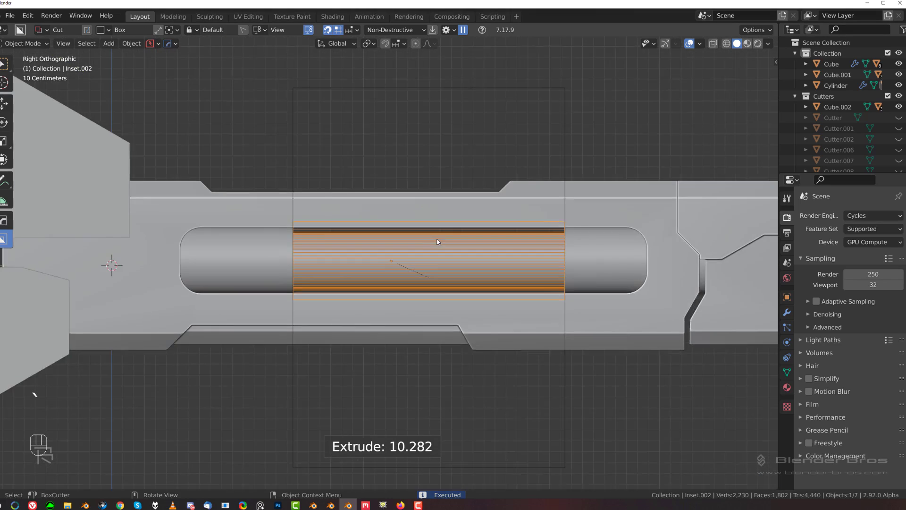
key("shift+2")
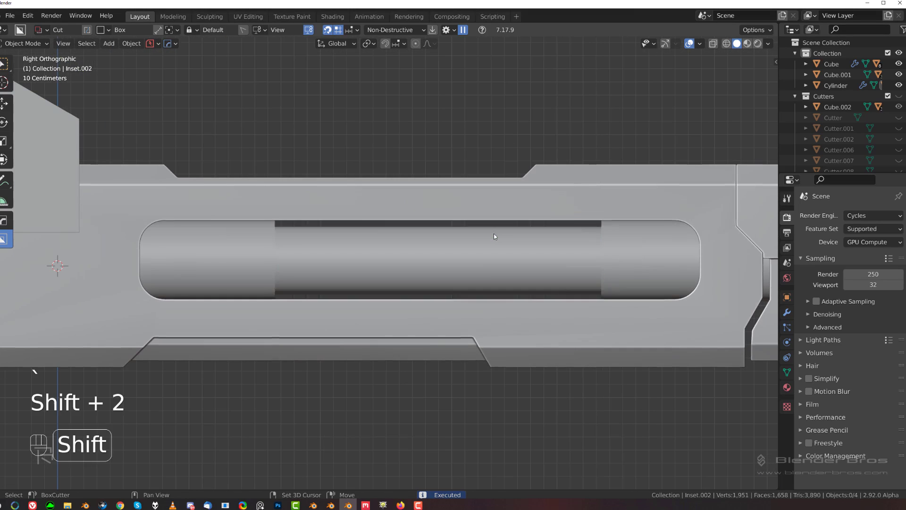
Add a 30° HardOps bevel to the cylinder and apply its boolean with Csharp, keeping the bevel.
scroll(491, 246, "down", 4)
key("q")
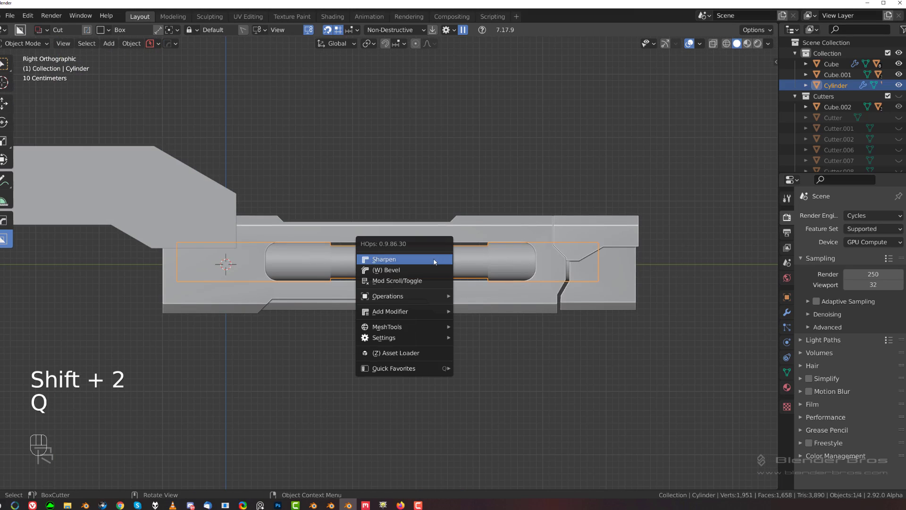
left_click(433, 270)
scroll(429, 269, "up", 3)
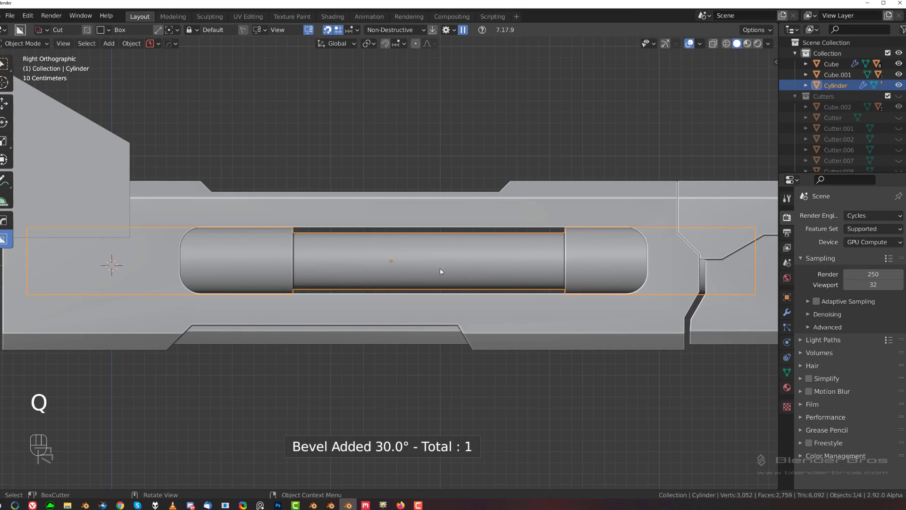
key("q")
left_click(438, 266, "ctrl")
Try to loop-select all faces around the cylinder's narrowed middle section in Edit Mode.
key("Tab")
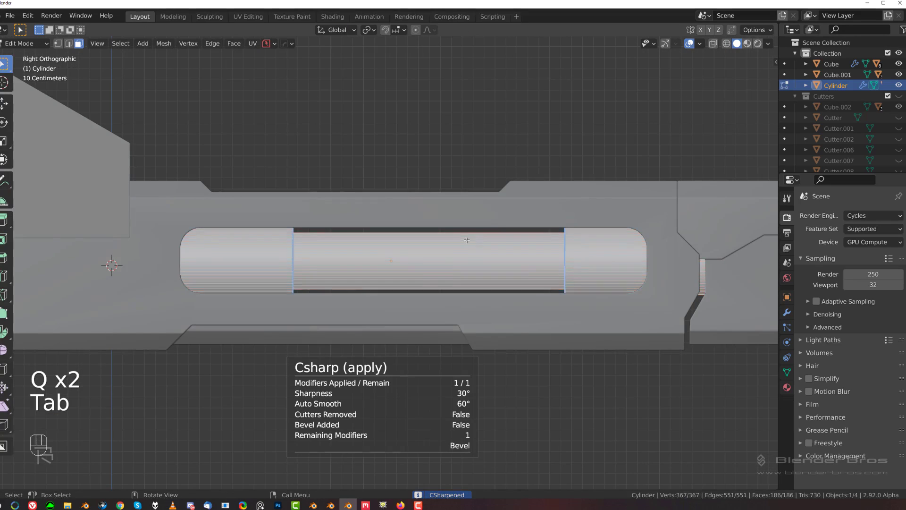
left_click(483, 260, "alt")
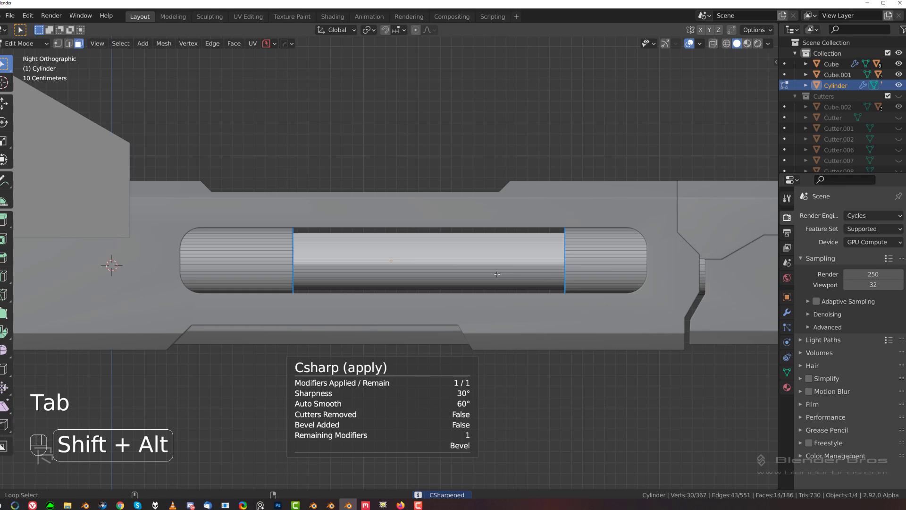
left_click(391, 282, "alt+shift")
mouse_move(378, 279)
middle_mouse_down()
mouse_move(393, 284)
mouse_move(385, 292)
middle_mouse_up()
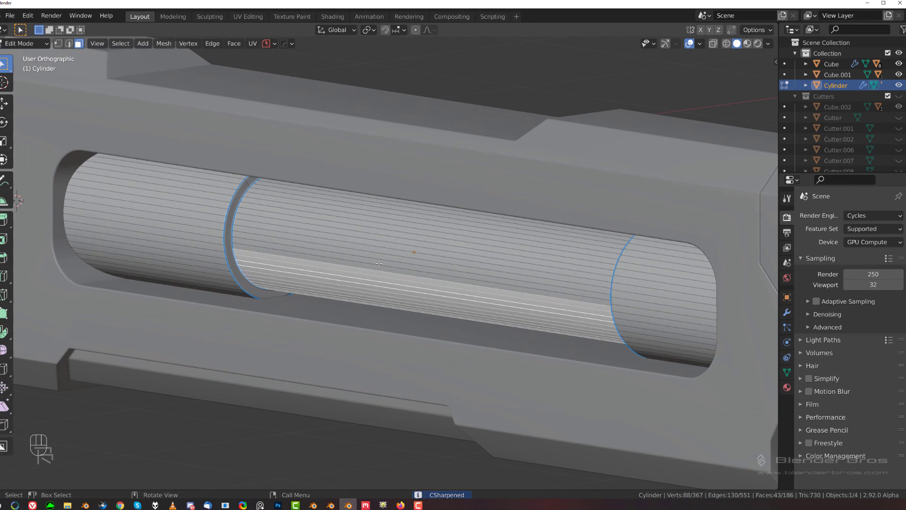
Run MACHIN3 Clean Up on the cylinder mesh and loop-select faces on the middle section again.
key("Tab")
key("3")
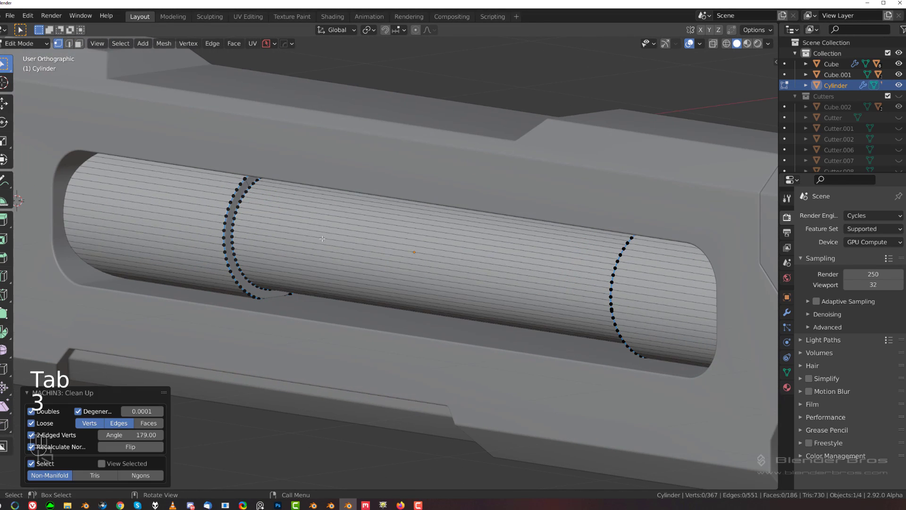
key("Tab")
left_click(459, 273, "alt")
Isolate the cylinder in local view and add another group of middle-section faces to check the loop selection.
key("slash")
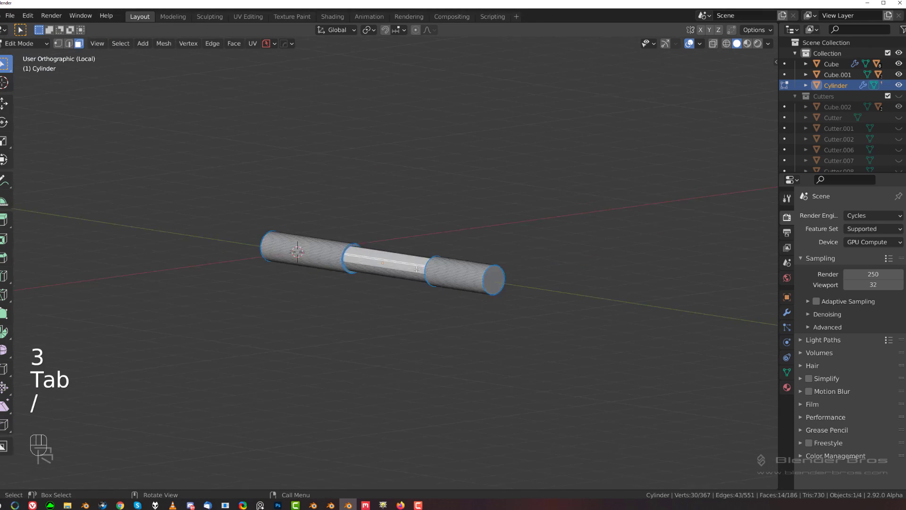
middle_click_drag(433, 228, 490, 247)
left_click(415, 248, "alt")
middle_click_drag(236, 170, 331, 257, "shift")
scroll(332, 257, "up", 3)
Try to dissolve the two stray edges crossing the shoulder ring beside the middle section.
key("Tab")
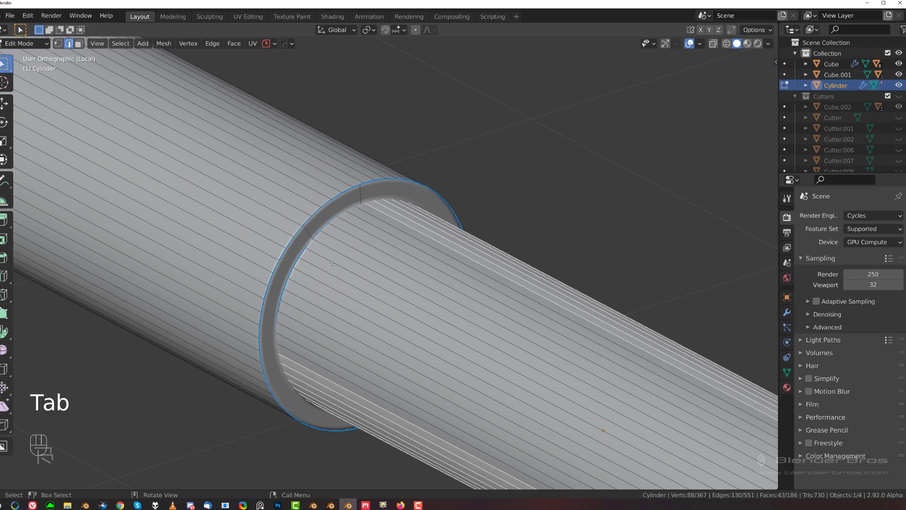
left_click(307, 234)
left_click(363, 194, "shift")
key("x")
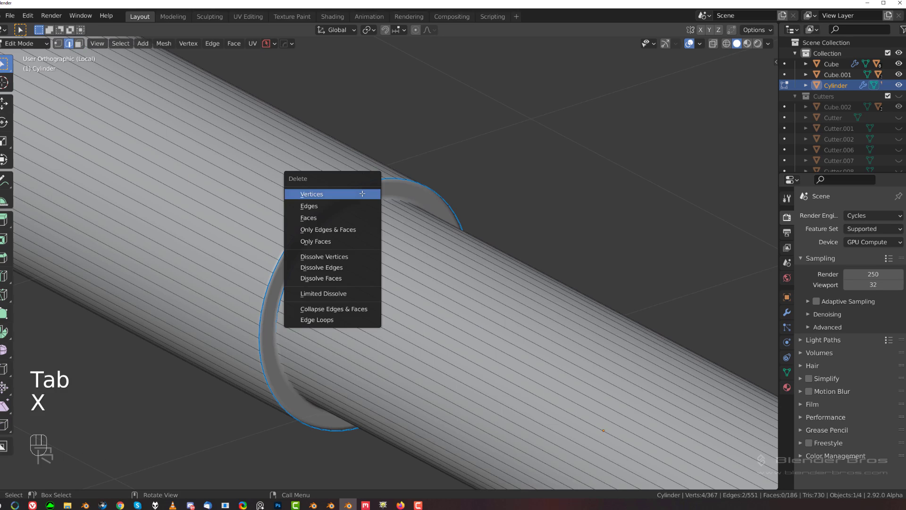
left_click(363, 267)
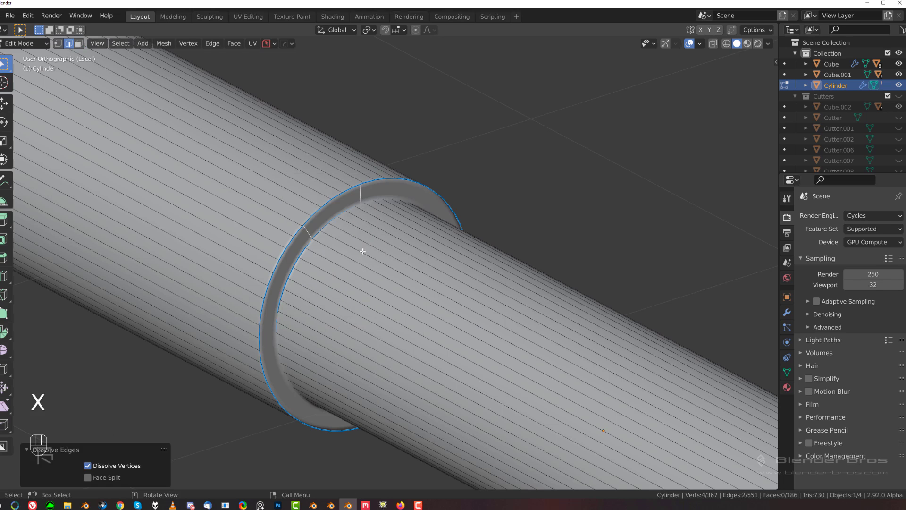
Merge the two stray vertices on the shoulder's outer rim into their neighbours with MACHIN3 Smart Vert.
scroll(363, 251, "up", 3)
middle_click_drag(363, 251, 471, 347, "shift")
scroll(472, 347, "up", 3)
key("Tab")
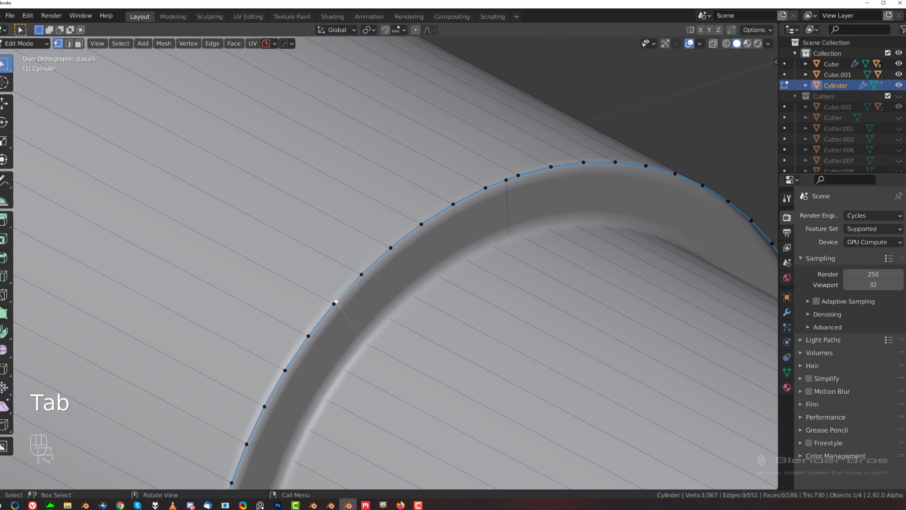
key("ctrl+z")
left_click(333, 303, "shift")
key("1")
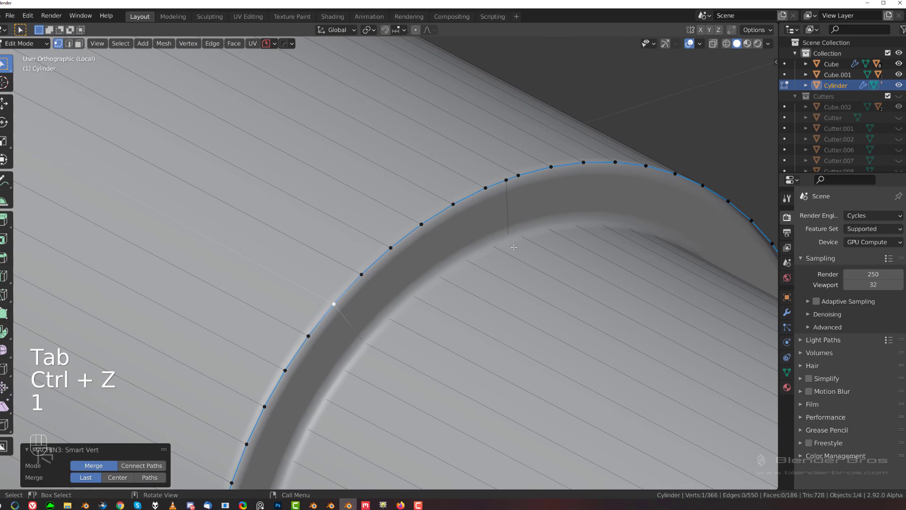
left_click(505, 180, "shift")
key("1")
middle_click_drag(505, 180, 478, 296)
Turn on see-through display and merge a stray vertex on the shoulder's inner rim into its neighbour.
key("Tab")
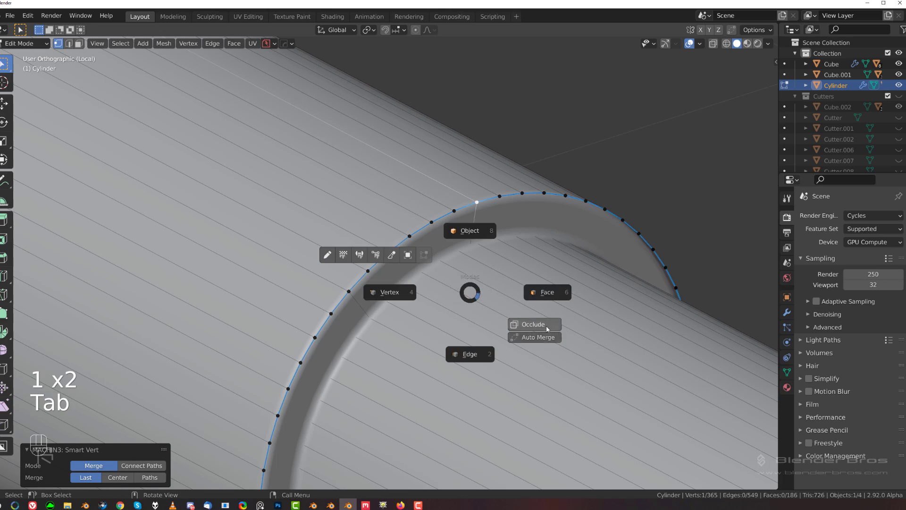
left_click(545, 324)
scroll(368, 319, "up", 2)
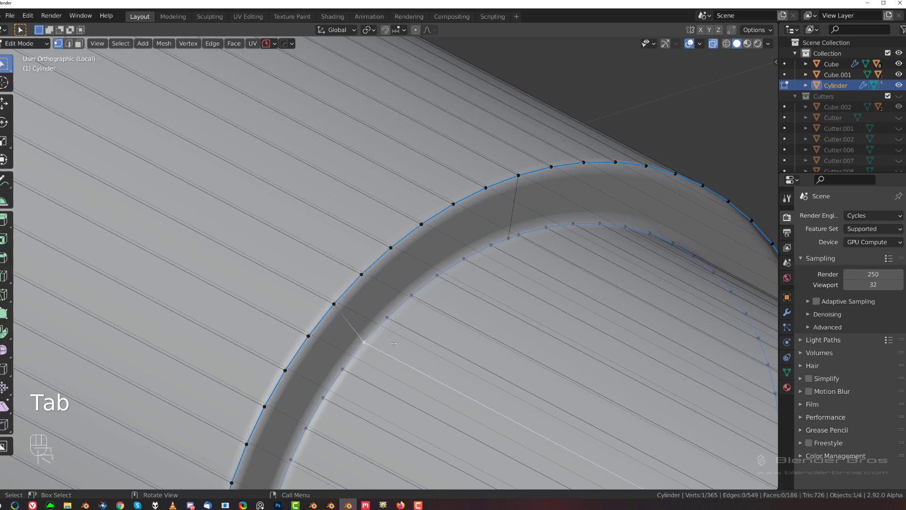
key("g")
left_click(410, 342)
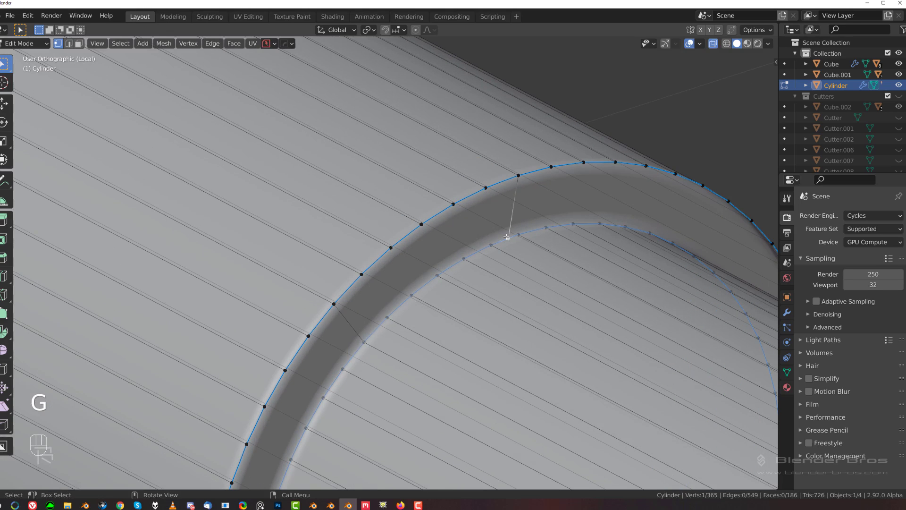
key("1")
Merge the stray outer-rim and inner-rim vertices at the ends of the opposite shoulder's connecting edge.
scroll(516, 240, "down", 5)
middle_click_drag(516, 239, 252, 330)
scroll(492, 216, "up", 5)
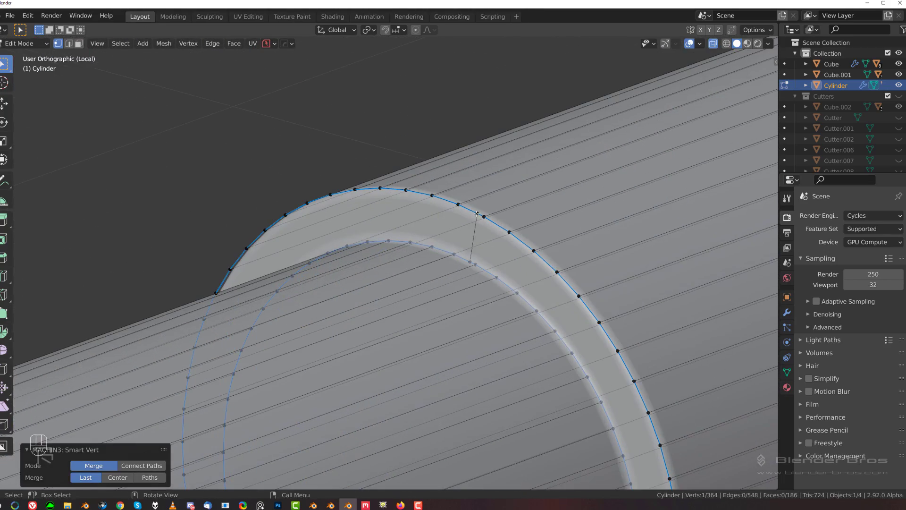
left_click(491, 216, "shift")
key("1")
left_click(476, 274)
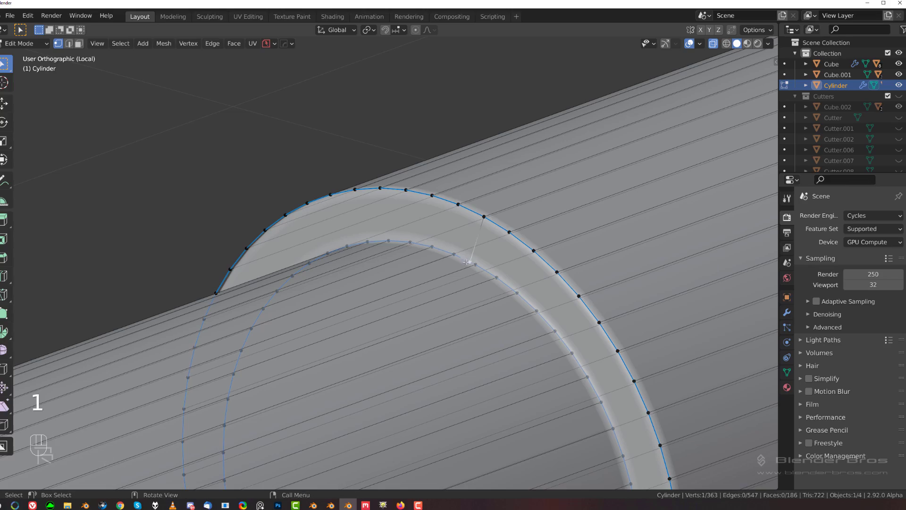
key("1")
Loop-select the middle section's faces in face mode to test the cleaned topology.
scroll(475, 269, "down", 2)
middle_click_drag(474, 269, 321, 325)
scroll(434, 250, "up", 1)
scroll(435, 249, "down", 7)
key("Tab")
left_click(362, 308)
left_click(309, 315, "alt")
scroll(331, 326, "up", 3)
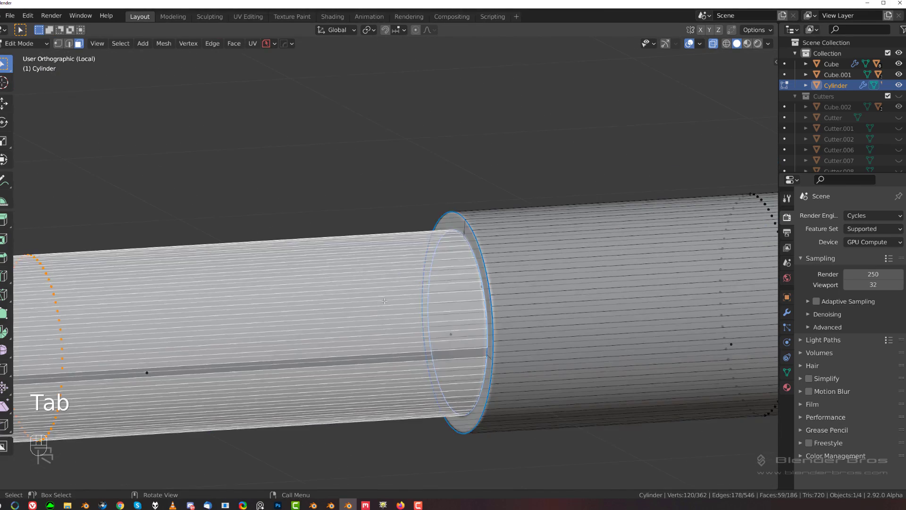
Merge the remaining doubled vertices on the inner and outer rims at the side of the same shoulder.
key("Tab")
left_click(425, 340)
scroll(478, 346, "up", 3)
middle_click_drag(478, 347, 426, 192, "shift")
scroll(513, 262, "up", 2)
left_click(520, 286)
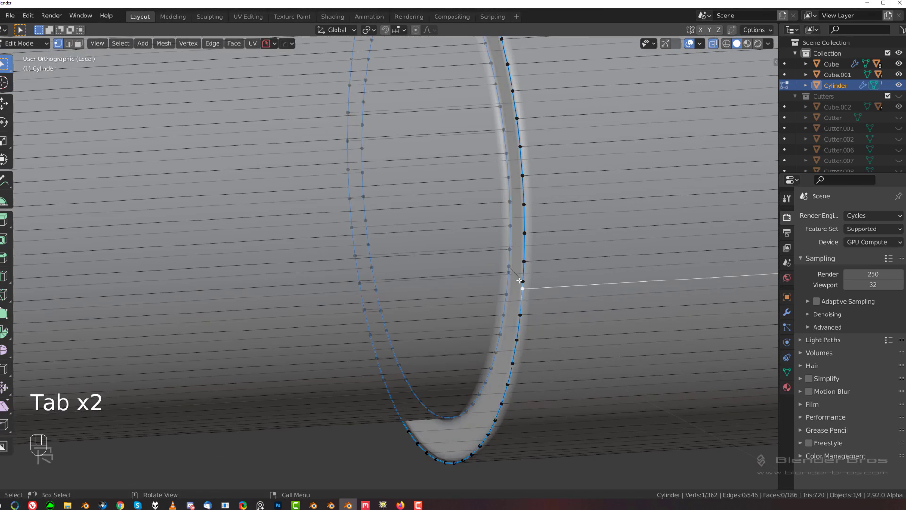
key("1")
left_click(506, 274)
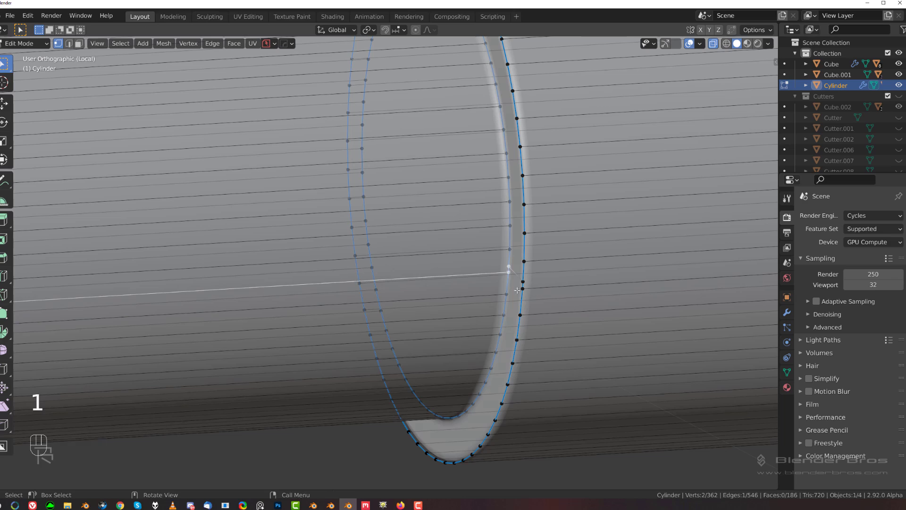
key("1")
key("1")
Check the other shoulder and loop-select the complete ring of faces around the middle section.
scroll(472, 298, "down", 5)
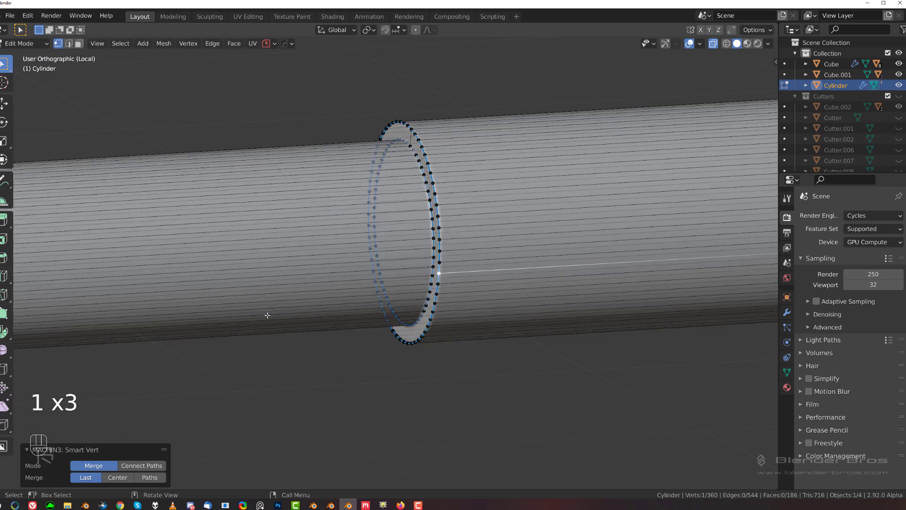
middle_click_drag(267, 316, 631, 302, "shift")
middle_click_drag(631, 245, 274, 250, "shift")
scroll(304, 272, "up", 2)
middle_click_drag(557, 257, 344, 255, "shift")
key("Tab")
left_click(493, 263)
left_click(571, 266, "alt")
scroll(457, 282, "down", 5)
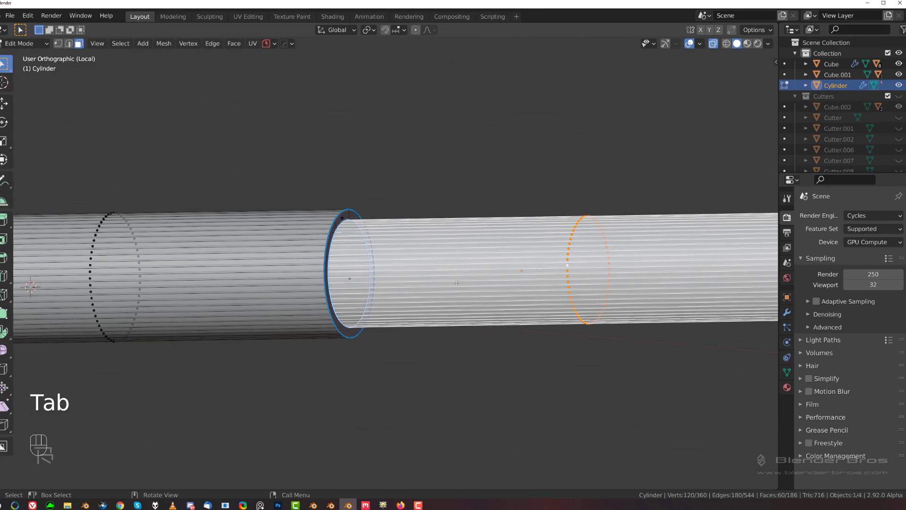
Turn off see-through display while keeping the middle section's faces selected.
scroll(466, 295, "down", 4)
middle_click_drag(466, 295, 544, 319)
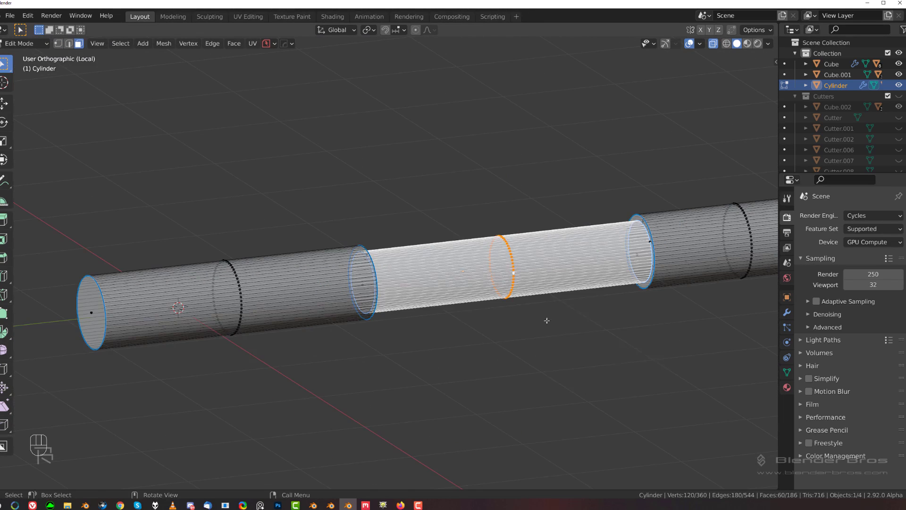
key("Tab")
left_click(645, 353)
middle_click_drag(543, 279, 382, 282, "shift")
scroll(408, 288, "down", 1)
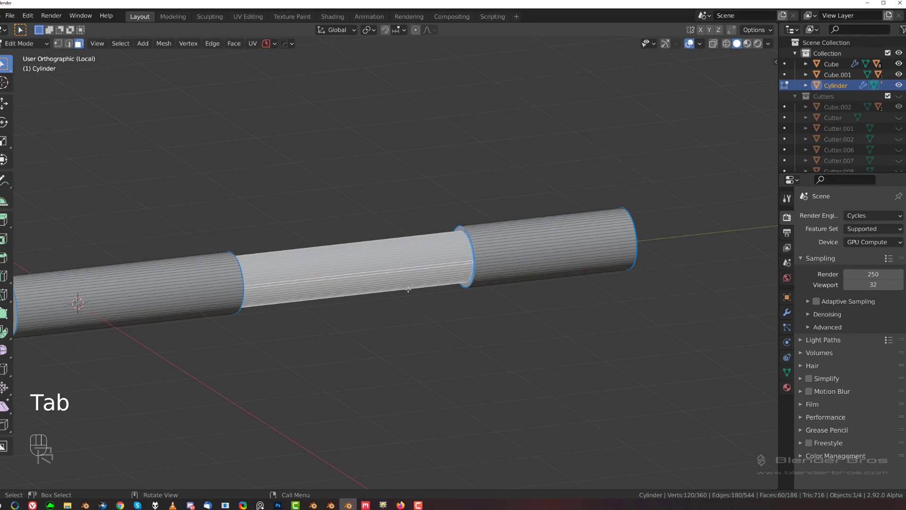
scroll(415, 287, "up", 2)
key("s")
key("y")
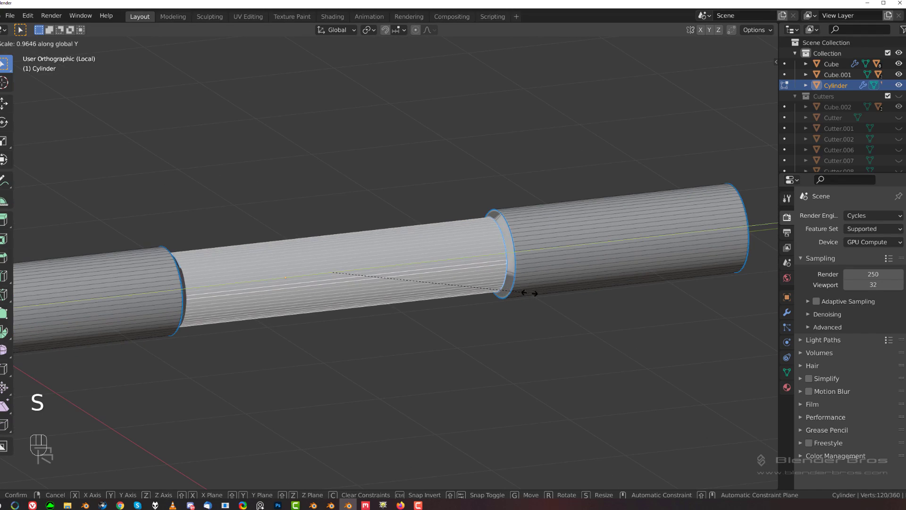
right_click(514, 293)
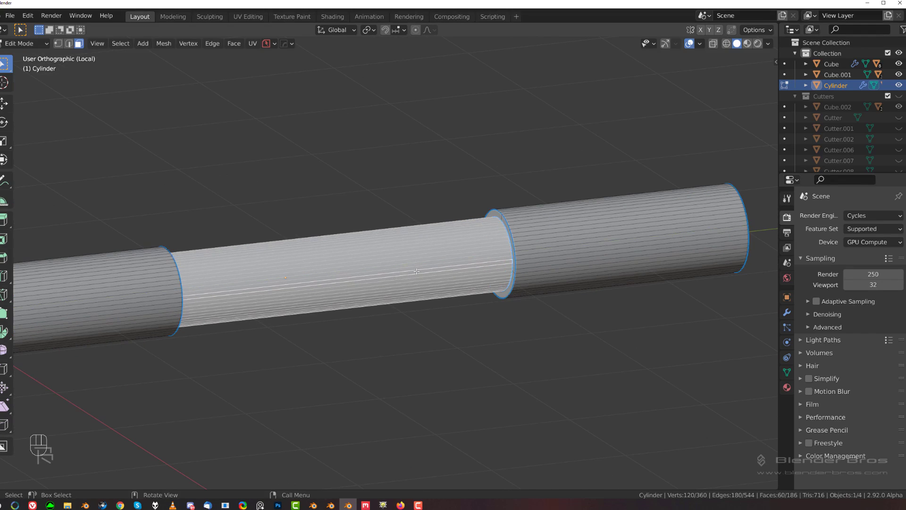
Examine the edges and shading at the shoulder where the middle section meets the wider end.
scroll(386, 264, "up", 3)
middle_click_drag(388, 264, 427, 240)
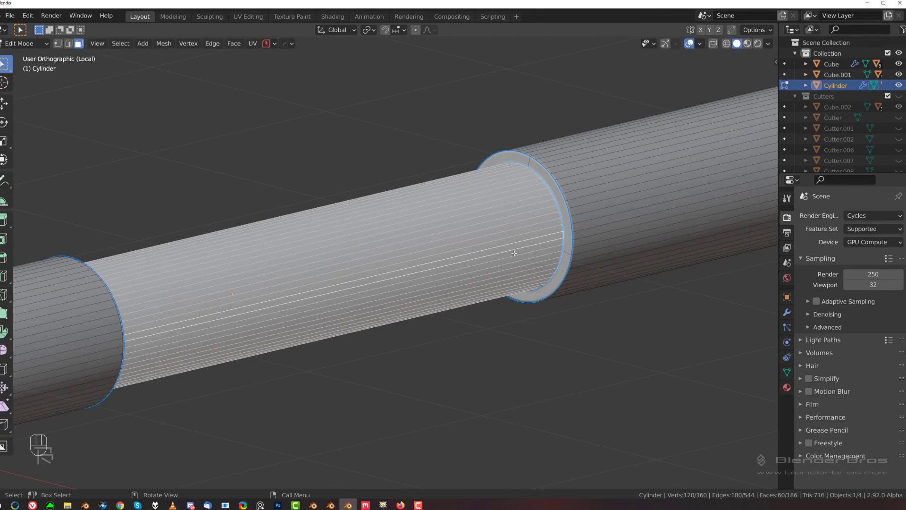
scroll(514, 253, "up", 2)
middle_click_drag(636, 174, 494, 270, "shift")
scroll(468, 274, "up", 2)
scroll(468, 274, "down", 2)
middle_click_drag(442, 245, 510, 232, "shift")
scroll(510, 231, "up", 3)
key("Tab")
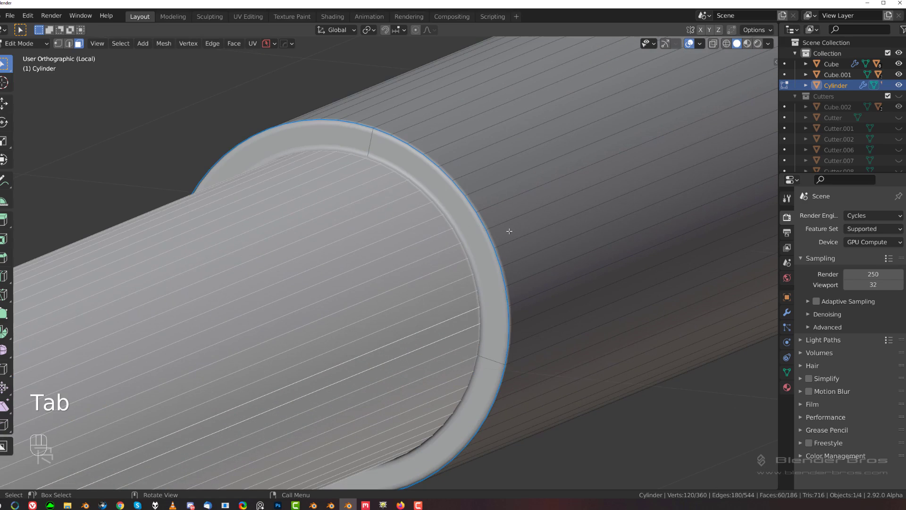
left_click(460, 214)
scroll(408, 245, "down", 8)
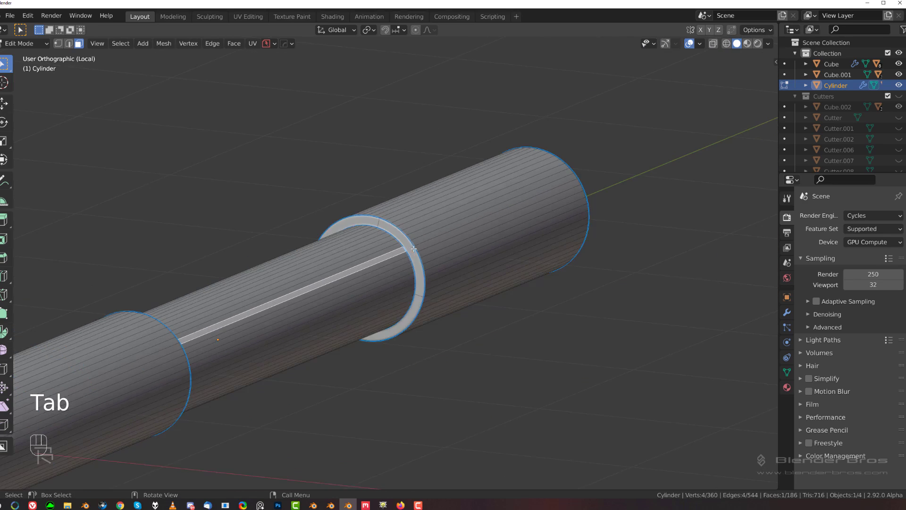
Undo all the vertex merges and mesh cleanup on the cylinder and leave local view.
key("ctrl+z")
key("ctrl+z")
key("ctrl+z")
key("ctrl+z")
key("ctrl+z")
key("ctrl+z")
key("ctrl+z")
key("ctrl+z")
key("ctrl+z")
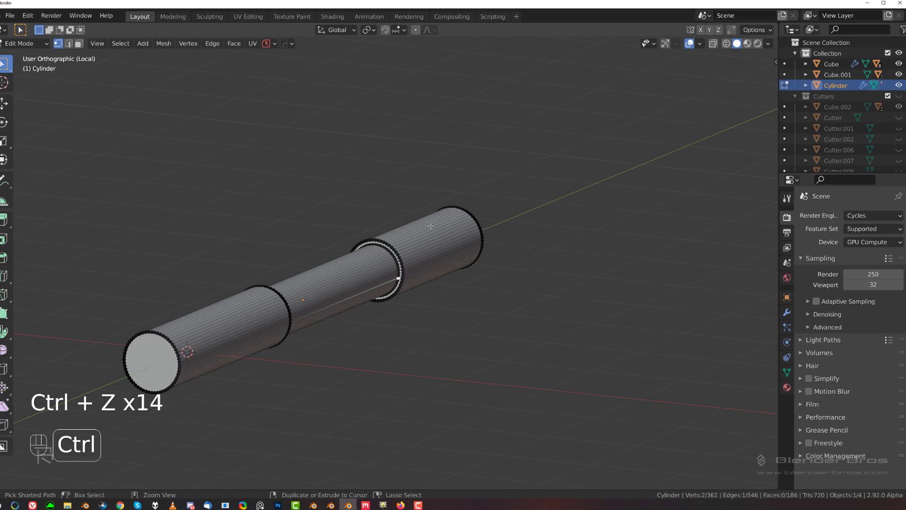
key("ctrl+z")
key("ctrl+z")
key("ctrl+z")
key("ctrl+z")
key("ctrl+z")
key("ctrl+z")
key("ctrl+z")
key("ctrl+z")
key("ctrl+z")
key("ctrl+z")
key("ctrl+z")
key("ctrl+z")
key("ctrl+z")
key("ctrl+z")
key("ctrl+z")
key("ctrl+z")
key("ctrl+z")
key("ctrl+z")
key("ctrl+z")
key("ctrl+z")
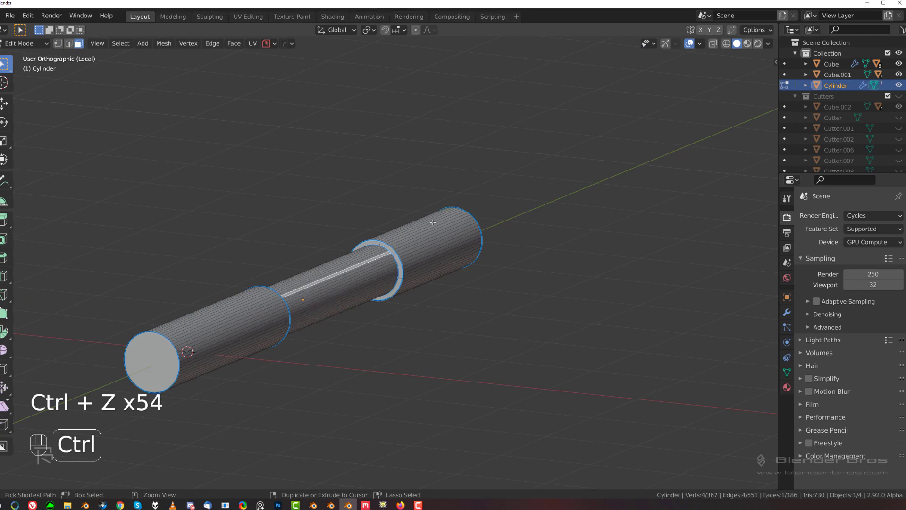
key("slash")
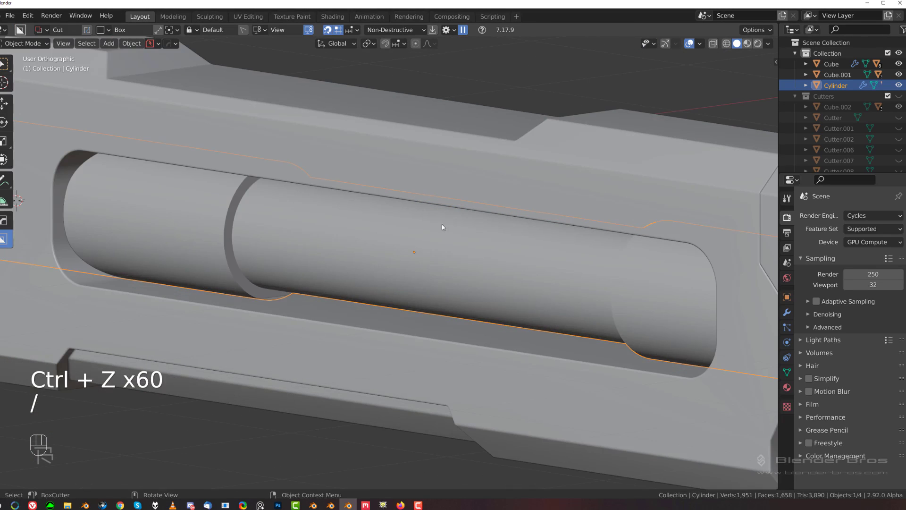
Undo the cylinder's bevel, applied boolean and BoxCutter inset back to the plain cylinder.
key("ctrl+z")
key("ctrl+z")
key("ctrl+z")
key("ctrl+z")
key("ctrl+z")
key("ctrl+z")
key("ctrl+z")
key("ctrl+z")
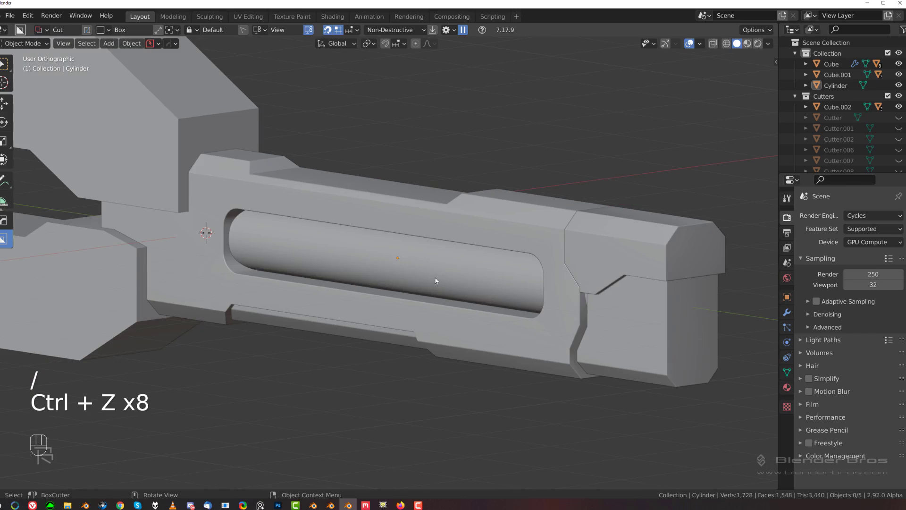
Cut one centred edge loop around the middle of the plain cylinder in Edit Mode.
key("Tab")
key("ctrl+t")
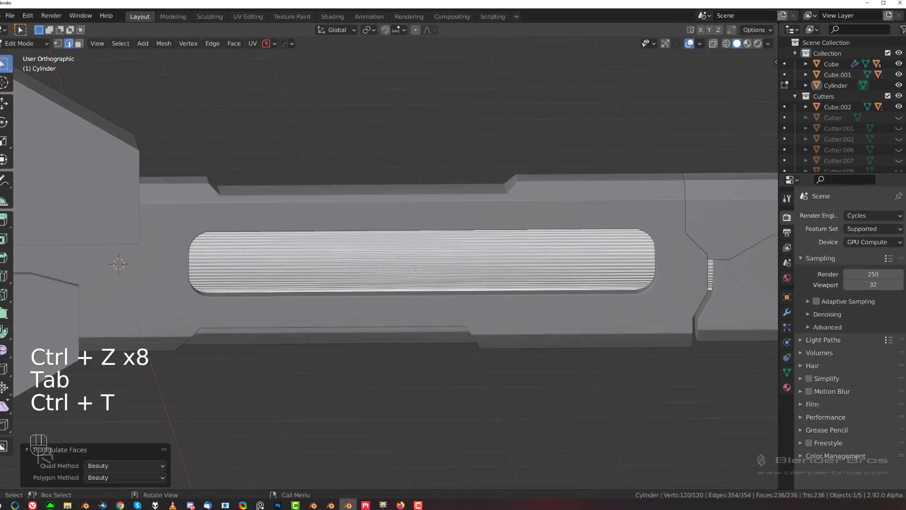
key("ctrl+z")
key("ctrl+r")
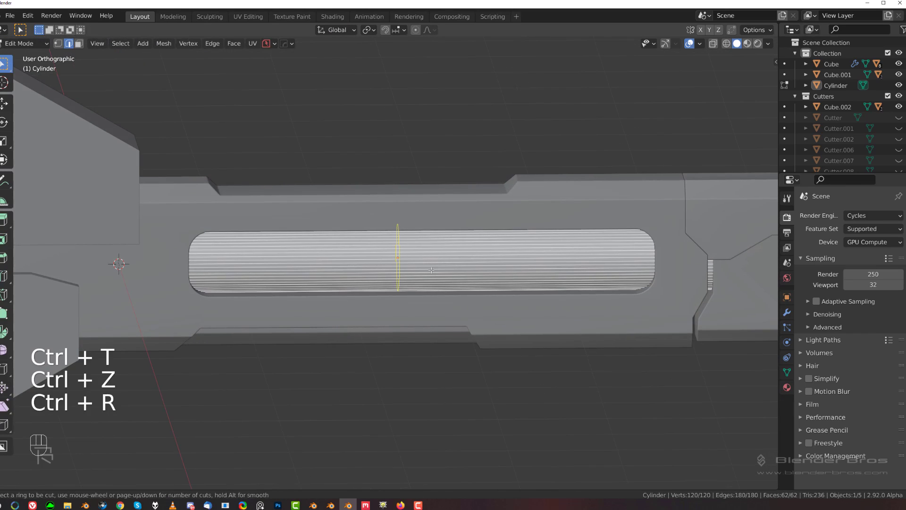
left_click(429, 268)
right_click(430, 269)
Bevel the middle edge loop into a band about 0.352 m in bevel width and shift it along Y towards the slot's centre.
key("ctrl+b")
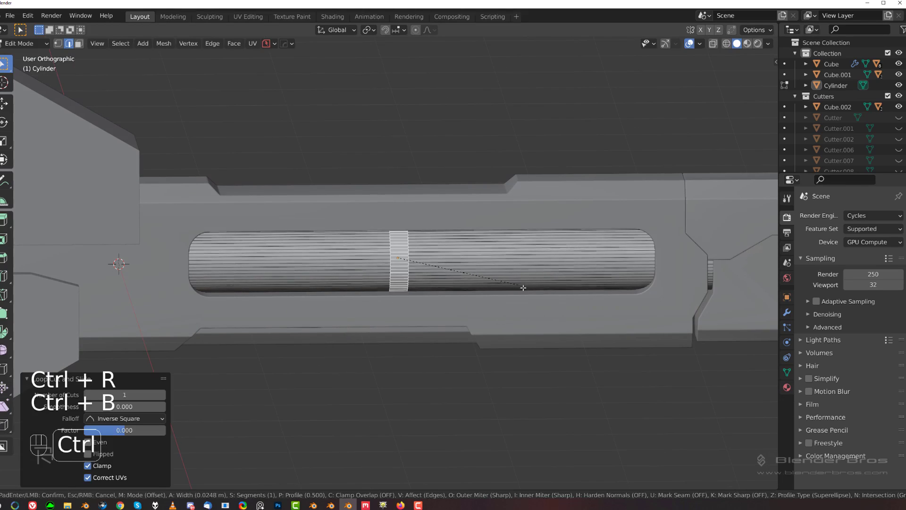
left_click(560, 284)
key("g")
middle_click(557, 284)
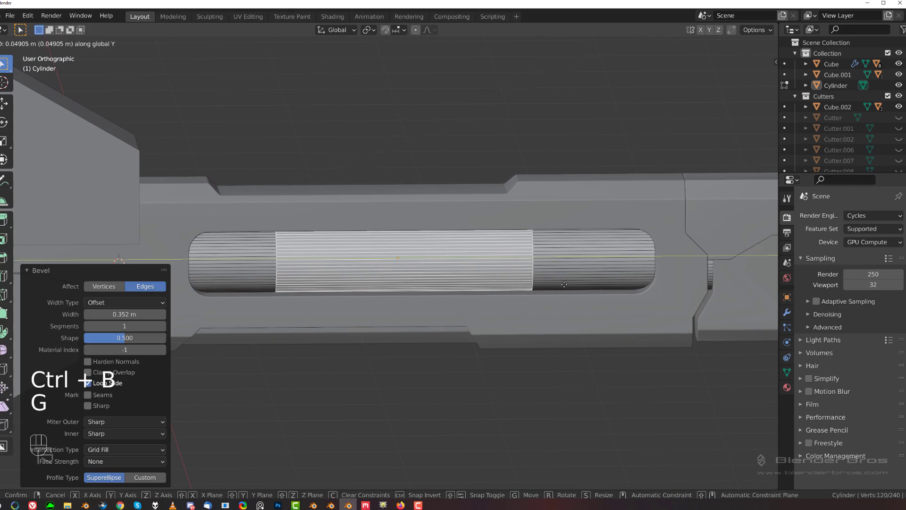
left_click(593, 285)
Recess the band of faces around the cylinder's middle with the EM_Macro Panel Face operation.
key("Tab")
key("q")
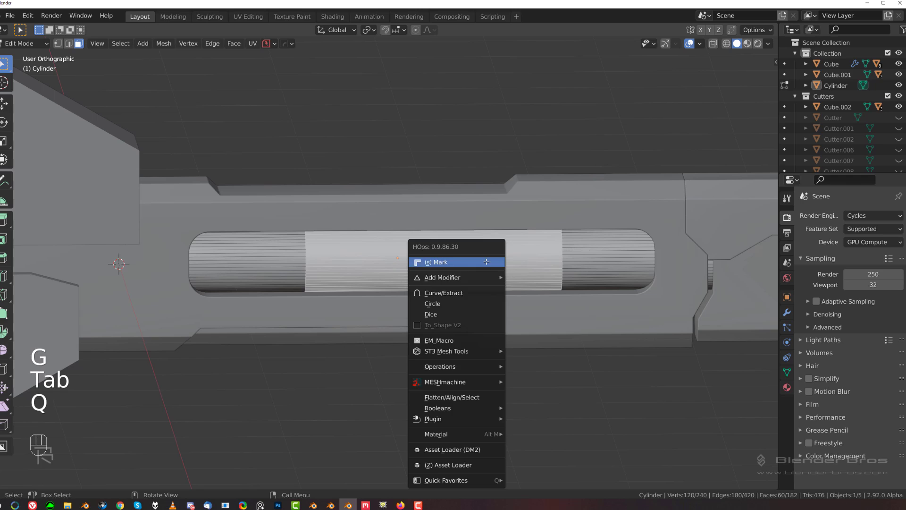
left_click(462, 344)
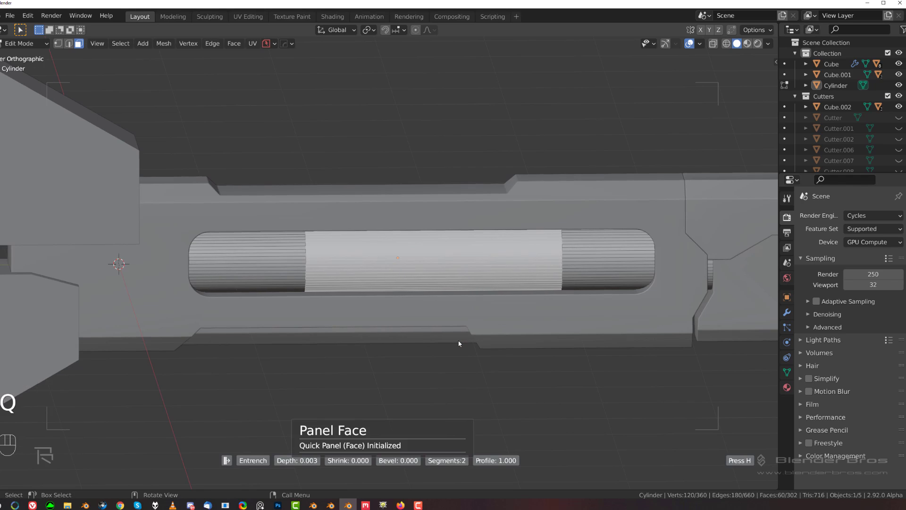
middle_click_drag(441, 340, 482, 324)
left_click(439, 323)
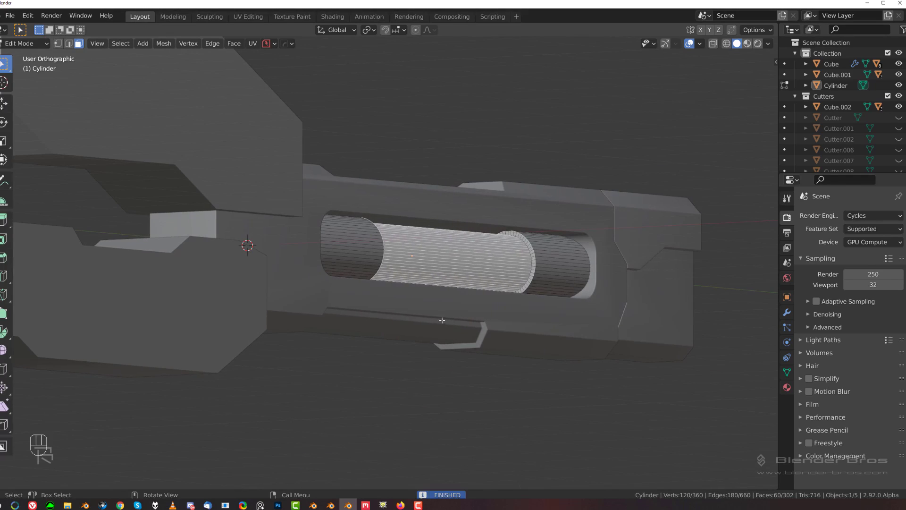
Scale the recessed band to 0.953 along Y so its end shoulders slope.
scroll(325, 298, "up", 5)
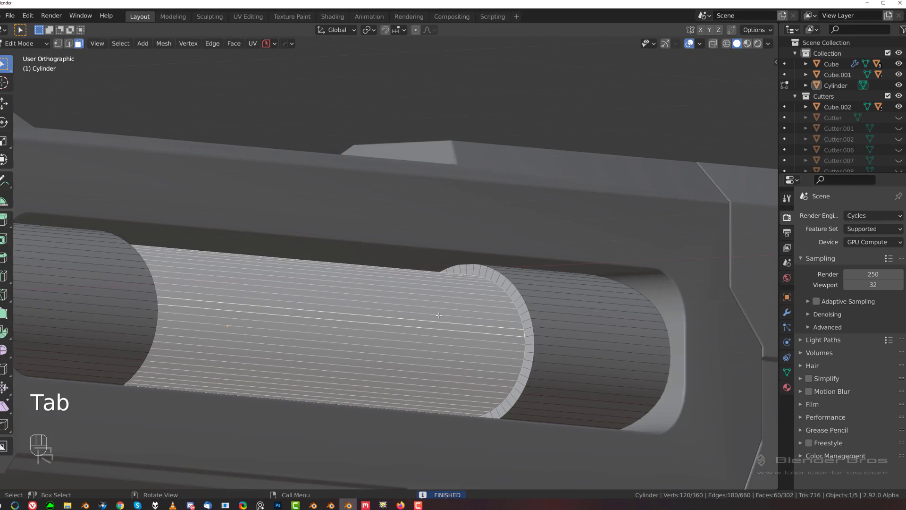
middle_click_drag(367, 315, 613, 315)
key("s")
key("y")
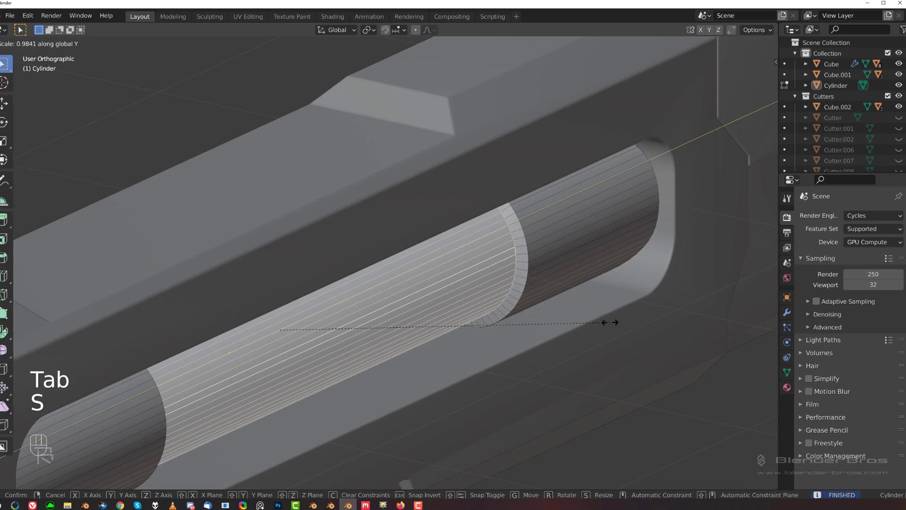
left_click(600, 320)
scroll(530, 309, "up", 5)
middle_click_drag(715, 205, 418, 169, "shift")
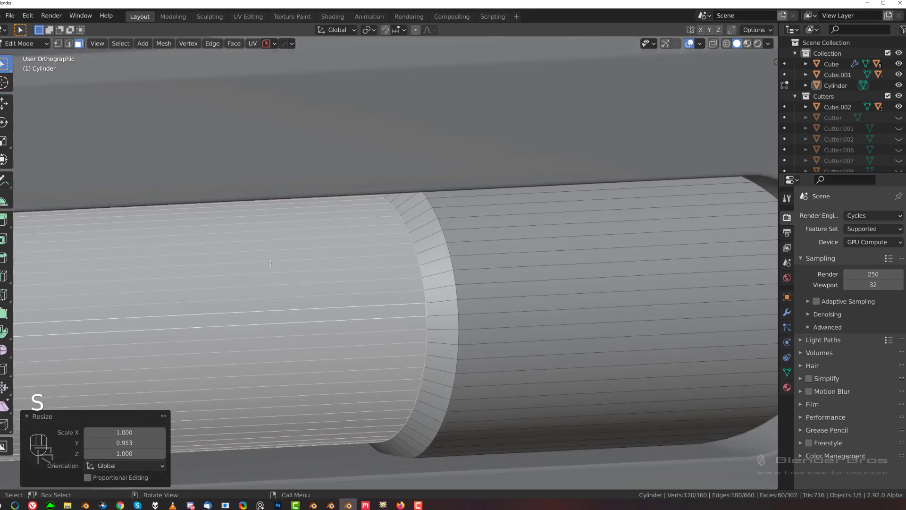
scroll(417, 168, "up", 2)
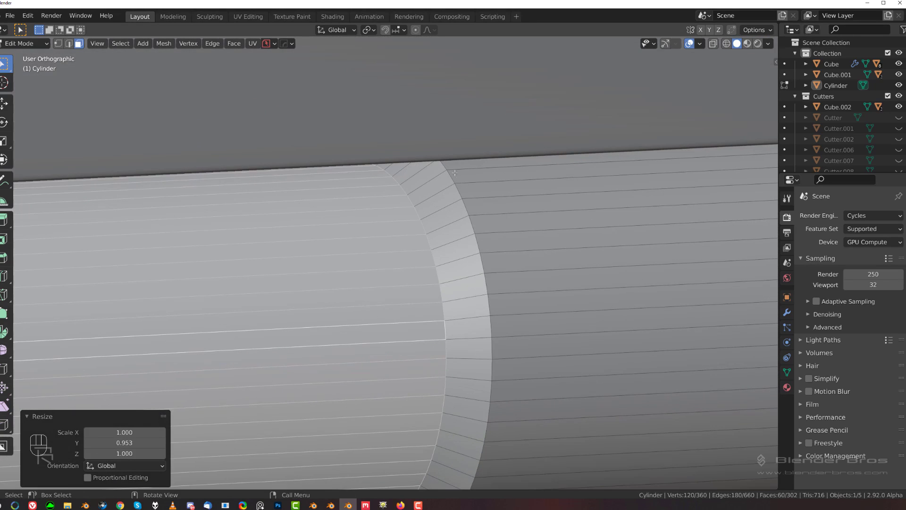
Cut more than 40 evenly spaced edge loops across the cylinder's narrowed middle section and return to Object Mode.
scroll(454, 173, "down", 8)
key("Tab")
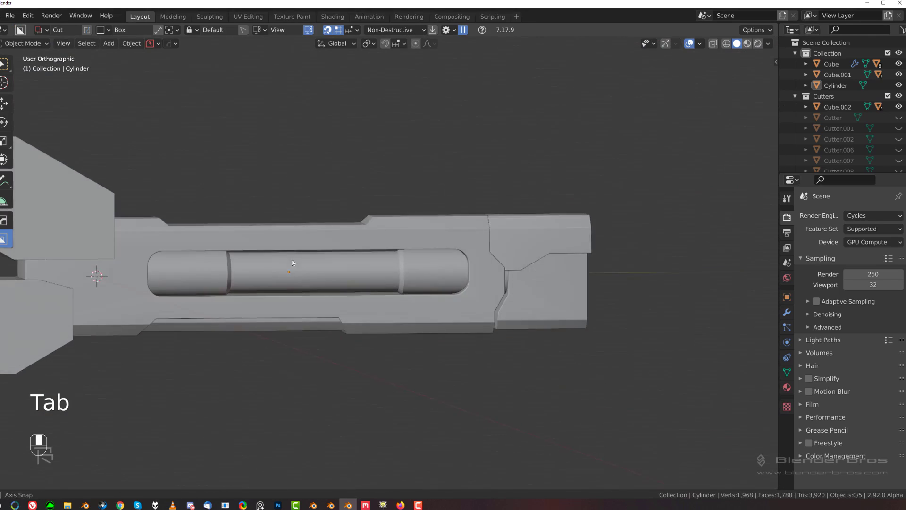
middle_click_drag(292, 263, 292, 273)
scroll(292, 273, "down", 7)
key("grave")
scroll(346, 261, "up", 9)
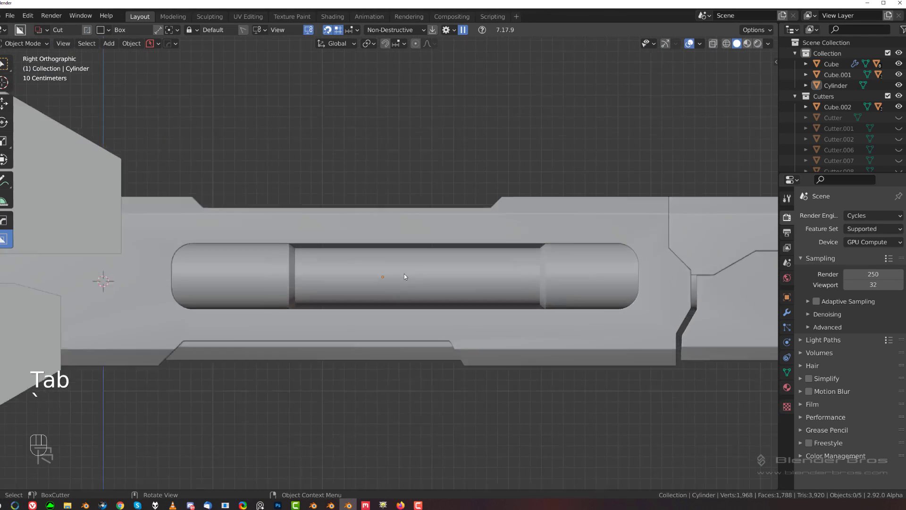
scroll(378, 288, "up", 1)
key("Tab")
key("ctrl+r")
scroll(323, 289, "up", 7)
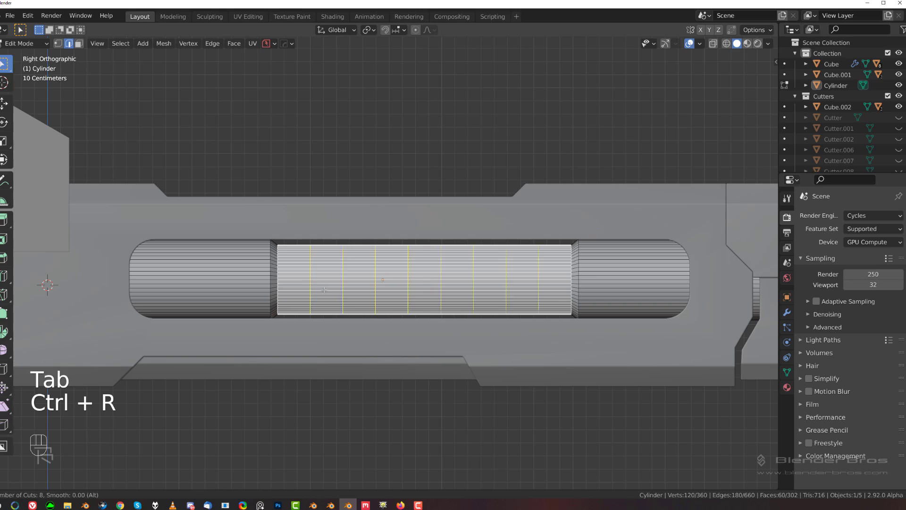
scroll(326, 282, "up", 20)
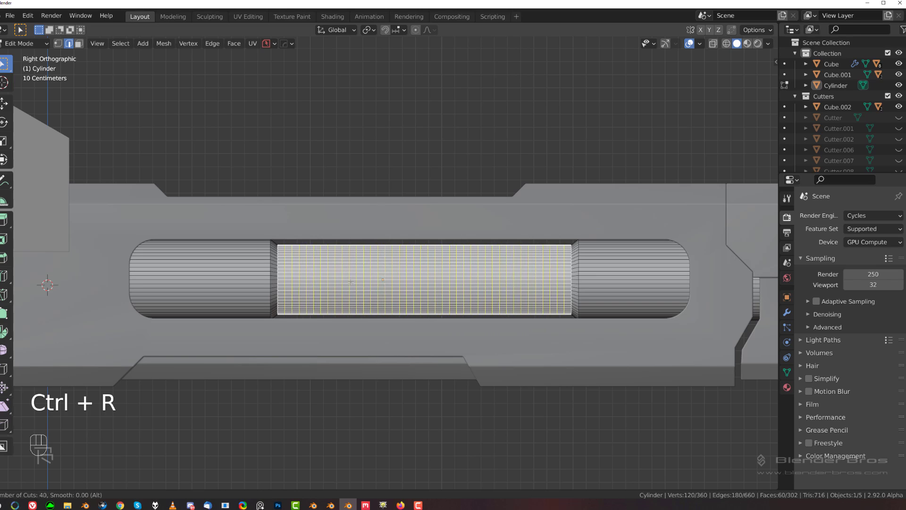
left_click(347, 284)
right_click(348, 285)
scroll(349, 279, "up", 6)
key("Tab")
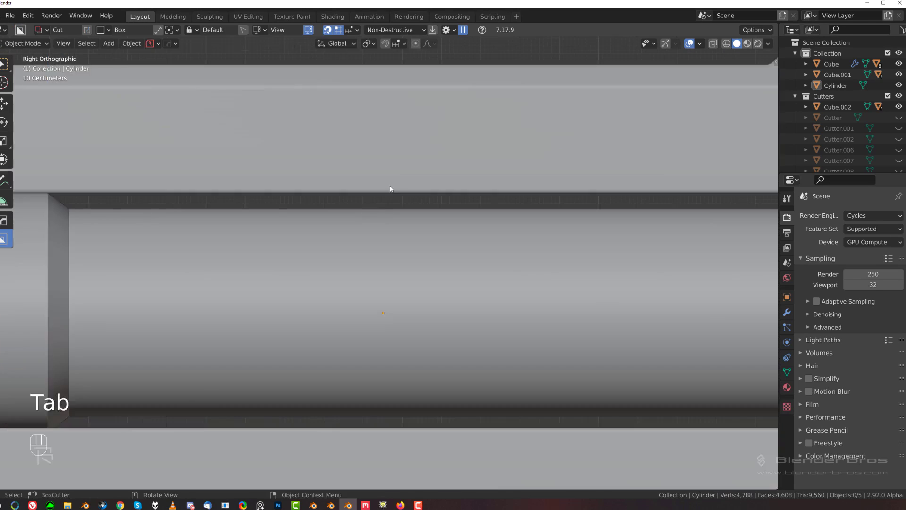
scroll(340, 273, "down", 5)
key("d")
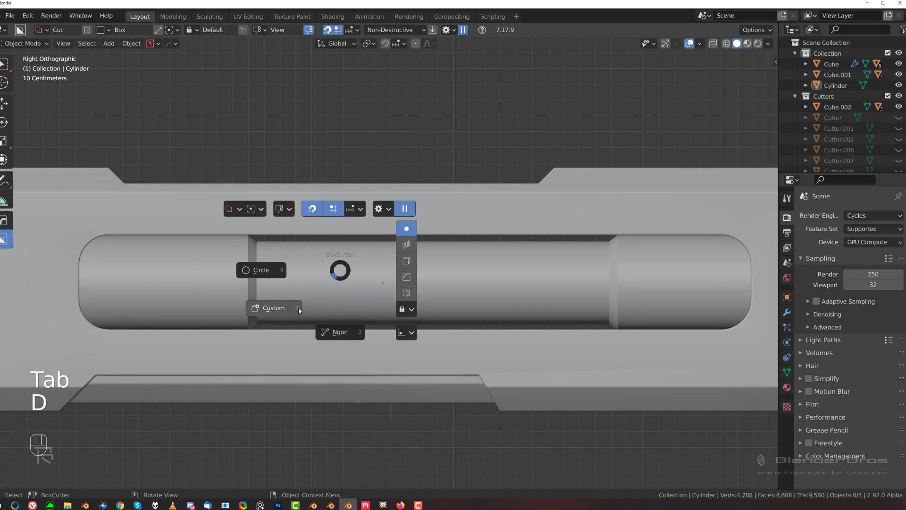
left_click(340, 274)
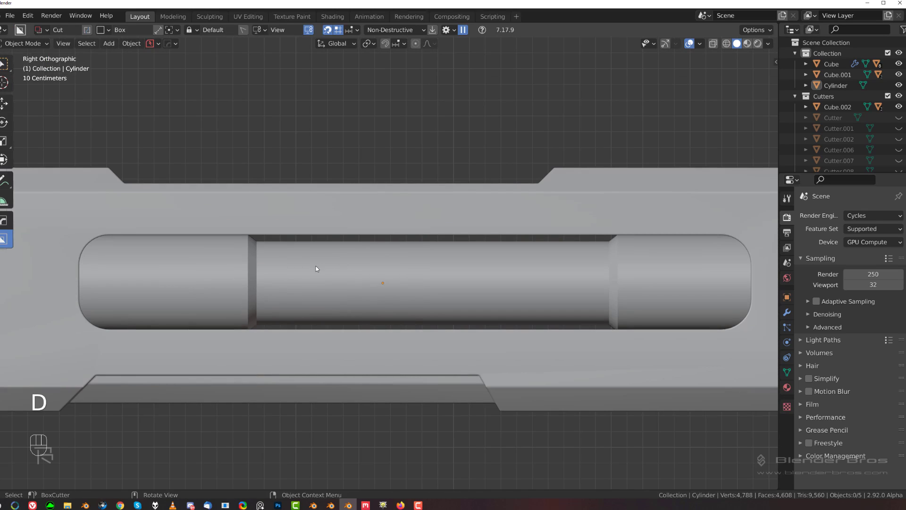
left_click_drag(310, 271, 406, 292)
right_click(505, 289)
Select the cylinder and cut a small round-ended slot through the near part of its middle section with a bevelled BoxCutter box.
left_click(484, 275)
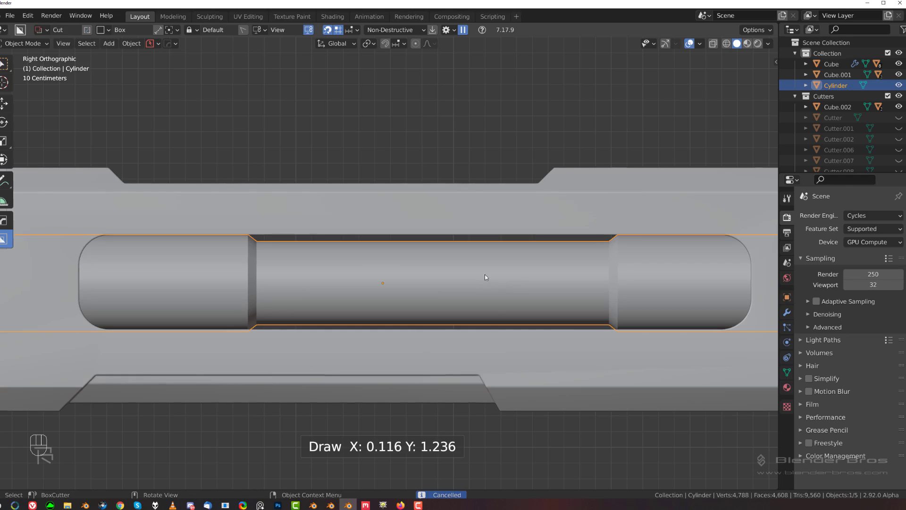
left_click_drag(297, 270, 362, 292)
key("b")
key("Tab")
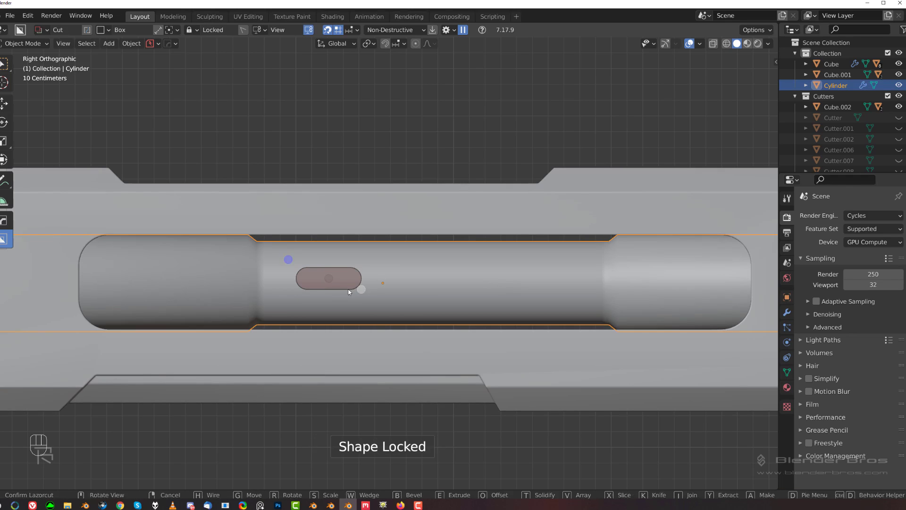
middle_click_drag(330, 283, 151, 310)
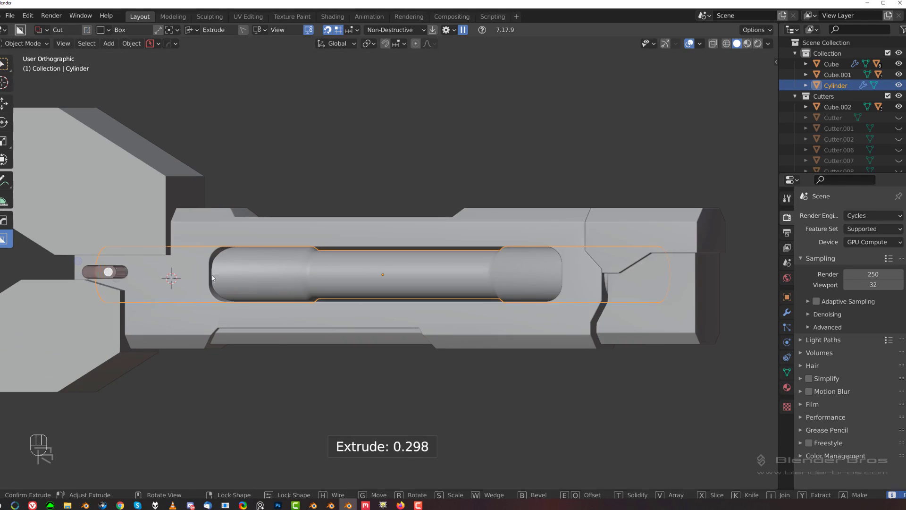
key("shift")
left_click(442, 173)
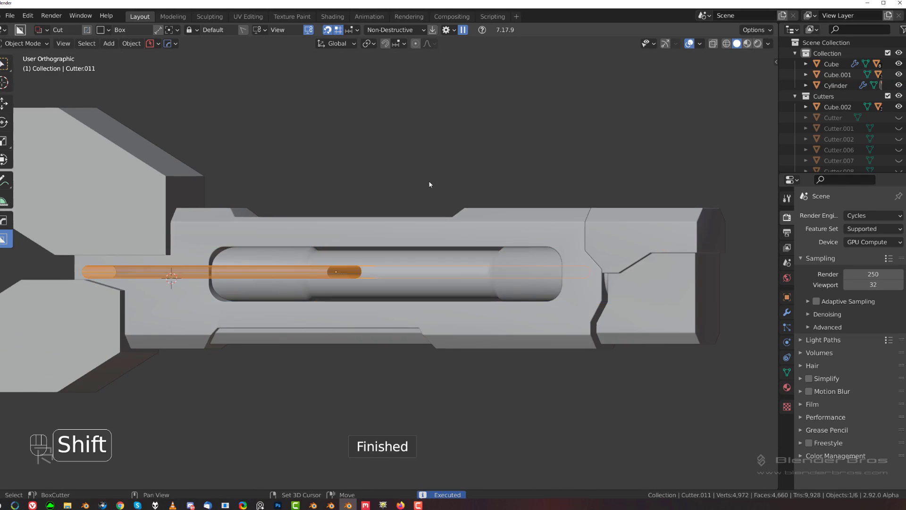
Array the slot cutter along X into three evenly spaced slots with Array V2 using a constant offset.
key("KP_3")
key("q")
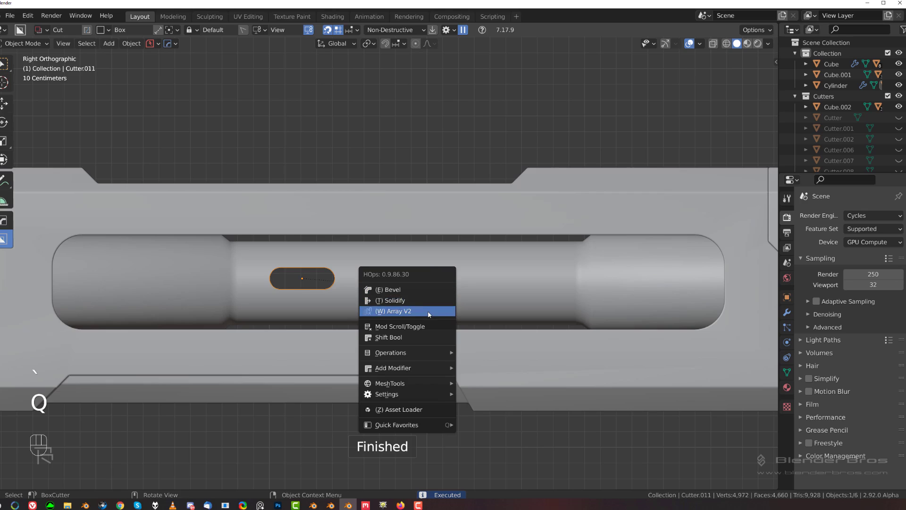
left_click(427, 310)
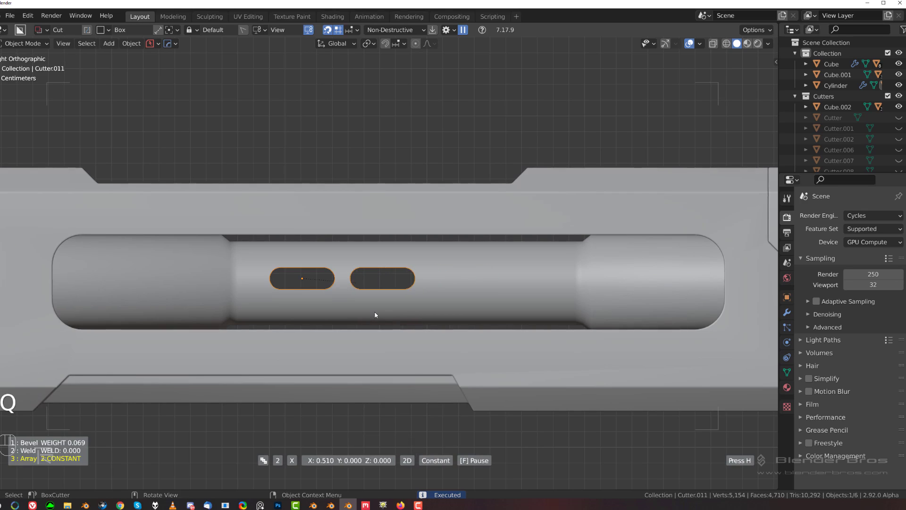
scroll(376, 315, "up", 1)
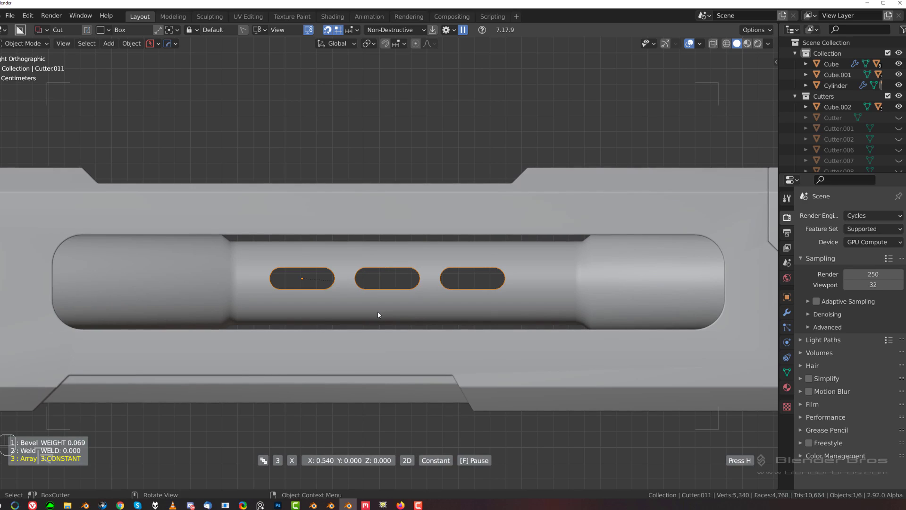
left_click(376, 315)
Isolate the cylinder in local view and add a 3-segment, 30° angle-limited bevel about 0.005 wide.
scroll(374, 311, "up", 5)
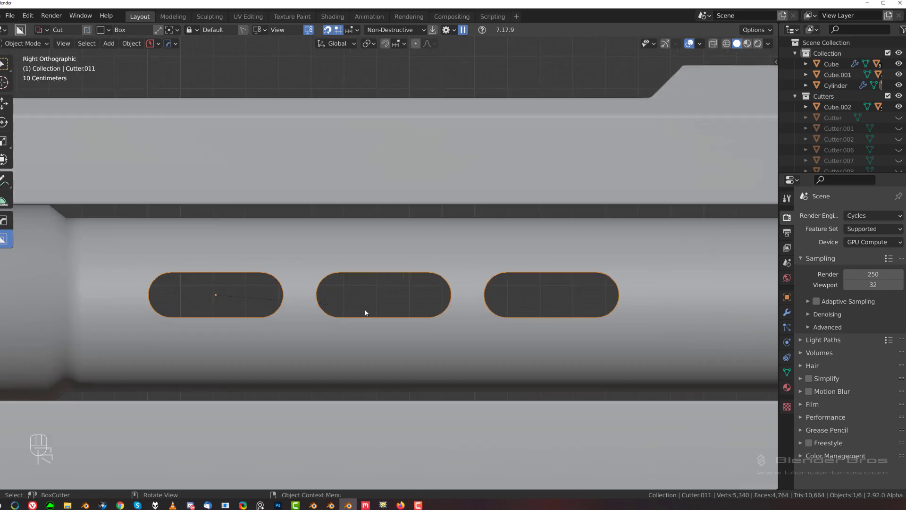
middle_click_drag(473, 307, 442, 265)
key("KP_5")
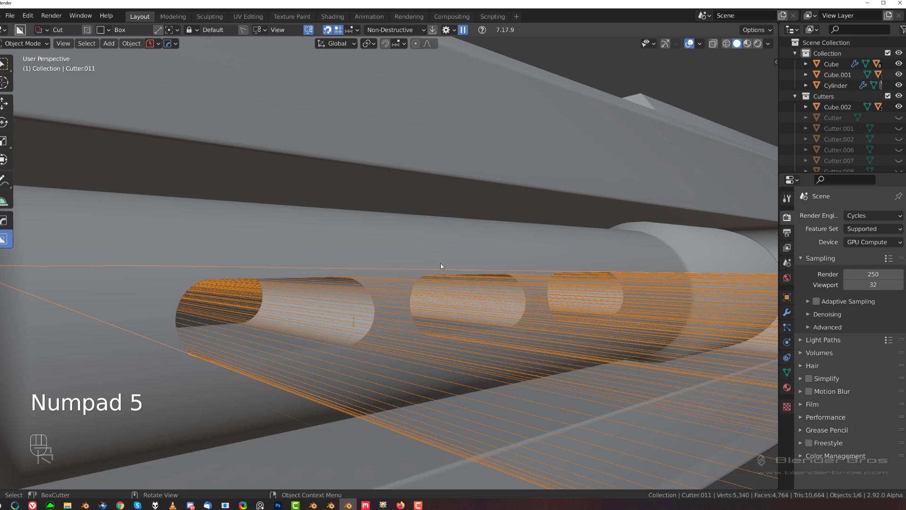
left_click(362, 252)
key("KP_Divide")
scroll(378, 243, "up", 5)
key("q")
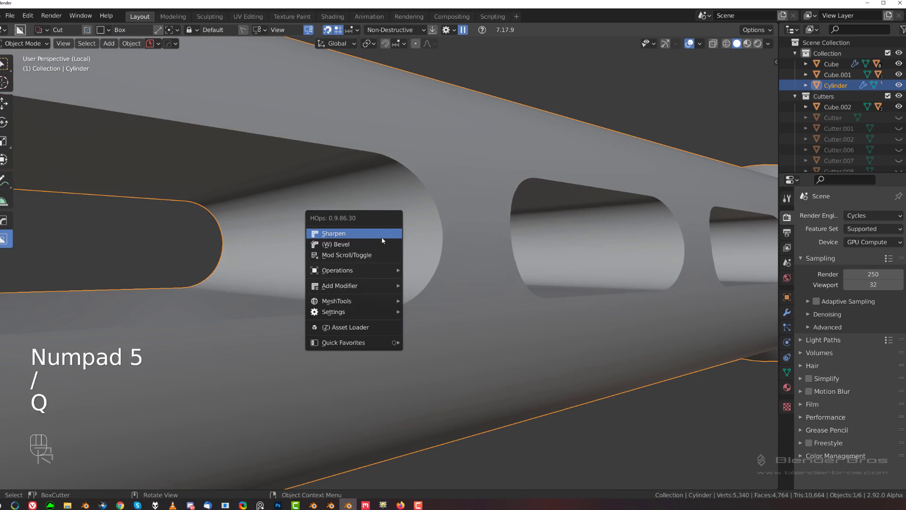
left_click(375, 243)
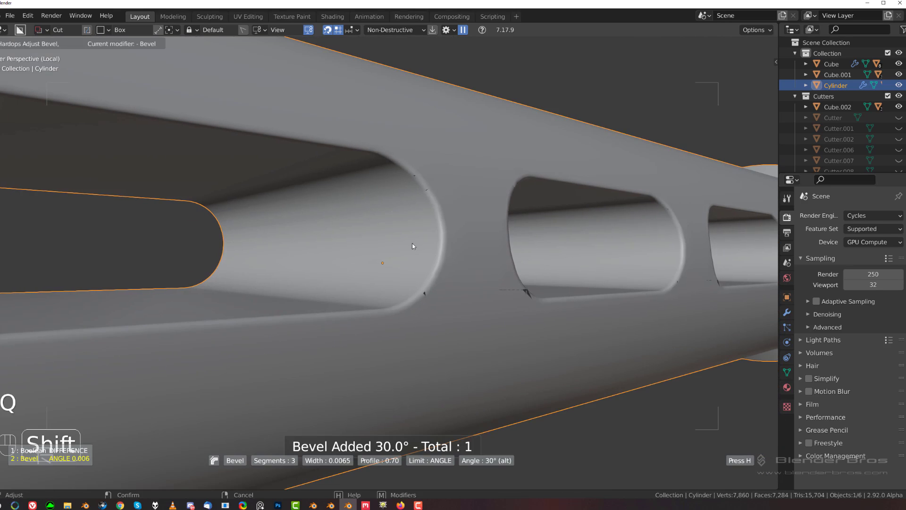
left_click(424, 246)
Examine the shading around the bevelled slots and compare it with the dense edge loops in Edit Mode.
scroll(406, 252, "down", 5)
middle_click_drag(405, 252, 447, 253, "shift")
scroll(447, 253, "up", 6)
key("Tab")
left_click(100, 277)
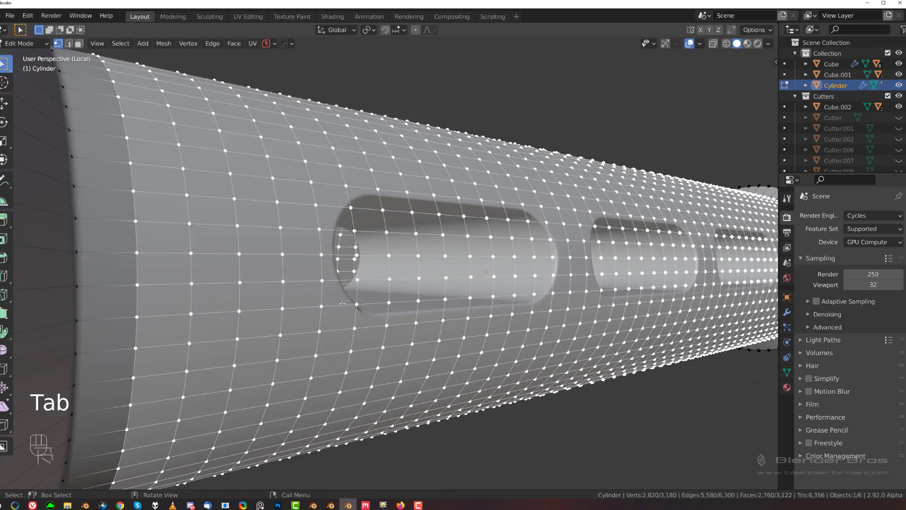
key("Tab")
middle_click_drag(348, 266, 391, 302)
key("Tab")
scroll(427, 286, "down", 7)
scroll(392, 302, "up", 4)
key("Tab")
scroll(355, 194, "down", 6)
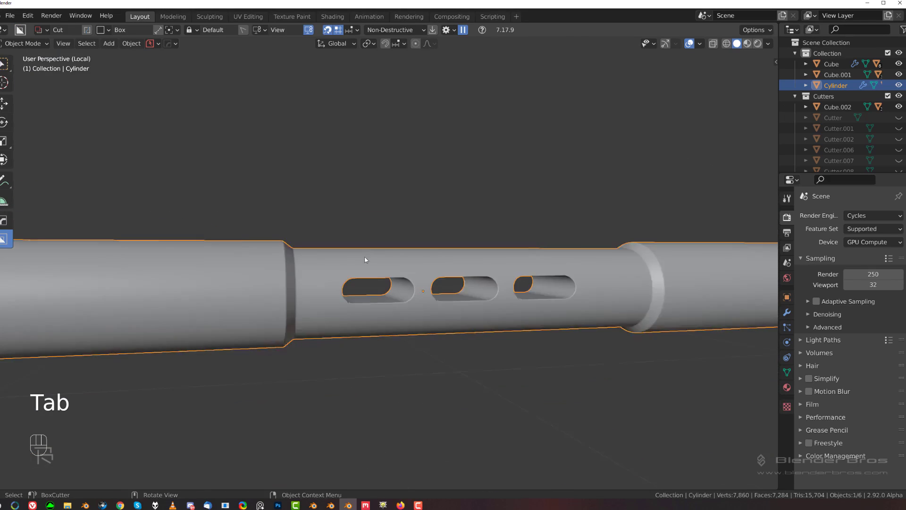
View the cylinder from the right in orthographic and bring up its slot cutter with Bool Scroll.
middle_click_drag(380, 269, 563, 294)
key("KP_5")
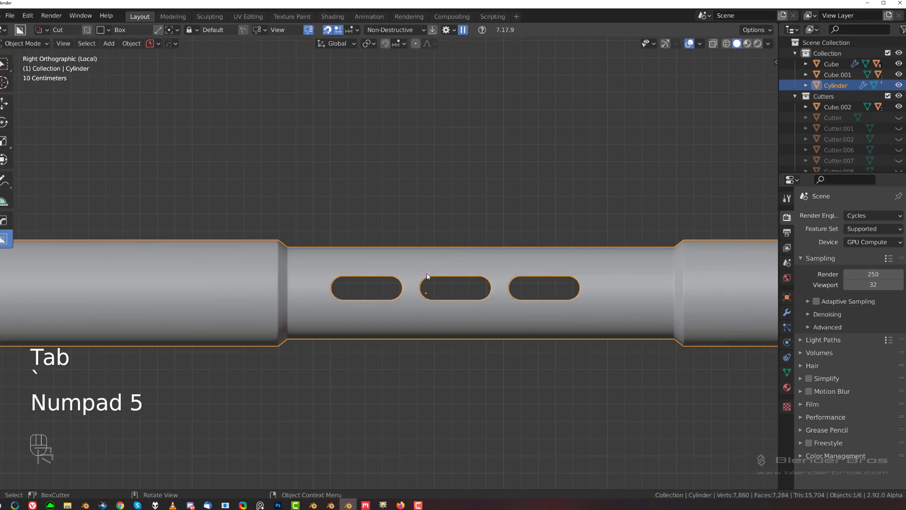
scroll(435, 273, "up", 3)
key("q")
left_click(420, 283)
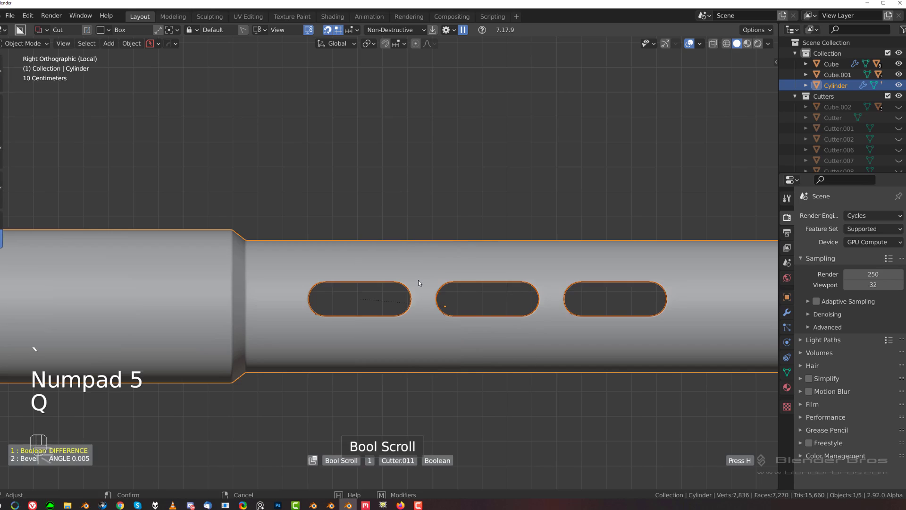
key("q")
left_click(392, 291)
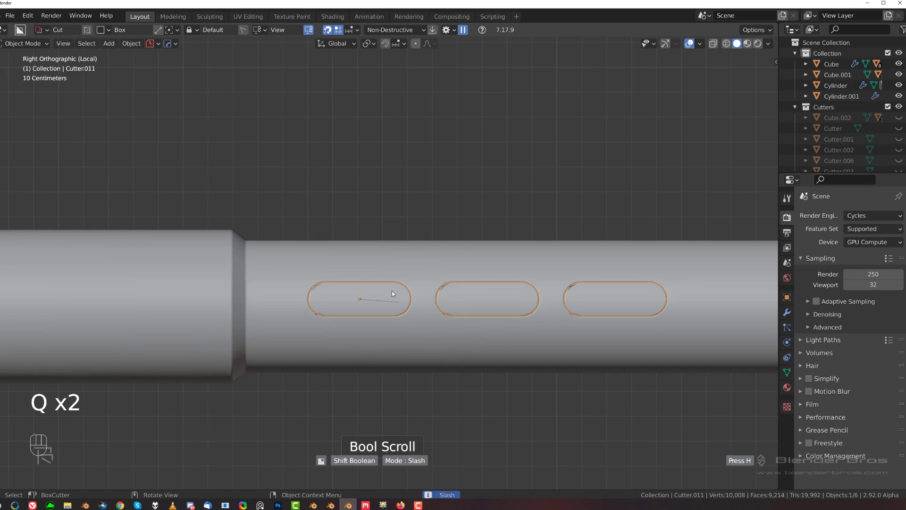
right_click(392, 290)
Add a thin Solidify modifier to the arrayed slot cutter so it cuts only narrow outlines into the cylinder.
key("q")
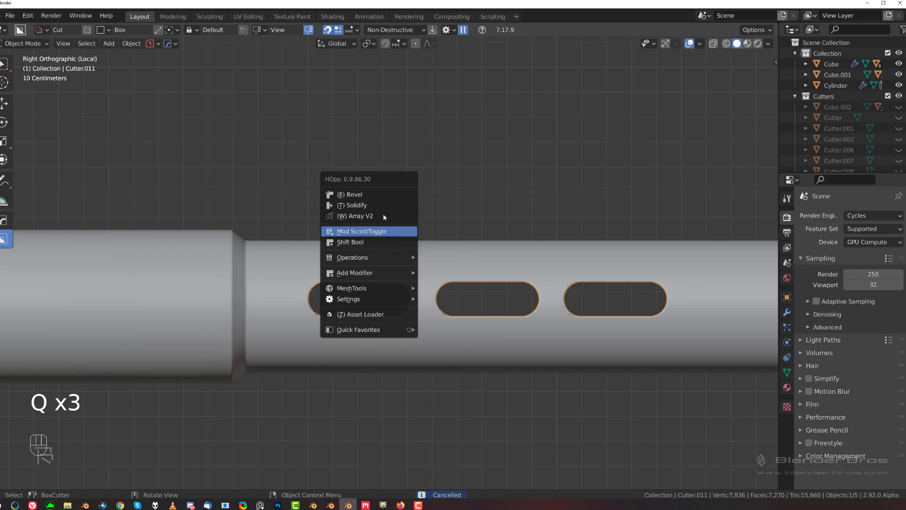
left_click(375, 207)
key("shift")
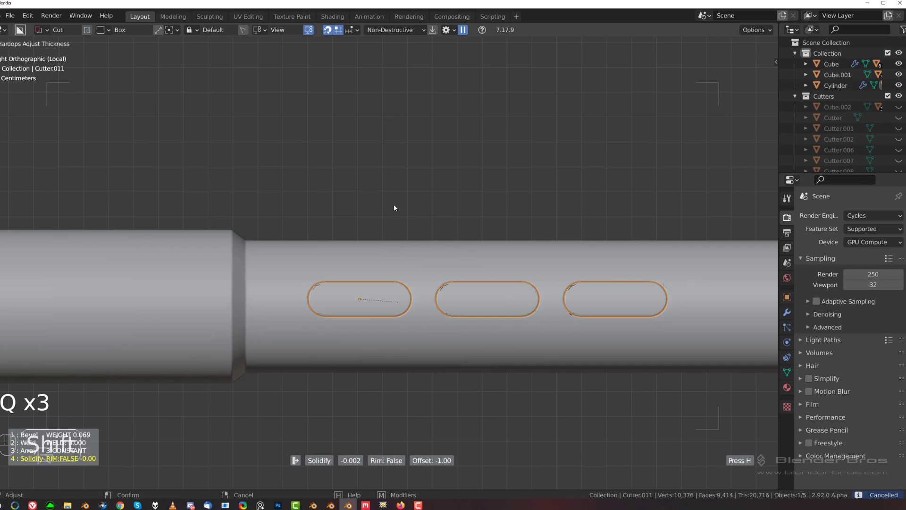
left_click(464, 206)
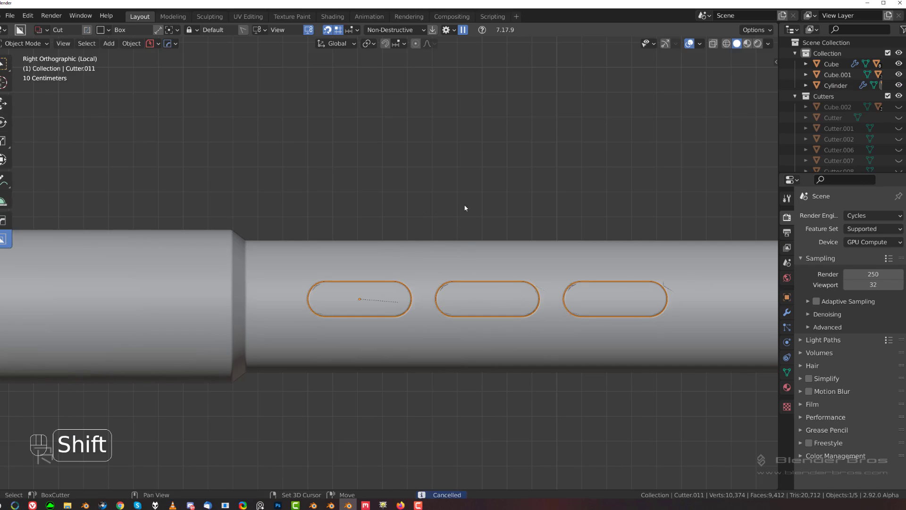
Examine the slot outlines cut into the cylinder, and exit local view to show the whole model from the right.
scroll(430, 206, "down", 2)
middle_click_drag(430, 207, 449, 189)
left_click(449, 189)
scroll(424, 189, "up", 1)
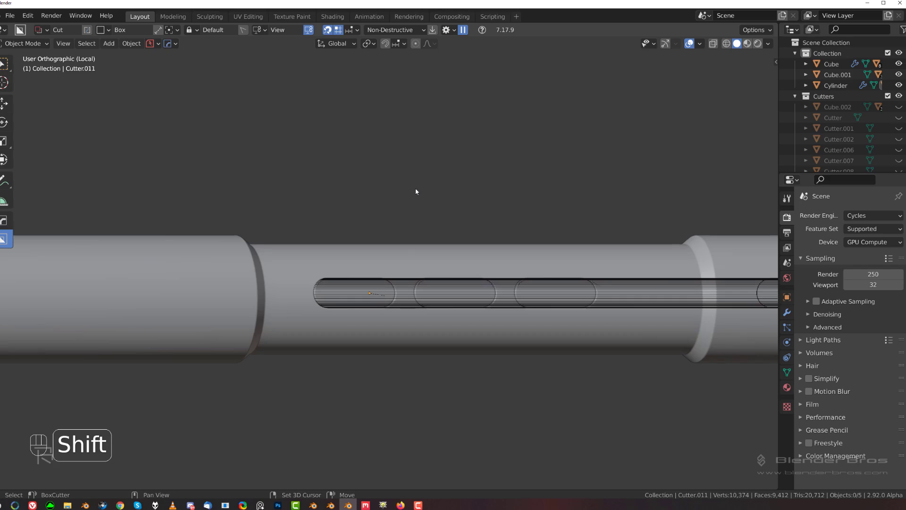
key("KP_Divide")
key("KP_5")
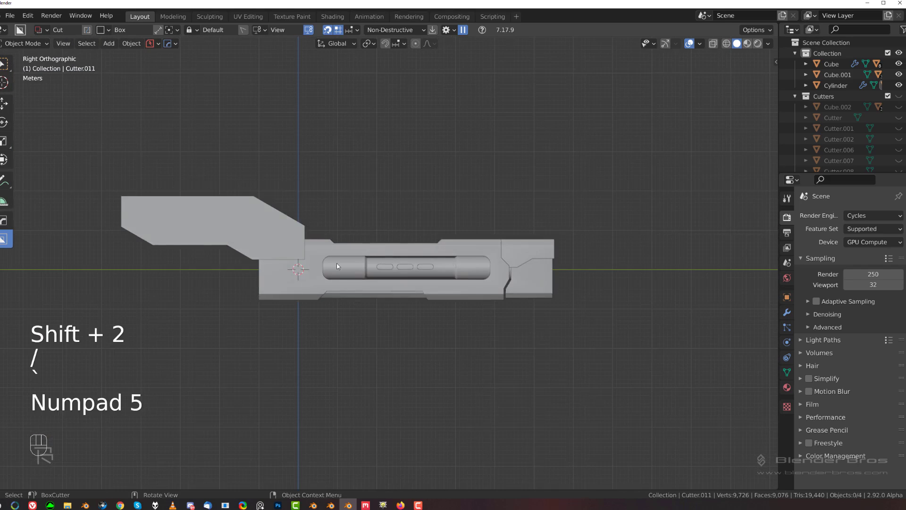
Compare the whole blockout in perspective with its right orthographic side profile.
scroll(336, 263, "up", 3)
scroll(429, 237, "down", 2)
middle_click_drag(336, 240, 276, 237, "shift")
scroll(499, 250, "up", 2)
scroll(495, 236, "down", 2)
key("KP_5")
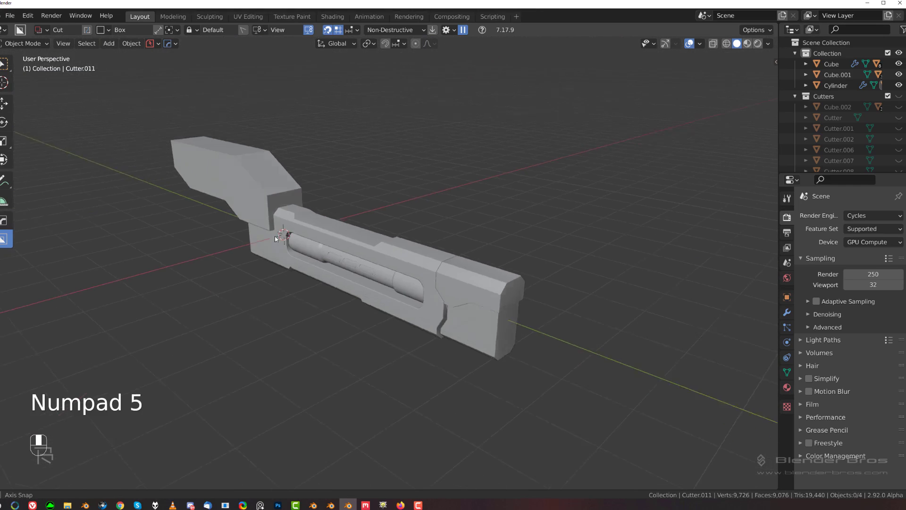
key("grave")
key("KP_5")
middle_click_drag(315, 202, 418, 222, "shift")
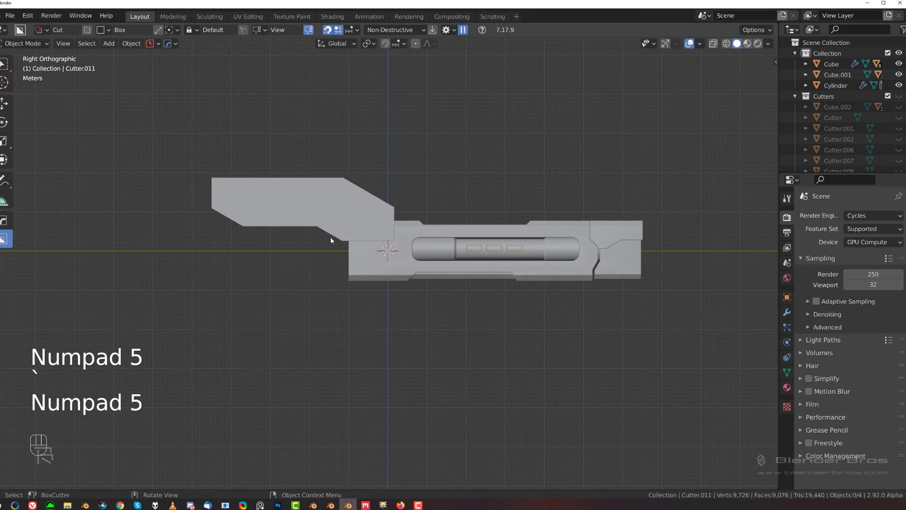
key("slash")
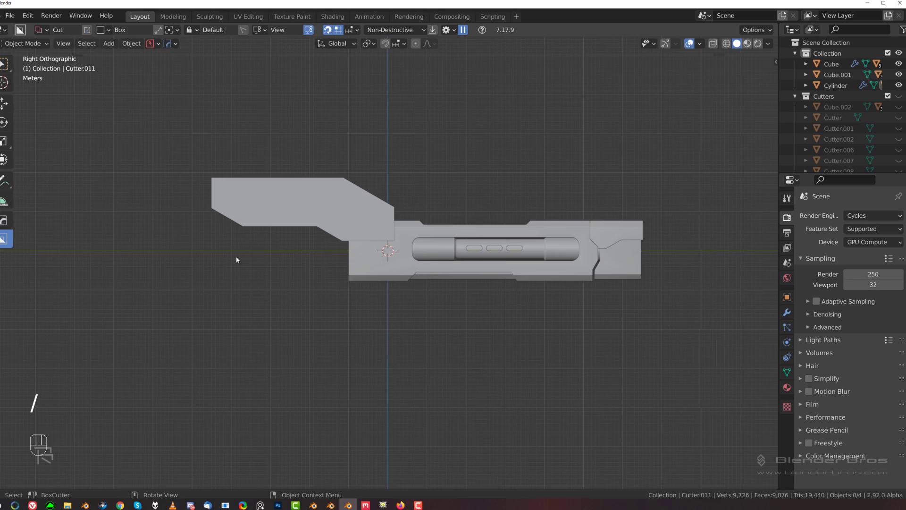
key("alt+x")
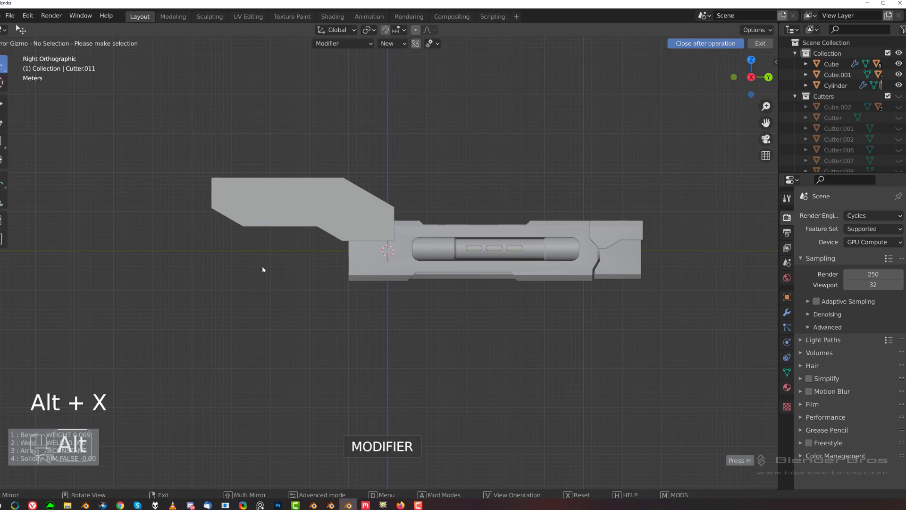
key("h")
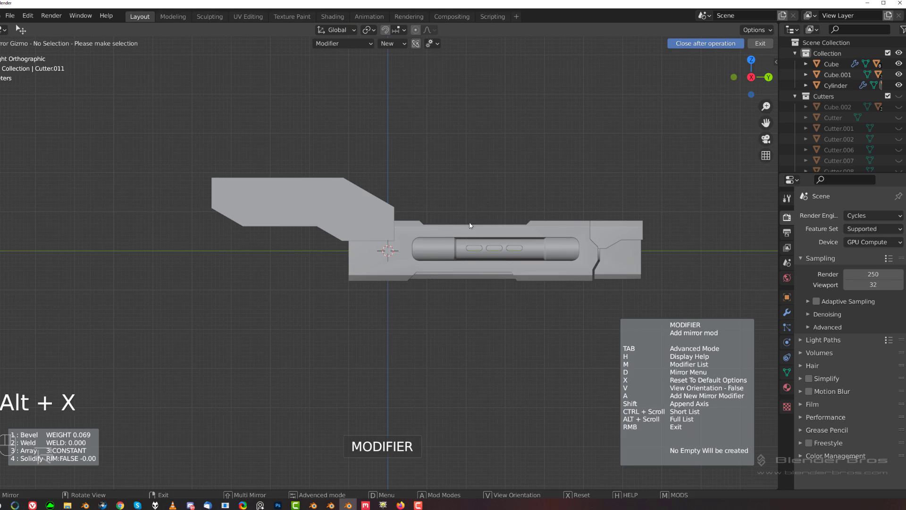
right_click(409, 140)
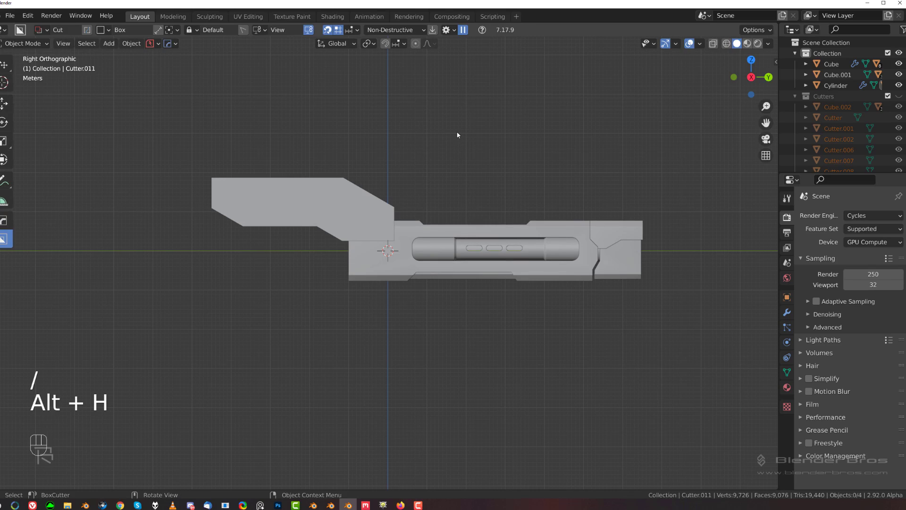
Inspect the blockout from an angle, and reframe its side profile in right orthographic view.
scroll(441, 133, "down", 1)
scroll(383, 138, "up", 3)
middle_click_drag(433, 165, 448, 252, "shift")
middle_click_drag(455, 236, 360, 318)
scroll(378, 309, "down", 3)
key("grave")
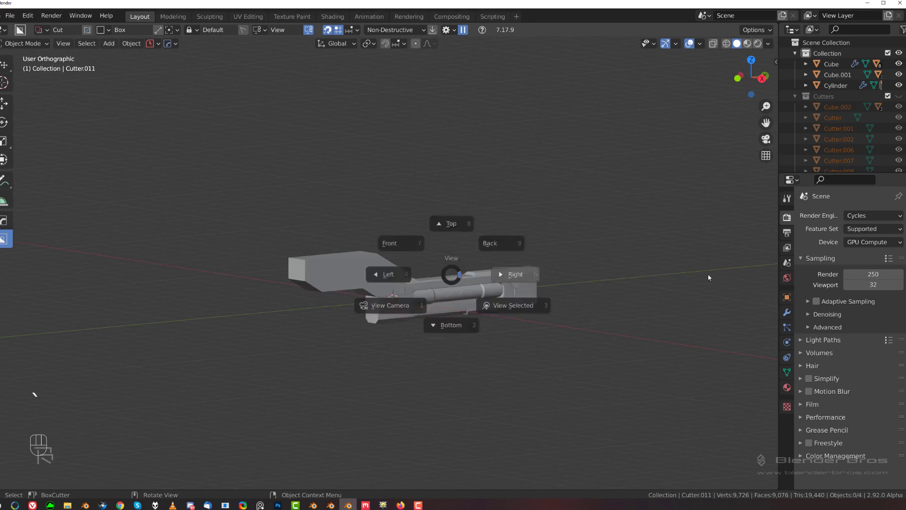
left_click(708, 276)
scroll(377, 317, "up", 5)
middle_click_drag(465, 330, 420, 268, "shift")
scroll(379, 279, "down", 5)
scroll(335, 274, "up", 3)
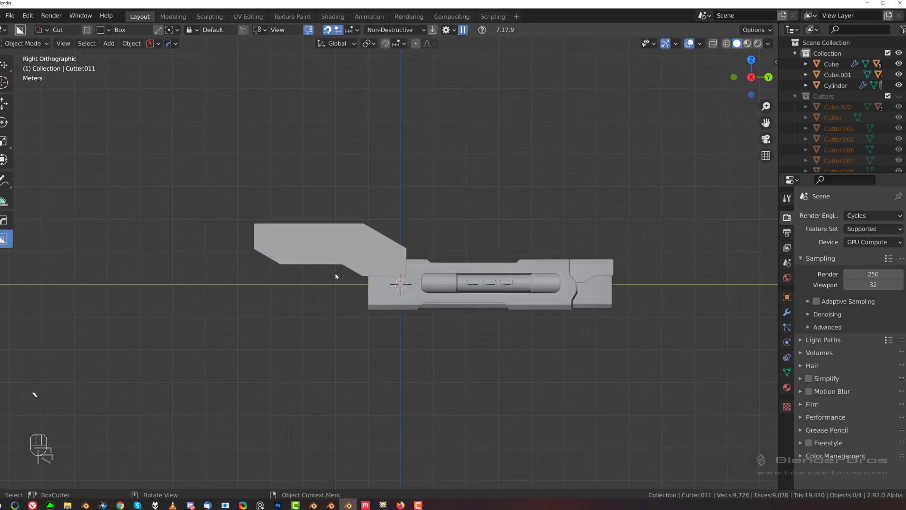
Duplicate the upper angled block about 1.85 m downward along Z, and delete the copy.
left_click(344, 240)
scroll(344, 242, "down", 1)
key("shift+d")
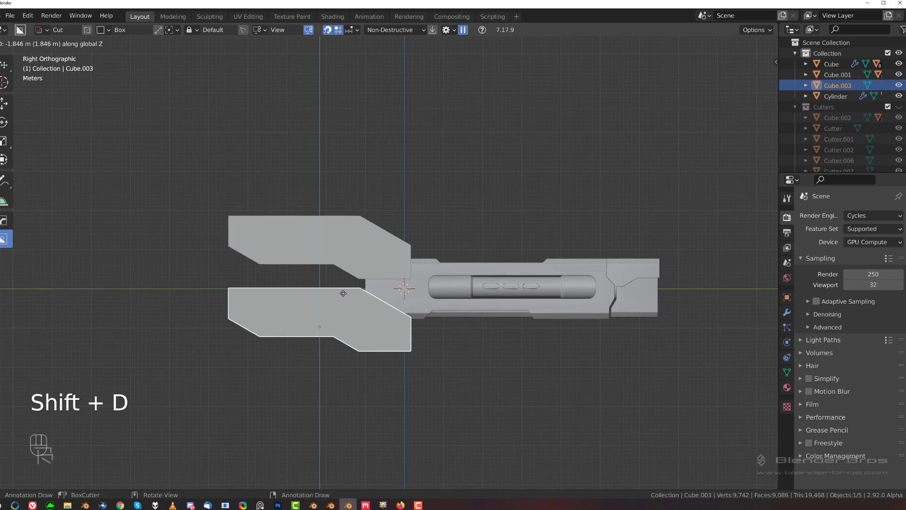
left_click(343, 293)
key("x")
left_click(339, 289)
Add a mesh circle at the origin and undo it.
key("shift+a")
mouse_move(339, 266)
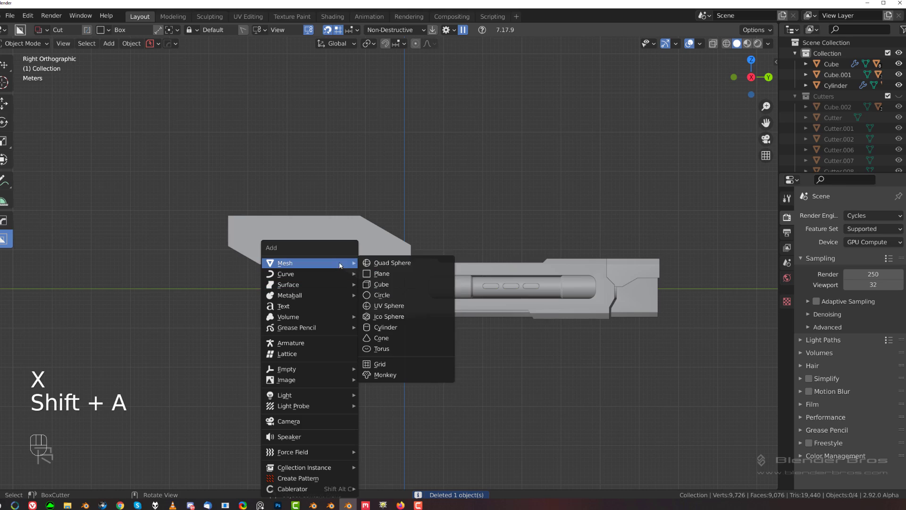
left_click(395, 292)
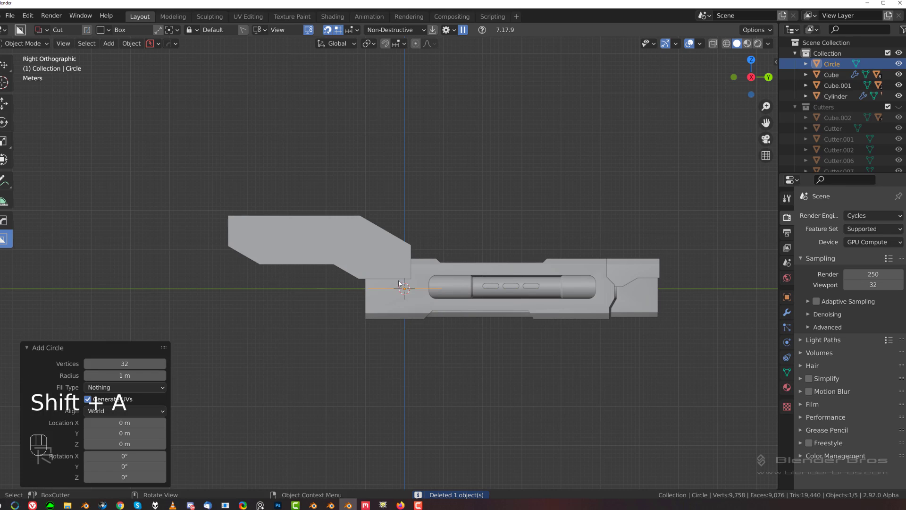
key("ctrl+z")
Add a cube, move it about 2.70 m along negative Y and stretch it about 2.22 times along Y.
key("shift+a")
mouse_move(352, 242)
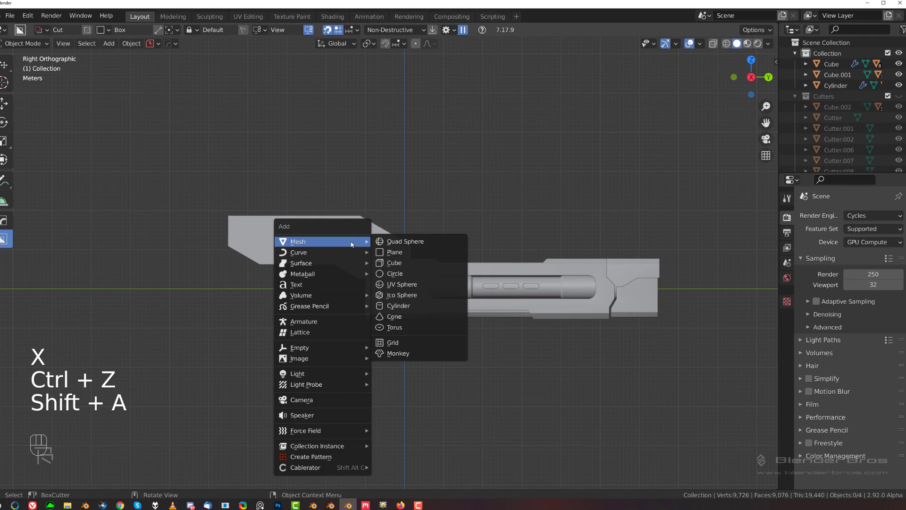
left_click(399, 263)
key("g")
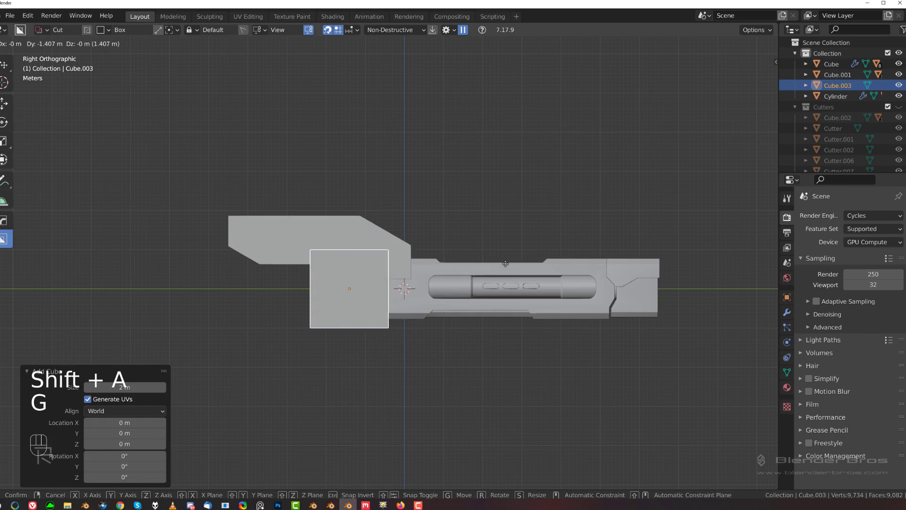
left_click(450, 264)
key("s")
key("y")
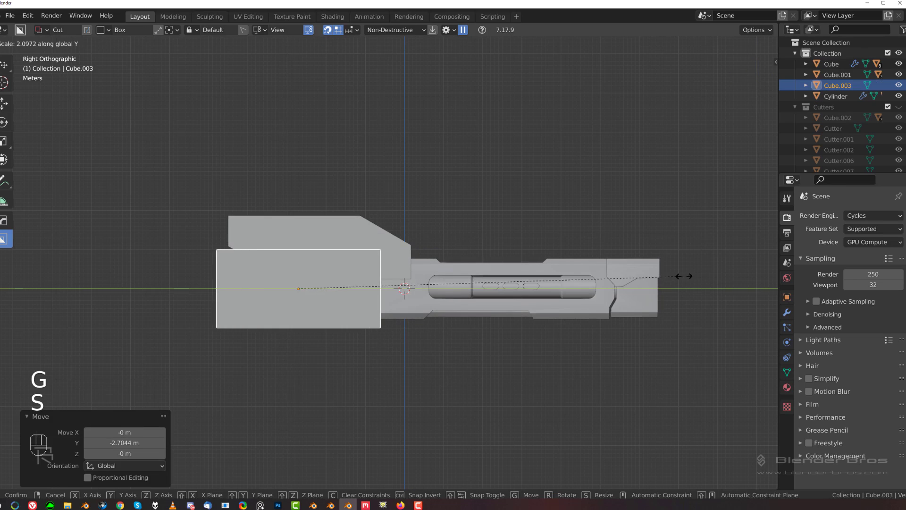
left_click(699, 276)
Try a BoxCutter box cut on the stretched cube's upper corner, and delete the cube.
left_click_drag(239, 247, 238, 248)
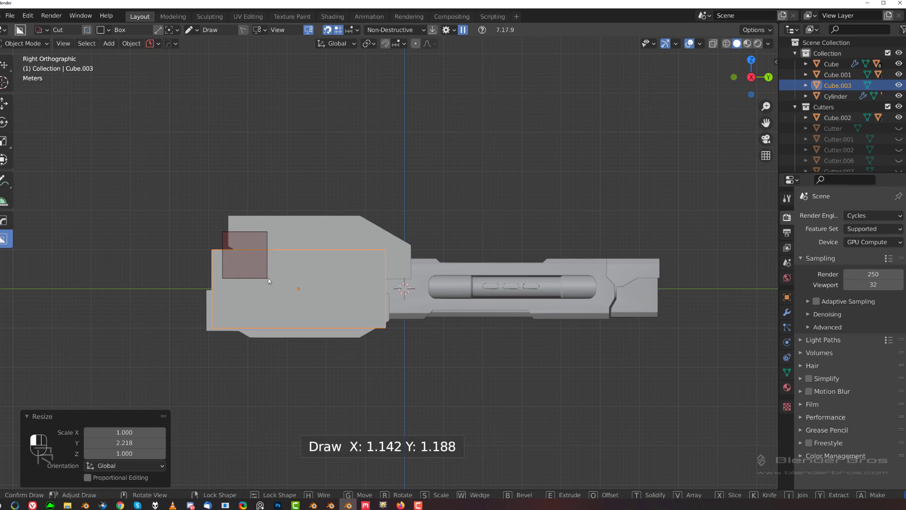
key("Escape")
key("x")
left_click(361, 267)
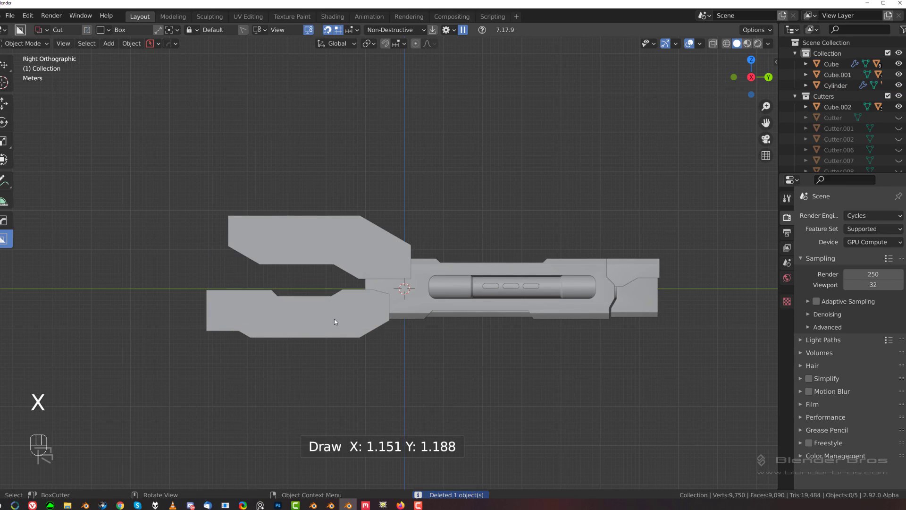
Open the lower block in Edit Mode, viewed from its underside.
left_click(334, 318)
middle_click_drag(334, 319, 214, 225)
key("Tab")
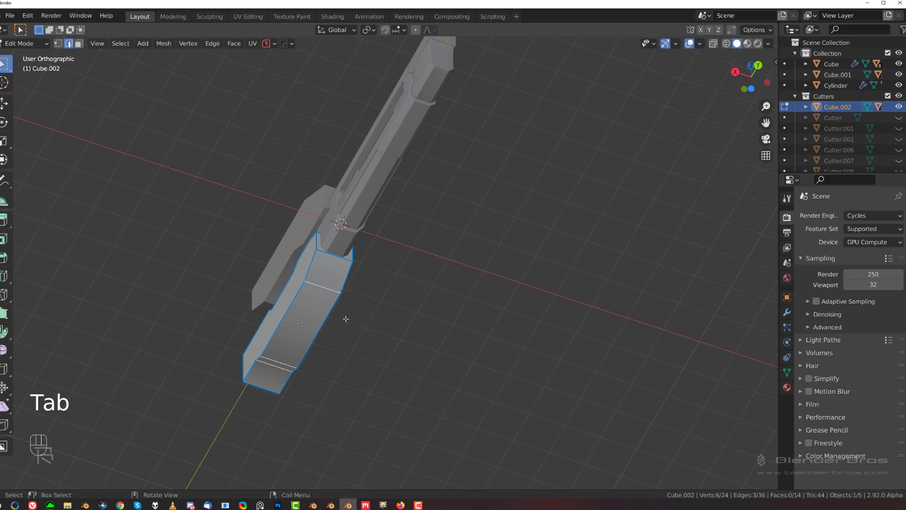
Try to extract the lower block's three selected underside edges as a curve.
key("q")
key("ctrl+z")
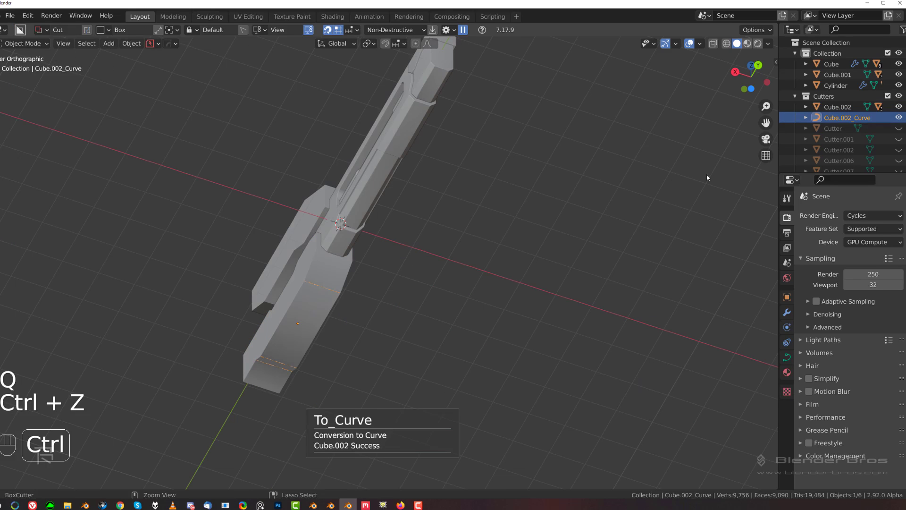
key("ctrl+z")
key("ctrl+z")
key("ctrl+z")
Toggle the sharp marking on the lower block's selected underside edges, and return to Object Mode in the right view.
key("q")
key("q")
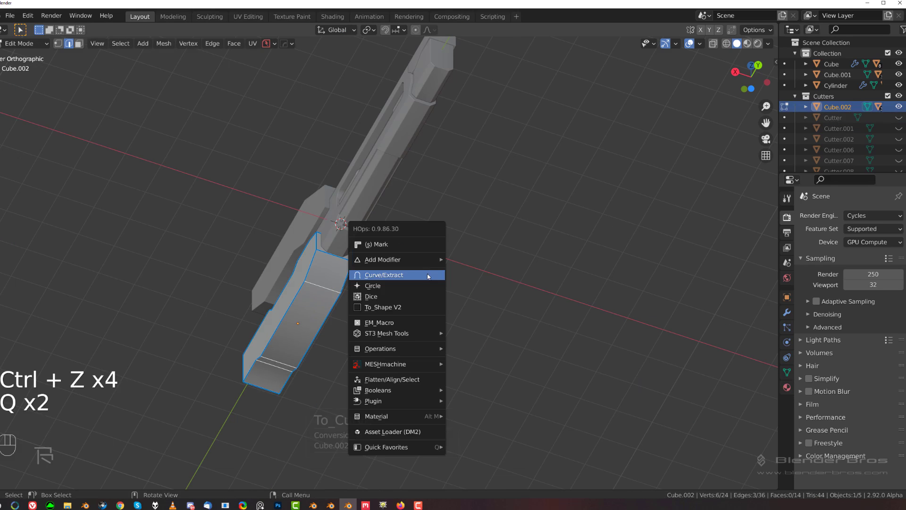
left_click(376, 244)
key("grave")
key("Tab")
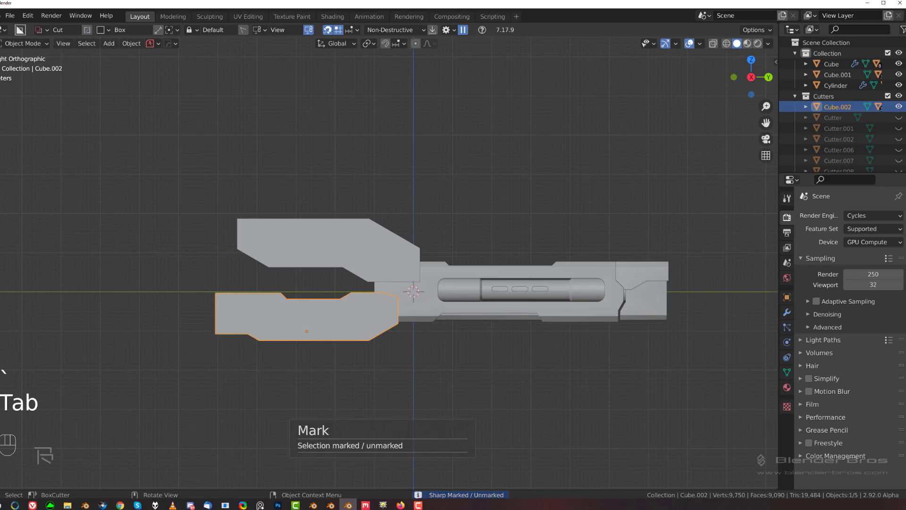
Select the slotted cylinder, open it in Edit Mode and isolate it in local view.
left_click(67, 505)
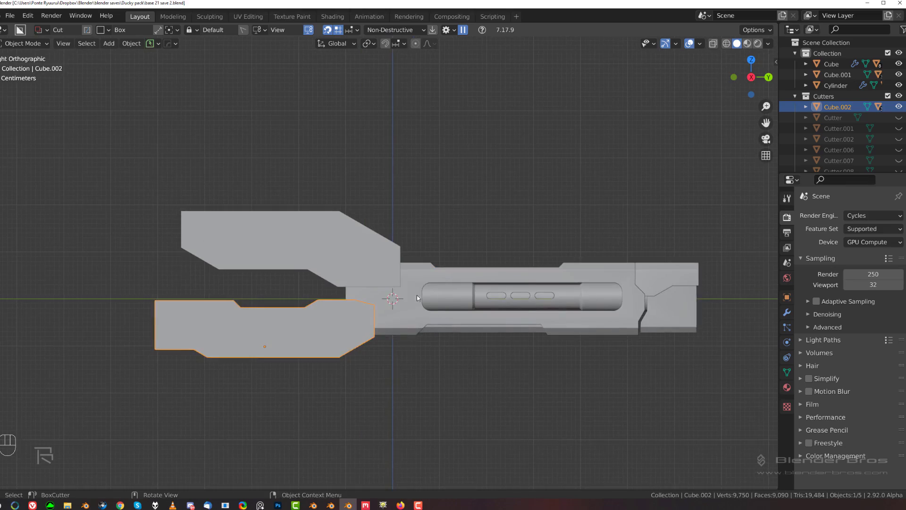
middle_click_drag(369, 249, 435, 253)
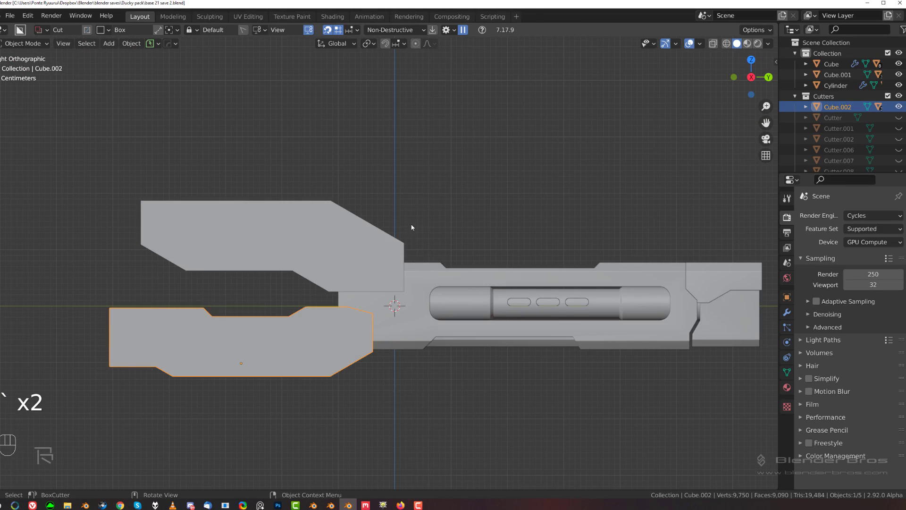
scroll(411, 224, "down", 1)
middle_click_drag(376, 261, 401, 217, "shift")
left_click(480, 245)
scroll(460, 248, "up", 1)
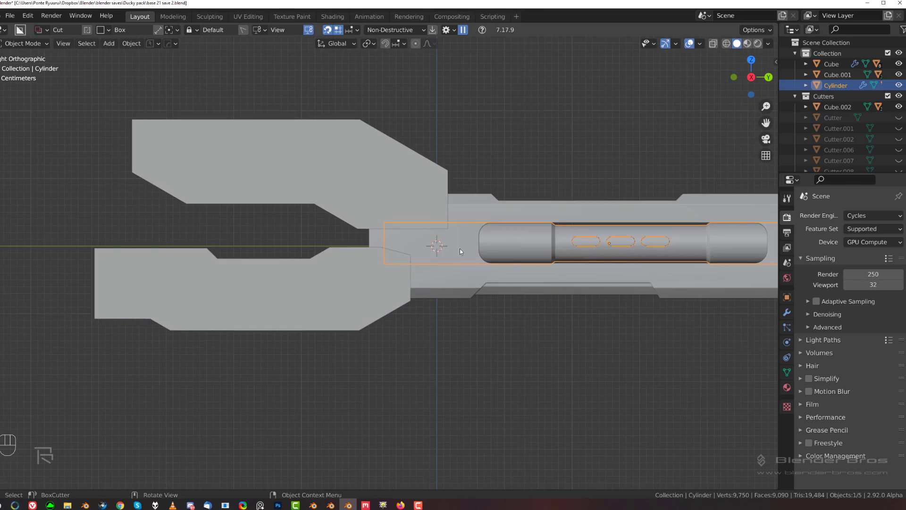
middle_click_drag(459, 249, 425, 246)
key("Tab")
key("slash")
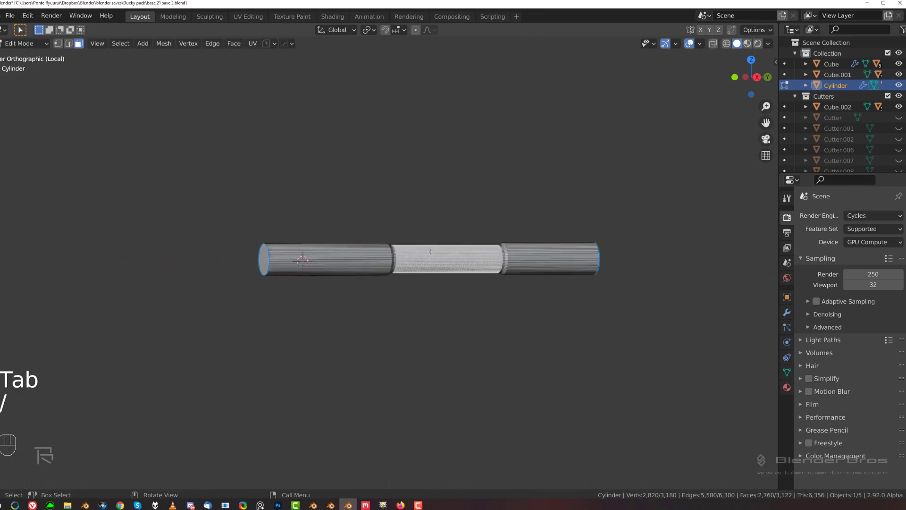
Extract the cylinder's rear end face as a plate and thicken it with Solidify into a rod between the two blocks.
key("slash")
key("q")
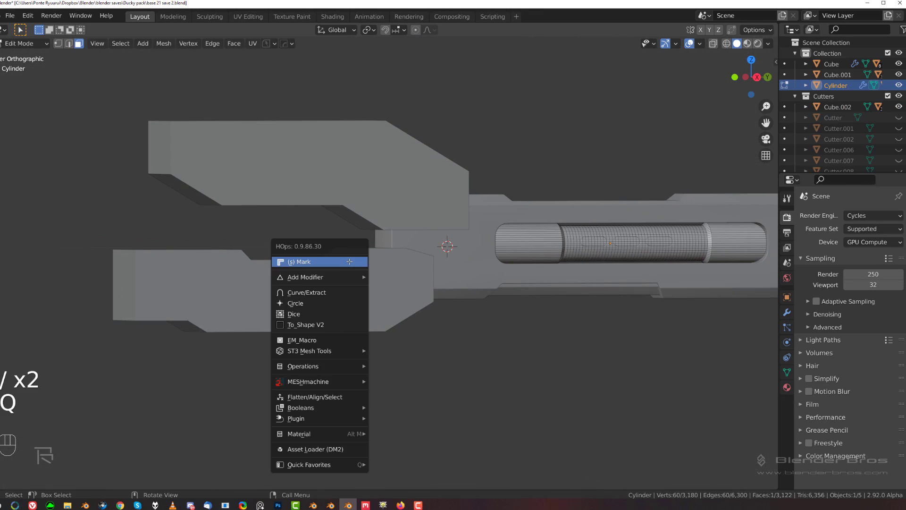
left_click(352, 293, "shift")
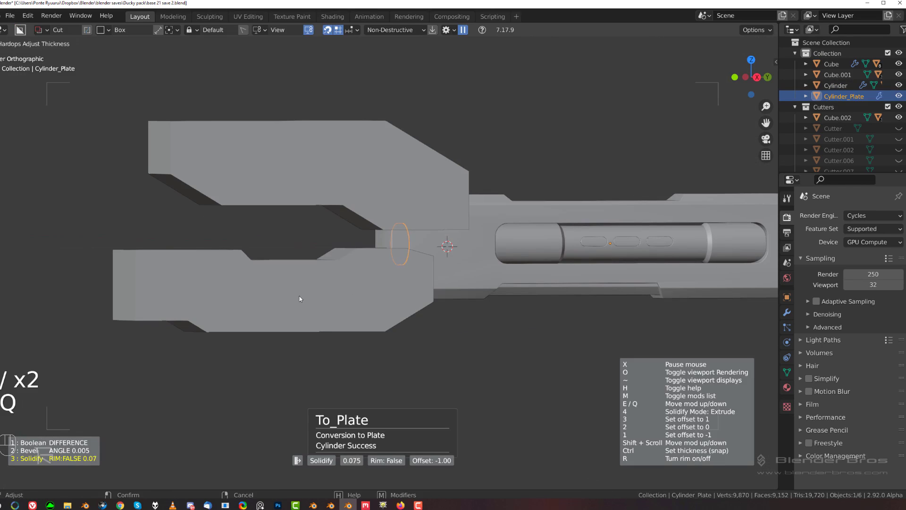
left_click(95, 330)
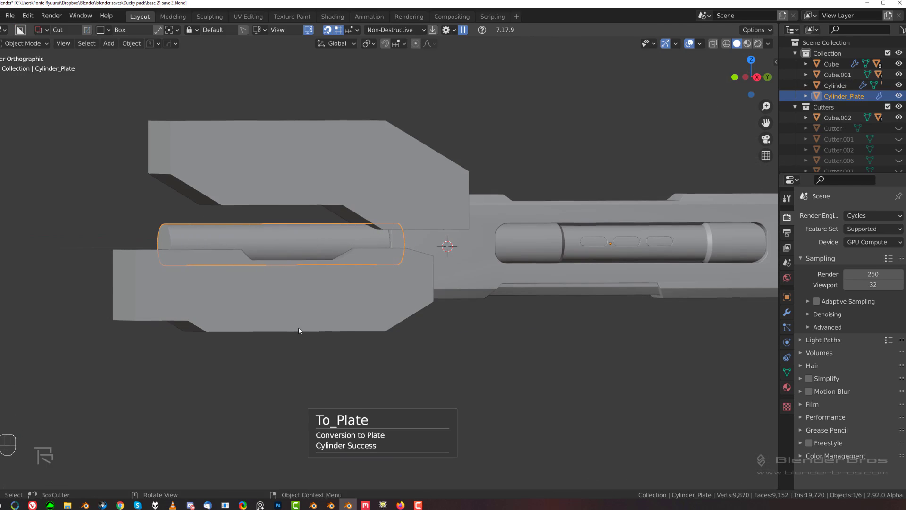
Inspect how the new rod sits between the two blocks, and select the rod in right orthographic view.
scroll(268, 251, "up", 3)
left_click(313, 264)
scroll(163, 141, "down", 2)
scroll(265, 202, "up", 3)
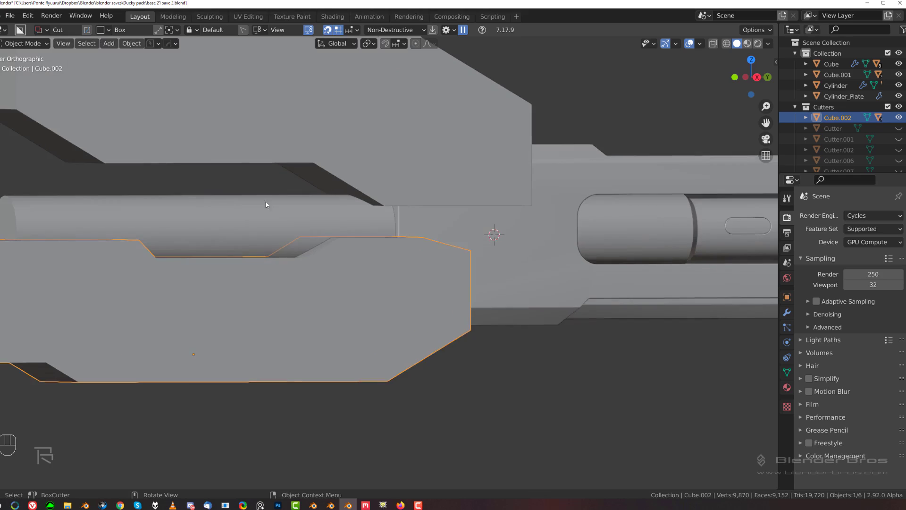
scroll(266, 202, "down", 3)
key("grave")
left_click(293, 227)
middle_click_drag(272, 243, 293, 242, "shift")
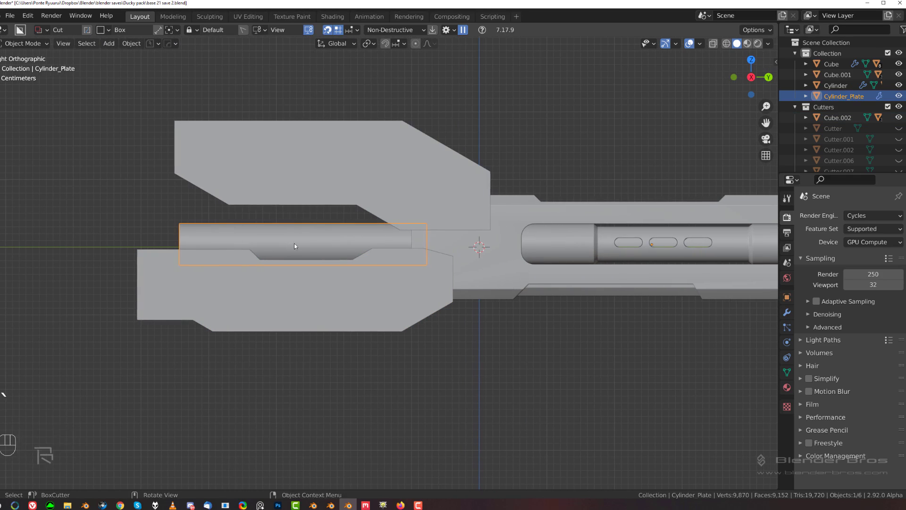
Duplicate the rod in place.
key("shift+a")
mouse_move(283, 234)
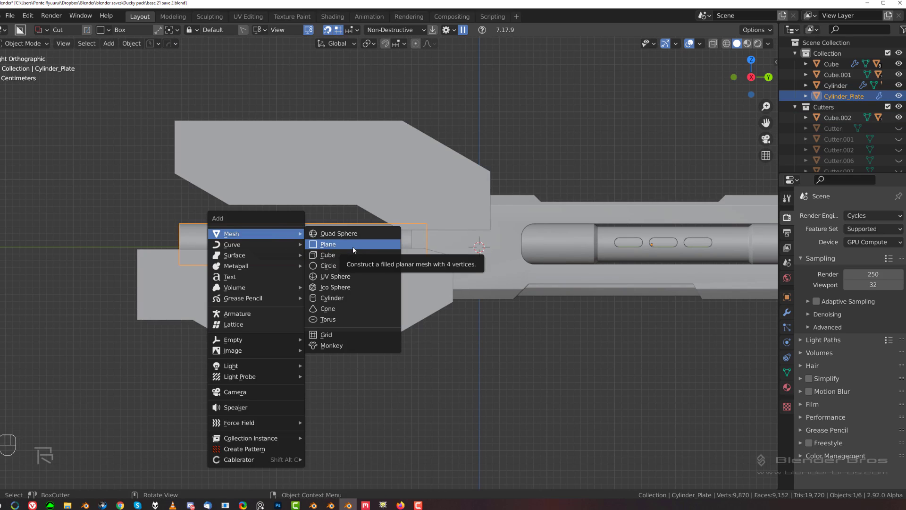
key("shift+d")
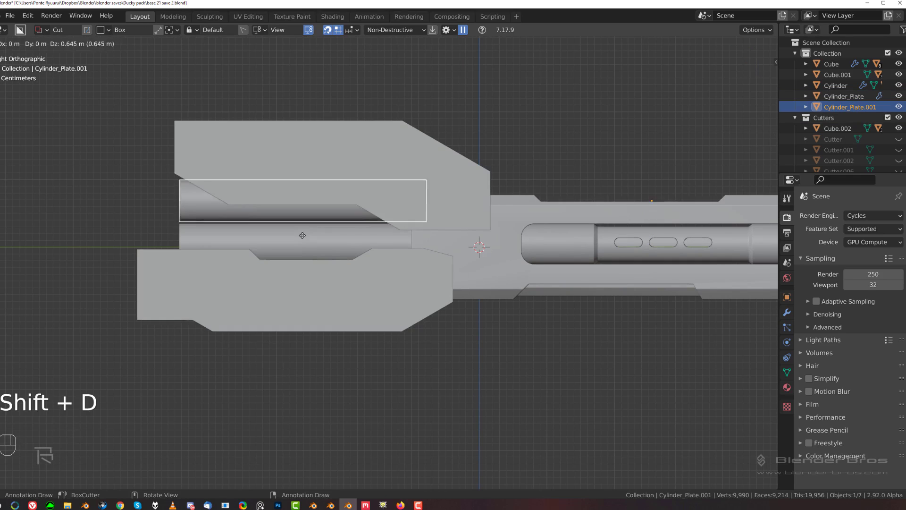
right_click(378, 259)
key("s")
right_click(401, 268)
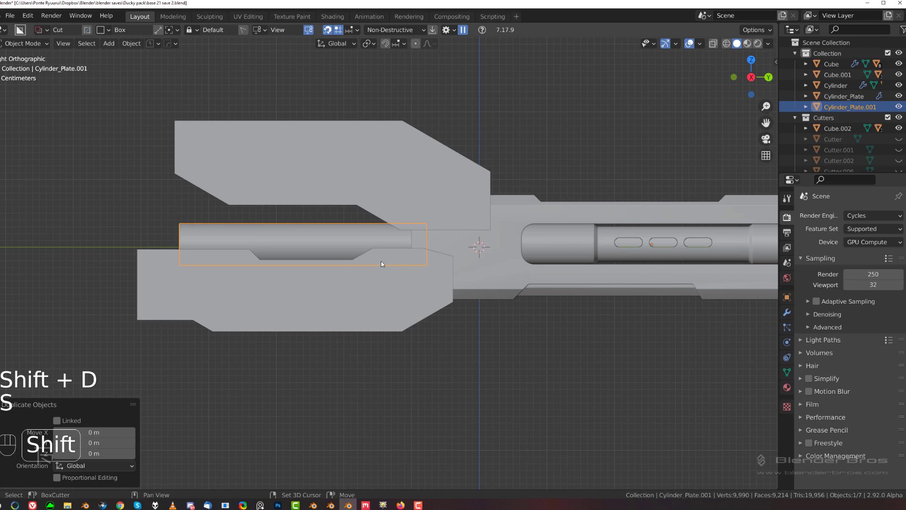
Set the duplicated rod's origin to its geometry and scale it up uniformly by 1.734.
key("shift+s")
left_click(409, 342)
key("s")
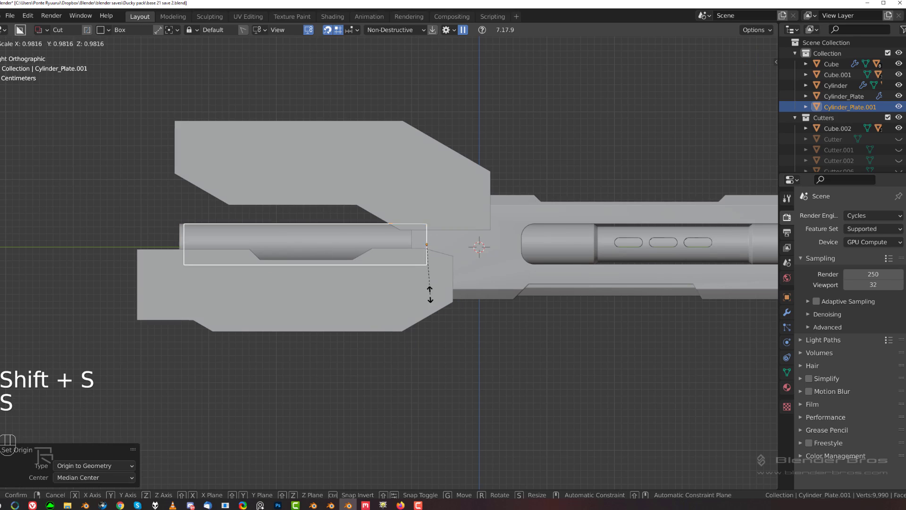
left_click(534, 306)
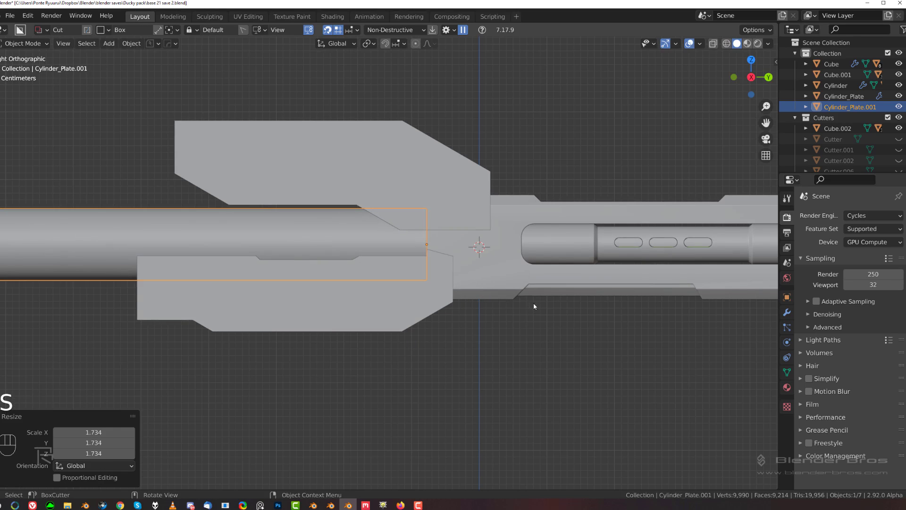
Shorten the enlarged rod along Y by a factor of 0.640, followed by a factor of 0.581.
scroll(533, 303, "down", 2)
key("s")
key("y")
left_click(499, 293)
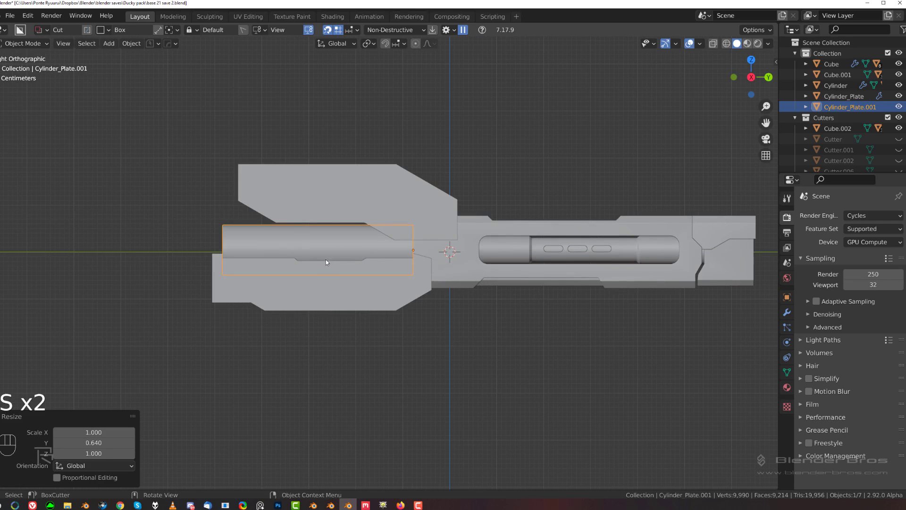
middle_click_drag(326, 263, 368, 276)
scroll(516, 272, "up", 2)
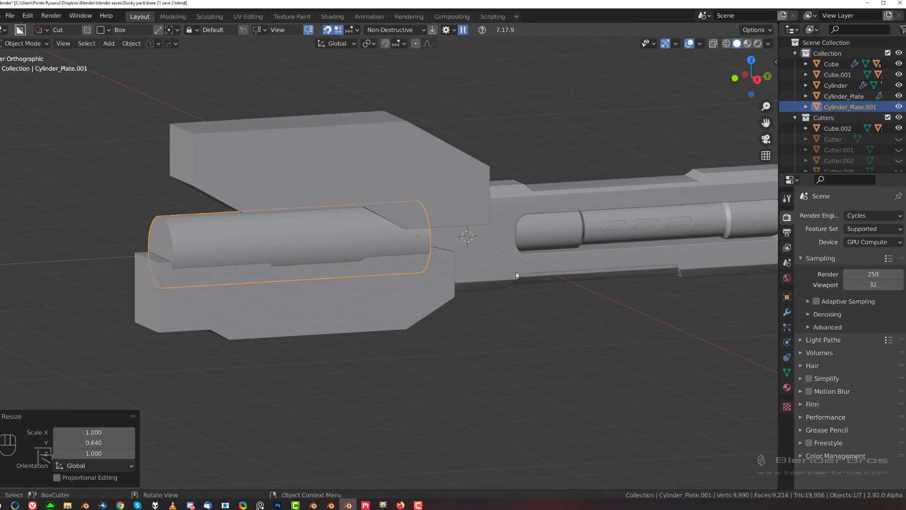
key("s")
key("y")
left_click(530, 249)
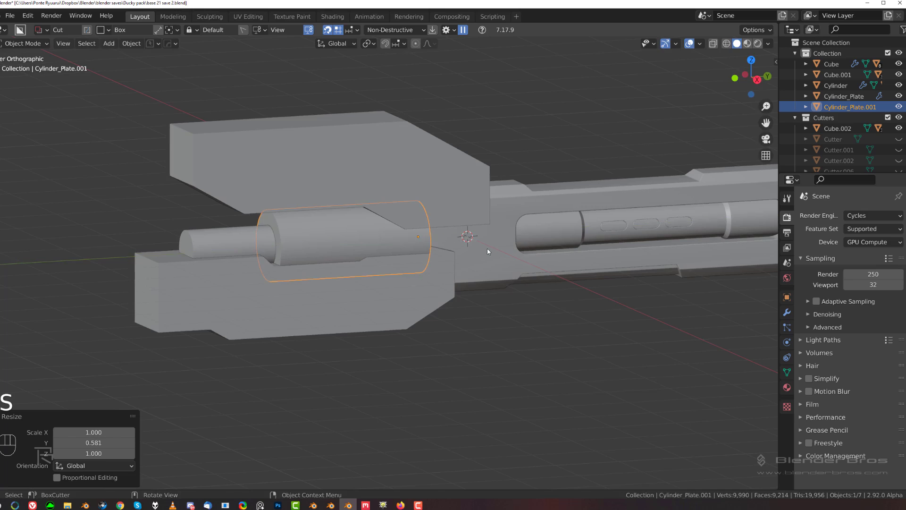
Move the thick cylinder -1.4328 m along Y so it sits over the rear part of the thin rod.
key("KP_3")
key("g")
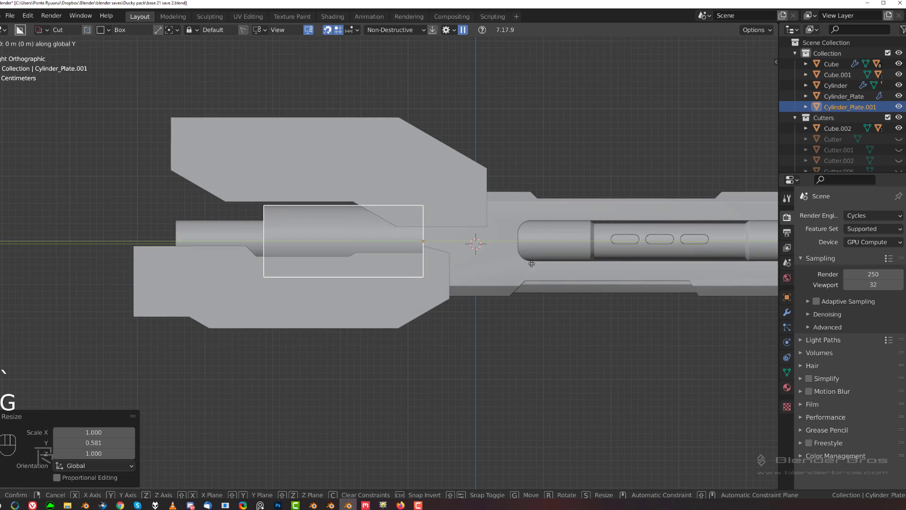
key("y")
left_click(431, 260)
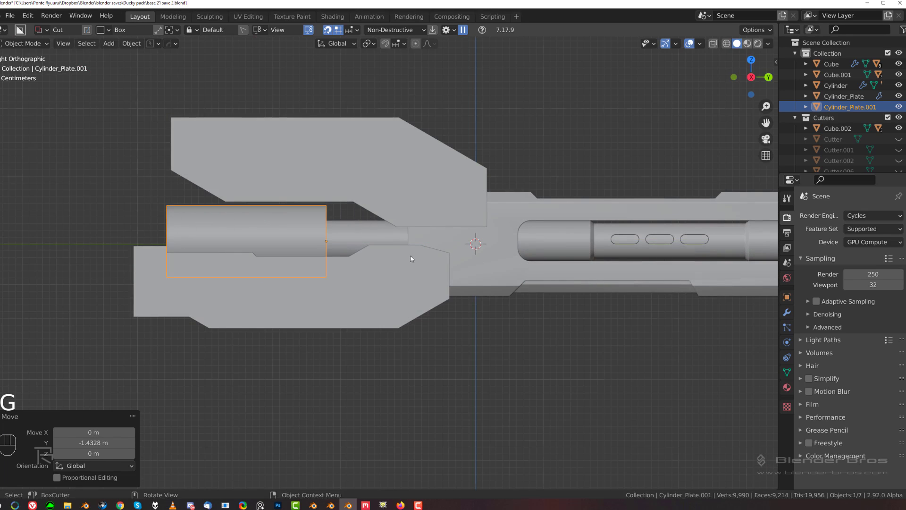
Apply the thick cylinder's Solidify with the Hard Ops Csharp operation.
middle_click_drag(409, 256, 349, 249)
key("q")
left_click(335, 248, "ctrl")
Inset the thick cylinder's front face about 0.098 m and move it about 0.32 m forward along Y as a taper.
scroll(296, 239, "up", 3)
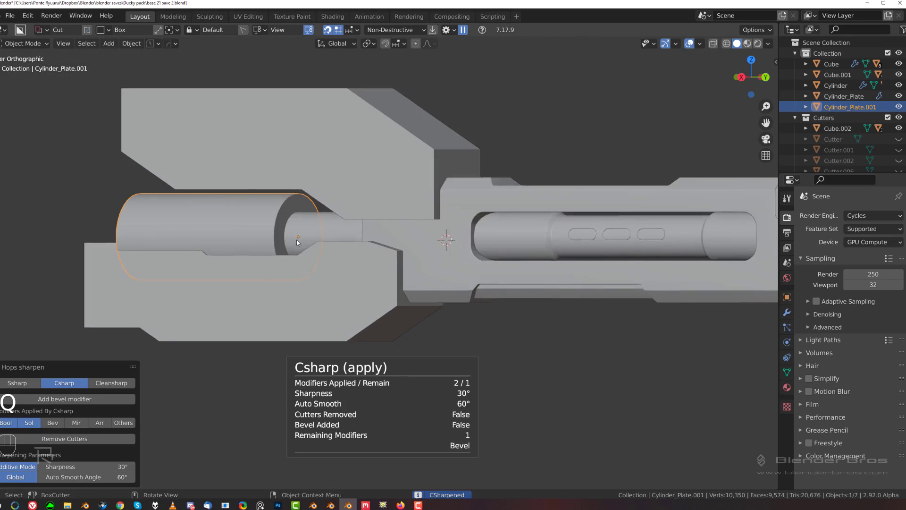
key("Tab")
left_click(245, 229)
left_click(229, 181)
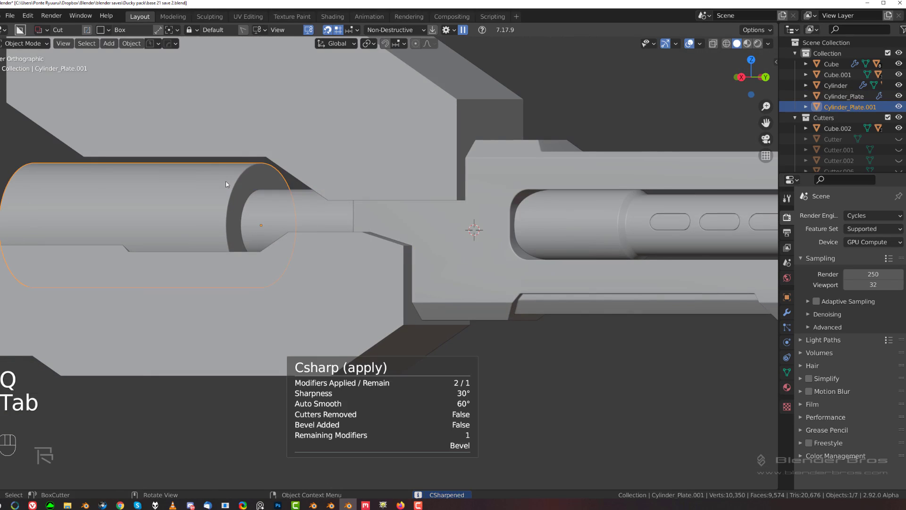
key("Tab")
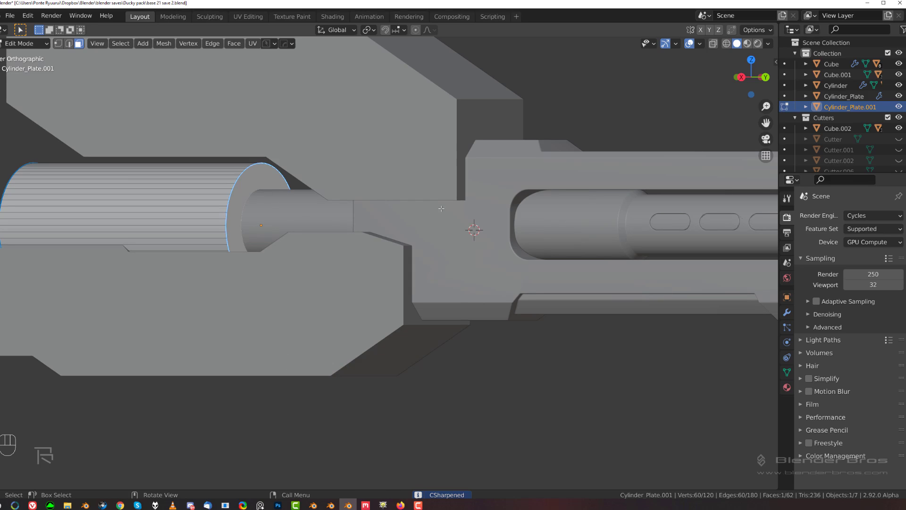
key("i")
left_click(426, 206)
key("g")
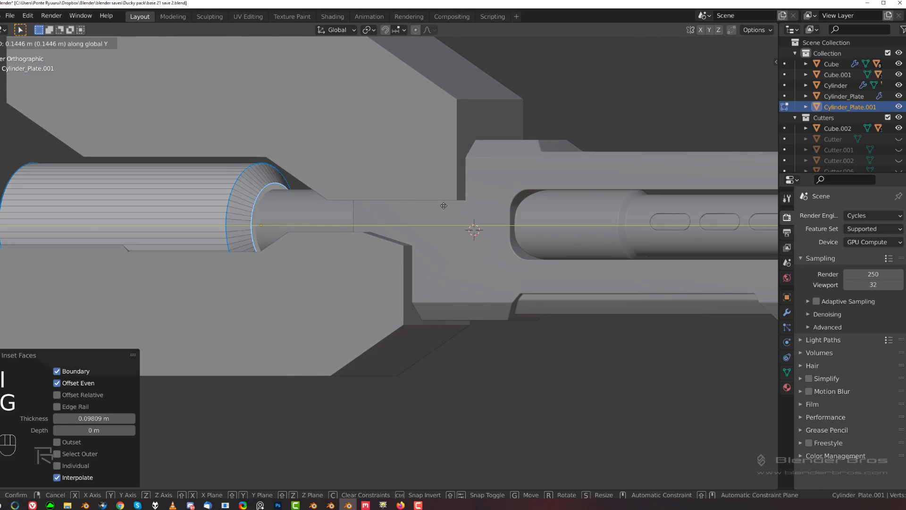
left_click(449, 206)
key("Tab")
scroll(406, 205, "down", 4)
key("grave")
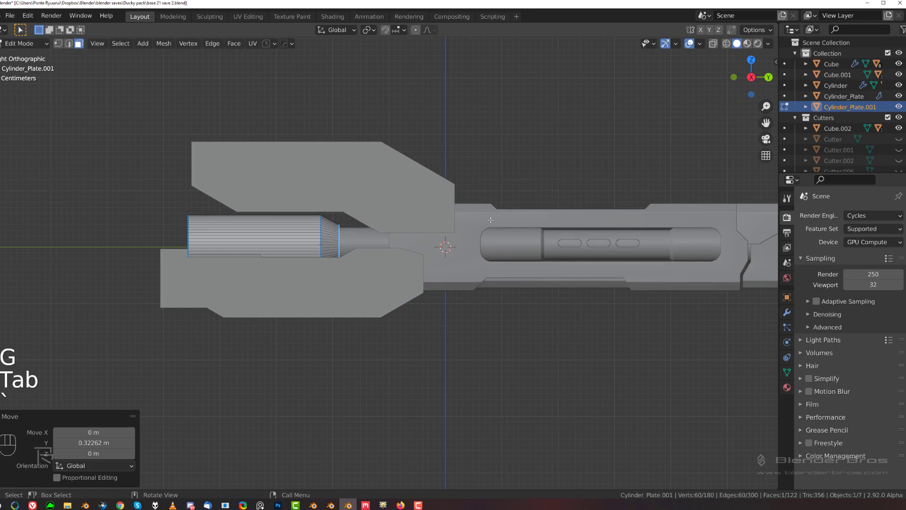
key("Tab")
Examine how the tapered cylinder fits between the two blocks in side view, and reselect it.
scroll(342, 219, "up", 3)
middle_click_drag(342, 219, 398, 232, "shift")
scroll(398, 232, "up", 1)
scroll(398, 231, "down", 3)
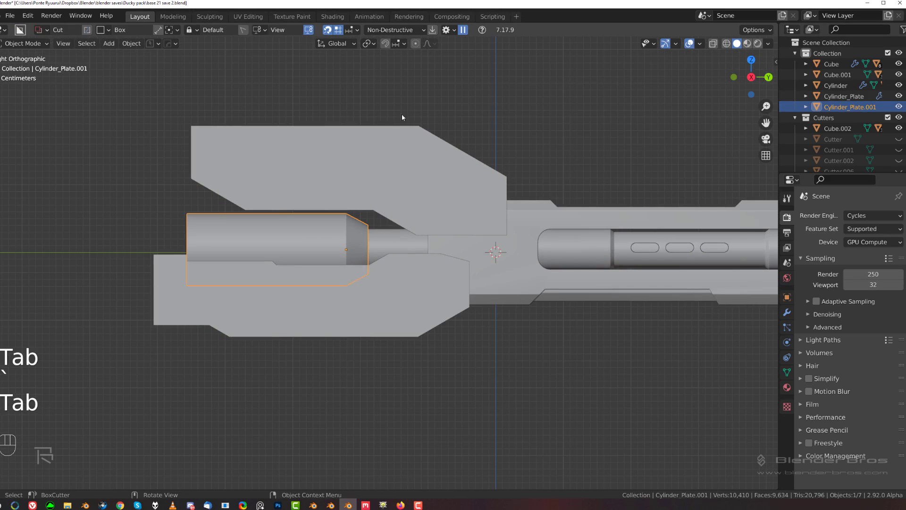
left_click(402, 115)
scroll(293, 227, "down", 2)
scroll(345, 254, "up", 3)
middle_click_drag(262, 248, 369, 254, "shift")
left_click(341, 220)
key("Tab")
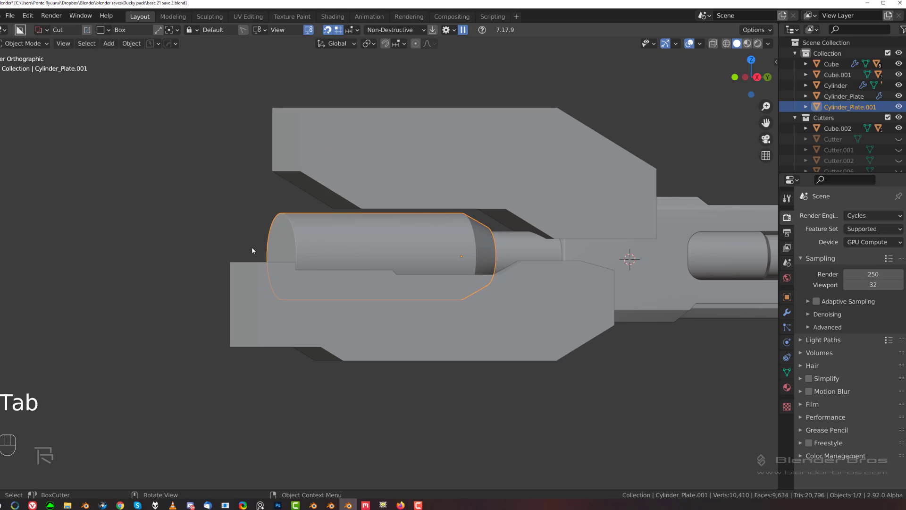
left_click_drag(253, 246, 258, 251)
right_click(324, 236)
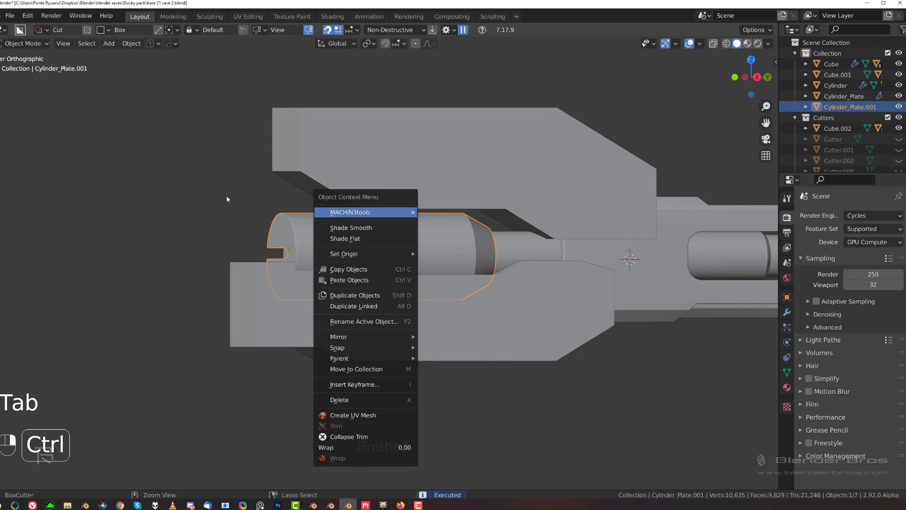
key("ctrl+z")
Bevel the rim of the thick cylinder's rear face with a single segment.
key("Tab")
left_click(285, 252)
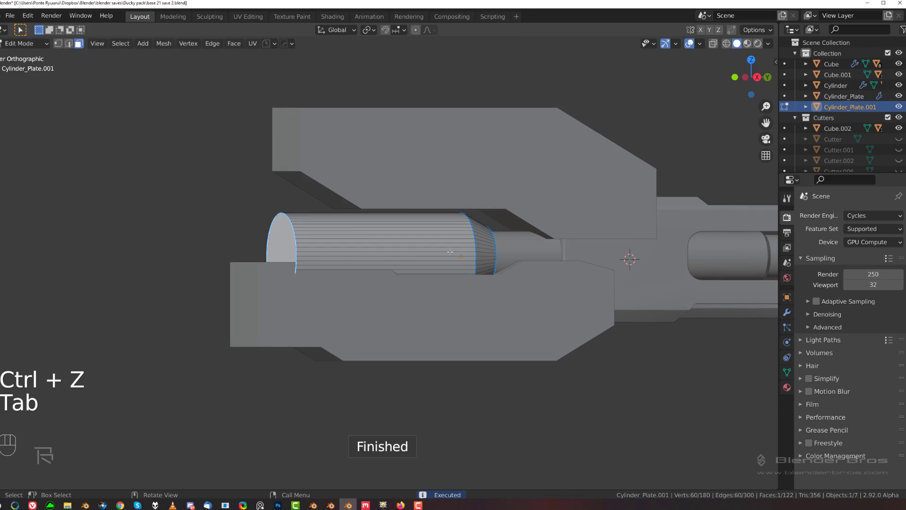
key("ctrl+b")
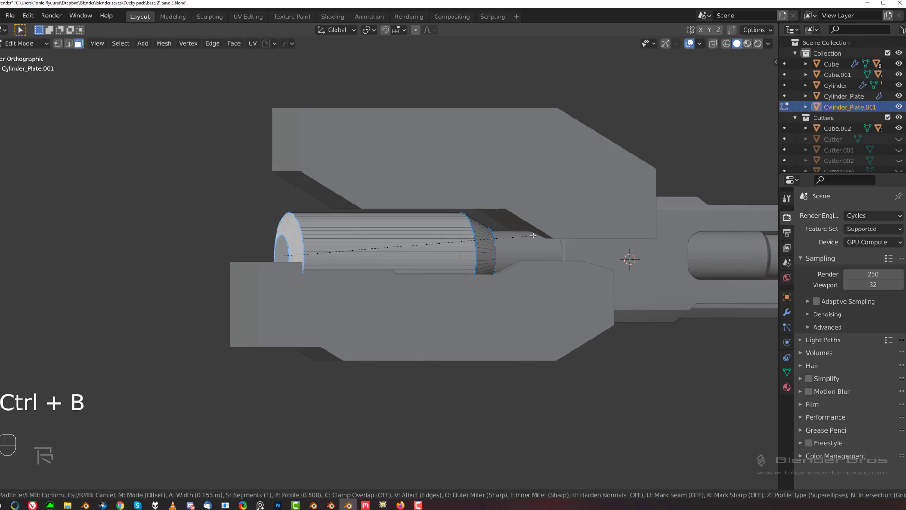
left_click(397, 118)
key("Tab")
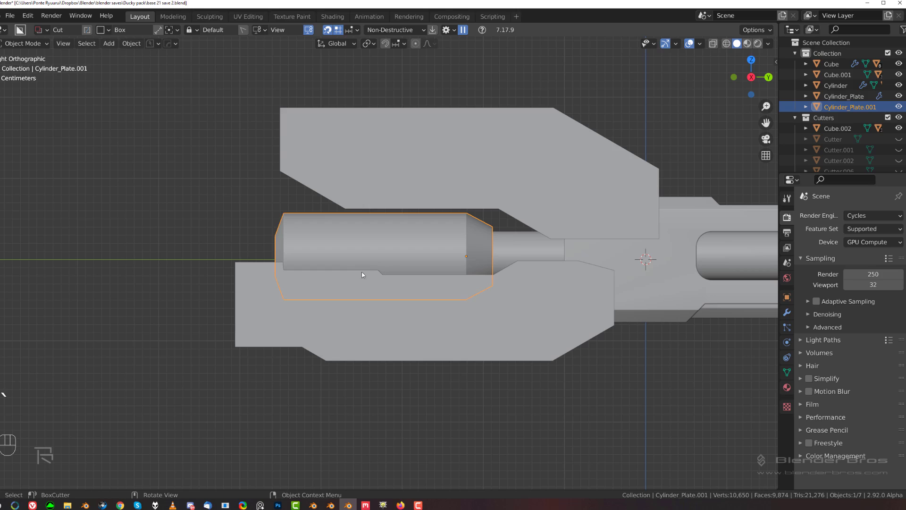
scroll(339, 266, "down", 4)
middle_click_drag(473, 230, 391, 230, "shift")
left_click(364, 169)
scroll(361, 152, "up", 2)
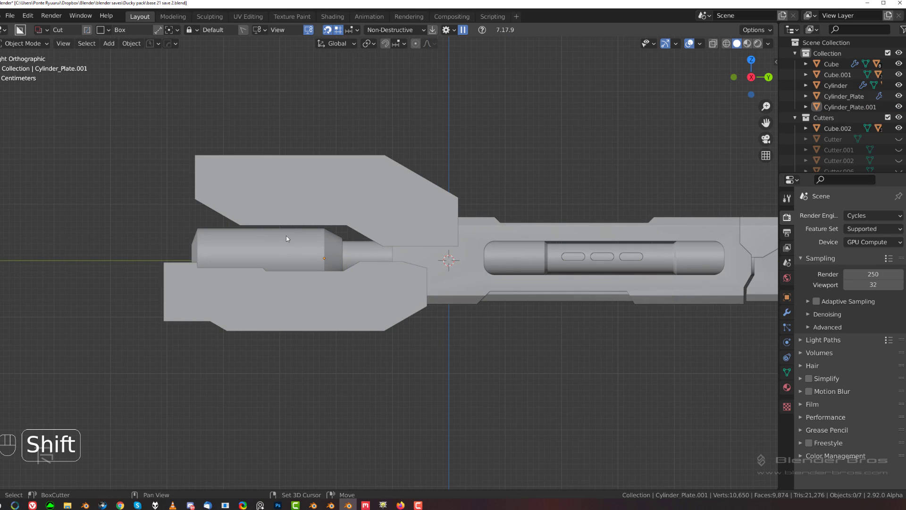
key("shift+s")
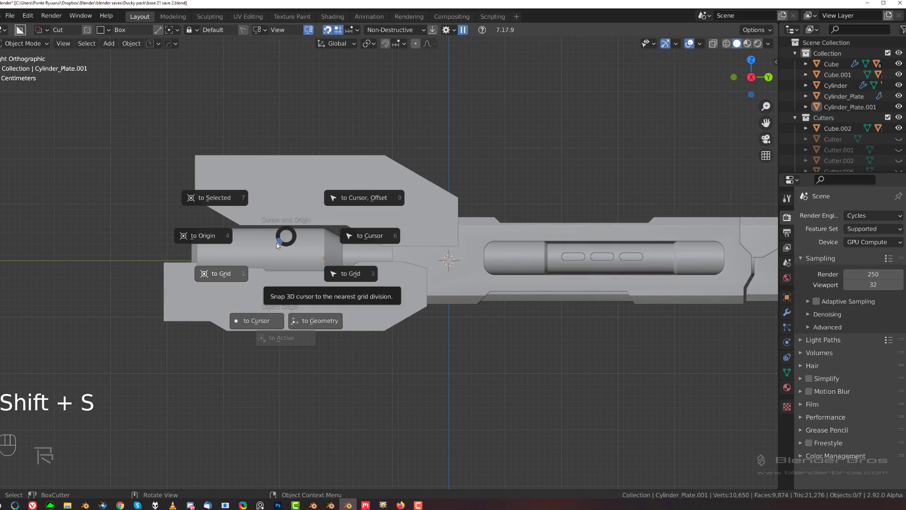
left_click(269, 293)
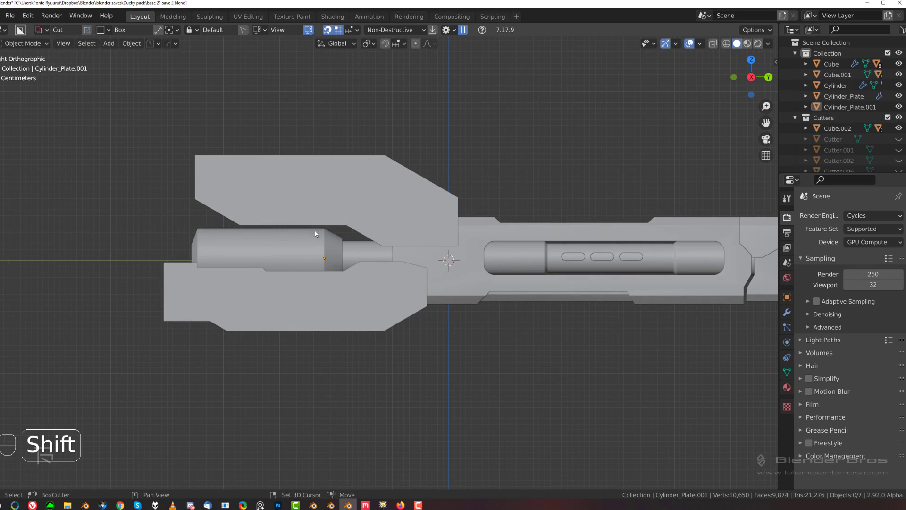
Add a 60-vertex cylinder with 1 m radius and 2 m depth at the origin, and rotate it 90° about Y.
key("shift+a")
mouse_move(315, 231)
left_click(367, 295)
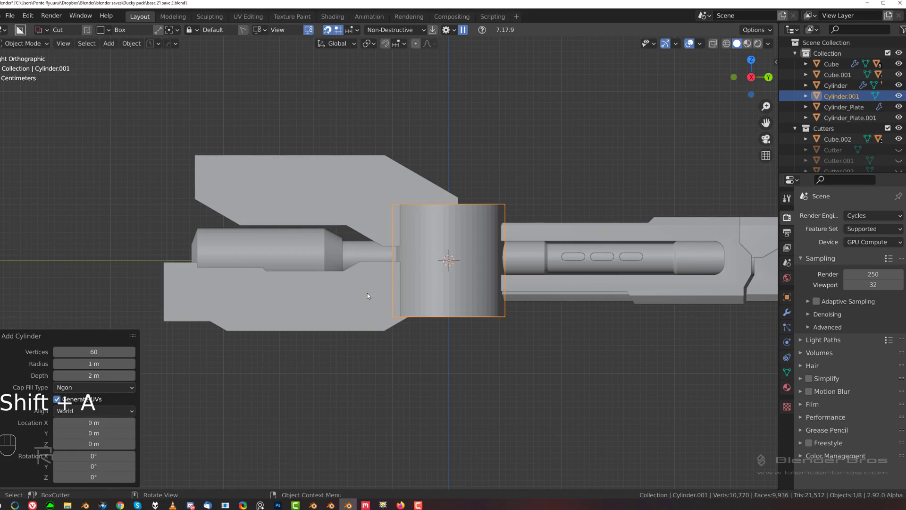
key("r")
key("y")
key("9")
key("0")
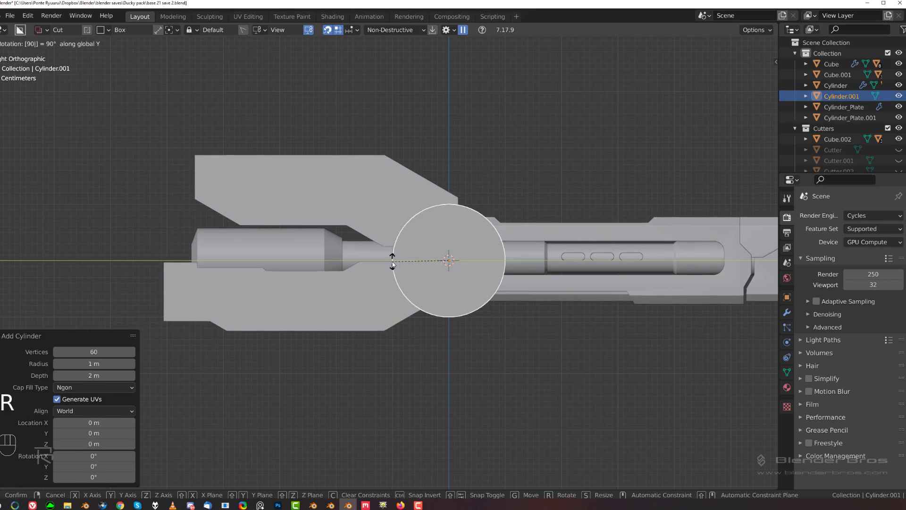
key("Return")
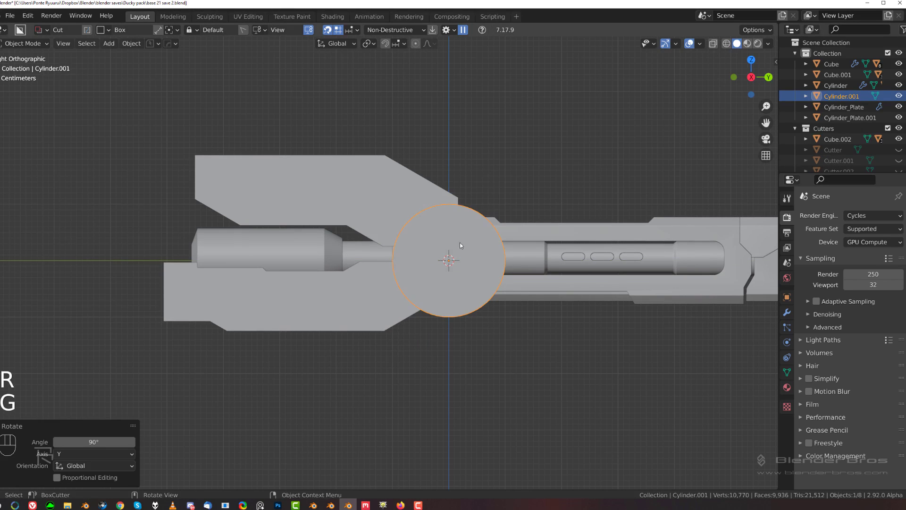
Position the new cylinder over the rear ends of both blocks, enlarging it by 1.409 and finally reducing it slightly.
key("g")
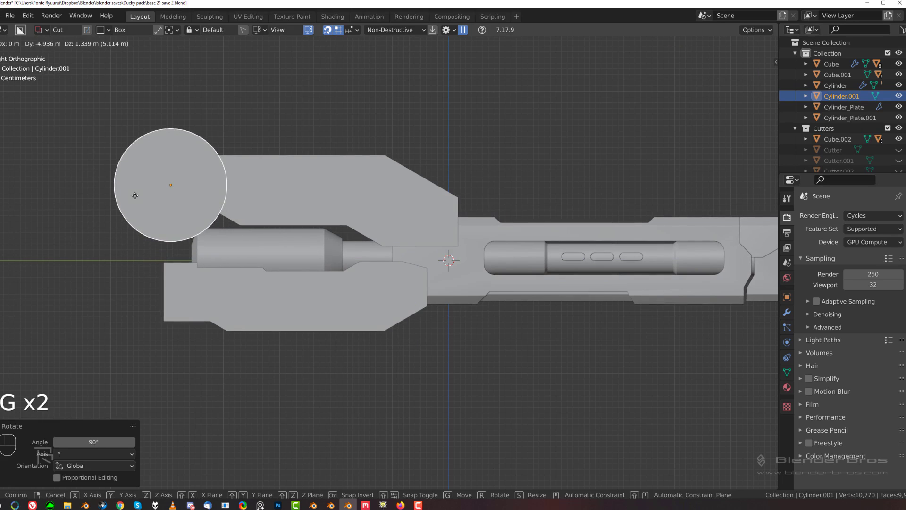
left_click(136, 205)
key("s")
left_click(201, 196)
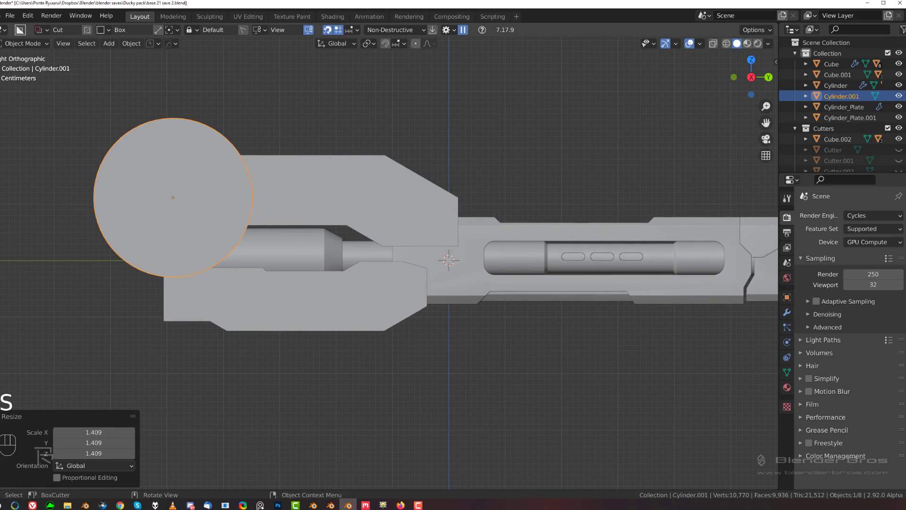
key("g")
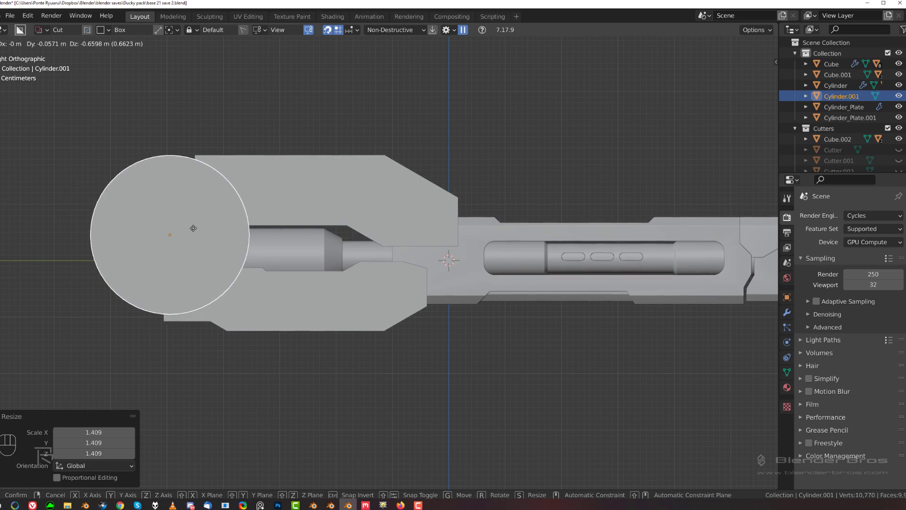
left_click(193, 226)
key("s")
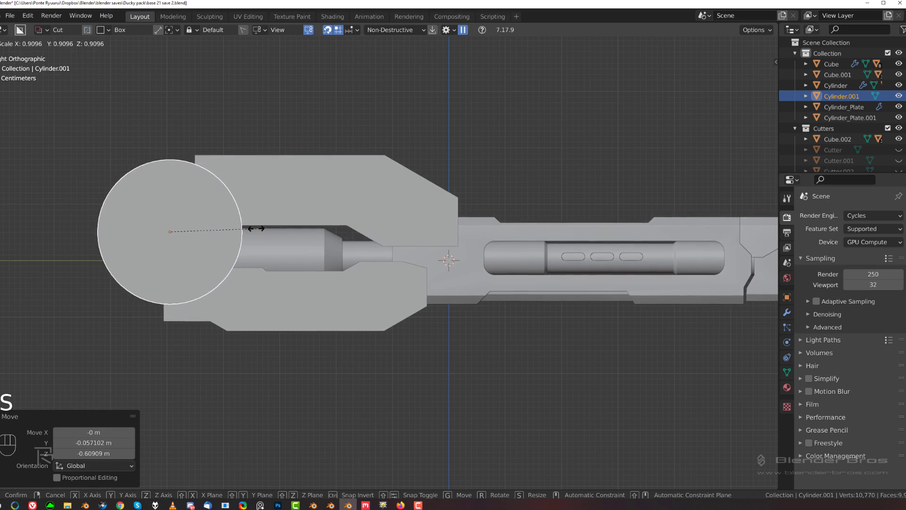
left_click(265, 229)
Bevel the upper block's rear top edge by 0.212 m with one segment.
left_click(302, 189)
middle_click_drag(302, 188, 231, 160)
key("Tab")
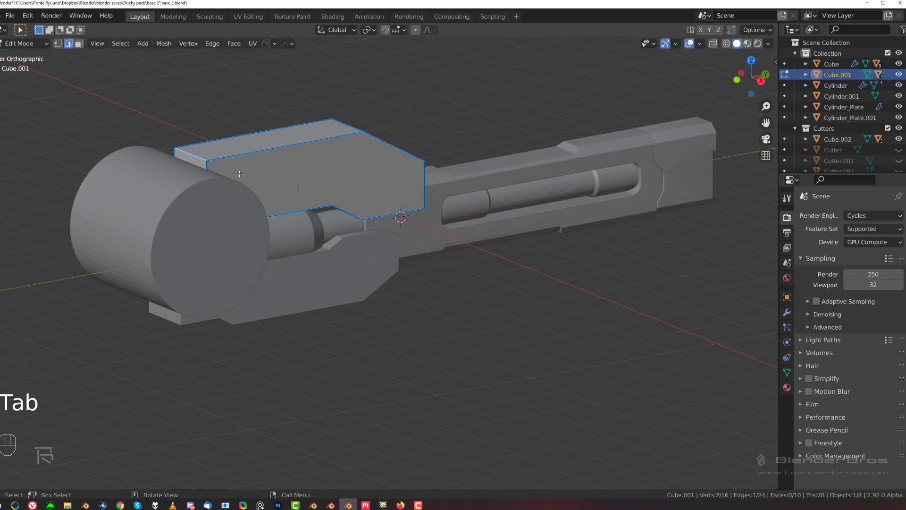
key("ctrl+b")
left_click(268, 247)
middle_click_drag(268, 248, 238, 288)
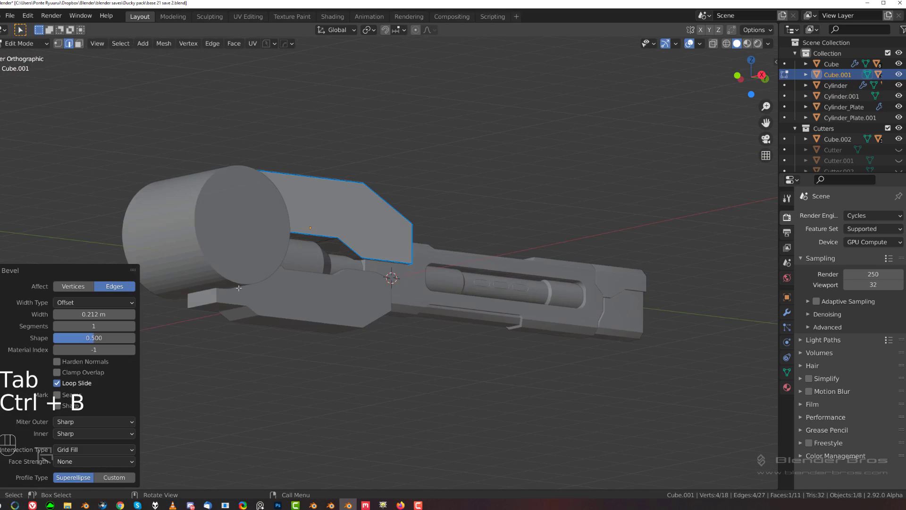
Bevel the lower block's rear bottom edge by about 0.289 m with one segment.
key("Tab")
left_click(195, 310)
key("Tab")
key("Tab")
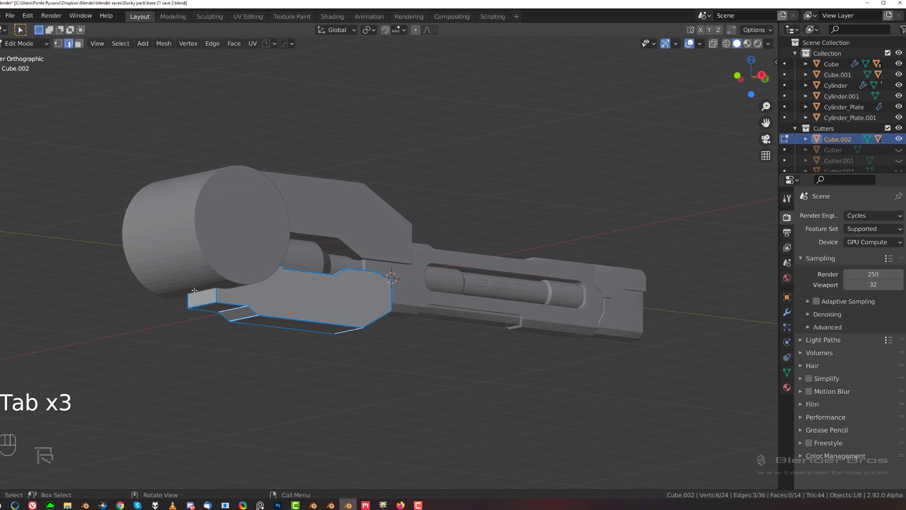
key("ctrl+b")
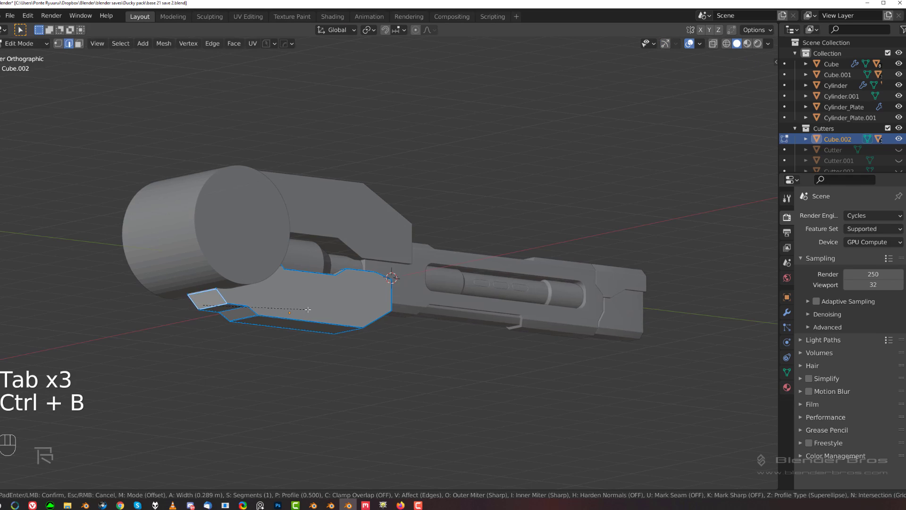
left_click(307, 309)
key("Tab")
Examine the weapon's silhouette in right orthographic and angled views, and select the large rear cylinder.
key("grave")
left_click(414, 287)
left_click(359, 147)
scroll(335, 166, "down", 2)
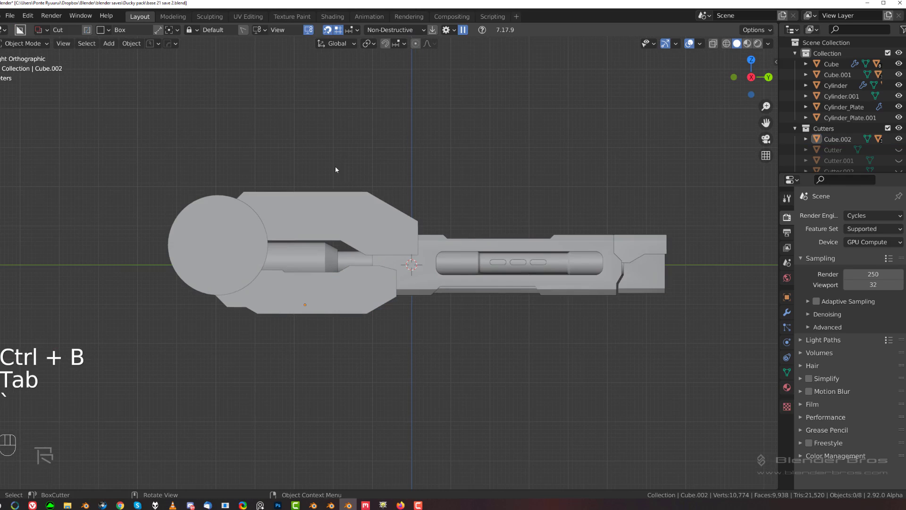
middle_click_drag(335, 166, 310, 178, "shift")
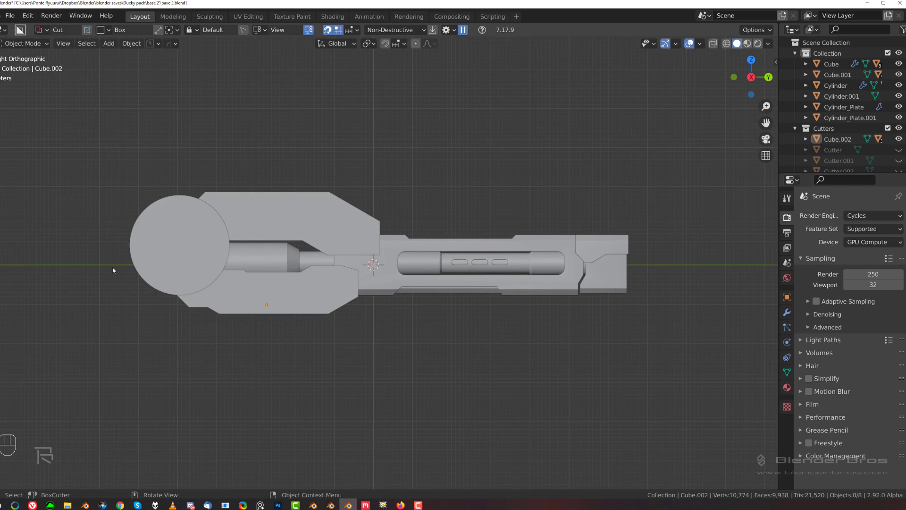
middle_click_drag(248, 172, 179, 189)
left_click(179, 189)
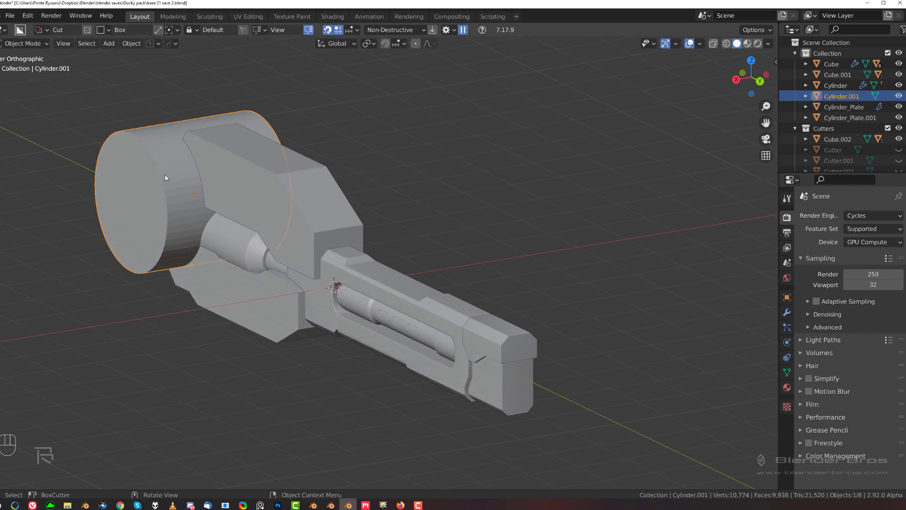
Scale the large rear cylinder by 0.623 along X and sharpen it at 30° with a 60° auto smooth angle.
key("s")
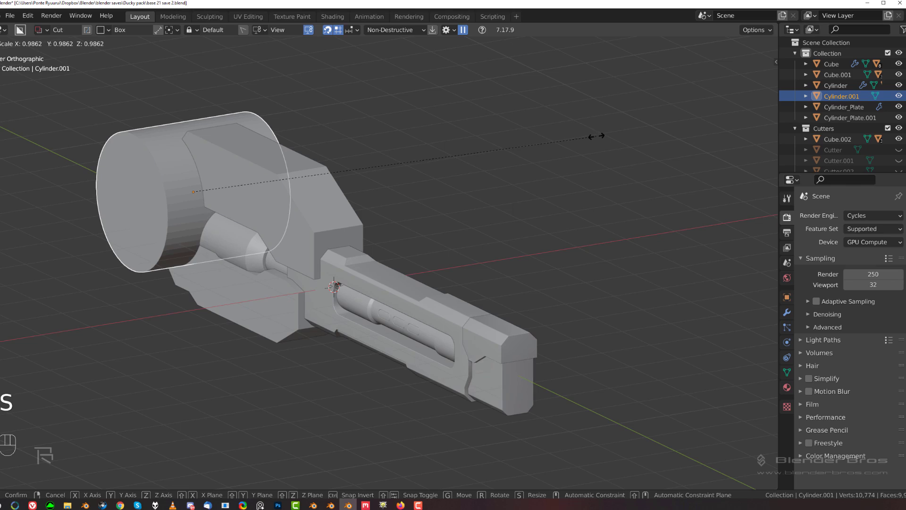
left_click(448, 138)
key("q")
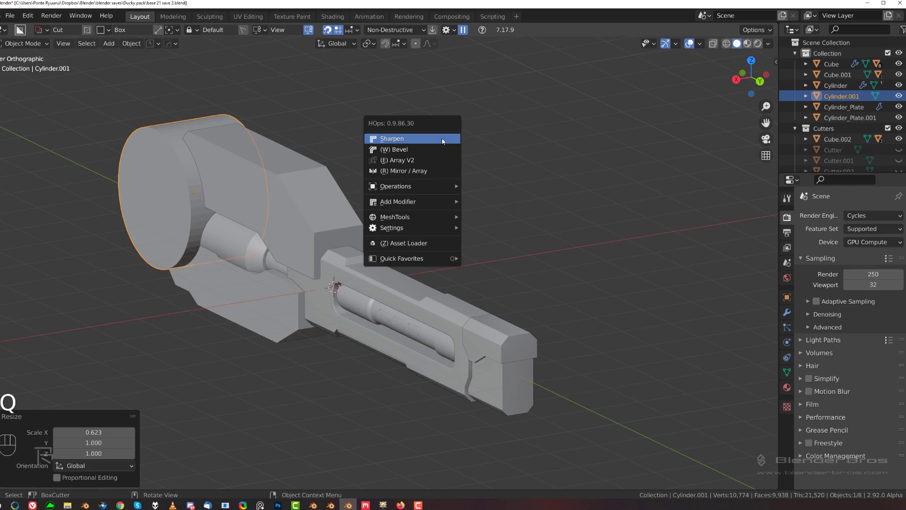
left_click(442, 140)
Apply the rear cylinder's scale and bevel the rims of both its end faces.
key("ctrl+a")
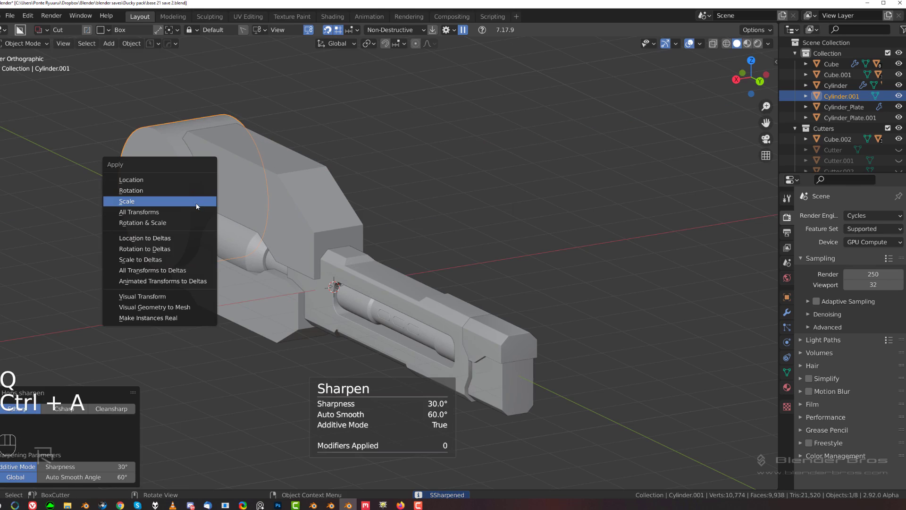
left_click(196, 201)
key("Tab")
middle_click_drag(196, 200, 184, 174)
scroll(183, 173, "up", 3)
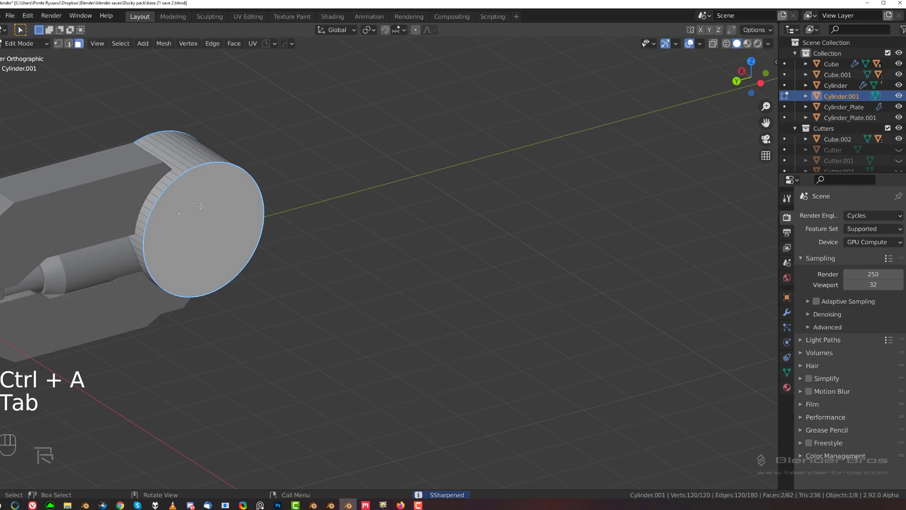
key("ctrl+b")
left_click(237, 139)
key("Tab")
Examine the weapon's proportions around the beveled rear cylinder from several angles, with nothing selected.
key("grave")
left_click(520, 234)
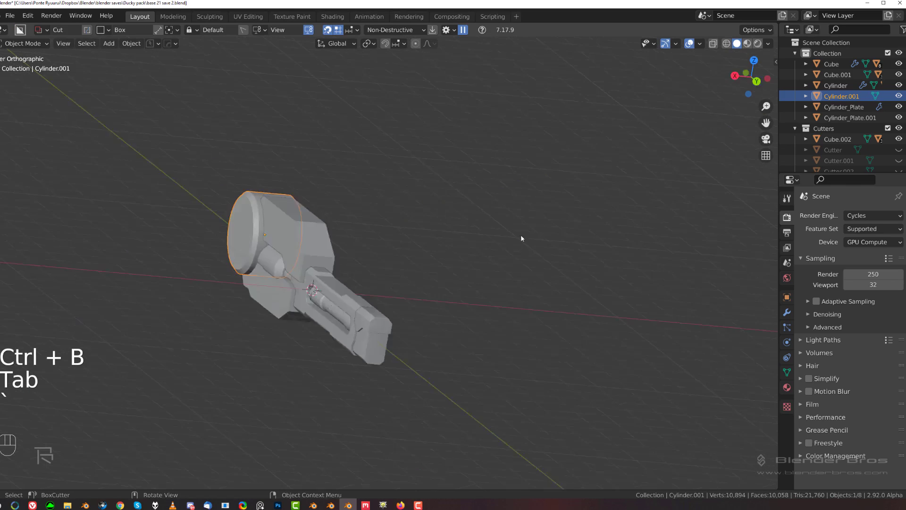
left_click(467, 170)
middle_click_drag(423, 173, 378, 163)
key("grave")
middle_click_drag(556, 192, 461, 191)
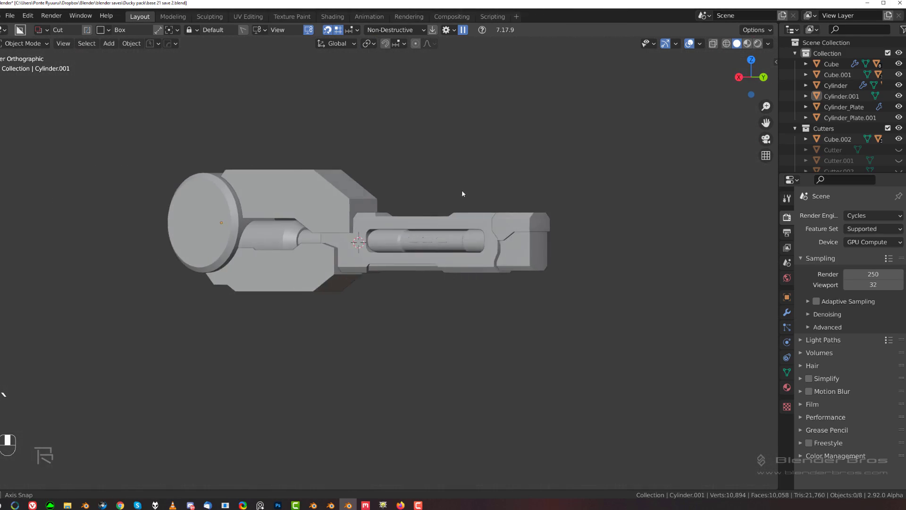
key("grave")
middle_click_drag(275, 198, 344, 196, "shift")
scroll(344, 197, "up", 2)
middle_click_drag(220, 232, 336, 236, "shift")
mouse_move(336, 241)
middle_mouse_down()
mouse_move(341, 217)
mouse_move(342, 248)
middle_mouse_up()
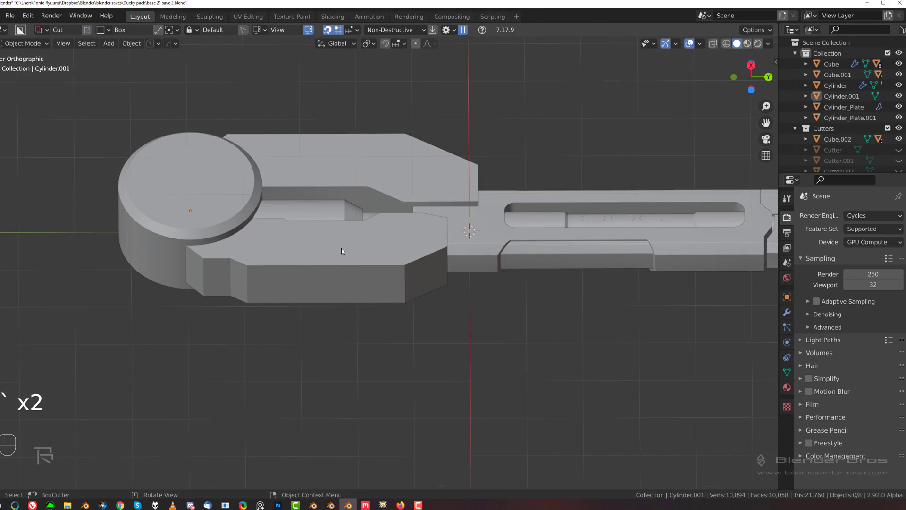
Move the lower block's underside faces down about 0.44 m along Z to make the block taller.
left_click(341, 247)
key("Tab")
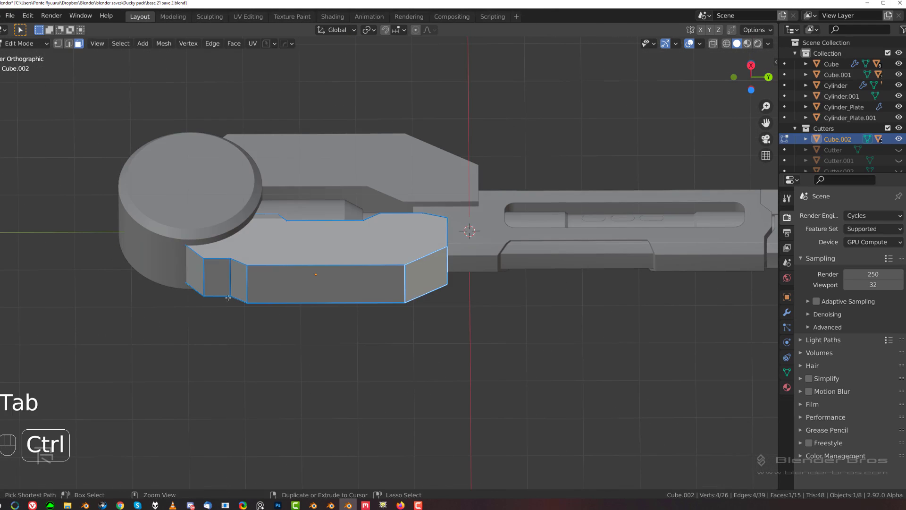
left_click(356, 268, "ctrl")
middle_click_drag(356, 267, 356, 264)
left_click(195, 271, "shift")
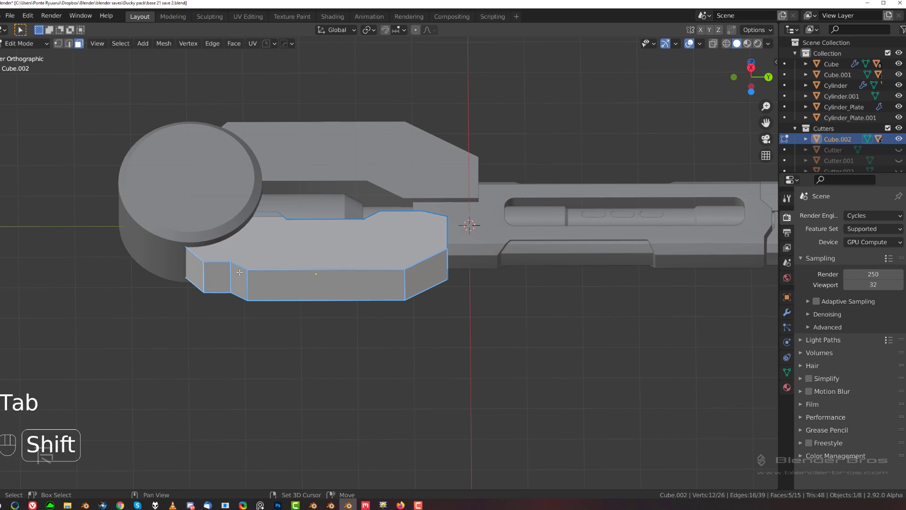
key("g")
key("z")
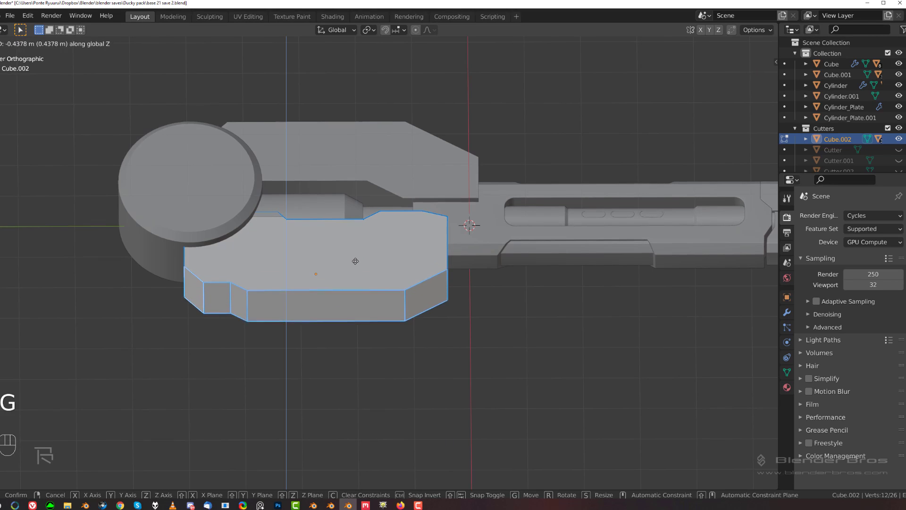
left_click(356, 263)
key("grave")
key("Tab")
scroll(470, 167, "down", 3)
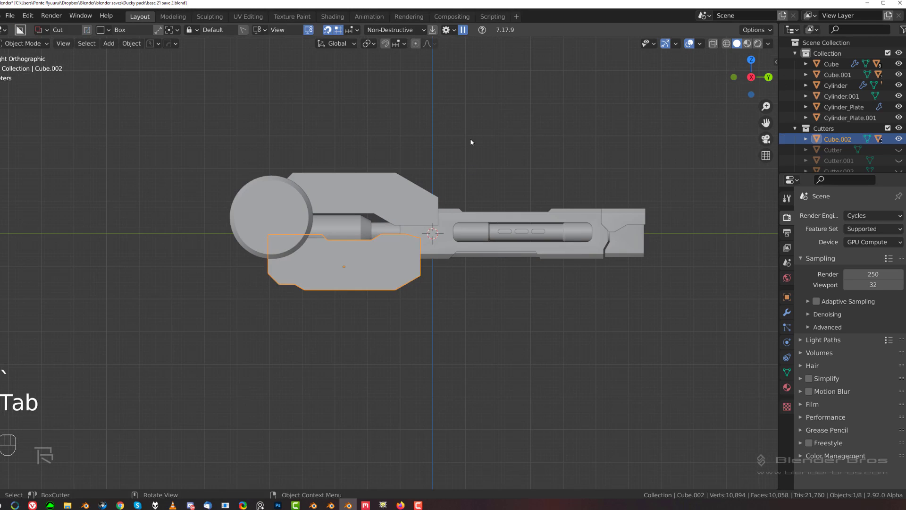
left_click(470, 141)
scroll(426, 175, "up", 2)
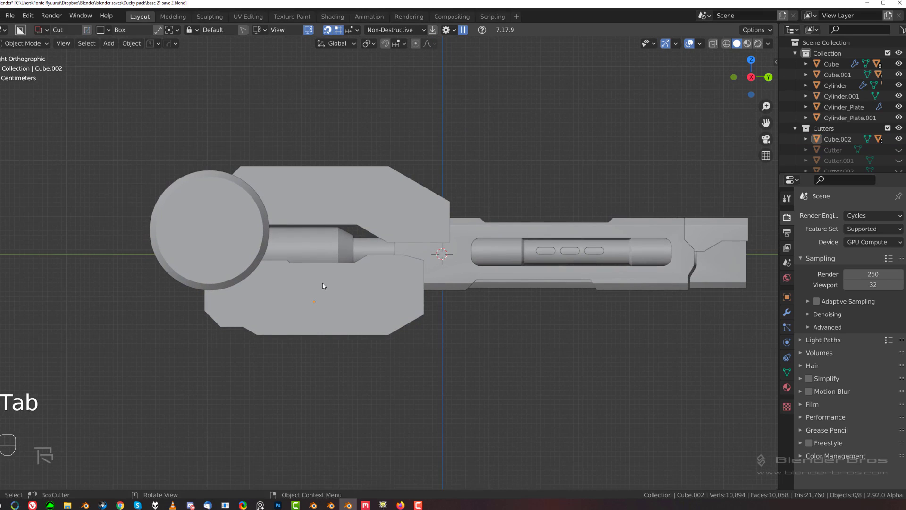
middle_click_drag(281, 341, 303, 240, "shift")
key("d")
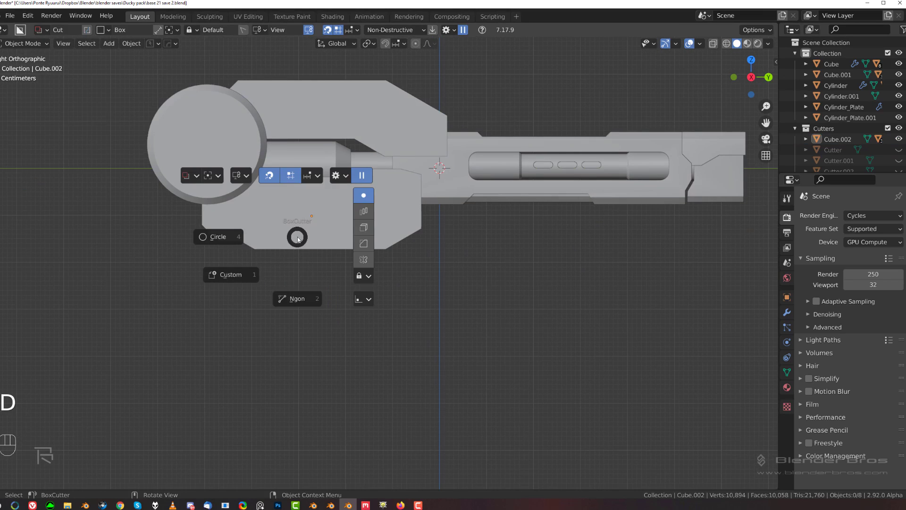
scroll(219, 214, "up", 3)
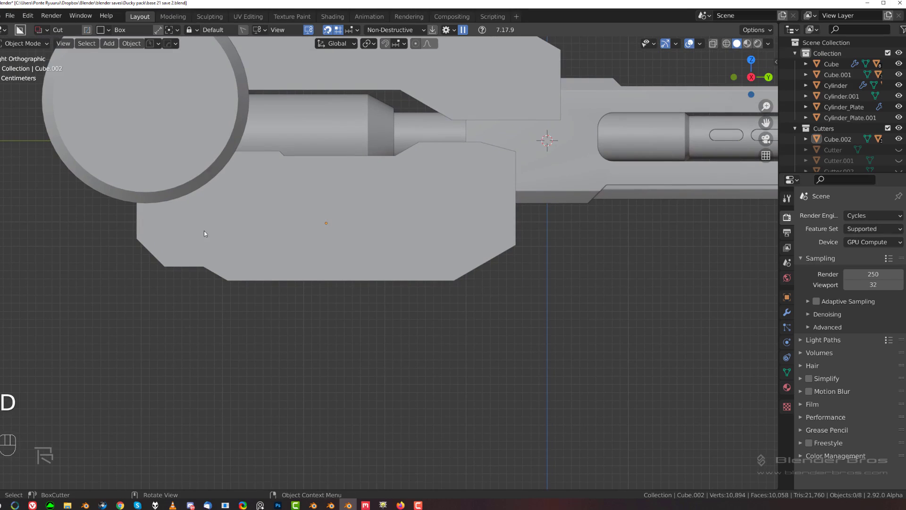
key("d")
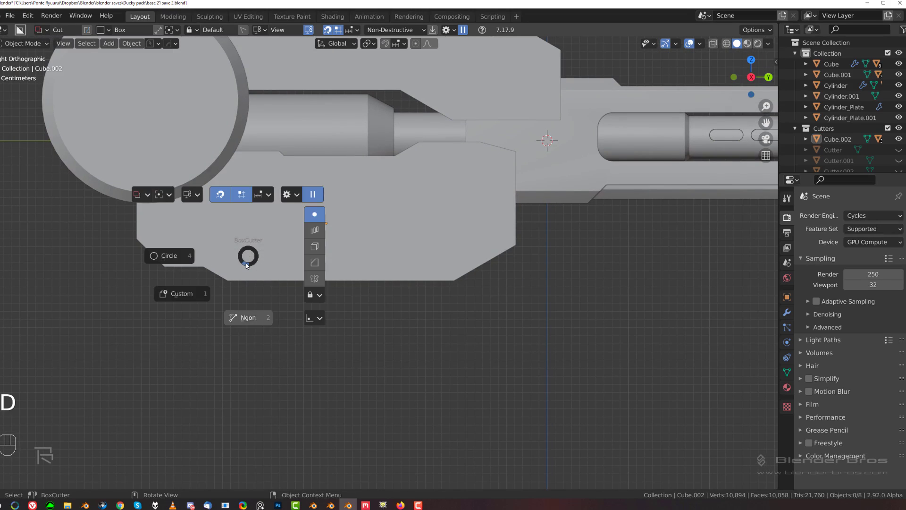
scroll(294, 264, "down", 2)
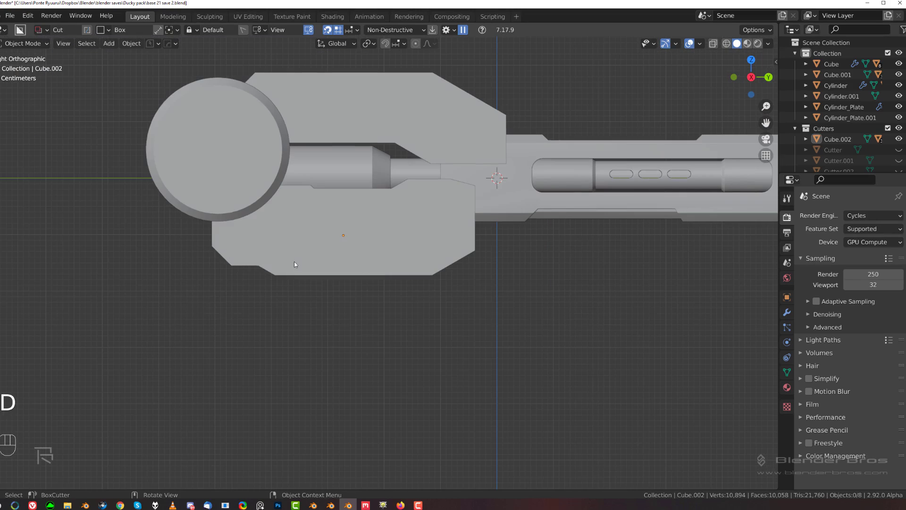
Widen the lower block along X in successive passes, by 1.100 first and by 1.525 at the end.
left_click(376, 245)
middle_click_drag(376, 245, 435, 242)
key("s")
key("x")
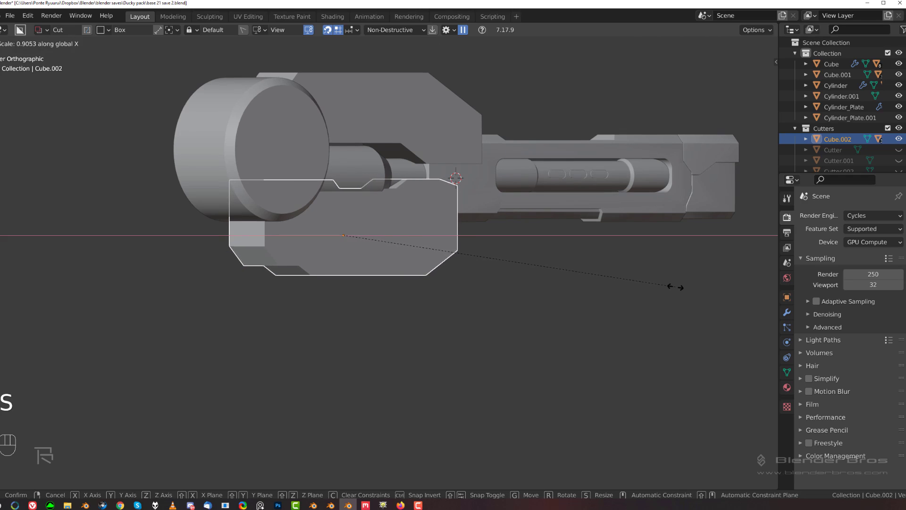
left_click(753, 295)
middle_click_drag(687, 272, 479, 252)
key("s")
key("x")
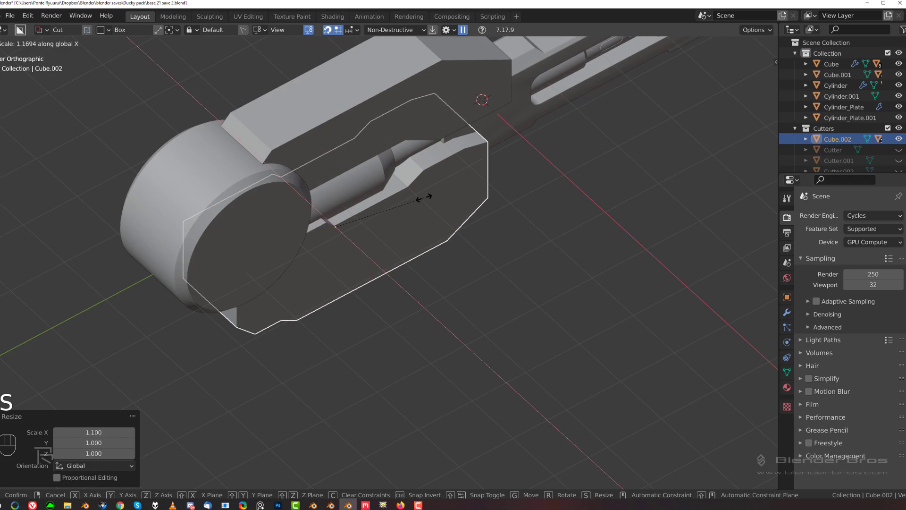
left_click(446, 216)
middle_click_drag(445, 217, 362, 185)
key("s")
key("x")
left_click(366, 197)
scroll(372, 175, "down", 3)
scroll(358, 224, "up", 3)
scroll(366, 236, "down", 3)
left_click_drag(362, 185, 384, 361)
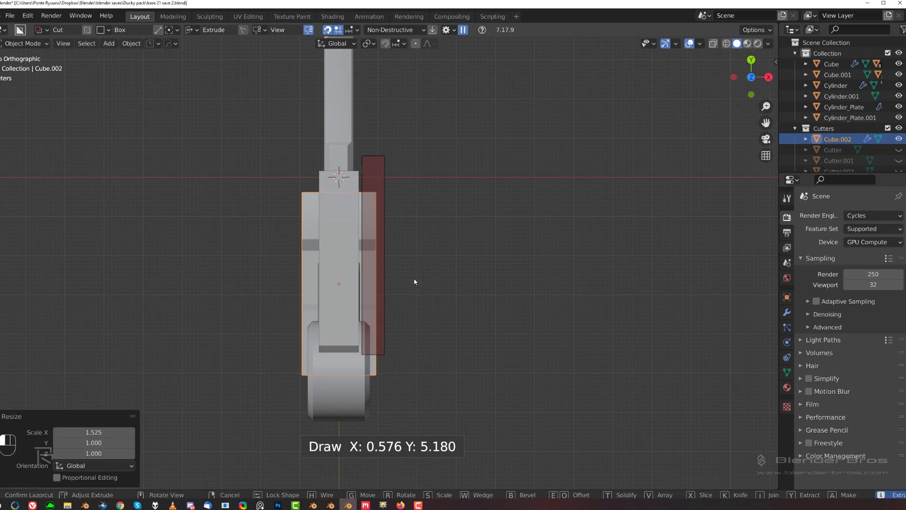
Switch the BoxCutter shape to Ngon and try a slanted cut line along the lower block's side in top view.
key("d")
key("d")
left_click(451, 359)
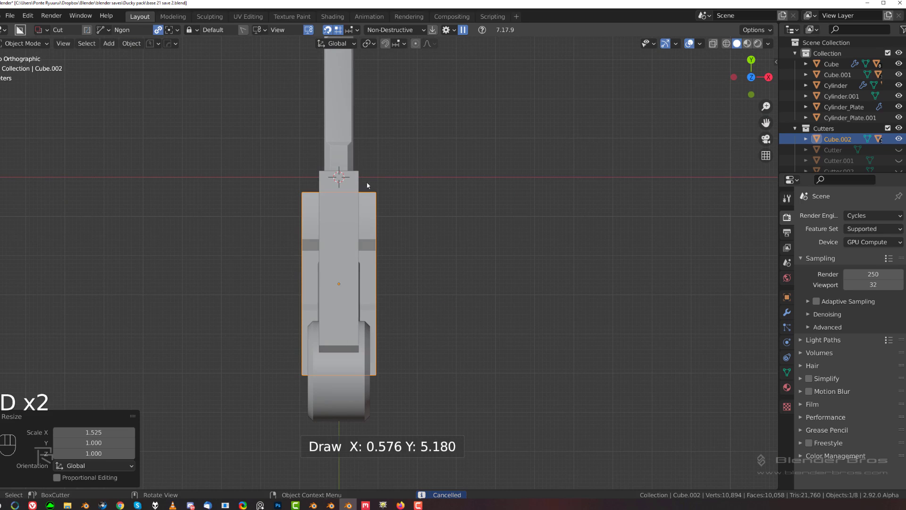
left_click(358, 156)
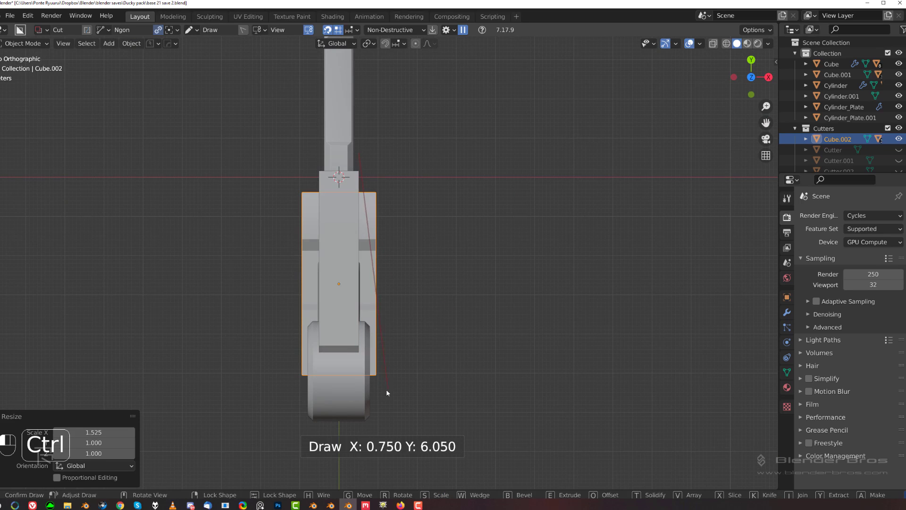
left_click_drag(375, 389, 378, 389, "ctrl")
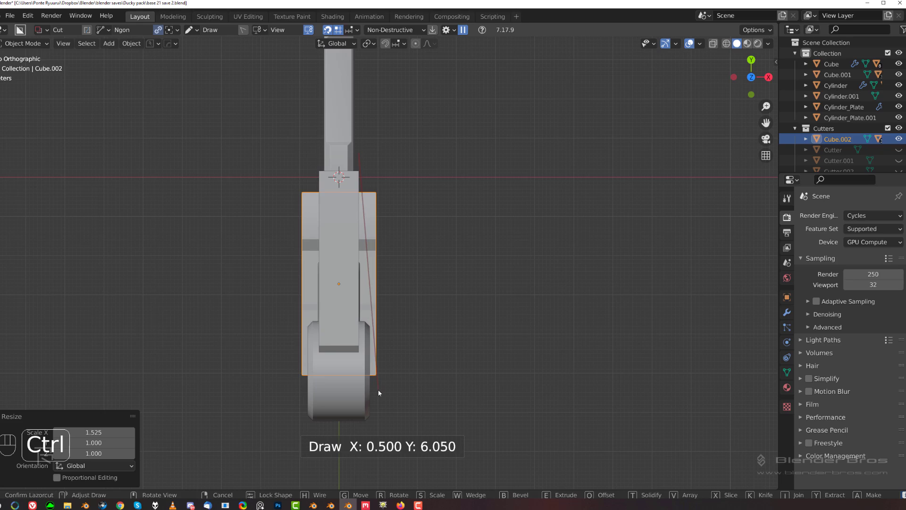
right_click(380, 384)
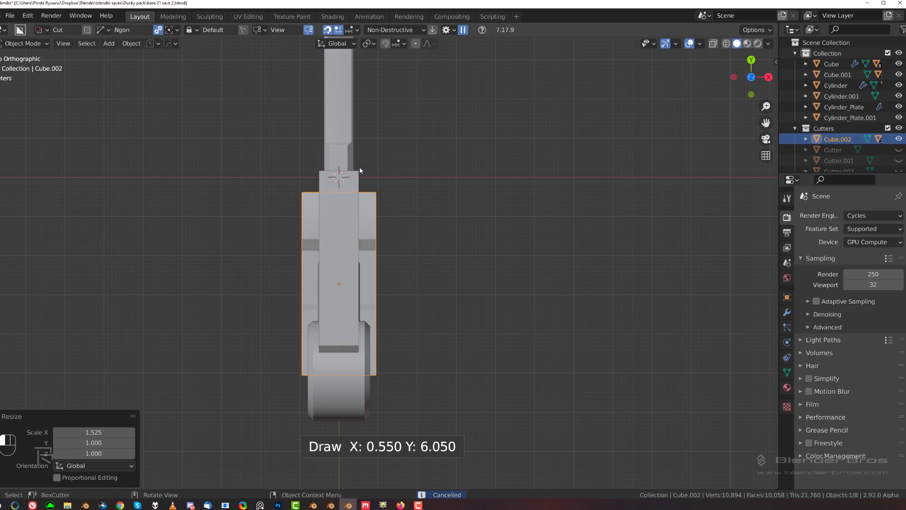
Cut one side of the lower block with an Ngon about 5.9 m long, tapering the block toward its front.
left_click(361, 191)
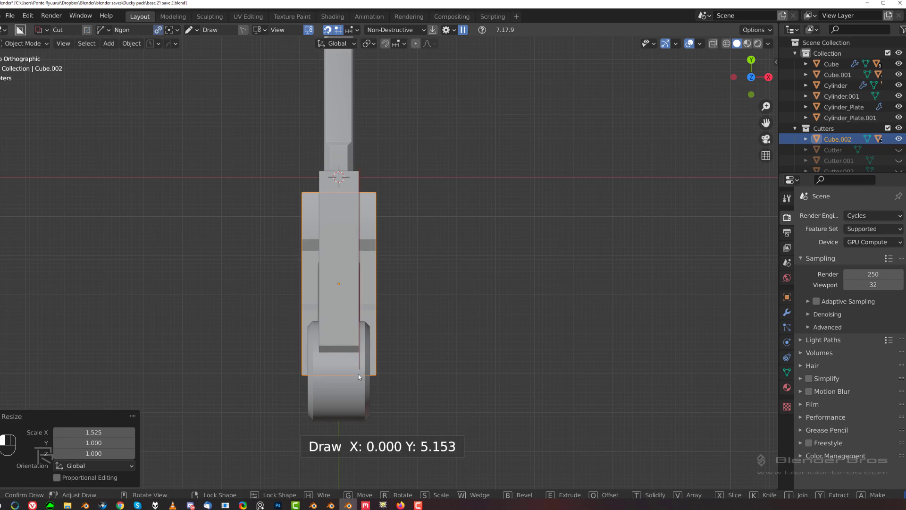
left_click(375, 397)
left_click(486, 361)
key("space")
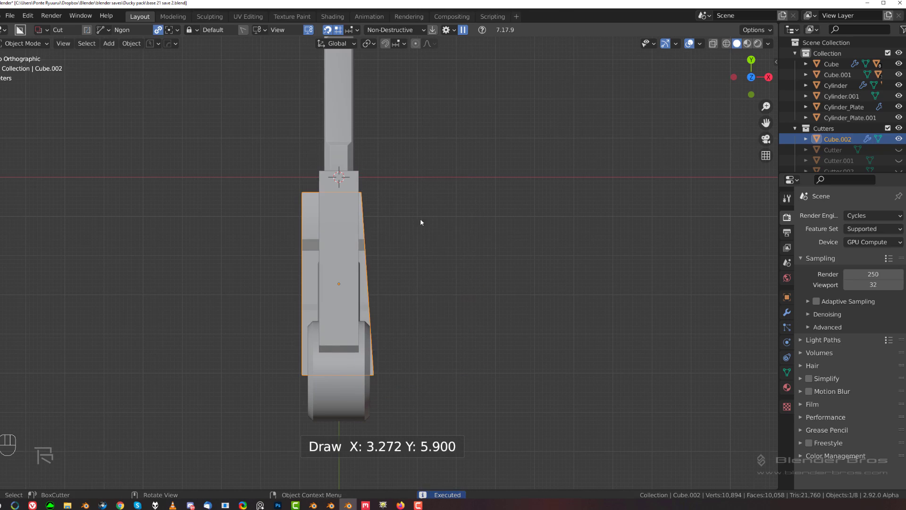
Mirror the lower block across X so both its sides taper, and check the result in top view.
middle_click_drag(421, 222, 373, 184)
key("alt+x")
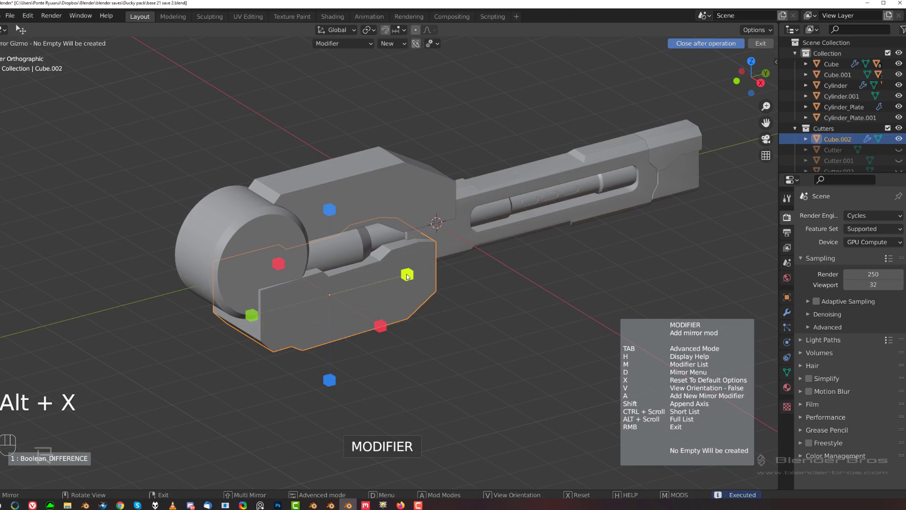
left_click(379, 325)
middle_click_drag(389, 244, 366, 186)
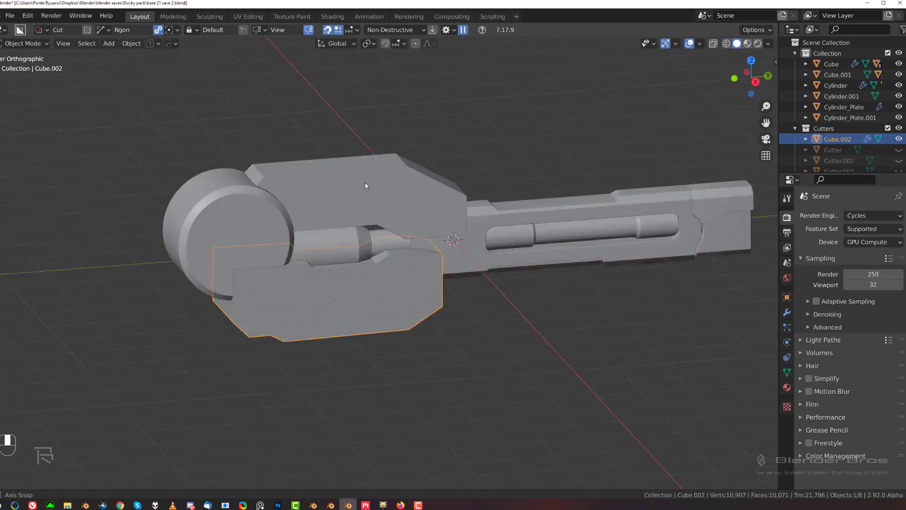
key("grave")
scroll(480, 219, "up", 2)
middle_click_drag(480, 219, 541, 262)
key("grave")
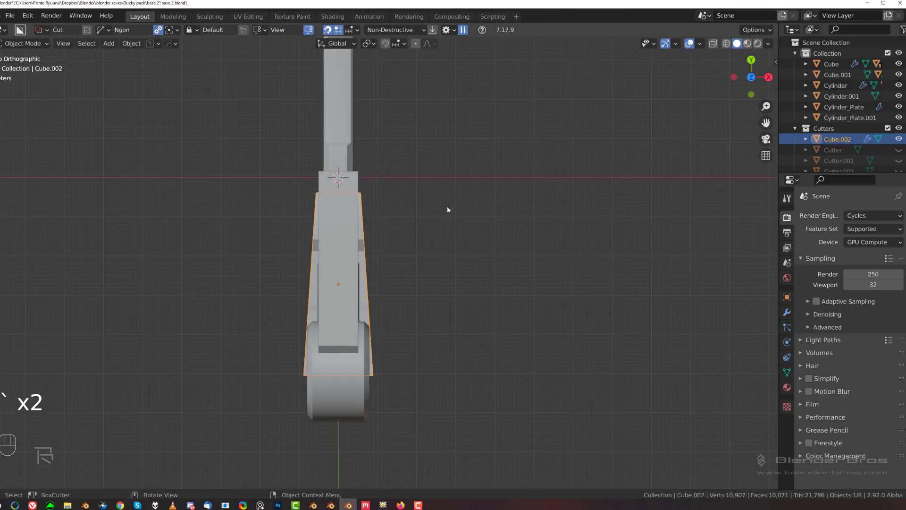
Cut one side of the upper block with an Ngon about 3.0 by 5.1 m, tapering it slightly toward the front.
scroll(393, 232, "up", 2)
mouse_move(355, 207)
middle_mouse_down("shift")
mouse_move(392, 232)
mouse_move(412, 172)
middle_mouse_up("shift")
left_click(379, 216)
scroll(379, 215, "down", 3)
scroll(401, 160, "up", 2)
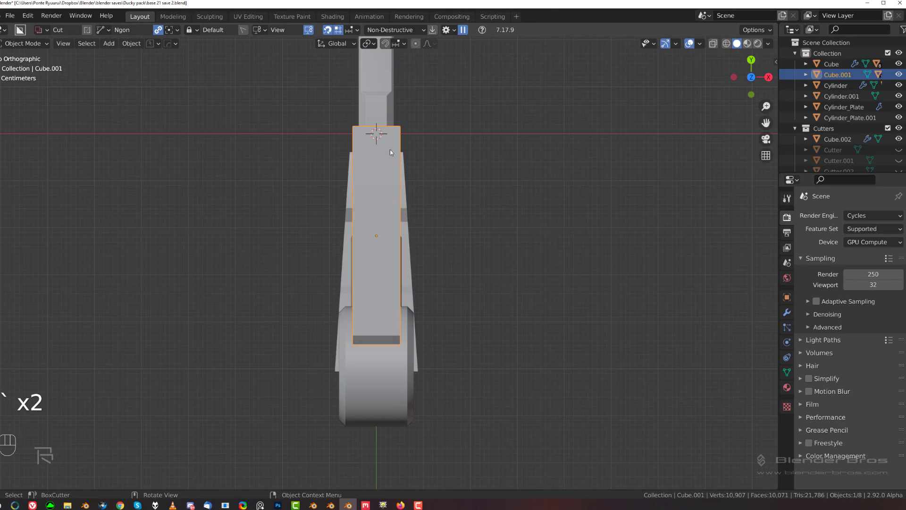
left_click_drag(391, 107, 406, 227, "ctrl")
left_click_drag(405, 345, 398, 345, "ctrl")
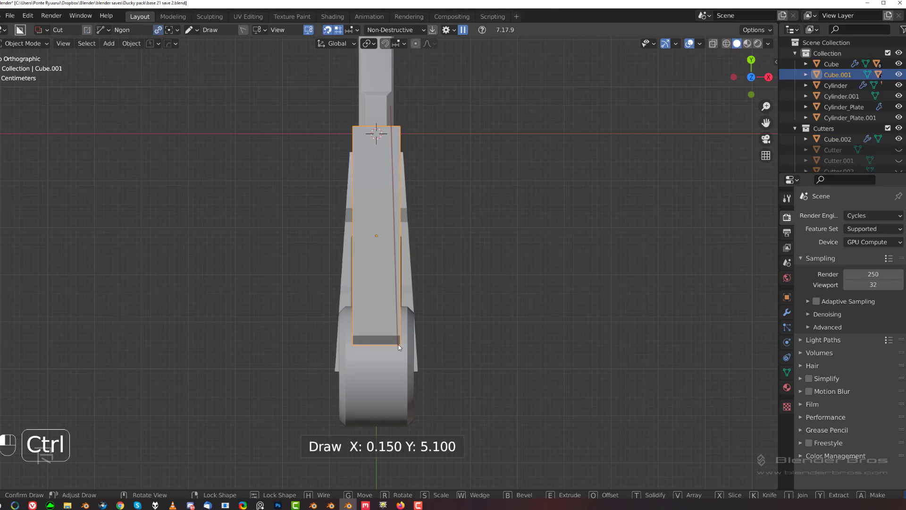
left_click(398, 344, "ctrl")
left_click(531, 333)
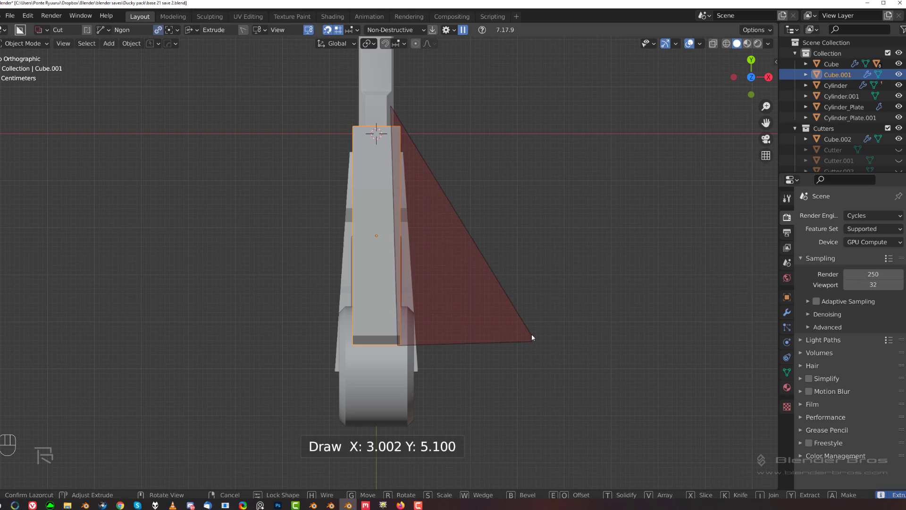
left_click(531, 332)
Mirror the upper block's side taper across X and widen the block by 1.472 along X.
key("alt+x")
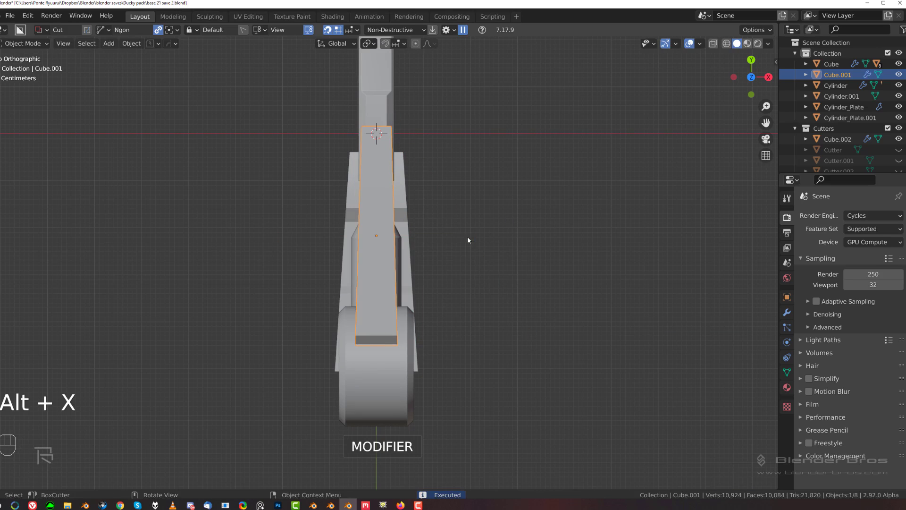
key("s")
key("x")
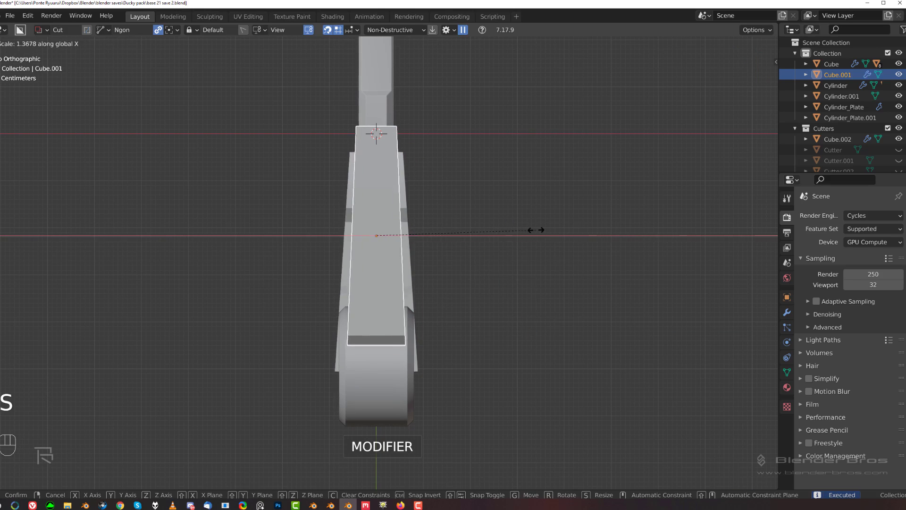
left_click(548, 230)
middle_click_drag(516, 277, 558, 223)
Inspect the weapon in right orthographic view and save the file as base 21 save 3 with PowerSave.
key("grave")
left_click(595, 223)
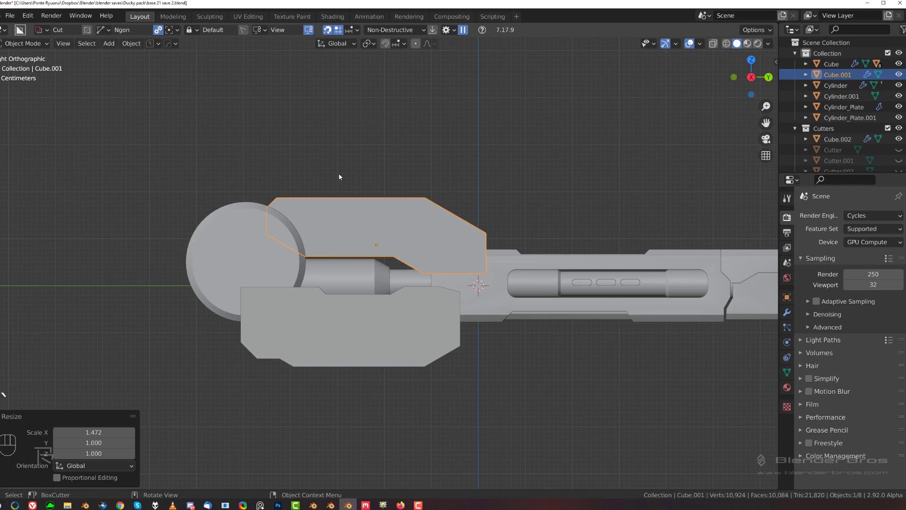
left_click(154, 46)
left_click(152, 83)
middle_click_drag(366, 186, 427, 208)
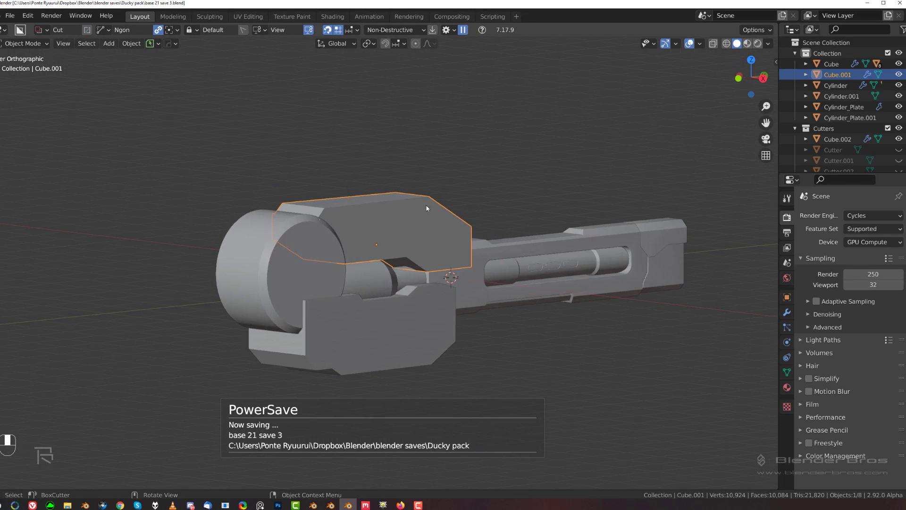
Widen the rear cylinder by scaling it 1.306 along X.
left_click(338, 283)
key("s")
key("x")
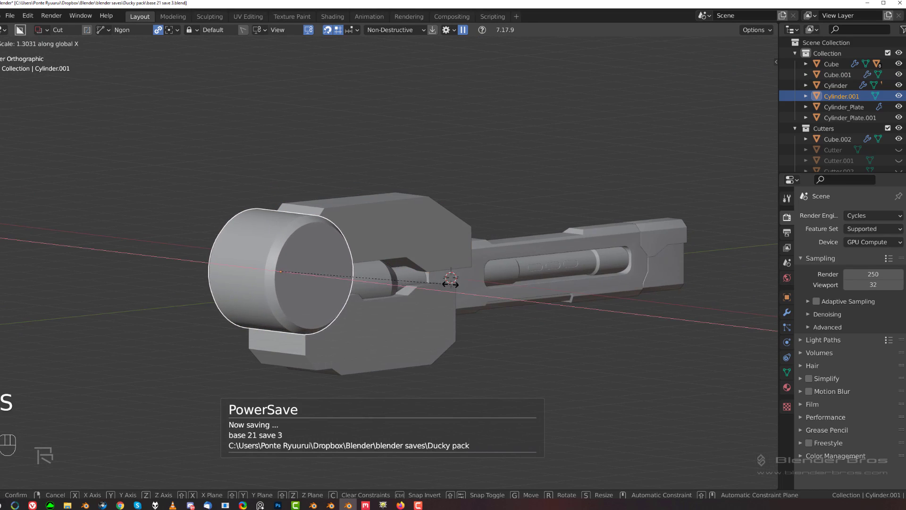
left_click(451, 284)
Examine the weapon's side profile in right orthographic view, from the rear cylinder to the front end.
key("grave")
scroll(410, 186, "down", 2)
middle_click_drag(407, 184, 386, 160, "shift")
scroll(399, 192, "up", 3)
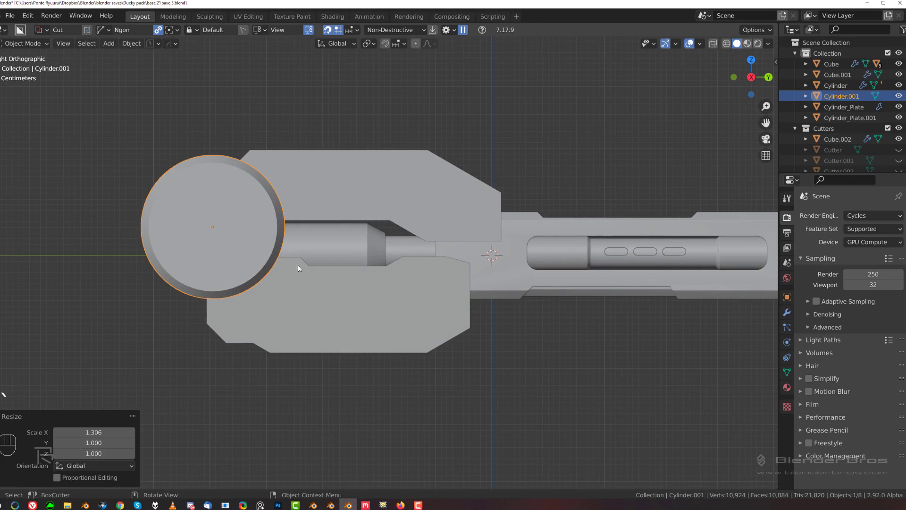
scroll(299, 267, "down", 3)
scroll(317, 248, "up", 2)
middle_click_drag(326, 242, 334, 215, "shift")
scroll(496, 247, "down", 2)
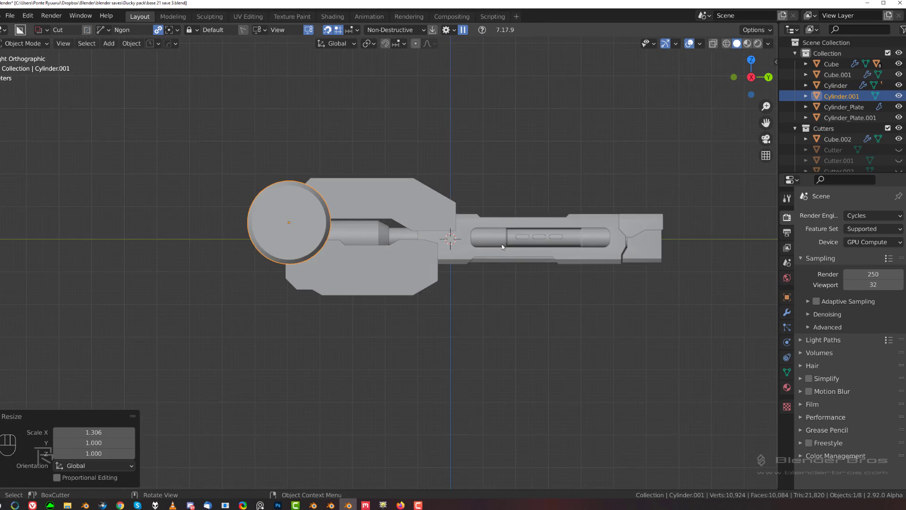
middle_click_drag(503, 247, 420, 252, "shift")
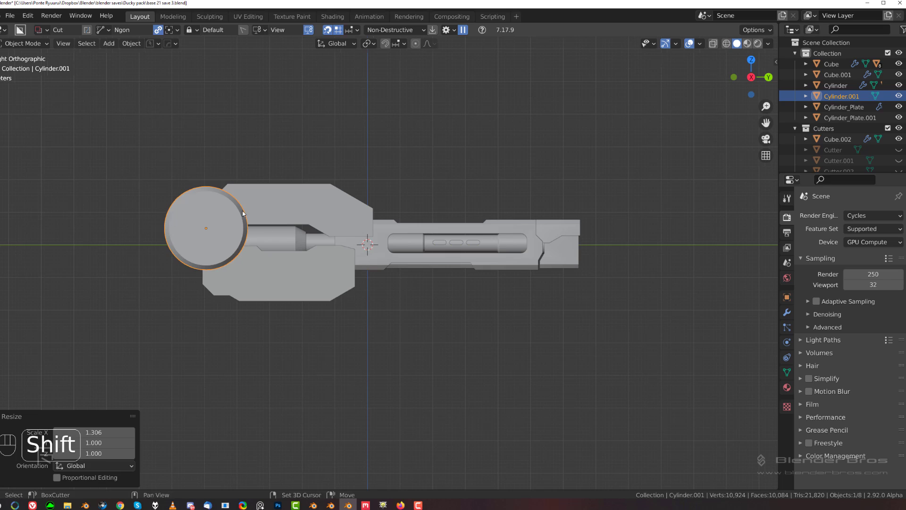
scroll(203, 262, "up", 2)
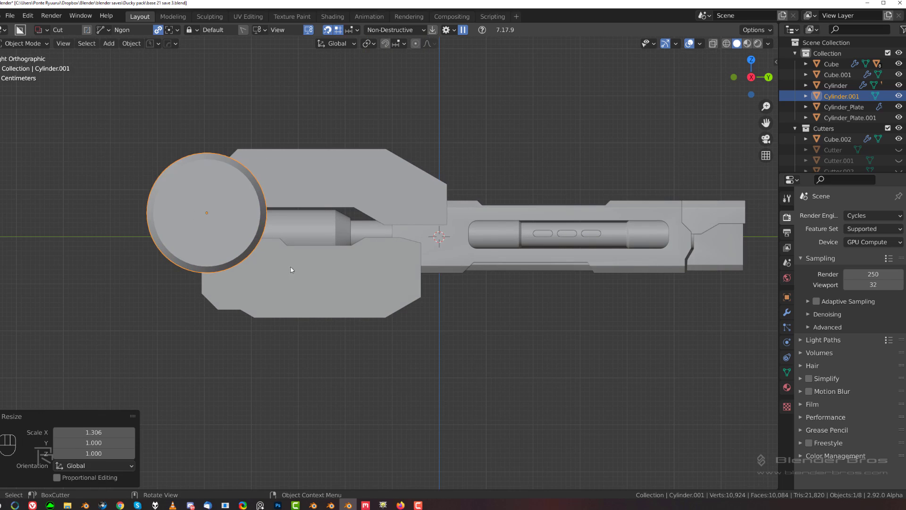
left_click(286, 284)
middle_click_drag(307, 262, 317, 252, "shift")
right_click(316, 267)
key("d")
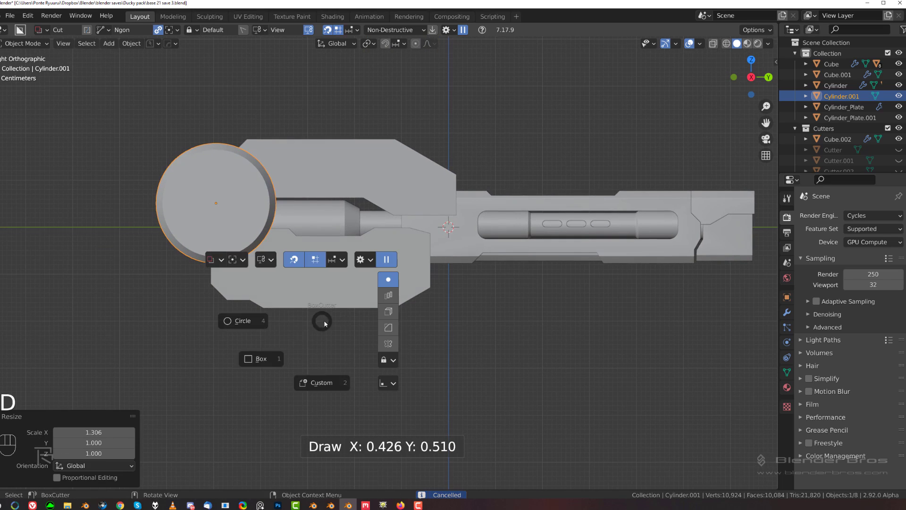
left_click(272, 364)
scroll(265, 340, "up", 3)
Select the lower block and set the BoxCutter shape to Ngon.
left_click(195, 316)
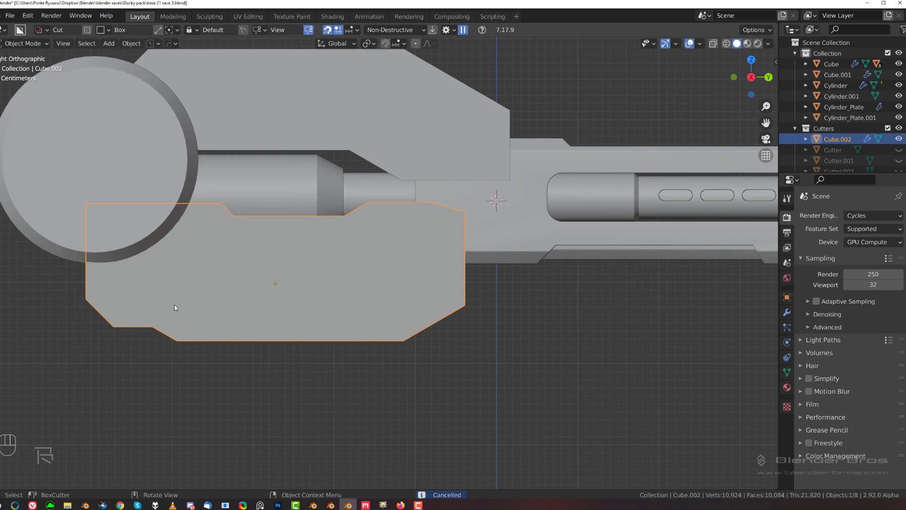
key("d")
left_click(185, 367)
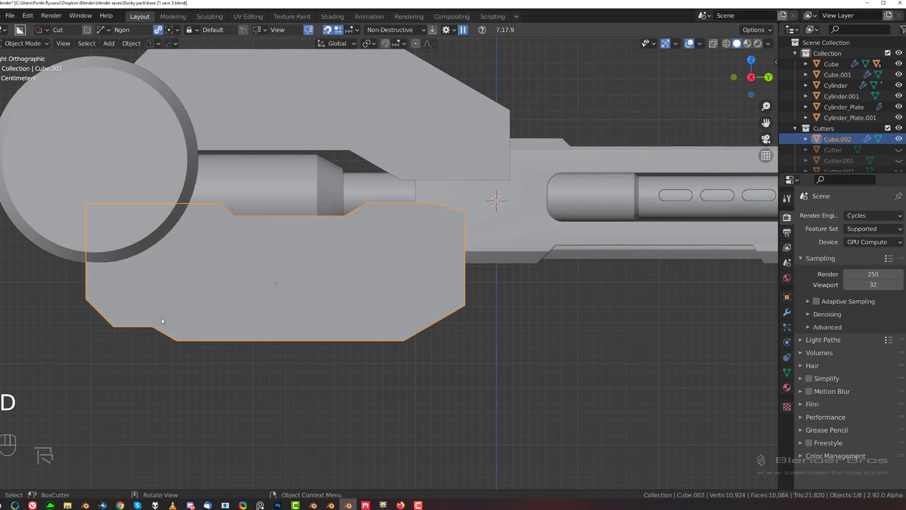
left_click_drag(144, 311, 180, 332)
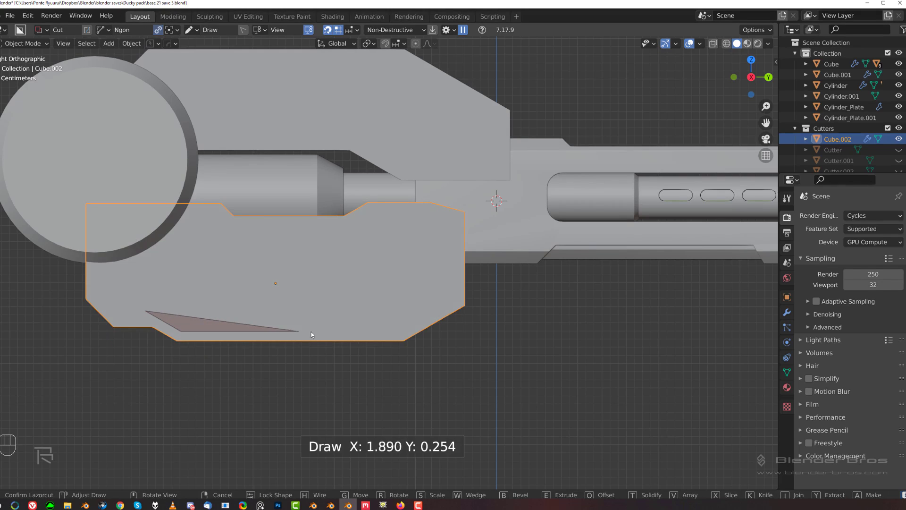
left_click(397, 331)
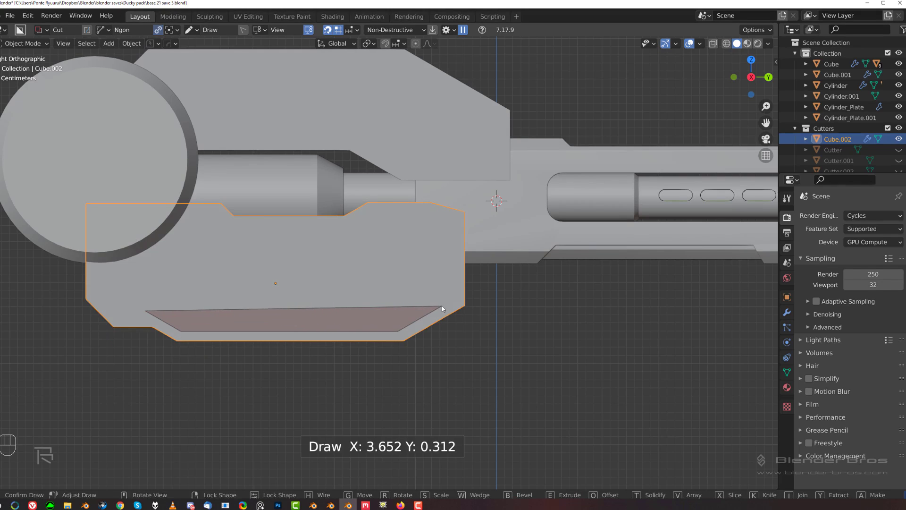
left_click(441, 304)
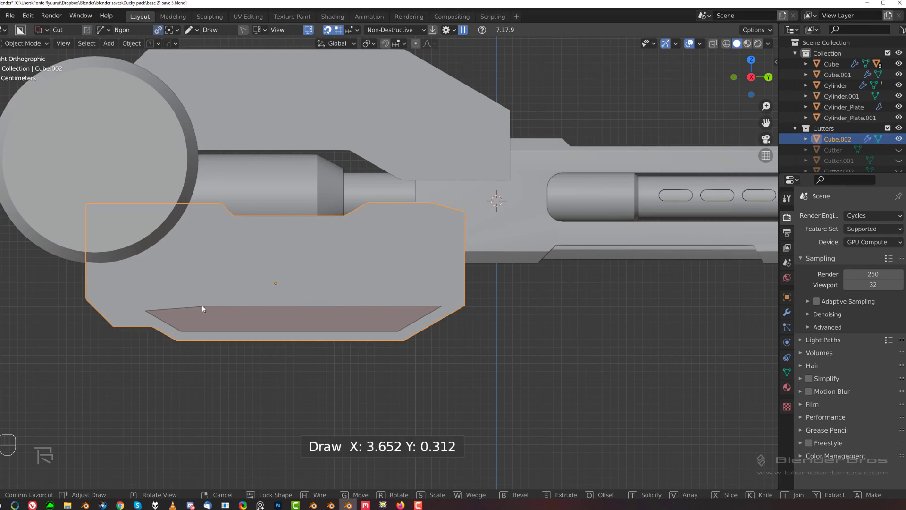
left_click(146, 306)
right_click(316, 305)
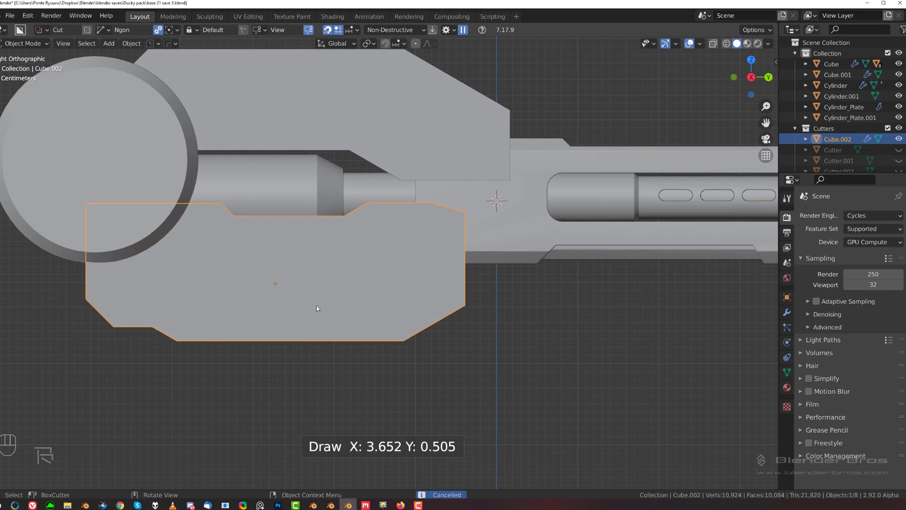
Cut a trapezoidal Ngon slot about 3.6 by 0.3 m through the lower block near its bottom edge, beveling the corners about 0.1.
left_click_drag(145, 311, 187, 334)
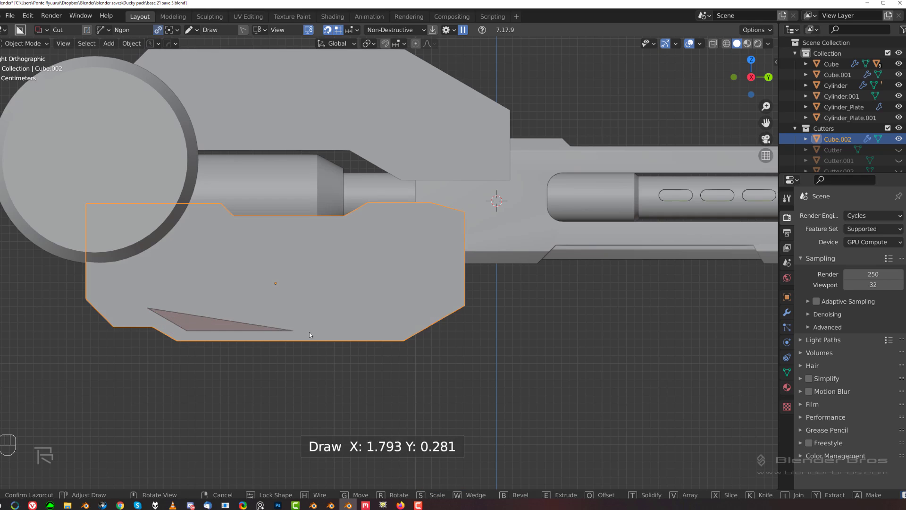
left_click(396, 332)
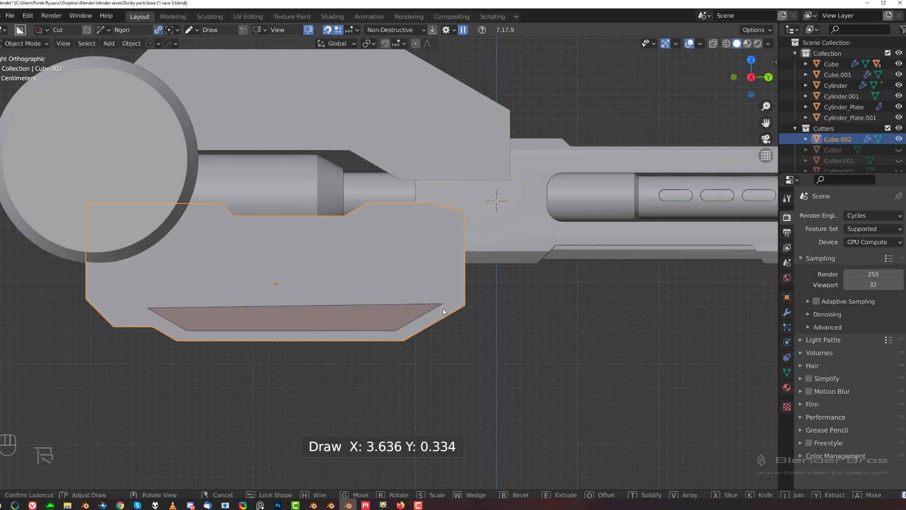
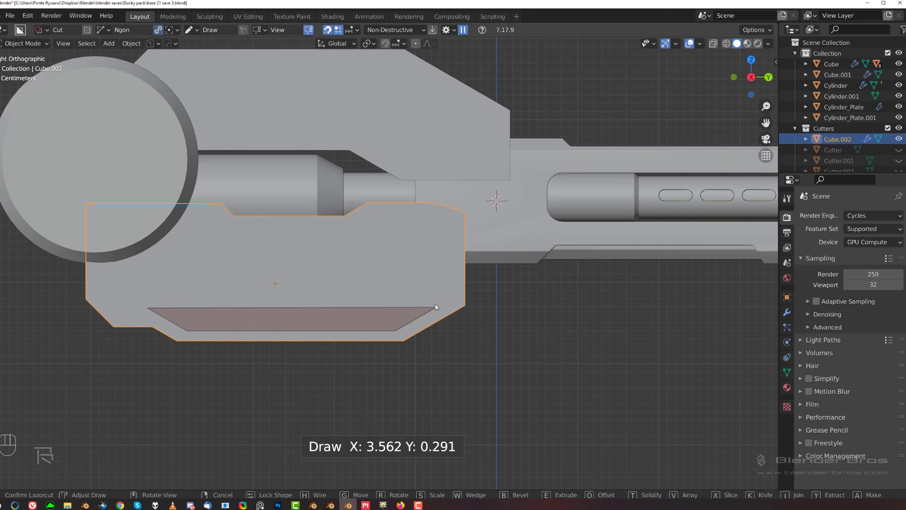
key("b")
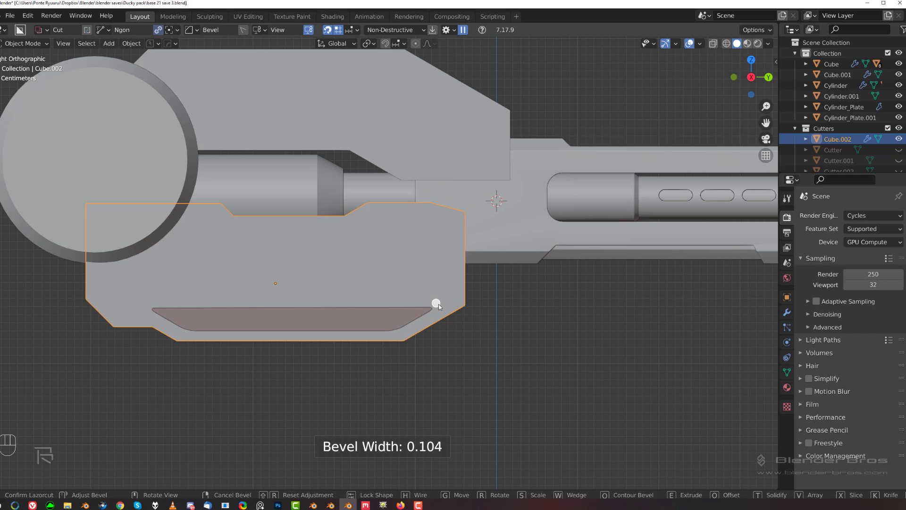
key("Tab")
middle_click_drag(440, 307, 293, 330)
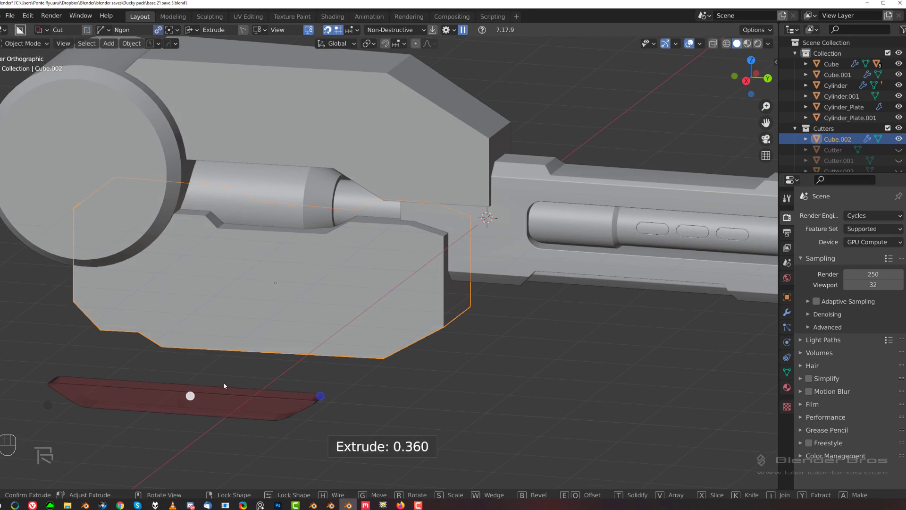
left_click(656, 95)
scroll(324, 259, "down", 2)
key("grave")
scroll(439, 282, "up", 3)
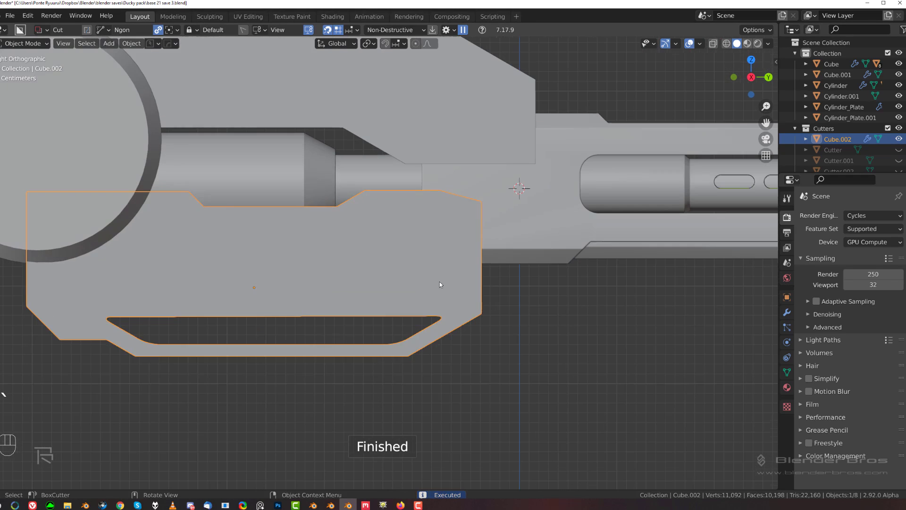
Reveal and select the lower slot's cutter with Bool Scroll.
key("q")
left_click(343, 319)
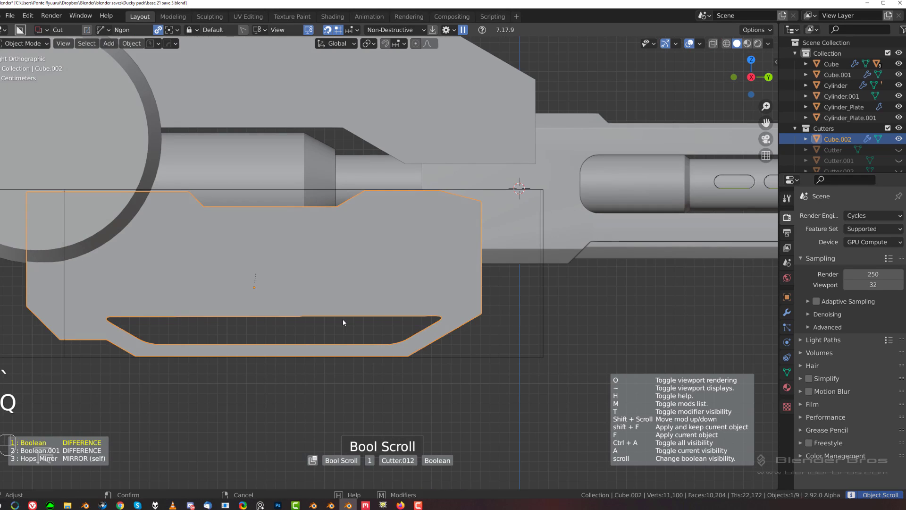
left_click(343, 315)
scroll(347, 287, "down", 3)
right_click(347, 349)
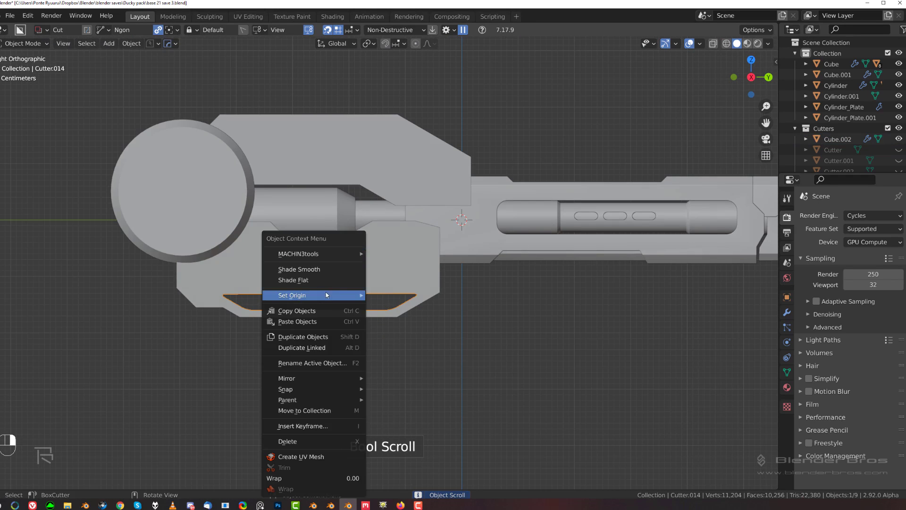
Isolate the slot's cutter and level its upper edge by scaling the vertices to 0 along Z.
key("slash")
middle_click_drag(512, 214, 494, 225)
key("Tab")
key("s")
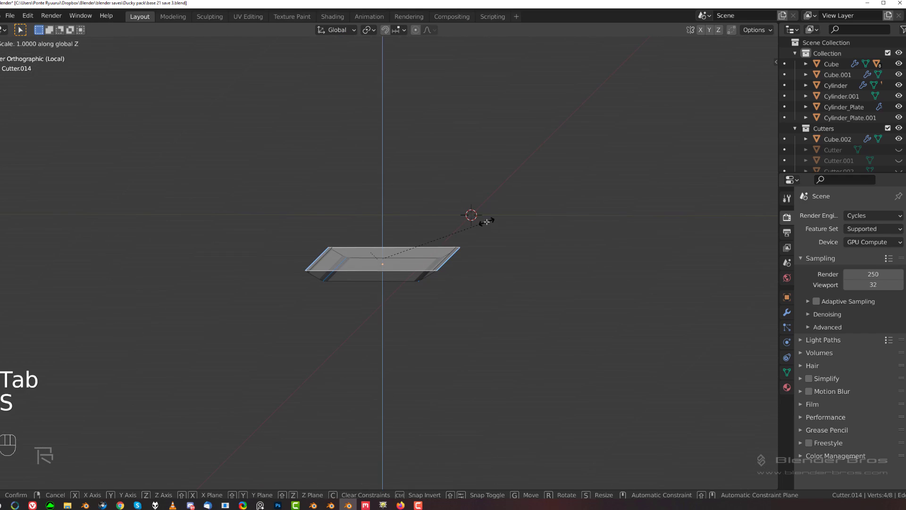
key("z")
key("0")
key("Return")
key("Tab")
key("slash")
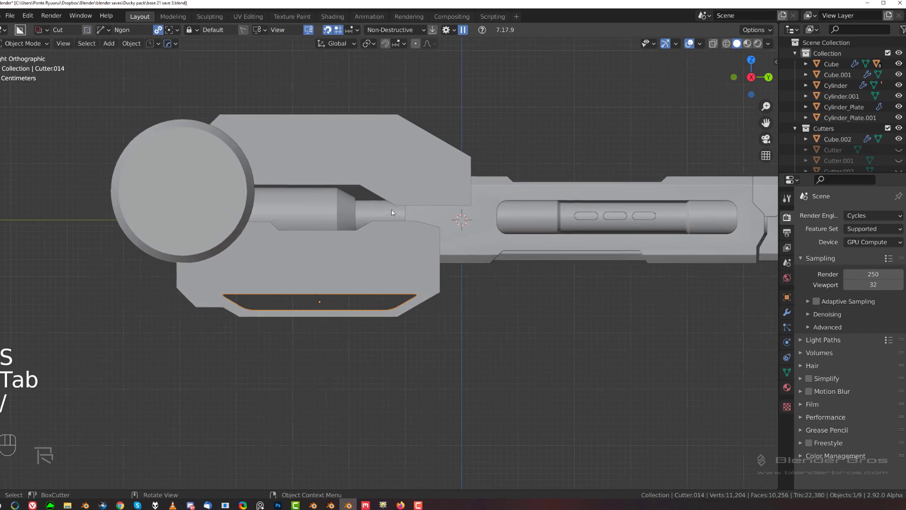
Cut a slanted, solidified Ngon line across the rear part of the slot's cutter to leave a diagonal strut in the slot.
scroll(433, 276, "up", 2)
middle_click_drag(414, 279, 443, 277, "shift")
scroll(441, 279, "down", 2)
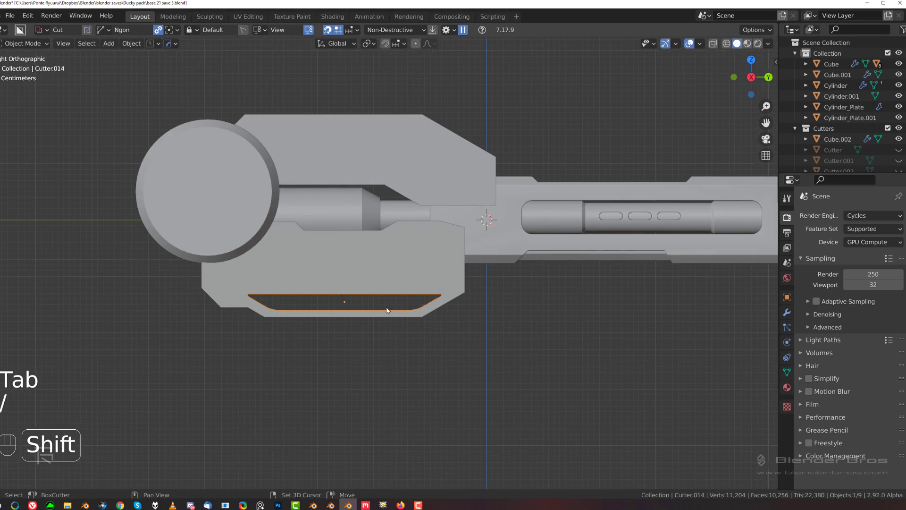
middle_click_drag(386, 309, 432, 260, "shift")
scroll(425, 267, "up", 3)
key("d")
left_click(400, 351)
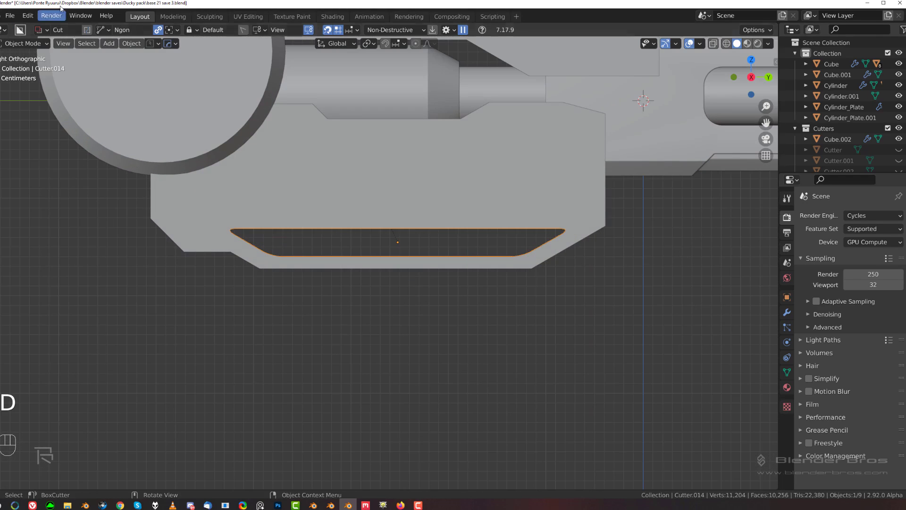
middle_click_drag(285, 194, 236, 195, "shift")
mouse_move(217, 181)
left_mouse_down()
mouse_move(287, 289)
mouse_move(330, 325)
left_mouse_up()
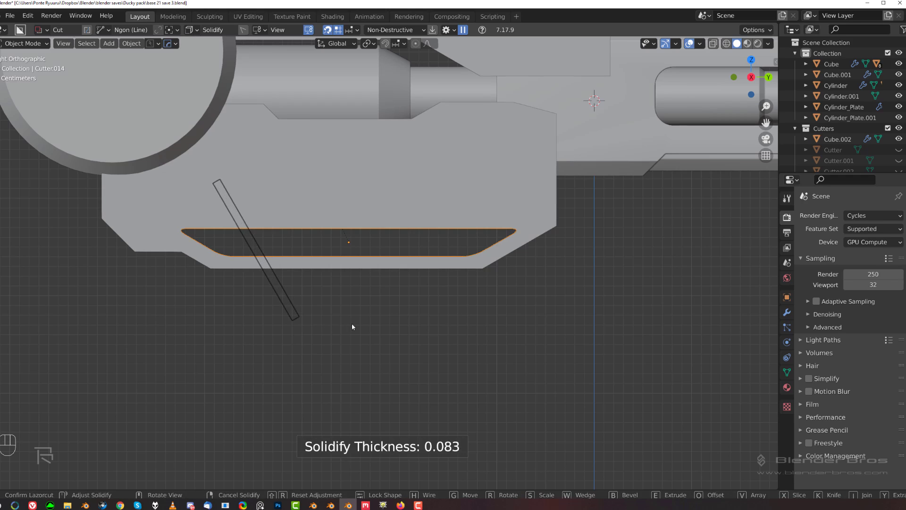
left_click(420, 326)
Select the slot's cutter again with Bool Scroll and try a vertical strut cut about 0.29 by 1.98 m across it.
left_click(366, 229)
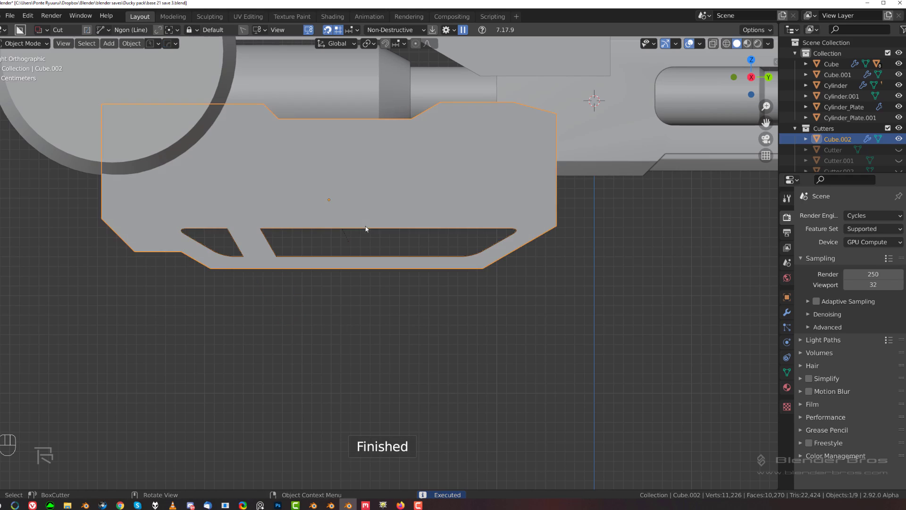
key("q")
left_click(365, 216)
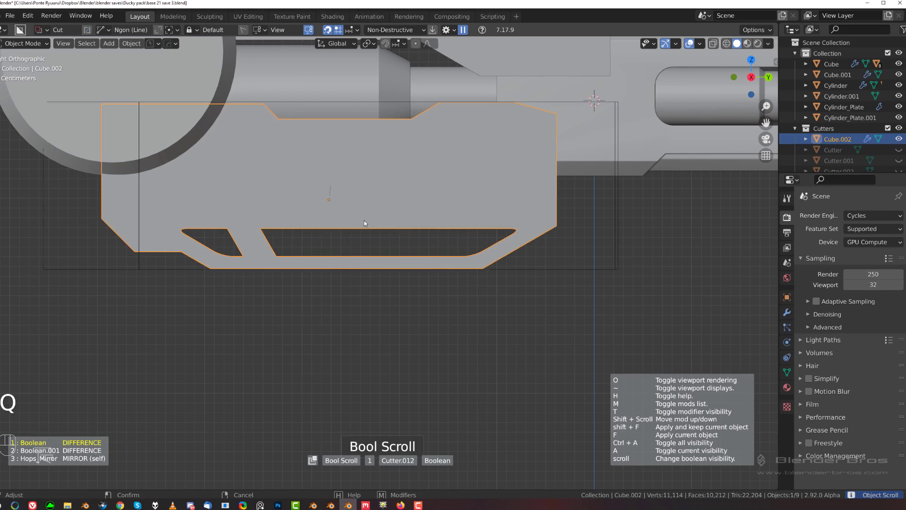
scroll(363, 220, "down", 1)
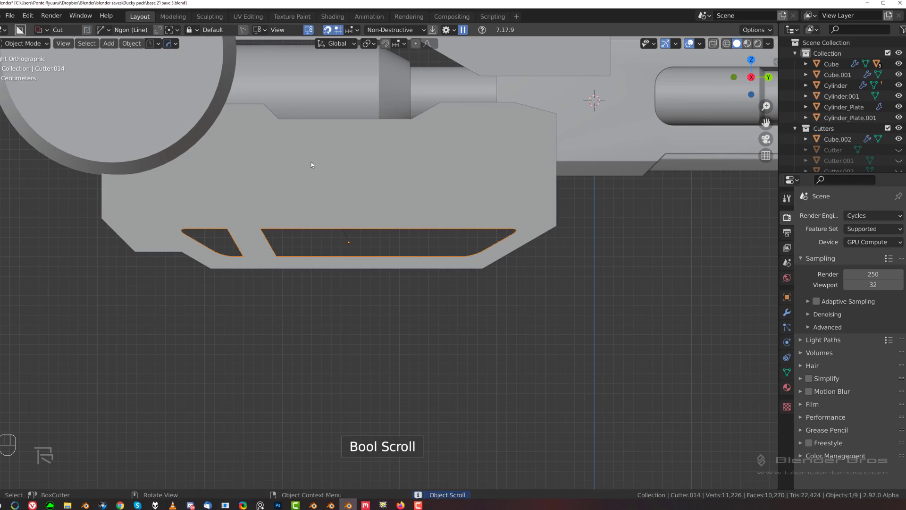
left_click_drag(310, 165, 312, 276)
left_click_drag(312, 321, 310, 347)
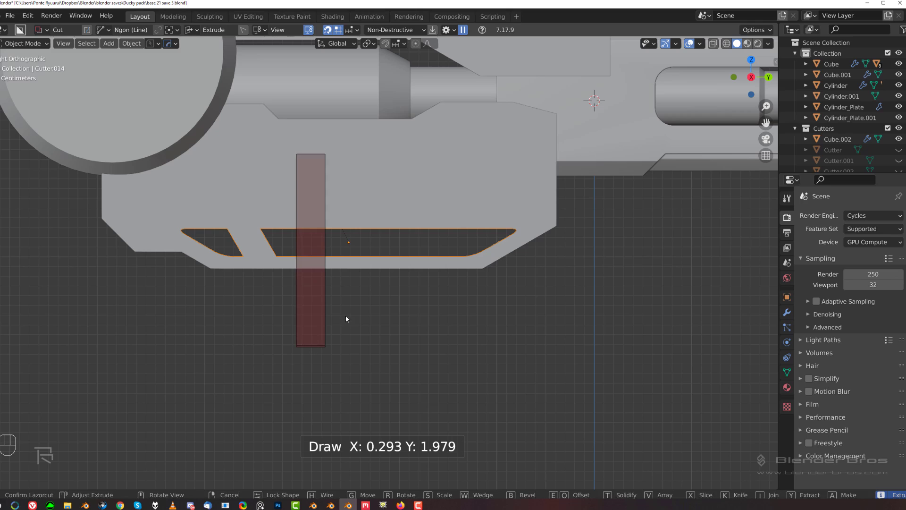
Try to mirror the strut cuts along the slot by adding an X mirror modifier to the cutter.
middle_click_drag(391, 276, 488, 283)
key("alt+x")
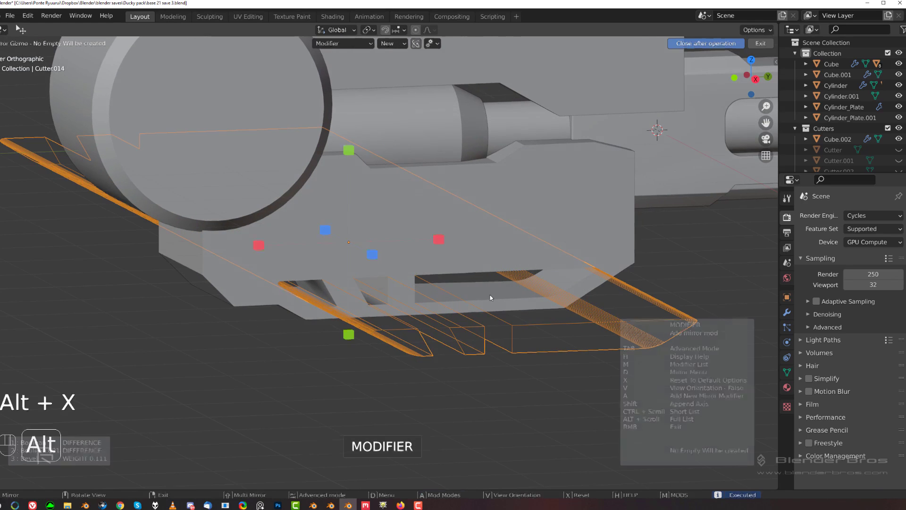
left_click(258, 248)
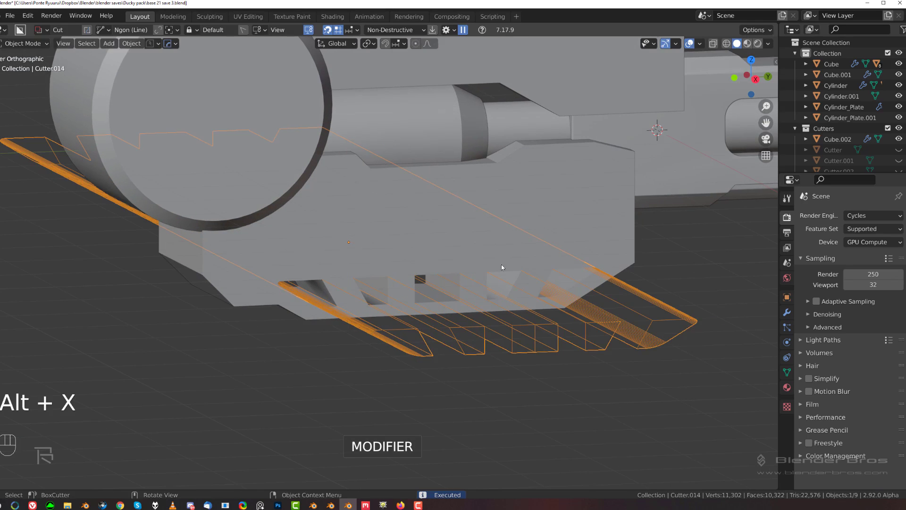
Undo the slot cutter's mirror and the vertical strut cut in right view.
key("KP_3")
middle_click_drag(518, 282, 453, 287, "ctrl")
key("ctrl+z")
key("ctrl+z")
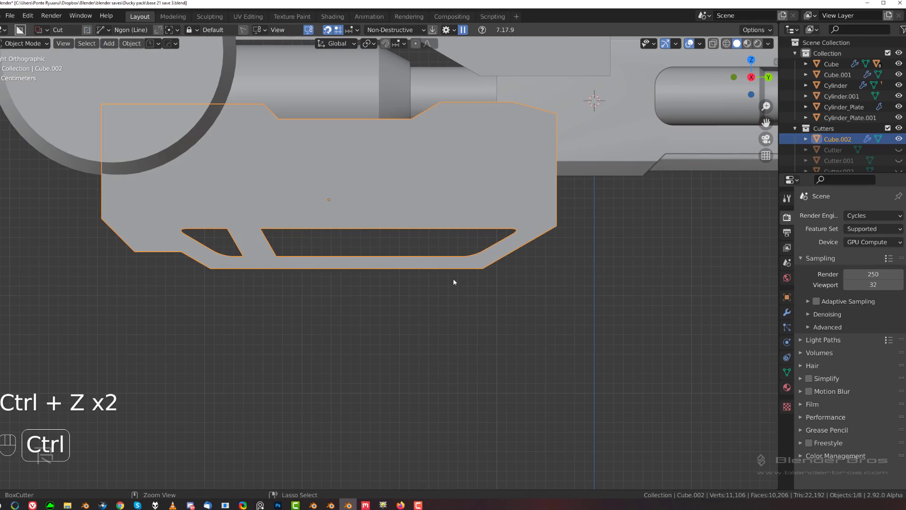
Try to mirror the lower block across Y.
key("alt+x")
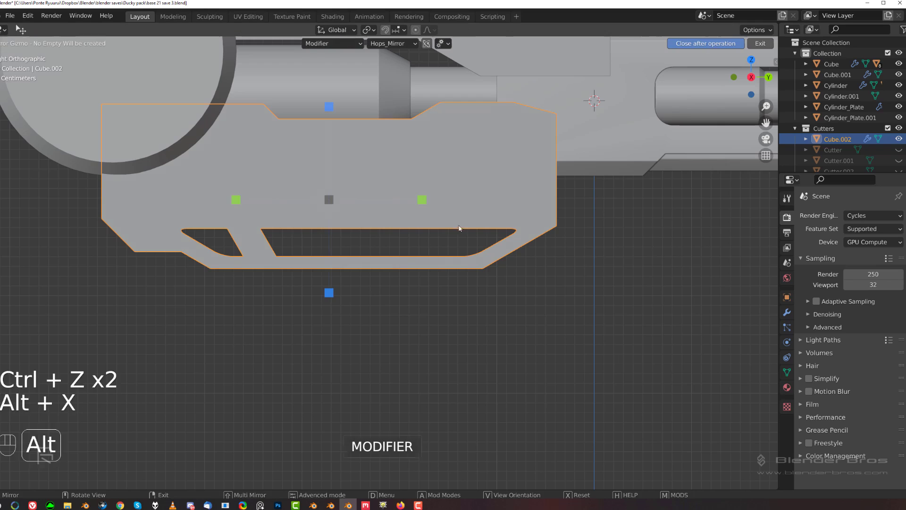
left_click(240, 199)
key("ctrl+z")
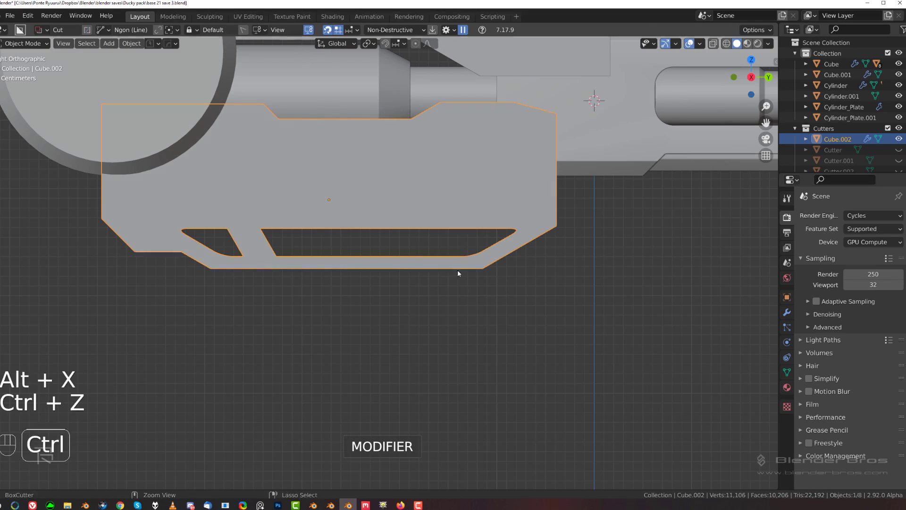
left_click(393, 232)
right_click(397, 234)
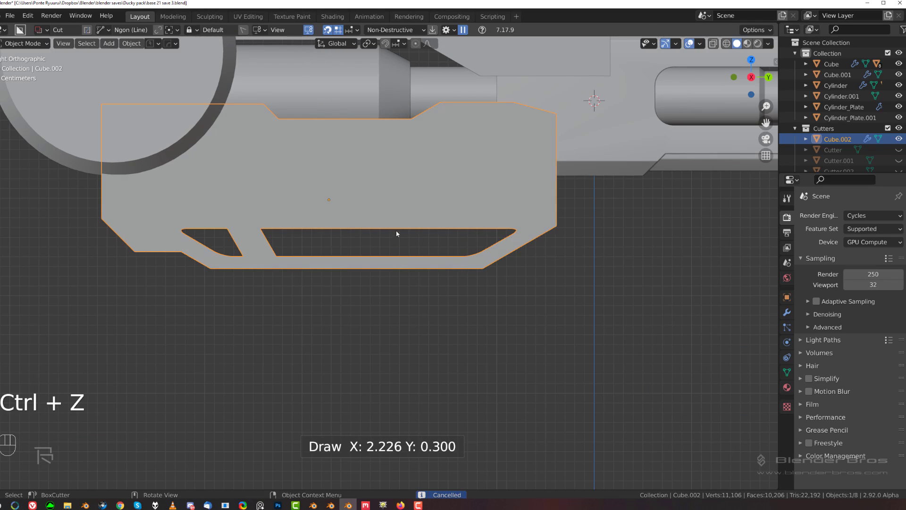
Select the slot's cutter with Bool Scroll and mirror its diagonal strut across the cutter's X axis.
key("q")
left_click(397, 202)
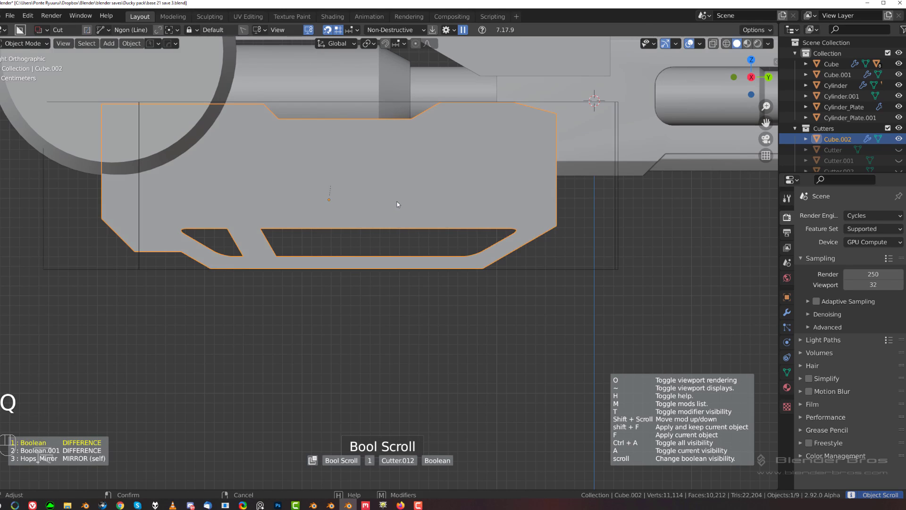
key("alt+x")
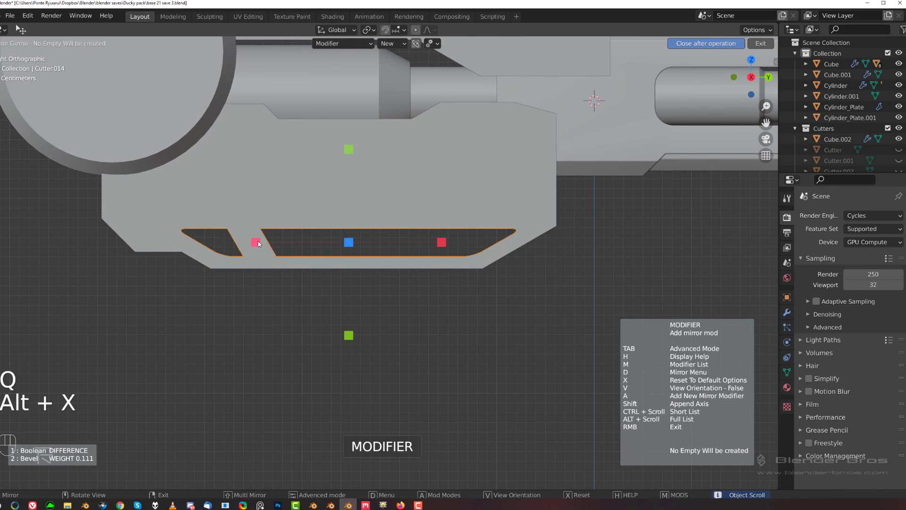
left_click(258, 242)
left_click(363, 333)
scroll(356, 313, "down", 3)
middle_click_drag(358, 314, 405, 260)
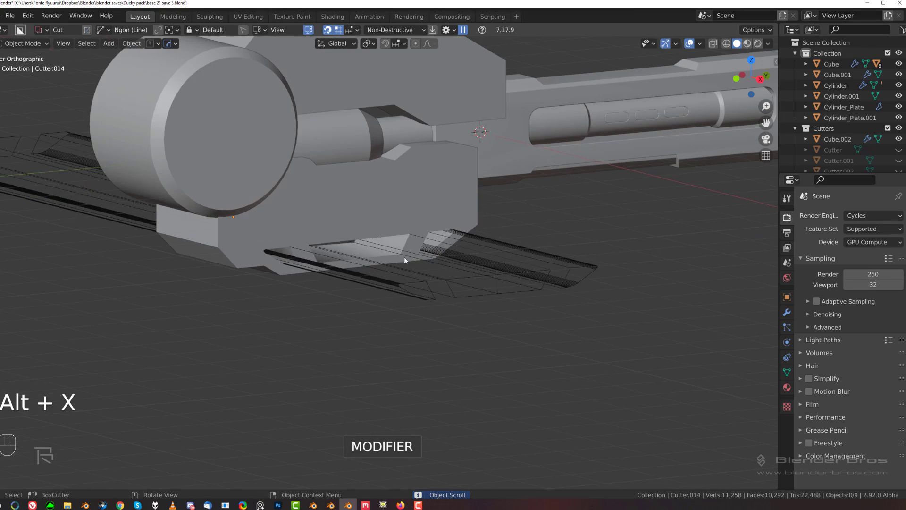
Isolate the slot cutter in local view and bake its modifiers with Smart Apply.
left_click(480, 275)
key("slash")
key("q")
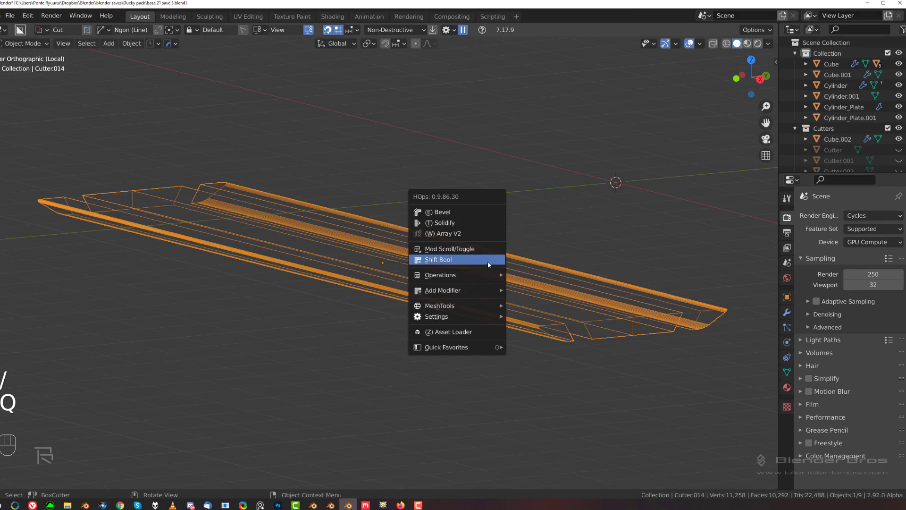
mouse_move(489, 277)
left_click(538, 379)
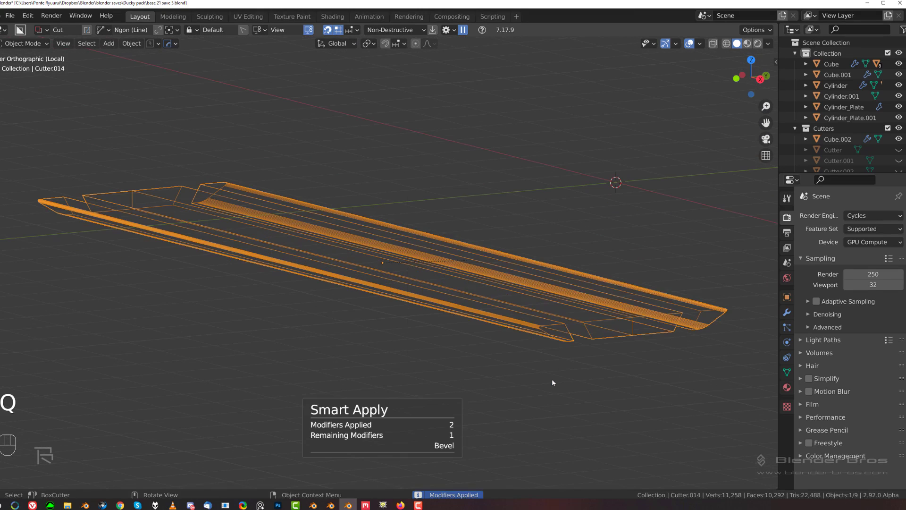
Bevel the eight long edges bordering the cutter's diagonal struts about 0.04 m with multiple segments, and exit local view.
middle_click_drag(551, 378, 468, 294)
scroll(469, 293, "up", 3)
key("Tab")
middle_click_drag(355, 291, 460, 239, "shift")
scroll(461, 239, "up", 2)
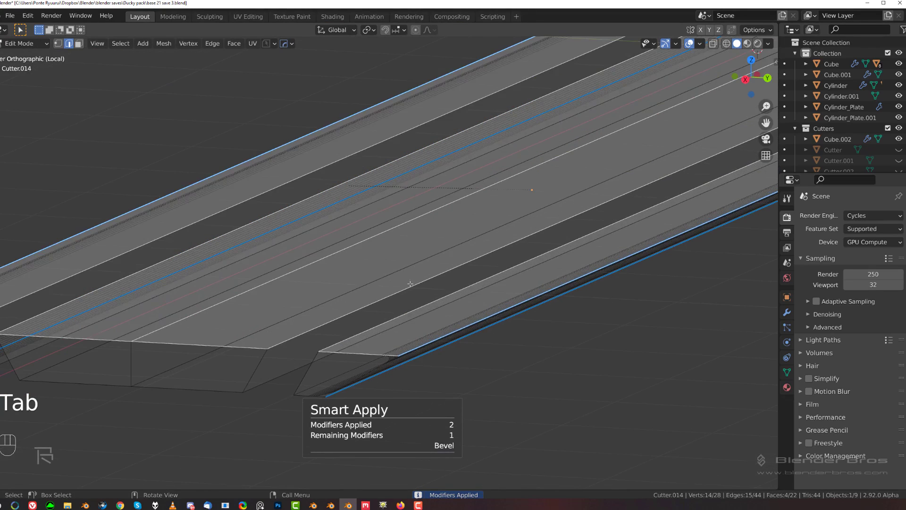
left_click(369, 314)
scroll(369, 314, "down", 3)
left_click(315, 331, "shift")
left_click(236, 269, "shift")
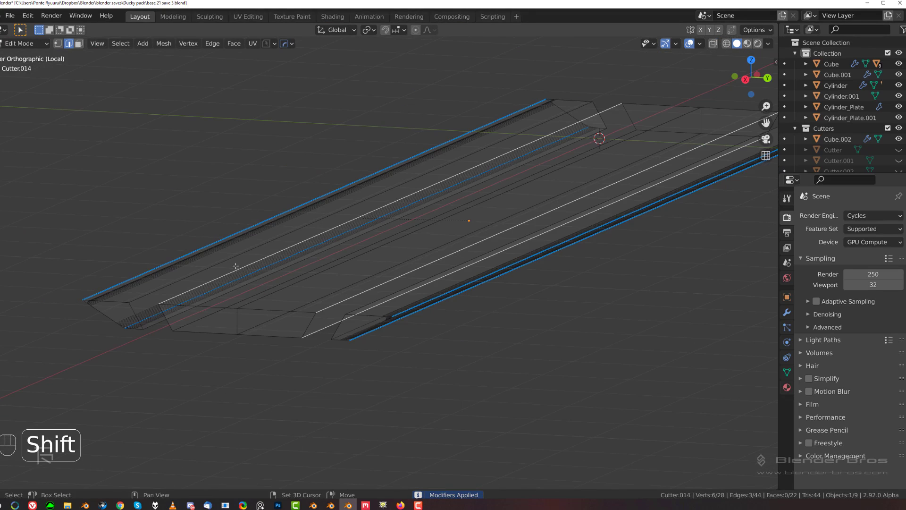
left_click(213, 312, "shift")
middle_click_drag(212, 312, 352, 263, "shift")
scroll(352, 263, "up", 1)
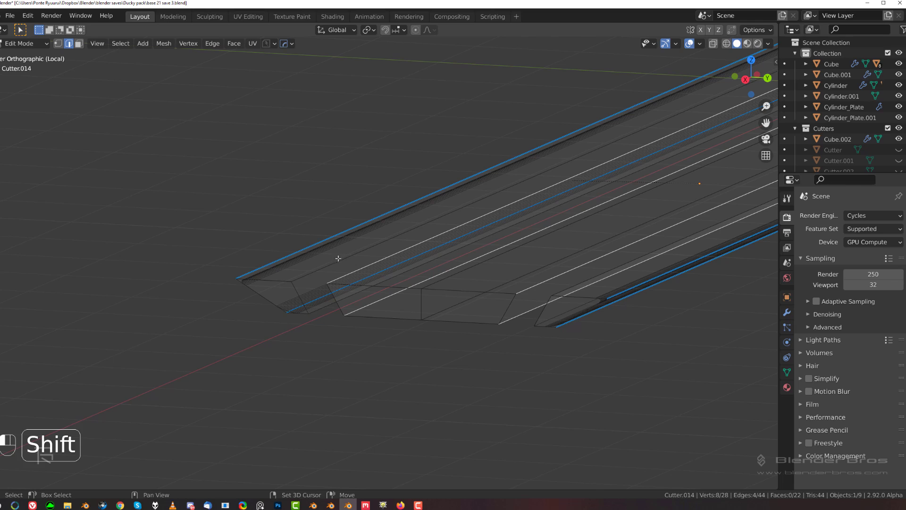
left_click(336, 259, "shift")
left_click(593, 311, "shift")
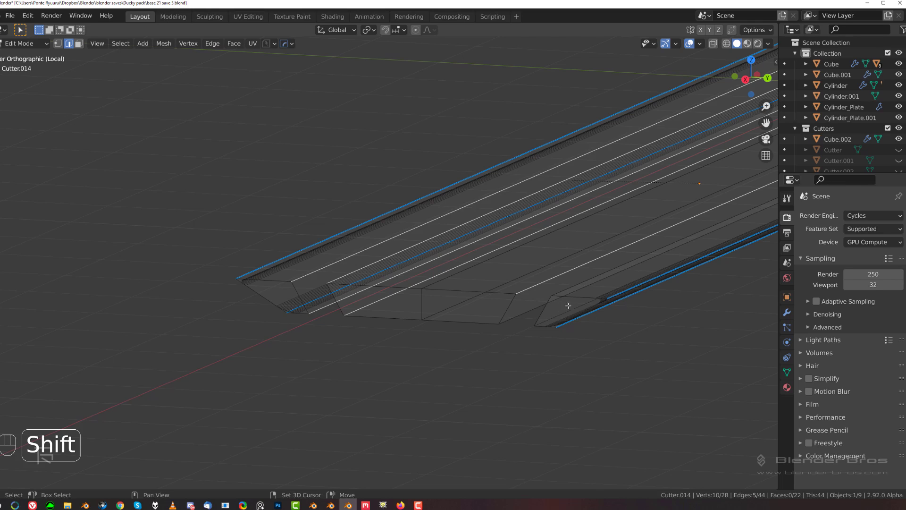
key("ctrl+z")
left_click(581, 296, "shift")
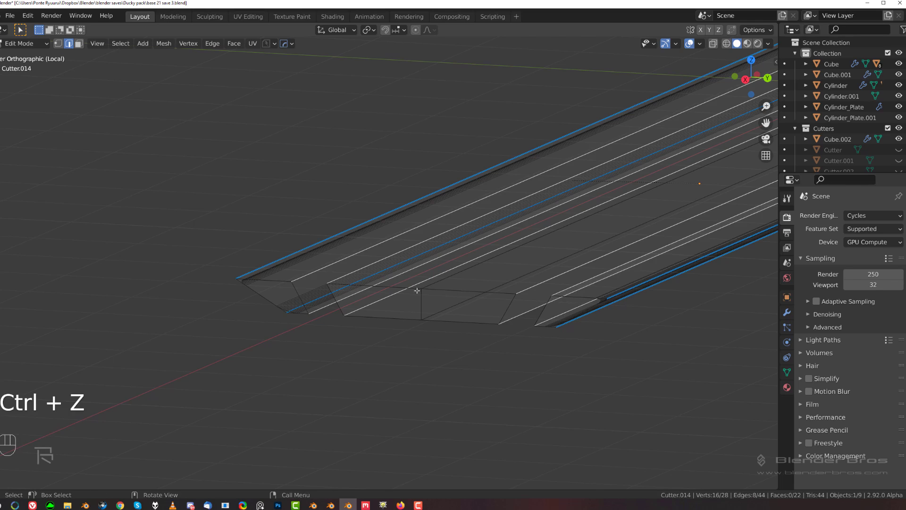
middle_click_drag(418, 290, 445, 250)
key("ctrl+b")
scroll(420, 253, "up", 8)
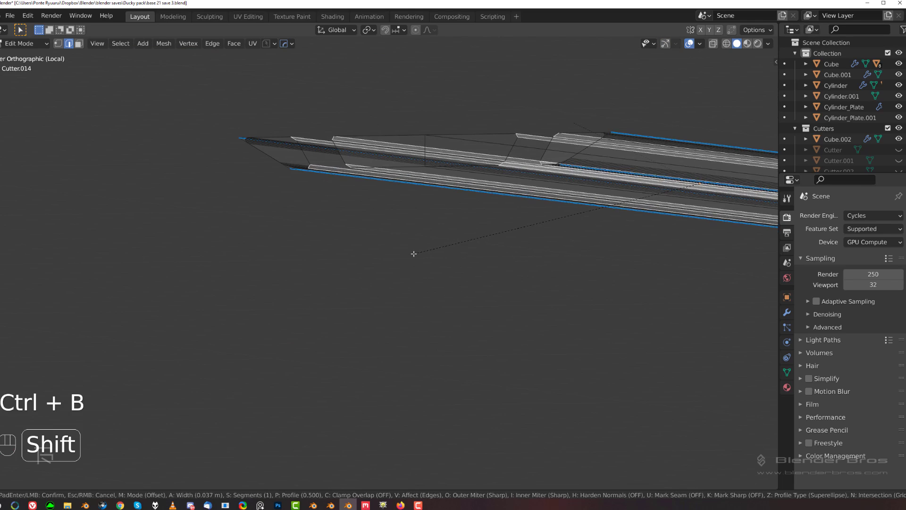
left_click(433, 273)
key("Tab")
key("KP_Divide")
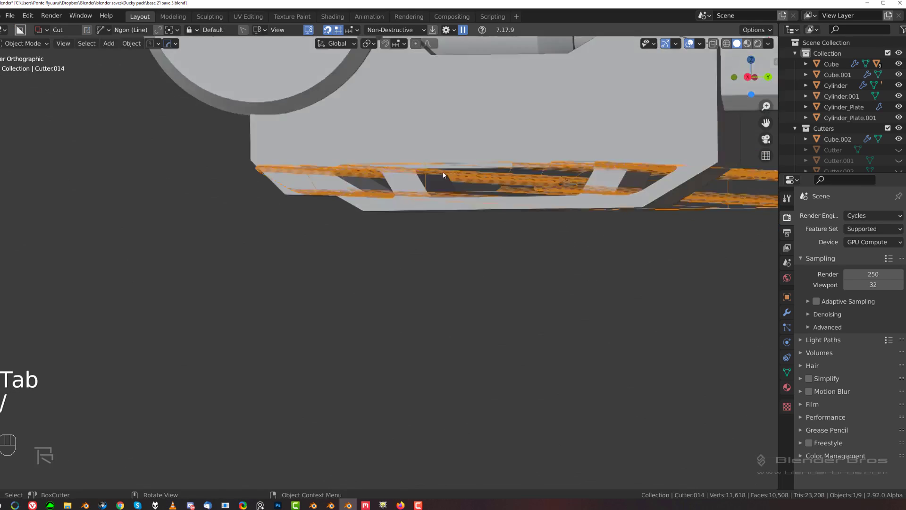
Move the lower block from the Cutters collection into Collection and hide the Cutters collection.
key("shift+2")
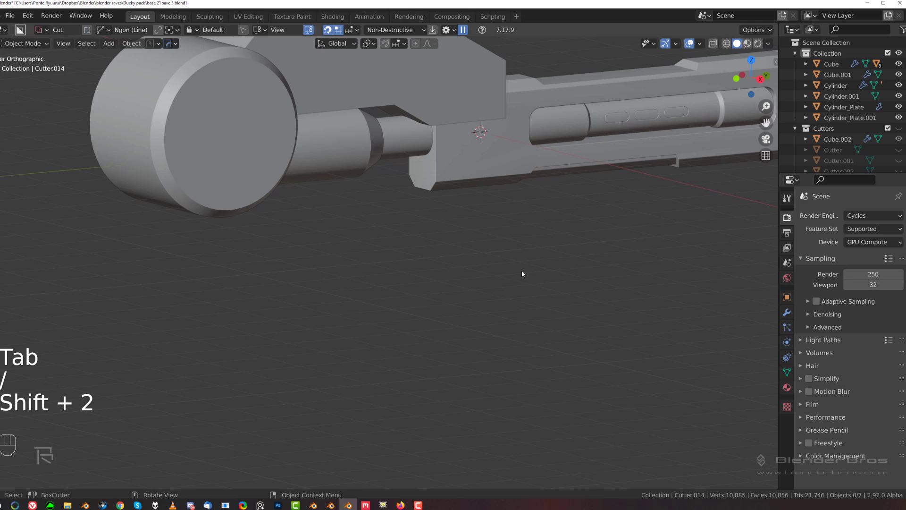
key("shift+2")
left_click(438, 182)
middle_click_drag(517, 245, 486, 230)
key("m")
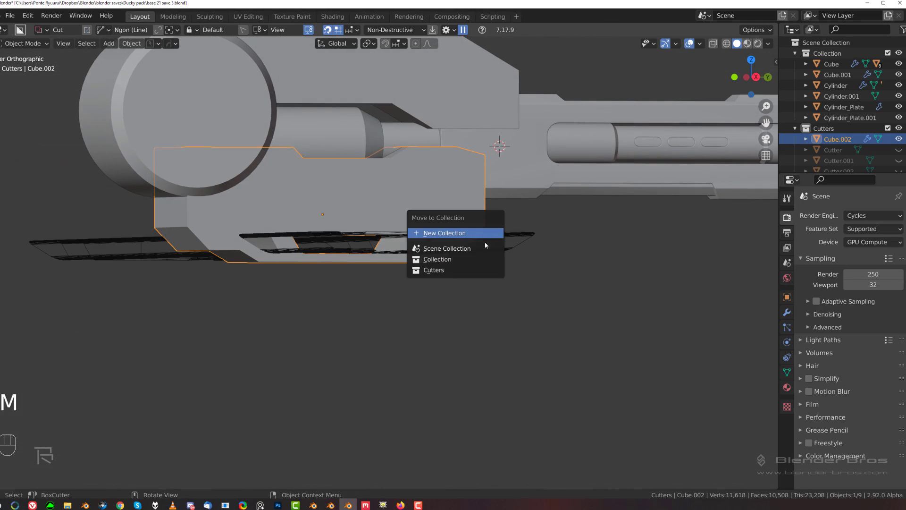
left_click(485, 248)
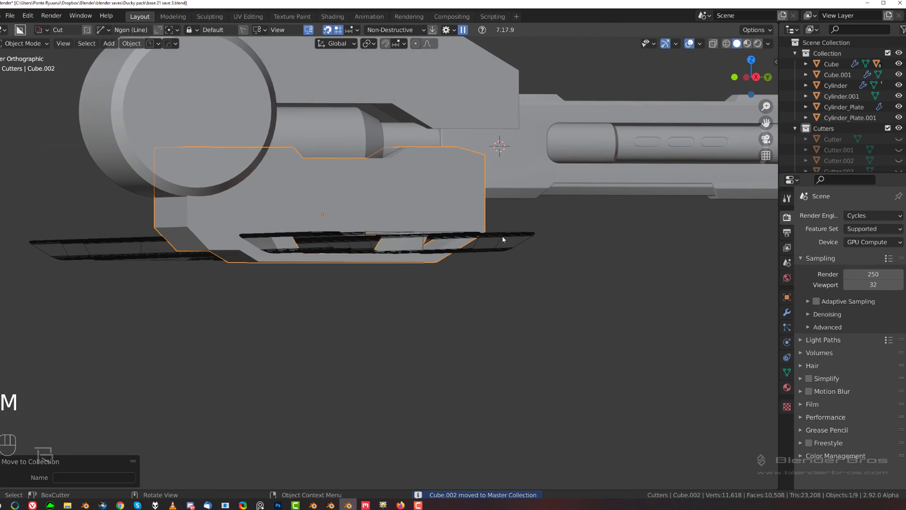
key("m")
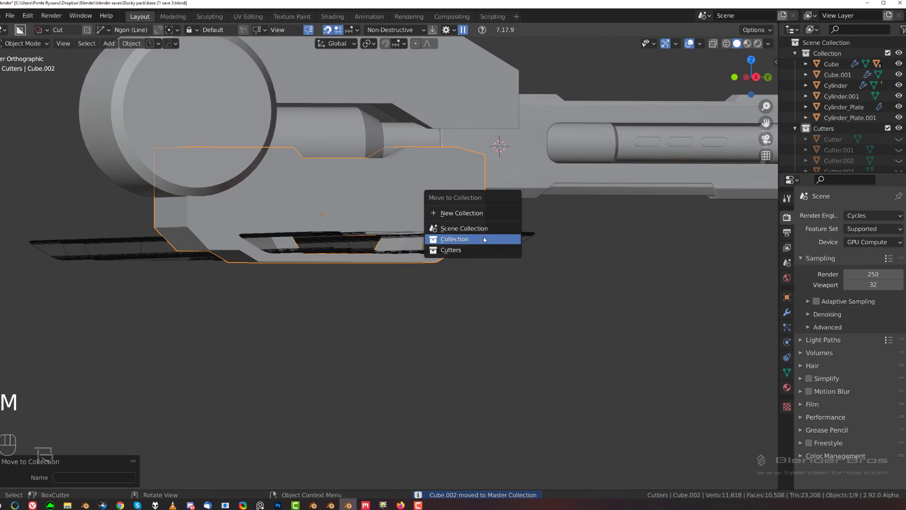
left_click(483, 237)
key("shift")
Check the lower block's three openings from the side, and select their cutter with Bool Scroll.
key("grave")
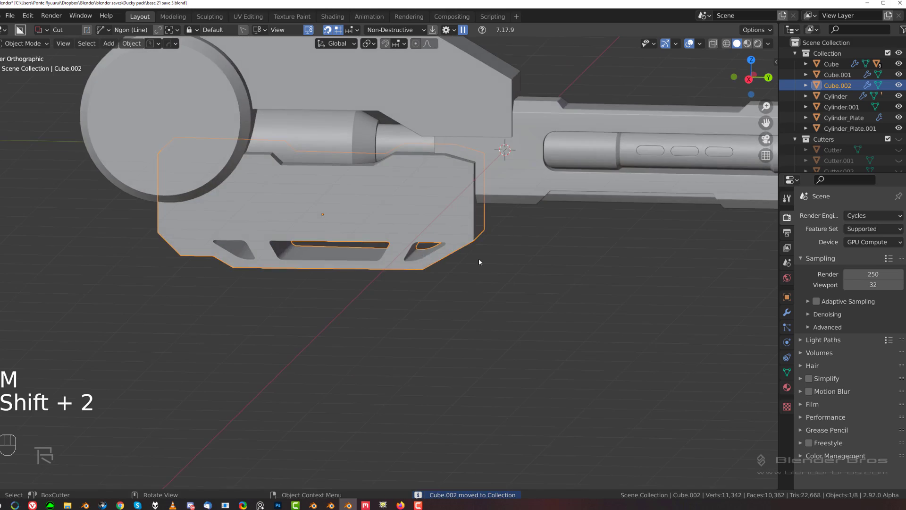
scroll(392, 285, "up", 3)
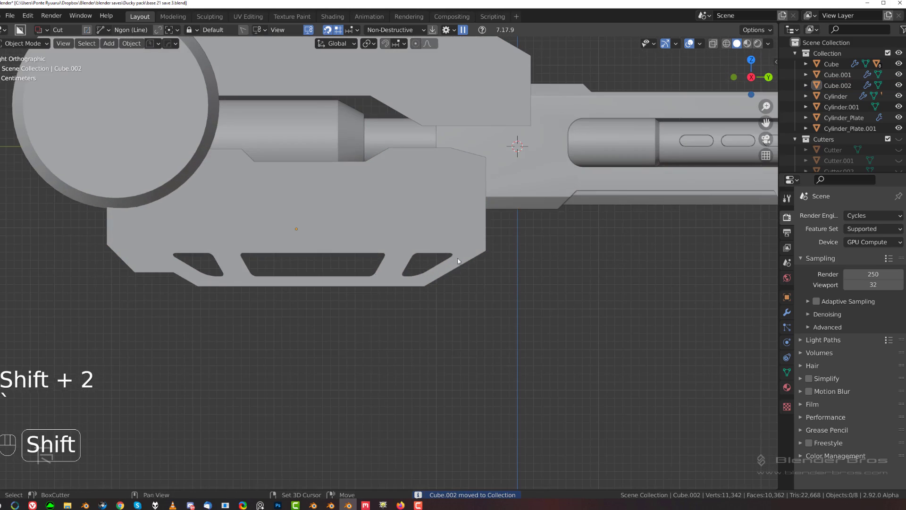
middle_click_drag(369, 242, 369, 267, "shift")
middle_click_drag(369, 267, 458, 267)
scroll(425, 266, "up", 2)
left_click(447, 245)
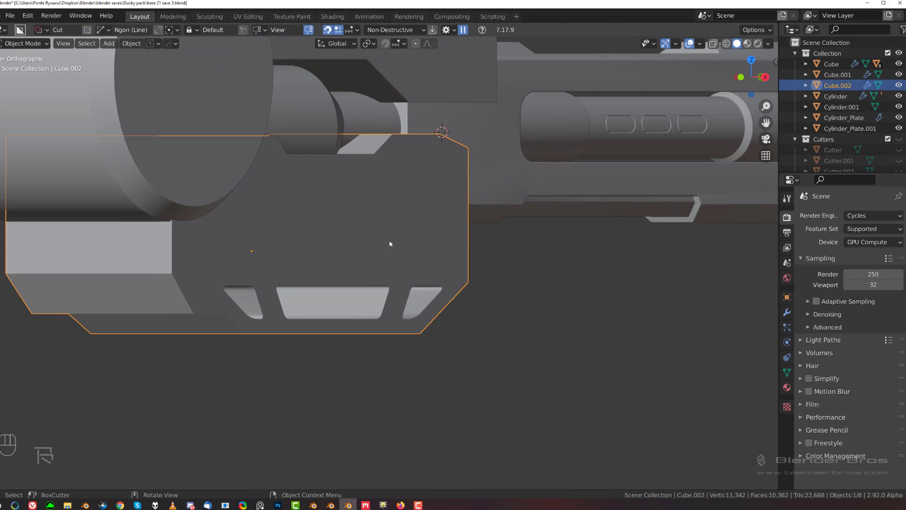
key("q")
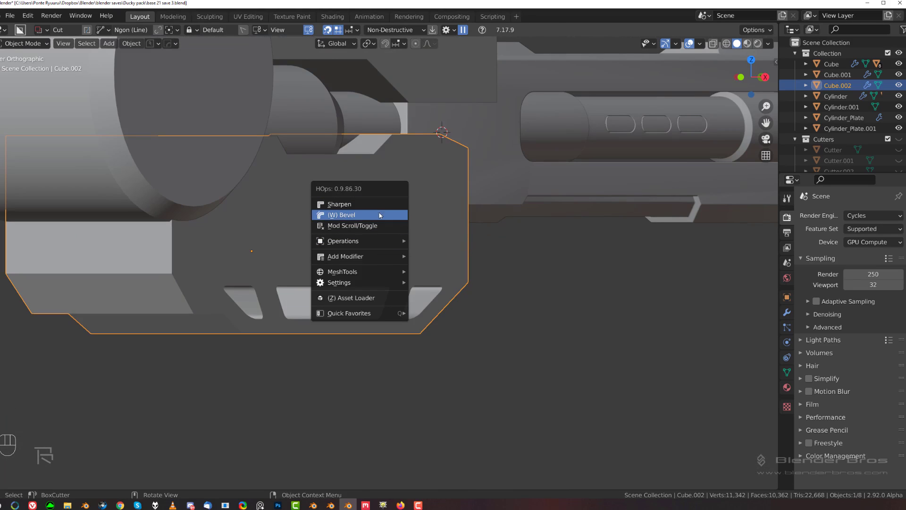
middle_click_drag(380, 218, 426, 264)
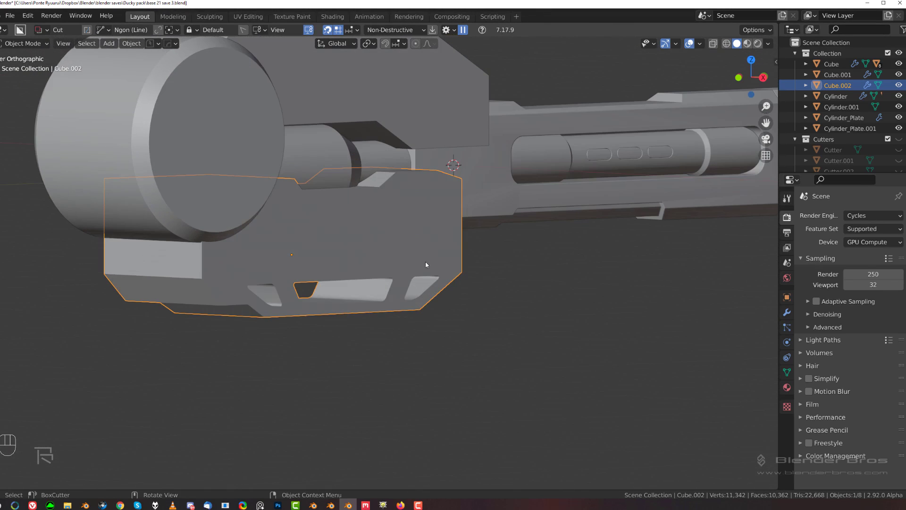
key("q")
mouse_move(438, 282)
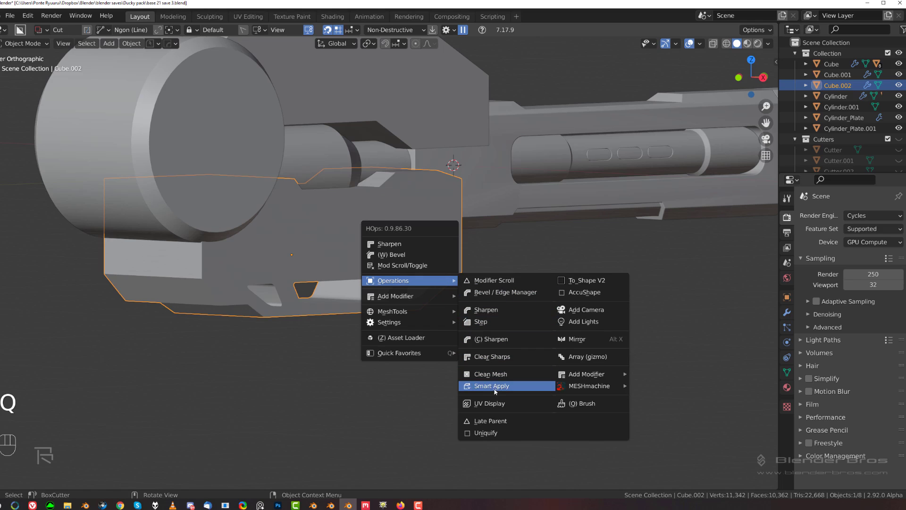
left_click(432, 266)
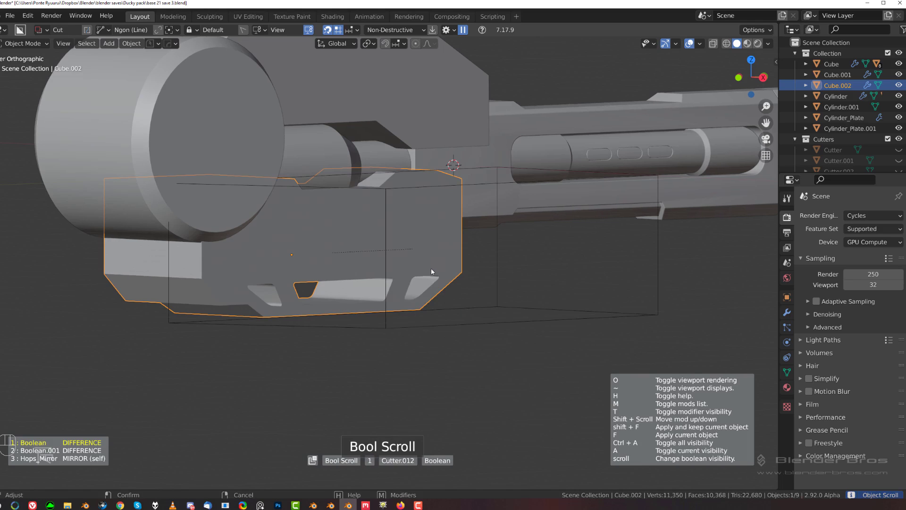
scroll(432, 273, "down", 1)
left_click(432, 278)
Move the slot cutter about 4.68 m along global X toward one side of the lower block.
key("g")
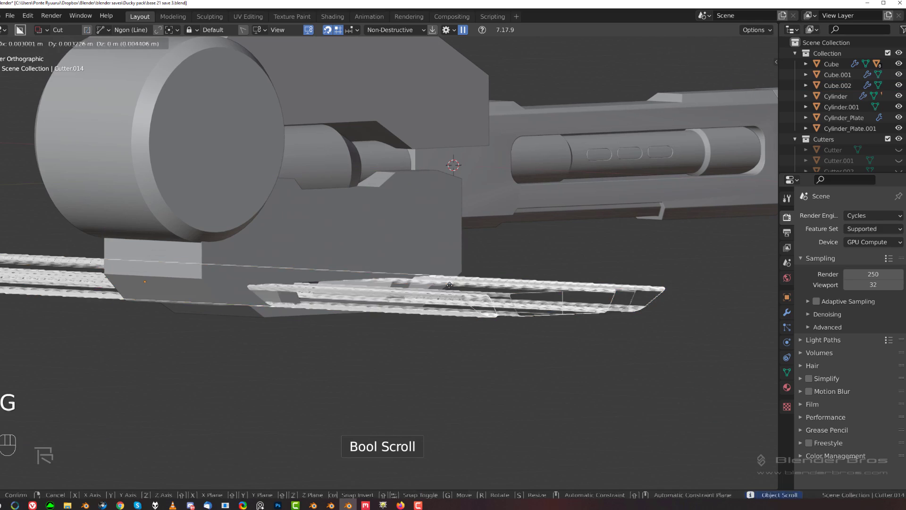
key("x")
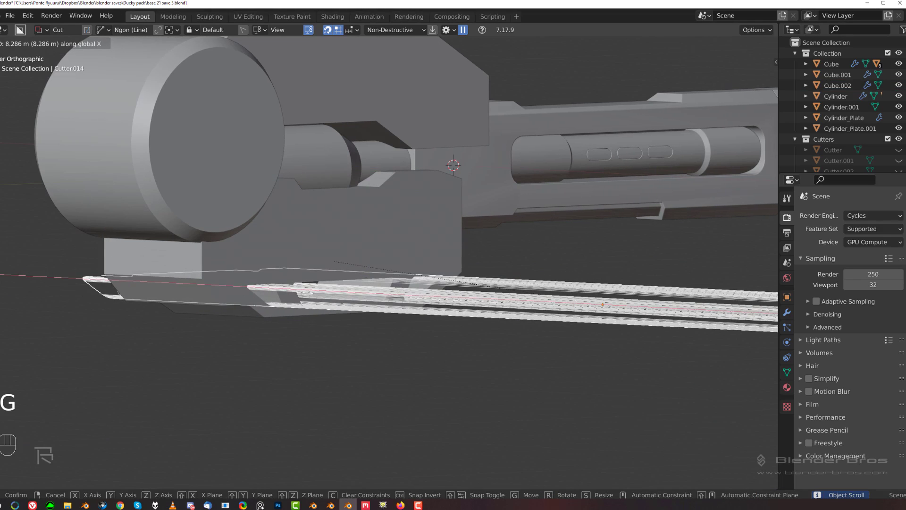
left_click(704, 335)
Scale the slot cutter to 0.188 along X so it cuts only a shallow recess, and hide the Cutters collection.
scroll(445, 298, "down", 4)
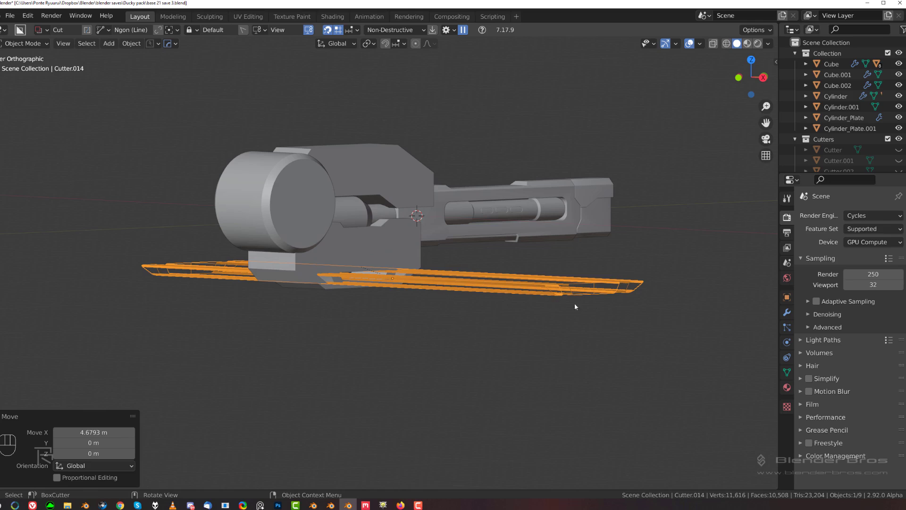
key("s")
key("x")
left_click(449, 312)
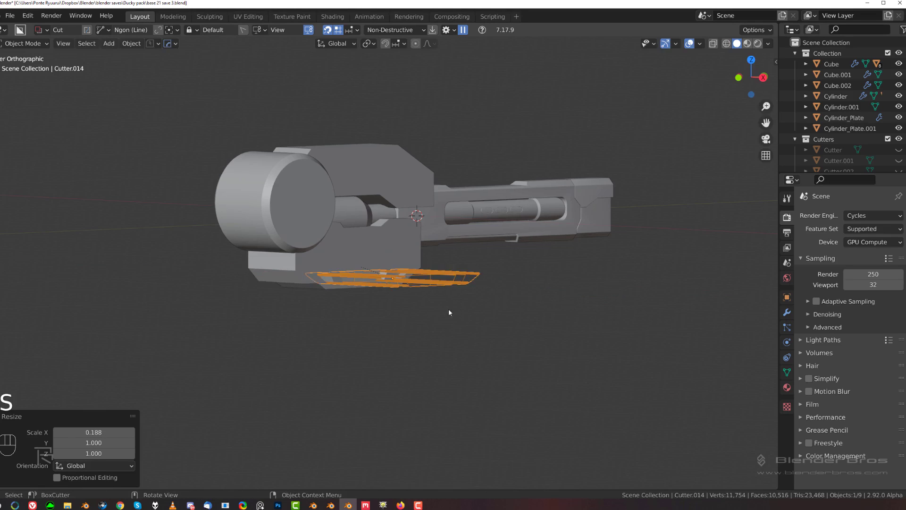
scroll(408, 283, "up", 5)
middle_click_drag(409, 293, 413, 306)
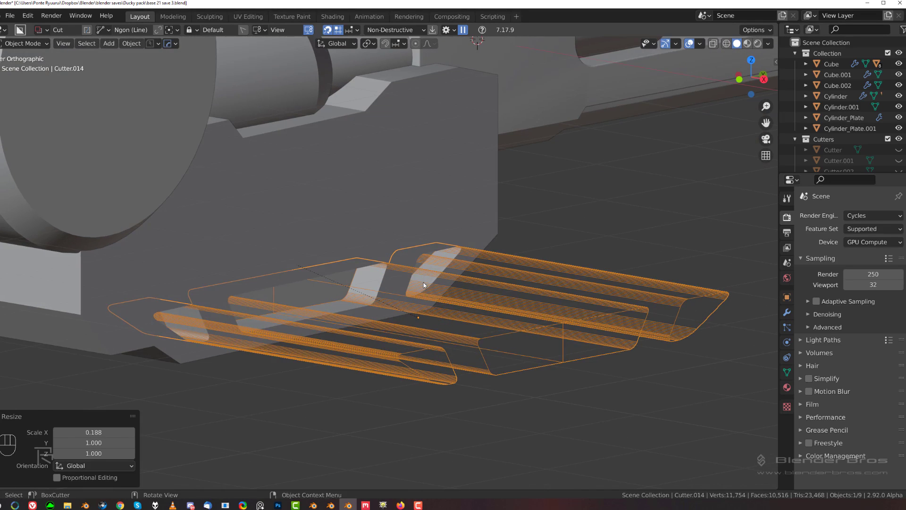
key("shift+2")
middle_click_drag(531, 259, 422, 261)
scroll(419, 252, "down", 3)
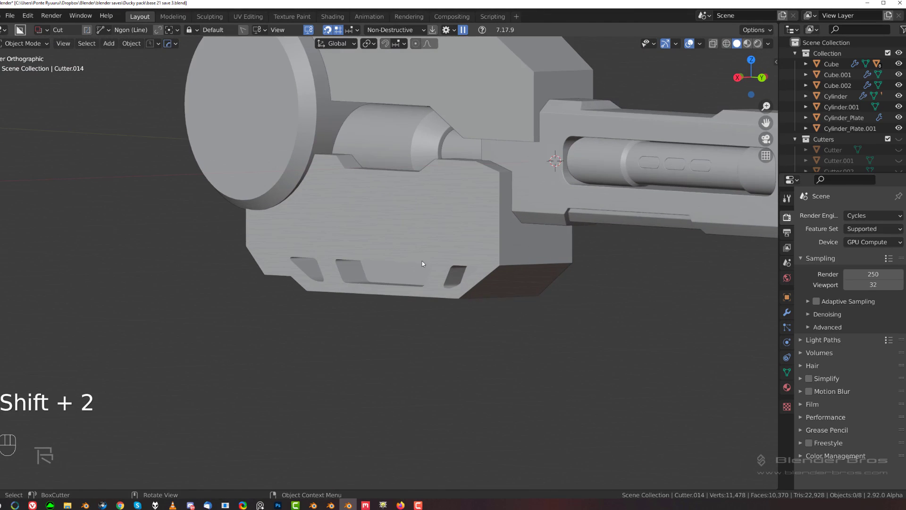
Try to mirror the lower block across X again with the mirror gizmo.
left_click(422, 262)
key("alt+x")
left_click(350, 237)
middle_click_drag(560, 259, 395, 252)
key("ctrl+z")
key("alt+x")
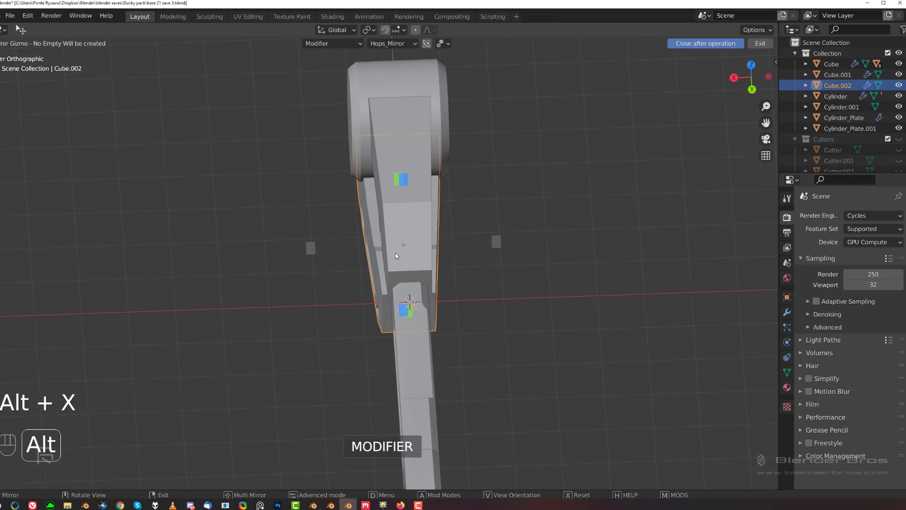
left_click(310, 253)
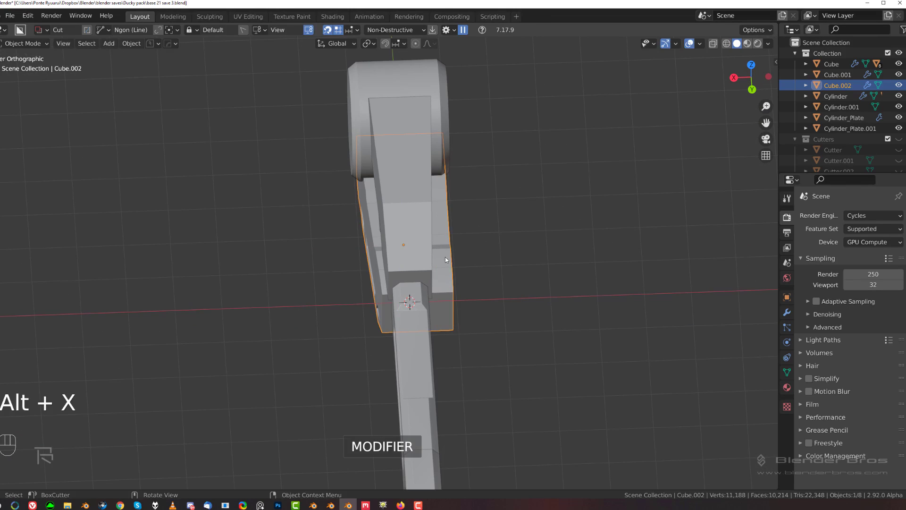
key("alt+x")
right_click(319, 242)
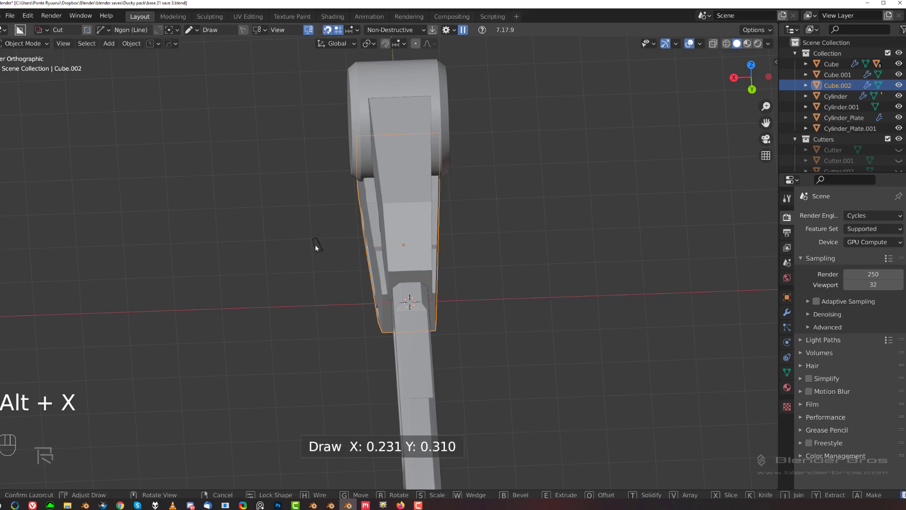
Examine the lower block's recessed slots and frame the block in right view.
middle_click_drag(315, 244, 409, 145)
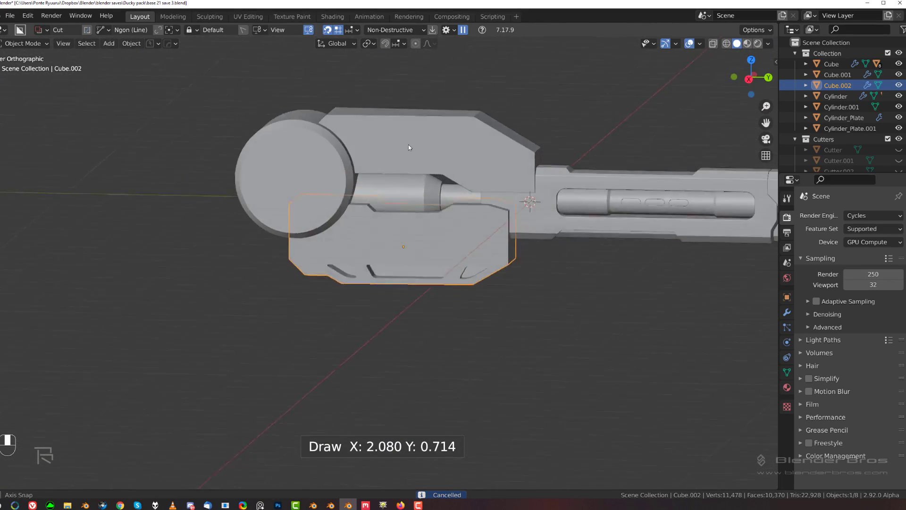
scroll(410, 146, "up", 3)
middle_click_drag(443, 267, 536, 259)
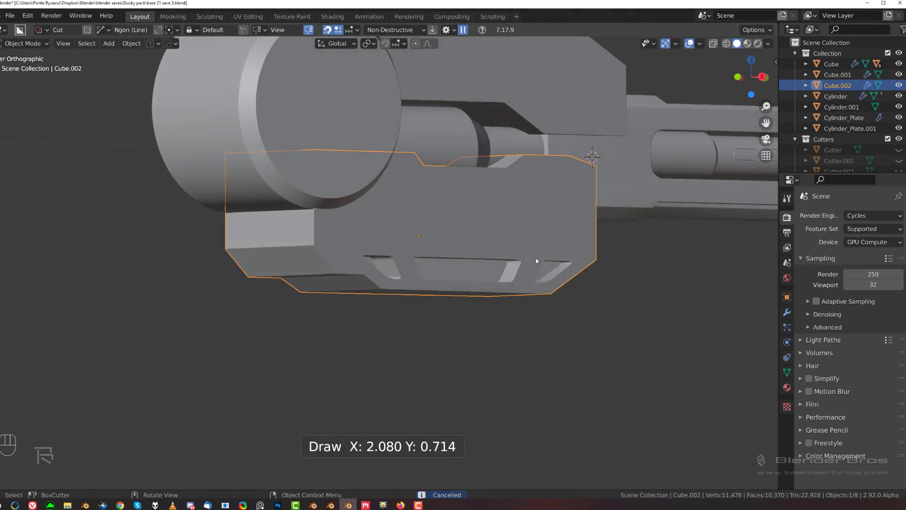
key("grave")
middle_click_drag(439, 249, 356, 259, "shift")
scroll(377, 255, "down", 2)
scroll(405, 251, "up", 2)
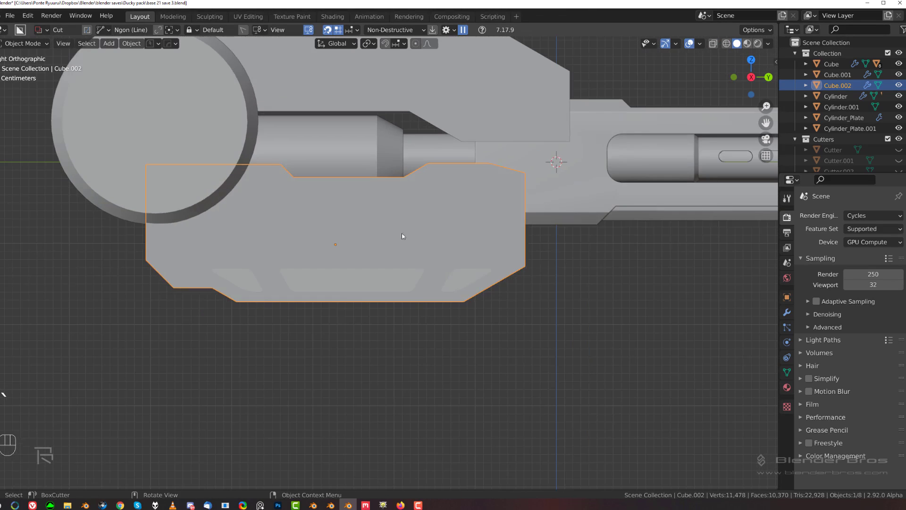
Duplicate the lower block in place and hide the duplicate.
middle_click_drag(372, 164, 392, 198, "shift")
middle_click_drag(374, 233, 380, 283)
scroll(348, 253, "down", 3)
scroll(370, 277, "up", 3)
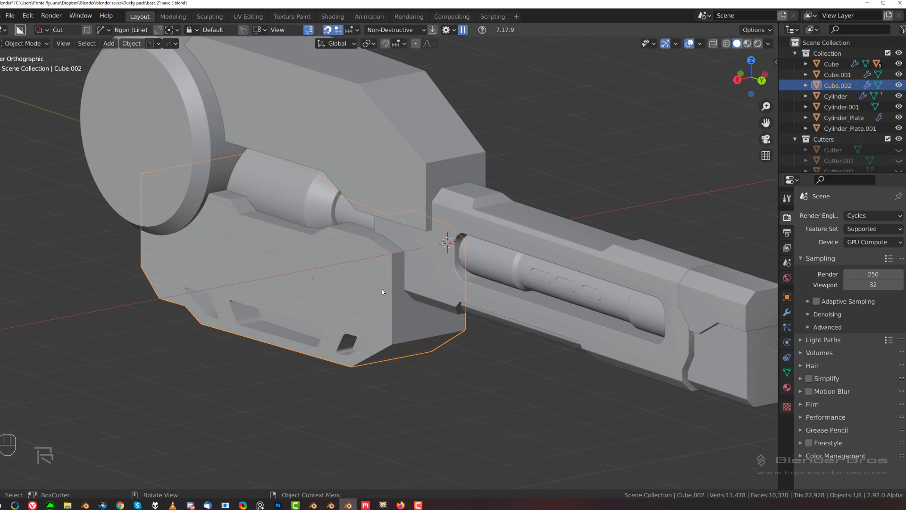
key("shift+s")
key("shift+d")
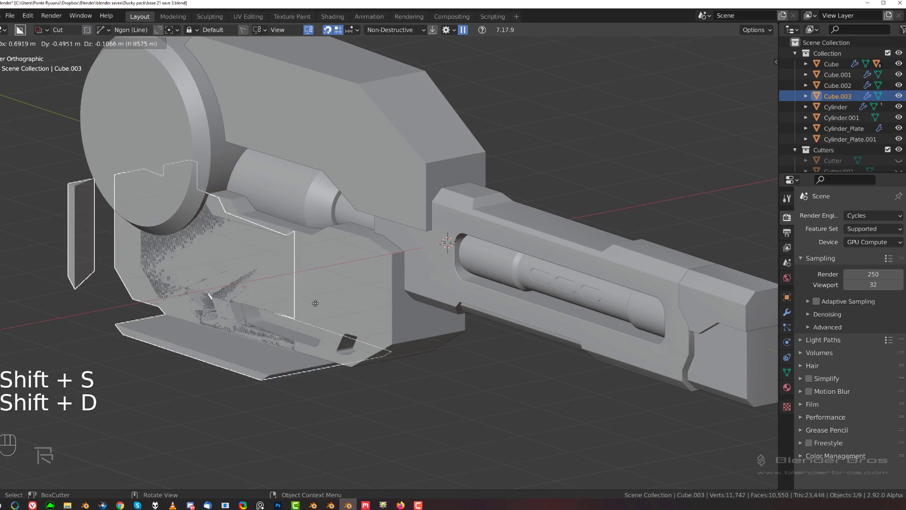
right_click(346, 323)
key("h")
From back view, cut a centred box about 1.03 by 2.70 through the lower block, leaving two side plates.
key("grave")
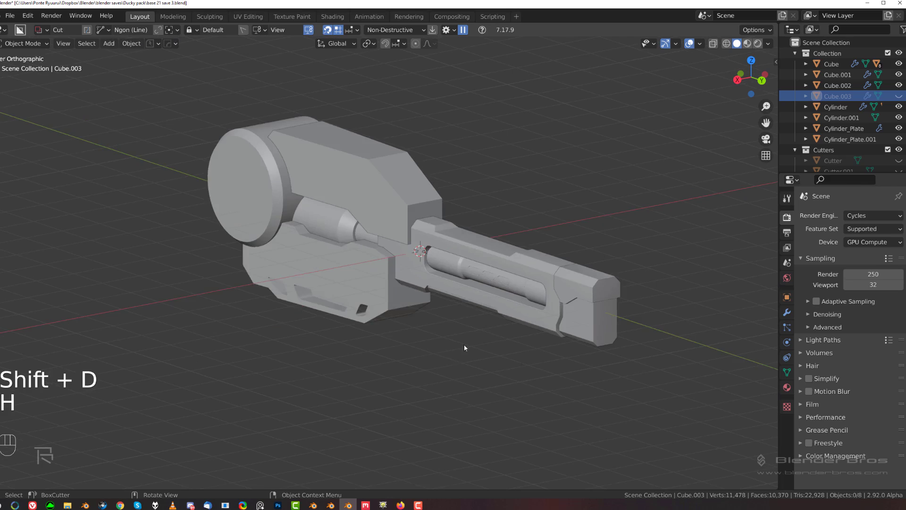
middle_click_drag(456, 242, 409, 221, "shift")
scroll(345, 280, "up", 4)
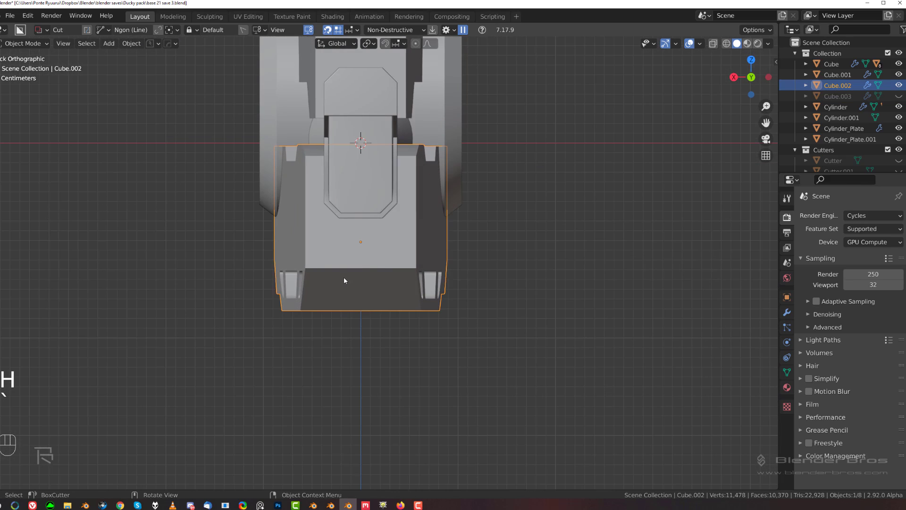
key("d")
left_click(304, 324)
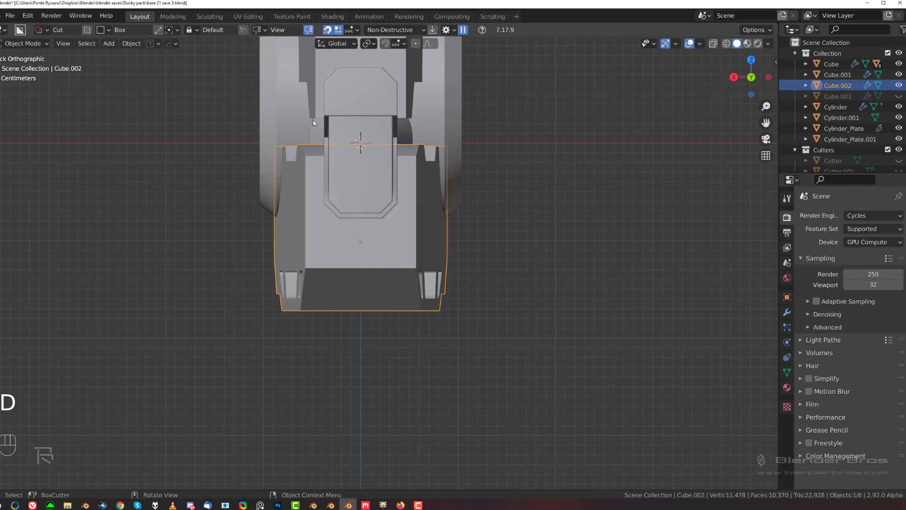
left_click_drag(313, 120, 395, 348)
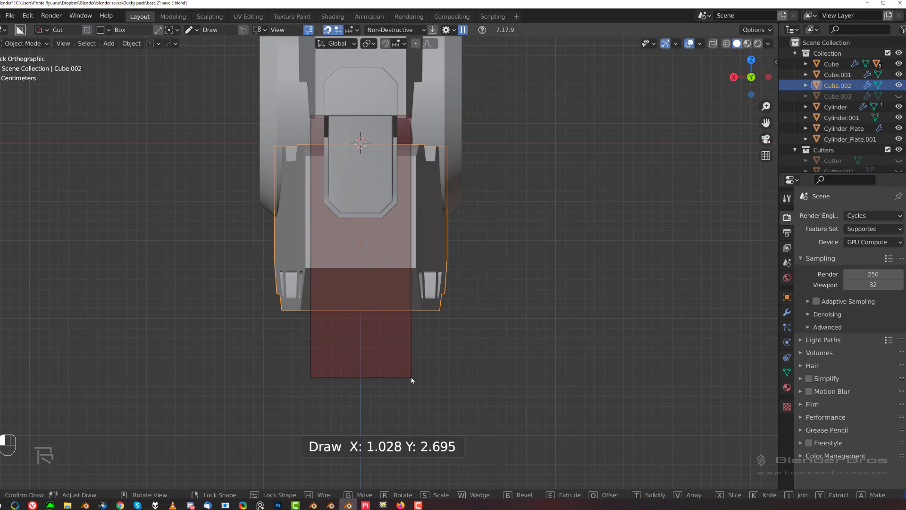
left_click_drag(411, 377, 413, 374)
Reveal the new box cutter with Bool Scroll and scale it to 0.869 along global X.
middle_click_drag(413, 375, 377, 275, "alt")
key("q")
left_click(363, 272)
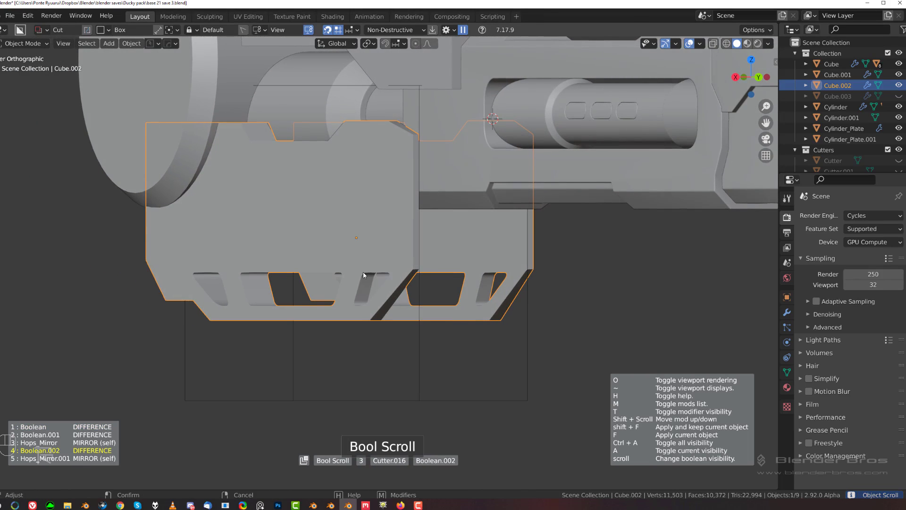
left_click(363, 275)
key("s")
key("x")
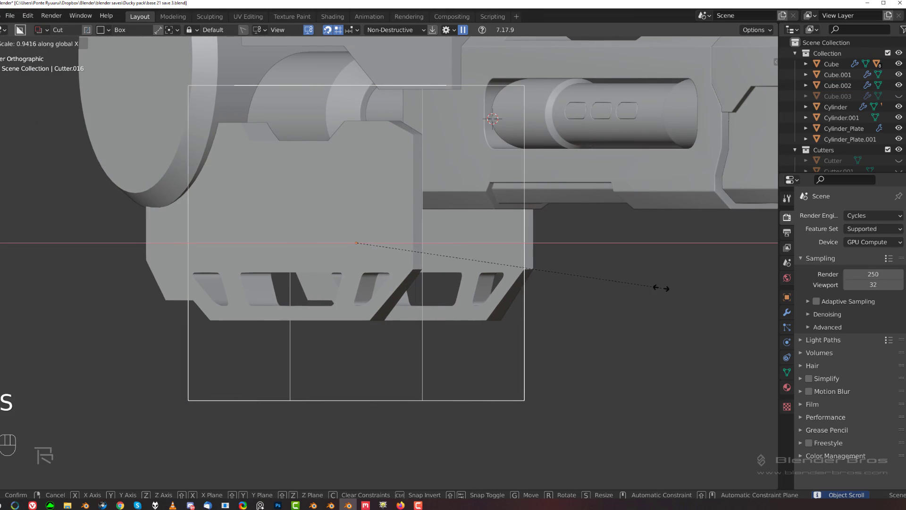
left_click(641, 288)
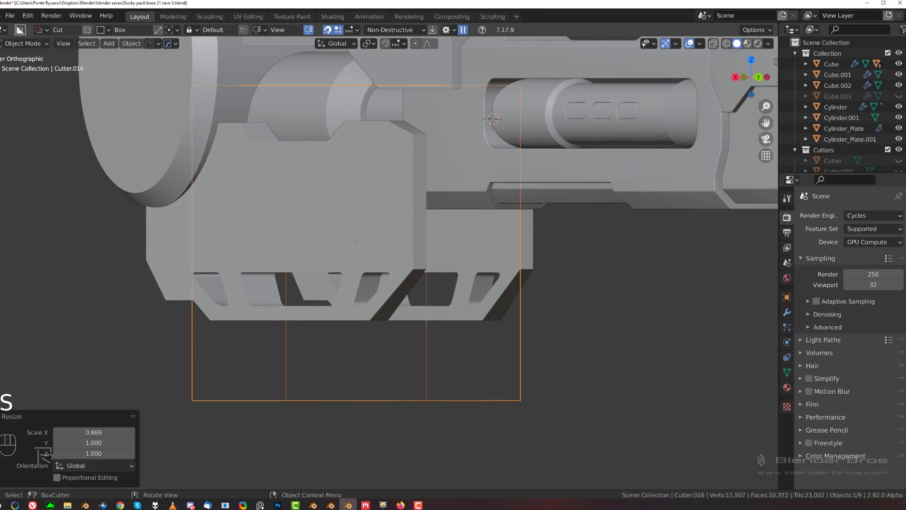
In Edit Mode, widen the box cutter's end face nearest the round drum along global X.
middle_click_drag(641, 288, 458, 267)
scroll(390, 273, "up", 2)
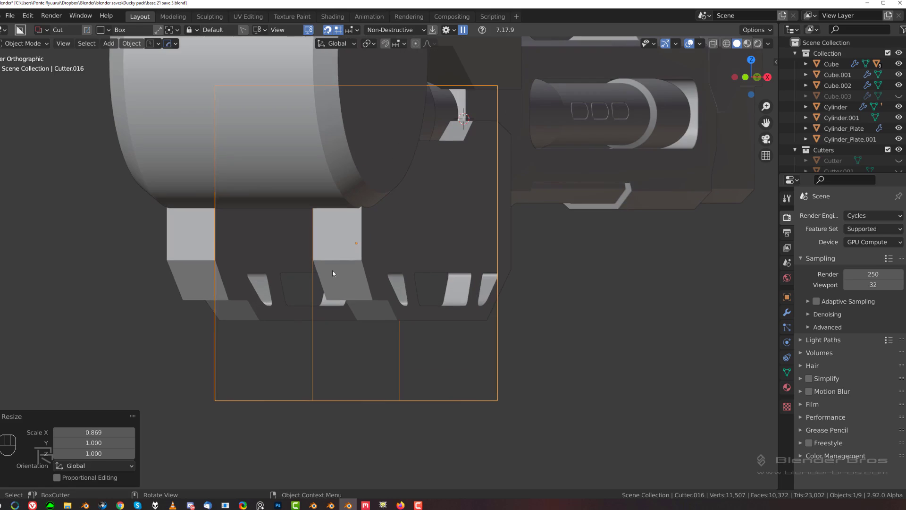
key("Tab")
left_click(347, 289)
key("s")
key("x")
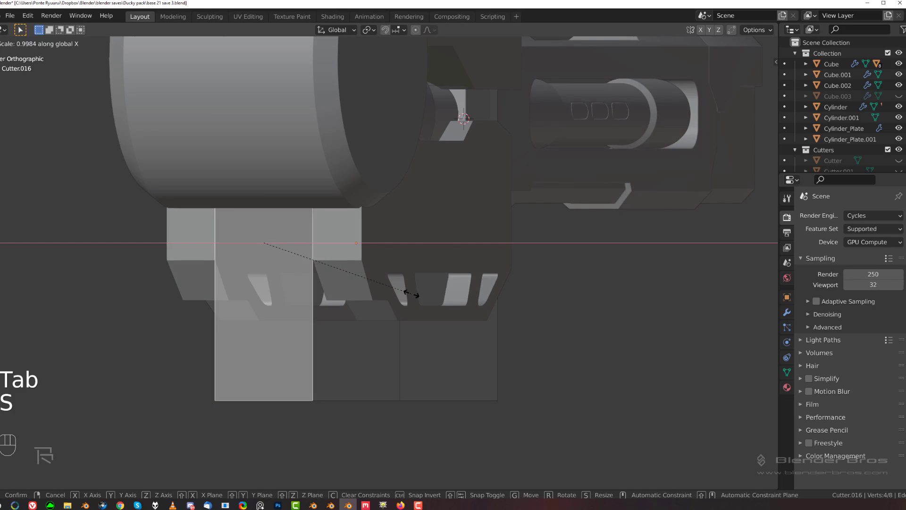
left_click(499, 294)
key("Tab")
Scale the cutter's drum-side face slightly wider again along X to taper the side plates.
middle_click_drag(475, 196, 359, 113)
key("Tab")
key("s")
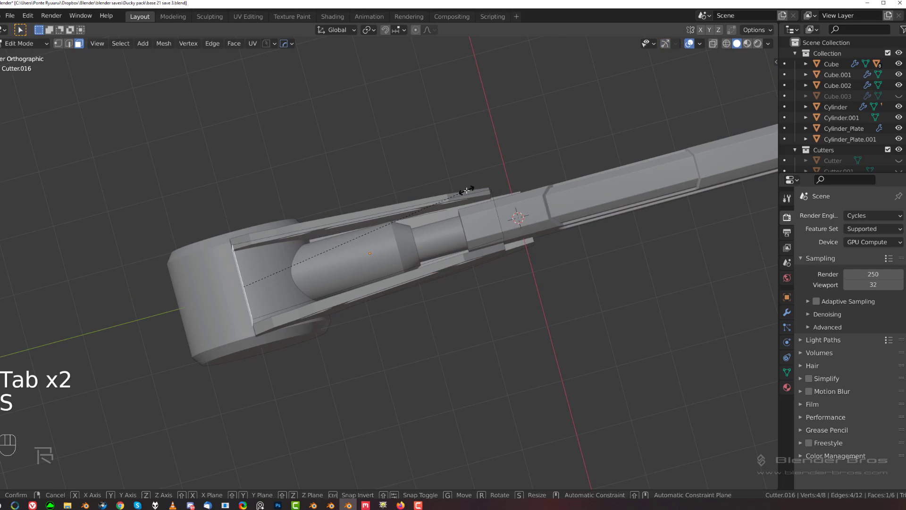
key("x")
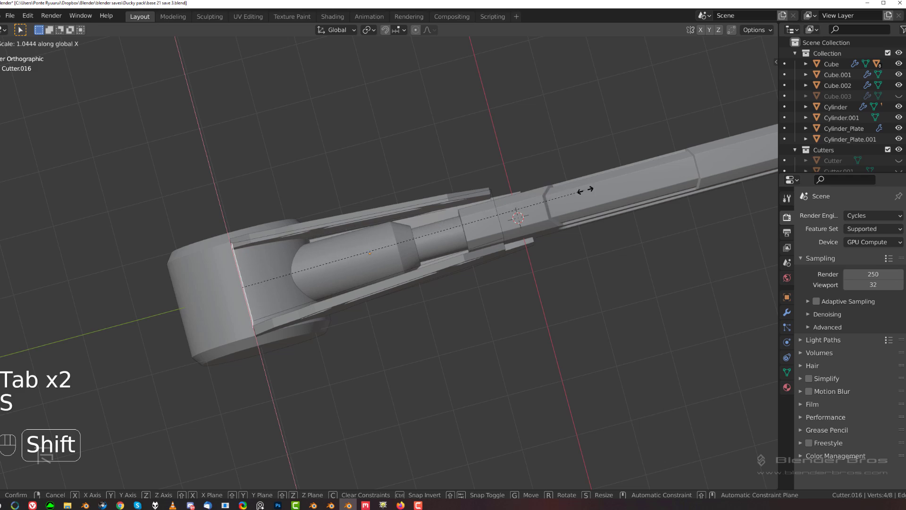
left_click(634, 190)
key("Tab")
middle_click_drag(635, 190, 377, 235)
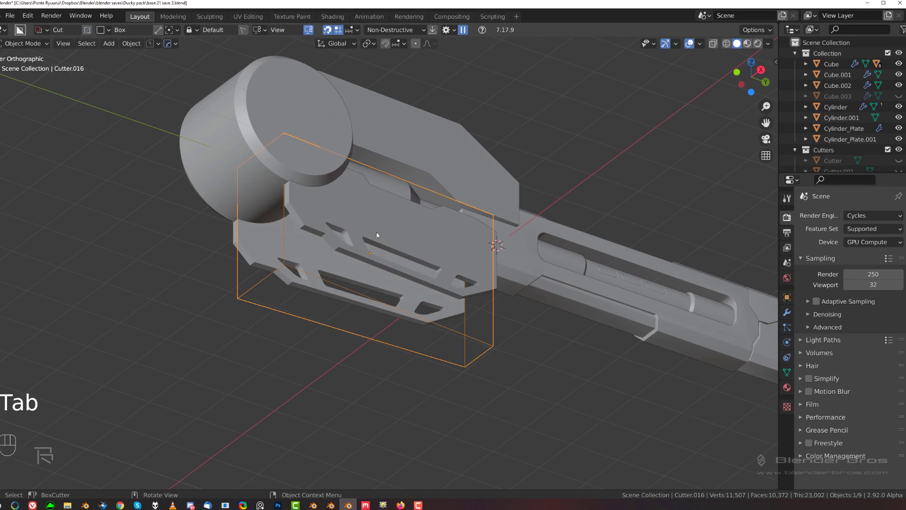
key("shift+d")
right_click(415, 222)
key("x")
left_click(440, 218)
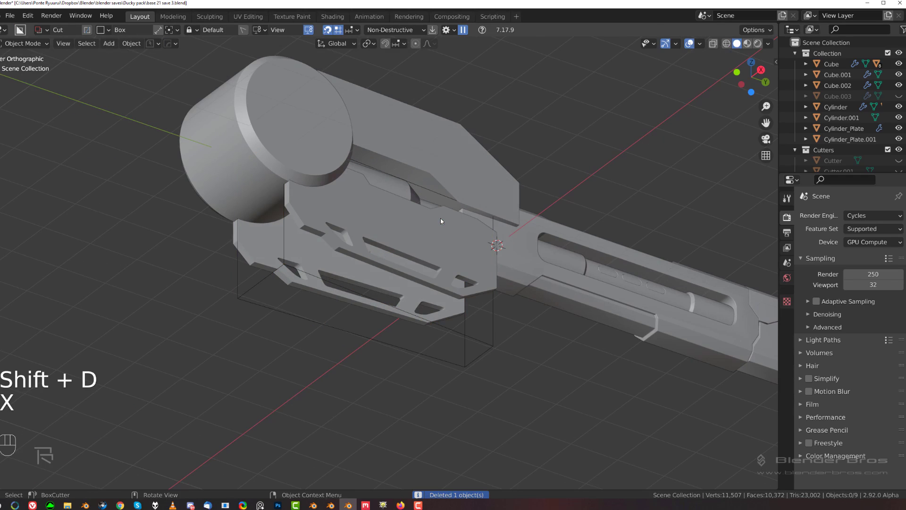
Hide the Cutters collection and reveal the hidden duplicate of the lower block.
middle_click_drag(440, 218, 422, 207)
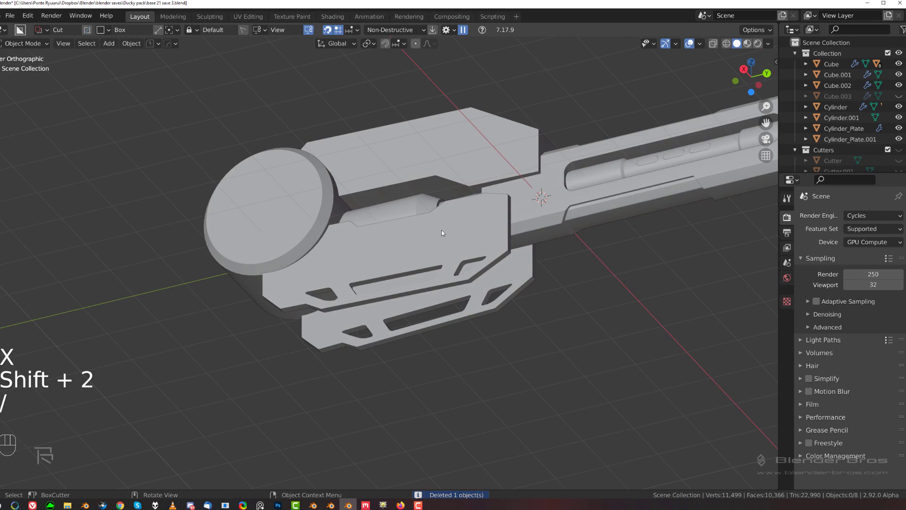
key("alt+h")
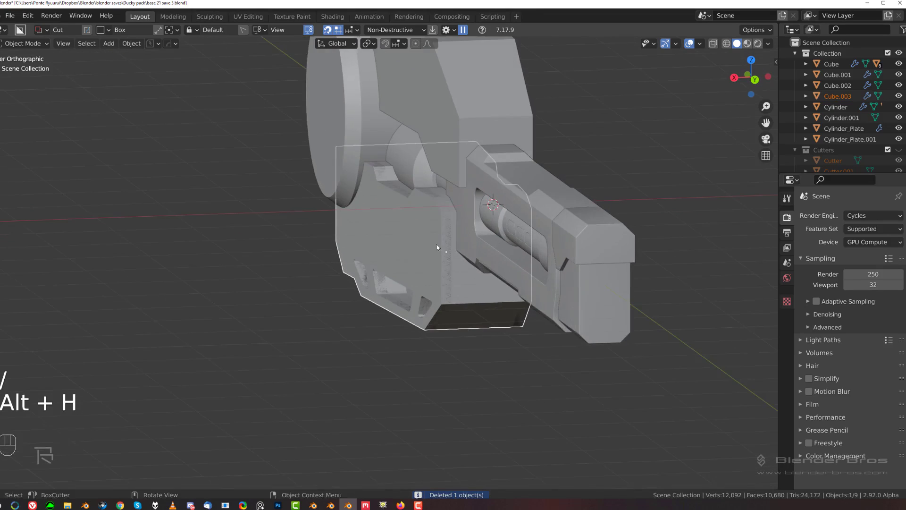
scroll(405, 253, "up", 3)
Scale the duplicate block narrower along global X and isolate it in local view for further narrowing.
left_click(397, 262)
key("s")
key("x")
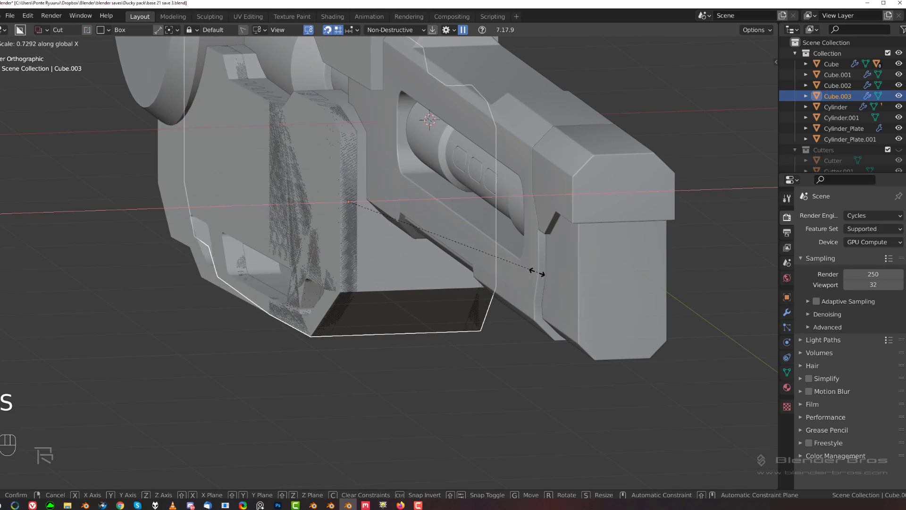
left_click(481, 271)
key("KP_Divide")
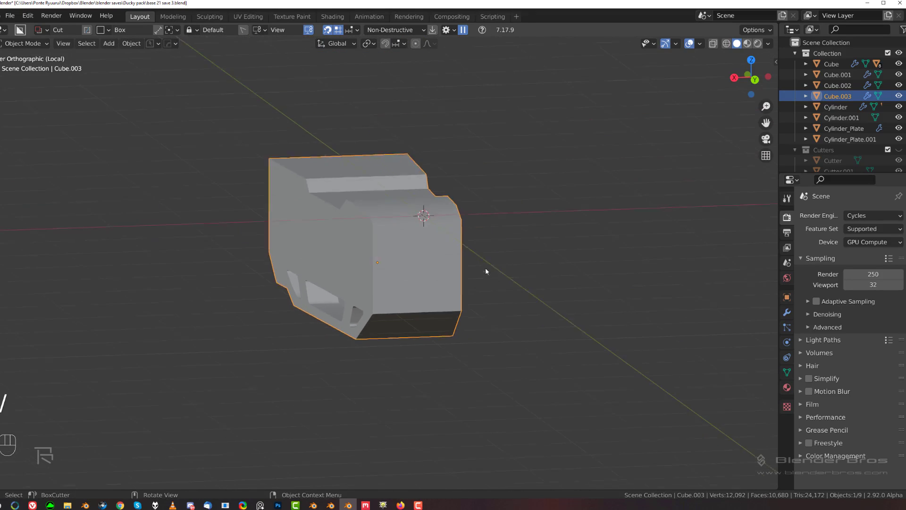
key("s")
key("x")
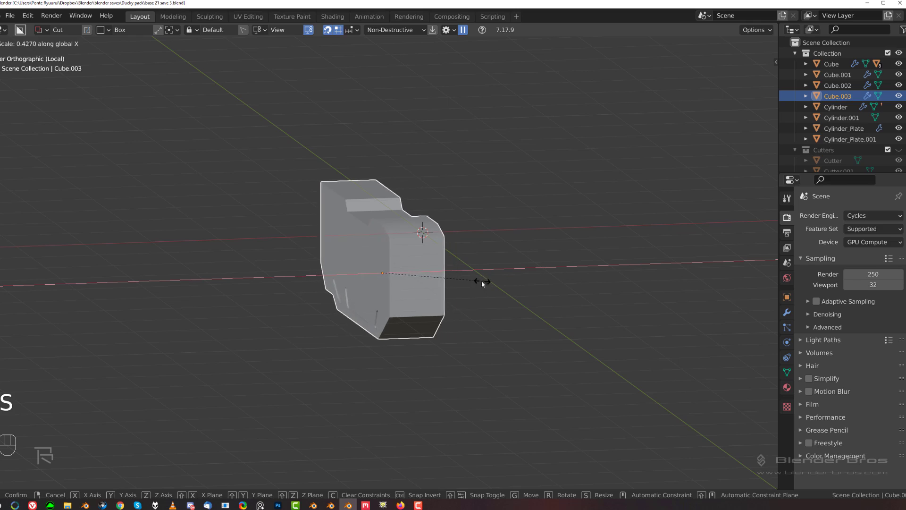
left_click(519, 255)
Apply the duplicate block's booleans with HardOps Sharpen in Csharp mode at 30° sharpness.
scroll(474, 228, "up", 2)
middle_click_drag(482, 234, 247, 107)
middle_click_drag(281, 198, 427, 250)
key("q")
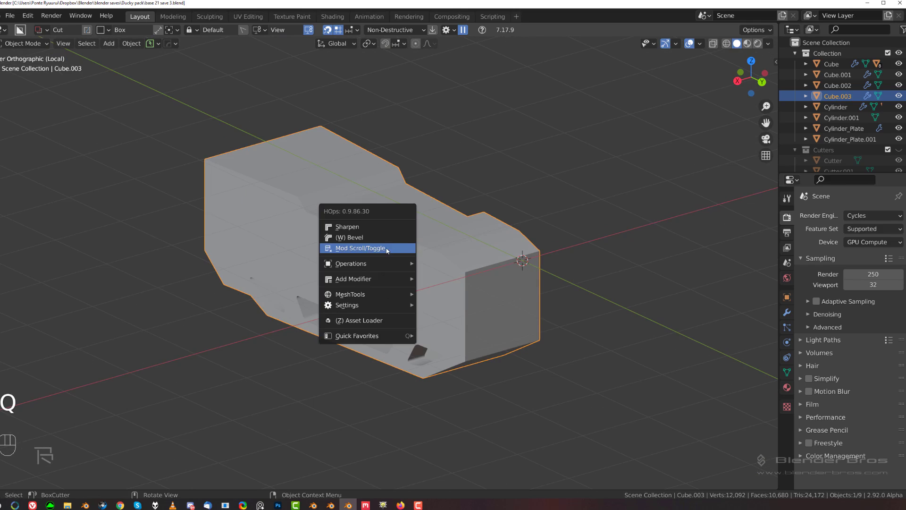
left_click(370, 231)
middle_click_drag(555, 277, 555, 279)
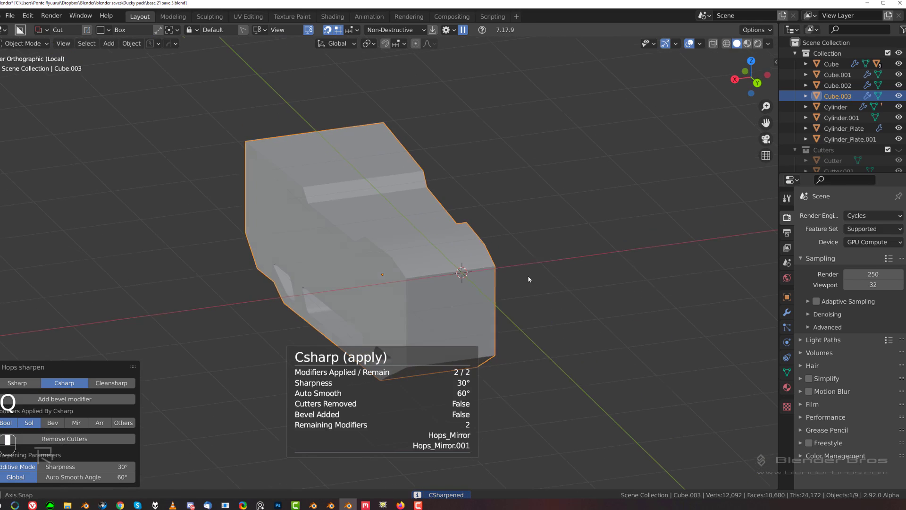
key("q")
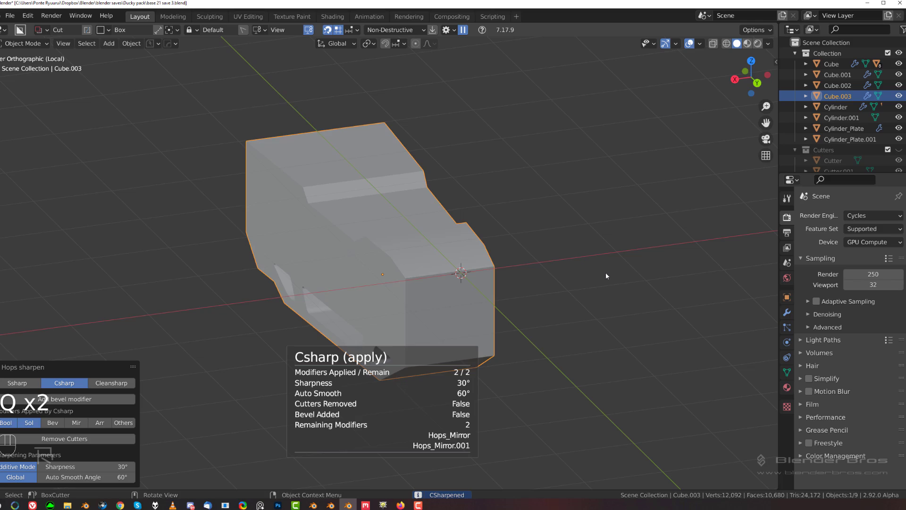
Rescale the duplicate block's width along global X and leave local view.
key("s")
key("x")
left_click(550, 271)
key("slash")
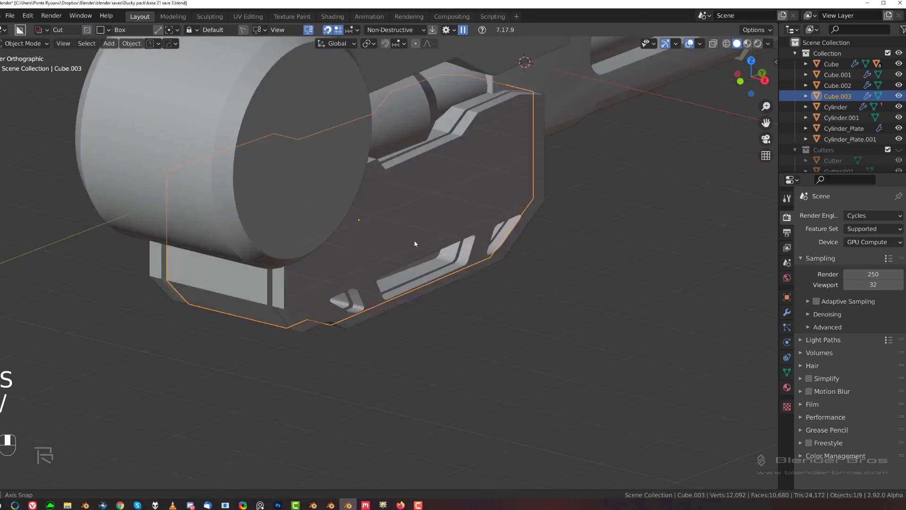
Fine-tune the inner block's width along global X so it fits between the side plates.
middle_click_drag(415, 244, 435, 256)
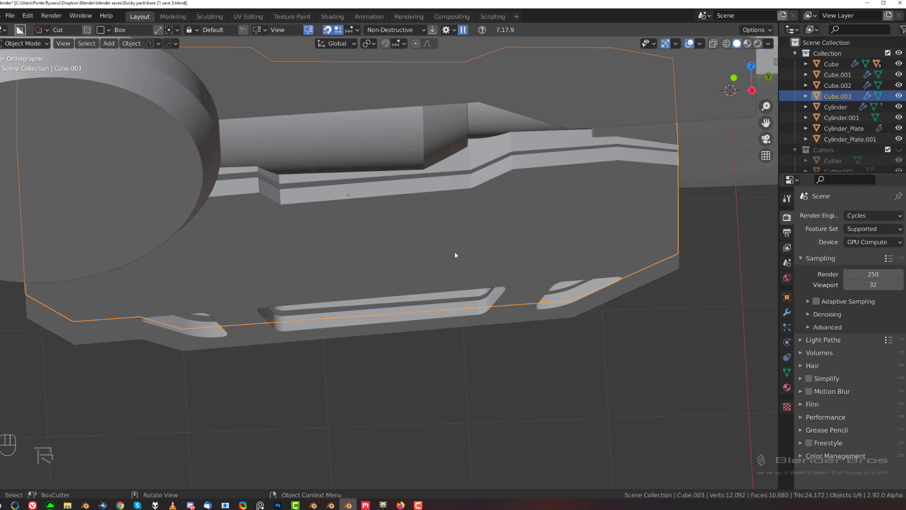
key("s")
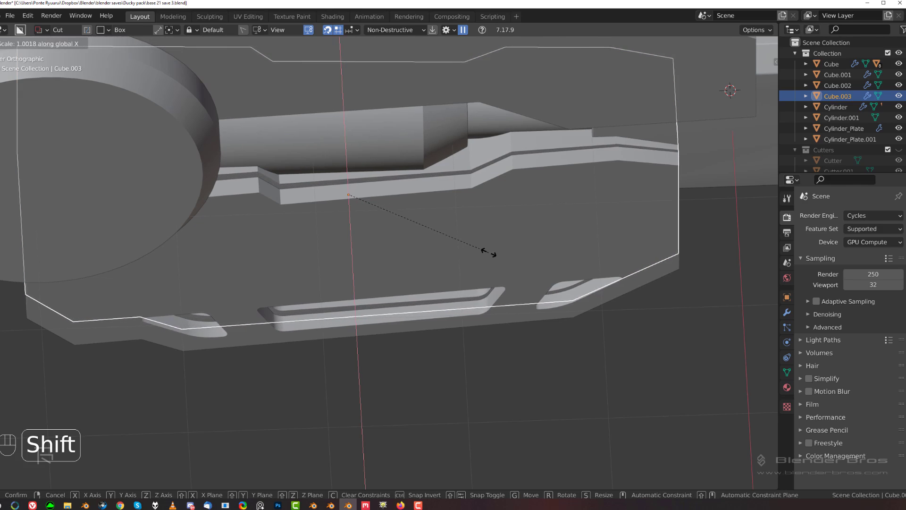
Scale the Cube.003 block of the lower housing by about 1.002 along the global X axis.
left_click(489, 253)
scroll(490, 261, "down", 3)
middle_click_drag(492, 267, 429, 282)
Merge the two halves of the floor face in the central recess of Cube.003 into a single face.
key("KP_Divide")
key("Tab")
scroll(427, 302, "up", 3)
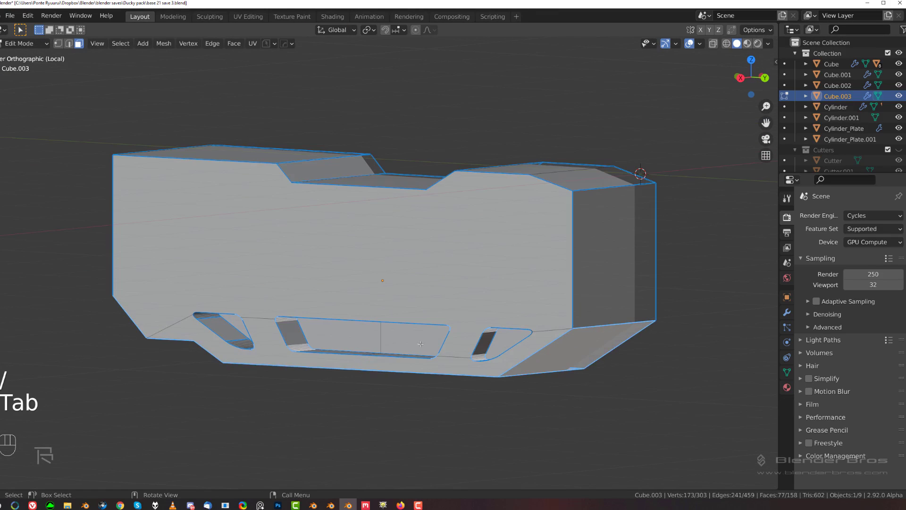
left_click(418, 336)
middle_click_drag(425, 325, 375, 339)
scroll(319, 330, "down", 3)
key("KP_Divide")
key("Tab")
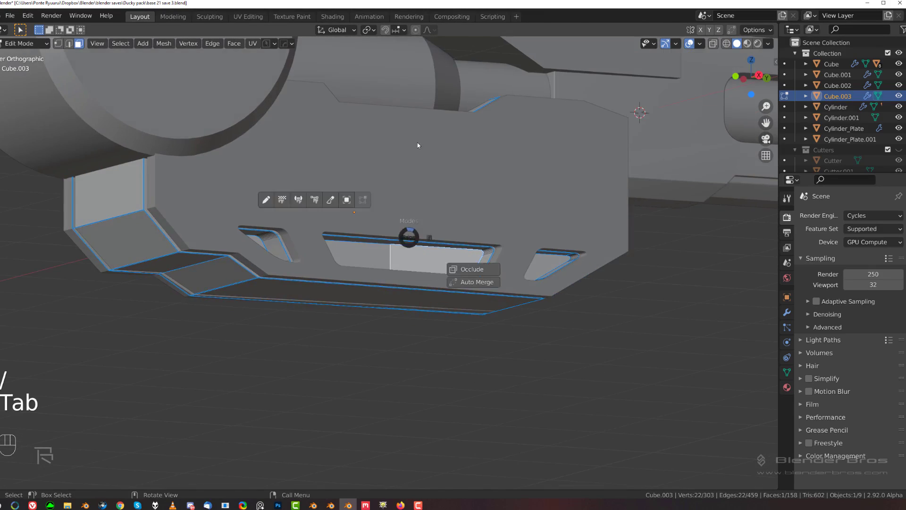
scroll(453, 180, "down", 3)
middle_click_drag(477, 199, 484, 225)
scroll(478, 281, "up", 3)
middle_click_drag(412, 200, 368, 210)
scroll(380, 280, "up", 4)
key("Tab")
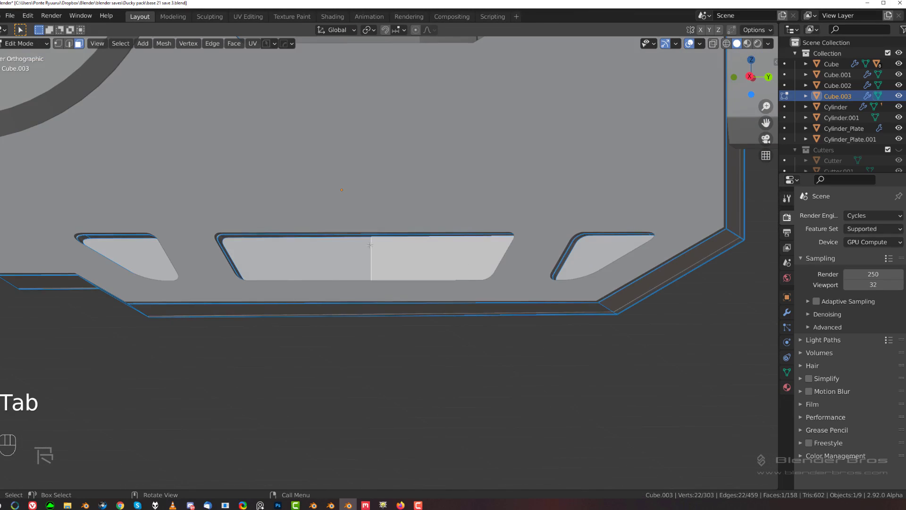
left_click(355, 257, "shift")
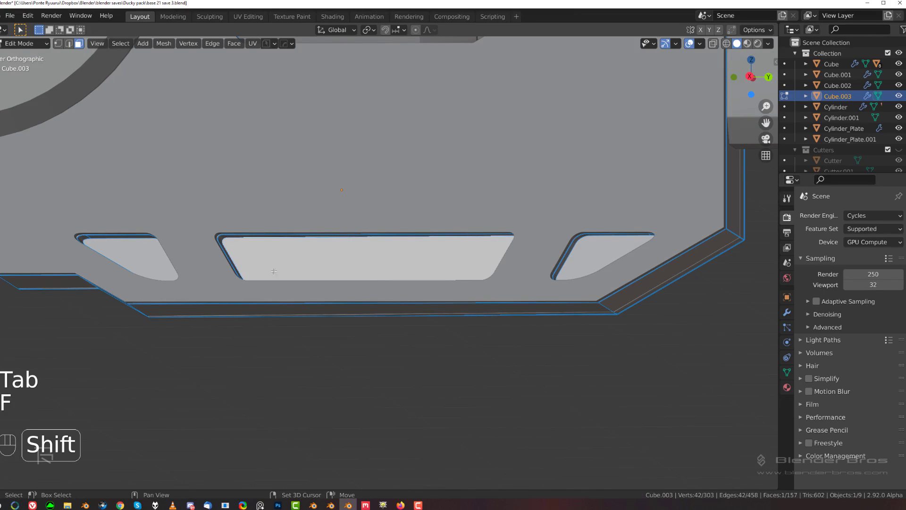
Scale down the floor faces of all three recesses in Cube.003, each around its own centre using the Individual Origins pivot.
middle_click_drag(347, 269, 558, 275)
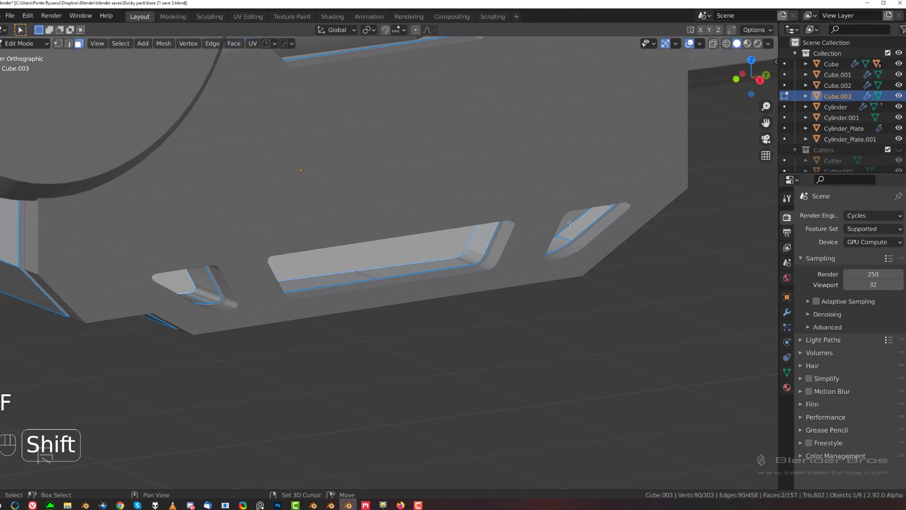
left_click(369, 30)
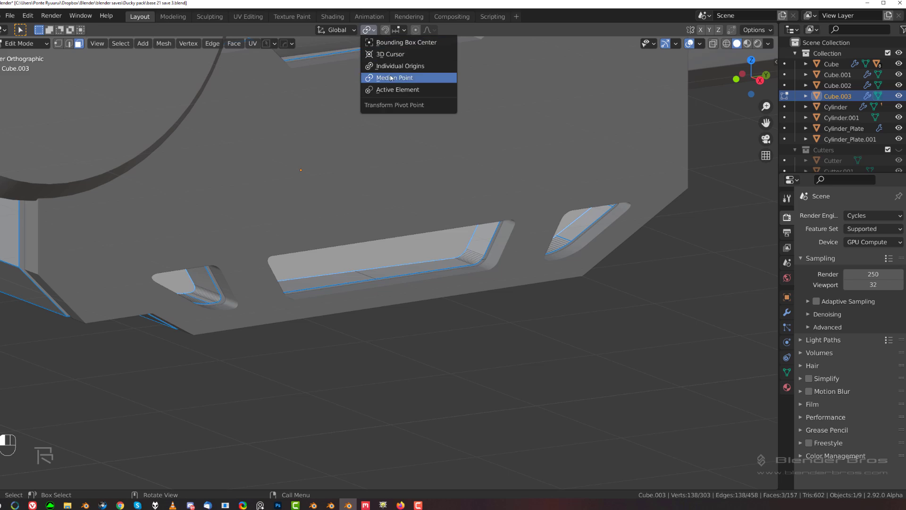
left_click(395, 66)
middle_click_drag(495, 264, 562, 272)
key("s")
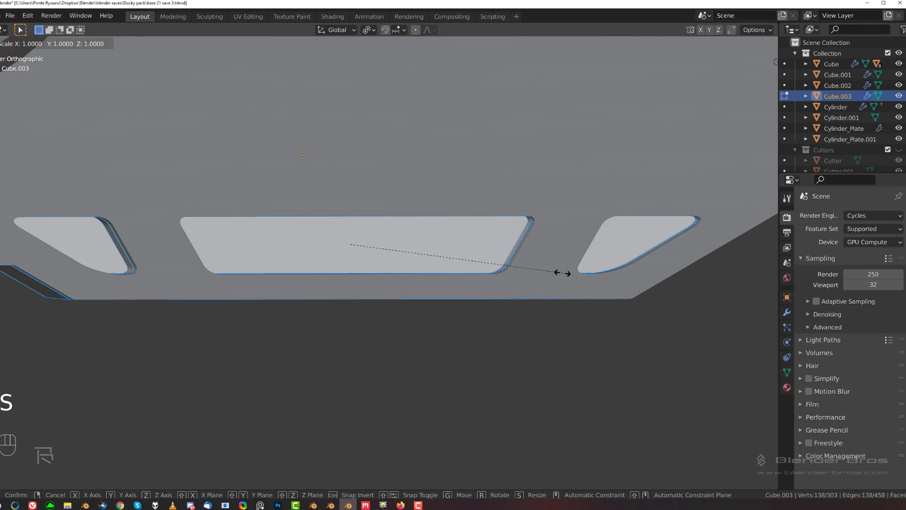
left_click(525, 273)
key("Tab")
scroll(437, 222, "down", 5)
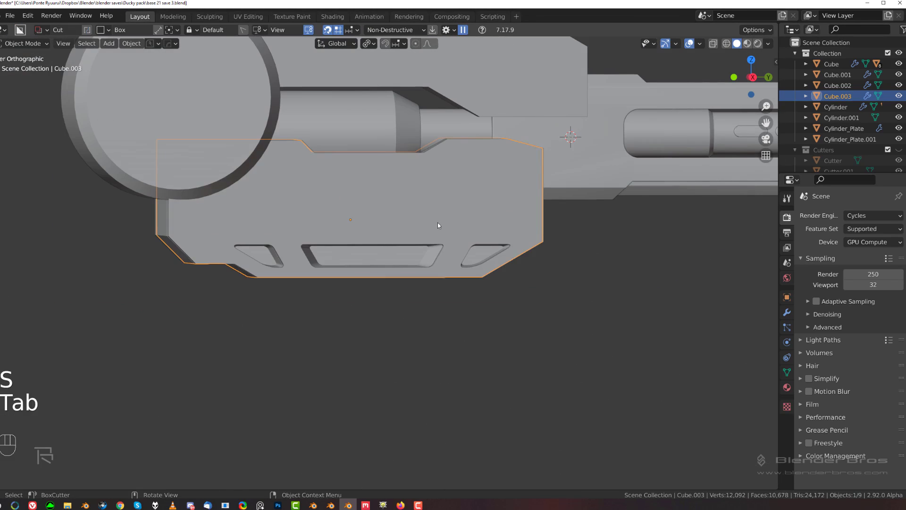
scroll(474, 204, "up", 5)
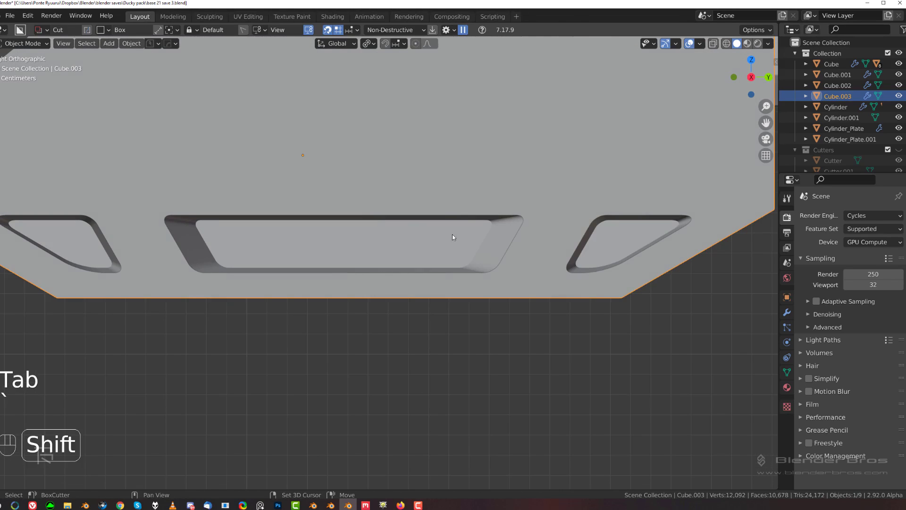
scroll(449, 245, "down", 4)
middle_click_drag(405, 249, 395, 243)
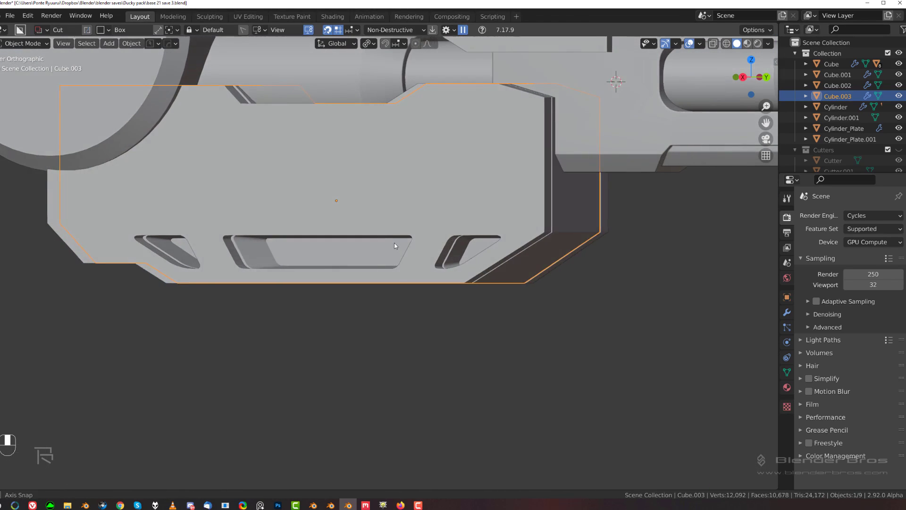
Add 30° bevels to the lower housing blocks Cube.003 and Cube.002, with 3 segments and a width of 0.0100.
scroll(394, 243, "up", 5)
key("q")
left_click(415, 255)
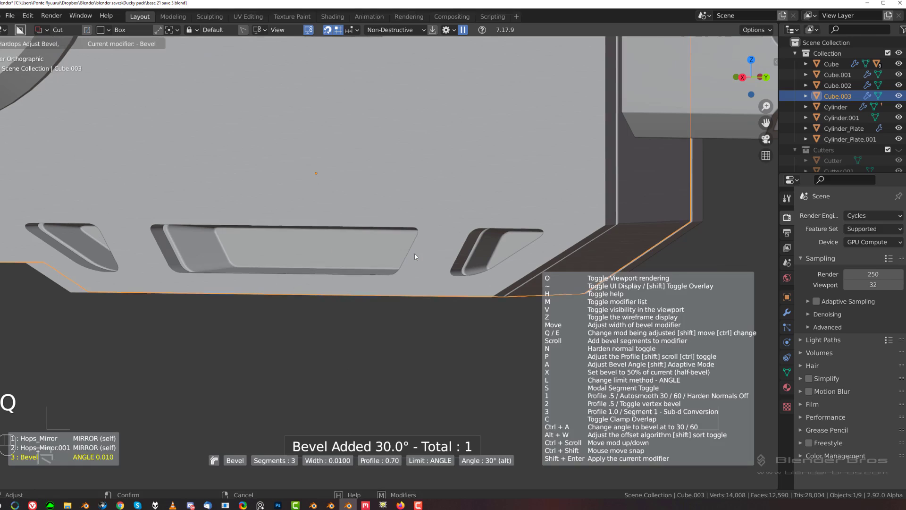
left_click(415, 256)
key("q")
left_click(450, 204)
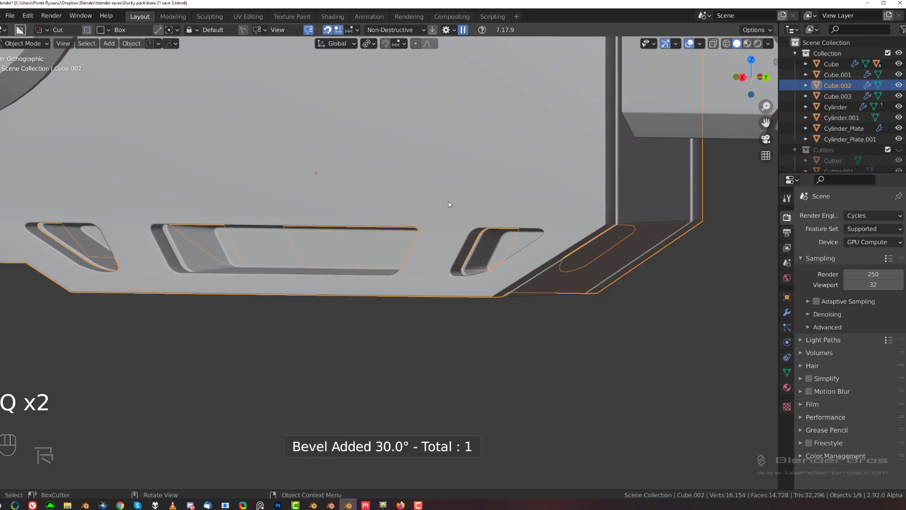
Add Weighted Normal modifiers with Keep Sharp to the bevelled lower housing blocks, and clear the selection.
scroll(554, 226, "down", 5)
scroll(545, 275, "up", 2)
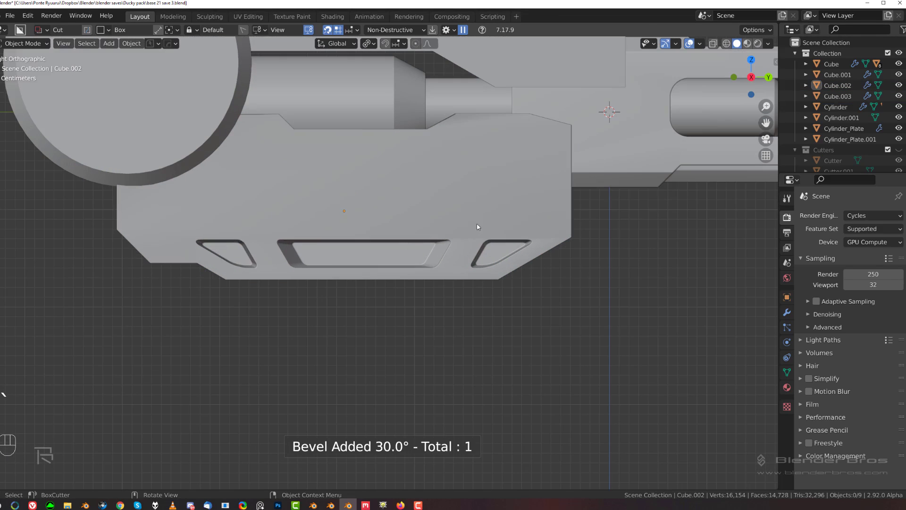
key("q")
left_click(489, 206, "alt")
middle_click_drag(489, 208, 464, 305)
left_click(490, 213)
key("q")
left_click(489, 213)
scroll(553, 244, "up", 2)
scroll(497, 244, "down", 2)
key("alt+a")
Examine from the side and at an angle how the upper and lower housings meet the barrel body.
scroll(477, 207, "up", 2)
middle_click_drag(476, 207, 467, 189, "shift")
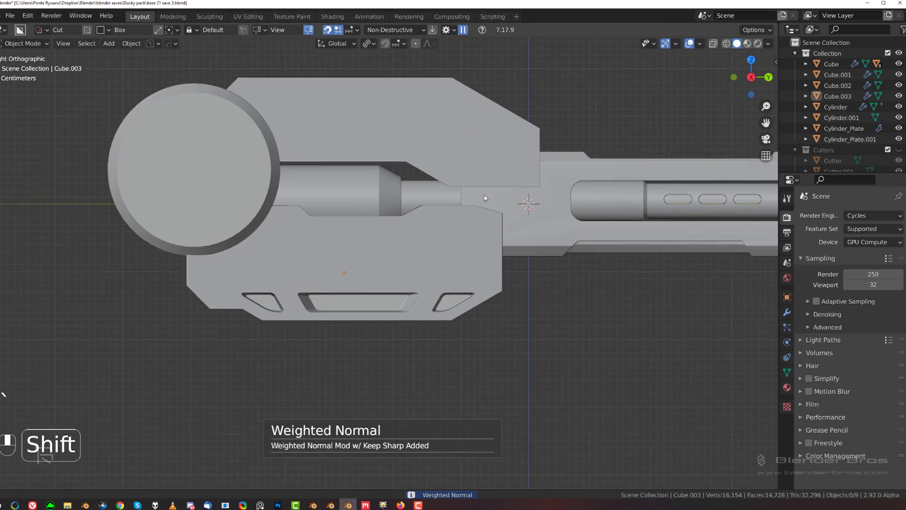
scroll(458, 219, "up", 2)
scroll(326, 234, "down", 3)
scroll(318, 224, "up", 1)
mouse_move(326, 235)
middle_mouse_down("shift")
mouse_move(317, 223)
mouse_move(381, 210)
mouse_move(401, 229)
mouse_move(374, 225)
mouse_move(333, 237)
middle_mouse_up("shift")
scroll(351, 236, "up", 3)
left_click(382, 213)
middle_click_drag(326, 240, 409, 289)
Extend the barrel body Cube towards the cylinder by moving its rear end face about -0.466 m along global Y.
left_click(410, 286)
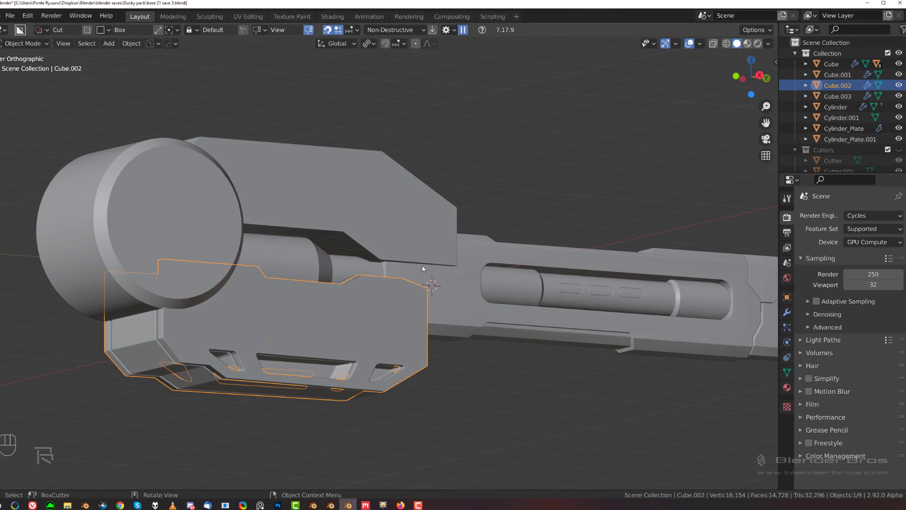
left_click(422, 264)
scroll(425, 267, "up", 4)
key("Tab")
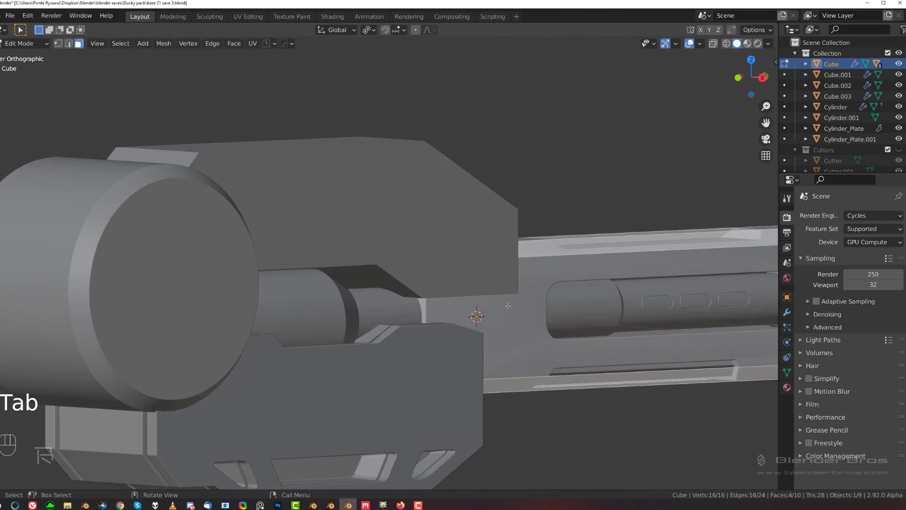
key("g")
key("y")
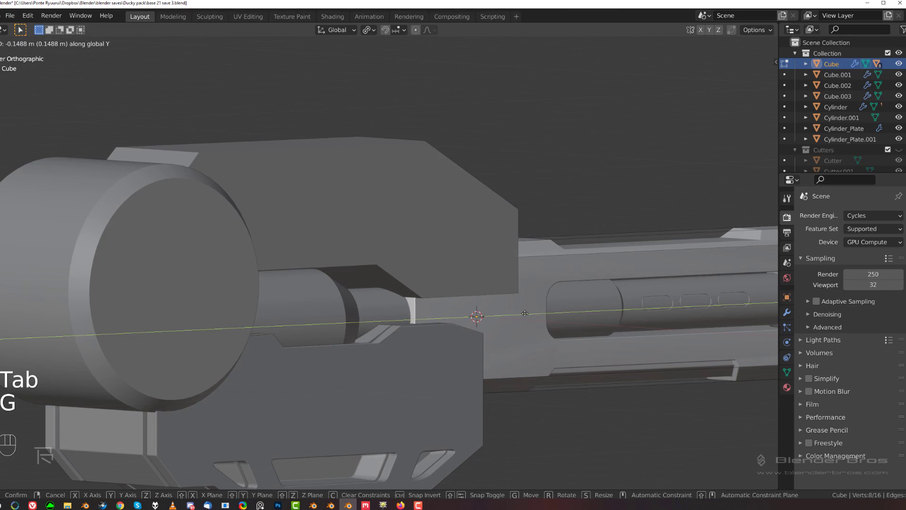
left_click(507, 313)
key("grave")
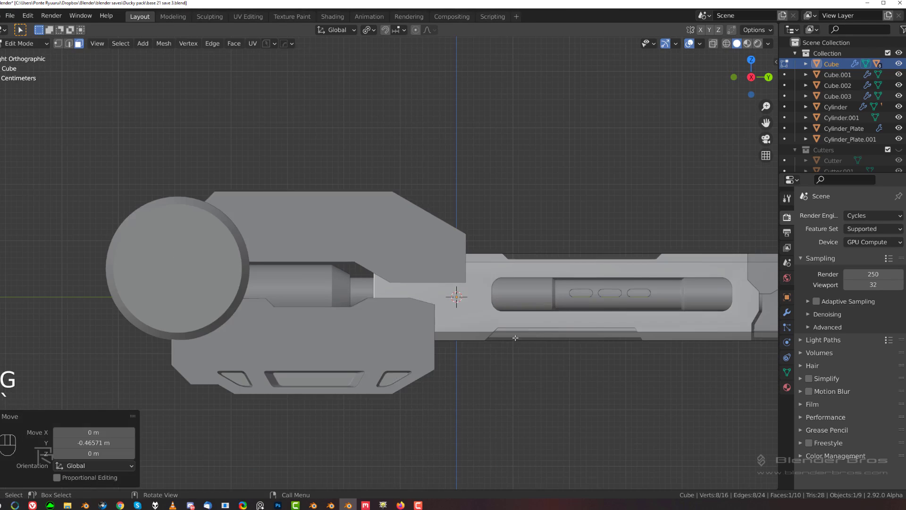
key("Tab")
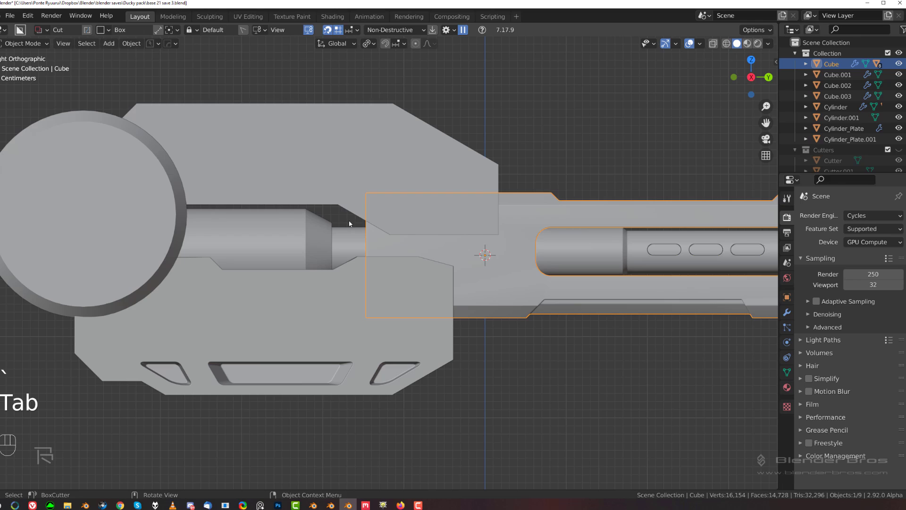
Cut a stepped, angled notch about 1.69 by 0.74 through the rear end of the barrel body with an Ngon cutter.
left_click_drag(349, 221, 388, 240)
right_click(388, 240)
key("d")
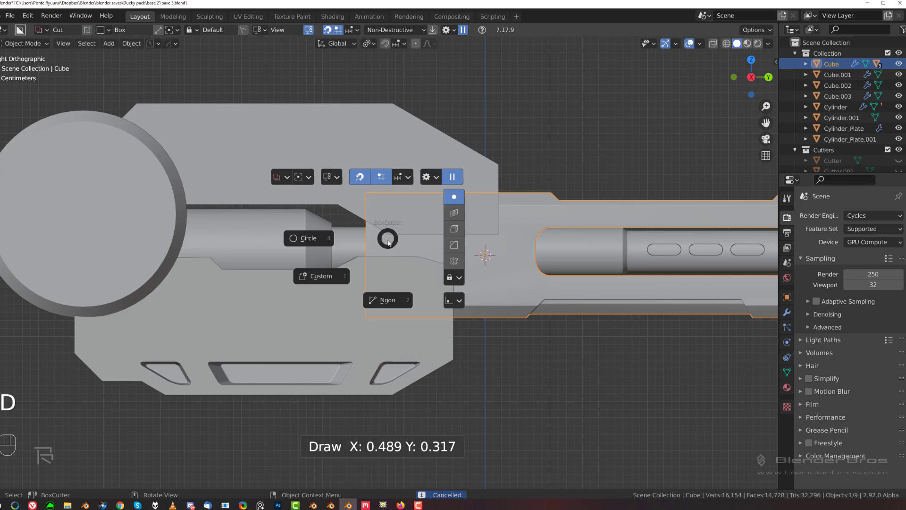
left_click(387, 300)
left_click(348, 218)
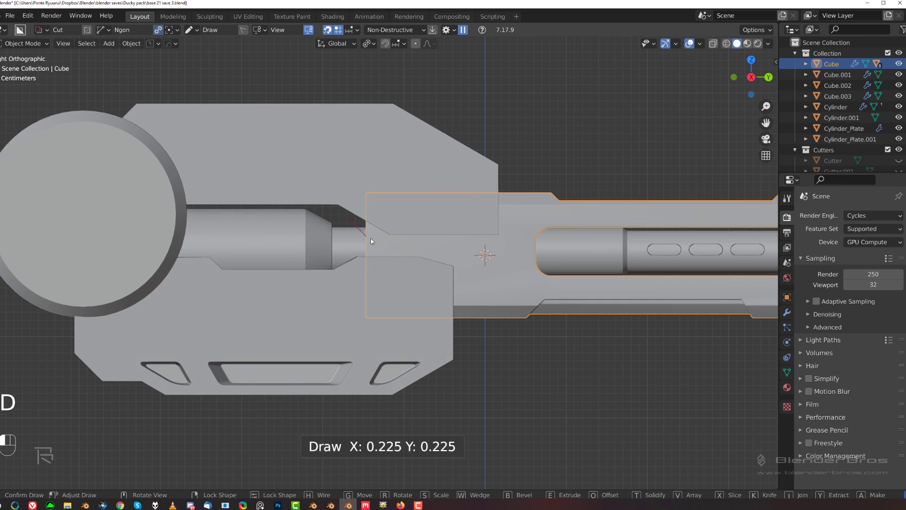
left_click(400, 243)
left_click(428, 242)
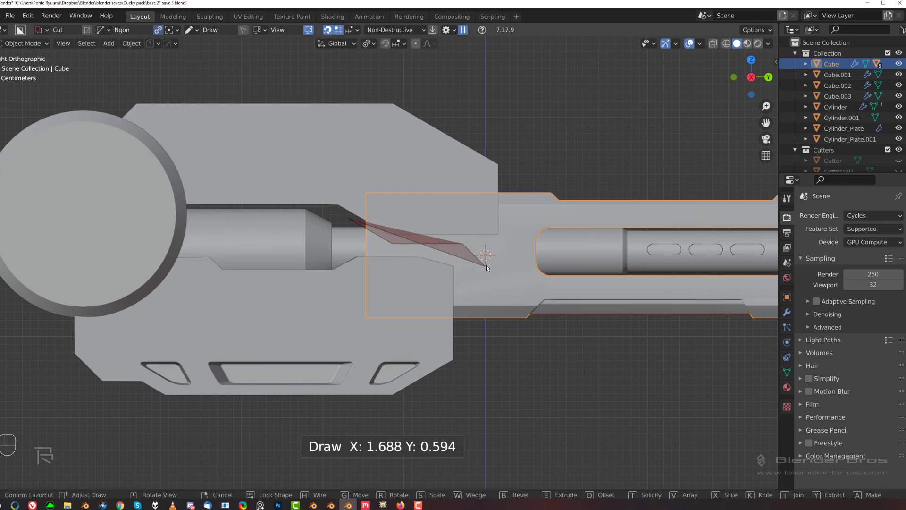
left_click(486, 266)
left_click(485, 278)
double_click(356, 276)
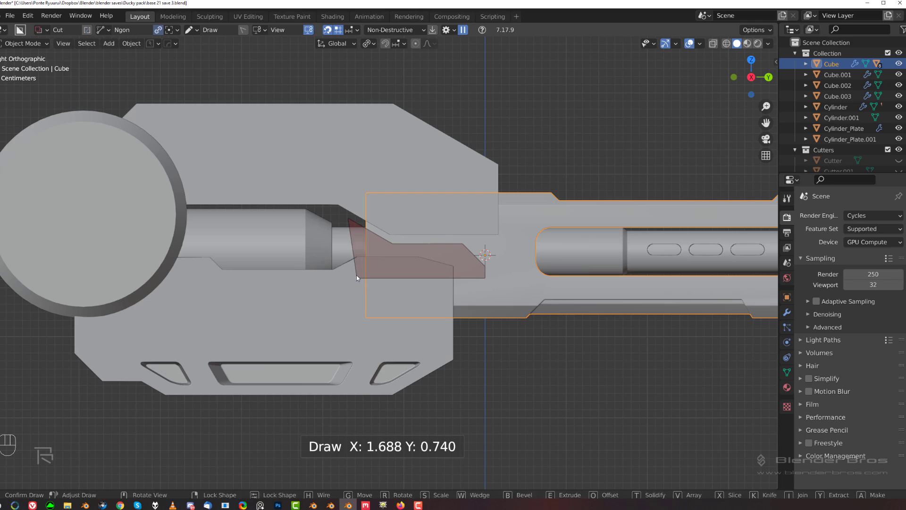
Inspect the new notch in the barrel body and the surrounding housings at an angle and in side view.
scroll(406, 278, "down", 2)
middle_click_drag(443, 250, 418, 298, "shift")
scroll(358, 265, "up", 5)
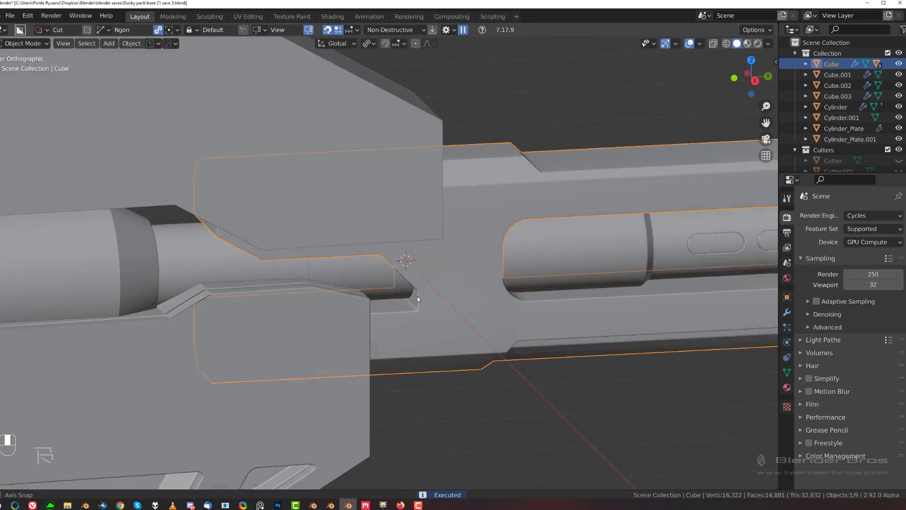
key("grave")
scroll(558, 293, "down", 3)
scroll(385, 264, "down", 3)
middle_click_drag(385, 264, 411, 280, "shift")
scroll(438, 255, "up", 2)
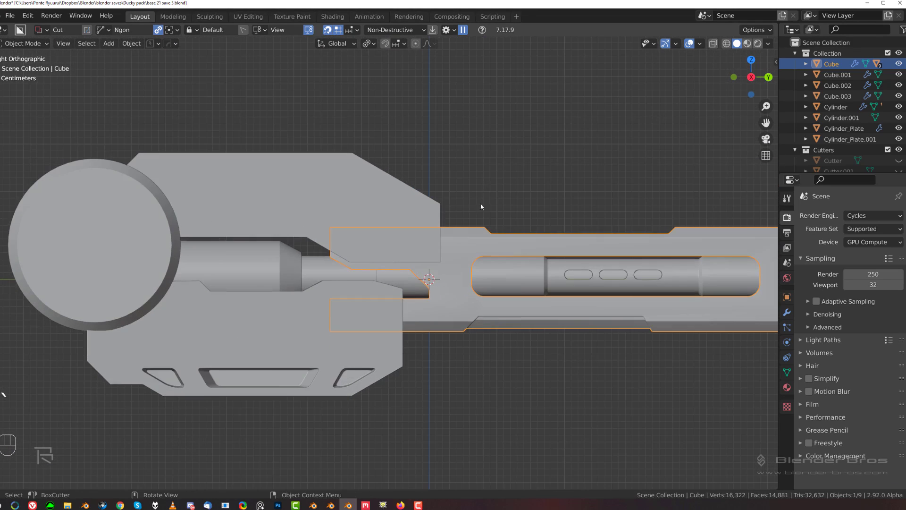
left_click(464, 209)
scroll(448, 212, "down", 2)
middle_click_drag(344, 239, 410, 243, "shift")
scroll(491, 251, "up", 2)
middle_click_drag(492, 251, 463, 251, "shift")
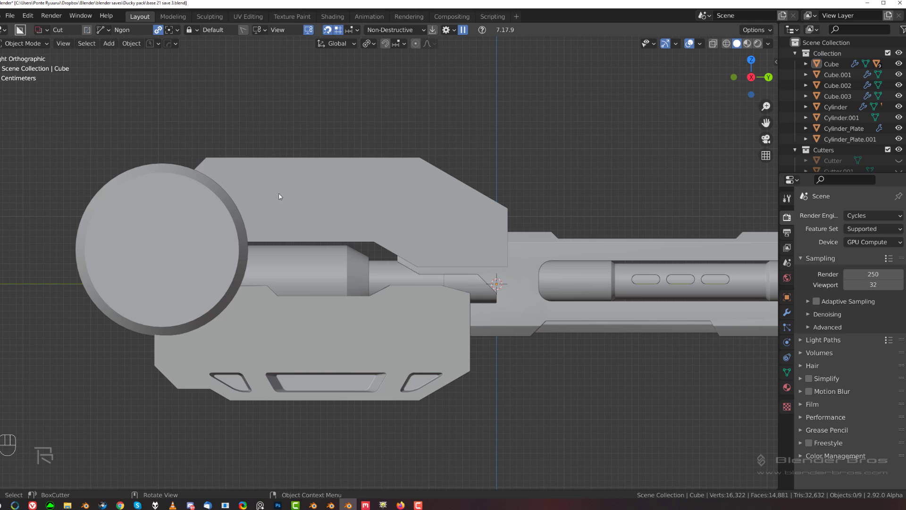
middle_click_drag(357, 180, 382, 220)
key("grave")
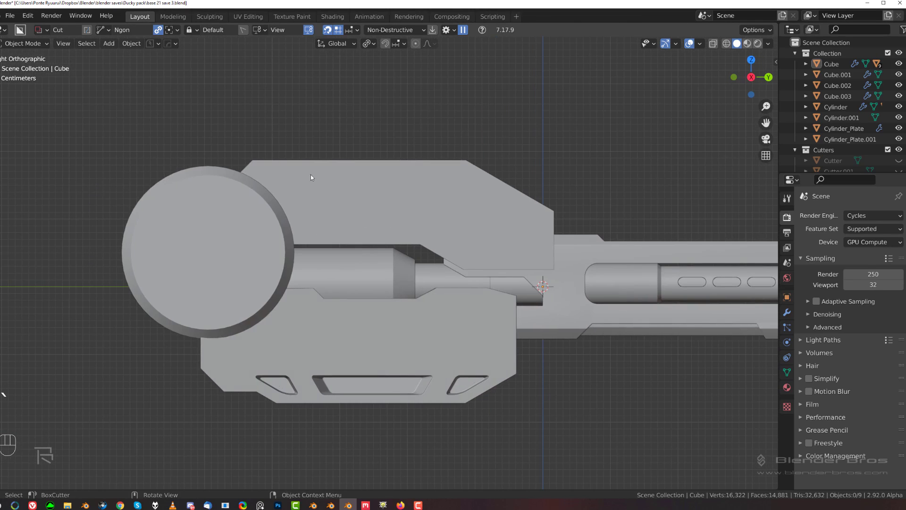
Outline an Ngon cutter about 3.95 by 1.33 on the upper housing Cube.001, inset parallel to the housing's edges.
left_click(279, 177)
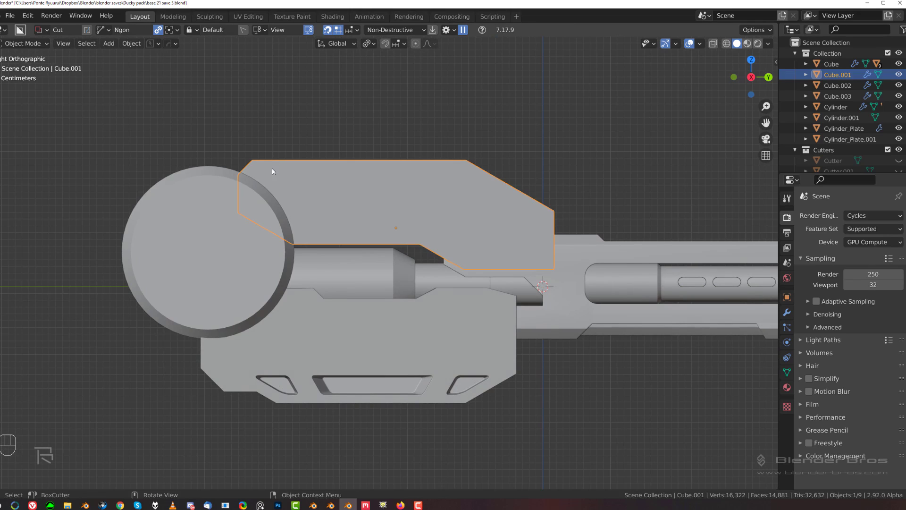
left_click_drag(272, 171, 543, 213)
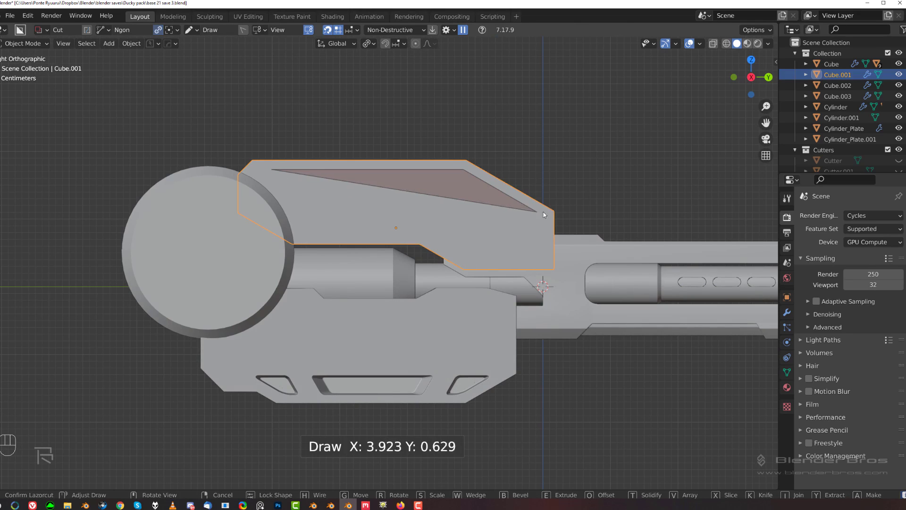
left_click(543, 214)
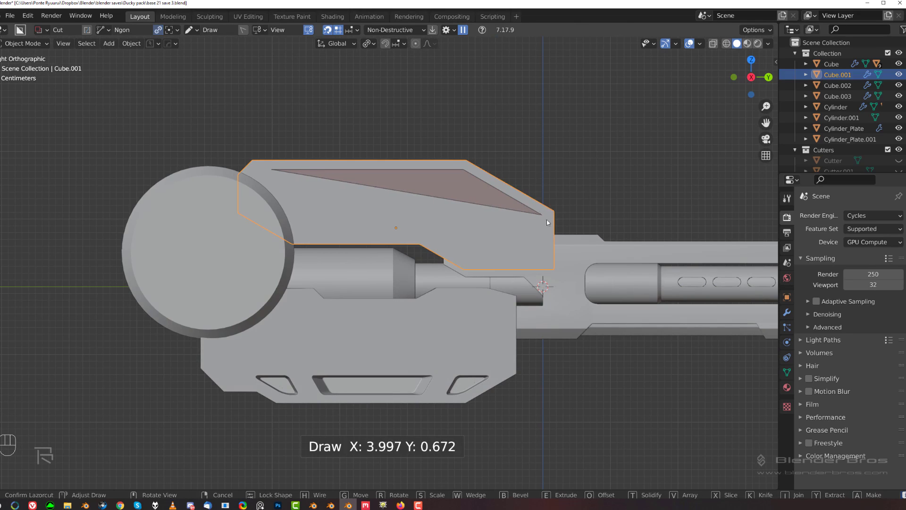
left_click(539, 258)
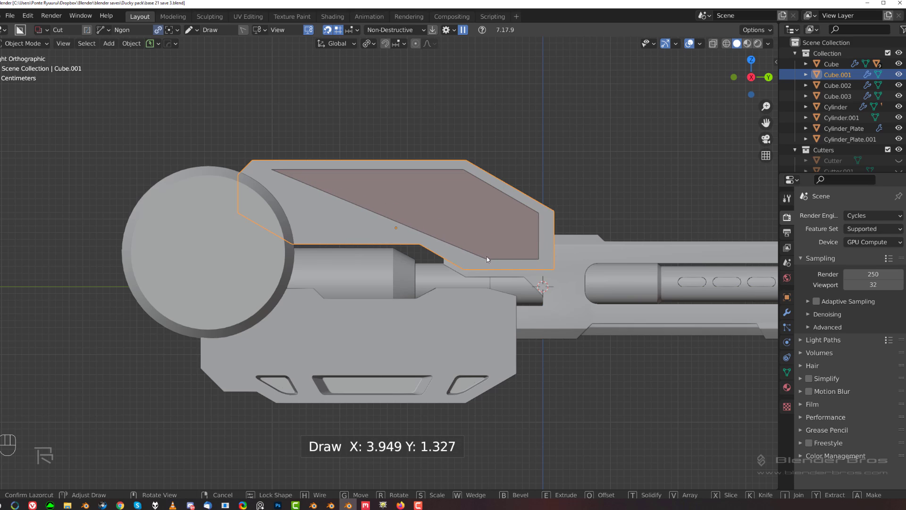
left_click(476, 259)
left_click(420, 228)
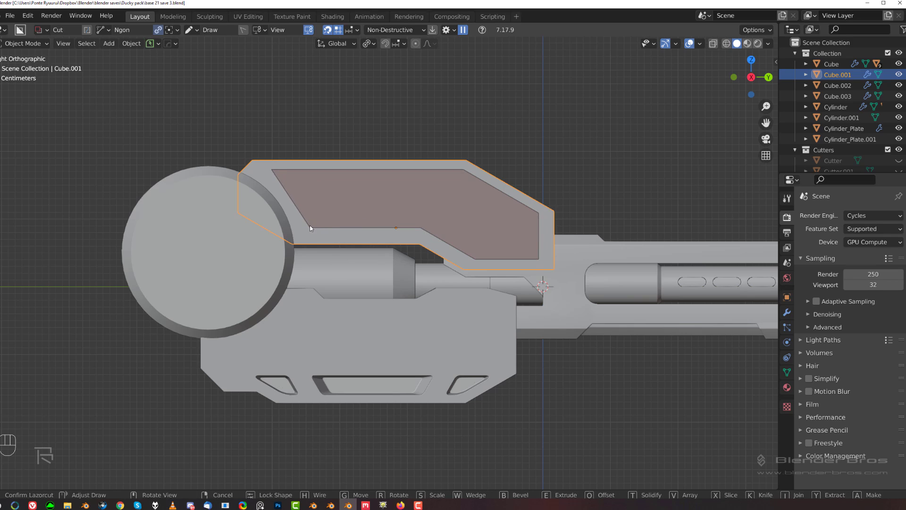
Bevel the corners of the Ngon cutter and cut the window completely through the upper housing.
key("b")
key("Tab")
middle_click_drag(314, 229, 500, 290)
left_click_drag(479, 283, 329, 97)
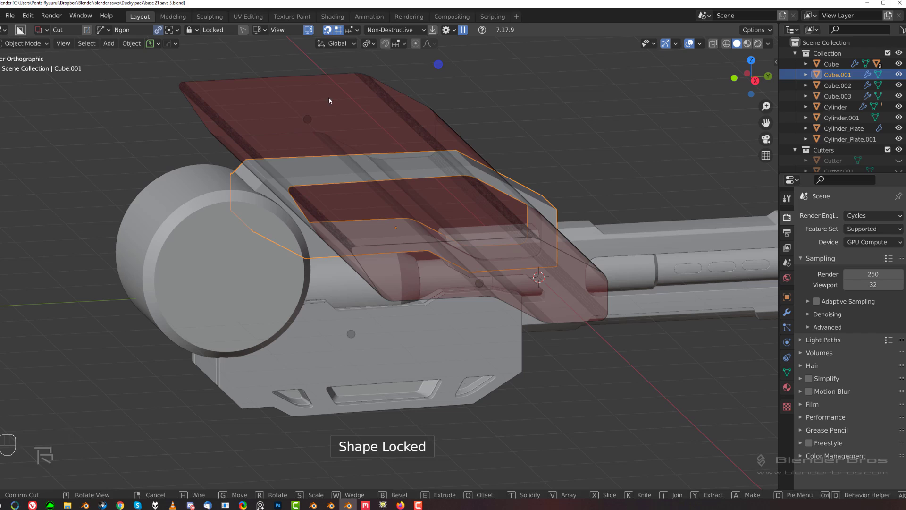
left_click(516, 92, "shift")
key("grave")
key("shift+2")
scroll(548, 189, "down", 2)
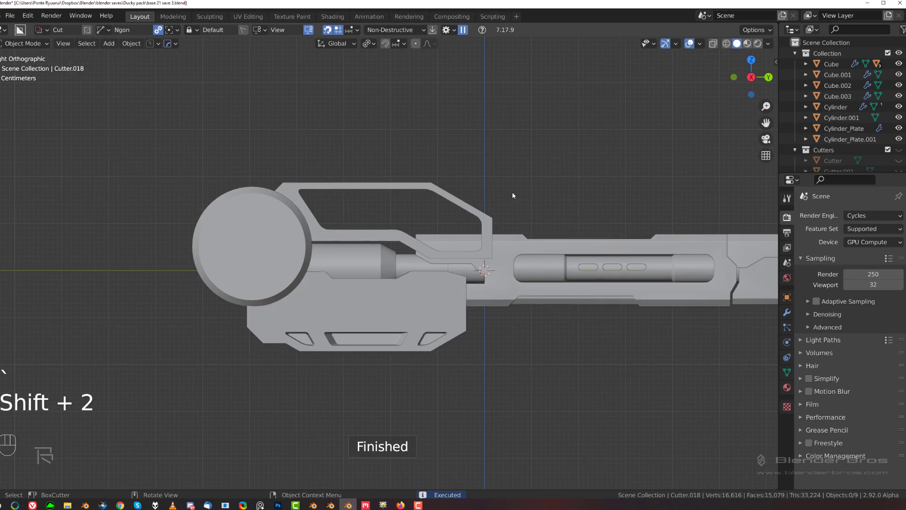
scroll(440, 193, "up", 2)
middle_click_drag(511, 192, 443, 201, "shift")
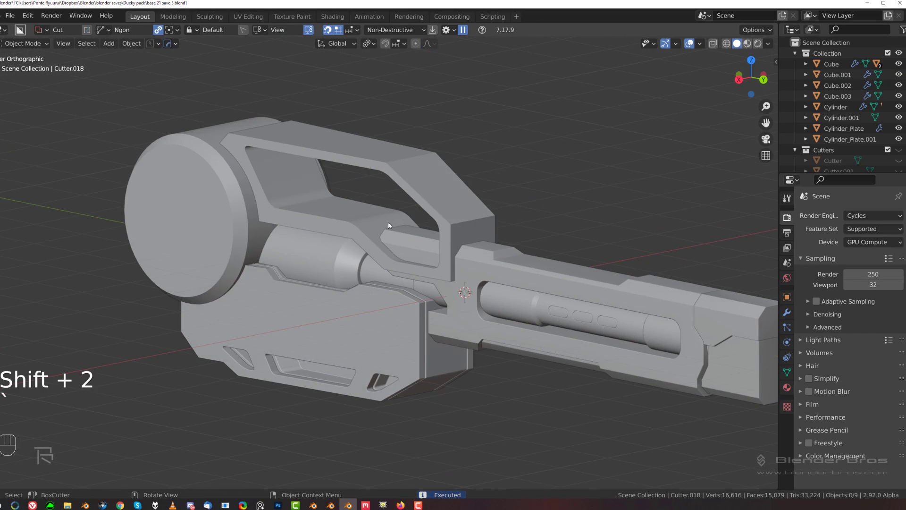
Reveal the window's boolean cutter Cutter.018 on the upper housing Cube.001 with Bool Scroll.
key("grave")
scroll(453, 242, "down", 2)
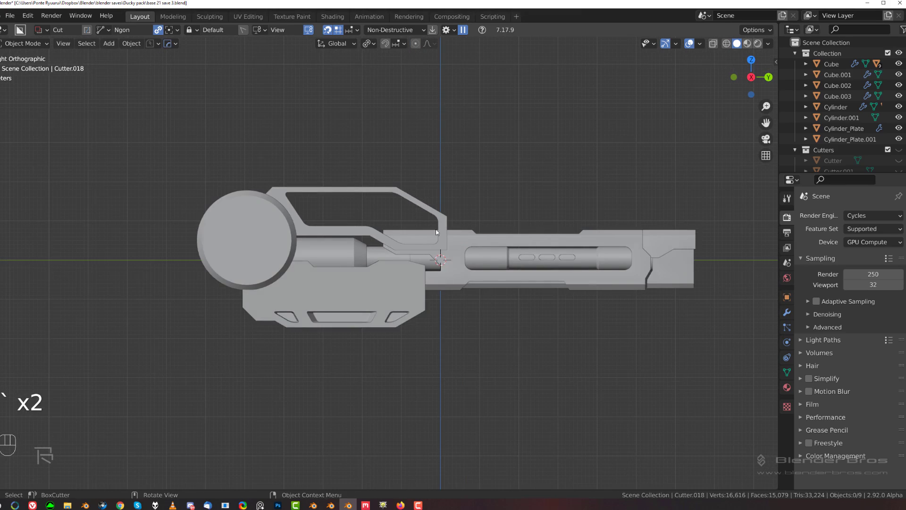
scroll(436, 229, "up", 3)
middle_click_drag(424, 214, 481, 246, "shift")
key("grave")
scroll(437, 244, "up", 2)
scroll(436, 244, "down", 3)
key("q")
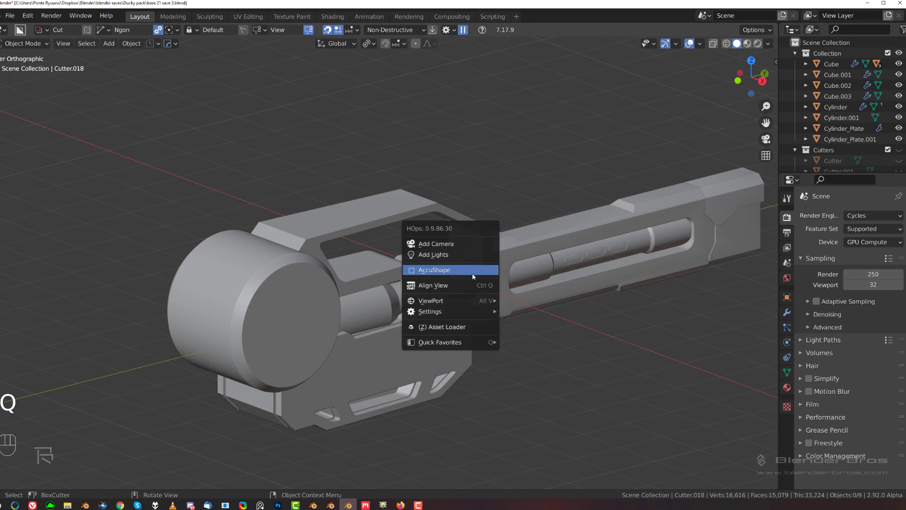
left_click(341, 254)
key("q")
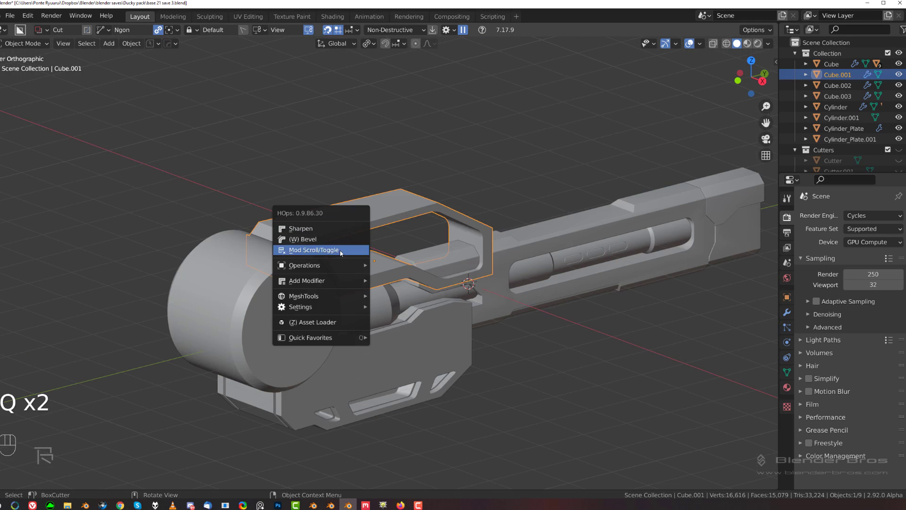
left_click(341, 250)
scroll(450, 254, "up", 1)
left_click(437, 251)
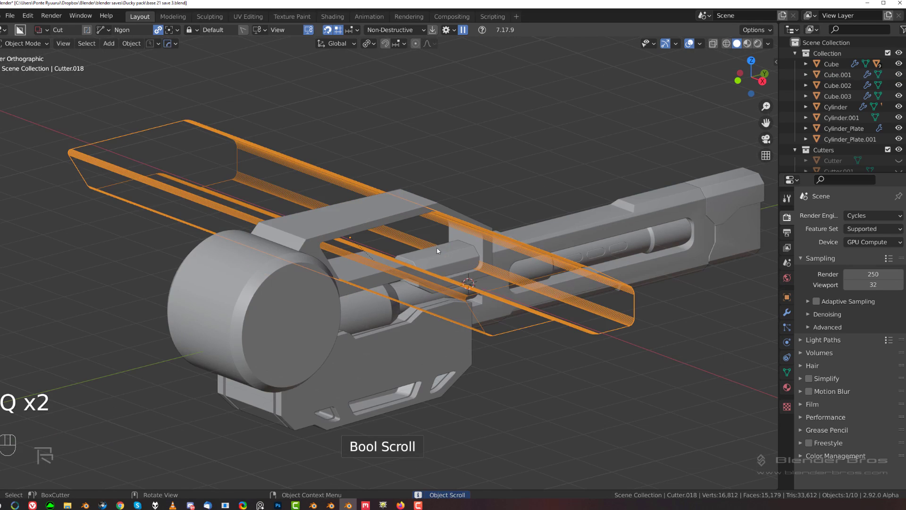
Scale the window cutter to 0.267 along global X and move it 2.431 m along X towards the housing's outer side.
key("s")
key("x")
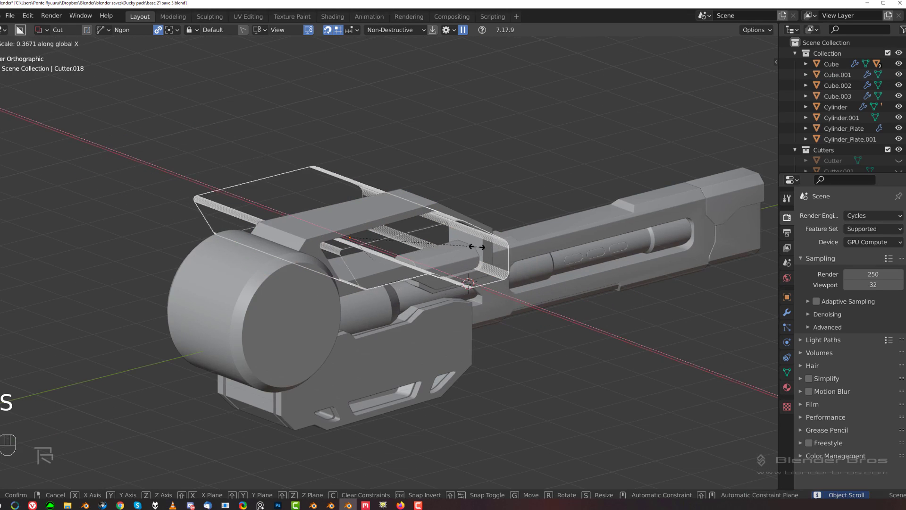
left_click(442, 222)
key("g")
key("x")
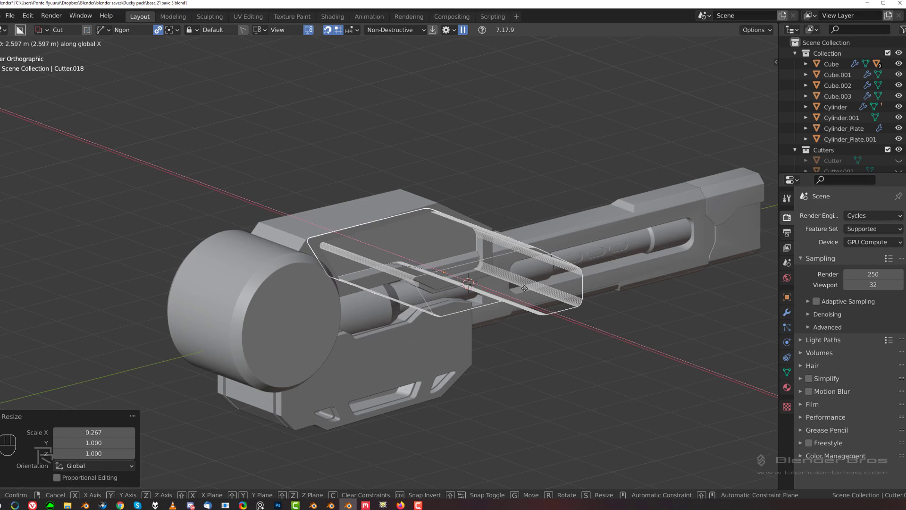
left_click(518, 288)
Shift the window cutter along X so it cuts only a shallow recessed panel into the upper housing, and hide the cutter.
middle_click_drag(518, 289, 389, 269)
middle_click_drag(461, 289, 519, 298, "shift")
scroll(368, 292, "up", 2)
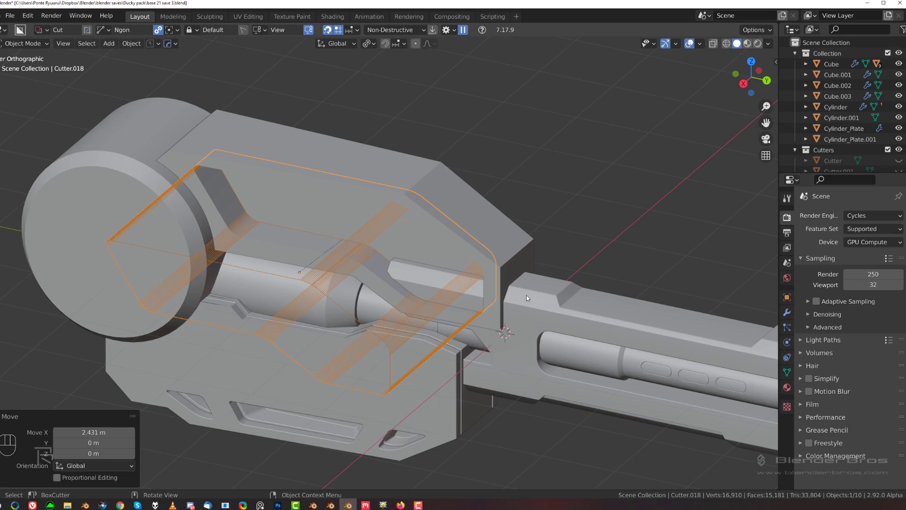
key("g")
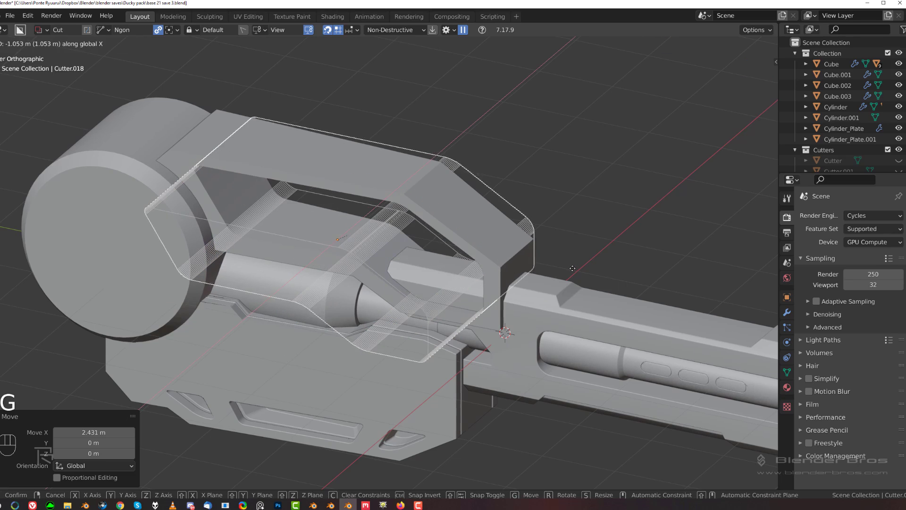
left_click(508, 294)
middle_click_drag(508, 293, 471, 269)
key("shift+2")
scroll(432, 304, "up", 3)
middle_click_drag(432, 304, 454, 289)
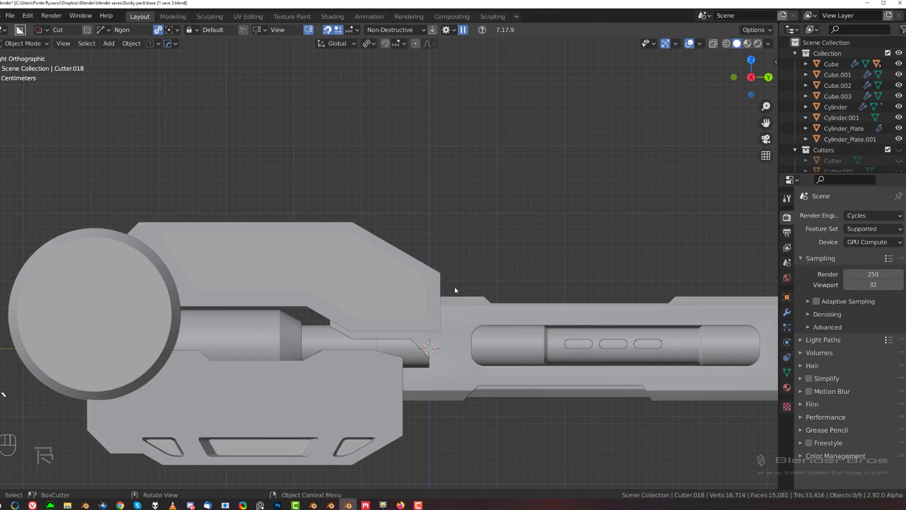
Add a 30° bevel to the upper housing Cube.001 and switch the viewport shading to accentuate edges.
mouse_move(333, 277)
middle_mouse_down()
mouse_move(305, 264)
mouse_move(266, 264)
mouse_move(259, 281)
mouse_move(322, 267)
middle_mouse_up()
key("q")
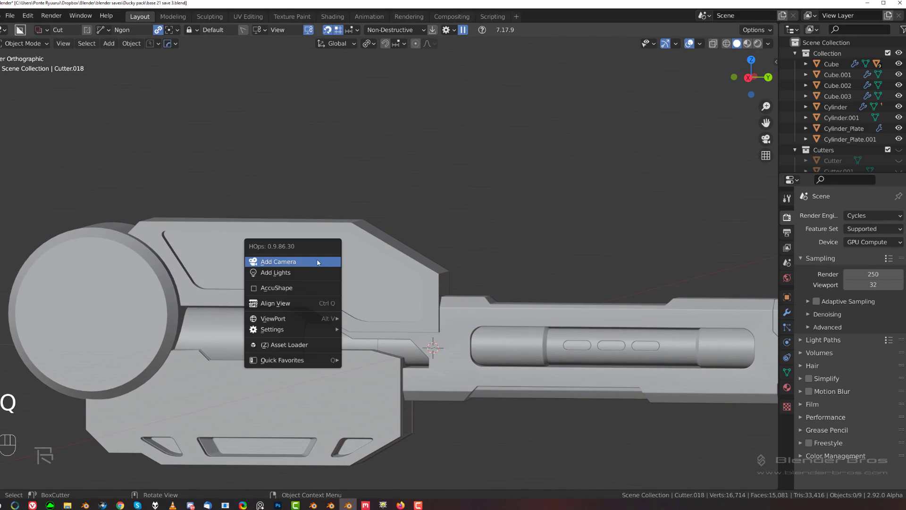
left_click(427, 265)
key("q")
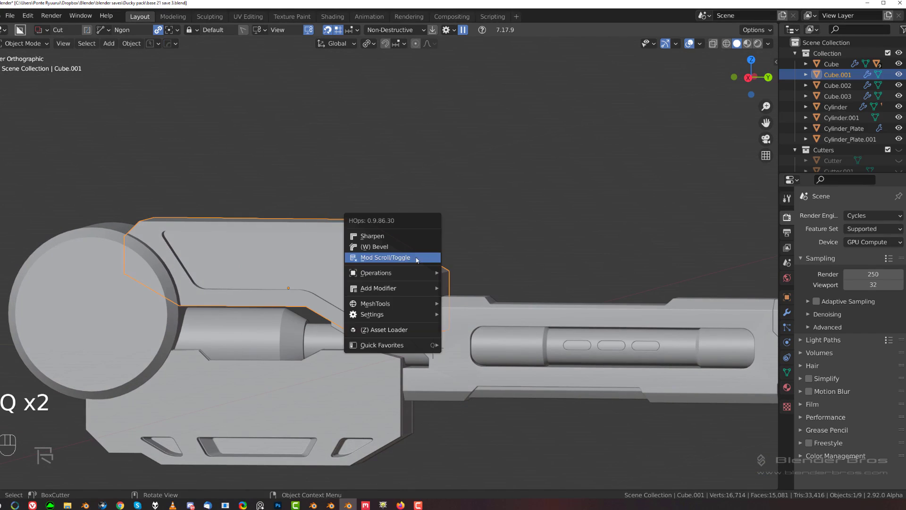
left_click(413, 246)
key("alt+b")
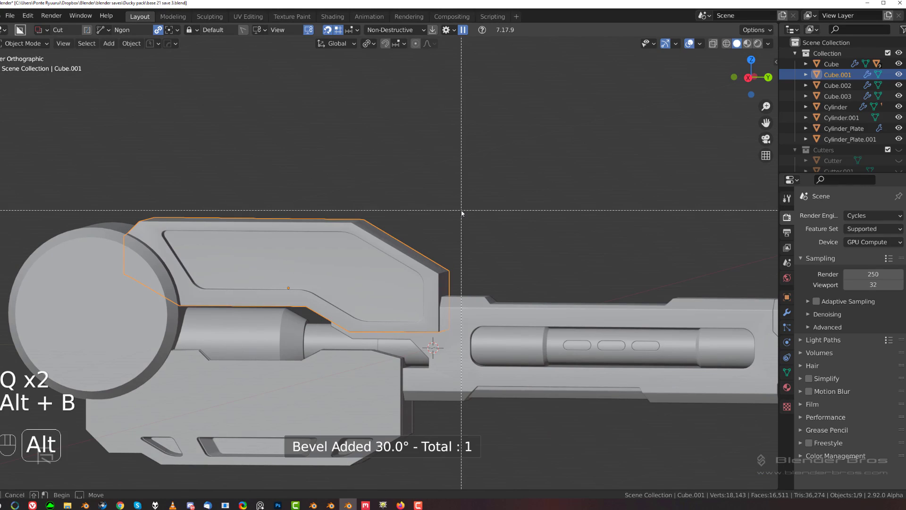
key("alt+v")
left_click(533, 268)
scroll(528, 268, "down", 2)
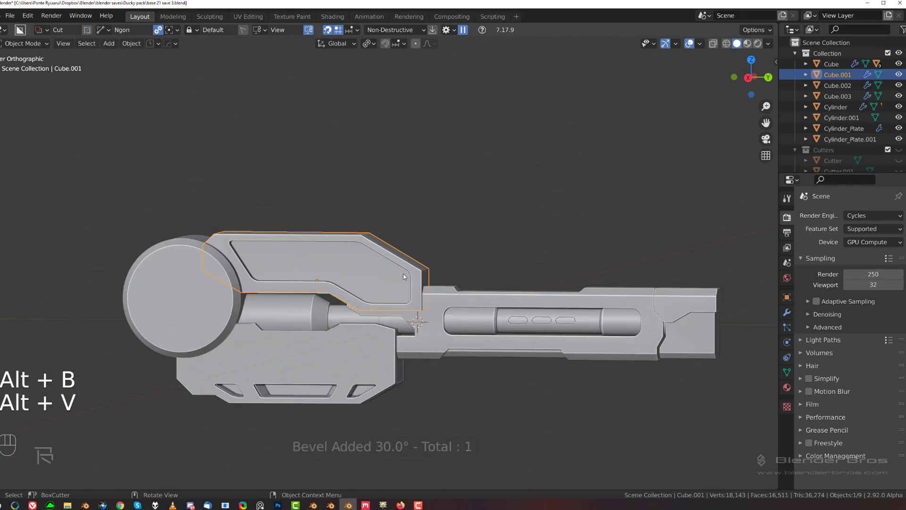
Inspect the beveled upper housing in side view and the stepped upper edges of the lower housing up close.
key("grave")
middle_click_drag(487, 269, 494, 250, "shift")
left_click(495, 202)
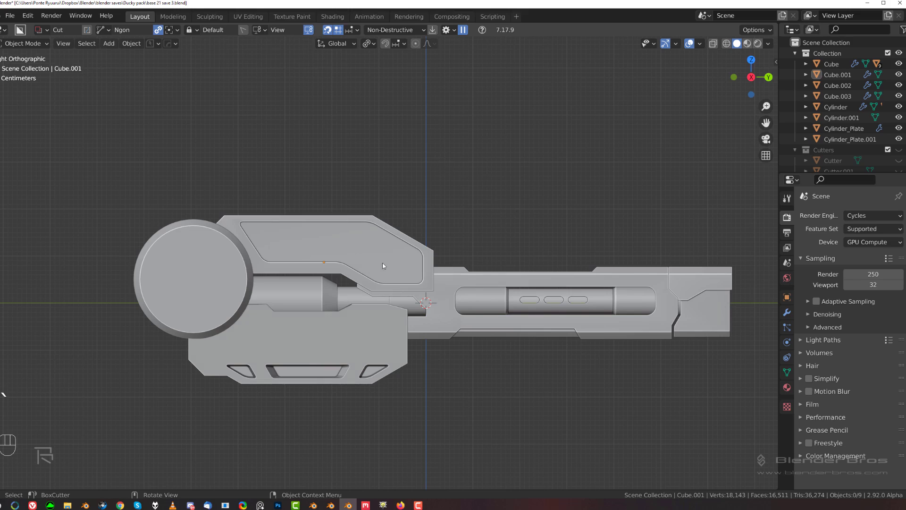
middle_click_drag(383, 262, 399, 325)
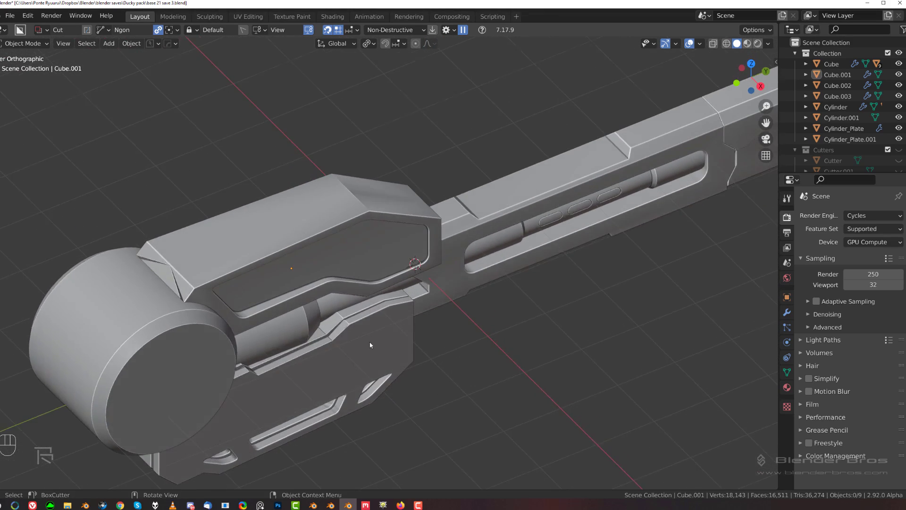
scroll(385, 364, "up", 4)
middle_click_drag(308, 390, 386, 190, "shift")
scroll(386, 191, "up", 6)
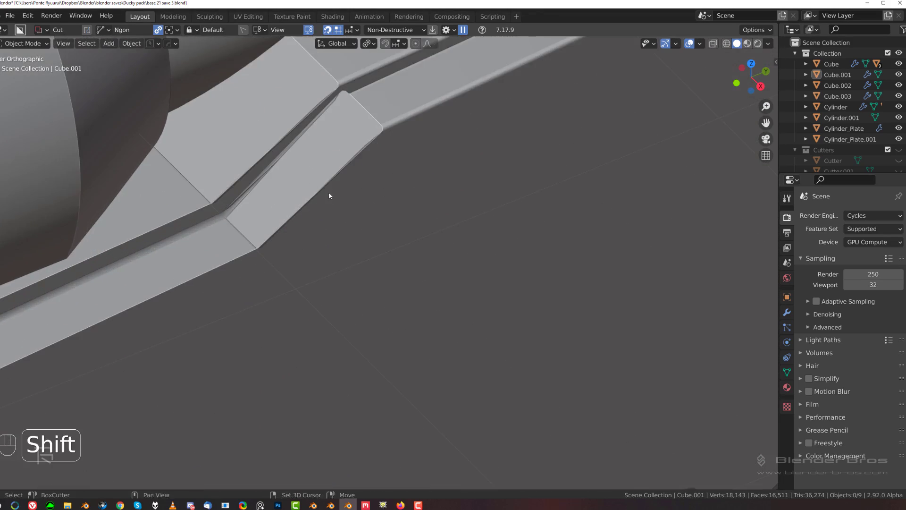
middle_click_drag(329, 194, 408, 246, "shift")
scroll(406, 245, "up", 2)
Isolate the lower housing's outer shell Cube.002 and examine the geometry and bevel along its stepped upper edge.
key("slash")
scroll(381, 261, "up", 6)
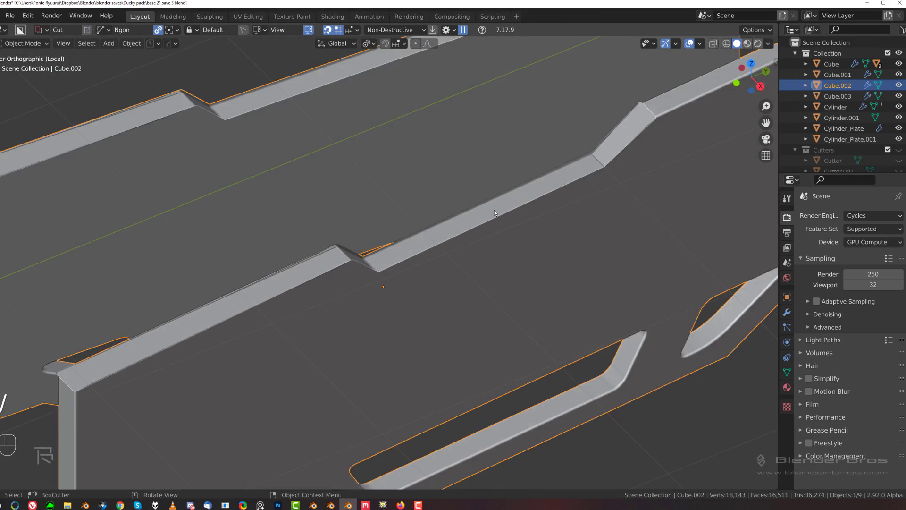
middle_click_drag(494, 210, 347, 267, "shift")
scroll(347, 267, "up", 2)
middle_click_drag(164, 332, 449, 251, "shift")
key("Tab")
scroll(445, 249, "up", 6)
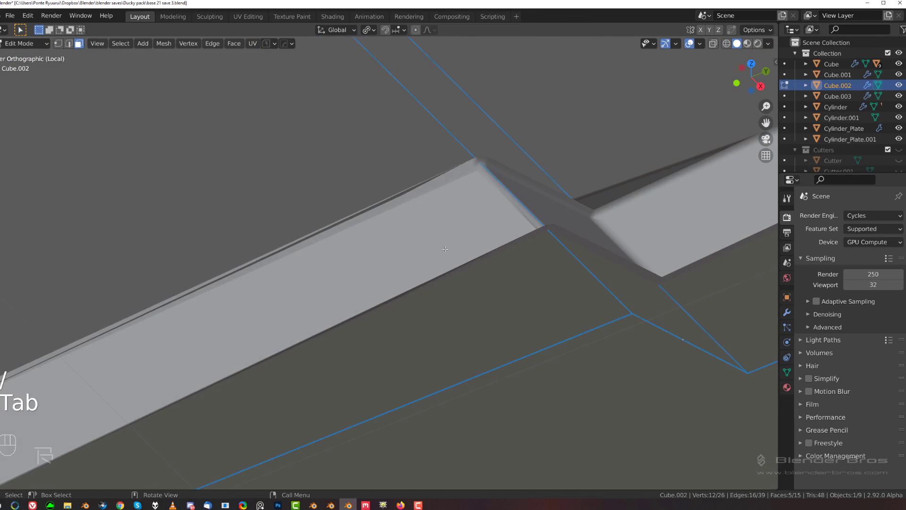
left_click(466, 228)
middle_click_drag(522, 224, 517, 203)
key("Tab")
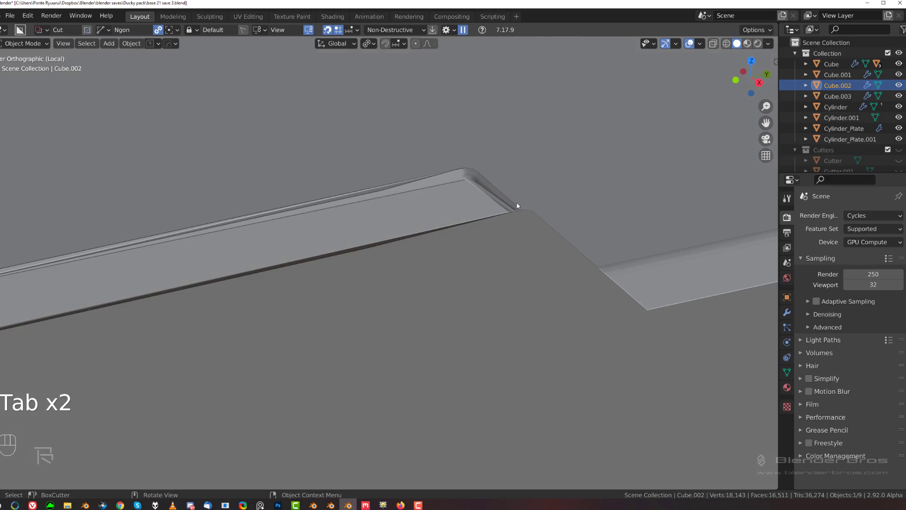
scroll(512, 221, "down", 8)
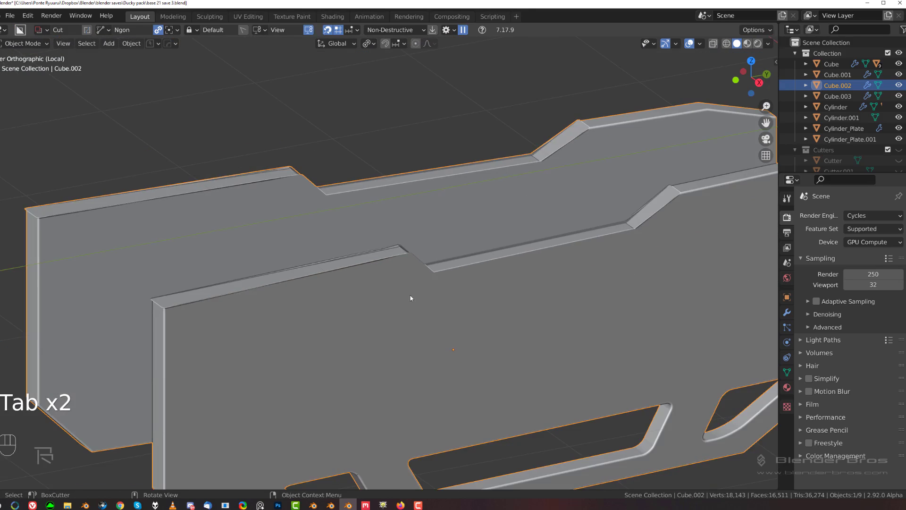
Recalculate the normals of all faces of the outer shell Cube.002 and end its isolation.
scroll(476, 294, "up", 2)
key("Tab")
key("a")
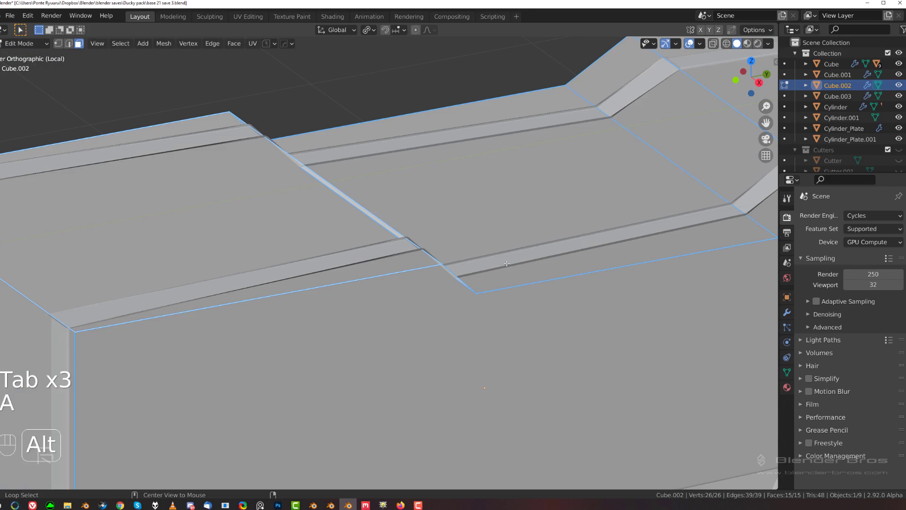
key("alt+n")
left_click(465, 275)
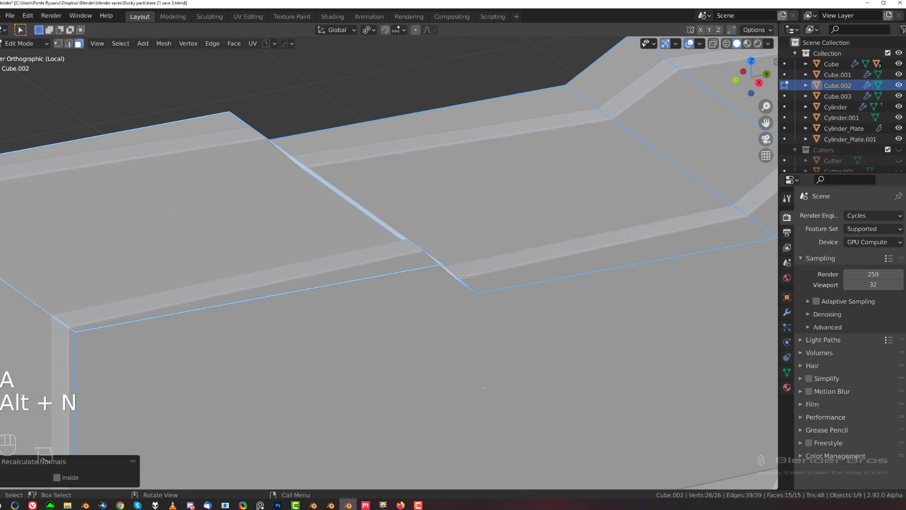
key("Tab")
key("slash")
Isolate the lower housing's inner body Cube.003, recalculate the normals of all its faces, and restore the full model.
left_click(327, 189)
key("slash")
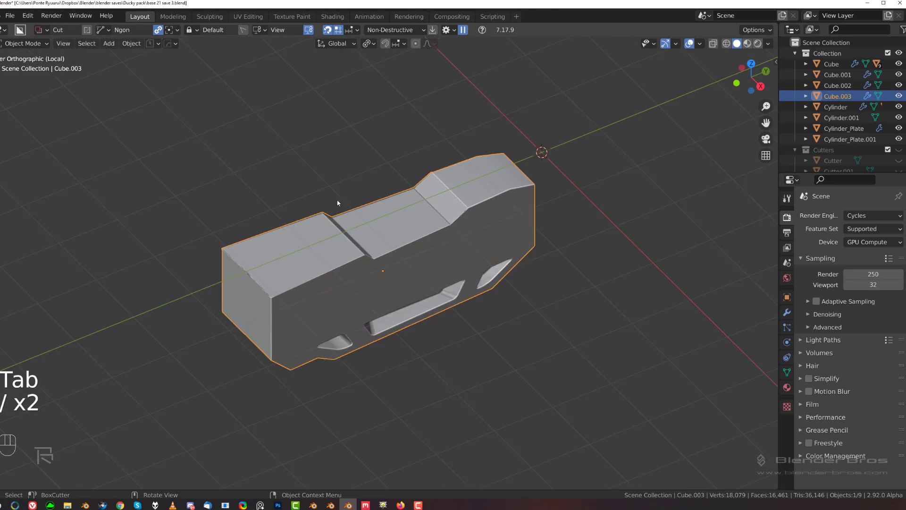
scroll(337, 202, "up", 4)
key("Tab")
scroll(373, 272, "up", 2)
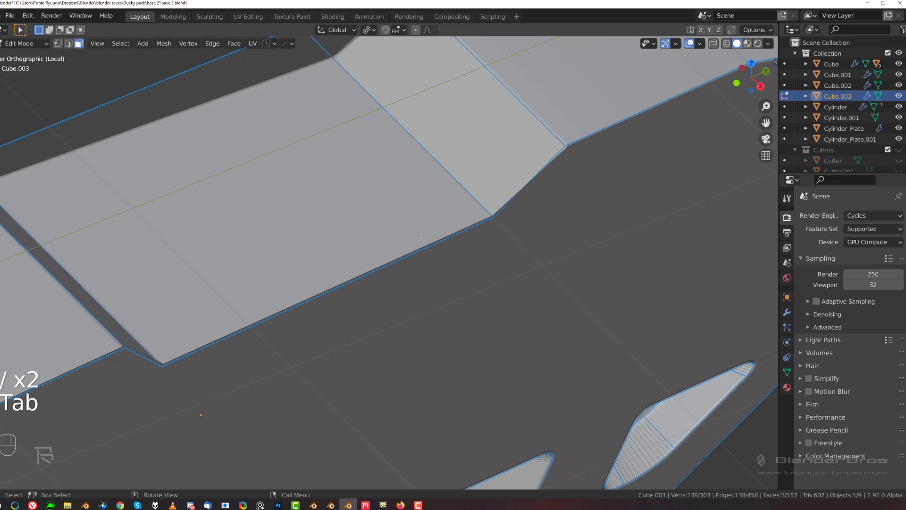
scroll(457, 240, "down", 3)
middle_click_drag(497, 197, 449, 222, "shift")
scroll(407, 238, "up", 3)
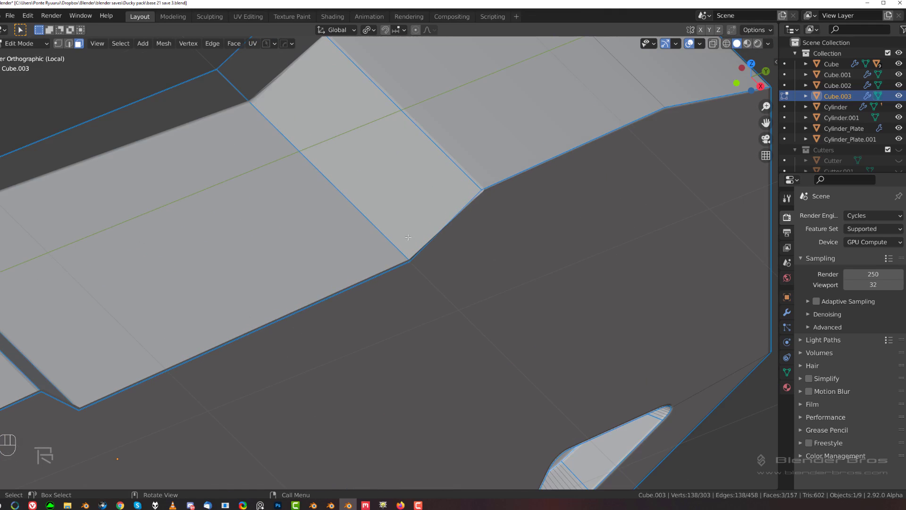
key("a")
key("alt+n")
key("Tab")
key("slash")
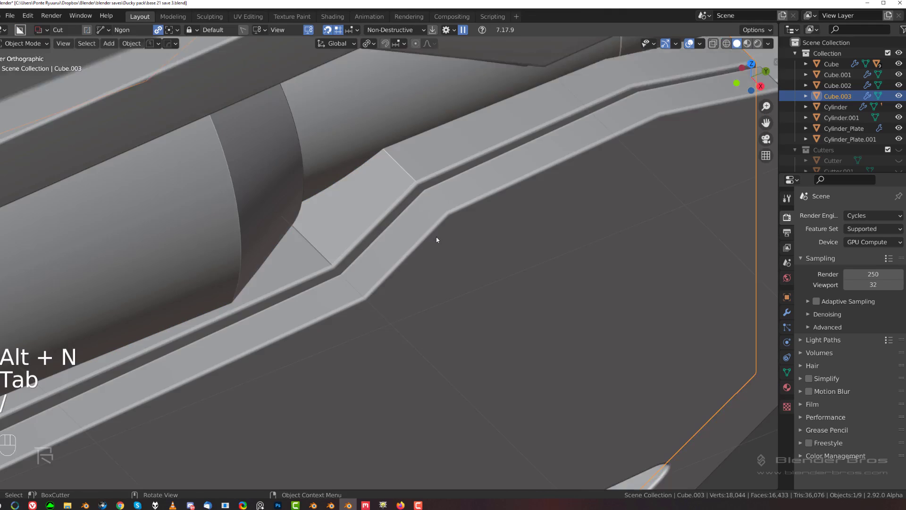
Inspect the bevels and cutouts of the lower housing's shell and inner body at an angle and in side view.
scroll(437, 279, "down", 3)
middle_click_drag(437, 288, 441, 196)
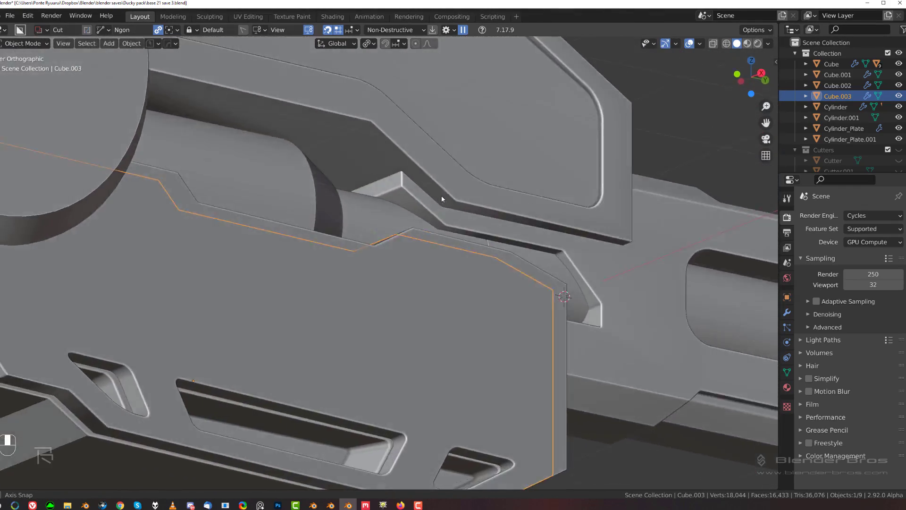
key("grave")
scroll(590, 264, "down", 4)
left_click(563, 345)
middle_click_drag(409, 263, 400, 239, "shift")
scroll(393, 269, "up", 3)
left_click(388, 259)
key("grave")
scroll(396, 262, "down", 2)
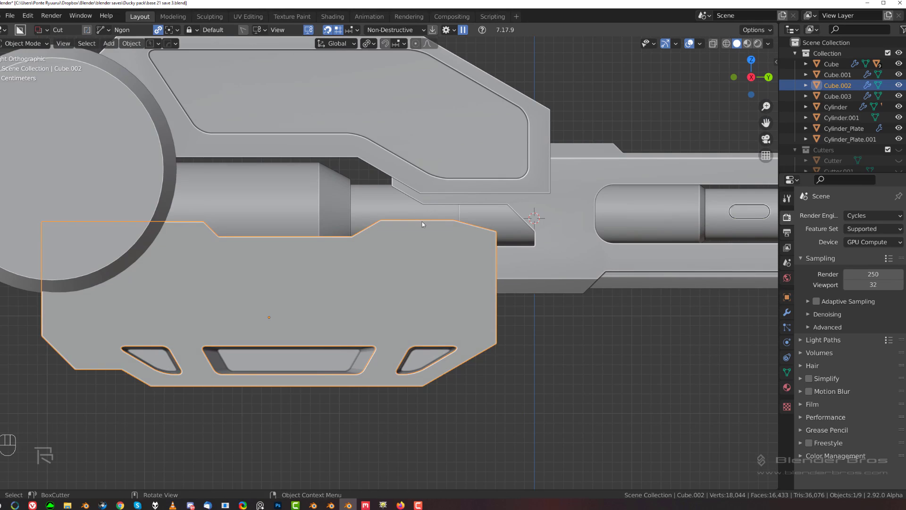
scroll(422, 227, "down", 3)
middle_click_drag(440, 231, 404, 168)
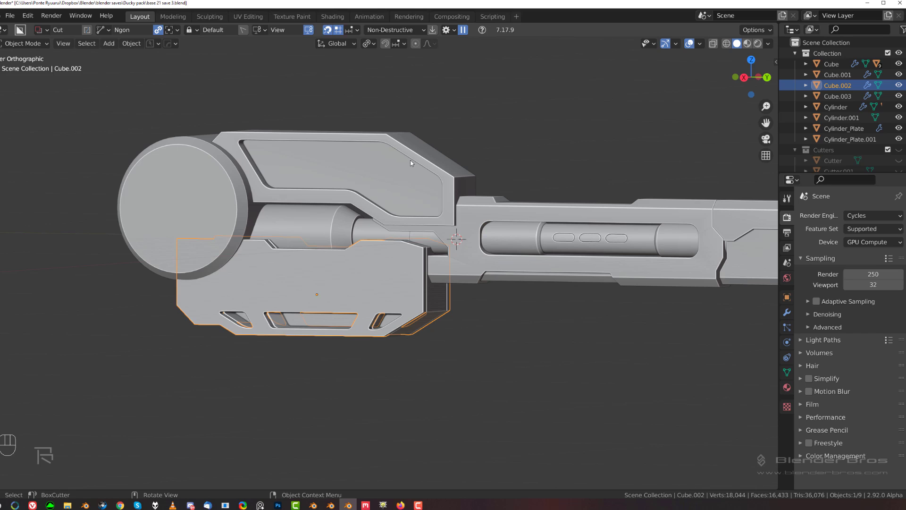
key("grave")
scroll(331, 283, "up", 2)
middle_click_drag(332, 268, 350, 260, "shift")
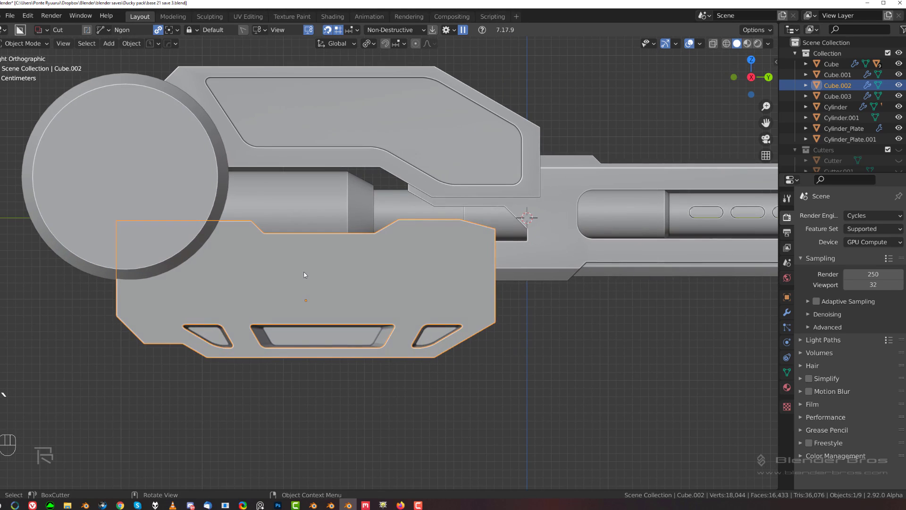
left_click(297, 274)
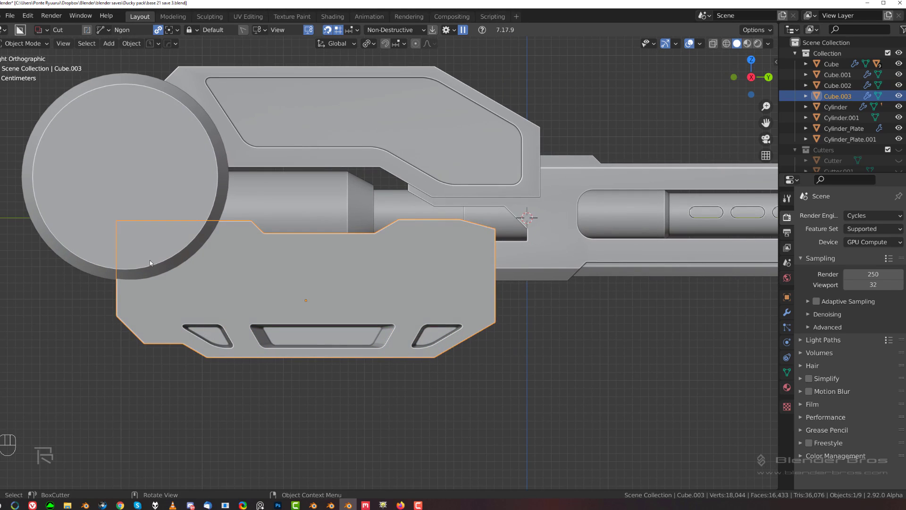
middle_click_drag(208, 273, 540, 268)
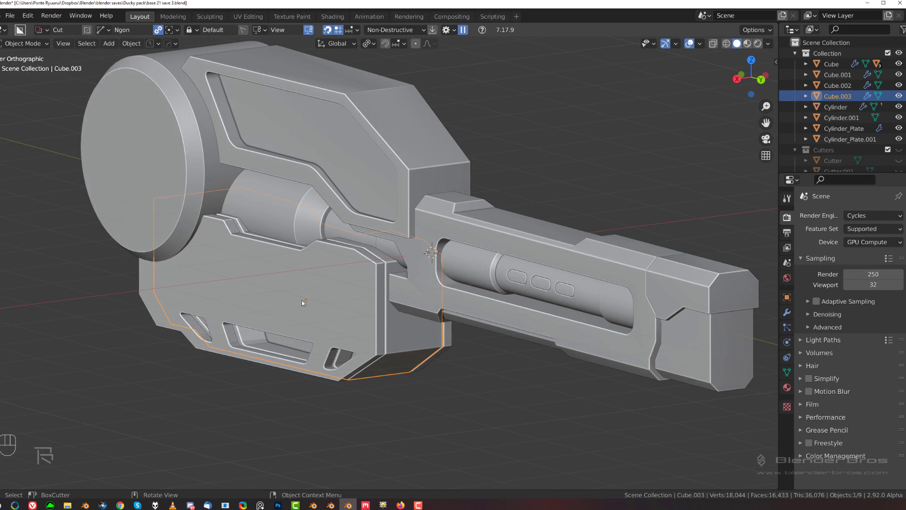
Switch BoxCutter to the Box shape and try to outline a cutter about 2.33 by 0.42 on the lower housing's side.
key("grave")
key("d")
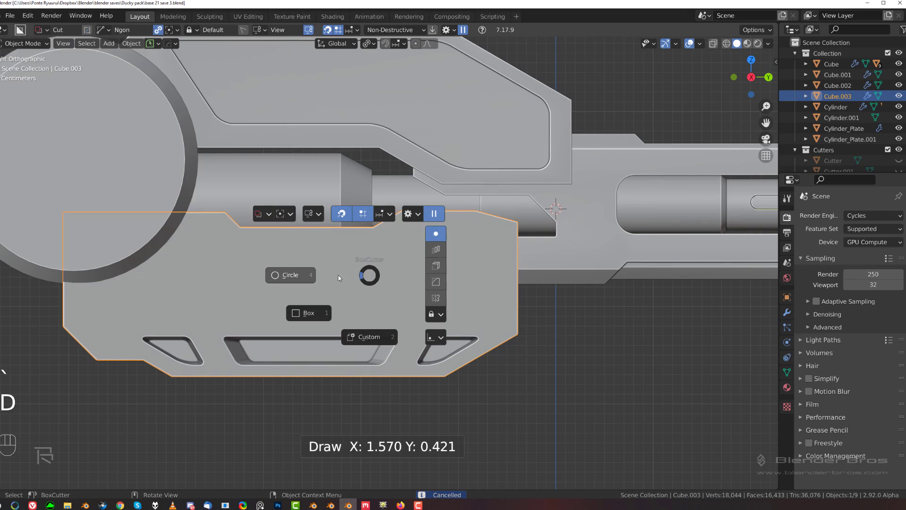
left_click(309, 313)
left_click(265, 257)
mouse_move(242, 252)
left_mouse_down()
mouse_move(437, 294)
mouse_move(543, 303)
left_mouse_up()
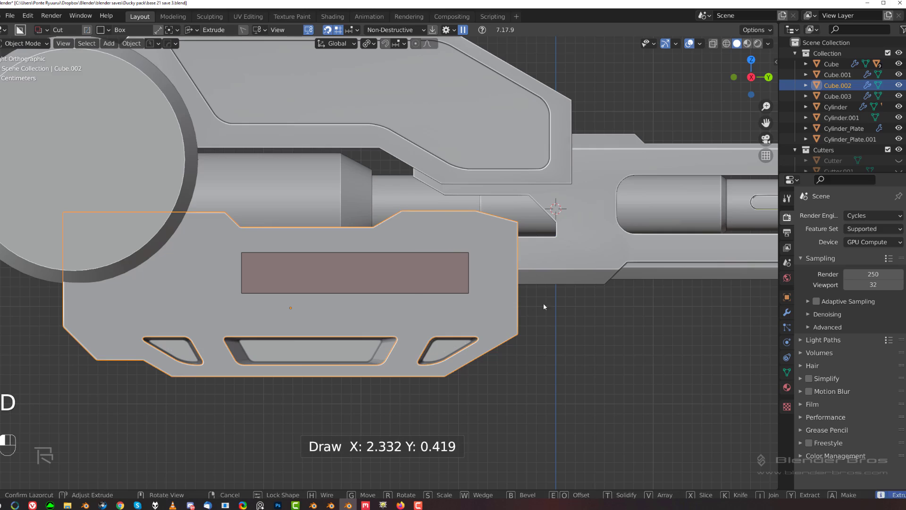
right_click(543, 304)
Cut a rounded rectangular opening through the lower housing's shell Cube.002 and inner body Cube.003, with a bevel width of about 0.12.
middle_click_drag(544, 304, 475, 305)
left_click(486, 341, "shift")
key("grave")
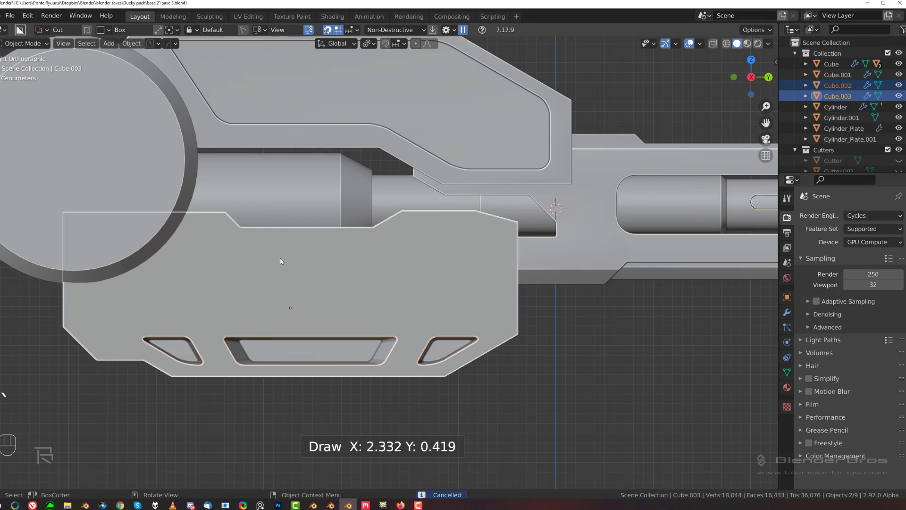
left_click_drag(273, 257, 480, 306)
mouse_move(481, 306)
middle_mouse_down()
mouse_move(412, 307)
mouse_move(424, 306)
middle_mouse_up()
key("b")
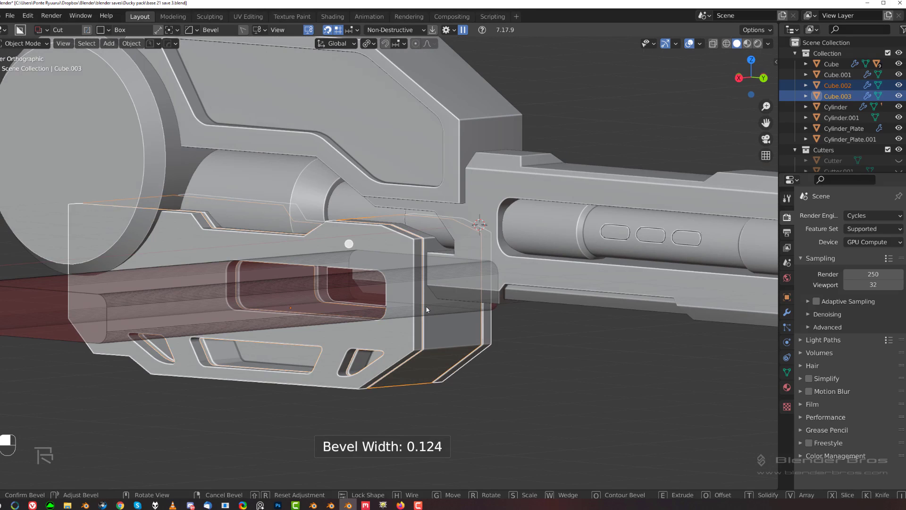
left_click(426, 307, "shift")
key("grave")
scroll(502, 310, "down", 2)
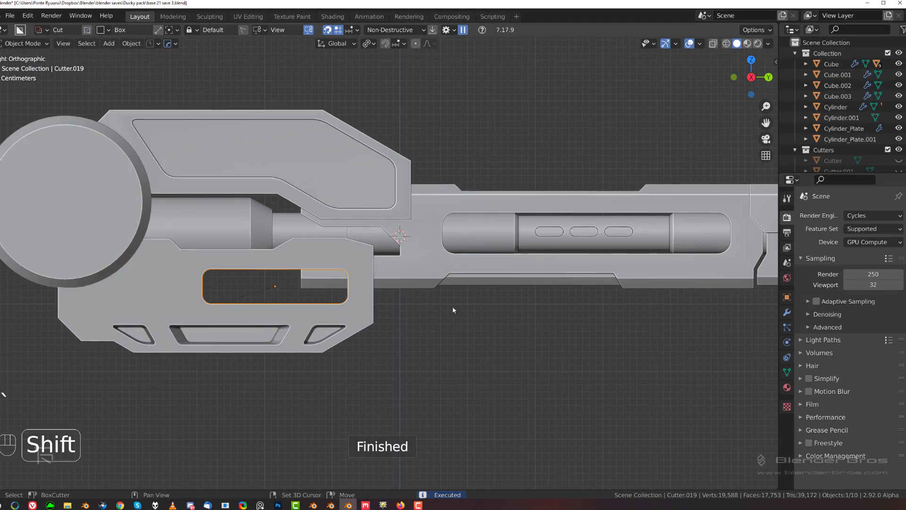
Move the rounded opening's cutter on the lower housing about -0.56 m in Y and 0.13 m in Z.
middle_click_drag(448, 310, 540, 292, "shift")
key("g")
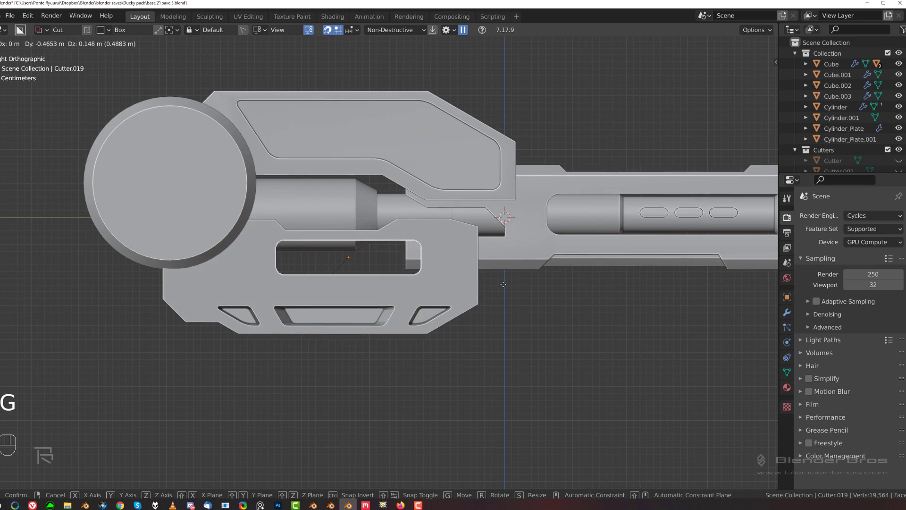
left_click(498, 286)
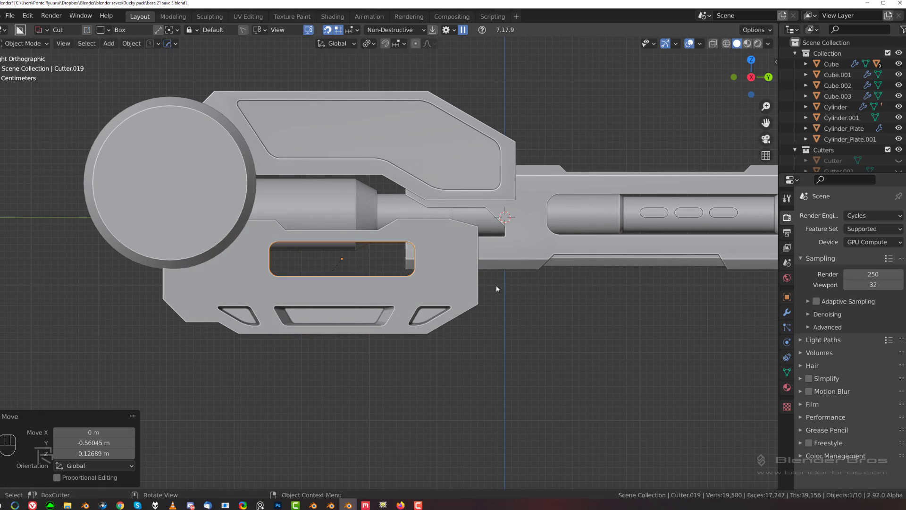
Move the rear end face of the main body Cube back along Y until it reaches the round drum.
scroll(464, 263, "up", 2)
left_click(462, 264)
key("Tab")
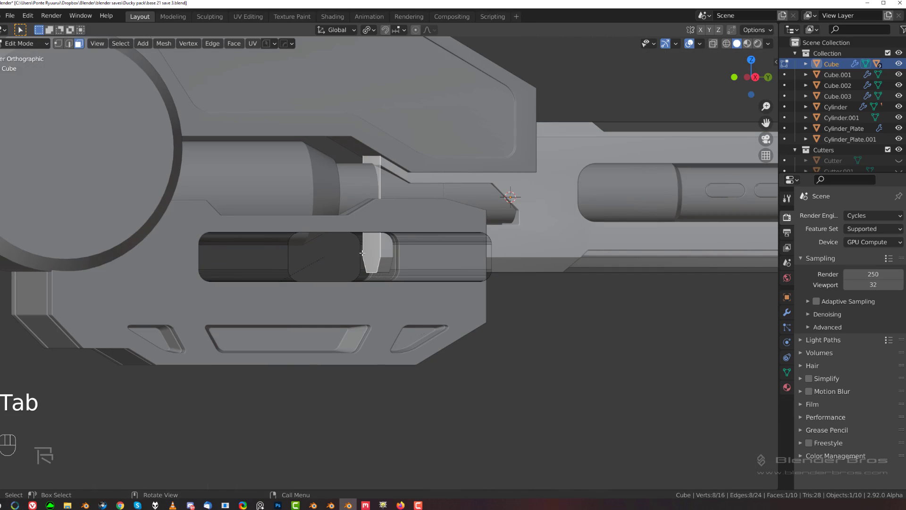
key("g")
middle_click(439, 248)
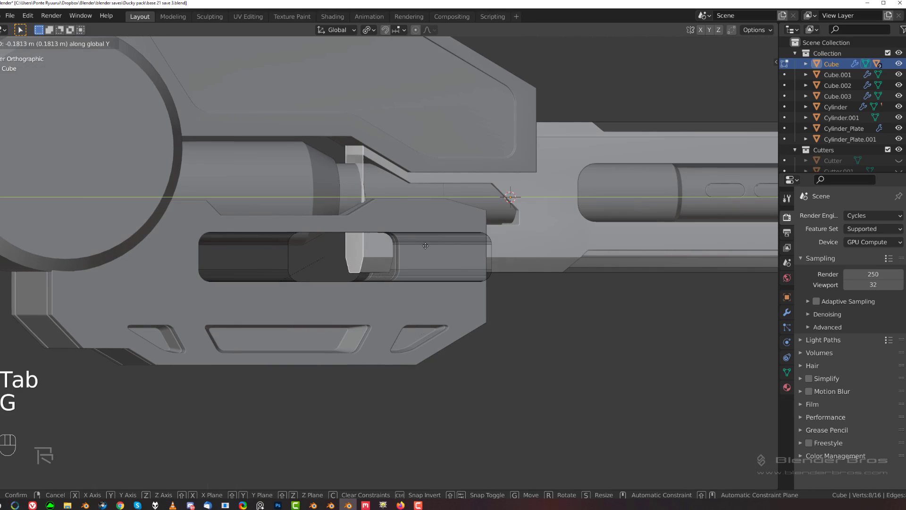
left_click(239, 241)
key("Tab")
scroll(347, 100, "down", 3)
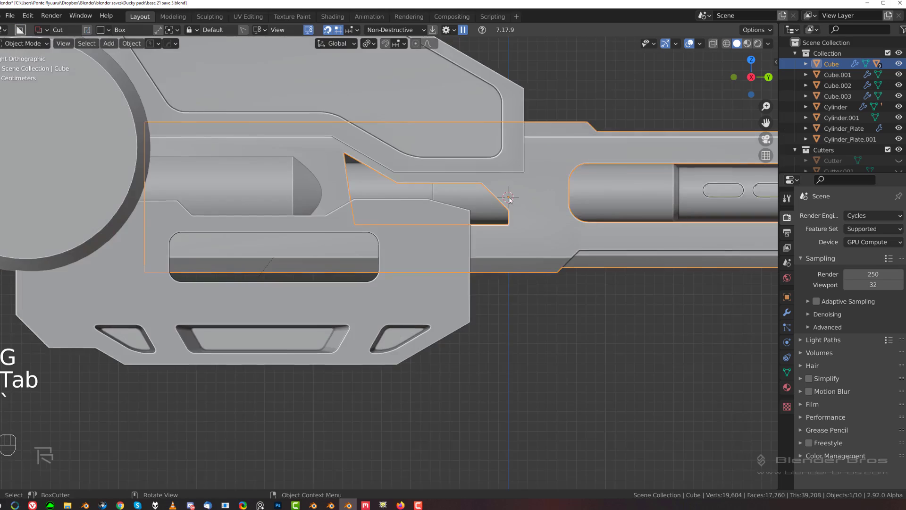
Find the main body's cutter Cutter.010 with Bool Scroll and delete it to close the angled opening below the upper housing.
scroll(403, 228, "up", 3)
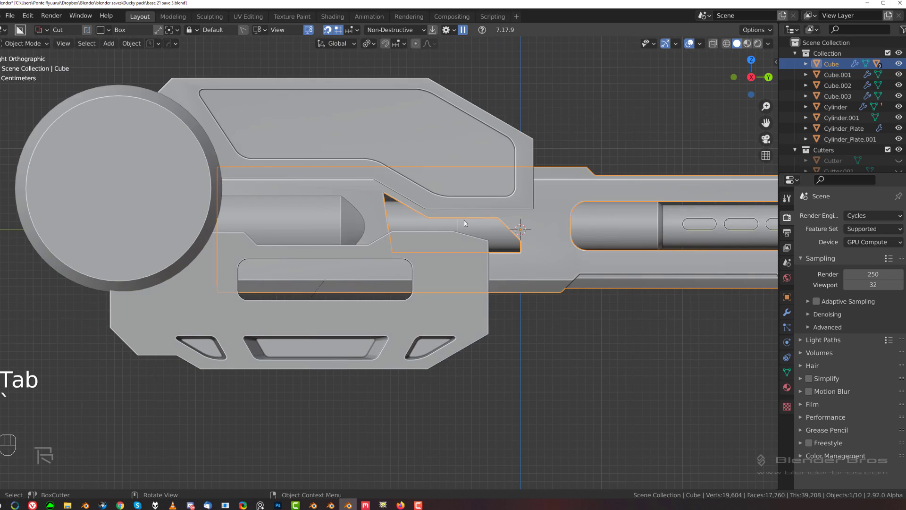
left_click(521, 221)
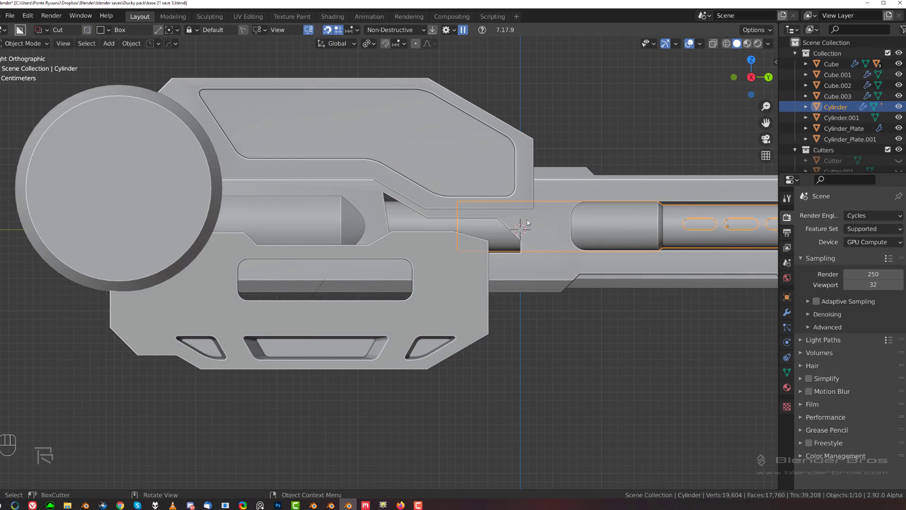
left_click(528, 221)
key("q")
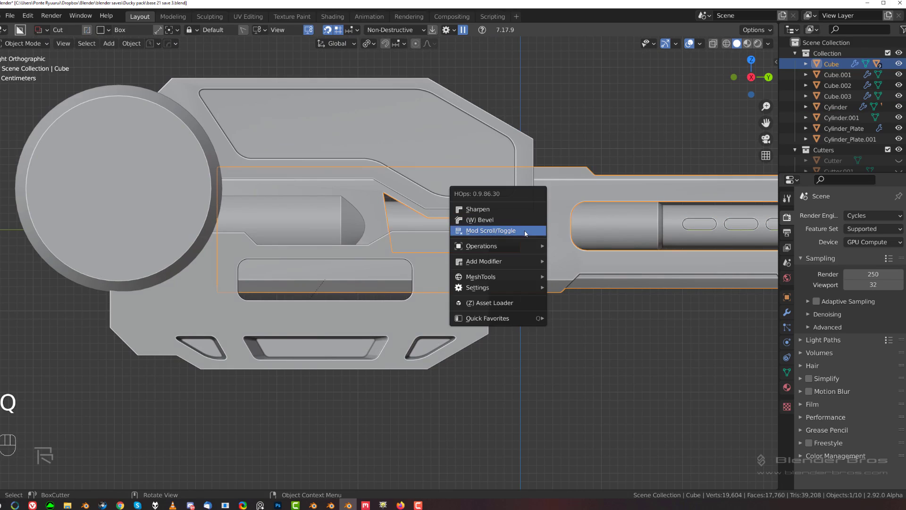
left_click(524, 231)
left_click(525, 237)
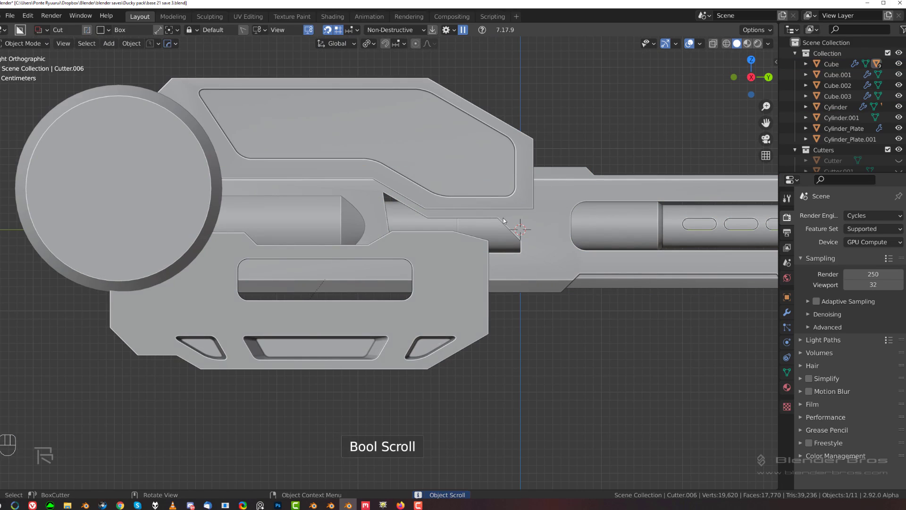
key("q")
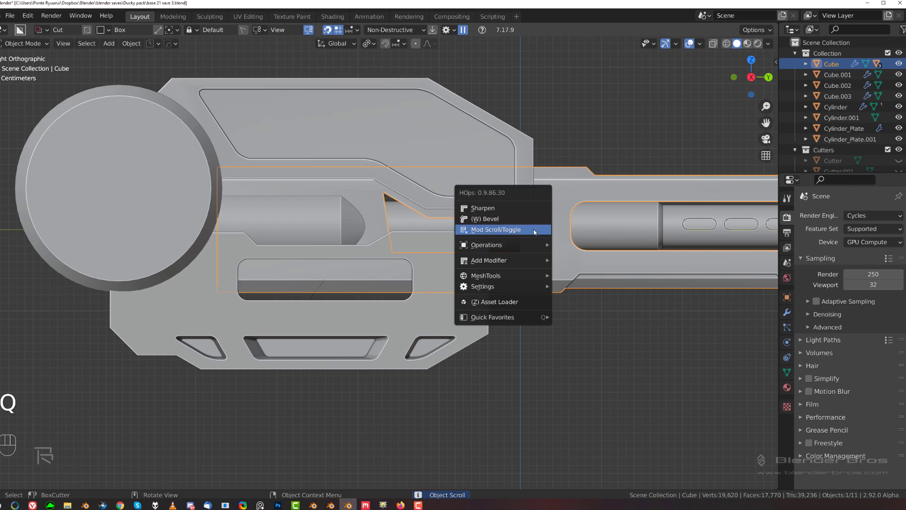
left_click(533, 230)
scroll(523, 231, "down", 1)
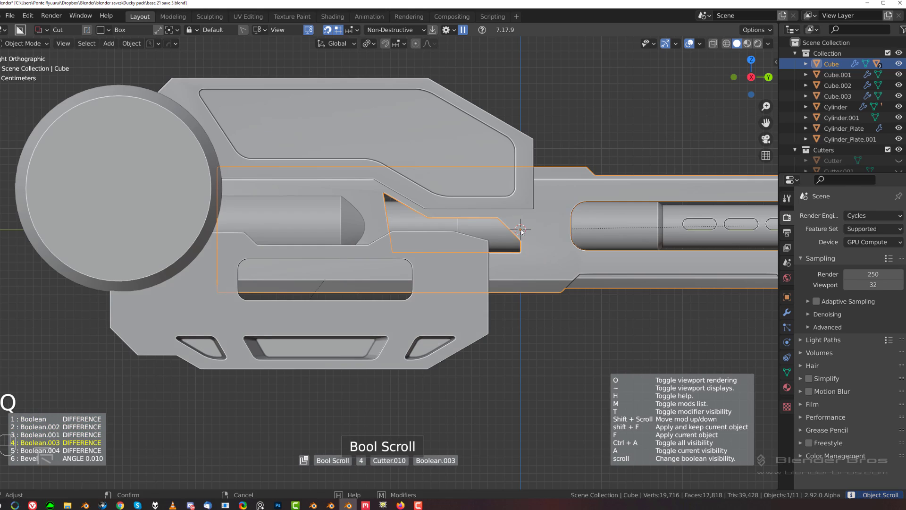
left_click(522, 231)
key("x")
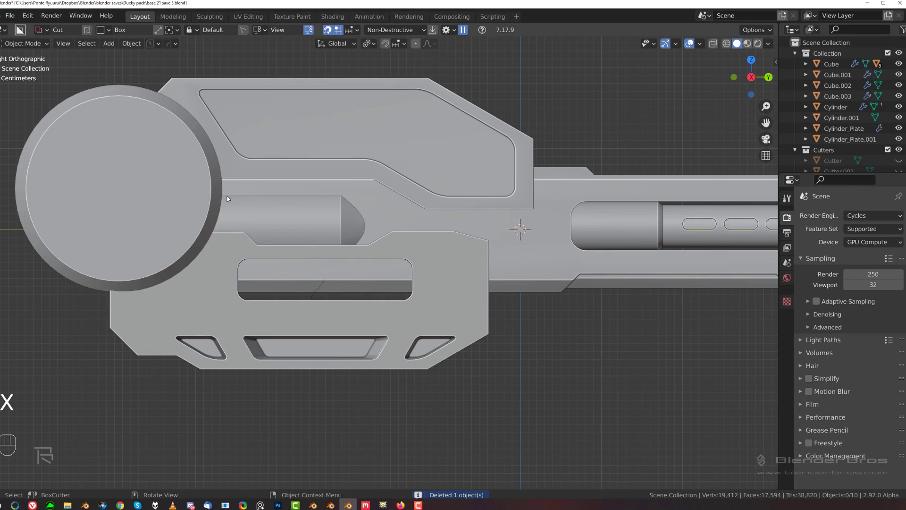
Isolate the main body, move its rear end face farther back along Y behind the drum, and end the isolation.
left_click(296, 191)
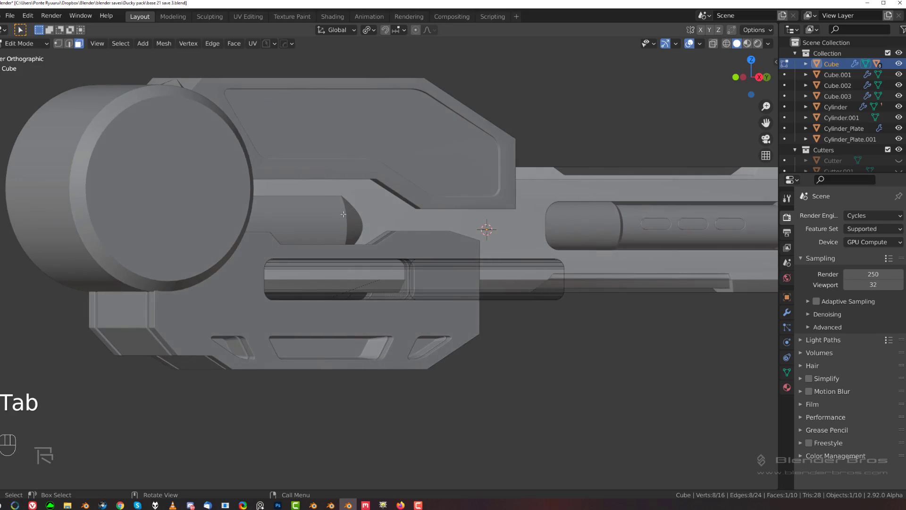
key("slash")
key("g")
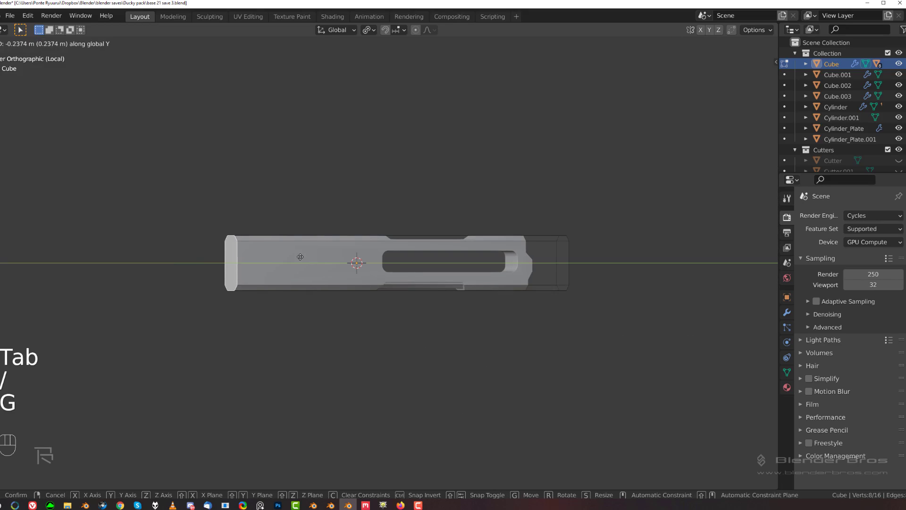
left_click(308, 223)
key("Tab")
key("grave")
key("slash")
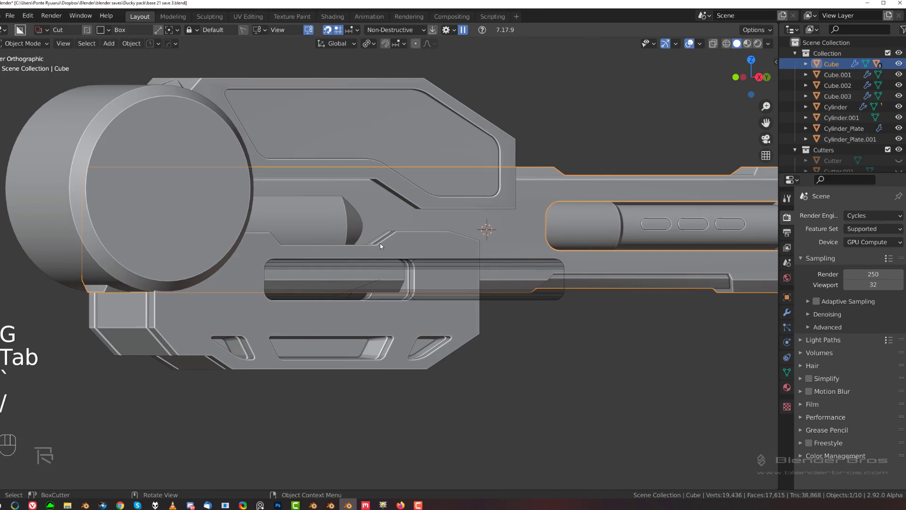
Extend the main body's rear end face along Y until it protrudes past the drum.
key("Tab")
middle_click_drag(372, 242, 398, 259)
key("g")
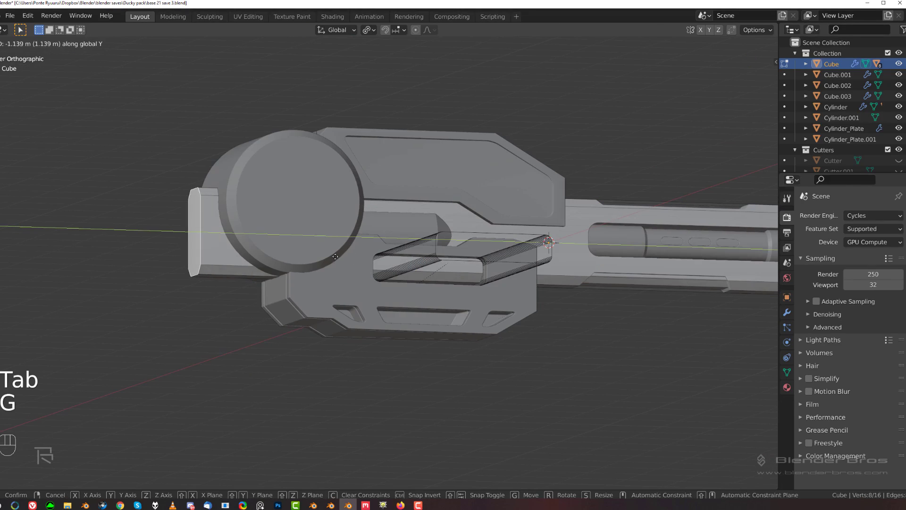
left_click(323, 203)
key("Tab")
key("grave")
Cut away the underside of the main body's rear end with a four-sided Ngon cutter, using a bevel width of about 0.12.
scroll(503, 212, "down", 3)
middle_click_drag(472, 235, 412, 246, "shift")
scroll(342, 225, "up", 2)
scroll(387, 248, "up", 1)
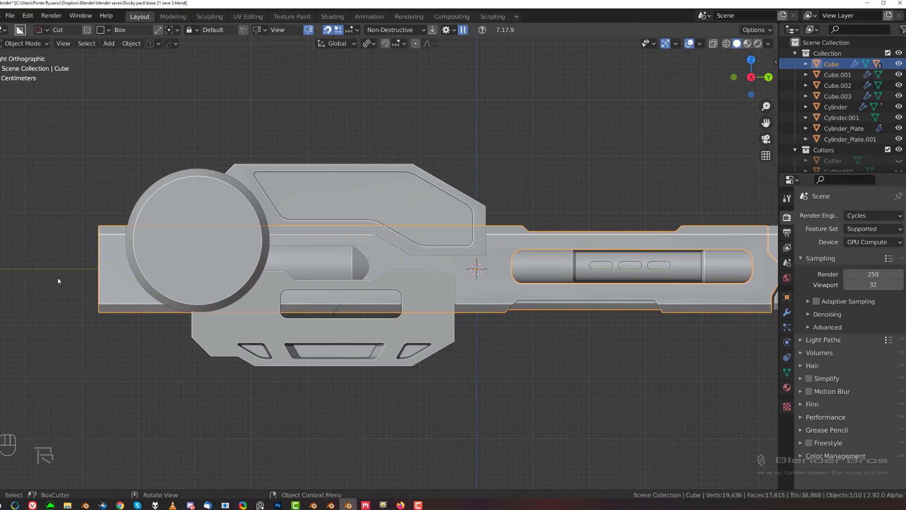
mouse_move(58, 281)
left_mouse_down()
mouse_move(126, 277)
mouse_move(147, 311)
left_mouse_up()
right_click(146, 312)
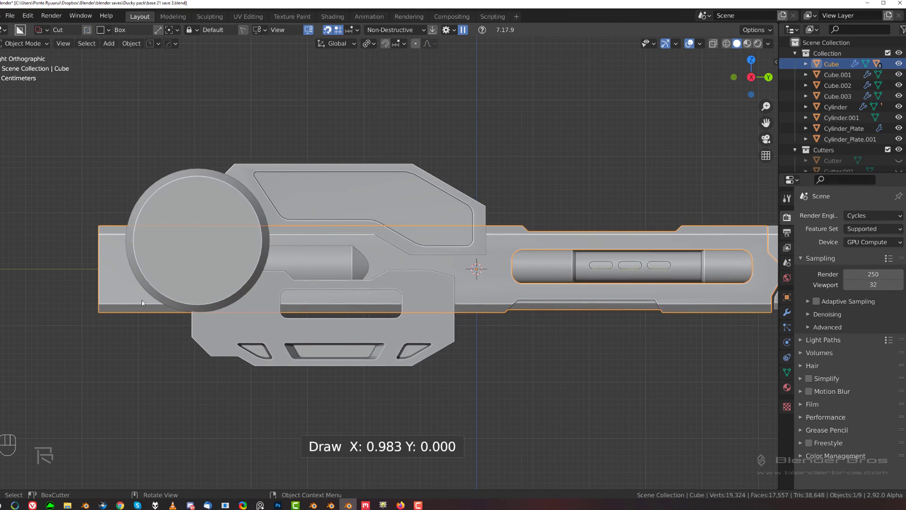
key("d")
left_click(144, 364)
left_click_drag(65, 268, 118, 277)
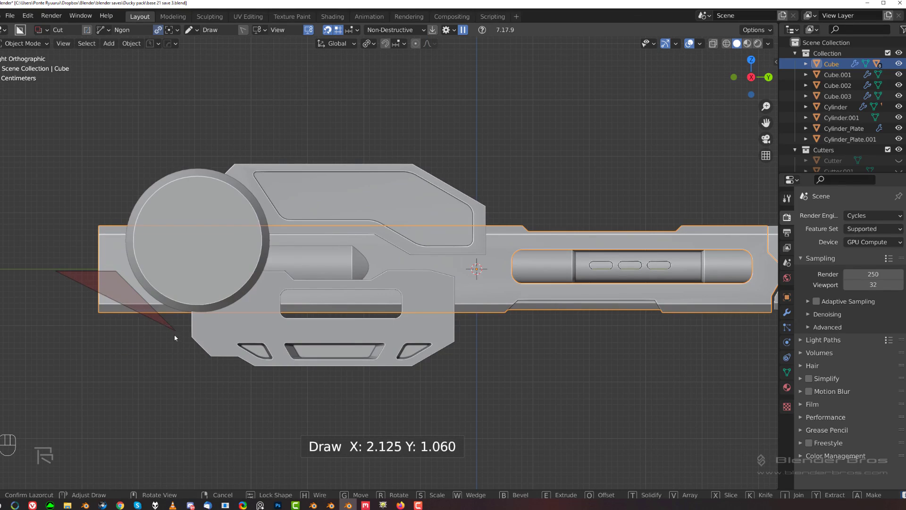
left_click(177, 347)
key("b")
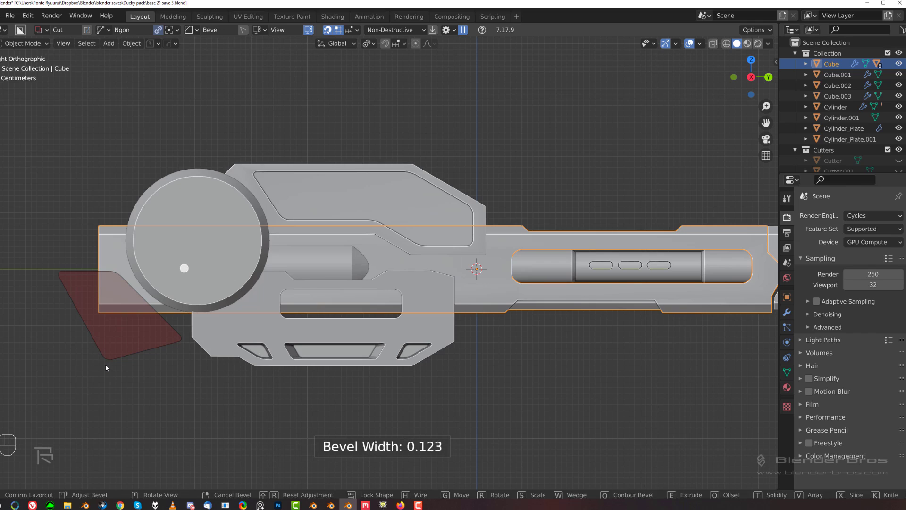
left_click(106, 365)
scroll(192, 272, "down", 1)
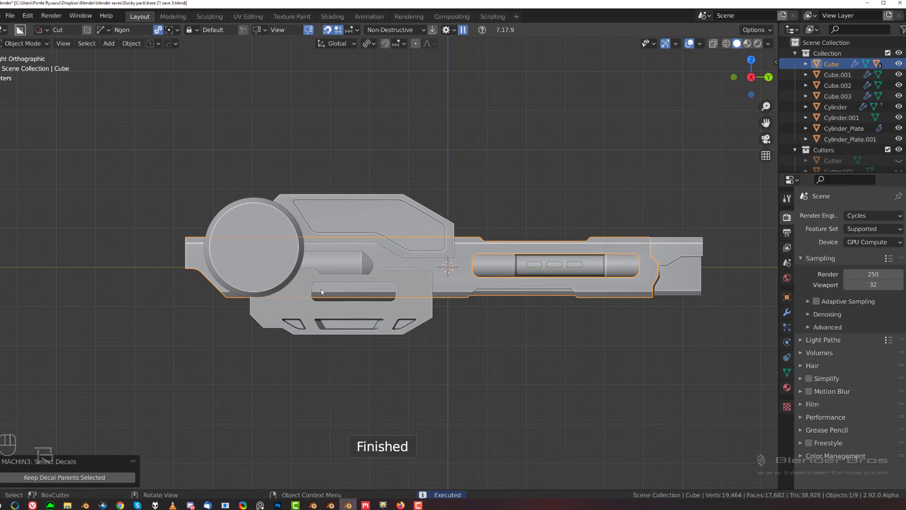
Lengthen the main body's rear end behind the drum by moving its end face about 1.2 m back along Y.
scroll(331, 282, "up", 1)
scroll(529, 208, "down", 2)
left_click(528, 238)
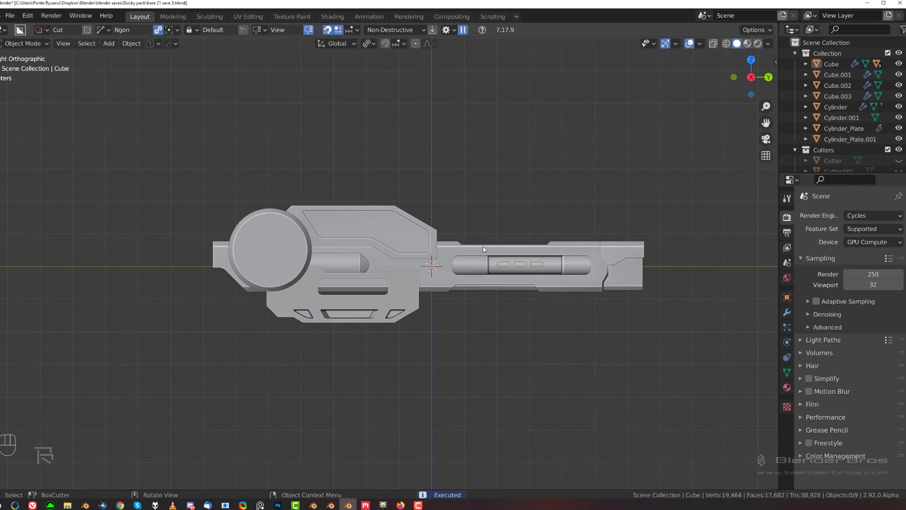
scroll(364, 249, "up", 2)
middle_click_drag(365, 249, 241, 269)
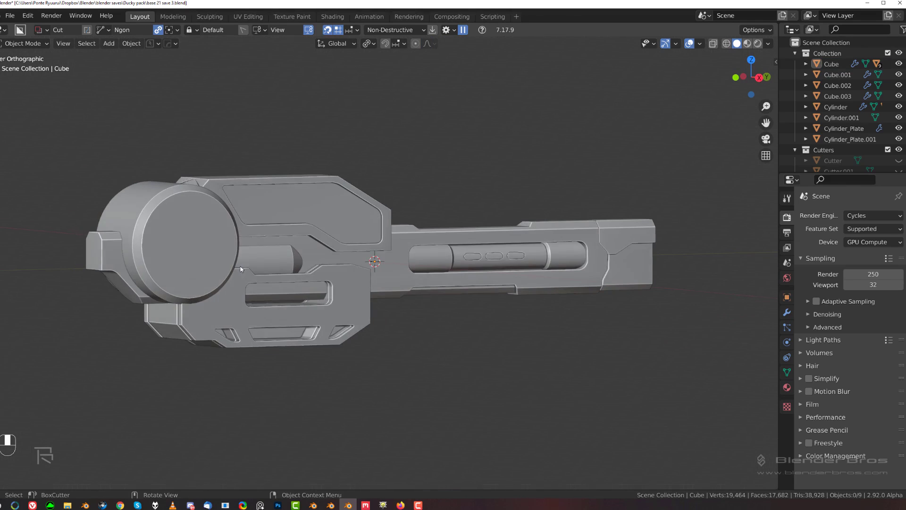
left_click(97, 255)
key("Tab")
key("g")
key("y")
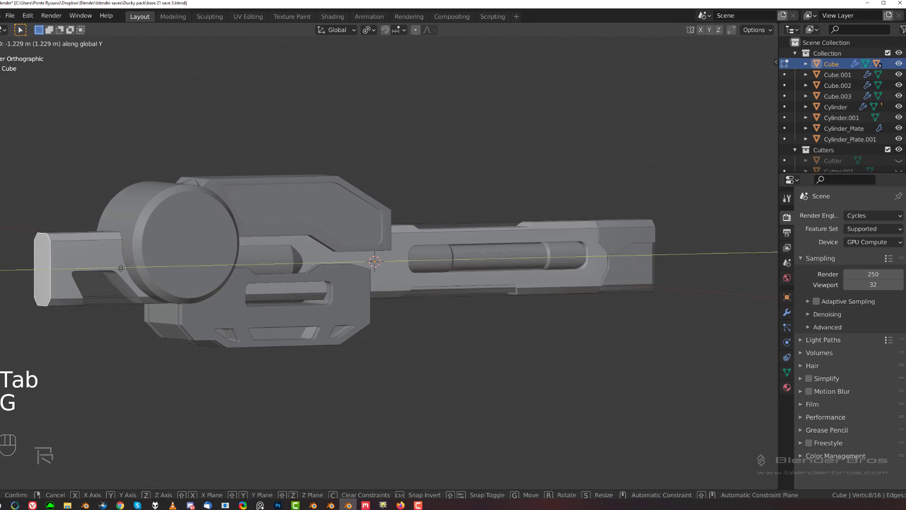
left_click(142, 255)
key("Tab")
Undo the last rear end extension of the main body to compare its proportions in side view, and redo it.
scroll(327, 222, "down", 3)
key("grave")
scroll(358, 230, "up", 2)
middle_click_drag(297, 221, 382, 210, "shift")
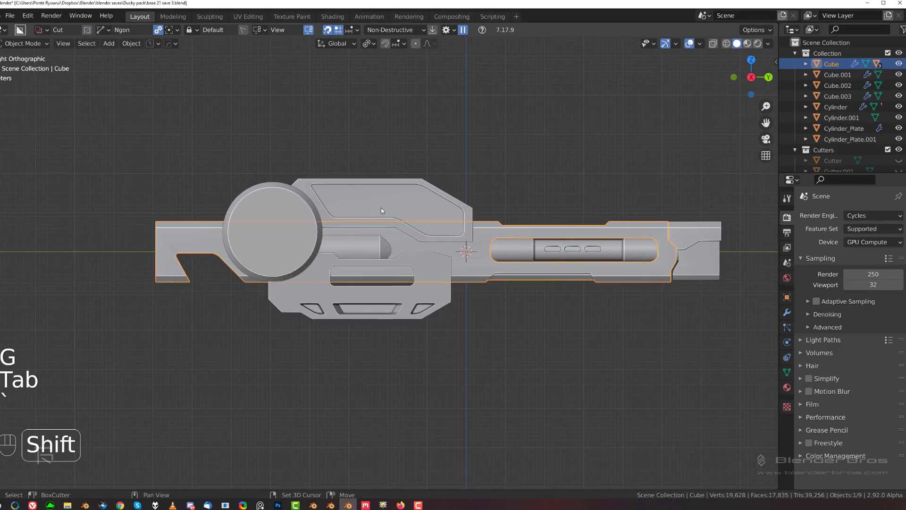
scroll(246, 277, "down", 1)
key("ctrl+z")
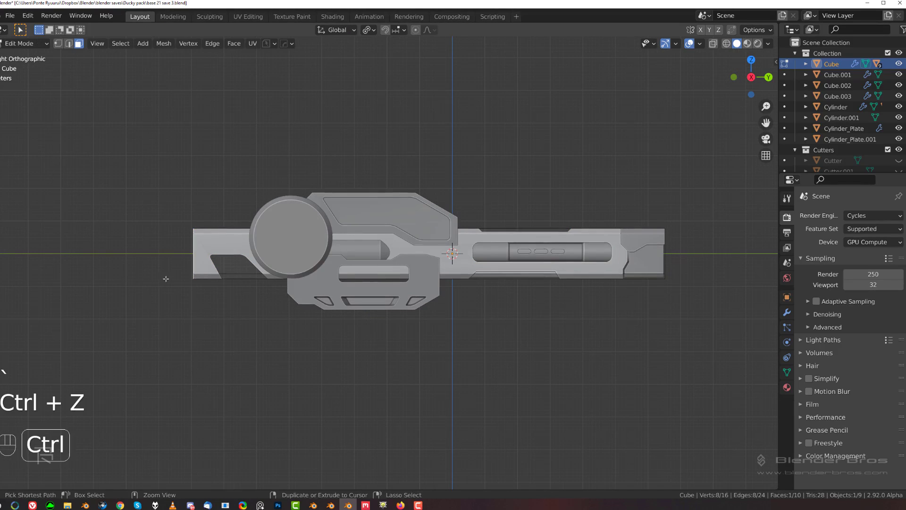
key("ctrl+z")
key("ctrl+z")
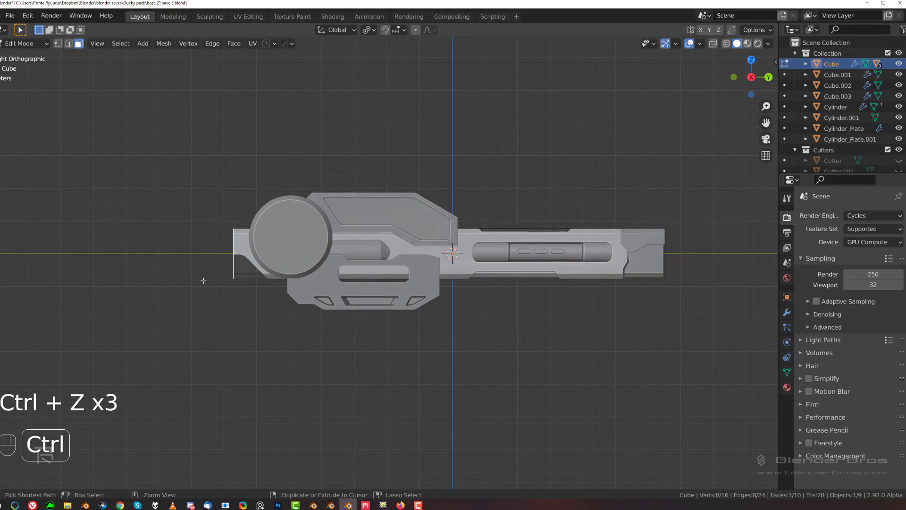
key("ctrl+shift+z")
key("ctrl+shift+z")
key("ctrl+shift+z")
Bring up Cutter.017 with Bool Scroll and move its rear side about 1.5 m back along Y, beyond the main body's end.
scroll(204, 280, "up", 2)
key("Tab")
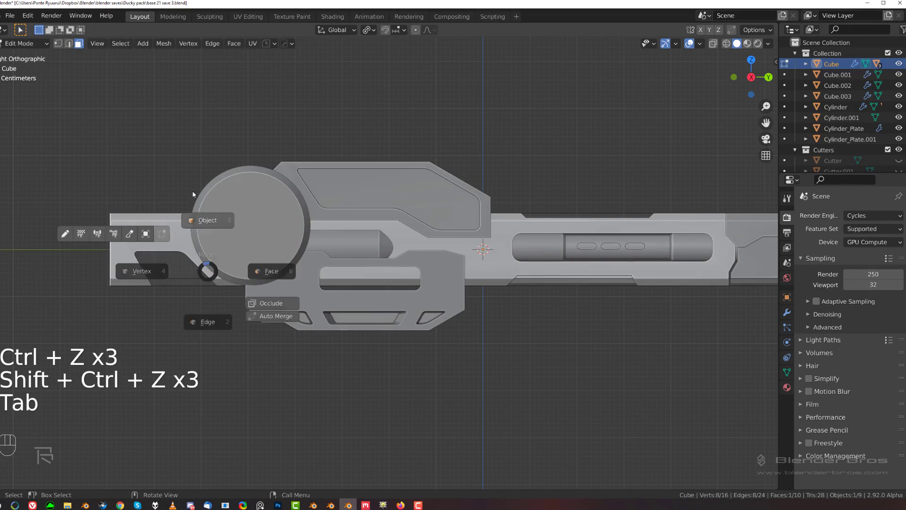
key("q")
left_click(166, 249)
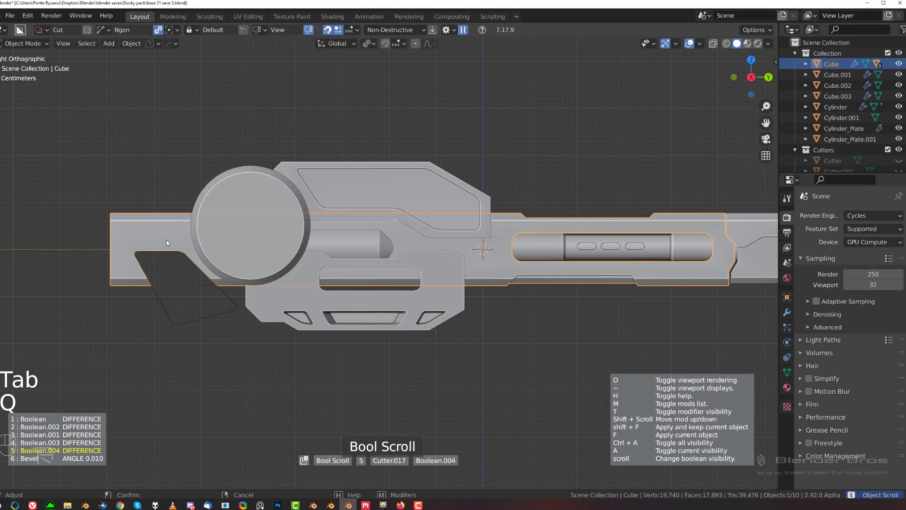
key("Tab")
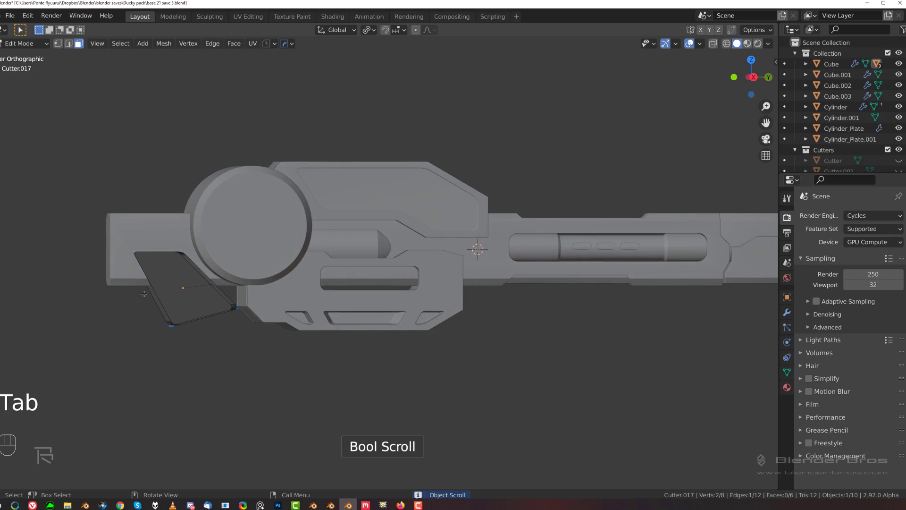
key("g")
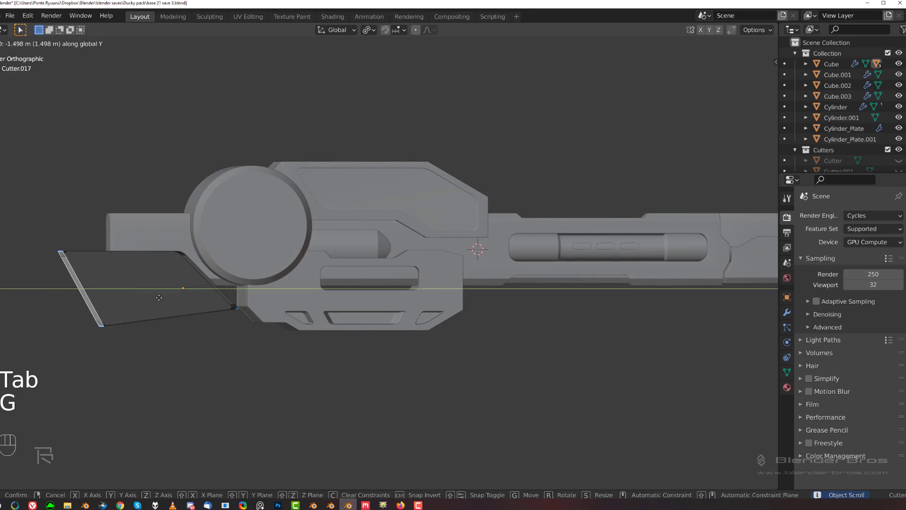
left_click(157, 298)
key("Tab")
Move Cutter.017 about 0.35 m back along Y, rotate it about -10° in side view, and hide it.
scroll(475, 238, "down", 2)
scroll(475, 238, "up", 1)
key("g")
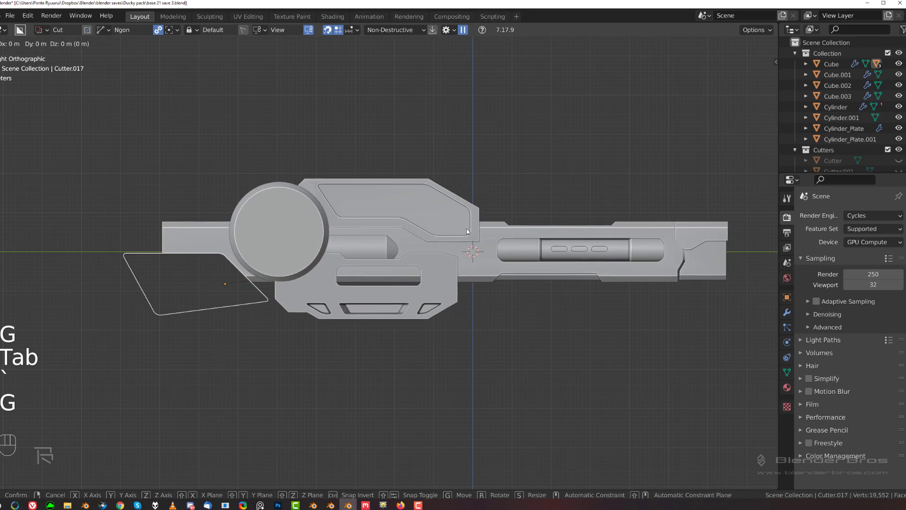
left_click(454, 228)
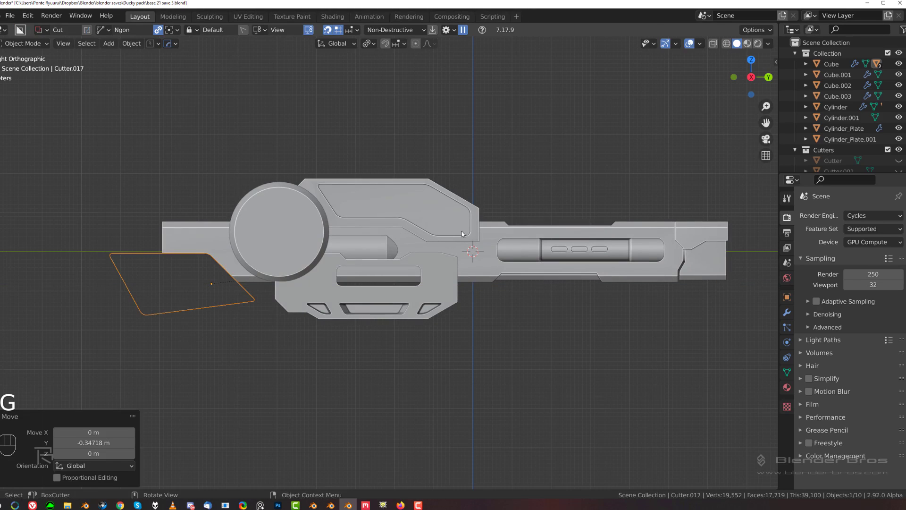
key("r")
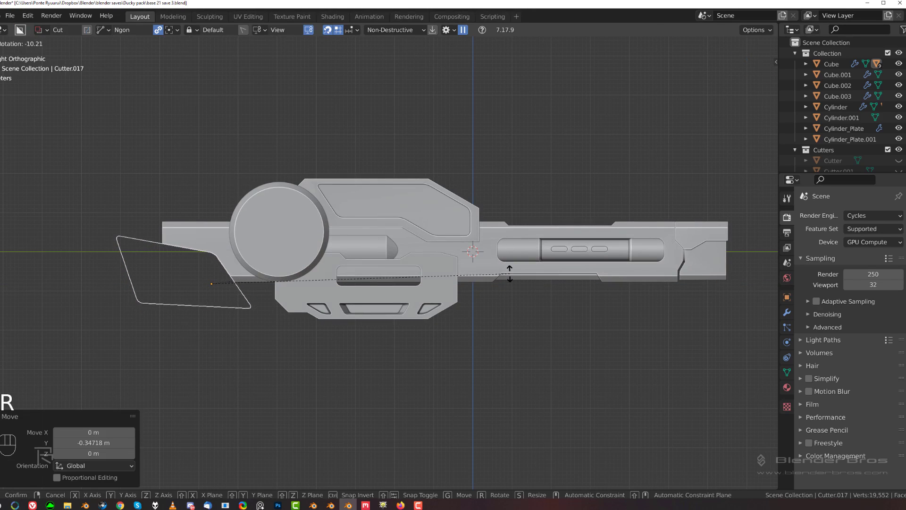
left_click(512, 277)
key("shift+2")
scroll(541, 273, "down", 2)
scroll(542, 271, "up", 2)
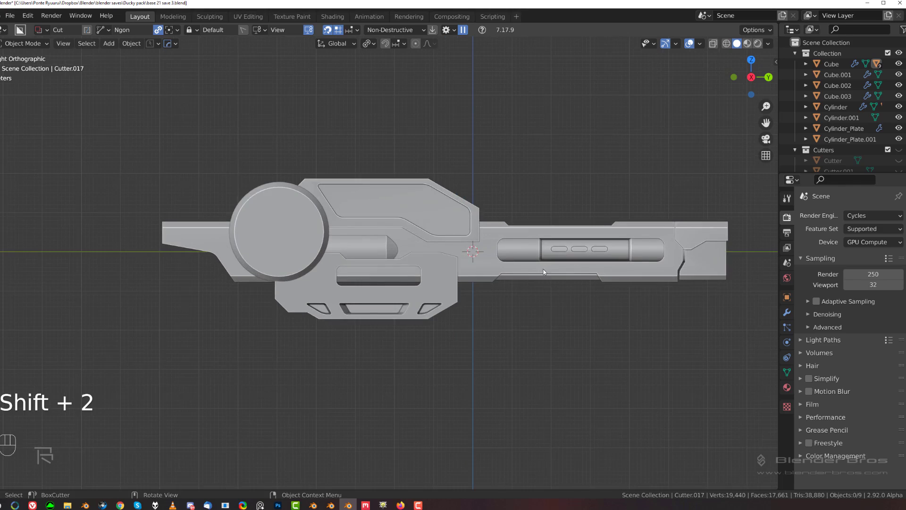
Try to trim the undersides of the main body's front end and the muzzle piece in one Ngon cut, about 3.74 by 1.37.
middle_click_drag(543, 268, 475, 268, "shift")
scroll(237, 266, "down", 1)
scroll(218, 253, "up", 2)
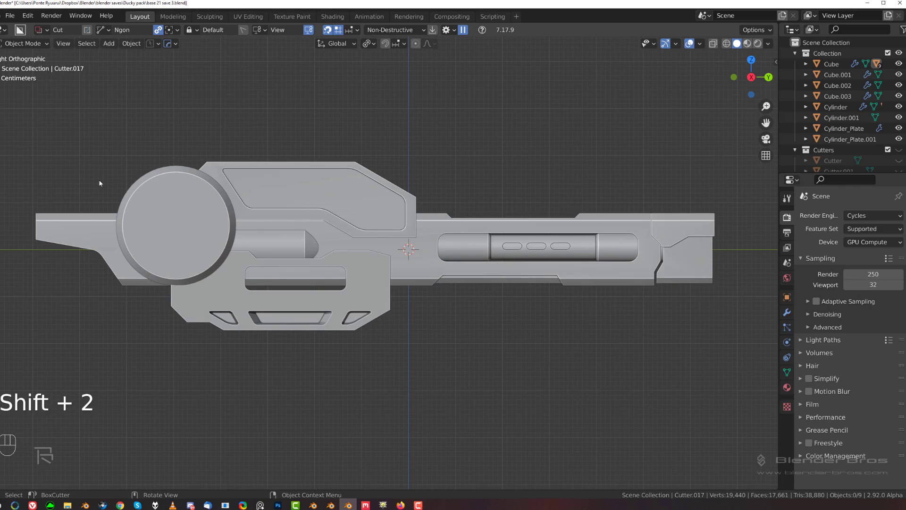
middle_click_drag(560, 268, 514, 255, "shift")
scroll(543, 267, "down", 2)
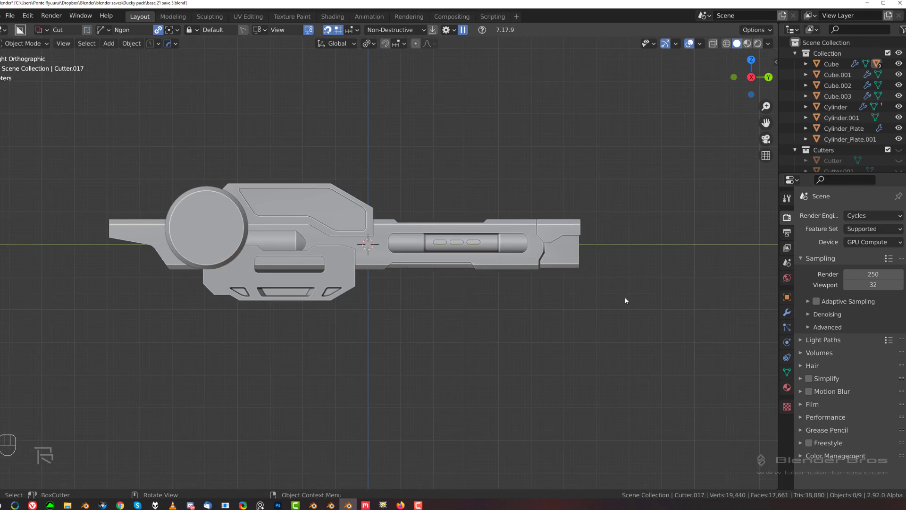
left_click(553, 264)
scroll(558, 268, "up", 2)
middle_click_drag(562, 270, 548, 270, "shift")
scroll(566, 287, "down", 2)
left_click(514, 266, "shift")
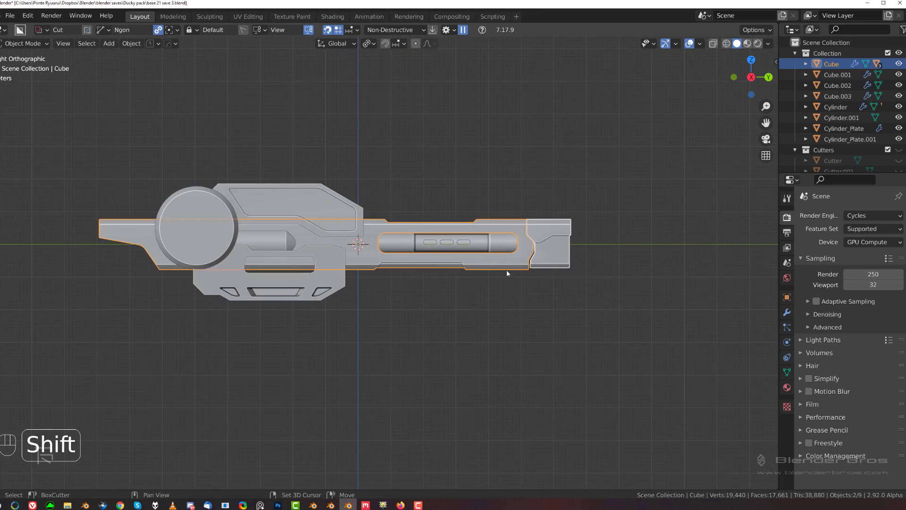
mouse_move(488, 282)
left_mouse_down()
mouse_move(544, 261)
mouse_move(586, 262)
mouse_move(611, 308)
left_mouse_up()
left_click(611, 304)
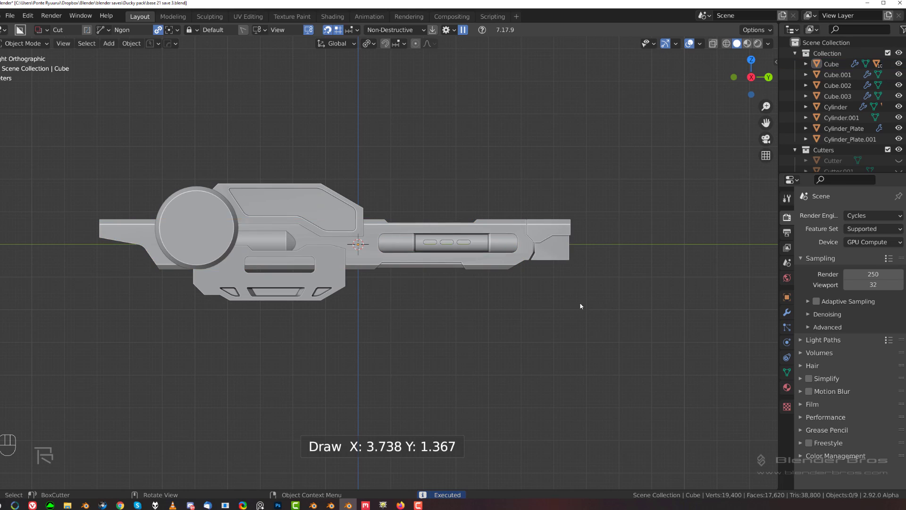
Inspect the trimmed underside of the muzzle from several angles and undo that cut.
mouse_move(565, 302)
middle_mouse_down()
mouse_move(461, 283)
mouse_move(483, 265)
mouse_move(482, 224)
mouse_move(525, 281)
middle_mouse_up()
scroll(621, 336, "up", 3)
middle_click_drag(624, 325, 507, 315, "shift")
scroll(587, 284, "up", 2)
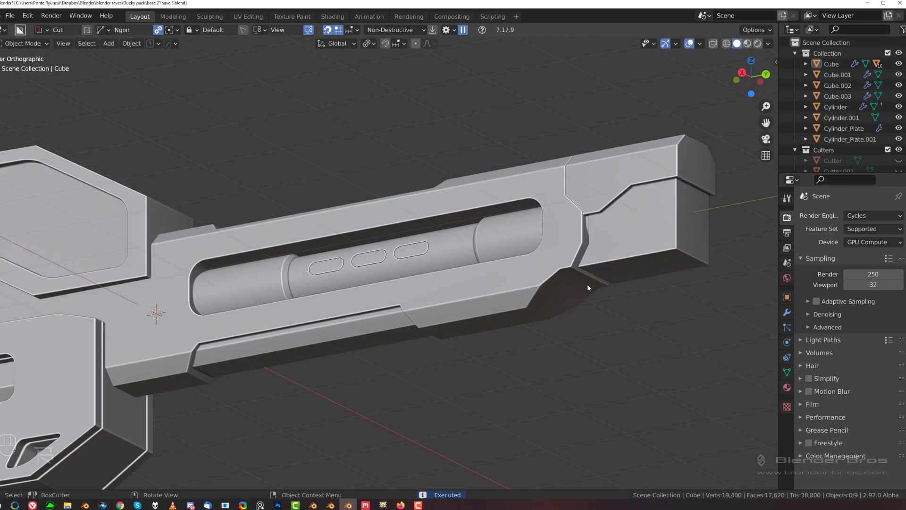
scroll(570, 289, "down", 3)
scroll(543, 287, "up", 3)
scroll(544, 288, "up", 3)
middle_click_drag(543, 288, 265, 326, "shift")
scroll(269, 324, "up", 3)
middle_click_drag(387, 301, 470, 291)
key("ctrl+z")
key("ctrl+z")
key("ctrl+z")
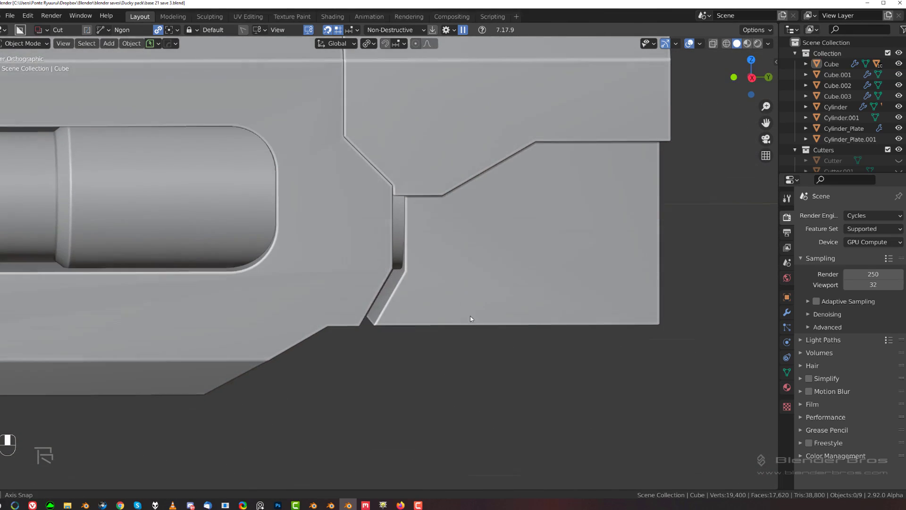
Cut an angular opening through the main body beneath the upper housing's sloped edge with an Ngon cutter about 4.3 long, starting behind the drum.
scroll(441, 277, "down", 4)
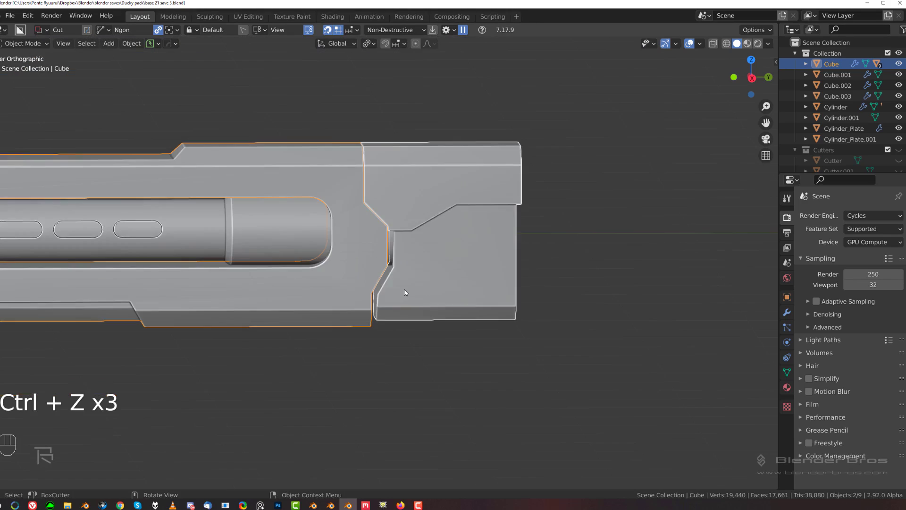
key("grave")
left_click(445, 291)
scroll(446, 292, "down", 6)
middle_click_drag(239, 278, 321, 282, "shift")
key("KP_5")
middle_click_drag(367, 242, 520, 264, "shift")
key("KP_5")
middle_click_drag(361, 227, 364, 217, "shift")
middle_click_drag(323, 256, 274, 234, "shift")
scroll(310, 241, "up", 3)
left_click(279, 247)
left_click(353, 232)
scroll(356, 231, "down", 2)
mouse_move(253, 232)
left_mouse_down()
mouse_move(392, 238)
mouse_move(437, 257)
left_mouse_up()
left_click(453, 254)
left_click(481, 270)
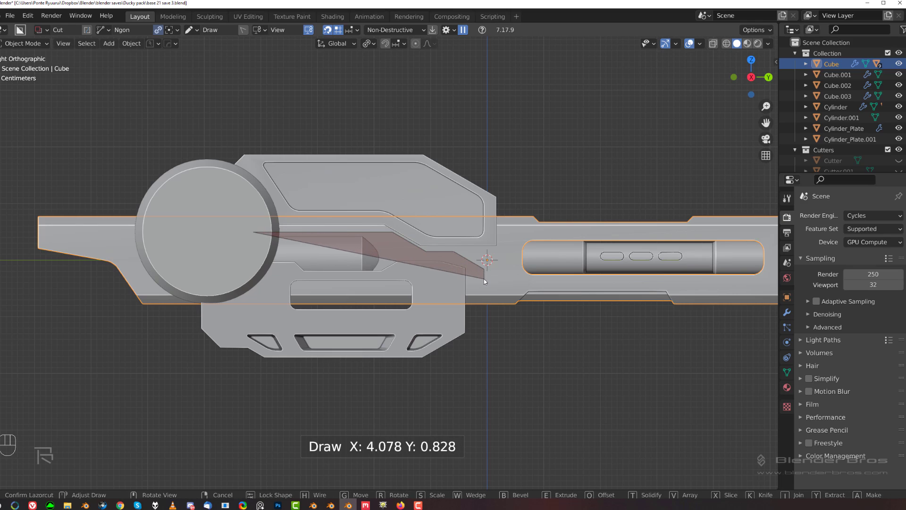
left_click(483, 279)
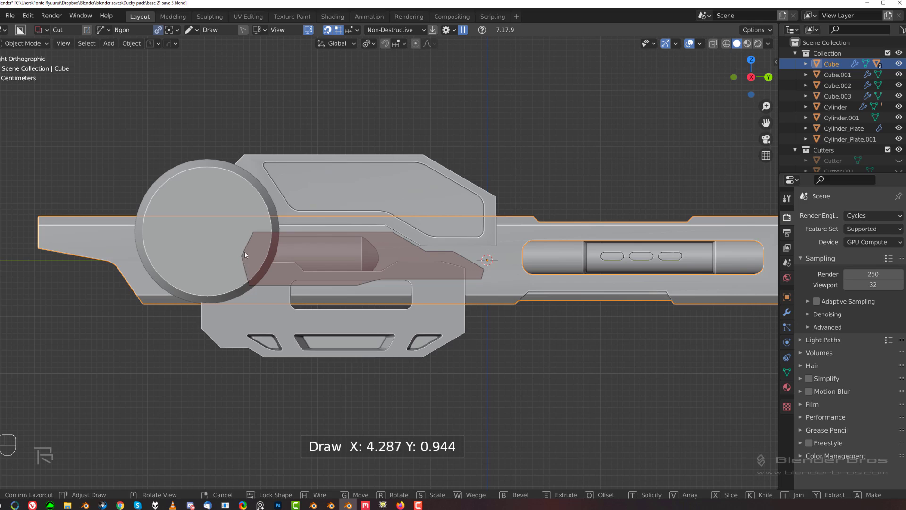
left_click(231, 269)
scroll(324, 262, "up", 1)
left_click(552, 82)
scroll(516, 132, "down", 3)
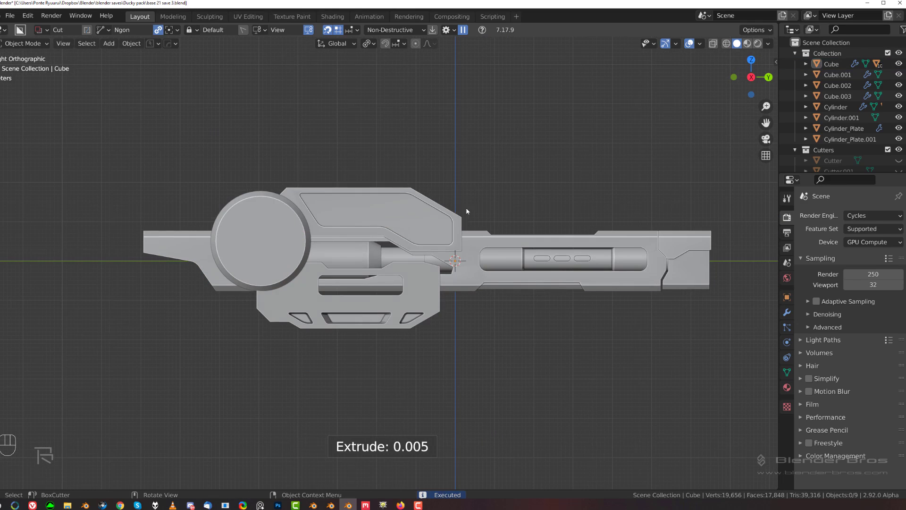
Bring up Cutter.020 from the main body with Bool Scroll and isolate its mesh for editing.
scroll(426, 283, "up", 3)
middle_click_drag(283, 289, 346, 278, "shift")
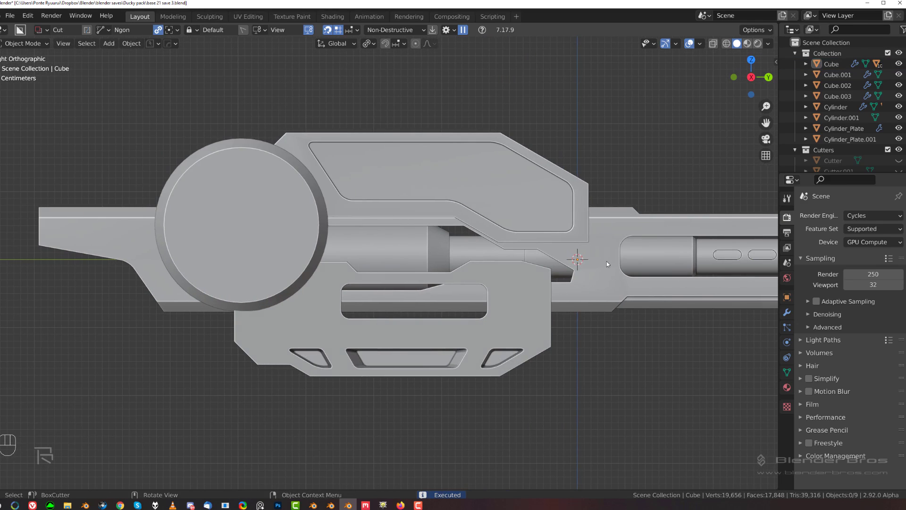
middle_click_drag(608, 264, 367, 233, "shift")
scroll(366, 233, "up", 2)
left_click(350, 233)
key("q")
left_click(351, 235)
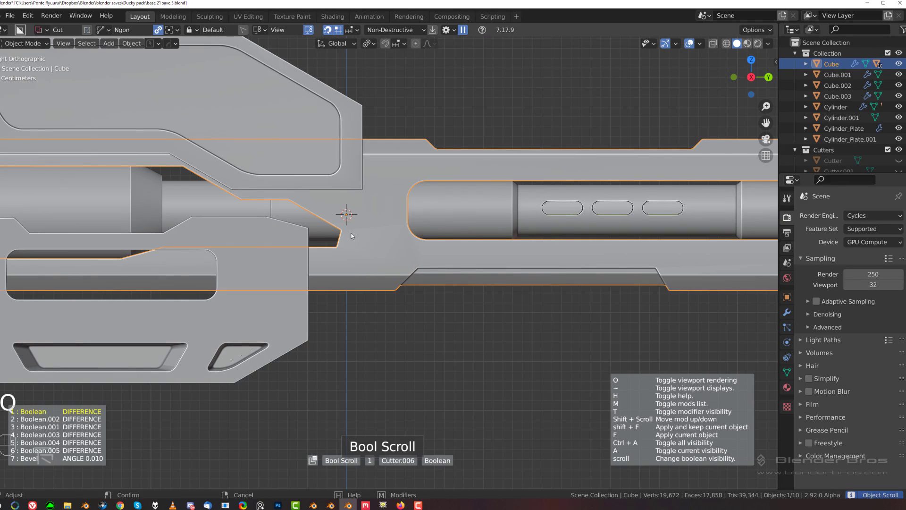
scroll(352, 236, "down", 1)
left_click(352, 236)
scroll(368, 235, "up", 2)
key("Tab")
middle_click_drag(333, 228, 365, 230)
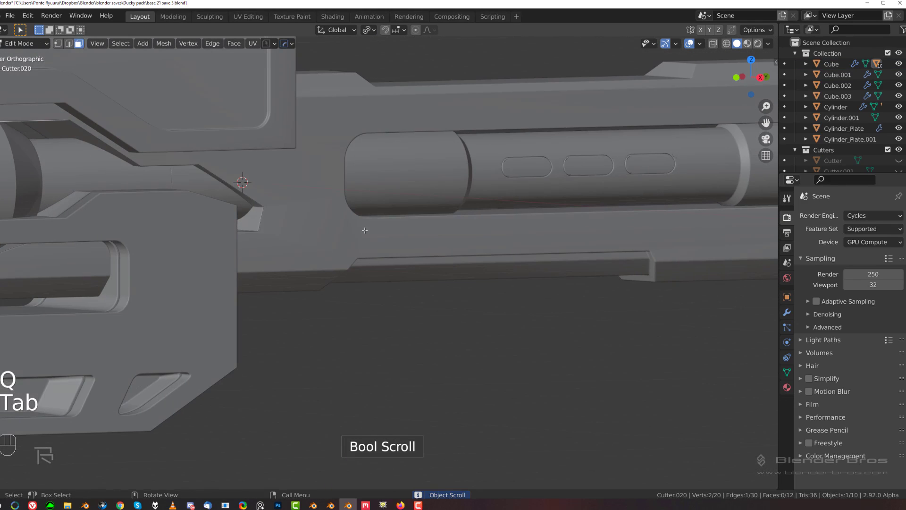
left_click(255, 223)
key("KP_Divide")
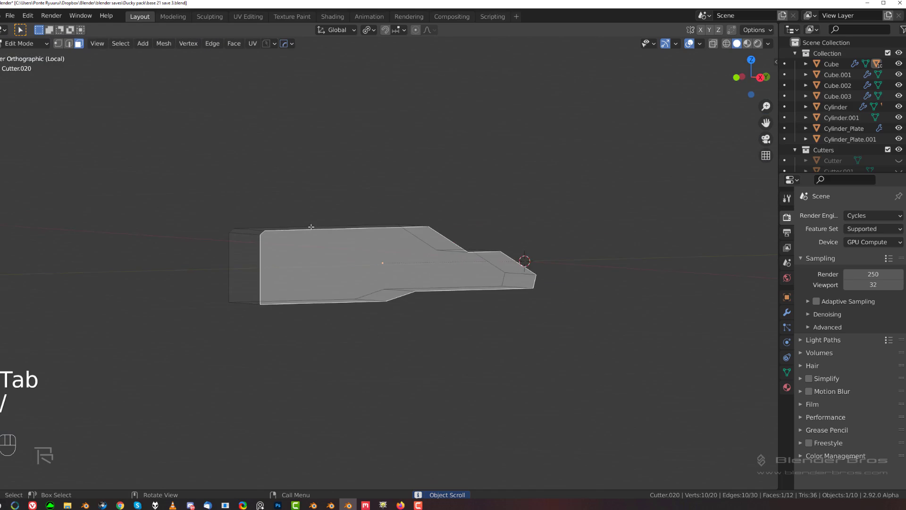
Straighten the small front end face of Cutter.020 by scaling it to 0 along Y.
left_click(554, 285)
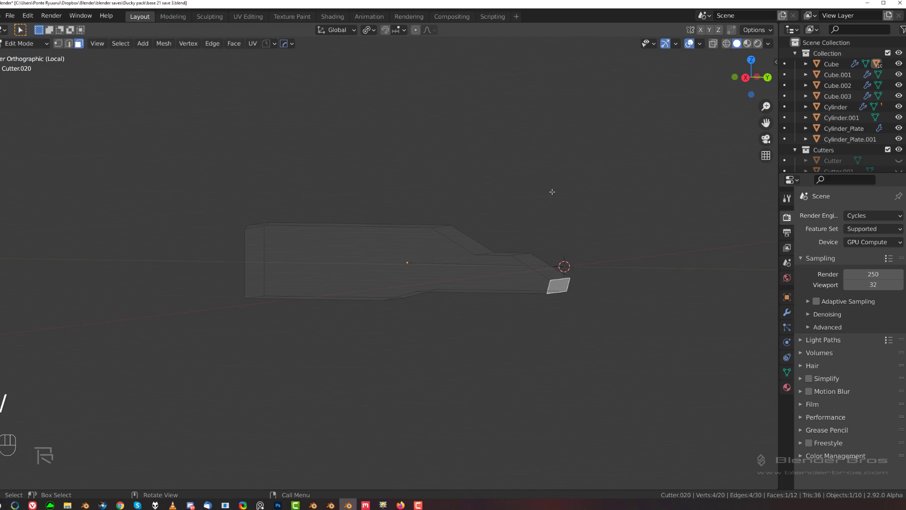
key("s")
key("y")
key("0")
key("Return")
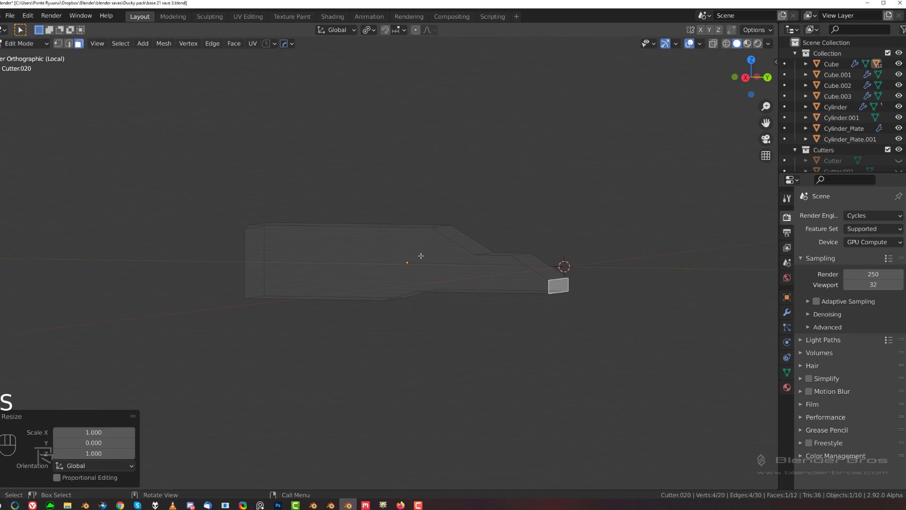
Flatten the rear end face of Cutter.020 by scaling it to 0 along Y.
middle_click_drag(421, 255, 423, 224)
left_click(246, 237)
scroll(305, 233, "up", 3)
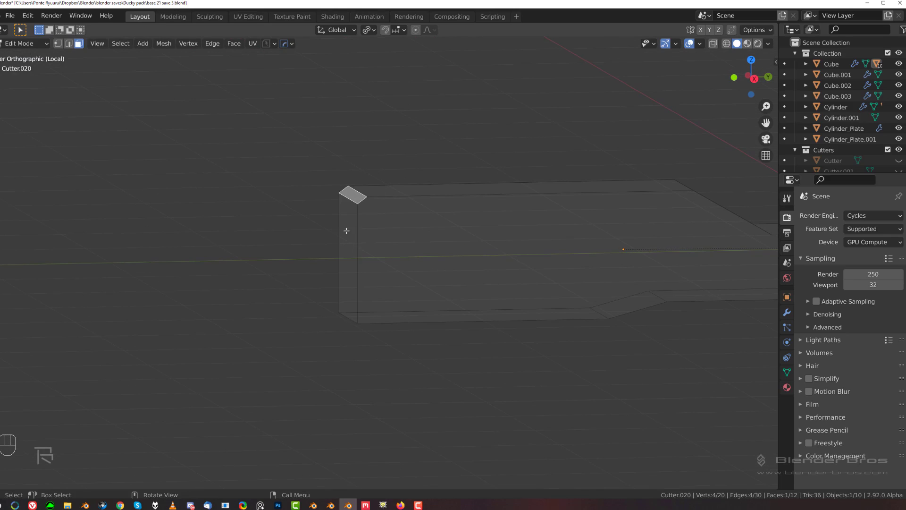
left_click(346, 231)
key("s")
key("y")
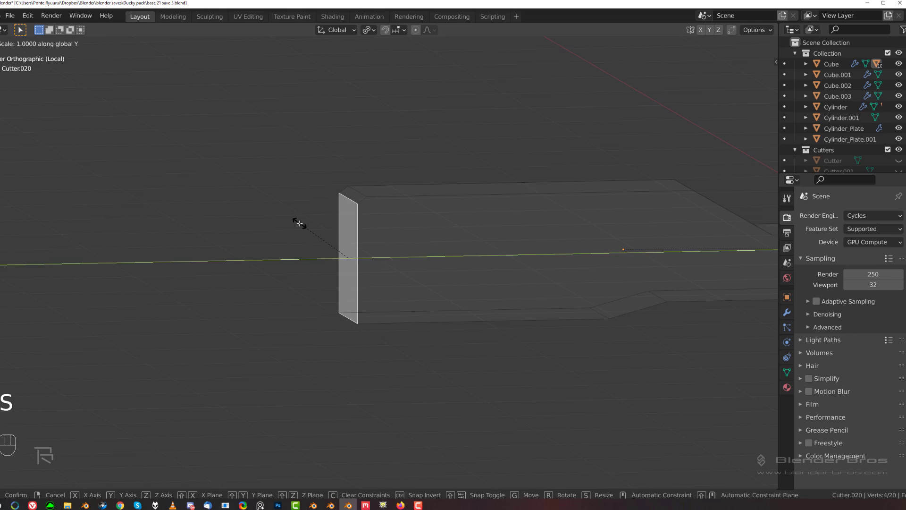
key("0")
key("Return")
Select the vertices around the cutter's bevelled upper rear corner and align them to the left in the view.
key("Tab")
left_click(266, 226)
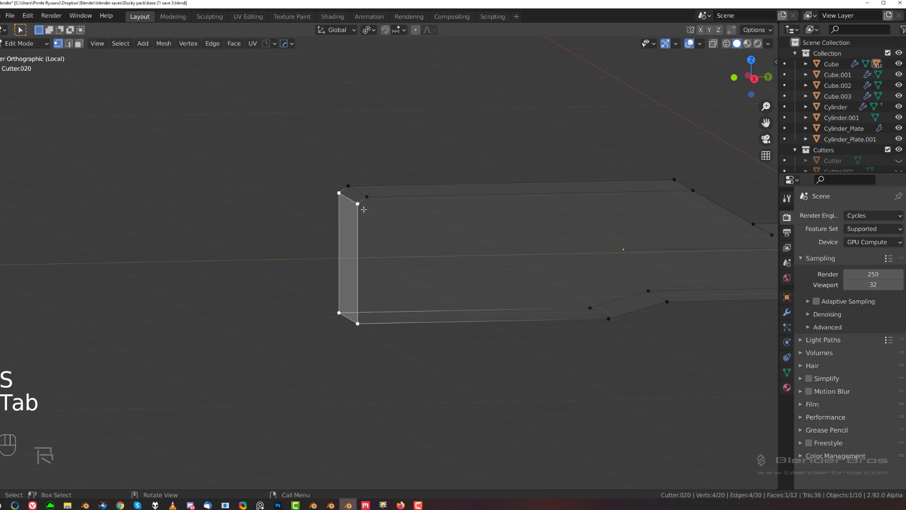
left_click(365, 207)
left_click(355, 204, "shift")
middle_click_drag(411, 194, 405, 191)
left_click(370, 194)
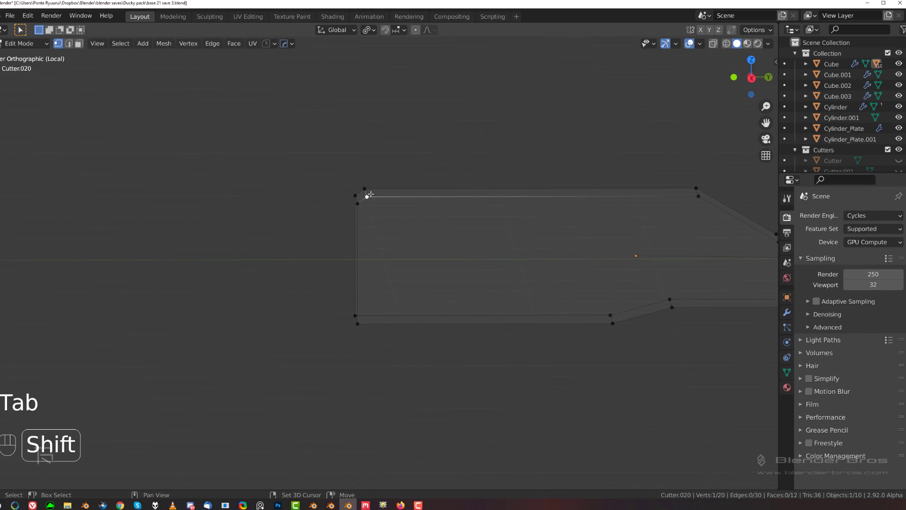
left_click(362, 184)
left_click(363, 207, "shift")
left_click(368, 195)
key("alt+a")
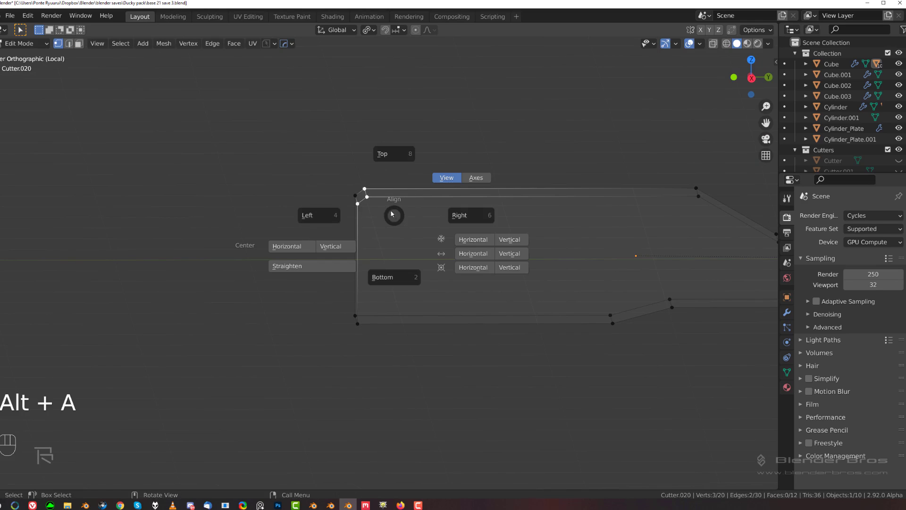
left_click(318, 215)
Merge the vertex pairs at the cutter's upper rear corner on both sides, and return to the full model in side view.
middle_click_drag(333, 214, 403, 207)
left_click(375, 203)
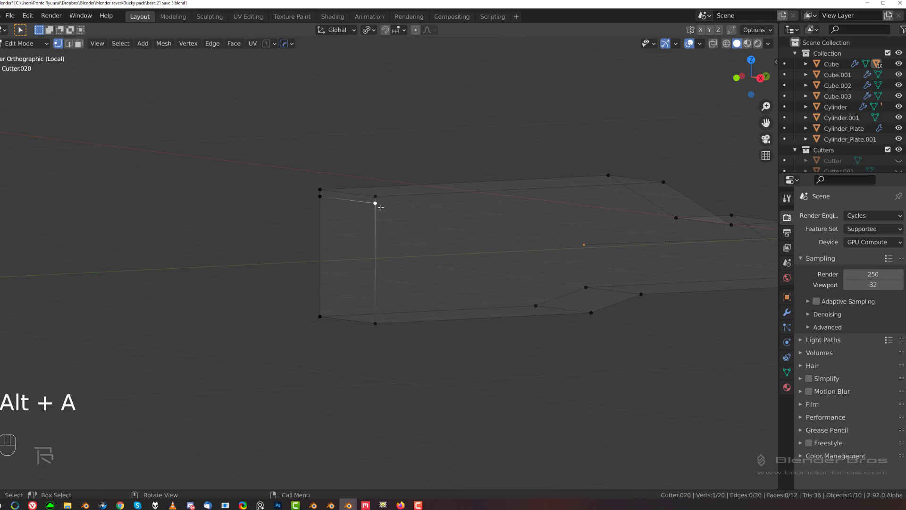
left_click(375, 195, "shift")
key("1")
left_click(321, 198)
left_click(323, 189, "shift")
key("1")
key("slash")
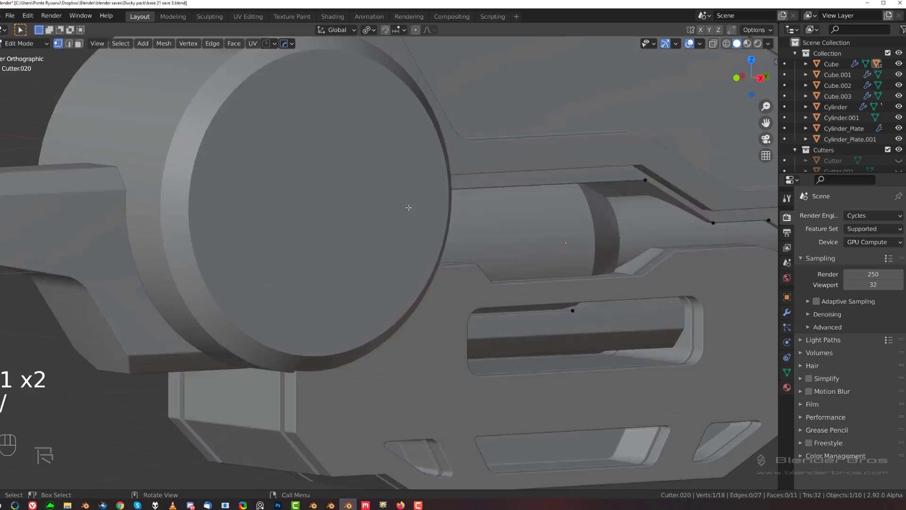
key("grave")
left_click(527, 249)
key("Tab")
left_click(400, 132)
Trim Cutter.020's upper slope parallel to the upper housing's sloped edge with a four-sided Ngon cut, about 1.67 by 0.92.
scroll(330, 198, "down", 5)
scroll(270, 239, "up", 3)
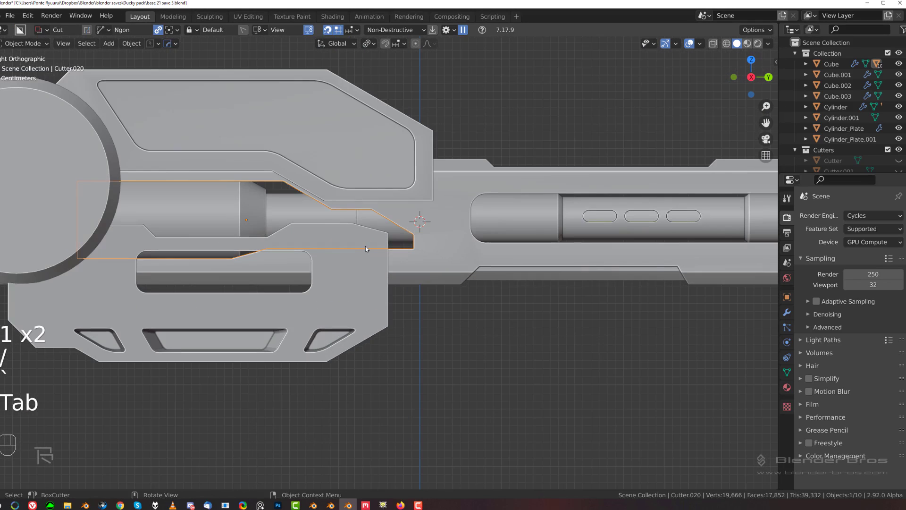
scroll(332, 185, "up", 3)
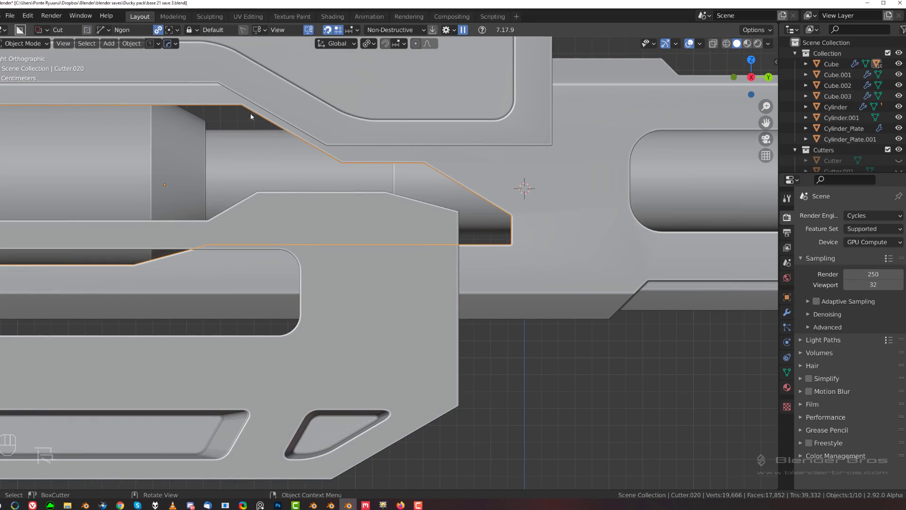
middle_click_drag(289, 138, 350, 169, "shift")
scroll(395, 193, "down", 4)
middle_click_drag(460, 208, 482, 211, "shift")
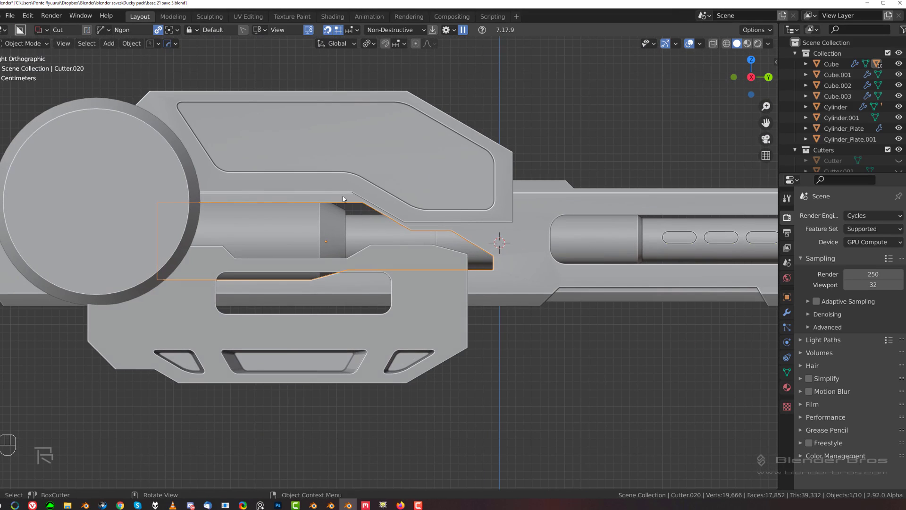
left_click_drag(312, 195, 402, 233)
right_click(369, 226)
left_click(480, 233)
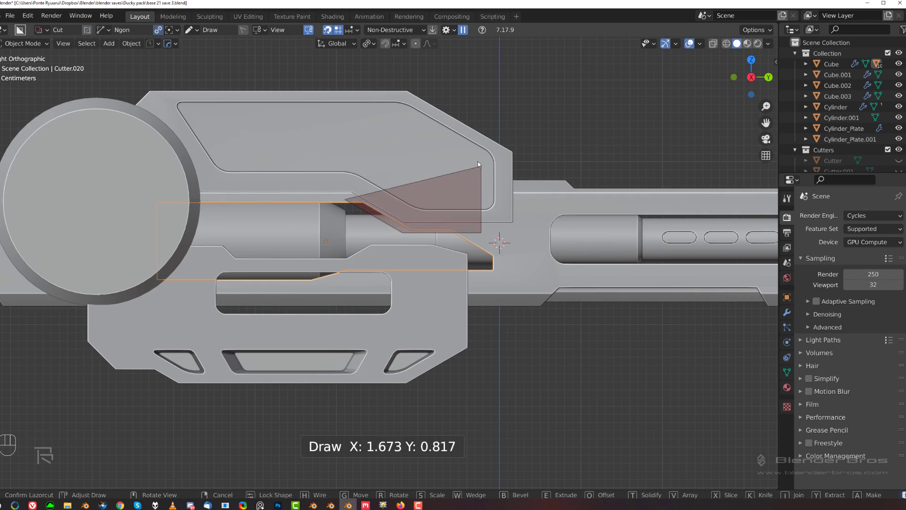
left_click(479, 158)
left_click(478, 157)
scroll(497, 98, "down", 2)
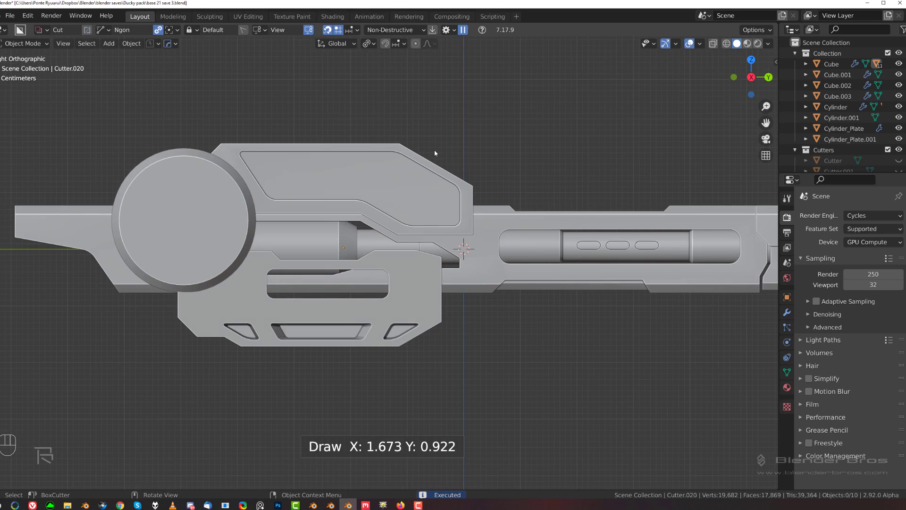
scroll(469, 220, "up", 1)
middle_click_drag(385, 247, 481, 245, "shift")
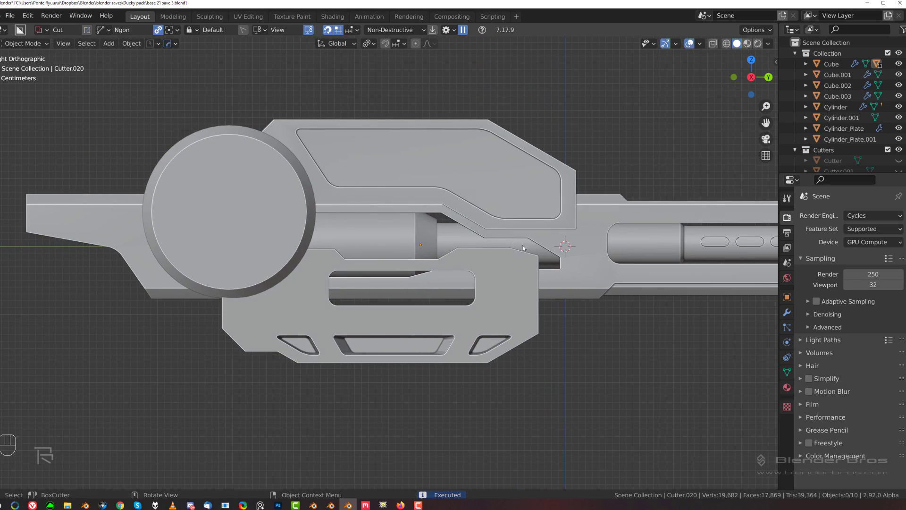
middle_click_drag(545, 237, 488, 203, "shift")
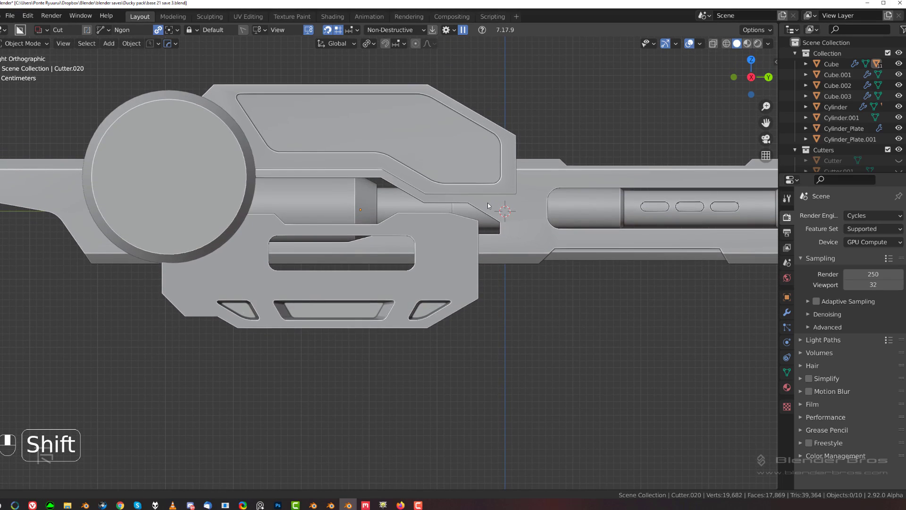
scroll(386, 172, "down", 3)
middle_click_drag(386, 172, 401, 186)
key("grave")
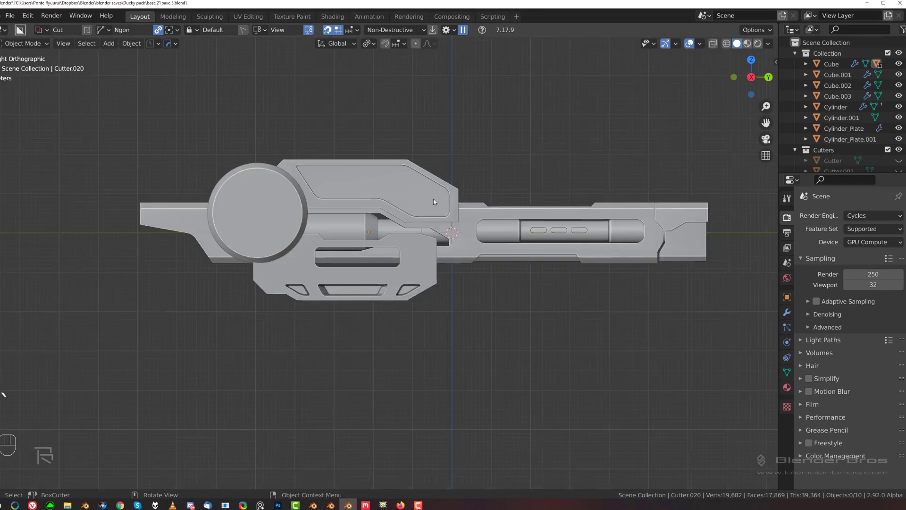
Trim the upper part of side plate Cube.002's end edge opposite the drum with a four-sided Ngon cut, about 0.40 by 1.27.
scroll(433, 199, "up", 3)
middle_click_drag(414, 218, 310, 233)
key("grave")
scroll(311, 203, "up", 2)
left_click(311, 200)
middle_click_drag(323, 198, 353, 220, "shift")
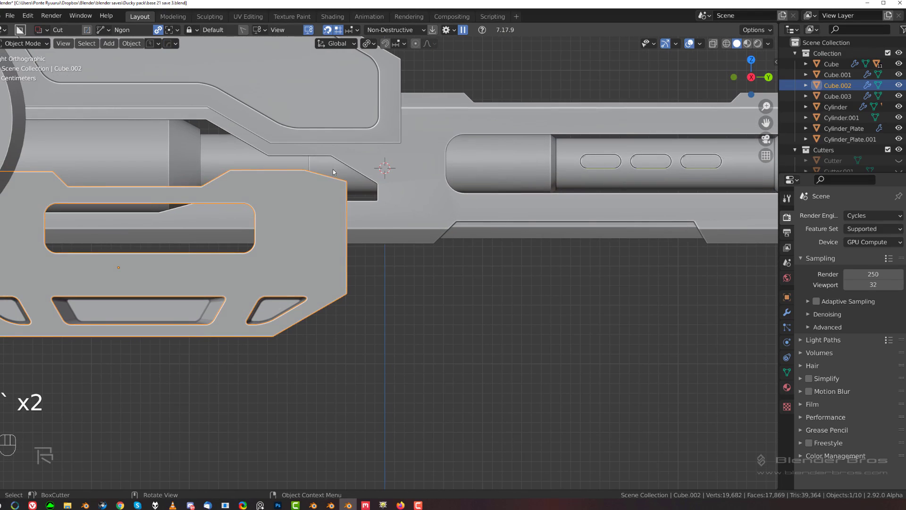
left_click_drag(334, 158, 339, 244)
left_click(371, 281)
key("space")
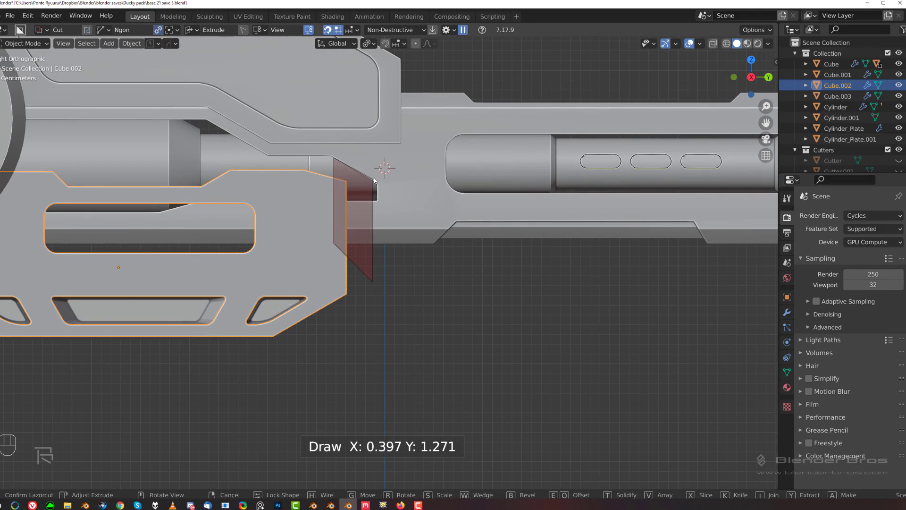
left_click(364, 181)
middle_click_drag(419, 296, 374, 284)
left_click(391, 316)
scroll(390, 315, "down", 2)
middle_click_drag(375, 284, 456, 301, "shift")
key("grave")
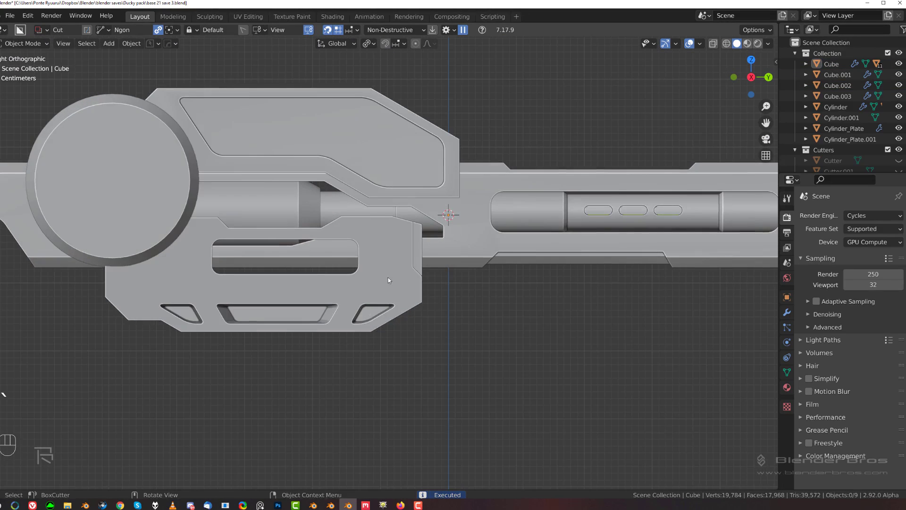
Widen the large drum cylinder (Cylinder.001) by scaling it about 1.248 along X.
middle_click_drag(419, 261, 499, 260, "shift")
scroll(363, 261, "up", 2)
middle_click_drag(212, 263, 303, 263, "shift")
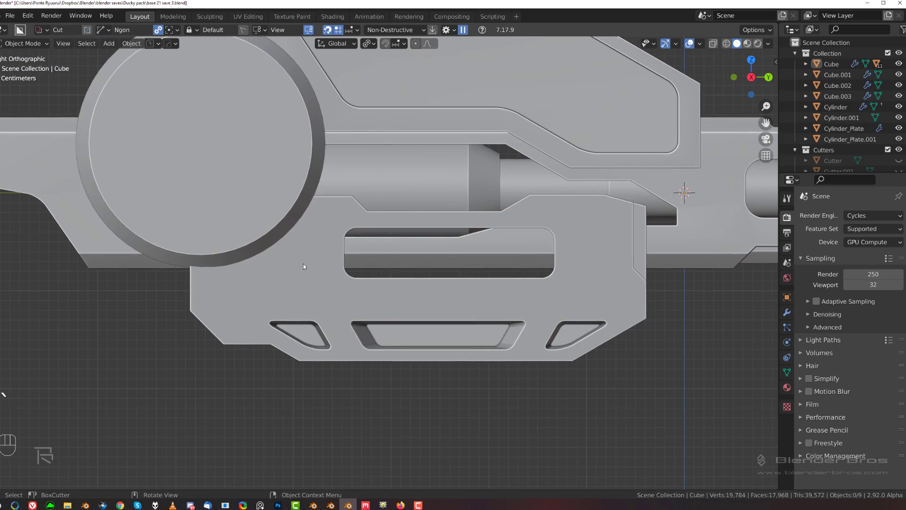
left_click(261, 285)
scroll(255, 288, "down", 2)
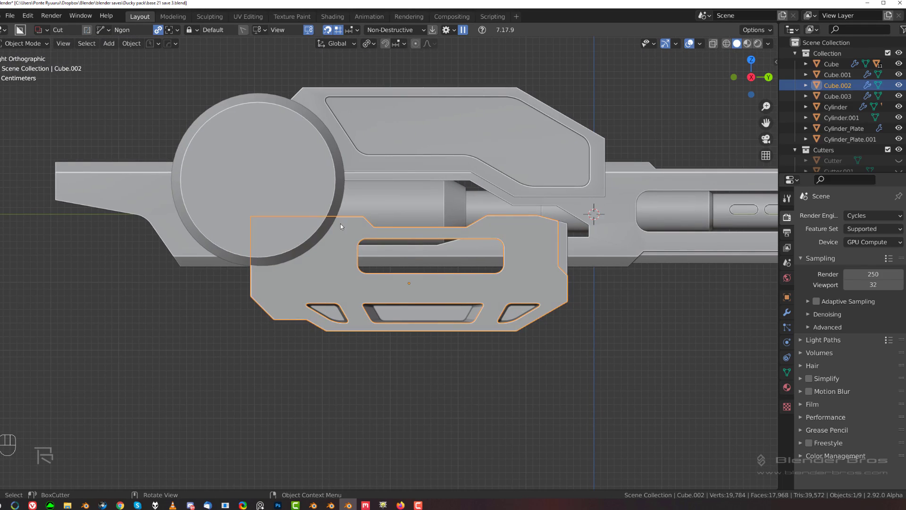
middle_click_drag(348, 215, 380, 262)
left_click(384, 203)
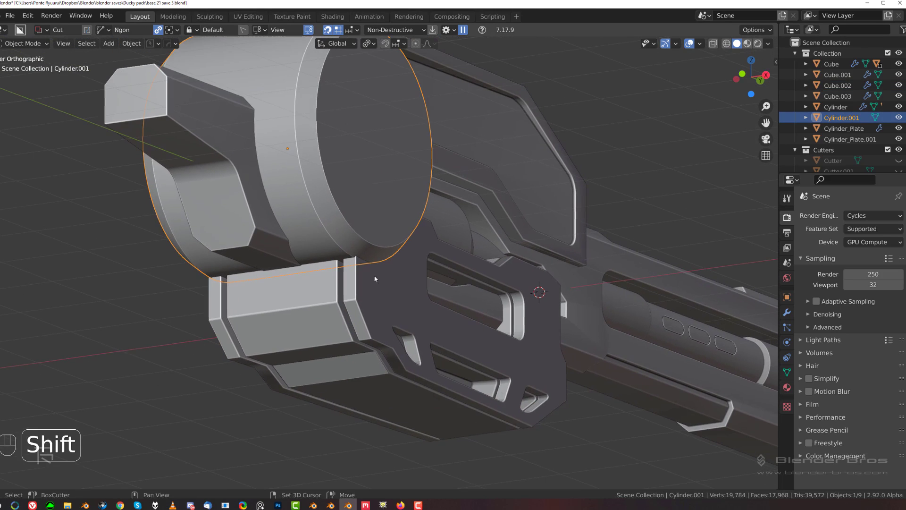
key("s")
key("x")
left_click(452, 264)
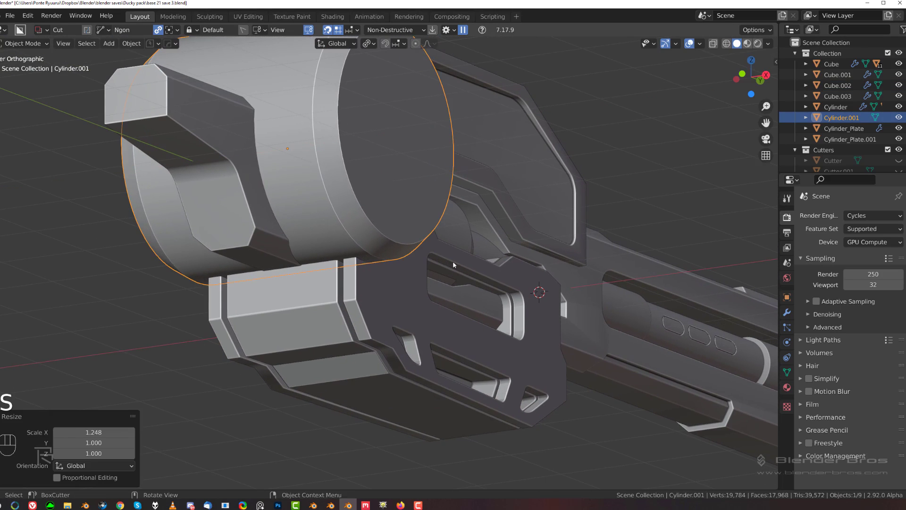
Duplicate the drum cylinder in place and scale the copy up uniformly by about 1.023.
key("shift+d")
right_click(471, 251)
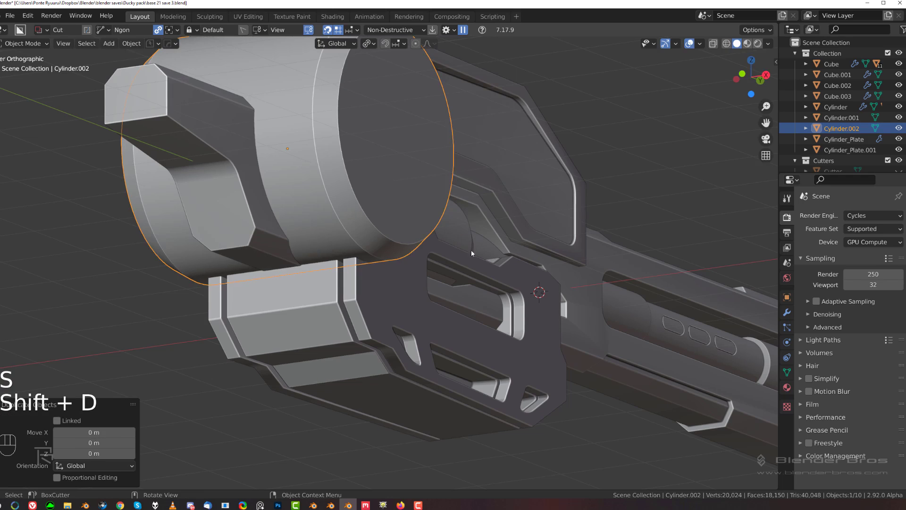
key("s")
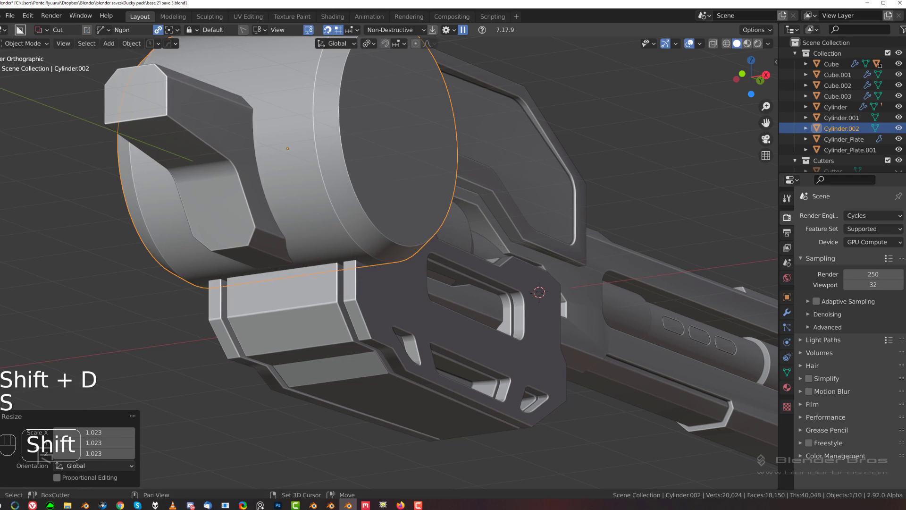
left_click(503, 265)
key("ctrl+grave")
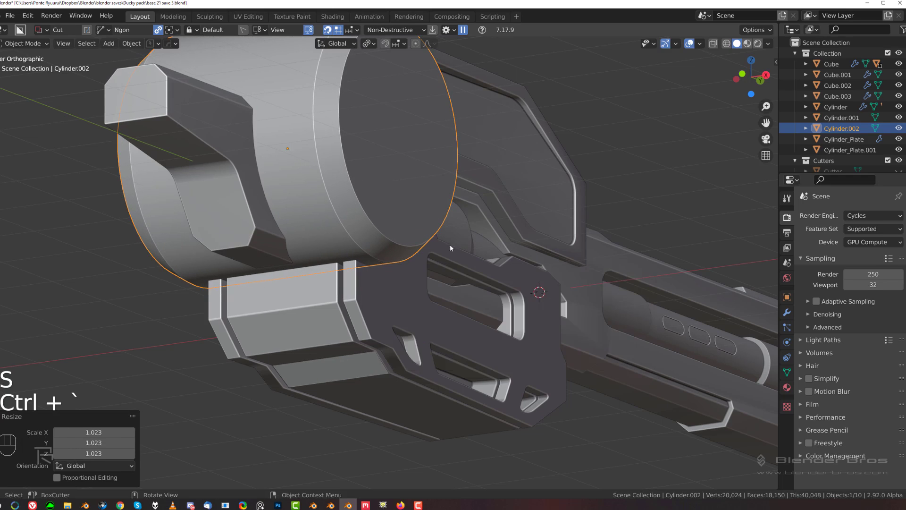
Subtract the enlarged drum copy from side plate Cube.002 with a Difference boolean, and leave the plate selected.
scroll(381, 279, "up", 3)
left_click(385, 282, "shift")
key("q")
left_click(407, 271)
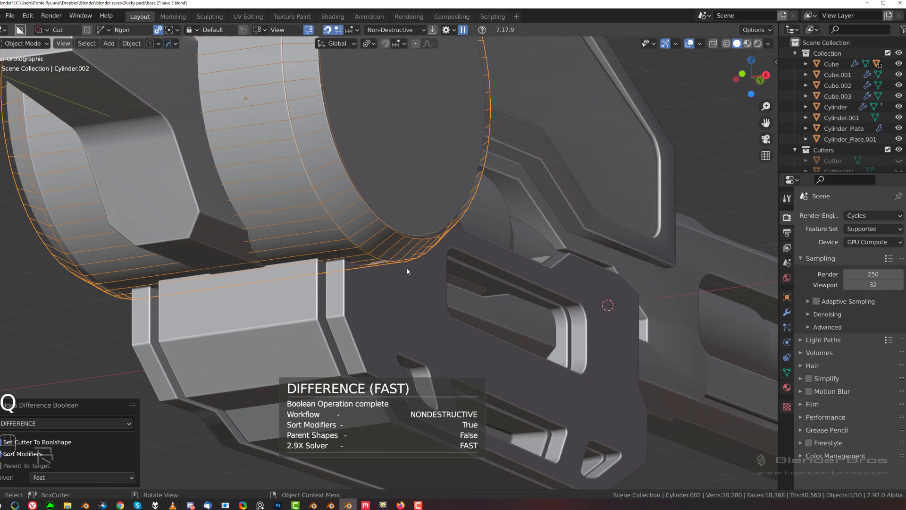
middle_click_drag(480, 244, 338, 280)
key("shift+2")
left_click(340, 277)
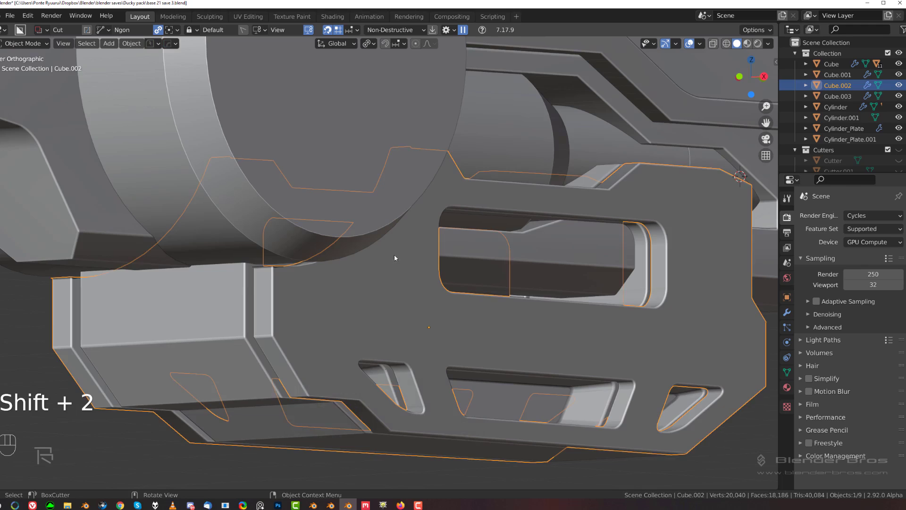
Isolate side plate Cube.002, recalculate its base mesh normals to the outside, and return to the full model.
key("KP_Divide")
scroll(366, 243, "up", 4)
key("q")
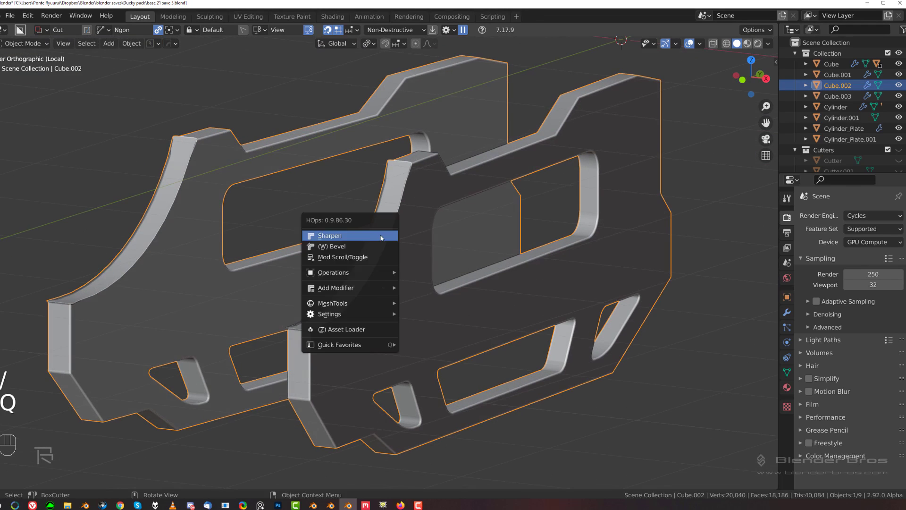
key("ctrl")
key("ctrl+a")
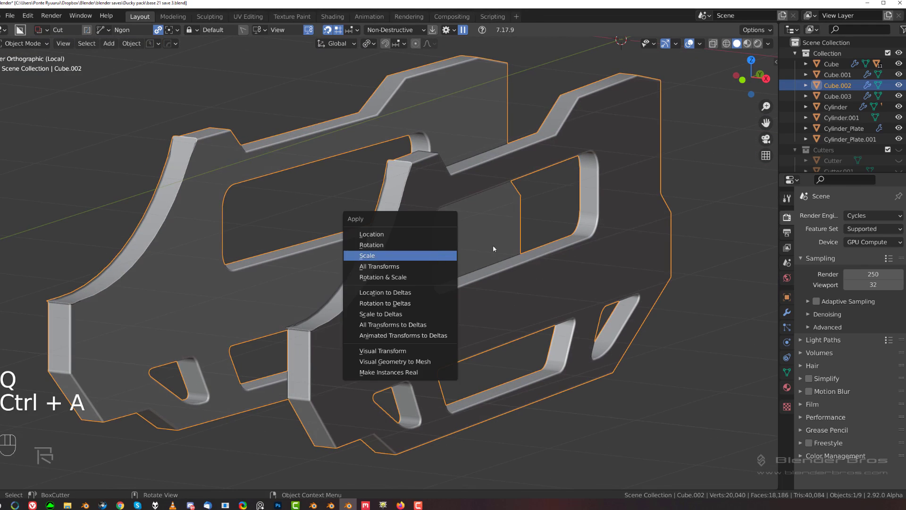
left_click(493, 250)
key("Tab")
key("ctrl+a")
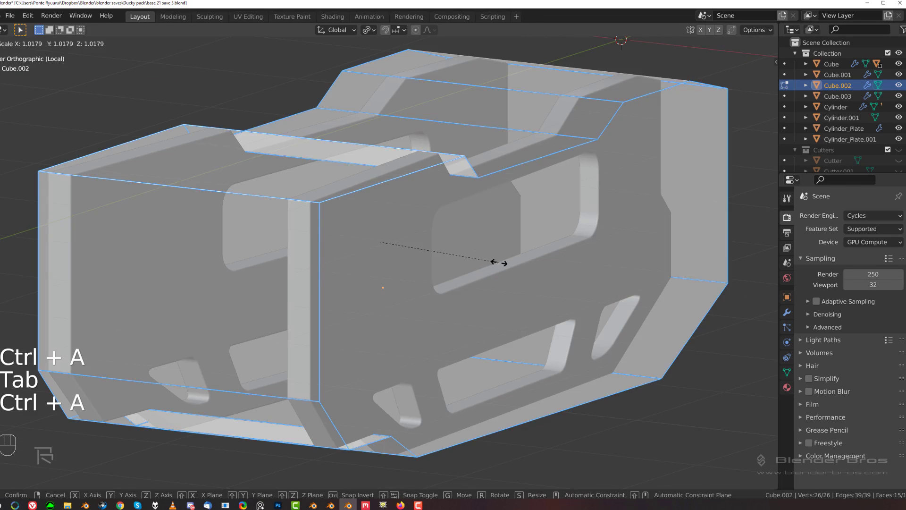
key("alt+n")
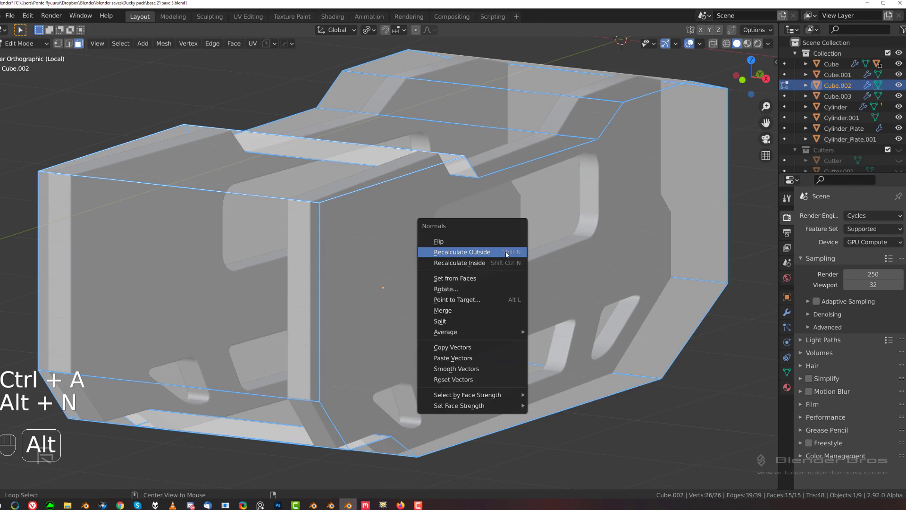
left_click(507, 253)
key("Tab")
key("slash")
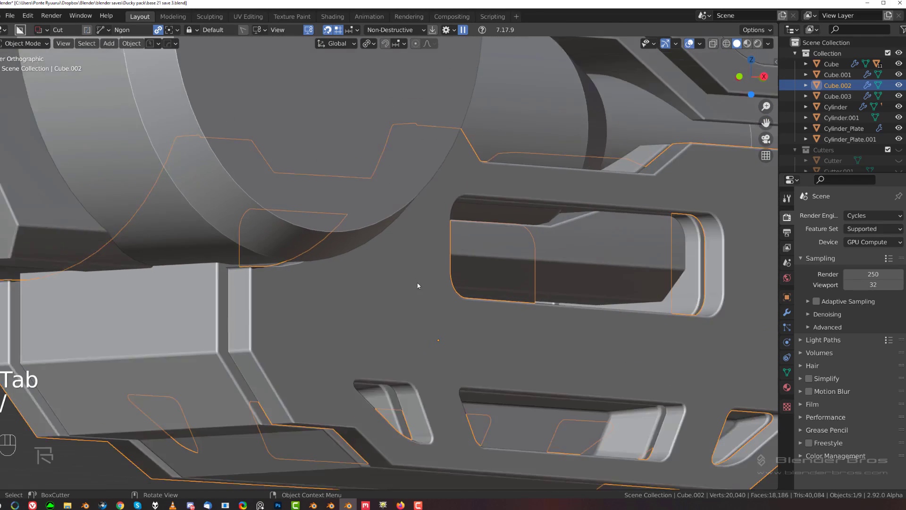
Sharpen side plate Cube.002 with Csharp, applying its boolean modifiers.
left_click(375, 275)
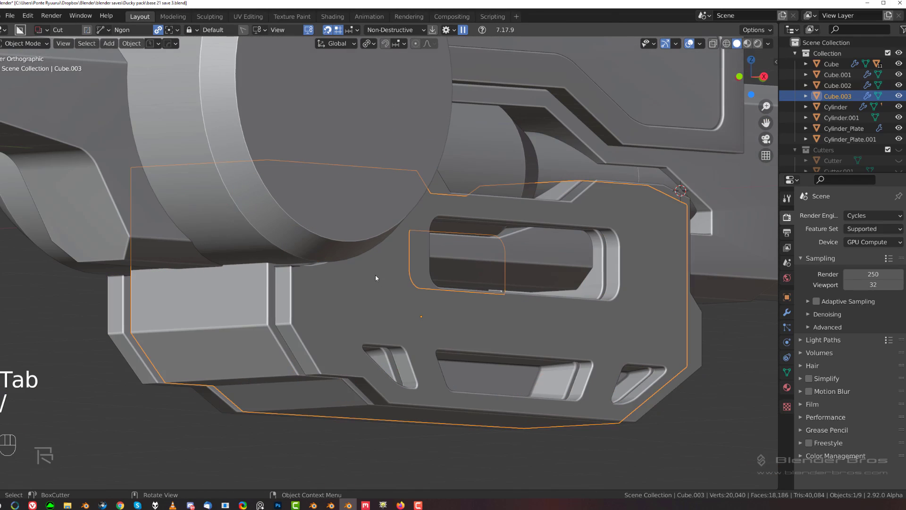
left_click(408, 256)
scroll(409, 256, "up", 2)
key("q")
left_click(407, 255, "ctrl")
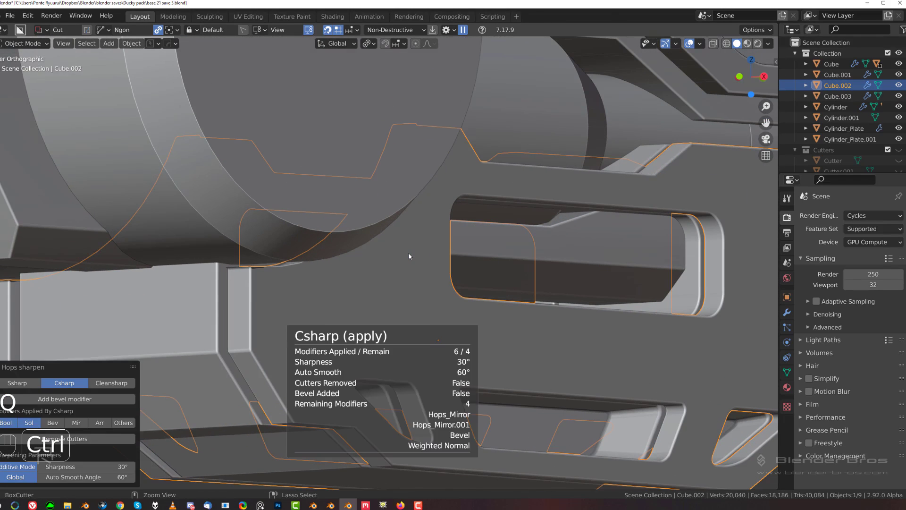
Isolate the sharpened Cube.002, recalculate the normals of its whole mesh, and bring back the full model.
key("slash")
key("Tab")
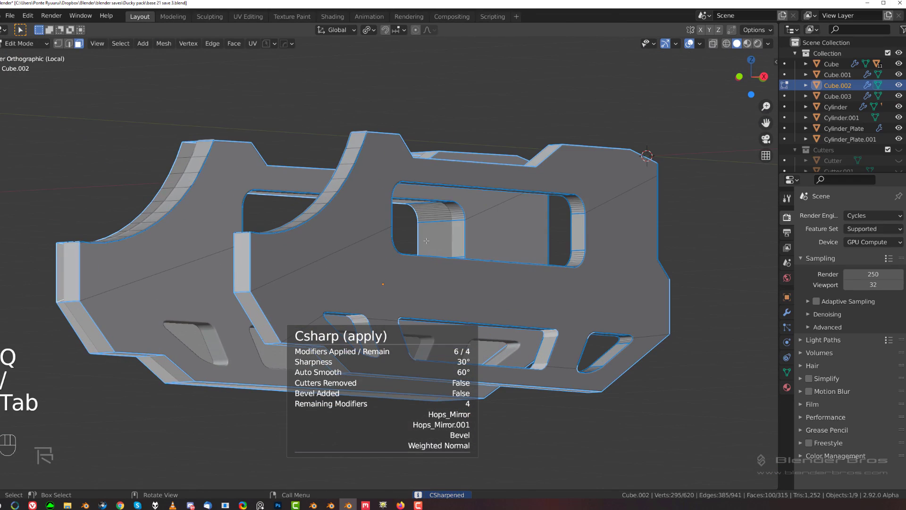
key("a")
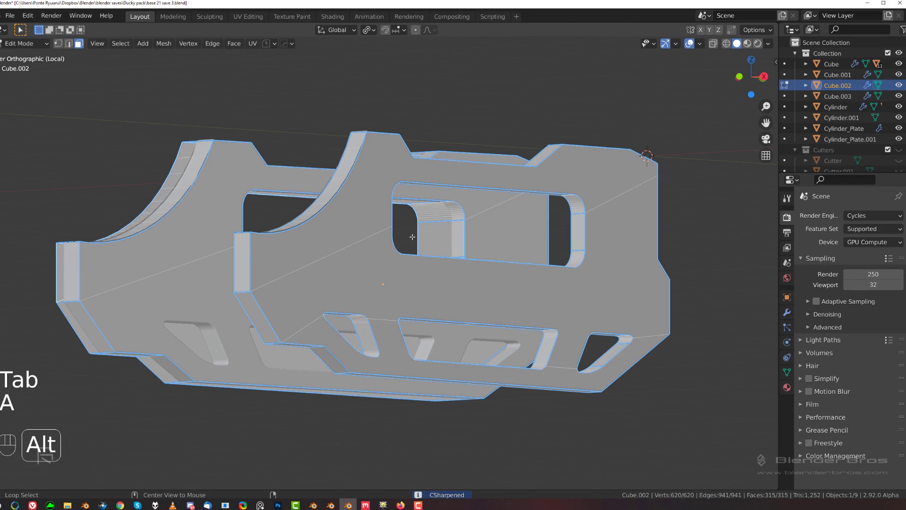
key("alt+n")
left_click(381, 238)
key("Tab")
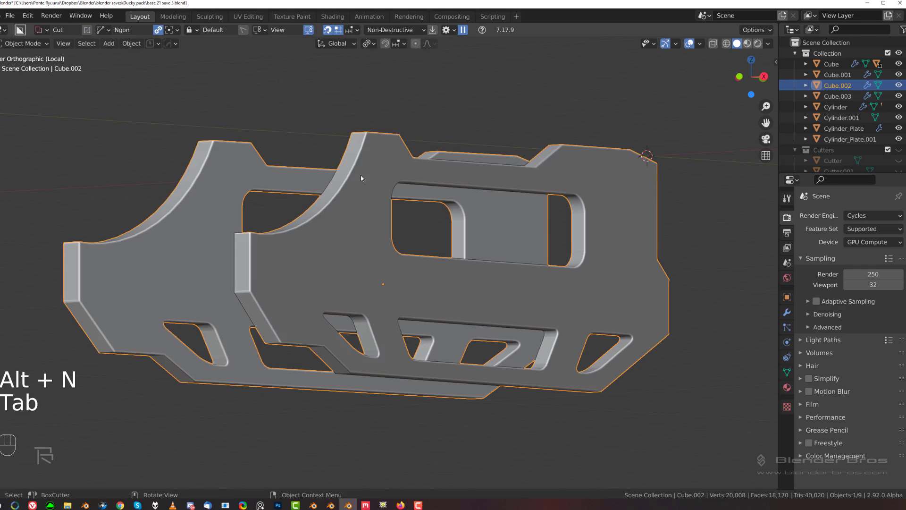
key("slash")
Scale the drum cylinder (Cylinder.001) up uniformly by about 1.017 to close up on the side plate's curved cut.
scroll(466, 250, "down", 3)
left_click(434, 347)
scroll(418, 351, "up", 3)
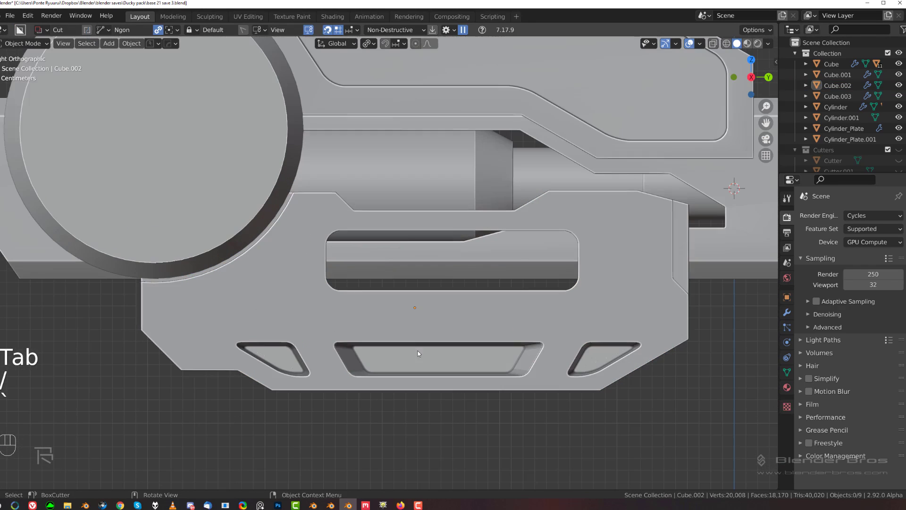
scroll(263, 213, "down", 4)
middle_click_drag(262, 212, 338, 310)
scroll(293, 234, "up", 2)
left_click(307, 236)
scroll(313, 250, "up", 3)
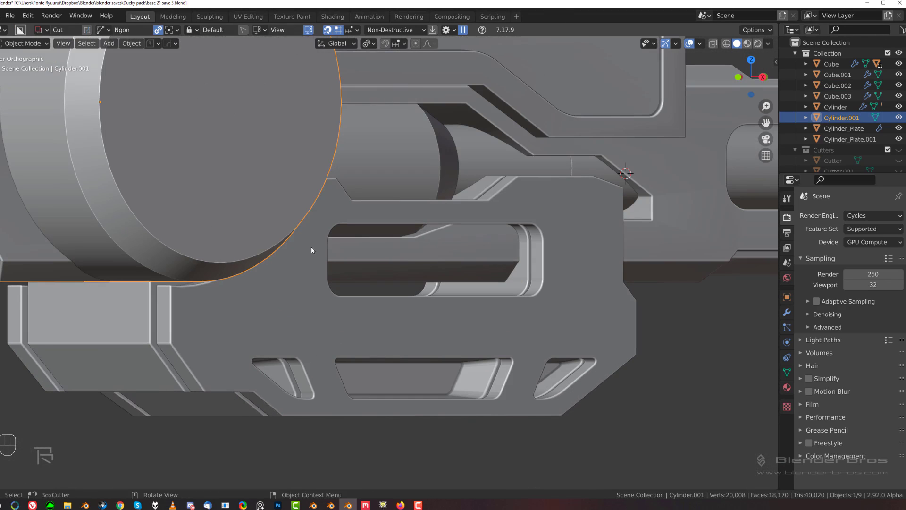
key("s")
left_click(361, 247)
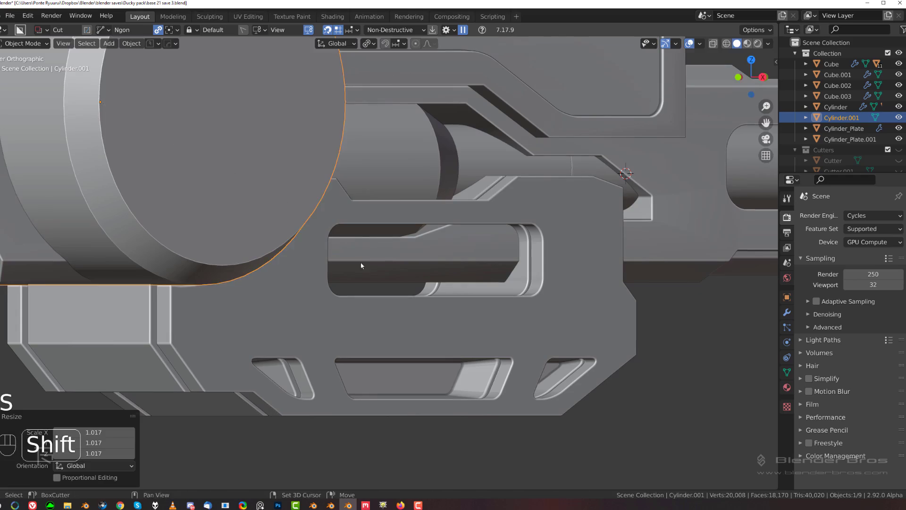
Examine how the enlarged drum sits over the side plates, up close and in the end-on orthographic view.
middle_click_drag(361, 262, 360, 221)
scroll(241, 277, "down", 4)
scroll(299, 253, "up", 3)
scroll(357, 222, "up", 3)
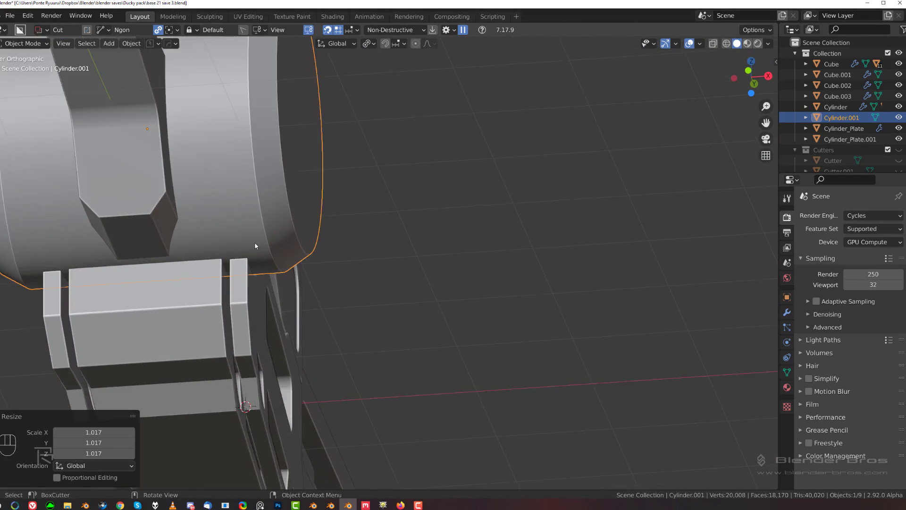
middle_click_drag(255, 245, 392, 317, "shift")
scroll(361, 231, "up", 2)
scroll(347, 217, "down", 3)
key("grave")
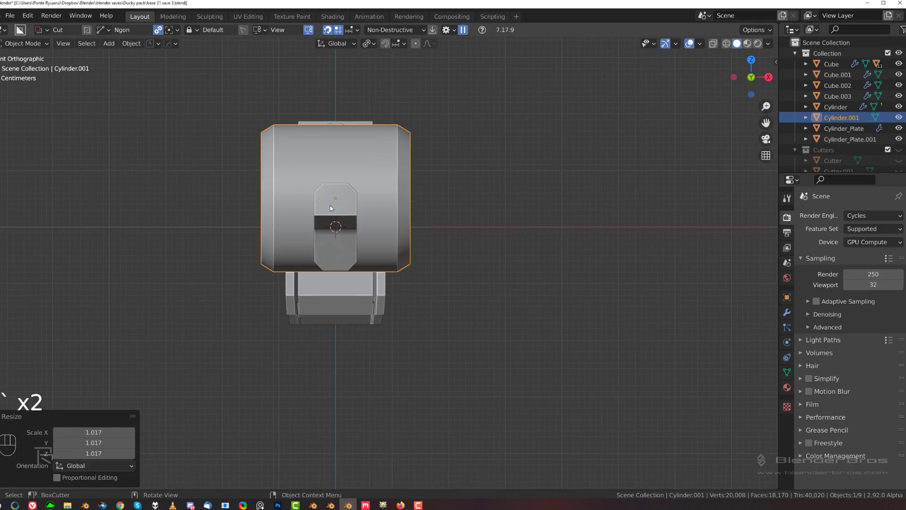
Isolate the upper housing (Cube.001) and run MACHIN3 Clean Up on its mesh.
middle_click_drag(359, 122, 363, 190)
middle_click_drag(363, 190, 396, 210, "shift")
scroll(324, 226, "up", 2)
left_click(396, 210)
key("slash")
scroll(386, 228, "up", 6)
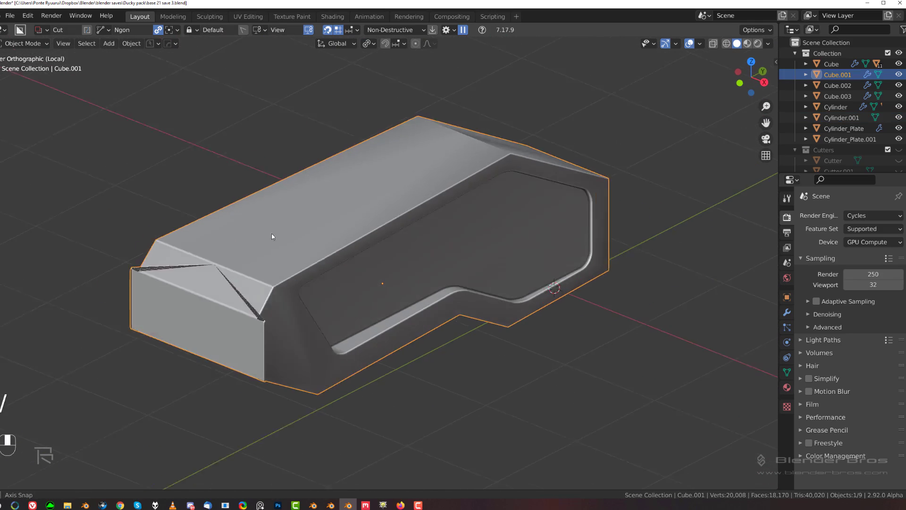
key("Tab")
scroll(313, 241, "up", 2)
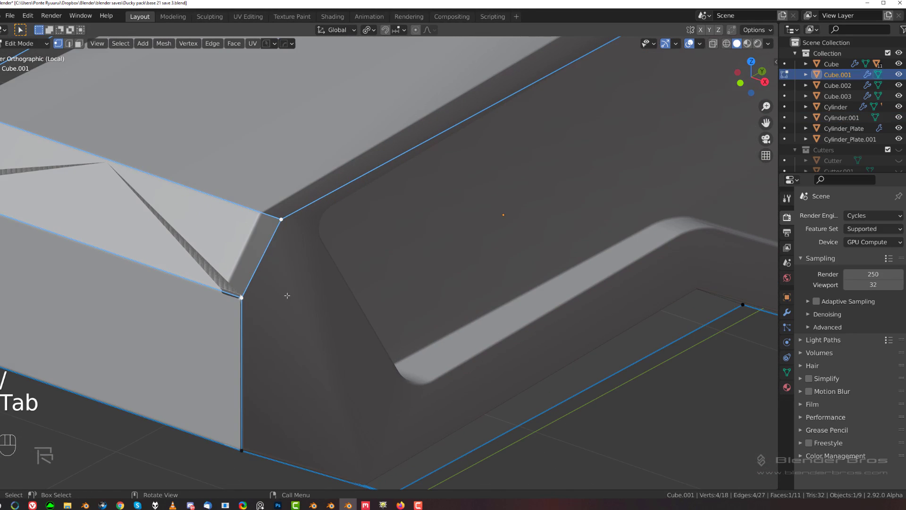
key("3")
scroll(248, 289, "up", 3)
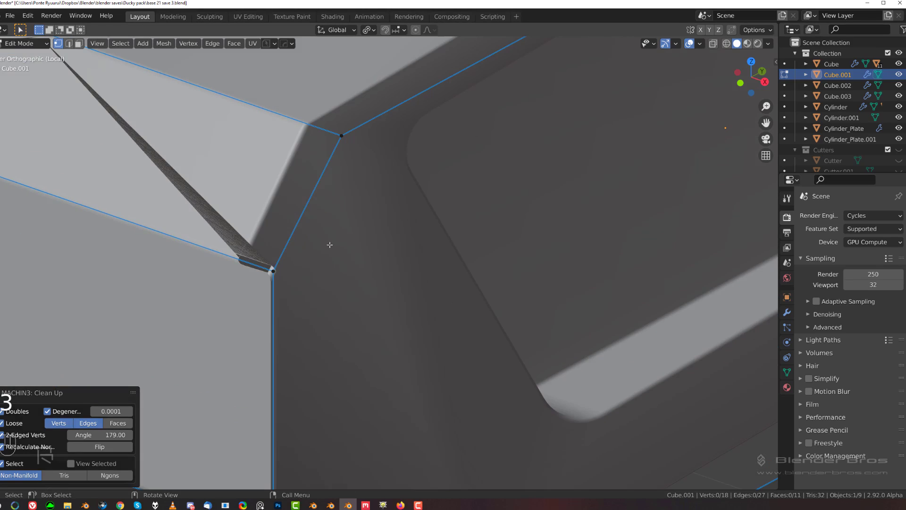
scroll(300, 281, "down", 2)
key("Tab")
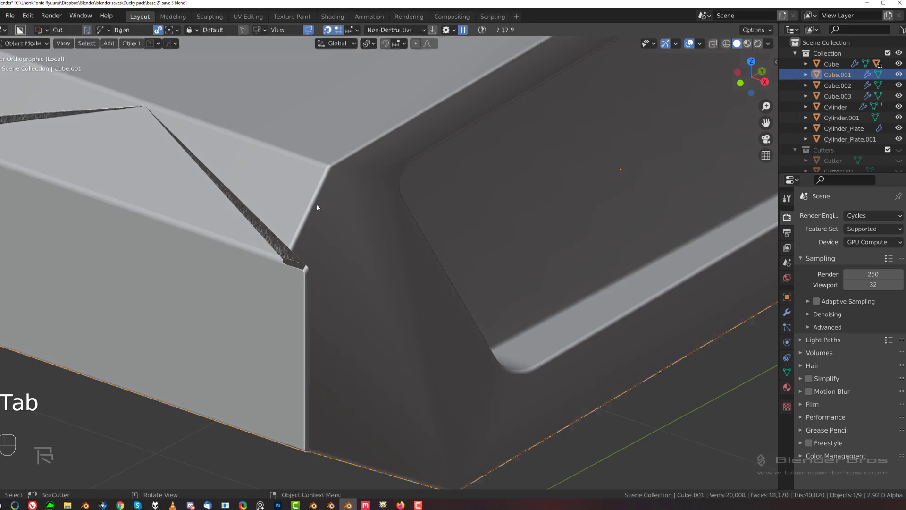
Inspect the isolated upper housing's bevelled drum-end corners and sloped face for geometry artefacts from several angles.
scroll(321, 212, "down", 3)
middle_click_drag(354, 226, 255, 202)
middle_click_drag(173, 168, 361, 339, "shift")
scroll(334, 298, "up", 2)
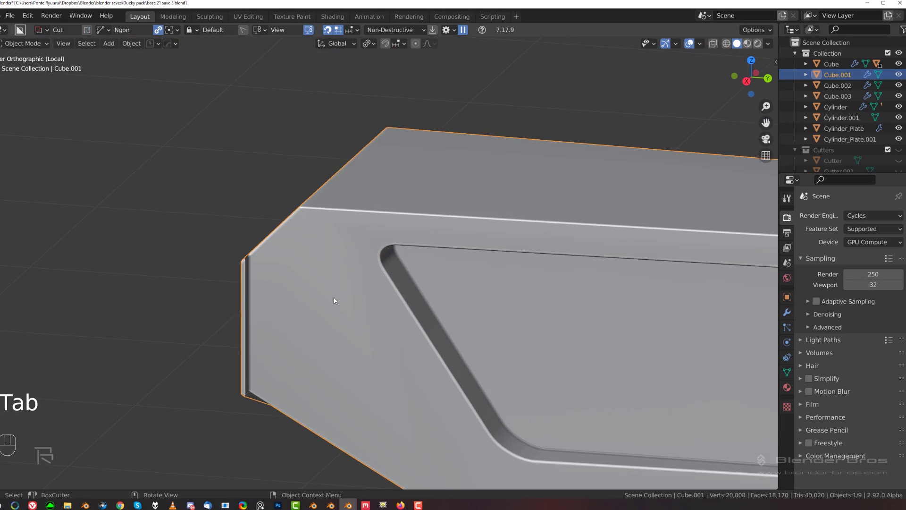
middle_click_drag(282, 282, 360, 259)
scroll(425, 266, "down", 6)
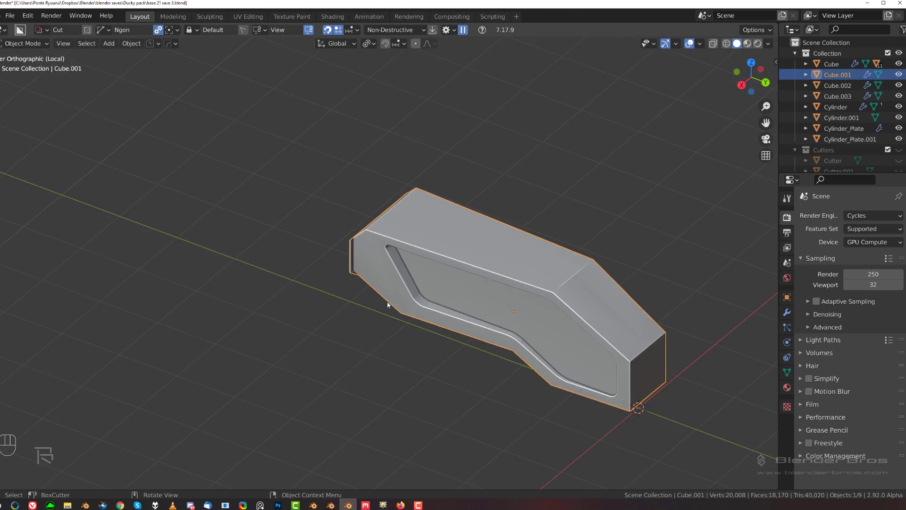
scroll(481, 274, "up", 3)
key("Tab")
key("Tab")
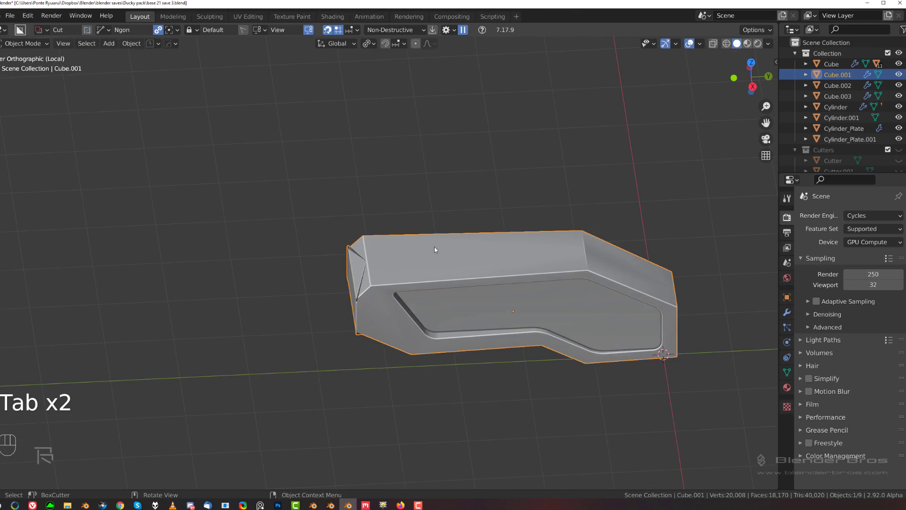
scroll(386, 261, "up", 2)
scroll(460, 232, "up", 2)
middle_click_drag(406, 337, 552, 239, "shift")
middle_click_drag(632, 314, 341, 257, "shift")
scroll(340, 257, "up", 3)
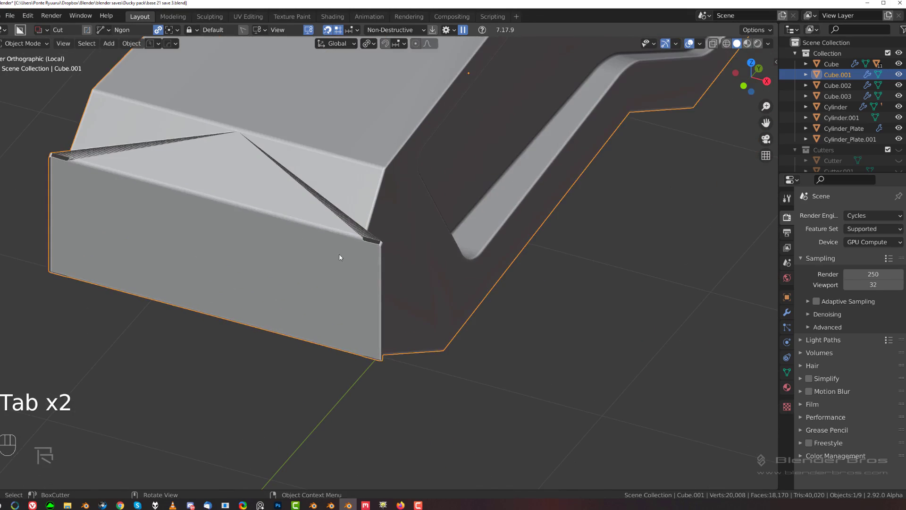
Reveal the upper housing's side-cut boolean object (Cutter.013) and stretch it along the global Y axis past the drum-end corner.
key("Tab")
scroll(382, 246, "down", 8)
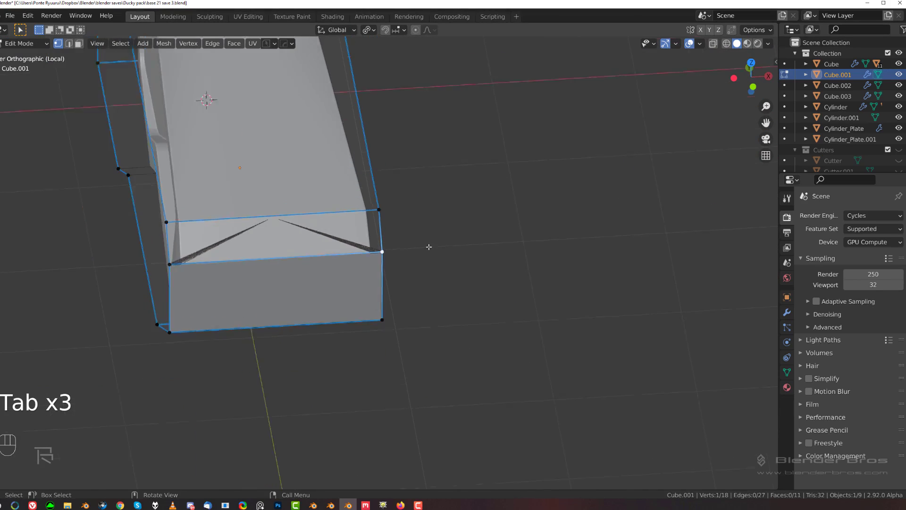
key("Tab")
key("q")
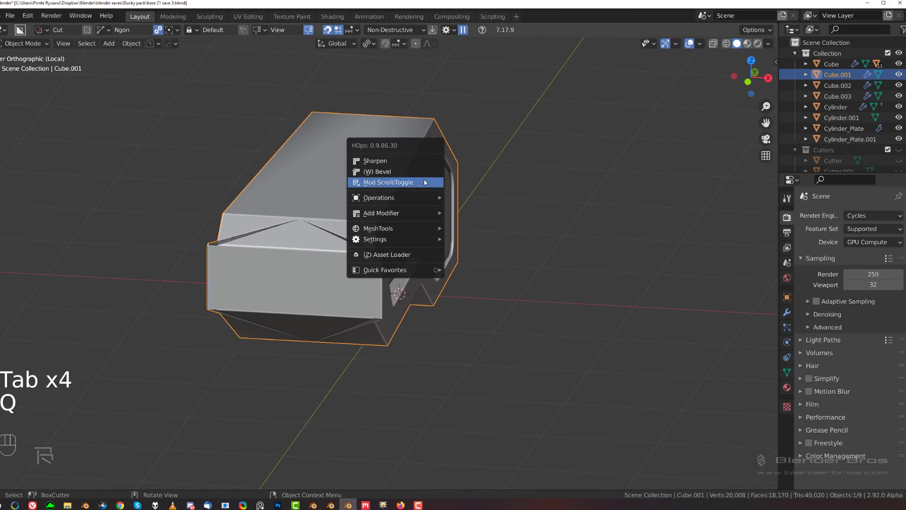
left_click(425, 182)
scroll(464, 207, "down", 1)
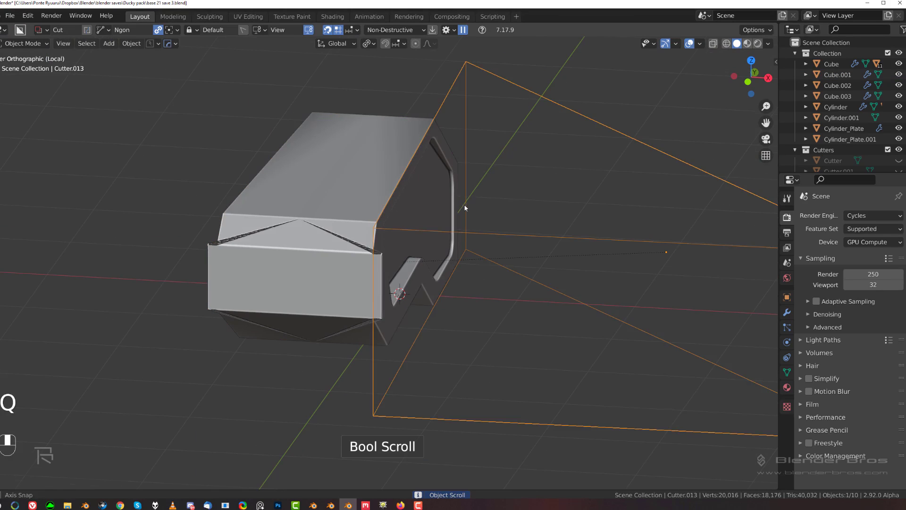
middle_click_drag(465, 208, 444, 221)
key("s")
key("y")
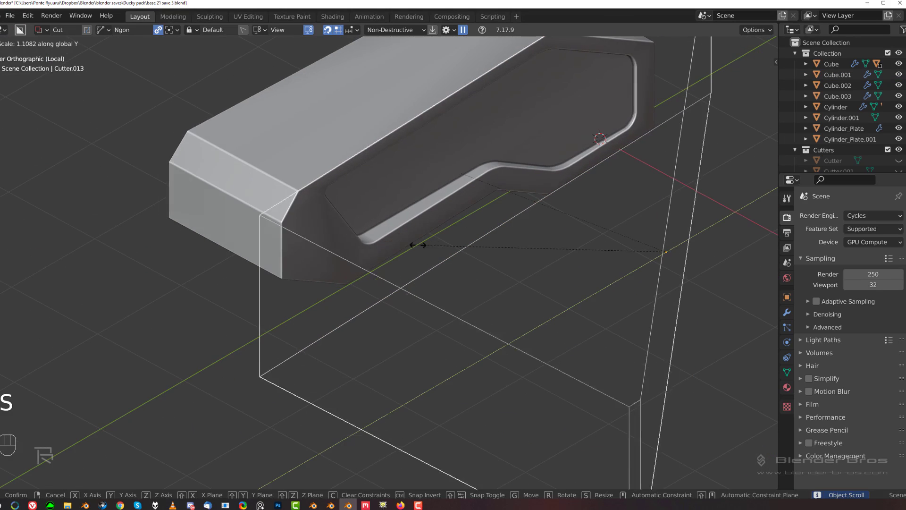
left_click(384, 257)
Leave the isolated view to show the whole weapon and hide the cutters.
key("Tab")
key("slash")
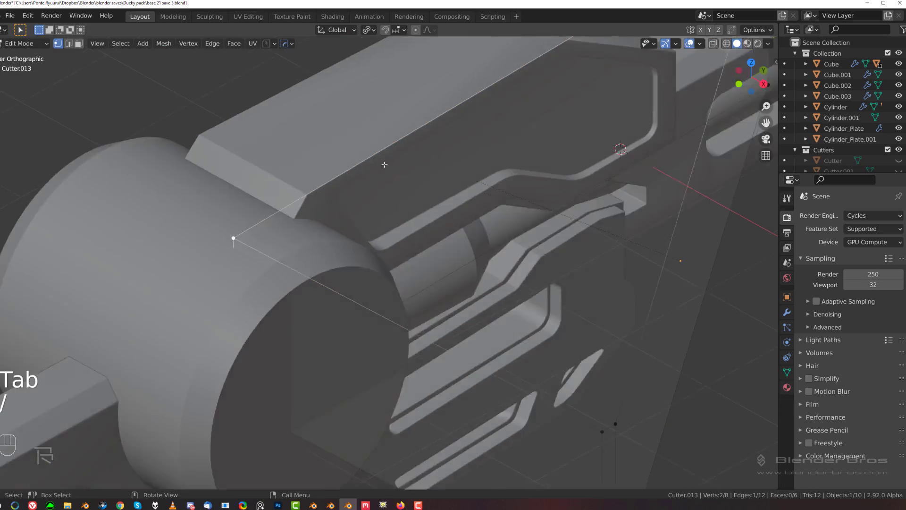
middle_click_drag(384, 164, 439, 219)
key("Tab")
key("shift+2")
Reveal the upper housing's window cutter (Cutter.018) and scale it by 1.999 along global X to cut right through the housing.
key("grave")
left_click(564, 211)
middle_click_drag(495, 237, 431, 242)
scroll(475, 251, "down", 2)
key("q")
left_click(432, 241)
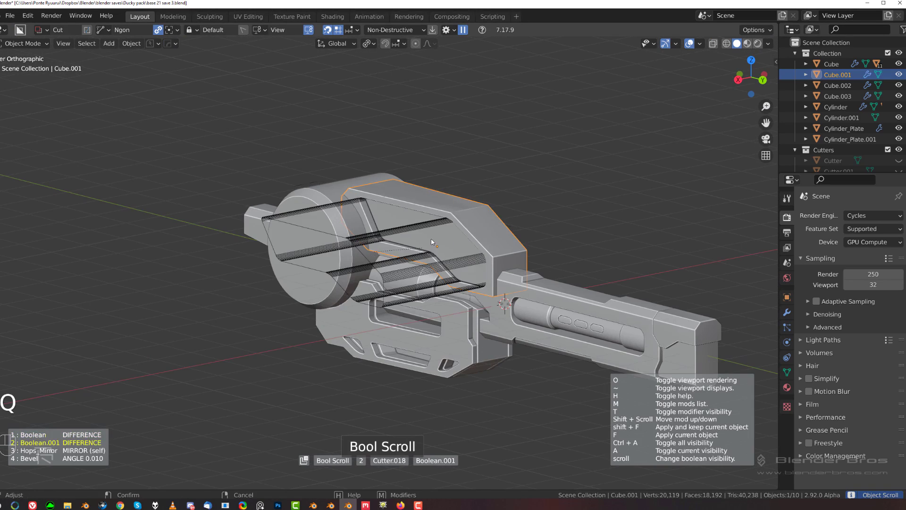
key("s")
key("x")
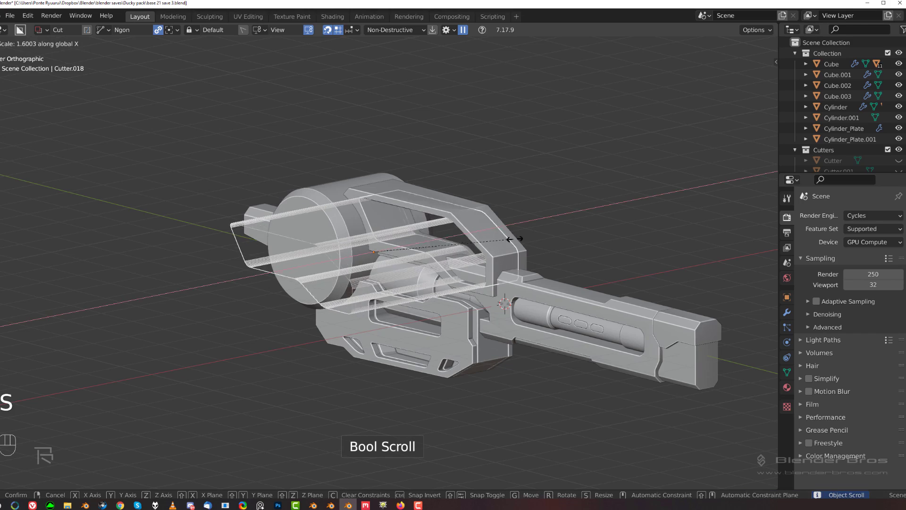
left_click(556, 240)
View the weapon side-on in the right orthographic view and set the BoxCutter shape to Ngon (Line).
key("grave")
middle_click_drag(511, 230, 519, 194, "shift")
scroll(500, 186, "up", 1)
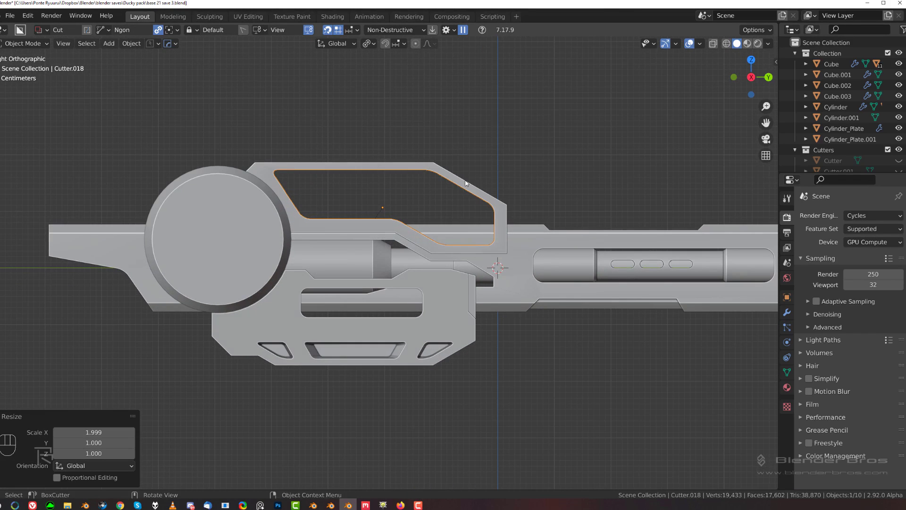
key("d")
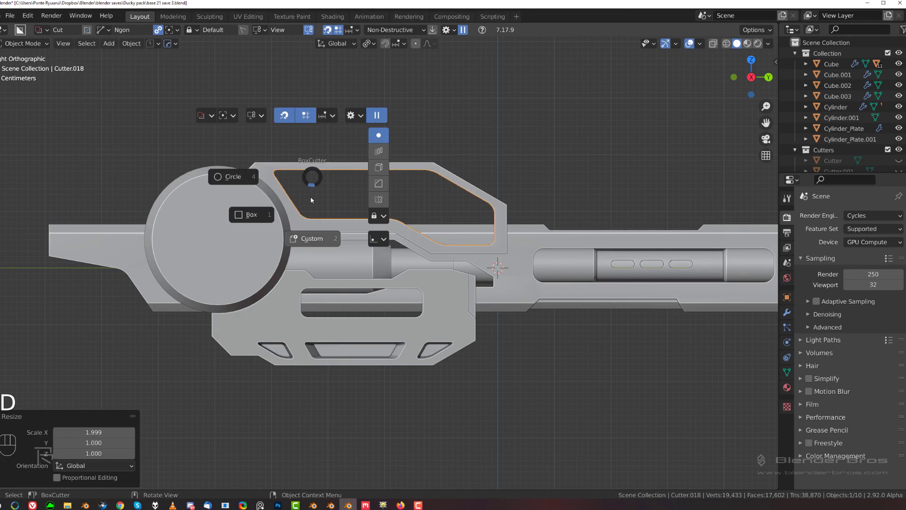
key("Escape")
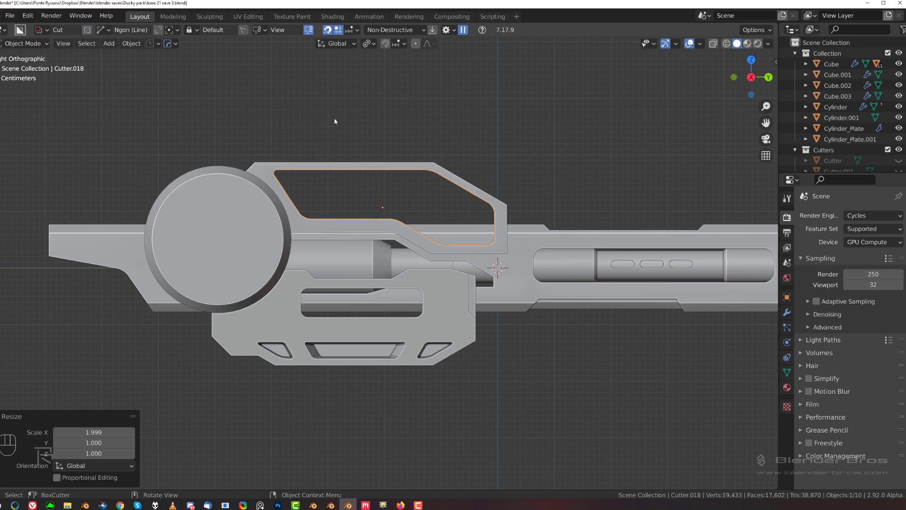
Try slicing a vertical strip out of Cutter.018 to form an upright strut across the housing window, and undo it.
left_click_drag(335, 121, 341, 241)
left_click_drag(340, 278, 346, 280)
left_click(296, 271)
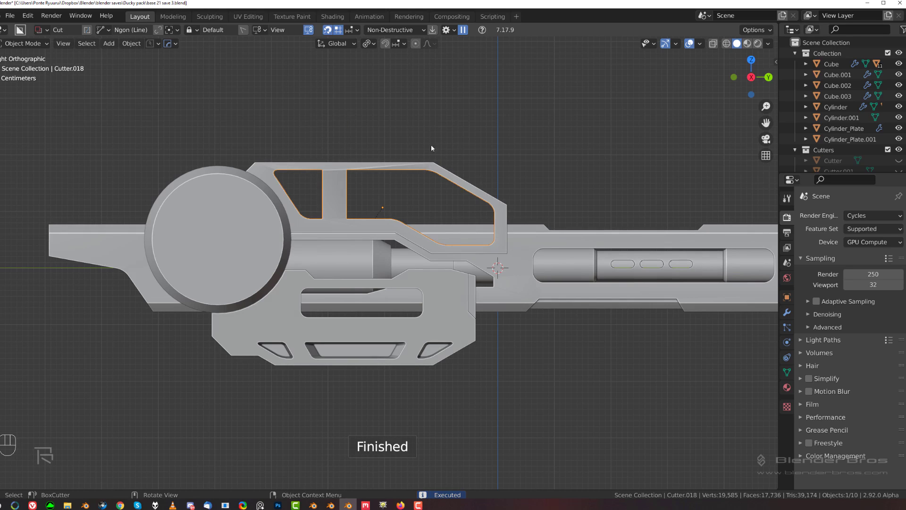
scroll(396, 187, "up", 2)
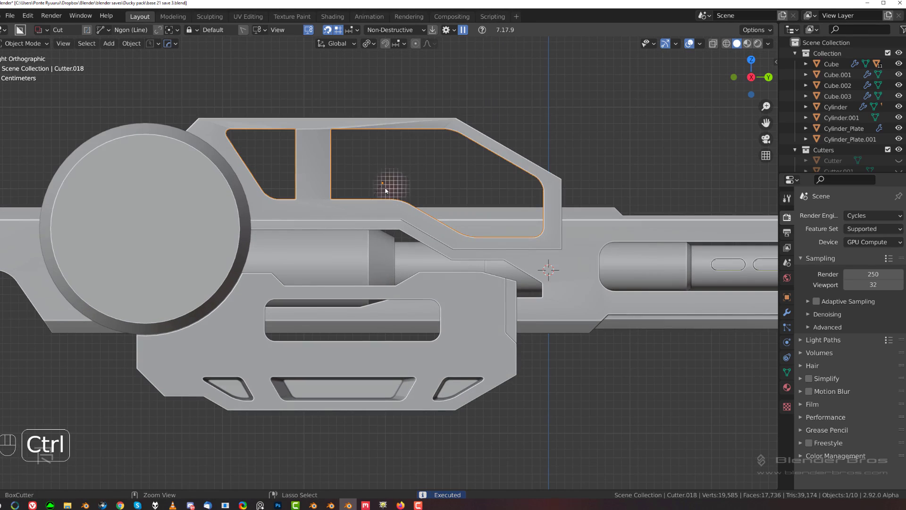
key("ctrl+z")
Cut a slanted strip out of Cutter.018 to form a diagonal strut across the middle of the housing window.
left_click_drag(388, 119, 358, 188)
left_click_drag(324, 253, 329, 265)
Try adding a second parallel diagonal strut nearer the window's barrel end and examine both struts with the cutters hidden.
left_click_drag(519, 163, 486, 188)
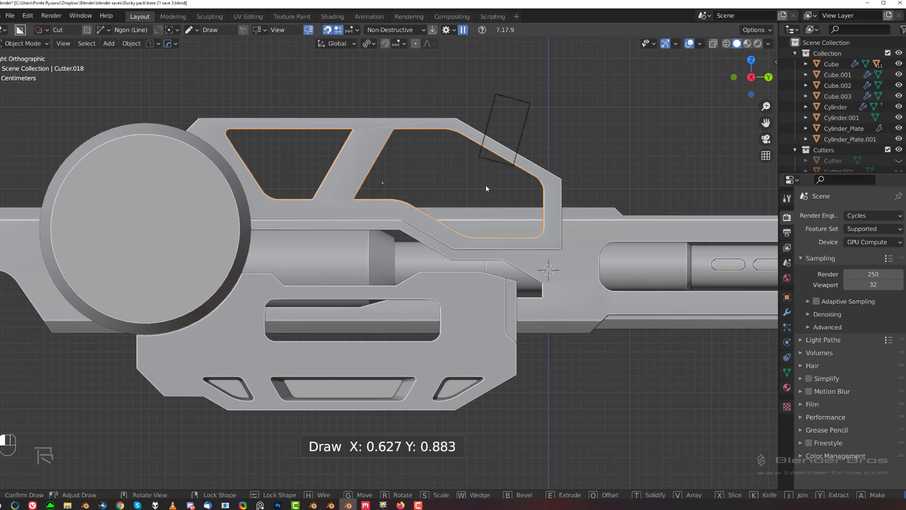
left_click_drag(423, 274, 423, 275)
scroll(451, 251, "down", 5)
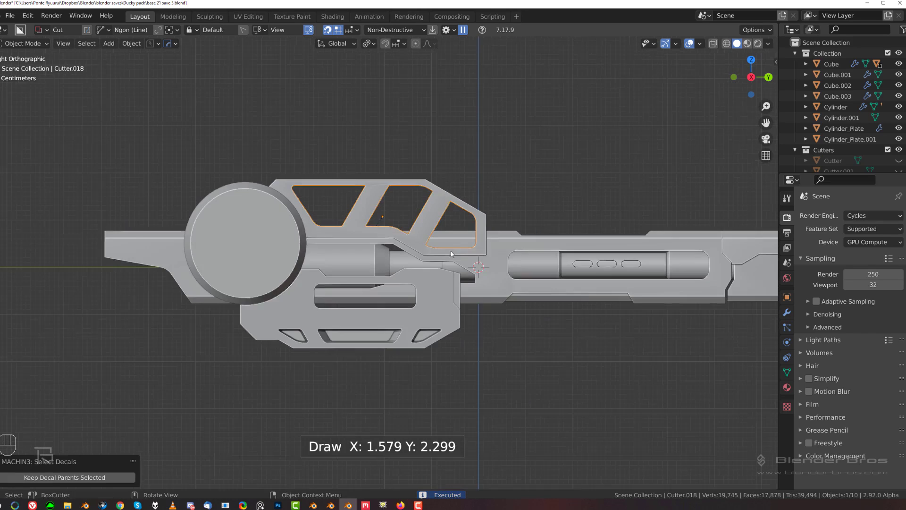
middle_click_drag(452, 251, 386, 238)
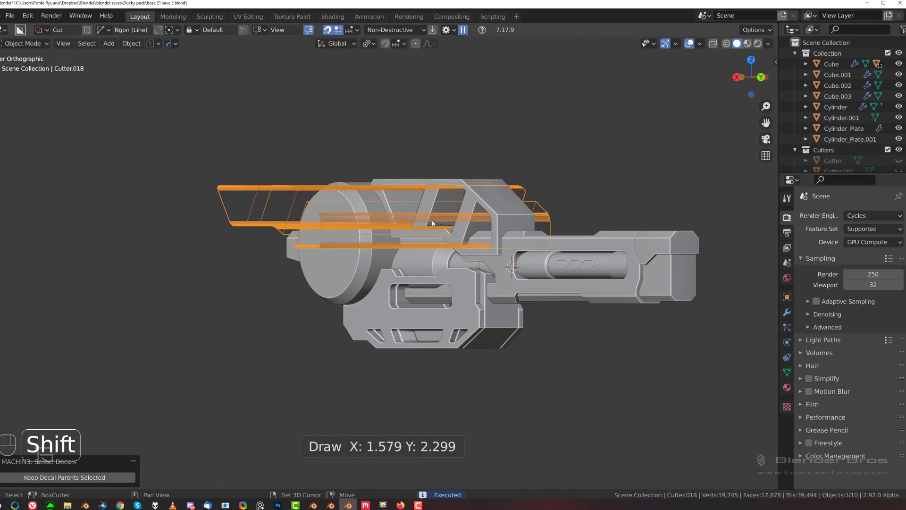
key("shift+2")
scroll(543, 203, "up", 3)
middle_click_drag(543, 200, 507, 185)
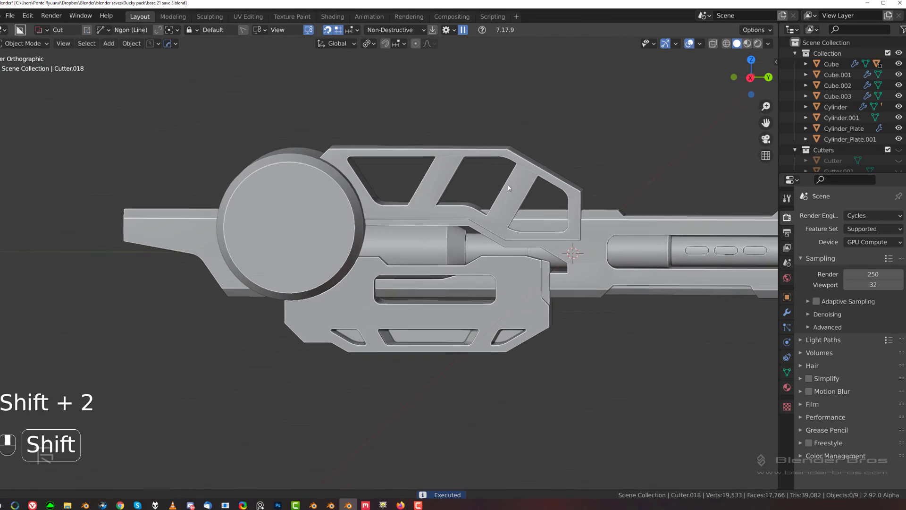
key("grave")
scroll(526, 201, "up", 2)
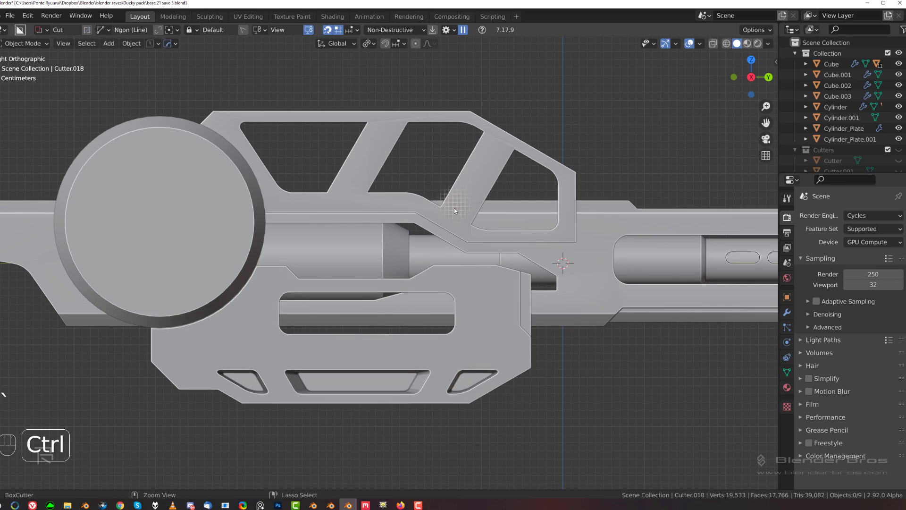
Undo the second diagonal strut and the hiding of the cutters.
key("ctrl+z")
key("ctrl+z")
key("ctrl+z")
key("ctrl+z")
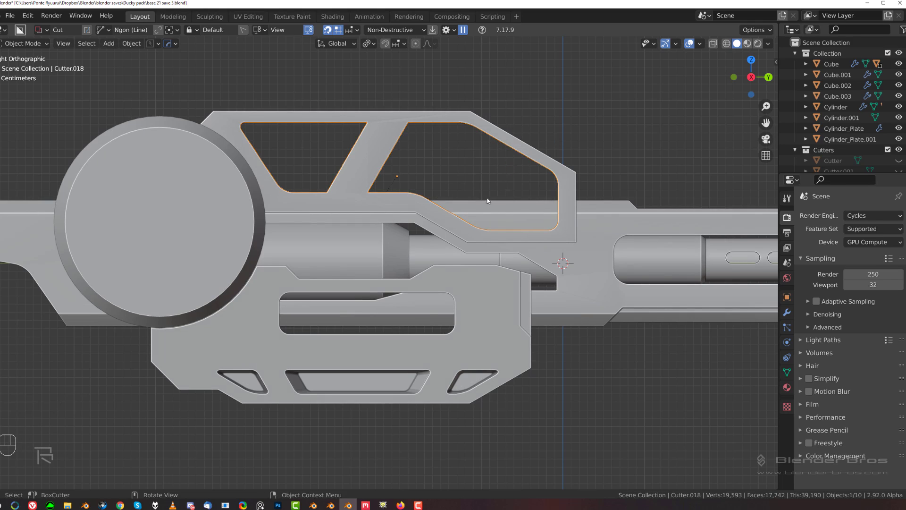
Isolate the upper housing together with its window cutter in the end-on orthographic view and set the BoxCutter shape to Box.
scroll(487, 201, "down", 3)
mouse_move(461, 204)
middle_mouse_down()
mouse_move(503, 204)
mouse_move(391, 205)
mouse_move(426, 223)
mouse_move(492, 211)
mouse_move(373, 220)
mouse_move(467, 194)
middle_mouse_up()
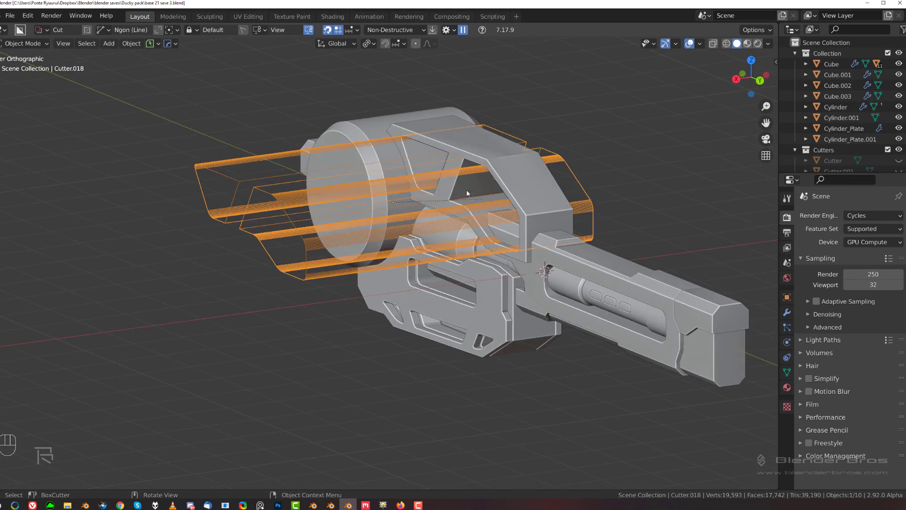
key("KP_3")
key("grave")
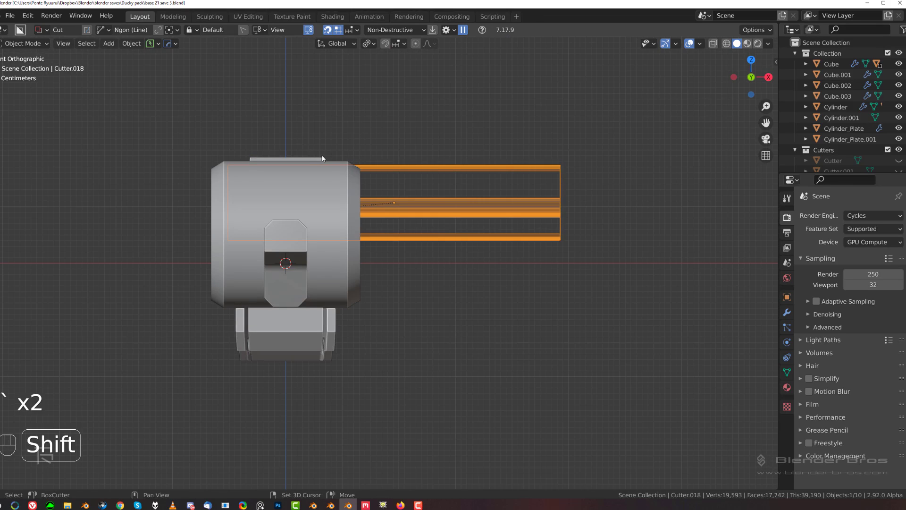
left_click(322, 158, "shift")
key("KP_Divide")
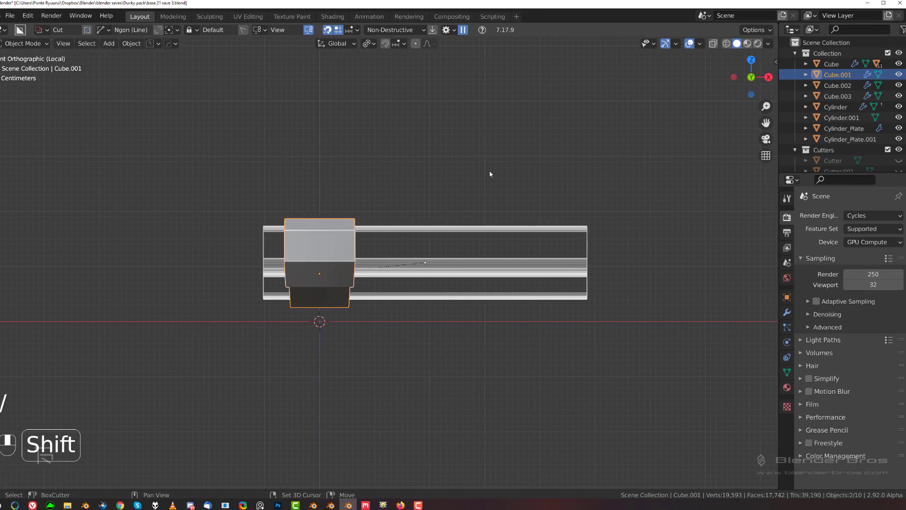
key("d")
left_click(296, 210)
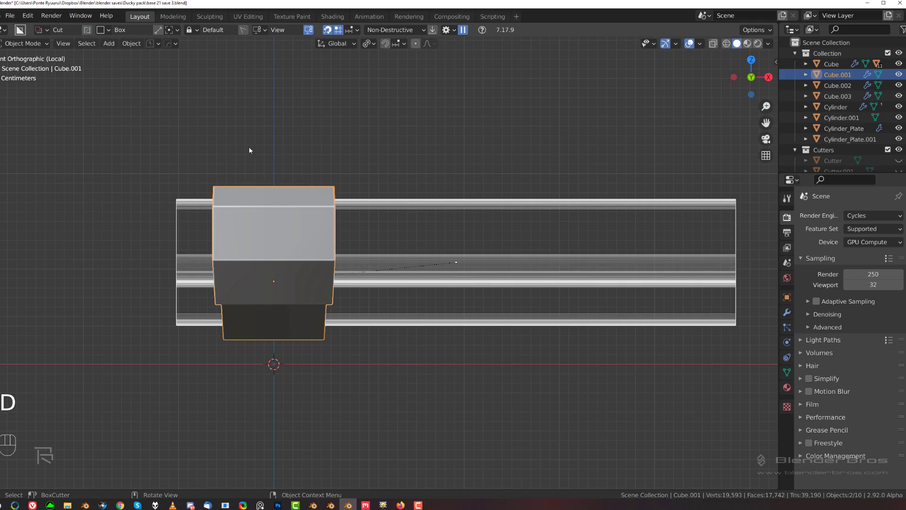
Cut a box with rounded corners, bevel width about 0.12, out of Cutter.018 at the housing's top centre to form a lengthwise rail.
mouse_move(257, 145)
left_mouse_down()
mouse_move(293, 206)
mouse_move(293, 231)
left_mouse_up()
right_click(294, 231)
left_click(389, 199)
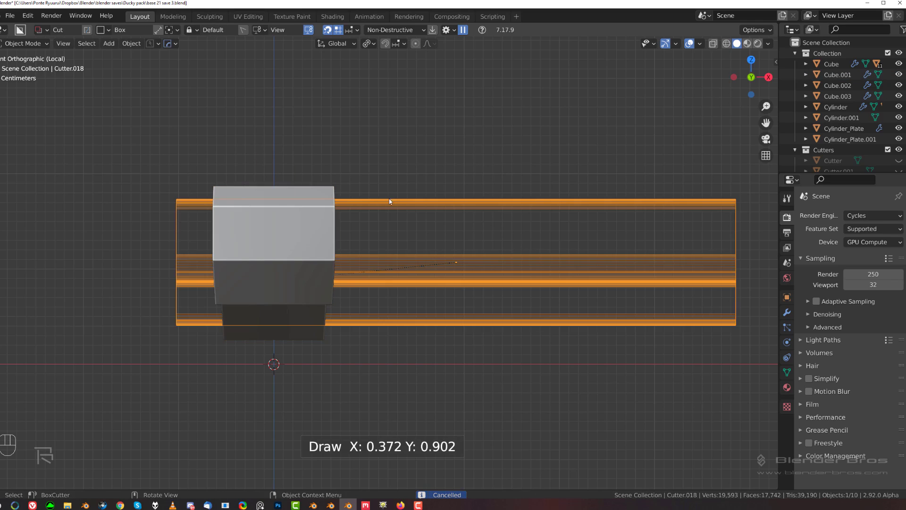
left_click_drag(252, 159, 298, 227)
key("b")
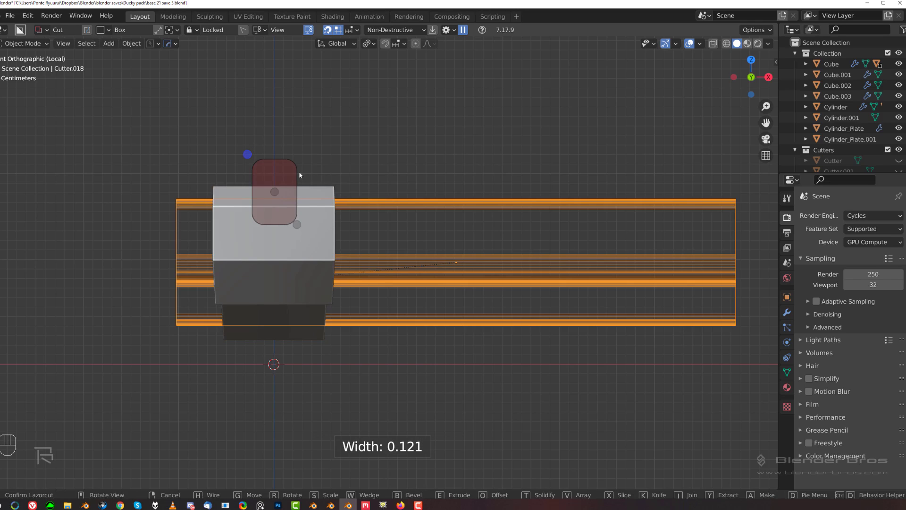
left_click(302, 173)
Show the whole weapon side-on with the cutters hidden and examine the rail's drum-side end inside the window.
middle_click_drag(356, 161, 259, 134)
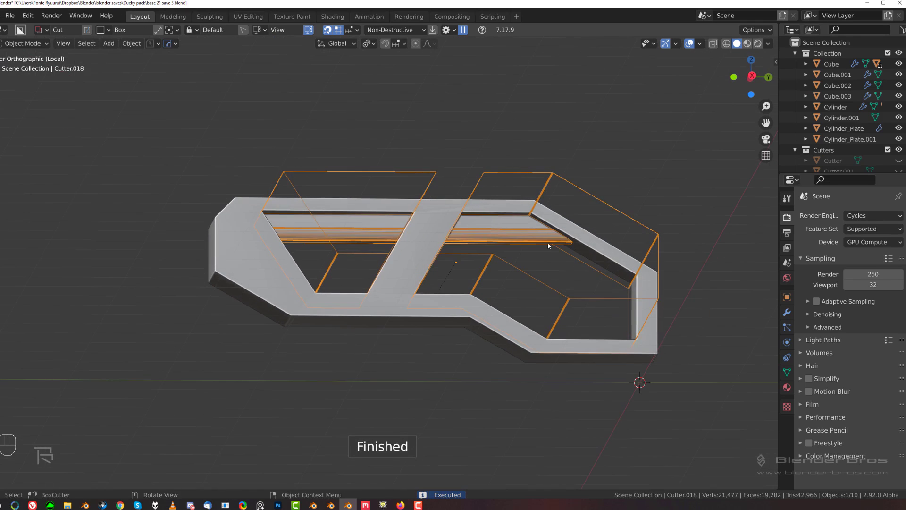
key("slash")
key("grave")
left_click(617, 142)
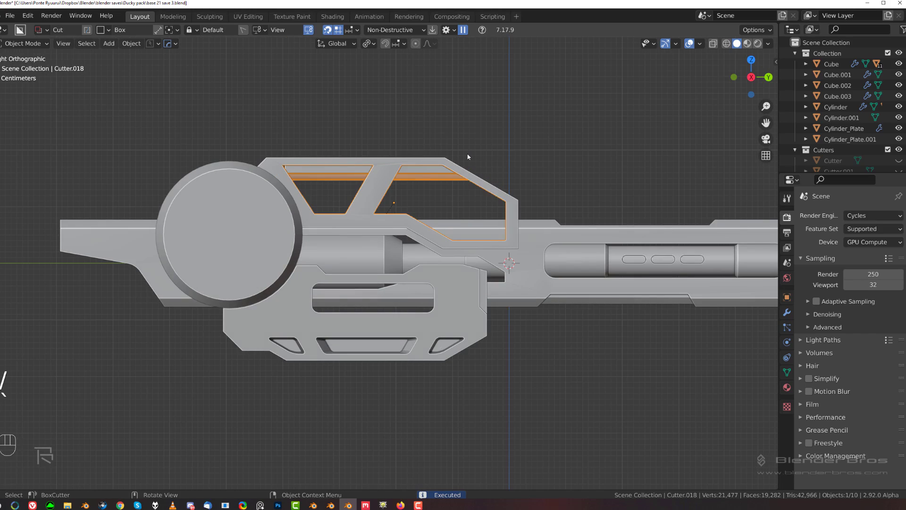
key("shift+2")
scroll(475, 165, "up", 1)
middle_click_drag(479, 170, 469, 259, "shift")
scroll(415, 229, "up", 2)
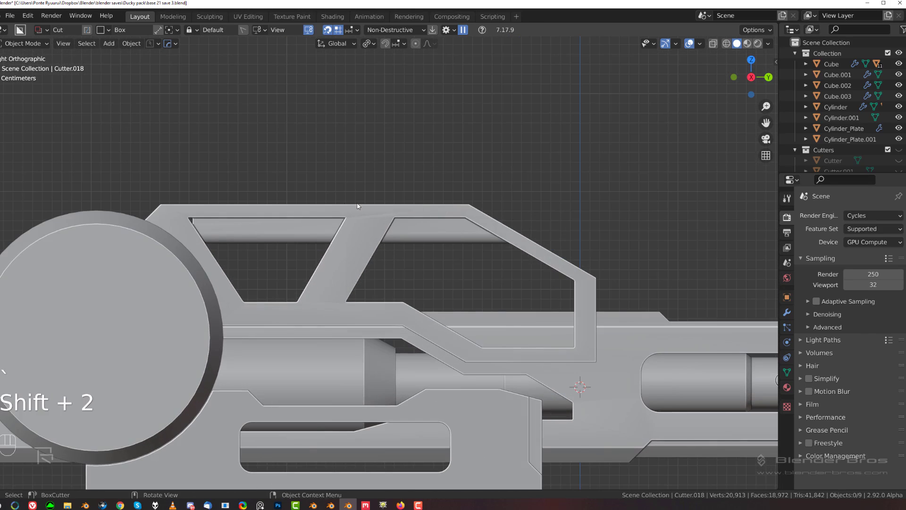
middle_click_drag(357, 202, 459, 199, "shift")
scroll(425, 212, "up", 4)
Reveal the window cutter (Cutter.018) through the upper housing's boolean modifiers and select it.
left_click(394, 188)
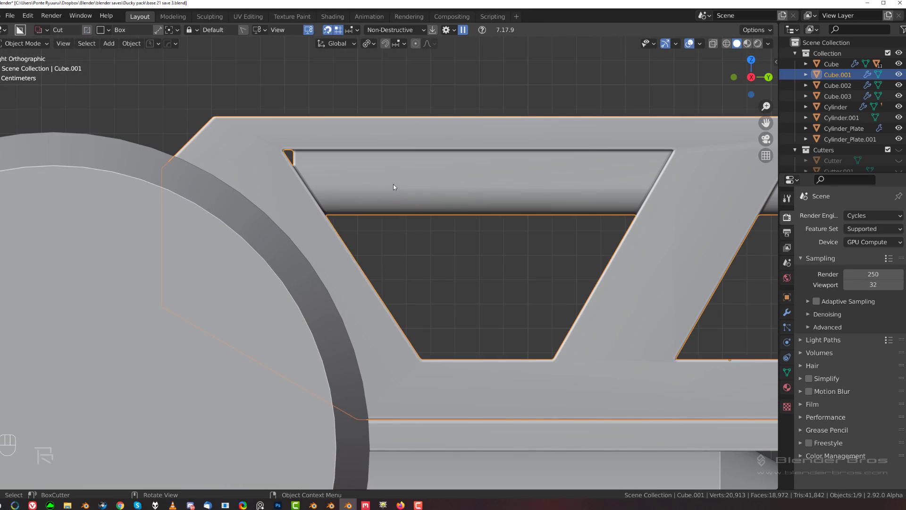
key("q")
left_click(383, 184)
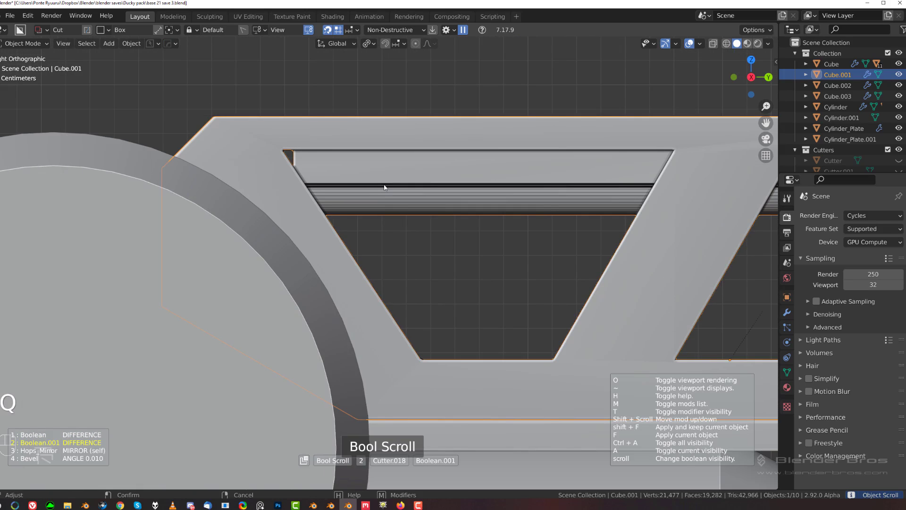
scroll(384, 184, "up", 1)
scroll(383, 185, "down", 1)
left_click(384, 184)
left_click(383, 191)
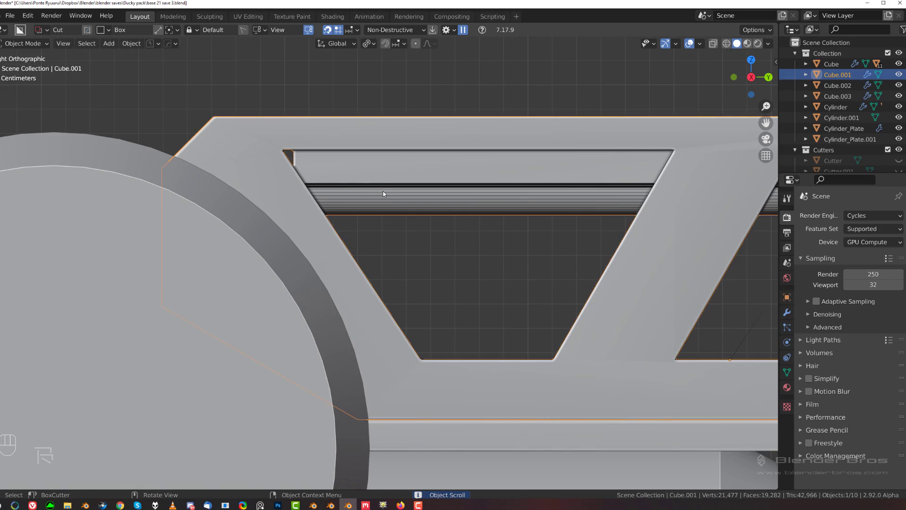
left_click(383, 189)
Try scaling the window cutter (Cutter.018) uniformly around the rail's open end.
key("s")
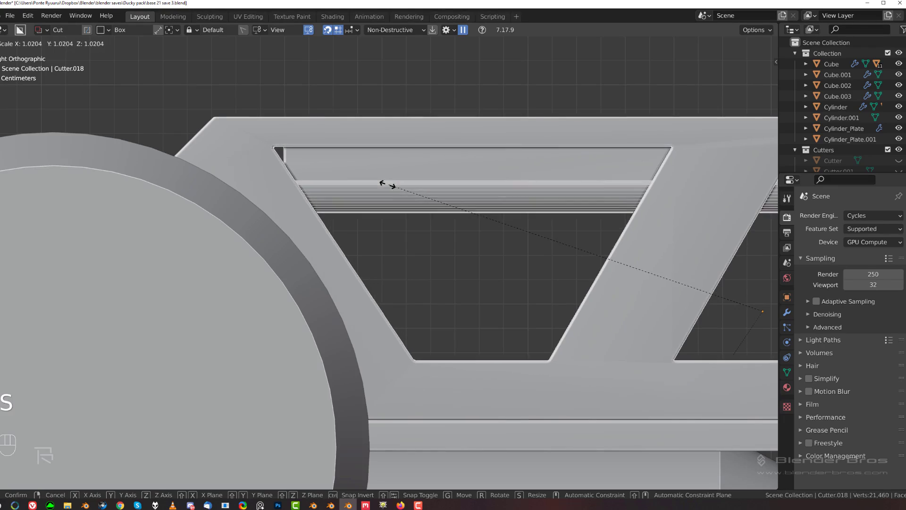
left_click(404, 196)
scroll(461, 209, "down", 2)
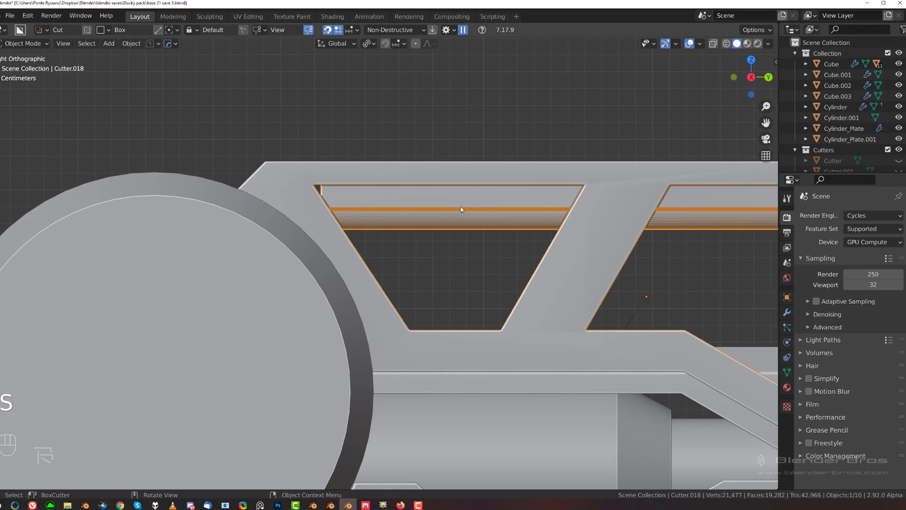
Reveal the rail-shaping box (Cutter.024) from Cutter.018's booleans and scale it by 1.405 along global Y.
key("q")
left_click(431, 218)
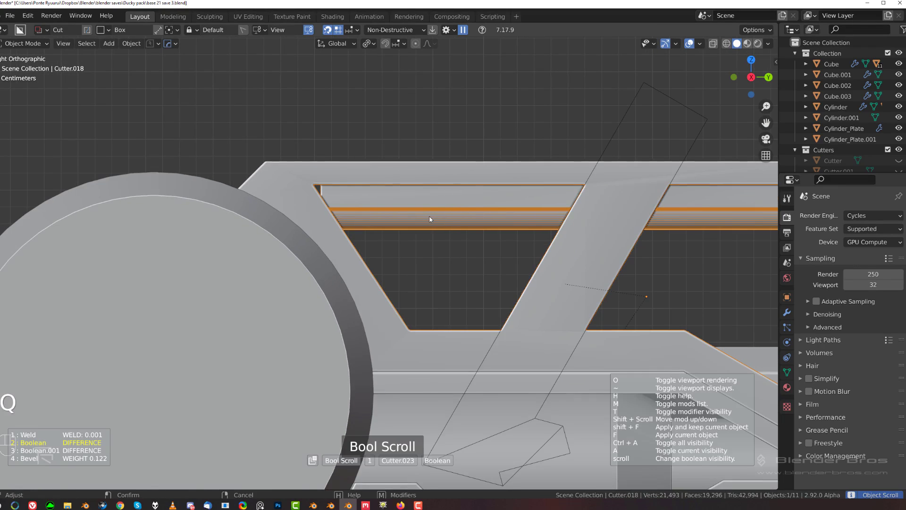
scroll(429, 216, "up", 1)
left_click(427, 216)
key("s")
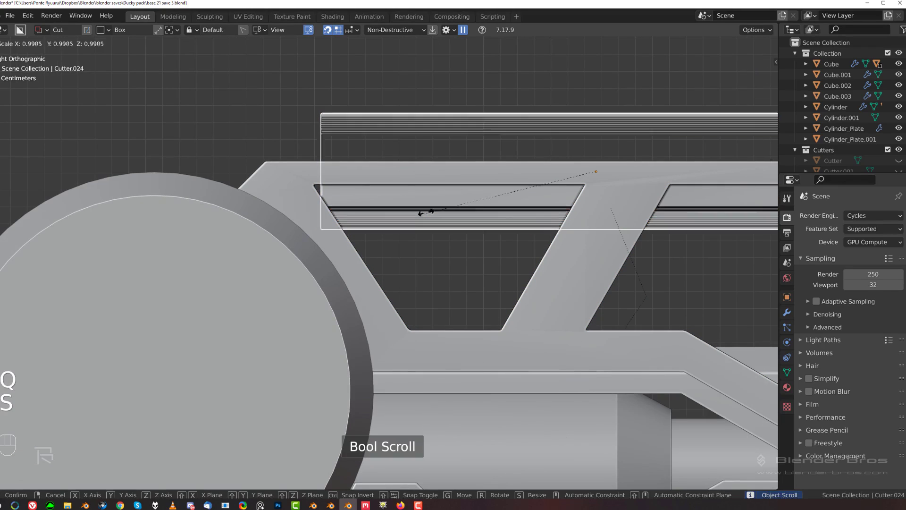
key("y")
left_click(354, 200)
scroll(377, 208, "down", 4)
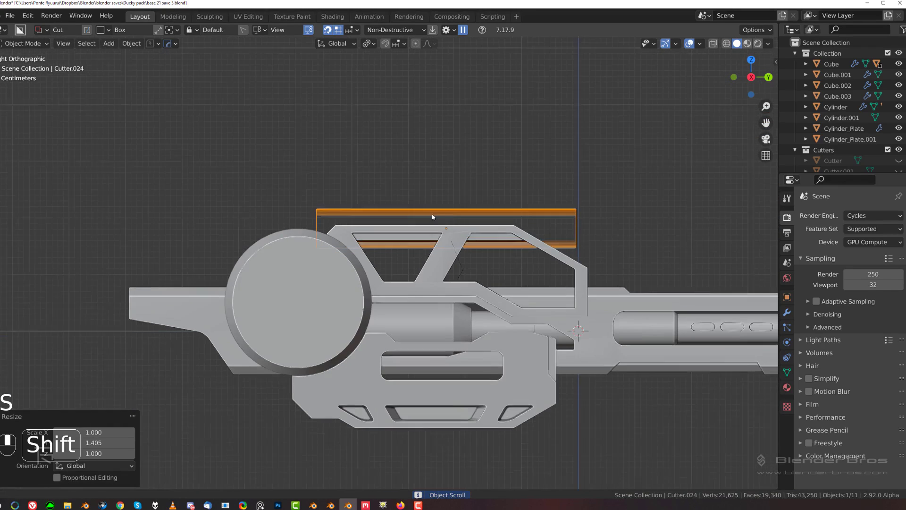
Hide the rail-shaping box cutter and check the extended rail inside the upper housing's windows.
key("shift+2")
scroll(424, 219, "up", 2)
middle_click_drag(445, 225, 405, 202)
scroll(453, 236, "up", 3)
scroll(405, 213, "down", 6)
middle_click_drag(399, 249, 488, 247)
key("grave")
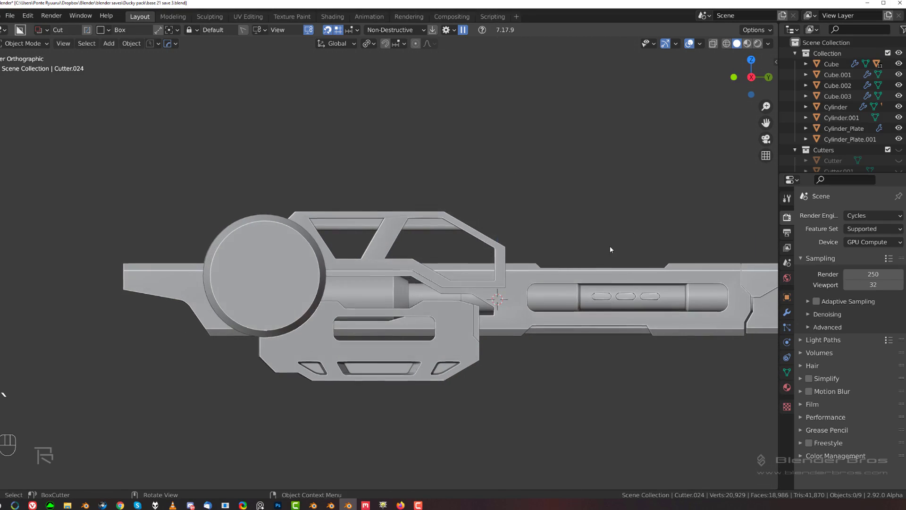
Examine the whole weapon's silhouette side-on and from angled views, from the drum and stock to the barrel tip.
scroll(488, 255, "up", 2)
scroll(490, 210, "down", 1)
middle_click_drag(430, 240, 545, 250, "shift")
middle_click_drag(578, 243, 534, 249)
scroll(535, 250, "down", 1)
middle_click_drag(534, 249, 424, 193, "shift")
scroll(437, 257, "down", 2)
scroll(417, 285, "up", 3)
key("grave")
scroll(437, 227, "down", 4)
scroll(409, 233, "up", 4)
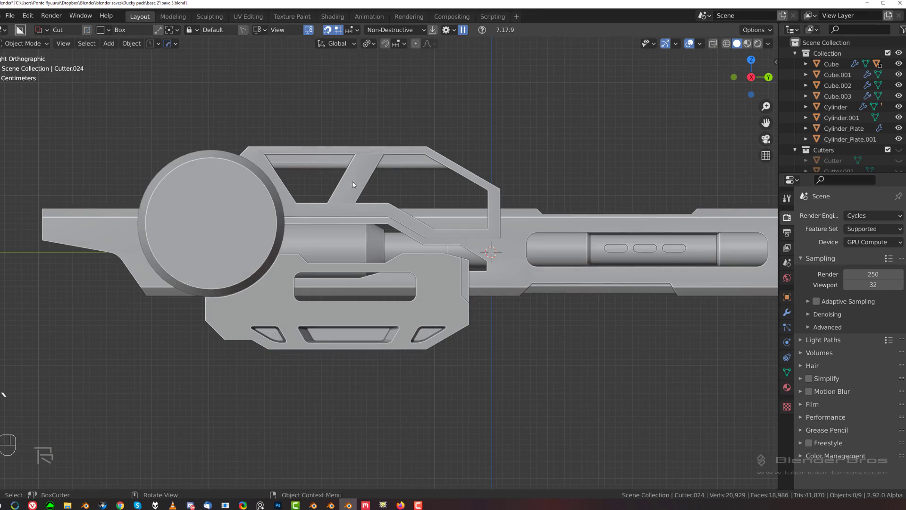
middle_click_drag(352, 183, 392, 184)
scroll(314, 185, "up", 3)
scroll(324, 186, "down", 1)
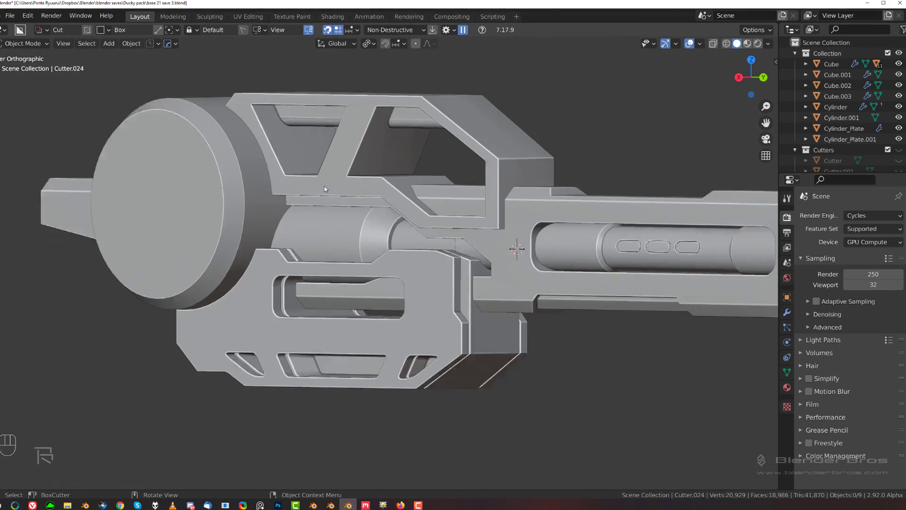
middle_click_drag(324, 186, 494, 217, "alt")
scroll(486, 217, "down", 3)
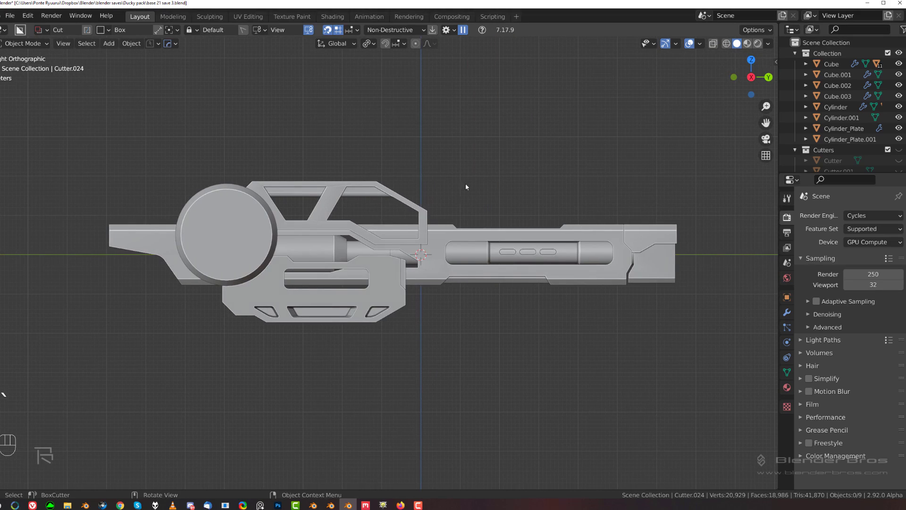
scroll(464, 187, "up", 2)
middle_click_drag(445, 246, 330, 264)
middle_click_drag(263, 253, 354, 256, "shift")
scroll(347, 256, "up", 2)
scroll(279, 261, "down", 1)
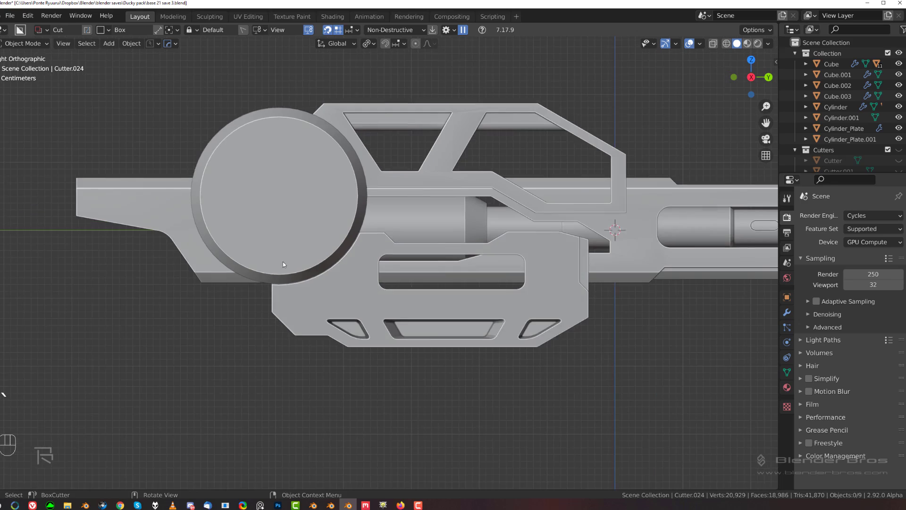
middle_click_drag(283, 265, 359, 283, "shift")
Cut a thin circular ring, about 0.242 across, through the main body's stock behind the drum, with a solidify thickness of about -0.004.
left_click(263, 237)
left_click_drag(283, 178, 260, 228)
key("d")
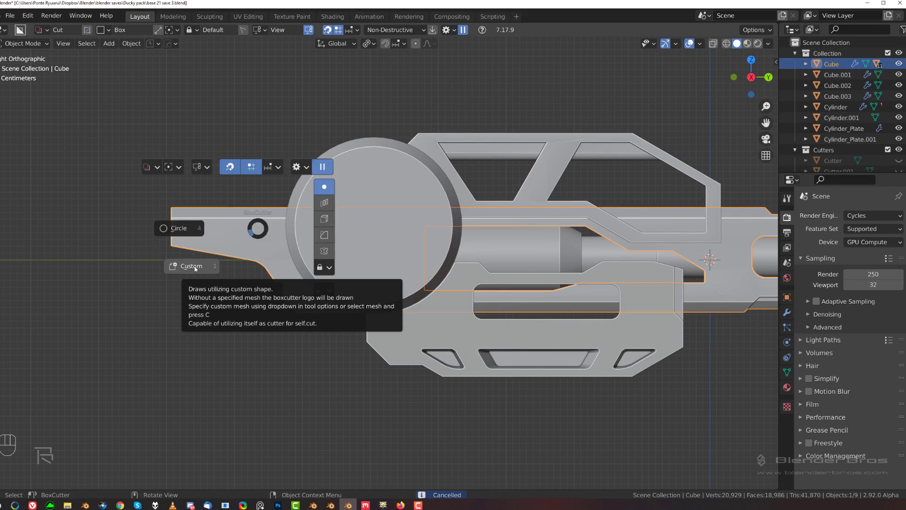
left_click(242, 231)
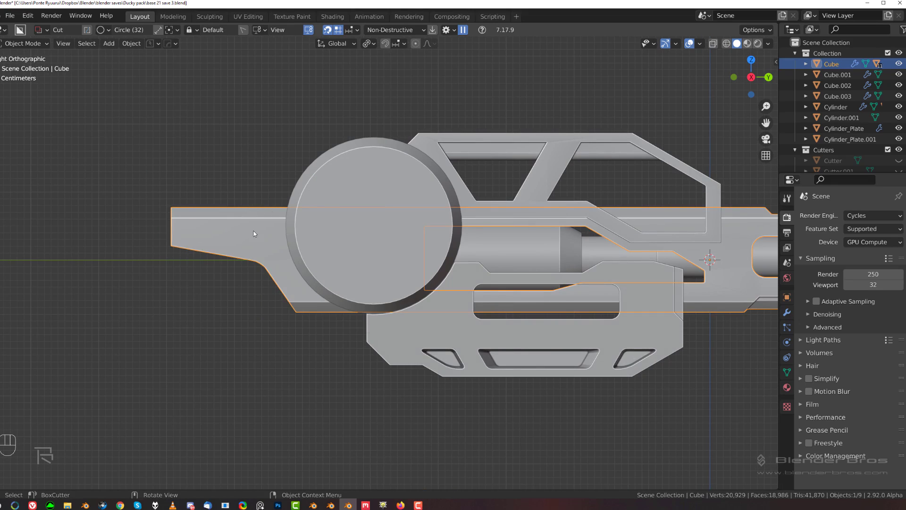
left_click_drag(253, 231, 245, 231)
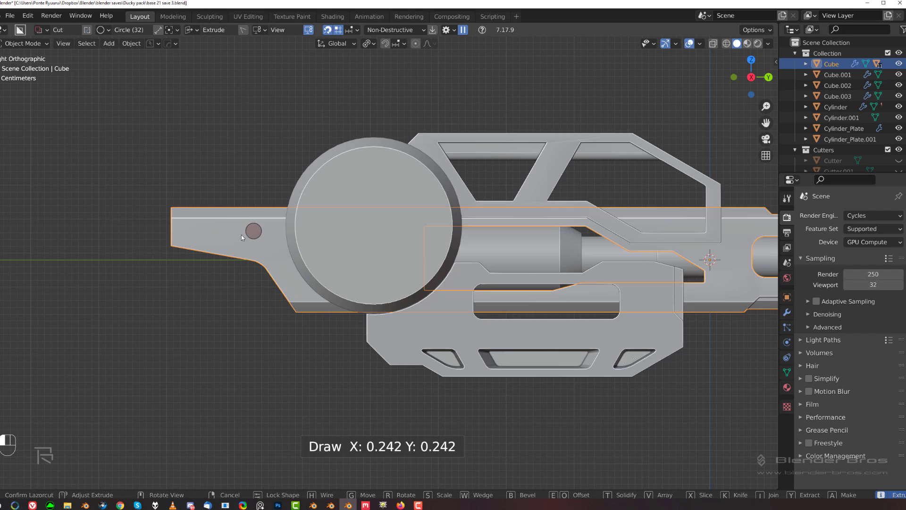
middle_click_drag(242, 235, 274, 242)
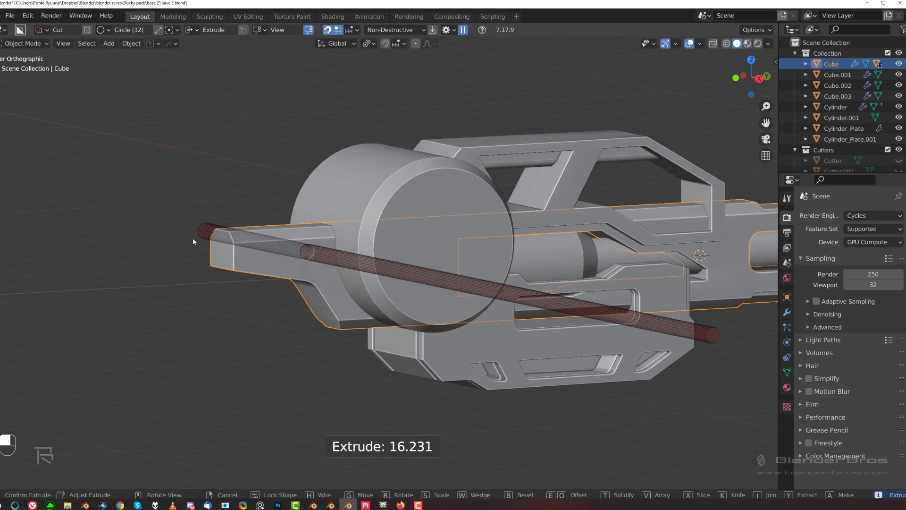
key("t")
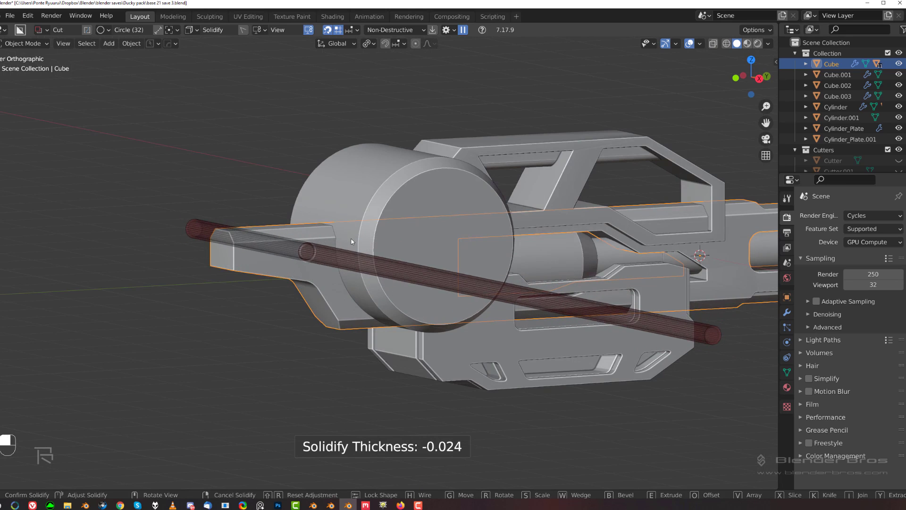
key("shift")
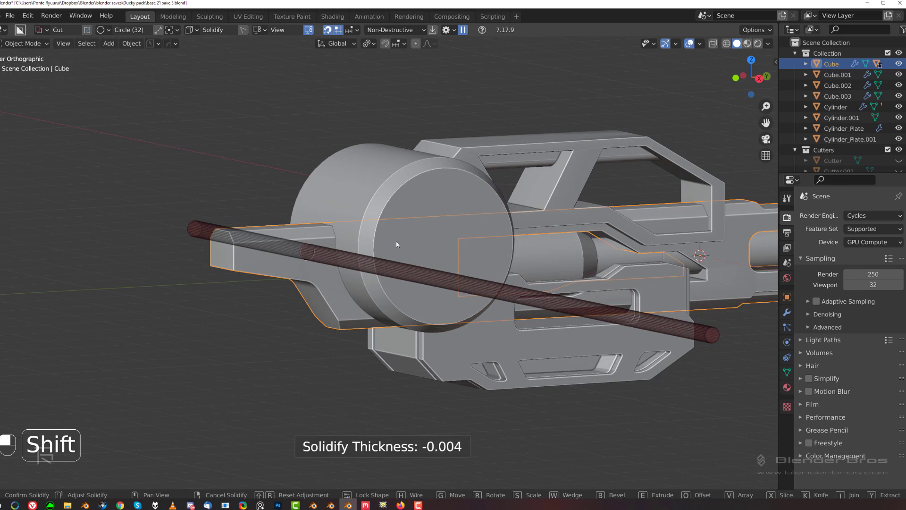
left_click(390, 233)
Reveal the ring cutter (Cutter.025) in side view through the main body's boolean modifiers and select it.
key("grave")
key("q")
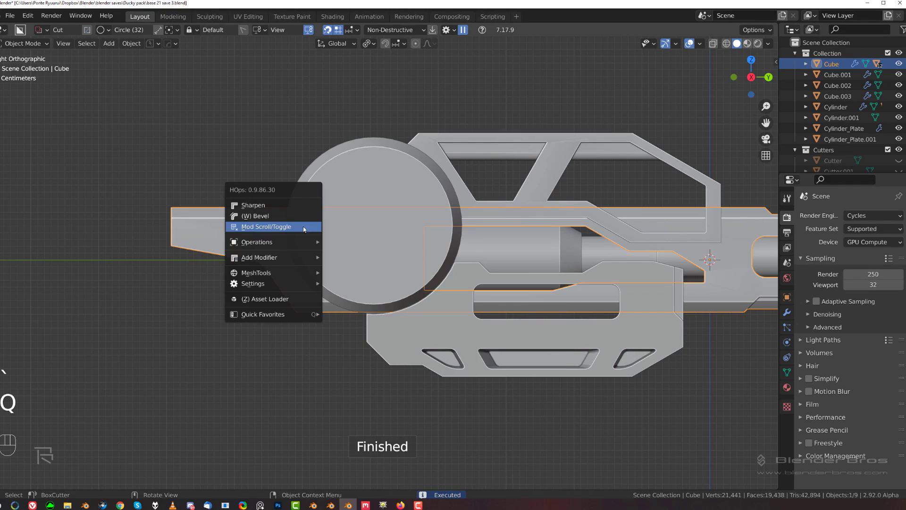
left_click(292, 231)
scroll(290, 230, "down", 2)
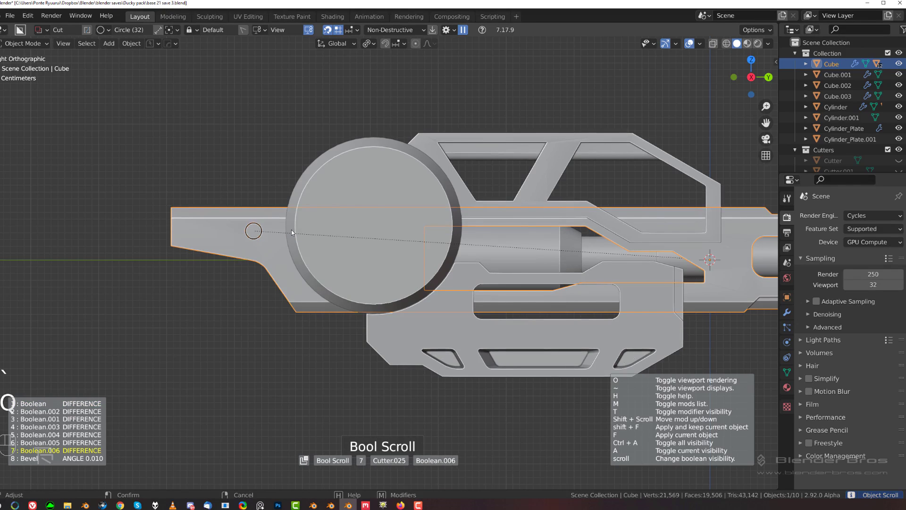
key("q")
left_click(293, 231)
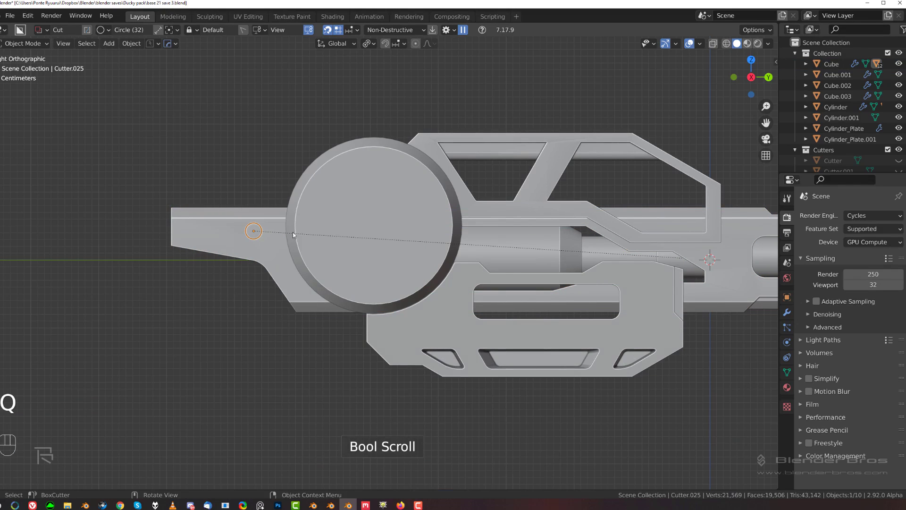
Array the ring cutter along X with a count of 2, placing the copy toward the stock's end, and hide the cutter.
key("q")
left_click(326, 197)
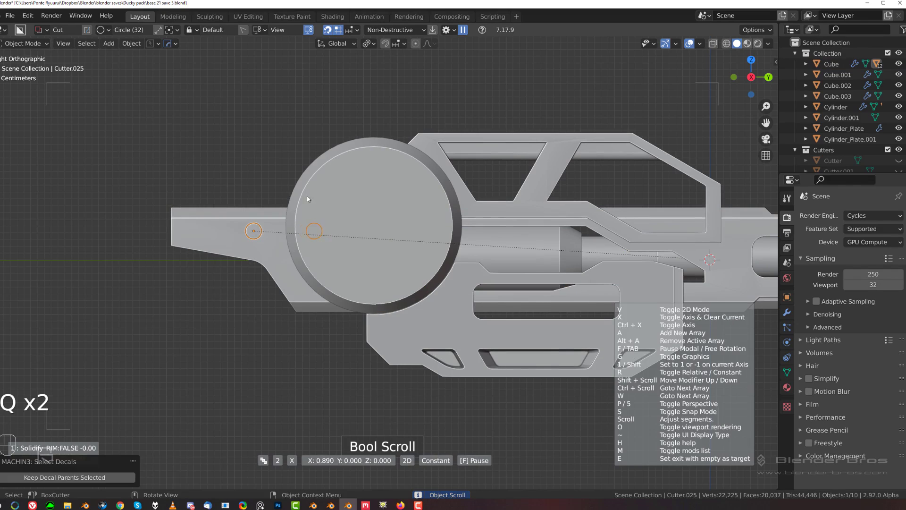
left_click(172, 195)
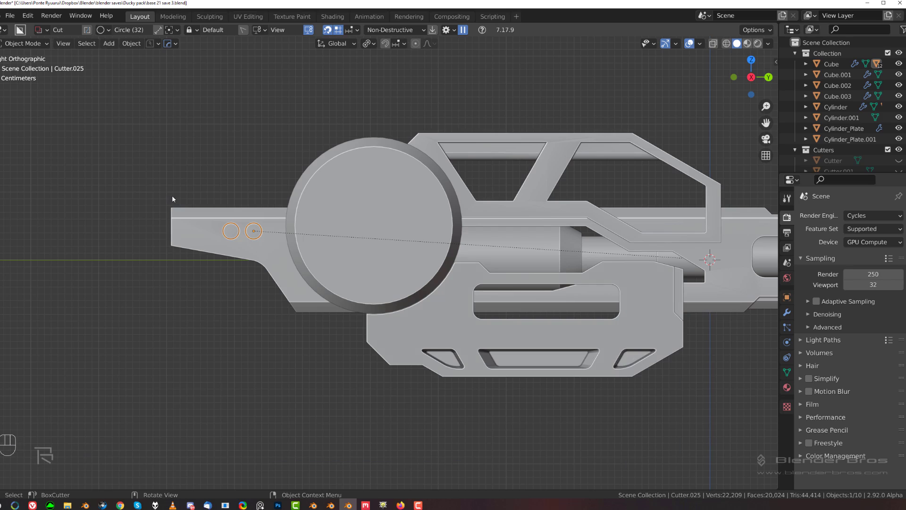
key("shift+2")
Examine the weapon side-on with both stock rings in place, focusing on the lower housing and its underside.
scroll(396, 259, "up", 3)
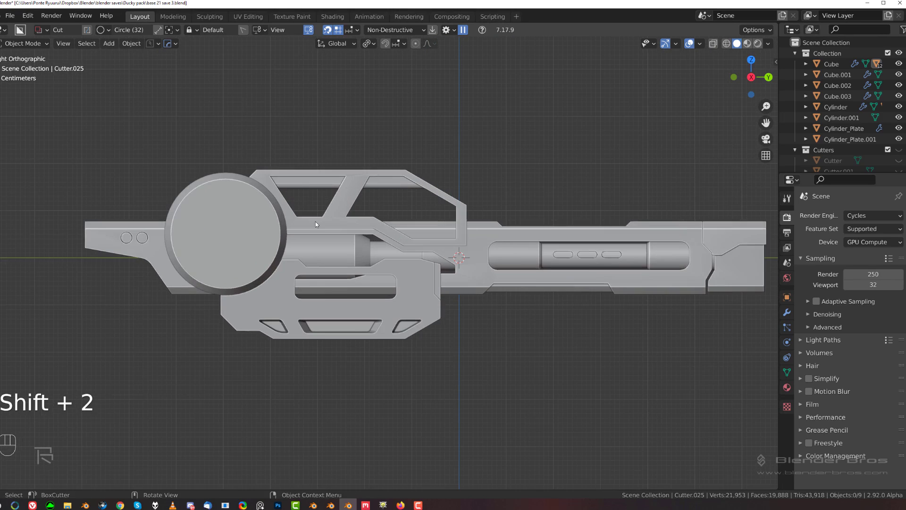
mouse_move(492, 242)
middle_mouse_down("shift")
mouse_move(465, 242)
mouse_move(493, 247)
middle_mouse_up("shift")
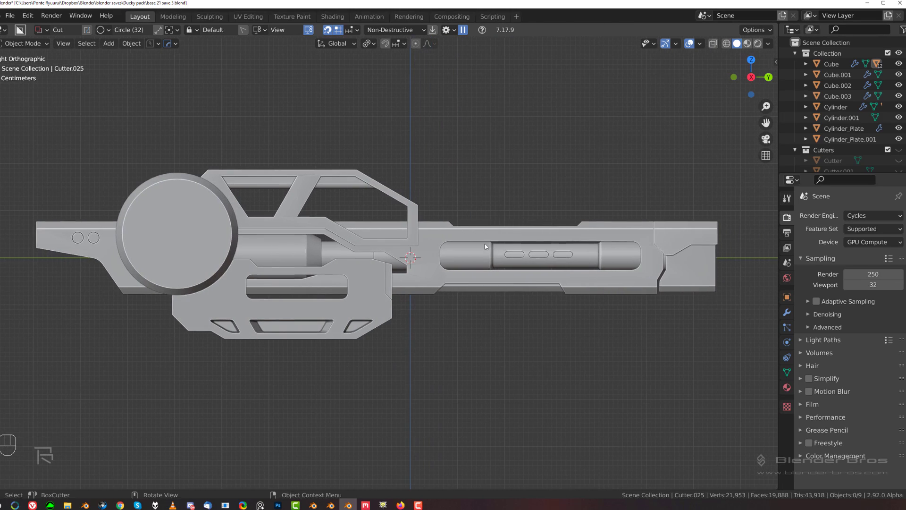
middle_click_drag(526, 272, 544, 234, "shift")
scroll(542, 231, "down", 1)
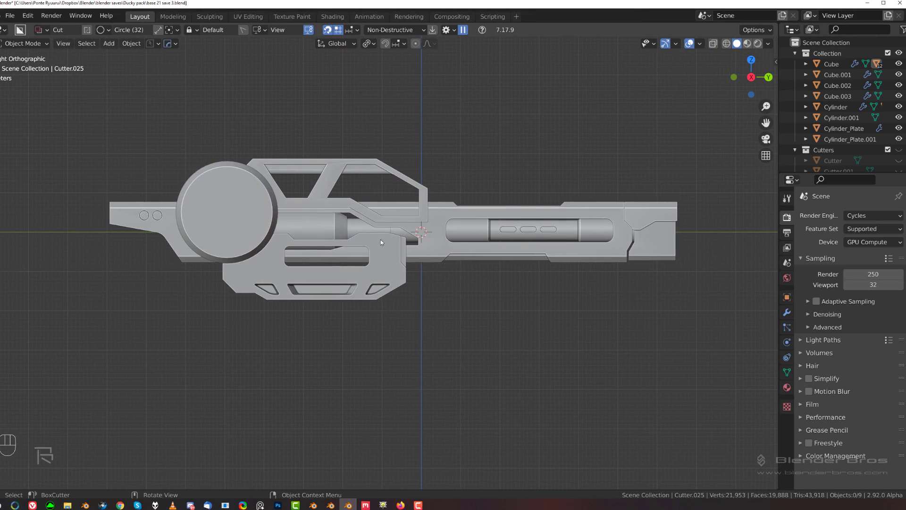
middle_click_drag(412, 287, 402, 256, "shift")
scroll(390, 242, "up", 2)
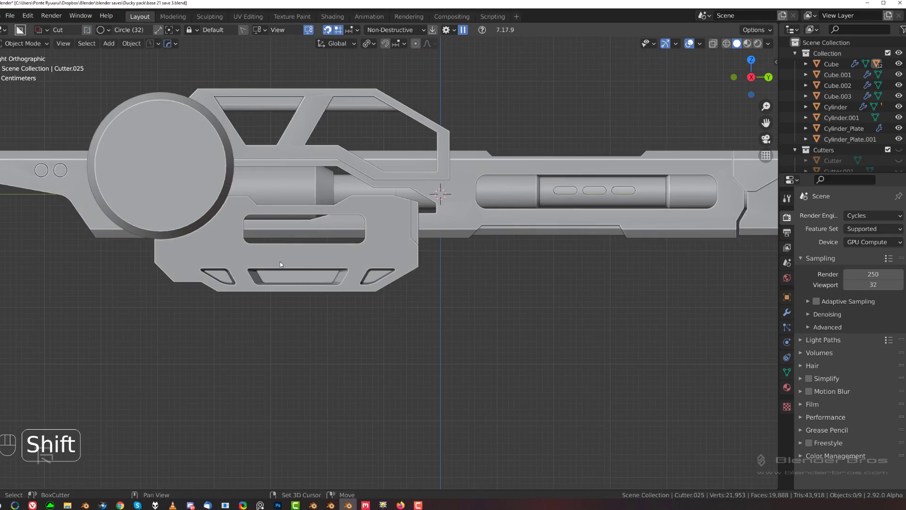
middle_click_drag(280, 261, 318, 255, "shift")
scroll(495, 277, "down", 2)
middle_click_drag(468, 269, 386, 290, "shift")
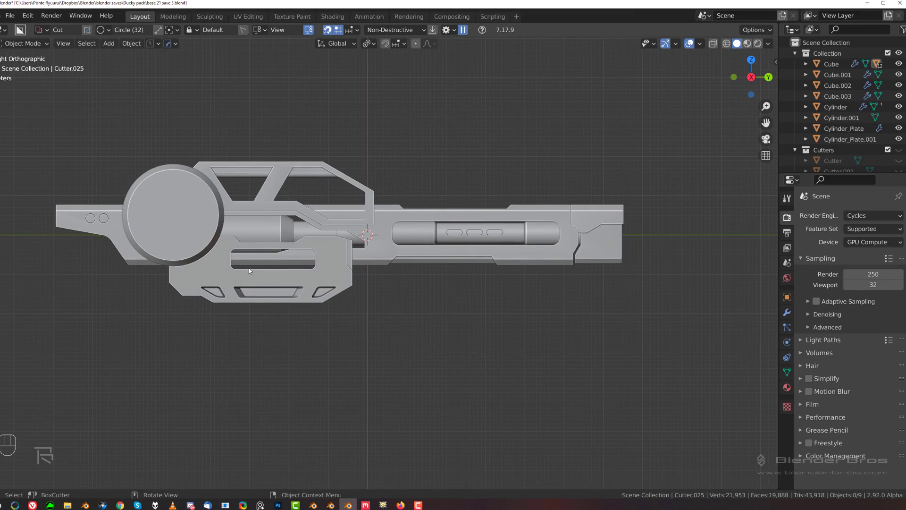
scroll(283, 283, "up", 2)
middle_click_drag(277, 276, 362, 201)
In back view, box-cut a centred notch about 0.443 by 1.035 into the bottom of the lower housing (Cube.003).
key("grave")
key("grave")
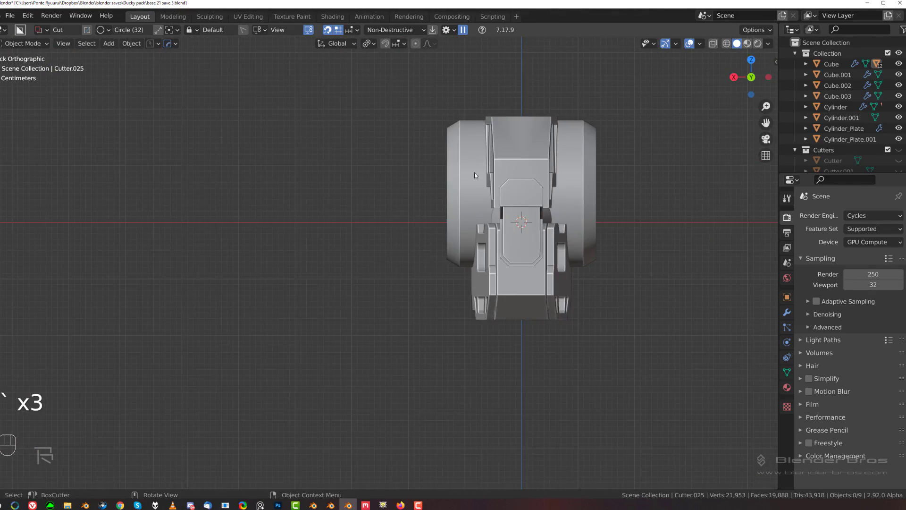
middle_click_drag(476, 222, 321, 169, "shift")
key("KP_5")
key("KP_5")
key("KP_5")
scroll(359, 237, "up", 3)
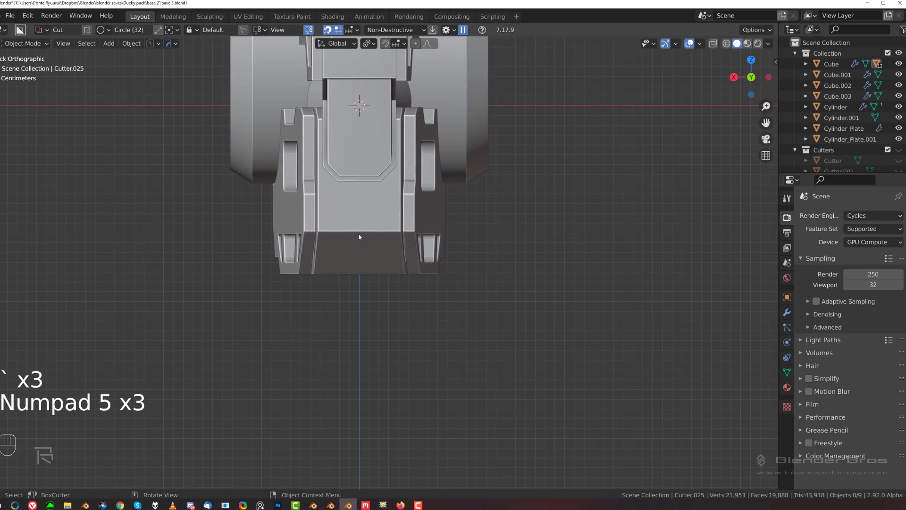
key("d")
left_click(334, 348)
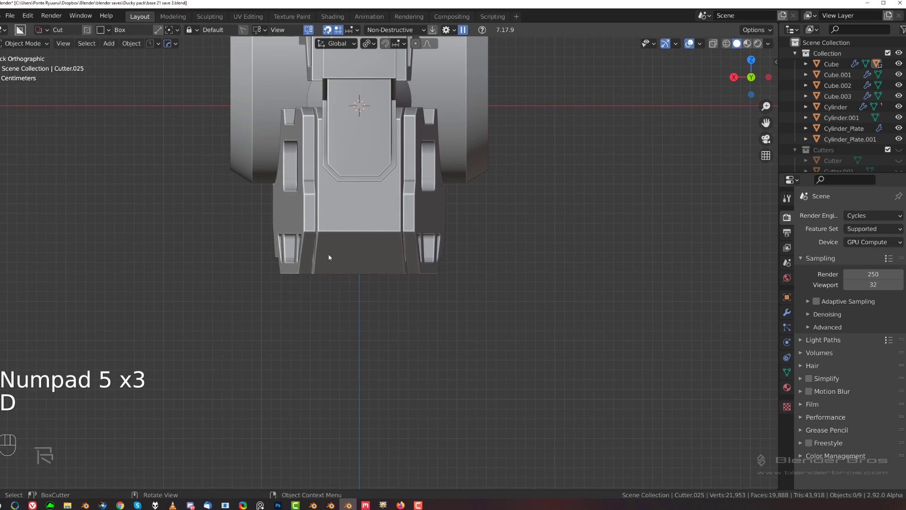
left_click(332, 215)
left_click_drag(340, 226, 384, 325)
Reveal the notch cutter (Cutter.026) and flare its bottom face along global X by 2.423, then narrow that face slightly.
key("q")
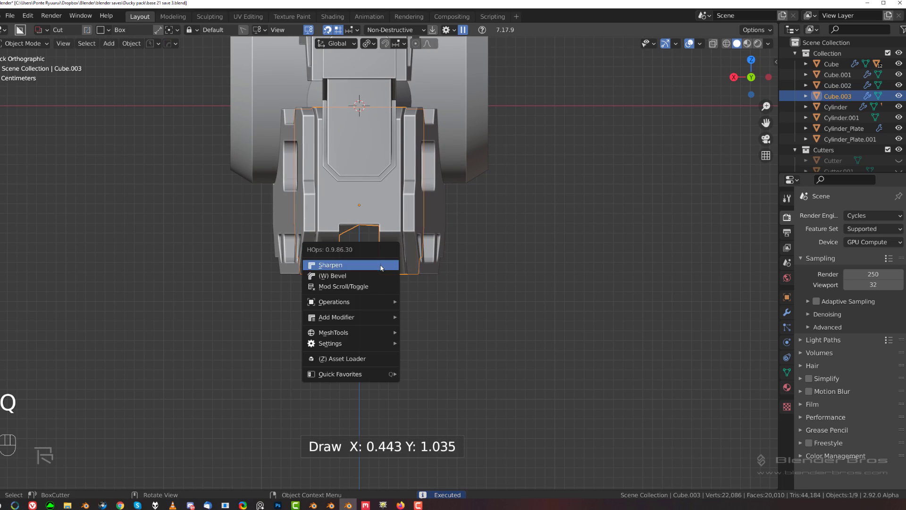
left_click(379, 286)
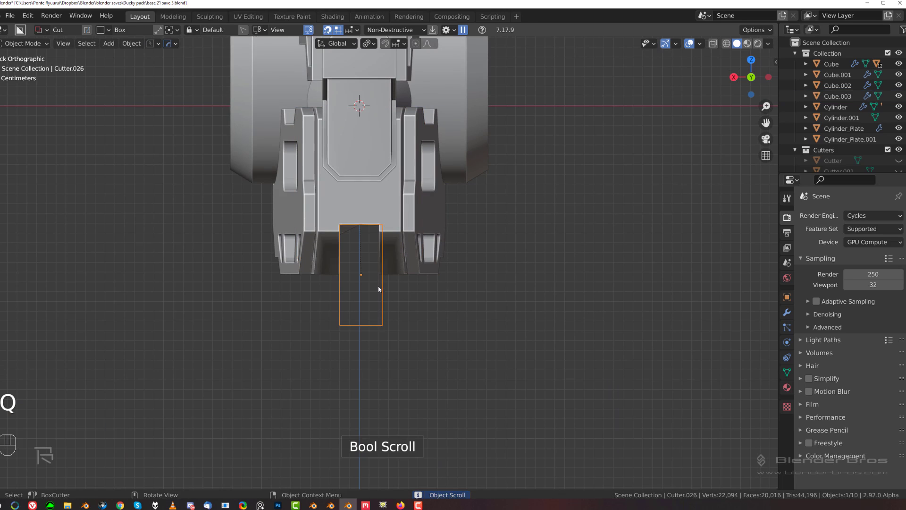
key("Tab")
key("Tab")
key("Tab")
middle_click_drag(520, 328, 501, 304)
key("s")
left_click(421, 327)
key("s")
key("x")
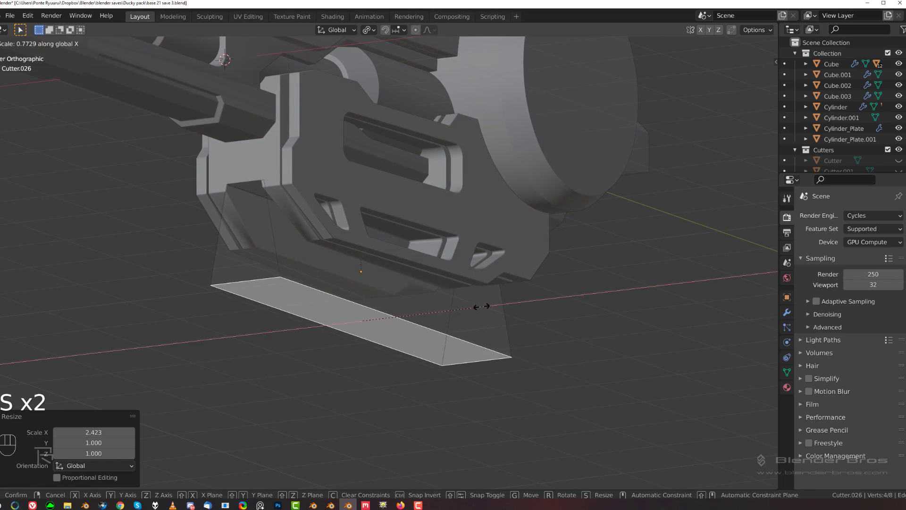
left_click(466, 306)
key("Tab")
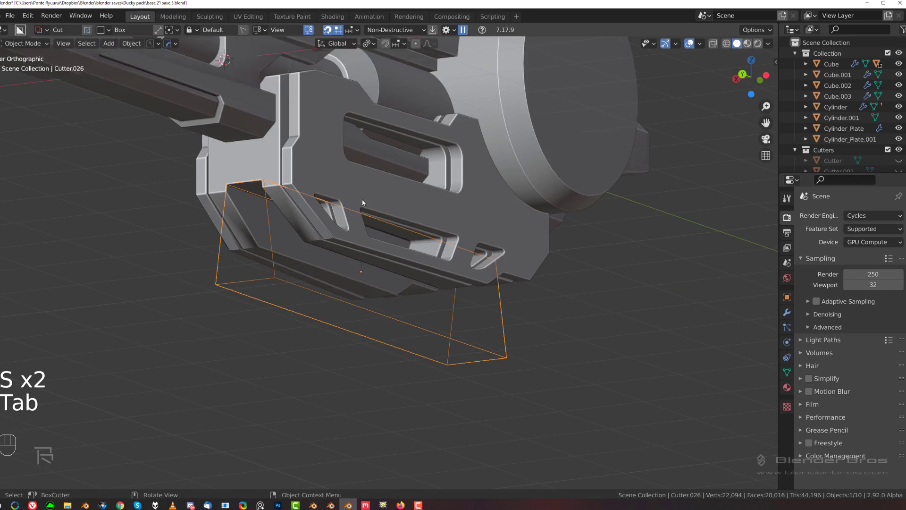
Scale the whole notch cutter by 0.905 along global X and adjust its height along global Z.
middle_click_drag(466, 306, 530, 245)
key("s")
key("x")
left_click(515, 241)
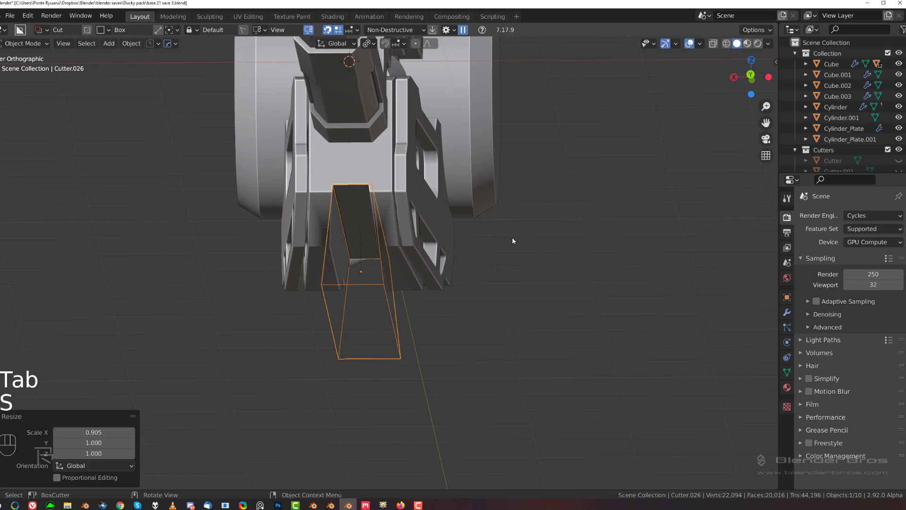
key("g")
key("z")
left_click(508, 231)
middle_click_drag(508, 226, 454, 240)
Bevel the notch cutter's two long upper edges with 9 segments and hide the cutter to show the rounded notch.
key("Tab")
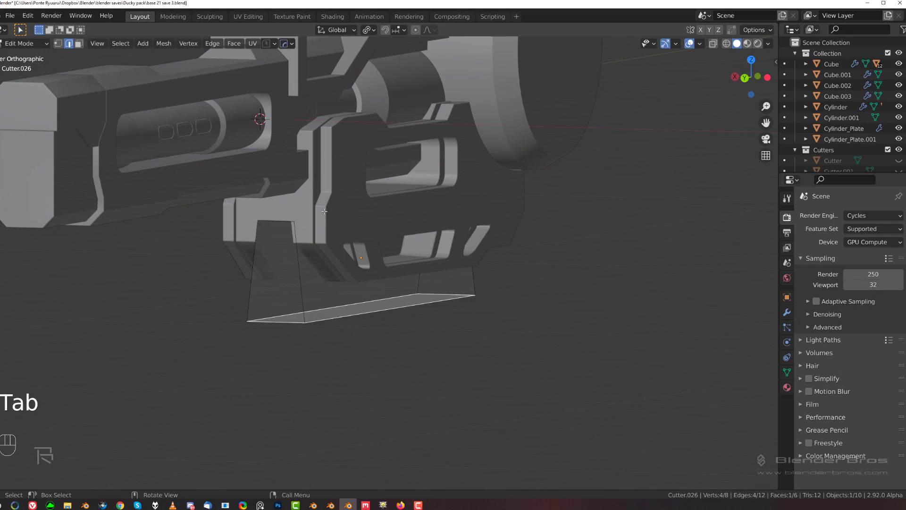
key("KP_Divide")
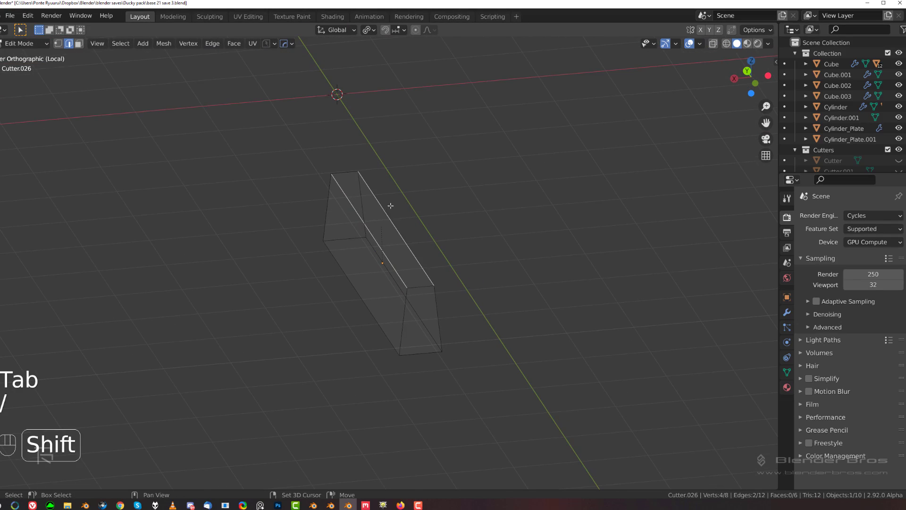
key("KP_Divide")
key("ctrl+b")
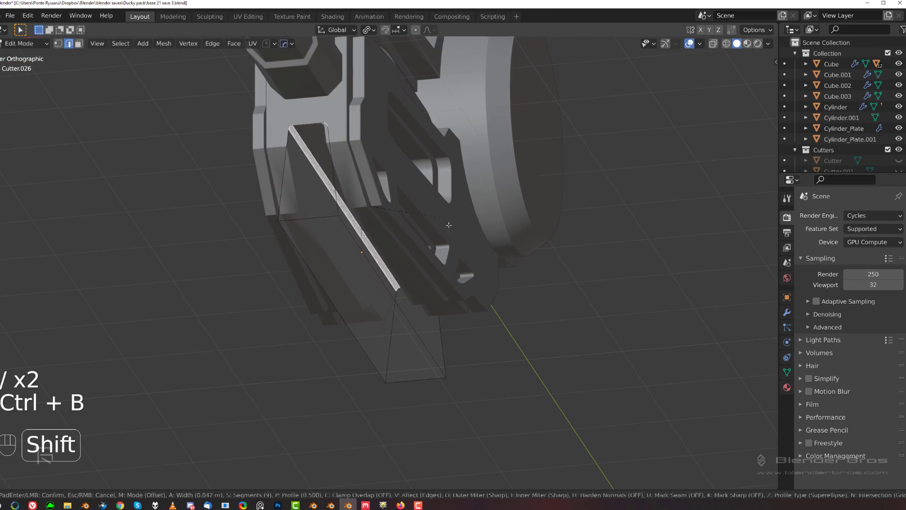
left_click(448, 225)
key("Tab")
middle_click_drag(448, 225, 367, 265)
key("shift+2")
scroll(459, 238, "up", 2)
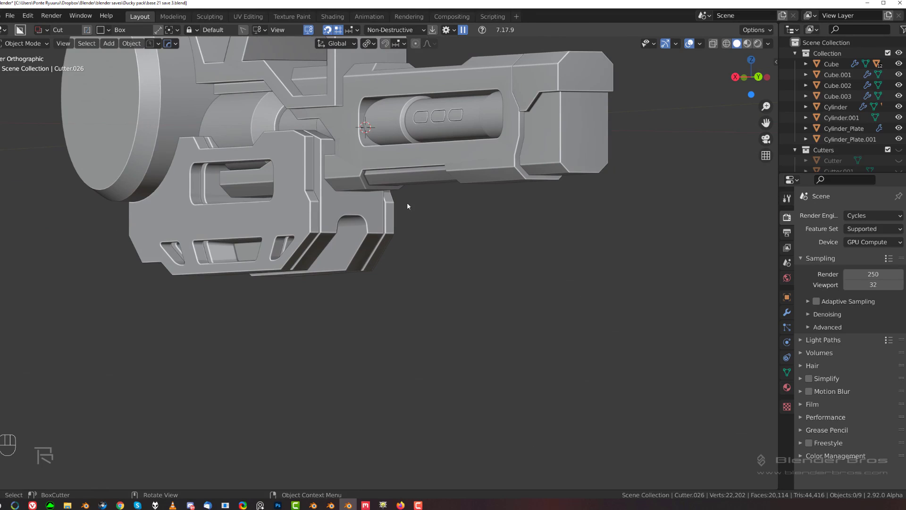
Reveal the lower housing's rounded notch cutter (Cutter.026) and shift its boolean to Slash.
key("q")
left_click(366, 199)
key("q")
left_click(361, 205)
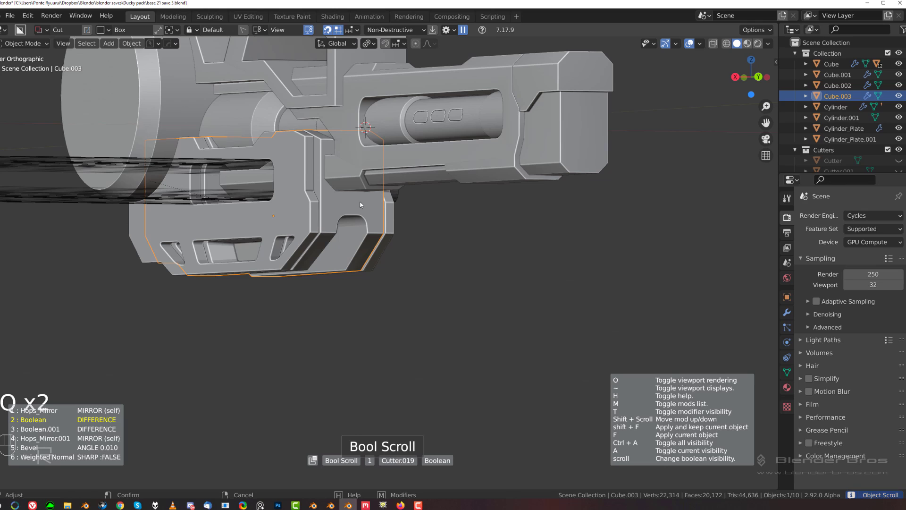
scroll(361, 205, "down", 1)
left_click(361, 207)
key("q")
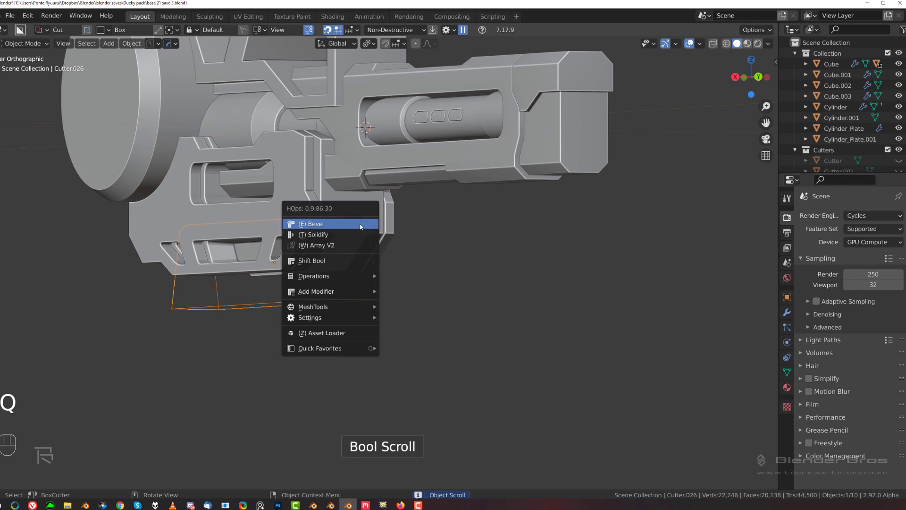
left_click(360, 258)
left_click(378, 222)
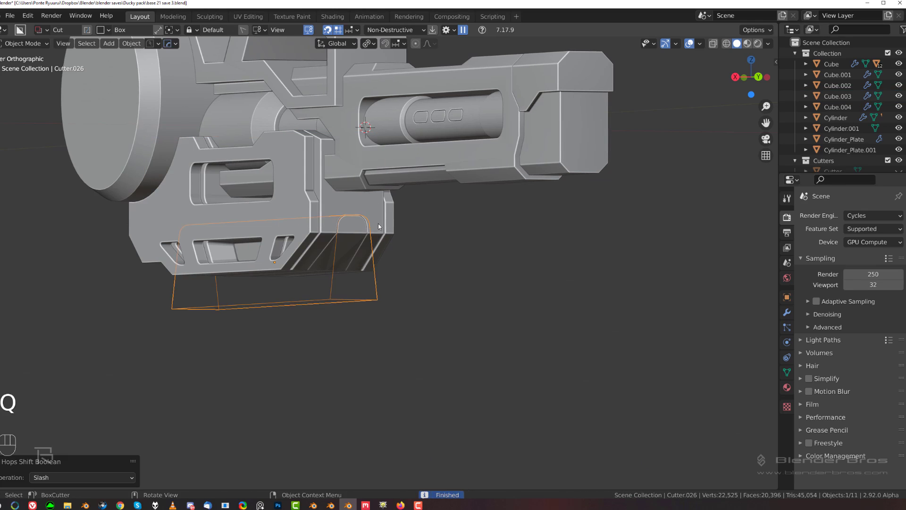
Apply the booleans on the sliced-out notch piece (Cube.004) with the CSharpen operation.
left_click(361, 233)
scroll(358, 235, "up", 2)
key("q")
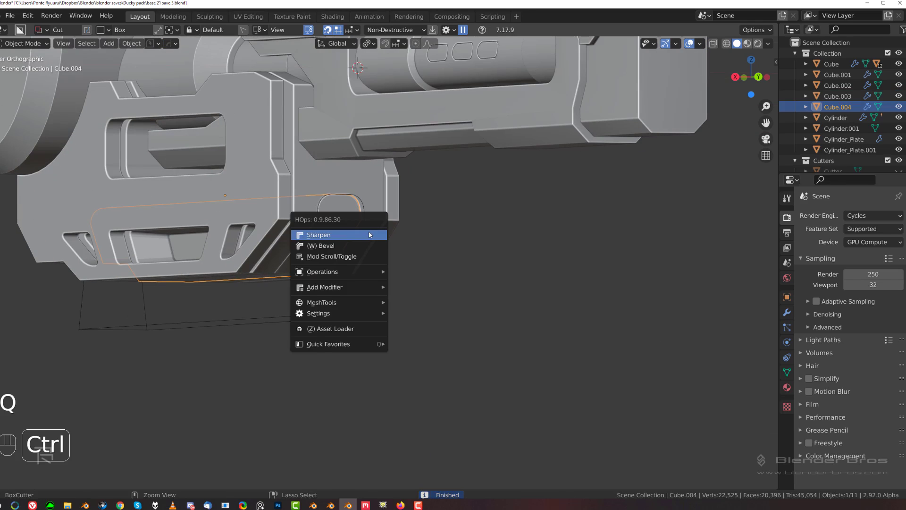
left_click(368, 232, "ctrl")
Move the rounded front face and the sloped face below it on Cube.004 3.171 m along global Y.
key("Tab")
left_click(342, 212)
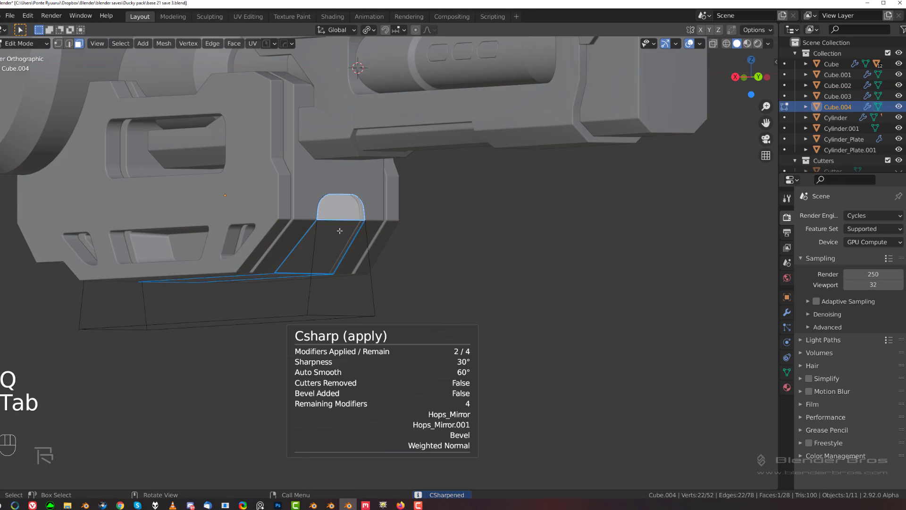
left_click(340, 231, "shift")
middle_click_drag(340, 230, 422, 227)
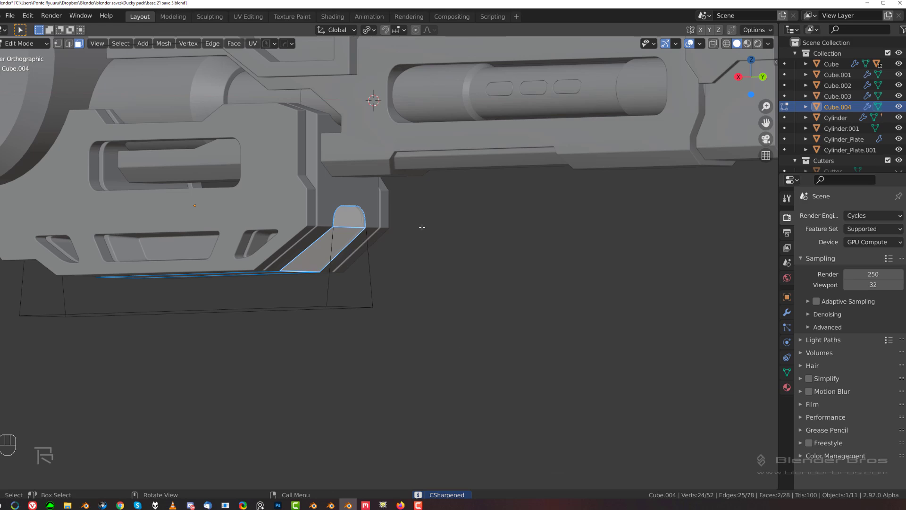
key("g")
key("y")
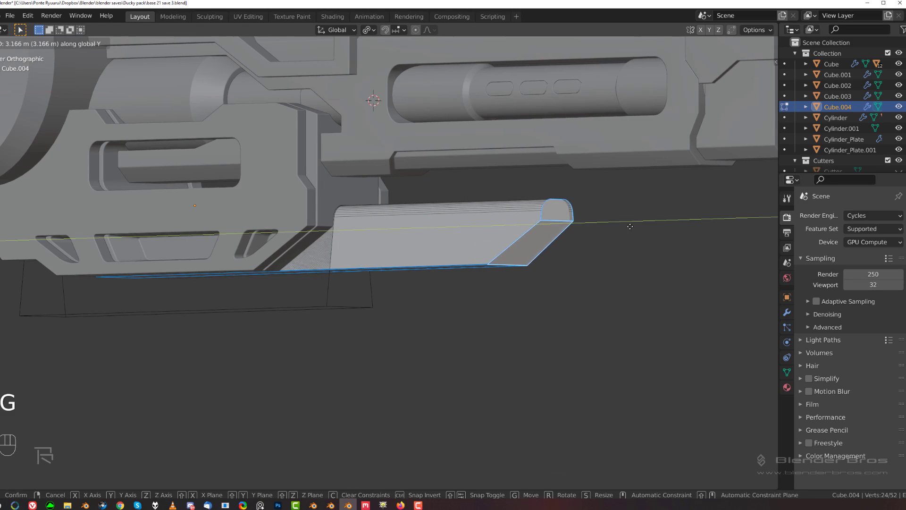
left_click(605, 236)
In right view, extend the same two front faces of Cube.004 by another 0.69 m along global Y.
key("KP_3")
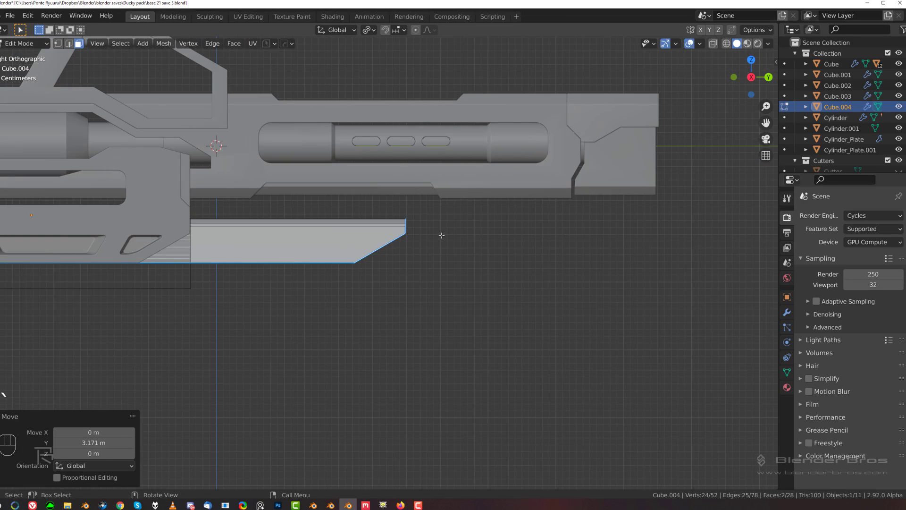
key("g")
left_click(489, 239)
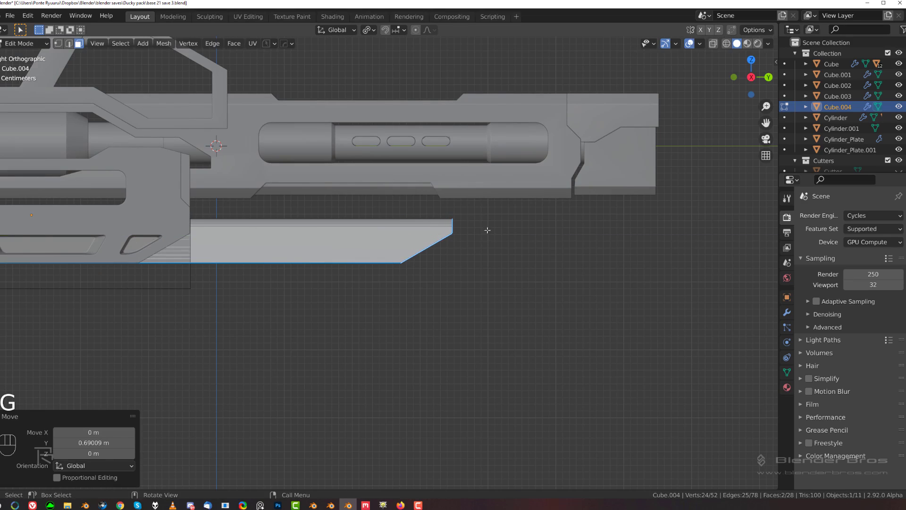
middle_click_drag(477, 224, 451, 225)
left_click(452, 225)
key("grave")
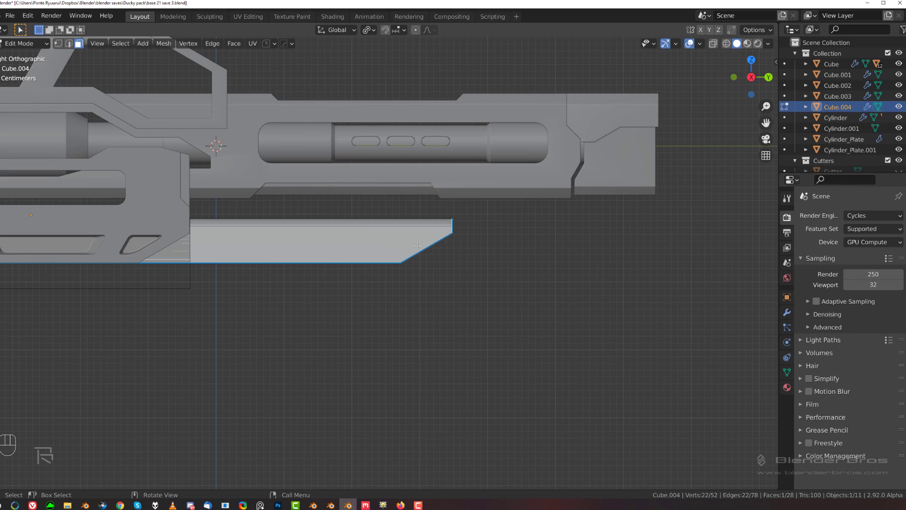
key("Tab")
left_click(466, 129)
scroll(441, 219, "down", 2)
scroll(453, 233, "up", 1)
middle_click_drag(459, 242, 413, 286, "shift")
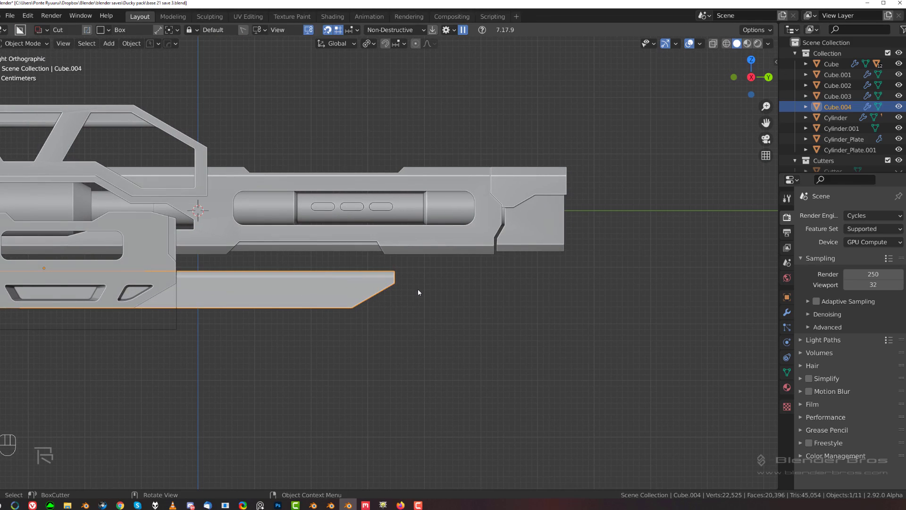
middle_click_drag(420, 293, 370, 265)
Reselect Cube.004's front and sloped end faces, lengthen the piece slightly along global Y, and return to right view.
key("grave")
left_click(465, 279)
key("Tab")
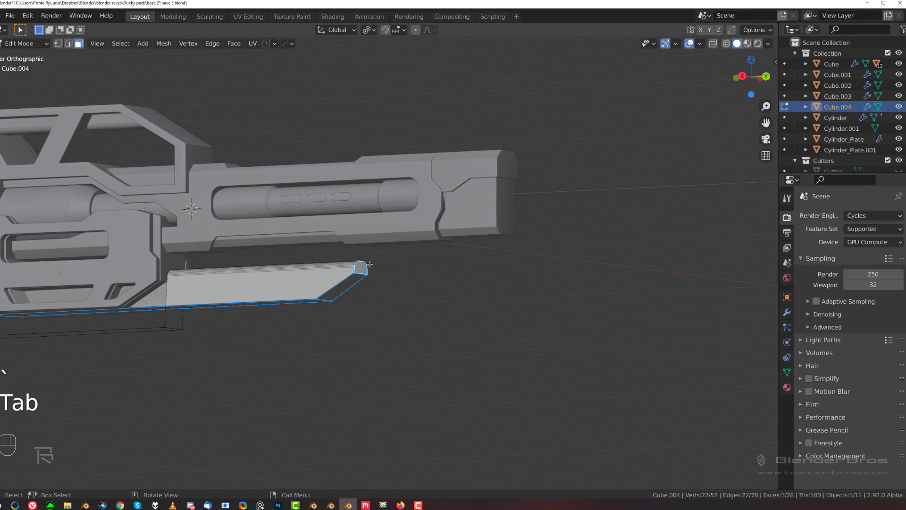
left_click(354, 285, "shift")
key("g")
middle_click(403, 285)
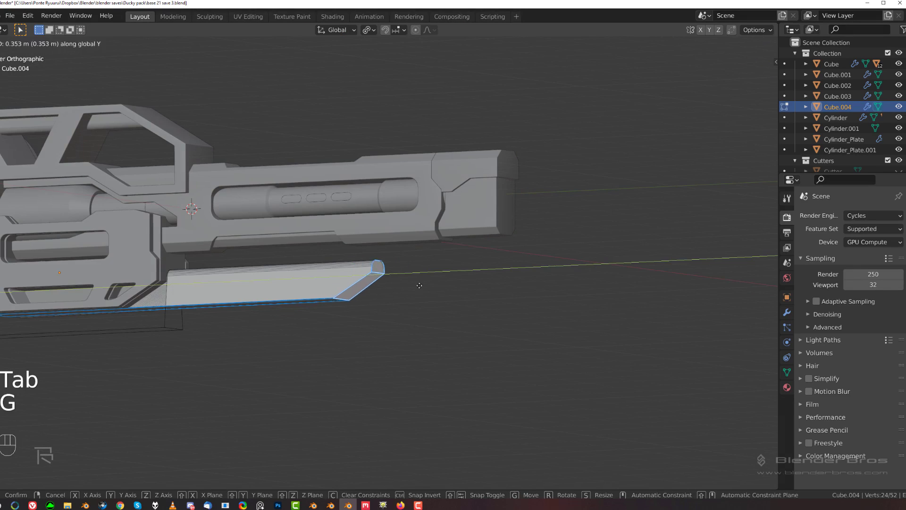
left_click(434, 285)
key("Tab")
key("grave")
left_click(543, 260)
middle_click_drag(445, 299, 507, 262, "shift")
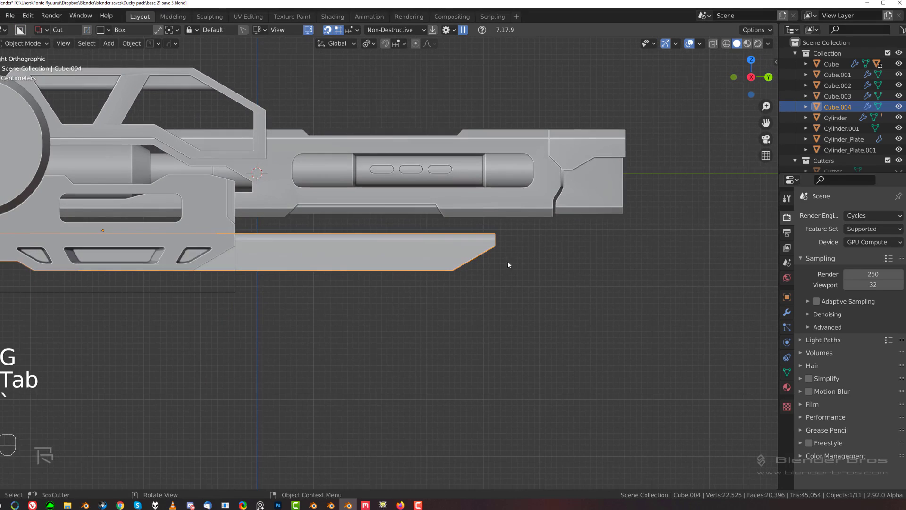
Switch the BoxCutter shape from Box to Ngon.
scroll(472, 267, "down", 1)
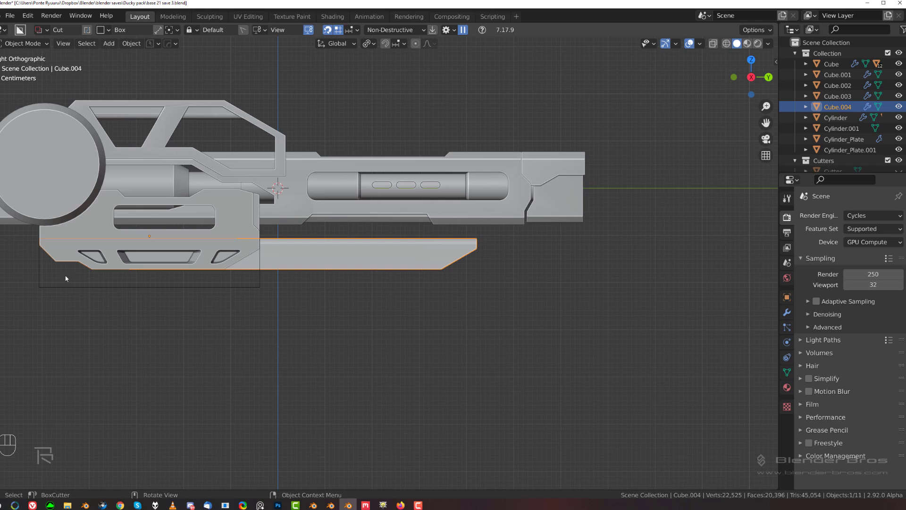
mouse_move(66, 279)
left_mouse_down()
mouse_move(83, 281)
mouse_move(96, 273)
mouse_move(90, 269)
left_mouse_up()
right_click(96, 271)
key("d")
left_click(154, 365)
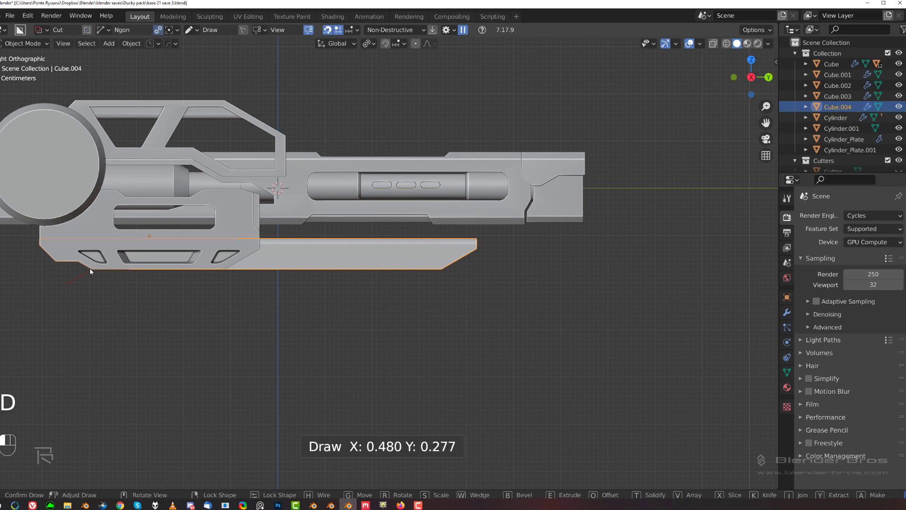
right_click(95, 275)
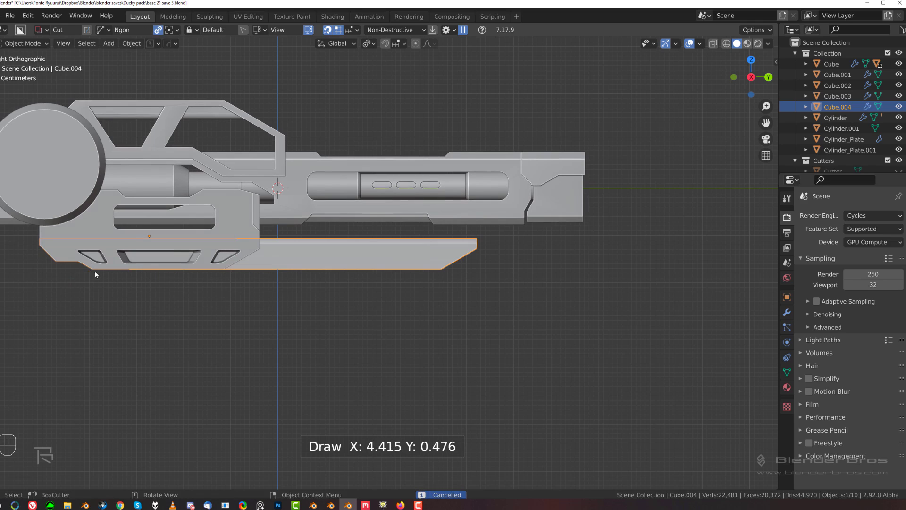
Try a doubly stepped Ngon cut about 10.126 by 1.706 along Cube.004's underside, and undo it.
mouse_move(66, 278)
left_mouse_down()
mouse_move(87, 260)
mouse_move(121, 260)
left_mouse_up()
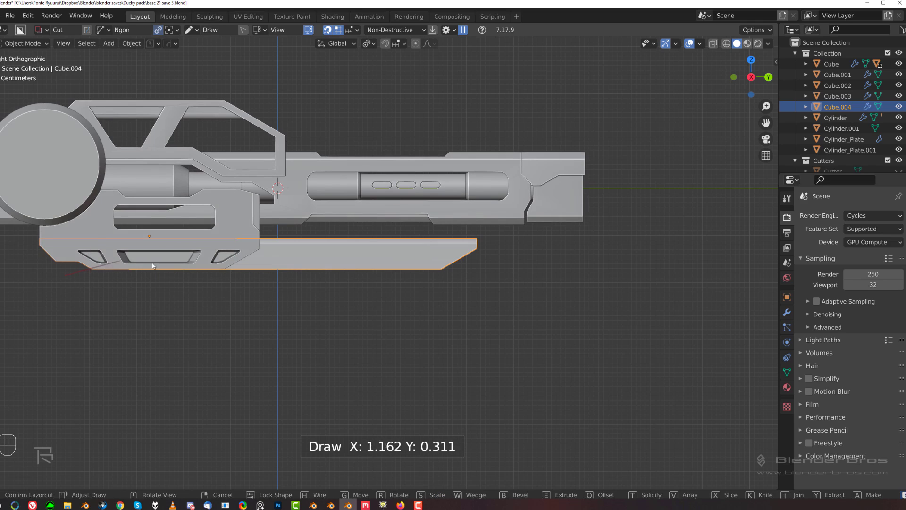
left_click(301, 266)
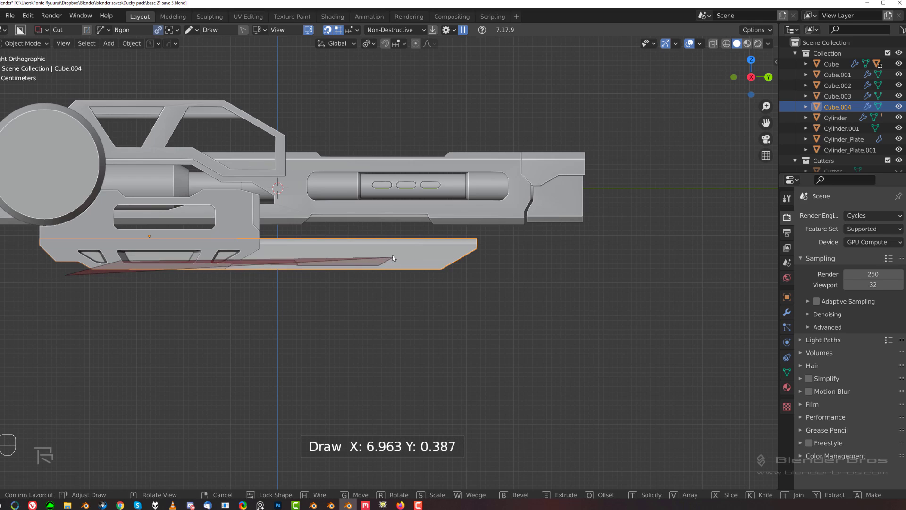
left_click(495, 253)
left_click(542, 334)
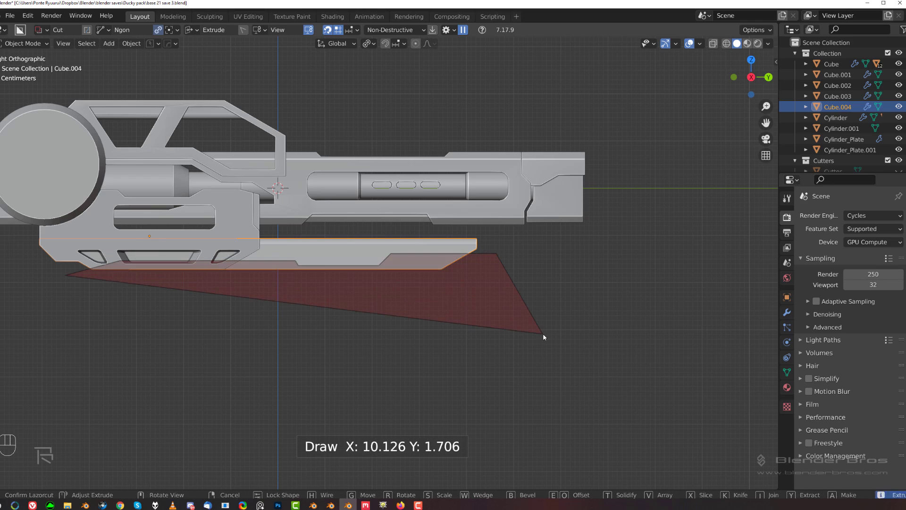
key("ctrl+z")
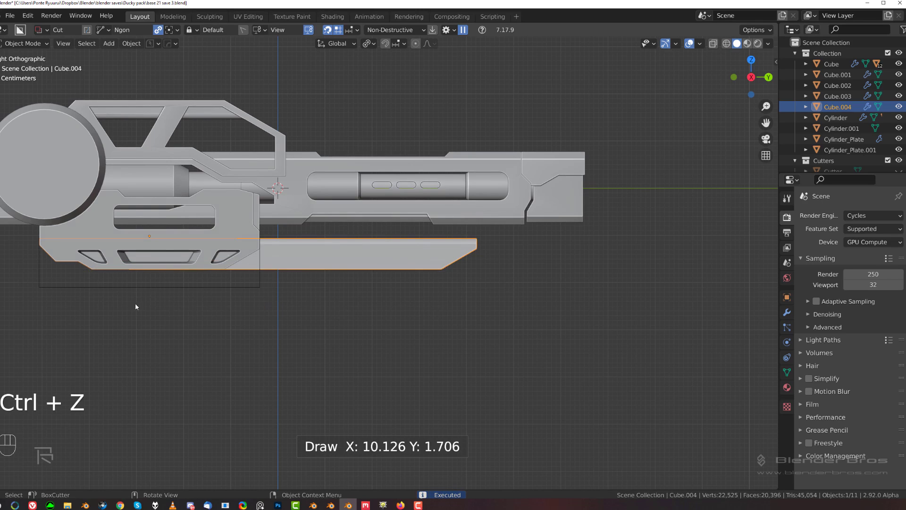
Try a shallower single-step Ngon cut about 9.12 by 1.439 along Cube.004's whole underside, inspect it, and undo it.
left_click_drag(59, 282, 110, 282)
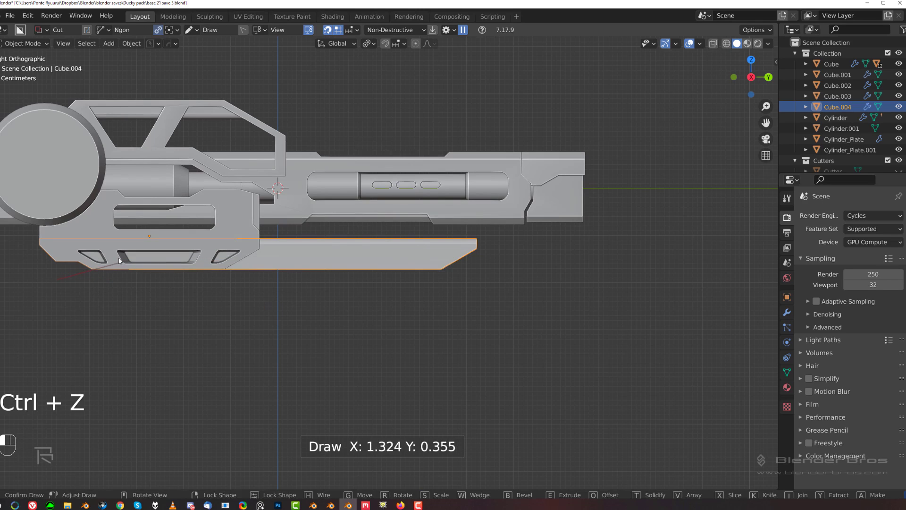
left_click(131, 258)
left_click(265, 261)
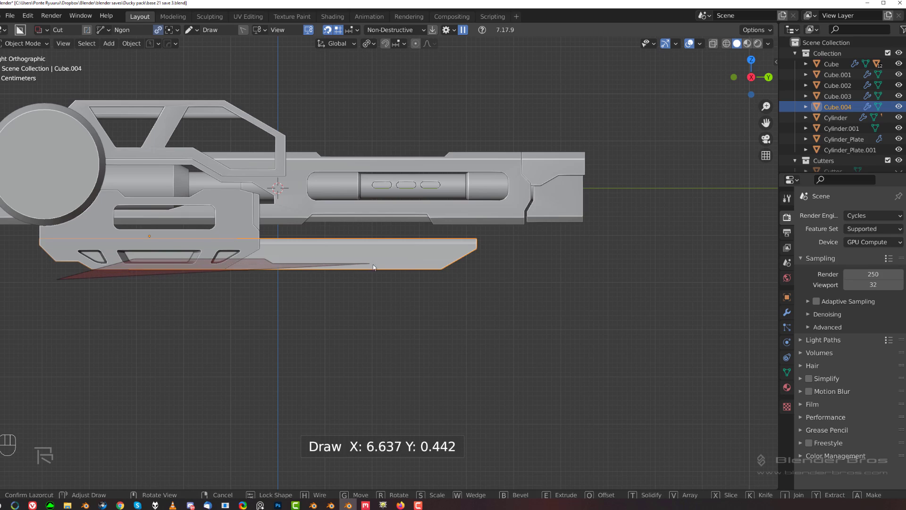
left_click(470, 265)
key("space")
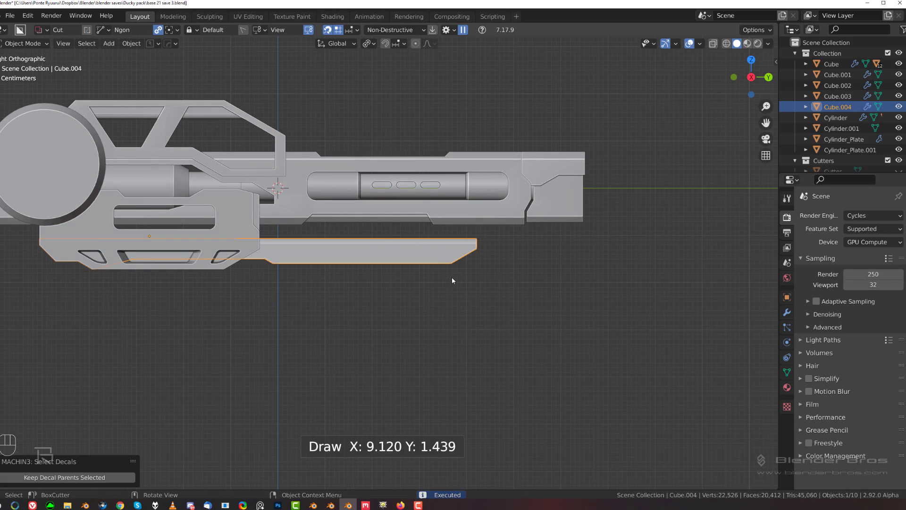
left_click(451, 280)
middle_click_drag(452, 280, 391, 261)
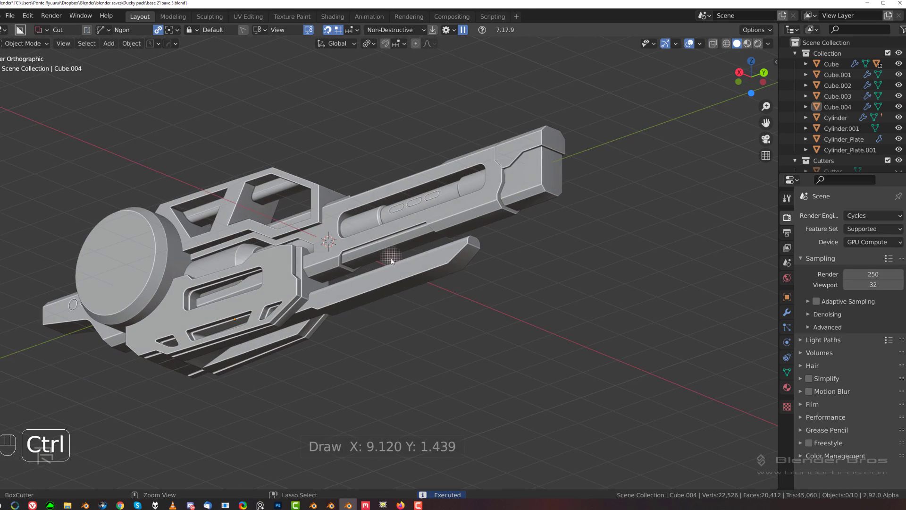
key("ctrl+z")
key("ctrl+z")
key("ctrl+z")
Isolate Cube.004 in right view, run CSharpen on it, and show the whole model again.
key("grave")
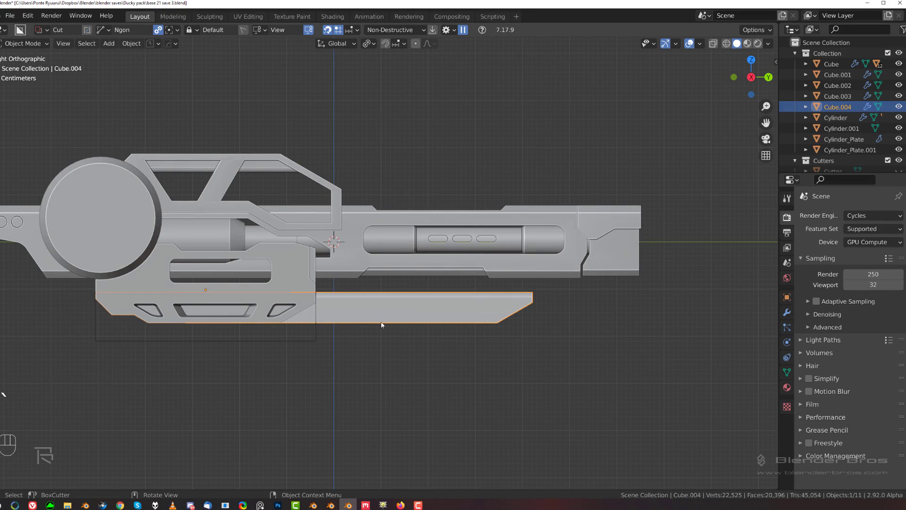
key("slash")
key("q")
left_click(425, 289, "ctrl")
key("slash")
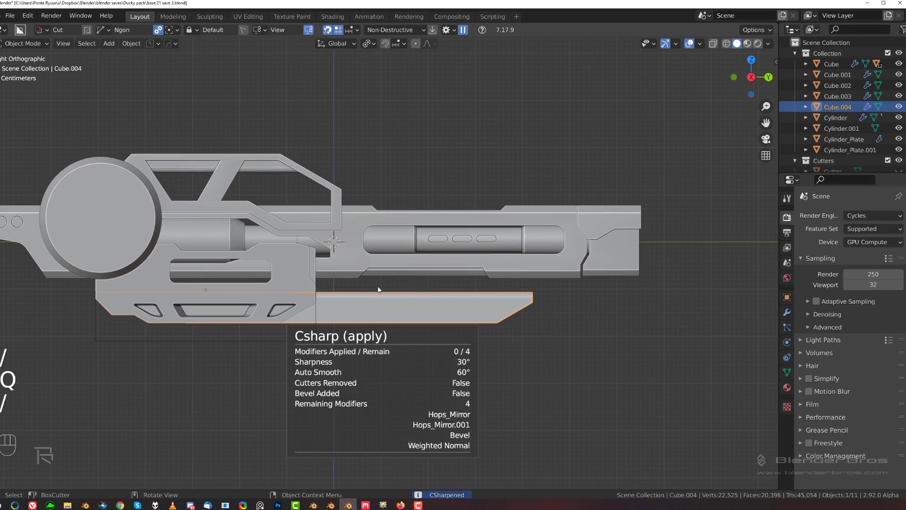
Cut a shallow Ngon step about 5.134 by 0.985 into the underside of Cube.004's protruding front section.
middle_click_drag(400, 311, 392, 243, "shift")
left_click(311, 274)
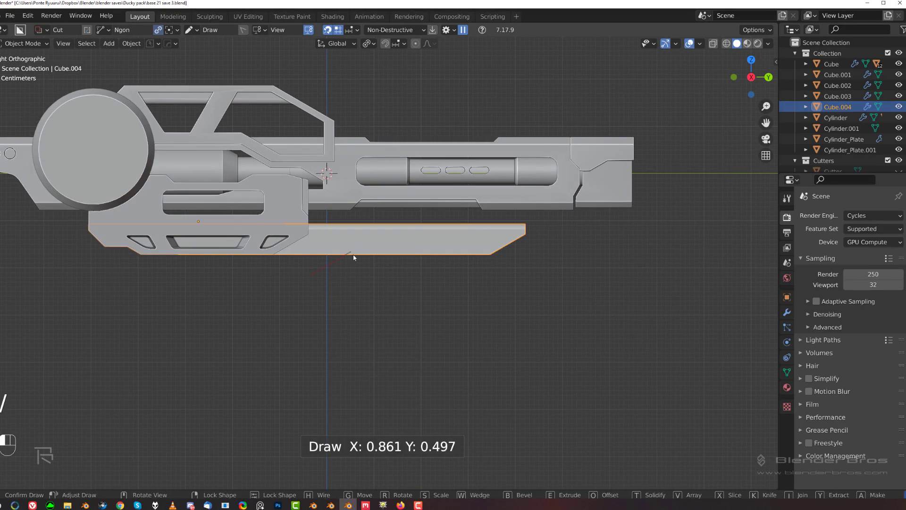
left_click(358, 254)
left_click(503, 254)
left_click(547, 301)
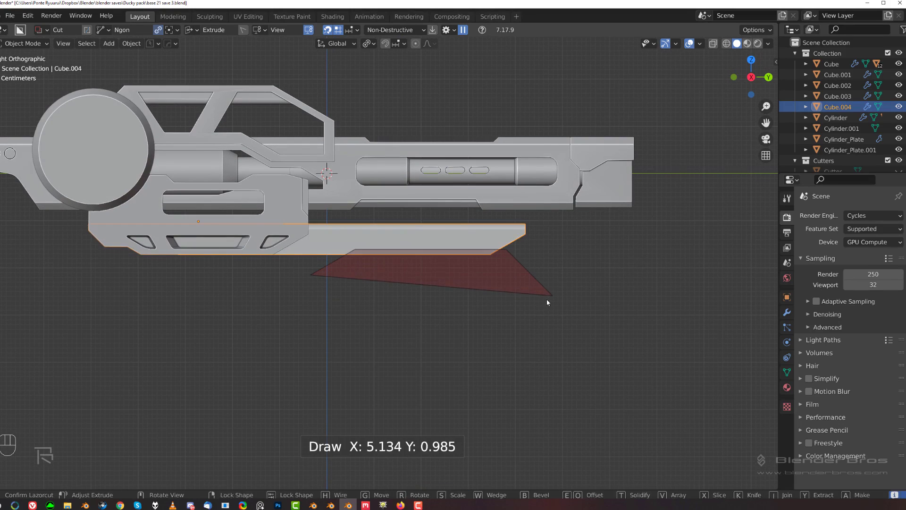
key("space")
left_click(547, 284)
middle_click_drag(491, 279, 474, 281, "shift")
scroll(473, 281, "down", 2)
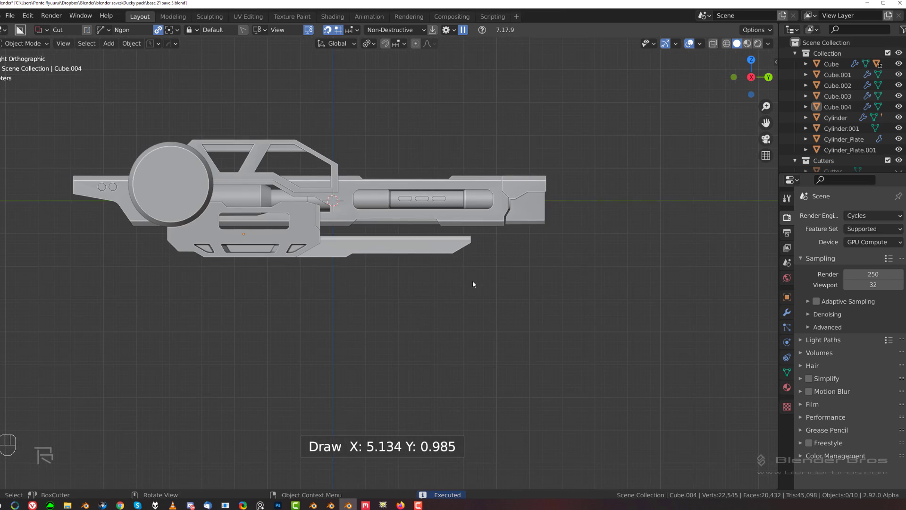
Try a box cutter about 0.269 by 0.5 across the upper edge of Cube.004's protruding rail, arrayed nine times at 0.138 distance.
scroll(466, 264, "up", 3)
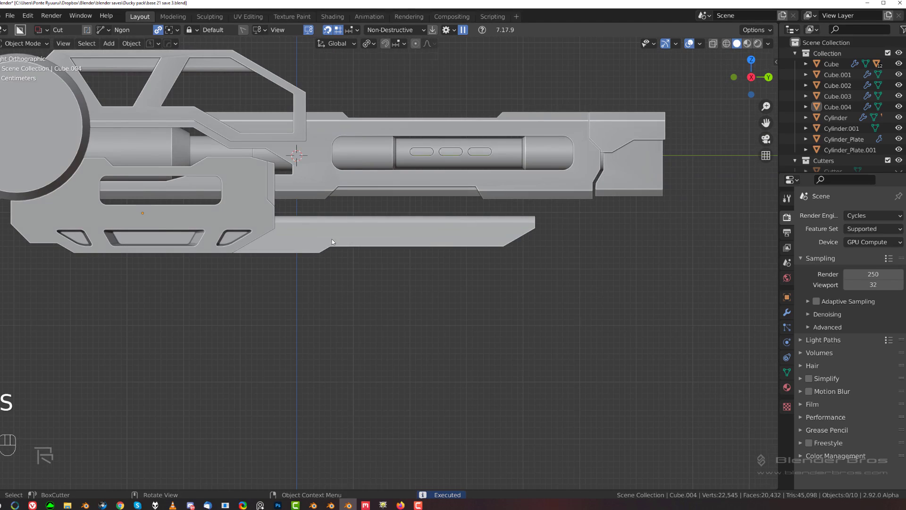
scroll(332, 242, "up", 1)
key("d")
left_click(309, 284)
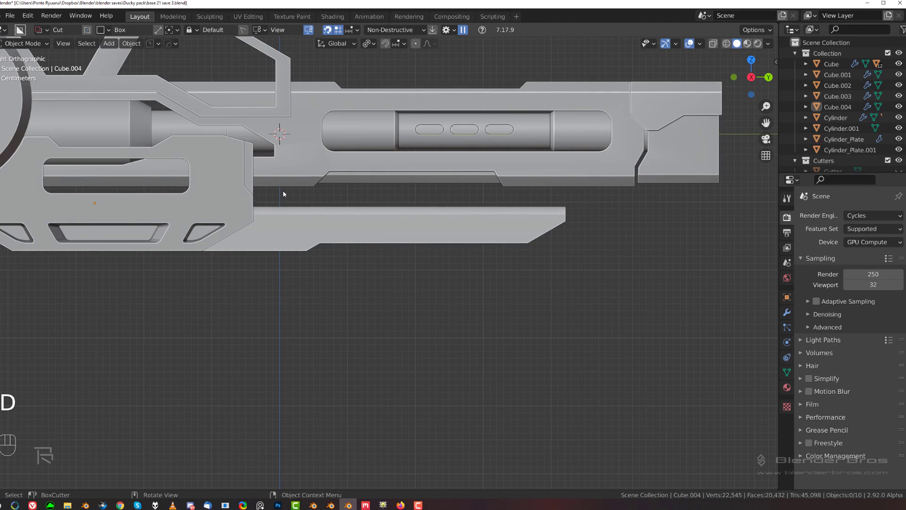
mouse_move(292, 196)
left_mouse_down()
mouse_move(310, 222)
mouse_move(332, 222)
mouse_move(310, 229)
left_mouse_up()
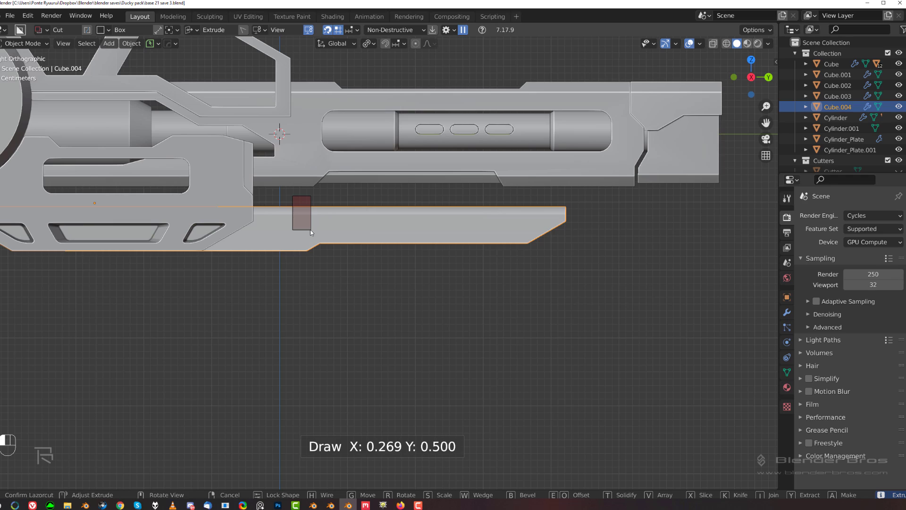
key("v")
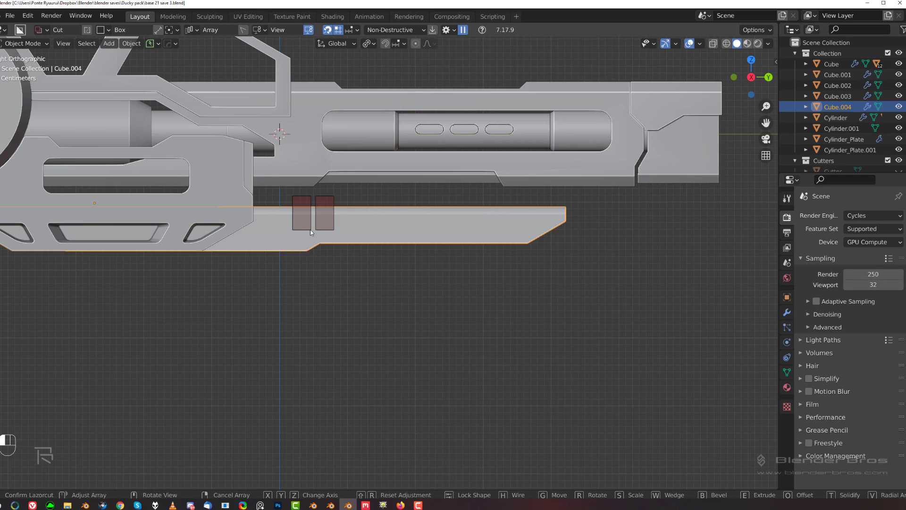
scroll(312, 230, "up", 3)
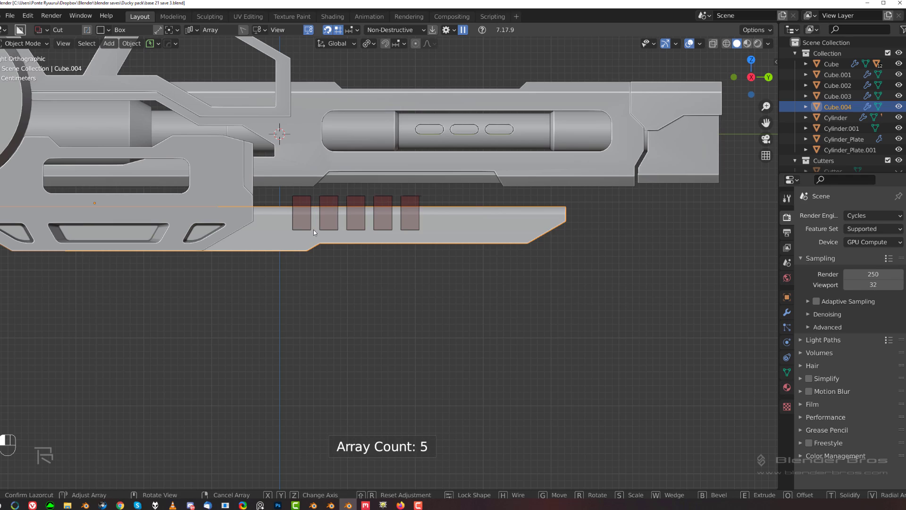
scroll(313, 232, "up", 3)
scroll(313, 232, "up", 1)
key("Tab")
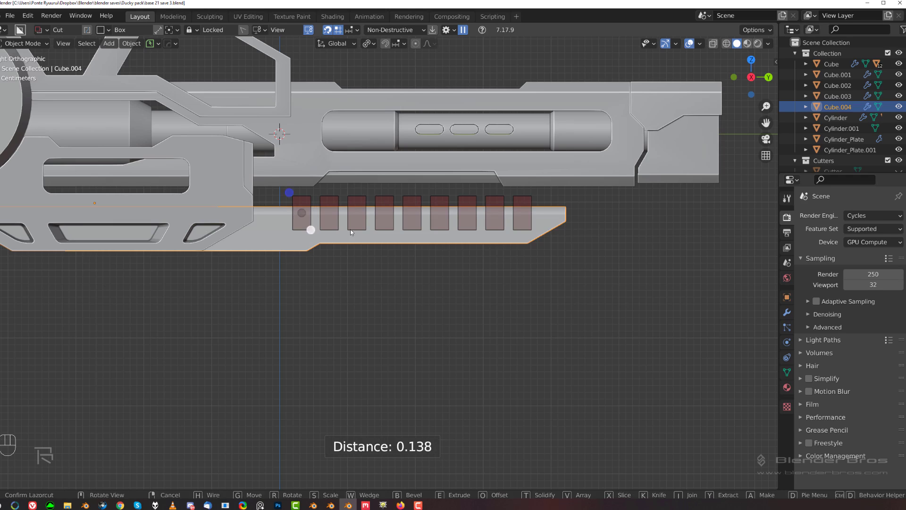
Extend the nine-box cutter through Cube.004's rail and apply it as a row of notches.
middle_click_drag(378, 230, 348, 229)
middle_click_drag(108, 229, 94, 229)
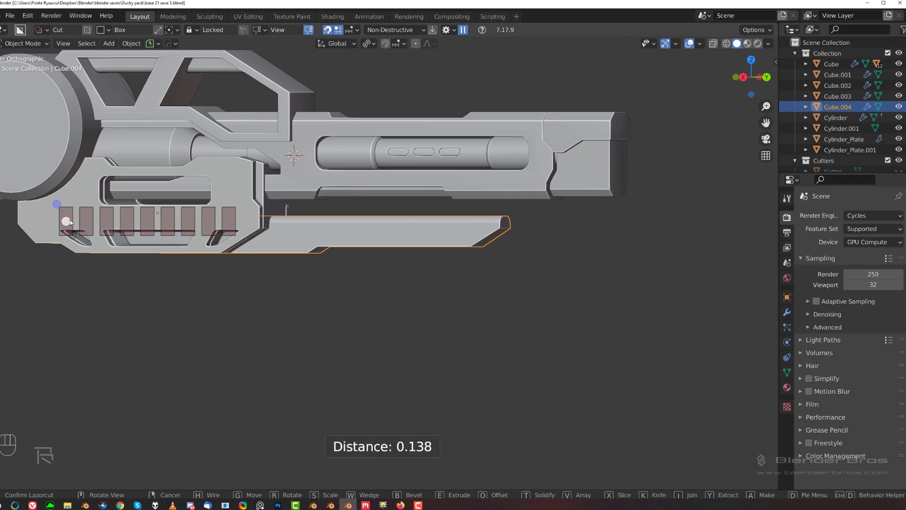
left_click_drag(68, 220, 411, 221)
left_click(568, 282, "shift")
key("grave")
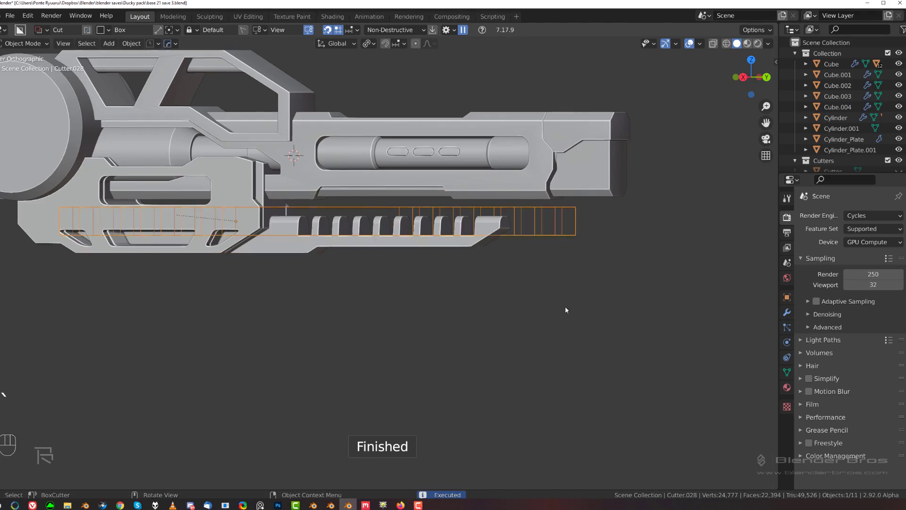
Try Shift Bool on the notch cutter, cancel it, and delete the cutter to remove the notches.
key("q")
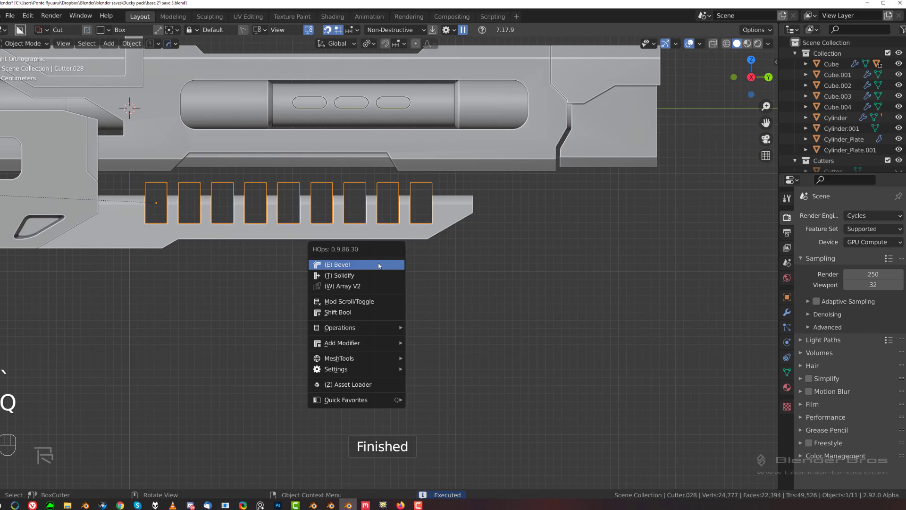
left_click(374, 312)
scroll(373, 300, "down", 1)
right_click(379, 296)
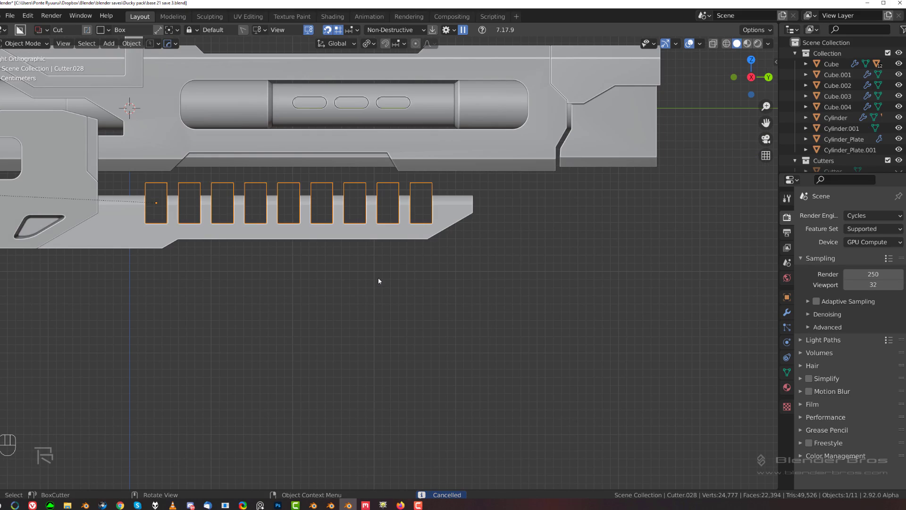
key("x")
left_click(378, 276)
scroll(378, 276, "down", 4)
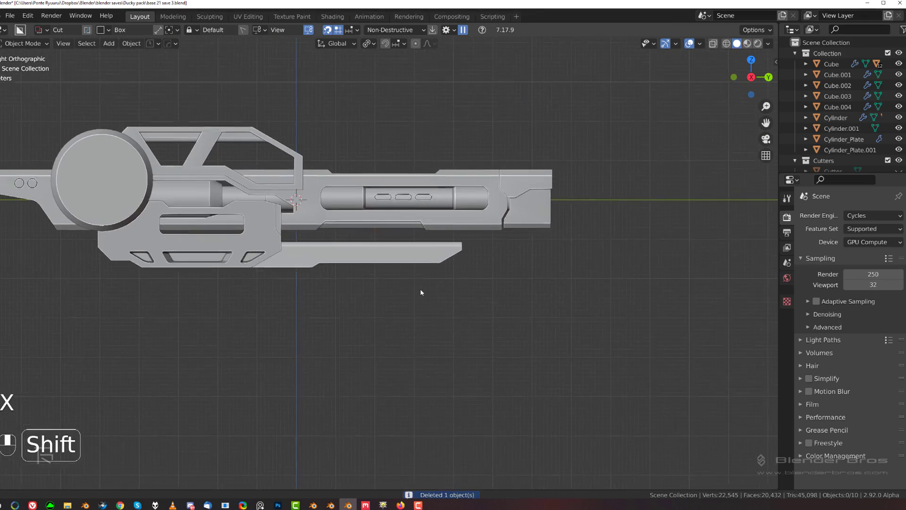
Add a 2 m cube, scale it to 0.347, place it over the front end of Cube.004's rail, and scale it to 0.9.
scroll(422, 284, "up", 4)
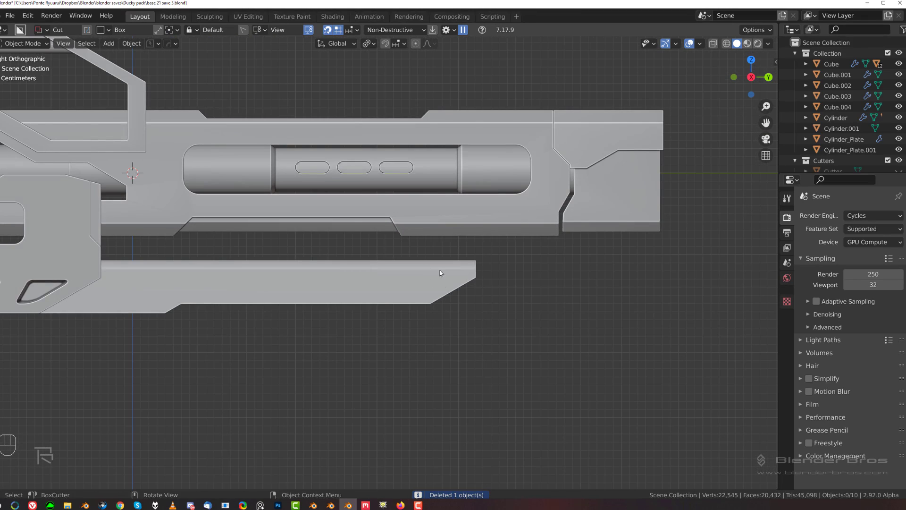
key("shift+a")
mouse_move(431, 273)
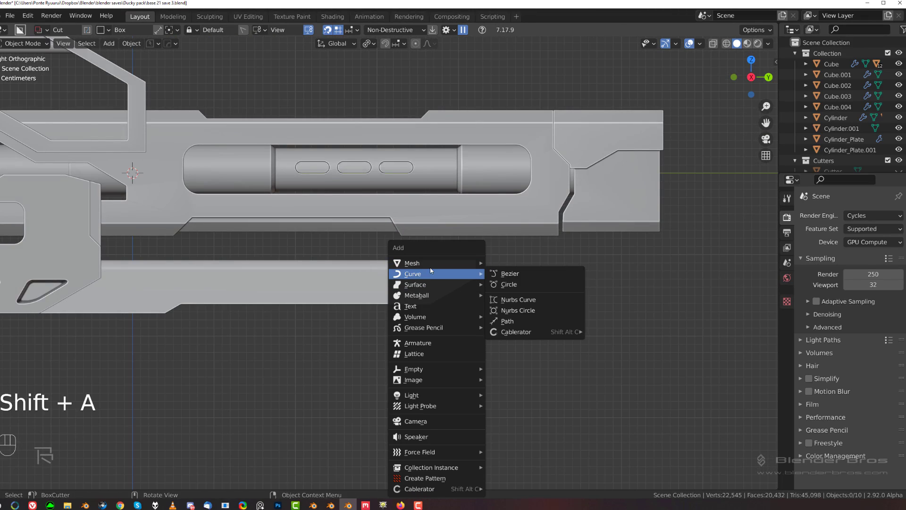
left_click(522, 287)
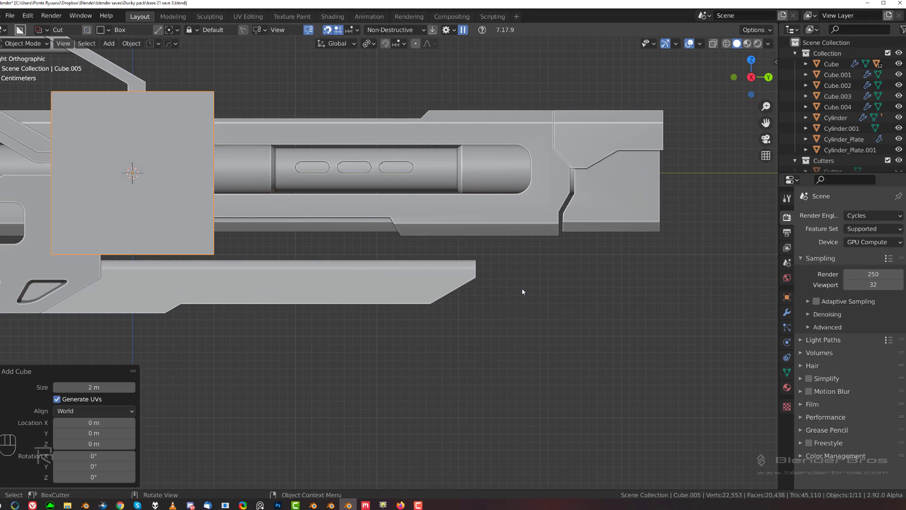
key("s")
left_click(314, 212)
key("g")
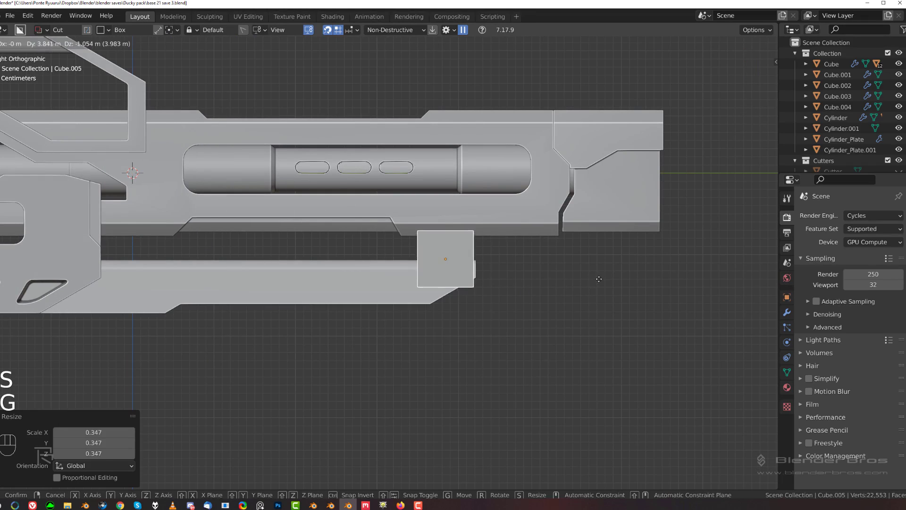
left_click(623, 302)
key("s")
left_click(622, 278)
Scale the new cube to 0.443 along Y and rotate it by -60° in right view.
key("x")
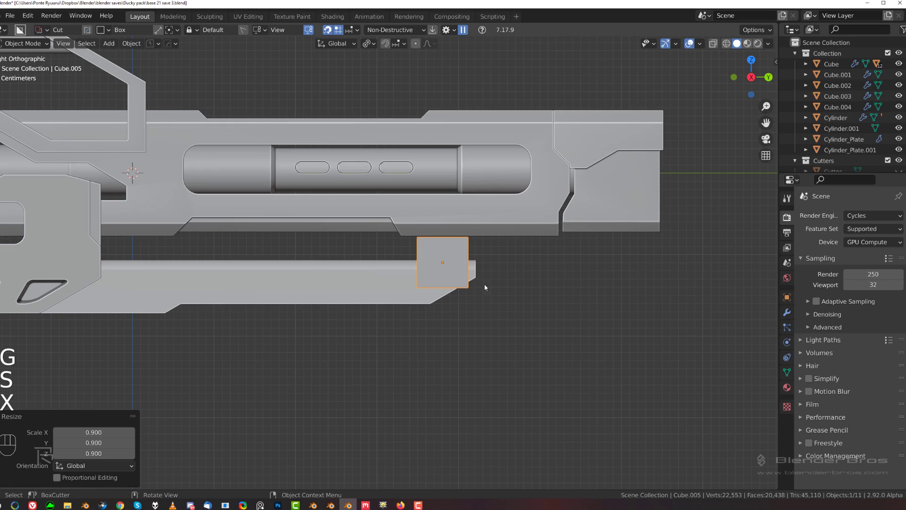
key("s")
key("y")
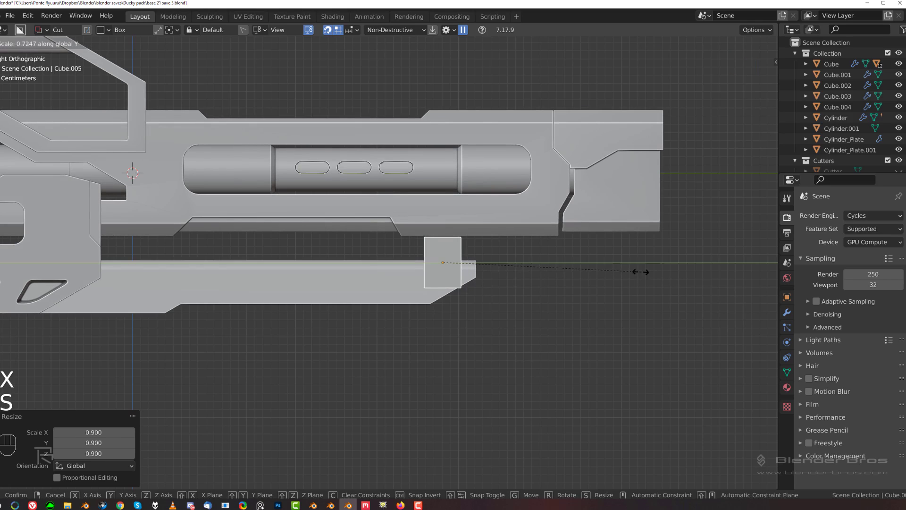
left_click(569, 272)
key("r")
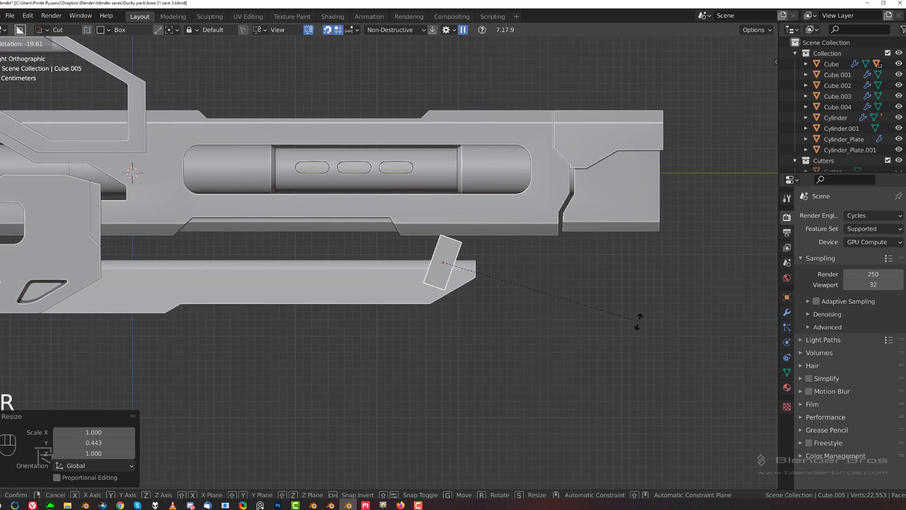
key("ctrl")
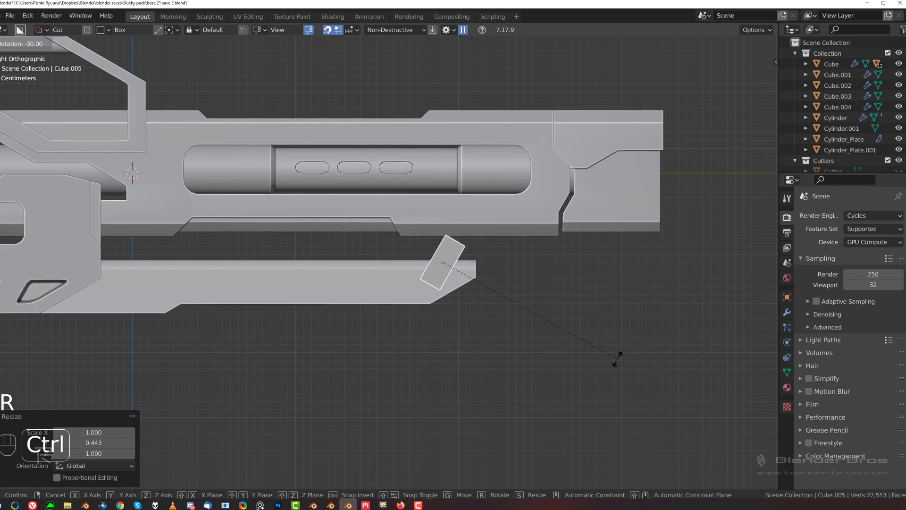
left_click(532, 409)
Widen Cube.005 along X and extrude its upper end face diagonally up into the barrel housing.
middle_click_drag(539, 328, 468, 328)
key("s")
key("x")
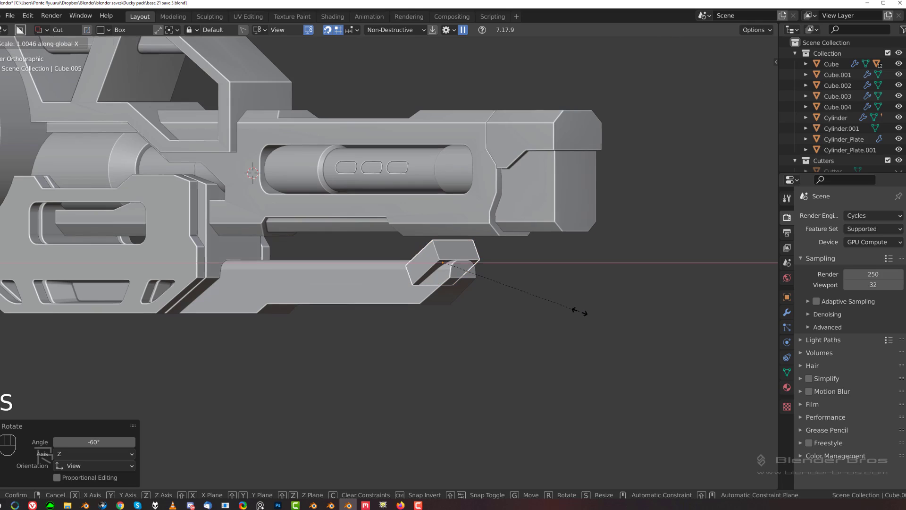
left_click(627, 311)
middle_click_drag(525, 298, 534, 257)
key("Tab")
left_click(467, 251)
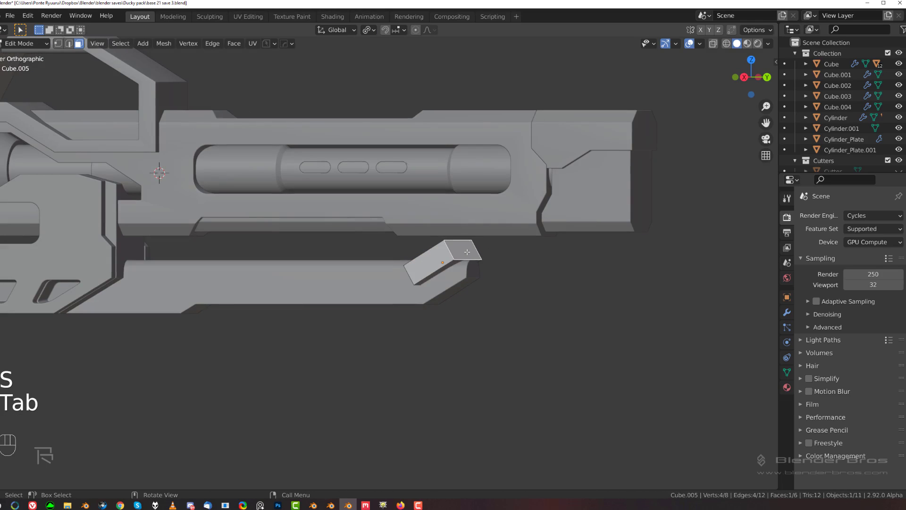
key("e")
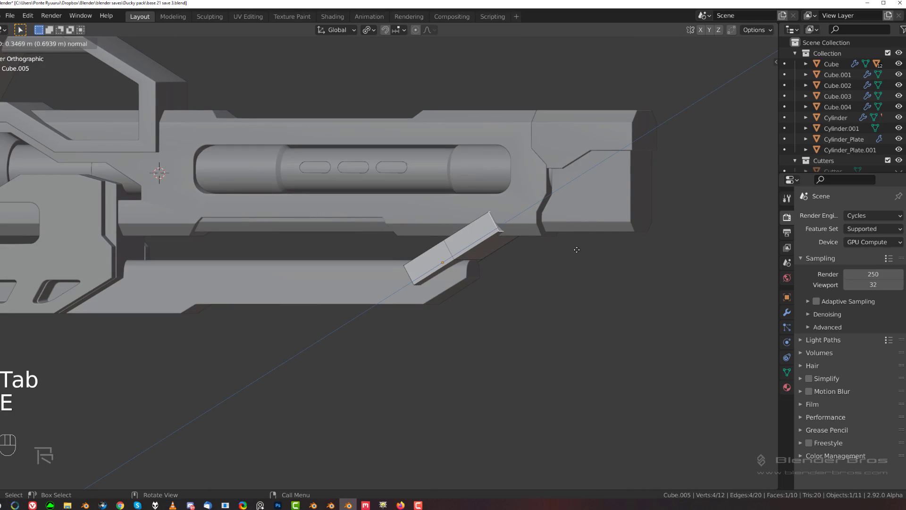
left_click(518, 256)
key("Tab")
Scale the extruded end face of Cube.005 to 0.418 along X and return to Object Mode.
key("grave")
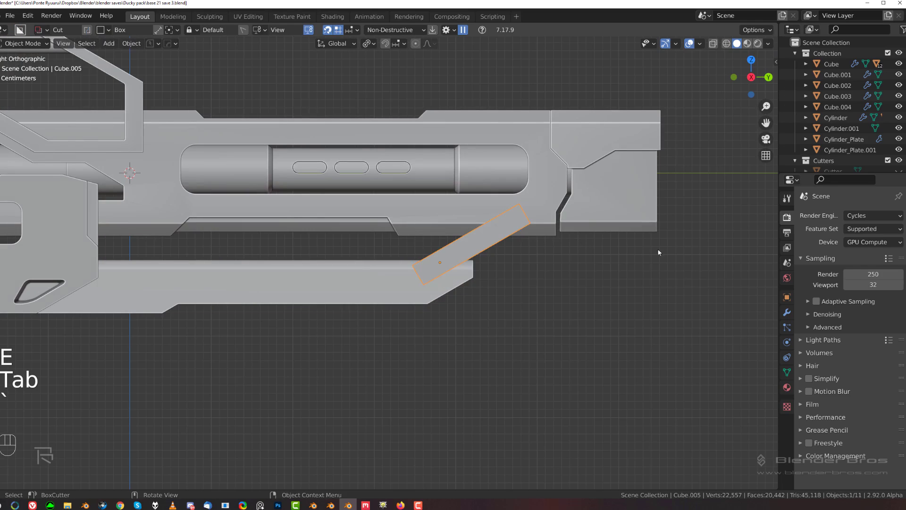
middle_click_drag(659, 252, 534, 237)
key("Tab")
key("s")
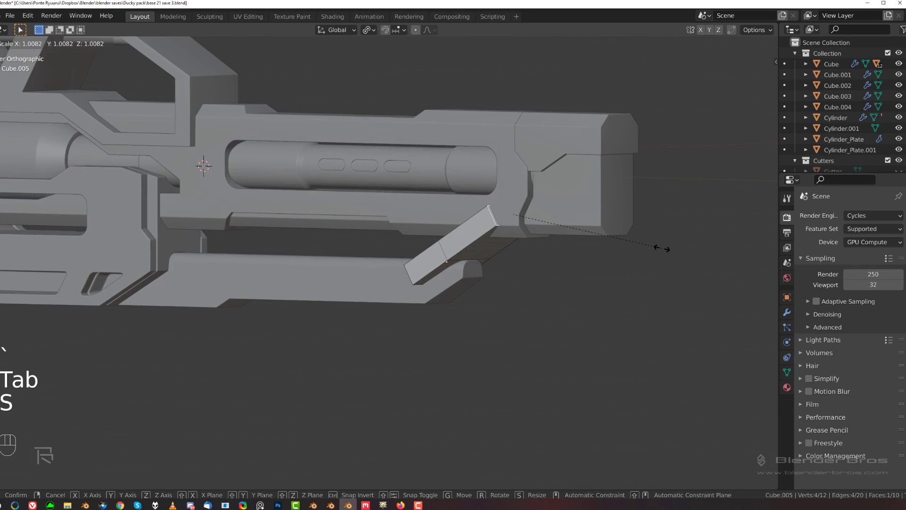
key("x")
left_click(566, 253)
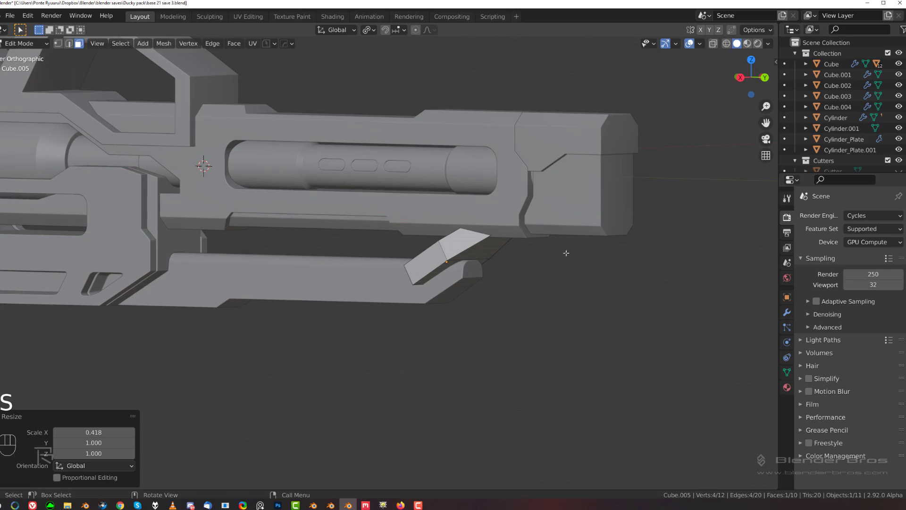
key("grave")
key("Tab")
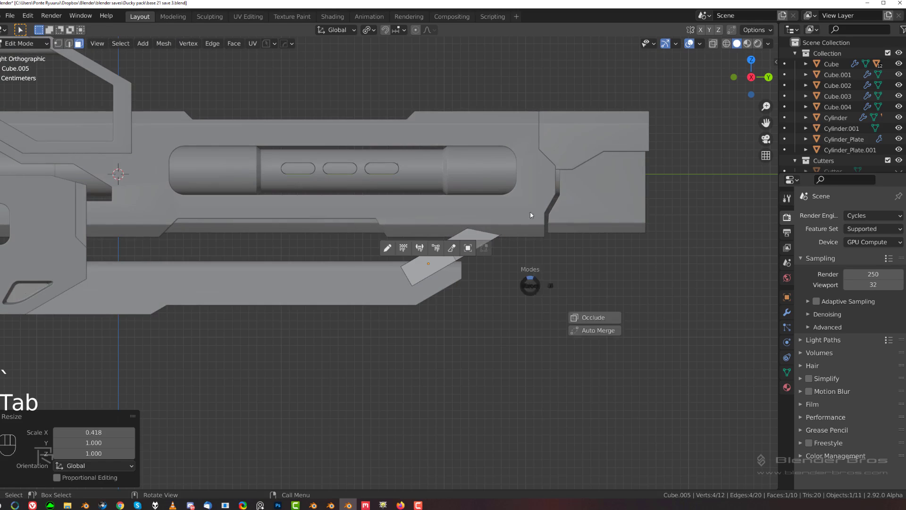
scroll(510, 268, "up", 3)
scroll(529, 271, "down", 3)
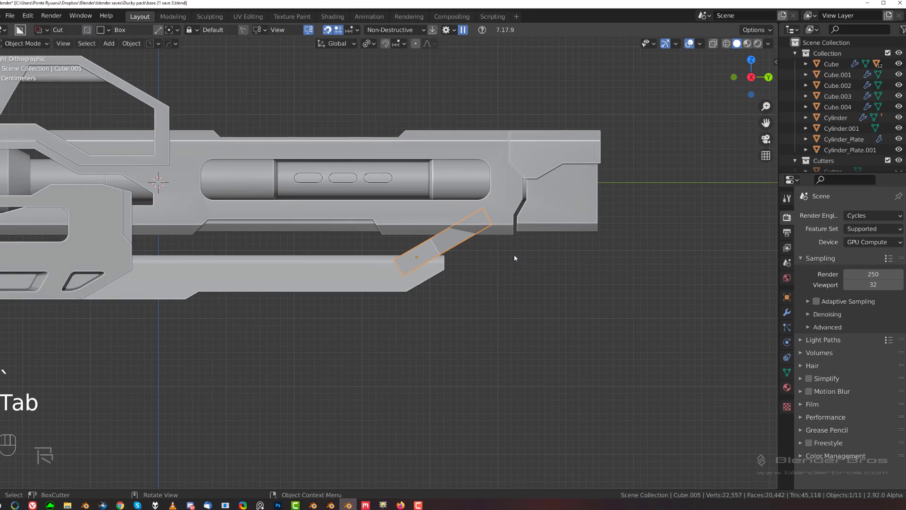
left_click(513, 254)
Narrow the lower end face of Cube.005, where it meets the rail, to about 0.35 along X.
scroll(499, 258, "up", 2)
middle_click_drag(499, 258, 562, 264)
scroll(533, 269, "down", 1)
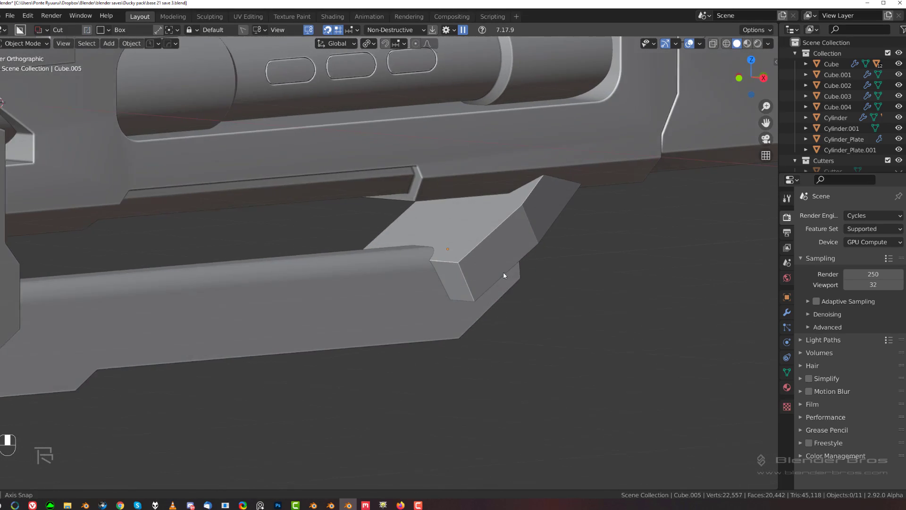
key("Tab")
left_click(455, 277)
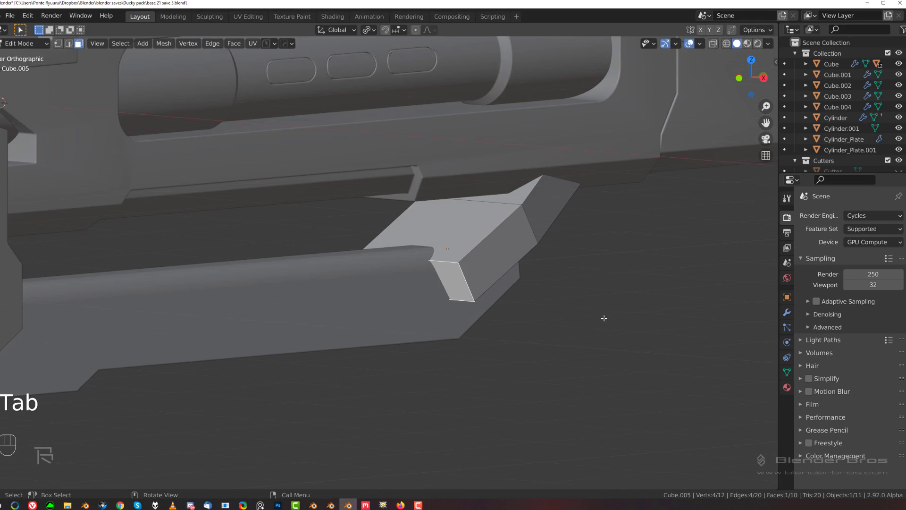
key("s")
key("x")
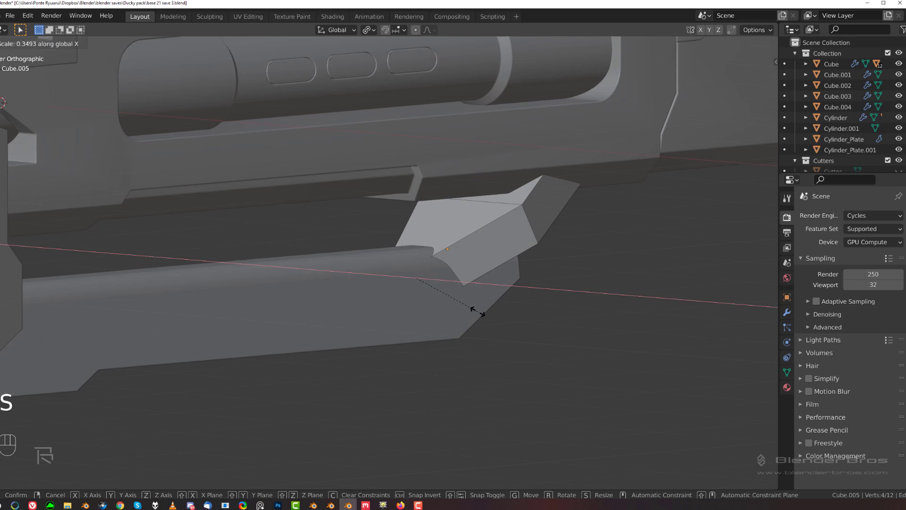
left_click(478, 311)
key("Tab")
Bevel the two middle side edges of Cube.005 with several extra segments to round the strut's sides.
key("Tab")
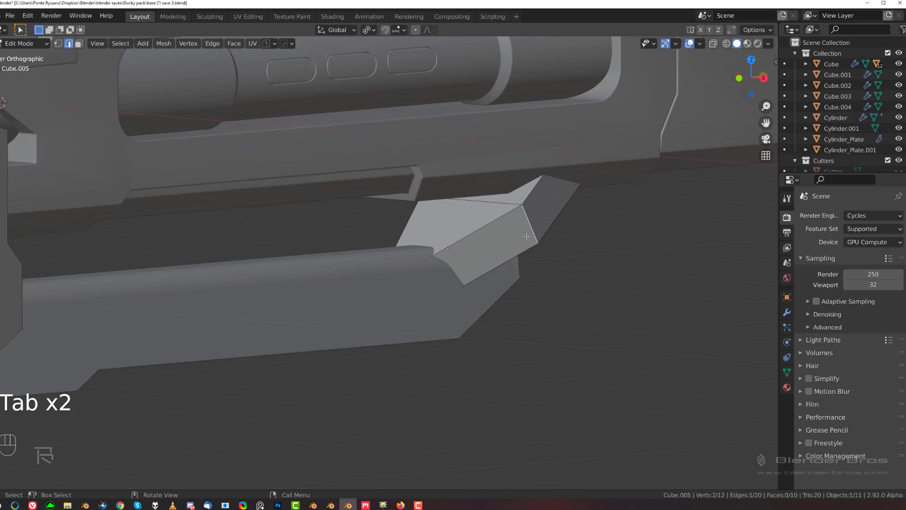
middle_click_drag(526, 236, 473, 213)
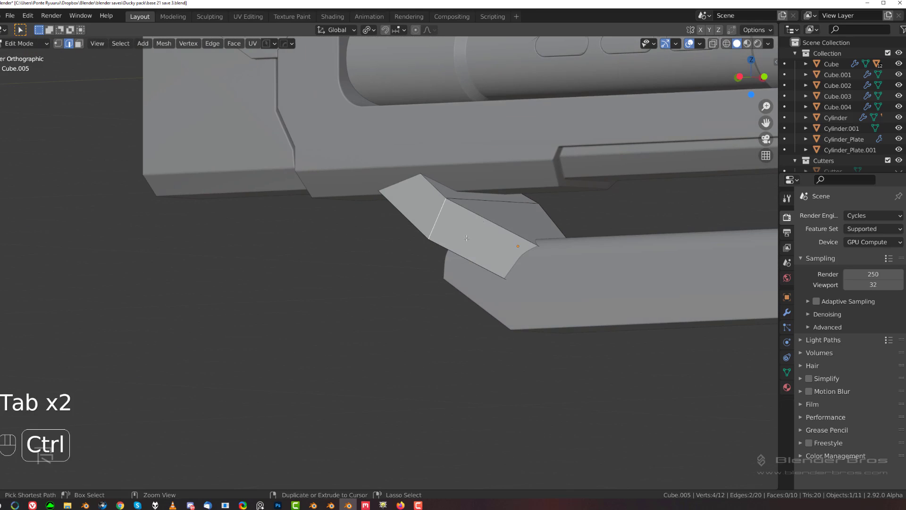
key("ctrl+b")
scroll(519, 217, "up", 5)
left_click(545, 210)
key("Tab")
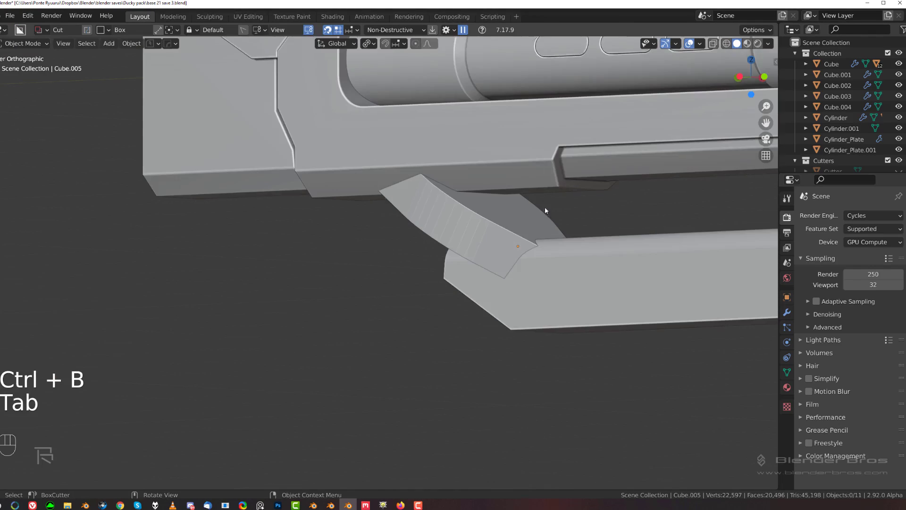
Try to array the slanted strut Cube.005 along the Y axis and undo the array.
middle_click_drag(544, 206, 453, 238)
scroll(507, 245, "up", 3)
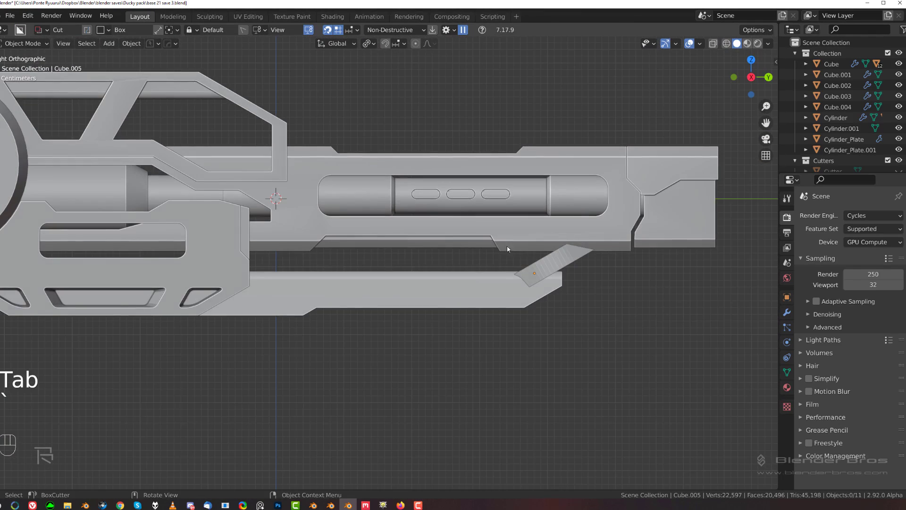
key("q")
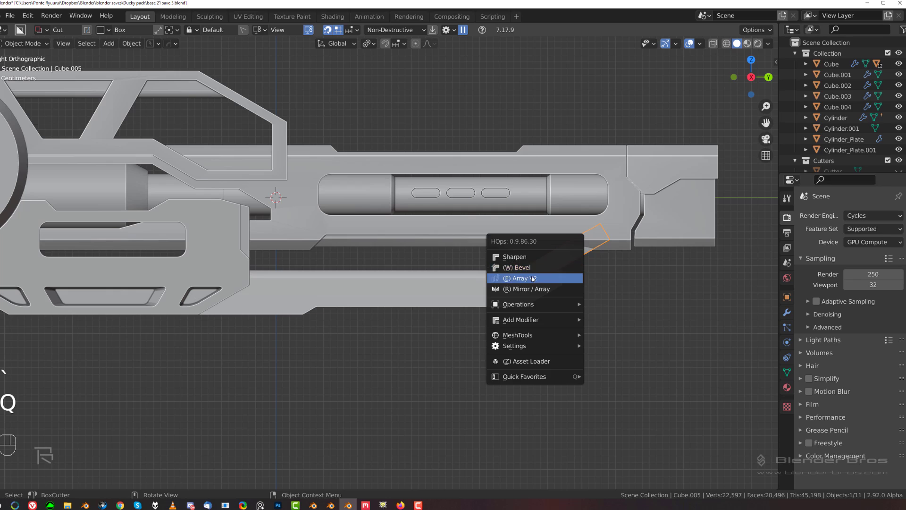
left_click(514, 279)
key("x")
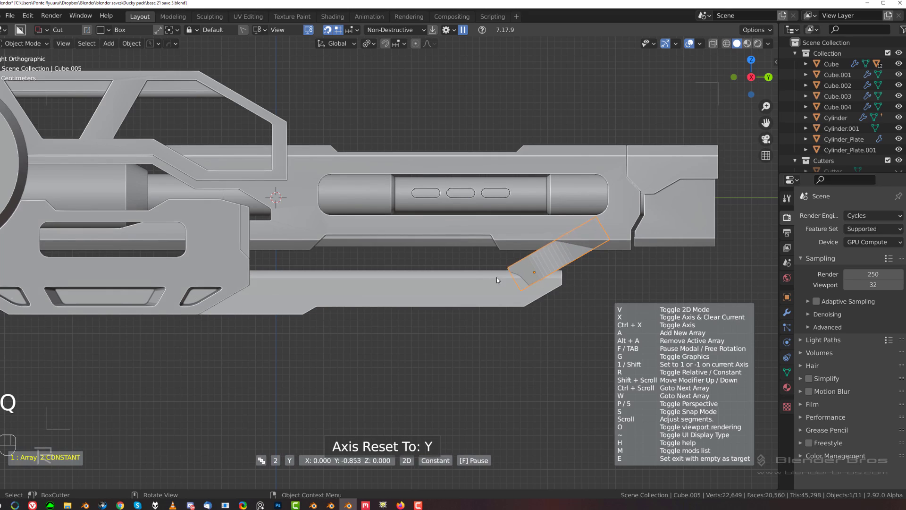
left_click(461, 282)
key("ctrl+z")
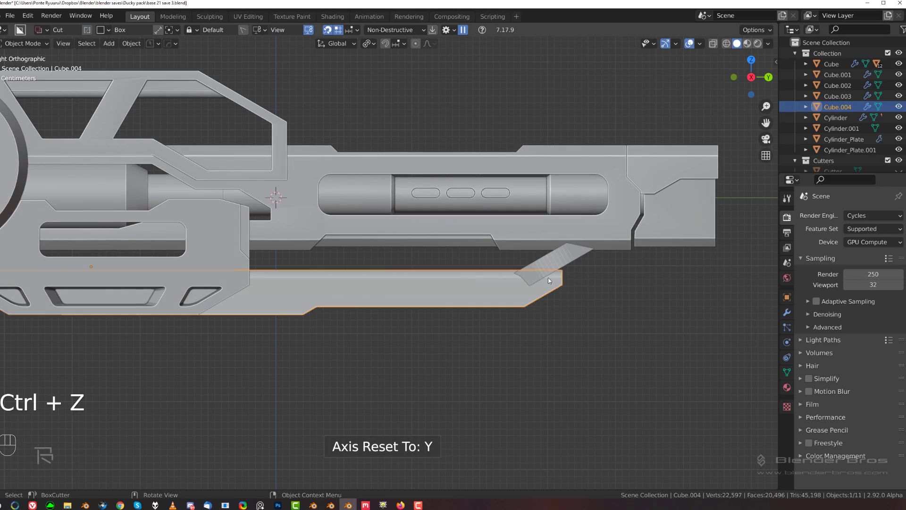
Sharpen the strut Cube.005 at 30° with 60° auto smooth and apply its rotation.
key("q")
left_click(537, 249)
key("q")
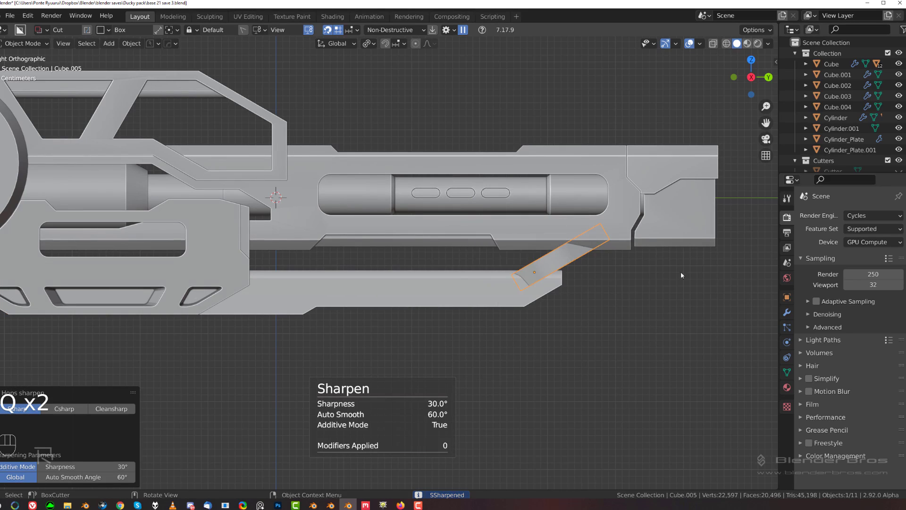
key("ctrl+a")
left_click(529, 289)
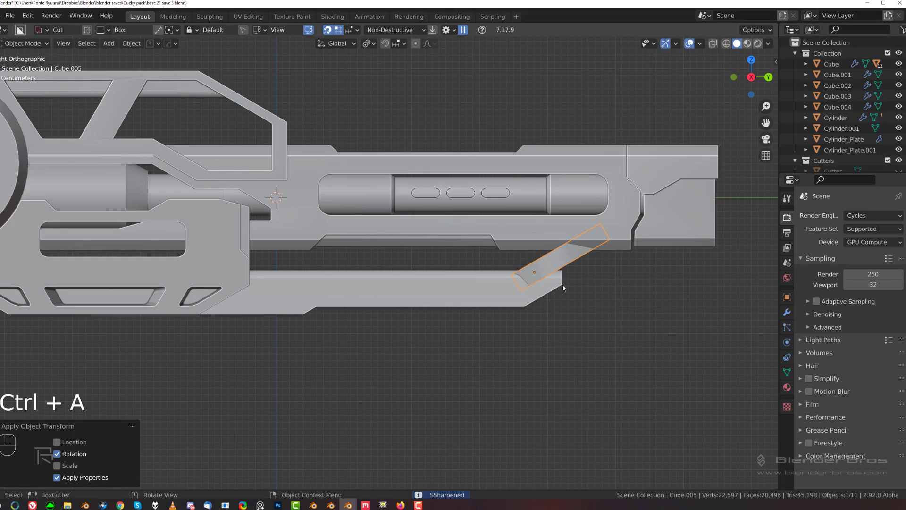
Array Cube.005 to two struts with a constant Y offset of about -29.4, placing the copy at the rail's rear.
key("q")
left_click(540, 302)
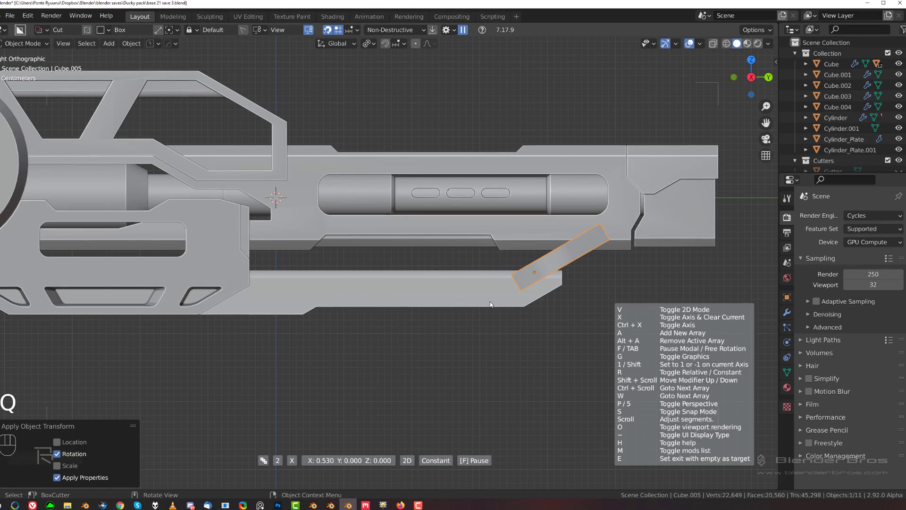
key("x")
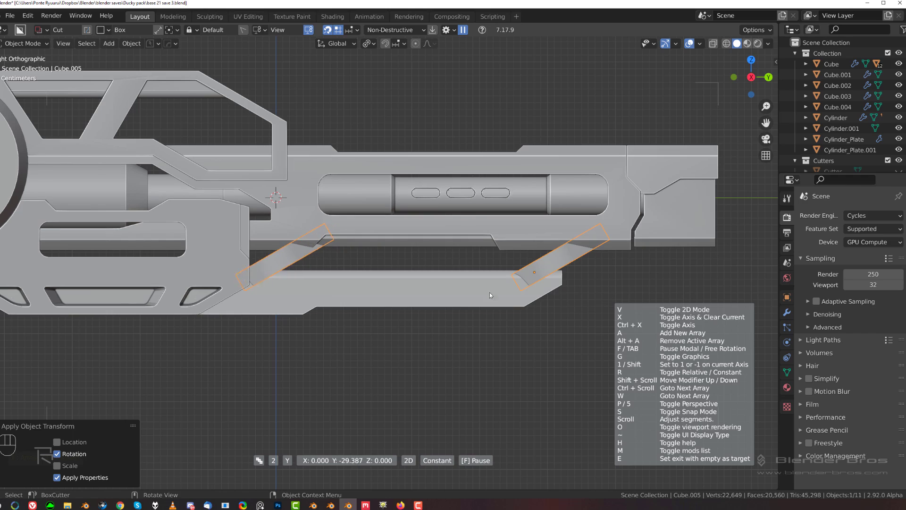
left_click(309, 292)
left_click(406, 357)
scroll(404, 350, "down", 4)
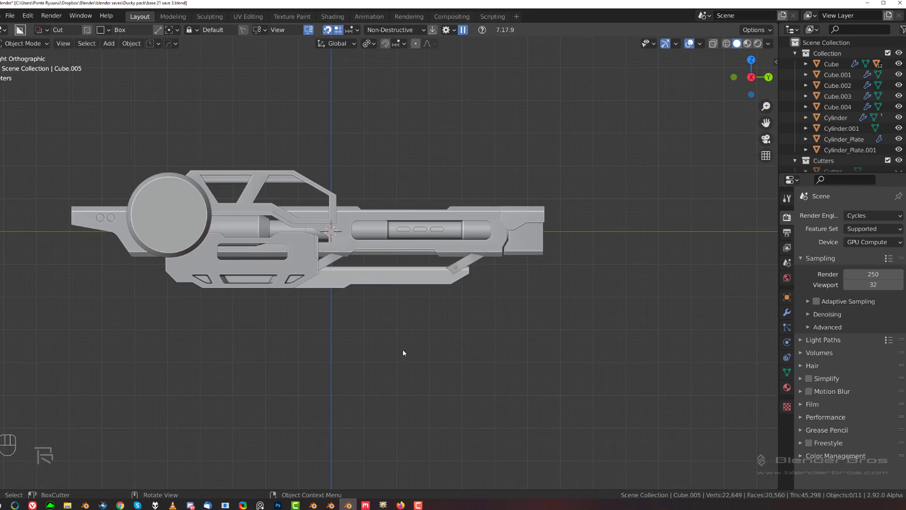
Switch the viewport to perspective and save the file incrementally as base 21 save 4.
scroll(519, 340, "up", 3)
middle_click_drag(534, 336, 472, 268, "shift")
scroll(542, 268, "up", 2)
scroll(542, 268, "down", 3)
scroll(478, 260, "up", 2)
key("KP_5")
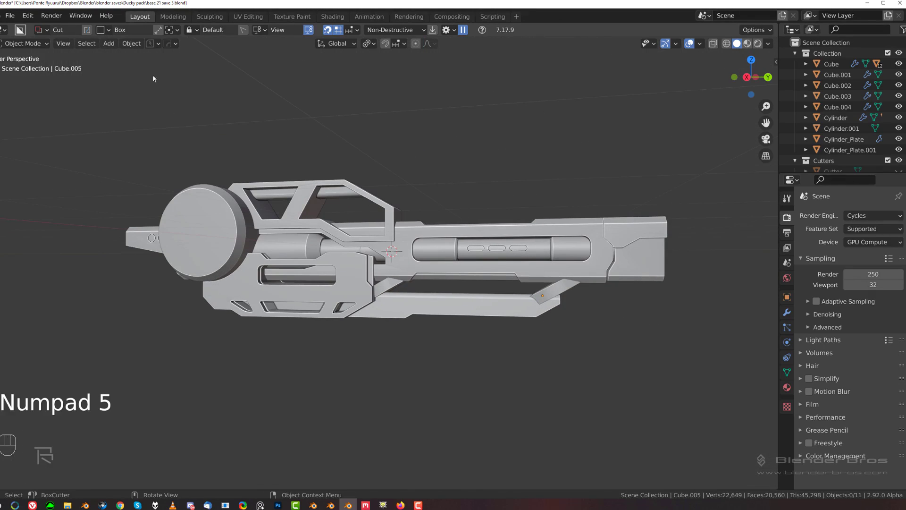
left_click(151, 43)
Examine the rear strut's junction with the lower housing and the overall shape of the barrel.
middle_click_drag(332, 196, 326, 217)
scroll(322, 257, "up", 4)
middle_click_drag(321, 257, 336, 197, "shift")
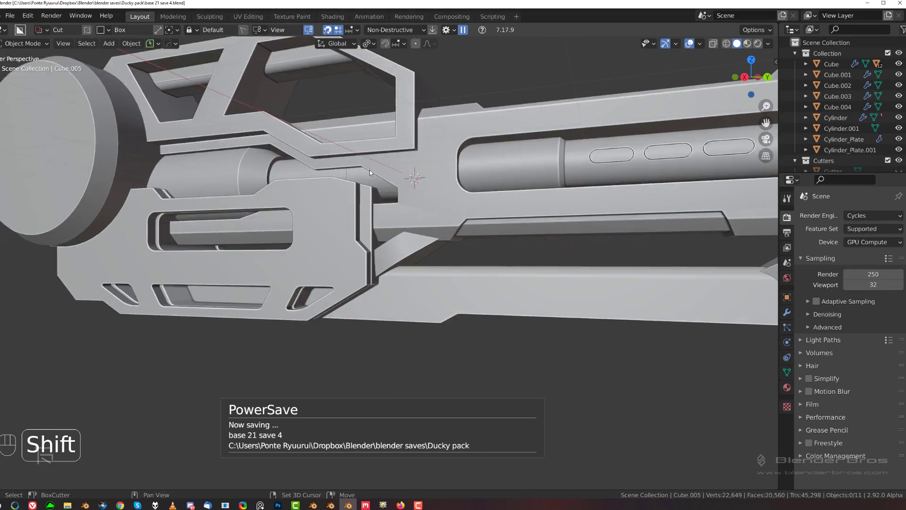
scroll(336, 197, "up", 2)
scroll(343, 188, "down", 3)
middle_click_drag(328, 233, 456, 265)
scroll(491, 248, "down", 2)
scroll(470, 245, "down", 2)
scroll(448, 257, "up", 1)
Turn the muzzle-side end face of Cylinder into a separate solidified plate that protrudes from the muzzle.
left_click(431, 240)
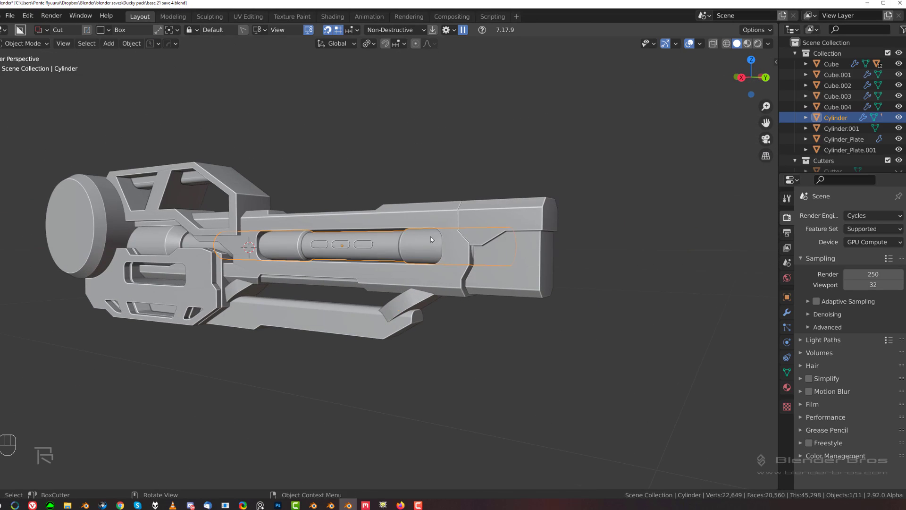
key("Tab")
key("KP_Divide")
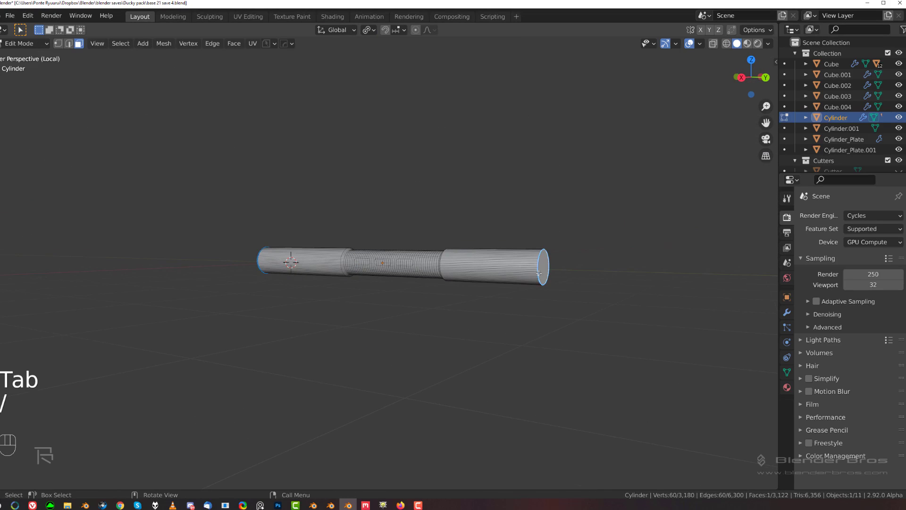
key("KP_Divide")
key("q")
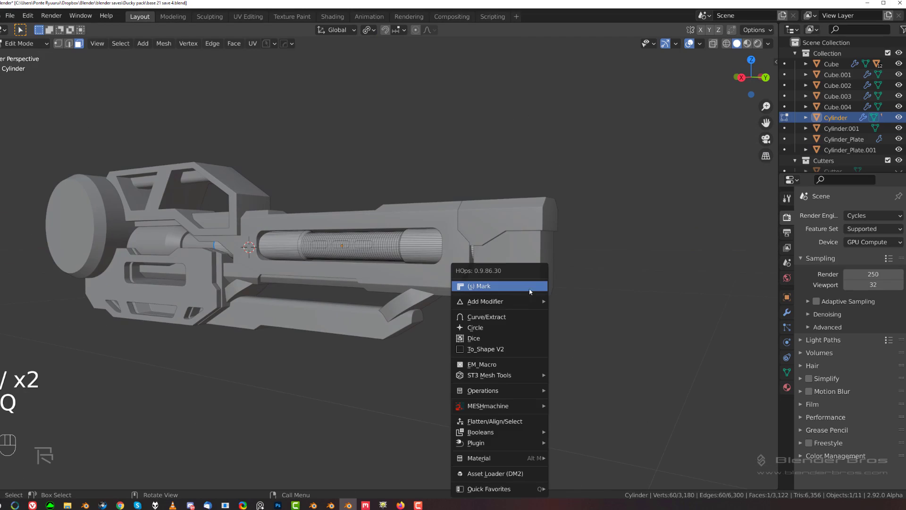
left_click(519, 320)
mouse_move(143, 282)
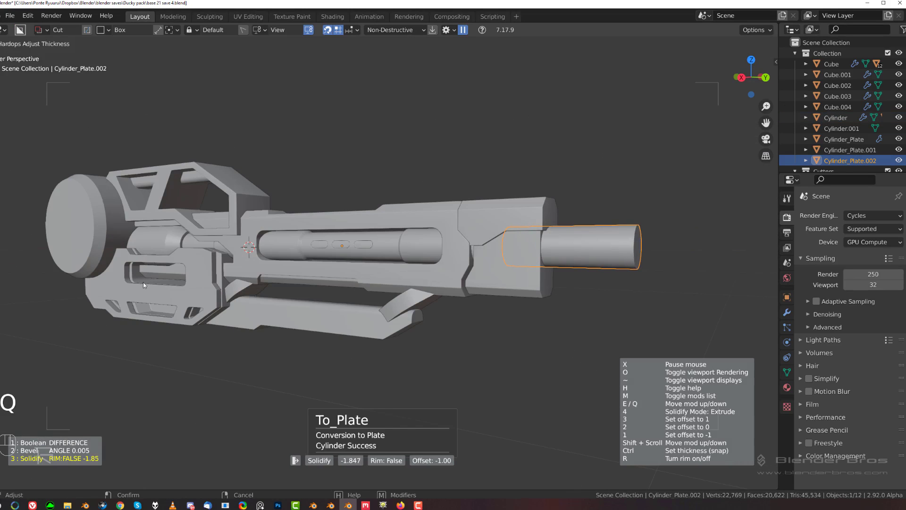
left_click(423, 282)
key("Tab")
middle_click_drag(457, 284, 441, 275)
key("Tab")
Set the origin of the muzzle cylinder Cylinder_Plate.002 to its geometry and scale it uniformly to 0.777.
left_click(432, 264)
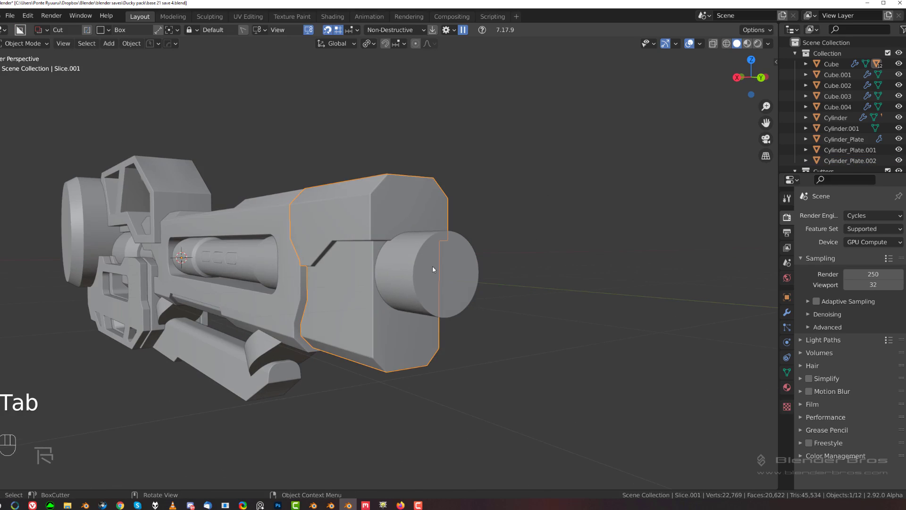
scroll(450, 248, "up", 2)
middle_click_drag(432, 241, 554, 279)
left_click(481, 280)
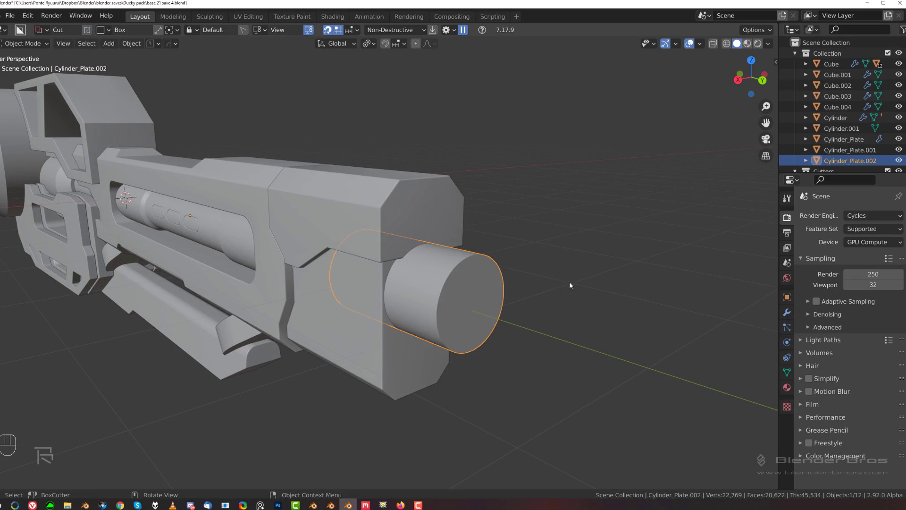
key("s")
right_click(589, 282)
key("shift+s")
left_click(626, 368)
key("s")
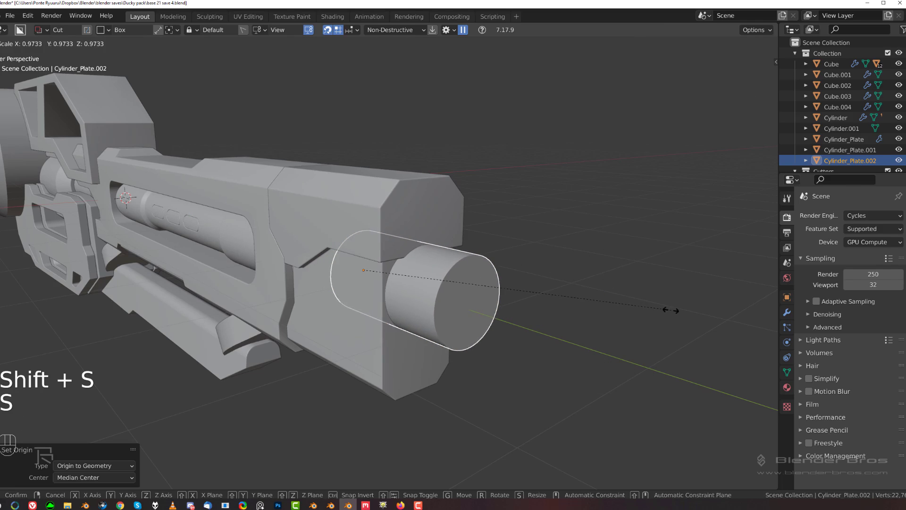
left_click(608, 309)
Examine from both sides how the muzzle cylinder sits against the front end of the barrel housing.
middle_click_drag(444, 336, 517, 316)
scroll(368, 254, "down", 3)
key("grave")
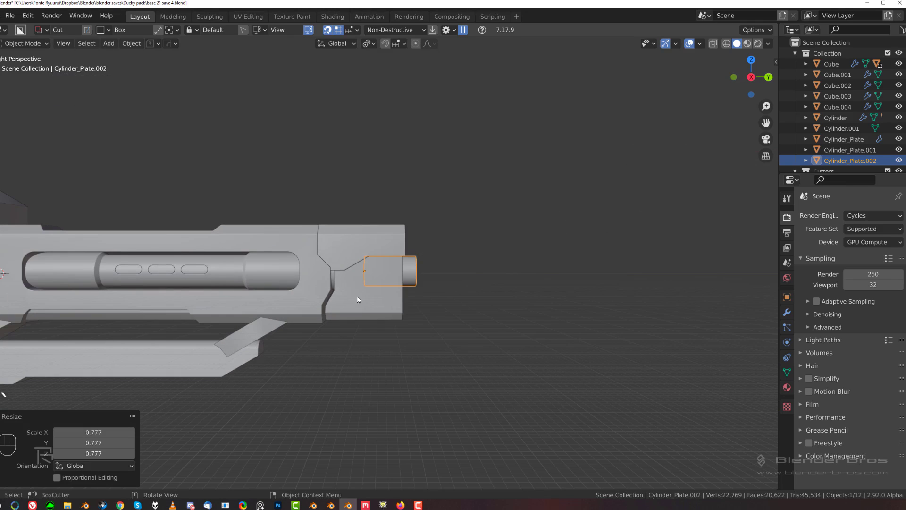
scroll(302, 269, "up", 4)
middle_click_drag(417, 289, 366, 290)
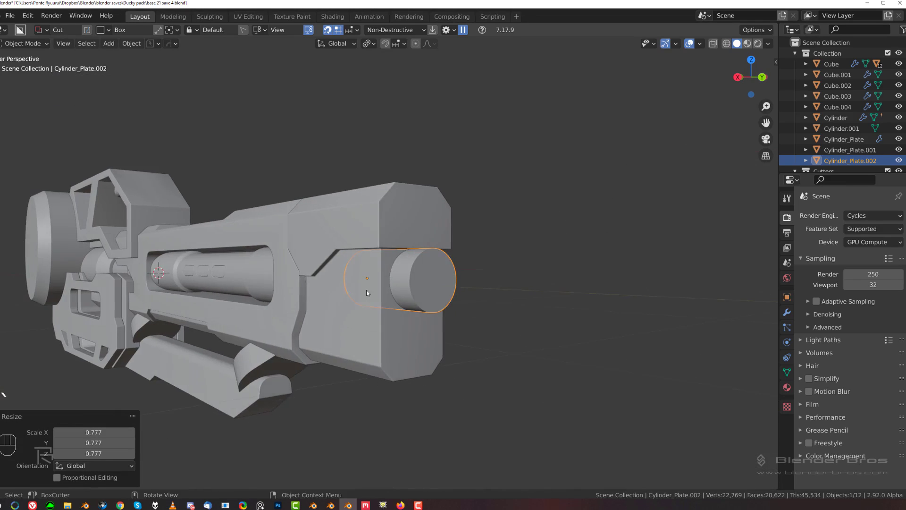
scroll(387, 291, "up", 2)
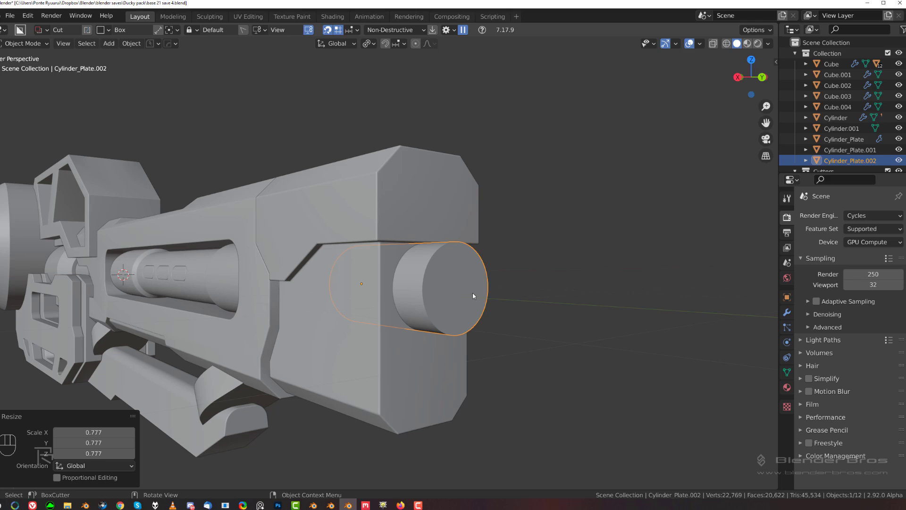
middle_click_drag(472, 254, 404, 274, "shift")
key("grave")
key("grave")
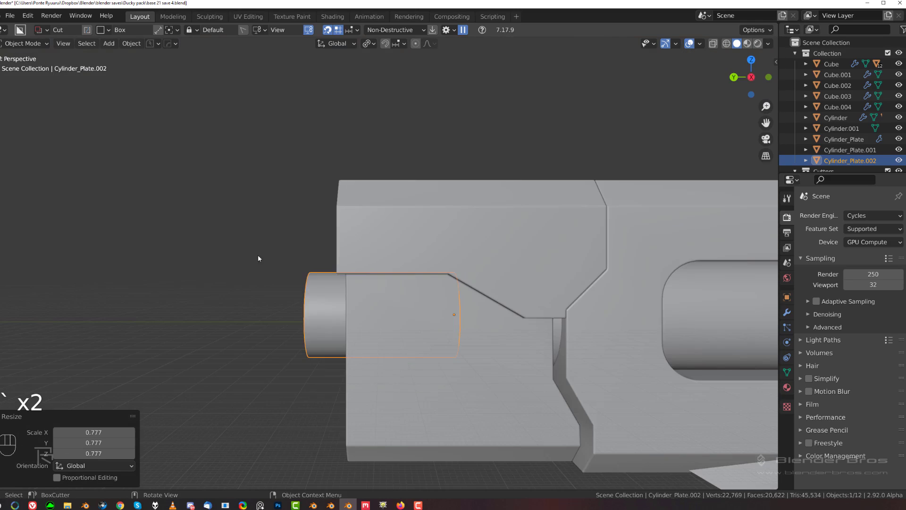
scroll(293, 262, "down", 2)
middle_click_drag(347, 275, 429, 270)
scroll(440, 271, "up", 4)
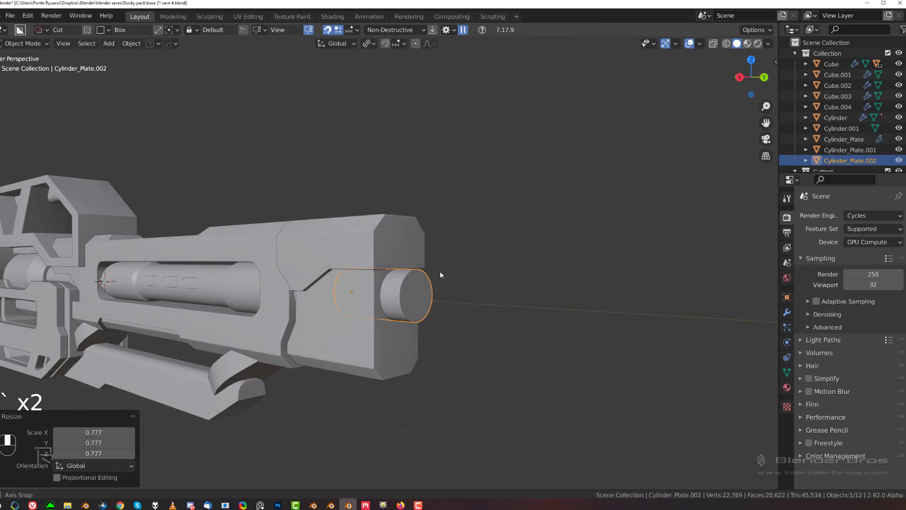
Use Bool Scroll on the muzzle section Slice.001 to reveal and select its Inset boolean cutter.
left_click(405, 264)
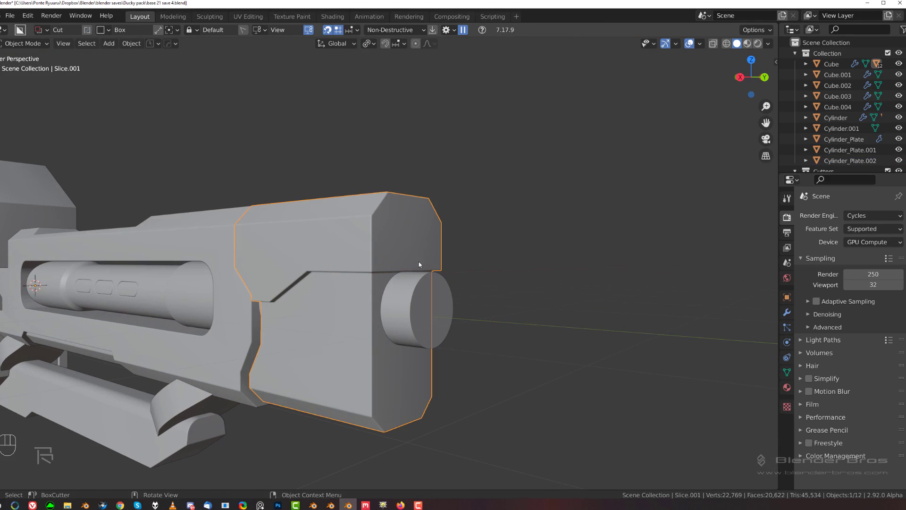
key("g")
right_click(418, 233)
scroll(384, 299, "down", 2)
middle_click_drag(386, 296, 387, 276)
scroll(443, 264, "up", 4)
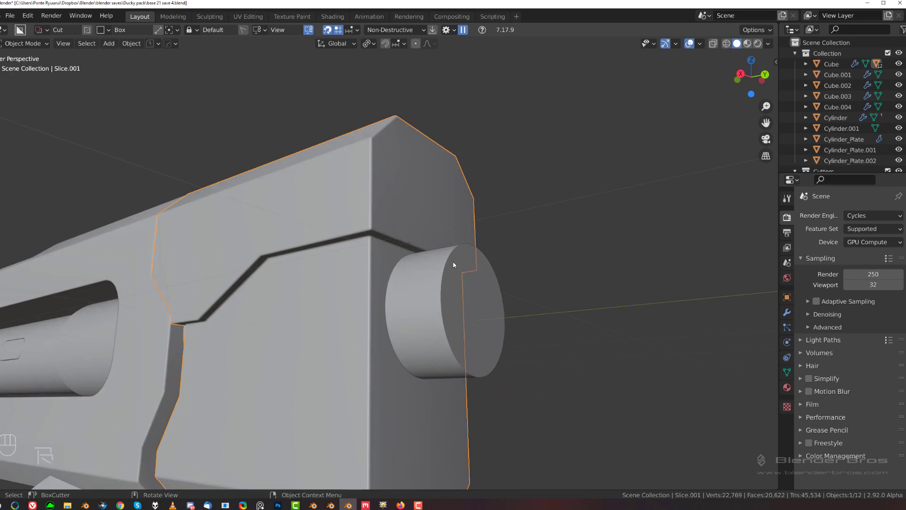
key("Tab")
scroll(344, 241, "down", 2)
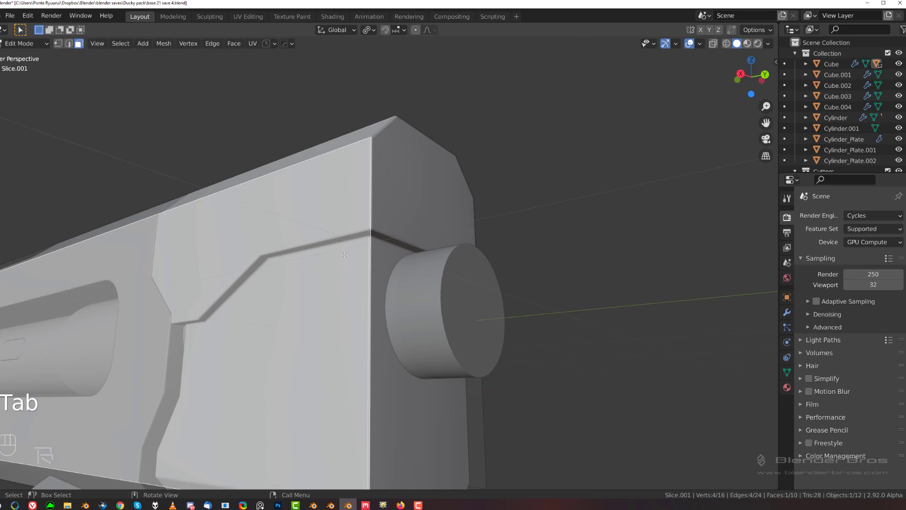
key("Tab")
scroll(358, 262, "down", 2)
key("q")
left_click(359, 261)
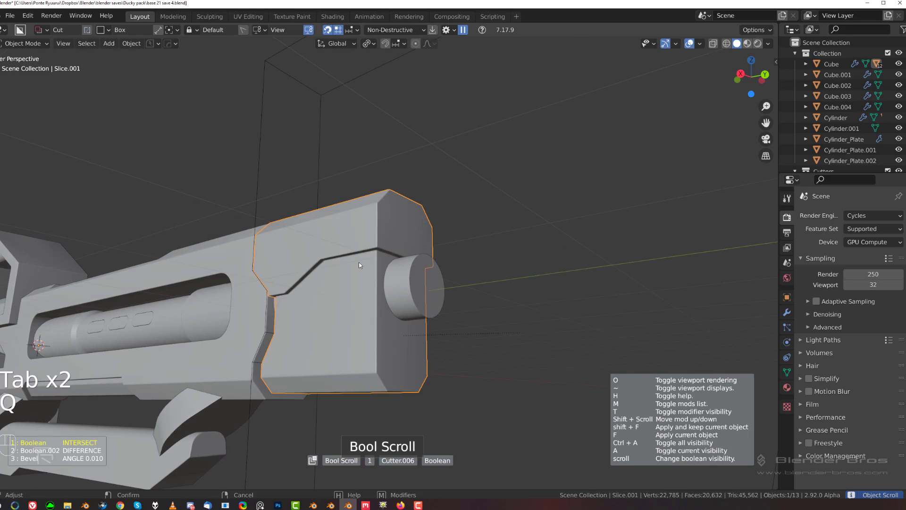
scroll(358, 262, "down", 1)
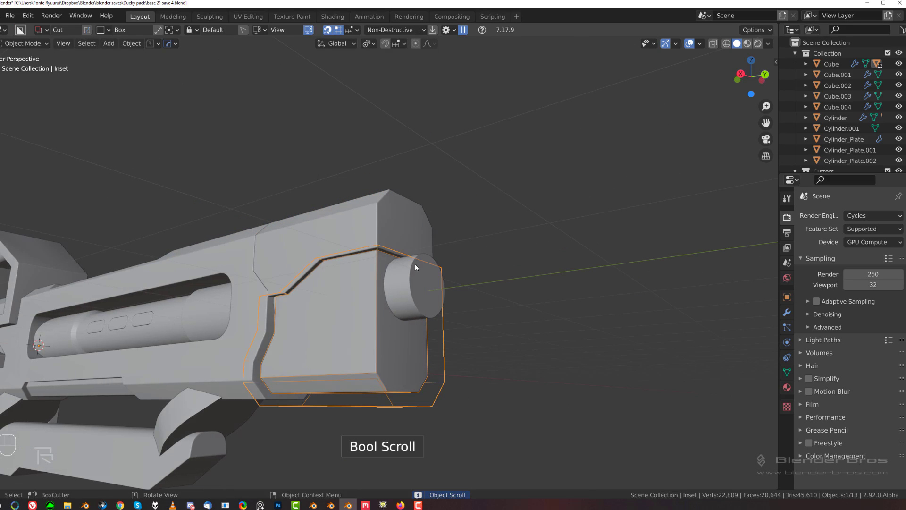
key("s")
key("z")
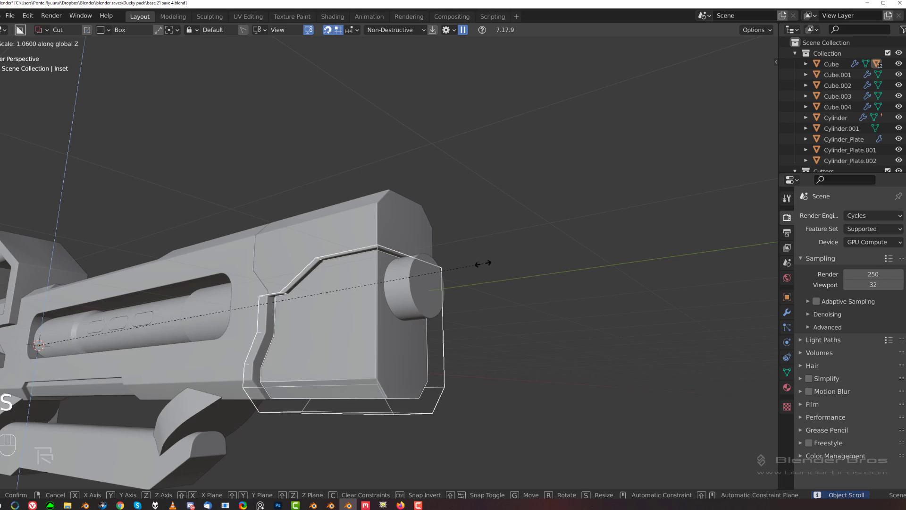
left_click(493, 272)
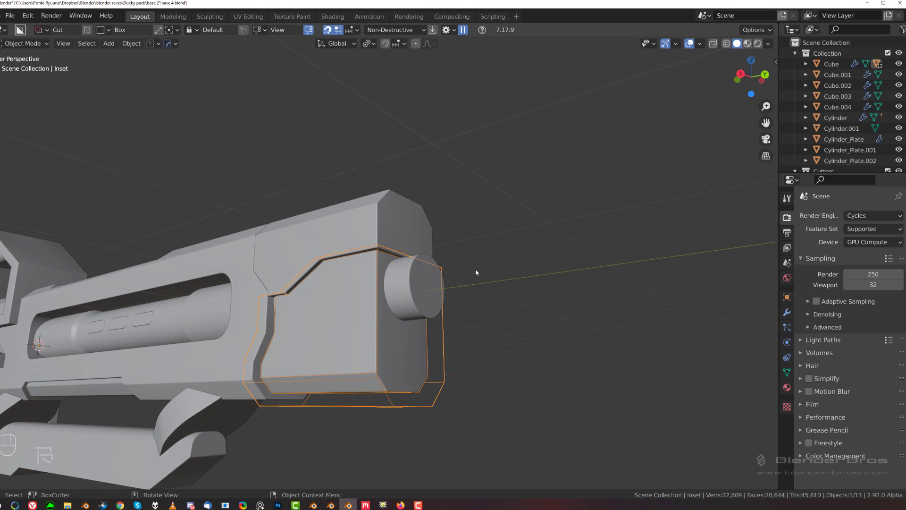
Apply the modifiers on the Inset cutter of the muzzle section with Smart Apply.
middle_click_drag(475, 272, 457, 296)
key("Tab")
left_click(415, 282)
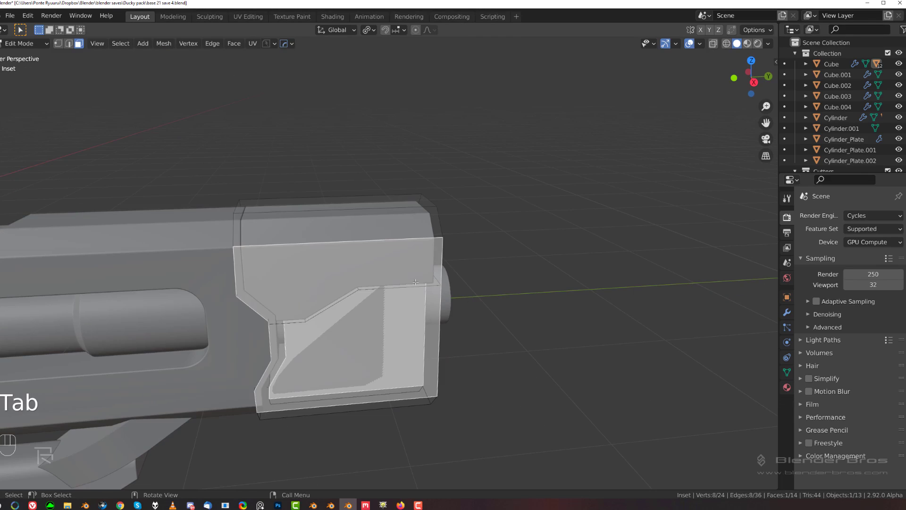
key("Tab")
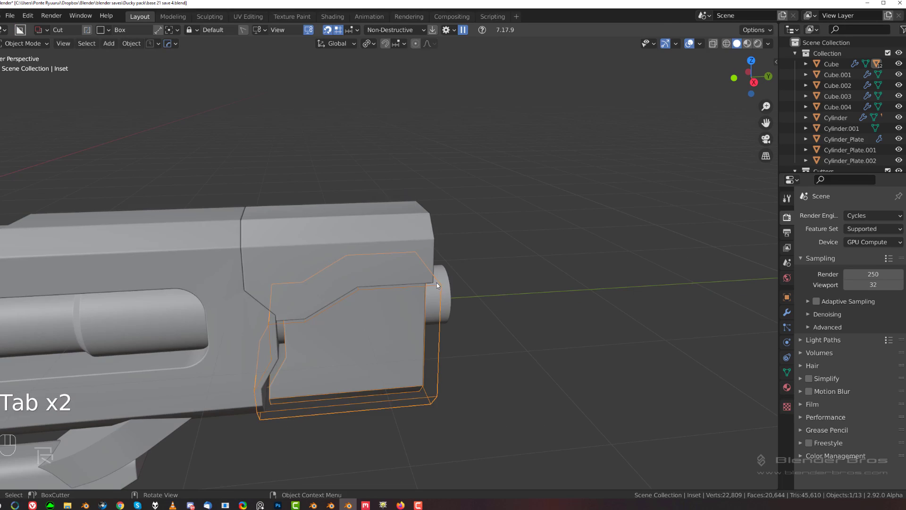
key("q")
mouse_move(439, 309)
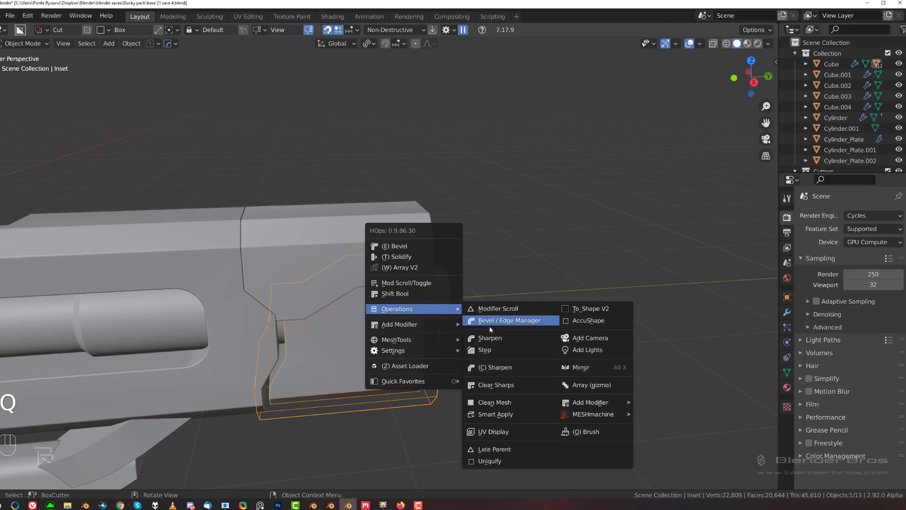
left_click(503, 415)
Isolate the Inset cutter and select the ring of faces around its upper rim in Edit Mode.
key("KP_Divide")
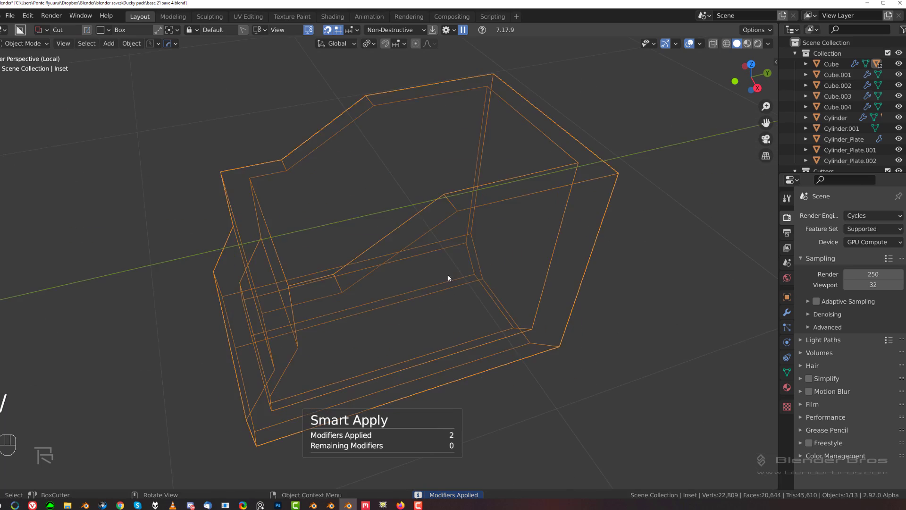
key("Tab")
left_click(477, 213)
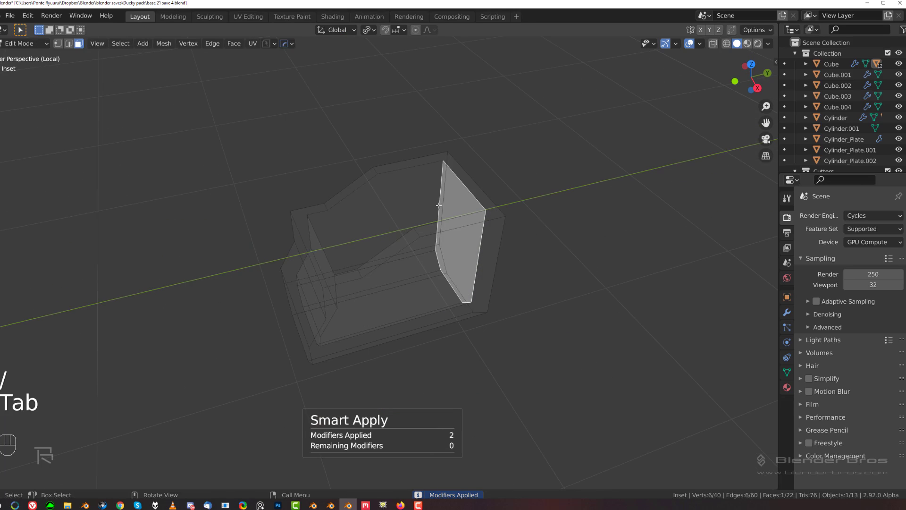
left_click(413, 193)
left_click(307, 224)
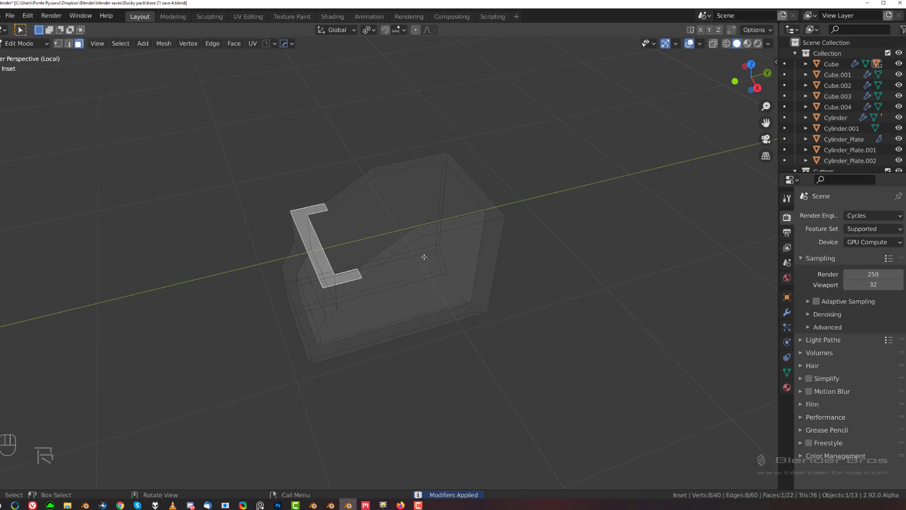
left_click(494, 214, "ctrl")
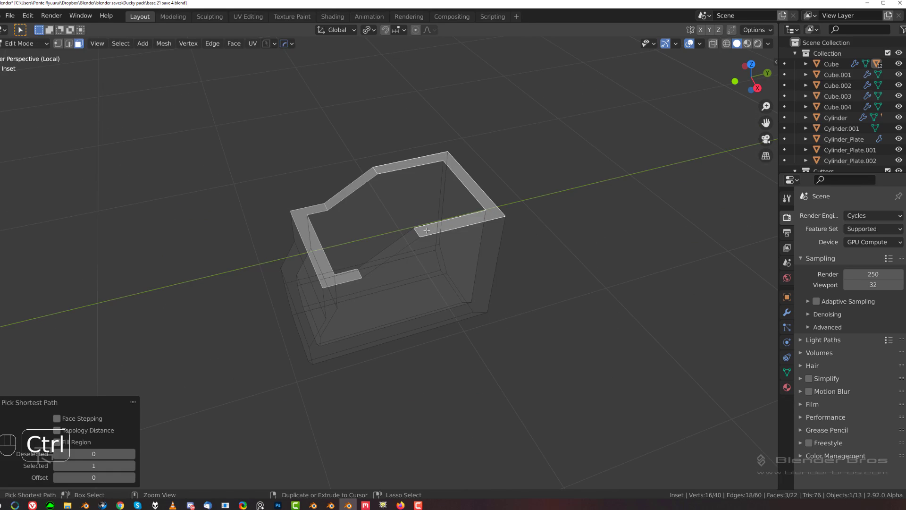
left_click(385, 257, "shift")
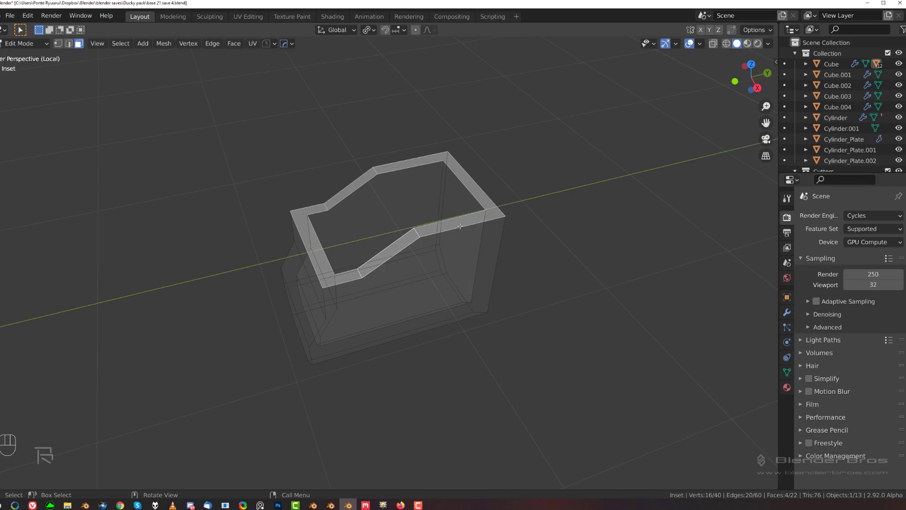
Leave the isolated view and move the selected rim faces of the Inset cutter up about 0.02 m along global Z.
key("slash")
key("g")
key("z")
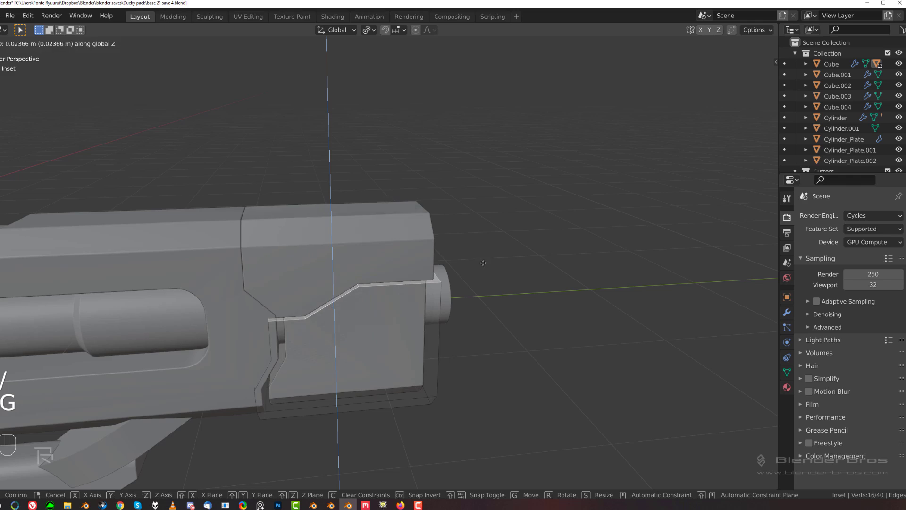
left_click(478, 256)
middle_click_drag(478, 256, 430, 186)
key("Tab")
scroll(426, 239, "up", 2)
scroll(437, 211, "up", 3)
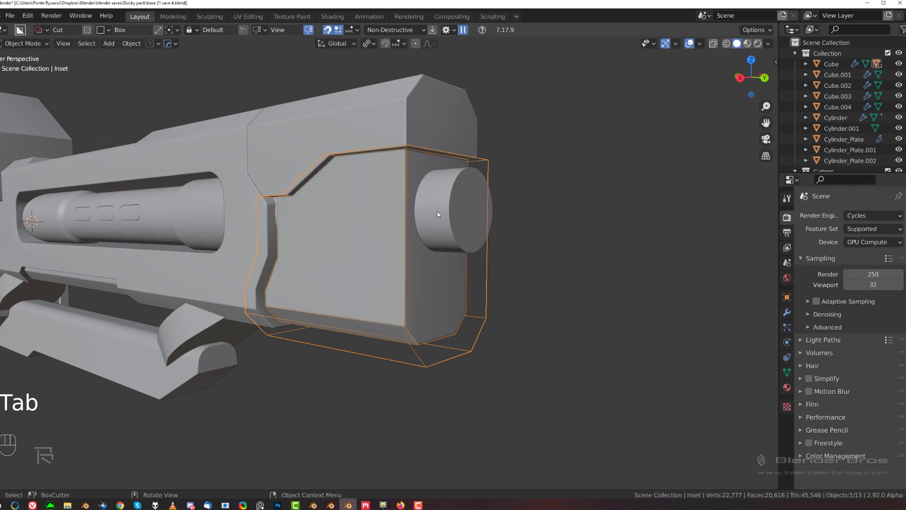
Lower the Inset cutter's rim faces slightly along global Z to narrow the gap beneath the upper muzzle block.
key("Tab")
key("g")
key("z")
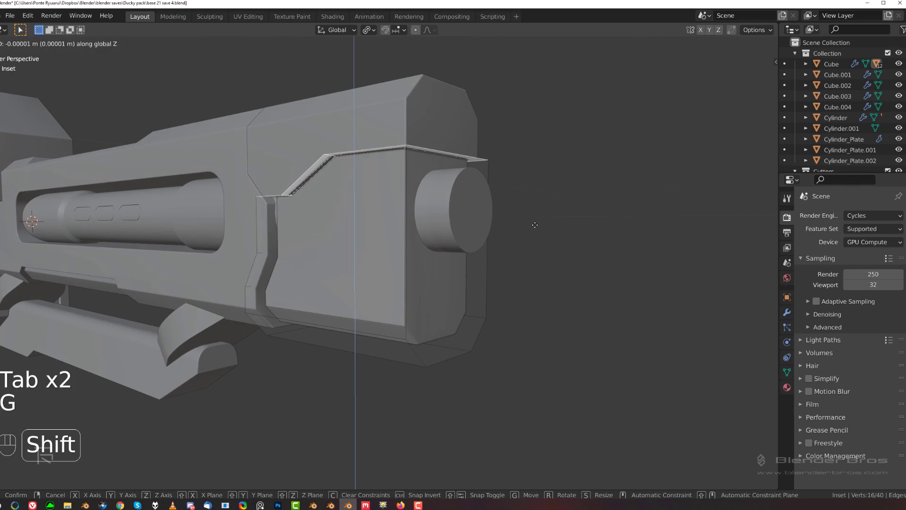
left_click(534, 274)
key("Tab")
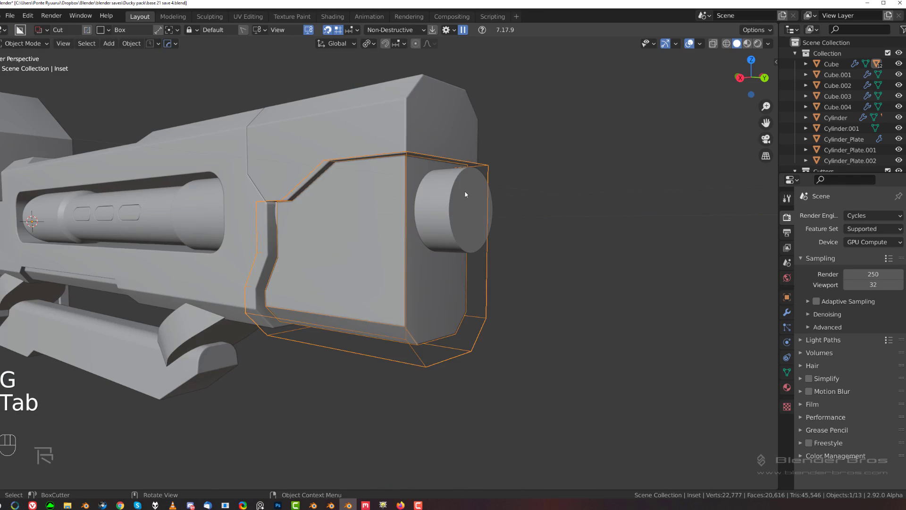
Duplicate the muzzle cylinder Cylinder_Plate.002 in place and subtract the copy from the front muzzle section with a HardOps Difference boolean.
middle_click_drag(464, 194, 399, 257, "shift")
left_click(426, 231)
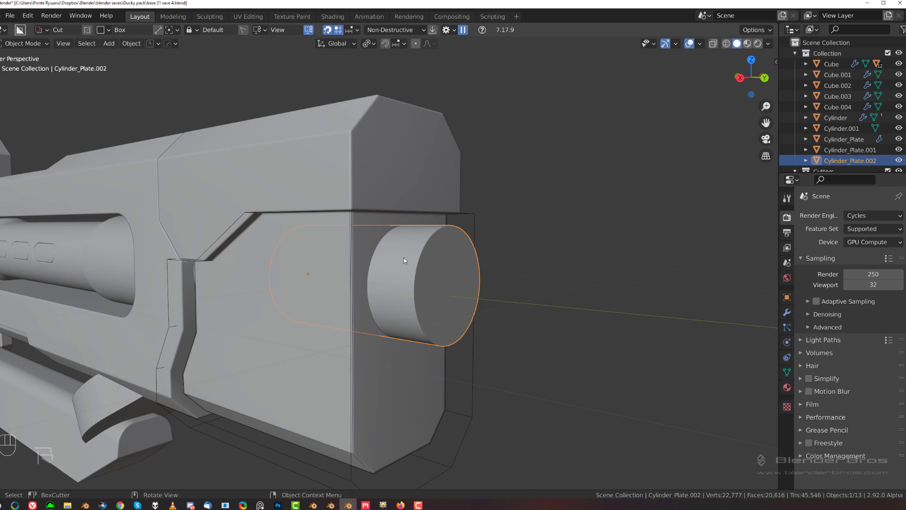
key("shift+d")
right_click(447, 251)
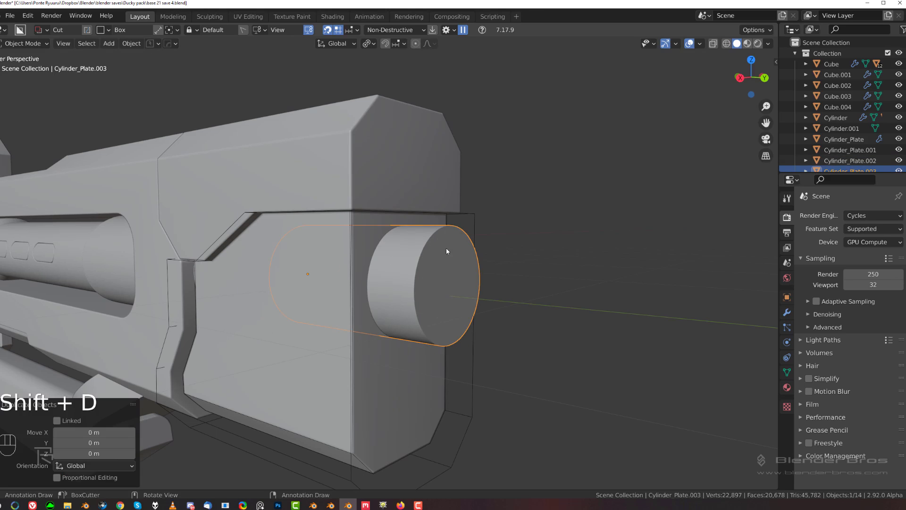
left_click(375, 248, "shift")
key("q")
left_click(373, 187)
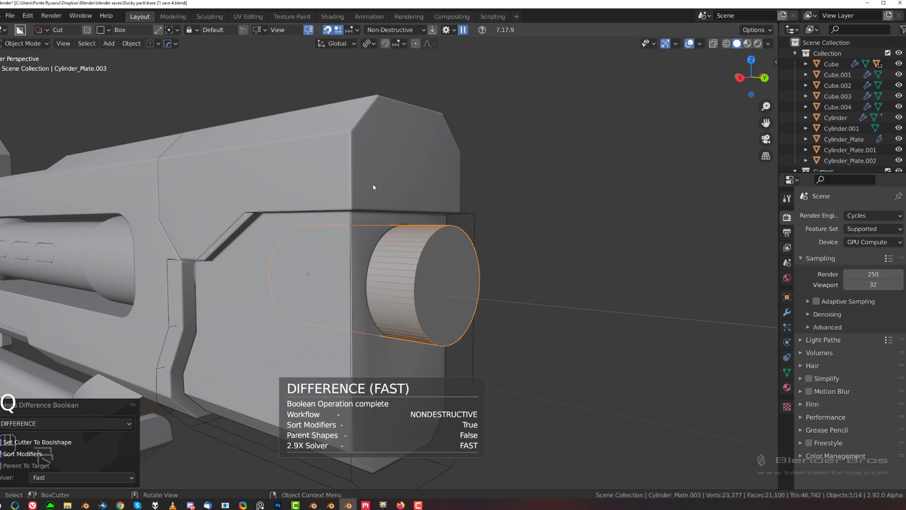
Scale the cutter copy Cylinder_Plate.003 uniformly to about 0.965.
left_click(442, 244)
key("s")
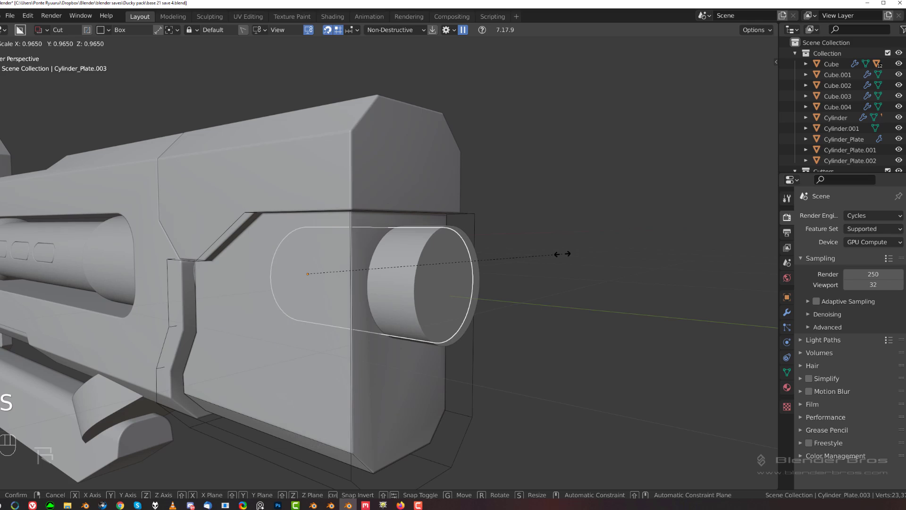
left_click(562, 254)
Hide the boolean cutters and scale the muzzle cylinder Cylinder_Plate.002 uniformly to 0.970.
key("shift+2")
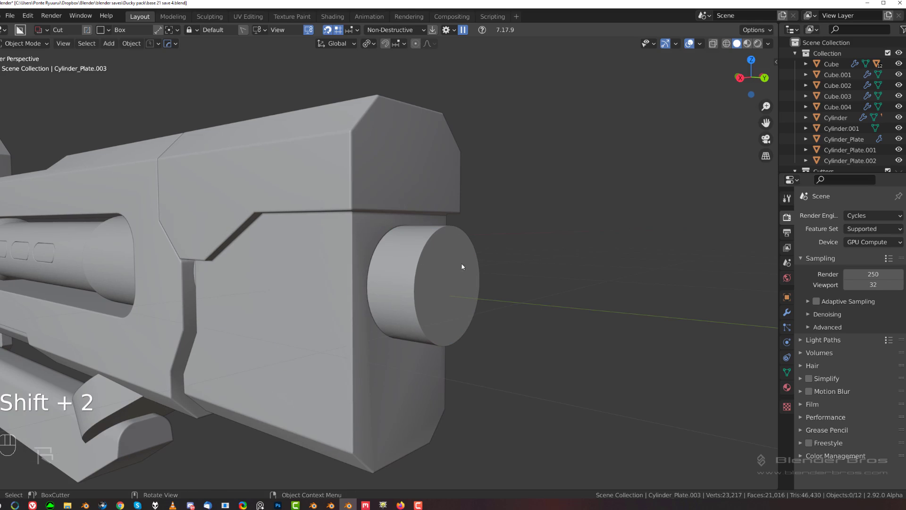
key("s")
left_click(590, 272)
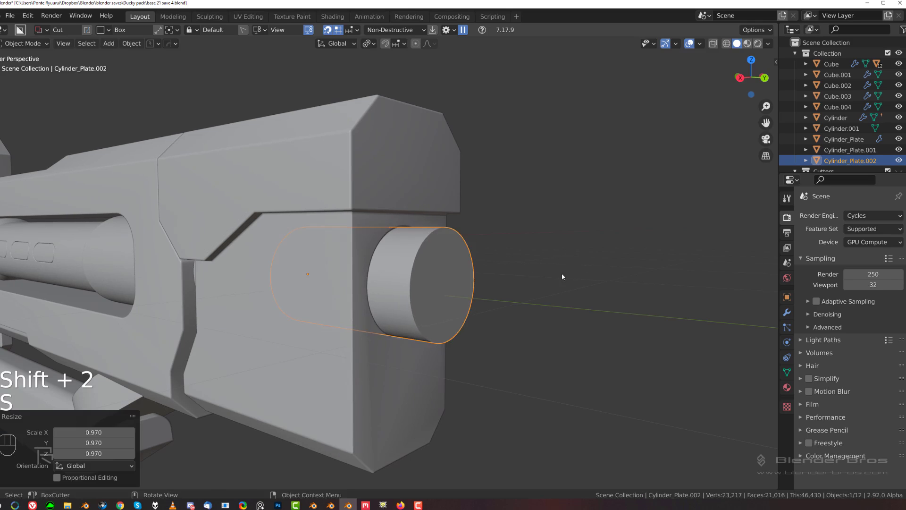
middle_click_drag(590, 271, 440, 256)
scroll(472, 276, "up", 1)
Run CSharpen on the muzzle cylinder Cylinder_Plate.002 with 30° sharpness and 60° auto smooth to apply its modifiers.
key("Tab")
key("Tab")
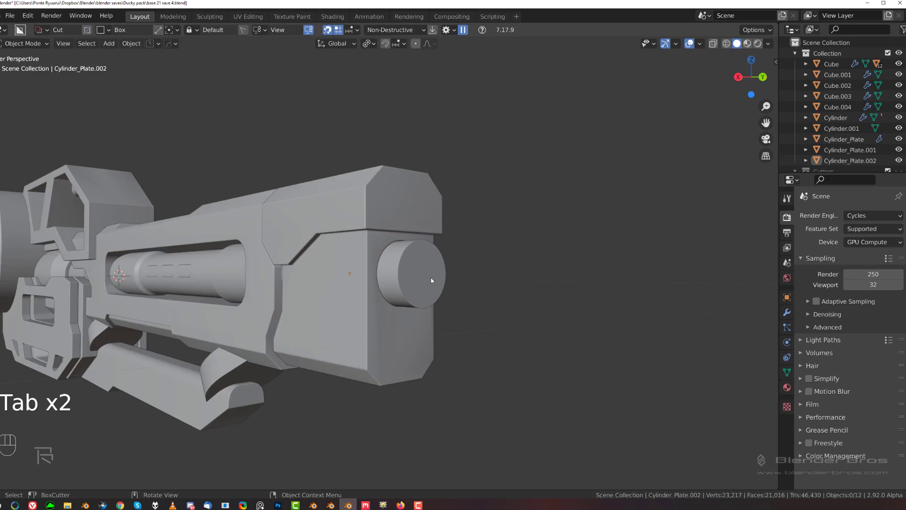
key("Tab")
key("Tab")
key("q")
left_click(394, 247)
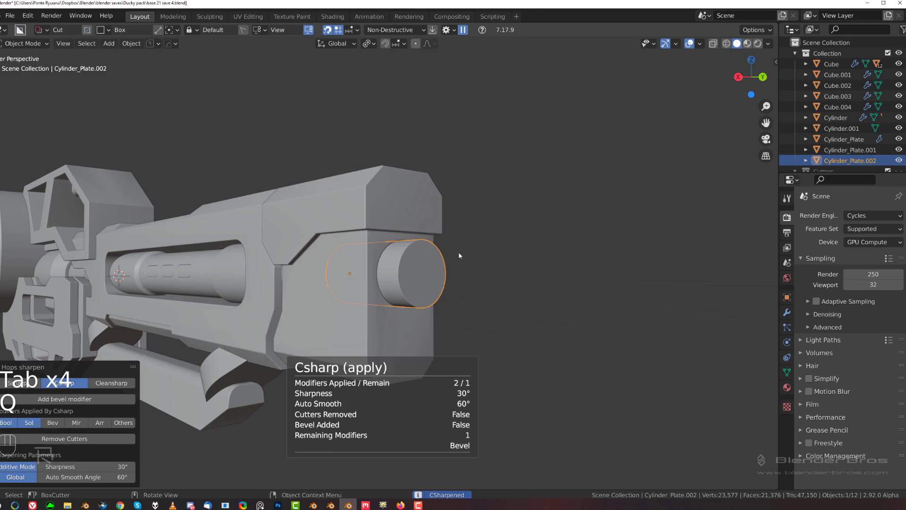
Bevel the edge of the muzzle cylinder's front face with a width of about 0.04 m and one segment.
key("Tab")
scroll(508, 260, "up", 2)
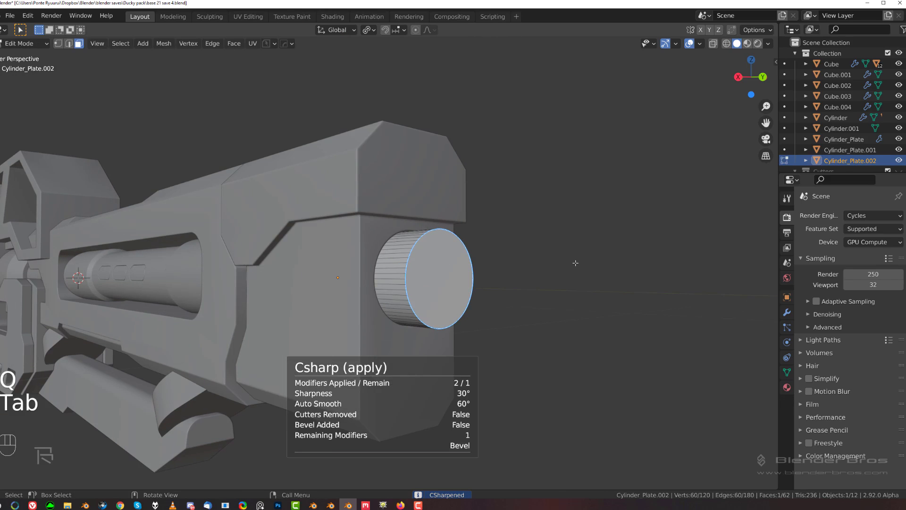
key("ctrl+b")
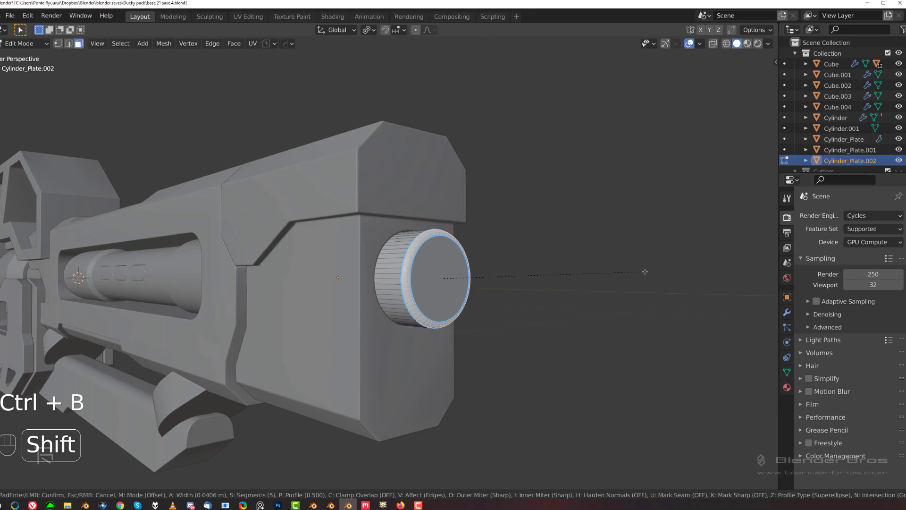
left_click(643, 266)
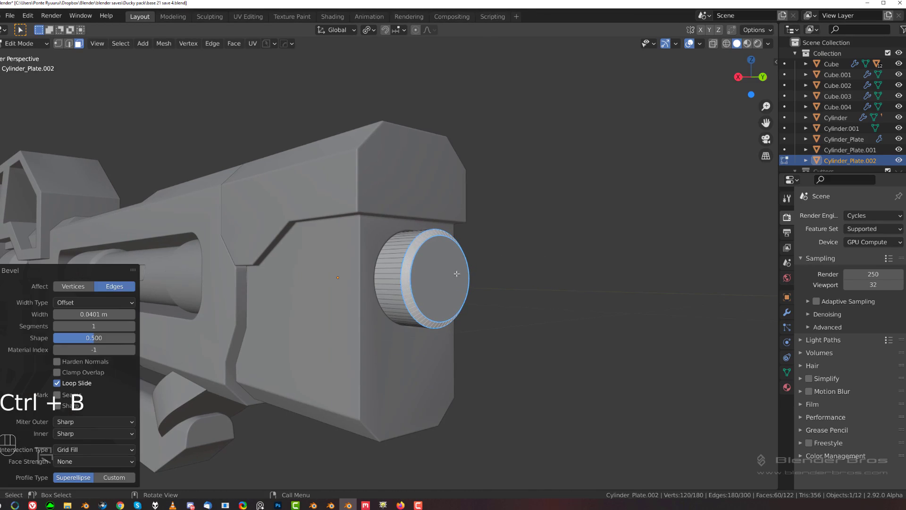
Inset the muzzle cylinder's front face by about 0.036 m and extrude it inward about 0.387 m to hollow the bore.
key("i")
left_click(567, 271)
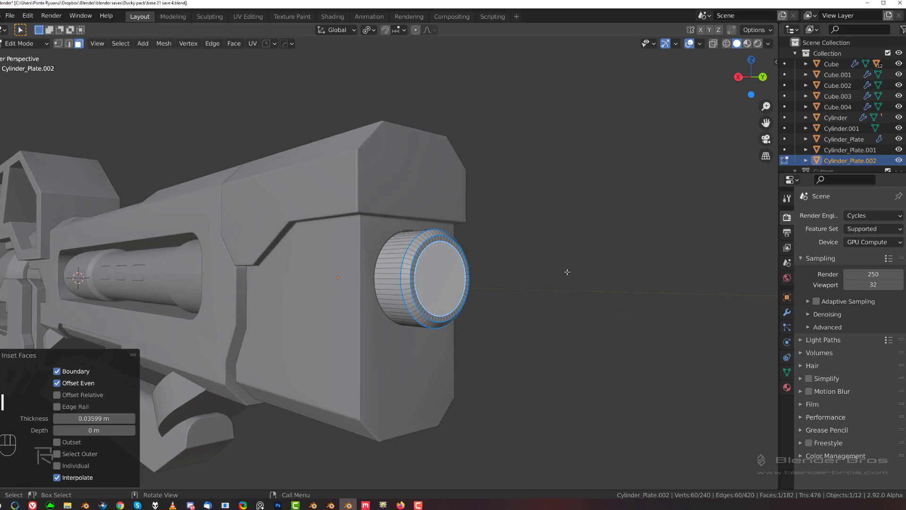
key("e")
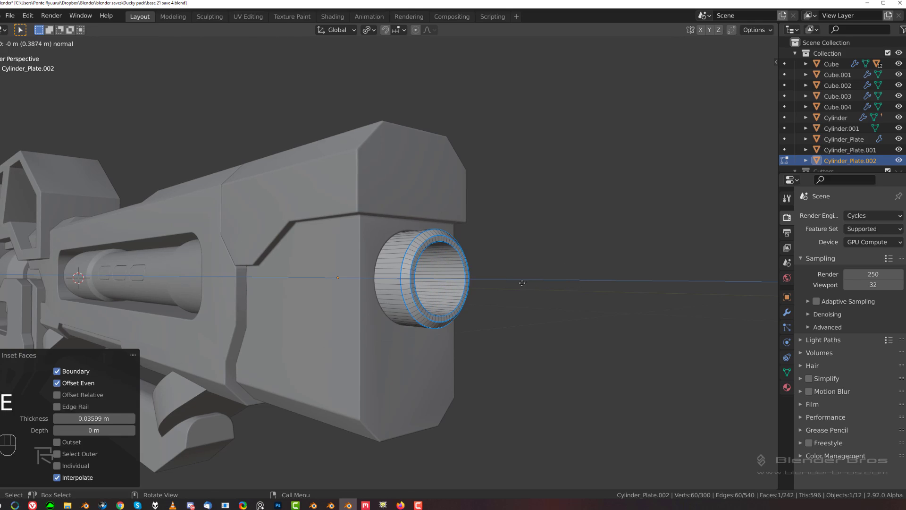
left_click(522, 283)
key("Tab")
scroll(511, 214, "down", 7)
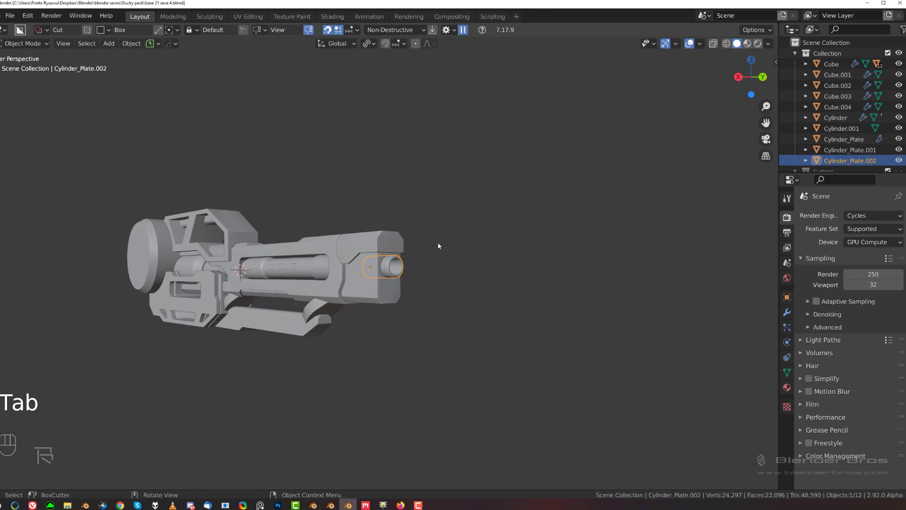
Examine the whole weapon from several angles, switching the viewport from perspective to orthographic projection.
middle_click_drag(439, 245, 490, 225)
left_click(493, 218)
scroll(472, 226, "down", 2)
scroll(409, 204, "up", 5)
middle_click_drag(396, 244, 427, 248, "shift")
scroll(386, 255, "down", 2)
key("grave")
scroll(354, 278, "up", 1)
key("KP_5")
key("grave")
scroll(411, 242, "down", 2)
scroll(428, 248, "up", 3)
middle_click_drag(291, 262, 316, 270)
scroll(292, 258, "up", 4)
Scale the rear drum Cylinder.001 to 0.877 along global X.
left_click(268, 241)
mouse_move(267, 241)
middle_mouse_down()
mouse_move(199, 220)
mouse_move(269, 247)
middle_mouse_up()
key("s")
key("x")
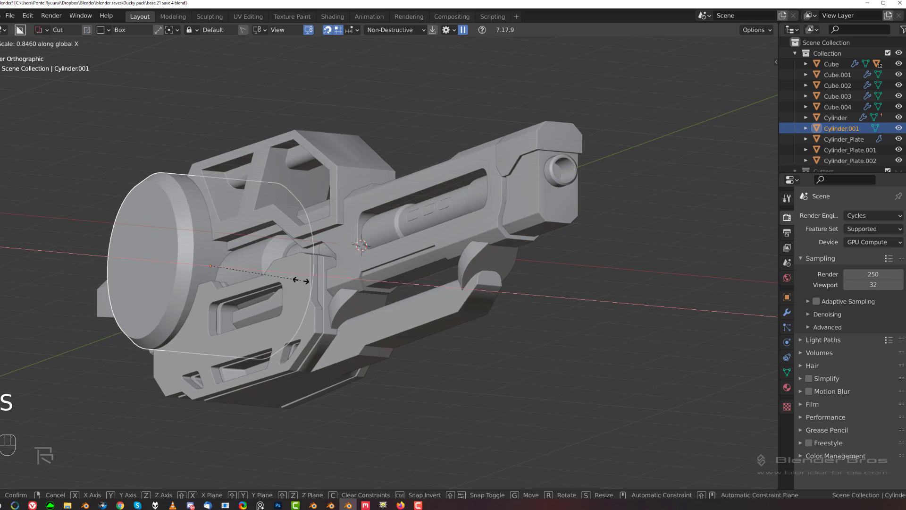
left_click(303, 284)
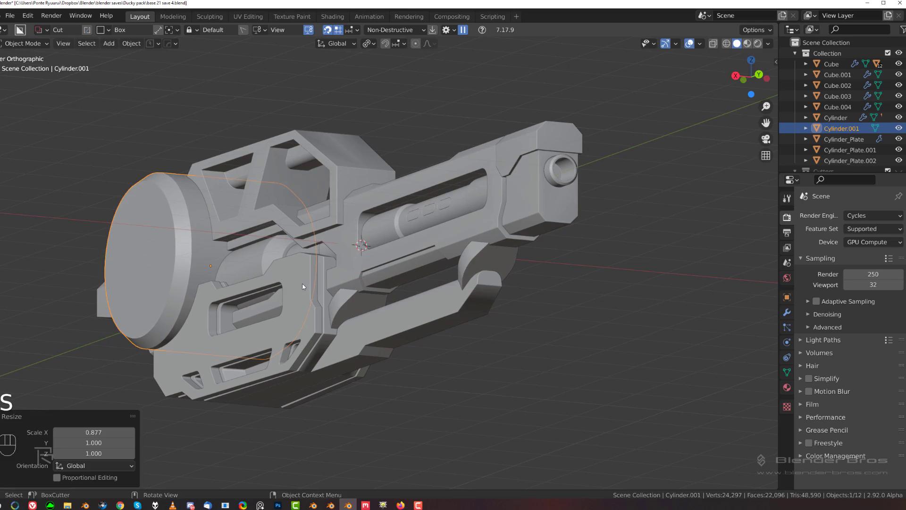
Add 15 evenly spaced loop cuts around the side wall of the rear drum Cylinder.001.
middle_click_drag(303, 283, 209, 321)
scroll(359, 283, "up", 3)
key("Tab")
key("ctrl+r")
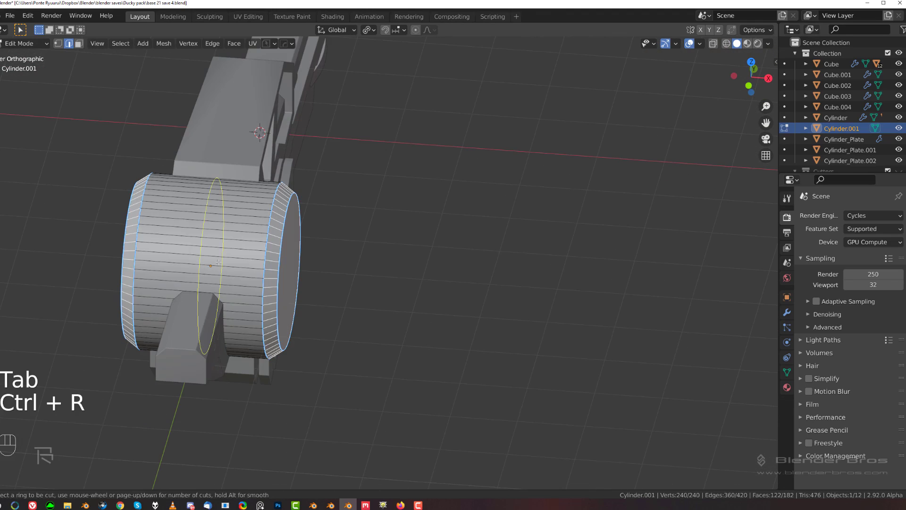
scroll(217, 254, "up", 14)
left_click(229, 248)
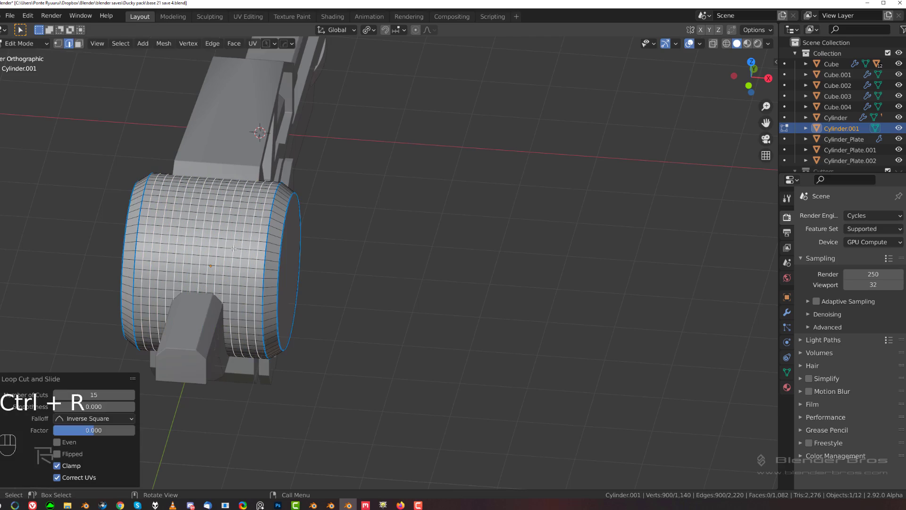
key("Tab")
middle_click_drag(287, 244, 239, 220)
scroll(216, 196, "up", 2)
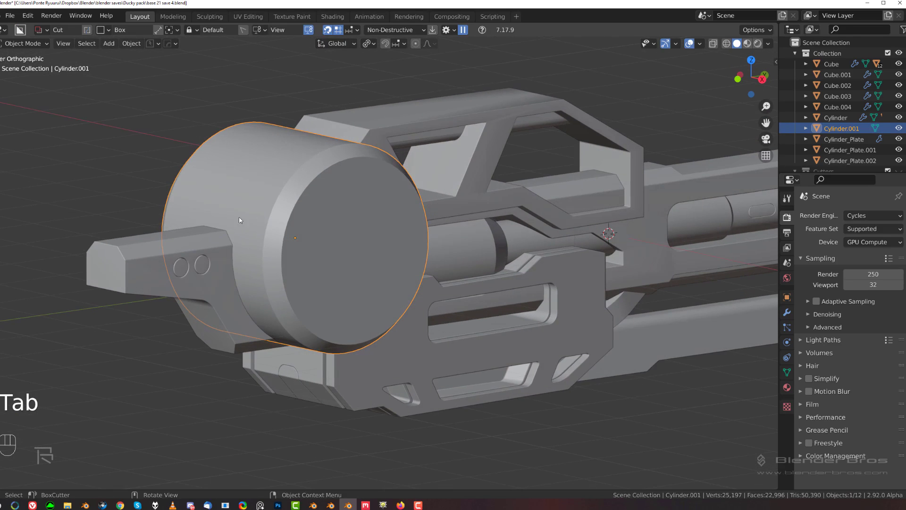
Select the main body Cube together with the rear drum Cylinder.001 and isolate both in local view.
left_click(216, 250)
middle_click_drag(216, 250, 248, 226)
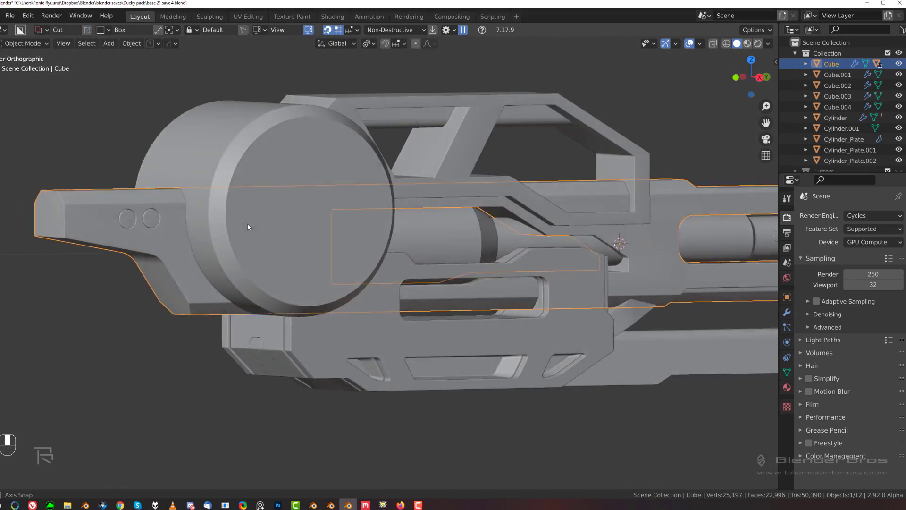
scroll(217, 226, "up", 2)
middle_click_drag(177, 226, 234, 231)
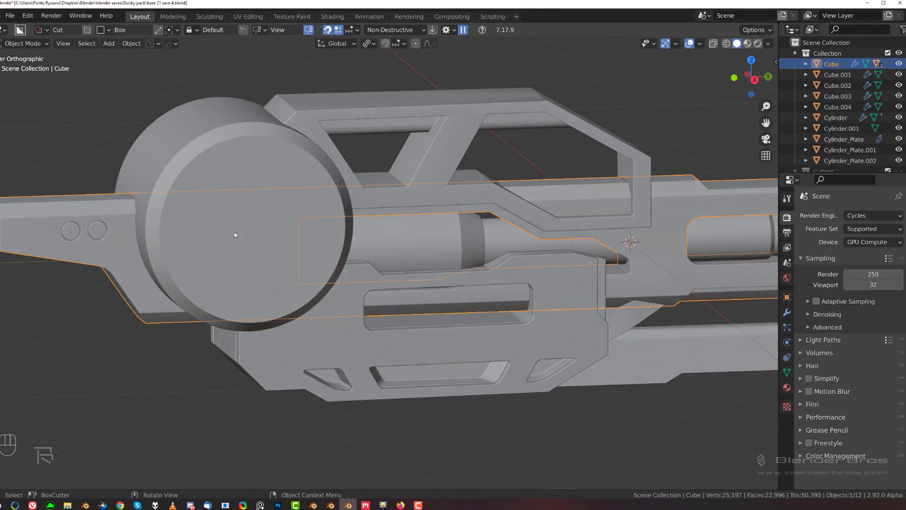
left_click(236, 199, "shift")
key("slash")
scroll(331, 241, "up", 10)
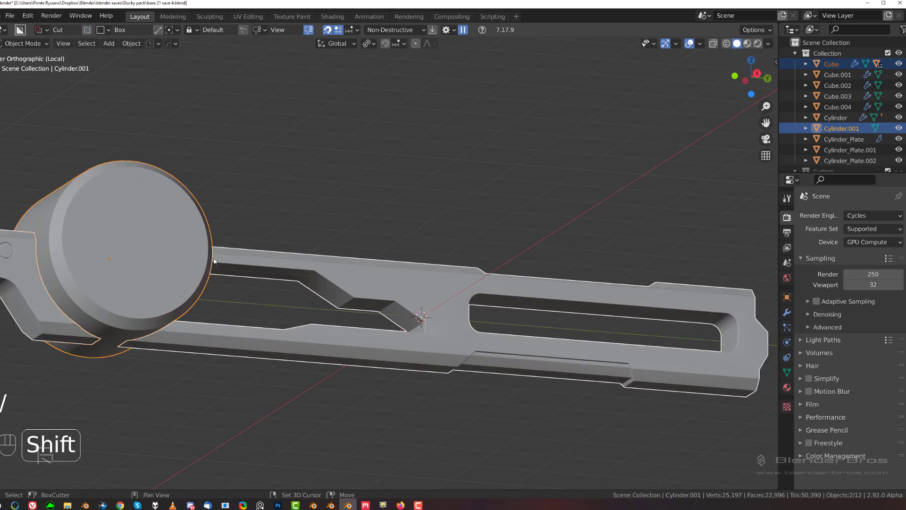
Reduce the selection to the rear drum Cylinder.001, leaving the HardOps menu without running an operation.
key("q")
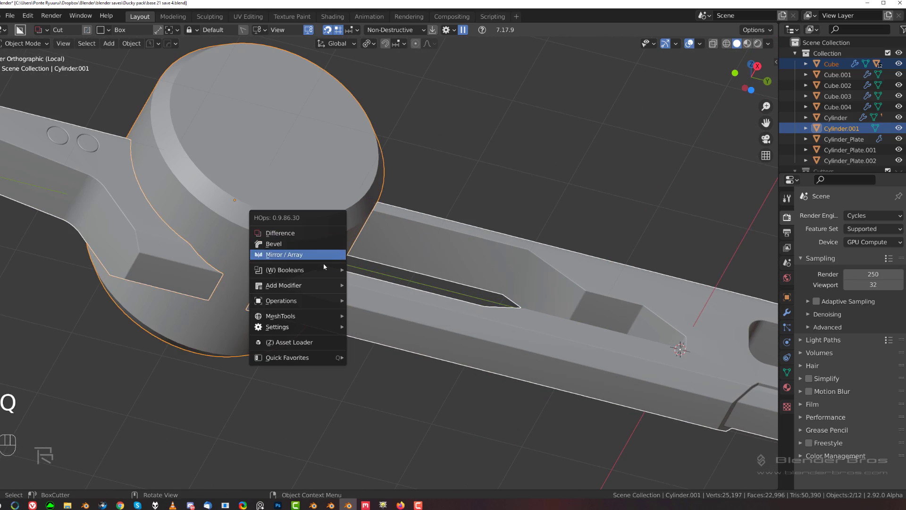
left_click(343, 192)
left_click(352, 192)
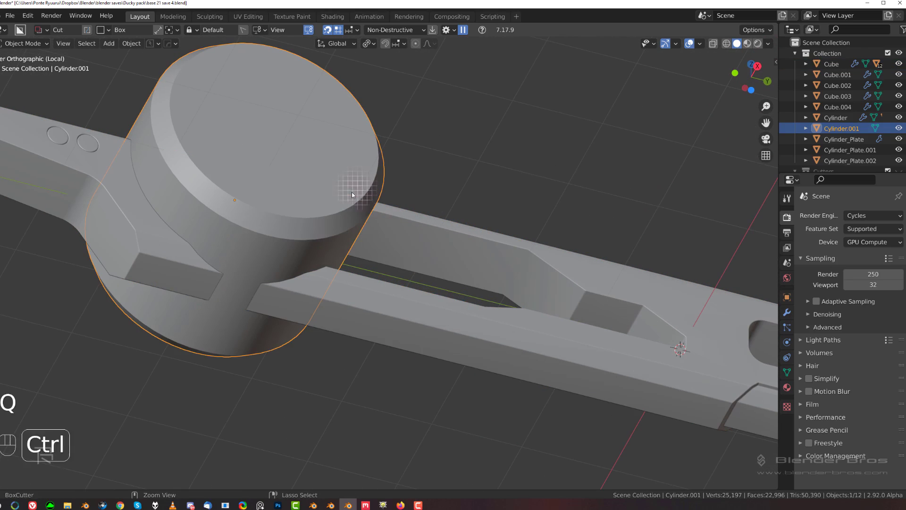
Join the large cylinder to the long arm body with a non-destructive Union boolean.
key("ctrl+grave")
left_click(361, 308, "shift")
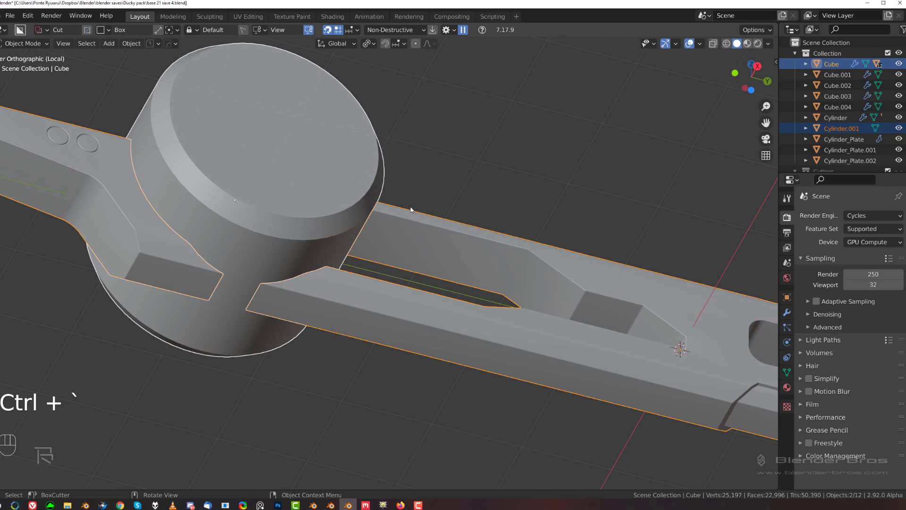
key("q")
mouse_move(424, 243)
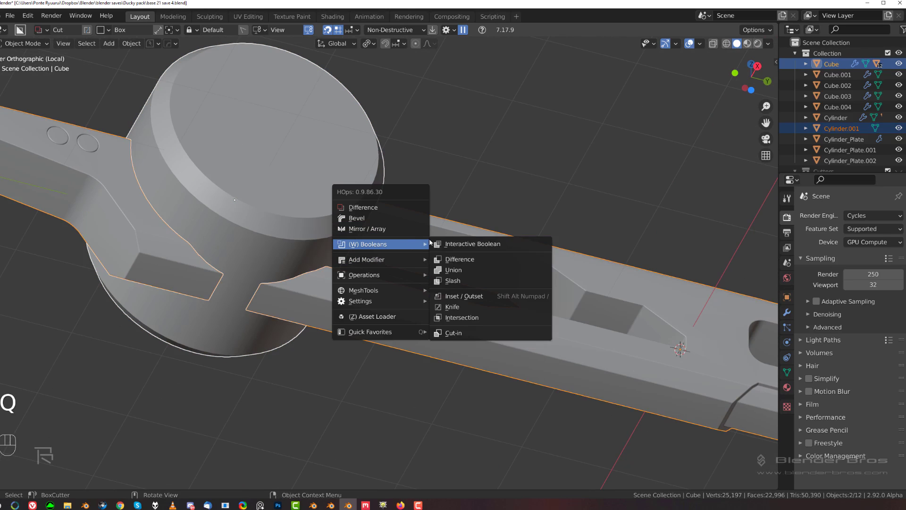
left_click(466, 269)
scroll(310, 209, "up", 2)
middle_click_drag(226, 228, 465, 247, "shift")
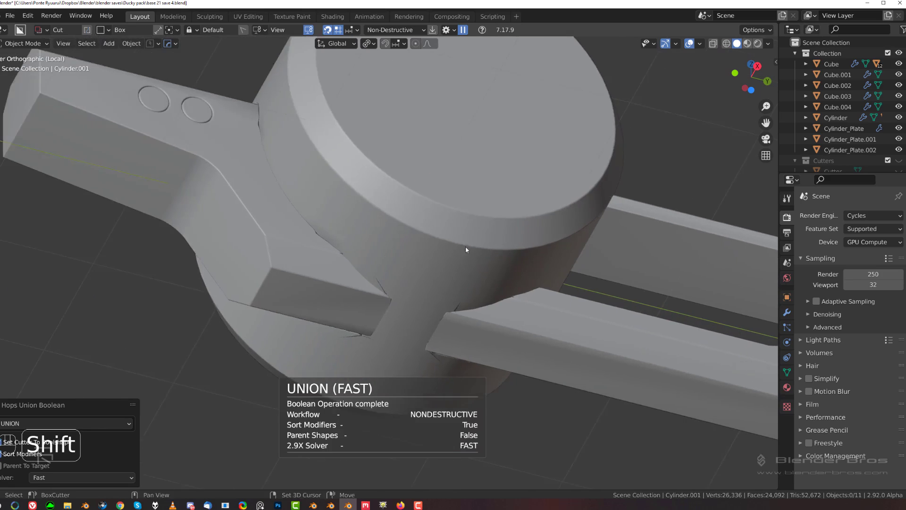
middle_click_drag(411, 228, 347, 302)
scroll(347, 302, "down", 2)
scroll(347, 298, "up", 3)
scroll(334, 243, "down", 3)
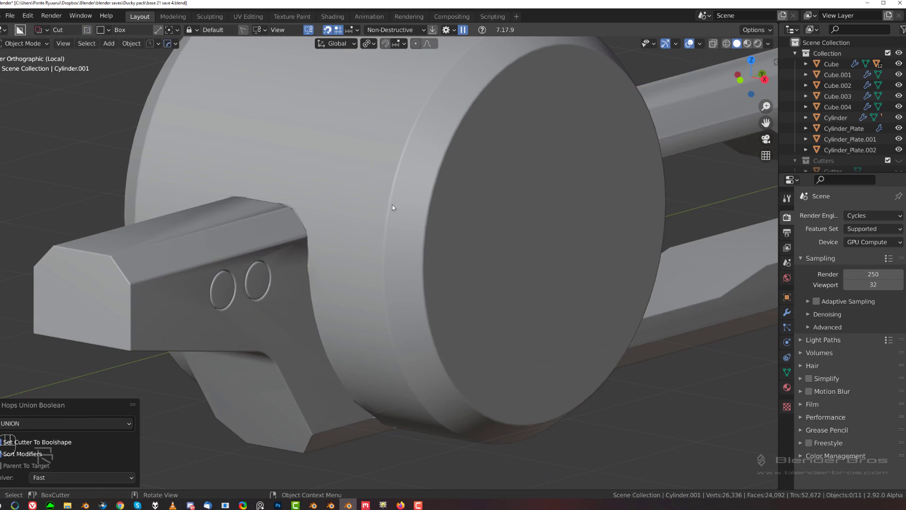
Sharpen the joined body with HOps Csharp, applying its booleans with 30° sharpness and 60° auto smooth.
left_click(392, 204)
key("q")
key("q")
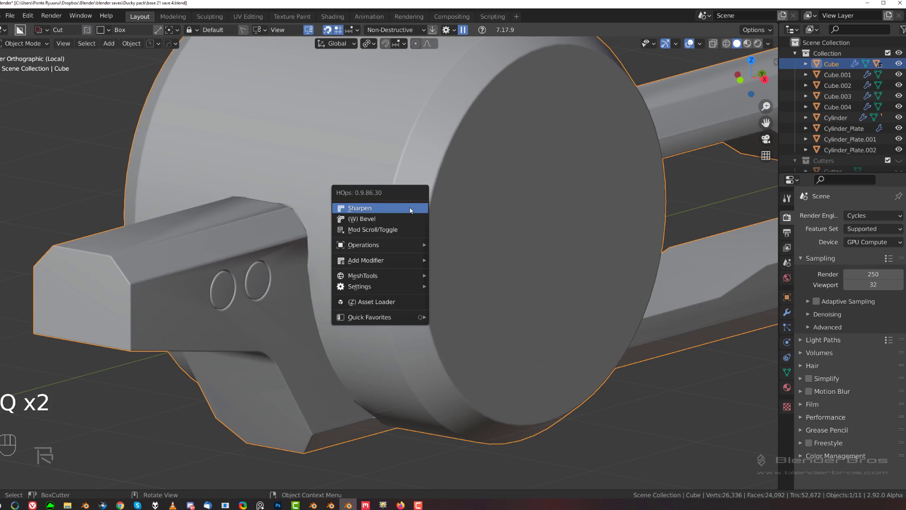
left_click(409, 209)
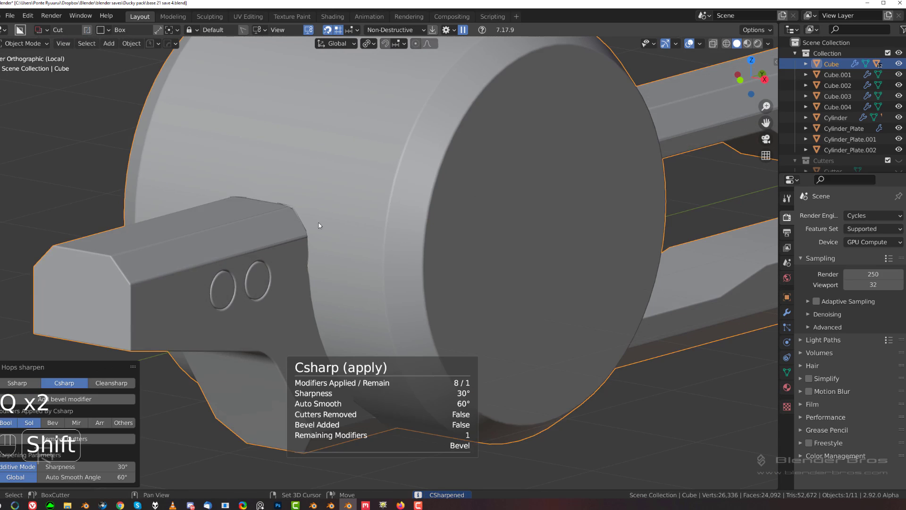
key("shift+2")
key("shift+2")
scroll(310, 208, "up", 6)
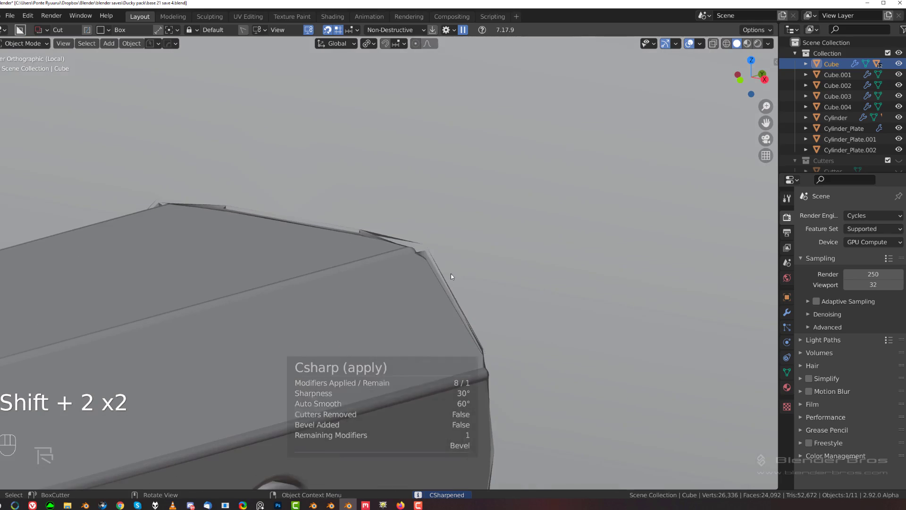
In the body's mesh, merge the stray vertex at the short arm's upper bevel corner into the corner vertex.
key("Tab")
scroll(411, 286, "up", 4)
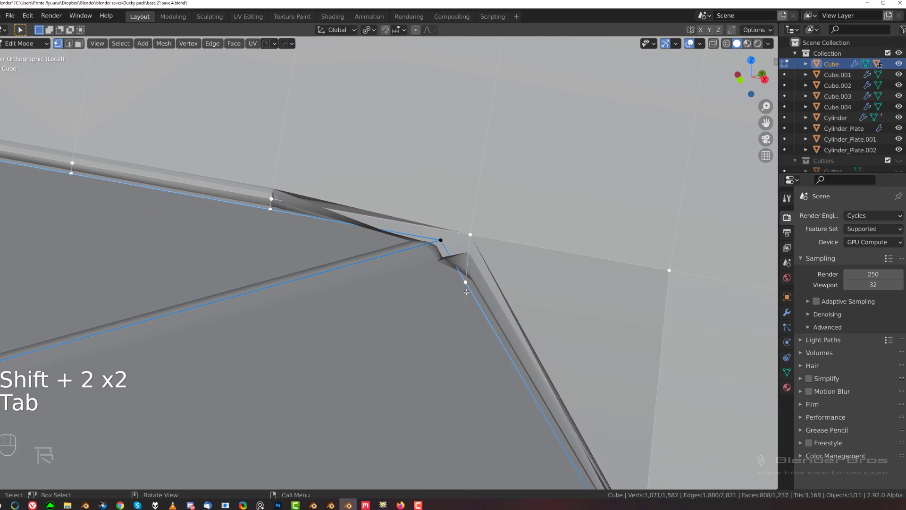
left_click(466, 291)
key("1")
scroll(472, 296, "down", 4)
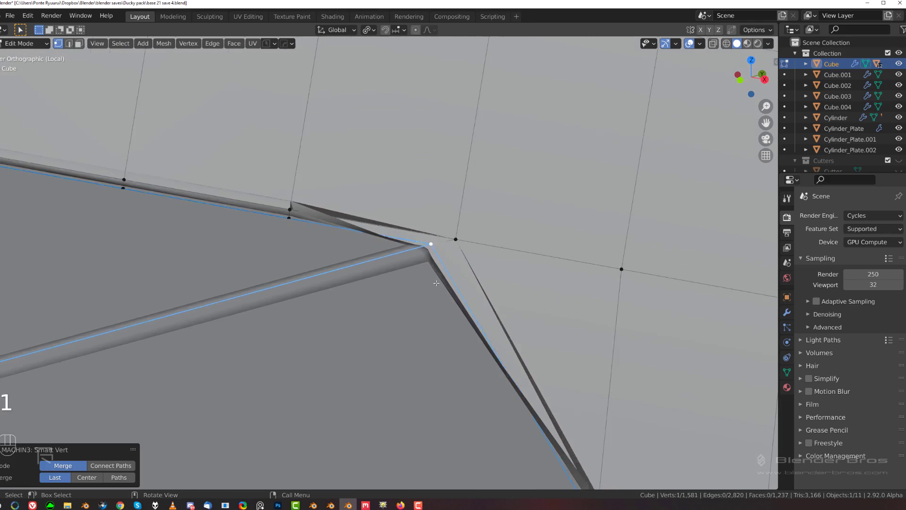
middle_click_drag(452, 296, 439, 283)
scroll(439, 284, "up", 5)
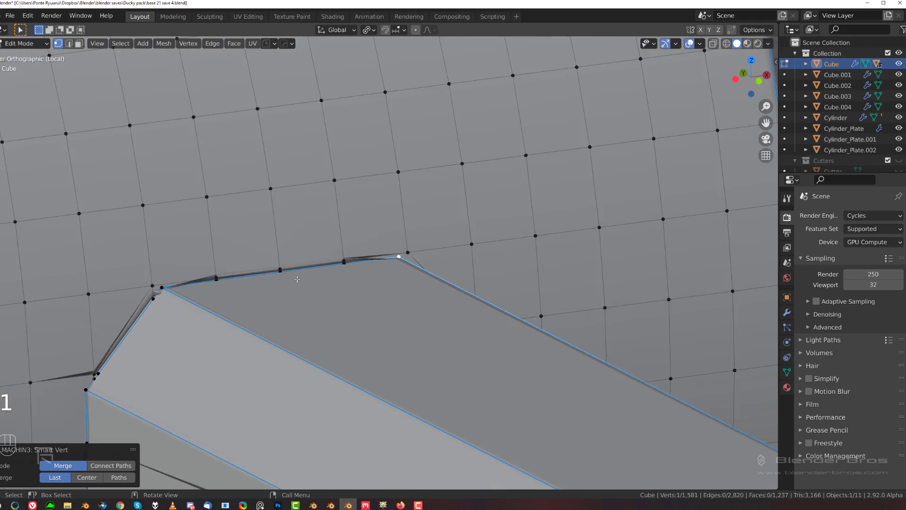
Slide the three cylinder vertices along the short arm's top edge outward, away from the arm.
left_click(432, 279)
scroll(556, 284, "down", 2)
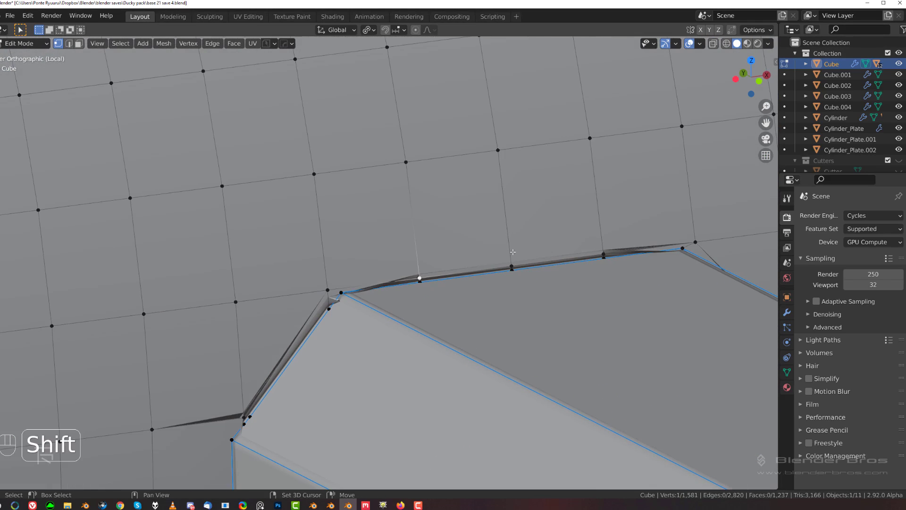
key("g")
key("g")
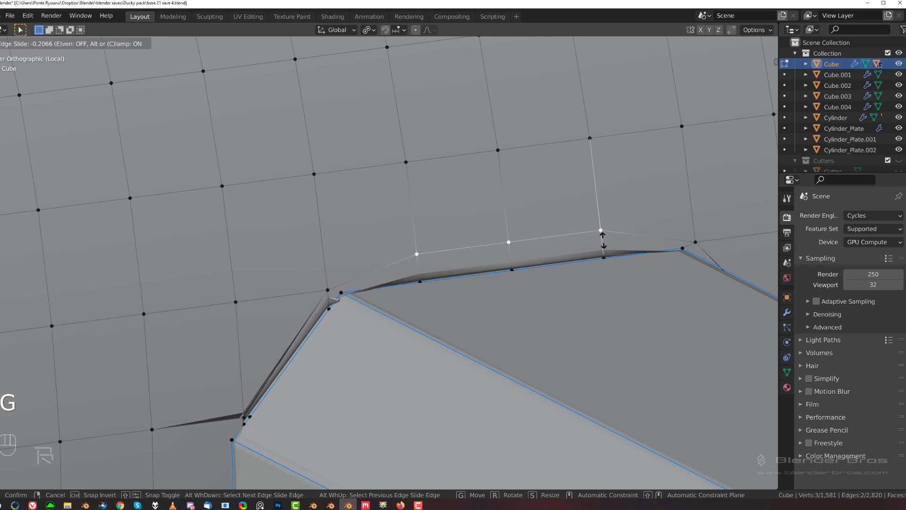
left_click(604, 239)
Merge the stray vertex into the arm's near top corner, then slide the two cylinder vertices beside the slanted edge outward by factor 0.189.
left_click(328, 306)
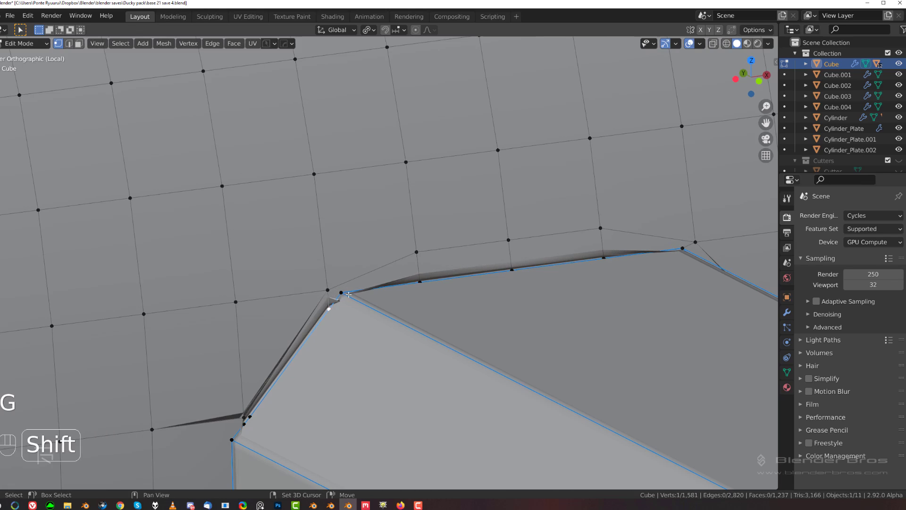
left_click(341, 291, "shift")
key("1")
left_click(328, 288)
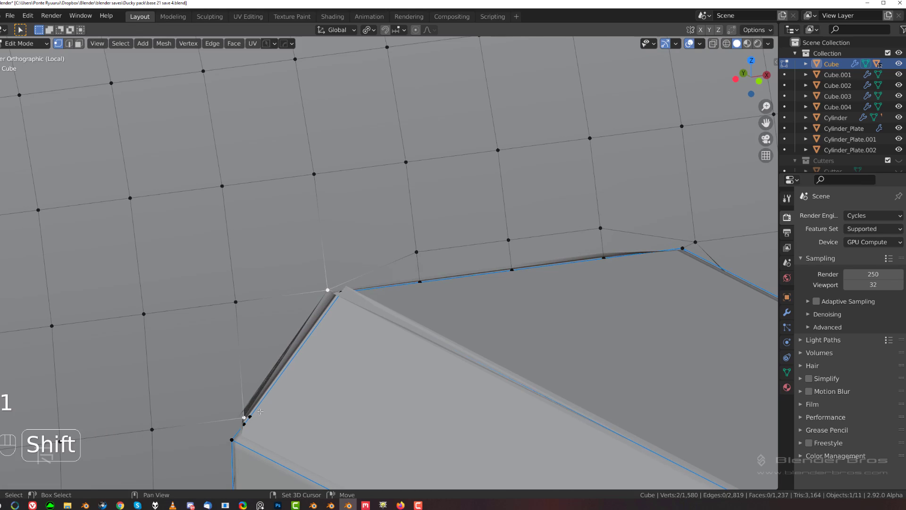
key("g")
key("g")
left_click(267, 358)
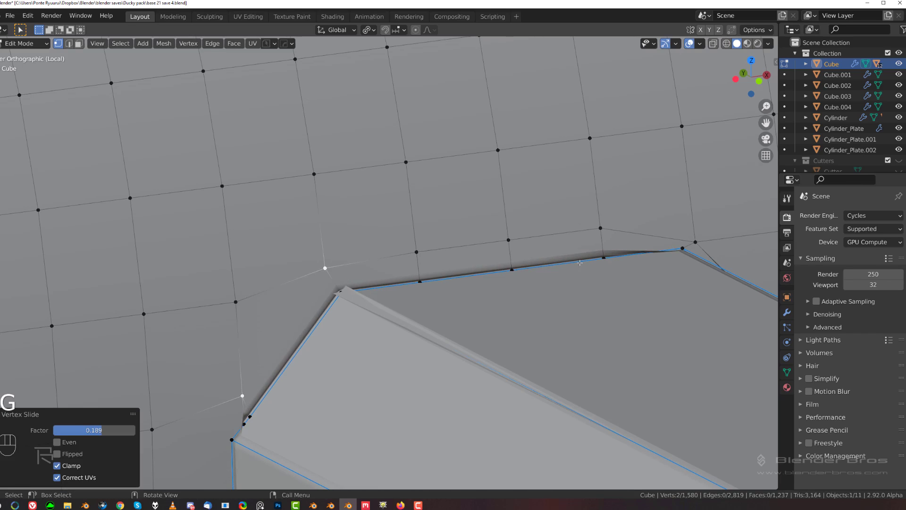
Slide the cylinder vertex beside the arm's far top corner away from that corner.
middle_click_drag(698, 232, 492, 268, "shift")
left_click(509, 265)
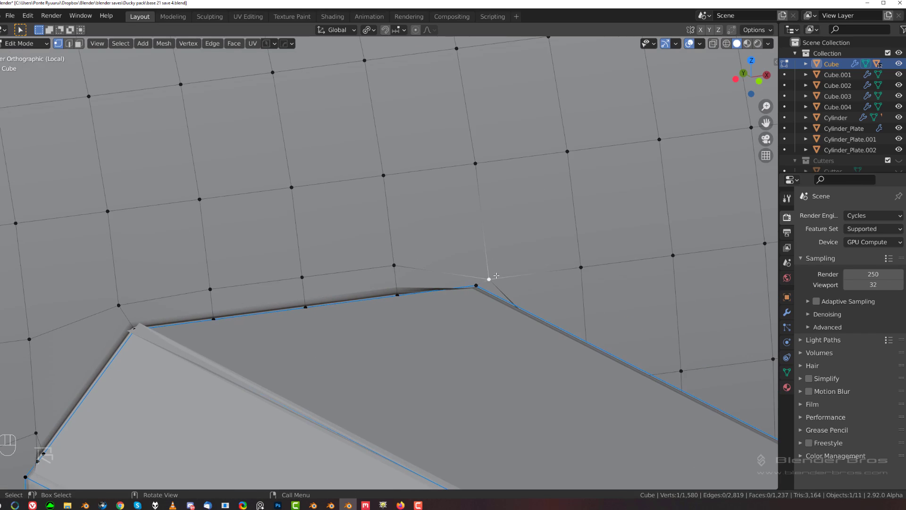
key("g")
left_click(495, 263)
key("Tab")
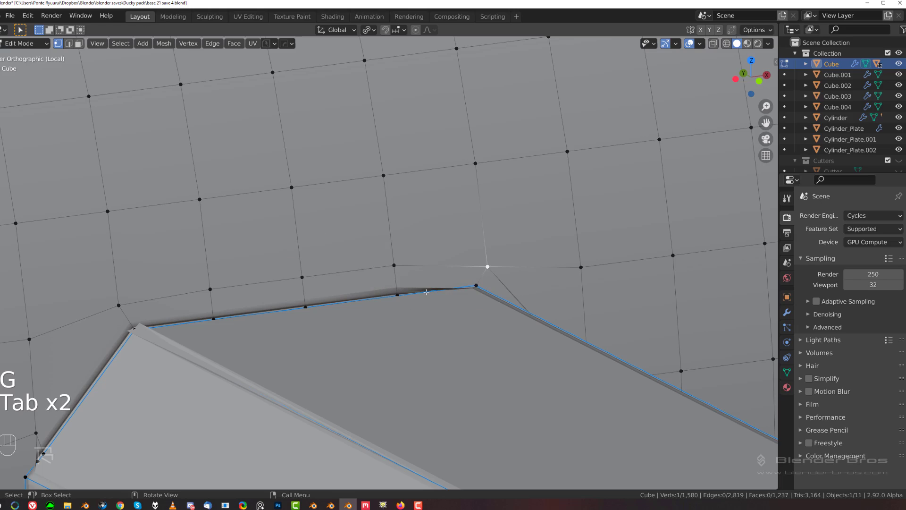
On the other side of the arm, slide the cylinder vertex touching the slanted edge outward by factor 0.138.
key("3")
scroll(486, 292, "down", 9)
scroll(406, 250, "up", 7)
middle_click_drag(486, 264, 405, 245)
scroll(405, 246, "up", 6)
left_click(498, 312)
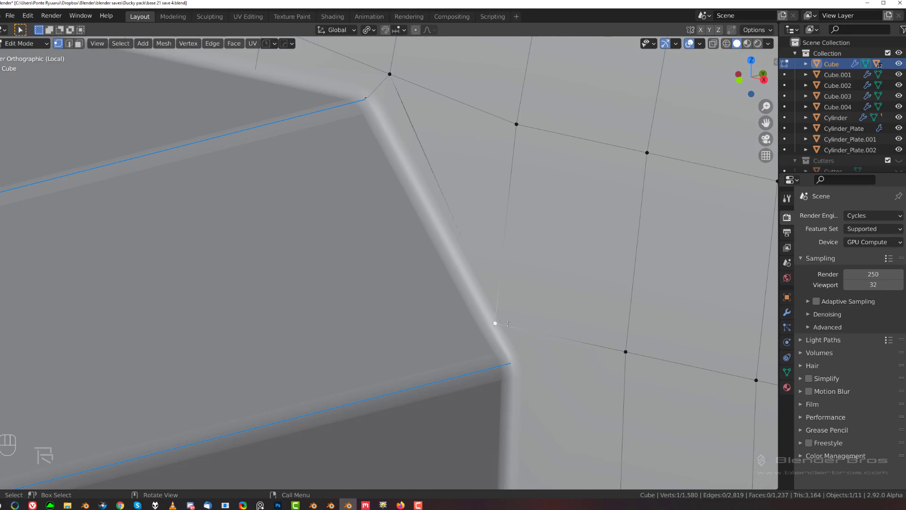
key("g")
key("g")
left_click(522, 298)
scroll(500, 283, "down", 10)
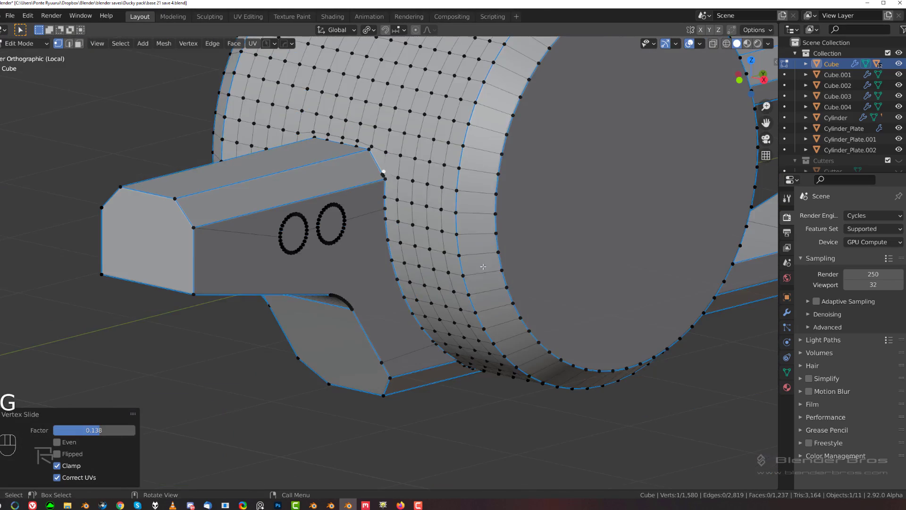
Slide the vertex crowding the pointed tip of the arm's underside joint away from the arm along the cylinder.
middle_click_drag(468, 301, 443, 142)
scroll(534, 239, "up", 6)
middle_click_drag(564, 222, 435, 232, "shift")
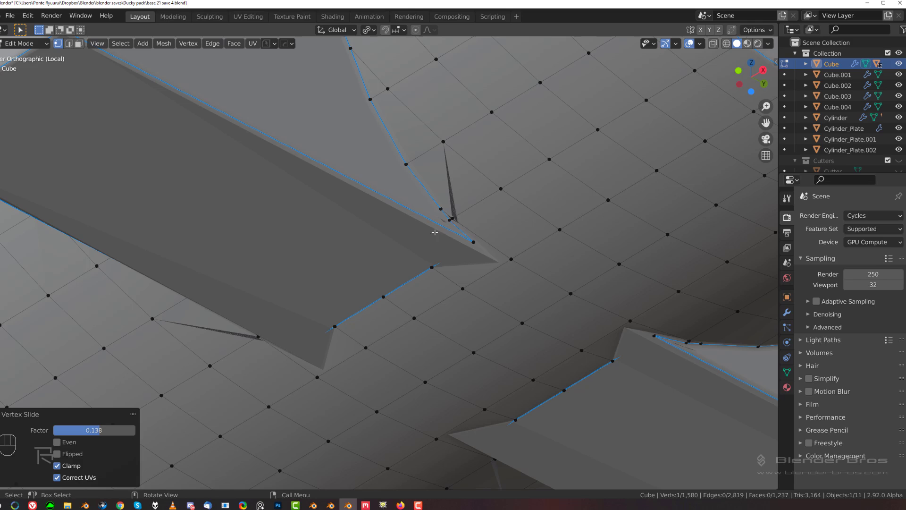
left_click(463, 219)
key("g")
key("g")
left_click(472, 206)
Slide the vertex beside the opposite edge of the arm's underside joint to clear its shading artifact.
mouse_move(369, 286)
middle_mouse_down()
mouse_move(394, 281)
mouse_move(330, 269)
mouse_move(344, 261)
mouse_move(367, 190)
mouse_move(364, 289)
middle_mouse_up()
left_click(152, 249)
key("g")
key("g")
left_click(152, 253)
key("Tab")
key("Tab")
scroll(364, 286, "up", 2)
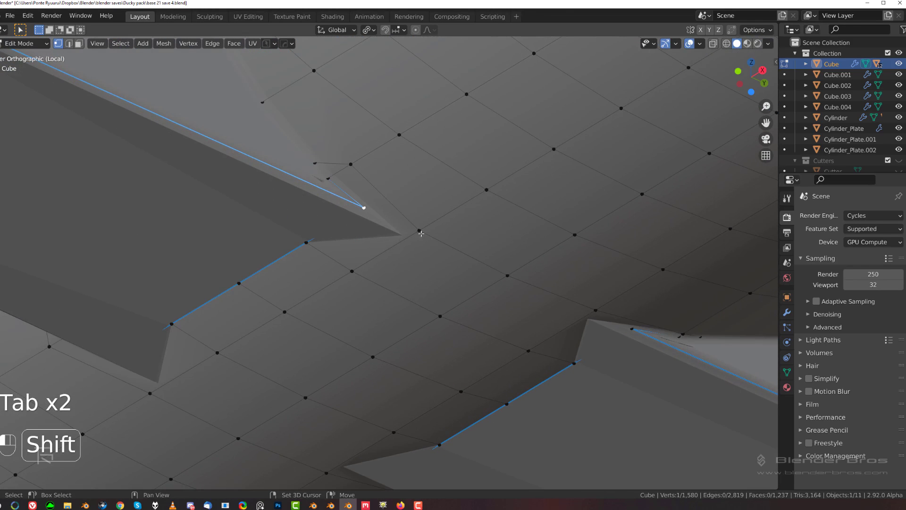
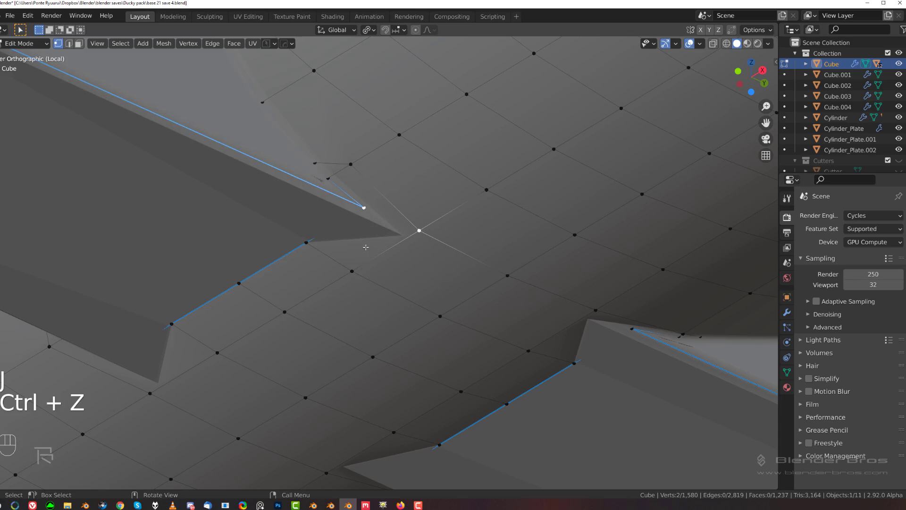
Examine the bevel shading and topology around the arm's underside joint with the cylinder.
middle_click_drag(376, 262, 341, 256)
scroll(348, 279, "down", 6)
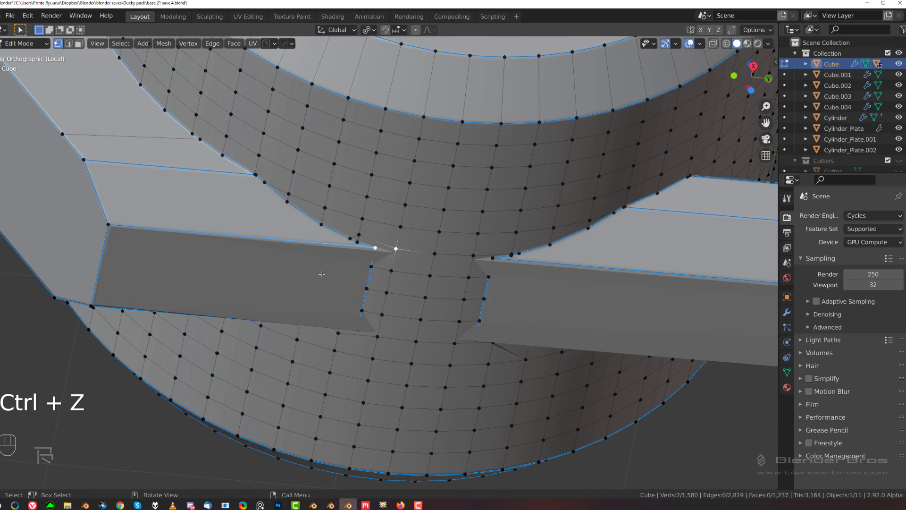
scroll(369, 264, "up", 5)
scroll(428, 282, "down", 3)
middle_click_drag(428, 282, 368, 290, "shift")
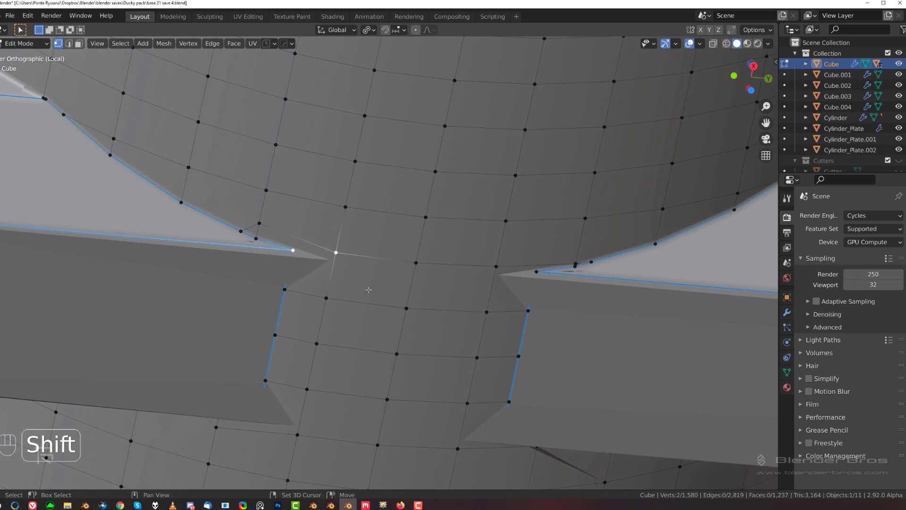
key("Tab")
scroll(461, 272, "down", 3)
middle_click_drag(461, 272, 331, 358)
scroll(331, 362, "up", 5)
key("Tab")
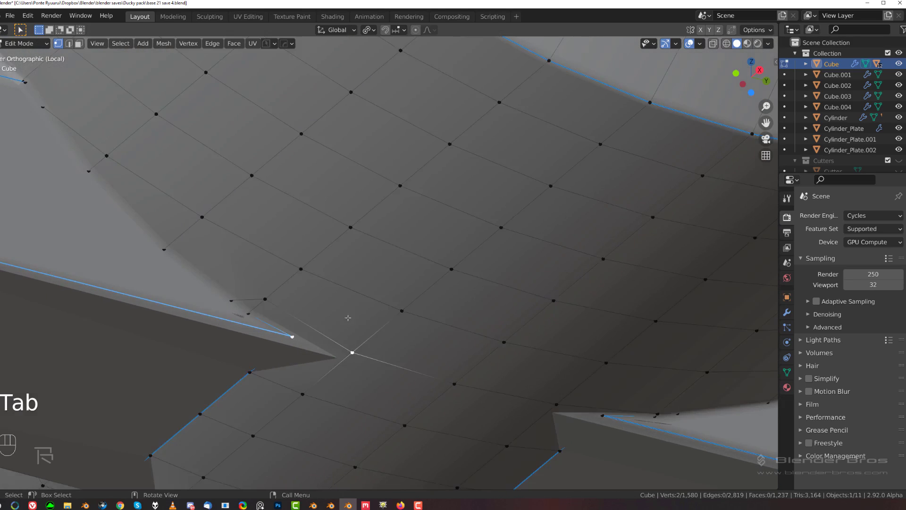
middle_click_drag(348, 317, 433, 188, "shift")
scroll(382, 299, "up", 1)
Set the Bevel modifier's limit method to Weight.
key("Tab")
key("ctrl+grave")
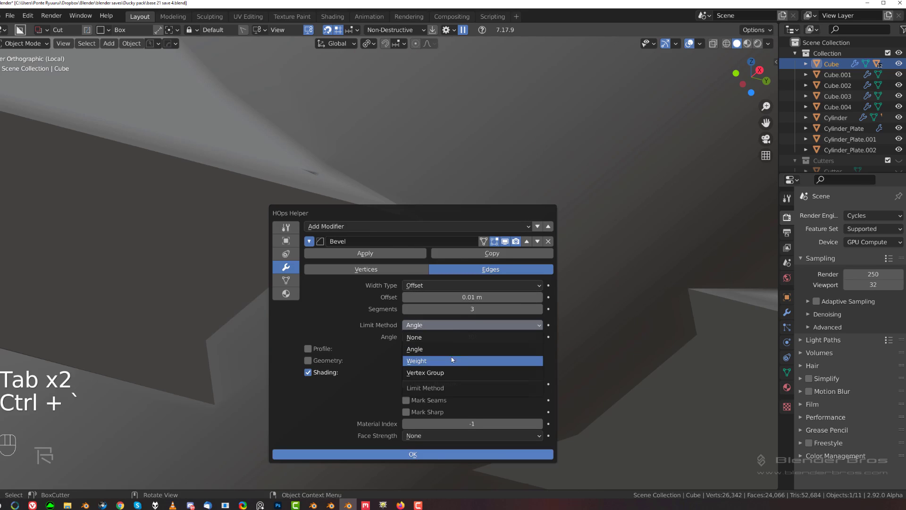
left_click(451, 360)
scroll(238, 255, "down", 5)
Merge the doubled vertices on the curved joint edge near the arm's pointed corner.
key("Tab")
scroll(298, 189, "up", 8)
scroll(297, 190, "up", 5, "shift")
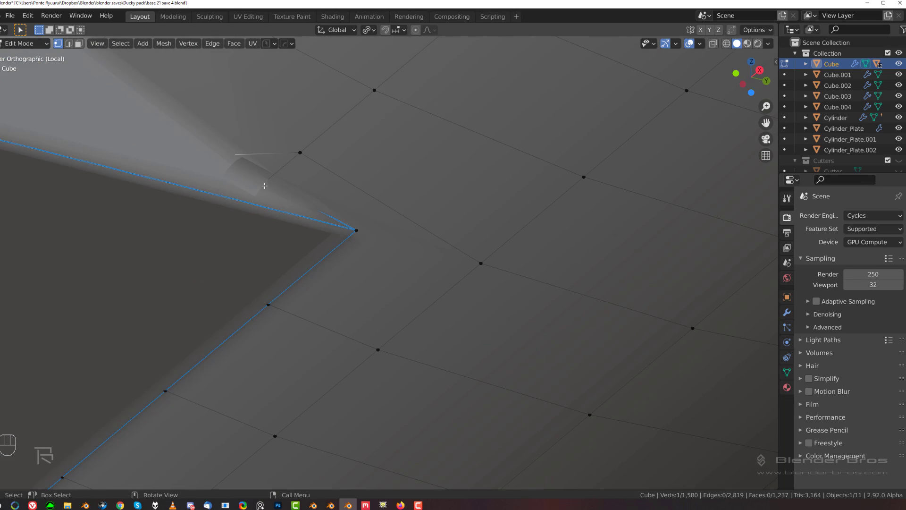
key("Tab")
key("1")
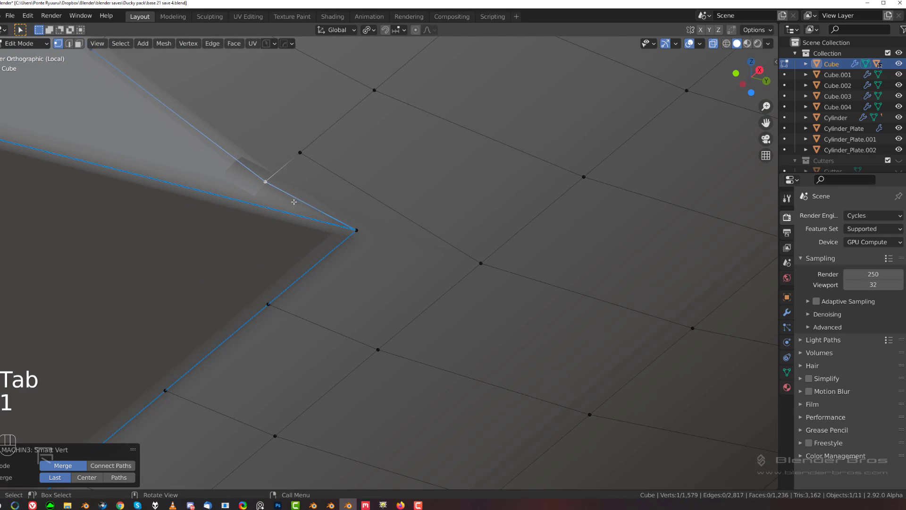
Connect the pointed corner vertex to the neighbouring cylinder grid vertex and dissolve the redundant diagonal edge.
scroll(331, 199, "down", 3)
left_click(338, 195)
middle_click_drag(338, 194, 368, 215)
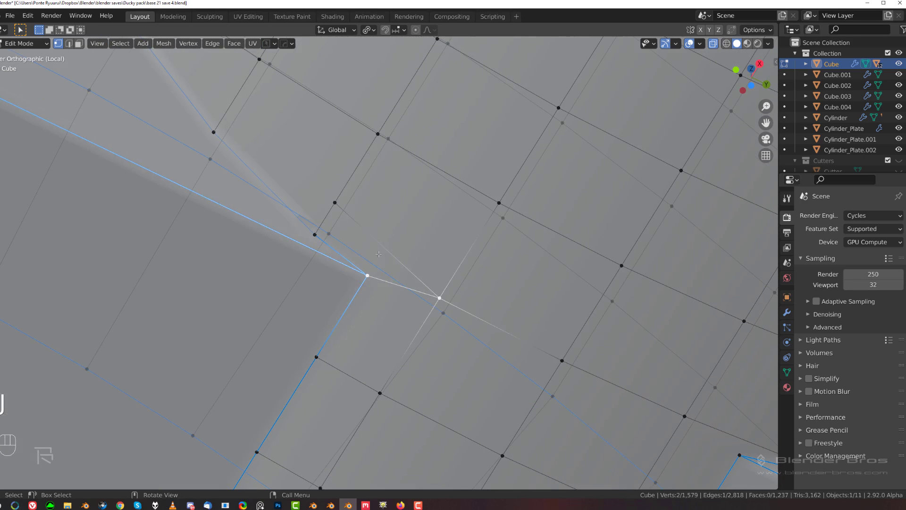
key("Tab")
key("x")
middle_click_drag(378, 284, 296, 256)
key("Tab")
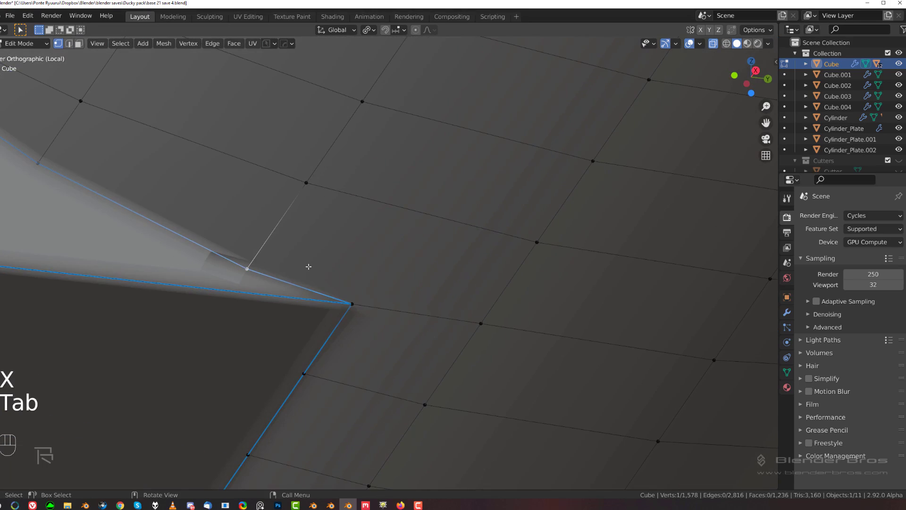
Slide the merged vertex along the curved joint edge away from the pointed corner by factor 0.211.
key("g")
key("g")
left_click(316, 264)
scroll(330, 283, "down", 6)
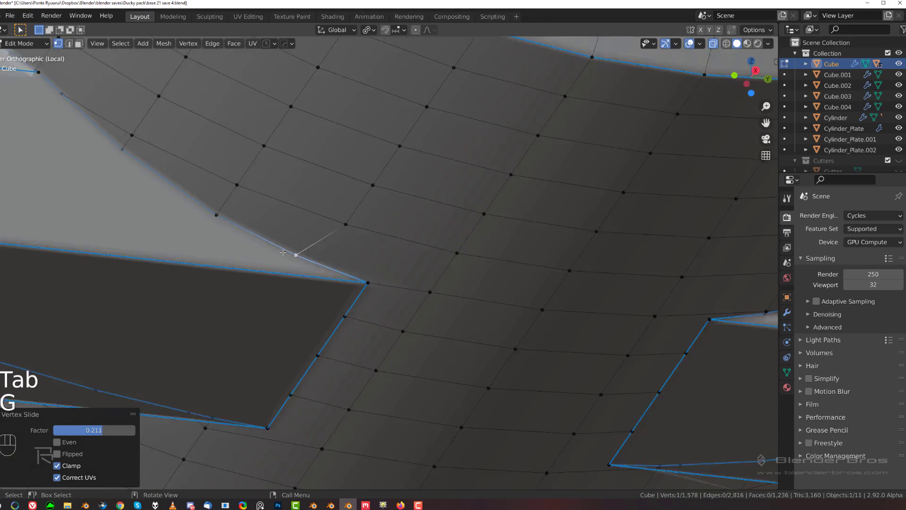
At the opposite pointed corner, merge the doubled joint-edge vertices and slide the merged vertex away from the tip.
middle_click_drag(334, 291, 387, 355)
scroll(405, 217, "up", 4)
left_click(390, 238, "shift")
key("1")
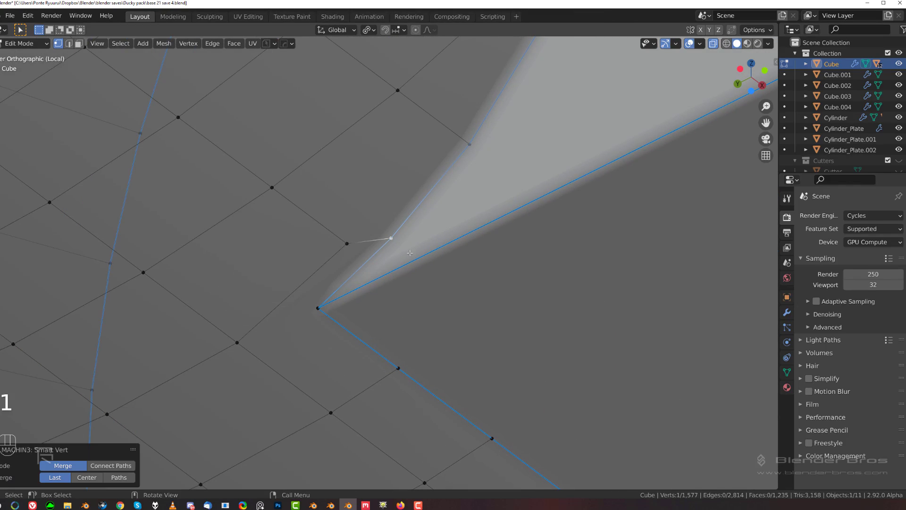
key("g")
key("g")
left_click(429, 226)
Connect the second pointed corner's vertex to the neighbouring cylinder grid vertex and select the adjacent diagonal edge.
left_click(255, 338)
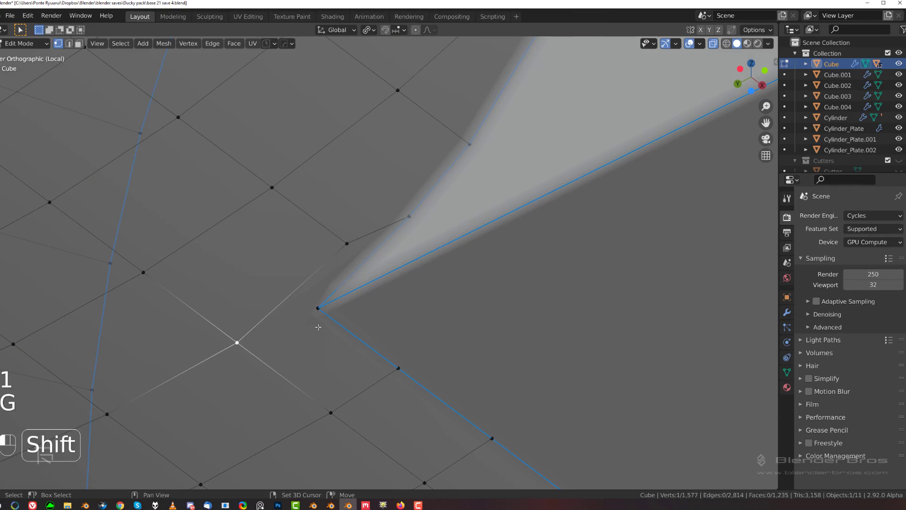
key("h")
key("ctrl+z")
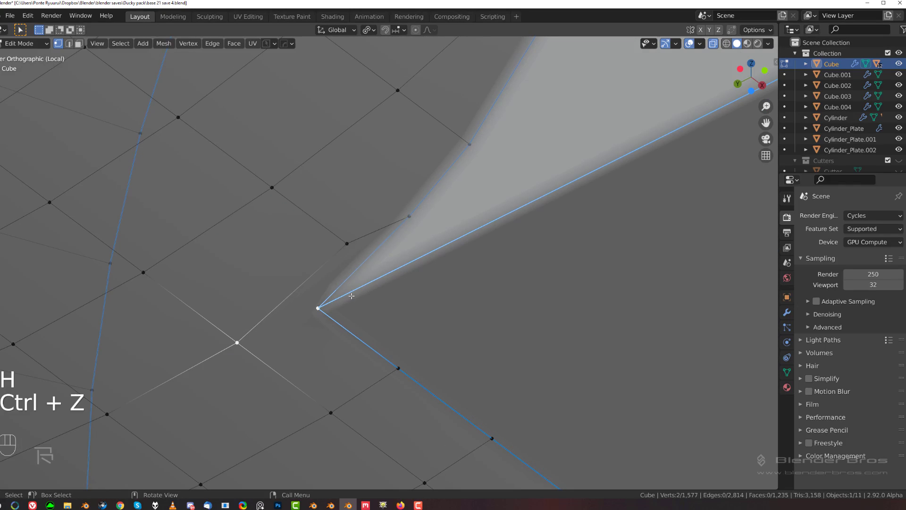
key("Tab")
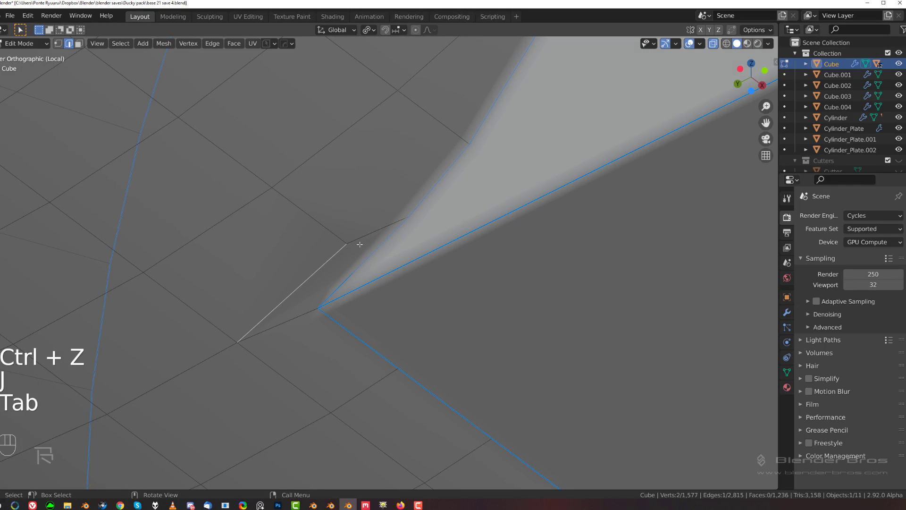
key("Tab")
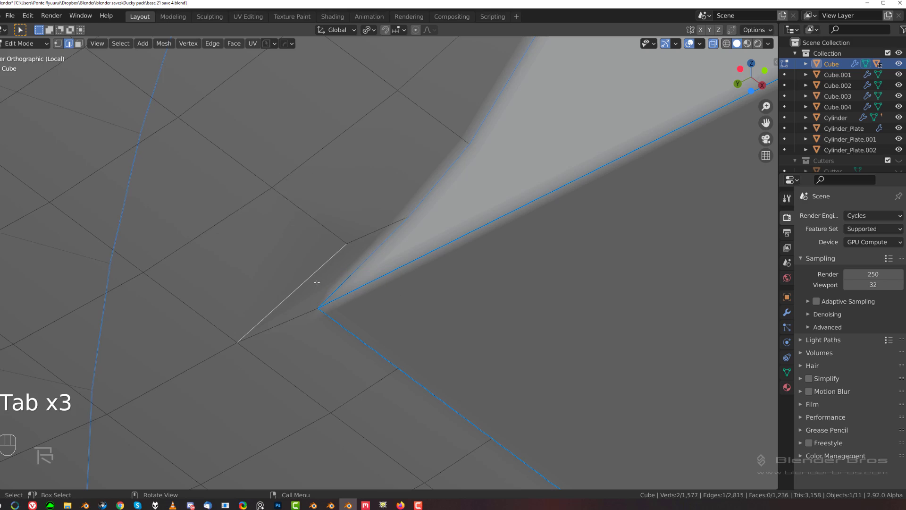
Try to dissolve the diagonal edge beside the second pointed corner.
key("x")
left_click(314, 285)
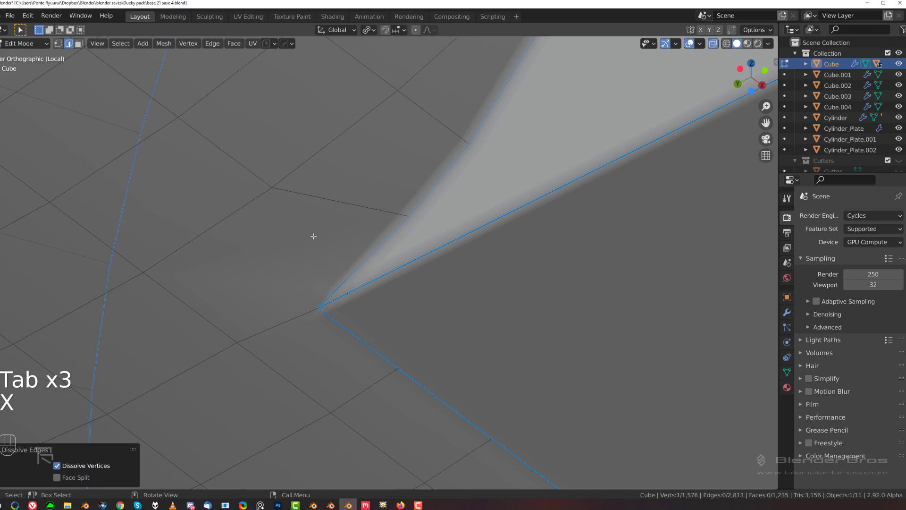
key("ctrl+z")
middle_click_drag(265, 288, 310, 248)
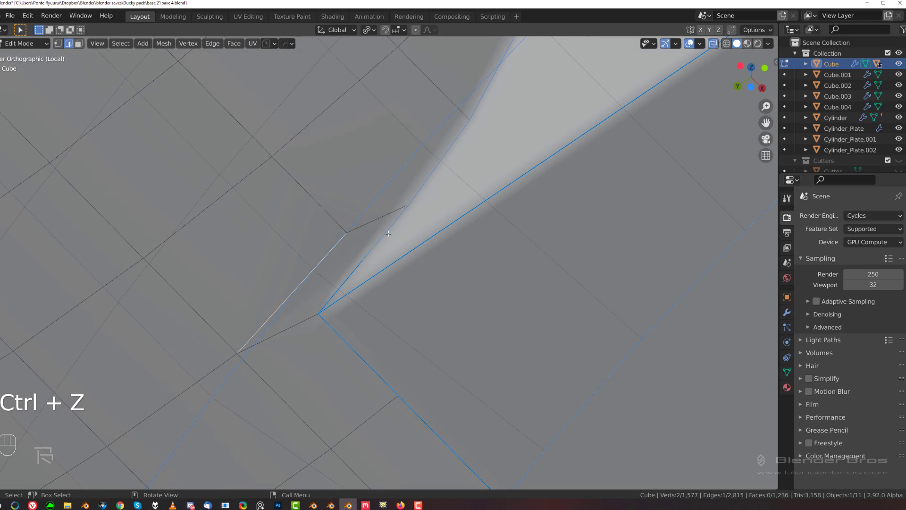
Slide the crowded grid vertex beside the arm's pointed corner away from the curved joint edge by factor 0.350.
key("Tab")
middle_click_drag(388, 234, 228, 276)
scroll(228, 275, "up", 1)
middle_click_drag(390, 274, 401, 273)
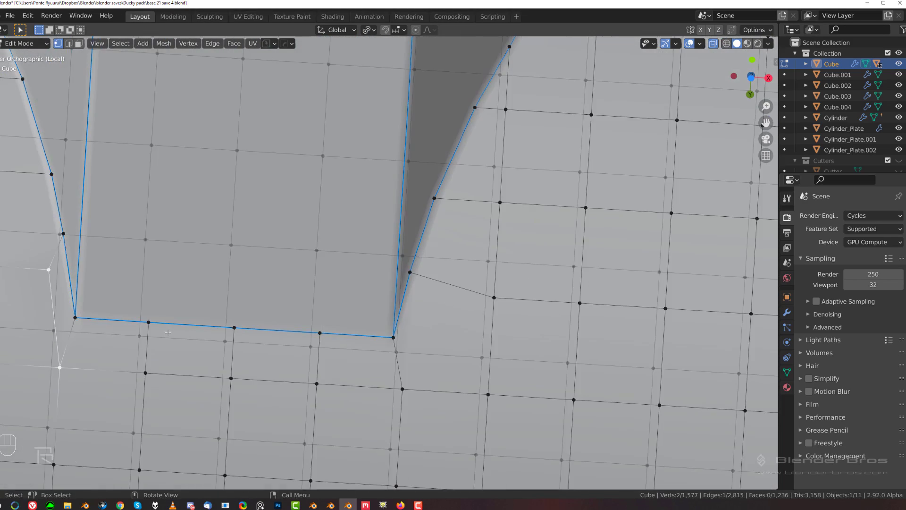
middle_click_drag(168, 332, 416, 219, "shift")
key("Tab")
scroll(393, 188, "down", 4)
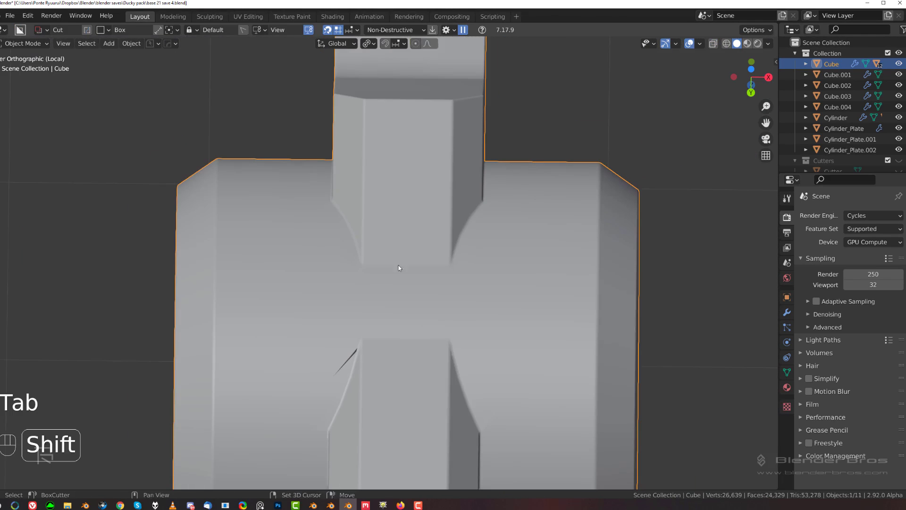
scroll(398, 265, "up", 5)
key("Tab")
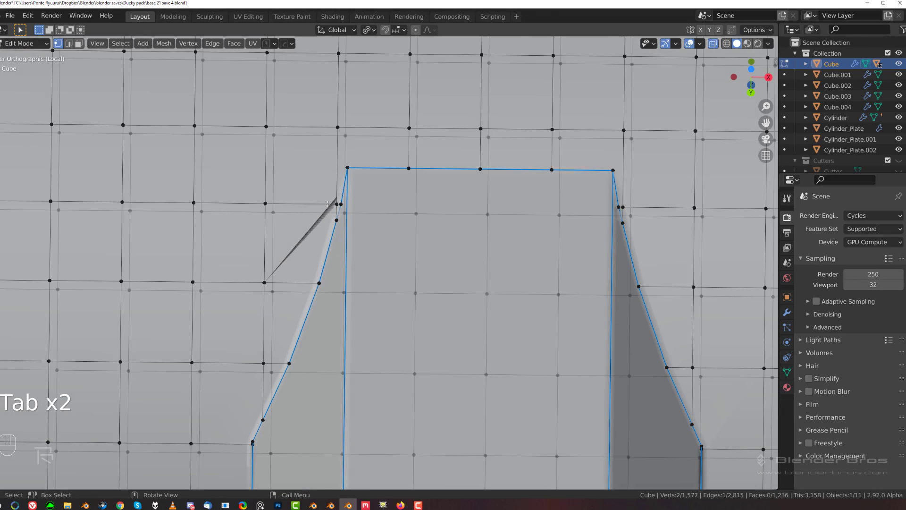
key("g")
key("g")
left_click(344, 203)
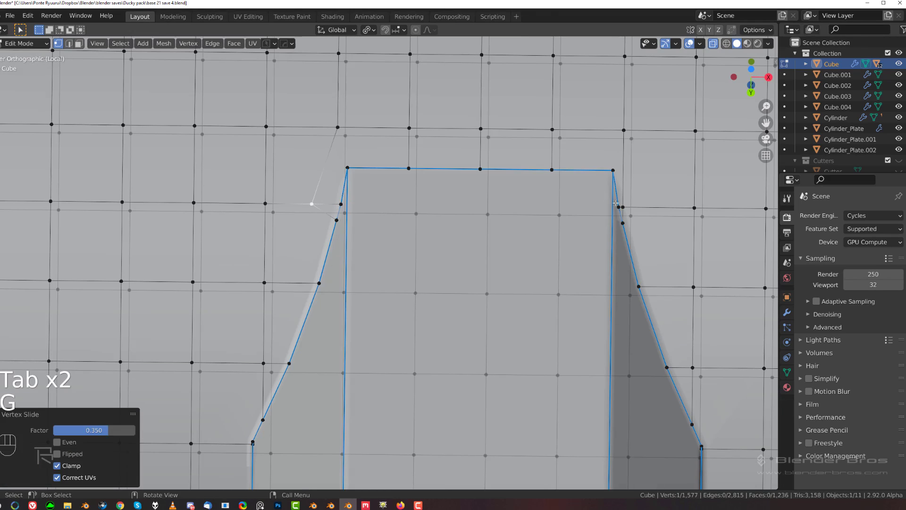
Slide the matching grid vertex on the other side of the arm outward from the joint edge and check the shading.
left_click(622, 206)
key("g")
key("g")
left_click(643, 206)
key("Tab")
scroll(519, 236, "down", 4)
middle_click_drag(491, 329, 456, 184, "shift")
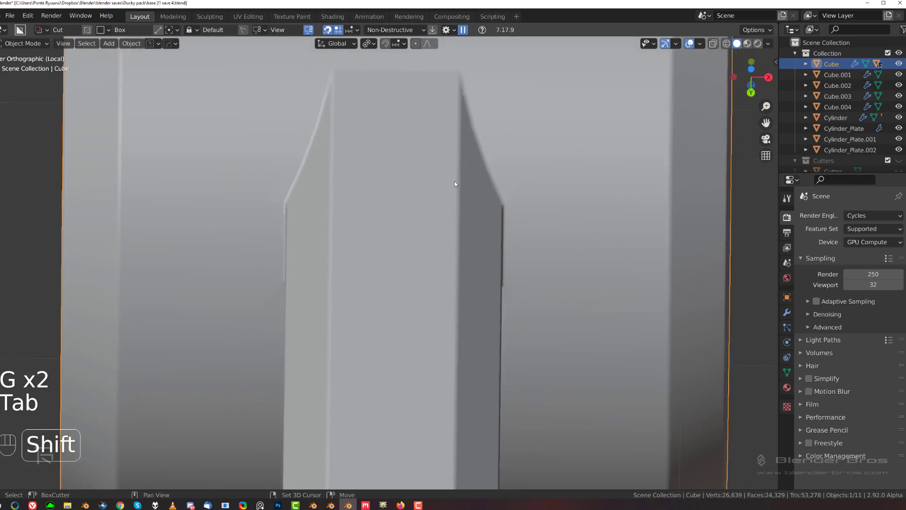
Examine the cylinder and arm joint from the side and from below for shading errors.
scroll(534, 226, "up", 1)
middle_click_drag(534, 225, 477, 242)
key("grave")
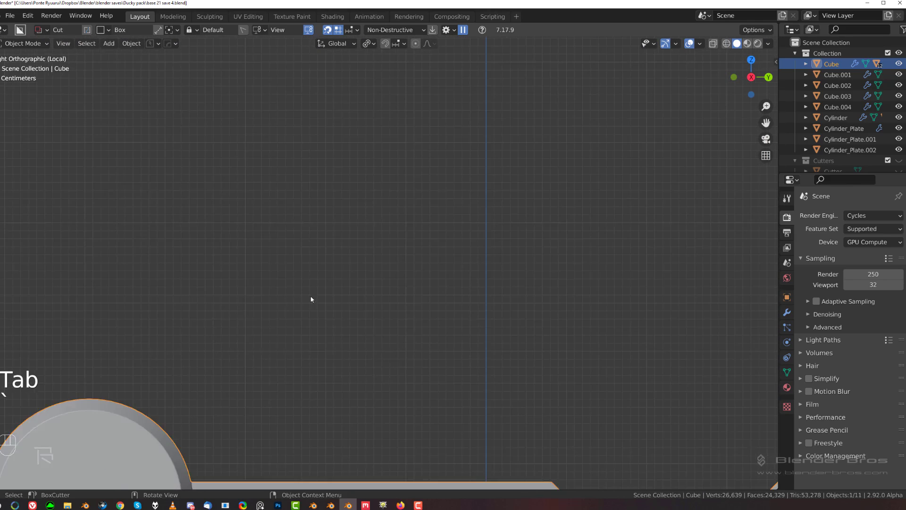
middle_click_drag(312, 299, 571, 162, "shift")
scroll(453, 250, "up", 3)
middle_click_drag(369, 299, 429, 81, "shift")
middle_click_drag(341, 264, 389, 44, "shift")
scroll(401, 94, "up", 4)
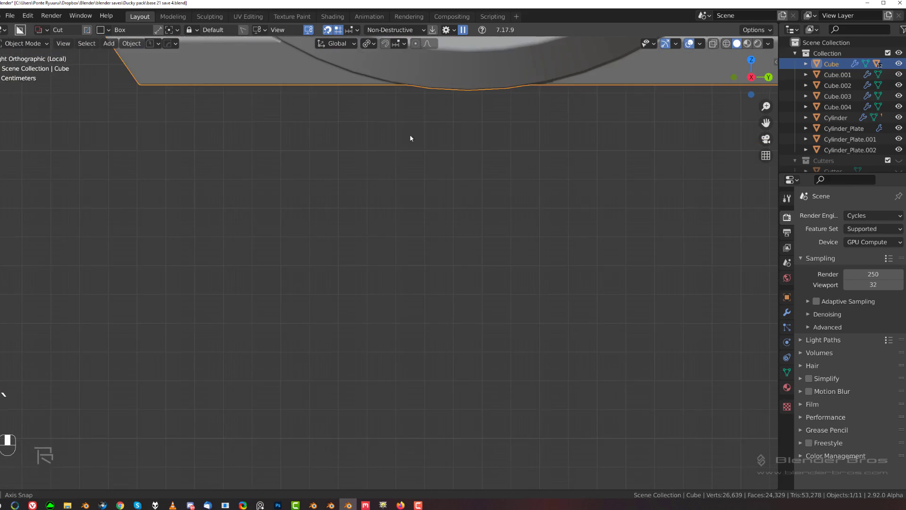
middle_click_drag(410, 137, 417, 305, "shift")
scroll(409, 304, "up", 4)
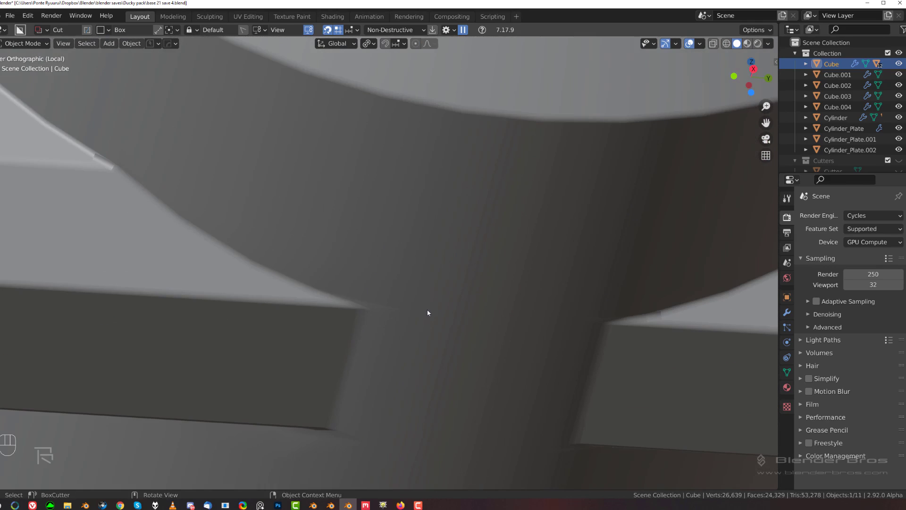
Merge the doubled vertices on the joint edge where the arm's lower chamfer meets the cylinder.
scroll(429, 313, "down", 2)
middle_click_drag(262, 242, 551, 326, "shift")
scroll(562, 288, "up", 6)
key("Tab")
middle_click_drag(681, 345, 295, 230, "shift")
scroll(495, 337, "up", 2)
scroll(533, 340, "down", 4)
scroll(295, 230, "up", 2)
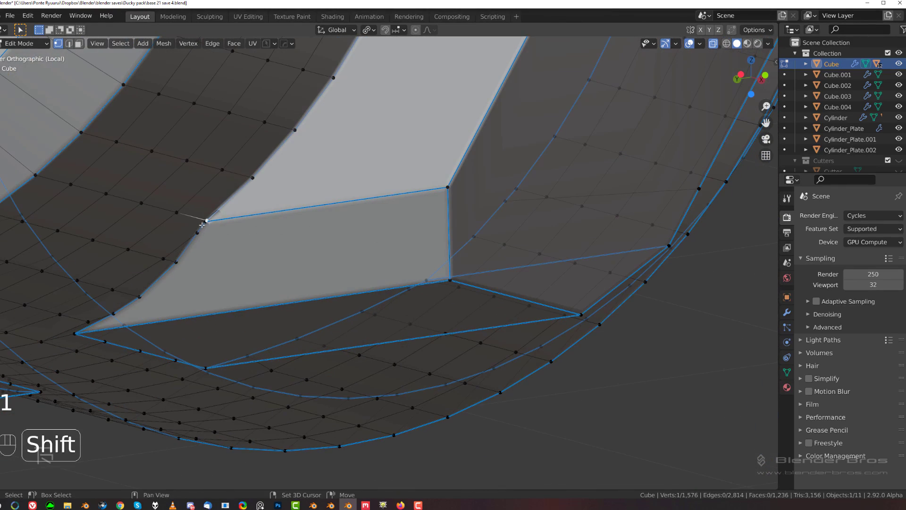
key("Tab")
Examine the shading of the cylinder and the arm's end around the two circular details.
scroll(285, 162, "down", 4)
middle_click_drag(426, 185, 395, 176)
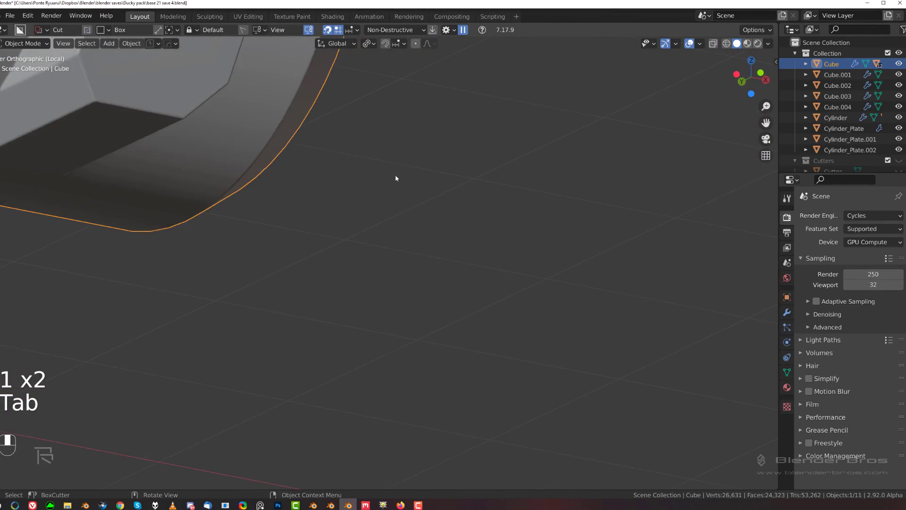
scroll(378, 171, "down", 5)
scroll(400, 288, "up", 2)
middle_click_drag(319, 91, 395, 288, "shift")
middle_click_drag(399, 350, 350, 143, "shift")
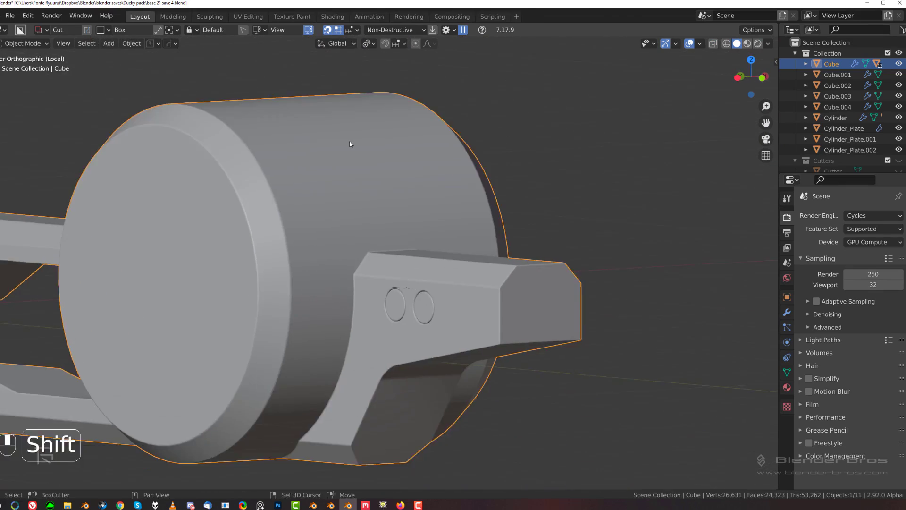
scroll(382, 245, "up", 8)
middle_click_drag(388, 231, 395, 230, "shift")
scroll(406, 264, "down", 3)
key("Tab")
scroll(439, 302, "up", 3)
middle_click_drag(456, 330, 467, 236, "shift")
scroll(434, 239, "up", 5)
scroll(510, 250, "down", 3)
middle_click_drag(637, 245, 495, 235, "shift")
Dissolve the redundant edge running above the two circular details on the arm's side face.
key("Tab")
left_click(591, 266)
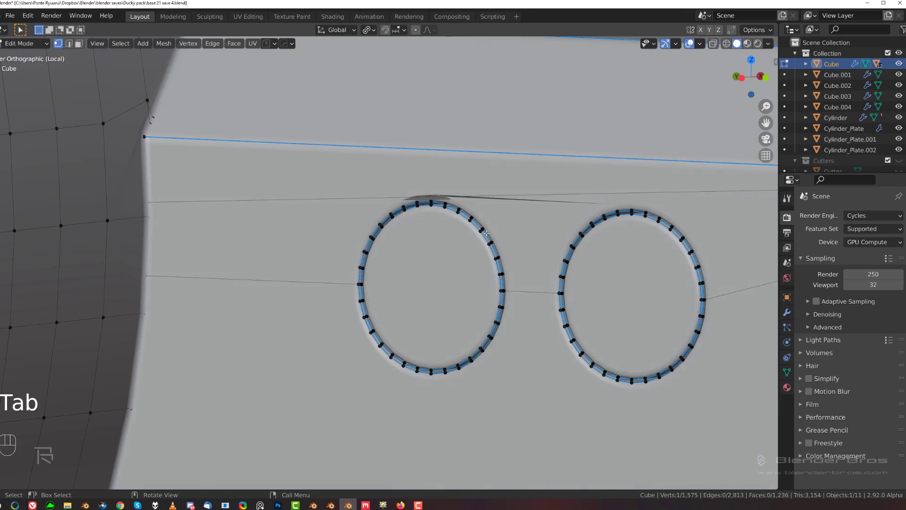
scroll(576, 230, "down", 4)
middle_click_drag(568, 233, 485, 228, "shift")
scroll(472, 219, "up", 3)
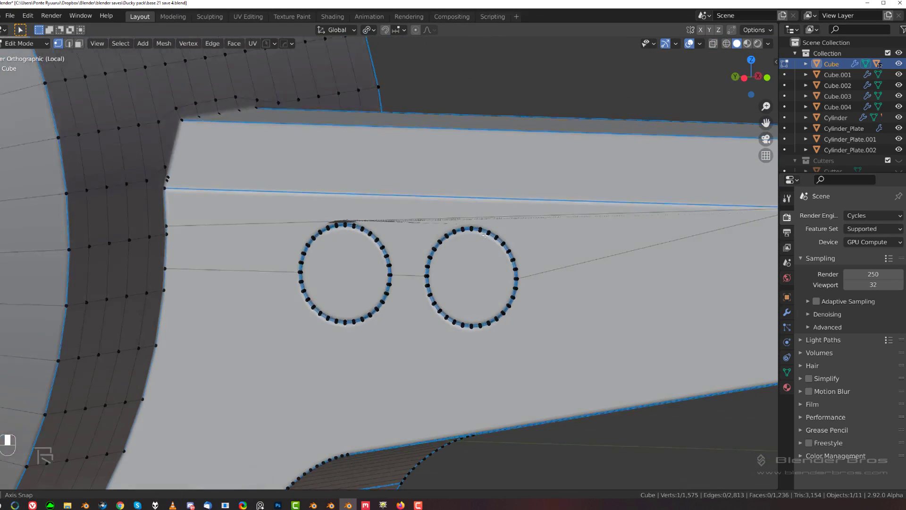
key("2")
left_click(460, 210)
key("x")
left_click(461, 211)
scroll(476, 211, "down", 4)
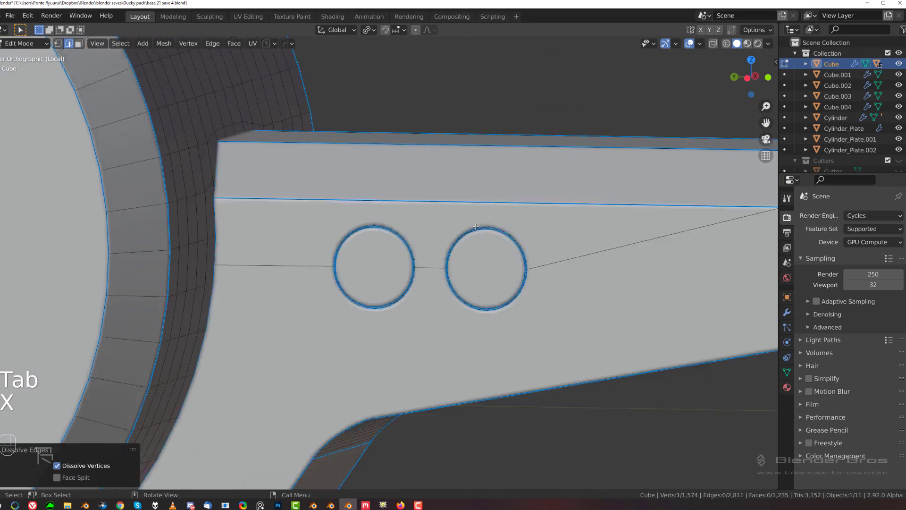
Examine the arm's end and its circular details on the opposite side of the cylinder.
middle_click_drag(543, 203, 388, 197)
scroll(425, 205, "down", 3)
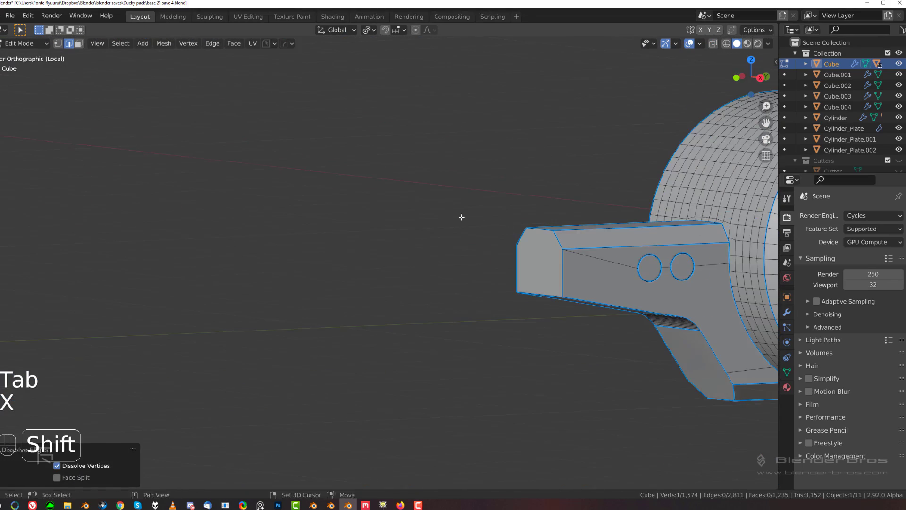
middle_click_drag(462, 217, 252, 216, "shift")
scroll(384, 261, "up", 4)
middle_click_drag(392, 245, 160, 210, "shift")
scroll(390, 204, "down", 4)
middle_click_drag(390, 204, 412, 221)
key("Tab")
scroll(413, 147, "down", 4)
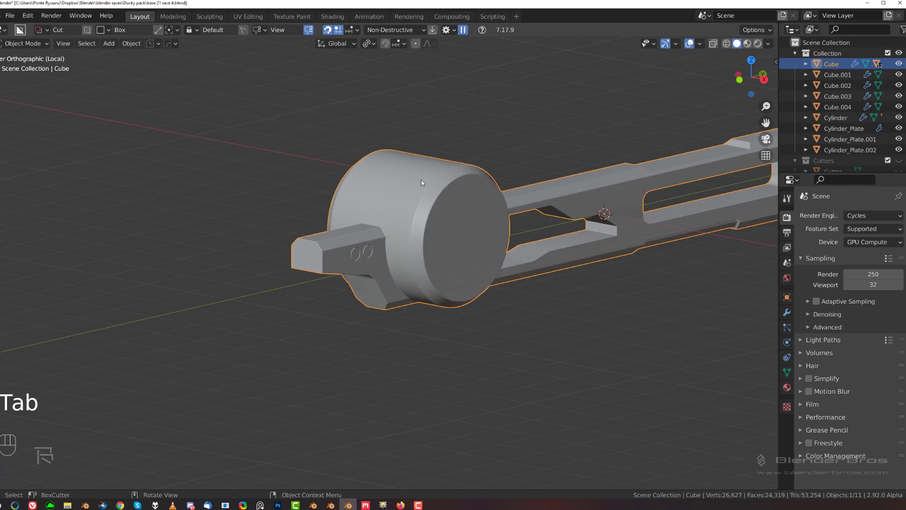
Leave local view and show the whole model in an orthographic side view.
key("slash")
key("KP_5")
key("grave")
key("KP_5")
scroll(481, 211, "down", 3)
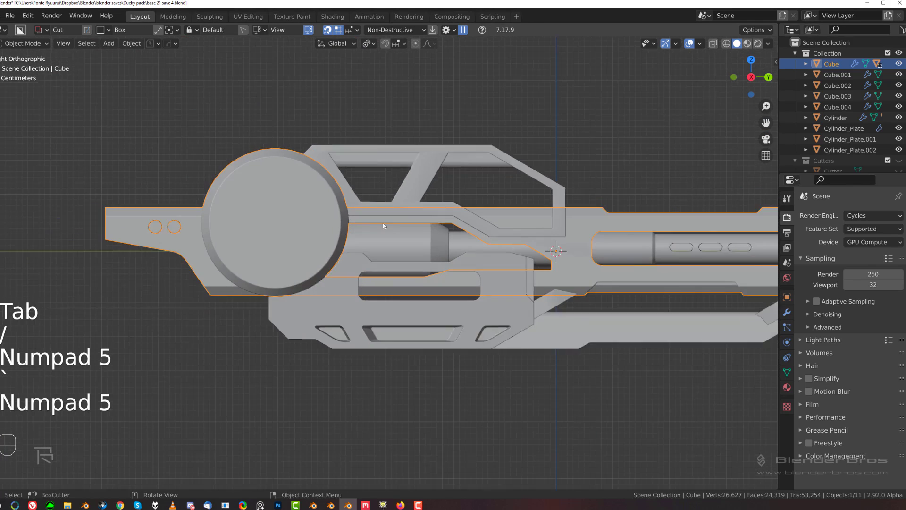
Open the arm body's mesh for editing and select both circular end faces of the cylinder.
middle_click_drag(353, 208, 394, 208)
scroll(395, 208, "up", 2)
left_click(390, 203)
scroll(391, 202, "up", 2)
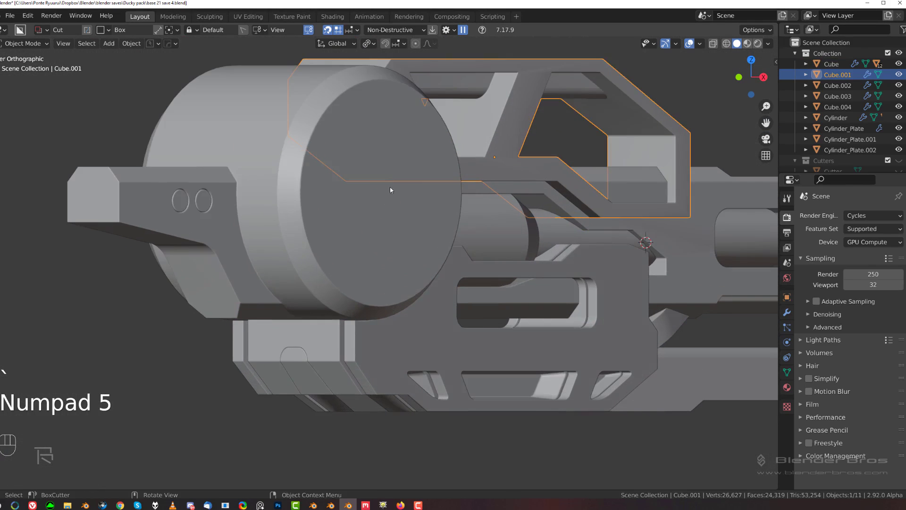
key("Tab")
key("Tab")
left_click(373, 137)
key("Tab")
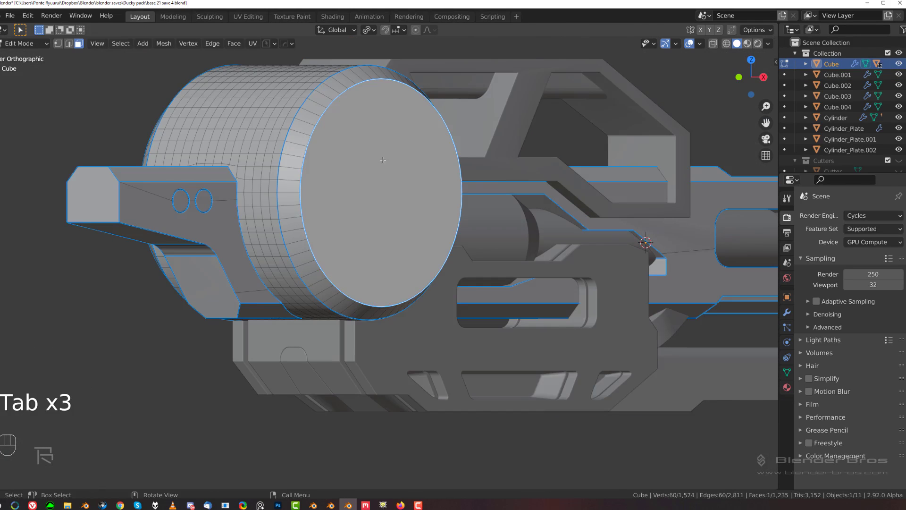
middle_click_drag(409, 168, 424, 191)
left_click(294, 200, "shift")
middle_click_drag(363, 187, 370, 187)
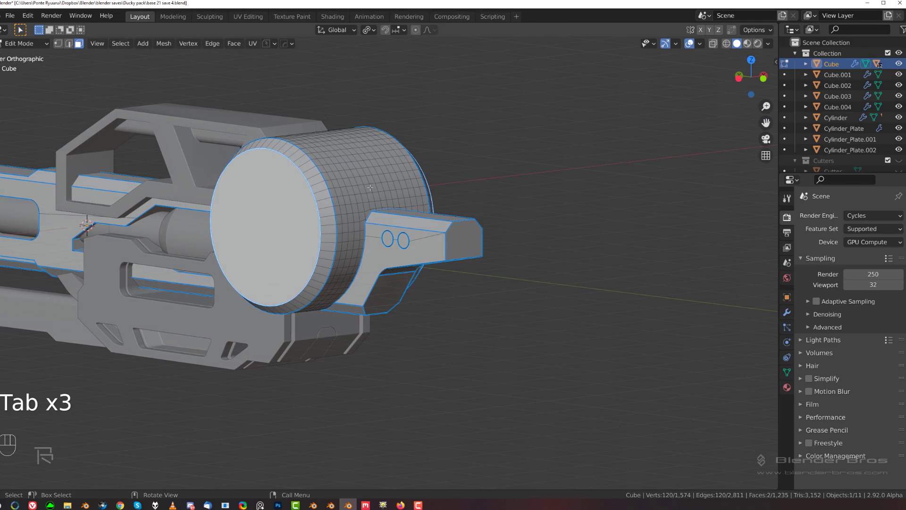
Inset both cylinder end faces twice, with thicknesses of about 0.1043 m and 0.1314 m.
key("i")
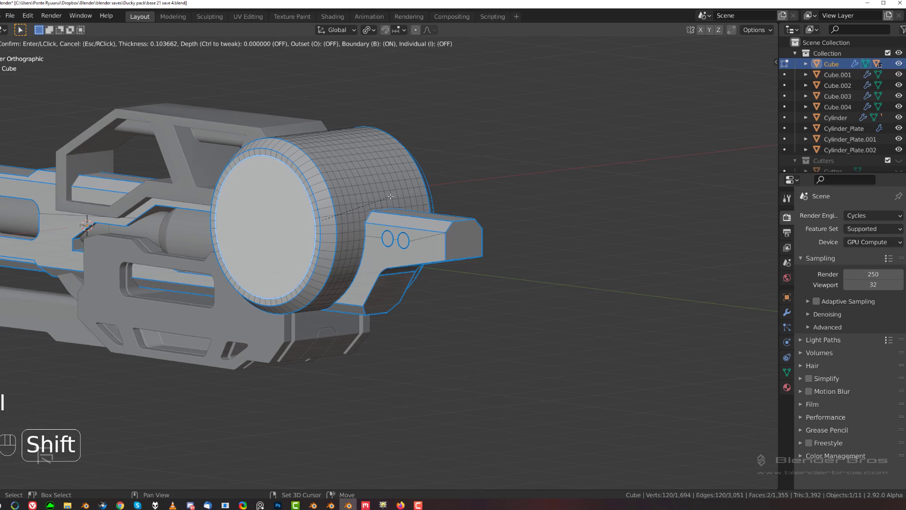
left_click(391, 197)
key("i")
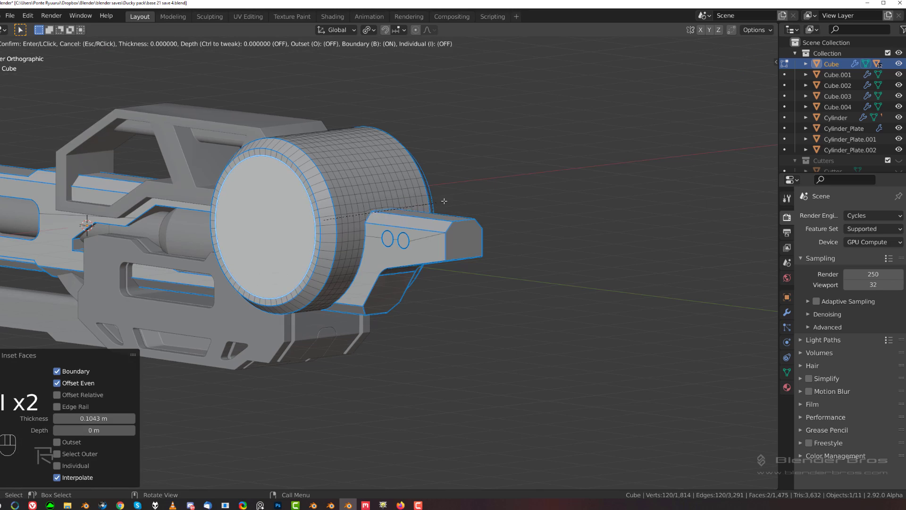
left_click(445, 210)
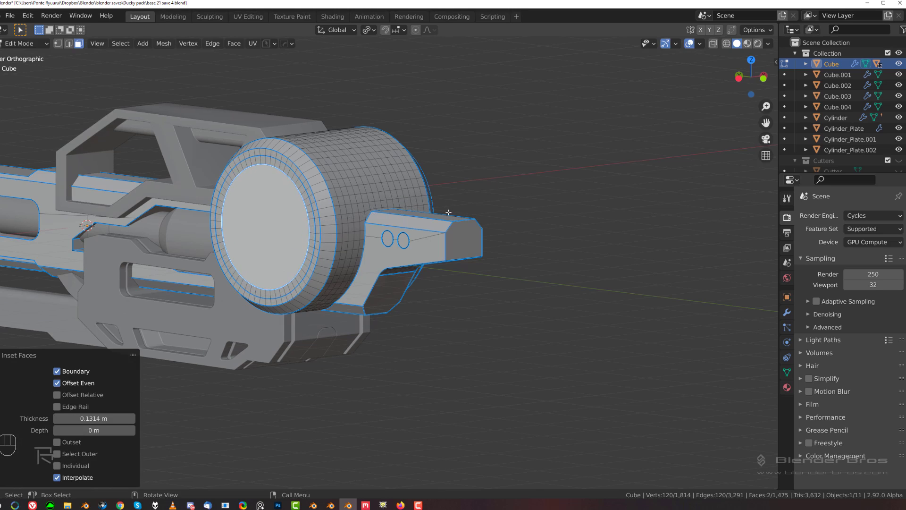
key("g")
key("s")
key("x")
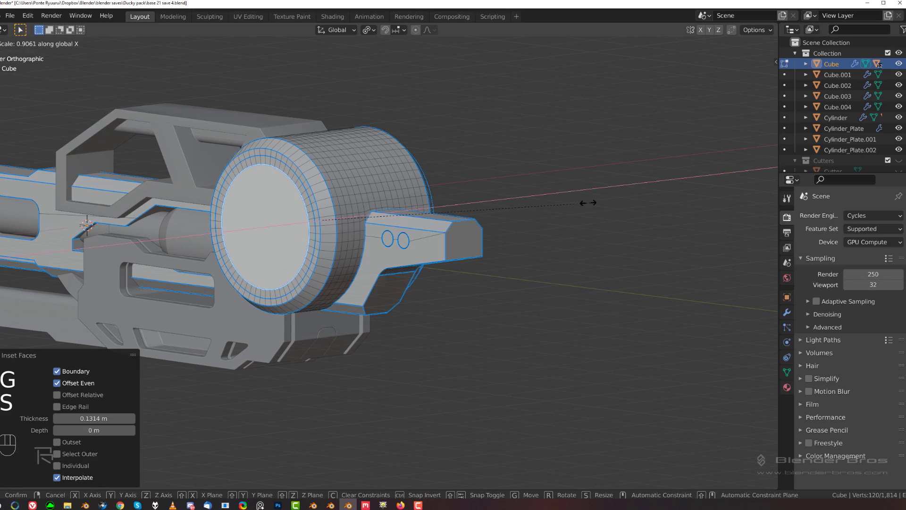
right_click(508, 207)
Sink the innermost faces on both cylinder ends inward by about 0.177 with Shrink/Fatten.
middle_click_drag(508, 207, 385, 216)
left_click(385, 217)
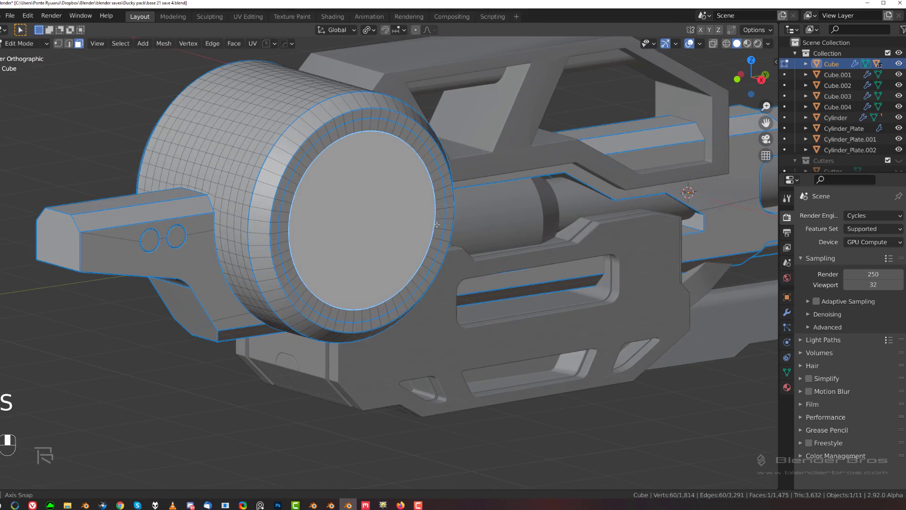
middle_click_drag(514, 219, 522, 221)
middle_click_drag(378, 225, 477, 231)
left_click(311, 240, "shift")
scroll(331, 239, "down", 2)
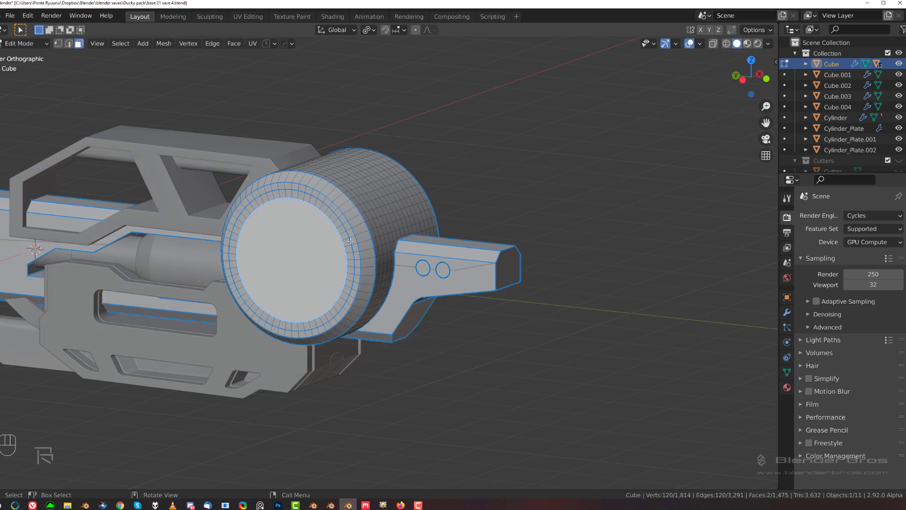
key("alt+s")
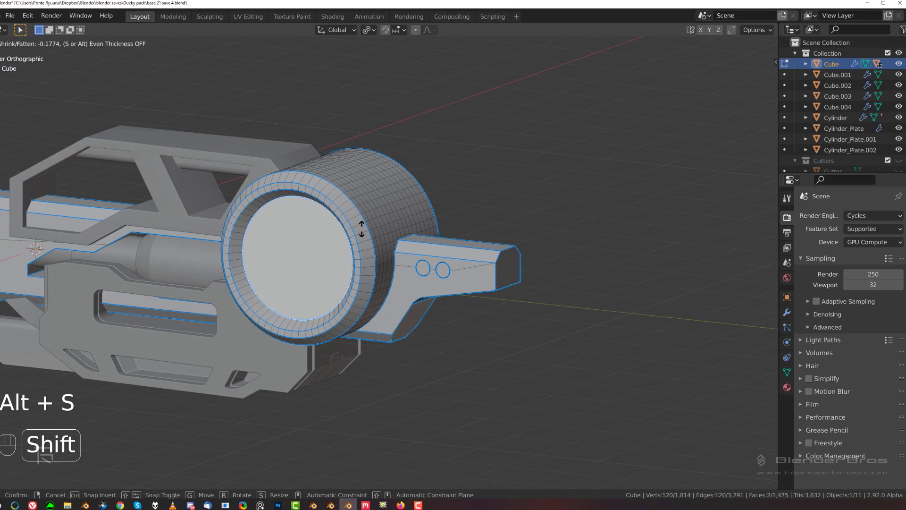
left_click(361, 228)
Examine the recessed cylinder ends in side view, in both object and edit mode.
key("Tab")
scroll(432, 189, "down", 4)
key("grave")
left_click(474, 216)
scroll(340, 231, "up", 3)
middle_click_drag(302, 232, 332, 219, "shift")
scroll(326, 232, "up", 2)
scroll(331, 226, "down", 3)
scroll(332, 219, "up", 2)
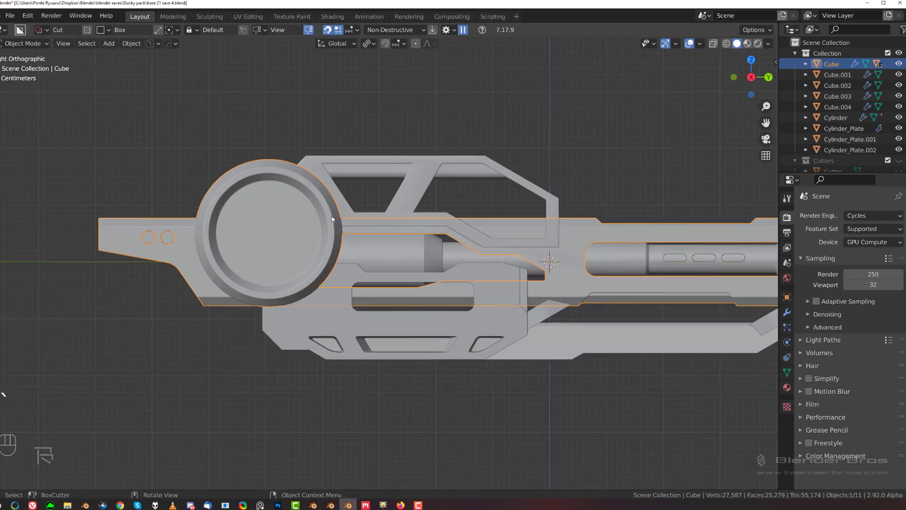
key("Tab")
scroll(412, 229, "up", 1)
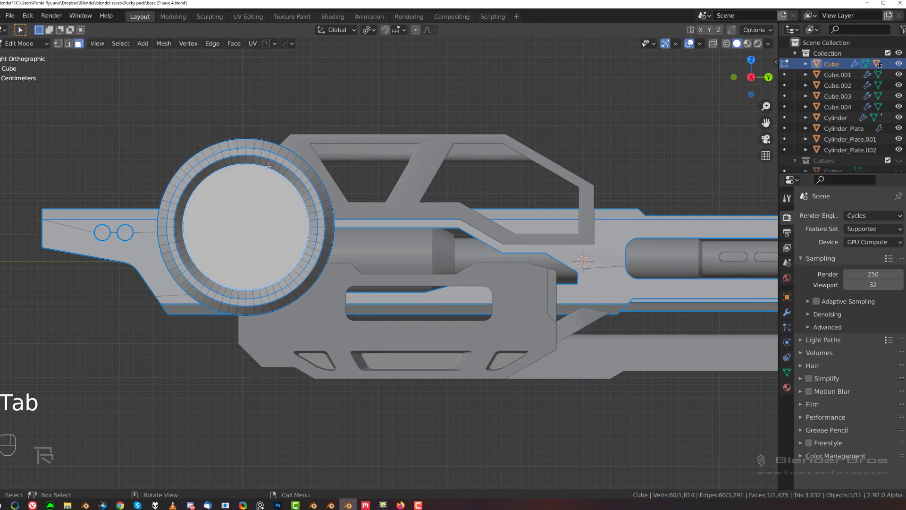
Grow the face selection to include the recess walls surrounding the floor faces on both cylinder ends.
key("ctrl+KP_Add")
key("ctrl+KP_9")
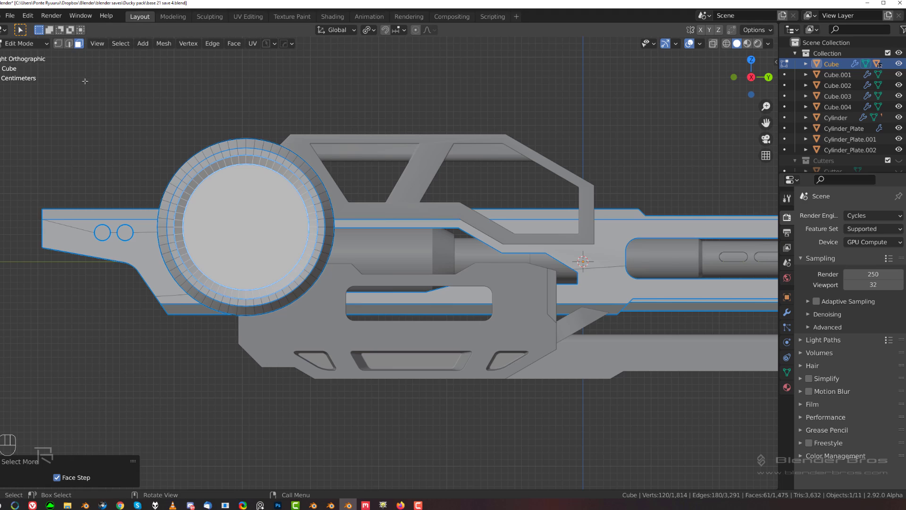
key("ctrl+KP_Add")
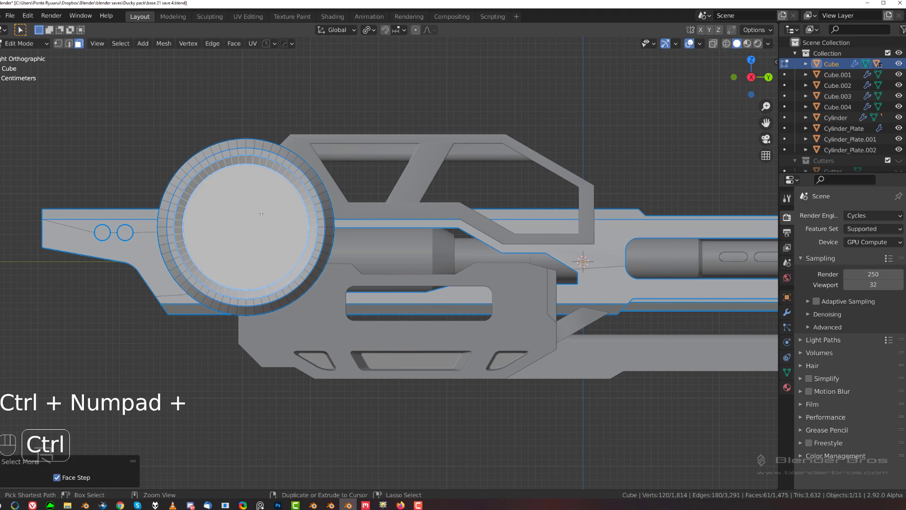
scroll(215, 260, "down", 3)
middle_click_drag(288, 234, 287, 259)
key("ctrl+KP_6")
key("ctrl+KP_9")
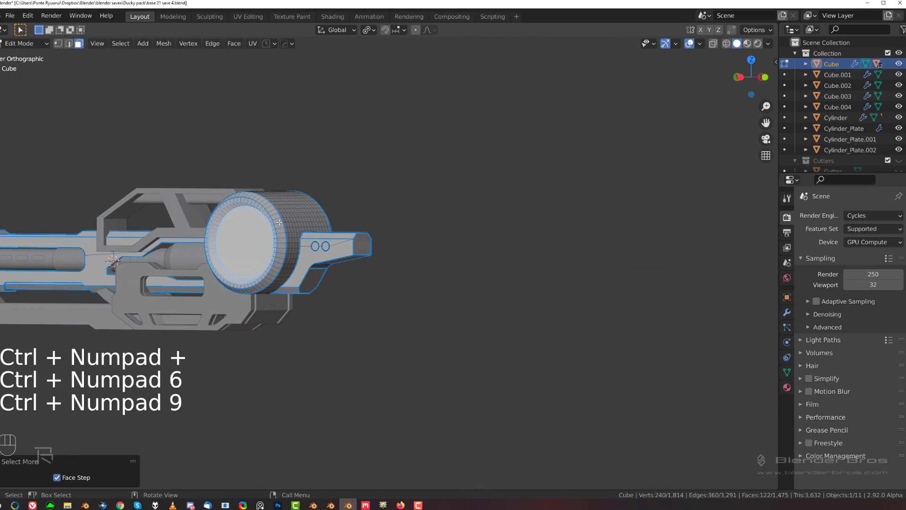
Scale the selected recess floors and walls on the cylinder ends down to about 0.91.
key("KP_3")
scroll(279, 222, "up", 5)
middle_click_drag(46, 150, 235, 174, "shift")
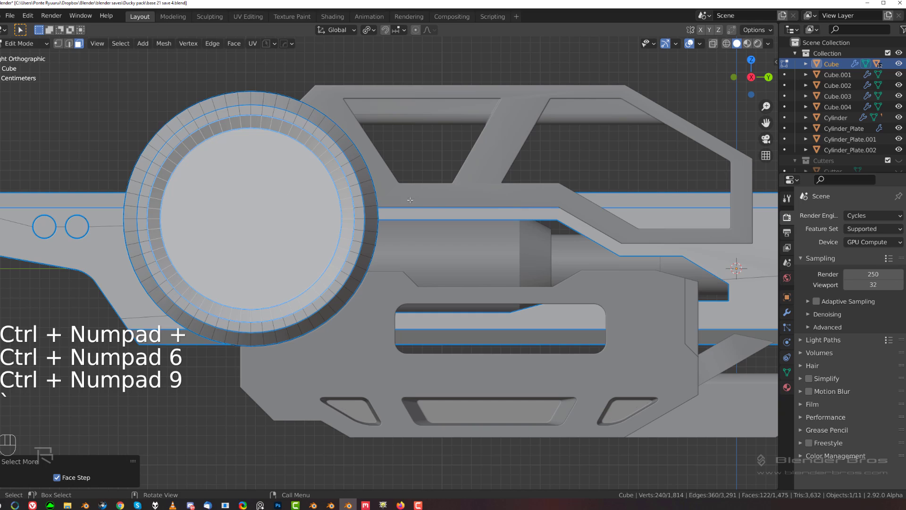
key("s")
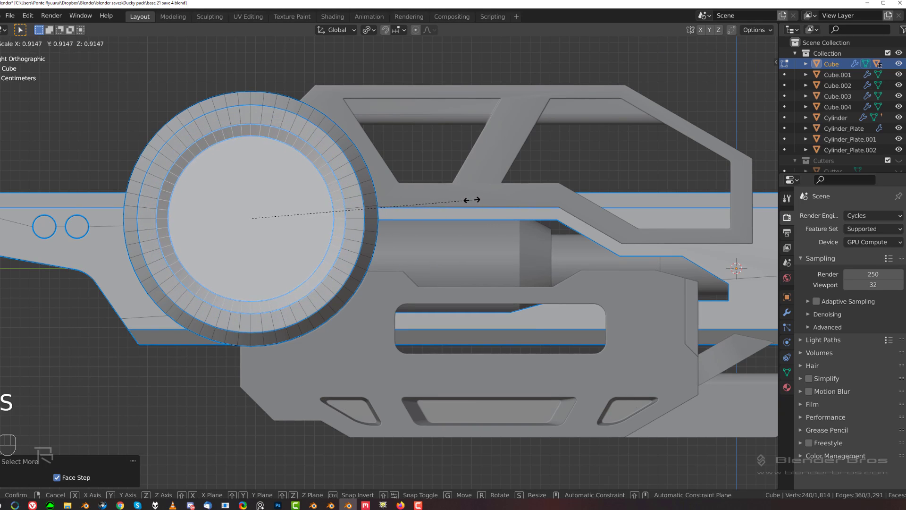
left_click(470, 200)
key("Tab")
scroll(412, 193, "down", 7)
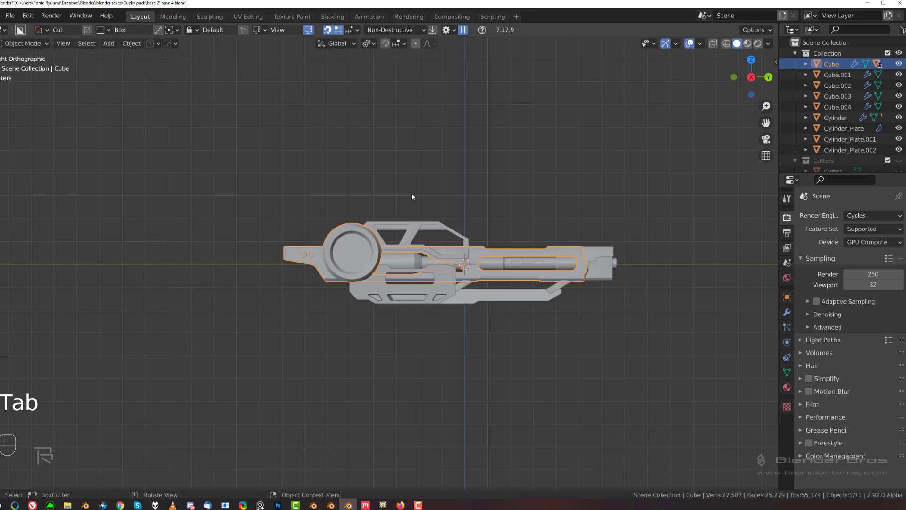
Scale the cylinder's end recesses down further so they leave a noticeably wider flat rim around them.
scroll(361, 209, "up", 5)
key("Tab")
key("s")
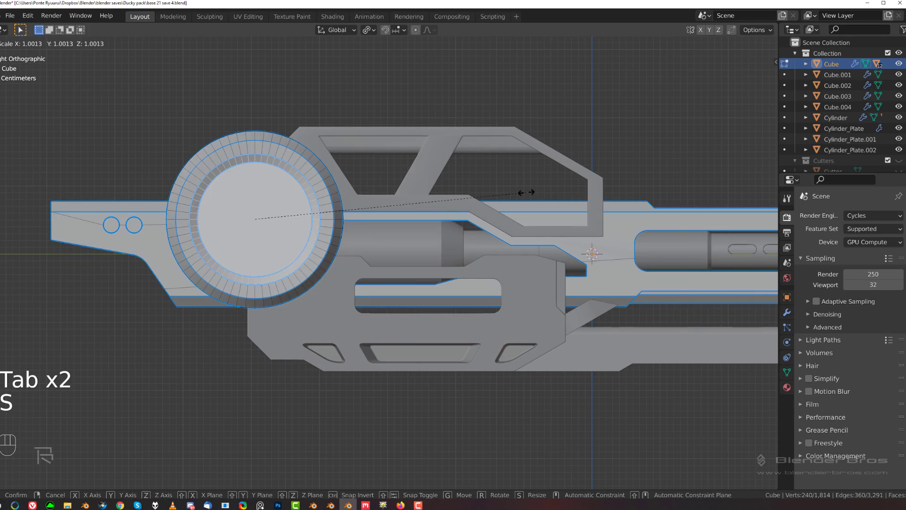
left_click(461, 193)
key("Tab")
scroll(317, 148, "down", 5)
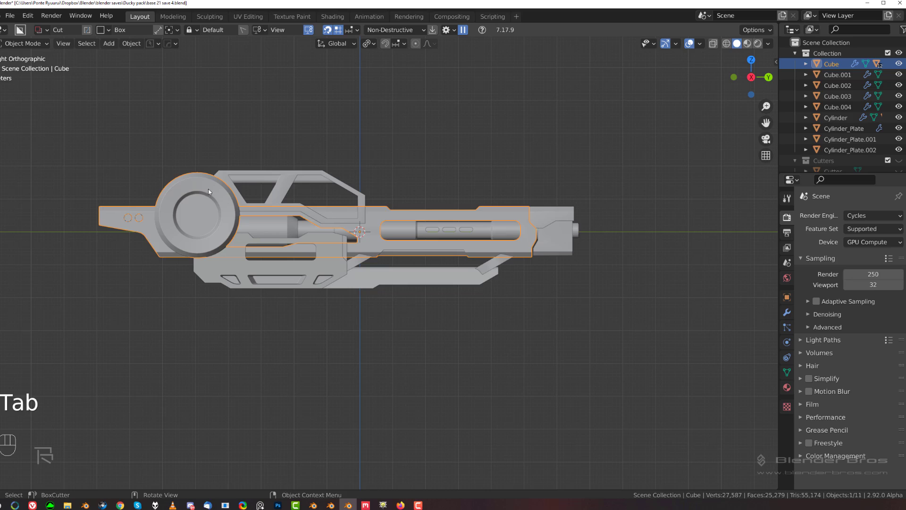
scroll(208, 191, "up", 2)
middle_click_drag(207, 204, 273, 252, "shift")
scroll(264, 248, "up", 2)
middle_click_drag(180, 227, 260, 249)
key("Tab")
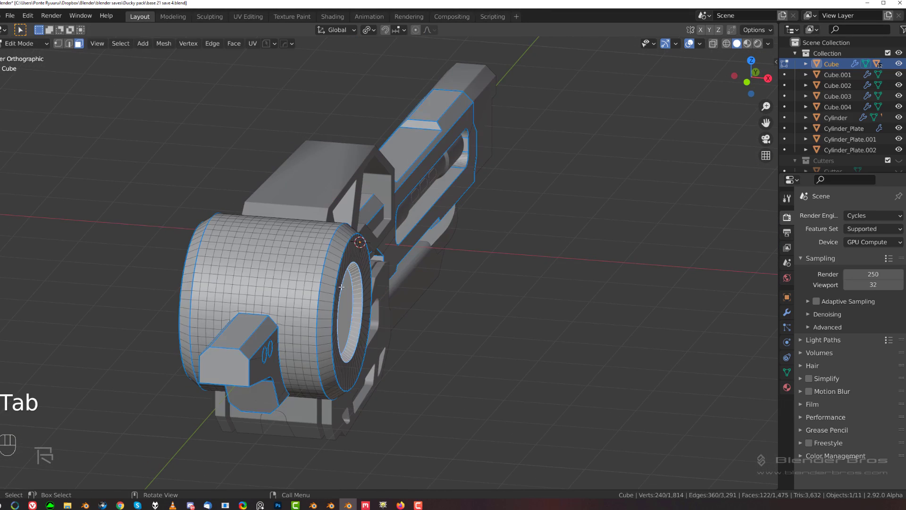
scroll(280, 188, "up", 3)
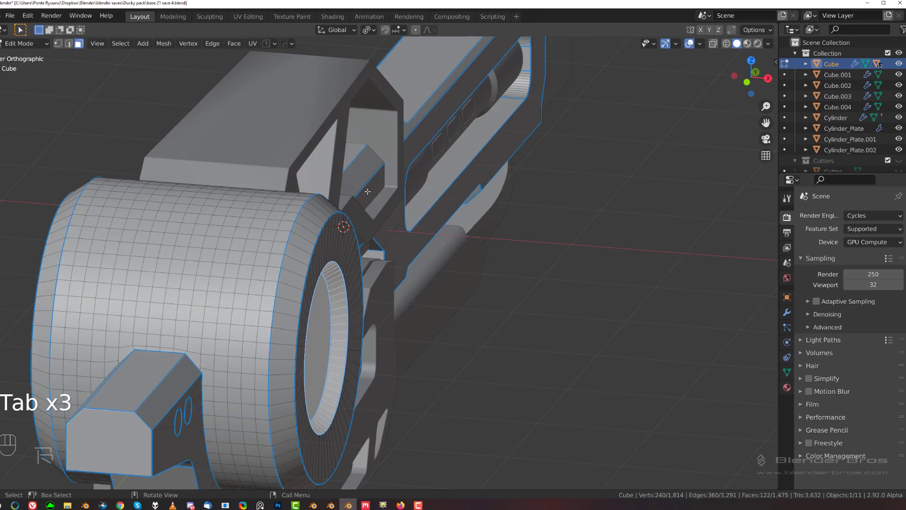
Add a Weighted Normal modifier with Keep Sharp to the upper frame piece using HardOps.
key("Tab")
left_click(302, 118)
key("q")
left_click(302, 114, "alt")
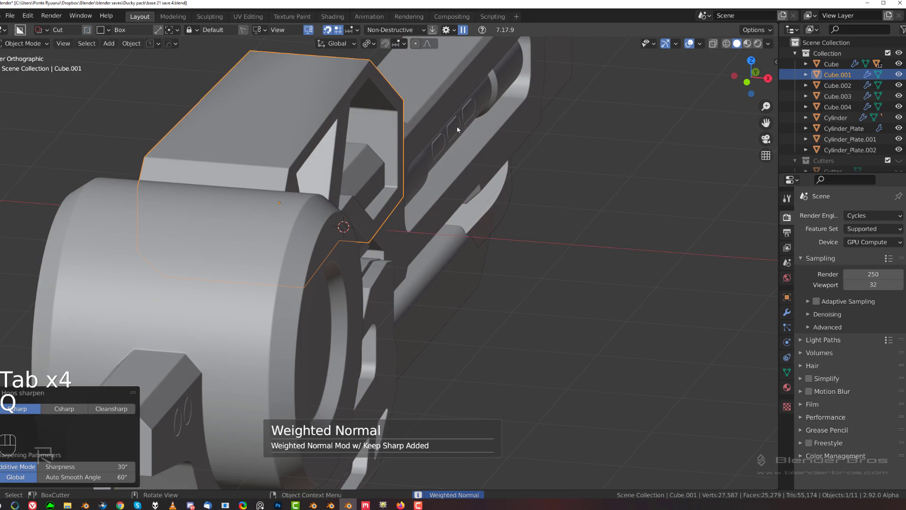
Set the limit method of the upper frame's Bevel modifier to Weight.
middle_click_drag(457, 128, 316, 151)
scroll(319, 158, "down", 2)
middle_click_drag(360, 225, 283, 221, "shift")
scroll(320, 185, "up", 3)
scroll(321, 185, "up", 1)
key("Tab")
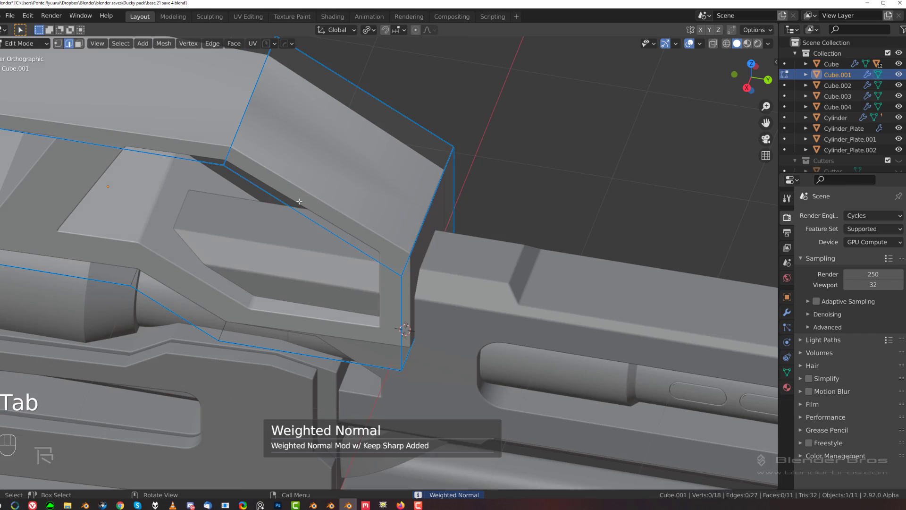
key("Tab")
left_click(302, 116)
scroll(325, 179, "down", 5)
middle_click_drag(351, 204, 312, 179)
key("ctrl+grave")
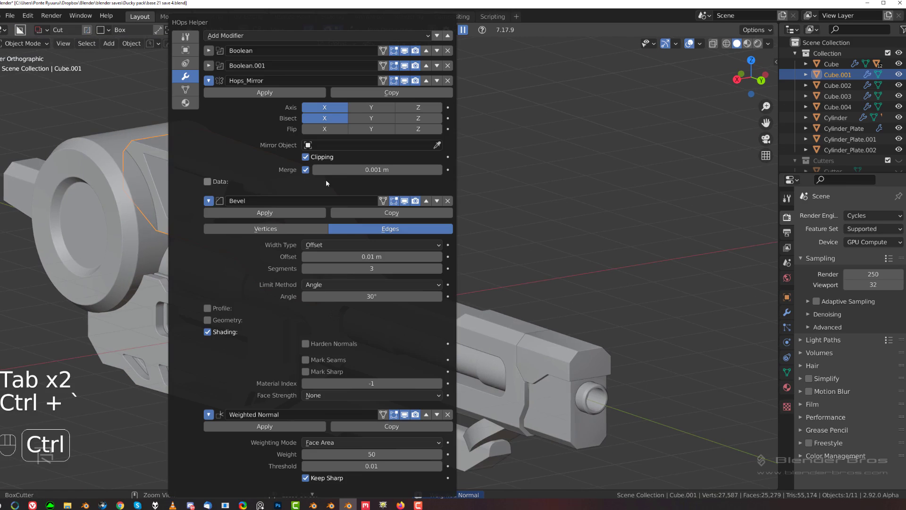
left_click(373, 285)
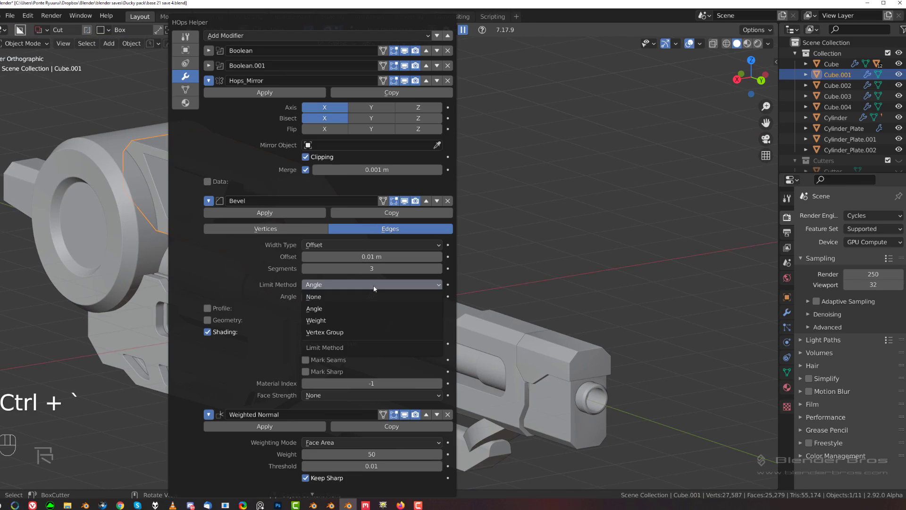
left_click(364, 320)
Examine the upper frame's edges and cut-outs from several angles, in both object and edit mode.
scroll(377, 212, "up", 2)
middle_click_drag(323, 194, 345, 240, "shift")
scroll(255, 236, "up", 2)
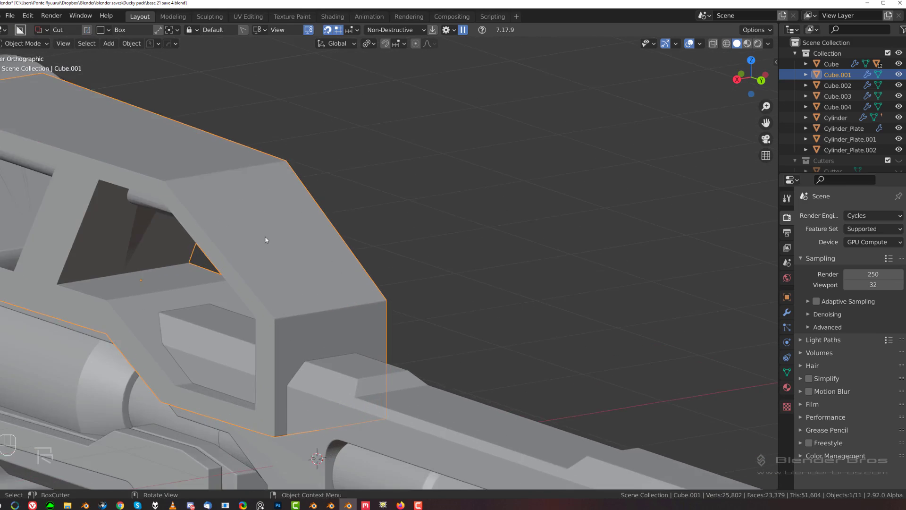
scroll(283, 260, "up", 2)
middle_click_drag(266, 236, 316, 264)
scroll(368, 283, "down", 2)
middle_click_drag(420, 307, 426, 230)
scroll(439, 198, "up", 3)
key("Tab")
scroll(470, 222, "up", 1)
scroll(479, 178, "down", 3)
Apply the upper frame's Boolean modifiers and mark its sharp edges with HardOps Csharp.
key("Tab")
key("q")
left_click(457, 161, "ctrl")
scroll(427, 229, "down", 2)
key("grave")
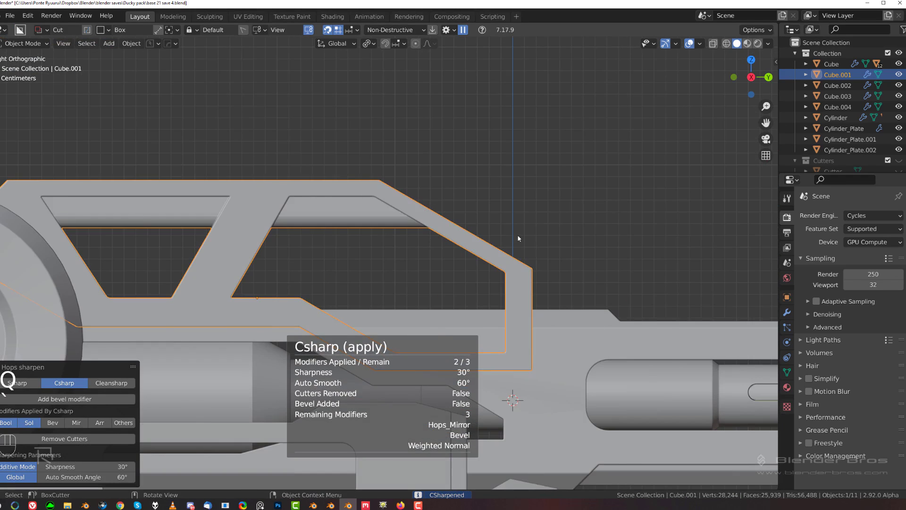
Examine the sharpened upper frame's edges in perspective and in side view with nothing selected.
scroll(519, 238, "down", 3)
middle_click_drag(338, 230, 565, 180)
scroll(217, 207, "up", 4)
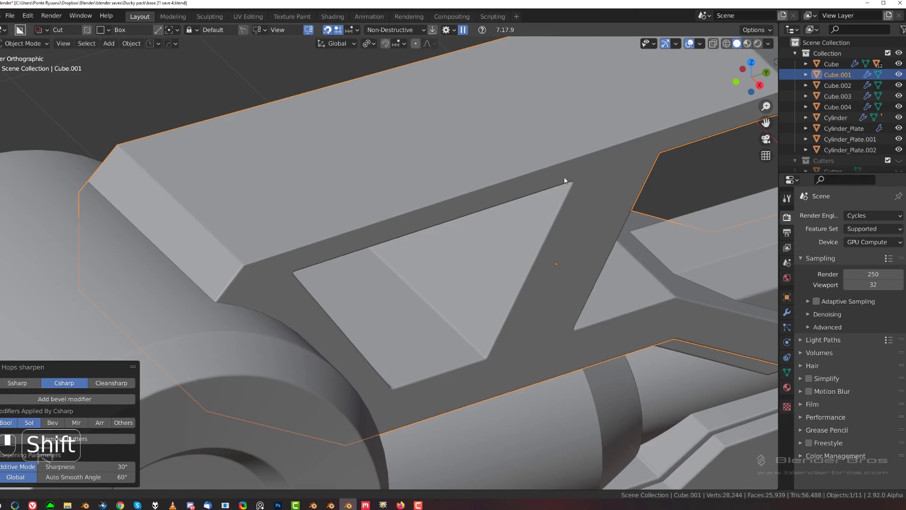
scroll(241, 232, "down", 5)
key("grave")
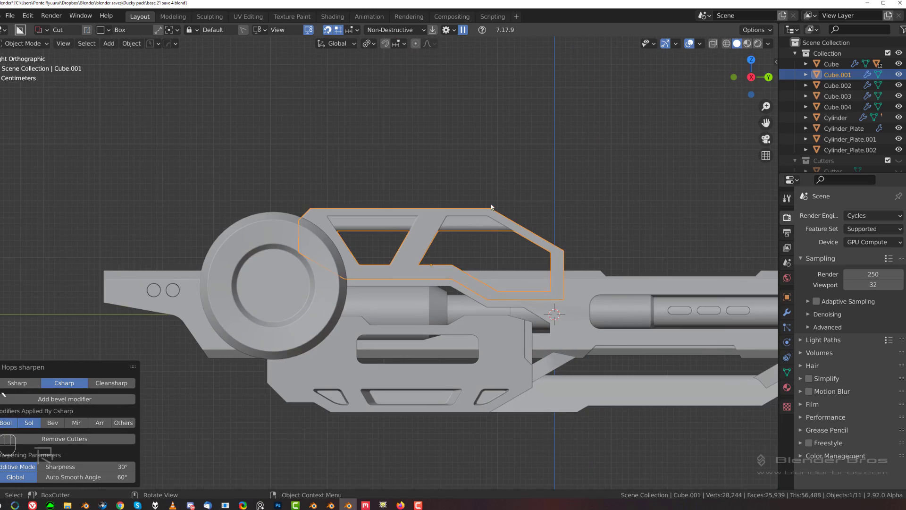
left_click(488, 188)
scroll(464, 240, "up", 1)
middle_click_drag(464, 240, 395, 180, "shift")
scroll(484, 236, "up", 2)
middle_click_drag(491, 236, 411, 217, "shift")
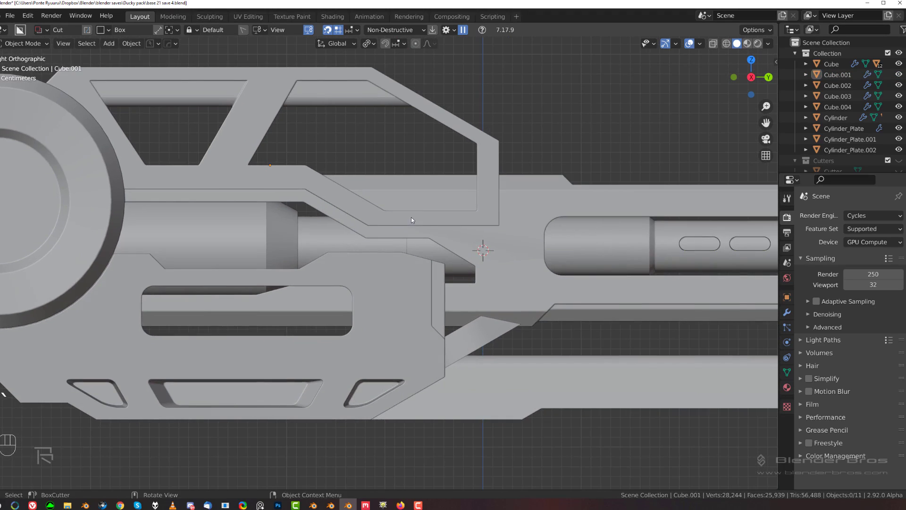
middle_click_drag(503, 179, 426, 172)
Try beveling the frame's outer front corner edge by about 0.235 m with 5 segments, then undo it.
left_click(426, 184)
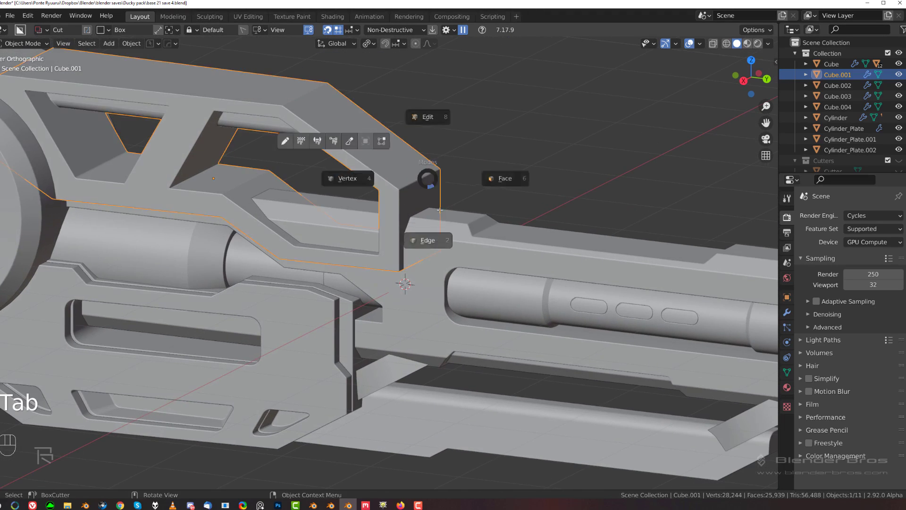
key("Tab")
key("ctrl+b")
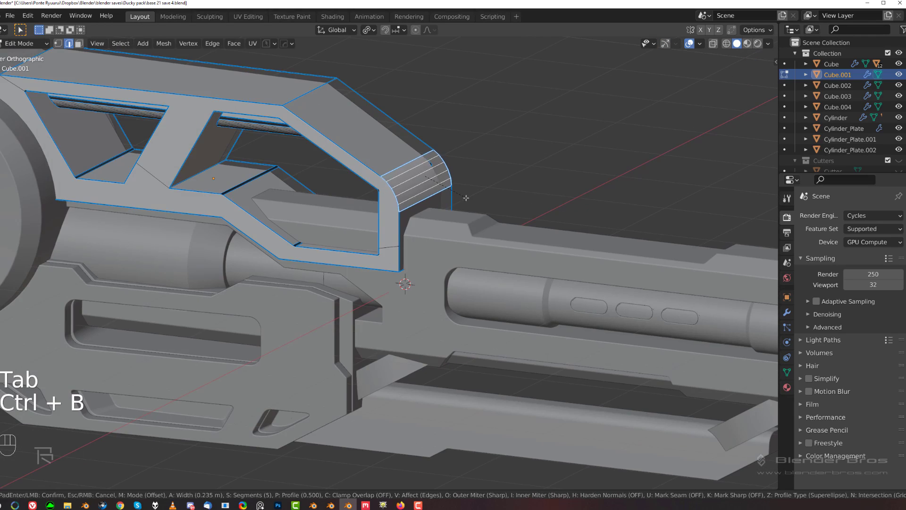
left_click(465, 198)
key("Tab")
key("grave")
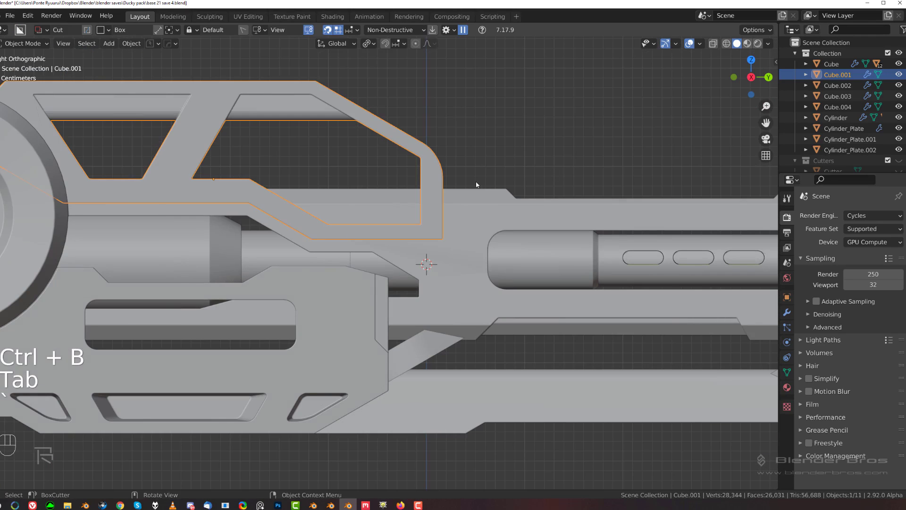
key("ctrl+z")
key("ctrl+z")
Unbevel the rounded strip of faces at the inner front corner of the frame's opening with MESHmachine.
middle_click_drag(476, 184, 356, 275)
scroll(356, 274, "up", 3)
scroll(283, 294, "up", 5)
middle_click_drag(275, 295, 274, 287)
middle_click_drag(226, 264, 311, 247, "shift")
scroll(278, 245, "up", 2)
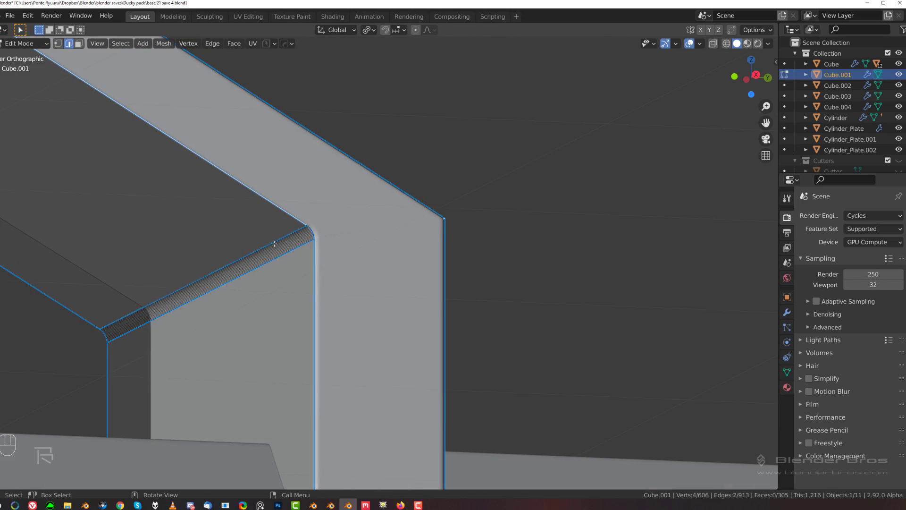
key("Tab")
scroll(189, 224, "up", 4)
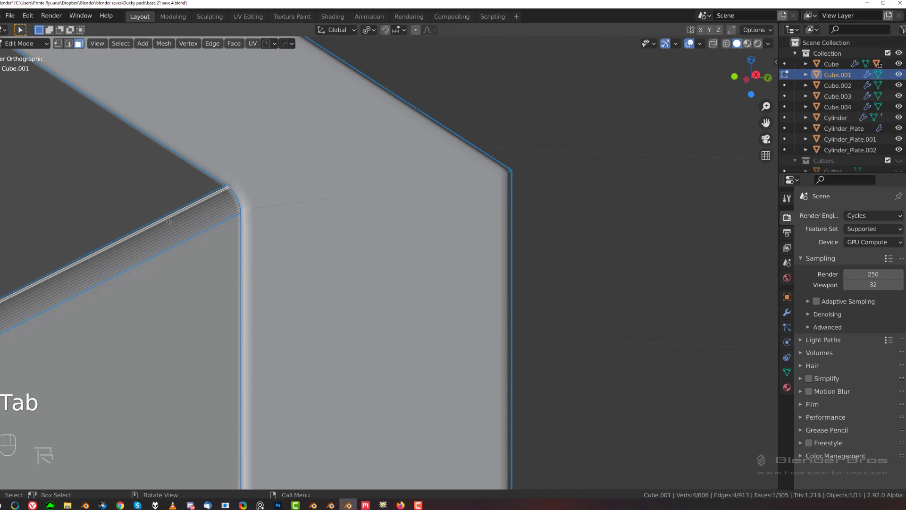
left_click(165, 214)
left_click(170, 214)
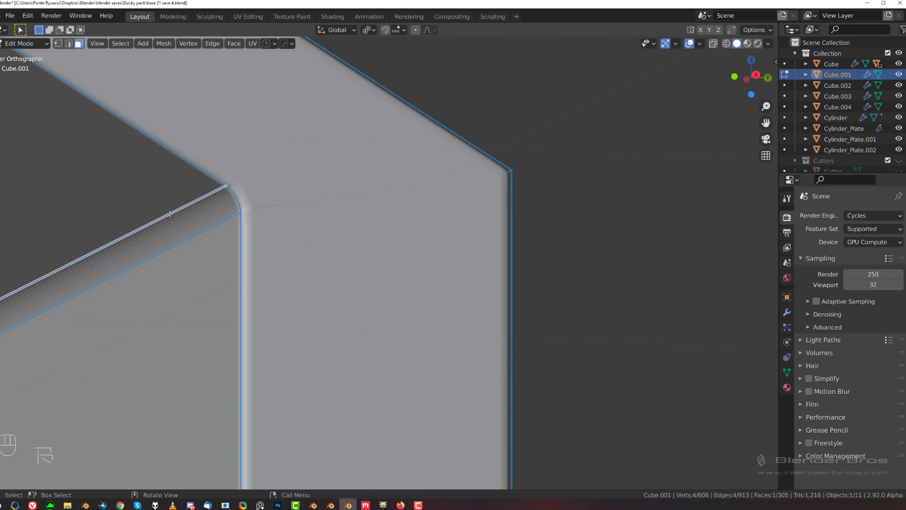
left_click(195, 234, "ctrl")
key("y")
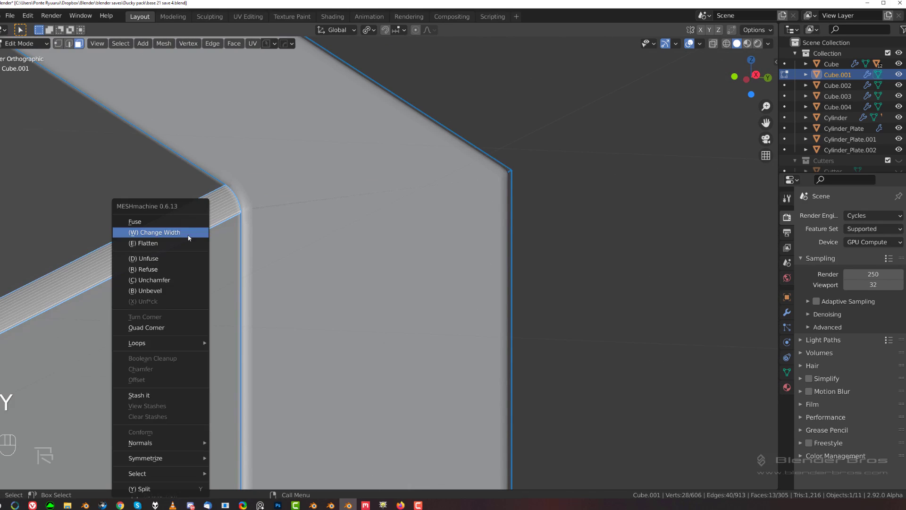
left_click(166, 290)
scroll(443, 198, "down", 6)
middle_click_drag(443, 198, 352, 241)
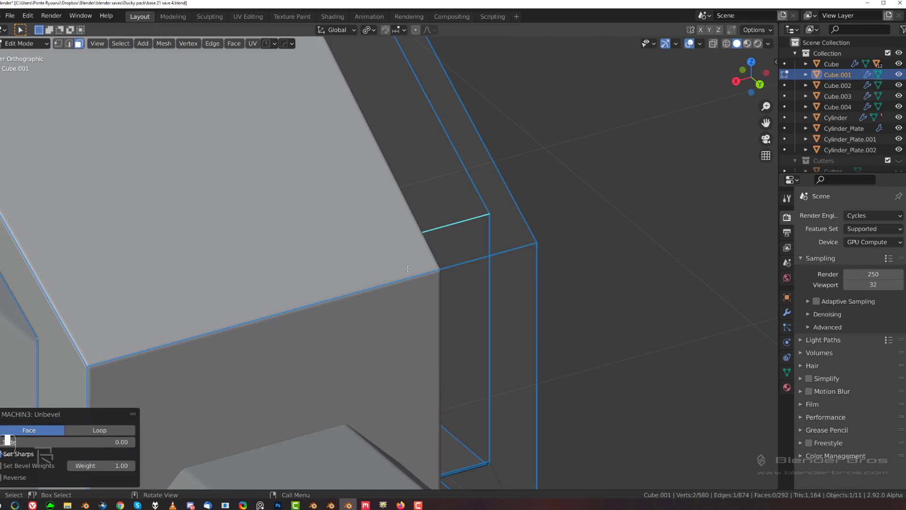
Bevel the frame's inner and outer front corner edges together by 0.158 m with 9 segments.
left_click(326, 264, "shift")
middle_click_drag(306, 288, 386, 277)
key("Tab")
left_click(397, 324)
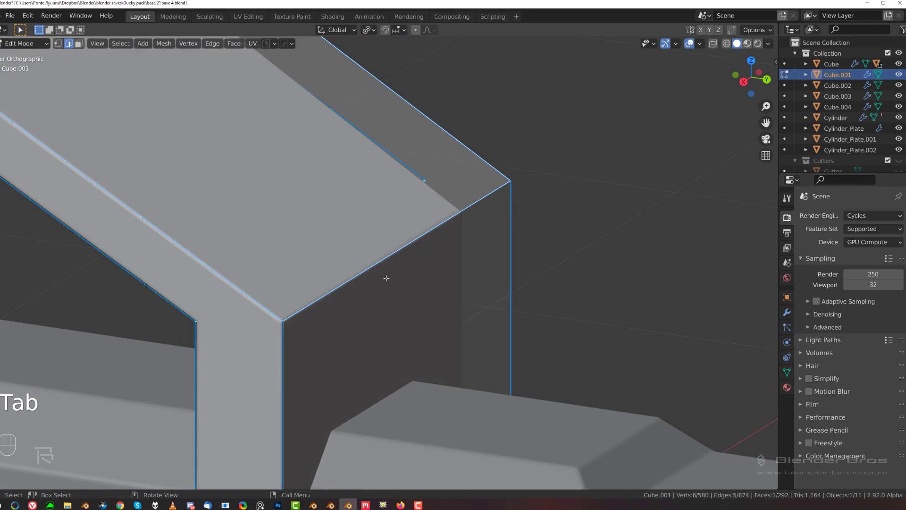
left_click(347, 290)
middle_click_drag(325, 293, 253, 277)
left_click(388, 282)
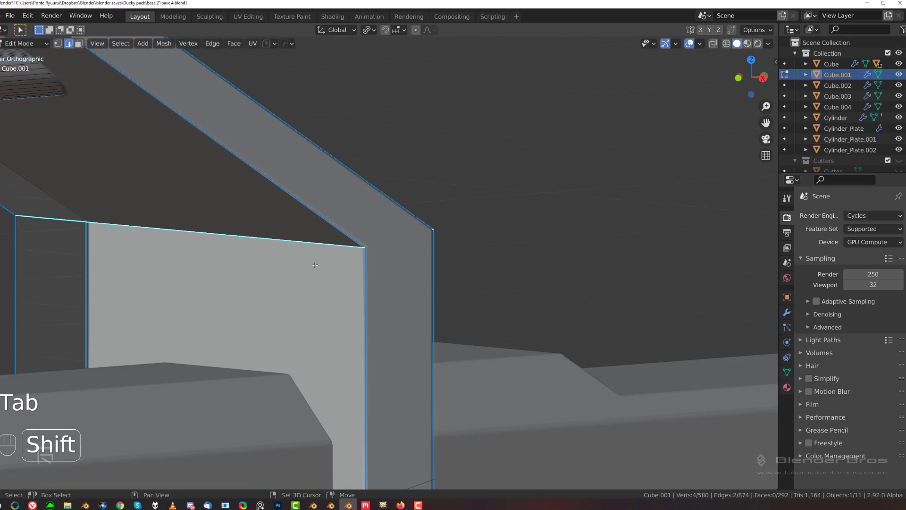
key("ctrl+b")
left_click(435, 307)
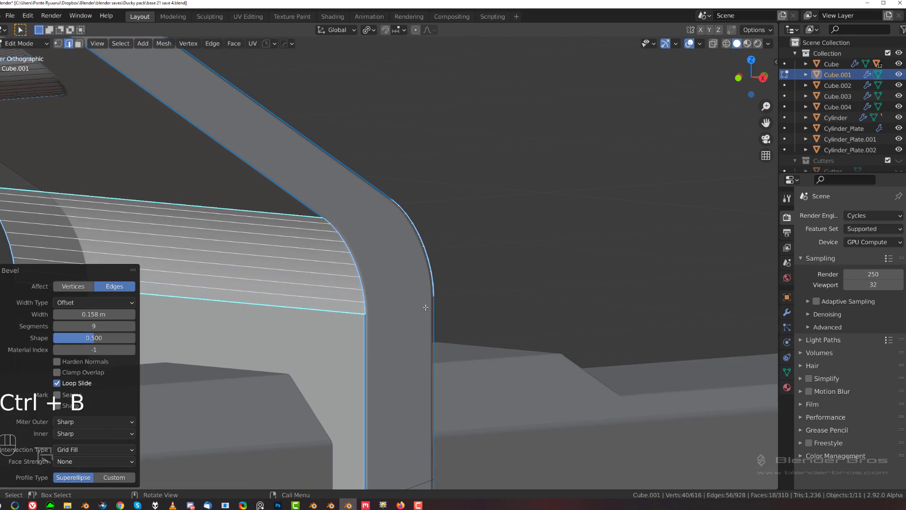
Examine the rounded front corner of the upper frame in side view.
scroll(341, 273, "down", 5)
key("Tab")
left_click(348, 202)
scroll(354, 259, "down", 3)
key("grave")
left_click(479, 271)
scroll(425, 270, "up", 3)
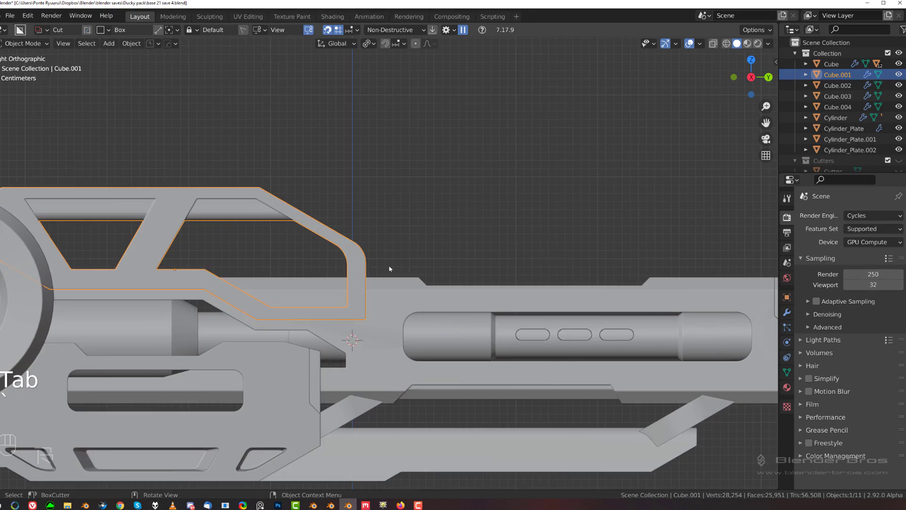
middle_click_drag(414, 233, 395, 230, "shift")
scroll(416, 194, "up", 1)
scroll(465, 209, "down", 3)
key("grave")
left_click(540, 205)
scroll(402, 221, "up", 2)
scroll(405, 188, "up", 3)
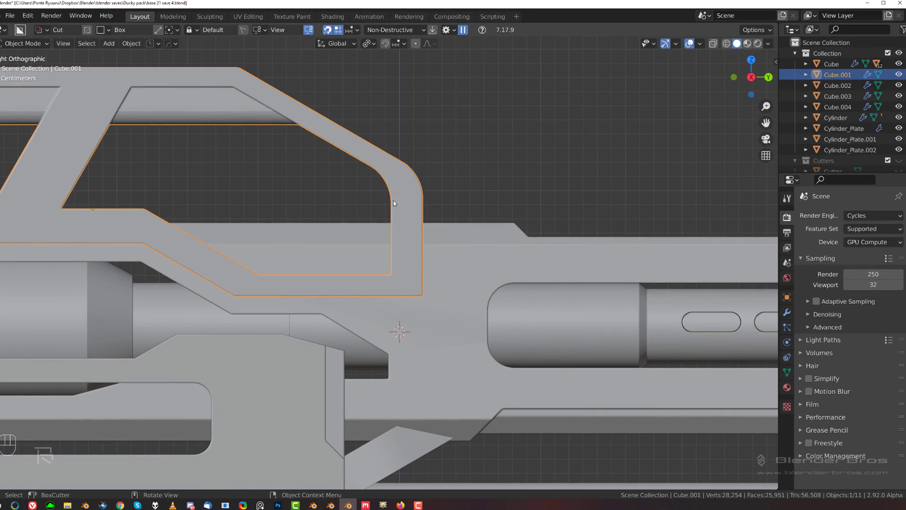
Undo the bevel on the frame's inner and outer front corner edges.
key("ctrl+z")
key("ctrl+z")
key("ctrl+z")
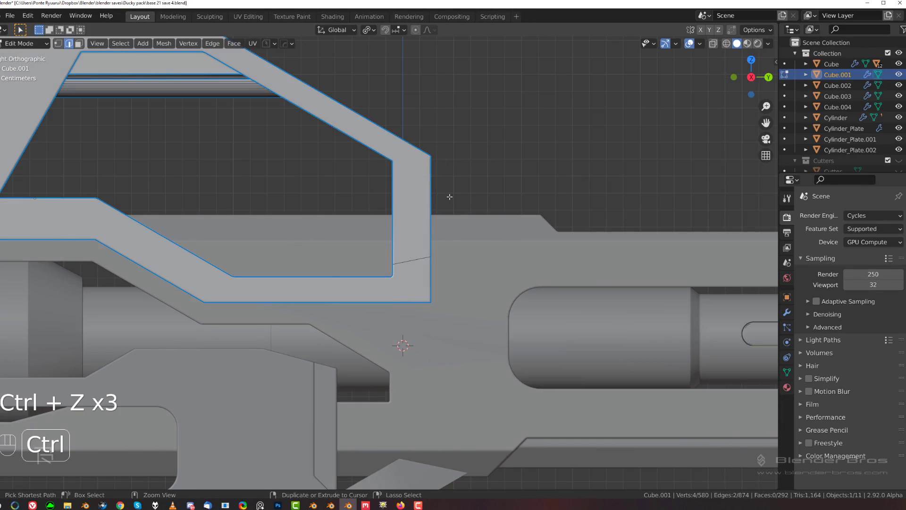
Try to move the opening's inner front face forward along Y by about 0.055 m.
scroll(422, 205, "up", 2)
key("Tab")
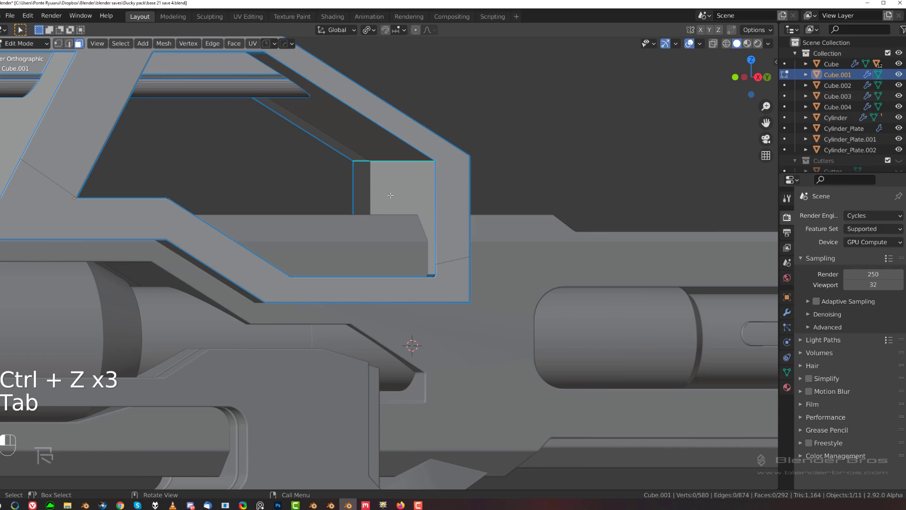
left_click(420, 185)
key("grave")
key("g")
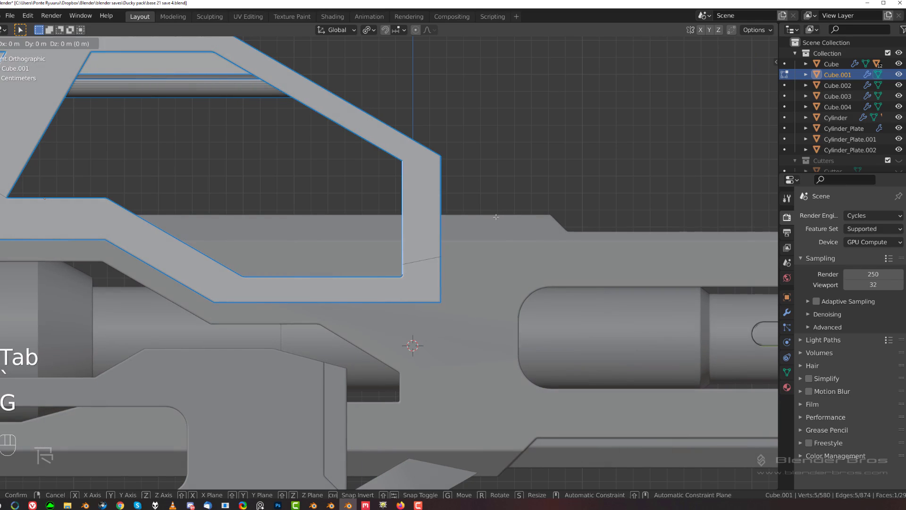
left_click(505, 217)
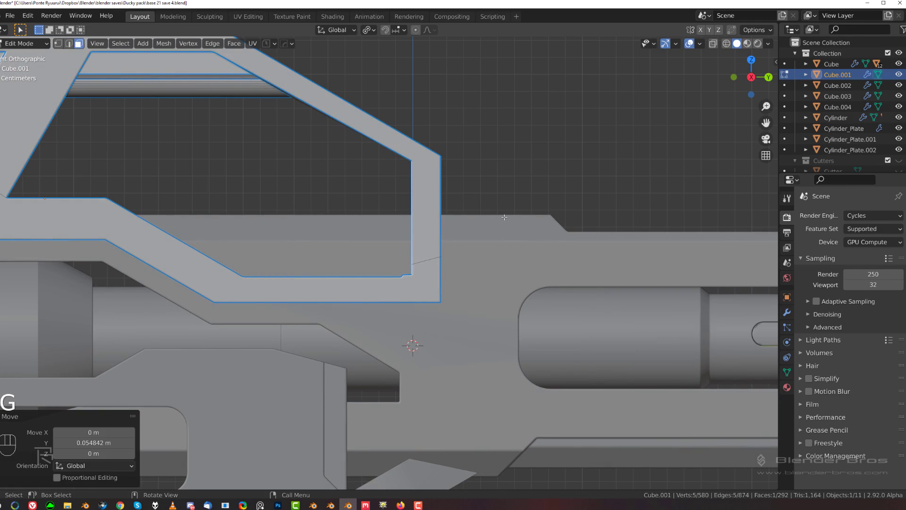
key("ctrl+z")
Unbevel the rounded strip of faces at the lower inner front corner of the frame's opening with MESHmachine.
middle_click_drag(439, 226, 461, 239)
scroll(461, 239, "up", 6)
middle_click_drag(462, 307, 362, 235, "shift")
scroll(362, 235, "up", 3)
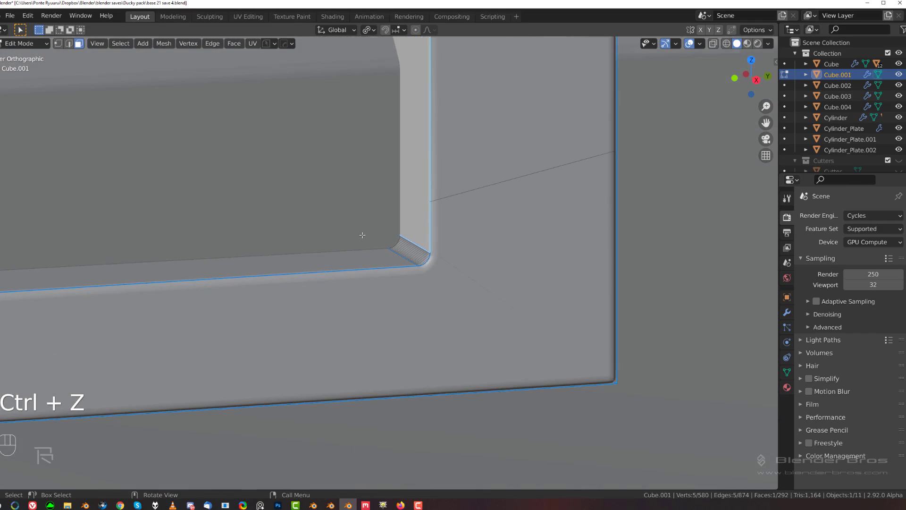
key("Tab")
left_click(400, 306)
scroll(419, 235, "up", 4)
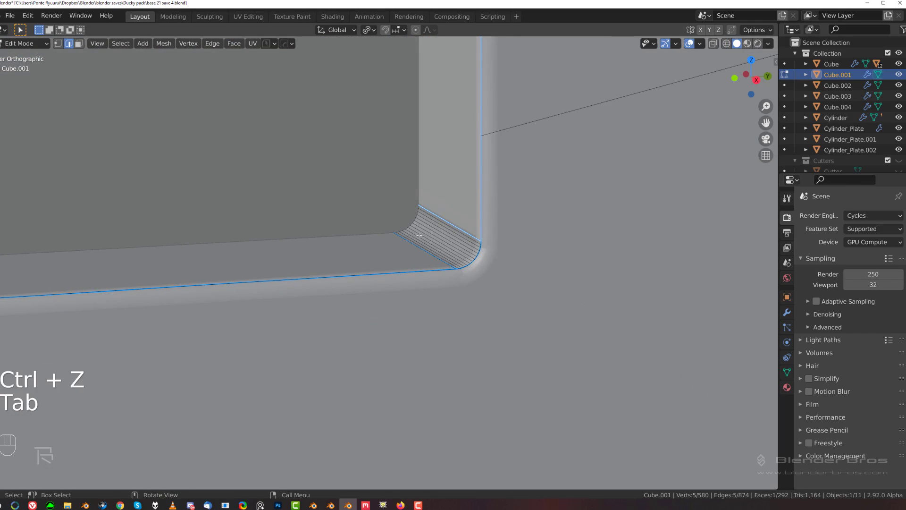
left_click(464, 234)
left_click(465, 236, "ctrl")
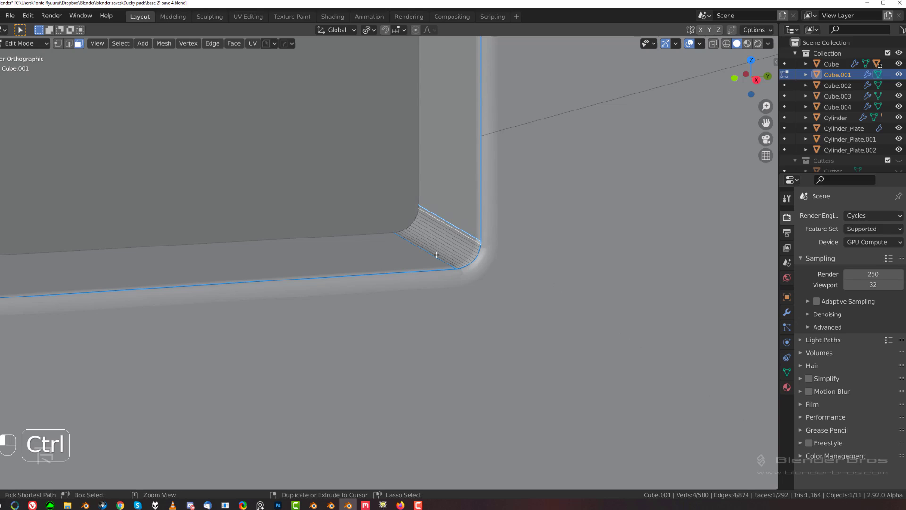
left_click(437, 255, "ctrl")
key("t")
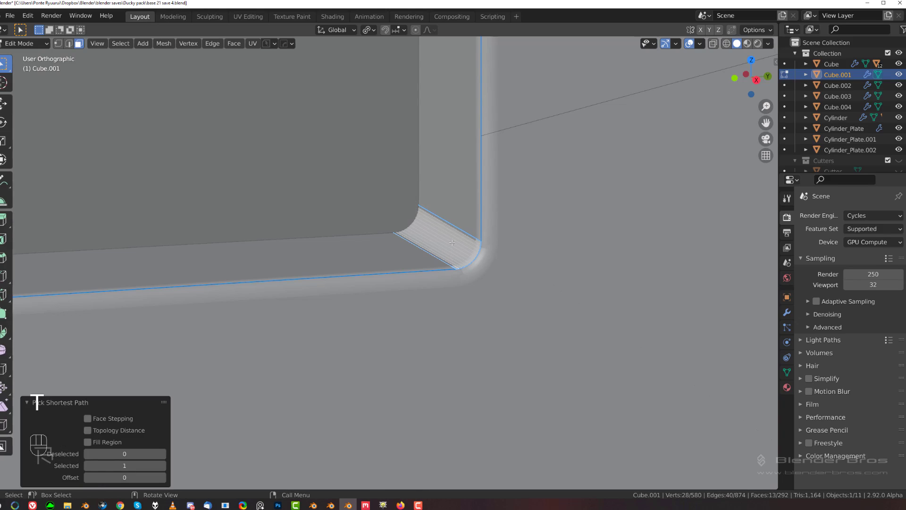
key("y")
left_click(456, 236)
left_click(465, 230)
scroll(466, 229, "down", 9)
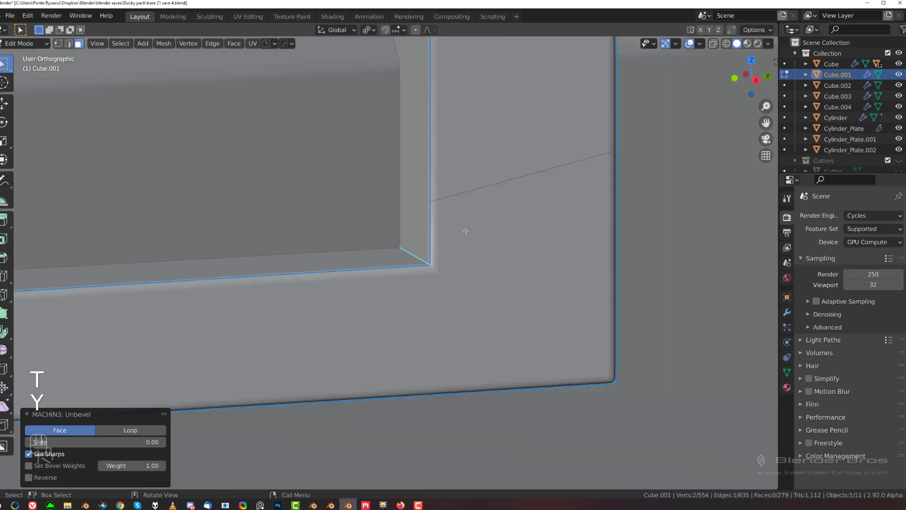
key("grave")
left_click(585, 217)
scroll(473, 222, "down", 4)
middle_click_drag(473, 221, 479, 240, "shift")
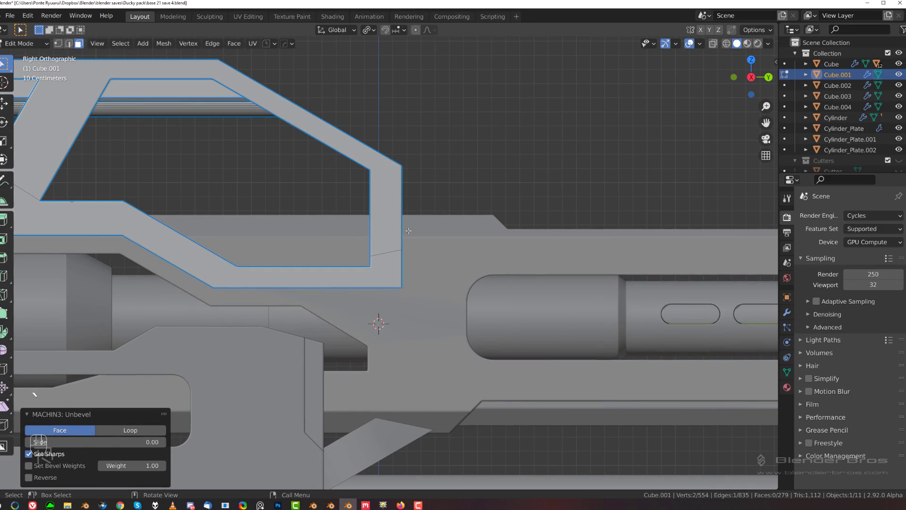
Unbevel the rounded strip where the opening's sloped lower side meets its flat bottom face.
key("Tab")
key("Tab")
middle_click_drag(309, 242, 329, 271)
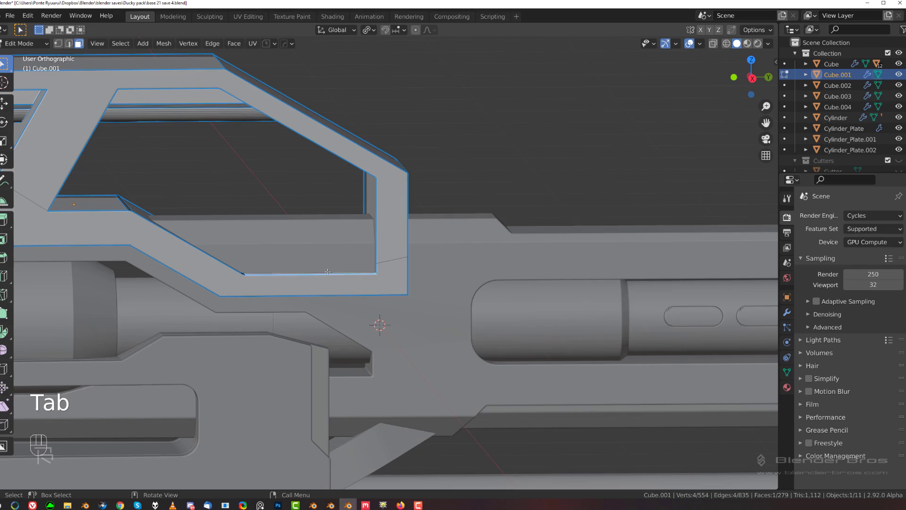
scroll(208, 260, "up", 3)
middle_click_drag(204, 259, 360, 274, "shift")
scroll(360, 275, "up", 3)
middle_click_drag(258, 262, 200, 271)
key("Tab")
middle_click_drag(252, 320, 281, 321, "shift")
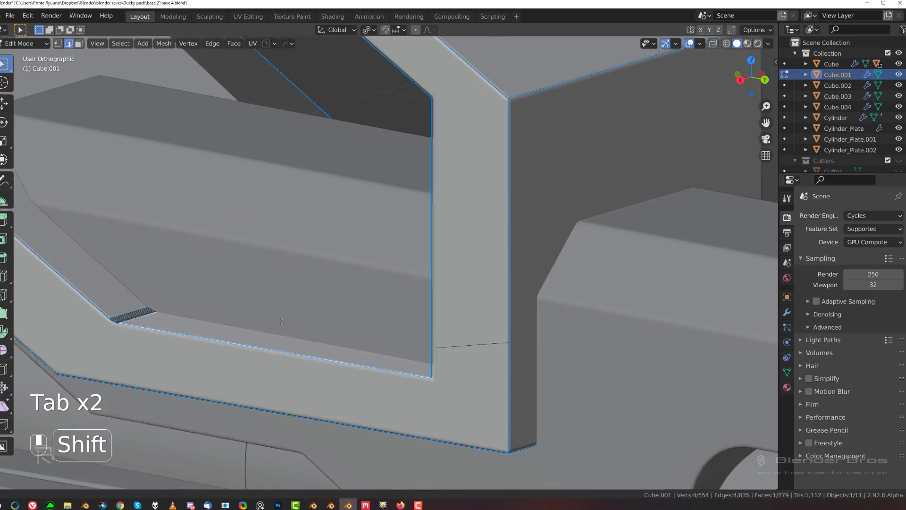
scroll(364, 320, "up", 6)
left_click(391, 389)
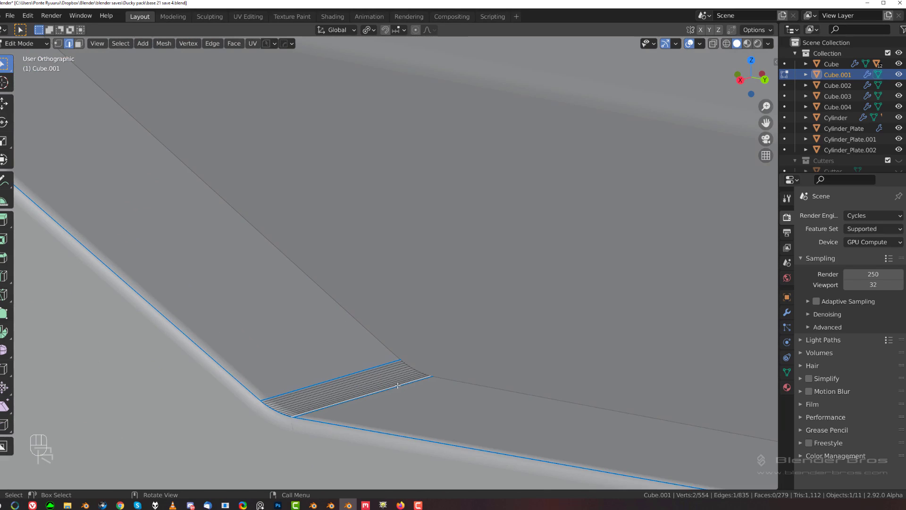
scroll(481, 248, "up", 2)
middle_click_drag(398, 397, 527, 342, "shift")
scroll(527, 343, "up", 2)
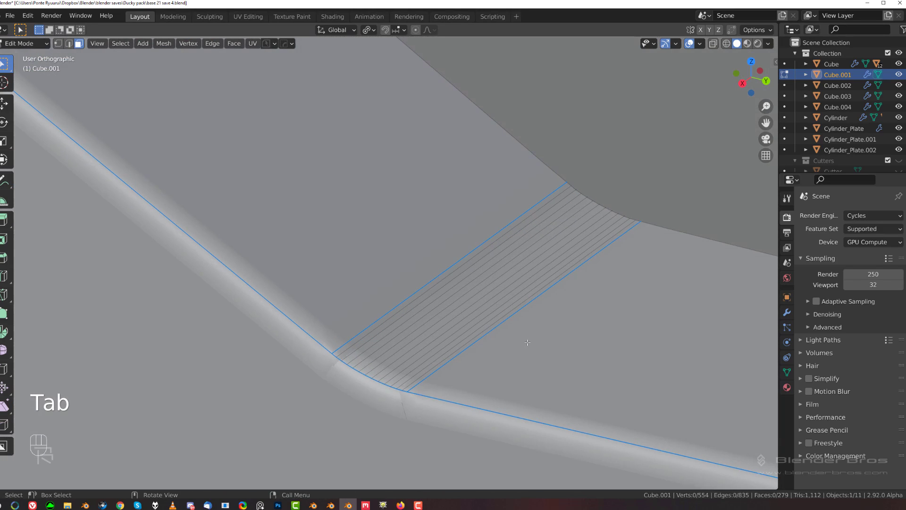
left_click(510, 319)
left_click(509, 313)
key("Tab")
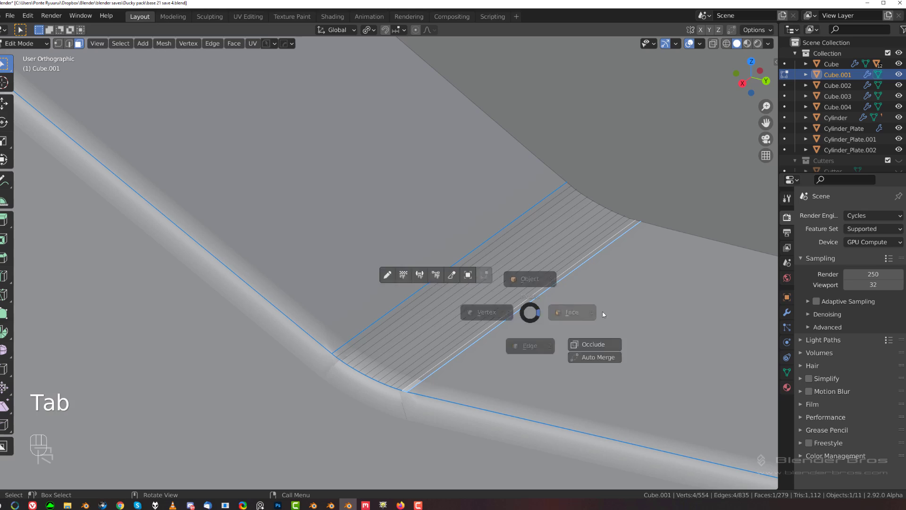
left_click(484, 257, "ctrl")
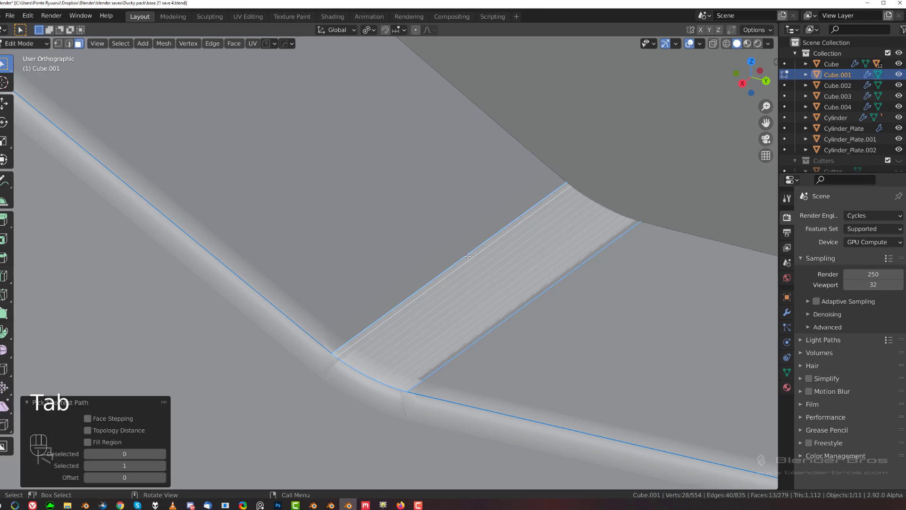
scroll(483, 257, "down", 5)
key("y")
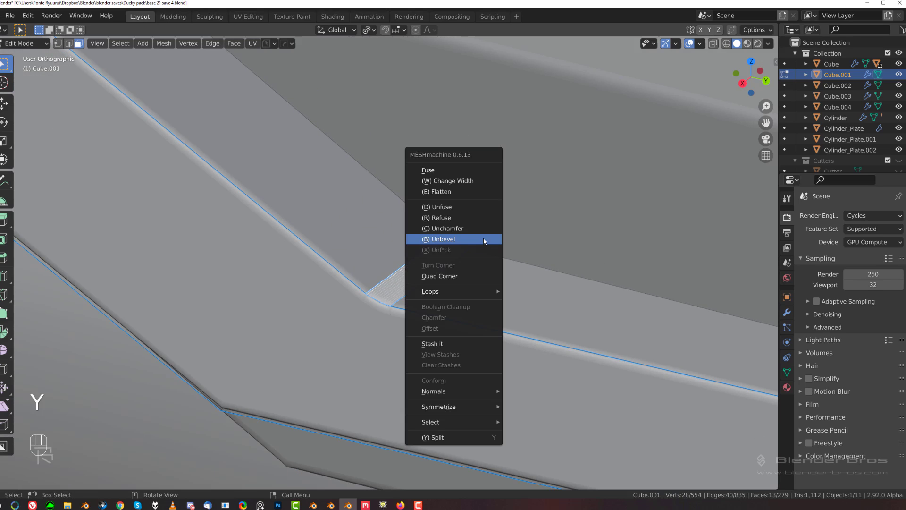
left_click(483, 238)
left_click(486, 239)
Raise the flat bottom face inside the frame's front opening by about 0.026 m along Z.
scroll(486, 239, "down", 6)
key("grave")
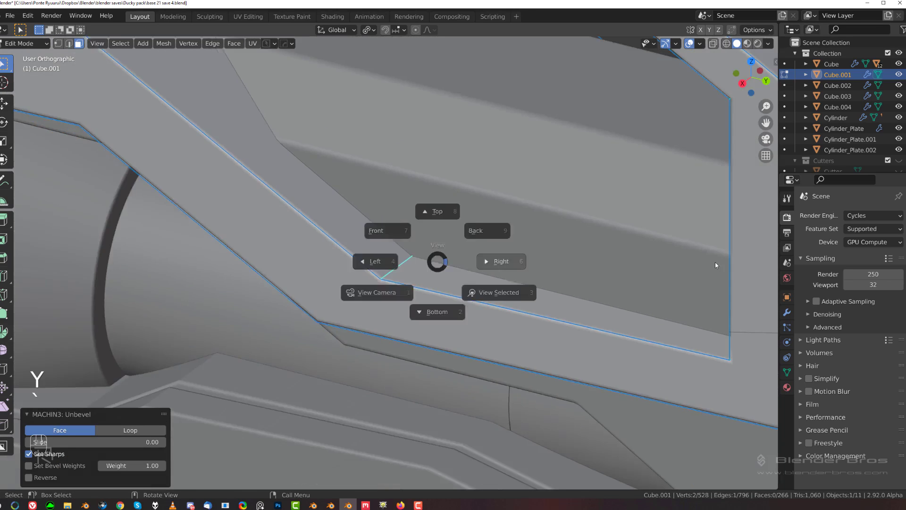
left_click(500, 257)
scroll(500, 258, "down", 2)
scroll(572, 190, "down", 3)
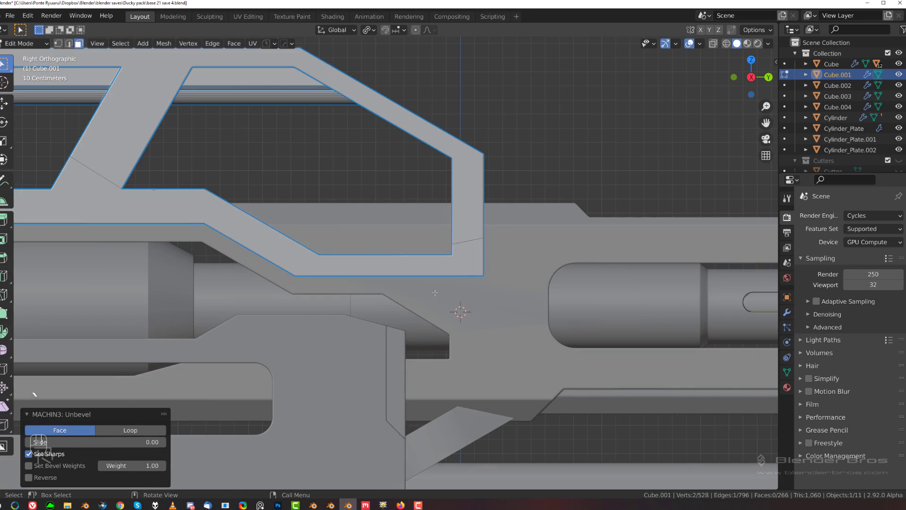
scroll(410, 249, "up", 2)
middle_click_drag(411, 248, 421, 257)
key("Tab")
left_click(426, 283)
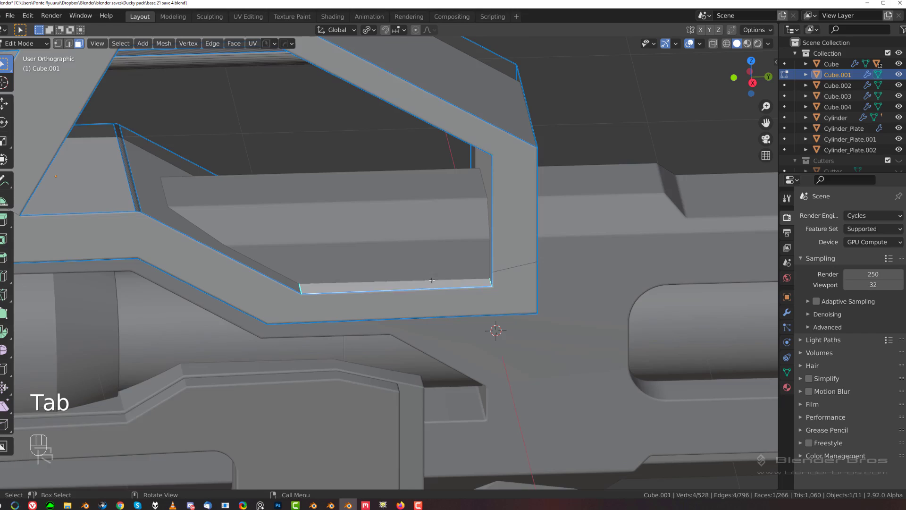
key("grave")
left_click(485, 253)
scroll(485, 253, "down", 3)
scroll(485, 253, "up", 2)
key("g")
middle_click(481, 247)
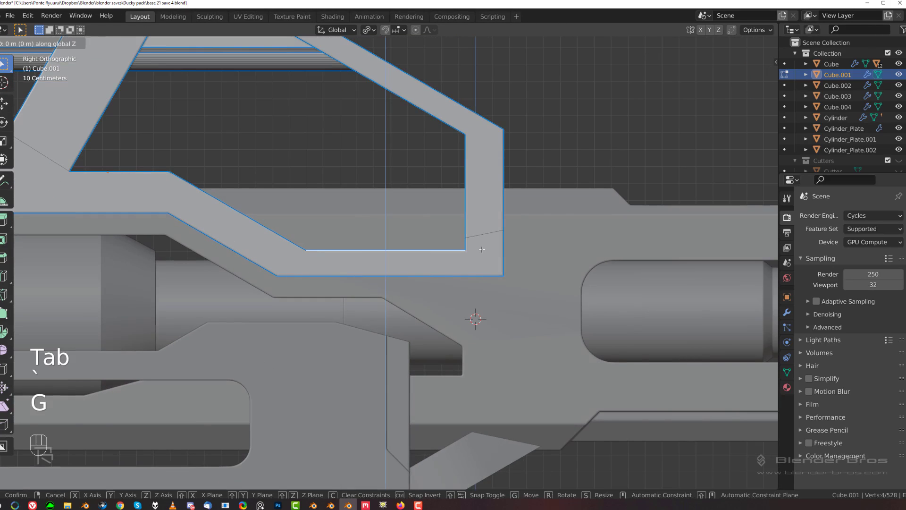
left_click(473, 205)
scroll(451, 165, "down", 2)
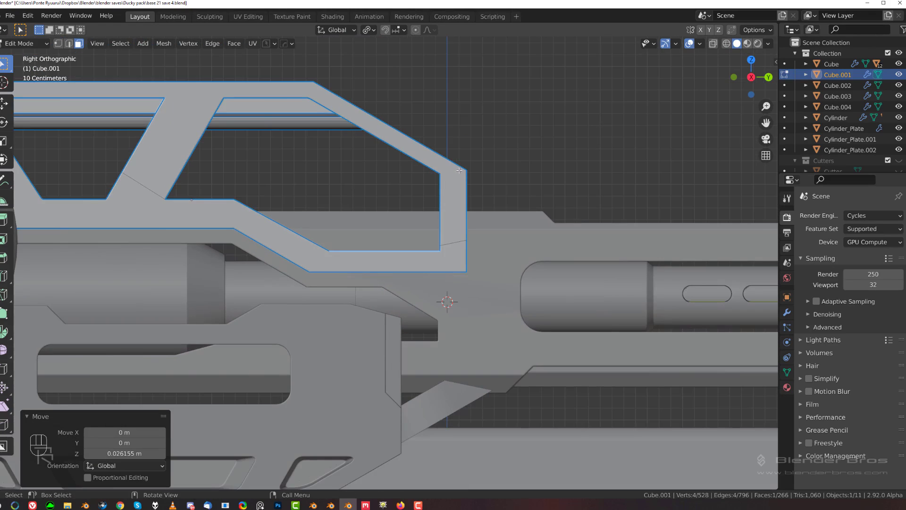
Move the inner front face of the frame's opening forward by about 0.033 m along Y.
middle_click_drag(420, 188, 451, 208)
left_click(440, 195)
key("grave")
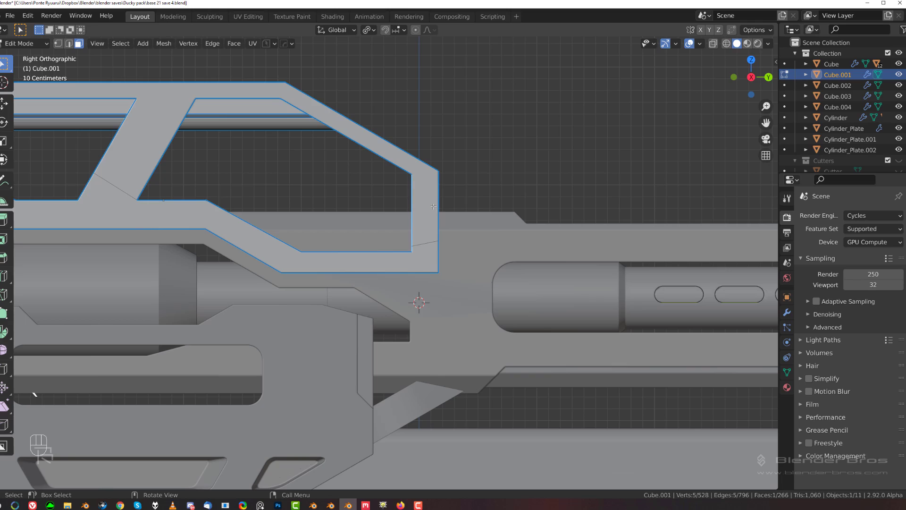
key("g")
key("z")
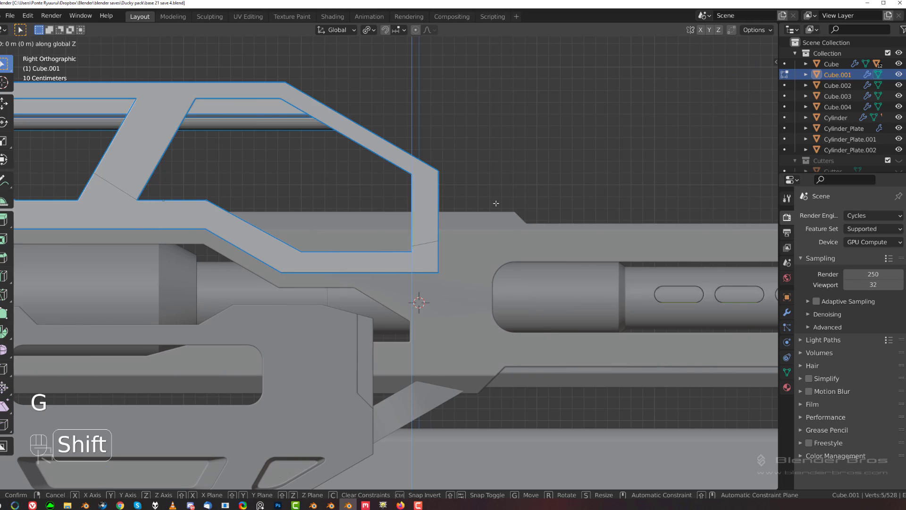
key("y")
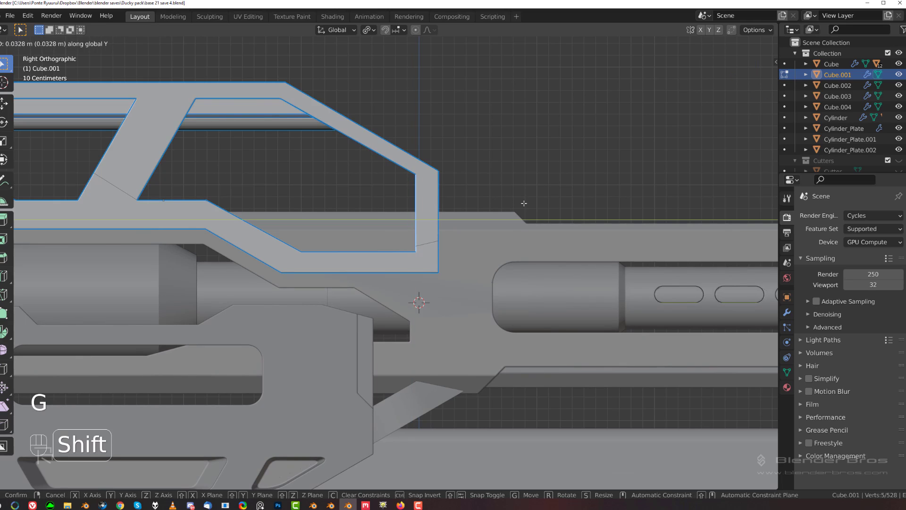
left_click(524, 203)
scroll(490, 202, "up", 2)
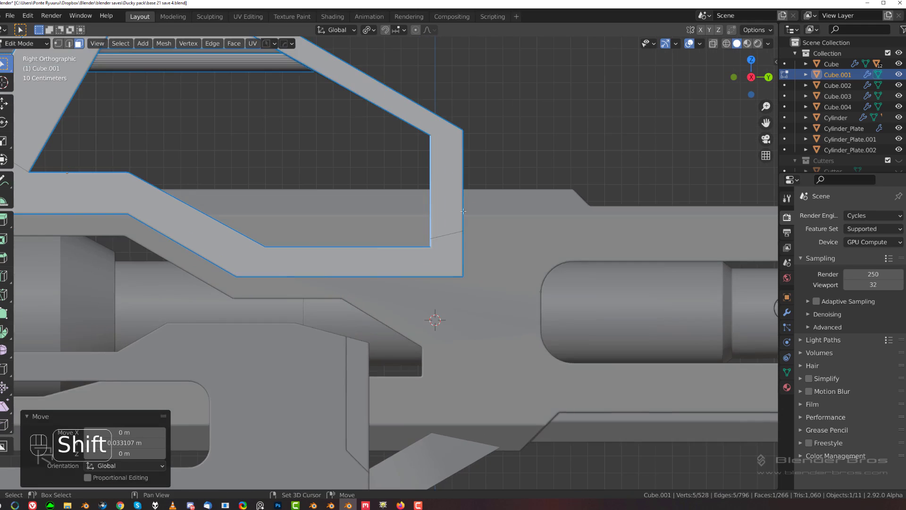
Unbevel the rounded strip at the opening's upper front bend with MESHmachine, using loop handles.
middle_click_drag(464, 185, 484, 233, "shift")
scroll(468, 227, "up", 1)
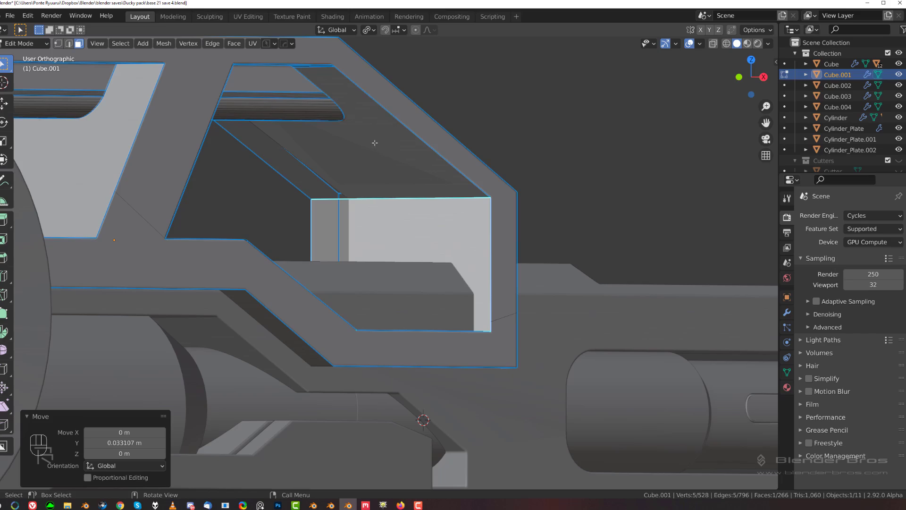
middle_click_drag(374, 143, 424, 222)
scroll(410, 236, "up", 2)
key("Tab")
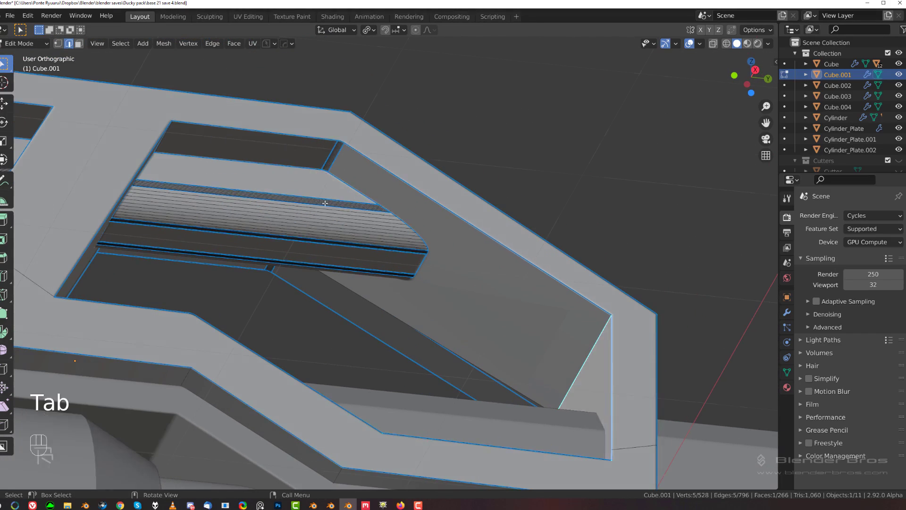
scroll(326, 198, "up", 2)
middle_click_drag(332, 175, 426, 285, "shift")
scroll(421, 203, "up", 3)
scroll(426, 176, "up", 4)
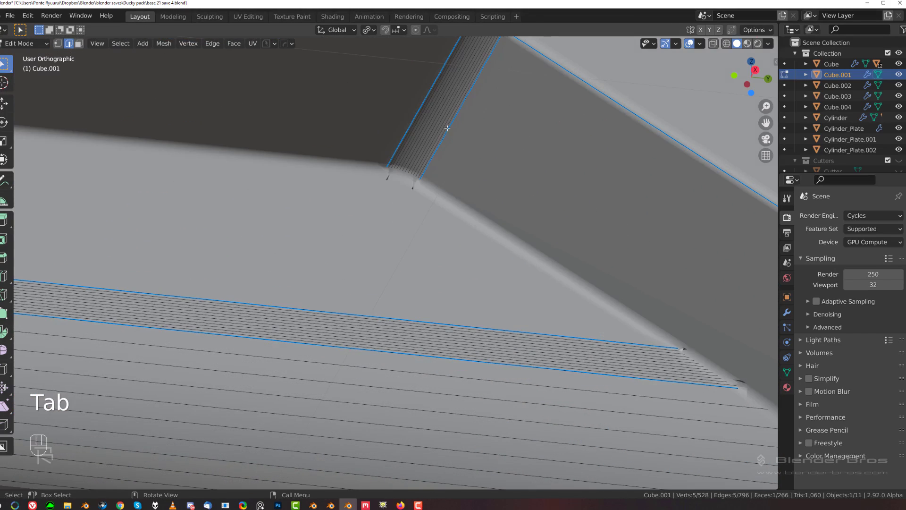
key("Tab")
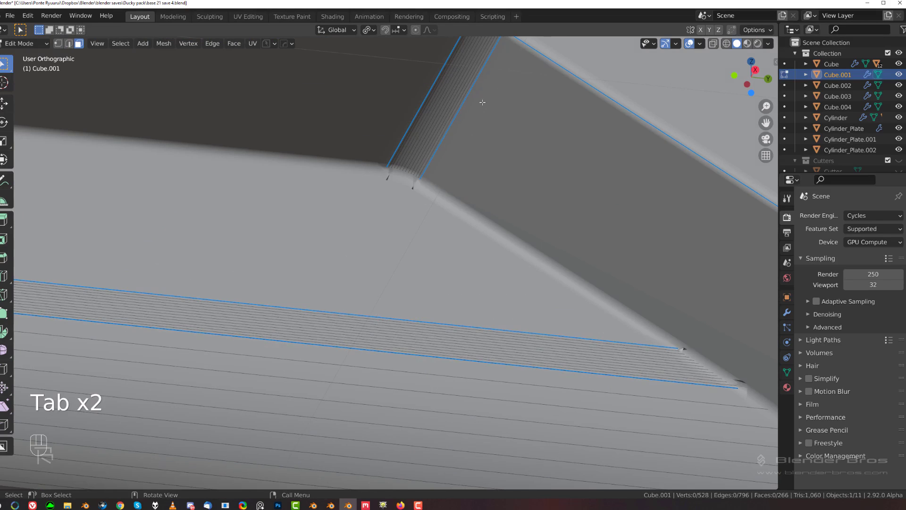
left_click(447, 72, "shift")
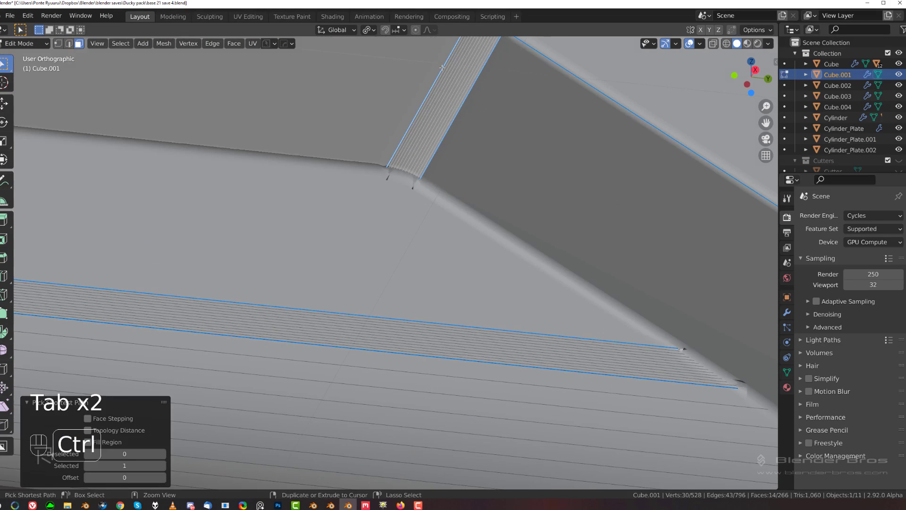
key("ctrl+z")
left_click(445, 67, "ctrl")
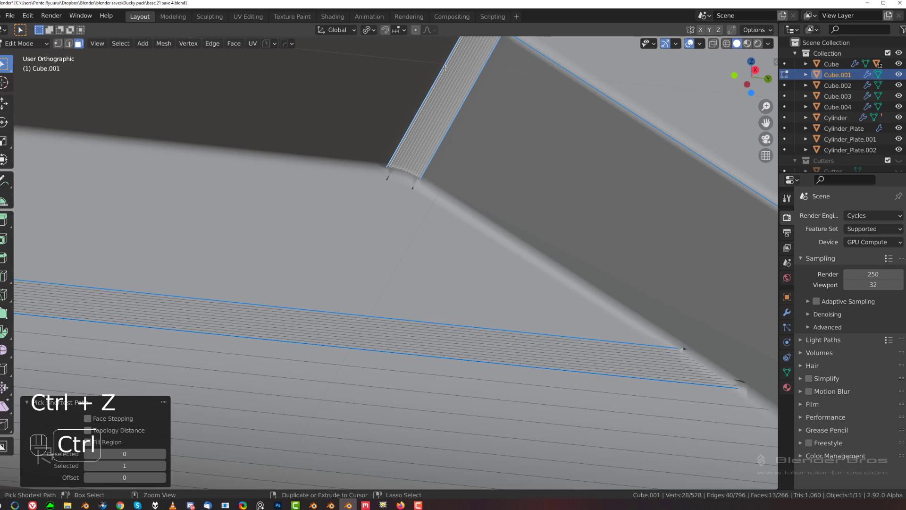
key("y")
left_click(447, 106)
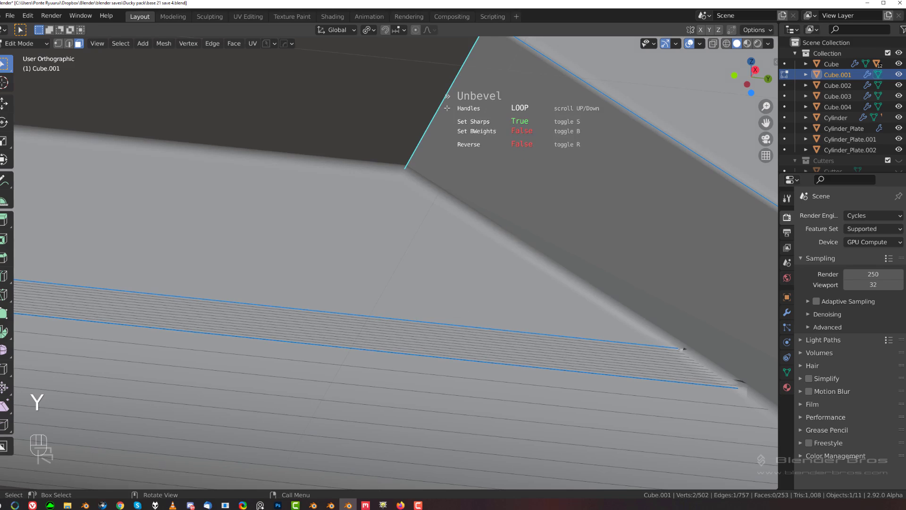
left_click(446, 100)
Isolate the frame in local view and frame the upper rear inner corner of its front opening.
scroll(445, 121, "down", 7)
middle_click_drag(445, 121, 257, 213)
middle_click_drag(258, 212, 388, 205, "shift")
scroll(388, 205, "up", 7)
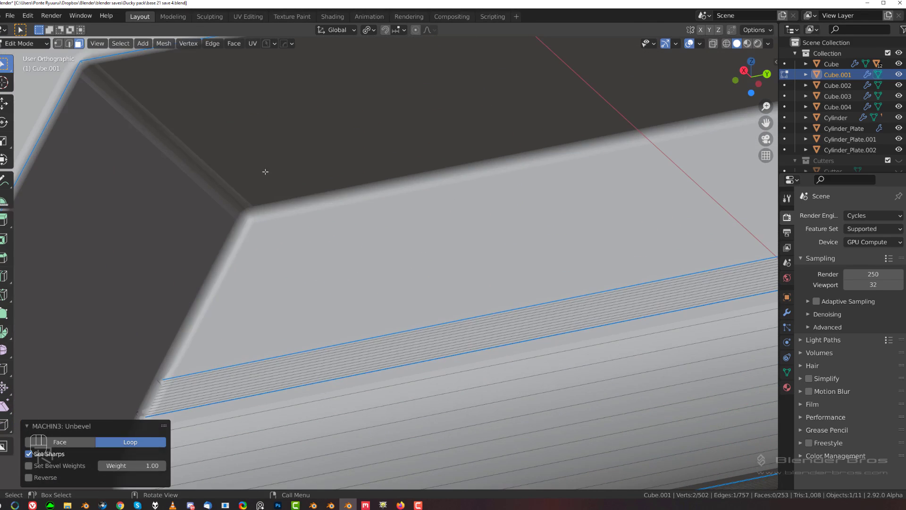
key("Tab")
key("slash")
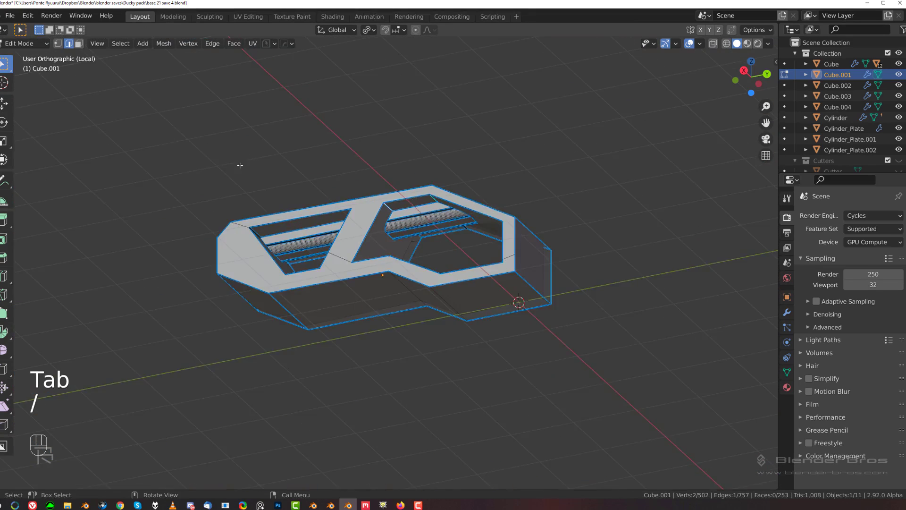
scroll(376, 223, "up", 6)
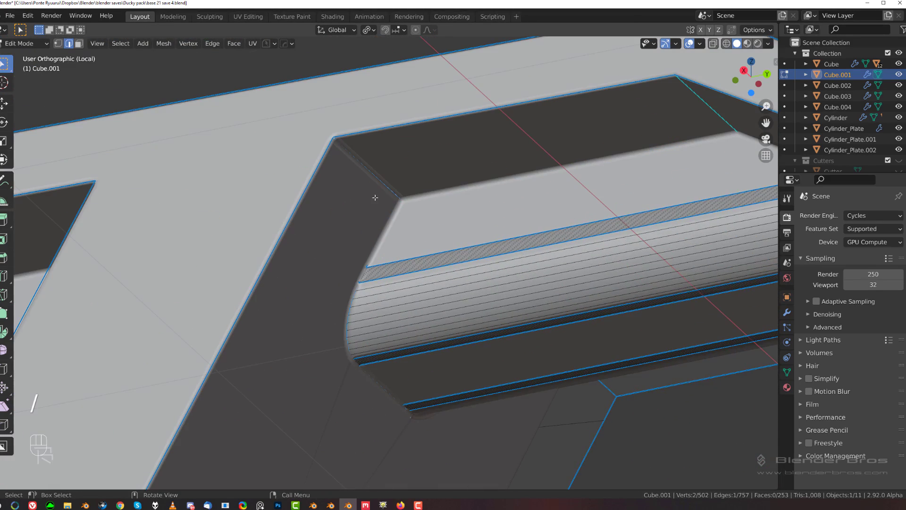
key("ctrl+b")
right_click(436, 278)
scroll(441, 285, "down", 8)
middle_click_drag(445, 290, 459, 322)
Knife a horizontal line across the frame's full side, through the strut and both ends, with BoxCutter from the right view.
key("grave")
scroll(423, 324, "down", 3)
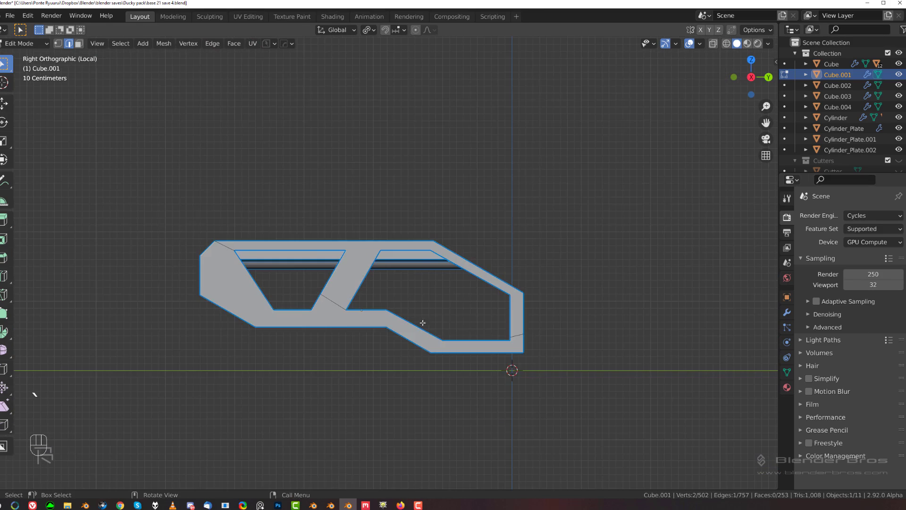
scroll(381, 281, "up", 2)
key("Tab")
key("Tab")
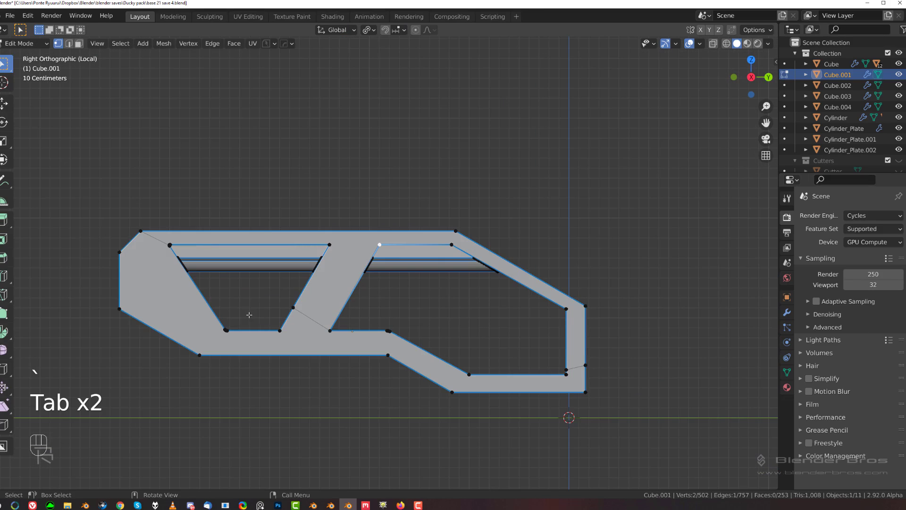
key("k")
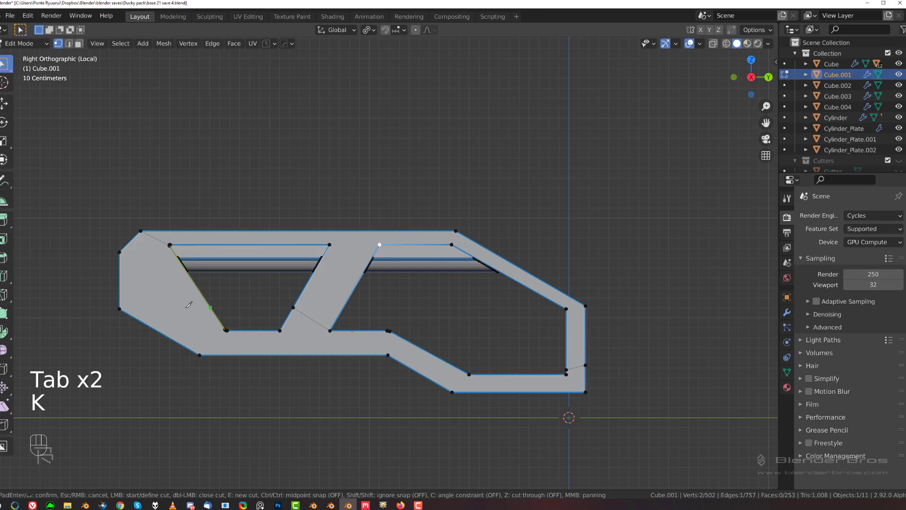
right_click(123, 279)
key("Tab")
scroll(236, 197, "down", 3)
mouse_move(152, 164)
left_mouse_down()
mouse_move(486, 263)
mouse_move(622, 289)
mouse_move(611, 273)
mouse_move(617, 281)
left_mouse_up()
scroll(459, 279, "up", 5)
key("Tab")
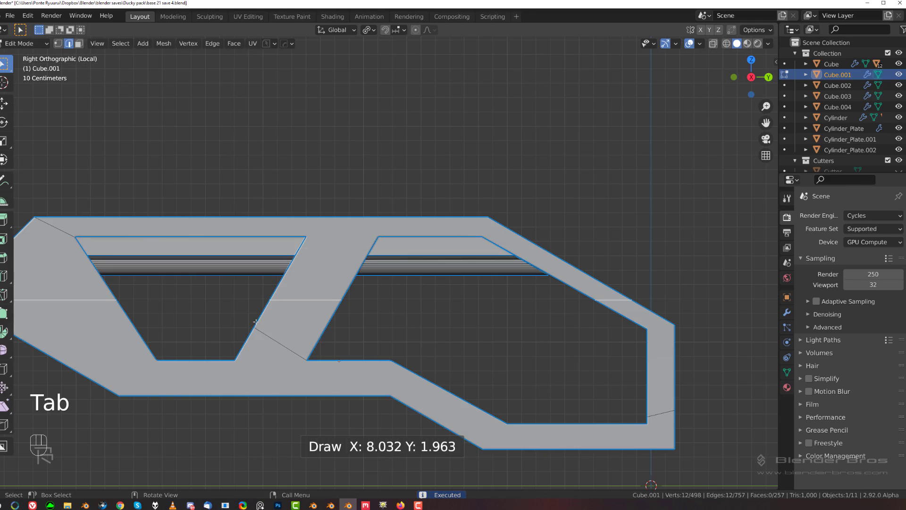
Dissolve the diagonal edges on the frame's side at the strut, the lower front corner and the upper rear corner.
key("x")
left_click(241, 306)
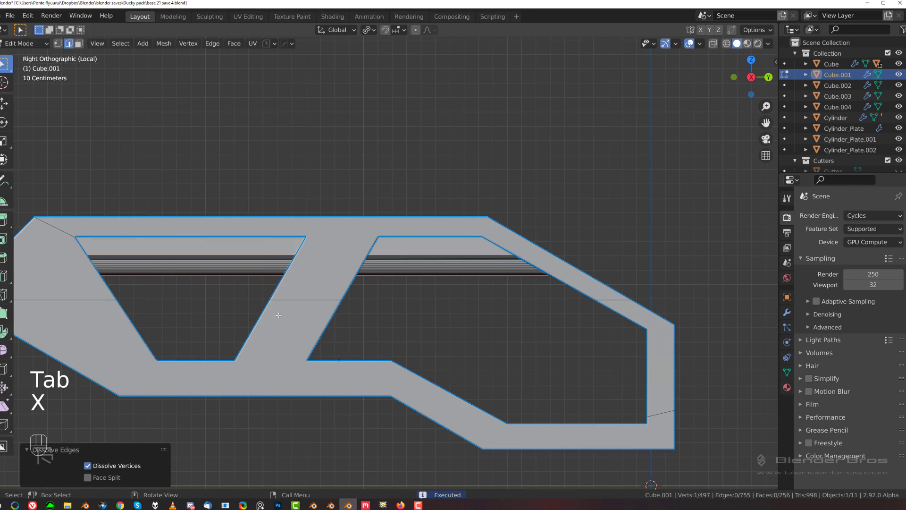
key("x")
left_click(670, 420)
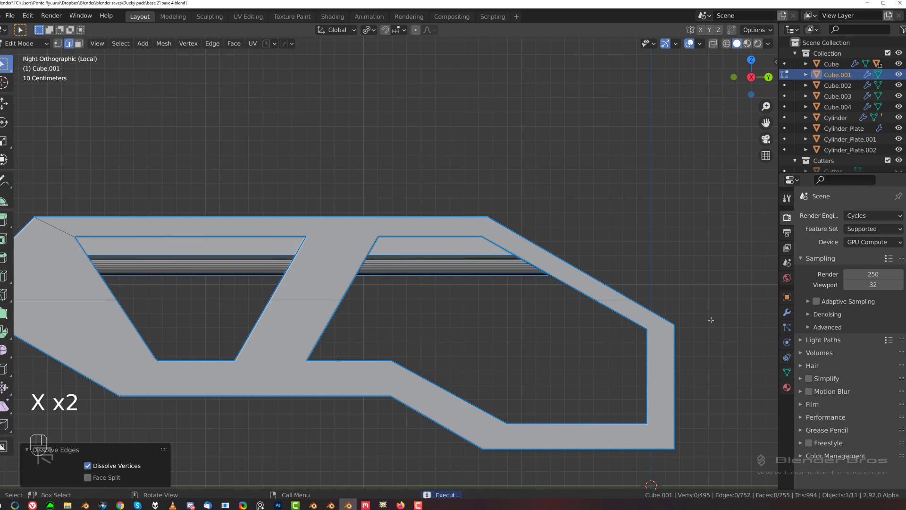
middle_click_drag(464, 334, 656, 303, "shift")
left_click(243, 198)
key("x")
left_click(247, 197)
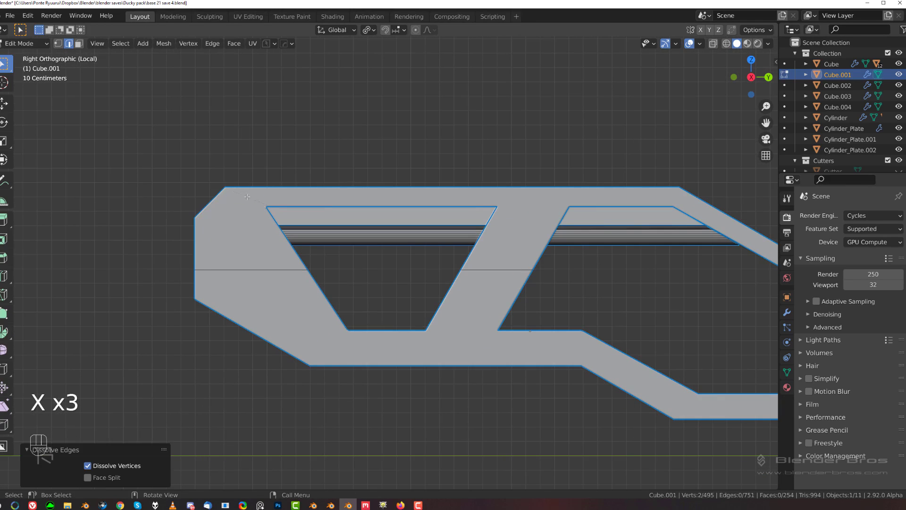
Flatten the upper inner face of the frame's front opening by scaling it to 0 along Z.
mouse_move(303, 293)
middle_mouse_down()
mouse_move(522, 288)
mouse_move(286, 291)
middle_mouse_up()
key("Tab")
scroll(430, 309, "up", 3)
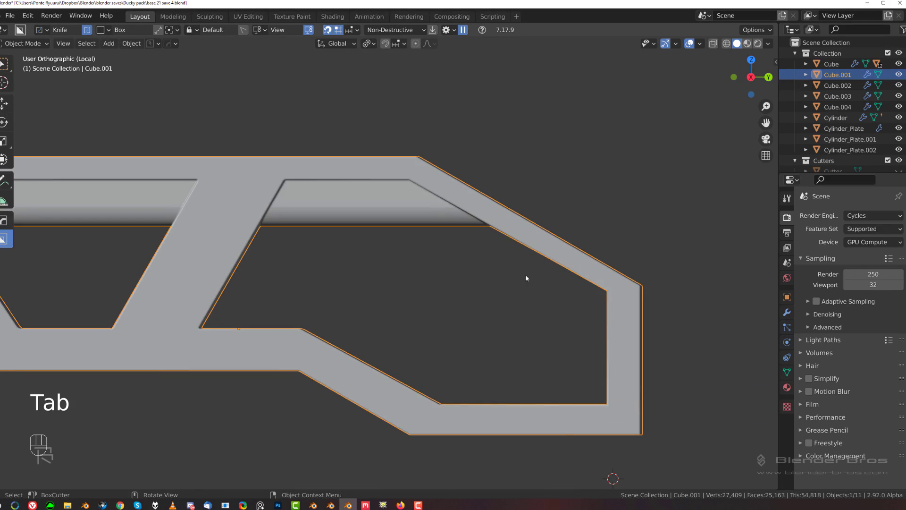
key("Tab")
scroll(500, 366, "down", 2)
scroll(366, 322, "up", 1)
middle_click_drag(479, 340, 348, 222, "shift")
key("Tab")
left_click(242, 198)
type("sz")
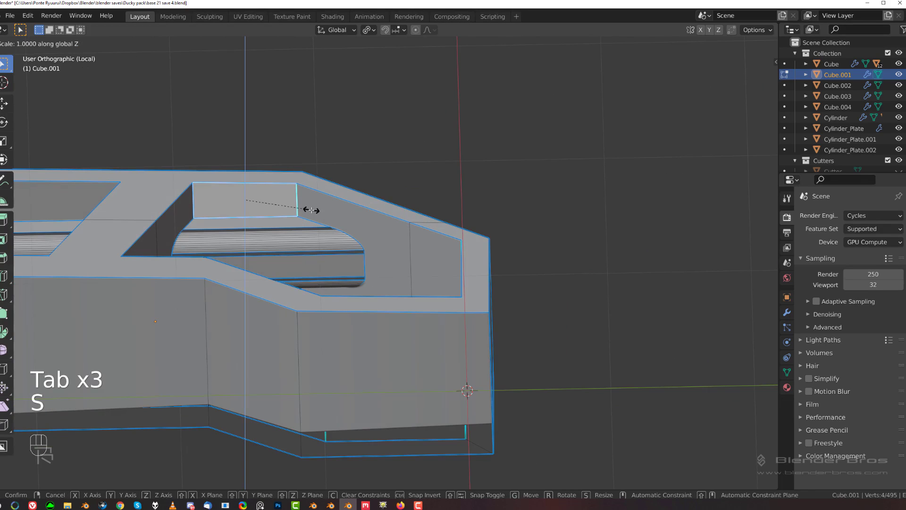
type("0")
key("Return")
middle_click_drag(311, 210, 400, 245)
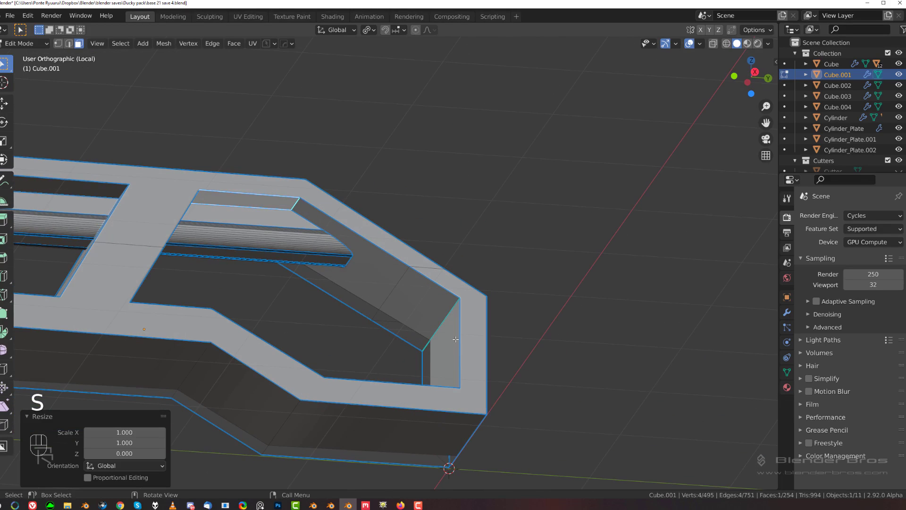
Bevel the corner edges inside the frame's front opening 0.0512 m wide with 9 segments and check the shape from the right.
middle_click_drag(456, 339, 282, 151)
key("grave")
left_click(493, 303)
key("ctrl+Tab")
left_click(440, 260, "shift")
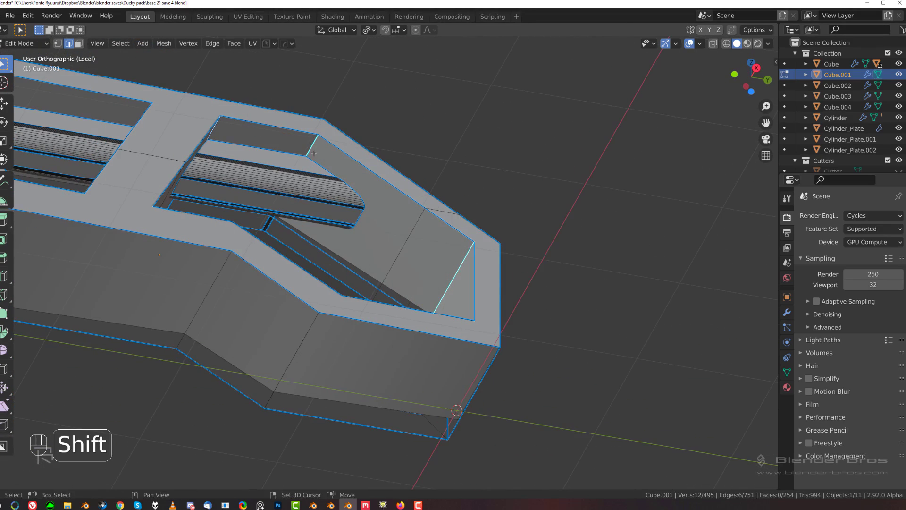
middle_click_drag(495, 206, 407, 291, "ctrl")
key("ctrl+b")
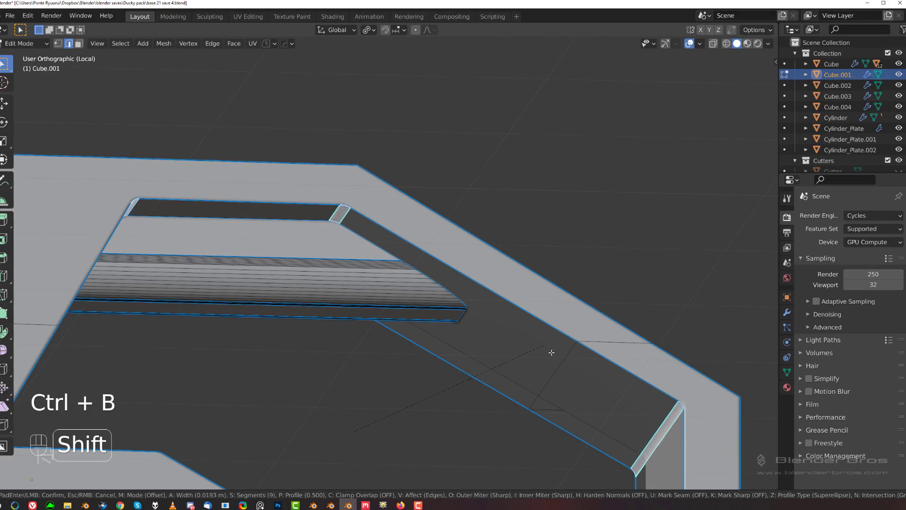
left_click(599, 382)
key("KP_3")
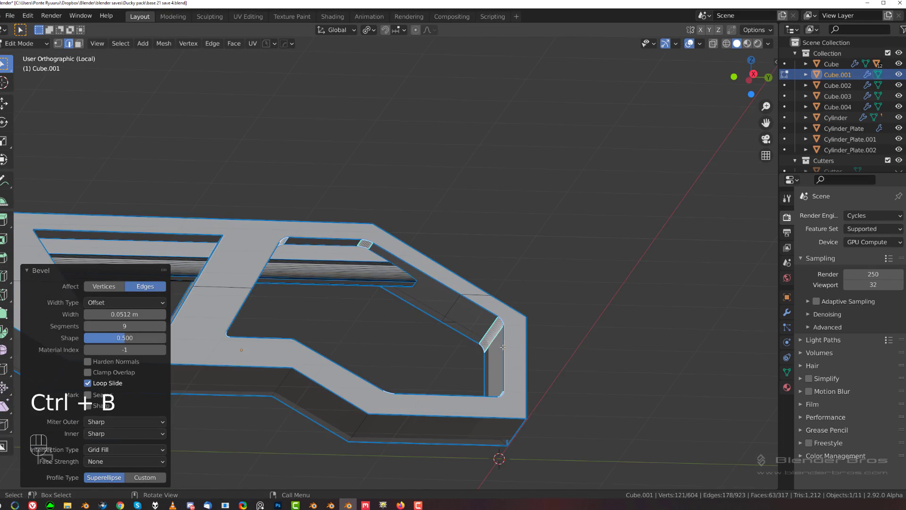
key("Tab")
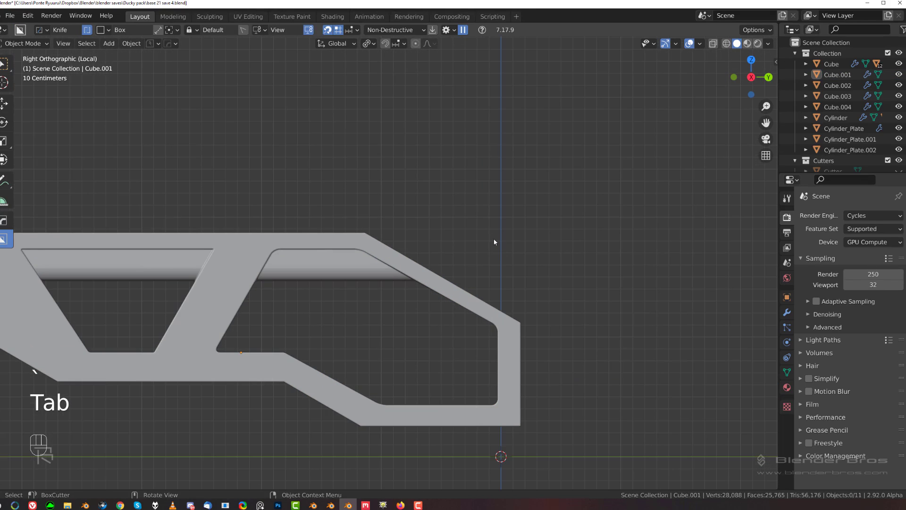
scroll(390, 283, "up", 2)
middle_click_drag(236, 299, 411, 244, "shift")
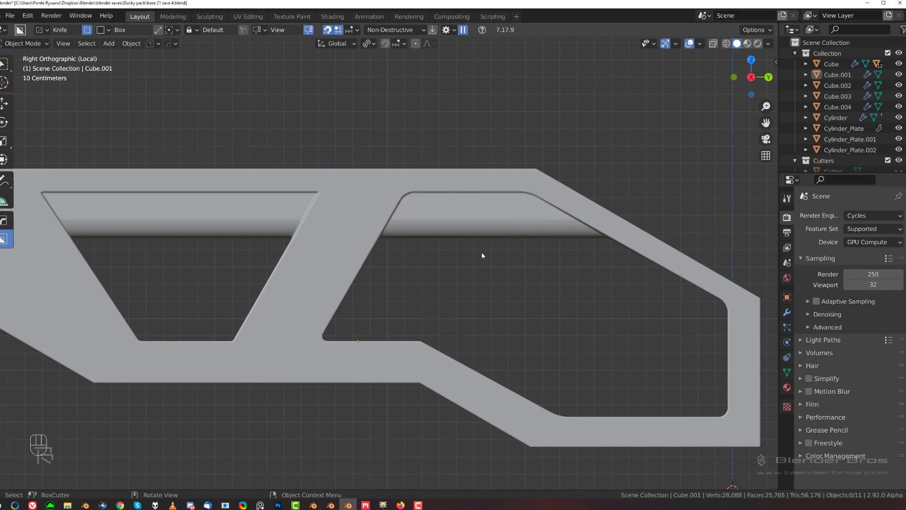
Undo the bevel on the front opening's corner edges.
key("ctrl+z")
key("ctrl+z")
key("ctrl+z")
key("ctrl+z")
Unbevel the rounded strip at the lower middle bend of the front opening with MESHmachine, using loop handles.
middle_click_drag(453, 276, 382, 307)
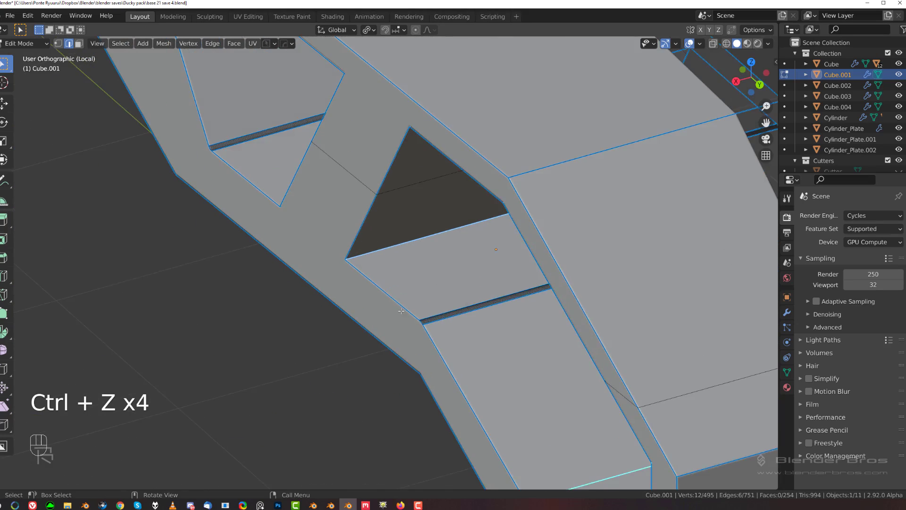
scroll(471, 309, "up", 3)
middle_click_drag(503, 314, 368, 204, "shift")
scroll(368, 204, "up", 4)
key("Tab")
key("Tab")
left_click(434, 329)
scroll(404, 189, "up", 3)
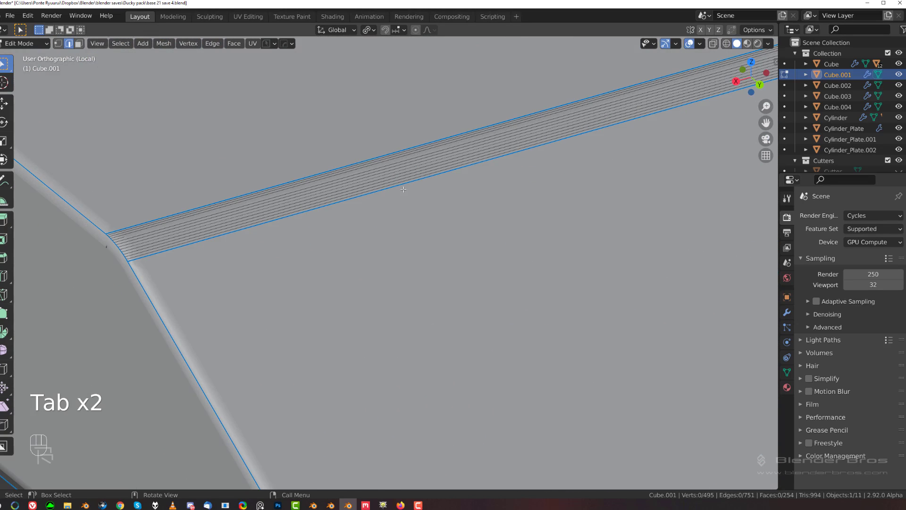
key("Tab")
left_click(441, 161)
left_click(447, 166)
left_click(442, 154)
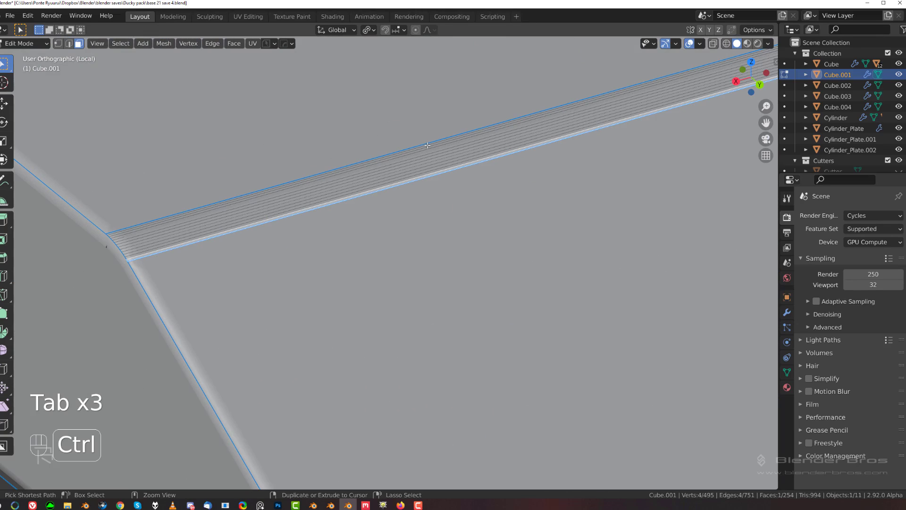
left_click(425, 144, "ctrl")
key("y")
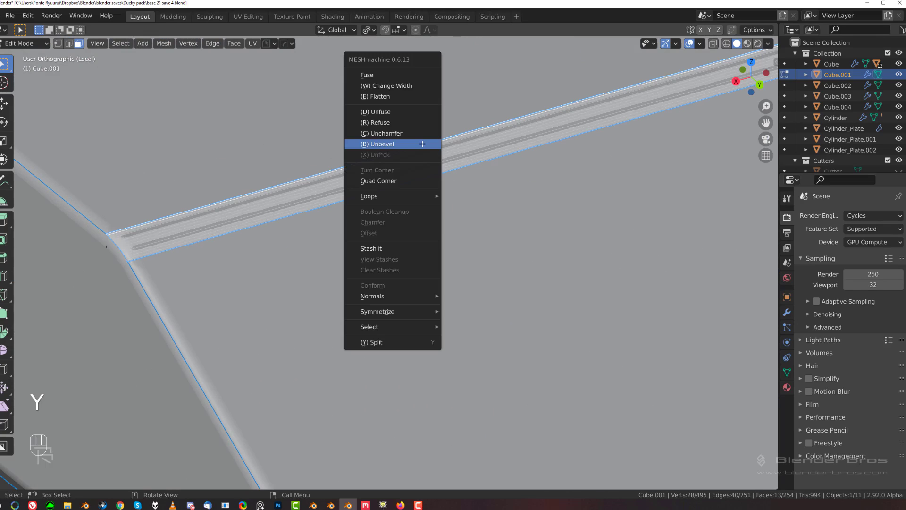
left_click(423, 146)
scroll(360, 293, "down", 5)
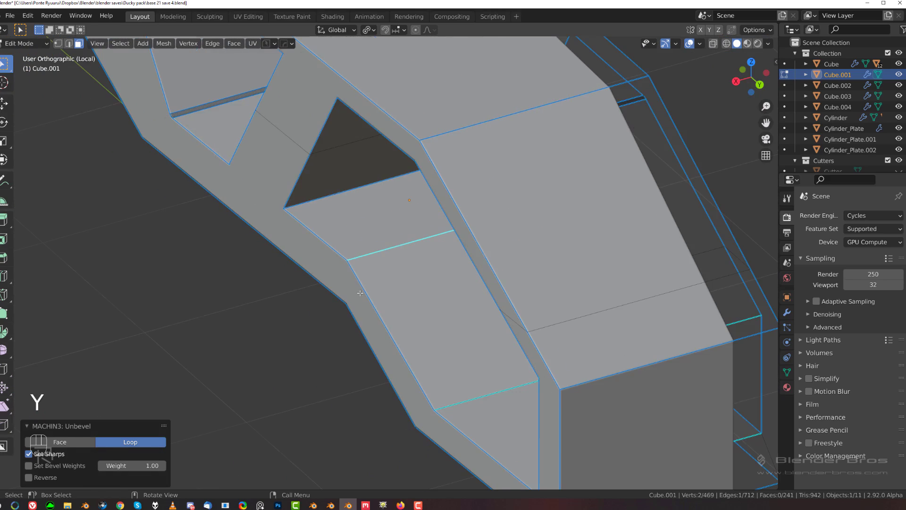
Select the corner edges inside the frame's front opening and try to bevel them together.
left_click(344, 186, "shift")
middle_click_drag(364, 211, 402, 180)
key("Tab")
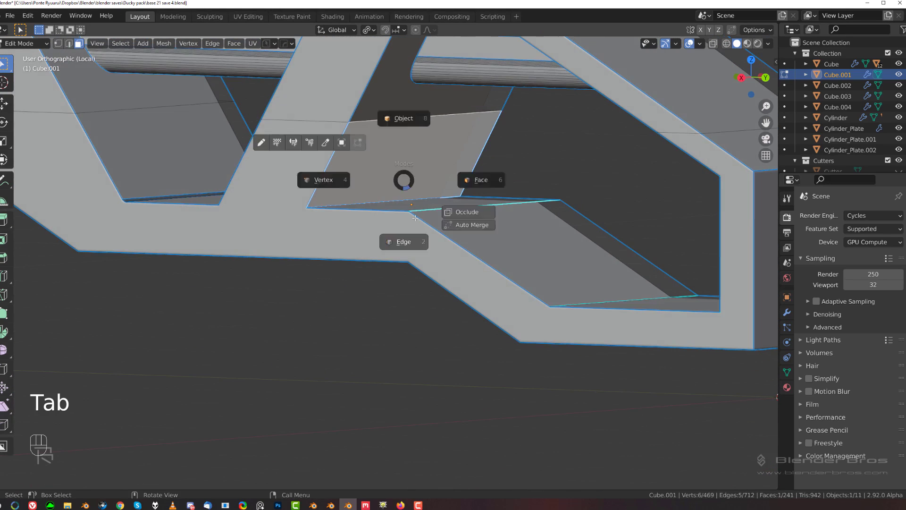
left_click(407, 207)
left_click(422, 212)
middle_click_drag(465, 211, 442, 128)
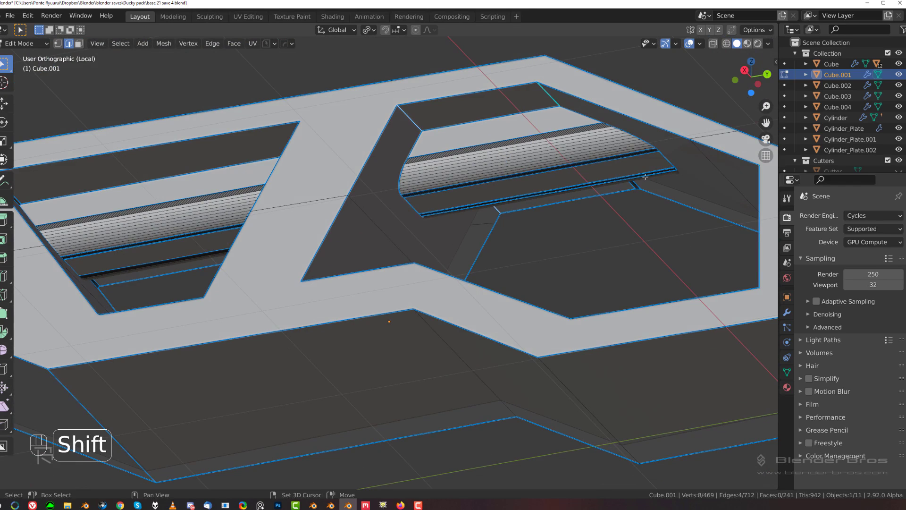
middle_click_drag(659, 211, 586, 232)
key("ctrl+b")
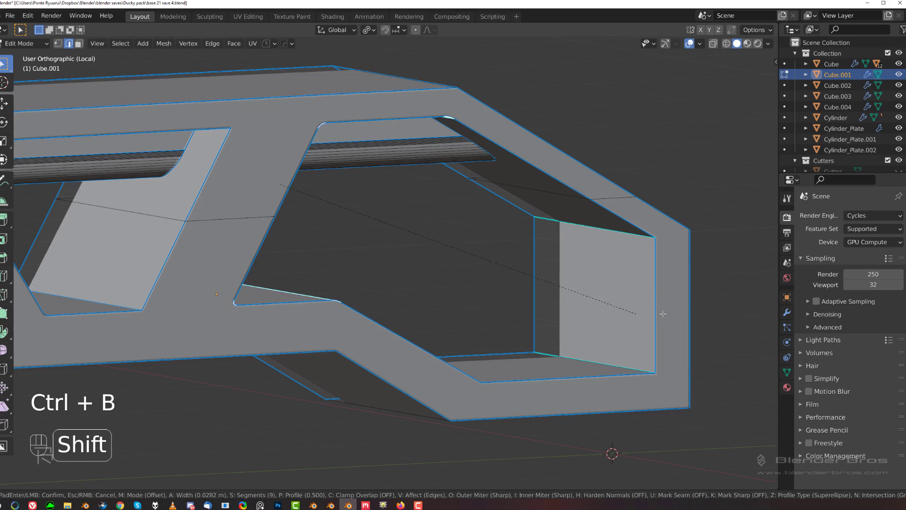
right_click(748, 312)
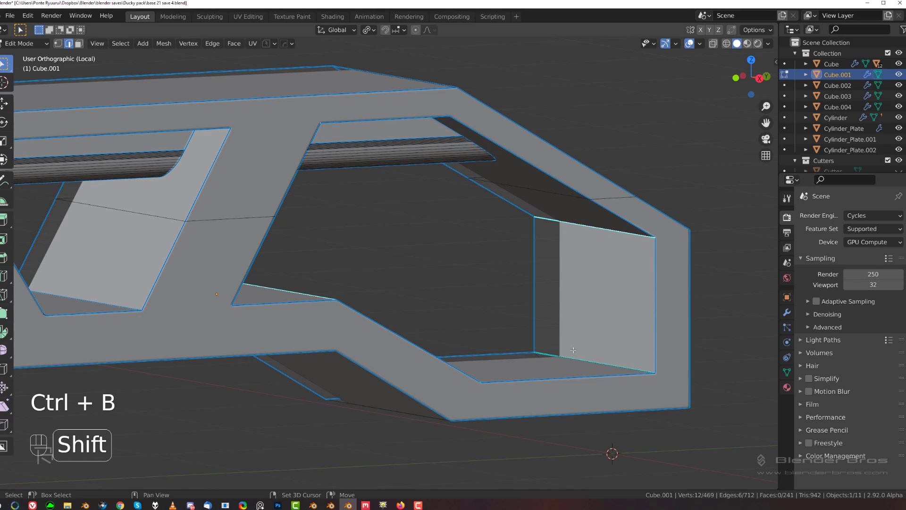
Add the missing upper rear corner edge to the selection and bevel the front opening's corner edges with 9 segments.
key("ctrl+b")
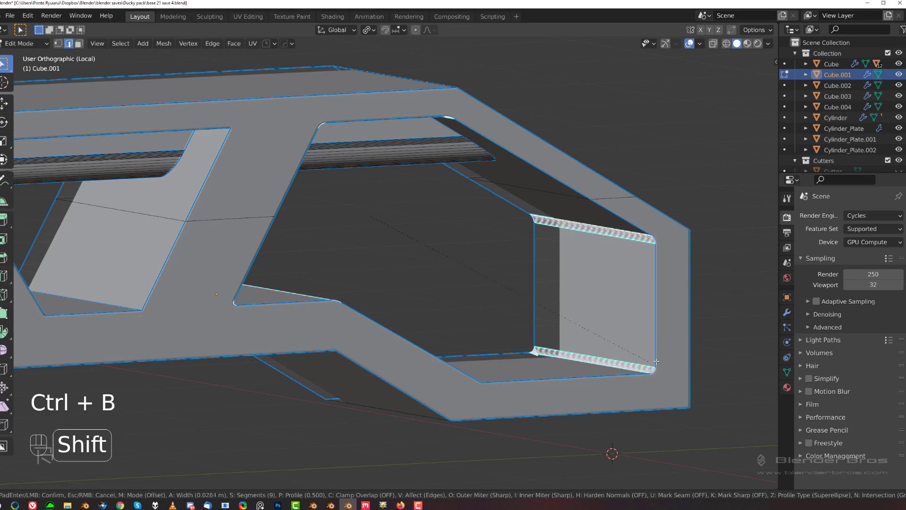
right_click(498, 336)
middle_click_drag(498, 335, 339, 328)
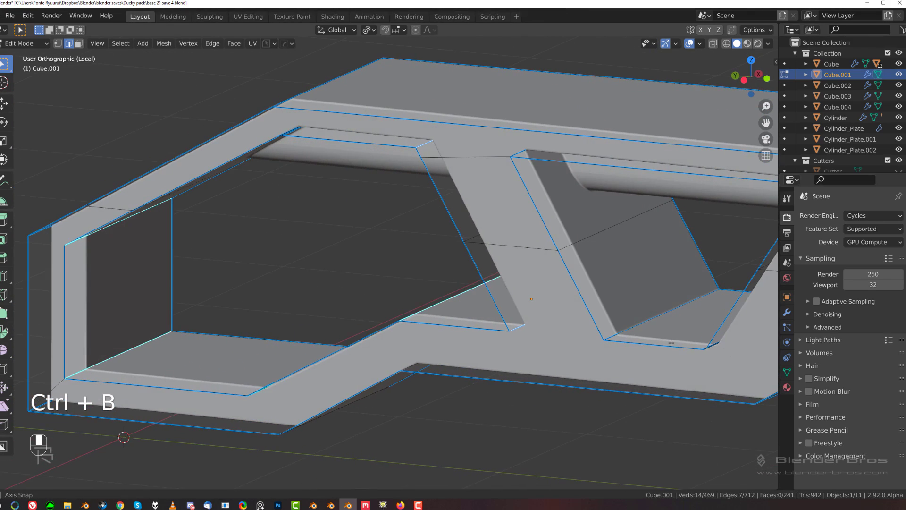
key("ctrl+b")
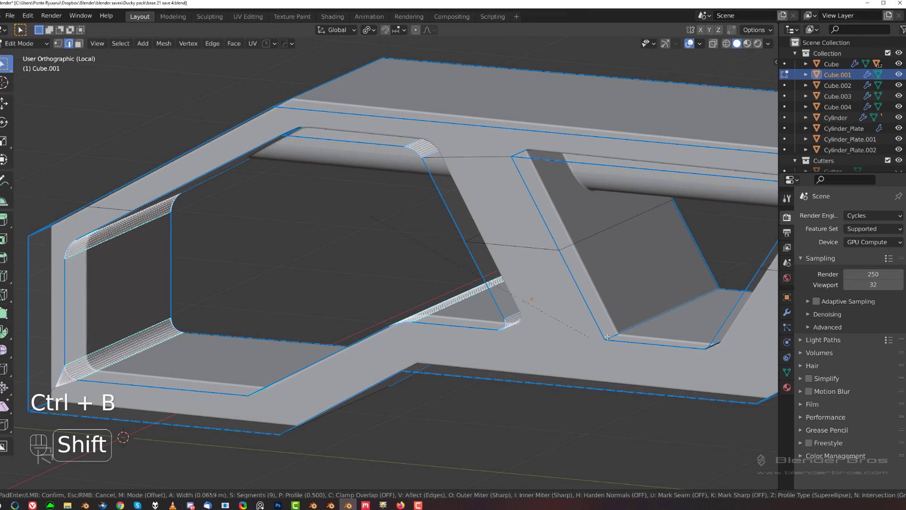
left_click(661, 336)
middle_click_drag(656, 336, 364, 266)
key("Tab")
Mirror the frame along X with the mirror gizmo, leave local view and check the frame from the top.
scroll(376, 193, "down", 3)
middle_click_drag(376, 194, 307, 245)
key("alt+x")
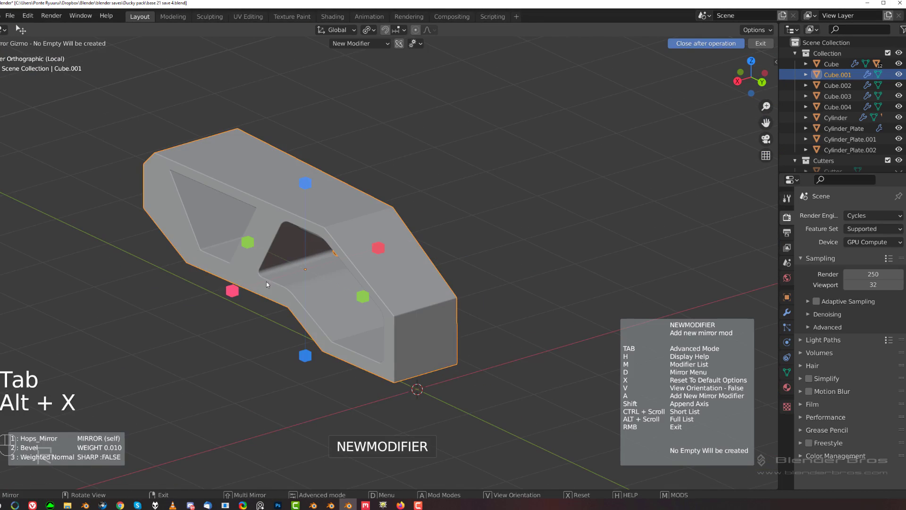
left_click(235, 293)
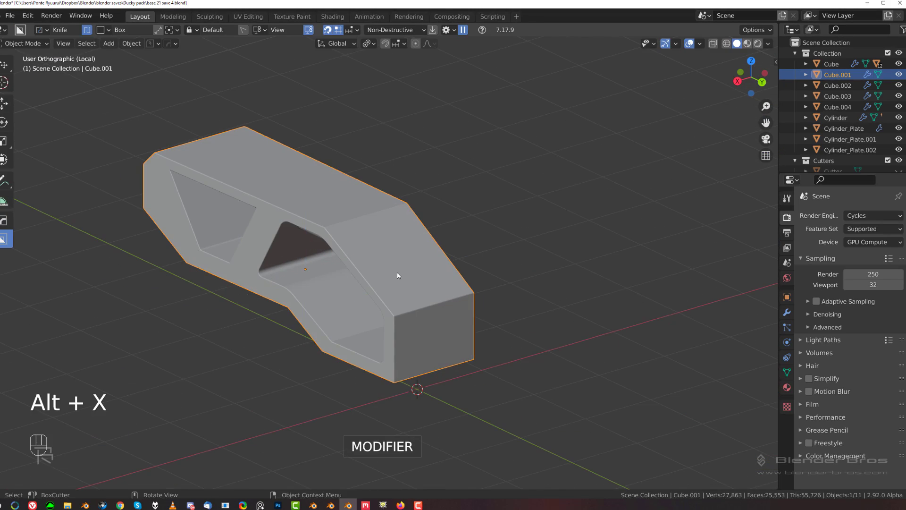
key("slash")
key("grave")
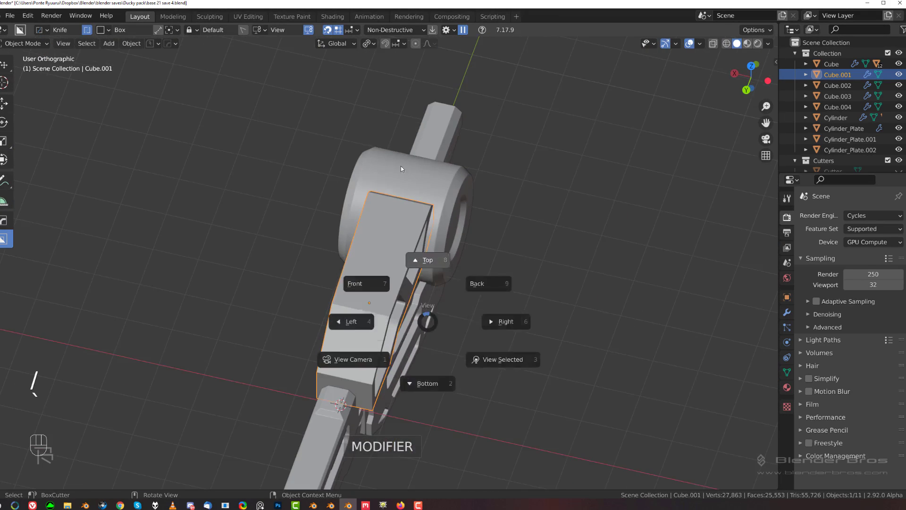
left_click(401, 165)
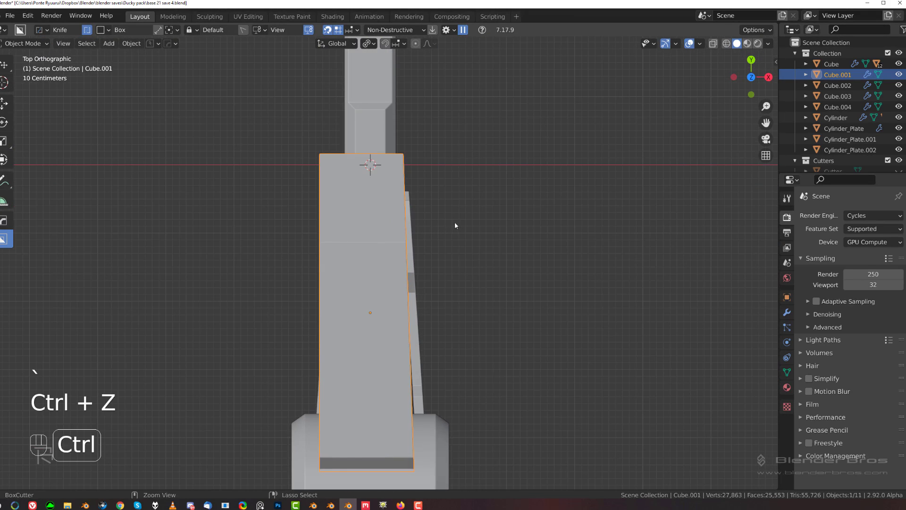
Undo the last mirror on the frame and look at the arm from the top.
key("ctrl+z")
middle_click_drag(437, 213, 334, 232)
key("grave")
left_click(316, 100)
middle_click_drag(366, 191, 419, 229, "shift")
scroll(417, 222, "down", 2)
Examine the frame's existing mirror settings in its modifier stack.
key("alt+x")
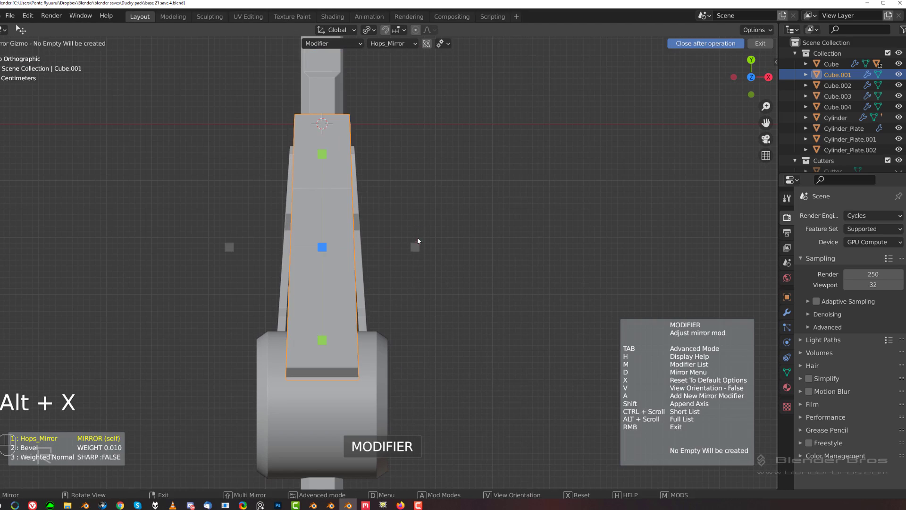
right_click(418, 241)
key("ctrl+z")
key("ctrl+grave")
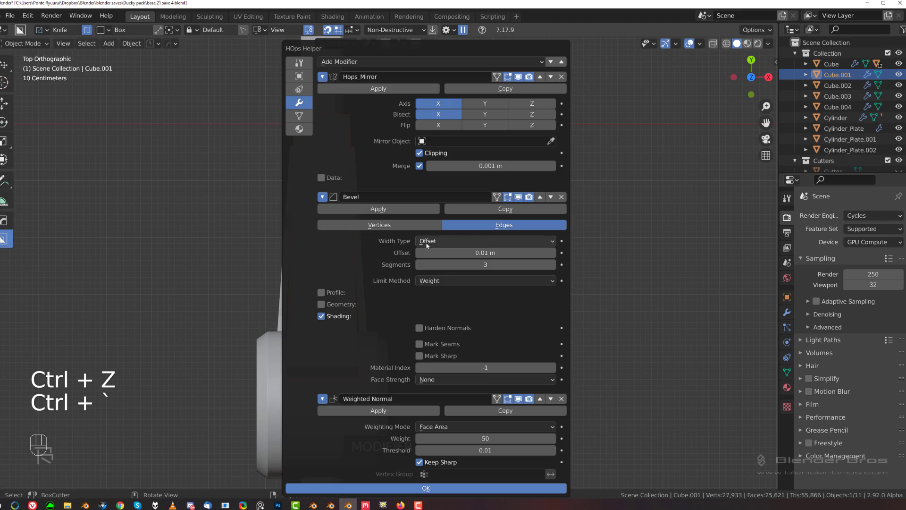
left_click(639, 173)
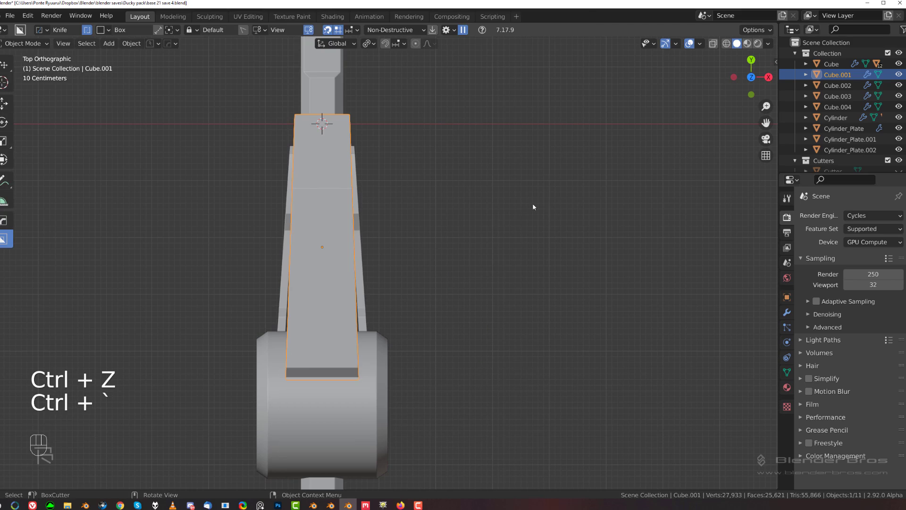
Symmetrize the frame's mesh along X with the mirror gizmo set to Symmetry.
middle_click_drag(359, 229, 375, 265, "shift")
key("alt+x")
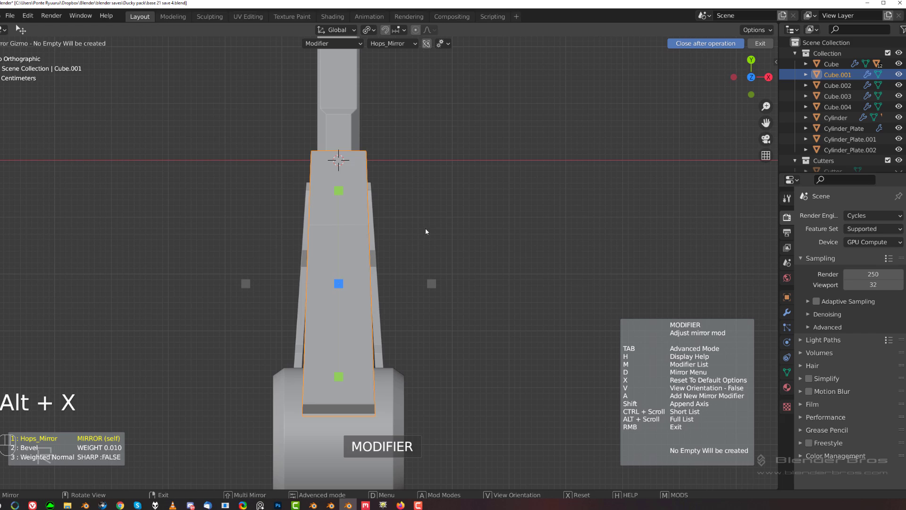
key("d")
left_click(426, 291)
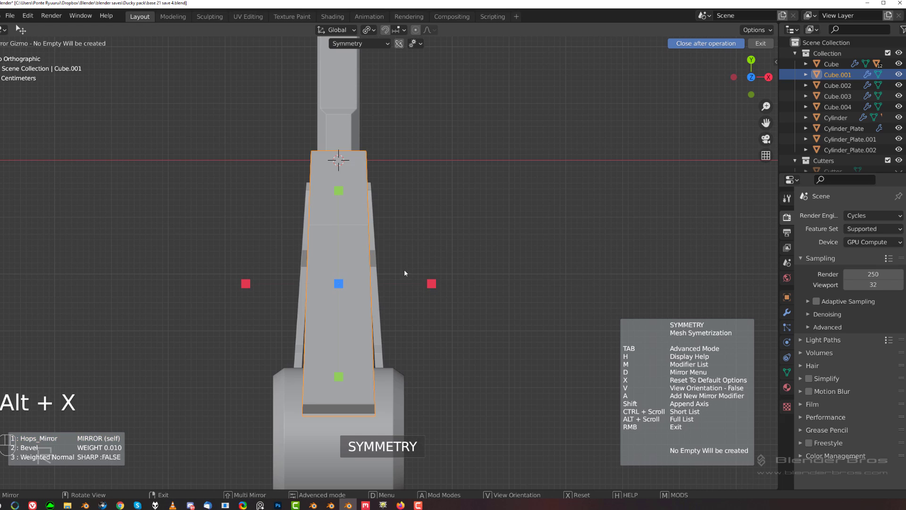
left_click(435, 287)
Select the narrow bevel faces at the rear opening's lower rear corner and unbevel them into a sharp edge.
middle_click_drag(435, 287, 423, 181)
scroll(408, 206, "up", 3)
key("KP_5")
scroll(423, 180, "down", 2)
key("Tab")
middle_click_drag(439, 245, 404, 217)
middle_click_drag(226, 222, 466, 232, "shift")
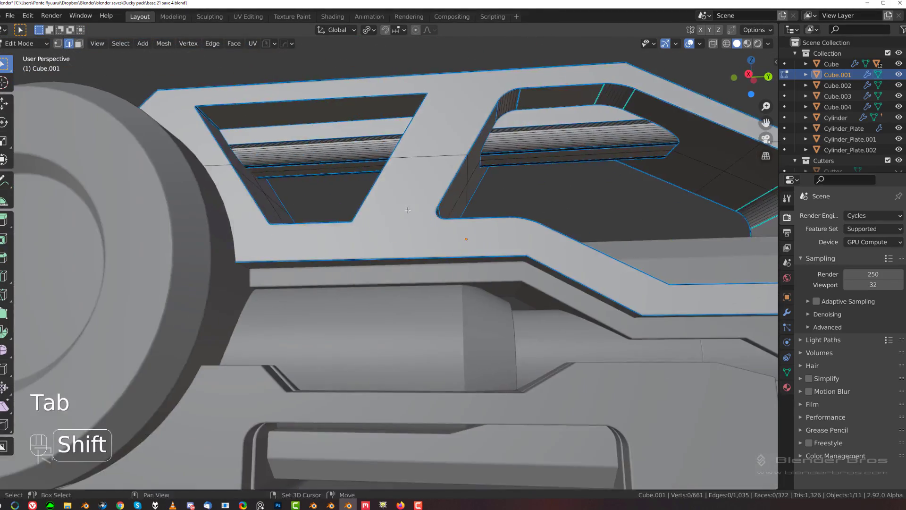
middle_click_drag(319, 205, 408, 239)
scroll(387, 191, "up", 4)
scroll(467, 178, "up", 3)
scroll(482, 135, "down", 3)
scroll(248, 355, "up", 3)
left_click(248, 355)
scroll(409, 239, "up", 5)
key("Tab")
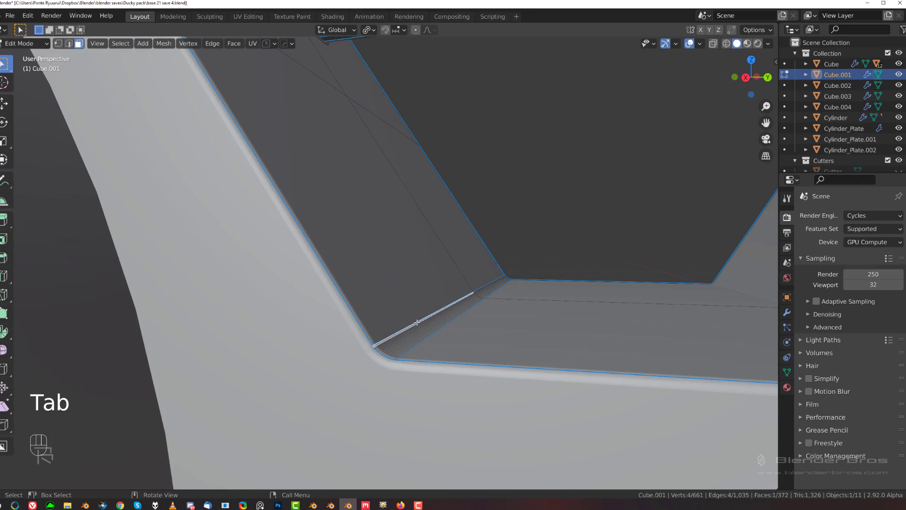
middle_click_drag(417, 323, 468, 357)
left_click(470, 348, "ctrl")
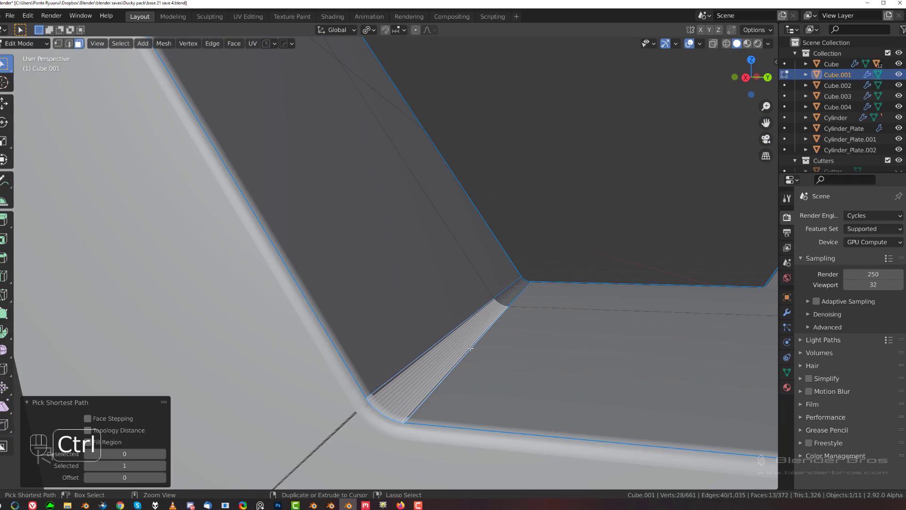
key("y")
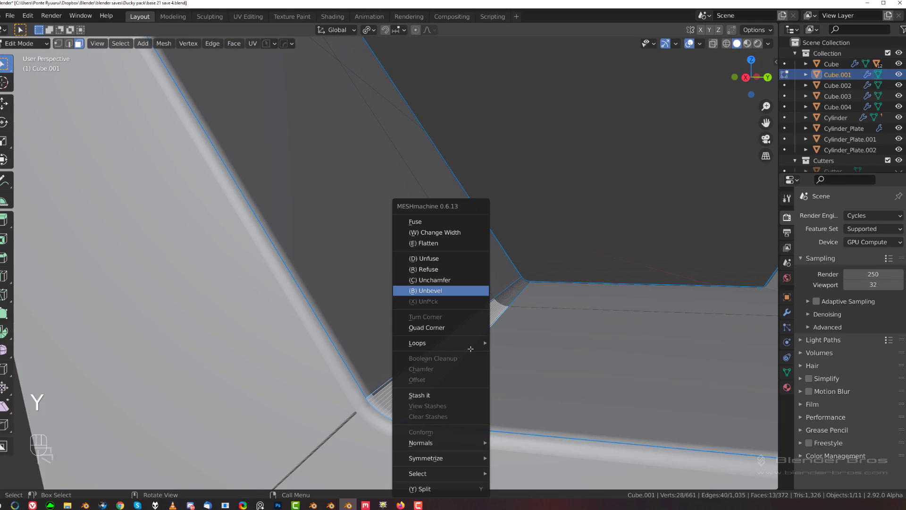
left_click(458, 294)
left_click(457, 292)
scroll(425, 275, "down", 6)
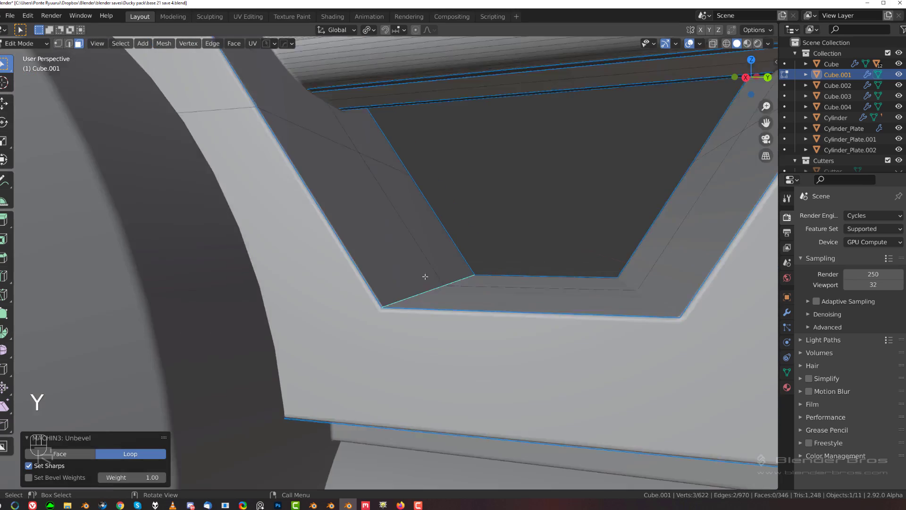
Select the bevel faces at the rear opening's upper rear corner and unbevel them with Loop handles.
middle_click_drag(406, 203, 466, 316, "shift")
scroll(302, 198, "up", 6)
scroll(279, 169, "down", 4)
middle_click_drag(326, 235, 175, 182)
scroll(168, 200, "up", 6)
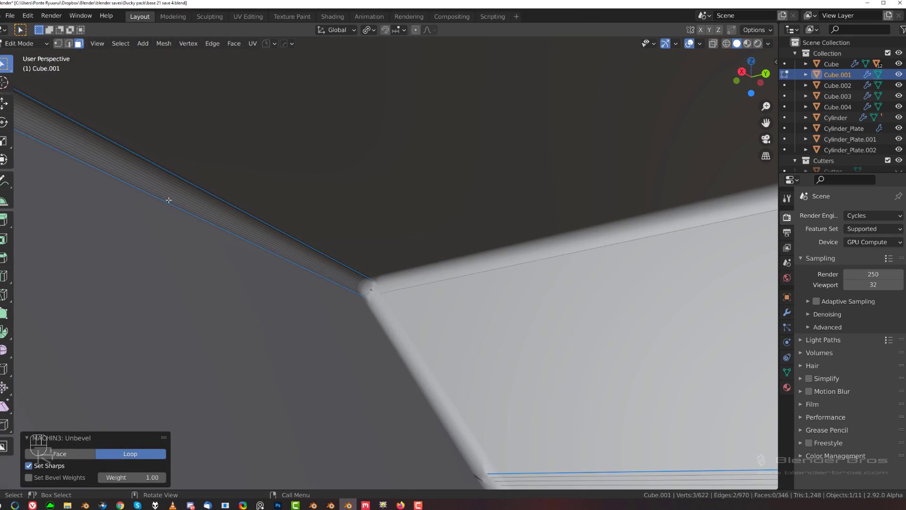
left_click(191, 188, "shift")
left_click(184, 211, "ctrl")
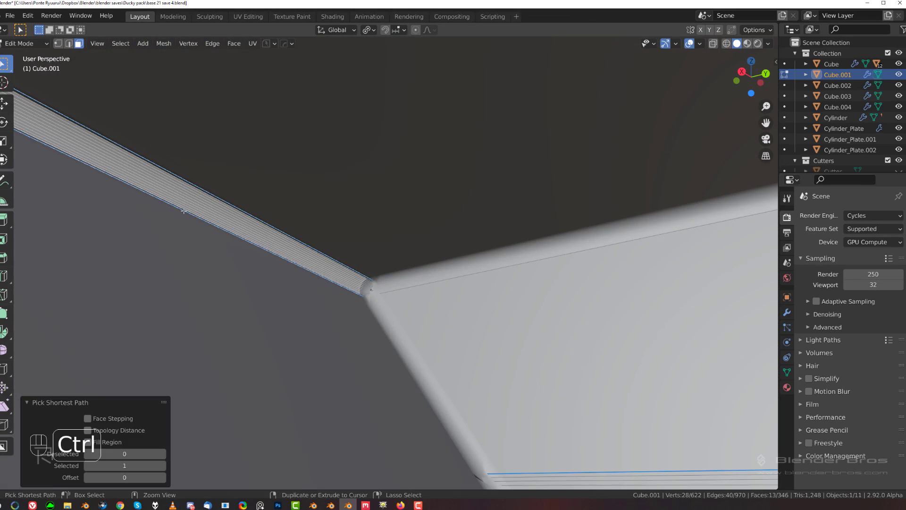
key("y")
left_click(205, 242)
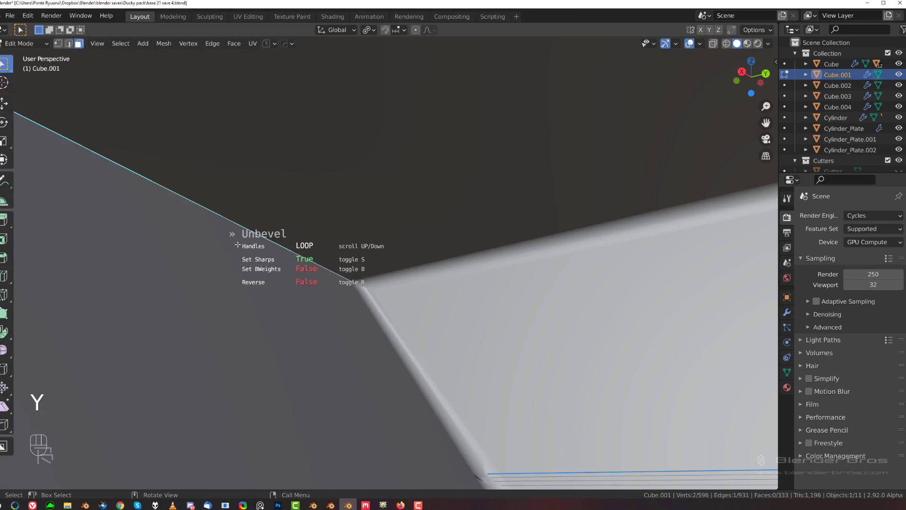
left_click(271, 242)
Select the rear opening's four inner corner edges and bevel them evenly with 9 segments.
scroll(283, 264, "down", 8)
scroll(310, 309, "down", 5)
middle_click_drag(425, 309, 437, 252, "shift")
scroll(350, 241, "up", 2)
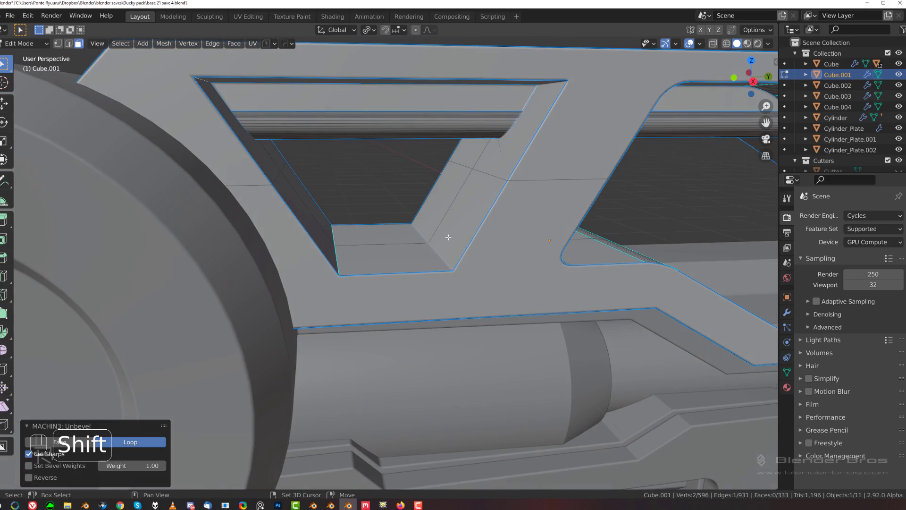
left_click(438, 251, "shift")
key("Tab")
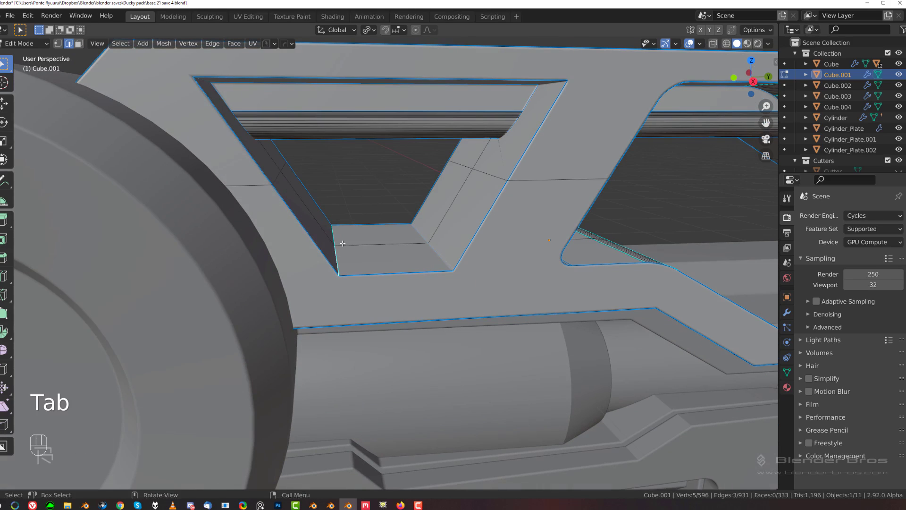
middle_click_drag(342, 243, 354, 232)
middle_click_drag(258, 101, 479, 245)
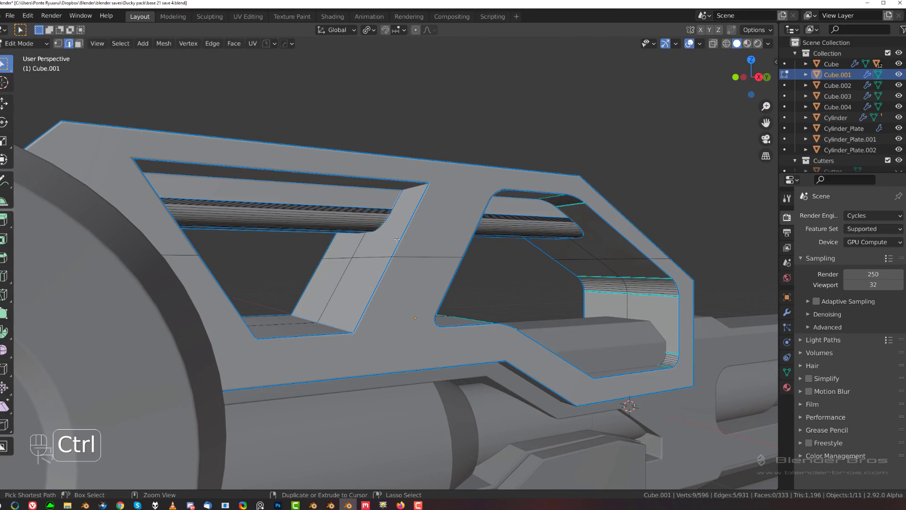
key("ctrl+b")
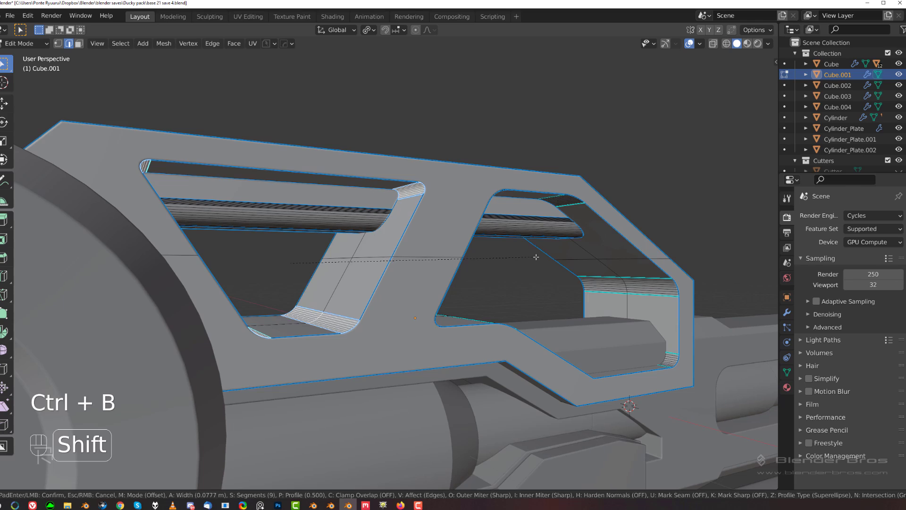
left_click(541, 257)
Leave mesh editing and symmetrize the frame along X again, cancelling the stray cutter shape.
key("Tab")
middle_click_drag(404, 179, 471, 270)
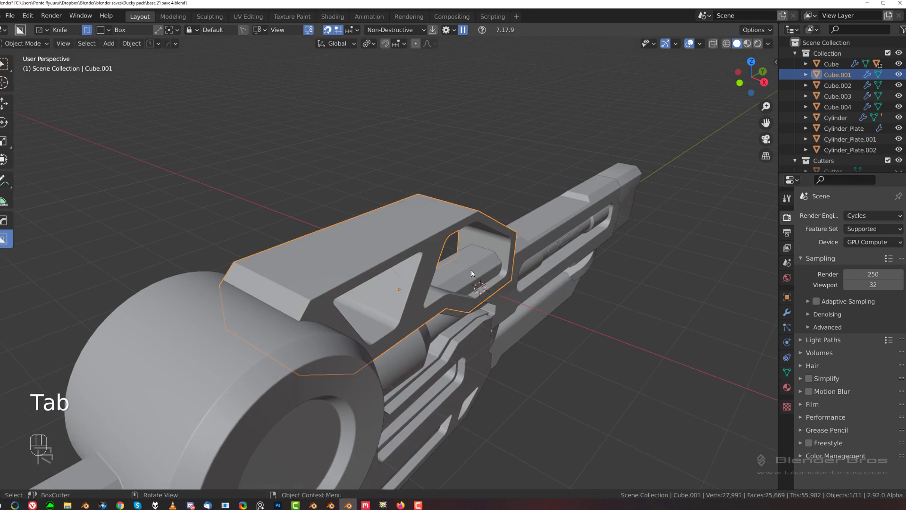
key("alt+x")
left_click(483, 323)
left_click(299, 273)
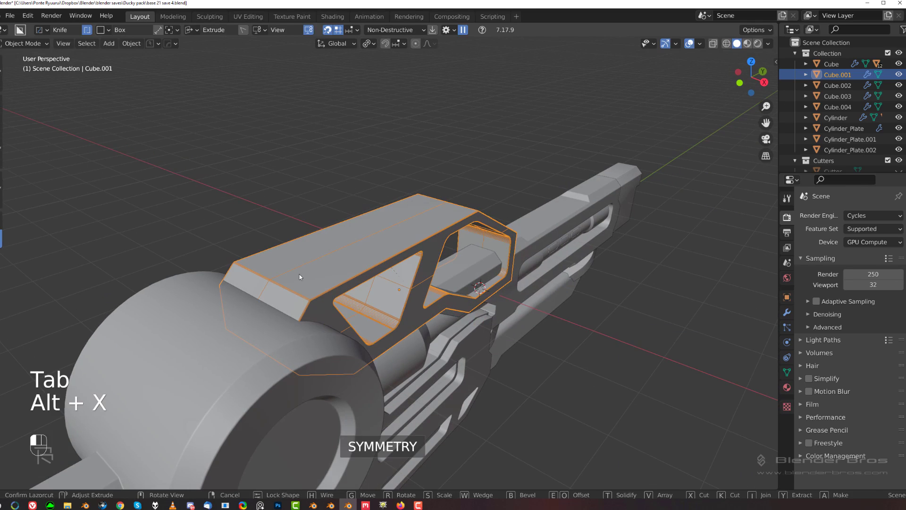
right_click(577, 229)
Bevel the frame's outer upper front corner edge with 9 segments and a width of about 0.107 m.
middle_click_drag(577, 229, 471, 149)
key("KP_3")
key("KP_5")
scroll(471, 159, "up", 5)
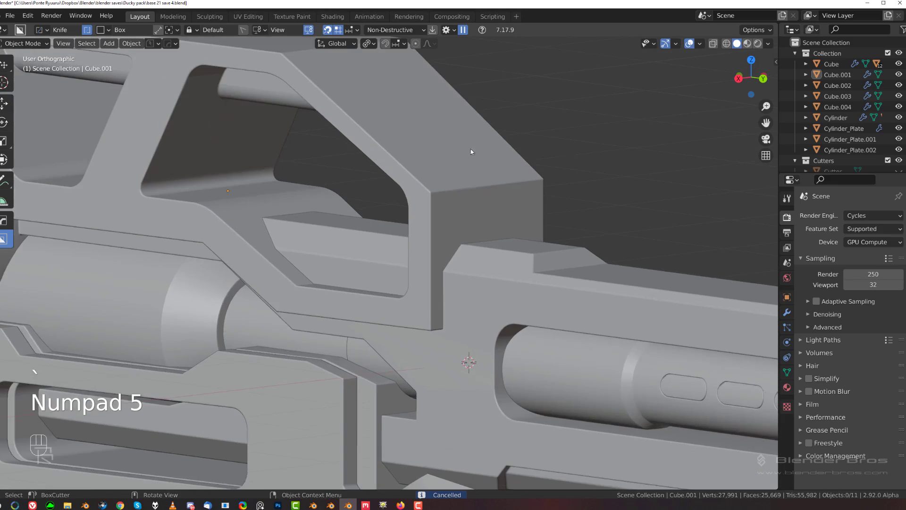
key("Tab")
left_click(519, 188, "shift")
key("grave")
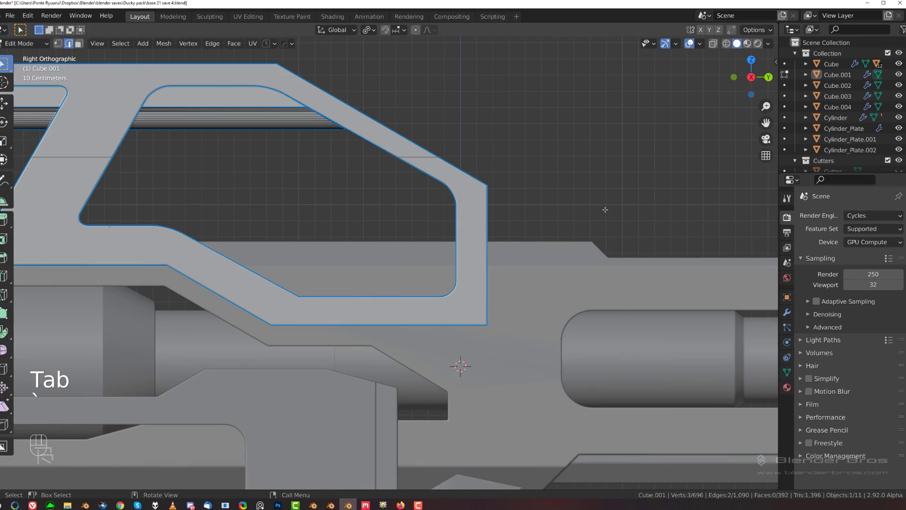
key("ctrl+b")
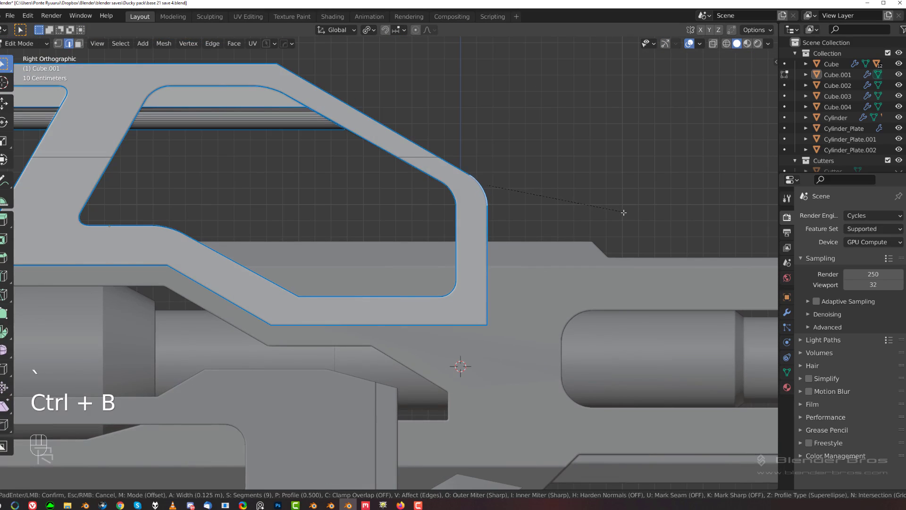
left_click(623, 213)
Isolate the frame and bevel its outer lower front corner edge with 9 segments and a width of about 0.165 m.
middle_click_drag(623, 212, 512, 287)
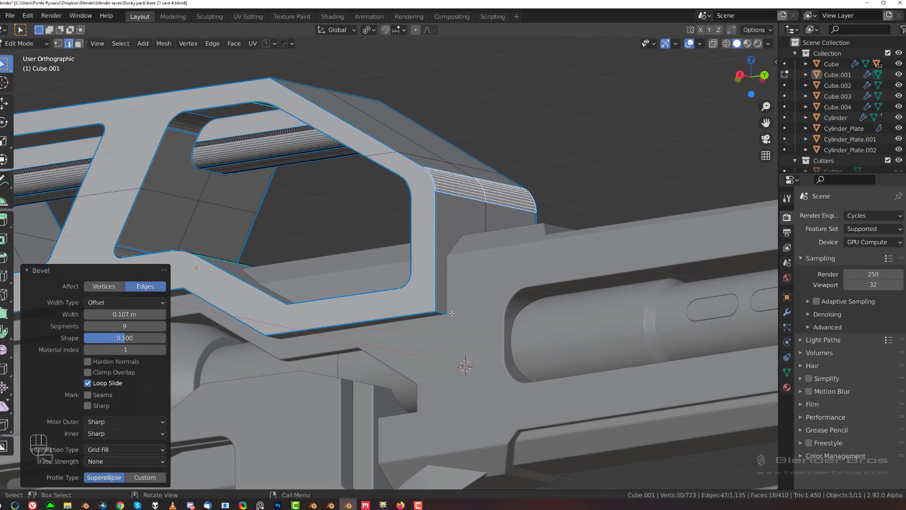
left_click(451, 312)
key("slash")
scroll(523, 298, "up", 3)
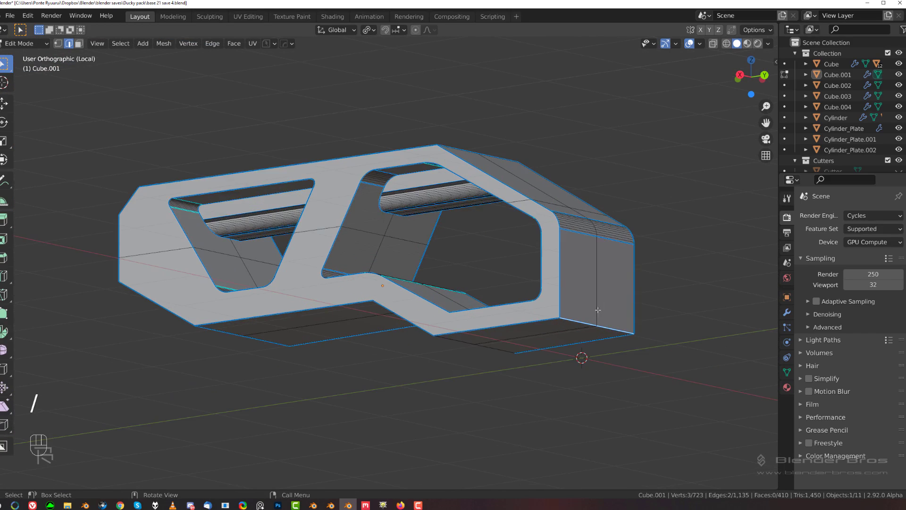
key("grave")
scroll(659, 314, "up", 1)
key("ctrl+b")
key("shift")
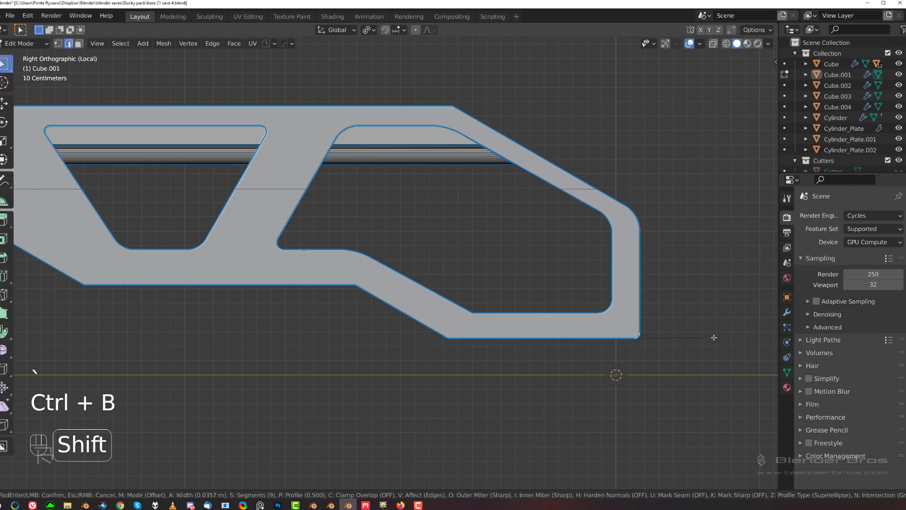
left_click(104, 349)
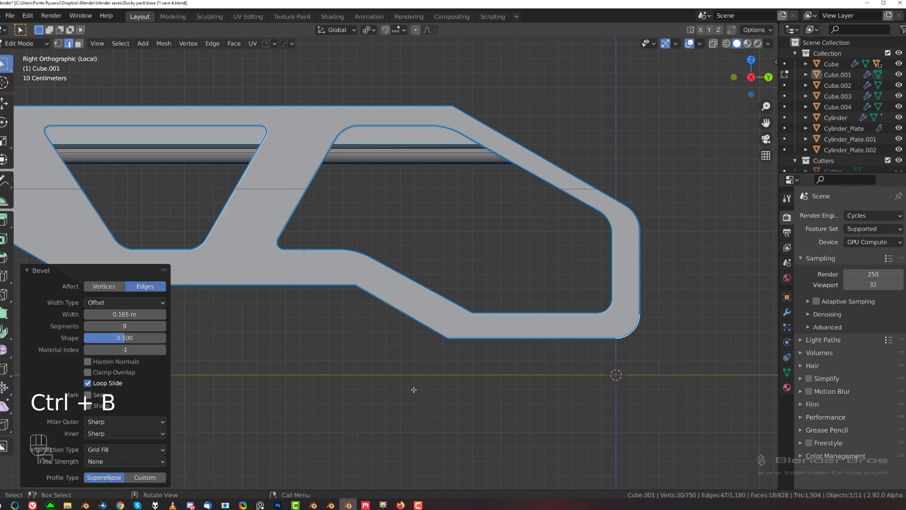
Bevel the outer and inner edges of the frame's lower front bend with 9 segments and a width of about 0.109 m.
middle_click_drag(414, 389, 470, 295)
left_click(466, 315)
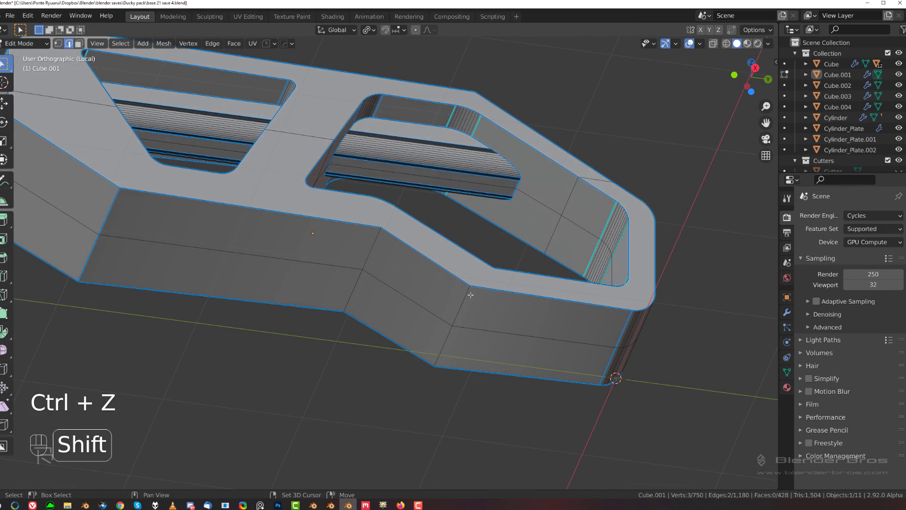
middle_click_drag(439, 341, 465, 371)
key("ctrl+b")
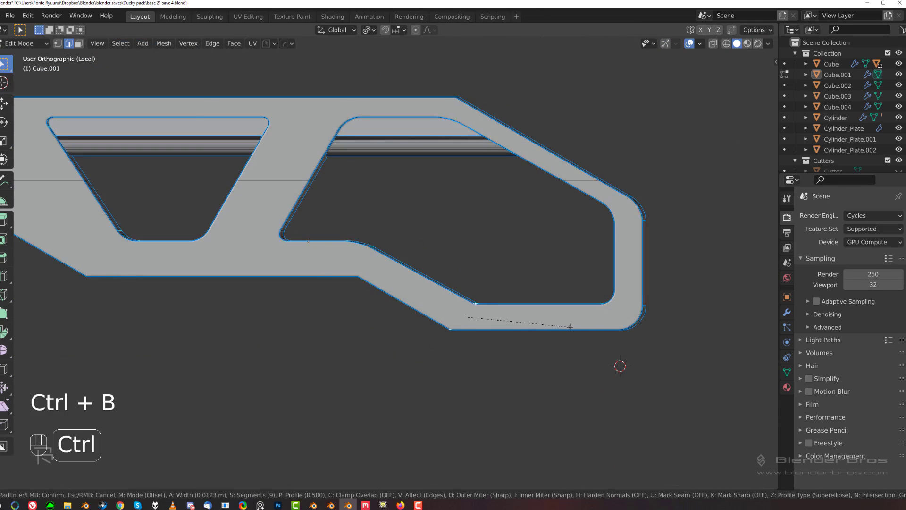
left_click(580, 326)
Try to bevel the underside's middle bend edge with 9 segments at about 0.105 m, and undo it.
middle_click_drag(580, 327, 354, 292)
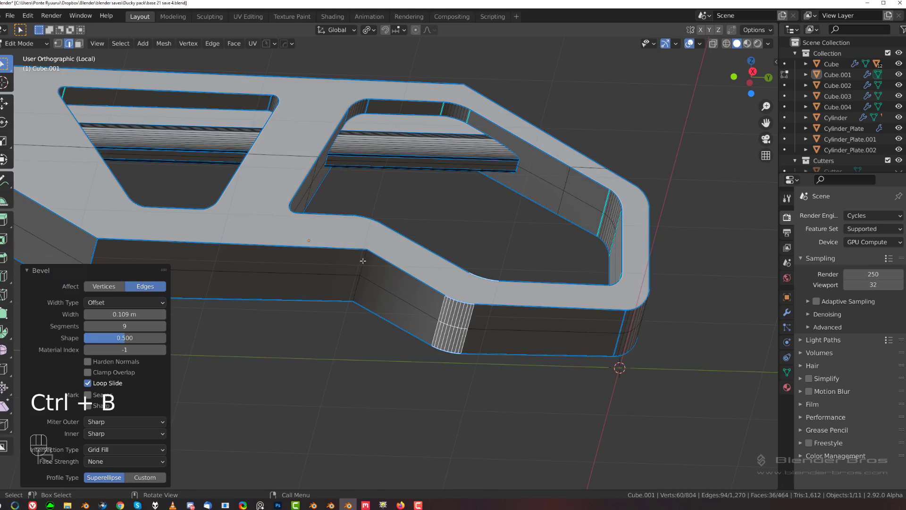
left_click(354, 291)
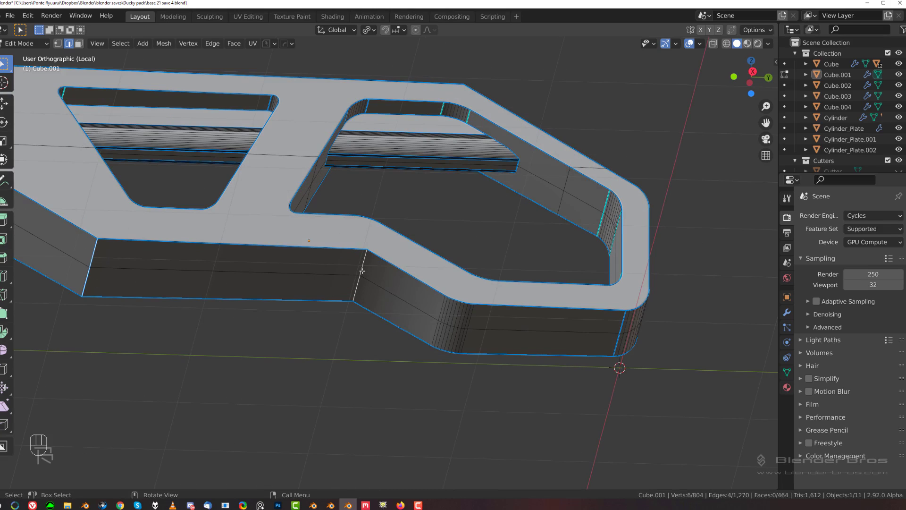
key("ctrl+b")
left_click(470, 295)
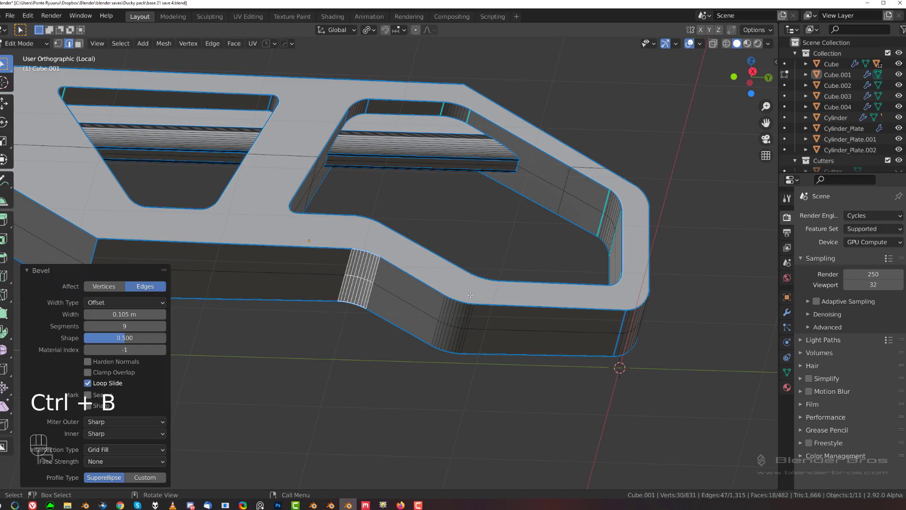
key("grave")
key("ctrl+z")
key("ctrl+z")
key("ctrl+z")
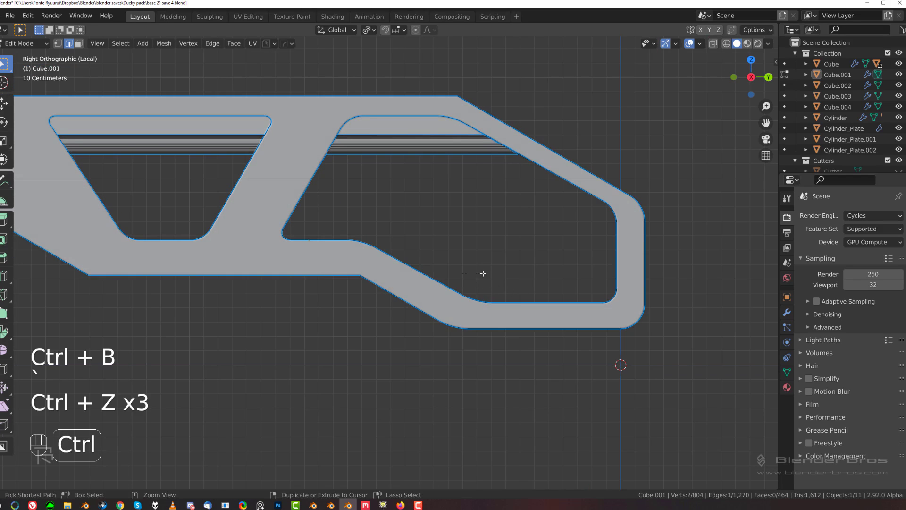
Bevel the selected middle bend edge on the frame's underside with 9 segments and a width of about 0.101 m.
key("ctrl+b")
left_click(627, 315)
scroll(519, 278, "down", 2)
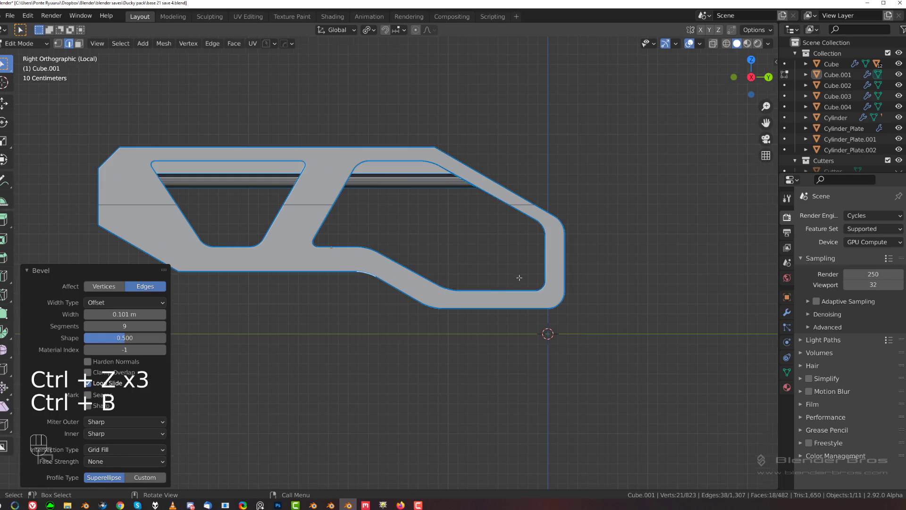
Leave mesh editing and mirror the frame along X with the mirror gizmo in Modifier mode.
key("Tab")
key("alt+x")
mouse_move(440, 210)
middle_mouse_down()
mouse_move(326, 242)
mouse_move(439, 222)
middle_mouse_up()
left_click(421, 224)
scroll(421, 224, "down", 1, "ctrl")
left_click(320, 253)
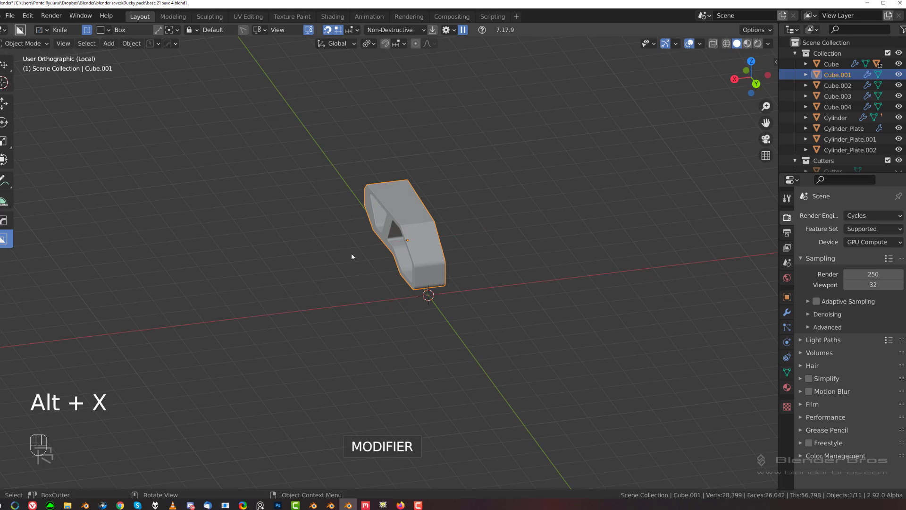
Leave local view, deselect the frame and save the file as the next version, base 21 save 5.
key("slash")
key("grave")
scroll(459, 197, "down", 1)
left_click(459, 197)
scroll(240, 88, "up", 2)
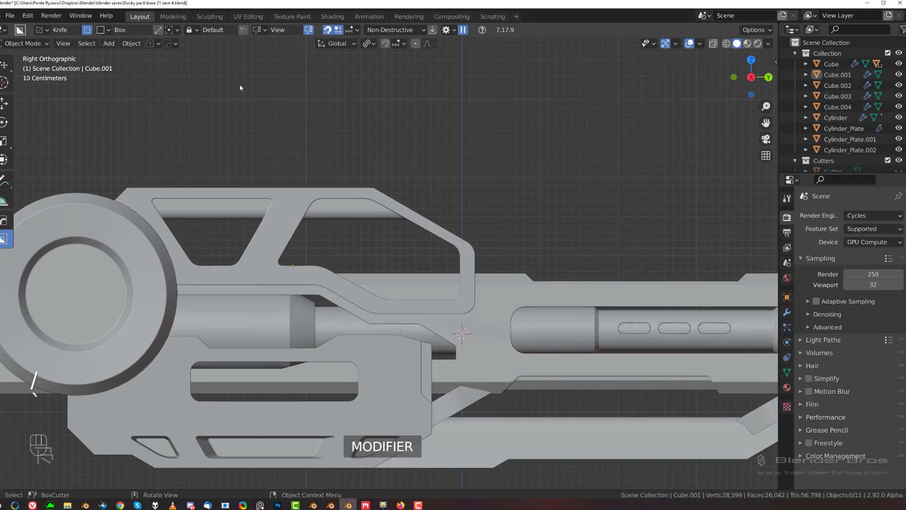
left_click(156, 44)
left_click(154, 83)
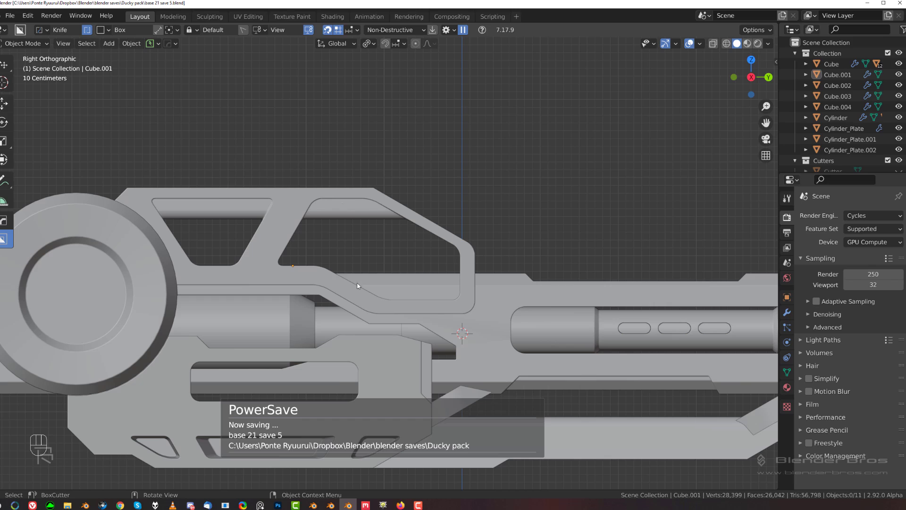
scroll(245, 259, "down", 2)
middle_click_drag(234, 231, 199, 207)
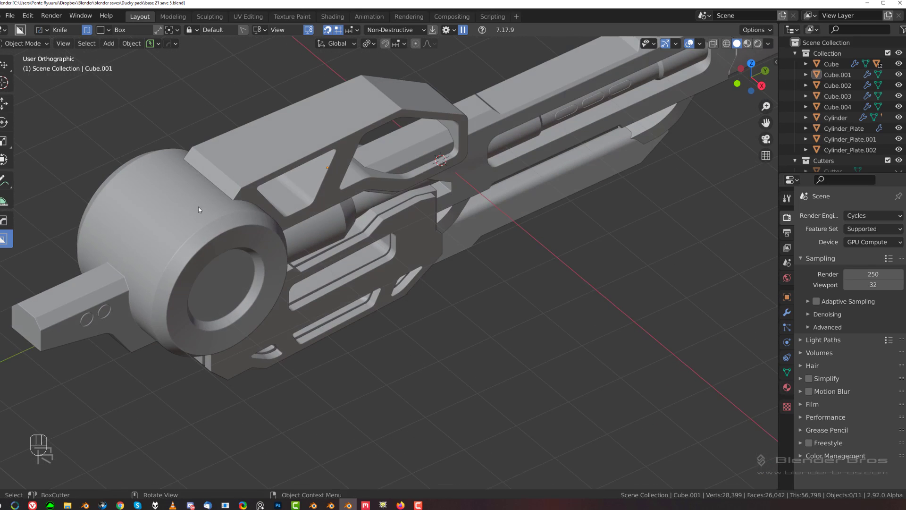
key("grave")
middle_click_drag(349, 204, 364, 239, "shift")
middle_click_drag(363, 236, 358, 277)
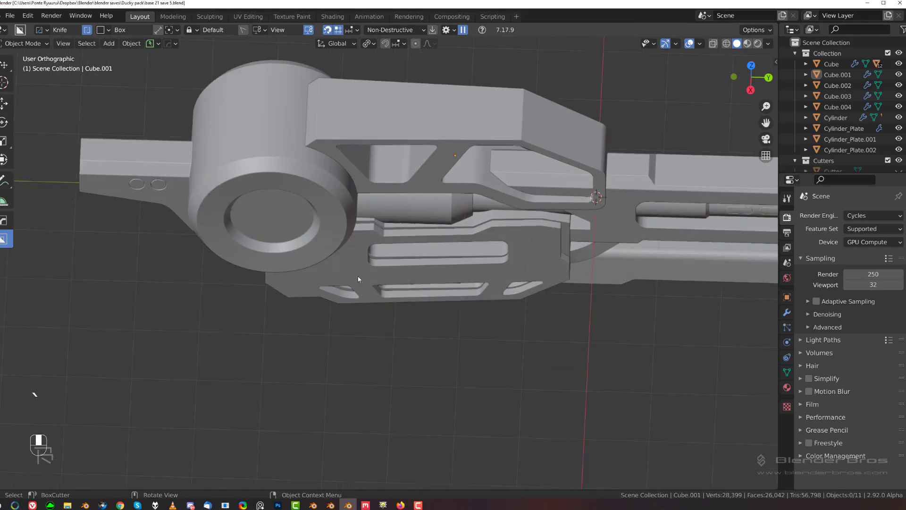
Isolate the upper frame together with the main body in local view.
scroll(358, 254, "up", 3)
middle_click_drag(357, 200, 384, 238, "shift")
left_click(331, 175)
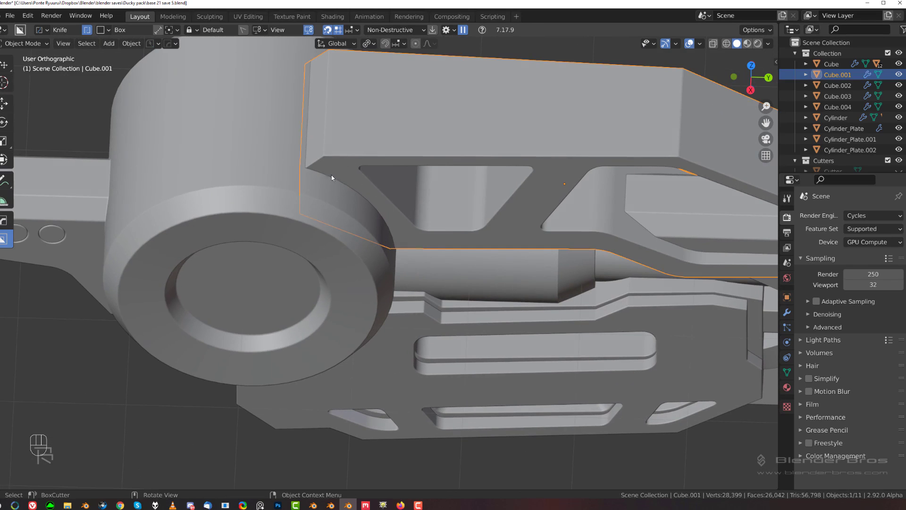
left_click(330, 177, "shift")
key("KP_Divide")
scroll(406, 196, "up", 5)
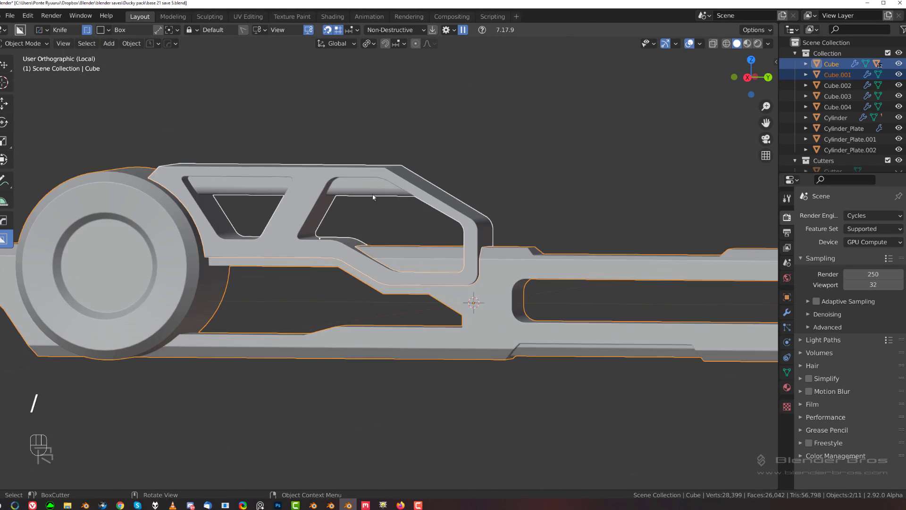
Examine from several angles how the upper frame sits on the main body, and return to the full model.
middle_click_drag(315, 227, 351, 244, "shift")
middle_click_drag(351, 244, 393, 229)
scroll(394, 213, "down", 2)
left_click(394, 194)
key("ctrl+grave")
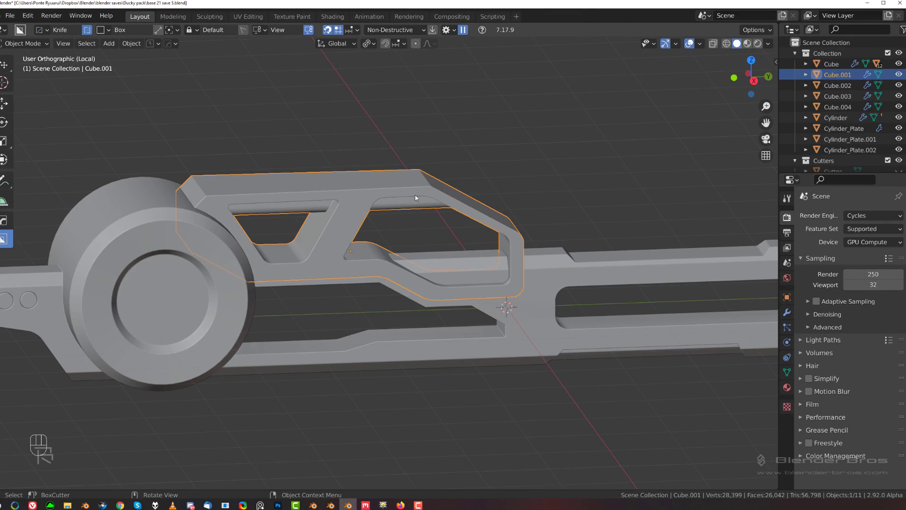
middle_click_drag(414, 194, 386, 250)
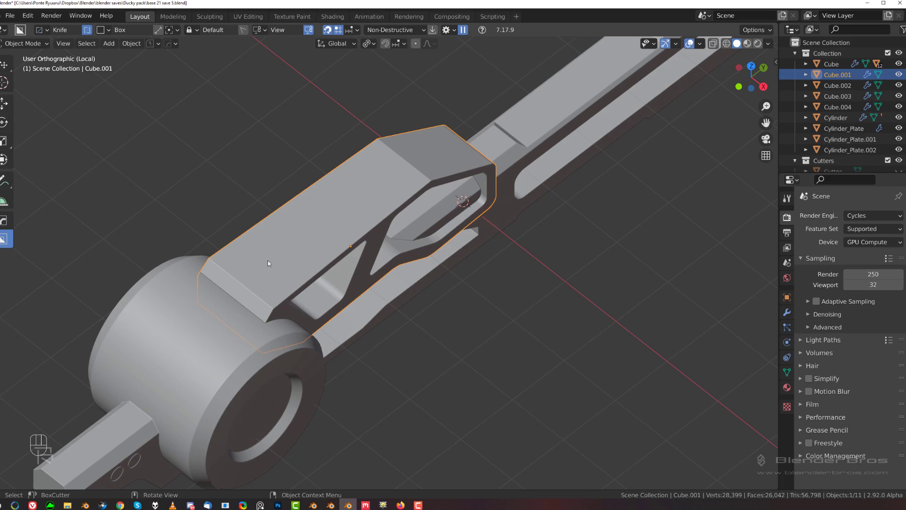
middle_click_drag(267, 260, 242, 256)
key("KP_Divide")
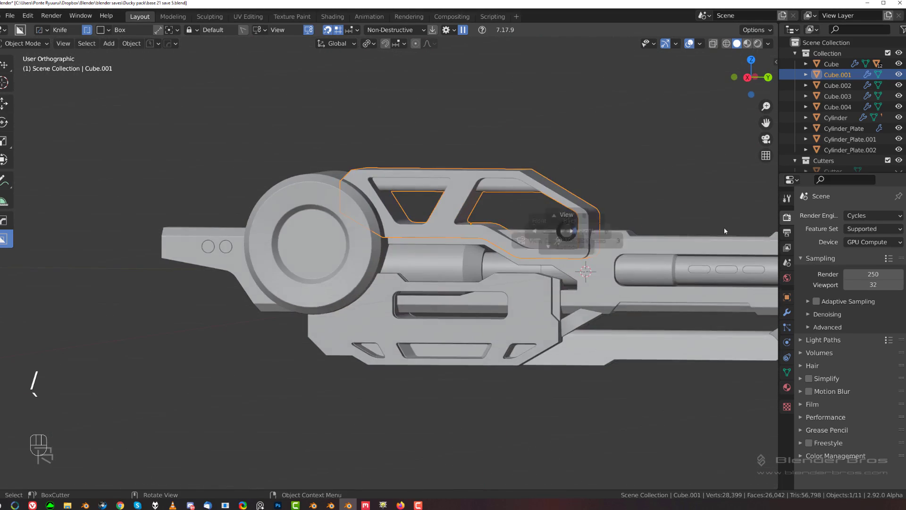
Review the whole model from the side and in perspective, looking closely at the upper frame's front end.
scroll(361, 179, "down", 2)
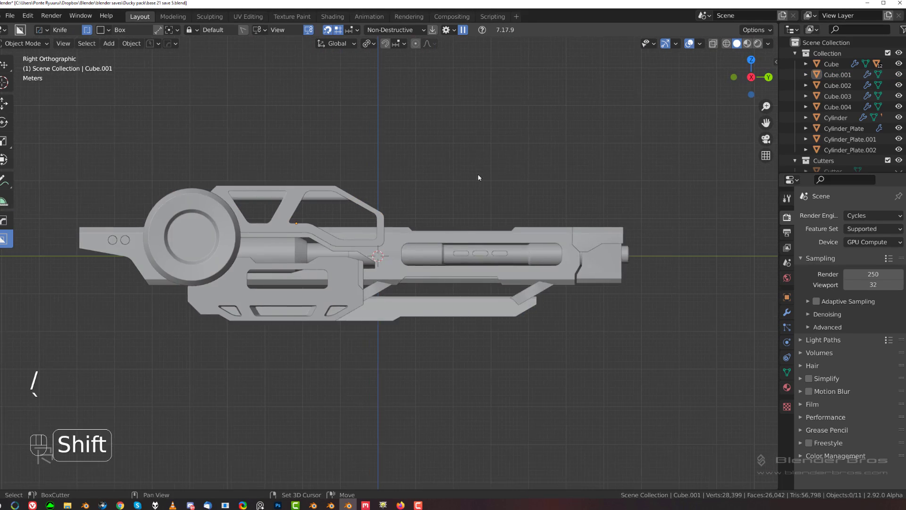
middle_click_drag(464, 194, 400, 193)
key("KP_5")
scroll(434, 194, "down", 2)
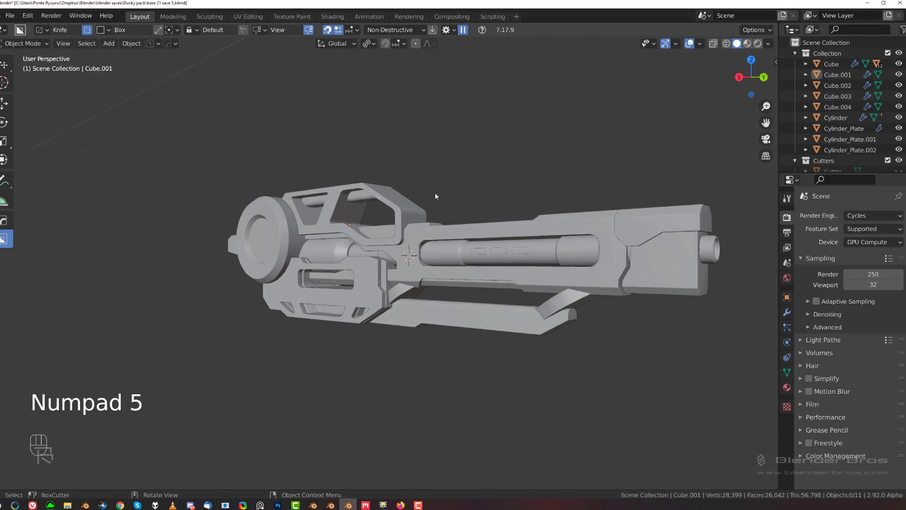
scroll(486, 206, "up", 1)
middle_click_drag(463, 206, 368, 204)
scroll(485, 206, "up", 2)
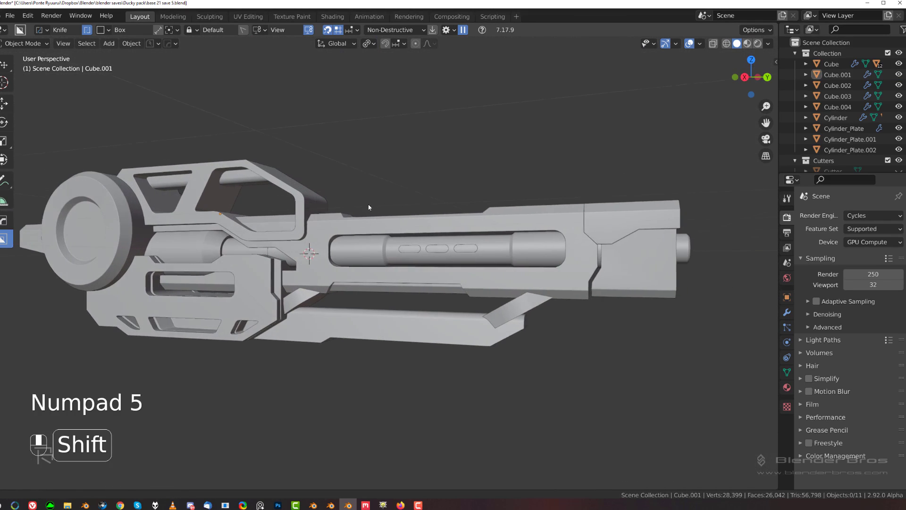
scroll(364, 197, "down", 2)
scroll(363, 200, "up", 4)
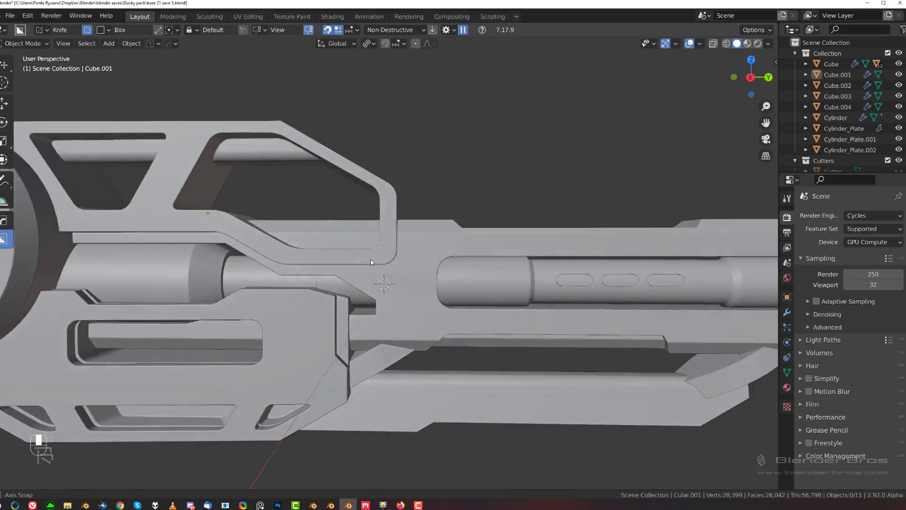
middle_click_drag(370, 259, 373, 313)
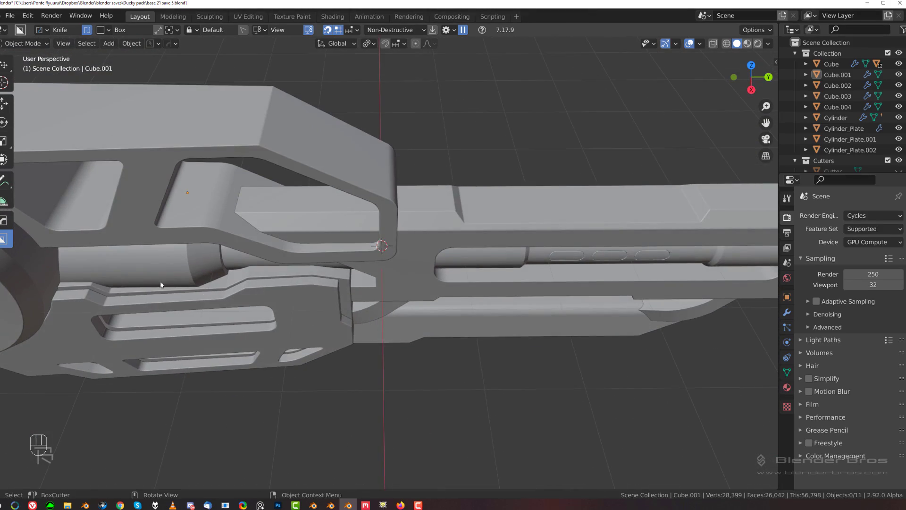
Scale up the two adjoining cylinder sections beside the round housing slightly, by a factor of about 1.03.
middle_click_drag(160, 285, 493, 269)
scroll(485, 255, "up", 4)
left_click(408, 273)
left_click(496, 144, "shift")
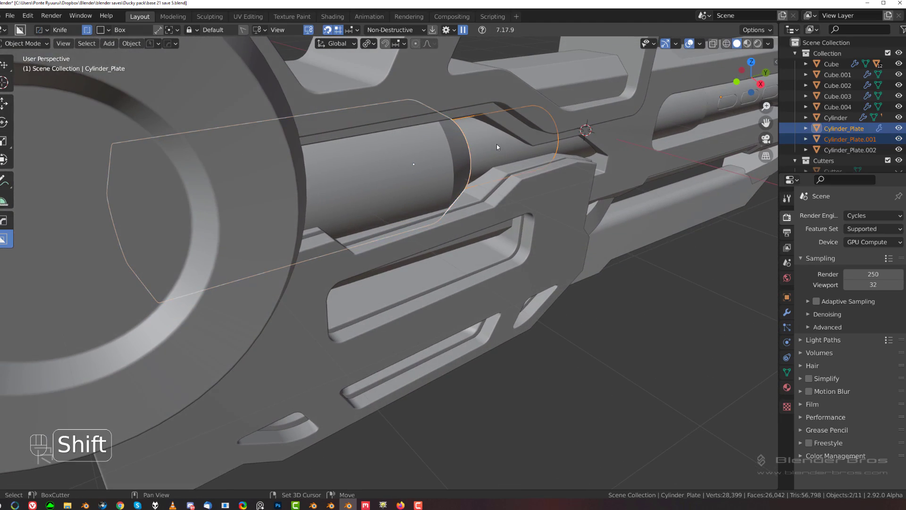
middle_click_drag(497, 143, 387, 196)
scroll(387, 196, "up", 3)
key("s")
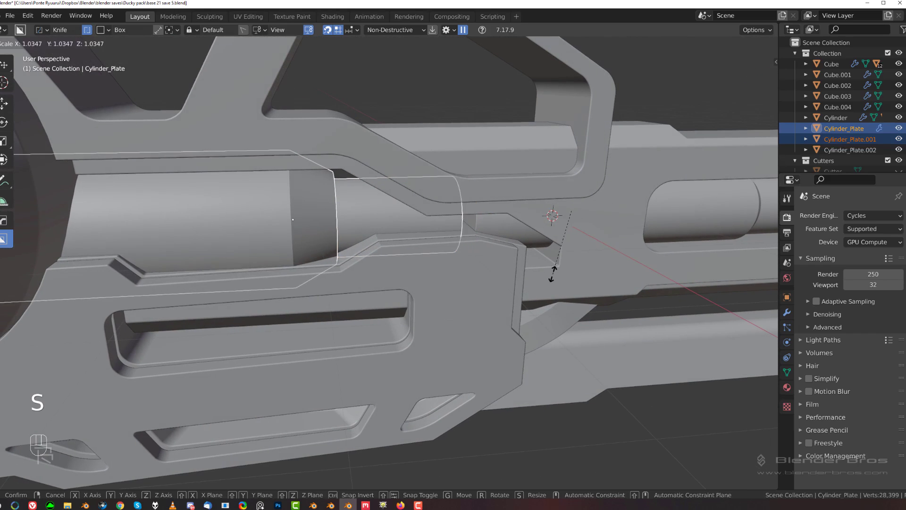
left_click(556, 274)
scroll(559, 274, "down", 8)
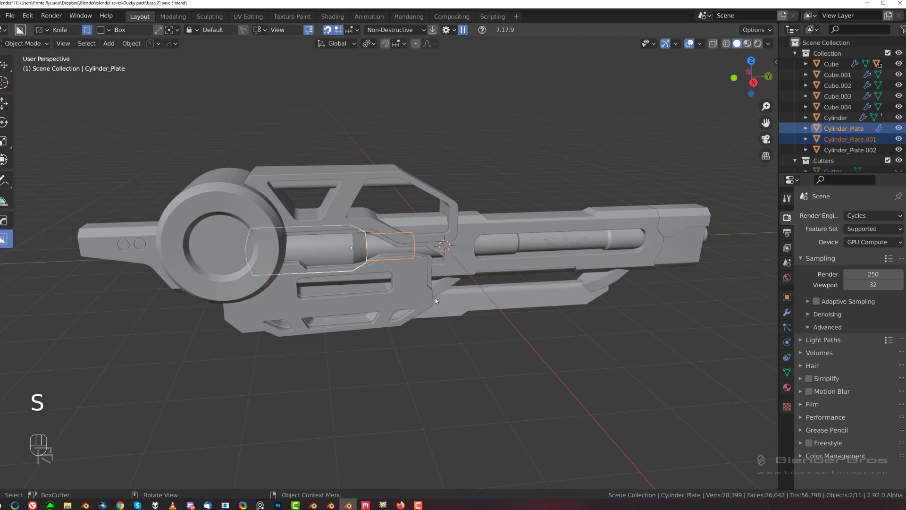
Deselect the cylinders, check the model in side view and save the file as the next version, base 21 save 6.
left_click(496, 185)
key("KP_3")
key("KP_5")
middle_click_drag(491, 187, 476, 188, "shift")
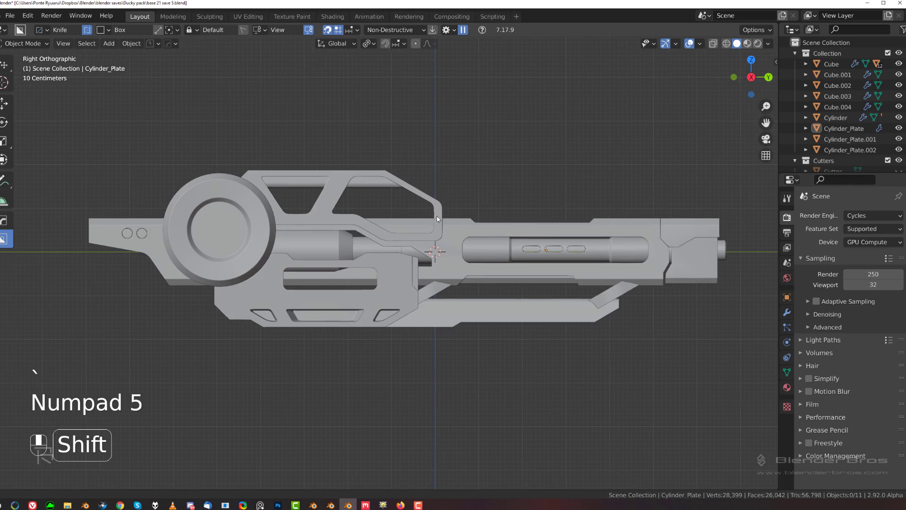
scroll(472, 189, "up", 2)
scroll(472, 189, "down", 2)
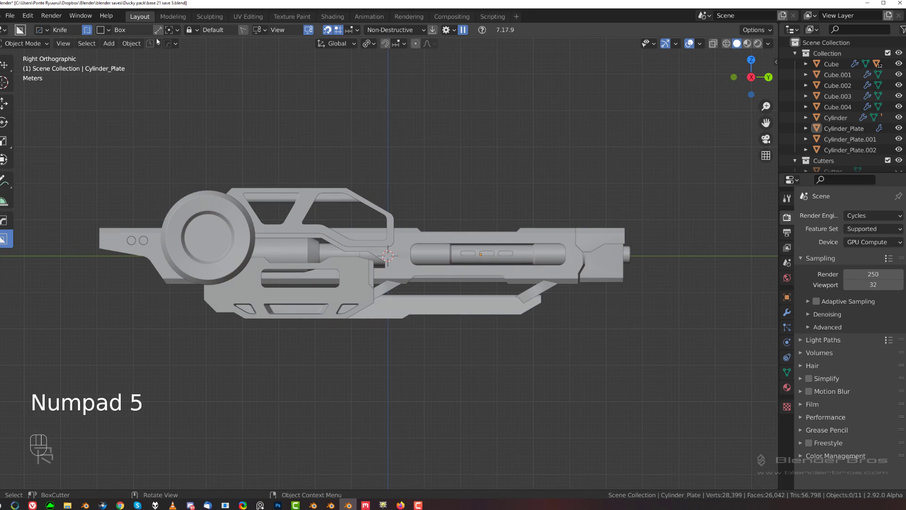
middle_click_drag(495, 194, 470, 264)
Set the BoxCutter box to line drawing and select the upper frame as the object for cutting.
key("grave")
middle_click_drag(359, 342, 463, 281)
scroll(434, 274, "up", 2)
middle_click_drag(198, 326, 321, 268, "shift")
key("KP_5")
scroll(321, 269, "up", 3)
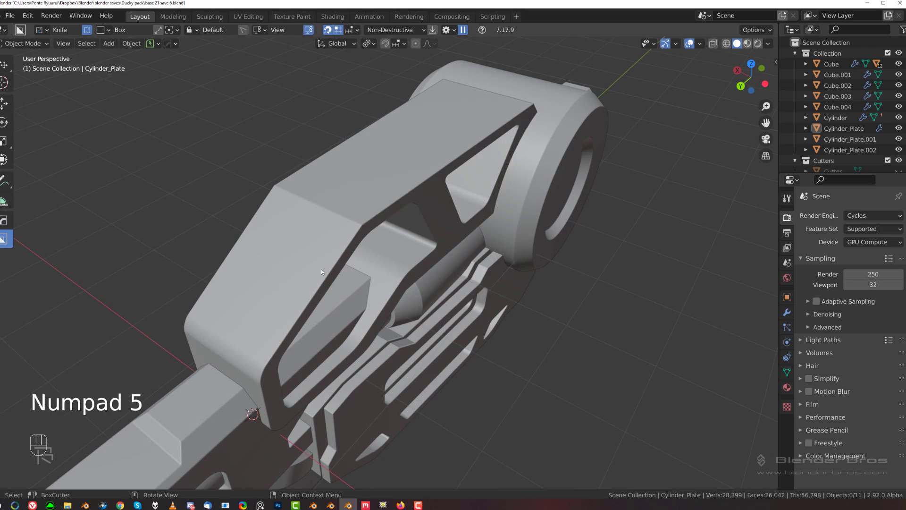
key("d")
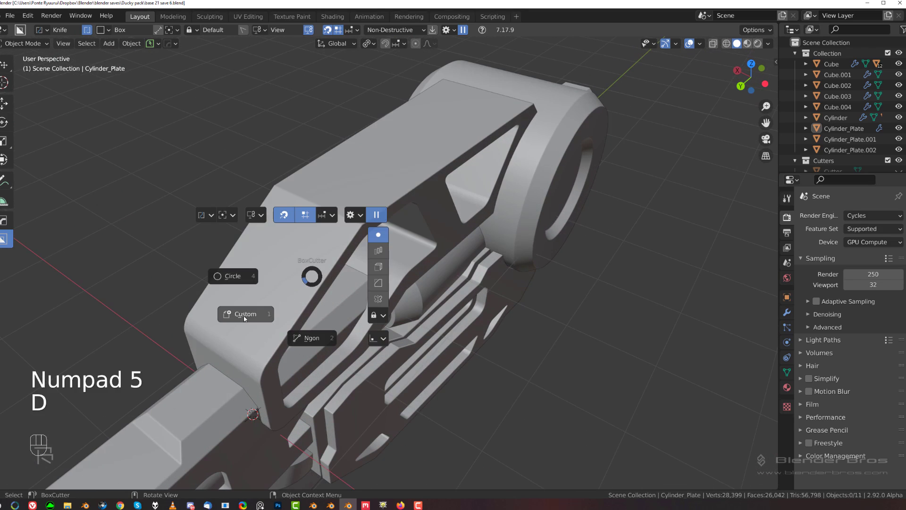
left_click(154, 31)
middle_click_drag(254, 207, 365, 261)
left_click(315, 218)
left_click_drag(325, 205, 280, 288)
right_click(286, 286)
mouse_move(291, 286)
middle_mouse_down()
mouse_move(351, 282)
mouse_move(403, 255)
mouse_move(444, 259)
middle_mouse_up()
scroll(351, 282, "up", 1)
scroll(403, 256, "down", 1)
scroll(402, 256, "down", 2)
left_click_drag(427, 214, 431, 310)
right_click(438, 302)
scroll(439, 268, "up", 1)
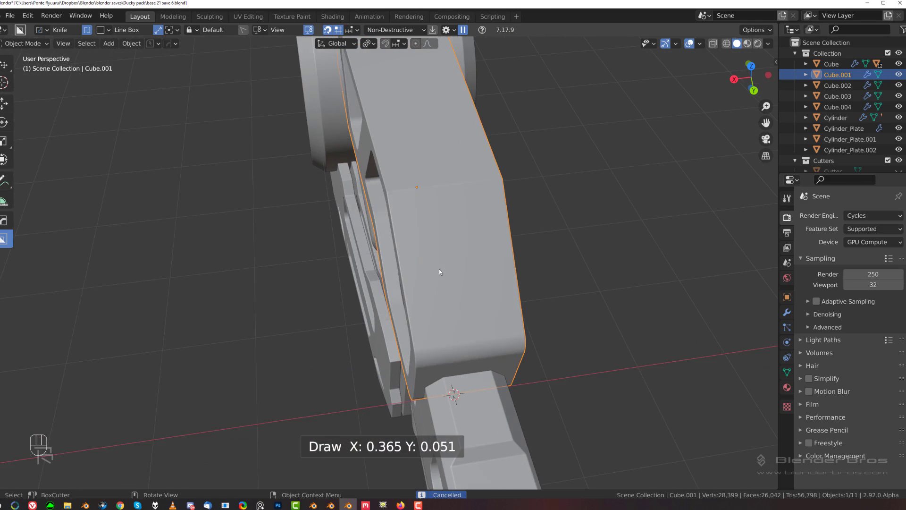
View the frame orthographically from above and set BoxCutter to Cut mode.
mouse_move(438, 268)
middle_mouse_down()
mouse_move(417, 245)
mouse_move(405, 107)
mouse_move(369, 146)
mouse_move(375, 306)
mouse_move(380, 276)
middle_mouse_up()
key("KP_5")
key("d")
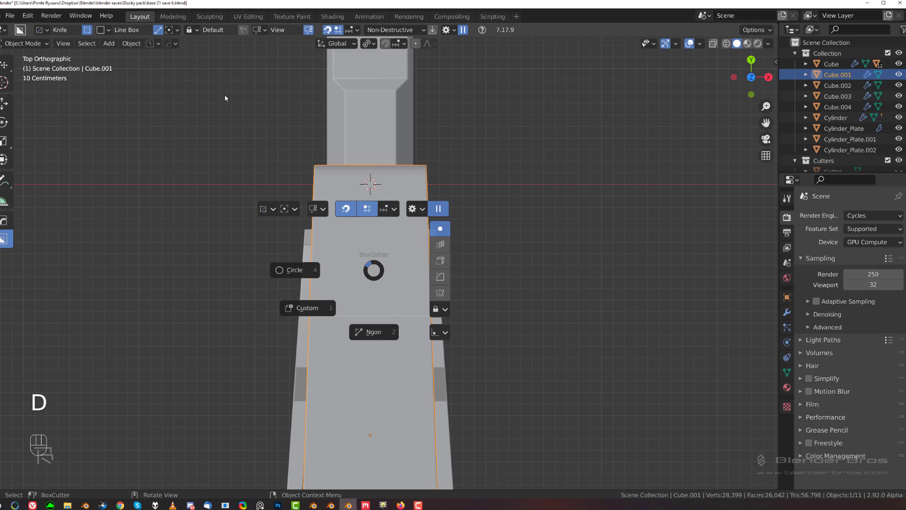
key("shift+v")
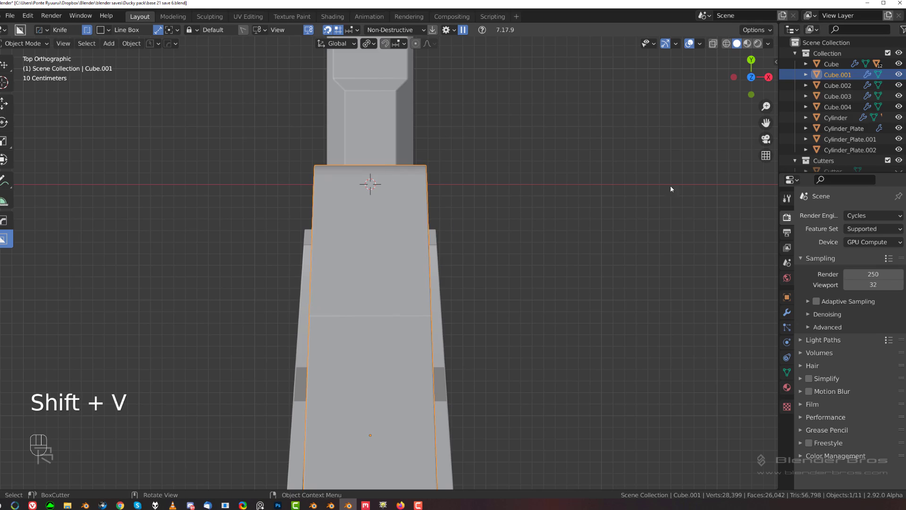
left_click_drag(389, 200, 390, 299)
right_click(410, 299)
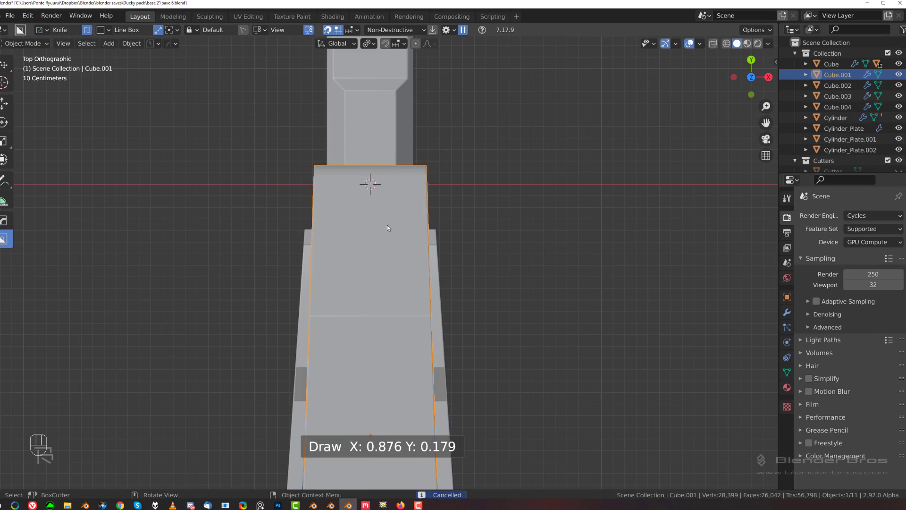
key("d")
mouse_move(285, 164)
left_click(315, 169)
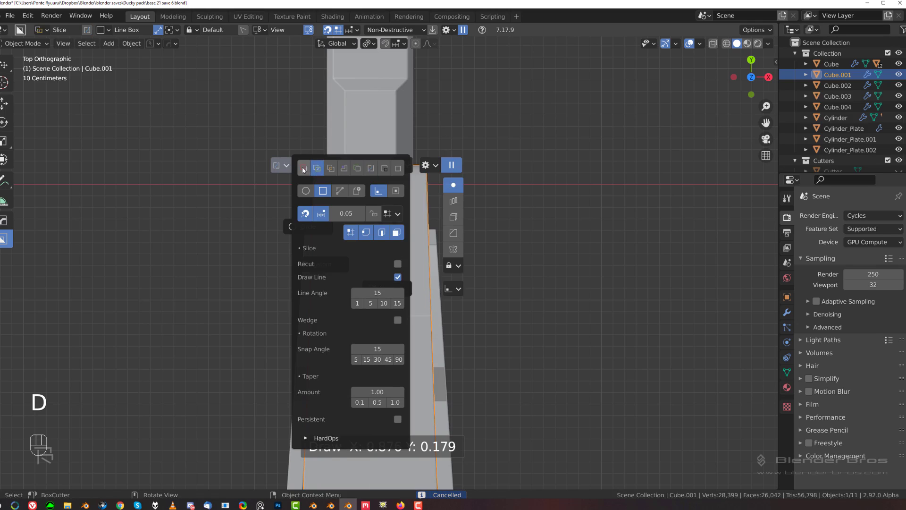
left_click(301, 169)
Cut a round-ended slot into one side of the frame's front slope, bevel width about 0.114, extruded about 4.82, keeping its cutter live.
mouse_move(386, 185)
left_mouse_down()
mouse_move(389, 287)
mouse_move(413, 290)
left_mouse_up()
key("b")
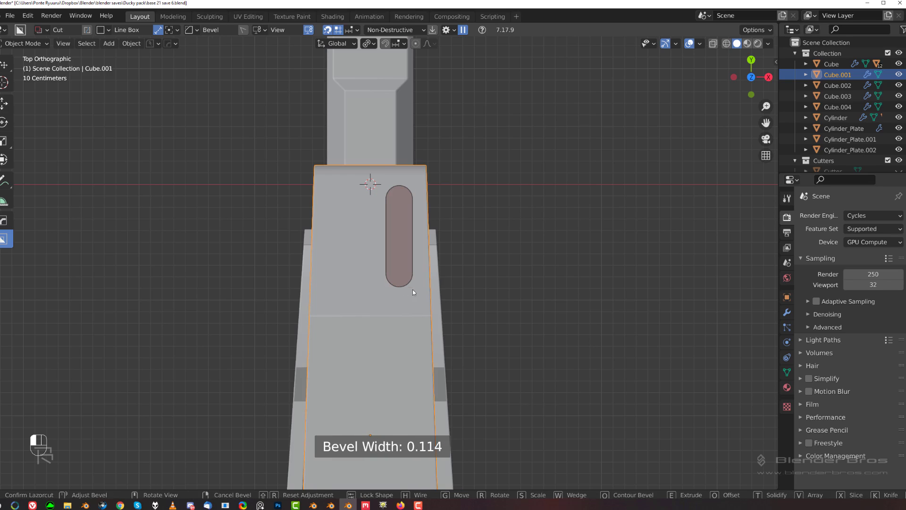
key("Tab")
middle_click_drag(420, 289, 549, 315)
key("e")
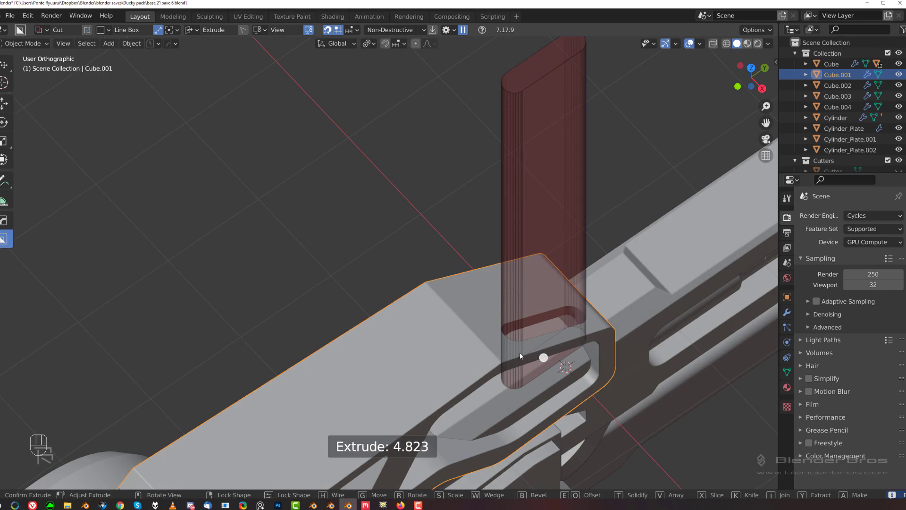
left_click(520, 359, "shift")
left_click(625, 253, "shift")
middle_click_drag(575, 245, 437, 162, "shift")
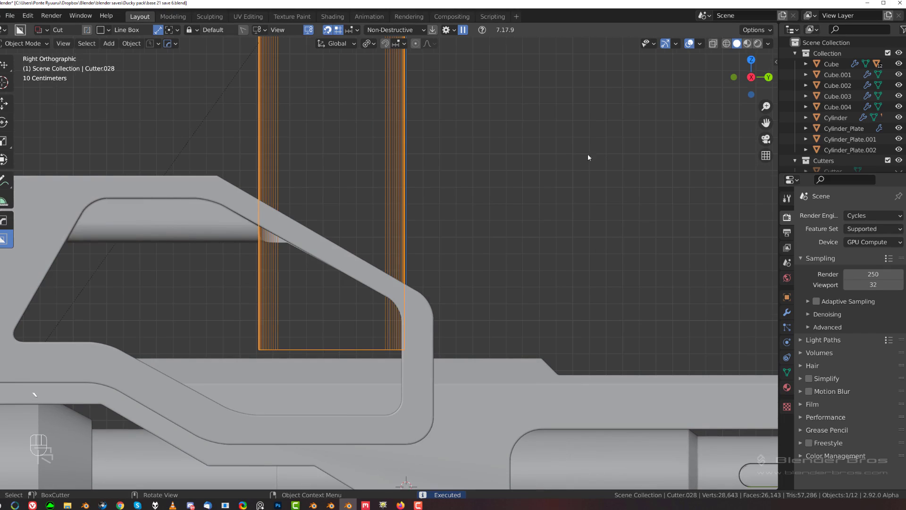
Rotate the slot's cutter by about -4.74° in the right side view.
scroll(588, 158, "down", 2)
middle_click_drag(466, 227, 502, 230)
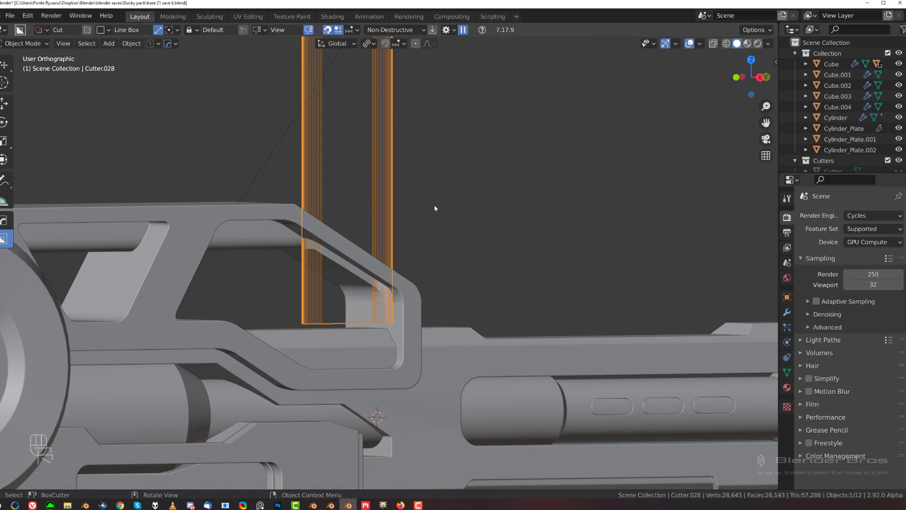
middle_click_drag(434, 208, 491, 219, "alt")
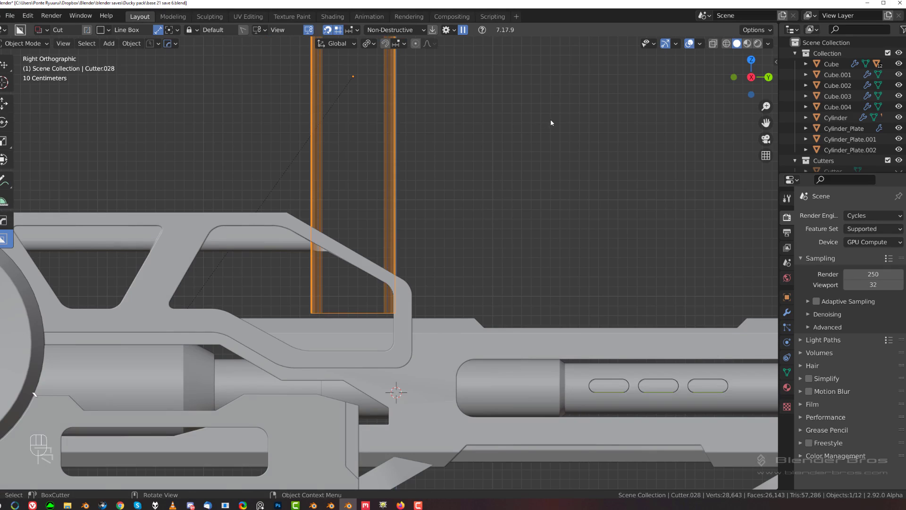
key("r")
left_click(556, 144)
middle_click_drag(556, 144, 466, 166, "alt")
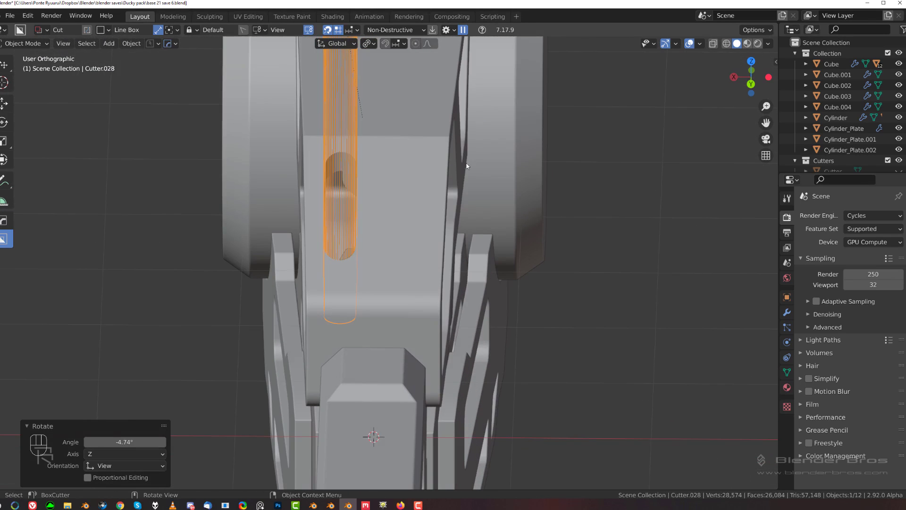
Scale the slot's cutter to 0.858 and move it about 0.086 m in X, 0.103 m in Y and -0.234 m in Z.
key("s")
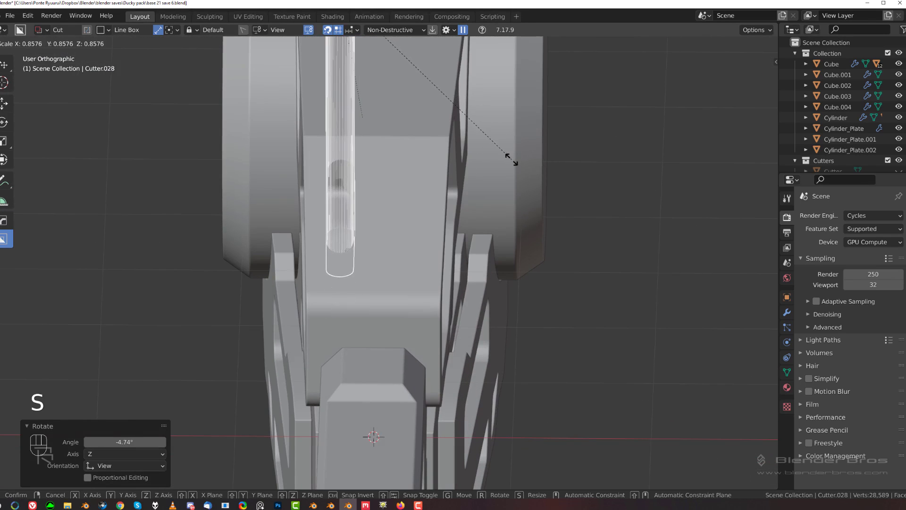
left_click(496, 162)
key("g")
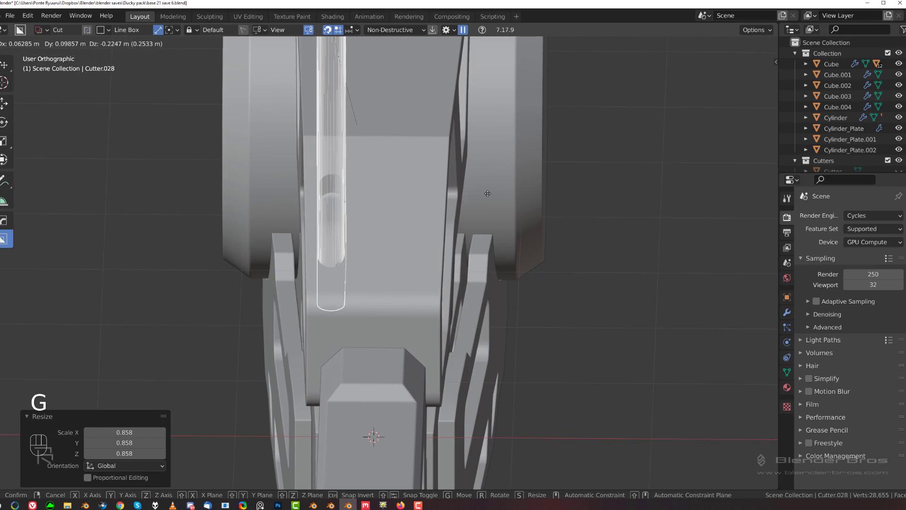
left_click(472, 202)
Examine the slot from beneath, checking its ends against the inner bends of the frame's opening.
middle_click_drag(472, 202, 535, 151)
scroll(231, 202, "up", 2)
middle_click_drag(226, 206, 394, 238, "shift")
scroll(394, 232, "up", 3)
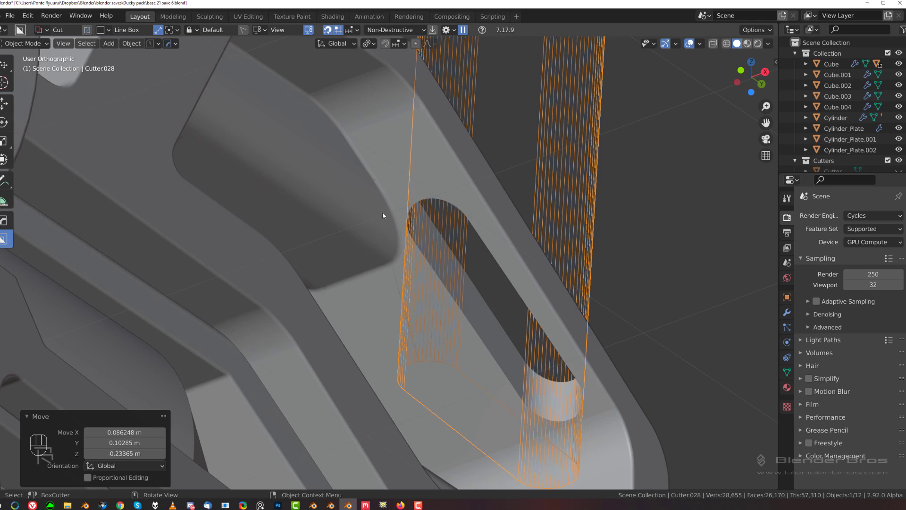
scroll(383, 214, "down", 3)
middle_click_drag(510, 275, 390, 268)
scroll(461, 247, "up", 3)
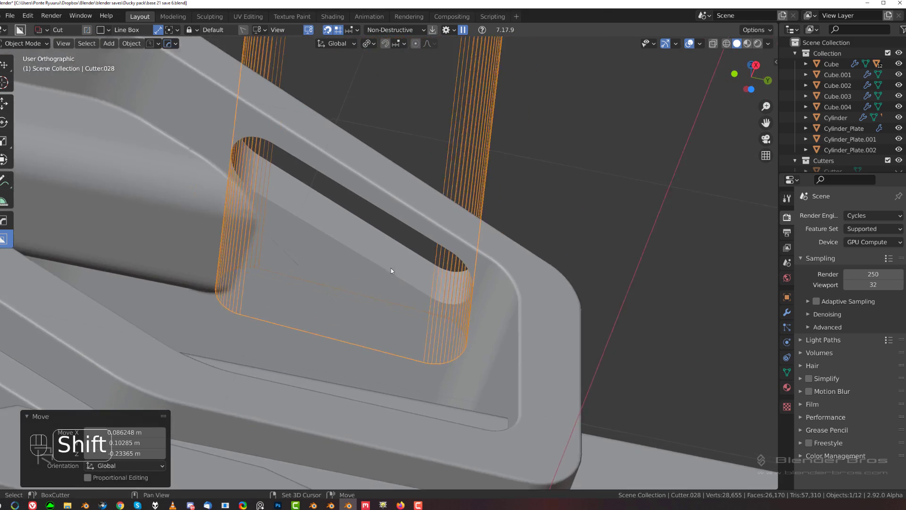
scroll(391, 268, "up", 2)
middle_click_drag(518, 297, 533, 181)
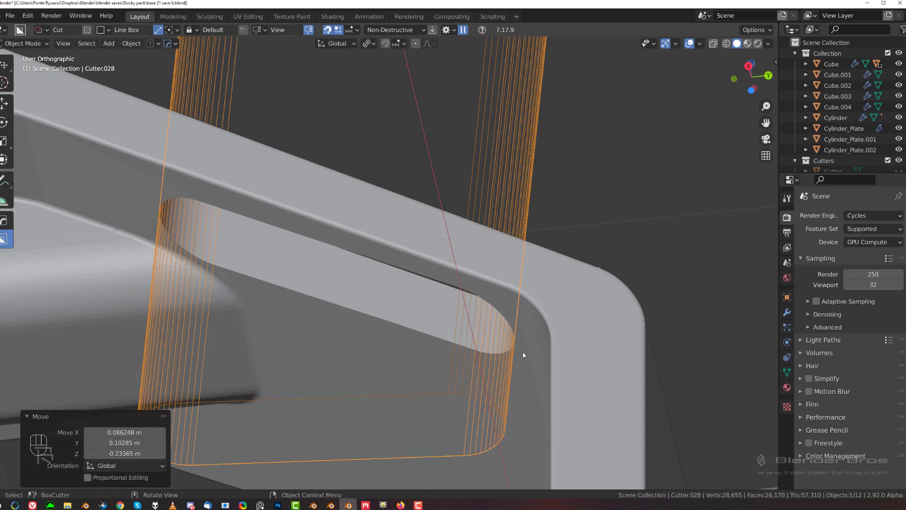
Check the frame's mesh around the slot in Edit Mode, and reselect the slot's cutter in Object Mode.
left_click(549, 316)
key("Tab")
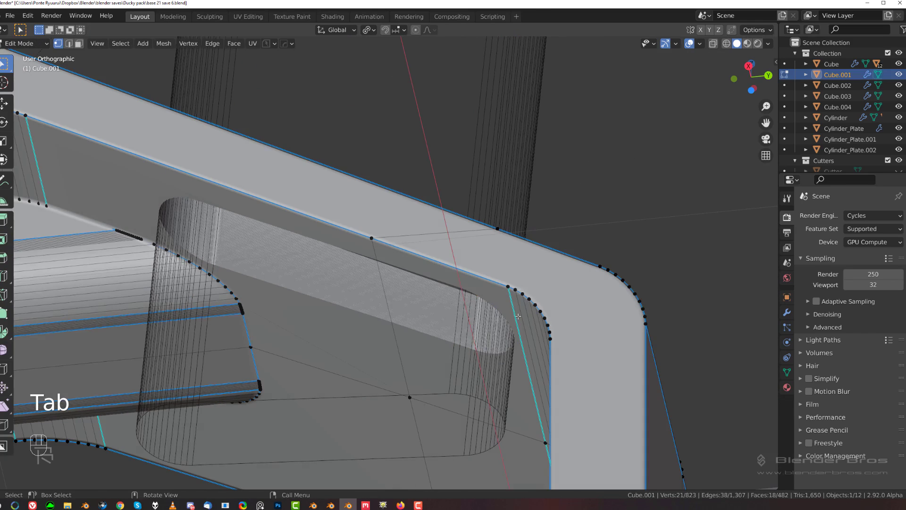
key("Tab")
left_click(504, 164)
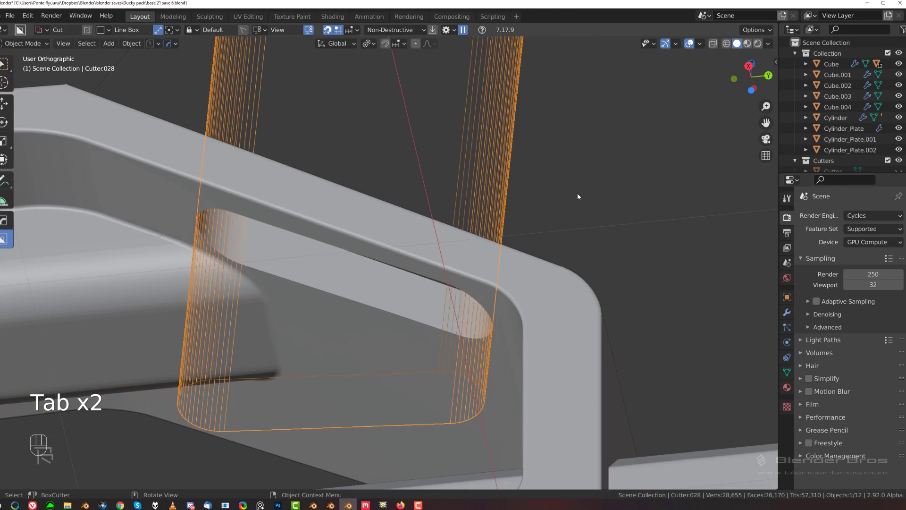
Scale the slot's cutter uniformly to 0.941.
key("s")
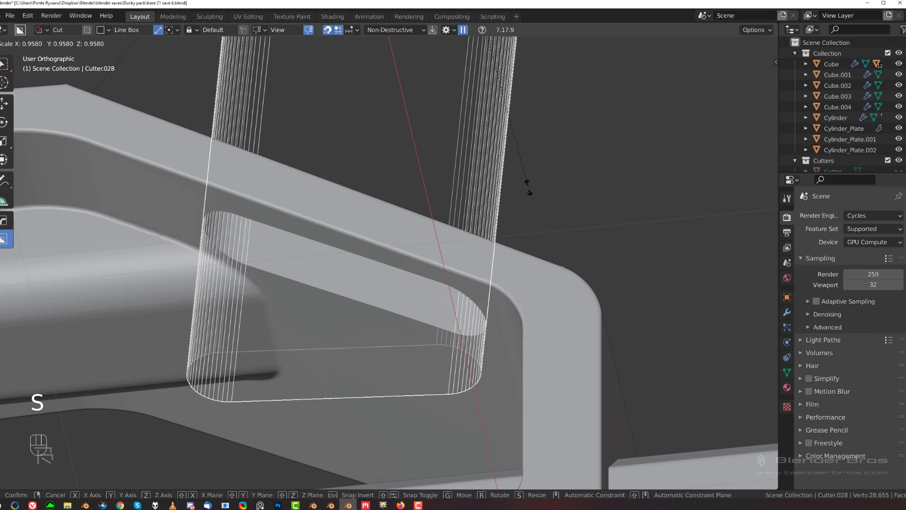
left_click(528, 180)
scroll(526, 210, "down", 3)
middle_click_drag(526, 214, 443, 289)
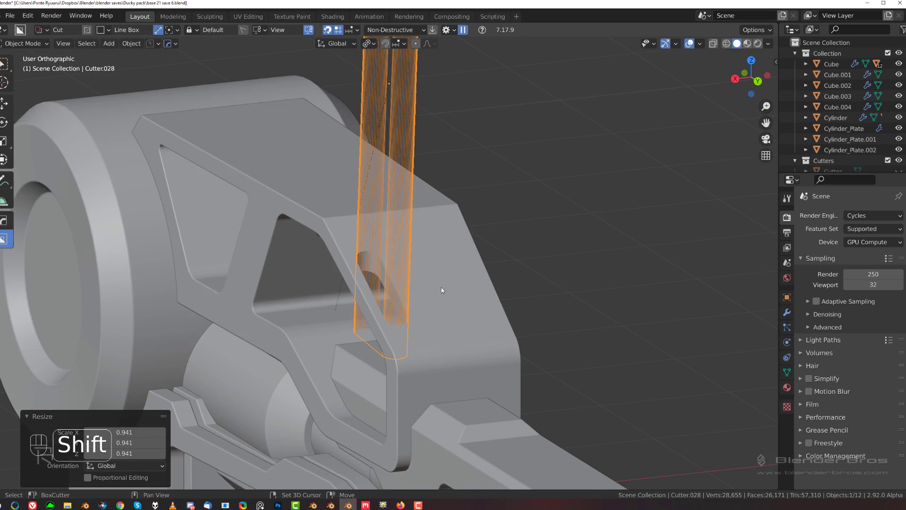
Mirror the upper frame across the X axis to repeat the slot on its other side, and hide the Cutters collection.
left_click(442, 286, "shift")
key("alt+x")
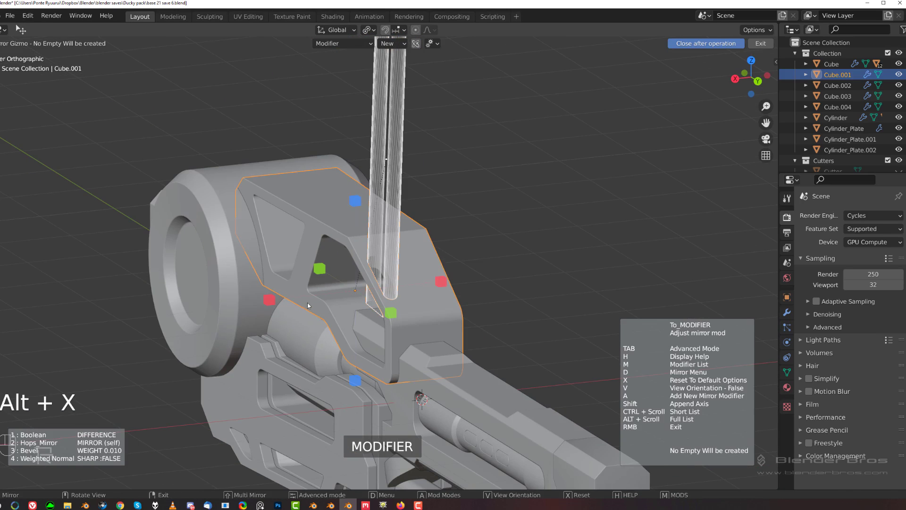
left_click(275, 303)
key("shift+2")
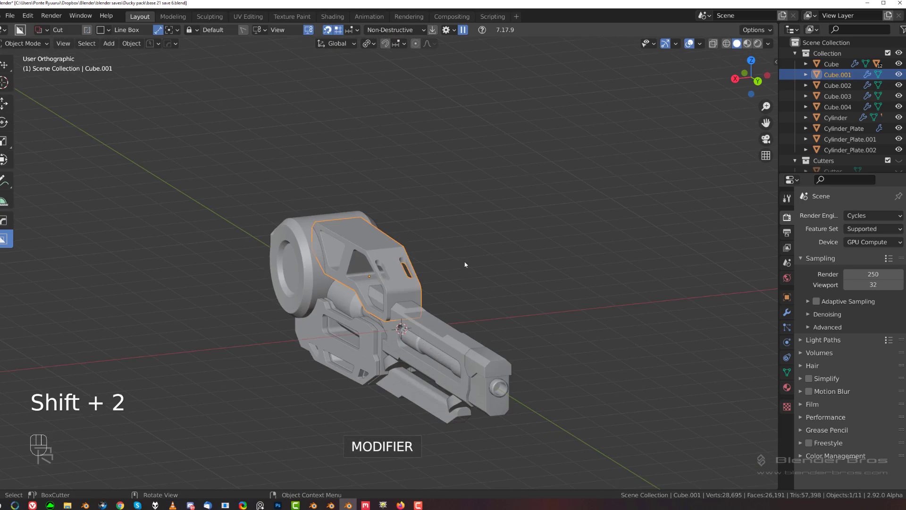
Apply the upper frame's boolean with Csharp, using 30° sharpness and a 60° auto smooth angle.
middle_click_drag(559, 263, 385, 278)
key("KP_5")
scroll(340, 298, "up", 2)
middle_click_drag(391, 275, 447, 233, "shift")
scroll(446, 232, "up", 2)
key("q")
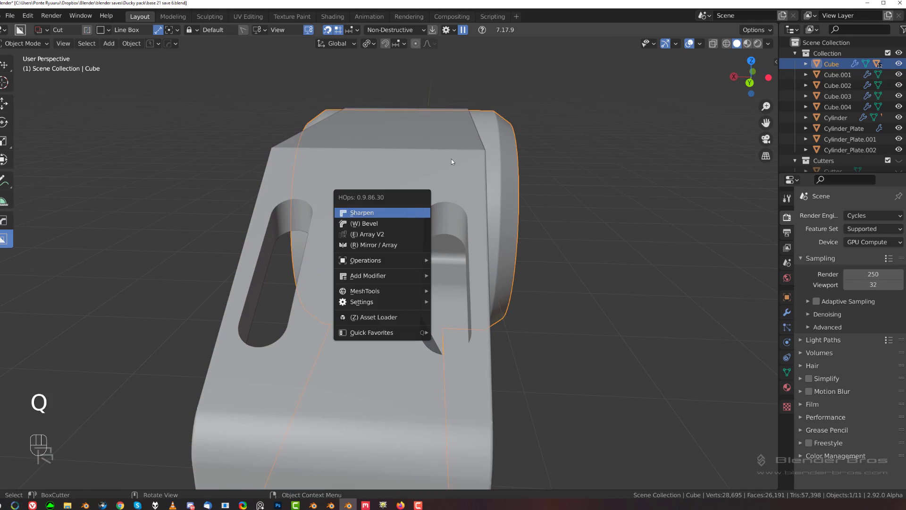
key("q")
left_click(451, 160, "ctrl")
scroll(450, 158, "down", 3)
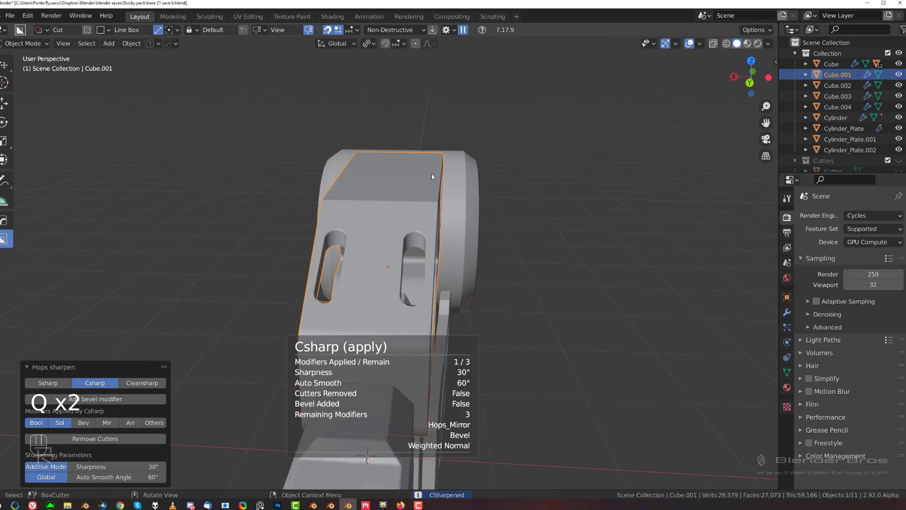
Examine both slots in the upper frame from beneath, and check the whole arm from the right side.
middle_click_drag(450, 158, 401, 242)
scroll(509, 190, "down", 3)
scroll(371, 195, "up", 4)
scroll(376, 167, "up", 5)
scroll(390, 235, "up", 2)
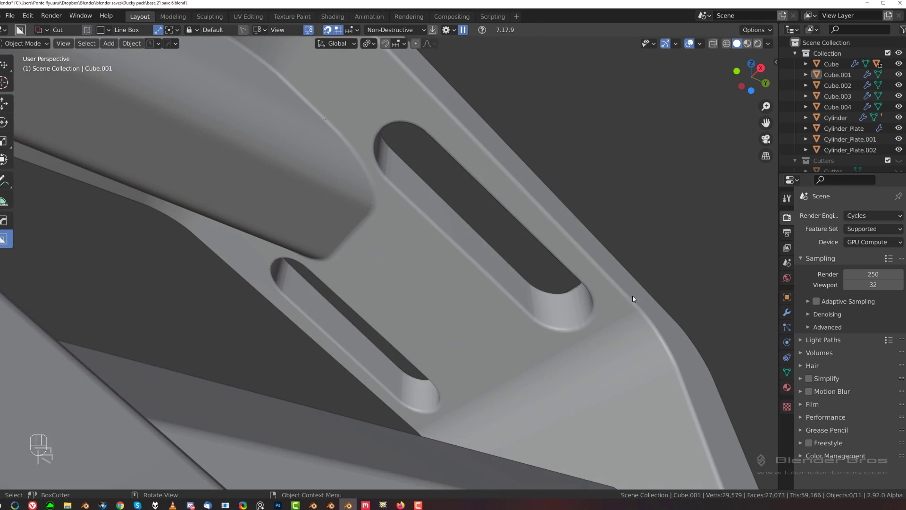
scroll(335, 223, "down", 2)
key("grave")
scroll(556, 258, "down", 9)
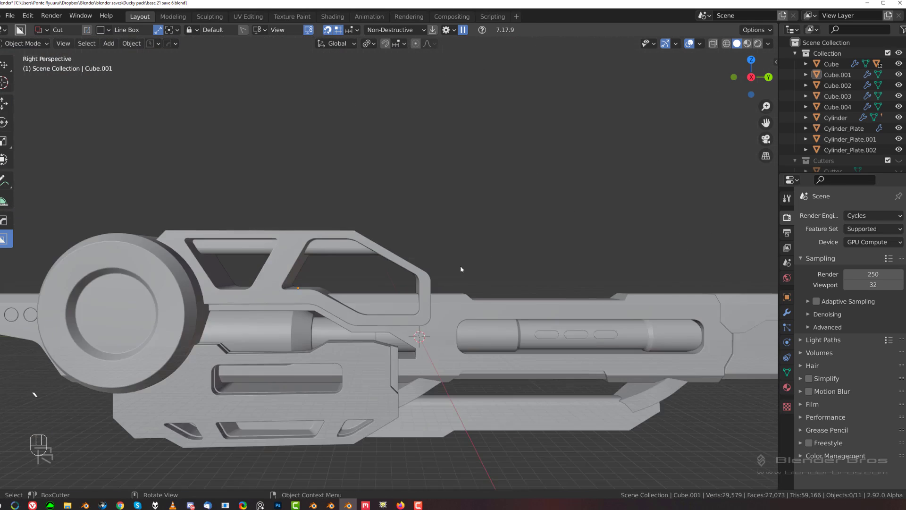
key("KP_5")
key("KP_5")
middle_click_drag(469, 308, 458, 286)
Turn on Cavity shading in the viewport to bring out the edges of the whole arm.
key("alt+v")
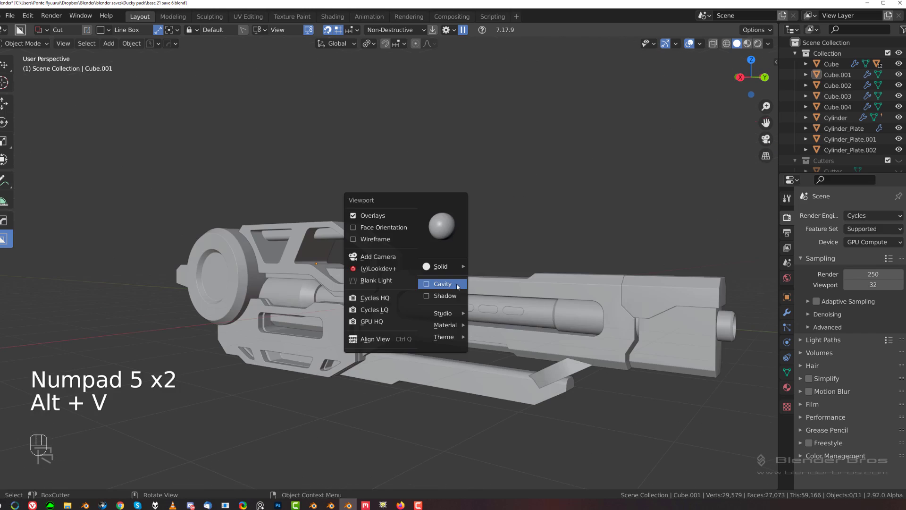
left_click(457, 287)
middle_click_drag(581, 284, 529, 252, "shift")
middle_click_drag(530, 252, 528, 258)
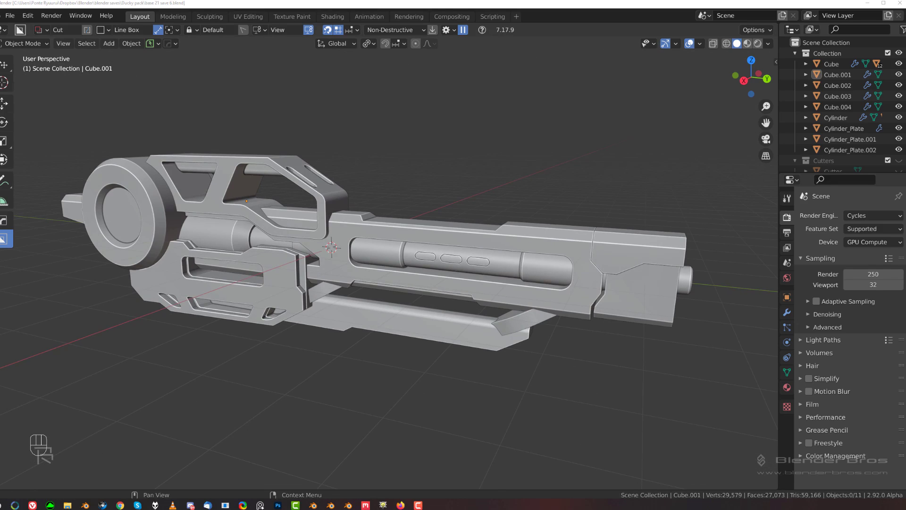
middle_click_drag(327, 175, 373, 202, "shift")
scroll(373, 230, "down", 2)
In the right orthographic view, delete the slanted struts connecting the barrel housing to the lower bar.
key("grave")
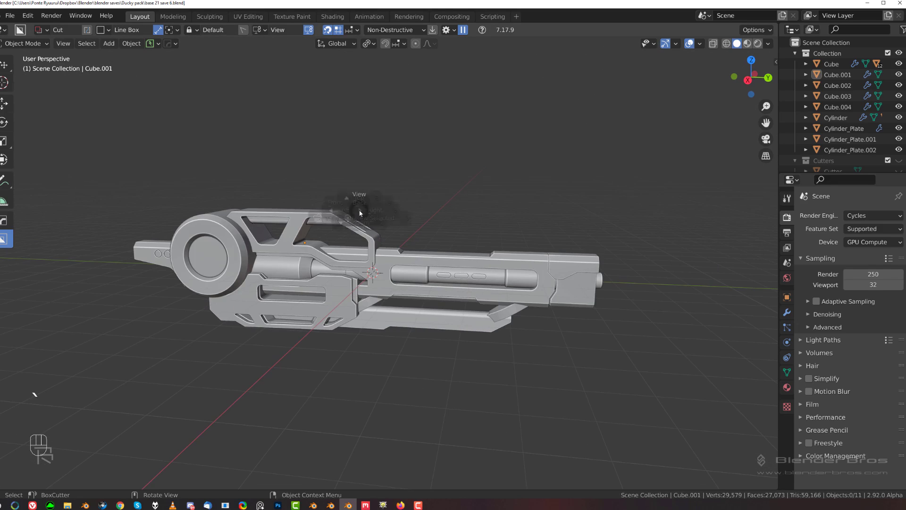
left_click(381, 212)
key("KP_5")
scroll(289, 243, "up", 3)
middle_click_drag(399, 320, 403, 267, "shift")
scroll(403, 266, "up", 2)
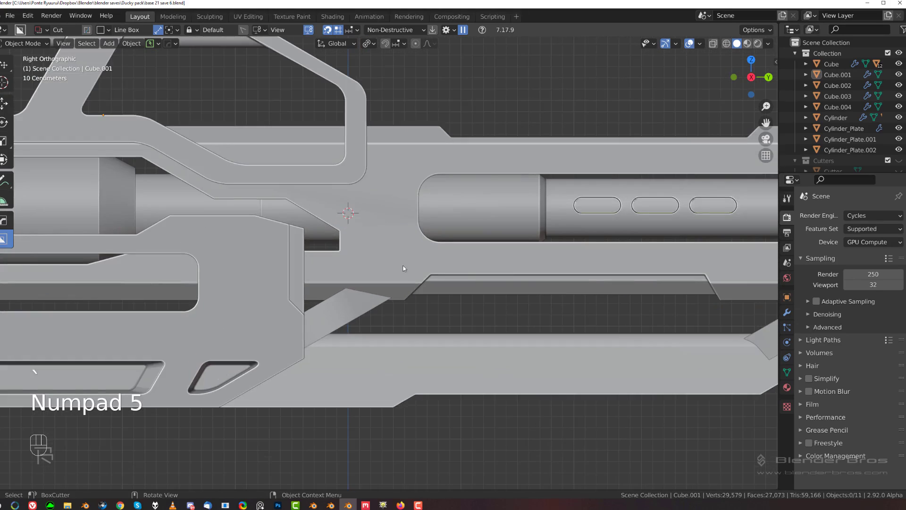
scroll(404, 268, "down", 4)
middle_click_drag(476, 261, 434, 252, "shift")
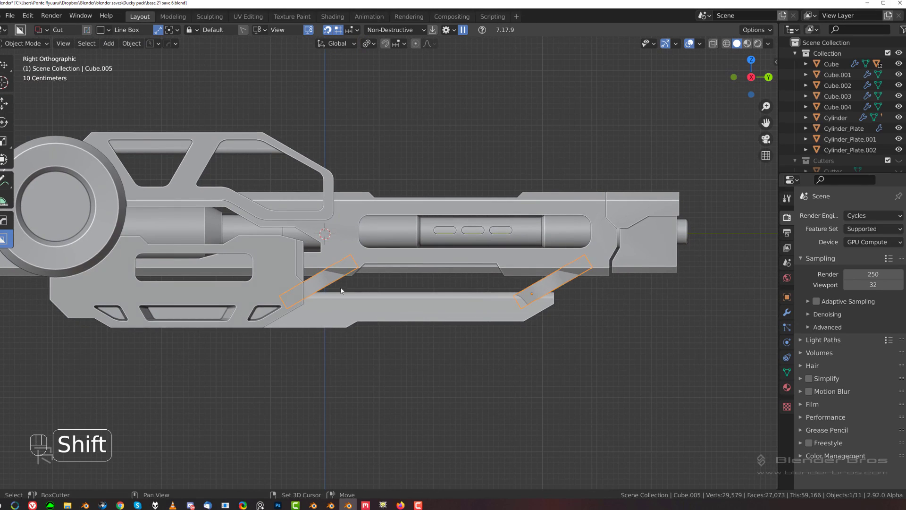
key("x")
left_click(324, 284)
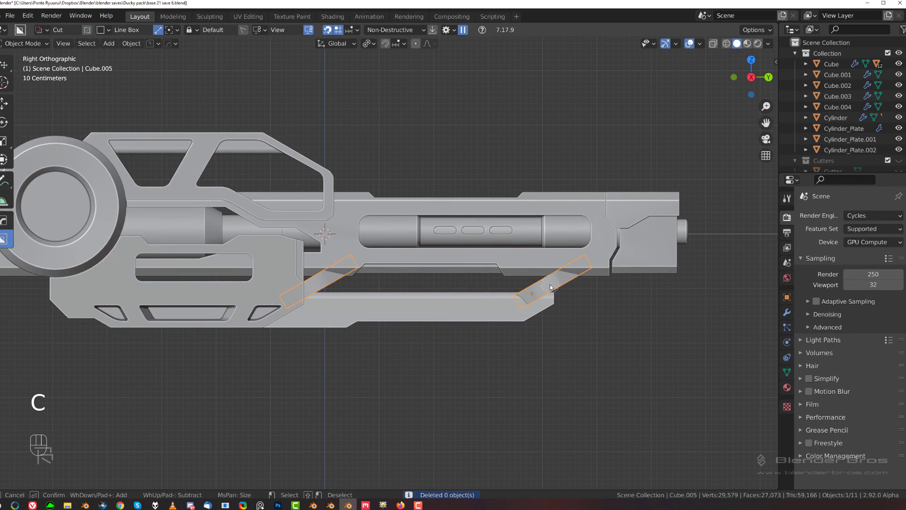
key("x")
left_click(564, 283)
scroll(443, 281, "up", 3)
scroll(449, 273, "down", 3)
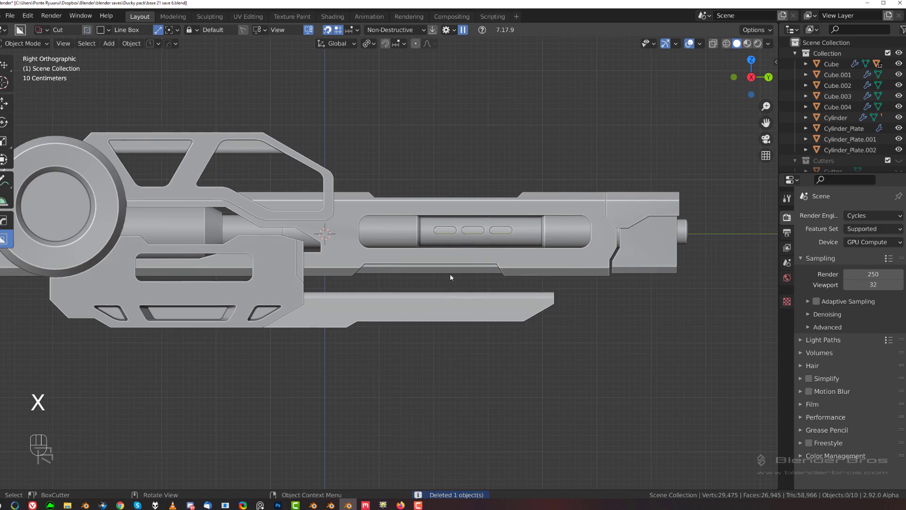
Add a 2 m cube at the world origin and scale it to about 0.26 along Y.
key("shift+a")
mouse_move(456, 266)
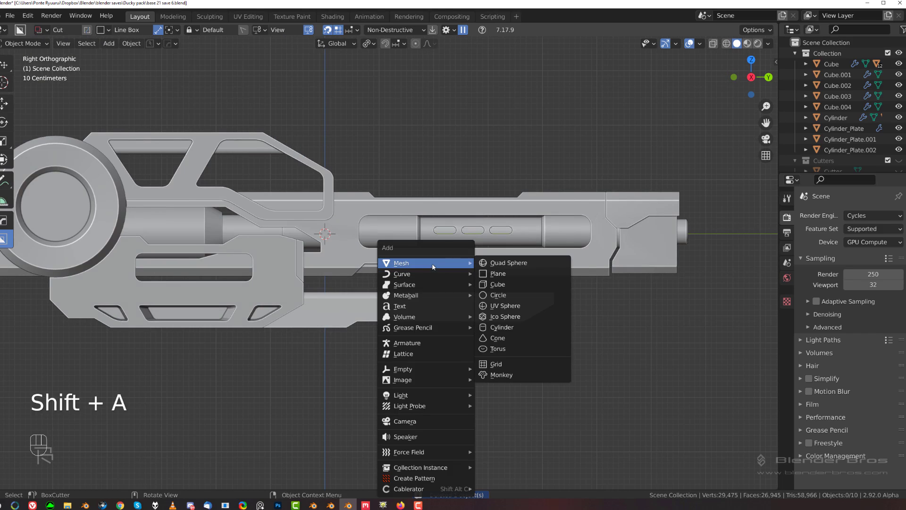
left_click(505, 285)
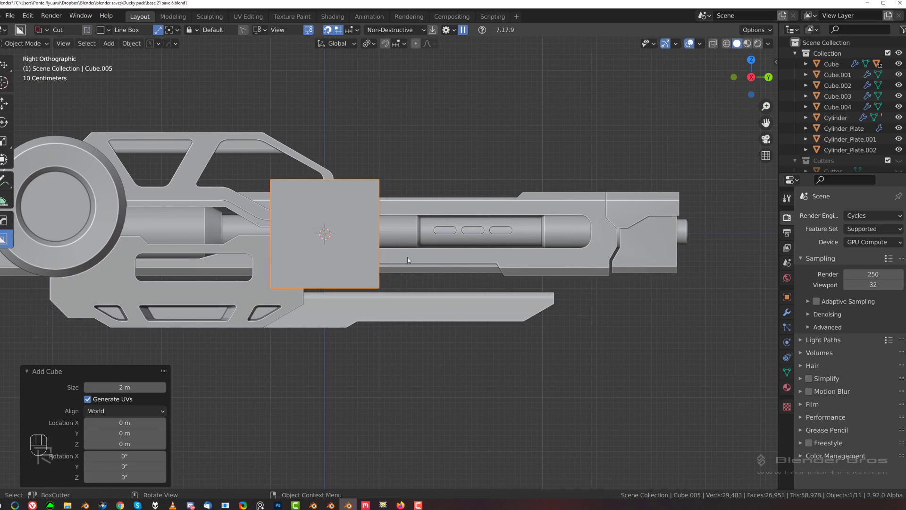
key("s")
key("y")
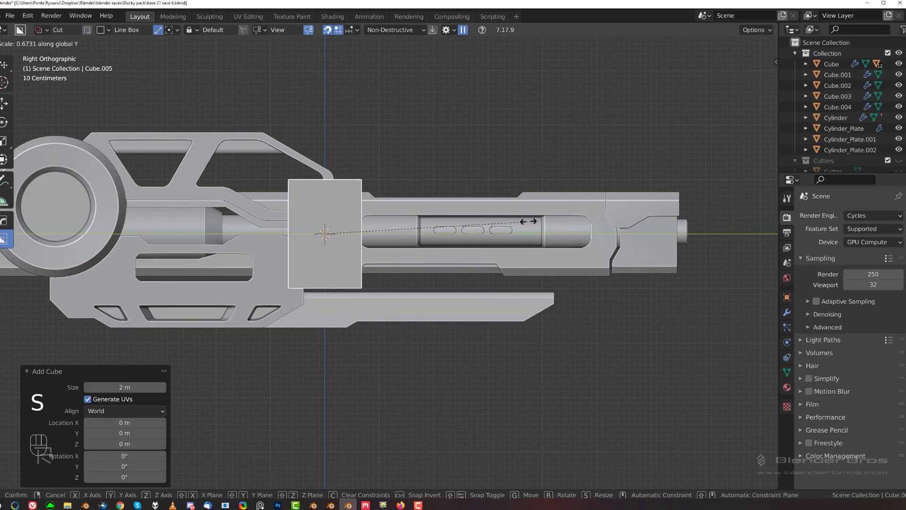
left_click(404, 232)
Shrink the new block to 0.451, place it between the barrel housing and the lower bar, and enlarge it by 1.199.
key("g")
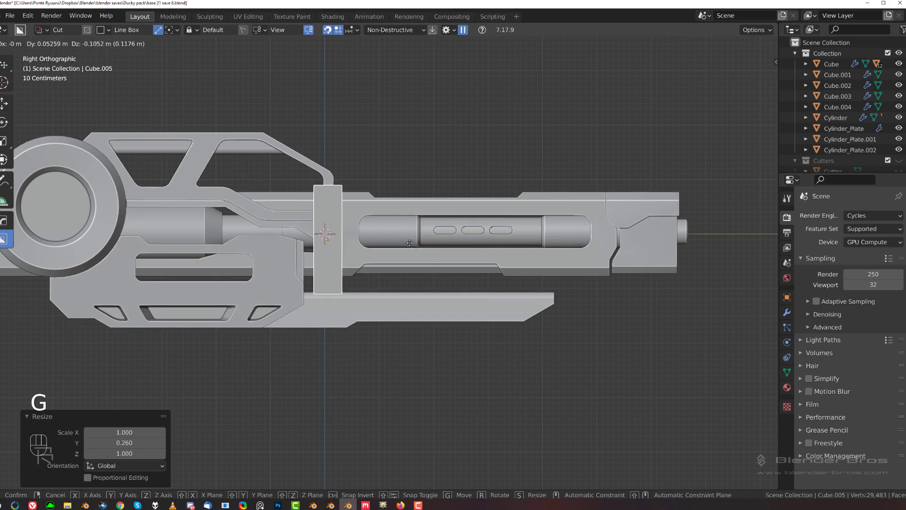
left_click(472, 288)
key("s")
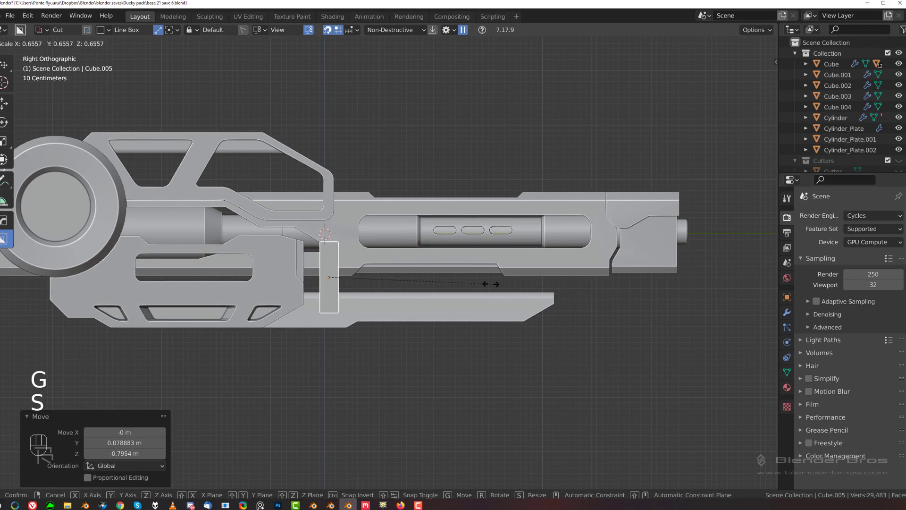
left_click(431, 285)
scroll(360, 279, "up", 2)
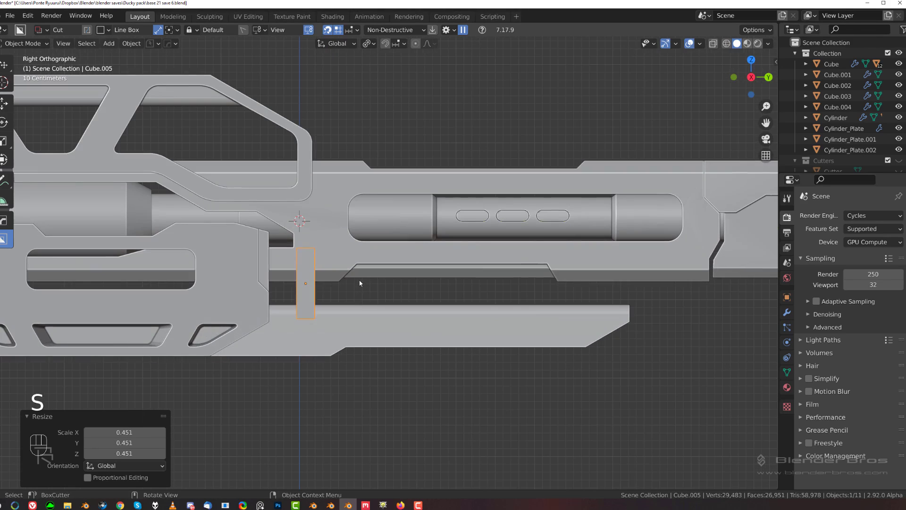
key("g")
left_click(355, 294)
key("s")
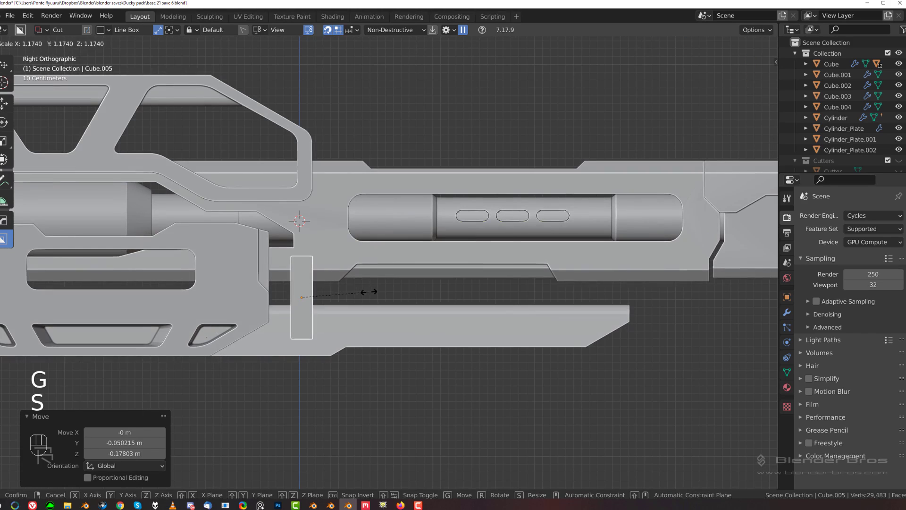
left_click(376, 294)
Widen the connecting block by 1.42 along Y and apply its scale.
key("s")
key("y")
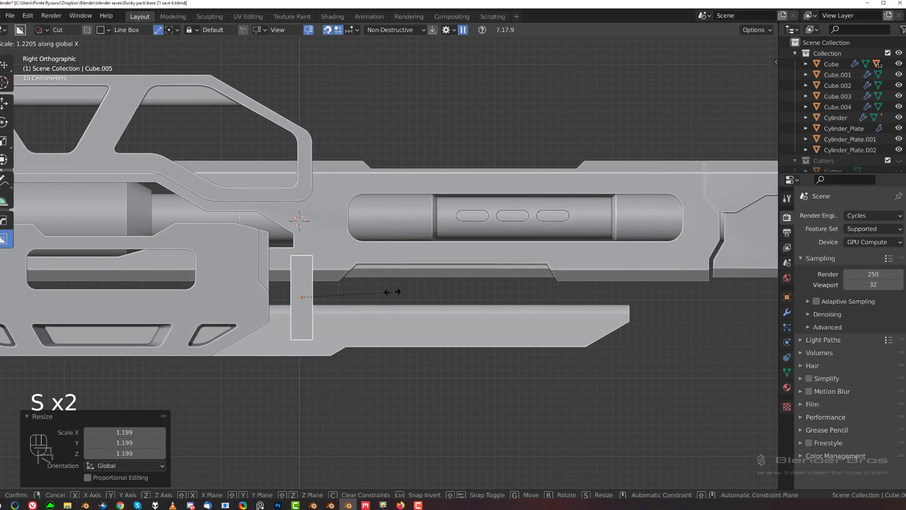
left_click(409, 292)
scroll(408, 292, "down", 3)
scroll(401, 298, "up", 3)
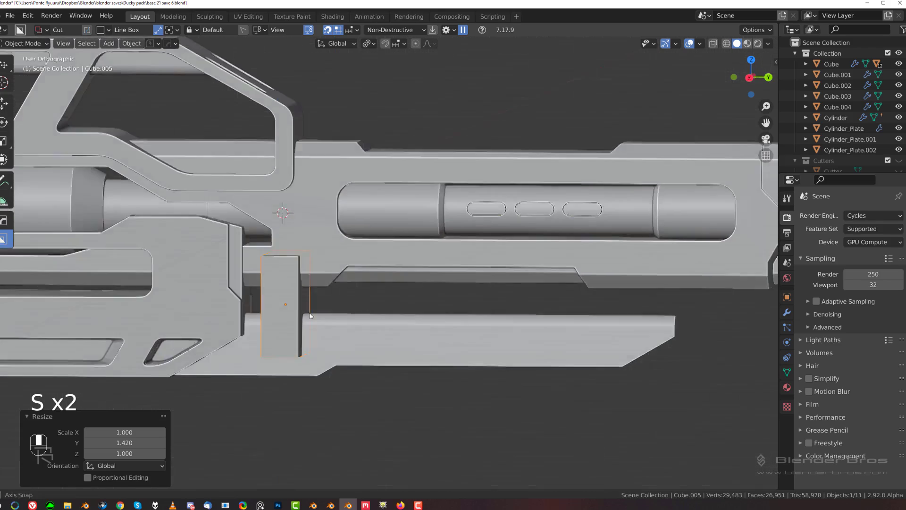
middle_click_drag(402, 298, 392, 266)
key("ctrl+a")
left_click(304, 279)
Chamfer the upper and lower lengthwise edges on one side of the connecting block, about 0.16 m wide with one segment.
scroll(347, 289, "up", 1)
scroll(392, 266, "up", 1)
scroll(390, 269, "down", 2)
key("Tab")
left_click(312, 262)
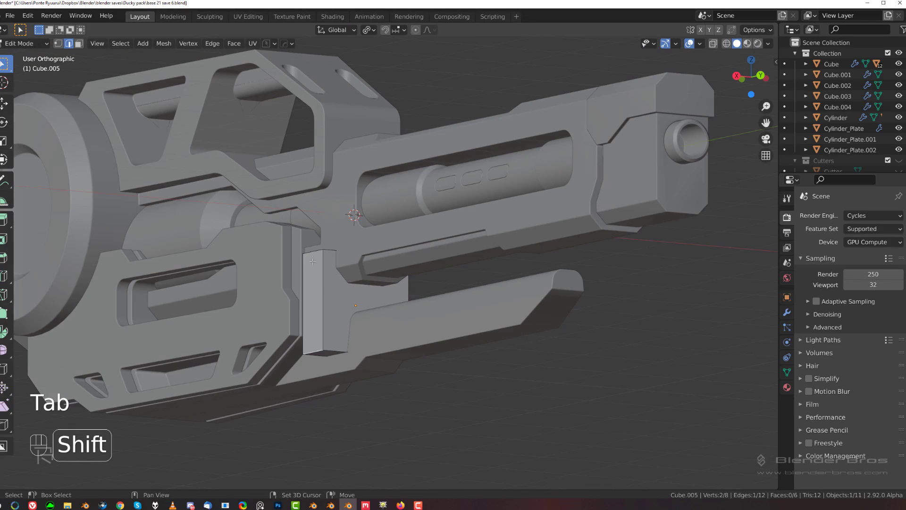
key("ctrl+b")
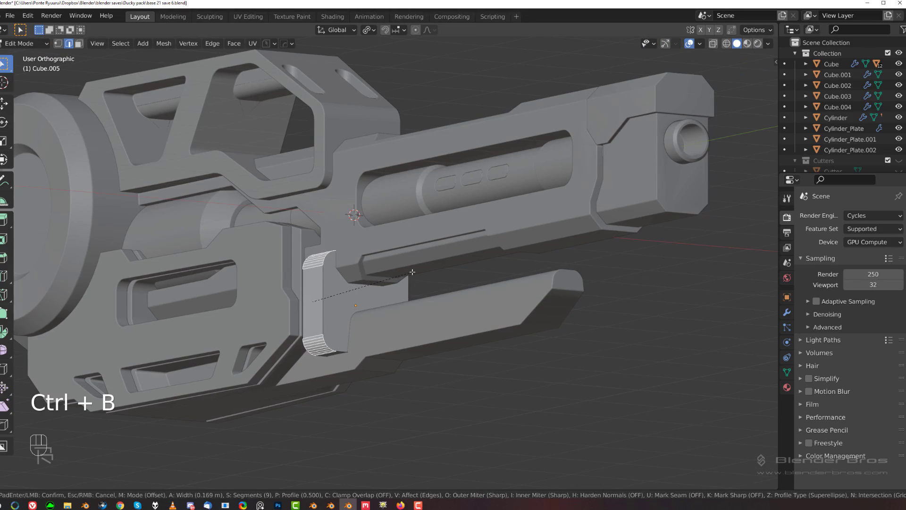
scroll(410, 275, "down", 4)
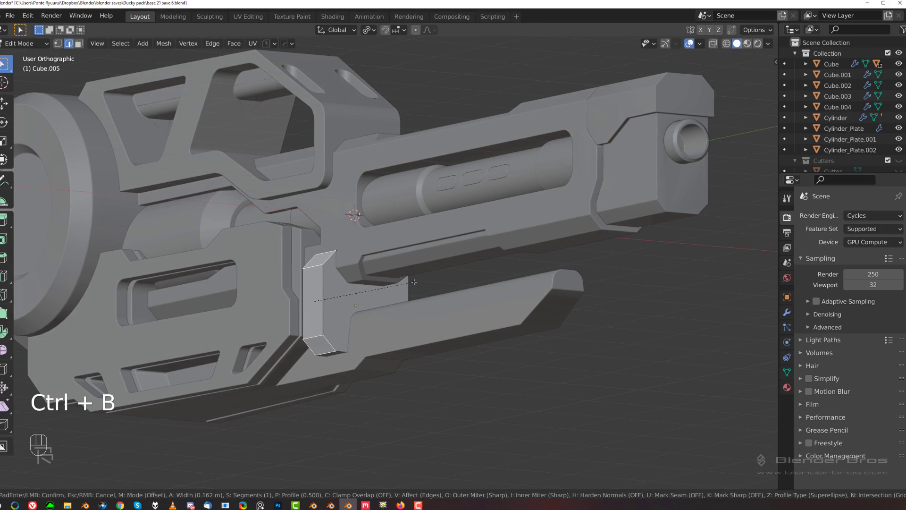
left_click(411, 282)
key("Tab")
Mirror the connecting block across the X axis so both sides carry the chamfers.
scroll(376, 226, "down", 3)
middle_click_drag(375, 231, 300, 273)
scroll(396, 262, "up", 2)
key("alt+x")
left_click(272, 298)
scroll(293, 297, "up", 2)
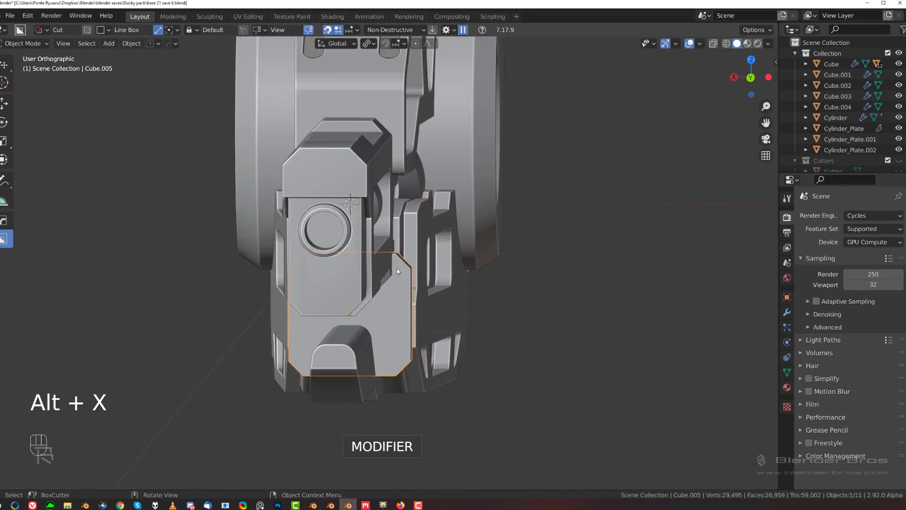
Inset the connecting block's front and back faces by about 0.081 m.
middle_click_drag(359, 279, 405, 277)
key("Tab")
left_click(472, 277)
left_click(378, 321)
scroll(392, 316, "up", 1)
middle_click_drag(401, 311, 488, 305)
middle_click_drag(350, 316, 405, 321)
left_click(325, 322, "shift")
middle_click_drag(562, 314, 468, 329)
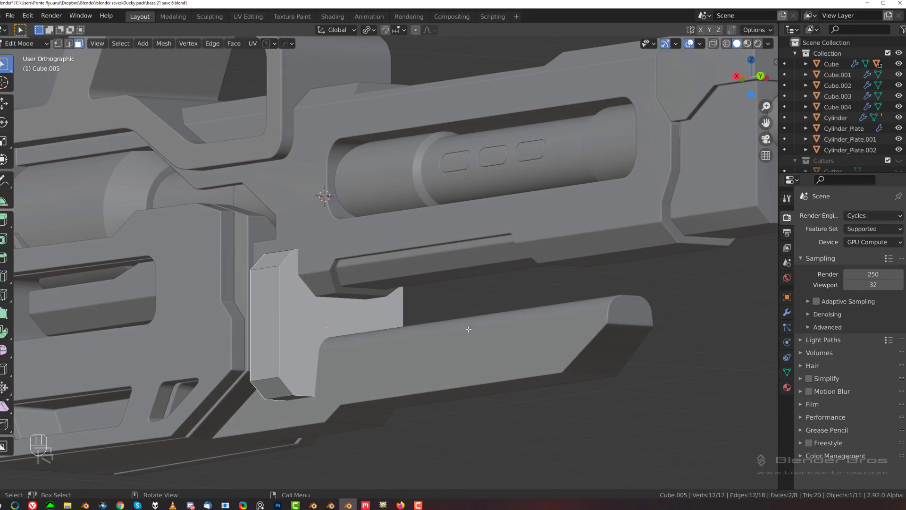
key("i")
left_click(492, 319)
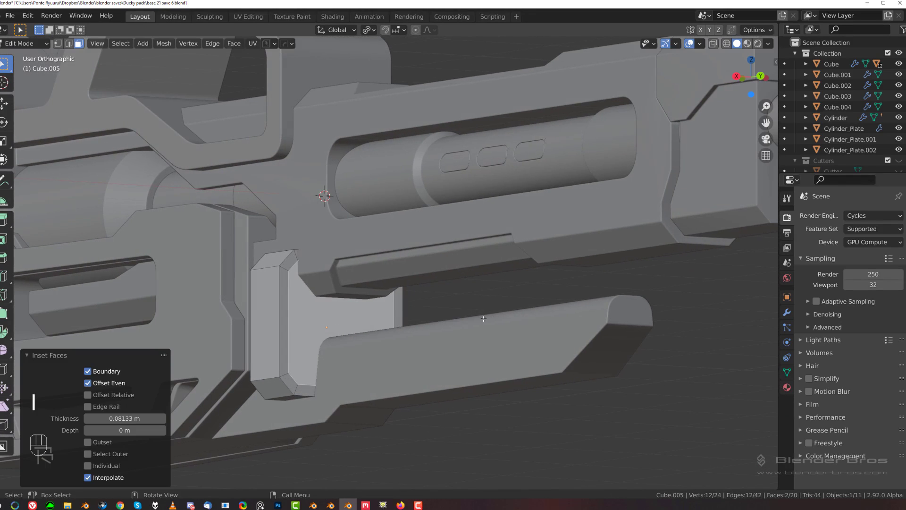
Delete the two inset faces to open the connecting block, and isolate it in local view.
key("x")
left_click(415, 269)
key("KP_Divide")
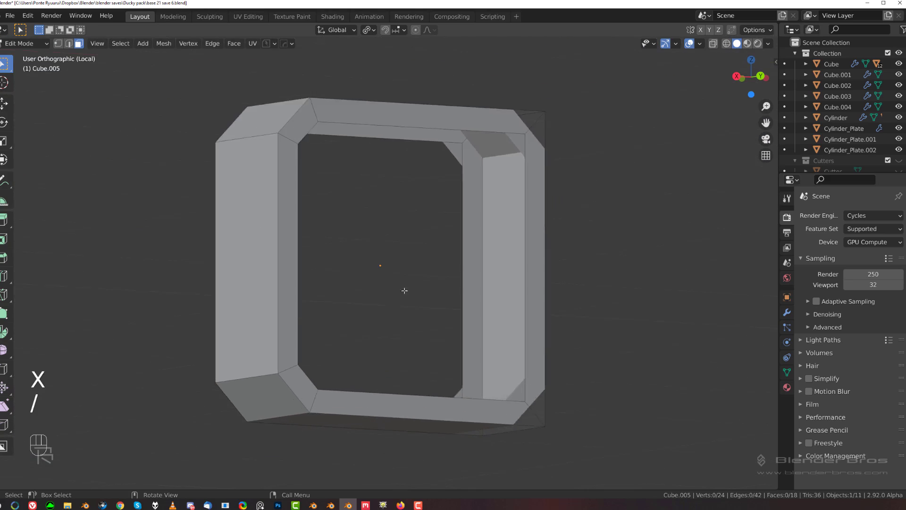
Bridge the front and back inner edge loops of the connecting block to close the walls of its opening.
key("Tab")
left_click(464, 354)
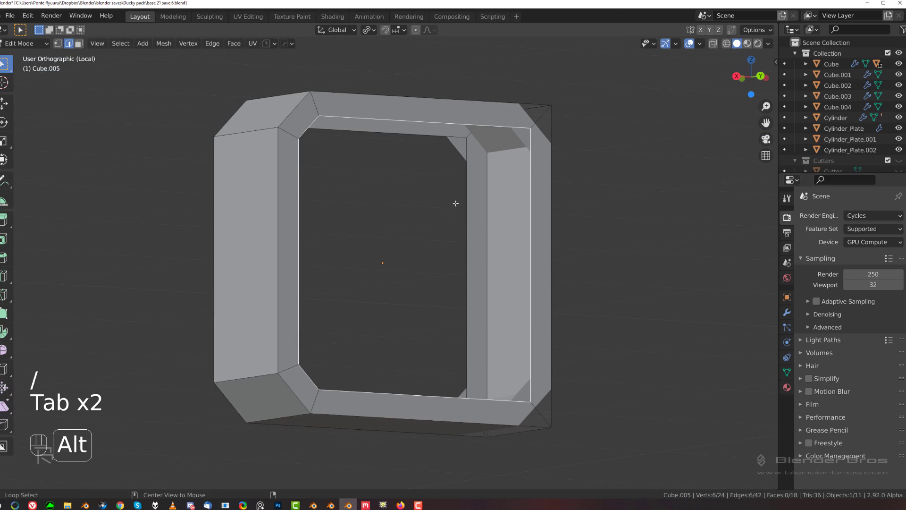
right_click(490, 216)
mouse_move(493, 139)
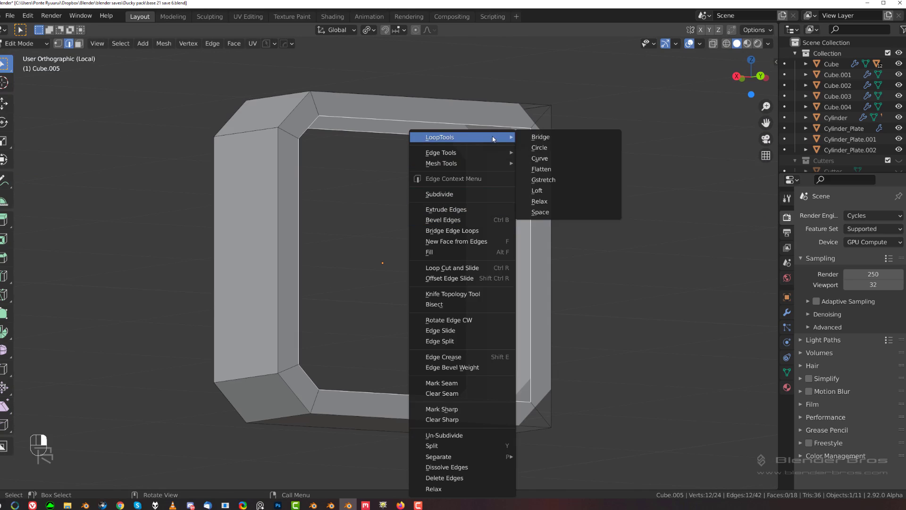
left_click(567, 148)
scroll(421, 170, "down", 4)
key("Tab")
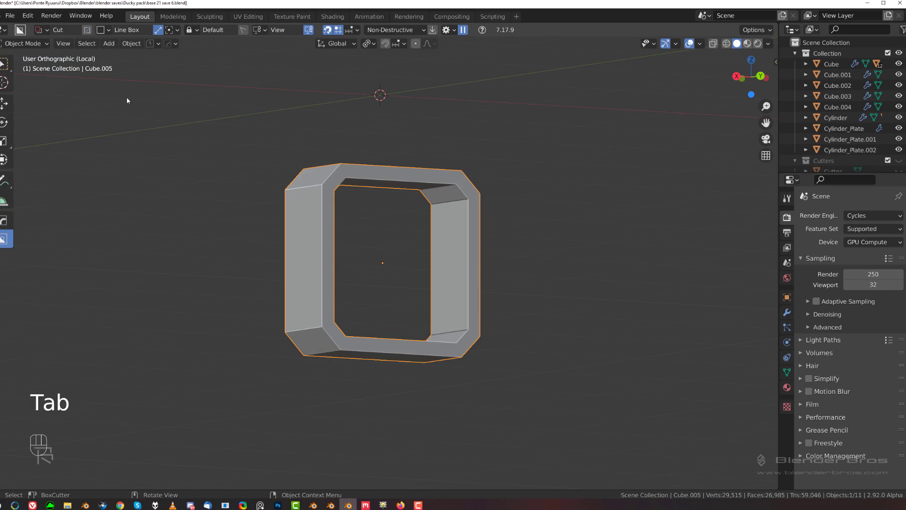
left_click(28, 16)
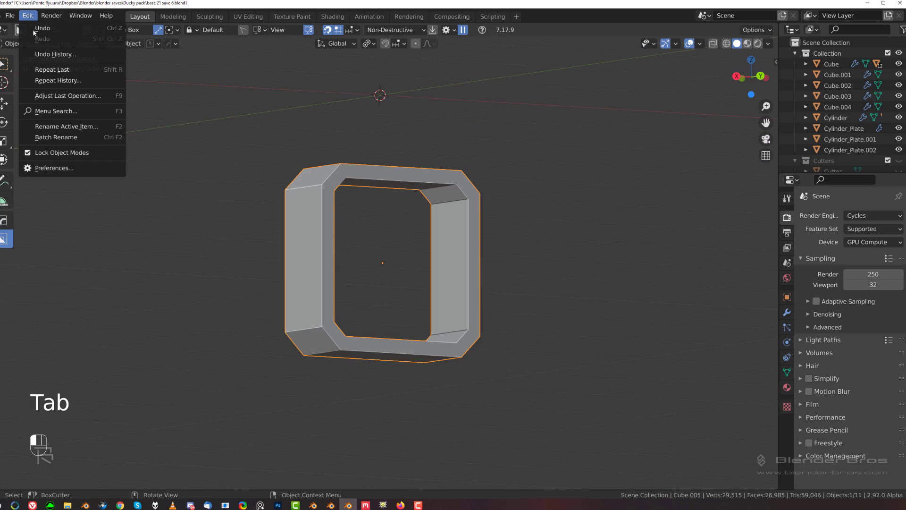
Look up the LoopTools add-on in the preferences by searching for loop.
left_click(75, 169)
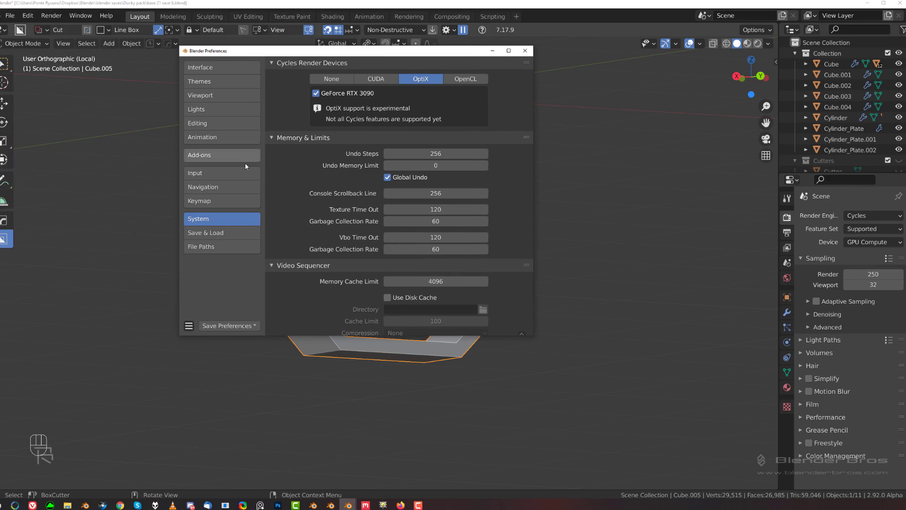
left_click(212, 161)
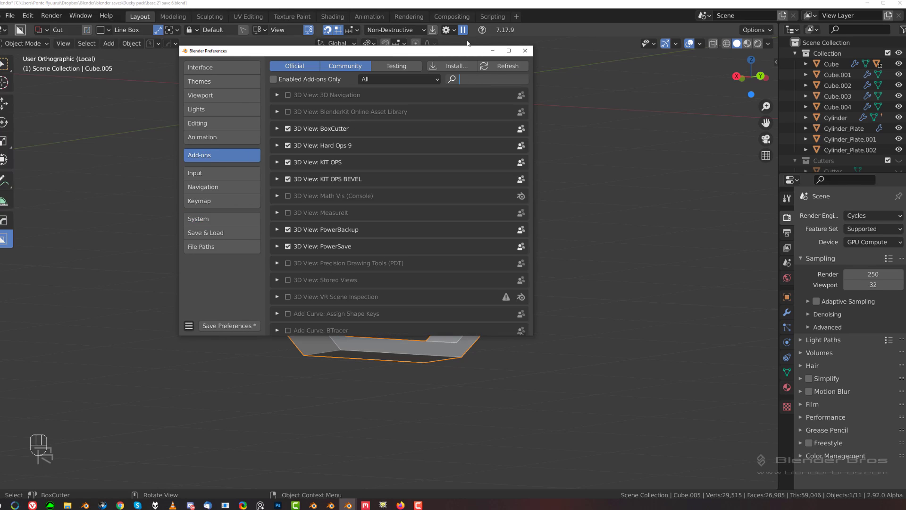
type("loop")
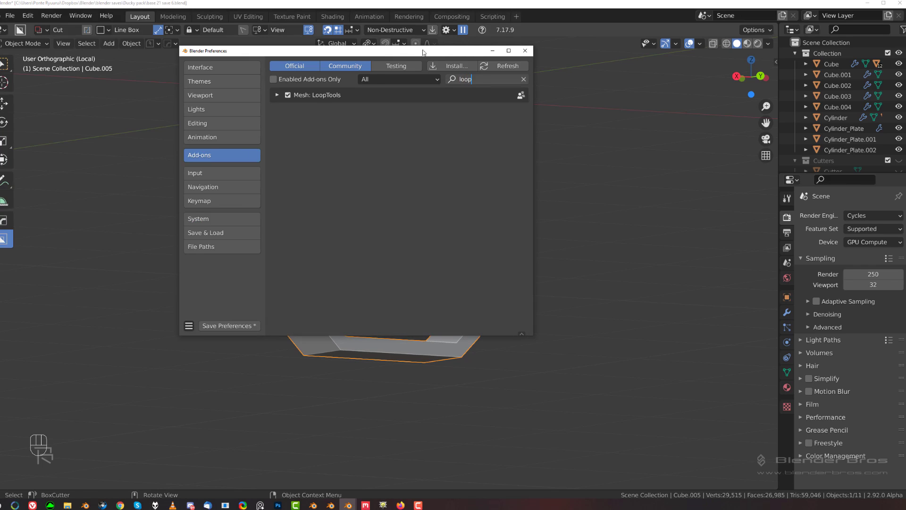
left_click(542, 53)
Exit local view of the connecting block and show the whole arm in the right orthographic view.
middle_click_drag(335, 243, 451, 129)
key("KP_Divide")
middle_click_drag(474, 305, 402, 304, "alt")
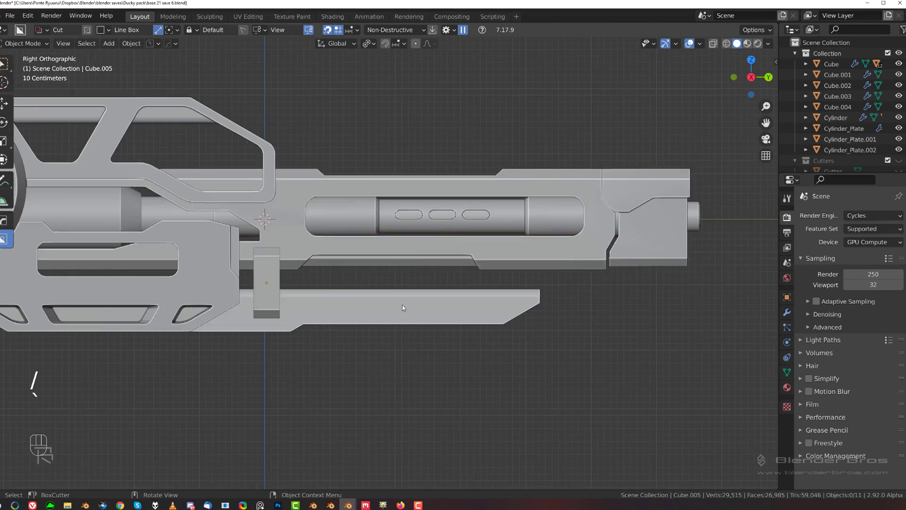
scroll(402, 304, "down", 3)
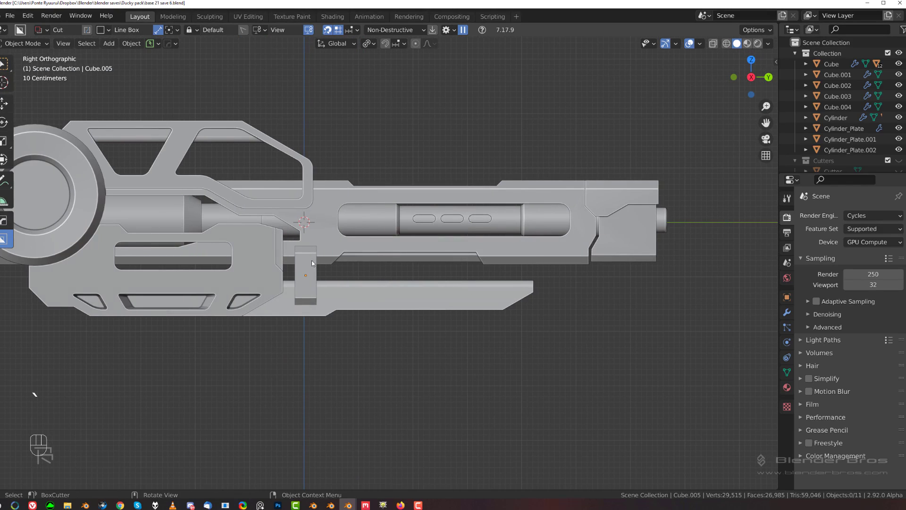
Array the connecting block along Y with a constant offset, placing a second copy near the front of the lower rail.
left_click(312, 263)
key("q")
left_click(365, 279)
key("x")
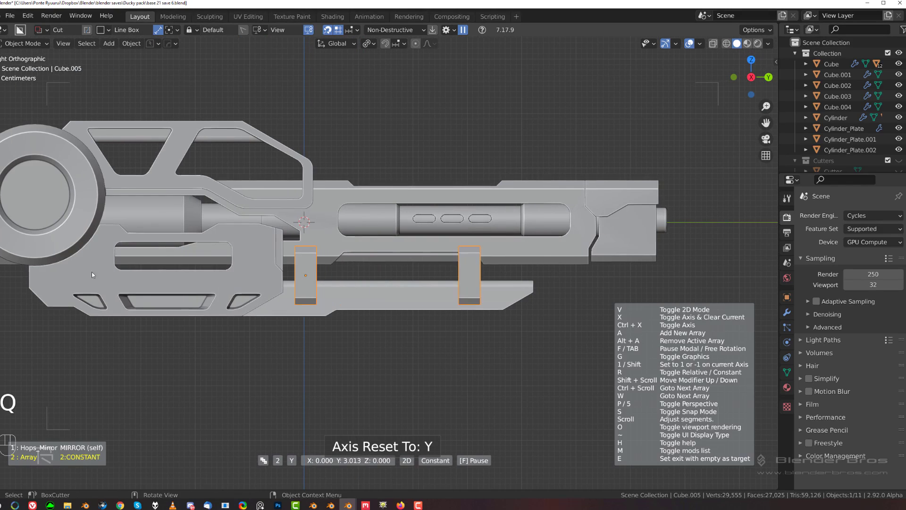
left_click(137, 271)
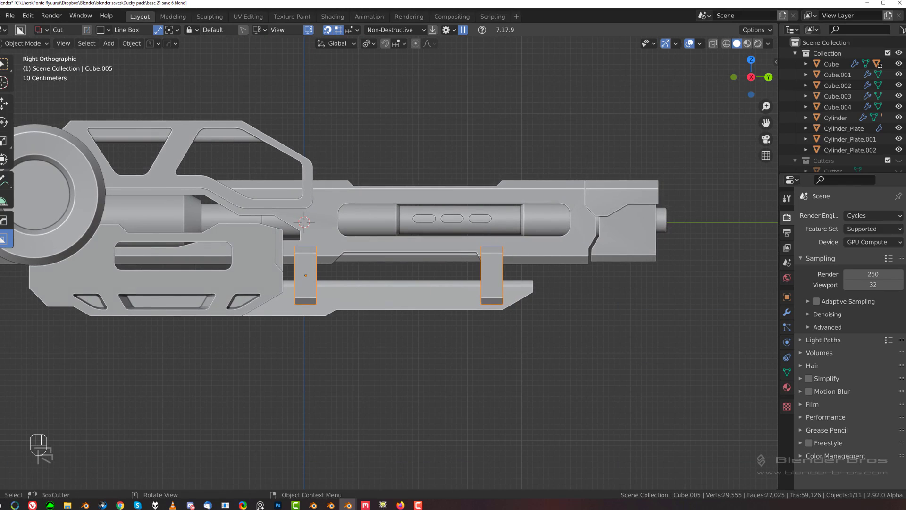
Scale the connecting block along Y to about 0.811.
scroll(442, 347, "up", 5)
scroll(330, 255, "up", 4)
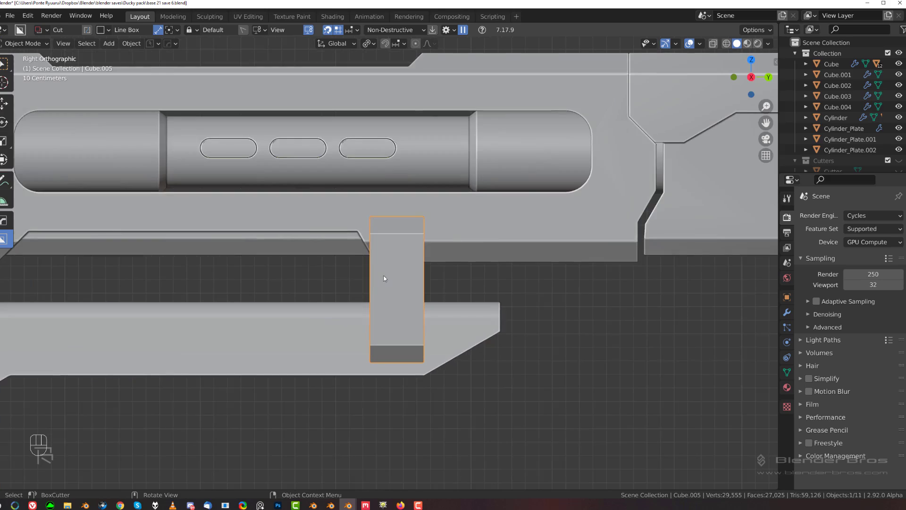
middle_click_drag(431, 281, 429, 256, "shift")
scroll(405, 231, "down", 5)
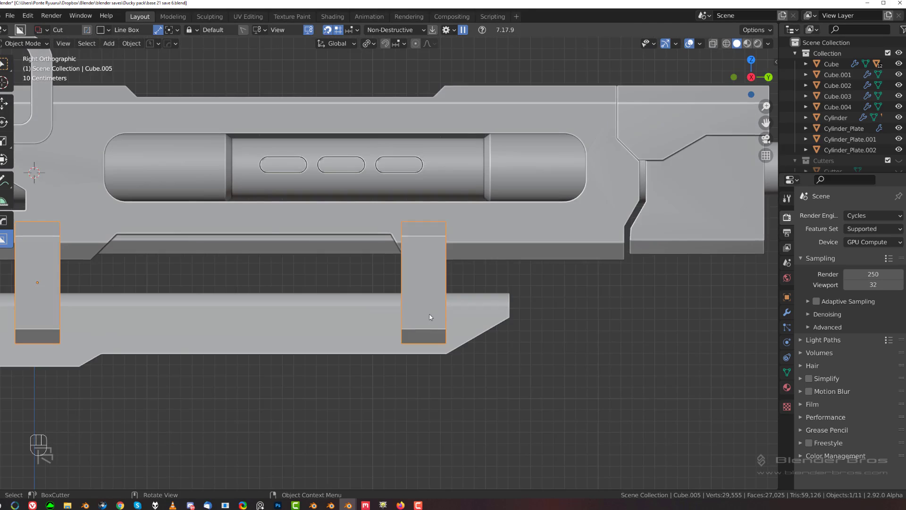
scroll(510, 307, "up", 2)
middle_click_drag(509, 307, 468, 304, "shift")
scroll(565, 289, "up", 2)
scroll(567, 293, "down", 2)
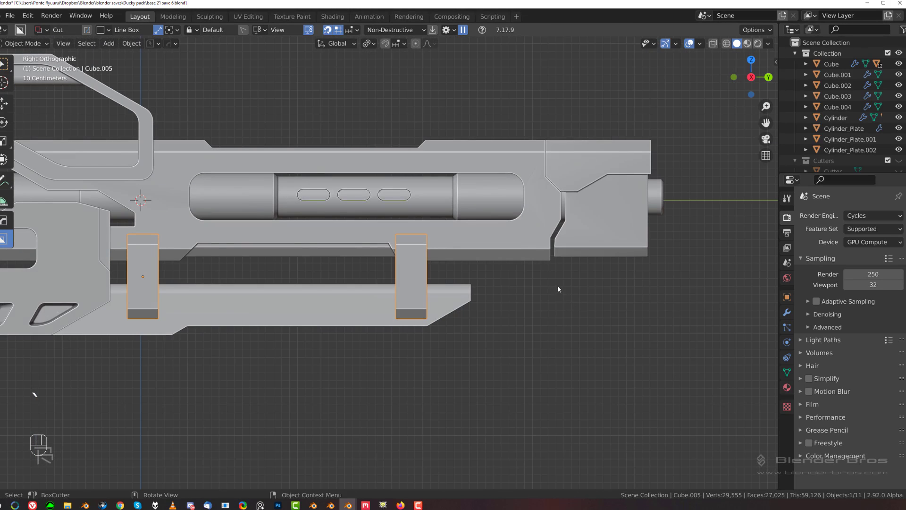
key("s")
key("x")
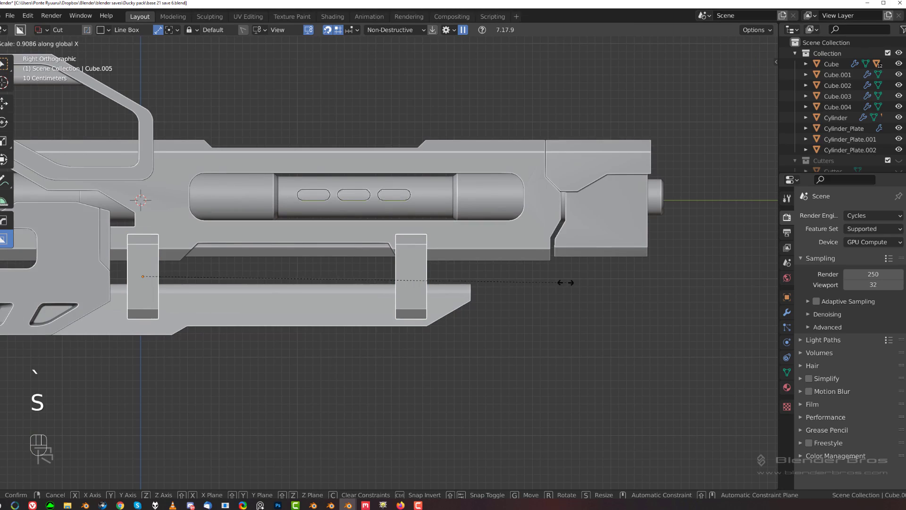
key("s")
key("y")
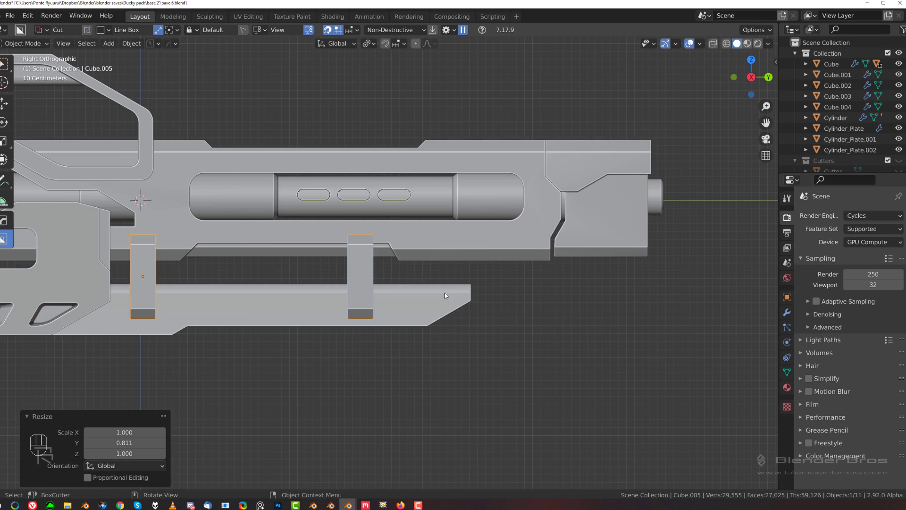
Widen the array's constant Y offset so the second block sits near the end of the lower rail.
key("q")
left_click(432, 293)
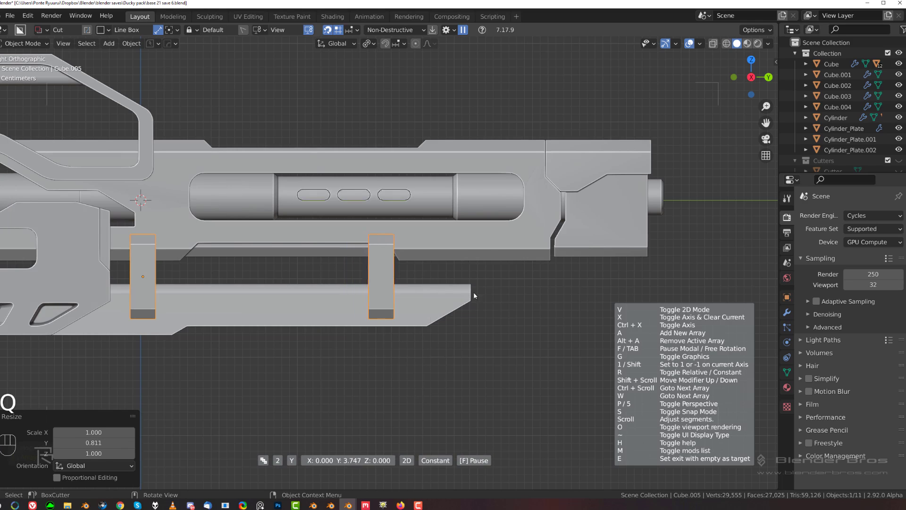
left_click(524, 292)
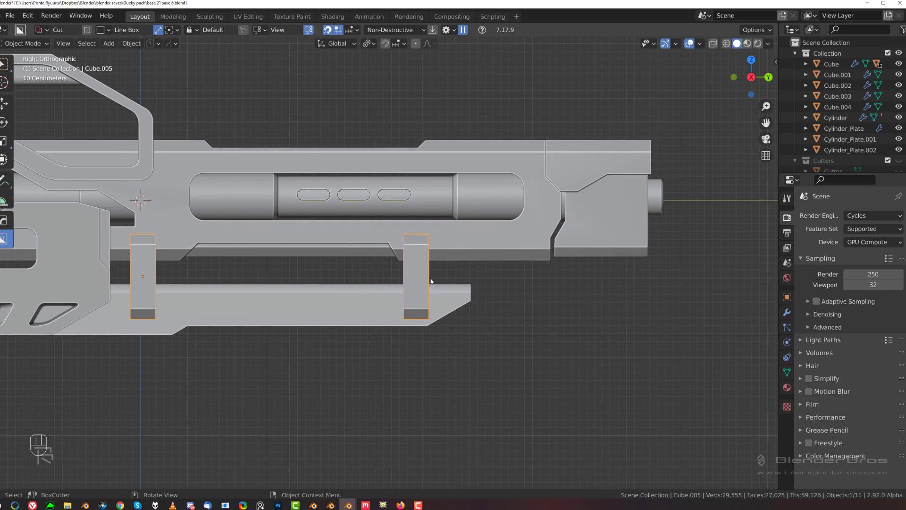
Remove the array from the connecting block and place a duplicate of the block along Y near the lower rail's front end.
key("ctrl+grave")
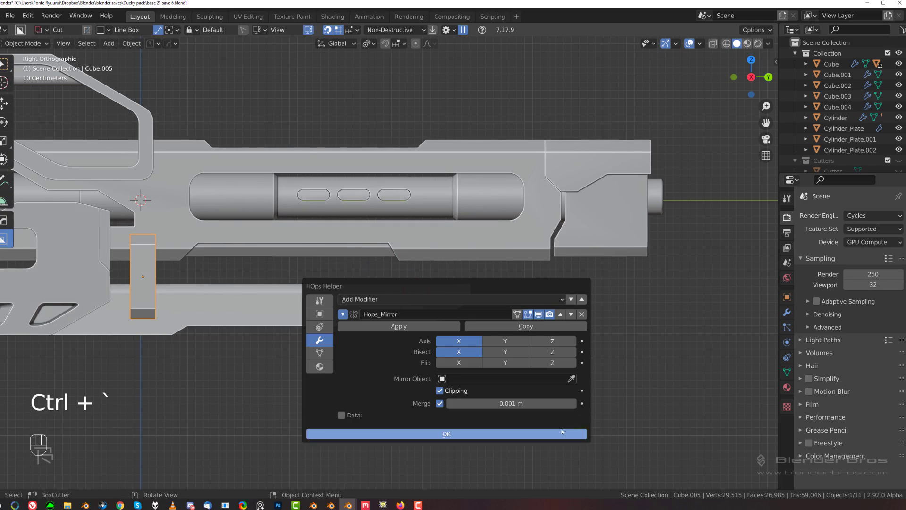
key("Tab")
key("x")
key("shift+d")
middle_click(265, 276)
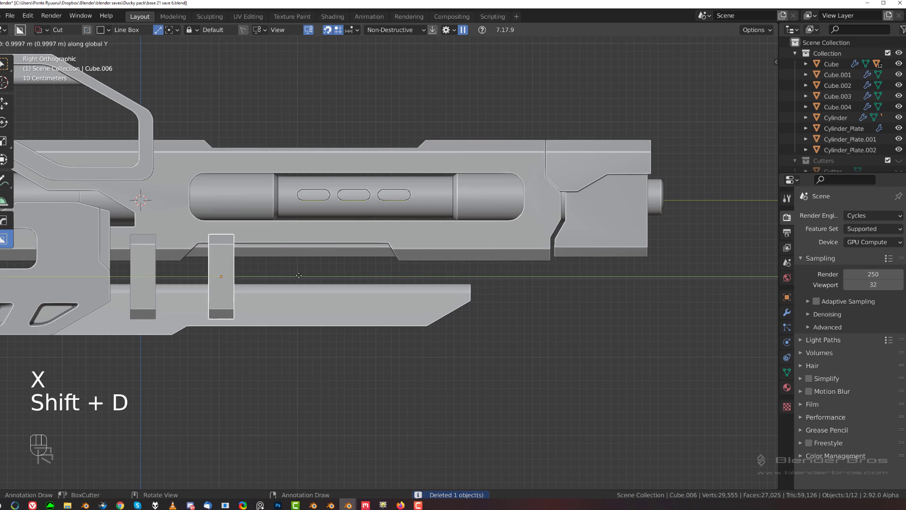
left_click(484, 276)
Shorten the duplicated front block by raising its lower vertices about 0.151 m along Z.
key("Tab")
key("Tab")
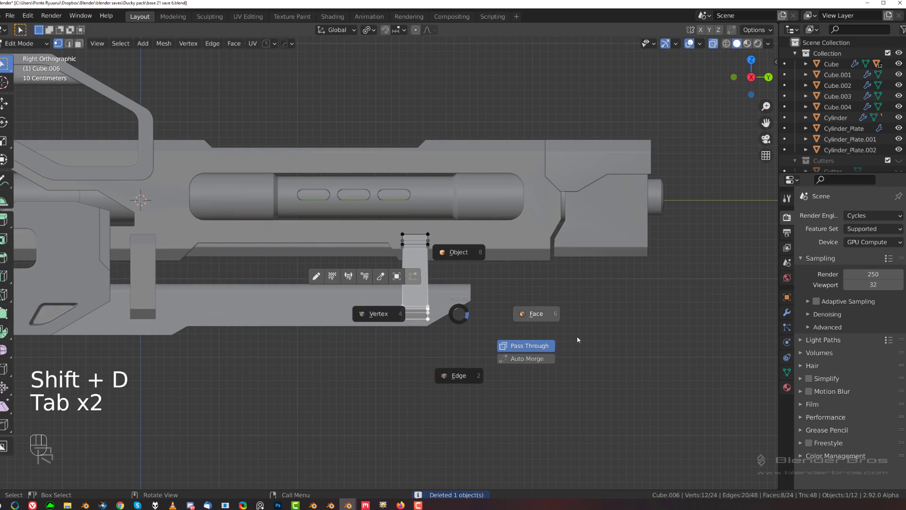
left_click(363, 289)
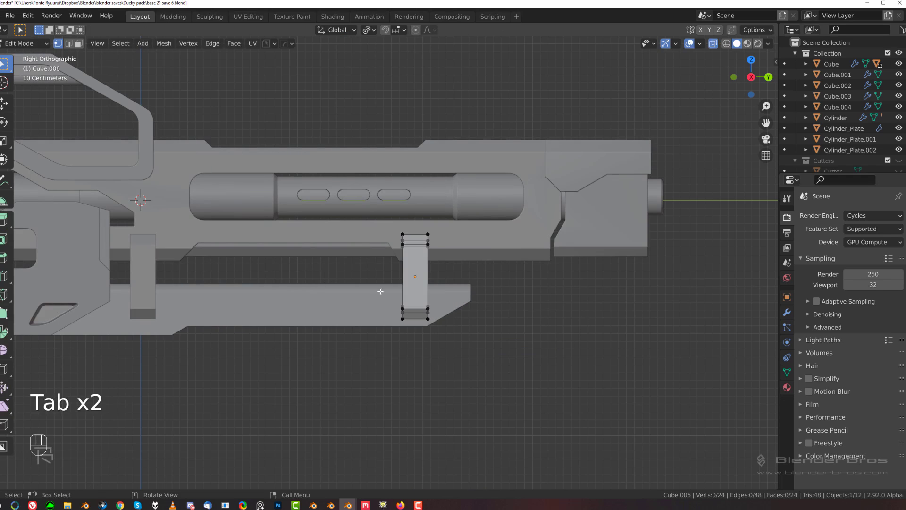
key("b")
left_click_drag(345, 285, 528, 385)
key("g")
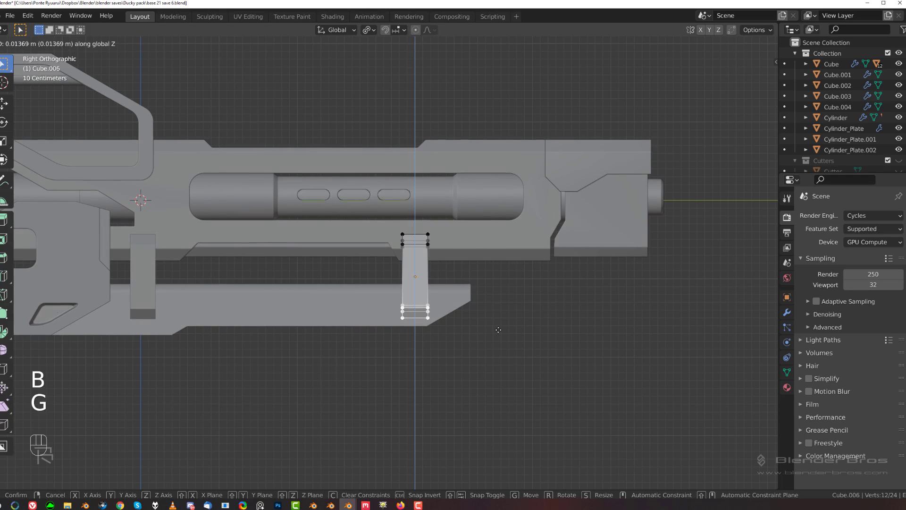
left_click(393, 300)
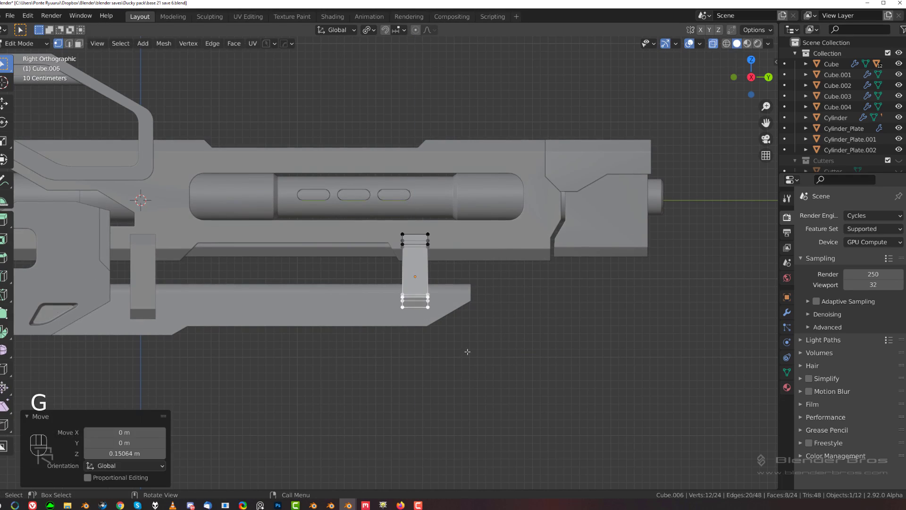
Shift the shortened front block slightly forward along Y on the lower rail.
key("Tab")
key("g")
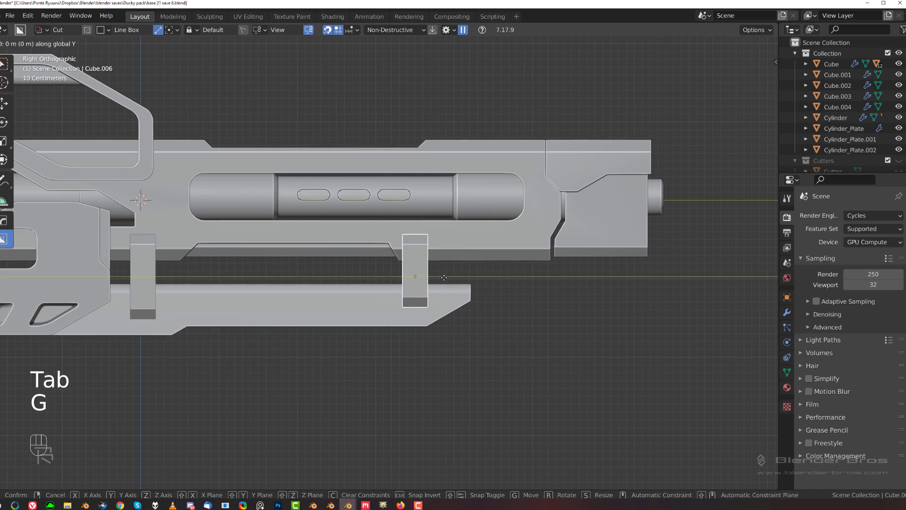
left_click(468, 325)
scroll(468, 325, "down", 2)
left_click(468, 328)
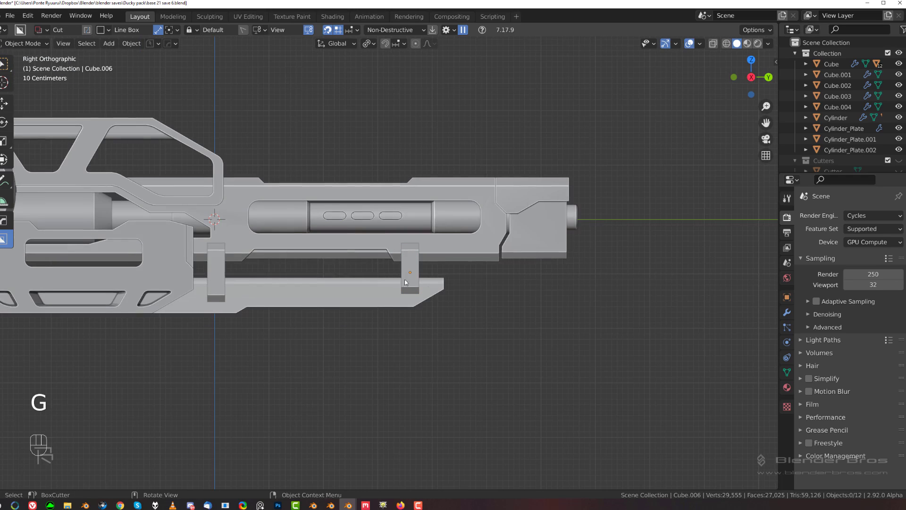
Move the rear connecting block slightly backward along Y, toward the lower frame.
scroll(372, 273, "up", 1)
scroll(385, 274, "up", 2)
scroll(330, 273, "down", 3)
middle_click_drag(287, 294, 398, 283, "shift")
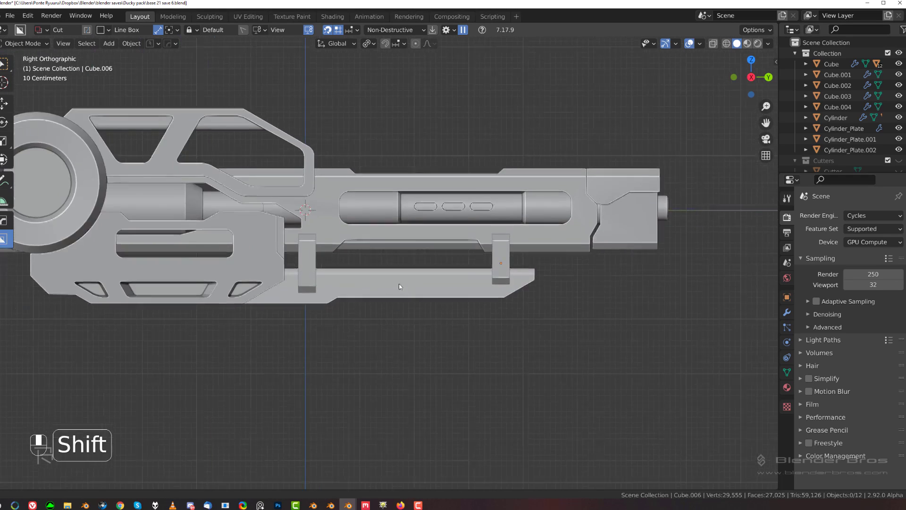
scroll(327, 276, "up", 2)
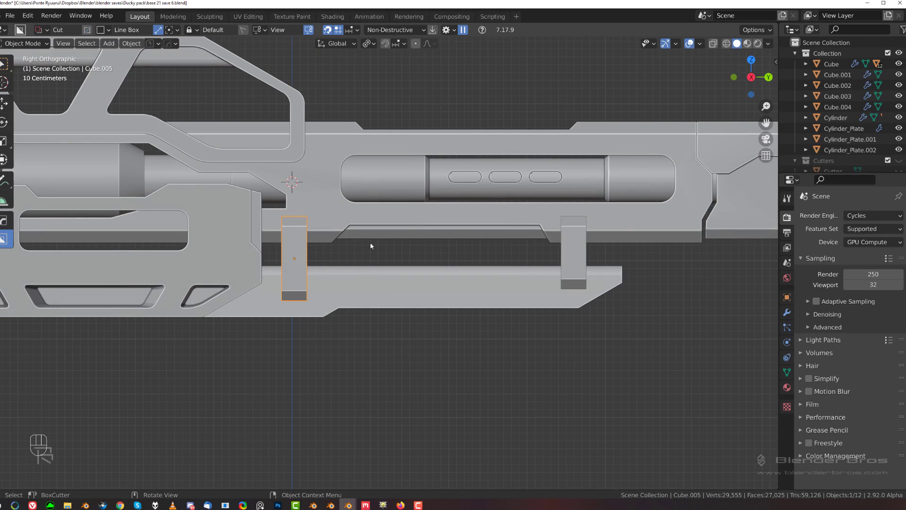
key("g")
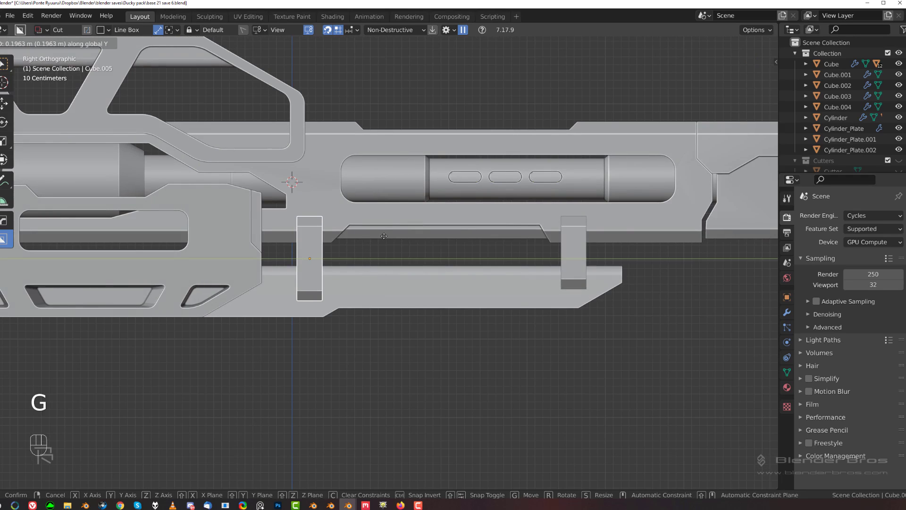
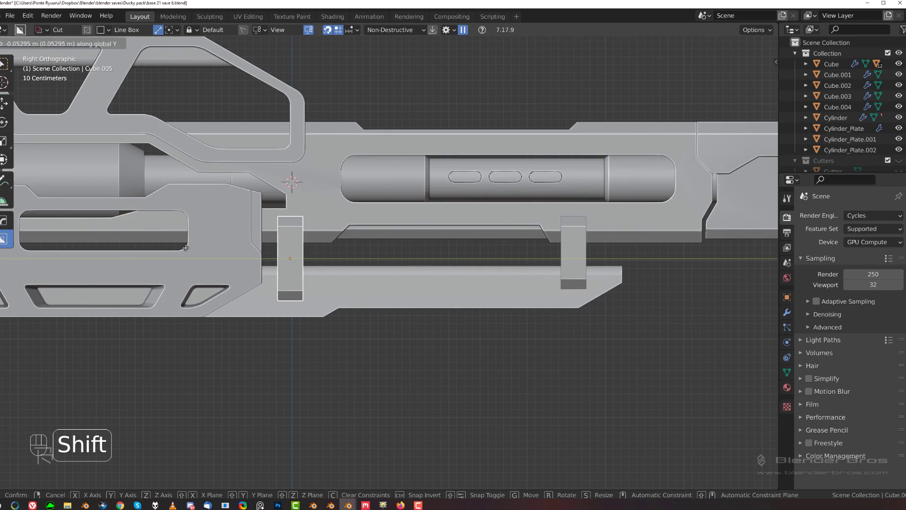
left_click(152, 247)
Set the BoxCutter shape to Ngon for cutting the rear connecting block.
scroll(330, 306, "down", 6)
middle_click_drag(376, 334, 276, 306)
middle_click_drag(276, 307, 274, 306)
key("d")
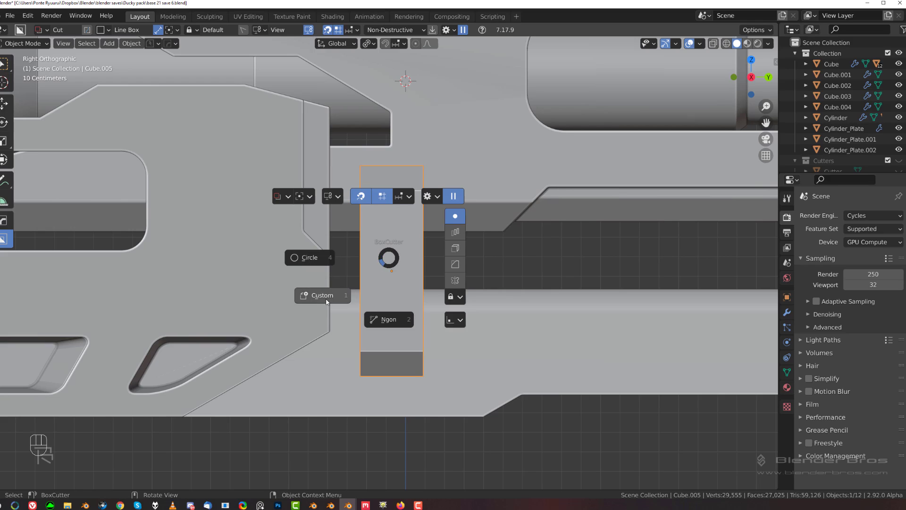
left_click(334, 292)
key("d")
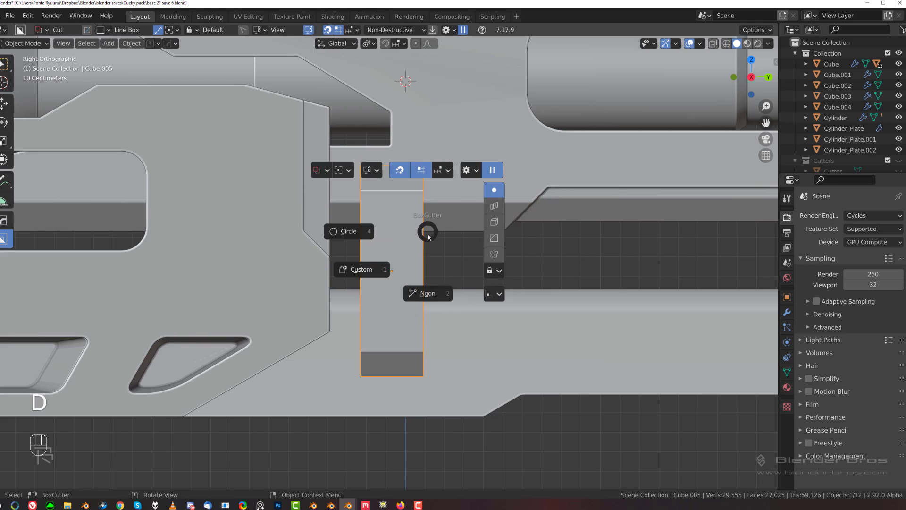
left_click(427, 294)
Cut a shallow notch with slanted ends into the rear block's front edge and mirror it across Y to the opposite edge.
left_click_drag(457, 198, 418, 237)
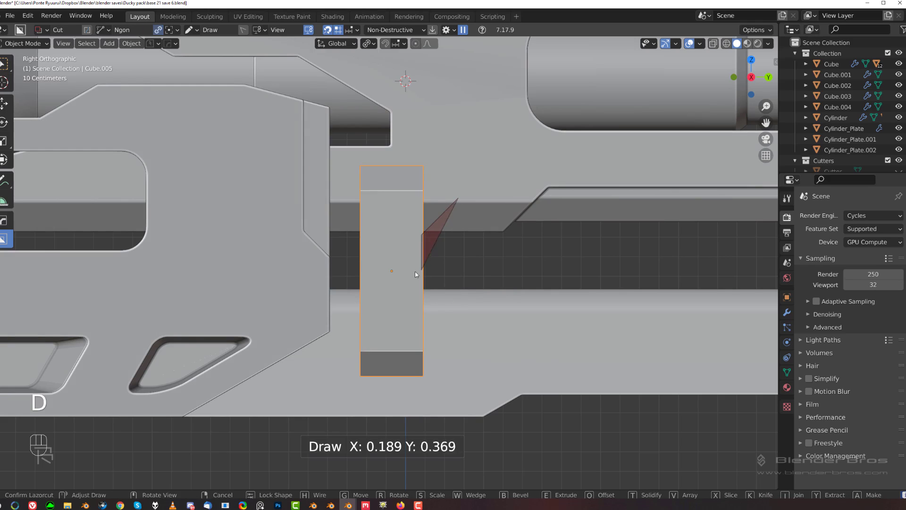
right_click(421, 275)
left_click_drag(439, 189, 418, 227)
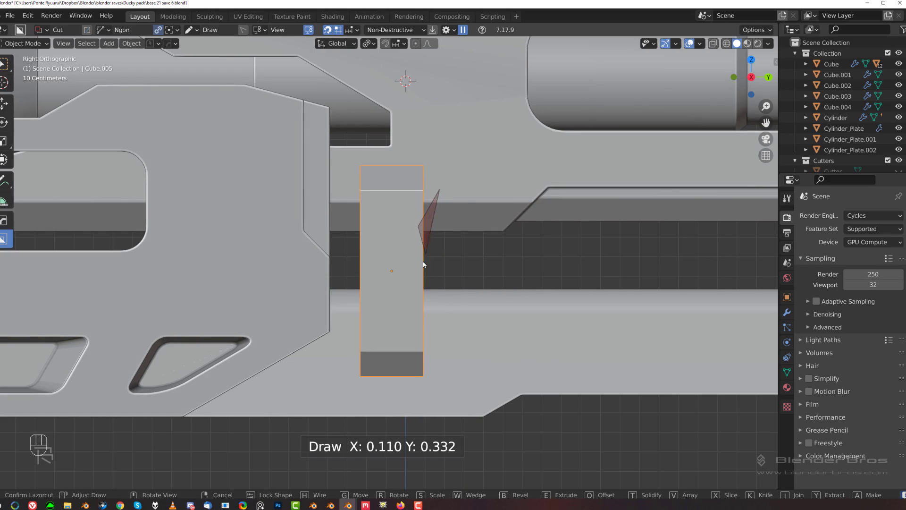
left_click(465, 338)
left_click(465, 317)
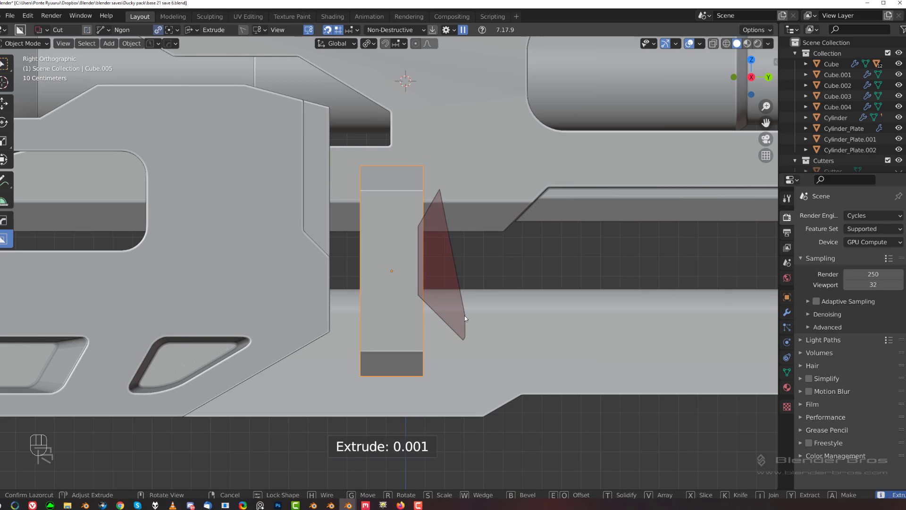
key("alt+x")
left_click(485, 271)
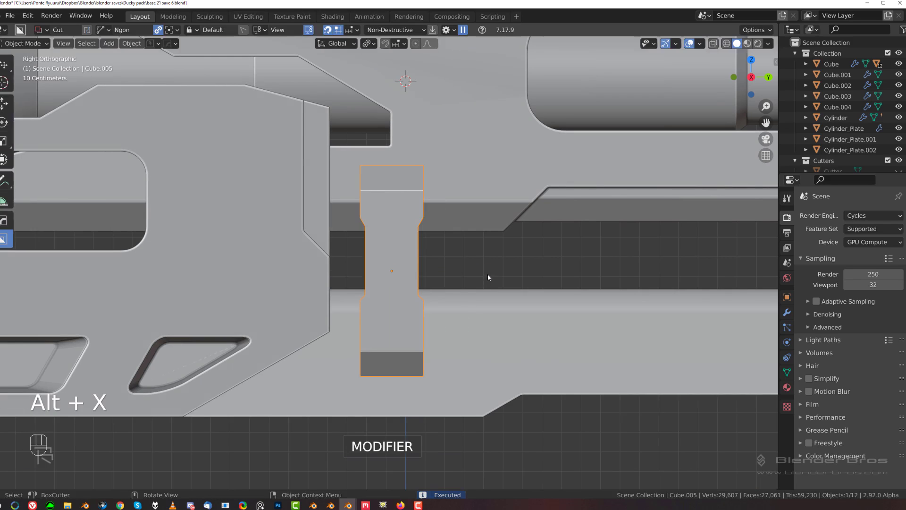
Cut a shallow notch with slanted ends, drawn about 0.14 by 0.51, into the front connecting block's forward edge.
scroll(488, 272, "down", 5)
middle_click_drag(533, 226, 287, 221, "shift")
scroll(287, 221, "up", 1)
scroll(287, 221, "up", 1)
middle_click_drag(433, 224, 338, 229, "shift")
scroll(341, 231, "up", 3)
left_click(344, 234)
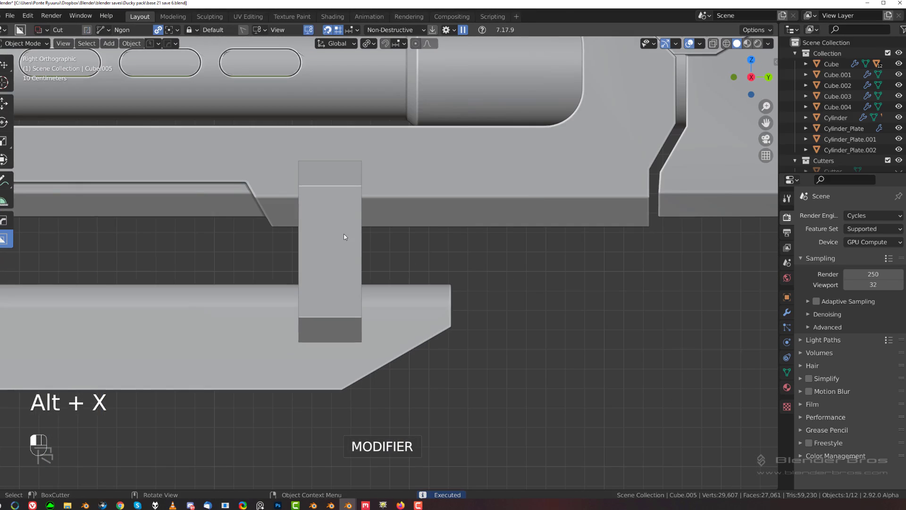
left_click_drag(377, 196, 370, 205)
left_click(354, 220)
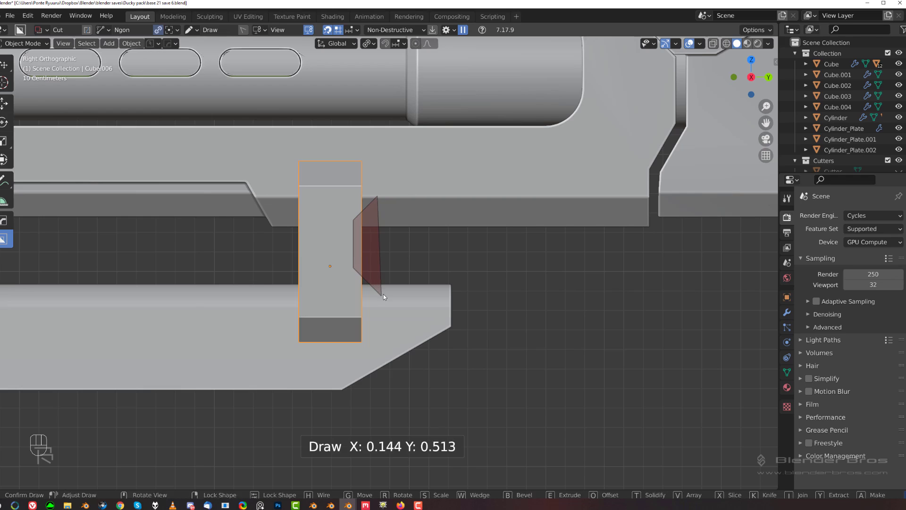
double_click(383, 293)
Mirror the front block's notch across Y to its opposite edge.
key("alt+x")
left_click(350, 237)
left_click(423, 266)
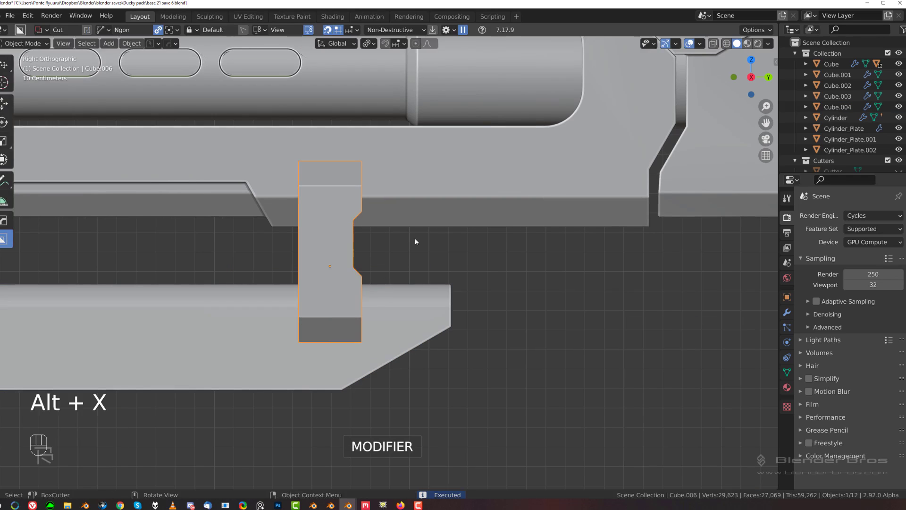
key("alt+x")
left_click(423, 266)
left_click(416, 213)
Set the BoxCutter shape to Box for cutting the rear connecting block.
scroll(416, 213, "down", 6)
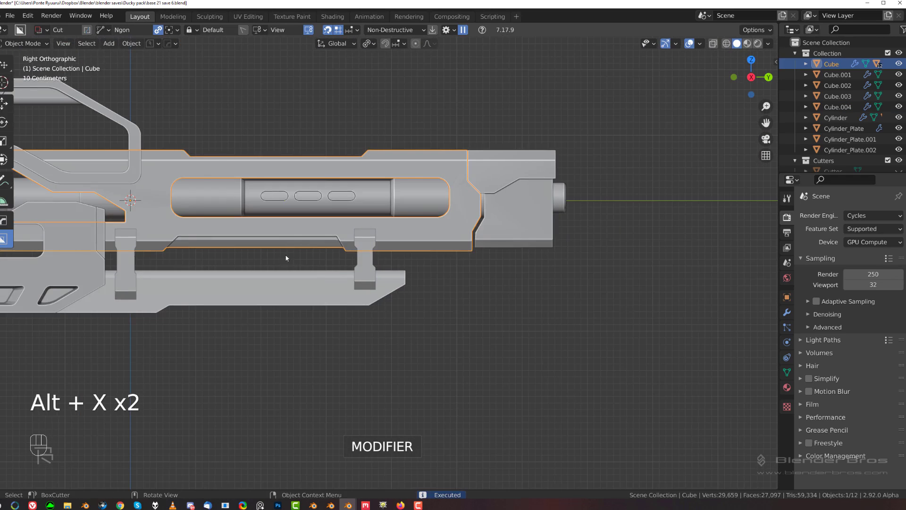
middle_click_drag(287, 258, 412, 255, "shift")
scroll(398, 243, "up", 2)
left_click(349, 258)
scroll(384, 227, "up", 4)
middle_click_drag(231, 256, 372, 238, "shift")
key("d")
key("d")
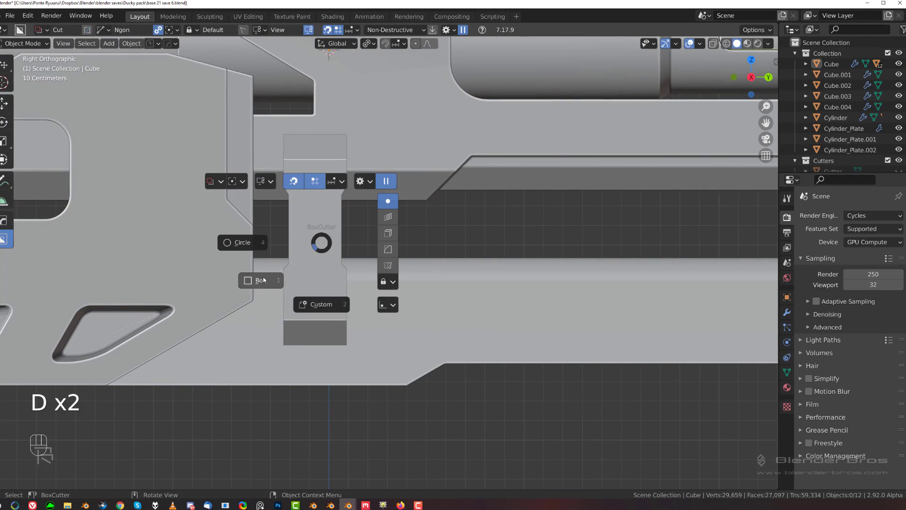
left_click(261, 281)
Cut a pair of narrow vertical slots over the rear block's upper chamfer and another pair over its lower chamfer.
scroll(274, 264, "up", 2)
left_click(308, 193, "shift")
middle_click_drag(325, 203, 350, 245, "shift")
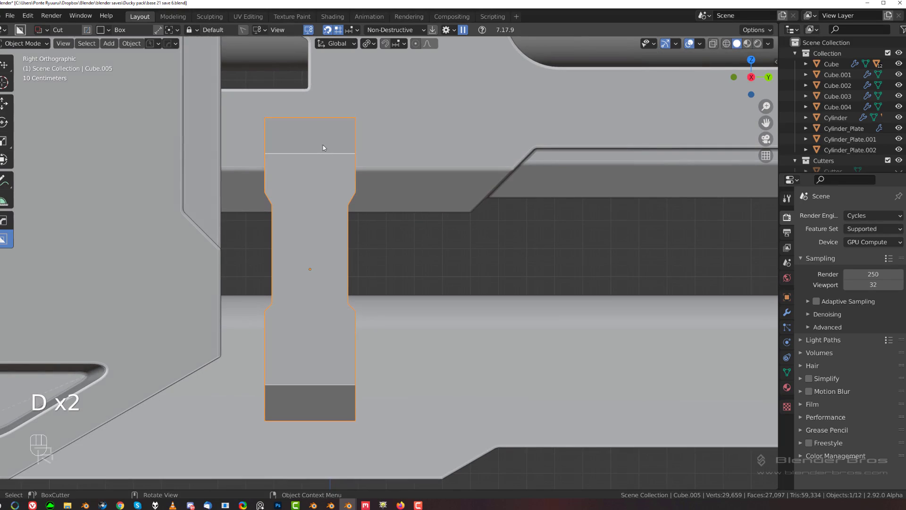
left_click_drag(325, 142, 339, 176)
middle_click_drag(339, 175, 353, 196)
key("grave")
key("grave")
left_click(618, 262)
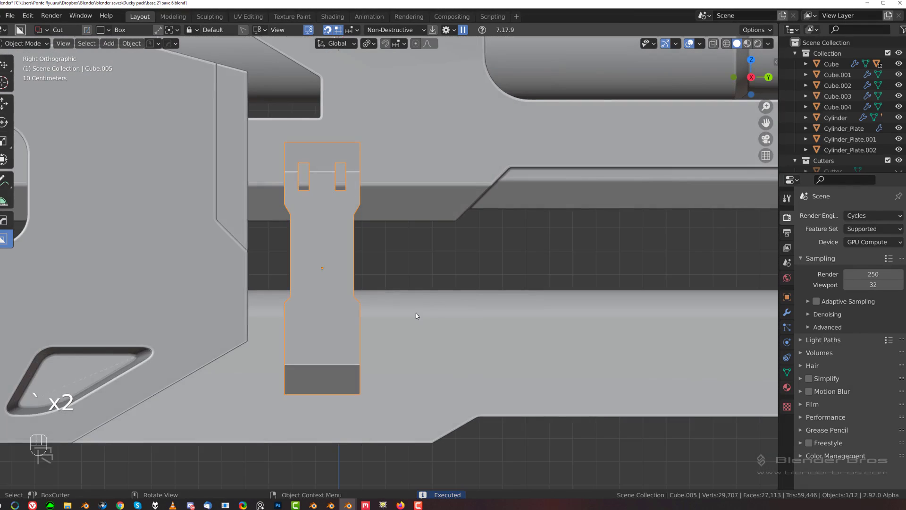
left_click_drag(403, 278, 387, 227)
mouse_move(435, 225)
middle_mouse_down()
mouse_move(373, 221)
mouse_move(370, 179)
mouse_move(337, 216)
mouse_move(501, 208)
middle_mouse_up()
scroll(358, 214, "down", 6)
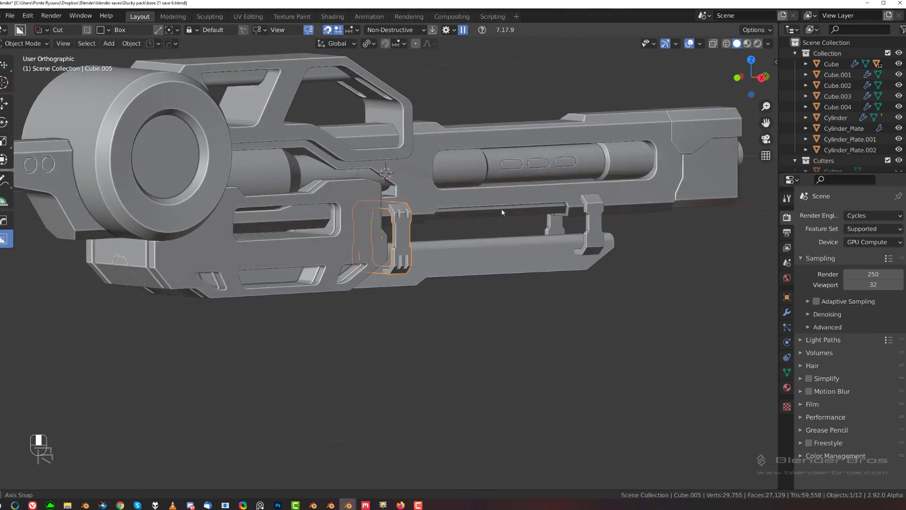
Run Csharp on the rear connecting block to apply its boolean modifiers.
scroll(483, 208, "up", 2)
key("q")
left_click(481, 203, "ctrl")
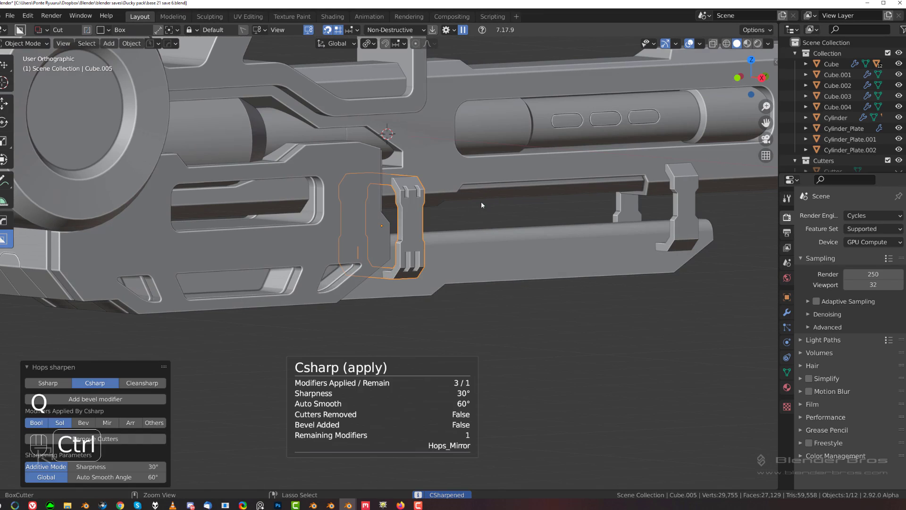
Switch to the right orthographic view and select the front connecting block.
key("grave")
left_click(577, 238)
middle_click_drag(653, 215, 318, 233, "shift")
scroll(406, 225, "up", 4)
scroll(407, 224, "up", 3)
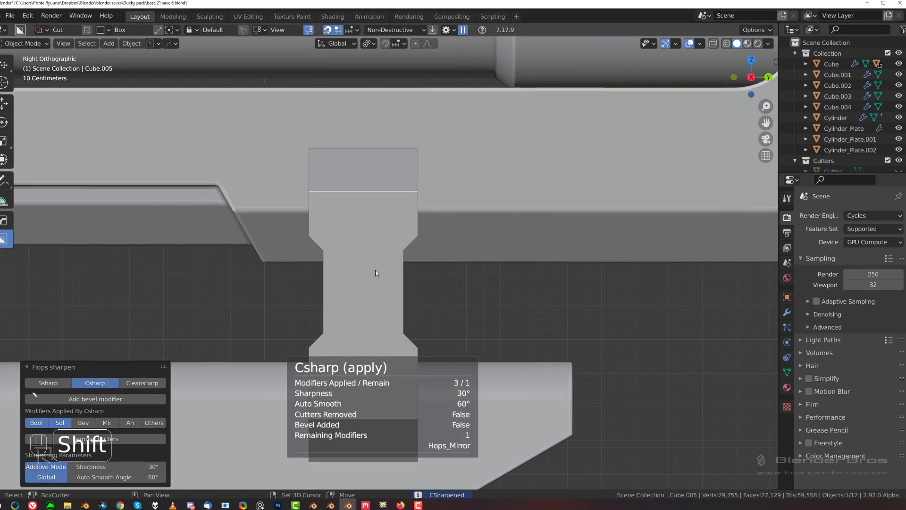
left_click(395, 199, "shift")
Try to cut a pair of slots about 0.053 by 0.127 over the front block's upper chamfer.
mouse_move(388, 179)
left_mouse_down()
mouse_move(399, 214)
mouse_move(386, 217)
left_mouse_up()
key("Escape")
left_click_drag(381, 175, 400, 220)
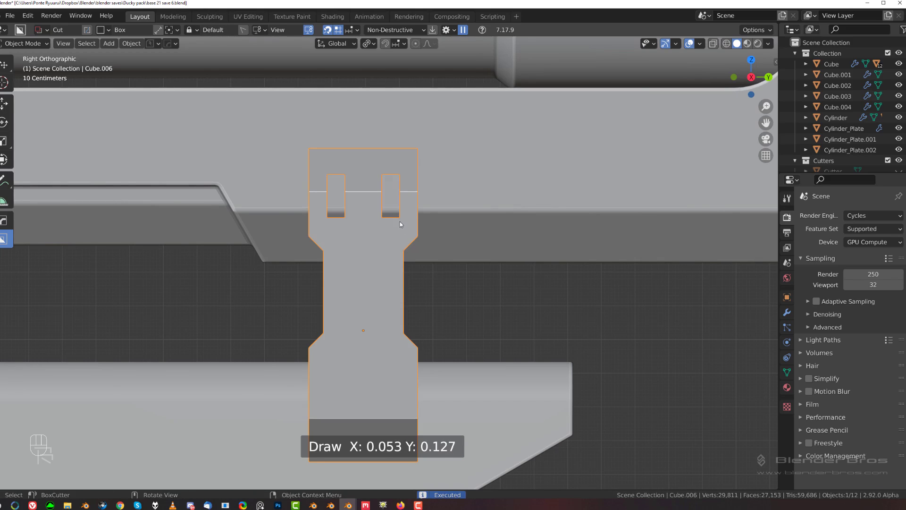
middle_click_drag(398, 309, 373, 161, "shift")
key("ctrl+z")
scroll(354, 170, "down", 5)
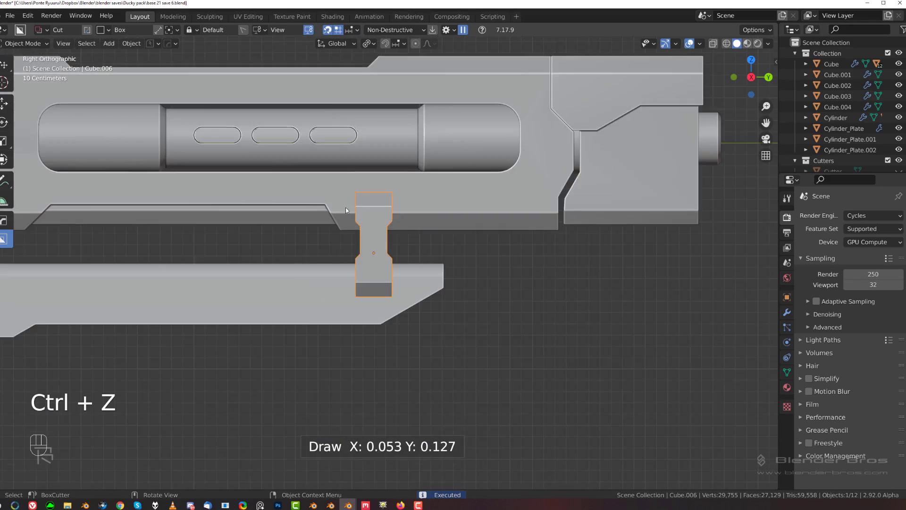
Cut paired slots about 0.051 by 0.178 over the front block's upper chamfer and about 0.068 by 0.189 over its lower chamfer.
scroll(358, 188, "up", 4)
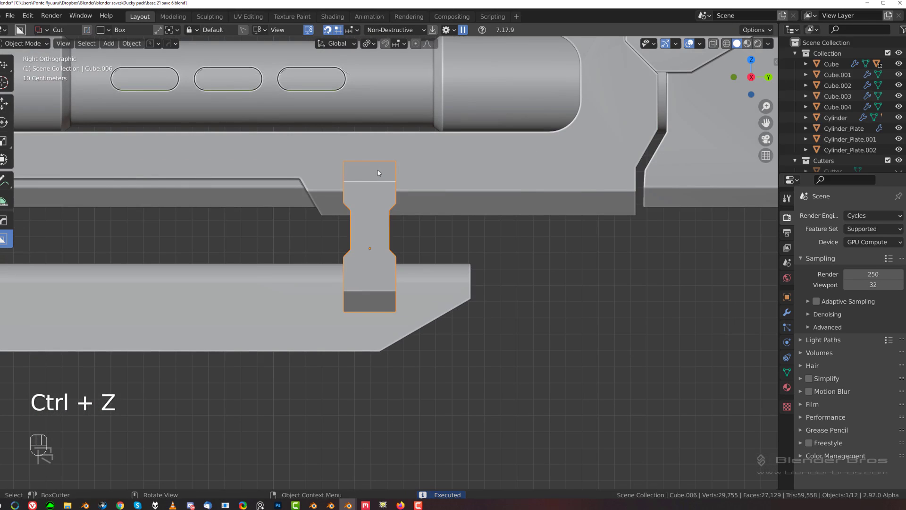
left_click_drag(377, 169, 387, 199)
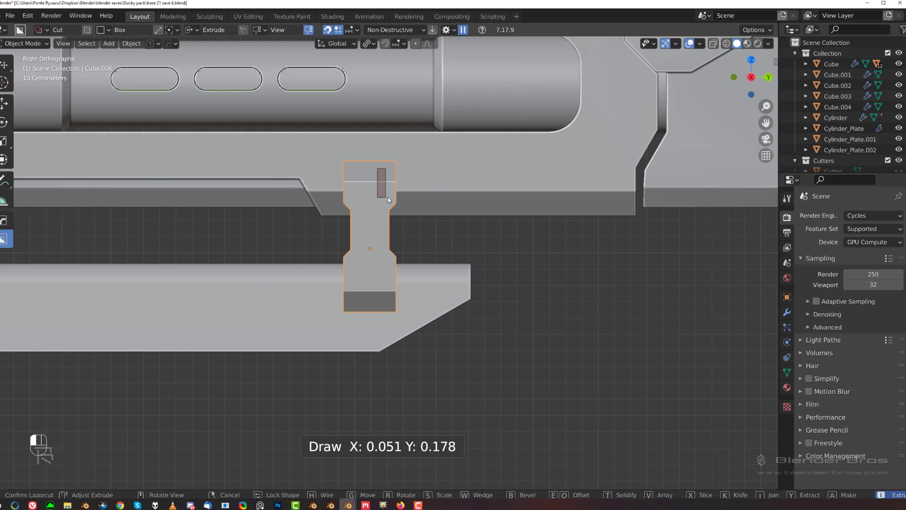
left_click_drag(387, 302, 383, 270)
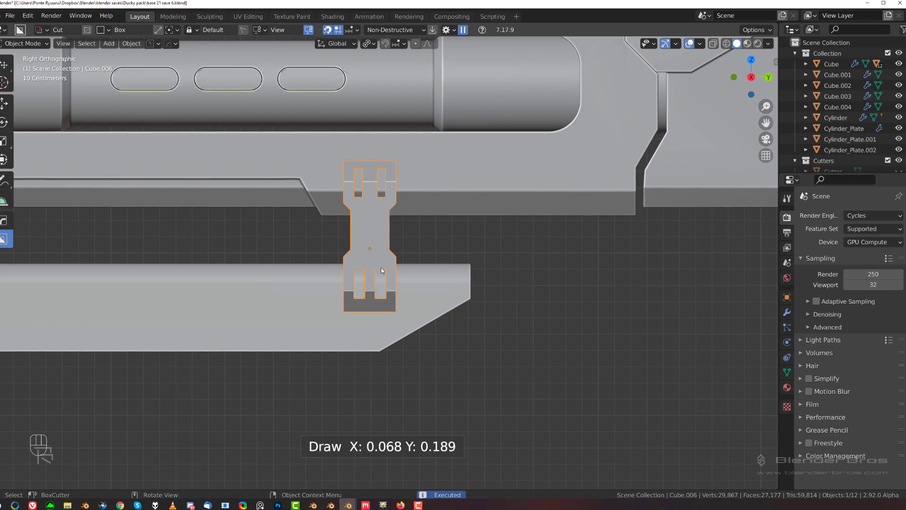
Add a 30° HardOps bevel to the front connecting block and try the same on the rear block.
scroll(389, 273, "down", 4)
scroll(366, 260, "up", 2)
key("q")
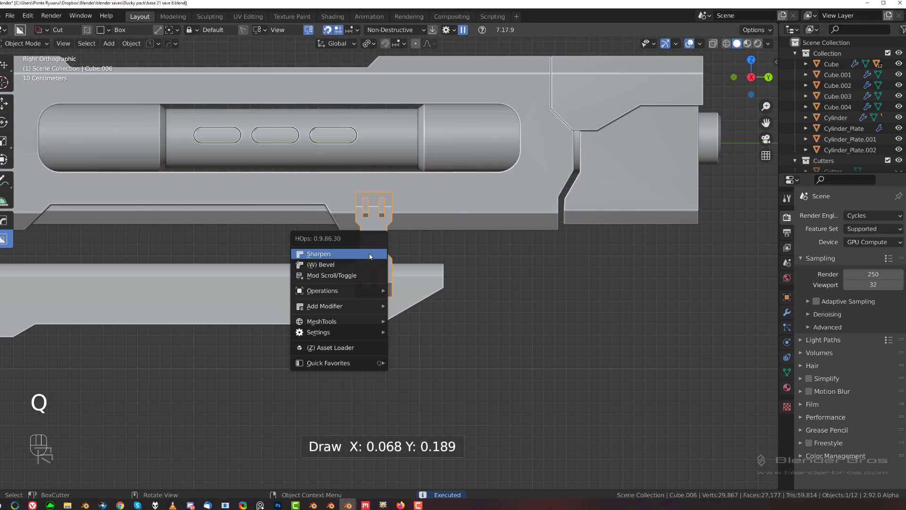
left_click(363, 263)
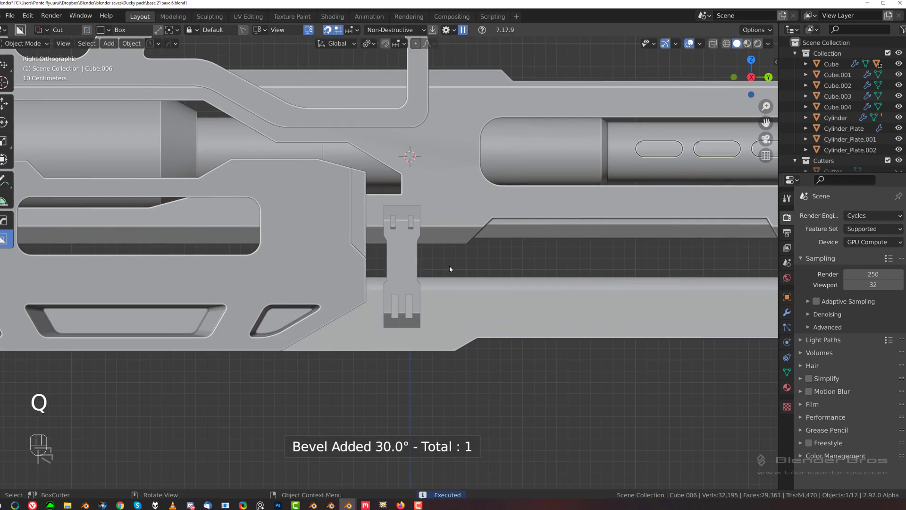
left_click(416, 255)
key("q")
left_click(416, 254)
left_click(417, 255)
Select both connecting blocks and add a Weighted Normal modifier with Keep Sharp to them.
middle_click_drag(534, 239, 404, 253)
scroll(457, 233, "down", 1)
left_click(435, 239, "shift")
key("q")
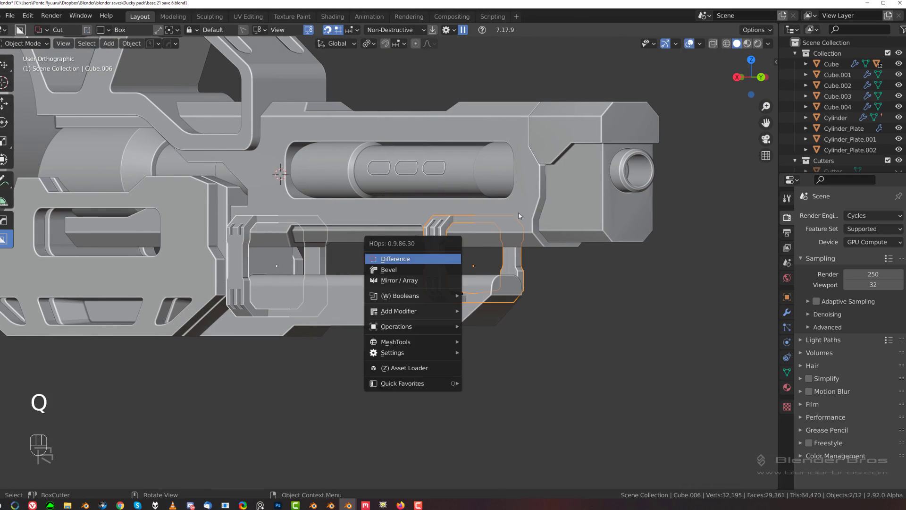
key("q")
mouse_move(420, 306)
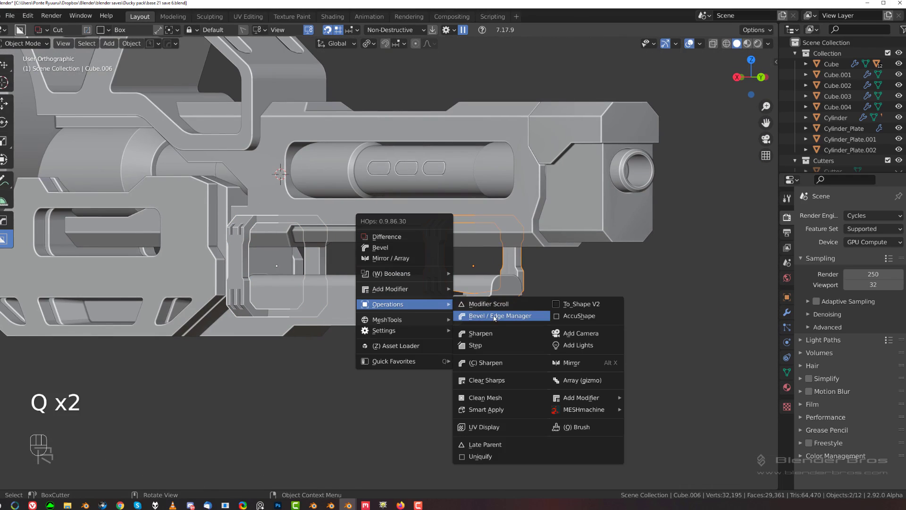
left_click(495, 332)
left_click(469, 350)
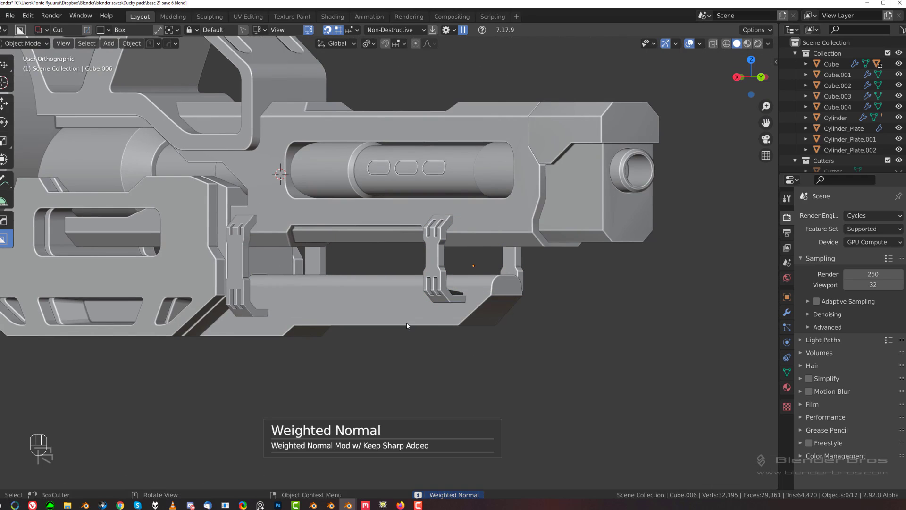
Select both connecting blocks in the back orthographic view and set the BoxCutter shape to Ngon.
scroll(347, 278, "down", 1)
scroll(346, 276, "up", 2)
middle_click_drag(347, 275, 256, 277)
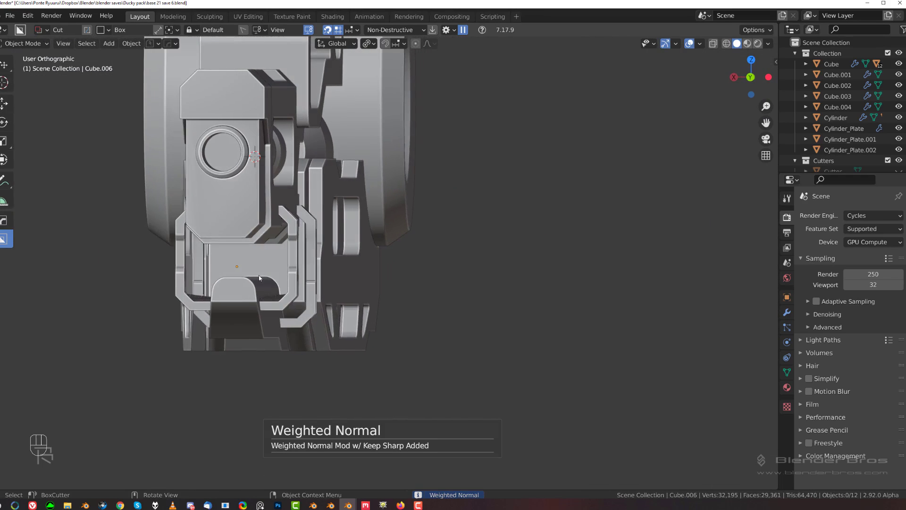
key("grave")
key("grave")
key("grave")
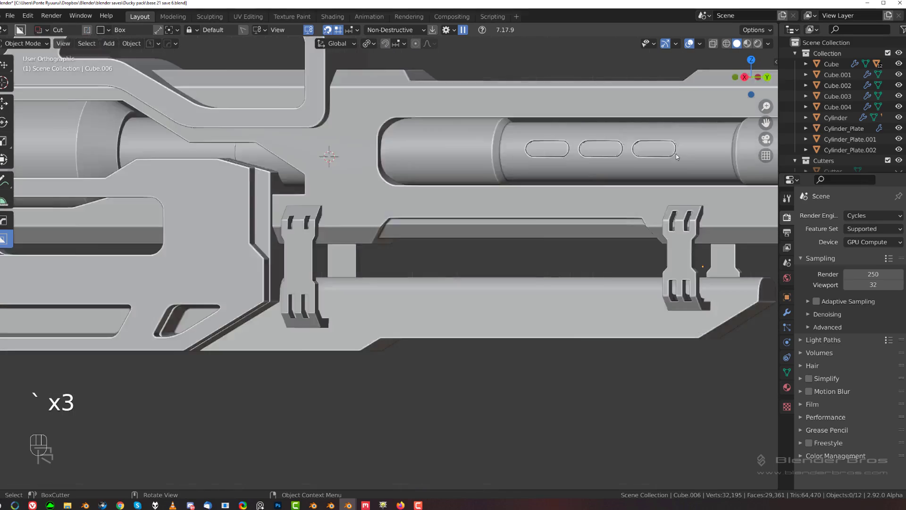
scroll(366, 212, "up", 5)
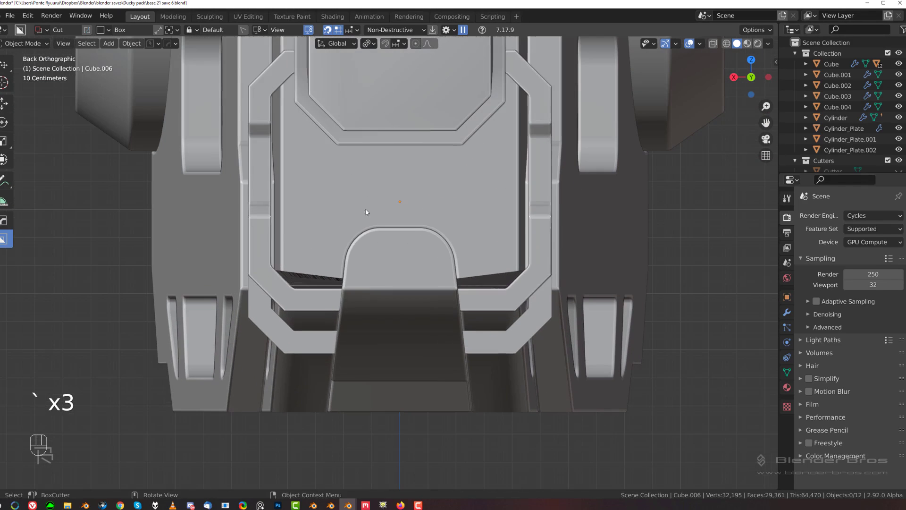
left_click(262, 178)
left_click(260, 309, "shift")
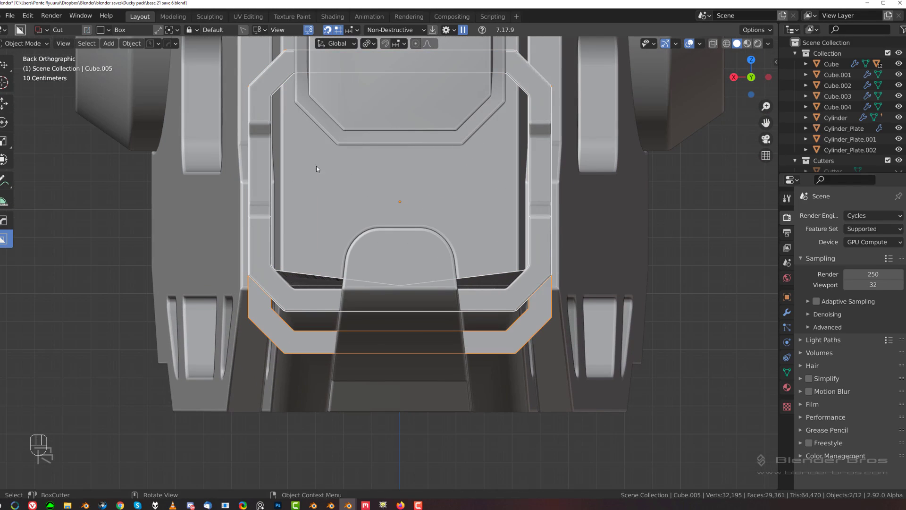
key("d")
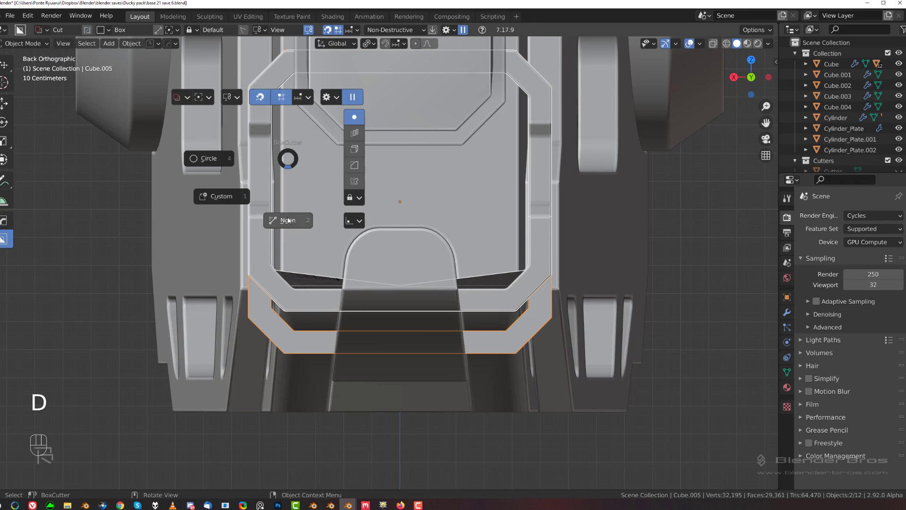
Try to cut a slanted-end notch about 0.149 by 0.529 into the inner side edges of both blocks and inspect it in isolation.
left_click_drag(292, 130, 267, 156)
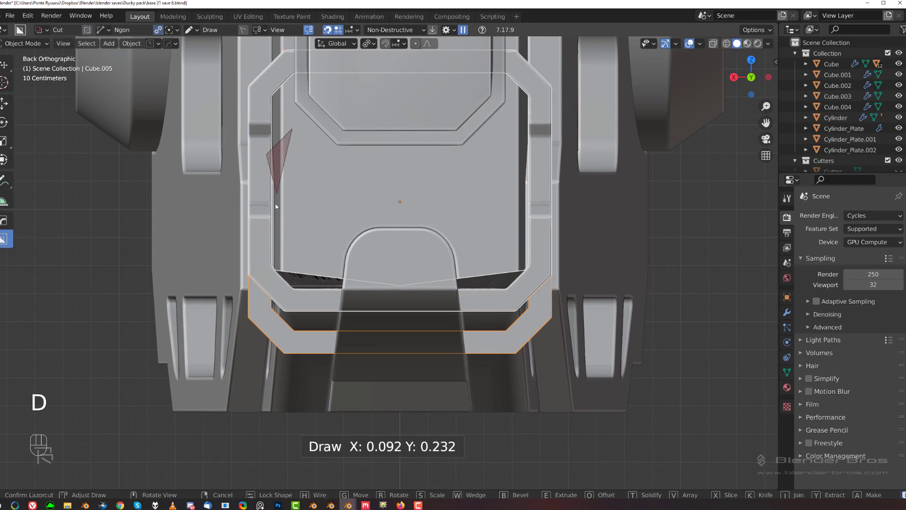
left_click(267, 254)
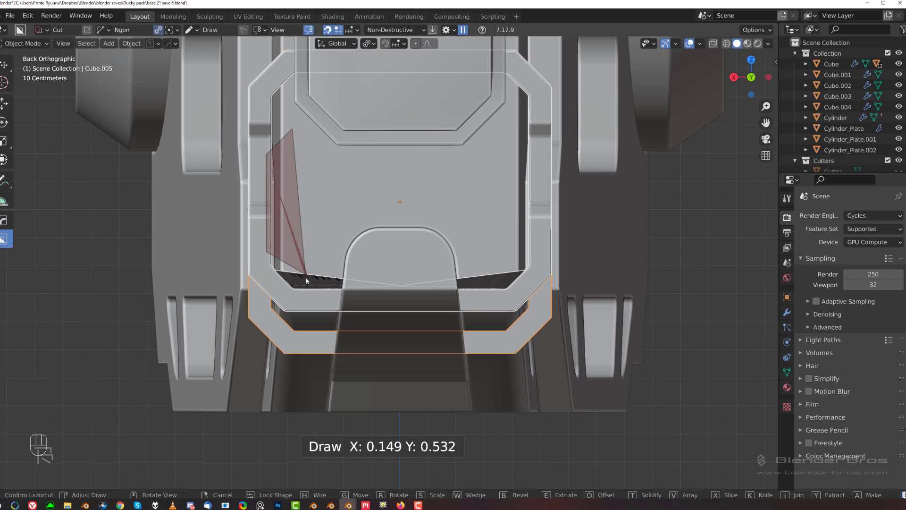
left_click(306, 277)
key("space")
scroll(298, 187, "up", 3)
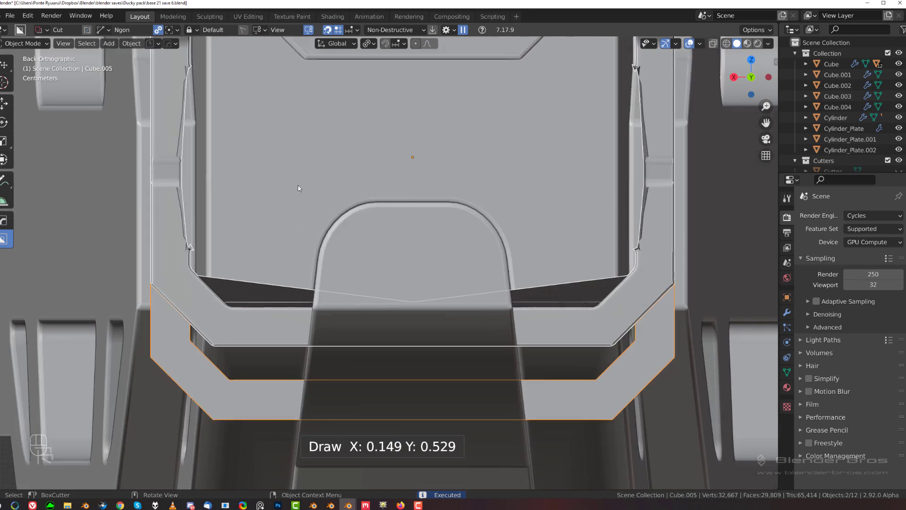
middle_click_drag(298, 188, 261, 182)
key("slash")
scroll(284, 236, "up", 3)
middle_click_drag(284, 239, 535, 236, "shift")
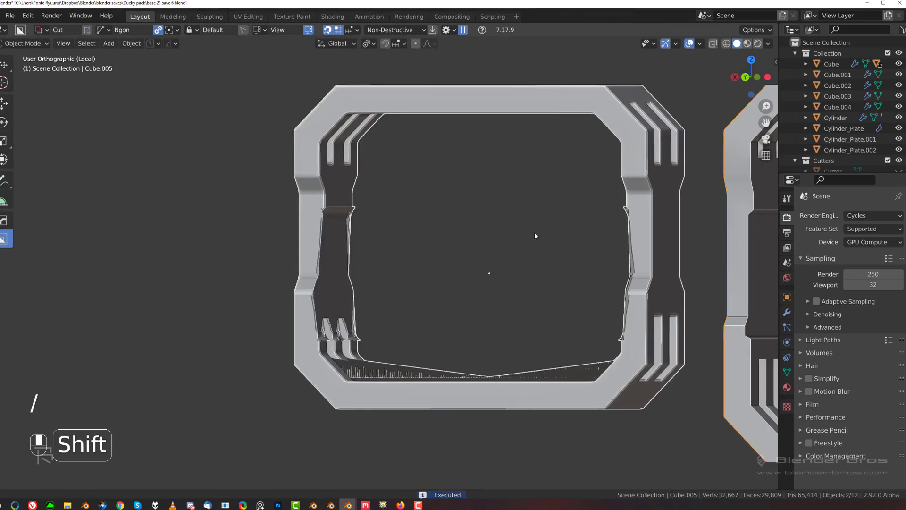
Undo the inner-edge notch cut on both blocks and leave the isolated view.
scroll(356, 251, "up", 2)
key("ctrl+z")
key("ctrl+z")
key("ctrl+z")
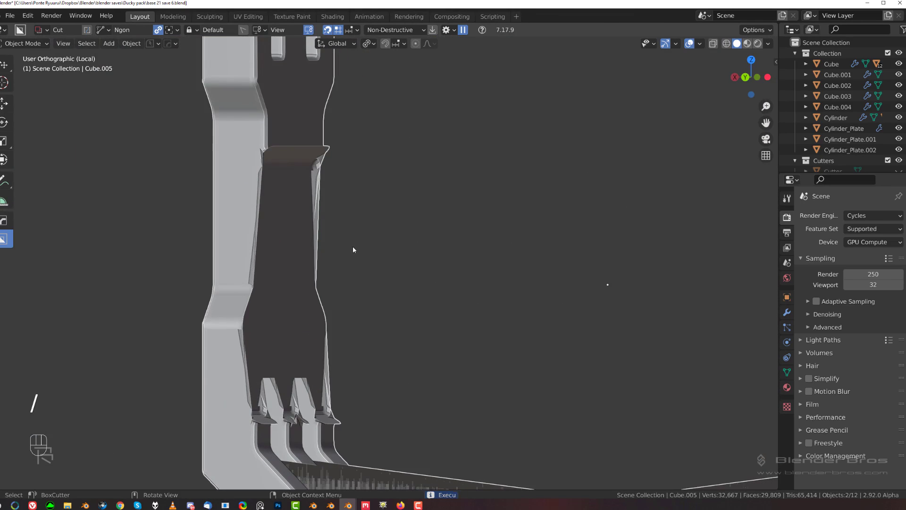
key("ctrl+z")
key("slash")
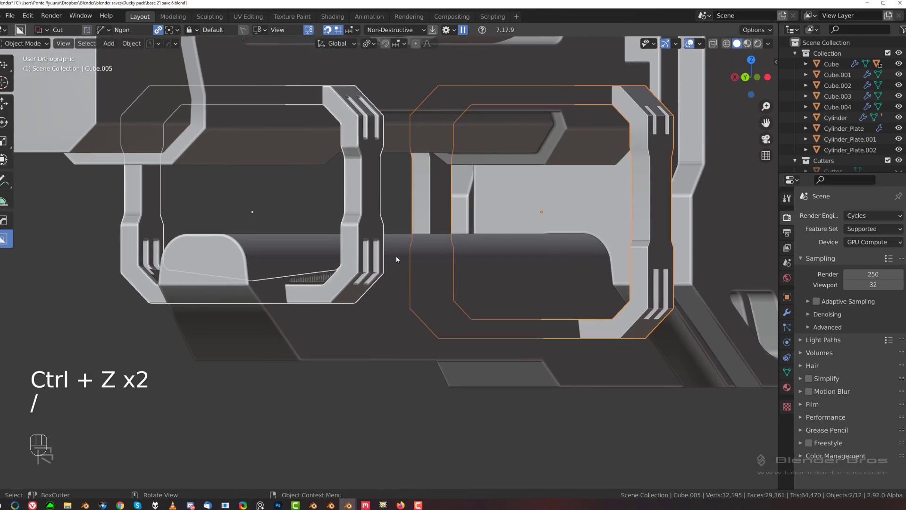
Adjust the front connecting block's bevel to a width of about 0.006 with profile 0.5 and 60° autosmooth.
scroll(420, 234, "down", 7)
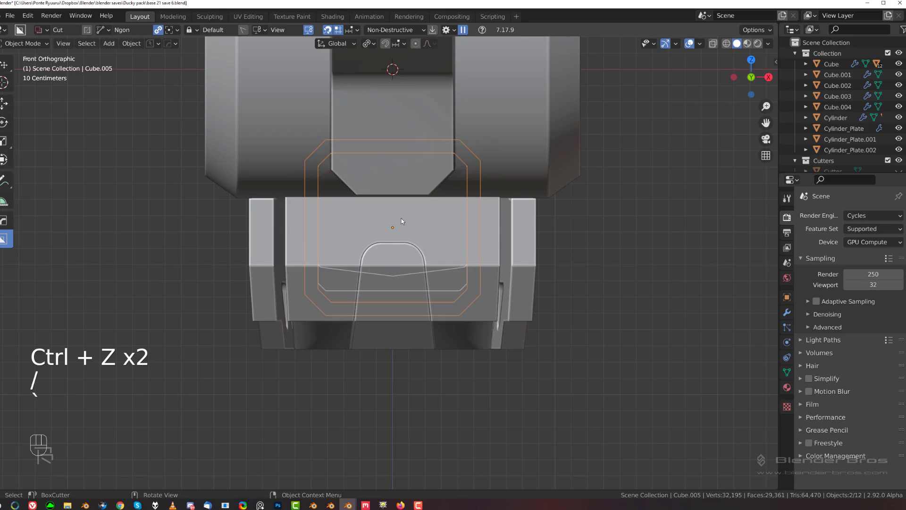
middle_click_drag(401, 218, 616, 221)
scroll(386, 215, "up", 3)
middle_click_drag(255, 217, 542, 221, "shift")
scroll(542, 222, "up", 4)
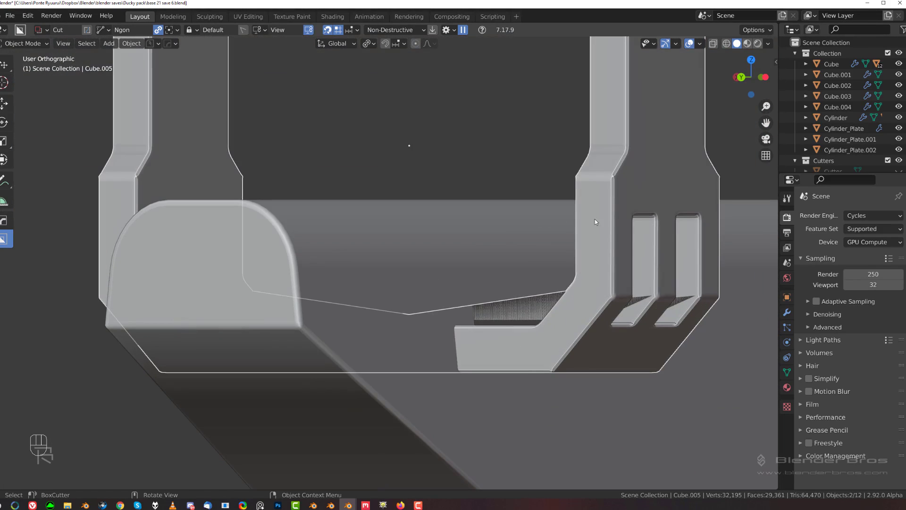
middle_click_drag(600, 216, 311, 270, "shift")
scroll(311, 270, "up", 3)
left_click_drag(330, 219, 333, 217)
right_click(396, 207)
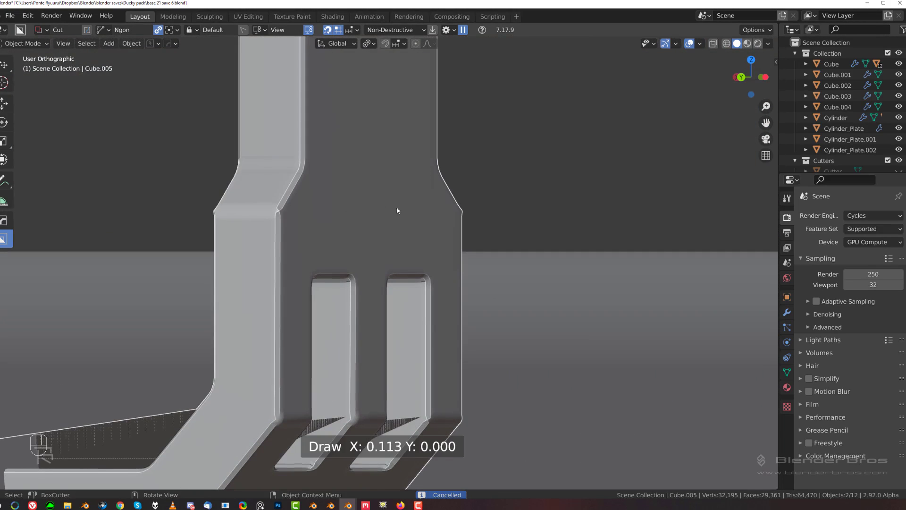
left_click(362, 208)
key("q")
mouse_move(361, 207)
left_click(351, 181)
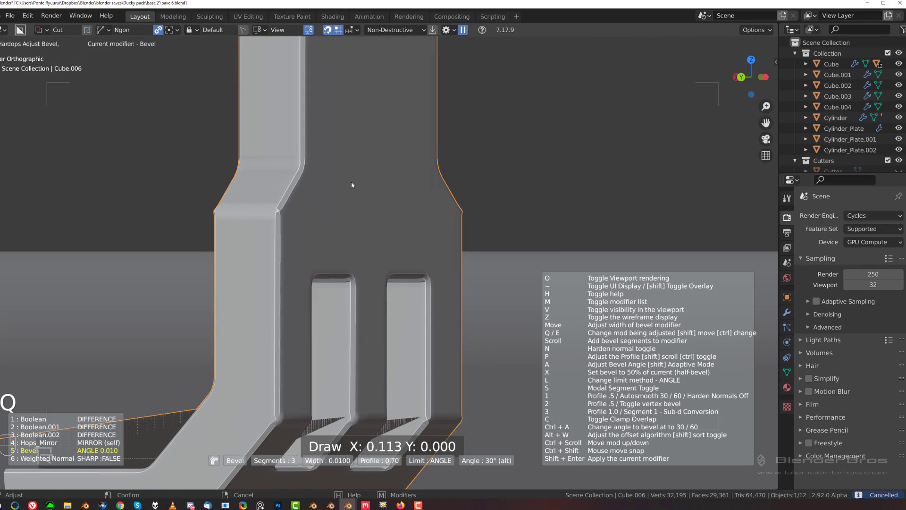
key("1")
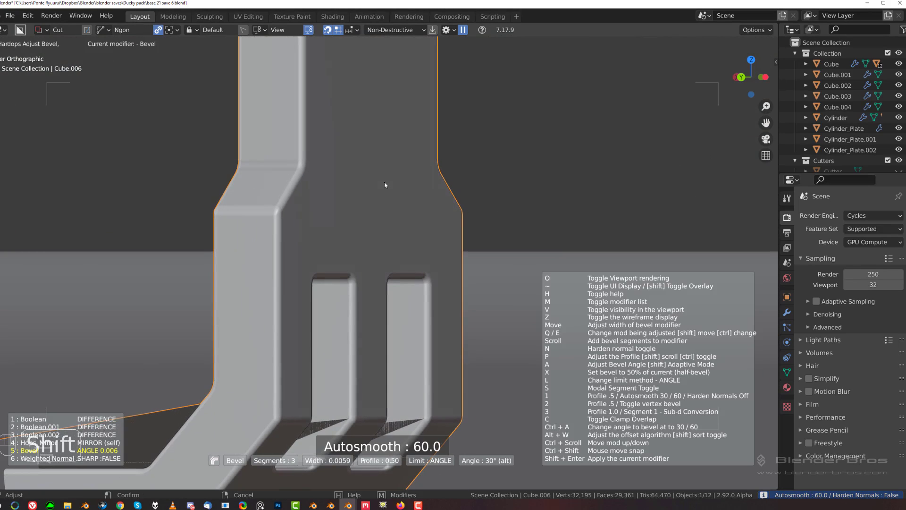
left_click(384, 182, "shift")
Adjust the rear connecting block's bevel to a width of about 0.0025 with 3 segments and profile 0.70.
scroll(373, 189, "down", 4)
middle_click_drag(370, 196, 86, 195, "shift")
scroll(633, 182, "up", 4)
middle_click_drag(633, 182, 207, 226, "shift")
scroll(208, 226, "up", 3)
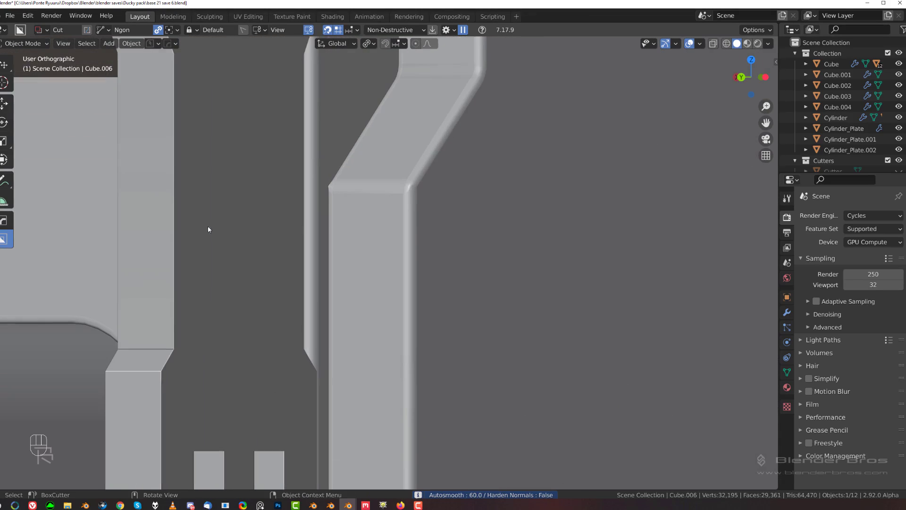
key("q")
left_click(214, 223)
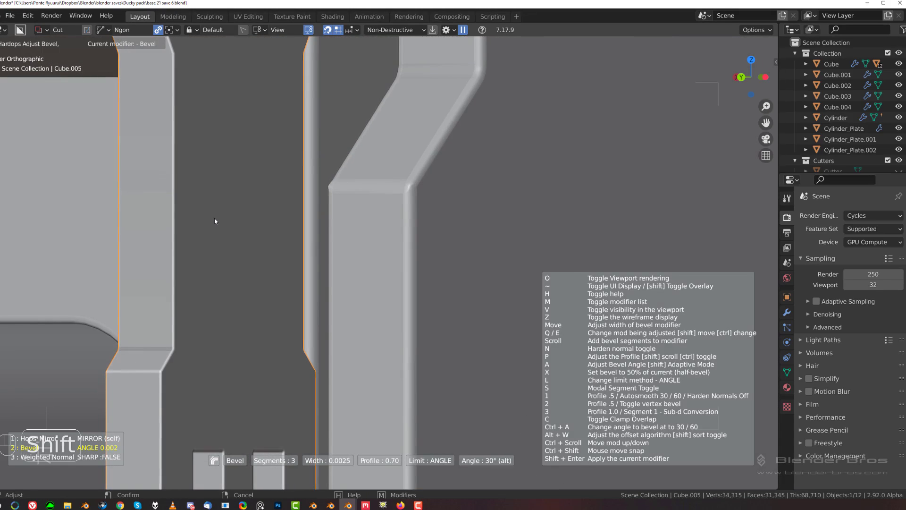
left_click(215, 218, "shift")
Select both connecting blocks in the back orthographic view and cut a shallow, long notch with slanted ends into their inner side edges.
scroll(226, 264, "down", 11)
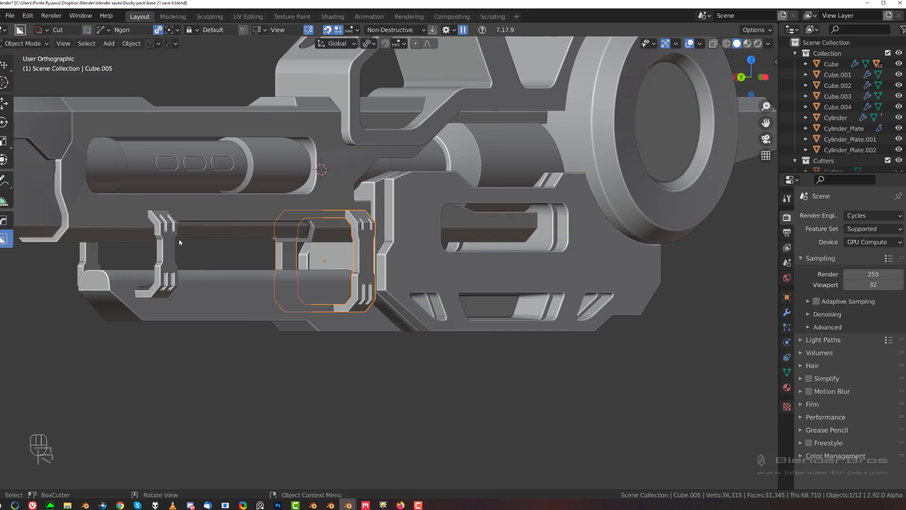
key("grave")
key("grave")
key("grave")
scroll(331, 232, "up", 6)
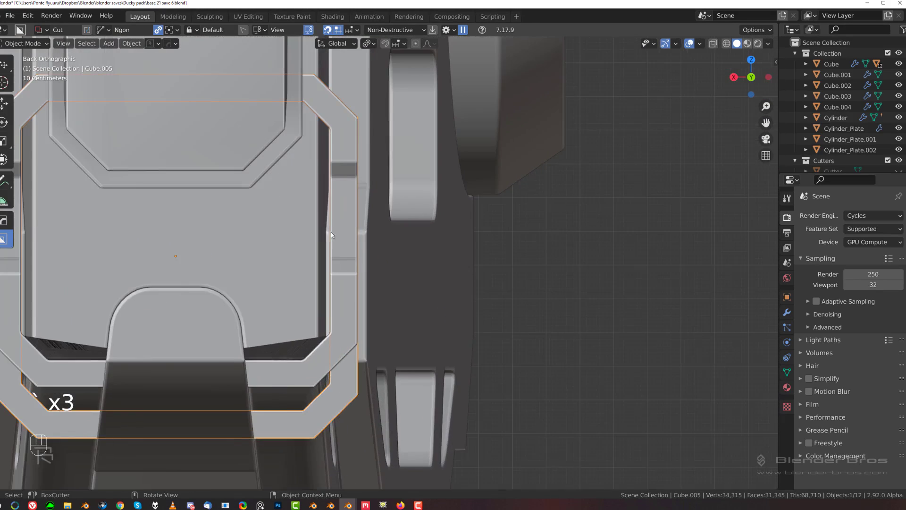
left_click(179, 197)
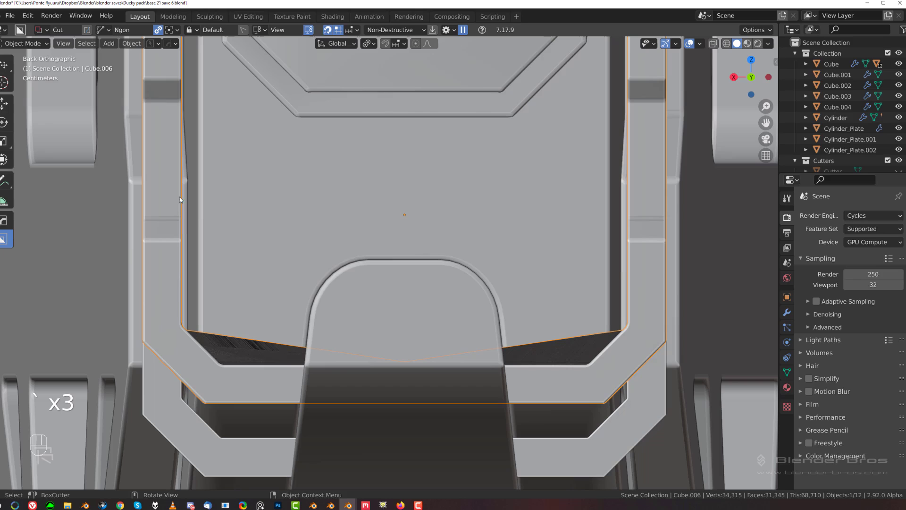
left_click(159, 381, "shift")
scroll(243, 98, "down", 1)
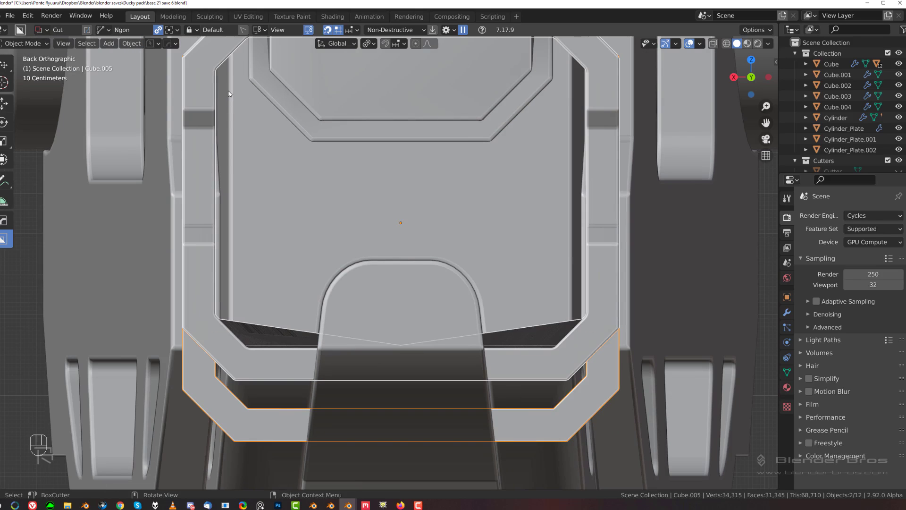
mouse_move(229, 81)
left_mouse_down()
mouse_move(207, 98)
mouse_move(194, 251)
mouse_move(197, 272)
mouse_move(252, 323)
left_mouse_up()
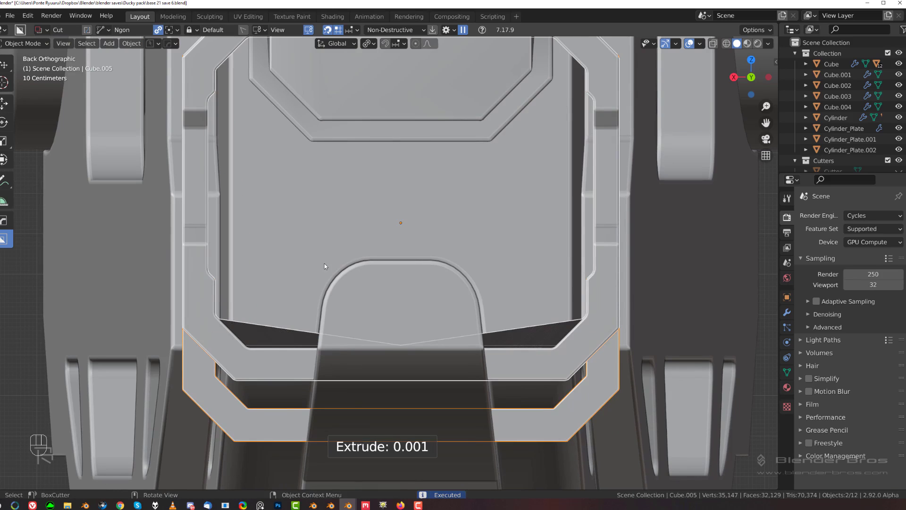
mouse_move(325, 263)
middle_mouse_down()
mouse_move(304, 236)
mouse_move(293, 238)
mouse_move(318, 212)
mouse_move(264, 231)
middle_mouse_up()
middle_click_drag(204, 242, 166, 224)
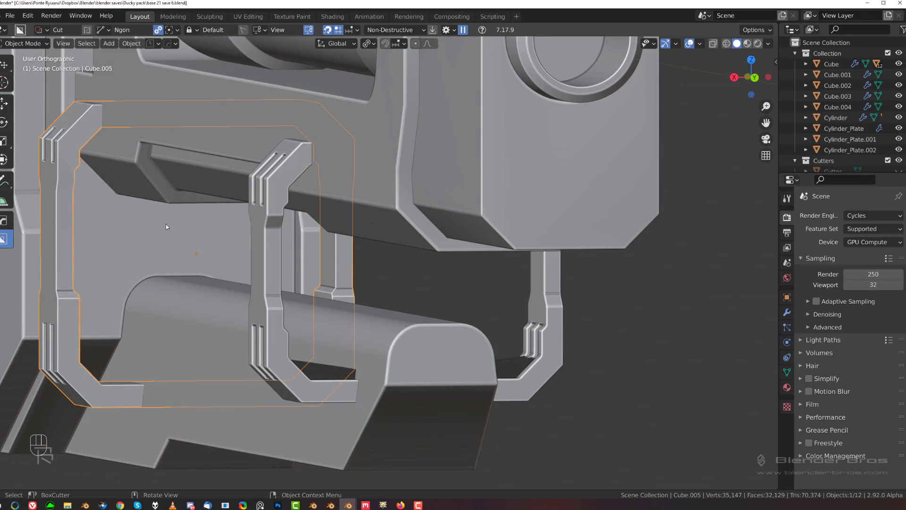
Apply the boolean cuts on the rear and front connecting blocks with Csharp.
key("q")
left_click(166, 216)
left_click(254, 213)
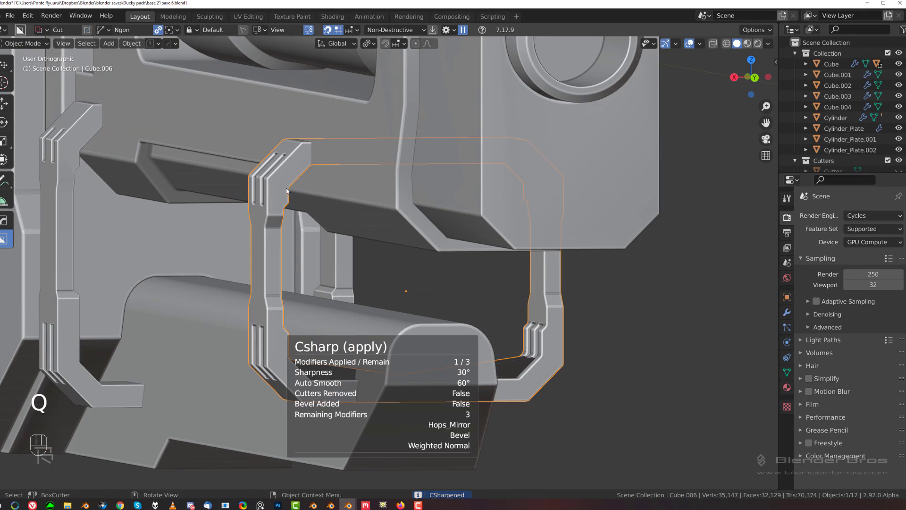
key("q")
left_click(286, 191)
Examine the mesh around the inner notch on the connecting blocks in edit mode.
scroll(262, 163, "up", 5)
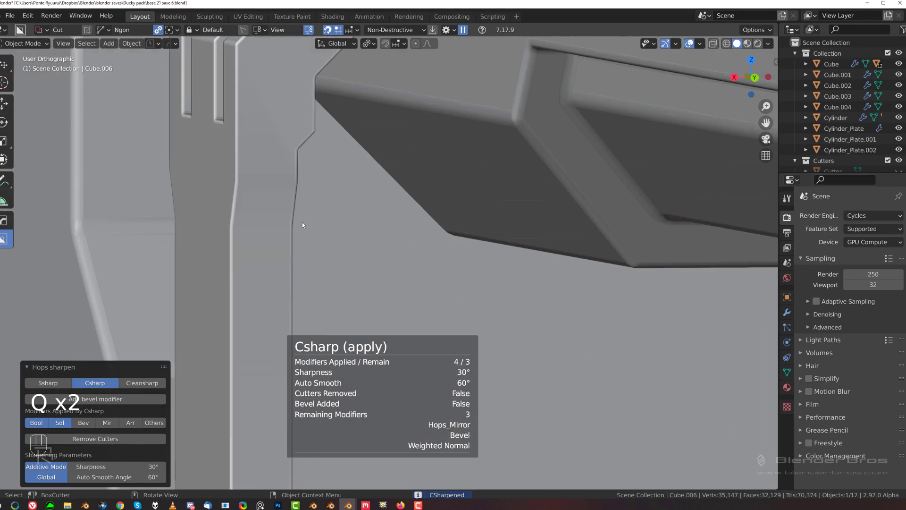
key("Tab")
scroll(303, 233, "up", 3, "shift")
key("Tab")
left_click(279, 135)
key("Tab")
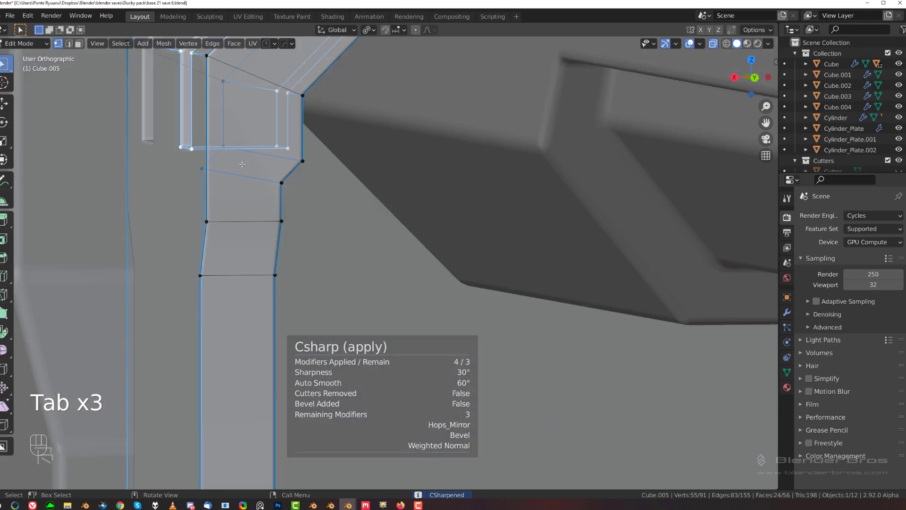
scroll(374, 245, "up", 4, "shift")
scroll(355, 364, "up", 3)
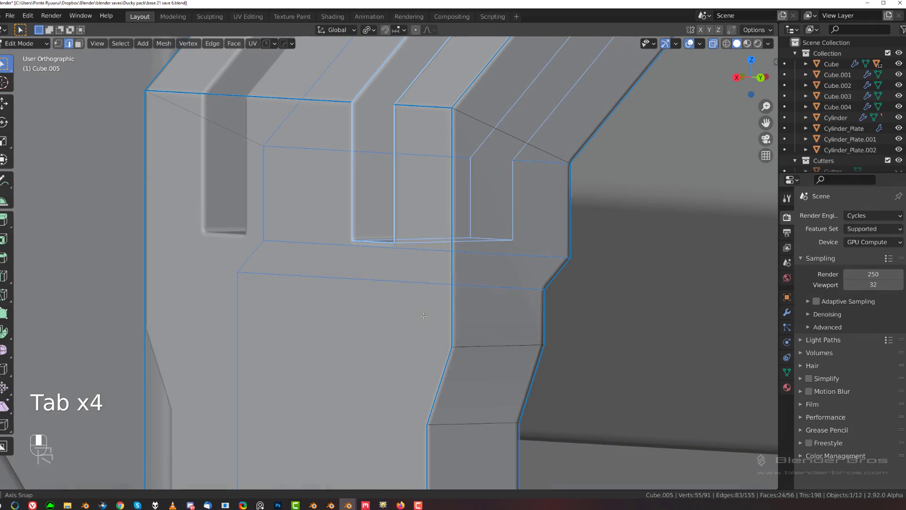
Select two edges across the inner side of the rear connecting block near its upper notch and toggle their sharp marking with Mark.
key("Tab")
left_click(541, 332)
scroll(479, 264, "up", 3)
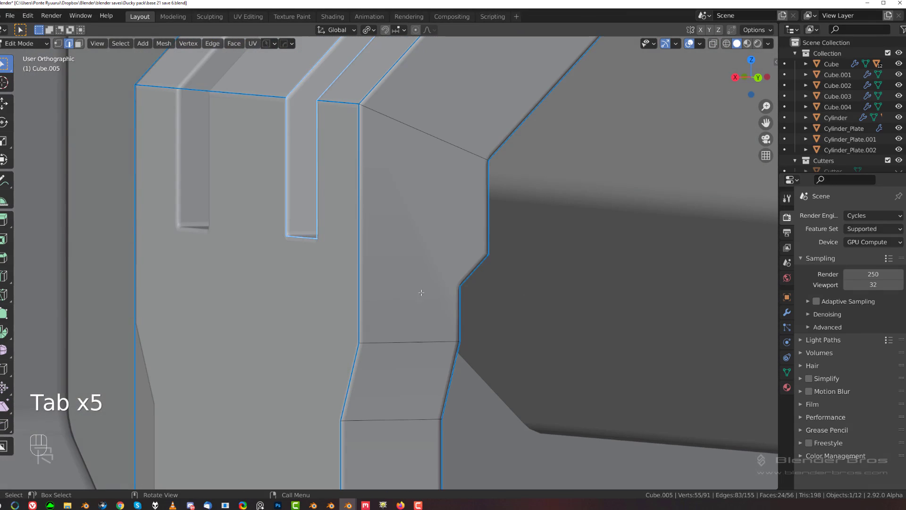
key("Tab")
middle_click_drag(404, 351, 486, 320)
left_click(366, 281)
left_click(342, 291, "shift")
key("q")
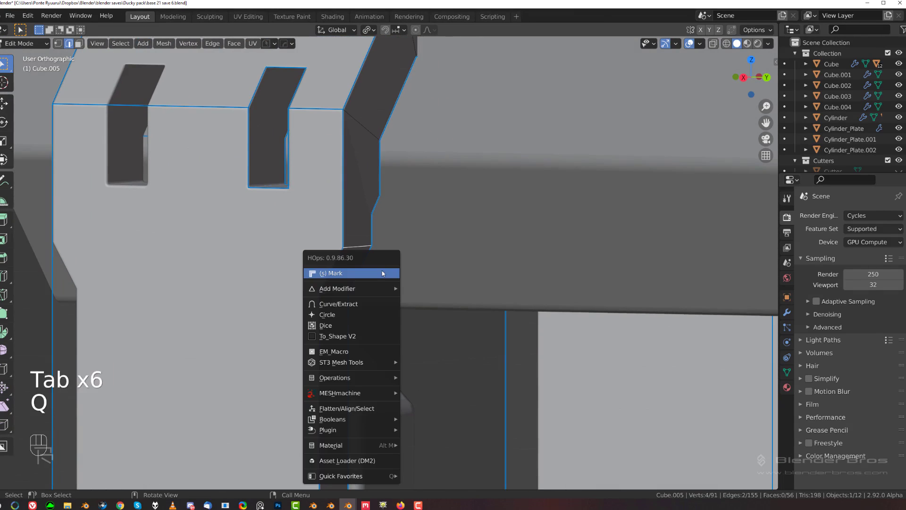
left_click(380, 270)
middle_click_drag(381, 271, 250, 285)
scroll(351, 266, "down", 5)
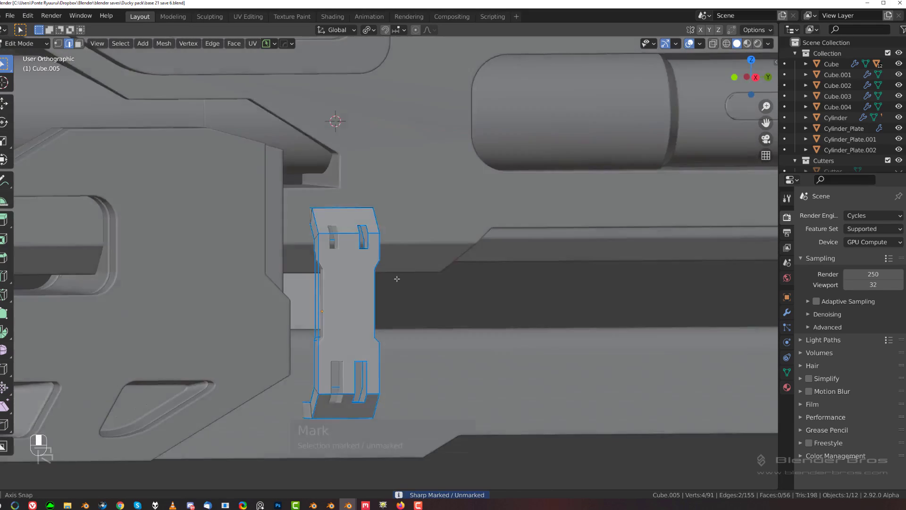
Examine the rear block's bevels and the front block's mesh, then review the whole model from the right side.
middle_click_drag(352, 266, 283, 293)
scroll(275, 300, "up", 5)
middle_click_drag(189, 301, 392, 228, "shift")
scroll(392, 228, "up", 6)
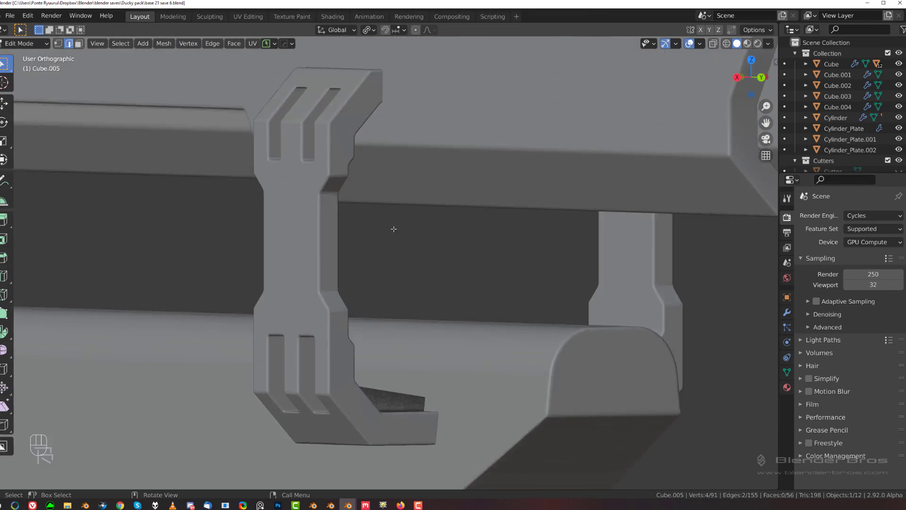
key("Tab")
middle_click_drag(312, 166, 359, 287, "shift")
scroll(358, 287, "up", 3)
key("Tab")
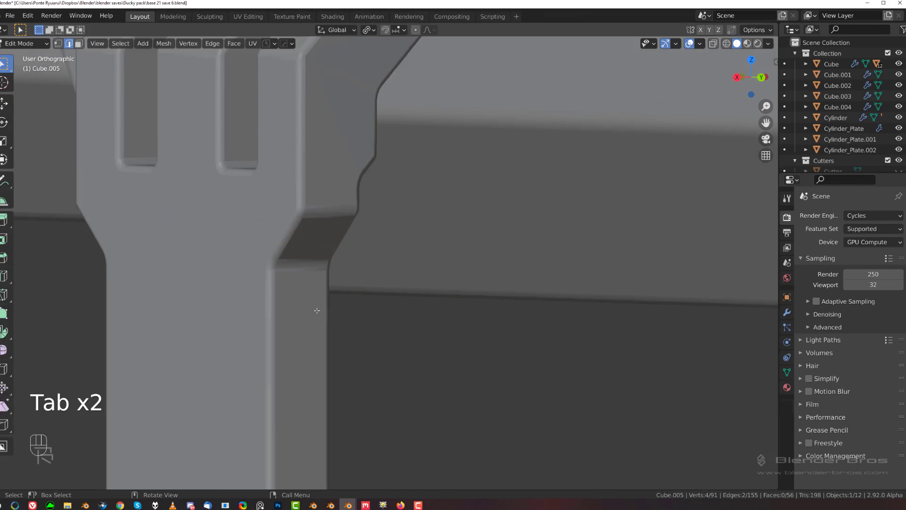
key("Tab")
left_click(317, 188)
key("Tab")
scroll(382, 316, "down", 4)
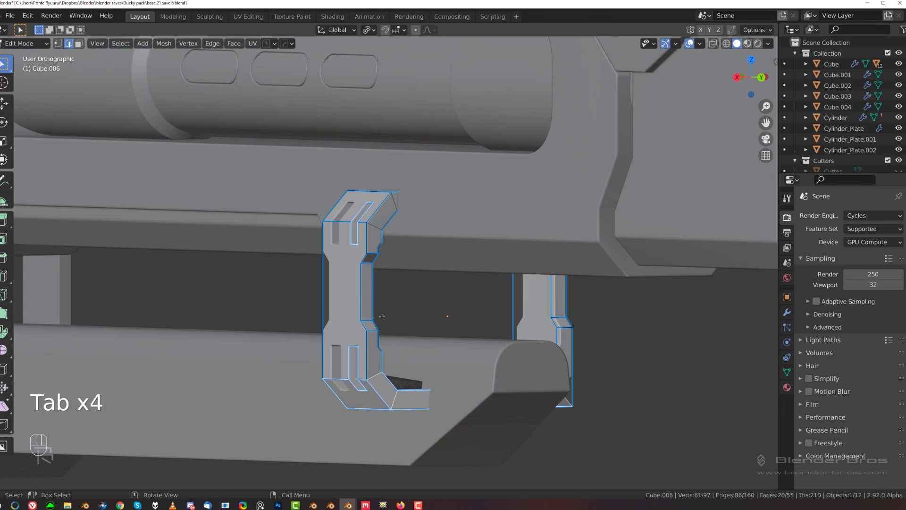
key("Tab")
scroll(449, 253, "down", 4)
key("KP_3")
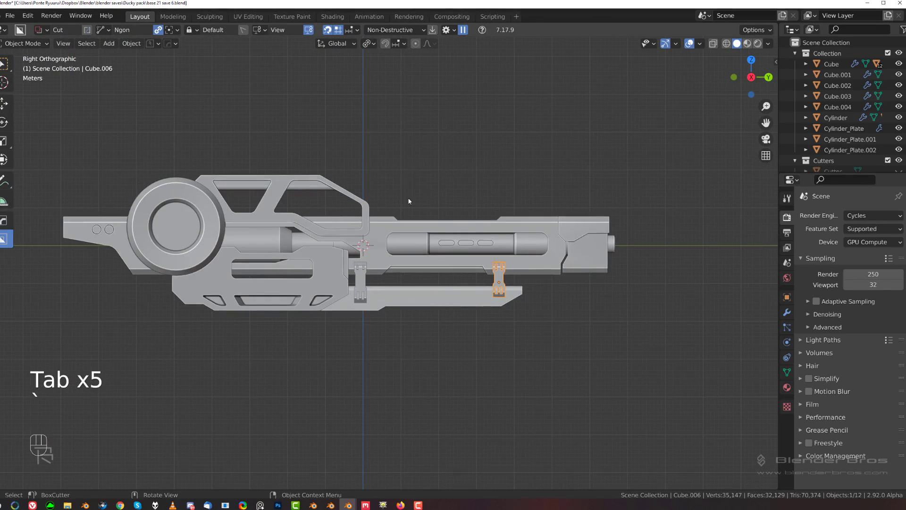
Select the lower rail from below and sharpen it with Csharp.
scroll(375, 182, "up", 3)
middle_click_drag(375, 181, 522, 169)
key("KP_5")
middle_click_drag(468, 171, 472, 339)
scroll(473, 339, "up", 3)
left_click(473, 339)
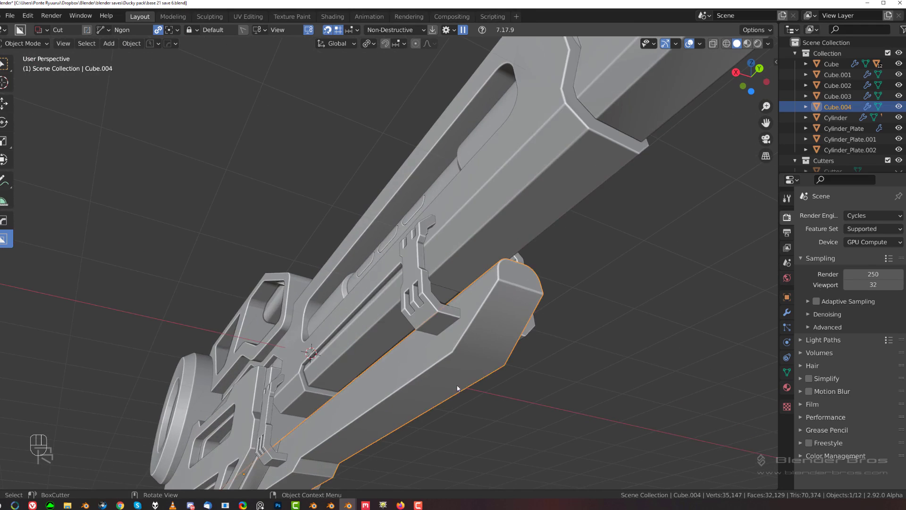
key("Tab")
scroll(483, 373, "down", 3)
key("Tab")
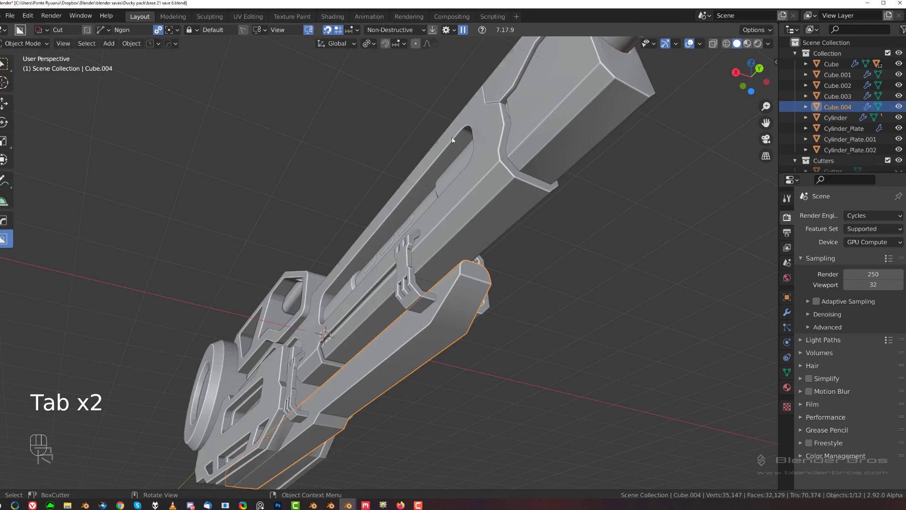
middle_click_drag(471, 293, 302, 124, "shift")
key("q")
left_click(463, 248, "ctrl")
key("Tab")
key("Tab")
Isolate the lower rail in edit mode, select its side and rounded top faces, and extract them as a separate plate.
key("grave")
key("KP_5")
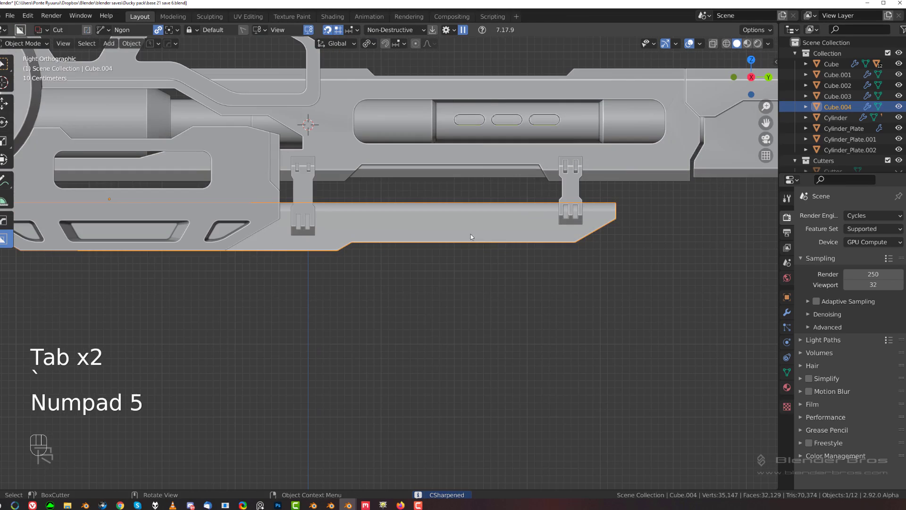
mouse_move(455, 244)
middle_mouse_down("shift")
mouse_move(390, 280)
mouse_move(450, 243)
middle_mouse_up("shift")
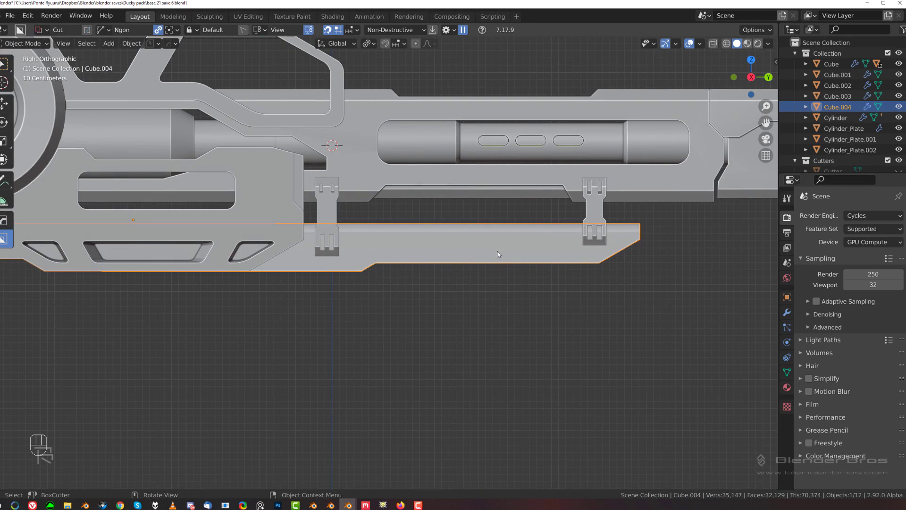
key("Tab")
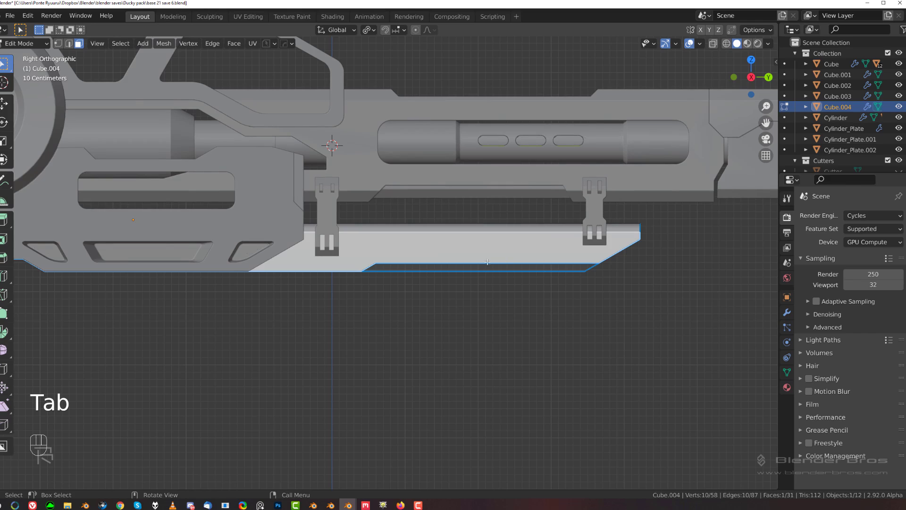
key("slash")
middle_click_drag(487, 262, 358, 292)
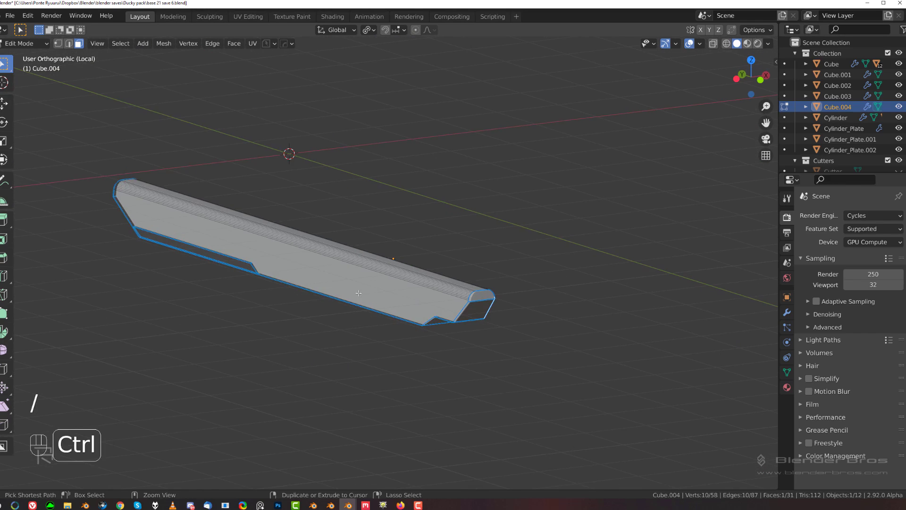
left_click(359, 292, "ctrl")
middle_click_drag(420, 271, 368, 240)
key("q")
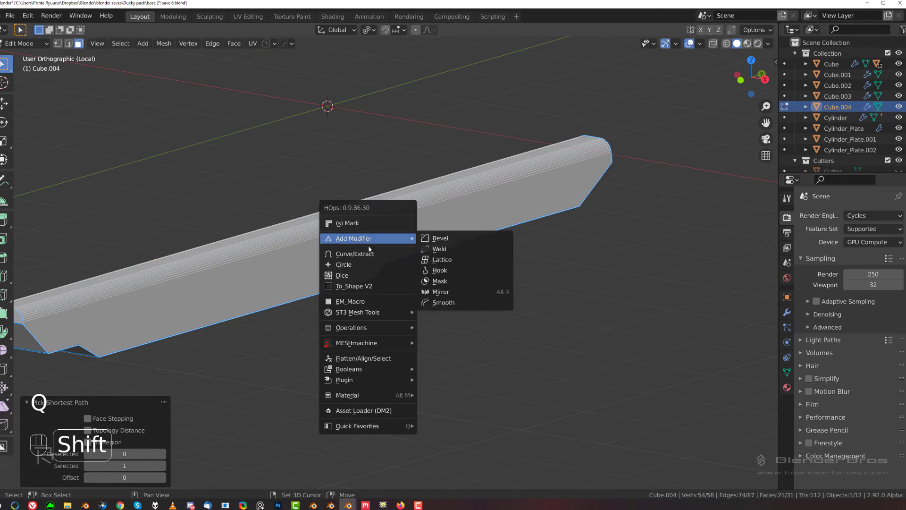
left_click(370, 252)
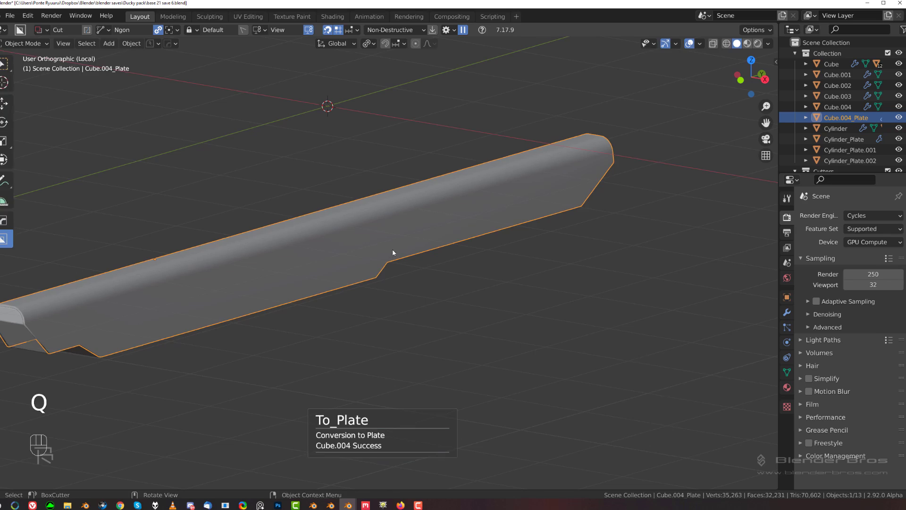
View the extracted rail plate from the right in orthographic projection, comparing the full model with the isolated view.
key("grave")
key("KP_5")
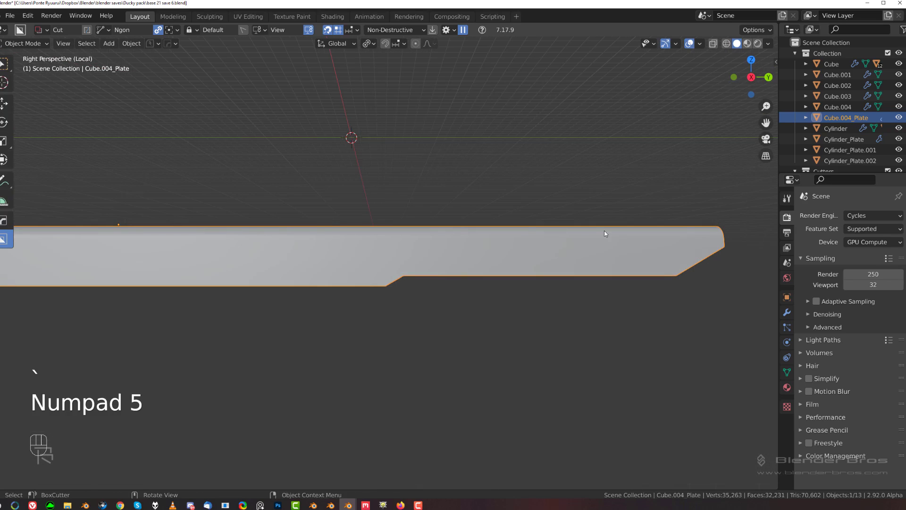
key("KP_5")
key("slash")
key("KP_5")
key("KP_5")
key("slash")
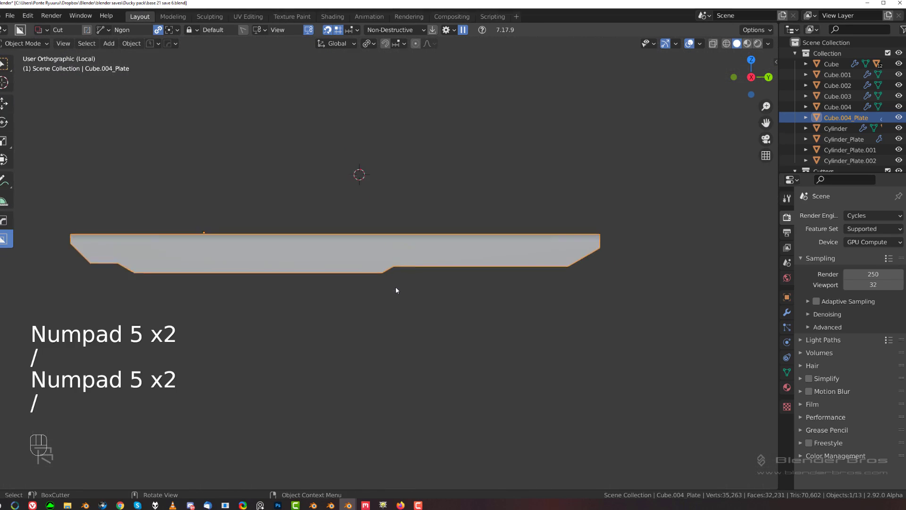
middle_click_drag(423, 261, 364, 222, "shift")
scroll(407, 247, "up", 6)
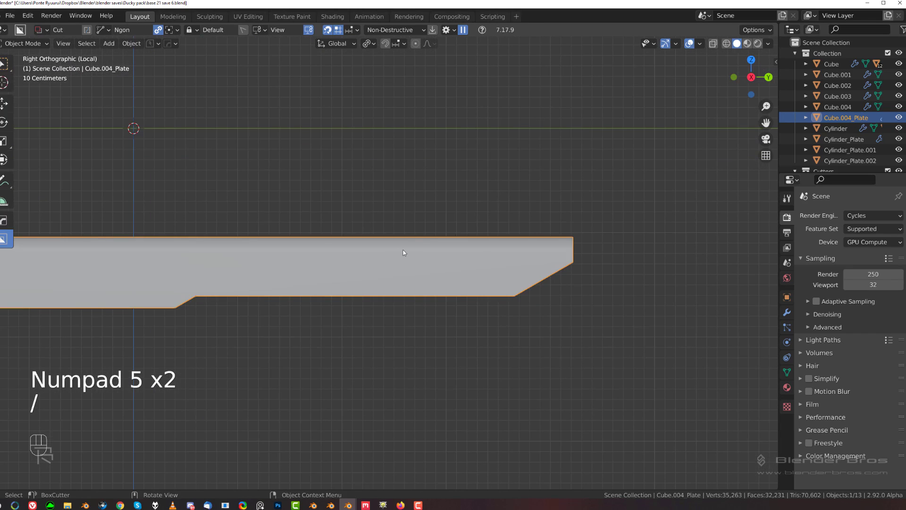
key("d")
left_click(396, 290)
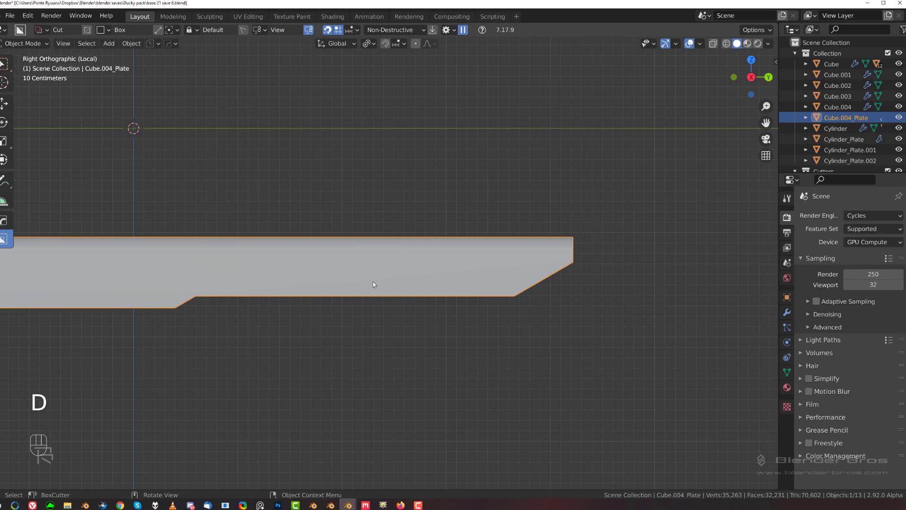
key("d")
left_click(327, 316)
key("s")
key("d")
left_click(519, 304)
left_click_drag(533, 288, 313, 287)
right_click(313, 287)
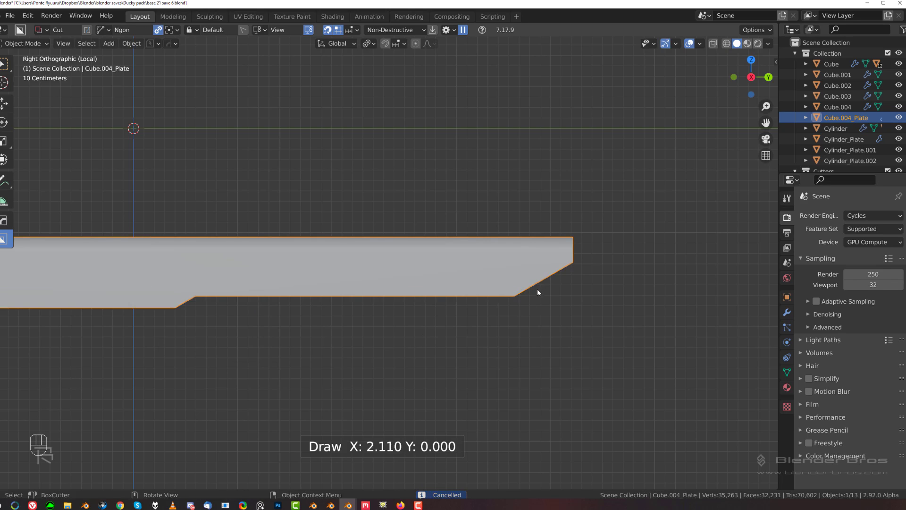
Try to cut a deeper polygonal step into the lower edge of the isolated Cube.004_Plate at its +Y end.
left_click_drag(537, 288, 287, 288)
left_click(183, 289)
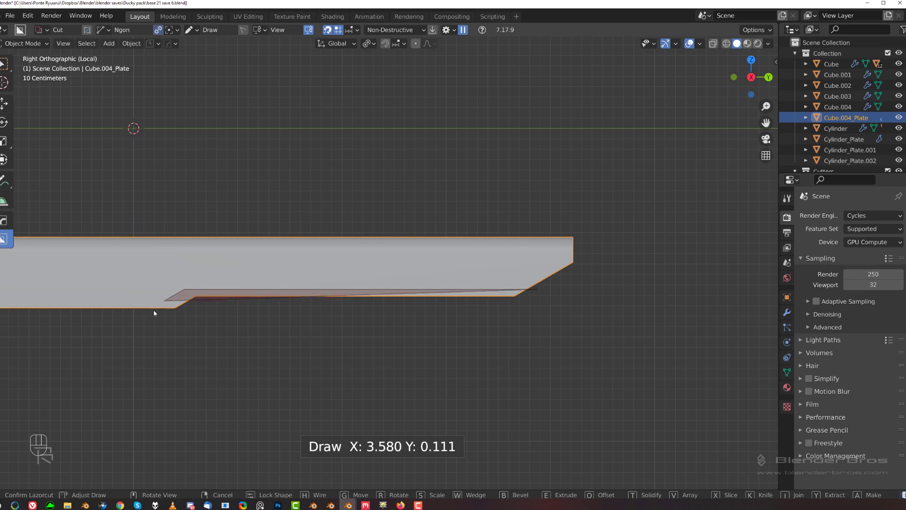
left_click(112, 330)
left_click(611, 465)
right_click(628, 403)
left_click(629, 403)
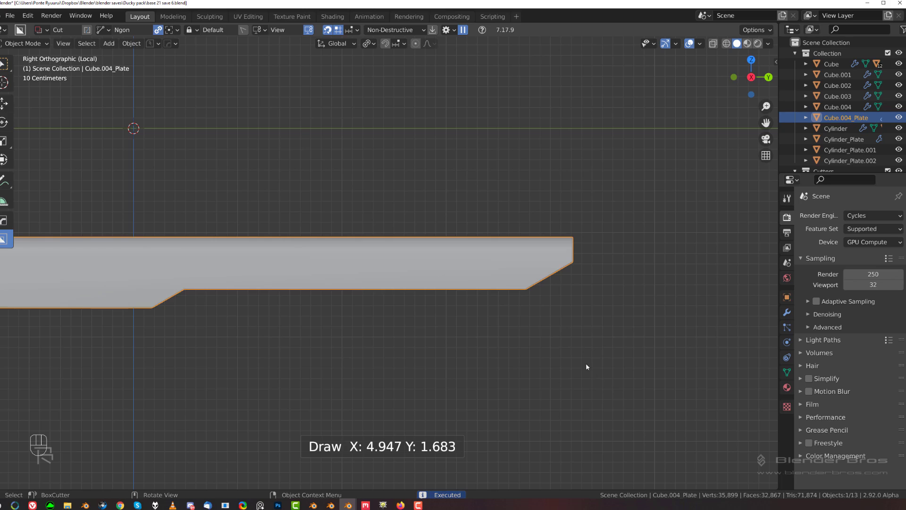
middle_click_drag(586, 364, 543, 248)
key("ctrl+z")
Leave local view and examine how the plate sits against the parts around it from the front and below.
key("grave")
scroll(565, 309, "down", 1)
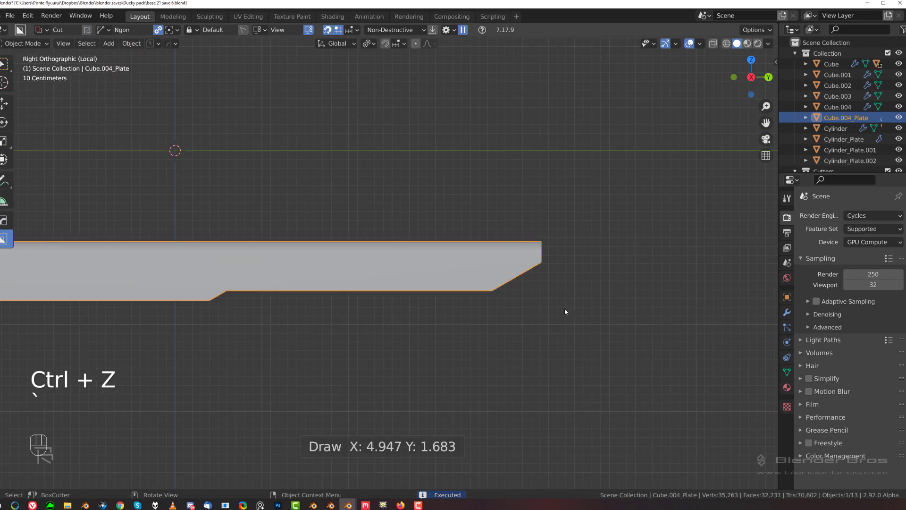
key("slash")
scroll(567, 307, "up", 4)
middle_click_drag(576, 302, 510, 255)
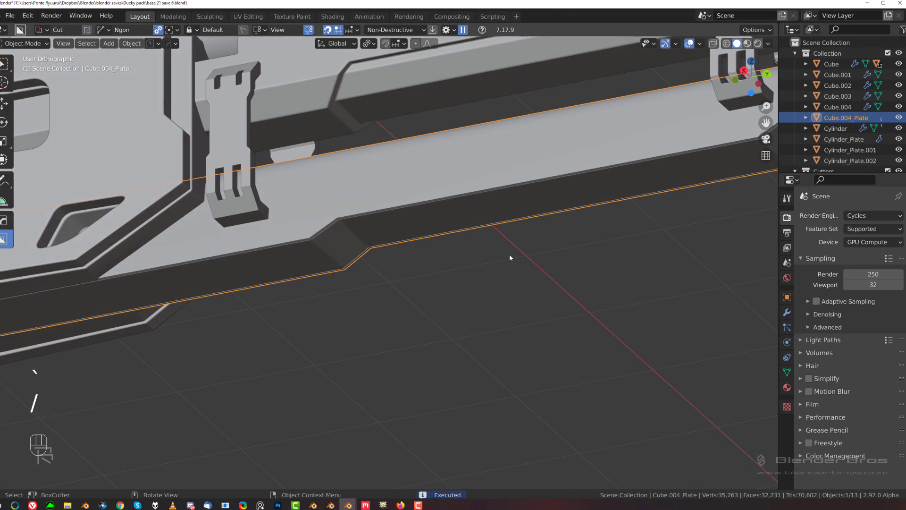
key("grave")
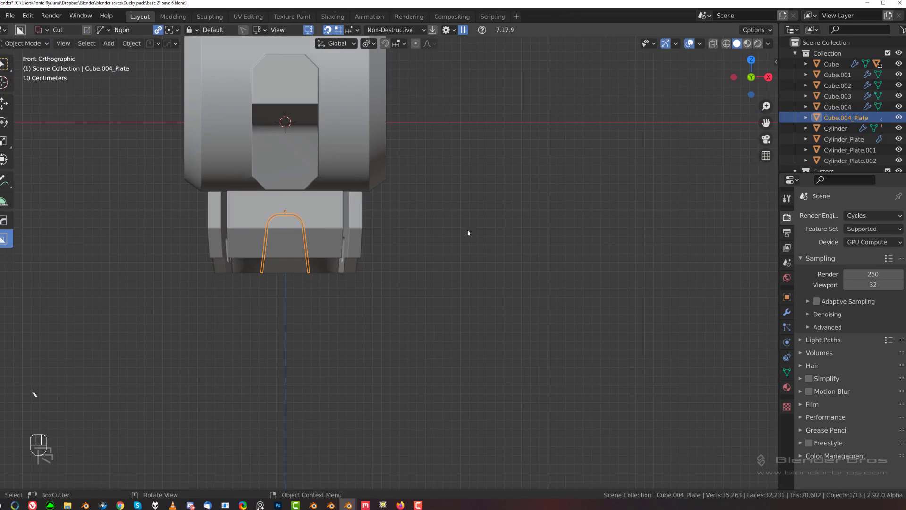
key("grave")
scroll(571, 249, "up", 4)
middle_click_drag(571, 248, 424, 221, "shift")
middle_click_drag(424, 221, 401, 198)
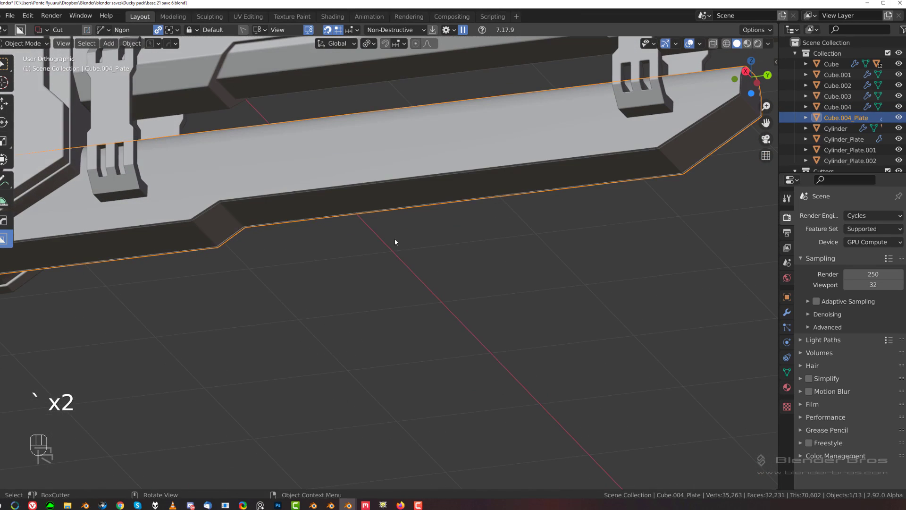
Isolate Cube.004 together with Cube.004_Plate in local view.
left_click(382, 203, "shift")
key("slash")
key("grave")
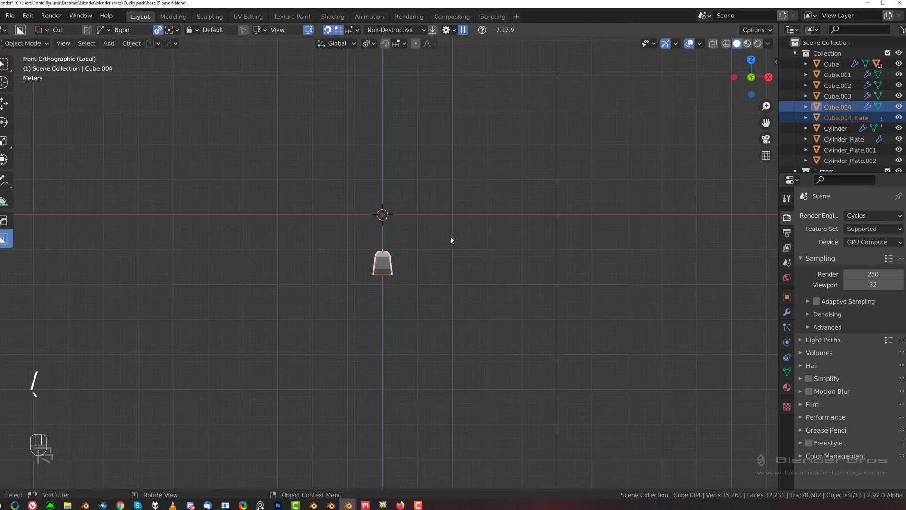
middle_click_drag(451, 239, 351, 210)
left_click(398, 265)
left_click(412, 267)
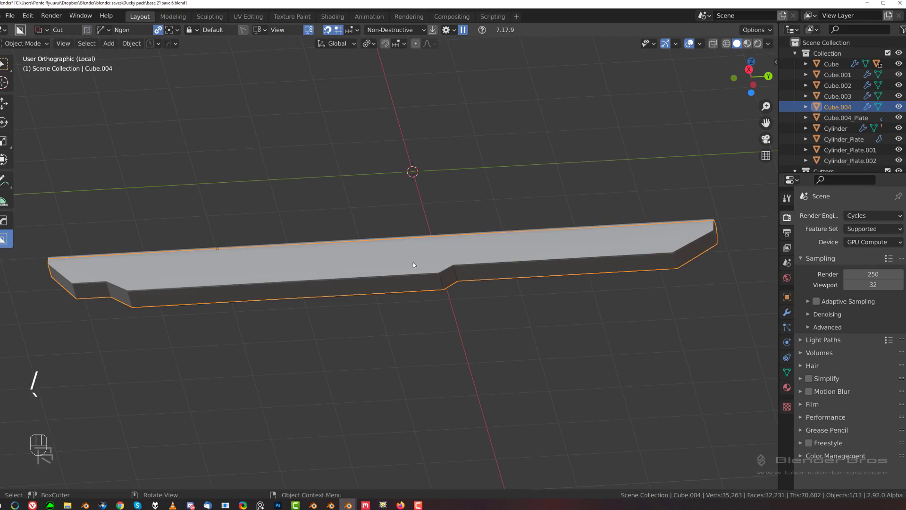
middle_click_drag(413, 262, 410, 202)
key("g")
right_click(420, 226)
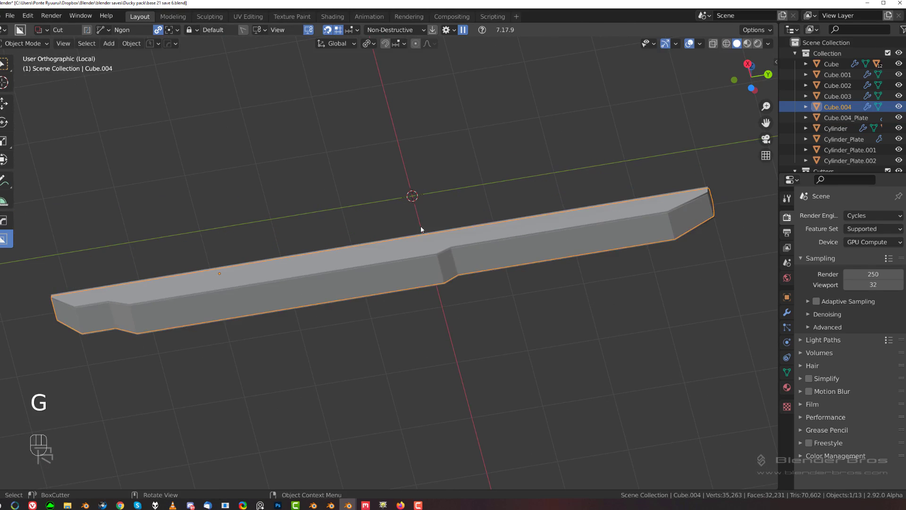
left_click(421, 227)
key("g")
right_click(423, 159)
In right view, cut only Cube.004_Plate's lower edge back at its +Y end with a sloped polygon about 4.09 × 1.30.
key("grave")
left_click(694, 241)
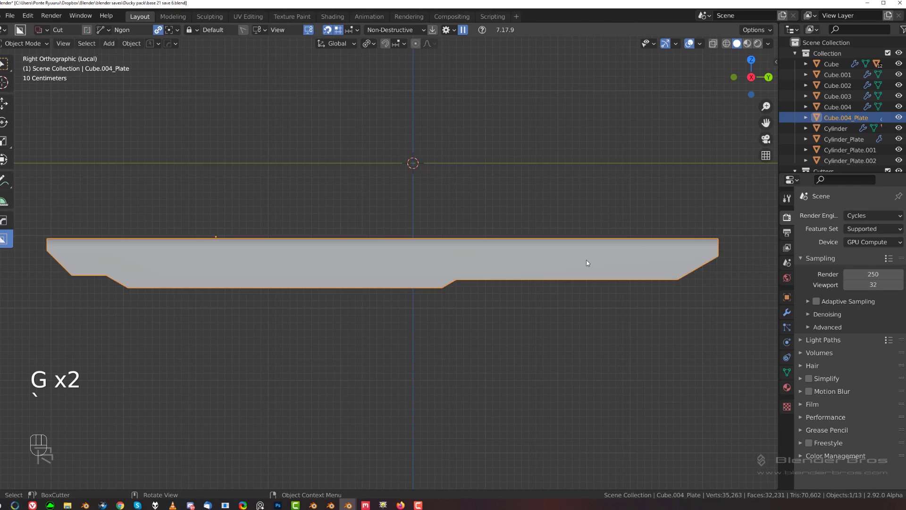
middle_click_drag(627, 277, 520, 283, "shift")
scroll(520, 283, "up", 2)
left_click_drag(626, 282, 398, 285)
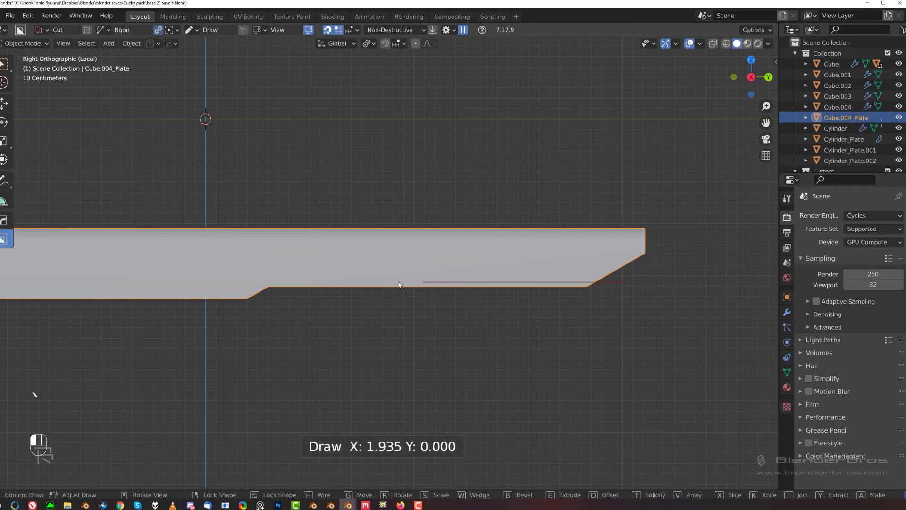
left_click(266, 285)
left_click(200, 322)
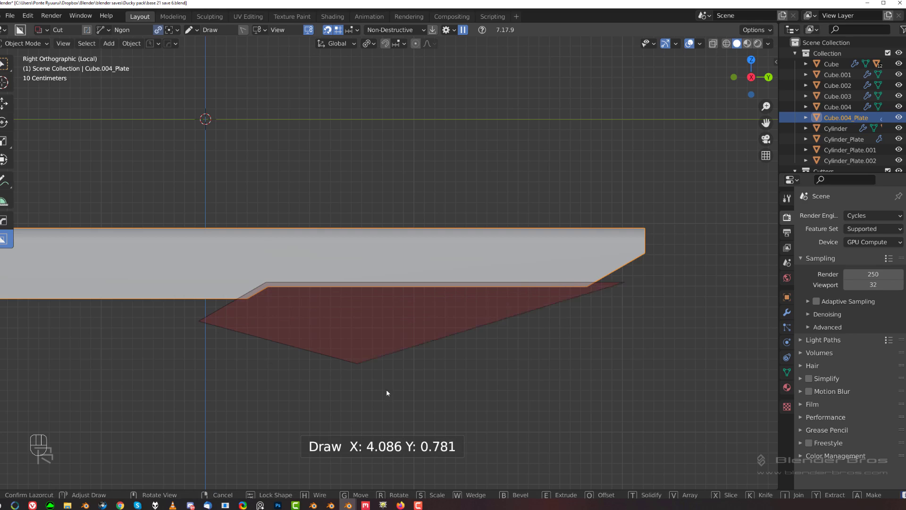
left_click(551, 406)
scroll(566, 379, "up", 1)
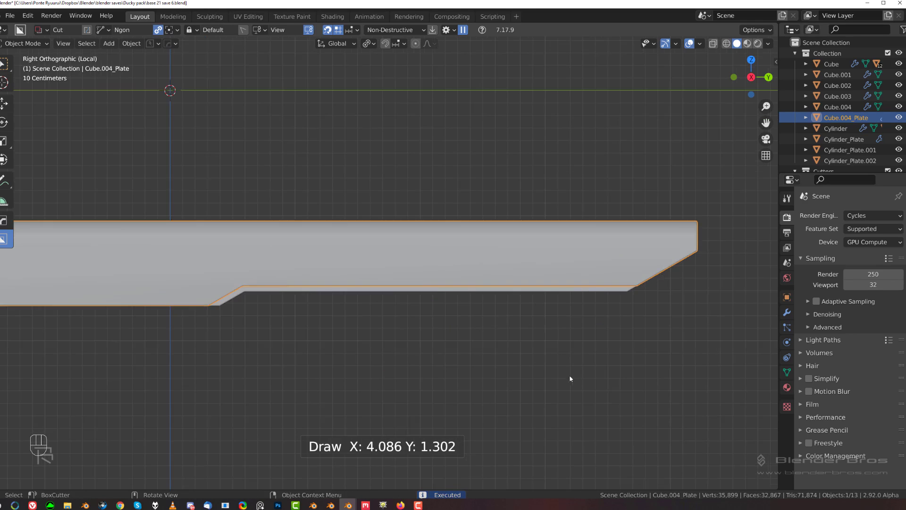
Try to cut a sloped step about 1.96 × 0.48 into the upper edge of Cube.004 at its +Y end.
middle_click_drag(625, 291, 532, 297, "shift")
left_click(543, 279)
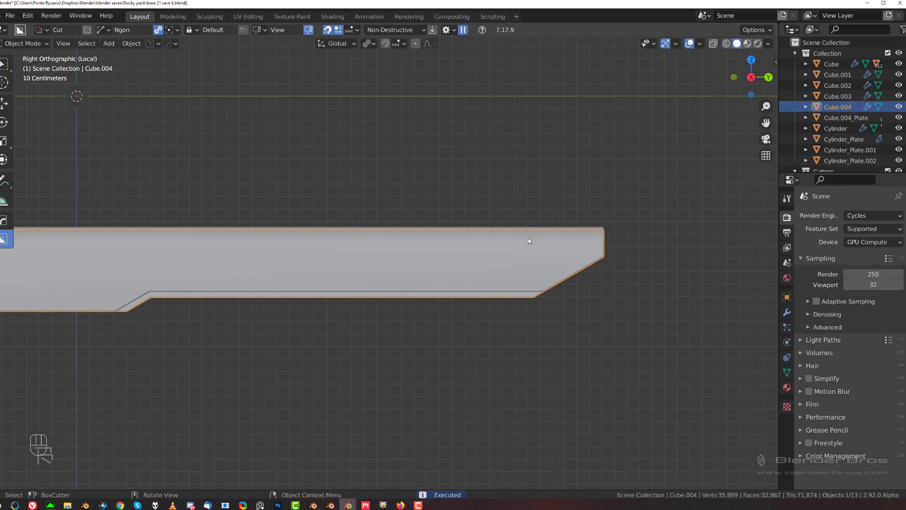
left_click_drag(421, 207, 481, 239)
left_click(639, 221)
double_click(666, 181)
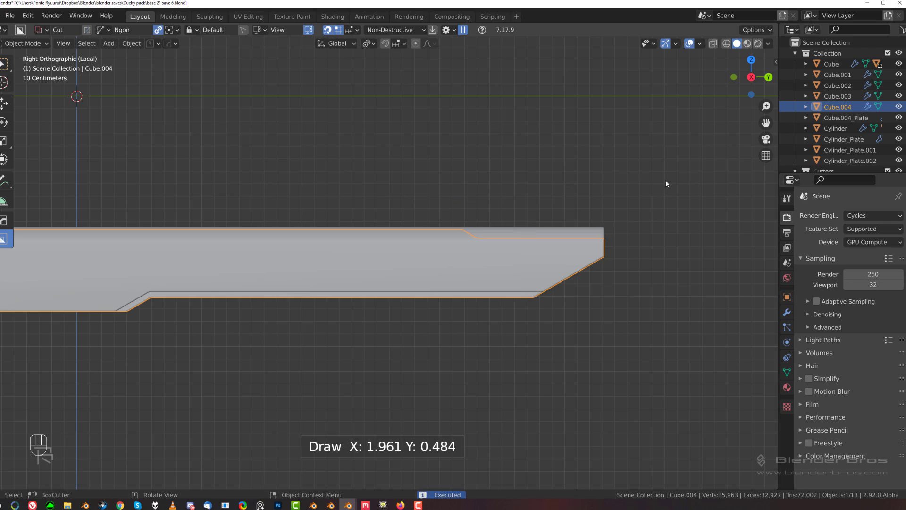
middle_click_drag(665, 181, 472, 258)
middle_click_drag(344, 297, 529, 216, "shift")
scroll(512, 229, "up", 2)
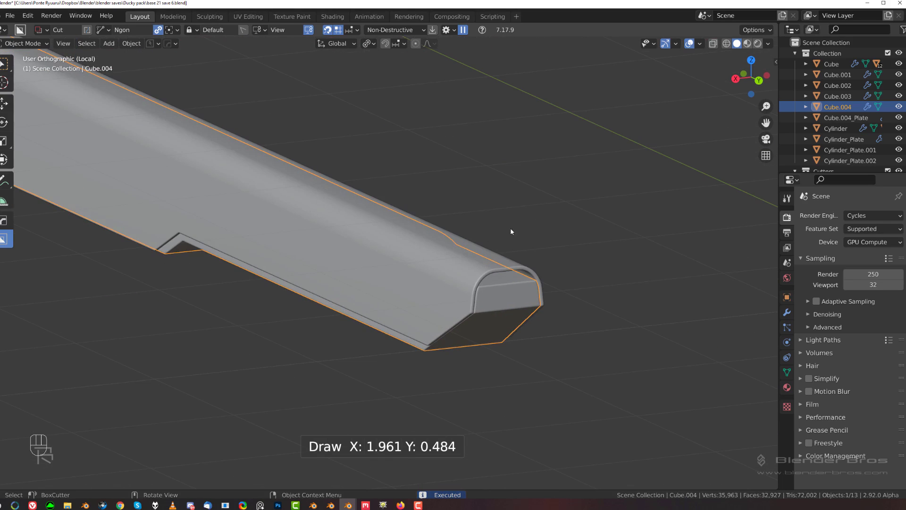
key("ctrl+z")
In right view, cut a trapezoidal notch into Cube.004_Plate's upper edge near its +Y end, about 1.93 × 0.46.
key("grave")
left_click(622, 151)
middle_click_drag(624, 153, 316, 255, "shift")
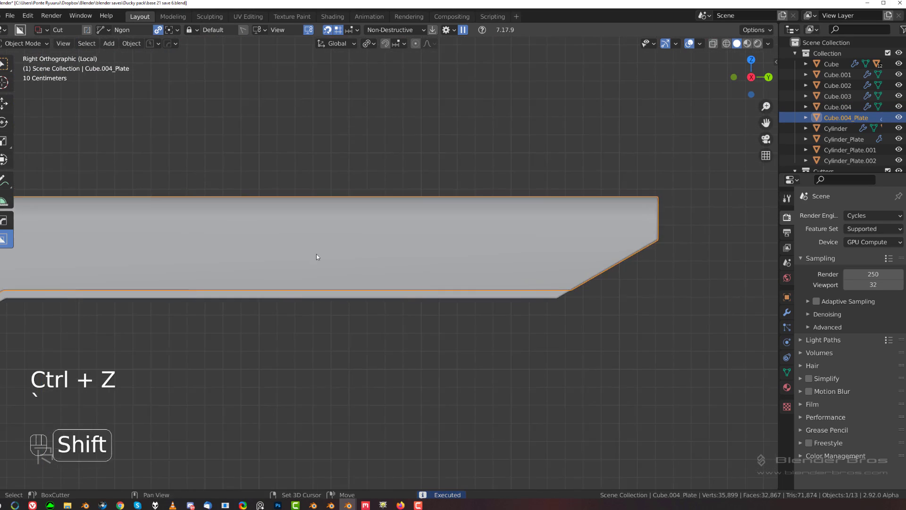
scroll(359, 217, "down", 2)
mouse_move(397, 175)
left_mouse_down()
mouse_move(463, 246)
mouse_move(453, 232)
mouse_move(340, 202)
mouse_move(366, 237)
left_mouse_up()
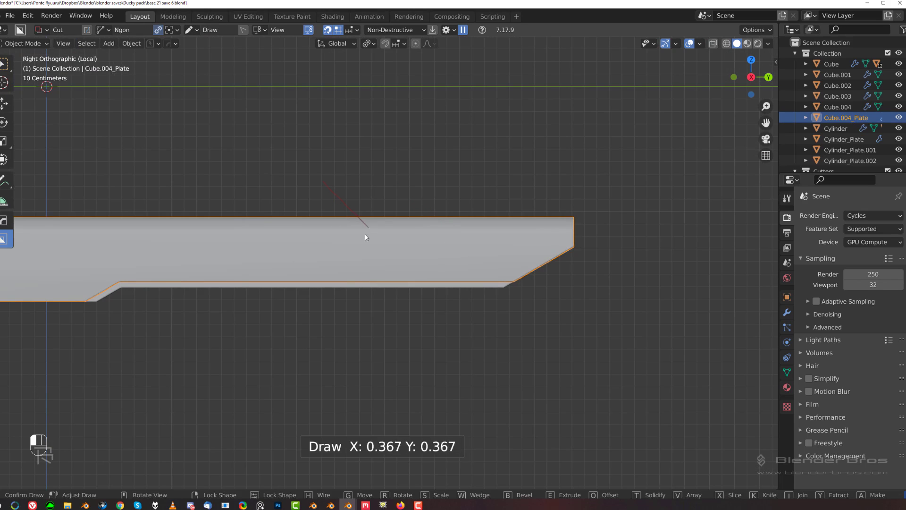
left_click(378, 238)
left_click(560, 183)
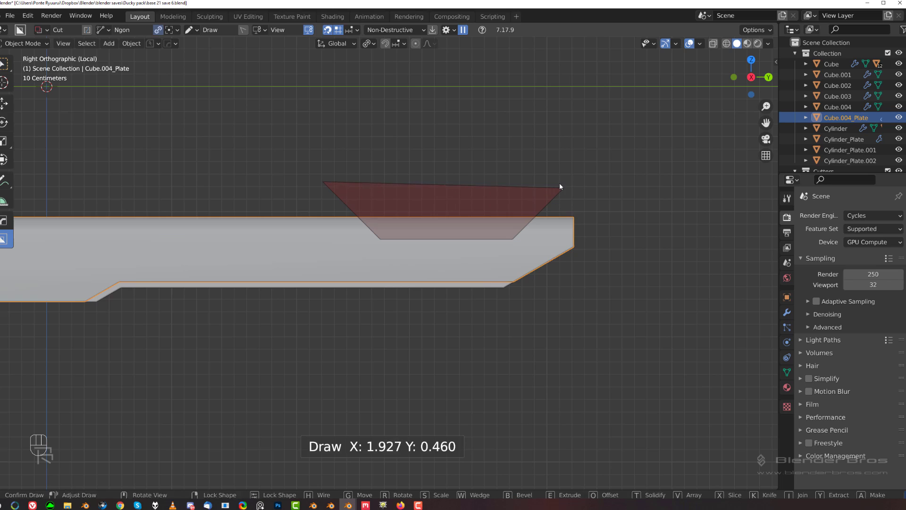
key("space")
scroll(559, 183, "down", 3)
left_click(541, 193)
scroll(373, 261, "up", 3)
middle_click_drag(330, 250, 588, 229, "shift")
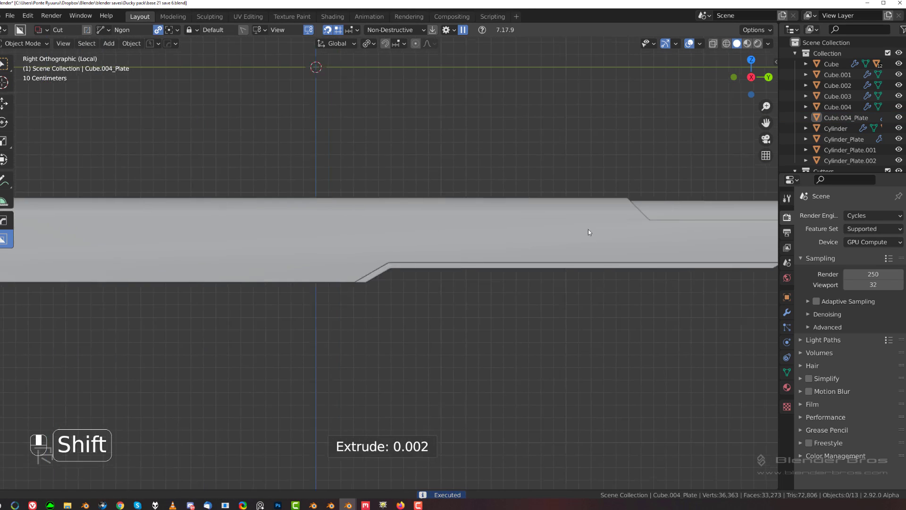
Reselect Cube.004_Plate and frame its -Y end.
scroll(434, 257, "down", 2)
middle_click_drag(414, 245, 521, 249, "shift")
scroll(522, 248, "down", 1)
left_click(270, 239)
scroll(170, 263, "up", 4)
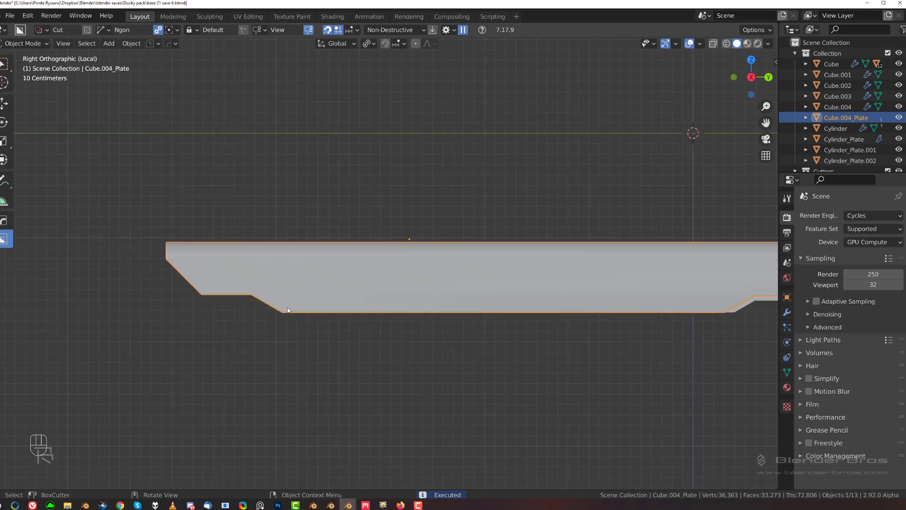
left_click(283, 331)
key("Escape")
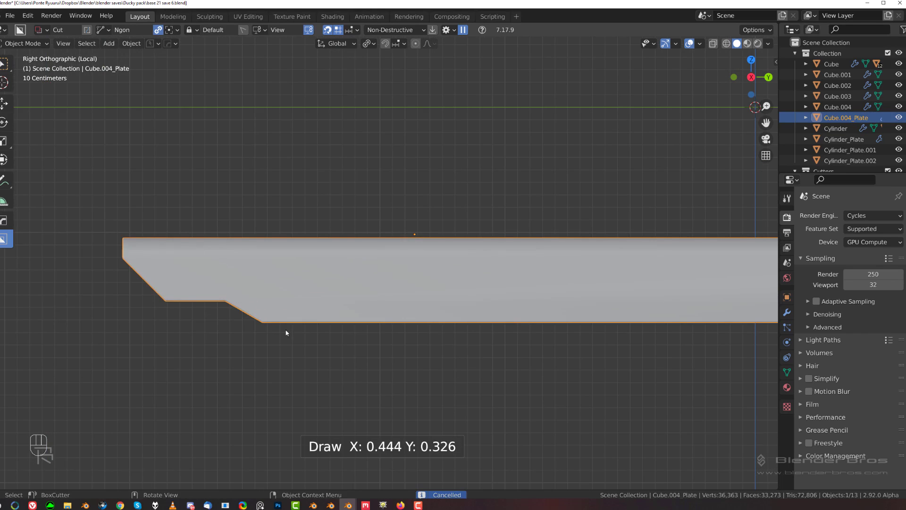
left_click(290, 337)
left_click(231, 282)
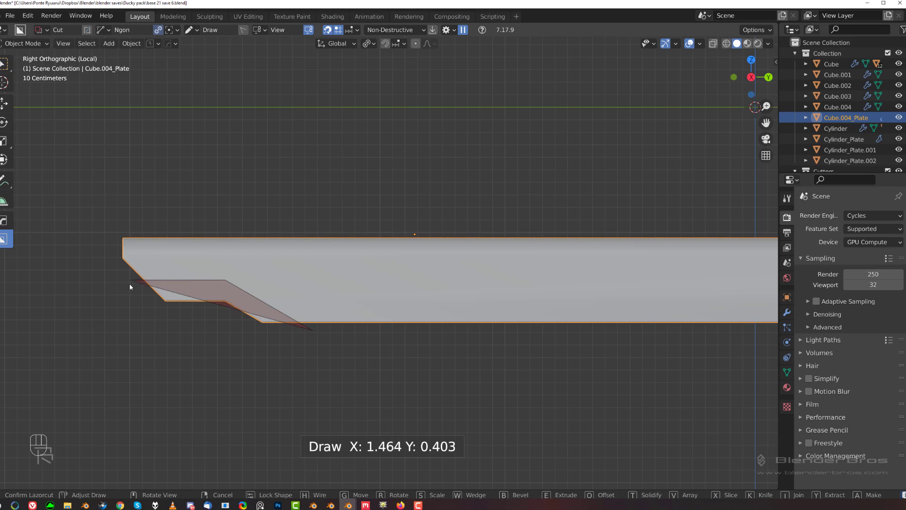
left_click(194, 288)
left_click(189, 285)
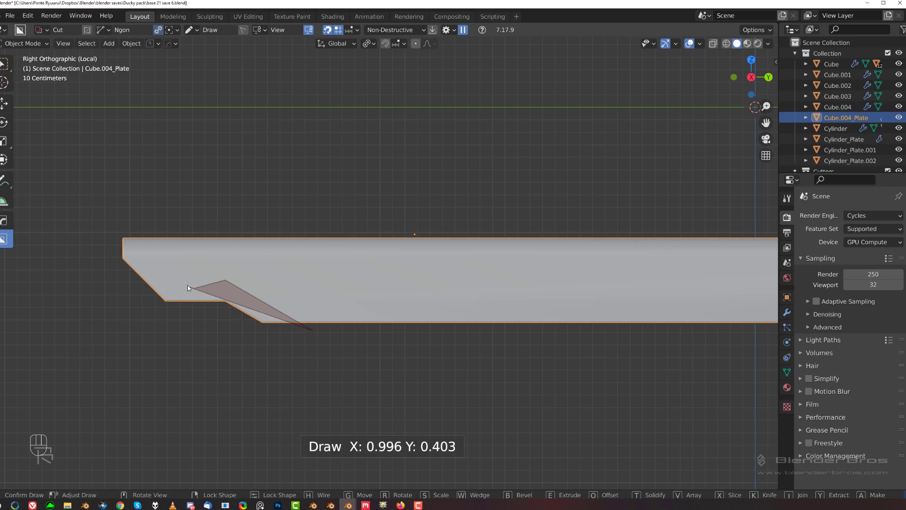
right_click(158, 289)
Cut Cube.004_Plate's lower edge back at its -Y end with a polygon that follows the existing slope and step.
left_click(300, 335)
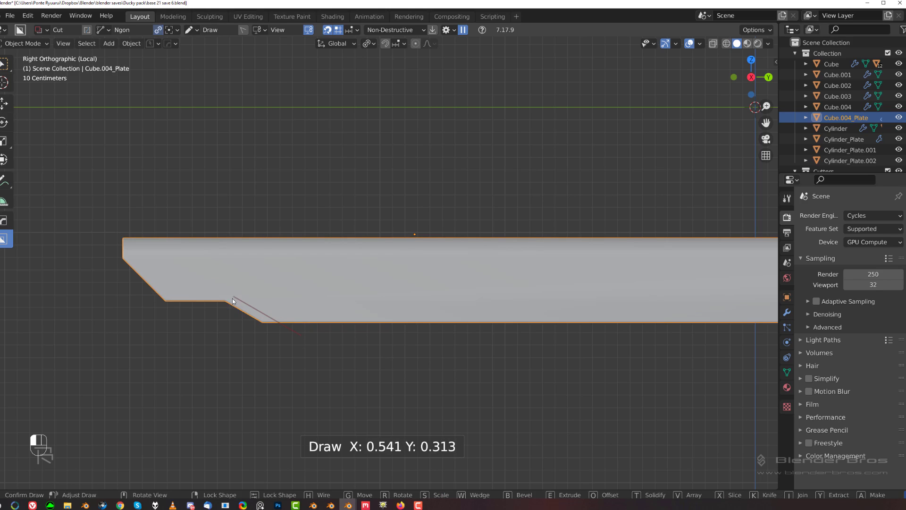
left_click(212, 286)
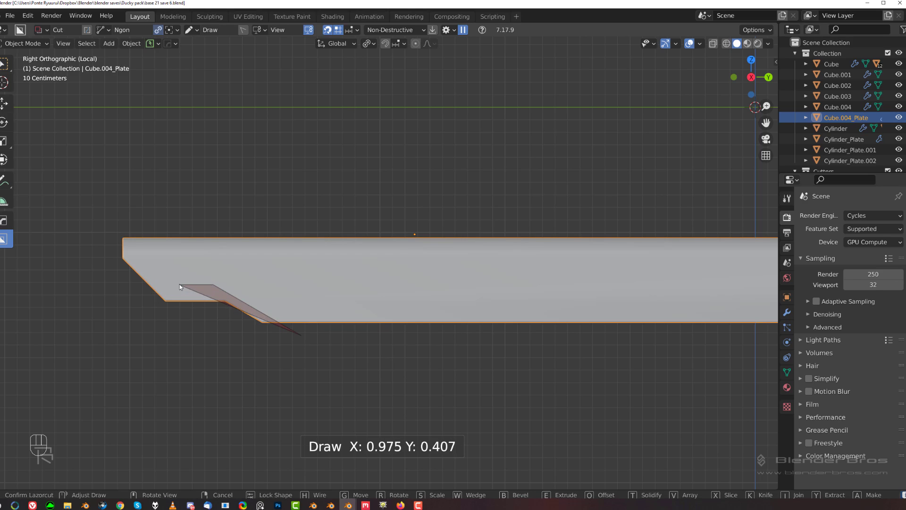
left_click(120, 285)
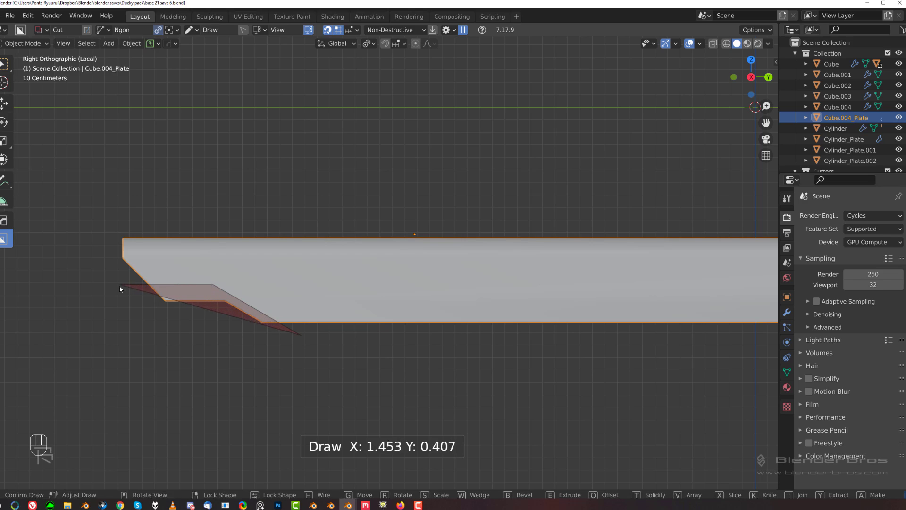
left_click(106, 363)
key("space")
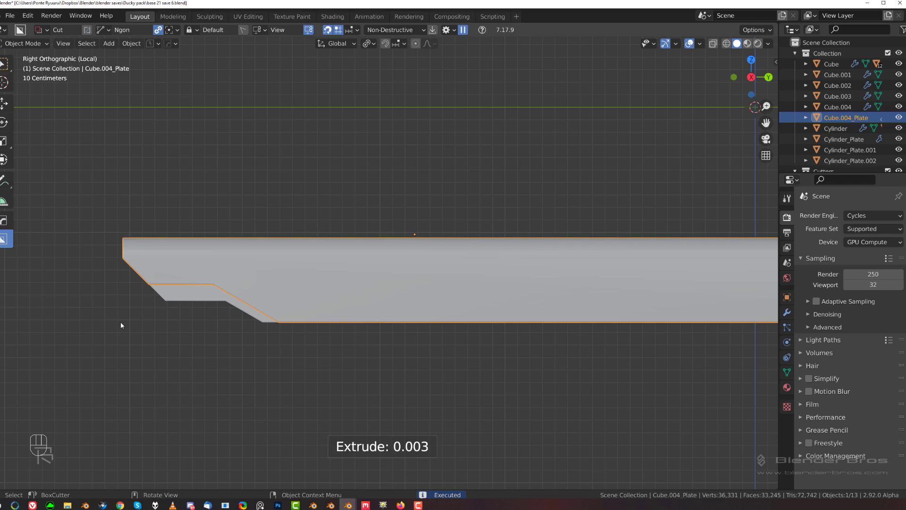
Draw a fully rounded box cutter about 0.41 × 0.12 with a 0.058 bevel near Cube.004_Plate's lower edge, beside its -Y slope.
key("d")
key("d")
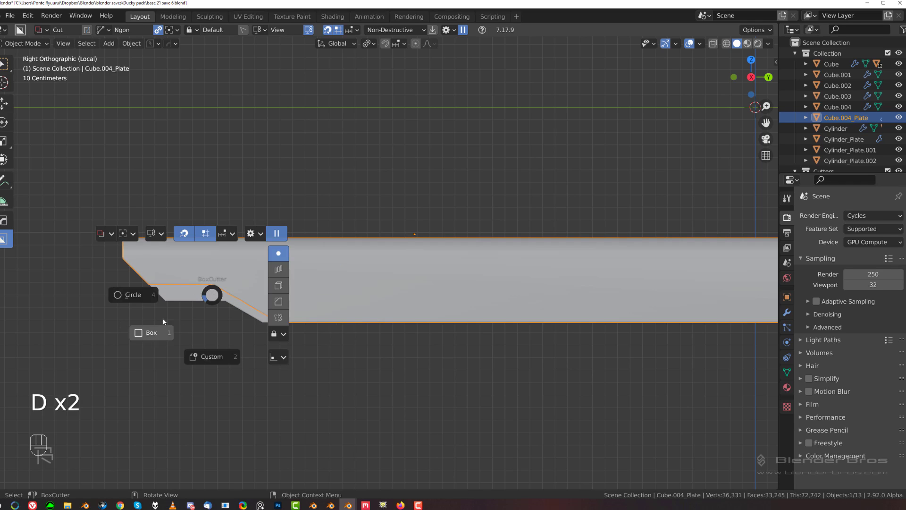
left_click(165, 328)
scroll(166, 330, "down", 3)
middle_click_drag(413, 305, 341, 294, "shift")
scroll(264, 276, "up", 2)
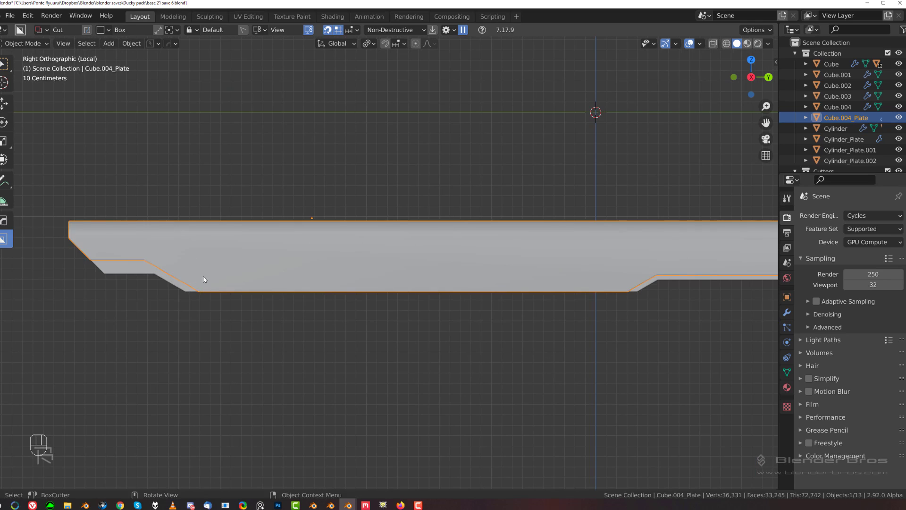
left_click_drag(203, 273, 226, 290)
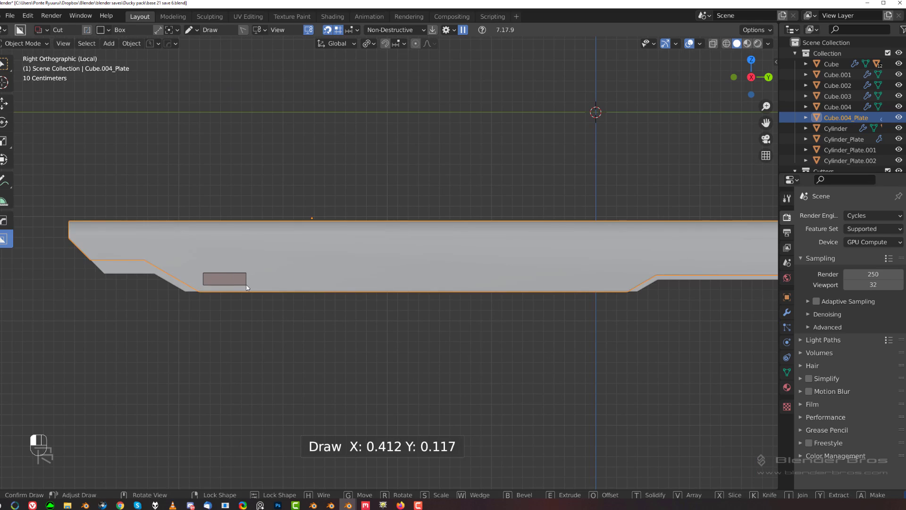
key("b")
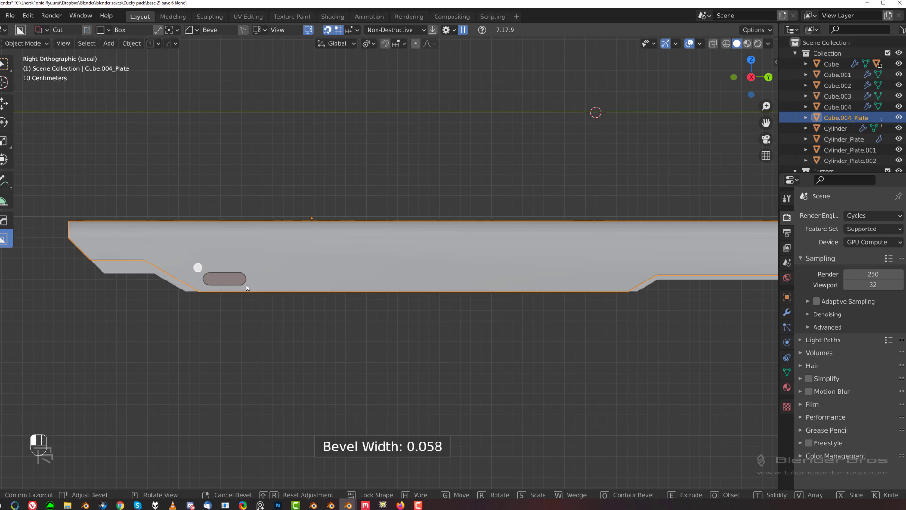
Array the rounded cutter to a count of 7 along the plate's lower edge and cut the row of slots.
key("v")
scroll(247, 287, "down", 2)
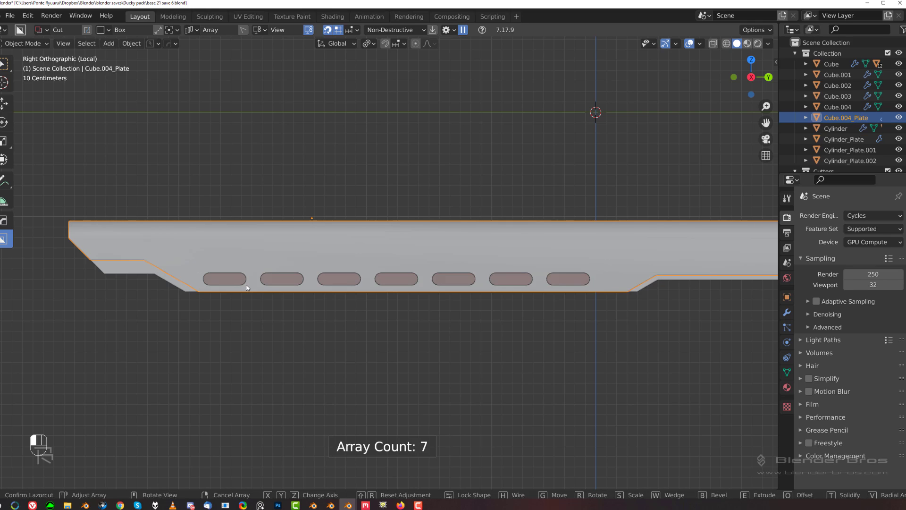
key("Tab")
left_click(298, 209)
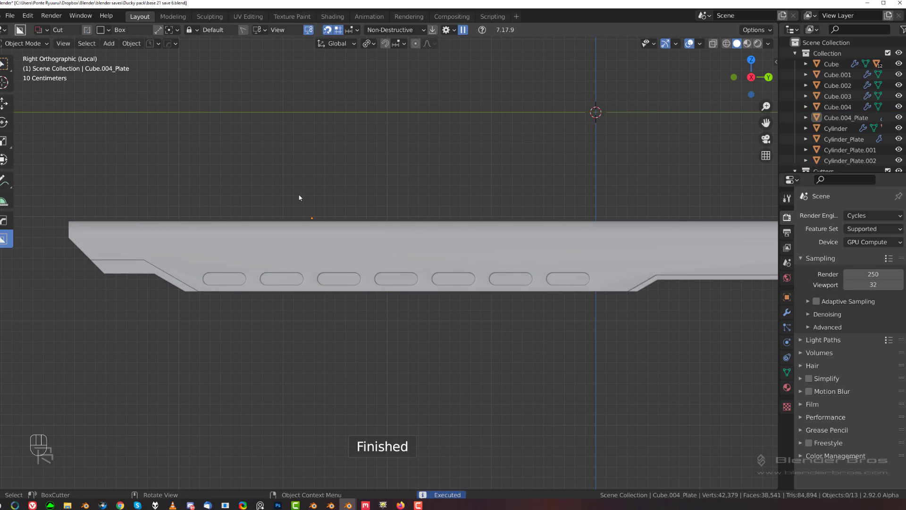
In right view, cut one long thin rounded slot through Cube.004 that spans all seven plate slots.
middle_click_drag(318, 215, 374, 224)
scroll(375, 224, "up", 3)
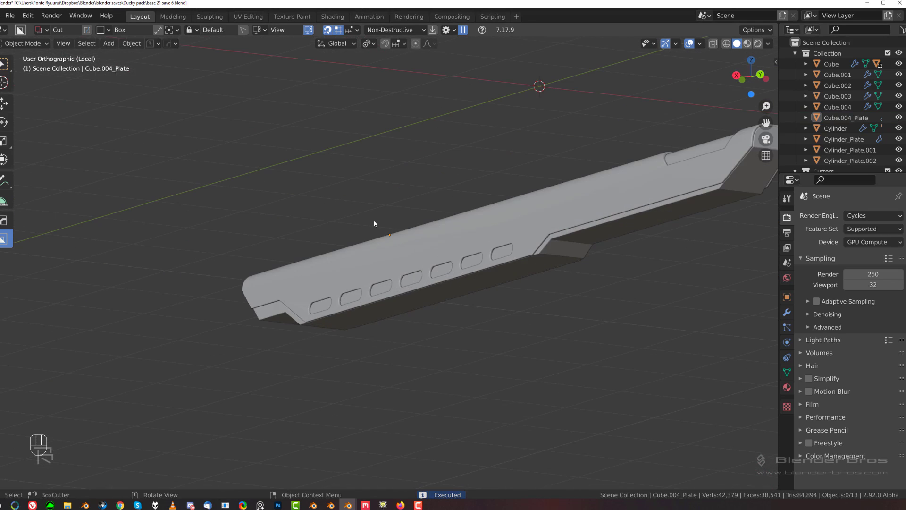
key("grave")
scroll(328, 259, "up", 3)
middle_click_drag(279, 264, 404, 270, "shift")
left_click(302, 276)
scroll(153, 274, "down", 1)
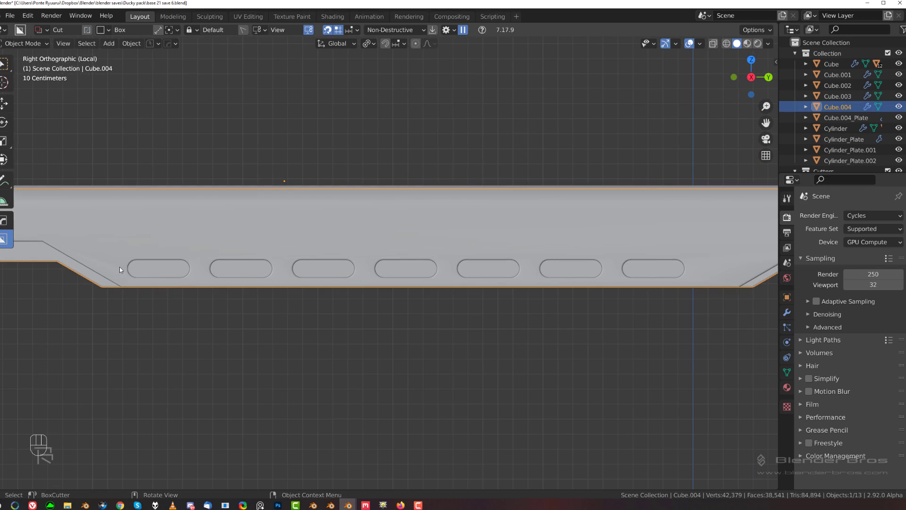
mouse_move(114, 264)
left_mouse_down()
mouse_move(732, 274)
mouse_move(715, 274)
left_mouse_up()
key("b")
key("Tab")
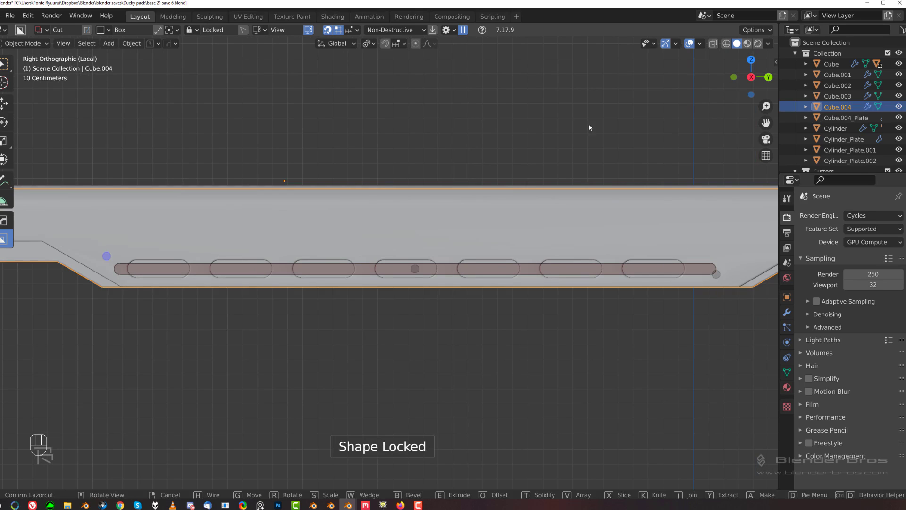
left_click(560, 97)
left_click(387, 126)
scroll(386, 126, "down", 1)
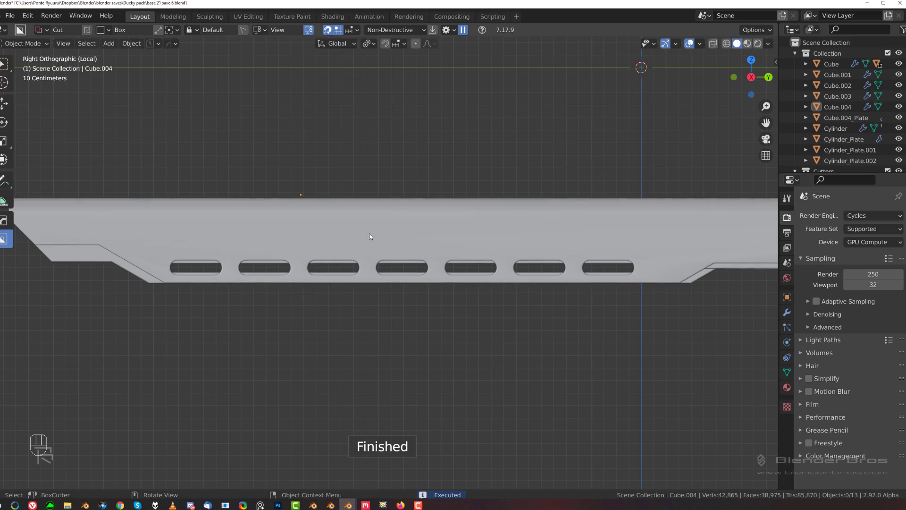
Leave local view and examine the slot row on the full model from different angles.
key("slash")
middle_click_drag(369, 233, 386, 241)
scroll(267, 256, "up", 2)
middle_click_drag(288, 217, 378, 267)
scroll(265, 255, "down", 3)
scroll(341, 277, "up", 2)
In right view, open Cube.004_Plate's mesh in Edit Mode and isolate the plate in local view.
key("grave")
scroll(317, 275, "up", 1)
left_click(378, 267)
key("Tab")
left_click(352, 314)
scroll(343, 287, "up", 4)
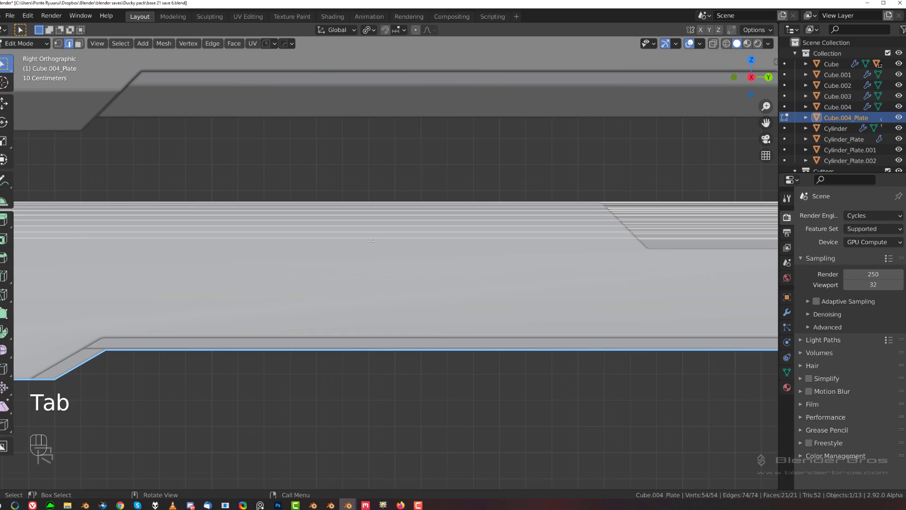
scroll(370, 241, "down", 3)
key("slash")
scroll(407, 177, "up", 3)
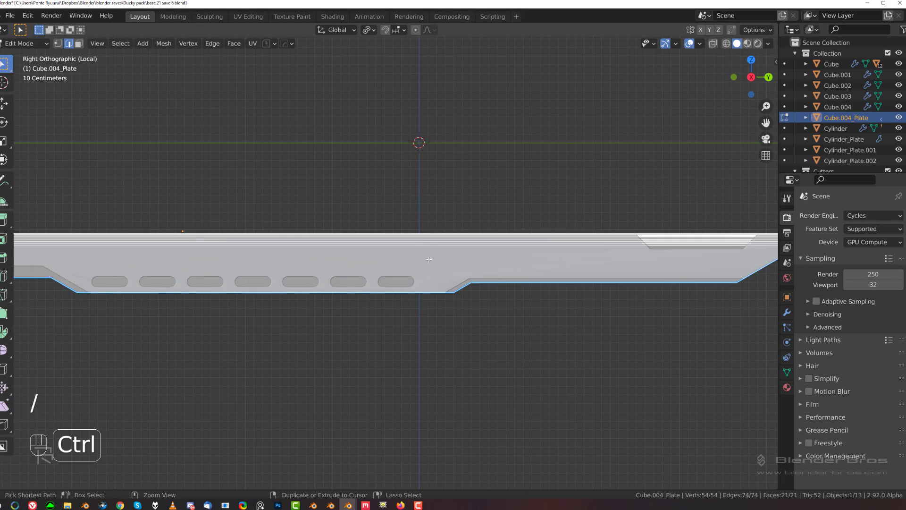
key("ctrl+r")
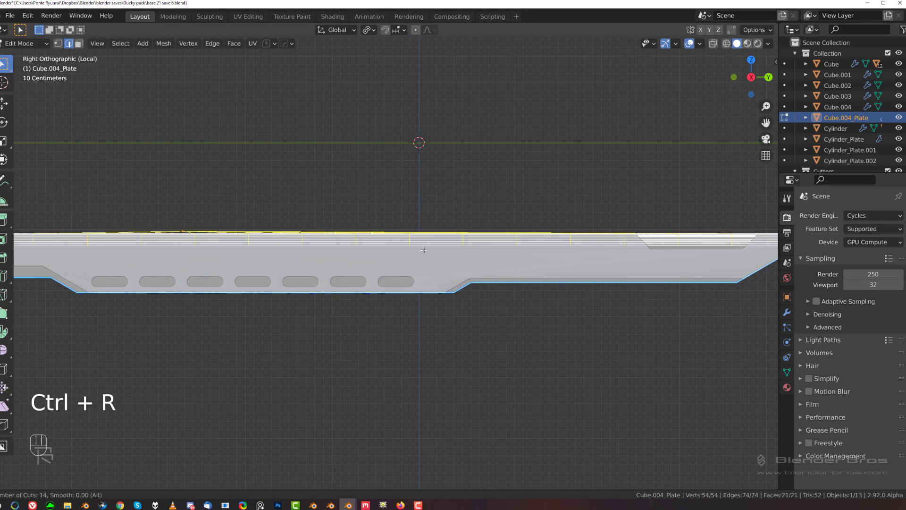
scroll(432, 229, "down", 4)
scroll(429, 195, "up", 3)
key("Tab")
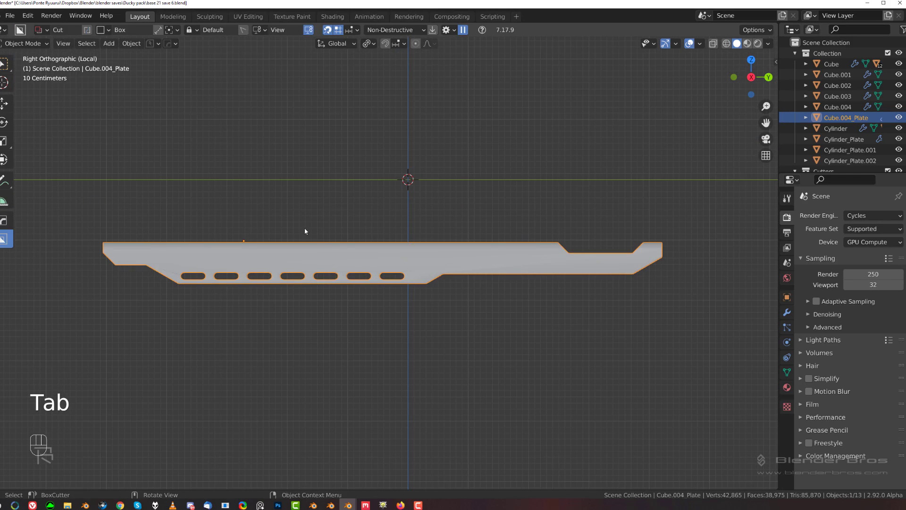
Dice Cube.004_Plate along the Y axis with 43 segments, creating only the cutters without performing the cut.
key("q")
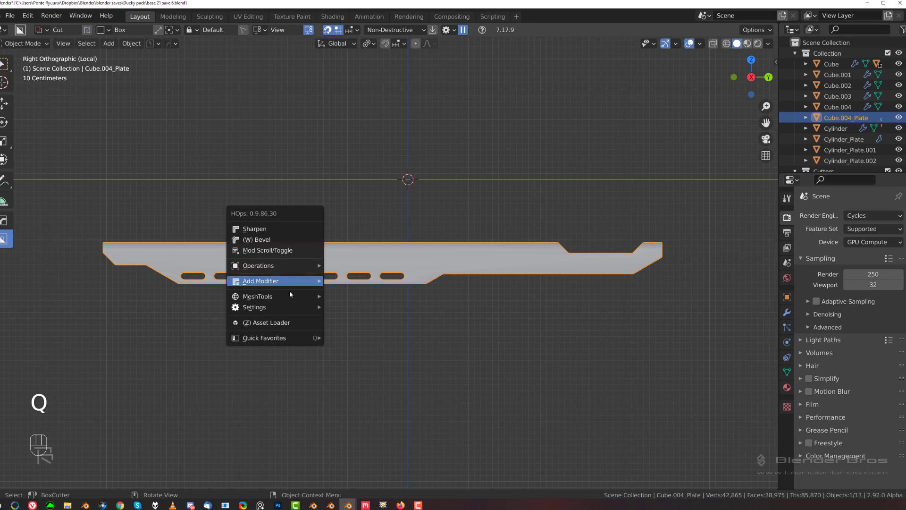
mouse_move(290, 294)
left_click(362, 326)
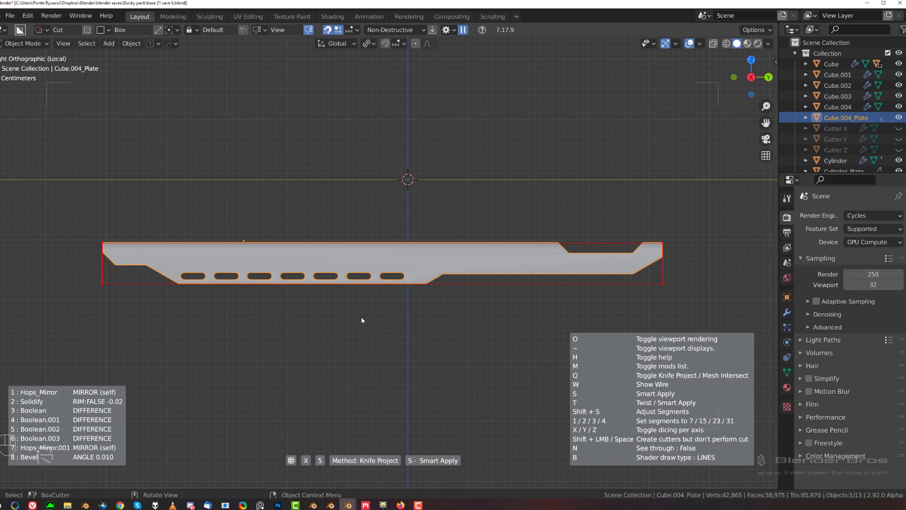
key("y")
scroll(593, 289, "up", 12)
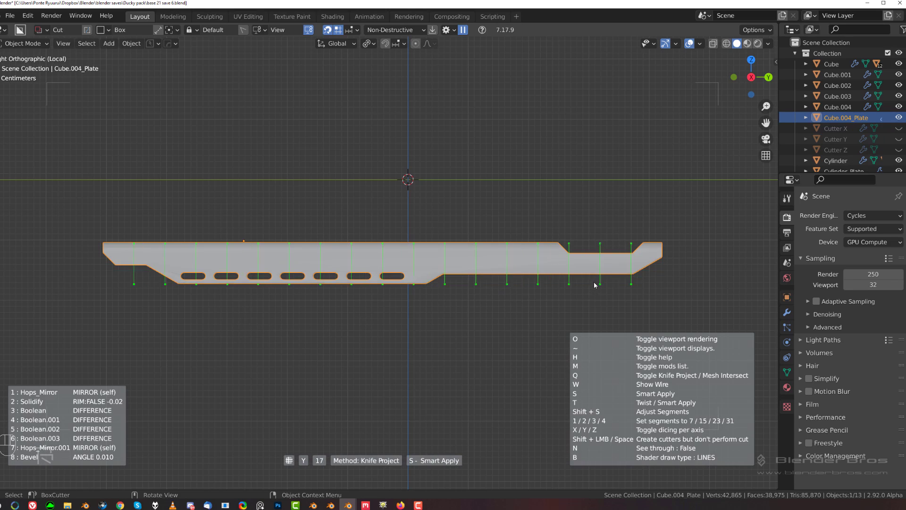
scroll(582, 284, "up", 1)
scroll(580, 284, "up", 3)
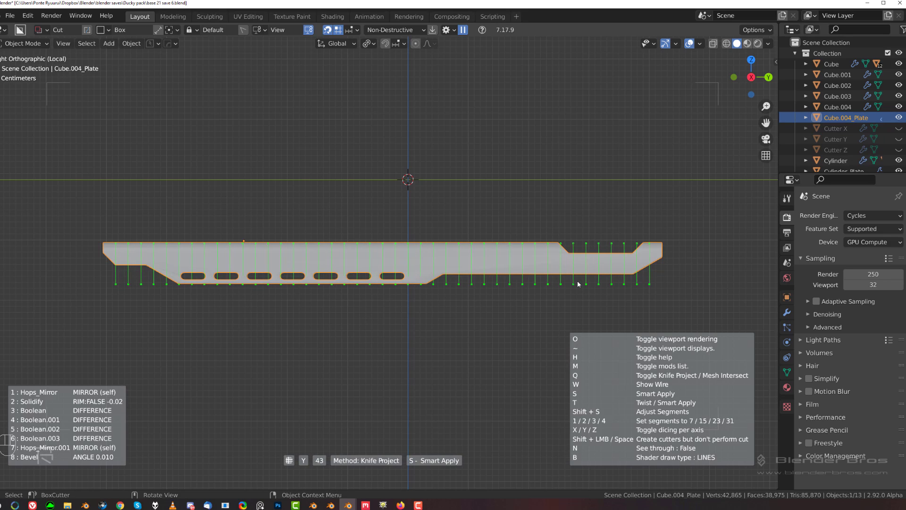
key("z")
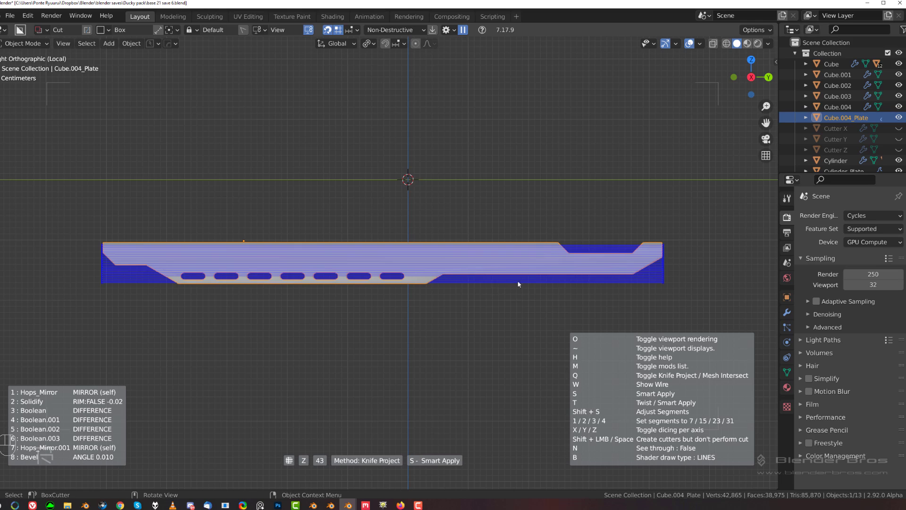
key("y")
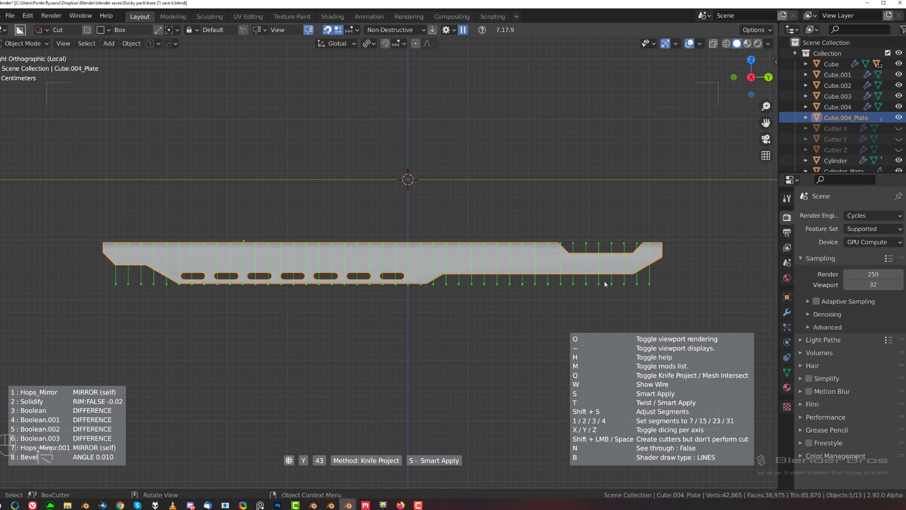
left_click(606, 283, "shift")
scroll(428, 284, "up", 3)
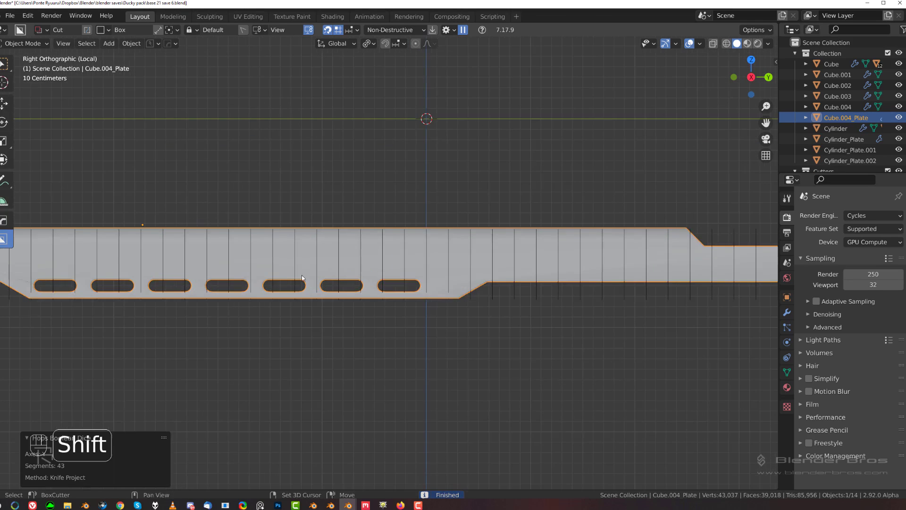
Move the Cutter Y planes about 0.071 m along Y to adjust where they cross the slots, then deselect them.
middle_click_drag(238, 230, 371, 228, "shift")
scroll(371, 228, "up", 3)
left_click(385, 218)
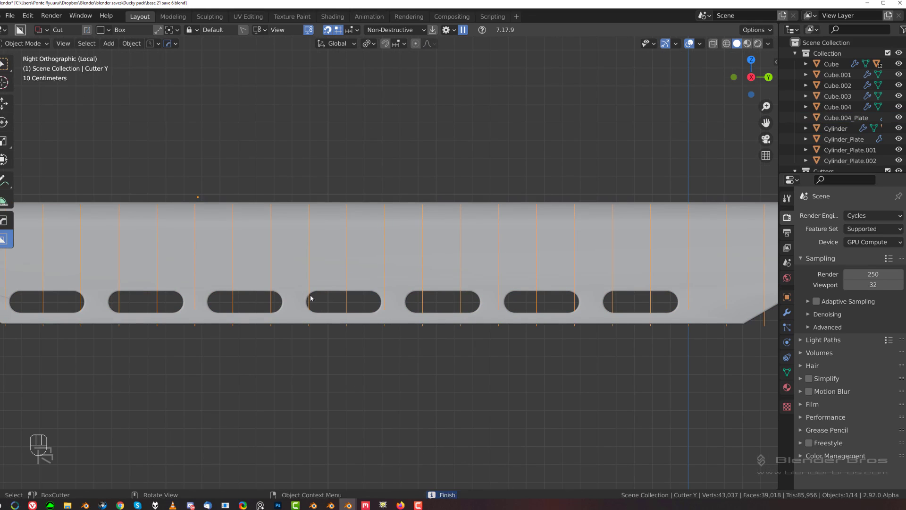
key("g")
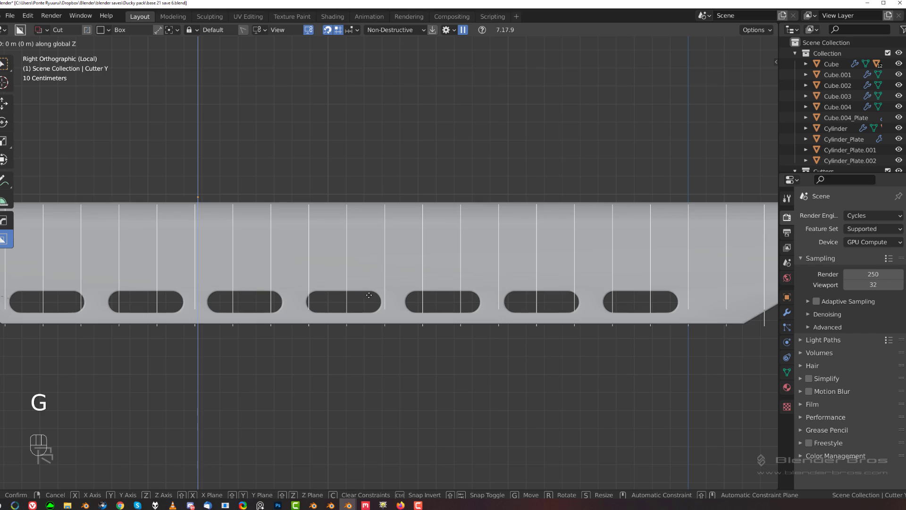
middle_click(375, 295)
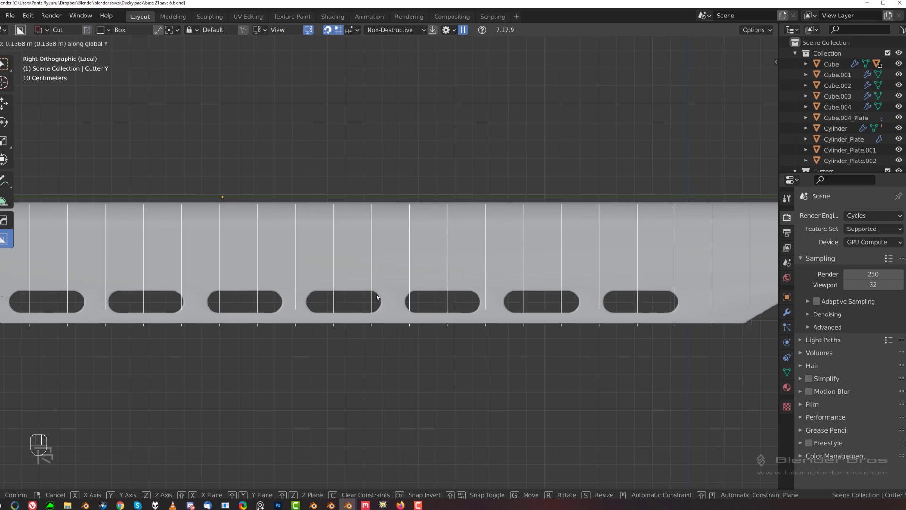
left_click(408, 296)
scroll(409, 299, "down", 3)
middle_click_drag(409, 296, 236, 285, "shift")
scroll(455, 239, "up", 5)
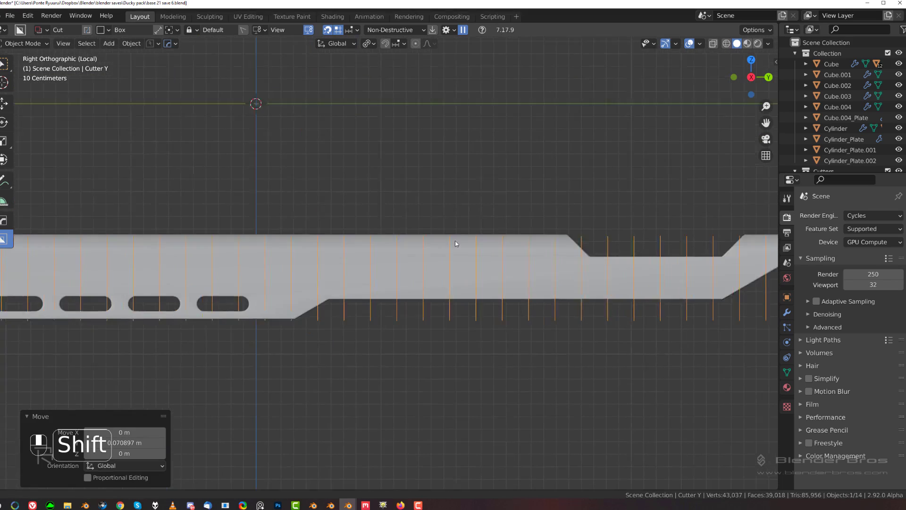
scroll(575, 272, "down", 4)
left_click(400, 115)
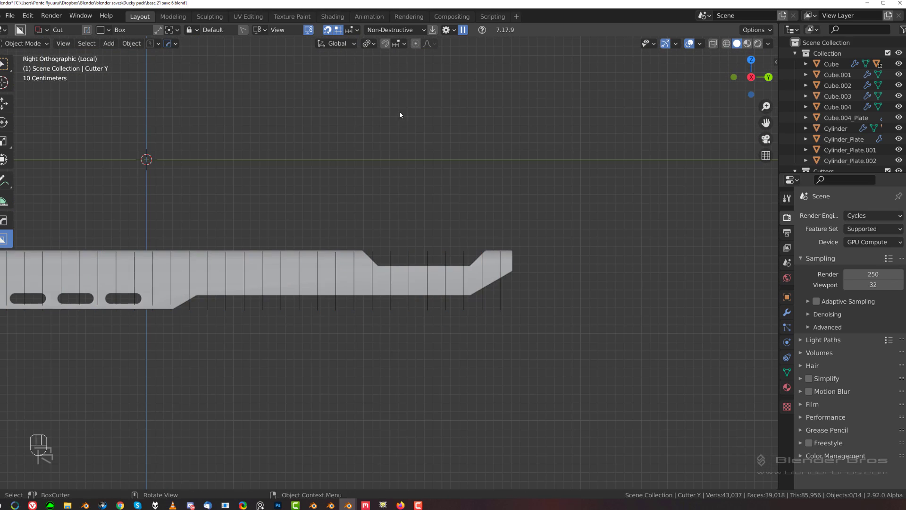
Knife-cut Cube.004_Plate with the Cutter Y planes using the HardOps Knife boolean.
scroll(388, 264, "up", 4)
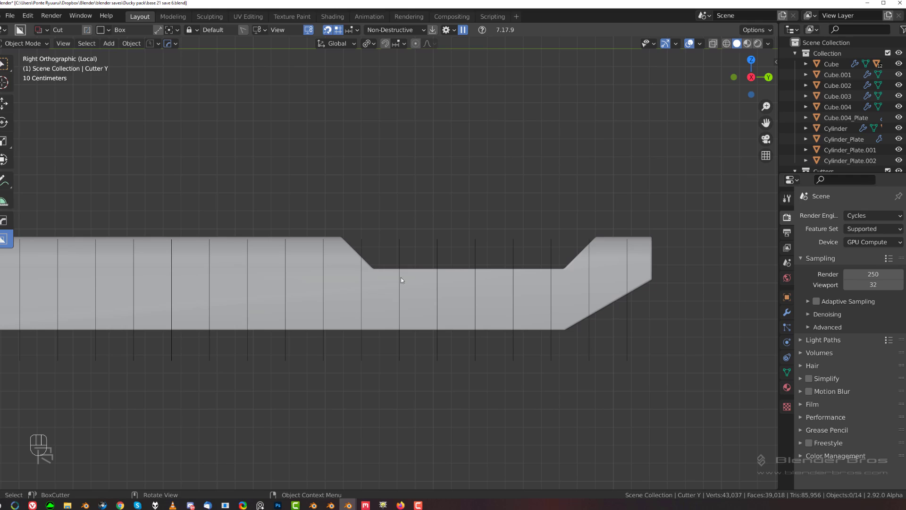
left_click(415, 282, "shift")
key("q")
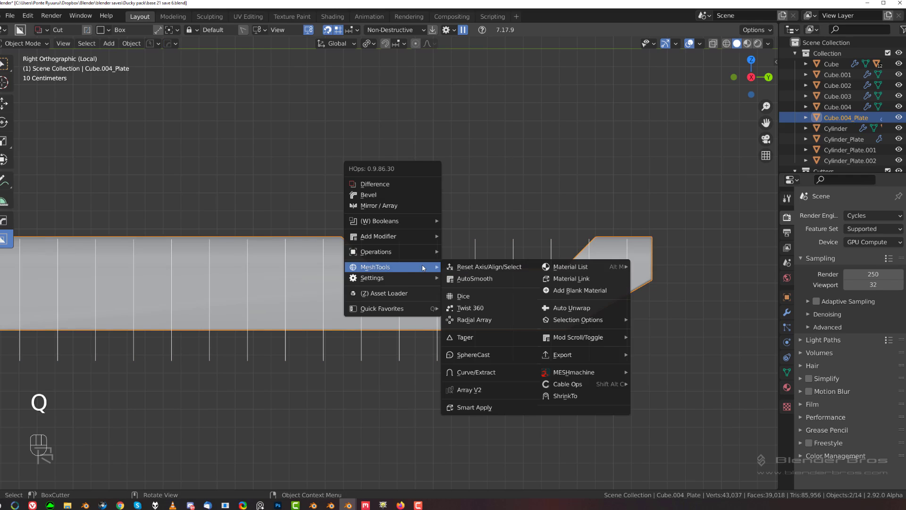
mouse_move(416, 222)
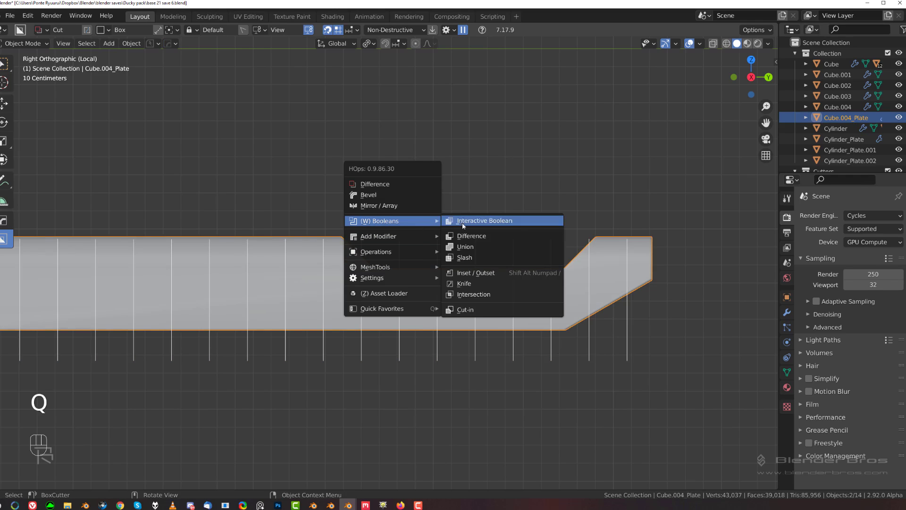
left_click(485, 284)
Leave local view and inspect the knife cuts around Cube.004_Plate's upper notch at its +Y end.
key("slash")
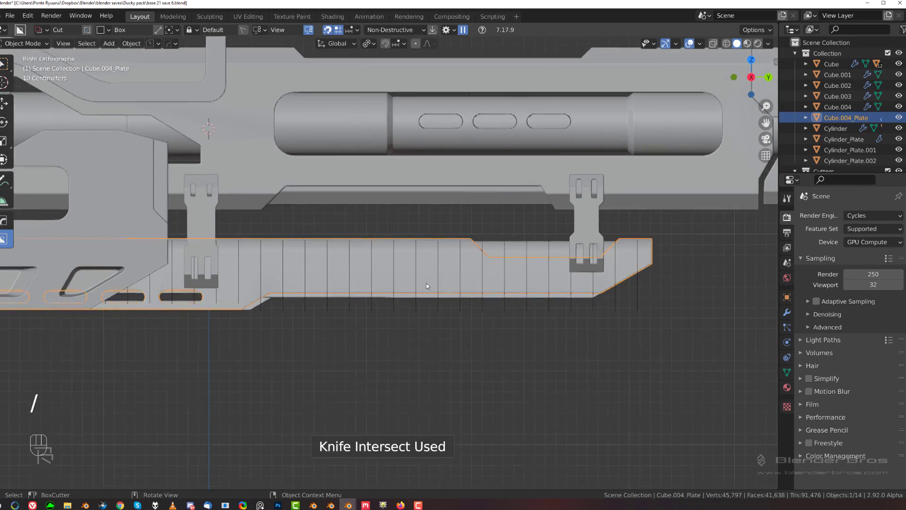
scroll(426, 282, "up", 5)
key("Tab")
key("Tab")
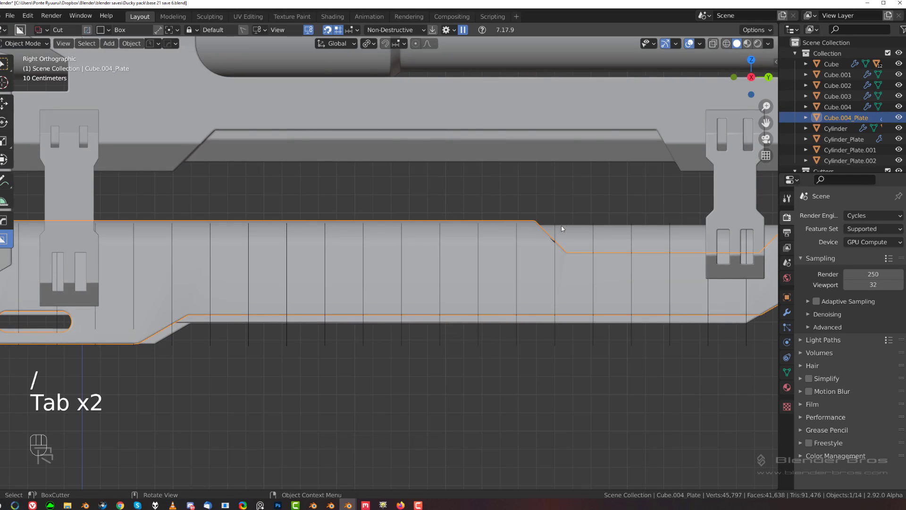
middle_click_drag(444, 206, 118, 329, "shift")
scroll(118, 329, "up", 3)
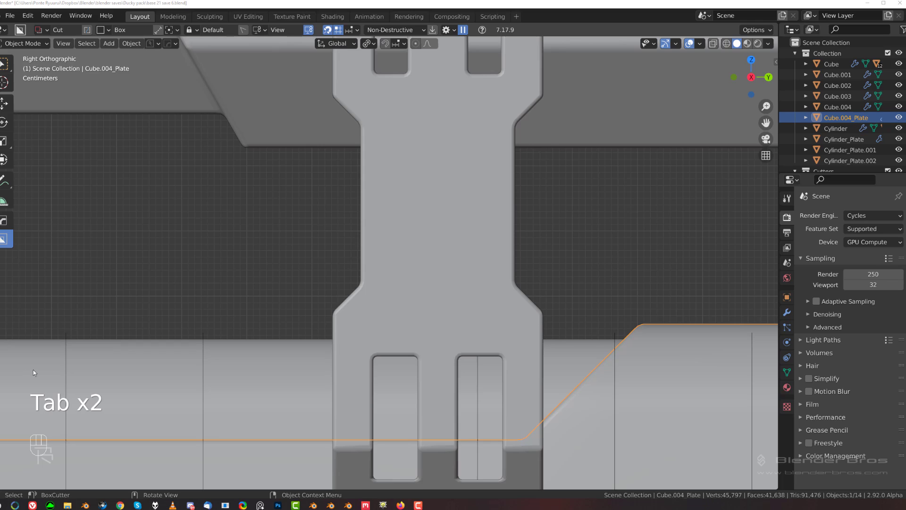
scroll(210, 306, "down", 4)
middle_click_drag(210, 307, 396, 268)
key("grave")
scroll(327, 288, "down", 2)
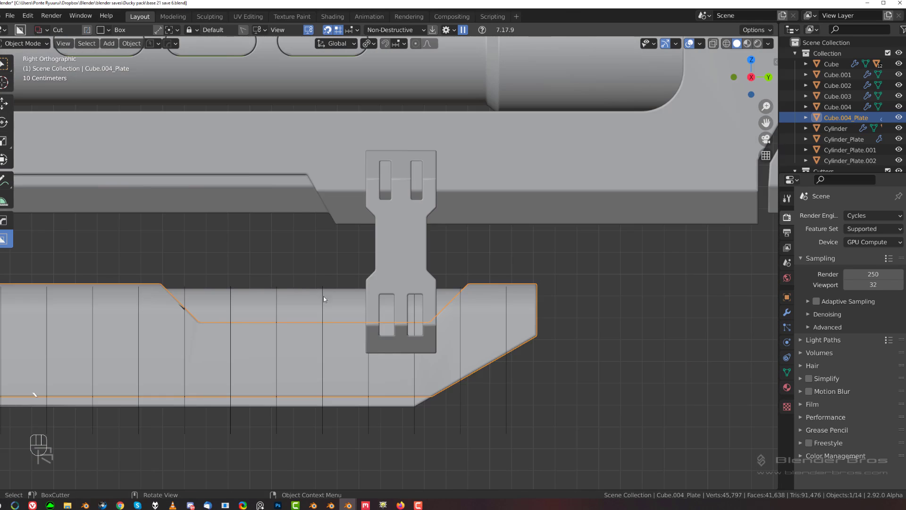
Move the Cutter Y object to the Cutters collection.
left_click(322, 429)
key("m")
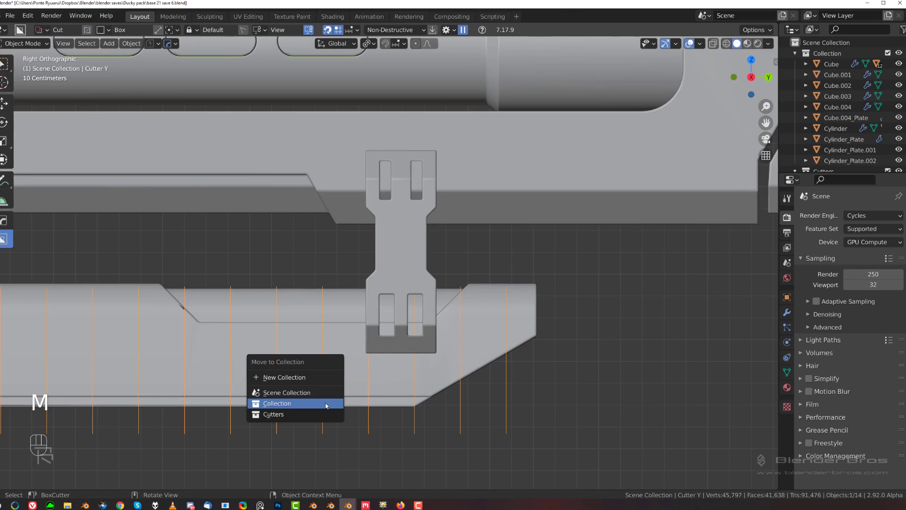
left_click(317, 419)
scroll(430, 311, "up", 3)
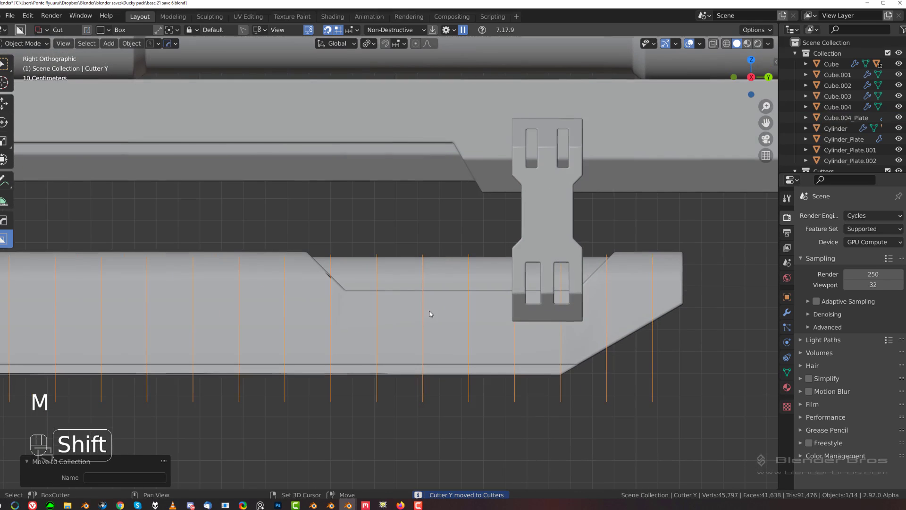
Hide the Cutters collection and open Cube.004_Plate's mesh for editing near the sloped side of its upper notch.
key("shift+2")
scroll(361, 288, "up", 3)
left_click(361, 289)
key("Tab")
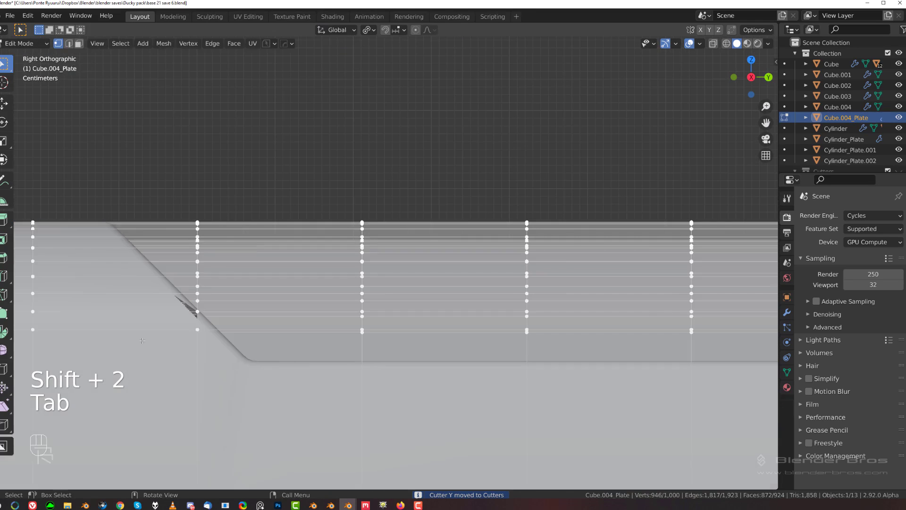
Apply the cut modifiers on Cube.004_Plate with HardOps Csharp, using 30° sharpness and 60° auto smooth.
middle_click_drag(231, 186, 442, 133, "shift")
scroll(442, 132, "up", 3)
key("Tab")
scroll(443, 166, "down", 3)
key("q")
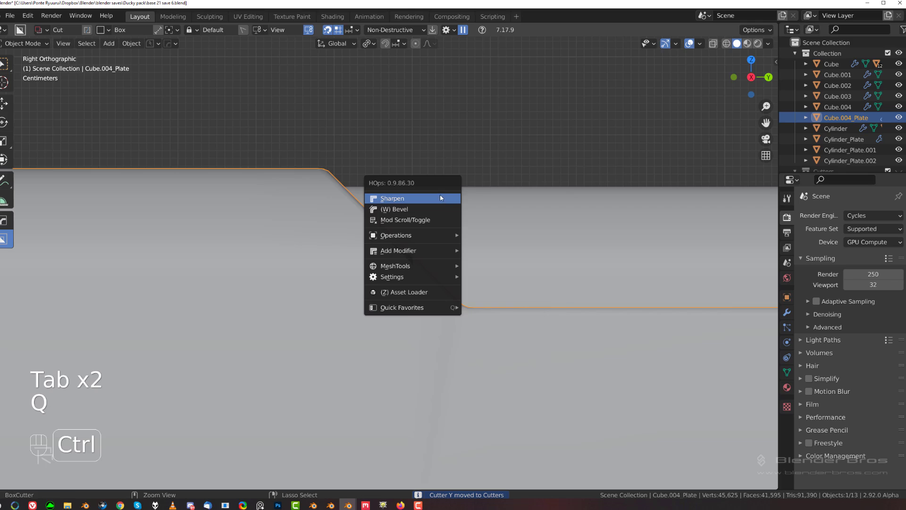
left_click(440, 198)
Slide the vertex at the shading error on the upper notch's slope about 0.07 along its edge, away from the slope.
key("Tab")
scroll(422, 243, "up", 4)
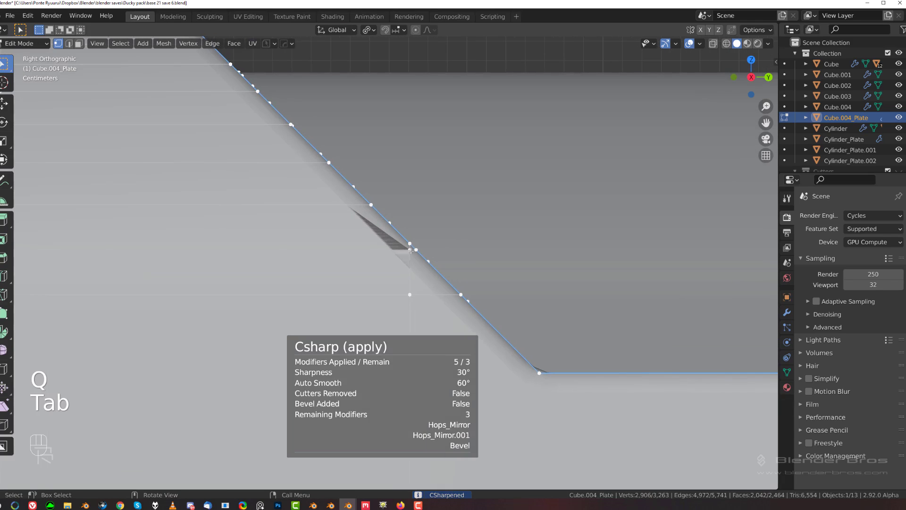
left_click(410, 250)
key("g")
key("g")
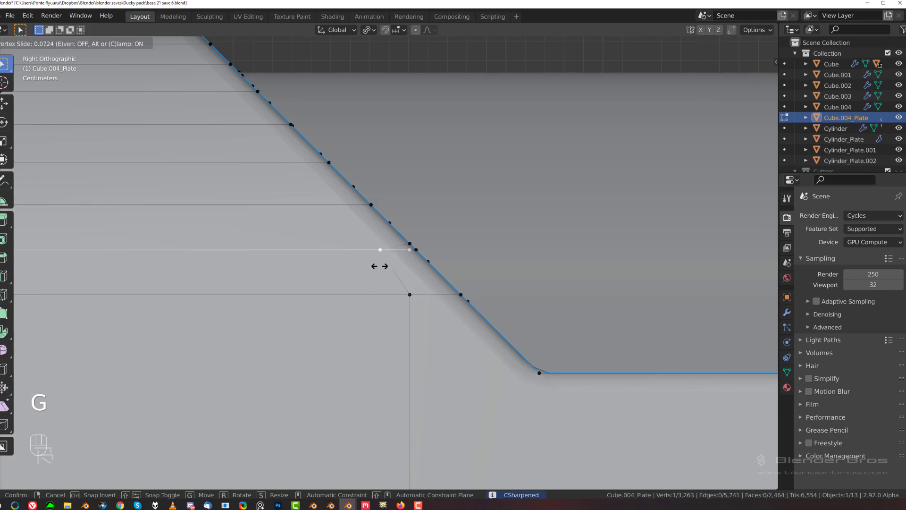
left_click(378, 263)
scroll(404, 268, "down", 3)
key("Tab")
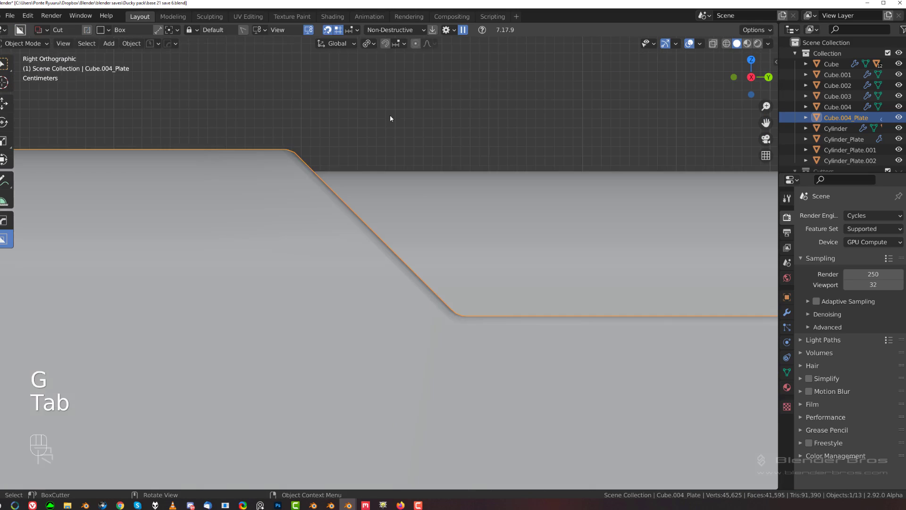
Isolate Cube.004_Plate in local view and open its mesh for editing at the shading error beside the third slot.
scroll(395, 255, "down", 10)
middle_click_drag(305, 292, 585, 267, "shift")
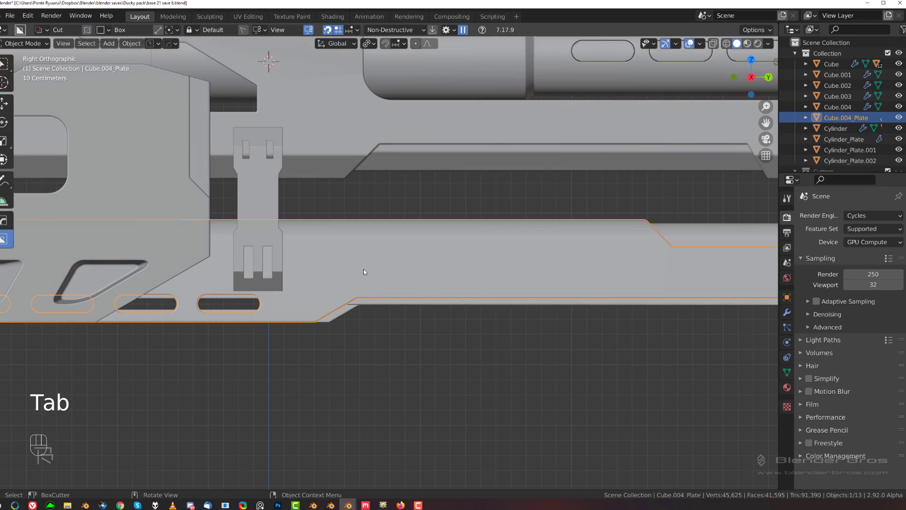
key("slash")
scroll(373, 278, "up", 6)
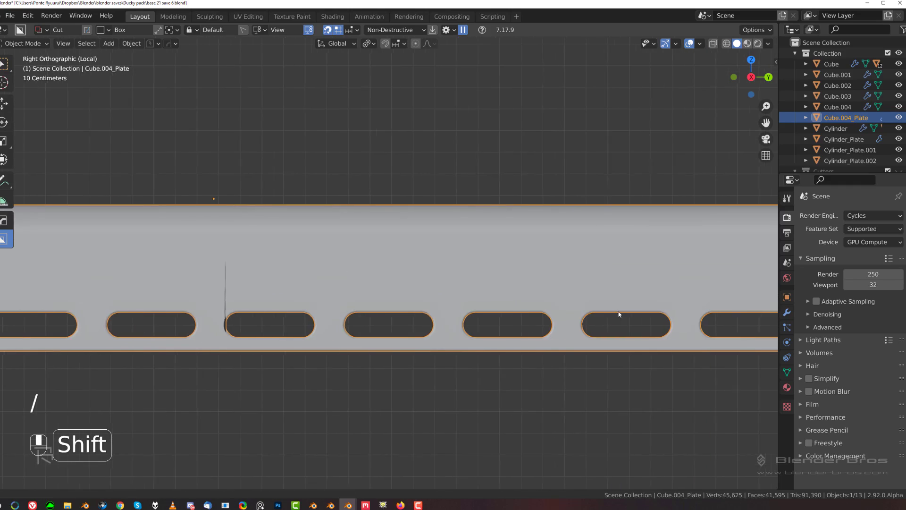
middle_click_drag(239, 297, 244, 149, "shift")
scroll(453, 287, "up", 7)
key("Tab")
scroll(373, 252, "down", 1)
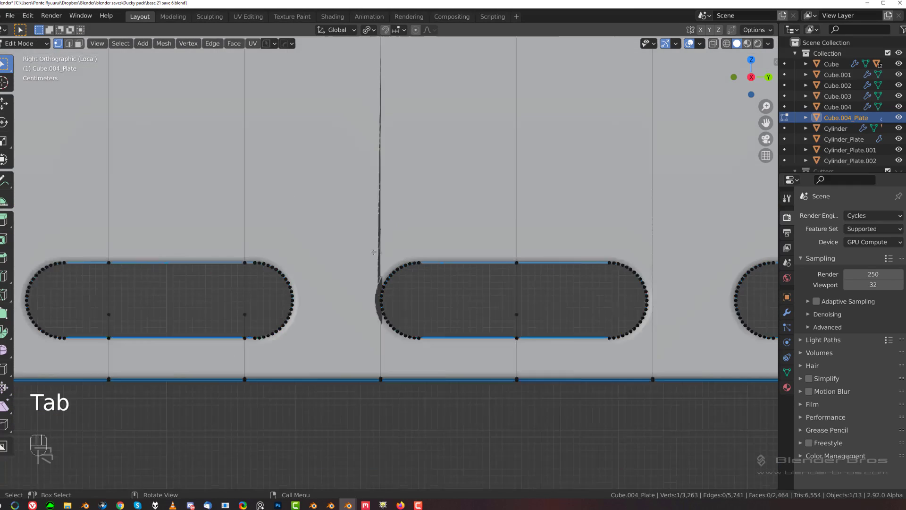
Dissolve the vertical edge loop that touches the -Y end of the third slot from Cube.004_Plate's -Y end.
scroll(374, 252, "down", 2)
middle_click_drag(360, 196, 338, 270, "shift")
key("Tab")
left_click(356, 224, "alt")
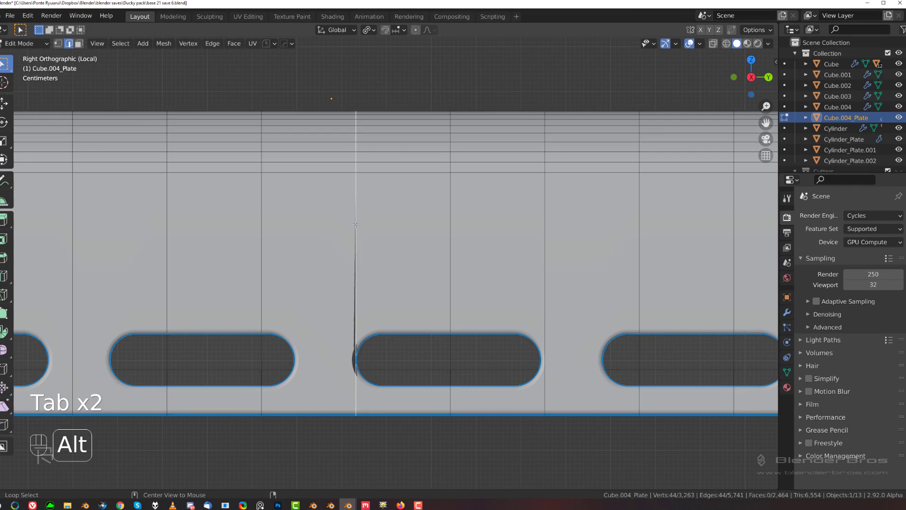
key("x")
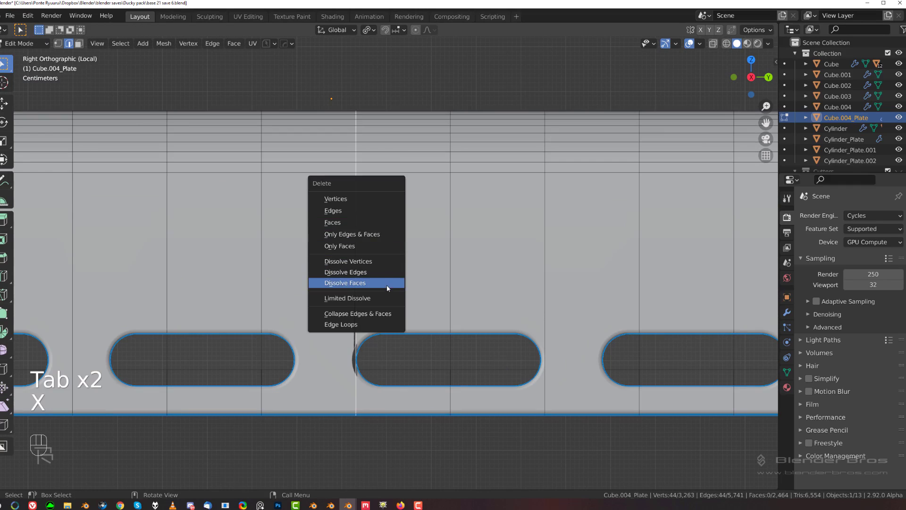
left_click(386, 285)
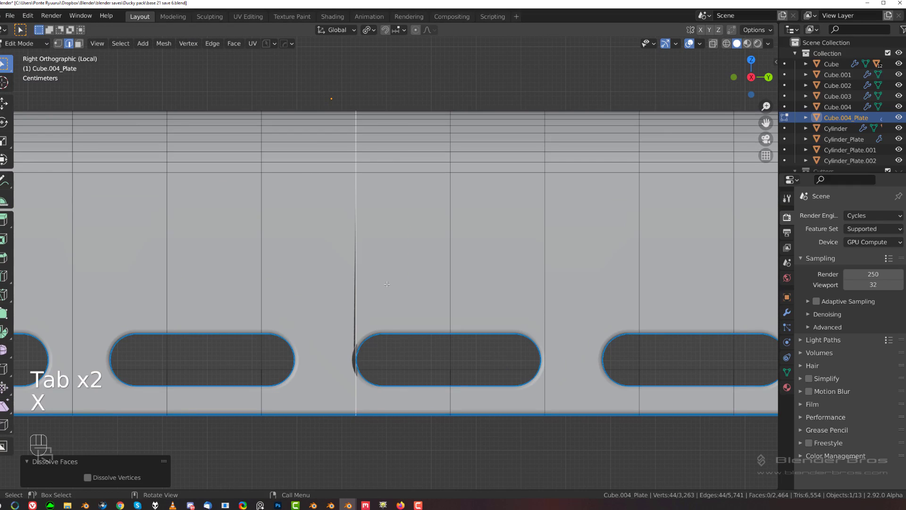
key("x")
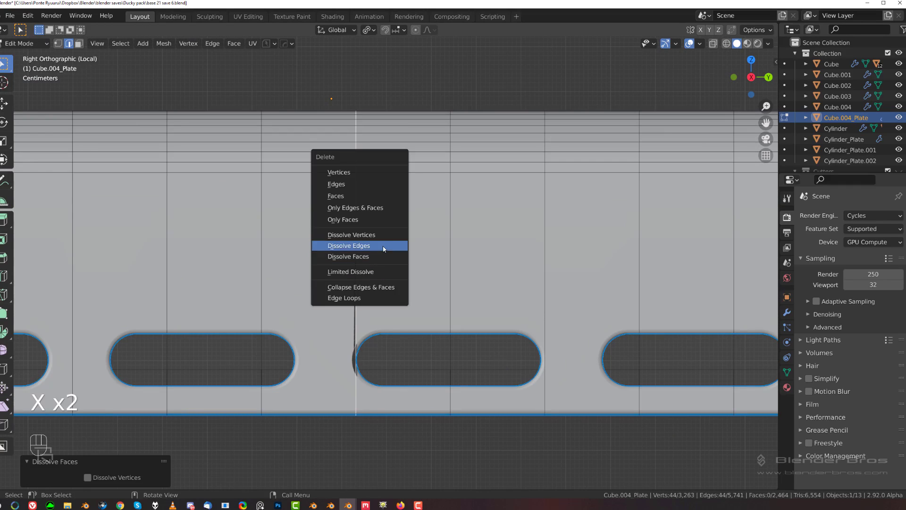
left_click(383, 246)
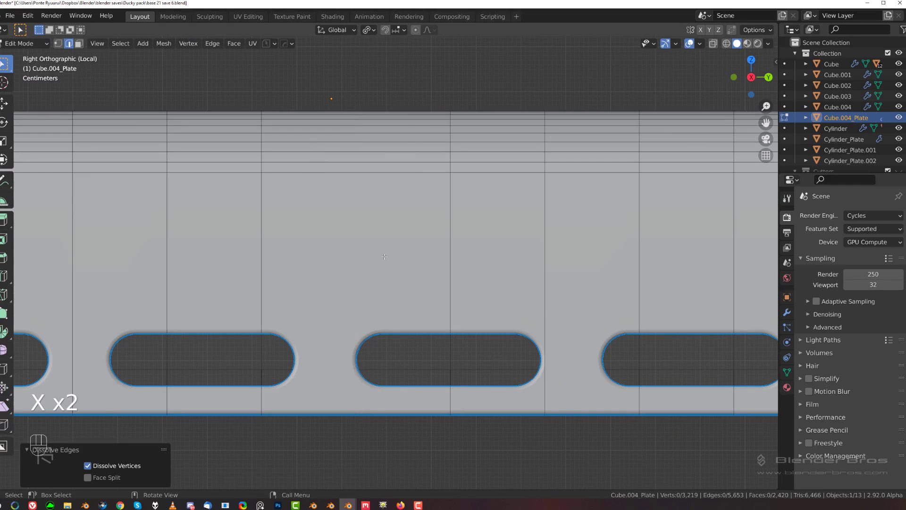
Inspect the mesh and shading along Cube.004_Plate's row of slots and the stepped lower edge.
scroll(383, 249, "down", 3)
middle_click_drag(226, 236, 327, 268, "shift")
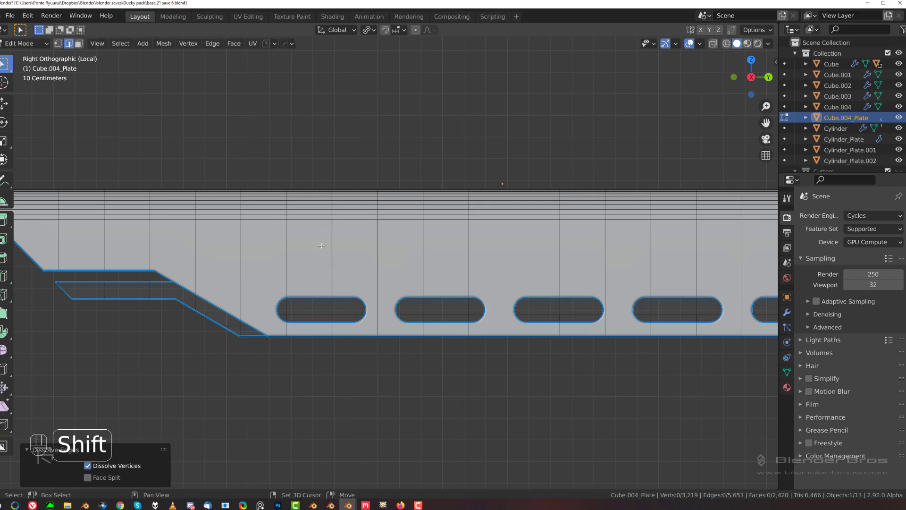
scroll(359, 274, "down", 4)
middle_click_drag(514, 257, 357, 269, "shift")
scroll(377, 267, "up", 3)
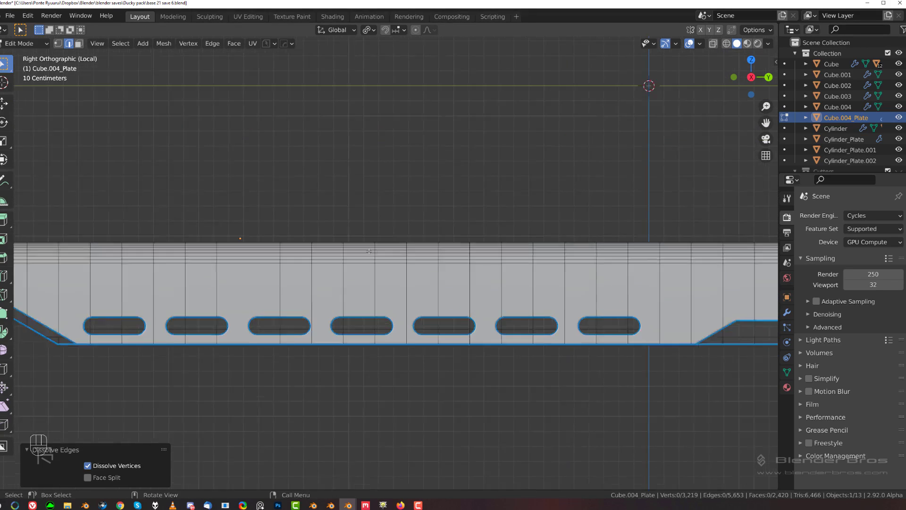
middle_click_drag(597, 257, 403, 259, "shift")
key("Tab")
scroll(419, 225, "down", 5)
scroll(330, 235, "up", 5)
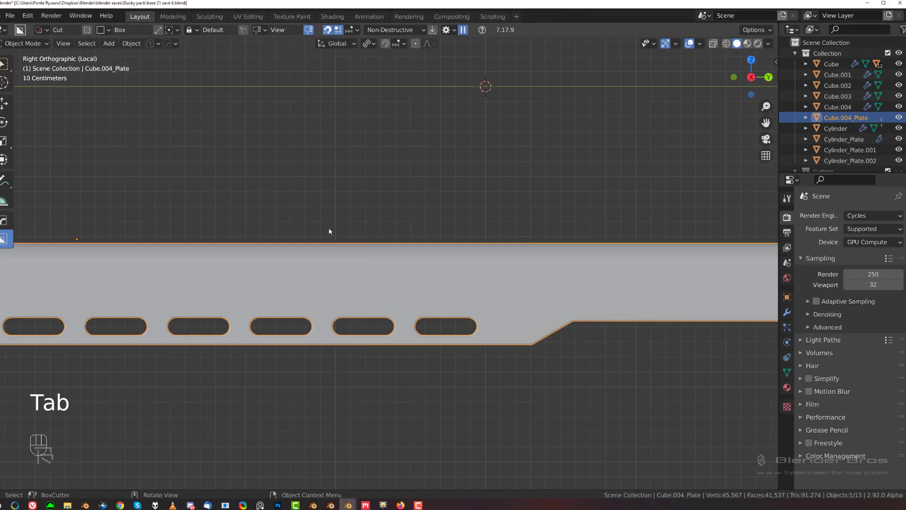
key("Tab")
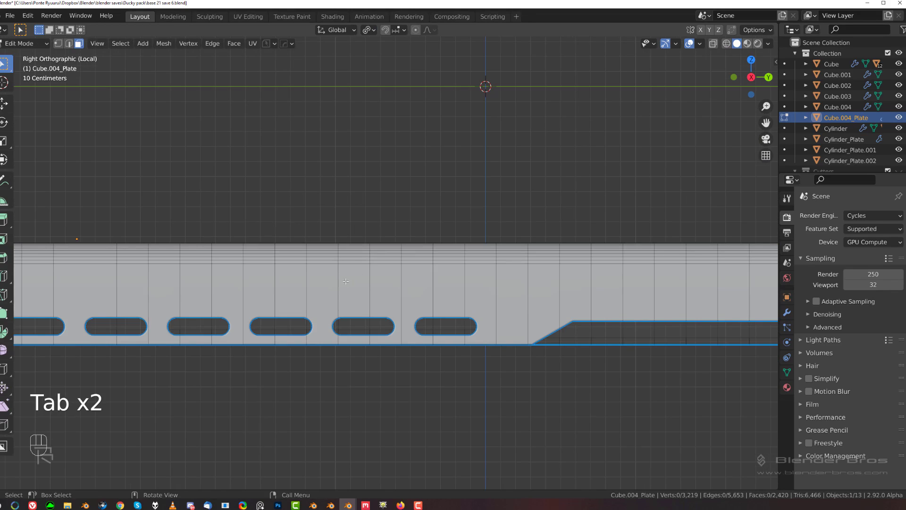
Knife-cut Cube.004_Plate lengthwise above the slots with a BoxCutter box about 11.63 by 0.99 in size.
scroll(346, 281, "down", 4)
key("Tab")
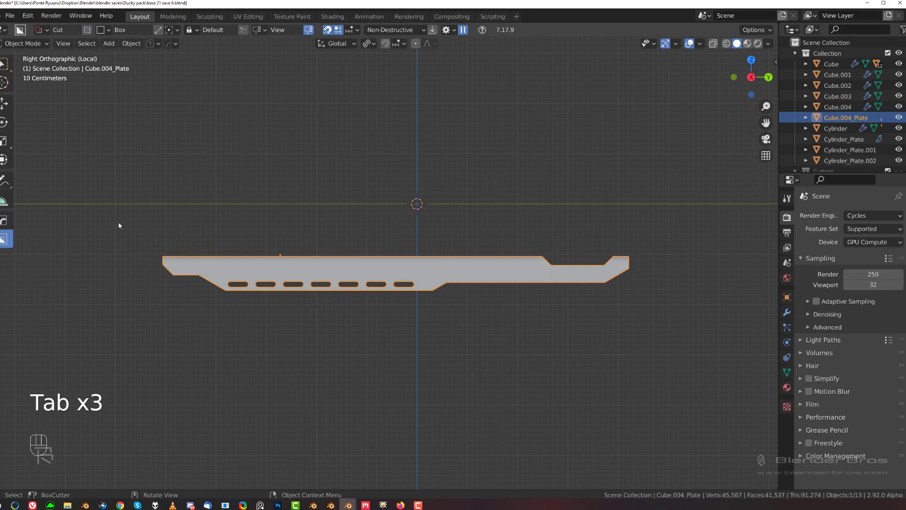
mouse_move(106, 223)
left_mouse_down()
mouse_move(516, 251)
mouse_move(681, 273)
mouse_move(681, 264)
mouse_move(694, 267)
mouse_move(689, 274)
left_mouse_up()
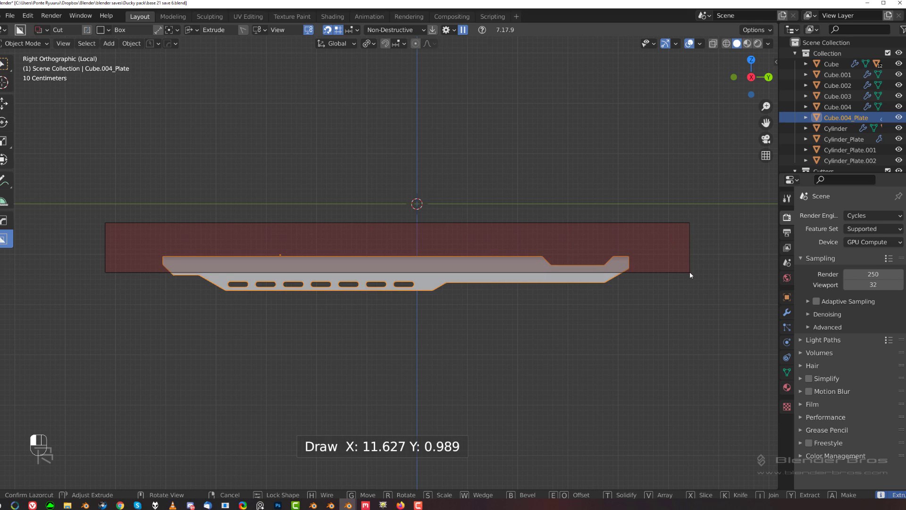
key("k")
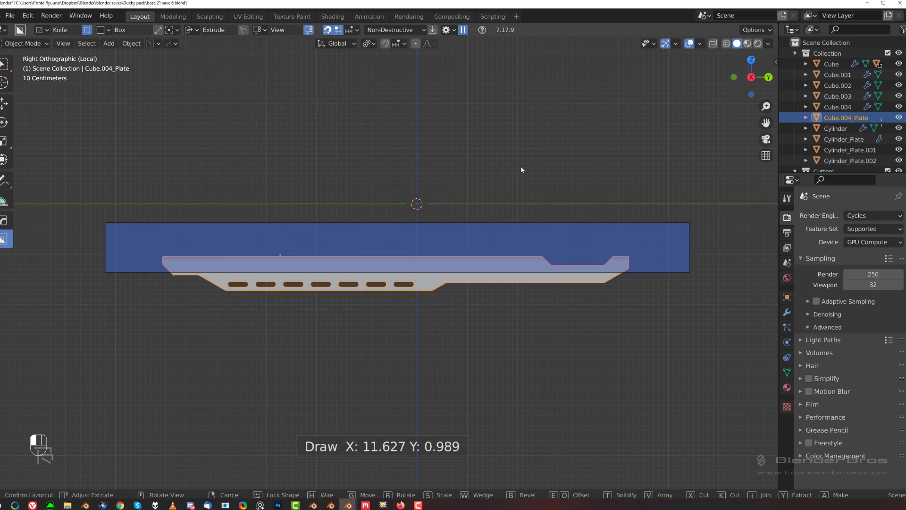
left_click(471, 188)
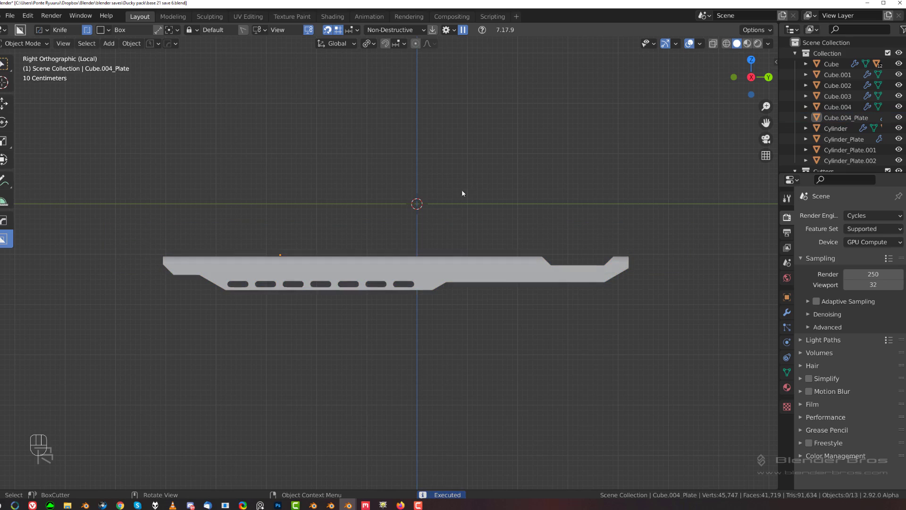
Try to select a band of faces running from above the slots over the top of Cube.004_Plate.
scroll(290, 237, "up", 7)
key("Tab")
left_click(351, 264)
scroll(382, 264, "down", 2)
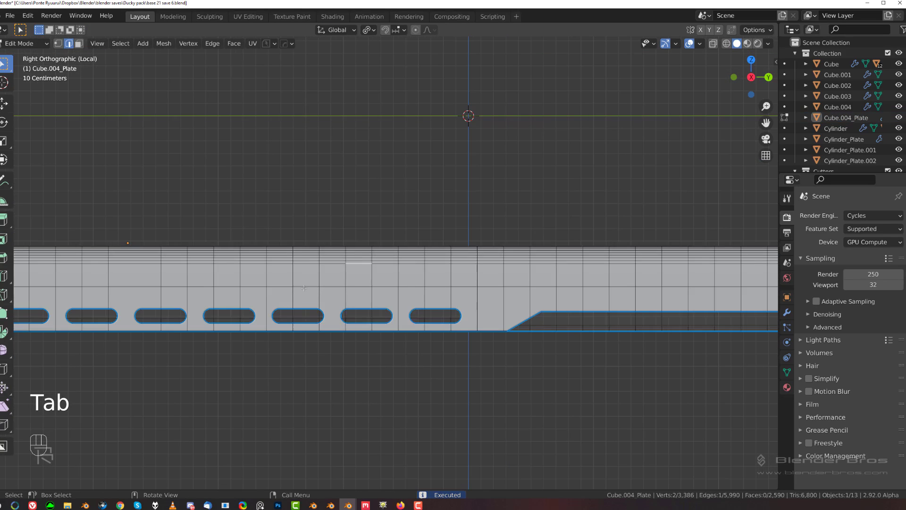
key("Tab")
middle_click_drag(197, 277, 192, 287)
left_click(181, 290, "ctrl")
scroll(263, 205, "up", 5)
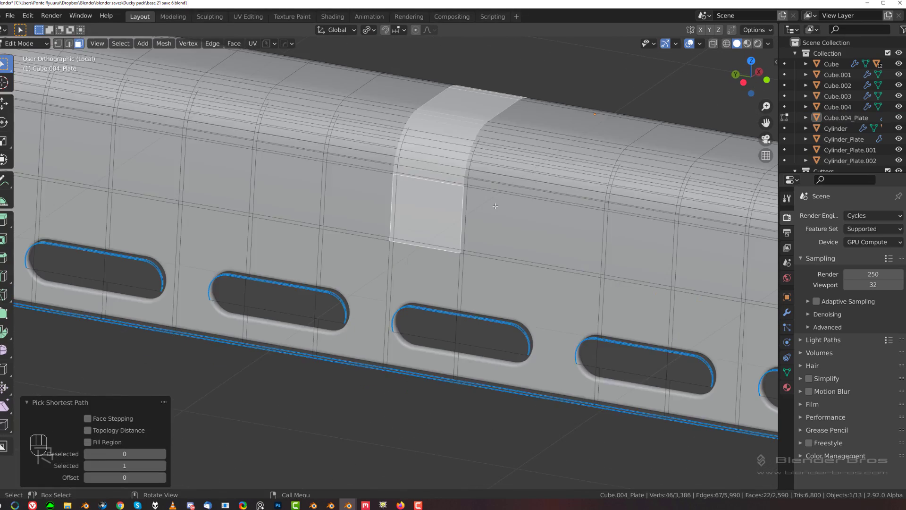
Apply Cube.004_Plate's modifiers to its mesh with HardOps Smart Apply.
scroll(528, 230, "down", 2)
middle_click_drag(527, 230, 360, 200)
key("Tab")
middle_click_drag(441, 172, 272, 197, "shift")
left_click(327, 297)
scroll(327, 298, "down", 2)
key("Tab")
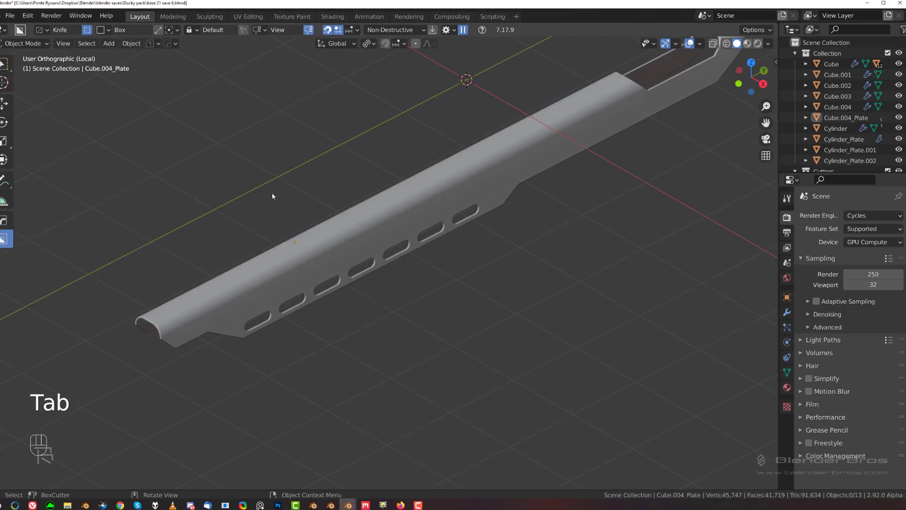
left_click(393, 233)
key("q")
mouse_move(381, 286)
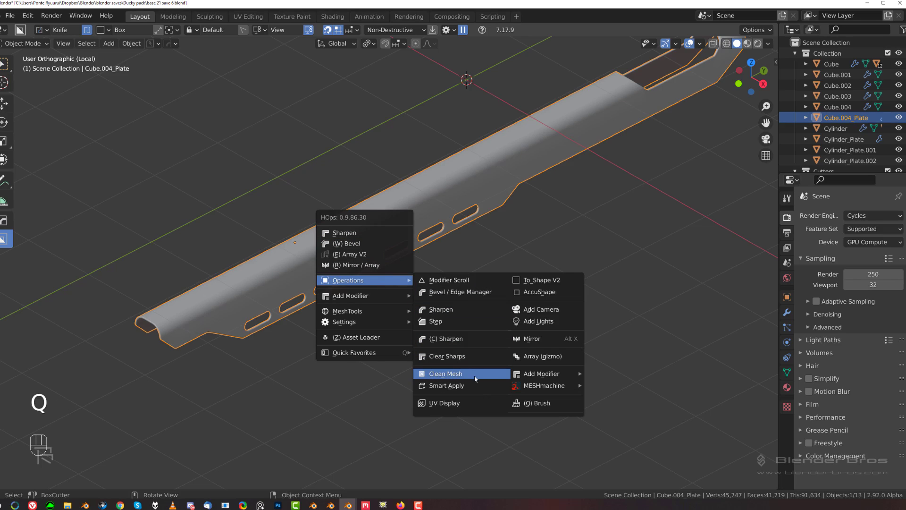
left_click(447, 385)
Select two bands of faces wrapping over Cube.004_Plate's top, above the +Y ends of the third and fourth slots.
key("Tab")
scroll(311, 255, "up", 4)
middle_click_drag(312, 255, 268, 263)
scroll(261, 232, "up", 2)
scroll(228, 237, "down", 3)
left_click(240, 283, "ctrl")
middle_click_drag(343, 248, 394, 257, "shift")
scroll(283, 255, "up", 2)
middle_click_drag(236, 250, 208, 240, "shift")
left_click(304, 256, "shift")
left_click(520, 302, "ctrl")
scroll(524, 295, "down", 3)
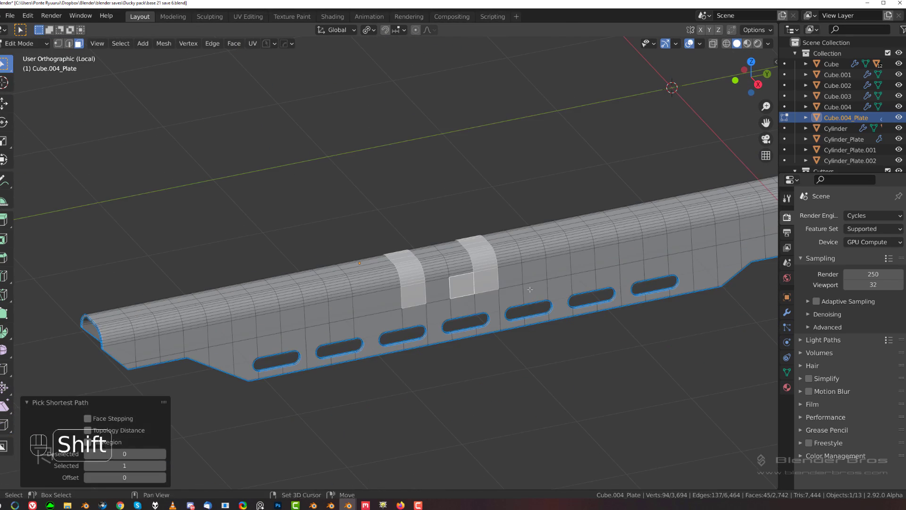
key("ctrl+z")
Add three evenly spaced bands of faces over Cube.004_Plate's top to the selection, between the slots and the upper notch.
middle_click_drag(474, 283, 439, 316)
left_click(480, 295, "ctrl")
left_click(442, 281, "shift")
middle_click_drag(472, 285, 414, 280)
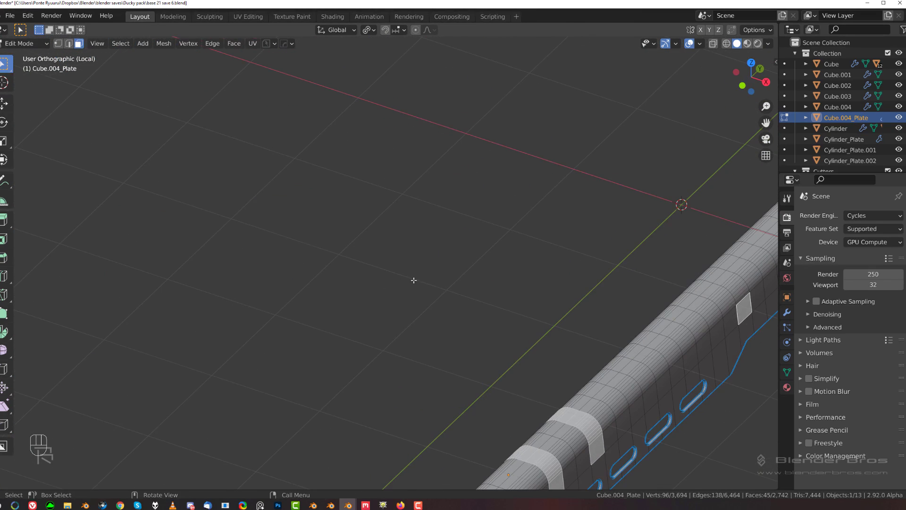
left_click(720, 270, "ctrl")
middle_click_drag(719, 271, 506, 246)
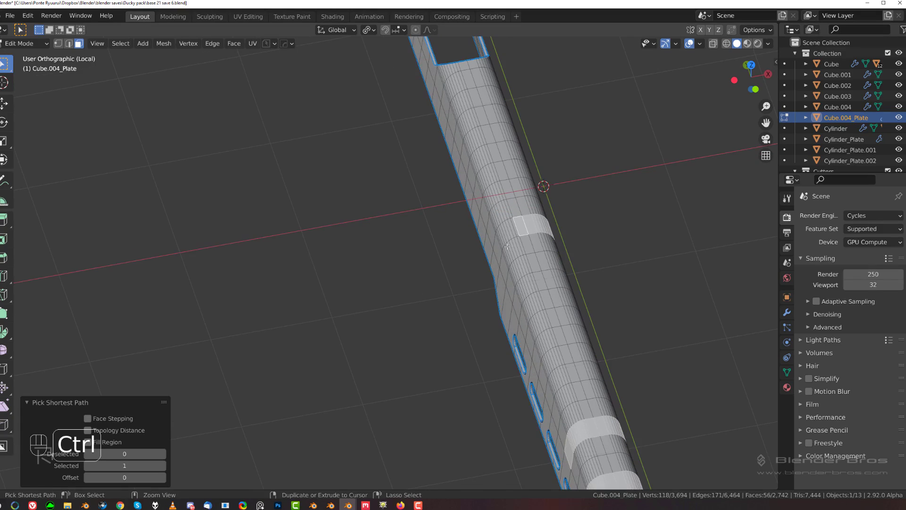
left_click(485, 213, "shift")
middle_click_drag(485, 214, 400, 232)
left_click(537, 248, "ctrl")
left_click(569, 228, "shift")
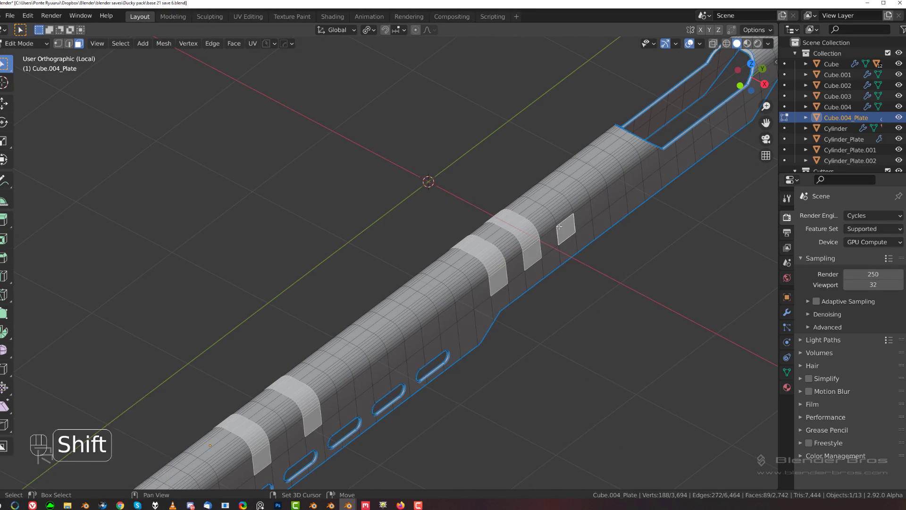
middle_click_drag(570, 226, 615, 199)
left_click(152, 306, "ctrl")
middle_click_drag(151, 306, 222, 246)
Raise the five selected face bands outward with the HardOps Panel Face tool.
key("q")
mouse_move(222, 247)
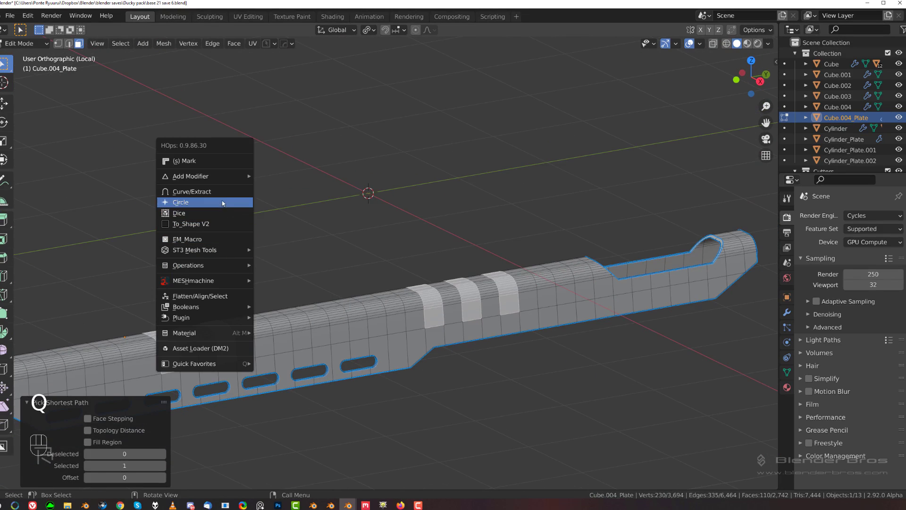
left_click(226, 241, "alt")
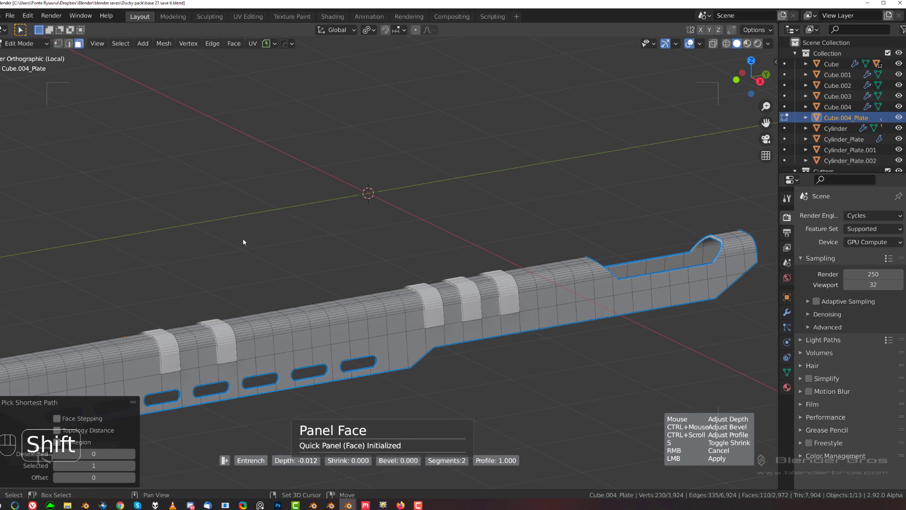
left_click(266, 238)
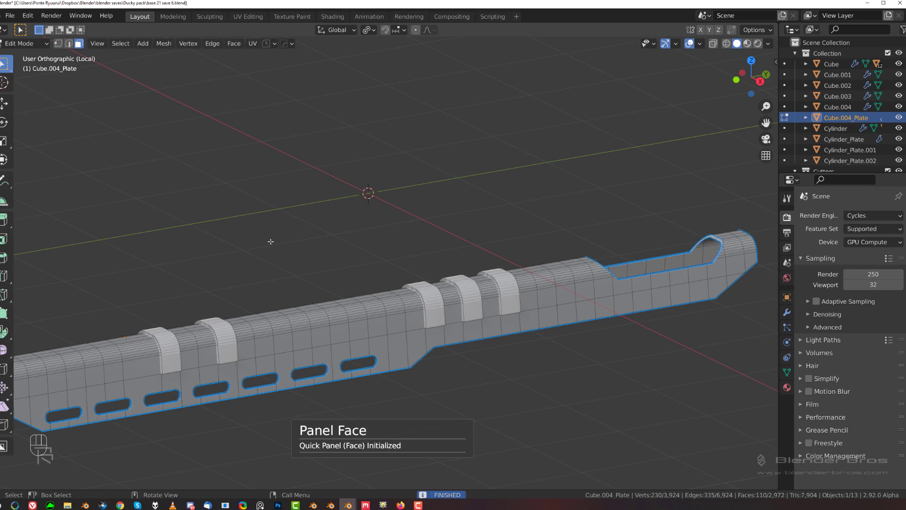
Leave mesh editing and local view, and inspect the bevelled edges of the raised bands on Cube.004_Plate.
key("Tab")
scroll(325, 244, "down", 5)
key("KP_Divide")
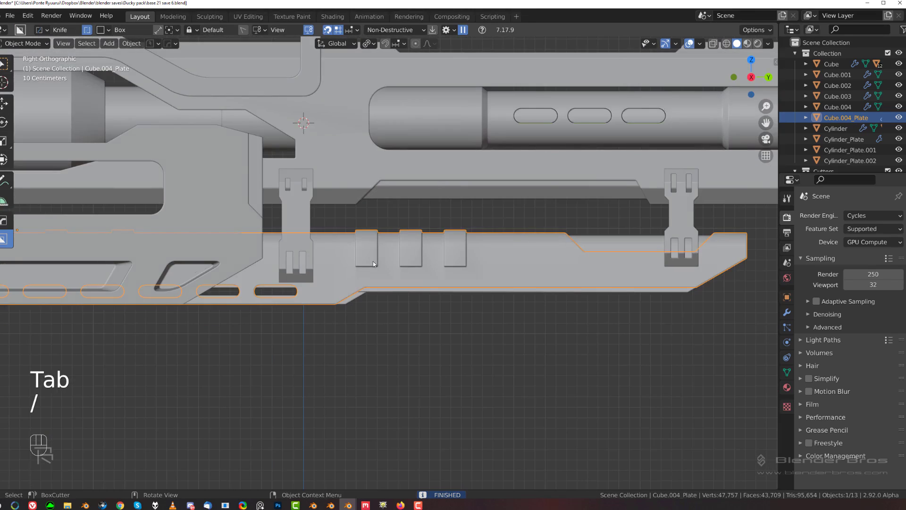
scroll(373, 263, "up", 8)
middle_click_drag(372, 264, 334, 260)
scroll(334, 261, "up", 3)
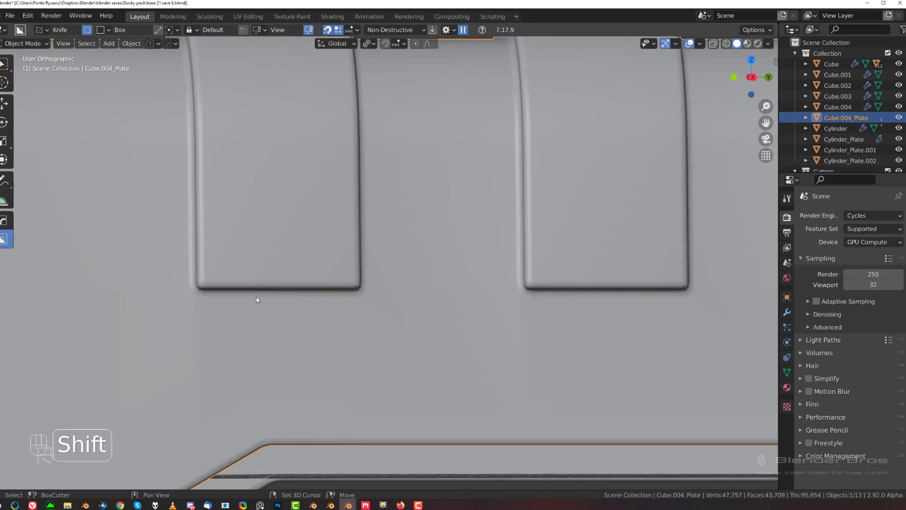
middle_click_drag(256, 298, 383, 255, "shift")
scroll(350, 277, "down", 3)
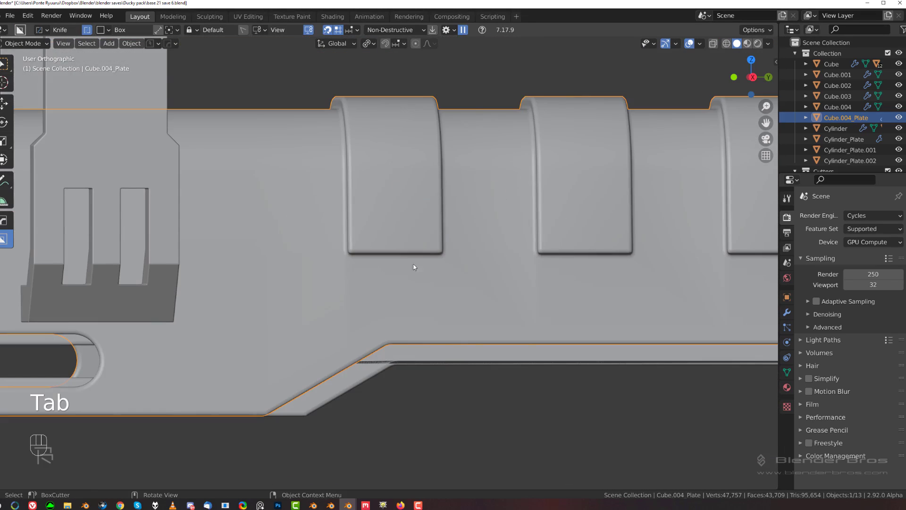
Try a HardOps sharpen with a Weighted Normal modifier, keeping sharps, on Cube.004_Plate, and check the shading around the raised bands.
scroll(413, 264, "up", 3)
key("Tab")
key("Tab")
scroll(368, 208, "down", 1)
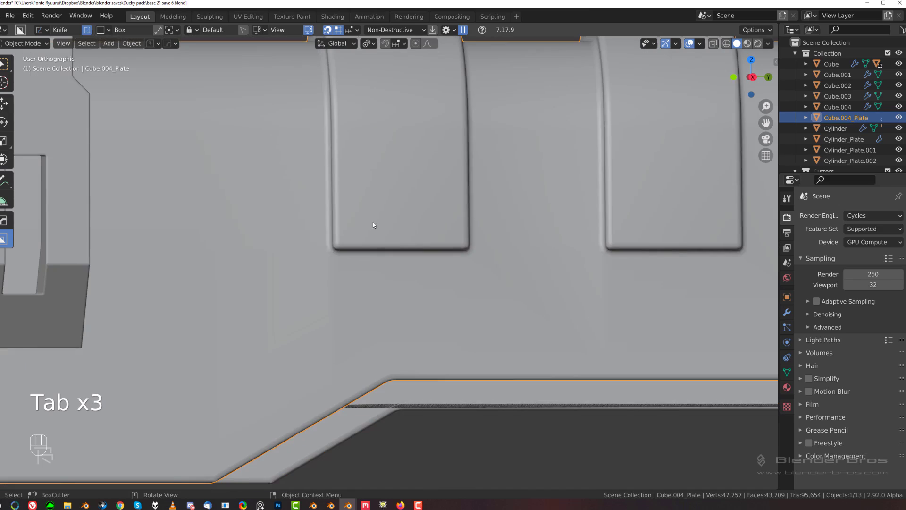
scroll(373, 225, "up", 1)
key("q")
left_click(360, 206)
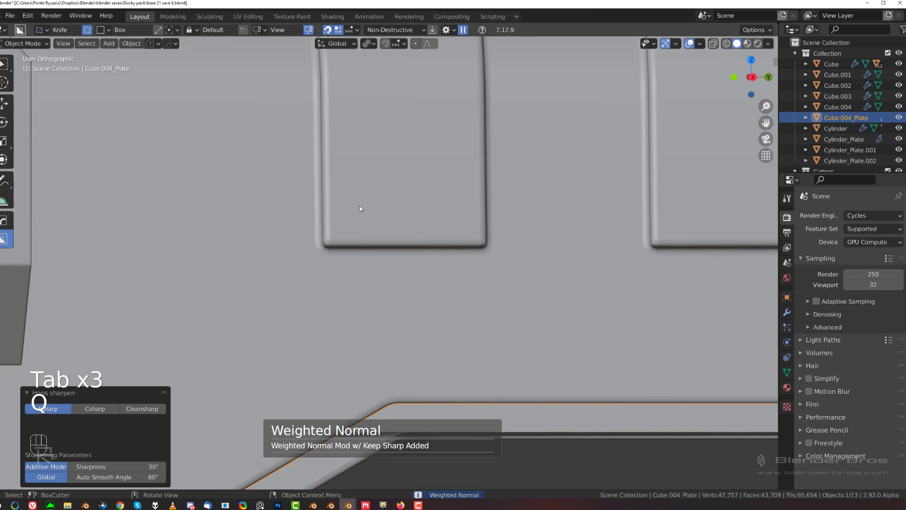
scroll(360, 208, "down", 11)
middle_click_drag(397, 239, 344, 240)
scroll(402, 237, "up", 6)
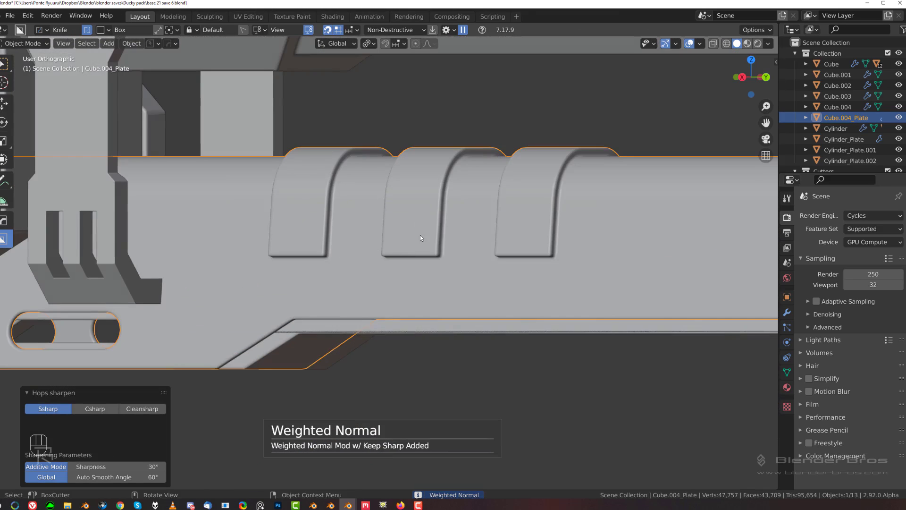
middle_click_drag(455, 243, 282, 266, "shift")
scroll(282, 267, "up", 5)
scroll(380, 180, "down", 3)
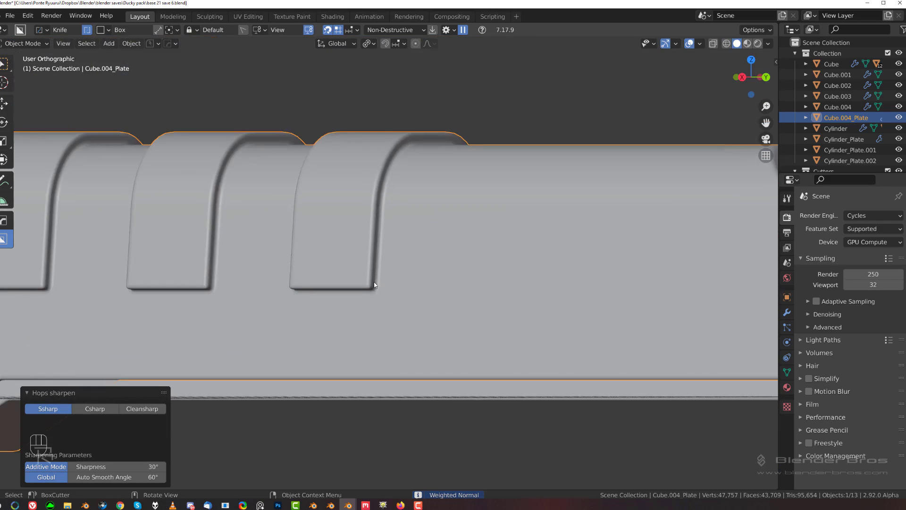
Examine the mesh around the lower corners of the raised bands on Cube.004_Plate.
scroll(371, 278, "up", 3)
scroll(373, 266, "down", 2)
scroll(384, 279, "up", 2)
key("Tab")
scroll(372, 326, "up", 1)
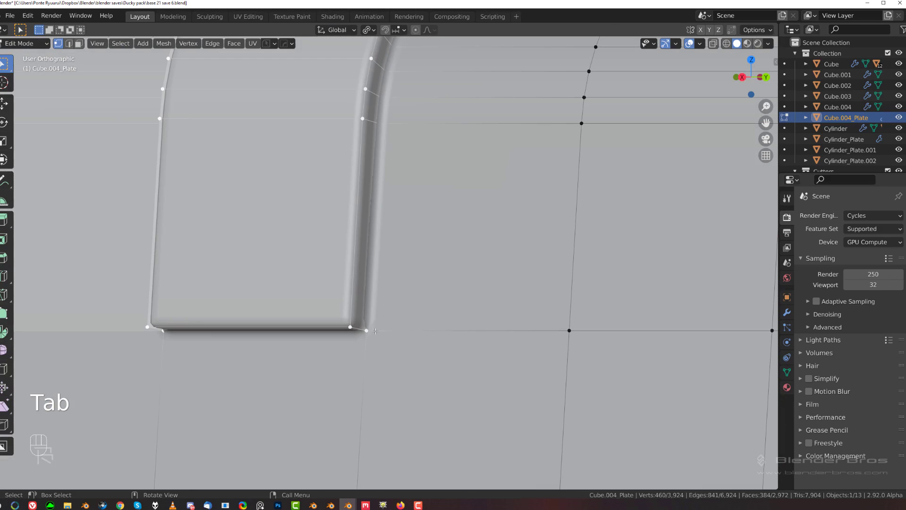
scroll(346, 302, "down", 8)
scroll(368, 271, "up", 2)
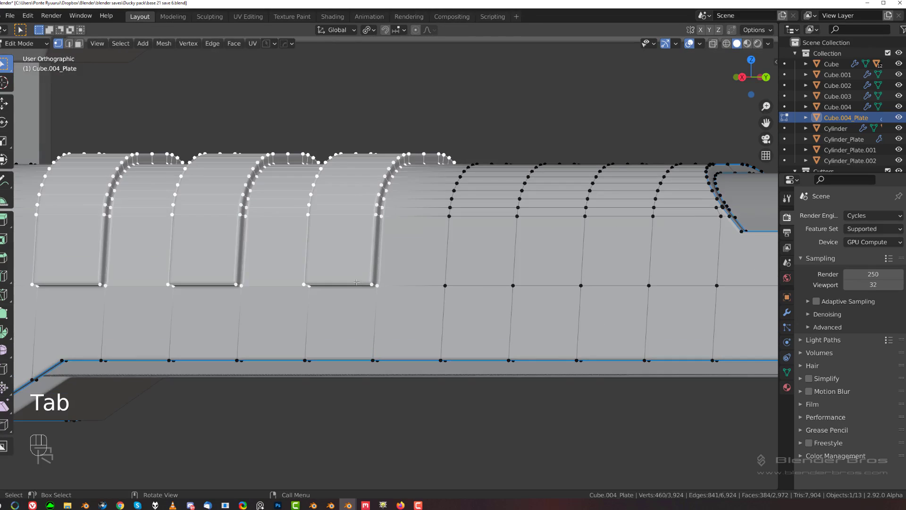
key("Tab")
scroll(361, 260, "down", 3)
scroll(377, 270, "up", 2)
Undo the weighted normals and the raising of the bands on Cube.004_Plate, back to the flat selected face bands.
key("ctrl+z")
key("ctrl+z")
key("ctrl+z")
key("ctrl+z")
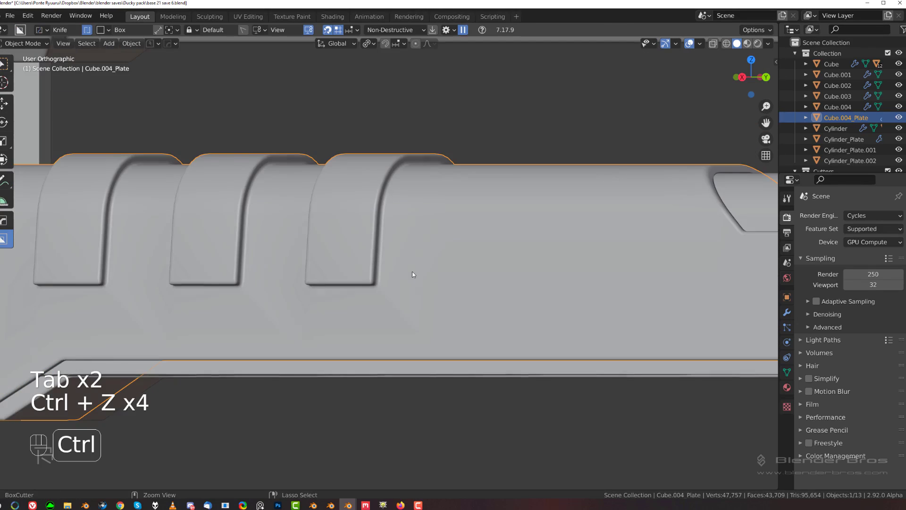
key("ctrl+z")
key("ctrl+z")
key("ctrl+z")
key("ctrl+z")
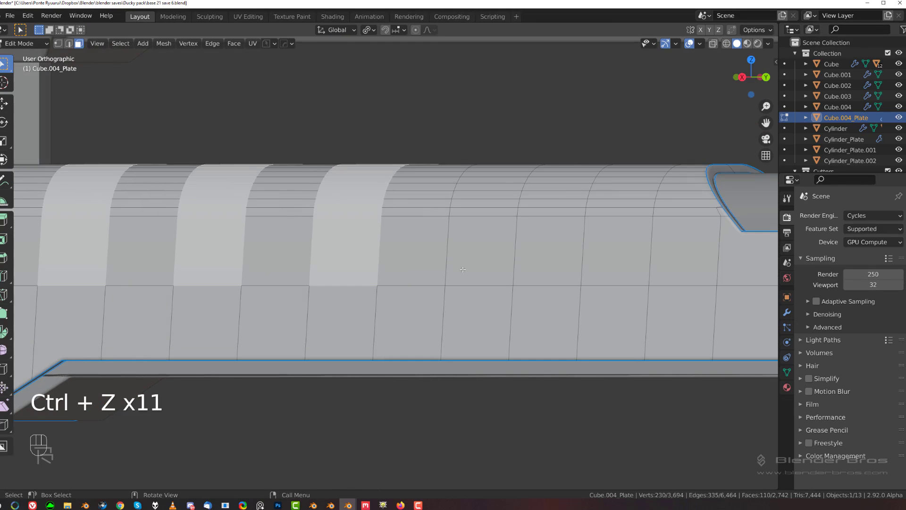
Inset the selected face bands on Cube.004_Plate by 0.01825 m.
scroll(462, 269, "up", 2)
key("i")
left_click(409, 290, "shift")
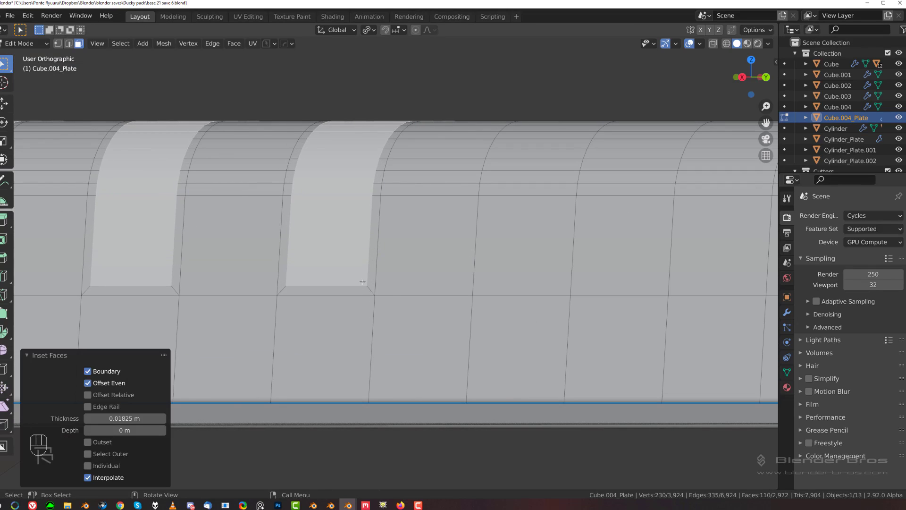
Raise the inset face bands with the HardOps Panel Face tool and leave mesh editing.
key("q")
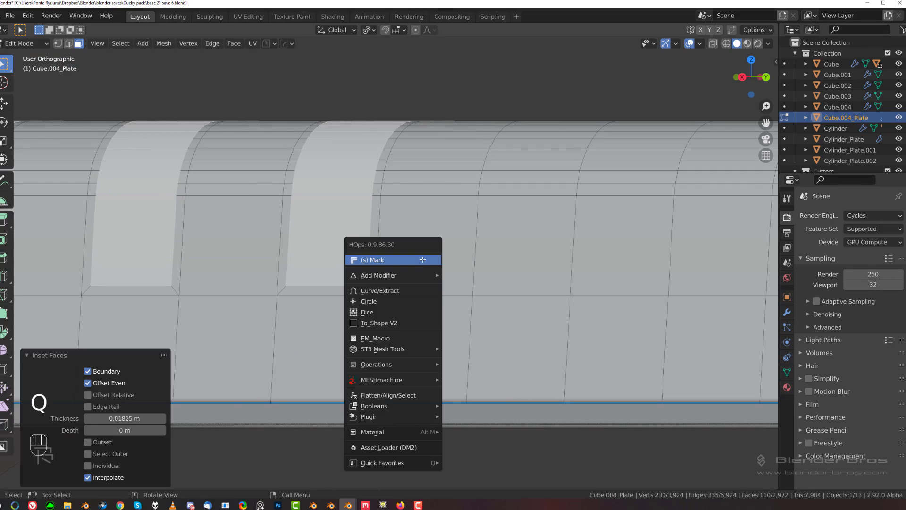
left_click(403, 344)
left_click(417, 343)
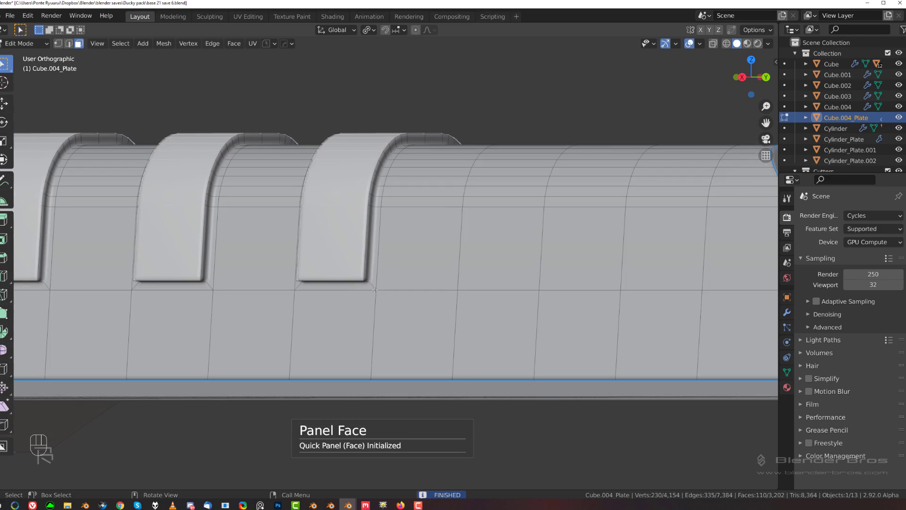
scroll(375, 289, "down", 5)
key("Tab")
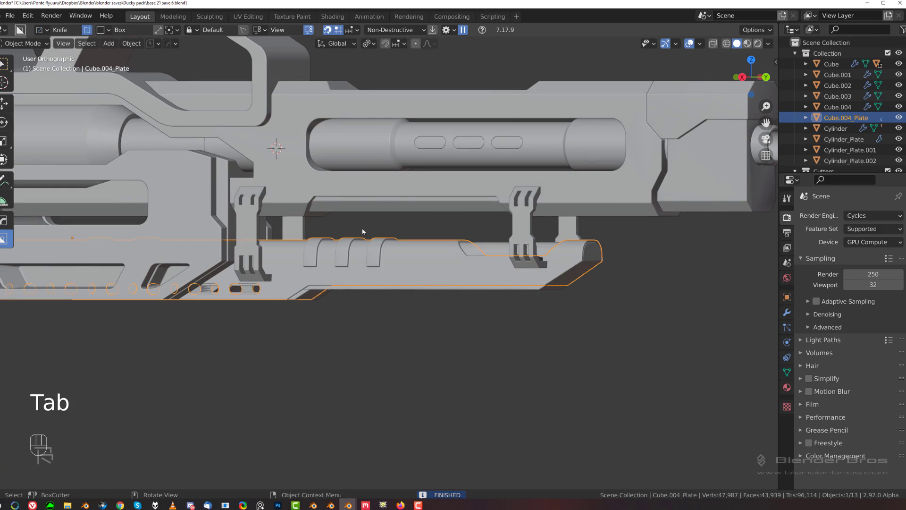
Inspect the raised bands in the context of the whole gun from an angle and in the Right Orthographic view.
middle_click_drag(403, 280, 497, 252)
scroll(498, 252, "down", 2)
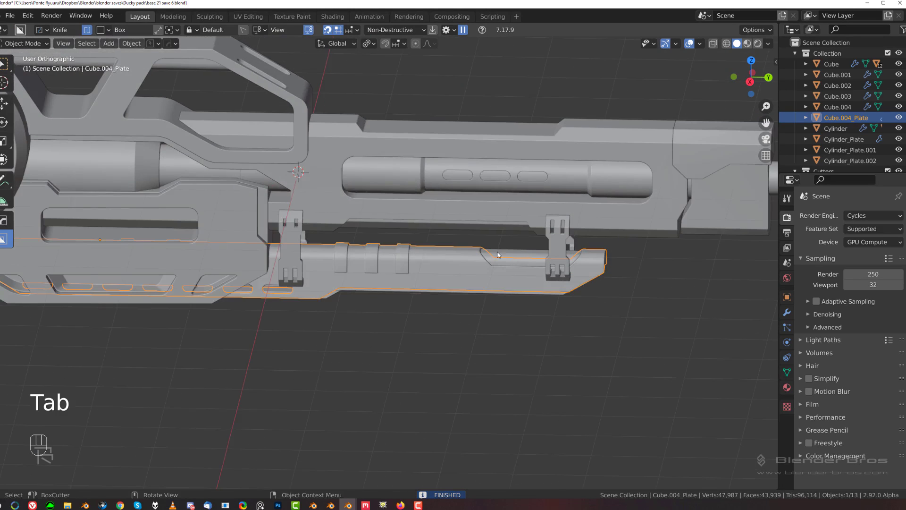
scroll(498, 255, "down", 2)
left_click_drag(505, 297, 433, 267)
key("grave")
scroll(423, 274, "up", 3)
left_click(425, 203)
middle_click_drag(423, 311, 481, 266)
scroll(419, 271, "down", 3)
scroll(423, 258, "up", 3)
scroll(436, 250, "up", 3)
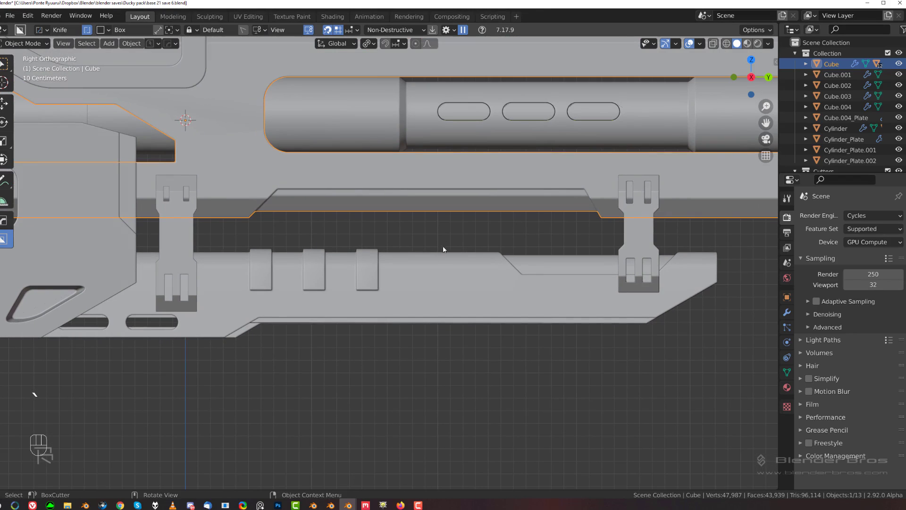
Select Cube.004_Plate and examine its slots, bands and notch along its whole length in side view.
left_click(506, 307)
scroll(523, 288, "down", 2)
middle_click_drag(523, 288, 321, 266, "shift")
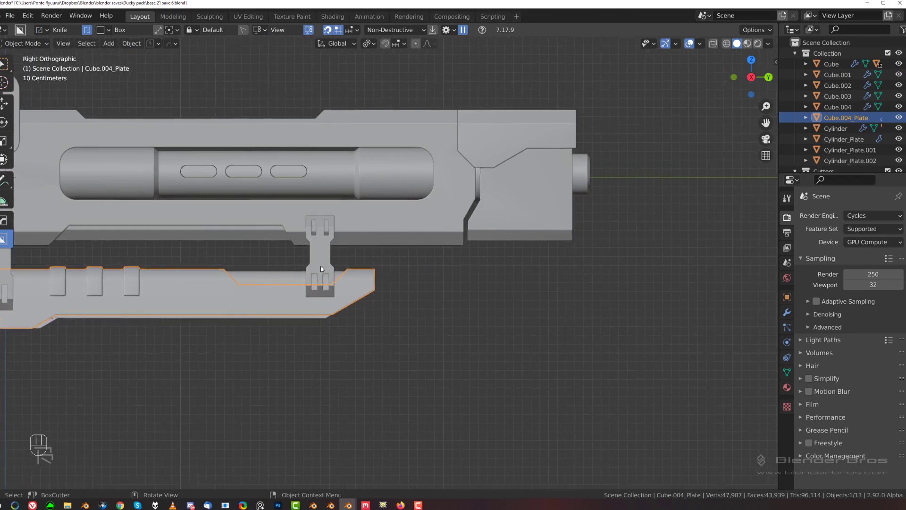
scroll(310, 313, "up", 4)
middle_click_drag(310, 314, 500, 234, "shift")
scroll(446, 256, "down", 4)
scroll(368, 264, "down", 2)
middle_click_drag(286, 270, 489, 250, "shift")
scroll(489, 249, "up", 3)
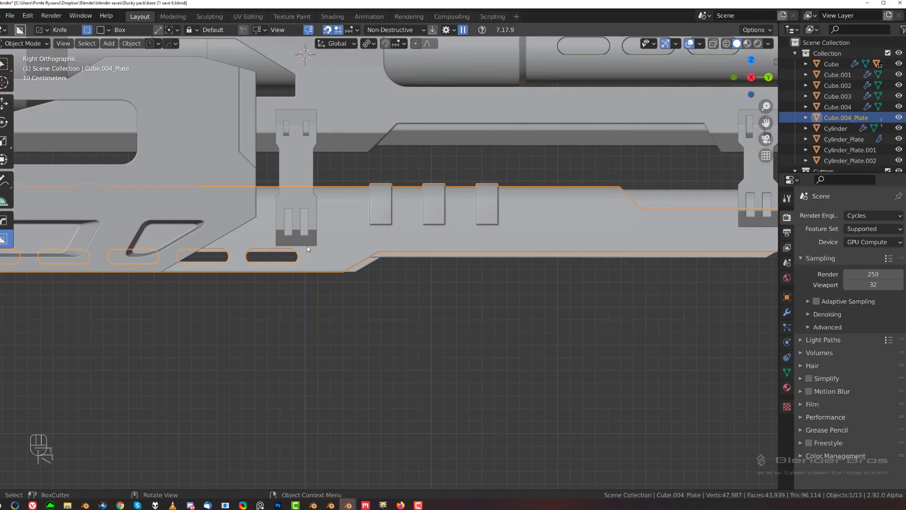
scroll(170, 265, "down", 4)
middle_click_drag(170, 264, 242, 299, "shift")
middle_click_drag(387, 214, 359, 259, "shift")
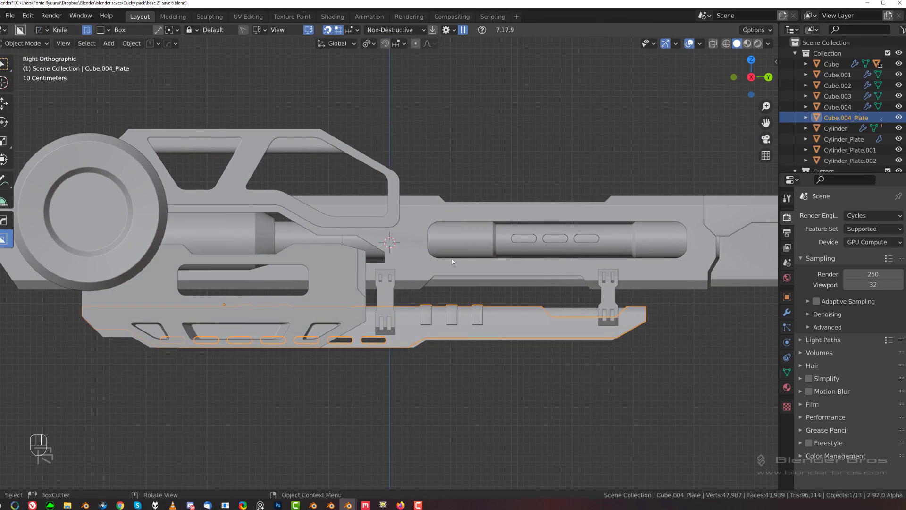
Isolate Cylinder in local view and inspect the shading artifacts around the rounded ends of its slots.
middle_click_drag(452, 259, 330, 245, "shift")
scroll(262, 237, "up", 5)
middle_click_drag(262, 237, 404, 302, "shift")
scroll(404, 302, "up", 5)
left_click(420, 273)
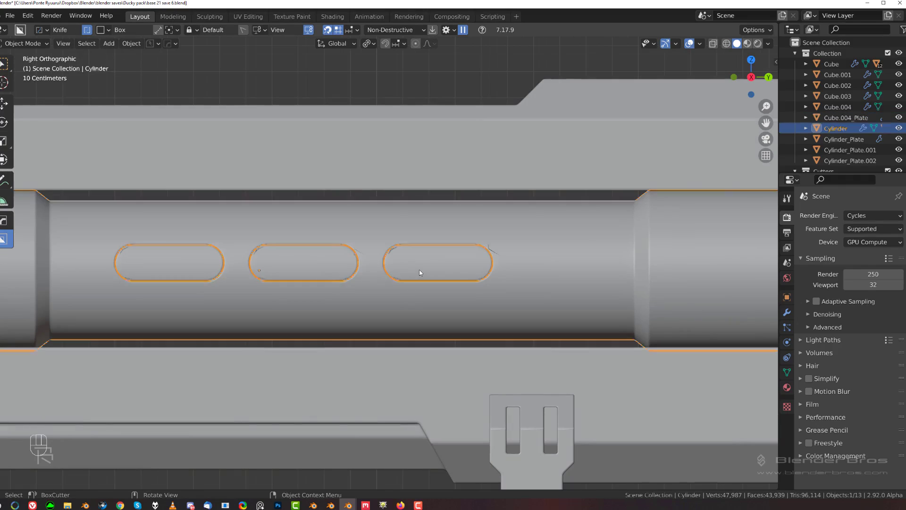
key("KP_Divide")
scroll(359, 274, "up", 8)
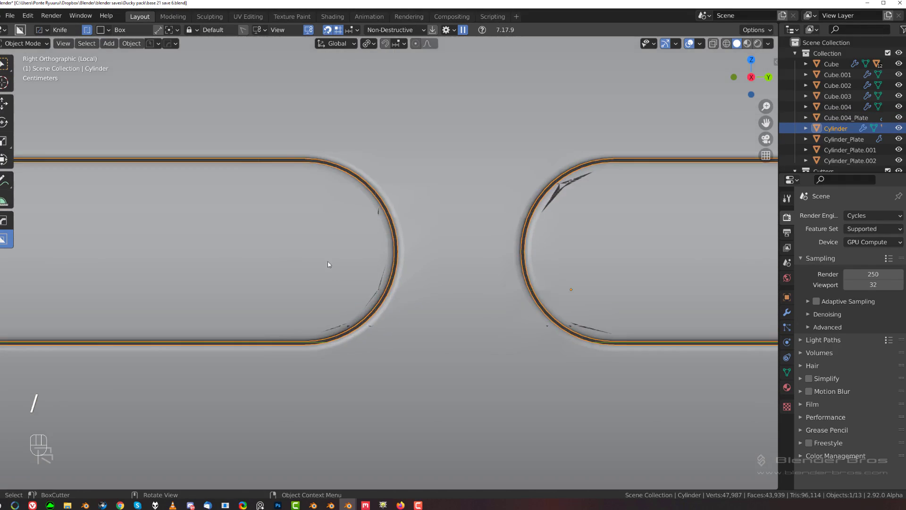
key("Tab")
scroll(331, 264, "down", 4)
middle_click_drag(302, 245, 478, 275, "shift")
scroll(434, 245, "up", 5)
key("Tab")
scroll(400, 219, "down", 3)
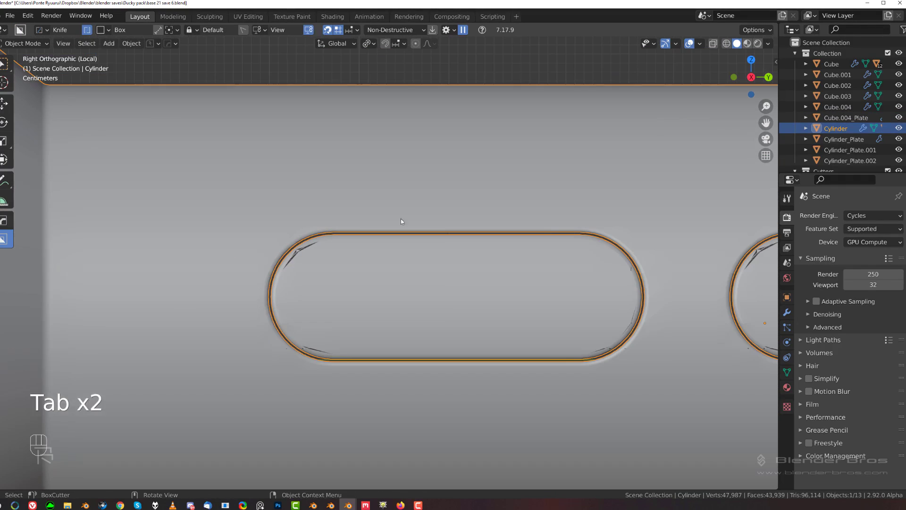
Apply Cylinder's cuts with HardOps Csharp, keeping the bevel, and enter mesh editing.
key("q")
left_click(413, 219, "ctrl")
key("Tab")
Slide the grid vertex inside the first slot's upper -Y corner away from the outline, with a factor of about 0.145.
scroll(291, 252, "up", 4)
middle_click_drag(291, 252, 379, 284, "shift")
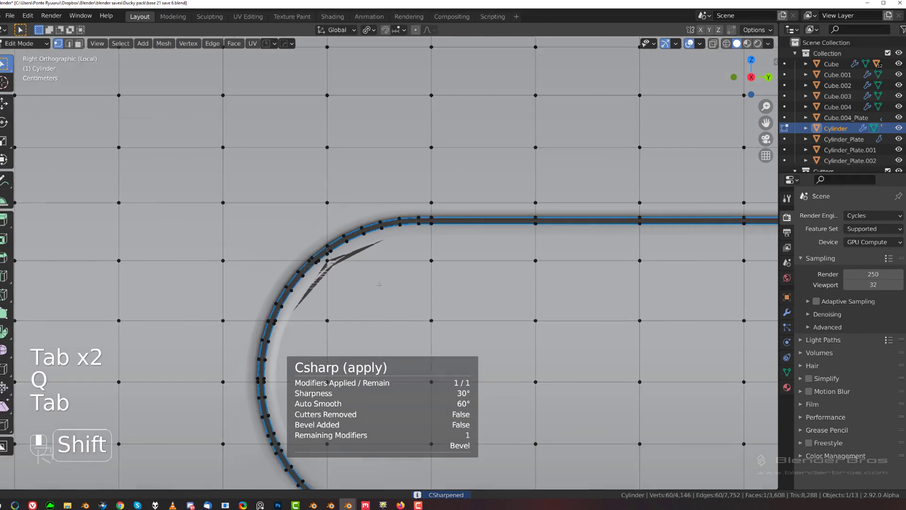
scroll(379, 284, "up", 3)
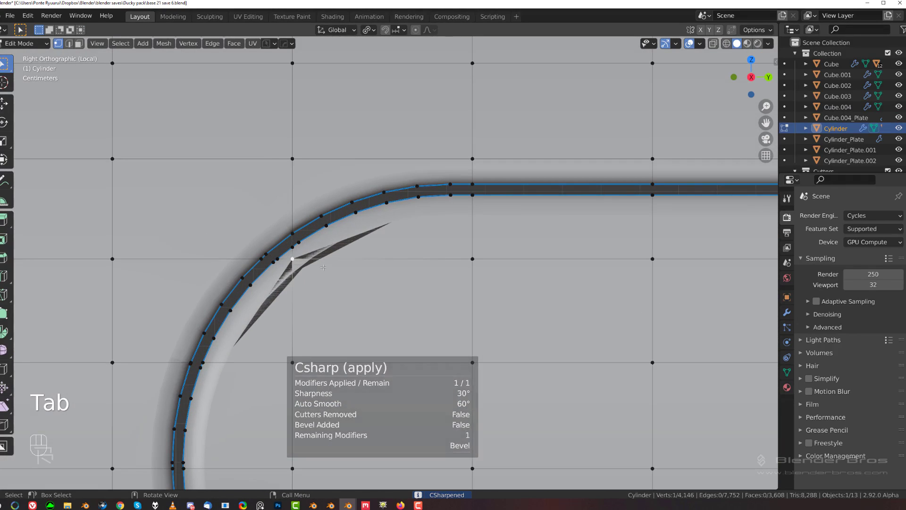
key("g")
key("g")
left_click(348, 265)
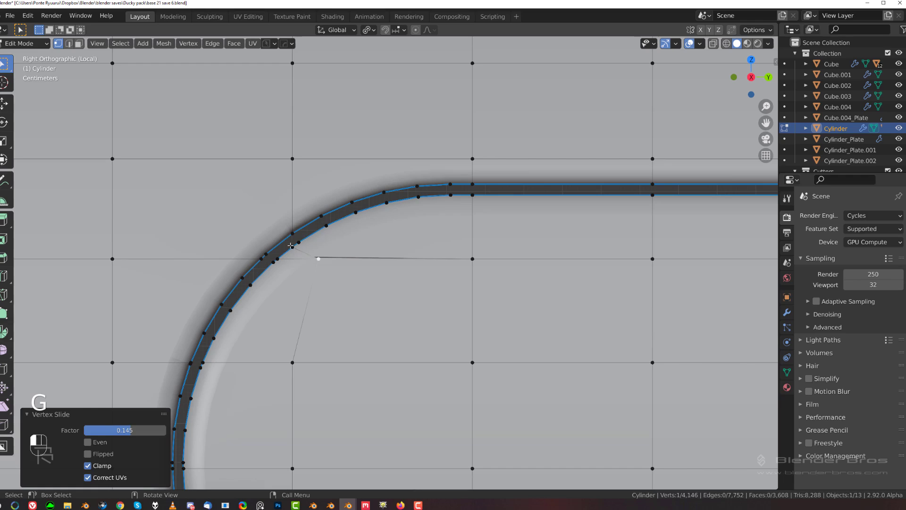
Merge the stray inner and outer outline vertices at the first slot's upper -Y corner into neighbouring outline vertices using Smart Vert.
left_click(299, 243, "shift")
key("1")
left_click(279, 258)
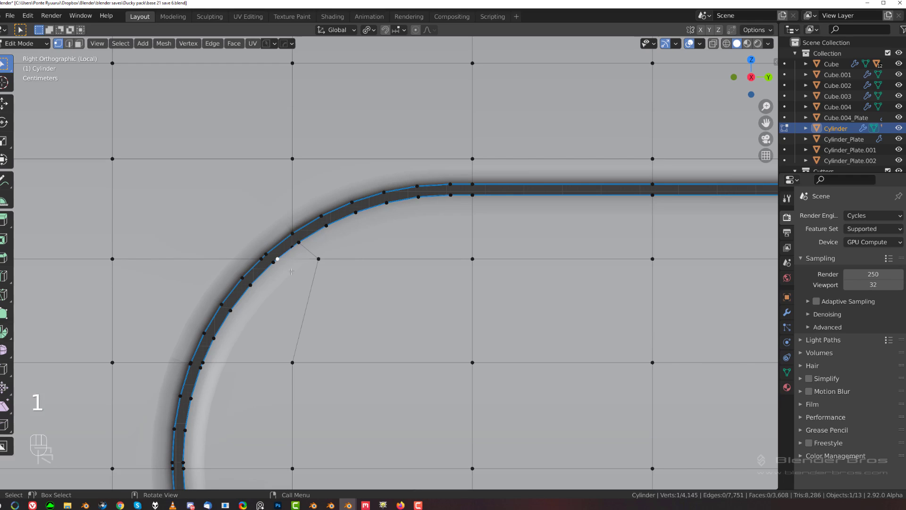
left_click(305, 245, "shift")
key("1")
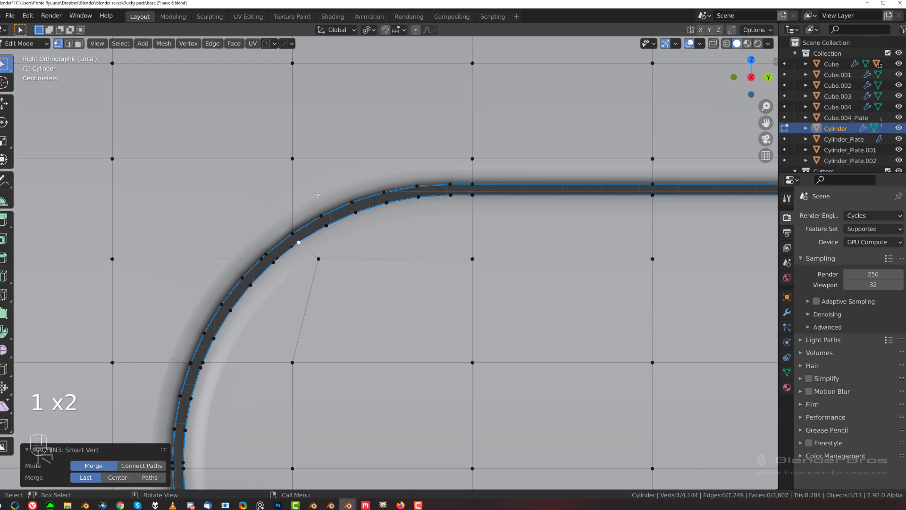
left_click(261, 259, "shift")
key("1")
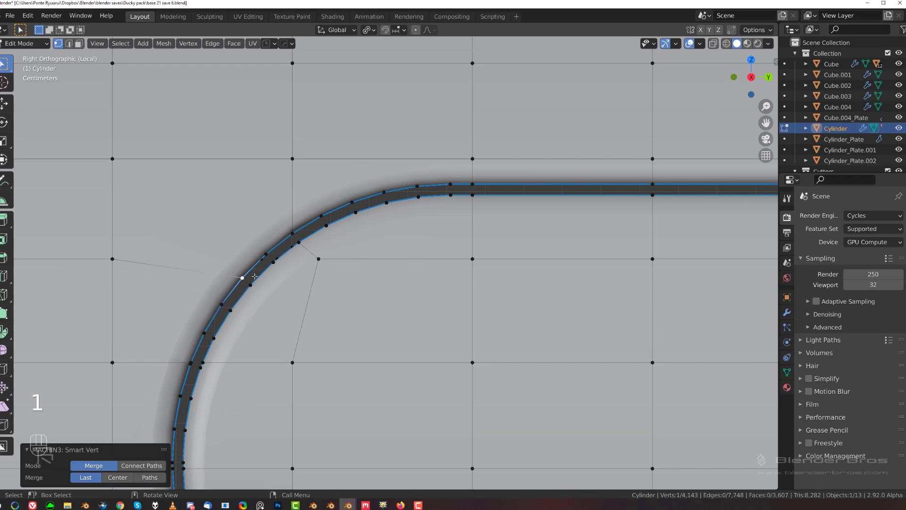
Merge two stray outer outline vertices around the first slot's lower -Y corner into their neighbouring outline vertices.
scroll(396, 187, "down", 7)
scroll(351, 209, "up", 5)
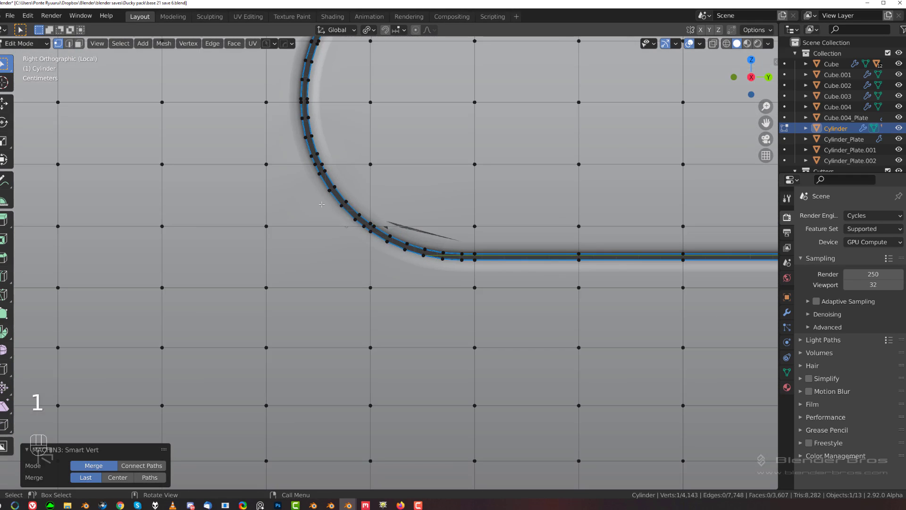
scroll(377, 260, "up", 3)
left_click(352, 199)
left_click(337, 188, "shift")
key("1")
middle_click_drag(280, 135, 374, 242, "shift")
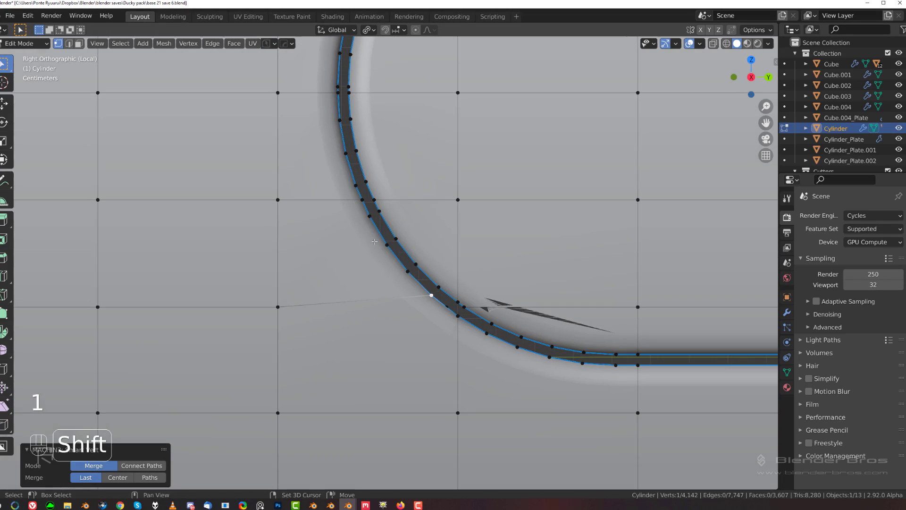
left_click(362, 199)
left_click(355, 185, "shift")
key("1")
Merge the stray inner outline vertex at the first slot's lower -Y corner into the next outline vertex toward +Y.
middle_click_drag(504, 308, 157, 224, "shift")
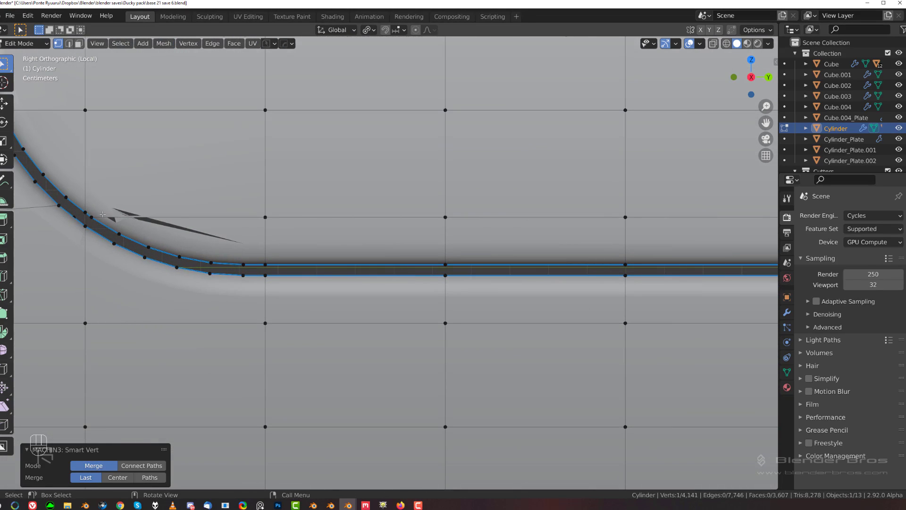
key("1")
key("ctrl+z")
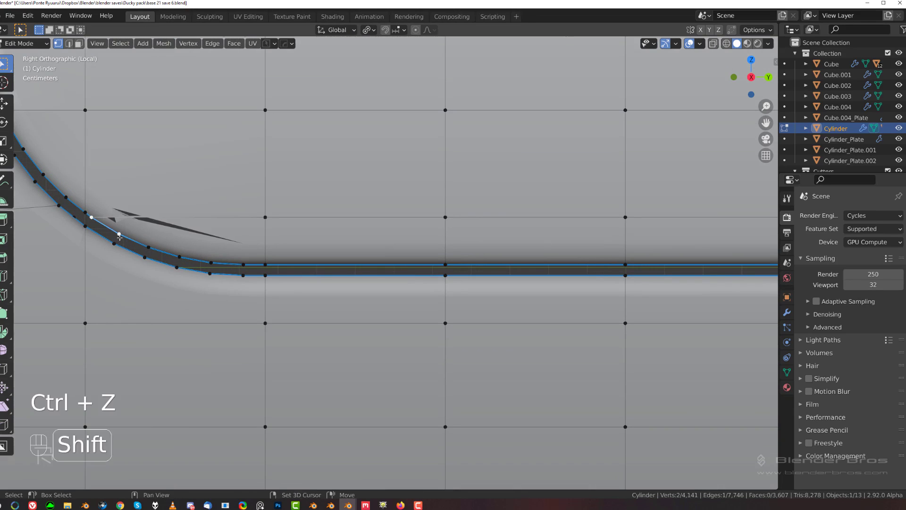
key("1")
Knife a new edge from the grid vertex to the inner outline near the lower corner's straight section, and dissolve the old slanted edge.
scroll(119, 237, "up", 2)
key("Tab")
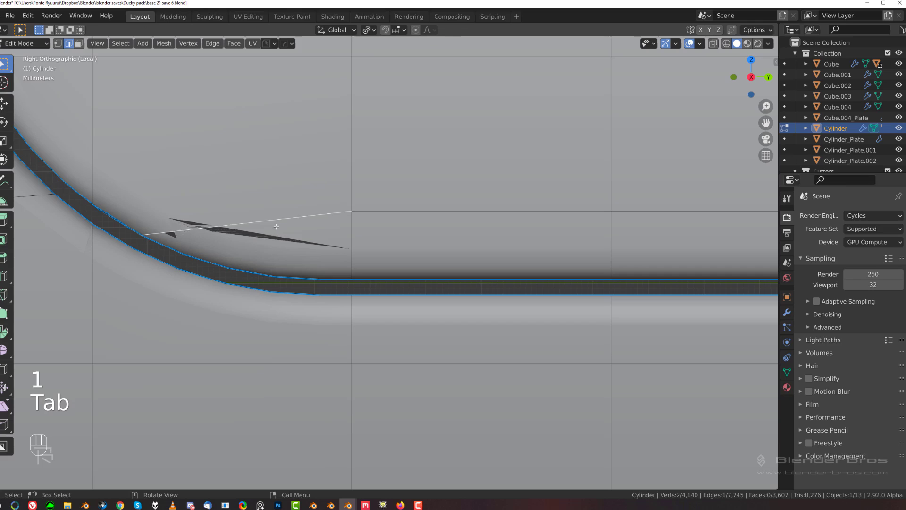
scroll(277, 227, "down", 3)
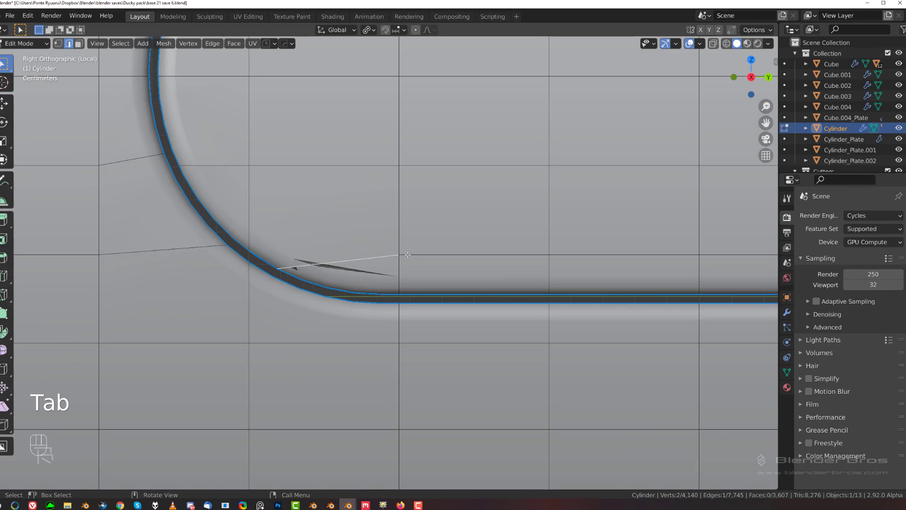
key("k")
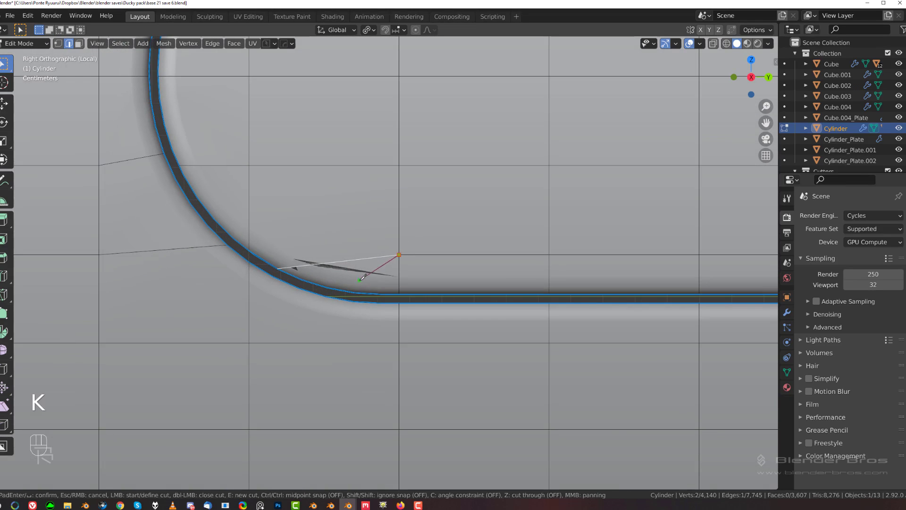
left_click(355, 293)
key("Return")
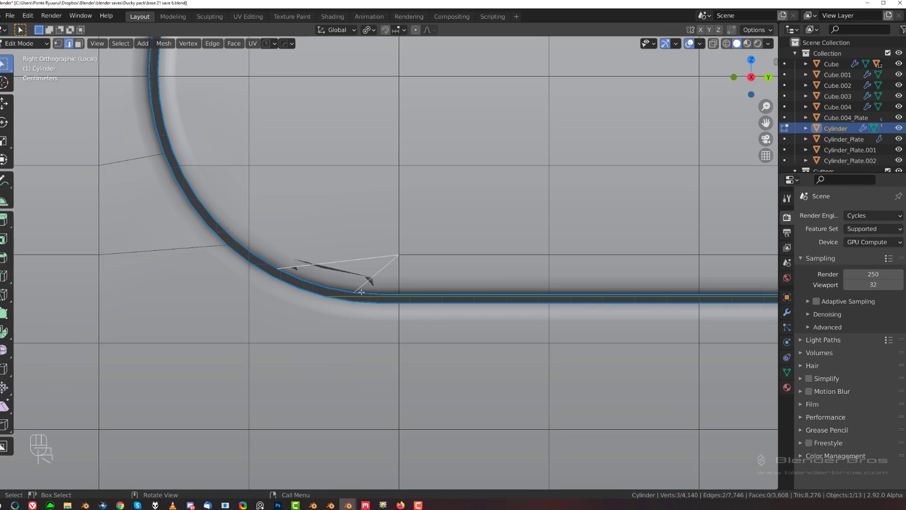
key("x")
left_click(347, 260)
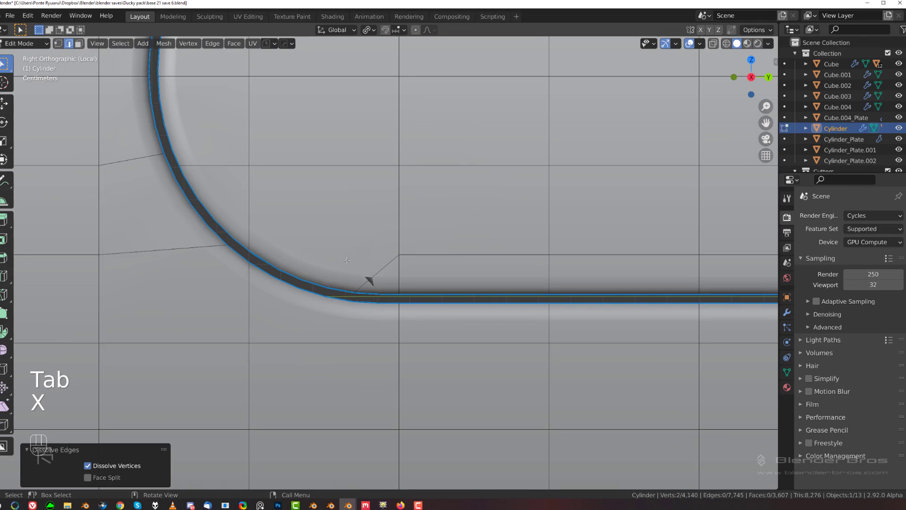
Undo the last edge dissolve beside the first slot's lower -Y corner.
key("ctrl+z")
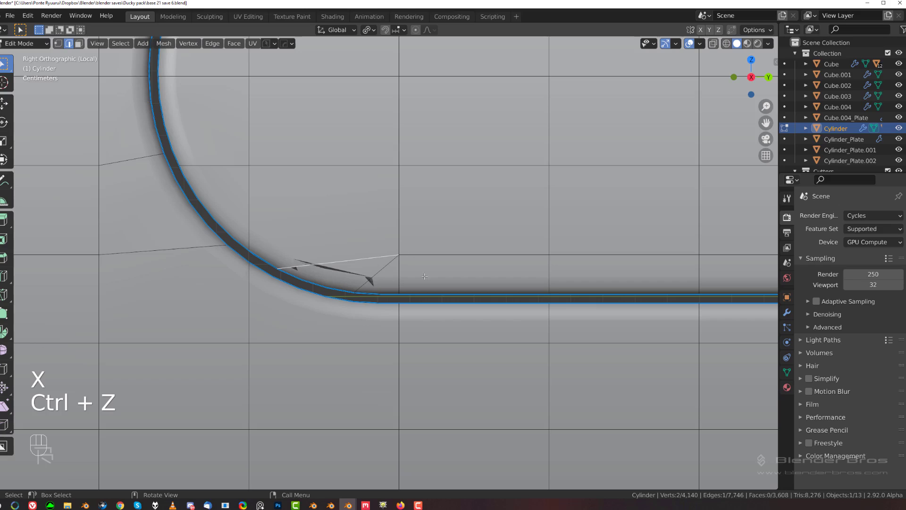
scroll(425, 276, "down", 5)
key("Tab")
key("Tab")
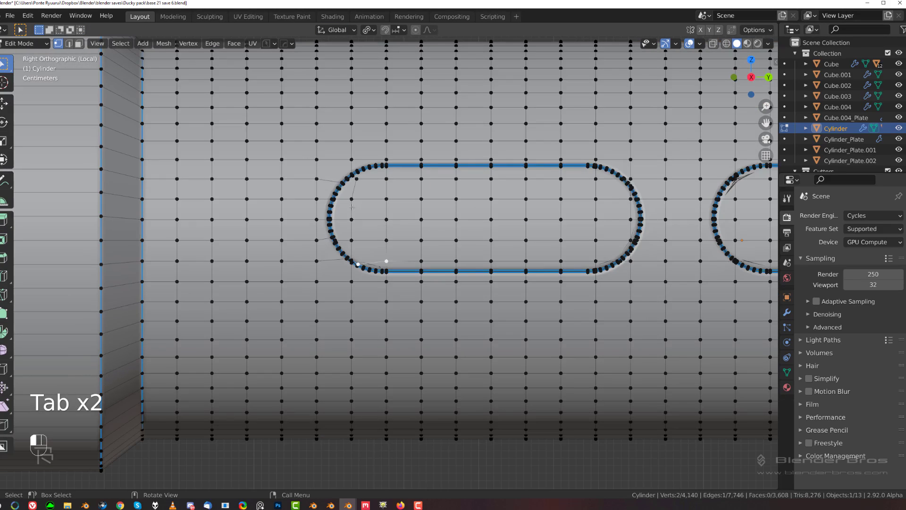
Separate the inner panels of the three rounded slots from Cylinder into their own object, using linked selection.
scroll(352, 206, "down", 3)
middle_click_drag(628, 238, 467, 257, "shift")
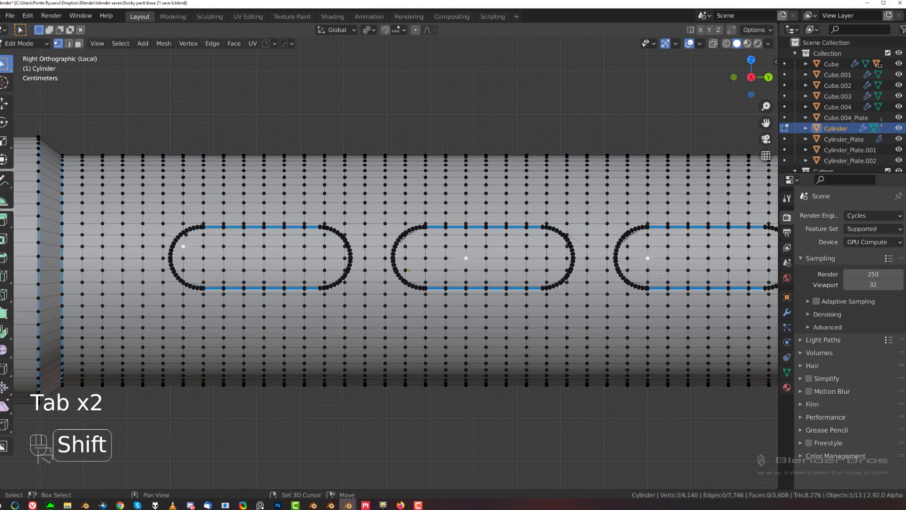
scroll(661, 276, "down", 3)
scroll(463, 230, "up", 3)
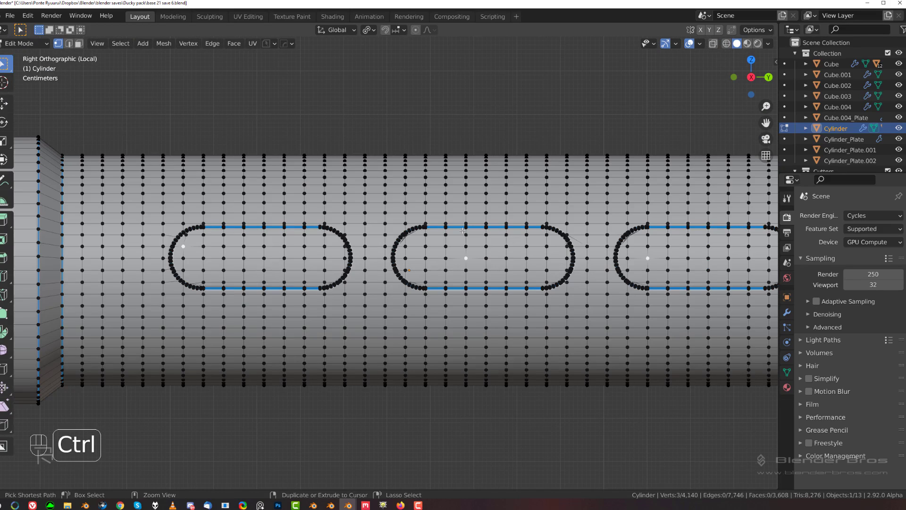
key("ctrl+l")
key("p")
left_click(462, 231)
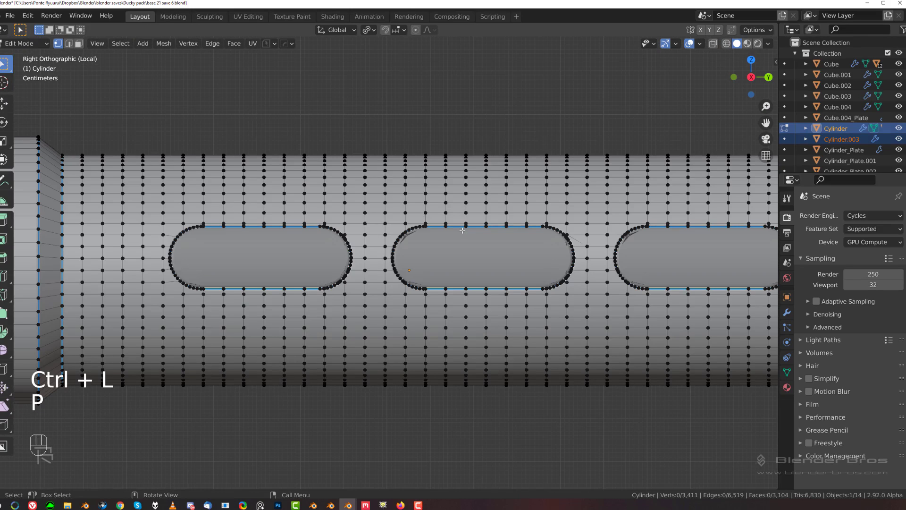
key("Tab")
Adjust the separated slot panels' bevel with HOps Bevel to a width of about 0.0039 with 3 segments.
scroll(302, 255, "up", 4)
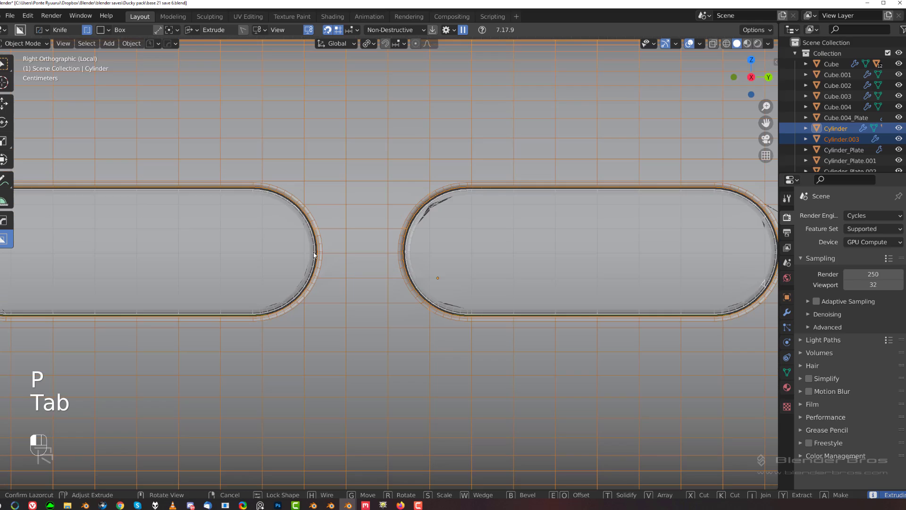
scroll(359, 269, "down", 3)
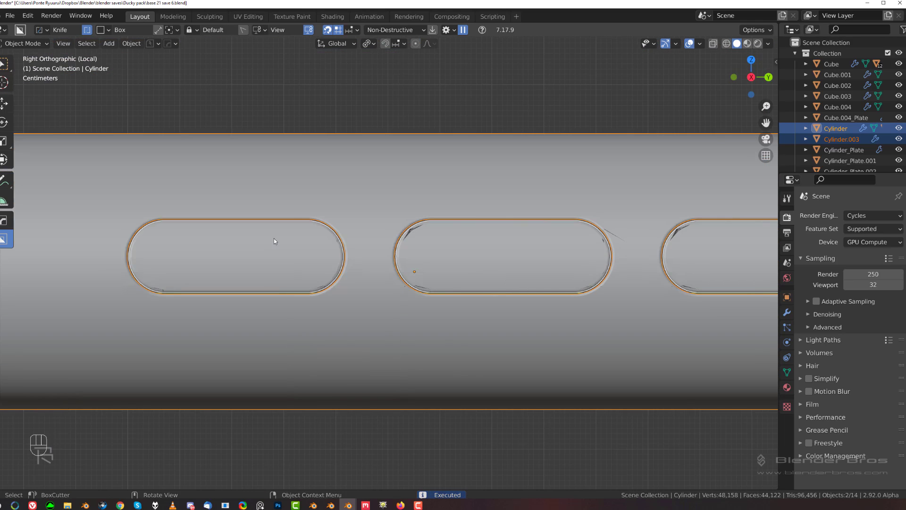
scroll(264, 234, "up", 3)
key("KP_Decimal")
key("q")
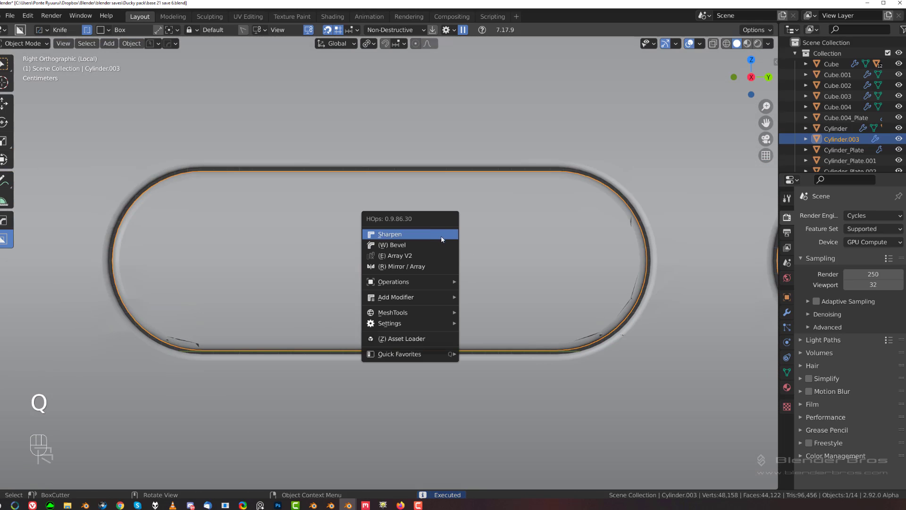
left_click(443, 245)
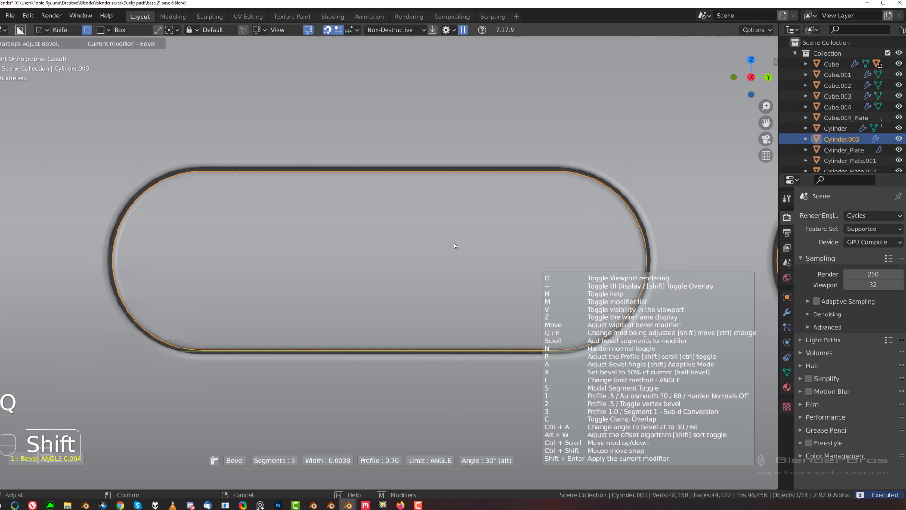
left_click(454, 243)
Dissolve the two slanted edges running from the grid vertex to the outline at the first slot panel's lower -Y corner.
scroll(189, 309, "up", 4)
key("Tab")
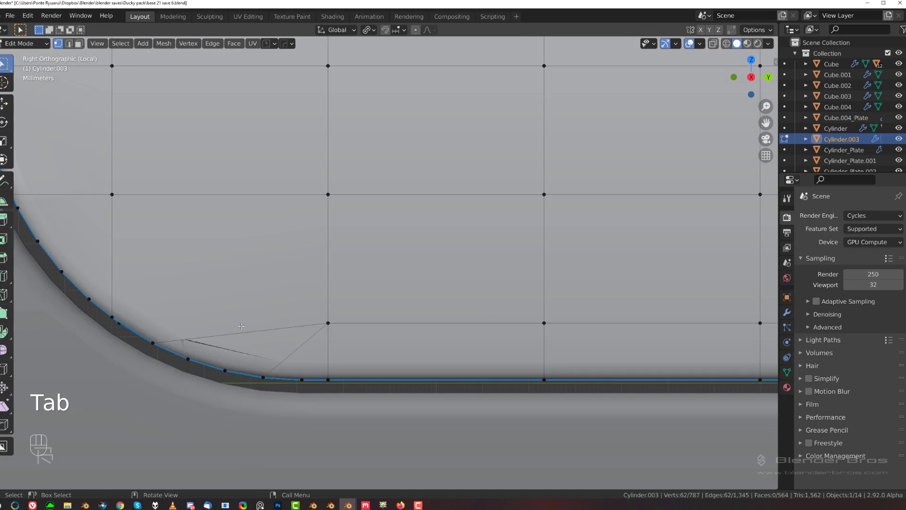
middle_click_drag(285, 327, 348, 236, "shift")
scroll(348, 236, "up", 2)
key("Tab")
left_click(350, 275)
key("x")
left_click(350, 274)
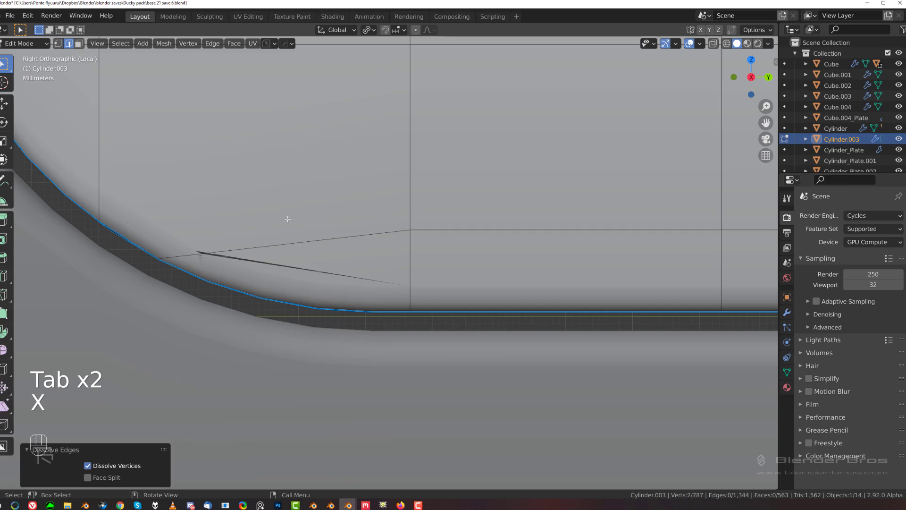
left_click(314, 241)
key("x")
left_click(313, 241)
scroll(331, 243, "down", 9)
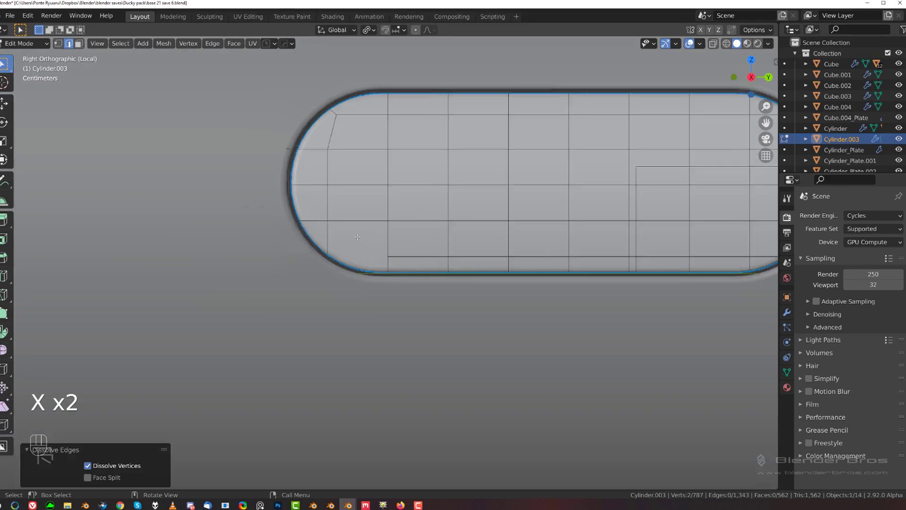
Knife an edge from the first panel's lower -Y grid vertex to the nearest grid edge running across its rounded end.
scroll(391, 255, "up", 3)
key("k")
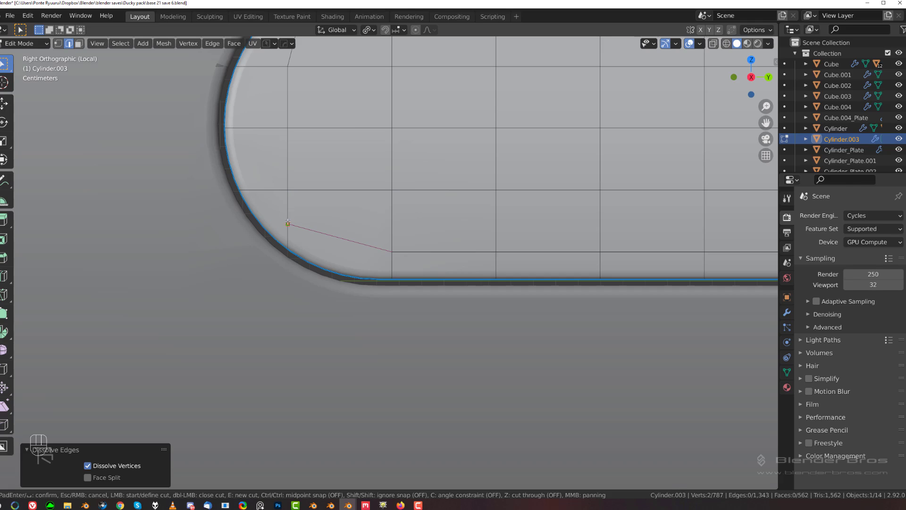
key("space")
scroll(289, 223, "down", 2)
key("Tab")
scroll(356, 287, "down", 4)
scroll(356, 286, "up", 3)
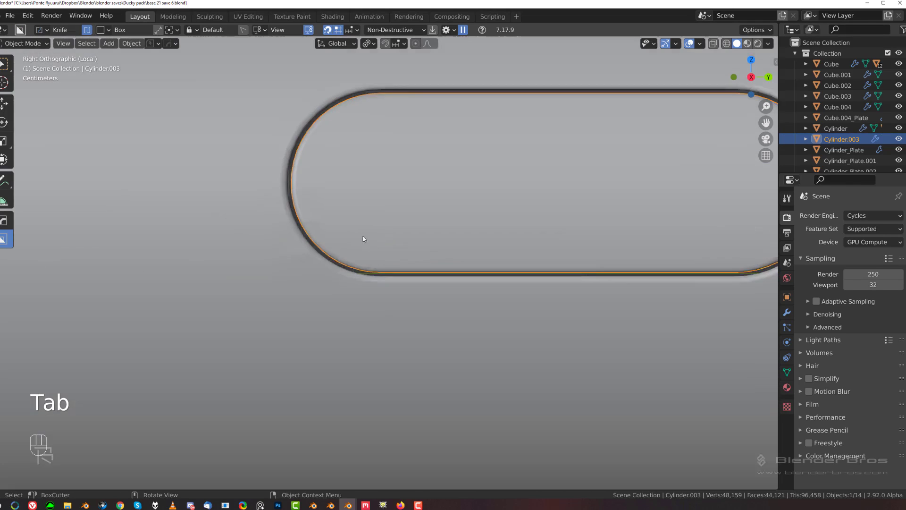
Merge the stray vertex on the first panel's lower -Y arc into the next outline vertex below it using Smart Vert.
scroll(363, 239, "up", 4)
key("Tab")
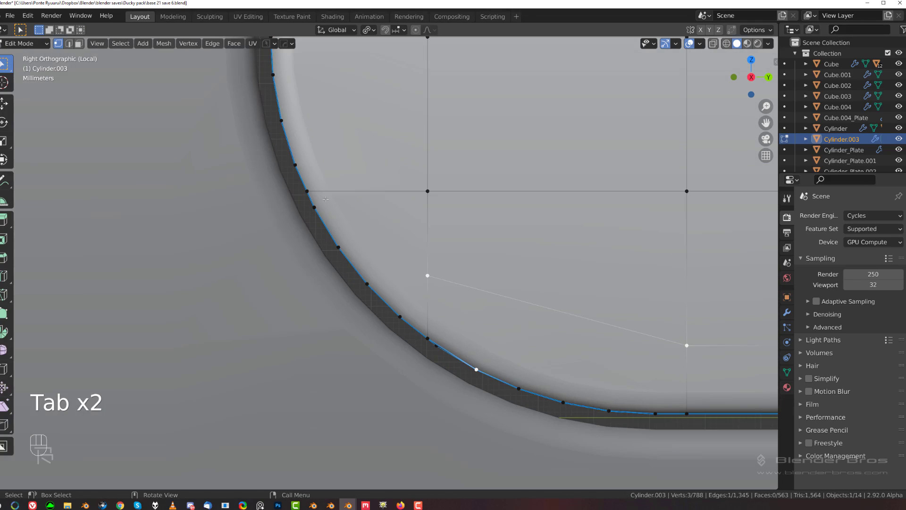
left_click(308, 191)
left_click(315, 208, "shift")
key("1")
scroll(321, 211, "down", 2)
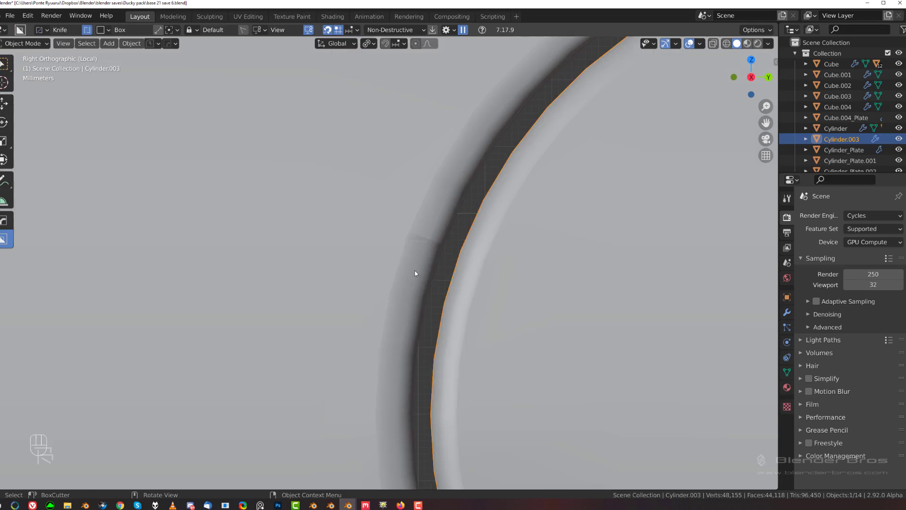
Switch to editing Cylinder and merge the stray outer outline vertex on the first slot's upper -Y arc into its neighbour.
left_click(415, 270)
key("Tab")
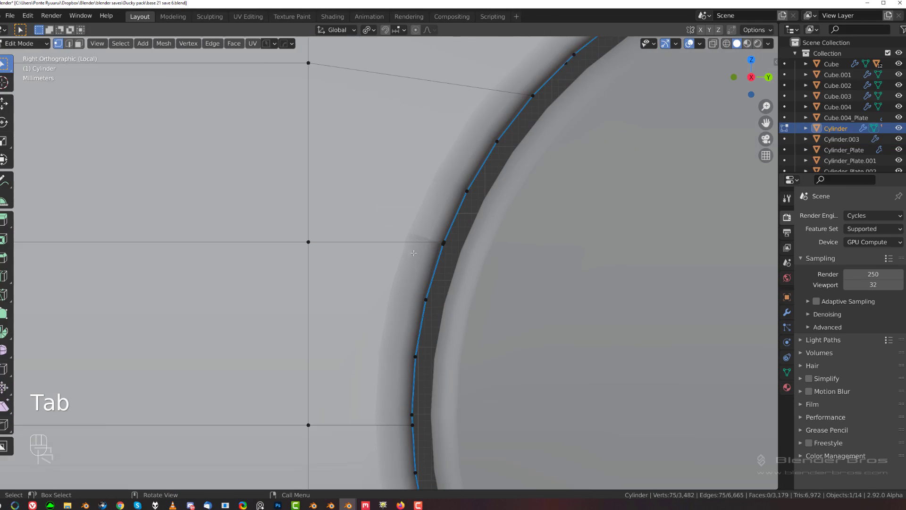
middle_click_drag(413, 252, 330, 293, "shift")
left_click(402, 250)
left_click(399, 263, "shift")
key("1")
scroll(392, 270, "down", 6)
scroll(376, 265, "up", 6)
scroll(331, 296, "down", 9)
middle_click_drag(427, 448, 424, 291, "shift")
scroll(427, 295, "up", 7)
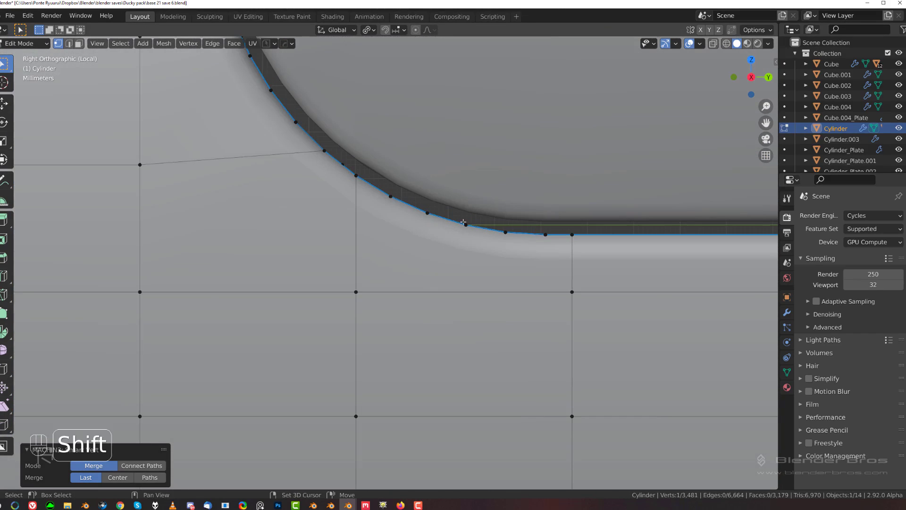
scroll(463, 222, "down", 8)
scroll(409, 196, "up", 1)
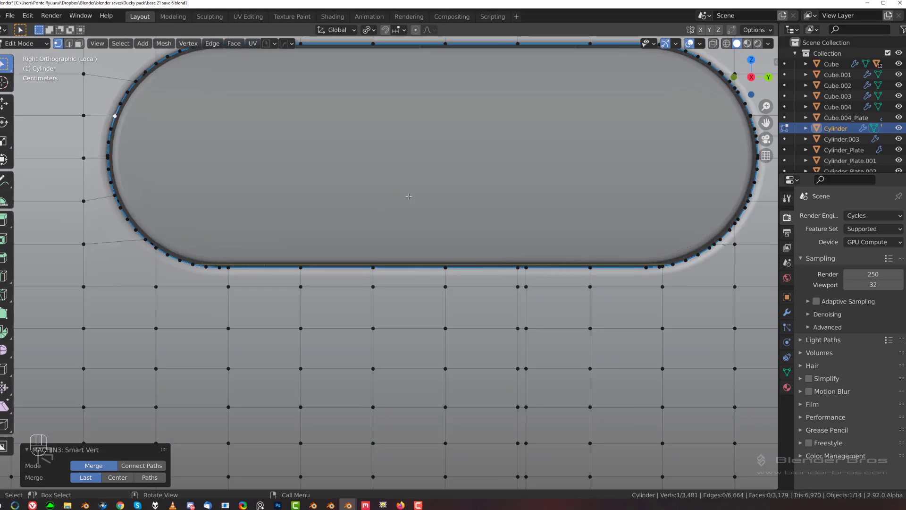
Merge the stray Cylinder outline vertices at the lower arc and middle of the first slot's +Y end into their neighbours.
scroll(409, 196, "down", 3)
middle_click_drag(467, 201, 223, 222, "shift")
scroll(236, 208, "up", 9)
middle_click_drag(260, 181, 295, 336, "shift")
left_click(289, 247)
left_click(293, 233, "shift")
key("1")
left_click(313, 223)
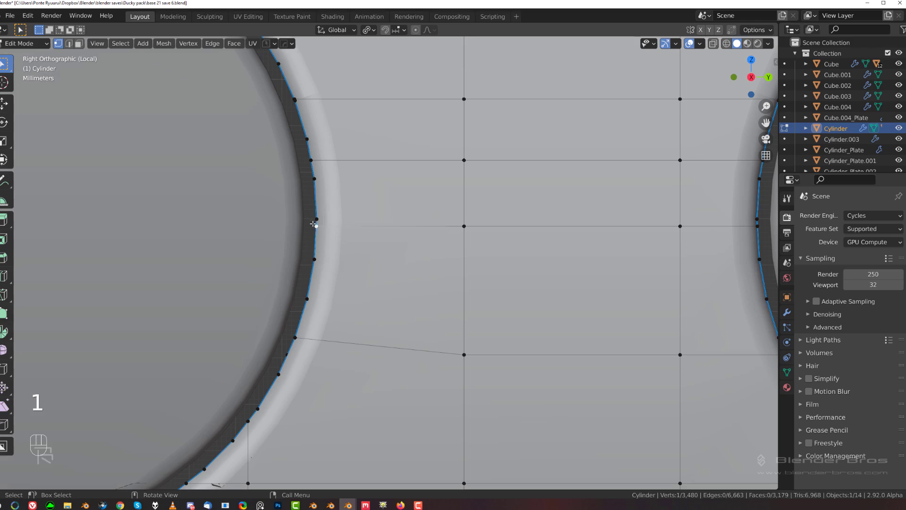
left_click(316, 218, "shift")
key("1")
Merge two stray Cylinder outline vertices on the upper arc of the first slot's +Y end into neighbouring outline vertices.
middle_click_drag(328, 169, 363, 220, "shift")
left_click(346, 211)
left_click(349, 229, "shift")
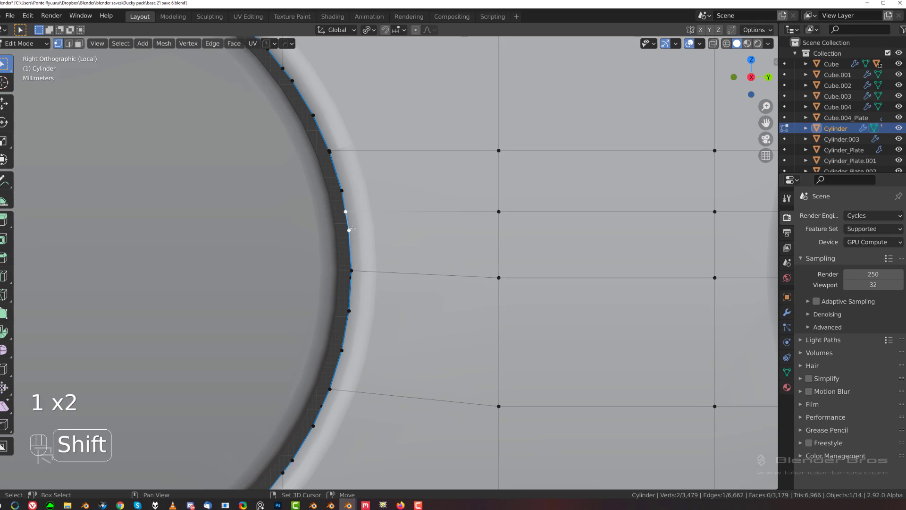
key("1")
left_click(328, 148)
left_click(330, 153, "shift")
key("1")
scroll(313, 184, "down", 3)
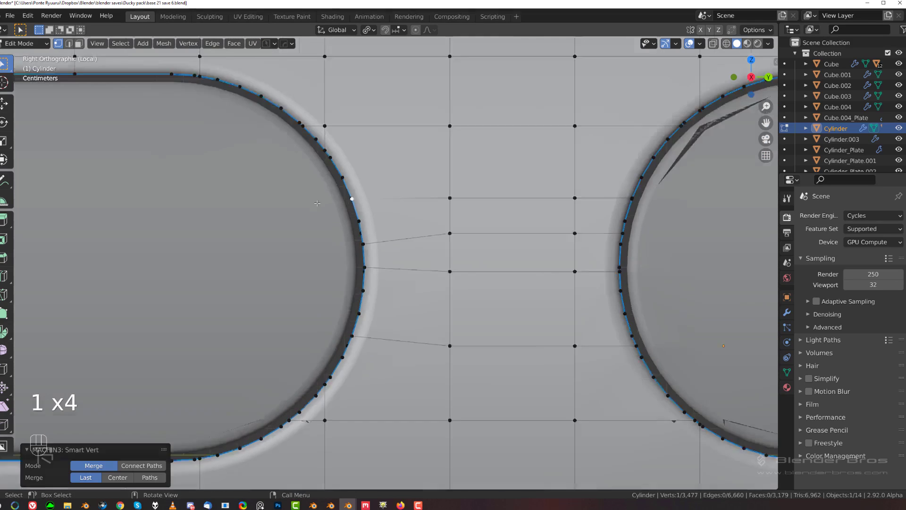
Switch to editing the separated slot panels around the first panel's +Y end.
middle_click_drag(303, 181, 377, 264, "shift")
scroll(315, 224, "up", 6)
scroll(392, 266, "up", 3)
scroll(407, 235, "down", 4)
key("Tab")
left_click(322, 204)
key("Tab")
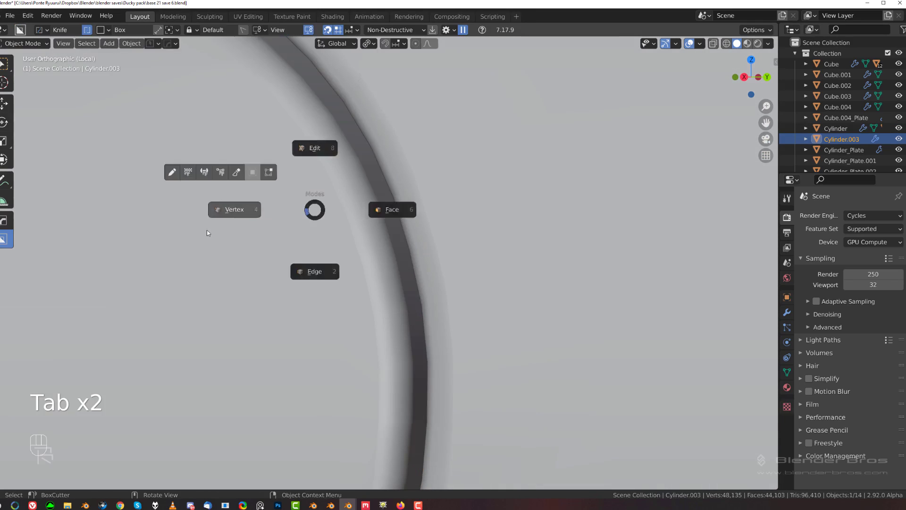
scroll(357, 266, "down", 4)
scroll(357, 266, "up", 4)
scroll(357, 266, "down", 4)
scroll(359, 302, "up", 3)
key("Tab")
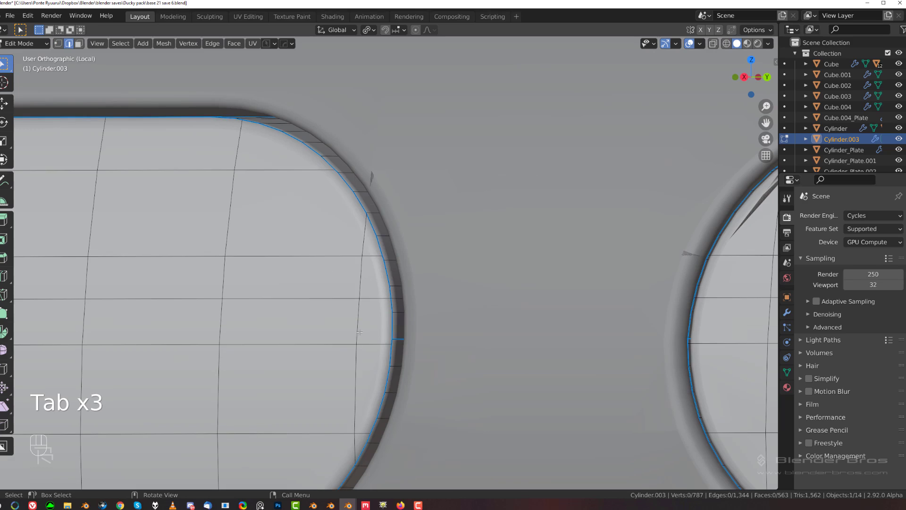
Try to dissolve the upright edge line nearest the first panel's +Y end, and undo the dissolve.
key("x")
left_click(354, 323)
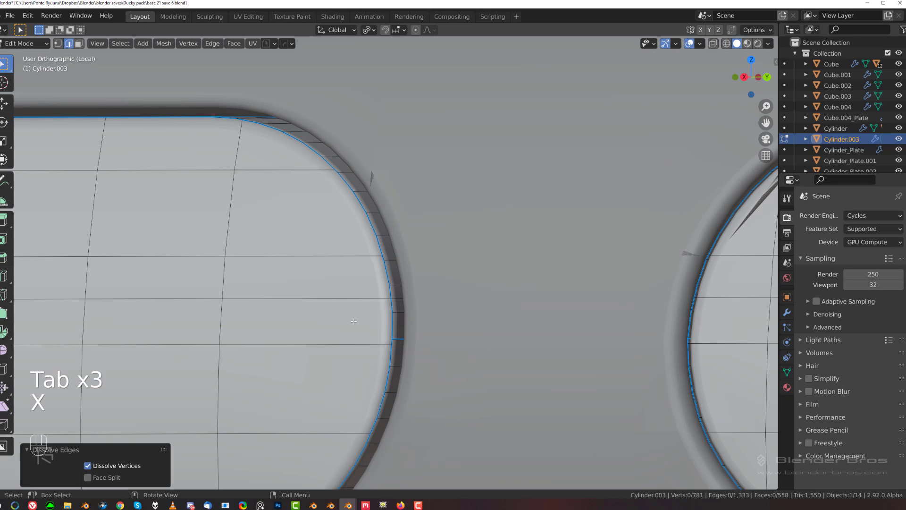
middle_click_drag(353, 301, 394, 302)
key("ctrl+z")
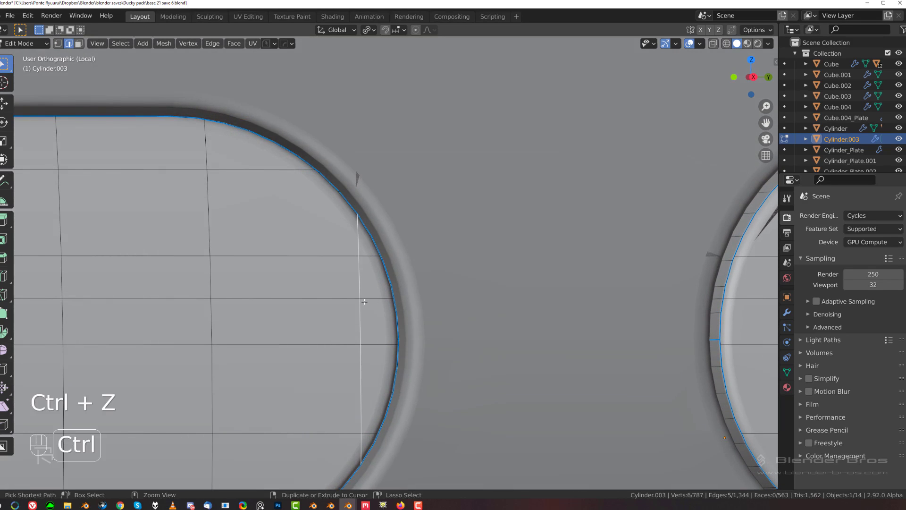
Slide the four interior vertices of the upright edge line nearest the first panel's +Y end toward -Y, away from the outline.
key("Tab")
left_click(360, 344, "ctrl")
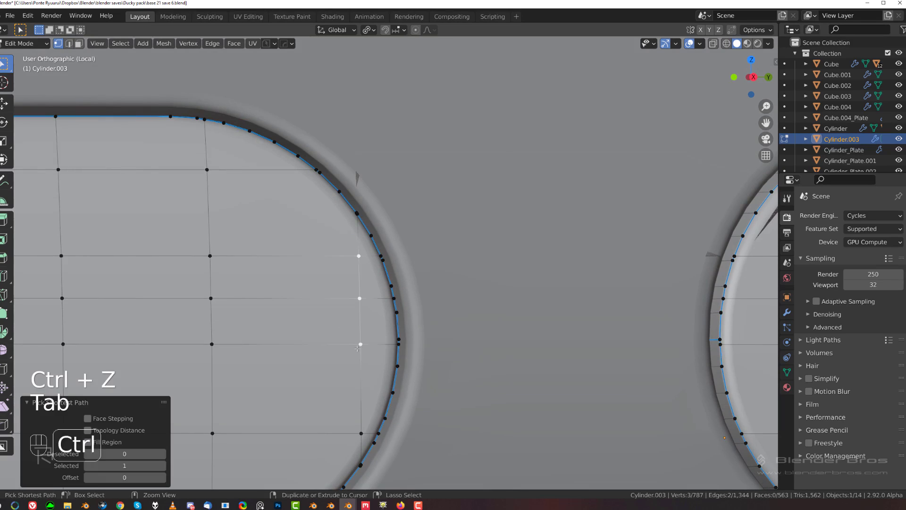
left_click(361, 433, "shift")
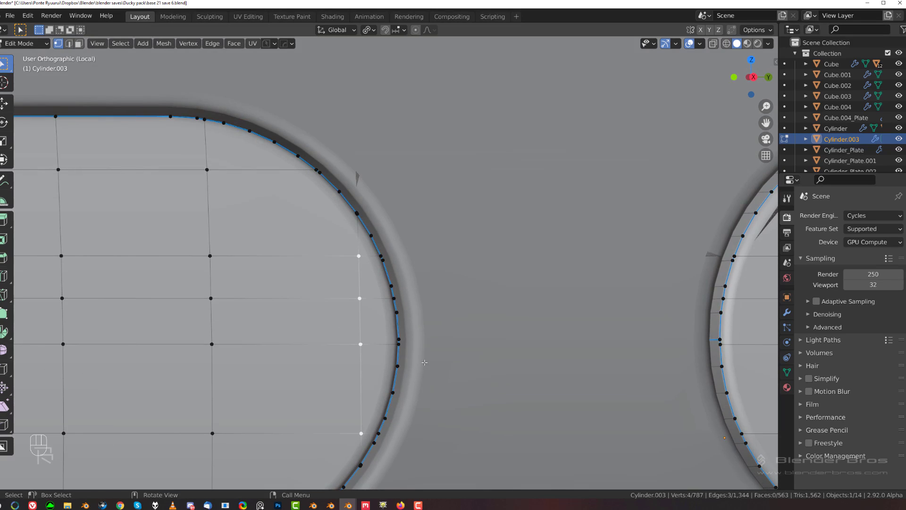
key("g")
key("g")
left_click(414, 361)
Merge three stray outline vertices along the first panel's +Y arc into their nearest outline vertices using Smart Vert.
left_click(381, 255)
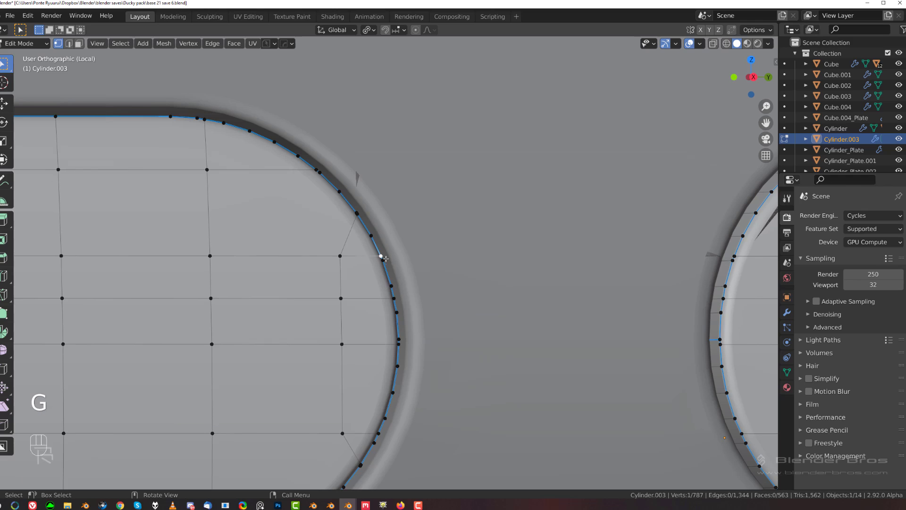
left_click(383, 261, "shift")
key("1")
left_click(400, 343)
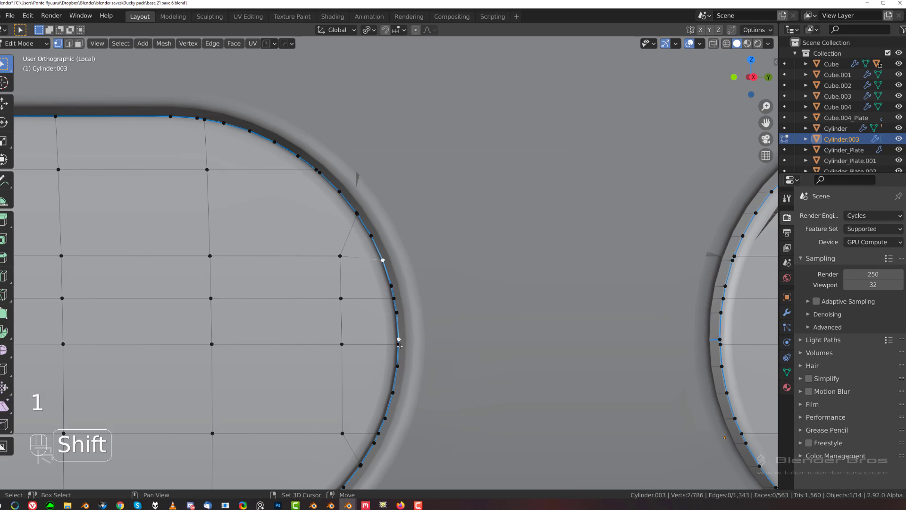
left_click(399, 339, "shift")
key("1")
left_click(379, 435)
left_click(375, 442, "shift")
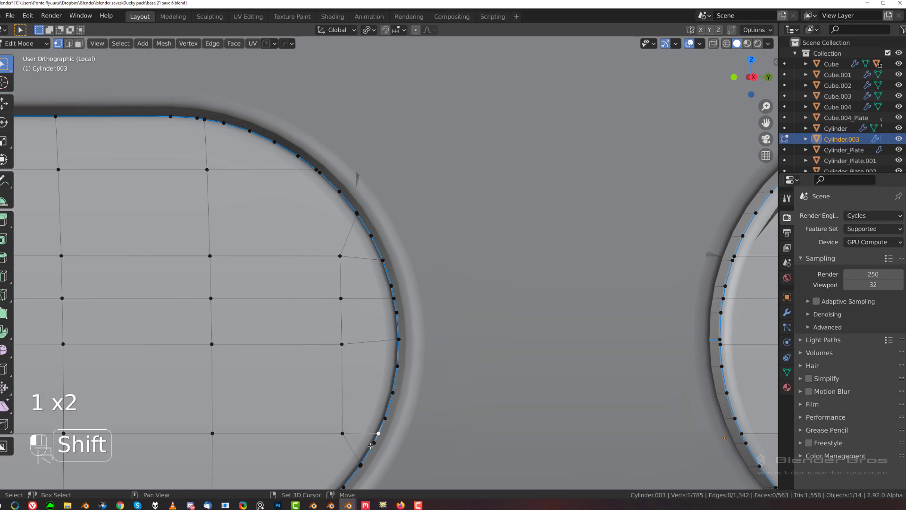
key("1")
Merge two stray outline vertices at the first panel's upper +Y corner into the neighbouring outline vertices toward -Y.
middle_click_drag(236, 189, 360, 283, "shift")
scroll(314, 210, "up", 2)
left_click(303, 193)
left_click(293, 190, "shift")
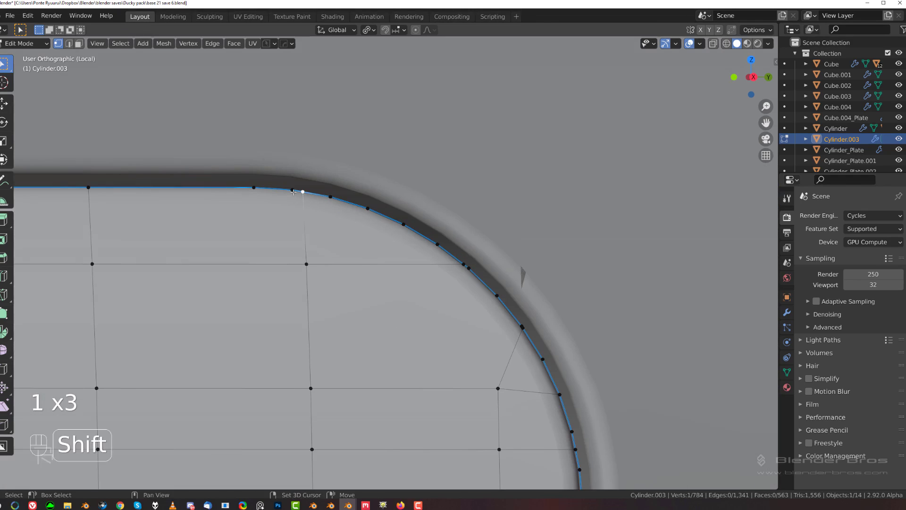
key("1")
left_click(453, 265)
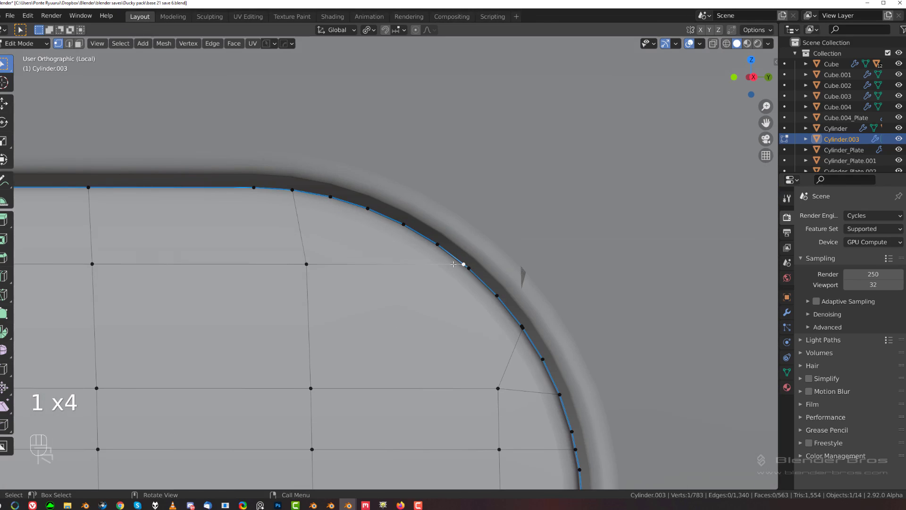
key("1")
scroll(439, 279, "down", 3)
middle_click_drag(385, 296, 361, 126, "shift")
scroll(361, 125, "down", 3)
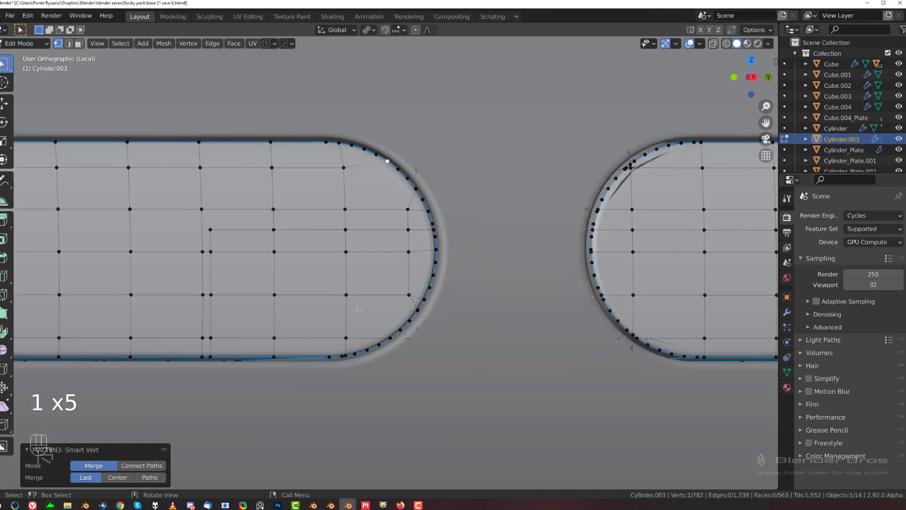
scroll(413, 376, "up", 4)
key("Tab")
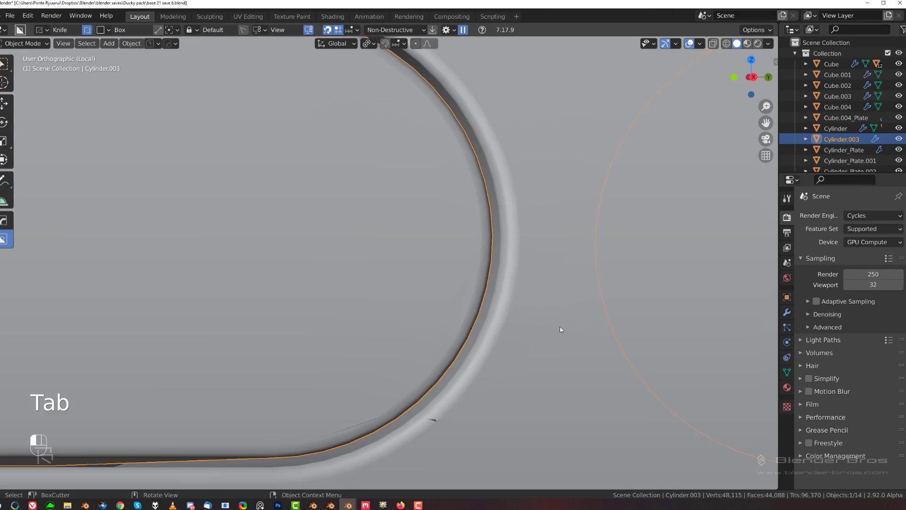
On Cylinder, merge the stray outline vertex at the first slot's lower +Y corner into its neighbour using Smart Vert.
left_click(560, 328)
key("Tab")
scroll(425, 357, "up", 3)
left_click(439, 370)
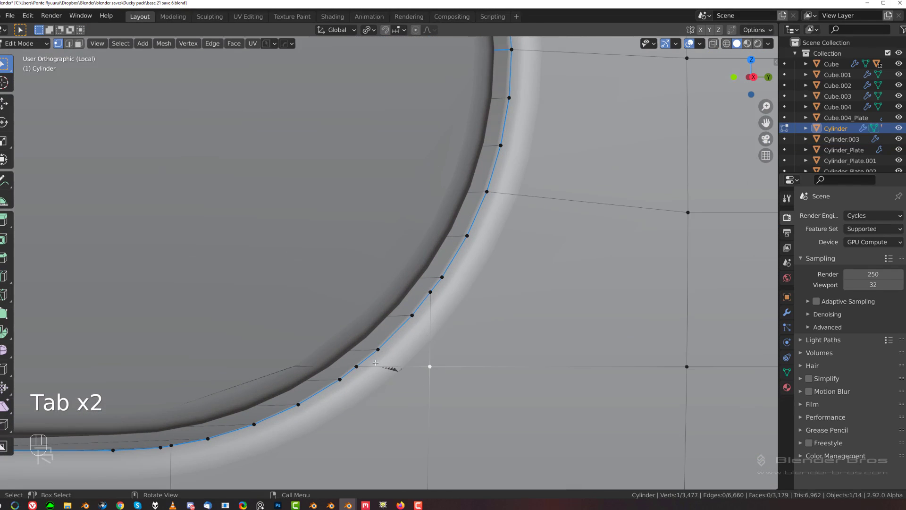
scroll(441, 362, "down", 3)
middle_click_drag(441, 362, 401, 295, "shift")
scroll(396, 291, "up", 3)
left_click(288, 254)
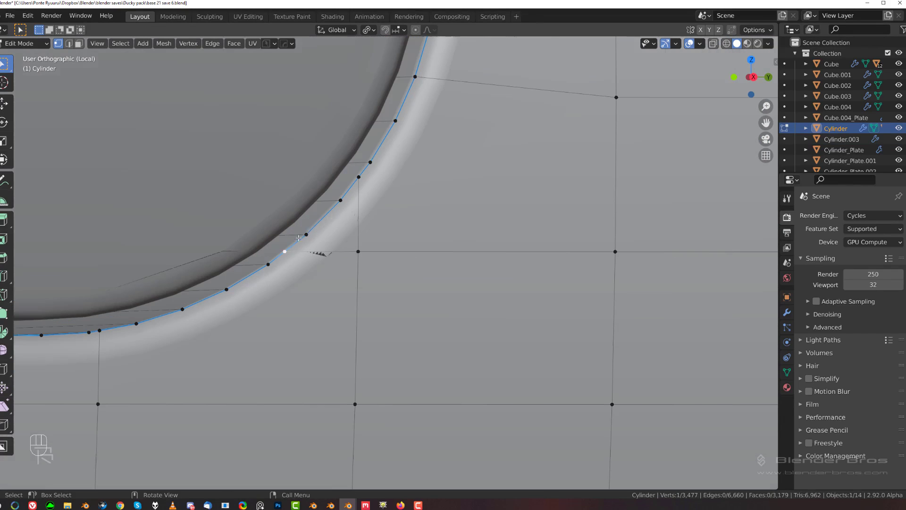
left_click(312, 240, "shift")
key("1")
key("Tab")
On Cylinder.003, try merging an outline vertex at the second panel's lower -Y corner into its +Y neighbour, and undo it.
scroll(471, 243, "down", 7)
middle_click_drag(470, 231, 288, 223, "shift")
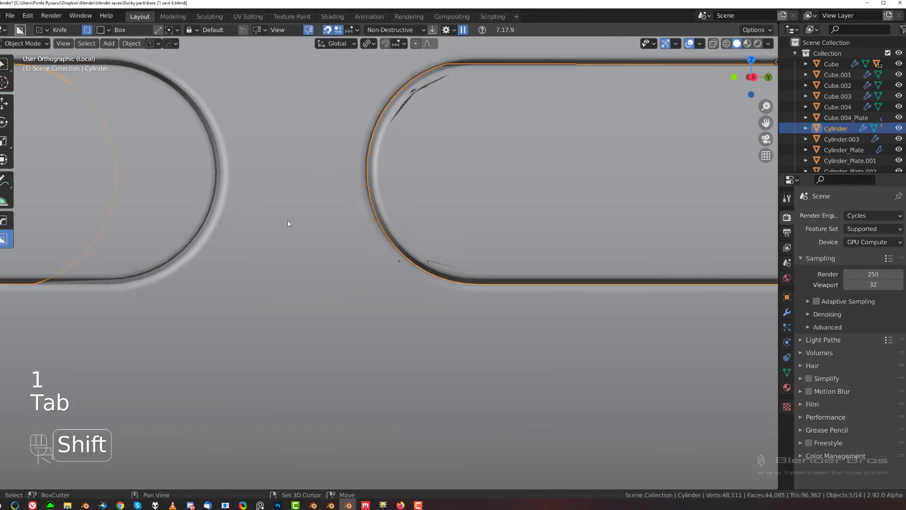
scroll(341, 239, "up", 3)
left_click(341, 241)
key("Tab")
scroll(342, 240, "up", 5)
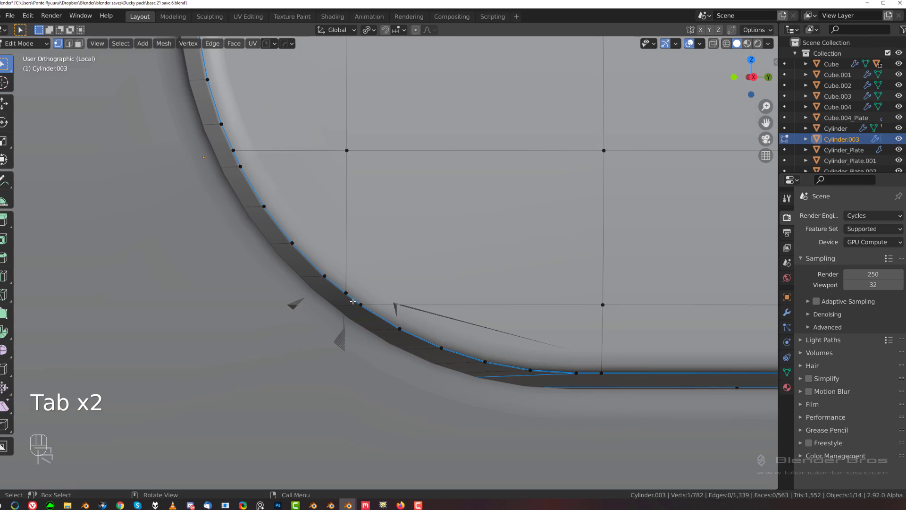
left_click(369, 305)
left_click(398, 326, "shift")
key("1")
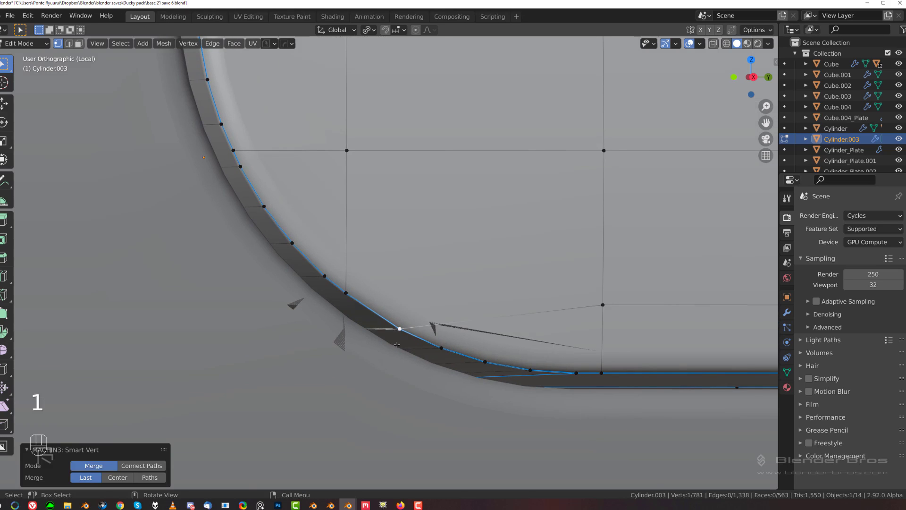
key("ctrl+z")
Dissolve the horizontal edge at the second panel's lower -Y corner and merge the stray outline vertex there into its -Y neighbour.
middle_click_drag(397, 316, 416, 270)
key("Tab")
key("x")
left_click(471, 302)
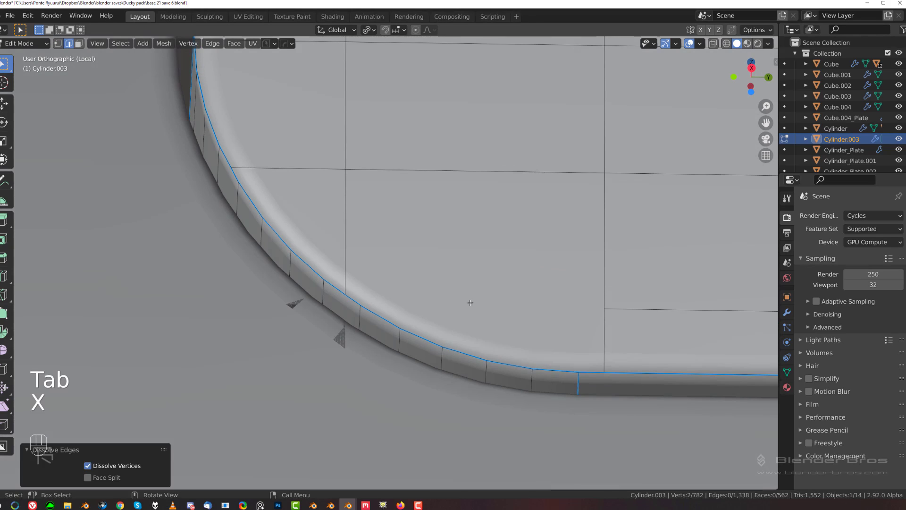
key("Tab")
left_click(345, 294)
left_click(323, 280, "shift")
key("1")
scroll(378, 269, "down", 3)
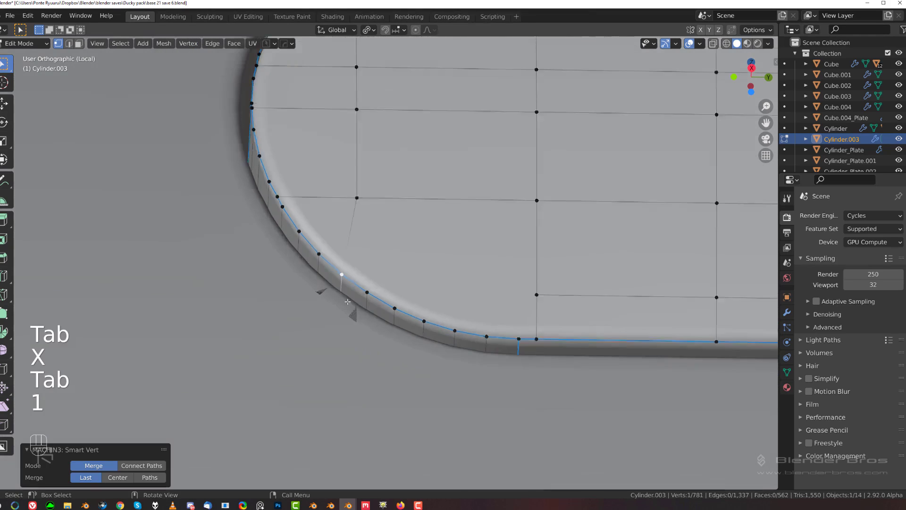
Connect the interior grid vertex near the second panel's lower -Y corner diagonally to an outline vertex on the corner arc.
middle_click_drag(415, 246, 417, 262)
left_click(522, 202)
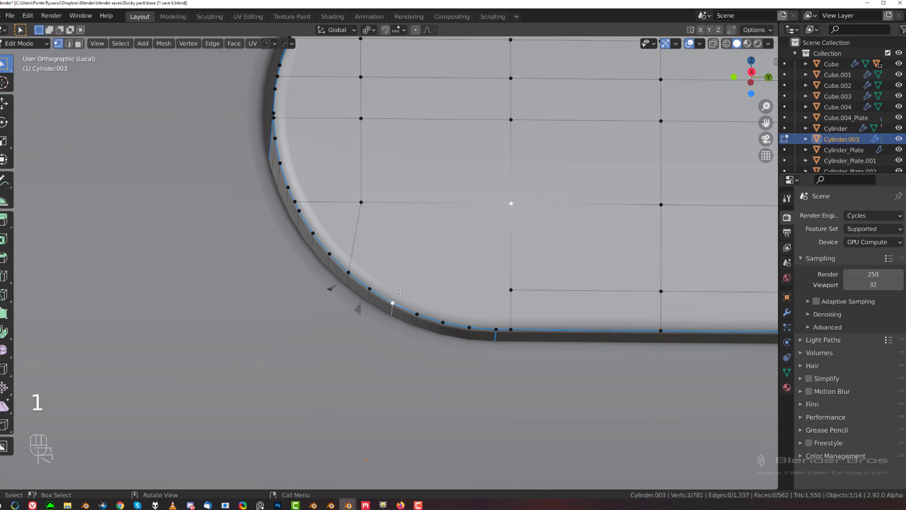
middle_click_drag(437, 274, 468, 288)
key("Tab")
scroll(464, 167, "down", 3)
middle_click_drag(417, 247, 337, 166)
scroll(411, 181, "down", 3)
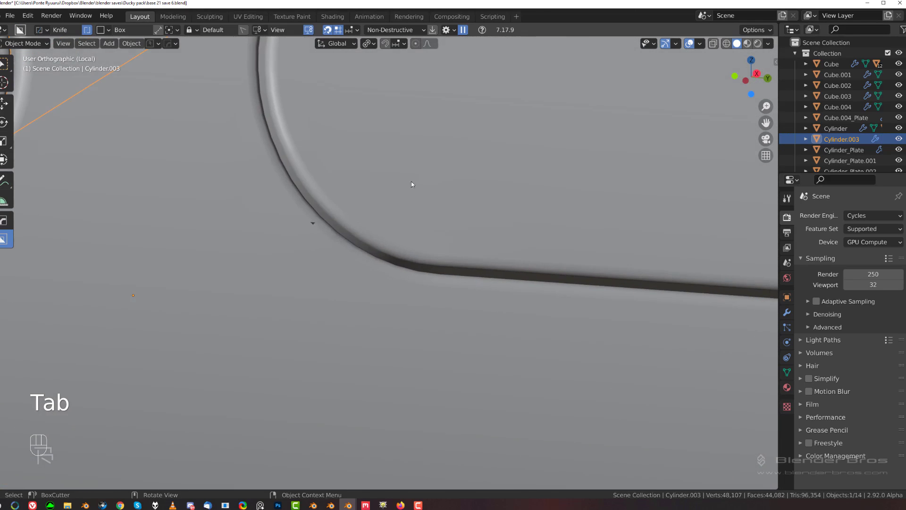
On Cylinder, merge two stray outline vertices at the second slot's lower -Y corner into their nearest outline vertices.
key("Tab")
key("Tab")
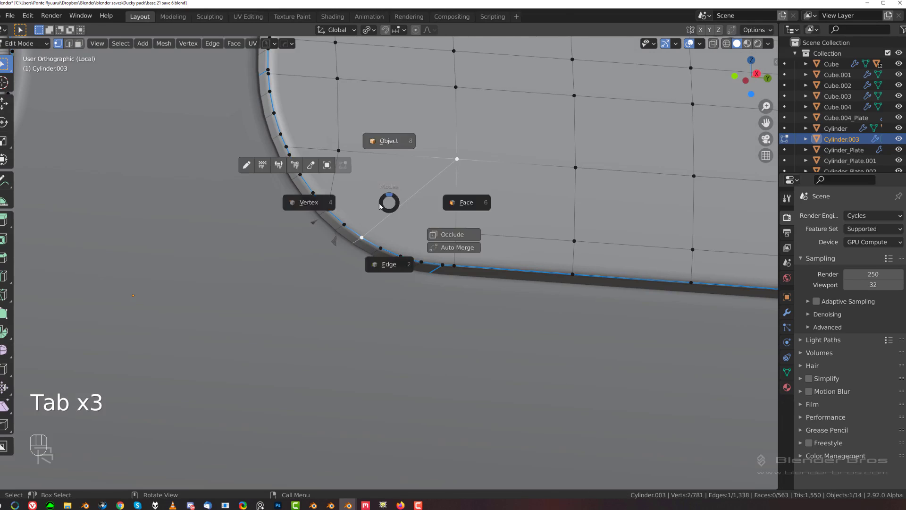
left_click(307, 267)
key("Tab")
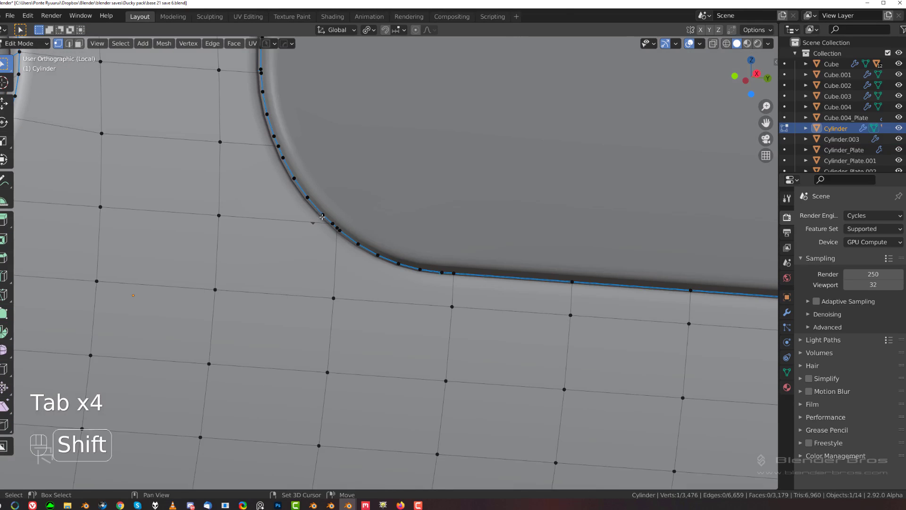
key("ctrl+z")
key("1")
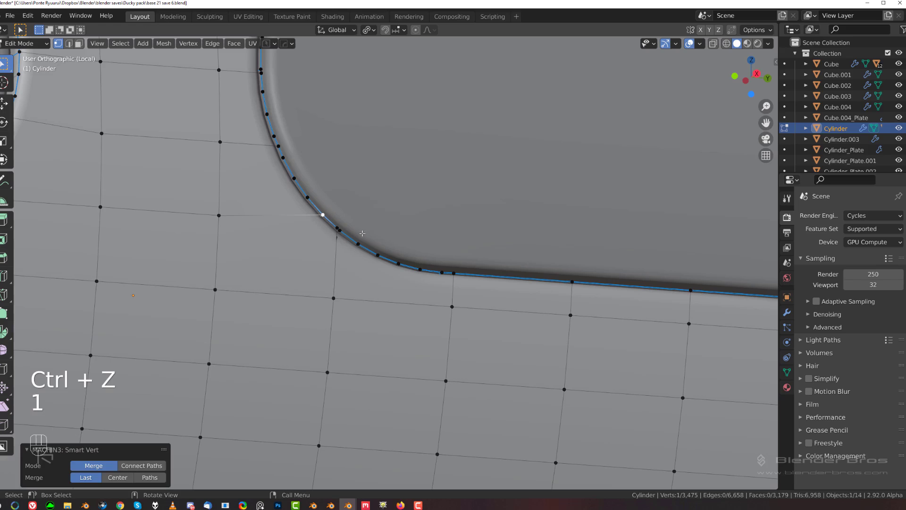
left_click(334, 231)
left_click(340, 230, "shift")
key("1")
Merge two stray outline vertices along the second slot's -Y arc into their nearest outline vertices using Smart Vert.
middle_click_drag(325, 174, 385, 384, "shift")
scroll(353, 246, "up", 3)
left_click(276, 299)
left_click(275, 290, "shift")
key("1")
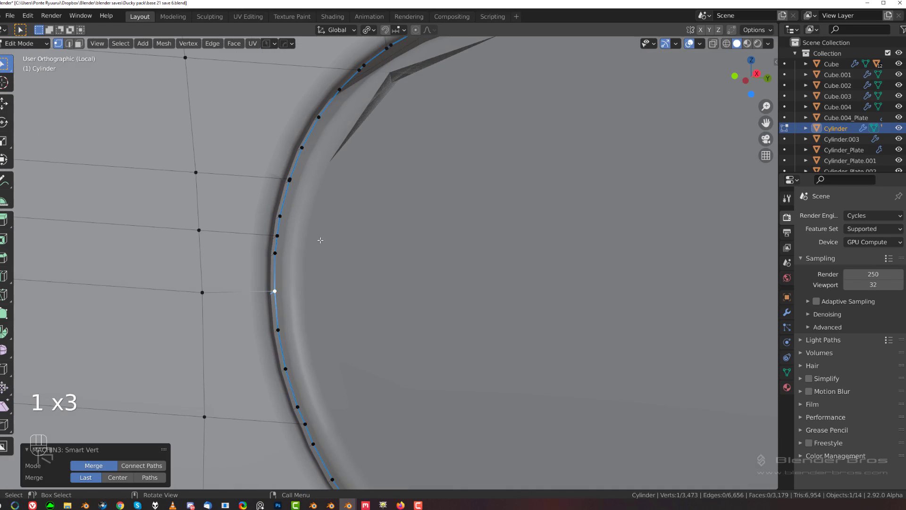
left_click(289, 180)
left_click(290, 179, "shift")
key("1")
Merge two stray outline vertices at the second slot's upper -Y corner into neighbouring outline vertices, and leave Cylinder's mesh editing.
middle_click_drag(374, 162, 331, 283, "shift")
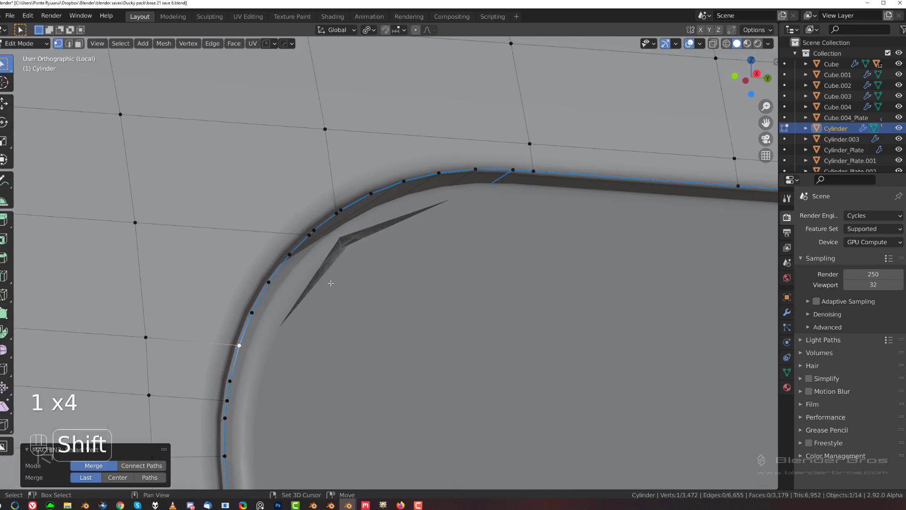
left_click(308, 235)
left_click(289, 254, "shift")
key("1")
left_click(336, 214)
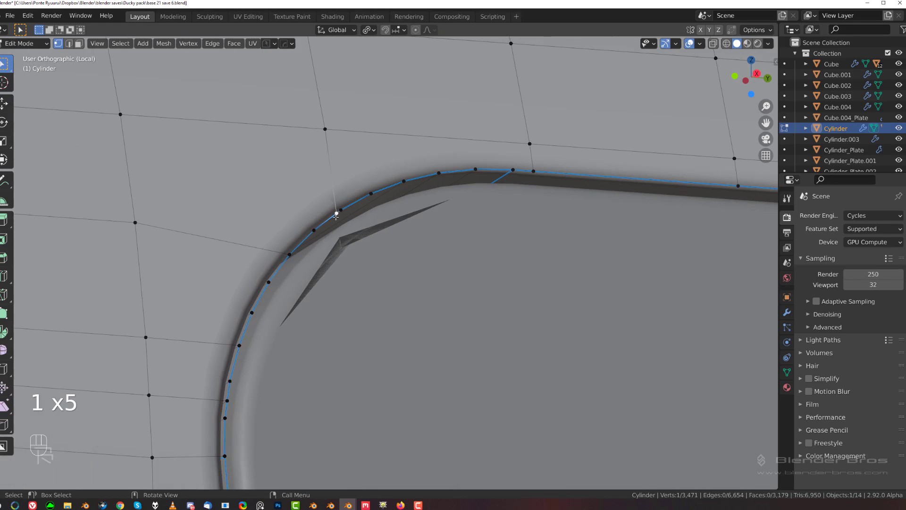
left_click(341, 210, "shift")
key("1")
scroll(441, 244, "down", 1)
middle_click_drag(477, 229, 307, 268, "shift")
scroll(320, 236, "up", 2)
key("Tab")
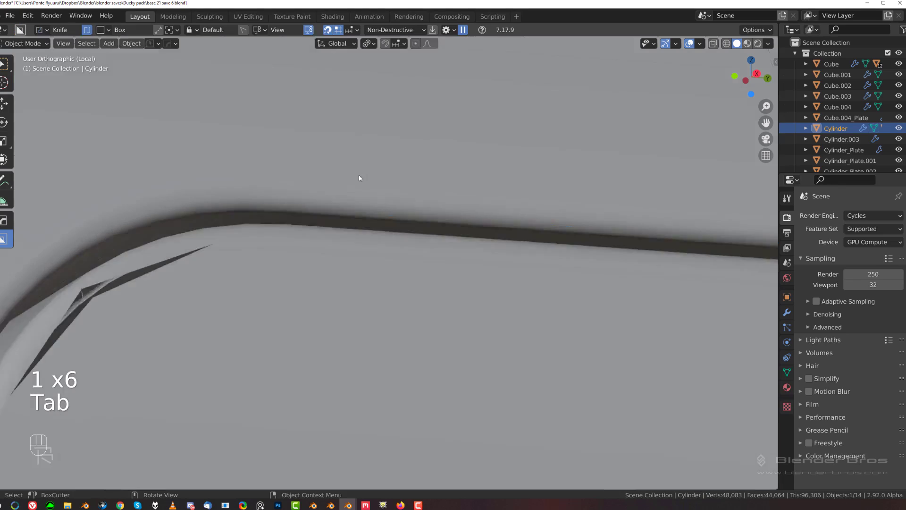
On Cylinder.003, slide the interior vertex at the second panel's upper -Y corner toward +Y, away from the outline.
scroll(405, 222, "down", 8)
left_click(374, 307)
key("Tab")
scroll(372, 284, "up", 8)
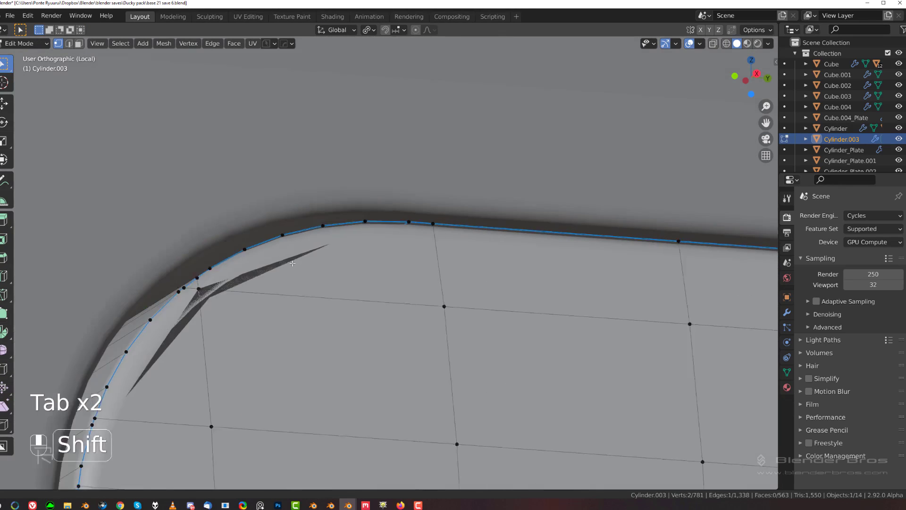
middle_click_drag(275, 270, 330, 257, "shift")
scroll(326, 258, "up", 2)
key("g")
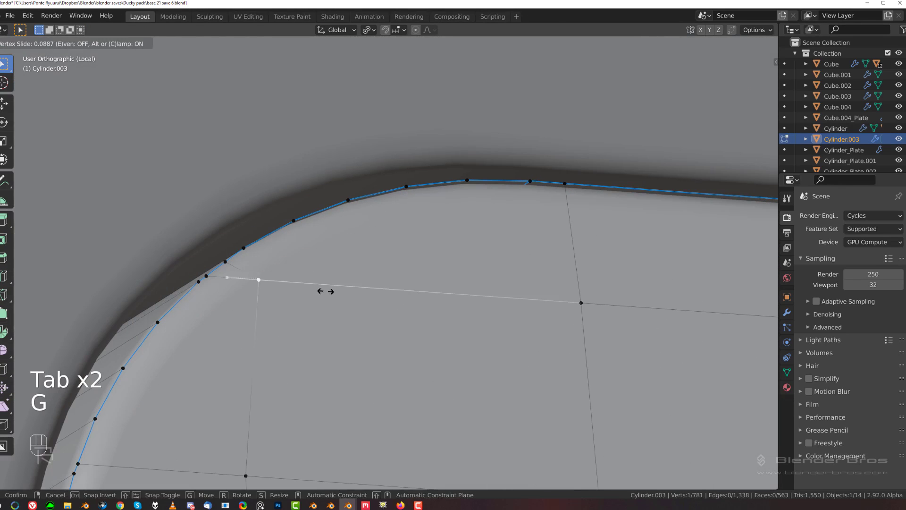
left_click(332, 293)
Merge the stray outline vertex at the second panel's upper -Y corner into its neighbour and dissolve the short horizontal edge beside it.
left_click(225, 261)
left_click(244, 247, "shift")
key("1")
middle_click_drag(213, 290, 209, 309)
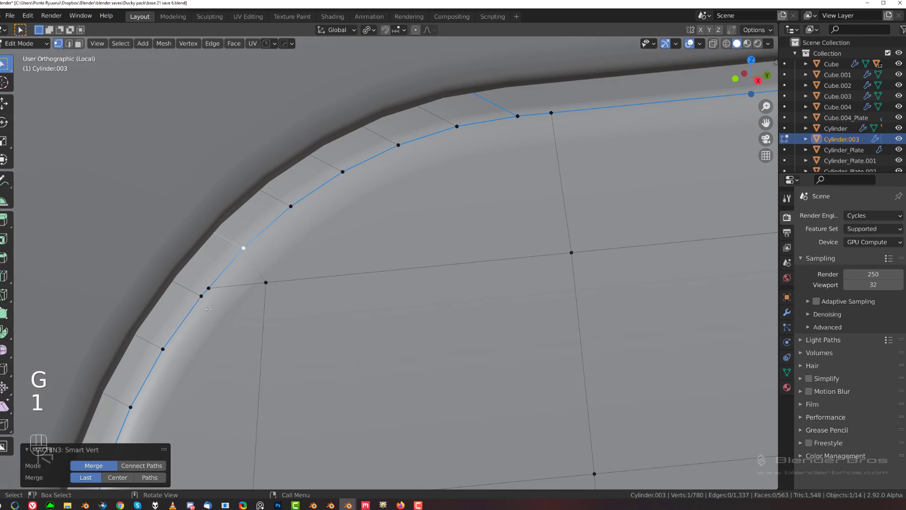
key("Tab")
left_click(238, 285)
key("x")
left_click(239, 283)
scroll(302, 299, "down", 2)
key("Tab")
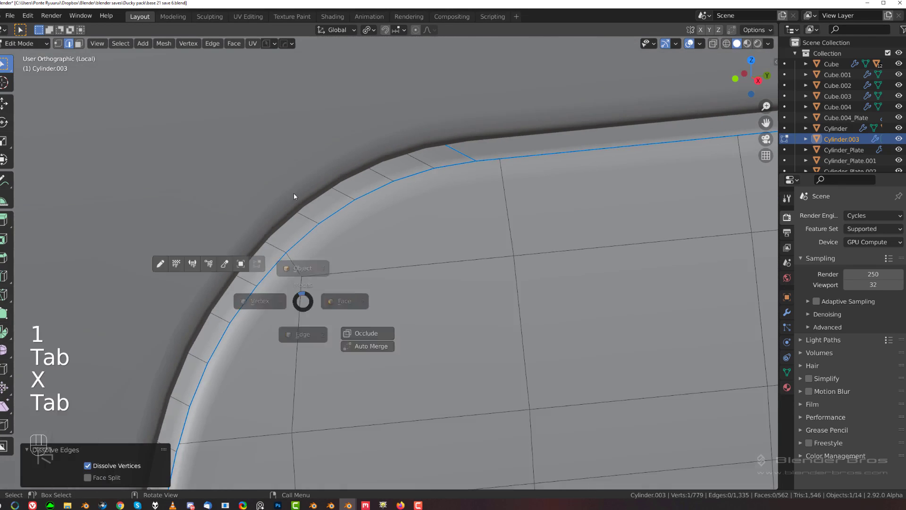
Merge the stray outline vertex at the second panel's upper +Y corner into the outline vertex beside it using Smart Vert.
scroll(479, 281, "down", 7)
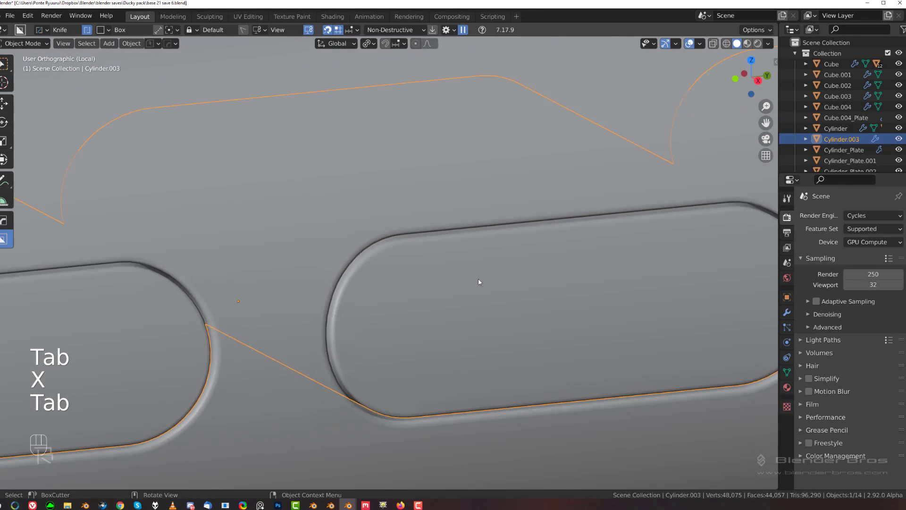
middle_click_drag(572, 261, 292, 232, "shift")
scroll(293, 231, "up", 2)
middle_click_drag(482, 243, 276, 288, "shift")
scroll(275, 288, "up", 5)
key("Tab")
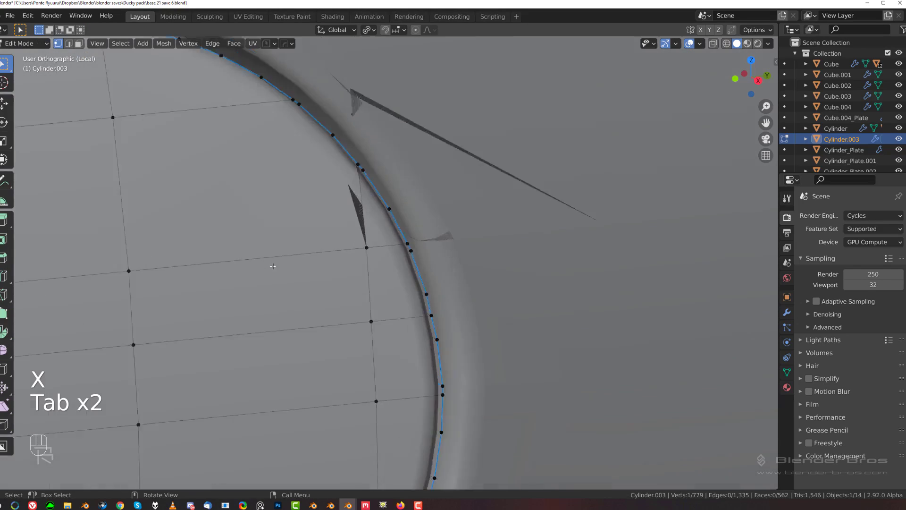
scroll(302, 262, "up", 2)
middle_click_drag(311, 257, 303, 295, "shift")
left_click(343, 168, "shift")
key("1")
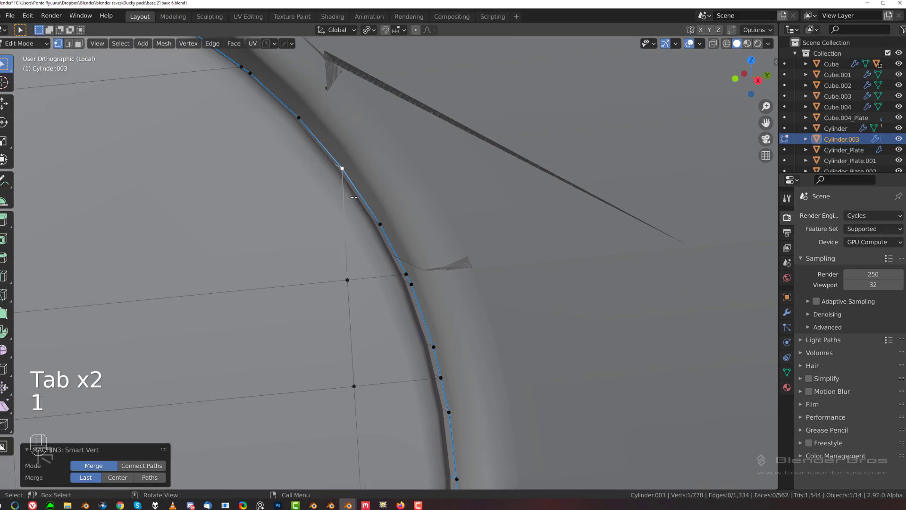
Slide the four interior vertices of the upright edge line nearest the second panel's +Y end toward -Y by a factor of about 0.129.
scroll(345, 174, "down", 6)
middle_click_drag(353, 226, 350, 157, "shift")
left_click(371, 195)
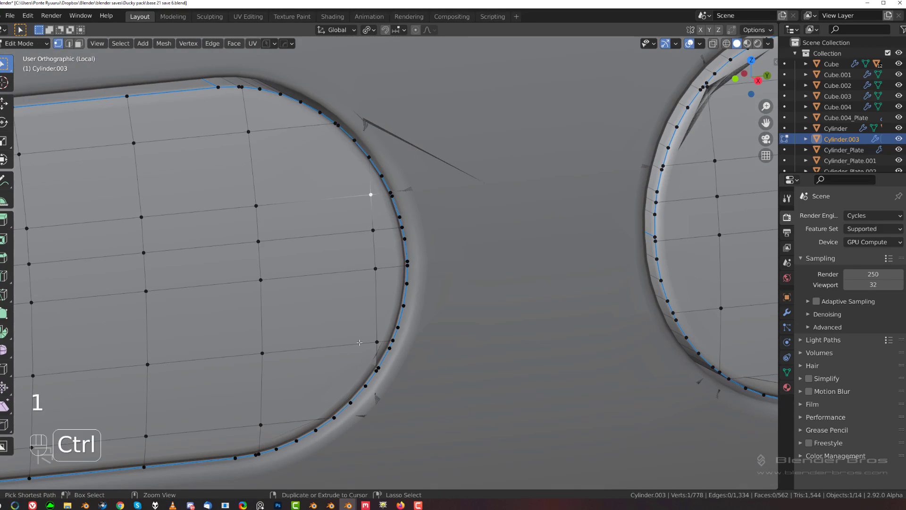
left_click(377, 341, "ctrl")
key("g")
key("g")
left_click(408, 312)
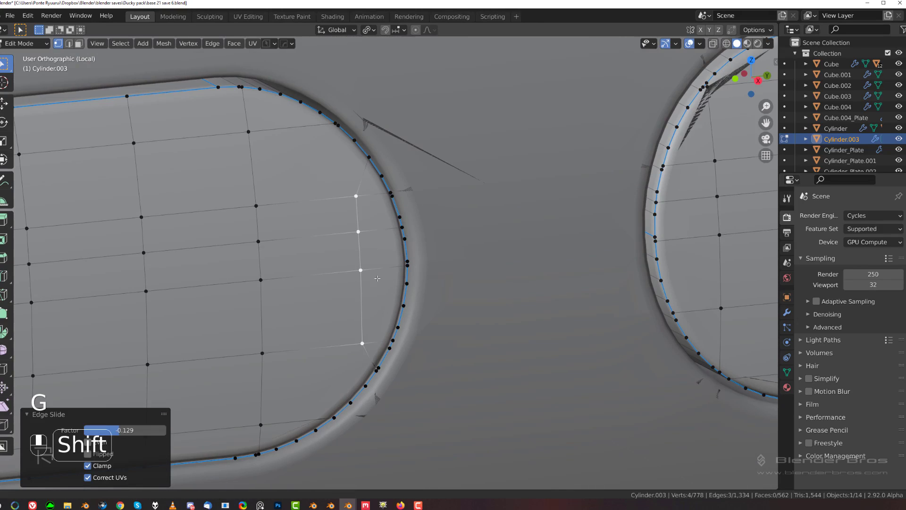
Merge three stray outline vertices along the second panel's +Y arc into their nearest outline vertices using Smart Vert.
scroll(365, 217, "up", 4)
middle_click_drag(377, 277, 338, 311, "shift")
left_click(340, 365)
left_click(343, 355, "shift")
key("1")
left_click(388, 257)
left_click(392, 243, "shift")
key("1")
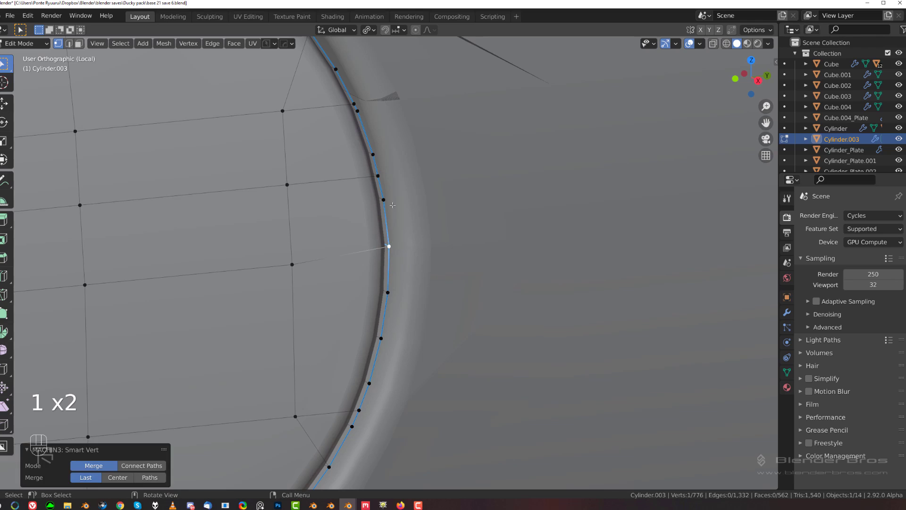
left_click(354, 103)
left_click(357, 111, "shift")
key("1")
Dissolve the horizontal edge running into the outline at the second panel's lower +Y corner.
scroll(355, 298, "down", 4)
middle_click_drag(358, 360, 415, 220, "shift")
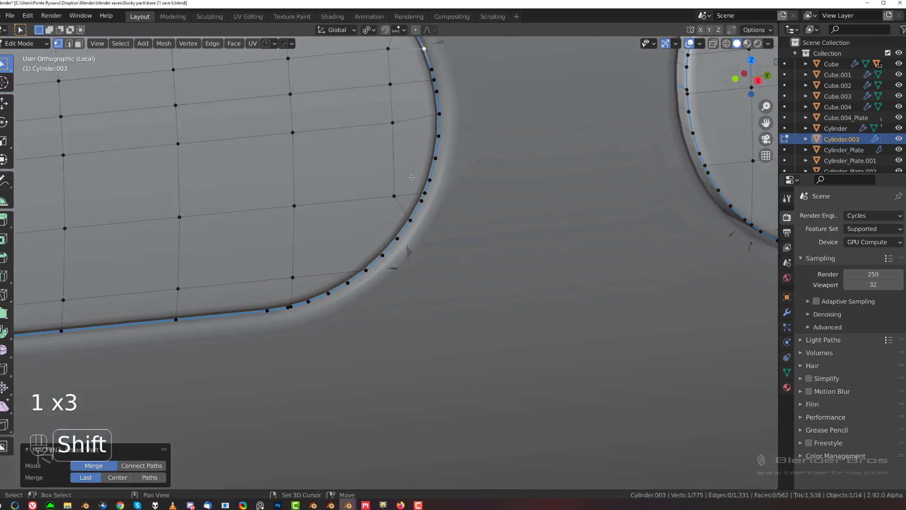
scroll(415, 220, "up", 4)
key("Tab")
left_click(274, 280)
key("x")
left_click(274, 280)
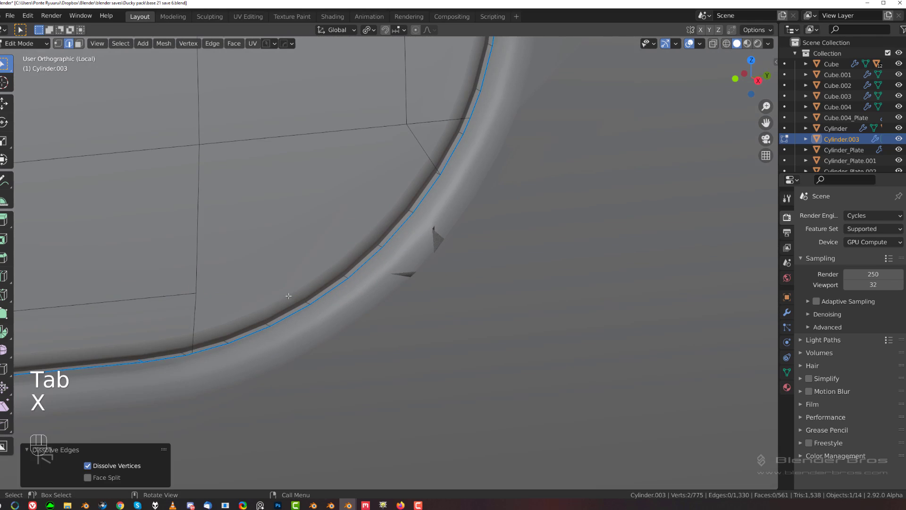
Connect the interior grid vertex near the second panel's lower +Y corner diagonally to an outline vertex on the corner arc.
key("Tab")
left_click(222, 151)
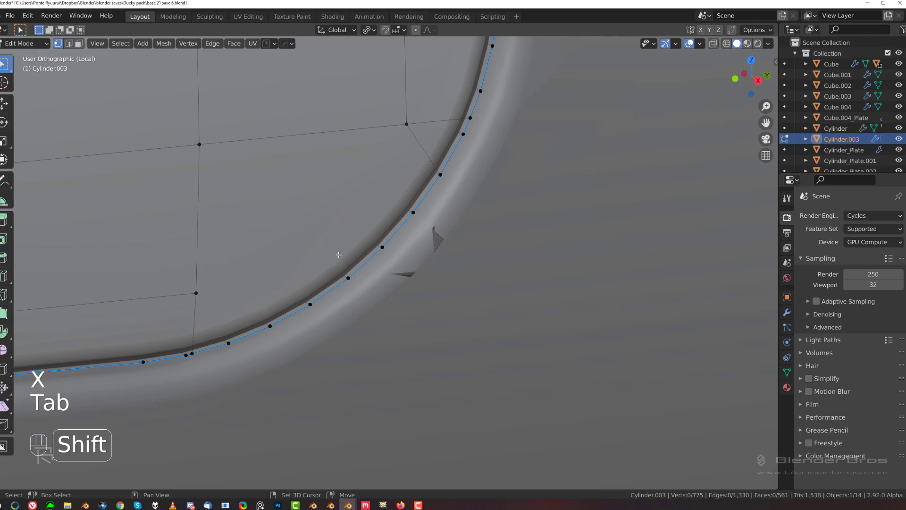
left_click(351, 270, "shift")
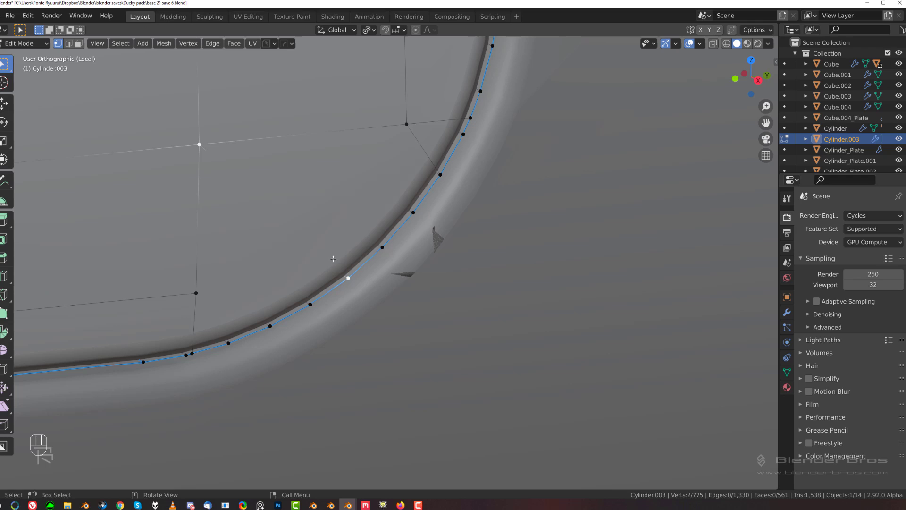
key("Tab")
key("Tab")
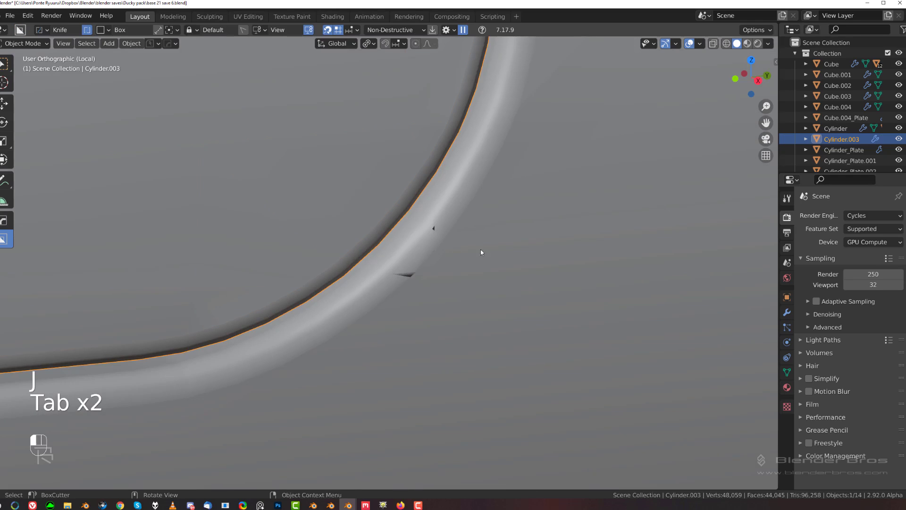
On Cylinder, merge the stray outline vertex at the second slot's lower +Y corner into its neighbour and dissolve the short horizontal edge there.
key("Tab")
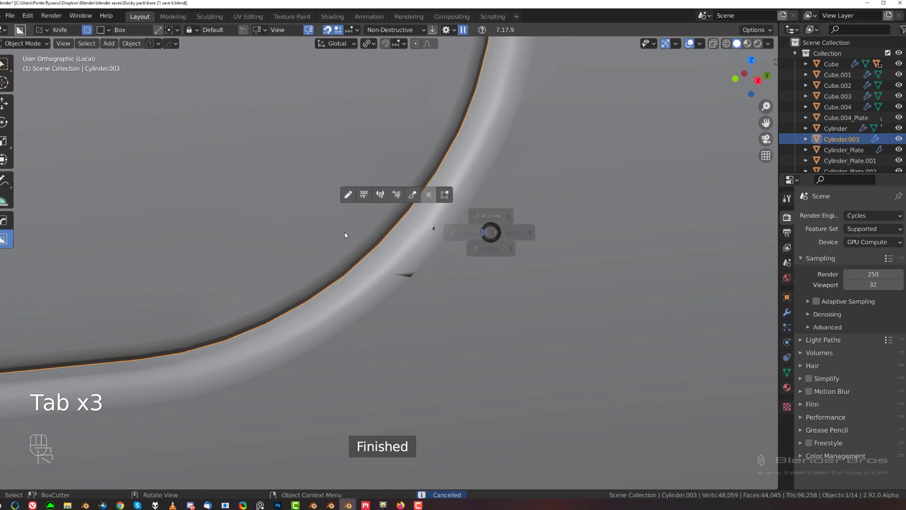
key("Tab")
key("Tab")
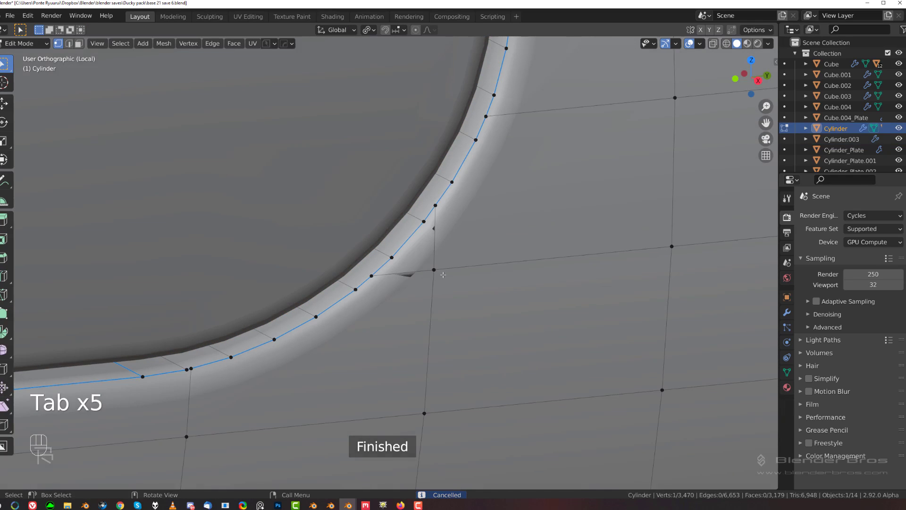
key("1")
key("Tab")
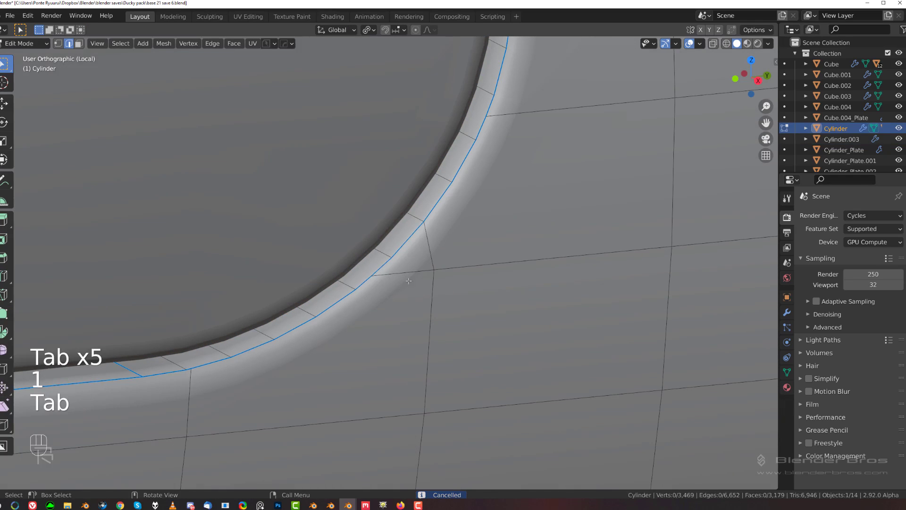
key("x")
left_click(410, 275)
key("Tab")
scroll(466, 226, "down", 5)
scroll(238, 186, "up", 4)
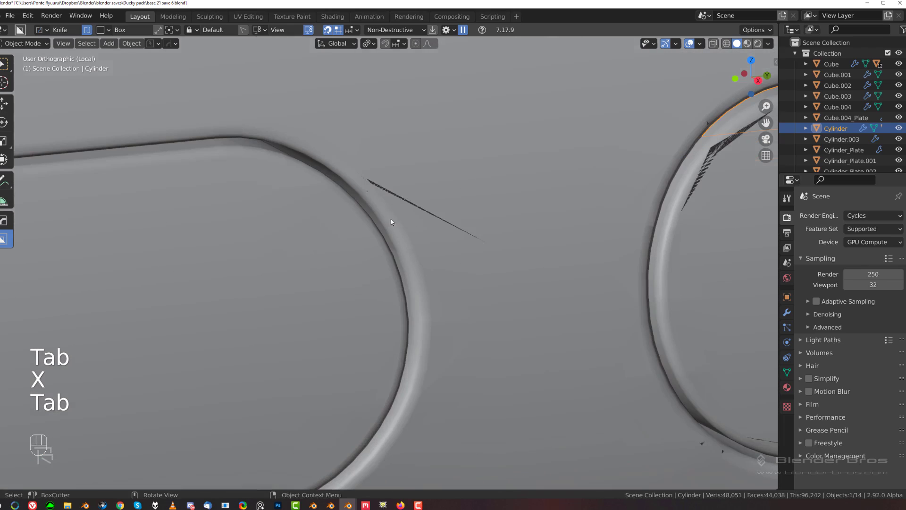
On Cylinder, slide the grid vertex beside the second slot's upper +Y corner along its horizontal edge, away from the outline.
left_click(392, 218)
key("Tab")
scroll(394, 189, "up", 4)
key("Tab")
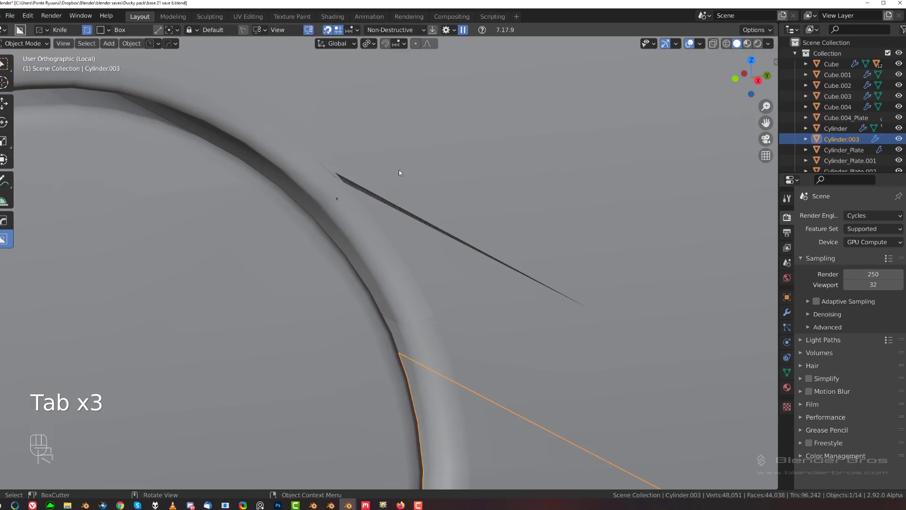
left_click(399, 170)
key("Tab")
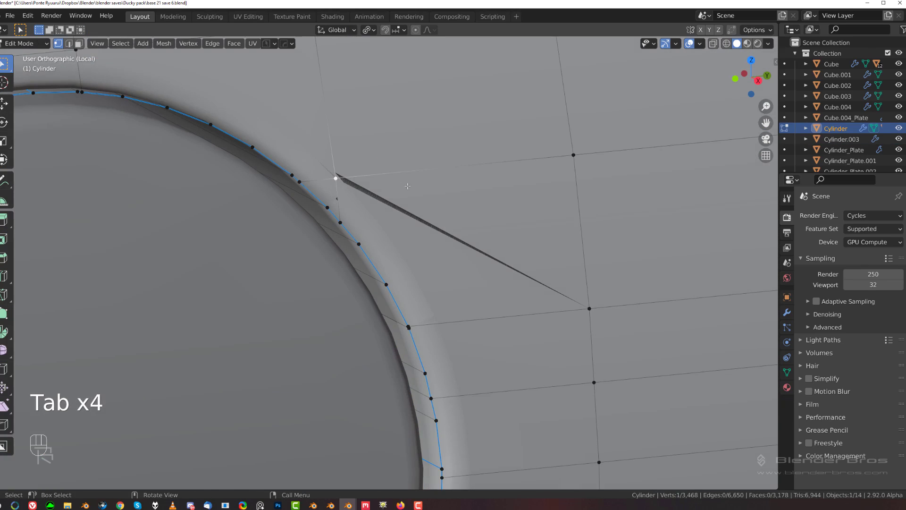
key("g")
key("g")
left_click(431, 181)
Merge the stray outline vertex at that upper +Y corner into its neighbour and dissolve the short redundant edge there.
left_click(339, 222)
left_click(327, 207, "shift")
key("1")
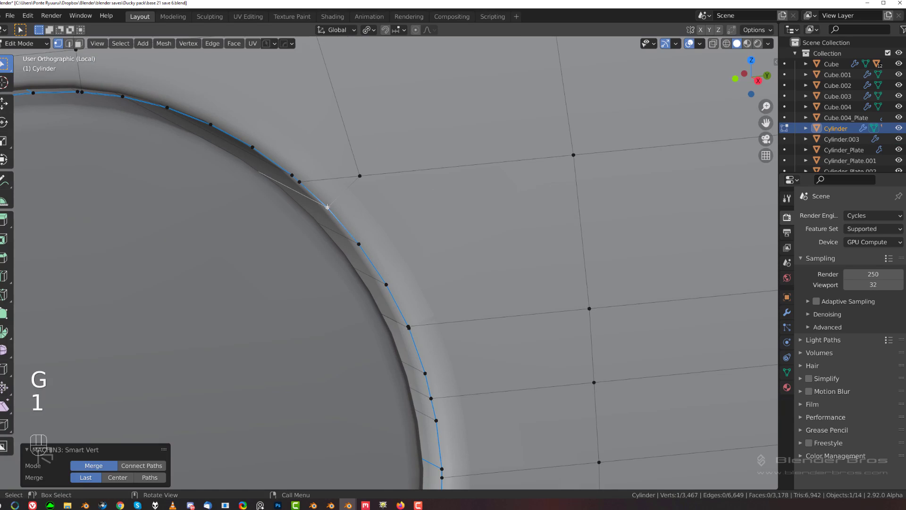
key("Tab")
left_click(324, 179)
key("x")
left_click(324, 180)
scroll(326, 181, "down", 8)
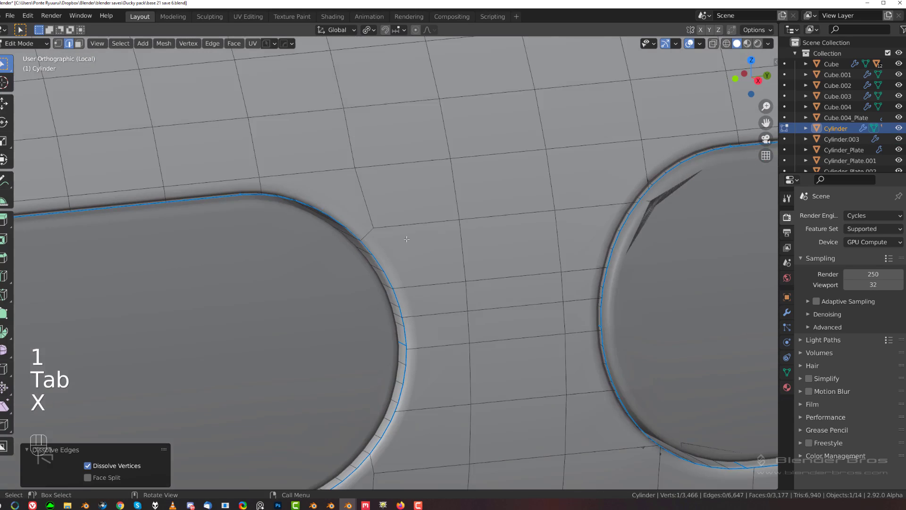
key("Tab")
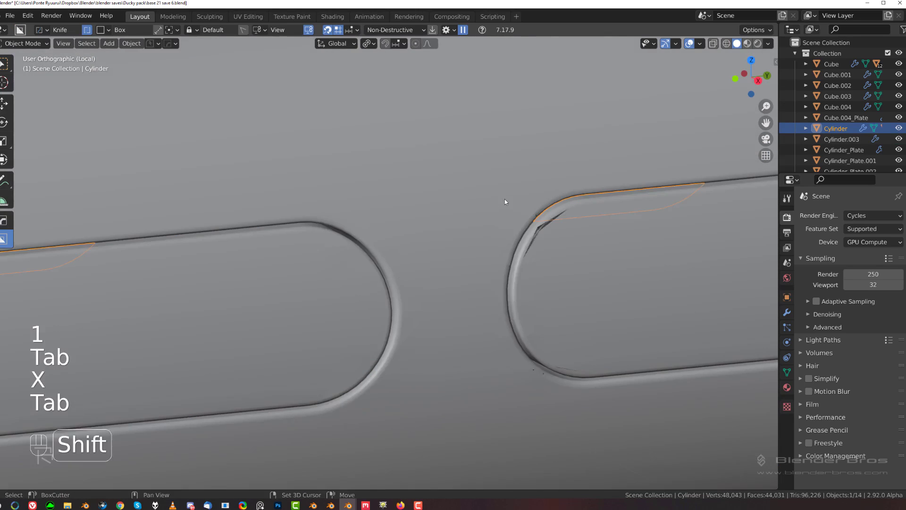
On Cylinder.003, slide the first interior edge column at the adjacent panel's -Y end inward with a factor of 0.158.
scroll(365, 214, "up", 5)
left_click(400, 216)
key("Tab")
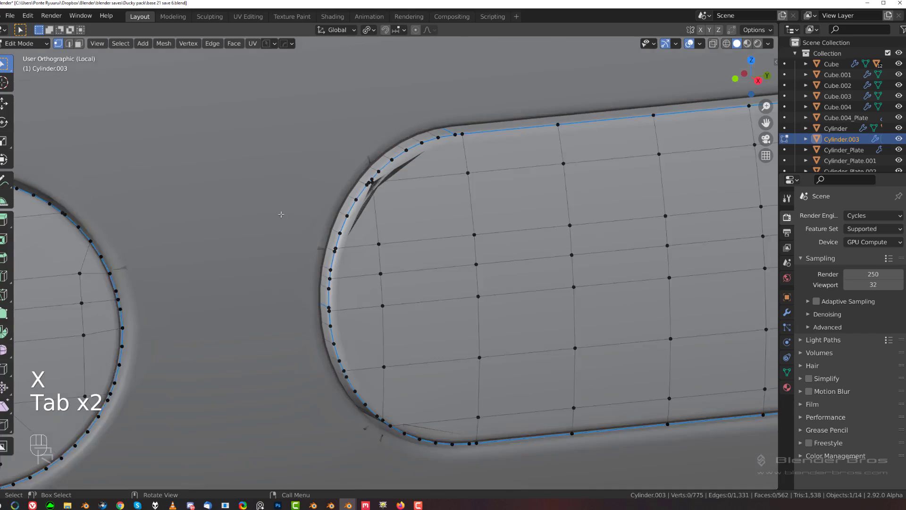
scroll(303, 243, "up", 5)
scroll(303, 244, "up", 1)
left_click(336, 195)
scroll(349, 227, "down", 3)
middle_click_drag(396, 390, 376, 267, "shift")
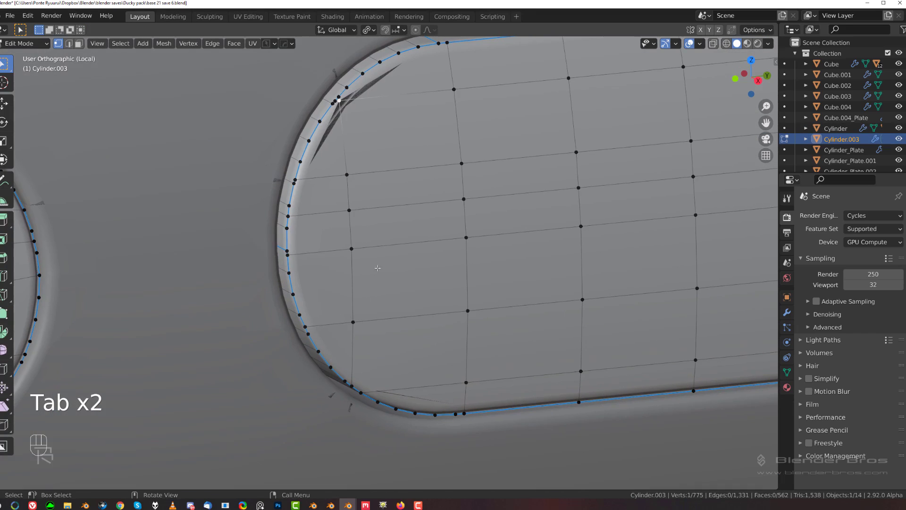
left_click(349, 323, "ctrl")
key("g")
key("g")
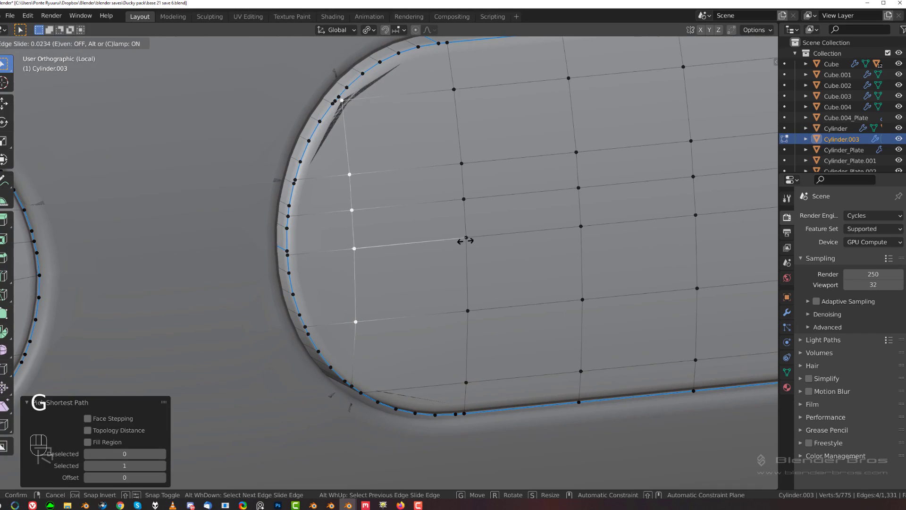
left_click(480, 241)
Merge the stray outline vertex at this panel's upper -Y corner into its upper neighbour and dissolve the short horizontal edge there.
middle_click_drag(284, 86, 285, 190, "shift")
scroll(285, 189, "up", 3)
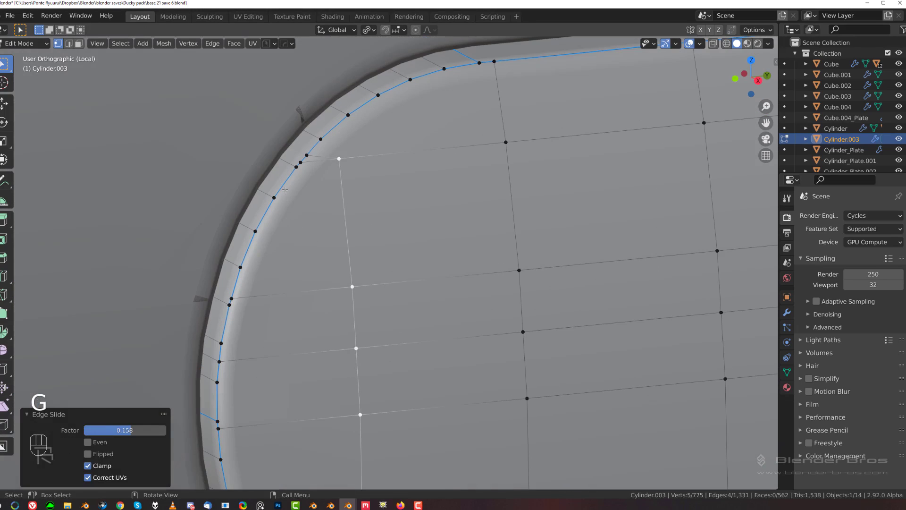
left_click(308, 155)
left_click(321, 140, "shift")
key("1")
key("Tab")
key("Tab")
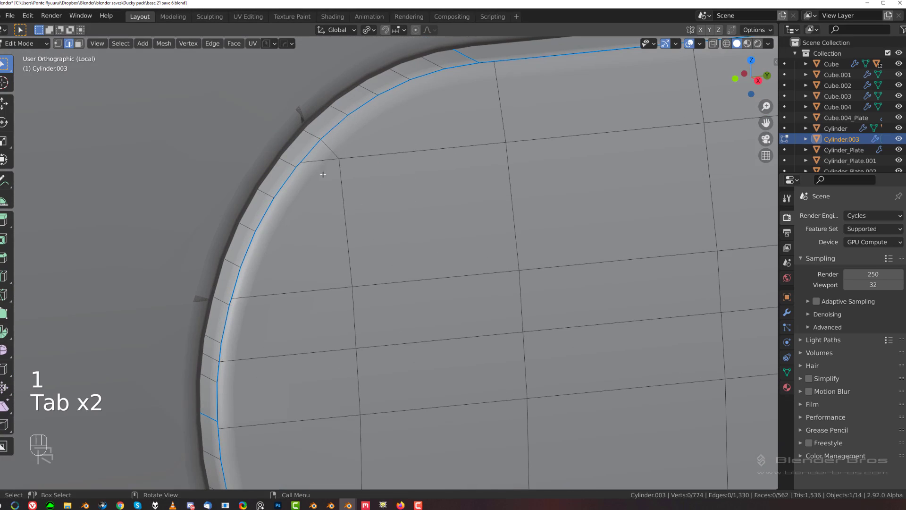
key("x")
left_click(309, 161)
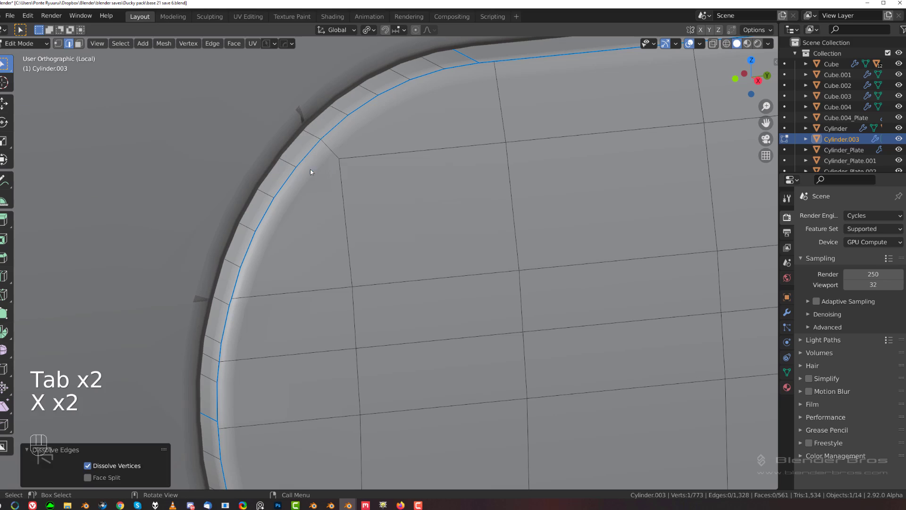
Merge two stray outline vertices, on the panel's upper -Y arc and at its lower -Y corner, into their neighbours with Smart Vert.
key("Tab")
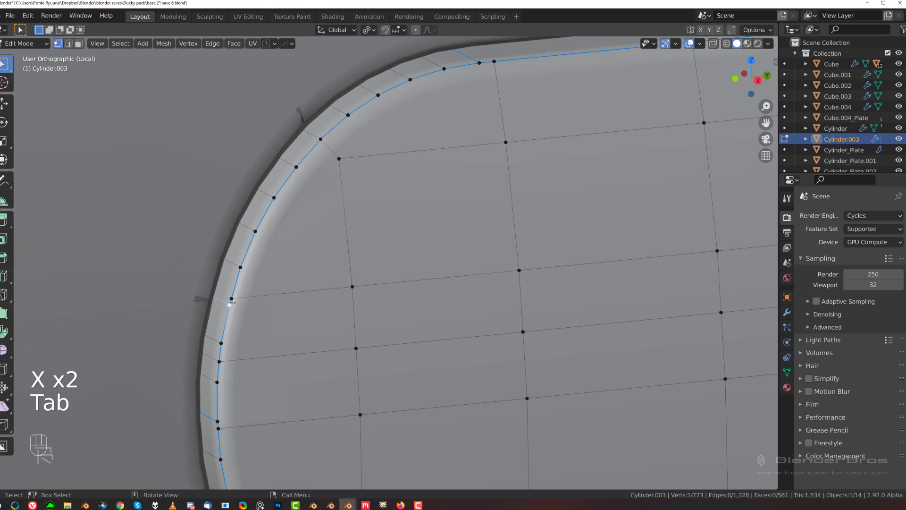
left_click(241, 266, "shift")
key("1")
scroll(243, 264, "down", 3)
middle_click_drag(243, 265, 227, 146, "shift")
scroll(269, 393, "up", 3)
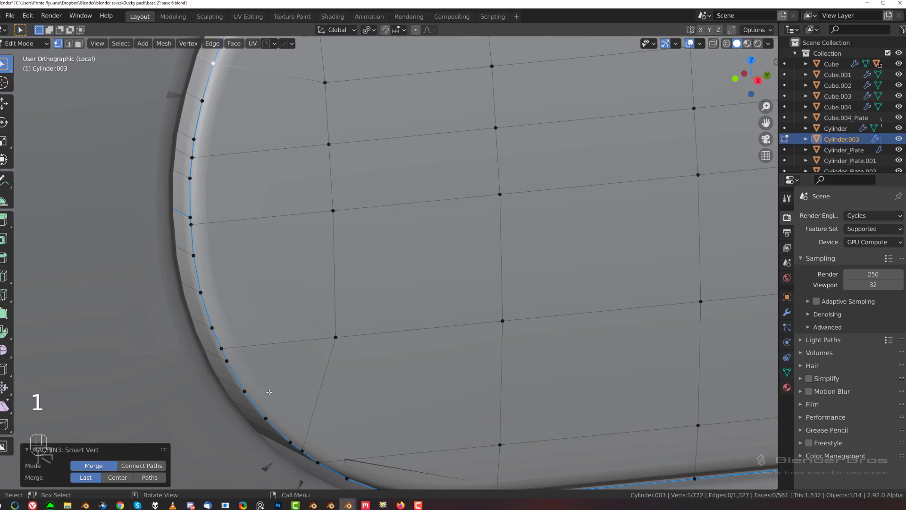
left_click(300, 441, "shift")
key("1")
scroll(302, 439, "down", 3)
On Cylinder, merge three stray outline vertices along the middle and upper -Y arc of the same slot with Smart Vert.
key("Tab")
scroll(283, 425, "up", 2)
key("Tab")
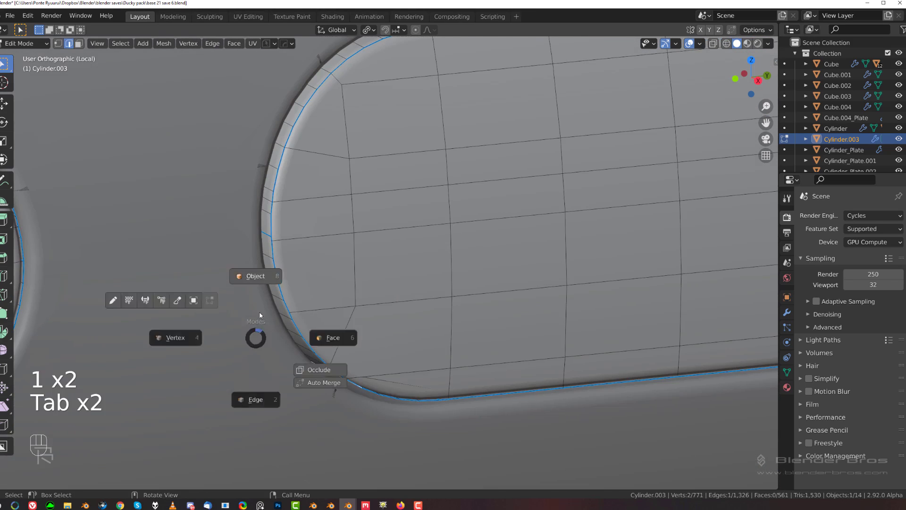
left_click(307, 350)
key("Tab")
scroll(199, 249, "up", 3)
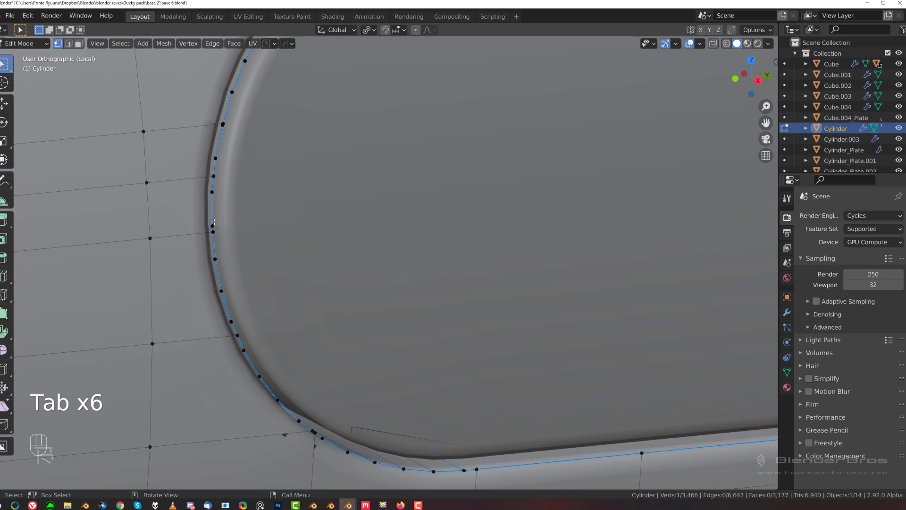
key("1")
middle_click_drag(209, 225, 304, 338, "shift")
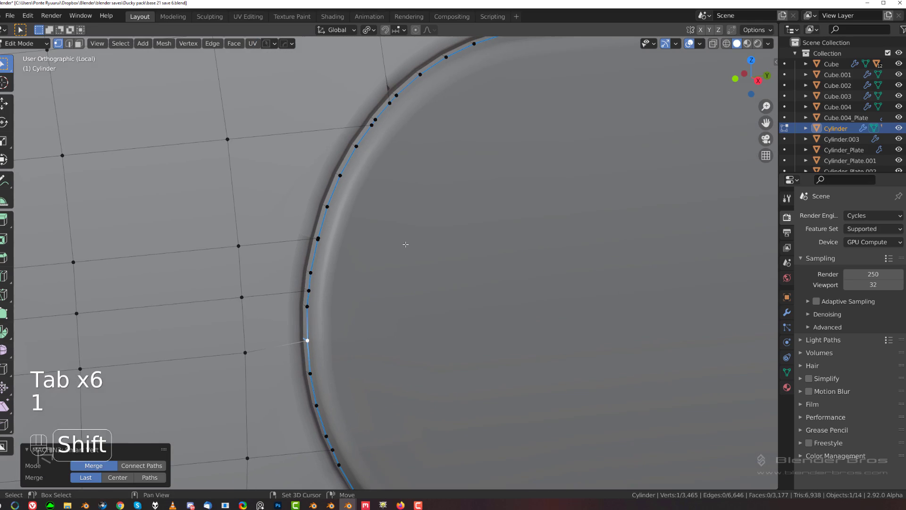
left_click(390, 102)
left_click(396, 95, "shift")
key("1")
left_click(371, 123, "shift")
key("1")
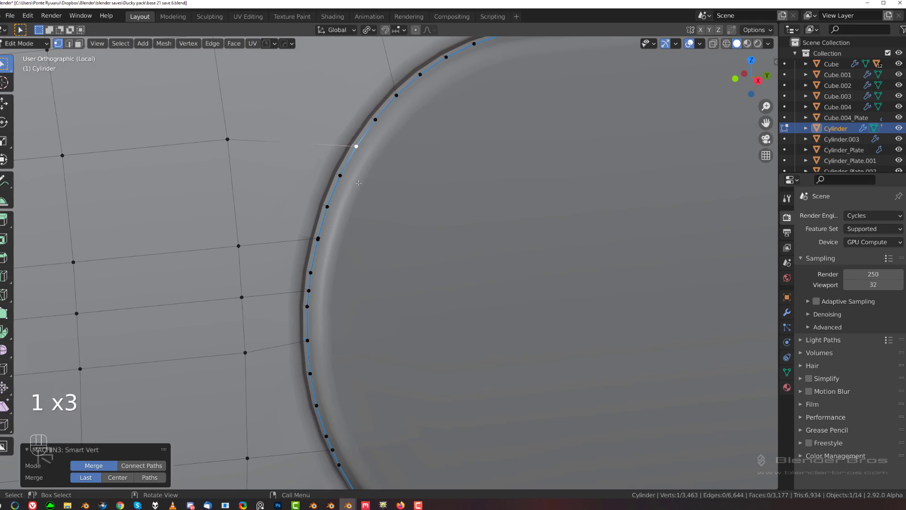
Merge two more stray outline vertices, where grid edges meet the slot's central -Y arc, into their neighbours.
scroll(346, 211, "down", 3)
middle_click_drag(347, 211, 325, 251)
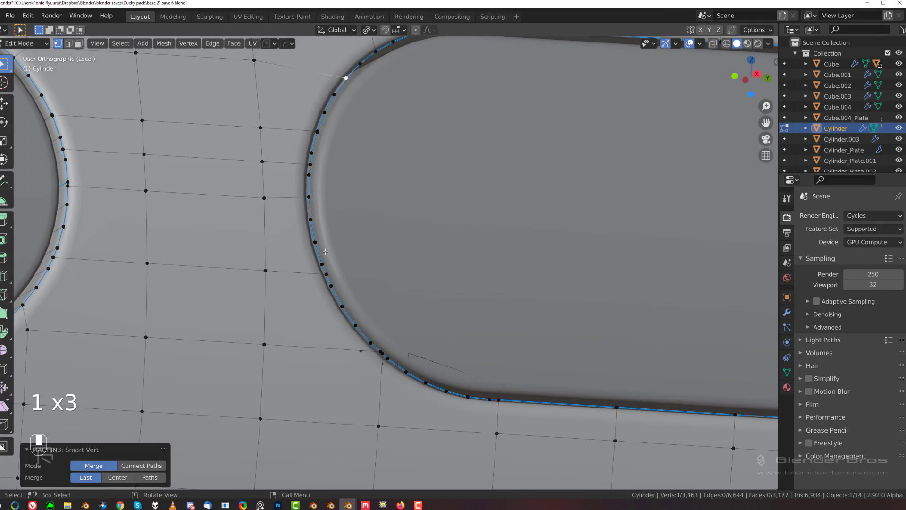
left_click(316, 130, "shift")
key("1")
middle_click_drag(316, 132, 311, 171)
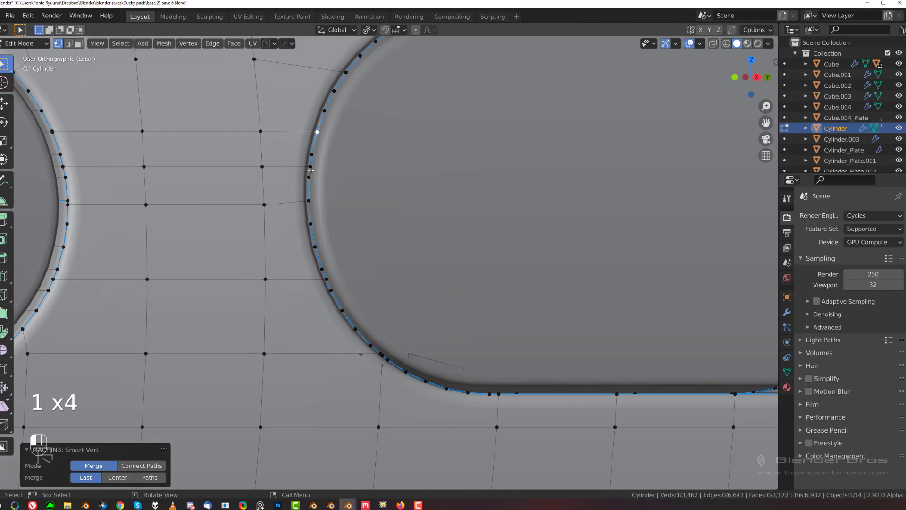
left_click(310, 167)
left_click(309, 177, "shift")
key("1")
Merge two stray outline vertices at the slot's lower -Y corner into the adjacent outline vertices using Smart Vert.
left_click(383, 351)
left_click(371, 345, "shift")
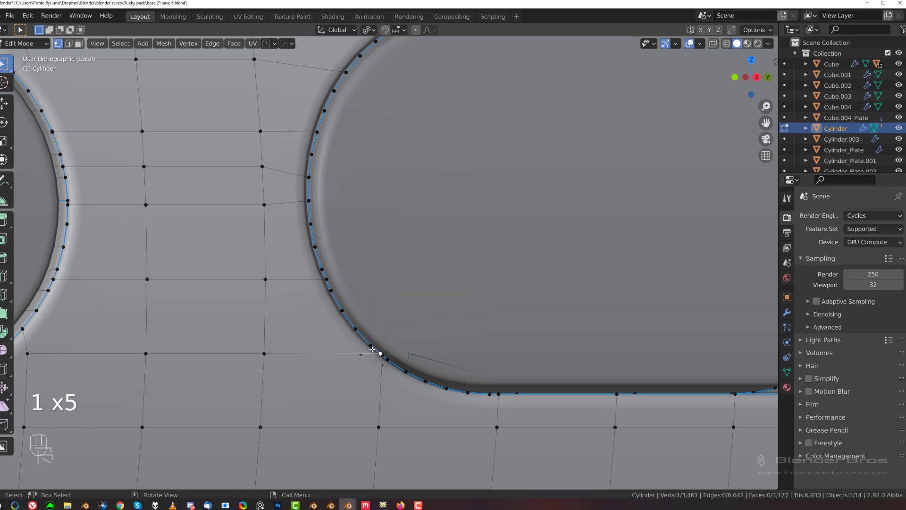
key("1")
middle_click_drag(386, 322, 317, 263, "shift")
left_click(314, 295, "shift")
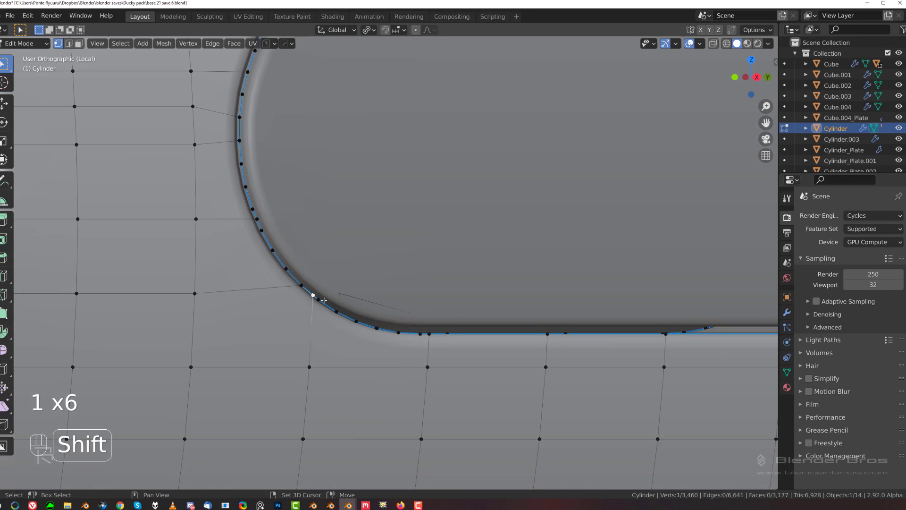
key("1")
middle_click_drag(314, 296, 176, 231)
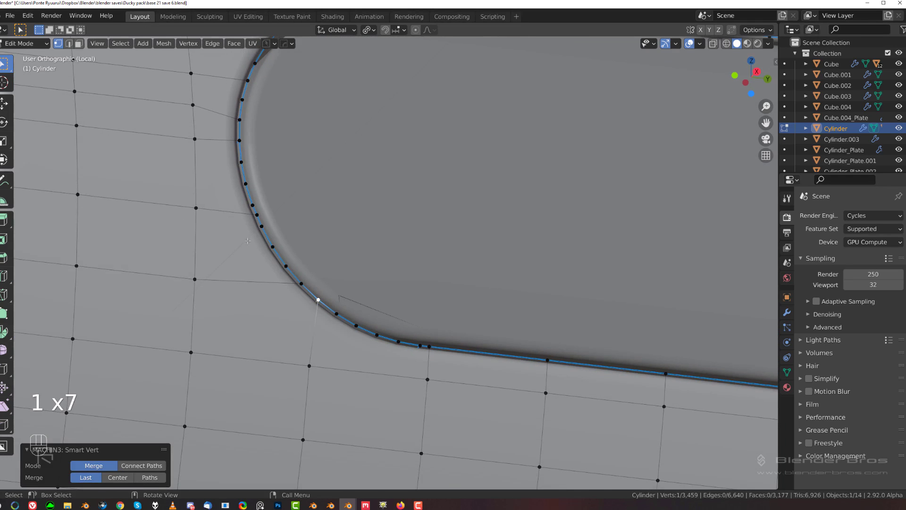
Merge the remaining stray outline vertex midway down the slot's lower -Y arc into the outline vertex above it.
middle_click_drag(248, 241, 292, 295)
key("Tab")
key("Tab")
scroll(307, 278, "up", 3)
middle_click_drag(316, 293, 313, 290)
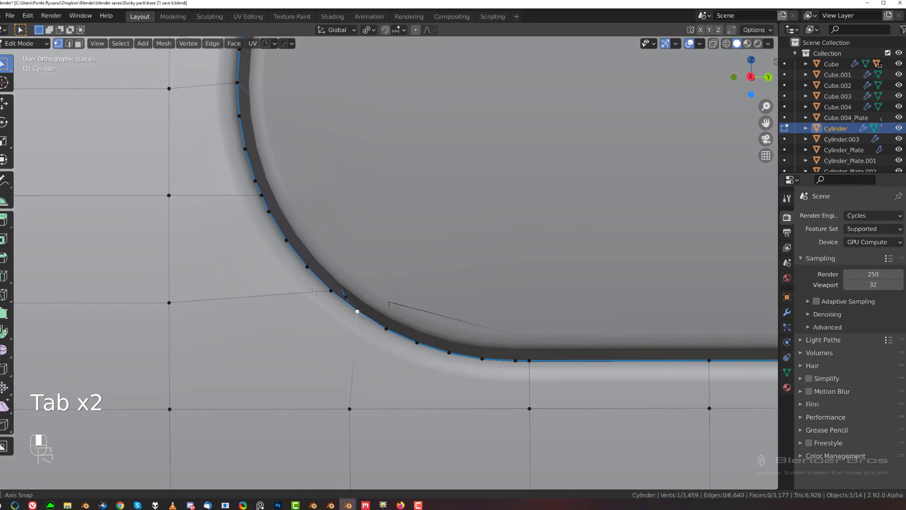
left_click(257, 193)
left_click(256, 183, "shift")
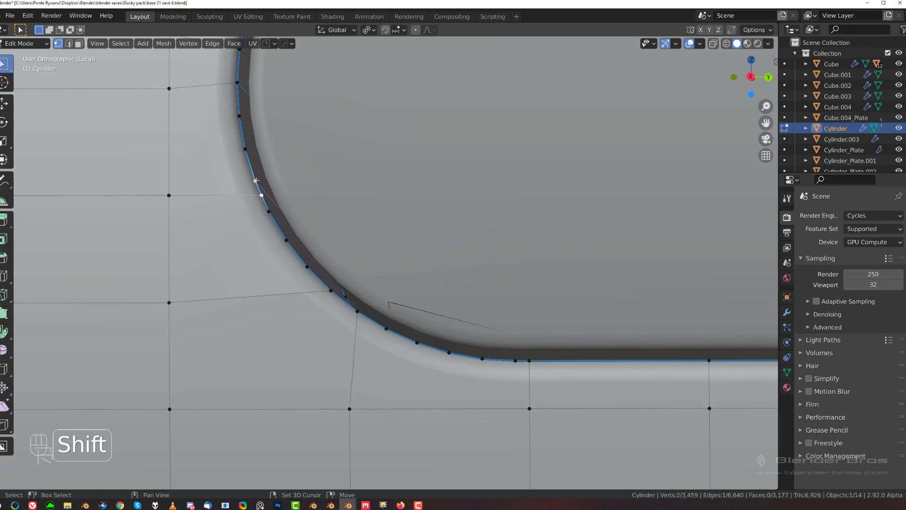
key("1")
scroll(257, 188, "down", 2)
middle_click_drag(244, 308, 244, 292)
Connect the grid vertex near the slot's lower -Y corner diagonally to a higher outline vertex and dissolve its old edge to the outline.
left_click(234, 288)
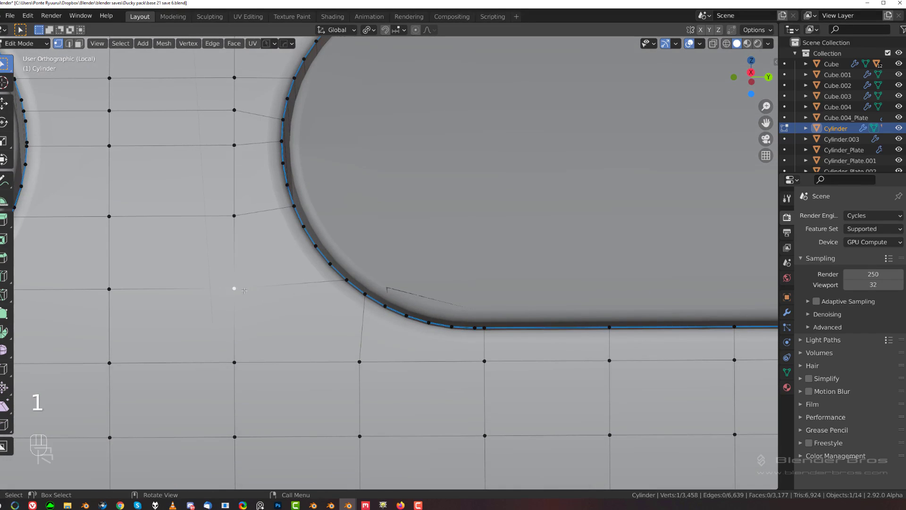
key("shift+z")
key("Tab")
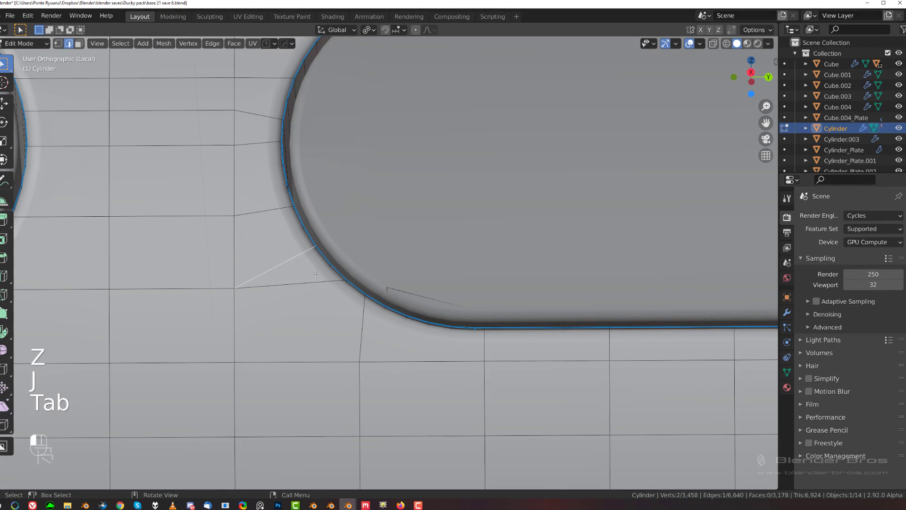
key("x")
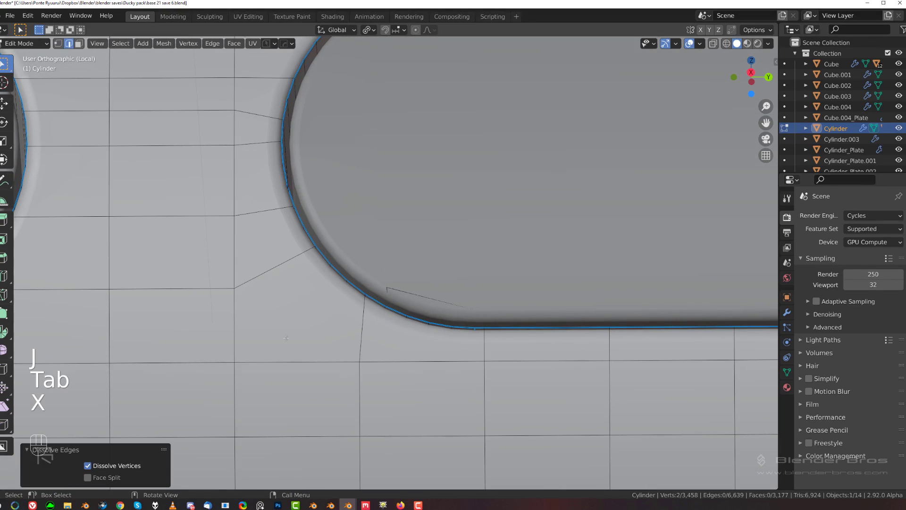
key("Tab")
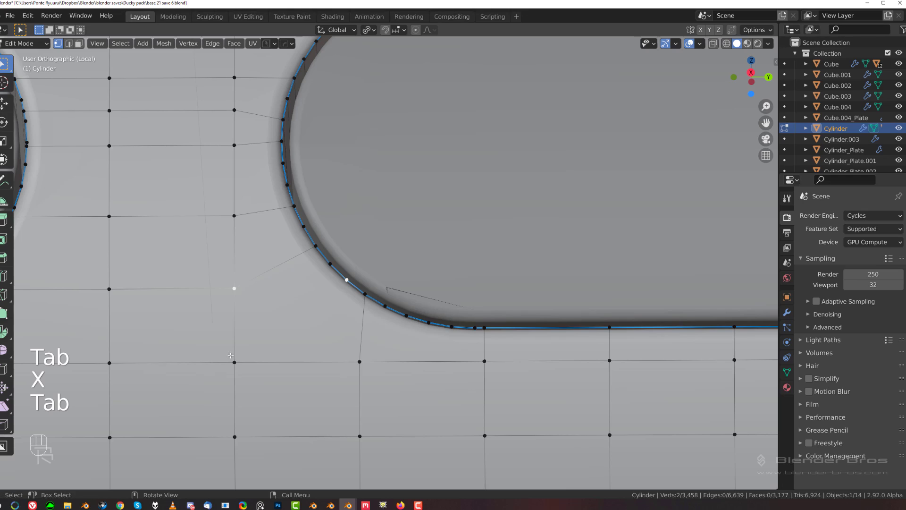
left_click(347, 281, "shift")
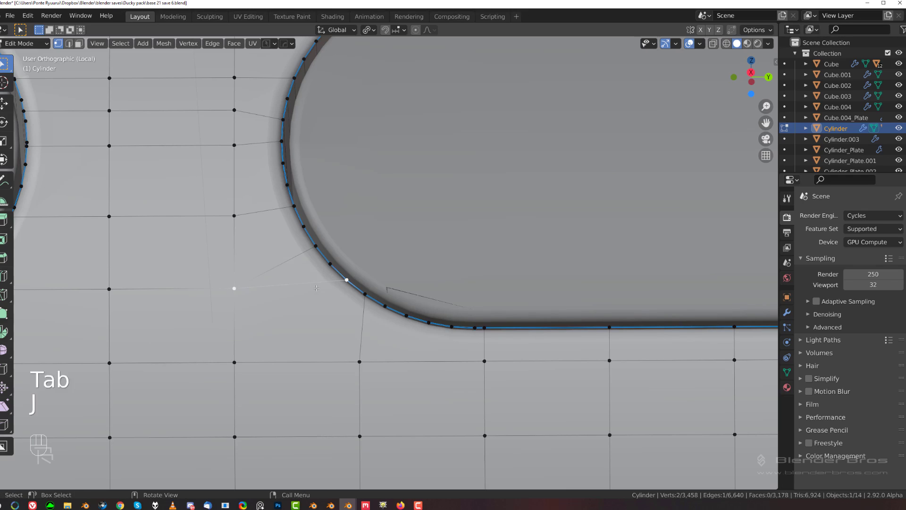
key("ctrl+z")
Connect the grid vertex one row further down diagonally to the unconnected outline vertex on the slot's lower -Y corner.
left_click(346, 279, "shift")
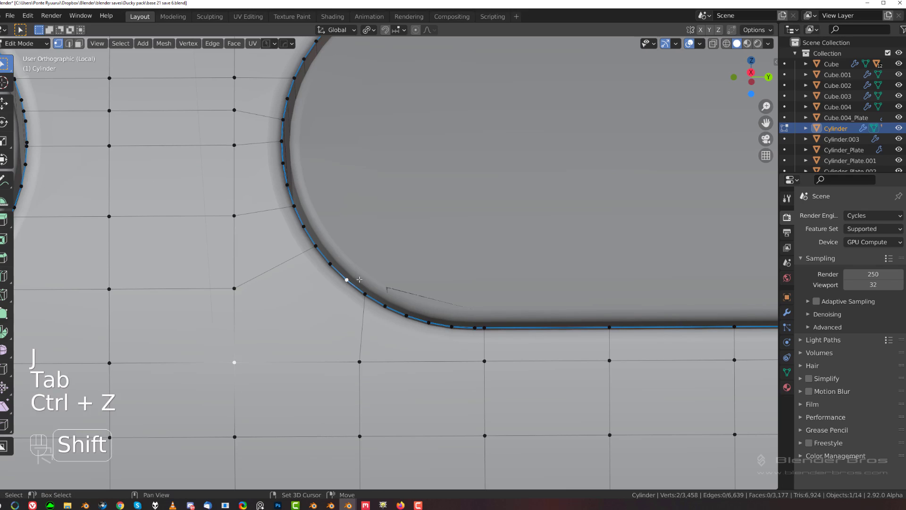
key("j")
key("Tab")
key("Tab")
scroll(313, 195, "down", 3)
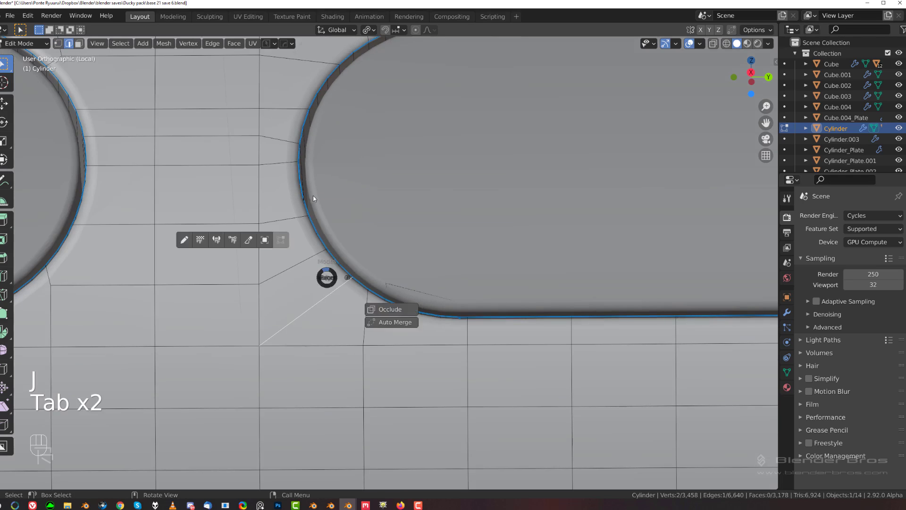
scroll(278, 237, "up", 3)
scroll(170, 296, "down", 5)
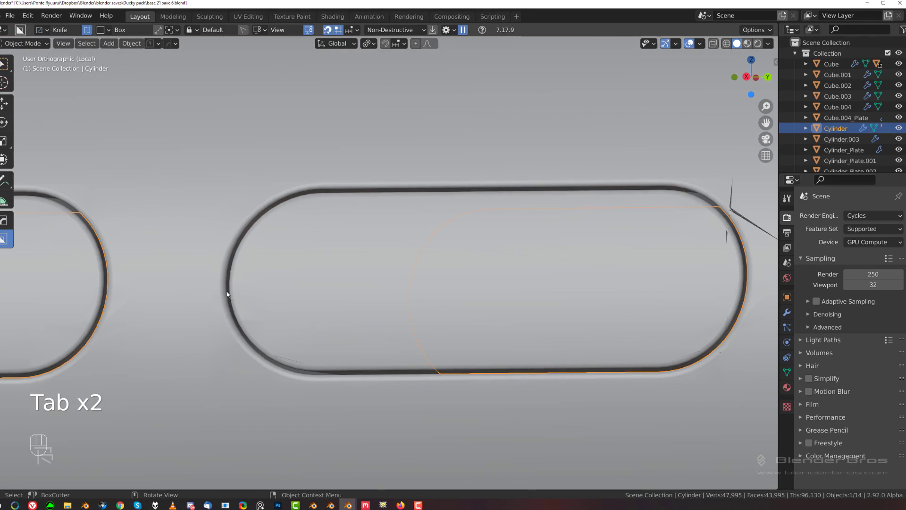
On Cylinder.003, merge the stray outline vertex on the panel's lower -Y arc into its neighbour with Smart Vert.
scroll(230, 298, "up", 3)
left_click(281, 254)
key("Tab")
scroll(356, 222, "up", 2)
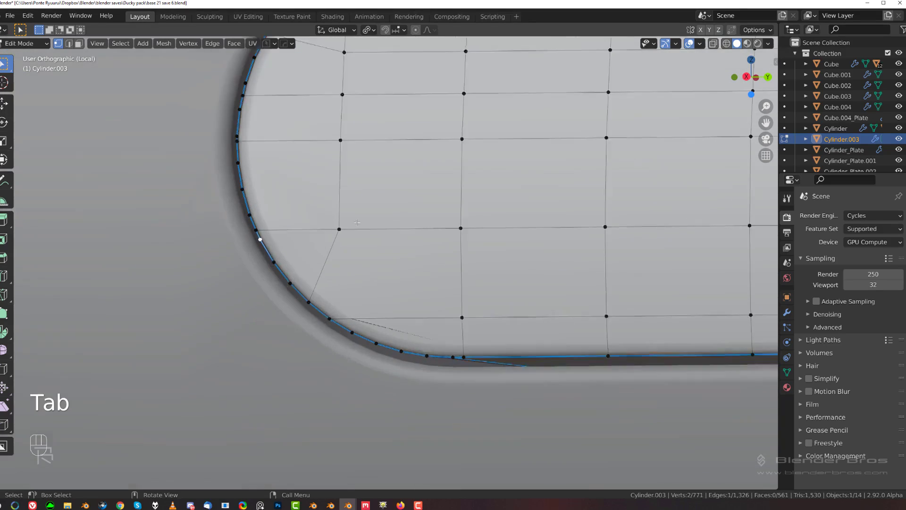
scroll(357, 222, "up", 1)
left_click(236, 233, "shift")
key("1")
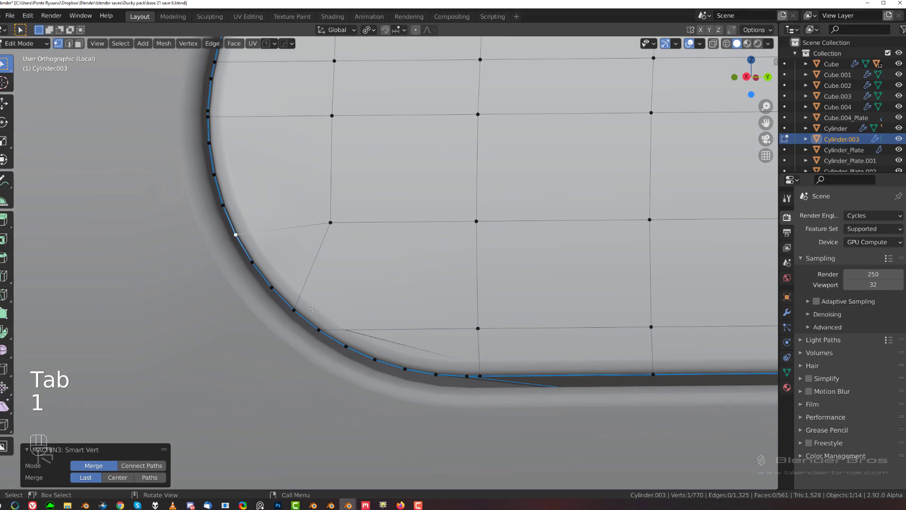
Dissolve the horizontal edge running into the outline at the panel's lower -Y corner.
left_click(318, 329)
key("Tab")
left_click(406, 329)
key("x")
left_click(408, 327)
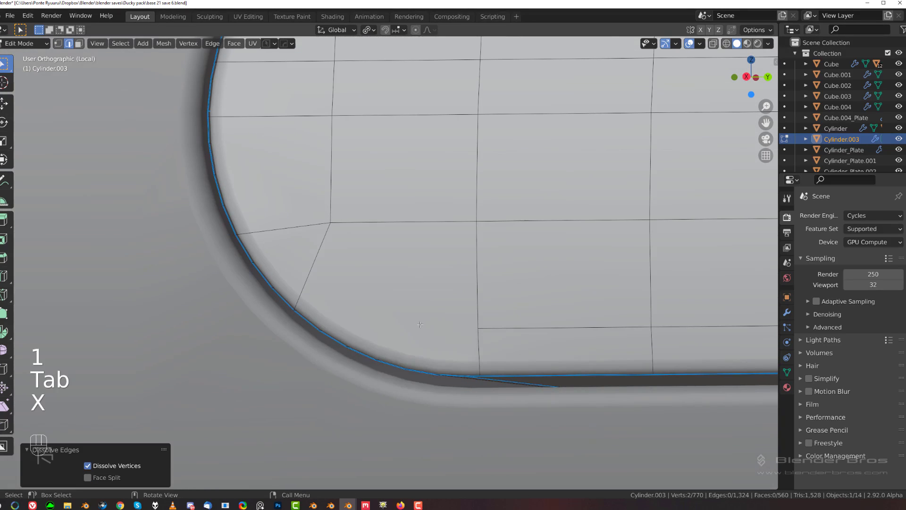
Connect the grid vertex near the panel's lower -Y corner diagonally to the free outline vertex on the arc.
scroll(396, 309, "down", 2)
middle_click_drag(395, 309, 324, 261, "shift")
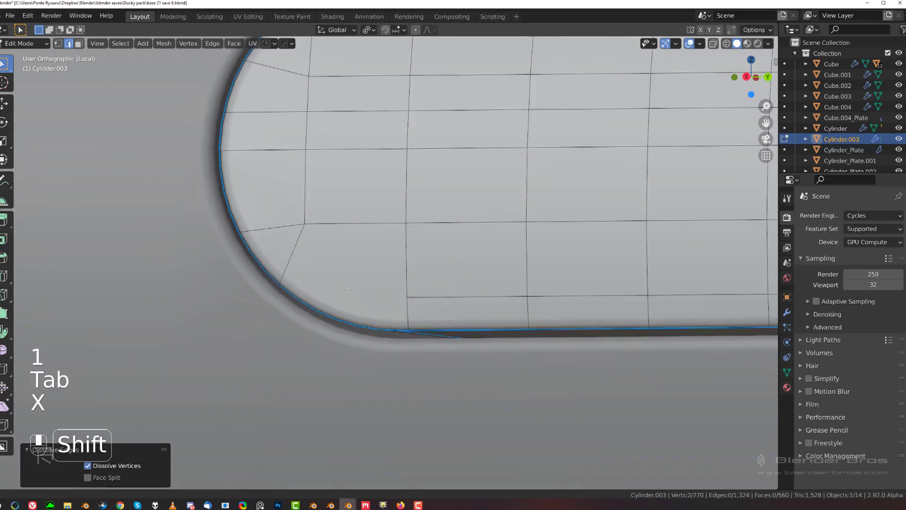
scroll(323, 262, "up", 2)
key("Tab")
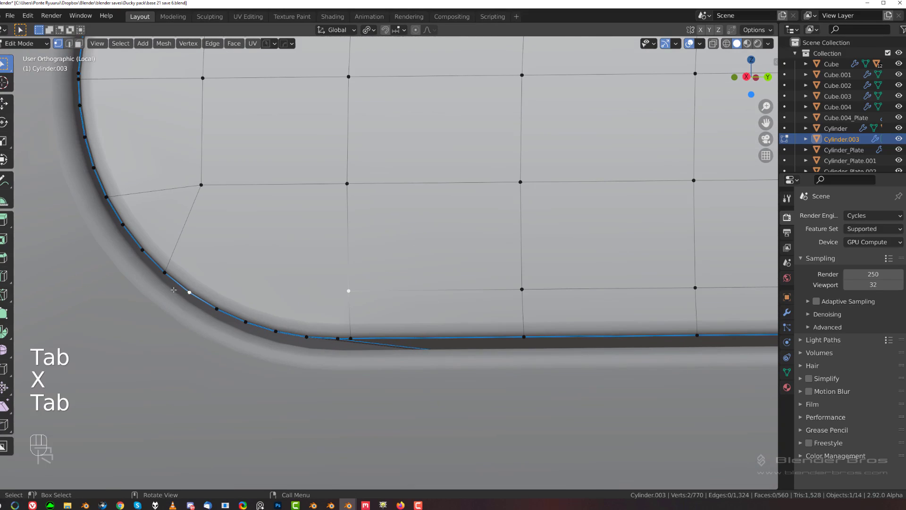
left_click(343, 183)
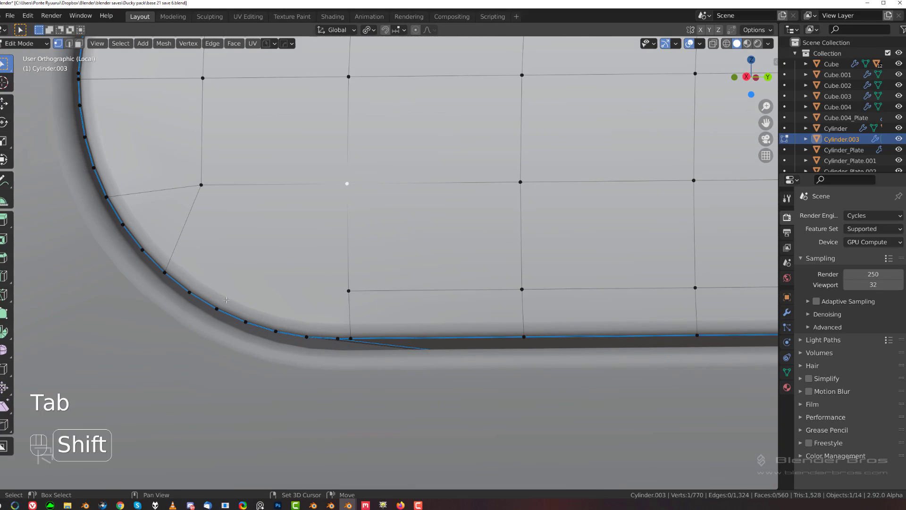
key("Tab")
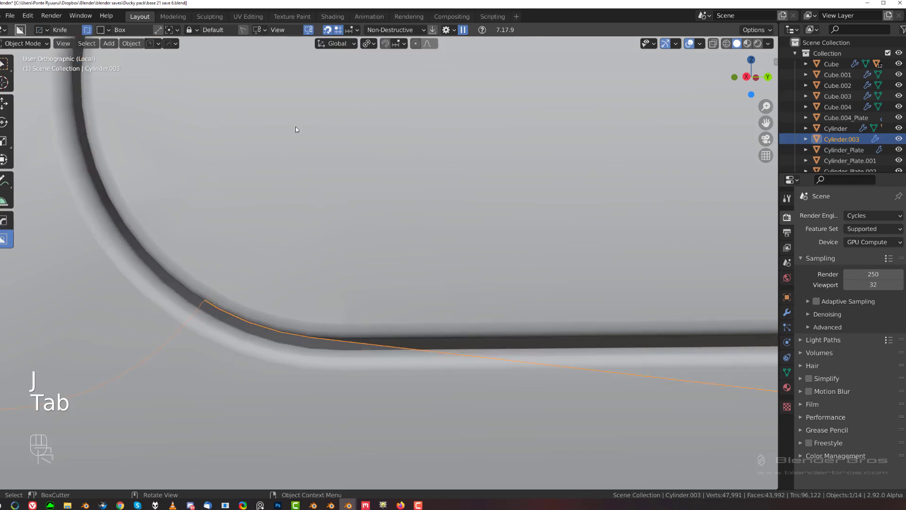
At the +Y end of Cylinder.003, slide the last column of four grid vertices inward, away from the rounded outline.
scroll(331, 151, "down", 5)
middle_click_drag(437, 220, 209, 244, "shift")
scroll(488, 213, "up", 2)
middle_click_drag(653, 111, 271, 262, "shift")
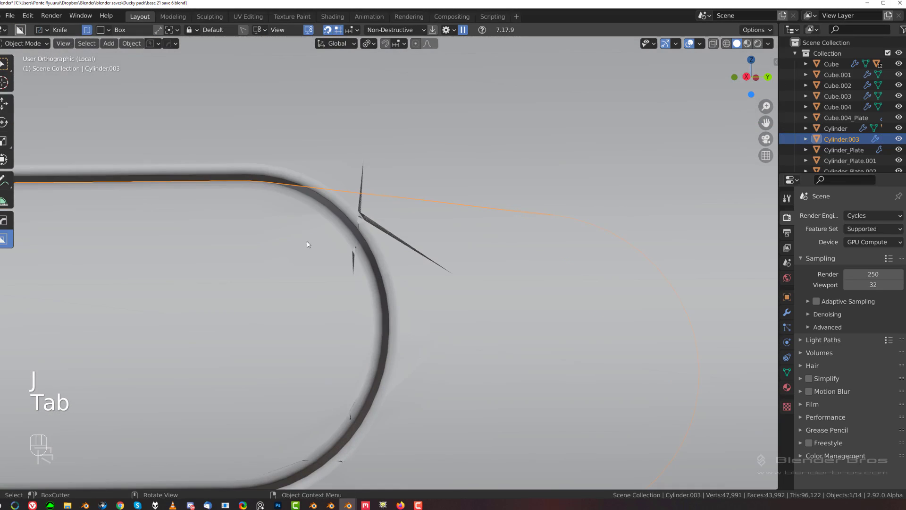
key("Tab")
scroll(283, 250, "up", 3)
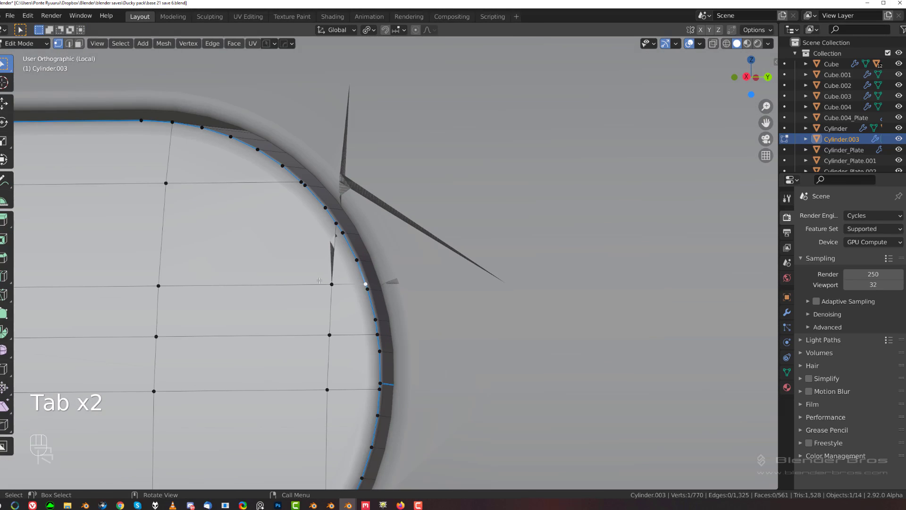
scroll(320, 280, "down", 3)
middle_click_drag(375, 363, 375, 321, "shift")
left_click(375, 321, "ctrl")
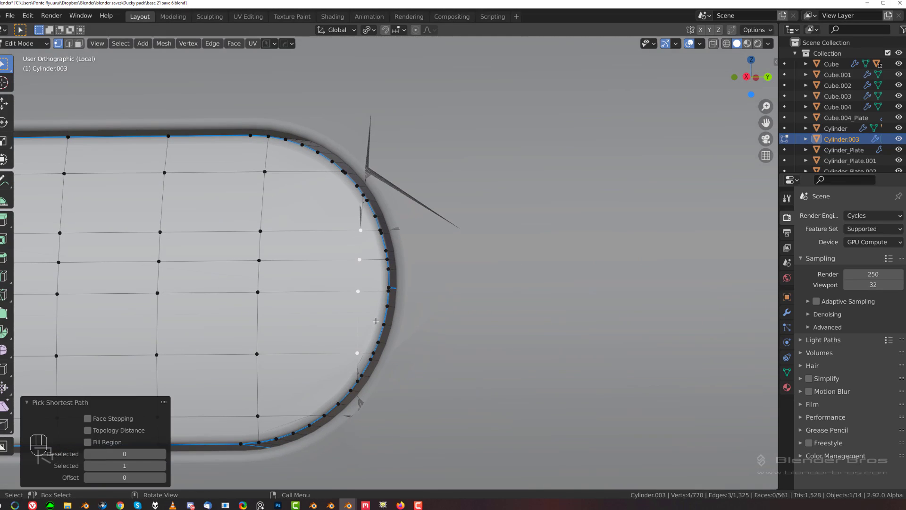
key("g")
key("g")
left_click(355, 318)
Merge the stray outline vertices on the upper half and middle of the panel's +Y arc into their neighbours with Smart Vert.
scroll(355, 283, "up", 3)
left_click(349, 146)
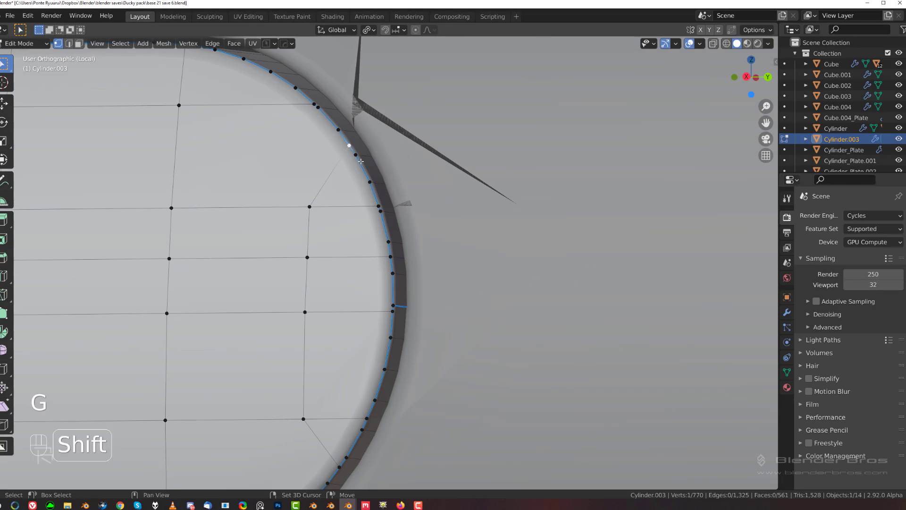
left_click(360, 160, "shift")
key("1")
left_click(378, 205)
left_click(377, 217, "shift")
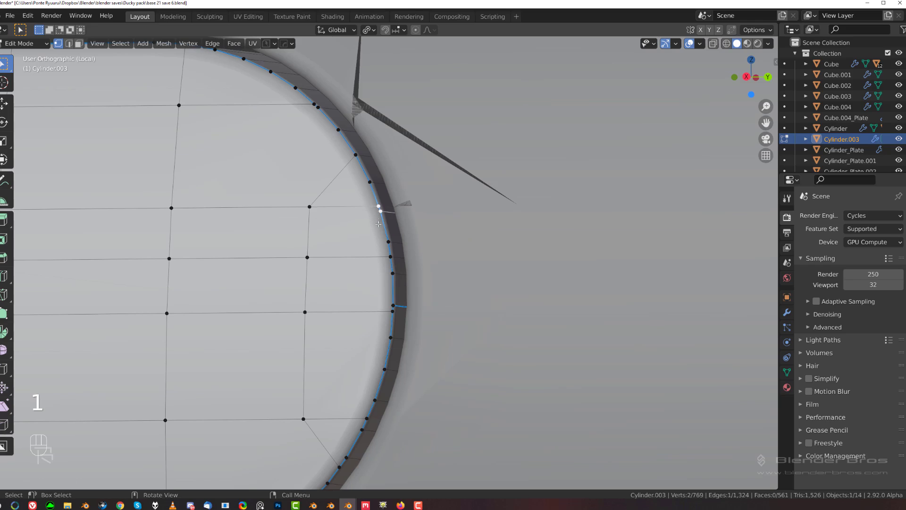
key("1")
left_click(391, 257, "shift")
key("1")
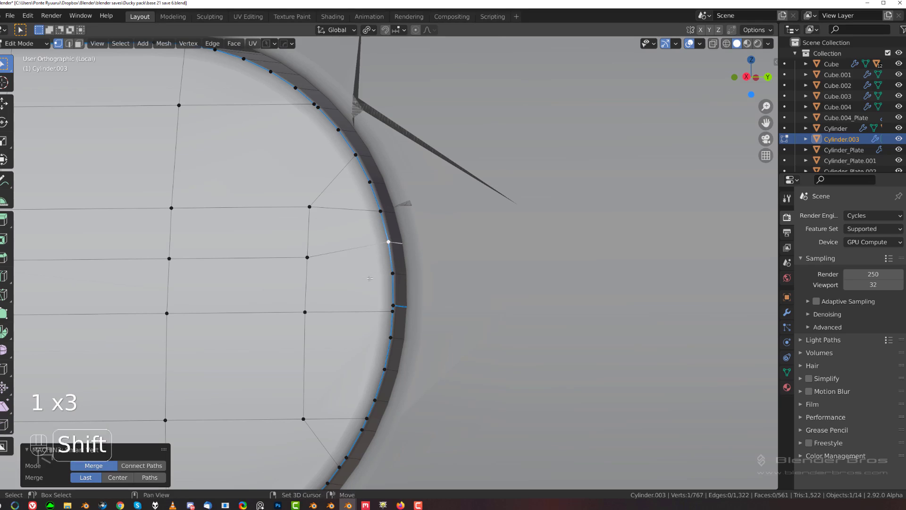
scroll(391, 203, "down", 3, "shift")
left_click(395, 206, "shift")
key("1")
Merge the two stray outline vertices on the lower half of the panel's +Y arc into their neighbours with Smart Vert.
left_click(369, 318)
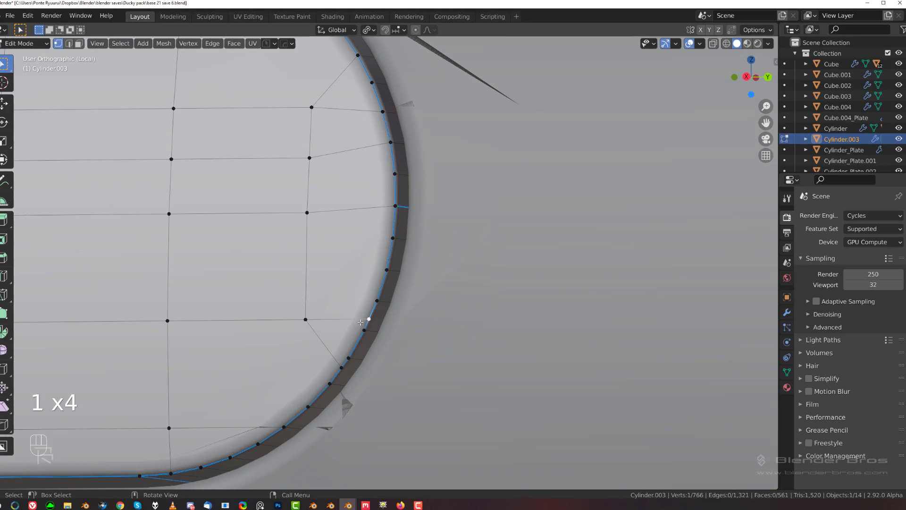
left_click(364, 330, "shift")
key("1")
left_click(342, 370)
left_click(348, 359, "shift")
key("1")
scroll(350, 351, "down", 3)
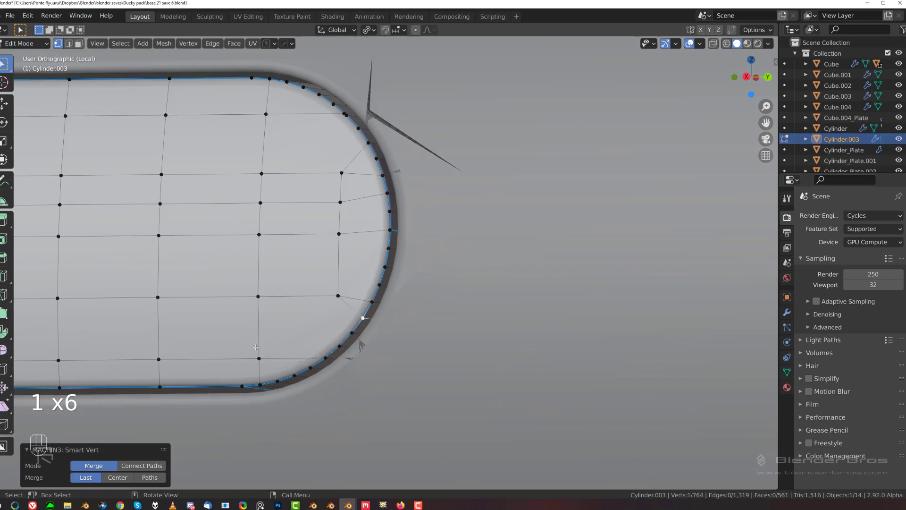
middle_click_drag(350, 331, 401, 290, "shift")
scroll(401, 289, "up", 1)
key("Tab")
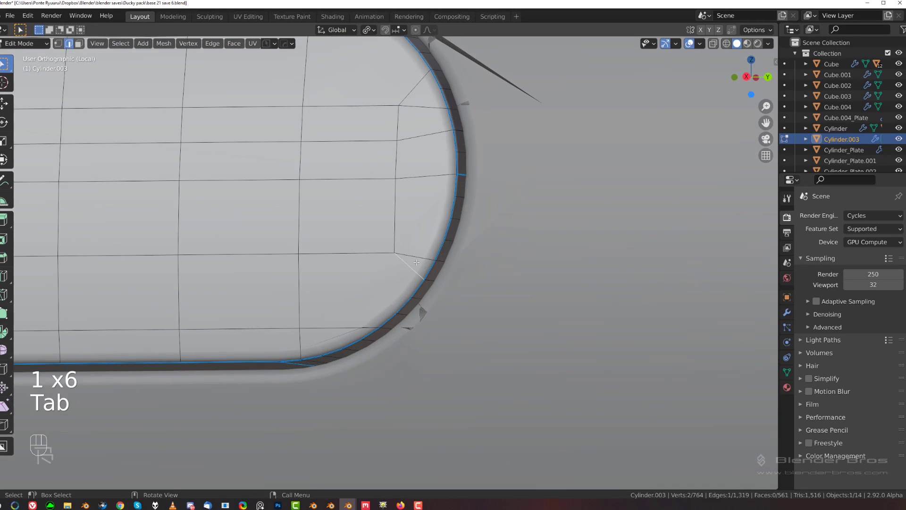
key("x")
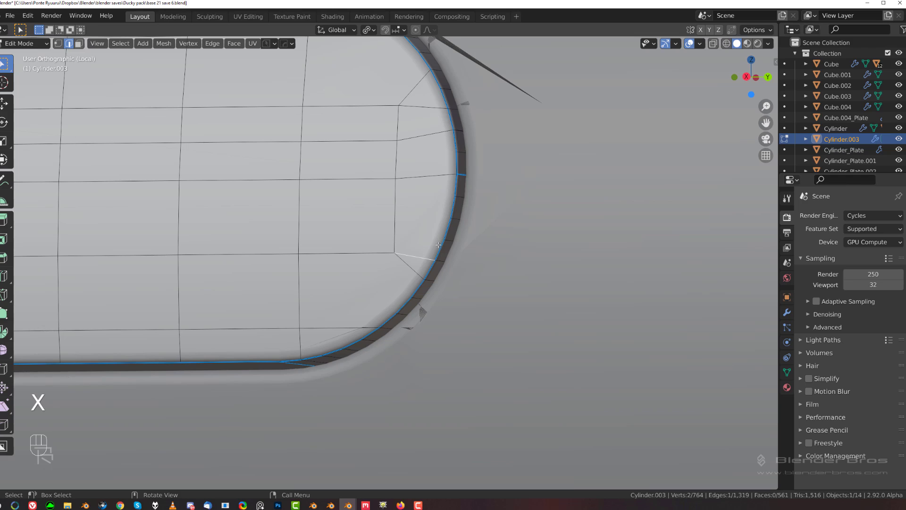
key("Tab")
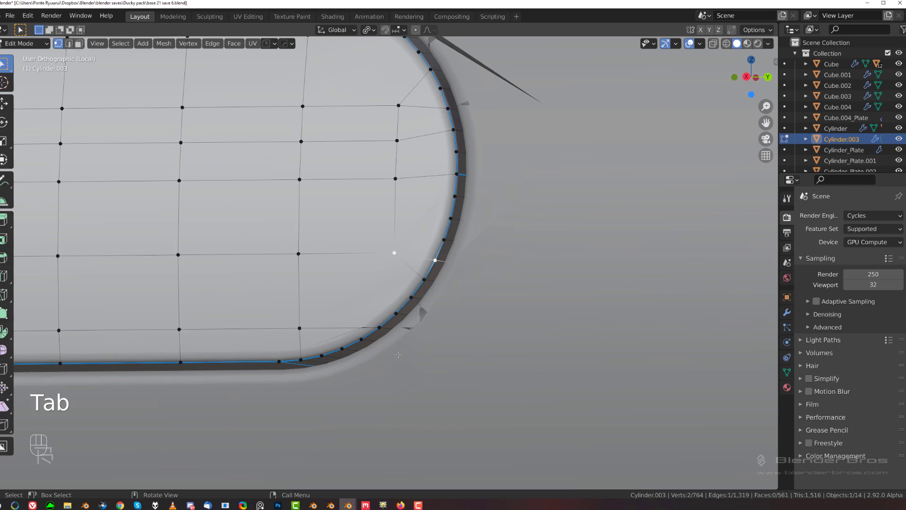
key("Tab")
key("Tab")
key("Tab")
key("Tab")
Dissolve the horizontal edge running into the outline at the panel's lower +Y corner.
scroll(344, 335, "up", 3)
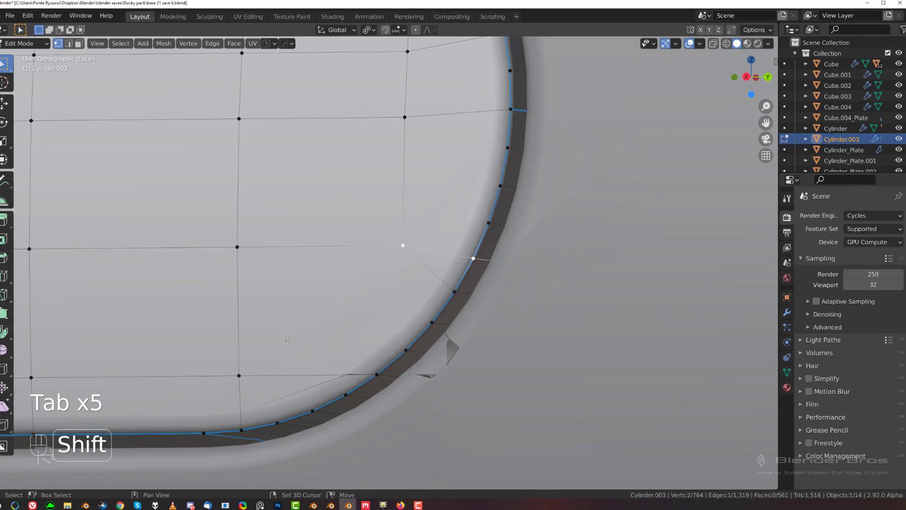
middle_click_drag(296, 326, 336, 237, "shift")
key("Tab")
left_click(333, 275)
key("x")
left_click(333, 276)
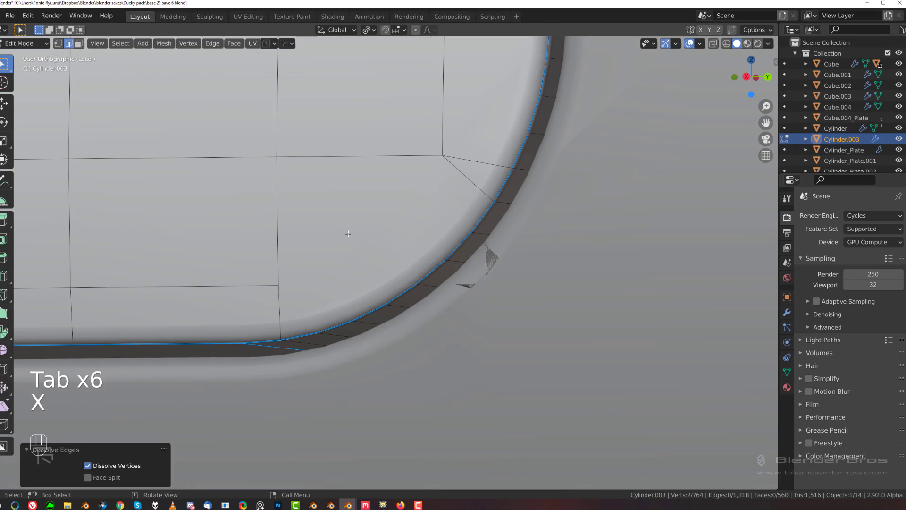
Connect the grid vertex one row above the lower +Y corner diagonally to the unconnected outline vertex on the arc.
key("Tab")
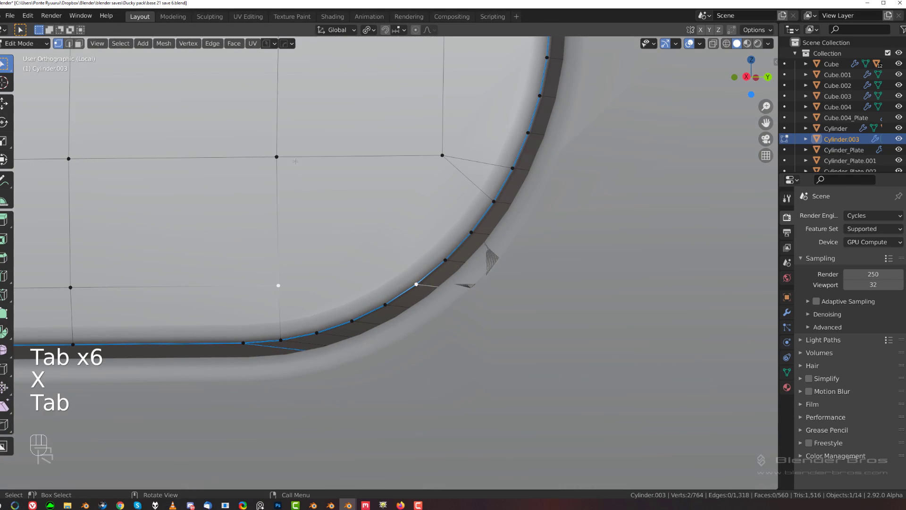
left_click(416, 277, "shift")
key("j")
scroll(408, 253, "down", 2)
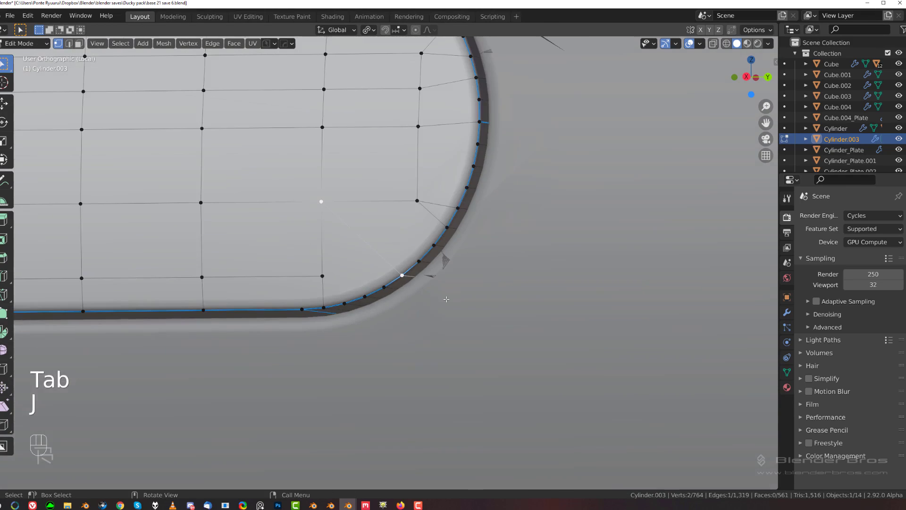
Switch to editing Cylinder and slide the grid vertex at the slot's lower +Y corner away from the slot outline.
key("Tab")
key("Tab")
key("Tab")
left_click(504, 259)
key("Tab")
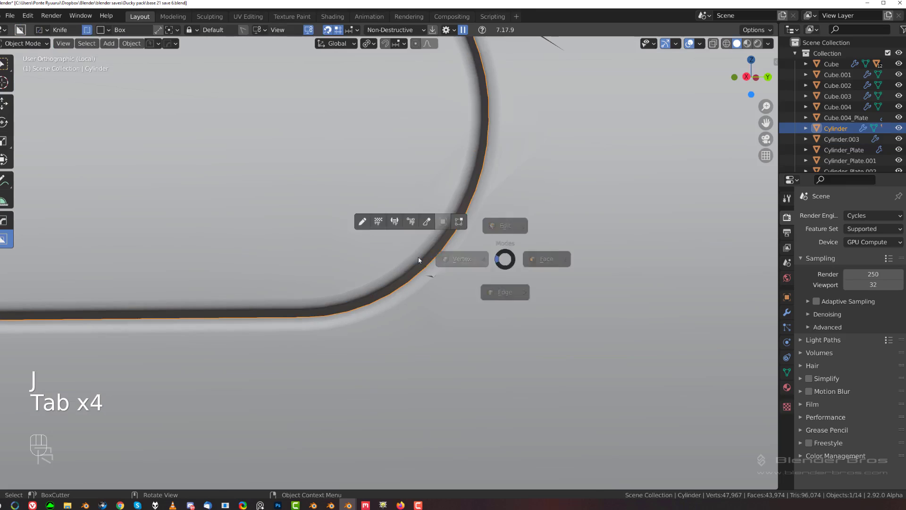
key("g")
key("g")
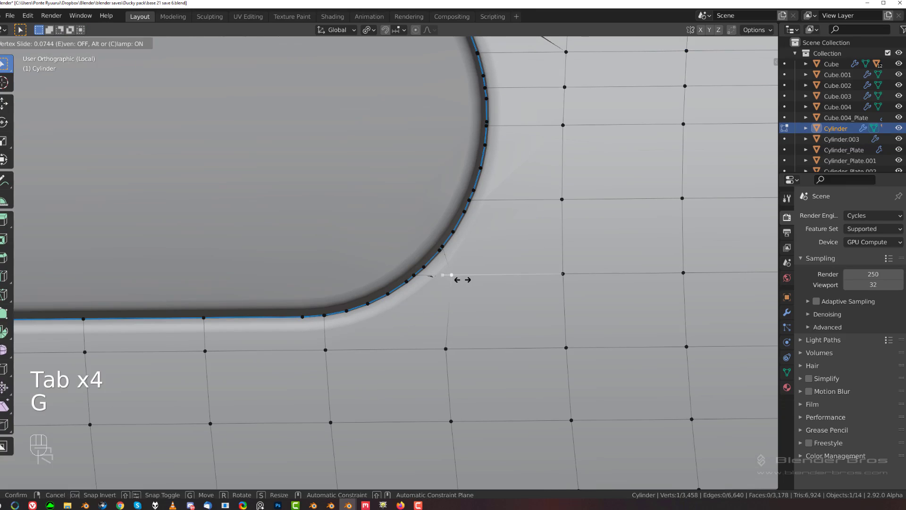
left_click(460, 279)
Dissolve the short edge between the moved grid vertex and the outline at the slot's lower +Y corner.
key("Tab")
left_click(431, 263)
key("Tab")
left_click(434, 273)
key("x")
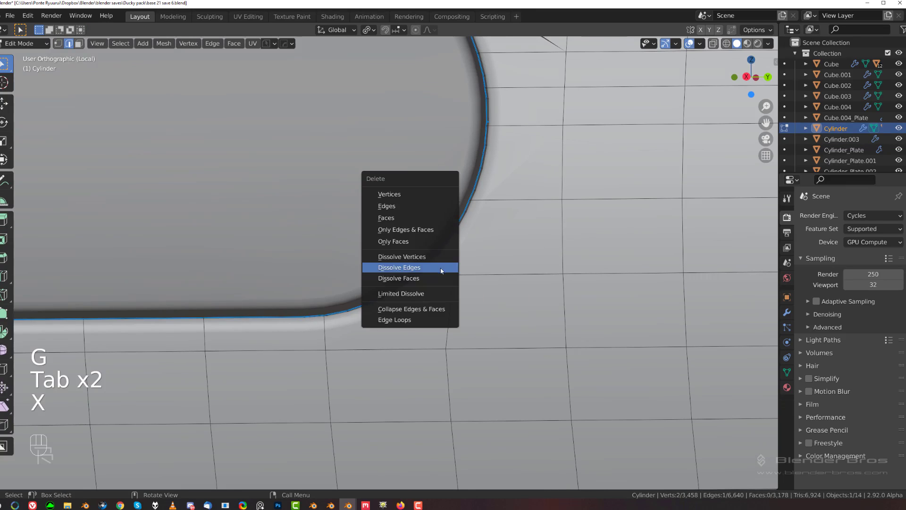
left_click(442, 269)
Merge the stray outline vertices along the lower half of the slot's +Y arc into their neighbours with Smart Vert.
scroll(453, 259, "up", 2)
key("Tab")
middle_click_drag(486, 232, 365, 347, "shift")
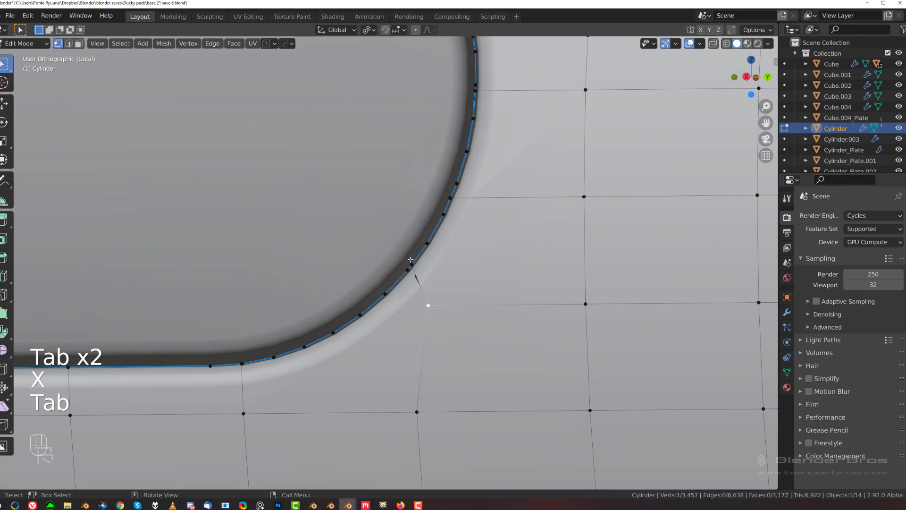
key("1")
left_click(405, 267)
left_click(410, 264, "shift")
key("1")
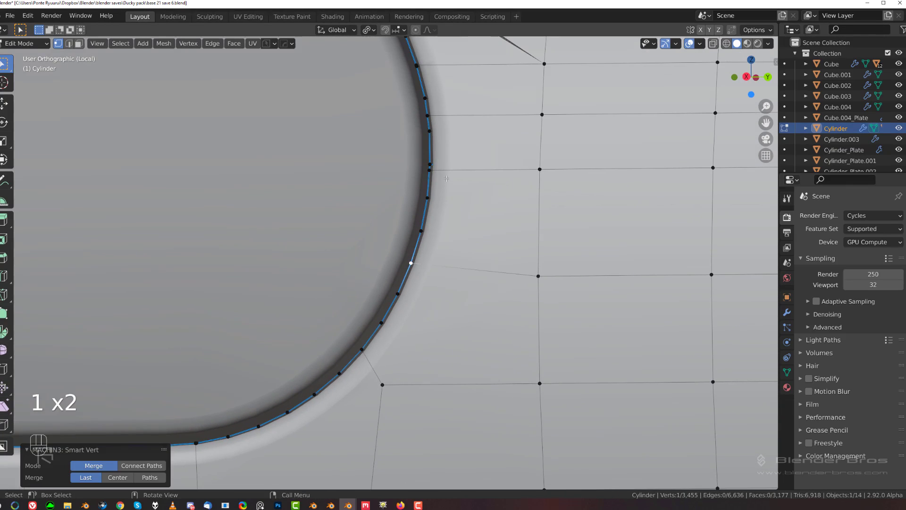
middle_click_drag(420, 196, 394, 288, "shift")
left_click(404, 264)
left_click(403, 258, "shift")
key("1")
Merge the doubled outline vertices along the upper half of the slot's +Y arc with Smart Vert.
middle_click_drag(425, 198, 437, 274, "shift")
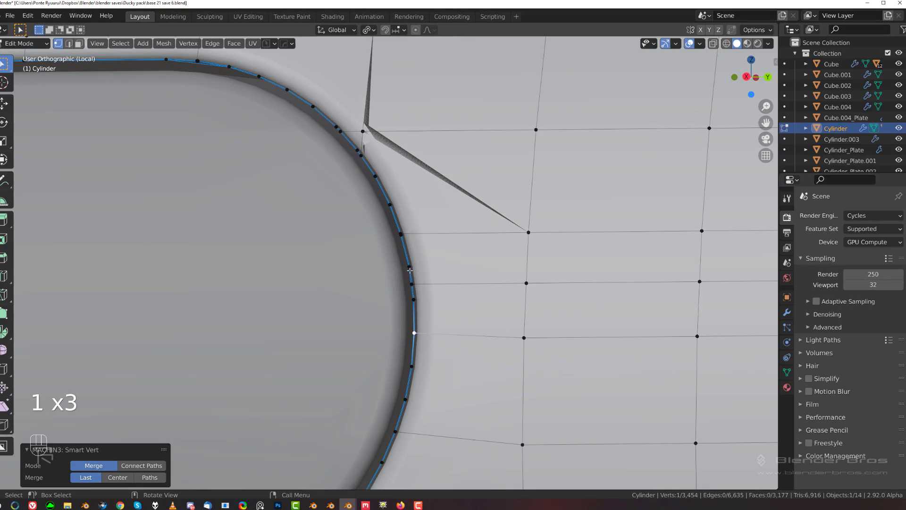
left_click(401, 233)
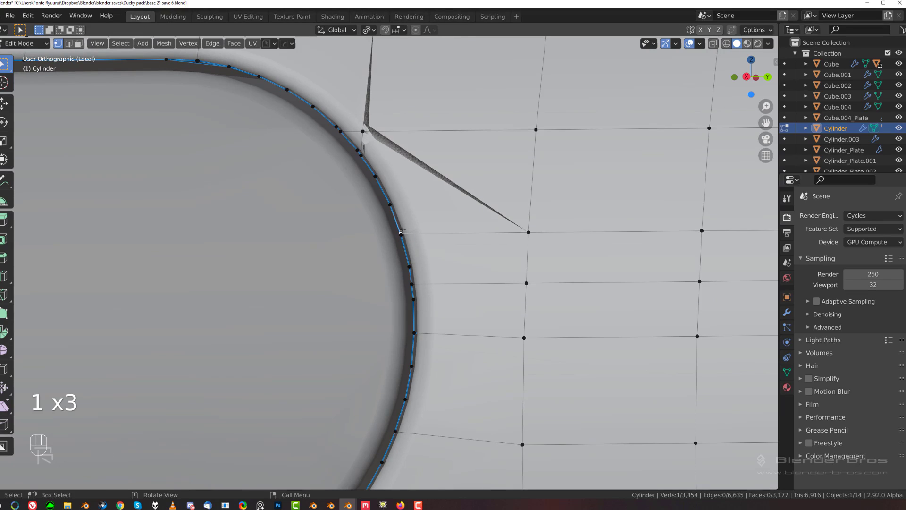
left_click(401, 234, "shift")
key("1")
middle_click_drag(411, 236, 440, 274, "shift")
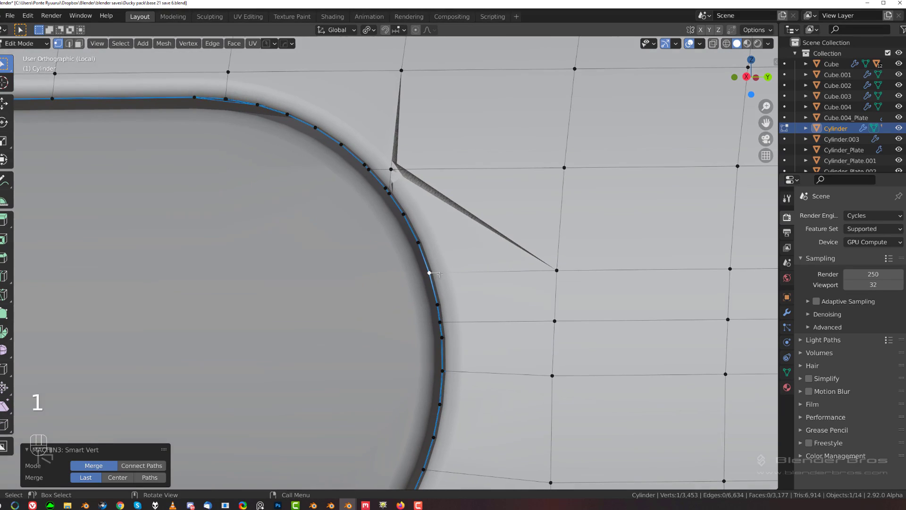
left_click(389, 179, "shift")
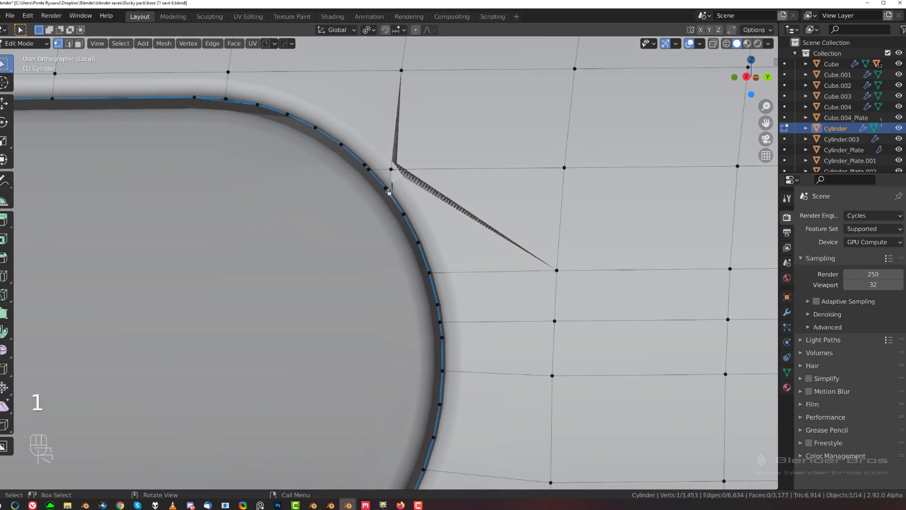
key("1")
key("Tab")
key("Tab")
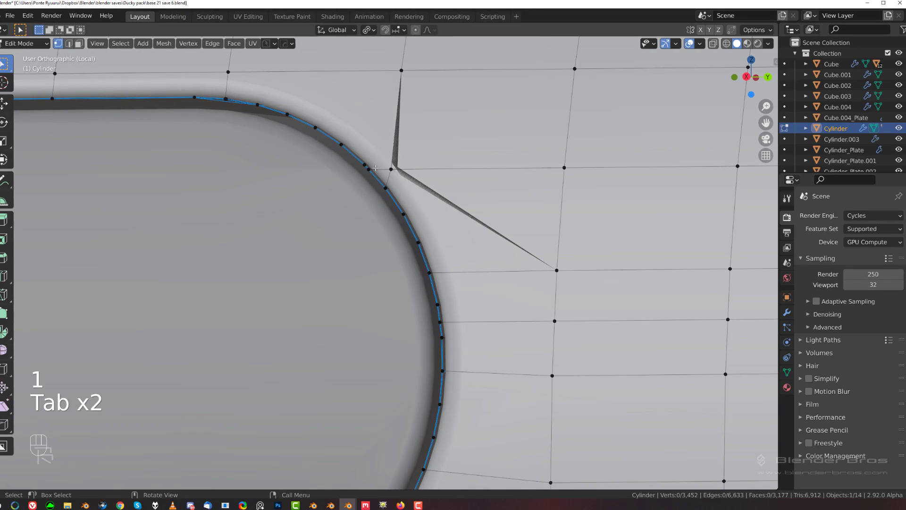
Slide the grid vertex at the slot's upper +Y corner outward by a factor of 0.157 and dissolve its upper short edge to the outline.
key("g")
key("g")
left_click(389, 227)
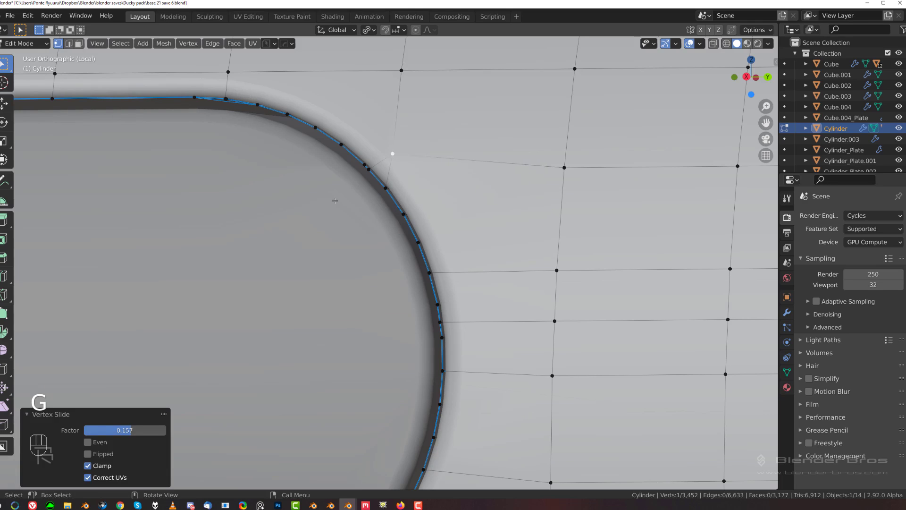
scroll(335, 200, "up", 4)
key("Tab")
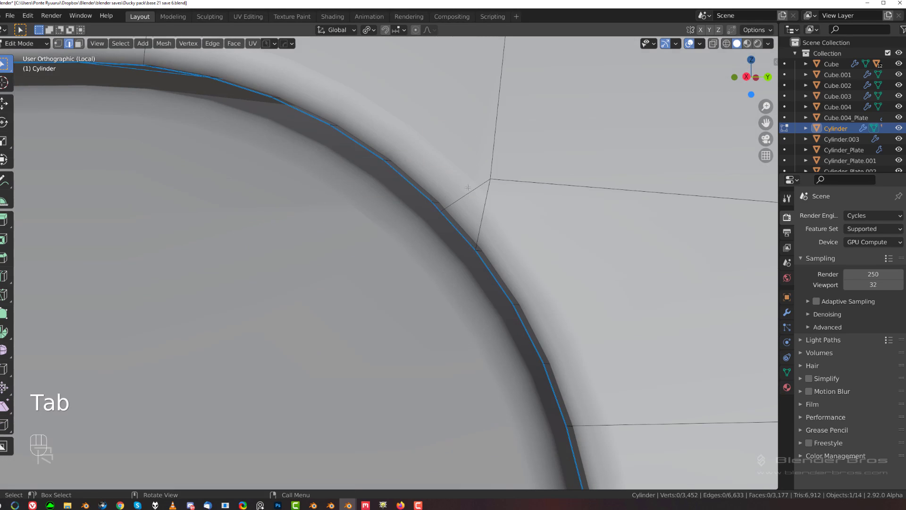
key("x")
scroll(417, 215, "down", 4)
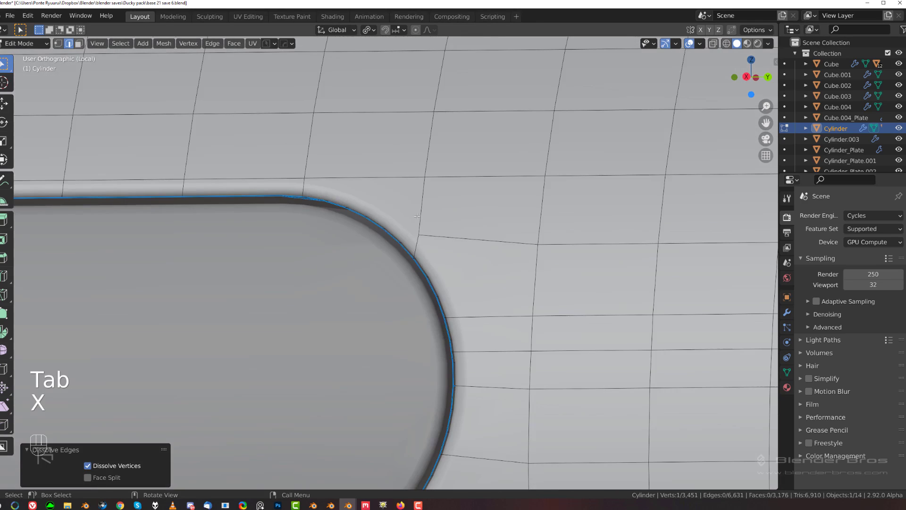
Examine the cleaned topology around the slot's +Y end and the shading of Cylinder's slots outside Edit Mode.
scroll(417, 216, "down", 2)
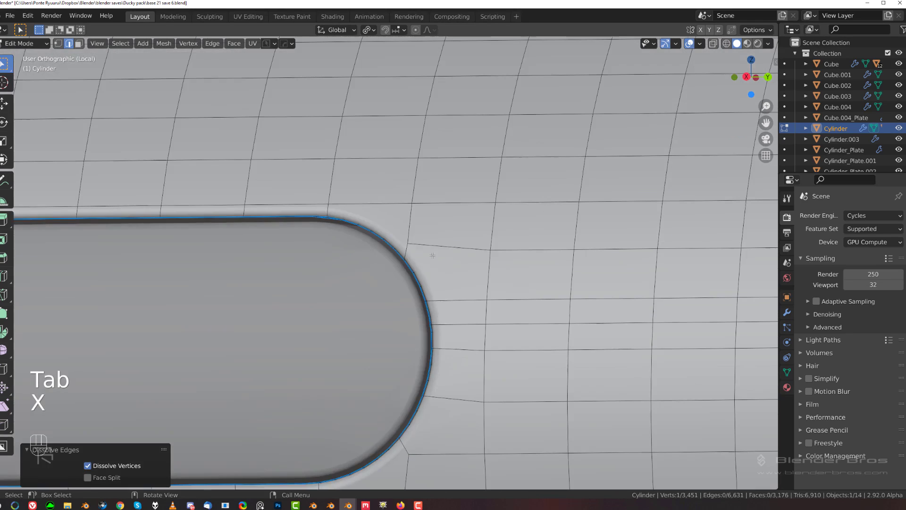
middle_click_drag(496, 353, 424, 214, "shift")
scroll(424, 214, "up", 3)
key("Tab")
scroll(356, 196, "up", 4)
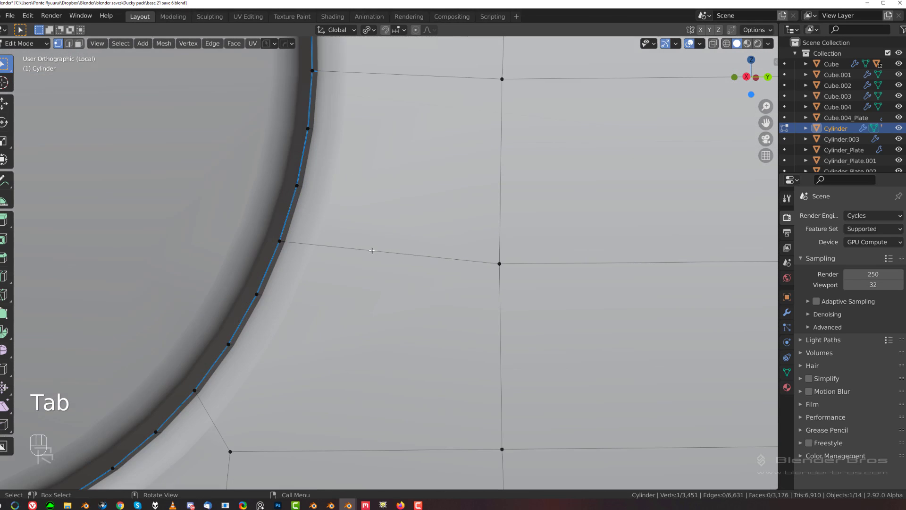
scroll(372, 250, "down", 3)
key("Tab")
scroll(397, 129, "down", 5)
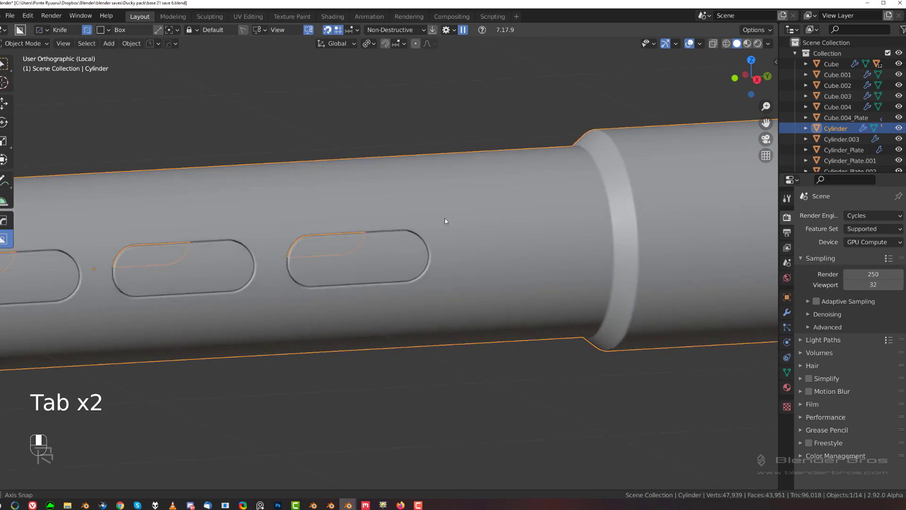
Examine the shading around the +Y end of Cylinder's last slot in and out of Edit Mode.
middle_click_drag(445, 219, 387, 255)
scroll(433, 283, "up", 6)
scroll(245, 217, "up", 4)
scroll(387, 255, "up", 3)
key("Tab")
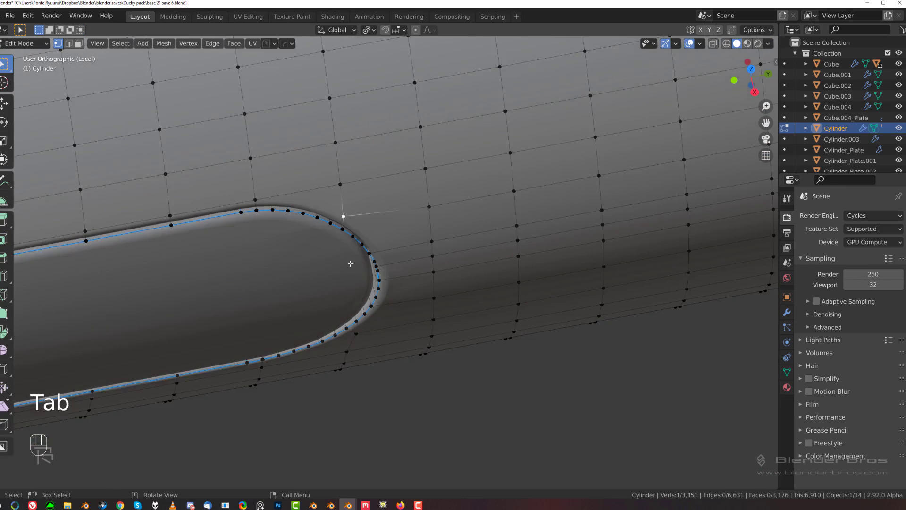
key("Tab")
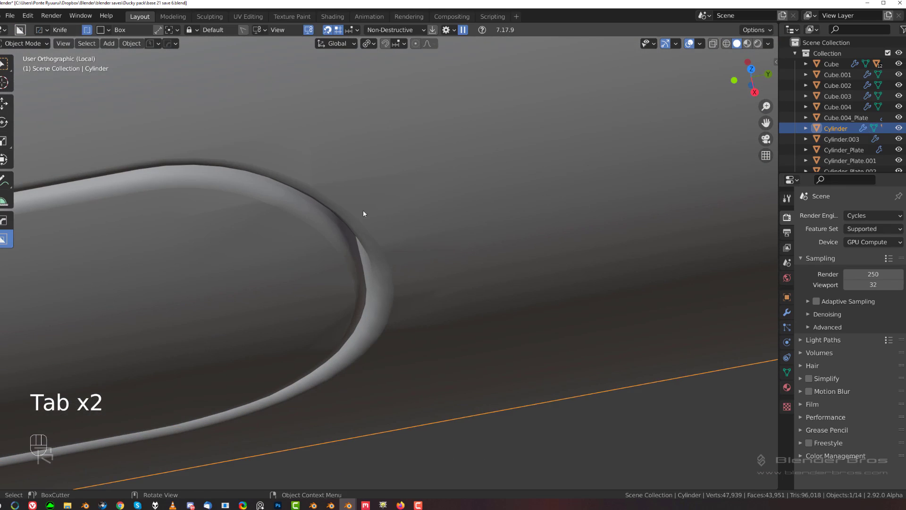
scroll(398, 246, "down", 4)
scroll(400, 247, "up", 4)
scroll(376, 224, "down", 3)
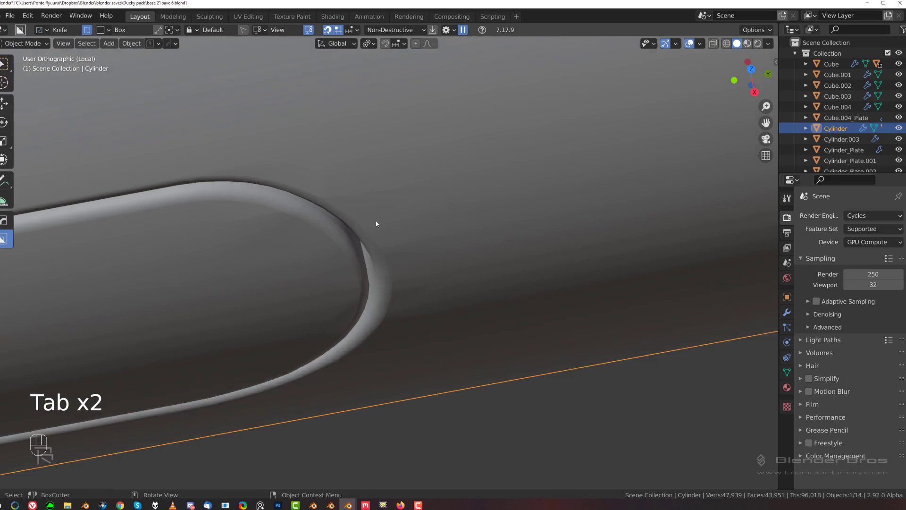
Add two single centred loop cuts with factor 0 just beyond the slot's +Y end, one above and one below the slot.
key("Tab")
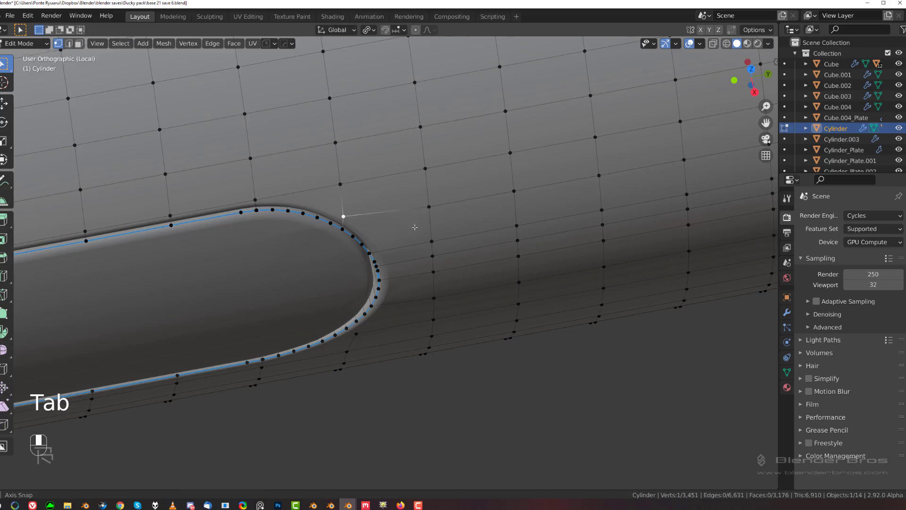
mouse_move(415, 227)
middle_mouse_down()
mouse_move(414, 191)
mouse_move(399, 233)
middle_mouse_up()
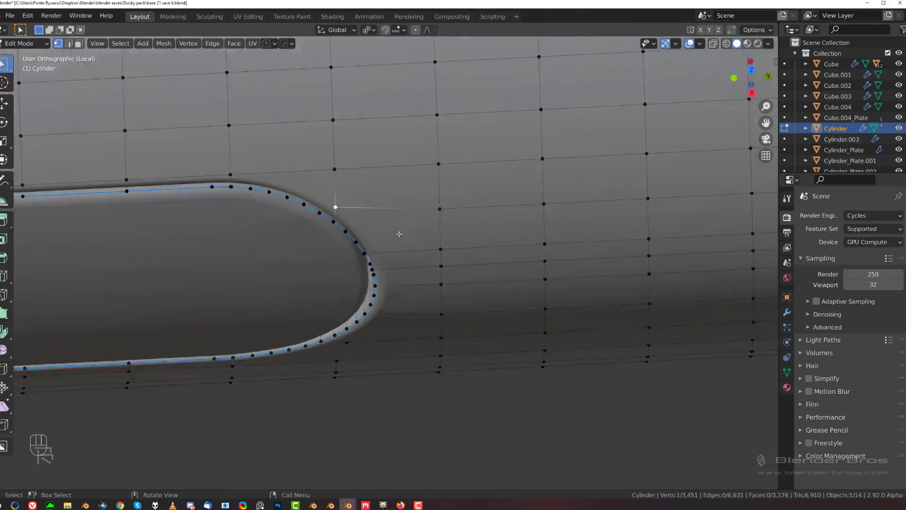
scroll(402, 227, "up", 2)
scroll(401, 317, "down", 4)
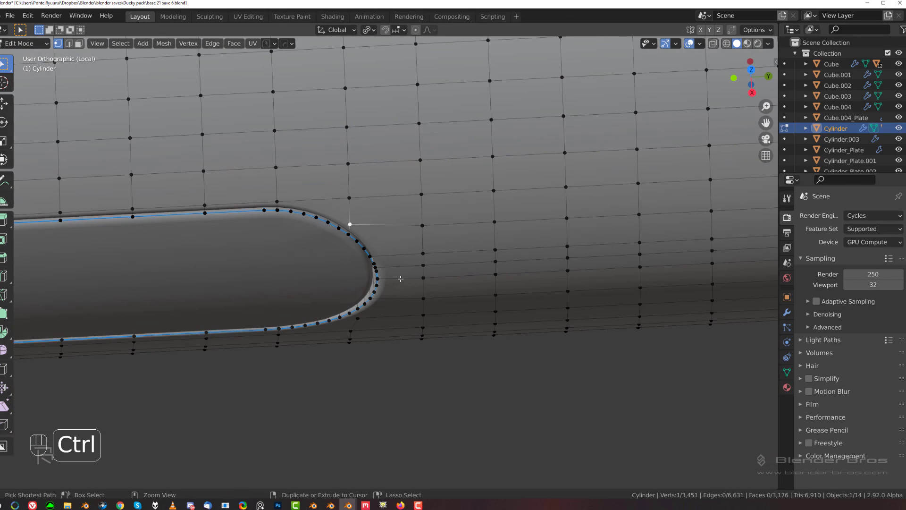
key("ctrl+r")
left_click(395, 219)
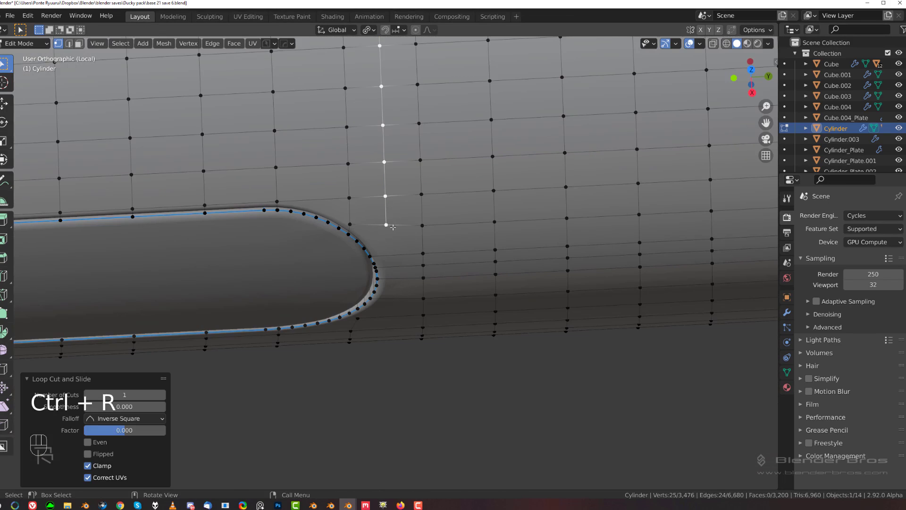
key("ctrl+r")
left_click(397, 323)
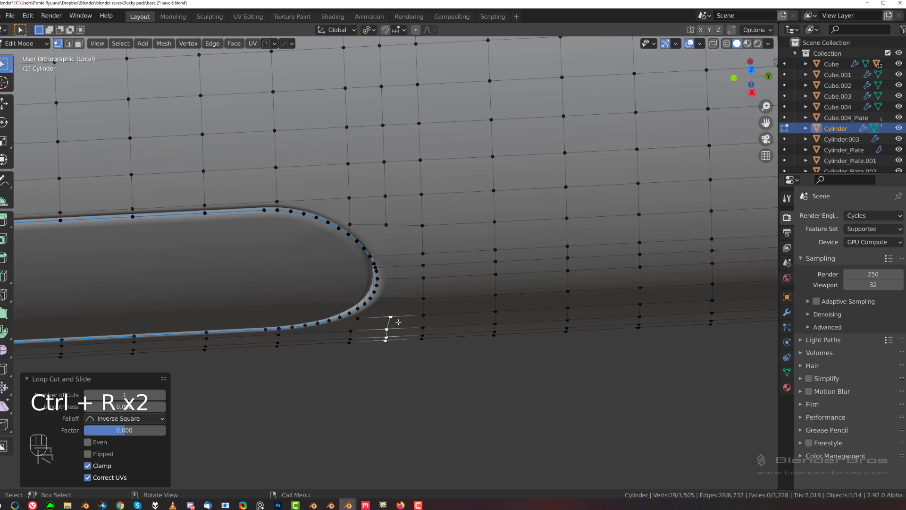
Connect the end vertices of the two new loop cuts across the rows beside the slot's +Y end and check the shading.
left_click(391, 316)
left_click(393, 234, "shift")
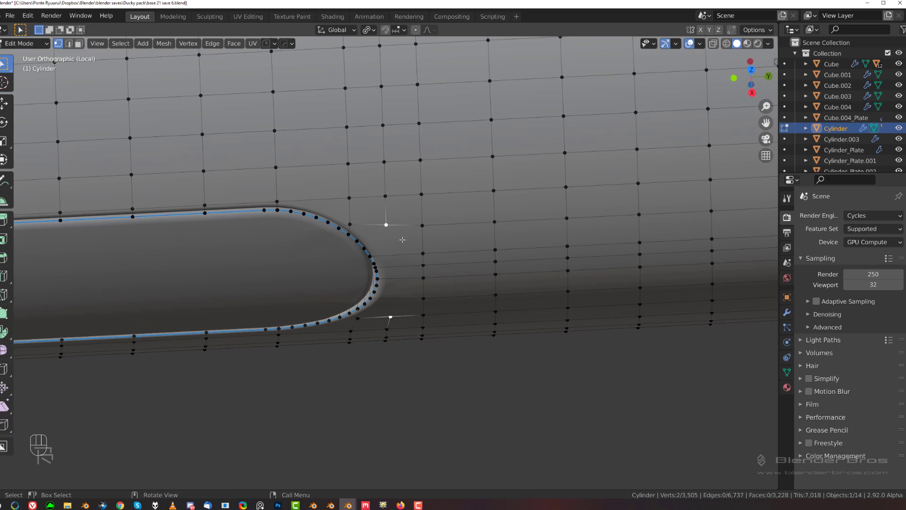
key("Tab")
middle_click_drag(404, 188, 368, 236)
scroll(365, 203, "up", 3)
middle_click_drag(363, 165, 388, 293, "shift")
scroll(415, 341, "up", 3)
key("Tab")
Connect the grid vertex above the slot's upper +Y corner to the nearby outline vertex on the arc and check the shading.
scroll(388, 293, "up", 2)
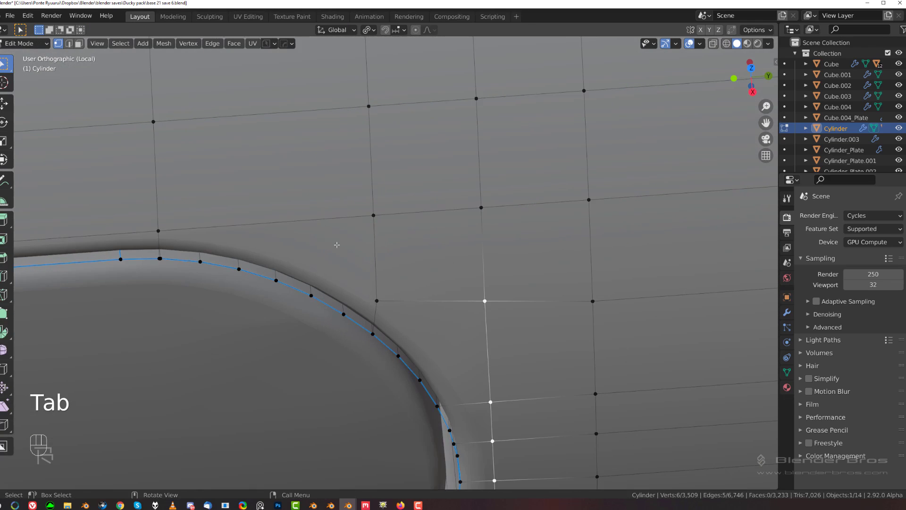
middle_click_drag(321, 283, 326, 269)
left_click(371, 184)
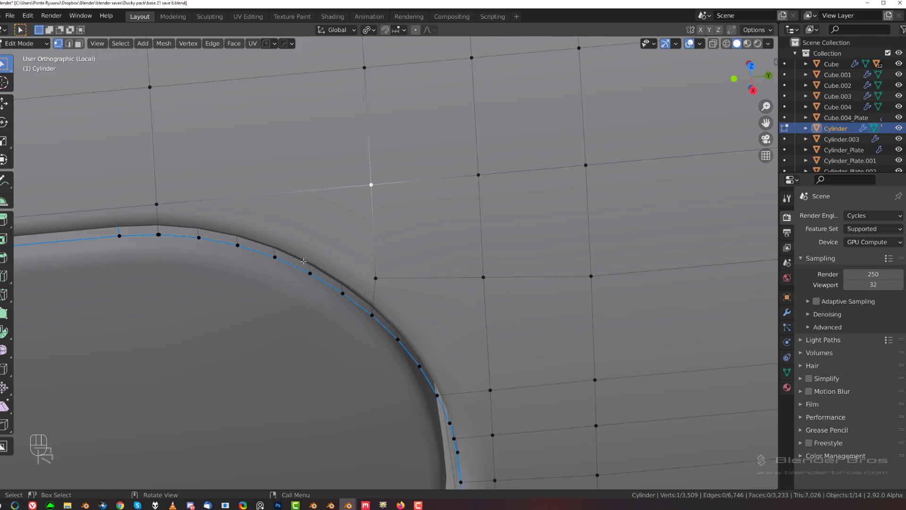
left_click(274, 257, "shift")
key("Tab")
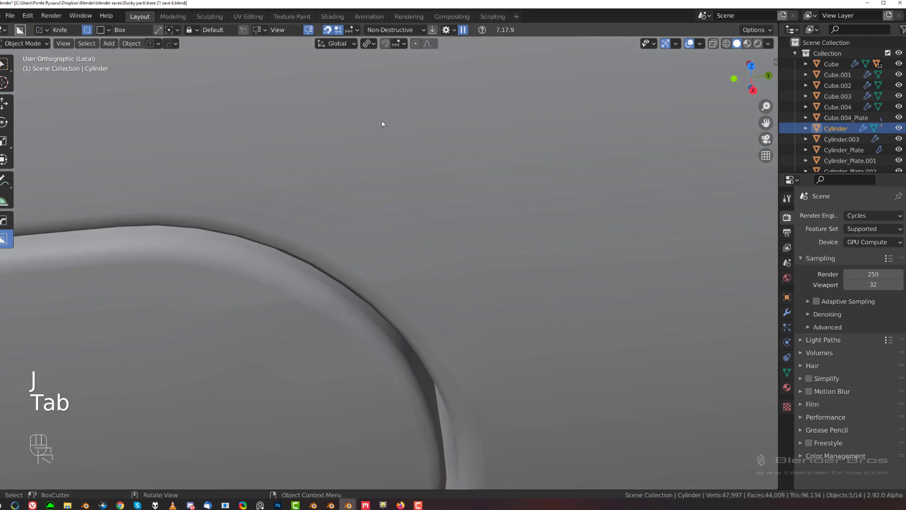
scroll(405, 257, "down", 3)
scroll(381, 222, "up", 3)
middle_click_drag(388, 246, 406, 305)
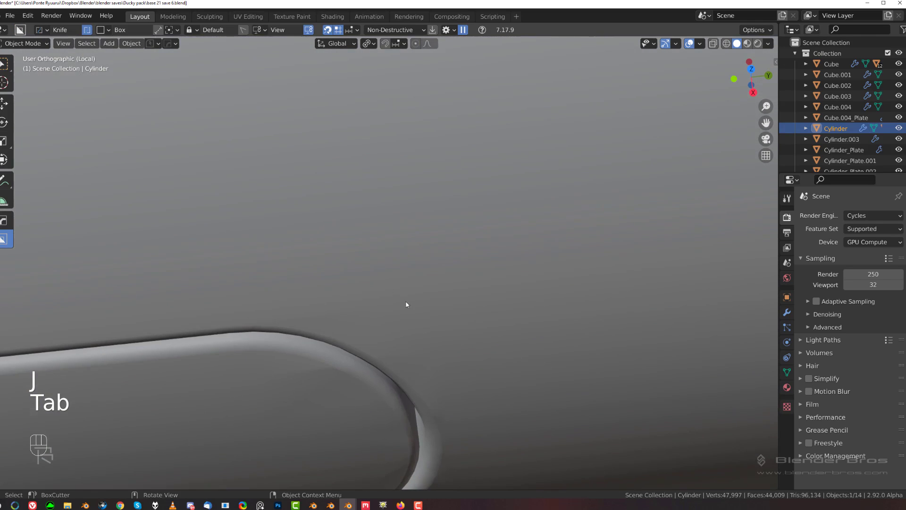
Connect the grid vertex at the slot's upper +Y corner to the adjacent outline vertex on the arc.
key("Tab")
middle_click_drag(456, 324, 446, 236, "shift")
scroll(373, 269, "up", 2)
left_click(297, 269, "shift")
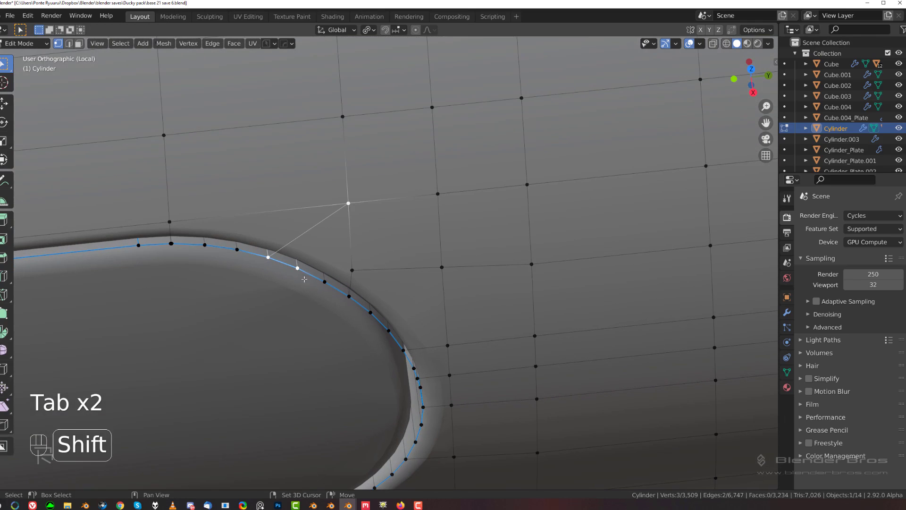
left_click(351, 270)
left_click(323, 283, "shift")
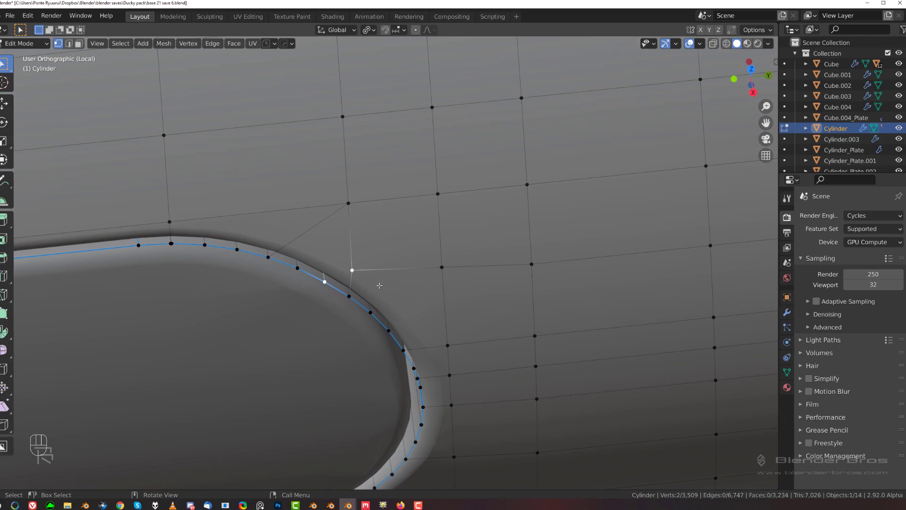
key("j")
key("Tab")
key("Tab")
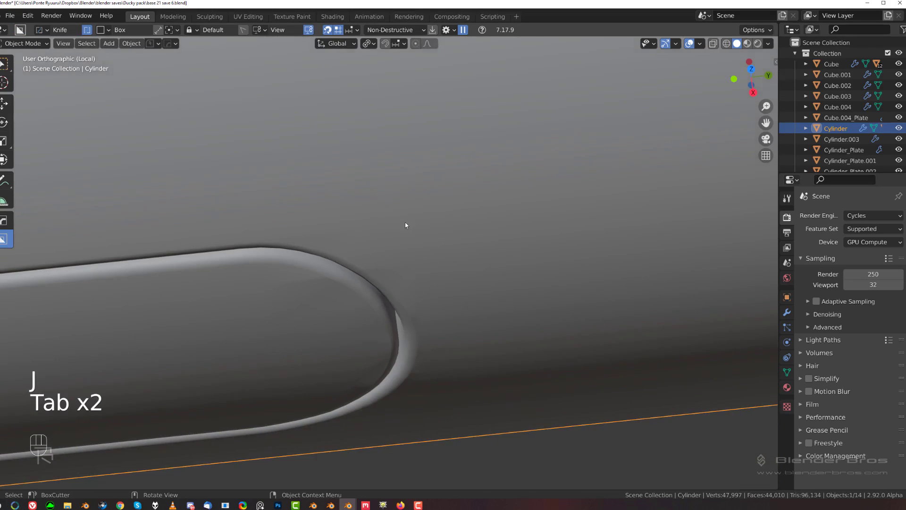
Dissolve the extra closely spaced lengthwise edge loop running from the slot's +Y end towards the collar.
key("Tab")
scroll(401, 252, "up", 2)
scroll(400, 253, "down", 2)
middle_click_drag(420, 279, 352, 255)
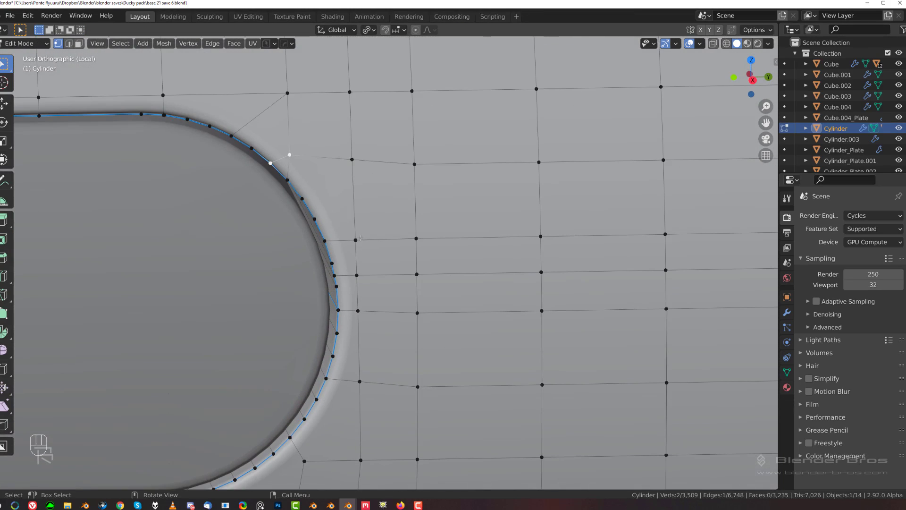
scroll(486, 215, "down", 5)
scroll(486, 226, "up", 3)
key("Tab")
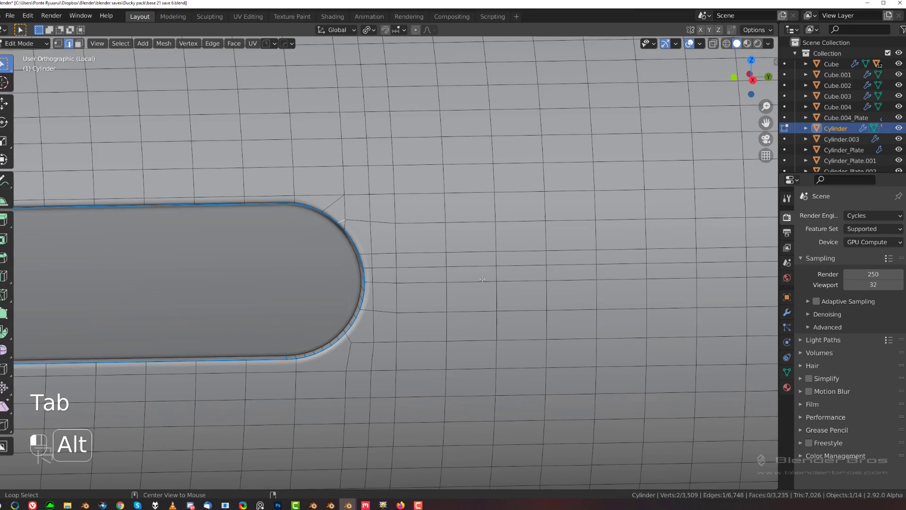
left_click(482, 279, "alt")
left_click(486, 266, "alt")
key("x")
left_click(487, 264)
scroll(453, 255, "down", 6)
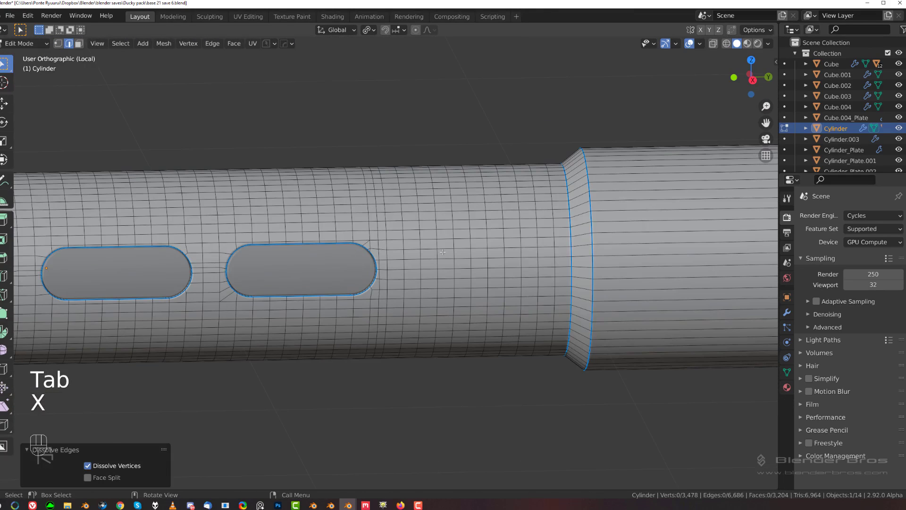
Dissolve the matching extra lengthwise edge loops in the gaps between the neighbouring slots.
middle_click_drag(278, 289, 583, 288, "shift")
scroll(539, 276, "up", 2)
left_click(565, 269, "alt+shift")
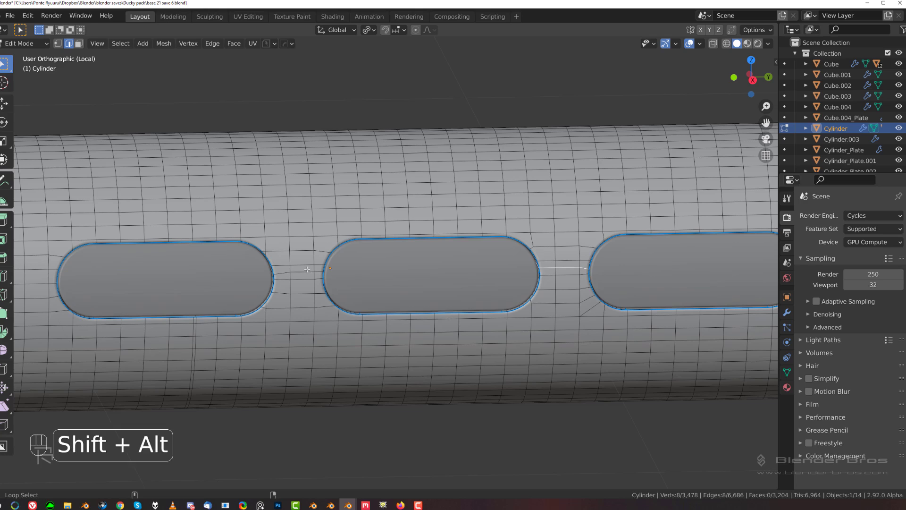
key("x")
left_click(300, 270)
middle_click_drag(251, 269, 129, 269, "shift")
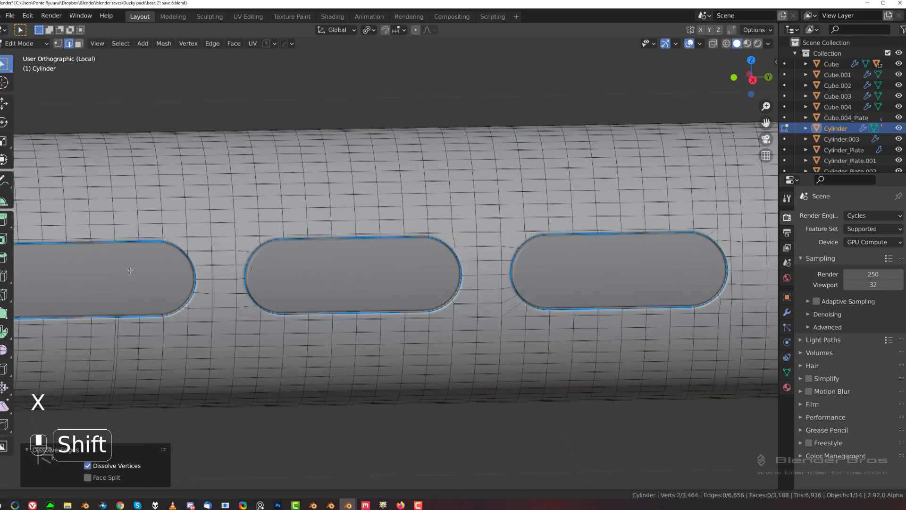
Merge the stray outline vertex on the upper +Y arc of the Cylinder.003 panel into its neighbour with Smart Vert.
middle_click_drag(736, 227, 455, 248, "shift")
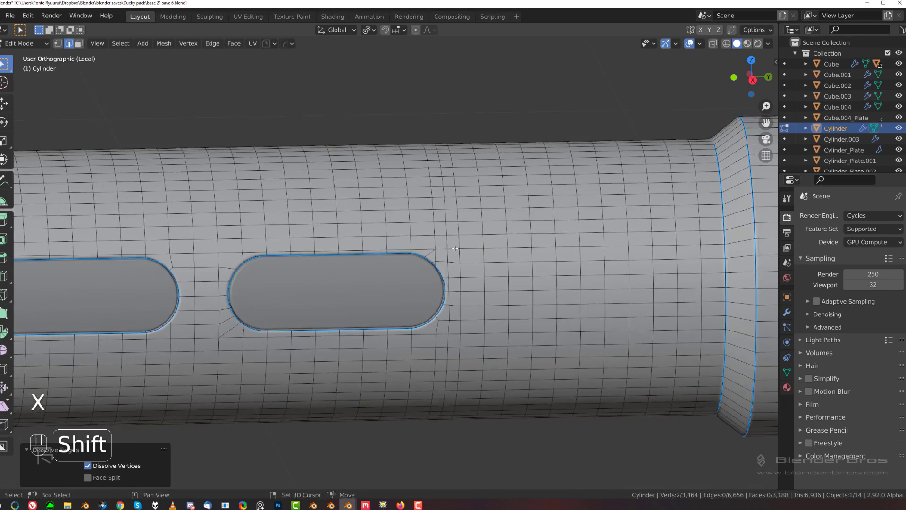
scroll(542, 249, "up", 6)
key("Tab")
middle_click_drag(501, 215, 406, 228, "shift")
scroll(406, 228, "up", 2)
left_click(370, 194)
key("Tab")
middle_click_drag(257, 204, 301, 245, "shift")
scroll(417, 190, "up", 4)
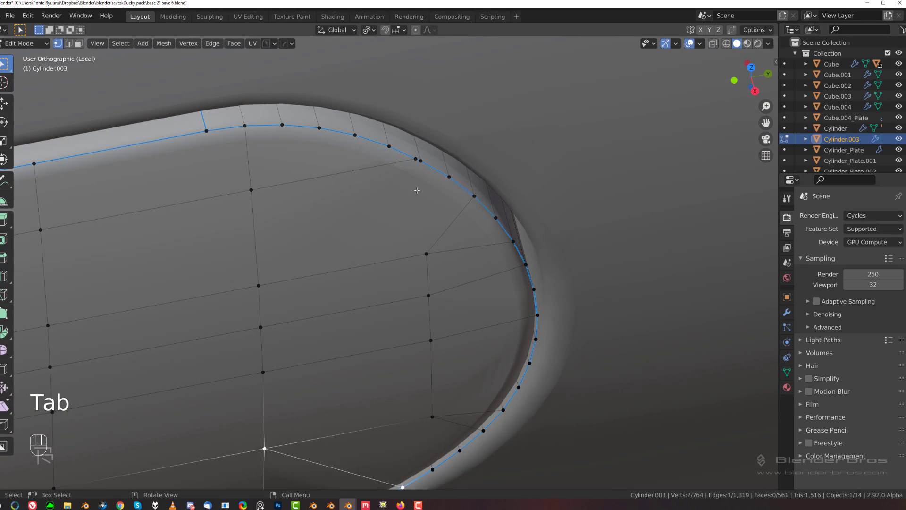
left_click(411, 162)
left_click(389, 146, "shift")
key("1")
scroll(431, 259, "down", 3)
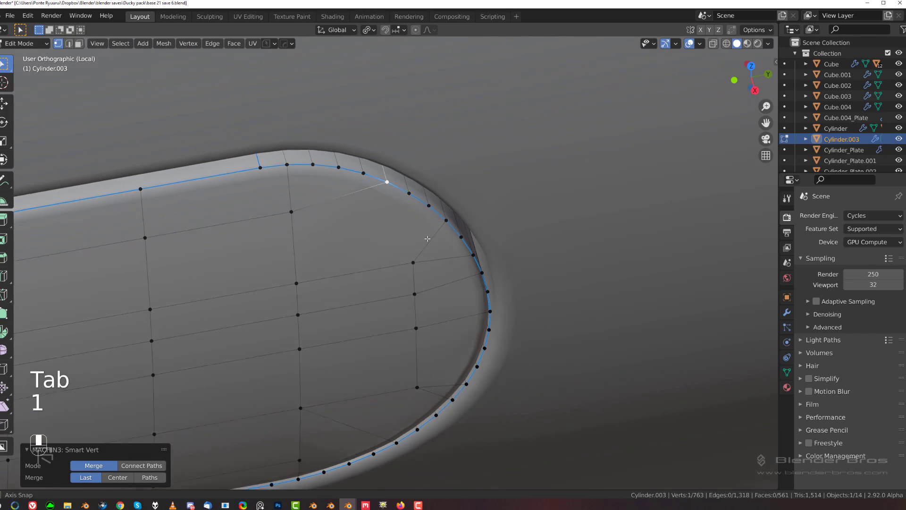
Connect the Cylinder.003 panel's upper and lower corner grid vertices near its +Y end to nearby outline vertices.
left_click(415, 267, "shift")
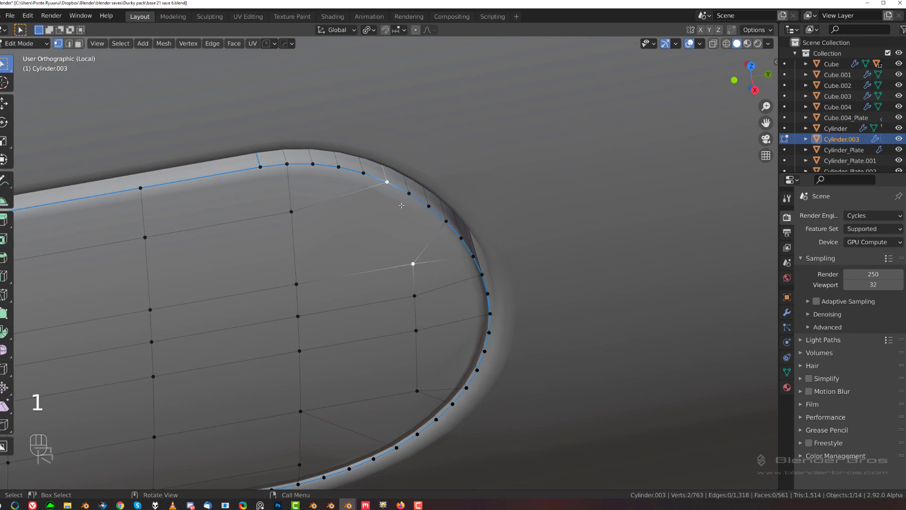
middle_click_drag(413, 206, 335, 85, "shift")
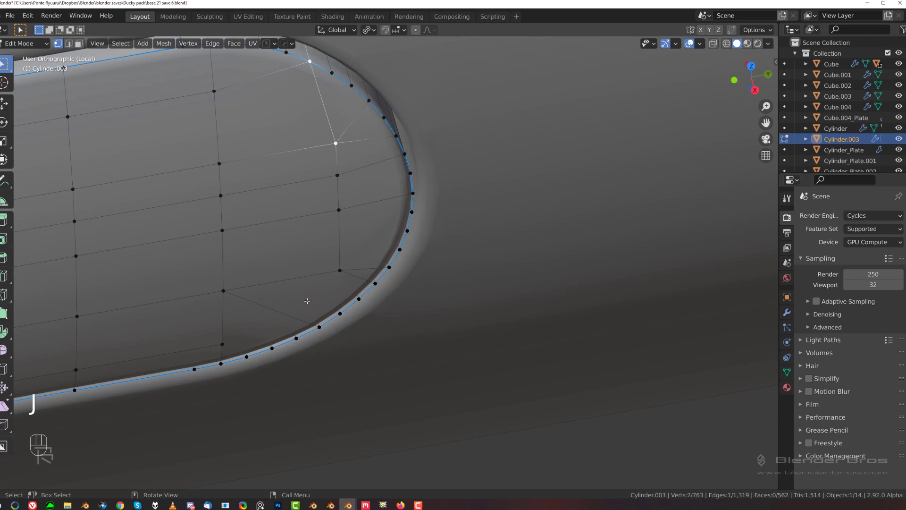
left_click(223, 345)
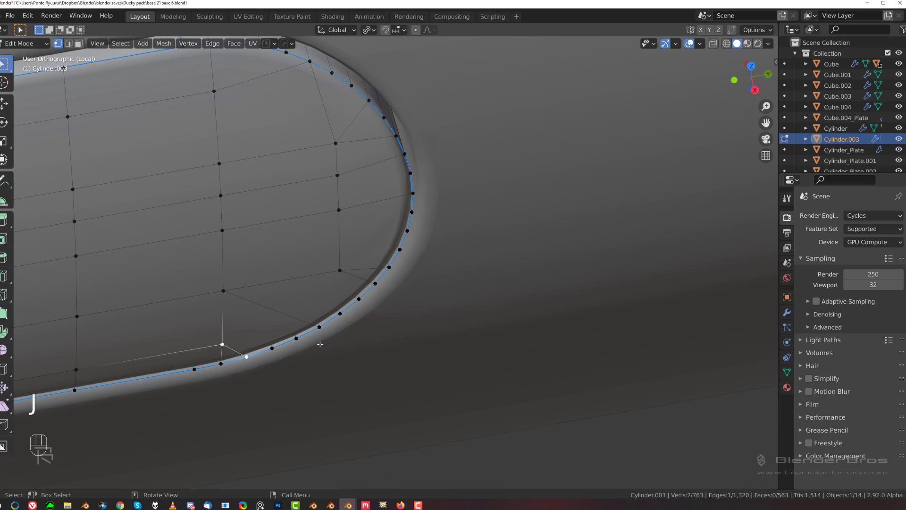
key("Tab")
key("Tab")
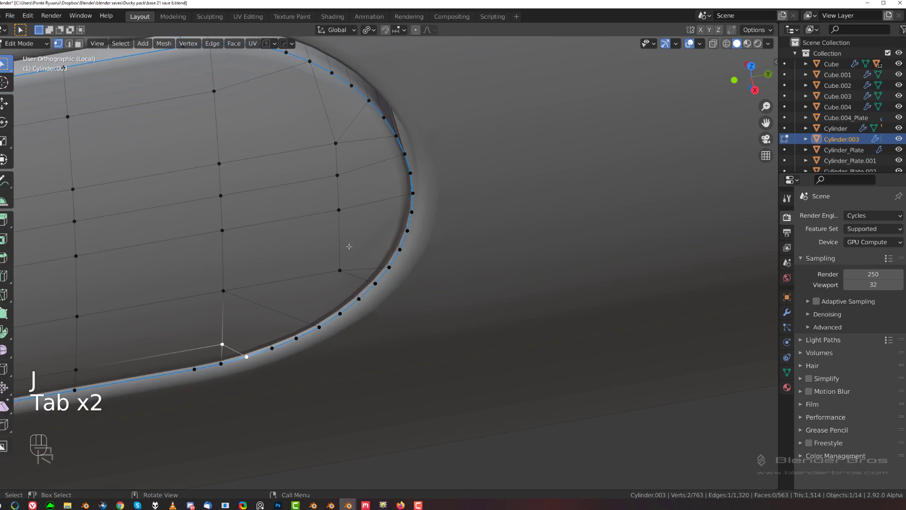
Edge-slide the upper three vertices of the panel's last grid column towards the +Y arc by a factor of -0.312.
left_click(336, 144)
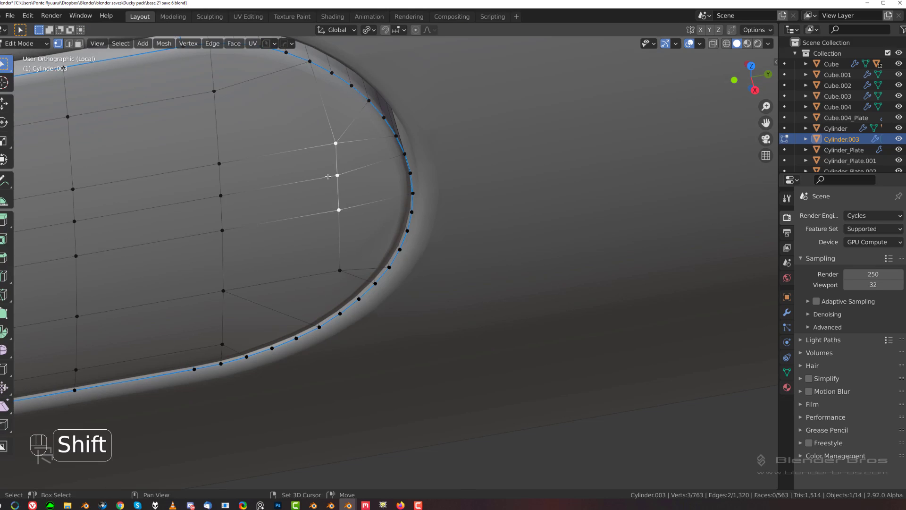
key("g")
key("g")
left_click(411, 177)
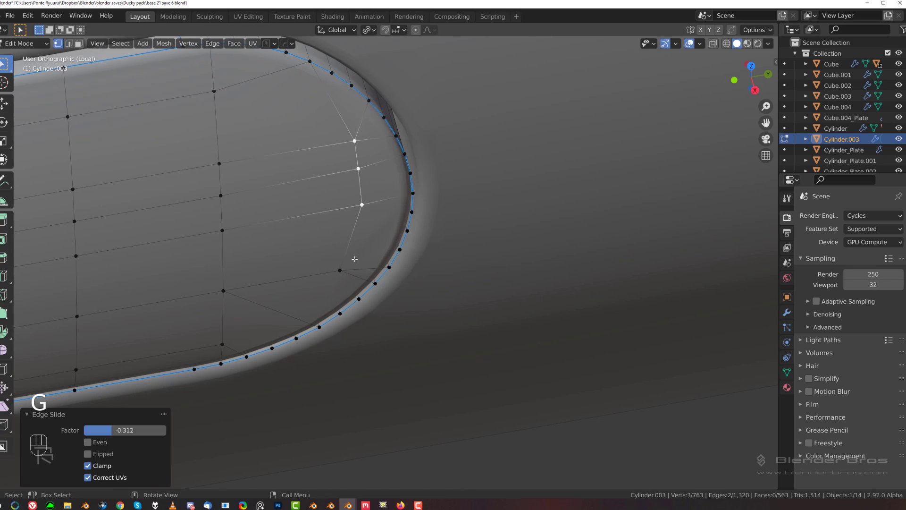
Slide the lowest vertex of the panel's last grid column towards the arc by a factor of 0.371 and upward by 0.283.
left_click(340, 270)
key("g")
key("g")
left_click(379, 269)
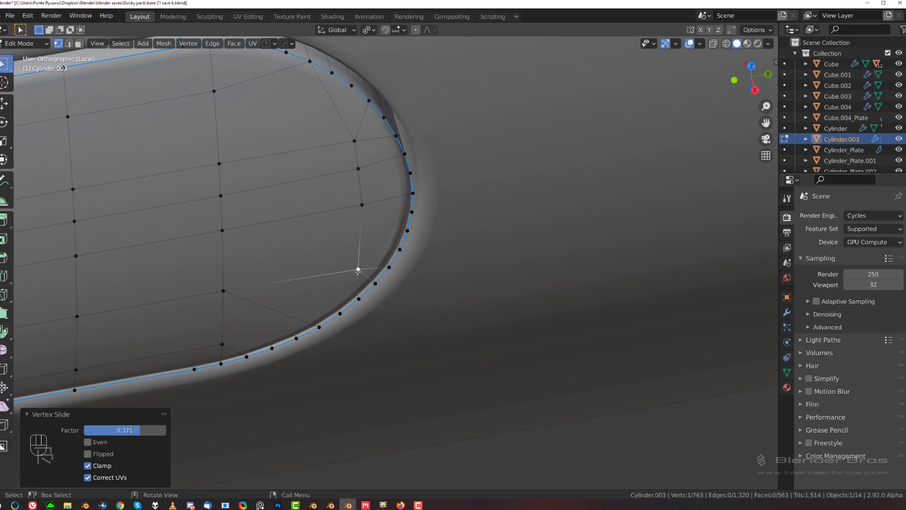
middle_click_drag(358, 271, 357, 263)
left_click(358, 262)
key("g")
key("g")
left_click(379, 246)
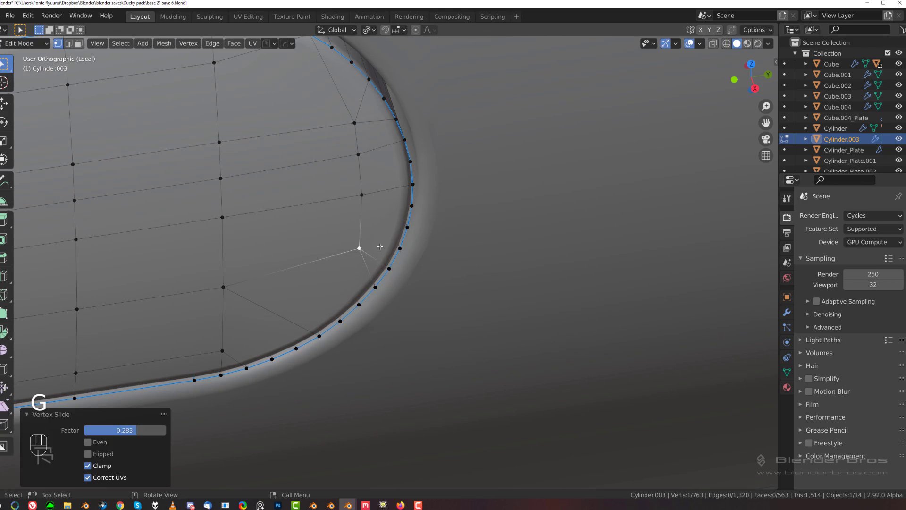
Connect that lowest column vertex to the outline vertex beside it and dissolve the surplus edges in the panel's grid.
left_click(399, 247, "shift")
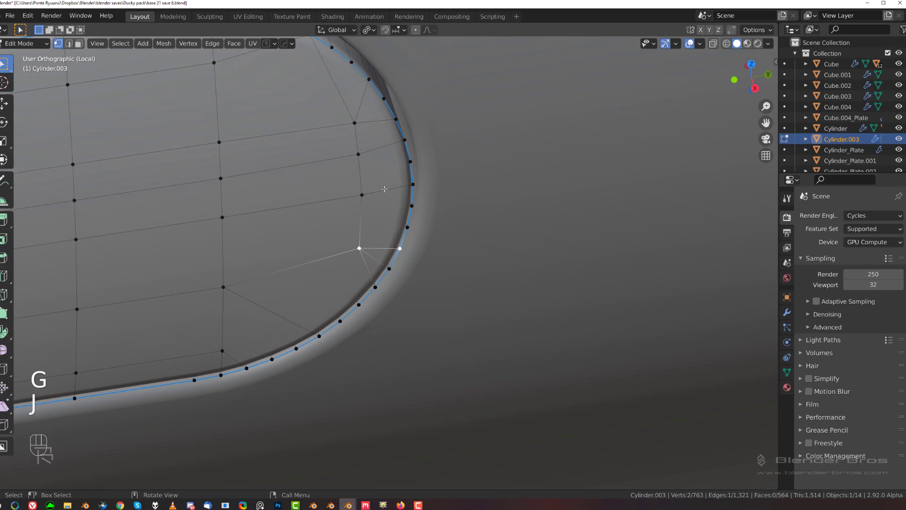
key("Tab")
key("x")
key("Tab")
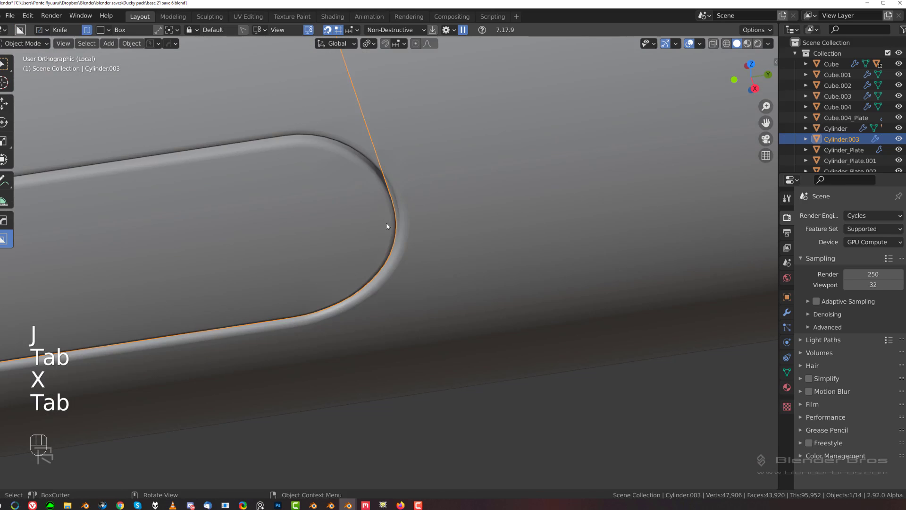
Merge the two near-coincident outline vertices at the tip of the next Cylinder.003 panel's -Y arc.
scroll(385, 227, "down", 4)
middle_click_drag(215, 268, 419, 251, "shift")
scroll(419, 251, "up", 4)
middle_click_drag(311, 290, 401, 261, "shift")
scroll(392, 257, "up", 2)
left_click(357, 245)
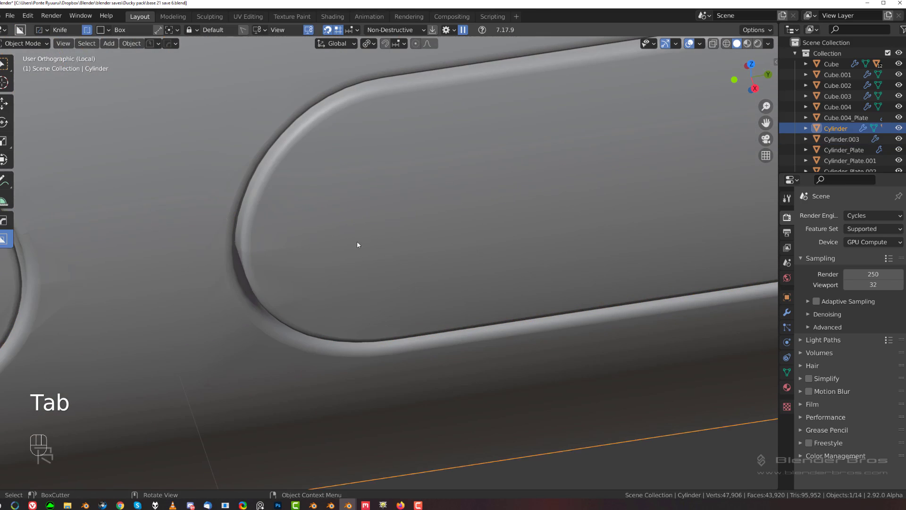
key("Tab")
key("Tab")
left_click(353, 215)
key("Tab")
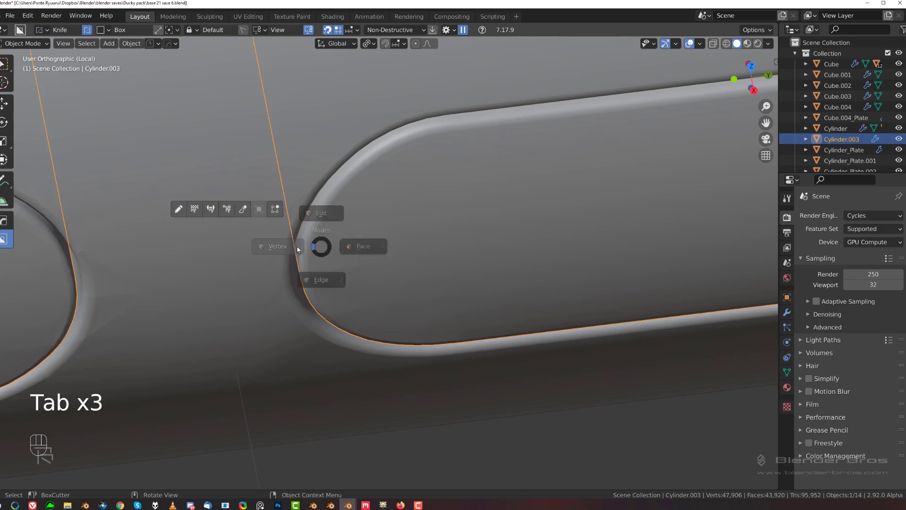
left_click(298, 249)
scroll(331, 258, "up", 2)
left_click(270, 277, "shift")
key("1")
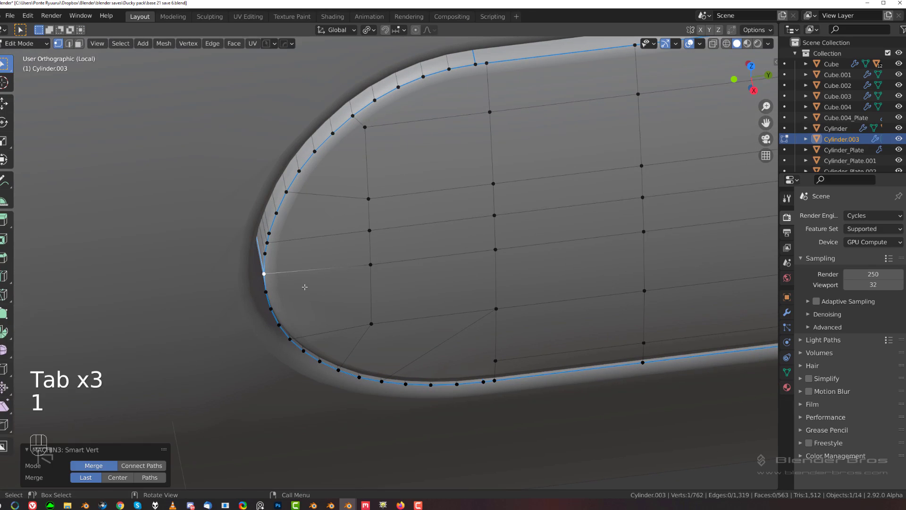
scroll(365, 309, "down", 2)
scroll(359, 295, "up", 2)
key("Tab")
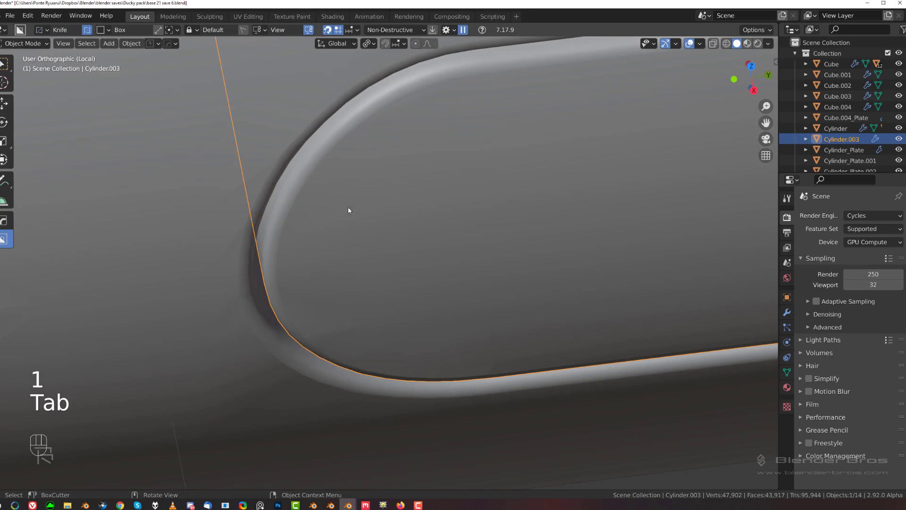
Edge-slide the lower four vertices of that panel's first grid column towards the -Y arc by a factor of -0.534.
key("Tab")
left_click(324, 336)
middle_click_drag(323, 335, 369, 333)
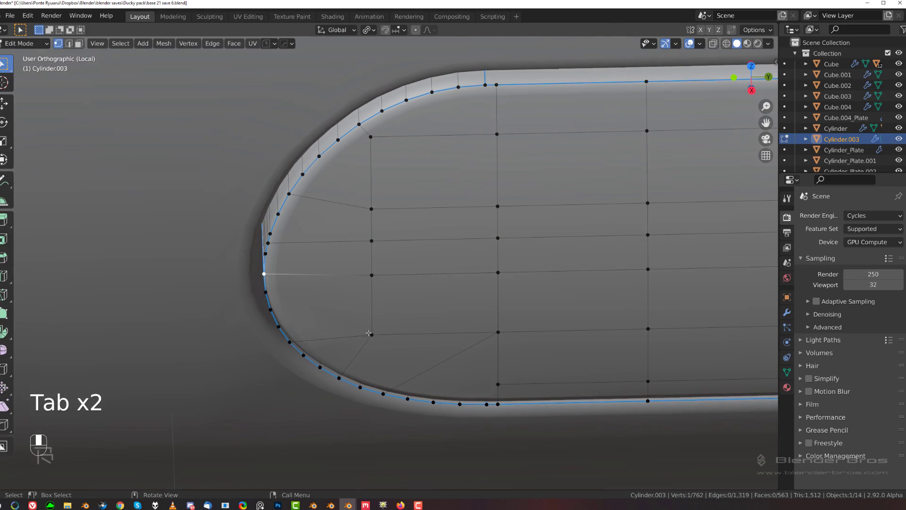
left_click(372, 275, "shift")
left_click(372, 240, "shift")
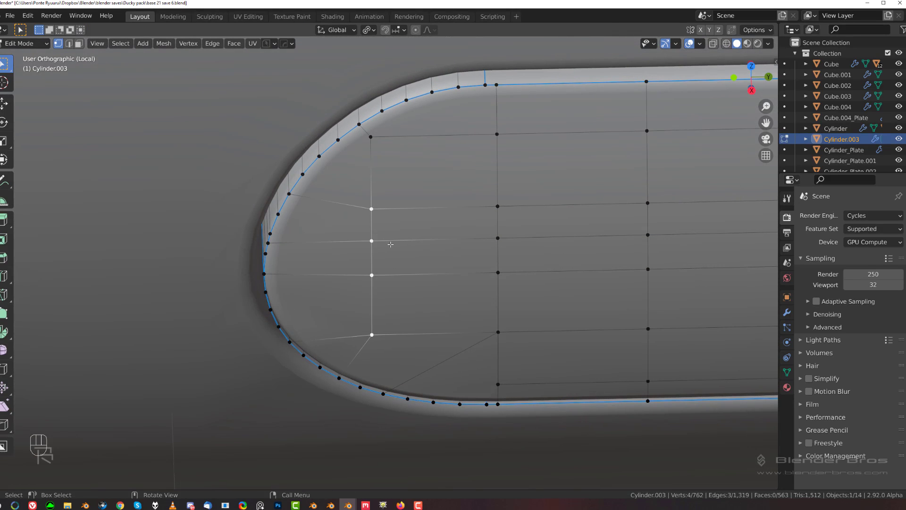
key("g")
key("g")
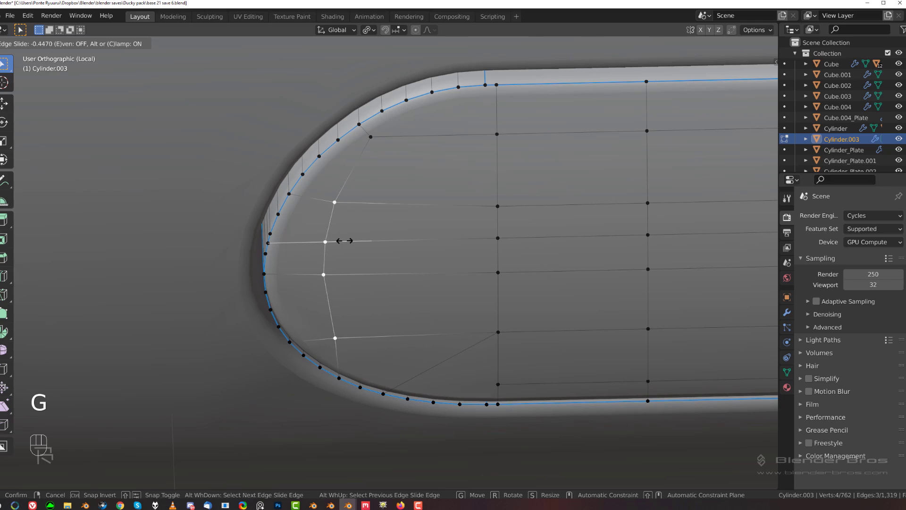
left_click(335, 241)
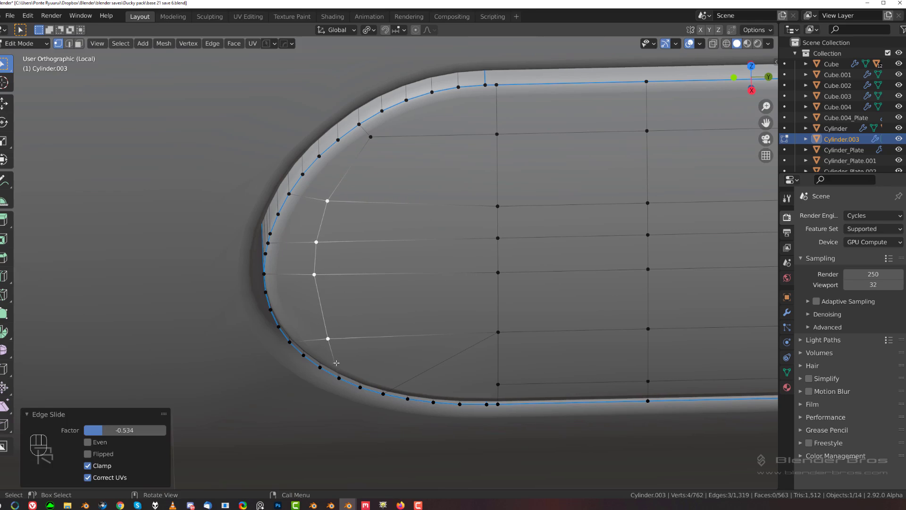
Connect the lowest of those column vertices to an outline vertex below it and dissolve the surplus edge beside the new one.
middle_click_drag(335, 240, 360, 144, "shift")
left_click(352, 243)
left_click(344, 271, "shift")
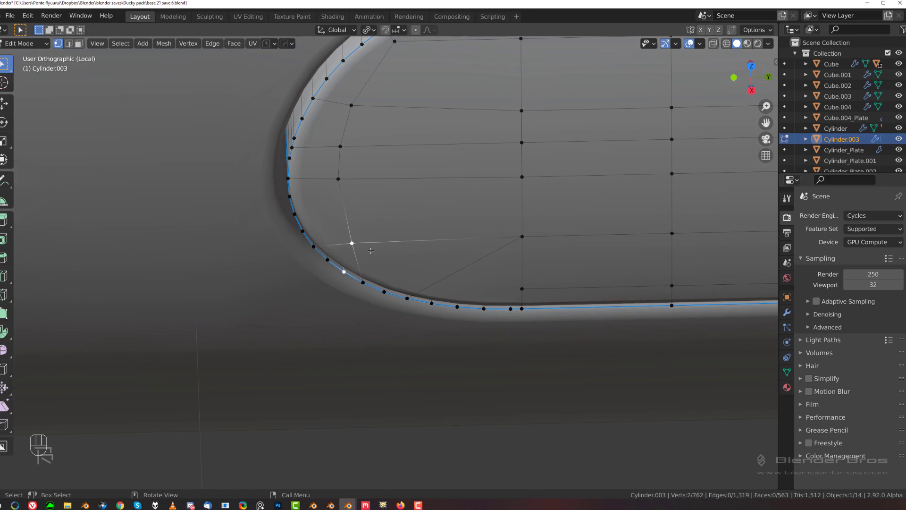
key("j")
key("Tab")
key("x")
key("Tab")
scroll(384, 199, "down", 2)
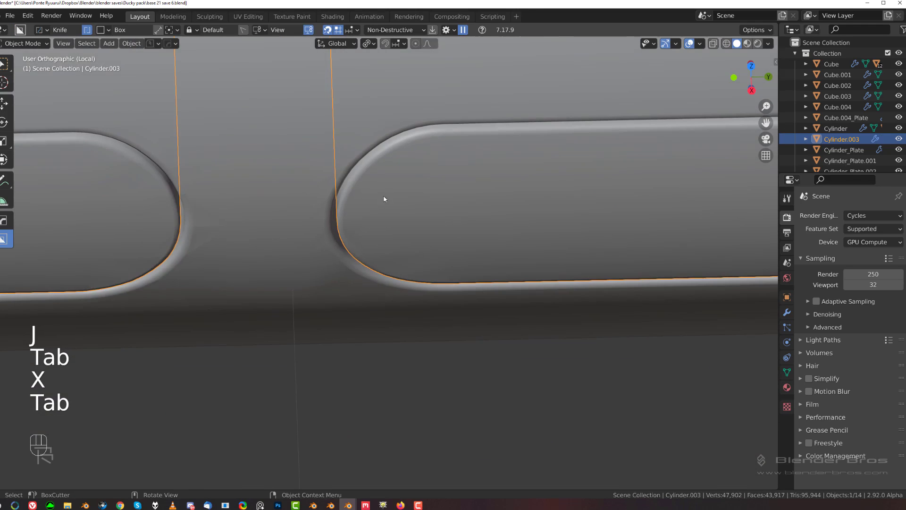
On the Cylinder mesh, merge the near-coincident vertices at the tip of the slot's +Y arc.
middle_click_drag(384, 199, 415, 271, "shift")
scroll(415, 271, "up", 2)
left_click(373, 262)
key("Tab")
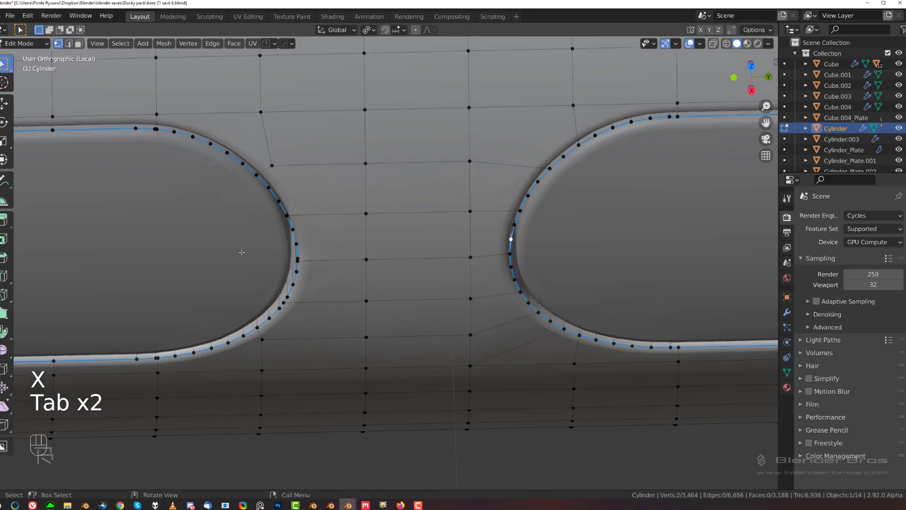
scroll(294, 270, "up", 1)
middle_click_drag(294, 270, 311, 280, "shift")
key("1")
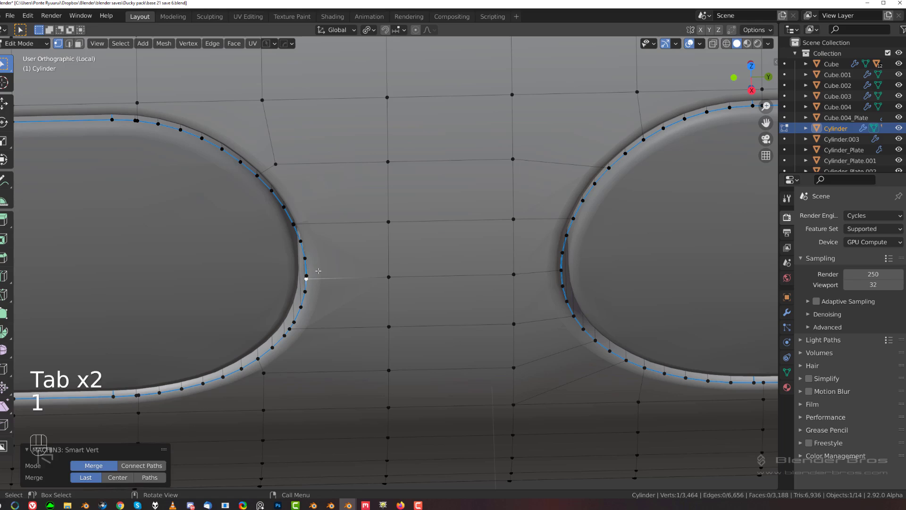
left_click(308, 275, "shift")
left_click(306, 279, "shift")
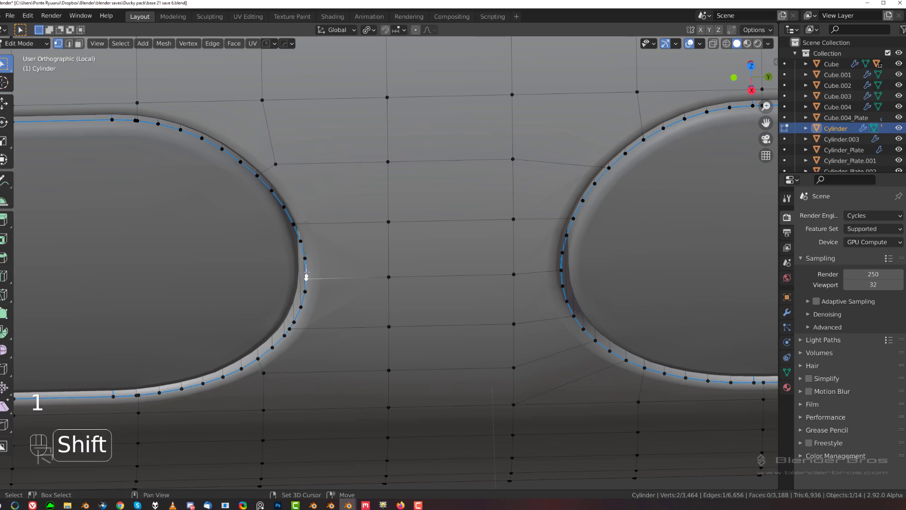
key("1")
scroll(458, 180, "down", 8)
Leave local view and merge the near-coincident vertex pairs below and above the tip of the Cylinder slot's +Y arc.
key("KP_Divide")
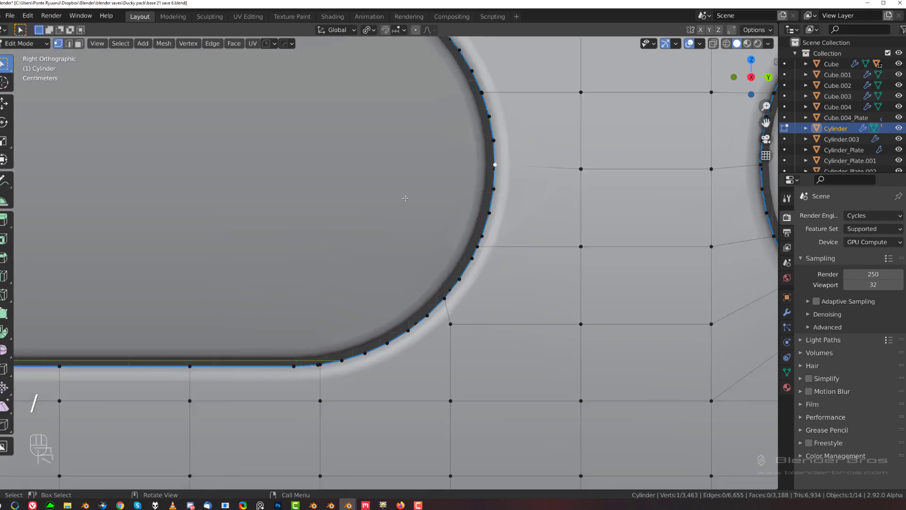
middle_click_drag(405, 198, 416, 314)
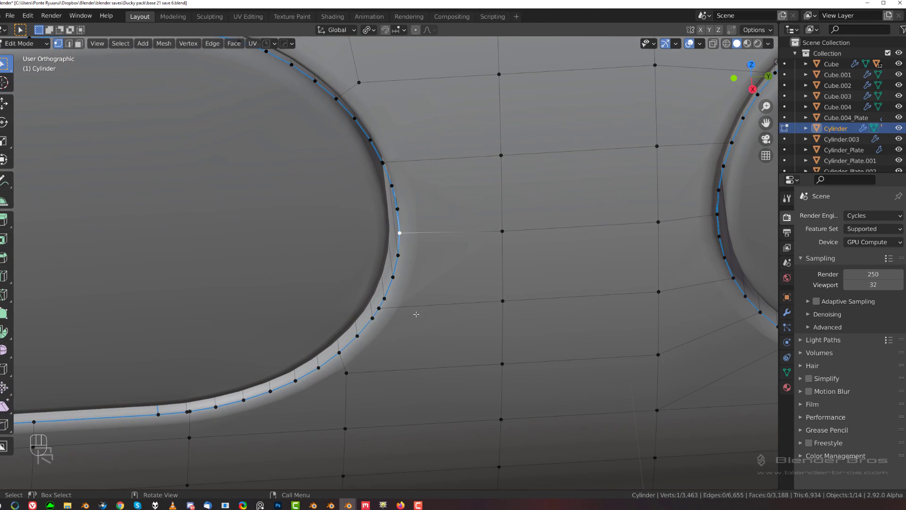
left_click(386, 298, "shift")
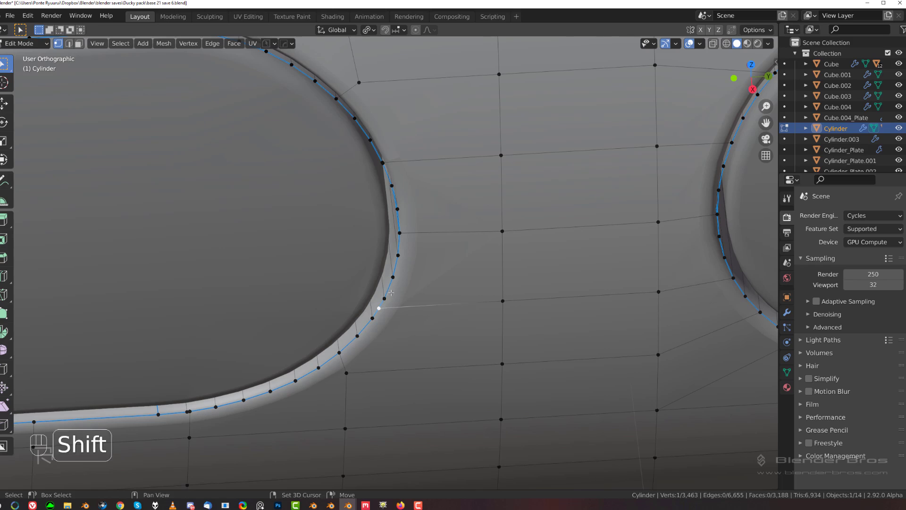
key("1")
middle_click_drag(385, 300, 370, 340, "shift")
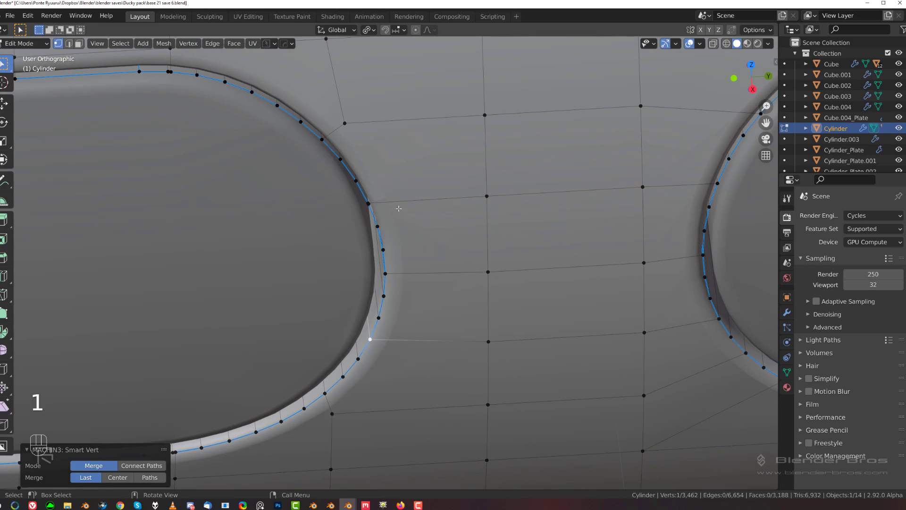
left_click(369, 203)
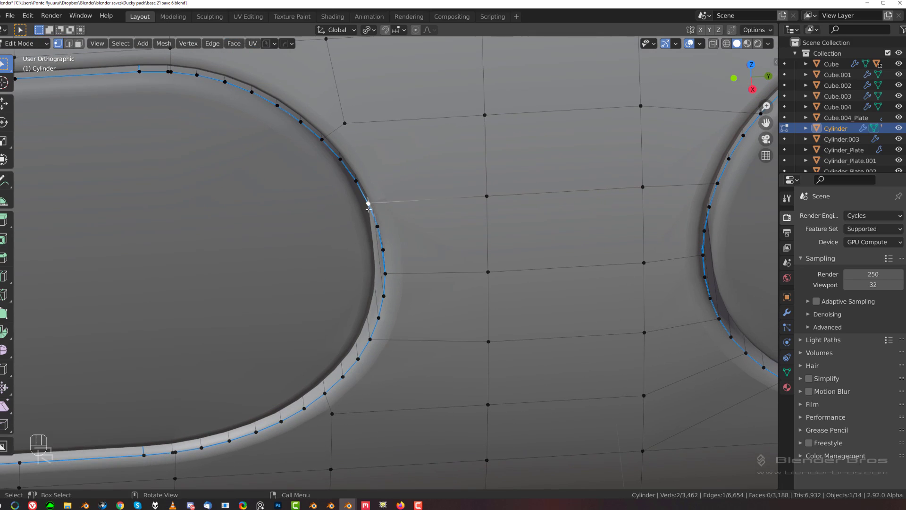
left_click(374, 208, "shift")
key("1")
key("1")
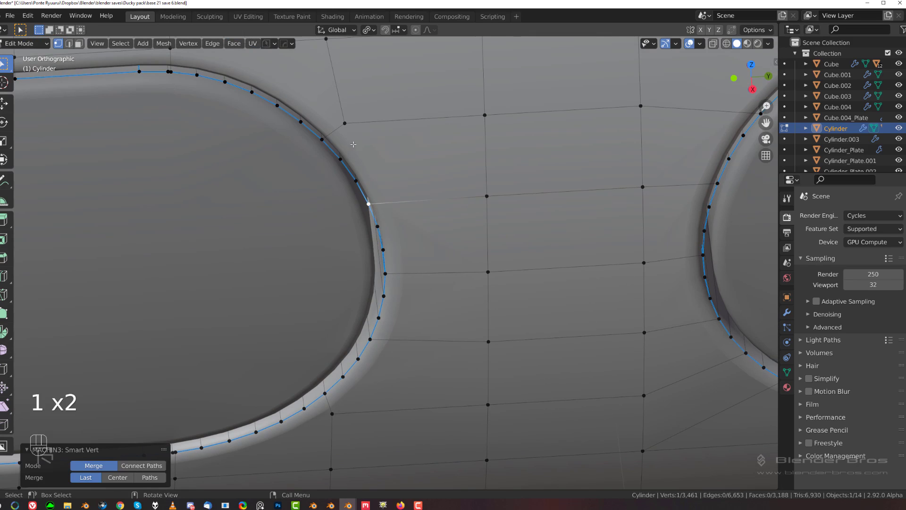
Add two centred loop cuts to the Cylinder beside the slot's +Y end, one below and one above the gap.
key("Tab")
middle_click_drag(404, 188, 443, 283)
key("Tab")
middle_click_drag(401, 307, 457, 263)
key("ctrl+r")
left_click(390, 361)
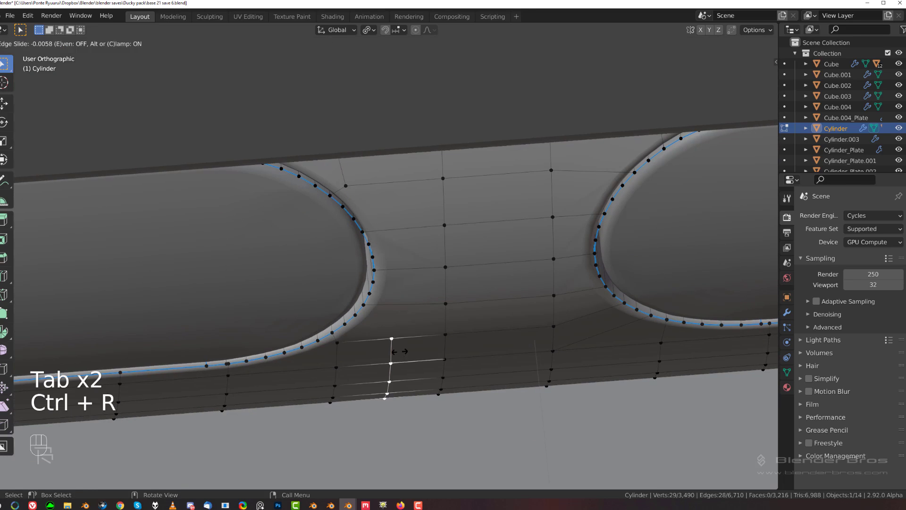
right_click(387, 200)
key("ctrl+r")
left_click(388, 190)
right_click(394, 184)
Connect the end vertices of the two new loop cuts across the gap to form a continuous edge column beside the arc.
left_click(394, 183)
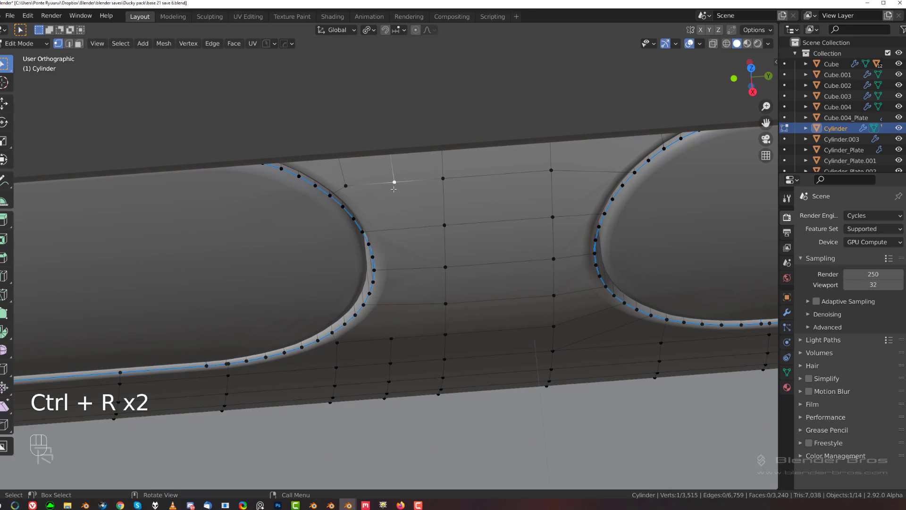
left_click(388, 345, "shift")
key("j")
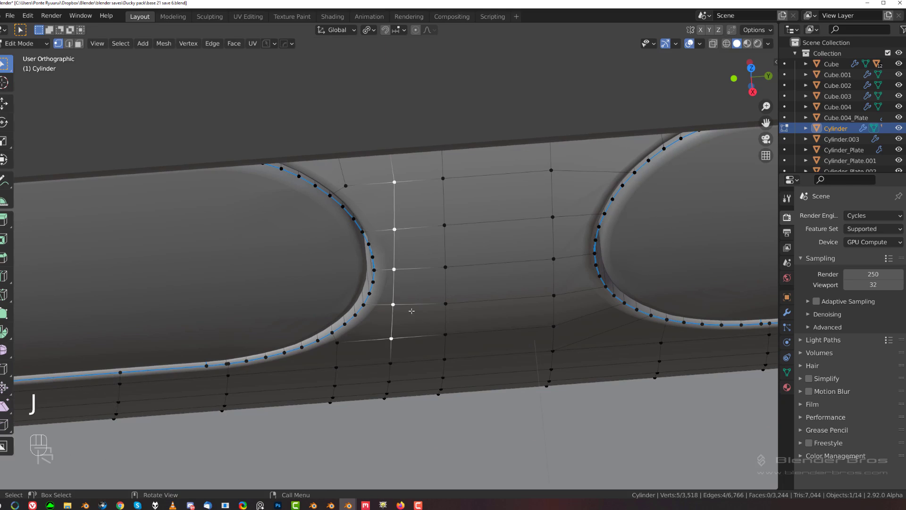
key("Tab")
middle_click_drag(422, 394, 348, 300)
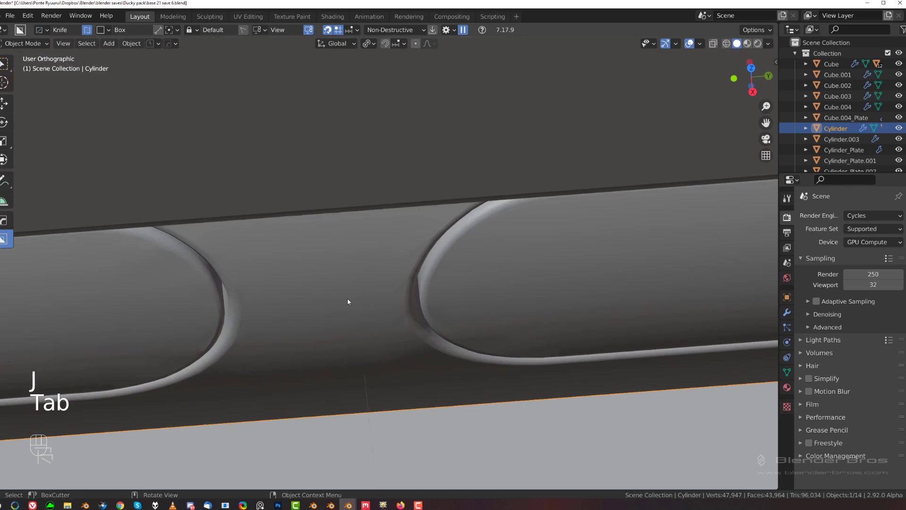
Edge-slide the loop nearest the neighbouring slot towards that slot's -Y arc by a factor of about 0.43.
key("Tab")
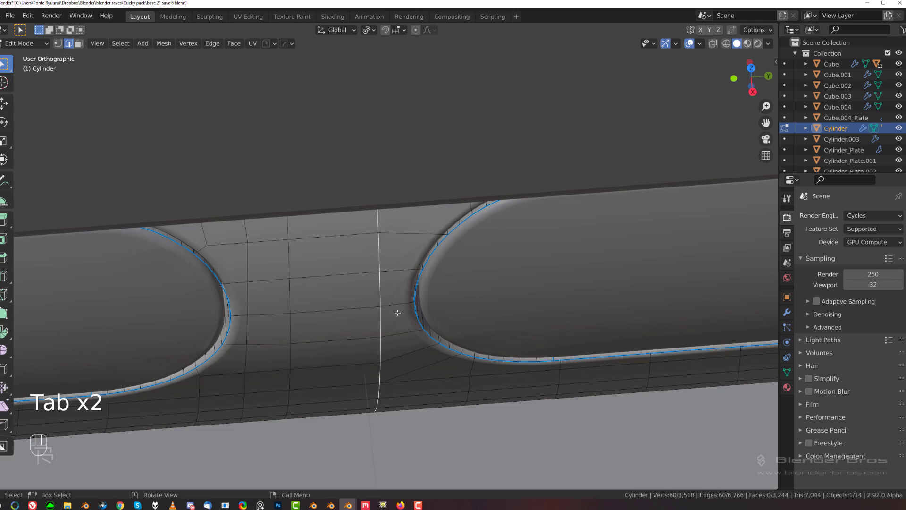
key("g")
key("g")
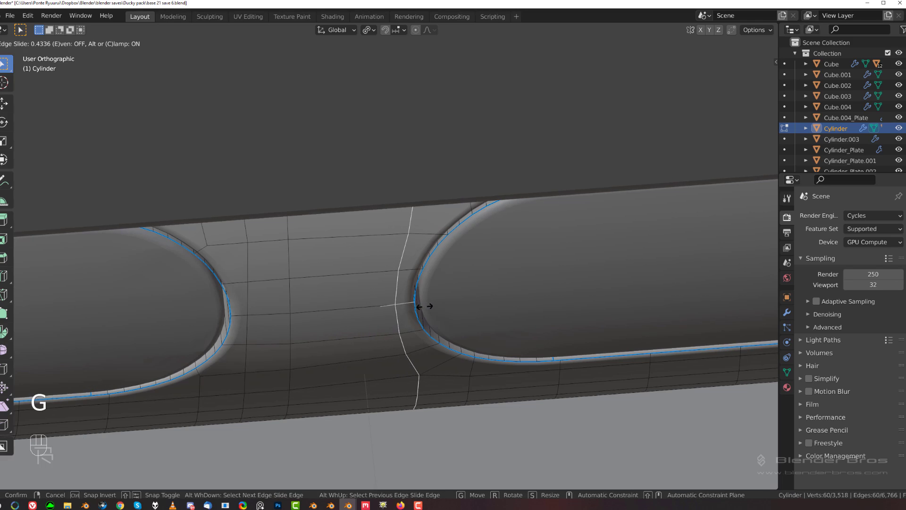
left_click(424, 306)
middle_click_drag(282, 311, 391, 265)
key("Tab")
scroll(336, 205, "down", 3)
key("Tab")
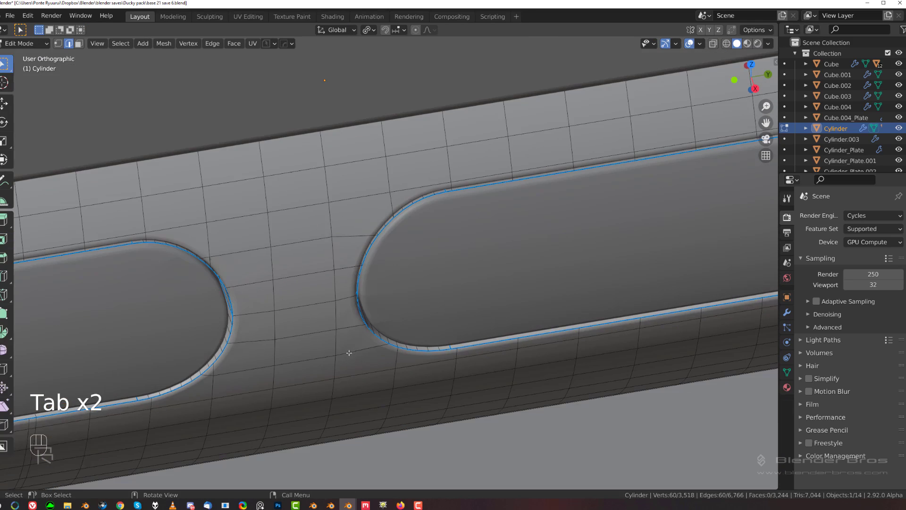
Edge-slide the two loops in the other gap between slots towards their adjacent arcs, by about 0.4 and by -0.584.
left_click(340, 322, "alt")
key("g")
key("g")
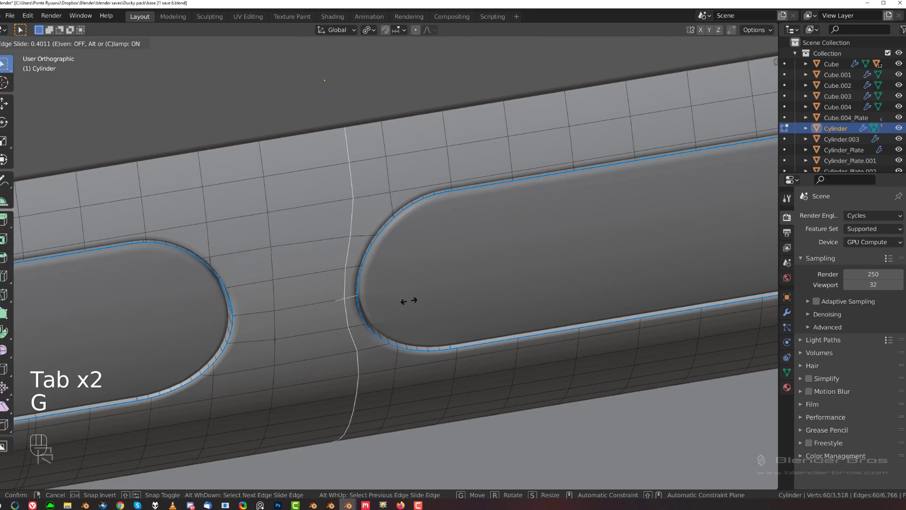
left_click(398, 301)
left_click(280, 293, "alt")
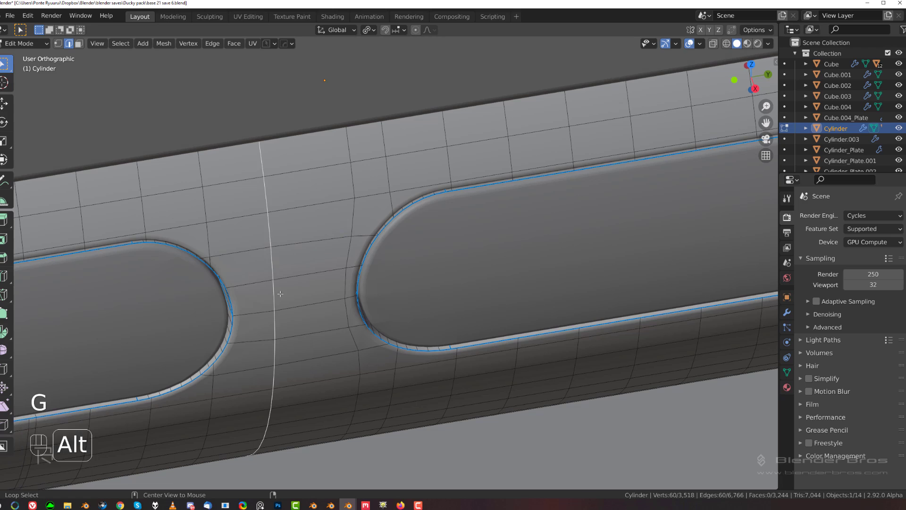
key("g")
key("g")
left_click(263, 294)
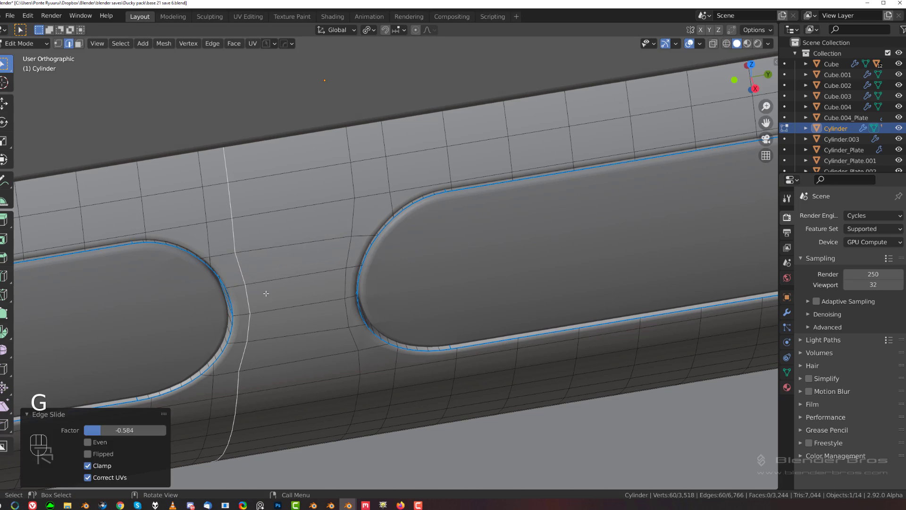
key("Tab")
On the Cylinder.003 panel beside this gap, merge the near-coincident outline vertices at the -Y arc's tip and just above it.
middle_click_drag(298, 285, 421, 243, "shift")
middle_click_drag(395, 287, 323, 282, "shift")
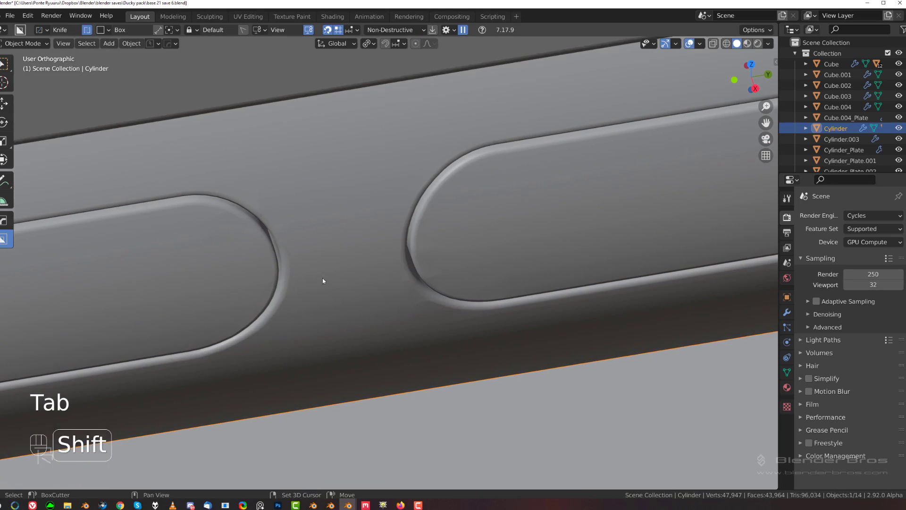
scroll(326, 281, "up", 1)
left_click(470, 249)
key("Tab")
middle_click_drag(368, 255, 274, 273, "shift")
scroll(309, 283, "up", 4)
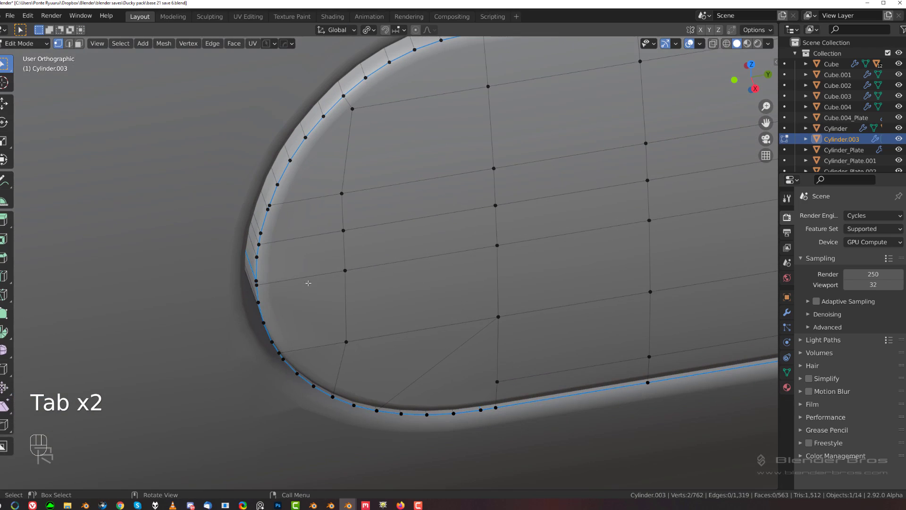
left_click(257, 285)
left_click(256, 280, "shift")
key("1")
left_click(260, 233, "shift")
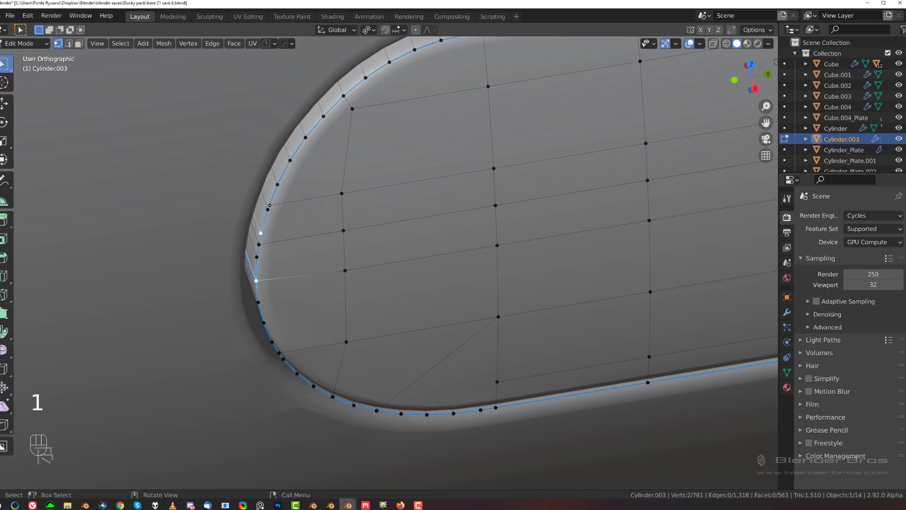
left_click(268, 205)
left_click(268, 208, "shift")
key("1")
Inspect the row of three Cylinder.003 panels from the side, closing in on the middle panel's -Y arc.
scroll(305, 255, "down", 8)
middle_click_drag(307, 265, 326, 222)
scroll(336, 274, "down", 7)
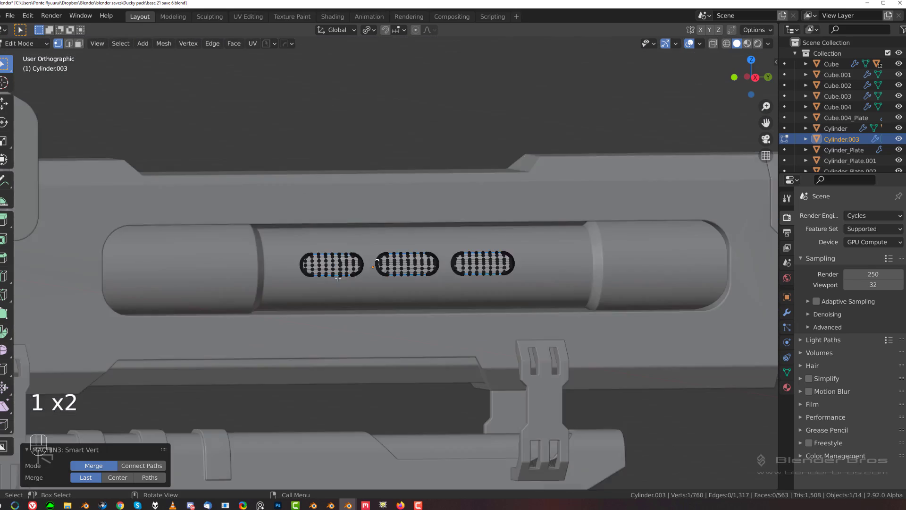
scroll(337, 286, "down", 7)
middle_click_drag(337, 295, 307, 289)
scroll(383, 257, "up", 8)
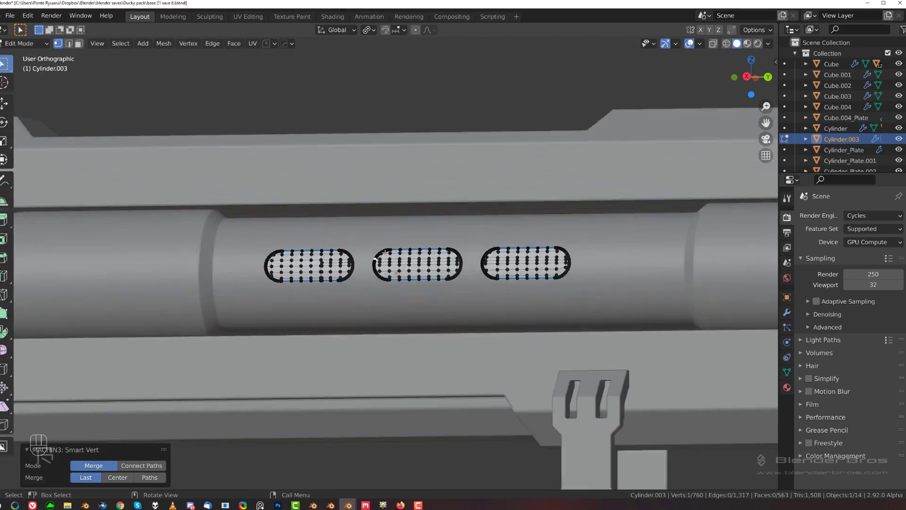
scroll(385, 252, "up", 8)
scroll(335, 256, "up", 7)
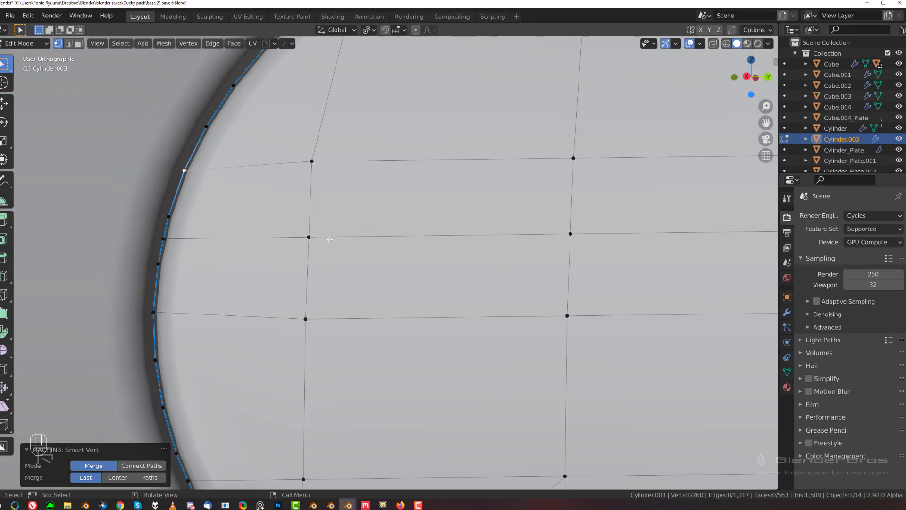
Dissolve the extra edge crossing the rim at the tip of the middle Cylinder.003 panel's -Y arc.
middle_click_drag(118, 240, 319, 194)
scroll(242, 184, "down", 2)
left_click(301, 198)
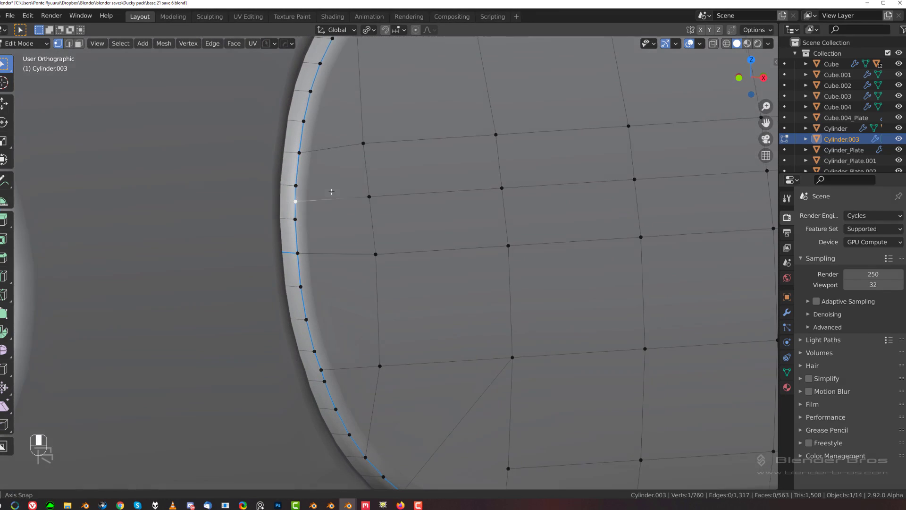
key("Tab")
left_click(284, 201)
key("x")
left_click(285, 200)
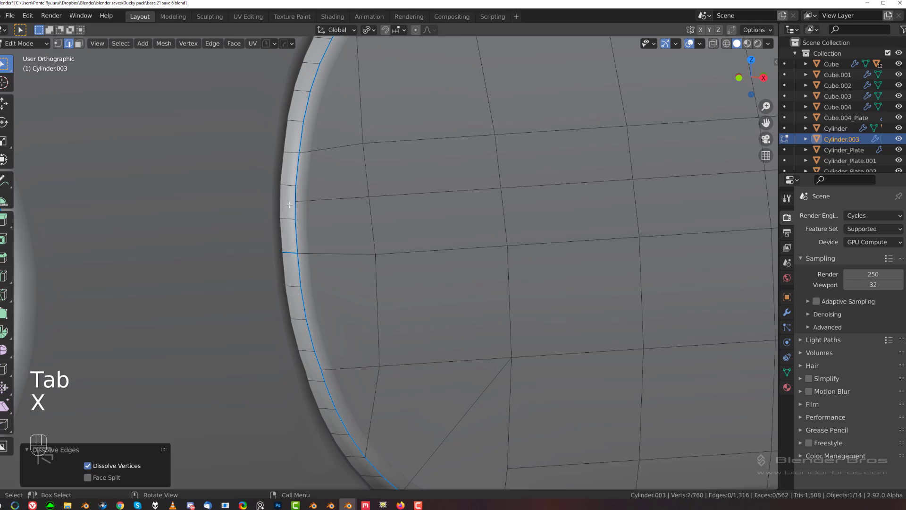
Merge the leftover outline vertex at the arc's tip into the one above it, and merge the near-coincident pair lower on the arc.
key("Tab")
left_click(296, 199)
left_click(300, 178, "shift")
key("1")
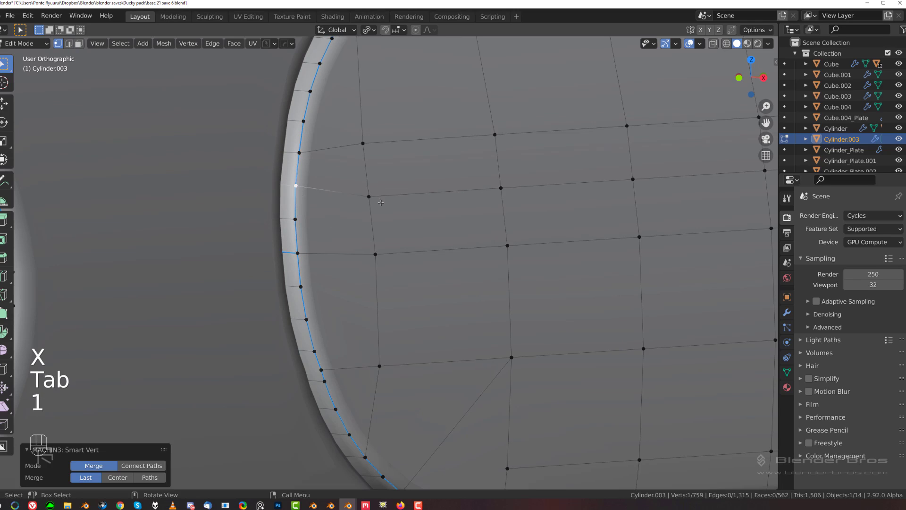
middle_click_drag(374, 200, 359, 222)
left_click(319, 371)
left_click(323, 381, "shift")
key("1")
scroll(375, 253, "down", 5)
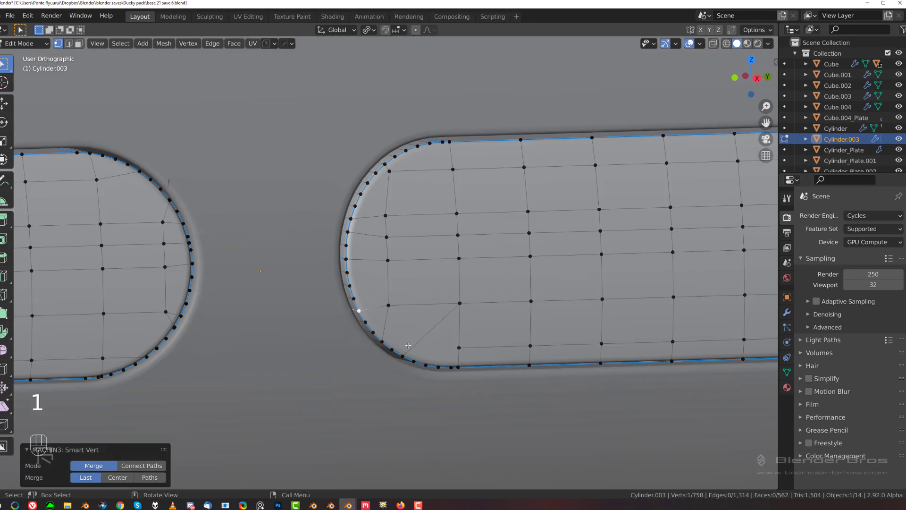
On the Cylinder, edge-slide the loop beside this slot's -Y arc towards the arc by a factor of 0.240.
scroll(463, 382, "up", 3)
key("Tab")
scroll(375, 165, "down", 3)
middle_click_drag(375, 165, 364, 292)
scroll(361, 368, "down", 3)
scroll(321, 242, "up", 3)
middle_click_drag(359, 376, 391, 210, "shift")
scroll(297, 301, "up", 2)
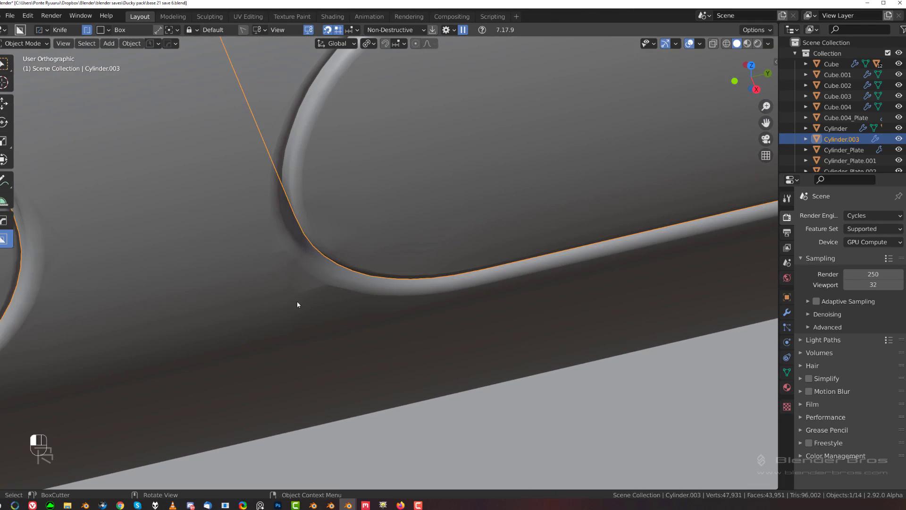
left_click(299, 377)
key("Tab")
left_click(293, 313, "alt")
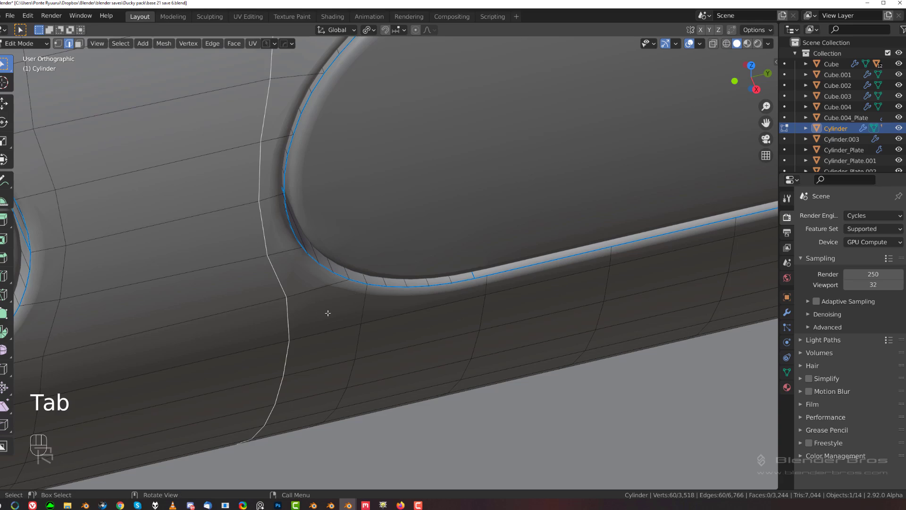
key("g")
key("g")
left_click(369, 314)
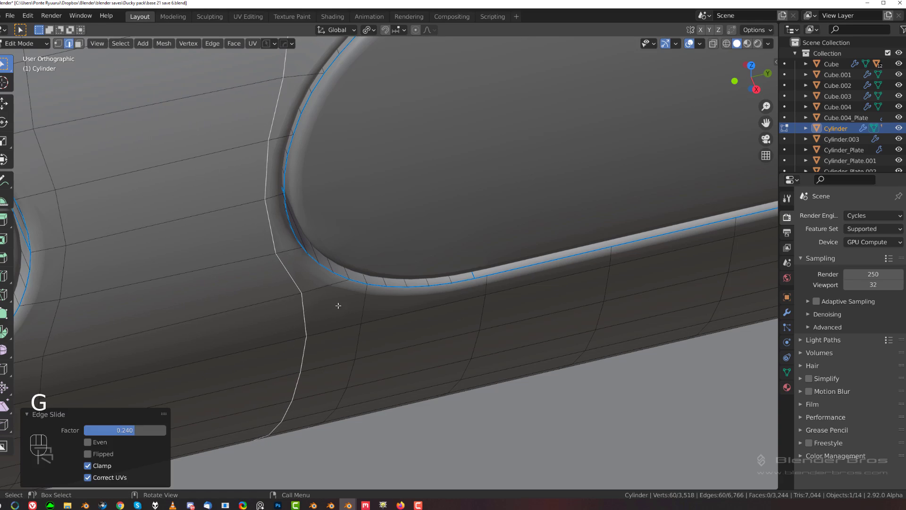
Connect the slid loop's vertex to the nearer outline vertex on the lower -Y arc, and dissolve the adjacent edge it replaces.
key("Tab")
left_click(303, 296)
left_click(304, 296)
left_click(333, 273, "shift")
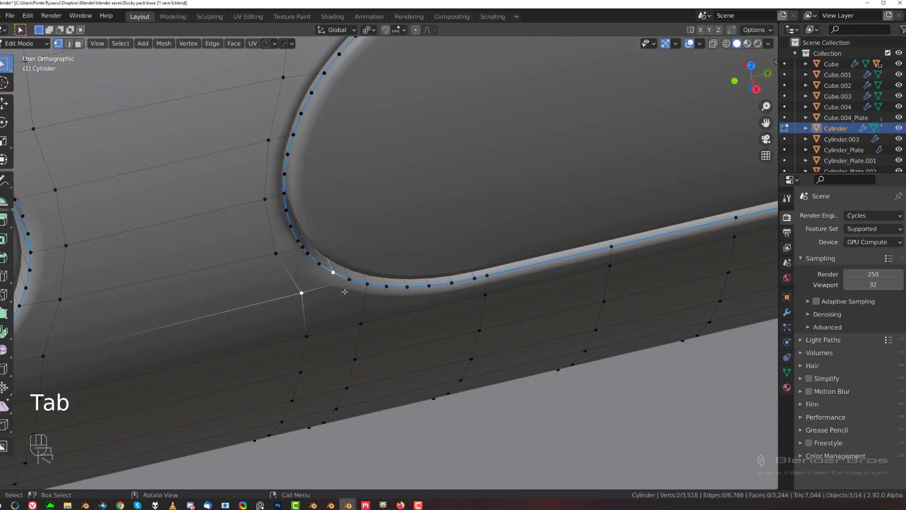
key("Tab")
left_click(339, 303)
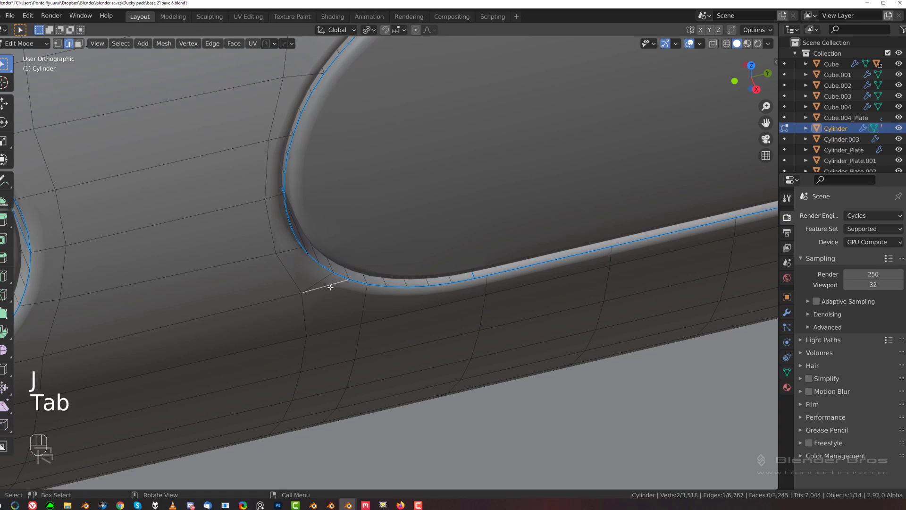
key("x")
left_click(329, 307)
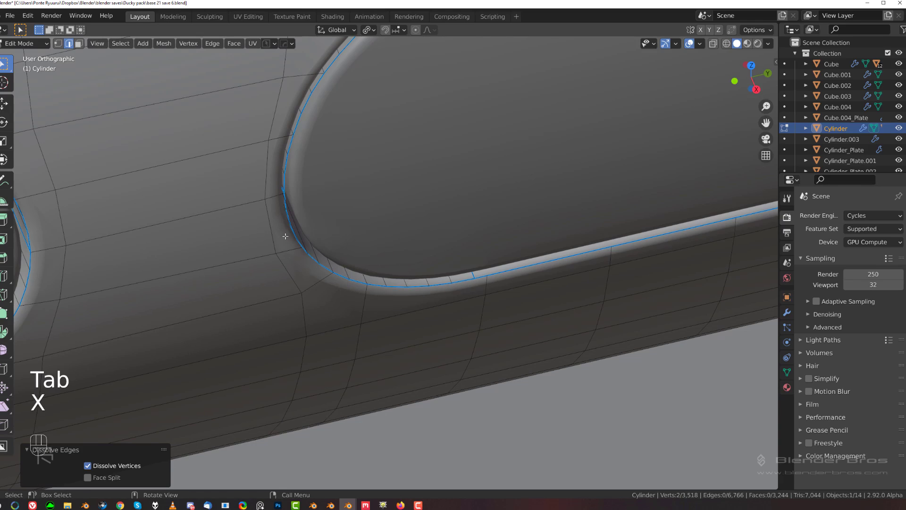
Knife a cut across the neighbouring Cylinder.003 panel's +Y end from upper to lower outline, and merge the doubled vertex along it.
key("Tab")
scroll(299, 245, "down", 5)
middle_click_drag(321, 271, 397, 238, "shift")
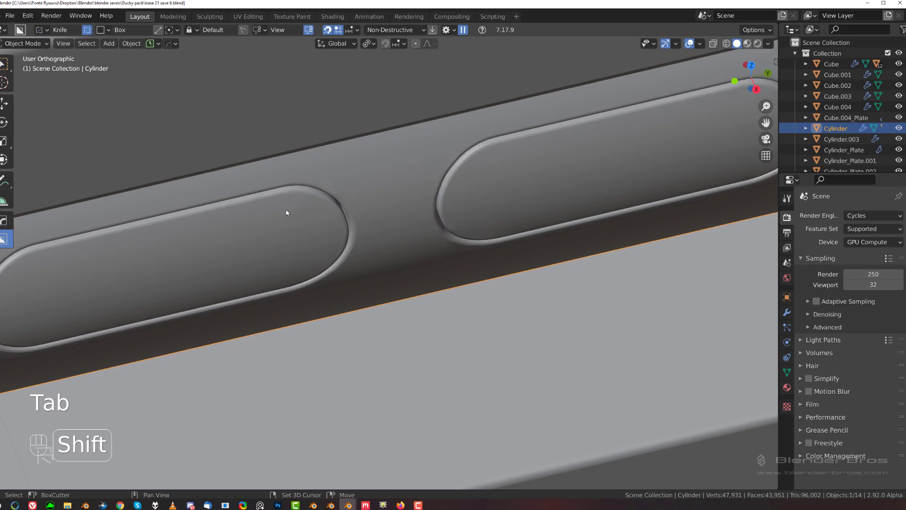
middle_click_drag(286, 213, 304, 255, "shift")
scroll(303, 255, "up", 4)
left_click(290, 254)
key("Tab")
middle_click_drag(244, 260, 305, 263, "shift")
scroll(299, 234, "up", 3)
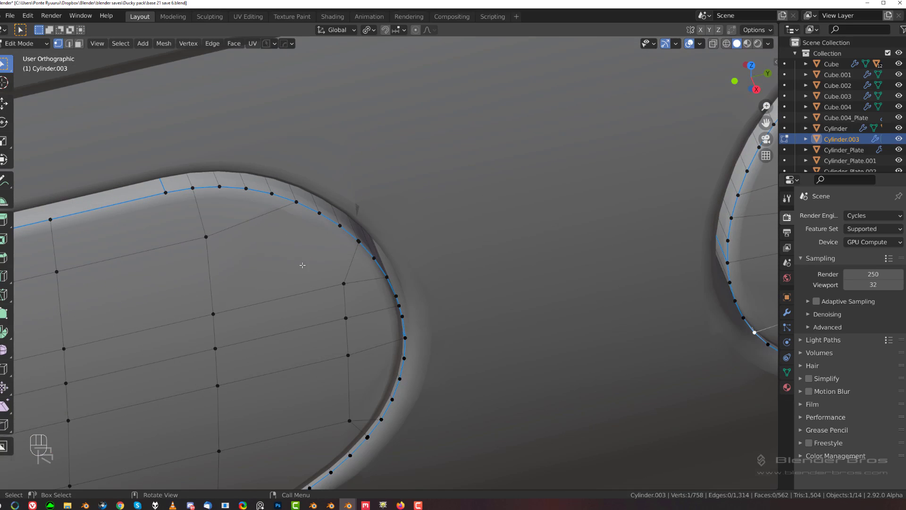
scroll(302, 265, "down", 1)
key("k")
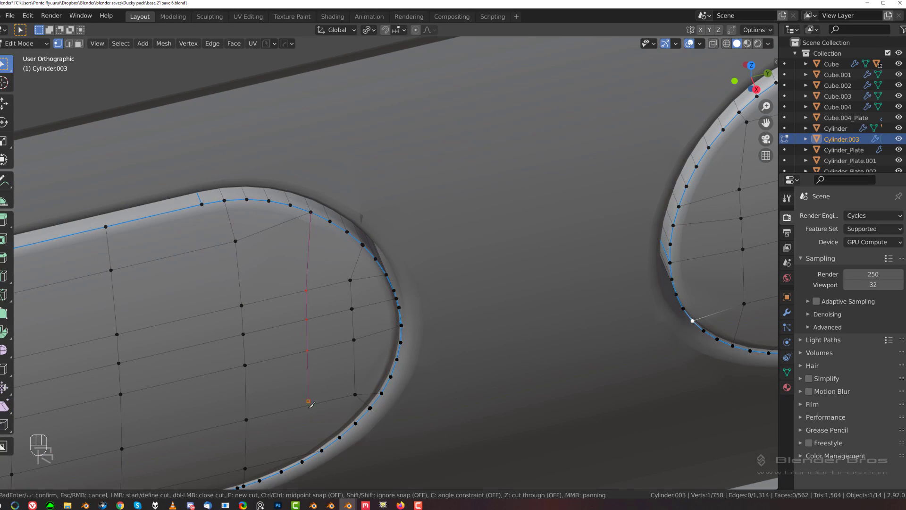
left_click(324, 439)
key("Return")
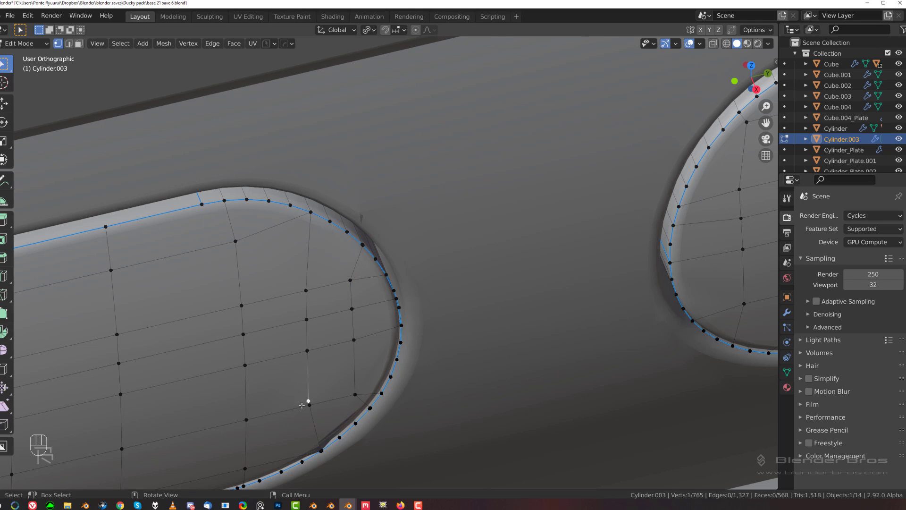
key("1")
key("Tab")
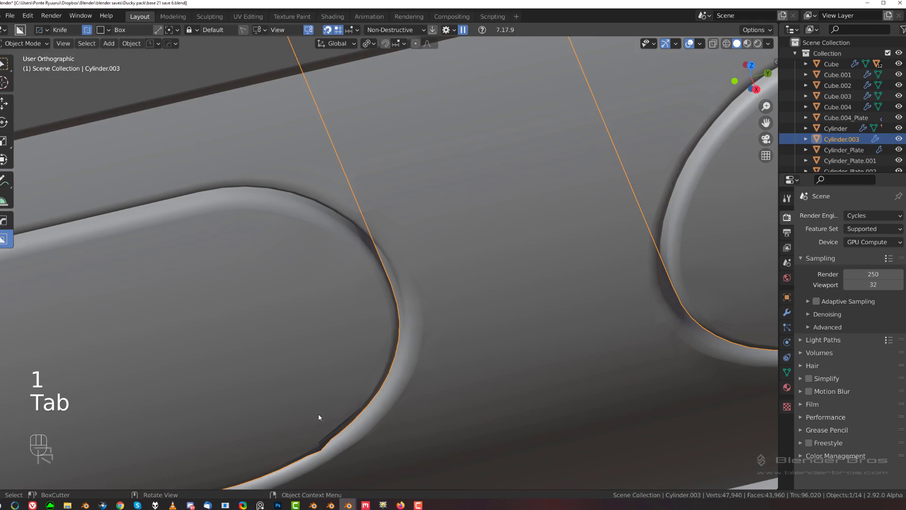
Slide the vertex crowding the lower outline at the end of the new cut inward along the cut.
scroll(319, 417, "down", 3)
middle_click_drag(318, 411, 311, 264)
scroll(331, 197, "up", 3)
key("Tab")
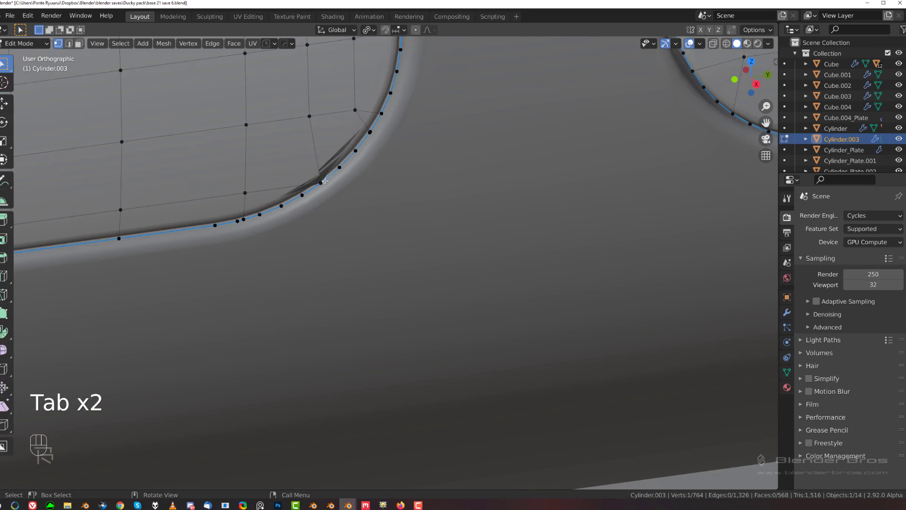
scroll(325, 181, "up", 3)
middle_click_drag(321, 215, 364, 330, "shift")
scroll(364, 330, "up", 3)
left_click(296, 236, "shift")
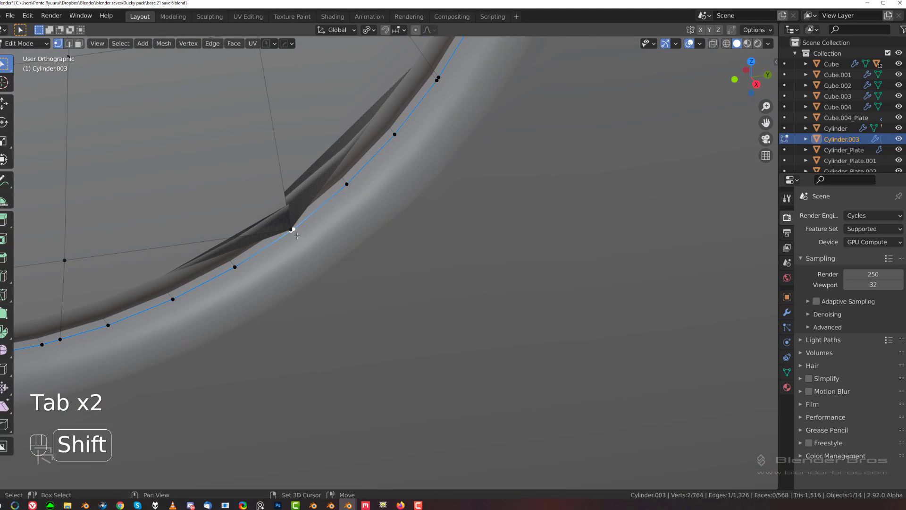
key("g")
key("g")
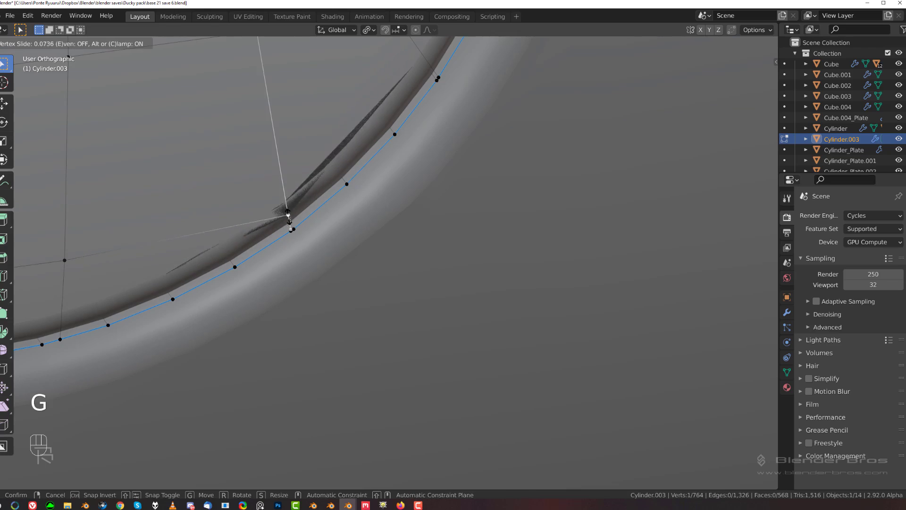
left_click(342, 240)
Merge the near-coincident outline vertices at the cut's lower end.
left_click(299, 227)
left_click(291, 229, "shift")
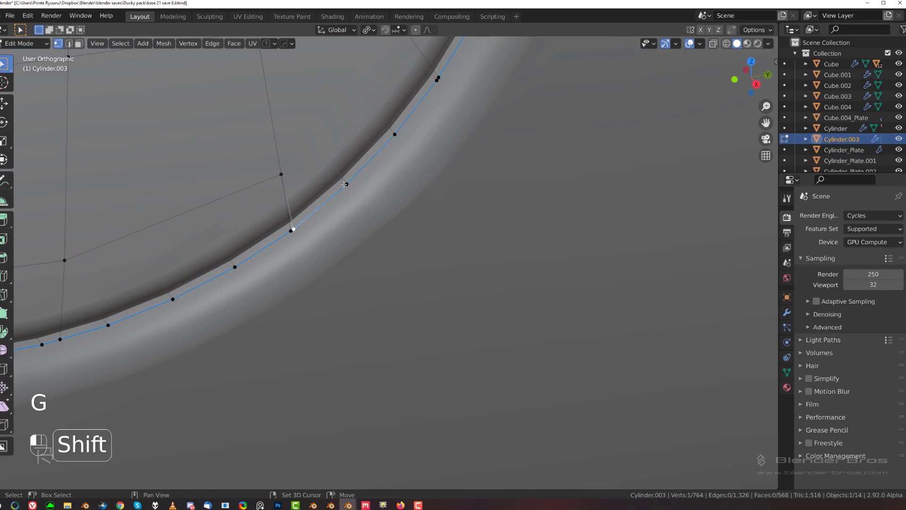
key("1")
Inspect the shading of the panel and slot arcs on both sides of the gap from several angles.
key("Tab")
scroll(350, 230, "down", 8)
scroll(350, 230, "down", 1)
middle_click_drag(374, 245, 367, 357, "shift")
scroll(454, 248, "up", 3)
scroll(443, 247, "down", 9)
mouse_move(322, 250)
middle_mouse_down()
mouse_move(333, 318)
mouse_move(335, 258)
middle_mouse_up()
scroll(348, 266, "up", 5)
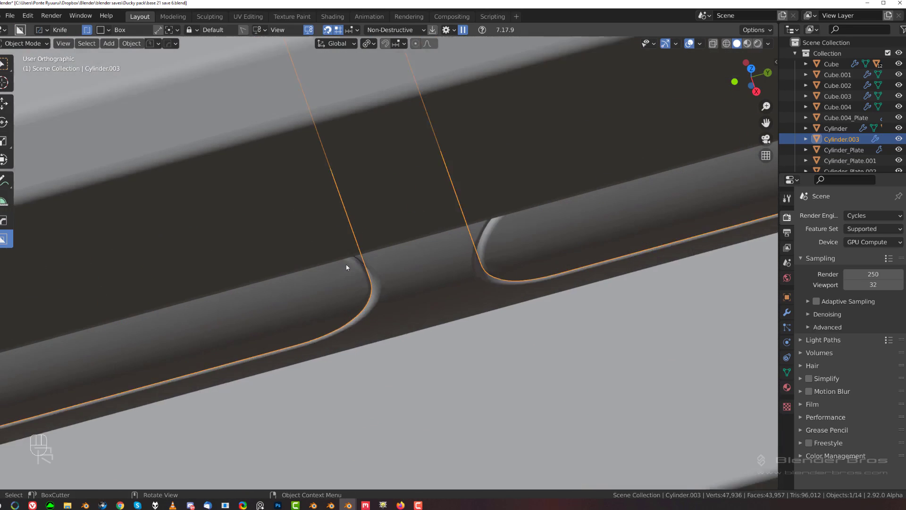
left_click(419, 276)
middle_click_drag(389, 319, 412, 266)
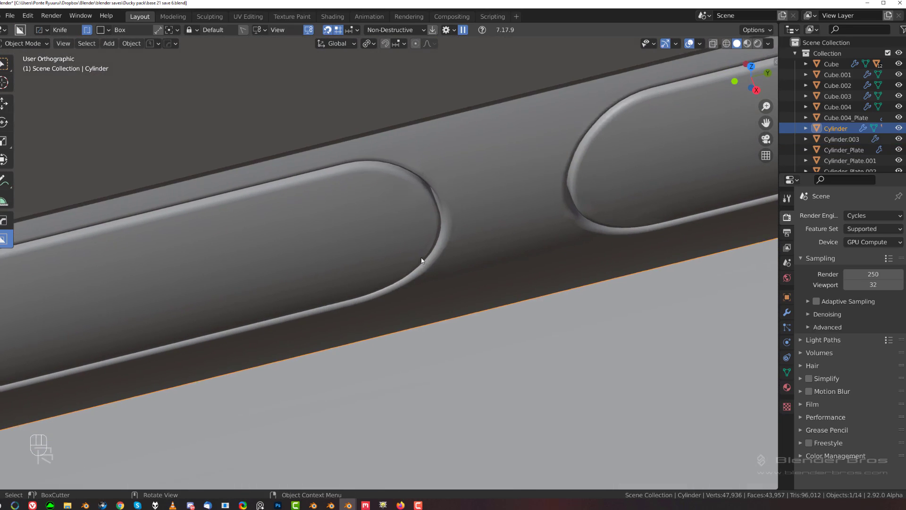
On the Cylinder, slide the vertex above the slot's +Y arc away from it by 0.240, and merge the near-coincident outline pair beside it.
scroll(423, 254, "up", 2)
middle_click_drag(407, 222, 328, 345, "shift")
scroll(377, 302, "up", 2)
left_click(410, 276)
key("Tab")
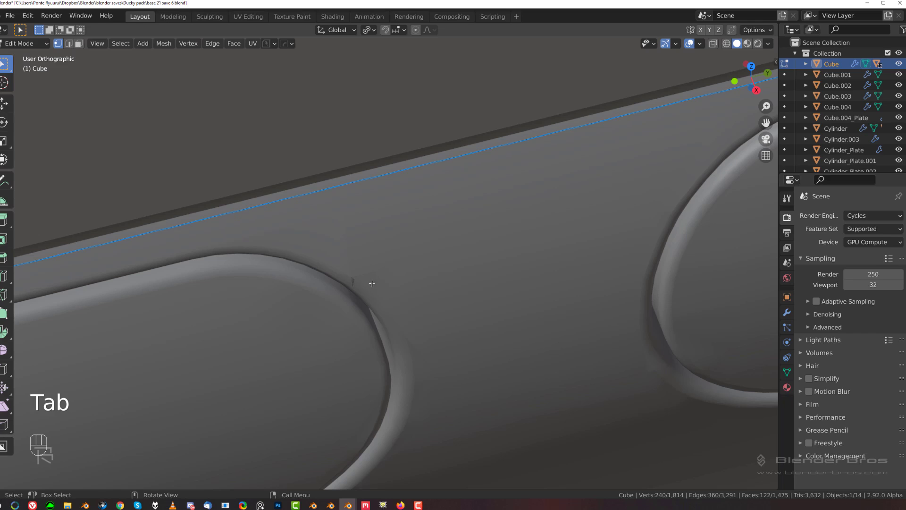
key("Tab")
left_click(393, 265)
key("Tab")
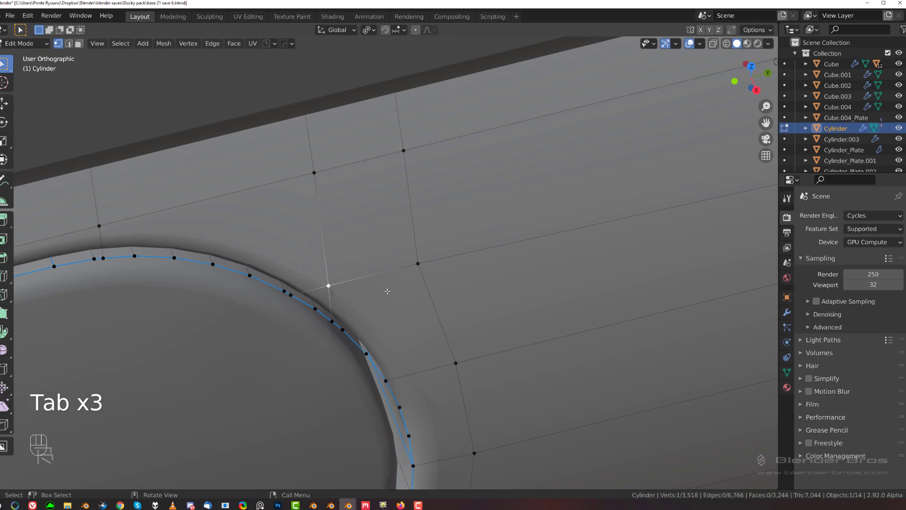
key("g")
key("g")
left_click(378, 276)
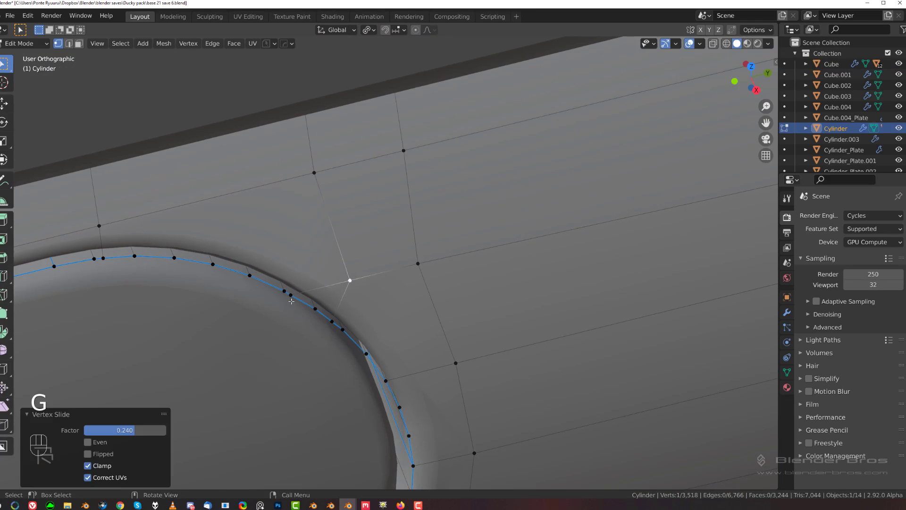
left_click(317, 312, "shift")
key("1")
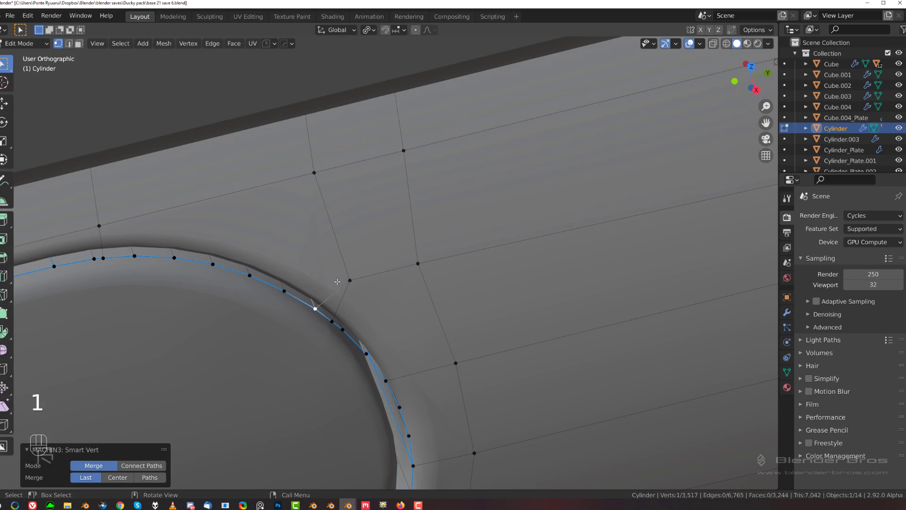
Connect the body vertex above the slot's upper-right curve to the nearby rim vertex and dissolve the adjacent diagonal edge.
left_click(314, 173)
left_click(250, 275, "shift")
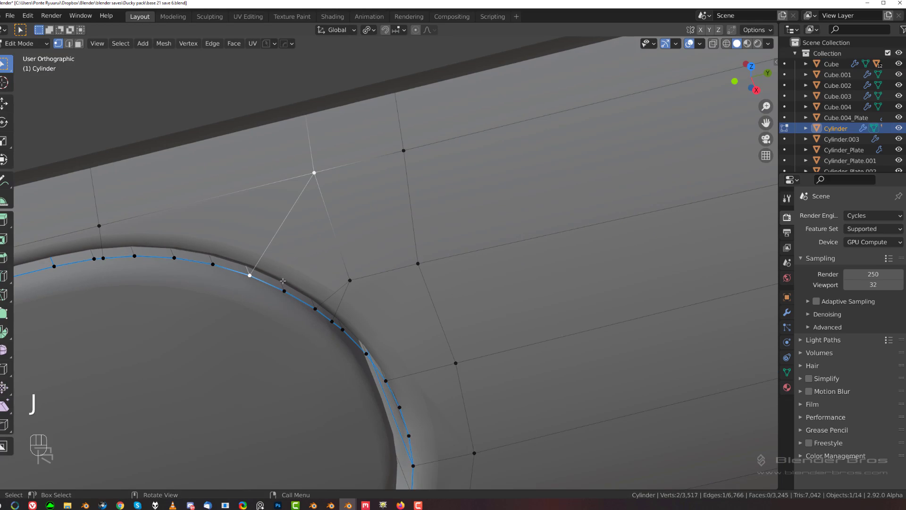
key("Tab")
key("x")
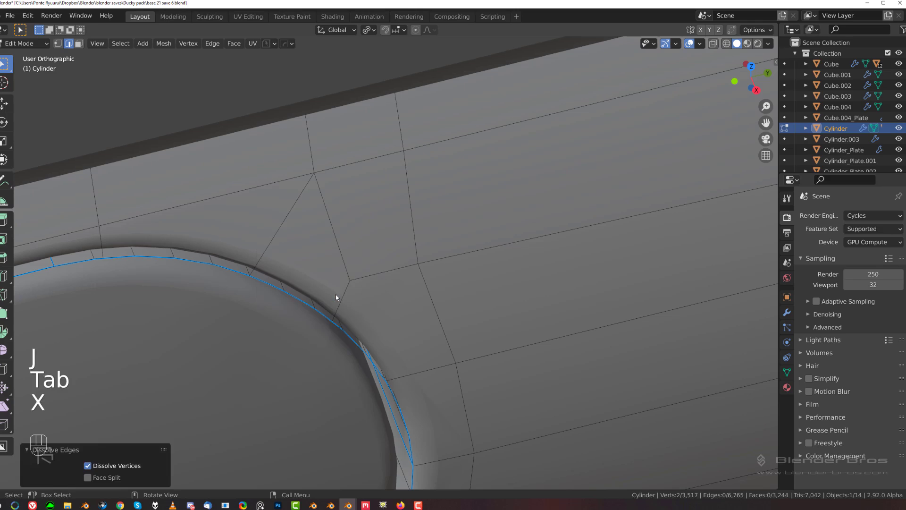
key("Tab")
Slide the Cylinder's vertical edge loop beside the slot's lower-left curve closer to the slot rim.
middle_click_drag(293, 213, 637, 192, "shift")
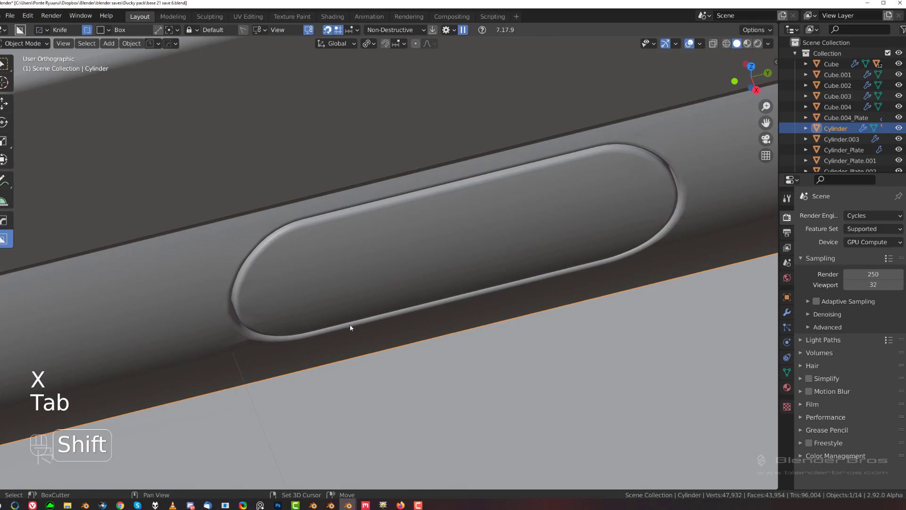
middle_click_drag(293, 340, 402, 253, "shift")
scroll(387, 255, "up", 3)
left_click(320, 236)
key("Tab")
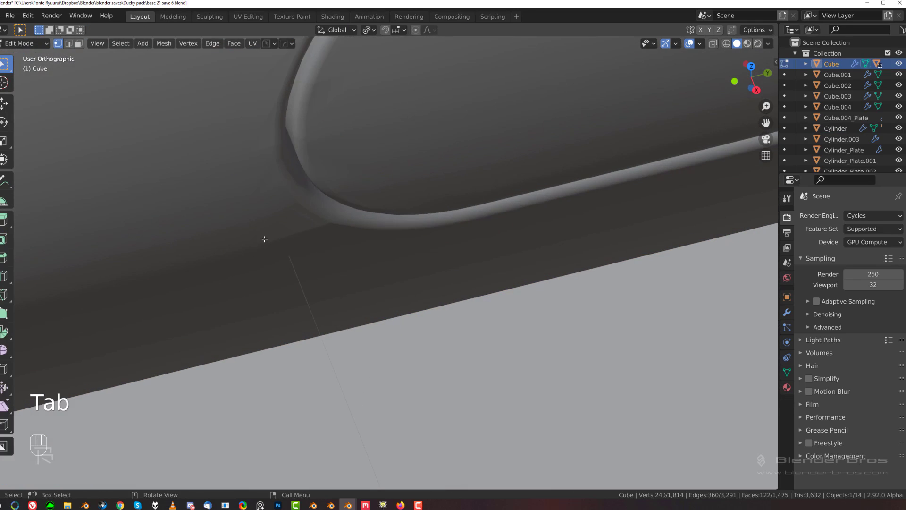
key("Tab")
left_click(191, 212)
key("Tab")
middle_click_drag(286, 220, 262, 235)
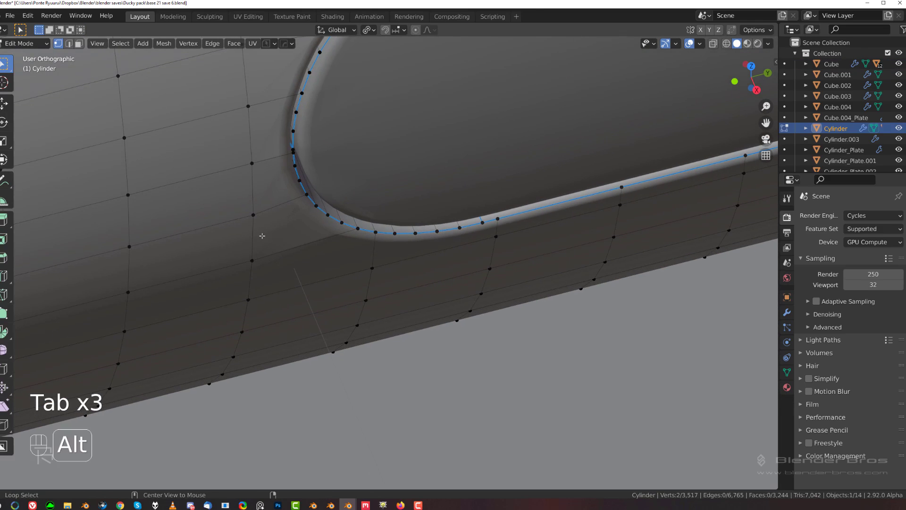
left_click(246, 232, "alt")
key("g")
key("g")
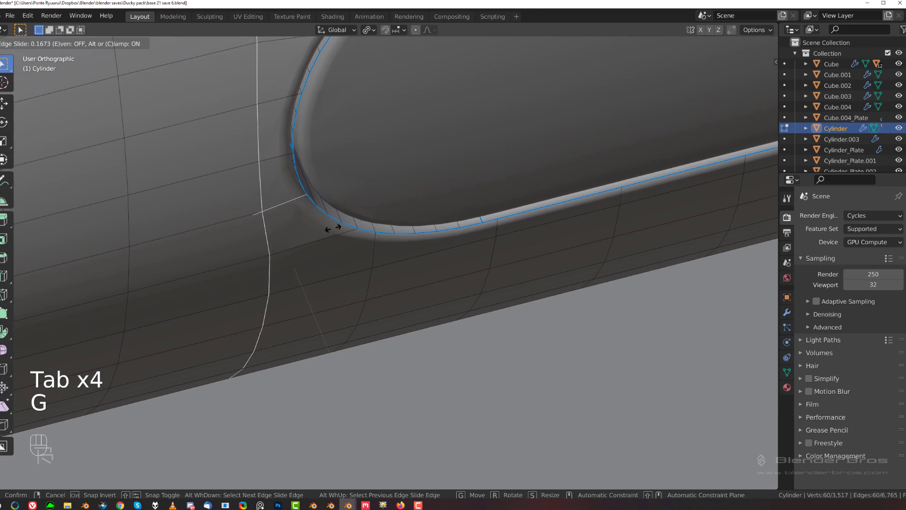
left_click(368, 229)
Connect the slid loop's corner vertex to the nearest rim vertex at the slot's lower-left curve and dissolve the neighbouring edge.
scroll(338, 249, "up", 3)
key("Tab")
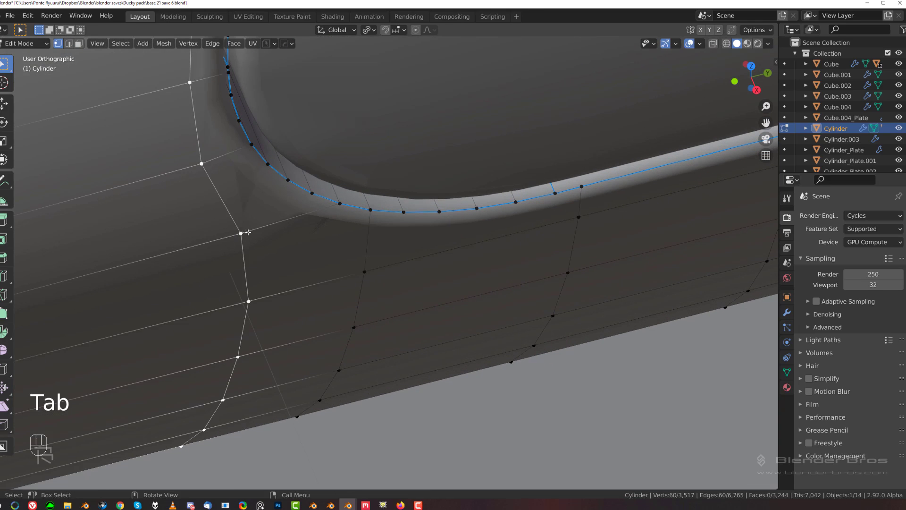
left_click(288, 182, "shift")
left_click(248, 230)
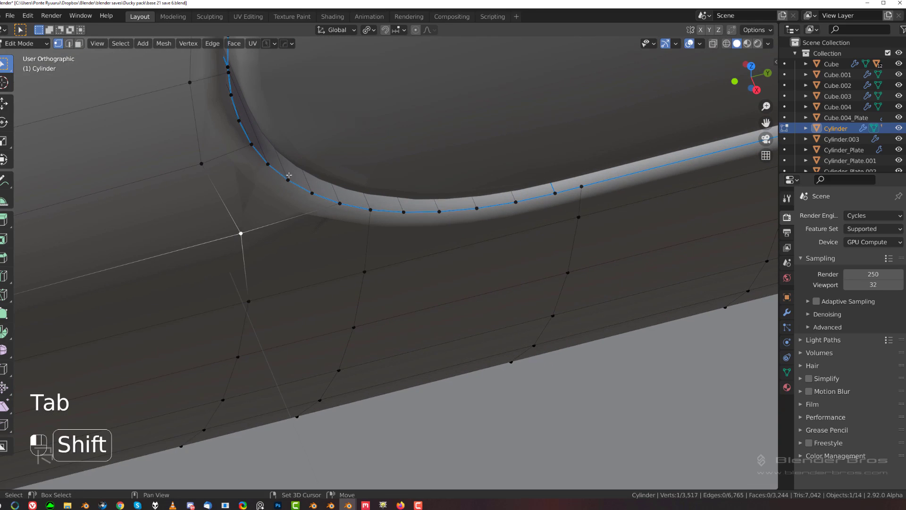
left_click(289, 183, "shift")
key("Tab")
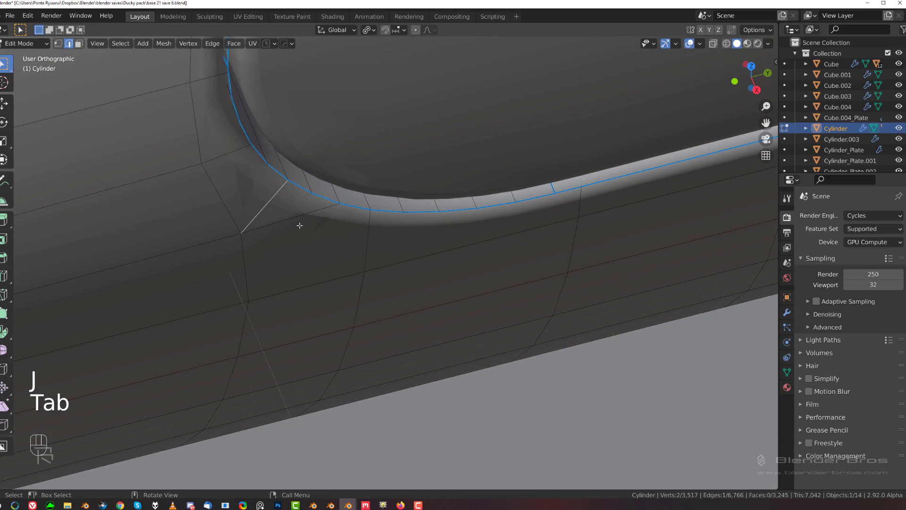
key("x")
left_click(298, 224)
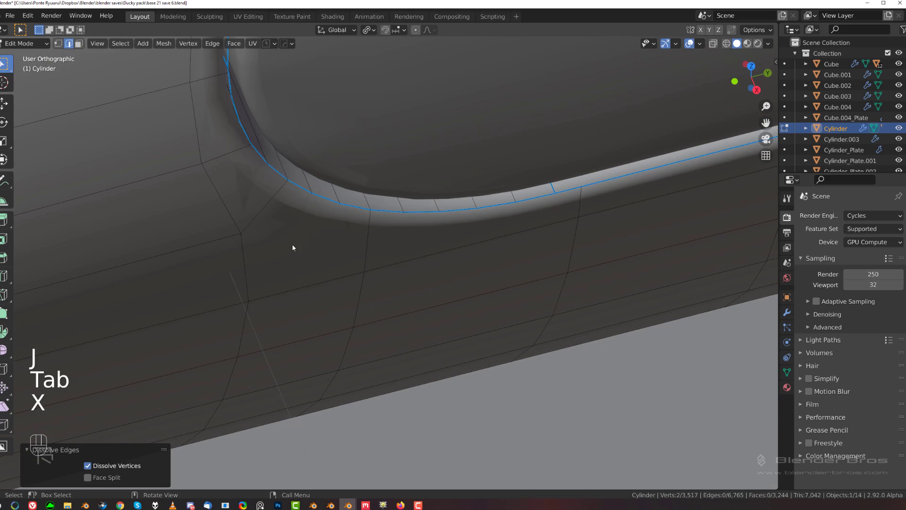
key("Tab")
Edge-slide three vertices at the rounded left end of the Cylinder.003 inset toward its rim, with a factor of -0.662.
scroll(284, 220, "down", 4)
middle_click_drag(332, 205, 277, 239, "shift")
scroll(331, 202, "up", 1)
left_click(364, 217)
key("Tab")
scroll(361, 218, "up", 1)
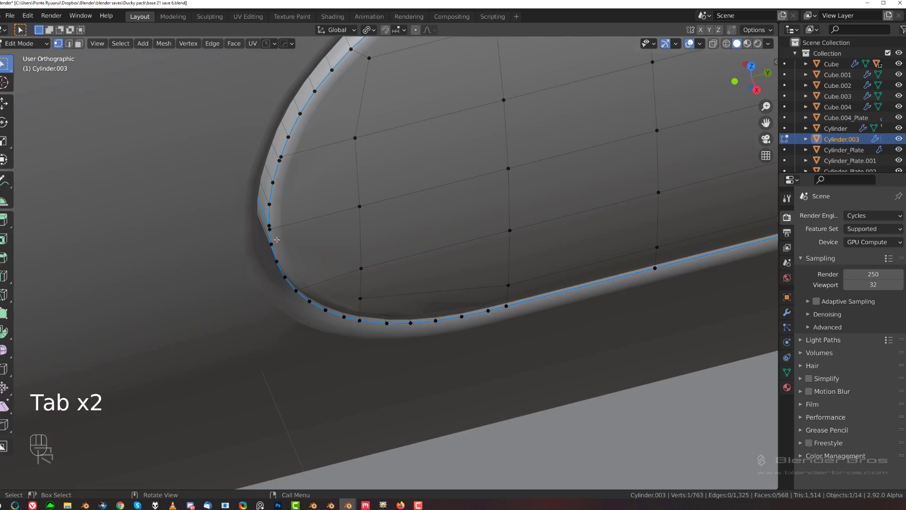
scroll(392, 307, "up", 2)
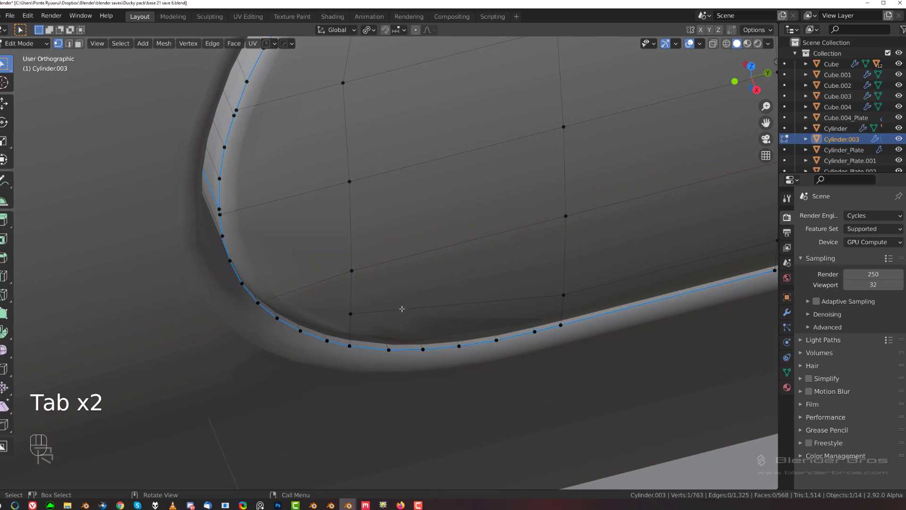
scroll(377, 265, "down", 1)
left_click(371, 266)
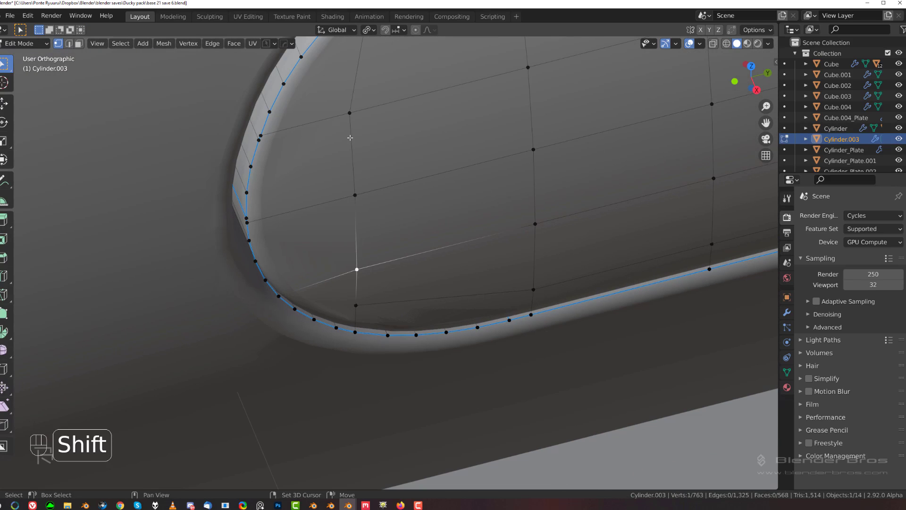
left_click(350, 188, "shift")
key("g")
key("g")
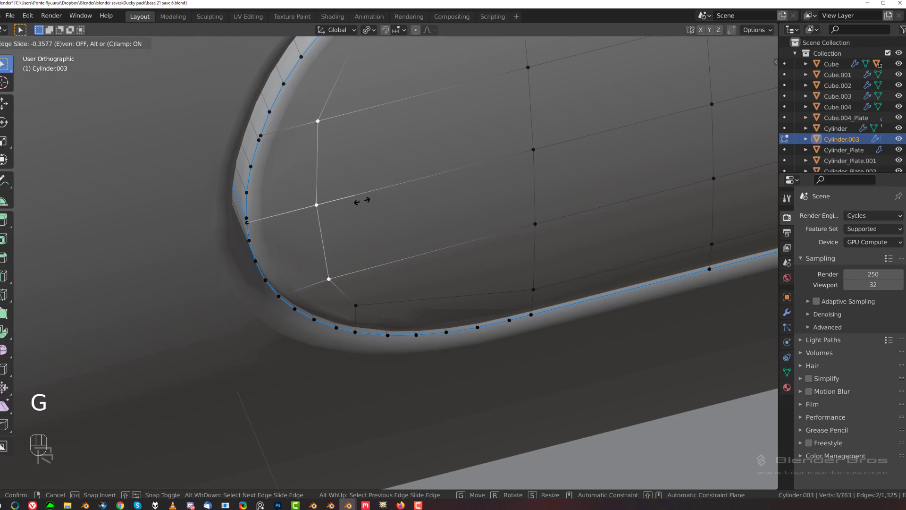
left_click(315, 201)
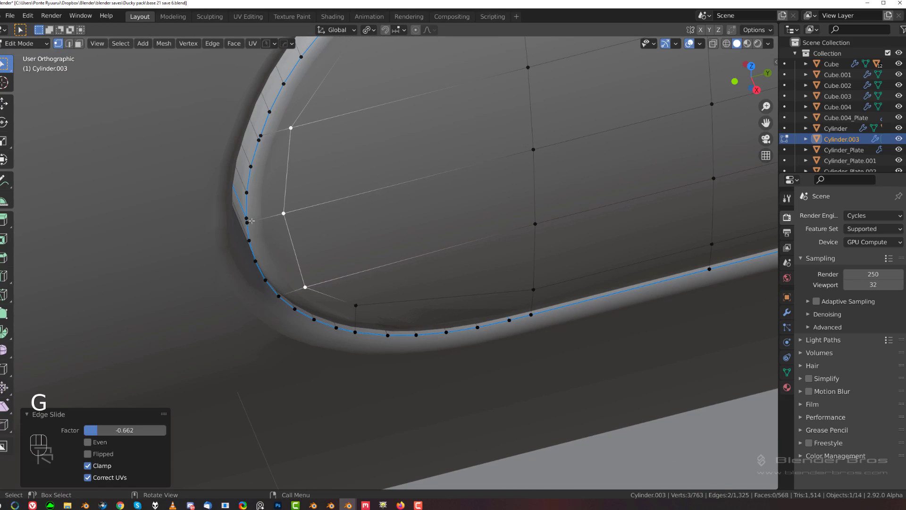
Merge the closely spaced duplicate rim vertices at the inset's left end into their neighbours using Smart Vert with Merge Last.
key("1")
left_click(260, 137)
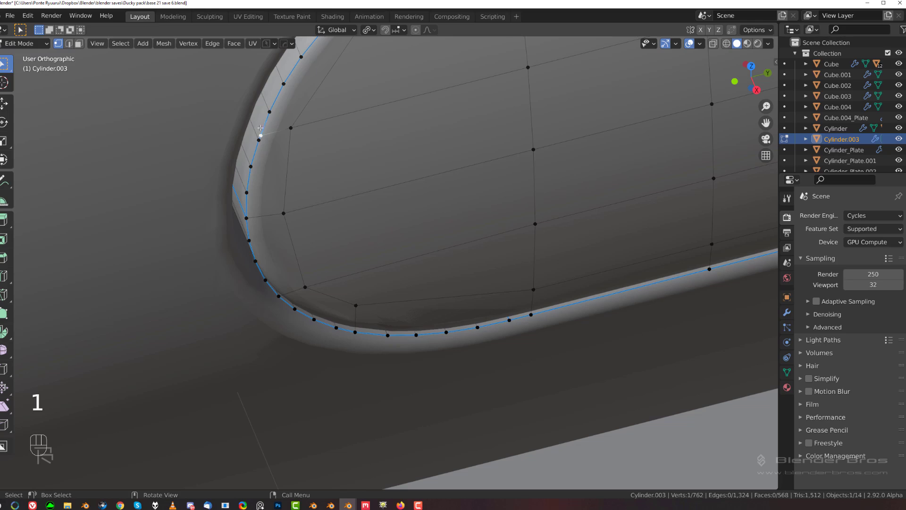
key("1")
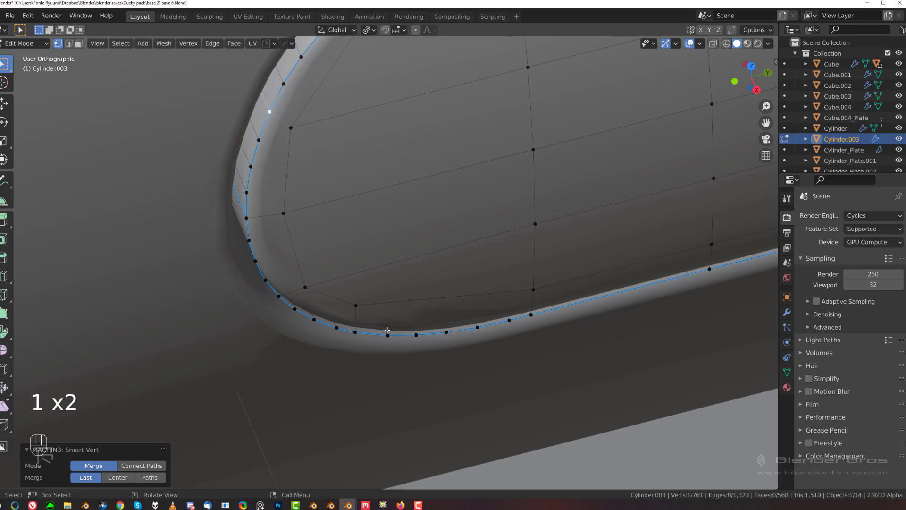
Add a single vertical loop cut across the inset between the slid vertices and the next column of edges.
key("ctrl+r")
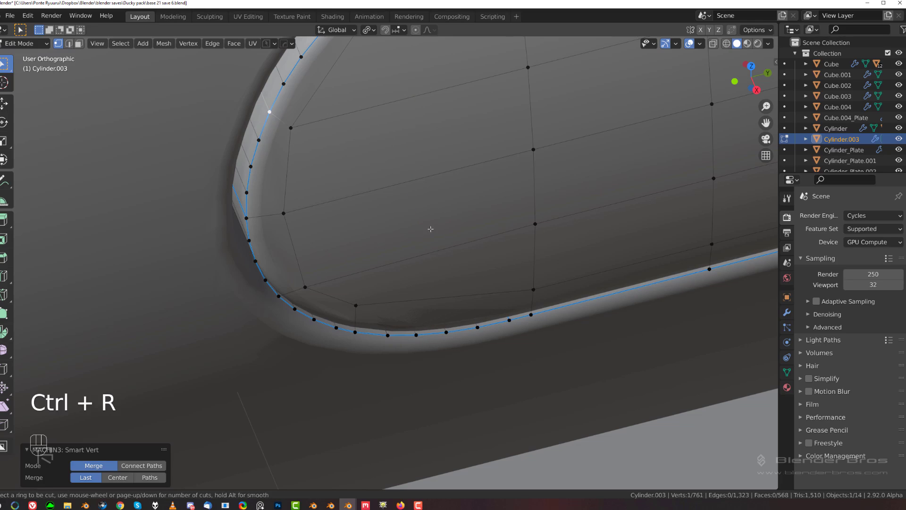
left_click(431, 255)
left_click(448, 298)
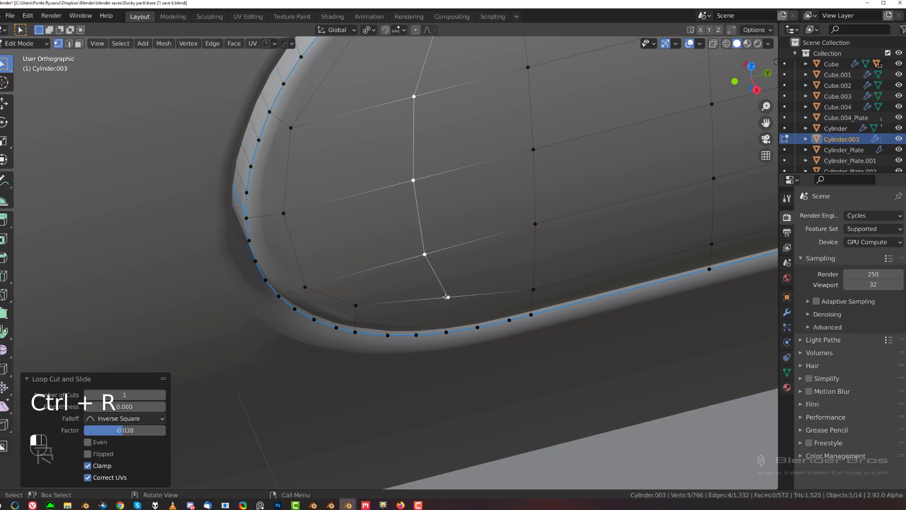
Move the new loop's lowest vertex inward toward the rounded end and connect it to the rim vertex below.
left_click(447, 297)
key("g")
left_click(423, 299)
left_click(415, 333, "shift")
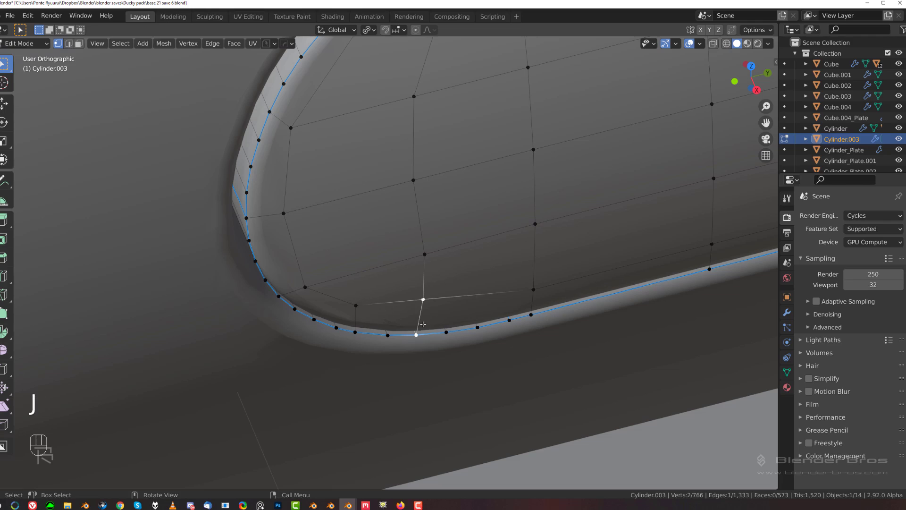
key("ctrl+Tab")
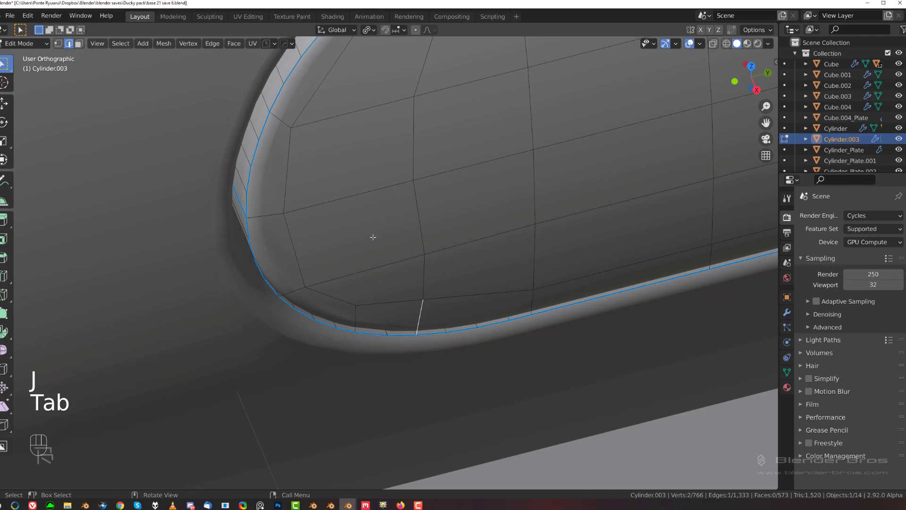
key("ctrl+r")
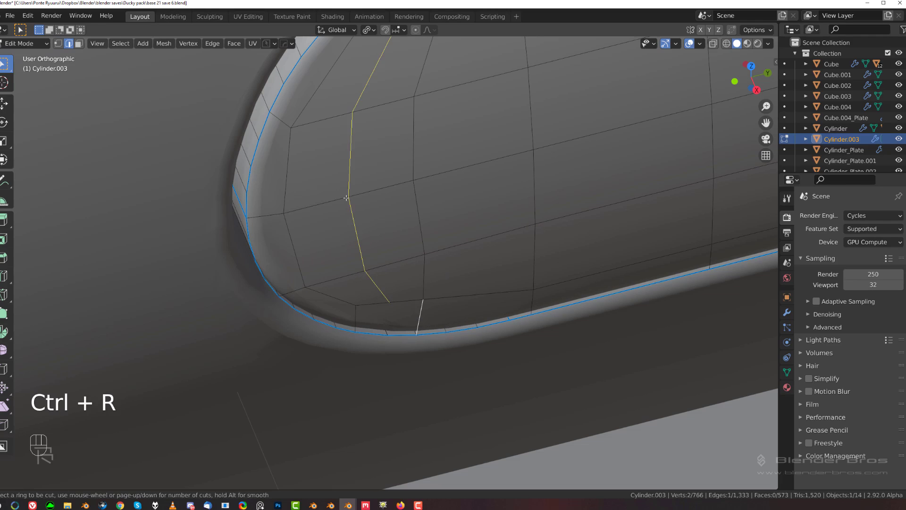
right_click(344, 200)
key("k")
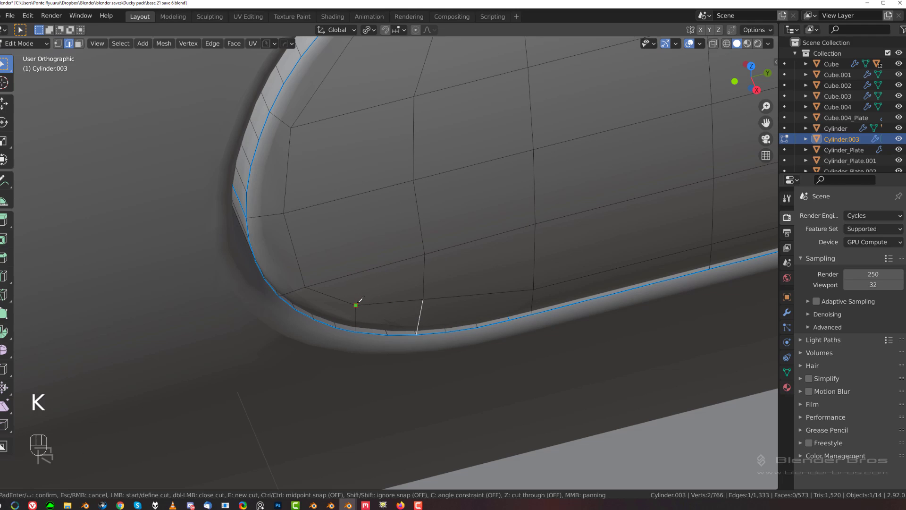
right_click(371, 278)
middle_click_drag(363, 283, 426, 296)
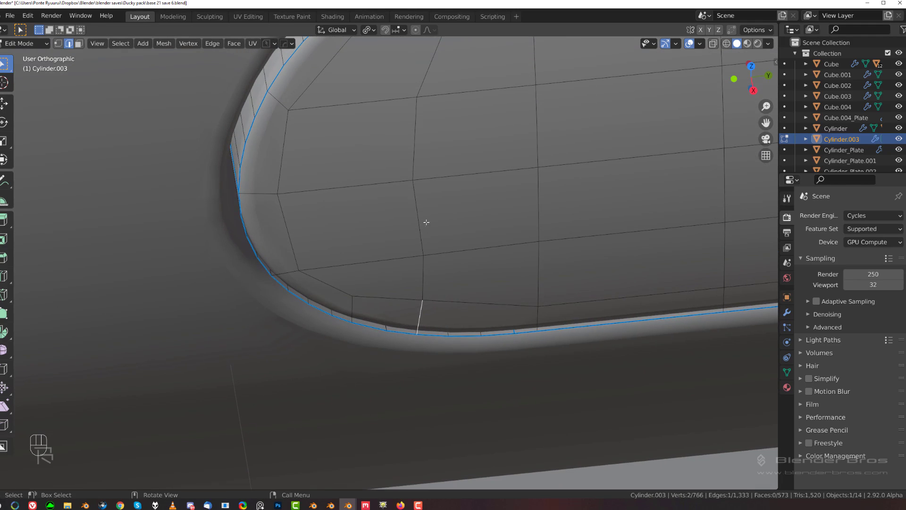
Connect the new loop's top vertex to the rim vertex above it on the inset, then leave mesh editing.
key("Tab")
middle_click_drag(433, 162, 400, 264, "shift")
scroll(454, 90, "down", 4)
left_click(396, 171)
left_click(389, 144, "shift")
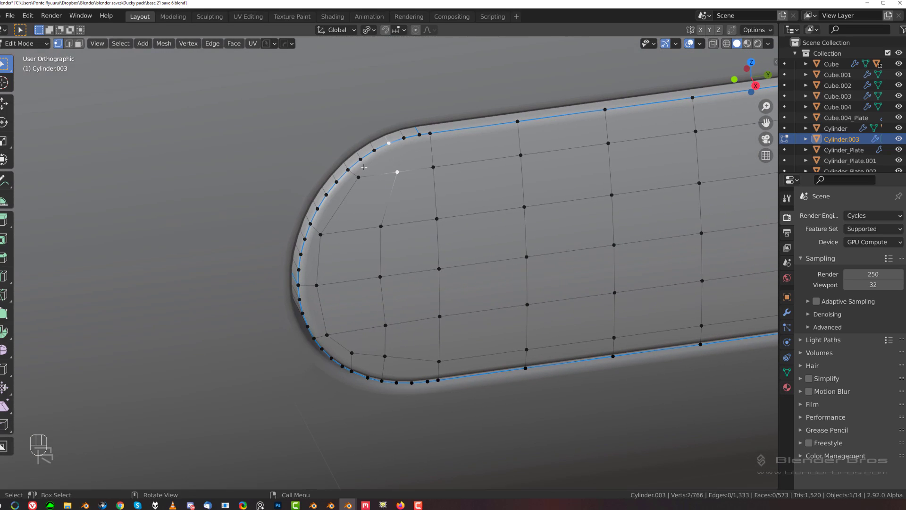
key("k")
left_click(411, 147)
key("Return")
key("Tab")
scroll(396, 211, "up", 3)
key("Tab")
Try connecting a lower body vertex of the Cylinder to the rim at the slot's lower-left curve, then undo the connection.
scroll(392, 216, "down", 3)
scroll(395, 263, "up", 5)
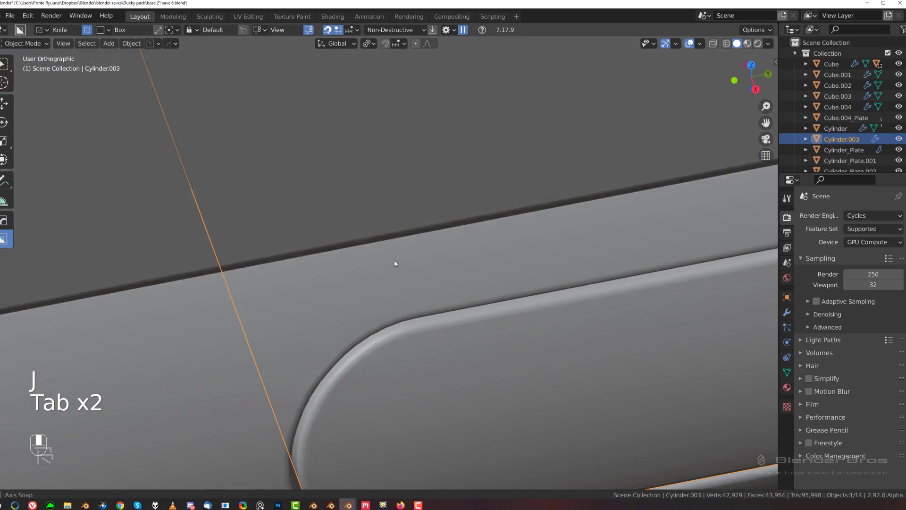
scroll(394, 263, "down", 4)
scroll(461, 404, "up", 4)
middle_click_drag(348, 277, 486, 205, "shift")
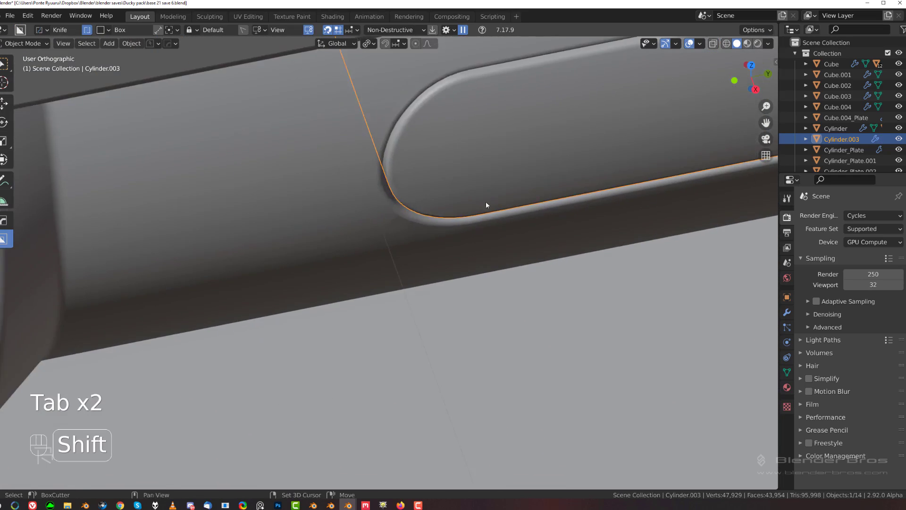
scroll(403, 247, "up", 4)
left_click(399, 232)
key("Tab")
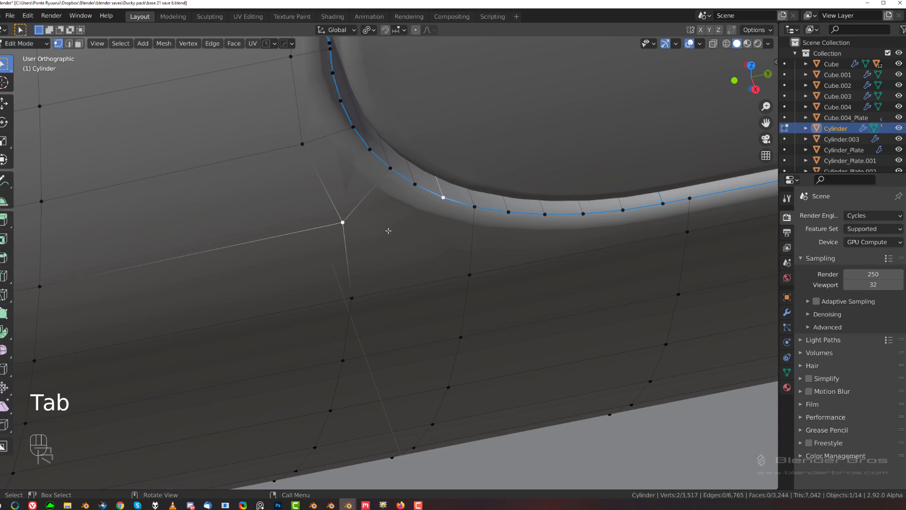
left_click(390, 298)
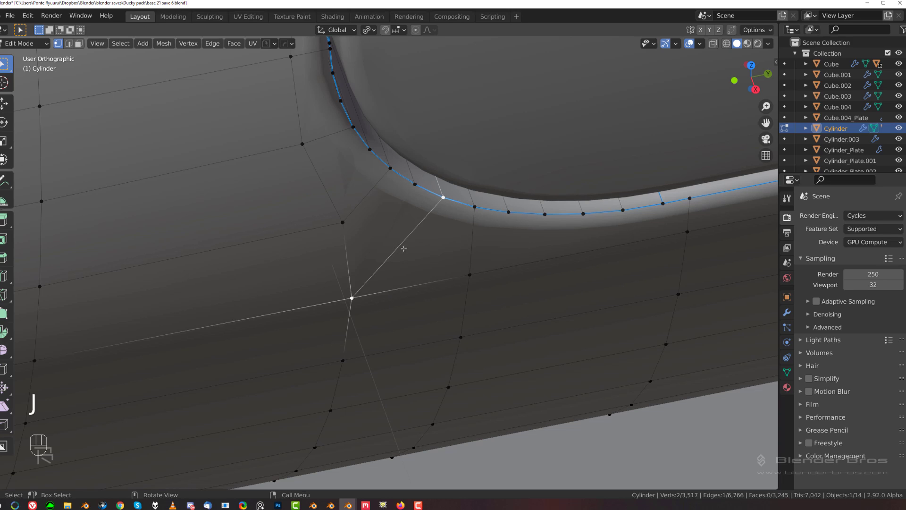
key("ctrl+z")
key("Tab")
key("Tab")
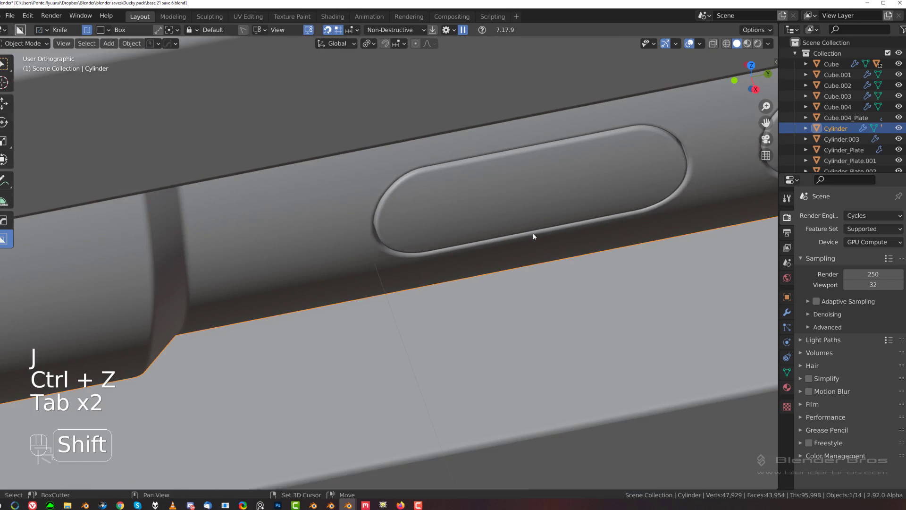
Examine the shading around the neighbouring slot's rounded ends and the topology of the Cylinder.003 inset there.
scroll(533, 233, "down", 3)
middle_click_drag(465, 258, 598, 167, "shift")
scroll(495, 194, "up", 5)
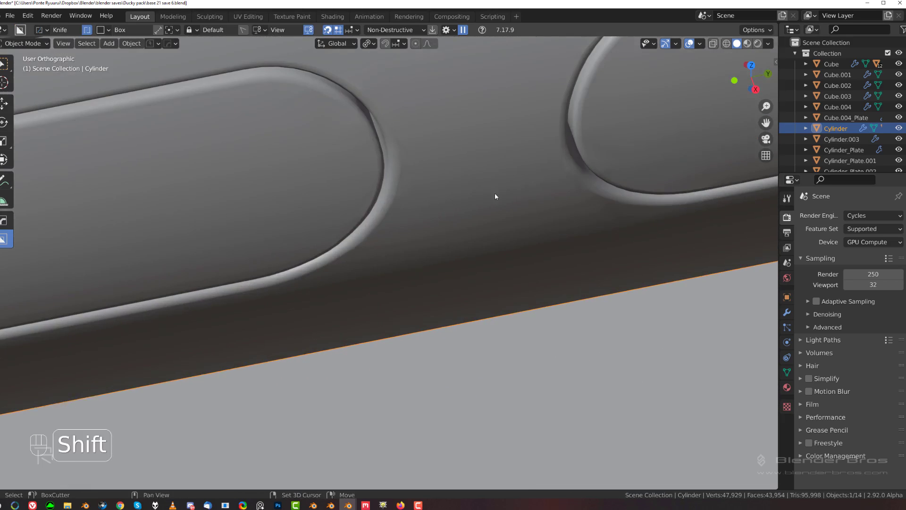
middle_click_drag(495, 196, 342, 293, "shift")
scroll(342, 293, "up", 3)
left_click(396, 290)
key("Tab")
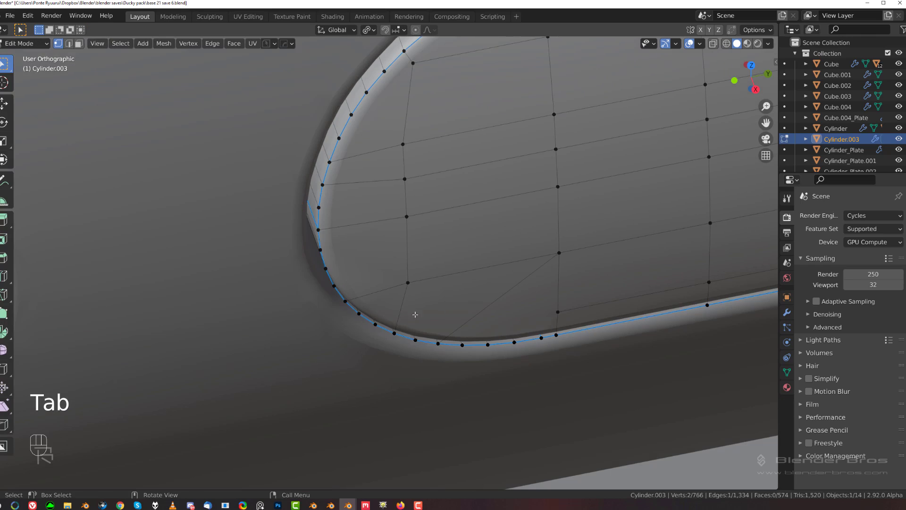
scroll(367, 267, "down", 2)
key("Tab")
scroll(363, 240, "down", 3)
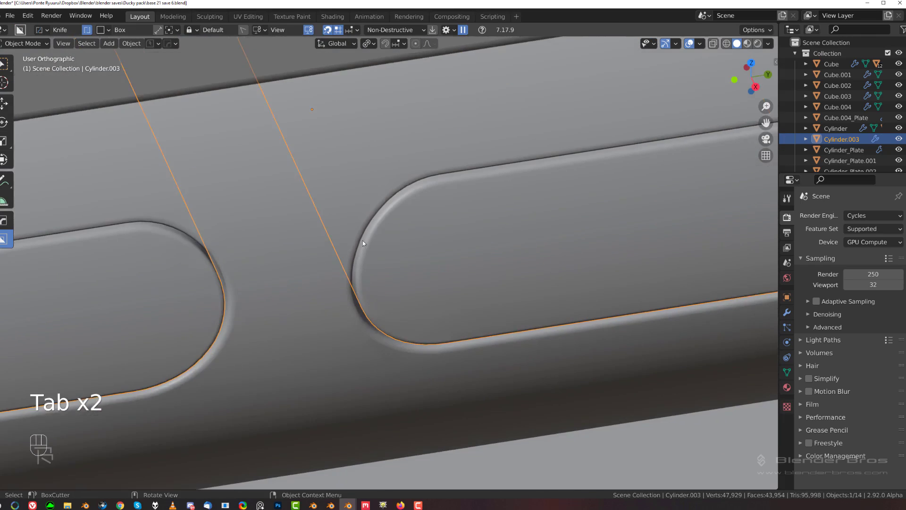
middle_click_drag(363, 240, 404, 288, "shift")
scroll(401, 329, "up", 3)
scroll(463, 194, "down", 2)
key("Tab")
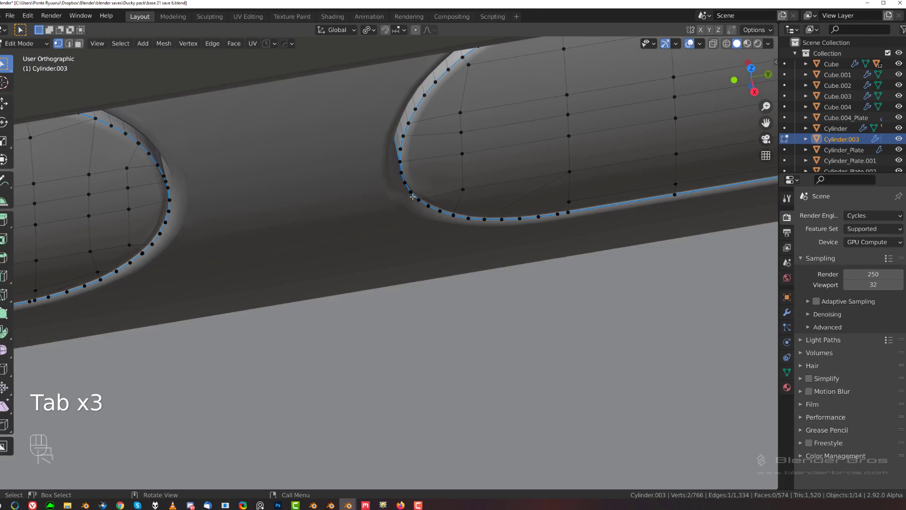
Merge the extra inner vertex at the Cylinder slot's lower curve into the adjacent rim vertex, then leave mesh editing.
middle_click_drag(463, 194, 390, 276, "shift")
scroll(390, 275, "up", 3)
key("Tab")
left_click(364, 202)
key("Tab")
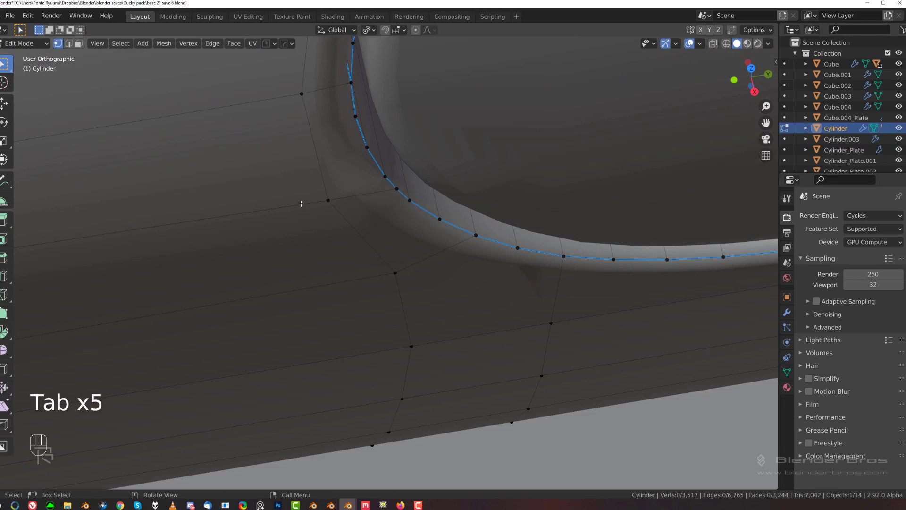
key("1")
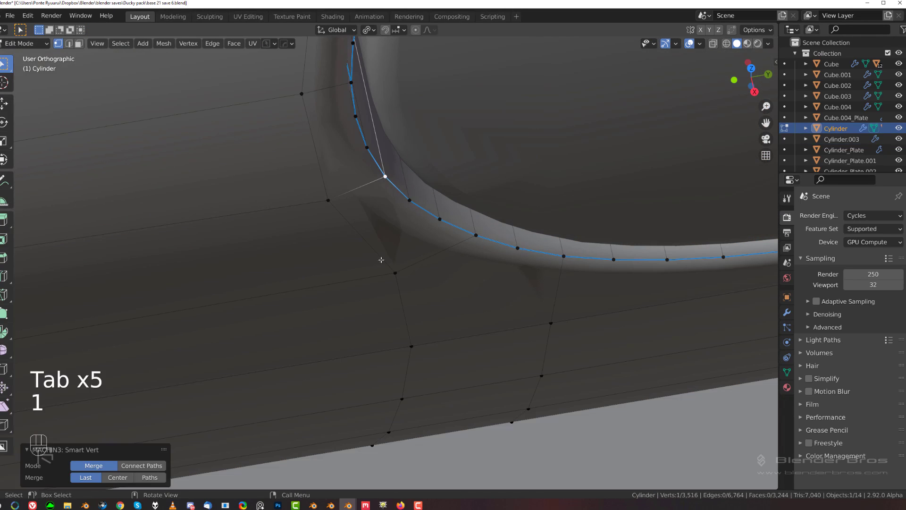
key("Tab")
On the neighbouring Cylinder.003 inset, merge the doubled vertex on the upper curve into the next rim vertex towards the straight edge.
middle_click_drag(388, 159, 393, 252)
scroll(418, 141, "down", 2)
scroll(417, 222, "up", 4)
middle_click_drag(453, 103, 455, 210, "shift")
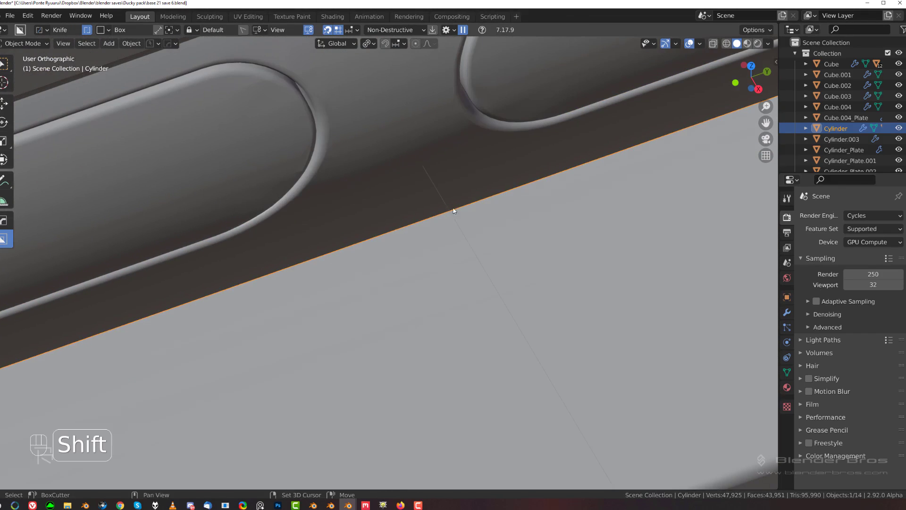
middle_click_drag(427, 134, 407, 245, "shift")
scroll(268, 214, "up", 1)
middle_click_drag(261, 207, 343, 235, "shift")
left_click(343, 235)
key("Tab")
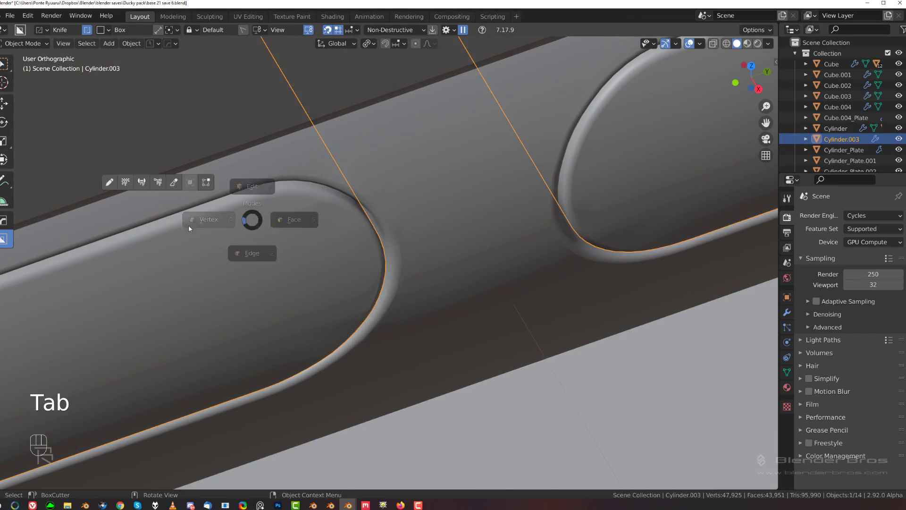
scroll(349, 167, "up", 1)
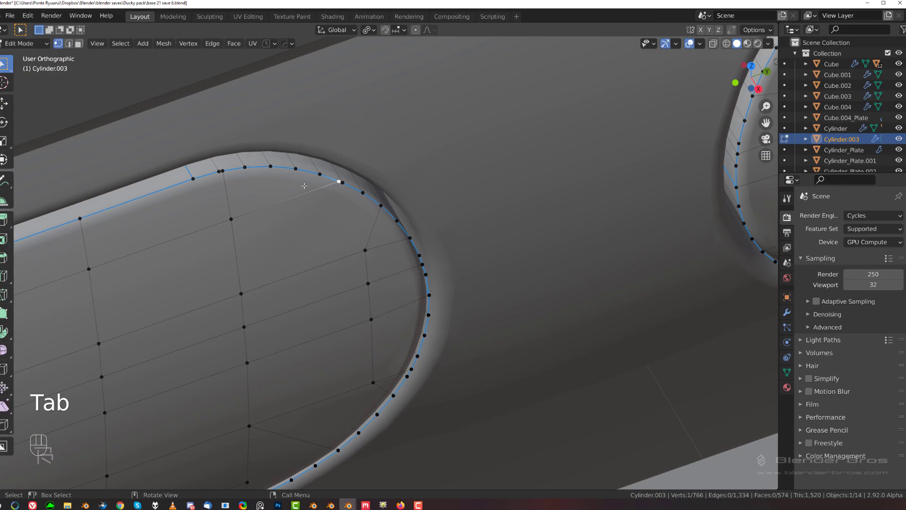
key("1")
left_click(323, 179, "shift")
key("1")
Merge the closely spaced rim vertices where the inset's upper and lower straight edges meet the rounded end.
left_click(222, 170)
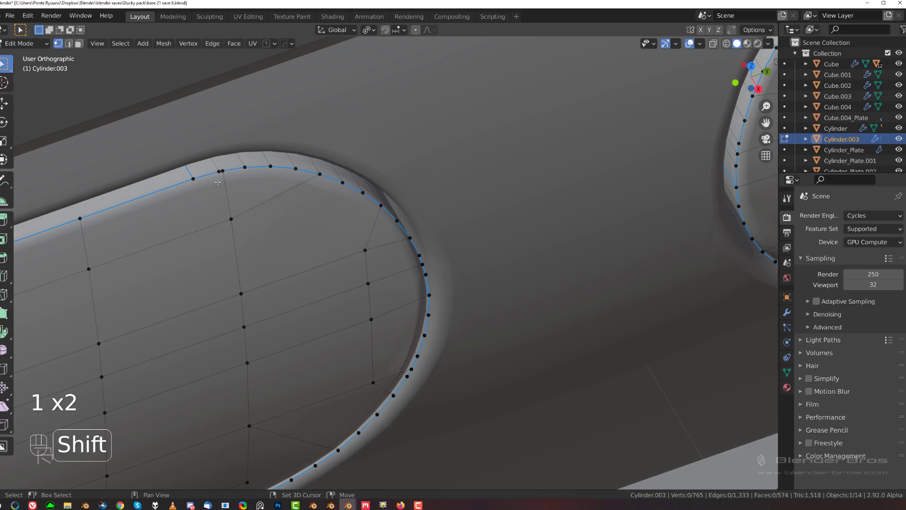
left_click(219, 170, "shift")
key("1")
middle_click_drag(279, 261, 245, 170, "shift")
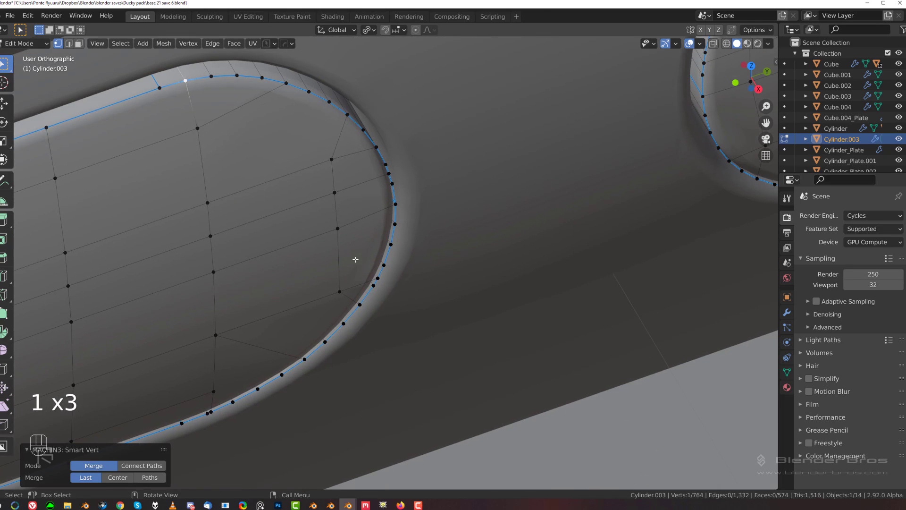
left_click(212, 411)
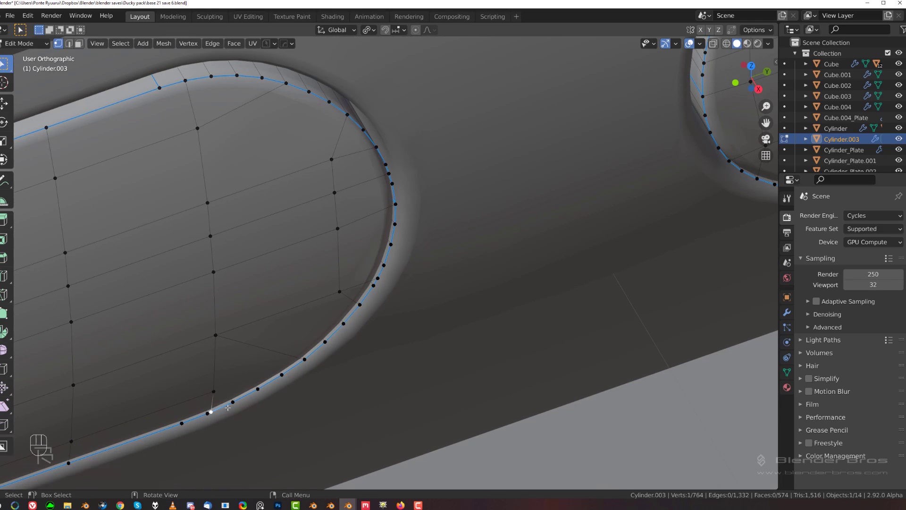
left_click(233, 402, "shift")
key("1")
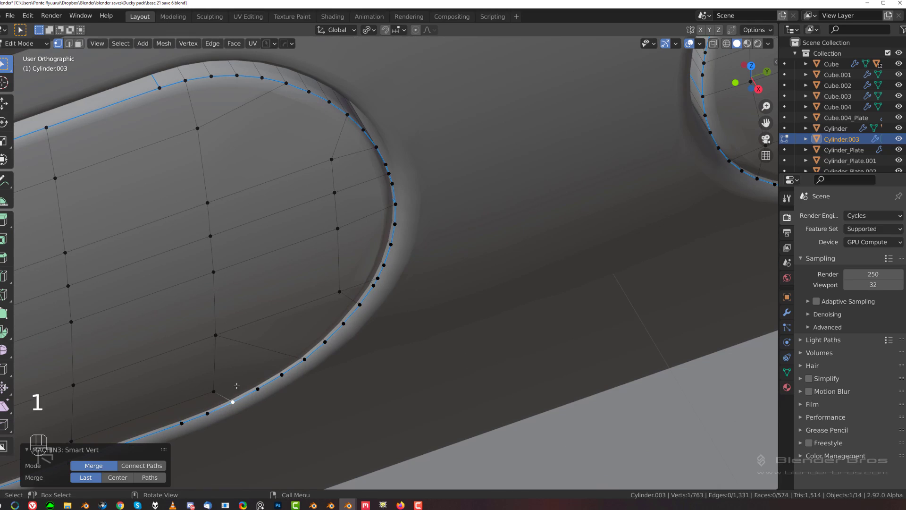
key("Tab")
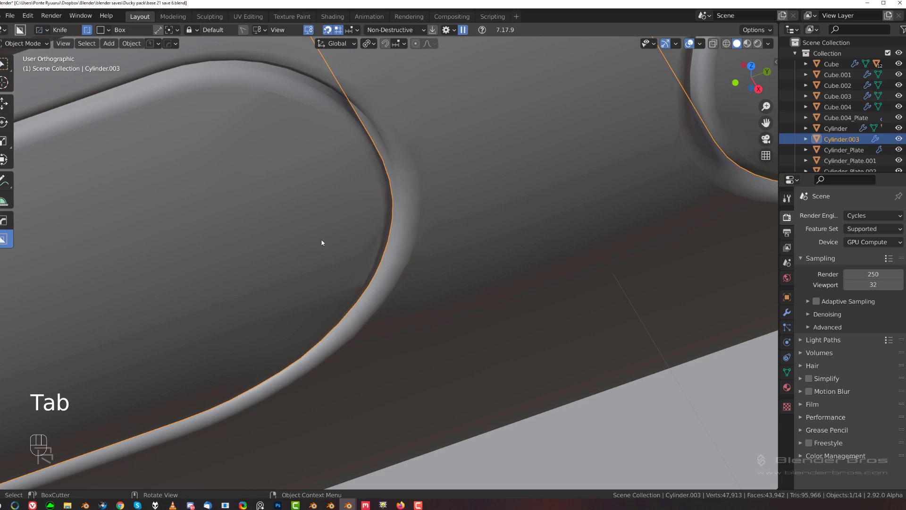
Merge the two closely spaced rim vertices on the lower part of the inset's rounded end.
key("Tab")
left_click(376, 280)
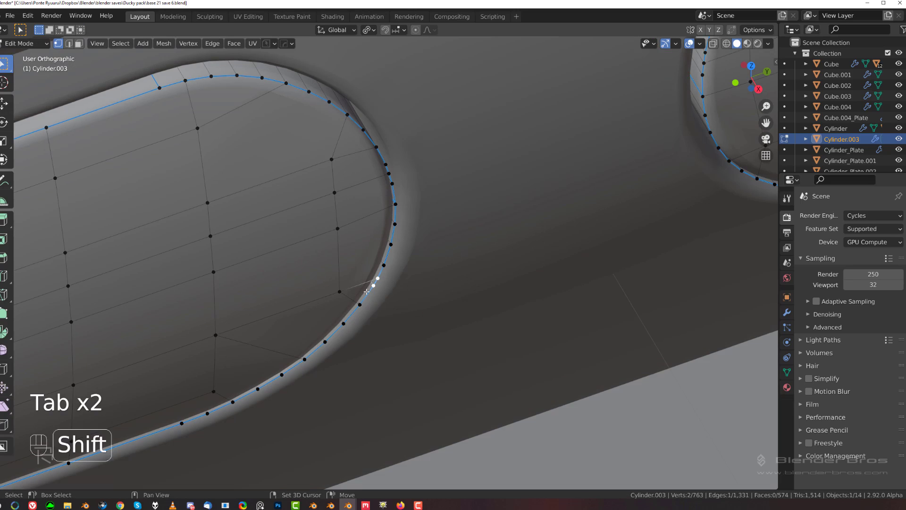
left_click(374, 285, "shift")
key("1")
Slide the inset's outermost four-vertex edge loop closer to the rounded end, then leave mesh editing.
middle_click_drag(383, 264, 367, 256)
left_click(339, 292)
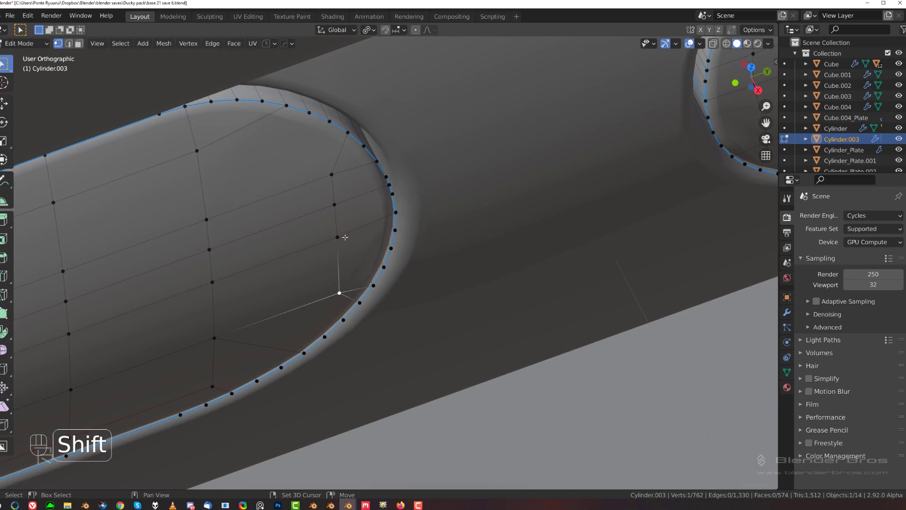
key("g")
key("g")
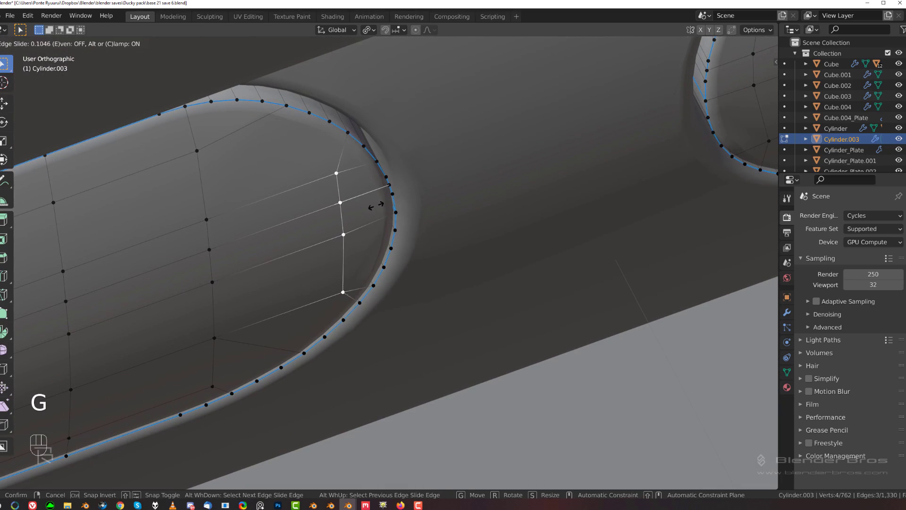
left_click(399, 227)
key("Tab")
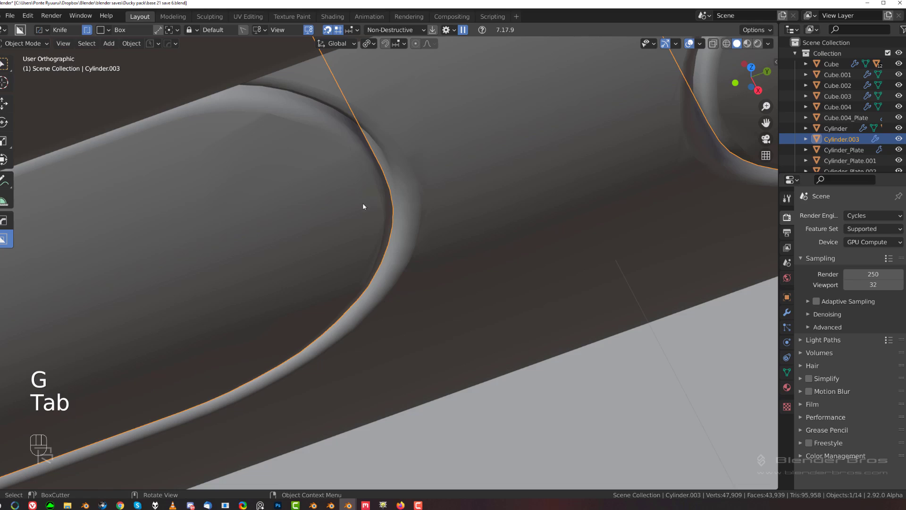
Add one centred loop cut between the inset's last two cross loops and extend it with a knife cut to the upper rim.
key("Tab")
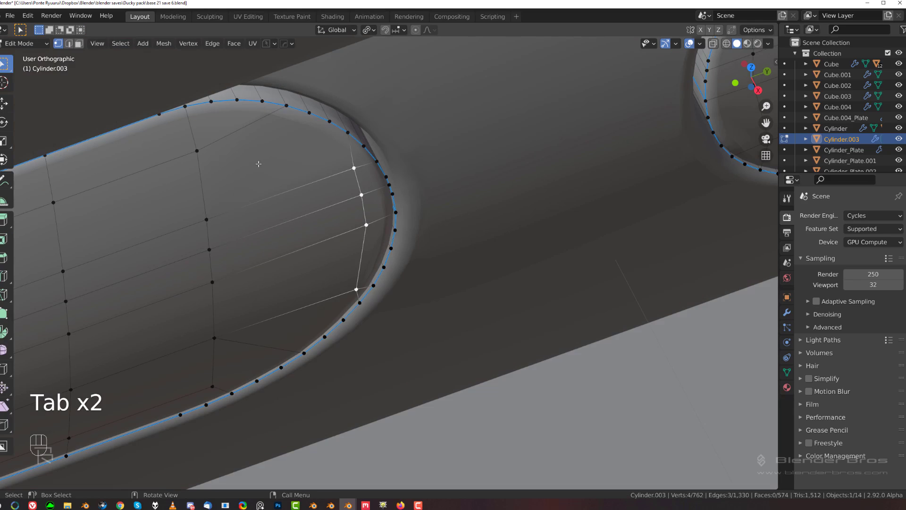
key("ctrl+r")
left_click(271, 204)
right_click(276, 200)
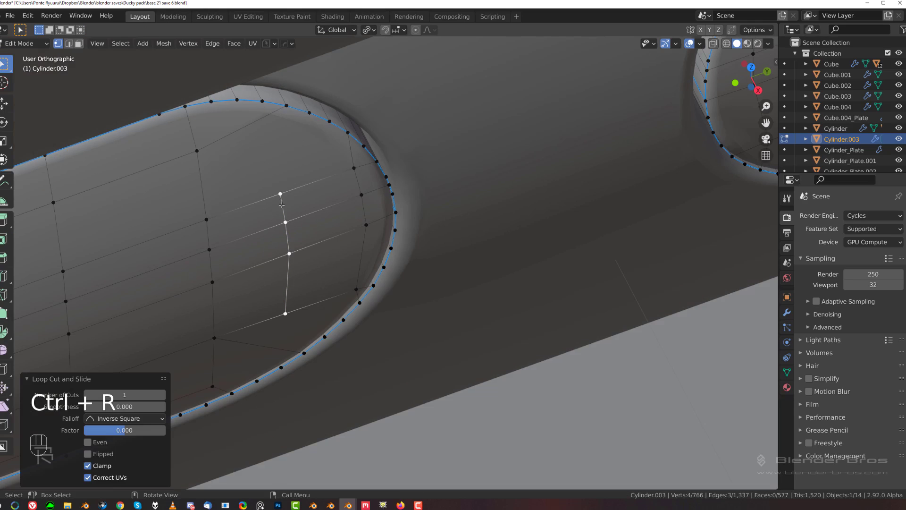
key("k")
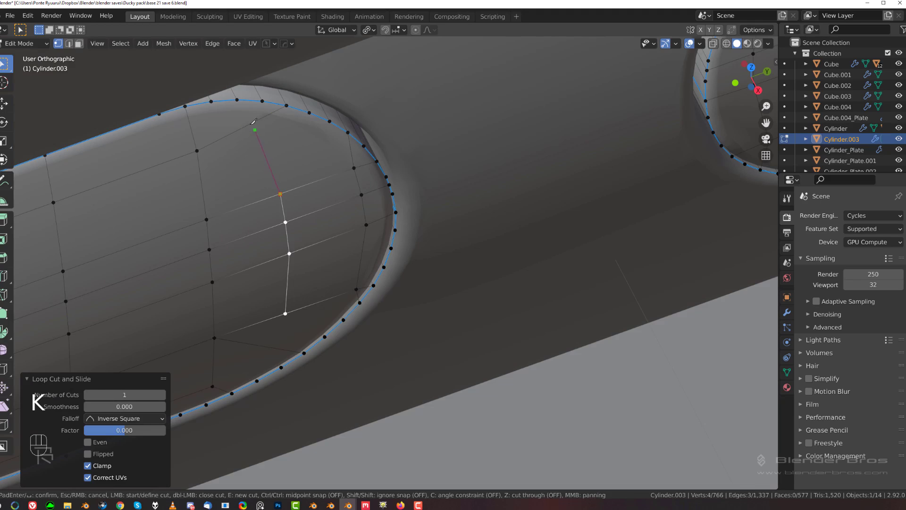
left_click(237, 100)
key("Return")
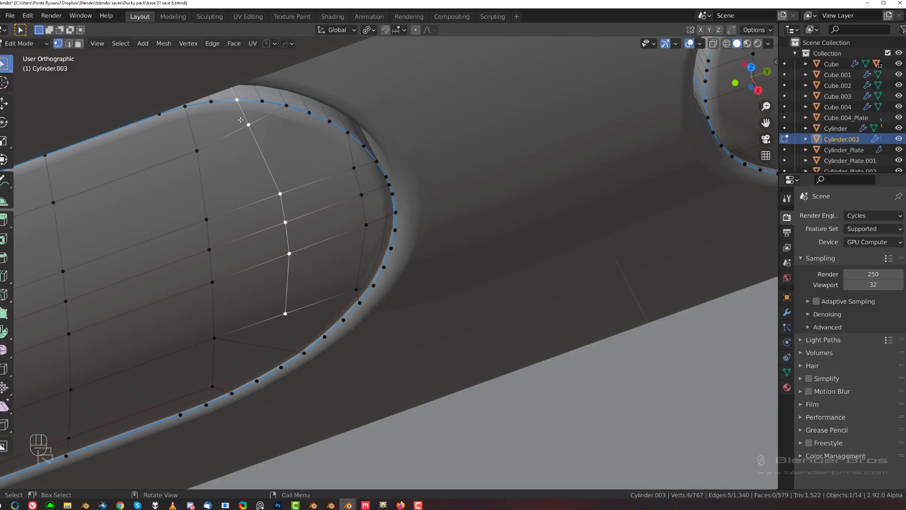
Connect the vertex where the new loop meets the uppermost long edge to a rim vertex further along the upper curve.
left_click(280, 194)
left_click(309, 113, "shift")
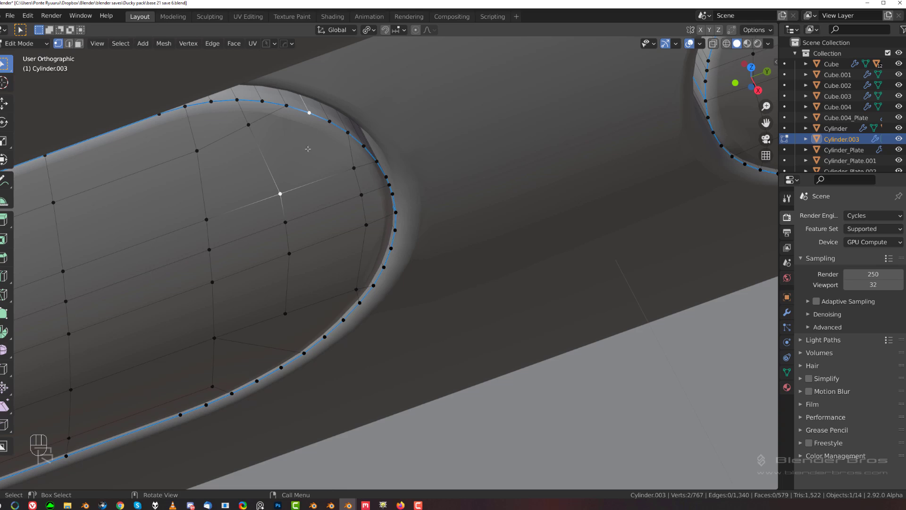
key("Tab")
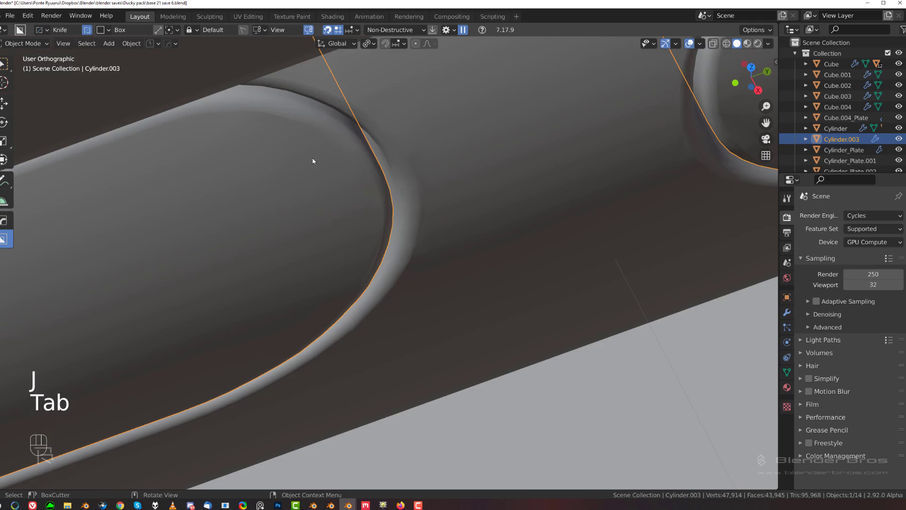
key("Tab")
key("Tab")
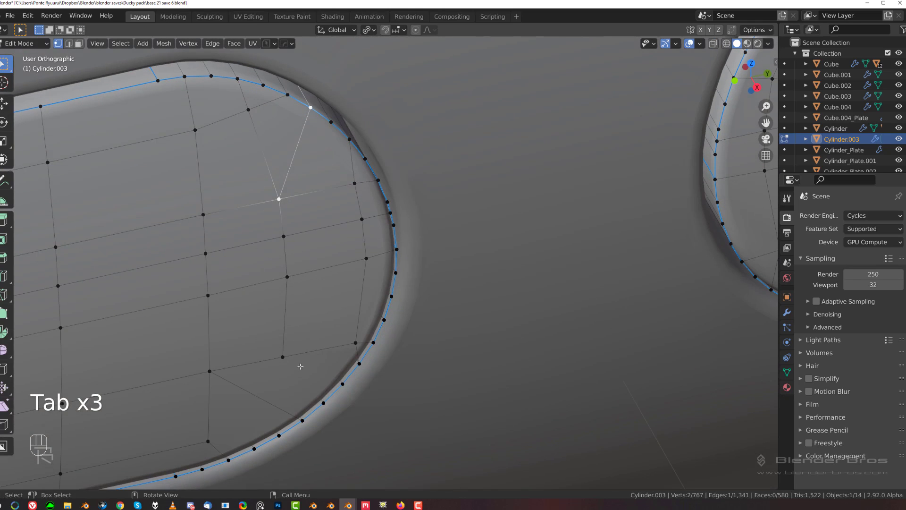
Slide the new loop's lowest vertex outward by a factor of 0.212 and connect it to the rim vertex below.
left_click(283, 358)
key("g")
left_click(322, 366)
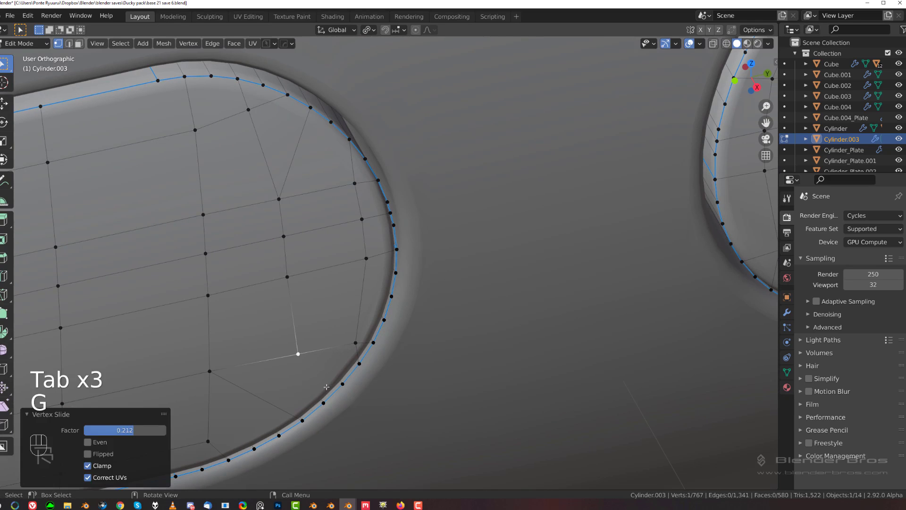
left_click(325, 398, "shift")
key("Tab")
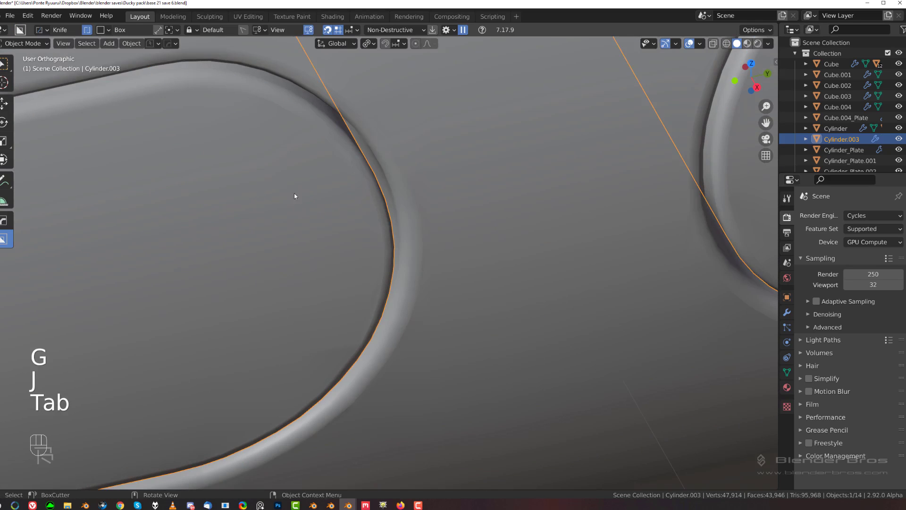
Examine the shading and topology of the Cylinder around the neighbouring slot's rounded end.
scroll(293, 195, "down", 4)
middle_click_drag(614, 123, 410, 172, "shift")
left_click(352, 297)
key("Tab")
key("Tab")
scroll(293, 217, "up", 2)
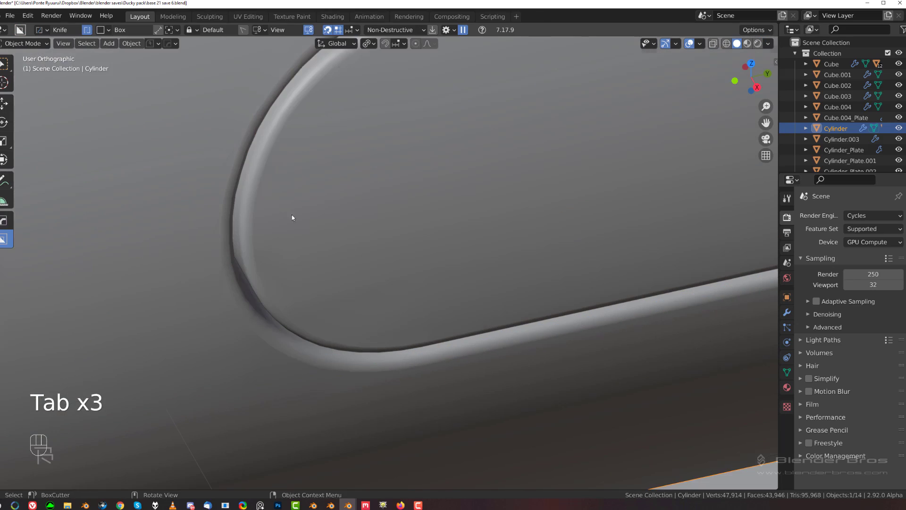
left_click_drag(180, 262, 152, 271)
right_click(472, 211)
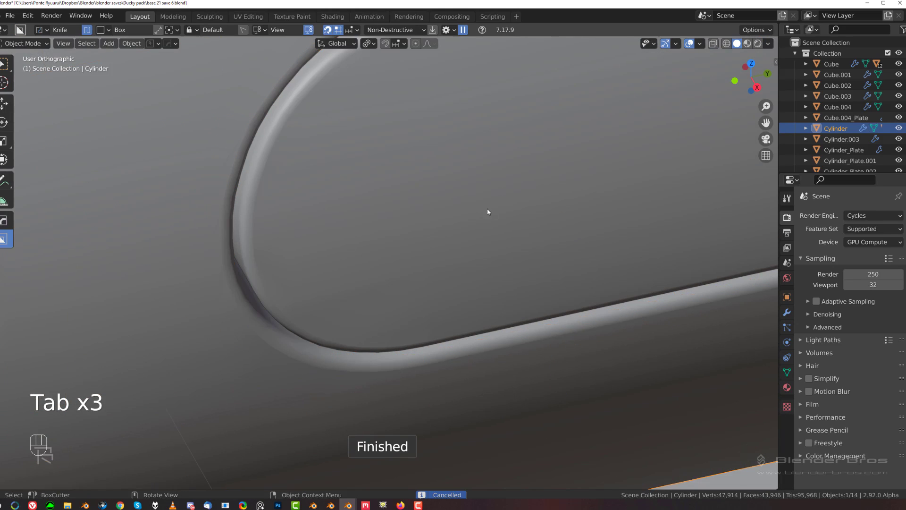
key("Tab")
middle_click_drag(317, 214, 318, 227)
key("Tab")
scroll(324, 172, "down", 5)
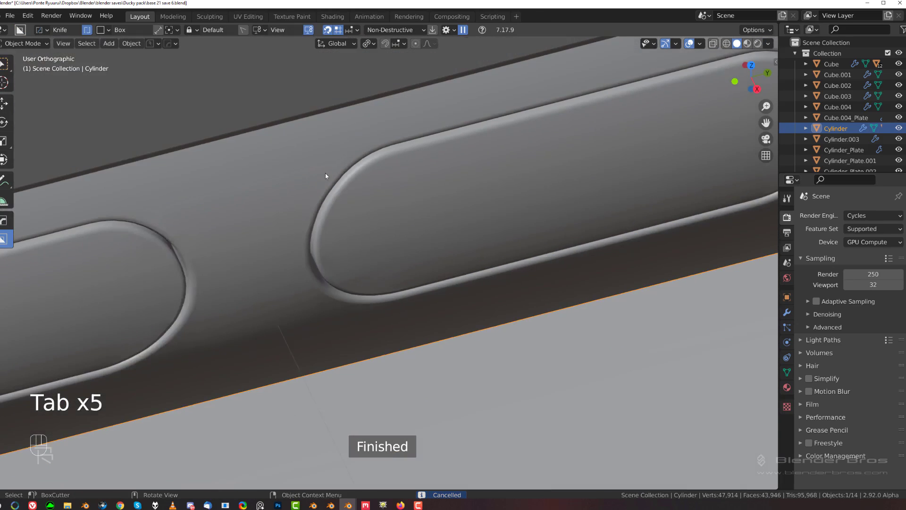
middle_click_drag(419, 213, 320, 234, "shift")
scroll(321, 233, "up", 4)
middle_click_drag(309, 289, 372, 212, "shift")
scroll(338, 230, "up", 3)
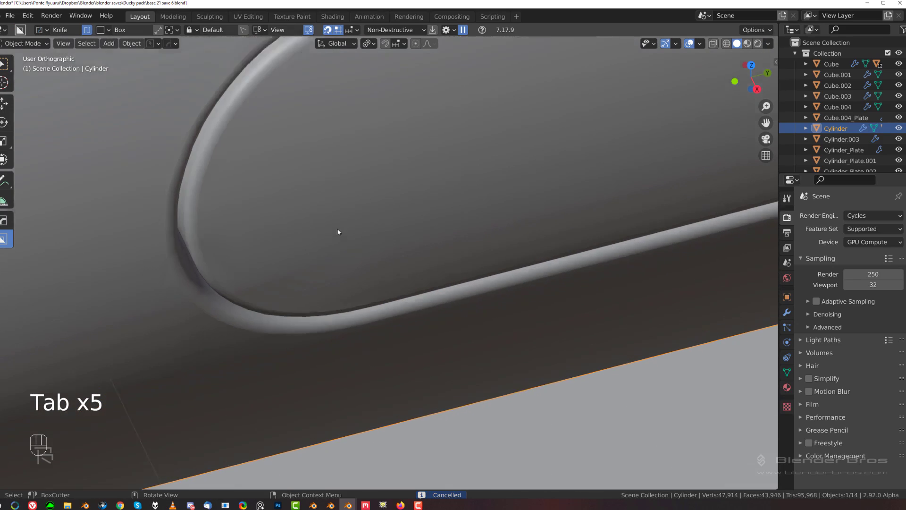
Add one centred loop cut between the last two cross loops at the rounded end of the neighbouring slot's Cylinder.003 inset.
left_click(336, 229)
key("Tab")
scroll(348, 245, "down", 3)
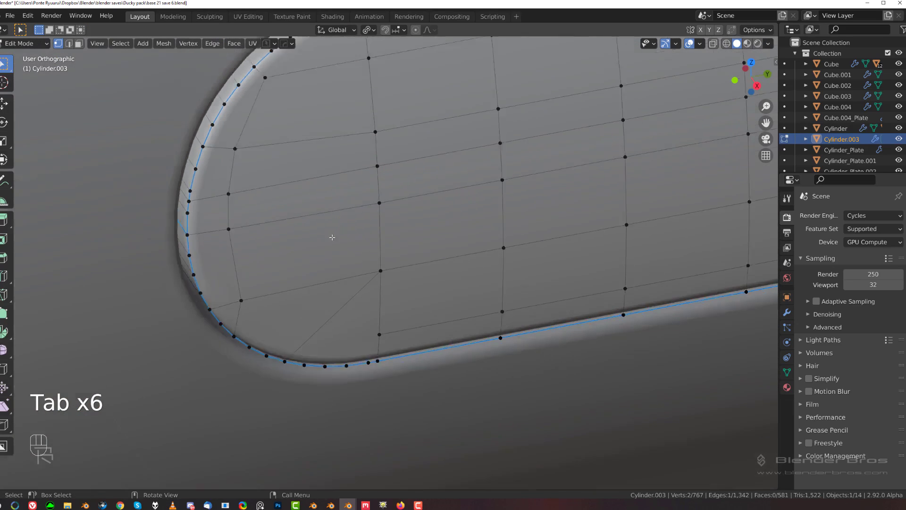
key("ctrl+r")
left_click(336, 201)
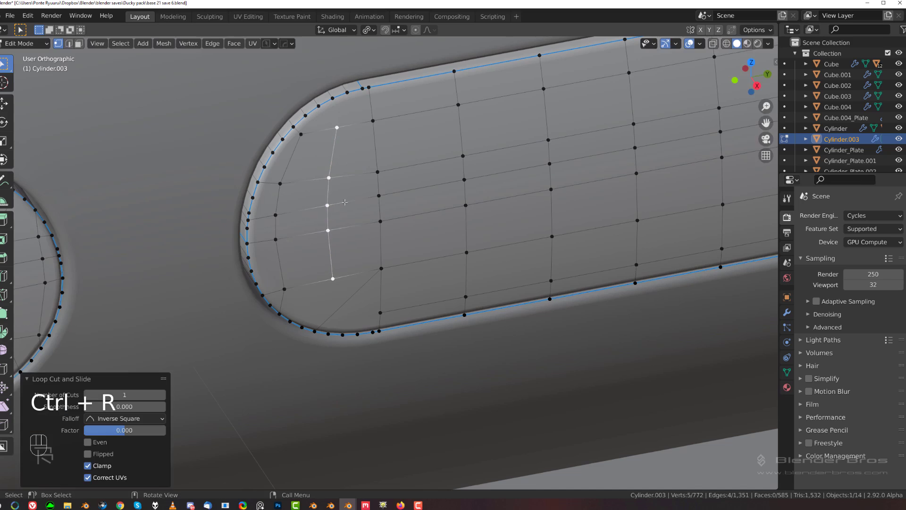
scroll(345, 275, "up", 2)
Dissolve the diagonal edge running to the lower rim near the inset's rounded end.
key("Tab")
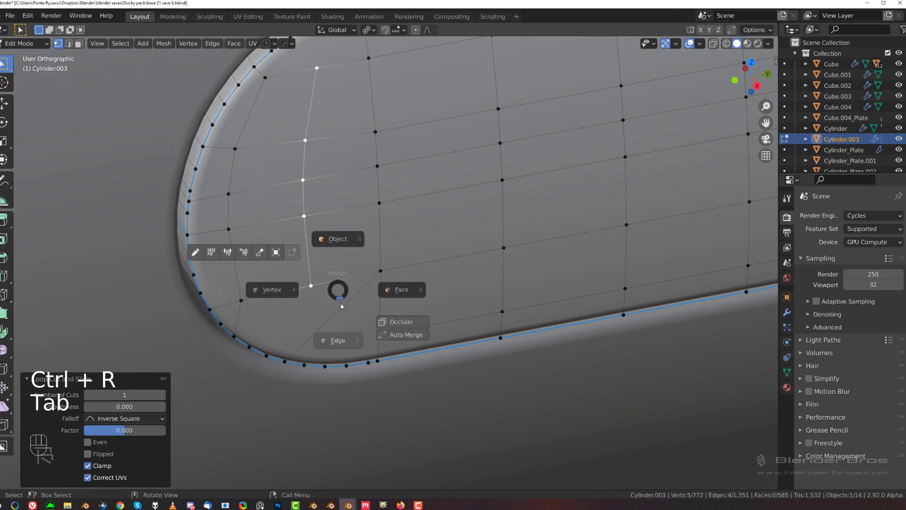
left_click(341, 308)
key("x")
left_click(341, 309)
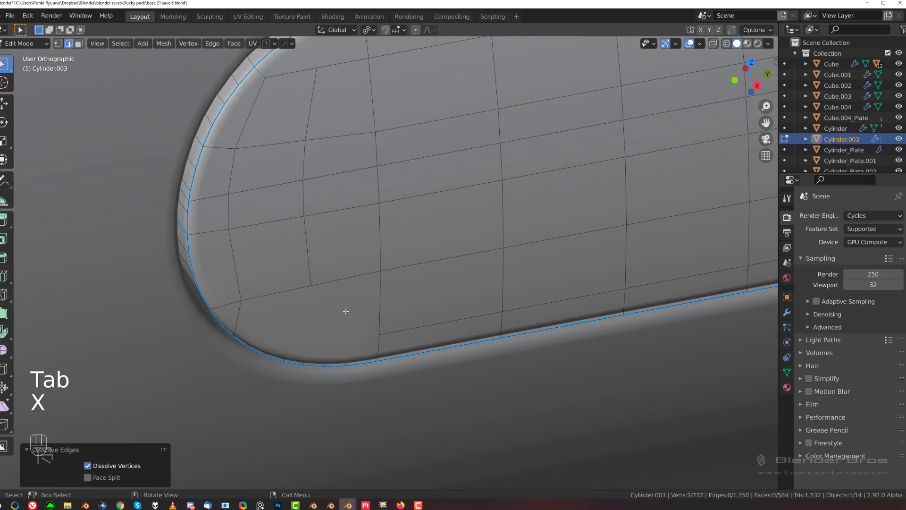
Knife-cut from the new loop's lowest vertex to the lower rim and merge the doubled vertices at the rim.
key("k")
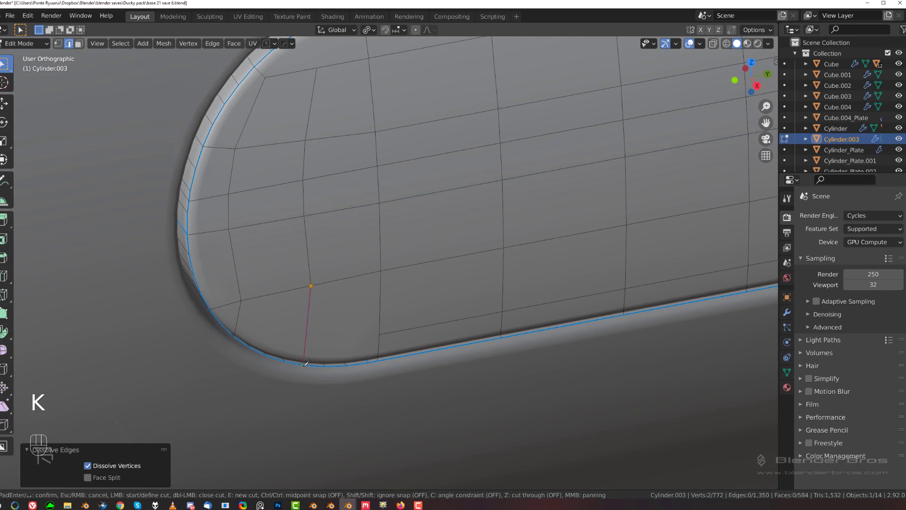
key("space")
scroll(326, 348, "up", 3)
key("Tab")
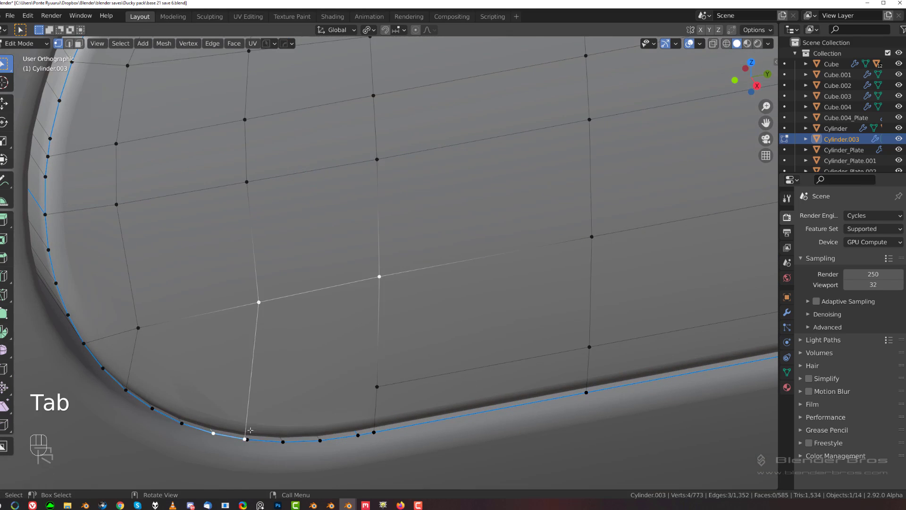
left_click(246, 443)
left_click(246, 443, "shift")
left_click(244, 441)
left_click(248, 441, "shift")
key("1")
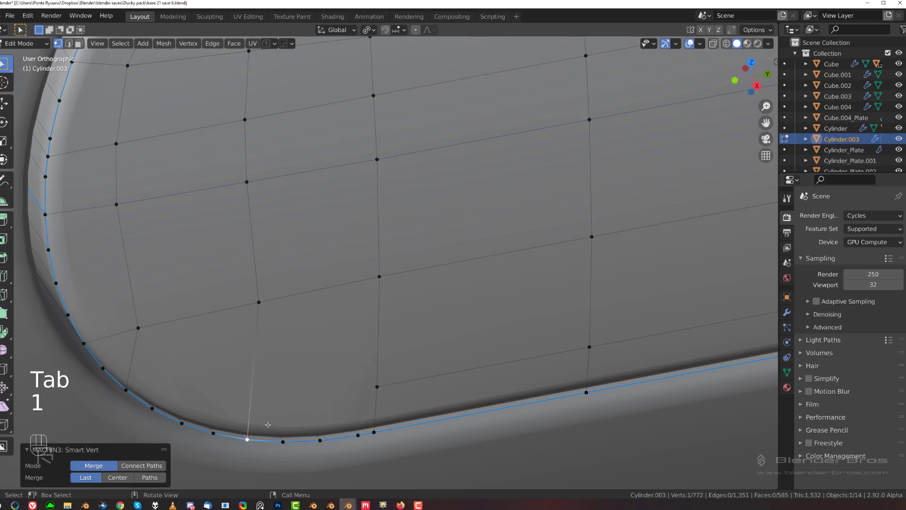
Connect the new loop's highest vertex to the upper rim of the Cylinder.003 inset near its rounded end.
scroll(331, 301, "down", 3)
scroll(330, 219, "up", 2)
left_click(313, 138)
left_click(306, 88, "shift")
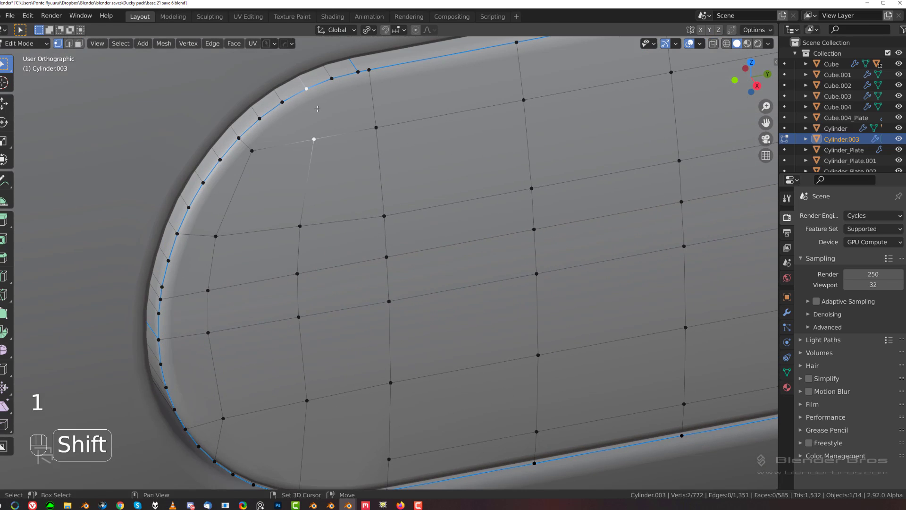
scroll(330, 169, "down", 3)
key("Tab")
key("Tab")
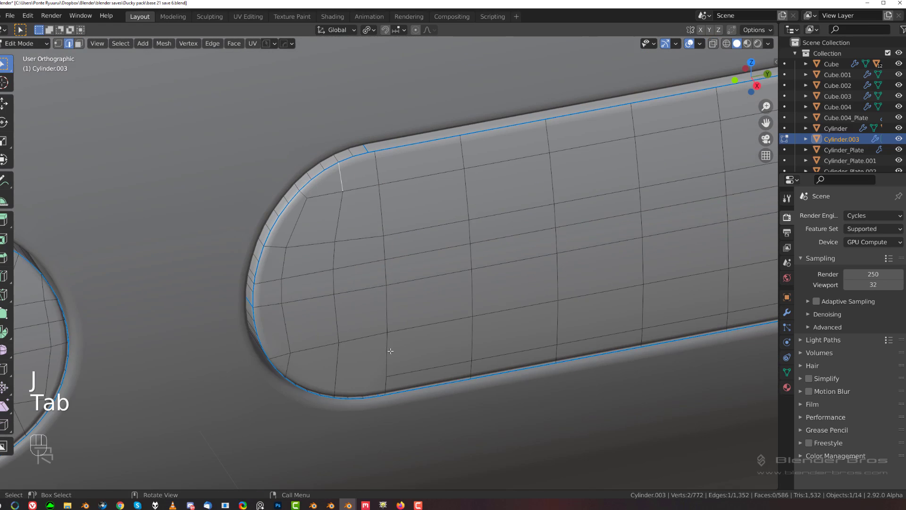
Knife-cut from the adjacent cross loop's lowest inner vertex across the new loop to the lower rim of the rounded end.
key("k")
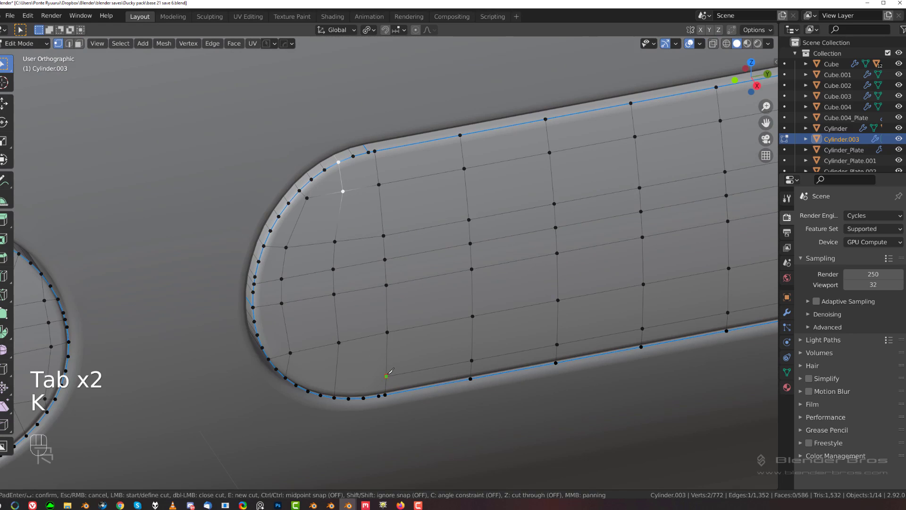
left_click(337, 376)
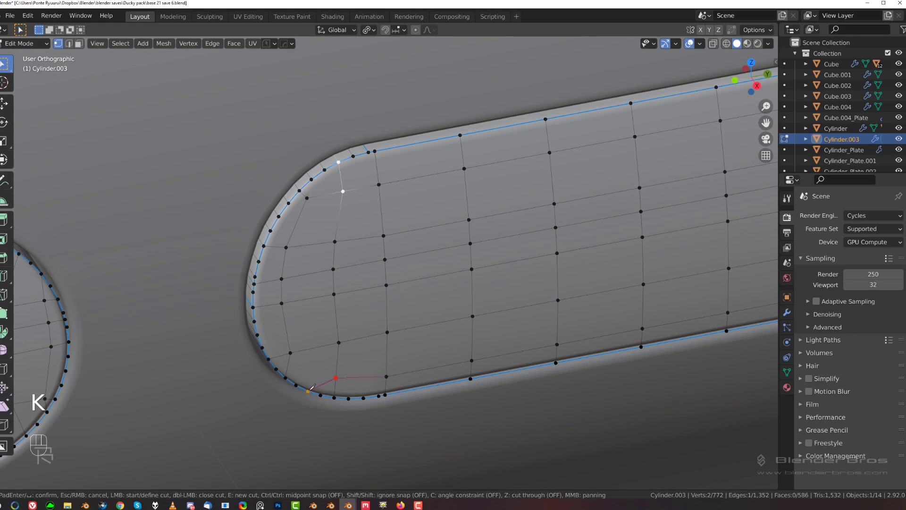
left_click(308, 391)
key("Return")
key("Tab")
Examine the shading around the inset and at the slot's opposite rounded end.
scroll(400, 244, "down", 2)
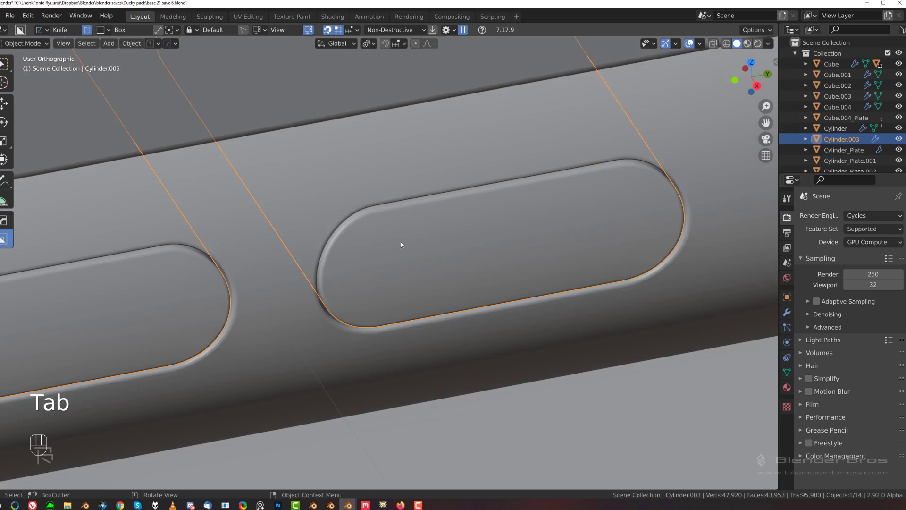
scroll(453, 231, "up", 5)
middle_click_drag(477, 251, 483, 265, "shift")
scroll(483, 265, "down", 5)
middle_click_drag(489, 220, 296, 260, "shift")
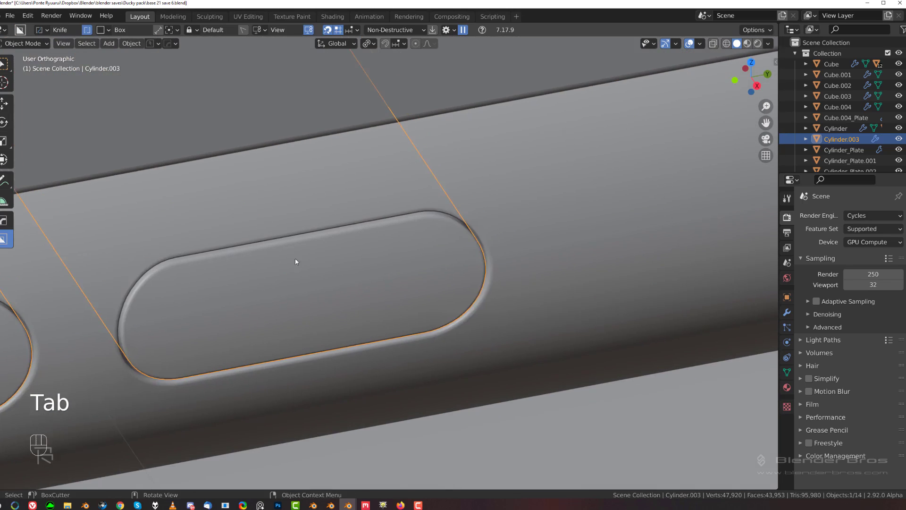
scroll(359, 257, "up", 3)
middle_click_drag(449, 253, 334, 271, "shift")
scroll(349, 275, "down", 1)
middle_click_drag(368, 272, 375, 292)
scroll(377, 283, "up", 2)
middle_click_drag(383, 239, 393, 279, "shift")
scroll(470, 205, "up", 2)
Edge-slide the Cylinder's edge loop beside the slot's rounded end towards the slot by a factor of about 0.216.
left_click(471, 204)
key("Tab")
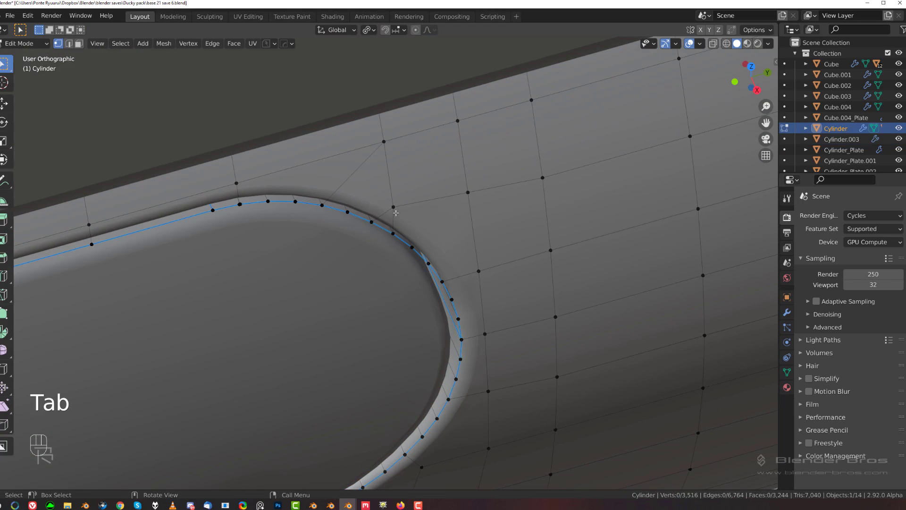
scroll(442, 267, "down", 2)
scroll(446, 246, "down", 2)
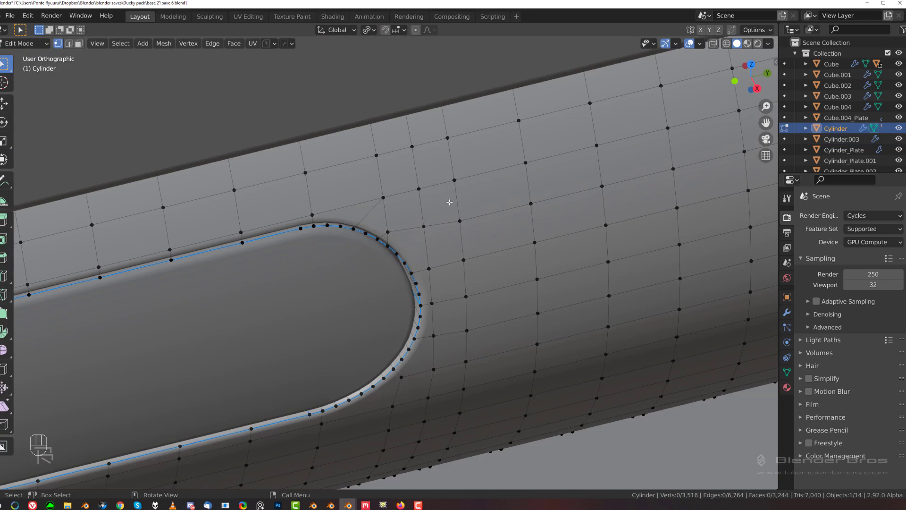
key("2")
left_click(433, 249, "alt")
key("g")
key("g")
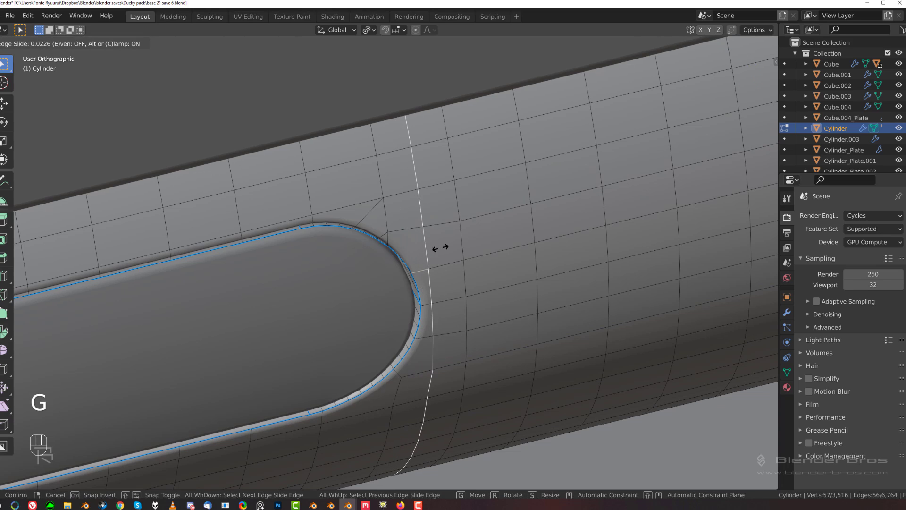
left_click(435, 247)
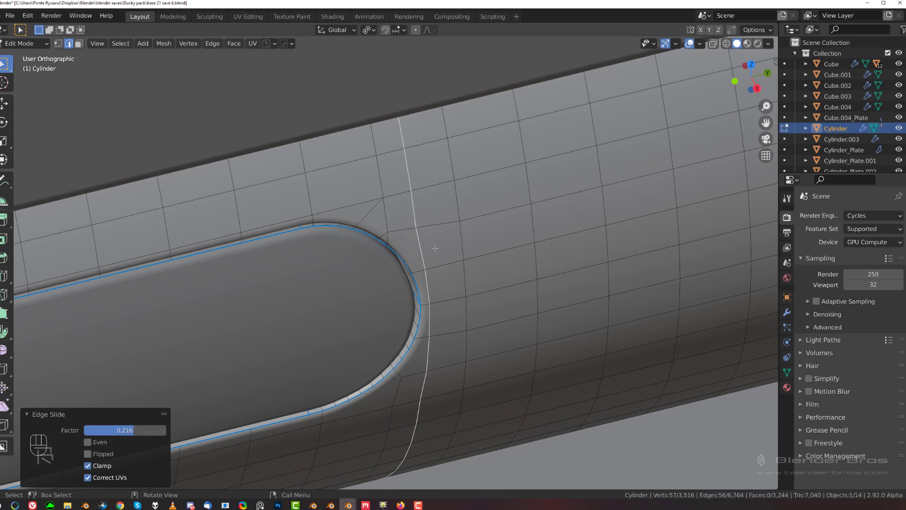
key("Tab")
Examine the shading along the slots and around their rounded ends on the Cylinder.
scroll(388, 252, "up", 3)
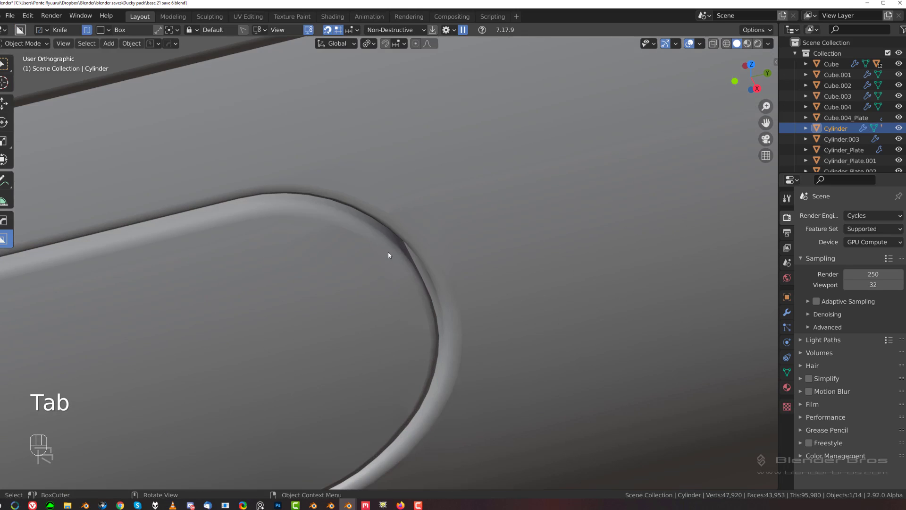
scroll(387, 252, "down", 11)
middle_click_drag(258, 307, 566, 207, "shift")
scroll(452, 218, "up", 5)
middle_click_drag(245, 289, 411, 240, "shift")
scroll(386, 250, "up", 3)
middle_click_drag(583, 191, 332, 282, "shift")
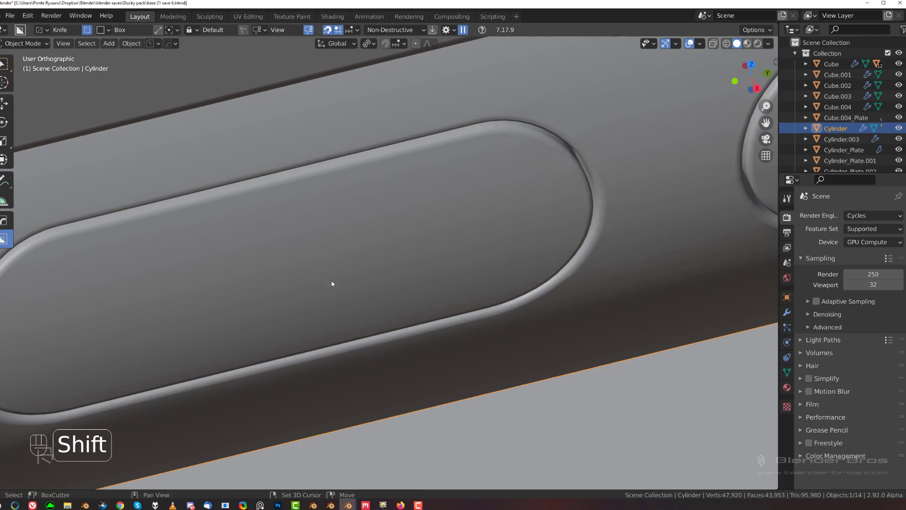
middle_click_drag(620, 204, 366, 296, "shift")
middle_click_drag(591, 226, 465, 267, "shift")
middle_click_drag(533, 248, 451, 217, "shift")
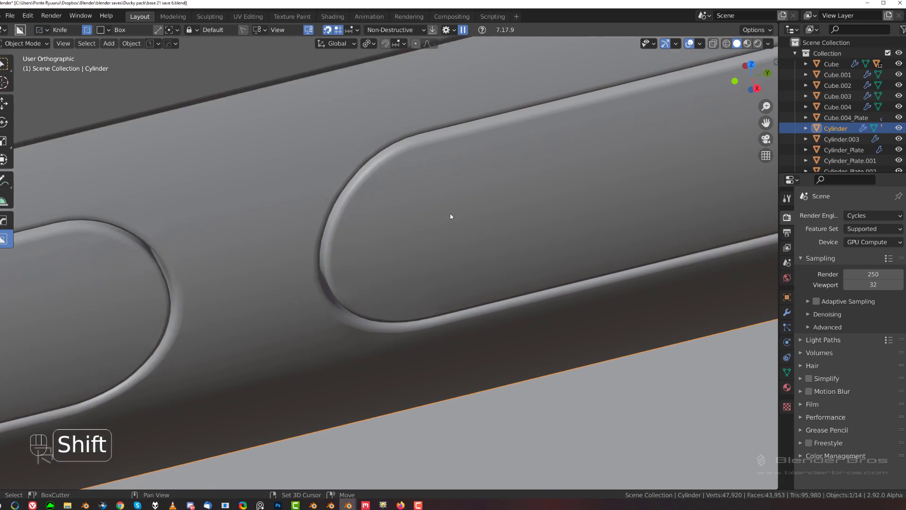
Slide the four innermost vertices at the rounded end of the Cylinder.003 inset outward towards the rim.
scroll(451, 216, "up", 3)
left_click(330, 302)
key("Tab")
middle_click_drag(331, 329, 337, 300)
middle_click_drag(368, 166, 367, 265, "shift")
left_click(367, 265)
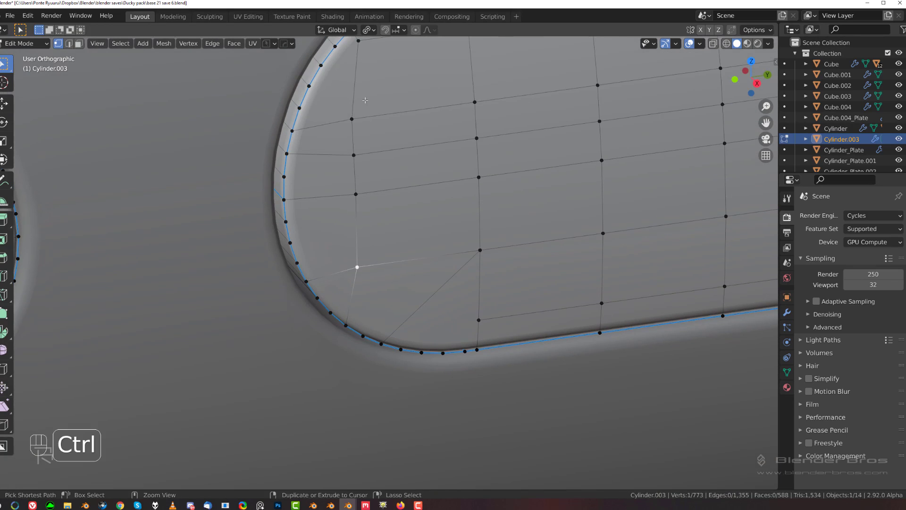
left_click(352, 119, "ctrl")
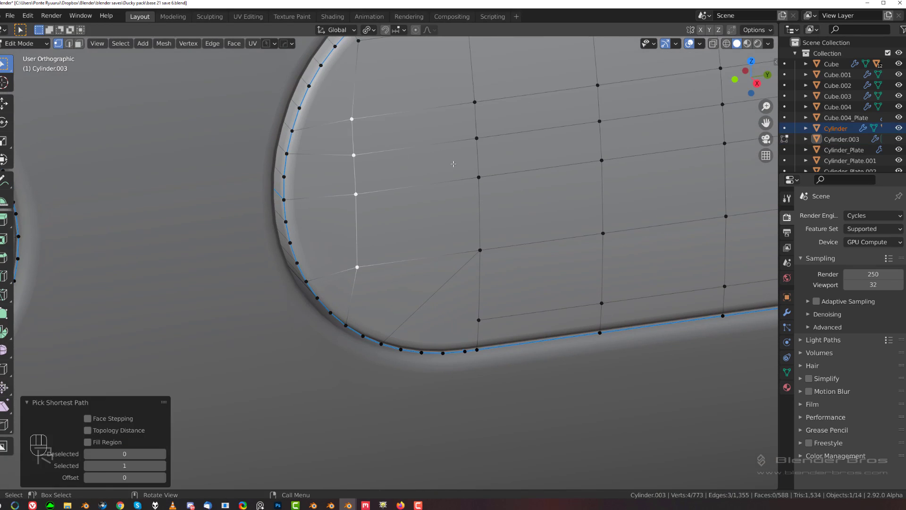
key("g")
key("g")
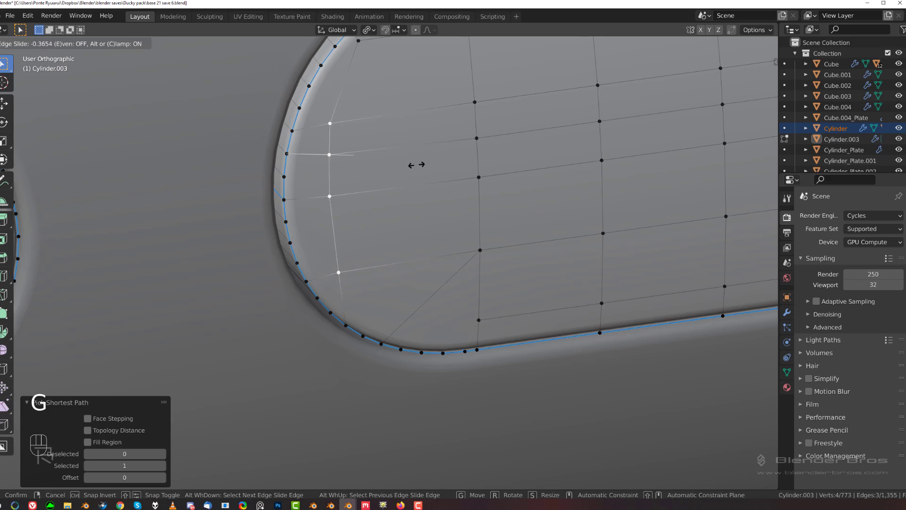
left_click(405, 166)
Connect the lowest slid vertex to the nearby rim vertex and dissolve the surplus edge beside it.
left_click(335, 281)
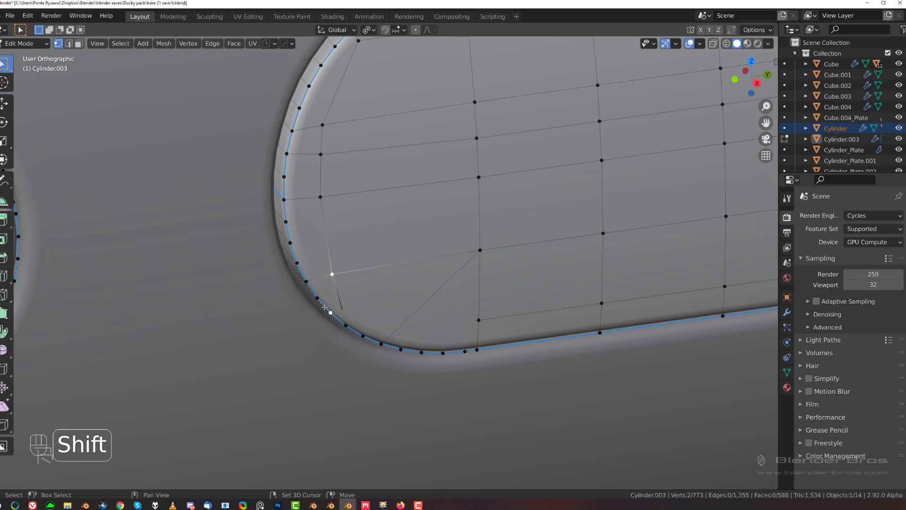
key("ctrl+z")
key("j")
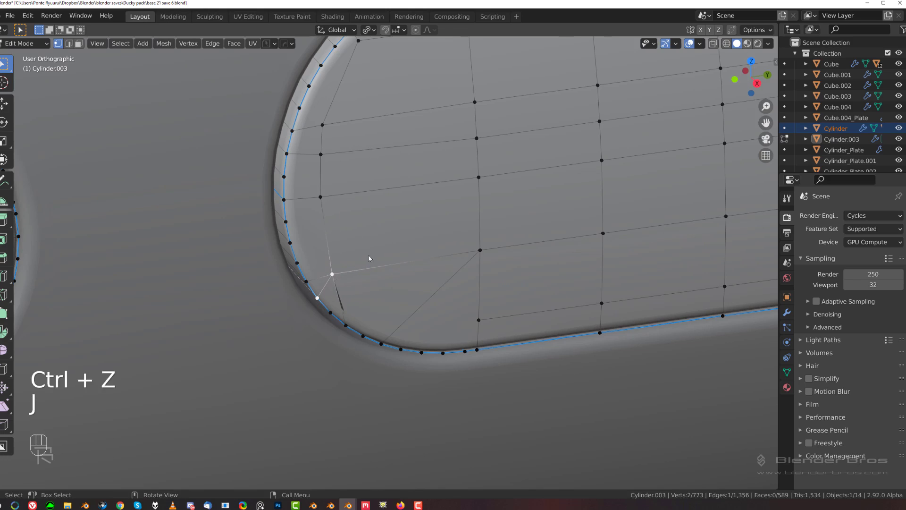
key("Tab")
key("x")
left_click(347, 293)
scroll(380, 270, "down", 2)
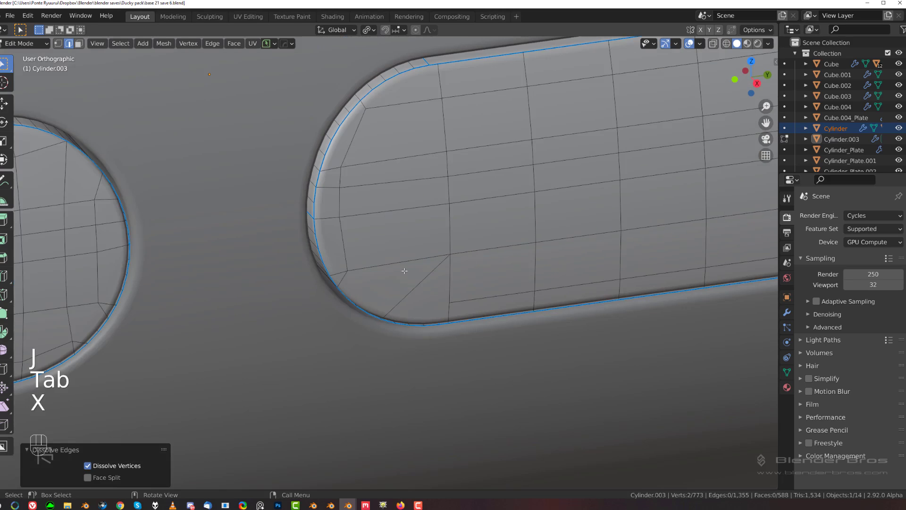
Examine the shading of all three slots on the cylinder body from several distances and angles.
key("Tab")
middle_click_drag(401, 199, 401, 228)
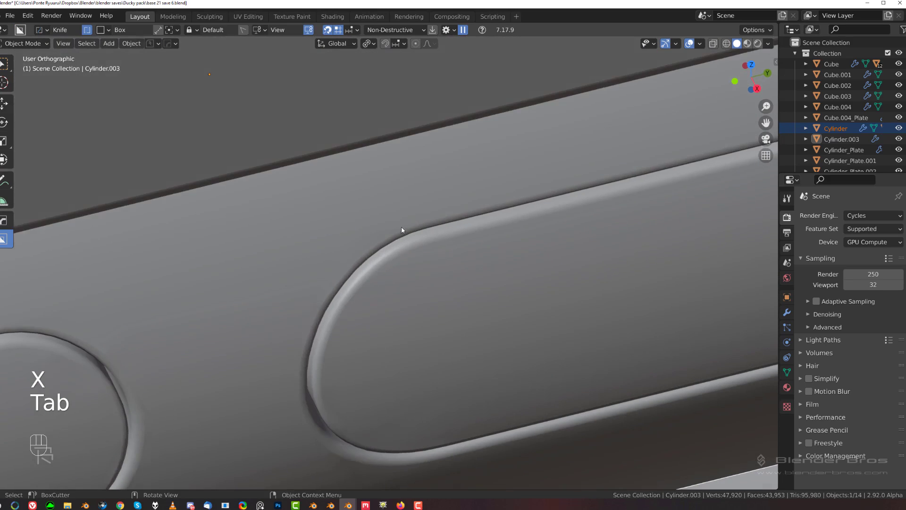
scroll(401, 230, "down", 3)
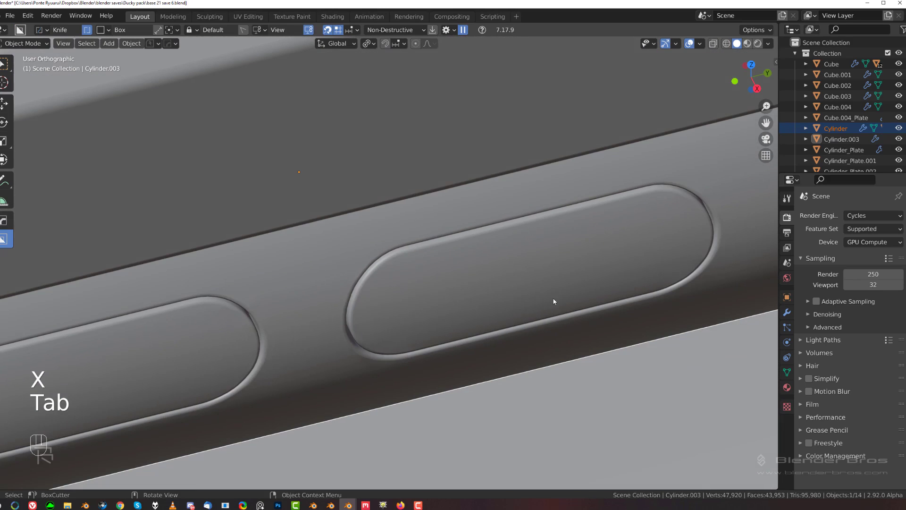
scroll(455, 321, "down", 3)
left_click(253, 67)
scroll(332, 178, "up", 4)
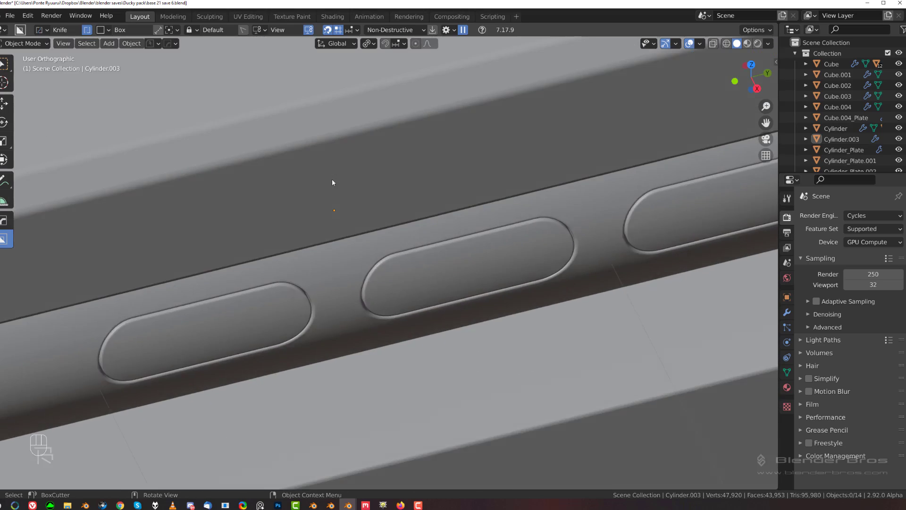
scroll(334, 184, "down", 7)
middle_click_drag(334, 207, 243, 208)
scroll(348, 200, "up", 5)
scroll(239, 239, "down", 3)
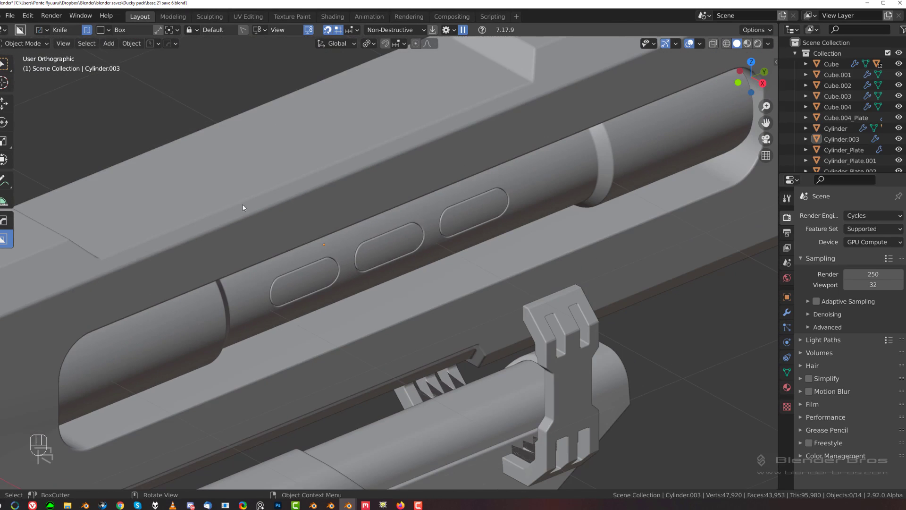
Save the scene incrementally as base 21 save 7.
left_click(151, 46)
left_click(155, 82)
scroll(406, 232, "up", 3)
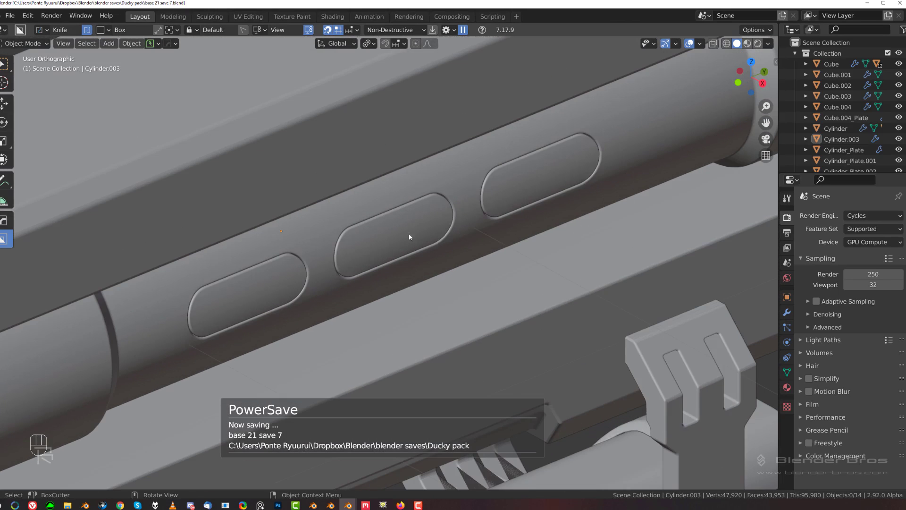
Mirror Cylinder.003 and the Cylinder across the X axis, each with a Mirror modifier.
left_click(425, 231)
key("alt+x")
left_click(339, 264)
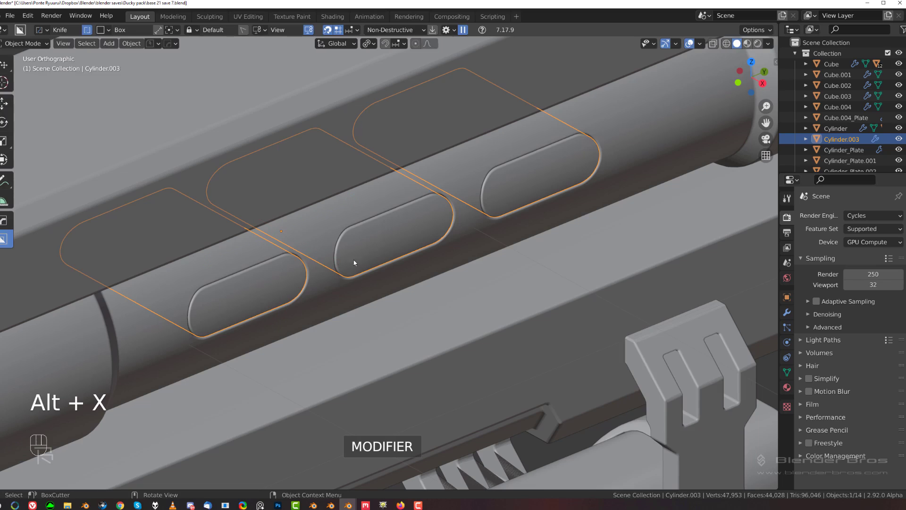
left_click(400, 198)
key("alt+x")
left_click(343, 264)
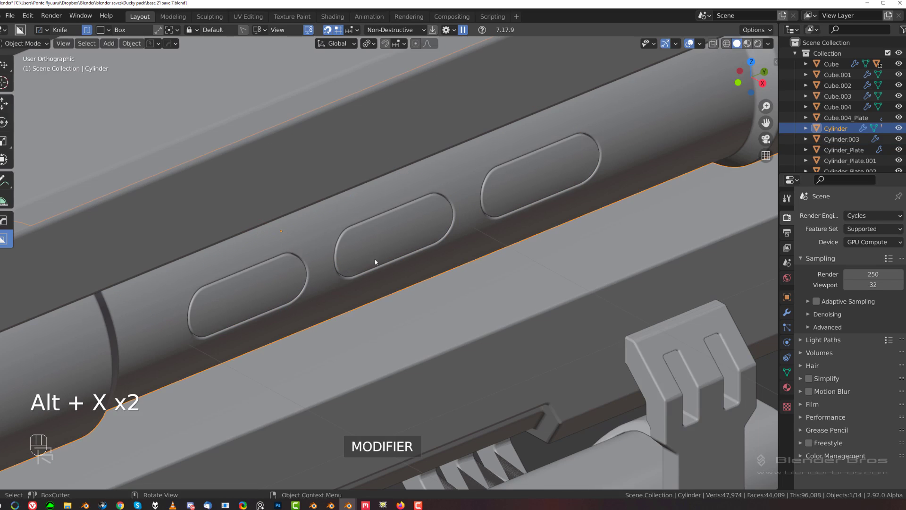
Run Apply Modifiers on the Cylinder and Cylinder.003 together.
left_click(441, 205)
left_click(477, 174, "shift")
key("q")
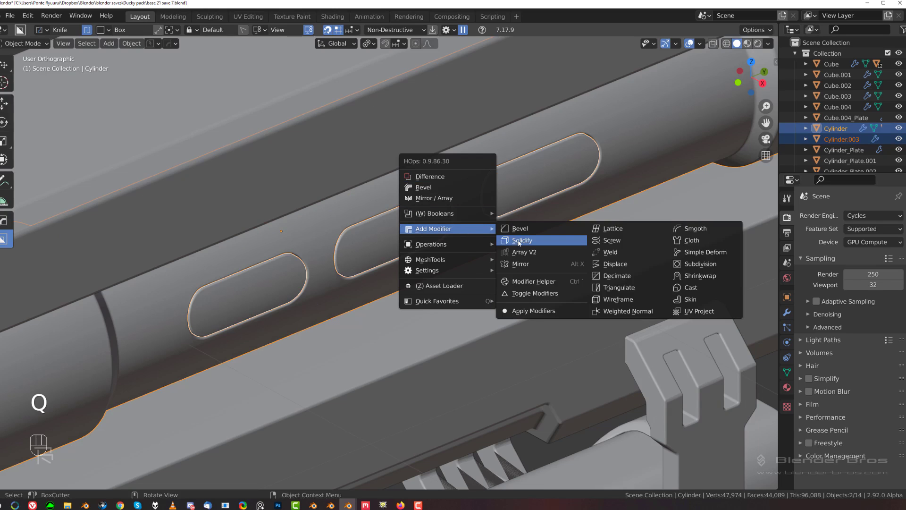
mouse_move(458, 250)
left_click(529, 351)
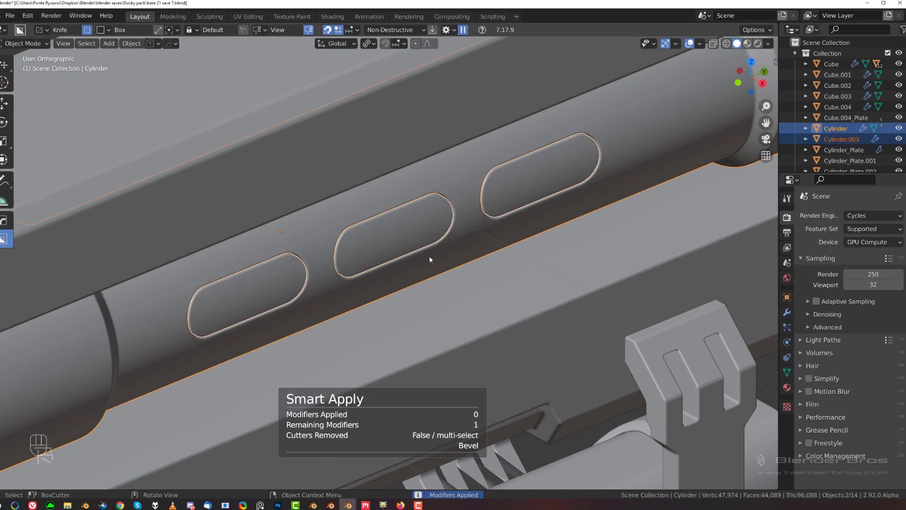
Mirror the Cylinder and Cylinder.003 across the X axis in Symmetry mode.
key("alt+x")
key("d")
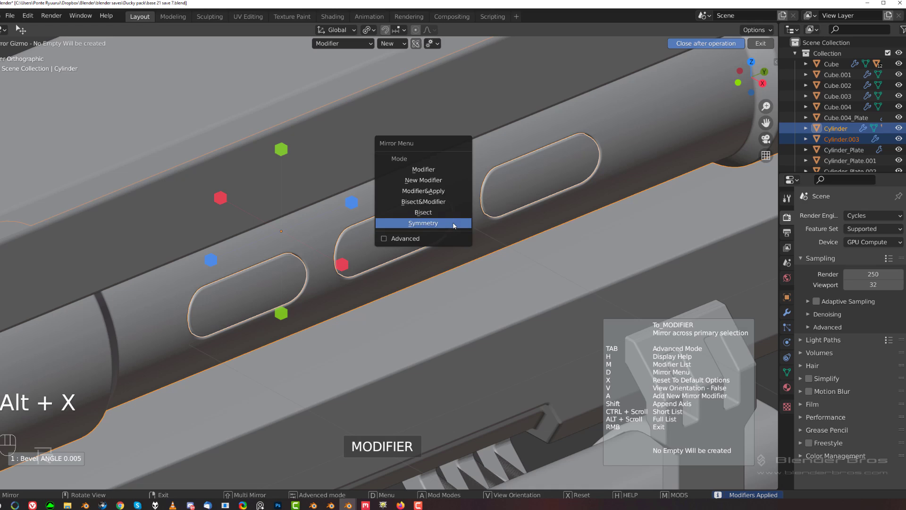
left_click(454, 225)
left_click(344, 265)
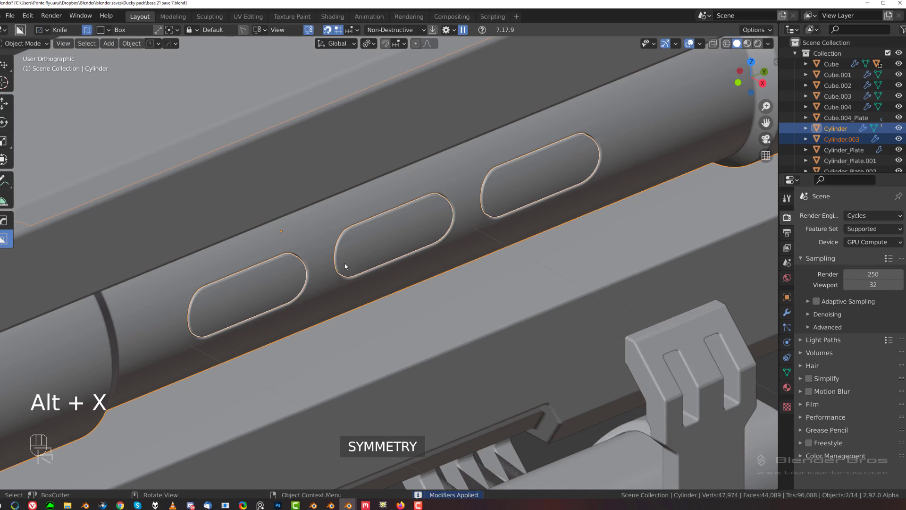
Dissolve the extra edge loop around the Cylinder and the matching stray edges across the end slot's inset on the mirrored side.
scroll(347, 265, "down", 4)
middle_click_drag(380, 231, 509, 214)
scroll(352, 267, "up", 4)
key("Tab")
scroll(352, 266, "up", 4)
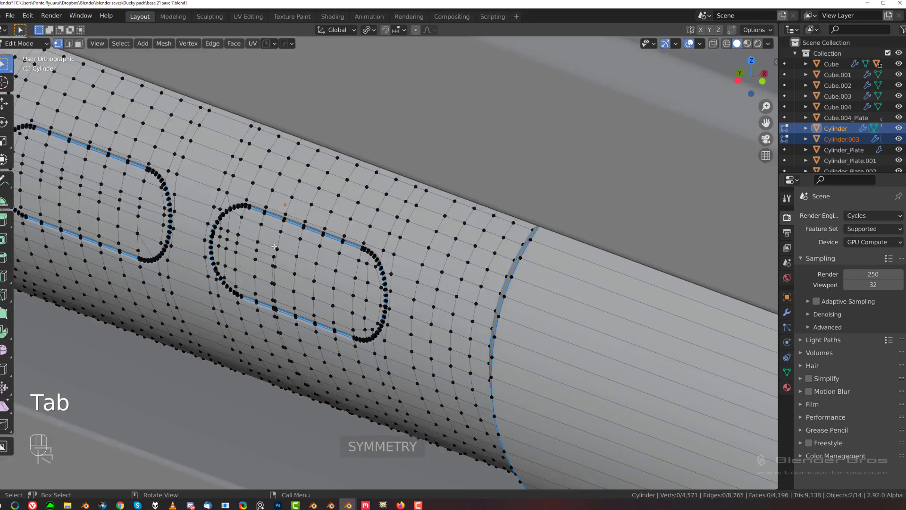
middle_click_drag(314, 243, 364, 233)
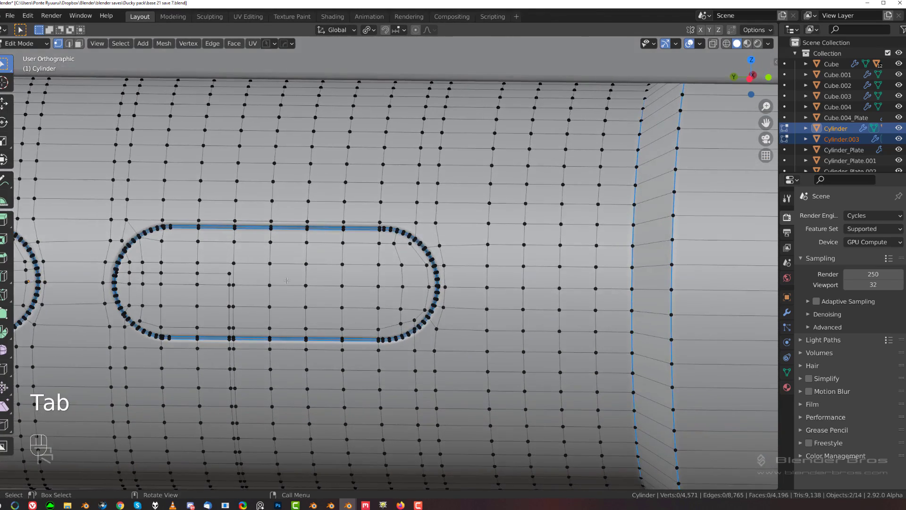
scroll(231, 323, "up", 1)
middle_click_drag(231, 323, 328, 186, "shift")
key("2")
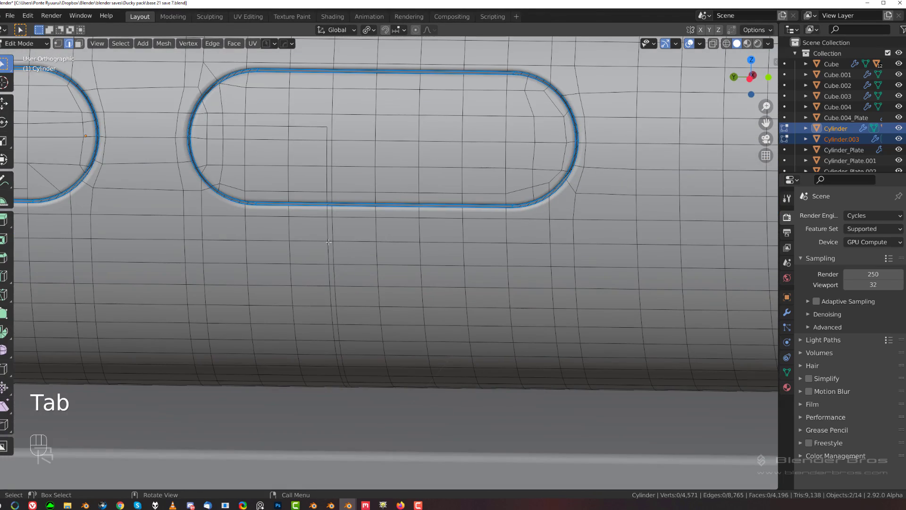
left_click(328, 161, "alt")
left_click(327, 229, "alt+shift")
key("x")
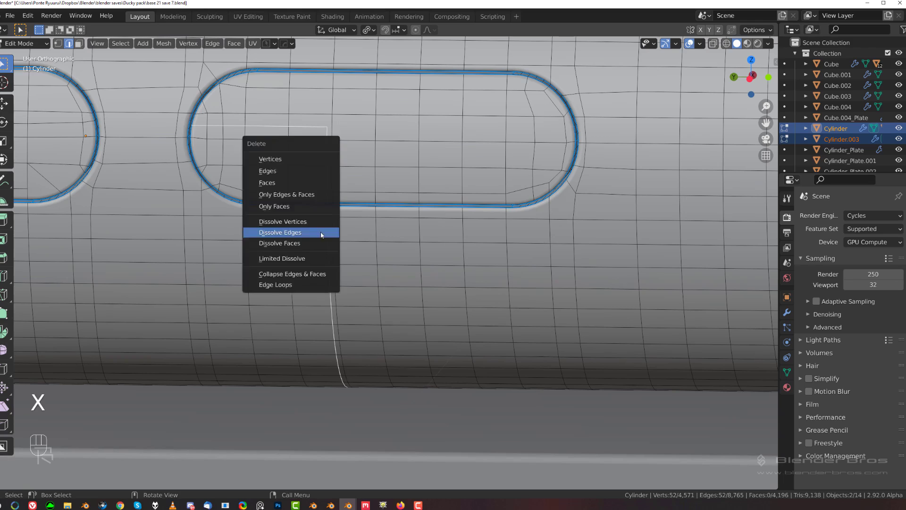
left_click(321, 235)
scroll(321, 234, "down", 3)
middle_click_drag(331, 207, 381, 216, "shift")
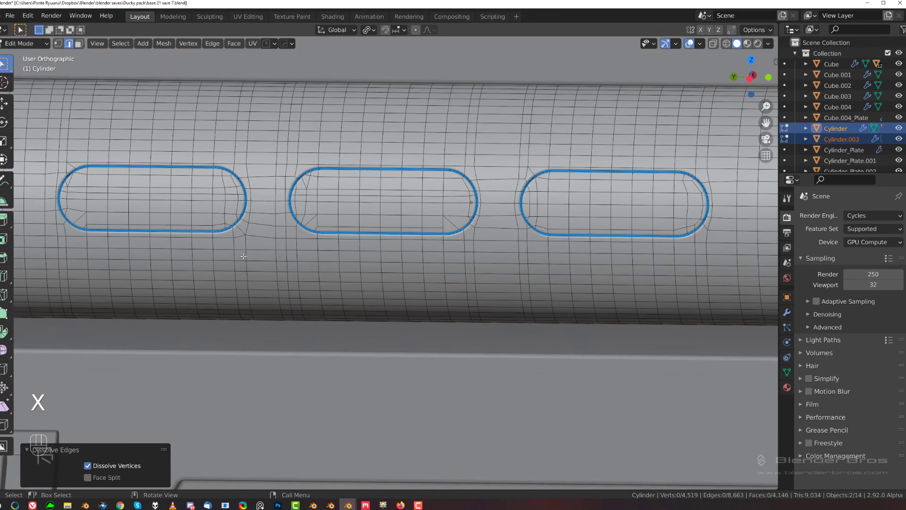
Dissolve the extra lengthwise edges running across the slot insets on the cylinder.
left_click(282, 257, "alt")
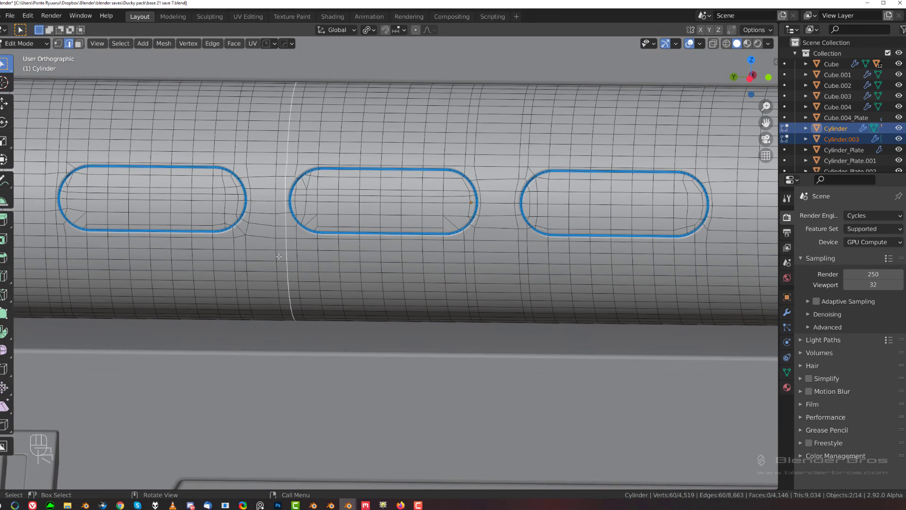
middle_click_drag(296, 206, 453, 221, "shift")
left_click(364, 184, "alt")
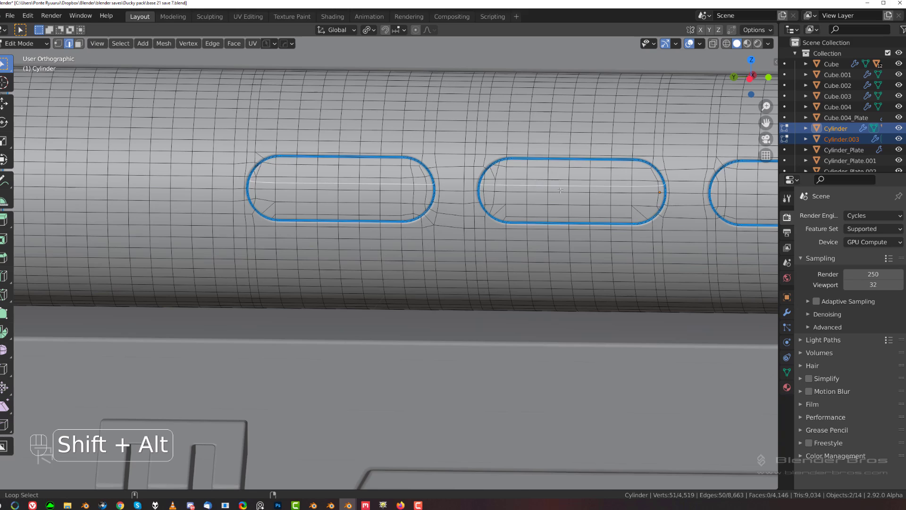
middle_click_drag(529, 211, 463, 251, "shift")
key("x")
left_click(375, 258)
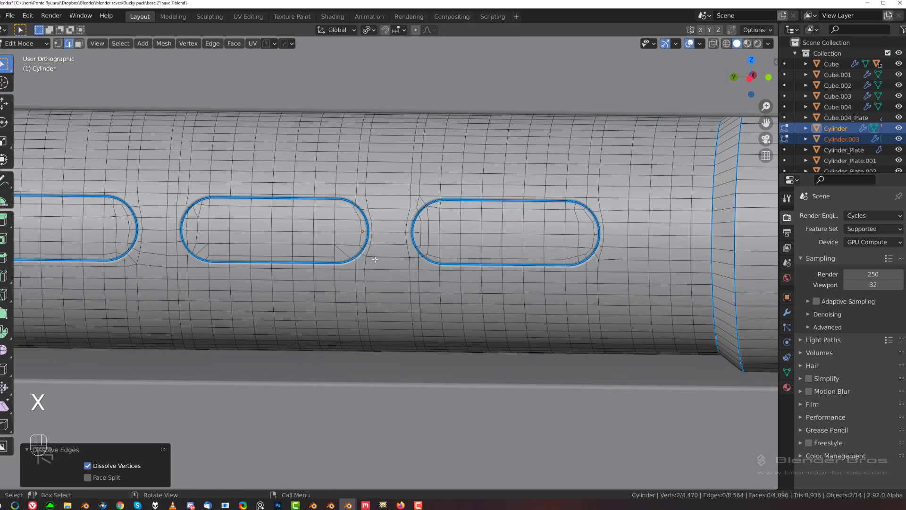
Examine the mesh topology around the cylinder's three slots from several angles and distances.
middle_click_drag(251, 227, 402, 297, "shift")
scroll(476, 227, "up", 5)
scroll(475, 227, "down", 2)
scroll(403, 297, "up", 5)
scroll(439, 264, "down", 3)
middle_click_drag(478, 238, 434, 241)
scroll(278, 346, "down", 2)
middle_click_drag(278, 346, 255, 298, "shift")
middle_click_drag(106, 165, 246, 153, "shift")
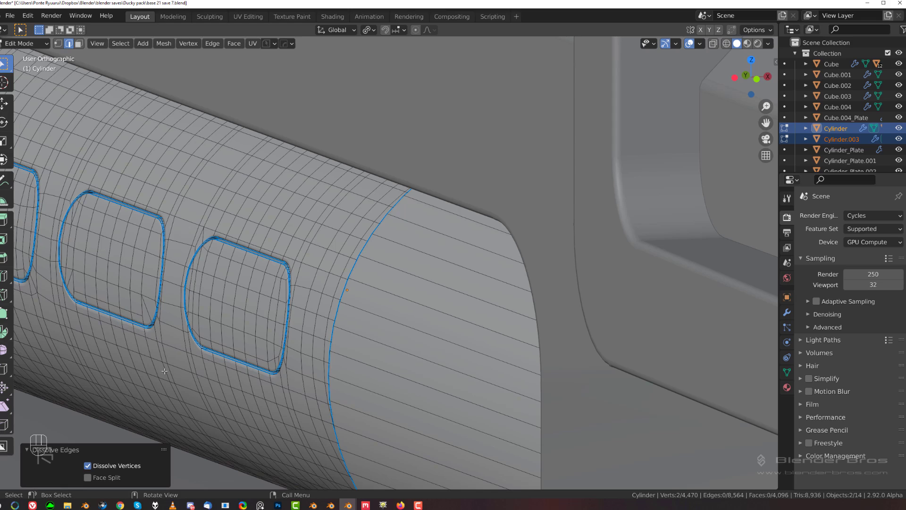
middle_click_drag(164, 371, 166, 164, "shift")
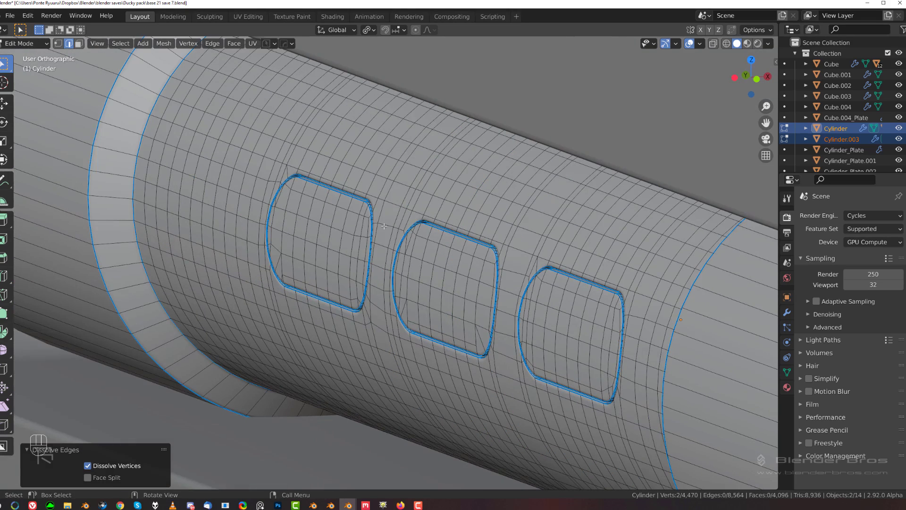
scroll(344, 123, "up", 3)
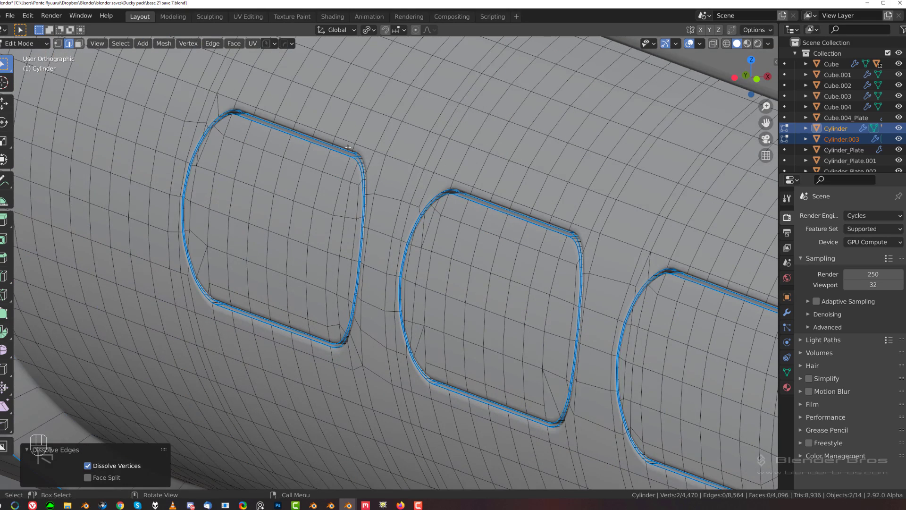
scroll(387, 329, "down", 3)
scroll(172, 191, "up", 2)
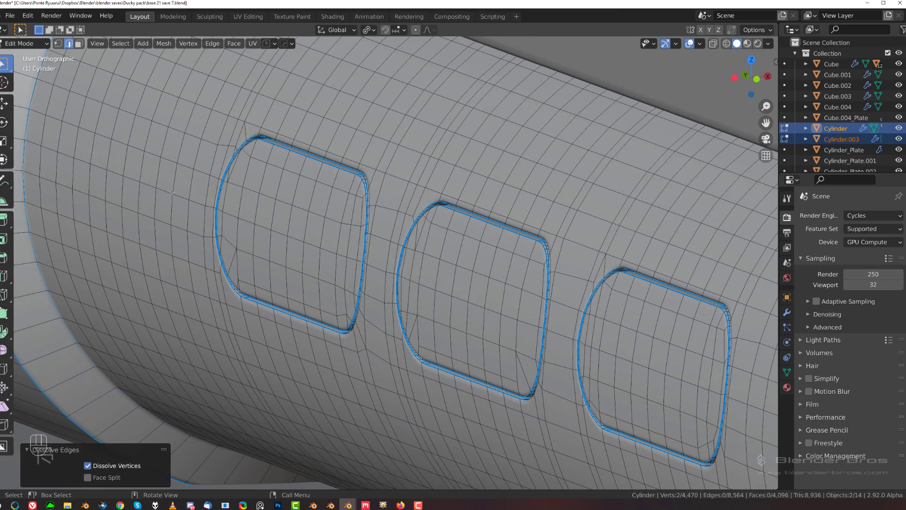
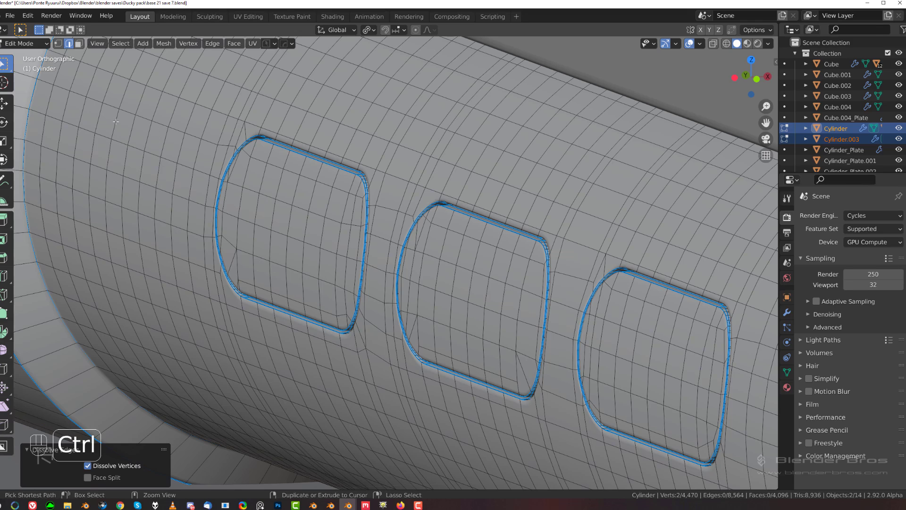
Preview loop cuts along and around the Cylinder near the slots to check the edge flow, without applying them.
key("ctrl+r")
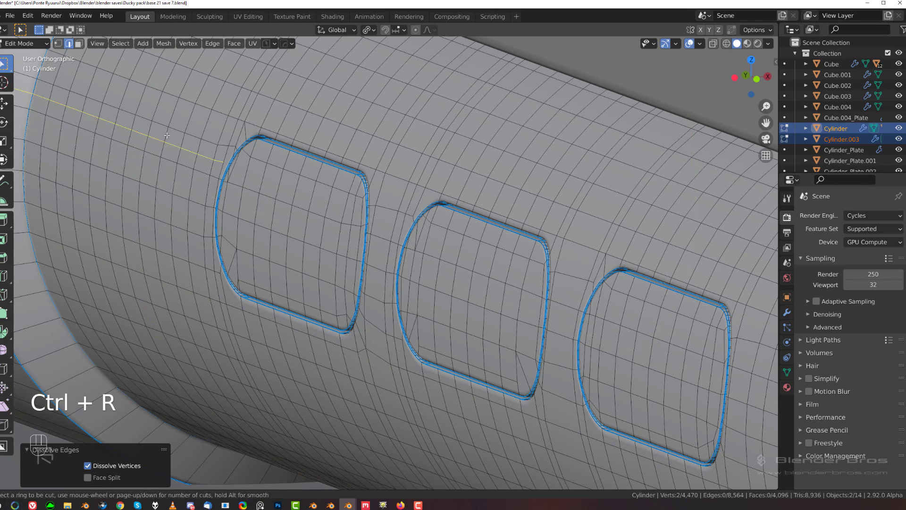
right_click(178, 166)
scroll(311, 208, "down", 1)
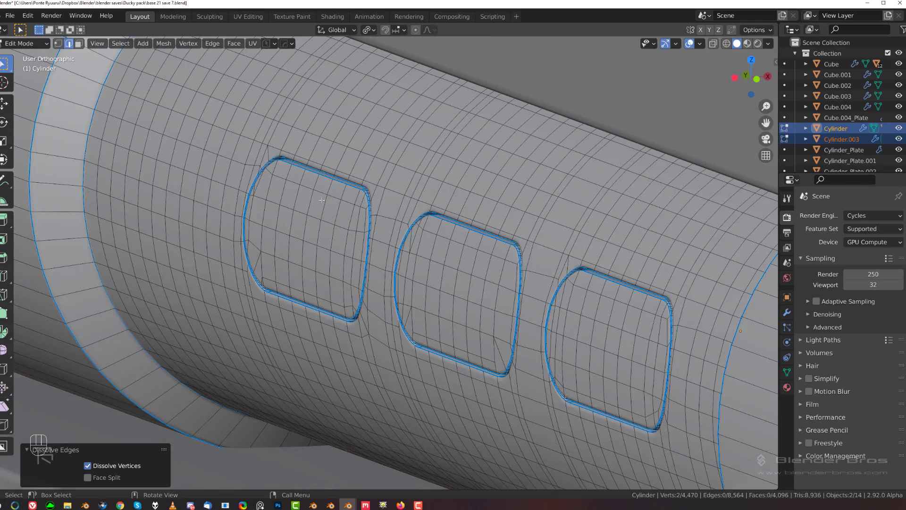
key("ctrl+r")
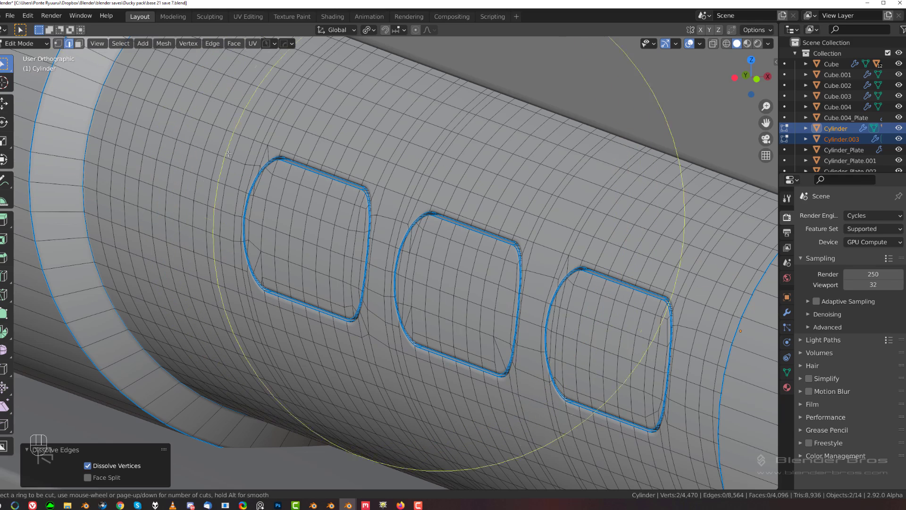
right_click(402, 246)
Compare the cylinder's wireframe with its Object Mode shading around the slots, in orthographic and perspective view.
scroll(401, 246, "down", 4)
middle_click_drag(408, 255, 269, 257)
key("Tab")
scroll(326, 229, "up", 4)
key("Tab")
scroll(330, 231, "up", 4)
middle_click_drag(168, 238, 390, 239, "shift")
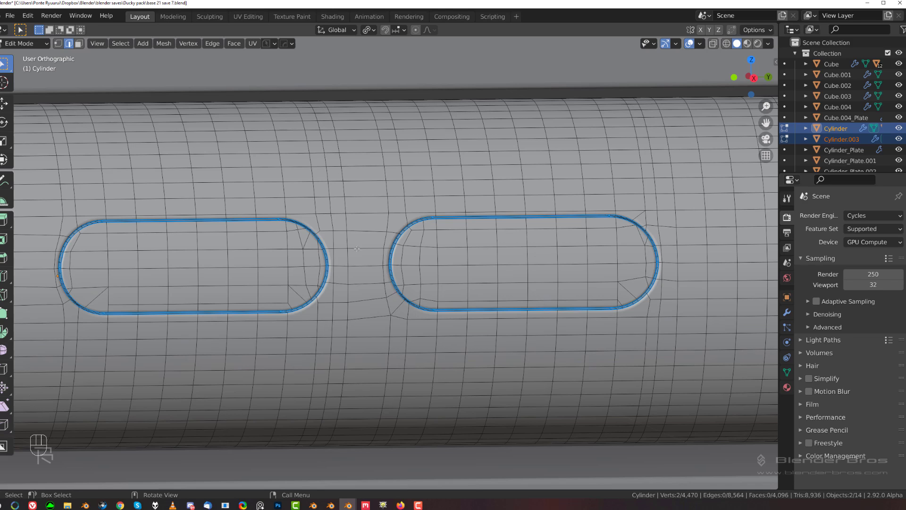
scroll(338, 302, "down", 6)
key("Tab")
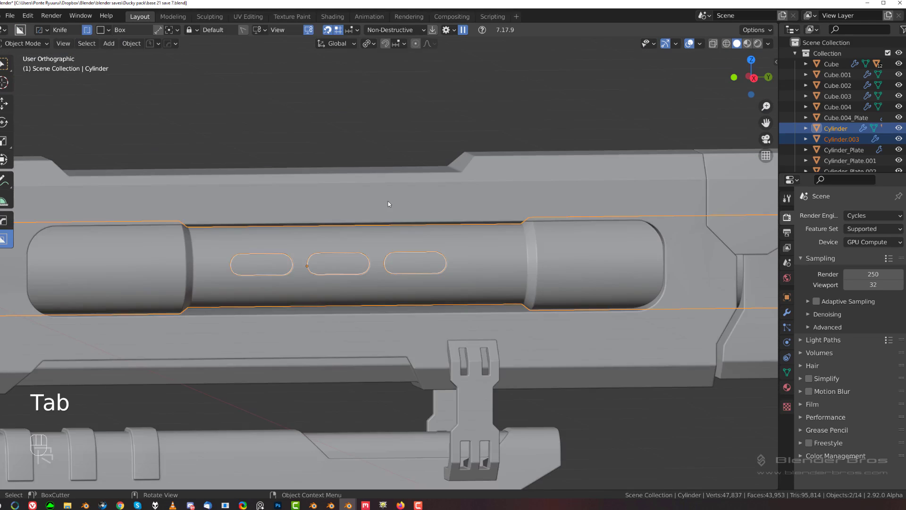
scroll(378, 279, "up", 5)
key("KP_5")
scroll(365, 259, "up", 2)
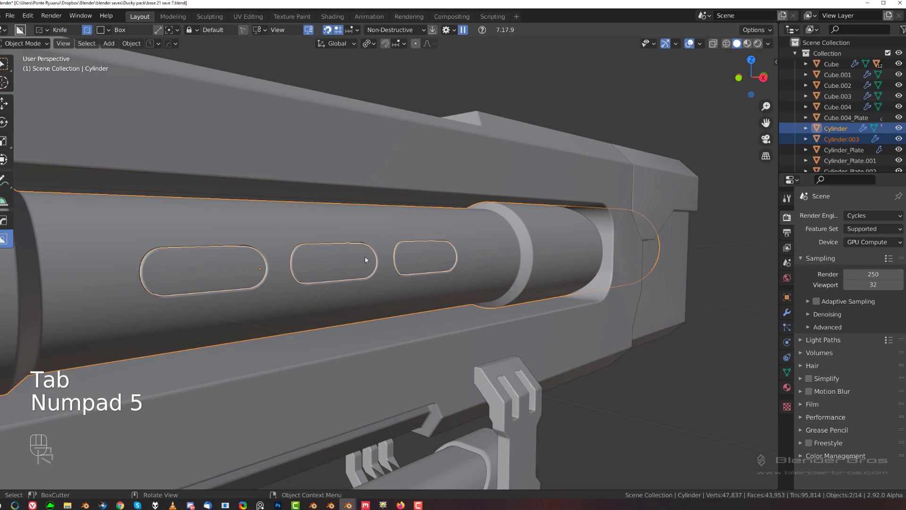
Scale Cylinder.003 along the global X axis by about 1.07 so its slot inserts protrude further.
left_click(418, 82)
scroll(406, 109, "down", 4)
mouse_move(359, 170)
middle_mouse_down()
mouse_move(289, 177)
mouse_move(349, 184)
middle_mouse_up()
scroll(346, 283, "up", 2)
left_click(372, 270)
middle_click_drag(373, 270, 420, 270)
key("s")
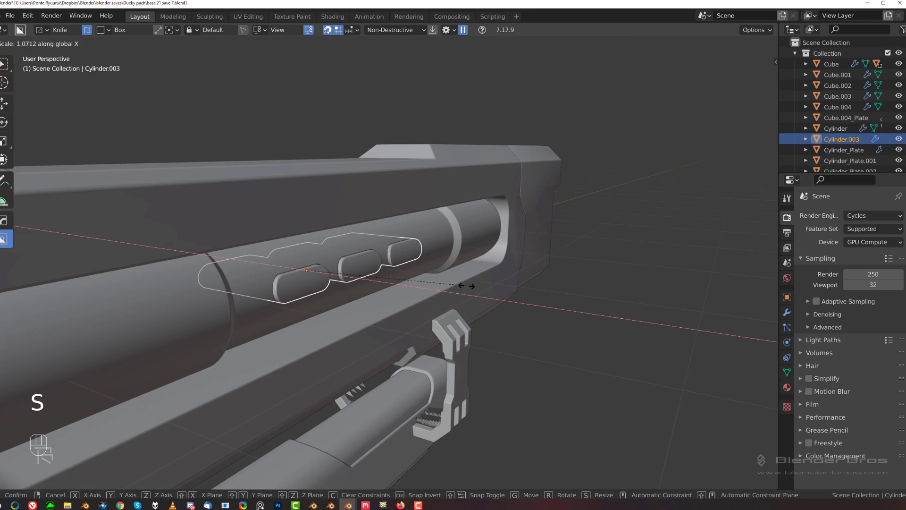
left_click(475, 286)
scroll(474, 288, "down", 4)
middle_click_drag(474, 288, 407, 266)
left_click(362, 184)
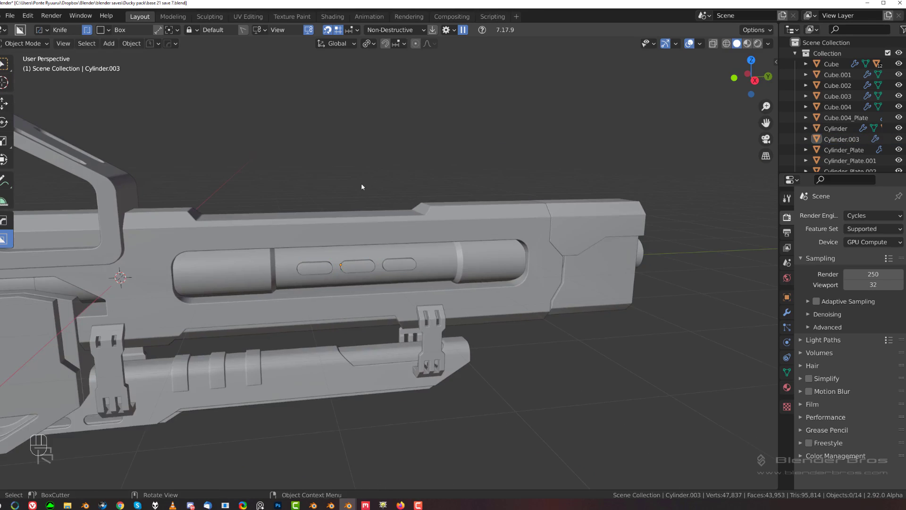
Inspect the raised slot inserts and the cylinder's shading up close from different angles.
scroll(361, 184, "up", 5)
mouse_move(356, 188)
middle_mouse_down()
mouse_move(337, 202)
mouse_move(280, 168)
mouse_move(281, 190)
mouse_move(366, 197)
middle_mouse_up()
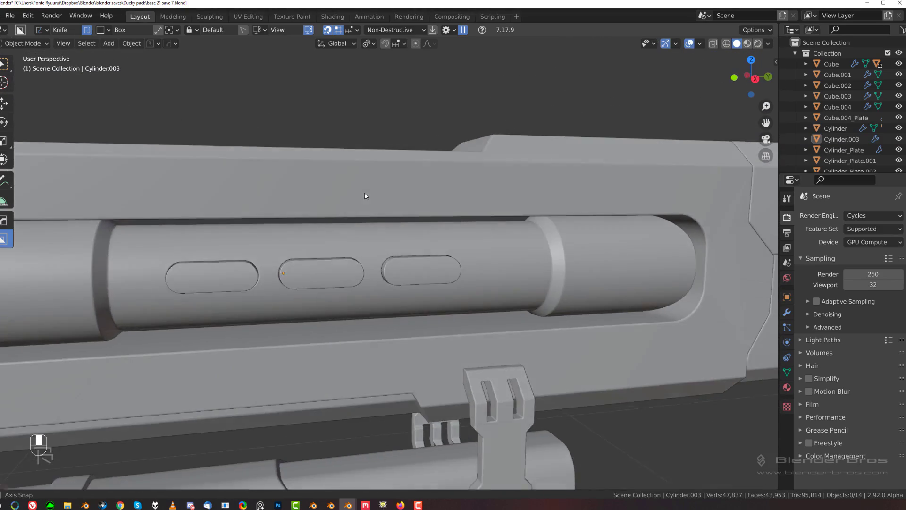
scroll(360, 230, "down", 4)
middle_click_drag(359, 231, 501, 247)
scroll(289, 276, "up", 4)
scroll(396, 239, "up", 4)
scroll(501, 247, "up", 2)
middle_click_drag(292, 229, 374, 297, "shift")
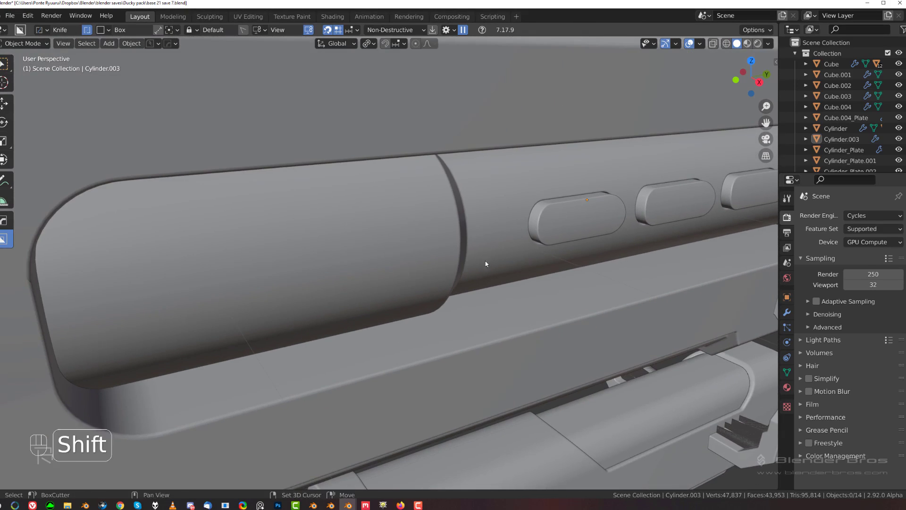
left_click_drag(485, 262, 77, 314, "shift")
scroll(76, 314, "up", 4)
middle_click_drag(227, 307, 395, 300, "shift")
scroll(396, 301, "down", 5)
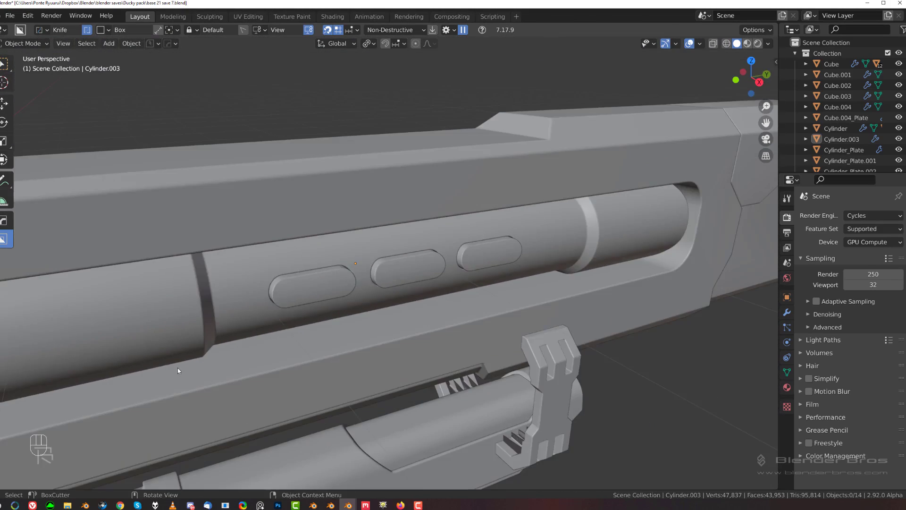
scroll(401, 275, "down", 4)
Add a loop cut around the Cylinder's wide section farthest from the muzzle and bevel it with a 0.0282 m width.
key("grave")
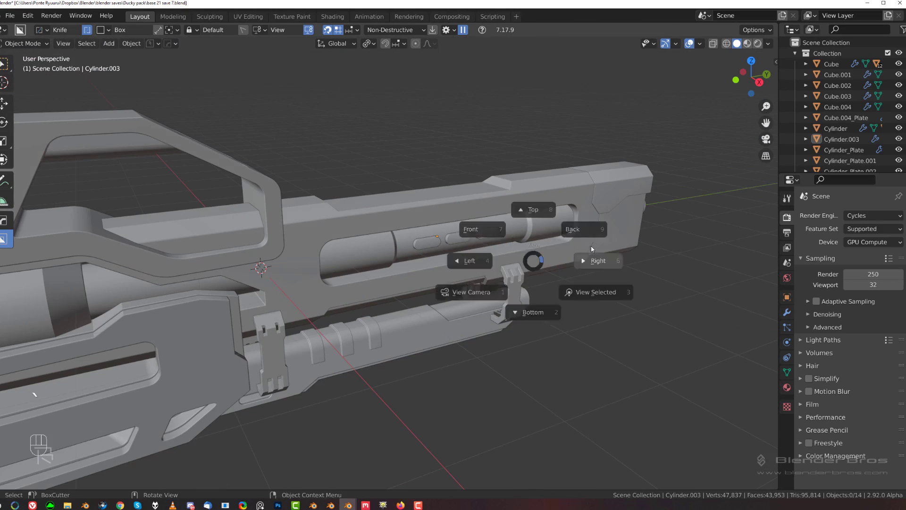
left_click(591, 252)
key("KP_5")
left_click(347, 258)
scroll(343, 260, "up", 7)
key("Tab")
left_click(372, 302)
key("ctrl+r")
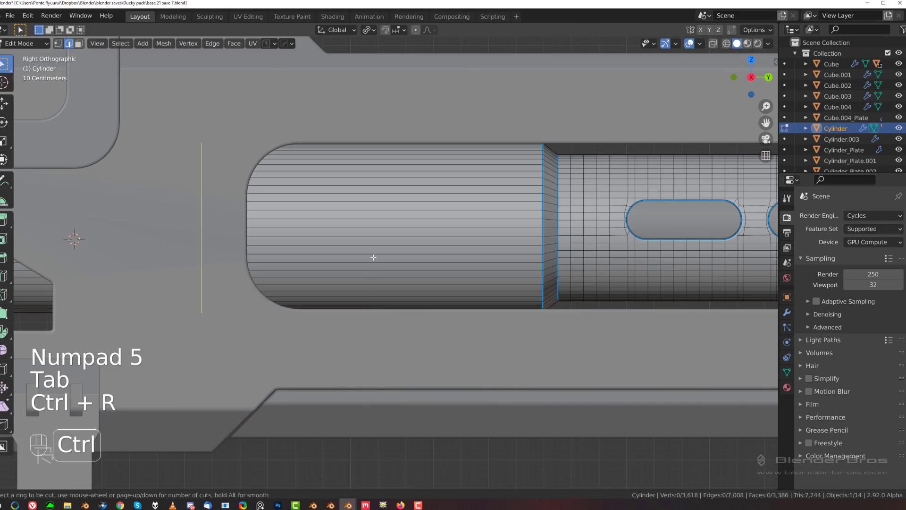
left_click(382, 253)
left_click(481, 252)
key("ctrl+b")
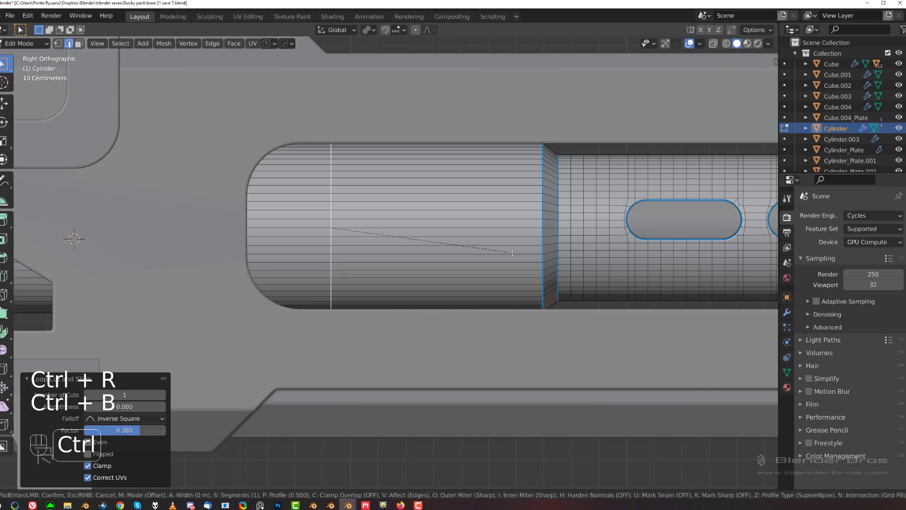
left_click(426, 208)
Run the HOps EM_Macro Panel Face operation on the narrow beveled band, entrenching it to a depth of about 0.006.
middle_click_drag(427, 208, 339, 226)
key("Tab")
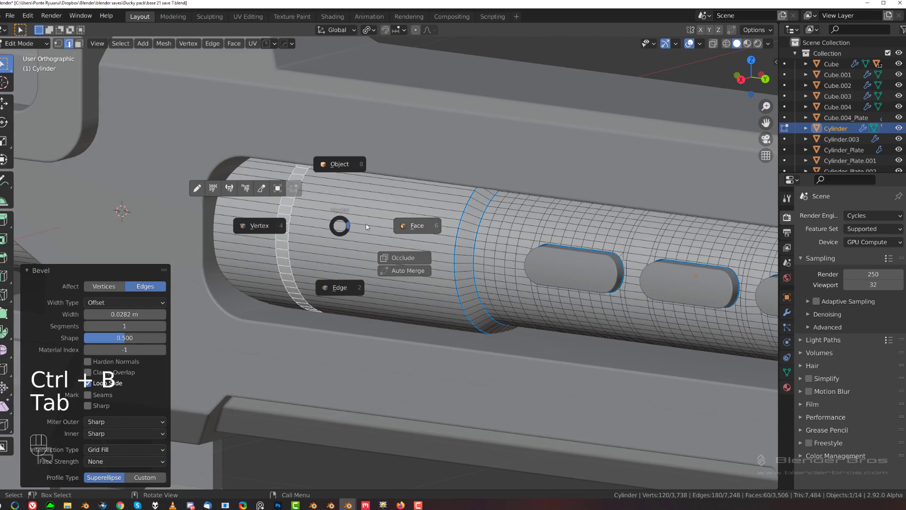
key("q")
key("alt")
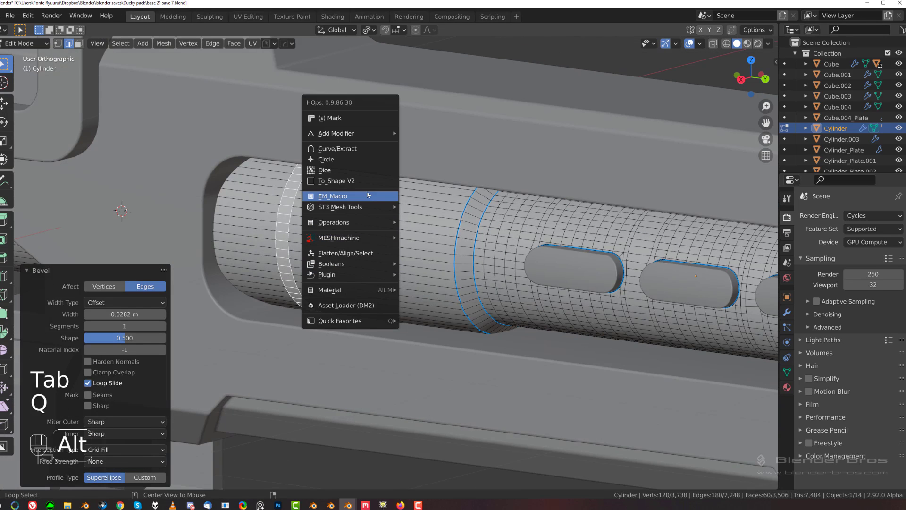
left_click(368, 195)
key("shift")
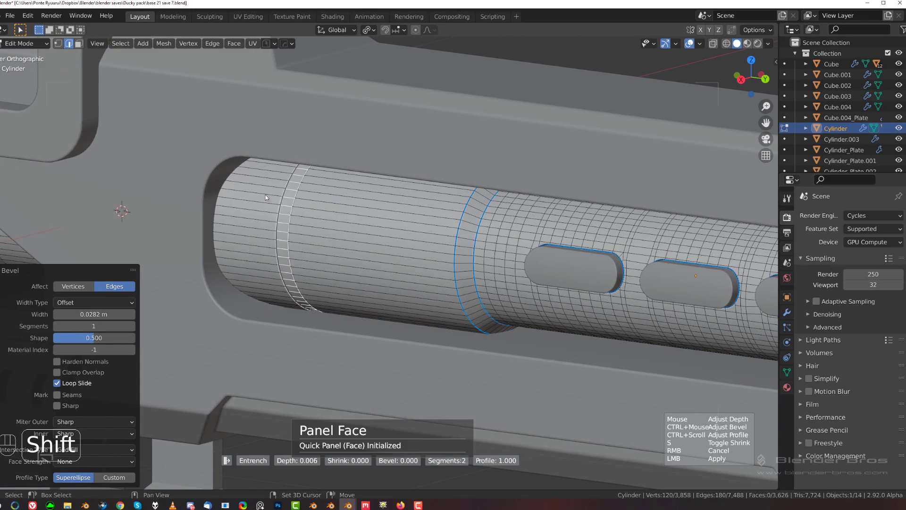
Select the groove's face ring in face mode and scale it by 0.475 along the Y axis.
key("Tab")
key("alt")
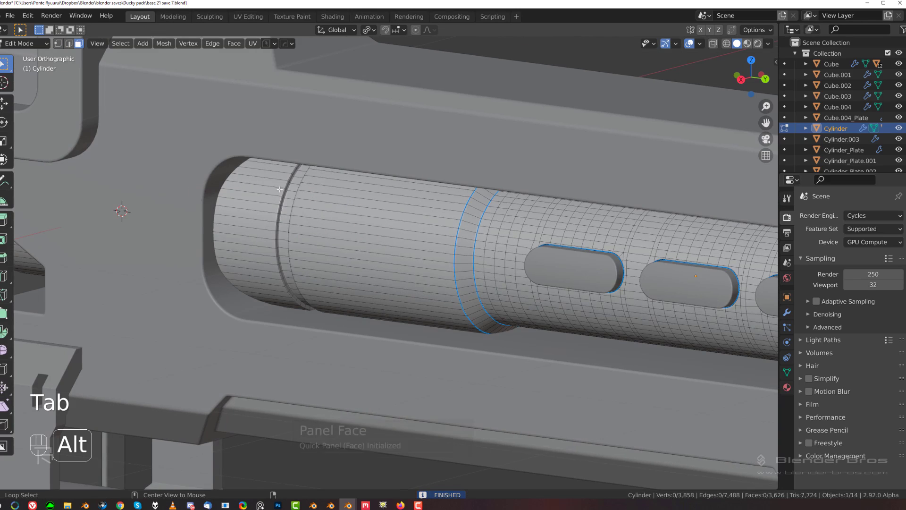
key("s")
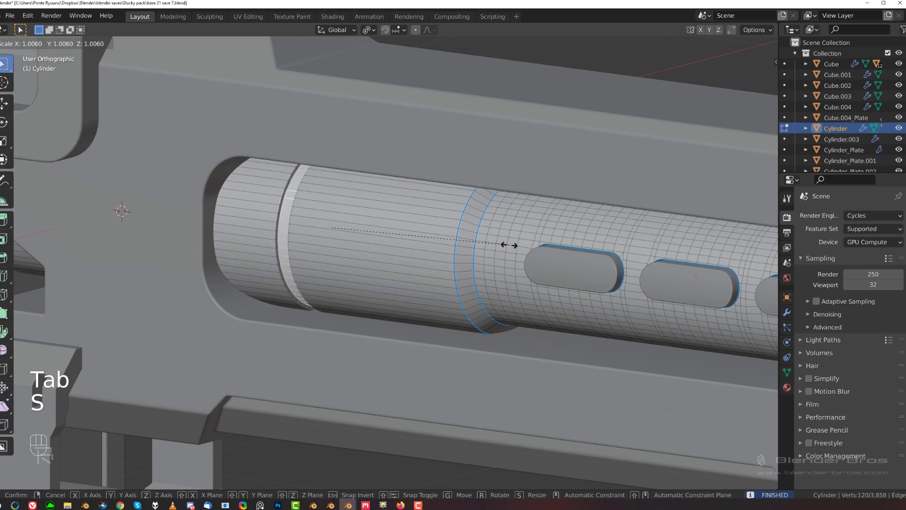
key("y")
left_click(429, 241)
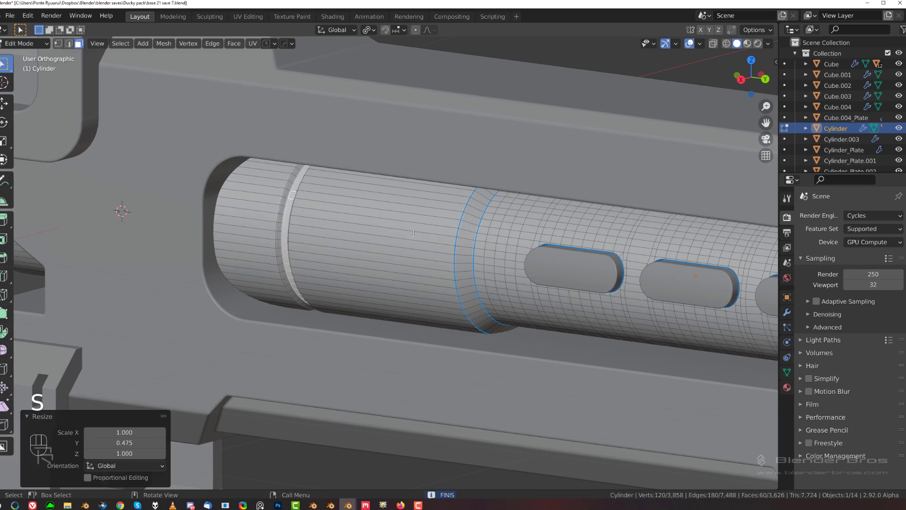
key("Tab")
Add a loop cut around the Cylinder's wide section nearest the muzzle and bevel it with a 0.116 m width.
scroll(428, 240, "down", 8)
key("grave")
scroll(521, 245, "up", 2)
left_click(477, 159)
scroll(477, 159, "down", 2)
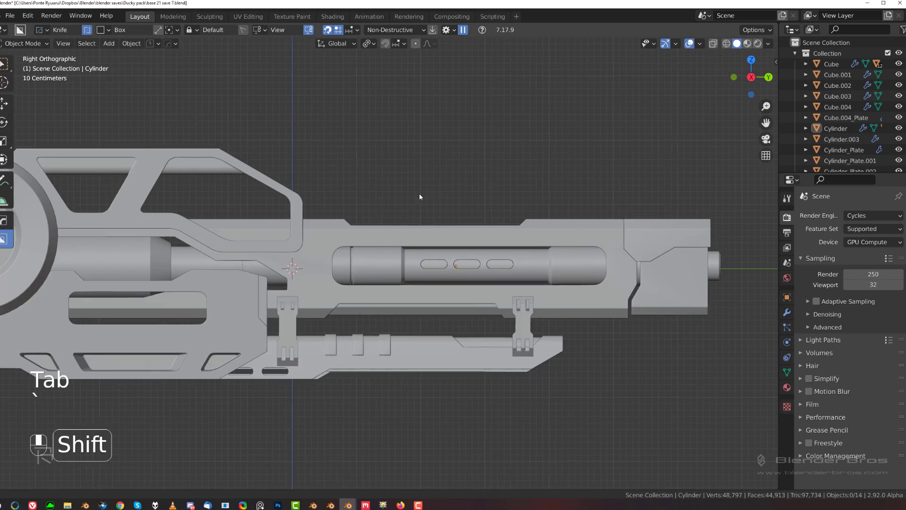
middle_click_drag(419, 196, 445, 178, "shift")
scroll(441, 197, "up", 2)
middle_click_drag(463, 213, 212, 213, "shift")
scroll(211, 213, "up", 3)
middle_click_drag(390, 239, 301, 241, "shift")
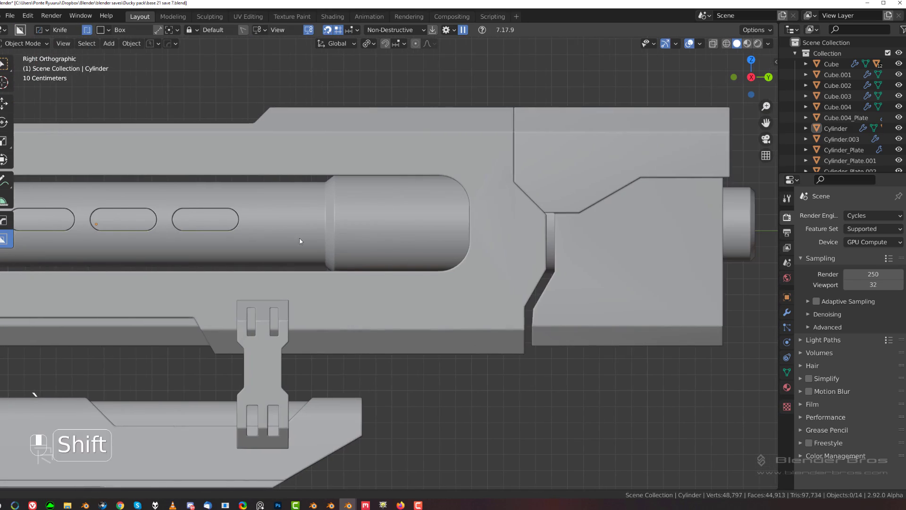
left_click(412, 211)
key("Tab")
left_click(409, 228)
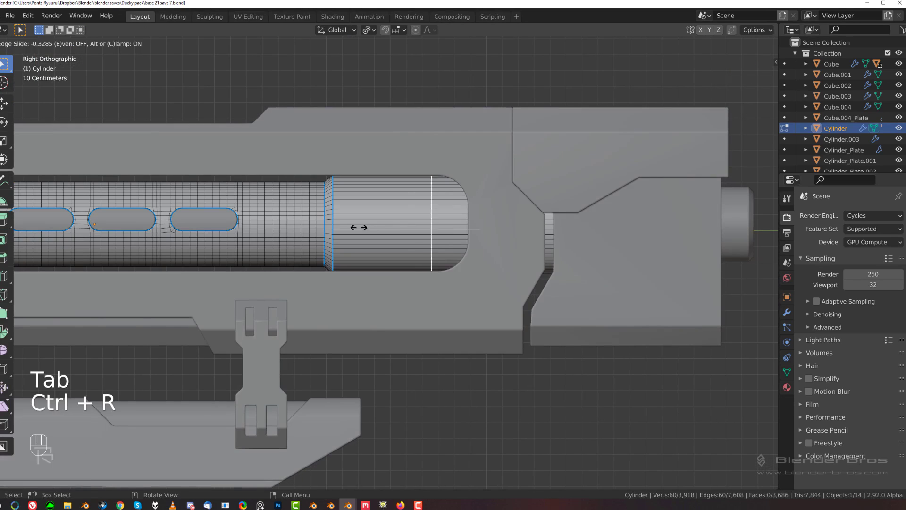
left_click(370, 227)
key("ctrl+b")
left_click(453, 225)
scroll(455, 221, "up", 2)
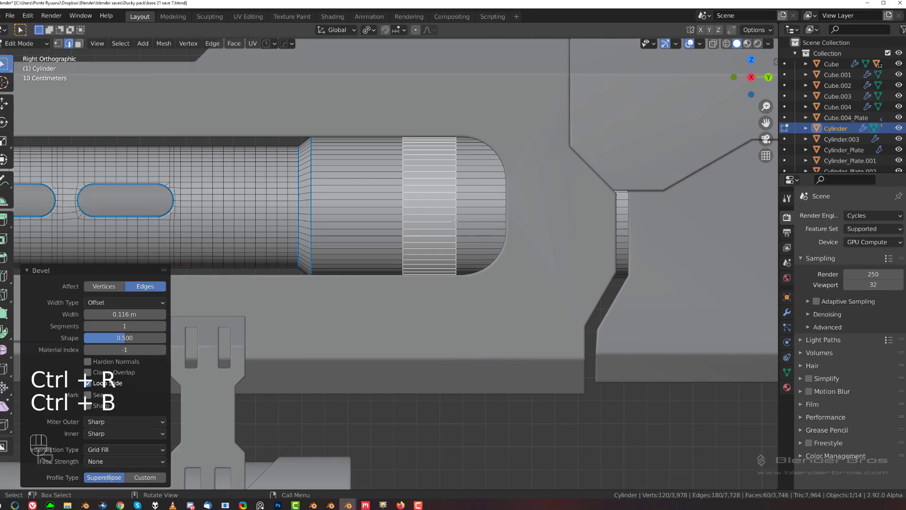
Run the HOps EM_Macro Panel Face operation on the wide band near the Cylinder's muzzle end.
key("q")
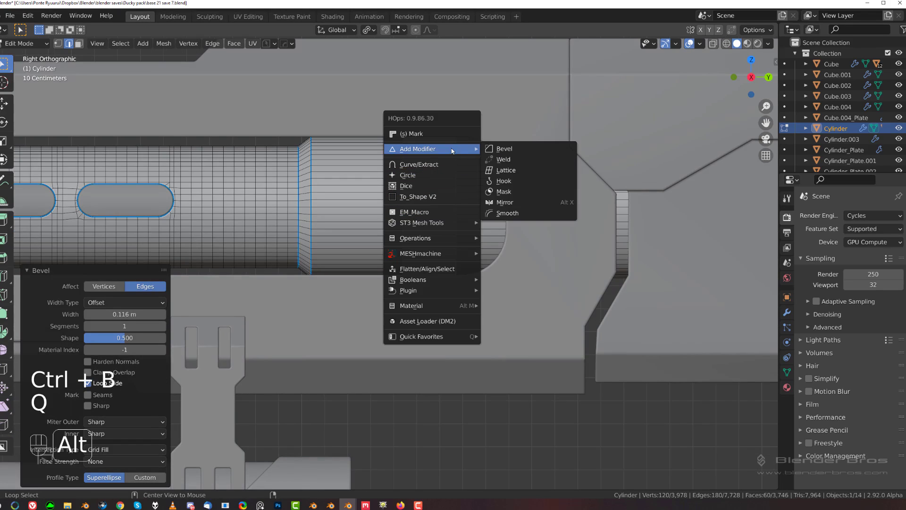
left_click(443, 211)
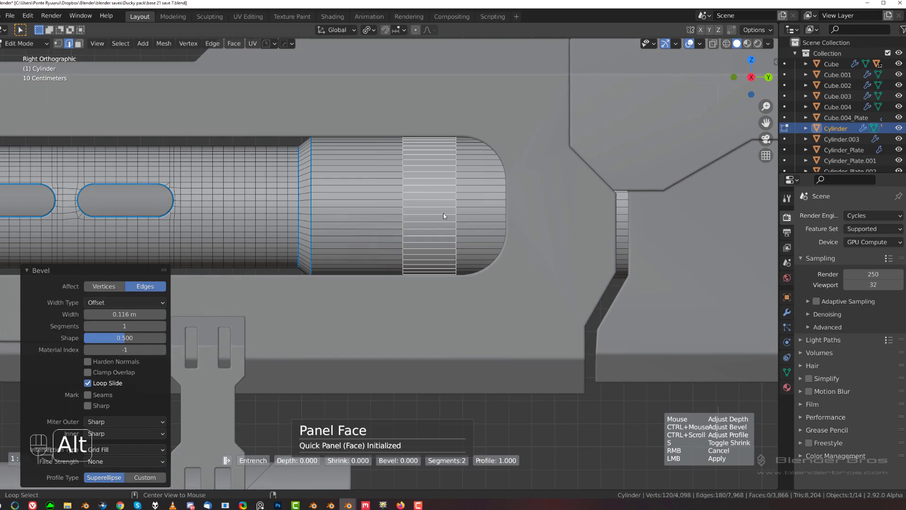
middle_click_drag(437, 215, 494, 218)
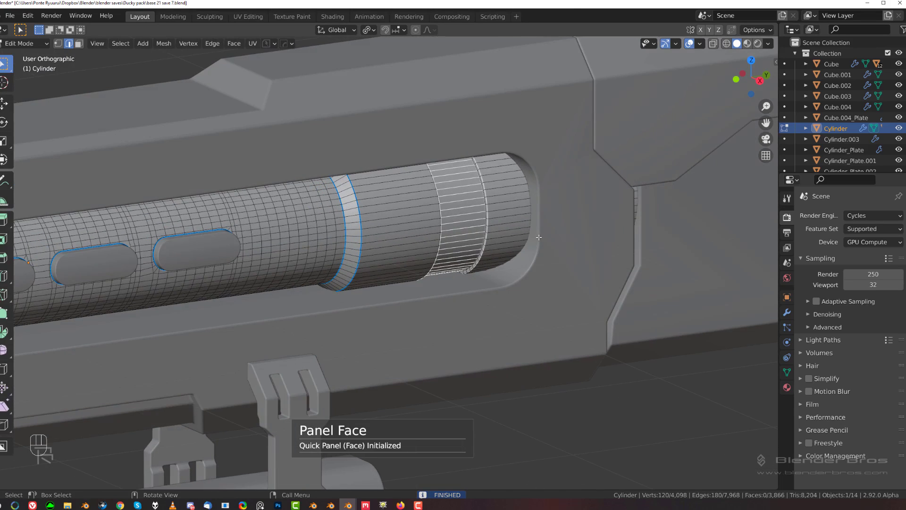
Select the wide band's face ring near the muzzle end in face mode and scale it down slightly.
key("Tab")
key("Tab")
left_click(654, 221)
left_click(475, 212, "alt")
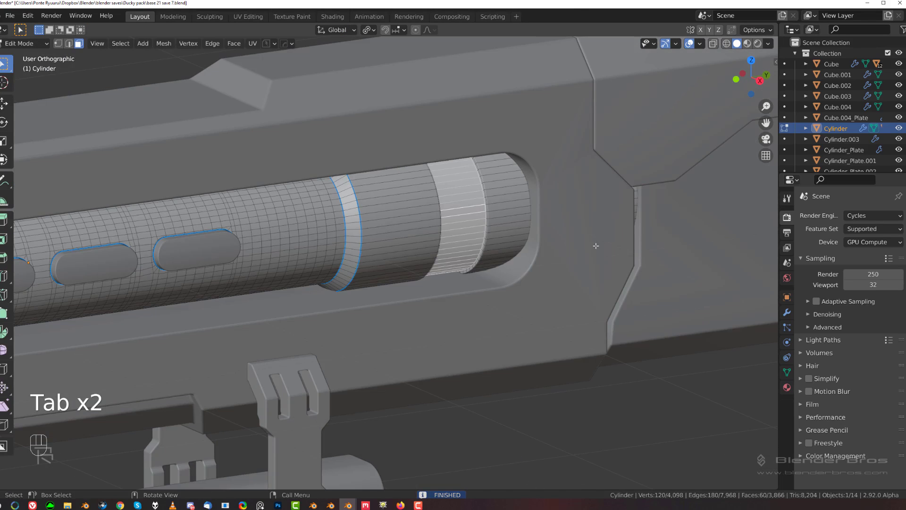
key("s")
left_click(566, 250)
key("Tab")
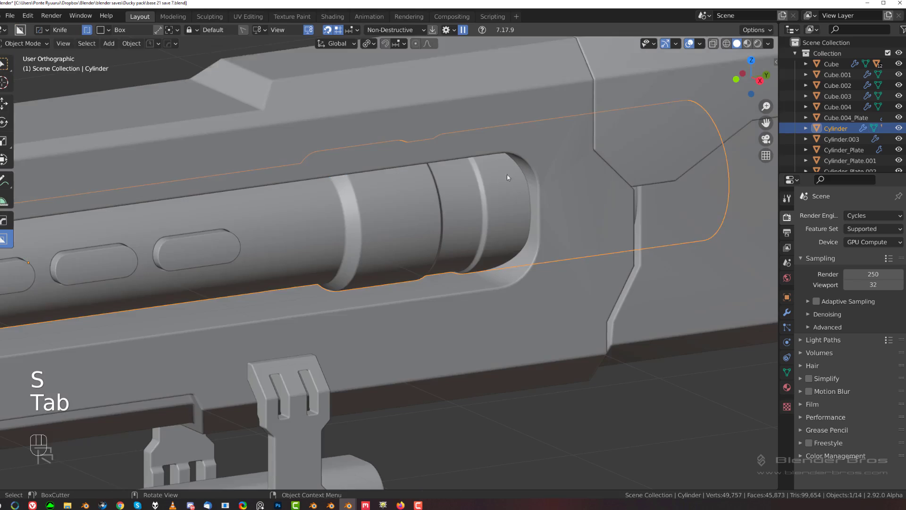
Add a centred loop cut around the Cylinder's recessed band in the side view and bevel it with a 0.0752 m width.
middle_click_drag(493, 196, 424, 241, "shift")
key("grave")
left_click(484, 249)
scroll(477, 245, "down", 6)
left_click(393, 194)
scroll(336, 223, "up", 2)
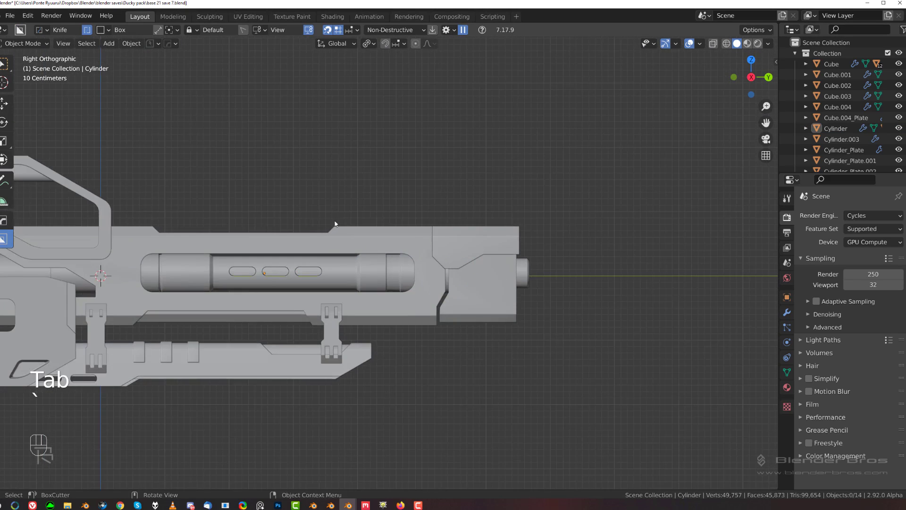
middle_click_drag(271, 218, 356, 208, "shift")
scroll(443, 228, "up", 2)
middle_click_drag(442, 228, 312, 208, "shift")
scroll(362, 255, "up", 6)
middle_click_drag(362, 255, 343, 235, "shift")
scroll(354, 229, "up", 2)
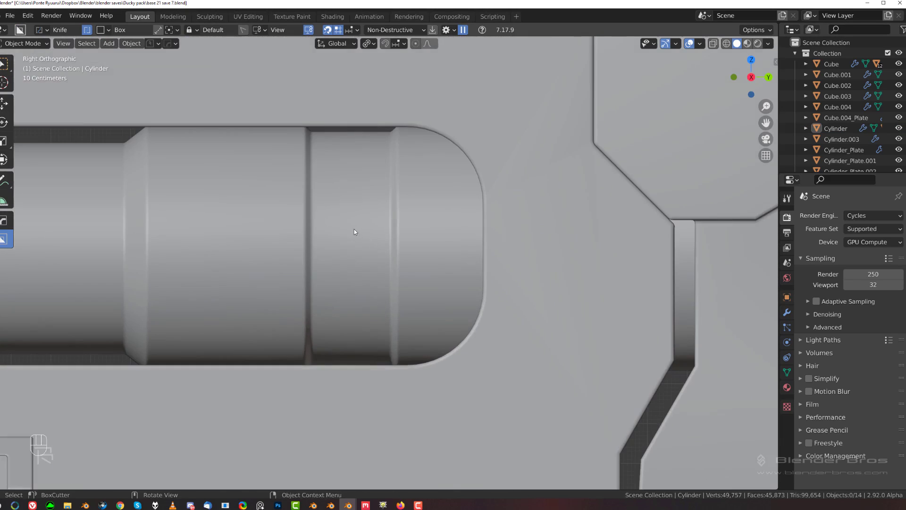
key("Tab")
left_click(356, 225)
right_click(384, 227)
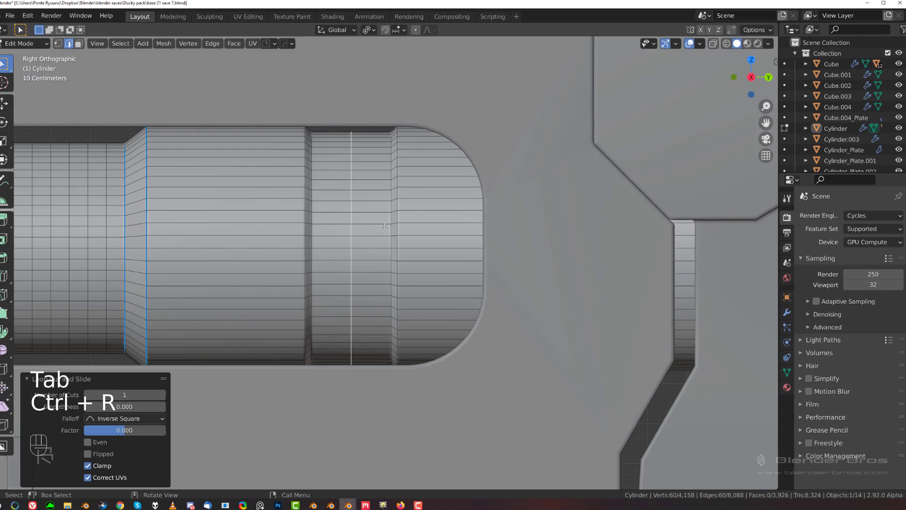
key("ctrl+b")
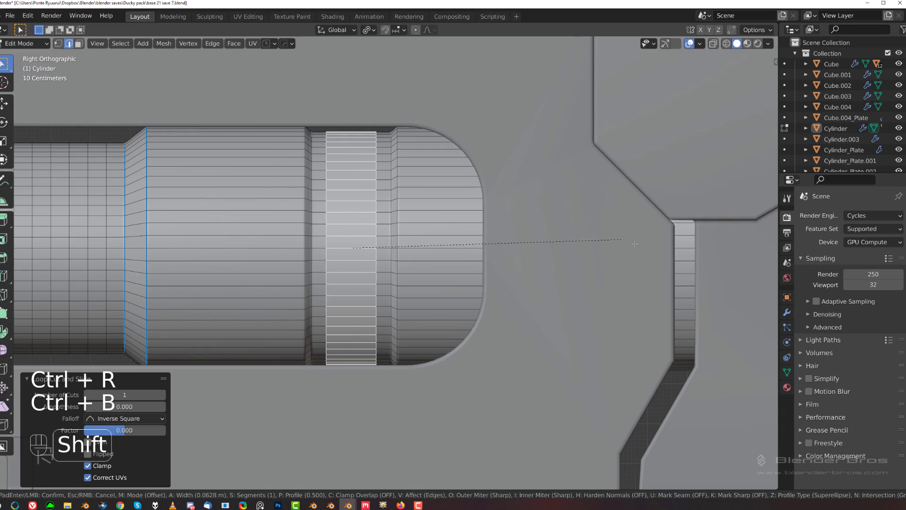
left_click(548, 244, "shift")
Run the HOps EM_Macro Panel Face operation on the newly beveled band inside the recess.
middle_click_drag(547, 244, 486, 213)
key("q")
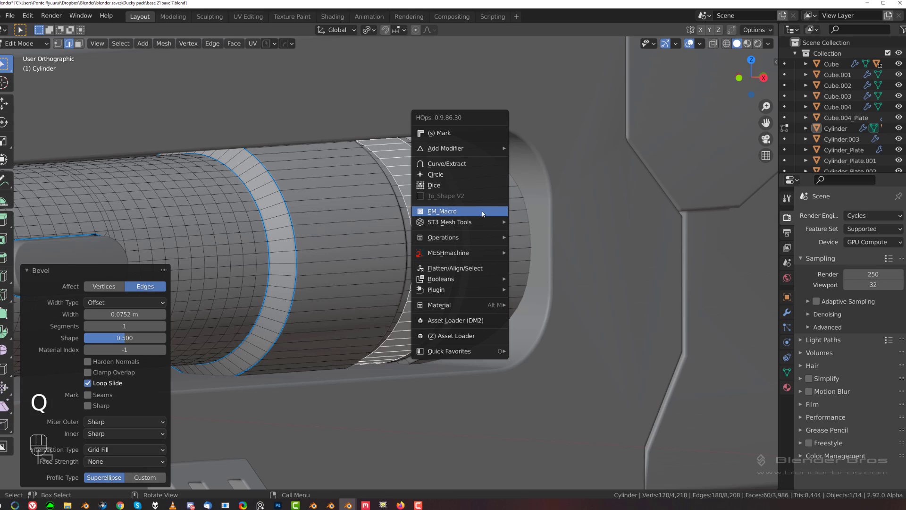
left_click(460, 217)
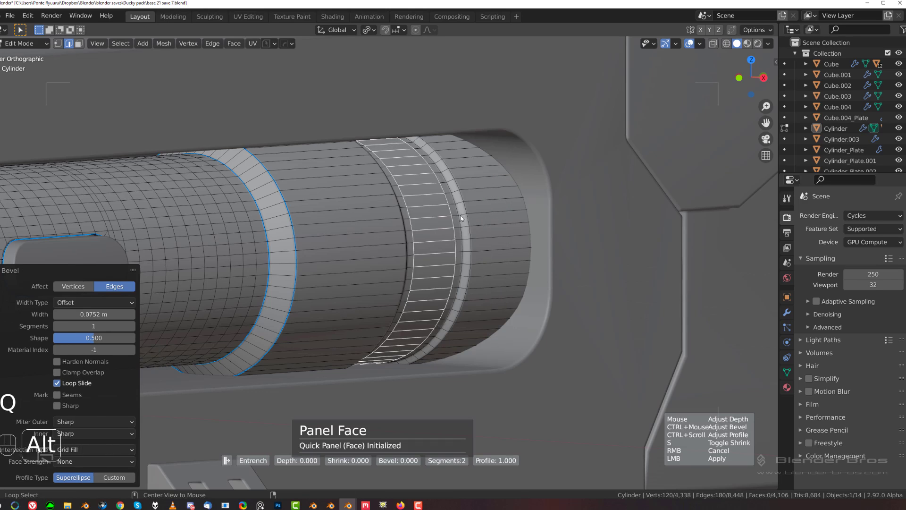
left_click(593, 215)
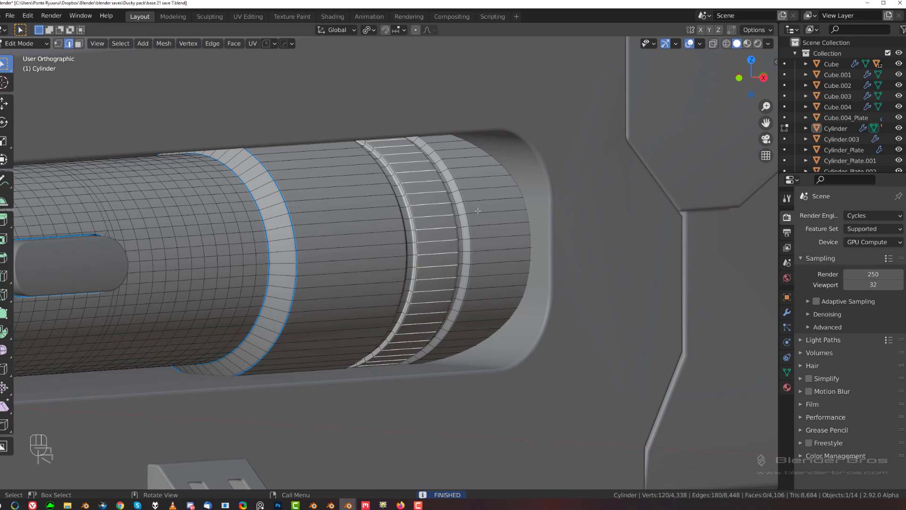
Select the new panel band's face ring in face mode, scale it along the Y axis and return to object mode.
key("Tab")
left_click(524, 210)
left_click(418, 187, "alt")
key("s")
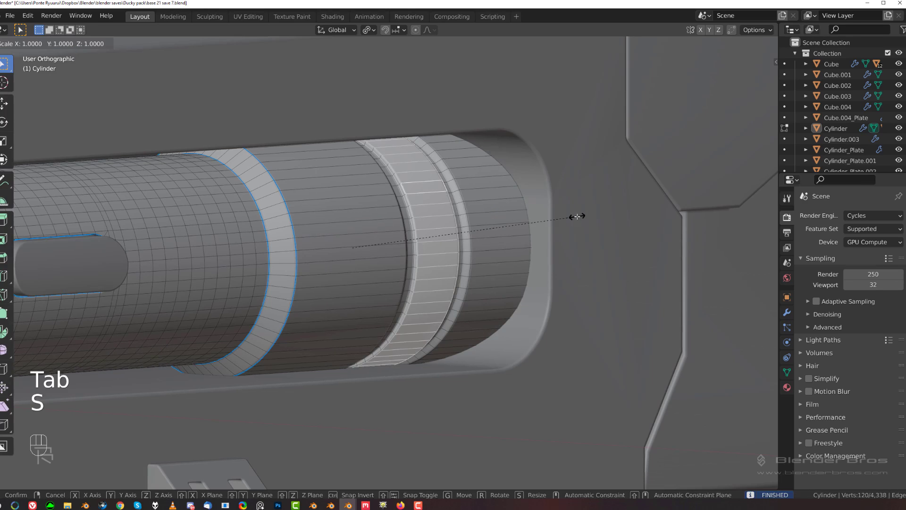
key("y")
left_click(544, 216)
key("Tab")
left_click(503, 136)
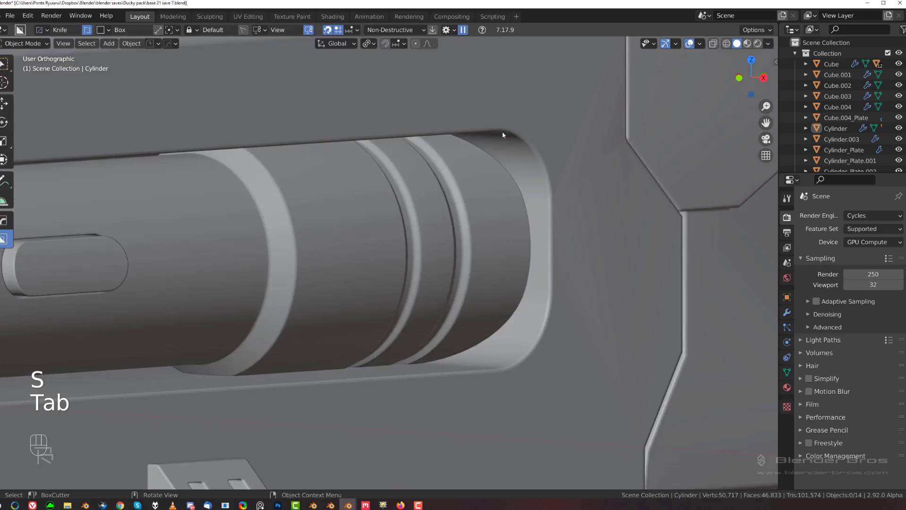
Examine the plain cylinder sections behind the detailed barrel, from the side and at a slight angle.
scroll(495, 144, "down", 7)
key("grave")
left_click(591, 185)
middle_click_drag(261, 174, 416, 182, "shift")
scroll(375, 177, "down", 3)
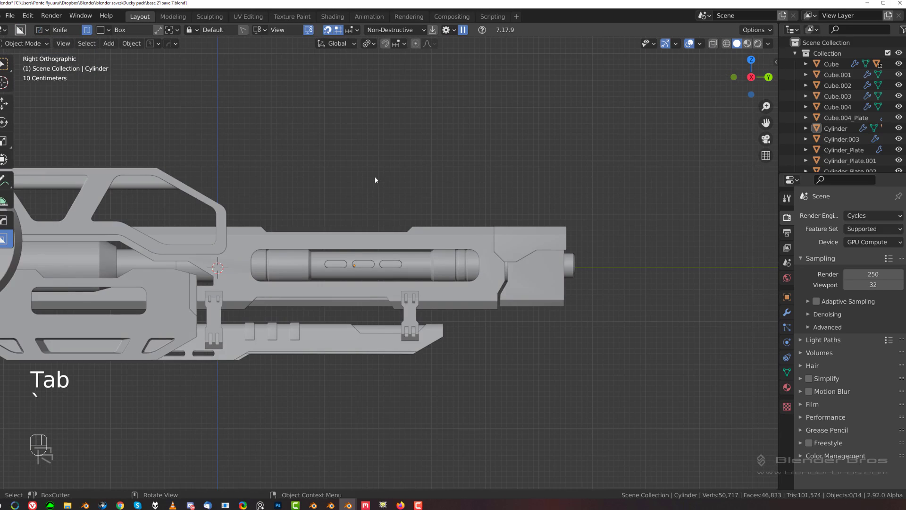
middle_click_drag(280, 206, 356, 184, "shift")
scroll(221, 230, "up", 8)
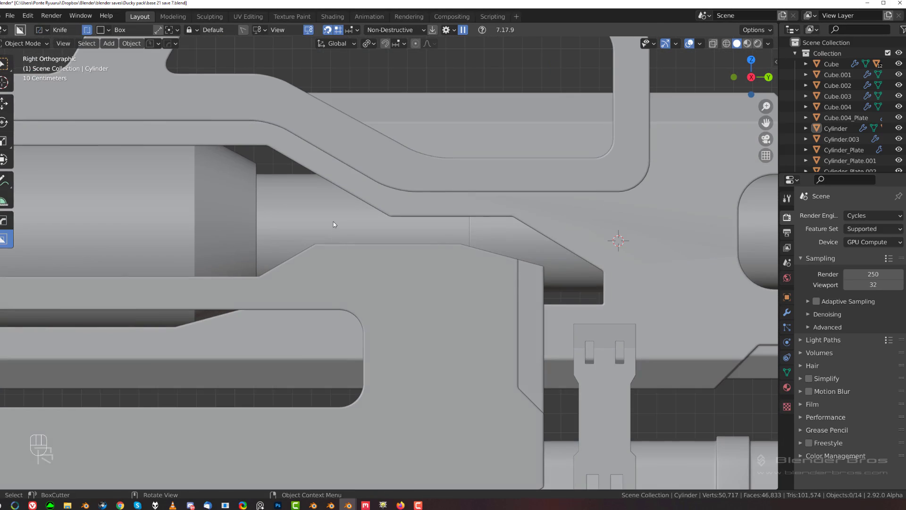
left_click(333, 222)
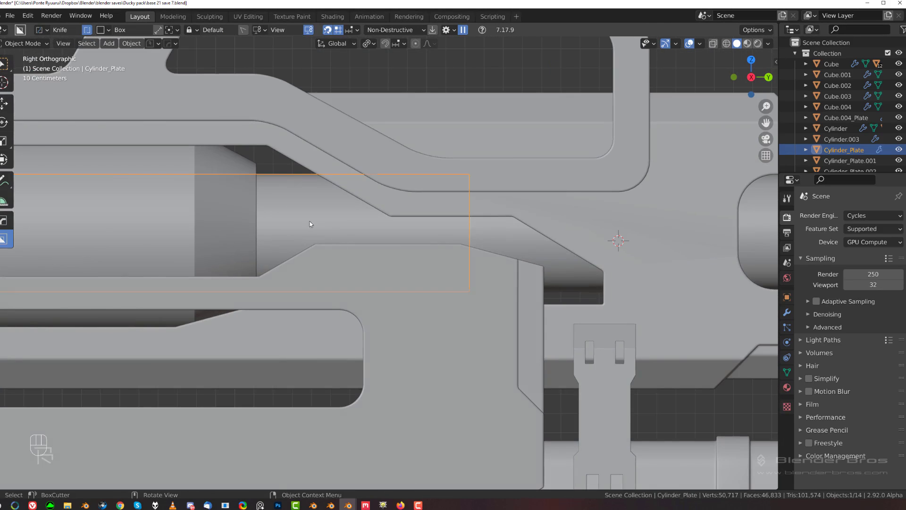
scroll(307, 239, "down", 3)
scroll(285, 238, "up", 2)
middle_click_drag(282, 235, 215, 218, "shift")
scroll(158, 207, "down", 4)
middle_click_drag(267, 239, 363, 181, "shift")
scroll(378, 300, "up", 3)
scroll(303, 146, "down", 2)
scroll(309, 182, "up", 3)
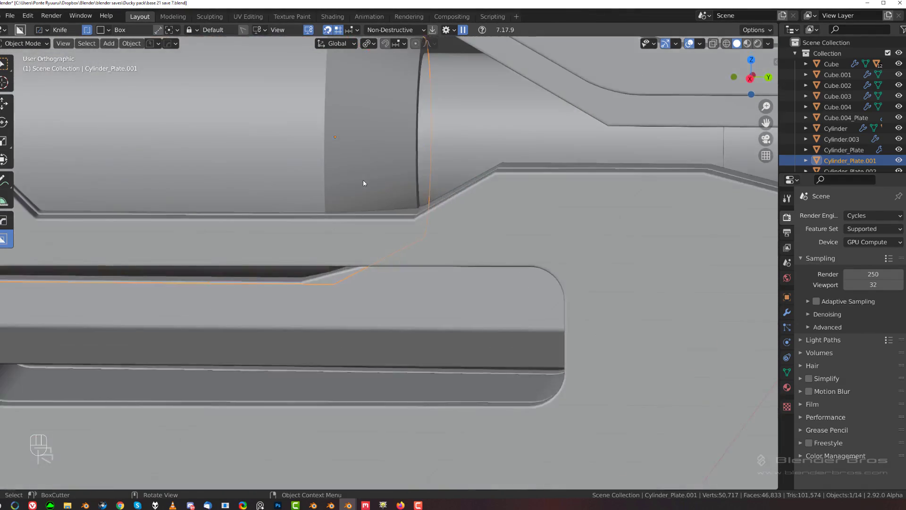
key("grave")
scroll(462, 240, "down", 7)
scroll(369, 264, "up", 2)
middle_click_drag(369, 265, 429, 322, "shift")
scroll(407, 251, "up", 3)
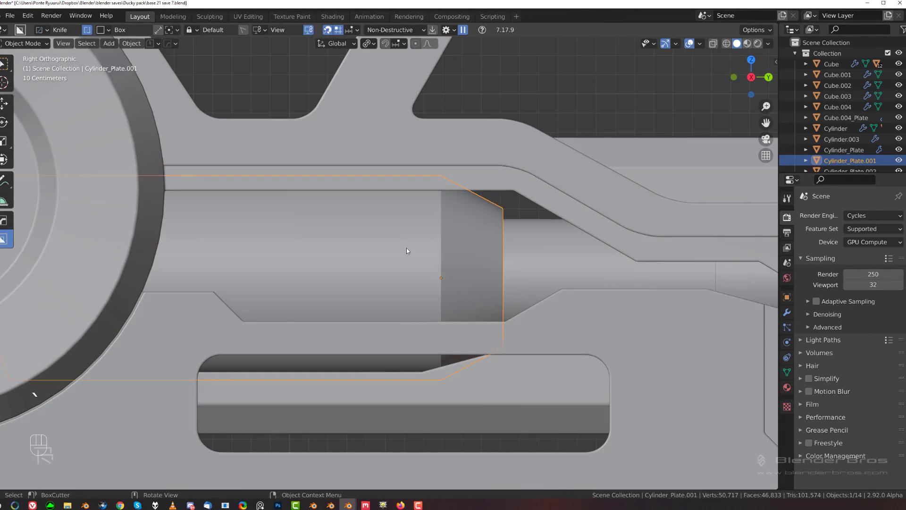
Check the mesh of Cylinder_Plate and Cylinder_Plate.001 in edit mode.
left_click(407, 245)
key("Tab")
key("Tab")
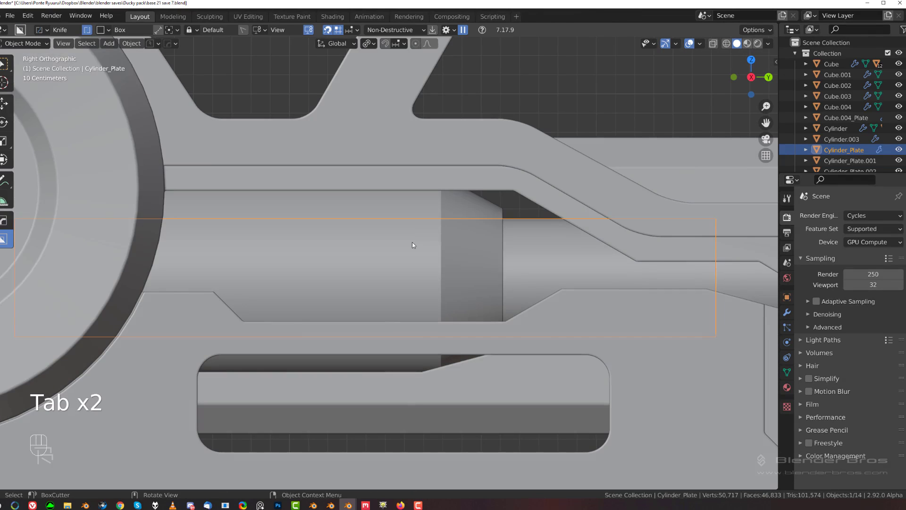
left_click(412, 243)
key("Tab")
key("Tab")
key("Tab")
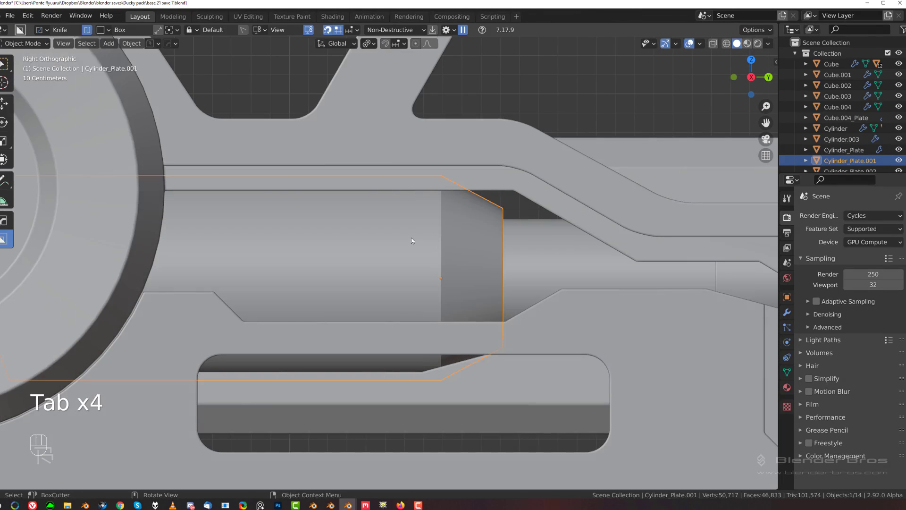
middle_click_drag(429, 238, 367, 244)
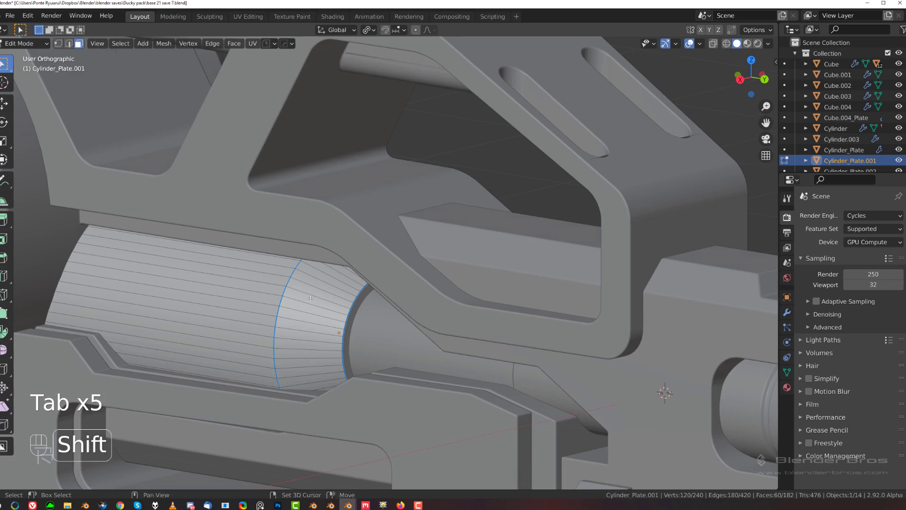
key("Tab")
Scale the Cylinder_Plate object uniformly by 1.040.
left_click(332, 263)
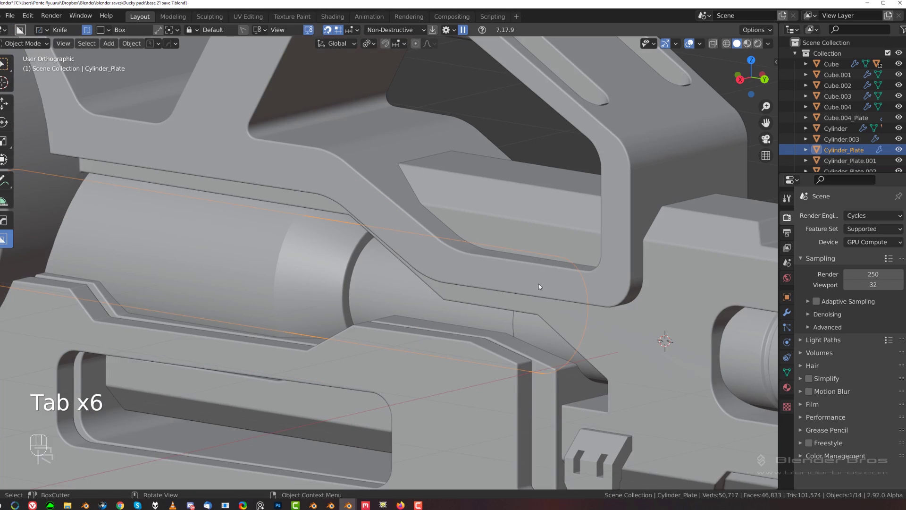
key("s")
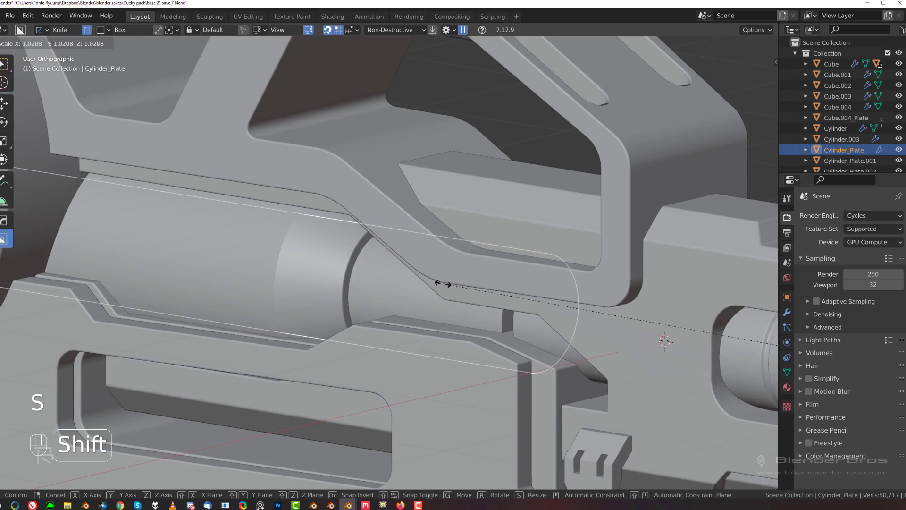
left_click(345, 284, "shift")
scroll(401, 291, "down", 1)
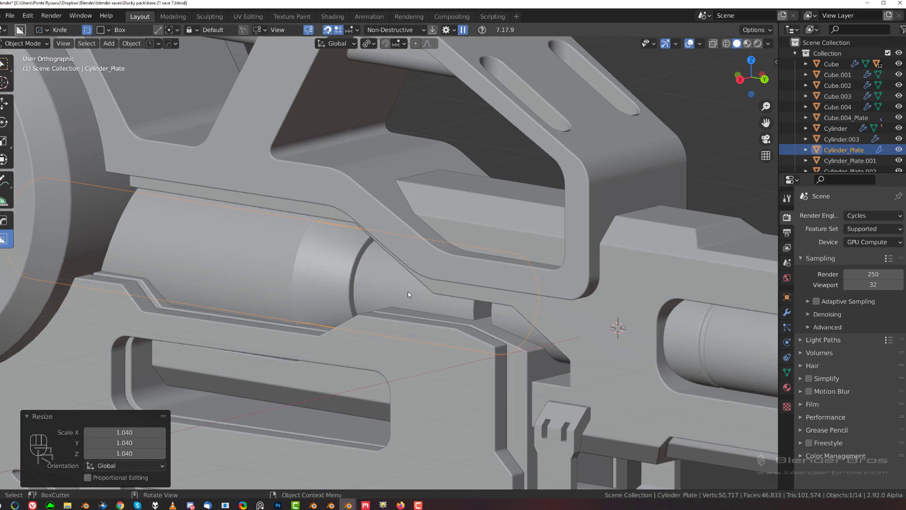
Inspect Cylinder_Plate's mesh and run the HOps Csharp operation on it to apply its modifiers.
left_click(406, 290)
key("Tab")
key("Tab")
left_click(415, 294)
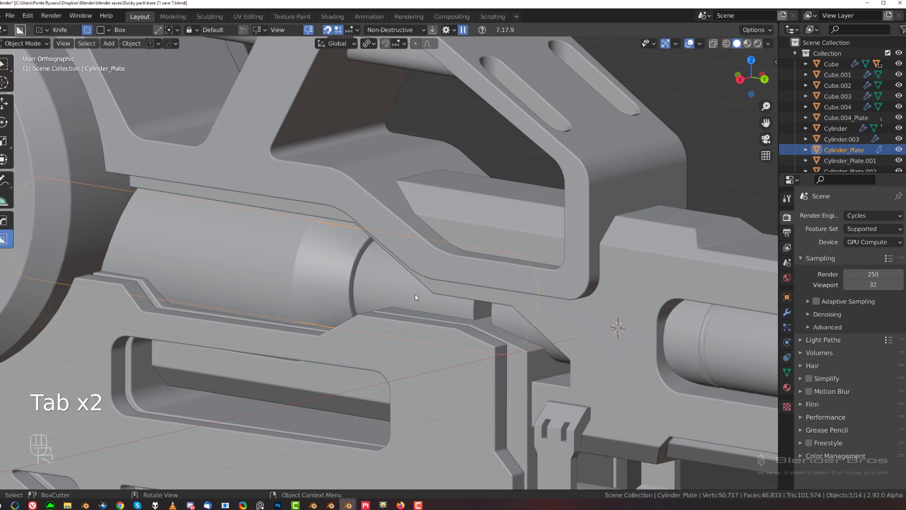
key("Tab")
key("KP_Divide")
key("KP_Divide")
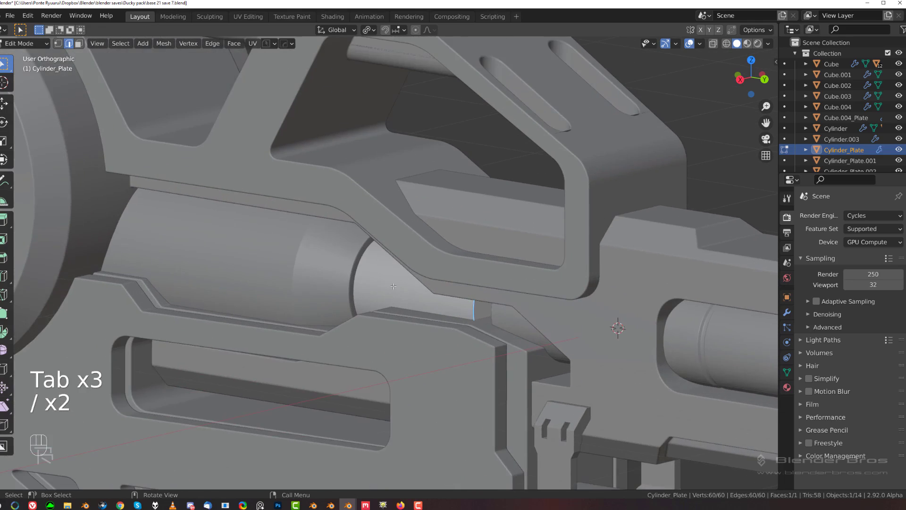
key("Tab")
key("q")
left_click(383, 187)
Add a loop cut around Cylinder_Plate close to the larger cylinder's tapered end and bevel it with a 0.0235 m width.
key("Tab")
scroll(407, 352, "up", 2)
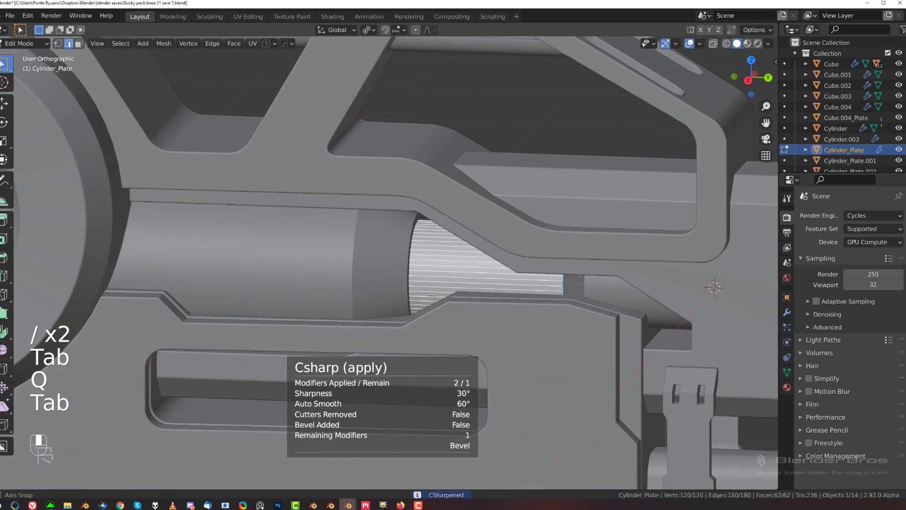
key("ctrl+r")
left_click(427, 270)
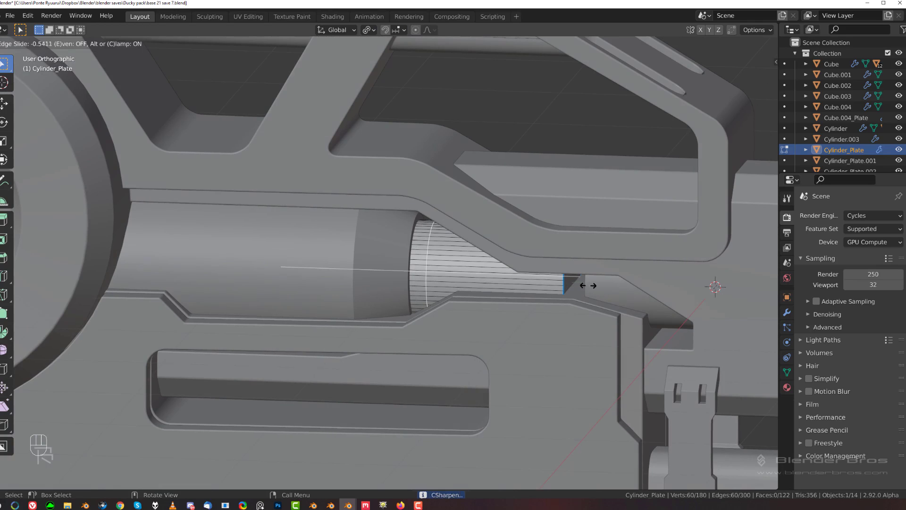
left_click(588, 285)
key("ctrl+b")
left_click(461, 260)
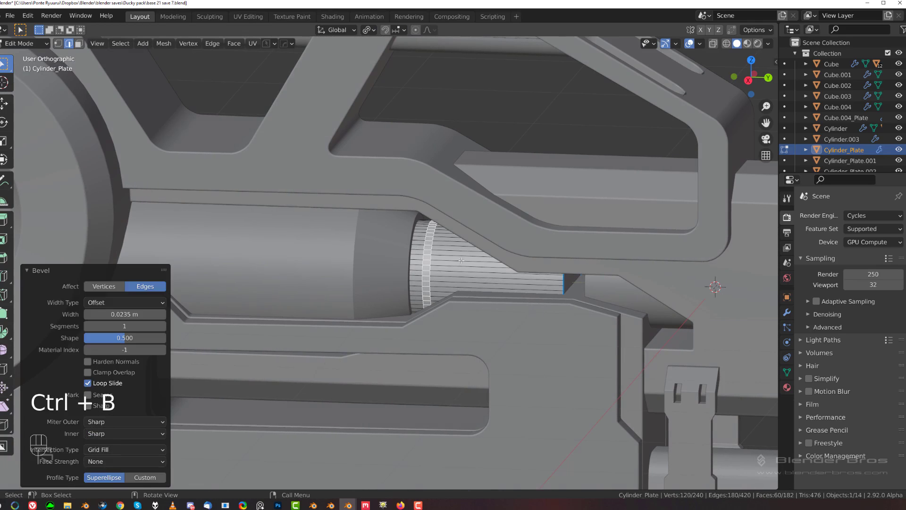
Select Cylinder_Plate's face ring behind the bevel and scale it inward with the Y axis locked.
key("Tab")
key("s")
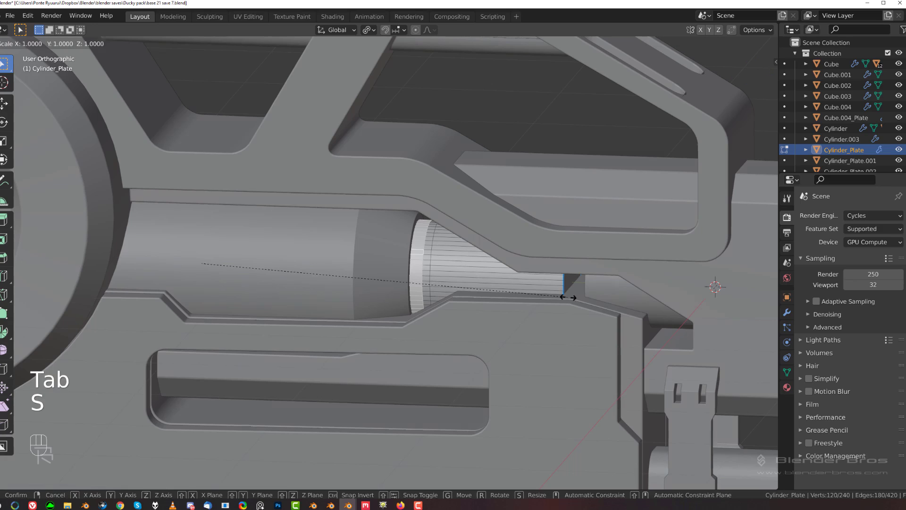
key("shift+y")
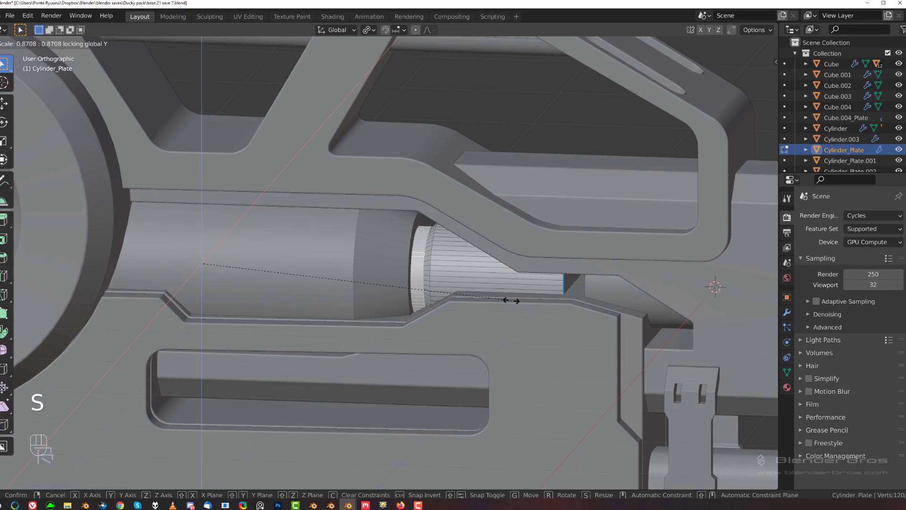
left_click(489, 301)
key("Tab")
Isolate Cylinder_Plate and the front Cylinder together in local view and enter edit mode on both.
scroll(473, 253, "down", 4)
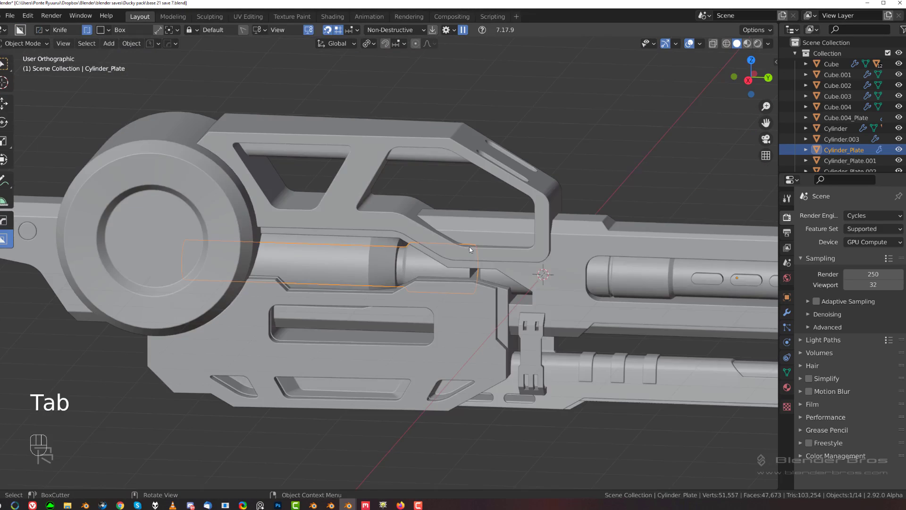
key("grave")
scroll(497, 238, "up", 3)
middle_click_drag(507, 219, 505, 286)
key("Tab")
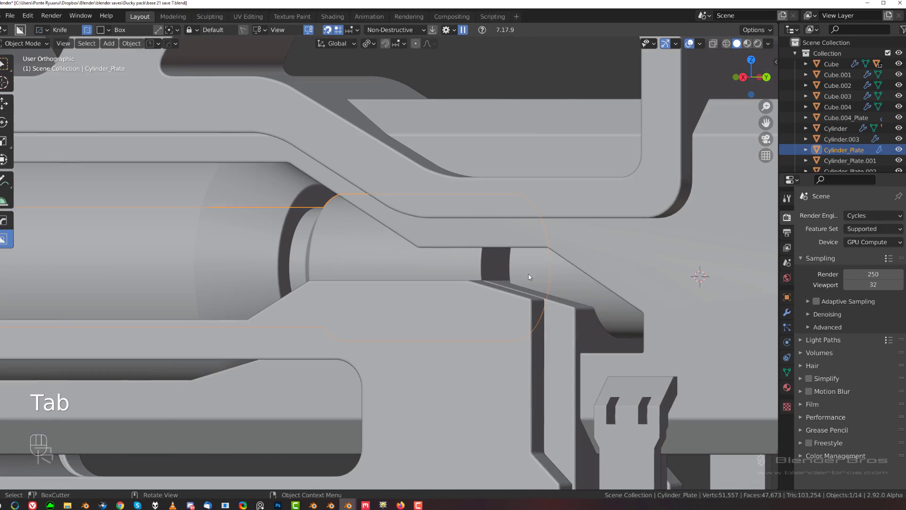
left_click(536, 269, "shift")
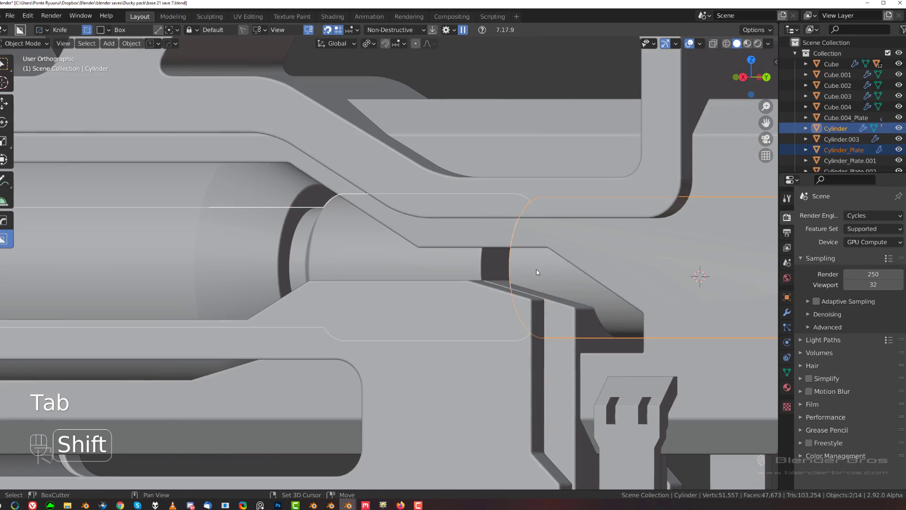
key("slash")
scroll(392, 262, "up", 3)
middle_click_drag(392, 264, 561, 288, "shift")
scroll(400, 269, "up", 2)
key("Tab")
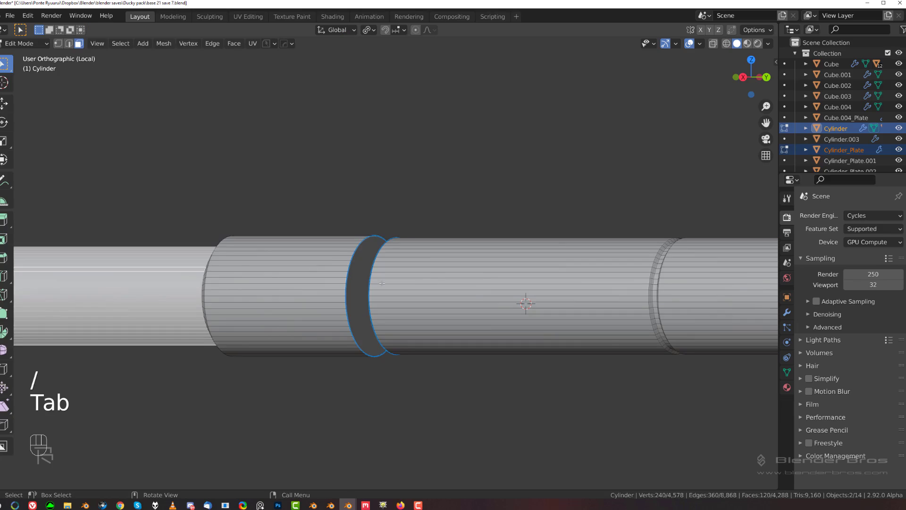
Delete the facing end-cap faces of Cylinder and Cylinder_Plate at the gap between them.
left_click(361, 265)
scroll(366, 265, "up", 2)
middle_click_drag(366, 265, 431, 268)
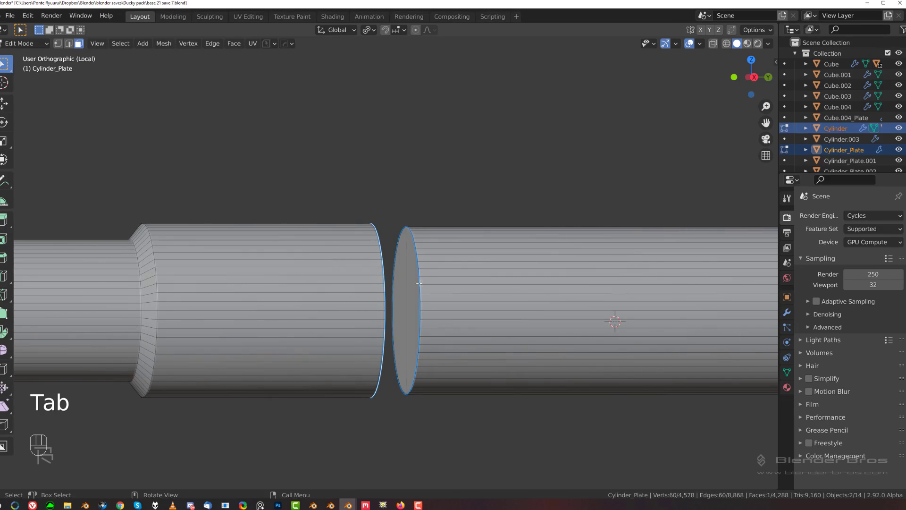
left_click(395, 271, "shift")
key("x")
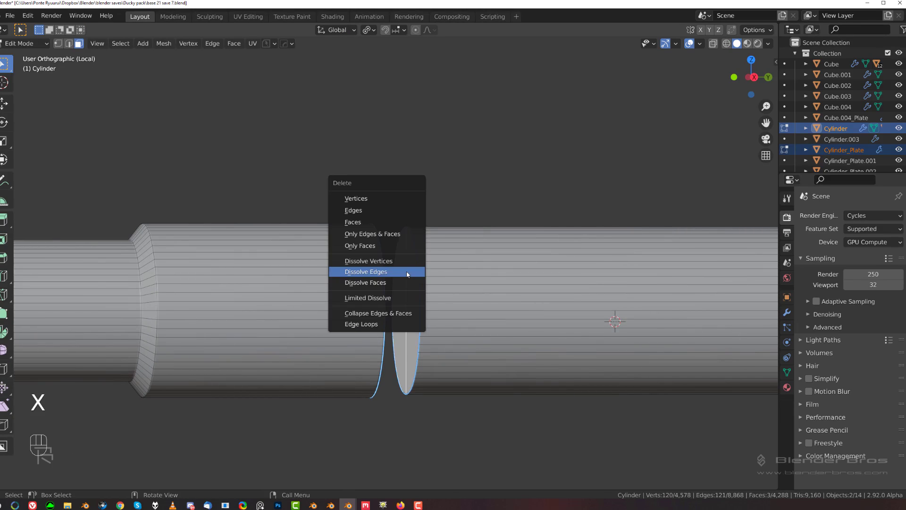
left_click(397, 227)
key("Tab")
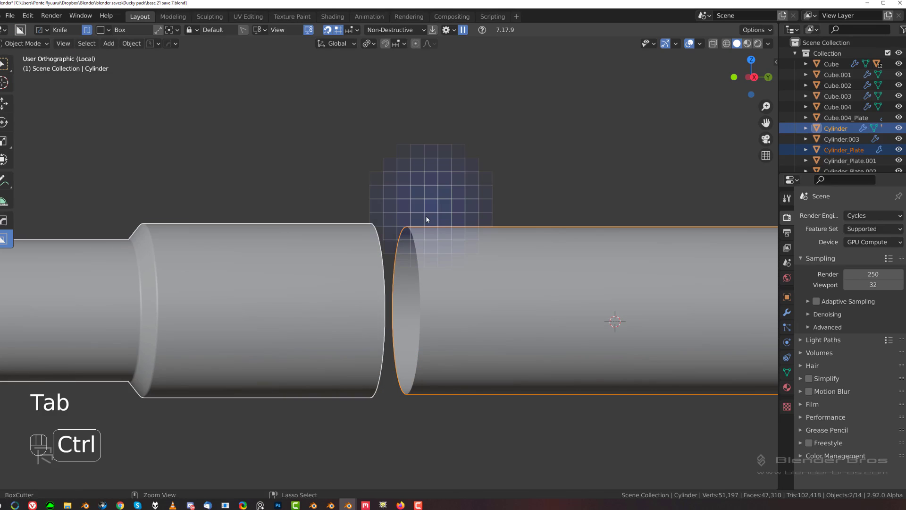
Join Cylinder_Plate into Cylinder and clear the sharp marking from the two open edge loops with HOps Mark.
key("ctrl+j")
key("Tab")
key("Tab")
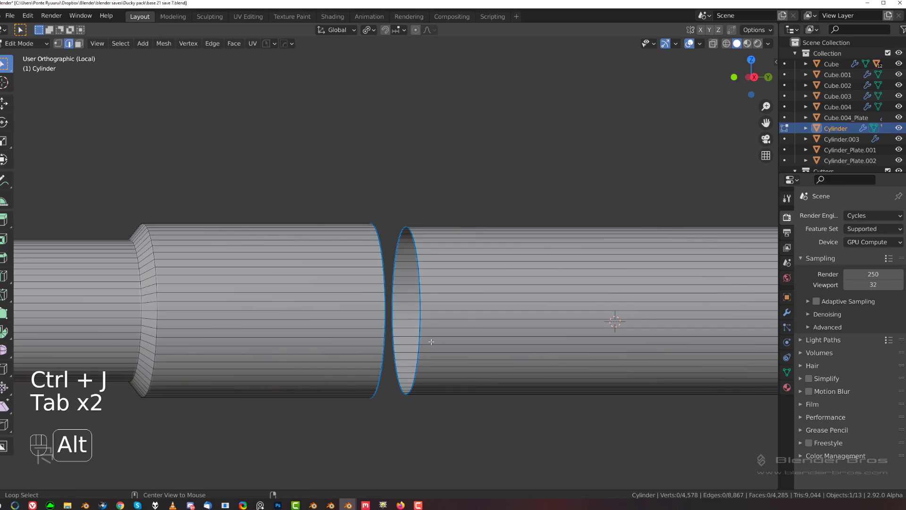
key("q")
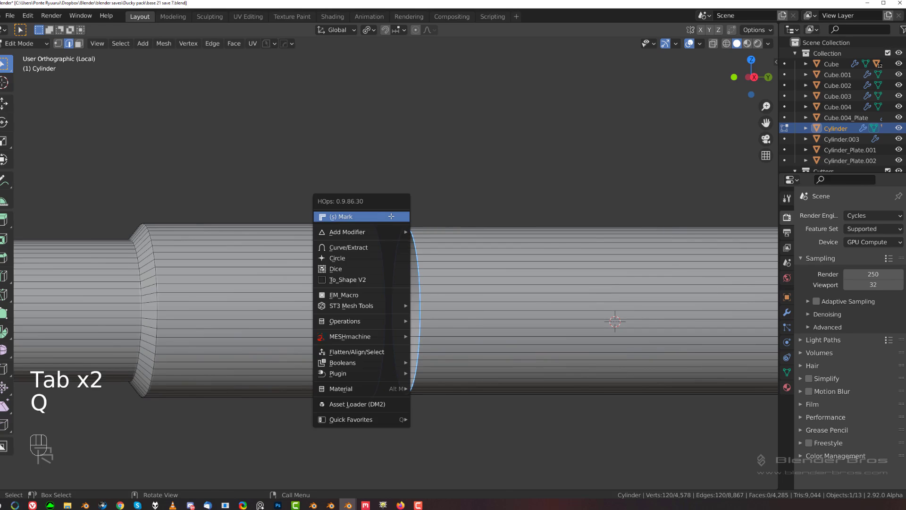
left_click(391, 214)
Bridge the two open edge loops with LoopTools to close the gap in Cylinder.
right_click(394, 217)
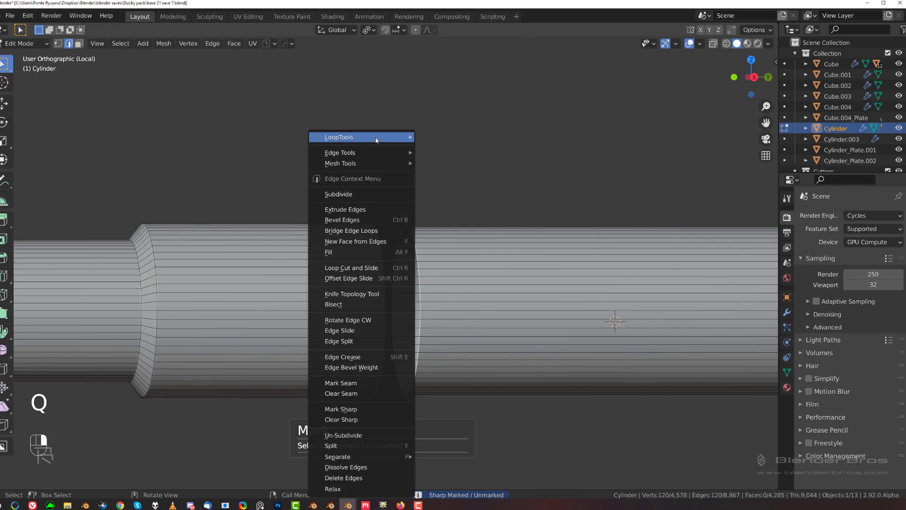
mouse_move(378, 140)
left_click(443, 137)
scroll(430, 222, "up", 3)
middle_click_drag(429, 230, 340, 243)
scroll(385, 218, "down", 3)
scroll(372, 212, "up", 4)
key("Tab")
scroll(383, 274, "down", 4)
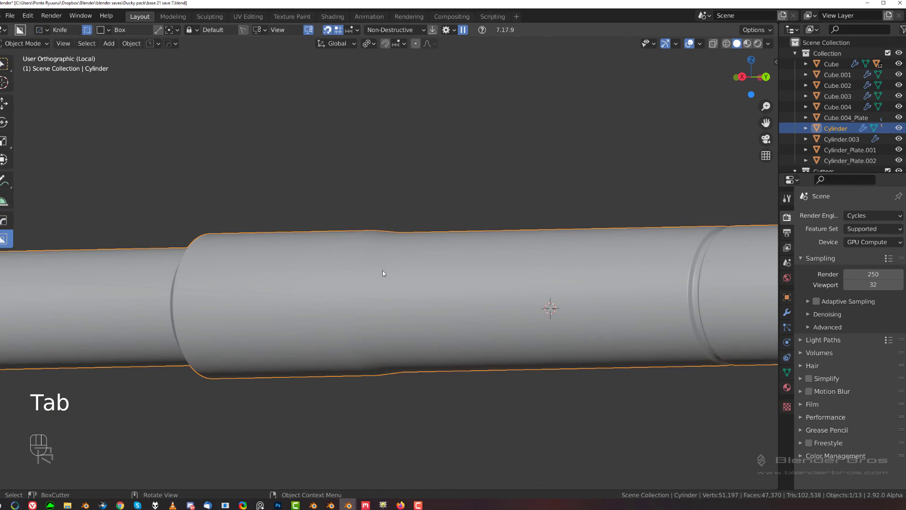
middle_click_drag(384, 273, 434, 263)
Mark the edge loops bounding Cylinder's bridged band as sharp with HOps and leave local view.
key("Tab")
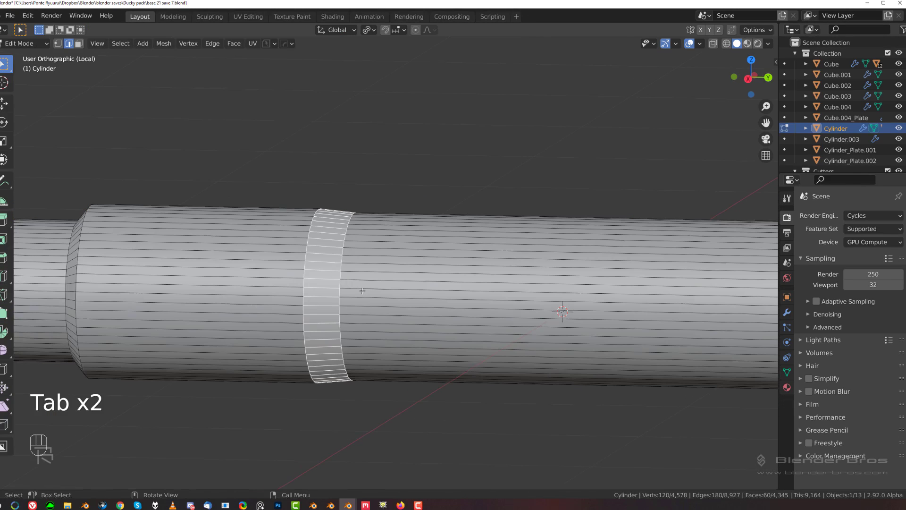
left_click(346, 246, "alt")
key("ctrl+z")
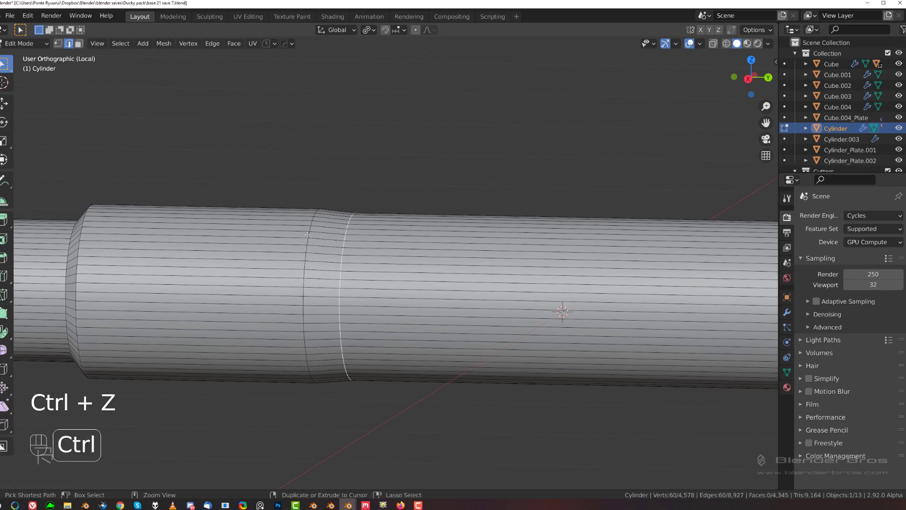
key("q")
left_click(375, 158)
key("Tab")
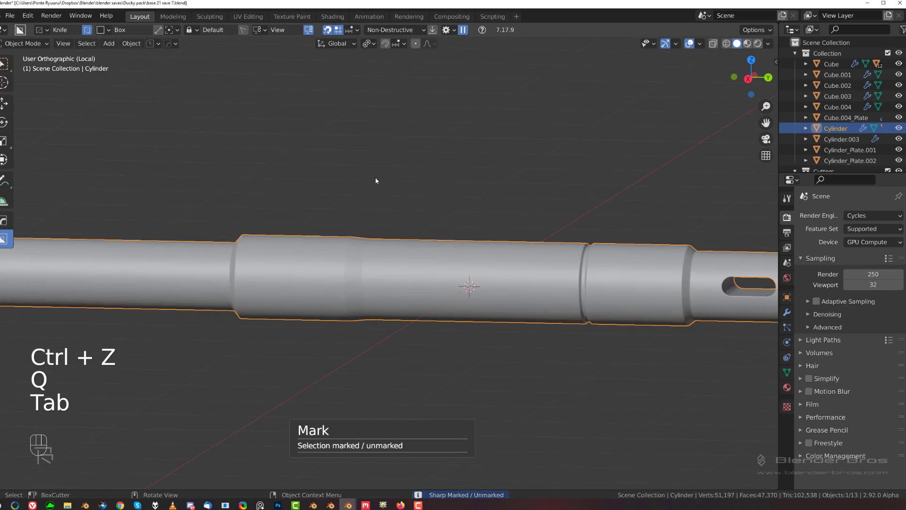
scroll(350, 251, "down", 5)
middle_click_drag(350, 251, 375, 236)
key("slash")
scroll(381, 212, "down", 2)
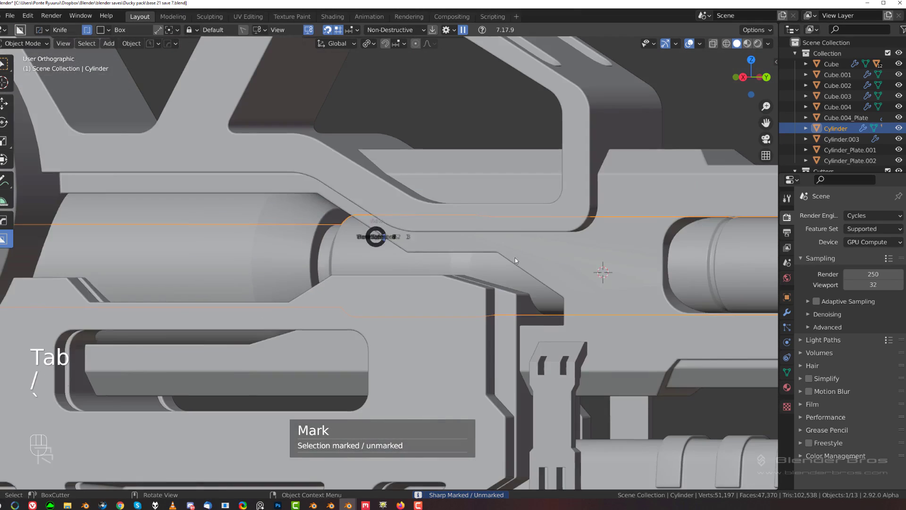
Isolate Cylinder_Plate.001 and Cylinder together in local view.
middle_click_drag(514, 260, 485, 271, "alt")
scroll(485, 271, "down", 7)
scroll(453, 267, "up", 5)
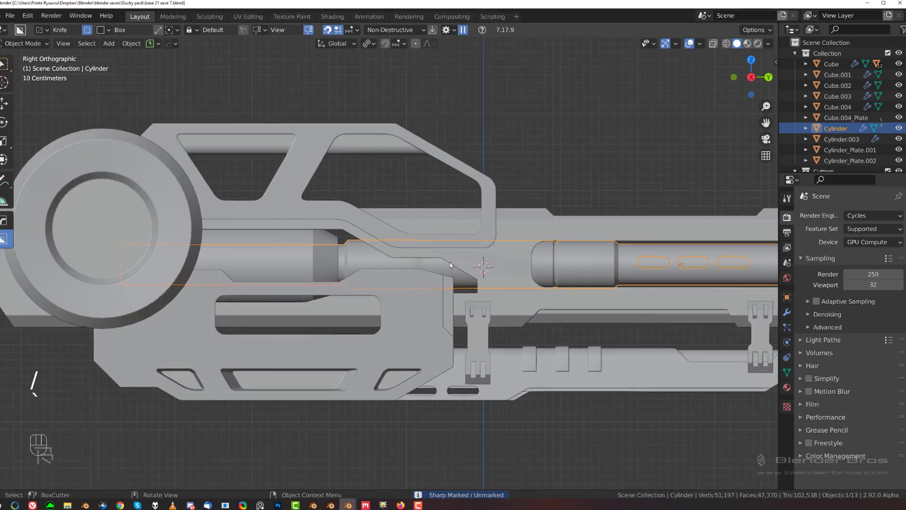
scroll(459, 271, "up", 4)
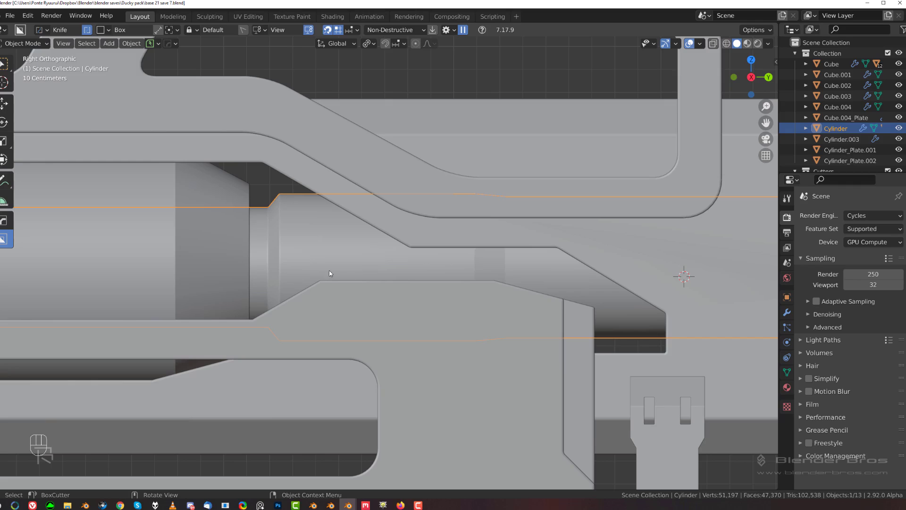
scroll(324, 271, "up", 2)
middle_click_drag(252, 275, 195, 274)
middle_click_drag(195, 273, 212, 329, "shift")
left_click(354, 267)
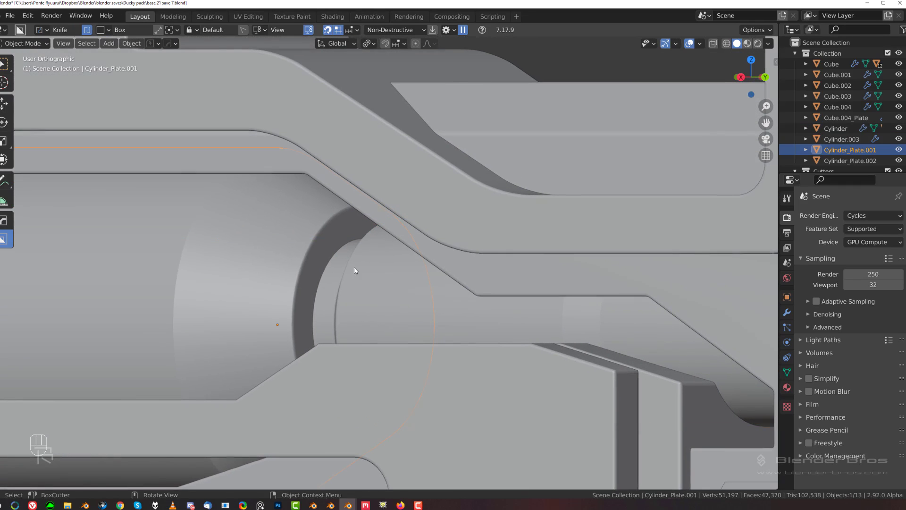
left_click(338, 247, "shift")
left_click(328, 243, "shift")
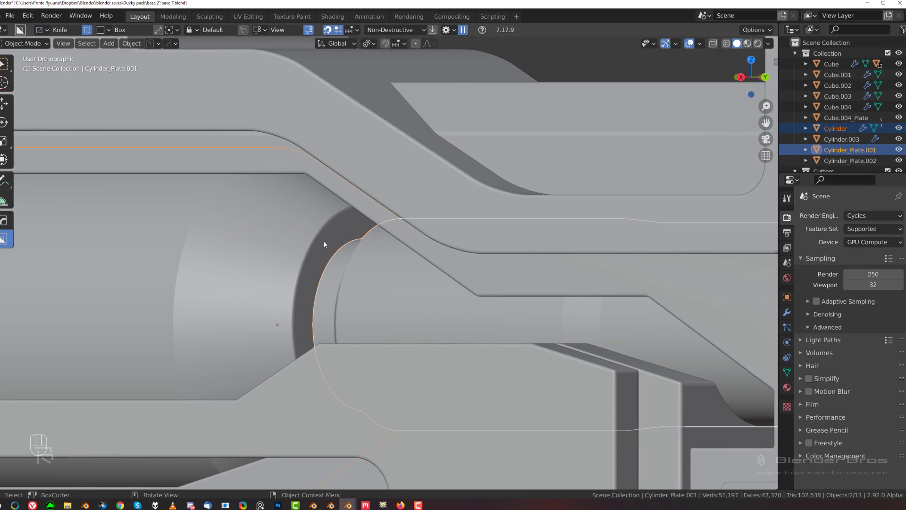
key("slash")
scroll(329, 286, "up", 5)
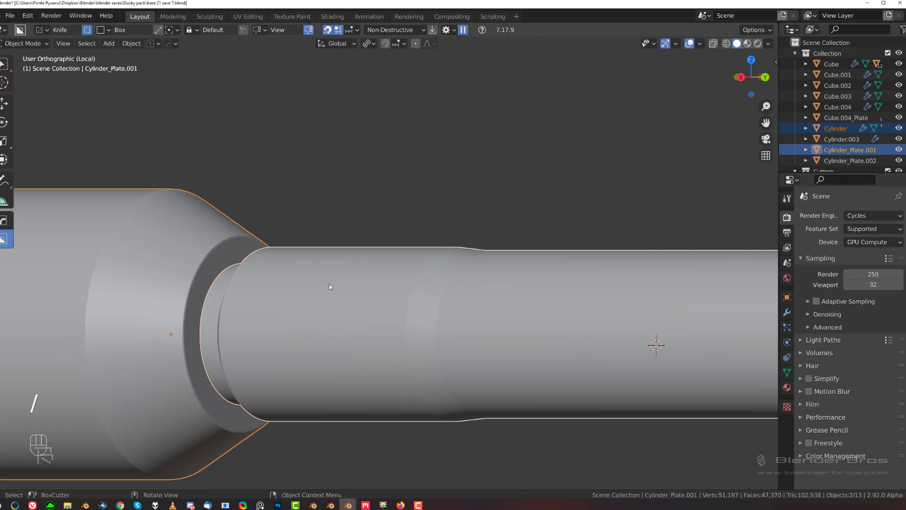
Duplicate Cylinder in place and remove the copy's modifiers with HOps Helper.
left_click(329, 286)
scroll(326, 293, "down", 2)
key("shift+d")
key("Escape")
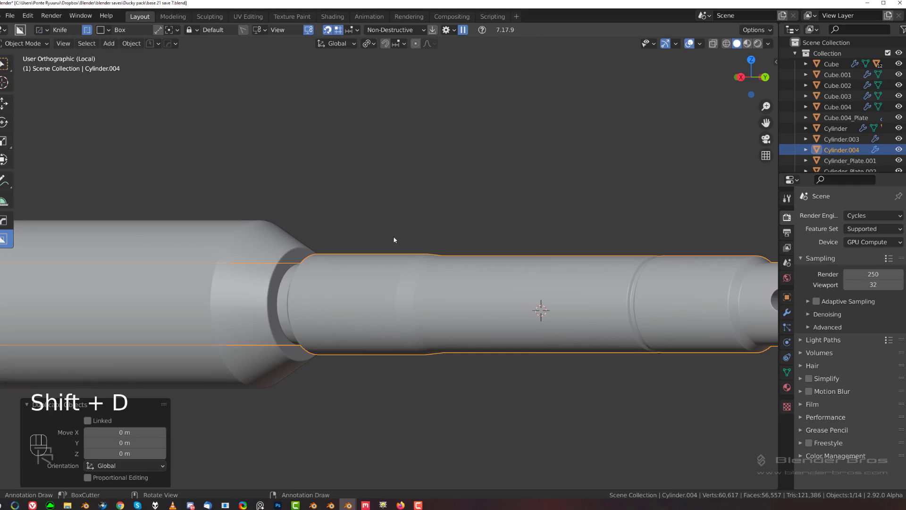
key("ctrl+grave")
left_click(529, 270)
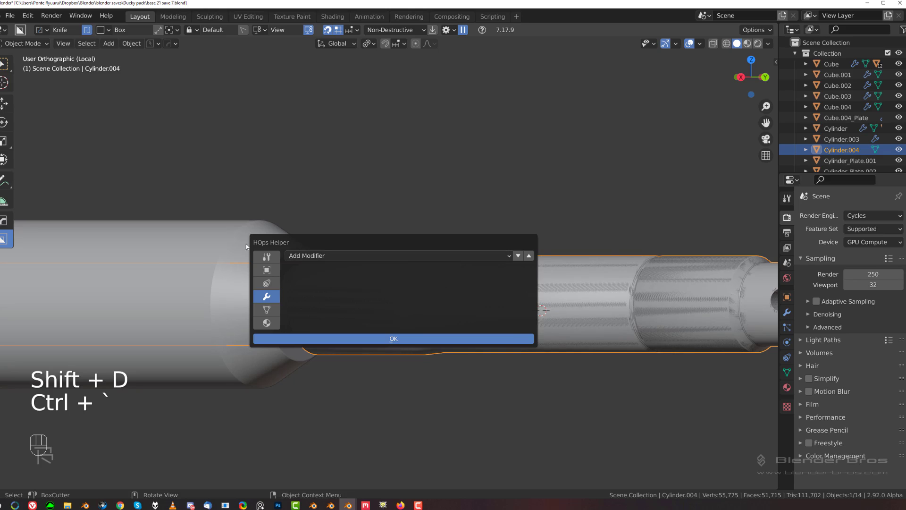
key("shift+q")
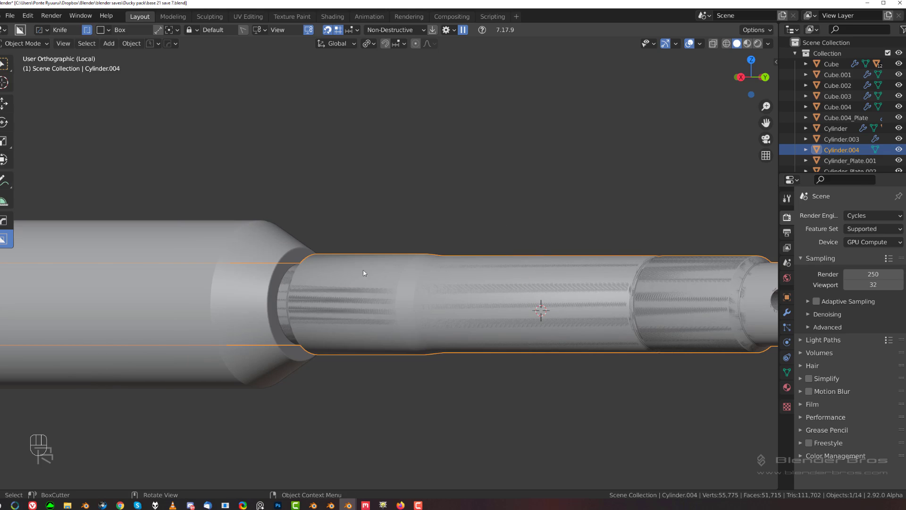
Cut the Cylinder copy out of Cylinder_Plate.001 with a HOps Difference boolean.
left_click(265, 247, "shift")
key("q")
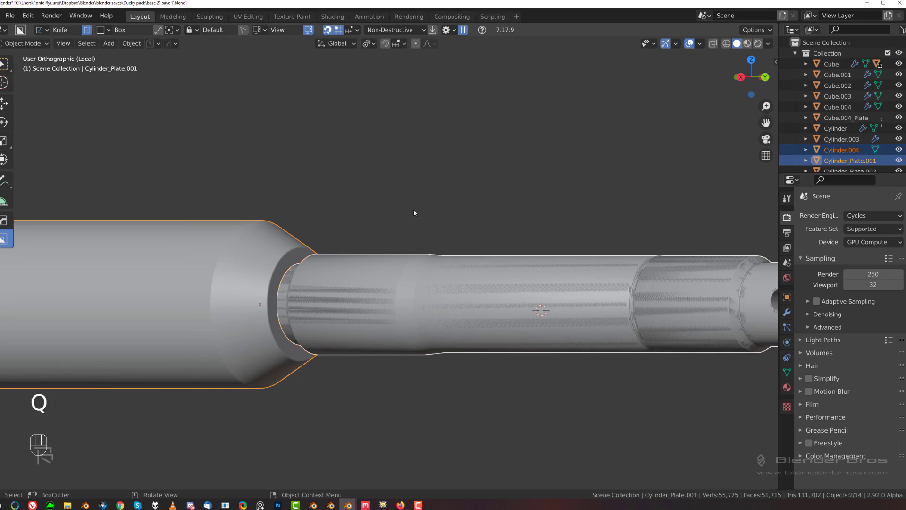
key("slash")
key("slash")
scroll(342, 242, "up", 8)
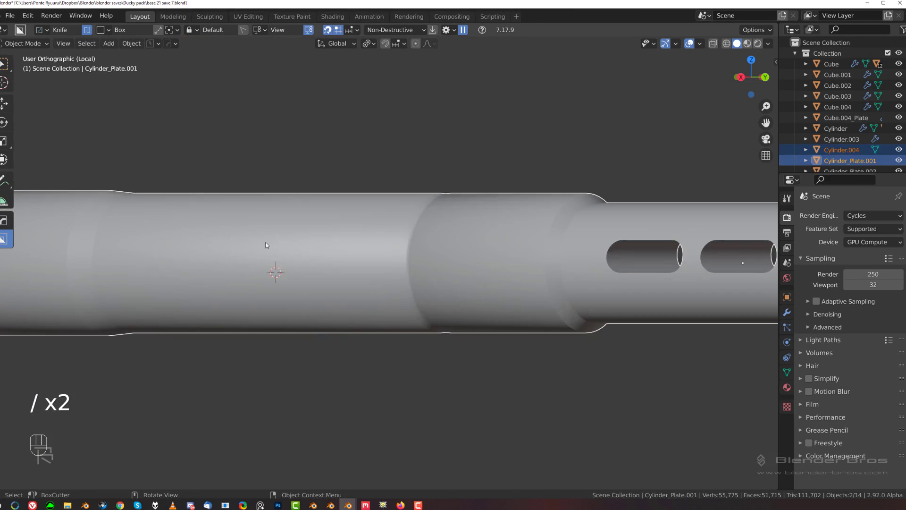
left_click(338, 242)
key("q")
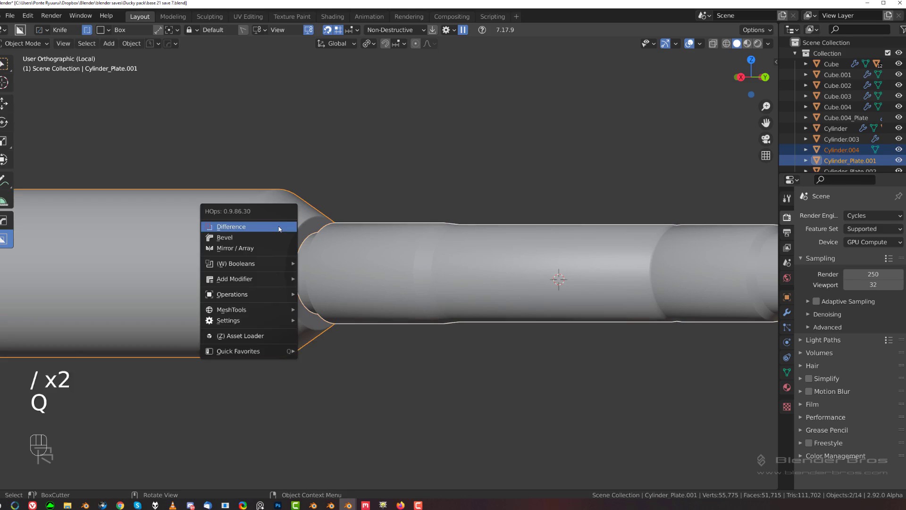
left_click(278, 225)
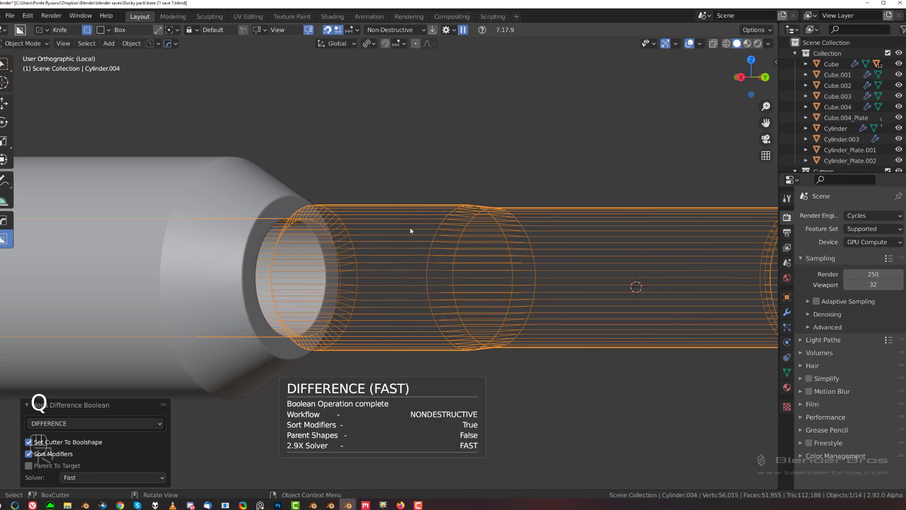
key("s")
right_click(427, 219)
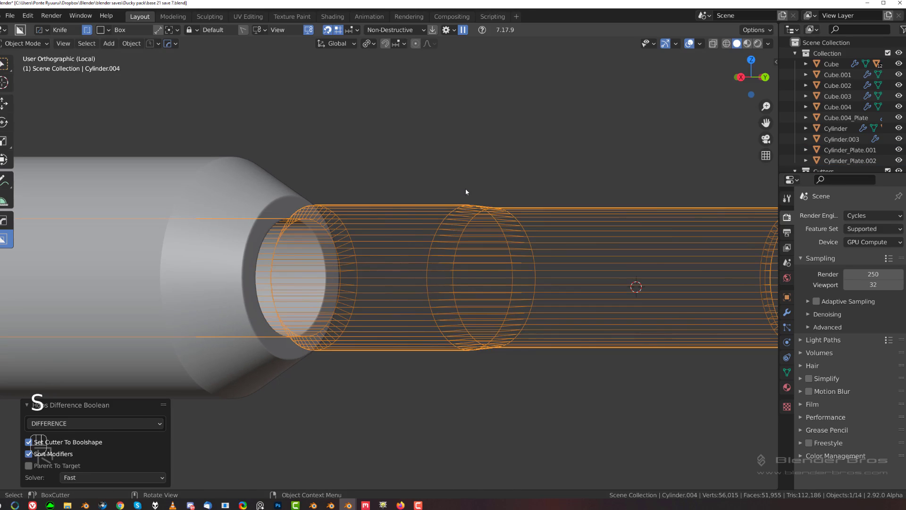
key("s")
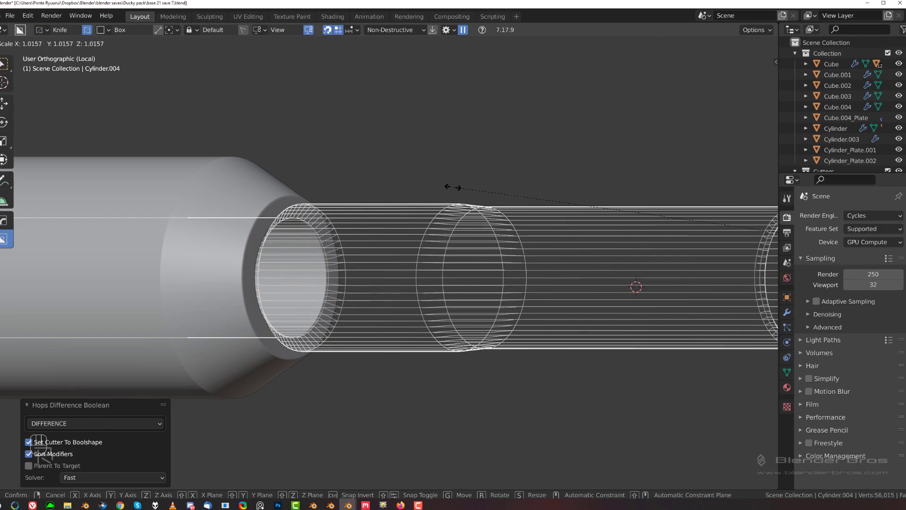
left_click(448, 191)
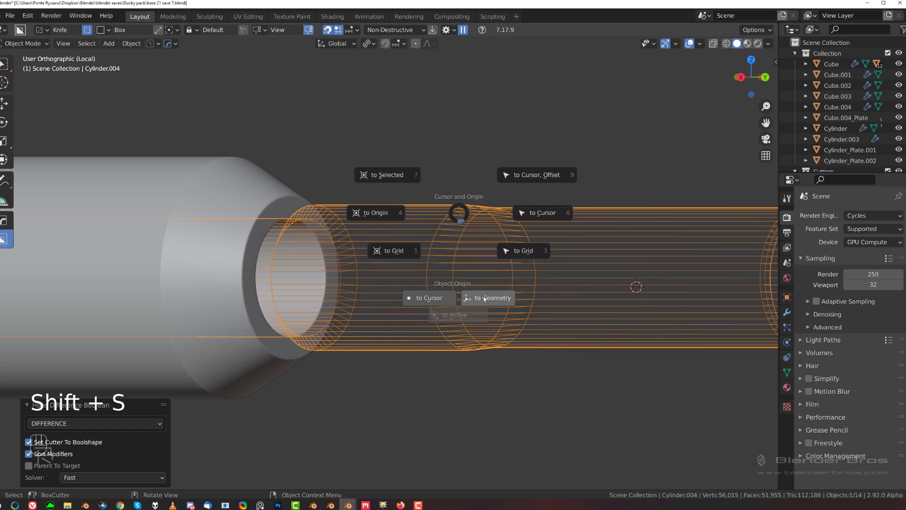
Set the cutter Cylinder.004's origin to its geometry and scale it uniformly by 1.015.
left_click(484, 299)
key("s")
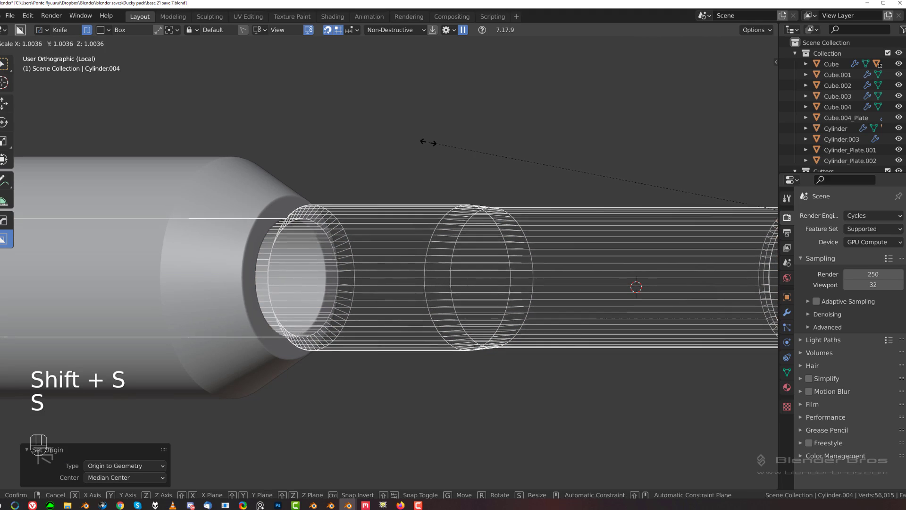
left_click(421, 139)
right_click(423, 174)
scroll(559, 201, "down", 8)
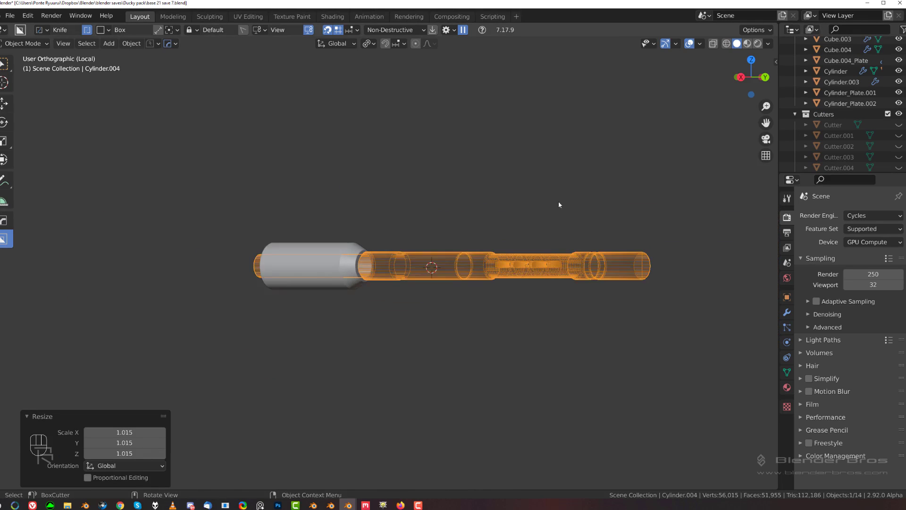
Scale the cutter Cylinder.004 by 1.029 with the Y axis locked and leave local view.
middle_click_drag(558, 202, 425, 185)
scroll(501, 225, "up", 4)
scroll(427, 183, "up", 6)
key("s")
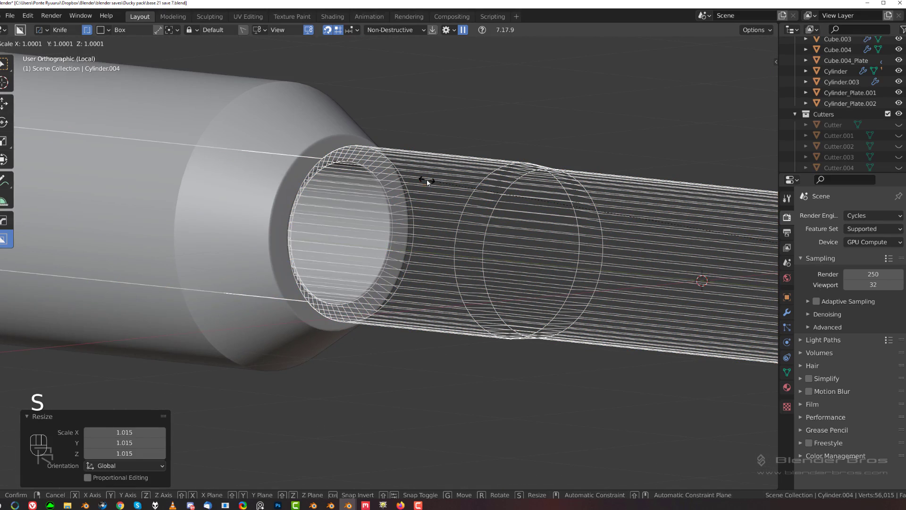
key("shift+y")
left_click(410, 150)
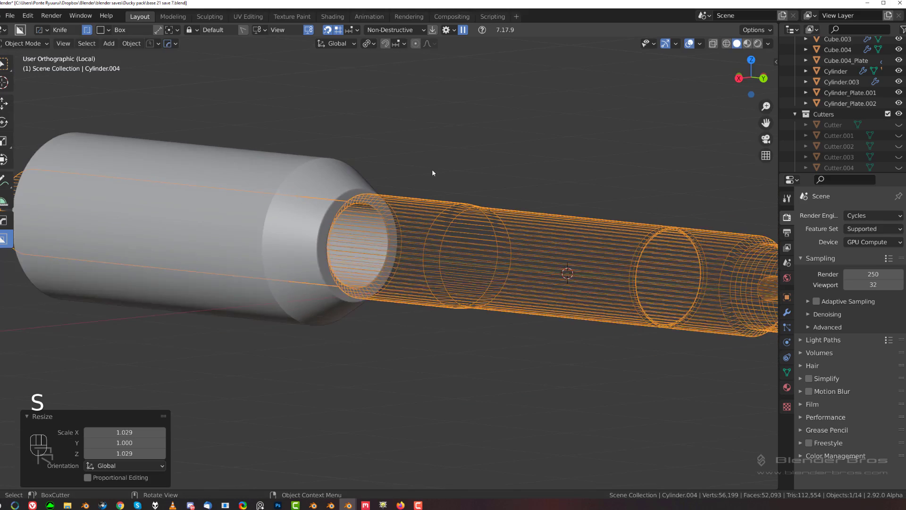
key("slash")
key("slash")
key("slash")
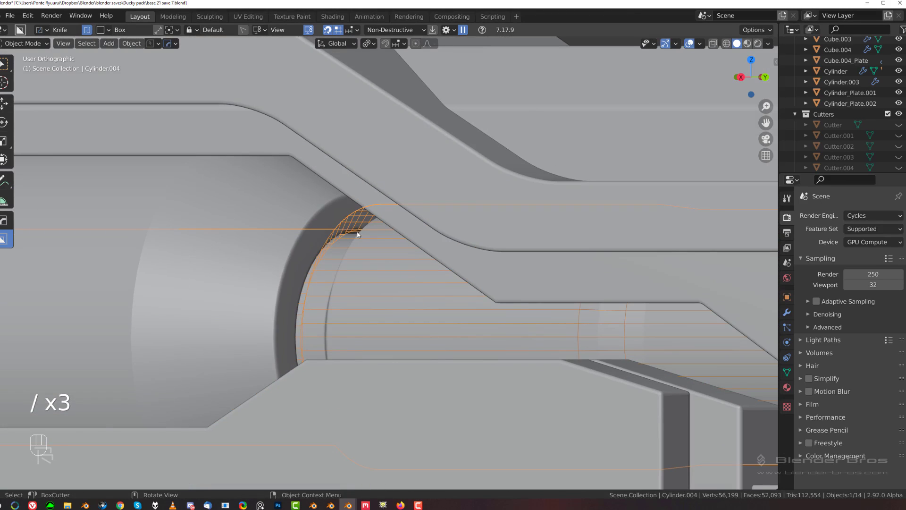
Hide the Cutters collection and isolate Cylinder_Plate.001 in local view.
key("shift+2")
left_click(357, 247)
scroll(327, 276, "down", 8)
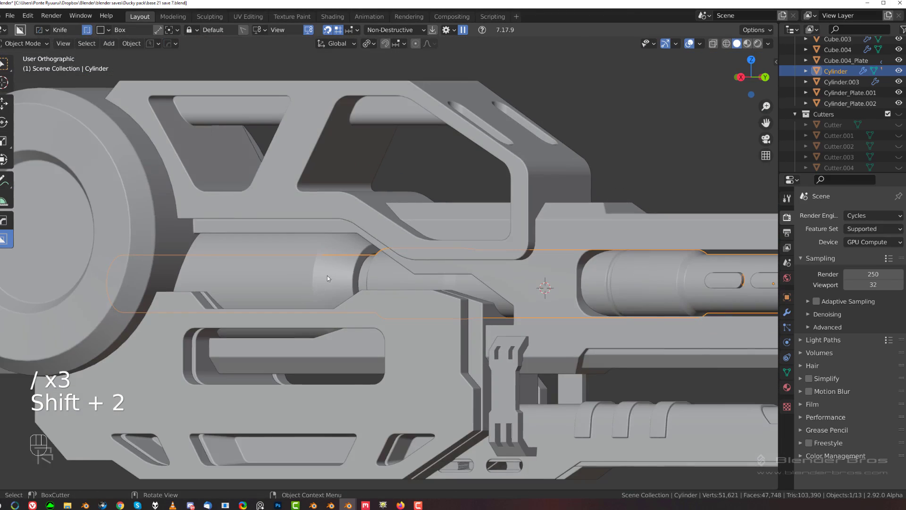
scroll(331, 274, "up", 5)
middle_click_drag(336, 269, 375, 258, "shift")
scroll(373, 257, "up", 2)
left_click(331, 217)
key("slash")
middle_click_drag(314, 226, 321, 230)
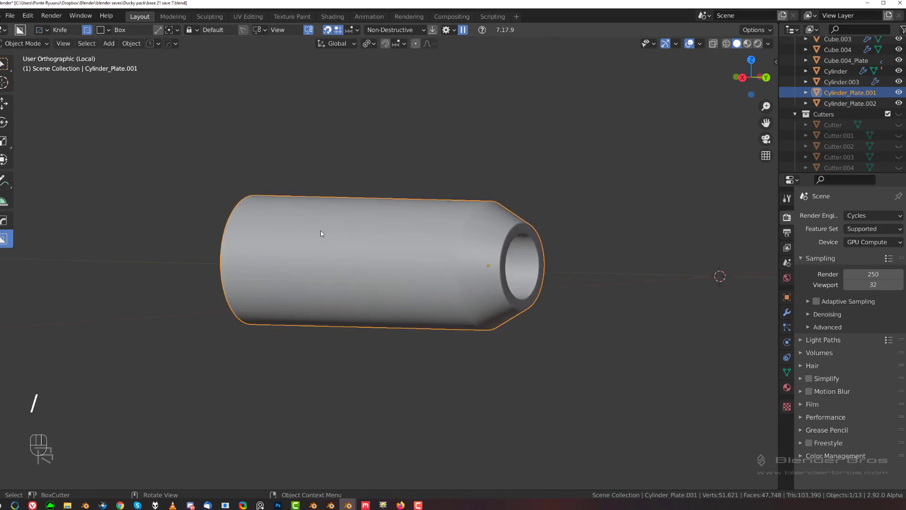
Run the HOps Csharp operation on Cylinder_Plate.001 to apply its boolean modifier.
scroll(321, 233, "up", 4)
scroll(179, 239, "up", 3)
middle_click_drag(526, 232, 285, 249, "shift")
key("Tab")
key("Tab")
key("q")
left_click(185, 251, "ctrl")
Try to add a loop cut inside the bore at Cylinder_Plate.001's tapered end.
key("Tab")
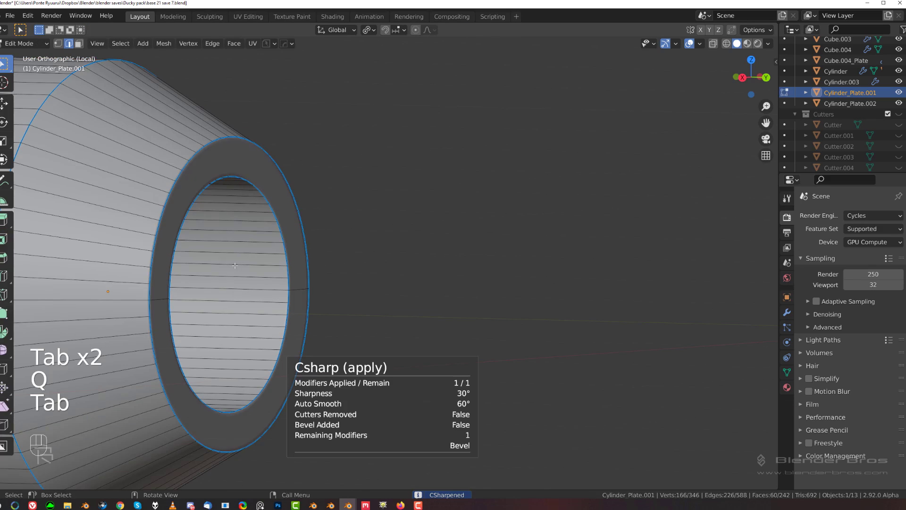
key("ctrl+r")
left_click_drag(209, 215, 234, 231)
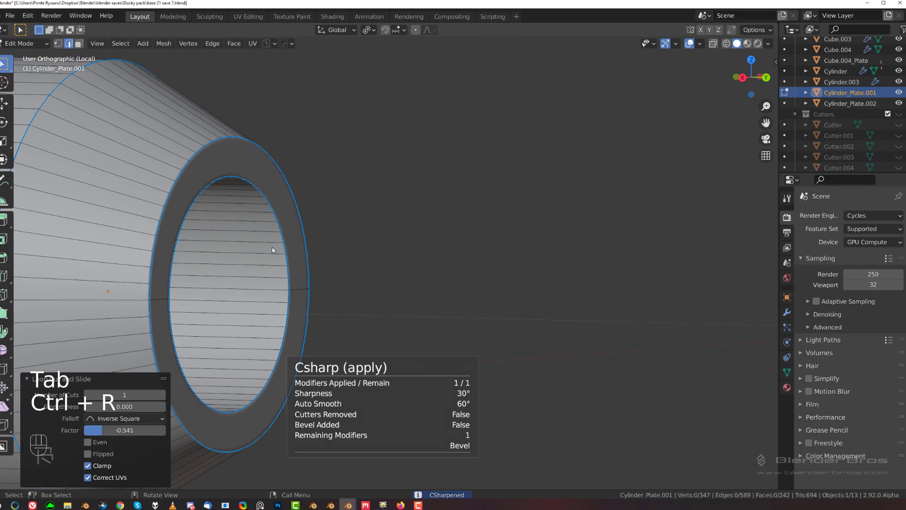
Retry the loop cut inside the bore of Cylinder_Plate.001 from a more frontal viewing angle.
middle_click_drag(272, 250, 232, 249)
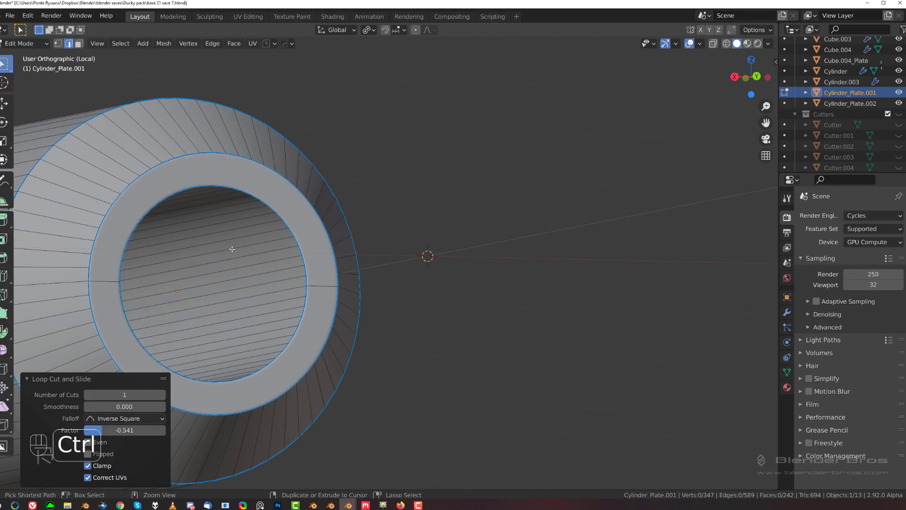
key("ctrl+r")
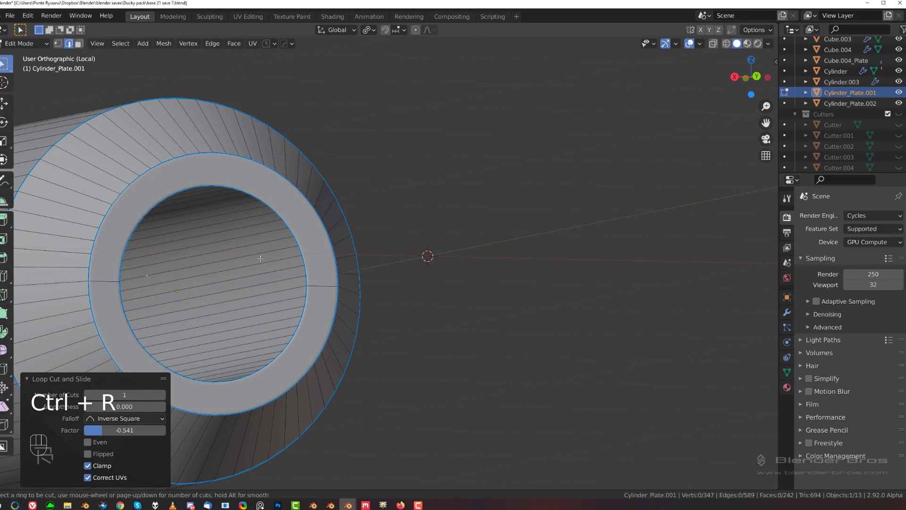
key("Tab")
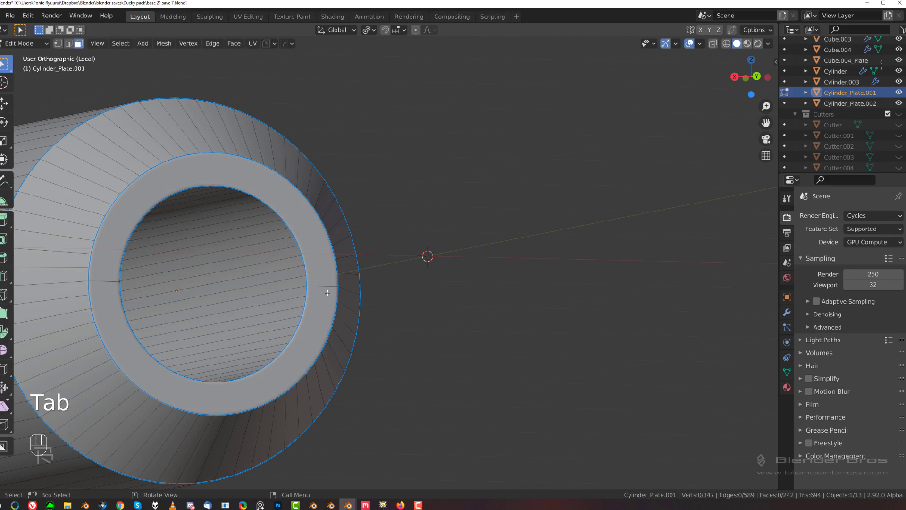
Run MACHIN3 Clean Up on Cylinder_Plate.001's mesh for doubles, degenerate and loose geometry and two-edged vertices, with threshold 0.0001.
middle_click_drag(323, 293, 302, 279)
scroll(184, 294, "down", 3)
scroll(302, 279, "up", 2)
key("Tab")
scroll(201, 275, "up", 1)
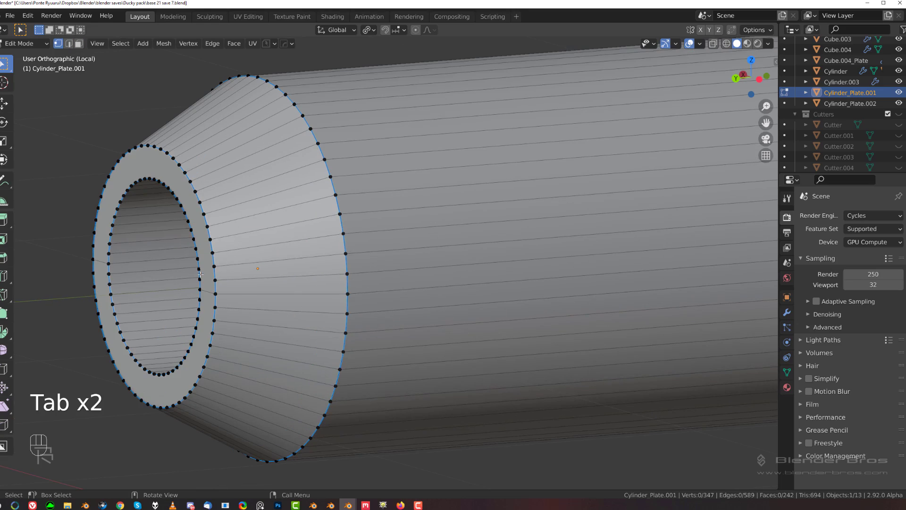
key("3")
Add one centred loop cut around the bore wall of Cylinder_Plate.001 with a slide factor of 0.
scroll(235, 248, "down", 3)
middle_click_drag(234, 247, 413, 283)
scroll(413, 283, "down", 3)
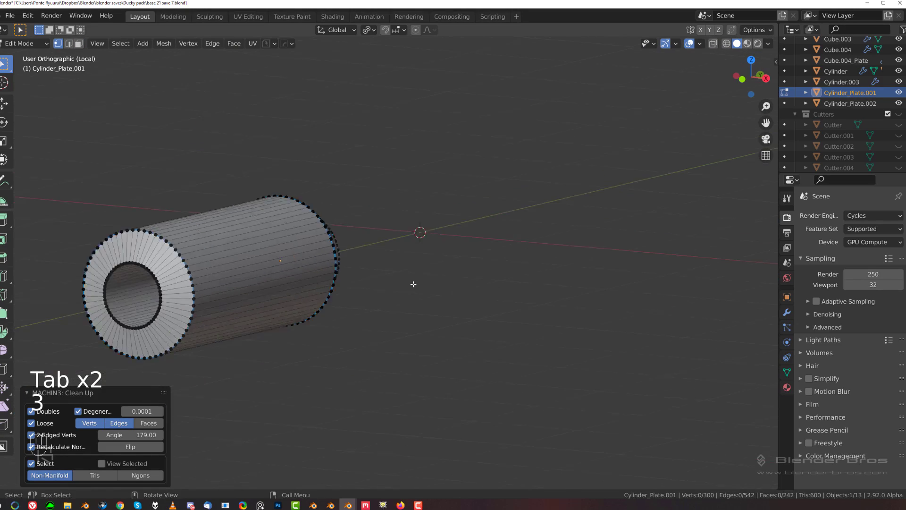
middle_click_drag(200, 295, 403, 266, "shift")
scroll(402, 266, "up", 4)
key("Tab")
scroll(221, 301, "up", 2)
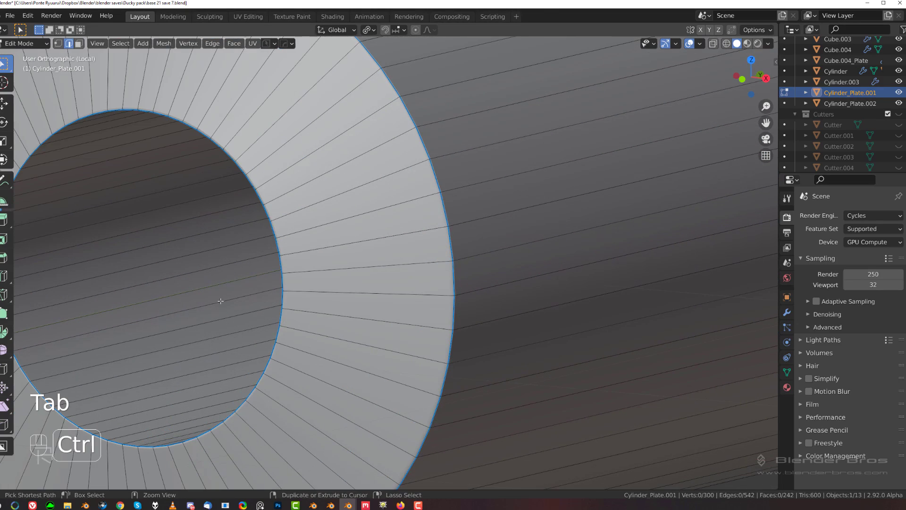
scroll(191, 297, "down", 2)
key("ctrl+r")
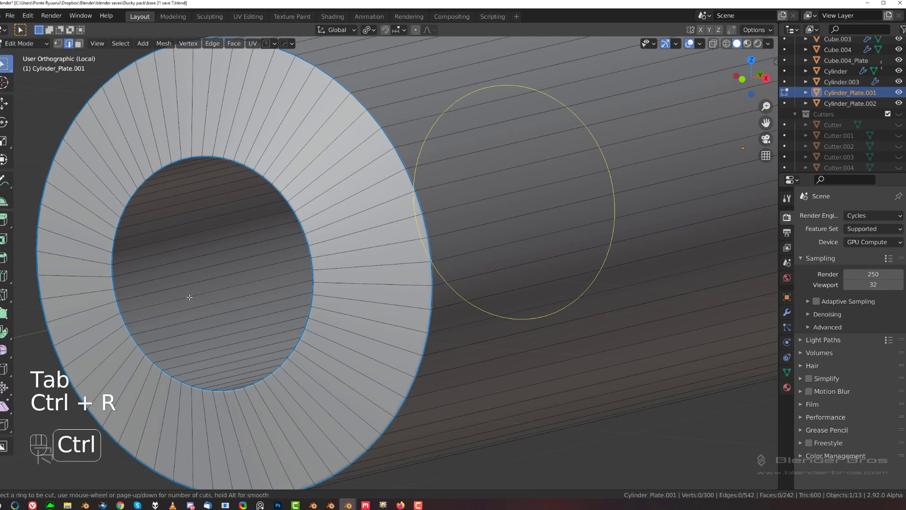
left_click(177, 286)
right_click(265, 260)
Move the new bore edge loop 1.1823 m along the global Y axis towards the open tapered end.
scroll(385, 286, "down", 5)
middle_click_drag(486, 237, 377, 232)
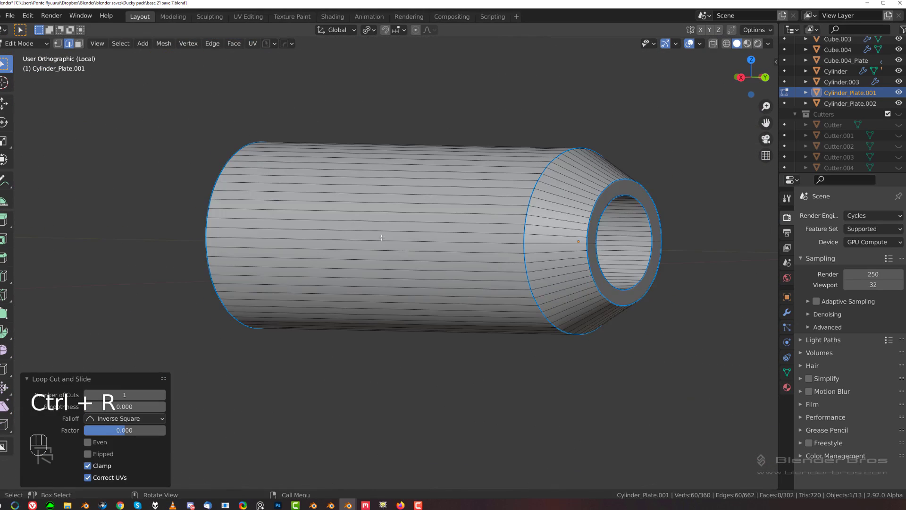
middle_click_drag(529, 268, 381, 276, "shift")
scroll(381, 276, "up", 3)
middle_click_drag(492, 232, 356, 246)
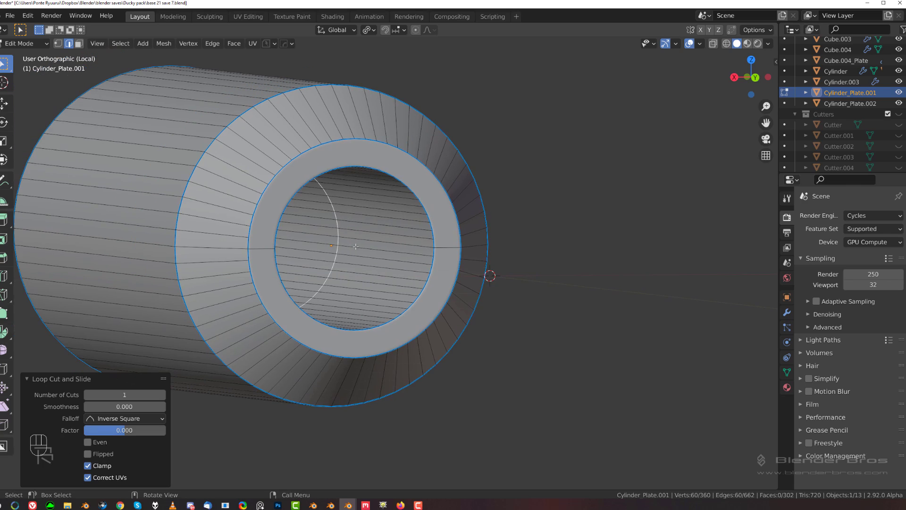
key("g")
key("y")
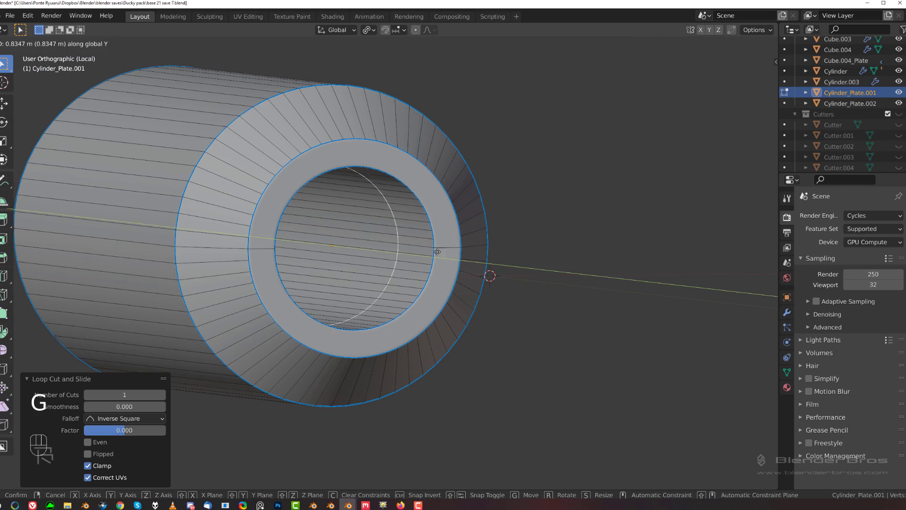
left_click(456, 251)
middle_click_drag(456, 252, 418, 190)
scroll(401, 246, "up", 2)
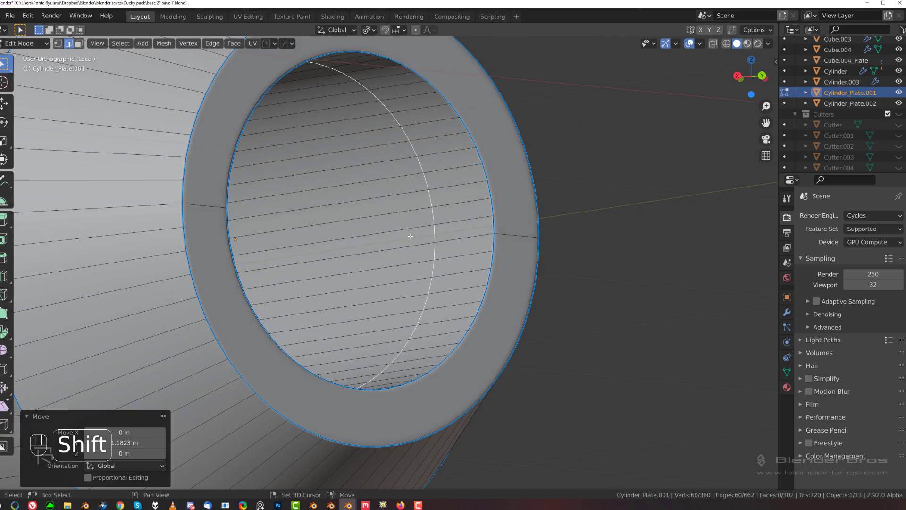
middle_click_drag(321, 236, 278, 234, "shift")
middle_click_drag(324, 203, 390, 231)
scroll(355, 210, "down", 2)
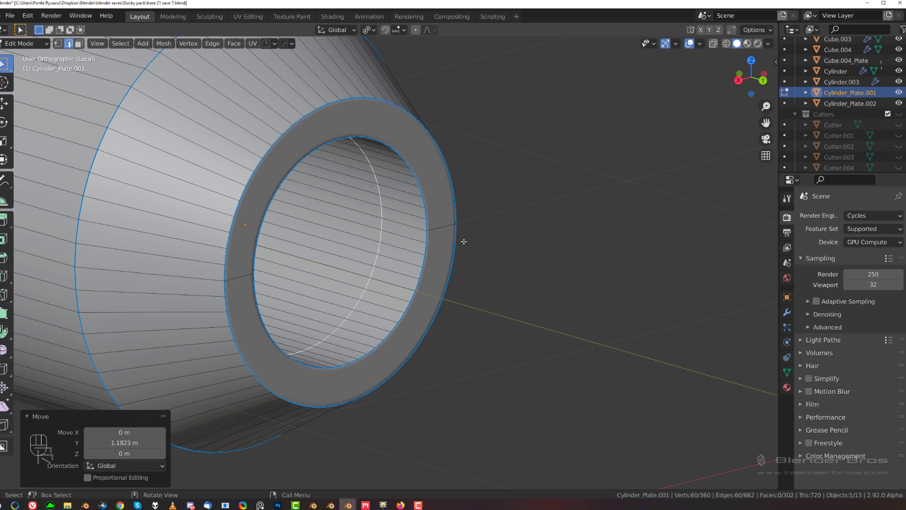
key("ctrl+z")
key("ctrl+z")
key("ctrl+z")
key("ctrl+z")
key("ctrl+z")
key("ctrl+z")
key("ctrl+z")
key("ctrl+z")
key("ctrl+z")
key("ctrl+z")
key("ctrl+z")
key("ctrl+z")
key("ctrl+z")
key("ctrl+z")
key("ctrl+z")
Bevel the bore's rim edge loop by 0.0214 m with one segment and return to Object Mode.
key("Tab")
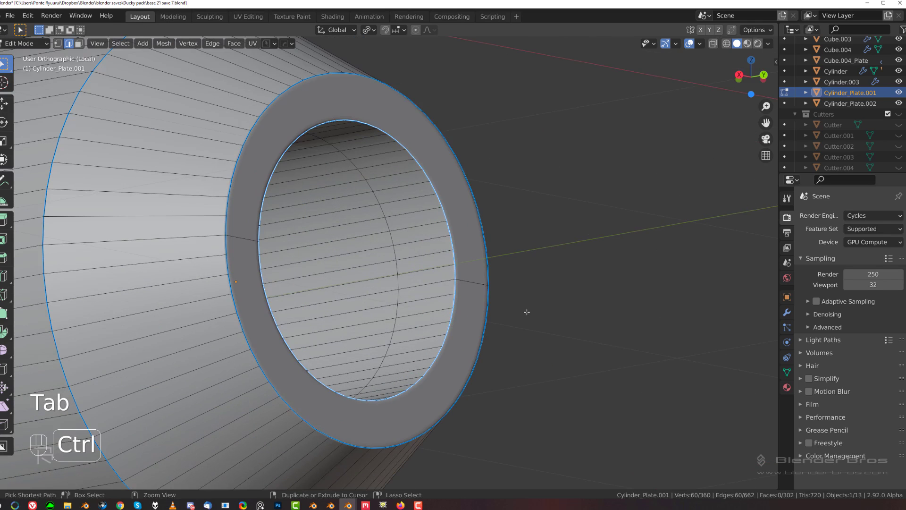
key("ctrl+b")
left_click(693, 325)
key("Tab")
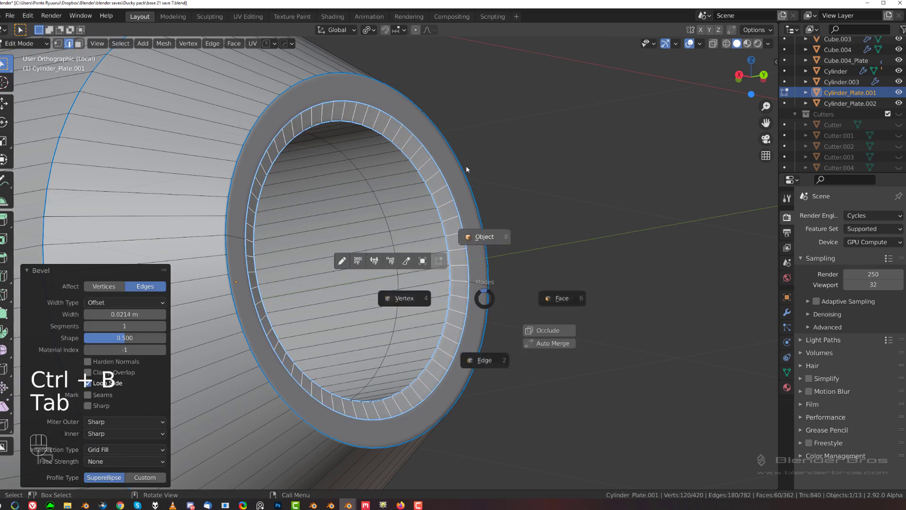
Set Cylinder_Plate.001's bevel modifier to an offset of 0.0052 m and its limit method to Weight.
scroll(448, 214, "up", 2)
scroll(448, 217, "down", 1)
key("q")
left_click(450, 226, "shift")
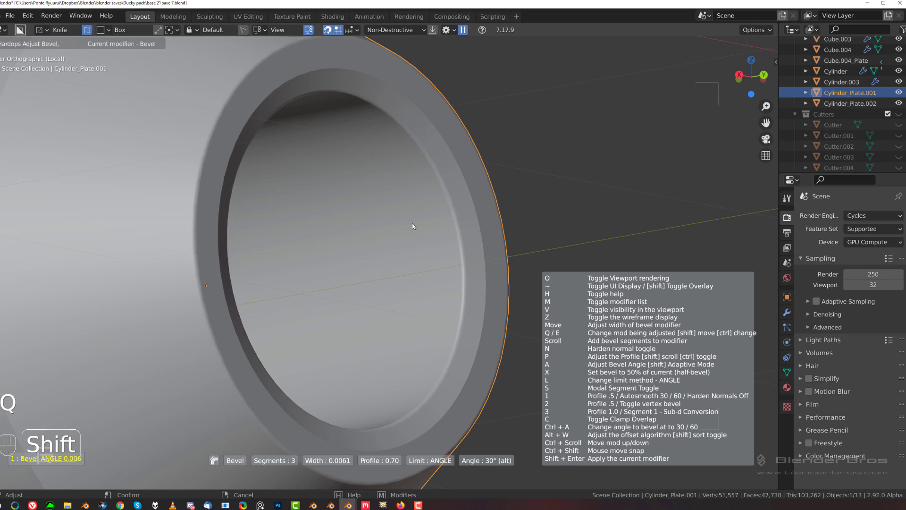
left_click(394, 223, "shift")
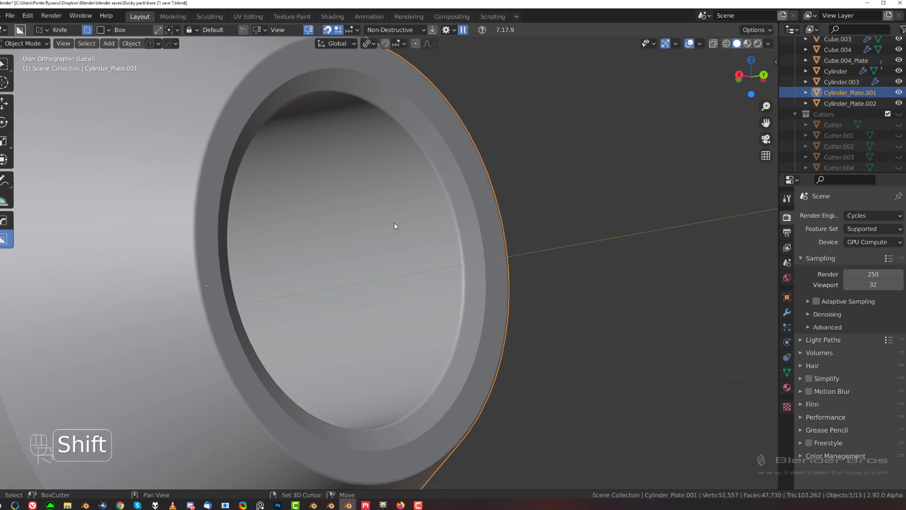
key("ctrl+grave")
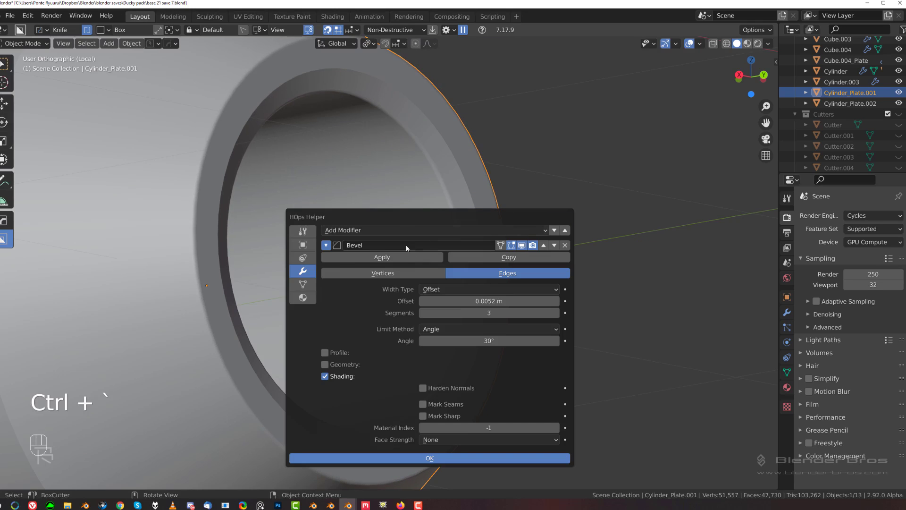
left_click(459, 327)
left_click(457, 361)
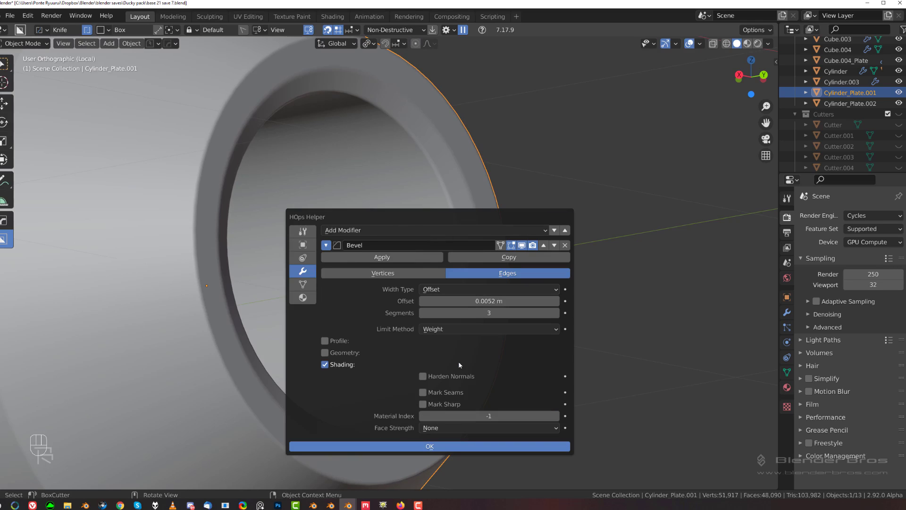
Select the ring of bore wall faces just inside the rim and inset them individually with a thickness of 0.003799 m.
scroll(414, 173, "up", 3)
key("Tab")
scroll(468, 196, "down", 2)
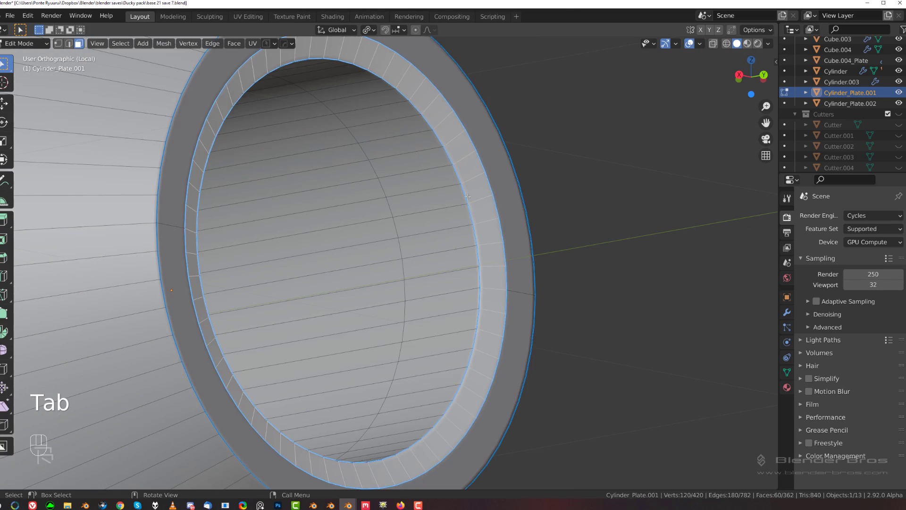
left_click(420, 204, "alt")
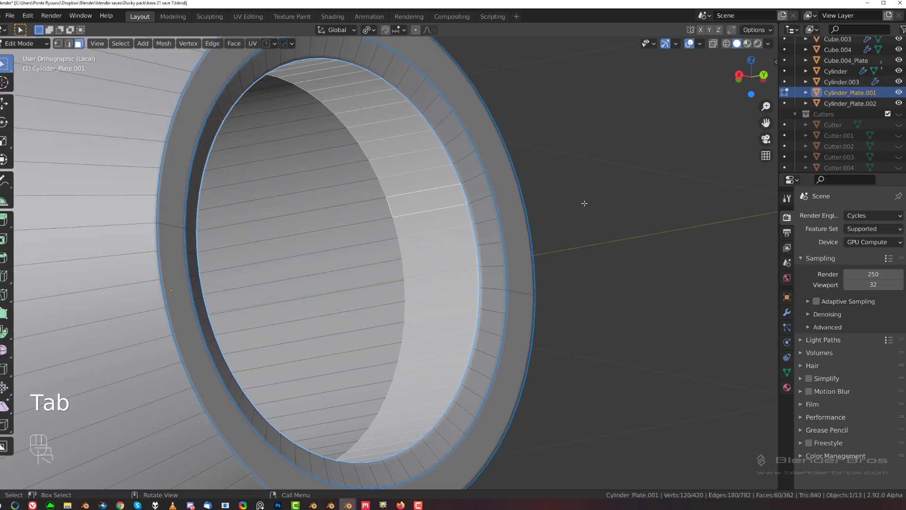
key("i")
key("i")
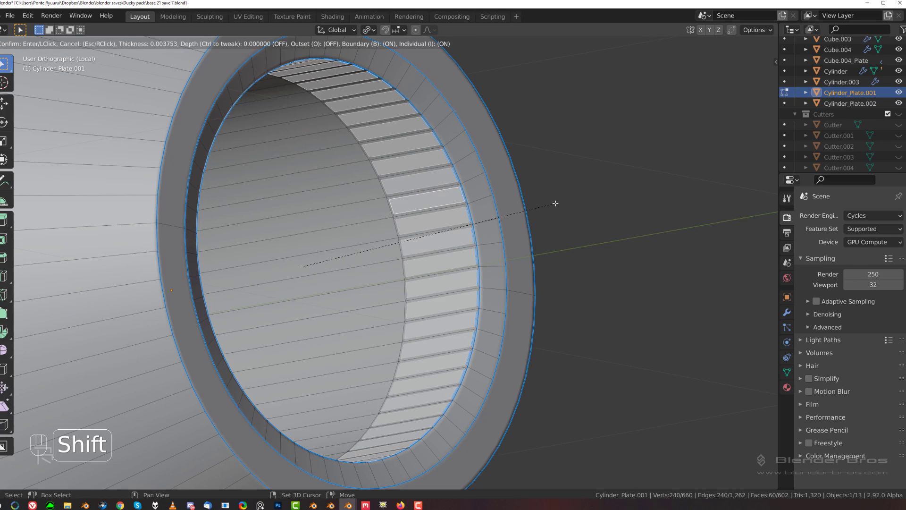
left_click(556, 203)
scroll(553, 203, "up", 4)
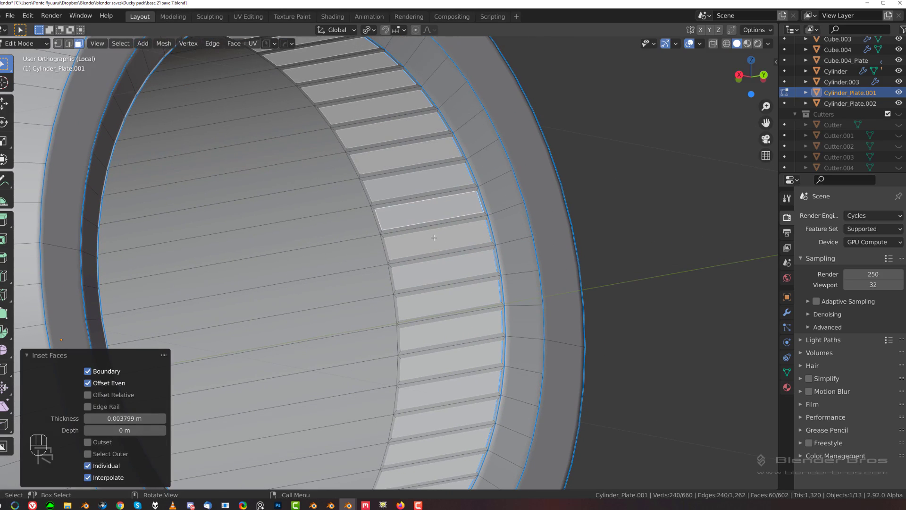
Extract the inset faces into a solidified plate with HOps To_Plate and apply its Solidify modifier with Csharp.
key("q")
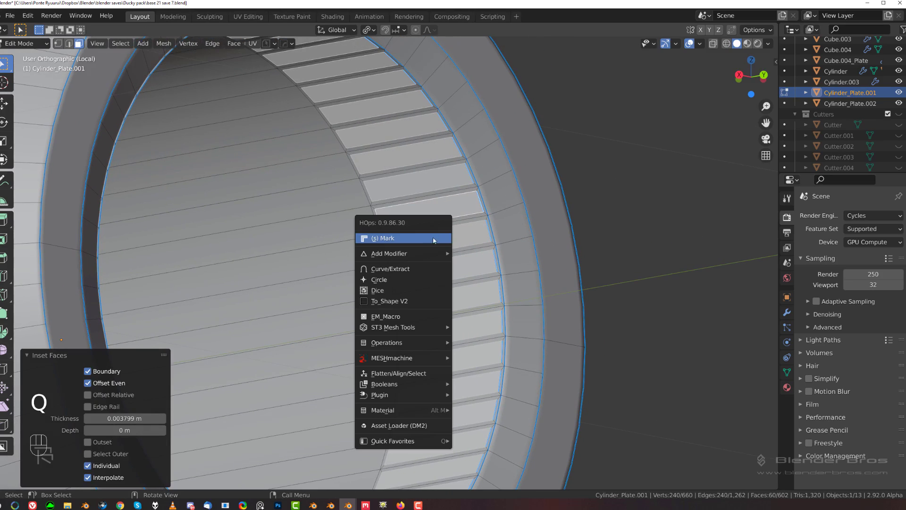
left_click(422, 272, "shift")
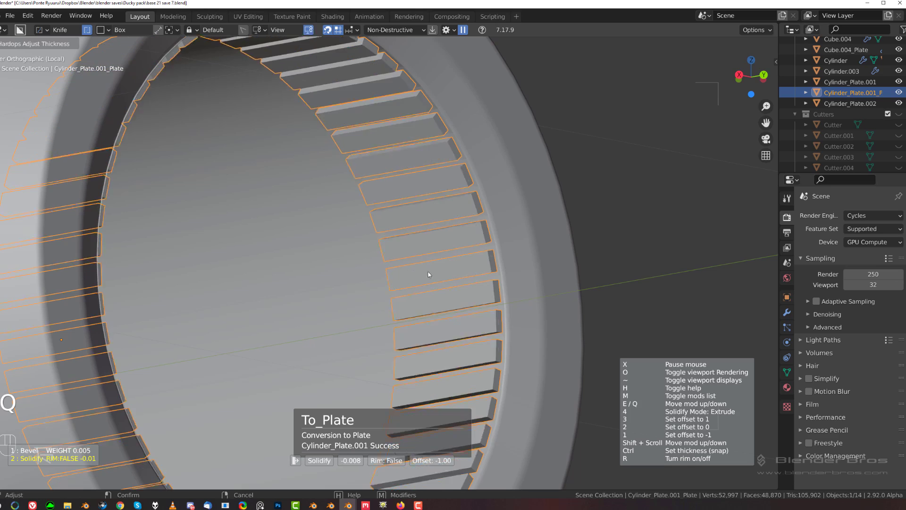
key("q")
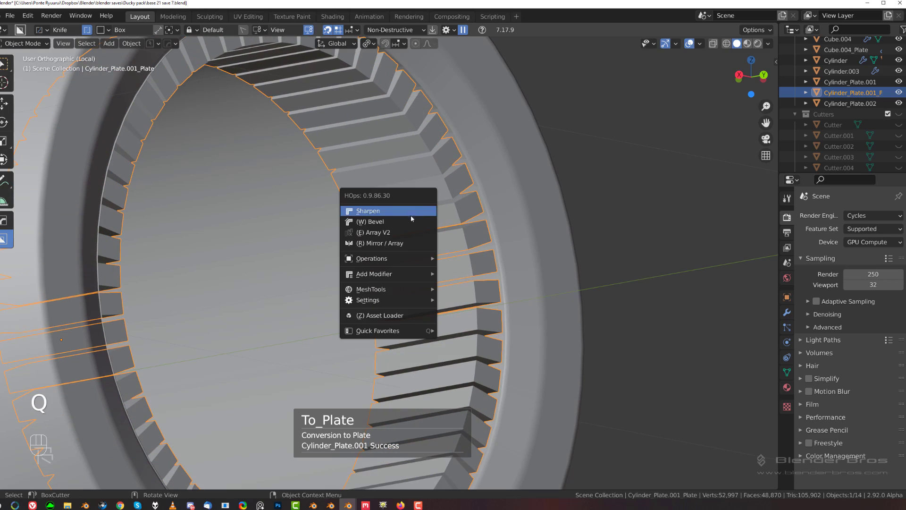
key("q")
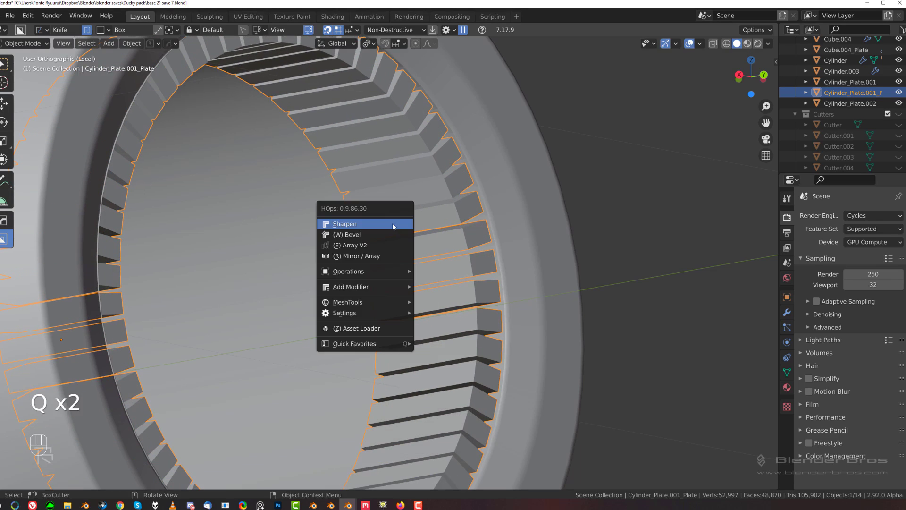
left_click(393, 236)
key("q")
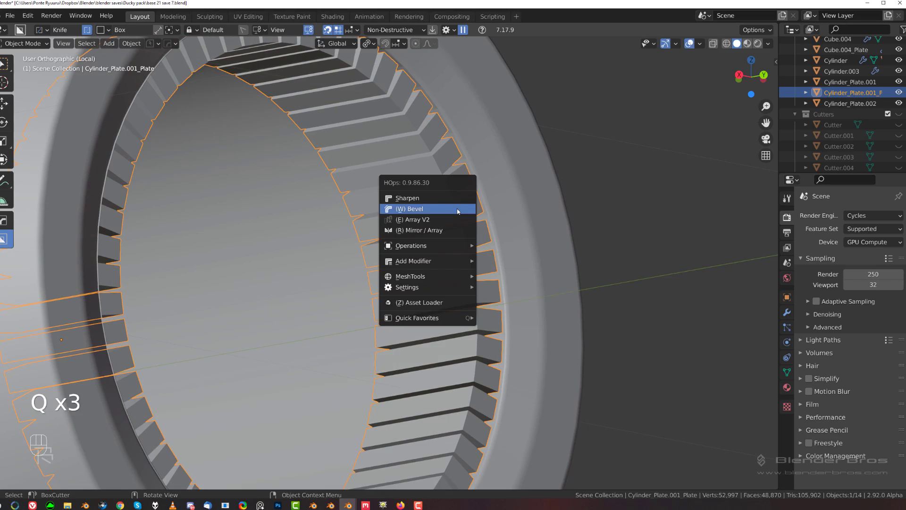
left_click(448, 199, "ctrl")
scroll(460, 196, "down", 5)
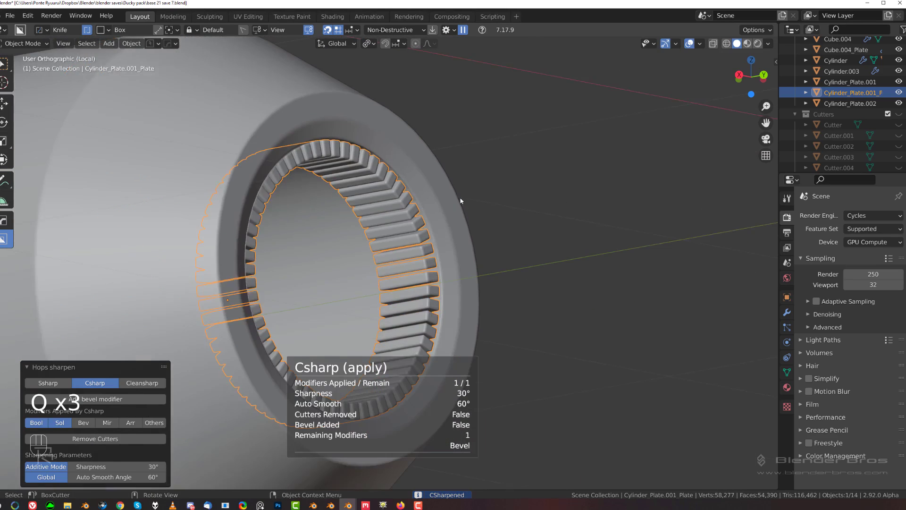
Leave local view and examine how the toothed ring sits around the barrel inside the bore.
key("slash")
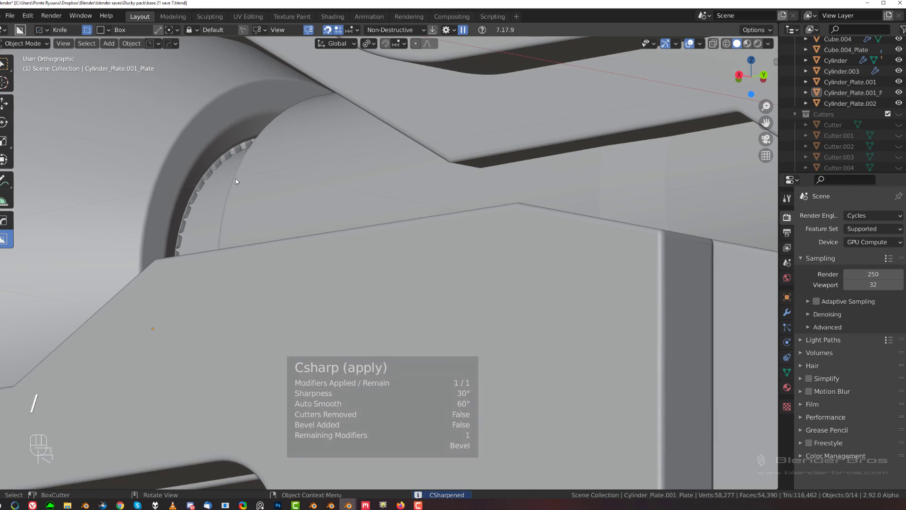
middle_click_drag(236, 179, 425, 236, "shift")
scroll(425, 235, "up", 6)
middle_click_drag(427, 180, 359, 208, "shift")
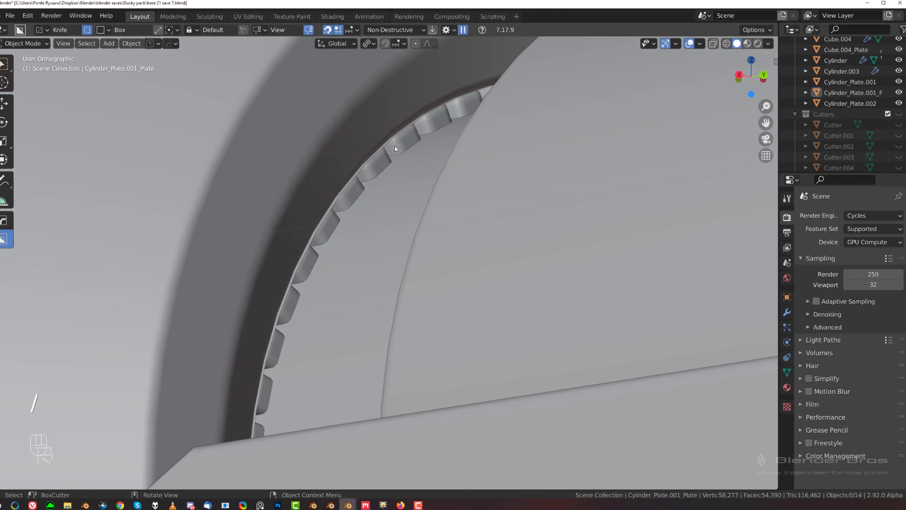
scroll(383, 197, "down", 6)
scroll(383, 230, "up", 4)
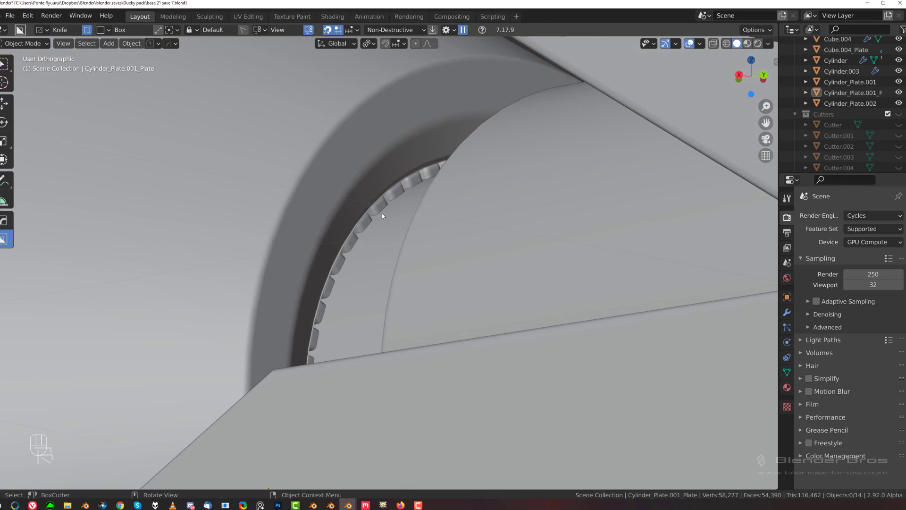
left_click(381, 209)
scroll(382, 208, "down", 4)
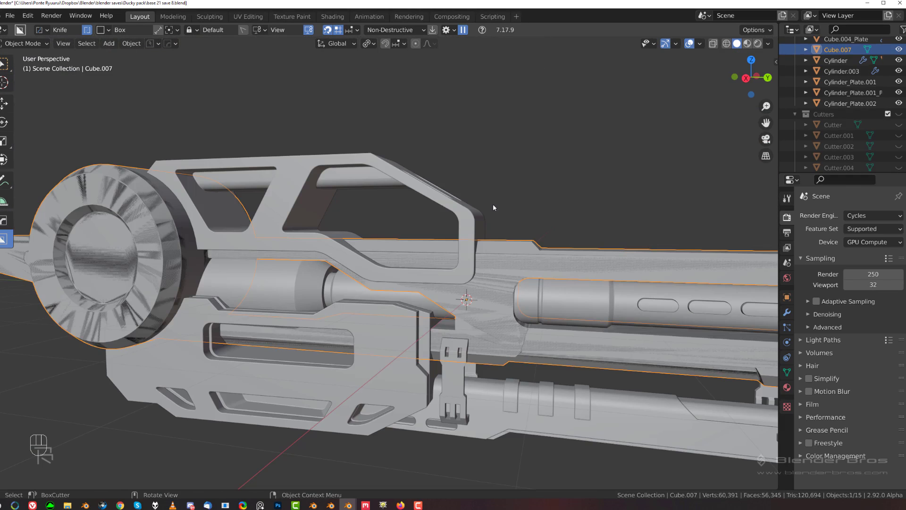
Delete the object Cube.007.
key("x")
left_click(494, 205)
Isolate Cylinder_Plate.001 in local view to inspect the bore at its tapered end.
scroll(390, 265, "up", 3)
middle_click_drag(265, 272, 362, 224, "shift")
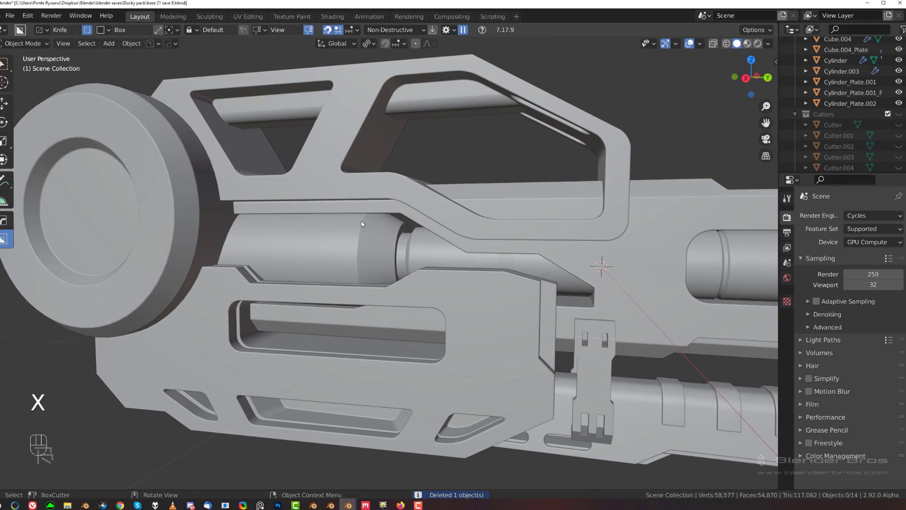
left_click(356, 248)
key("slash")
scroll(352, 266, "up", 4)
middle_click_drag(401, 263, 278, 250, "shift")
middle_click_drag(380, 237, 400, 262)
scroll(337, 242, "up", 3)
scroll(519, 254, "down", 3)
Select the loop of inset faces lining the bore at Cylinder_Plate.001's tapered end.
key("Tab")
scroll(505, 217, "up", 1)
middle_click_drag(501, 211, 462, 189, "shift")
scroll(463, 189, "up", 4)
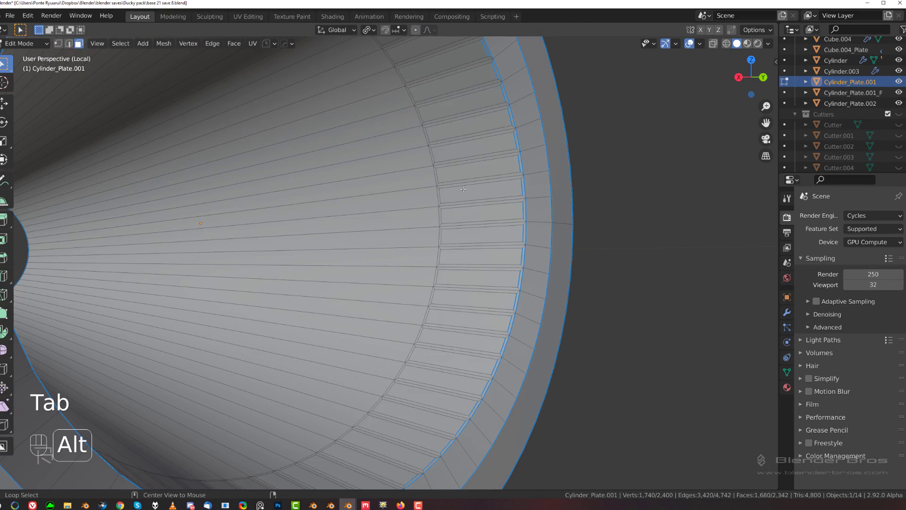
left_click(462, 189, "alt")
scroll(467, 192, "down", 6)
Try to delete the selected inset band inside the bore using the Faces option.
key("x")
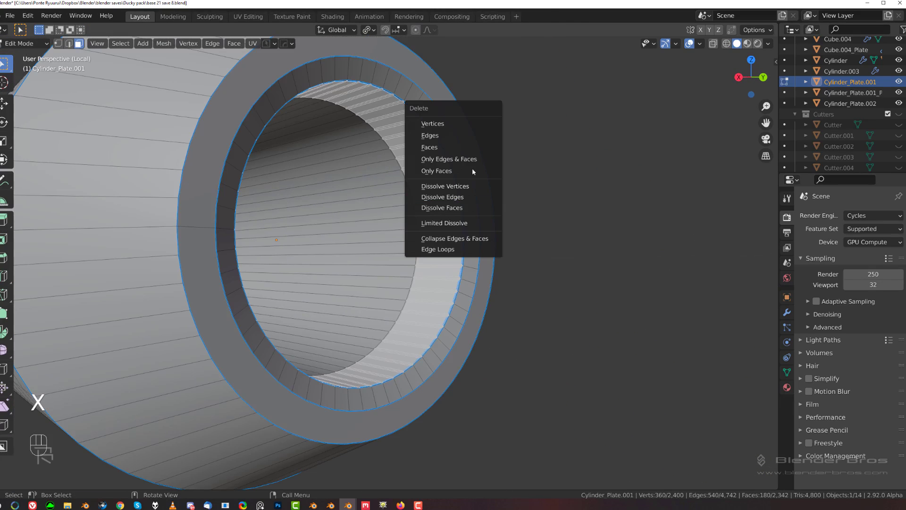
left_click(470, 147)
scroll(426, 182, "up", 3)
scroll(469, 216, "up", 3)
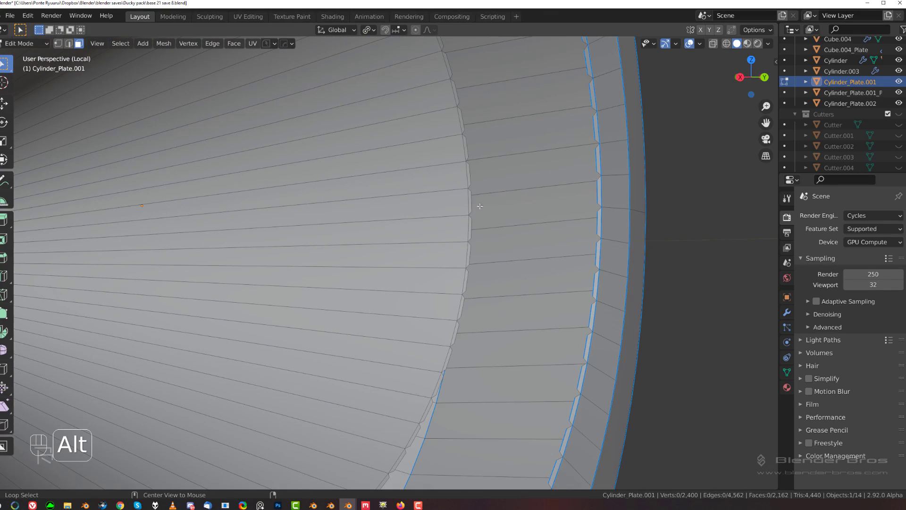
key("ctrl+z")
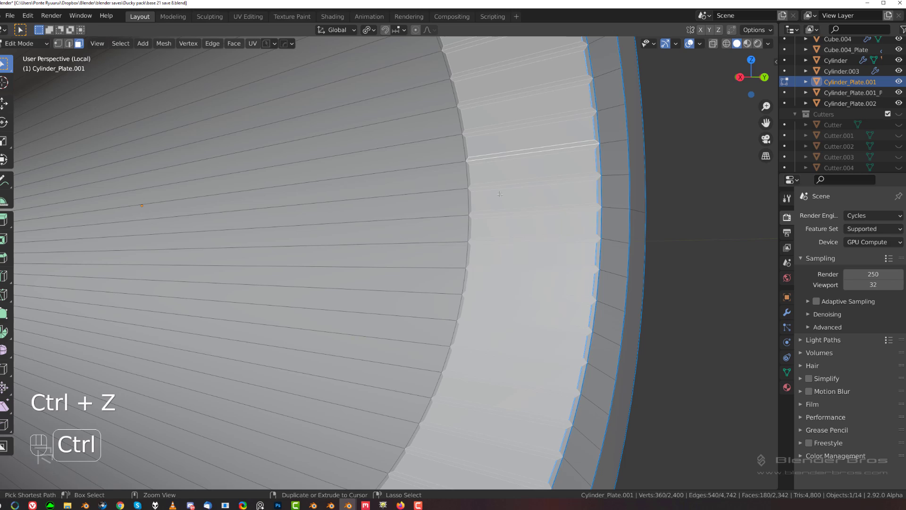
key("ctrl+KP_Add")
key("ctrl+z")
Delete the vertices of the selected inset band inside the bore.
scroll(500, 194, "up", 1)
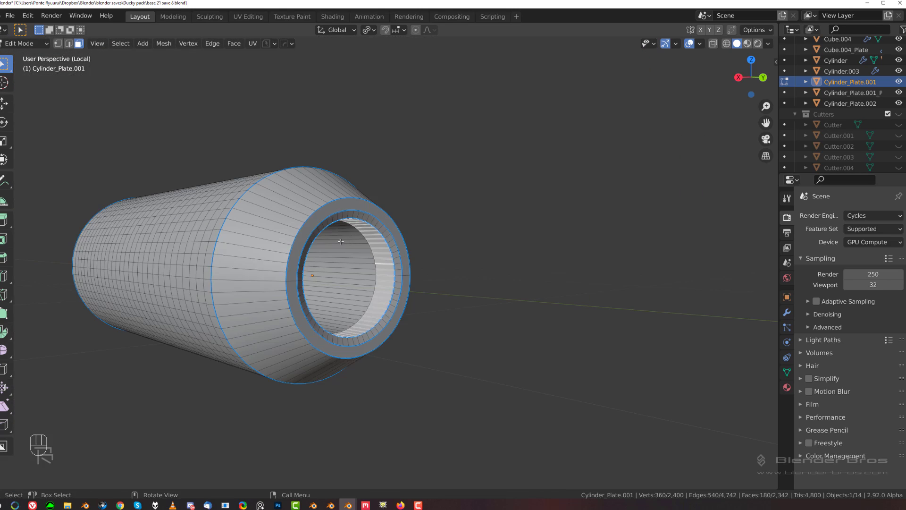
scroll(341, 242, "up", 3)
key("x")
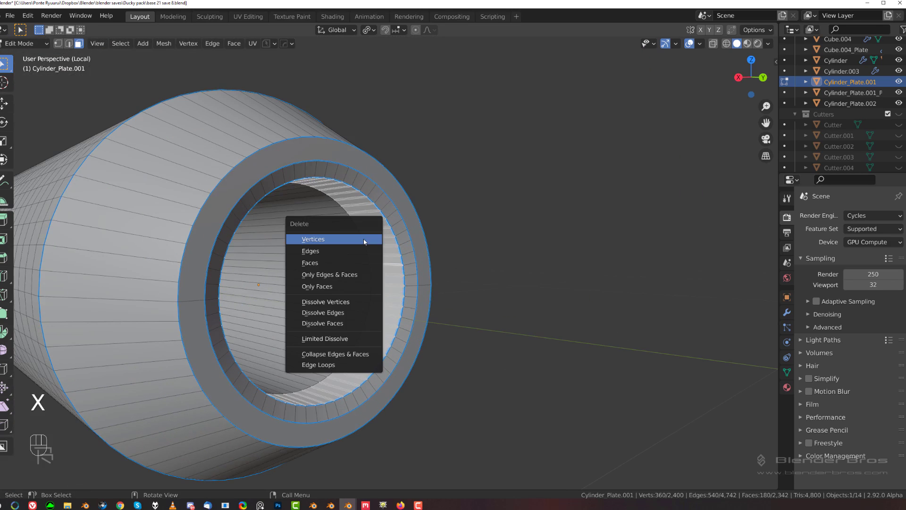
left_click(366, 184)
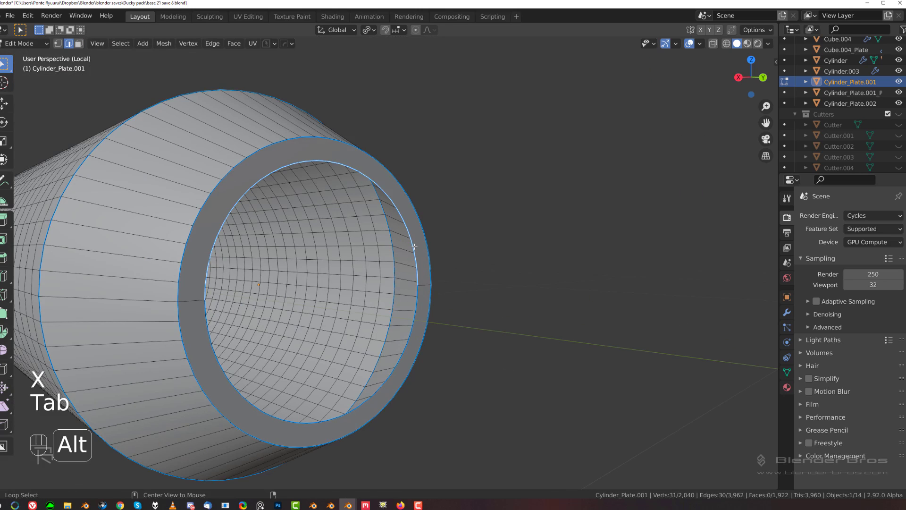
Extrude the open rim edge loop at the tapered end by -1.4036 m along Y, back through the cylinder.
scroll(419, 314, "down", 1, "alt")
scroll(419, 313, "down", 4)
middle_click_drag(371, 286, 415, 282)
middle_click_drag(415, 283, 475, 280, "shift")
key("e")
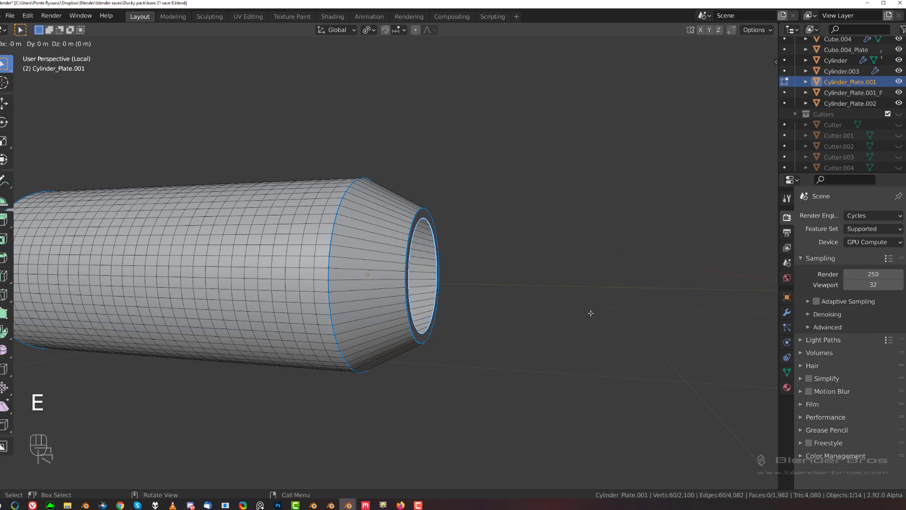
left_click(371, 313)
Move the extruded edge loop a further -1.1697 m along Y, close to the cylinder's rear opening.
middle_click_drag(240, 325, 512, 258)
scroll(495, 283, "up", 3)
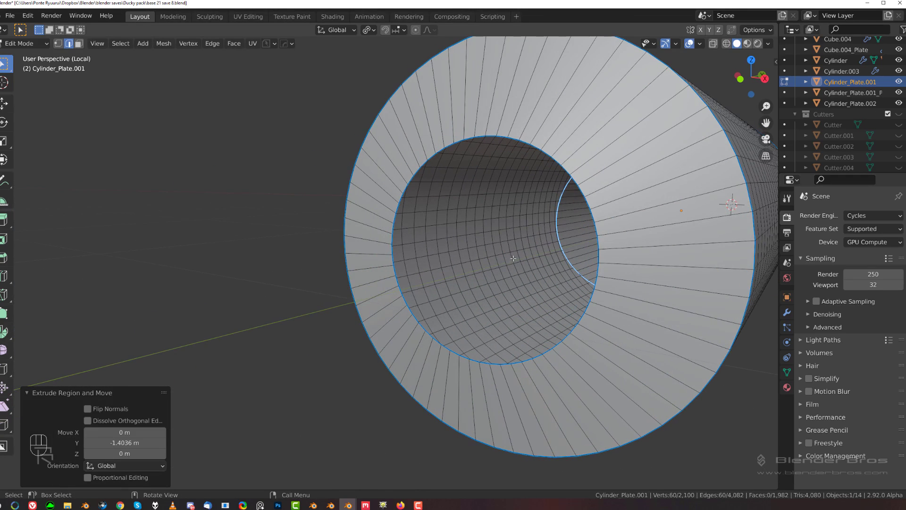
key("g")
left_click(378, 259)
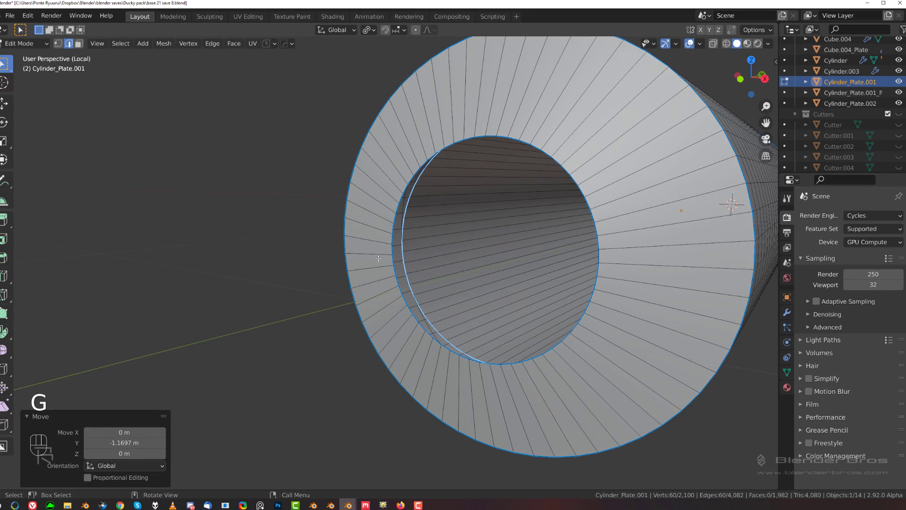
Bridge the extruded edge loop to the edge loop of the cylinder's rear opening with LoopTools.
key("Tab")
left_click(404, 299, "alt")
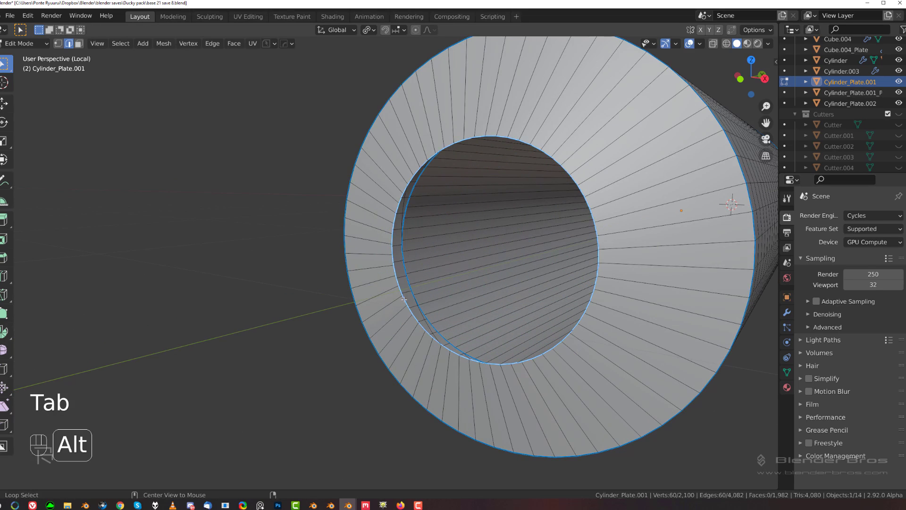
left_click(419, 289, "alt+shift")
right_click(425, 288)
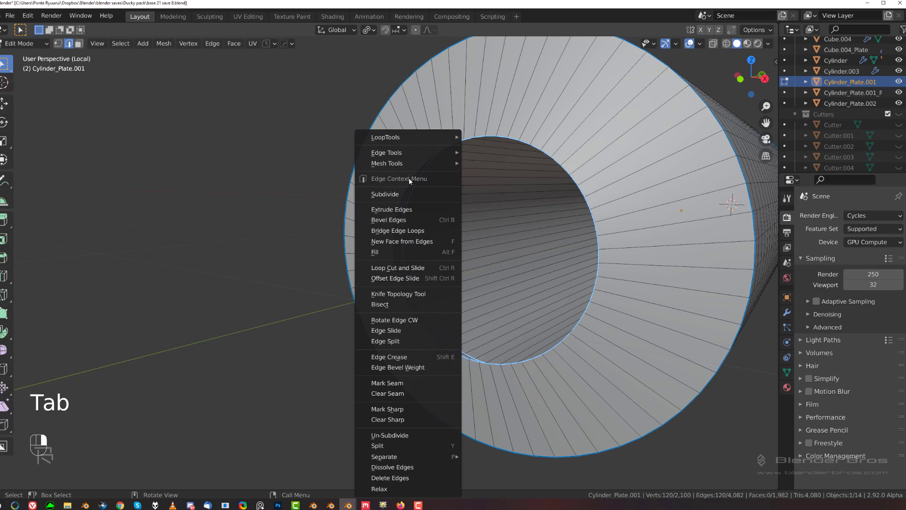
mouse_move(416, 153)
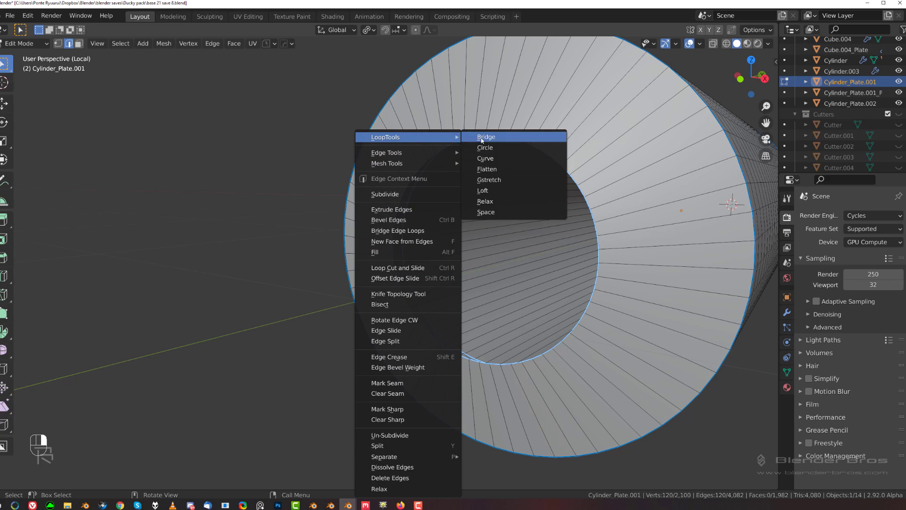
left_click(481, 141)
middle_click_drag(485, 201, 465, 205)
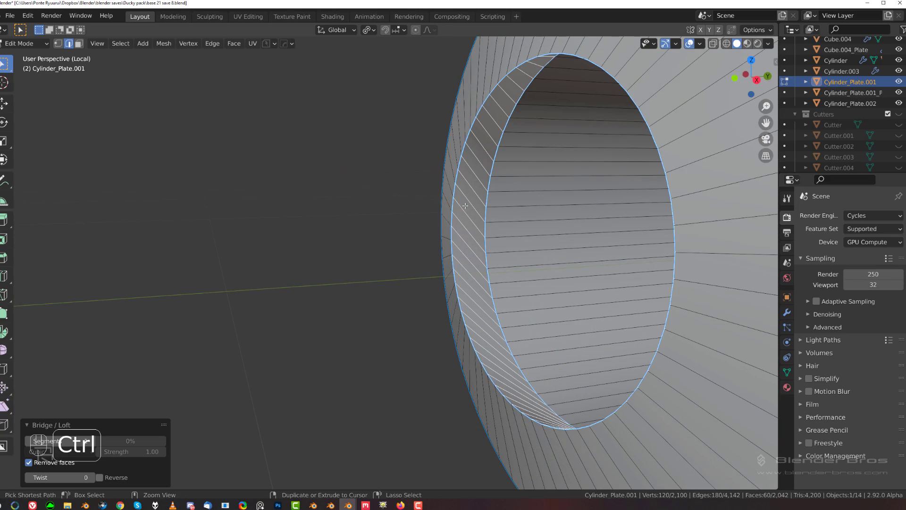
key("Tab")
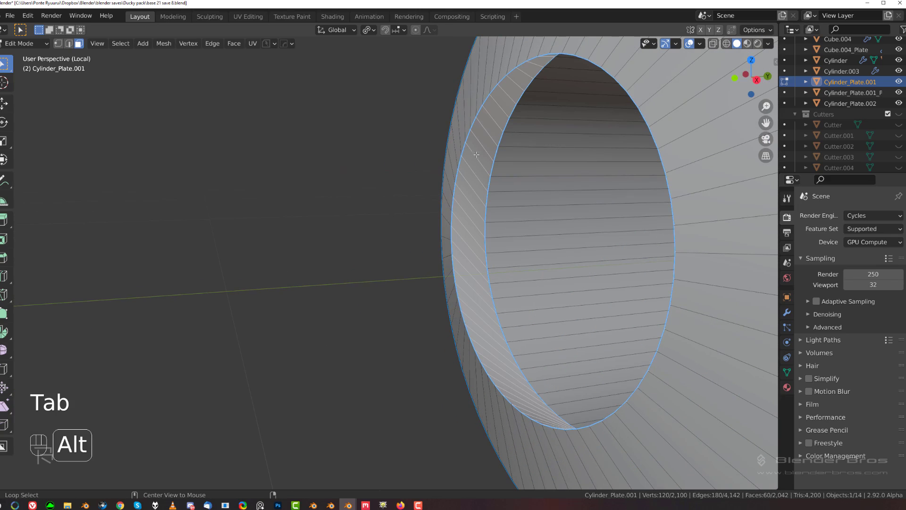
scroll(481, 196, "down", 4)
key("ctrl+z")
scroll(485, 240, "down", 7)
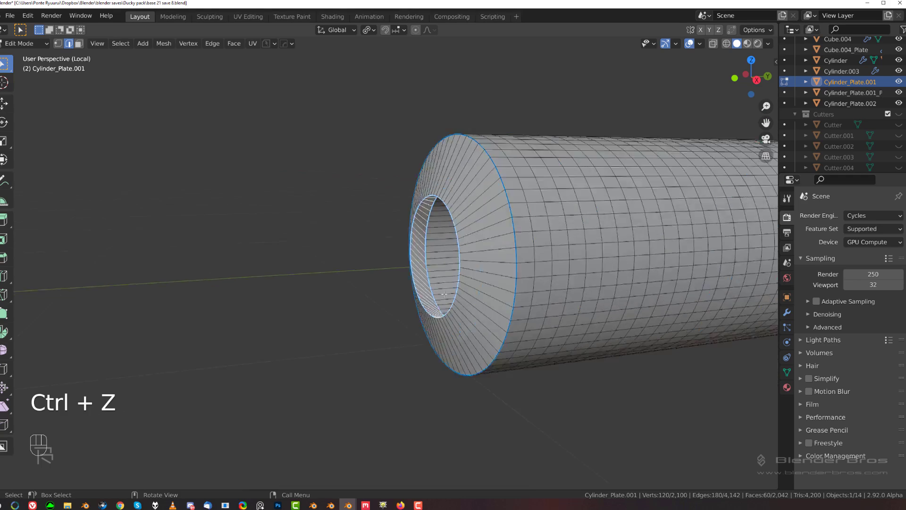
In the right orthographic view, cut off the cylinder's short tapered rear end with a BoxCutter box in Cut mode.
key("grave")
key("Tab")
key("KP_5")
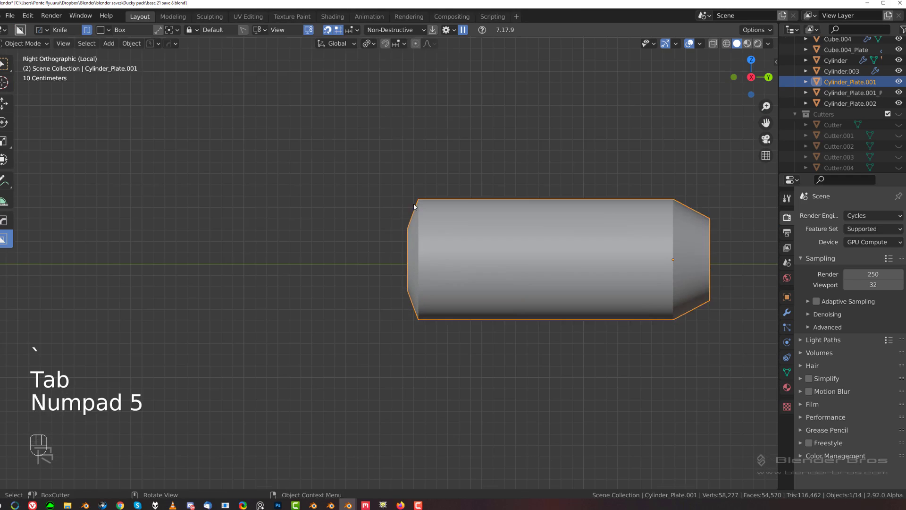
mouse_move(282, 145)
left_mouse_down()
mouse_move(374, 345)
mouse_move(394, 366)
left_mouse_up()
right_click(394, 366)
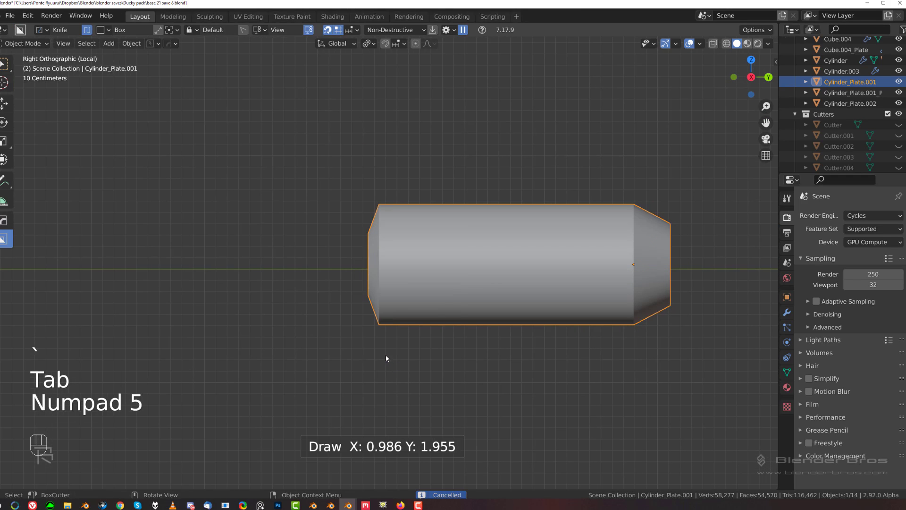
key("d")
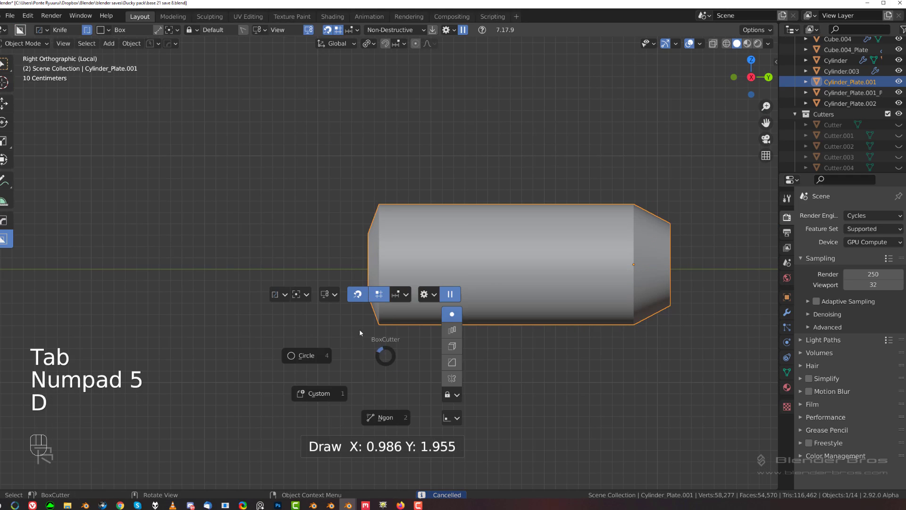
left_click(280, 295)
left_click(302, 55)
left_click_drag(300, 166, 386, 390)
Scale down the bore's inner face loop in X and Z only, excluding Y.
scroll(395, 378, "up", 1)
middle_click_drag(394, 378, 499, 242)
scroll(319, 240, "up", 3)
middle_click_drag(318, 240, 384, 228)
key("Tab")
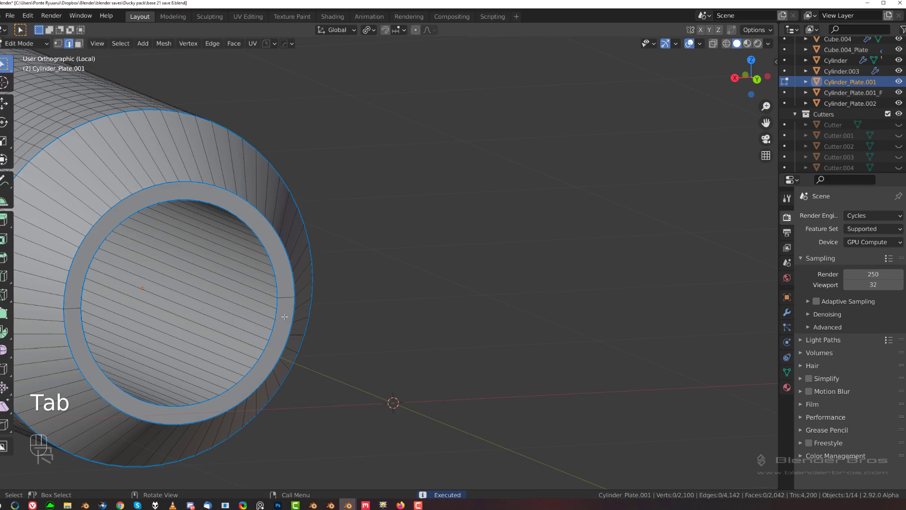
left_click(254, 273, "alt")
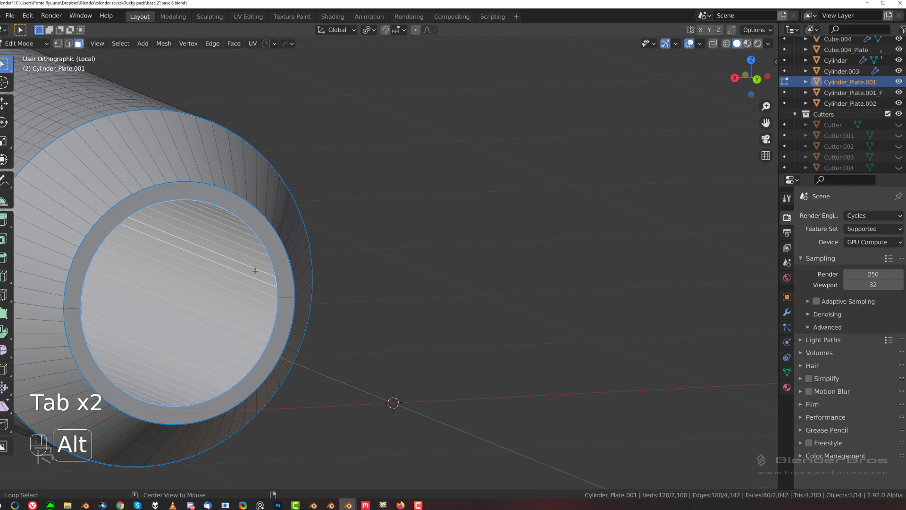
middle_click_drag(300, 269, 375, 249, "shift")
key("s")
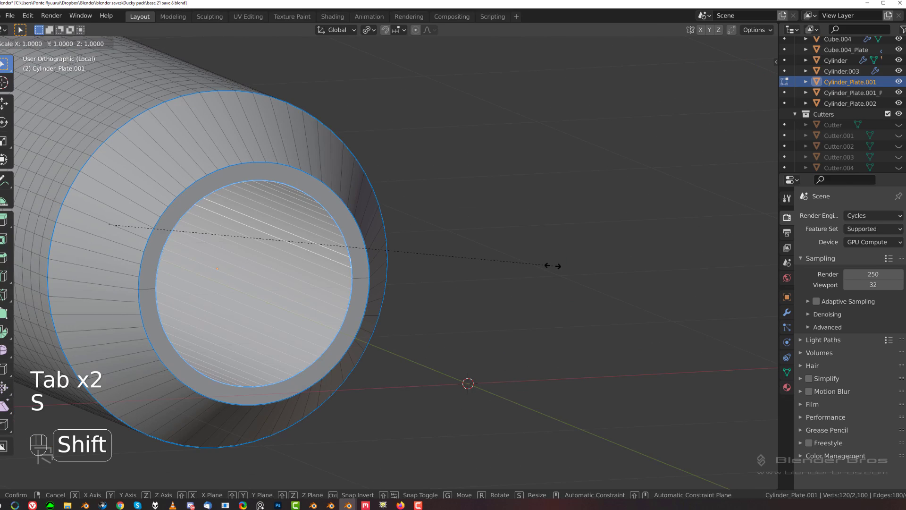
key("shift+y")
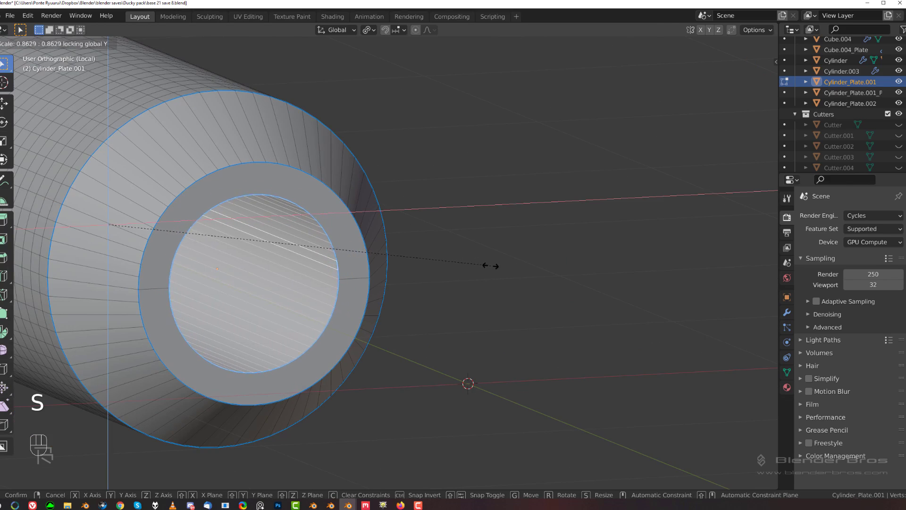
left_click(480, 264)
Bevel the bore's rim edge loop at the tapered end and return to object mode.
key("Tab")
left_click(330, 247, "alt")
left_click(344, 260, "alt+shift")
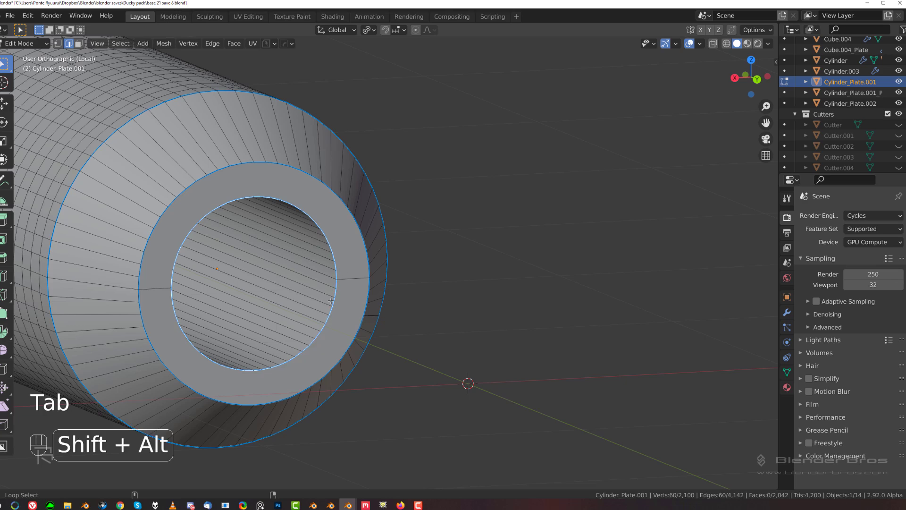
key("ctrl+b")
left_click(452, 299, "shift")
key("Tab")
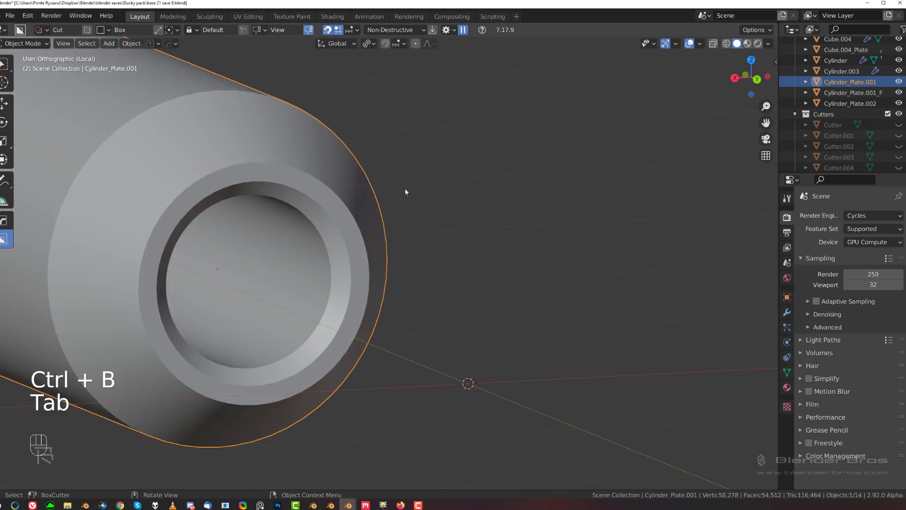
Leave local view and move the toothed ring Cylinder_Plate.001_Plate slightly in negative Y, deeper into the bore.
key("slash")
scroll(409, 257, "up", 5)
scroll(299, 308, "up", 4)
middle_click_drag(309, 307, 308, 228)
scroll(308, 229, "up", 2)
left_click(373, 253)
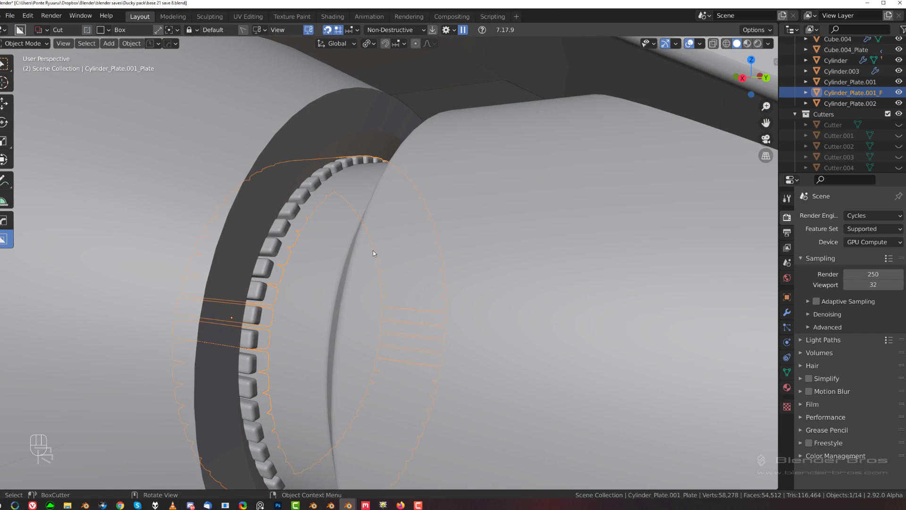
key("g")
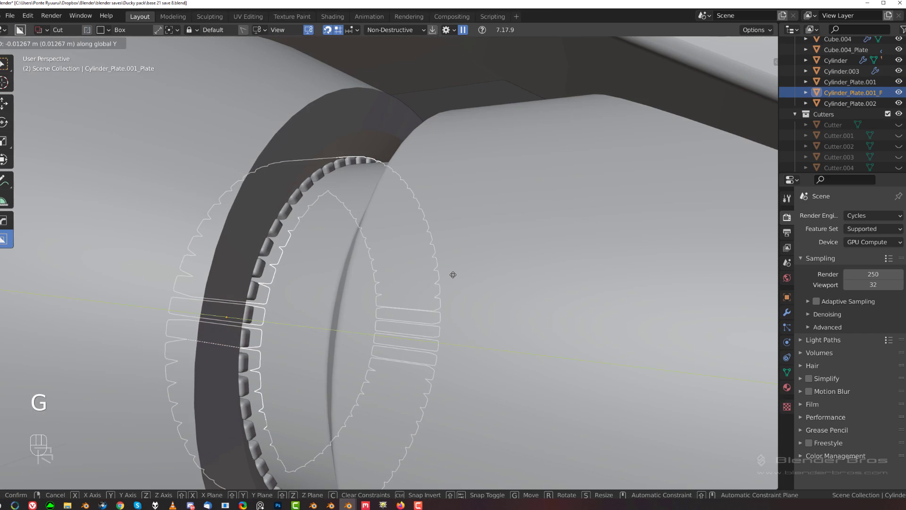
left_click(444, 275)
Isolate Cylinder_Plate.001 together with the lower housing Cube.003 in local view.
scroll(321, 176, "down", 3)
left_click(322, 166)
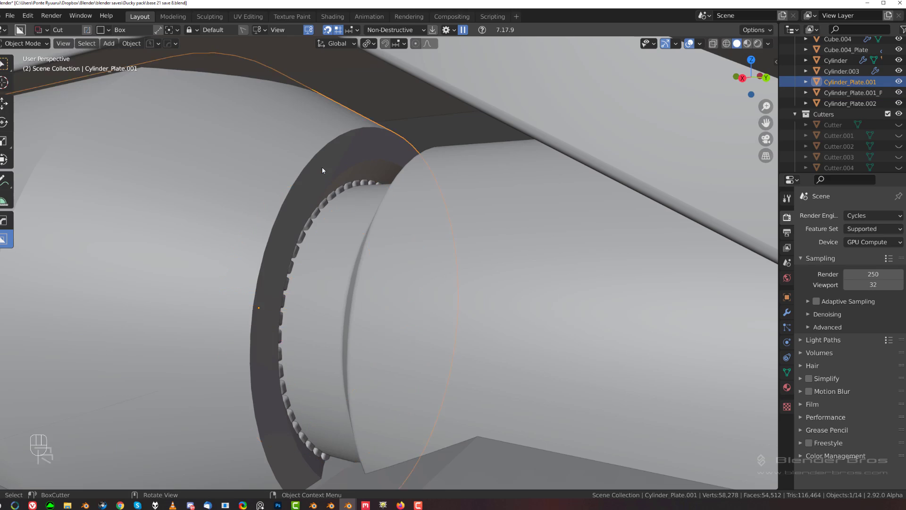
scroll(325, 207, "down", 2)
middle_click_drag(319, 256, 322, 268)
key("Tab")
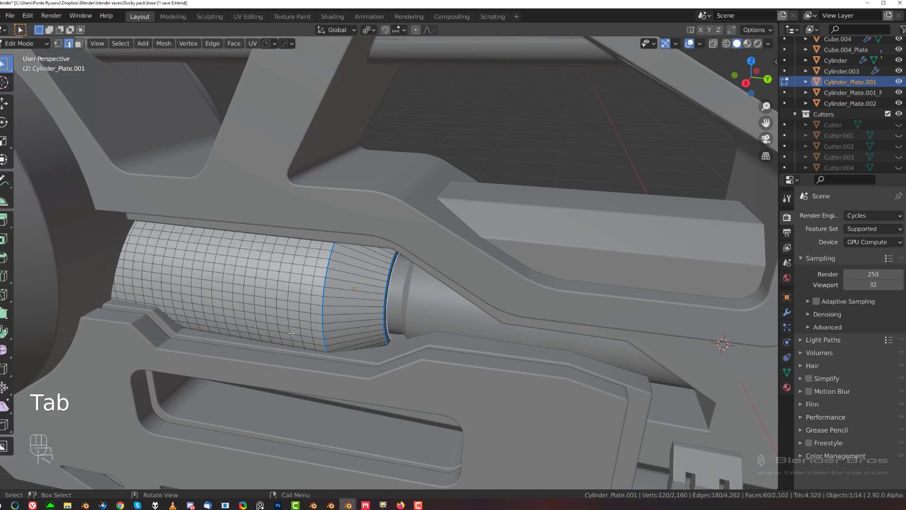
key("Tab")
middle_click_drag(385, 320, 384, 298)
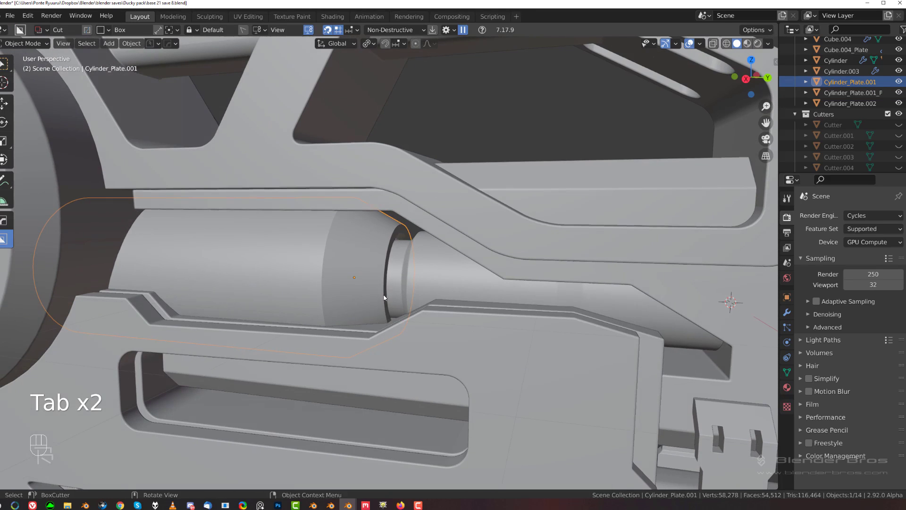
left_click(364, 325, "shift")
key("slash")
middle_click_drag(397, 203, 417, 188)
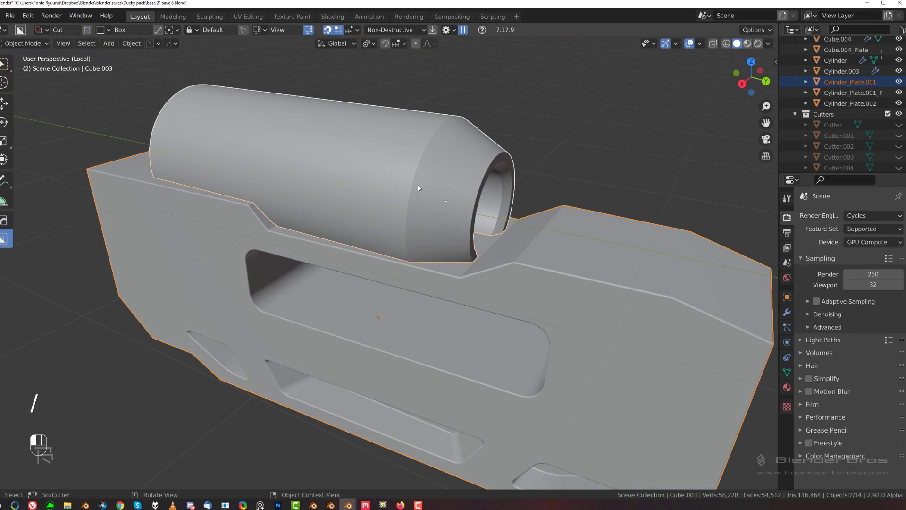
Join Cylinder_Plate.001 to Cube.003 with a HOps Union boolean.
key("q")
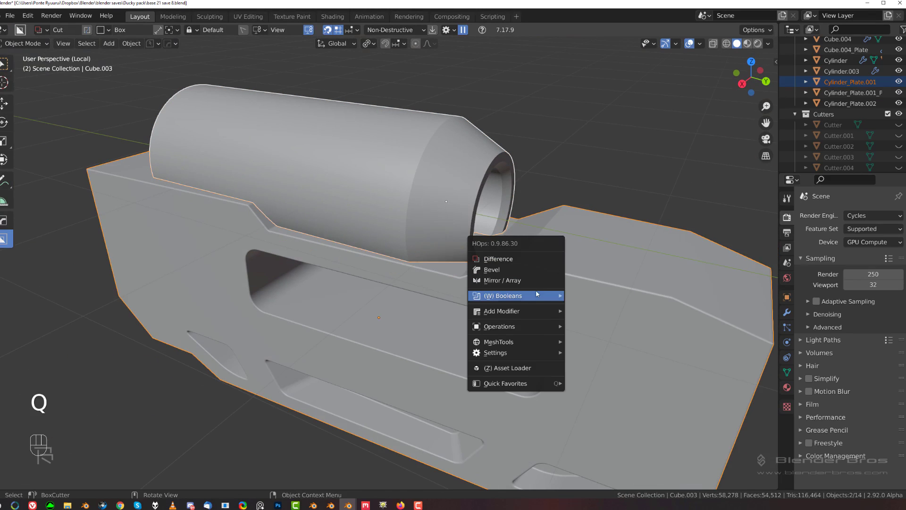
mouse_move(537, 293)
left_click(589, 322)
Apply the union boolean on Cube.003 permanently with the HOps Csharp operation.
scroll(494, 246, "up", 8)
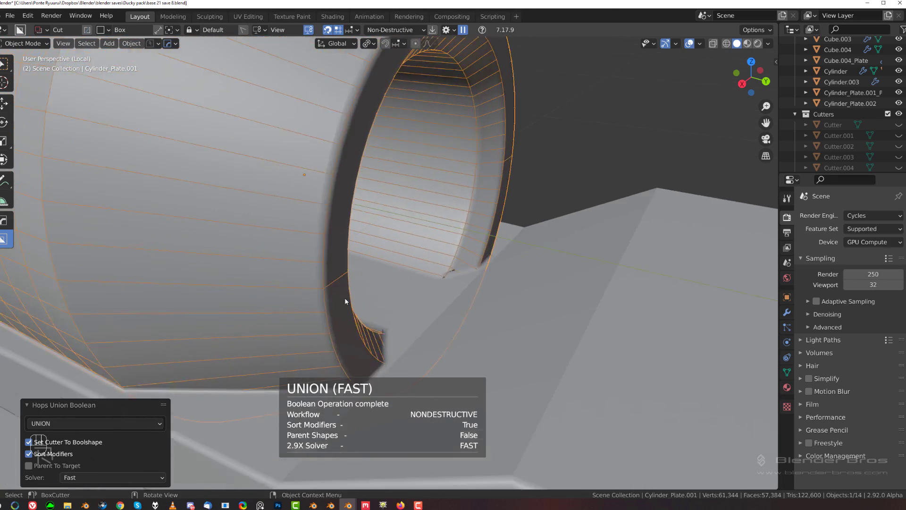
middle_click_drag(344, 302, 359, 293, "shift")
scroll(364, 289, "up", 5)
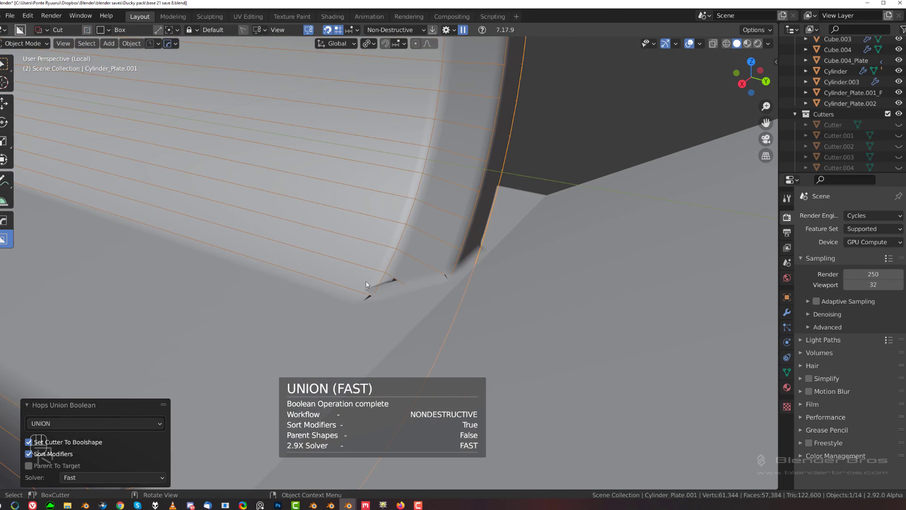
key("shift+2")
key("Tab")
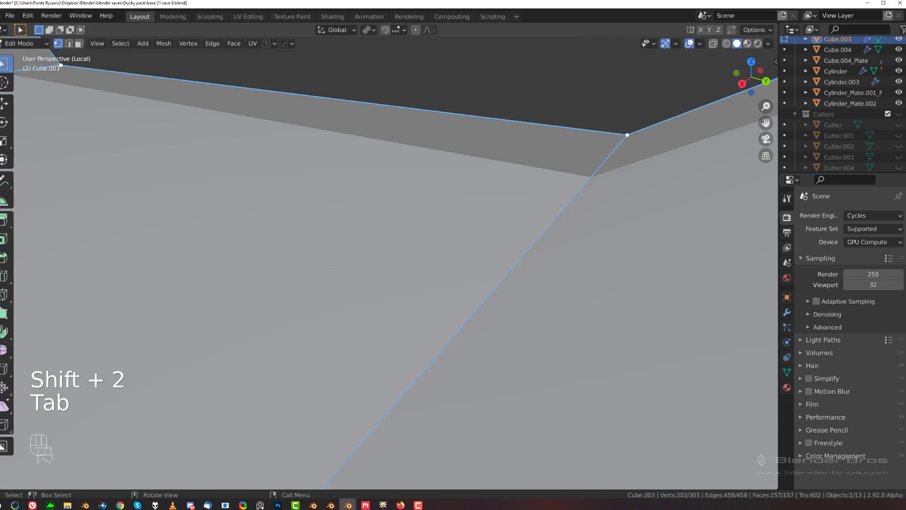
key("Tab")
key("q")
left_click(404, 217)
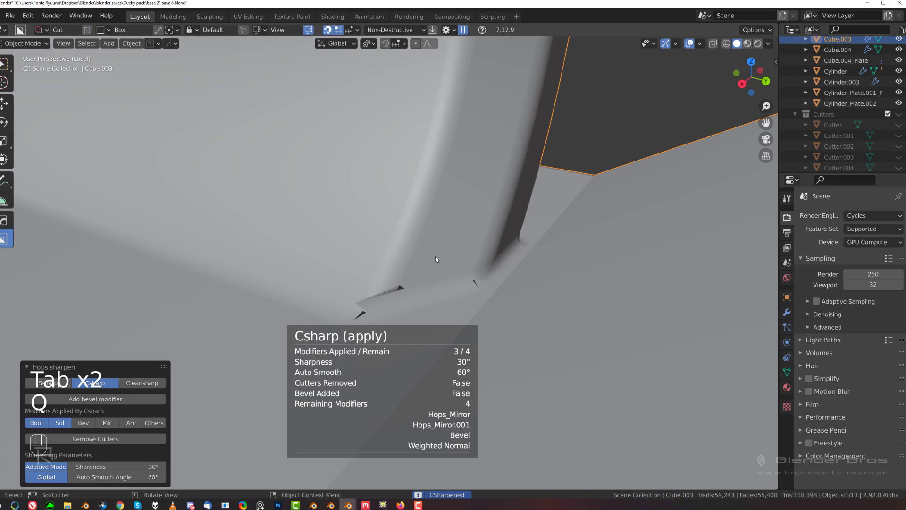
In edit mode, dissolve the lowest lengthwise edge of the bore wall that ends at the pinched rim corner.
key("Tab")
key("Tab")
key("Tab")
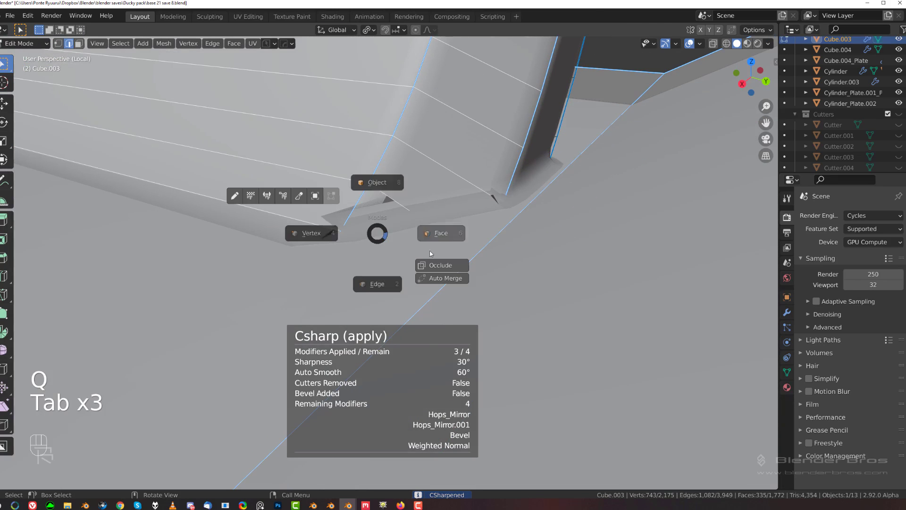
scroll(317, 211, "up", 3)
left_click(318, 211)
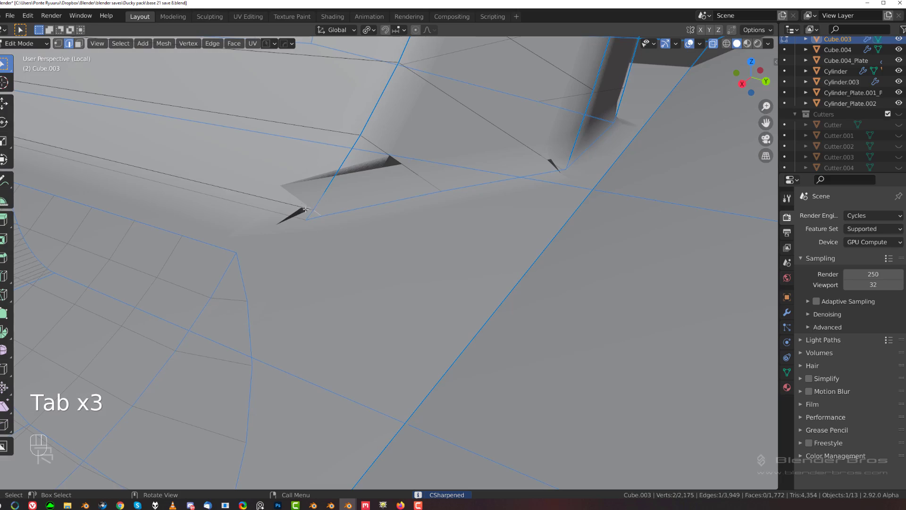
left_click(311, 210, "alt+shift")
key("x")
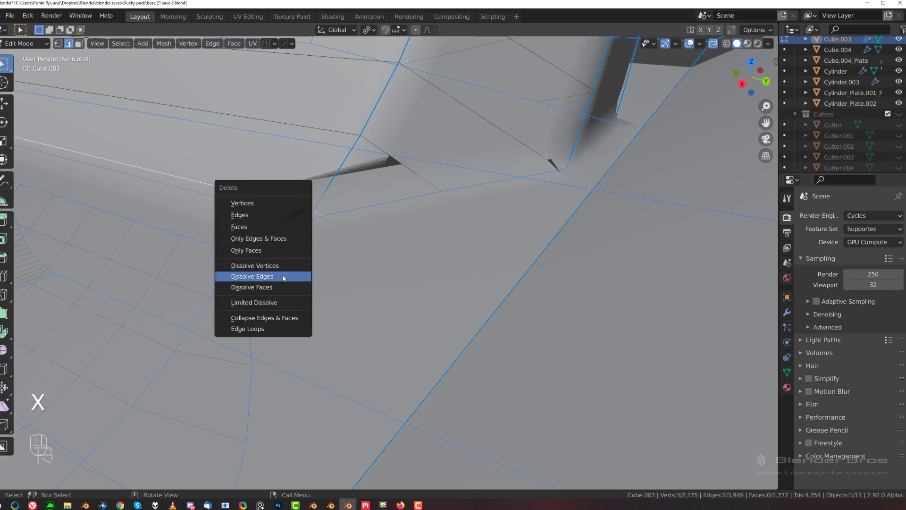
left_click(283, 277)
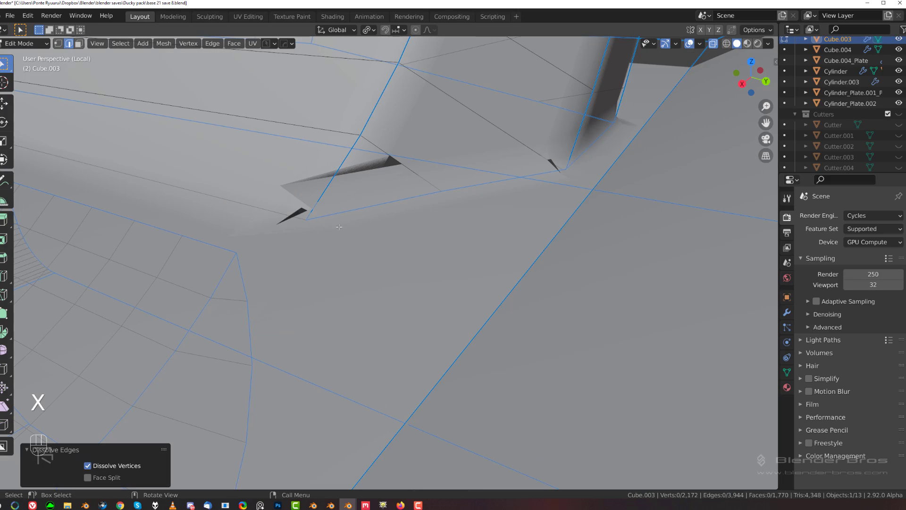
Try to dissolve the neighbouring edge at the bore's rim corner.
left_click(396, 162)
key("x")
left_click(396, 160)
scroll(359, 210, "down", 1)
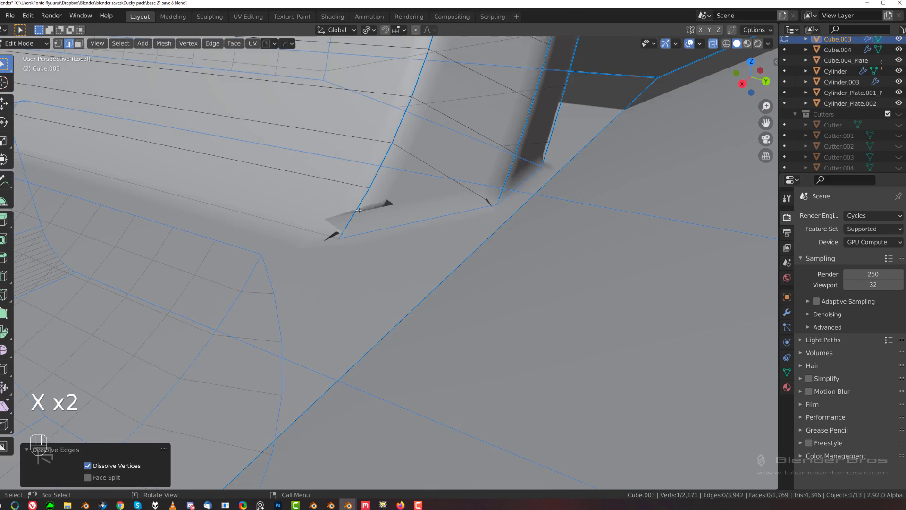
scroll(359, 210, "up", 1)
key("ctrl+z")
Mark the long edge where the bore wall meets the housing surface as sharp.
key("Tab")
key("Tab")
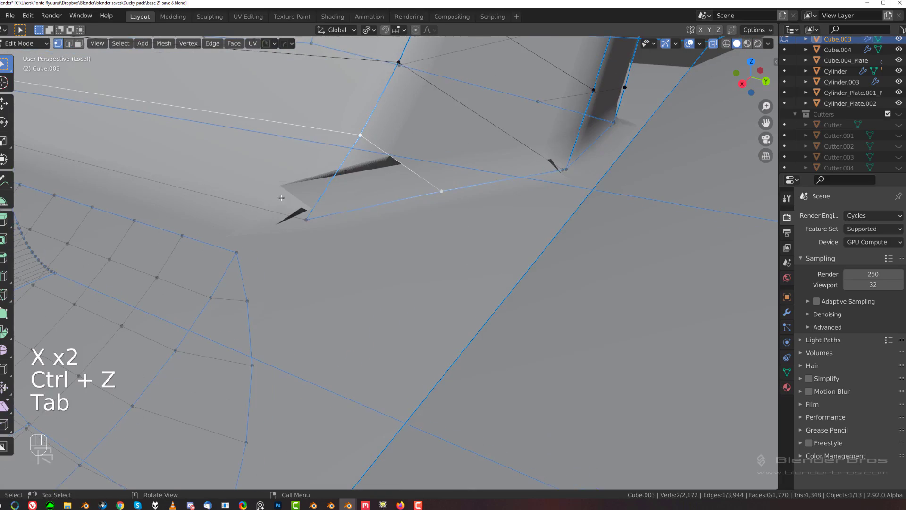
middle_click_drag(275, 208, 288, 280)
middle_click_drag(301, 261, 312, 260)
scroll(312, 259, "up", 3)
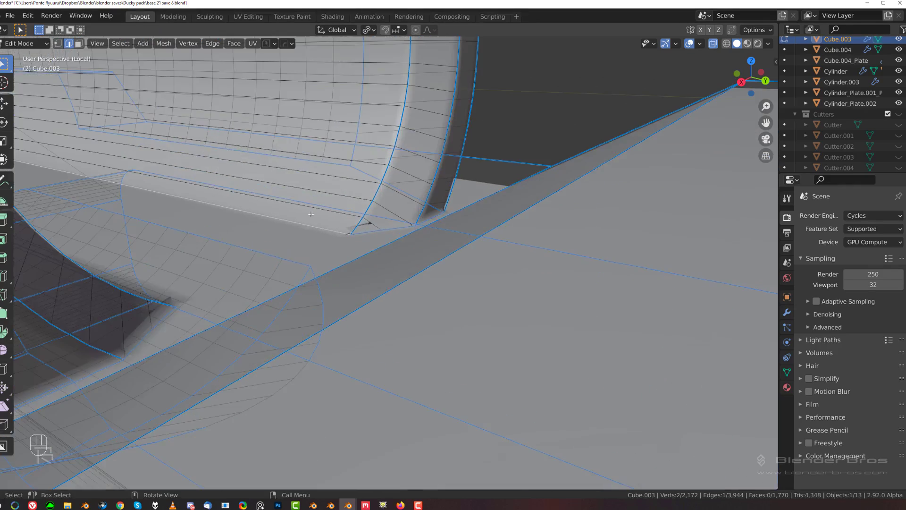
middle_click_drag(325, 203, 410, 290, "shift")
key("q")
left_click(407, 292)
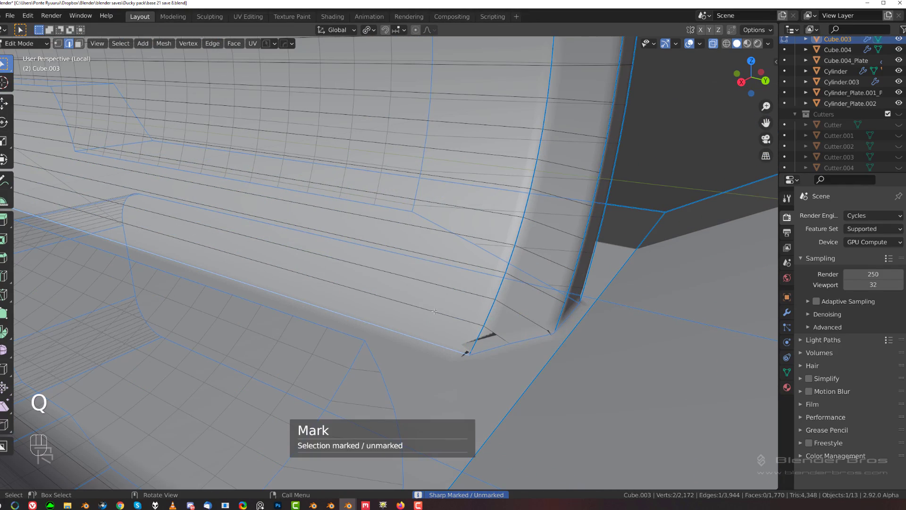
Examine the vertices and faces at the bore's rim corner for the cause of the bevel gaps.
middle_click_drag(394, 351, 313, 300, "shift")
scroll(313, 301, "up", 3)
key("Tab")
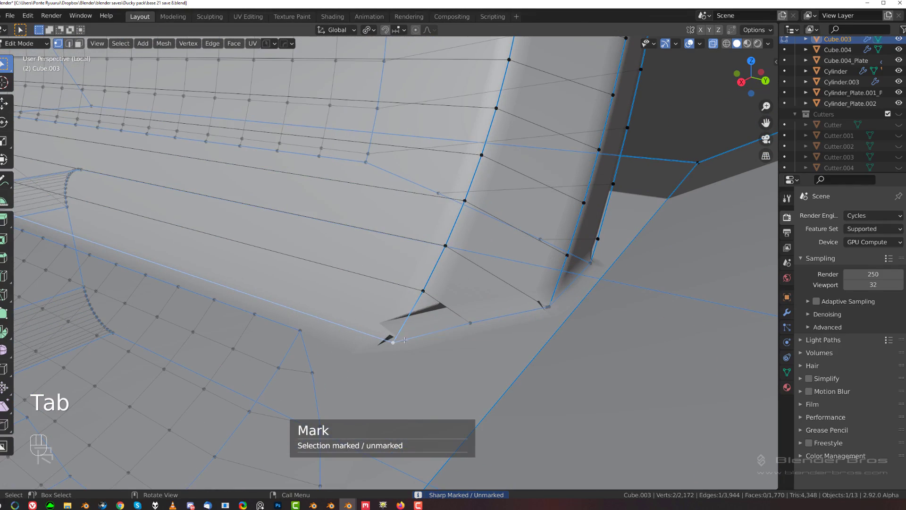
key("3")
middle_click_drag(419, 309, 382, 252, "shift")
scroll(383, 252, "up", 3)
key("Tab")
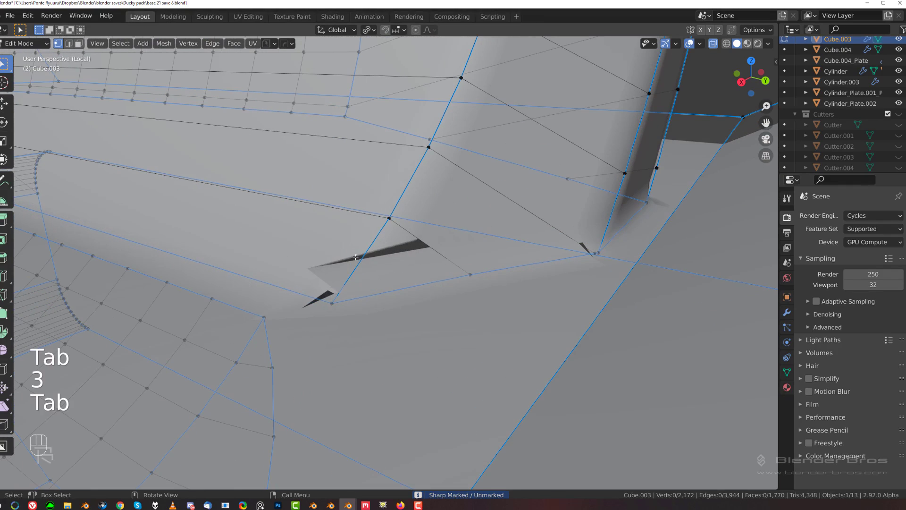
left_click(383, 224)
scroll(384, 223, "down", 3)
middle_click_drag(416, 208, 424, 220)
scroll(423, 219, "up", 3)
In object mode, reduce Cube.003's bevel modifier width to about 0.005 with HOps Bevel.
key("Tab")
key("q")
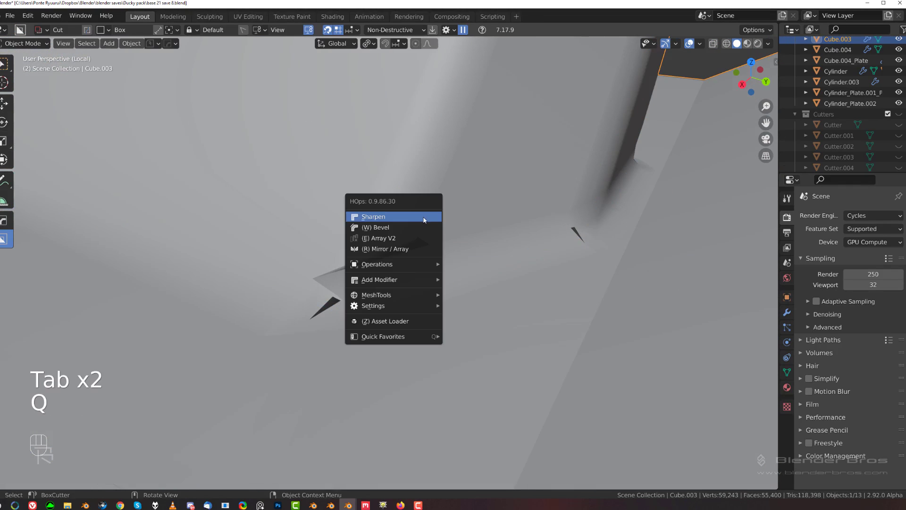
left_click(418, 225)
key("shift")
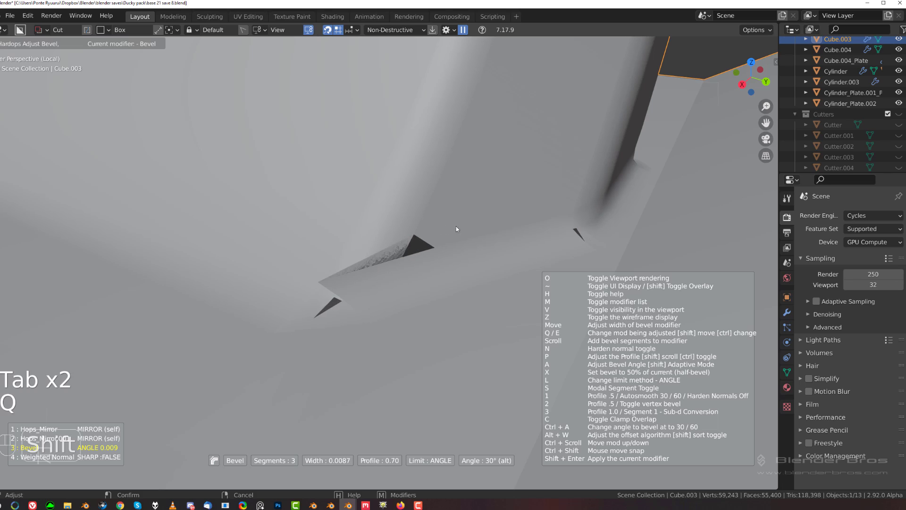
key("shift")
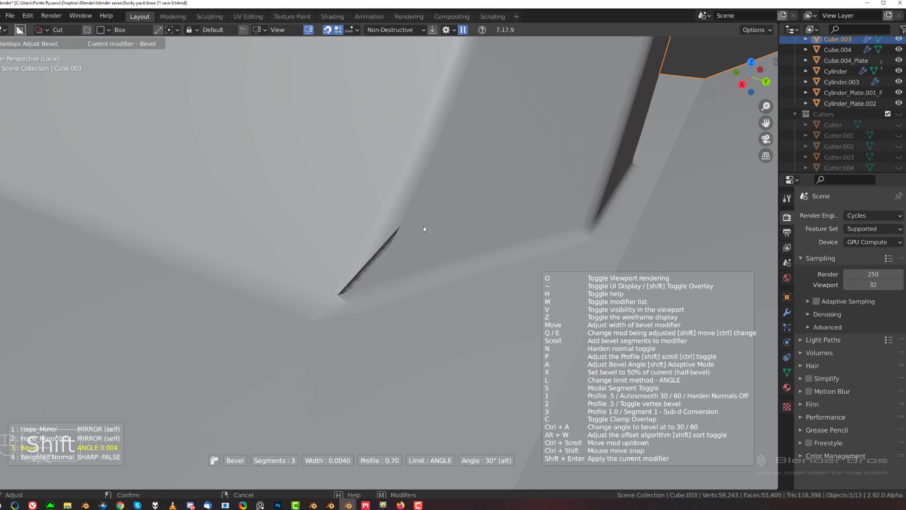
key("shift")
left_click(393, 227)
key("Tab")
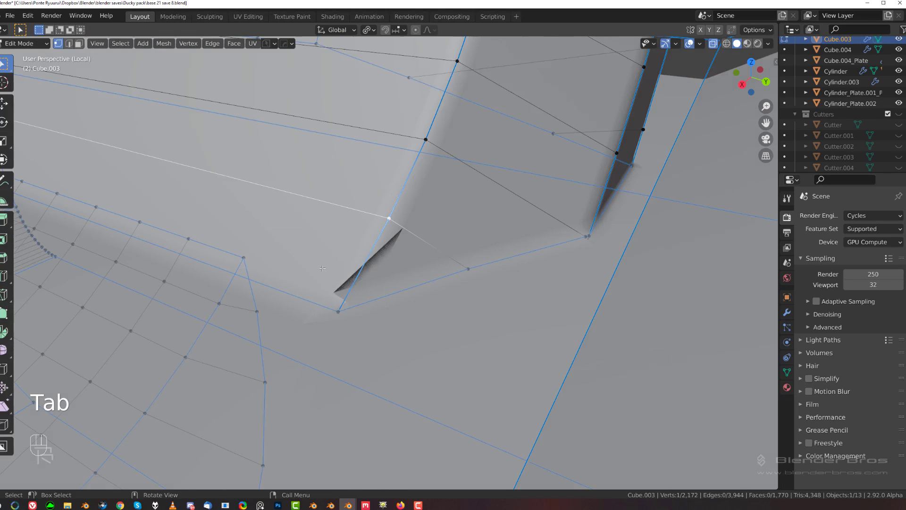
key("g")
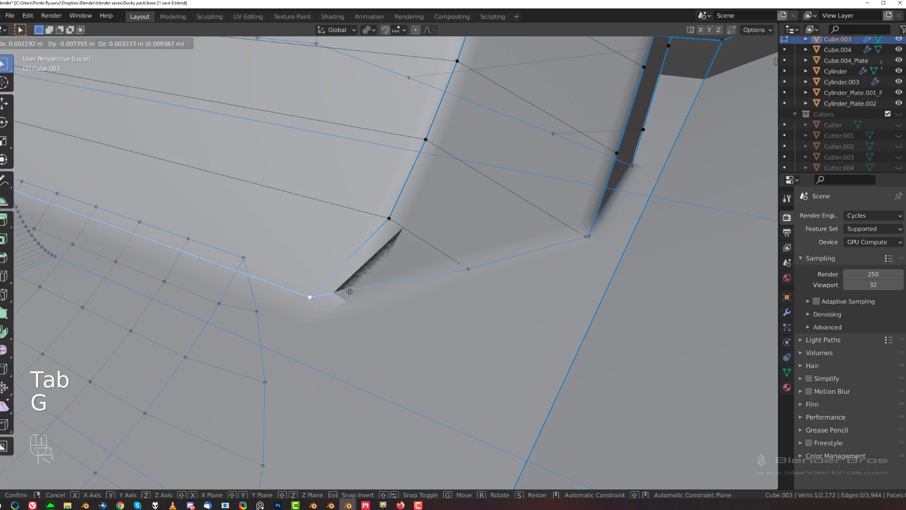
right_click(333, 186)
Dissolve the lengthwise edge just above the bore-to-housing seam on the opposite side and return to object mode.
scroll(333, 186, "down", 6)
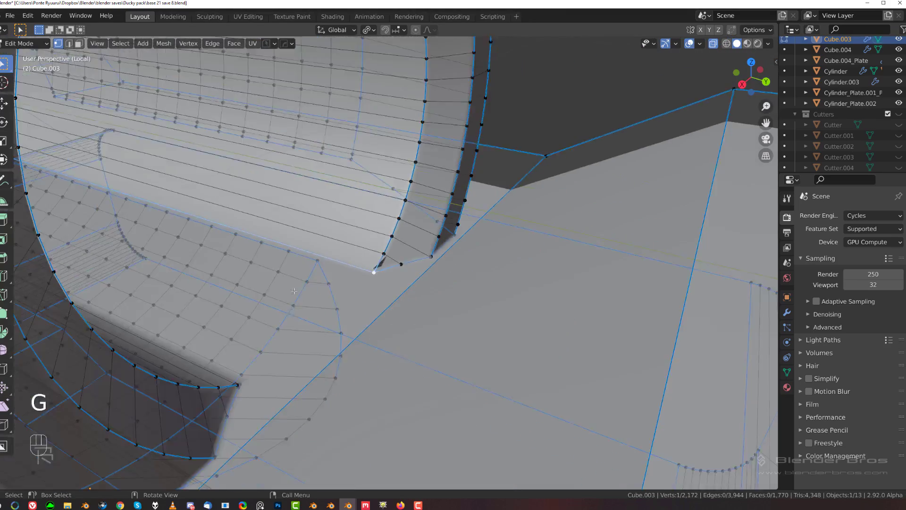
middle_click_drag(330, 189, 108, 273)
scroll(170, 263, "up", 7)
middle_click_drag(170, 263, 330, 320, "shift")
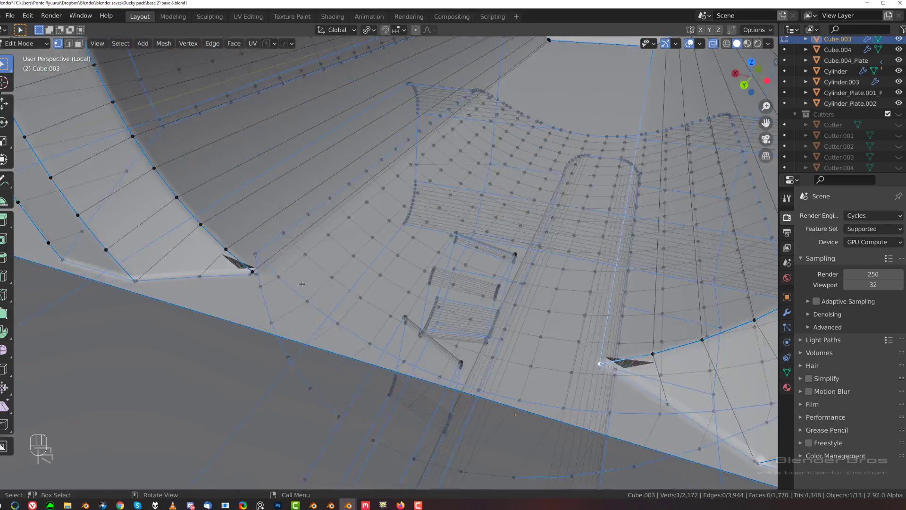
scroll(228, 192, "up", 3)
key("Tab")
middle_click_drag(244, 304, 463, 318, "shift")
scroll(388, 271, "up", 2)
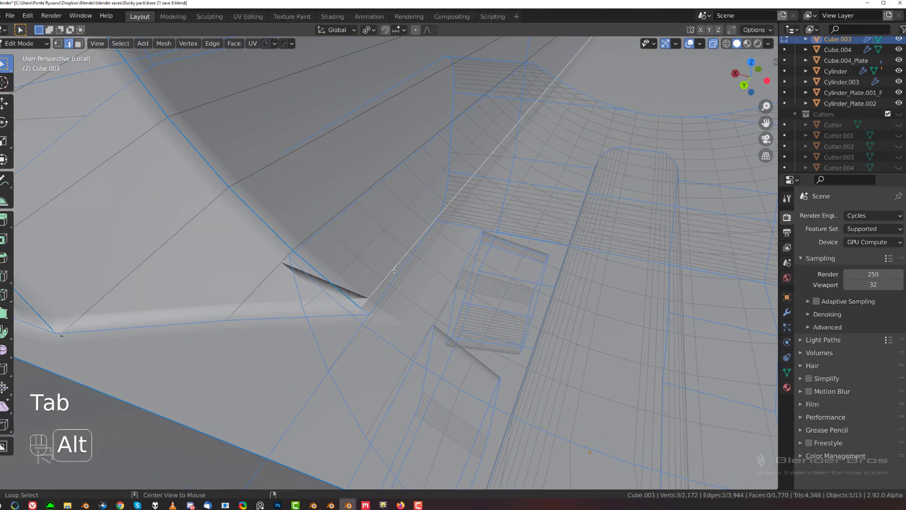
key("x")
left_click(394, 271)
scroll(394, 270, "down", 3)
key("Tab")
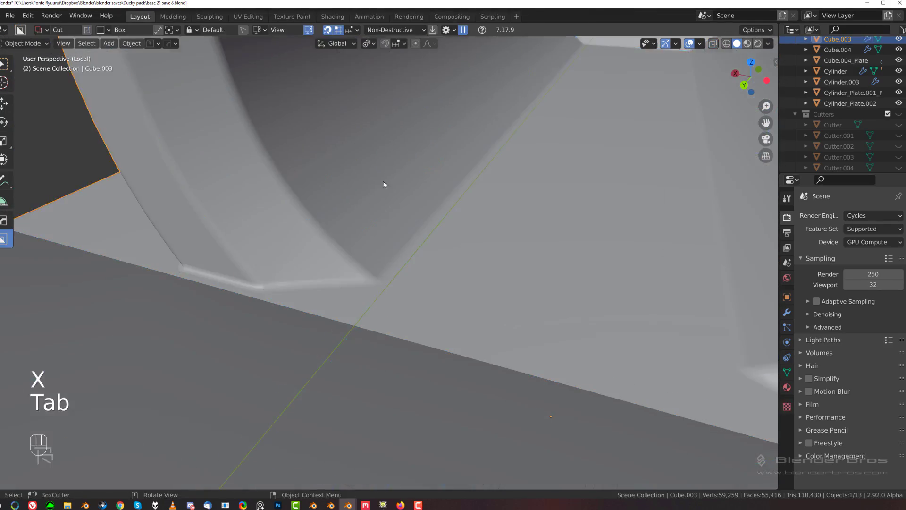
Examine the merged cylinder and housing from the side and from the rear end.
scroll(384, 213, "down", 8)
middle_click_drag(383, 244, 490, 227)
scroll(377, 215, "up", 3)
middle_click_drag(373, 215, 422, 293, "shift")
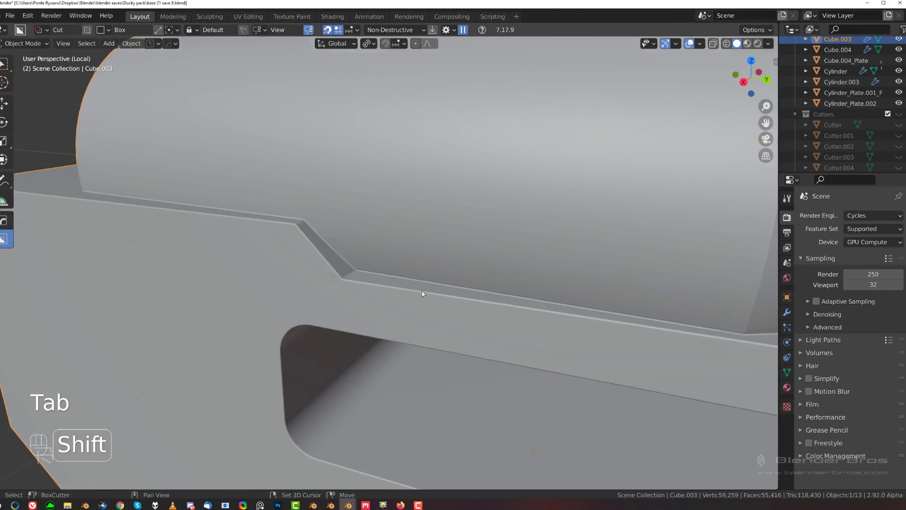
scroll(406, 278, "down", 5)
middle_click_drag(325, 245, 384, 243)
middle_click_drag(284, 314, 318, 283, "shift")
scroll(330, 285, "up", 2)
scroll(334, 286, "down", 3)
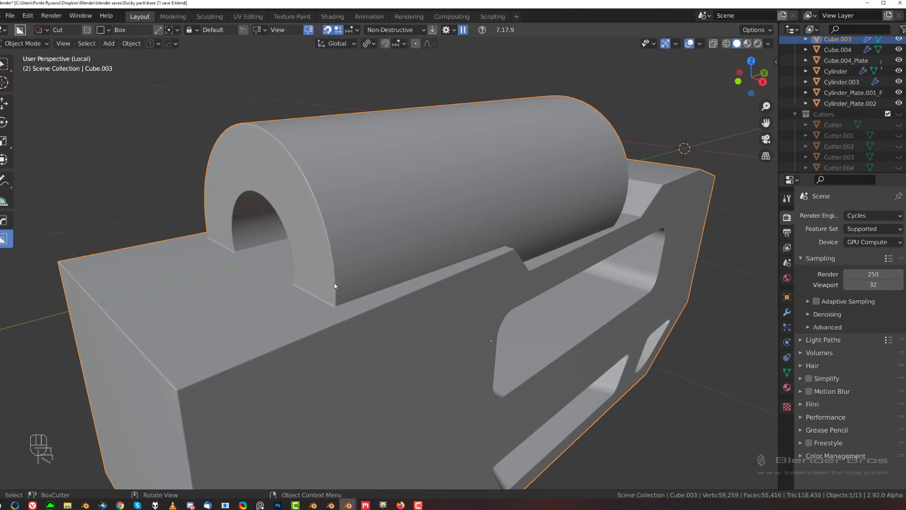
scroll(335, 286, "down", 2)
middle_click_drag(388, 296, 400, 280)
Leave local view and check the tapered section's seam with the housing in the full model.
key("slash")
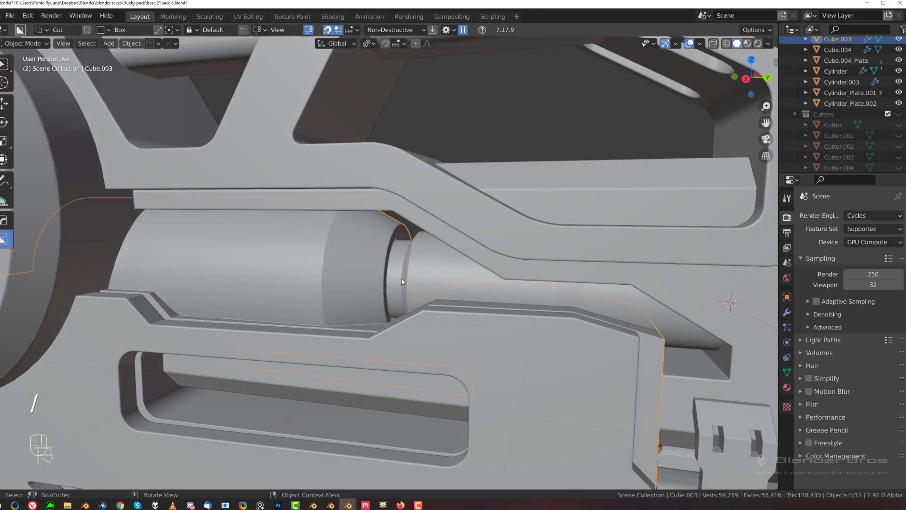
scroll(402, 281, "down", 5)
middle_click_drag(243, 256, 219, 273)
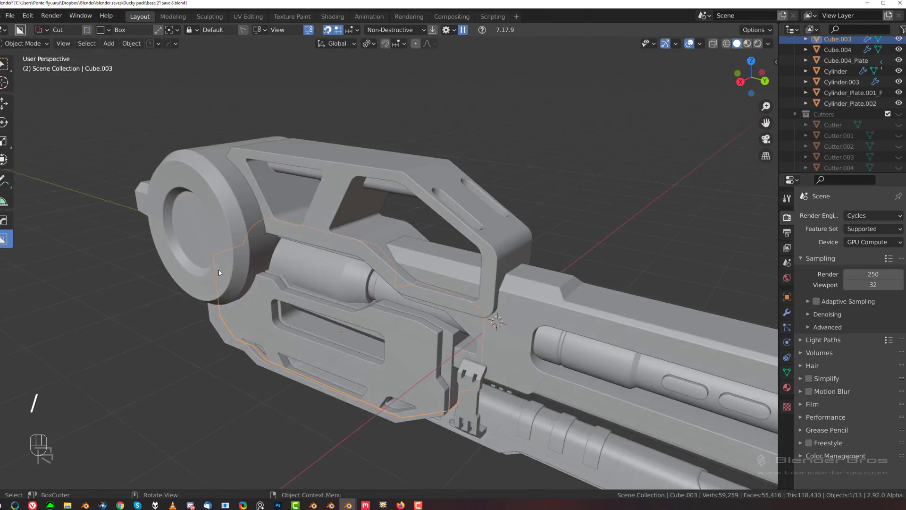
scroll(257, 317, "up", 8)
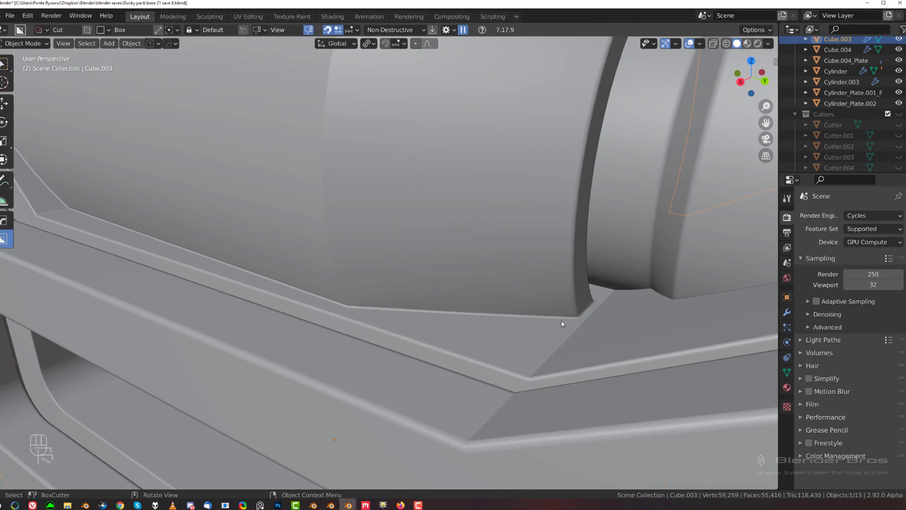
scroll(468, 307, "down", 2)
key("Tab")
scroll(467, 231, "up", 1)
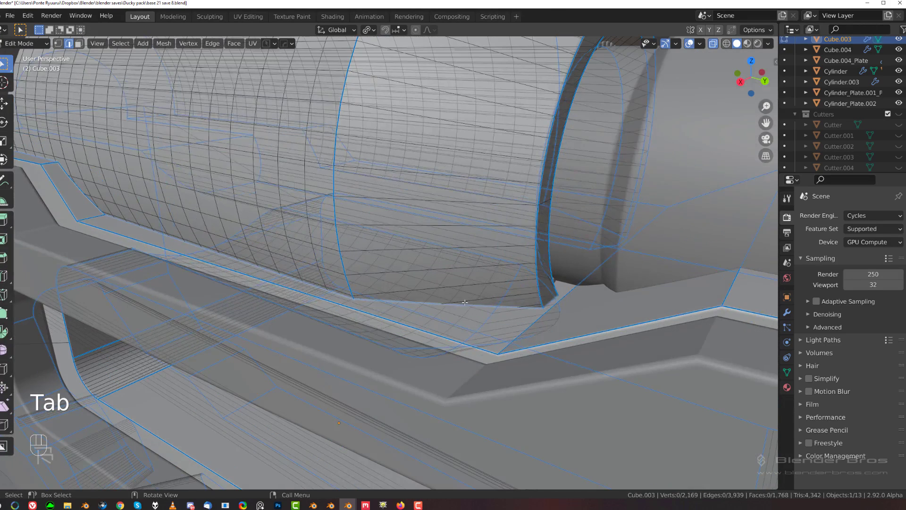
key("Tab")
middle_click_drag(433, 238, 418, 251)
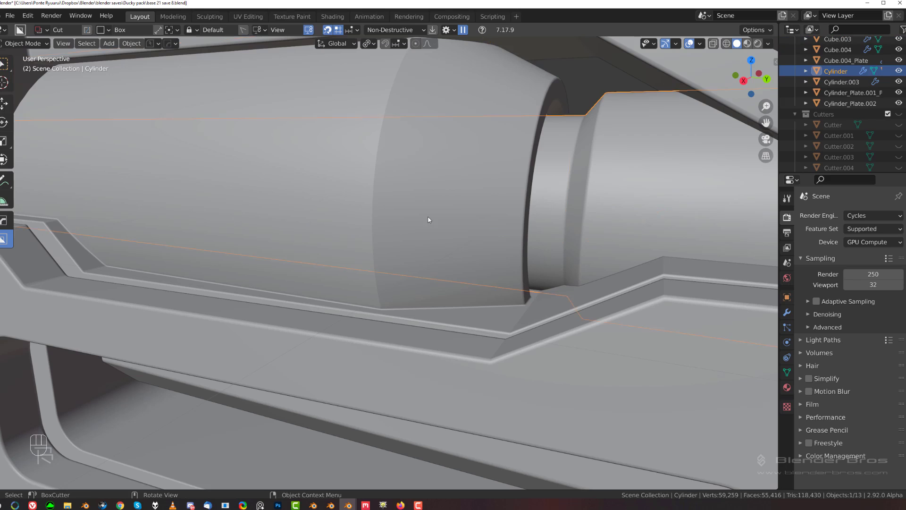
Add six evenly spaced loop cuts around the tapered section of the merged cylinder on Cube.003.
key("Tab")
key("Tab")
key("Tab")
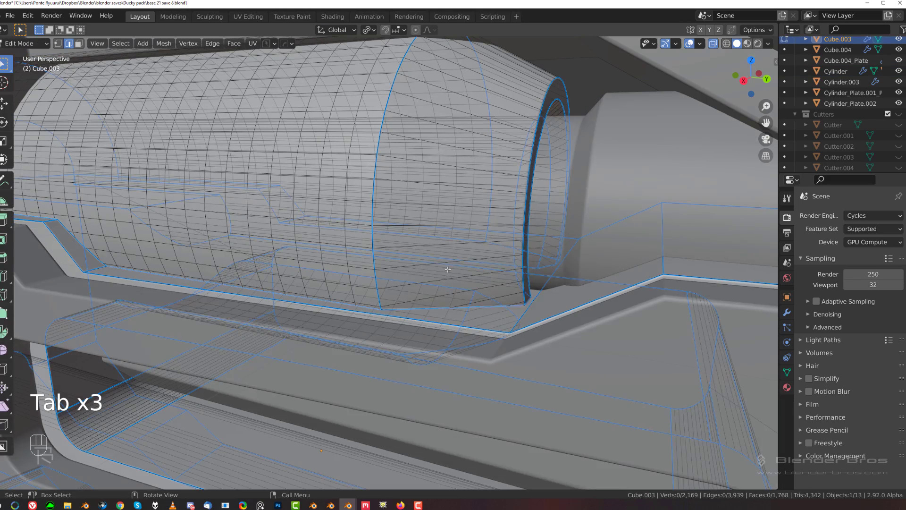
key("Tab")
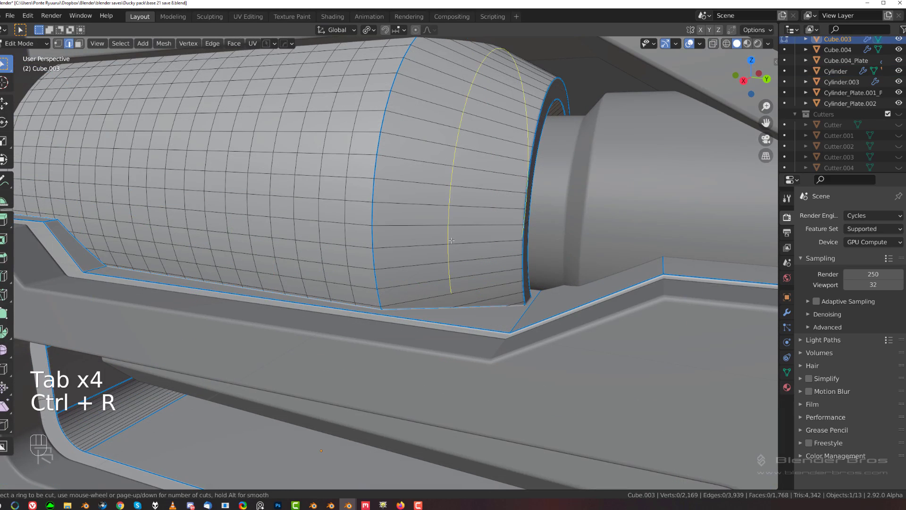
scroll(451, 241, "up", 5)
left_click(452, 240)
right_click(451, 241)
Extend the open ends of the six loop cuts down to the housing seam with the Knife tool.
scroll(443, 250, "up", 4)
middle_click_drag(425, 258, 398, 270, "shift")
scroll(419, 296, "up", 2)
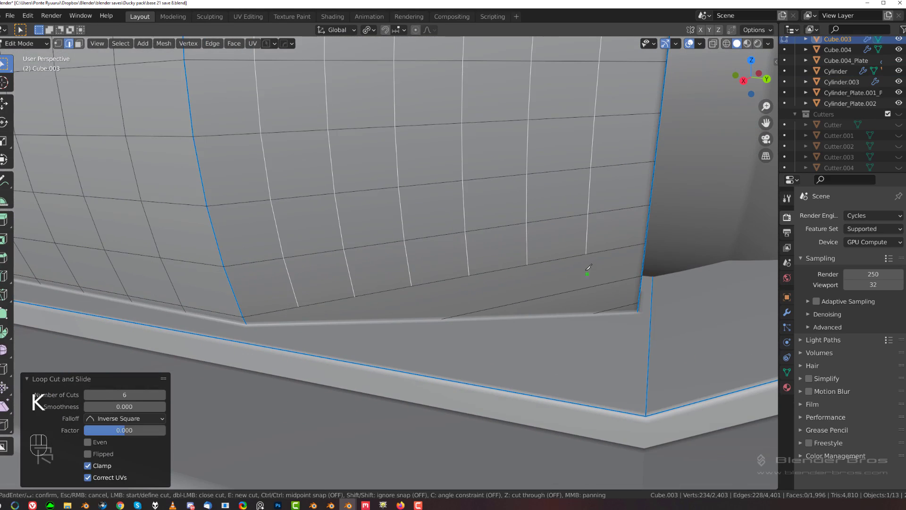
left_click(588, 314)
key("Return")
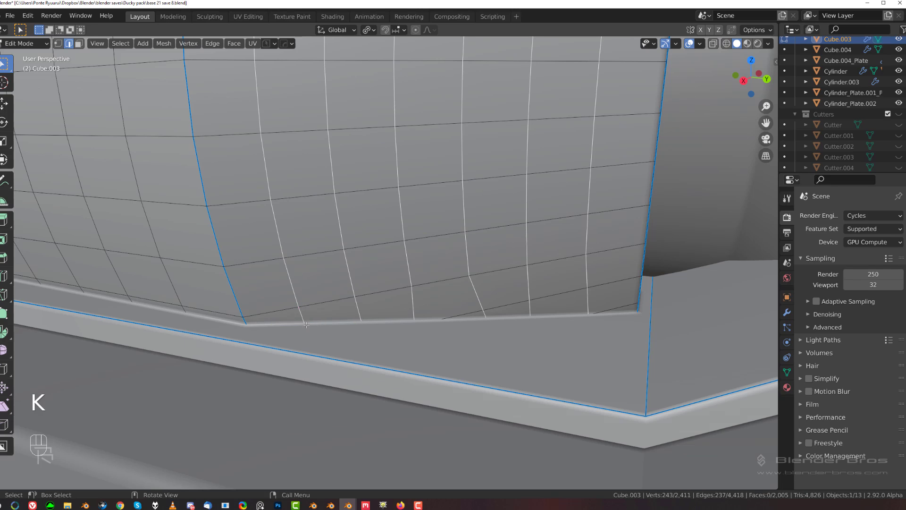
Finish the mesh edits on Cube.003 and symmetrize it across the X axis with the mirror gizmo's Symmetry mode.
key("Tab")
scroll(404, 265, "down", 8)
middle_click_drag(429, 274, 351, 261)
key("alt+x")
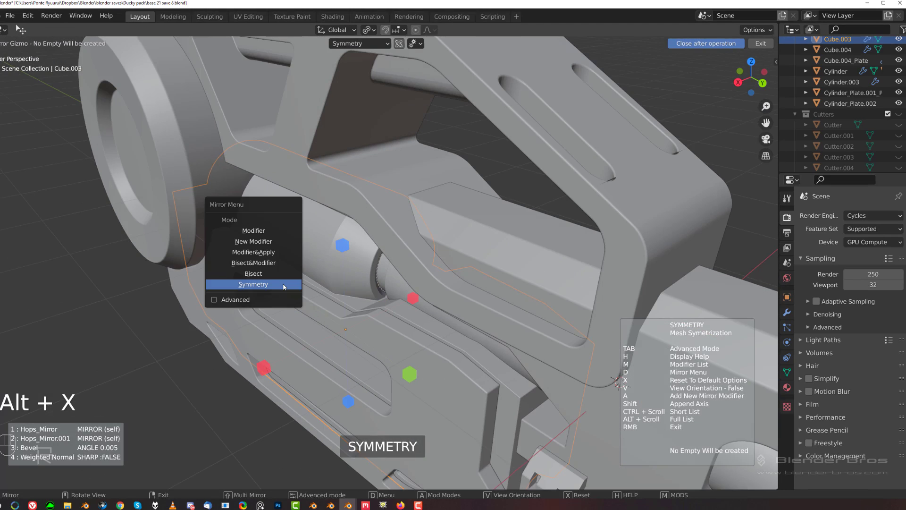
left_click(264, 366)
scroll(339, 342, "down", 4)
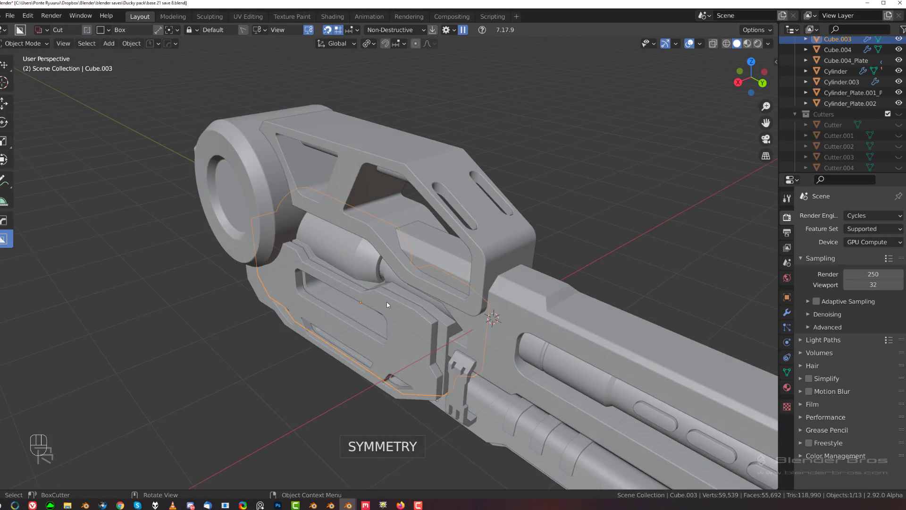
Examine the merged cylinder, the adjoining barrel cylinder and the upper frame from the side and in perspective.
middle_click_drag(390, 302, 378, 368)
scroll(487, 282, "up", 4)
key("grave")
key("KP_5")
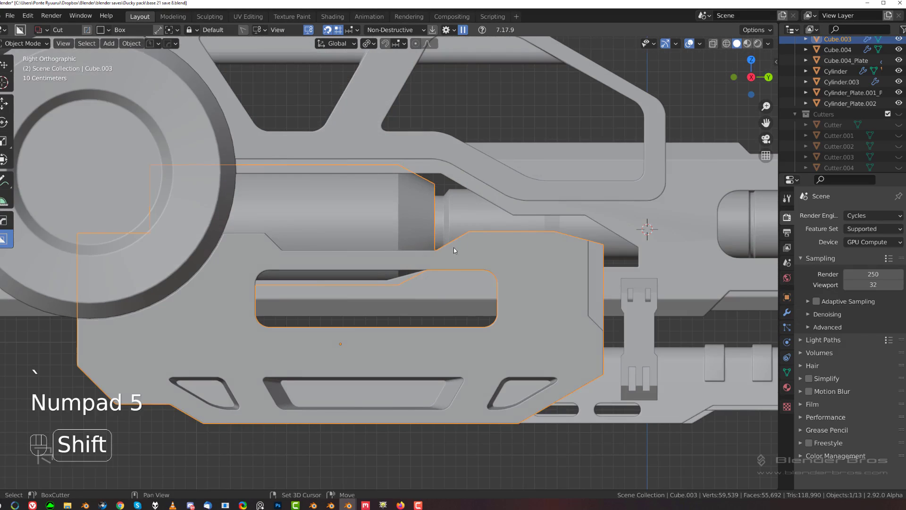
scroll(374, 260, "up", 2)
middle_click_drag(453, 244, 373, 244, "shift")
scroll(373, 274, "up", 1)
left_click(373, 246)
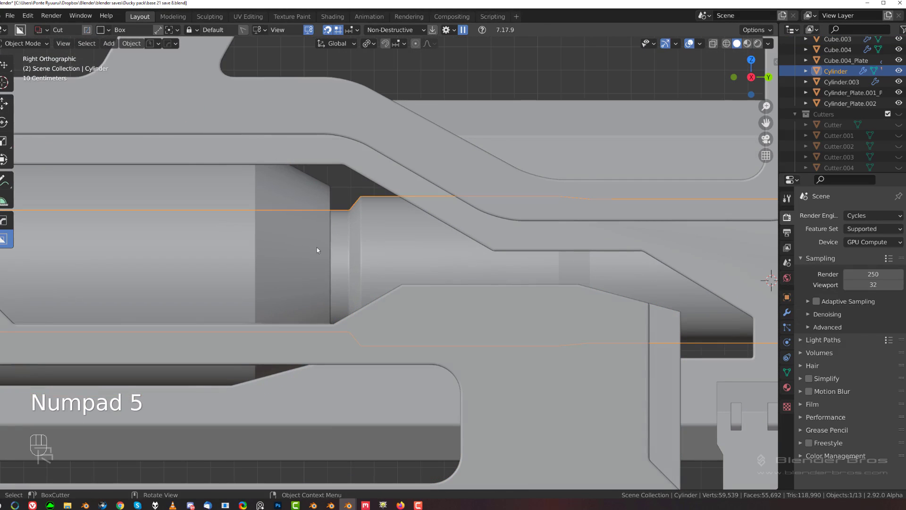
middle_click_drag(316, 247, 278, 273)
scroll(350, 275, "down", 3)
left_click(353, 222)
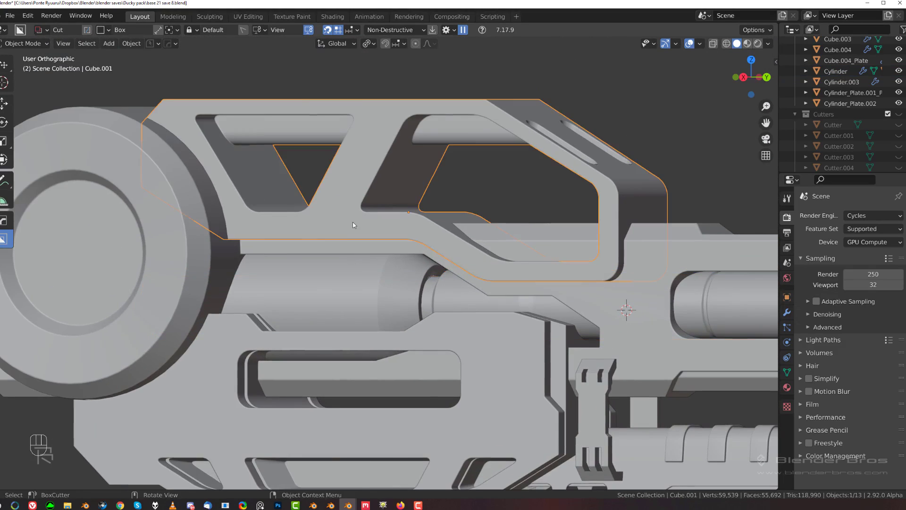
scroll(353, 236, "down", 2)
middle_click_drag(353, 237, 248, 228)
scroll(212, 158, "up", 2)
scroll(283, 193, "up", 1)
middle_click_drag(309, 209, 344, 256, "shift")
key("KP_5")
scroll(474, 296, "down", 1)
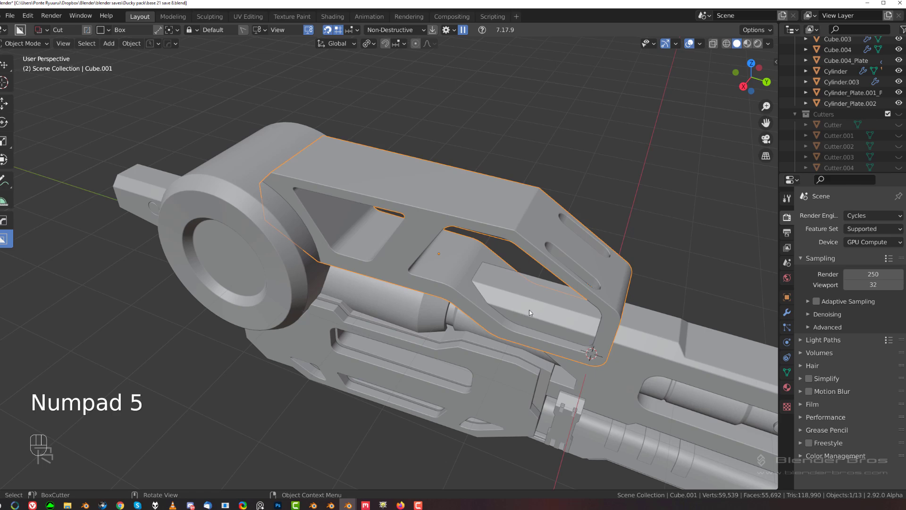
key("g")
right_click(590, 294)
middle_click_drag(590, 295, 505, 267)
key("g")
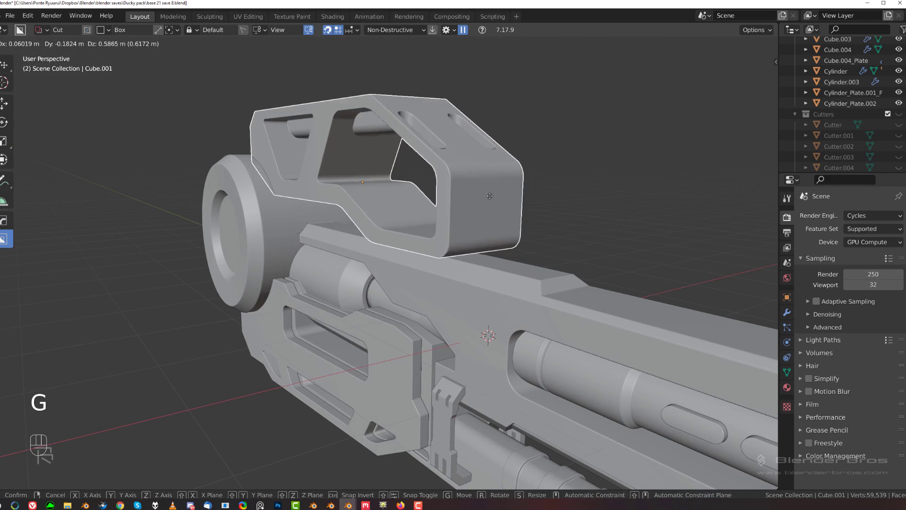
right_click(531, 276)
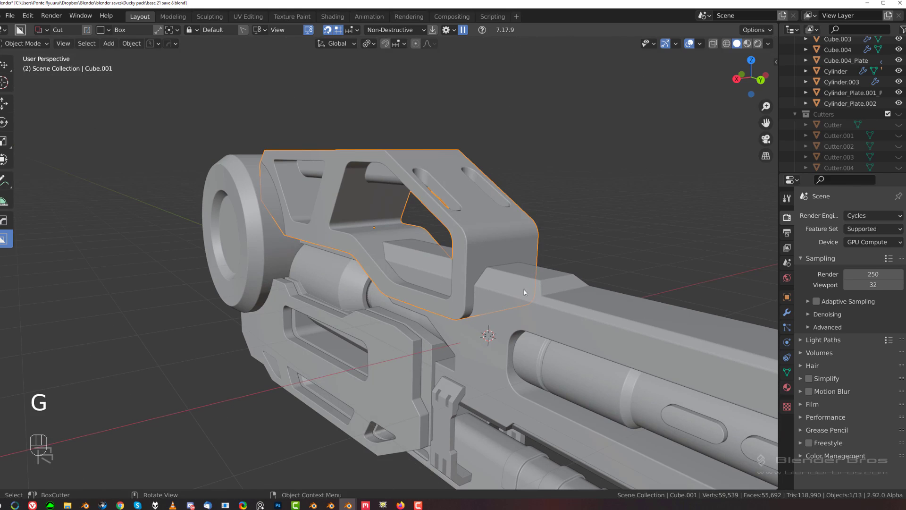
Isolate the upper frame Cube.001 together with the main body Cube in local view.
middle_click_drag(524, 290, 499, 274, "shift")
left_click(509, 267, "shift")
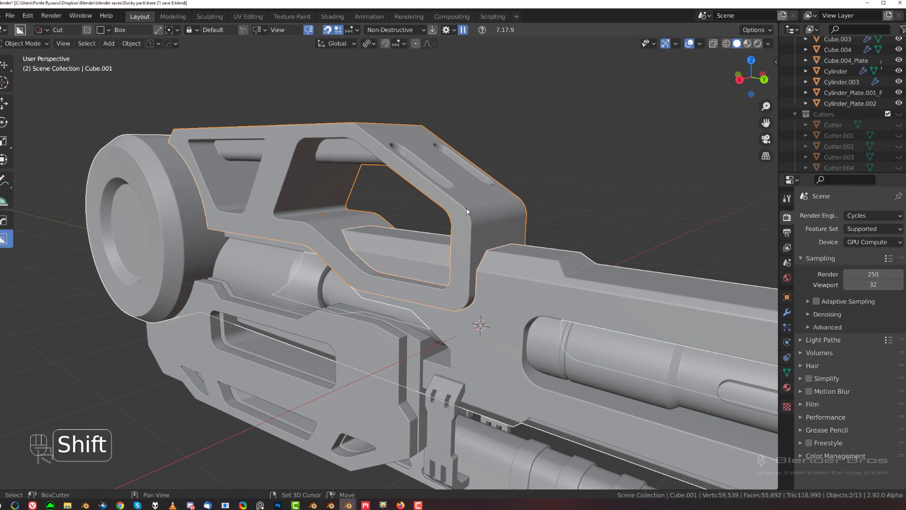
key("slash")
middle_click_drag(452, 264, 240, 246)
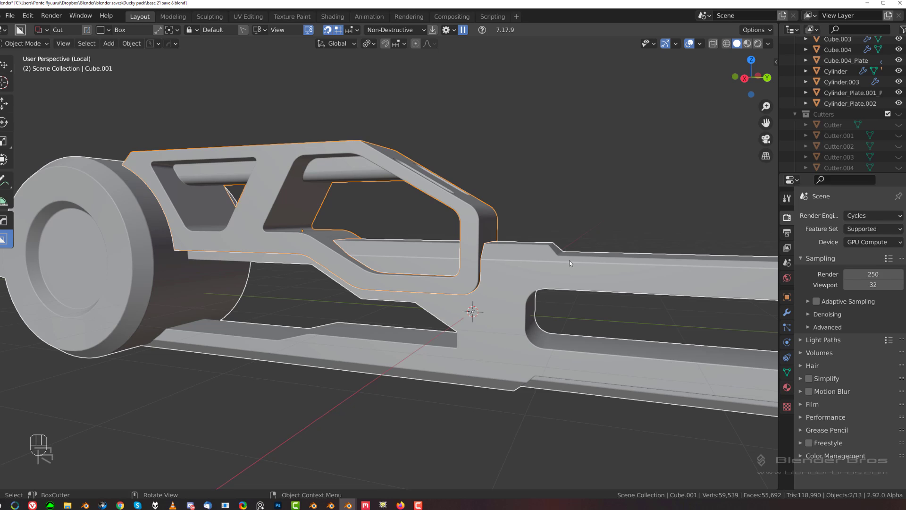
Duplicate the main body Cube and leave the copy at the original's position.
left_click(525, 261)
middle_click_drag(498, 263, 425, 268, "shift")
middle_click_drag(424, 269, 396, 273)
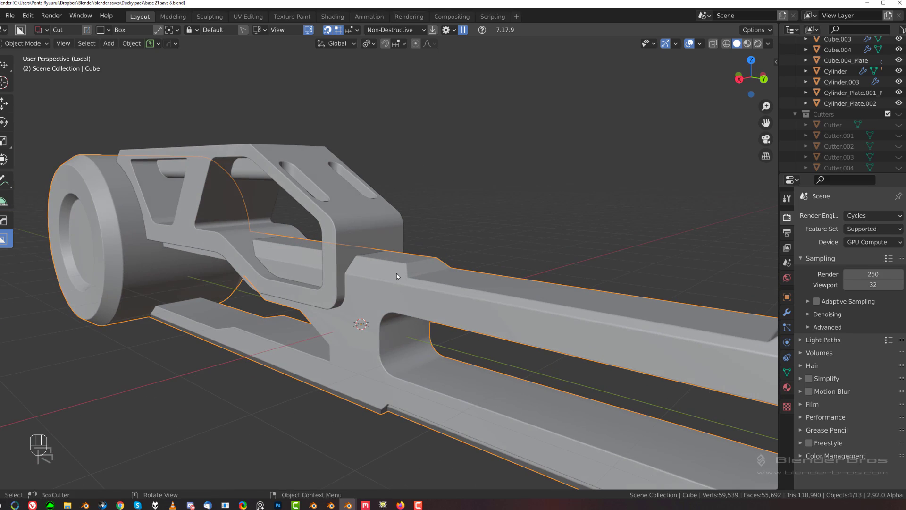
key("shift+d")
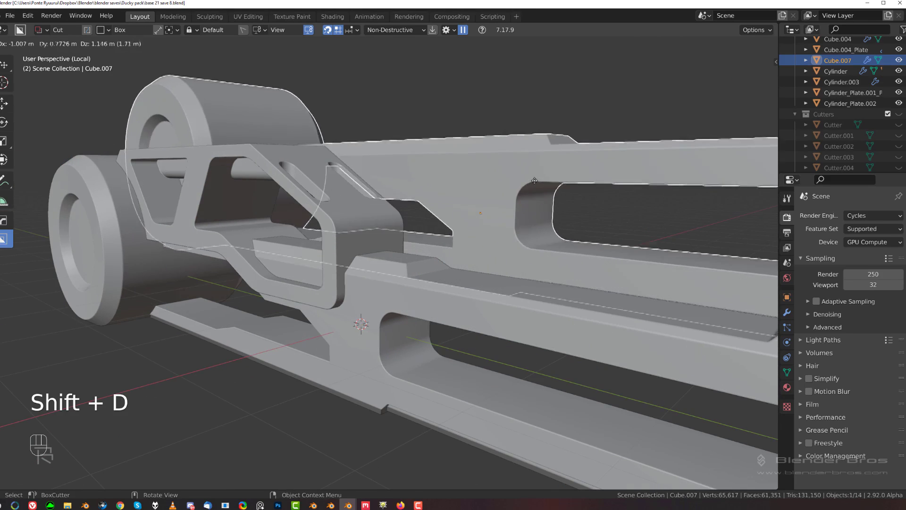
right_click(535, 172)
Isolate only the duplicated body and the upper frame Cube.001 in local view.
left_click(394, 211, "shift")
key("slash")
key("slash")
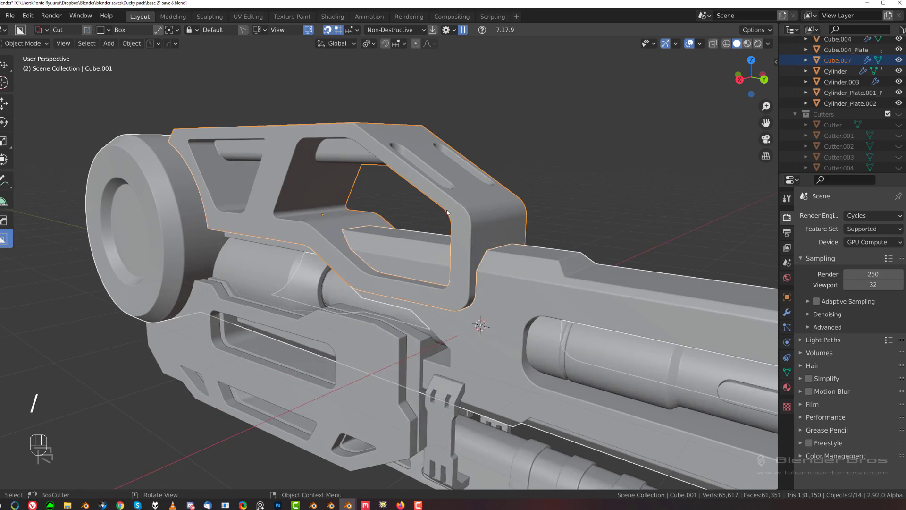
scroll(479, 241, "up", 5)
middle_click_drag(422, 211, 317, 194, "shift")
scroll(316, 195, "down", 1)
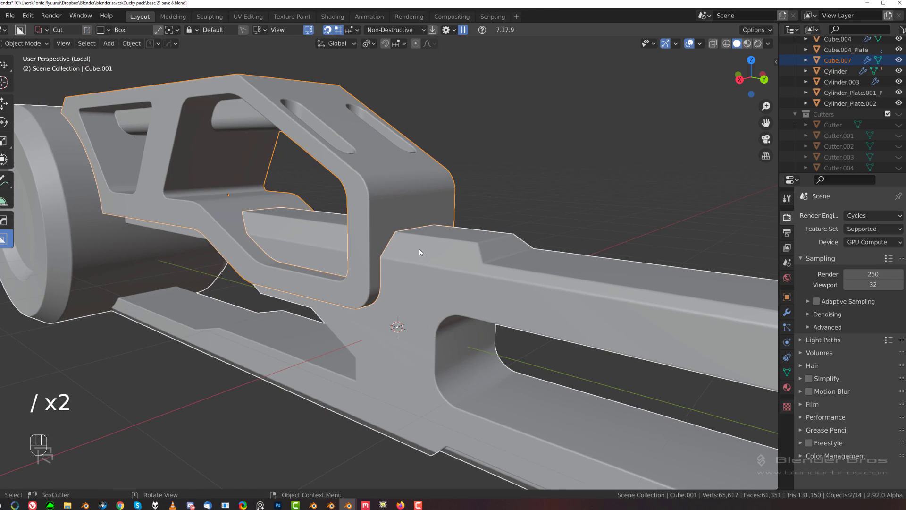
Remove the Bevel modifier from the duplicated body and scale the copy up very slightly.
left_click(433, 252)
key("ctrl+grave")
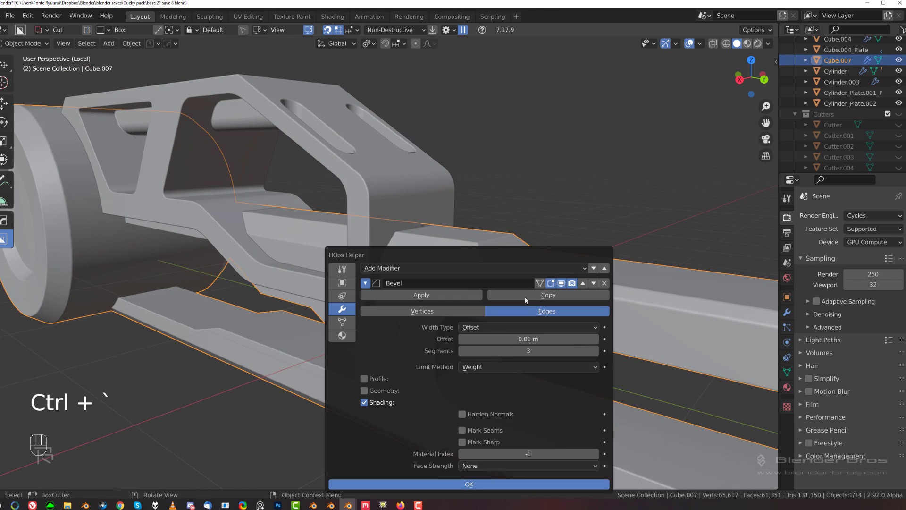
left_click(604, 284)
key("s")
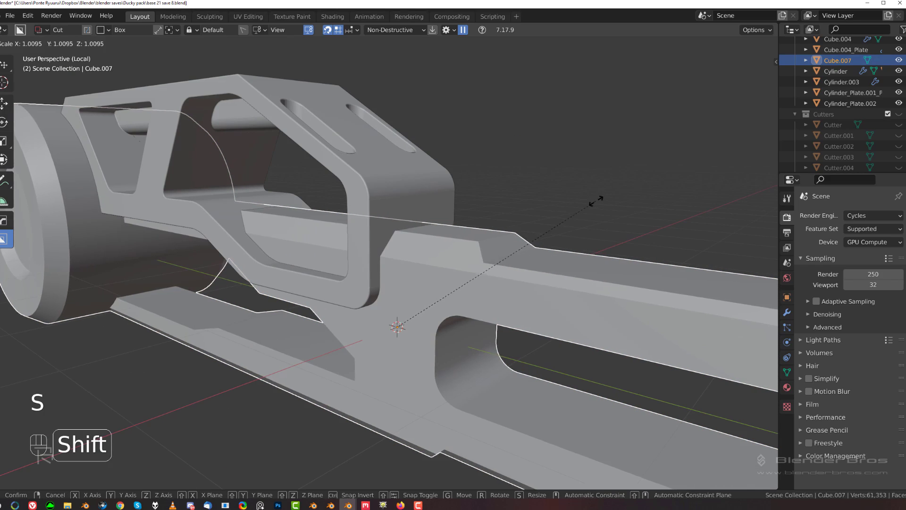
left_click(627, 202)
Subtract the enlarged body copy from the upper frame Cube.001 with a Difference boolean and leave local view.
left_click(442, 188, "shift")
key("q")
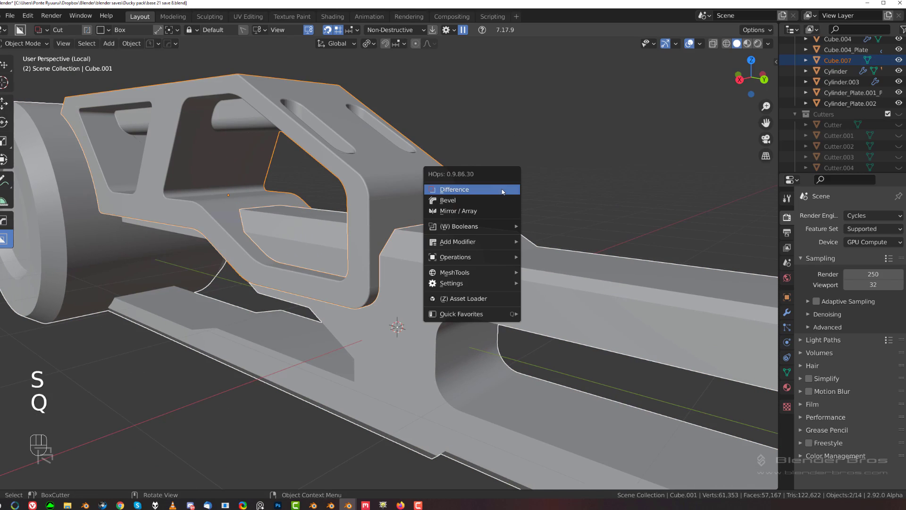
left_click(506, 190)
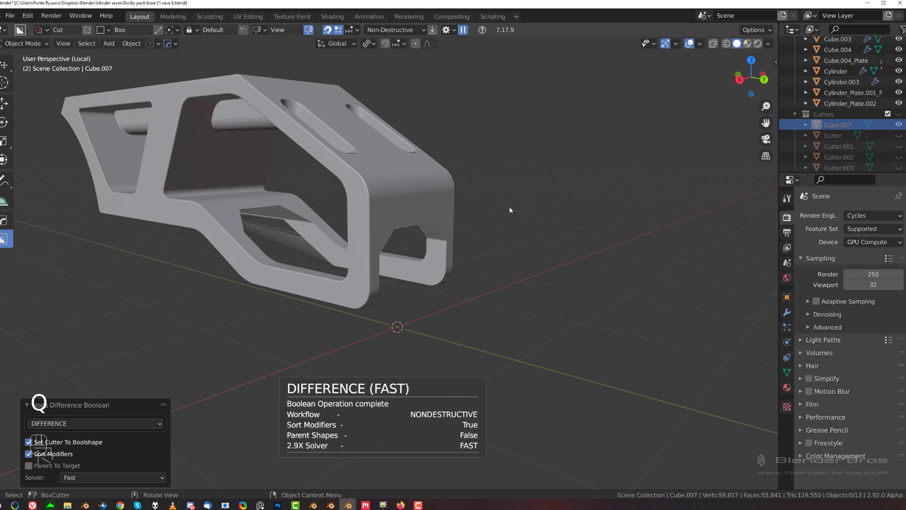
key("slash")
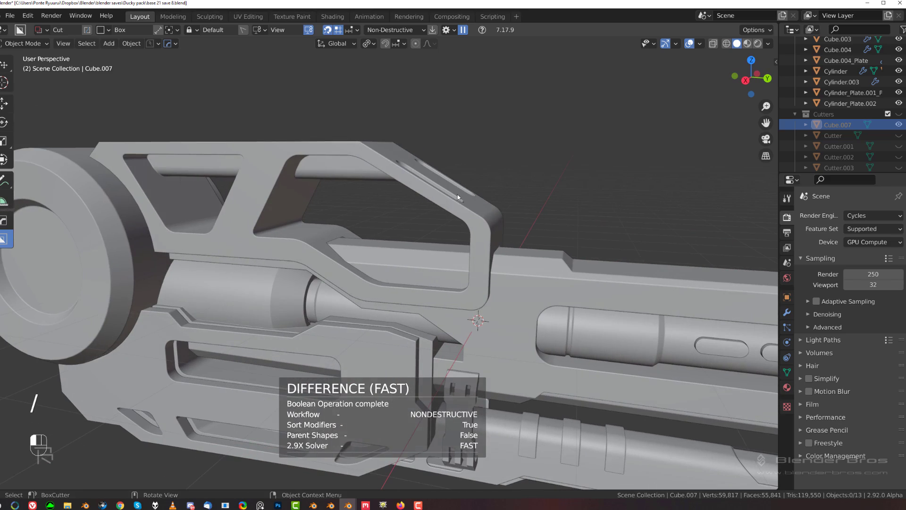
Check the cut frame Cube.001 where it meets the main body, from the front, side and rear.
left_click(458, 197)
middle_click_drag(400, 214, 265, 220)
scroll(325, 245, "up", 3)
middle_click_drag(347, 261, 259, 183, "shift")
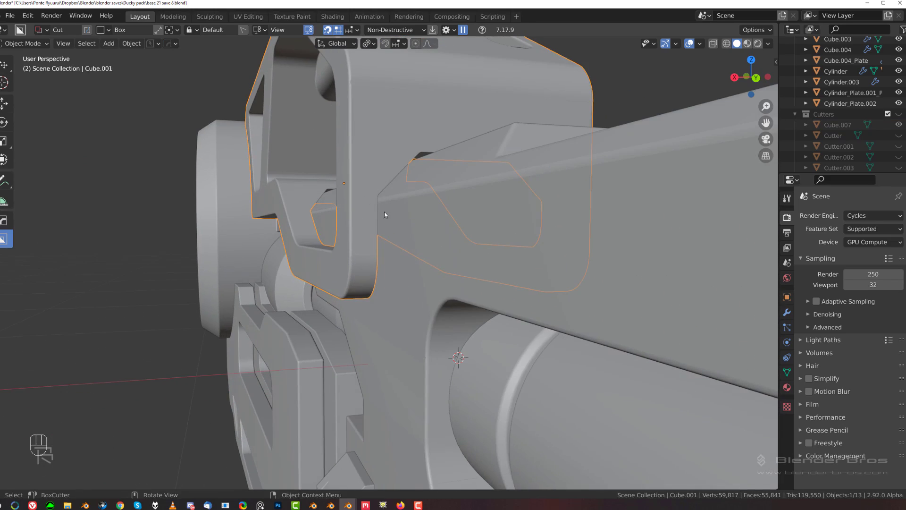
middle_click_drag(384, 215, 474, 225)
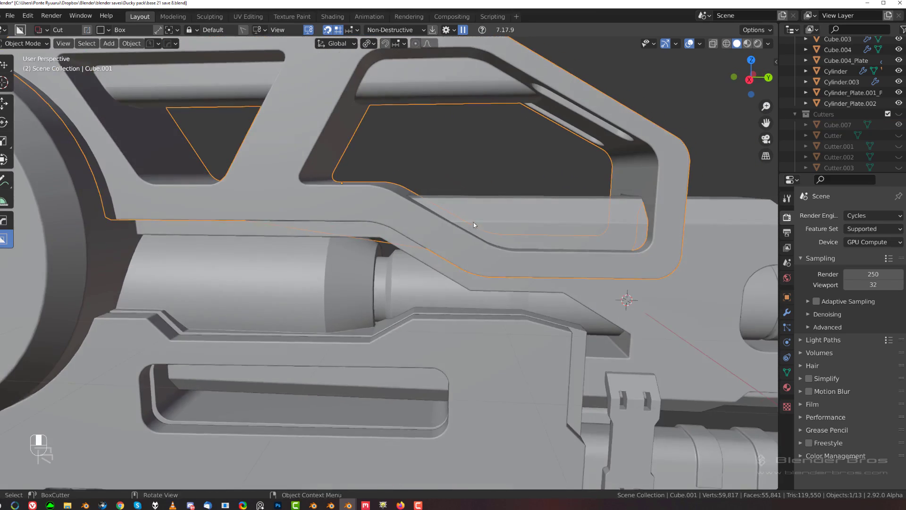
middle_click_drag(156, 144, 419, 265, "shift")
middle_click_drag(333, 236, 355, 254)
middle_click_drag(279, 222, 328, 216)
Isolate the cut frame Cube.001 and the original body Cube in local view.
left_click(318, 222, "shift")
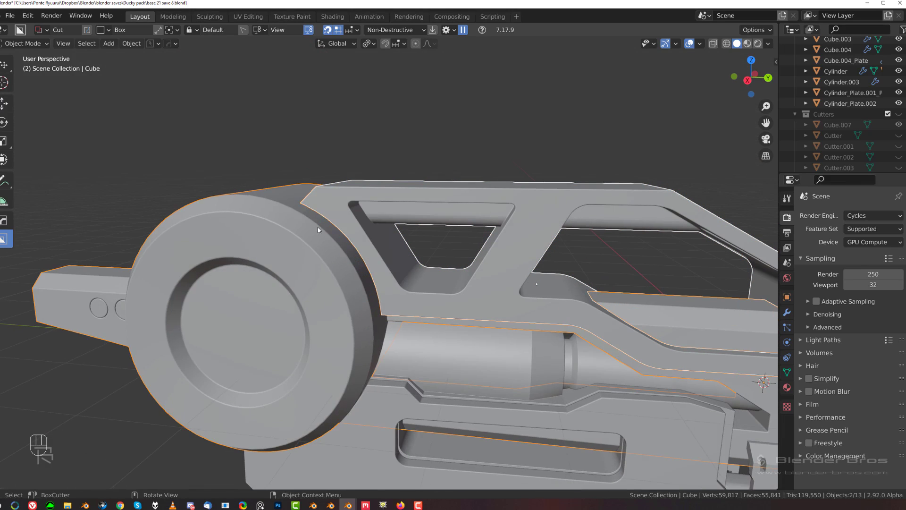
key("slash")
scroll(345, 233, "up", 6)
Apply the boolean cut on the upper frame Cube.001 and remove its Bevel modifier.
left_click(352, 136)
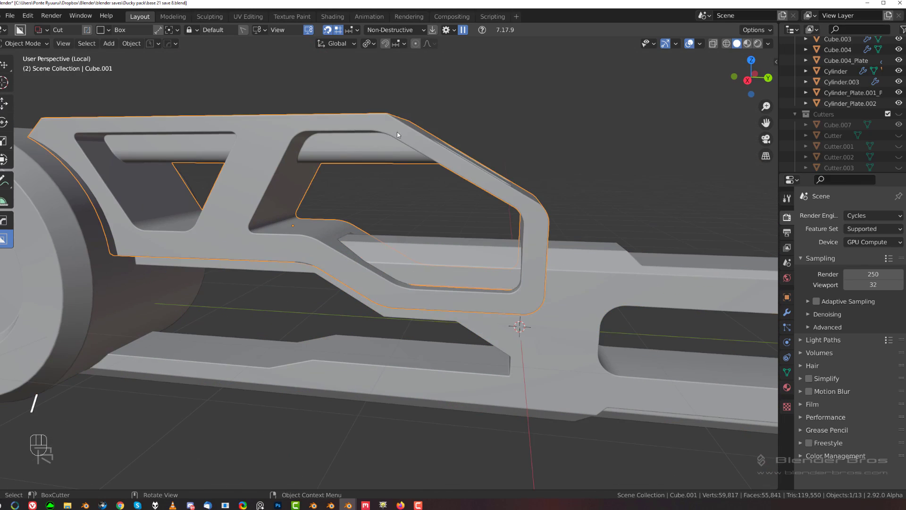
key("ctrl+grave")
key("ctrl+q")
key("q")
mouse_move(477, 204)
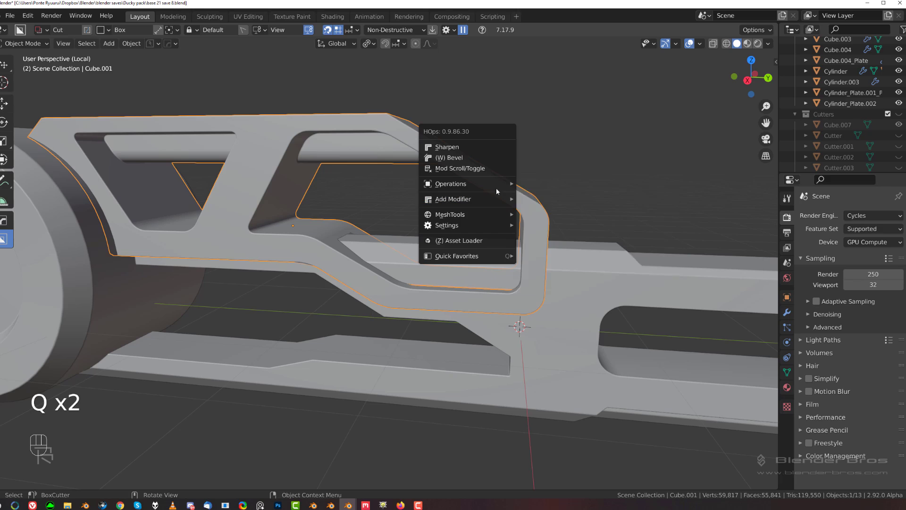
mouse_move(497, 185)
left_click(549, 290)
middle_click_drag(536, 276, 425, 208)
key("ctrl+grave")
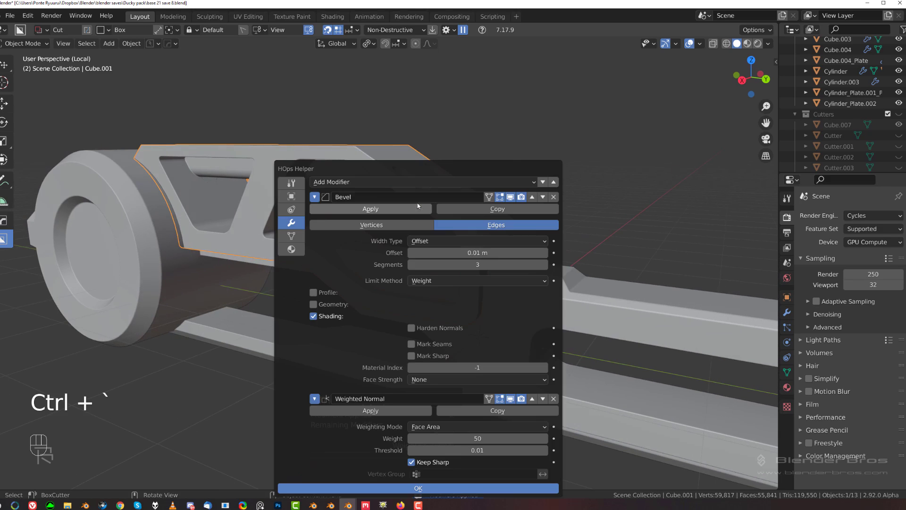
left_click(553, 197)
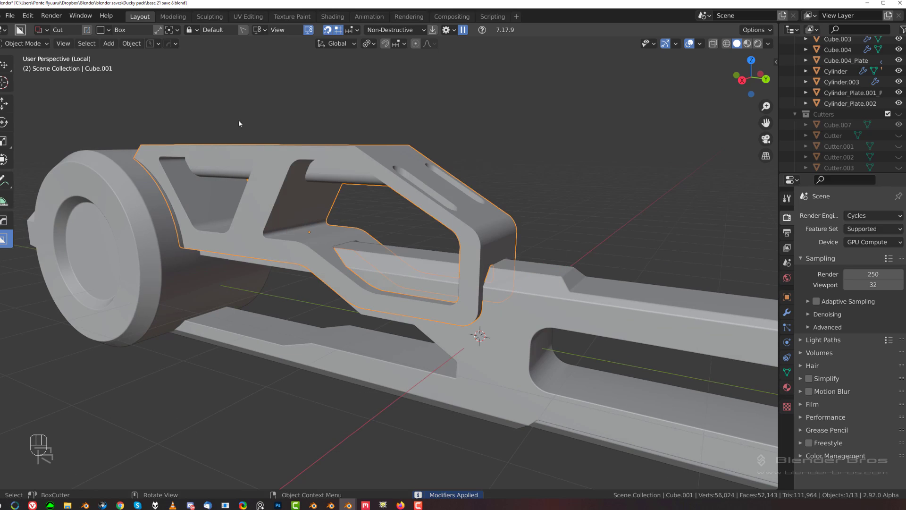
middle_click_drag(287, 103, 451, 200)
left_click(233, 212, "shift")
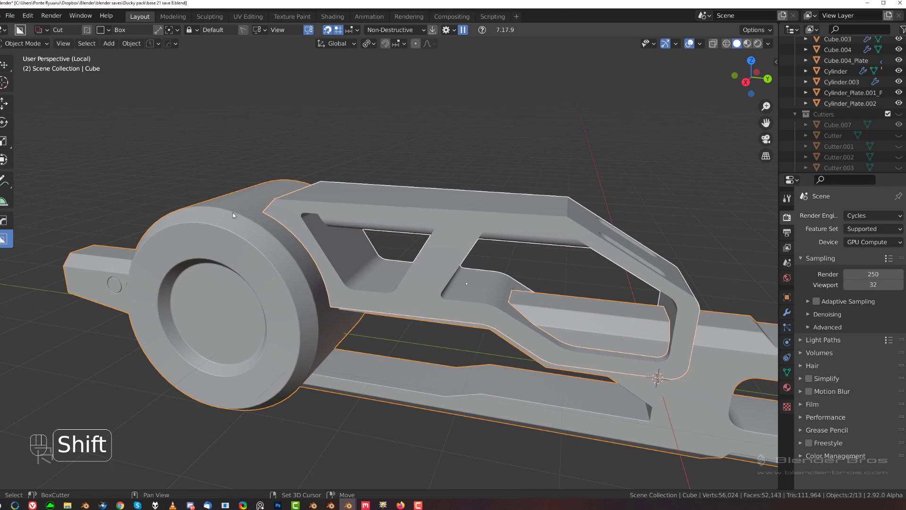
key("q")
mouse_move(262, 202)
middle_click_drag(276, 203, 265, 210)
left_click(228, 194)
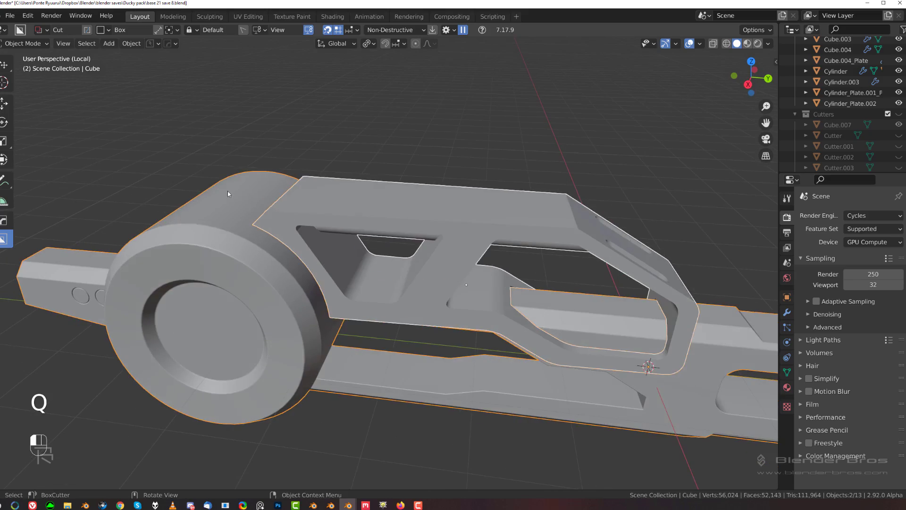
key("Tab")
mouse_move(216, 229)
middle_mouse_down()
mouse_move(225, 282)
mouse_move(198, 315)
mouse_move(215, 235)
middle_mouse_up()
key("Tab")
scroll(254, 215, "up", 2)
middle_click_drag(269, 220, 309, 182)
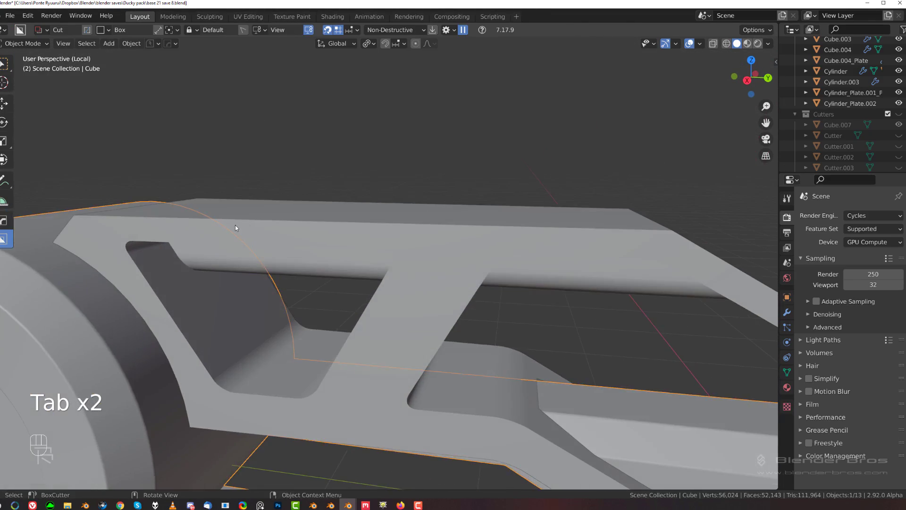
Join the upper frame Cube.001 to the main body Cube with a Union boolean.
left_click(234, 225)
scroll(231, 228, "down", 3)
middle_click_drag(224, 242, 196, 248)
left_click(196, 248, "shift")
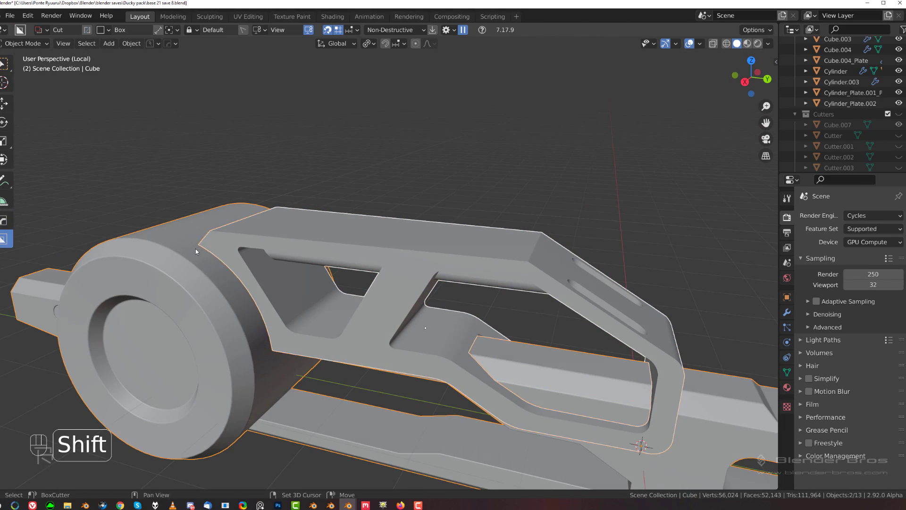
key("q")
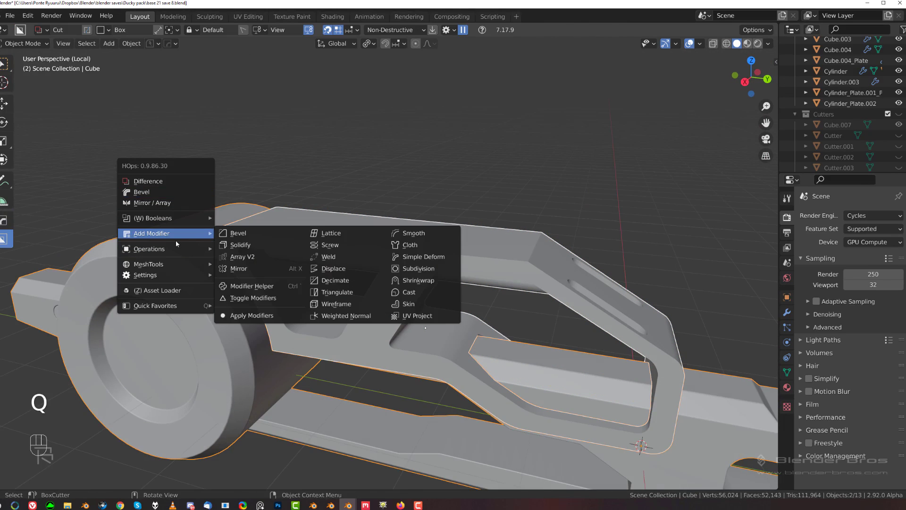
mouse_move(181, 225)
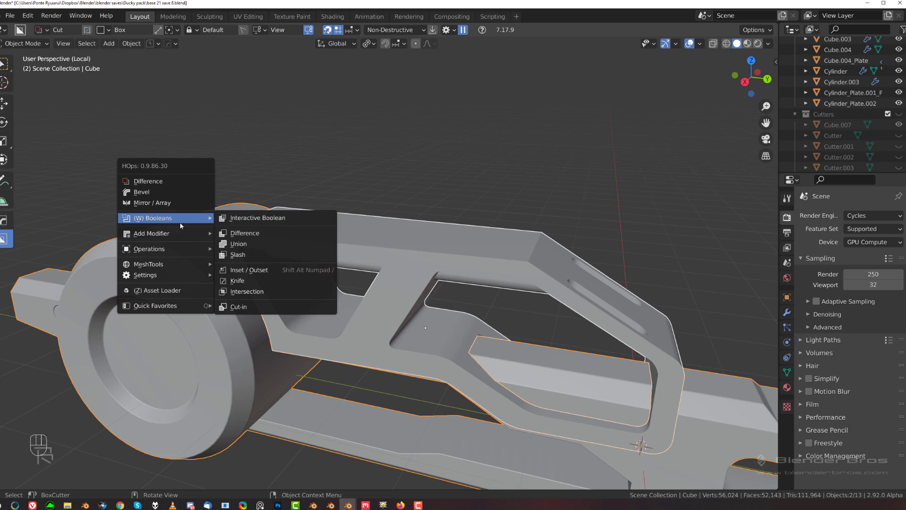
left_click(235, 242)
middle_click_drag(234, 241, 361, 219)
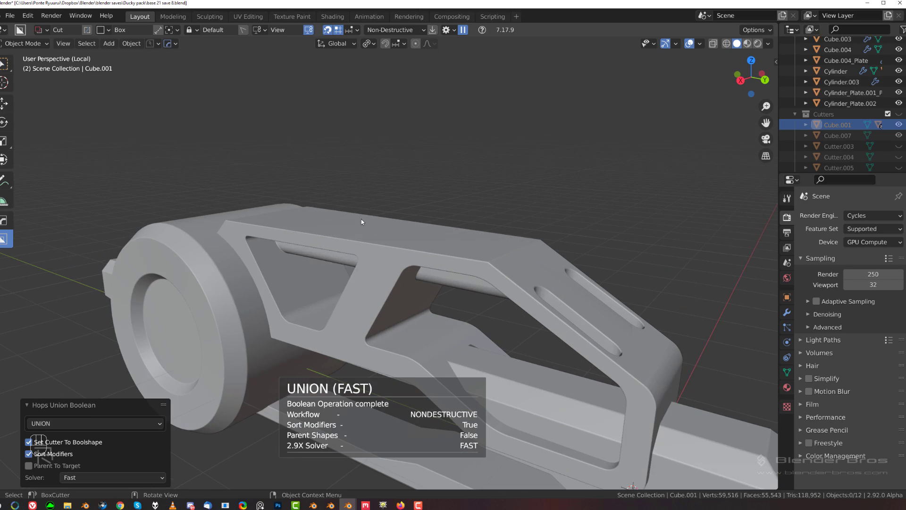
Run Csharp on the main body Cube to apply the frame's Union boolean, and inspect the merged frame.
key("q")
left_click(411, 242)
key("q")
left_click(408, 242, "ctrl")
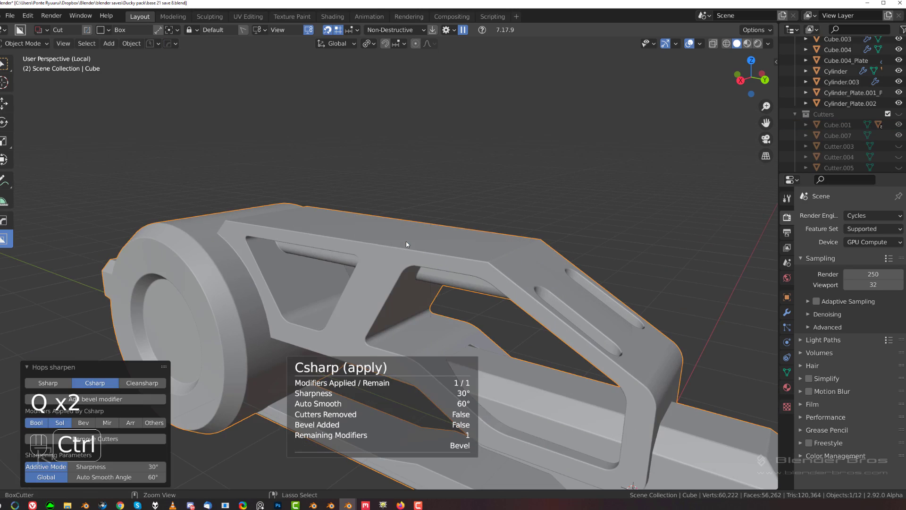
middle_click_drag(514, 287, 432, 224, "shift")
middle_click_drag(318, 229, 349, 207)
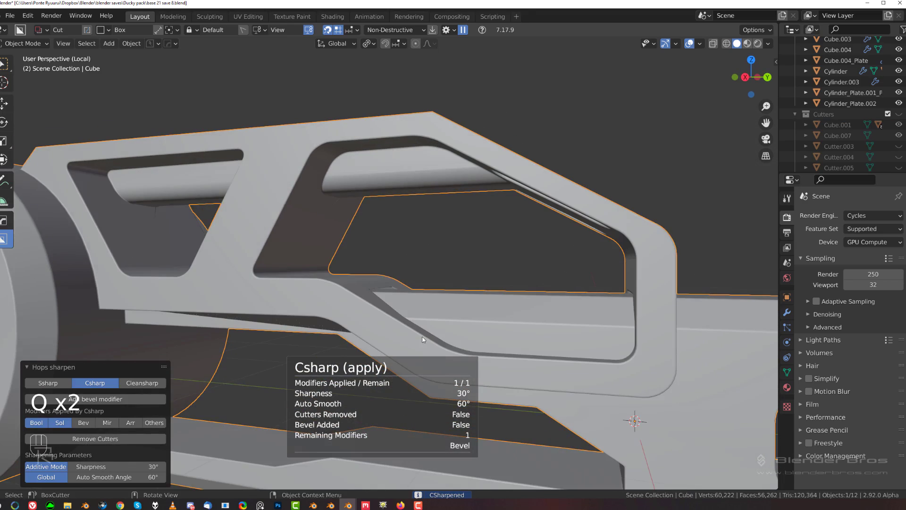
Run MACHIN3 Clean Up on the main body mesh with a 0.0001 doubles distance and Non-Manifold selection.
middle_click_drag(424, 338, 333, 287)
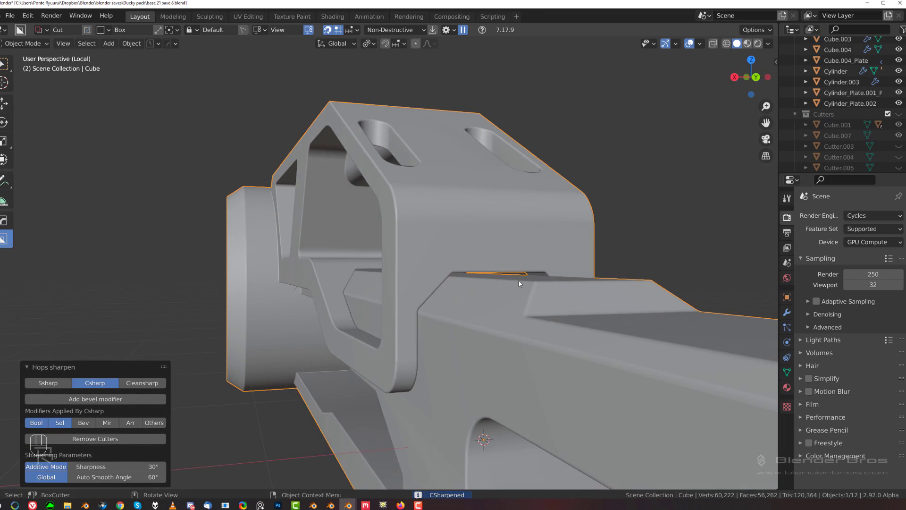
middle_click_drag(519, 284, 623, 230)
key("Tab")
scroll(373, 259, "down", 10)
key("Tab")
key("3")
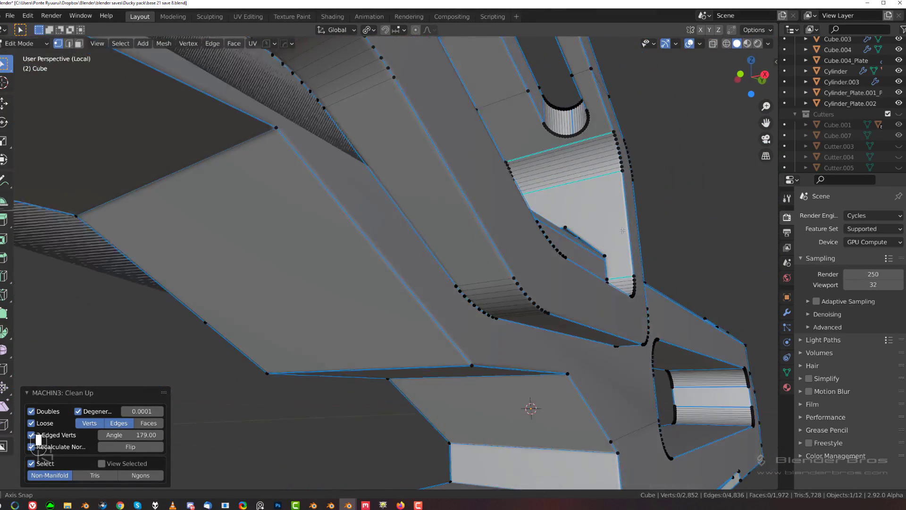
Dissolve the stray edges at the corner where the merged frame meets the main body.
middle_click_drag(293, 76, 144, 232)
middle_click_drag(281, 304, 395, 302)
scroll(217, 311, "up", 5)
left_click(207, 308)
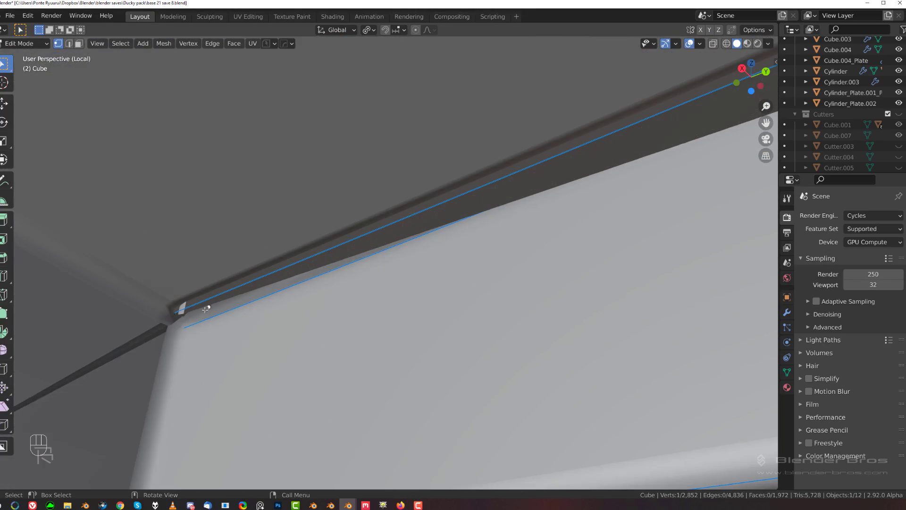
left_click(346, 351)
middle_click_drag(283, 331, 204, 370)
key("Tab")
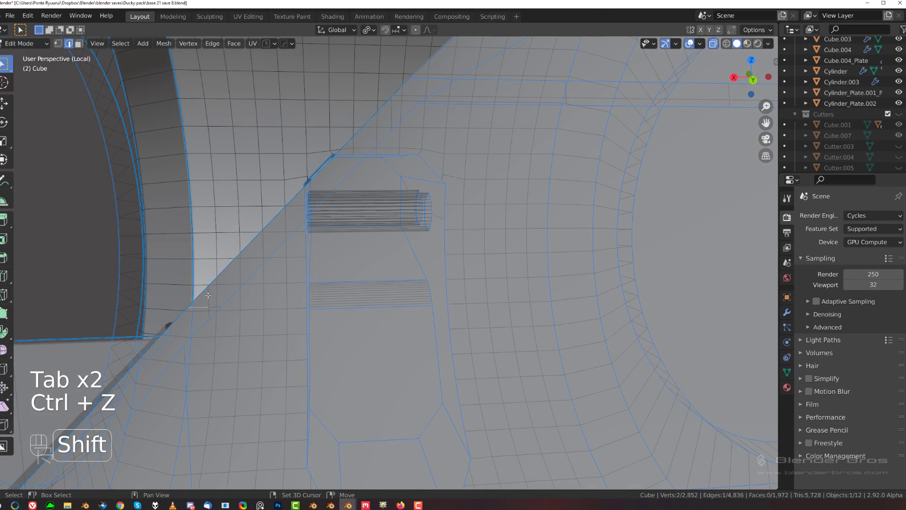
middle_click_drag(240, 305, 476, 246)
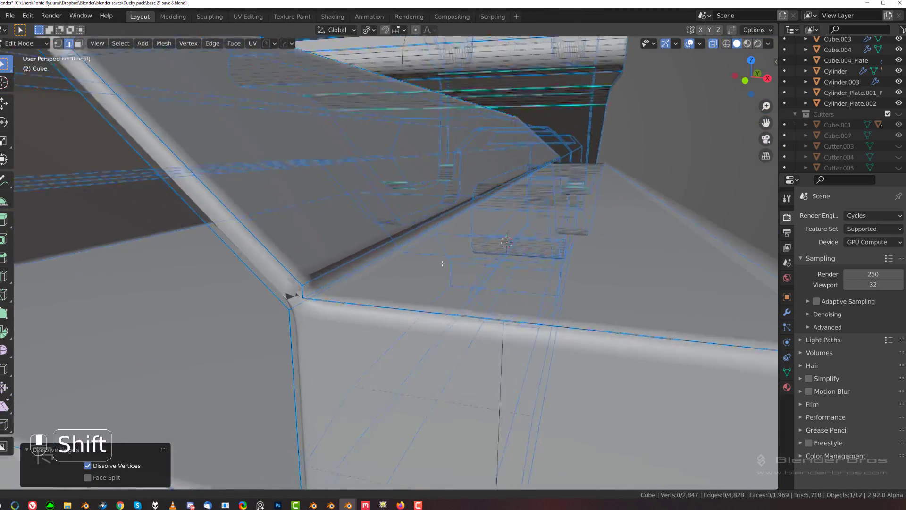
Try a Bevel modifier width of 0.004 on the main body and check the frame corner.
key("Tab")
middle_click_drag(265, 314, 250, 254)
key("ctrl+z")
key("Tab")
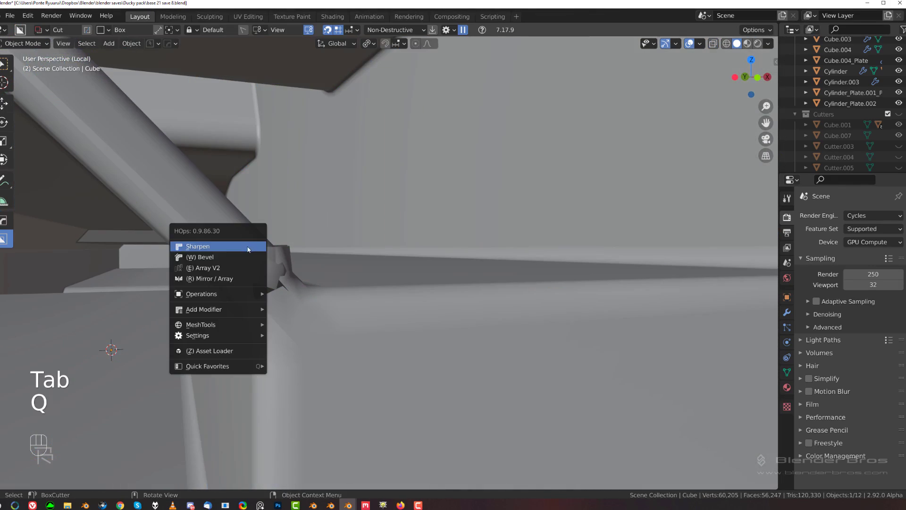
left_click(240, 261)
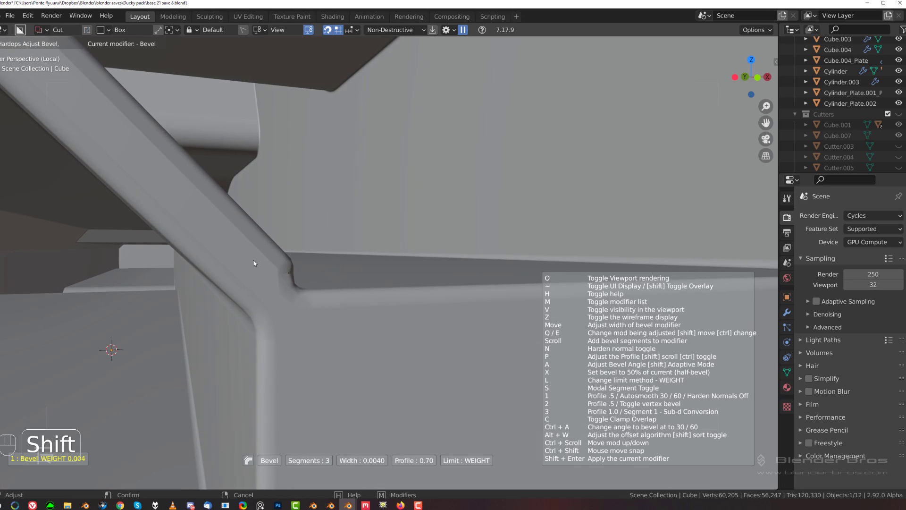
left_click(253, 260)
middle_click_drag(307, 253, 246, 275)
scroll(244, 276, "down", 3)
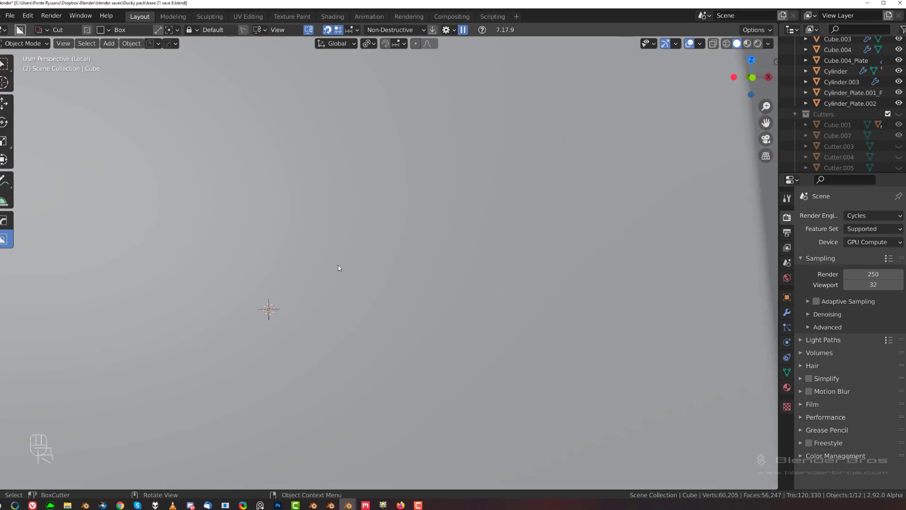
Examine the junction between the frame's lower rail, the strip beneath it and the front cylinder.
scroll(334, 274, "down", 8)
middle_click_drag(332, 274, 215, 267)
scroll(222, 265, "up", 4)
middle_click_drag(278, 244, 343, 198, "shift")
scroll(285, 245, "up", 4)
scroll(356, 186, "up", 3)
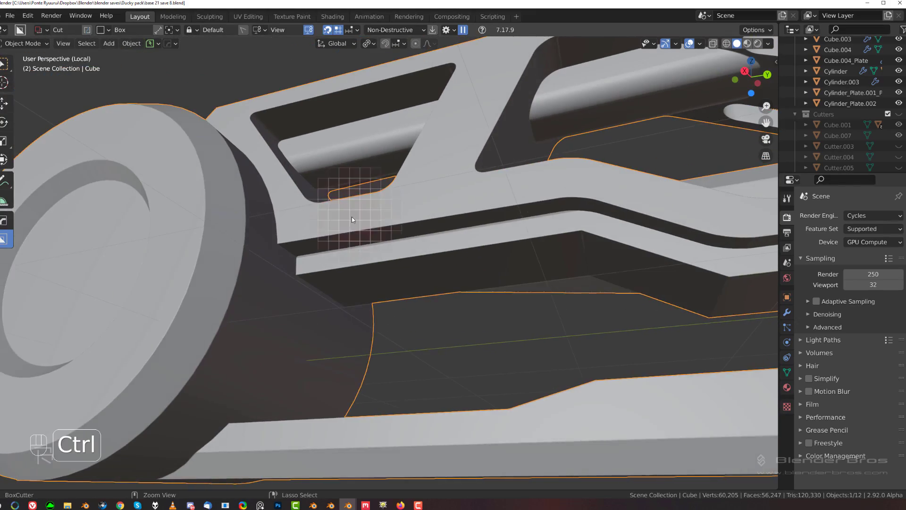
scroll(352, 233, "up", 6)
middle_click_drag(141, 236, 285, 246, "shift")
scroll(285, 246, "up", 3)
key("Tab")
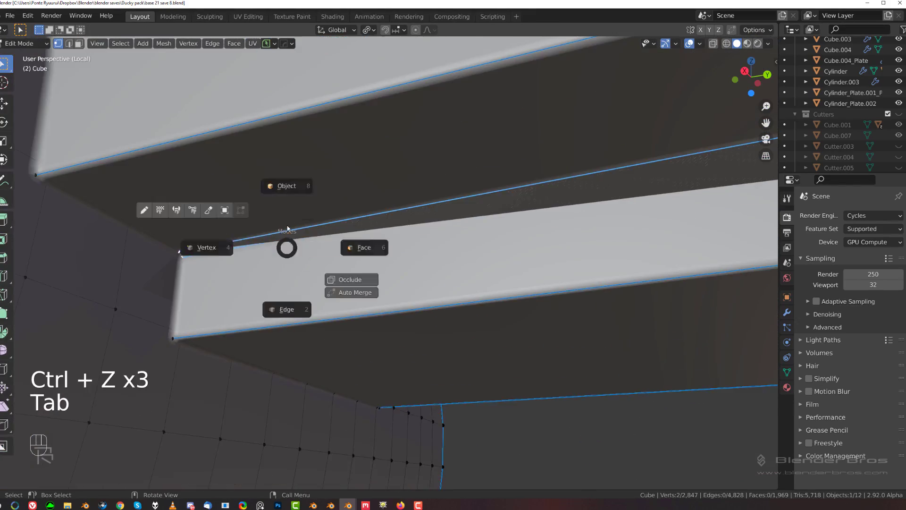
left_click(286, 189)
scroll(306, 243, "down", 3)
scroll(307, 243, "down", 4)
scroll(478, 287, "up", 2)
key("Tab")
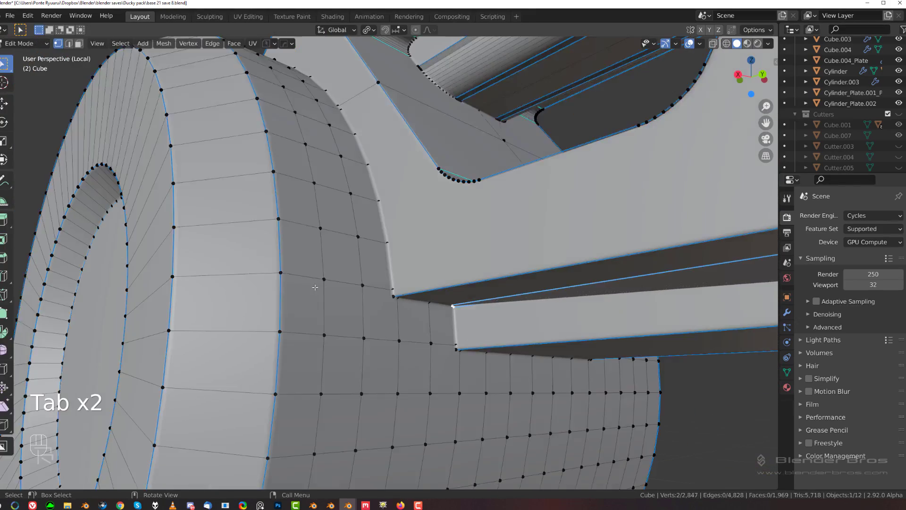
Inspect the see-through mesh around the inner ridge corner where the frame meets the cylinder.
scroll(442, 303, "up", 3)
middle_click_drag(443, 303, 487, 330)
left_click(542, 359)
scroll(519, 330, "down", 5)
middle_click_drag(465, 287, 348, 199)
scroll(333, 189, "up", 3)
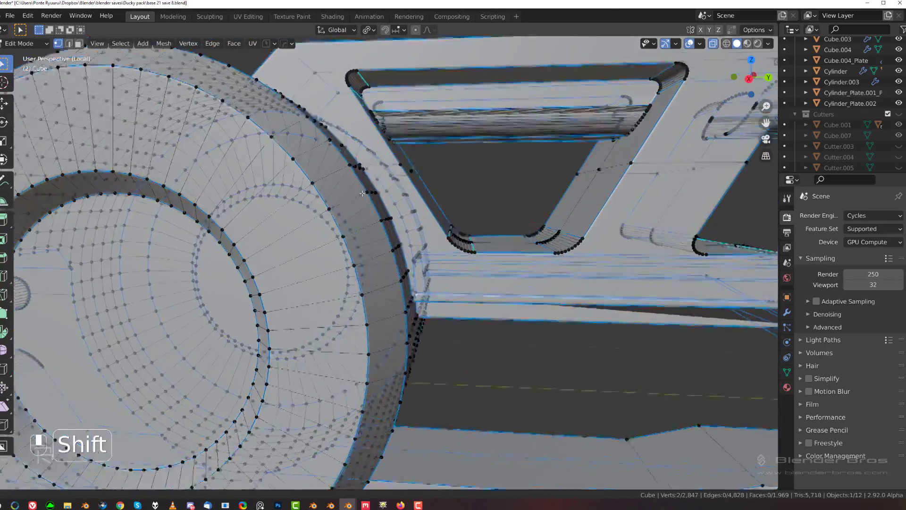
middle_click_drag(348, 231, 326, 203)
scroll(319, 226, "up", 2)
middle_click_drag(319, 236, 284, 150, "shift")
scroll(284, 149, "up", 3)
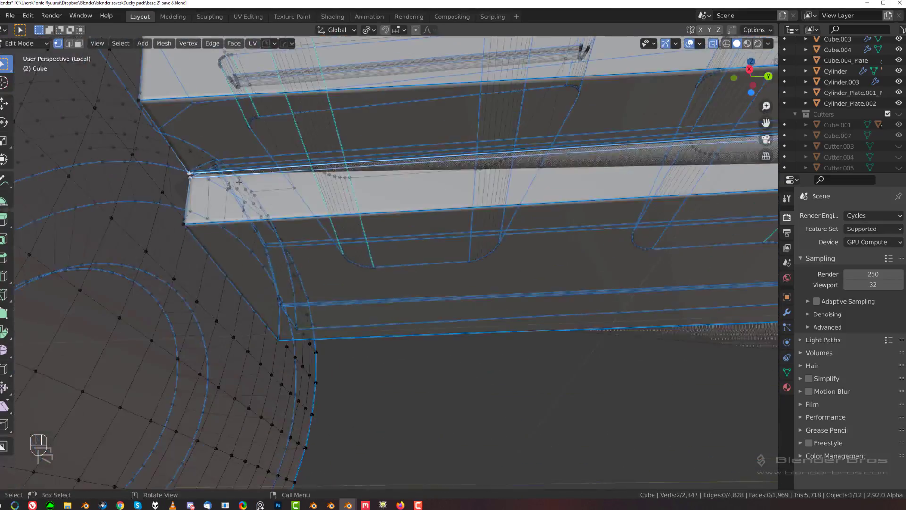
middle_click_drag(227, 151, 358, 182)
middle_click_drag(189, 151, 408, 293, "shift")
scroll(409, 293, "up", 3)
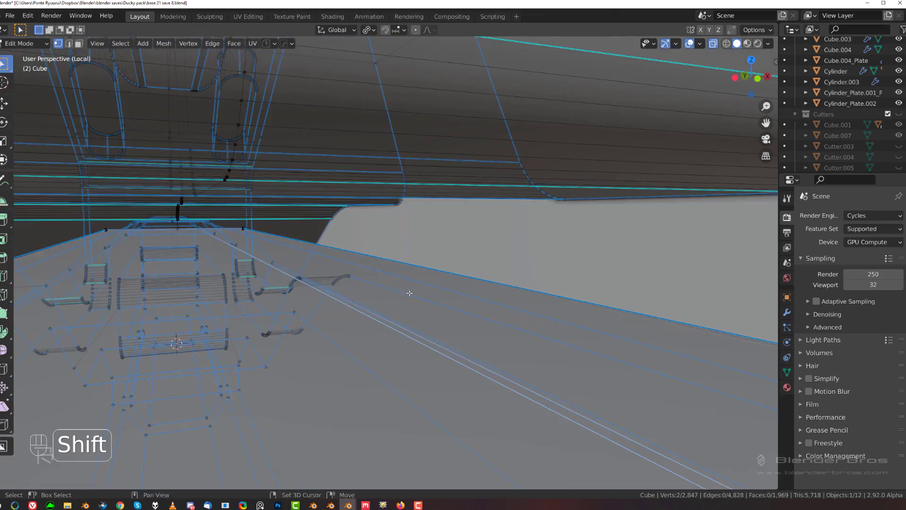
scroll(378, 278, "down", 4)
middle_click_drag(346, 258, 309, 261)
scroll(310, 260, "up", 4)
mouse_move(406, 321)
middle_mouse_down("shift")
mouse_move(372, 308)
mouse_move(392, 316)
mouse_move(417, 310)
middle_mouse_up("shift")
scroll(372, 307, "down", 3)
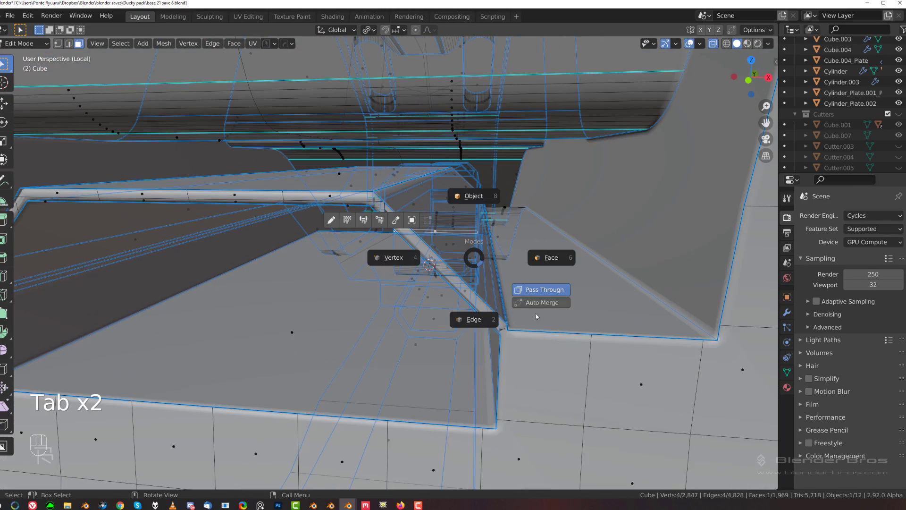
middle_click_drag(469, 243, 429, 252, "shift")
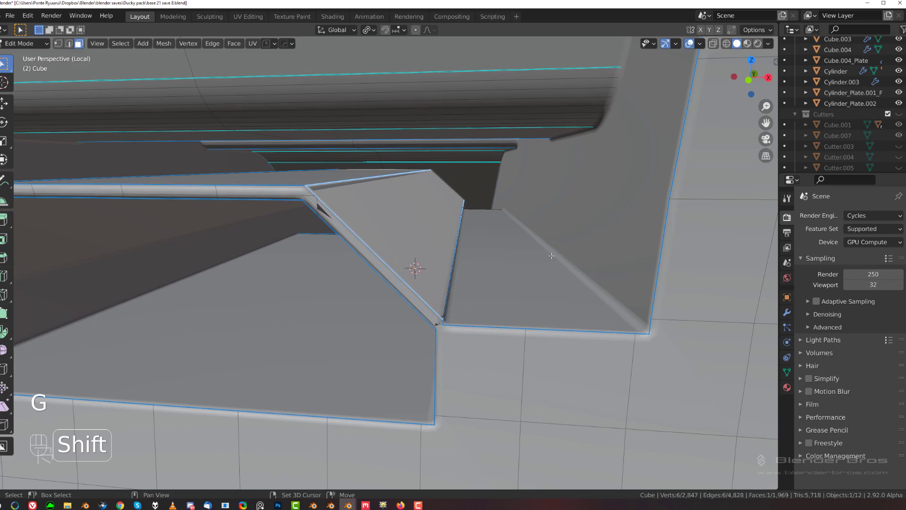
middle_click_drag(353, 192, 477, 222)
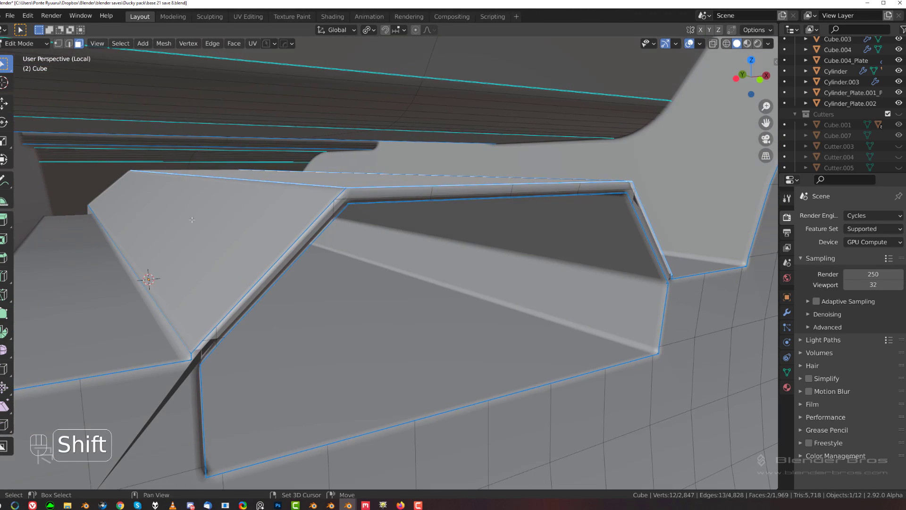
left_click(276, 214, "shift")
mouse_move(419, 237)
middle_mouse_down()
mouse_move(392, 237)
mouse_move(424, 241)
middle_mouse_up()
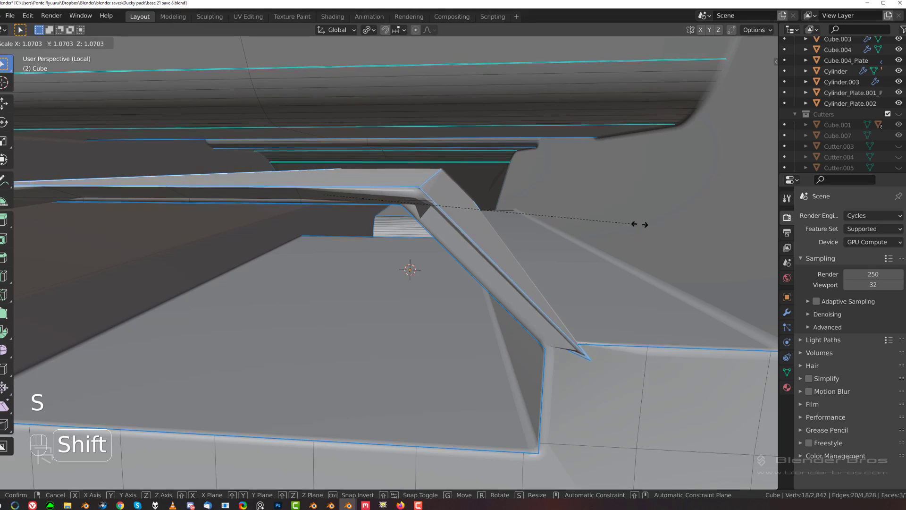
left_click(580, 264)
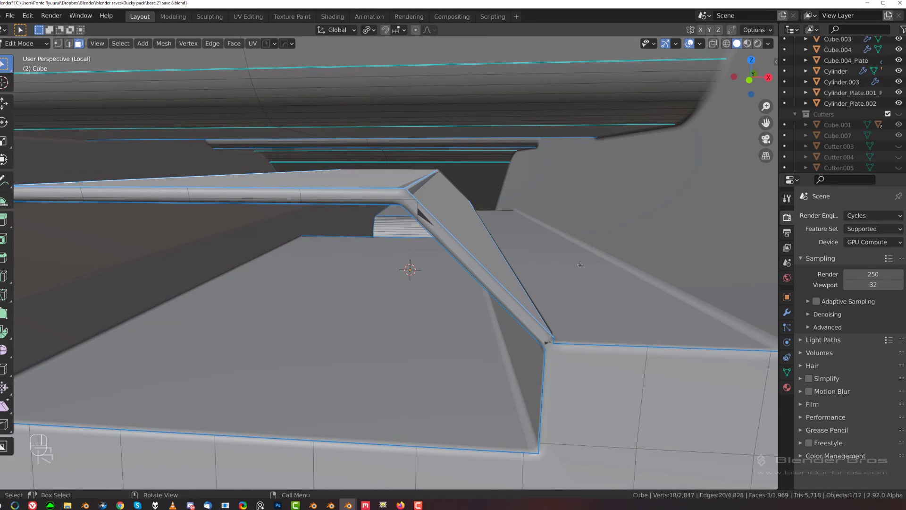
Move the thin face beside the inner ridge about 0.05 m outward along the global X axis.
middle_click_drag(488, 285, 401, 247)
scroll(397, 246, "up", 1)
key("Tab")
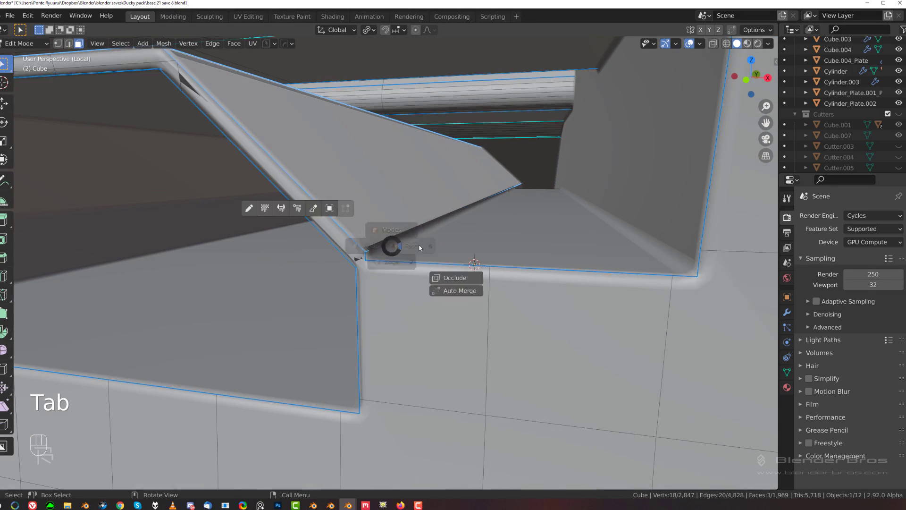
left_click(377, 251)
scroll(407, 259, "up", 2)
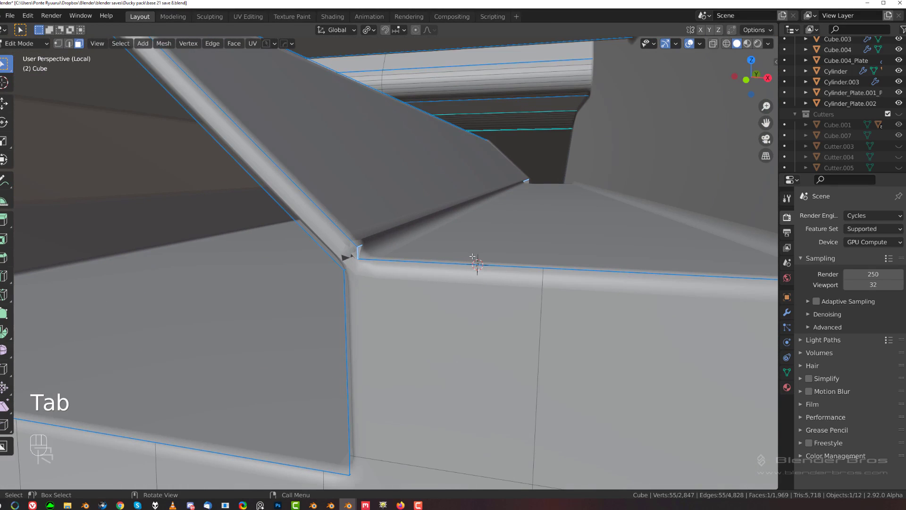
key("g")
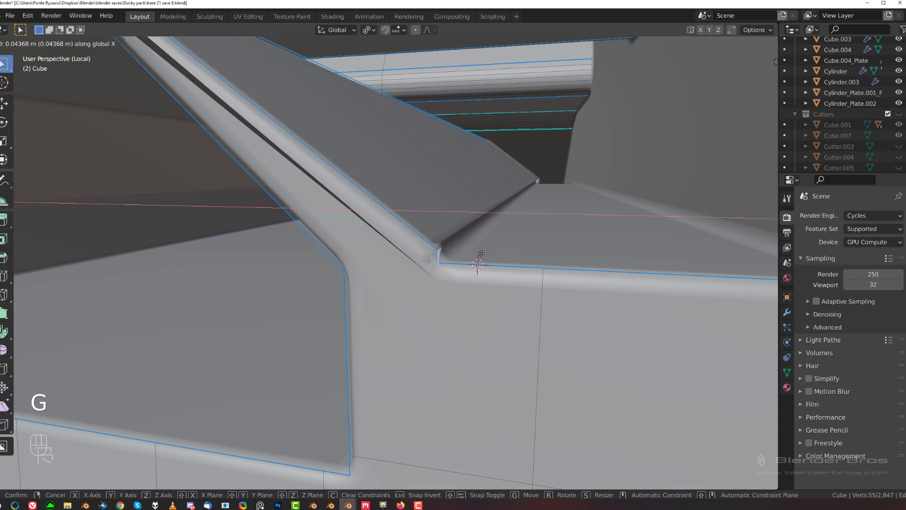
left_click(494, 253)
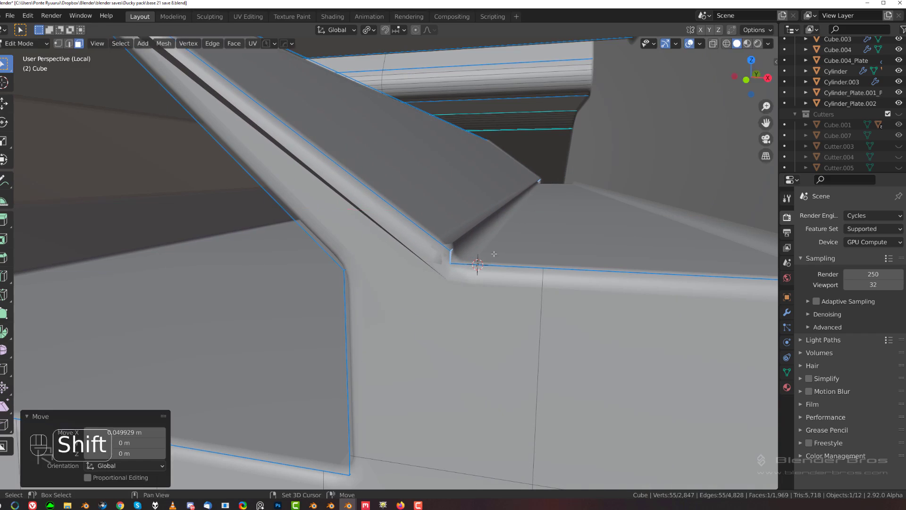
Dissolve the leftover edges along the narrow sloped strip at the ridge corner.
middle_click_drag(493, 255, 258, 226)
key("Tab")
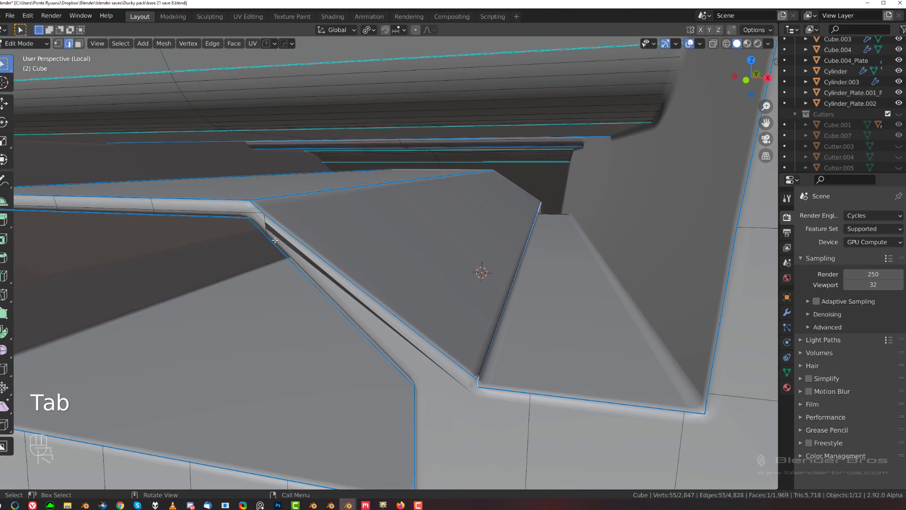
key("x")
left_click(243, 211)
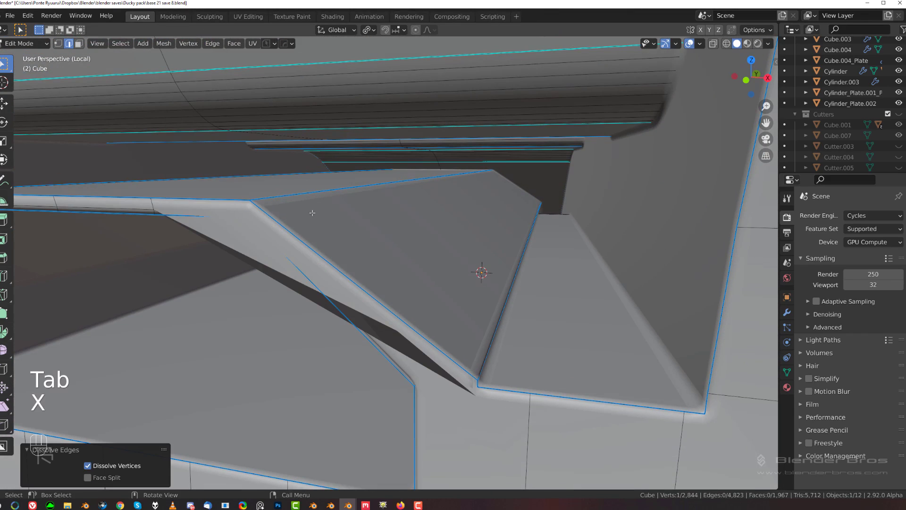
Move the ridge's upper edge along the global X axis to even out the sloped strip beside it.
key("Tab")
left_click(387, 196)
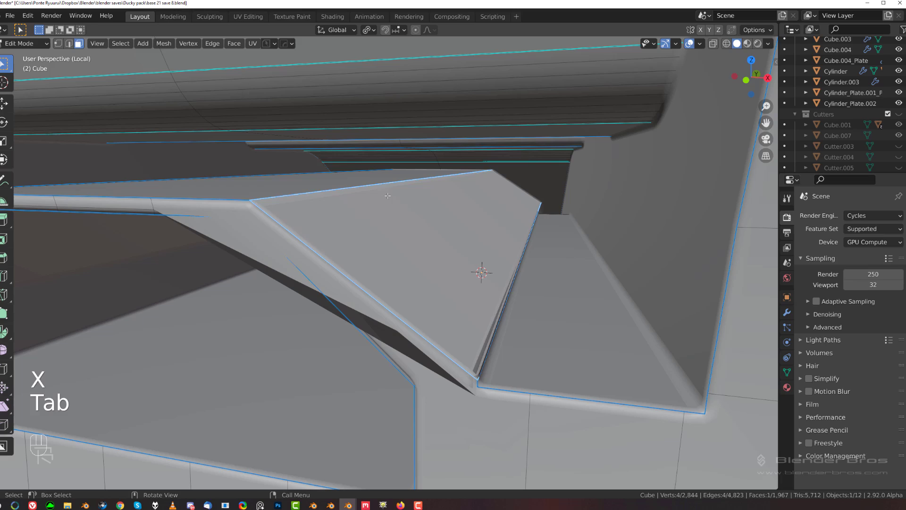
left_click(376, 275)
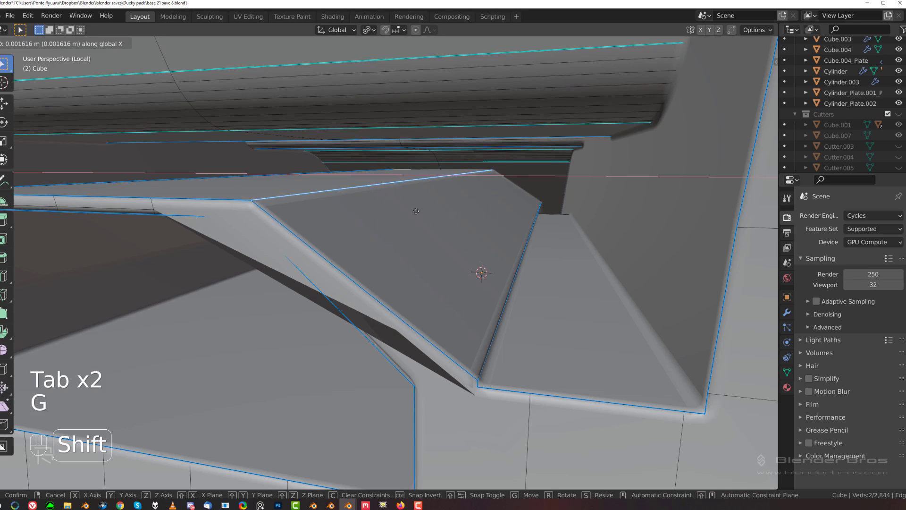
left_click(620, 211)
key("Tab")
scroll(417, 257, "down", 3)
mouse_move(418, 257)
middle_mouse_down()
mouse_move(416, 246)
mouse_move(408, 250)
middle_mouse_up()
scroll(409, 249, "up", 1)
Raise the lower edge of the ridge's sloped face about 0.022 m along the global Z axis.
key("Tab")
left_click(414, 291)
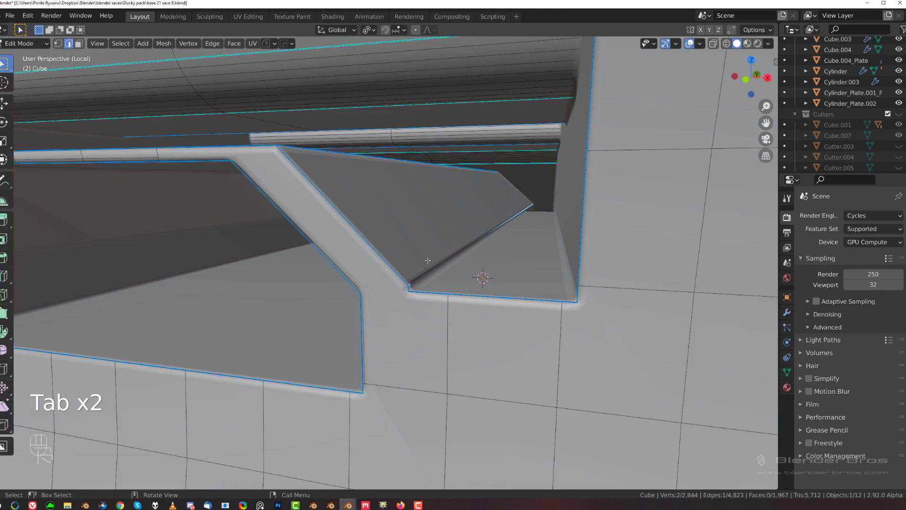
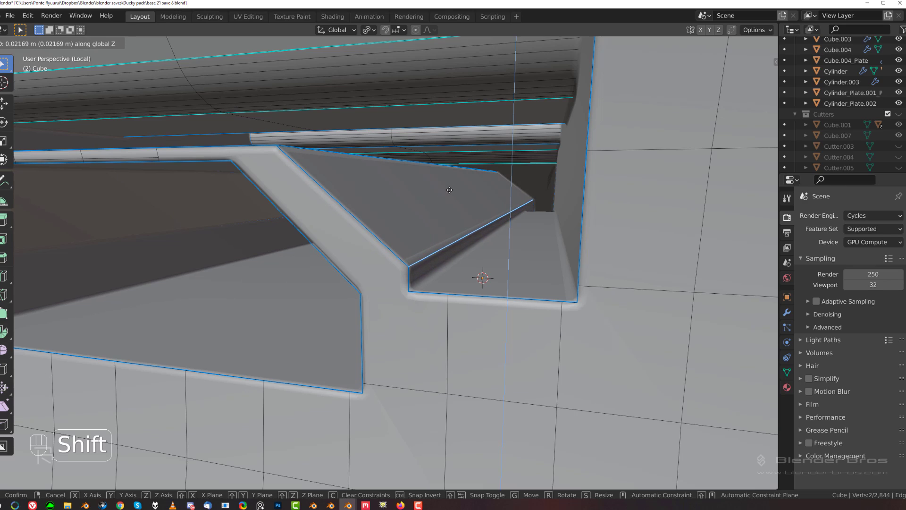
left_click(449, 189)
Symmetrize the main body mesh to carry the ridge corner cleanup over to its opposite side.
middle_click_drag(449, 187, 378, 283, "shift")
scroll(491, 235, "down", 4)
scroll(346, 207, "down", 4)
key("Tab")
key("alt+x")
scroll(344, 207, "down", 4)
scroll(386, 290, "down", 2)
left_click(404, 324)
scroll(364, 306, "up", 6)
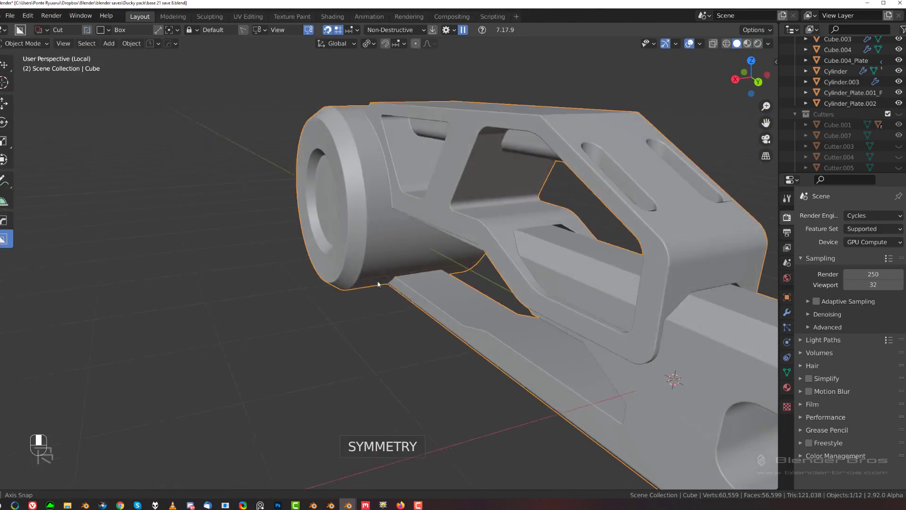
Dissolve the two diagonal edges linking the oval slots to the central vertex on the frame's sloped top face.
scroll(382, 283, "up", 3)
middle_click_drag(505, 276, 260, 270, "shift")
scroll(177, 286, "down", 5)
scroll(246, 253, "up", 3)
scroll(246, 253, "up", 1)
middle_click_drag(260, 270, 390, 320, "shift")
middle_click_drag(391, 320, 364, 282, "shift")
scroll(363, 274, "up", 2)
scroll(303, 281, "up", 3)
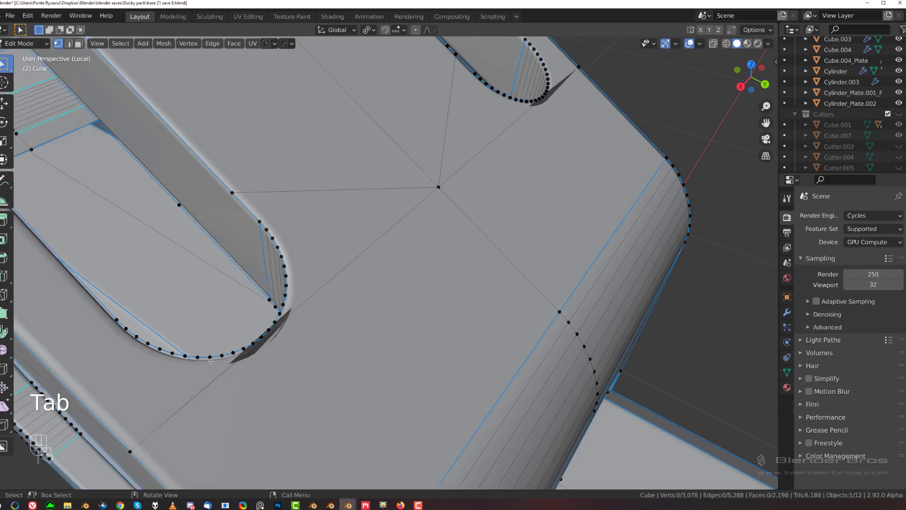
middle_click_drag(293, 358, 319, 319, "shift")
scroll(326, 311, "up", 2)
key("Tab")
scroll(418, 203, "down", 3)
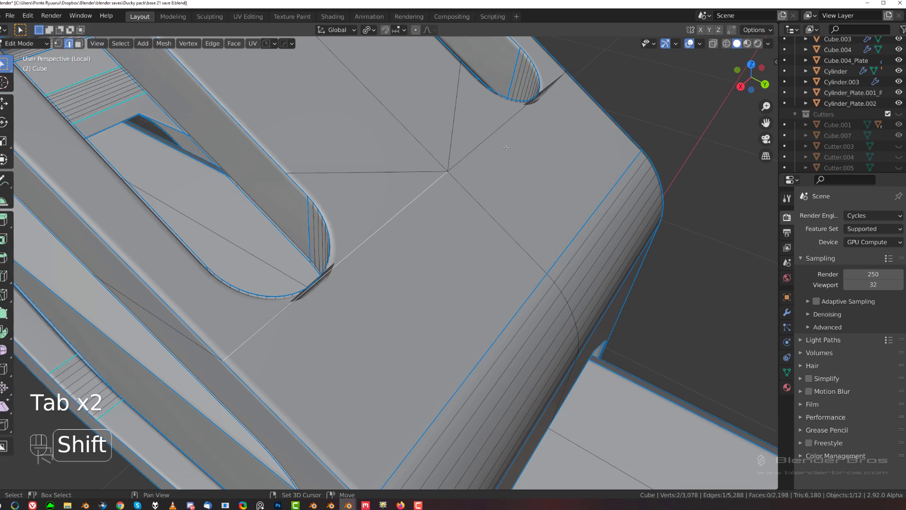
left_click(504, 134, "shift")
key("x")
left_click(505, 137)
middle_click_drag(491, 268, 378, 269, "shift")
key("x")
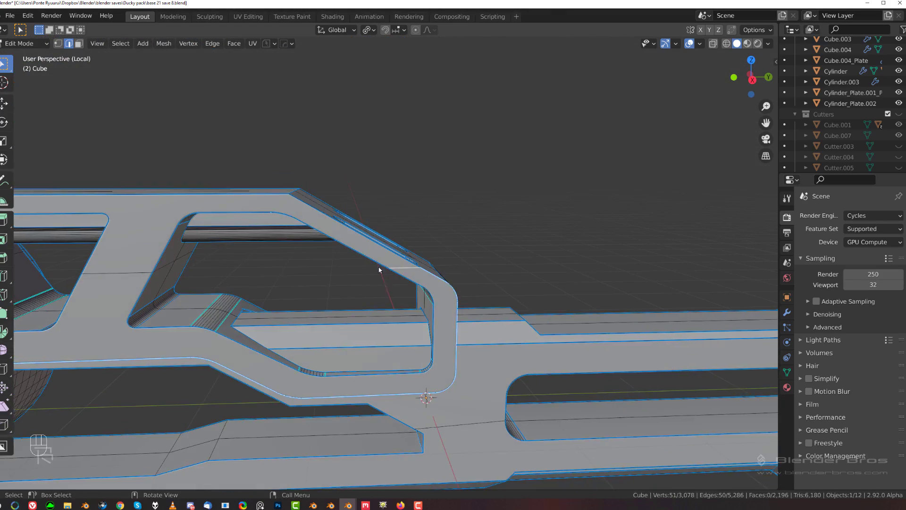
Examine the shading and edge layout of the curved ledge where the chamfered rail meets the frame's window opening.
key("Tab")
scroll(370, 205, "up", 1)
middle_click_drag(304, 271, 436, 245, "shift")
scroll(305, 244, "up", 4)
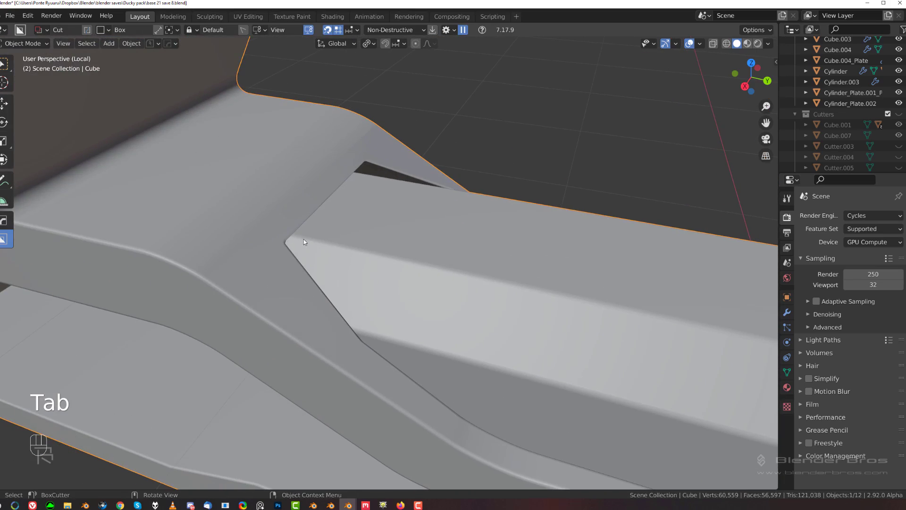
key("Tab")
middle_click_drag(257, 318, 279, 223)
scroll(293, 242, "down", 5)
key("Tab")
scroll(389, 267, "down", 3)
middle_click_drag(389, 267, 345, 230)
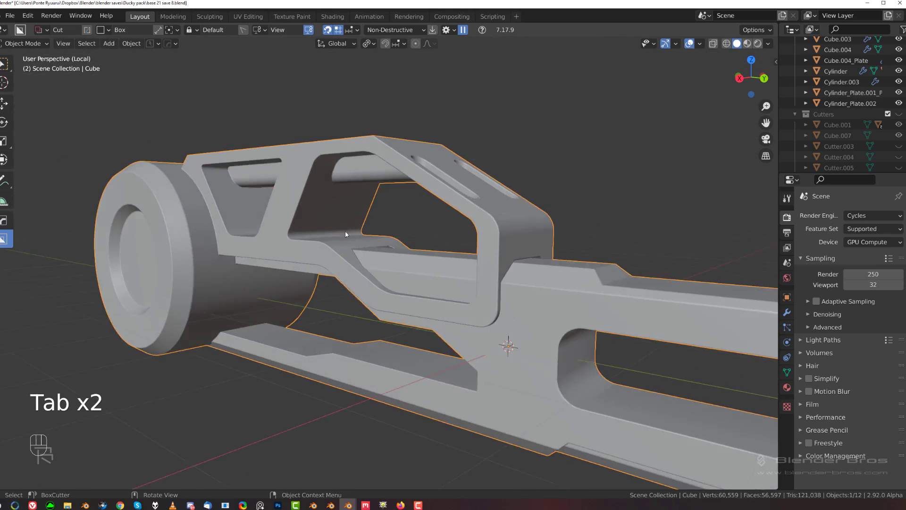
scroll(325, 240, "up", 3)
middle_click_drag(500, 270, 481, 264)
scroll(472, 250, "up", 2)
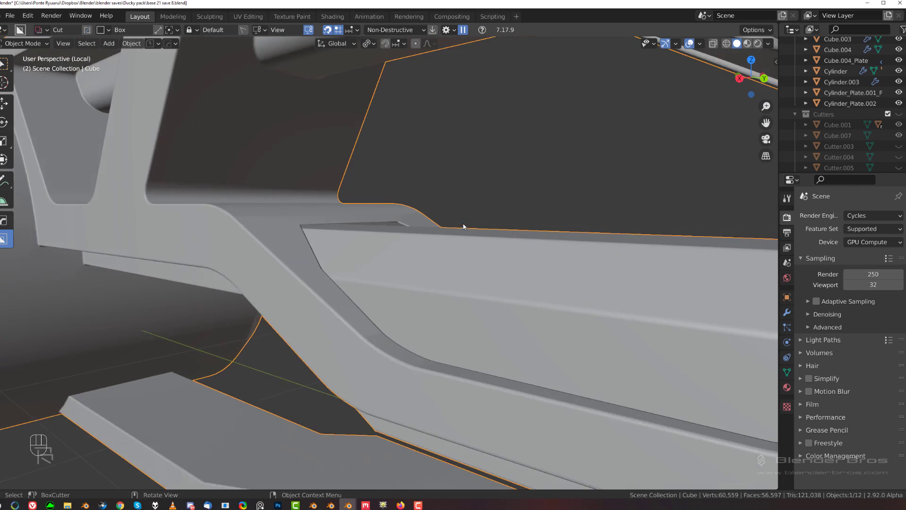
Examine the shading and wireframe of the rounded bend at the front of the upper frame.
middle_click_drag(463, 226, 358, 194)
scroll(494, 264, "up", 1)
key("Tab")
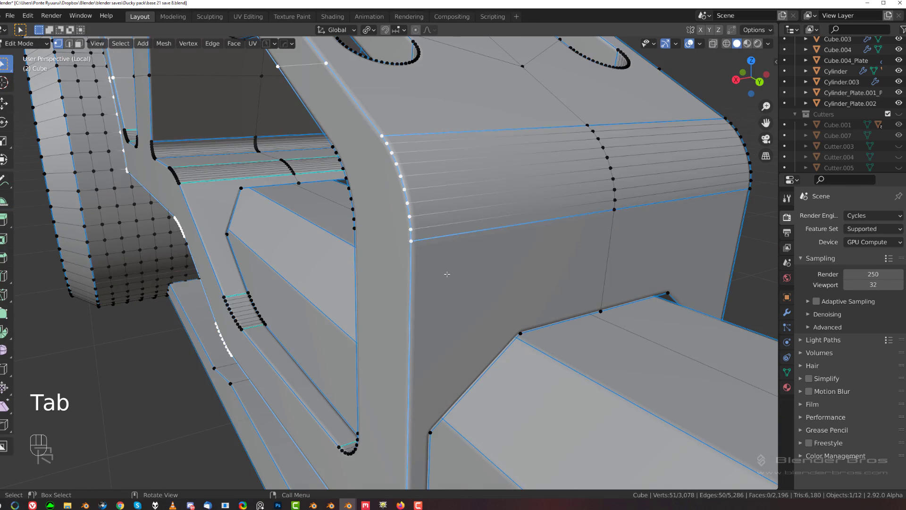
key("Tab")
scroll(441, 255, "down", 3)
middle_click_drag(435, 265, 448, 246)
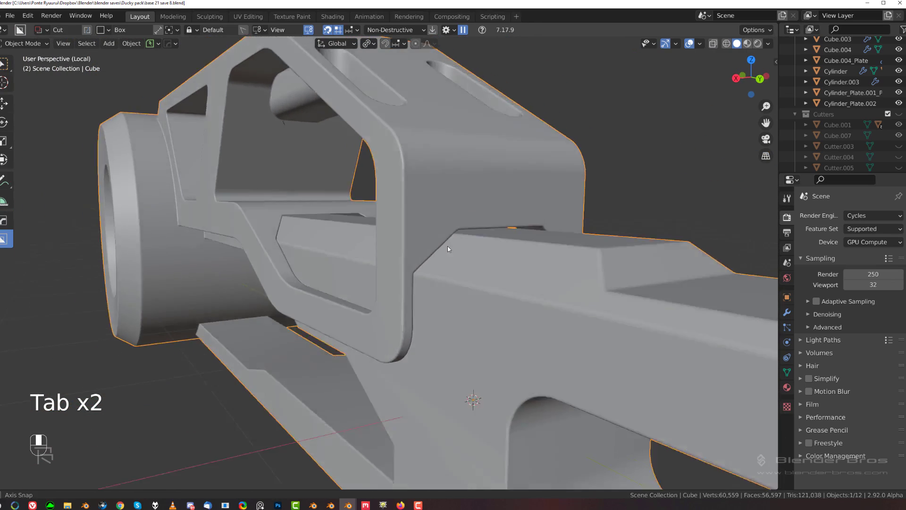
scroll(445, 233, "up", 3)
mouse_move(417, 203)
middle_mouse_down("shift")
mouse_move(394, 226)
mouse_move(420, 188)
middle_mouse_up("shift")
scroll(429, 156, "up", 1)
key("Tab")
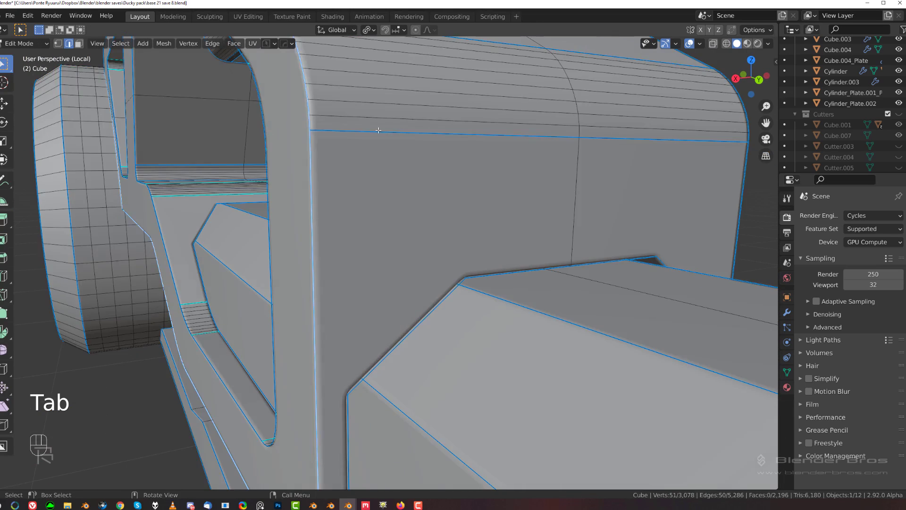
Check the bevel modifier and clear the sharp marks from the edges bordering the rounded bend at the frame's front.
scroll(378, 189, "down", 4)
middle_click_drag(379, 216, 379, 236, "shift")
scroll(380, 188, "up", 3)
key("Tab")
key("ctrl+grave")
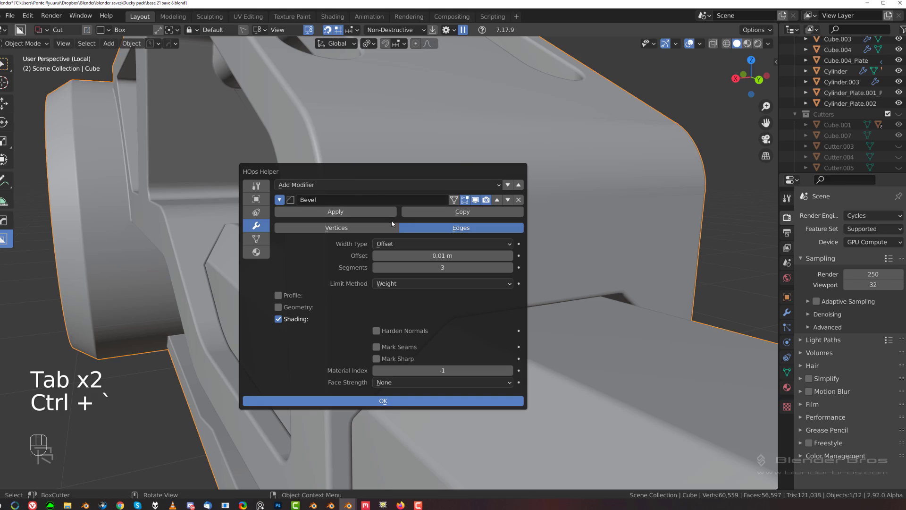
key("Tab")
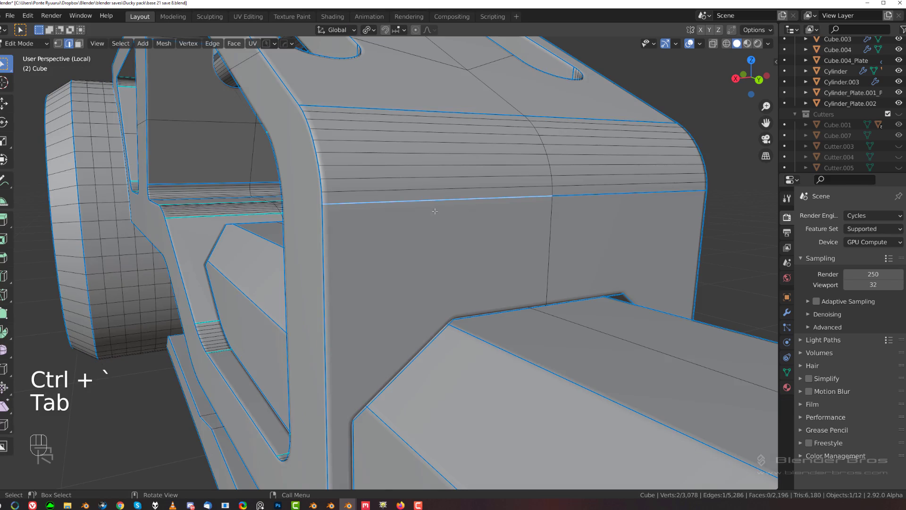
key("q")
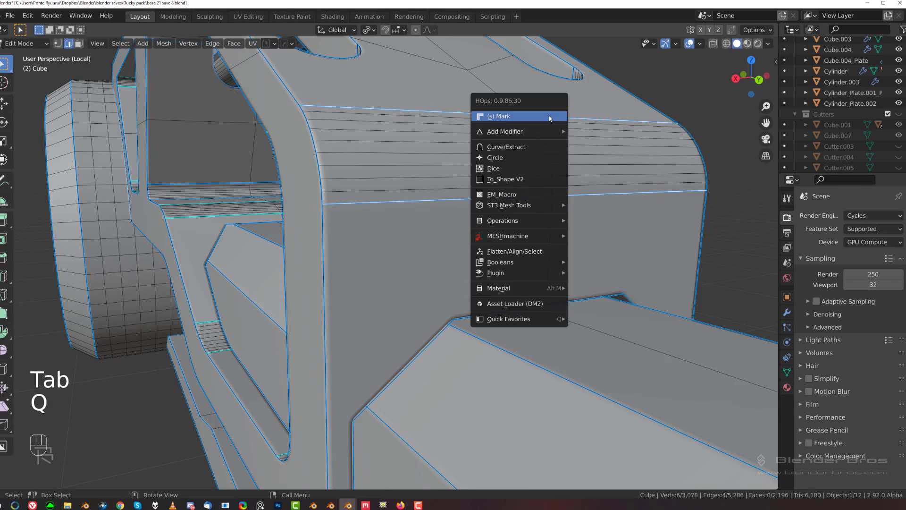
left_click(549, 118)
key("Tab")
scroll(293, 232, "down", 3)
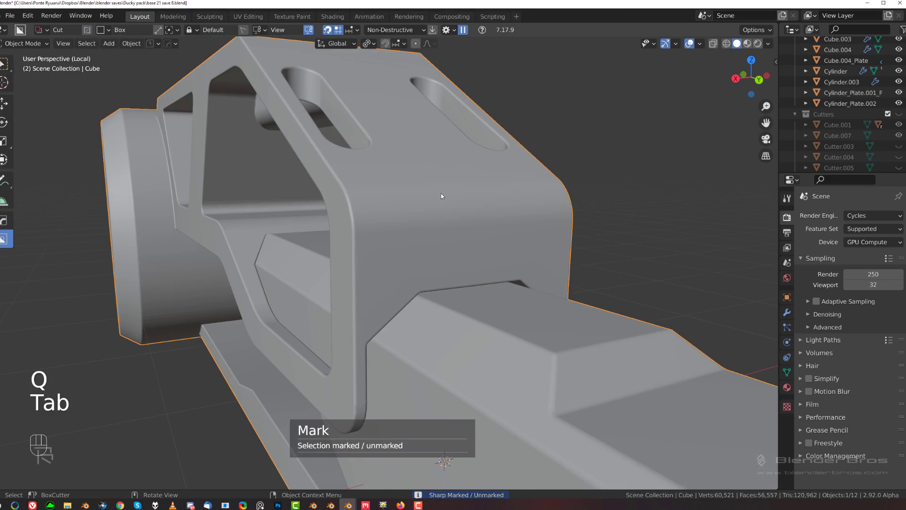
Clear the sharp marks from both edges bordering the convex curve of the ledge inside the window opening.
middle_click_drag(441, 194, 231, 184)
scroll(231, 183, "up", 1)
middle_click_drag(264, 242, 381, 245, "shift")
key("Tab")
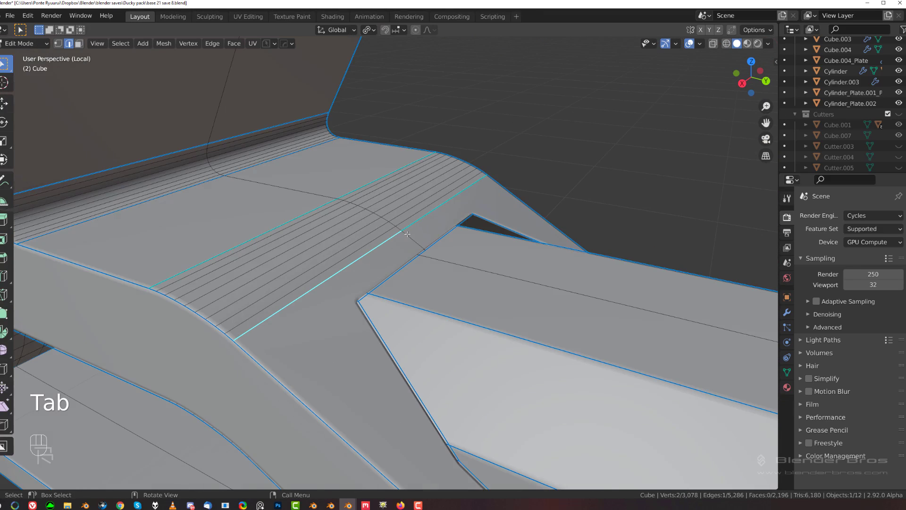
key("q")
left_click(265, 220)
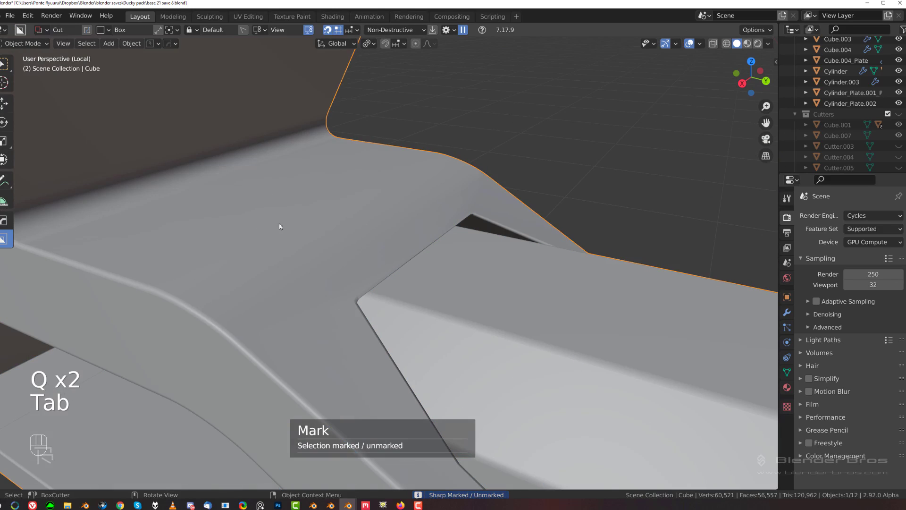
Clear the sharp marks from the edges bordering the concave fillet where the ledge meets the slanted wall.
middle_click_drag(279, 223, 366, 242, "shift")
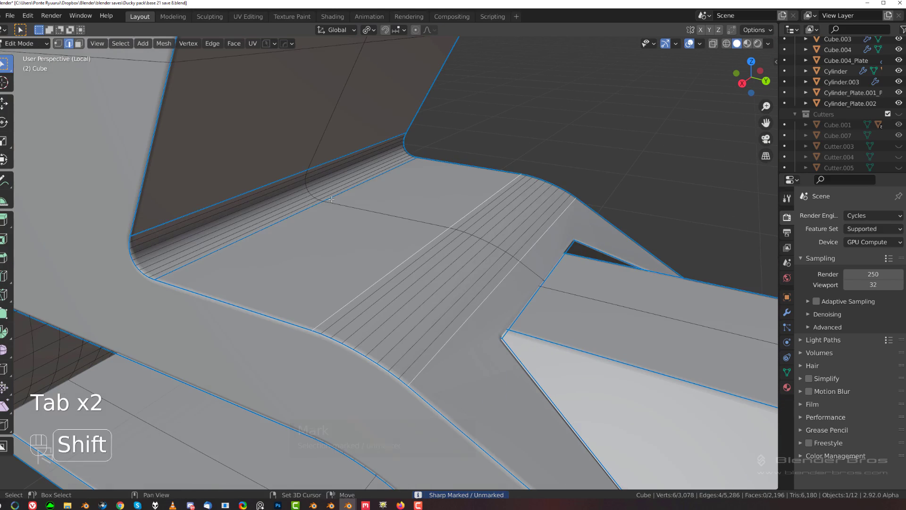
key("q")
left_click(344, 157)
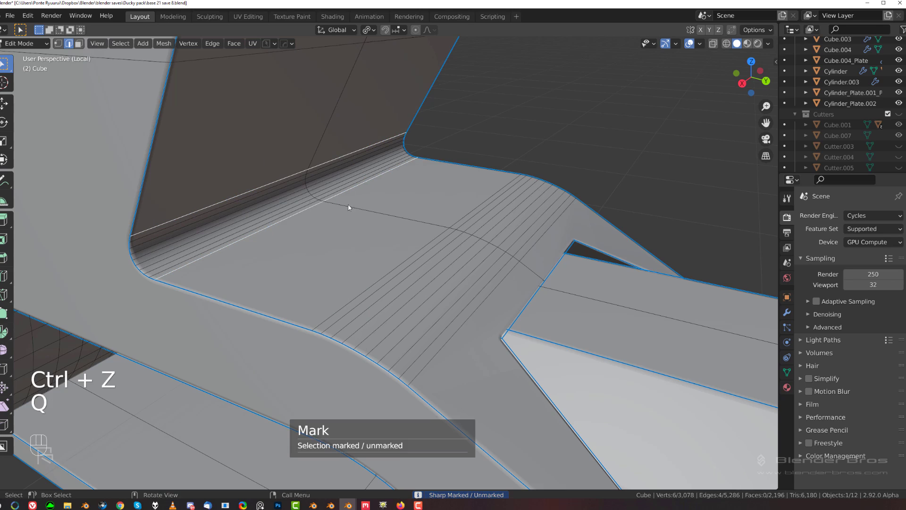
key("Tab")
scroll(359, 211, "down", 5)
scroll(401, 282, "up", 5)
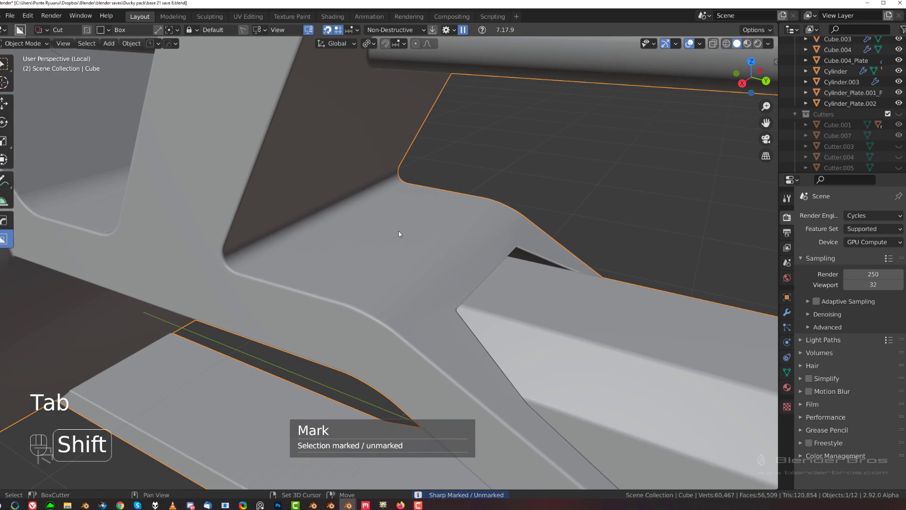
In the right view, move the recessed rail's stray corner vertex about -0.037 m along global Y onto the sloped edge.
middle_click_drag(399, 233, 336, 228)
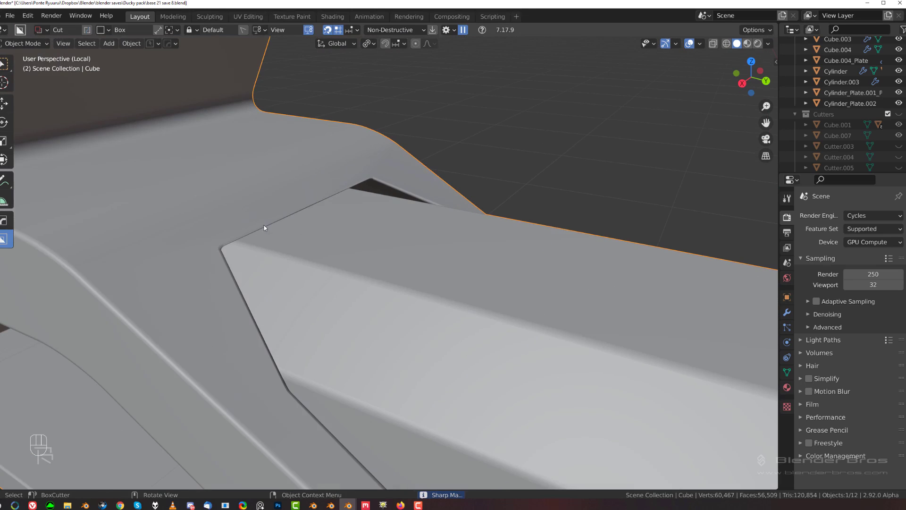
middle_click_drag(264, 228, 349, 145, "shift")
key("Tab")
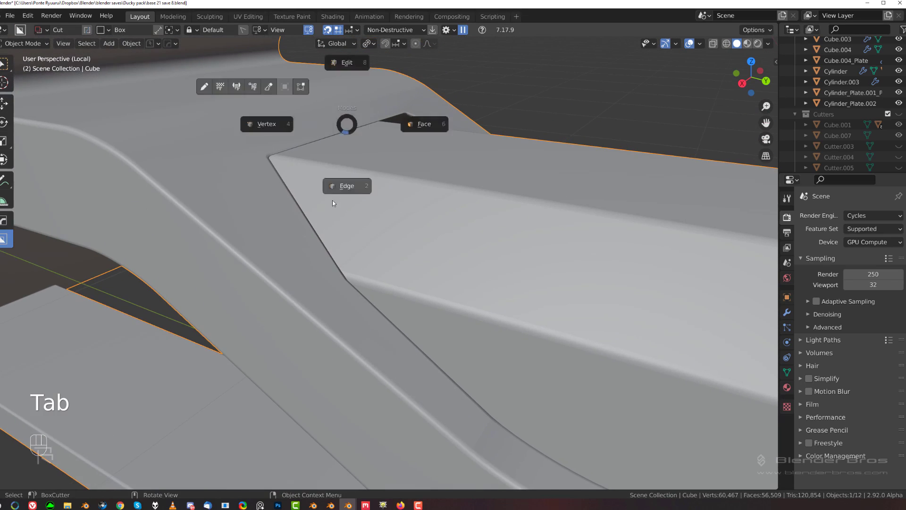
left_click(332, 203)
key("ctrl+z")
key("Tab")
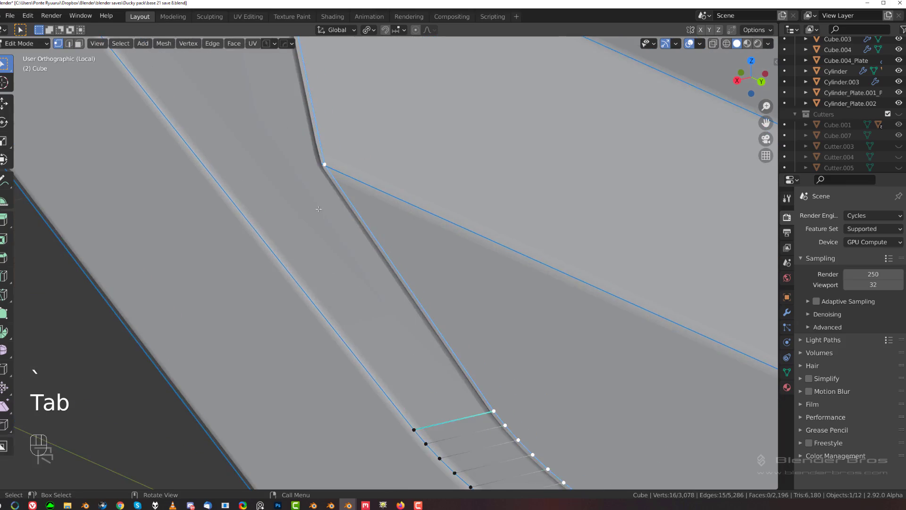
scroll(318, 209, "down", 6)
middle_click_drag(318, 209, 337, 182)
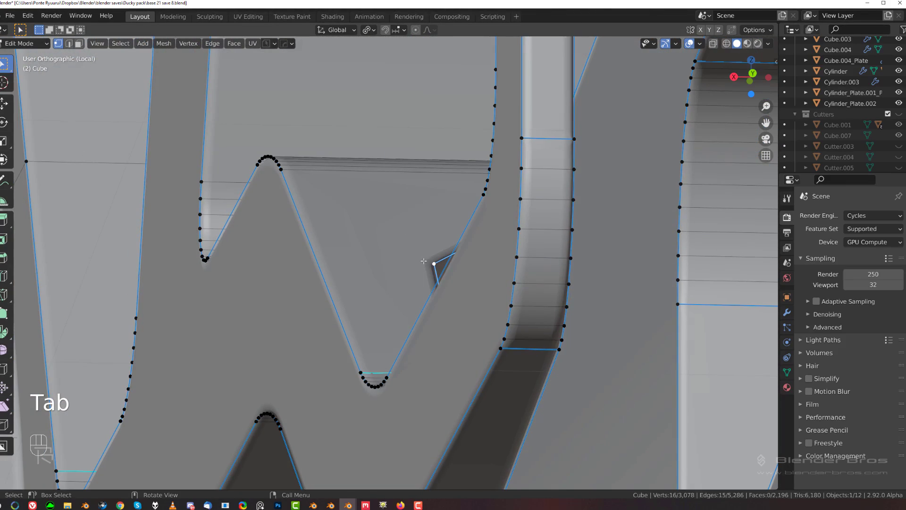
scroll(430, 261, "up", 6)
key("Tab")
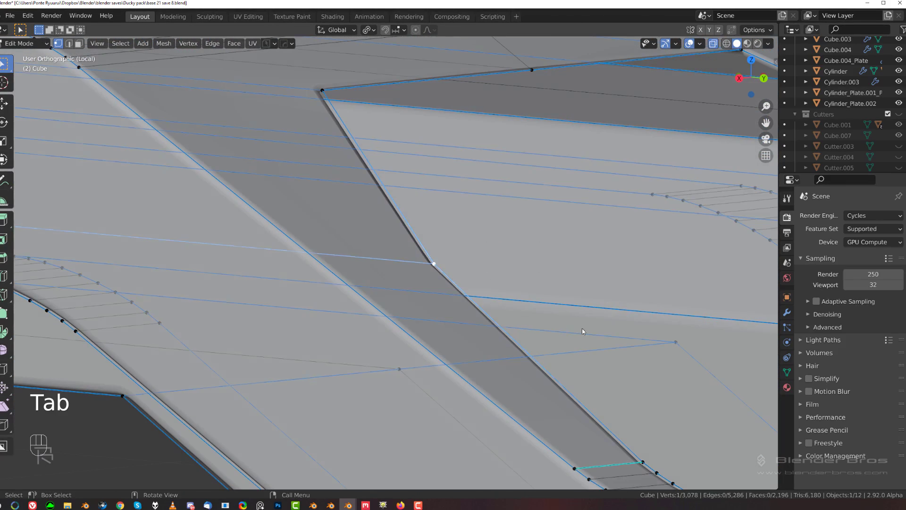
key("grave")
left_click(632, 328)
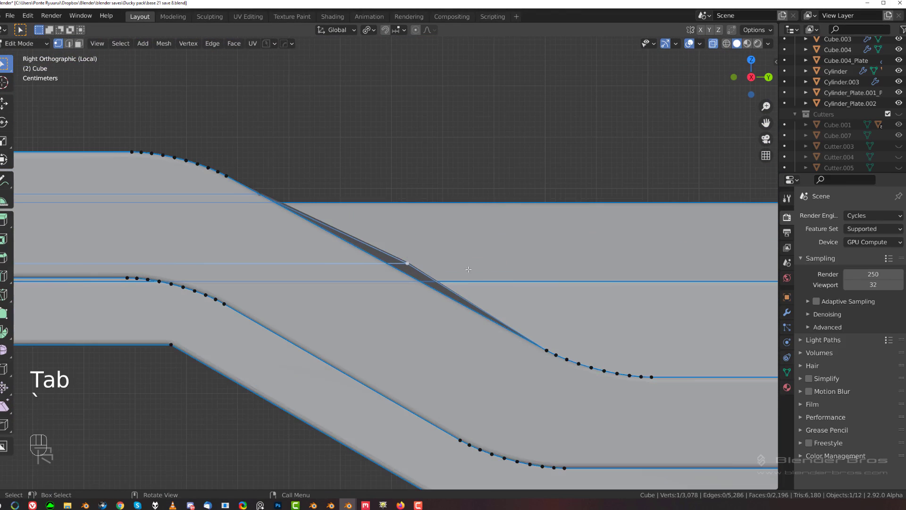
scroll(431, 263, "up", 1)
middle_click_drag(412, 257, 387, 258, "shift")
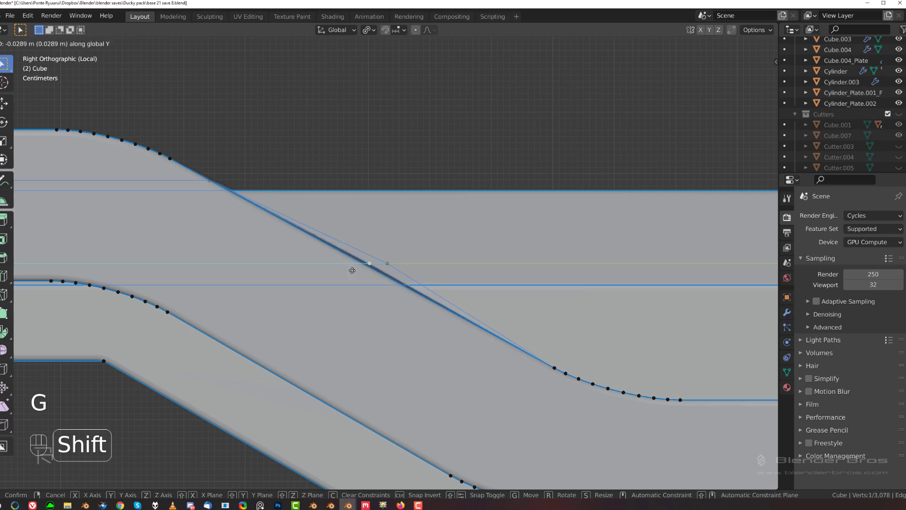
left_click(306, 270)
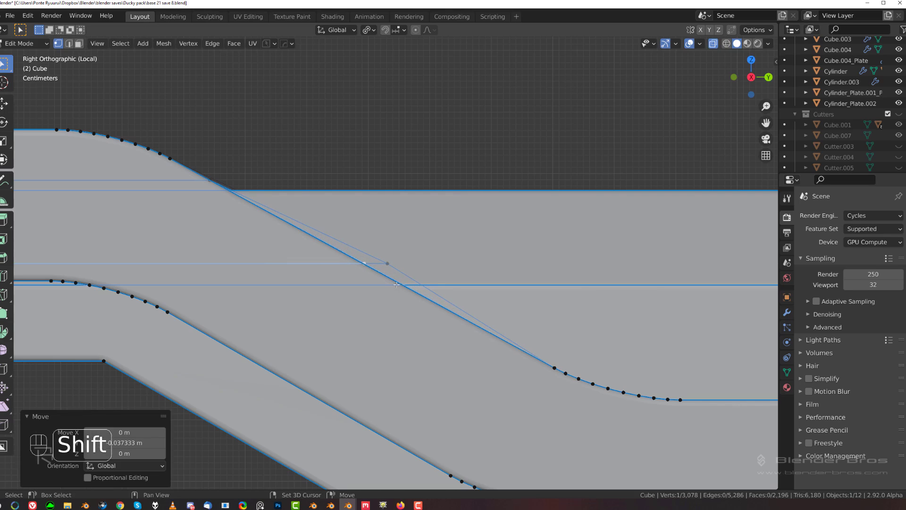
Align the matching vertex on the opposite side with the moved corner vertex, using the leftmost position.
left_click(392, 259)
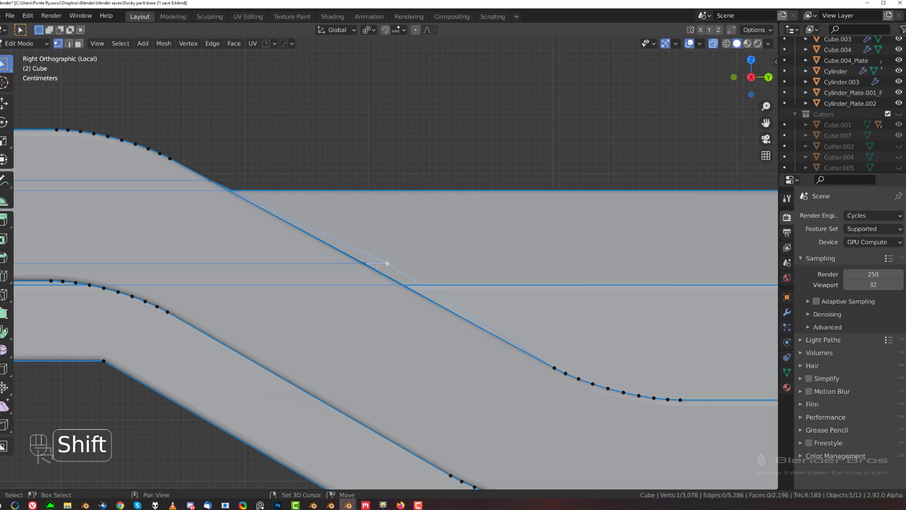
key("alt+a")
left_click(315, 271)
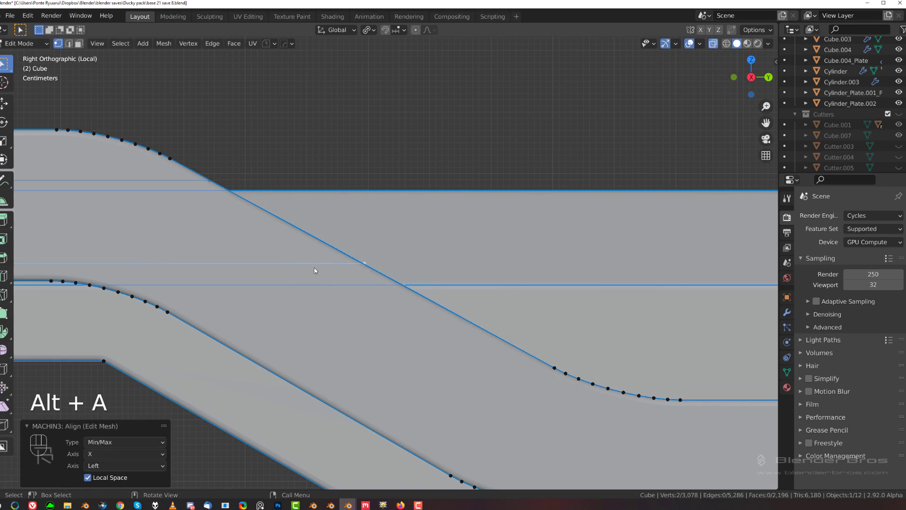
left_click(358, 195)
Inspect the corrected slope, the ledge and the surrounding frame from several angles and in the right view.
scroll(370, 231, "down", 3)
middle_click_drag(372, 231, 135, 227)
scroll(282, 239, "up", 3)
key("grave")
left_click(364, 256)
scroll(364, 256, "down", 4)
scroll(309, 250, "down", 6)
scroll(377, 245, "up", 6)
scroll(133, 228, "down", 3)
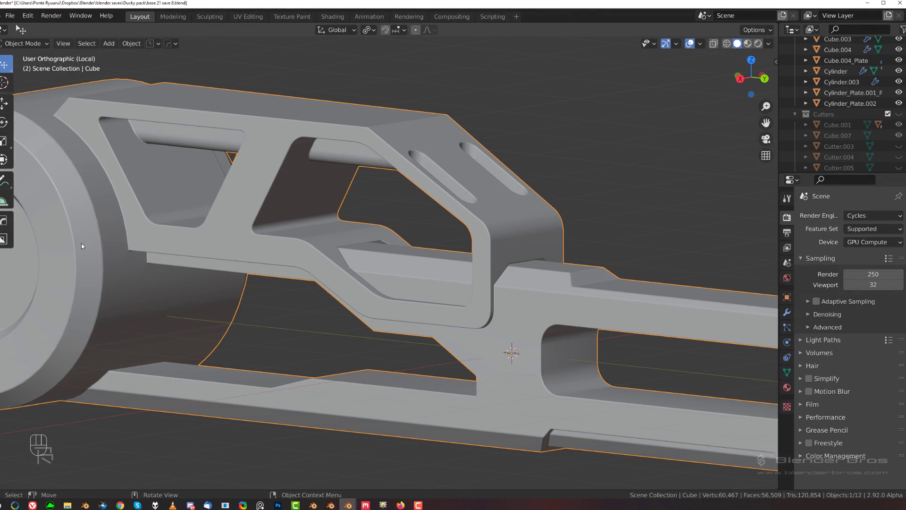
scroll(133, 256, "up", 2)
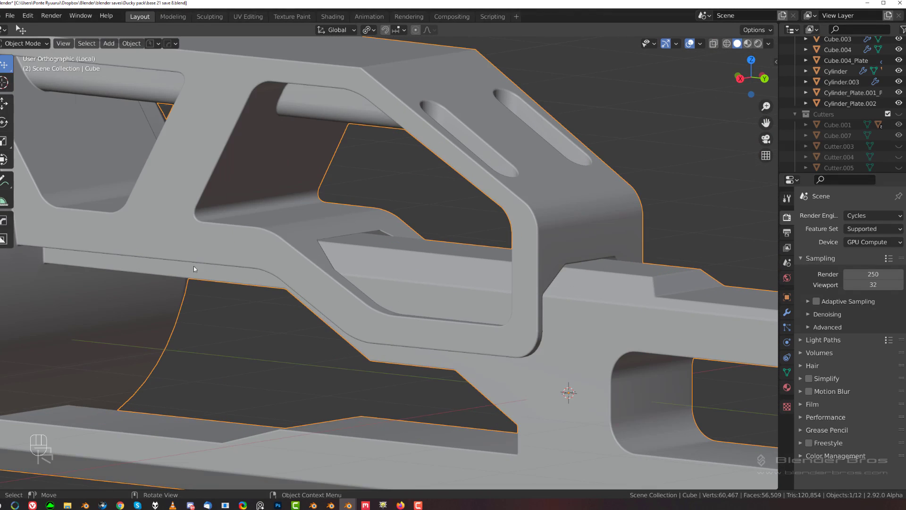
middle_click_drag(194, 269, 370, 256)
scroll(322, 262, "down", 1)
key("grave")
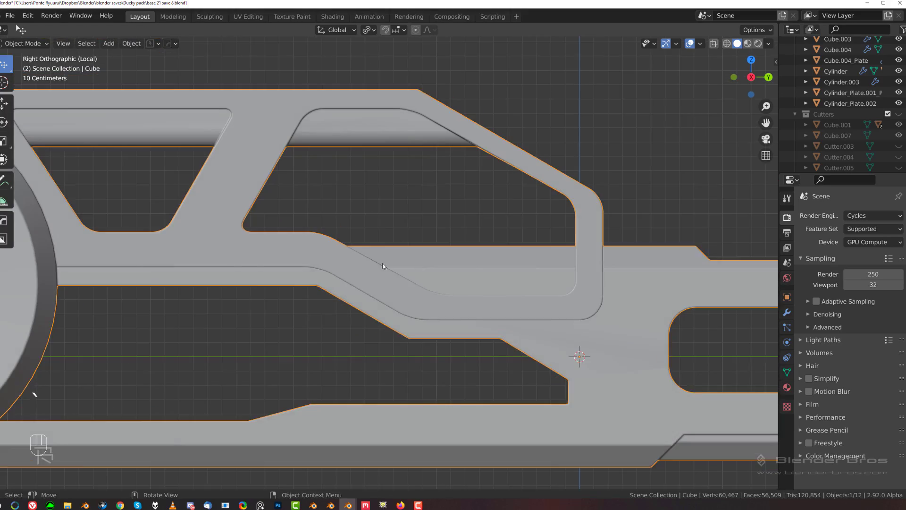
middle_click_drag(279, 247, 304, 238)
scroll(341, 188, "up", 5)
Mark the two lower horizontal edges across the body's front end cap as sharp and leave local view.
key("Tab")
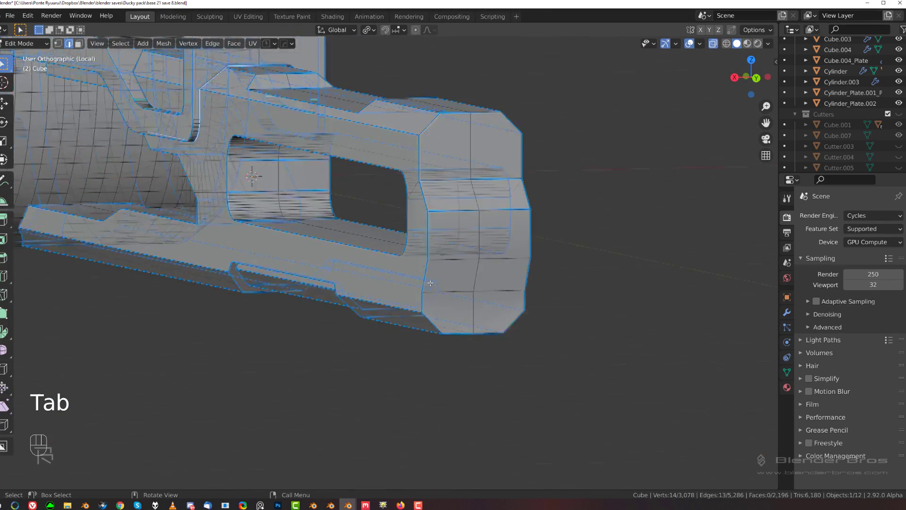
left_click(469, 301)
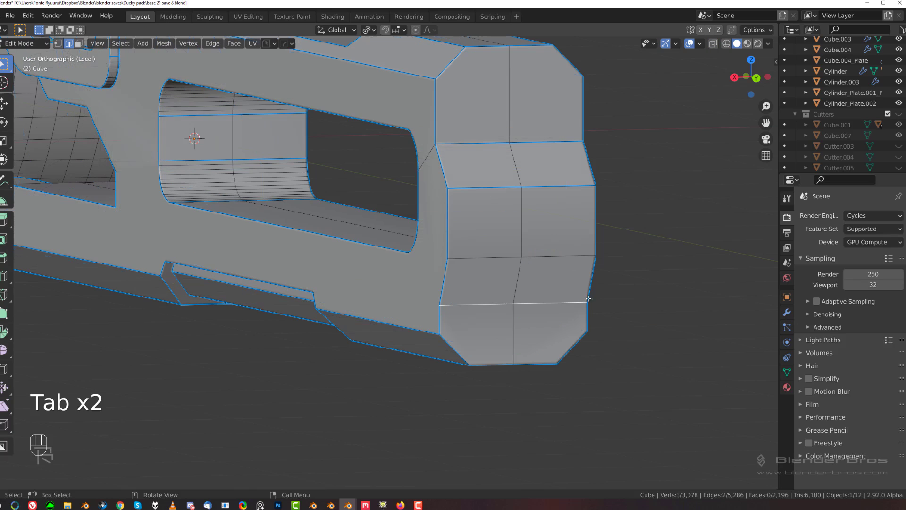
left_click(552, 255, "shift")
key("q")
left_click(551, 254)
middle_click_drag(551, 255, 458, 242)
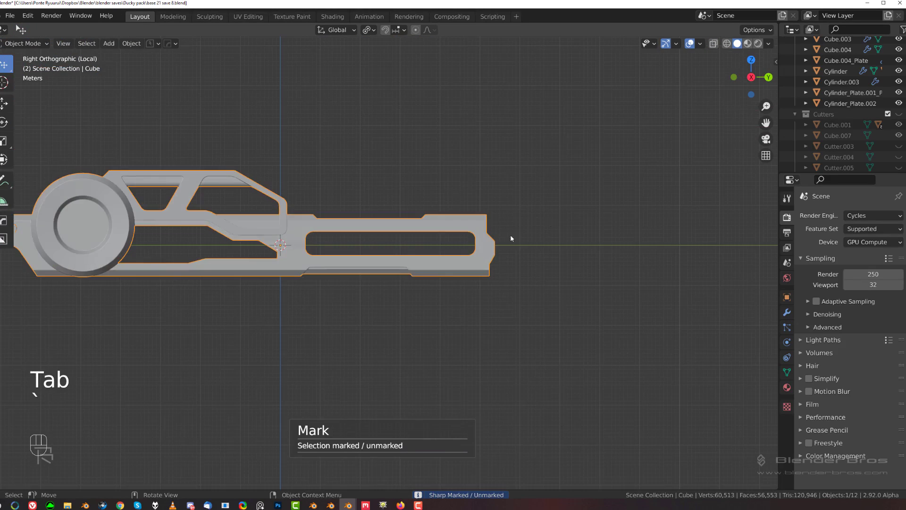
middle_click_drag(265, 217, 457, 220, "shift")
key("slash")
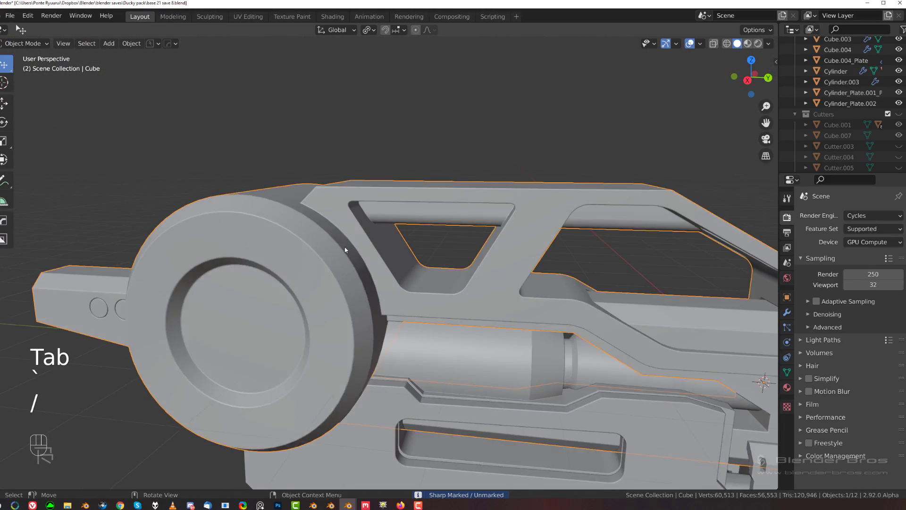
Examine the whole weapon from several angles, from the rear drum and upper frame down to the lower barrel housing.
scroll(349, 248, "down", 3)
middle_click_drag(473, 260, 368, 241, "shift")
scroll(407, 243, "up", 3)
middle_click_drag(405, 269, 285, 255, "shift")
scroll(456, 306, "up", 2)
scroll(456, 288, "down", 2)
middle_click_drag(454, 276, 437, 271)
scroll(435, 259, "up", 2)
middle_click_drag(334, 286, 300, 286)
middle_click_drag(300, 286, 524, 277, "shift")
scroll(524, 277, "down", 2)
middle_click_drag(299, 245, 276, 174)
middle_click_drag(298, 203, 322, 124, "shift")
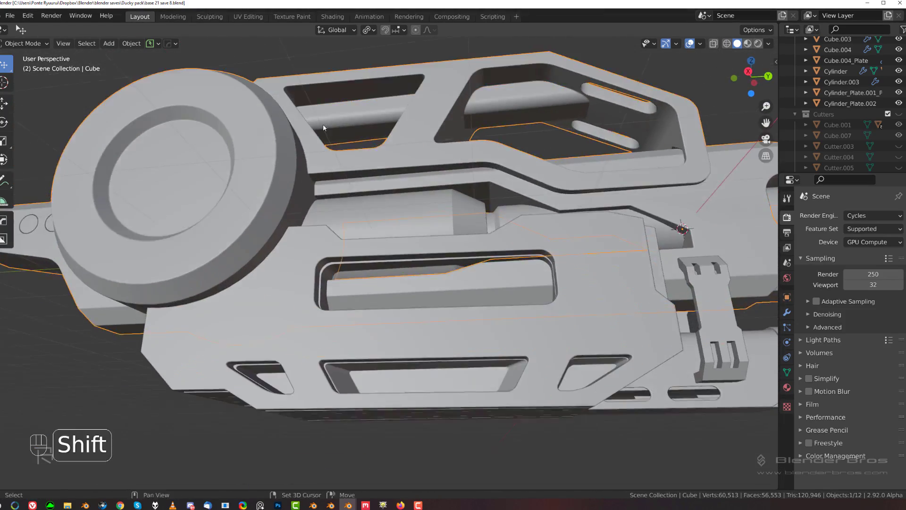
scroll(500, 288, "up", 1)
middle_click_drag(500, 287, 374, 153)
scroll(374, 152, "down", 2)
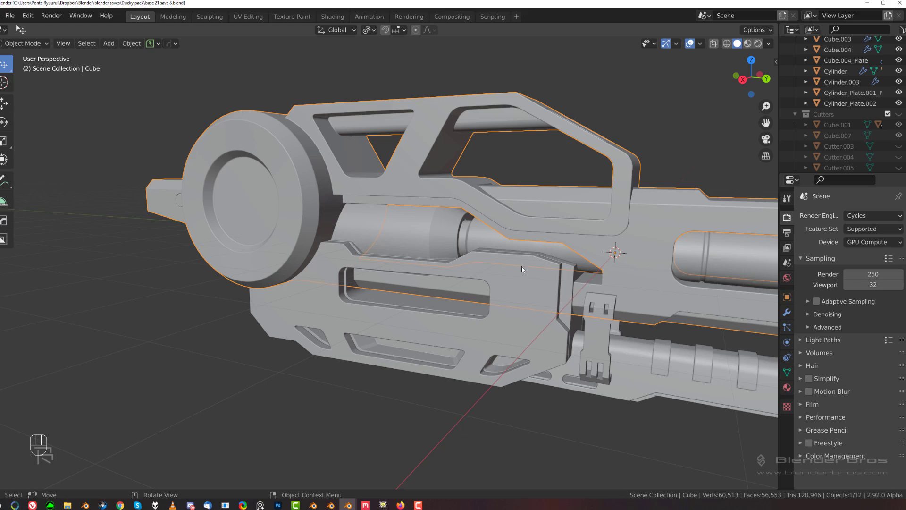
middle_click_drag(522, 267, 649, 225)
middle_click_drag(611, 256, 416, 203, "shift")
scroll(466, 257, "down", 2)
scroll(433, 240, "up", 4)
scroll(433, 239, "down", 4)
scroll(390, 278, "up", 2)
middle_click_drag(416, 203, 398, 184)
scroll(398, 184, "up", 2)
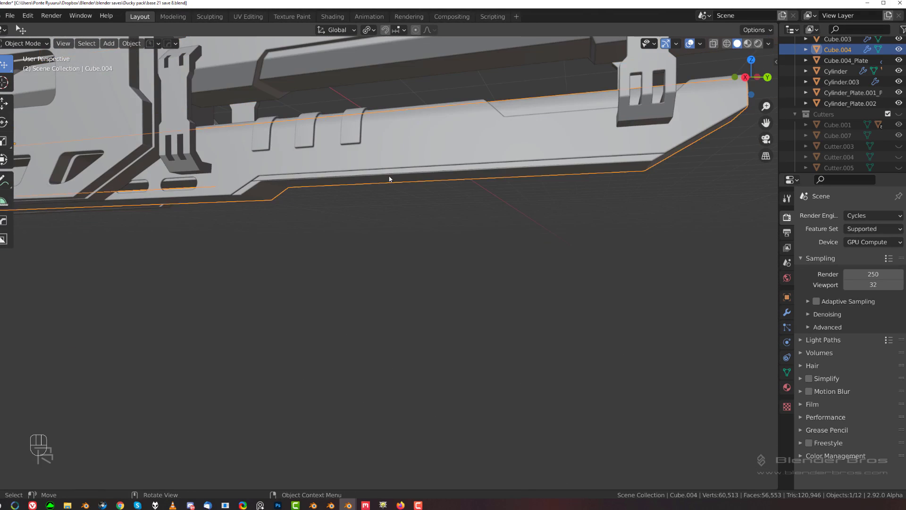
Isolate the long lower housing in local view and examine the slot end and lower step in right orthographic view.
key("slash")
scroll(364, 222, "up", 4)
key("grave")
scroll(598, 279, "up", 4)
middle_click_drag(522, 280, 357, 261, "shift")
key("KP_5")
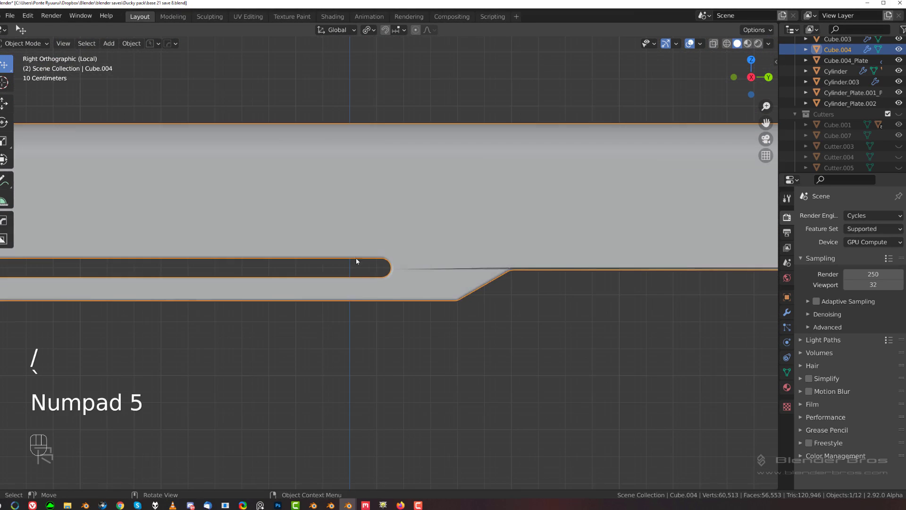
key("Tab")
scroll(536, 319, "up", 1)
middle_click_drag(536, 315, 370, 284, "shift")
scroll(378, 283, "down", 2)
Run Sharpen on the isolated housing and review its sharp edges in edit mode.
key("Tab")
key("q")
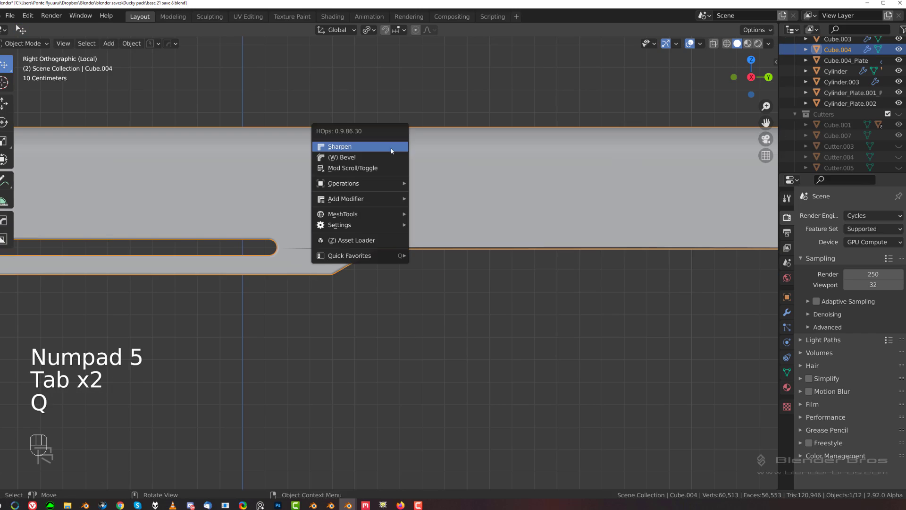
left_click(391, 151)
scroll(448, 224, "down", 3)
key("Tab")
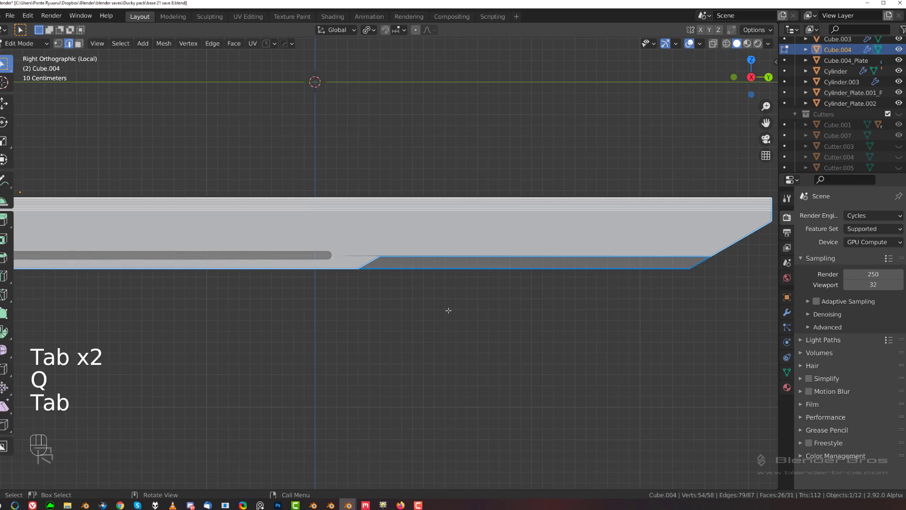
key("Tab")
scroll(440, 296, "down", 3)
scroll(422, 297, "up", 6)
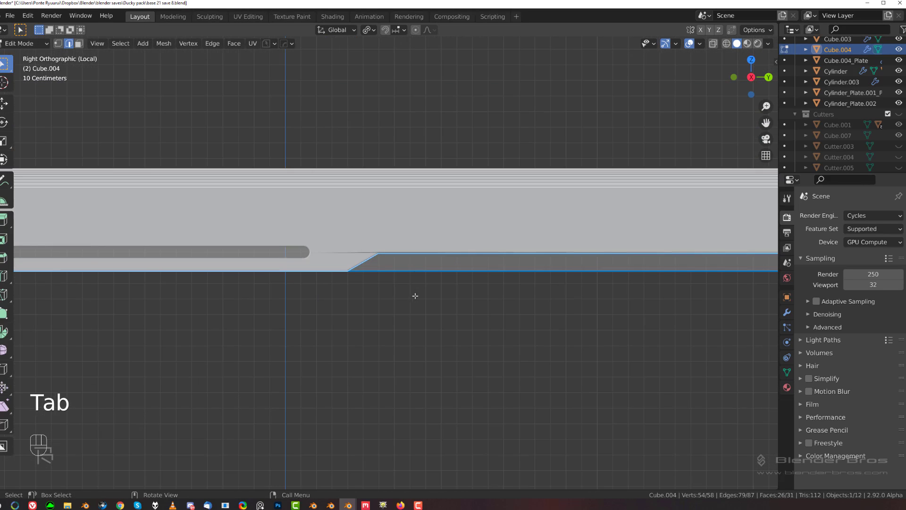
key("slash")
key("Tab")
key("slash")
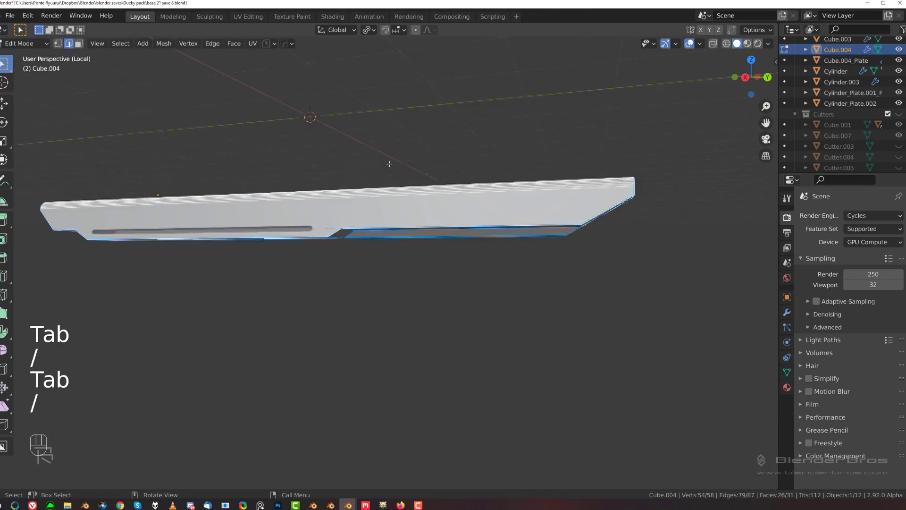
Apply Csharp to the housing with 30° sharpness and 60° auto smooth, and open its mesh at the slot end.
scroll(364, 254, "up", 3)
key("Tab")
key("q")
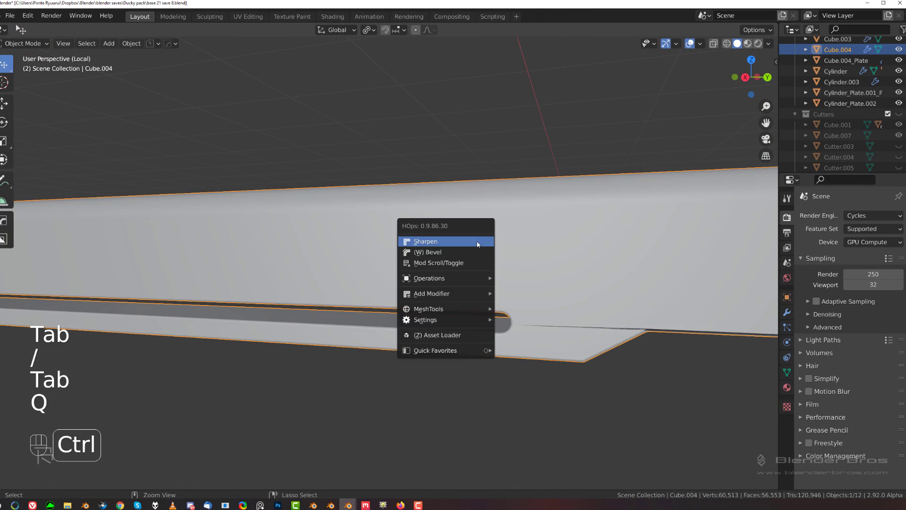
left_click(475, 238, "shift")
middle_click_drag(585, 287, 439, 230, "shift")
scroll(439, 231, "up", 2)
key("Tab")
middle_click_drag(446, 274, 449, 246)
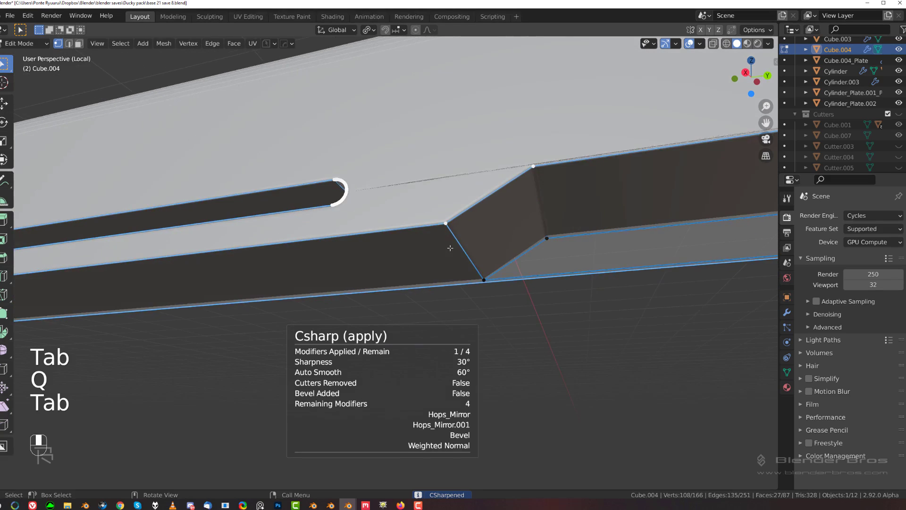
Examine the slot end and select the thin stray edge running from its rounded end toward the sloped step.
middle_click_drag(527, 201, 509, 236, "shift")
left_click(458, 185)
left_click(373, 230)
left_click(351, 162)
scroll(323, 267, "down", 6)
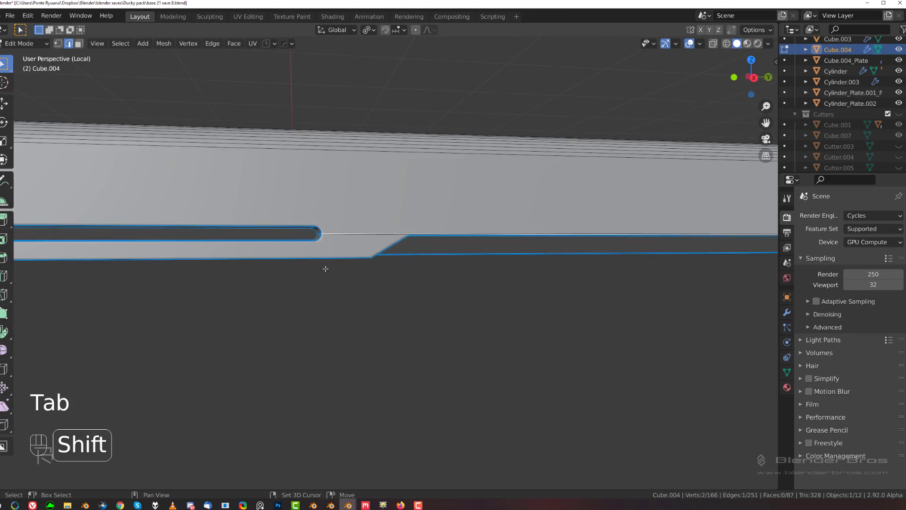
middle_click_drag(323, 267, 396, 269, "shift")
scroll(316, 304, "down", 1)
In right orthographic view, knife a vertical cut through the middle of the housing's slot with a box about 4.21 by 3.55.
key("grave")
left_click(274, 213)
left_click(739, 283)
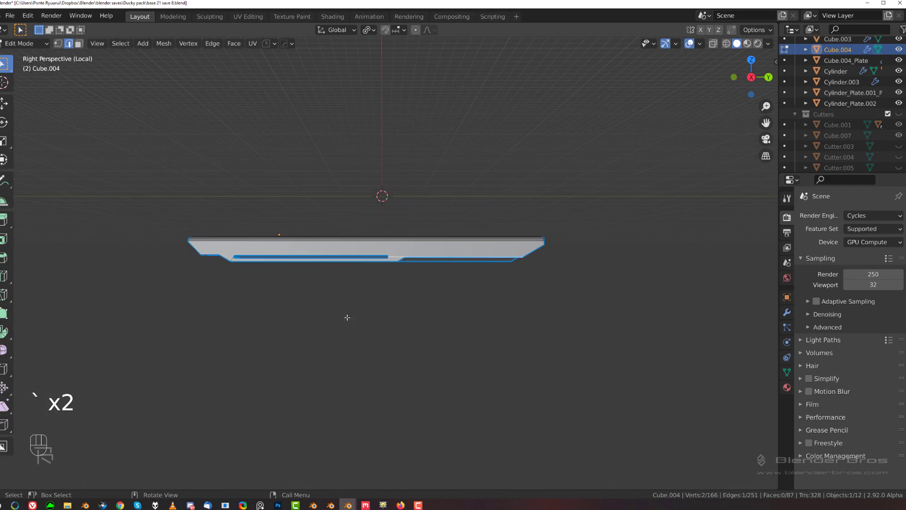
key("Tab")
key("KP_5")
scroll(189, 249, "up", 2)
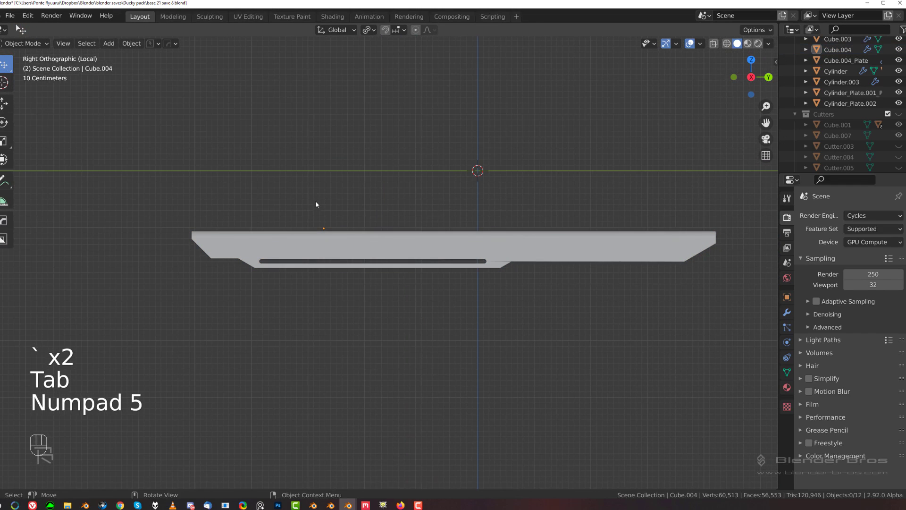
key("alt+w")
left_click_drag(158, 153, 398, 356)
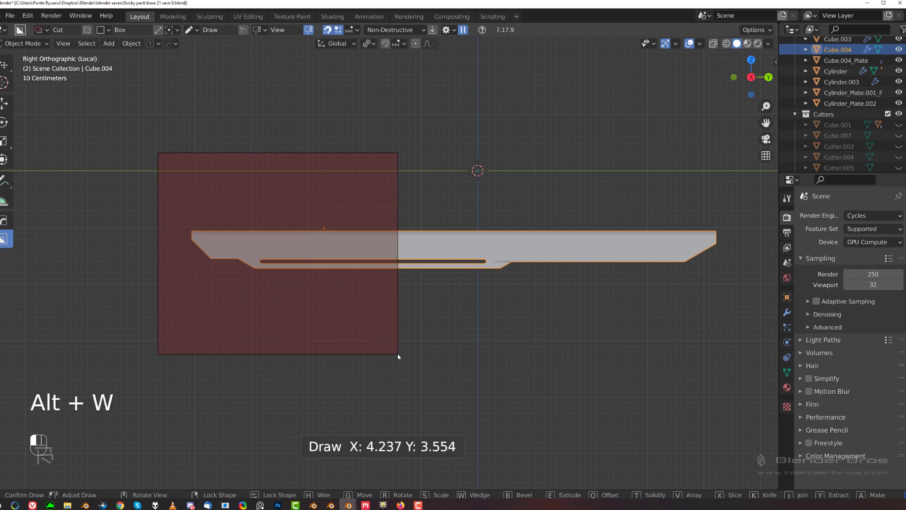
key("Tab")
Dissolve the stray edge between the slot's rounded end and the sloped step, and return to object mode.
scroll(611, 401, "up", 4)
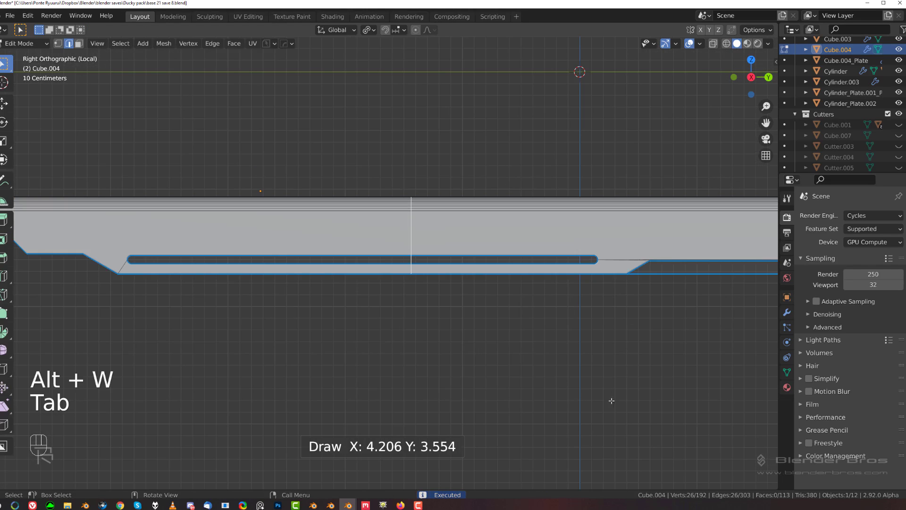
key("x")
left_click(614, 261)
scroll(434, 253, "down", 5)
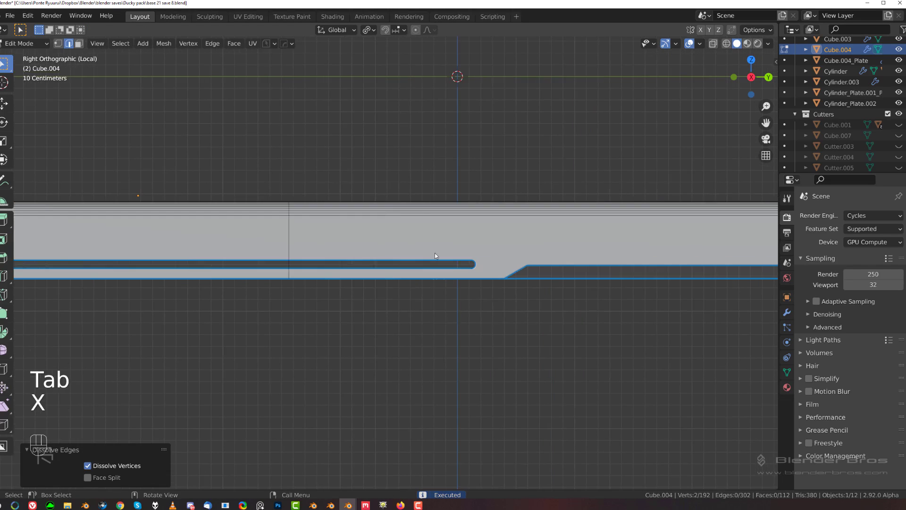
key("Tab")
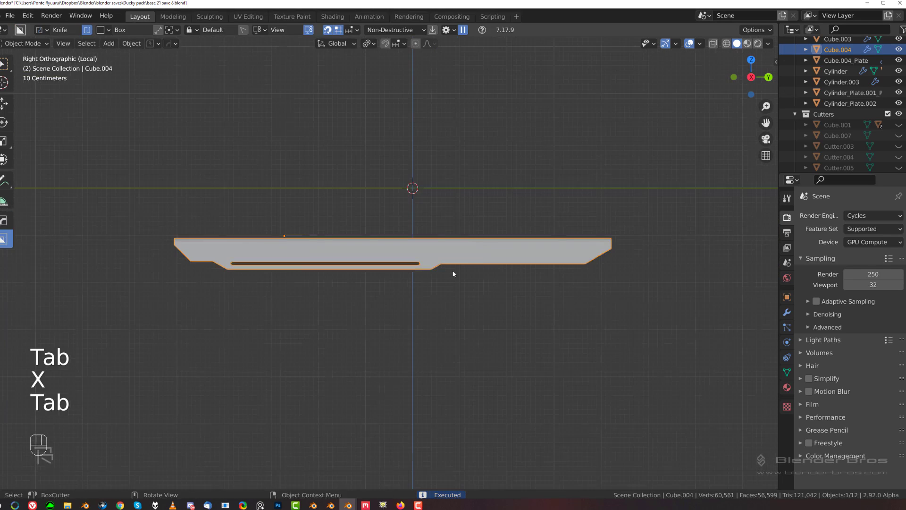
Mirror the housing across the X axis with the Symmetry gizmo and leave local view.
middle_click_drag(453, 274, 370, 306)
key("alt+x")
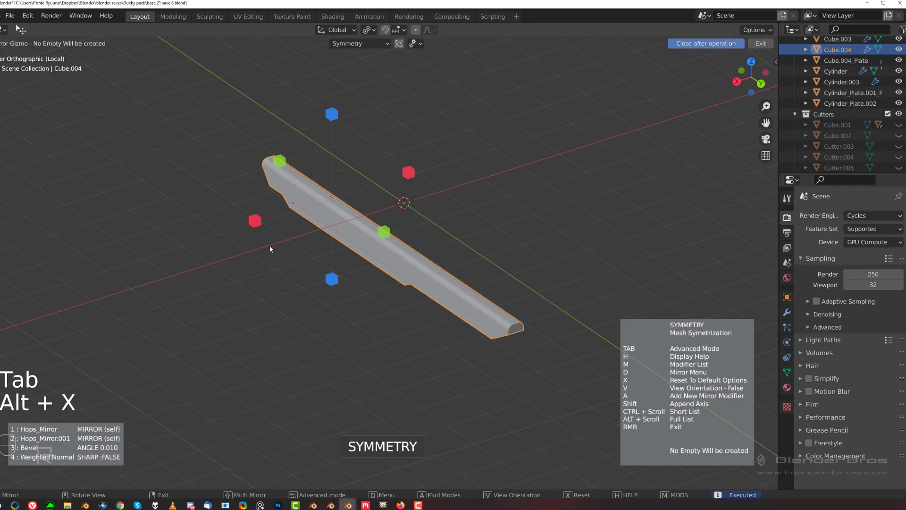
left_click(255, 226)
middle_click_drag(320, 280, 400, 314)
key("KP_5")
key("KP_Divide")
Select the main body from behind and open its mesh for editing.
scroll(455, 273, "down", 2)
middle_click_drag(425, 216, 558, 283, "shift")
scroll(405, 280, "down", 5)
middle_click_drag(356, 274, 462, 305, "shift")
scroll(463, 305, "up", 2)
key("grave")
middle_click_drag(302, 231, 424, 230)
scroll(424, 230, "up", 3)
left_click(377, 303)
key("Tab")
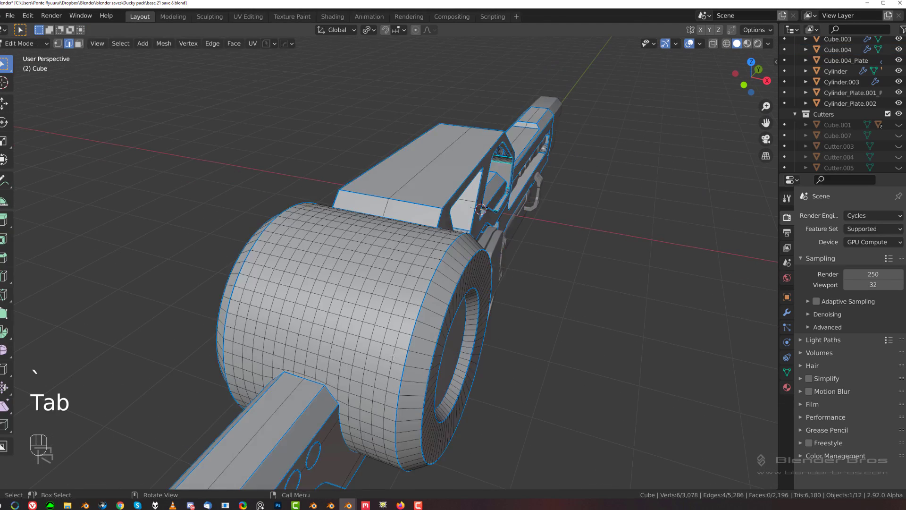
Select a narrow band of faces all the way around the drum, just inside its chamfered outer rim.
scroll(391, 250, "up", 1)
mouse_move(378, 303)
middle_mouse_down("shift")
mouse_move(390, 250)
mouse_move(403, 276)
mouse_move(340, 307)
mouse_move(377, 298)
middle_mouse_up("shift")
middle_click_drag(378, 297, 416, 264, "shift")
scroll(415, 236, "up", 2)
middle_click_drag(413, 182, 432, 196)
middle_click_drag(431, 196, 407, 207, "shift")
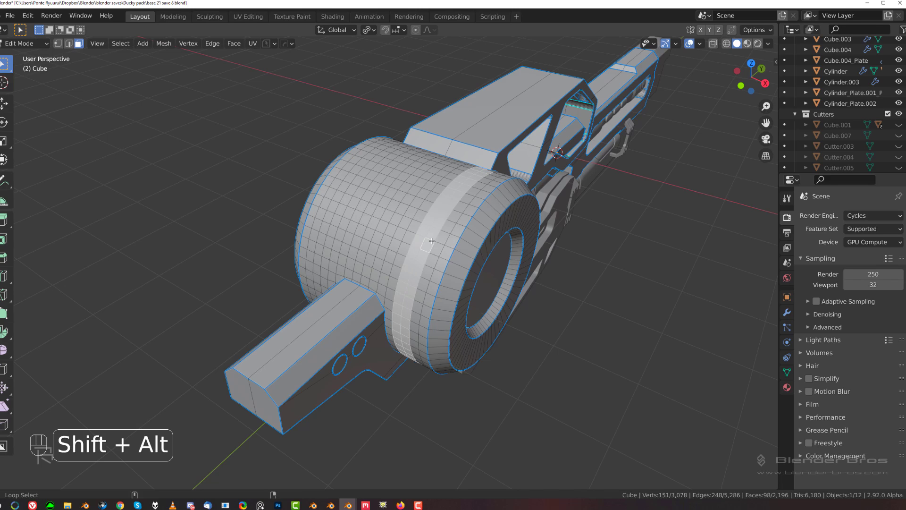
middle_click_drag(455, 252, 432, 266)
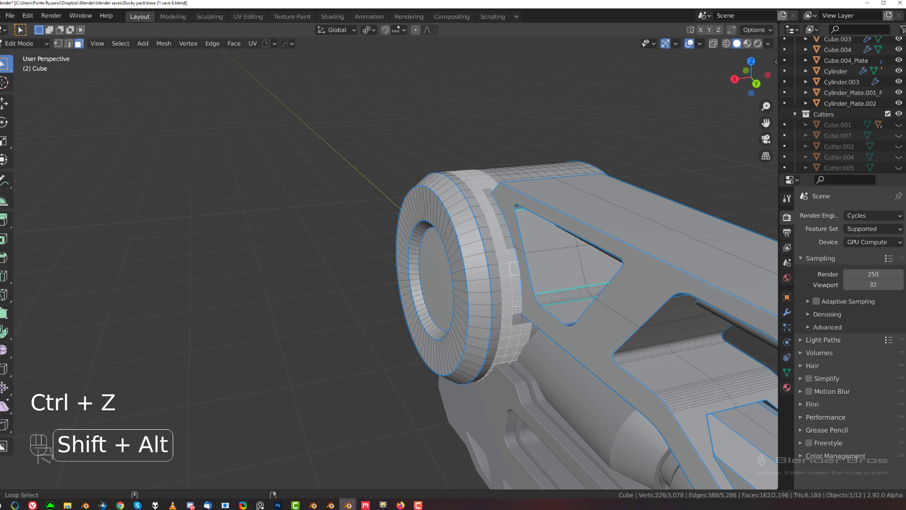
left_click(508, 246, "ctrl")
middle_click_drag(508, 246, 518, 267)
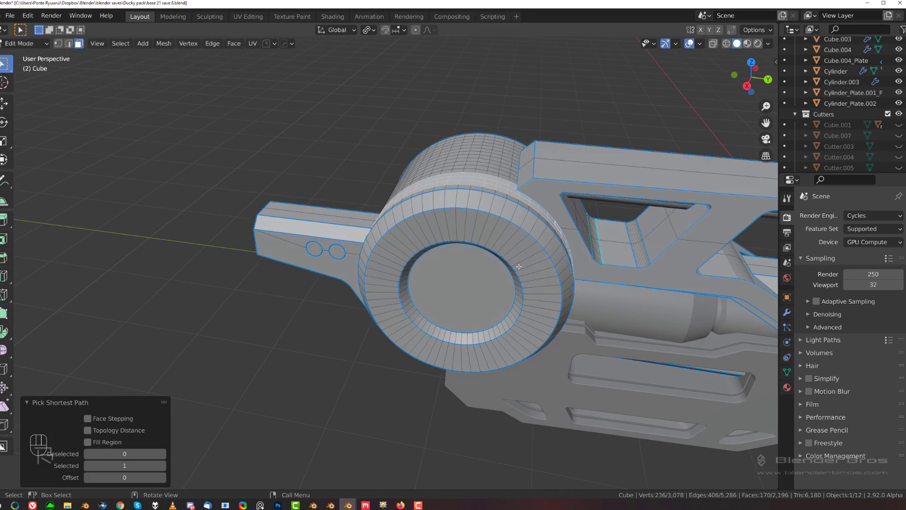
Convert the selected face band into a separate solidified ring with To_Plate.
key("q")
left_click(495, 298)
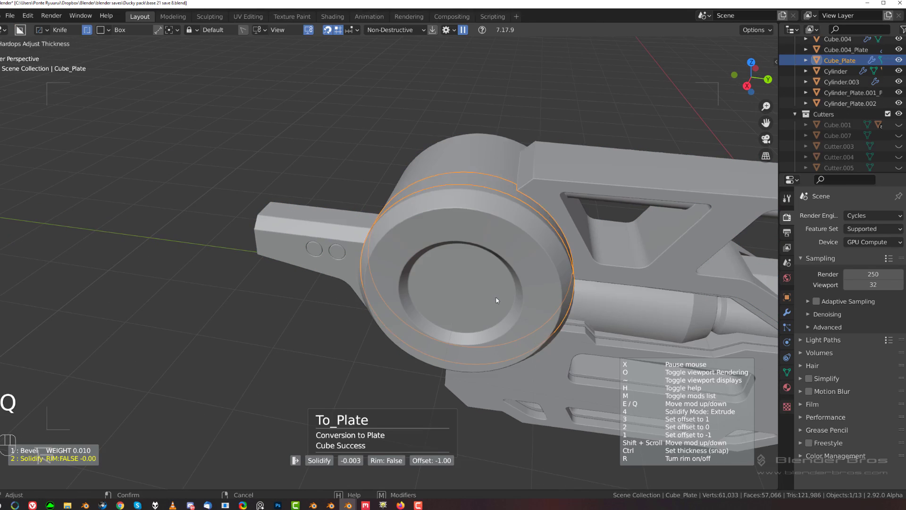
left_click(534, 300)
Apply Csharp to the ring plate with 30° sharpness and 60° auto smooth, and check its fit against the body.
middle_click_drag(528, 297, 449, 224)
key("q")
left_click(568, 250)
scroll(449, 223, "up", 3)
middle_click_drag(504, 295, 324, 223, "shift")
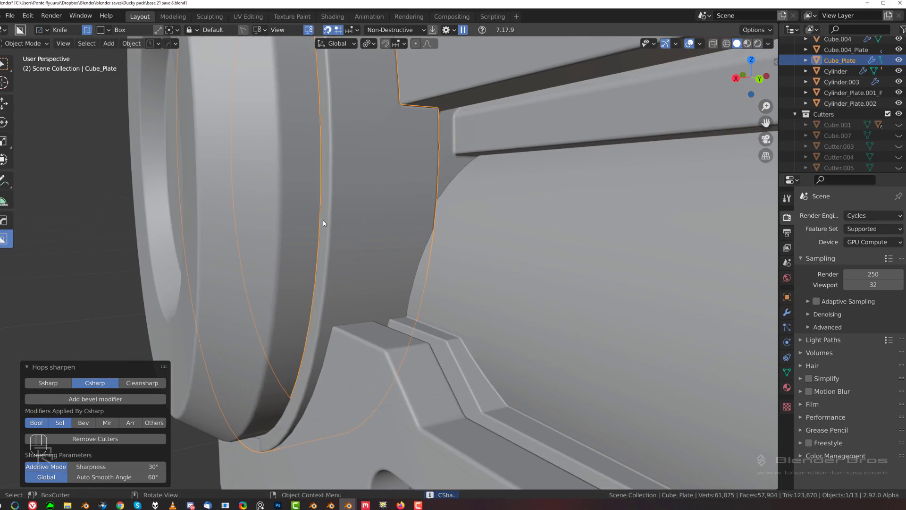
Isolate the ring plate together with the intersecting lower housing and duplicate that housing in place.
scroll(452, 199, "down", 4)
middle_click_drag(425, 250, 371, 269)
left_click(412, 251)
scroll(391, 250, "up", 2)
scroll(395, 265, "down", 6)
scroll(370, 270, "up", 2)
scroll(369, 269, "up", 2)
left_click(392, 246, "shift")
key("slash")
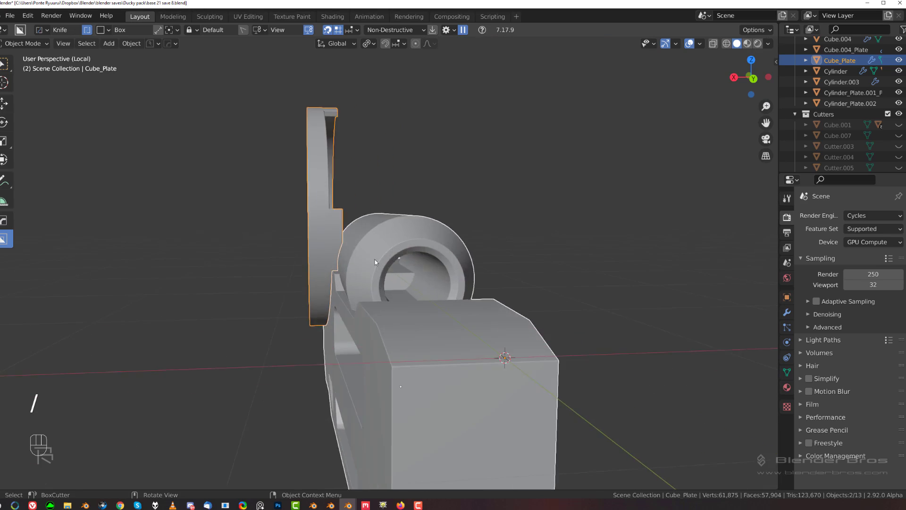
key("shift+d")
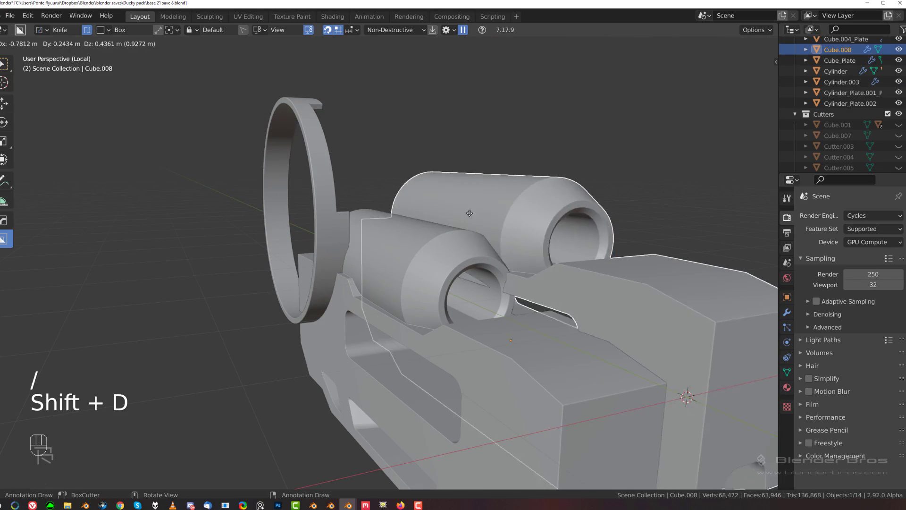
right_click(508, 193)
Apply both mirror modifiers on the duplicated housing and remove its Bevel and Weighted Normal modifiers.
key("ctrl+grave")
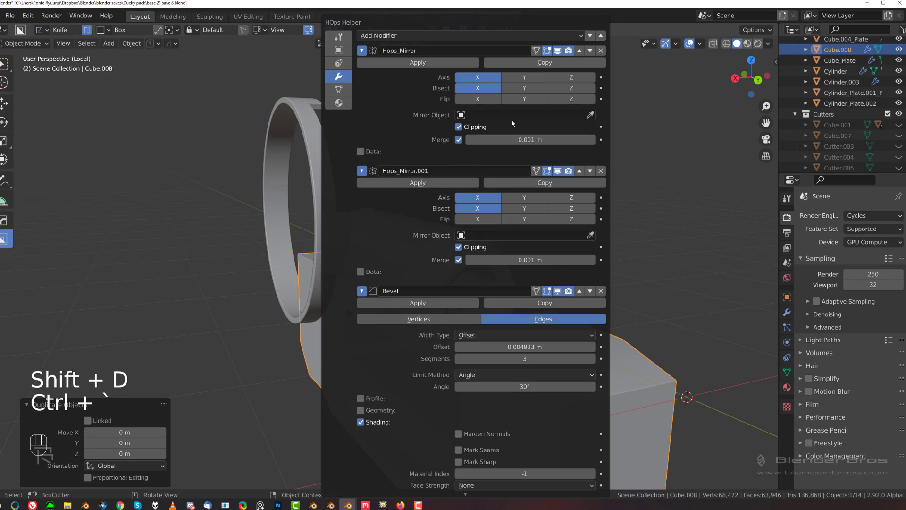
left_click(449, 62)
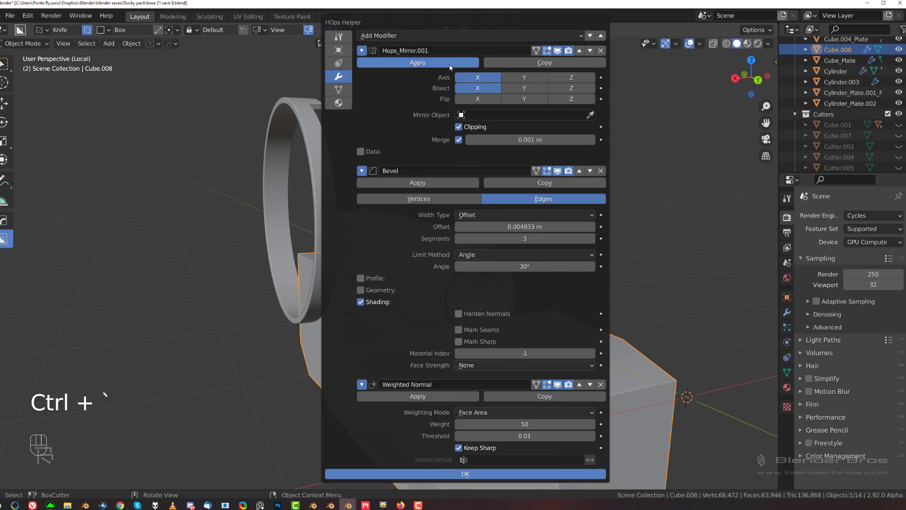
left_click(450, 62)
left_click(601, 51)
left_click(601, 50)
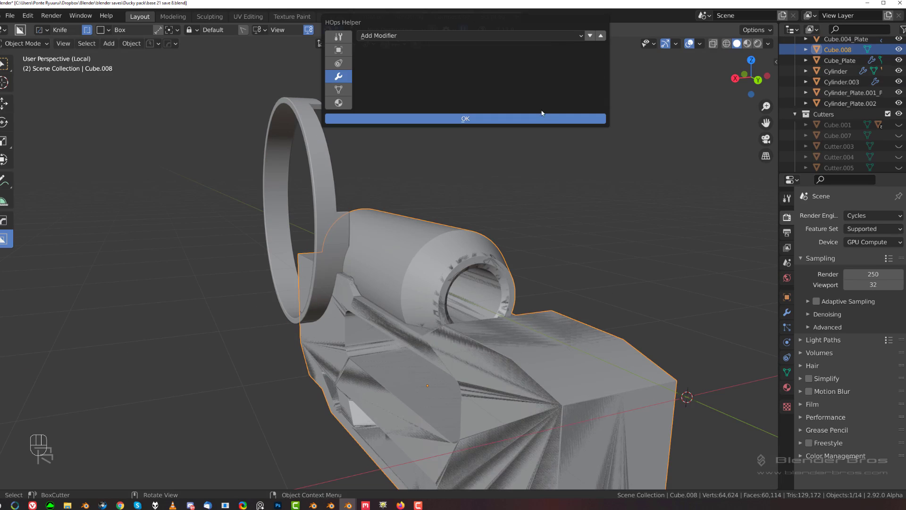
Subtract the duplicated housing from the ring plate with a boolean Difference and isolate the plate.
key("shift+q")
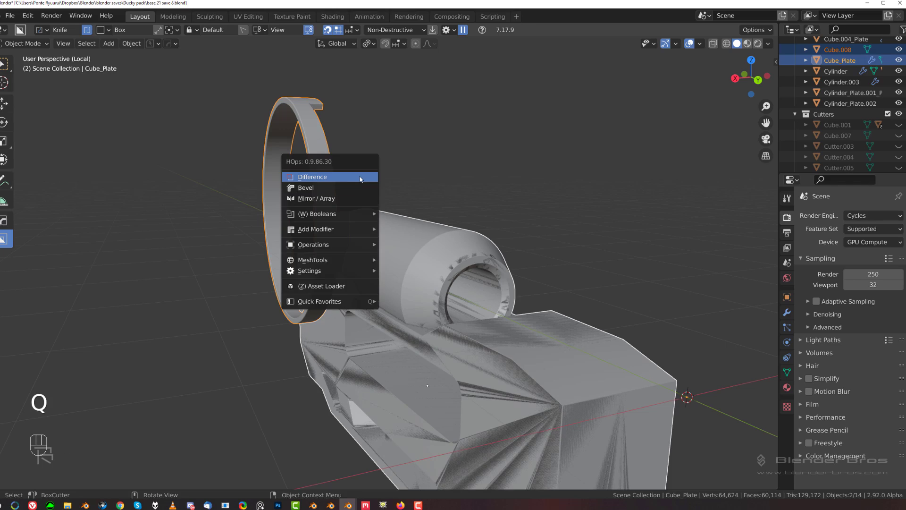
left_click(361, 177)
left_click(325, 195)
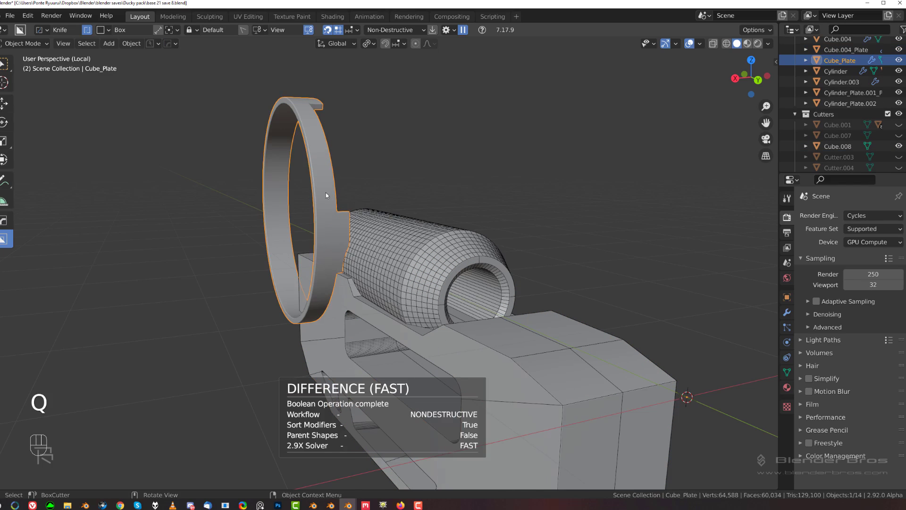
key("slash")
key("slash")
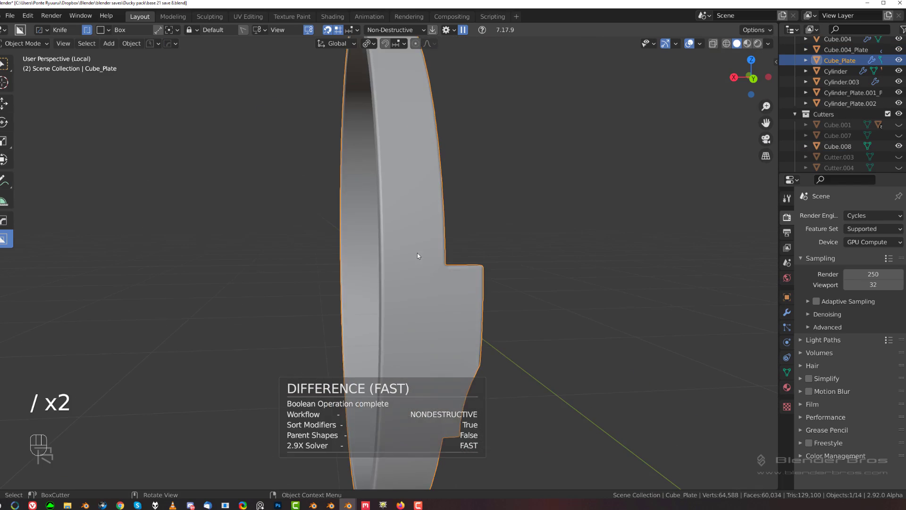
Apply the ring plate's boolean with Csharp at 30° sharpness and open its mesh for editing.
middle_click_drag(363, 244, 321, 198)
scroll(263, 226, "up", 2)
middle_click_drag(263, 225, 394, 241, "shift")
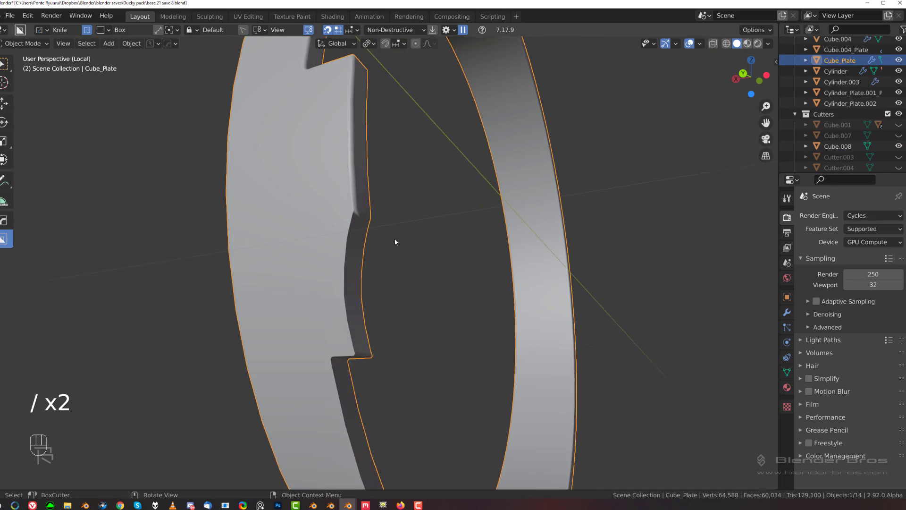
scroll(394, 241, "up", 1)
key("q")
left_click(357, 194, "ctrl")
key("Tab")
Slide the edge loop beside the ring plate's lower notch by a factor of -0.133 to clear the shading artifact.
scroll(370, 193, "down", 5)
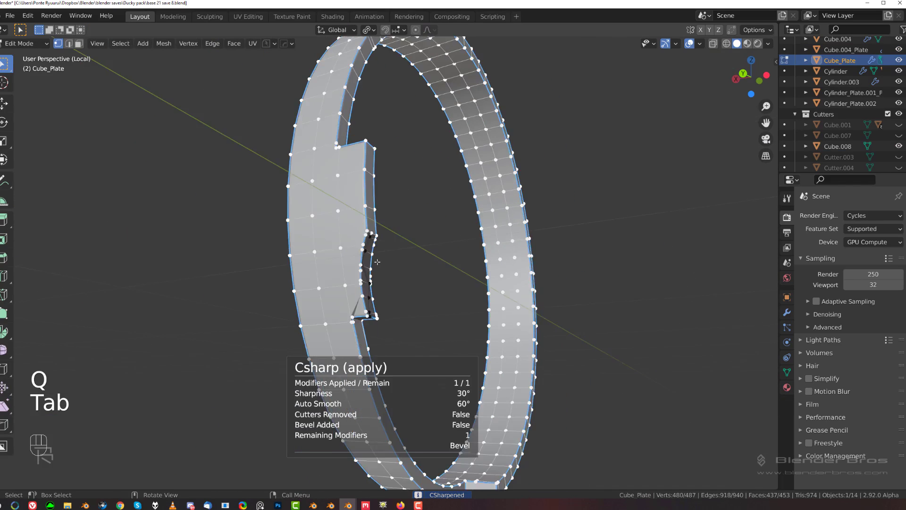
scroll(418, 260, "up", 2)
scroll(418, 259, "up", 2)
middle_click_drag(377, 352, 395, 262, "shift")
scroll(395, 262, "up", 3)
left_click(426, 254)
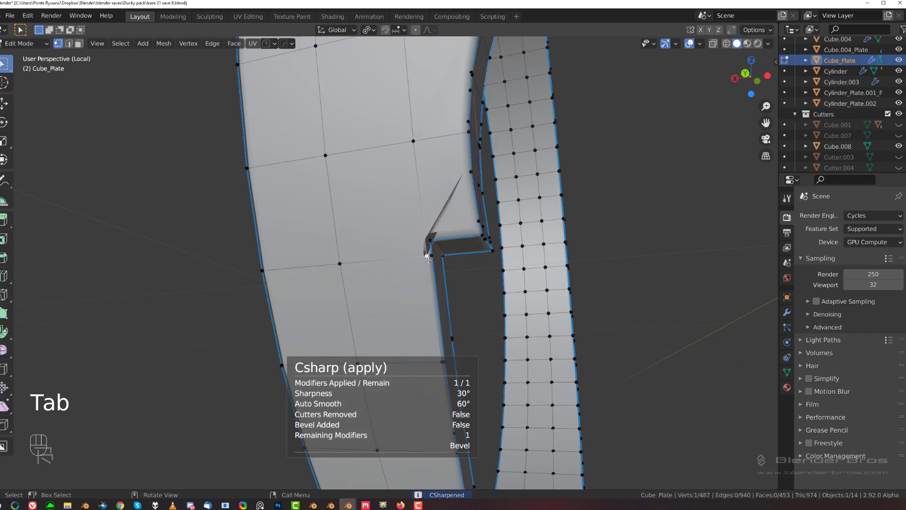
middle_click_drag(451, 256, 468, 258)
key("2")
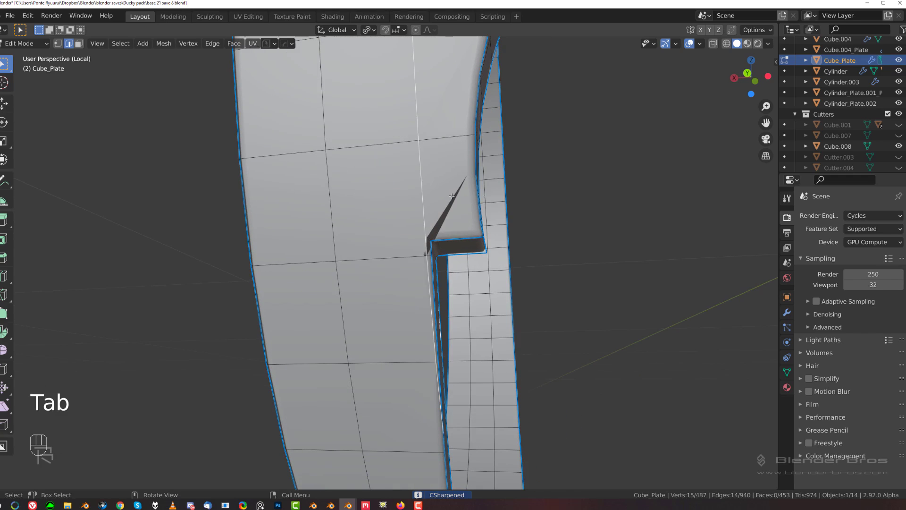
left_click(358, 195)
scroll(358, 196, "down", 5)
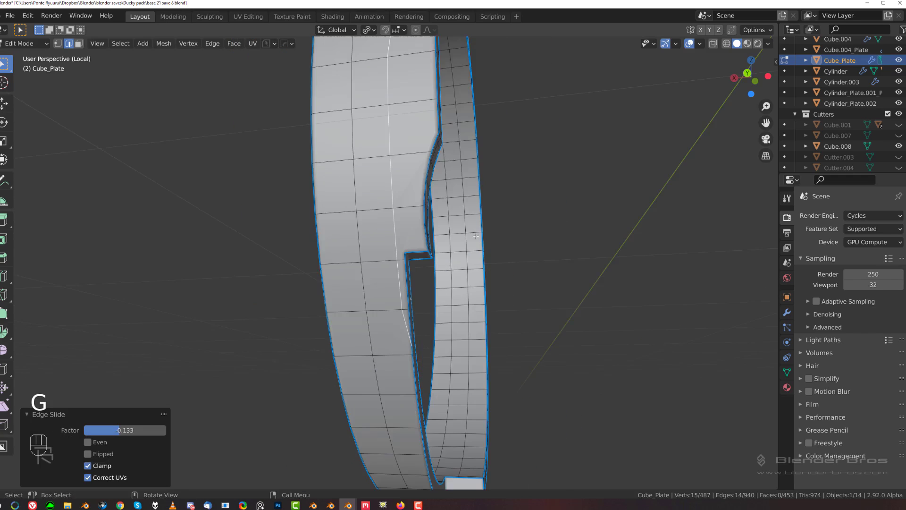
Exit the ring plate's mesh editing, bring back the whole weapon and hide the Cutters collection.
key("Tab")
scroll(414, 211, "down", 2)
middle_click_drag(415, 211, 656, 292)
key("slash")
middle_click_drag(597, 247, 519, 265)
scroll(495, 279, "down", 2)
scroll(519, 264, "up", 3)
key("shift+2")
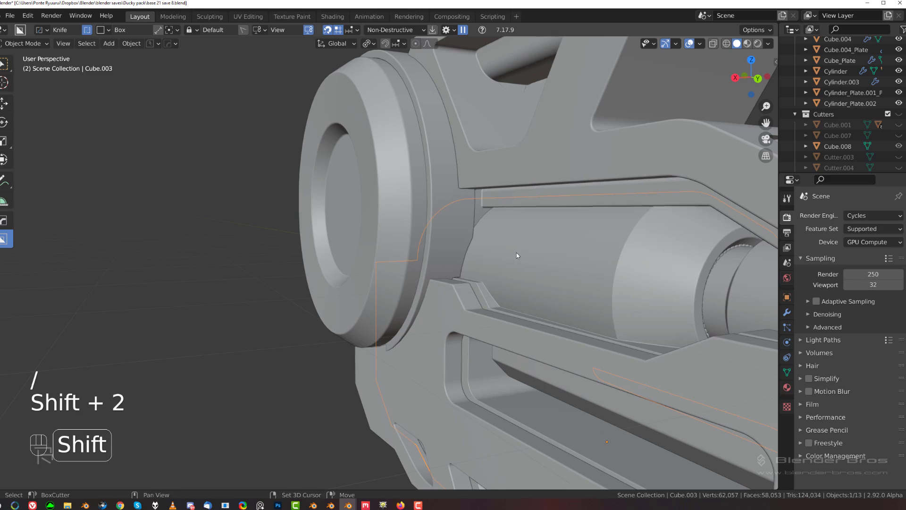
middle_click_drag(447, 238, 311, 238, "shift")
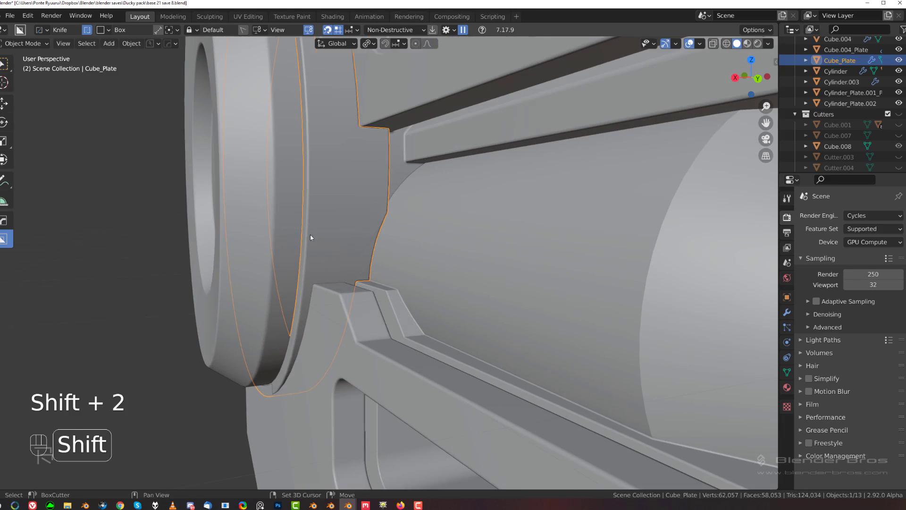
Mirror the ring plate along the X axis onto the drum's opposite side, using the main body as the mirror object.
scroll(352, 267, "down", 4)
middle_click_drag(350, 263, 529, 314)
scroll(324, 159, "down", 3)
key("alt+x")
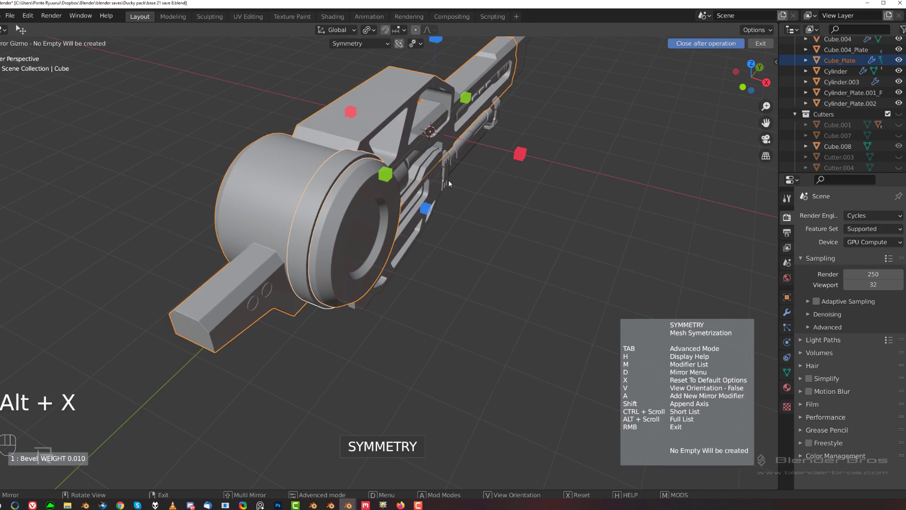
left_click(519, 154)
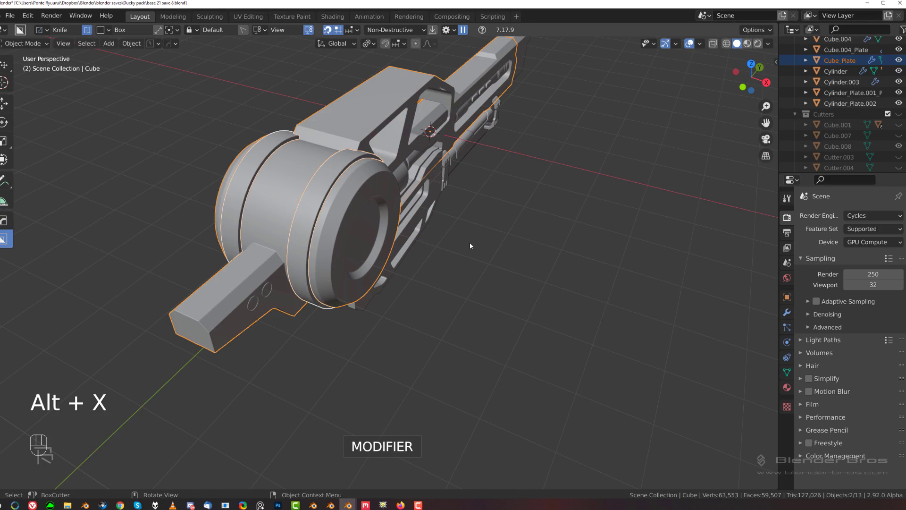
right_click(491, 240)
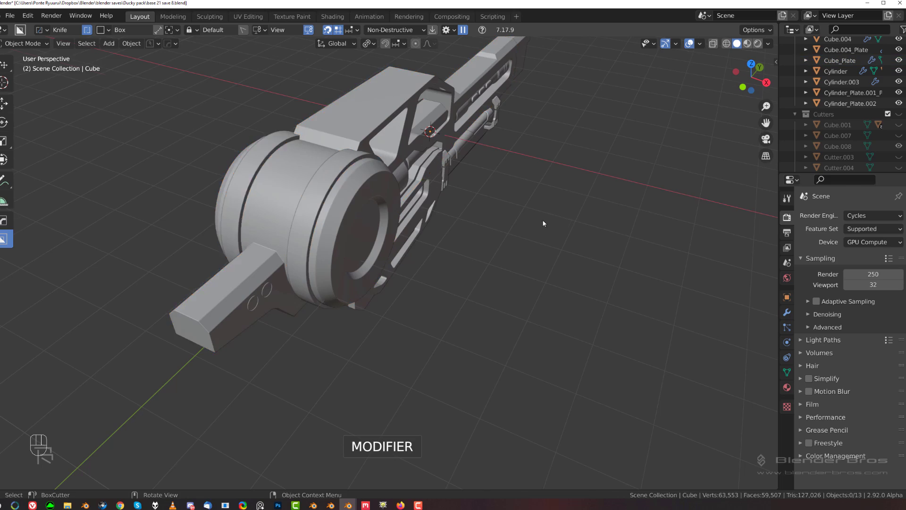
Examine both ring plates around the rear drum from several angles.
middle_click_drag(544, 223, 387, 236)
scroll(337, 217, "up", 4)
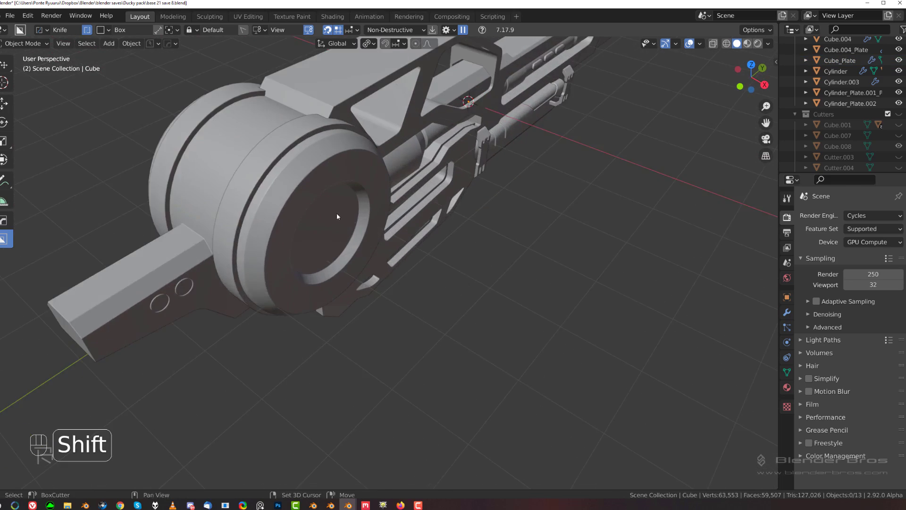
middle_click_drag(337, 216, 357, 243)
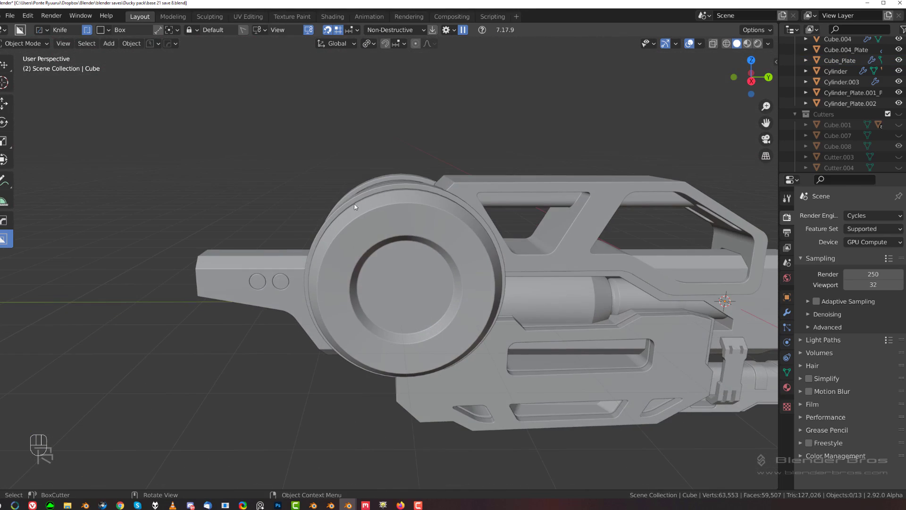
scroll(331, 191, "down", 3)
middle_click_drag(330, 191, 499, 201)
scroll(499, 200, "up", 3)
middle_click_drag(412, 192, 487, 225)
scroll(480, 238, "up", 2)
Examine the weapon's overall silhouette and barrel in right orthographic and perspective views.
key("grave")
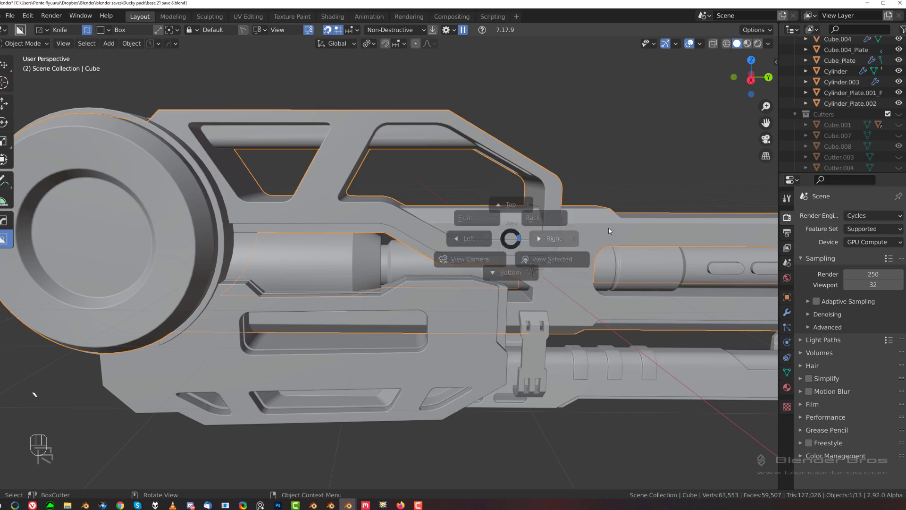
left_click(608, 227)
key("KP_5")
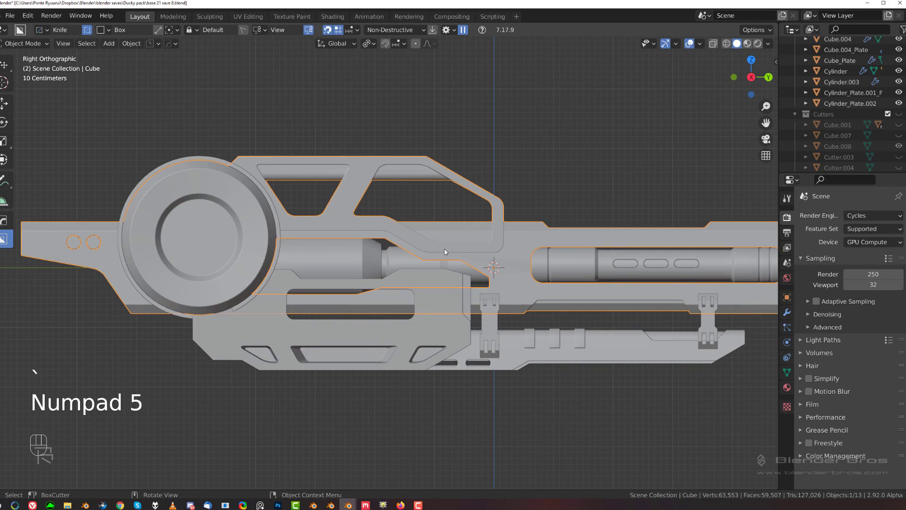
middle_click_drag(465, 247, 443, 260, "shift")
scroll(441, 259, "up", 2)
left_click(386, 179)
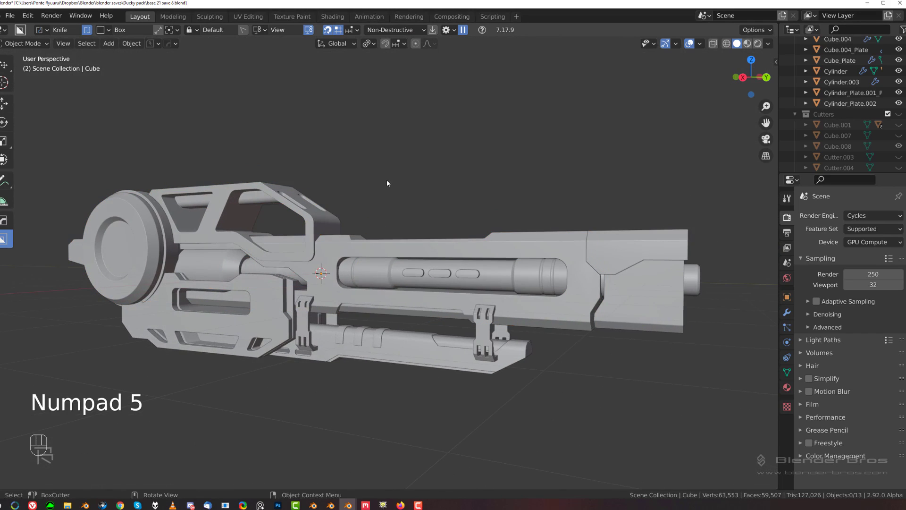
middle_click_drag(476, 216, 448, 193)
mouse_move(423, 228)
middle_mouse_down("shift")
mouse_move(435, 208)
mouse_move(422, 214)
mouse_move(426, 227)
middle_mouse_up("shift")
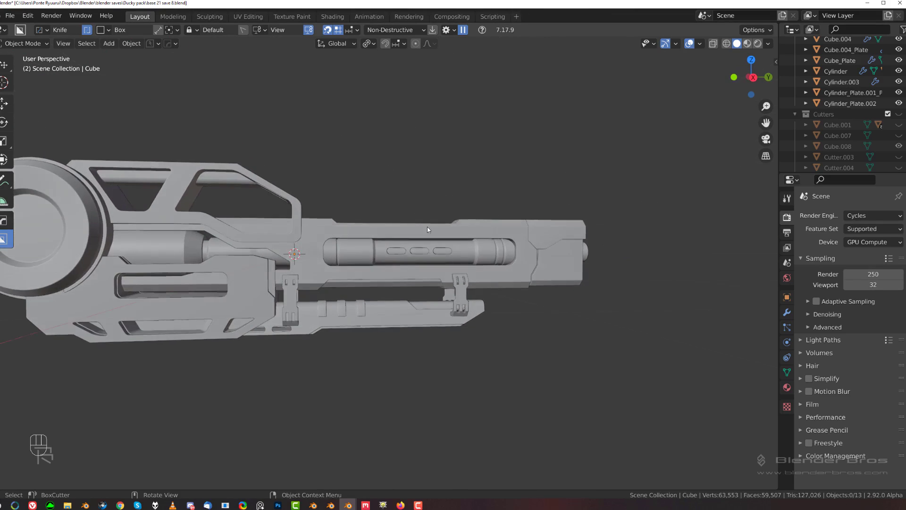
key("grave")
key("KP_5")
mouse_move(428, 264)
middle_mouse_down("shift")
mouse_move(441, 270)
mouse_move(417, 269)
middle_mouse_up("shift")
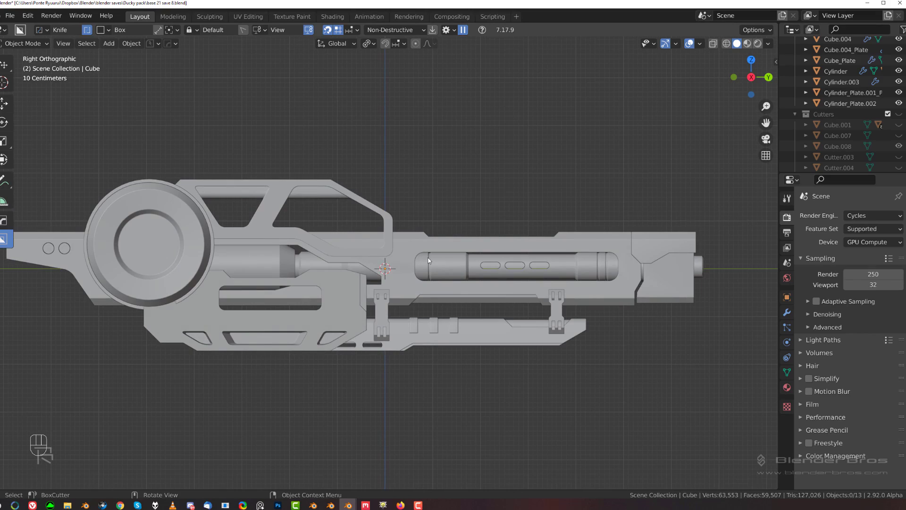
mouse_move(429, 258)
middle_mouse_down()
mouse_move(633, 234)
mouse_move(491, 243)
mouse_move(429, 143)
mouse_move(428, 123)
mouse_move(423, 301)
mouse_move(414, 259)
middle_mouse_up()
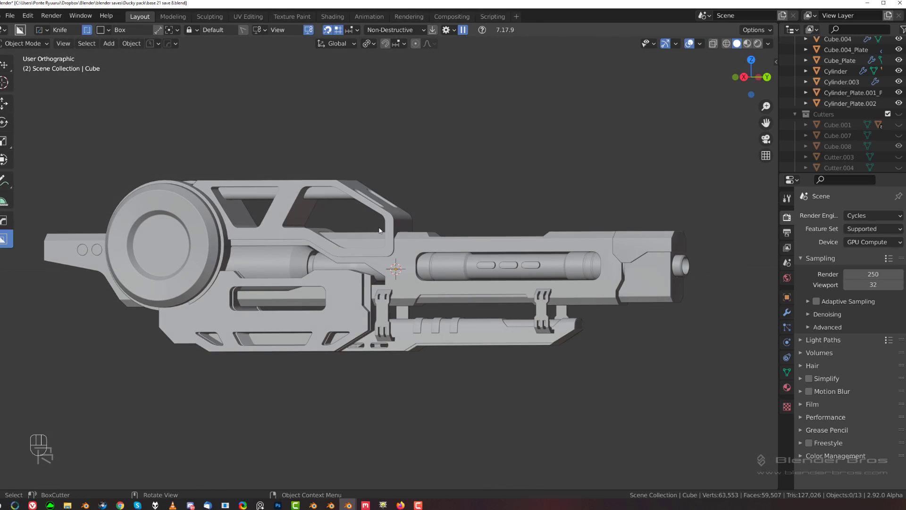
key("KP_5")
middle_click_drag(370, 259, 455, 277, "shift")
middle_click_drag(523, 258, 435, 258, "shift")
scroll(437, 271, "up", 3)
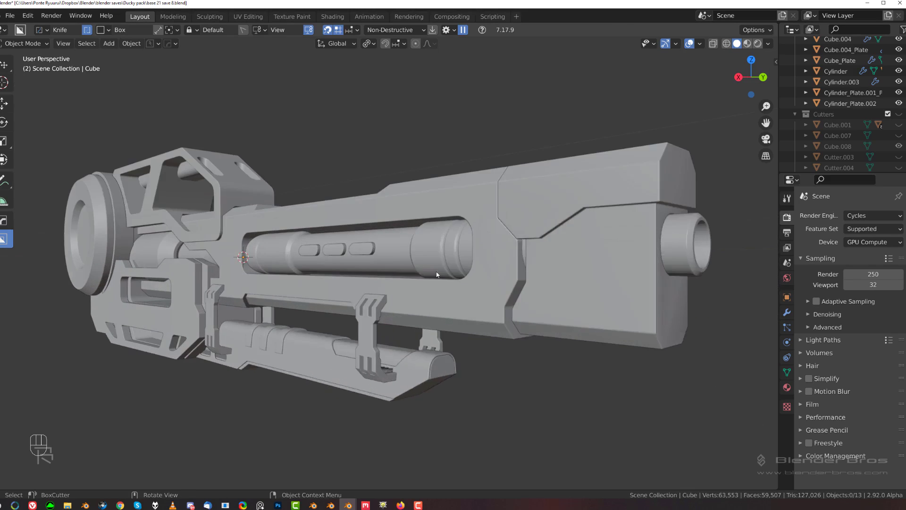
middle_click_drag(507, 299, 467, 266, "shift")
scroll(466, 266, "down", 3)
Add a Weighted Normal modifier with Keep Sharp to the muzzle block at the front of the barrel.
key("grave")
key("KP_5")
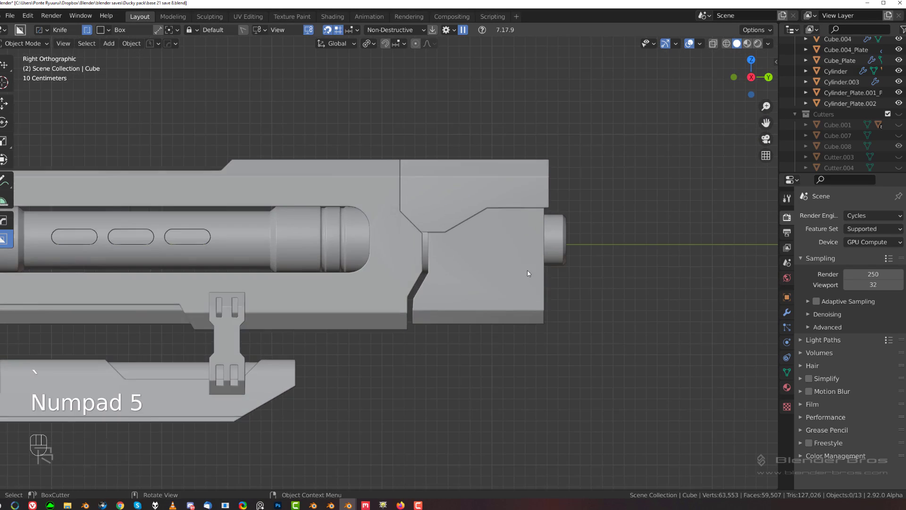
scroll(374, 254, "up", 2)
middle_click_drag(527, 269, 435, 276, "shift")
left_click(384, 256)
key("q")
left_click(333, 265)
Select all weapon parts and add Weighted Normal modifiers with Keep Sharp to them.
scroll(434, 278, "down", 8)
key("a")
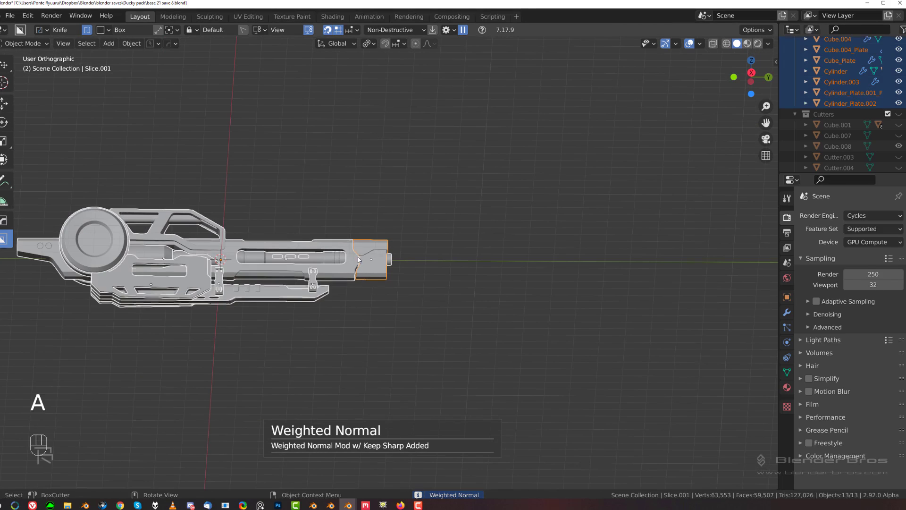
key("q")
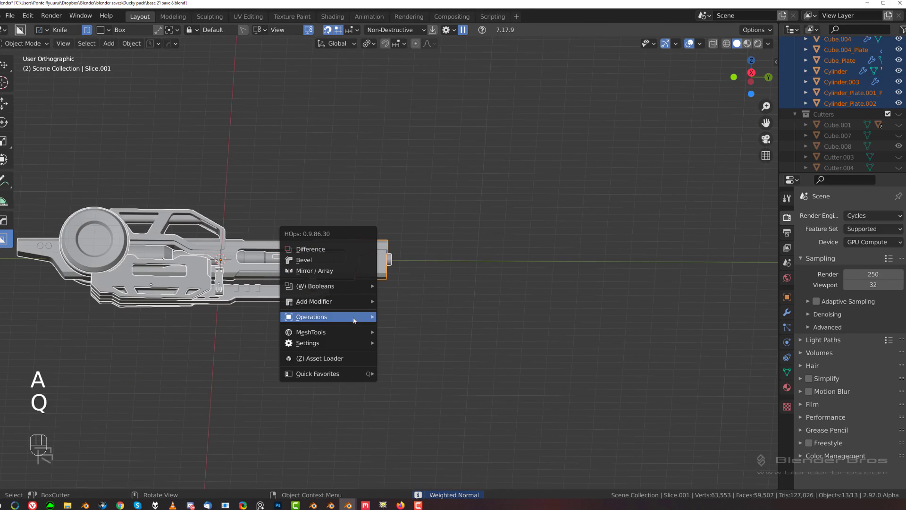
mouse_move(359, 322)
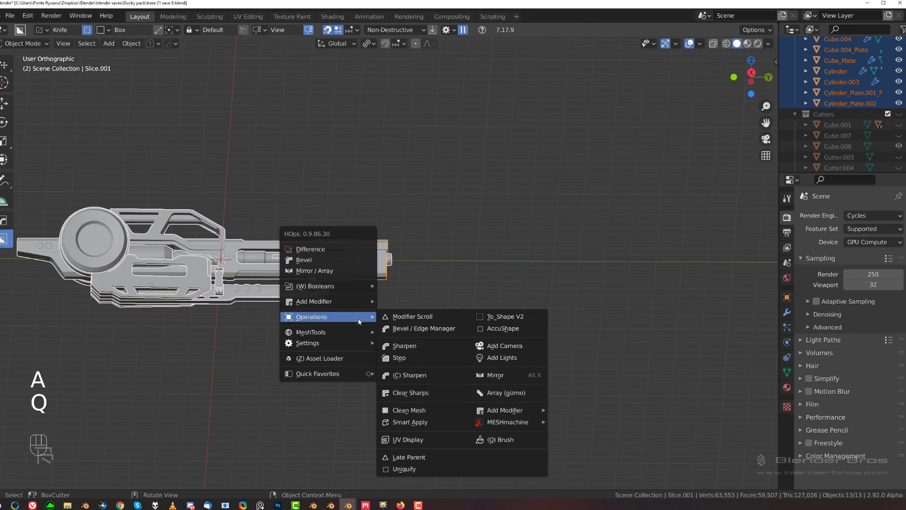
left_click(415, 347, "alt")
Select the muzzle block, examine its shape and mesh in isolation, and return to the full weapon in right view.
scroll(443, 311, "up", 5)
key("grave")
scroll(468, 261, "up", 3)
left_click(468, 261)
scroll(455, 253, "up", 3)
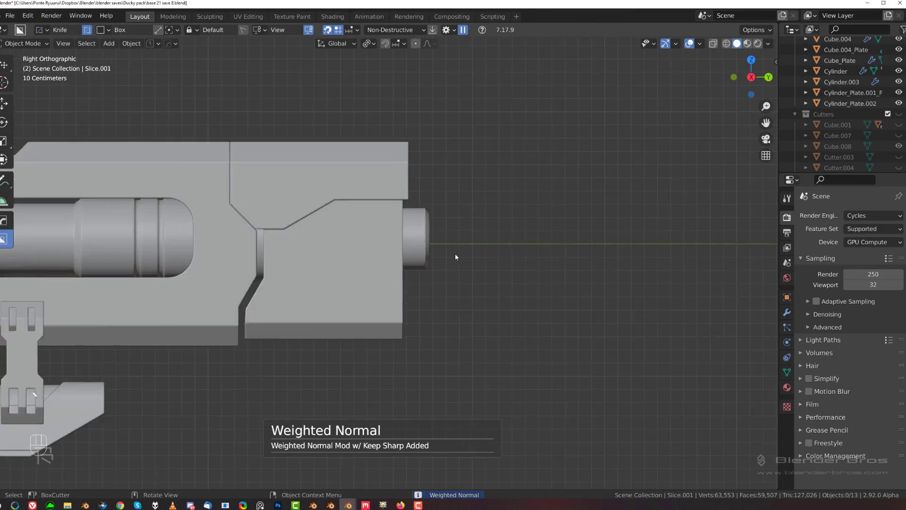
middle_click_drag(391, 269, 500, 270, "shift")
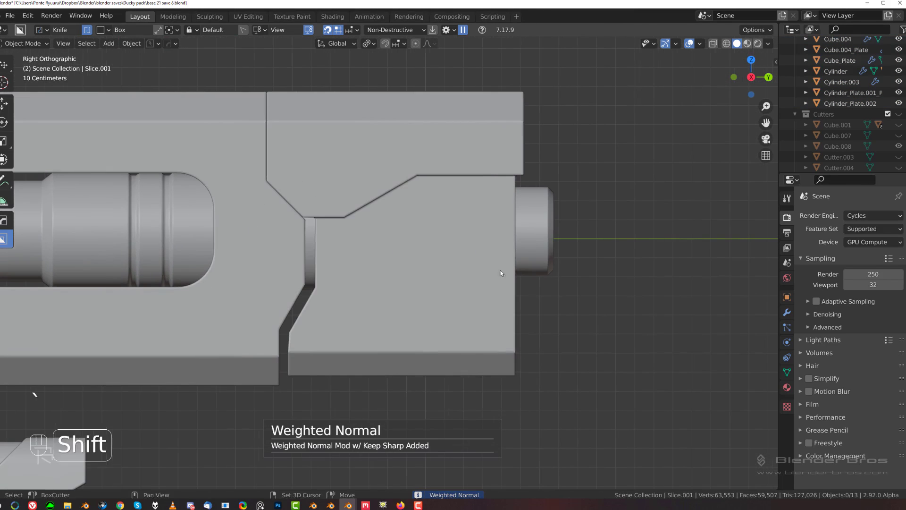
left_click(352, 318)
middle_click_drag(346, 317, 406, 317)
key("slash")
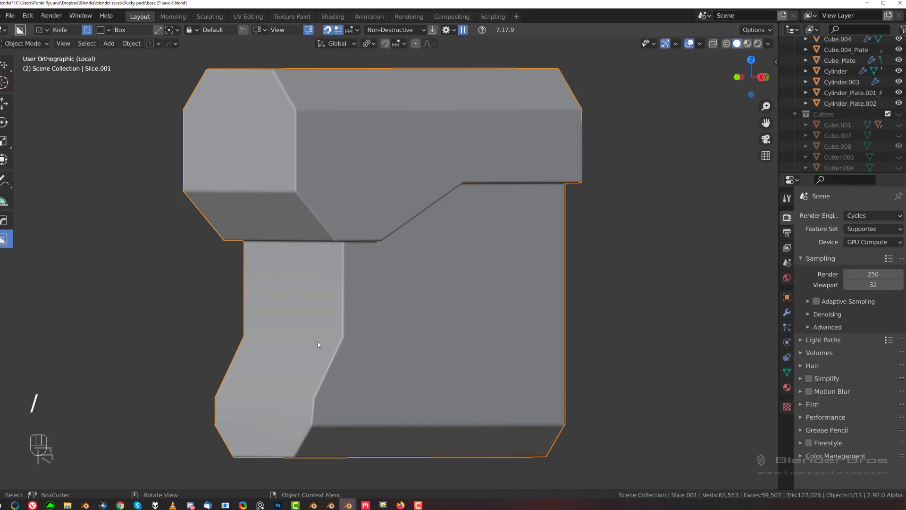
key("Tab")
key("Tab")
key("q")
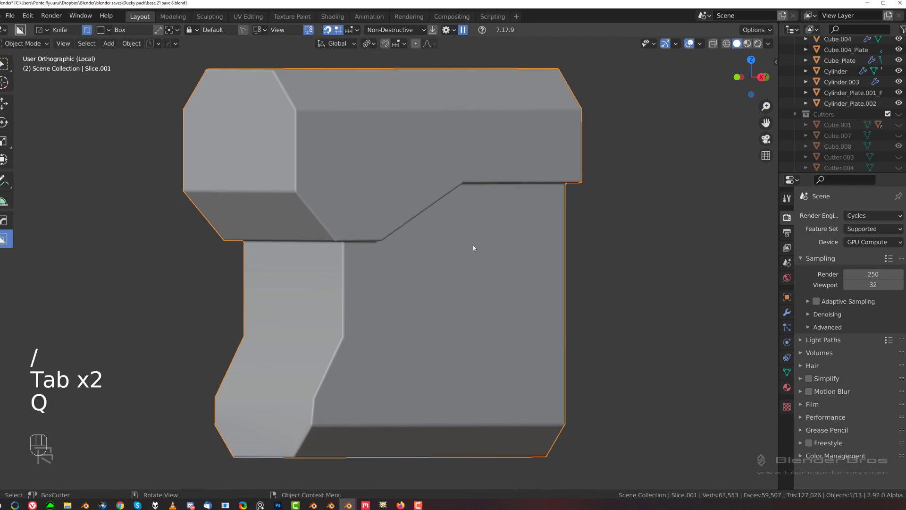
key("slash")
key("grave")
Bring up the muzzle block's Intersect boolean cutter, Cutter.006, with Bool Scroll and try moving it.
key("q")
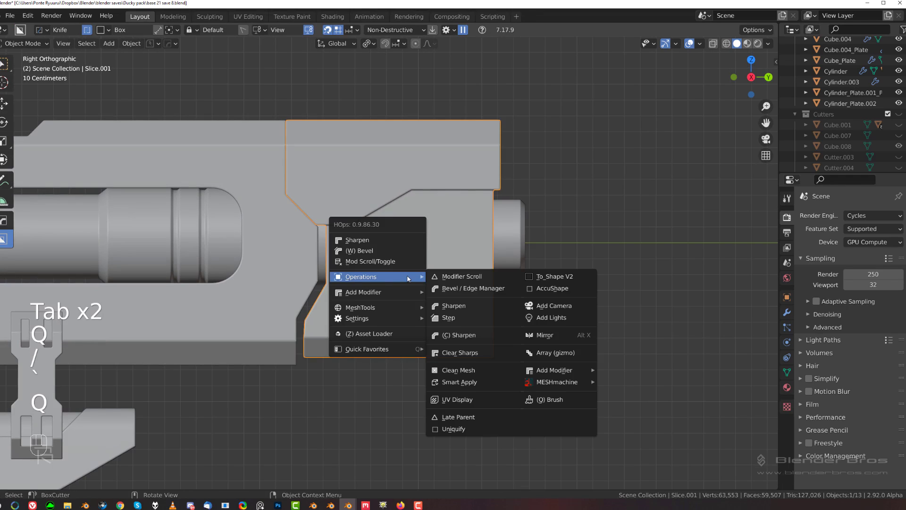
mouse_move(408, 278)
left_click(407, 262)
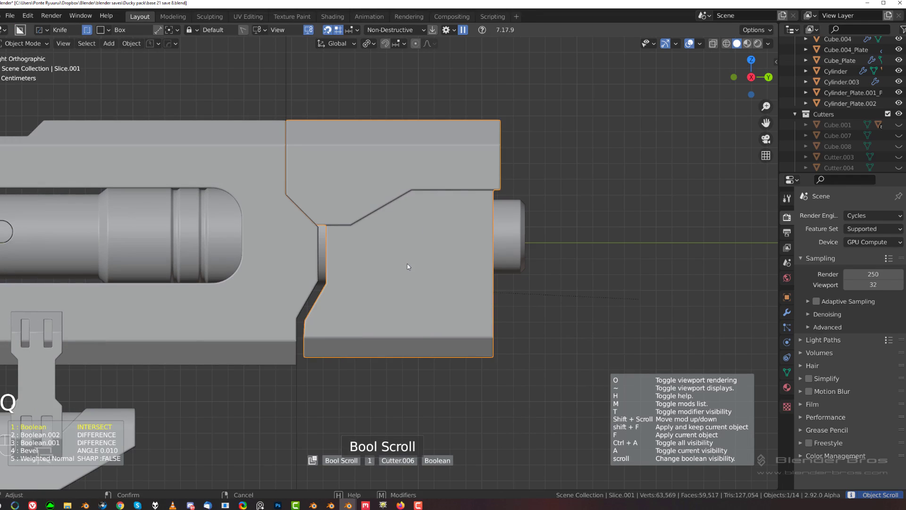
scroll(407, 264, "down", 3)
scroll(408, 266, "down", 3)
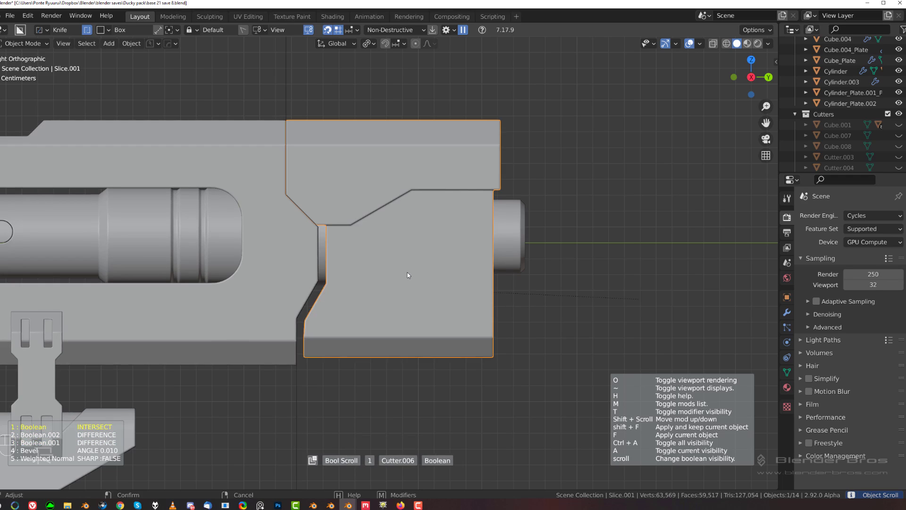
left_click(407, 273)
key("g")
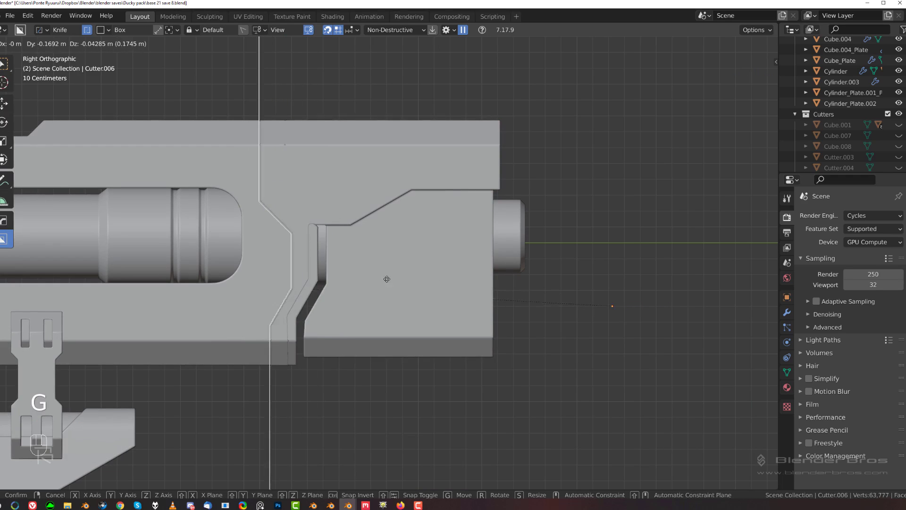
left_click(410, 282)
left_click(410, 282)
Smart Apply the muzzle block's three boolean modifiers, keeping Bevel and Weighted Normal, and isolate the block.
key("q")
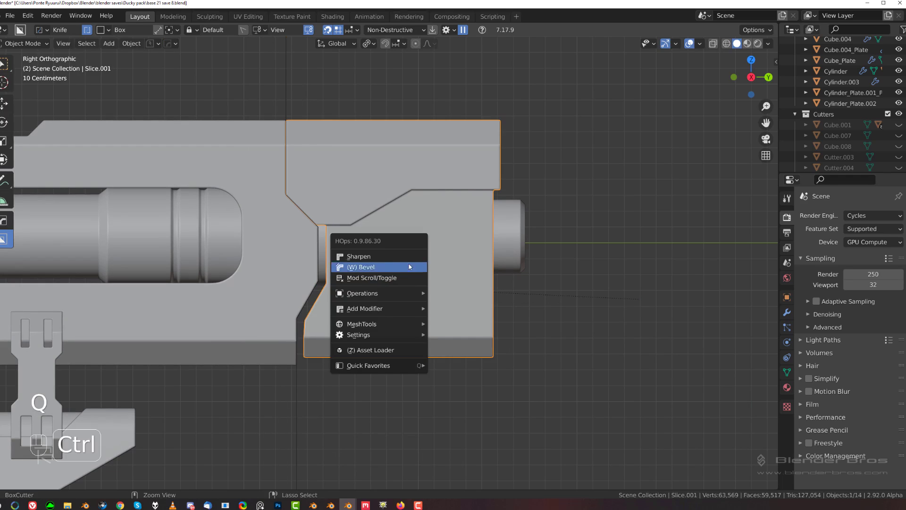
mouse_move(405, 293)
left_click(460, 398)
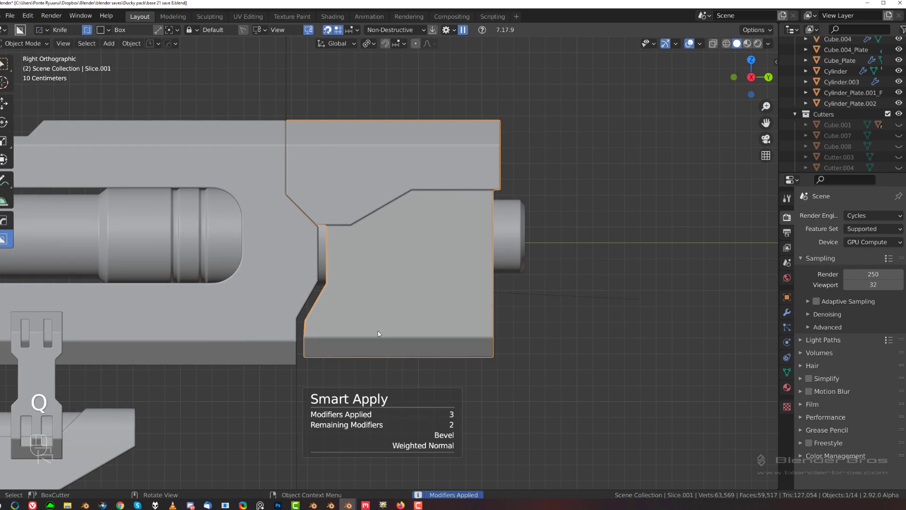
middle_click_drag(379, 334, 394, 325)
key("KP_Divide")
Mark the two cross edges bounding the sloped rear face of the muzzle block as sharp.
key("Tab")
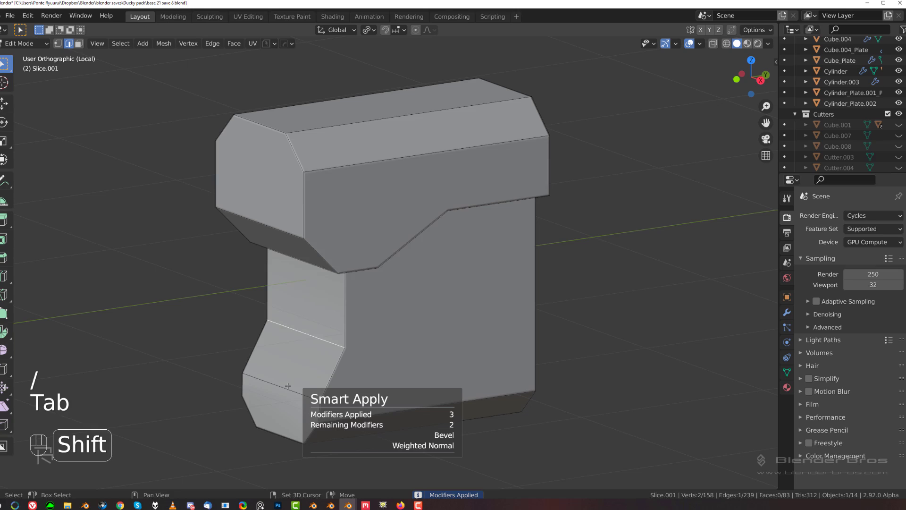
key("q")
left_click(285, 198)
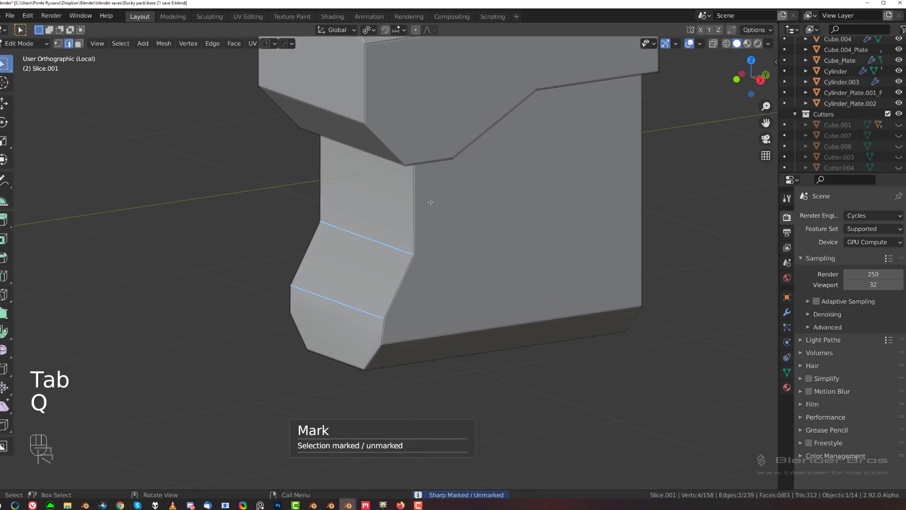
Inset the sloped rear face of the muzzle block by about 0.064 m in the context of the full weapon.
middle_click_drag(331, 283, 369, 282)
scroll(369, 282, "up", 2)
left_click(389, 263)
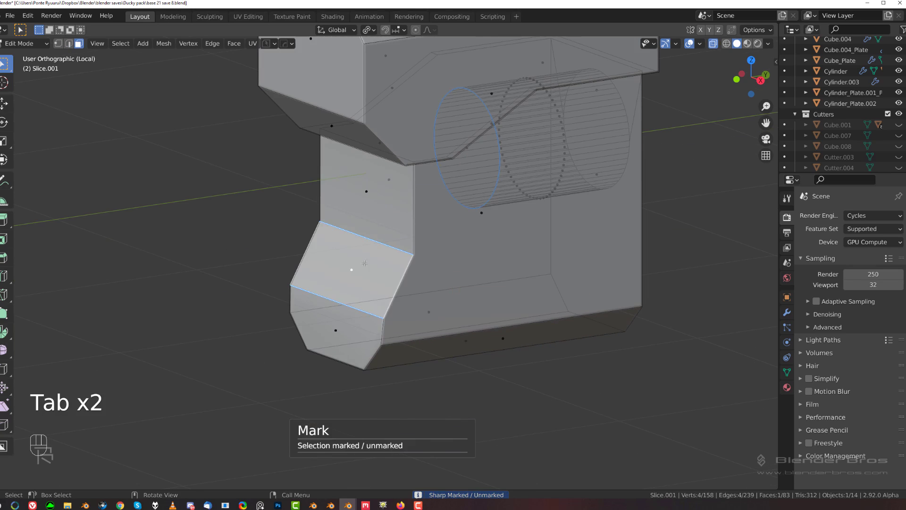
scroll(414, 285, "down", 2)
key("grave")
key("slash")
key("grave")
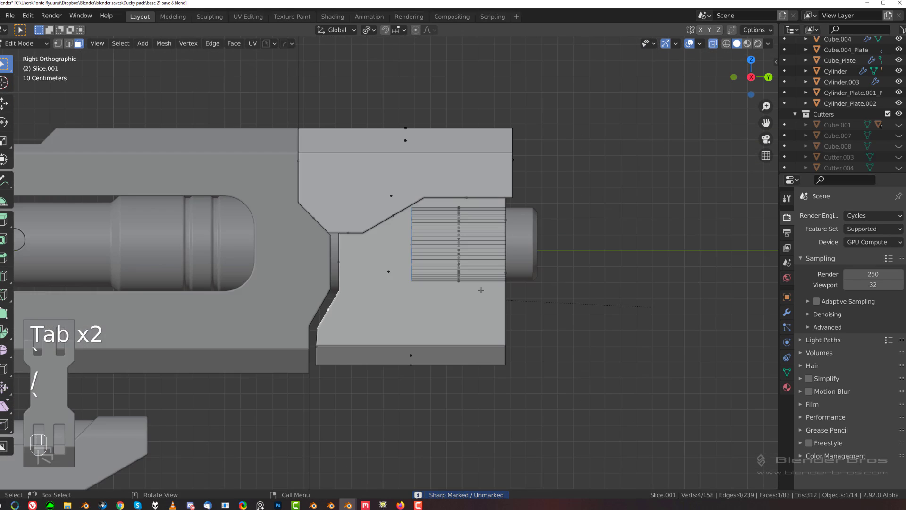
scroll(382, 297, "up", 1)
middle_click_drag(381, 297, 523, 287, "shift")
key("i")
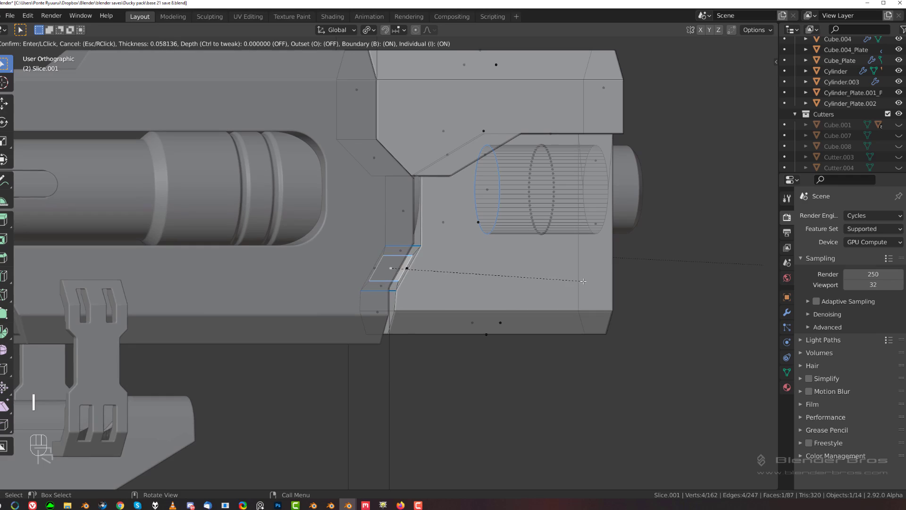
left_click(582, 281)
Extrude the inset sloped face along global Y into the weapon body and deselect the muzzle block.
key("e")
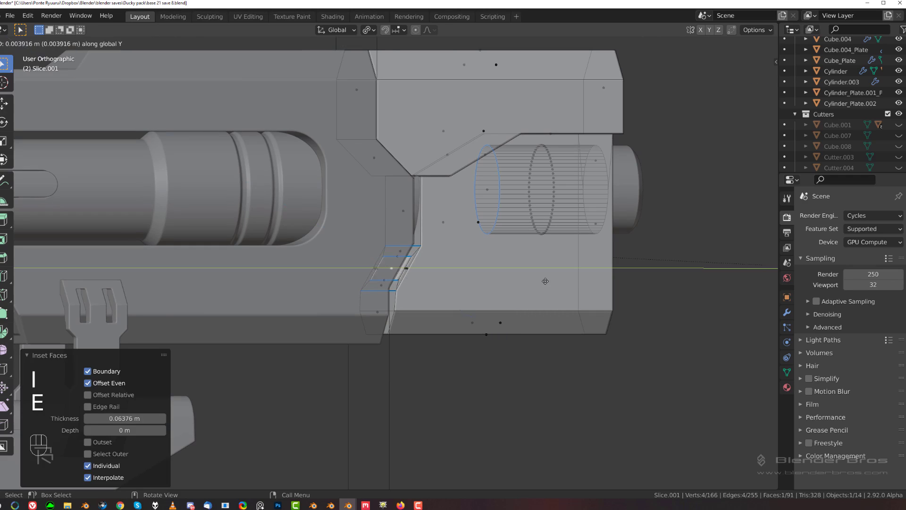
left_click(509, 280)
key("Tab")
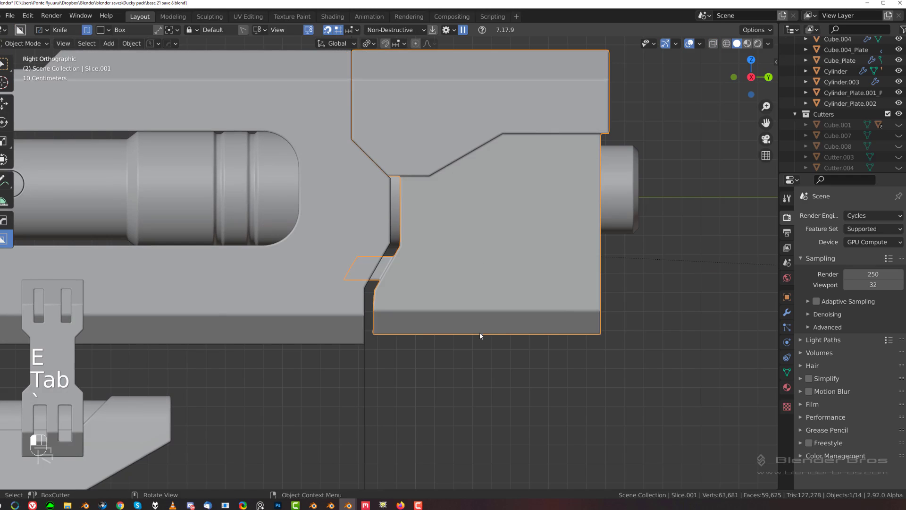
left_click(414, 385)
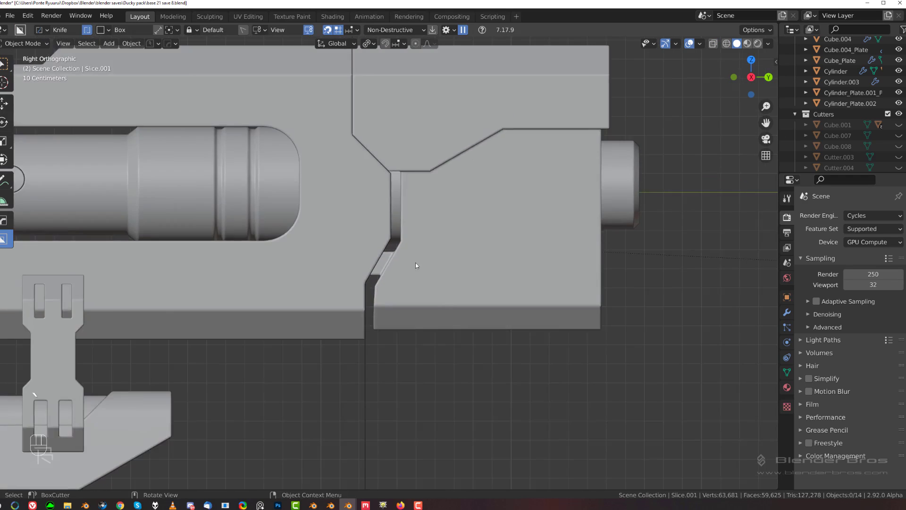
Isolate the muzzle block and inset its lower rear face by about 0.039 m.
scroll(384, 258, "down", 4)
scroll(419, 244, "up", 5)
middle_click_drag(417, 261, 384, 277, "shift")
scroll(361, 271, "up", 1)
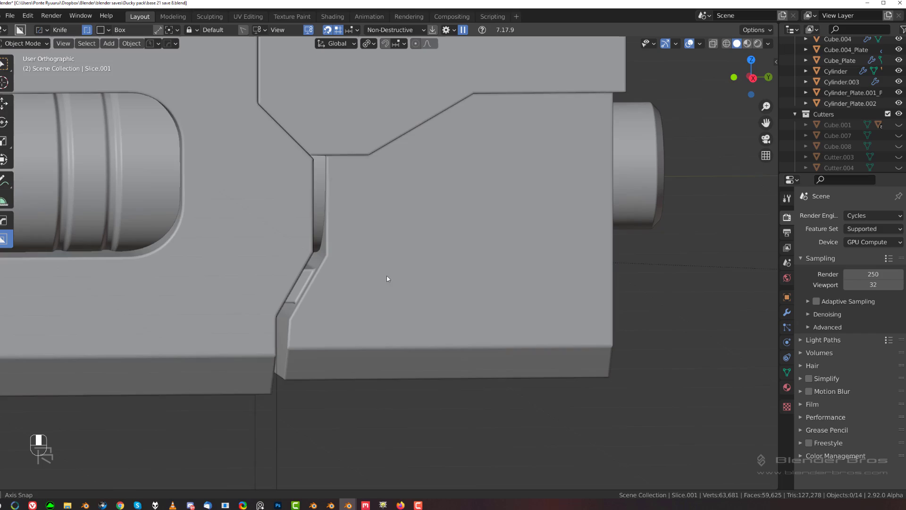
left_click(373, 296)
key("KP_Divide")
key("Tab")
key("Tab")
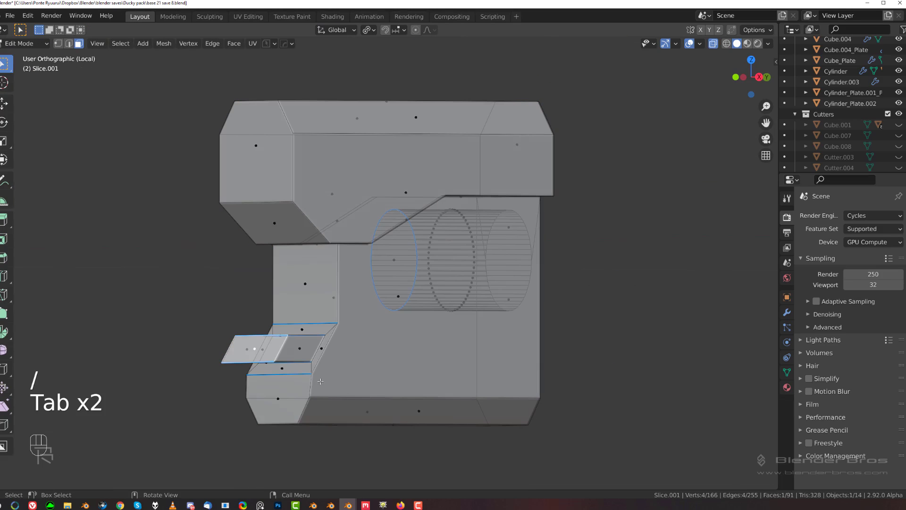
left_click(278, 393)
key("i")
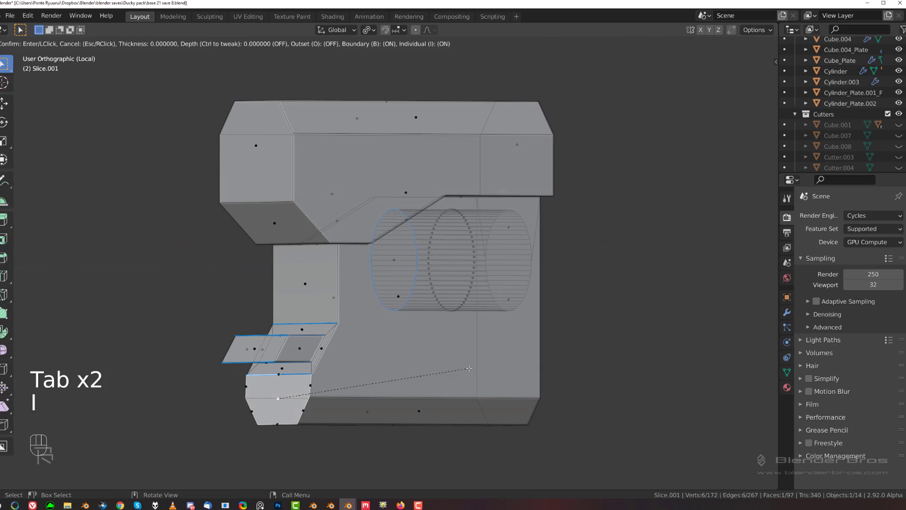
left_click(461, 368)
Extrude the inset lower rear face about -0.19 m along Y and return to the full weapon in right view.
key("e")
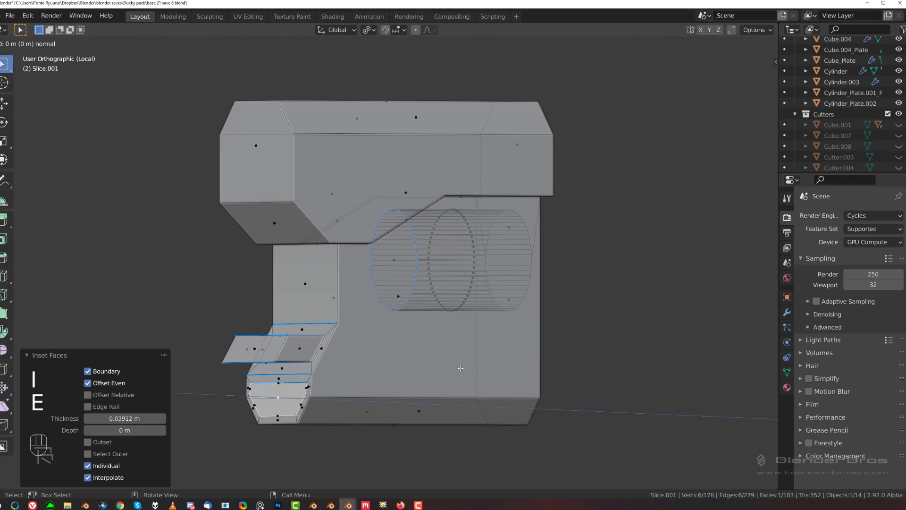
left_click(451, 368)
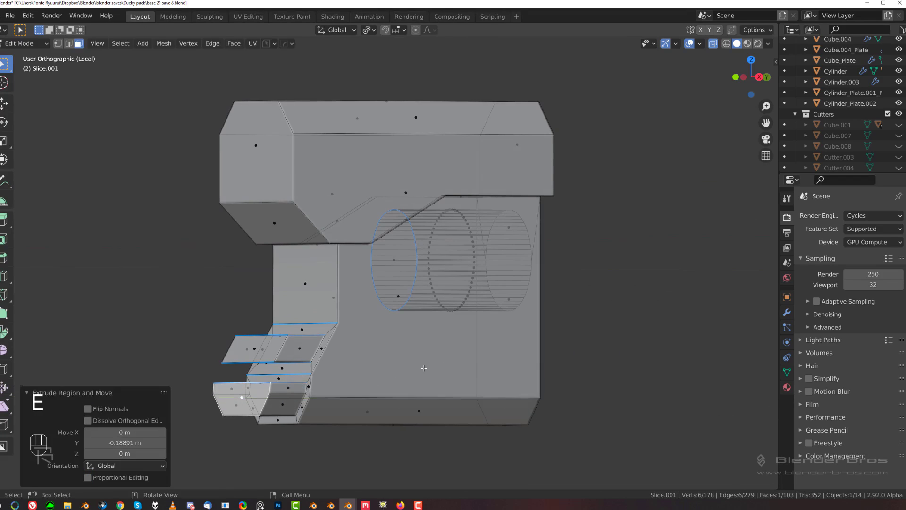
key("Tab")
key("slash")
left_click(580, 260)
key("grave")
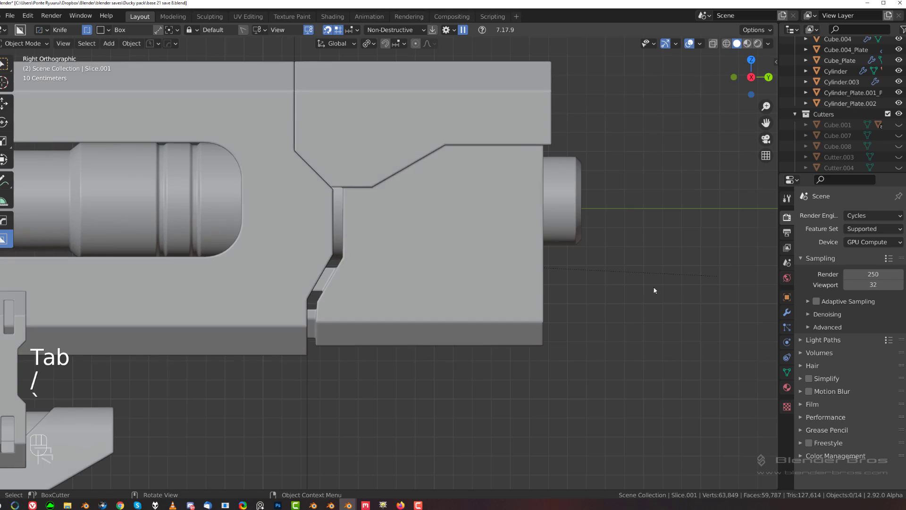
Examine the muzzle block's new rear tabs from several angles and hide the collection with the stray cutter outline.
scroll(461, 303, "up", 1)
middle_click_drag(443, 291, 423, 341, "shift")
scroll(415, 337, "down", 5)
middle_click_drag(431, 306, 392, 303)
scroll(392, 303, "up", 3)
scroll(392, 304, "up", 2)
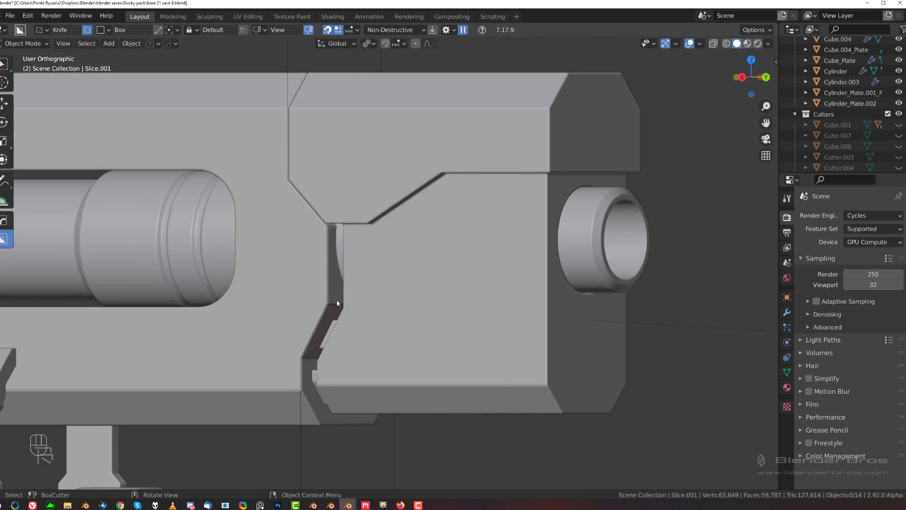
scroll(384, 296, "down", 3)
scroll(383, 296, "up", 2)
key("shift+2")
scroll(361, 289, "down", 7)
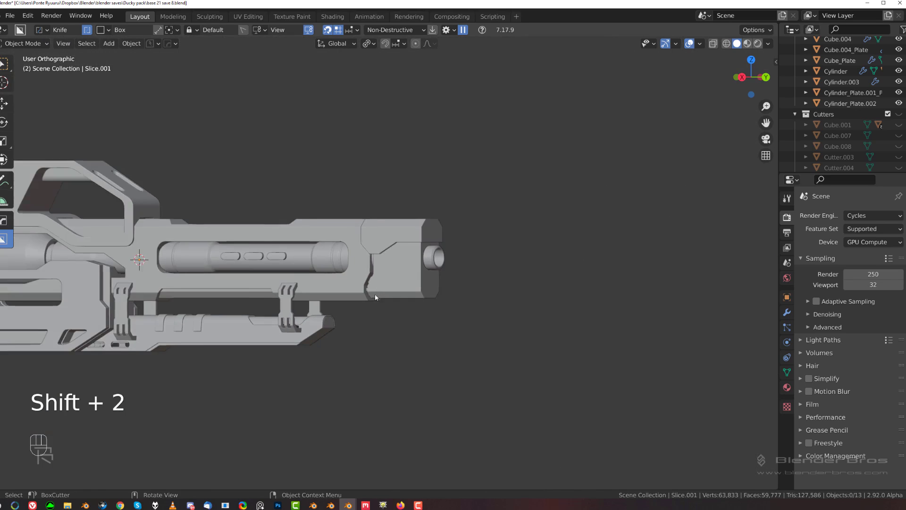
key("grave")
scroll(437, 283, "up", 7)
middle_click_drag(360, 288, 414, 274, "shift")
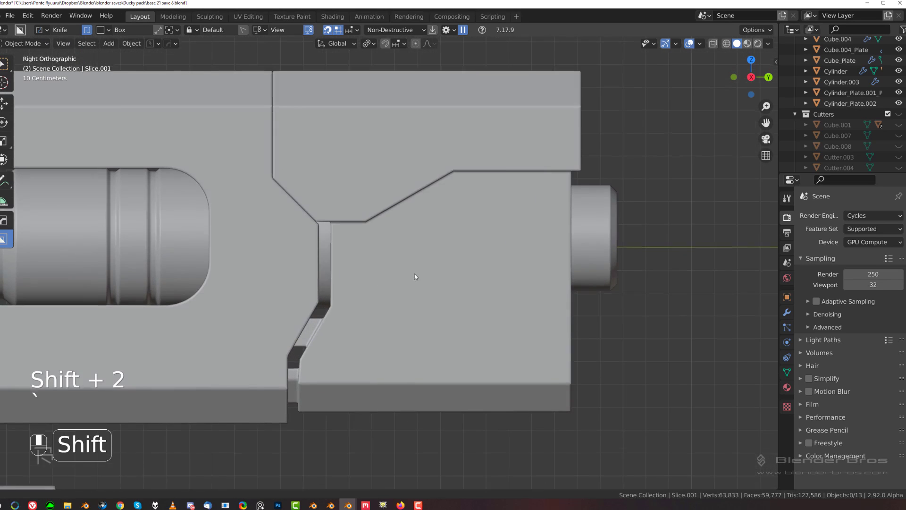
scroll(358, 262, "down", 1)
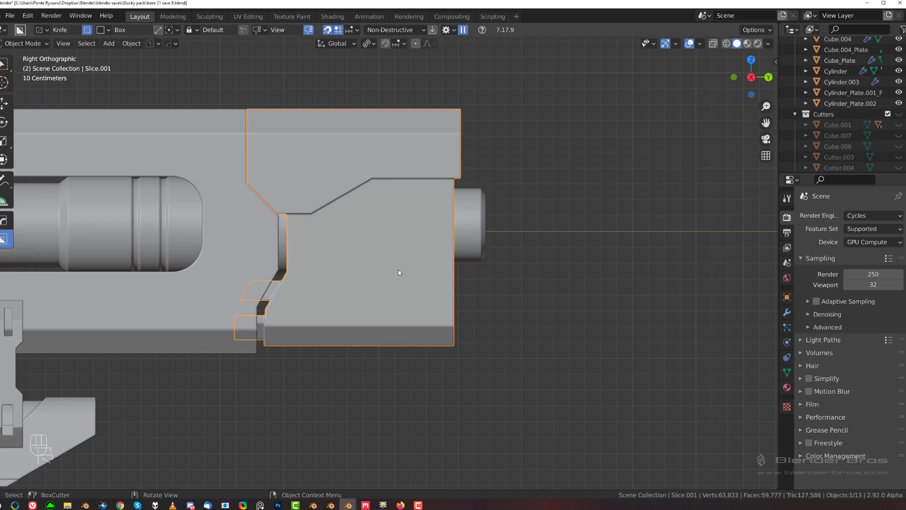
key("d")
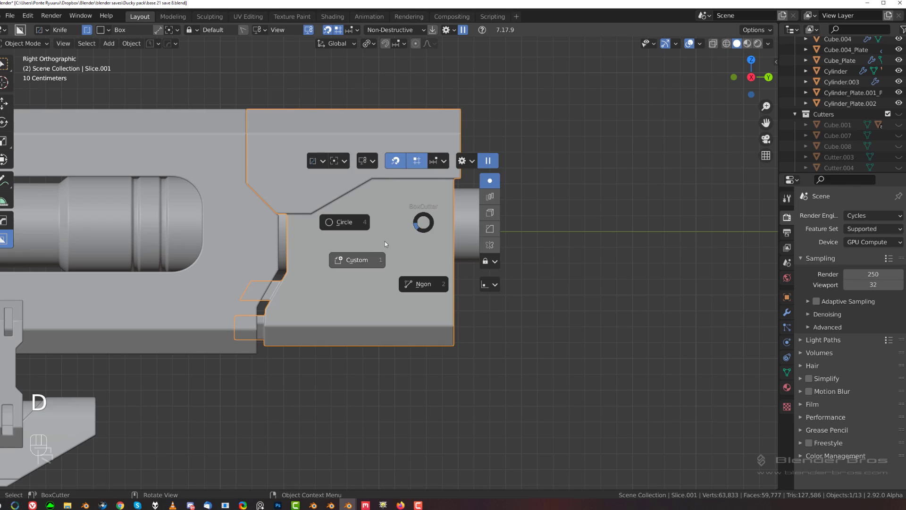
scroll(436, 247, "down", 3)
scroll(395, 254, "up", 2)
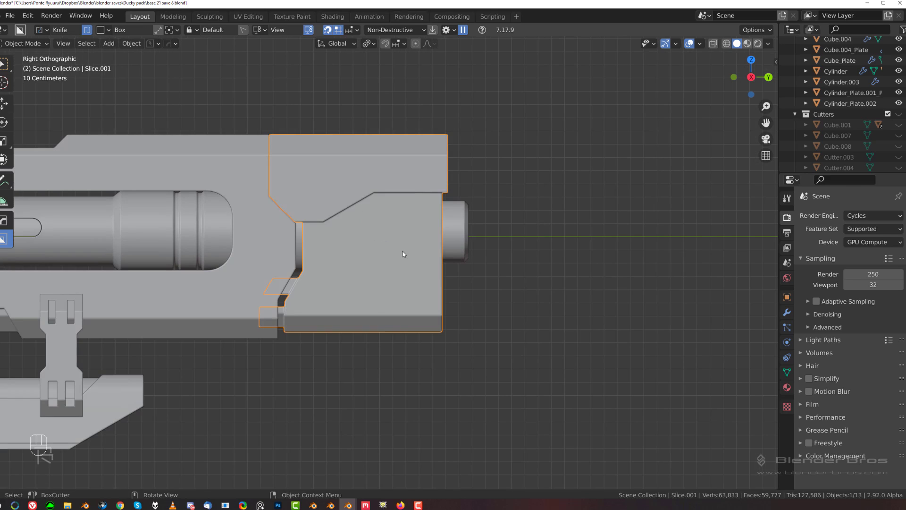
key("d")
mouse_move(423, 108)
left_mouse_down()
mouse_move(518, 260)
mouse_move(538, 325)
left_mouse_up()
right_click(539, 321)
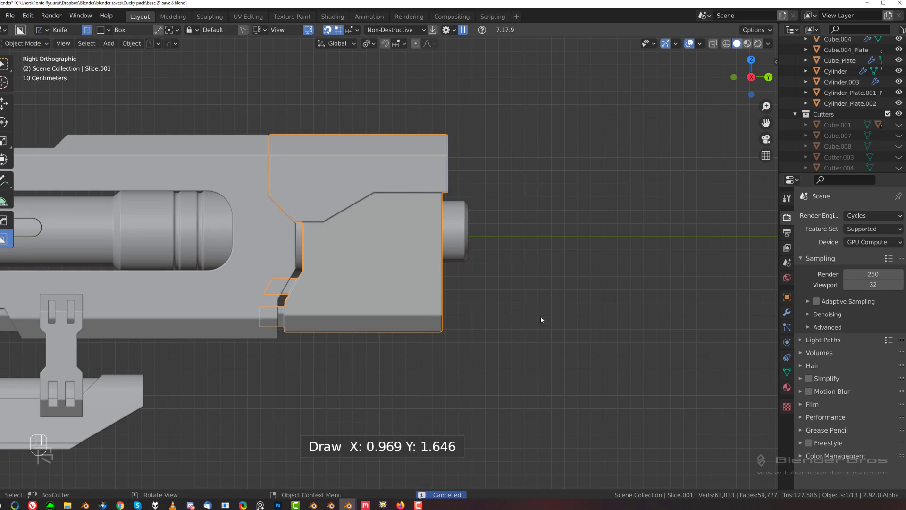
Set the BoxCutter mode to Cut.
key("d")
left_click(432, 255)
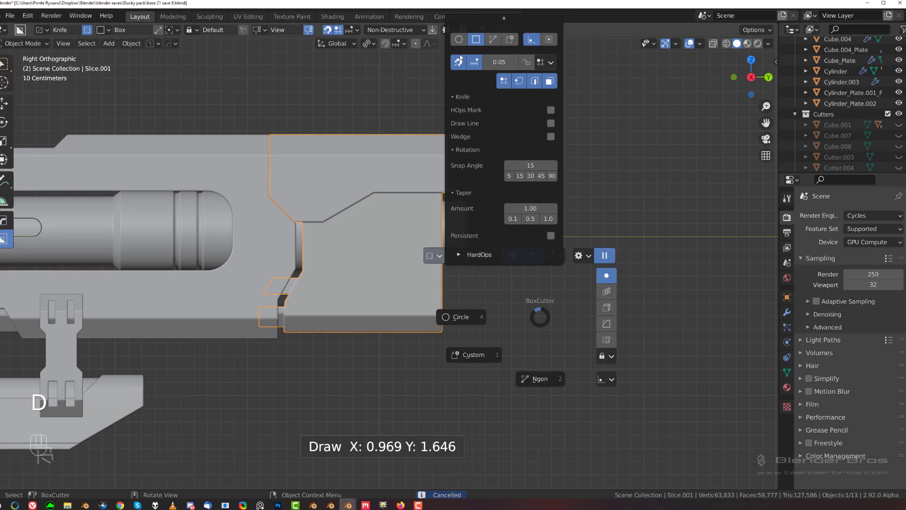
key("d")
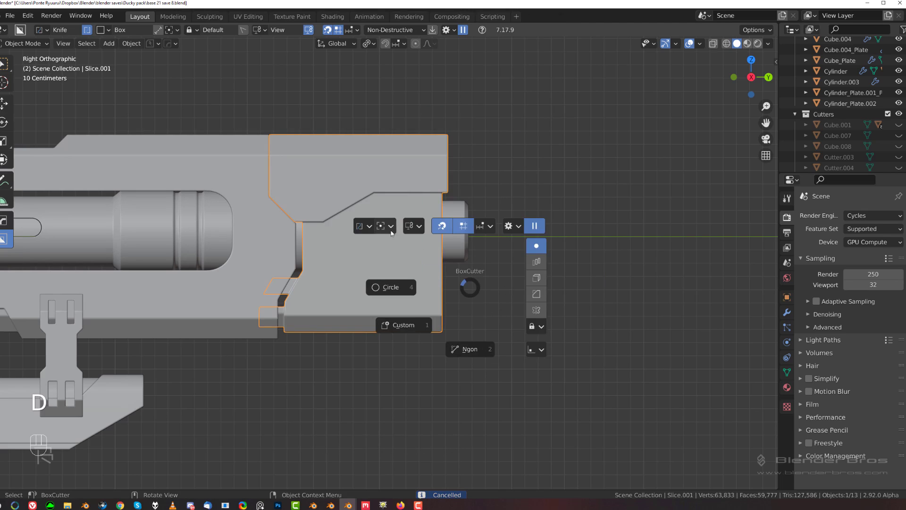
left_click(367, 223)
left_click(387, 228)
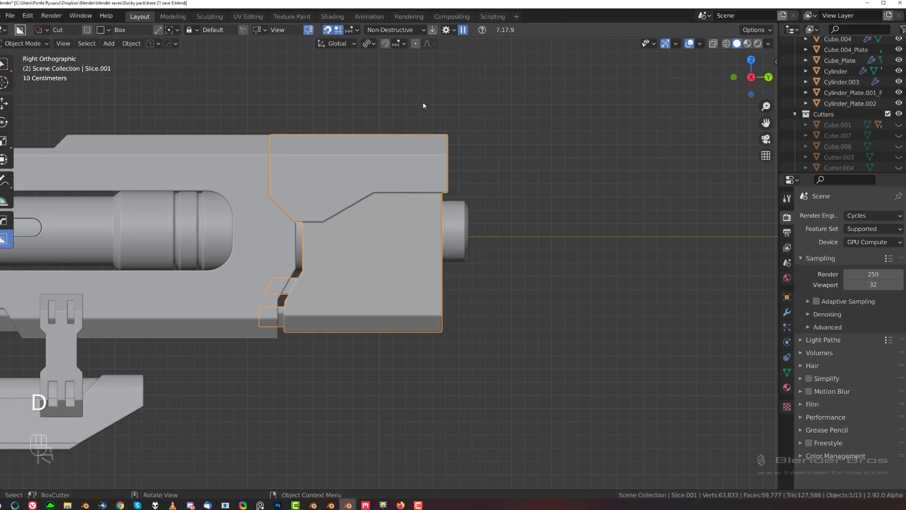
left_click_drag(417, 92, 538, 372)
right_click(540, 364)
key("d")
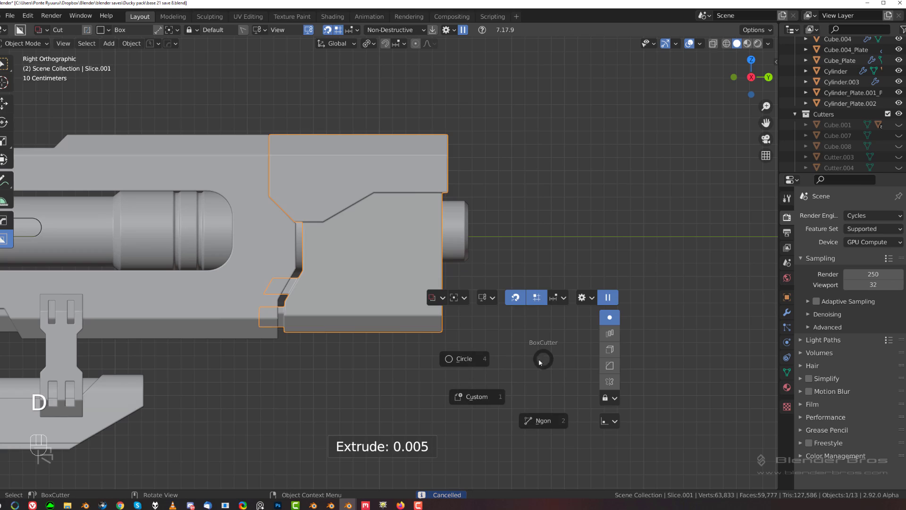
right_click(542, 420)
Slice off the front end of the muzzle block with a full-height box about 1 by 2 units.
left_click_drag(428, 99, 502, 313)
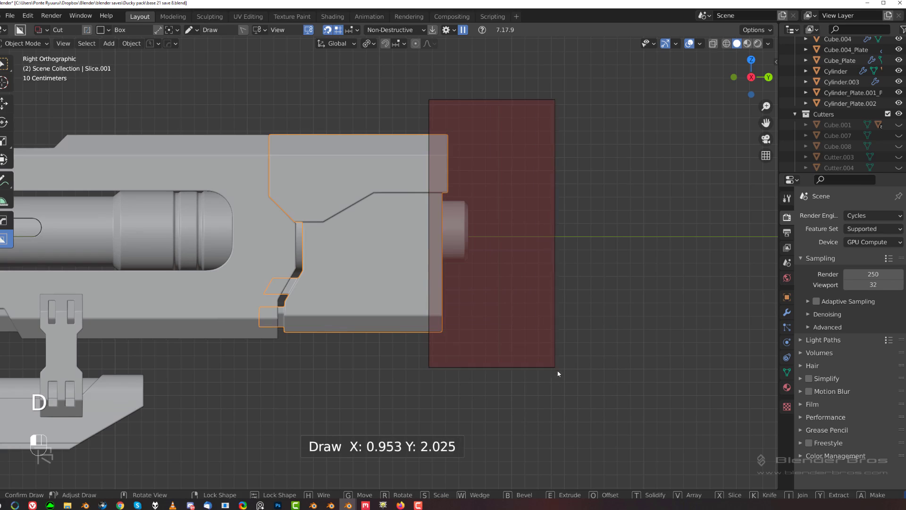
left_click_drag(566, 380, 567, 380)
key("x")
left_click(673, 320)
Select the new front slice in perspective view and set BoxCutter's alignment to Object.
middle_click_drag(634, 307, 476, 241)
key("KP_5")
left_click(432, 154)
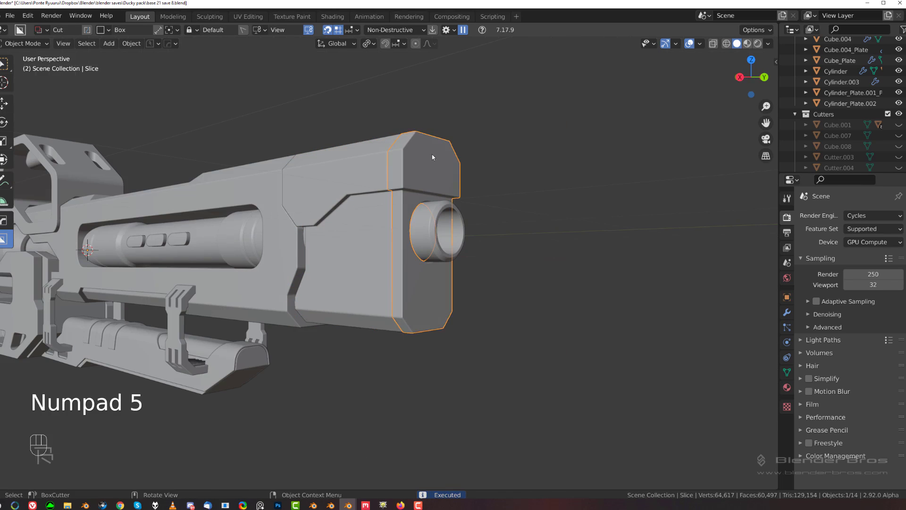
scroll(433, 157, "up", 2)
middle_click_drag(511, 298, 500, 240, "shift")
scroll(424, 287, "up", 2)
mouse_move(425, 287)
middle_mouse_down()
mouse_move(405, 272)
mouse_move(414, 277)
middle_mouse_up()
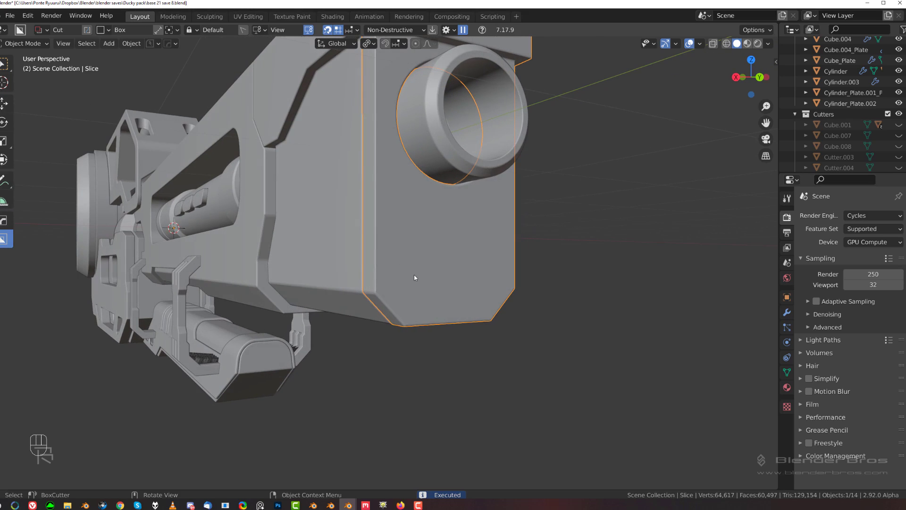
key("d")
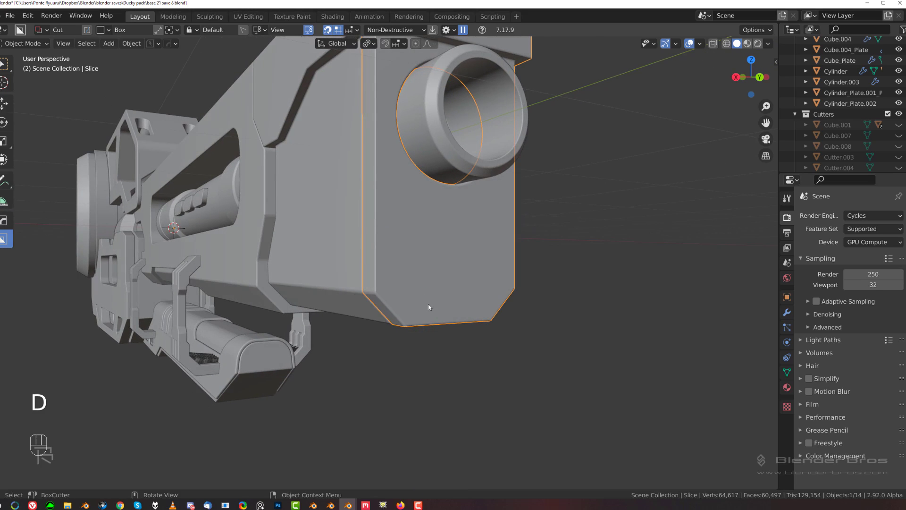
left_click_drag(418, 306, 451, 325)
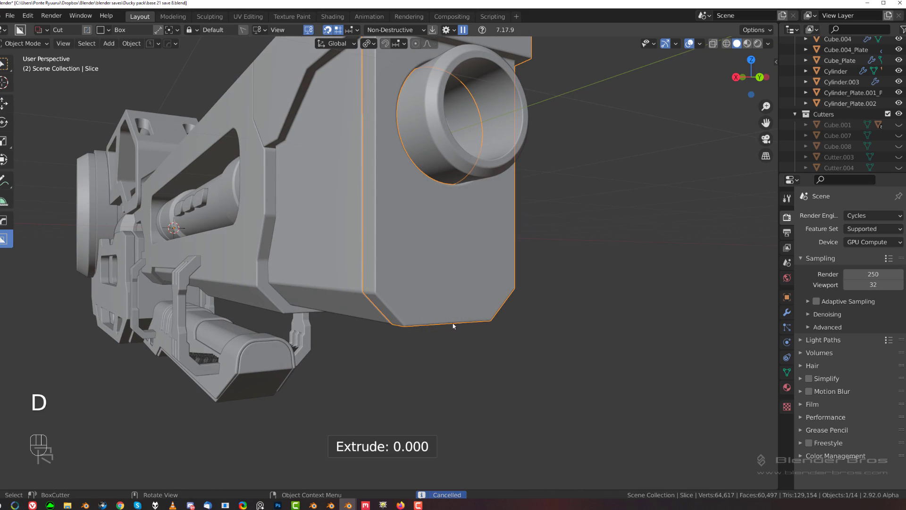
key("shift+v")
left_click(409, 318)
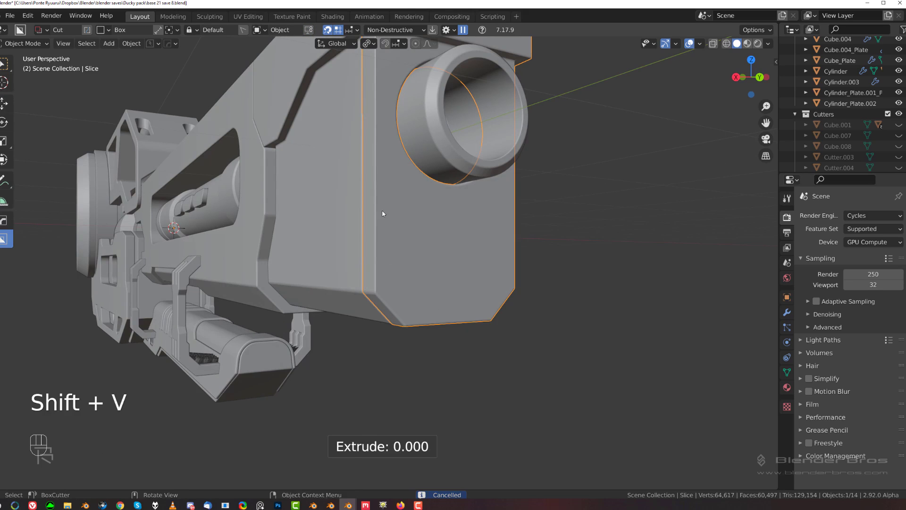
Cut a wedge-box notch about 0.06 deep into the front slice's side edge below the barrel, mirrored across X.
mouse_move(383, 214)
left_mouse_down()
mouse_move(363, 274)
mouse_move(394, 252)
mouse_move(358, 271)
left_mouse_up()
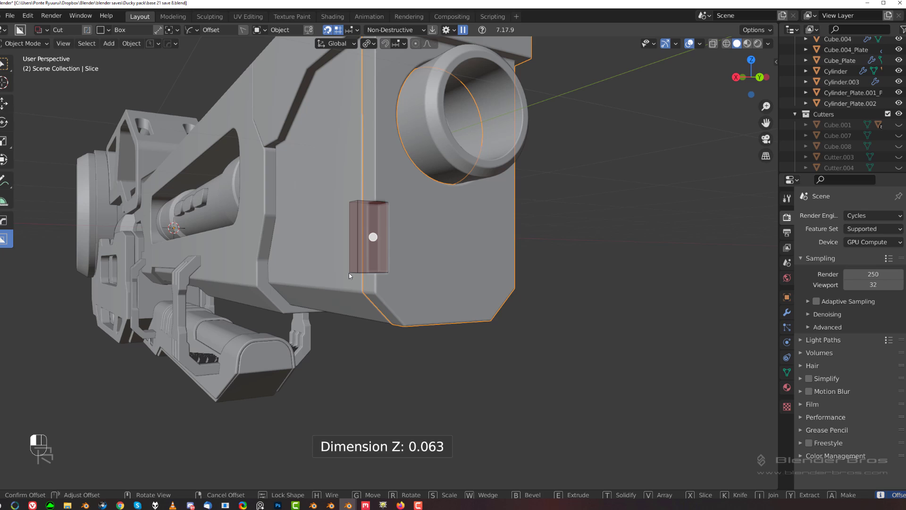
key("w")
left_click(349, 276)
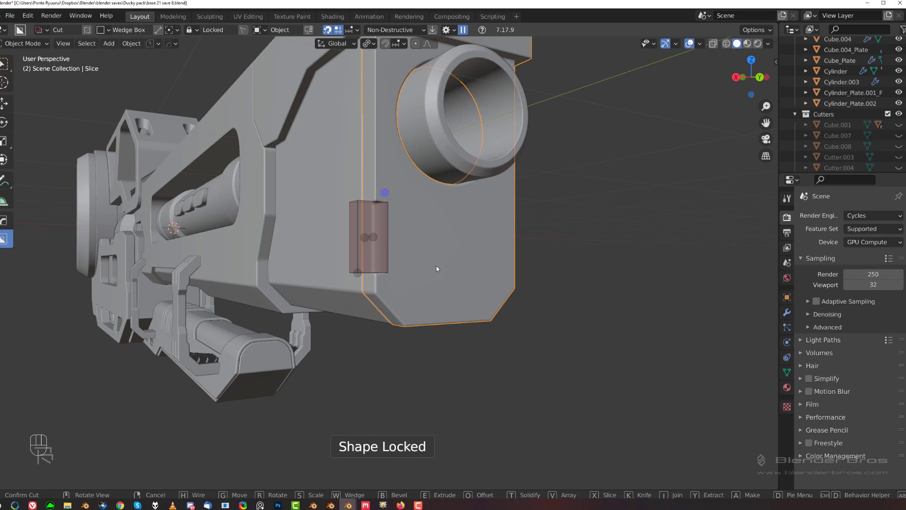
left_click(436, 259, "shift")
left_click(436, 258)
key("alt+x")
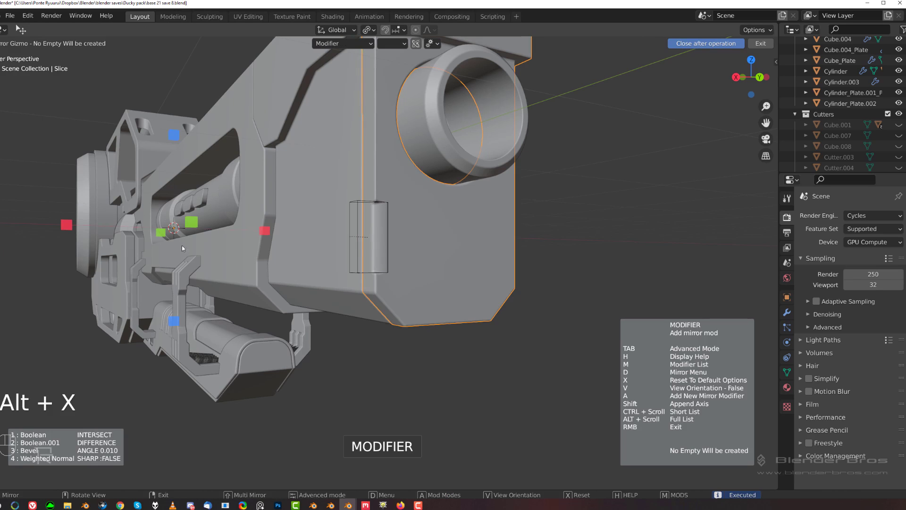
left_click(66, 226)
Try duplicating the notch cutter's mesh about 0.519 m upward along Z to add a second side notch.
scroll(542, 239, "up", 6)
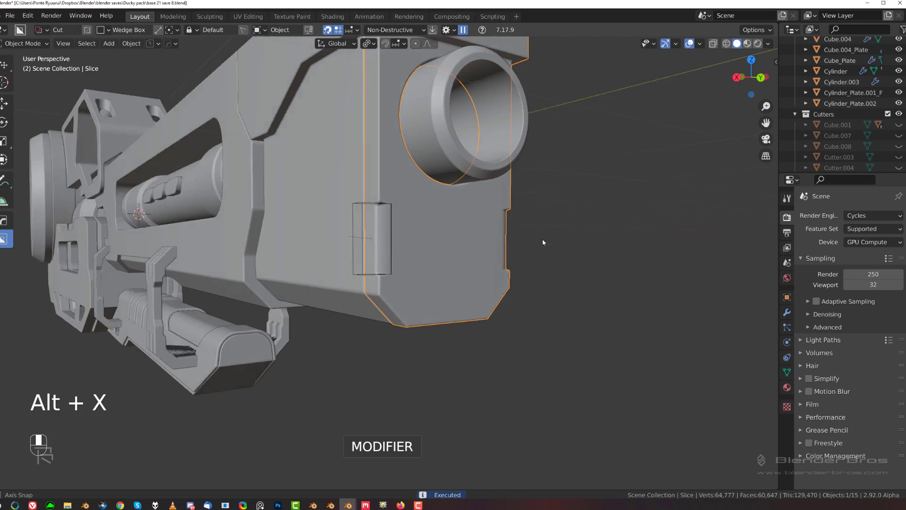
middle_click_drag(529, 244, 374, 305, "shift")
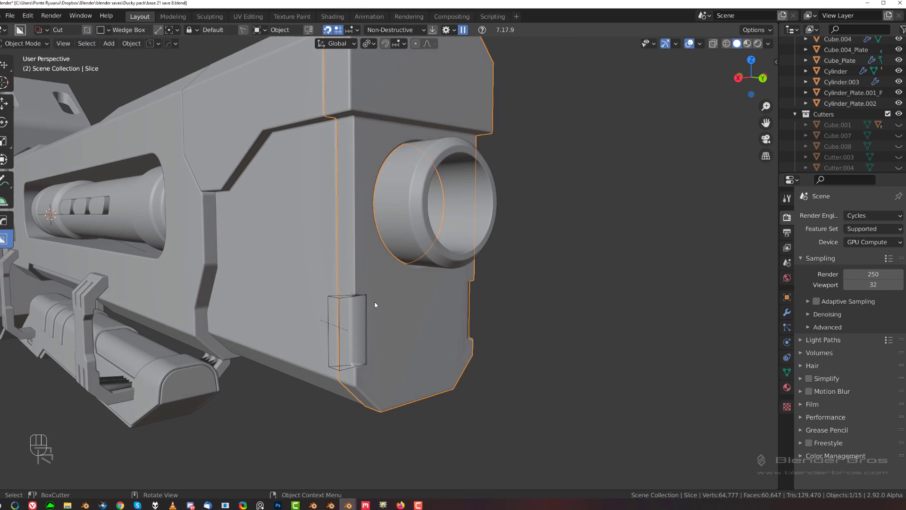
left_click(365, 297)
key("Tab")
left_click(548, 303)
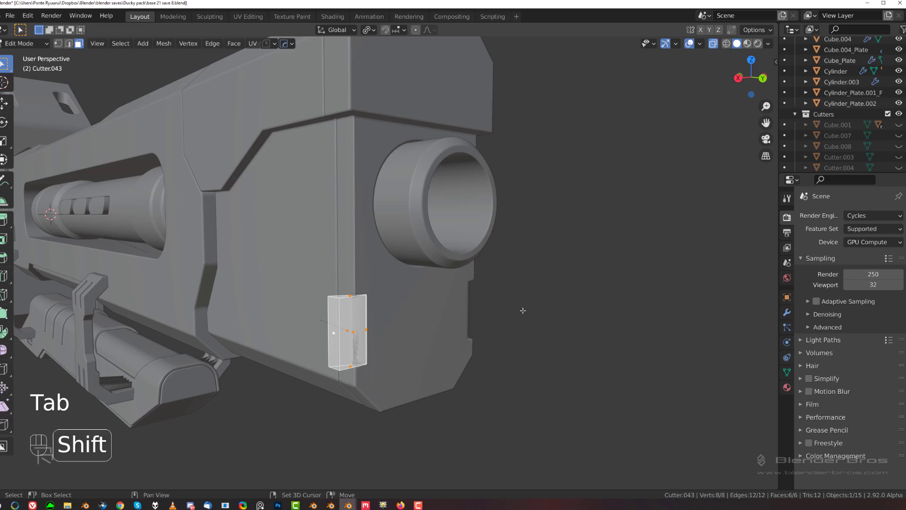
key("shift+d")
left_click(525, 166)
key("Tab")
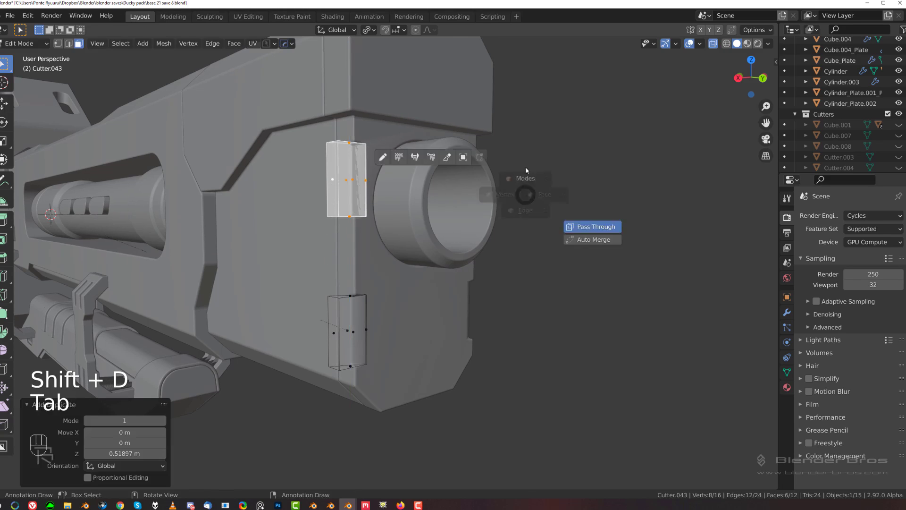
left_click(525, 167)
key("shift+2")
Undo the duplicated notch cutter and return to Object mode.
scroll(567, 197, "down", 4)
mouse_move(519, 222)
middle_mouse_down()
mouse_move(460, 229)
mouse_move(505, 224)
middle_mouse_up()
key("ctrl+z")
key("ctrl+z")
key("ctrl+z")
key("ctrl+z")
scroll(511, 255, "up", 2)
key("Tab")
scroll(523, 237, "down", 1)
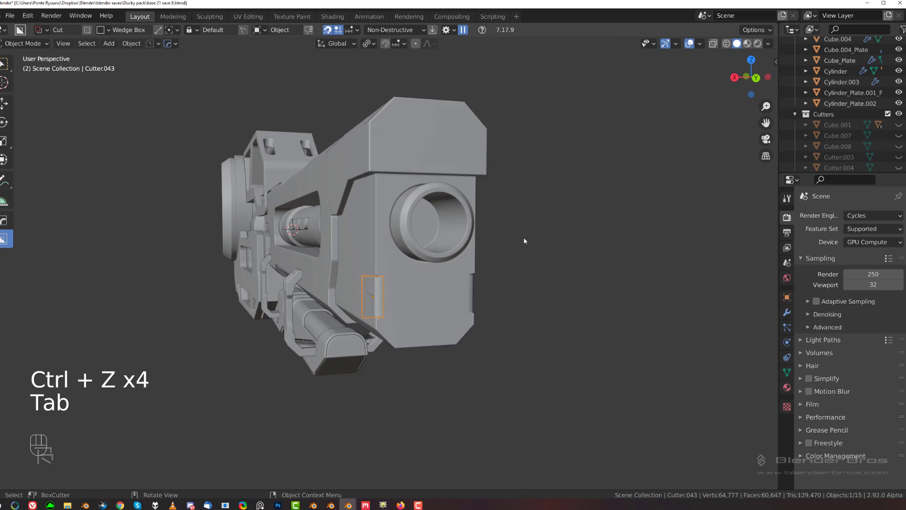
Apply the front slice's booleans with Csharp and hide the notch cutter.
scroll(523, 240, "up", 2)
left_click(421, 278)
key("q")
left_click(424, 280, "ctrl")
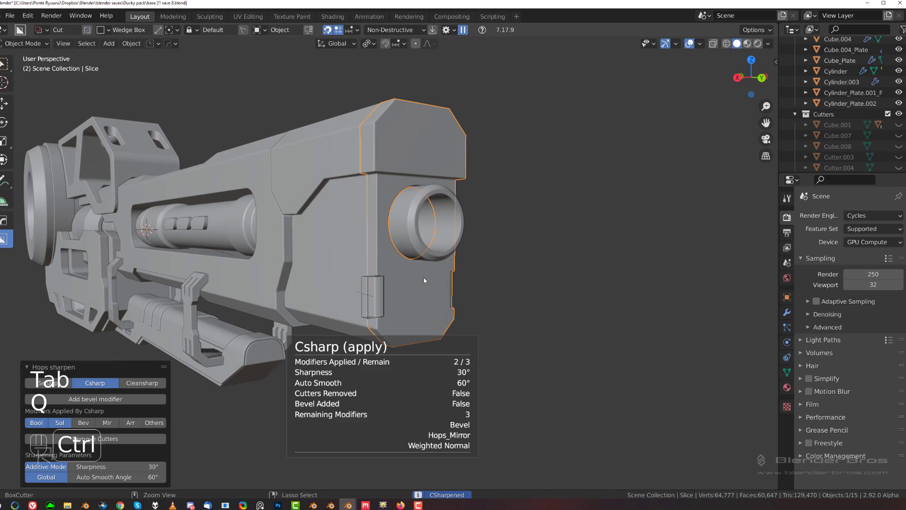
key("shift+2")
Toggle the HardOps sharp marking on the long vertical edge inside the front slice's side notch.
scroll(522, 274, "up", 2)
scroll(536, 294, "up", 2)
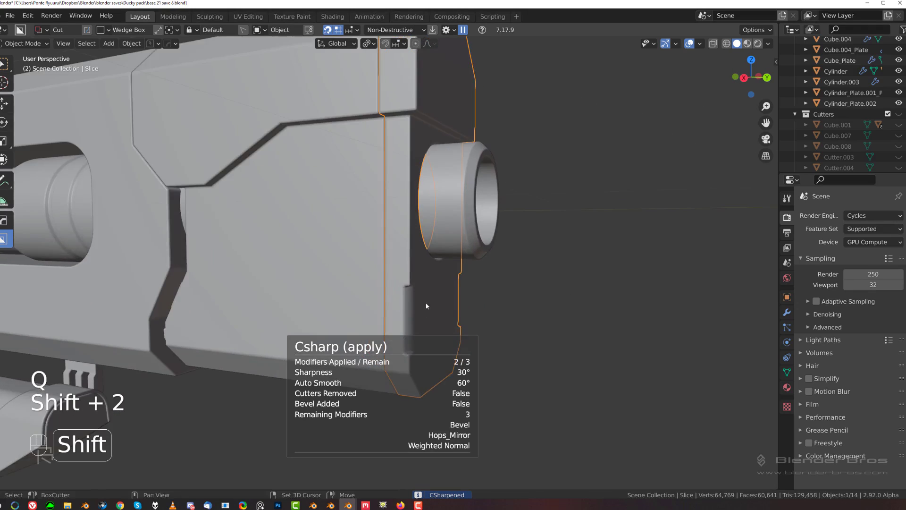
middle_click_drag(427, 306, 409, 205, "shift")
scroll(408, 205, "up", 4)
key("Tab")
left_click(398, 171)
key("q")
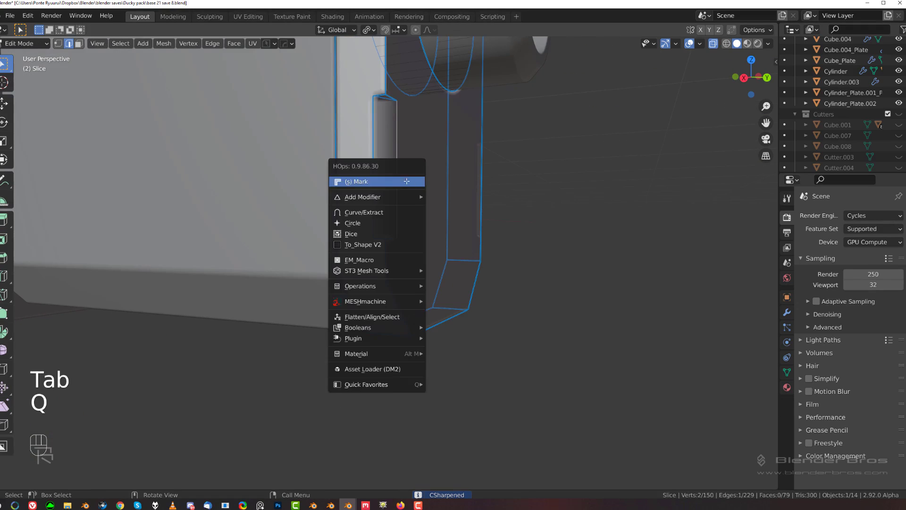
left_click(407, 181)
key("Tab")
scroll(416, 170, "down", 5)
middle_click_drag(412, 190, 445, 202)
scroll(445, 202, "up", 2)
Cut a circular hole about 0.18 deep near the front slice's lower corner, mirrored across X.
key("d")
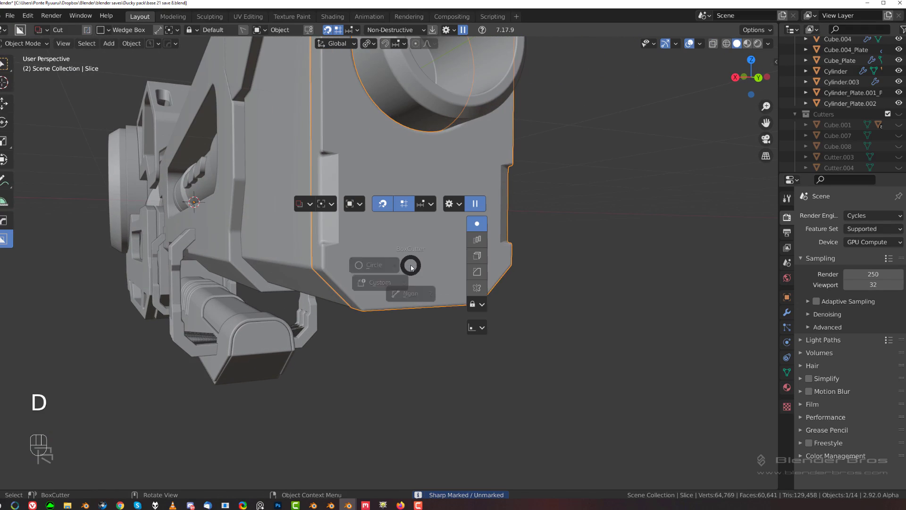
left_click(386, 261)
key("d")
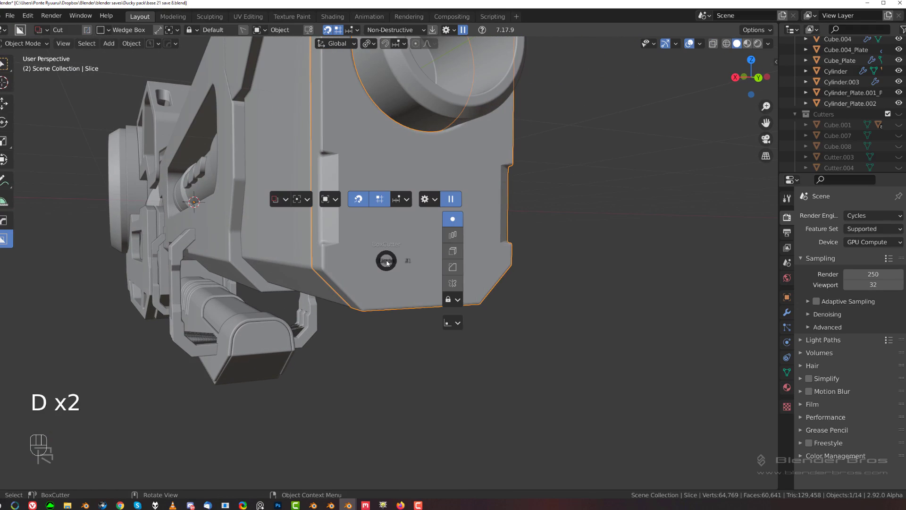
left_click(333, 251)
left_click_drag(383, 267, 401, 283)
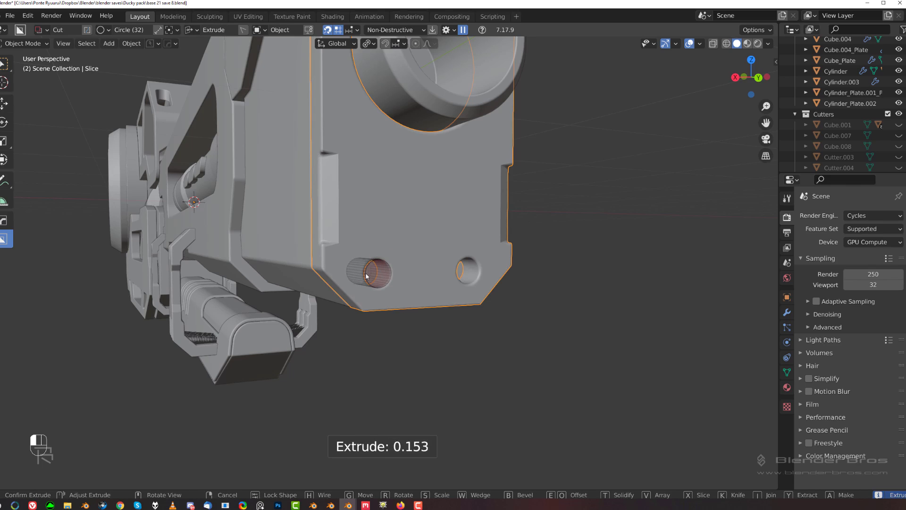
left_click(411, 283)
middle_click_drag(411, 283, 425, 289)
Select the front slice and adjust its HardOps bevel width.
key("q")
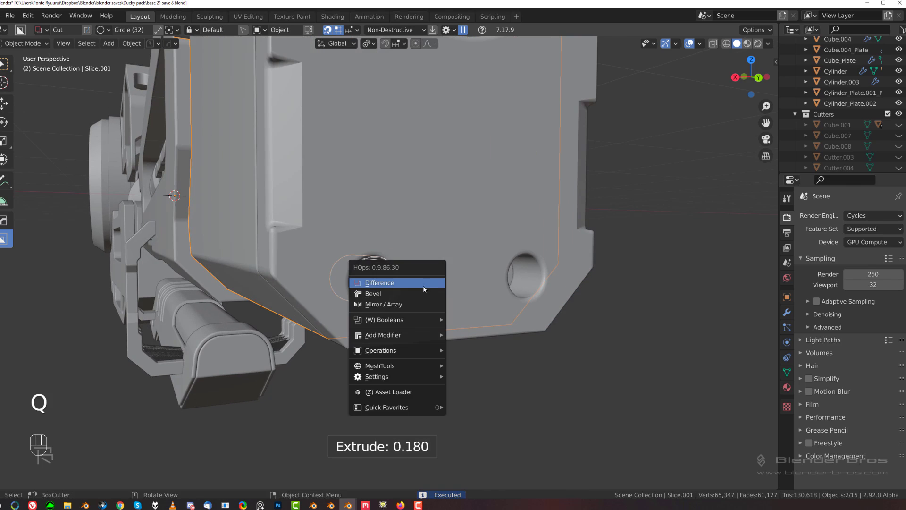
left_click(482, 290)
left_click(451, 265)
key("q")
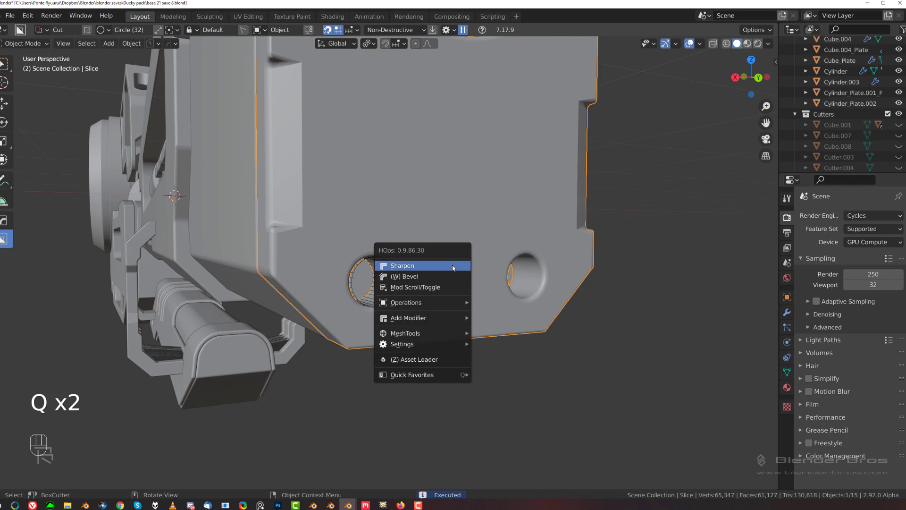
left_click(446, 277, "shift")
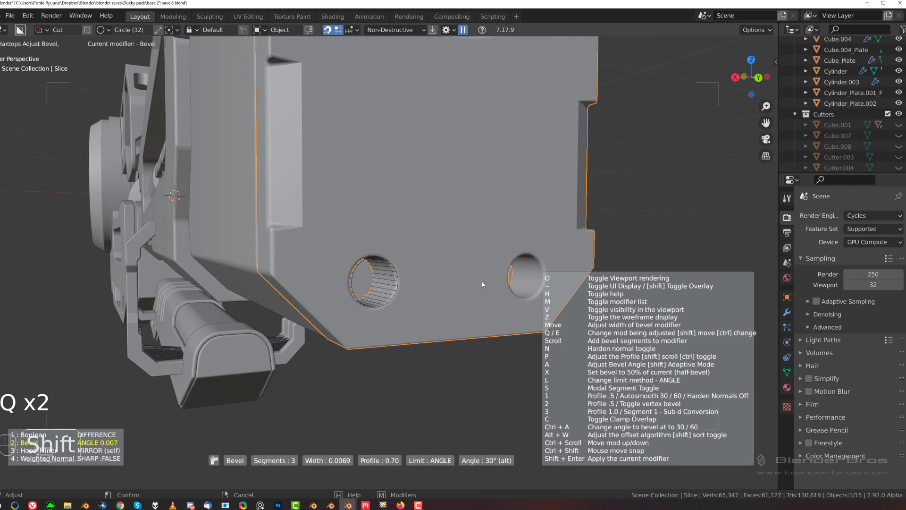
left_click(455, 284)
Flare the round holes by adding a vertex-group bevel to the front cap of their cutter, and hide the cutter.
key("Tab")
key("Tab")
key("Tab")
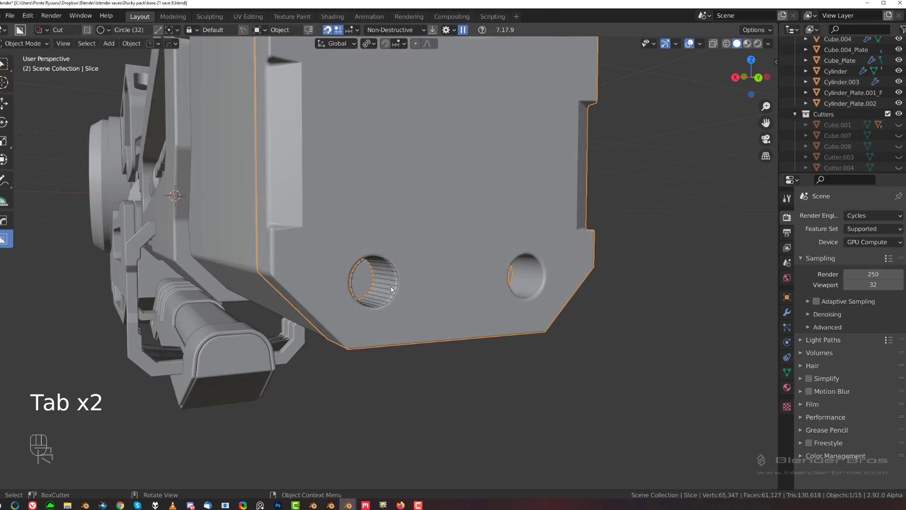
key("q")
key("Tab")
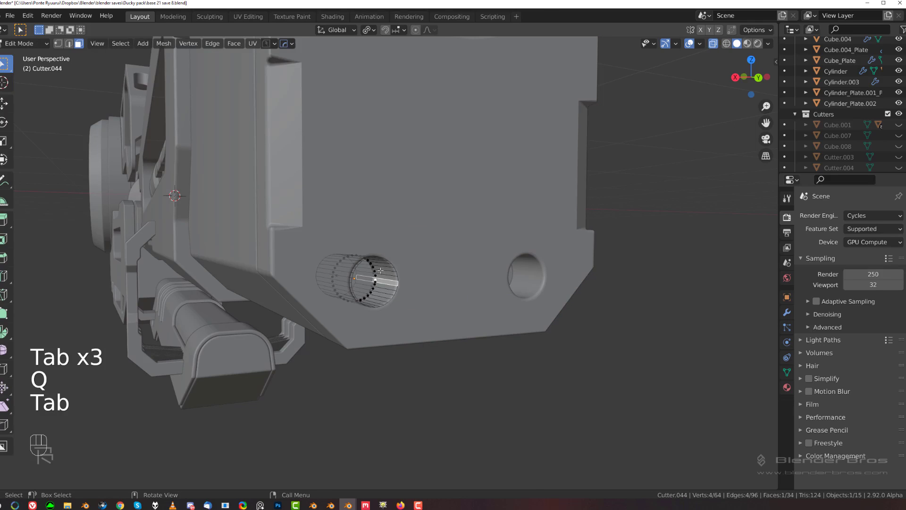
middle_click_drag(444, 274, 435, 292)
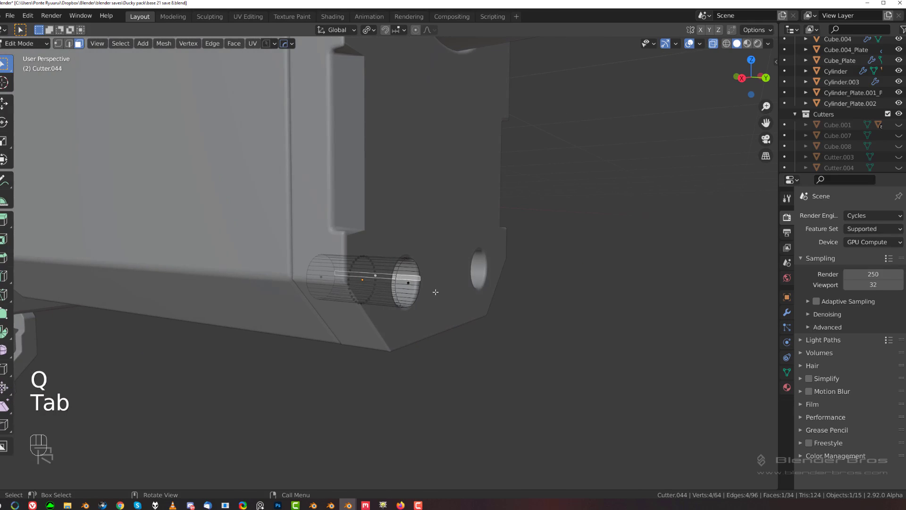
key("q")
left_click(468, 247)
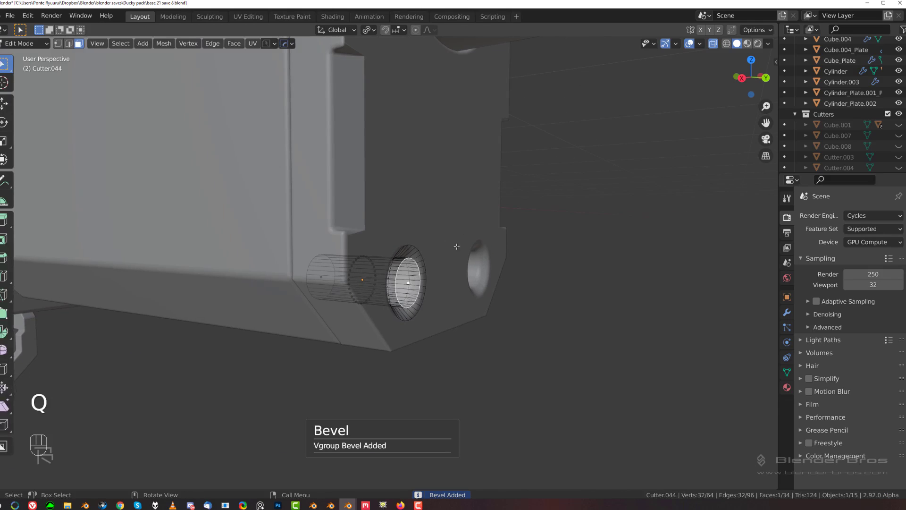
key("Tab")
key("shift+2")
In back orthographic view, cut a trapezoidal Ngon notch about 0.40 by 0.11 into the front slice's top edge.
middle_click_drag(468, 203, 446, 201)
middle_click_drag(429, 266, 388, 227)
left_click(379, 202)
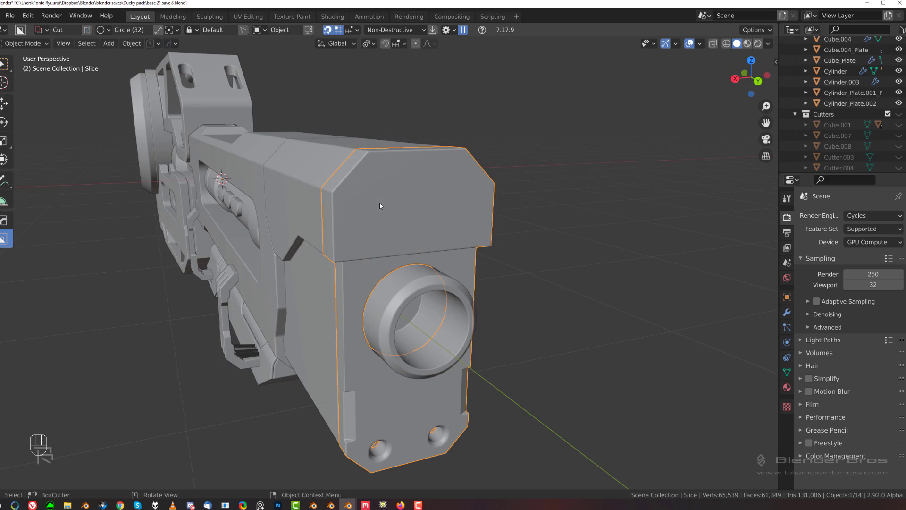
key("ctrl+KP_1")
key("KP_5")
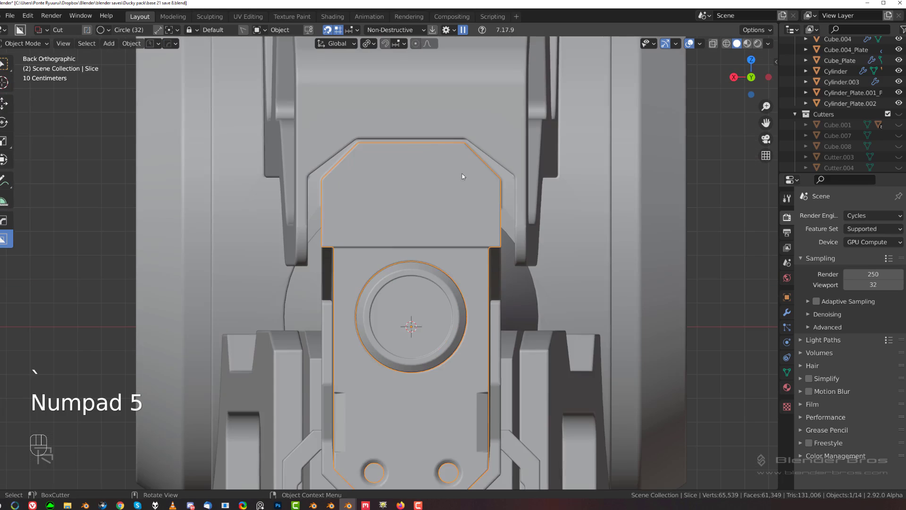
left_click_drag(344, 132, 371, 176)
right_click(373, 175)
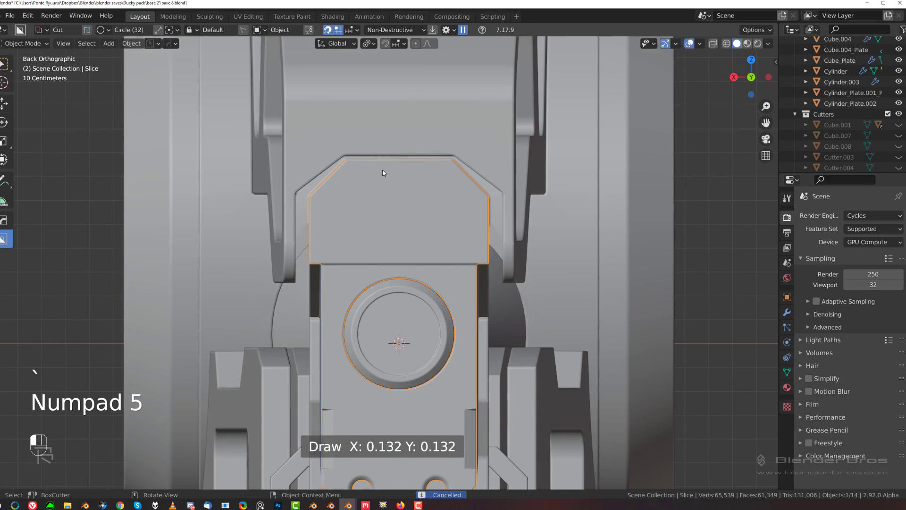
key("d")
left_click(377, 211)
left_click_drag(356, 145, 367, 166)
left_click(431, 168)
double_click(451, 139)
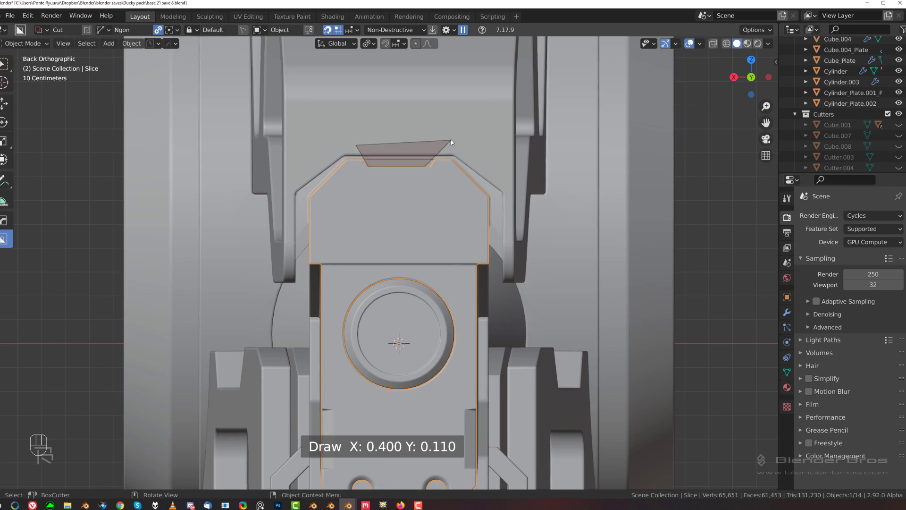
Cut a narrow mirrored box notch into the side of the front slice's upper section and apply the booleans with Csharp.
key("d")
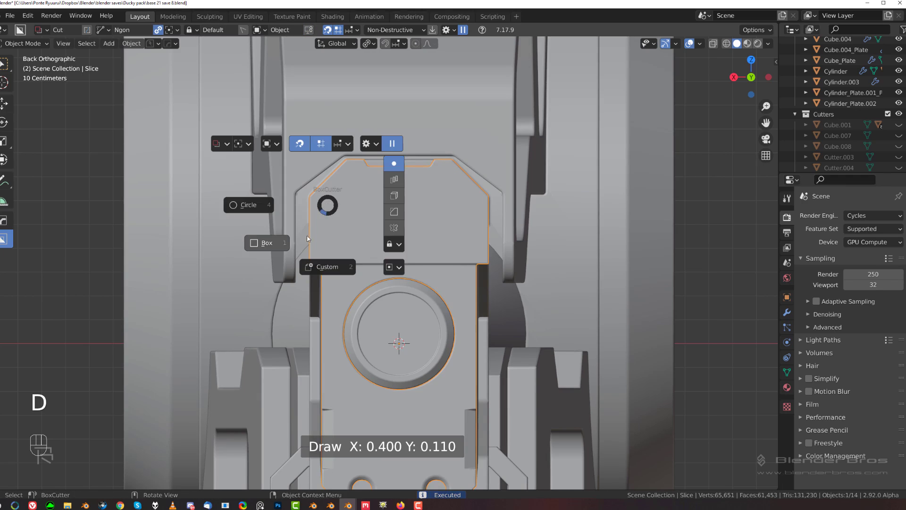
left_click(267, 243)
mouse_move(327, 229)
left_mouse_down()
mouse_move(329, 277)
mouse_move(321, 278)
left_mouse_up()
middle_click_drag(358, 257, 438, 248)
key("q")
left_click(490, 210, "ctrl")
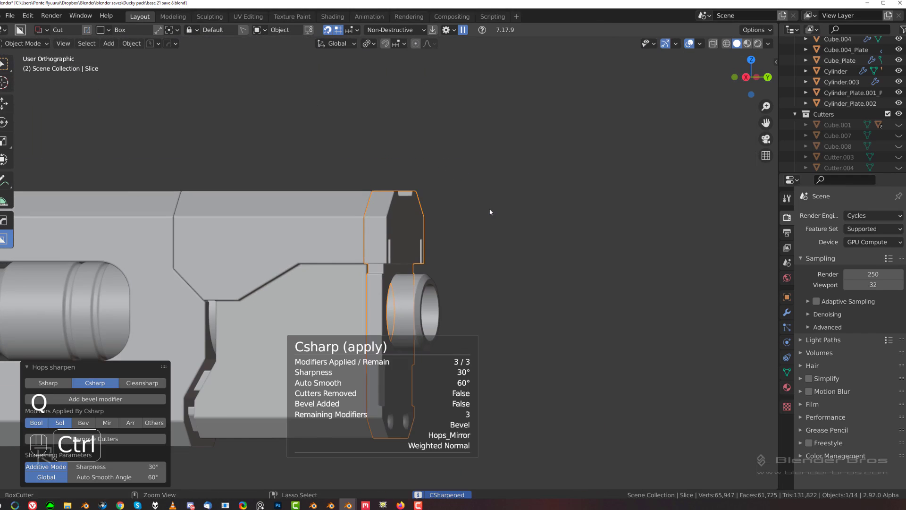
In right orthographic view, cut a box about 0.123 by 0.443 into the rear side edge of the front slice.
key("grave")
scroll(384, 231, "up", 1)
middle_click_drag(399, 225, 386, 191, "shift")
left_click_drag(374, 194, 346, 281)
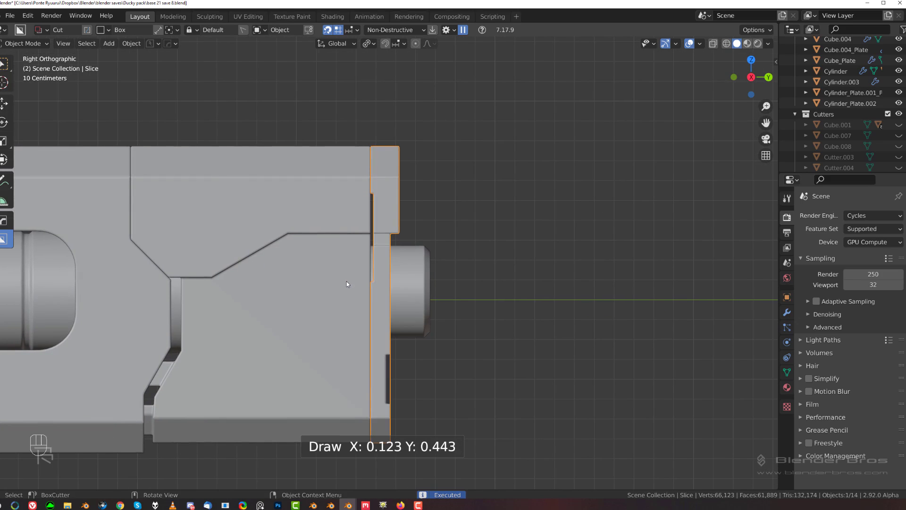
middle_click_drag(439, 283, 386, 263, "shift")
left_click(506, 178)
key("KP_5")
scroll(386, 263, "down", 2)
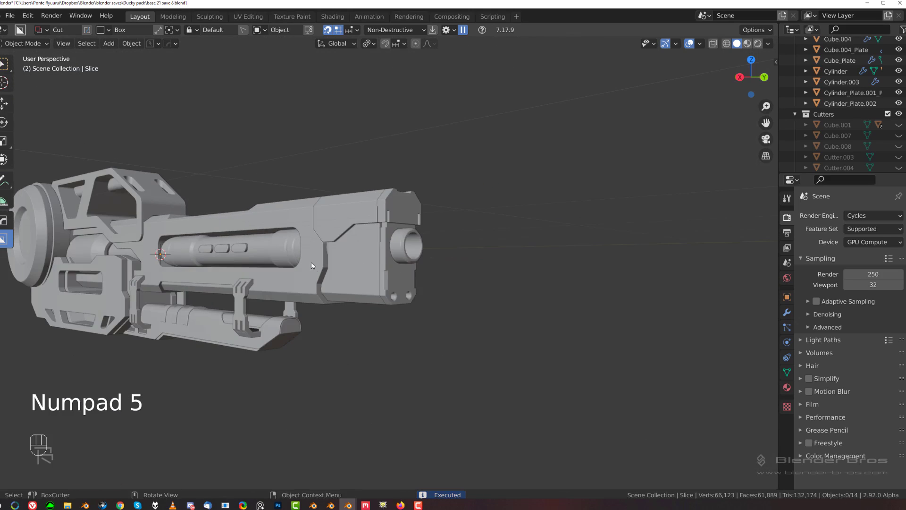
Try cutting a bevelled horizontal box slot about 1.382 deep through the muzzle block's lower side.
middle_click_drag(312, 263, 395, 270)
scroll(395, 271, "up", 2)
key("grave")
key("KP_5")
scroll(418, 283, "up", 2)
scroll(425, 281, "up", 3)
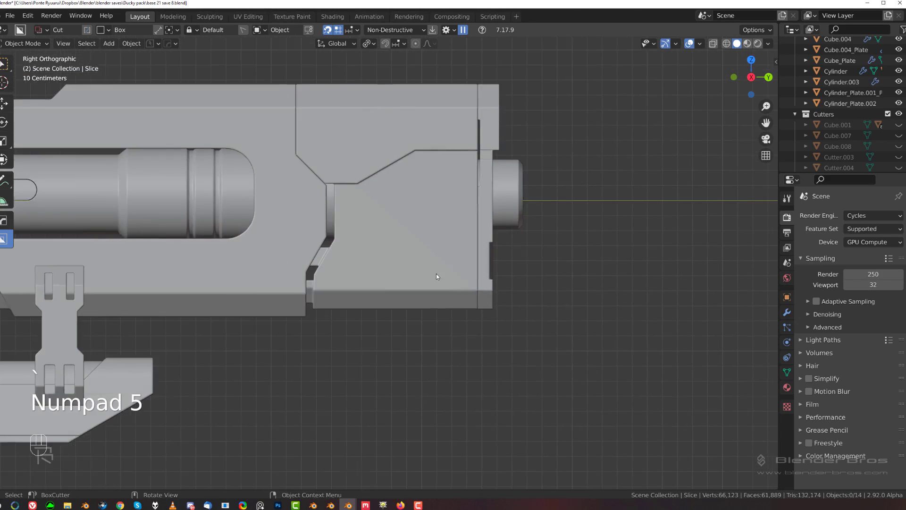
left_click(363, 299)
key("d")
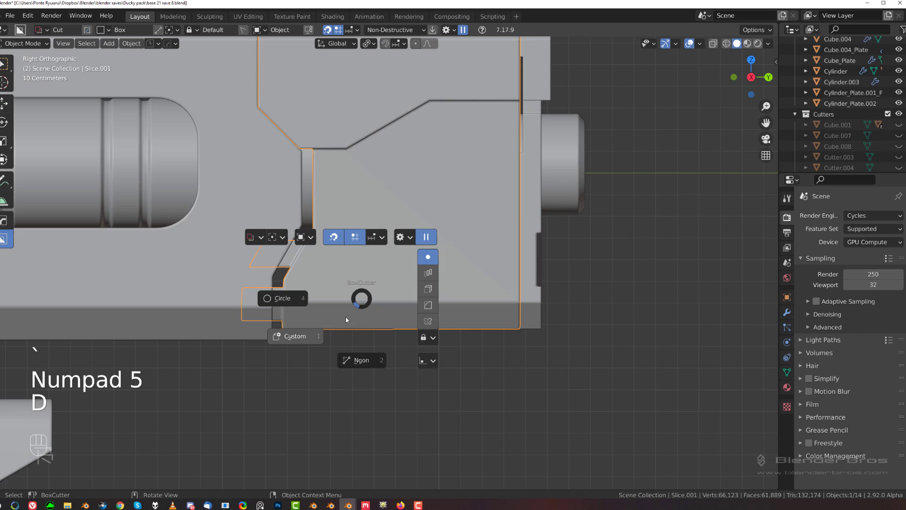
left_click(332, 343)
mouse_move(332, 262)
left_mouse_down()
mouse_move(474, 301)
mouse_move(483, 293)
left_mouse_up()
middle_click_drag(482, 292, 379, 301)
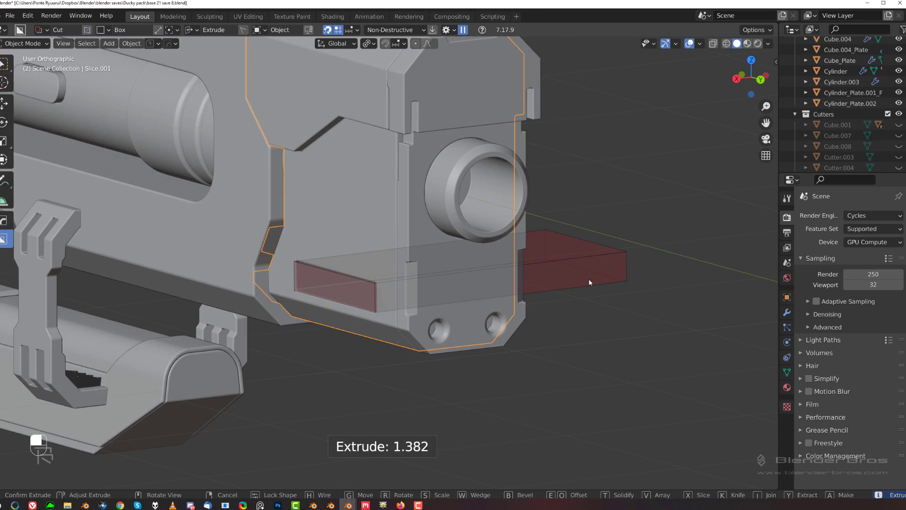
key("b")
left_click(590, 282)
Undo the horizontal slot cut in the muzzle block.
key("grave")
scroll(559, 298, "down", 6)
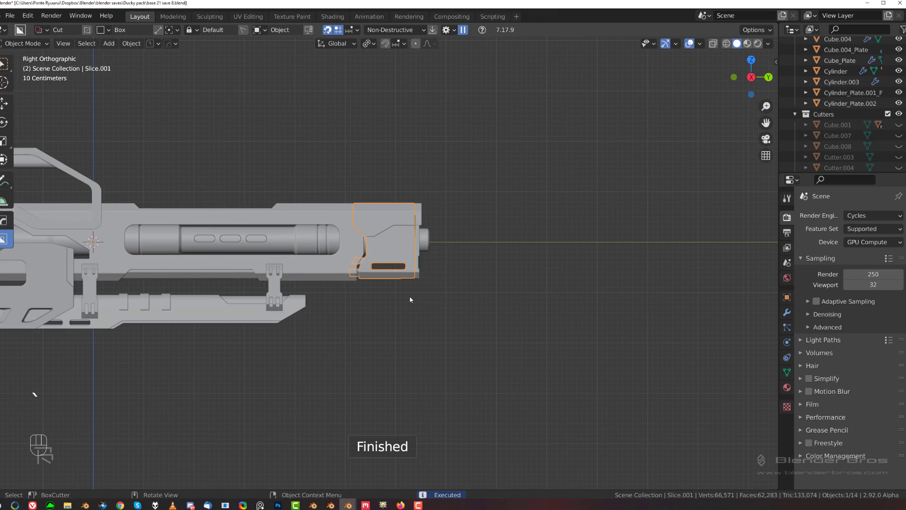
scroll(529, 245, "up", 2)
middle_click_drag(395, 274, 318, 247, "shift")
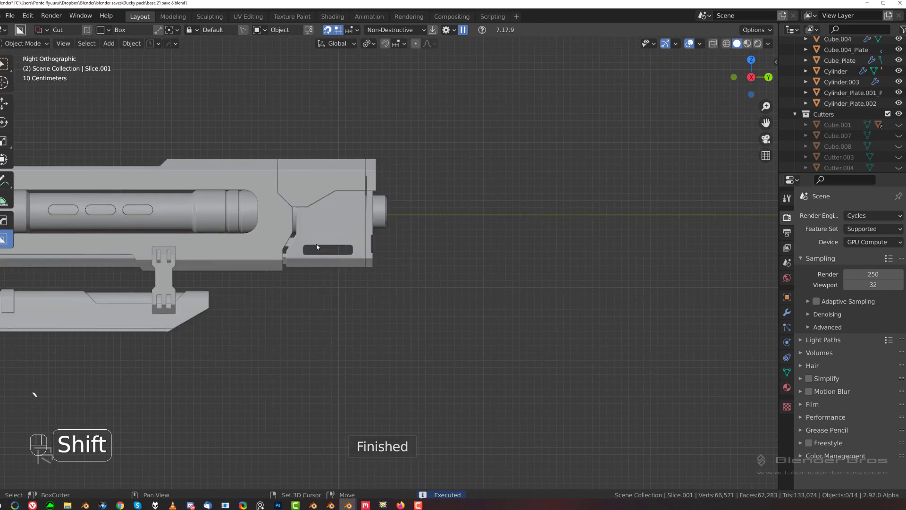
scroll(330, 236, "up", 6)
key("ctrl+z")
key("ctrl+z")
middle_click_drag(243, 222, 420, 301, "shift")
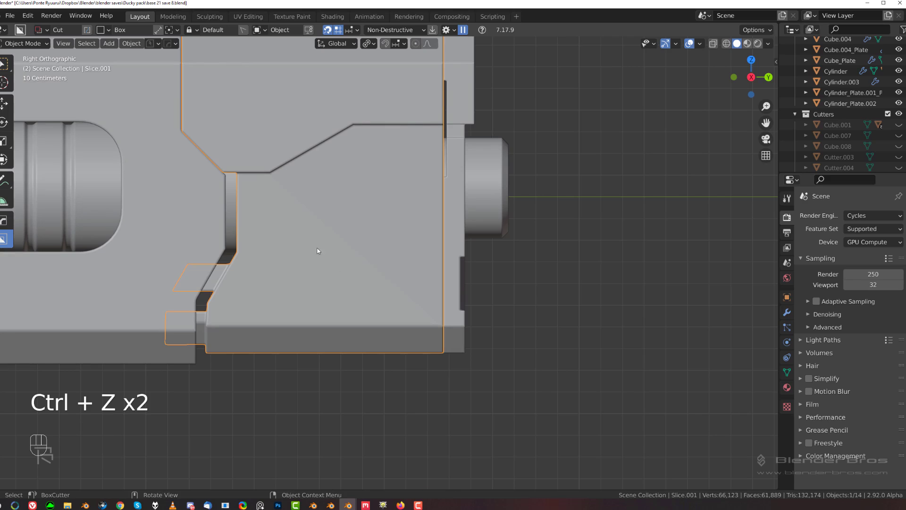
left_click_drag(276, 205, 423, 249)
right_click(423, 250)
Switch the cutter shape to Ngon and try outlining a five-sided panel on the front slice's side.
key("d")
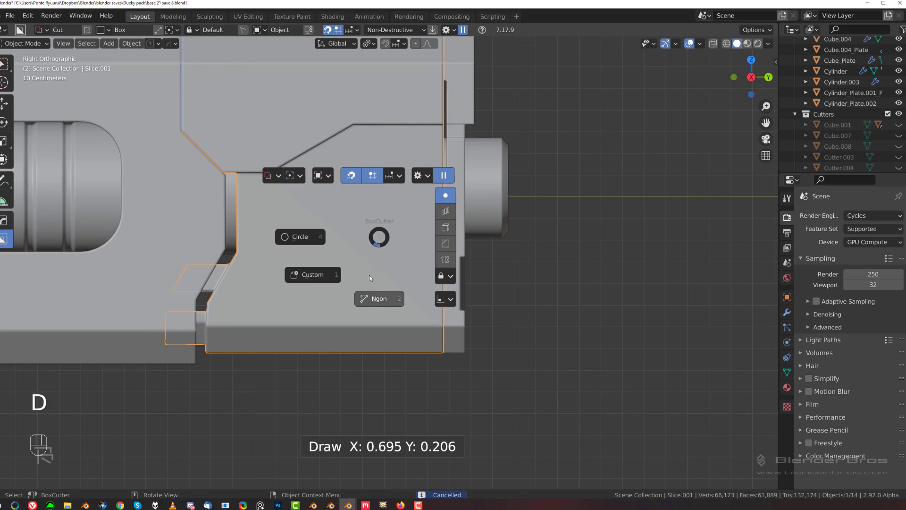
left_click(384, 192)
left_click_drag(277, 195, 369, 154)
left_click(417, 148)
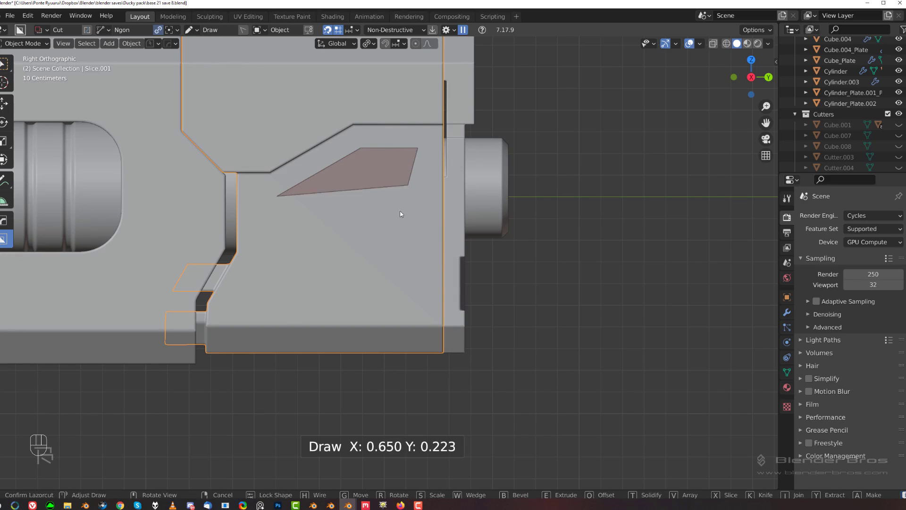
left_click(412, 302)
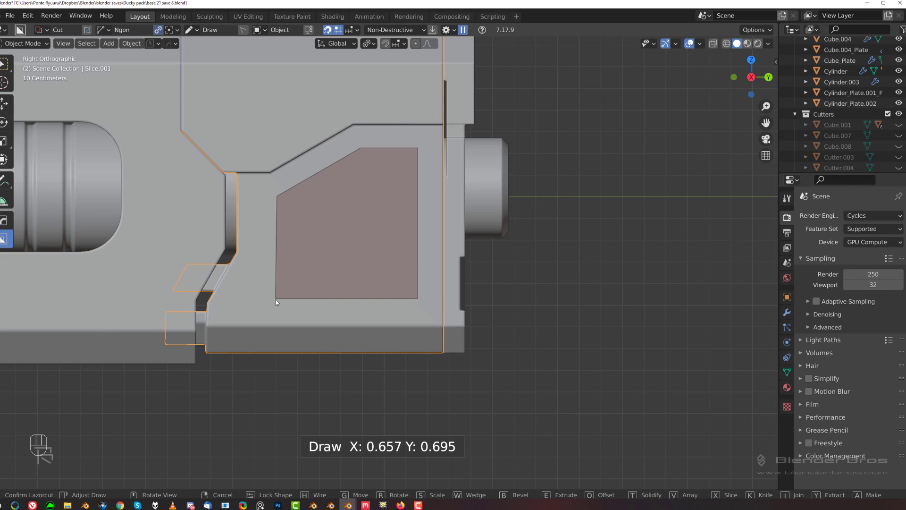
middle_click_drag(277, 302, 232, 305)
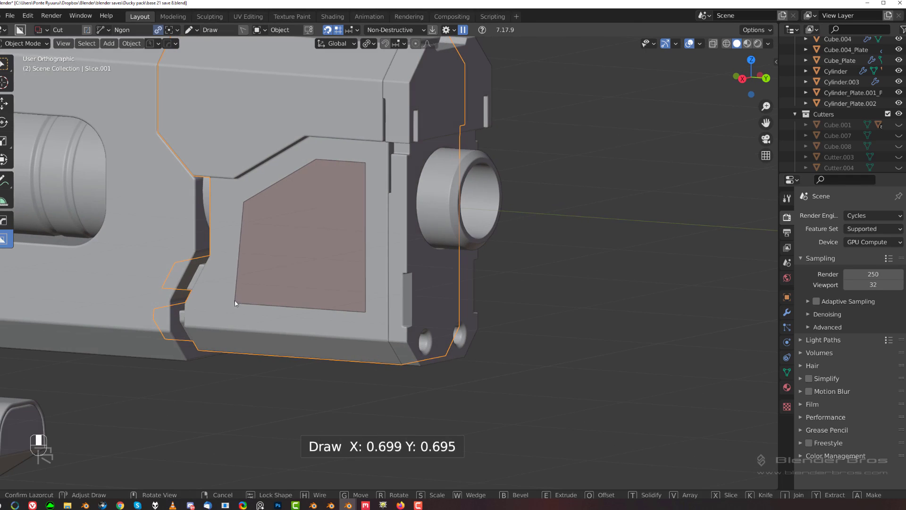
right_click(235, 300)
key("grave")
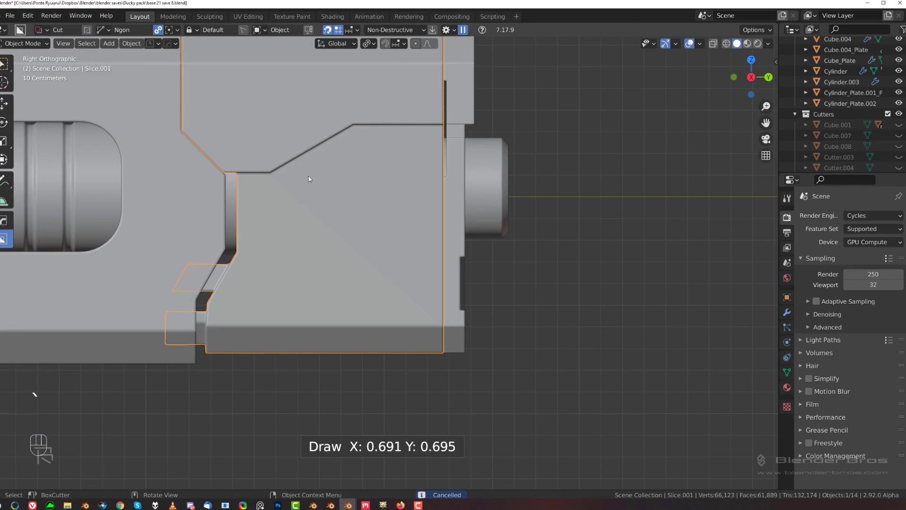
In right orthographic view, cut a five-sided Ngon pocket about 0.67 by 0.73 with bevelled corners into the front slice's side.
left_click_drag(282, 193, 356, 149)
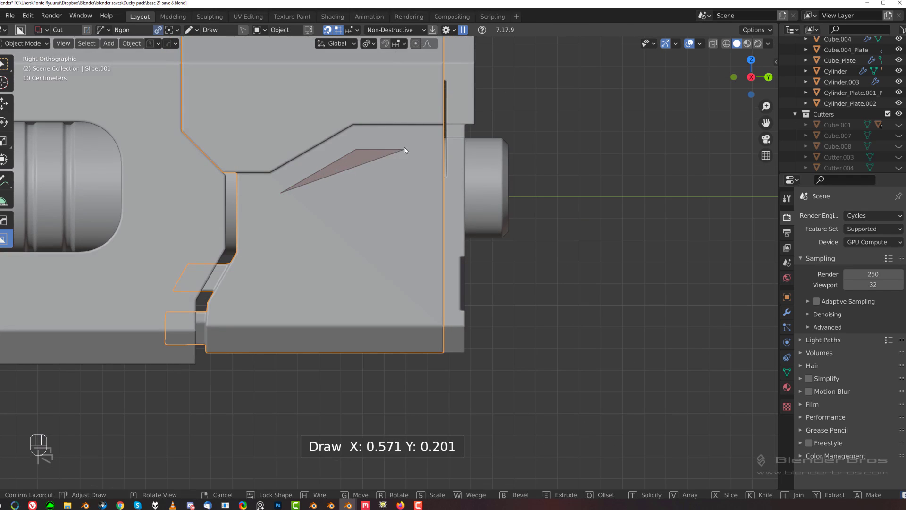
left_click(423, 150)
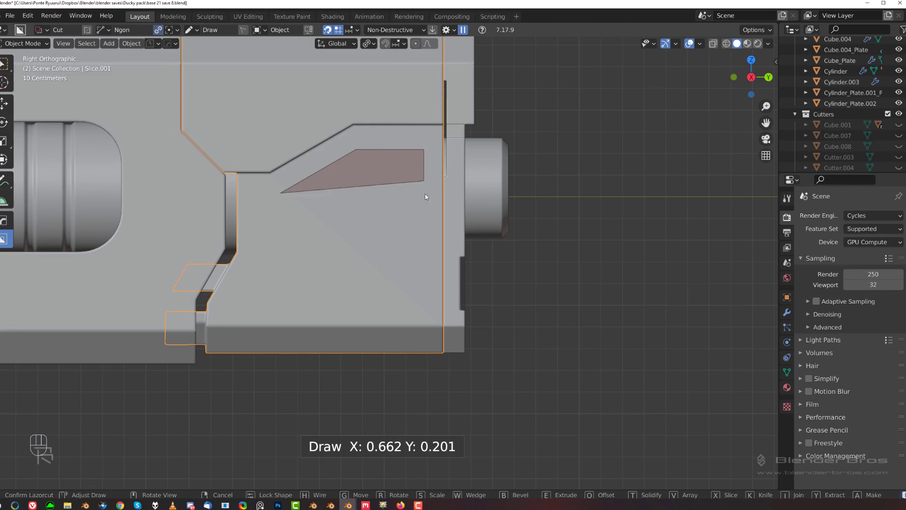
left_click(424, 307)
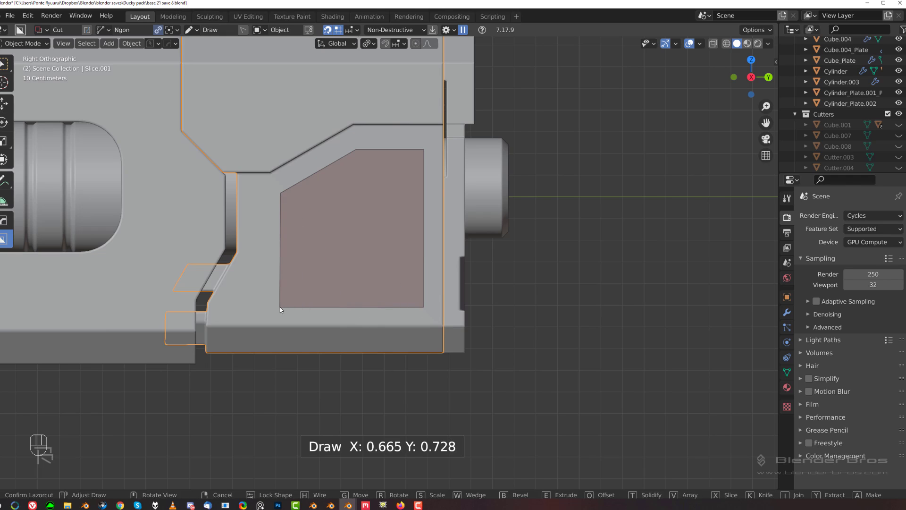
key("e")
middle_click_drag(356, 265, 305, 260)
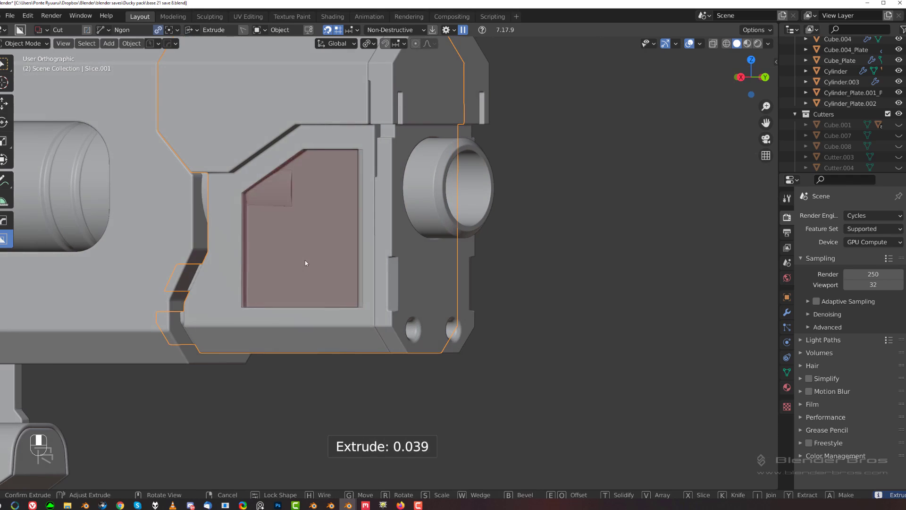
key("b")
key("Tab")
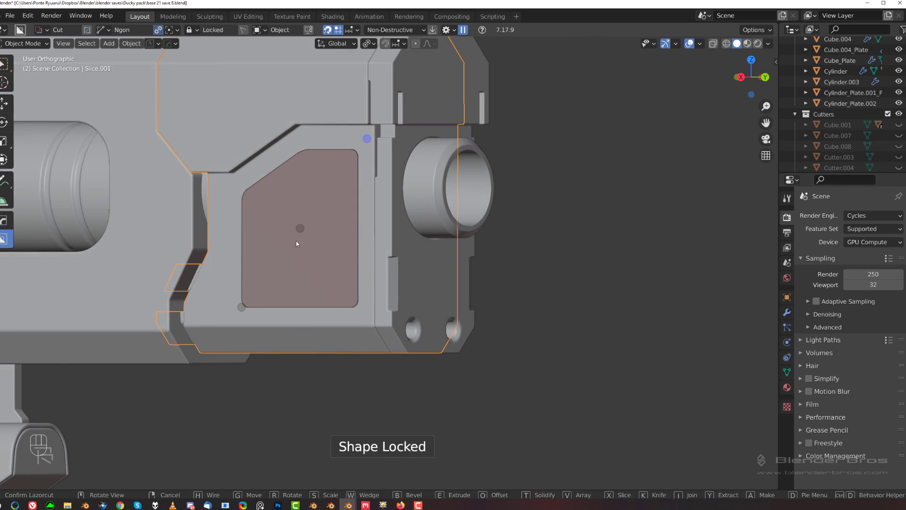
left_click(343, 227)
Move the panel cutter along the global X axis to set the side pocket's depth.
scroll(375, 230, "up", 1)
key("g")
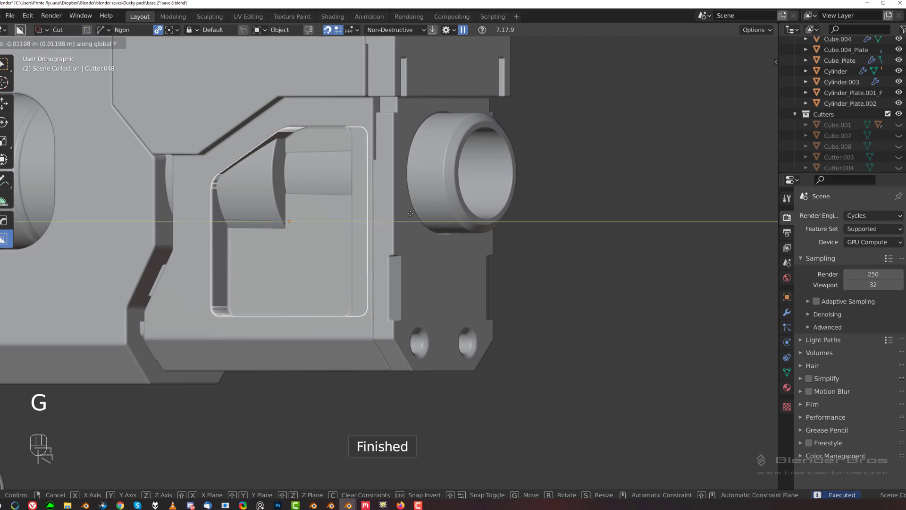
key("shift")
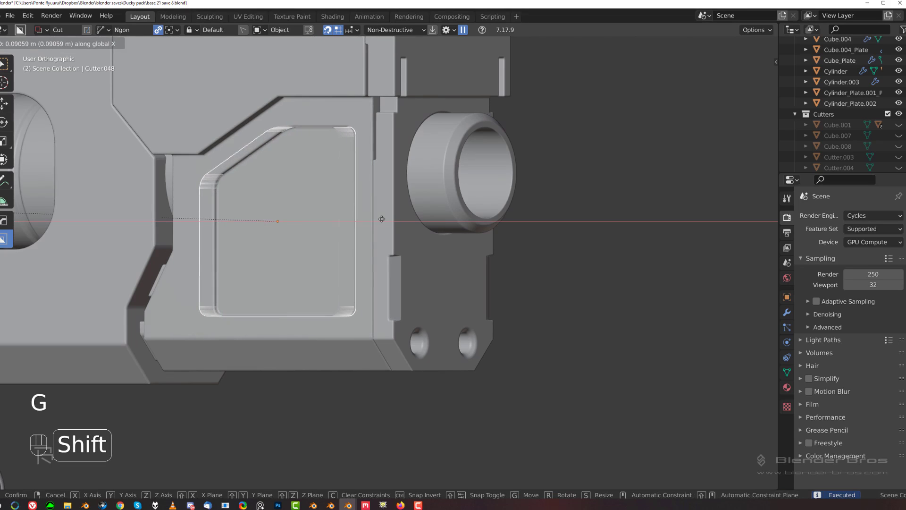
left_click(434, 219)
Add an edge loop with slide factor 0.353 around the front end of the inner cylinder and bevel it into a narrow band.
left_click(265, 186)
left_click(263, 186)
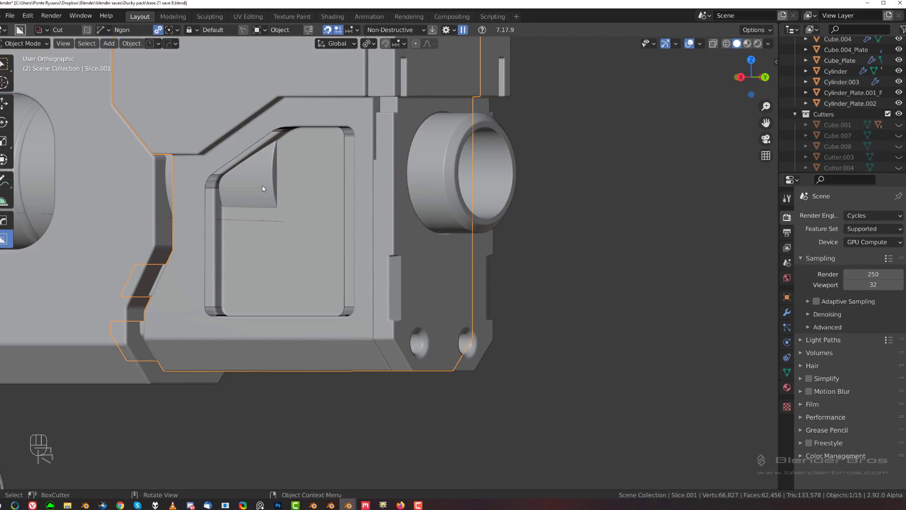
left_click(263, 188)
key("slash")
key("slash")
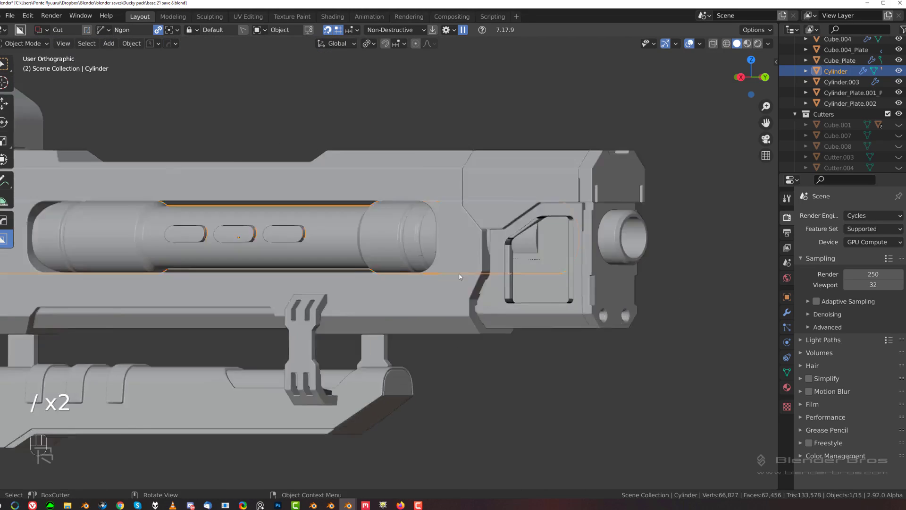
scroll(264, 237, "down", 1)
middle_click_drag(321, 235, 553, 256, "shift")
middle_click_drag(453, 237, 494, 235)
key("grave")
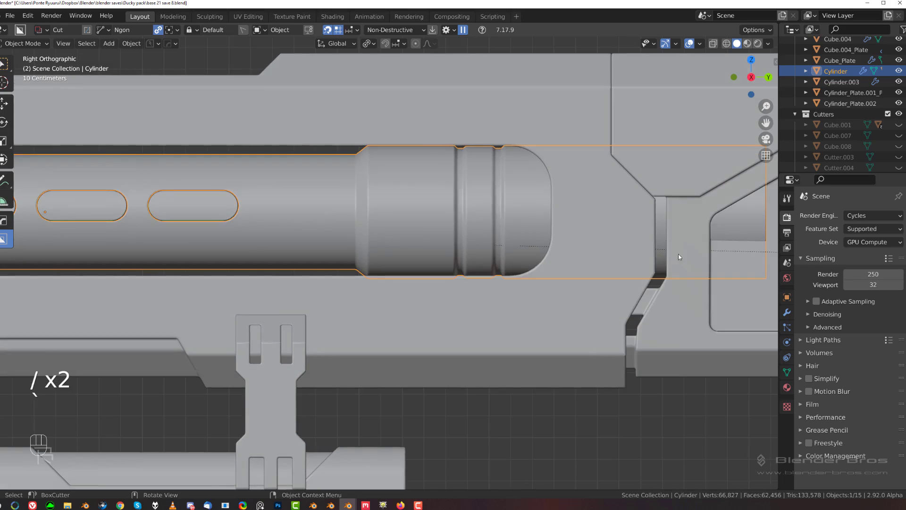
middle_click_drag(679, 257, 416, 227, "shift")
scroll(435, 208, "up", 2)
middle_click_drag(523, 136, 502, 197, "shift")
key("grave")
key("Tab")
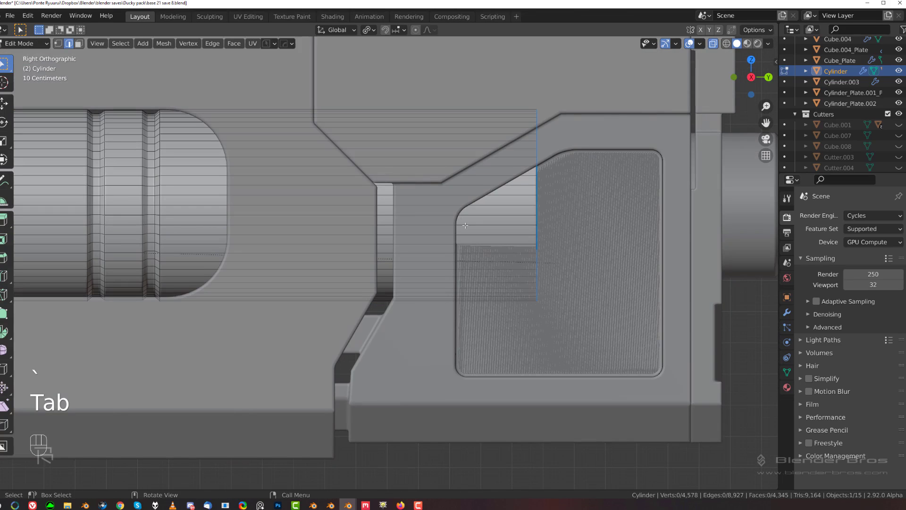
key("ctrl+r")
left_click(435, 202)
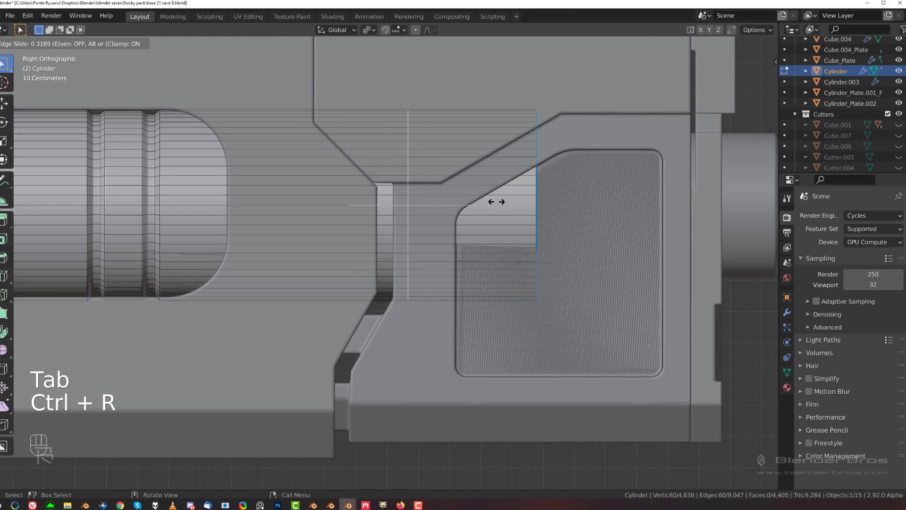
left_click(502, 202)
key("ctrl+b")
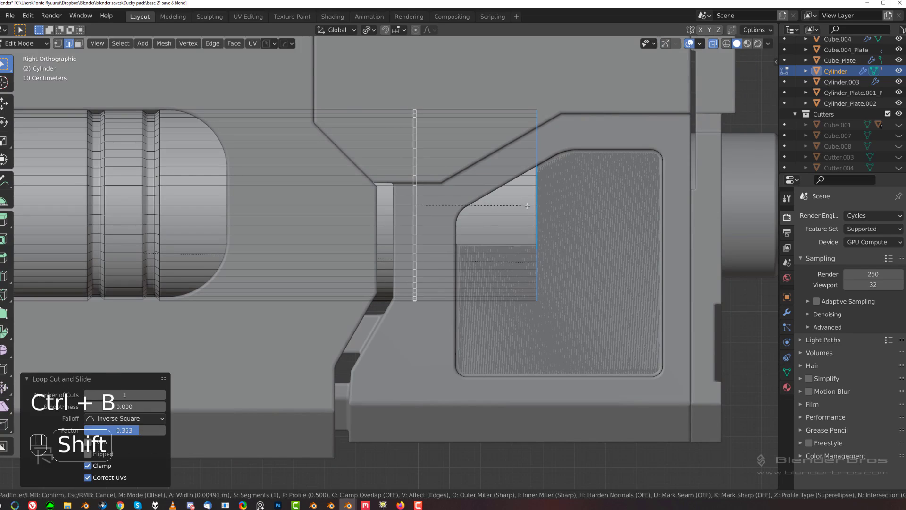
left_click(546, 206)
Select the cylinder's end face ring and scale it down with Y locked to clear the side pocket.
key("Tab")
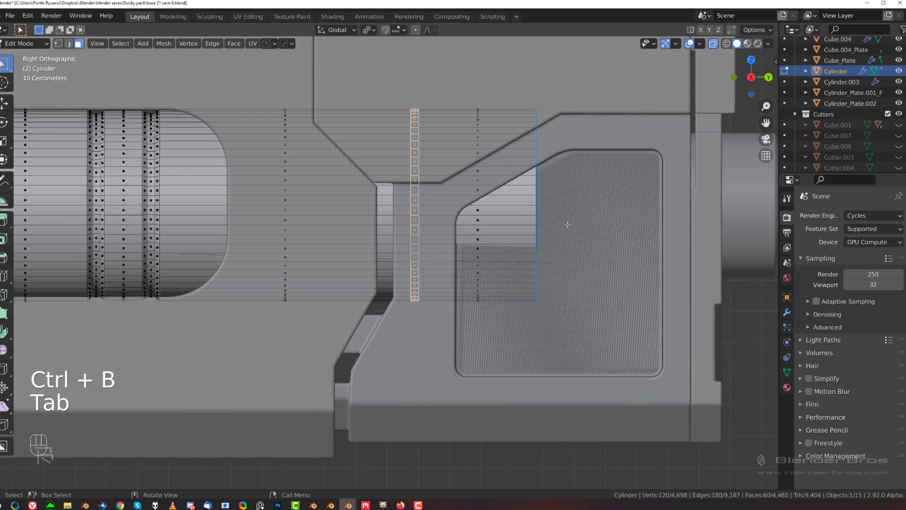
left_click(490, 213, "alt")
key("s")
key("shift+y")
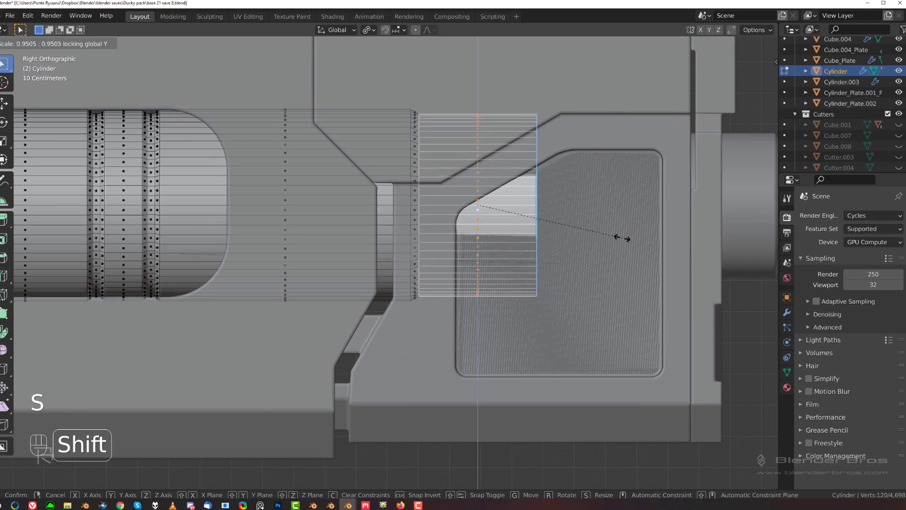
left_click(564, 237)
key("Tab")
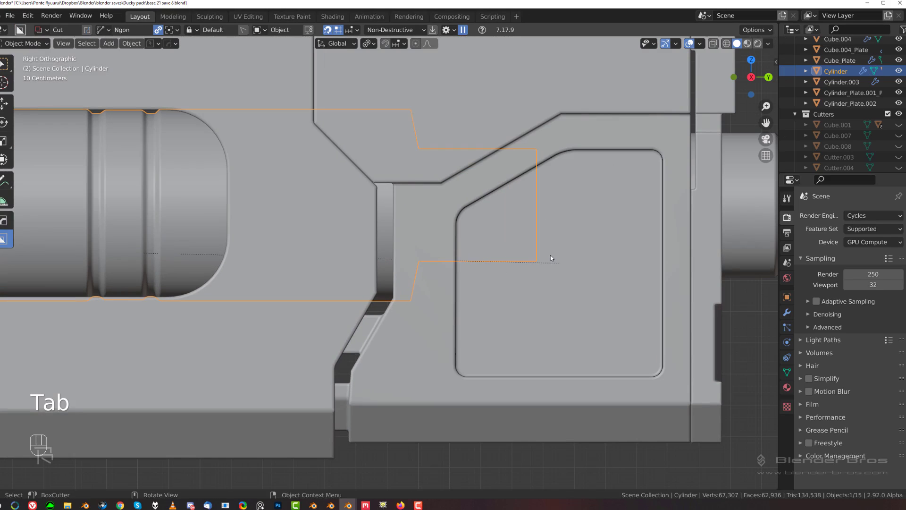
Select the side pocket's cutter and shift it slightly along the global X axis to readjust the depth.
left_click(550, 255)
scroll(550, 254, "down", 3)
middle_click_drag(550, 254, 425, 248)
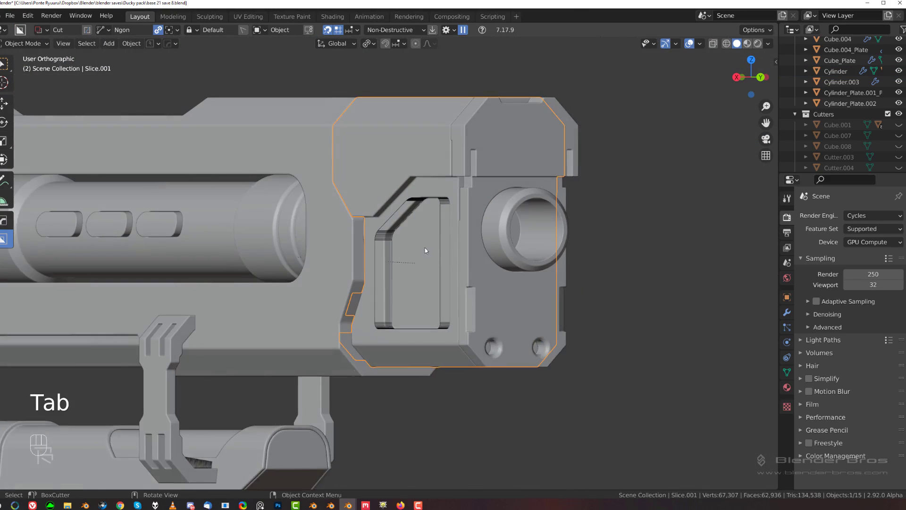
scroll(426, 247, "up", 1)
left_click(451, 189)
scroll(478, 231, "up", 2)
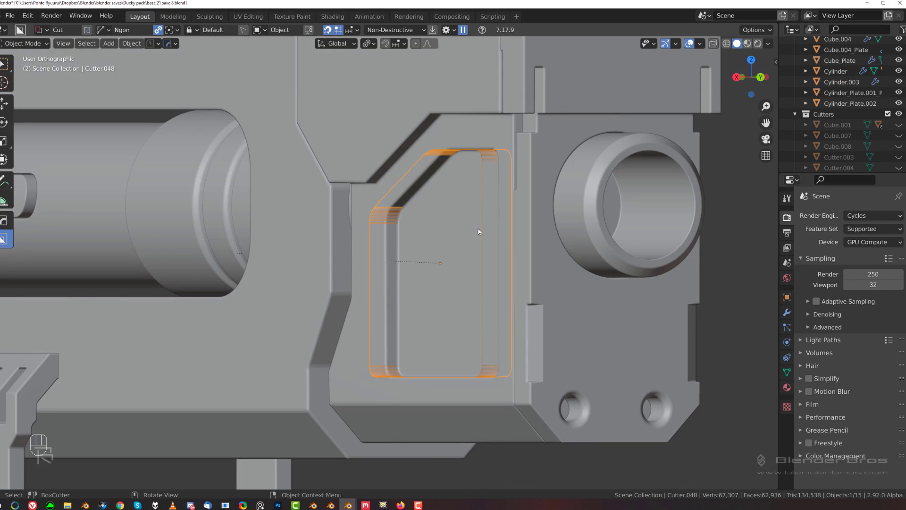
key("g")
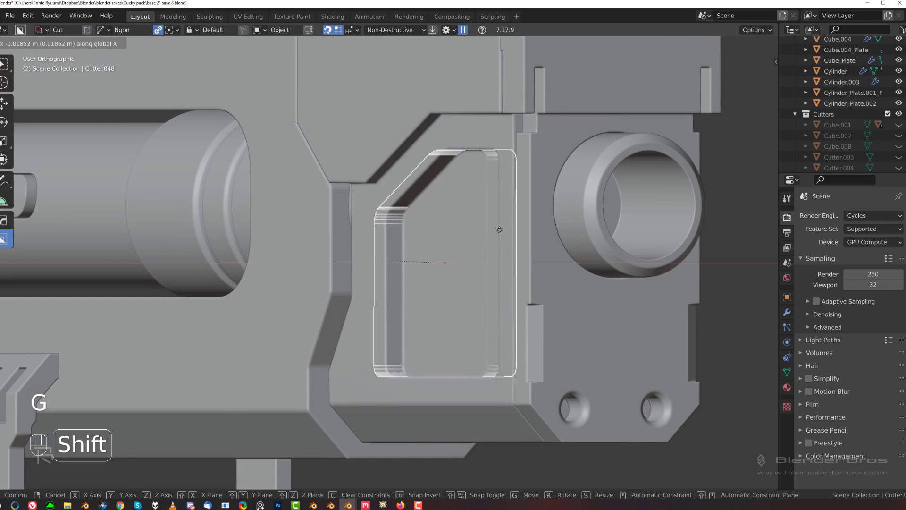
left_click(492, 230)
Isolate the pocket cutter in edit mode and try scaling one of its panel-shaped faces to 0.797.
key("slash")
key("Tab")
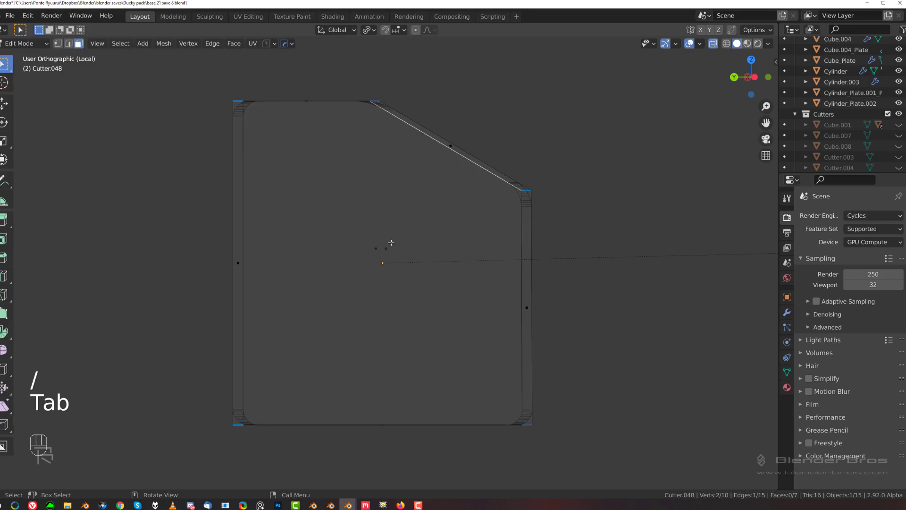
key("s")
left_click(547, 255)
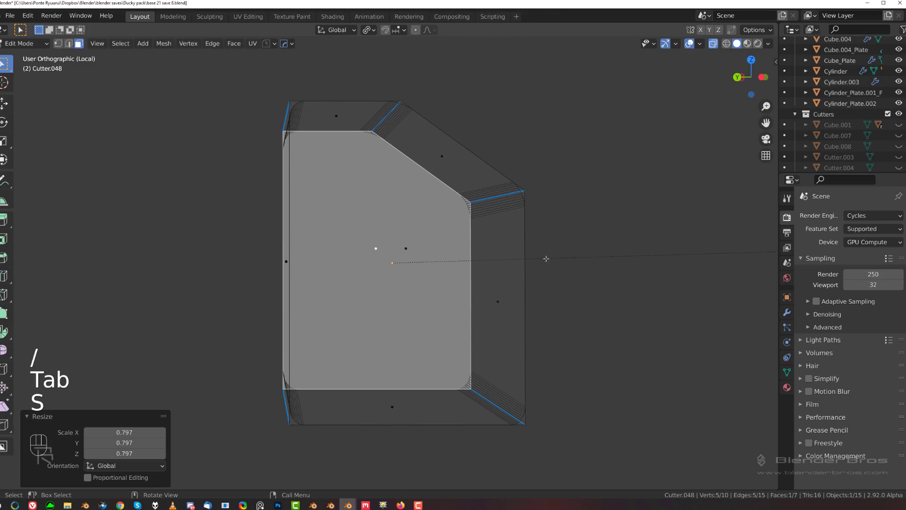
key("ctrl+z")
Scale down the cutter's inner panel-shaped face to slope the pocket walls, and return to object mode in right orthographic view.
left_click(406, 247)
key("s")
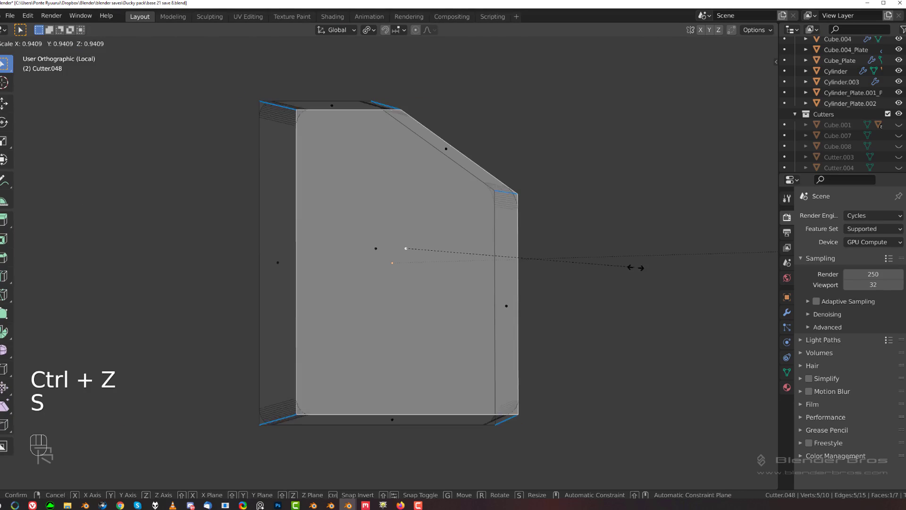
left_click(407, 246)
key("slash")
key("grave")
left_click(504, 172)
key("grave")
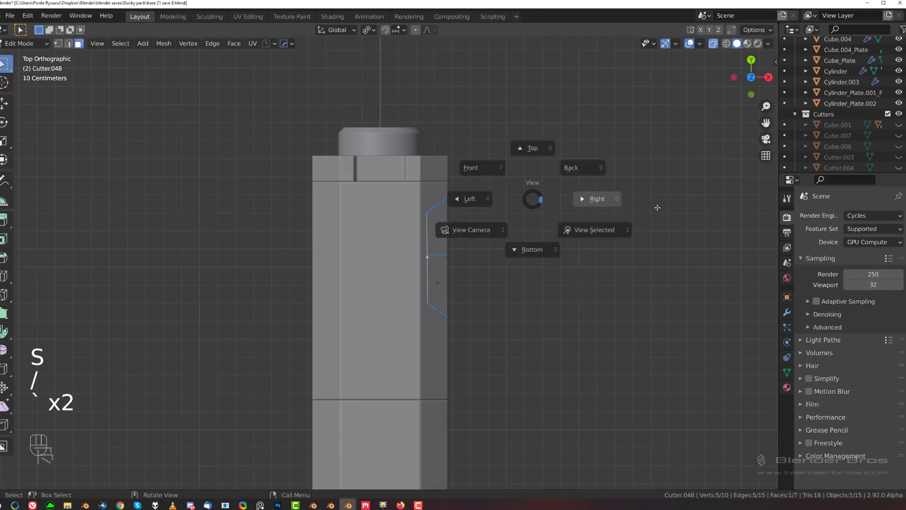
left_click(657, 206)
key("Tab")
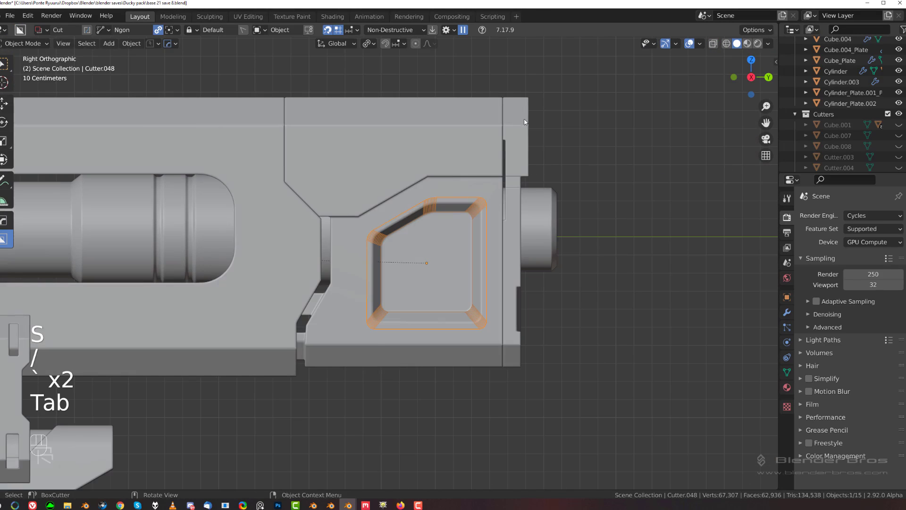
Hide the pocket cutter and check the sloped pocket against the whole front of the weapon.
key("shift+s")
right_click(575, 187)
key("shift+2")
scroll(559, 210, "down", 7)
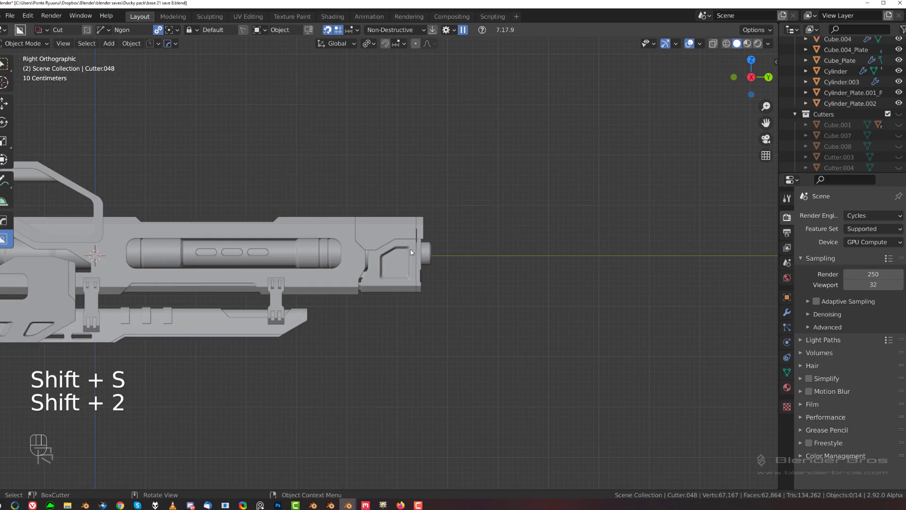
middle_click_drag(411, 253, 458, 184, "shift")
scroll(607, 184, "up", 1)
scroll(598, 196, "up", 2)
mouse_move(458, 178)
middle_mouse_down()
mouse_move(298, 172)
mouse_move(443, 176)
middle_mouse_up()
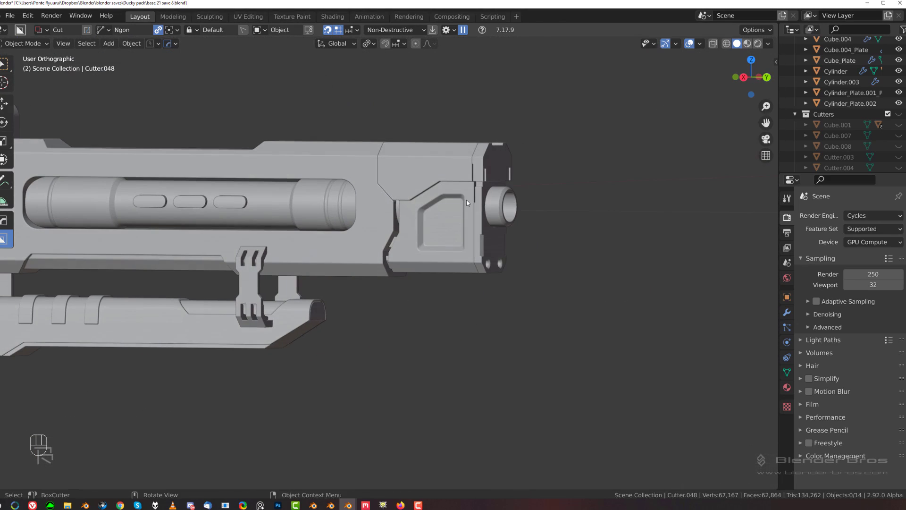
Mirror the front slice across the X axis so the pocket appears on both sides.
left_click(467, 203)
key("alt+x")
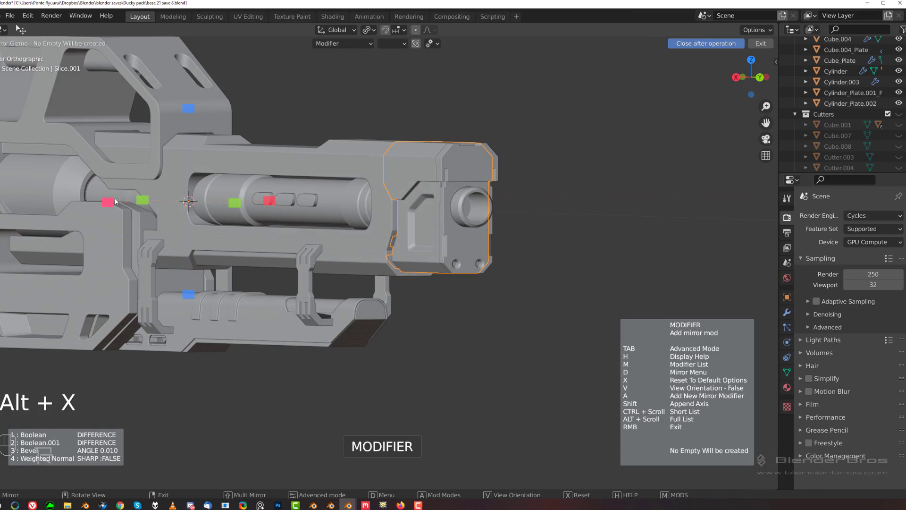
left_click(114, 202)
middle_click_drag(347, 203, 434, 202)
key("grave")
left_click(532, 195)
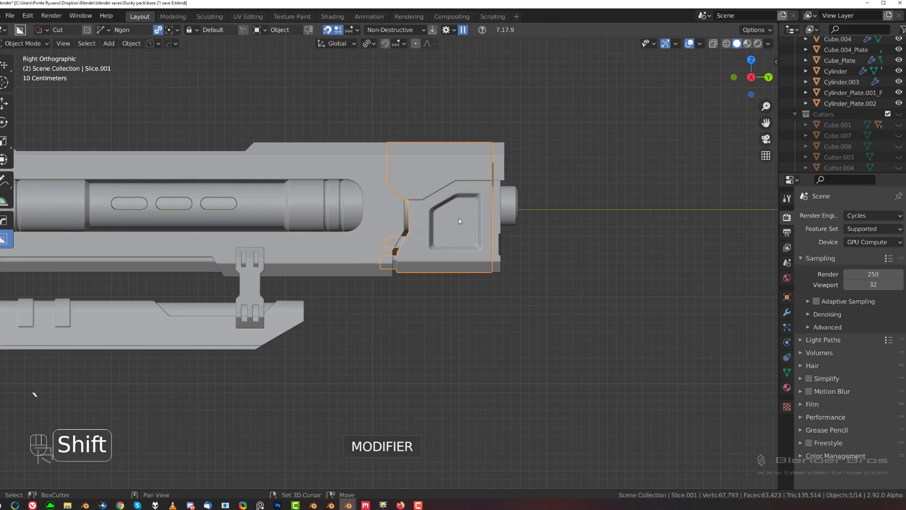
scroll(459, 218, "up", 5)
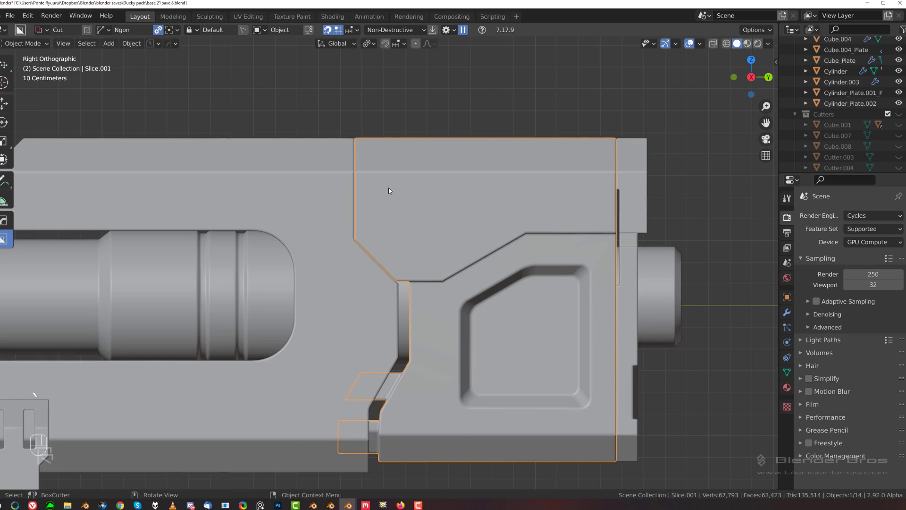
Draw a six-sided cut outline about 0.56 by 0.31 on the front slice's side, above the existing panel pocket.
left_click_drag(389, 188, 389, 223)
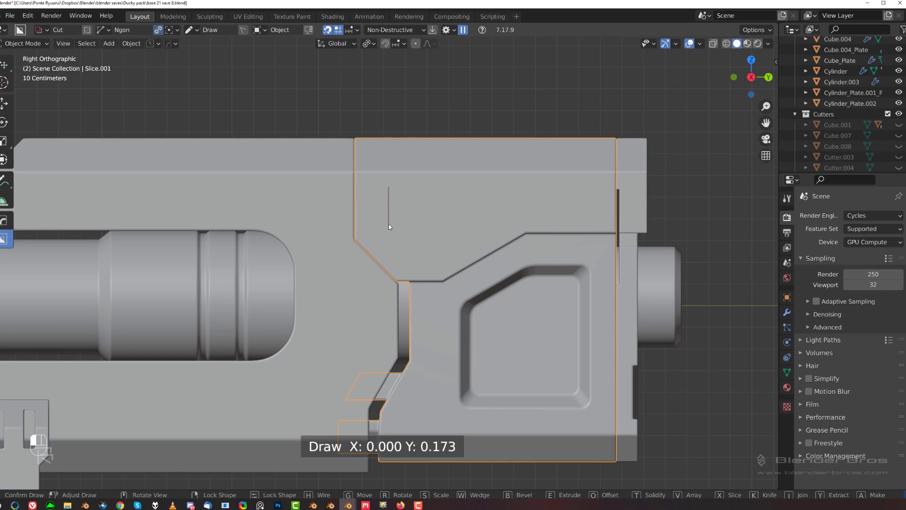
left_click(415, 252)
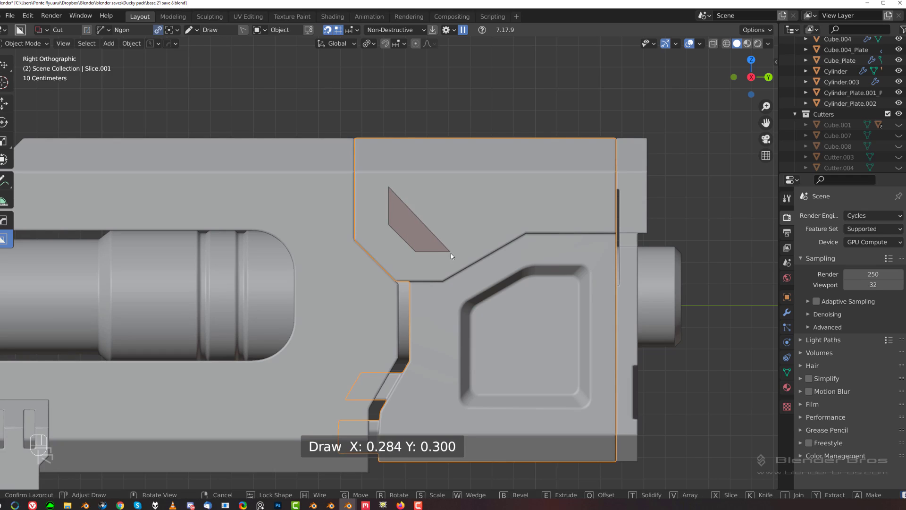
left_click(510, 211)
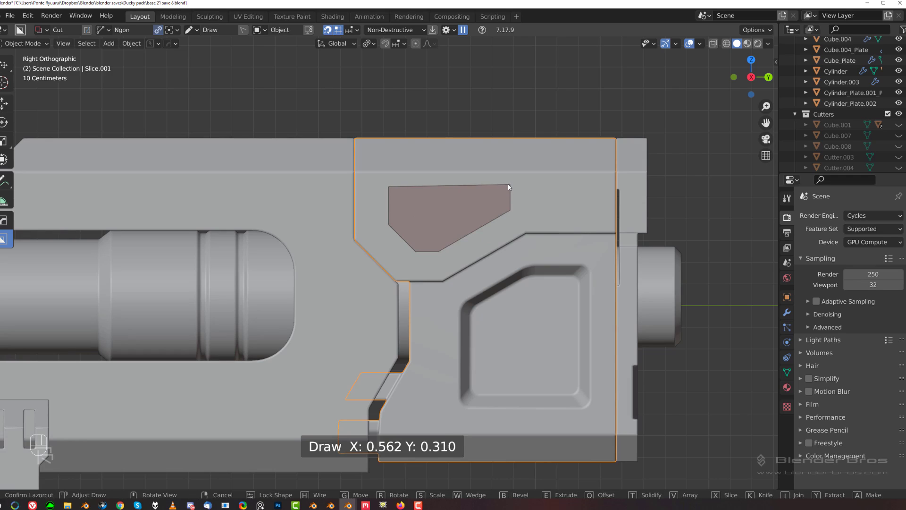
key("Tab")
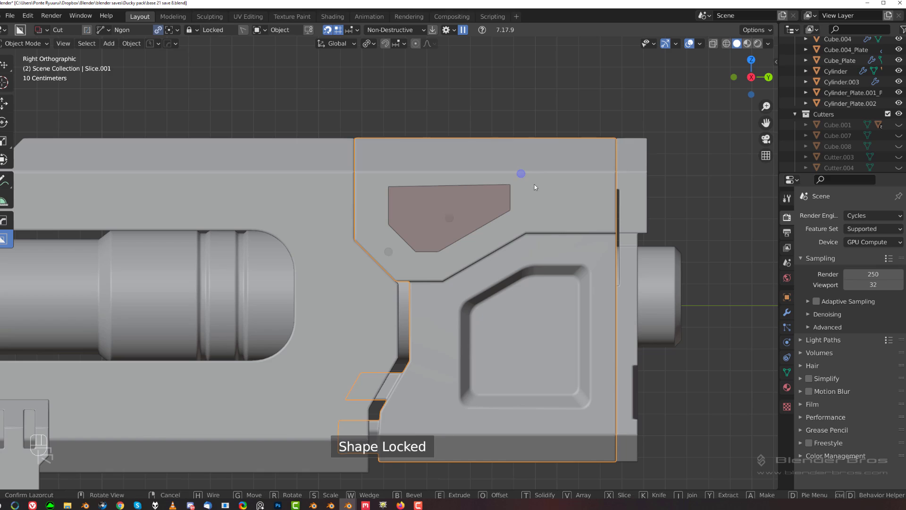
Try bevelling the cut outline's corners with a width of 0.155.
key("b")
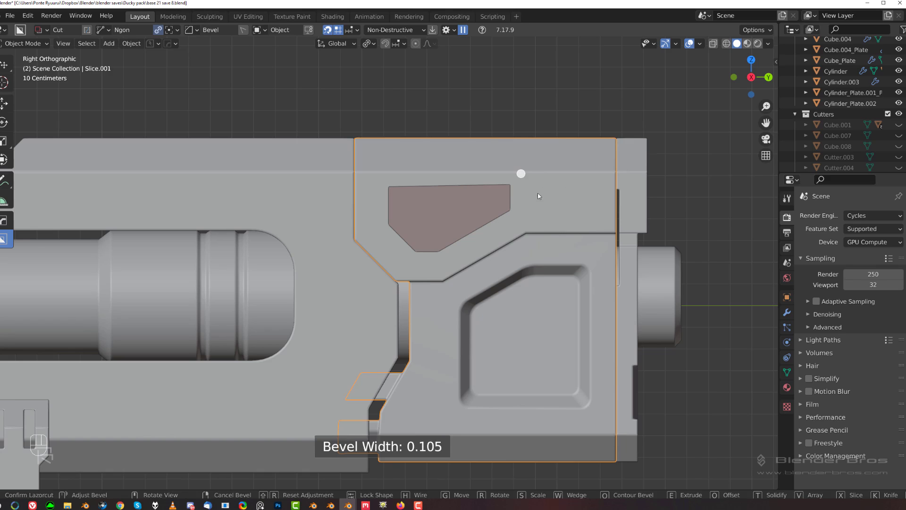
key("Tab")
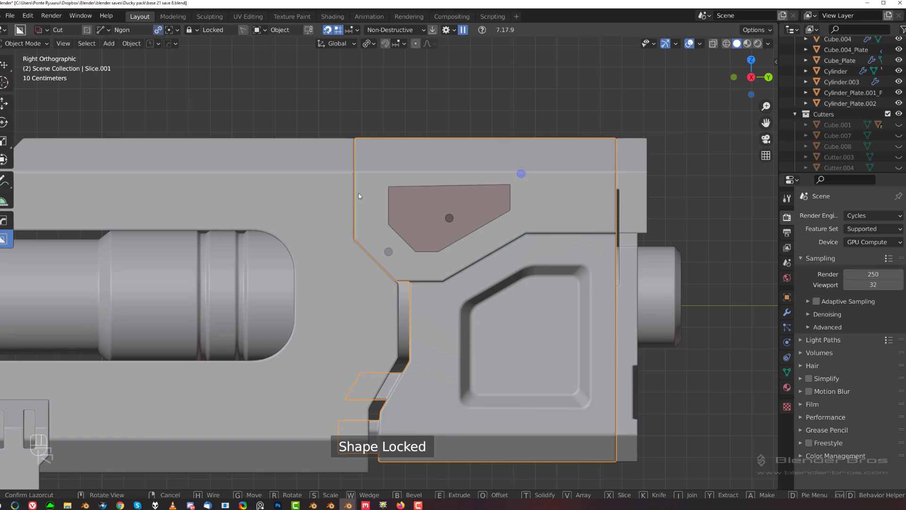
key("b")
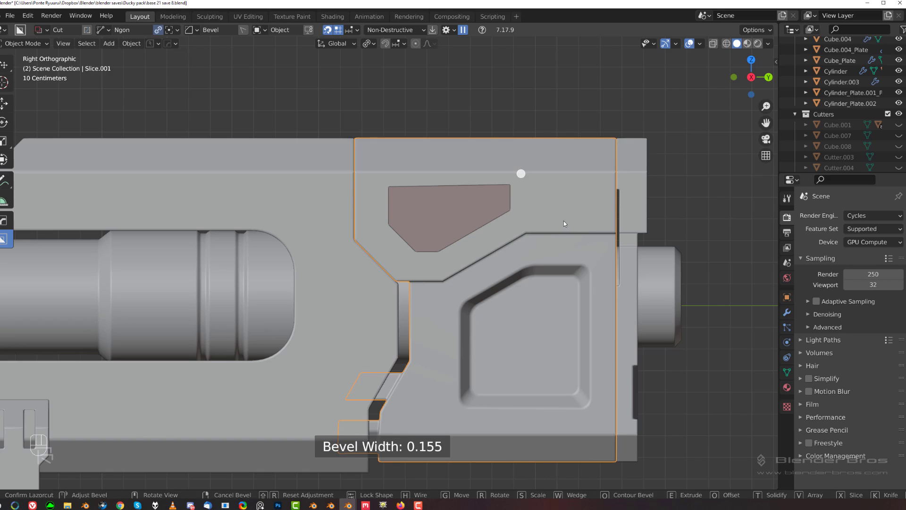
key("Tab")
Extrude the six-sided cut about 0.061 into the slice and keep its cutter selected.
middle_click_drag(519, 222, 444, 218)
scroll(444, 218, "up", 2)
key("e")
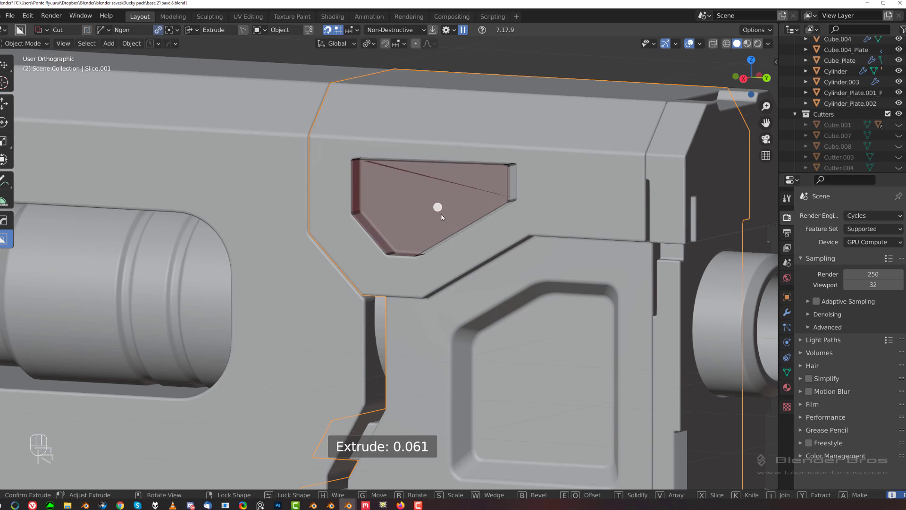
left_click_drag(441, 214, 440, 214)
left_click(449, 200, "shift")
Flatten the cutter's upper face by scaling it to 0 along Z in edit mode, and return to object mode.
key("Tab")
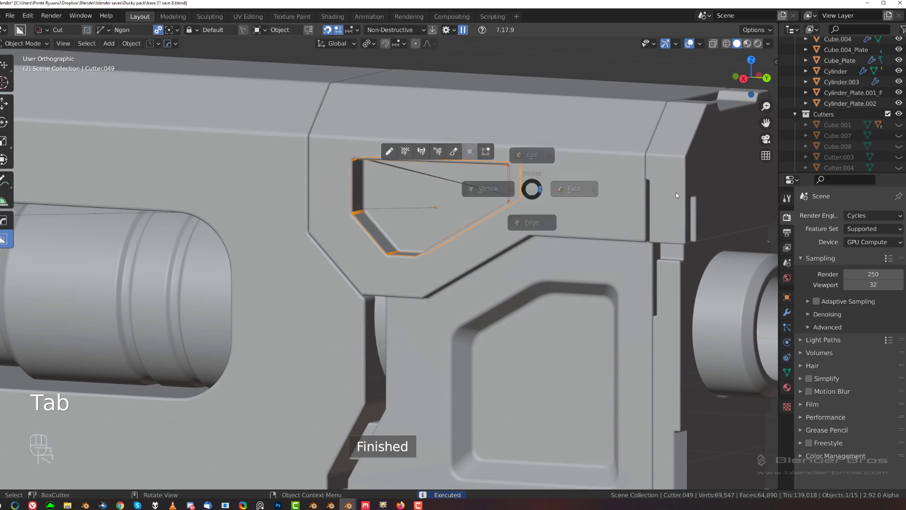
left_click(676, 192)
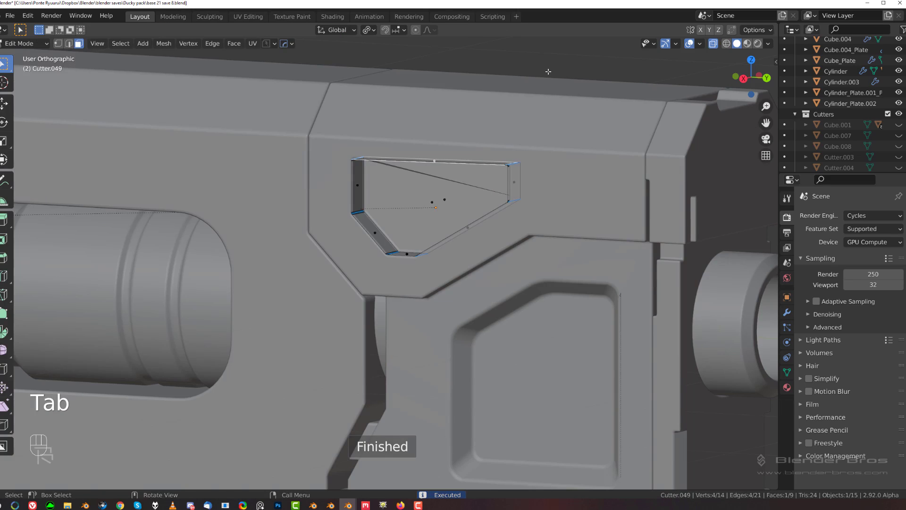
key("s")
key("0")
key("Return")
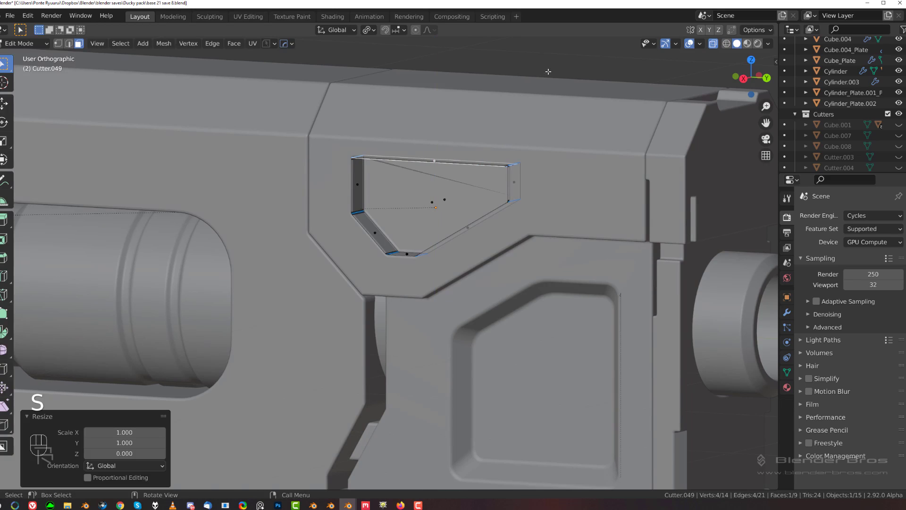
key("Tab")
Halve the cutter's bevel width to 0.171 in the bevel adjustment.
scroll(431, 180, "up", 3)
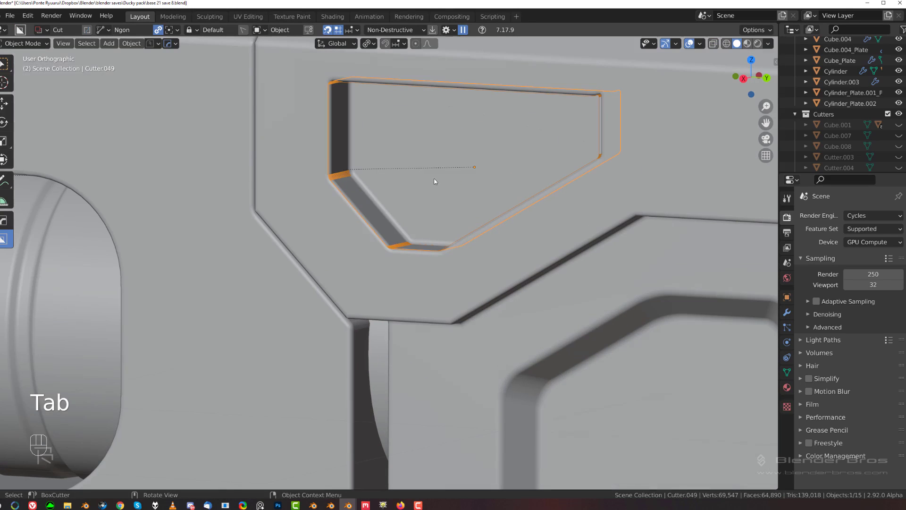
key("q")
left_click(430, 168)
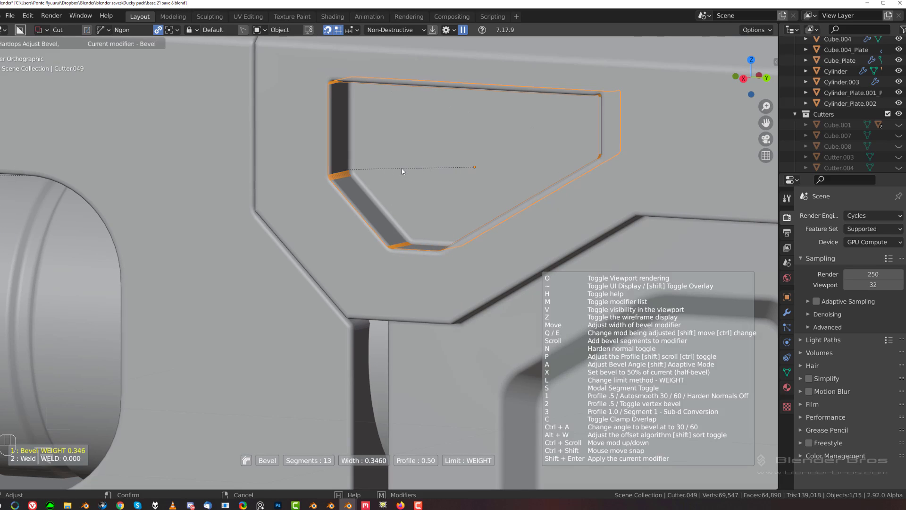
key("x")
key("c")
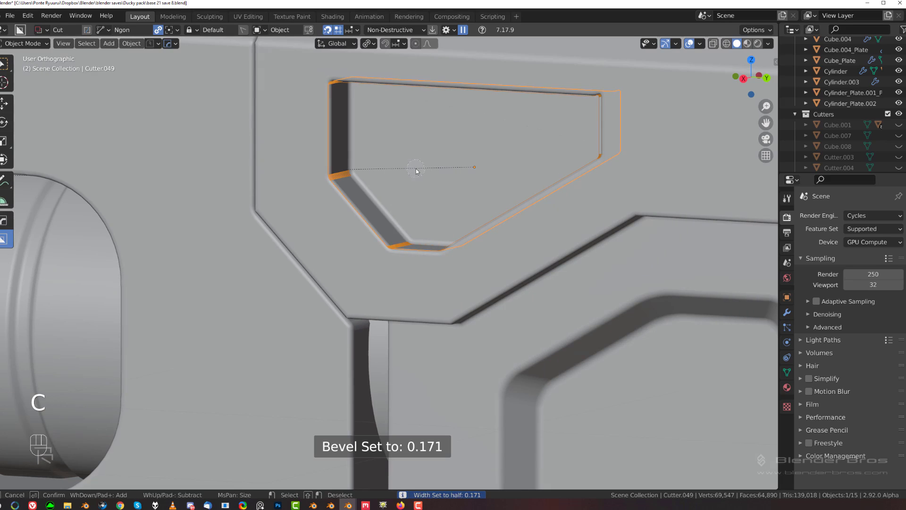
right_click(375, 171)
Isolate the cutter and delete its Bevel and Weld modifiers.
key("KP_Divide")
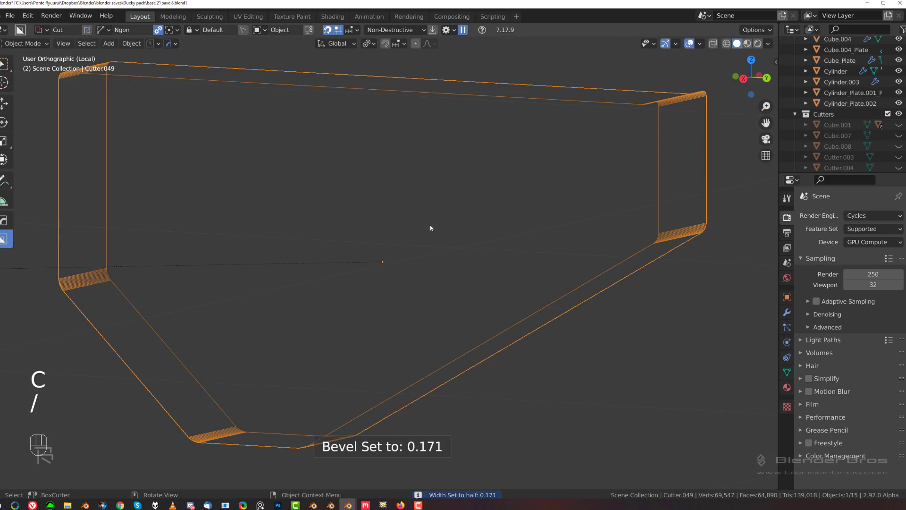
mouse_move(430, 225)
middle_mouse_down()
mouse_move(432, 243)
mouse_move(487, 199)
mouse_move(434, 231)
middle_mouse_up()
scroll(500, 194, "down", 2)
key("ctrl+grave")
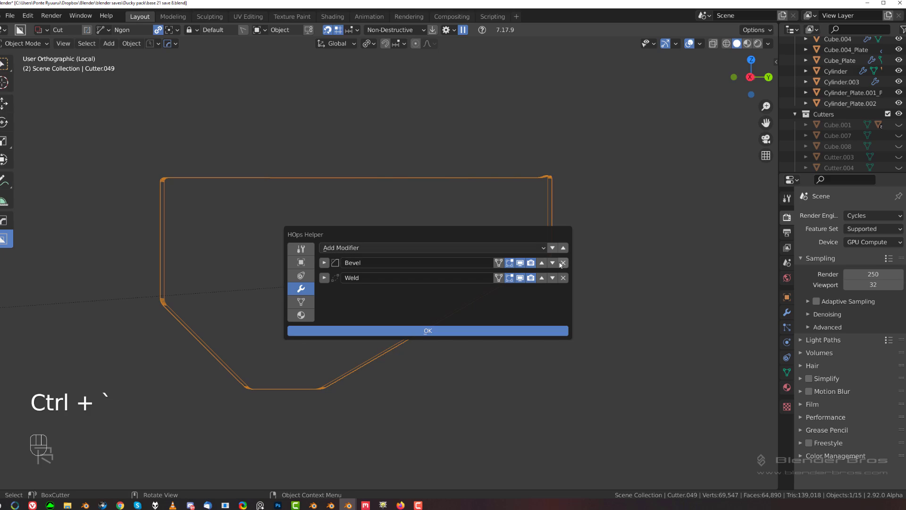
left_click(563, 263)
left_click(563, 262)
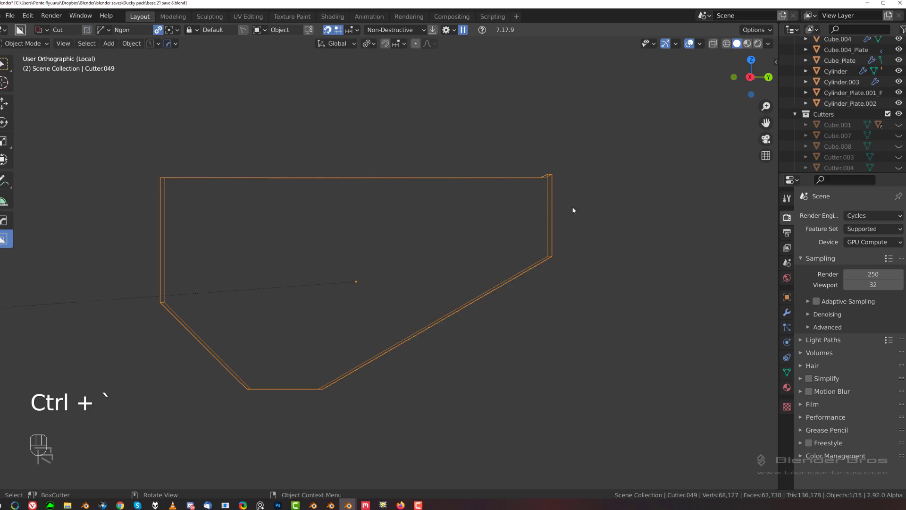
Align the stray vertices at the cutter's upper front corner to the right and merge them into the corner vertices.
scroll(561, 196, "up", 1)
key("Tab")
middle_click_drag(548, 199, 468, 227, "shift")
left_click(450, 219)
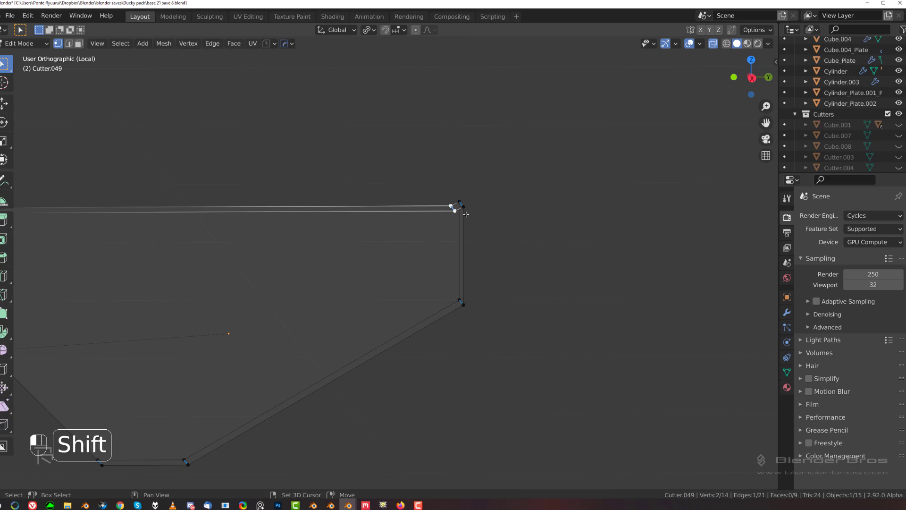
key("alt+a")
left_click(462, 204)
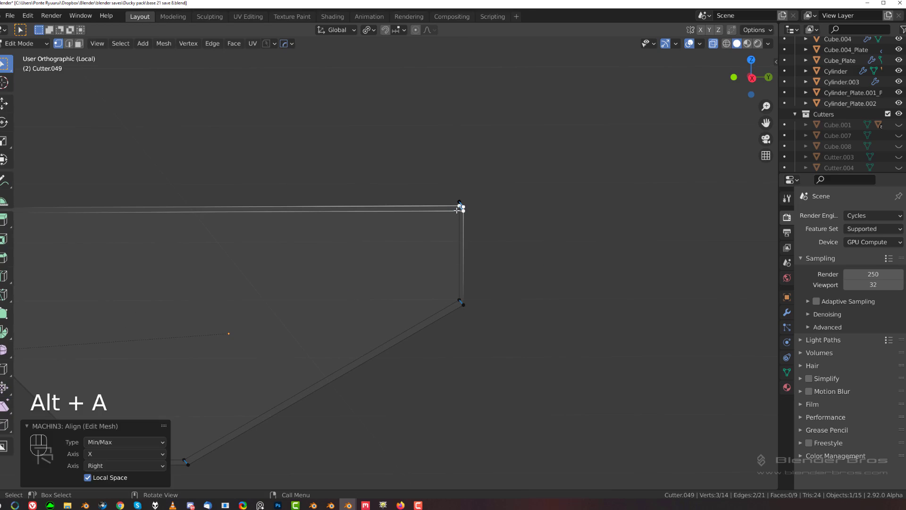
key("1")
key("shift")
key("1")
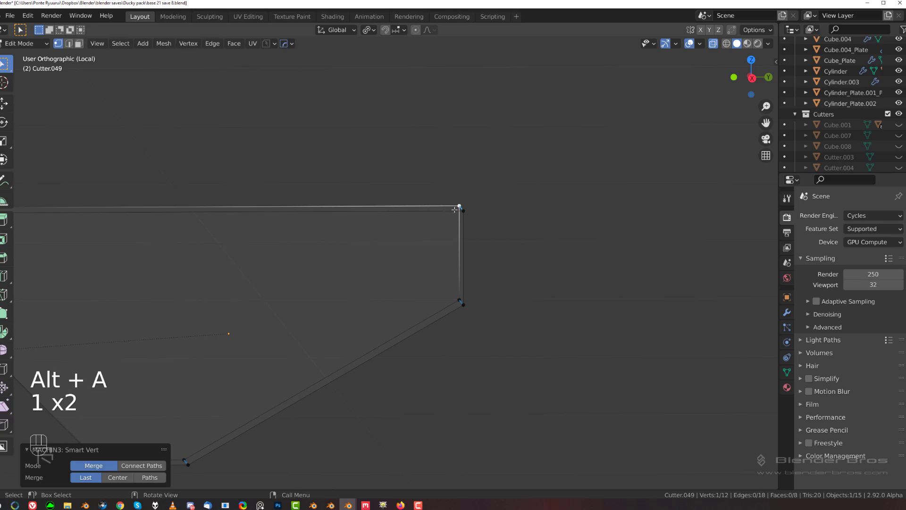
key("Tab")
scroll(417, 136, "down", 3)
middle_click_drag(395, 217, 368, 211)
key("q")
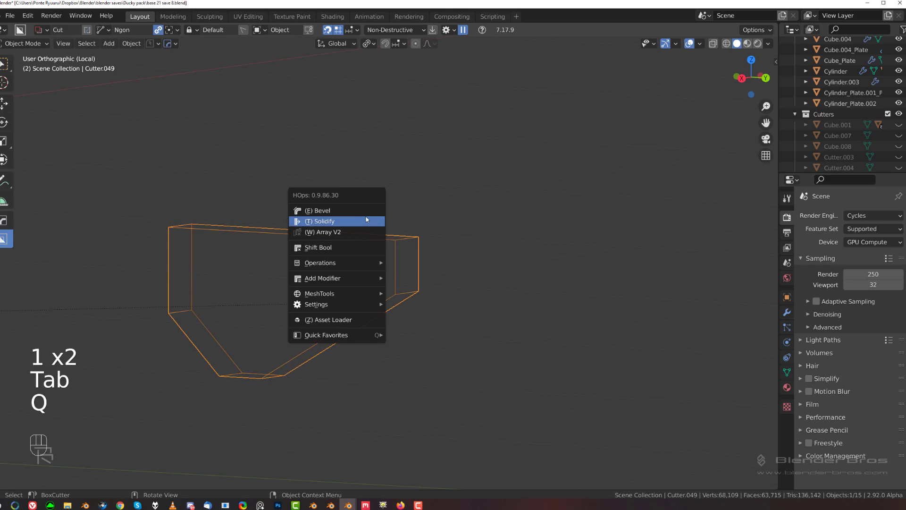
left_click(367, 219)
right_click(399, 243)
Select all the cutter's corner edges by similar direction, bevel them with 8 segments, and return to object mode with the full model shown.
key("Tab")
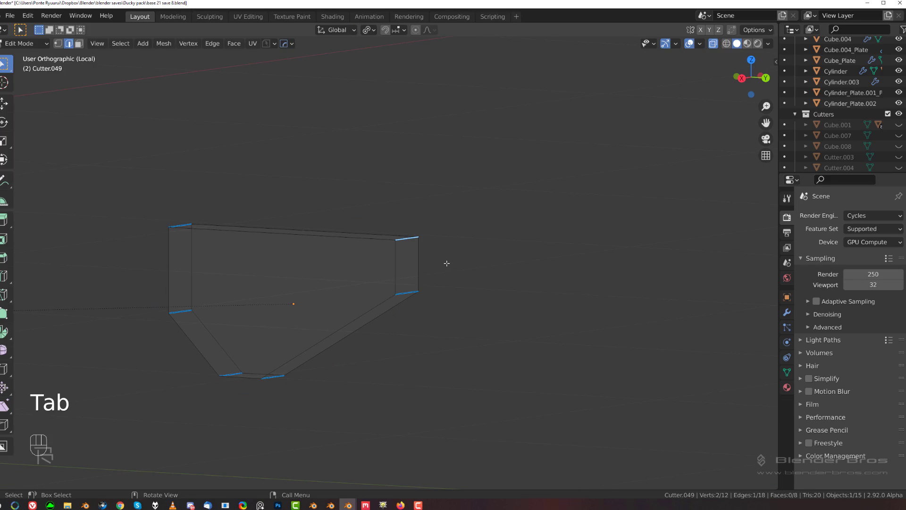
key("shift+g")
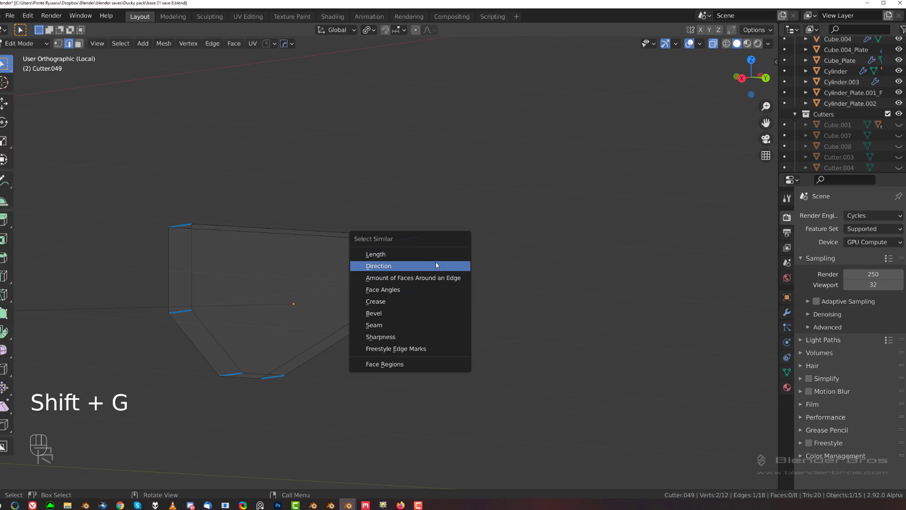
left_click(436, 264)
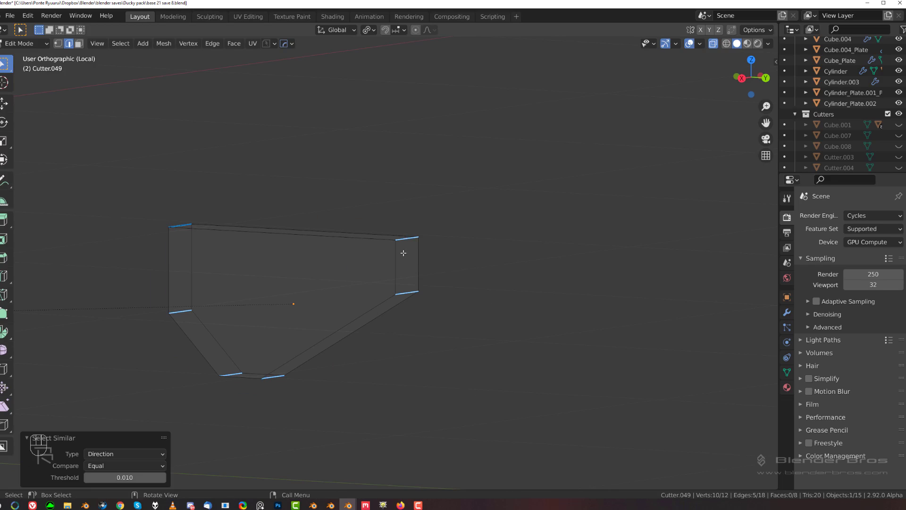
key("ctrl+b")
right_click(180, 204)
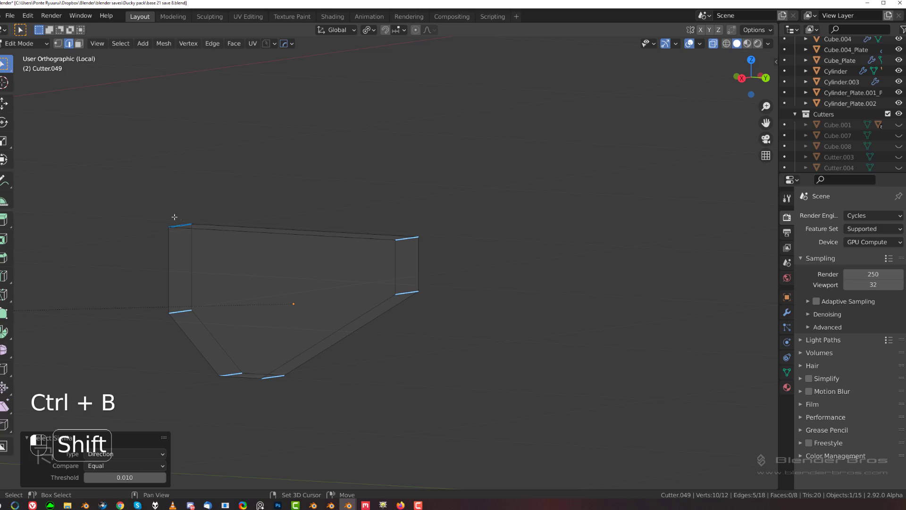
key("ctrl+b")
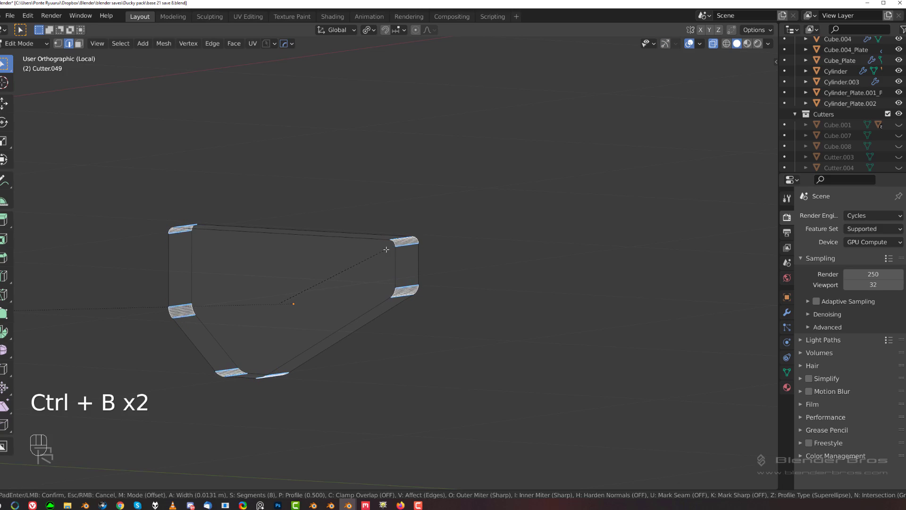
left_click(399, 238)
key("slash")
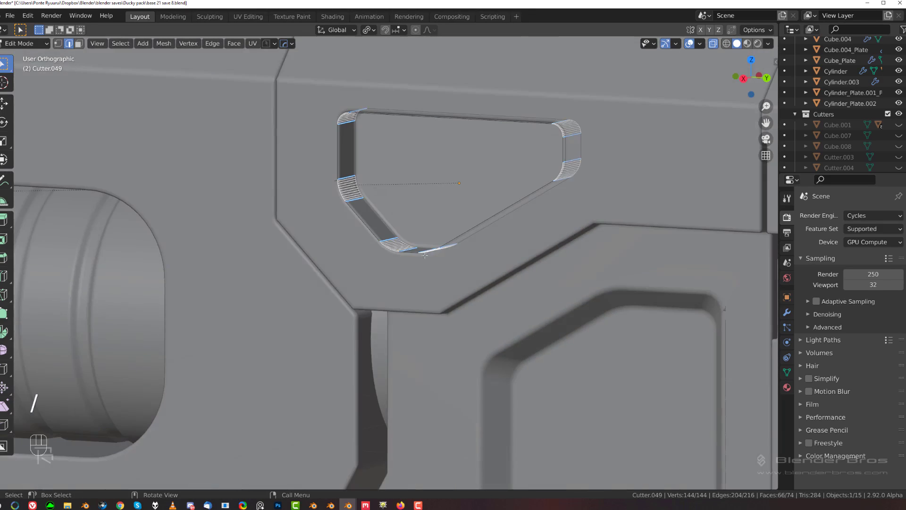
key("Tab")
Isolate the cutter in edit mode and scale its inner face to 0.731 to slope the pocket walls.
key("grave")
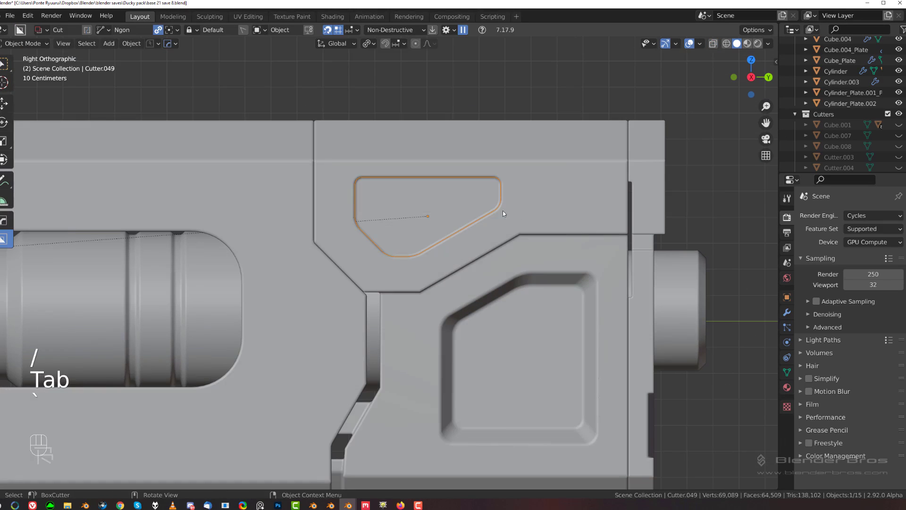
scroll(503, 210, "down", 3)
scroll(474, 245, "up", 3)
middle_click_drag(474, 245, 429, 244)
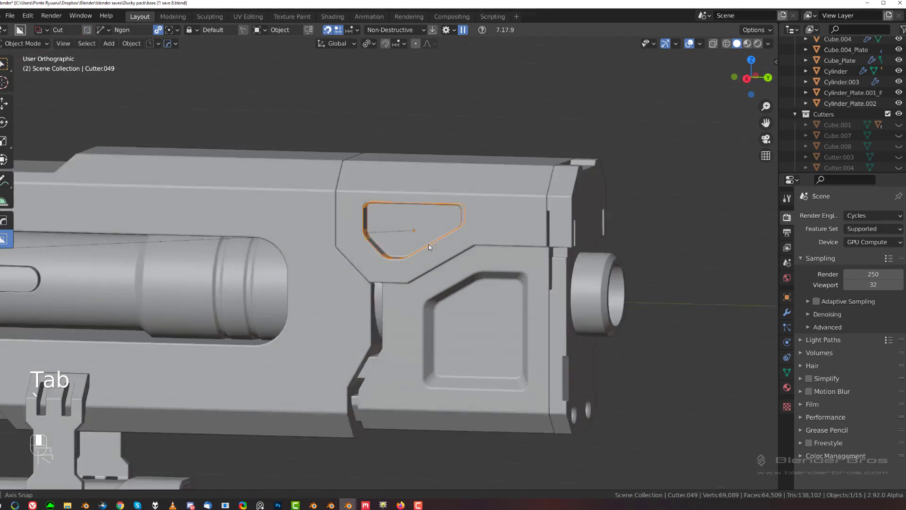
key("slash")
key("Tab")
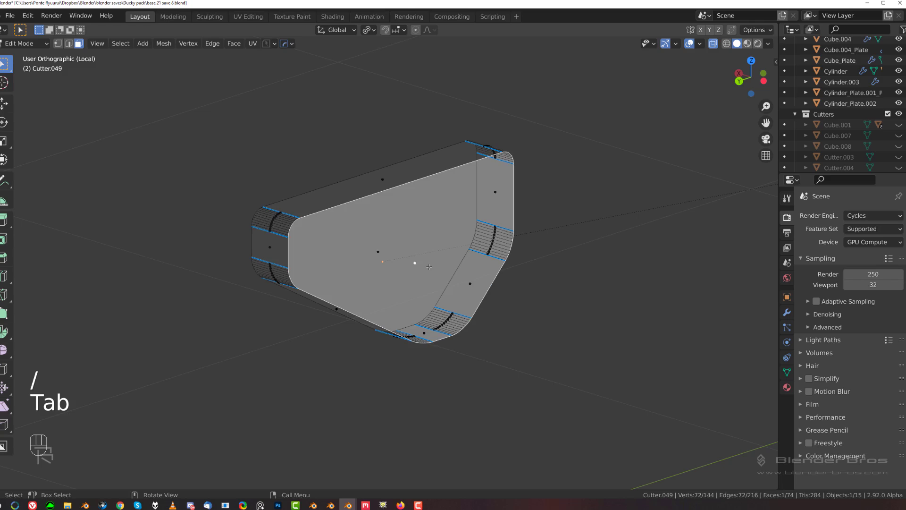
key("s")
left_click(370, 240)
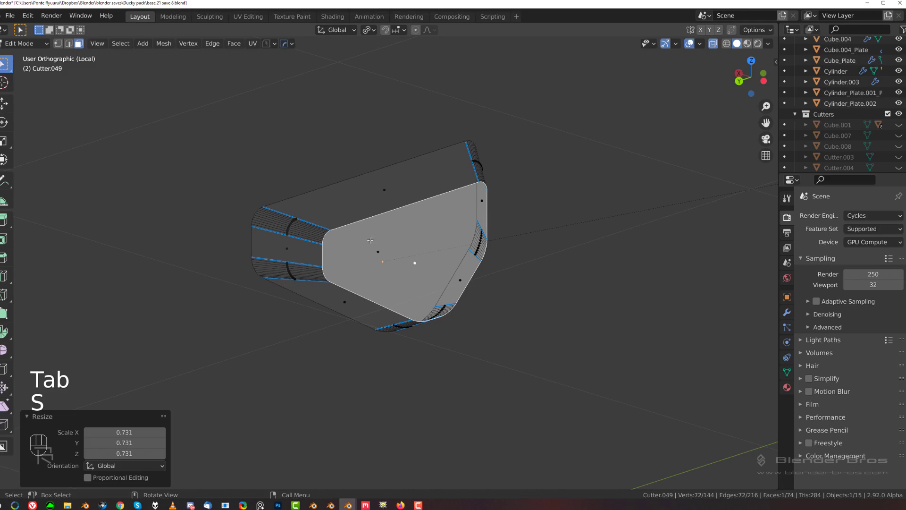
Leave isolation and edit mode, hide the cutter, and show the finished upper pocket in right orthographic view.
key("grave")
key("grave")
key("slash")
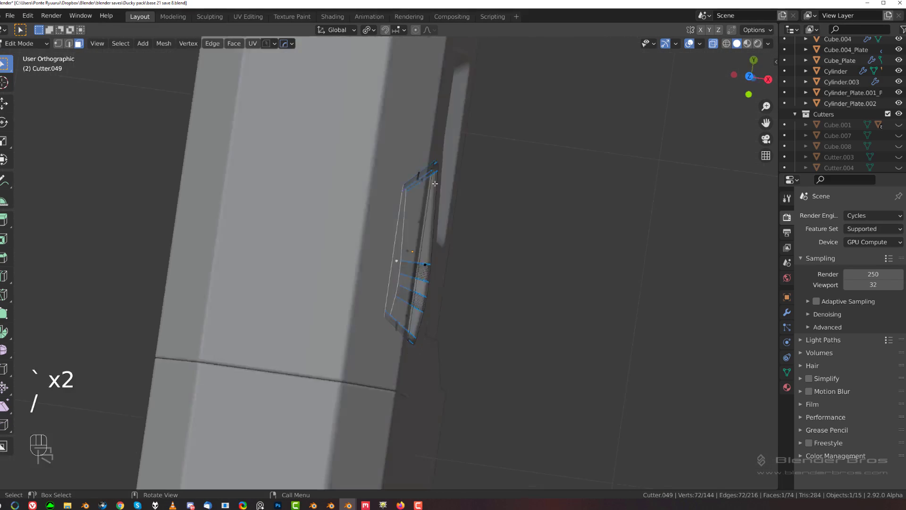
key("Tab")
left_click(386, 119)
key("shift+2")
key("grave")
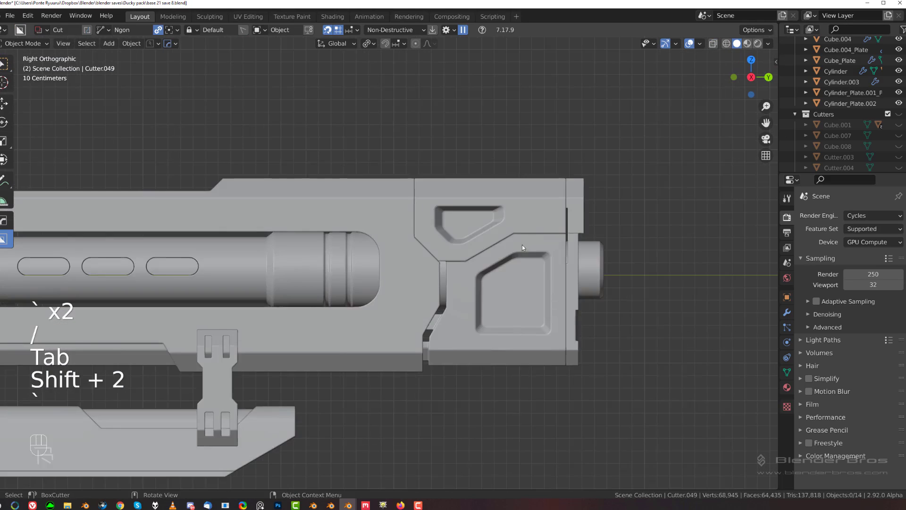
Select the front slice and bring back its upper pocket cutter with Bool Scroll.
middle_click_drag(520, 242, 297, 215)
left_click(296, 215)
key("q")
left_click(283, 237)
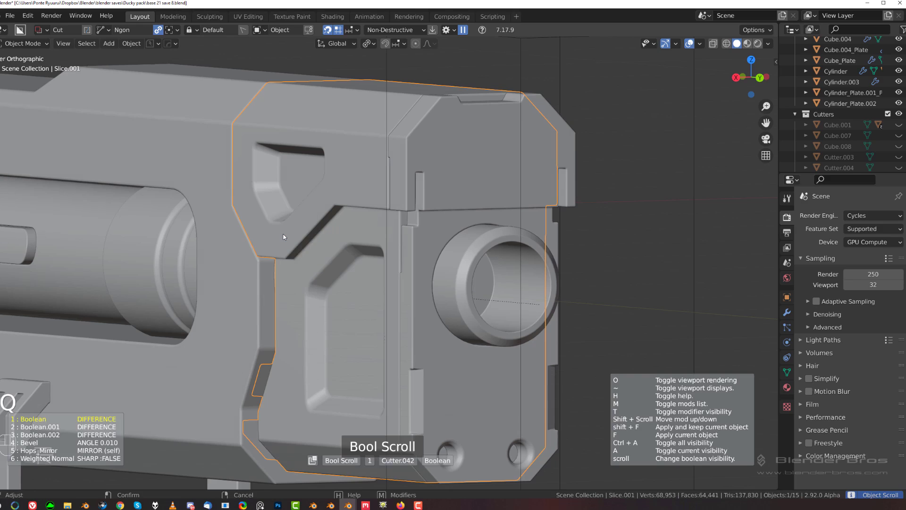
left_click(282, 233)
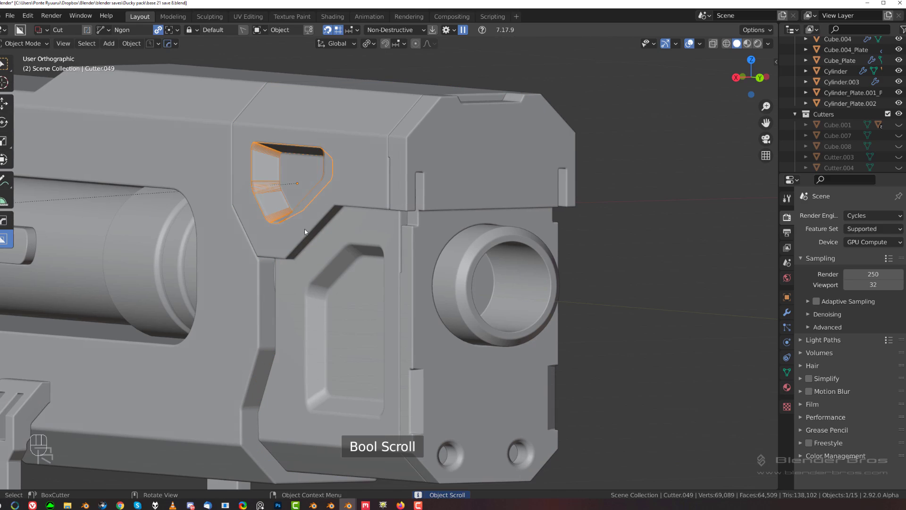
Move the upper pocket cutter outward about 0.023 m along X to make the pocket shallower, and hide it.
key("g")
middle_click_drag(342, 232, 299, 237)
left_click(290, 237)
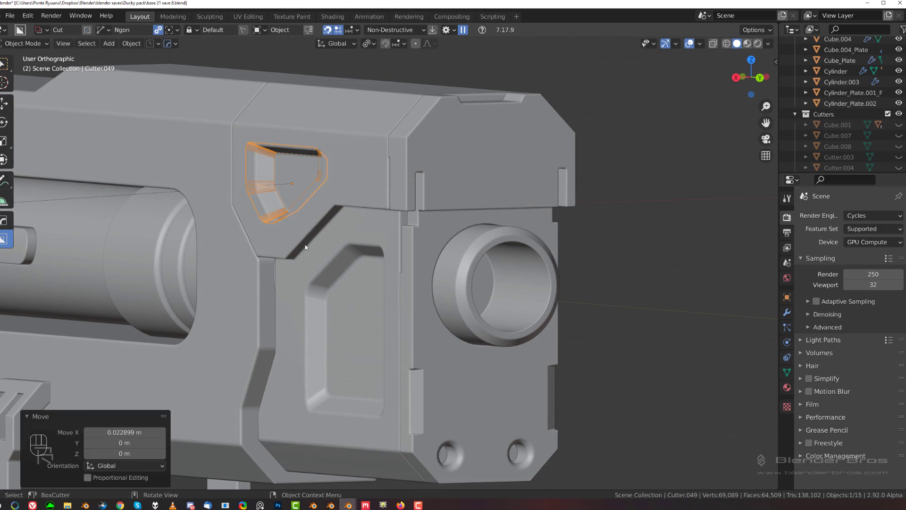
key("shift+2")
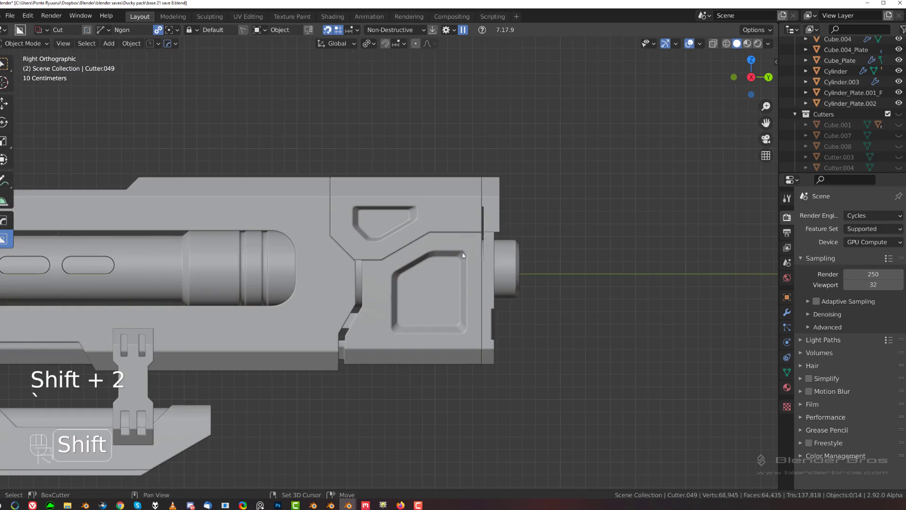
Examine the weapon's right side from the muzzle back to the lower side plate for areas needing detail.
scroll(442, 221, "down", 3)
scroll(364, 214, "down", 1)
middle_click_drag(359, 228, 346, 243, "shift")
scroll(430, 205, "up", 2)
scroll(346, 244, "down", 1)
middle_click_drag(401, 237, 291, 260, "shift")
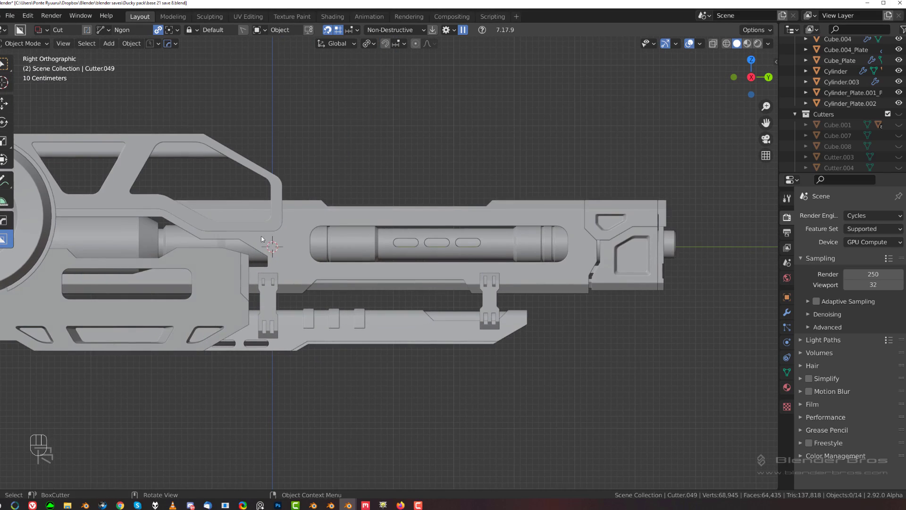
scroll(409, 222, "up", 2)
middle_click_drag(191, 250, 483, 246, "shift")
scroll(398, 261, "up", 2)
scroll(378, 260, "down", 3)
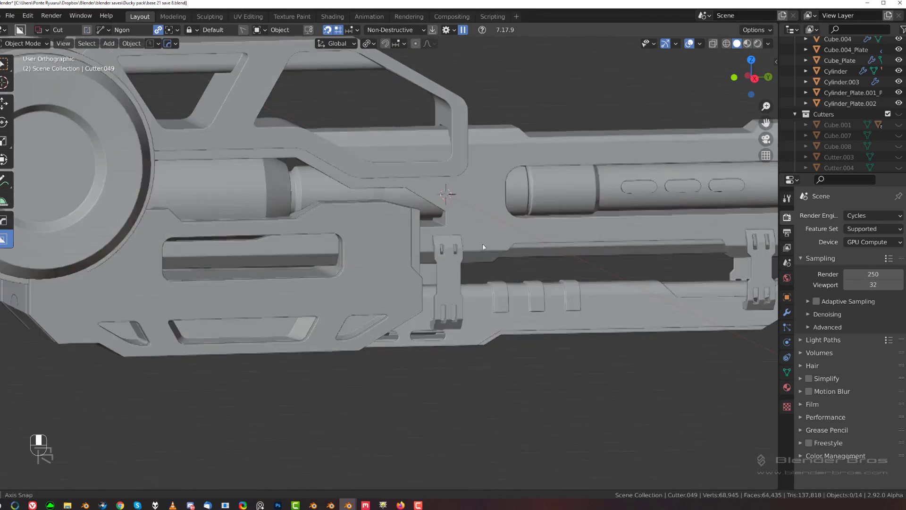
key("grave")
key("grave")
scroll(398, 236, "up", 3)
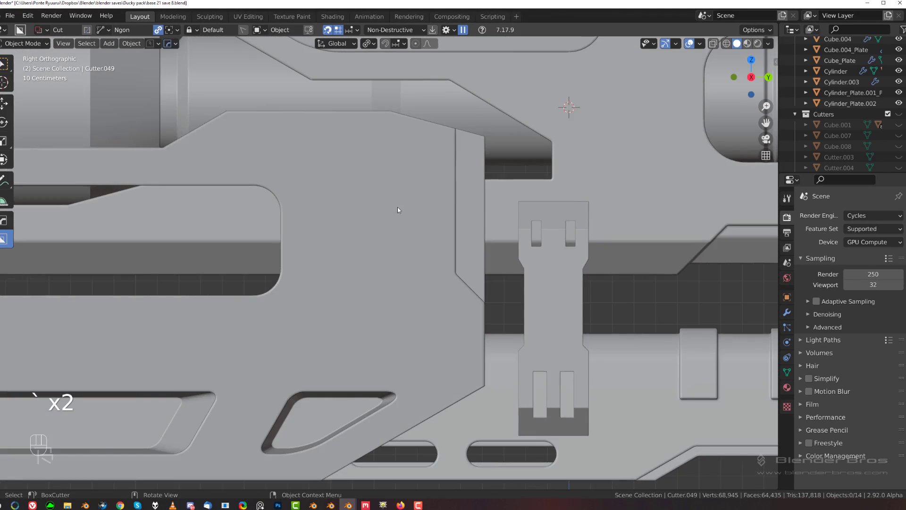
Select the lower side plate and change the BoxCutter shape to Circle.
middle_click_drag(363, 161, 378, 204, "shift")
left_click(381, 185)
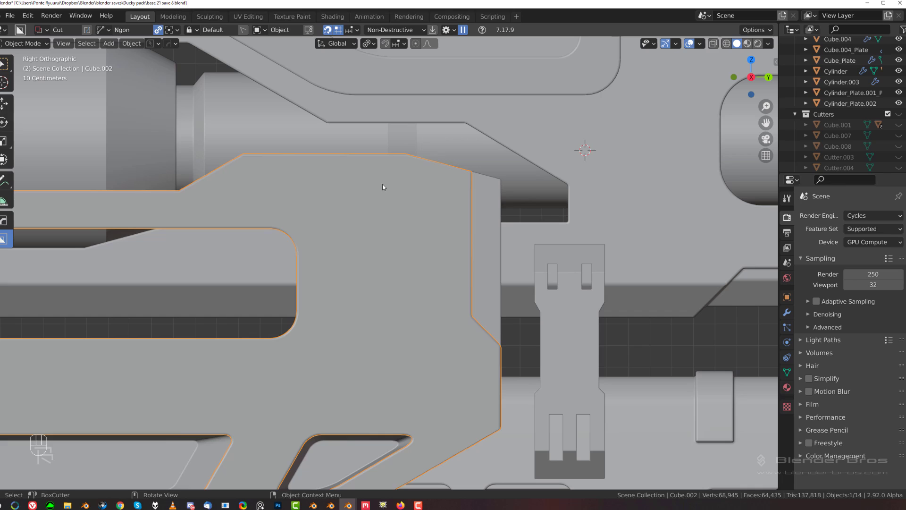
left_click_drag(383, 187, 392, 186)
key("d")
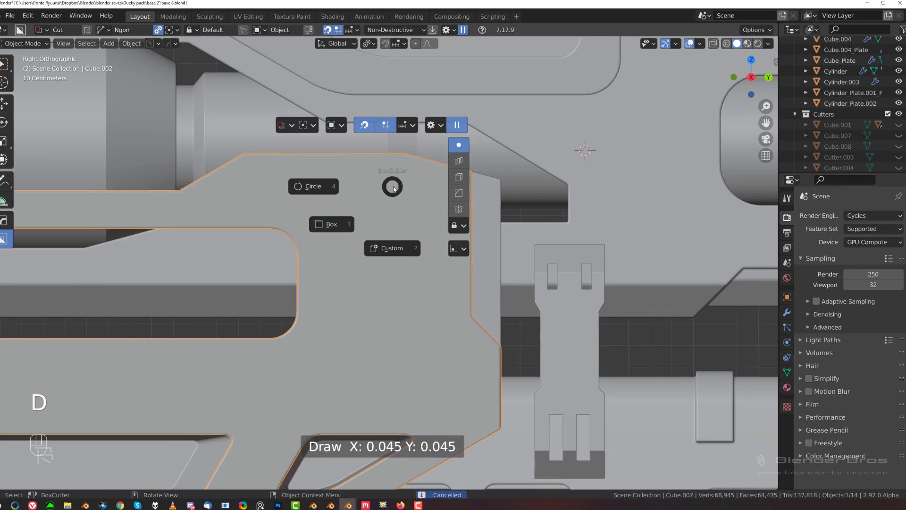
left_click(334, 204)
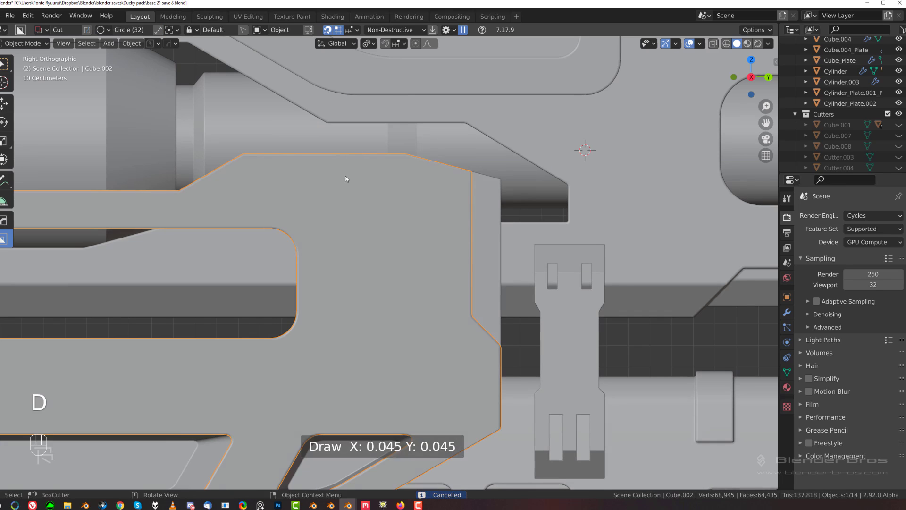
Try a round cut about 0.109 wide near the plate's upper edge, recall its cutter with Bool Scroll and delete it.
left_click_drag(315, 176, 335, 178)
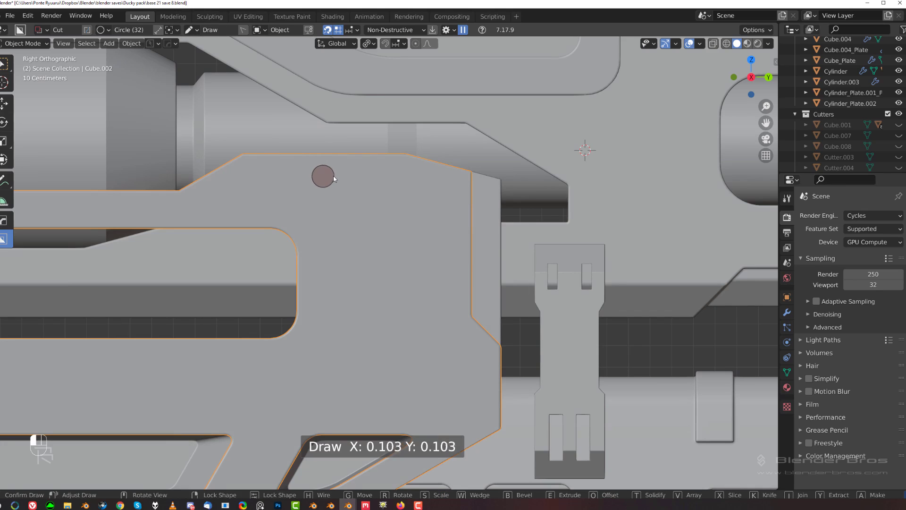
left_click_drag(335, 178, 336, 180)
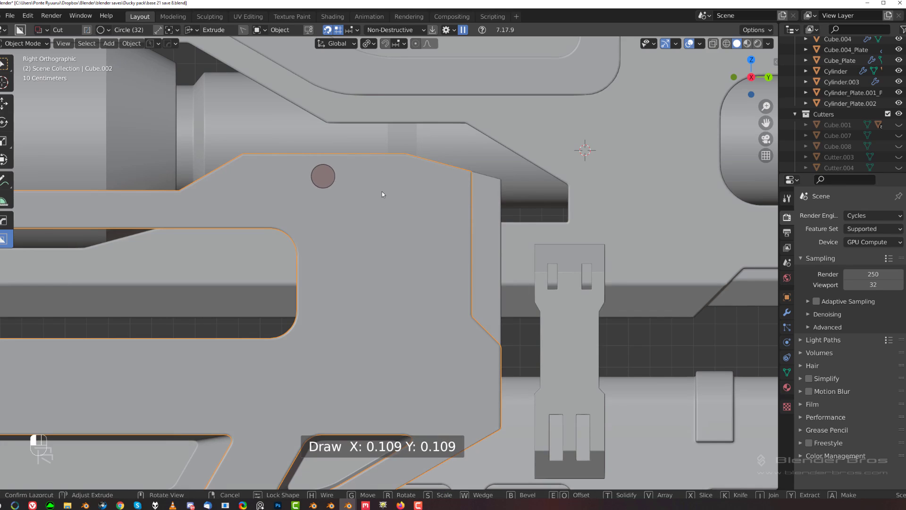
key("q")
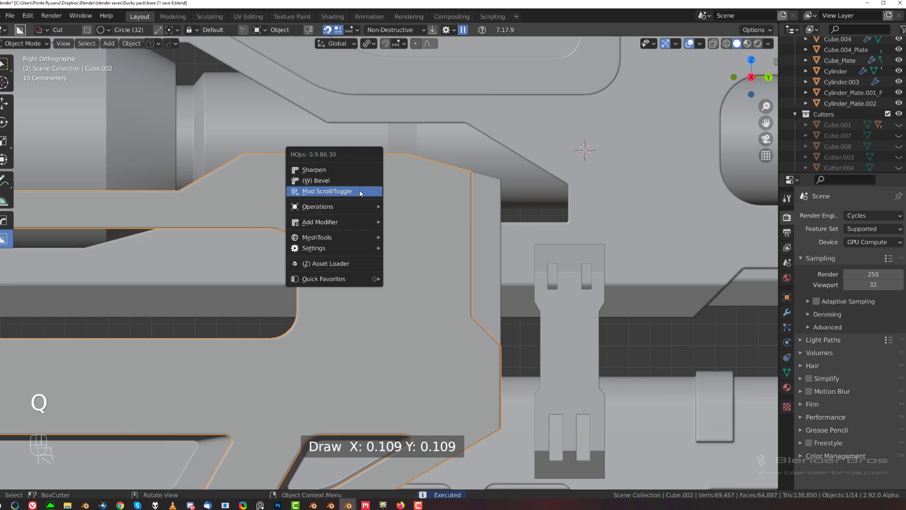
left_click(360, 191)
key("KP_5")
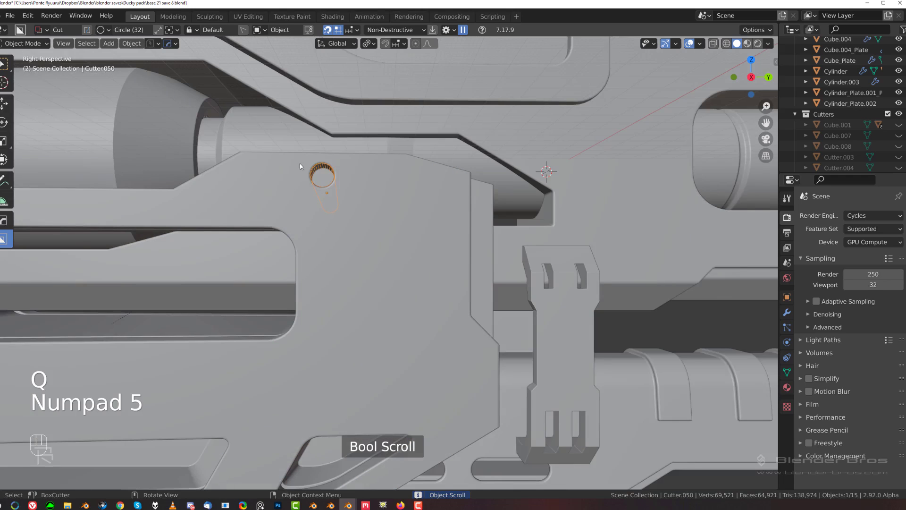
key("KP_5")
key("x")
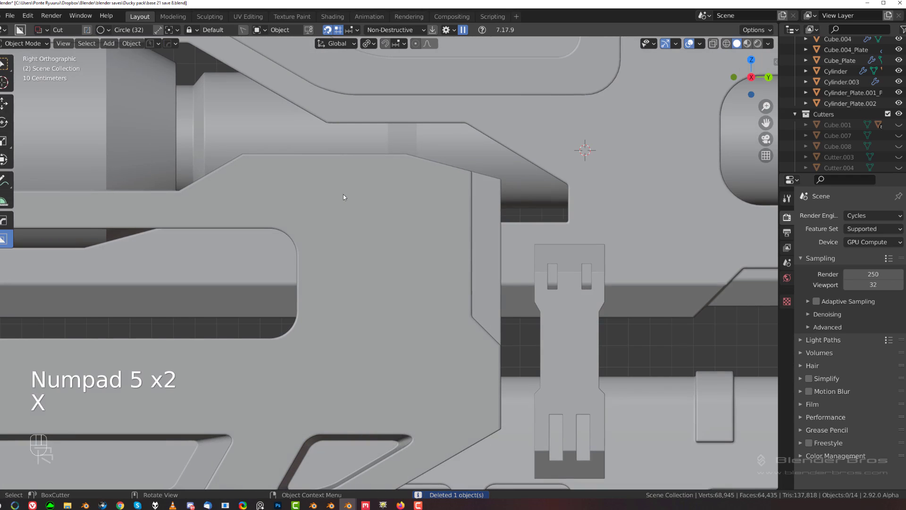
Set BoxCutter's alignment to View and cut a circle about 0.132 wide through the lower side plate near its upper edge.
key("shift+v")
left_click(354, 197)
left_click(333, 176)
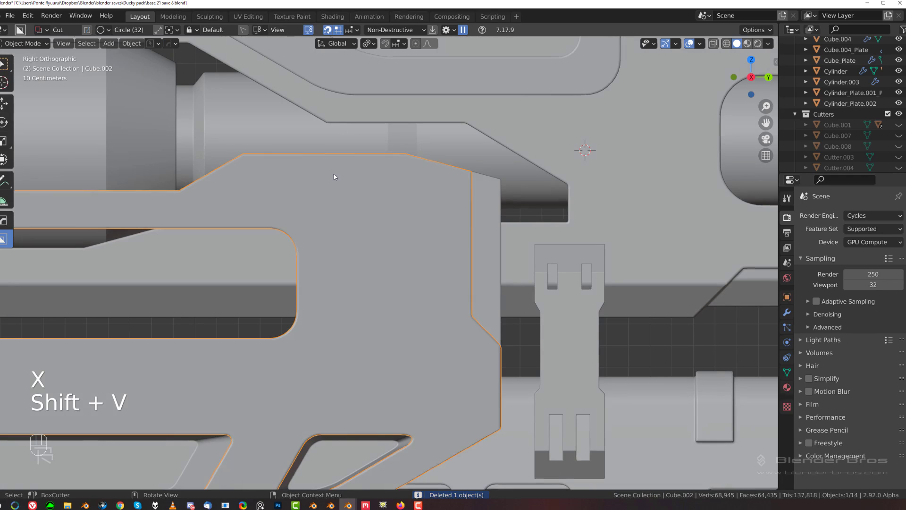
left_click_drag(315, 177, 370, 186)
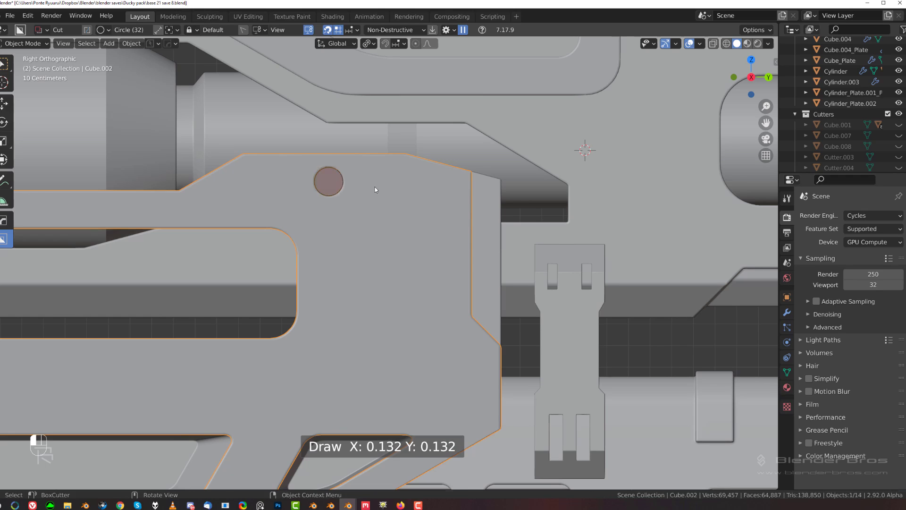
left_click(358, 188)
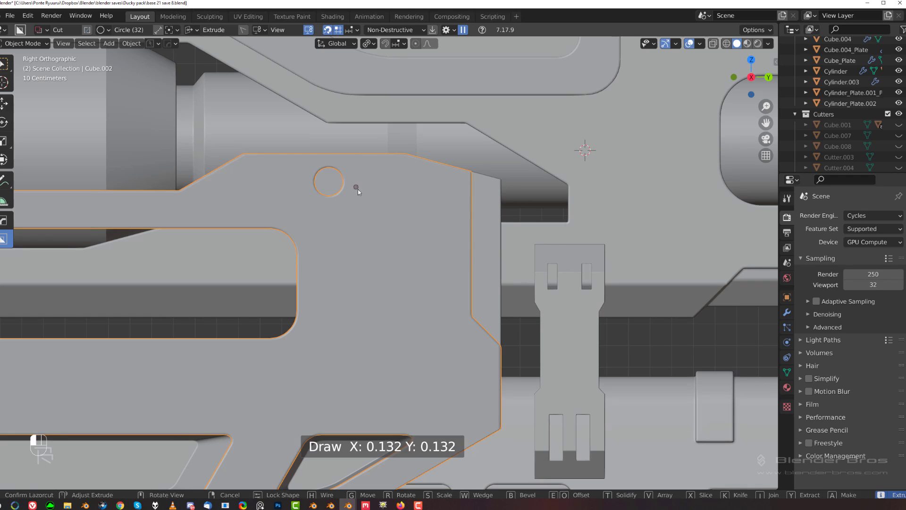
left_click(374, 193)
left_click(375, 192)
Recall the plate's circular cutter with Bool Scroll and select its whole mesh in edit mode.
key("q")
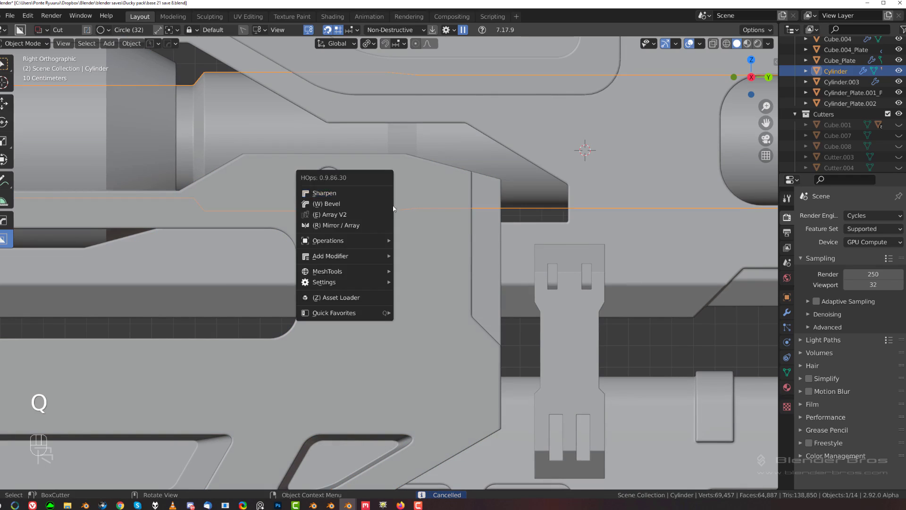
left_click(401, 187)
key("q")
left_click(400, 188)
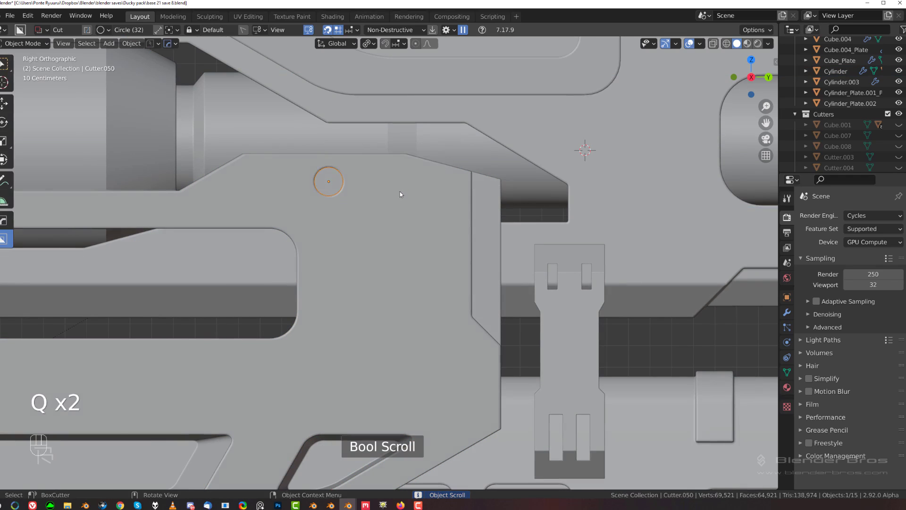
key("Tab")
key("a")
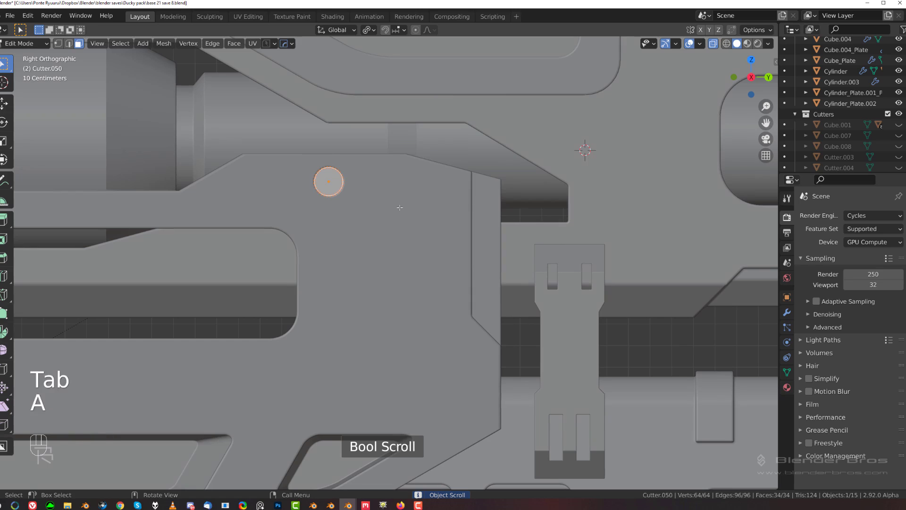
Duplicate the circular cutter mesh to the plate's upper front corner and again to its lower front corner.
key("shift+d")
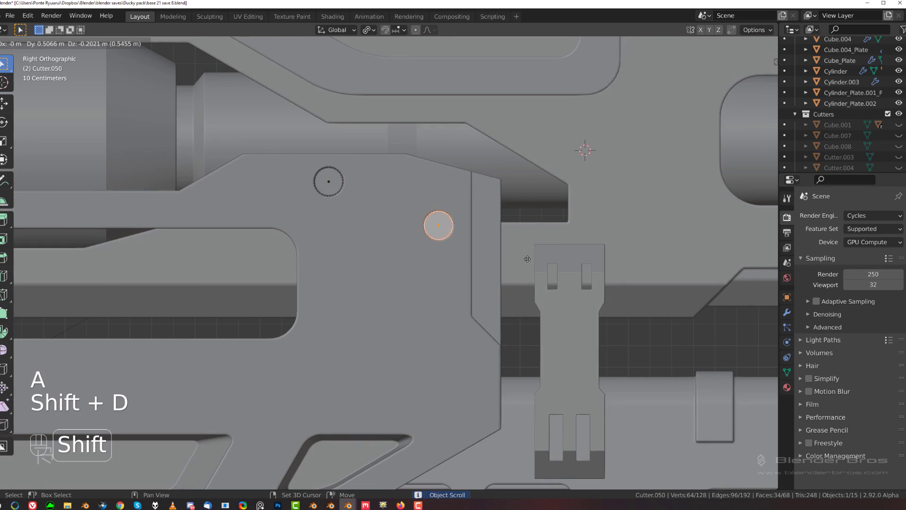
left_click(532, 258, "shift")
scroll(529, 258, "down", 4)
middle_click_drag(455, 234, 518, 195, "shift")
key("shift+d")
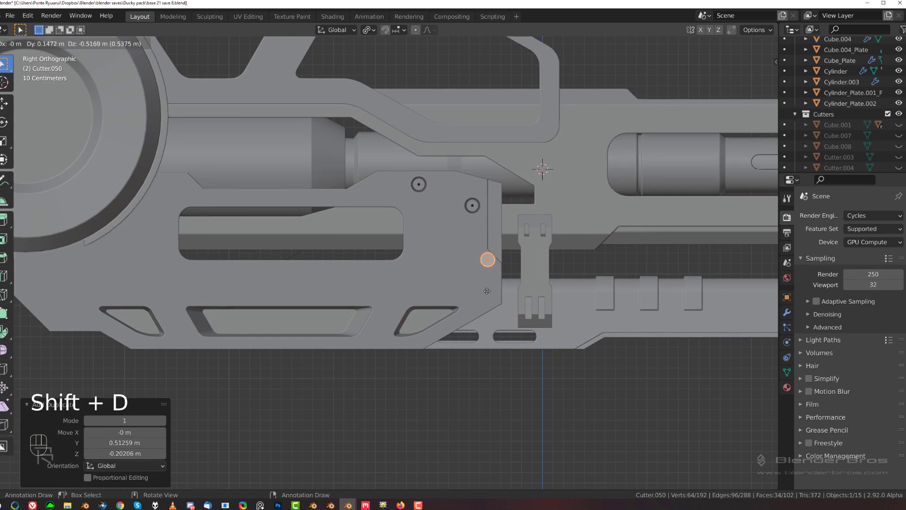
left_click(475, 317)
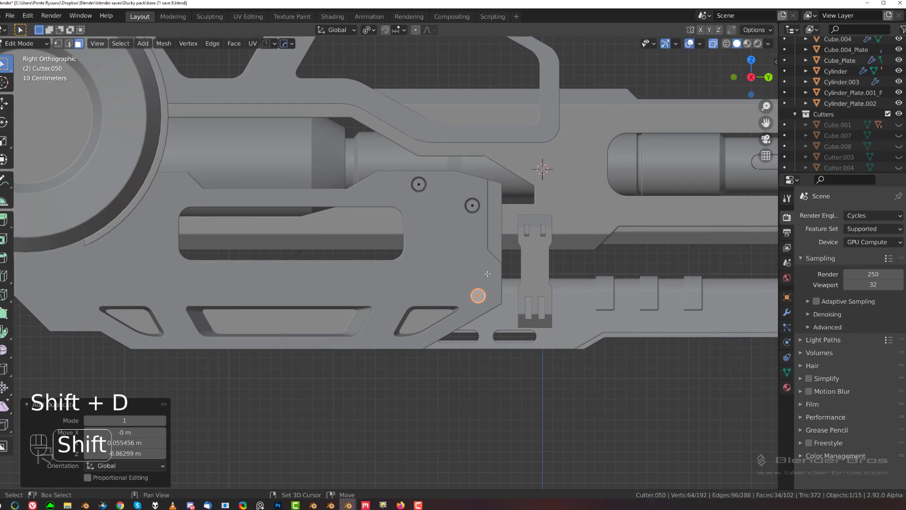
Duplicate the circular cutter to the plate's lower rear corner and just below the round drum, and leave edit mode.
key("shift+d")
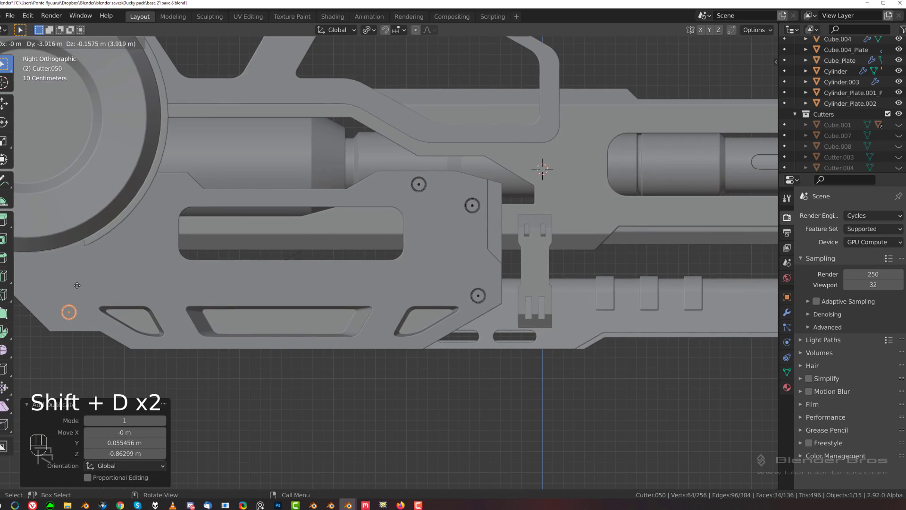
left_click(77, 285)
middle_click_drag(77, 285, 521, 270, "shift")
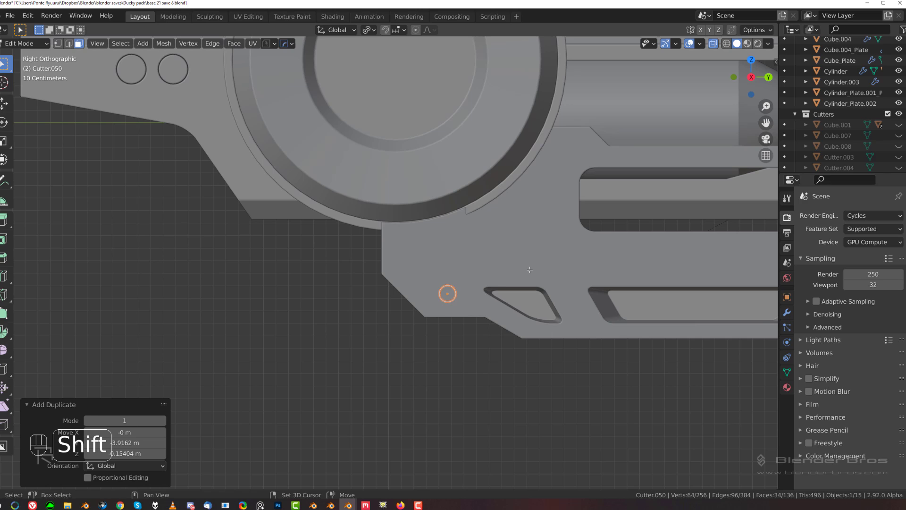
key("shift+d")
left_click(493, 223)
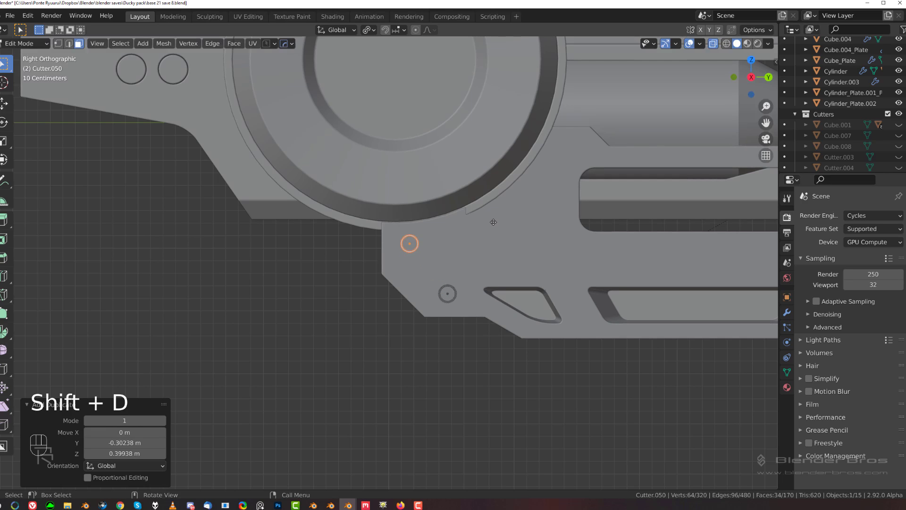
middle_click_drag(493, 223, 319, 267, "shift")
scroll(371, 263, "up", 2)
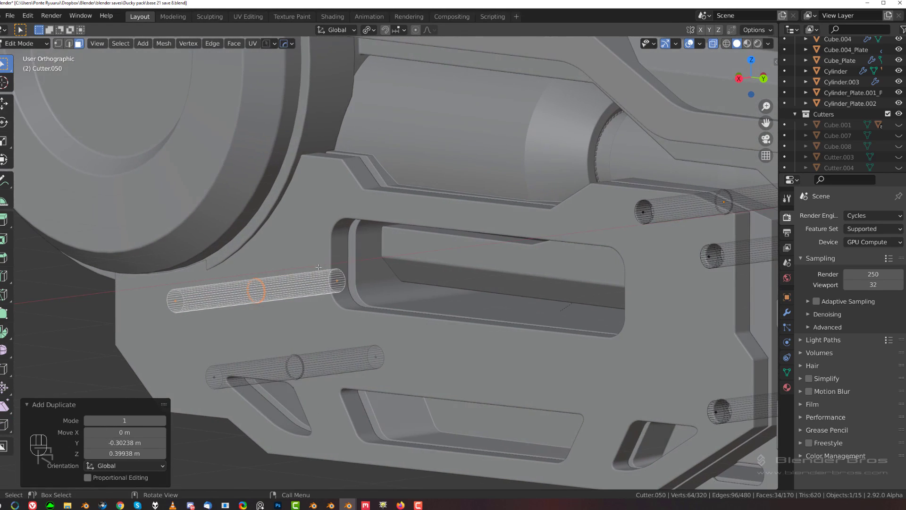
key("Tab")
Select the ring-shaped plate around the round drum and open its mesh in edit mode.
scroll(311, 232, "down", 1)
middle_click_drag(314, 224, 391, 154)
scroll(327, 174, "down", 1)
middle_click_drag(354, 188, 414, 238, "shift")
scroll(362, 247, "up", 2)
left_click(360, 156)
scroll(376, 167, "down", 1)
middle_click_drag(377, 168, 376, 234, "shift")
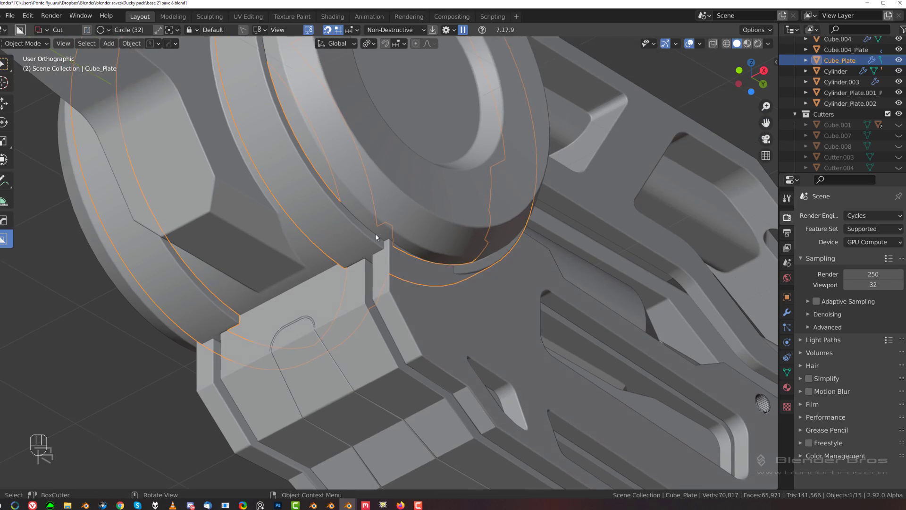
scroll(377, 234, "up", 1)
middle_click_drag(449, 228, 439, 250)
key("Tab")
Select the face loop on the ring plate's outer rim and move it outward about 0.066 m along X.
left_click(464, 245, "alt")
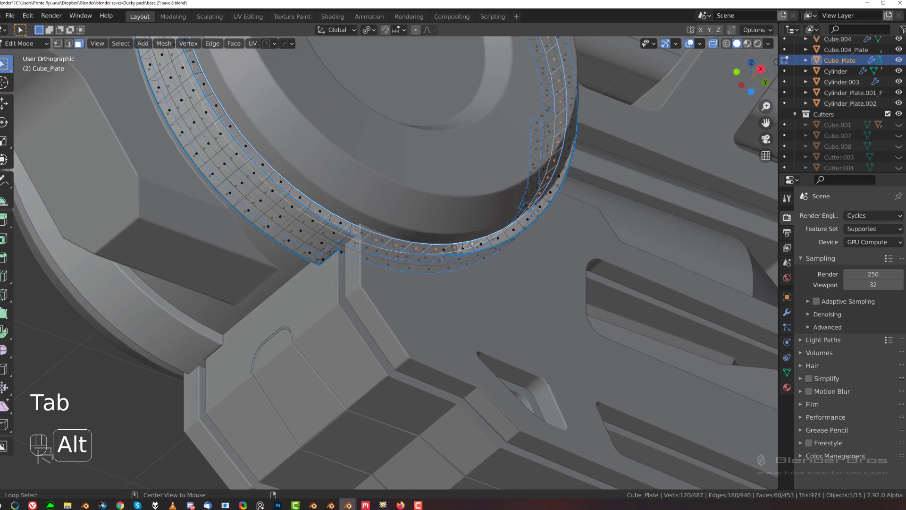
left_click(473, 246, "alt")
key("Tab")
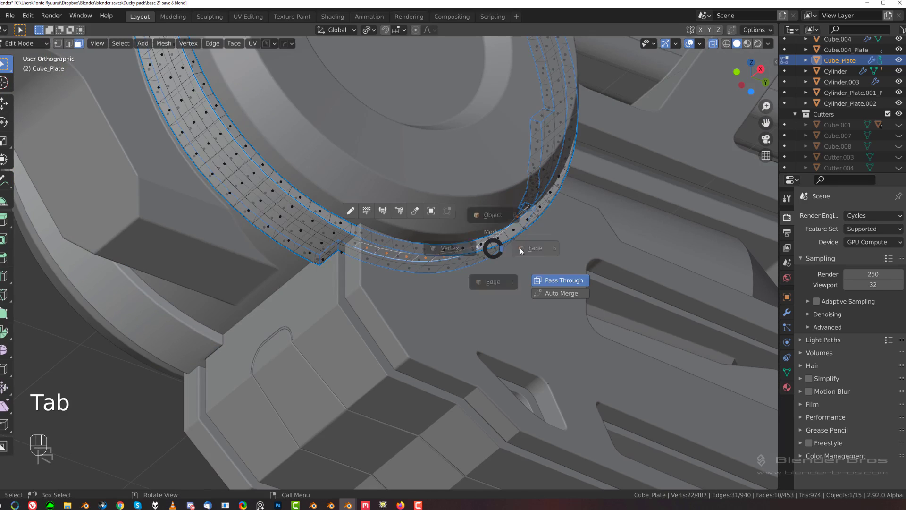
left_click(470, 249, "alt")
scroll(470, 248, "down", 3)
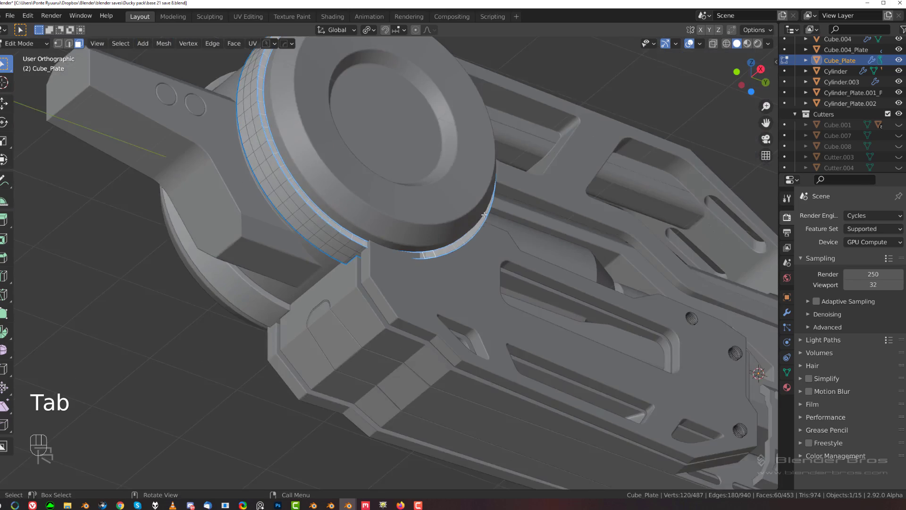
middle_click_drag(471, 249, 457, 274)
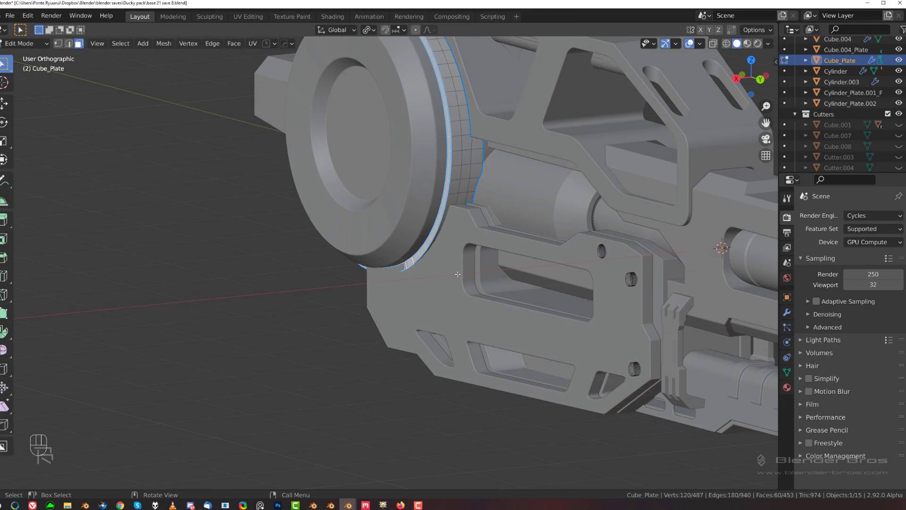
key("g")
left_click(437, 226)
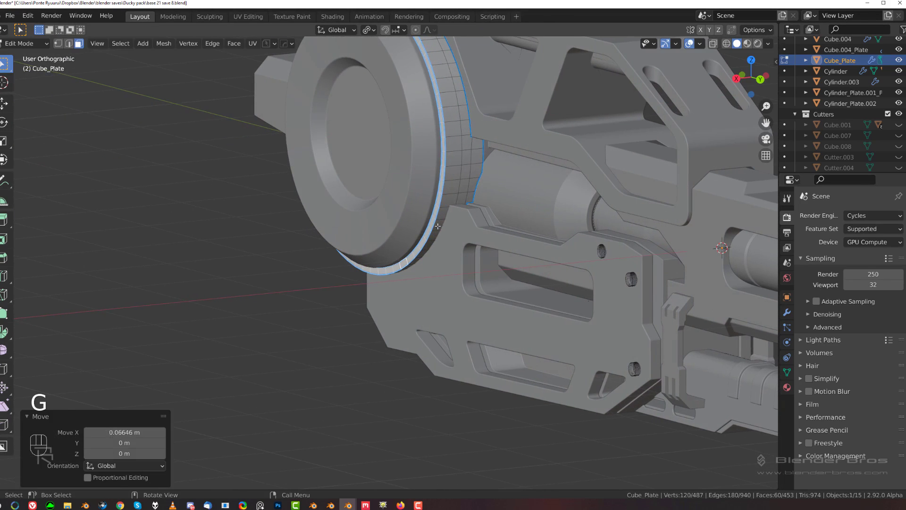
Bevel the ring plate's outer rim edge loop about 0.022 m with 10 segments and return to object mode.
key("Tab")
middle_click_drag(451, 159, 431, 231, "shift")
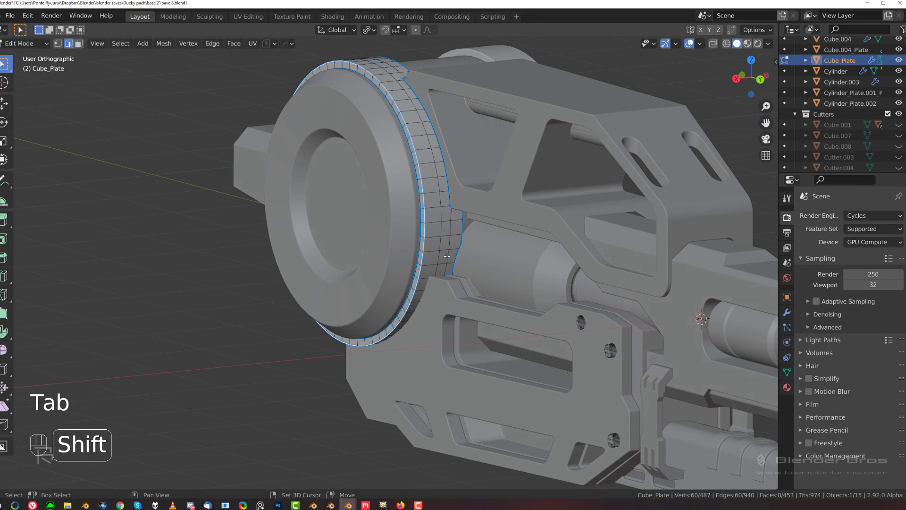
key("ctrl+b")
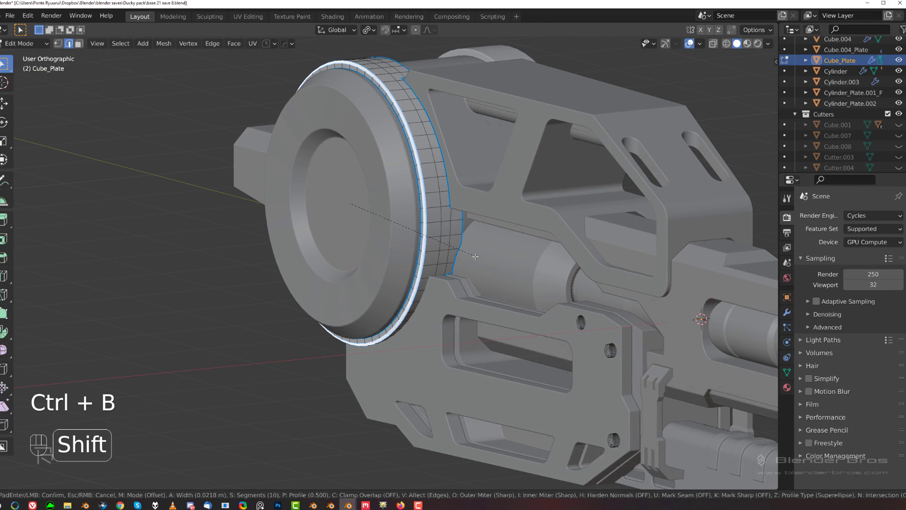
left_click(475, 256)
key("Tab")
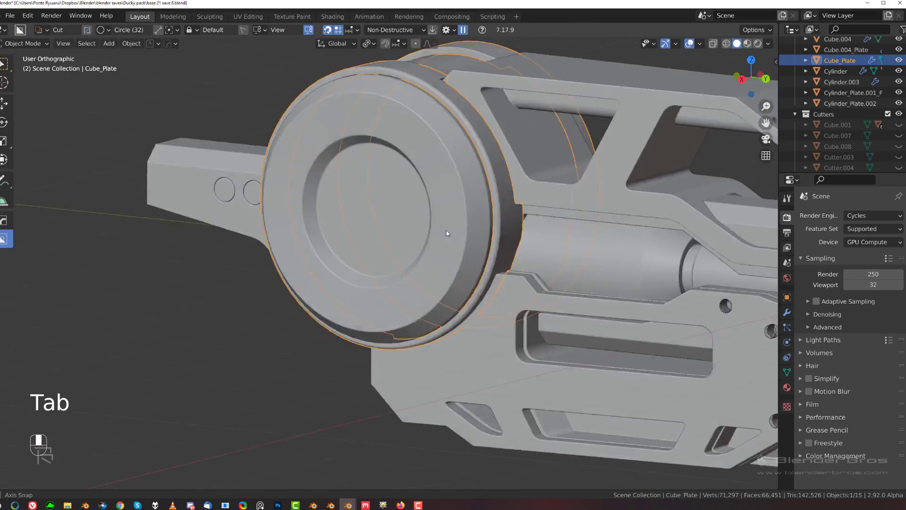
Move the ring plate around the drum about 0.02 m along X and clear the selection.
middle_click_drag(446, 230, 532, 183)
scroll(533, 189, "up", 2)
scroll(434, 240, "up", 2)
middle_click_drag(542, 249, 497, 212, "shift")
scroll(482, 238, "up", 2)
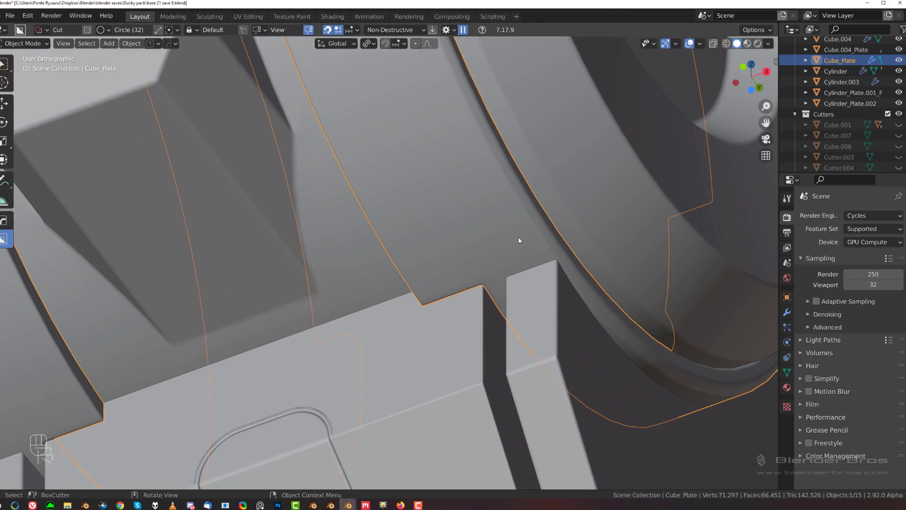
key("g")
key("shift")
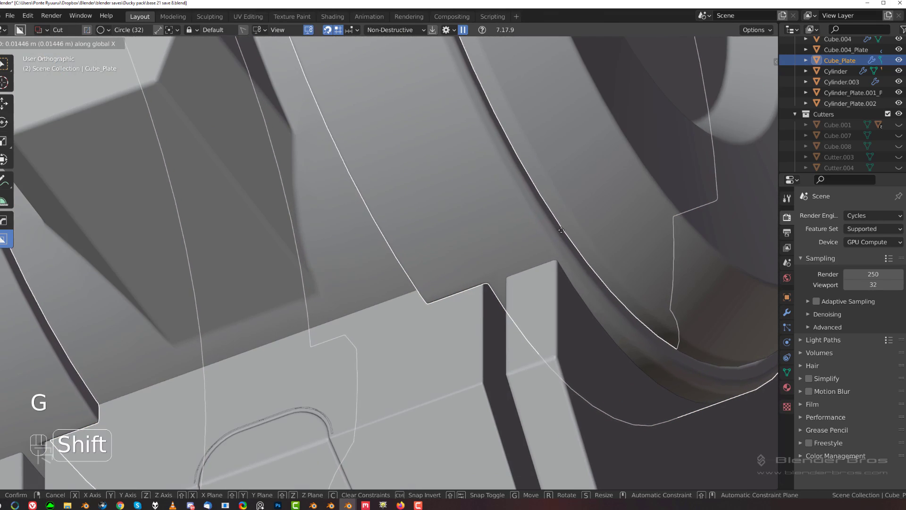
left_click(579, 230)
scroll(565, 245, "down", 6)
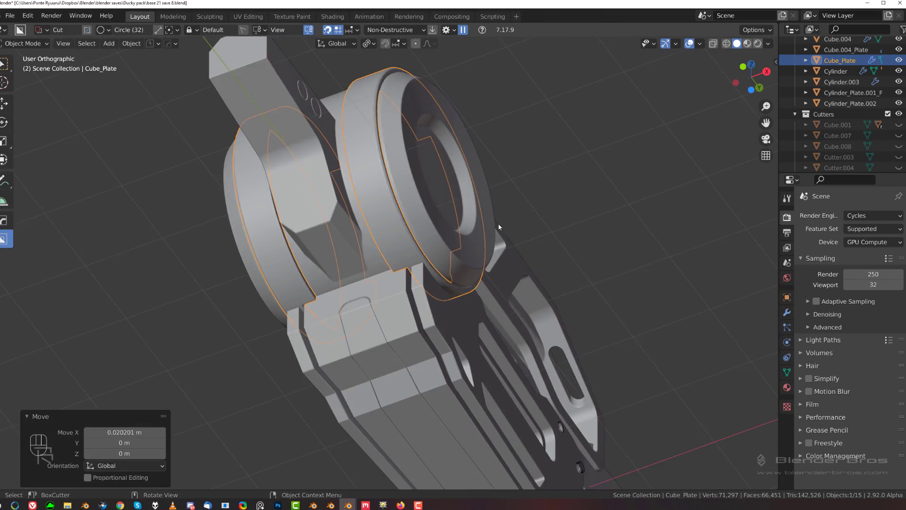
middle_click_drag(500, 228, 579, 118)
left_click(579, 119)
scroll(555, 148, "up", 2)
middle_click_drag(553, 148, 442, 261)
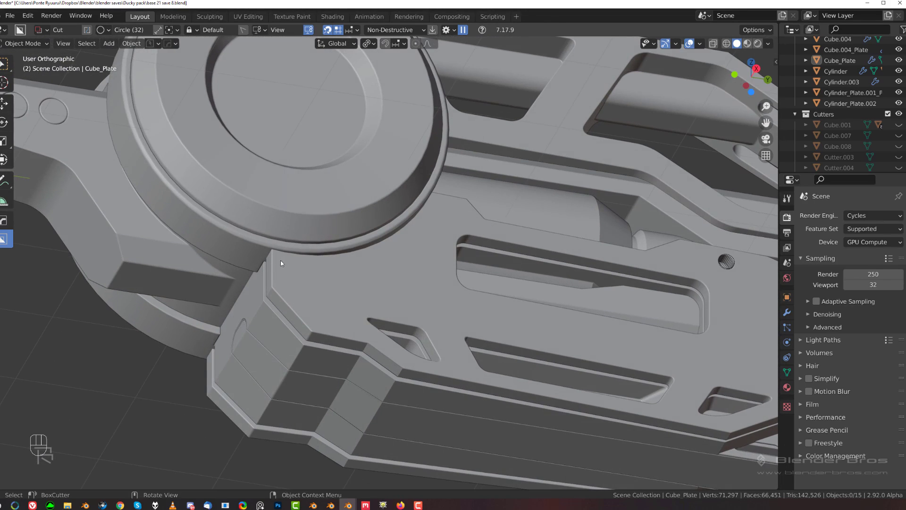
left_click(421, 230)
key("g")
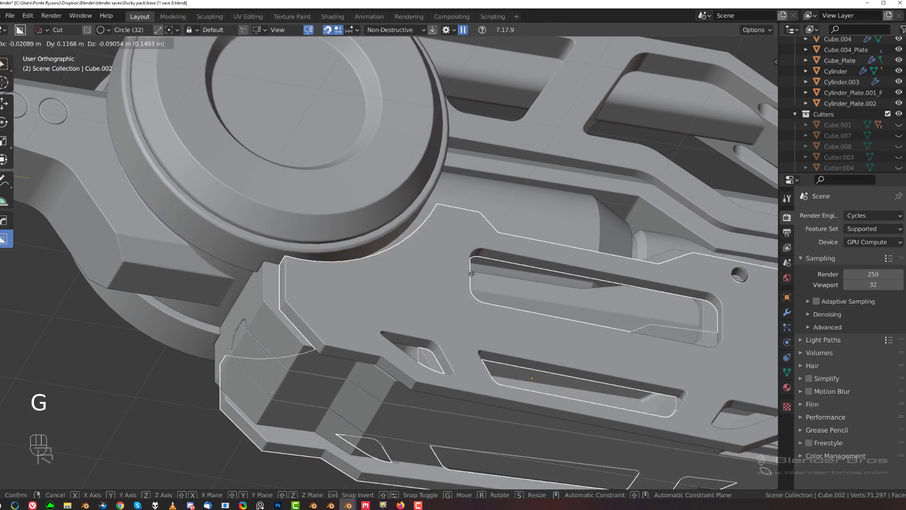
right_click(496, 284)
Select the ring plate together with the lower side plate and isolate both in local view.
left_click(395, 231)
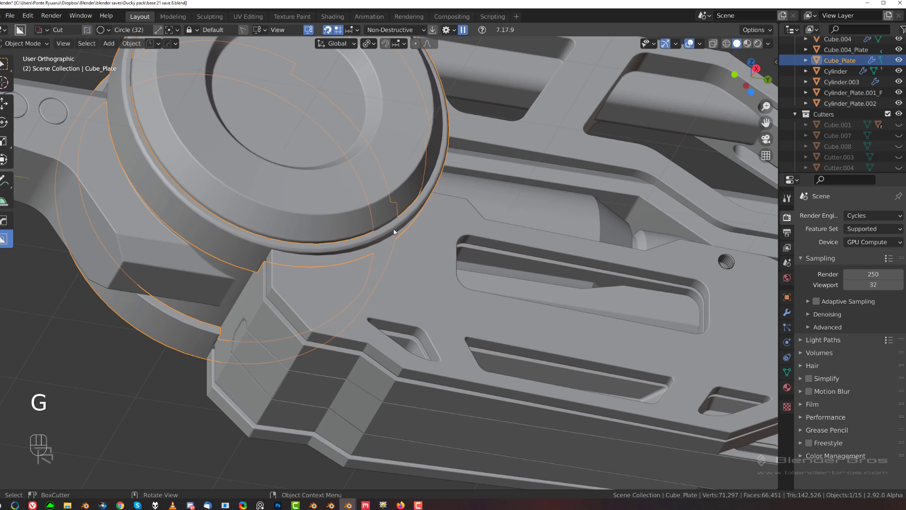
left_click(412, 254, "shift")
key("KP_Divide")
scroll(400, 233, "up", 5)
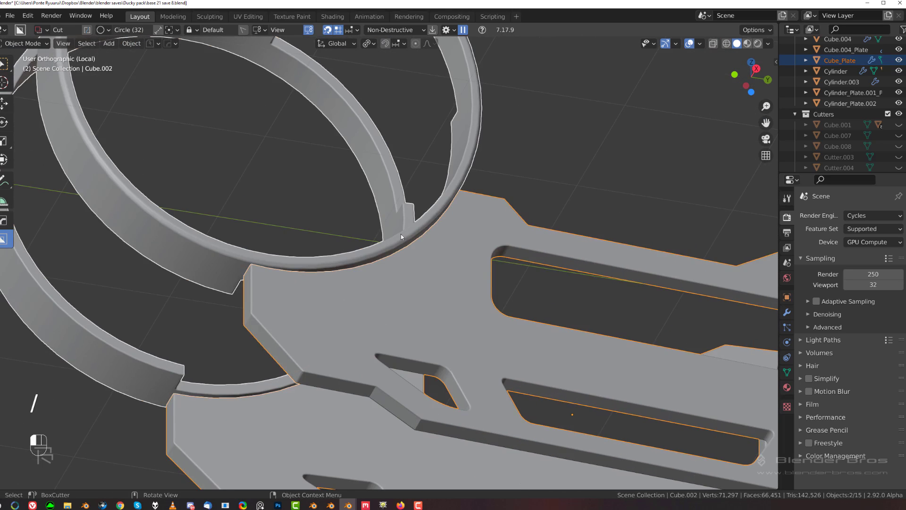
Duplicate the ring plate in place and remove the Bevel, Hops_Mirror and Weighted Normal modifiers from the copy.
key("shift+d")
right_click(503, 196)
key("ctrl+grave")
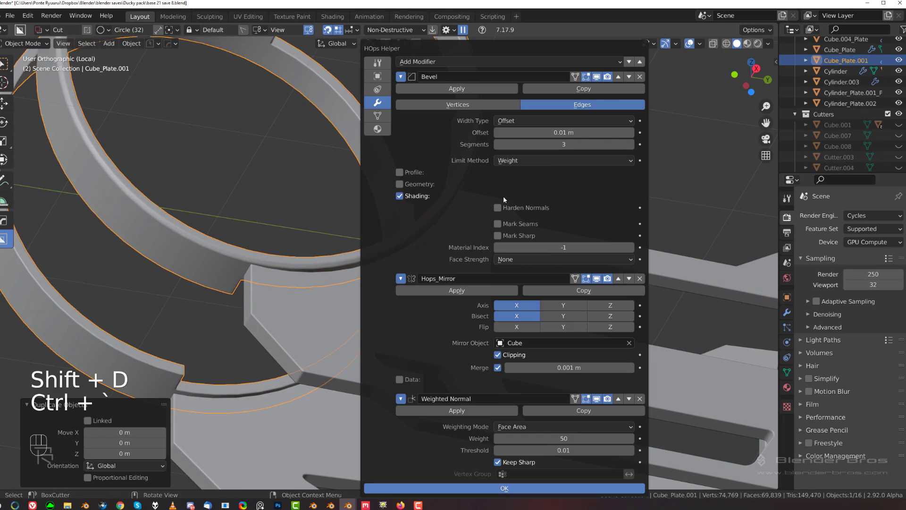
left_click(640, 77)
left_click(640, 77)
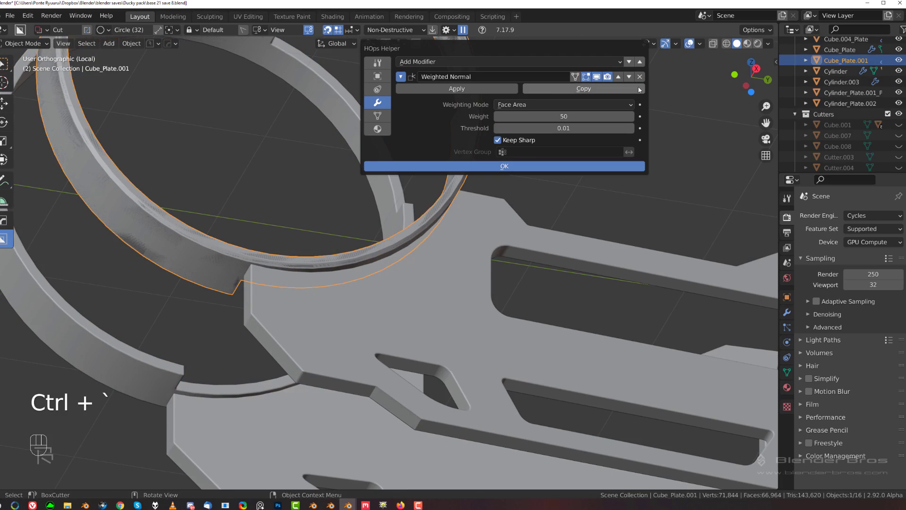
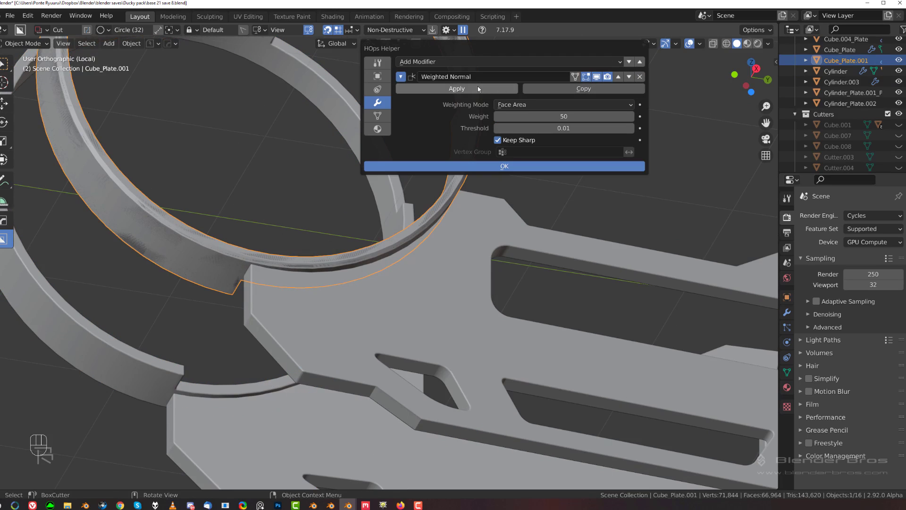
left_click(640, 76)
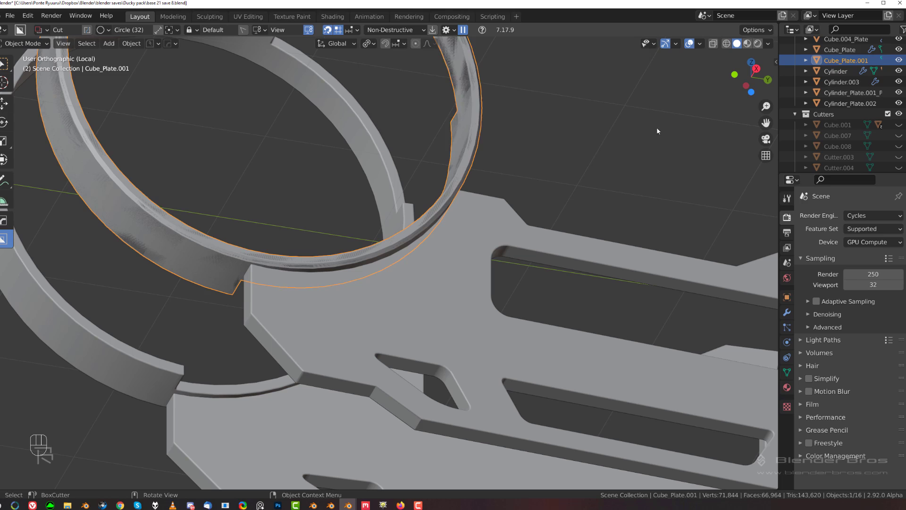
Cut the duplicated ring out of the lower side plate with a Difference boolean.
left_click(440, 259, "shift")
key("q")
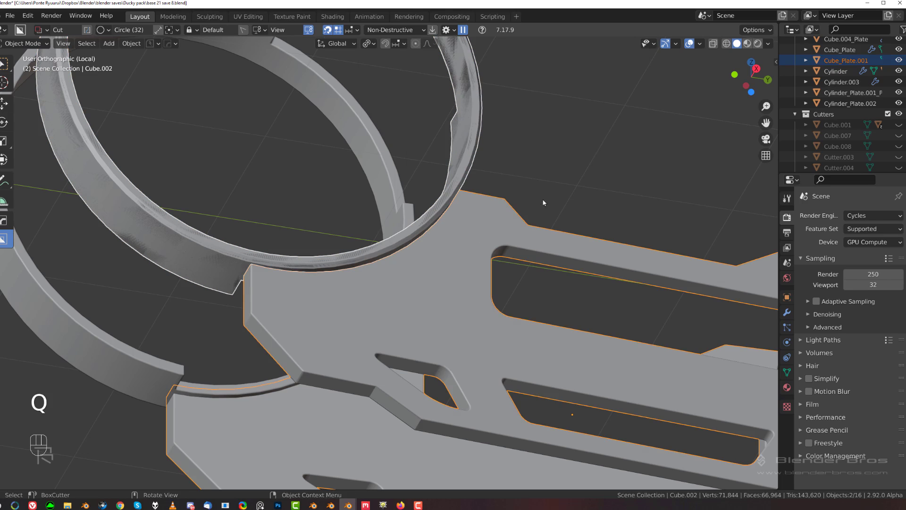
key("q")
left_click(487, 228)
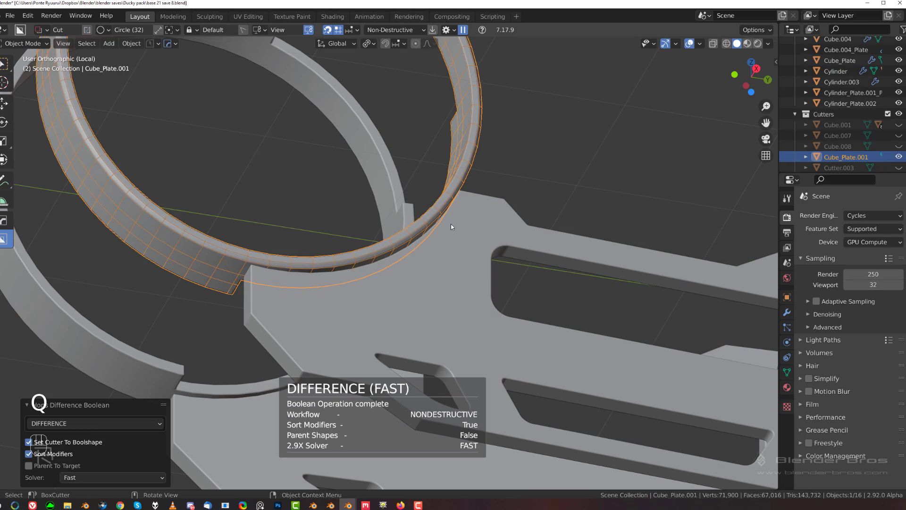
Set the ring cutter's origin to its geometry and scale the cutter up slightly to widen the gap.
key("s")
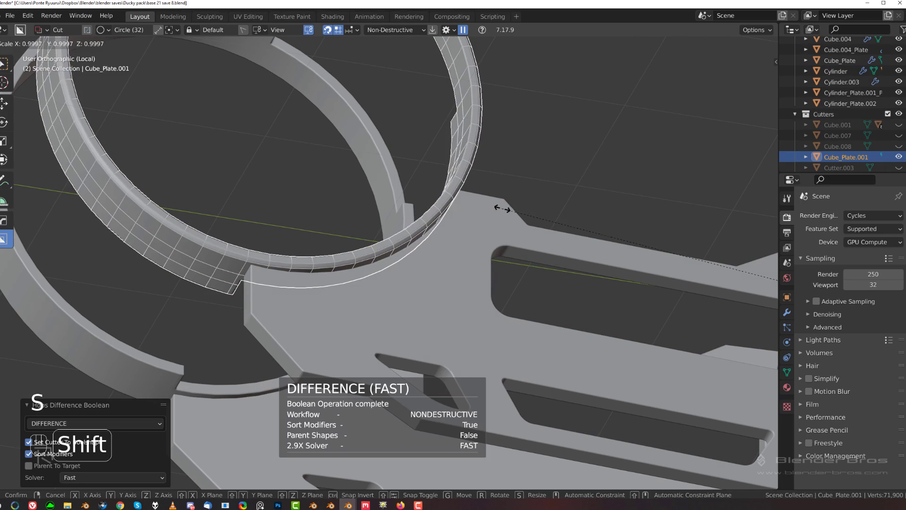
right_click(507, 213)
key("shift+s")
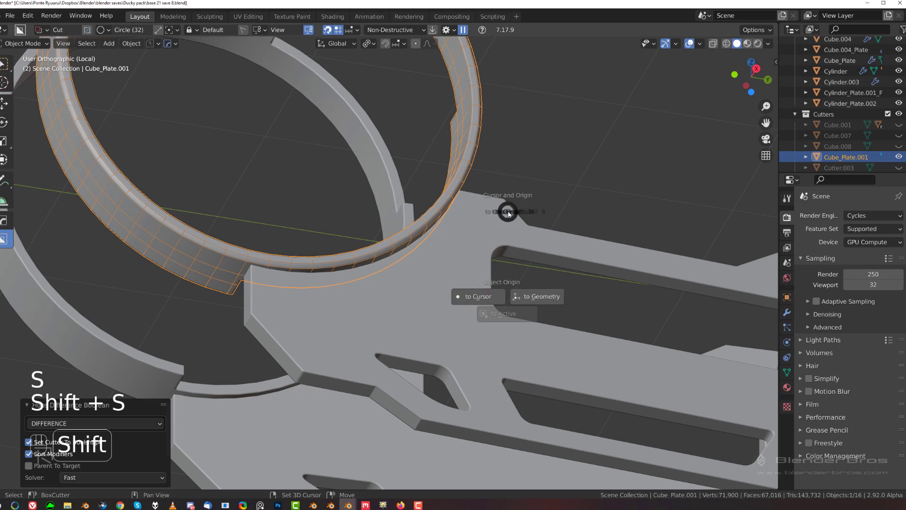
left_click(542, 298)
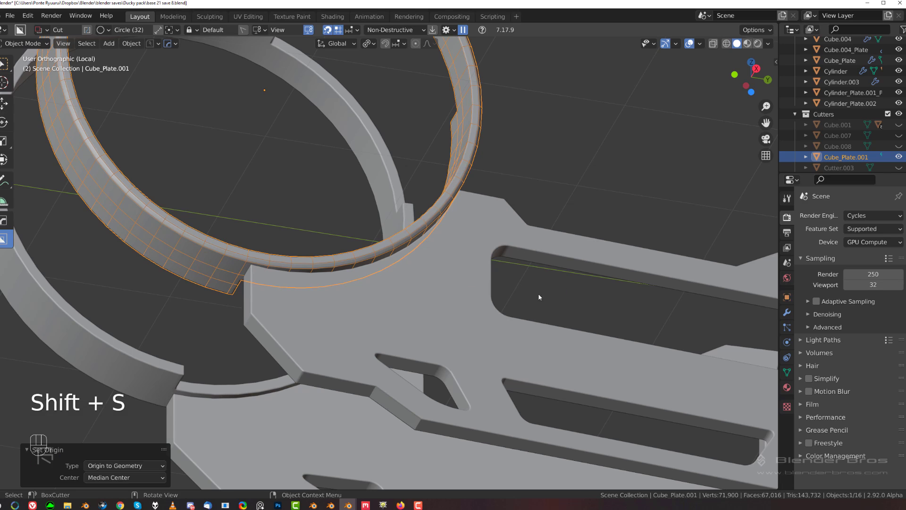
key("s")
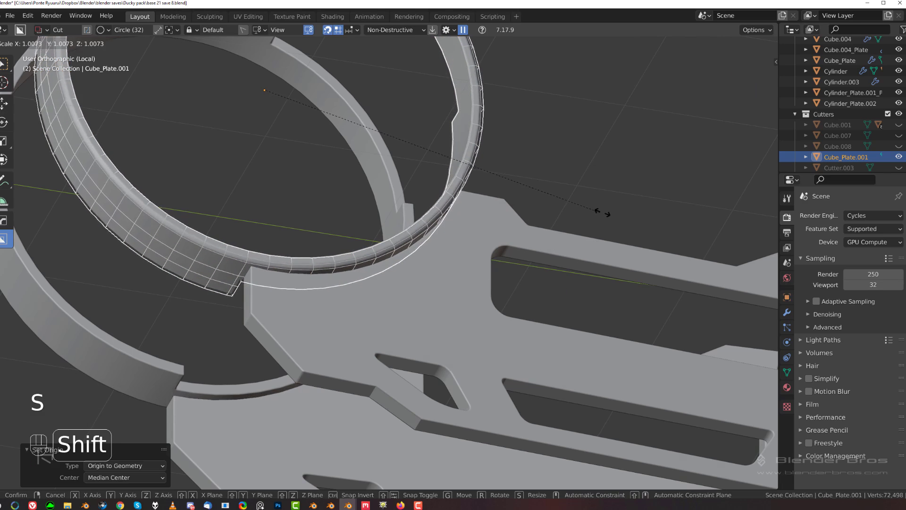
left_click(557, 211)
Leave local view and apply the ring cut to the lower side plate with Csharp.
key("slash")
left_click(464, 218)
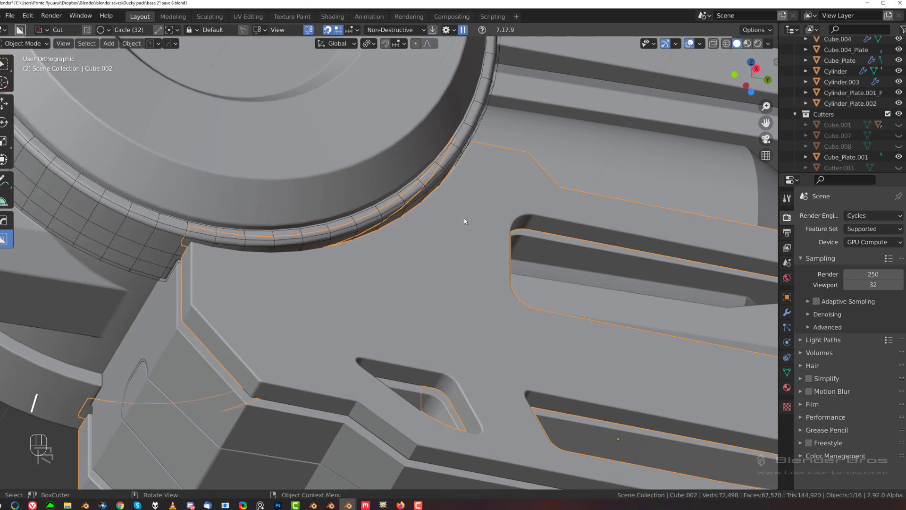
scroll(463, 218, "up", 4)
key("q")
left_click(462, 211, "ctrl")
Isolate the lower side plate and dissolve the linked leftover strip along its curved front edge in edit mode.
key("slash")
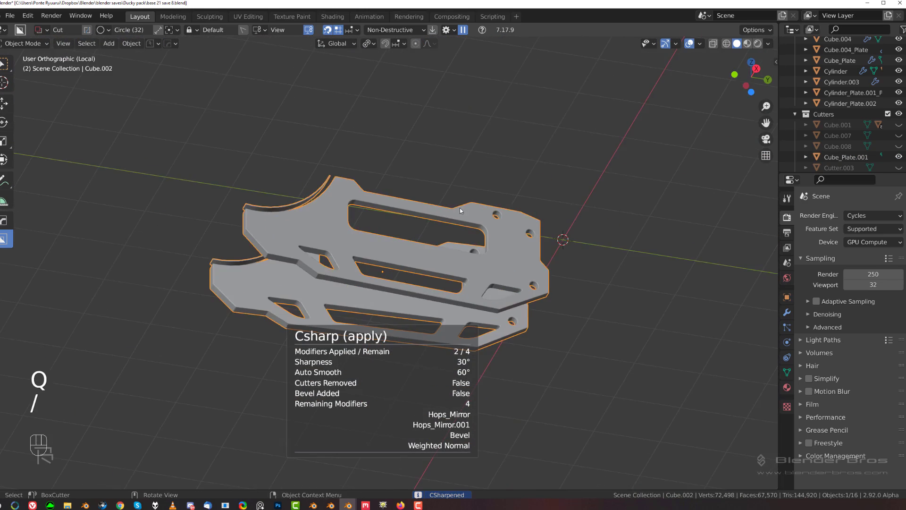
key("grave")
left_click(578, 204)
scroll(424, 188, "up", 4)
scroll(373, 204, "up", 3)
middle_click_drag(408, 225, 464, 233)
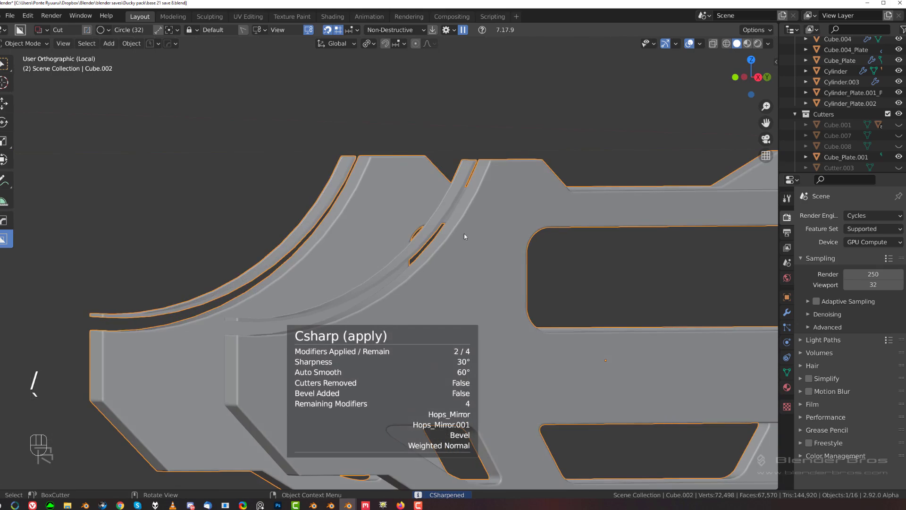
key("Tab")
key("ctrl")
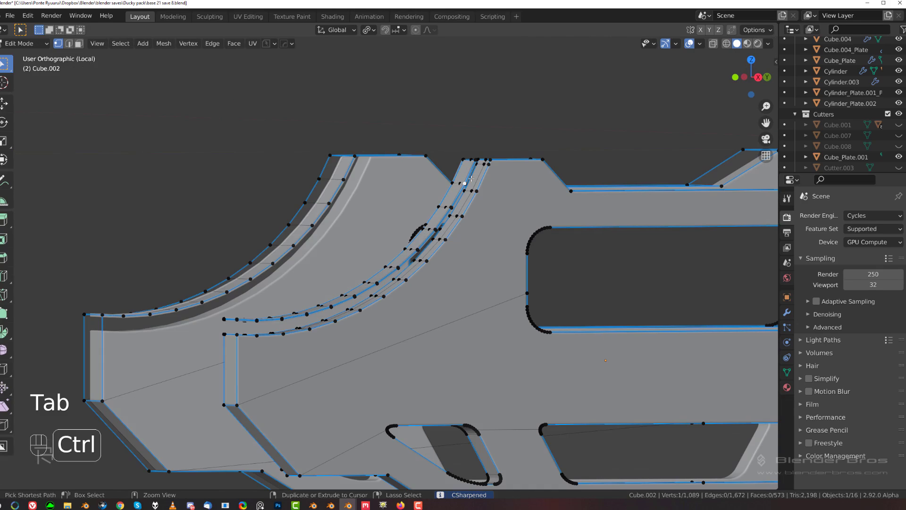
key("ctrl+l")
key("ctrl+x")
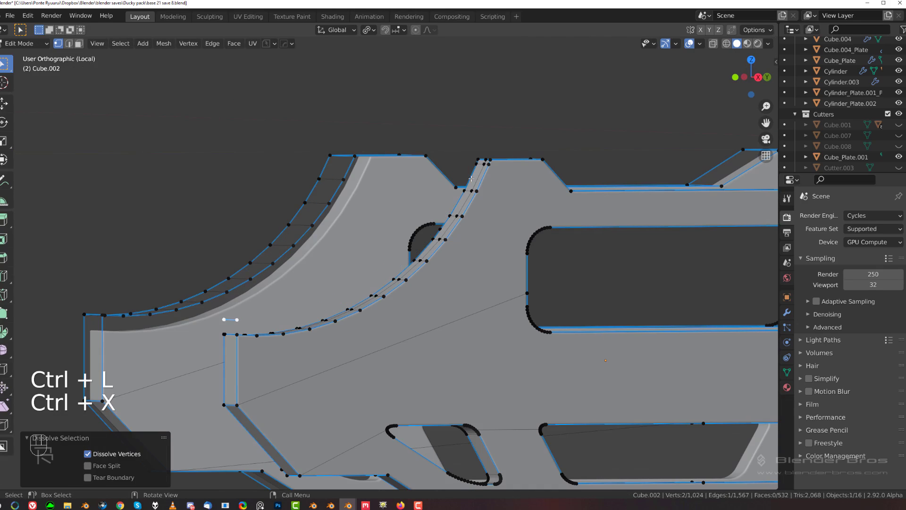
Delete the two stray vertices above the plate's front corner and return to object mode.
left_click(223, 319)
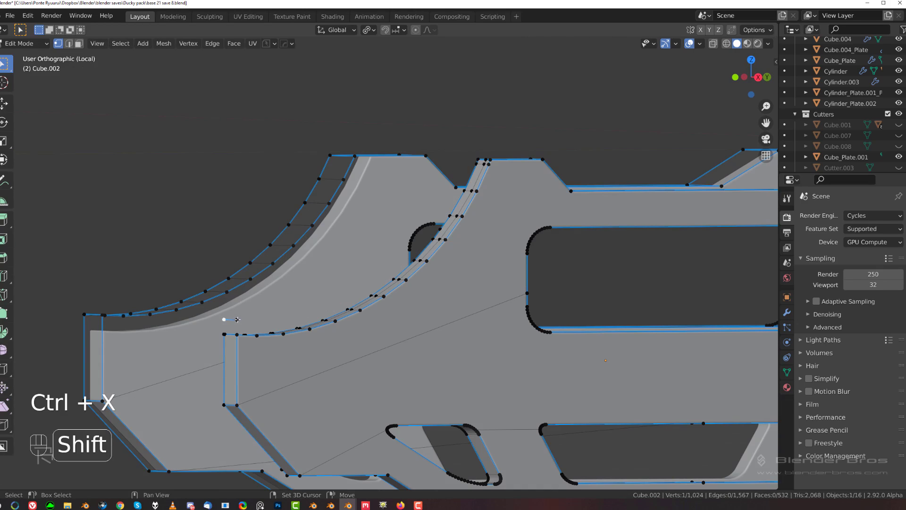
left_click(237, 319, "shift")
key("x")
left_click(234, 248)
key("Tab")
left_click(241, 156)
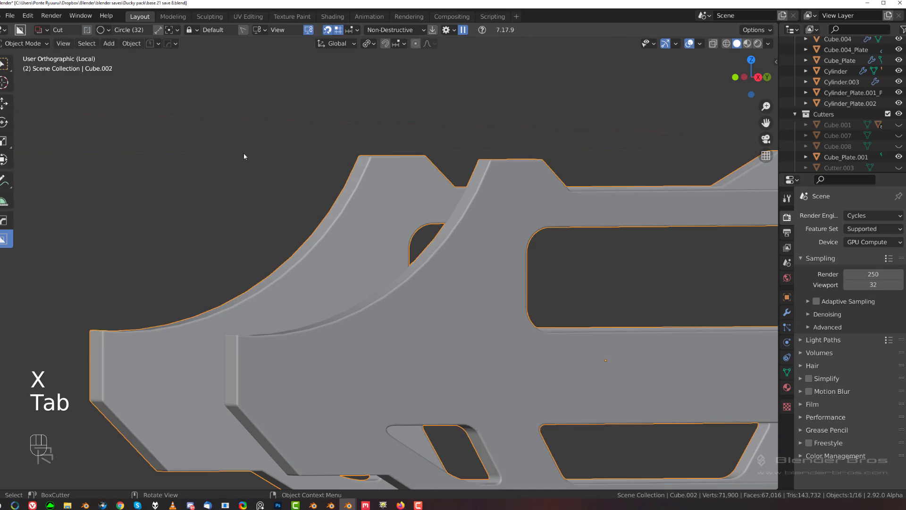
Leave local view and hide the Cutters collection.
key("slash")
key("shift+2")
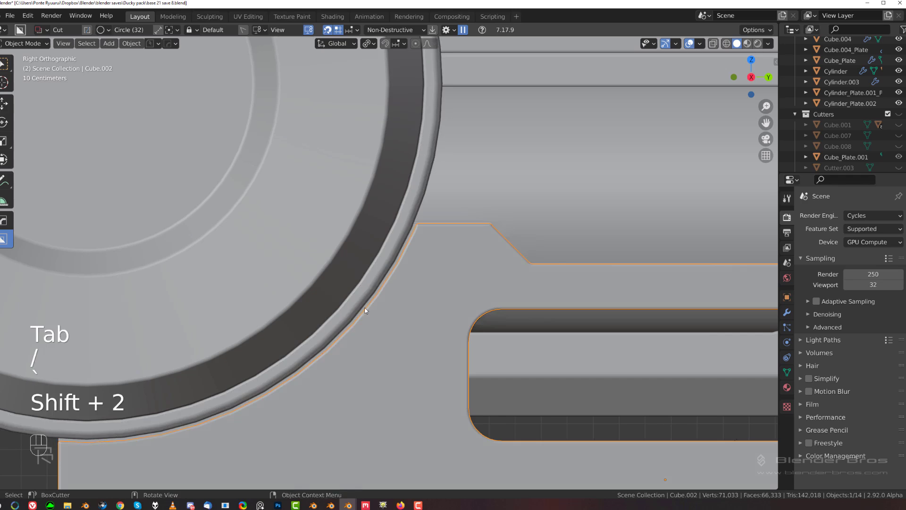
key("Tab")
scroll(355, 174, "up", 2)
key("Tab")
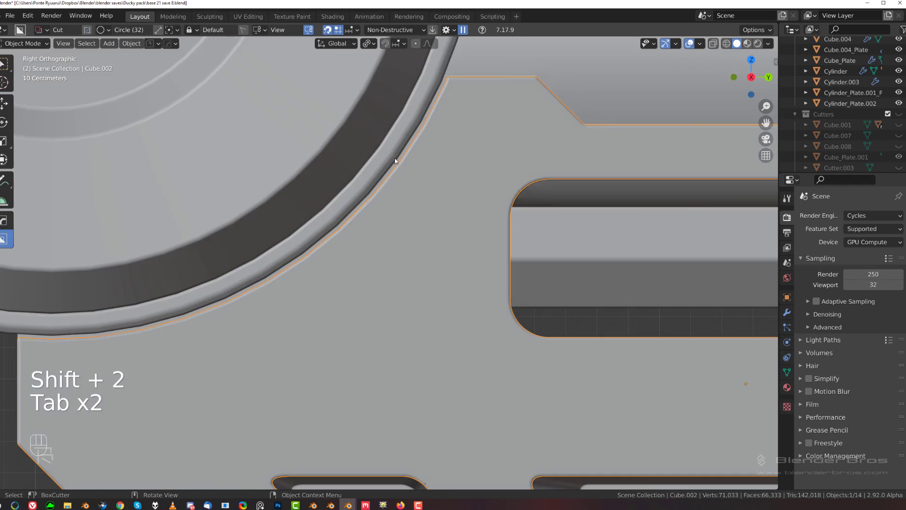
Examine the gap between the ring plate and the lower side plate from the side and at an angle.
left_click(377, 166)
scroll(370, 168, "down", 5)
middle_click_drag(375, 222, 383, 246)
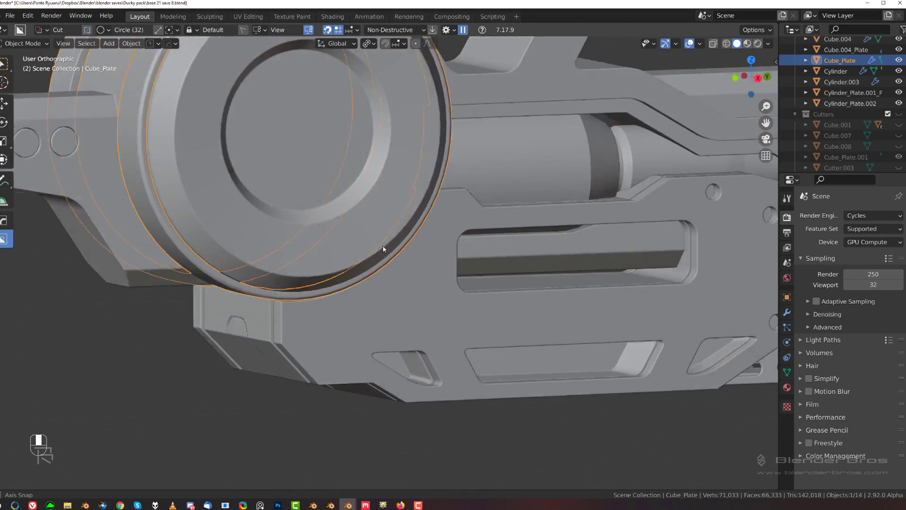
key("grave")
scroll(498, 228, "down", 2)
left_click(302, 411)
scroll(350, 276, "up", 6)
scroll(354, 264, "up", 2)
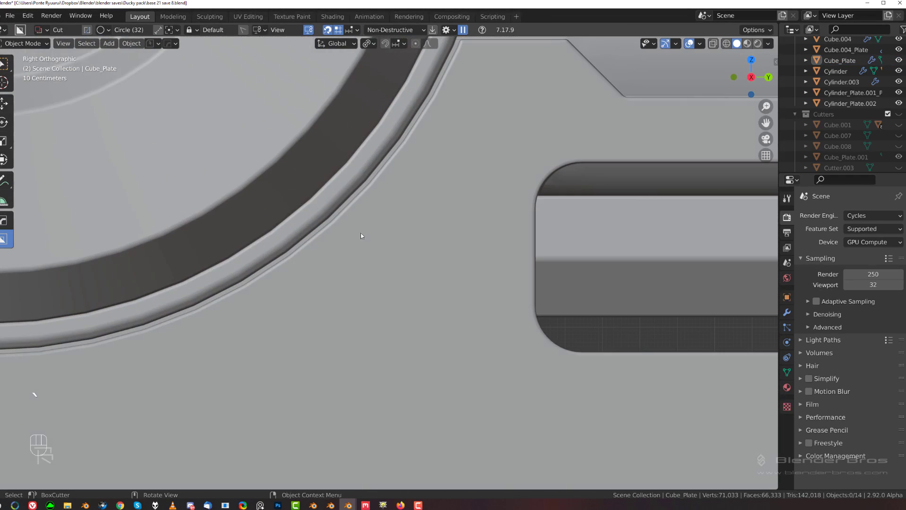
scroll(352, 199, "down", 5)
middle_click_drag(430, 225, 338, 118)
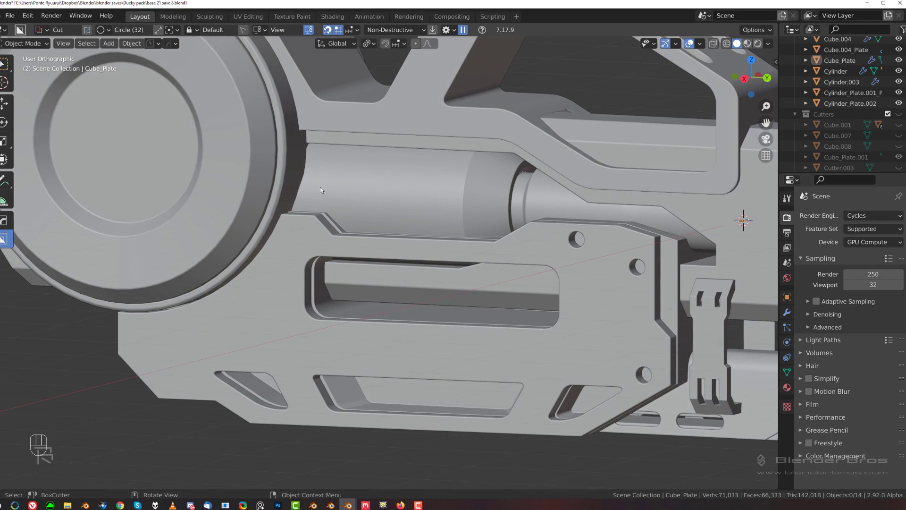
Select the lower side plate in the right view, reveal all hidden objects and show the Cutters collection.
key("grave")
scroll(448, 262, "up", 2)
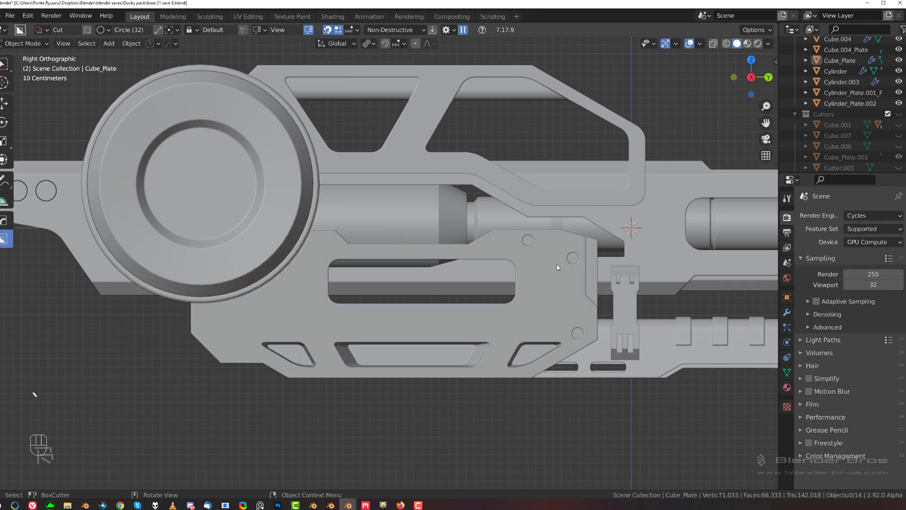
left_click(556, 266)
key("q")
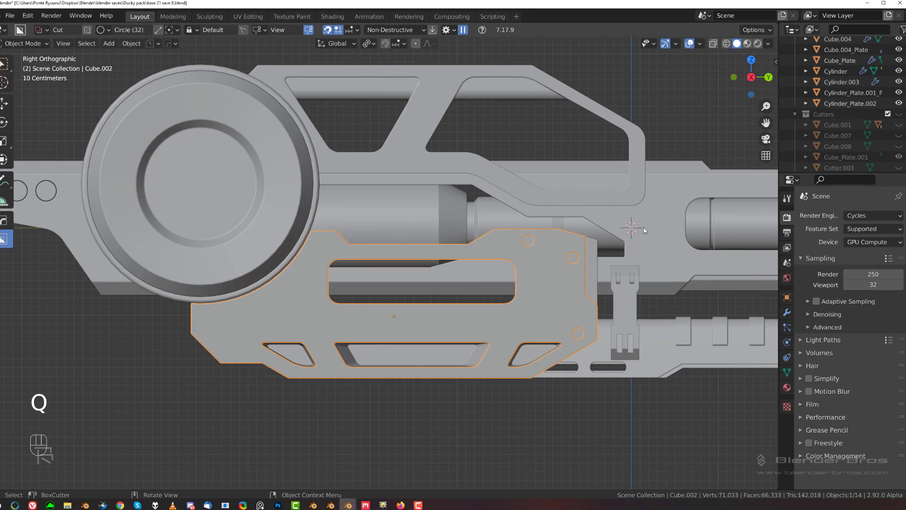
scroll(546, 244, "up", 1)
middle_click_drag(546, 245, 415, 264, "shift")
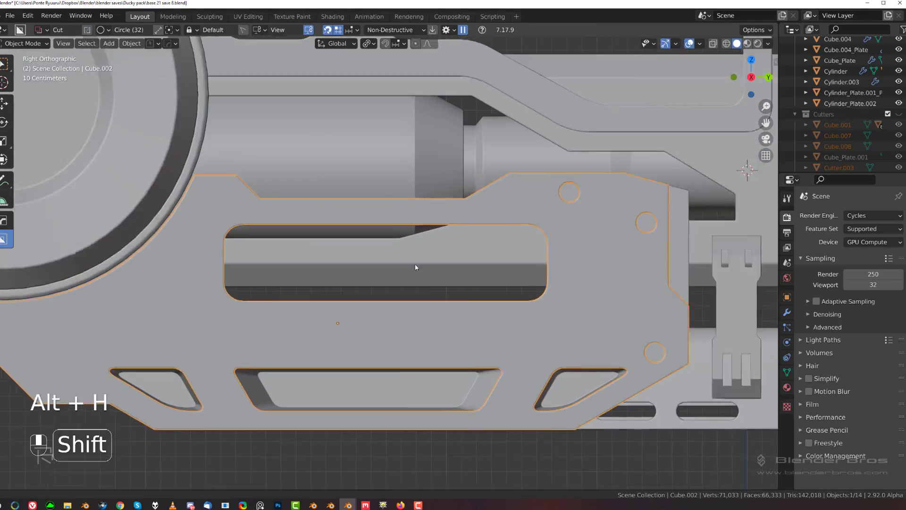
scroll(412, 260, "up", 2)
key("shift+2")
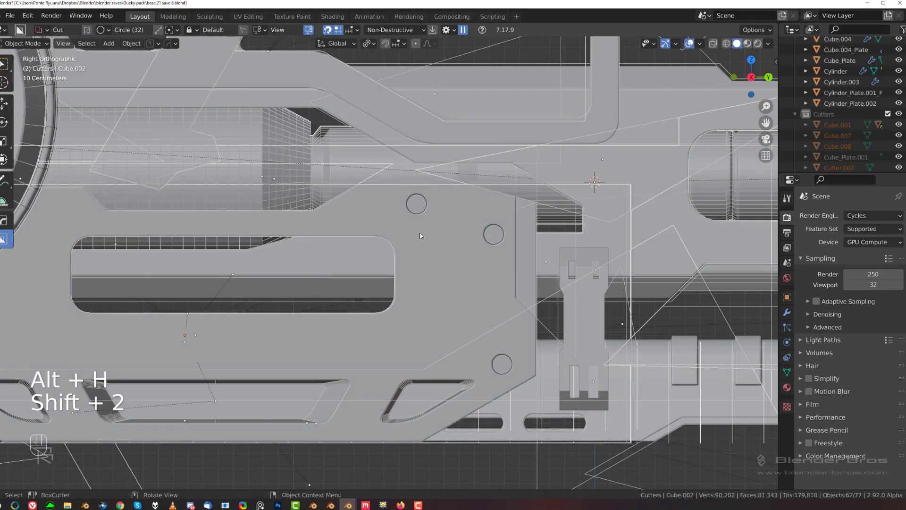
Open the lower side plate's three-hole round cutter for mesh editing and select all of its vertices.
left_click(425, 207)
middle_click_drag(421, 226, 472, 259)
middle_click_drag(573, 276, 474, 276)
key("Tab")
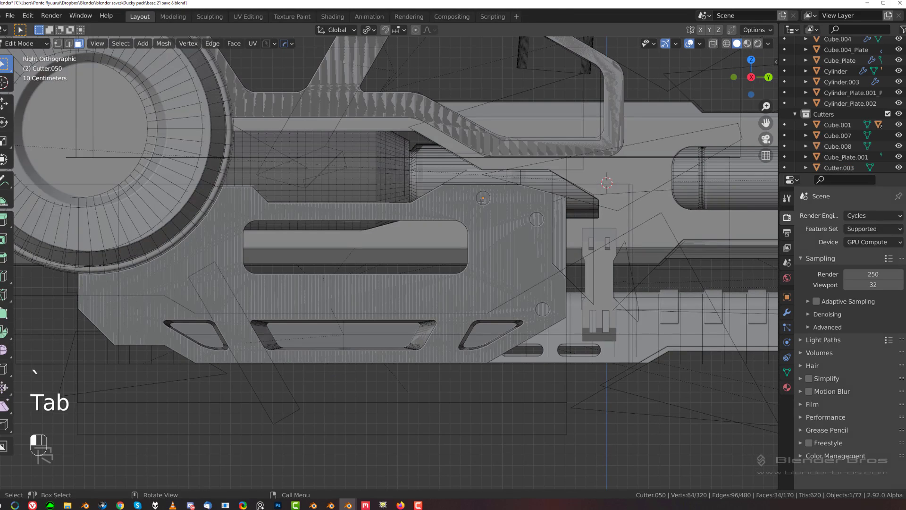
key("a")
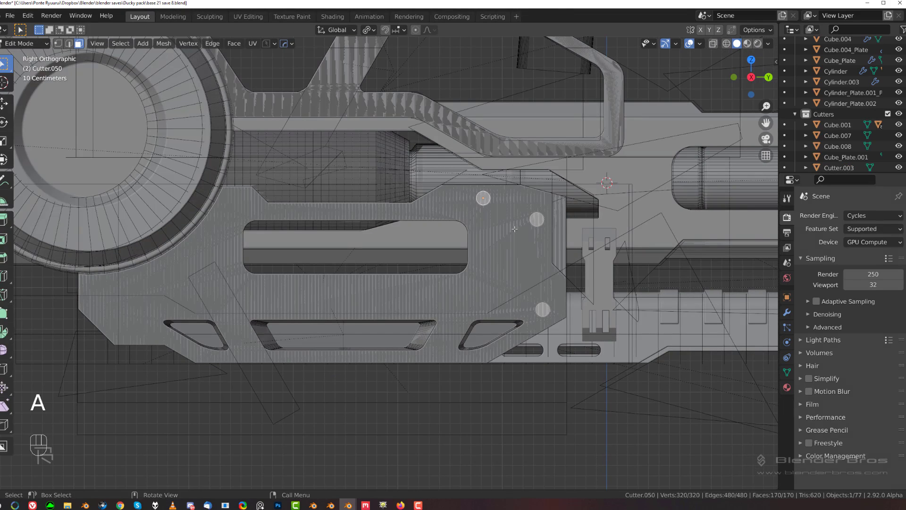
key("Tab")
key("Tab")
scroll(522, 178, "up", 2)
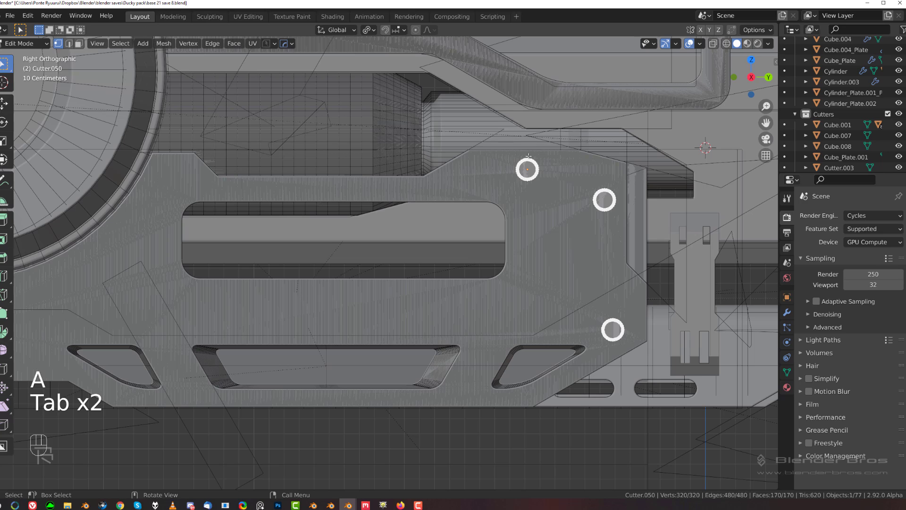
key("ctrl")
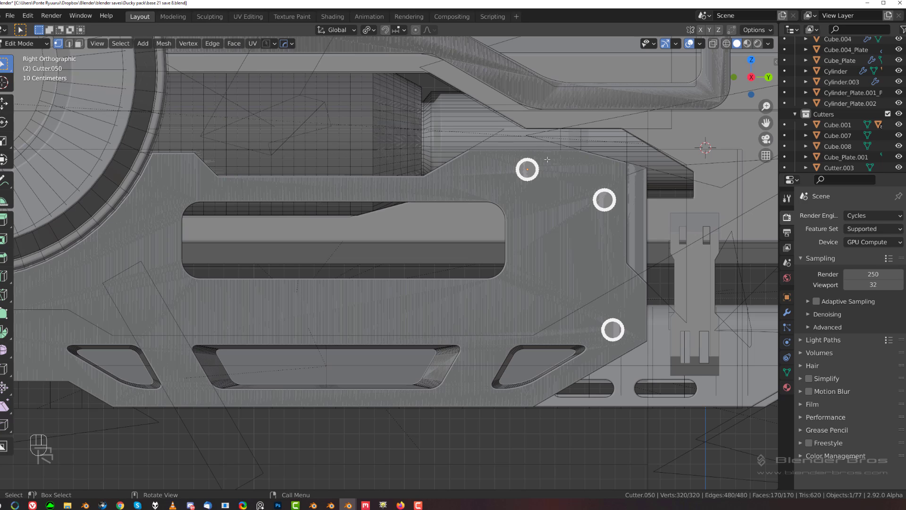
Separate the linked cylinder of the uppermost round hole from the three-hole cutter into its own object.
left_click(527, 169)
key("ctrl+l")
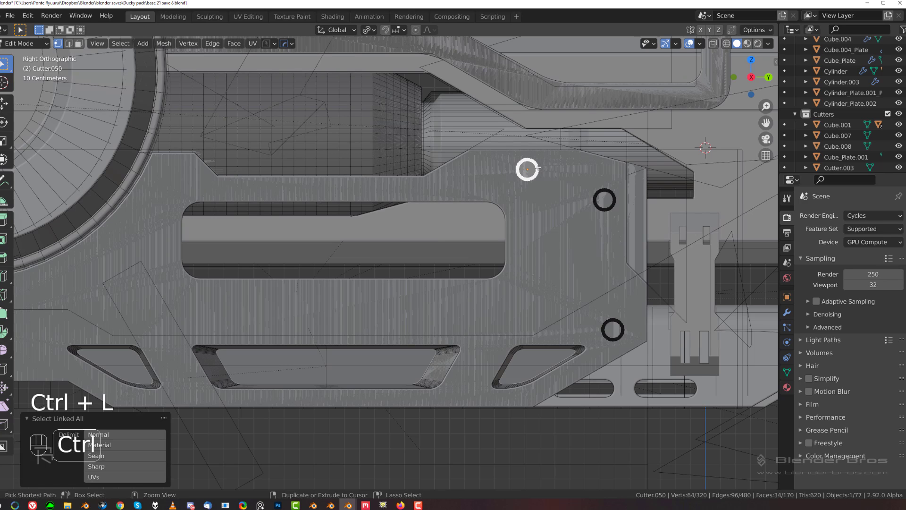
key("p")
left_click(538, 168)
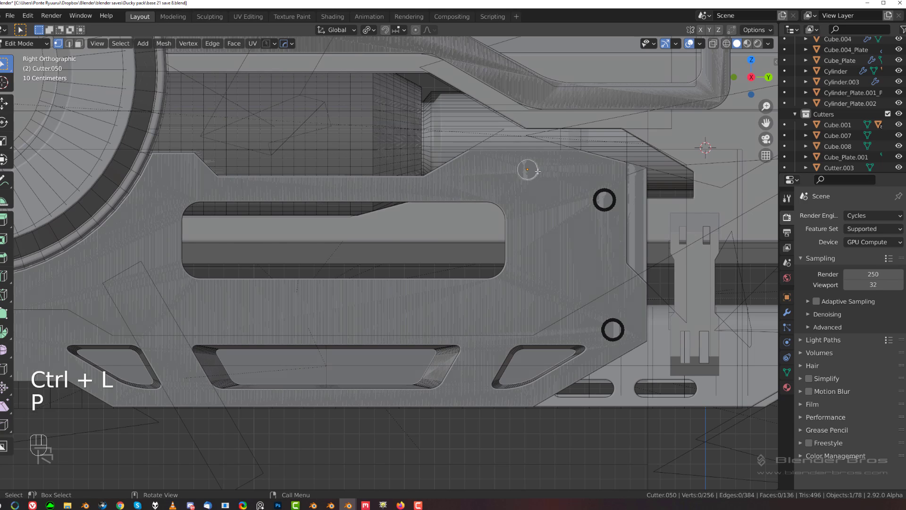
key("Tab")
key("Tab")
left_click(537, 172)
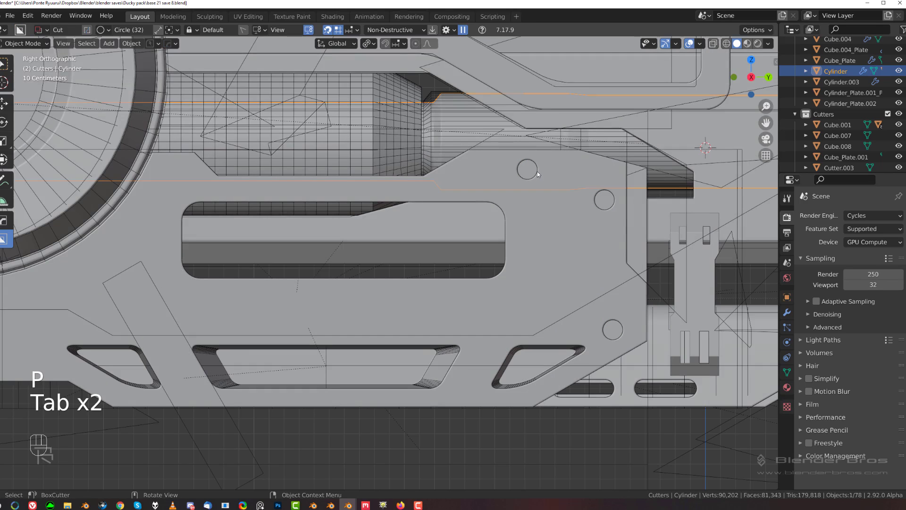
key("shift+d")
left_click(313, 249)
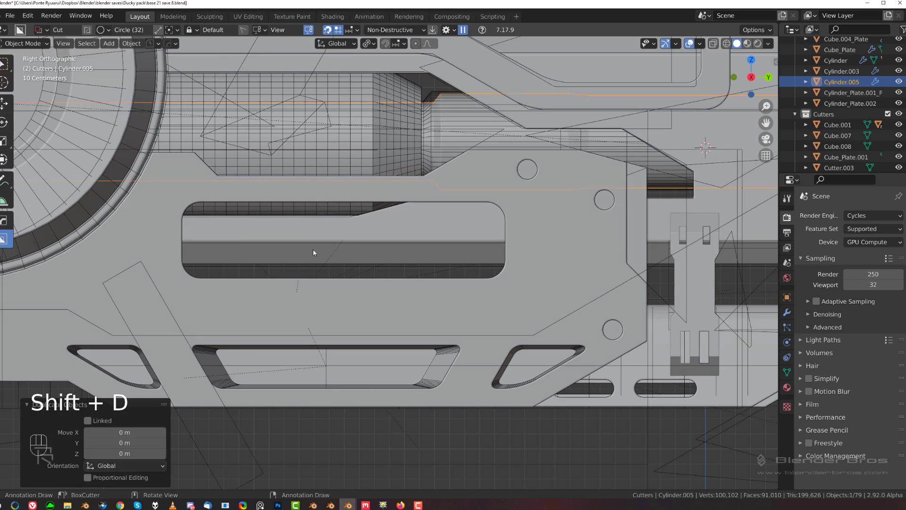
key("x")
Duplicate the separated cylinder cutter and place the copy near the plate's rear lower corner, just behind the rear pocket.
left_click(536, 177)
key("shift+d")
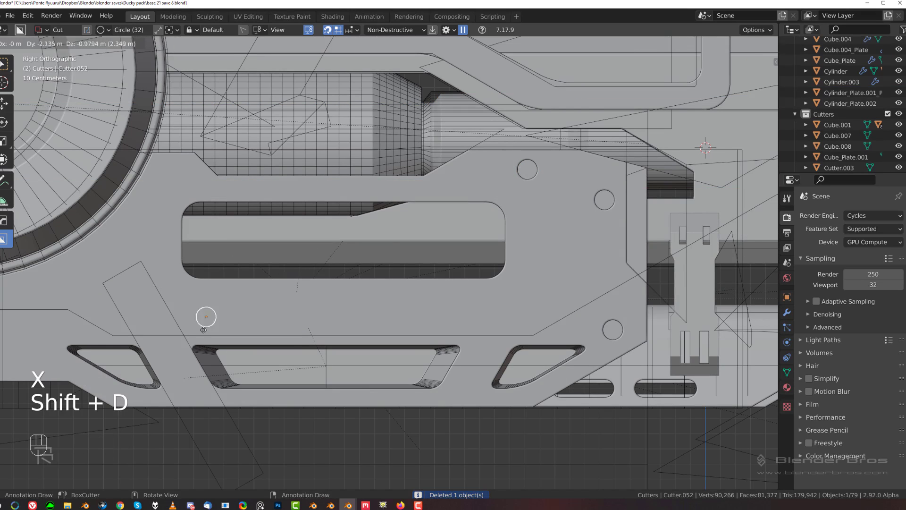
left_click(213, 324)
scroll(503, 257, "up", 2)
middle_click_drag(502, 257, 482, 262, "shift")
key("g")
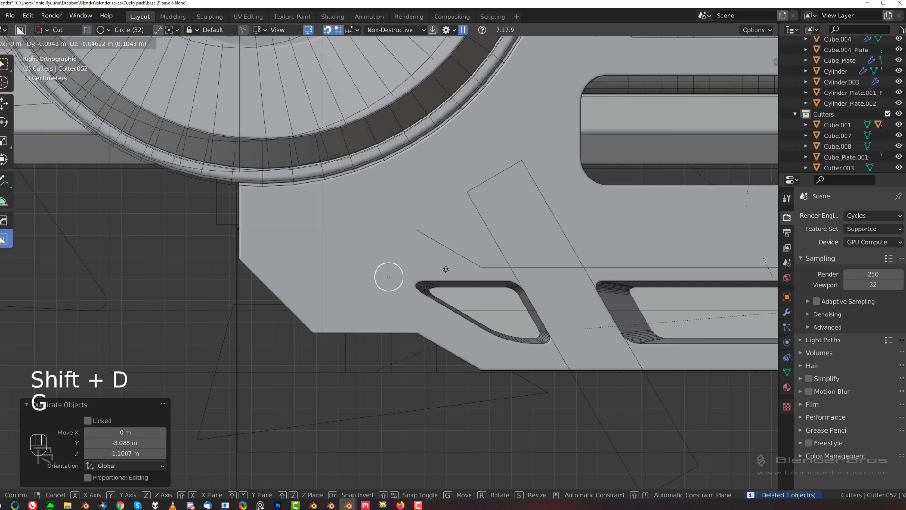
left_click(424, 296)
Move the copied cutter about 0.36 m along X and subtract it from the lower side plate with a Difference boolean.
middle_click_drag(425, 297, 506, 292)
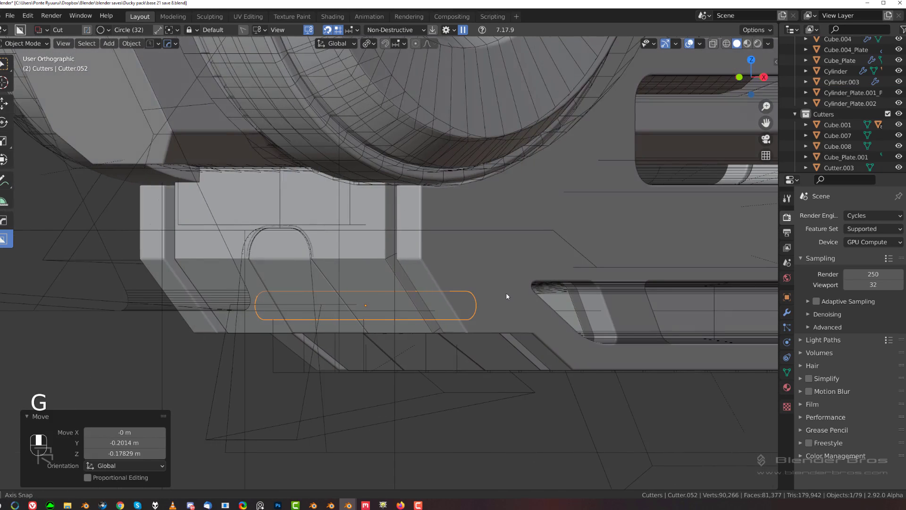
key("g")
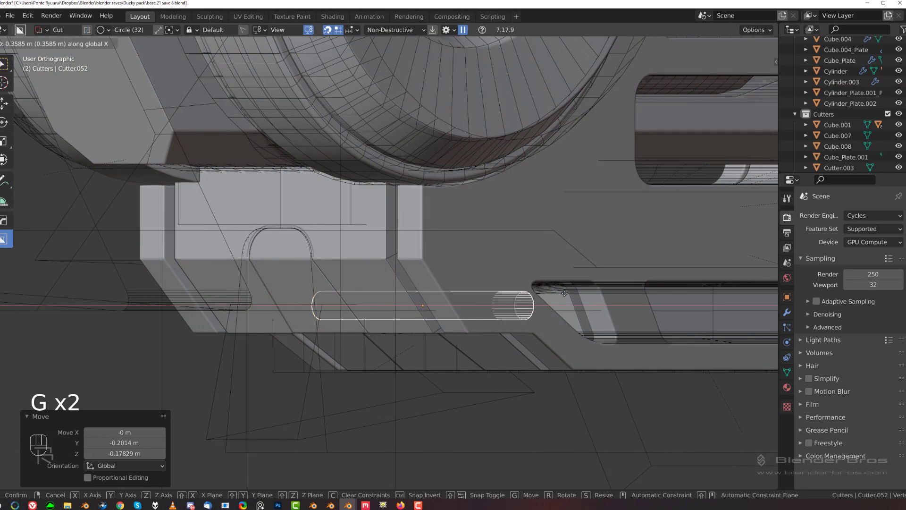
left_click(564, 292)
left_click(505, 262, "shift")
key("q")
key("grave")
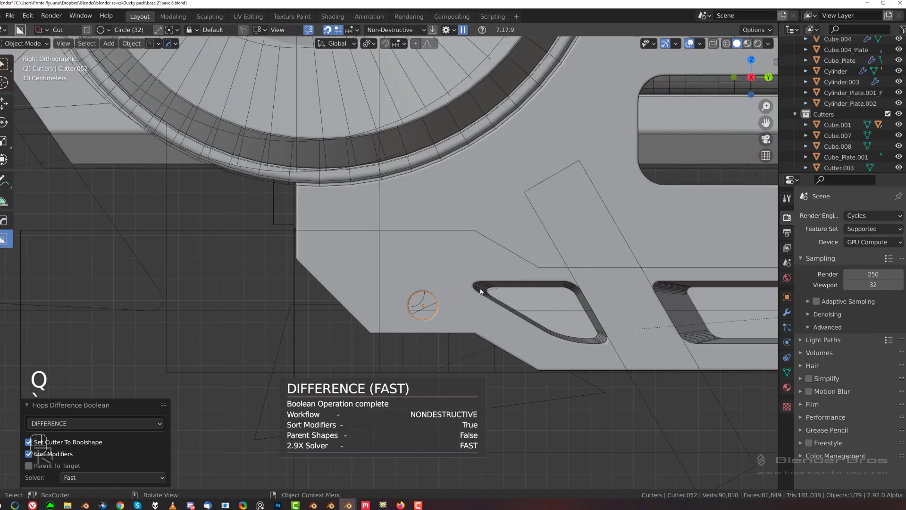
Duplicate the cylinder inside the new cutter's mesh, offset about -0.41 m in Y and 0.42 m in Z, near the plate's rear upper corner.
key("Tab")
key("Tab")
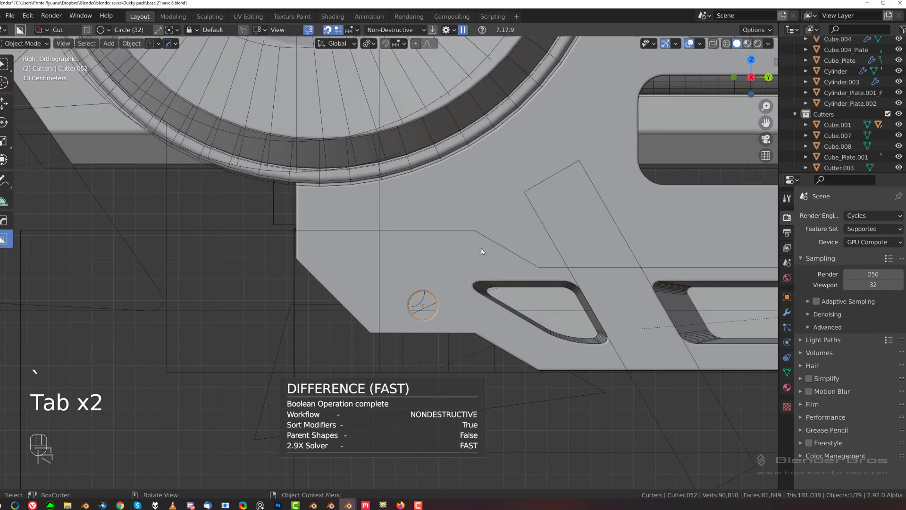
left_click(431, 304)
left_click(438, 301)
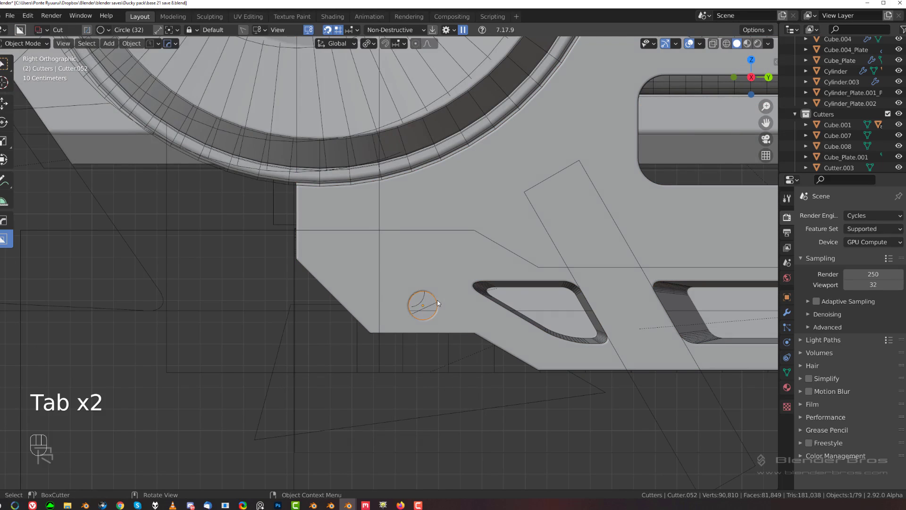
key("Tab")
key("a")
middle_click_drag(492, 249, 538, 259)
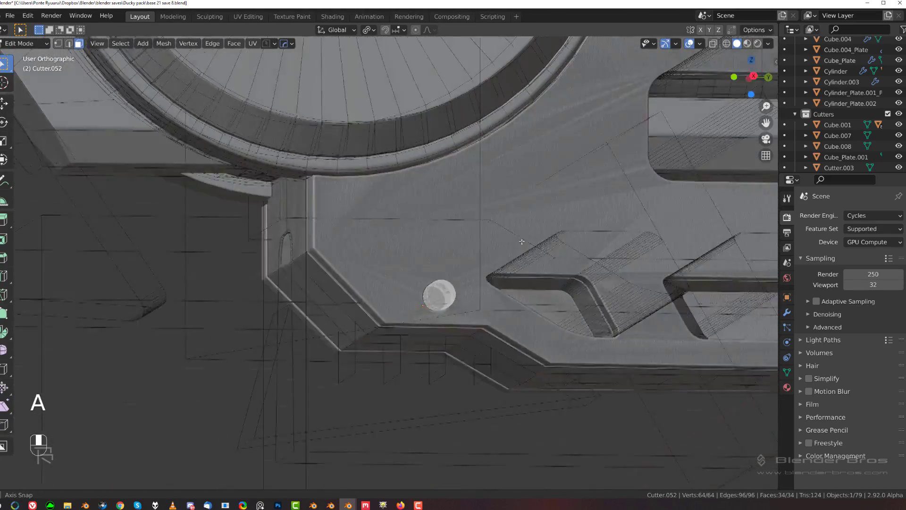
scroll(538, 260, "up", 2)
key("shift+d")
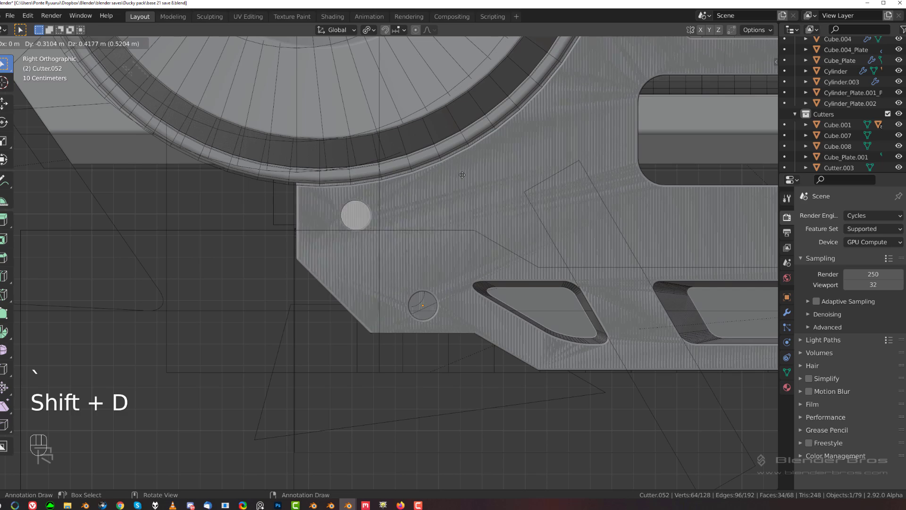
left_click(446, 166)
Add another cylinder copy at the plate's upper edge beside the drum ring, and hide the Cutters collection.
scroll(514, 198, "down", 3)
middle_click_drag(525, 203, 397, 280, "shift")
key("shift+d")
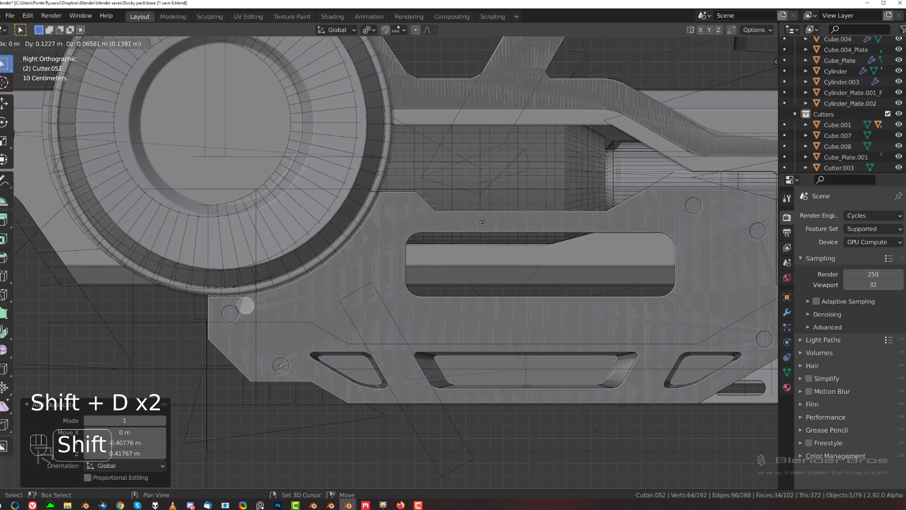
left_click(481, 219)
key("Tab")
scroll(471, 175, "down", 2)
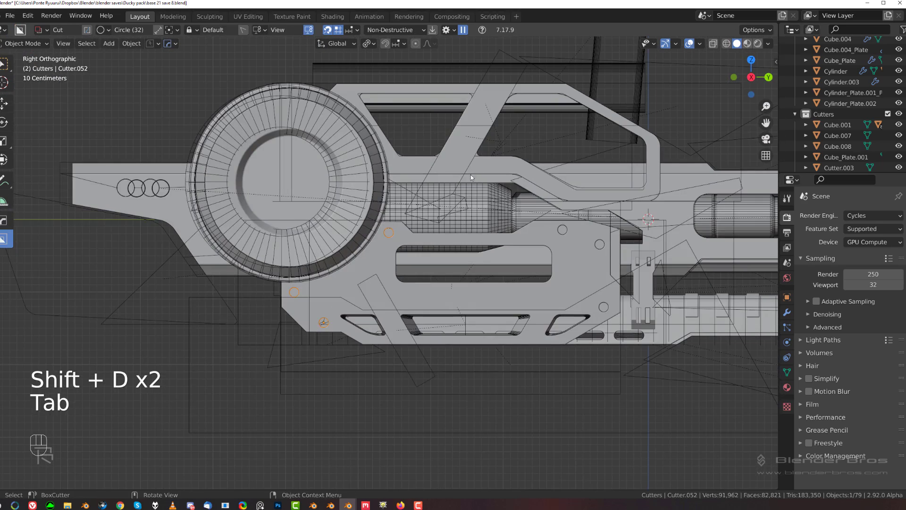
key("shift+2")
Examine the lower side plate's round holes from the side and in perspective from the front and rear.
middle_click_drag(486, 183, 276, 215)
scroll(404, 243, "up", 4)
key("KP_5")
scroll(474, 255, "up", 2)
key("grave")
key("KP_5")
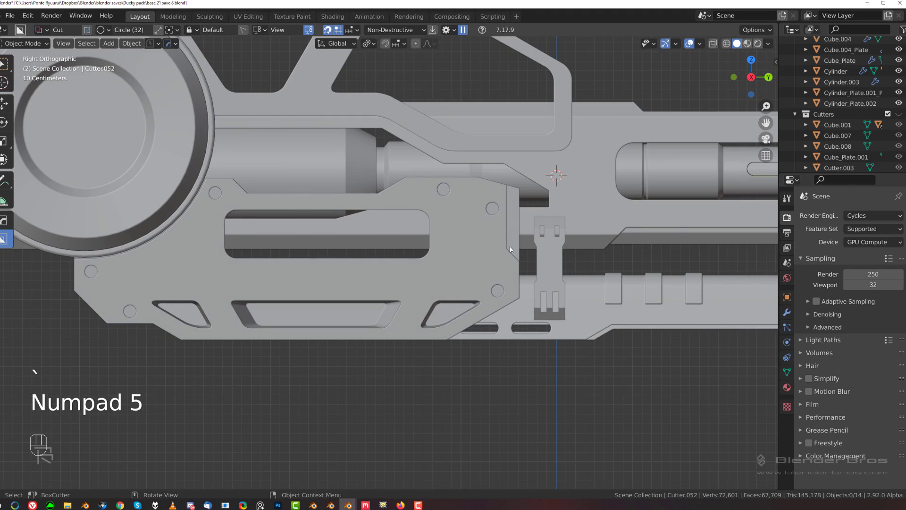
middle_click_drag(184, 180, 330, 297)
key("KP_5")
scroll(341, 310, "up", 3)
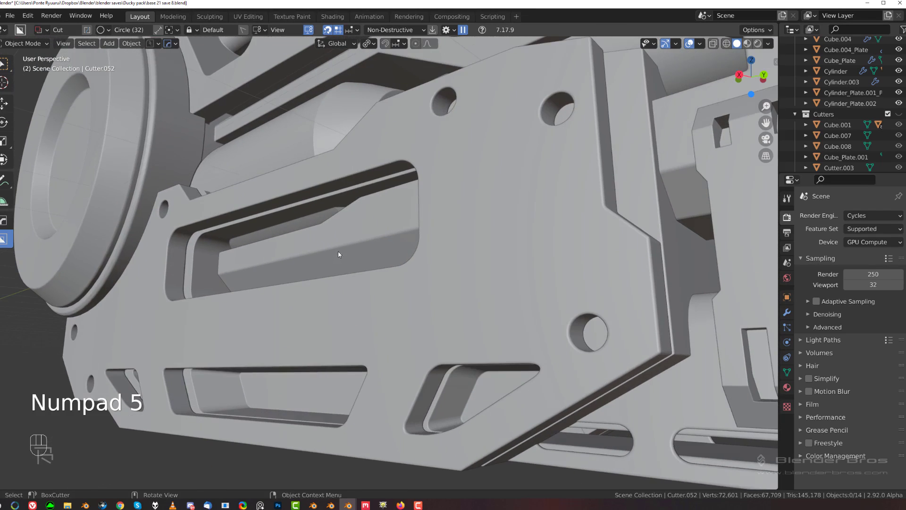
middle_click_drag(338, 251, 368, 238)
middle_click_drag(368, 238, 432, 216, "shift")
scroll(383, 250, "up", 2)
scroll(401, 259, "down", 3)
key("Tab")
middle_click_drag(460, 290, 538, 271)
key("Tab")
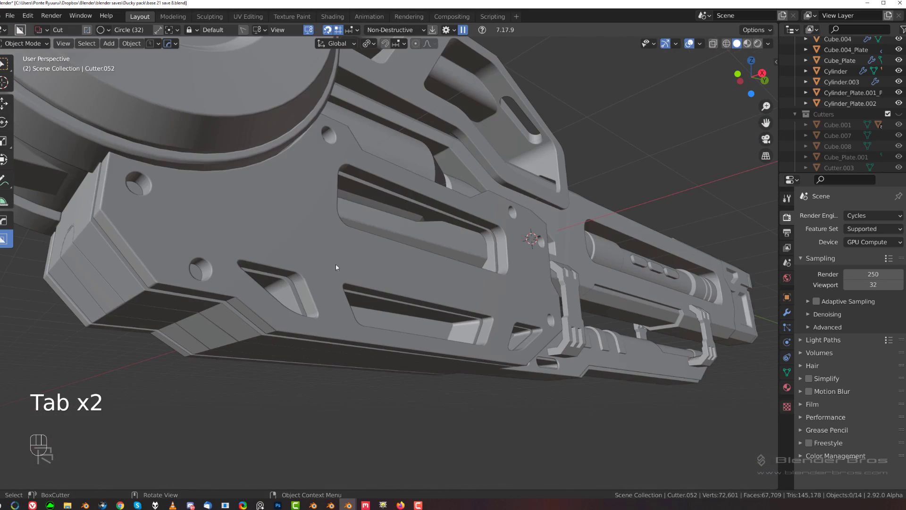
left_click(326, 259)
key("g")
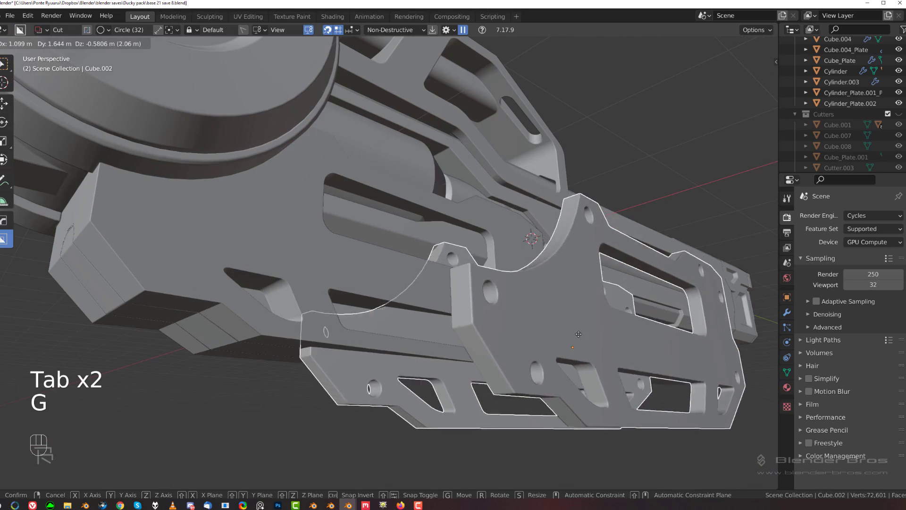
right_click(646, 342)
Examine the barrel housing and the lower fore-end from the side and at an angle.
middle_click_drag(628, 283, 420, 227)
scroll(519, 208, "down", 2)
middle_click_drag(649, 183, 386, 251)
key("KP_5")
scroll(512, 250, "up", 3)
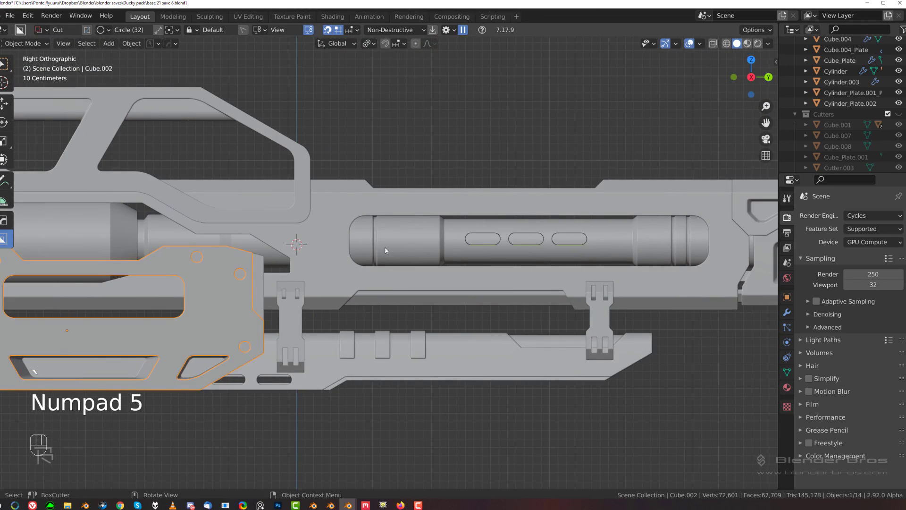
scroll(486, 273, "down", 2)
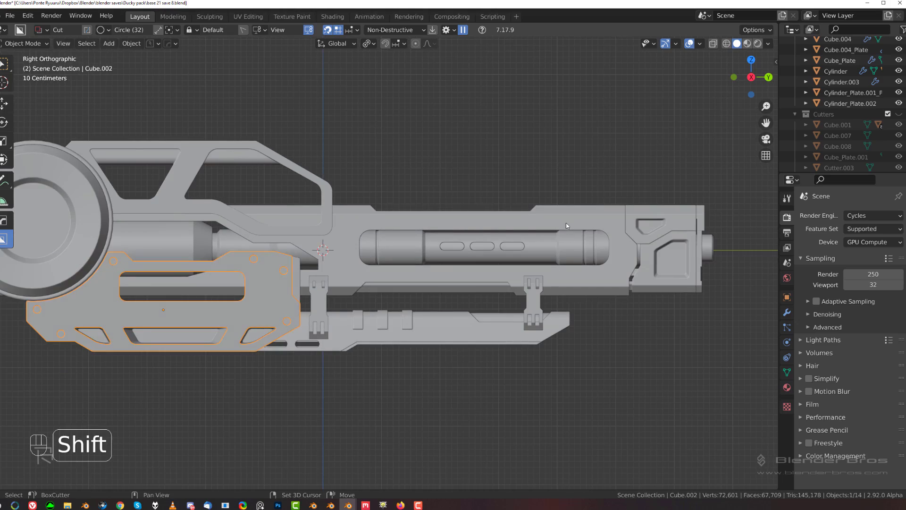
middle_click_drag(498, 223, 408, 232, "shift")
scroll(408, 230, "up", 4)
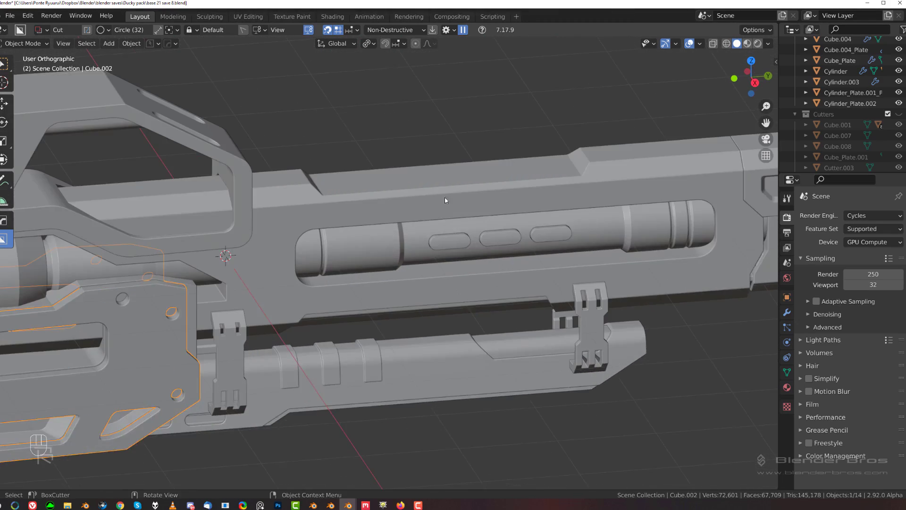
middle_click_drag(429, 172, 358, 209, "shift")
key("KP_5")
scroll(354, 279, "down", 8)
mouse_move(354, 279)
middle_mouse_down("shift")
mouse_move(320, 251)
mouse_move(350, 264)
middle_mouse_up("shift")
scroll(332, 249, "up", 5)
Select the main body in the top view and try a circular cut of about 0.63 on its raised top face.
key("grave")
left_click(366, 172)
key("KP_5")
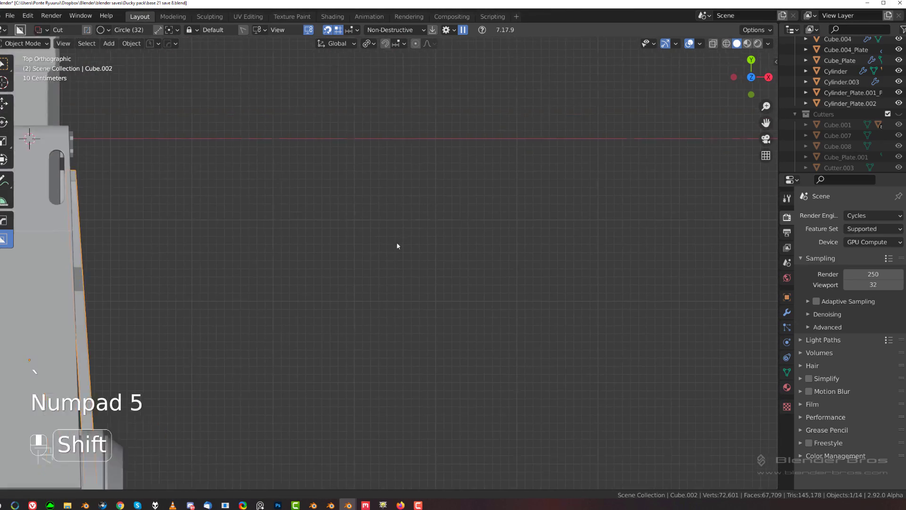
middle_click_drag(396, 242, 472, 310, "shift")
middle_click_drag(405, 209, 407, 234, "shift")
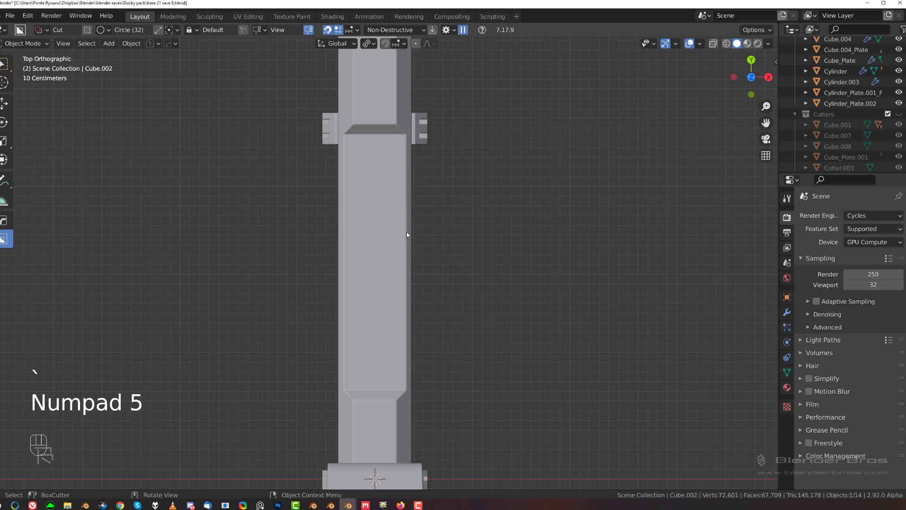
left_click(382, 161)
middle_click_drag(381, 176, 371, 149, "shift")
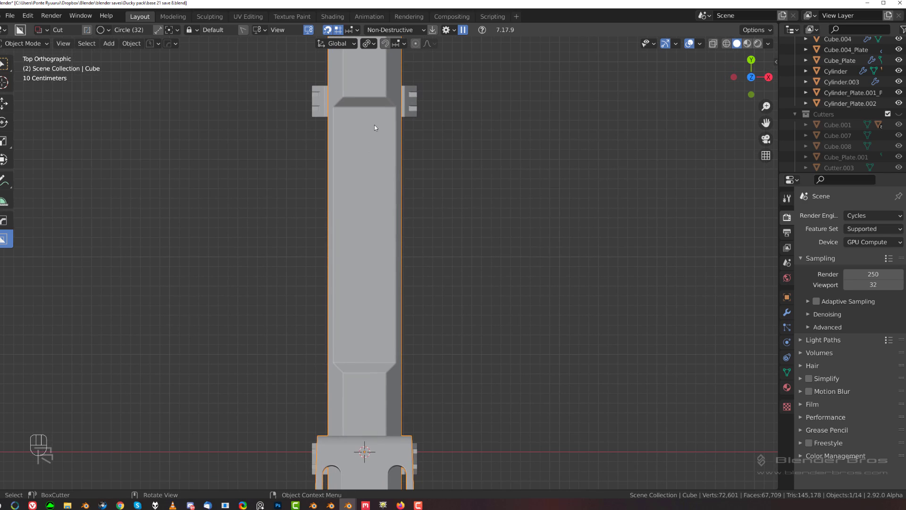
mouse_move(367, 127)
left_mouse_down()
mouse_move(401, 295)
mouse_move(397, 232)
left_mouse_up()
right_click(397, 231)
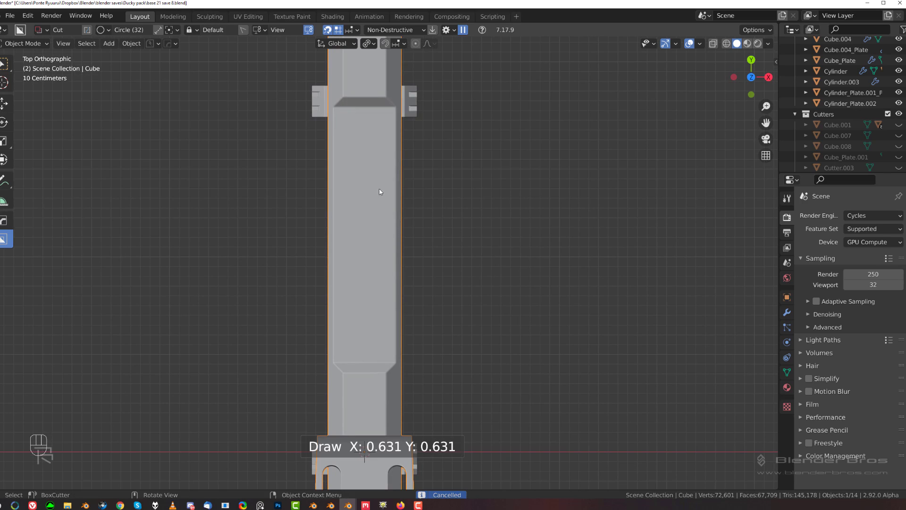
Set BoxCutter's drawing alignment to Object with Local orientation.
key("ctrl")
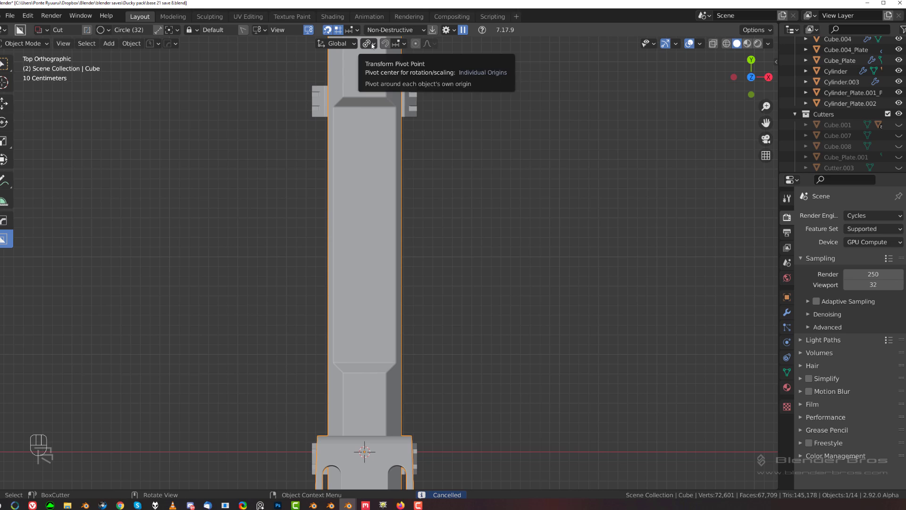
key("shift+v")
left_click(407, 161)
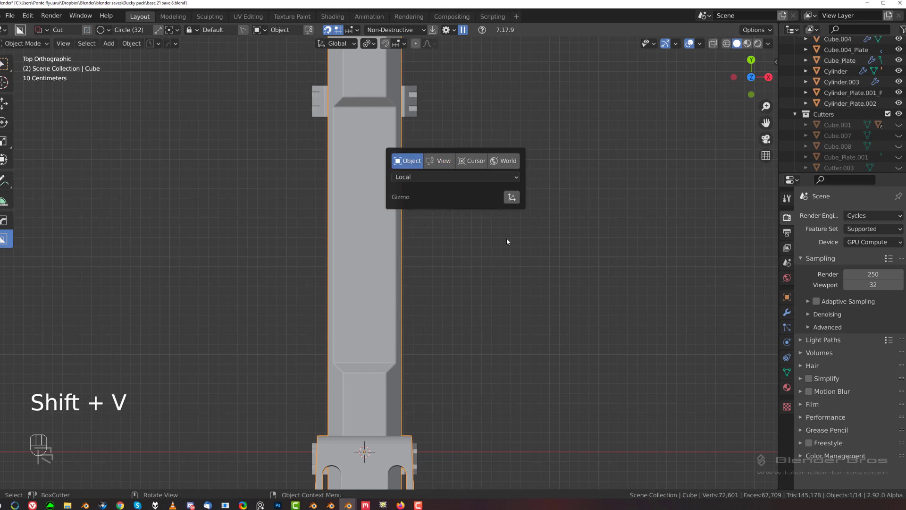
middle_click_drag(506, 238, 411, 246)
key("ctrl")
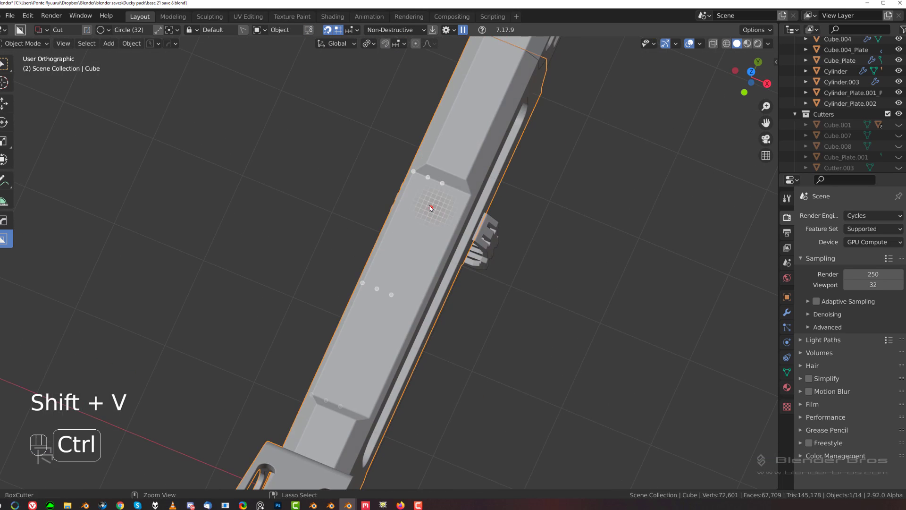
left_click_drag(427, 206, 448, 210, "ctrl")
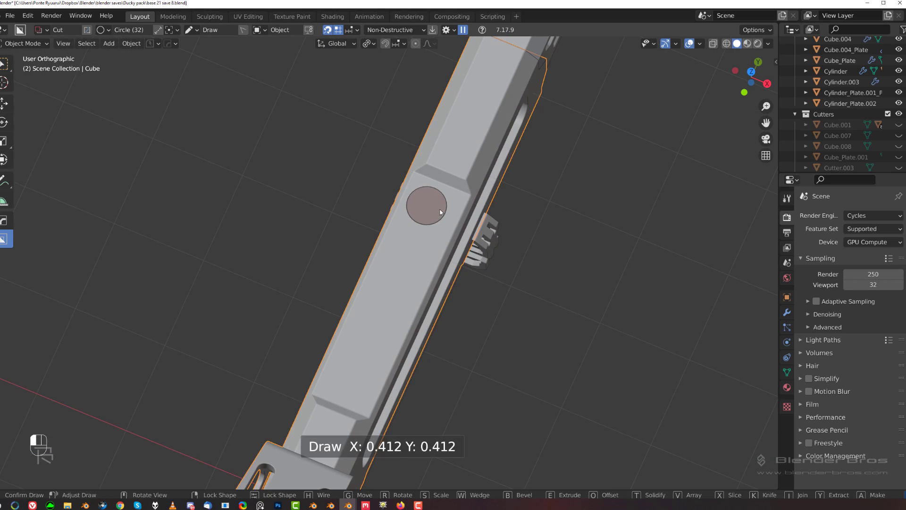
right_click(442, 206)
Cut a circle extruded about 0.742 into the body's raised top face, then raise its live cutter about 0.64 m along Z.
key("ctrl")
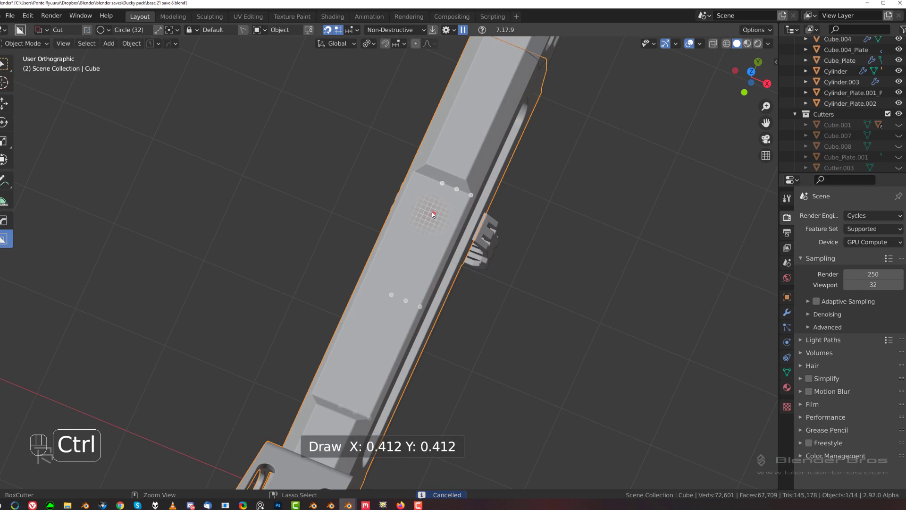
left_click_drag(427, 214, 451, 227, "ctrl")
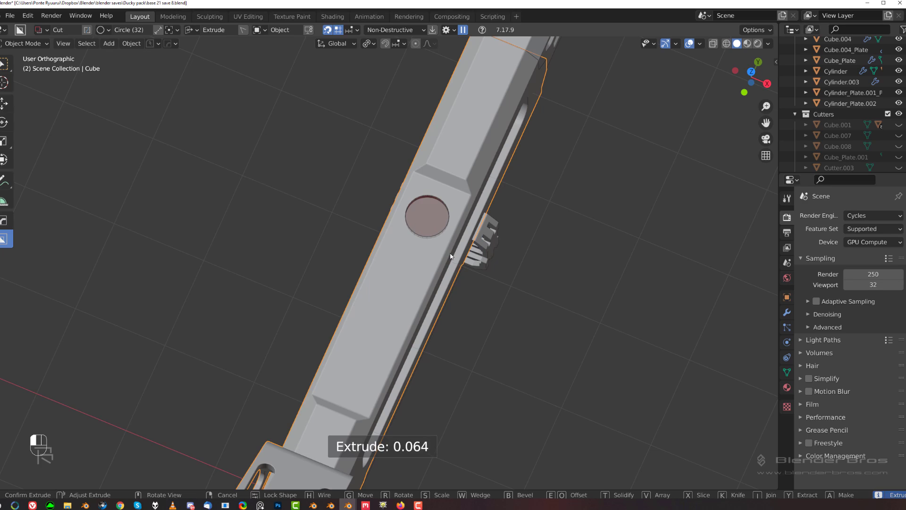
left_click(497, 254, "shift")
middle_click_drag(497, 254, 437, 297)
scroll(473, 225, "up", 1)
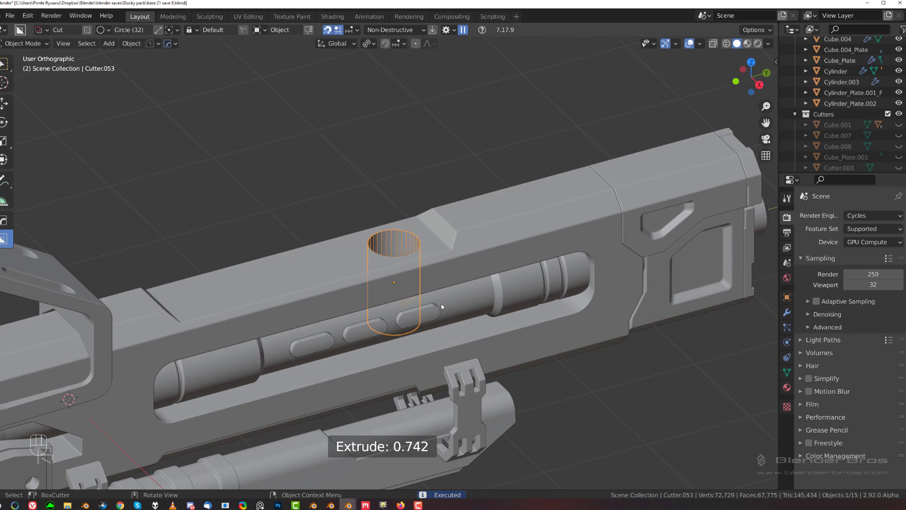
key("g")
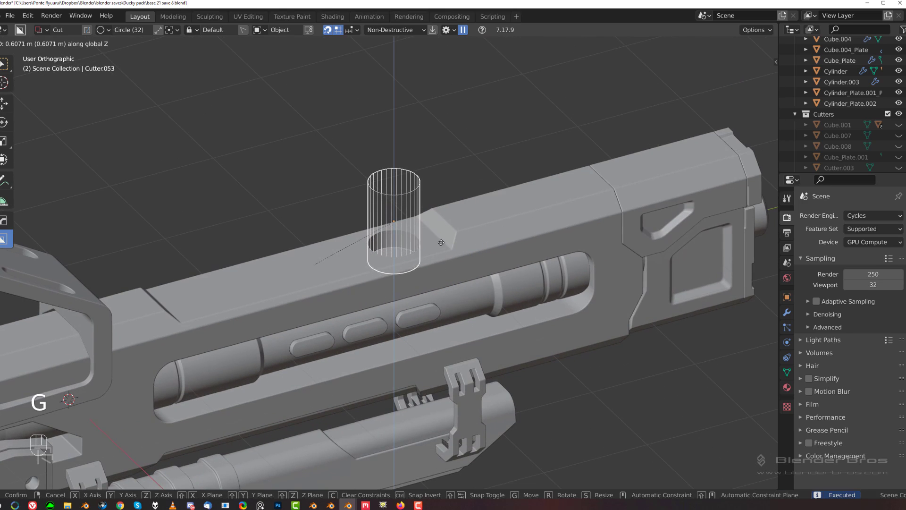
left_click(441, 238)
Array the circular cutter into three copies along the Y axis with an offset of about 0.69.
key("q")
left_click(429, 259)
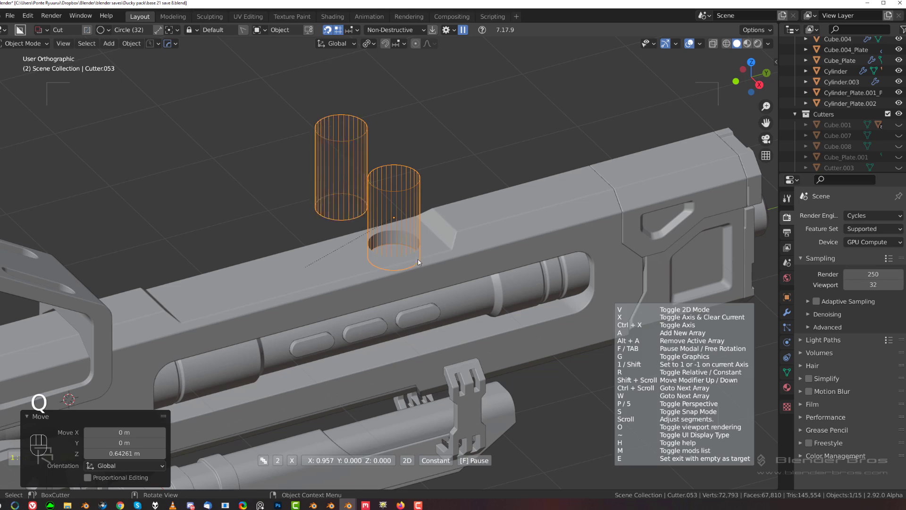
key("x")
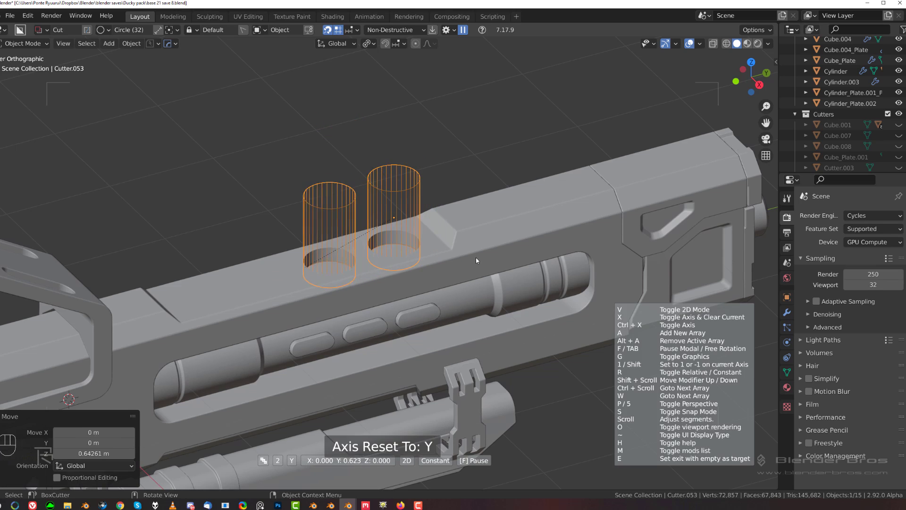
scroll(478, 260, "up", 1)
key("shift")
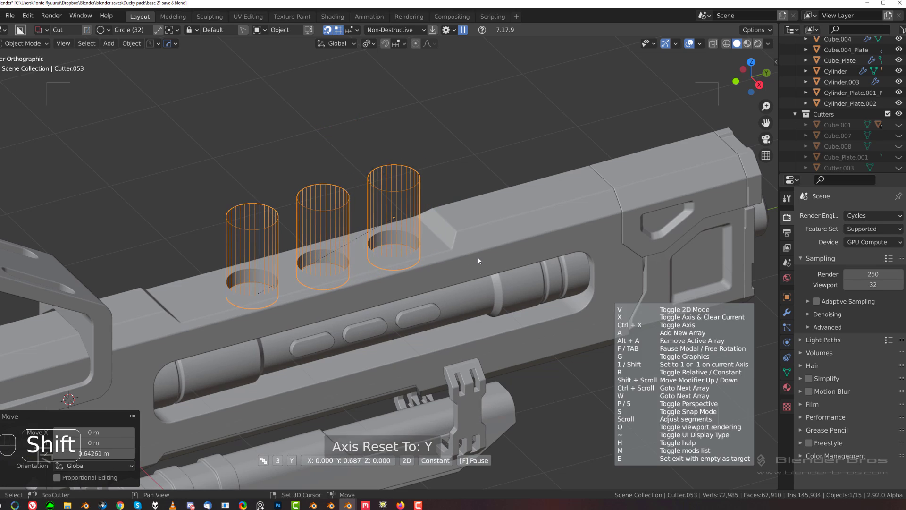
left_click(465, 263)
Add a thin Solidify to the arrayed cutter, hide it, and inspect the ring grooves on the main body.
key("q")
key("shift")
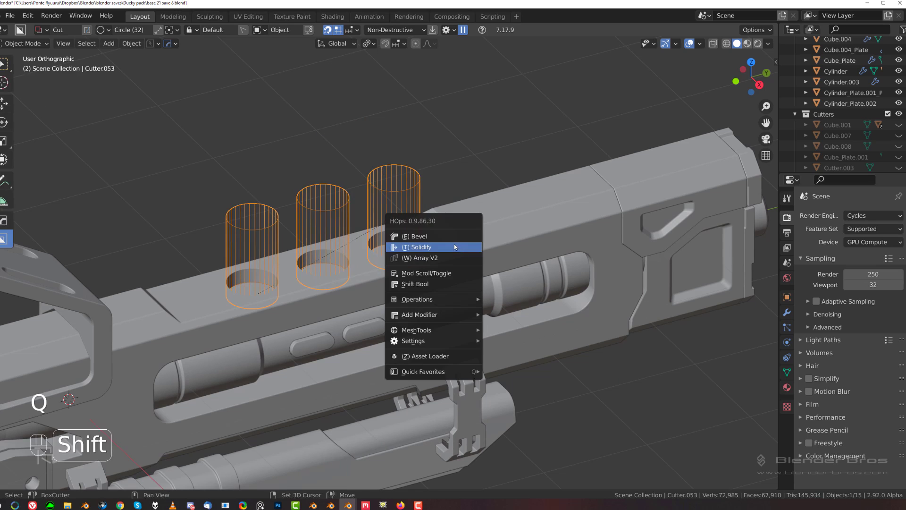
left_click(454, 246)
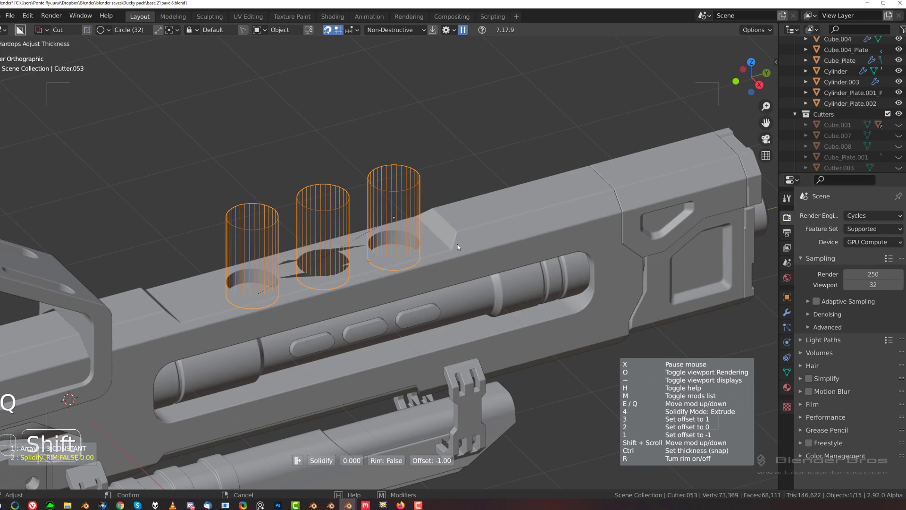
left_click(495, 243)
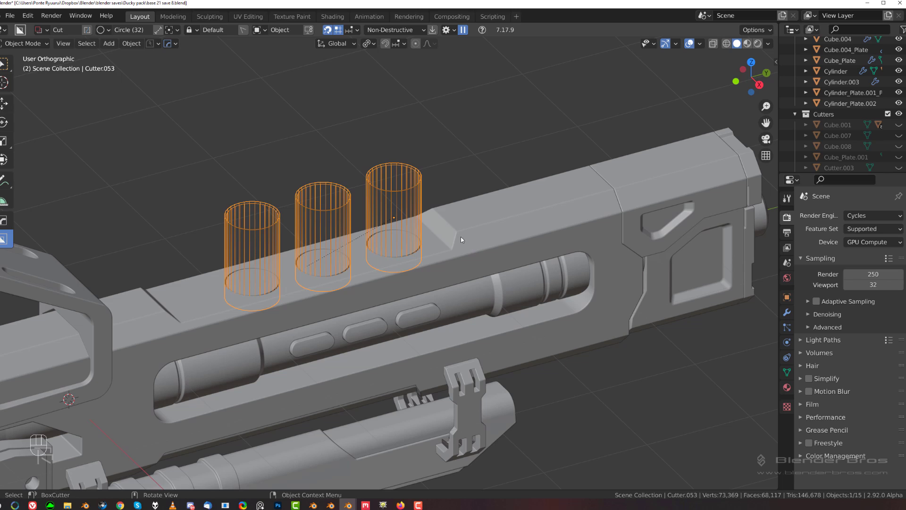
key("shift+2")
scroll(403, 245, "up", 5)
left_click(400, 230)
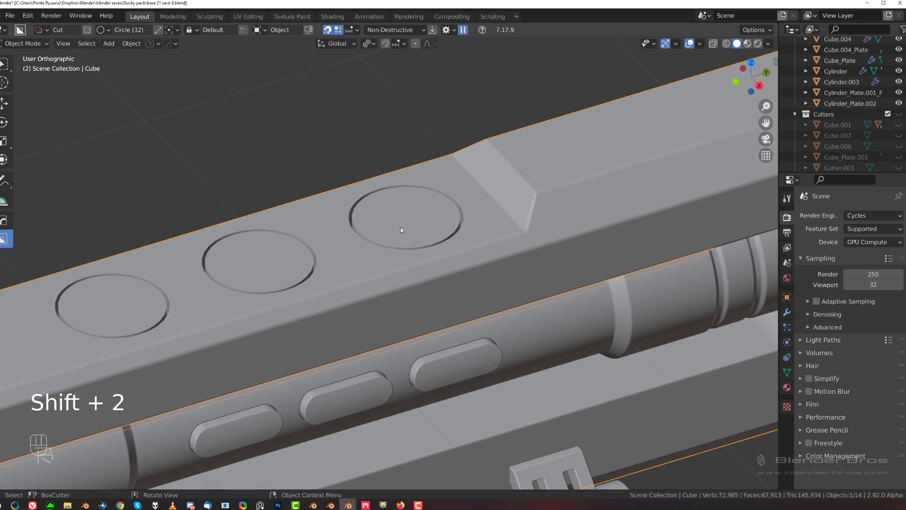
scroll(401, 231, "up", 3)
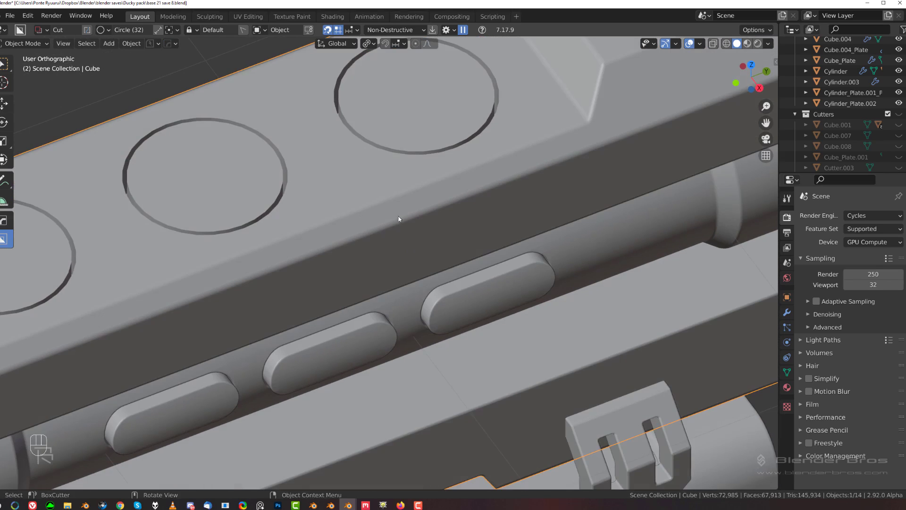
middle_click_drag(401, 231, 568, 229, "shift")
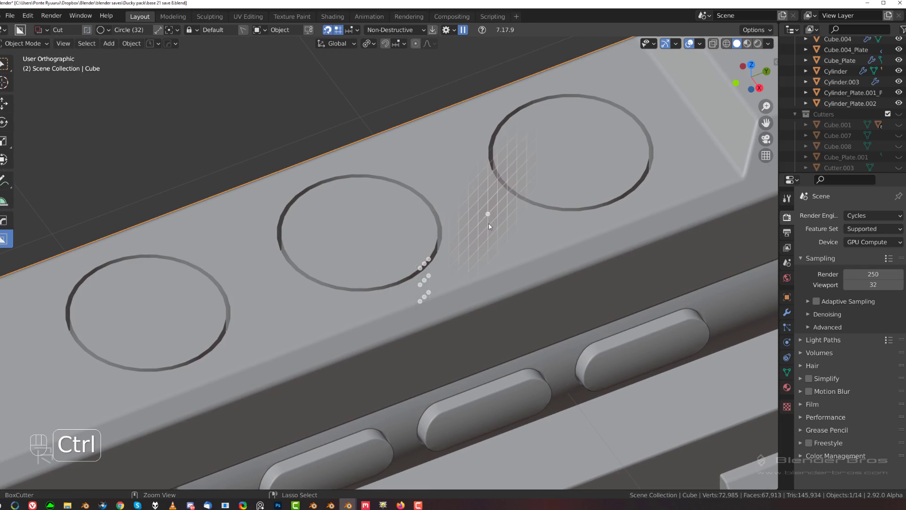
Undo back to the visible arrayed cutter and delete it to remove the three ring grooves.
key("ctrl+z")
key("ctrl+z")
key("x")
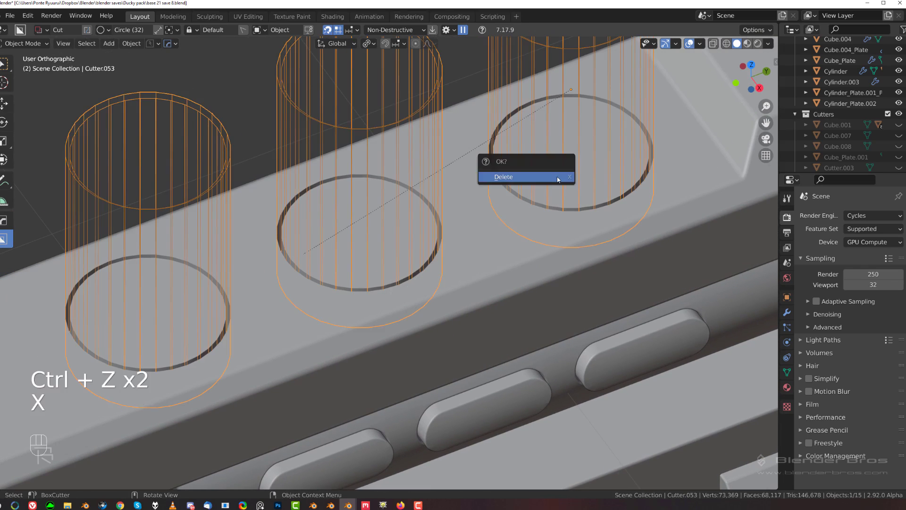
left_click(559, 178)
Draw a circular cutter about 0.387 wide near the sloped end of the raised top face, with 74 segments and about 0.149 depth.
scroll(533, 203, "down", 1)
middle_click_drag(528, 208, 472, 234, "shift")
left_click(518, 188)
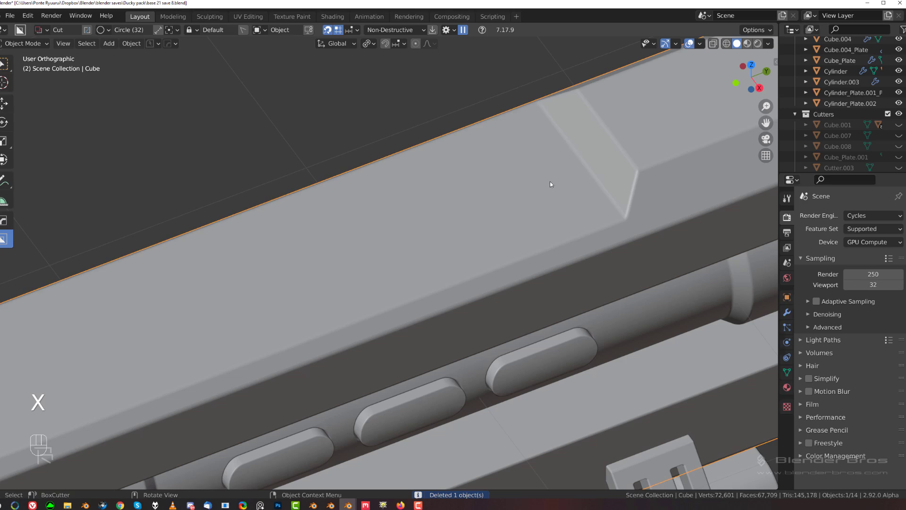
left_click_drag(503, 192, 629, 189, "ctrl")
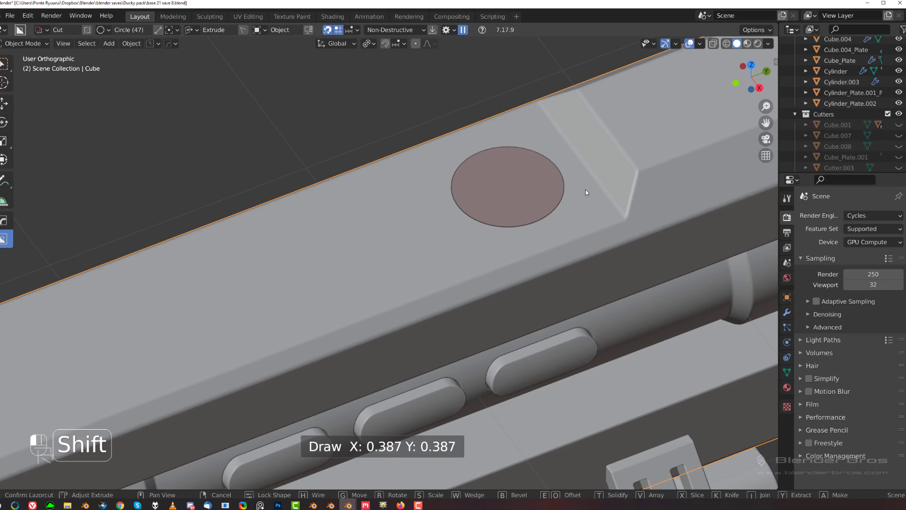
scroll(579, 190, "up", 3)
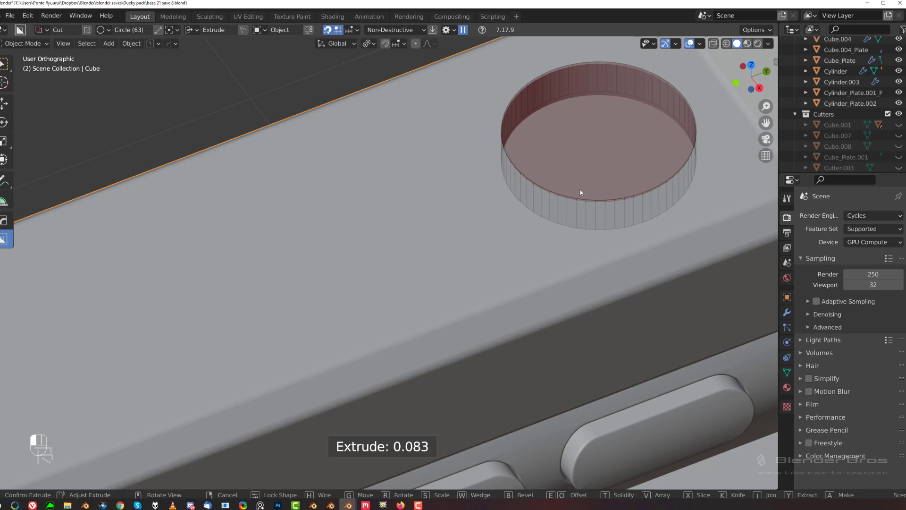
key("shift")
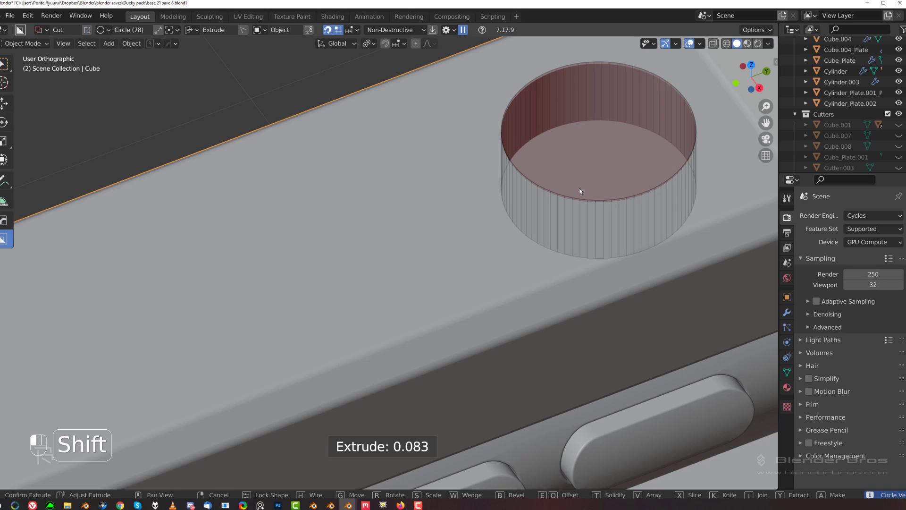
scroll(580, 187, "down", 2, "shift")
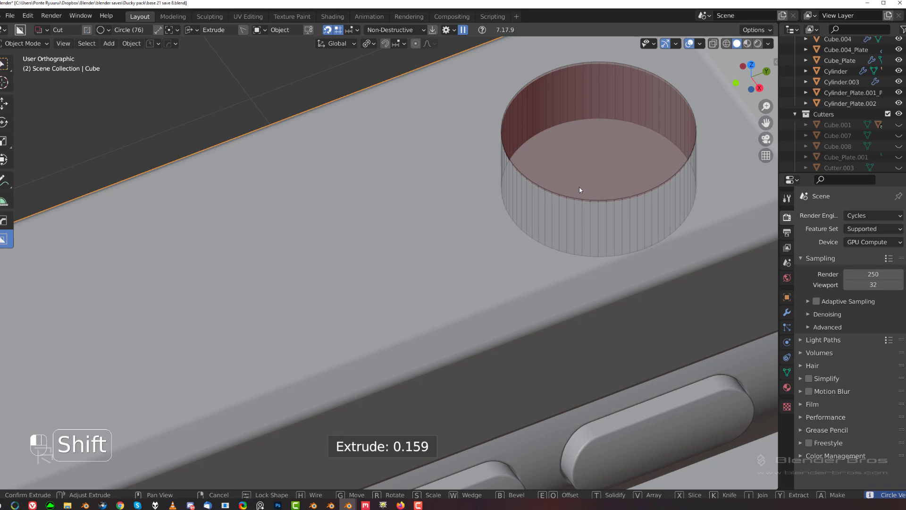
scroll(580, 190, "down", 1, "shift")
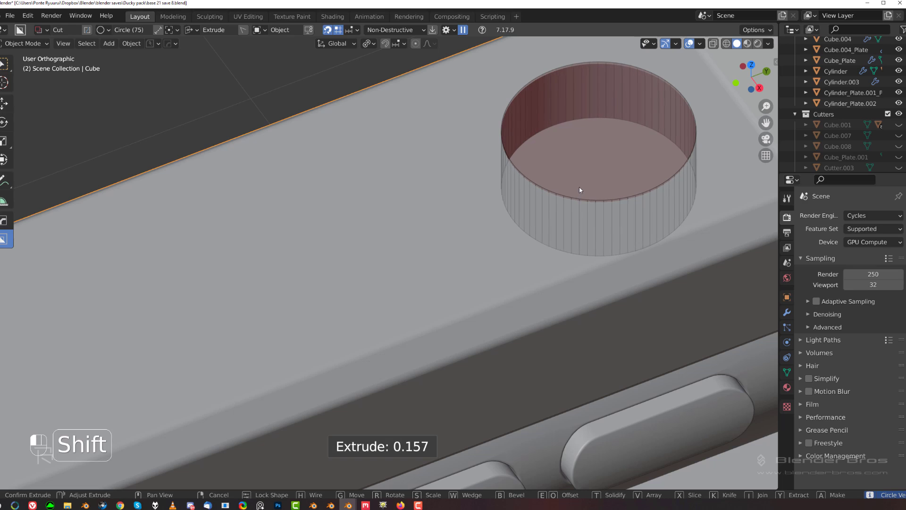
scroll(580, 189, "down", 1, "shift")
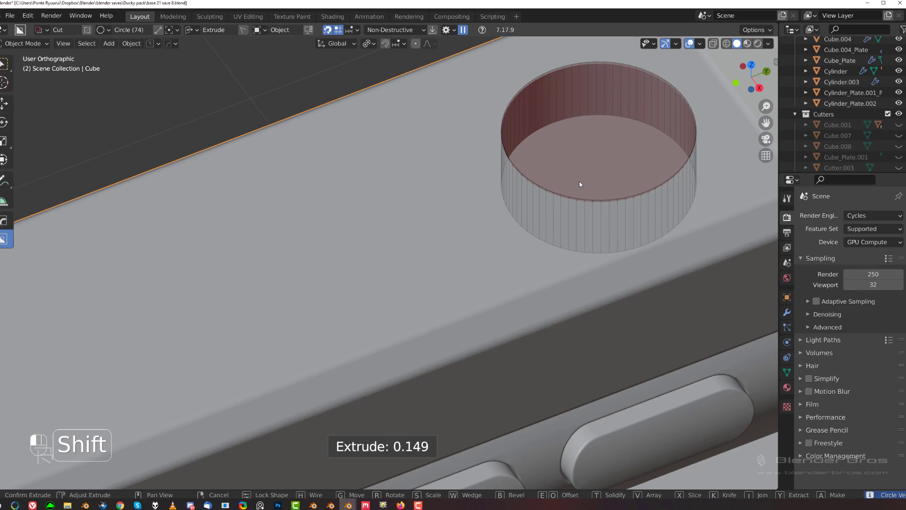
Solidify the circular cutter to a thickness of about 0.023 and complete the ring-shaped cut.
key("t")
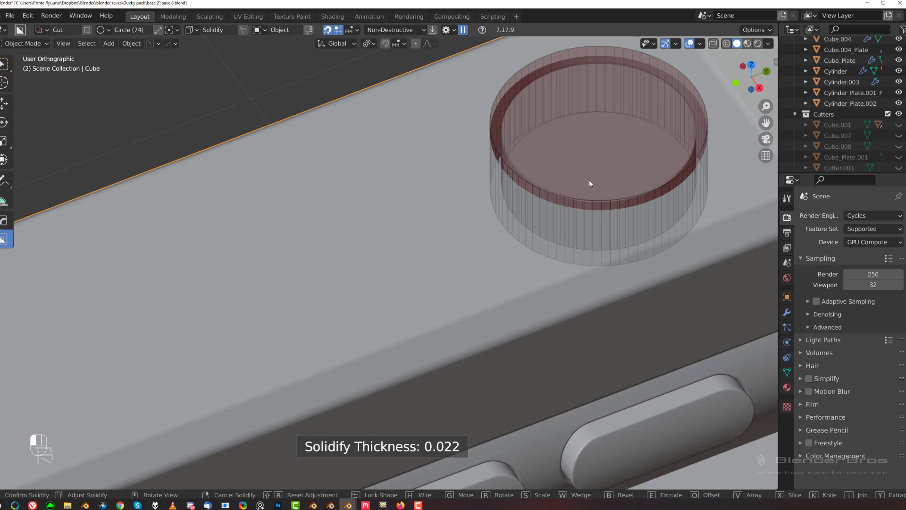
key("shift")
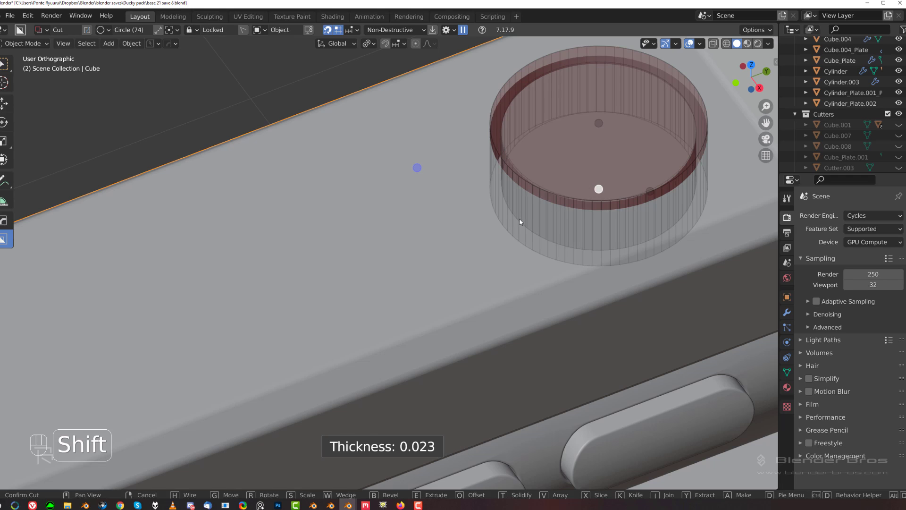
left_click(536, 219)
middle_click_drag(537, 219, 562, 219)
Bring back the main body's ring cutter with Bool Scroll and set its Solidify thickness to about -0.011.
key("q")
key("q")
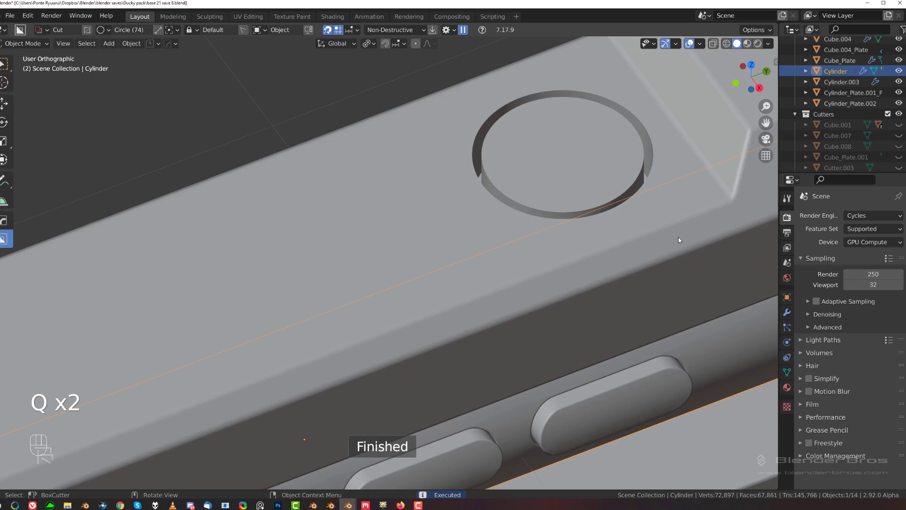
key("q")
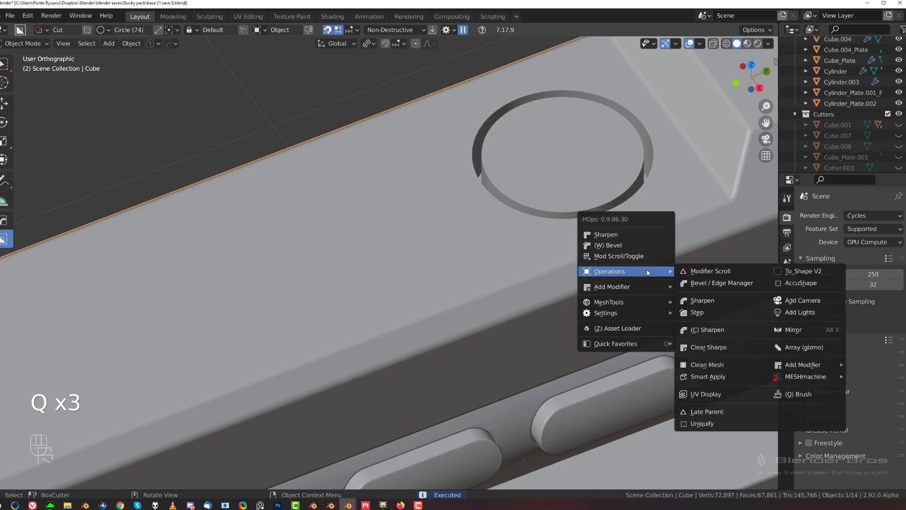
left_click(648, 258)
scroll(648, 258, "down", 1)
left_click(648, 258)
key("q")
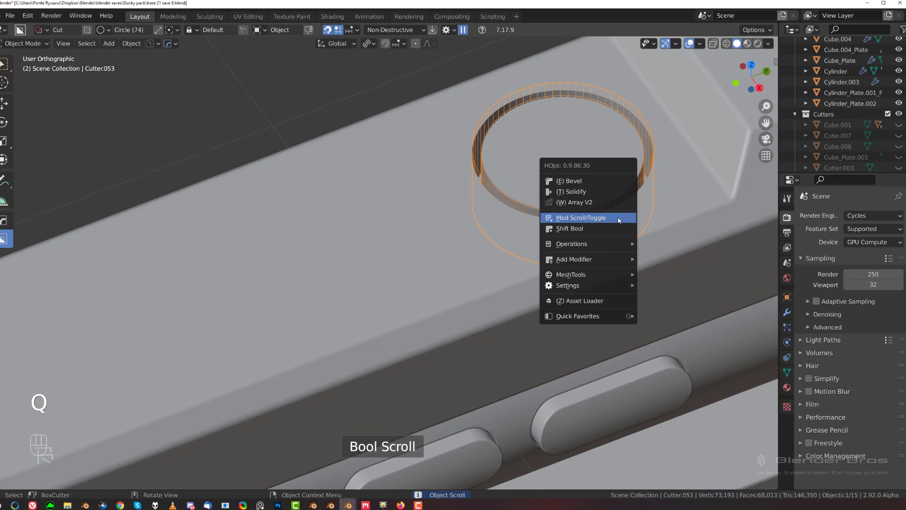
left_click(616, 196)
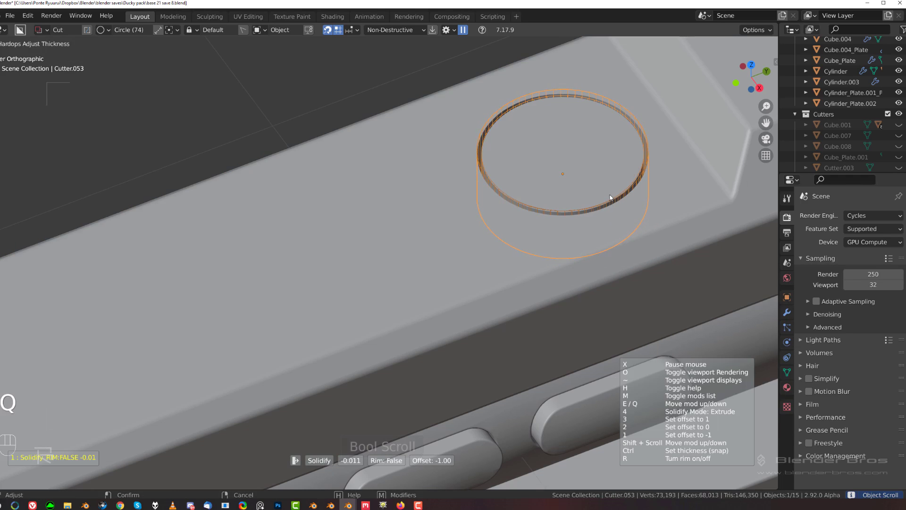
left_click(610, 194)
Array the ring cutter into three copies along the Y axis with an offset of about 0.553.
scroll(598, 224, "down", 5)
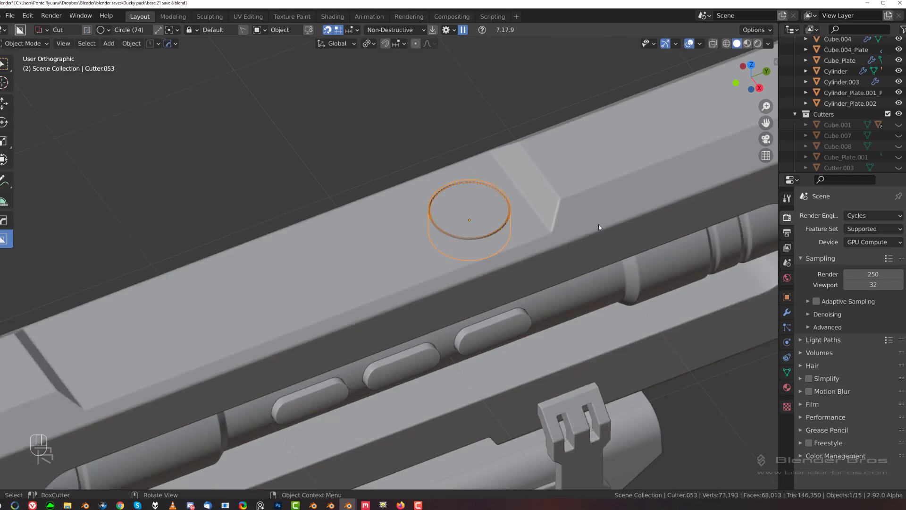
key("q")
left_click(561, 238)
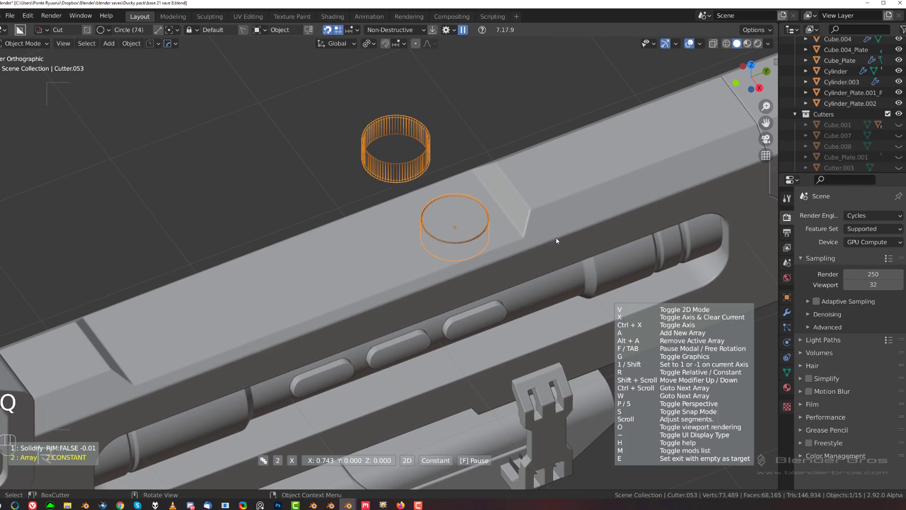
key("x")
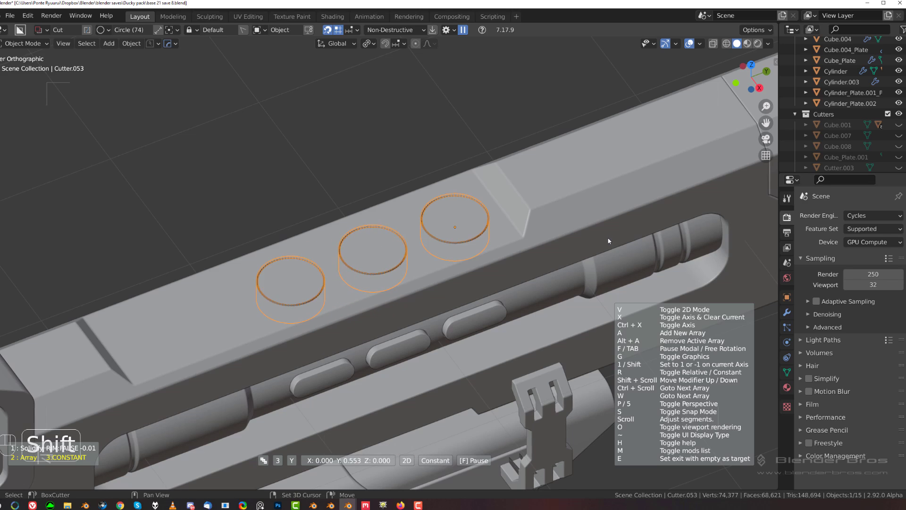
left_click(608, 240)
Scale the arrayed ring cutter by about 1.146 and hide it.
scroll(485, 240, "up", 2)
middle_click_drag(505, 240, 534, 235)
key("s")
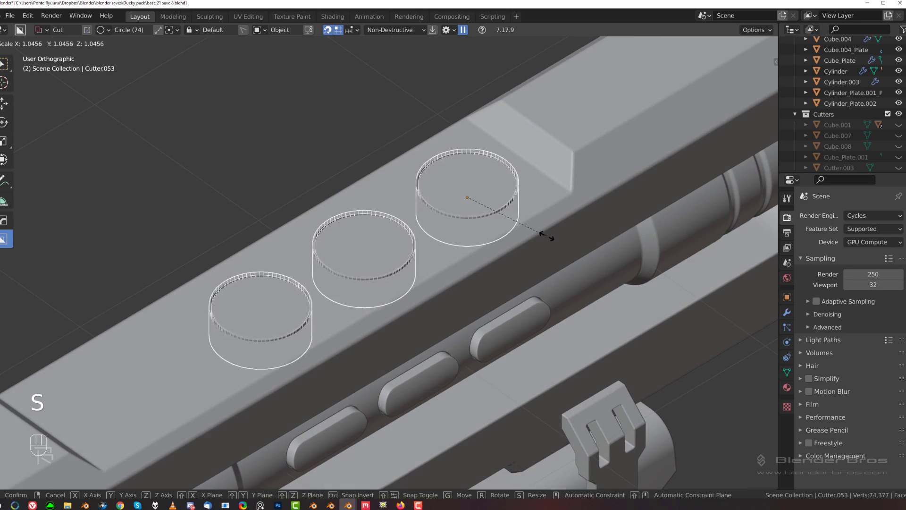
left_click(556, 237)
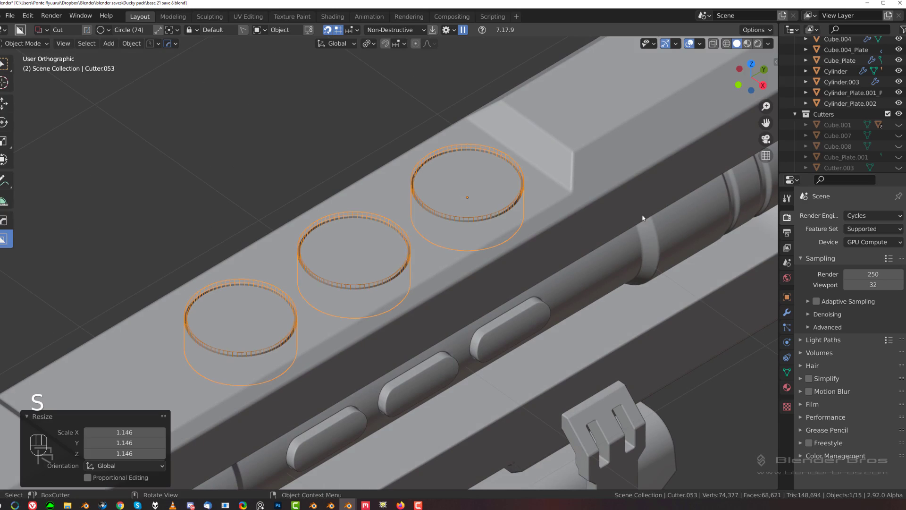
key("shift+2")
Select the main body and apply its ring cuts with CSharp.
left_click(465, 226)
key("q")
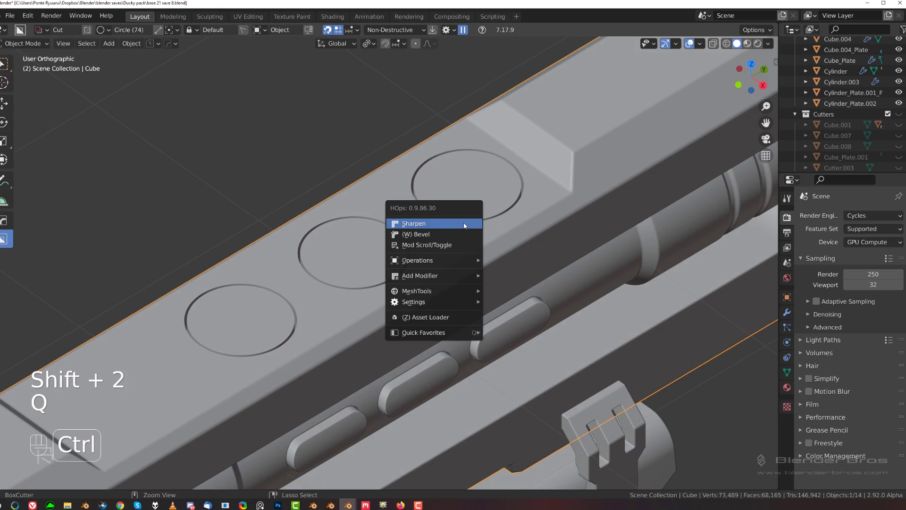
left_click(465, 224)
Enter Edit Mode on the main body and select the circular face inside the groove nearest the slope.
key("ctrl+Tab")
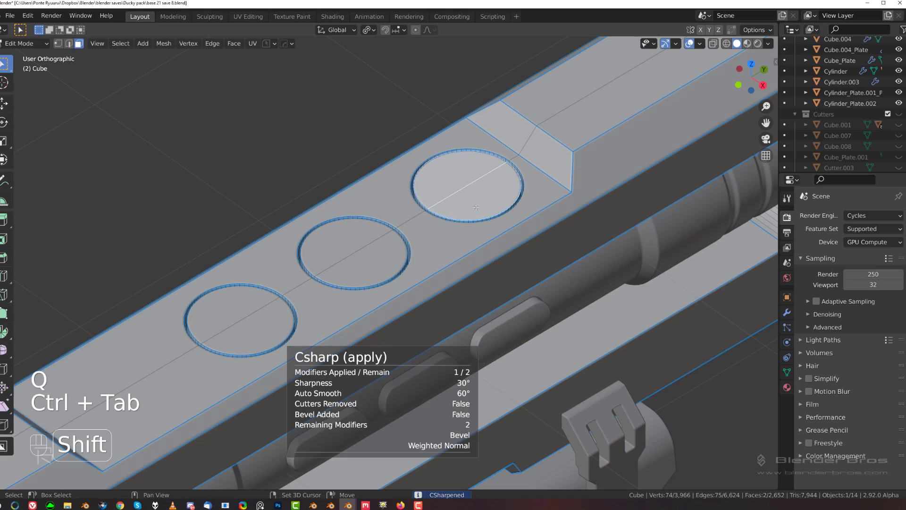
Merge the split halves of the three circular faces on the body's top into single faces and raise them along Z.
left_click(366, 256, "shift")
left_click(334, 251, "shift")
left_click(232, 313, "shift")
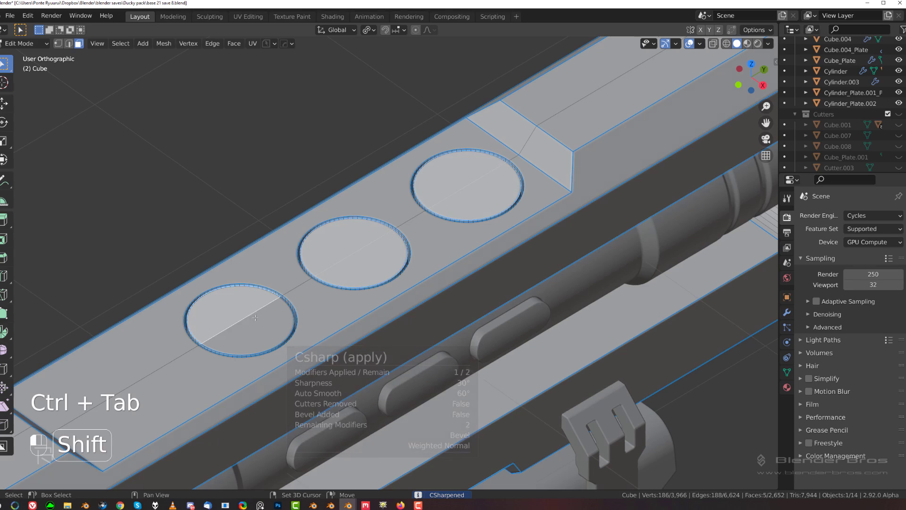
left_click(253, 329, "shift")
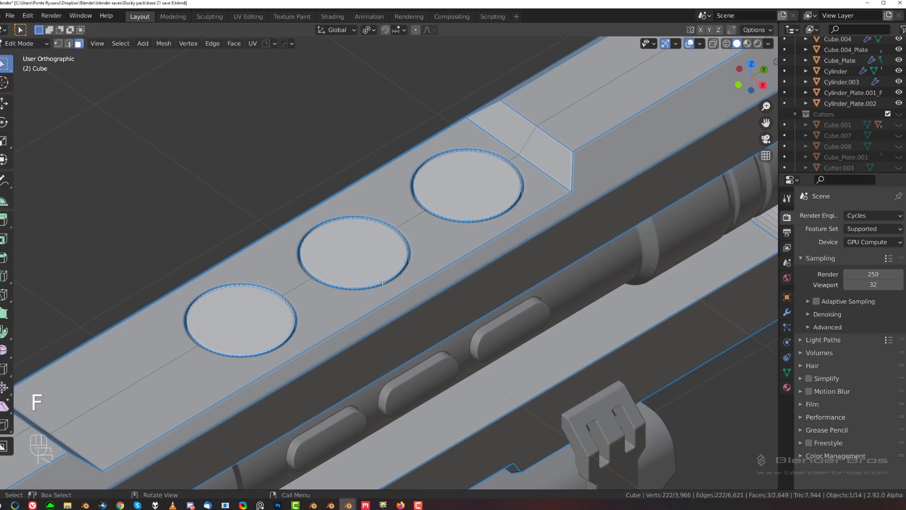
key("g")
key("z")
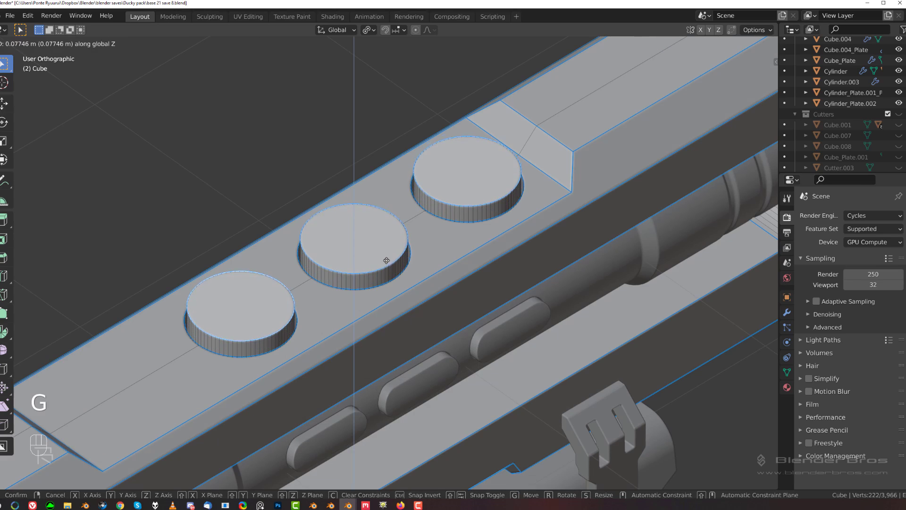
left_click(387, 263)
key("Tab")
key("Tab")
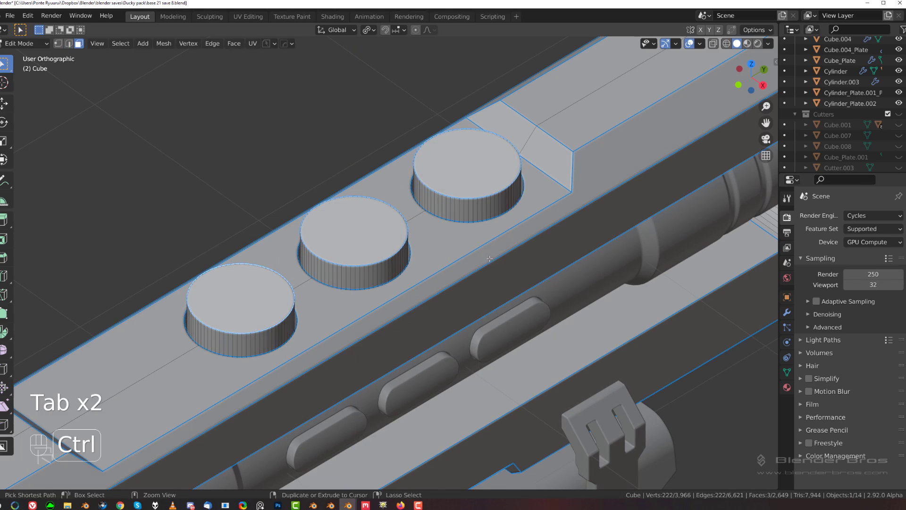
Bevel the upper rims of the three raised discs.
key("ctrl+b")
left_click(517, 260)
key("Tab")
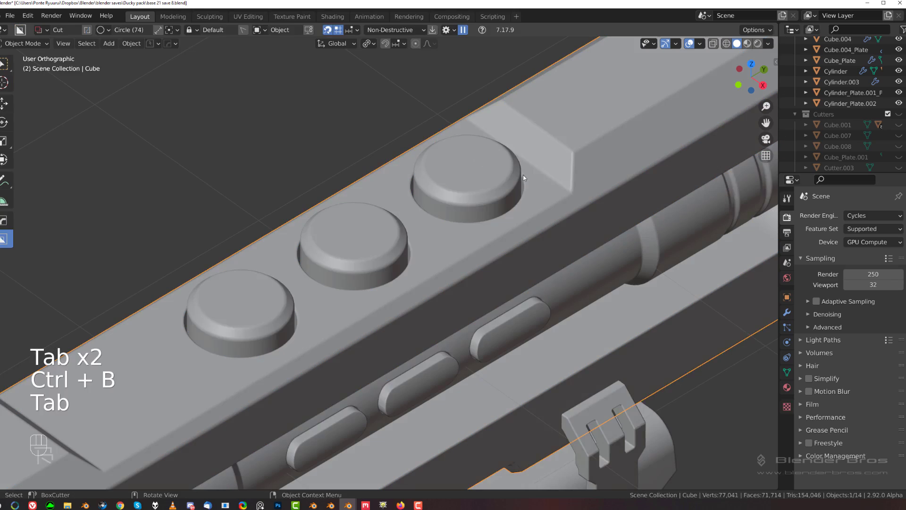
Inset the three disc tops by about 0.078 m and extrude the inner faces about 0.076 m downward.
key("Tab")
left_click(479, 177)
left_click(354, 231, "shift")
left_click(241, 298, "shift")
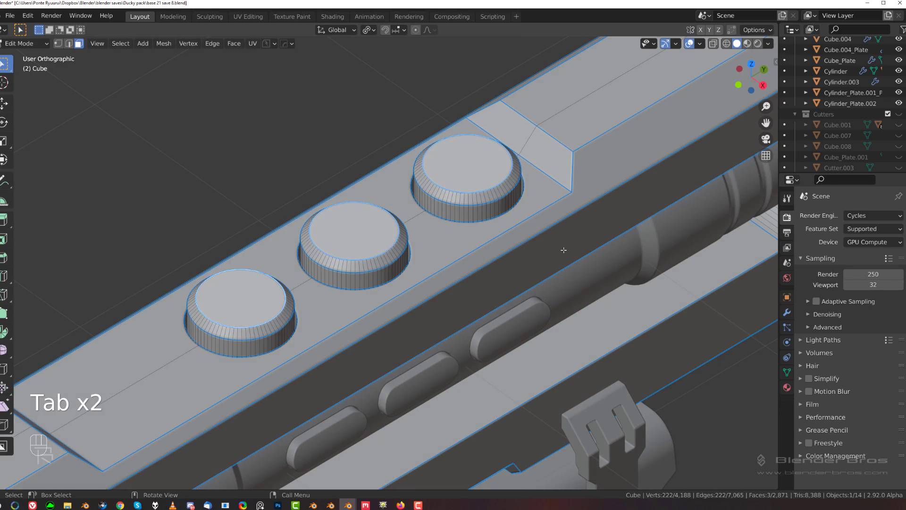
key("i")
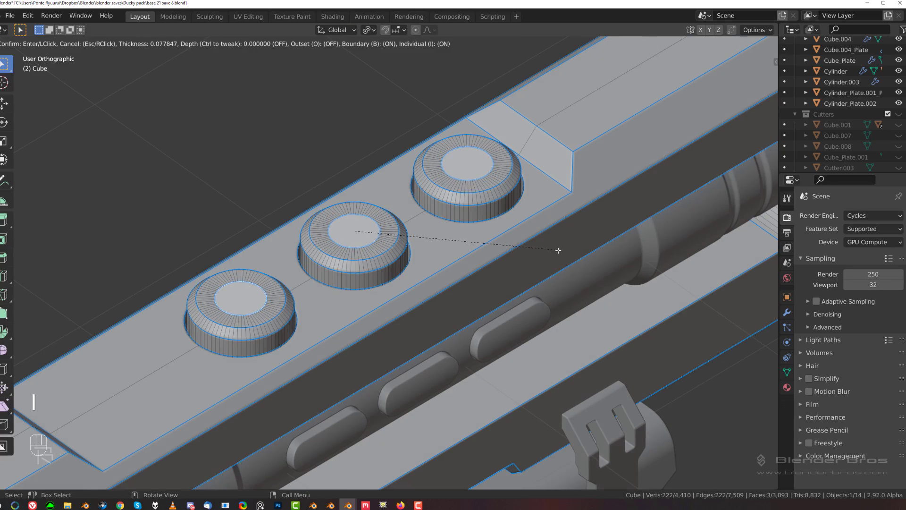
left_click(558, 250)
key("e")
left_click(571, 258)
Scale the floors of the three recesses down slightly and inset them by about 0.016 m.
key("s")
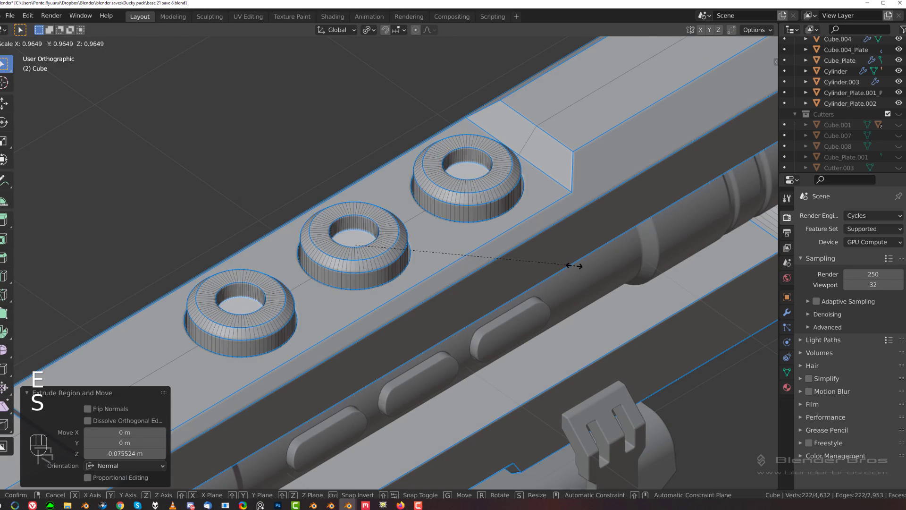
left_click(564, 265)
key("i")
left_click(559, 265)
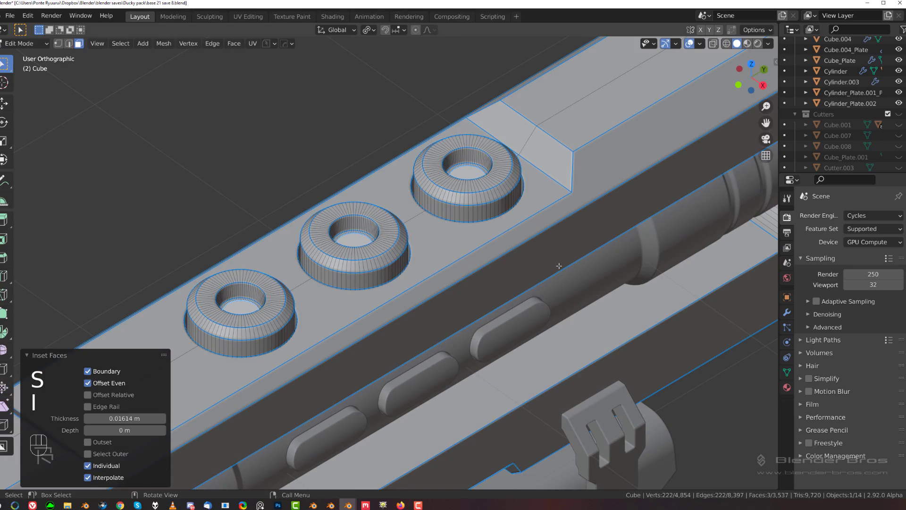
Extrude the inset recess floors about 0.056 m upward and bevel their rims about 0.025 m with 19 segments.
key("e")
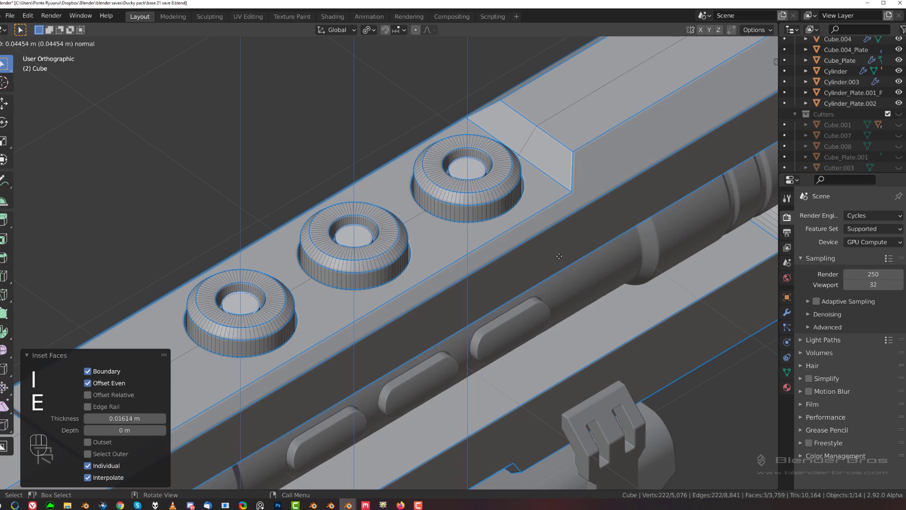
left_click(561, 256)
key("ctrl+b")
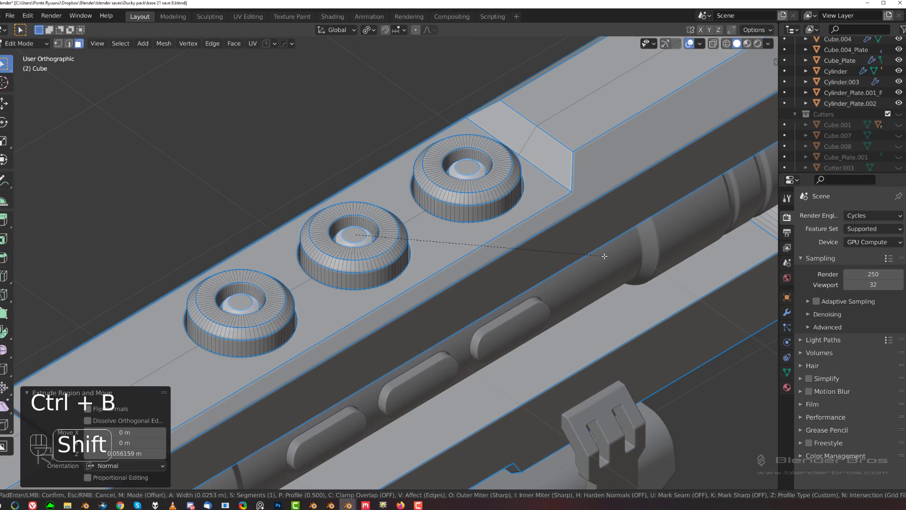
scroll(603, 256, "up", 7)
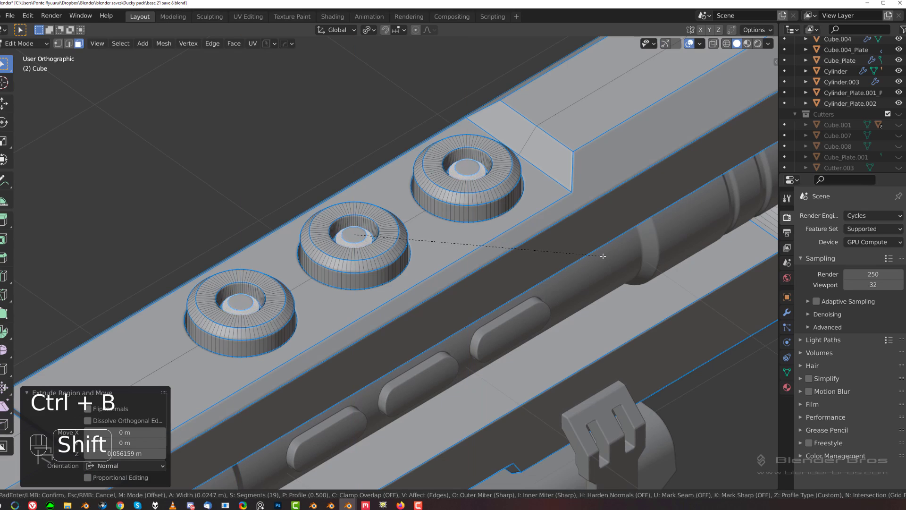
left_click(603, 256)
scroll(603, 256, "up", 2)
key("Tab")
Examine the finished buttons and the whole weapon in perspective from the back and the side.
scroll(459, 234, "up", 3)
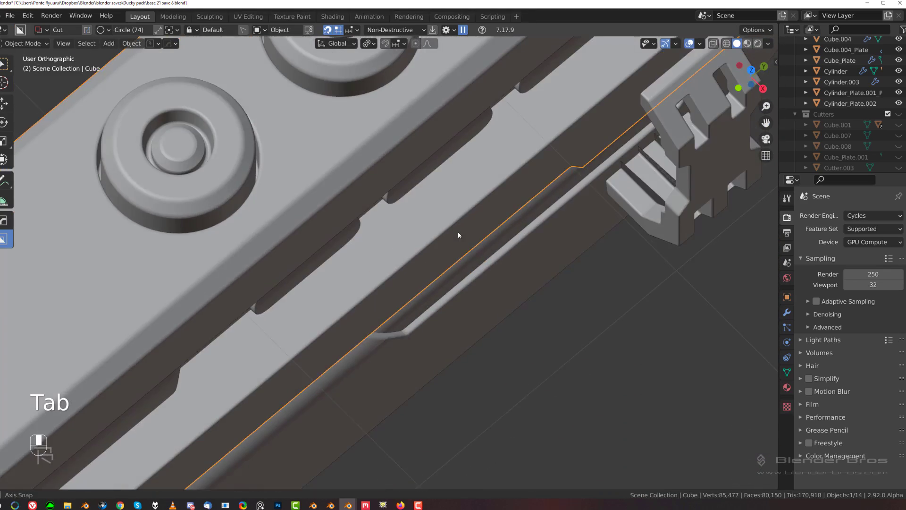
scroll(458, 231, "down", 8)
key("ctrl+KP_1")
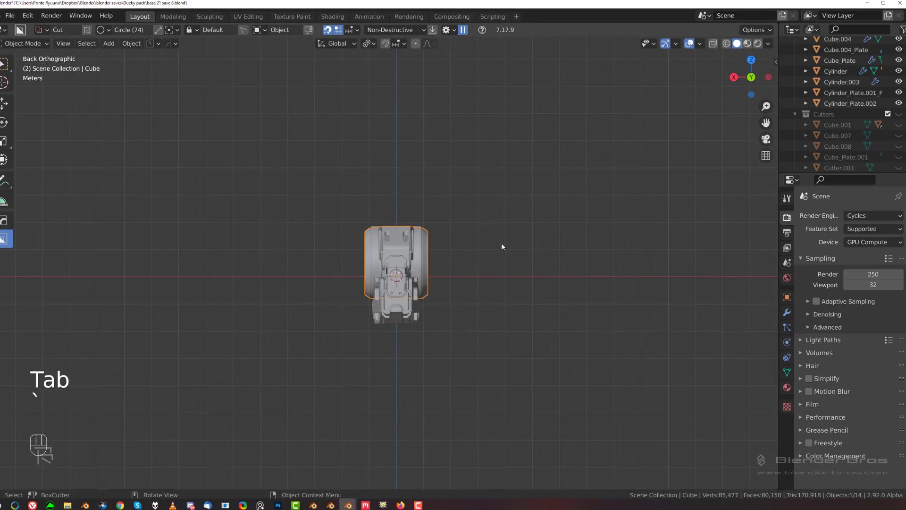
key("grave")
key("grave")
middle_click_drag(575, 218, 474, 171)
key("KP_5")
scroll(500, 166, "up", 2)
key("alt+v")
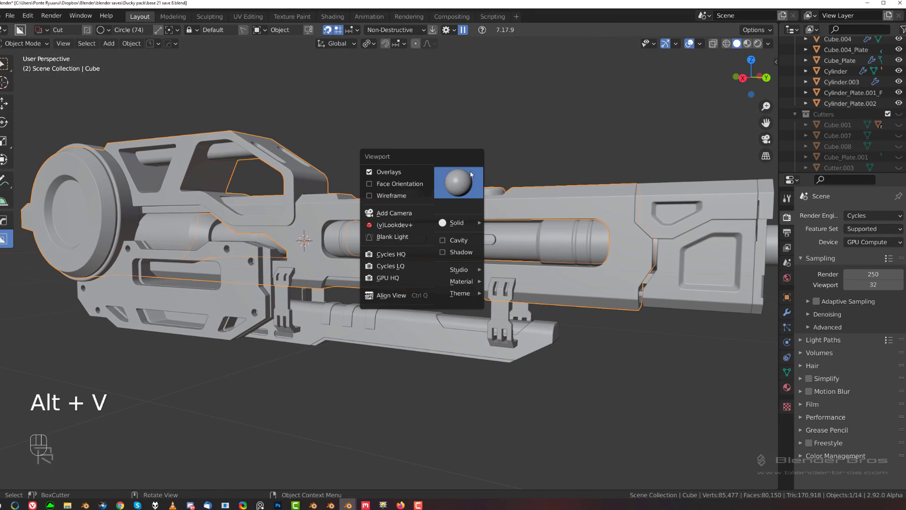
left_click(477, 128)
scroll(477, 126, "down", 3)
middle_click_drag(477, 126, 402, 236, "shift")
scroll(465, 135, "up", 2)
scroll(486, 157, "down", 1)
scroll(390, 247, "up", 3)
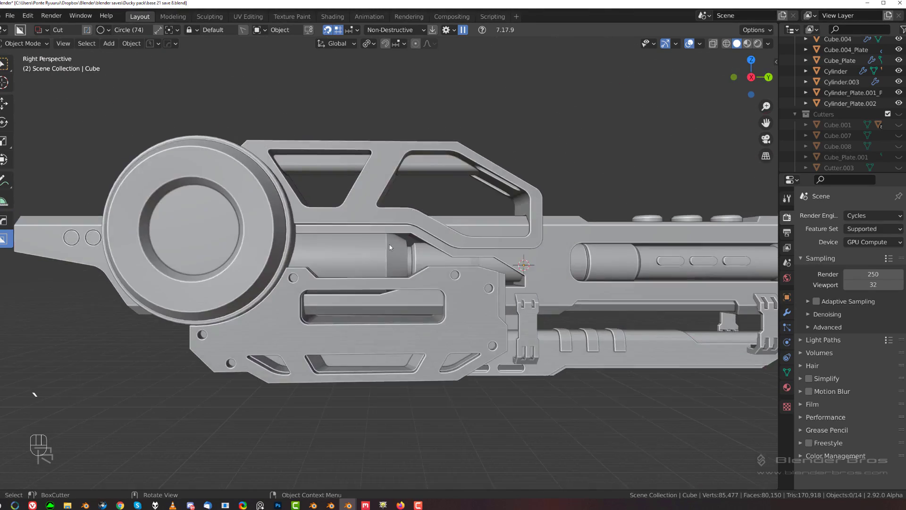
Undo the last ten changes and return to Edit Mode on the main body mesh.
key("ctrl+z")
key("ctrl+z")
key("ctrl+z")
key("ctrl+z")
key("ctrl+z")
key("ctrl+z")
key("ctrl+z")
key("ctrl+z")
key("ctrl+z")
key("ctrl+z")
key("Tab")
key("Tab")
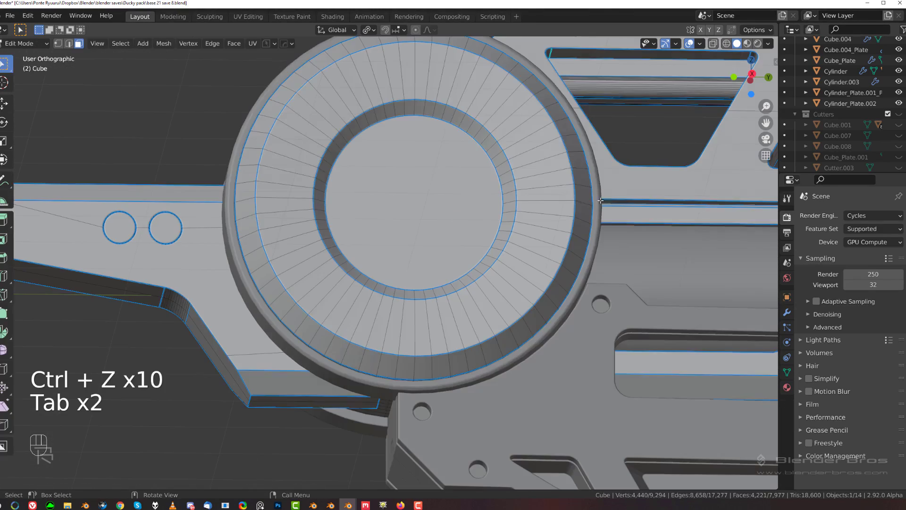
Select the upper half of the wheel's flat outer ring and merge its segments into one face.
left_click(545, 191)
middle_click_drag(331, 132, 341, 203, "shift")
scroll(342, 202, "up", 2)
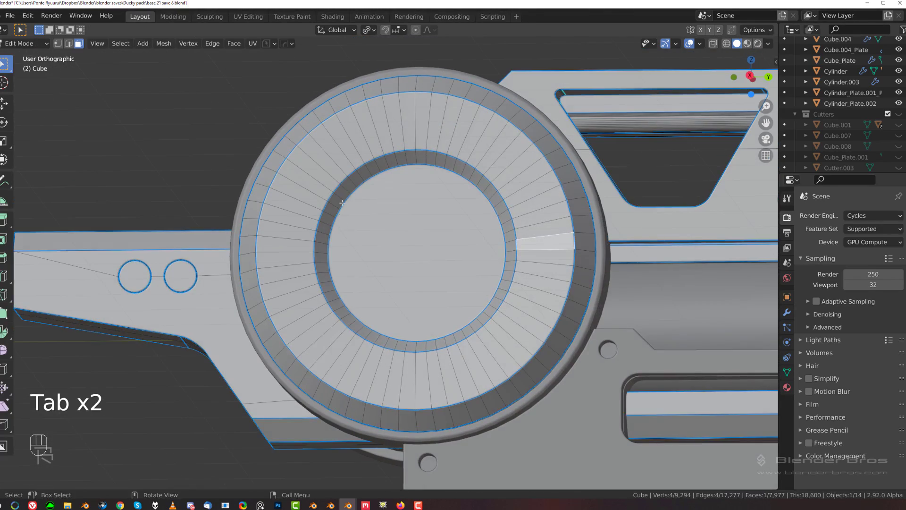
left_click(342, 148, "ctrl")
key("ctrl+z")
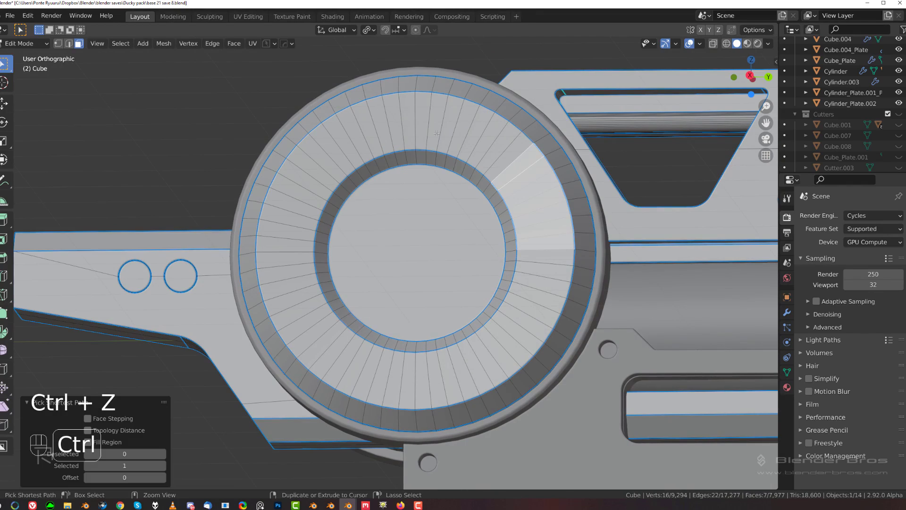
left_click(314, 179, "ctrl")
left_click(289, 213, "ctrl")
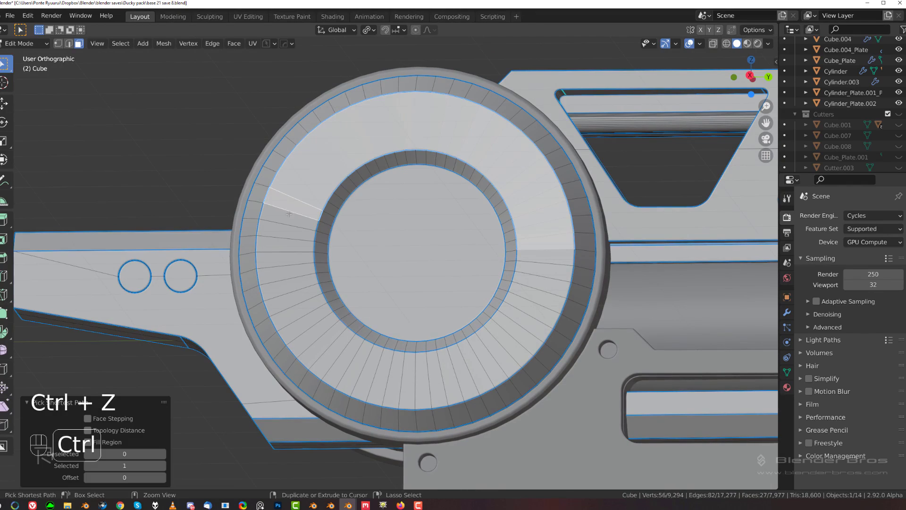
key("f")
left_click(296, 260)
left_click(357, 368, "ctrl")
left_click(502, 356, "ctrl")
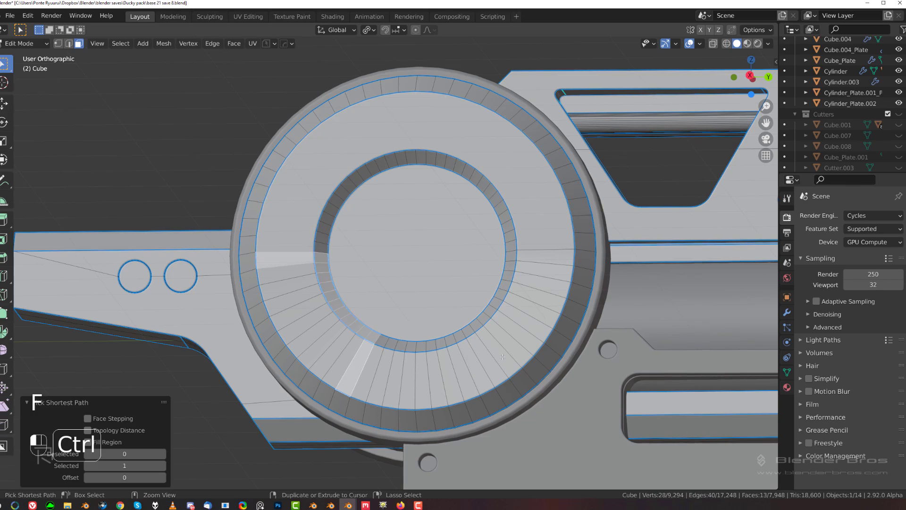
key("z")
left_click(237, 324)
left_click(274, 259)
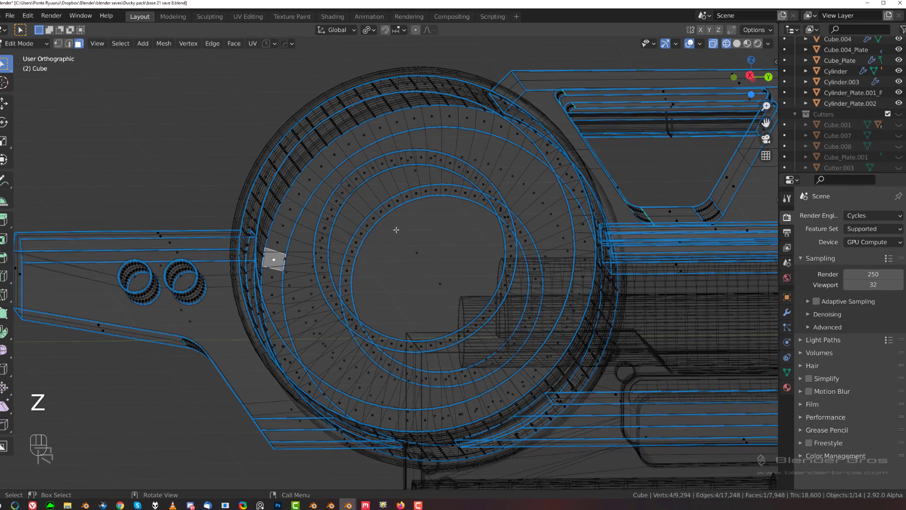
key("shift+z")
left_click(285, 251)
middle_click_drag(287, 252, 323, 270)
Select the lower half of the wheel's flat outer ring, merge its segments into one face and leave Edit Mode.
left_click(287, 259)
left_click(335, 353, "ctrl")
left_click(408, 381, "ctrl")
left_click(557, 340, "ctrl")
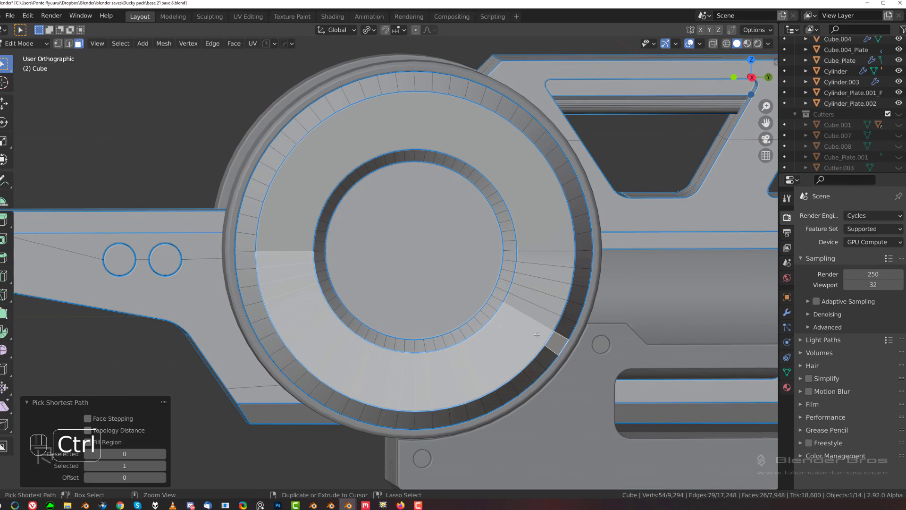
key("ctrl+z")
left_click(537, 300, "ctrl")
key("ctrl+z")
left_click(461, 352, "ctrl")
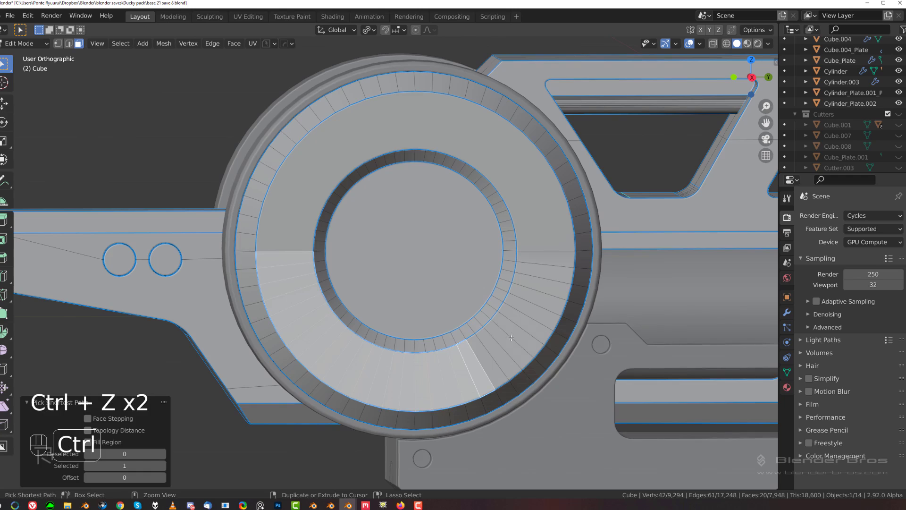
left_click(524, 333, "ctrl")
left_click(562, 288, "ctrl")
left_click(556, 261, "ctrl")
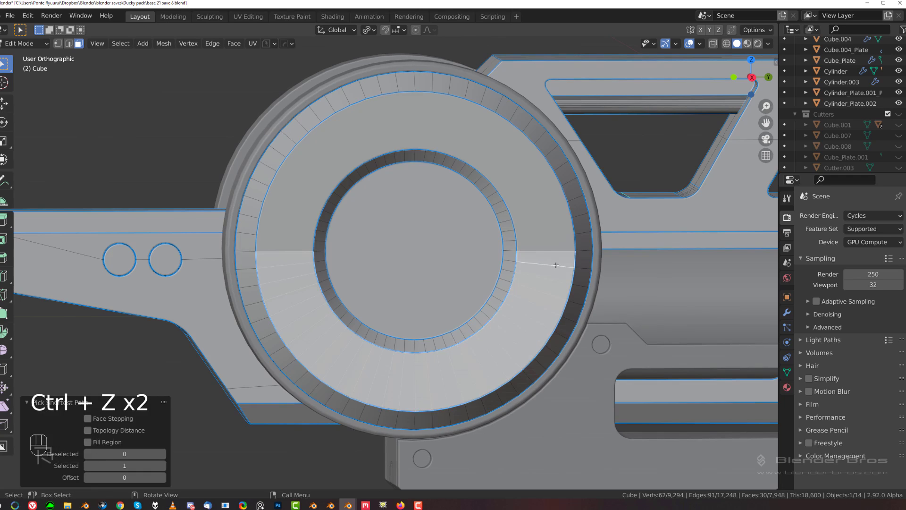
key("f")
key("Tab")
Examine the wheel from the right side and check its merged ring faces in Edit Mode.
left_click(480, 200)
scroll(395, 210, "down", 4)
scroll(394, 210, "down", 2)
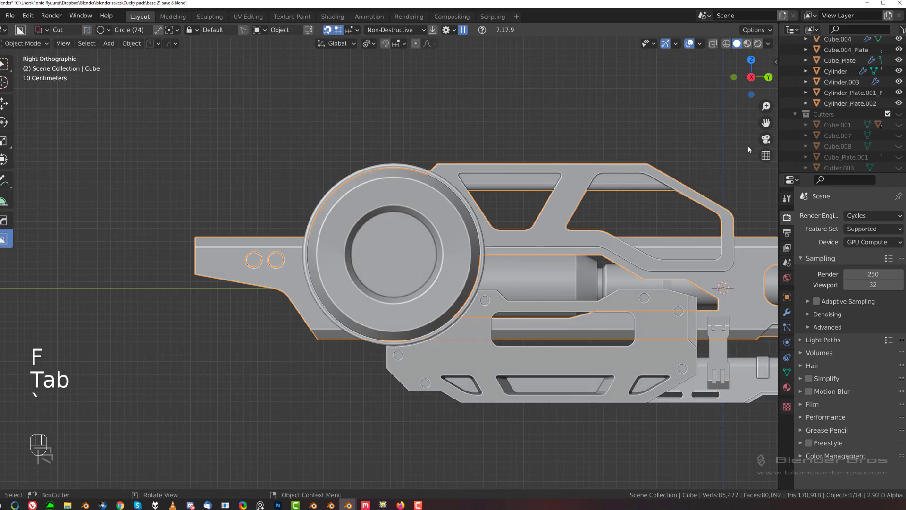
scroll(395, 209, "up", 1)
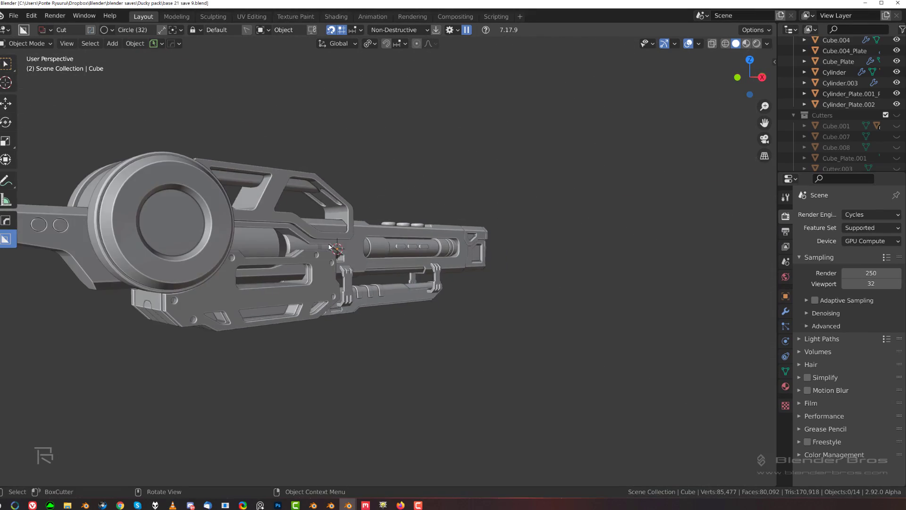
key("KP_3")
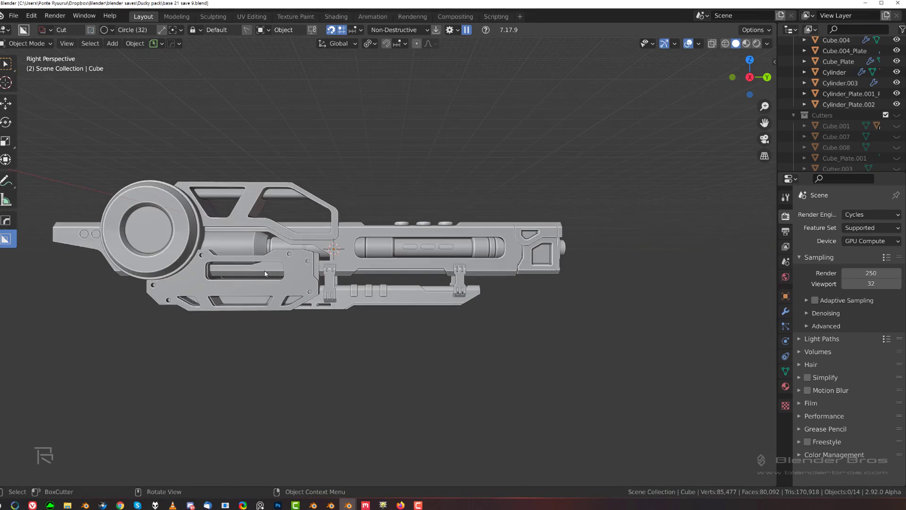
scroll(241, 251, "up", 5)
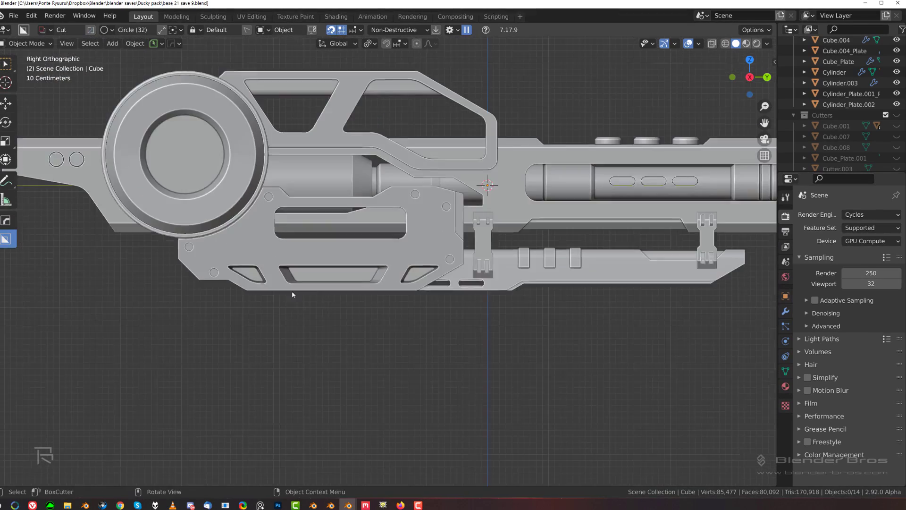
middle_click_drag(292, 291, 293, 247)
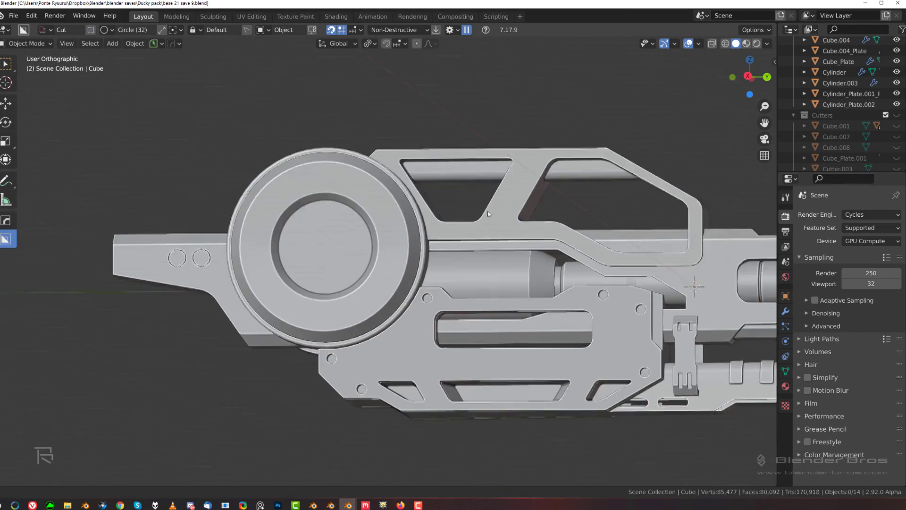
scroll(294, 247, "up", 3)
left_click(419, 175)
key("KP_3")
key("Tab")
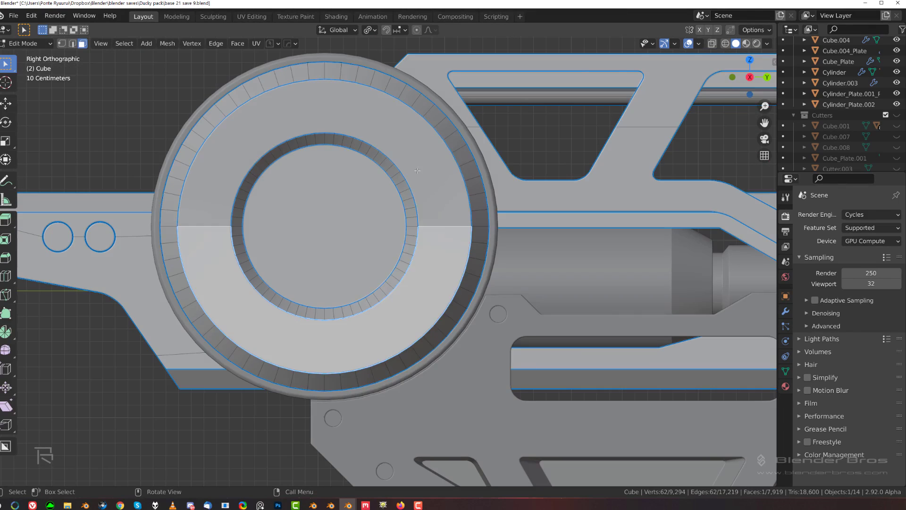
right_click(442, 155)
scroll(407, 246, "down", 3)
middle_click_drag(407, 246, 393, 246, "shift")
scroll(391, 243, "up", 4)
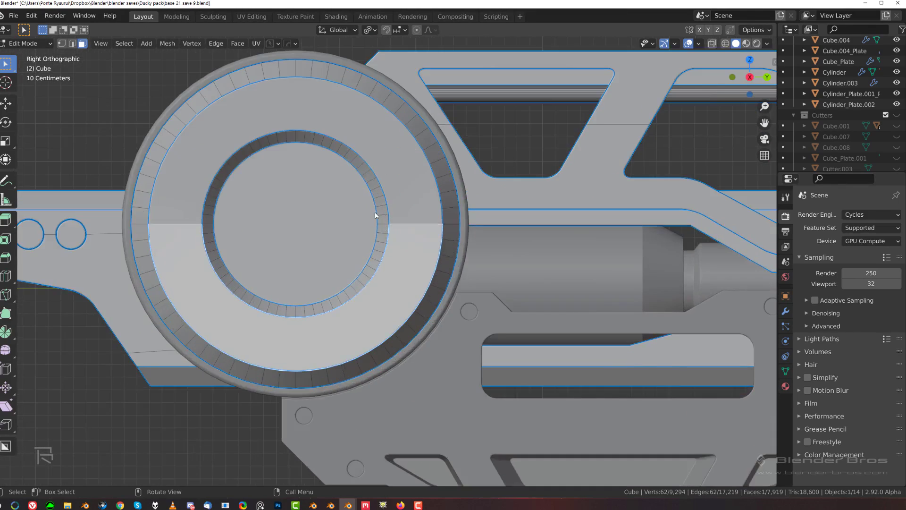
Leave Edit Mode and create a circular cutter about 0.224 wide at the top of the wheel's ring, extruded about 0.629.
key("Tab")
scroll(360, 162, "down", 3)
middle_click_drag(356, 161, 381, 213, "shift")
scroll(381, 213, "up", 3)
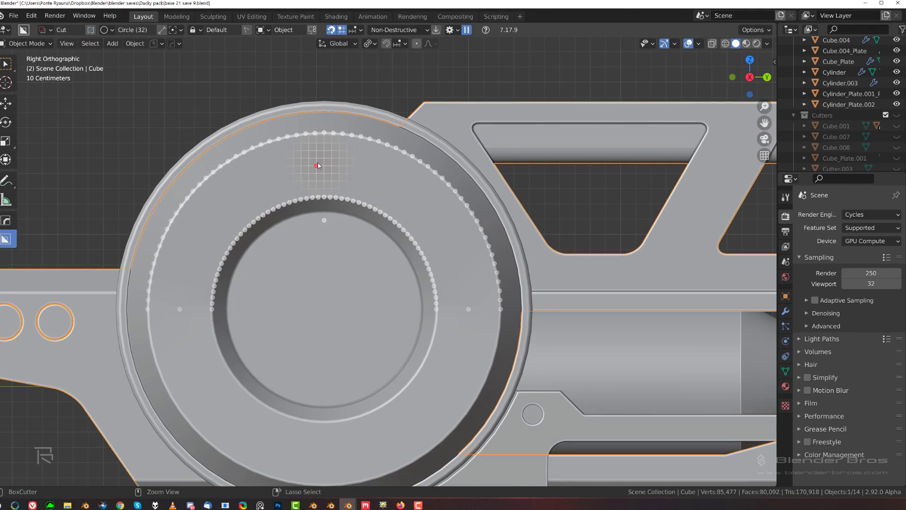
left_click_drag(318, 163, 334, 170)
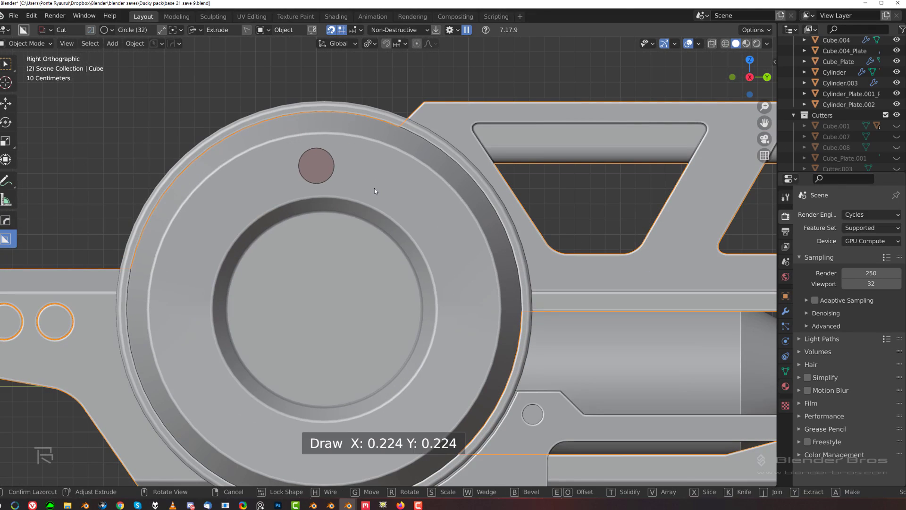
middle_click_drag(377, 191, 368, 202)
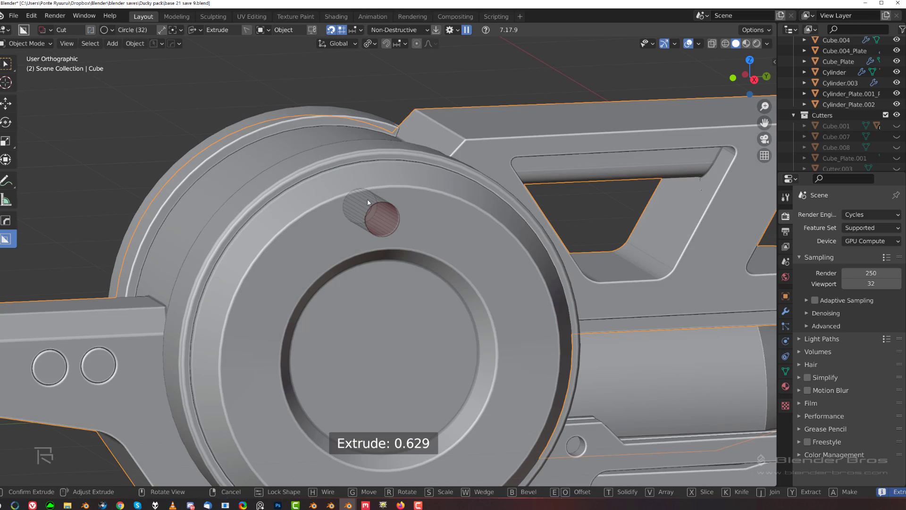
left_click(369, 203)
key("grave")
left_click(546, 219)
scroll(437, 233, "down", 3)
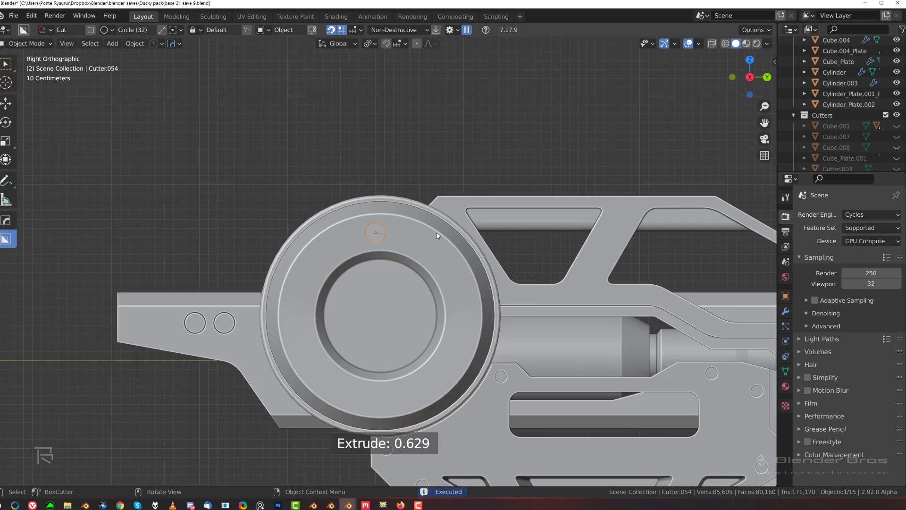
middle_click_drag(437, 233, 386, 167, "shift")
scroll(386, 167, "up", 3)
scroll(385, 166, "down", 3)
key("q")
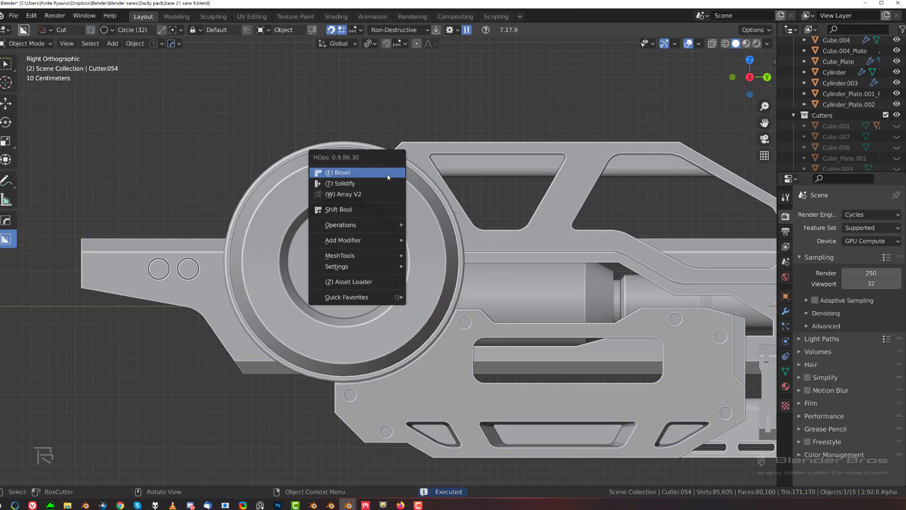
mouse_move(392, 255)
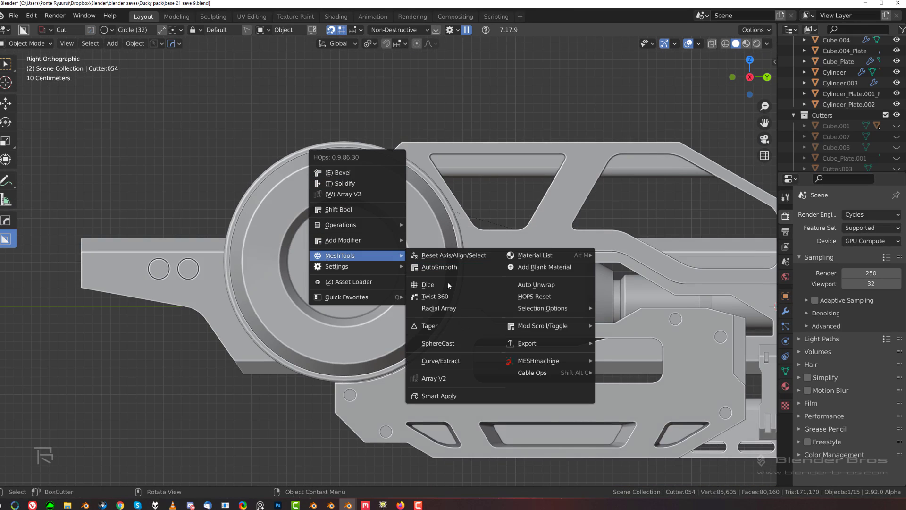
left_click(462, 309)
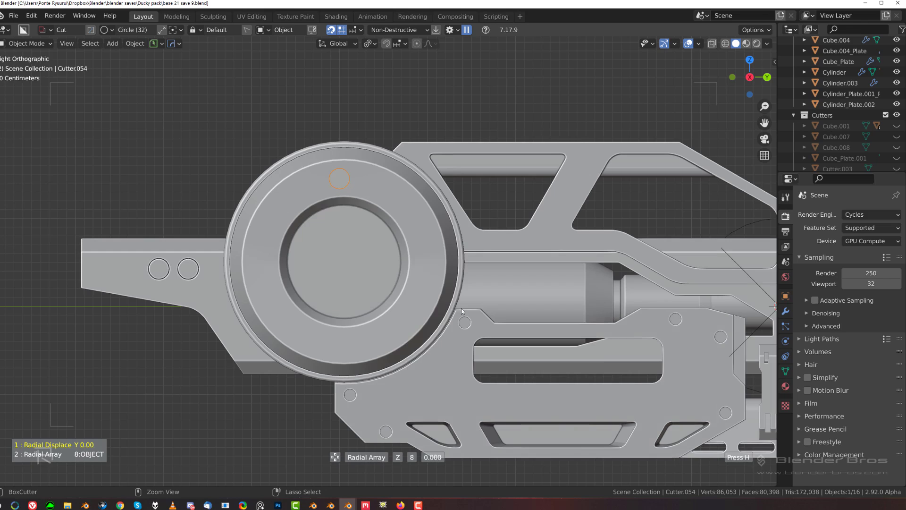
right_click(513, 172)
Place the 3D cursor at the centre of the wheel's inner circular face on the main body.
scroll(383, 265, "up", 1)
left_click(346, 231)
key("Tab")
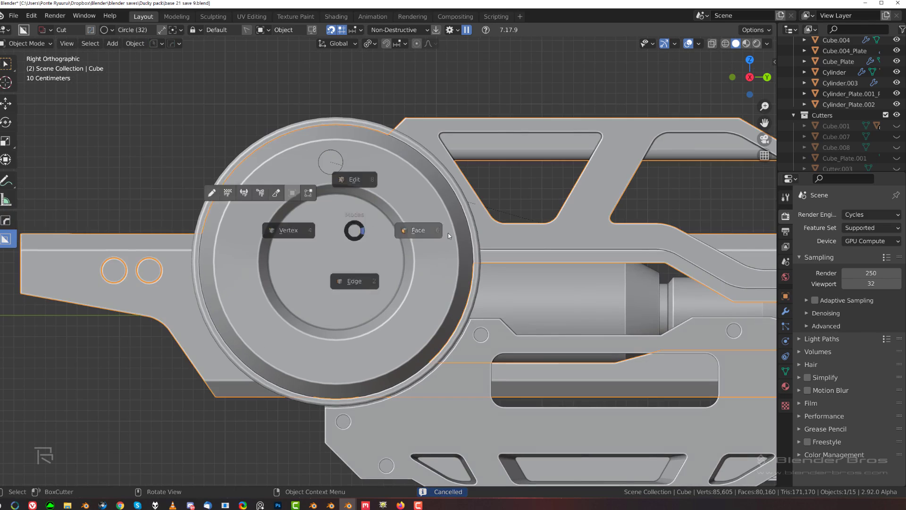
left_click(441, 233)
left_click(341, 249)
key("Tab")
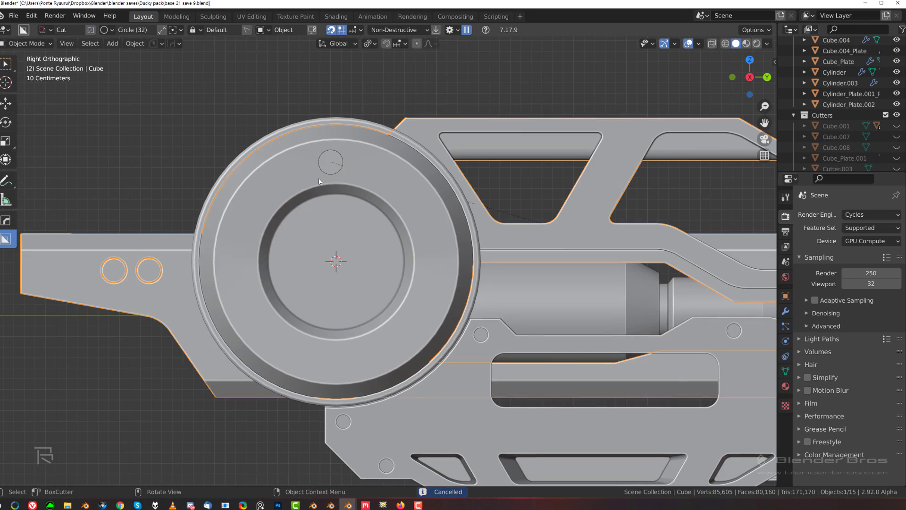
Radially array the circular cutter around the 3D cursor with 8 segments, and start moving the copies along the X axis.
left_click(343, 167)
key("q")
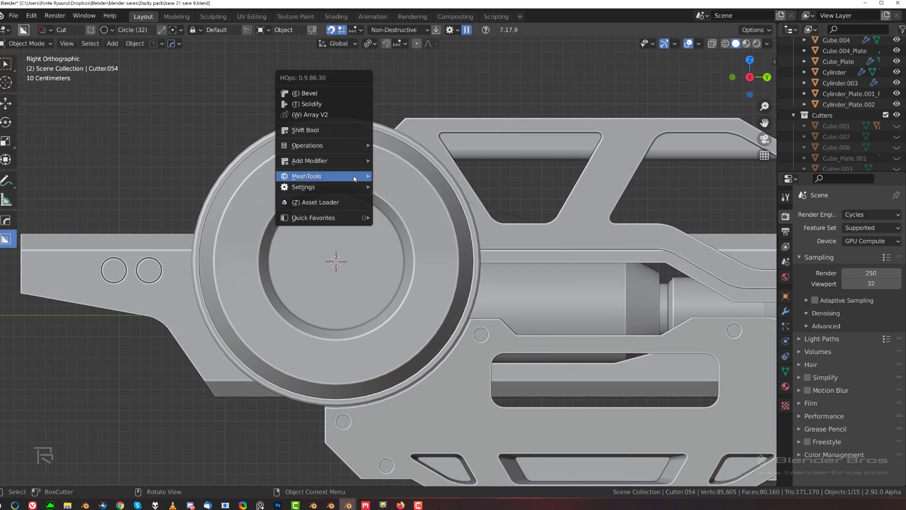
mouse_move(353, 176)
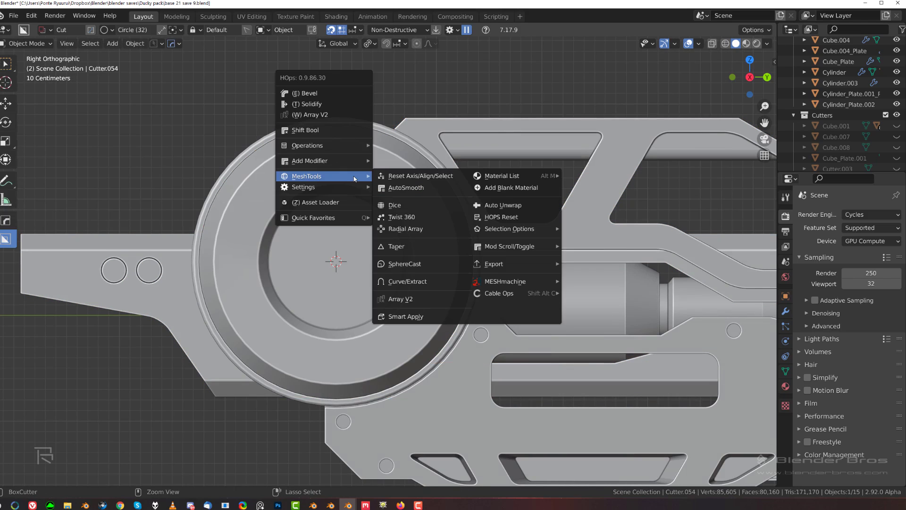
left_click(407, 229)
middle_click_drag(387, 223, 412, 205)
key("g")
key("x")
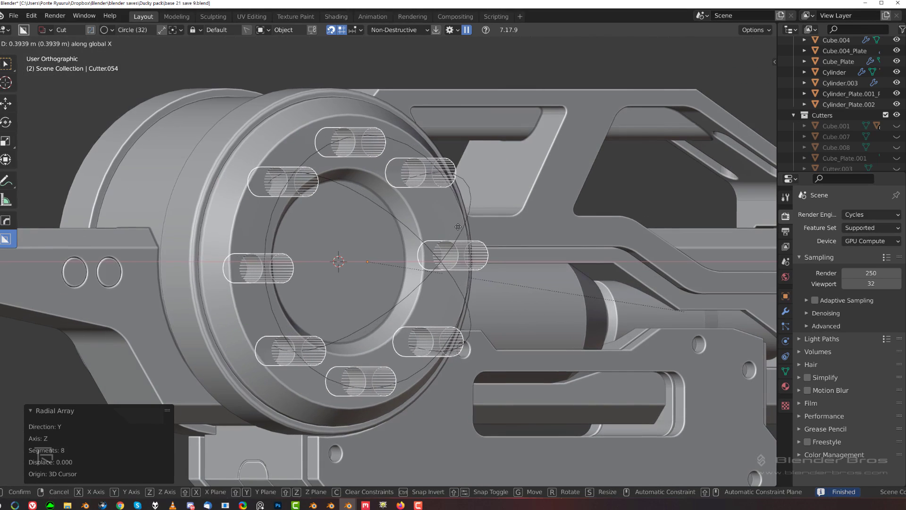
Fix the arrayed cutters at their shifted X position and subtract them from the main body as eight round holes.
left_click(457, 228)
key("ctrl+KP_Subtract")
scroll(384, 201, "up", 3)
middle_click_drag(415, 216, 342, 201)
scroll(373, 197, "down", 2)
scroll(342, 200, "up", 2)
scroll(347, 199, "down", 3)
Select the main body and check the mesh of the wheel's ring around the eight holes in Edit Mode.
key("Tab")
left_click(348, 271)
key("Tab")
left_click(362, 175)
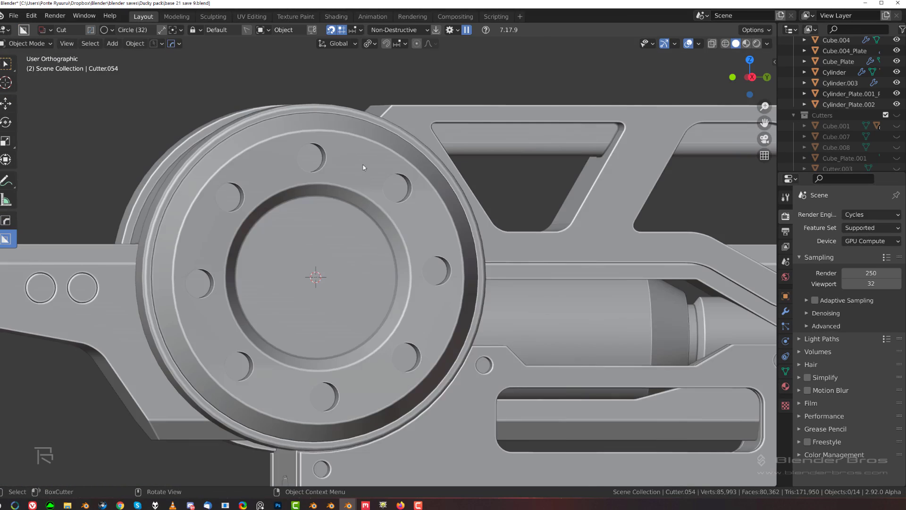
left_click(362, 188)
key("Tab")
left_click(360, 199)
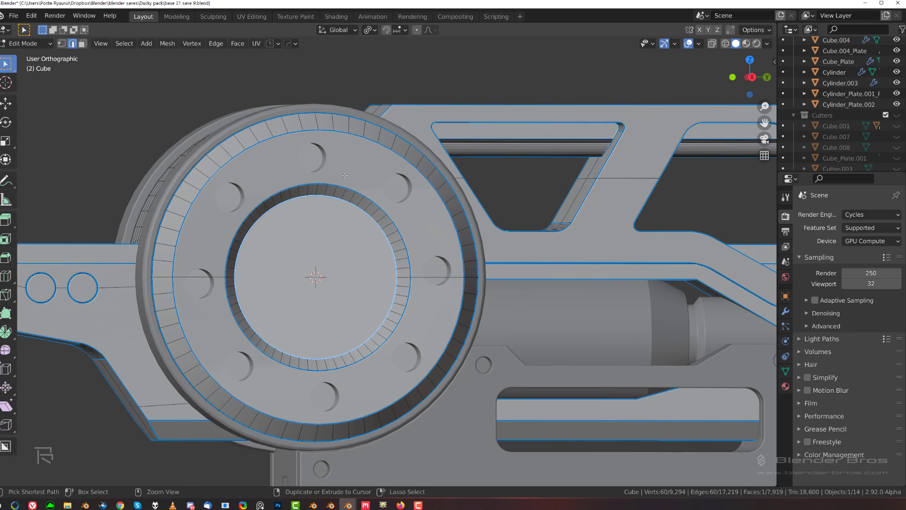
key("ctrl+r")
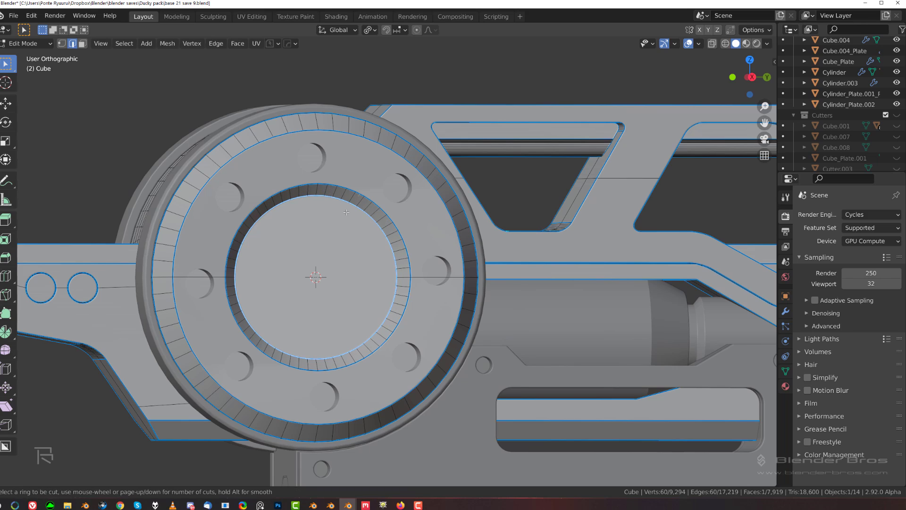
right_click(390, 198)
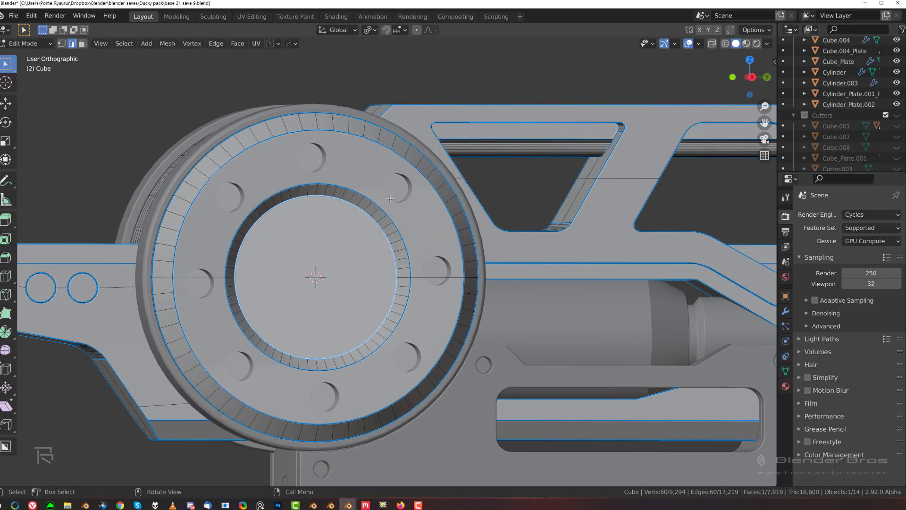
key("Tab")
Sharpen the main body with HOps to apply the hole cuts to its mesh, and enter Edit Mode.
scroll(346, 174, "up", 1)
middle_click_drag(385, 176, 355, 176)
key("q")
mouse_move(314, 167)
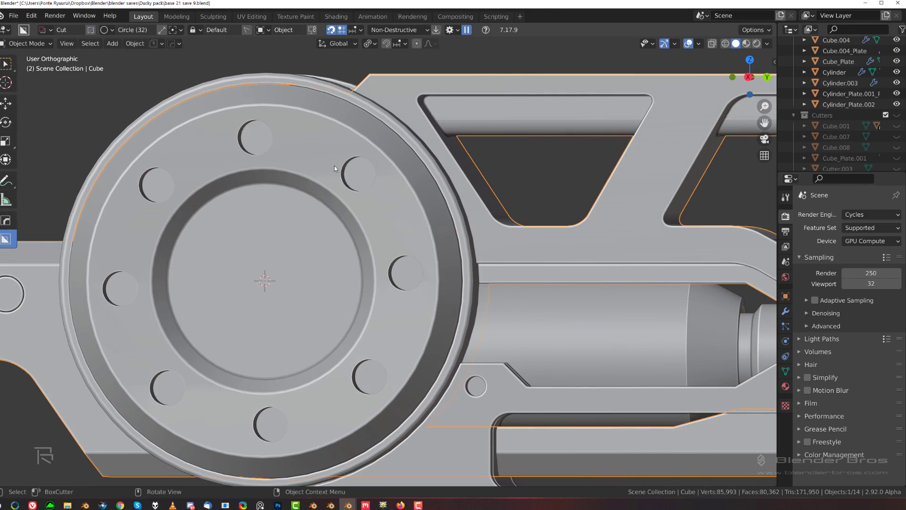
key("q")
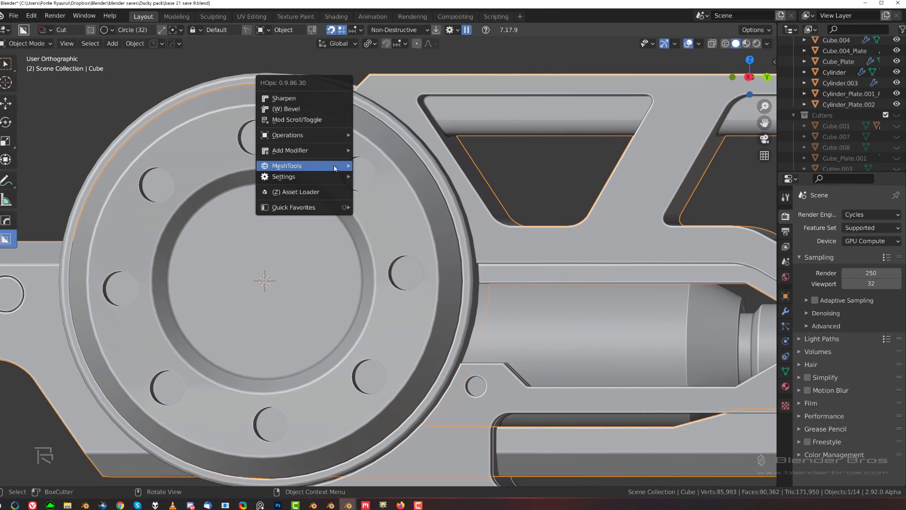
left_click(304, 103)
key("Tab")
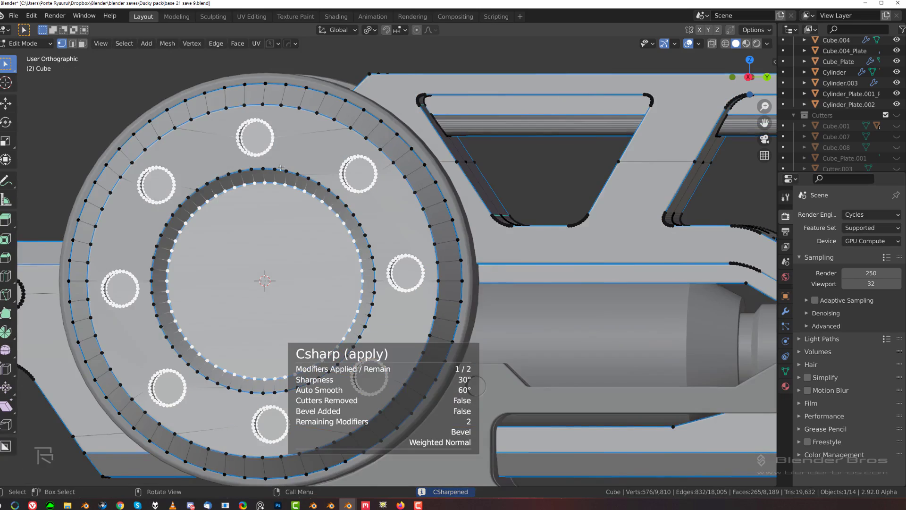
Connect the ring's top hole to the upper-right hole, and the upper-right hole to the right hole, with edges.
scroll(338, 167, "up", 2)
scroll(397, 268, "up", 3)
middle_click_drag(338, 168, 389, 268, "shift")
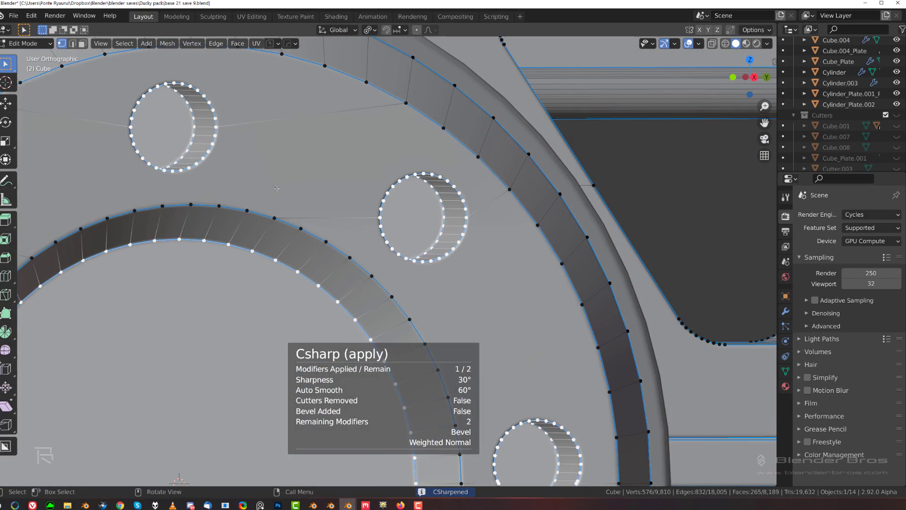
left_click(218, 136)
left_click(381, 202, "shift")
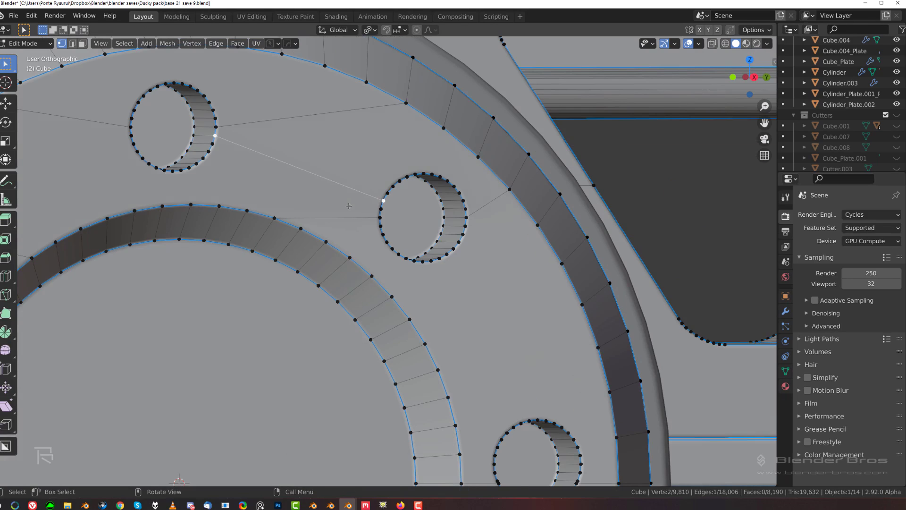
scroll(350, 202, "down", 3)
middle_click_drag(350, 202, 393, 189)
left_click(381, 177)
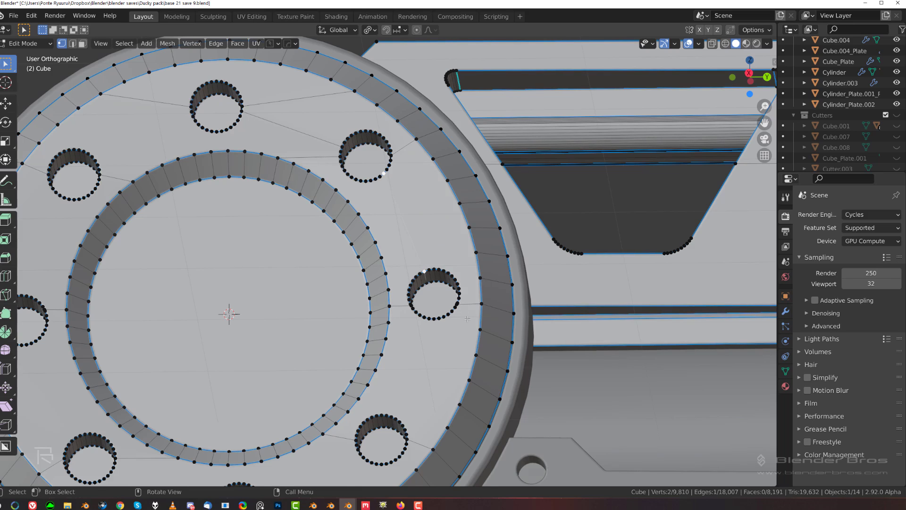
Connect the right hole to the lower-right hole, and the lower-right hole to the bottom hole, with edges.
middle_click_drag(467, 319, 442, 248, "shift")
scroll(443, 270, "up", 2)
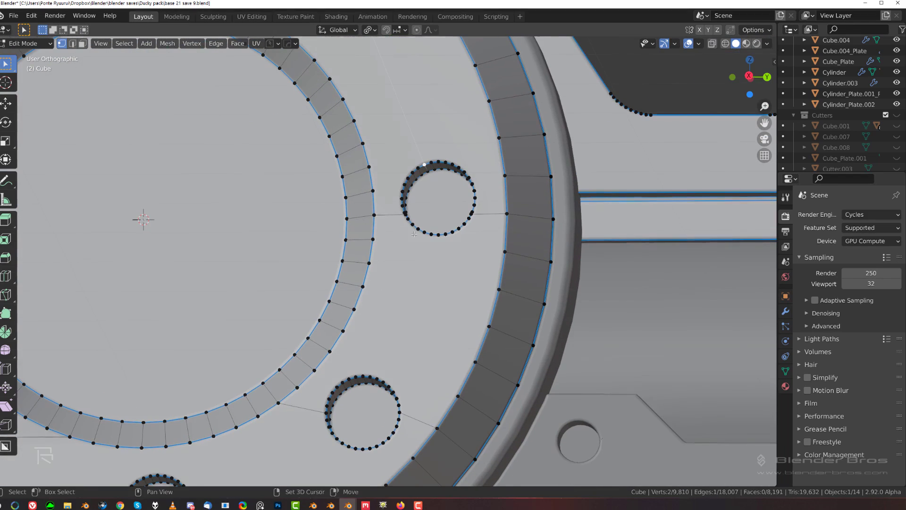
left_click(442, 249)
left_click(382, 381, "shift")
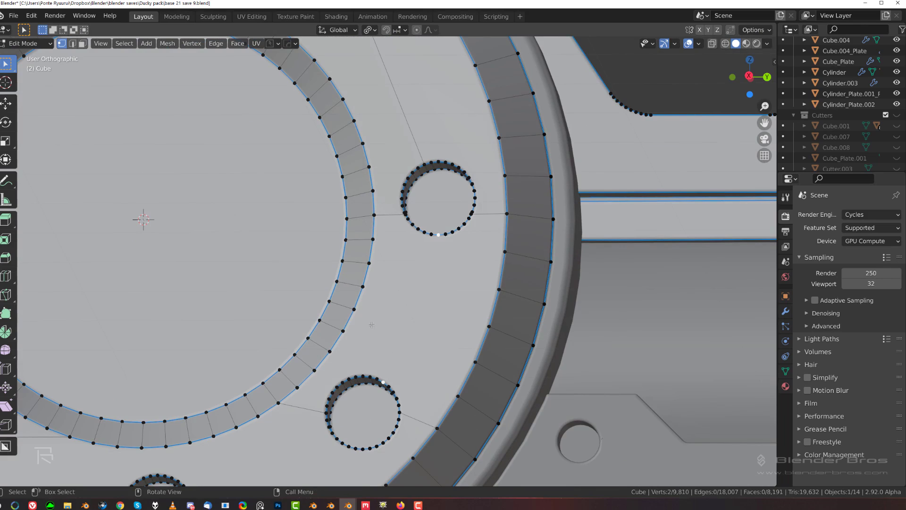
key("j")
scroll(368, 321, "down", 4)
middle_click_drag(367, 321, 391, 267, "shift")
scroll(339, 342, "up", 3)
left_click(405, 311)
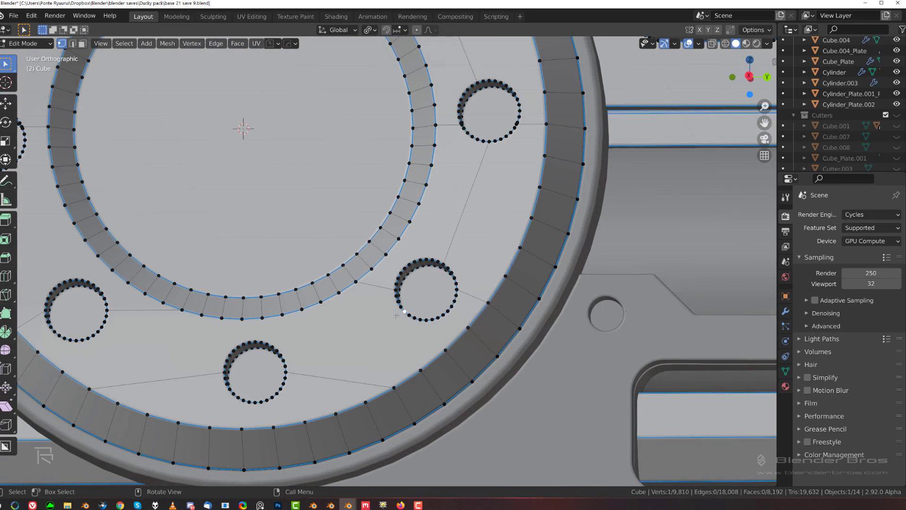
left_click(286, 364, "shift")
key("j")
Continue the connecting edges from the bottom hole through the lower-left and left holes to the upper-left hole.
left_click(222, 373)
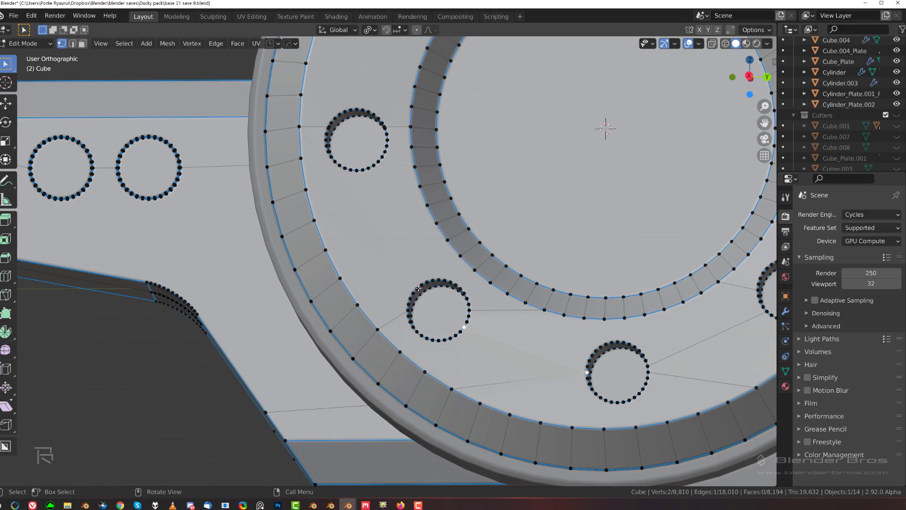
left_click(418, 288)
key("j")
middle_click_drag(380, 175, 399, 368, "shift")
left_click(378, 302)
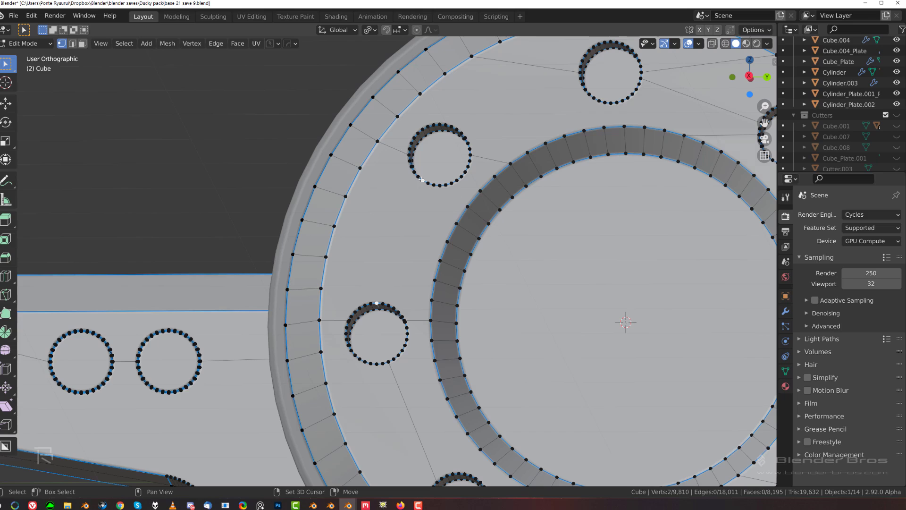
middle_click_drag(516, 199, 430, 300, "shift")
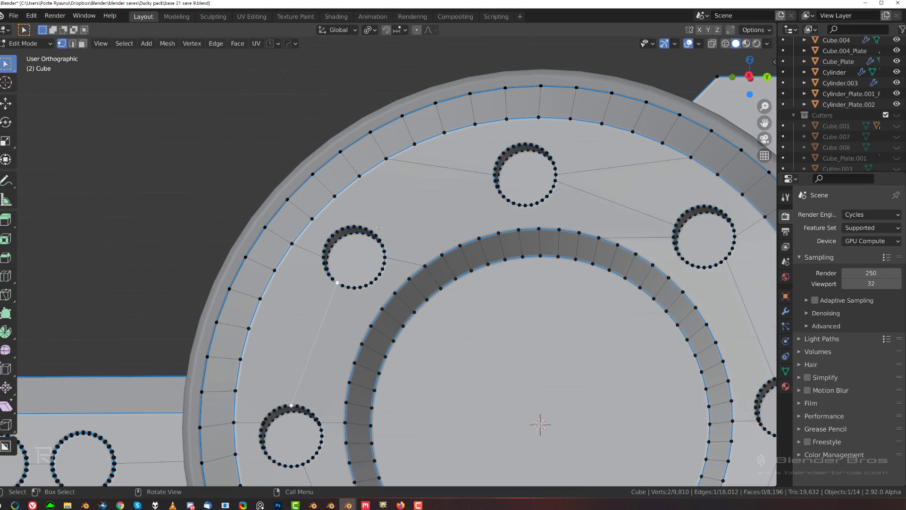
Connect the upper-left hole to the top hole, and join the top hole to the ring's outer and inner rims.
left_click(375, 235)
middle_click_drag(510, 187, 420, 235, "shift")
left_click(439, 246)
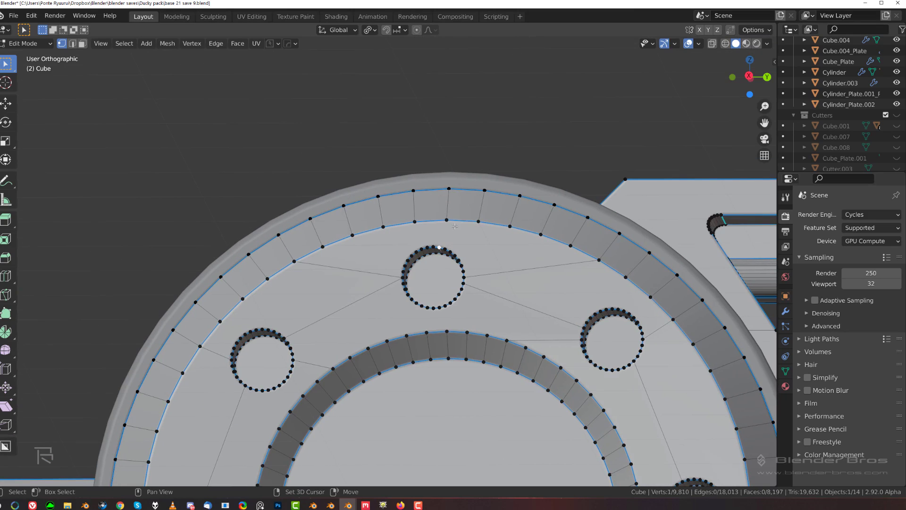
left_click(431, 322, "shift")
Start the HardOps Edit Multi Tool on the ring mesh and set it to dissolve edges.
key("2")
left_click(505, 277)
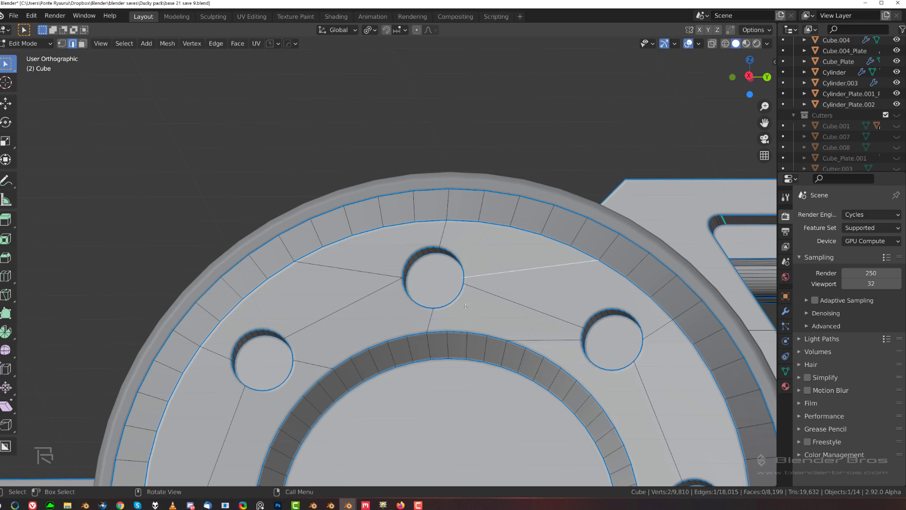
middle_click_drag(466, 306, 388, 235, "shift")
key("q")
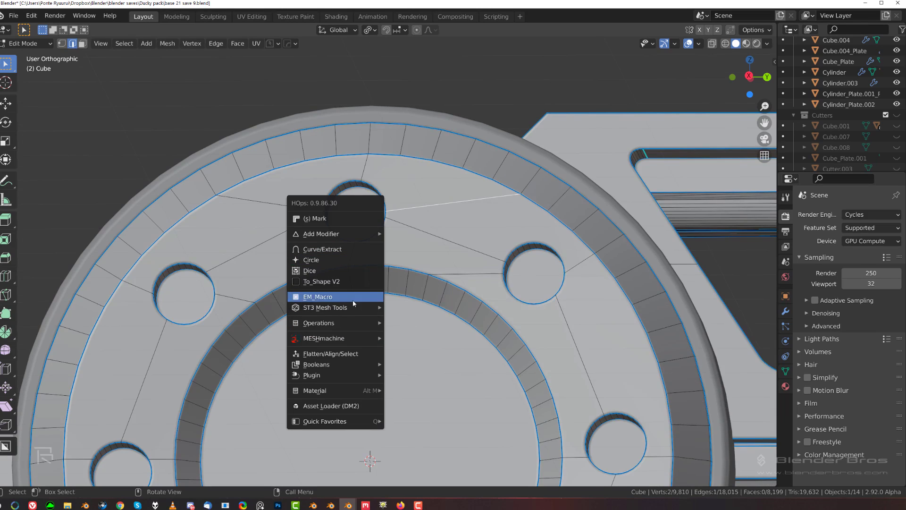
mouse_move(378, 311)
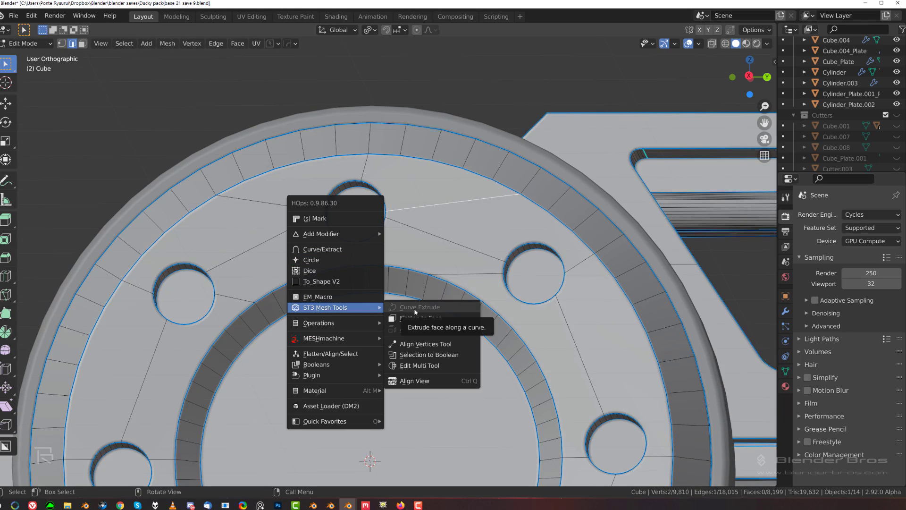
left_click(444, 361)
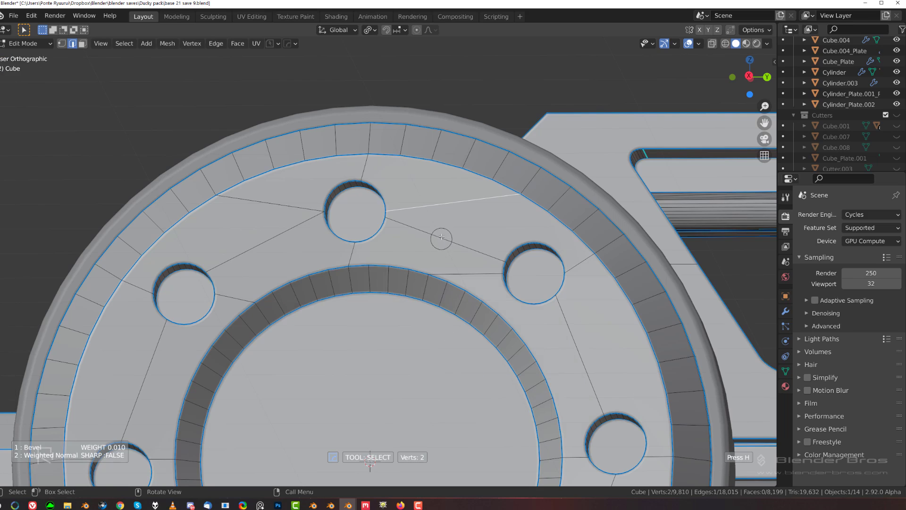
key("j")
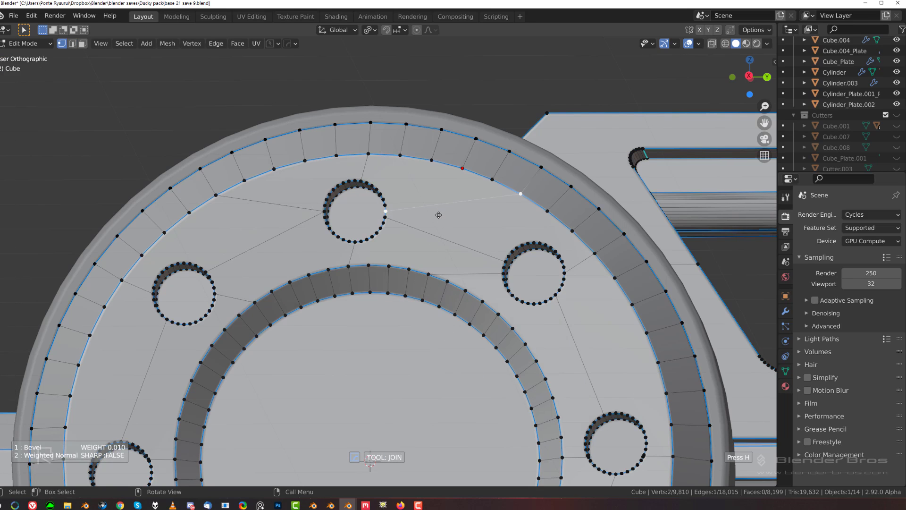
left_click(438, 215)
key("d")
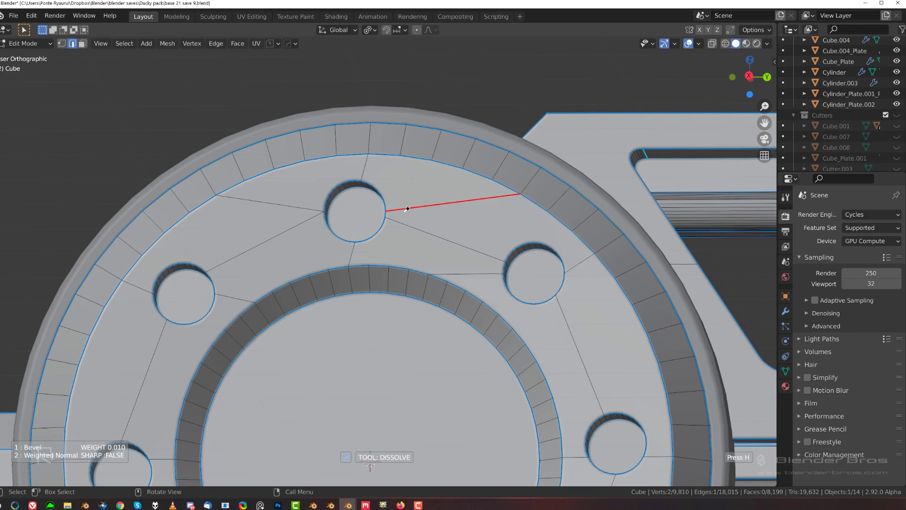
Try to dissolve the edges joining the top, upper-left and upper-right holes to the ring's inner and outer rims.
left_click(407, 208)
left_click(272, 245)
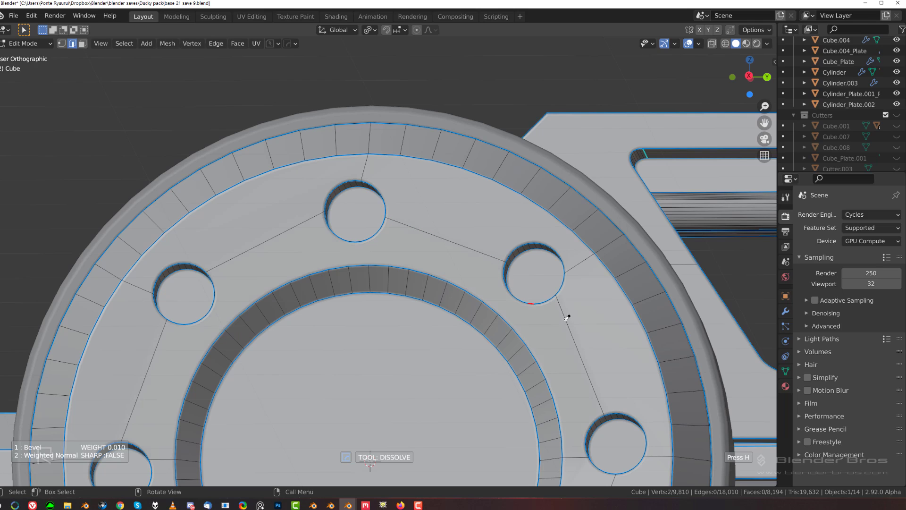
left_click(556, 372)
middle_click_drag(507, 304, 469, 242, "shift")
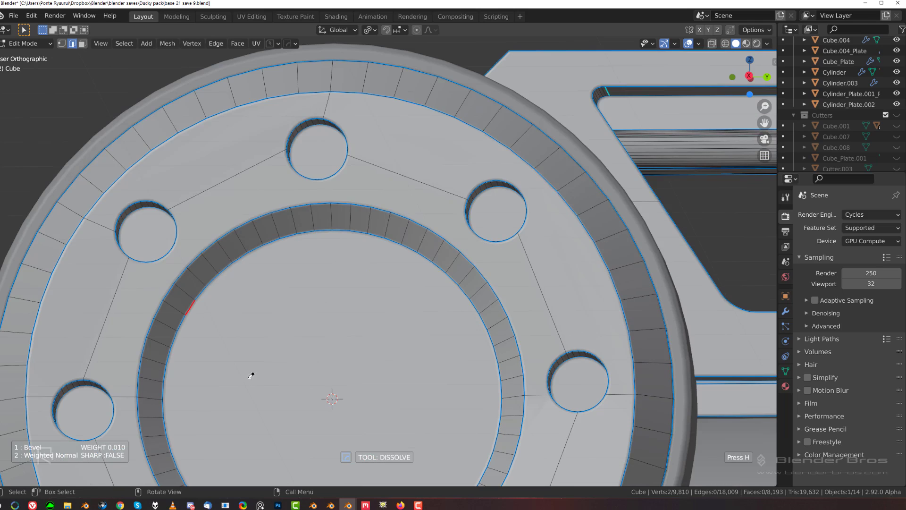
Try to dissolve the rim-connecting edges of the left, lower-left and bottom holes, and cancel the Edit Multi Tool.
middle_click_drag(264, 346, 324, 178, "shift")
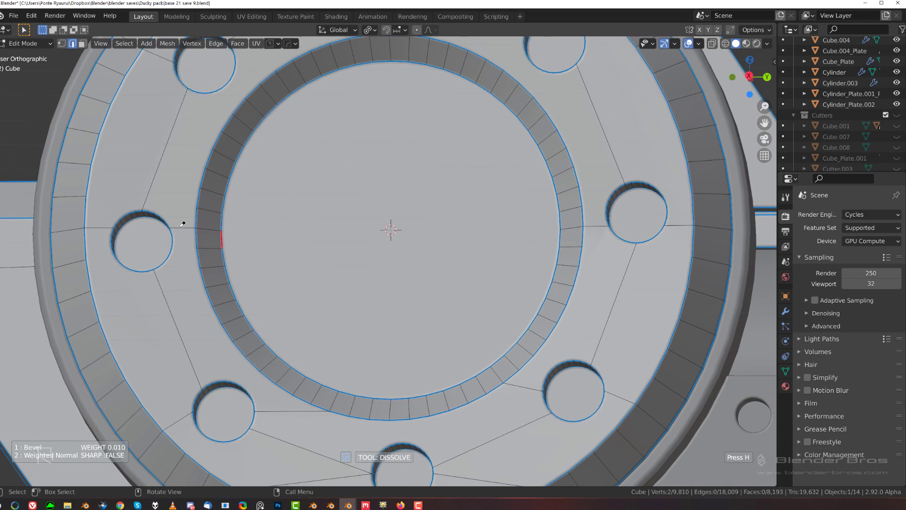
left_click(126, 222)
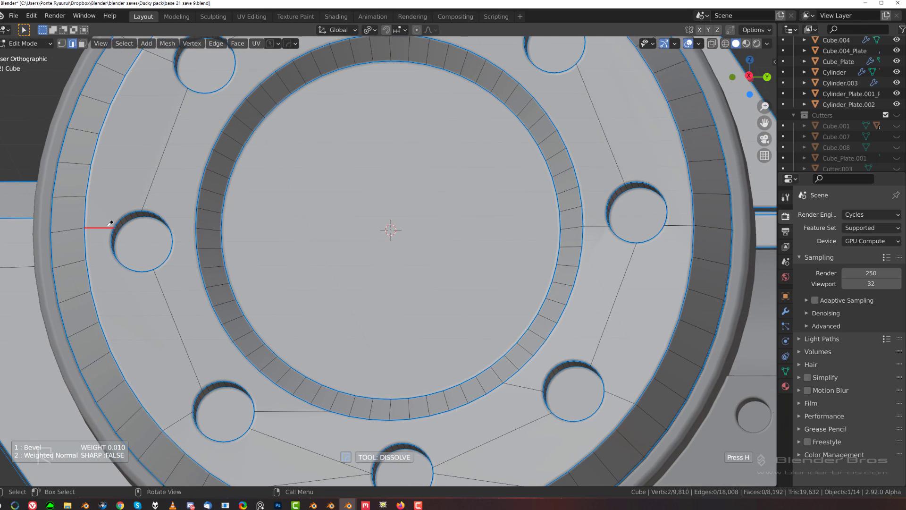
left_click(192, 412)
left_click(293, 411)
middle_click_drag(467, 313, 439, 174, "shift")
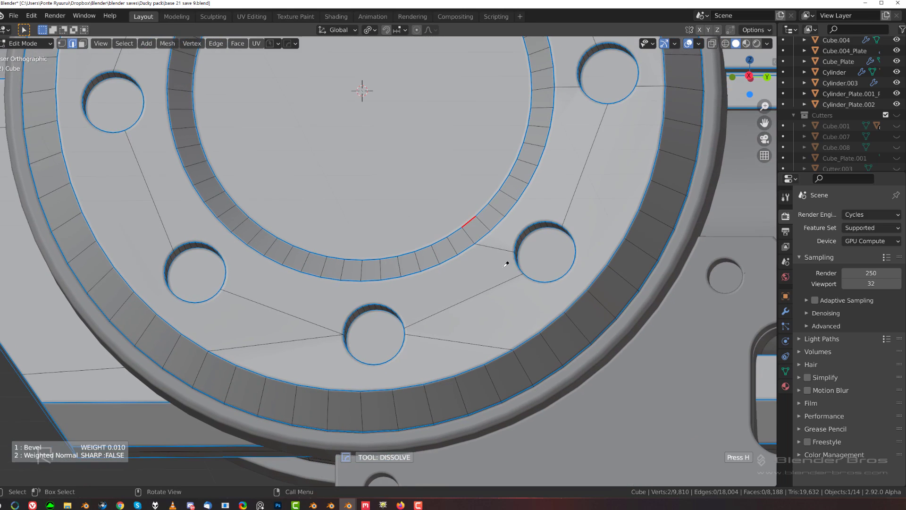
left_click(455, 340)
left_click(304, 340)
middle_click_drag(409, 246, 367, 303, "shift")
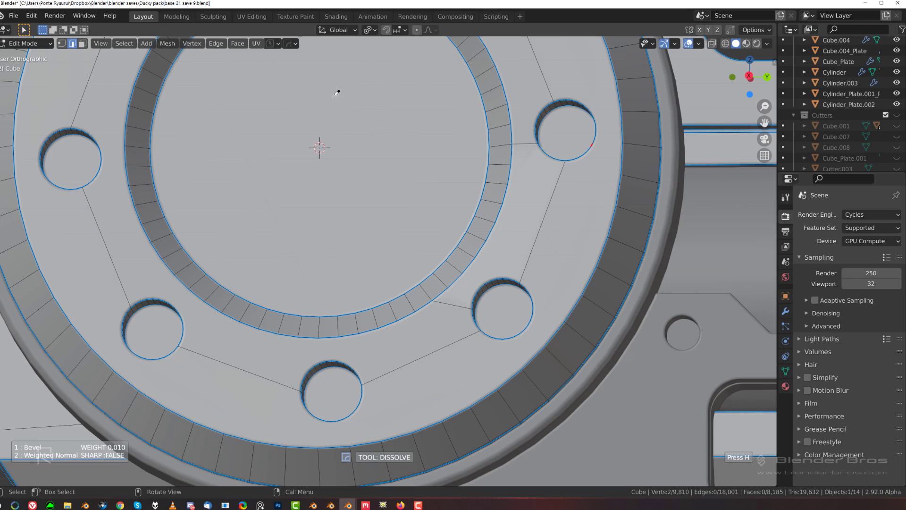
middle_click_drag(321, 222, 453, 218, "shift")
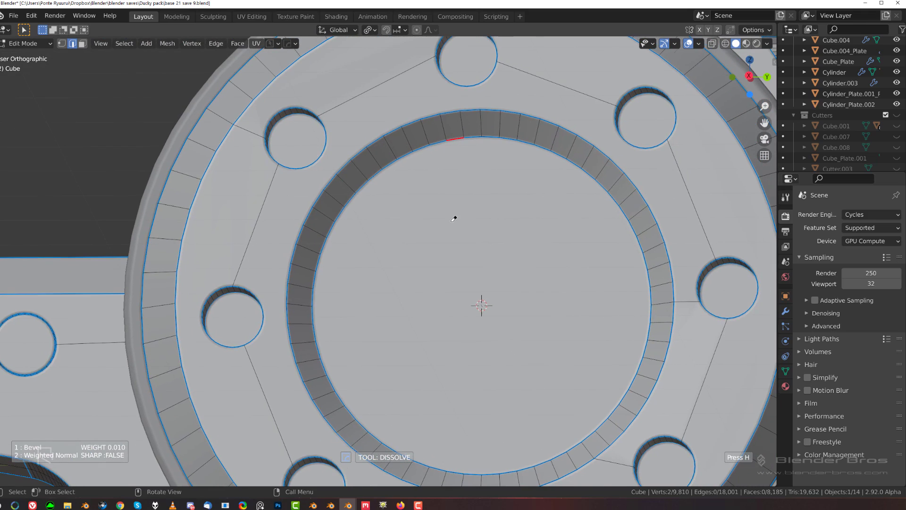
right_click(481, 191)
Dissolve the edges joining the holes to the ring's rims, keeping the left hole's pair and the top hole's two vertical ones.
scroll(477, 193, "down", 3)
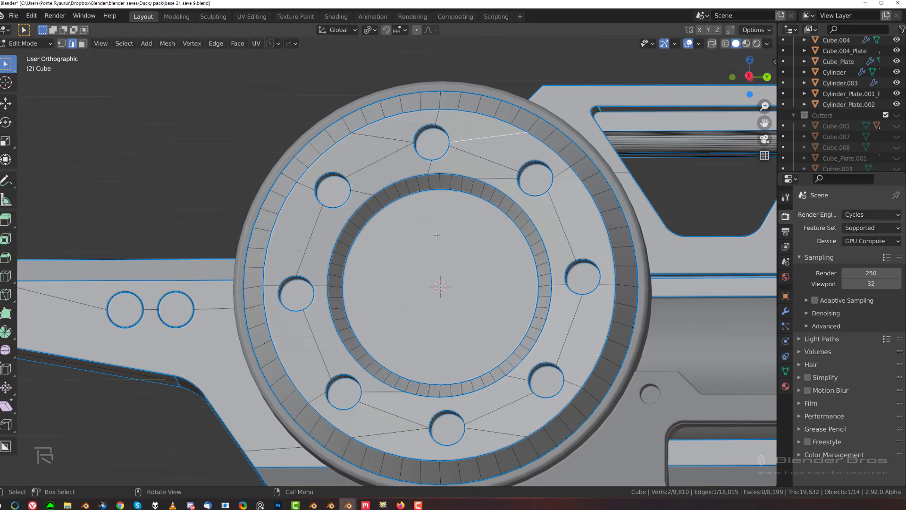
scroll(395, 240, "up", 1)
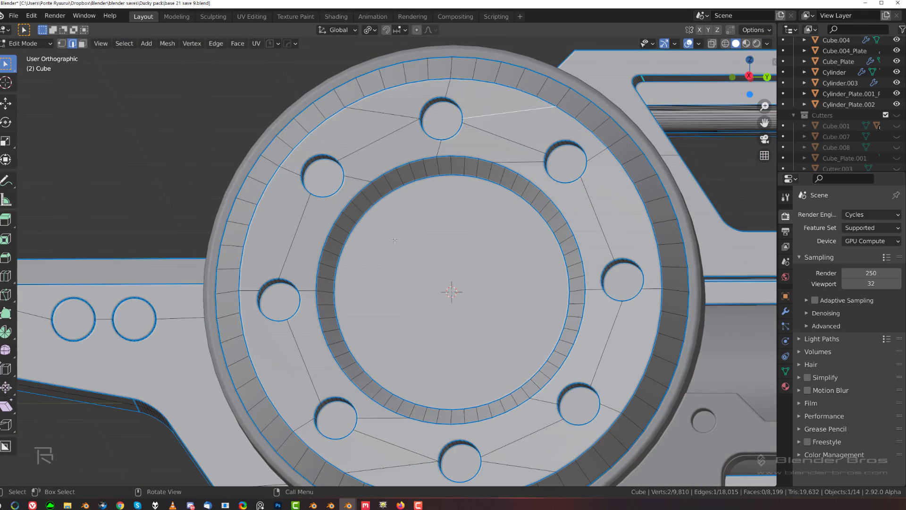
left_click(358, 179)
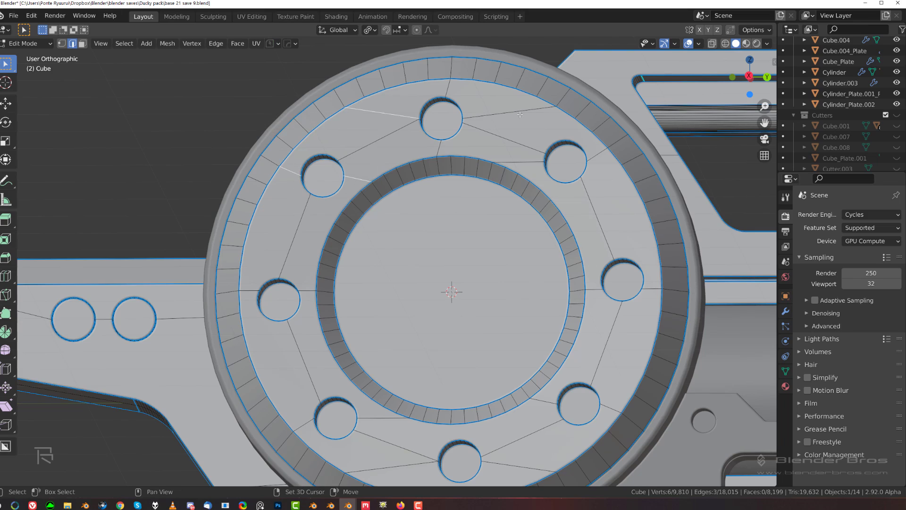
left_click(445, 140, "shift")
left_click(439, 151, "shift")
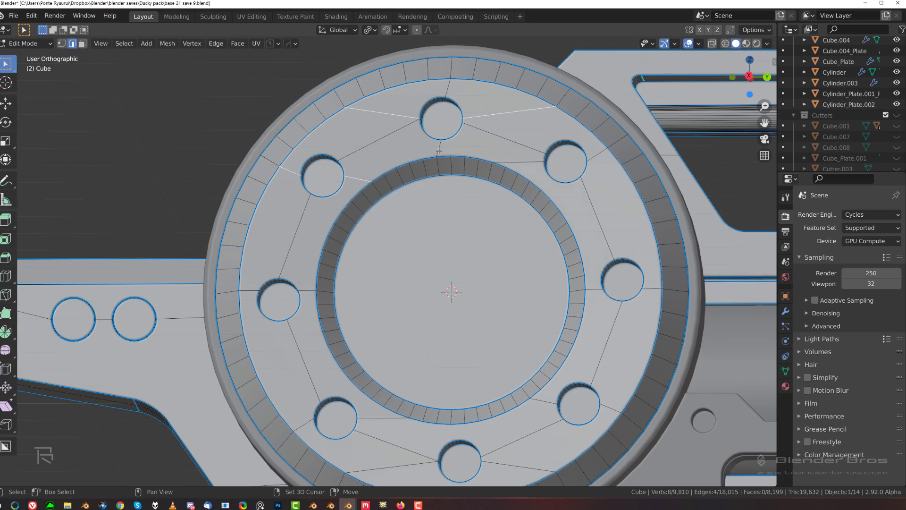
left_click(596, 153, "shift")
middle_click_drag(595, 307, 524, 181, "shift")
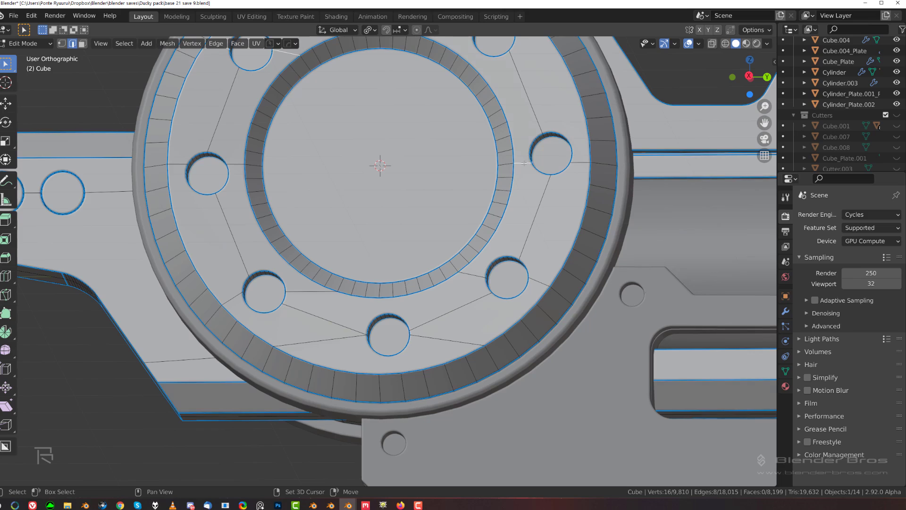
left_click(521, 165, "shift")
left_click(537, 278, "shift")
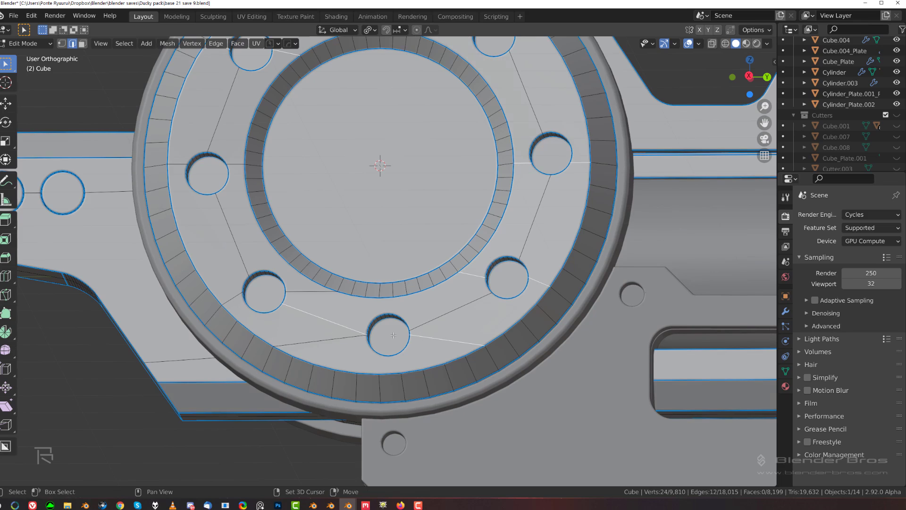
left_click(341, 332, "shift")
key("x")
left_click(231, 346)
key("ctrl+z")
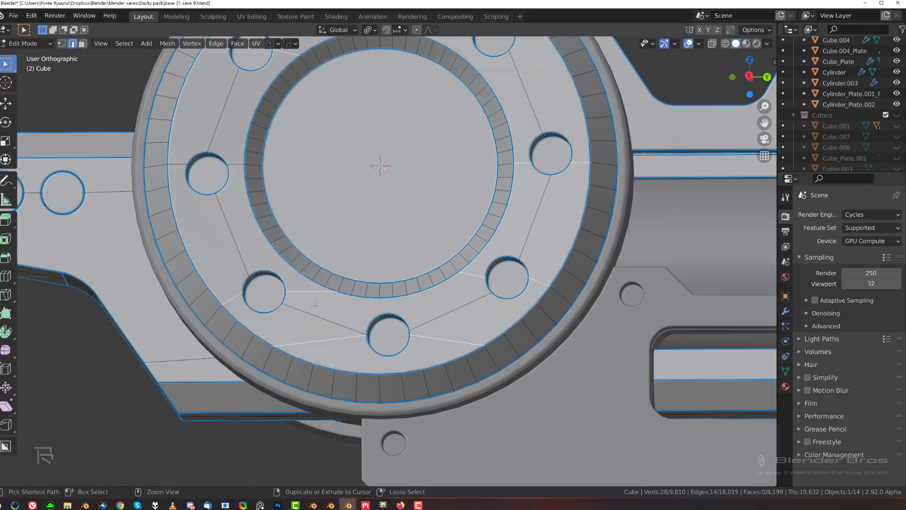
key("x")
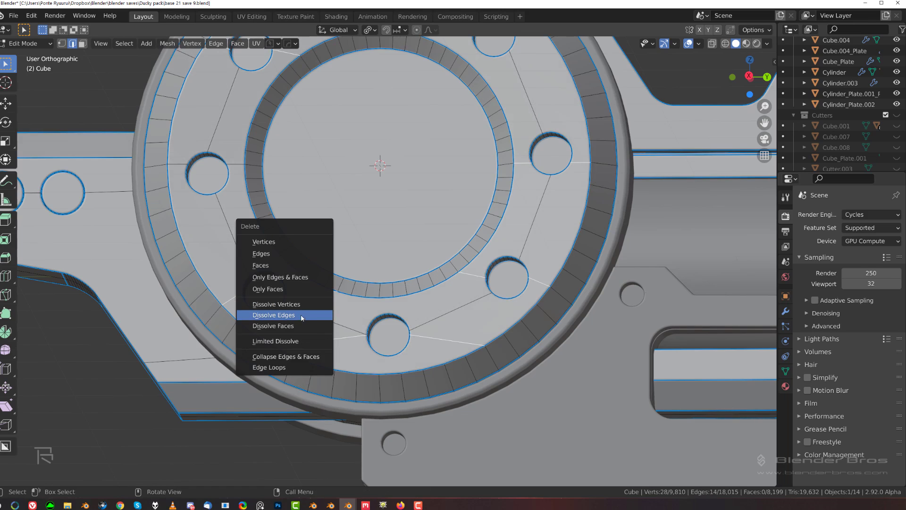
left_click(301, 315)
Select the two edges joining the left hole to the ring's inner and outer rims.
scroll(261, 250, "down", 4)
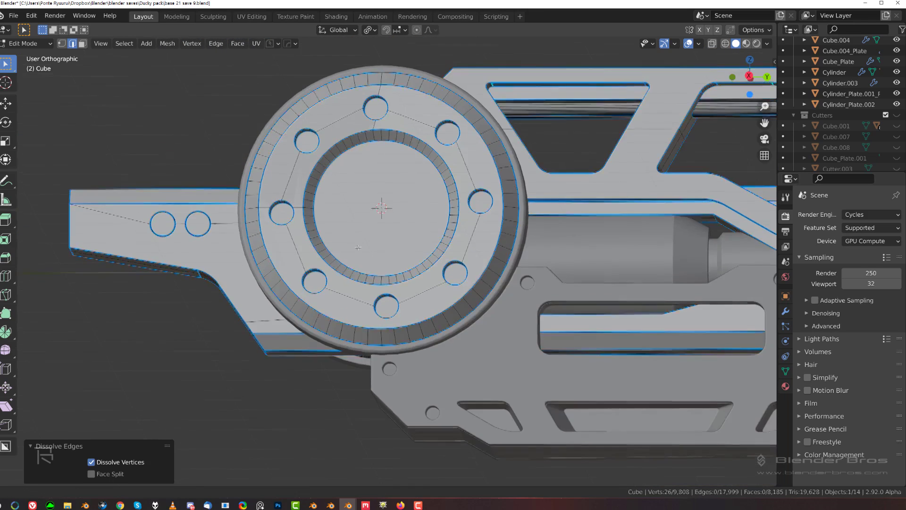
scroll(261, 250, "up", 3)
key("ctrl+z")
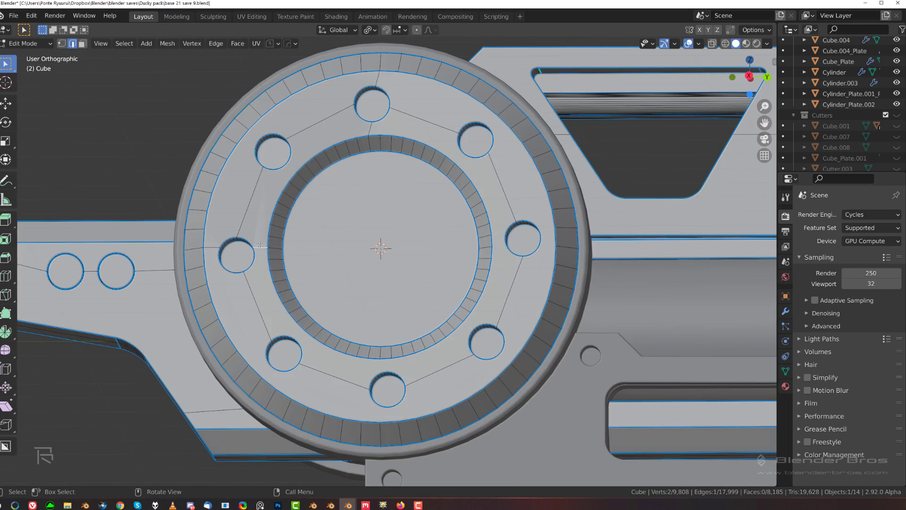
key("x")
left_click(236, 232)
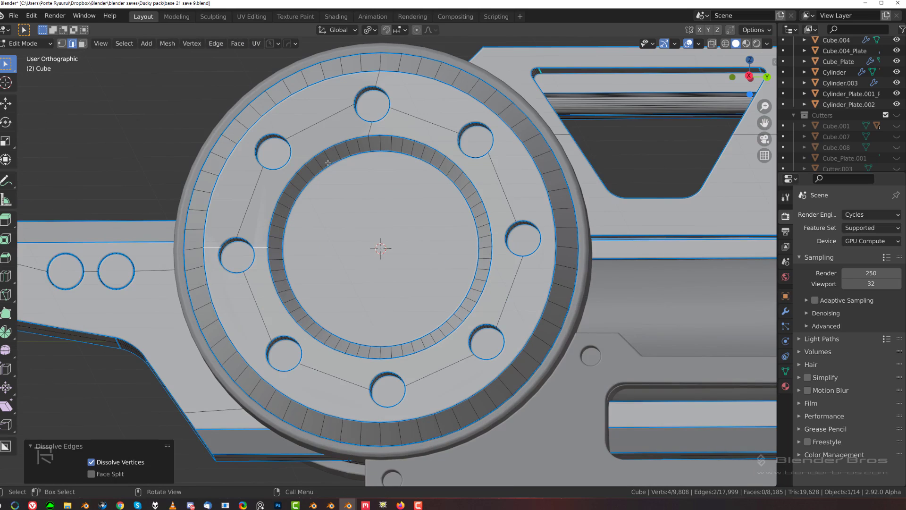
key("q")
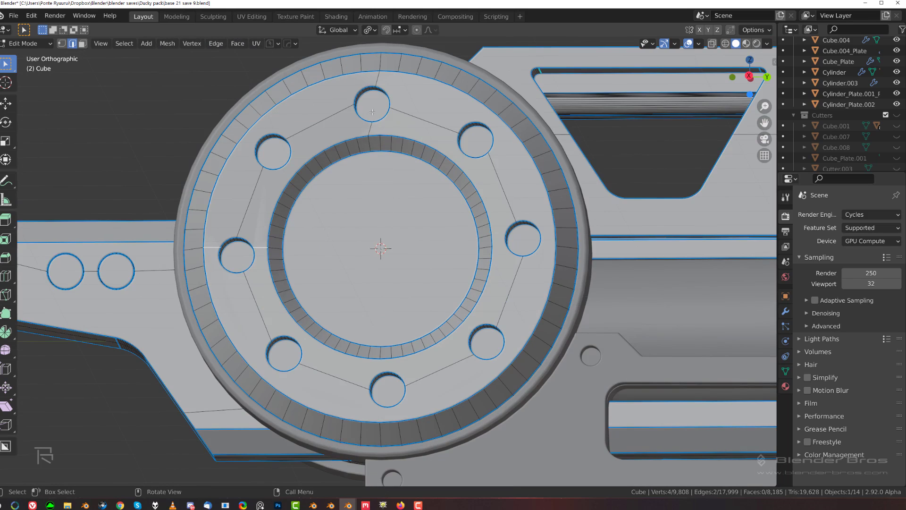
Select the floor faces of all eight ring holes and grow the selection to include their walls.
key("3")
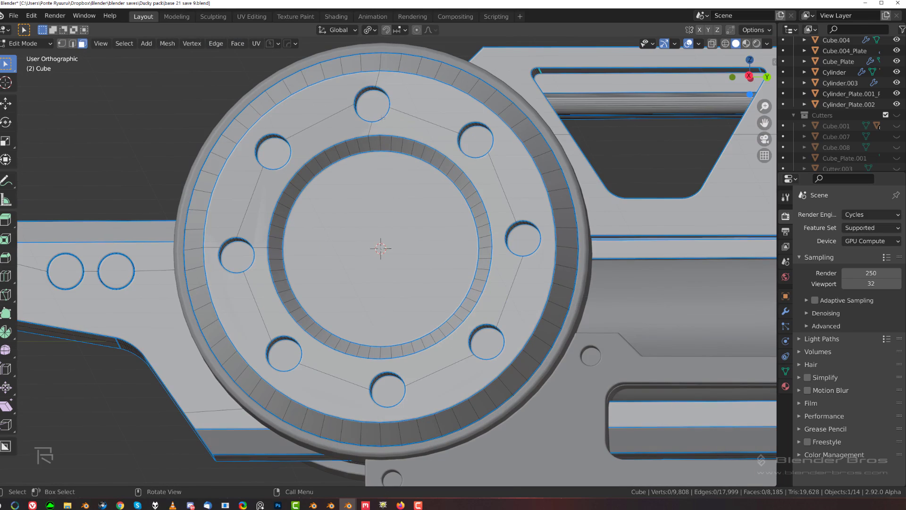
left_click(372, 111)
left_click(273, 152, "shift")
left_click(239, 252, "shift")
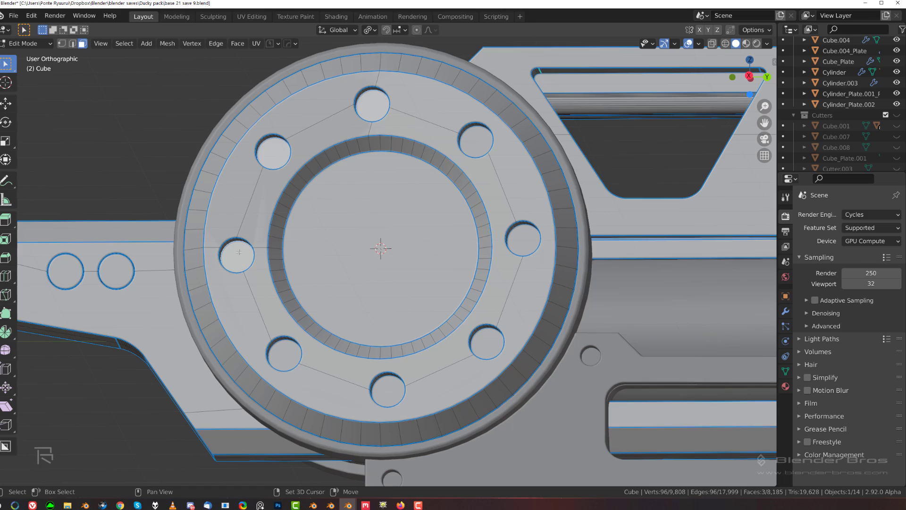
left_click(286, 353, "shift")
left_click(388, 390, "shift")
left_click(493, 343, "shift")
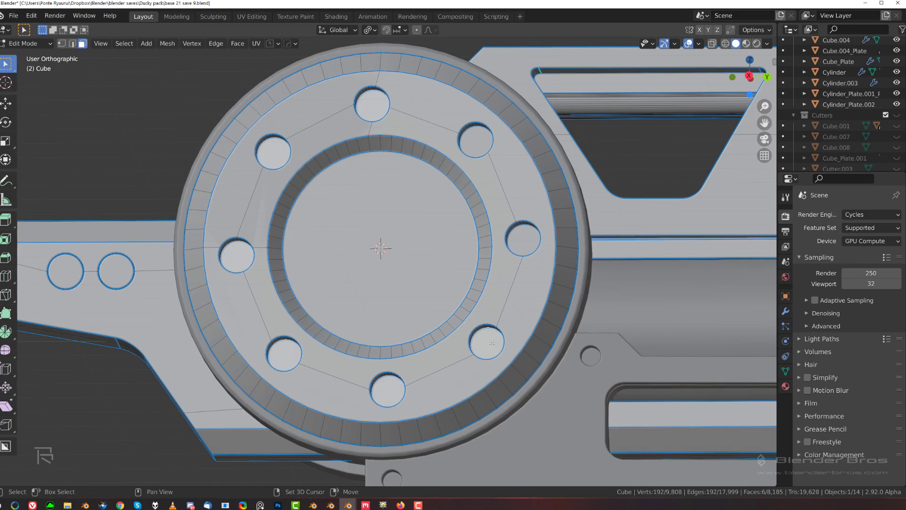
left_click(520, 243, "shift")
left_click(486, 130, "shift")
key("ctrl+KP_Add")
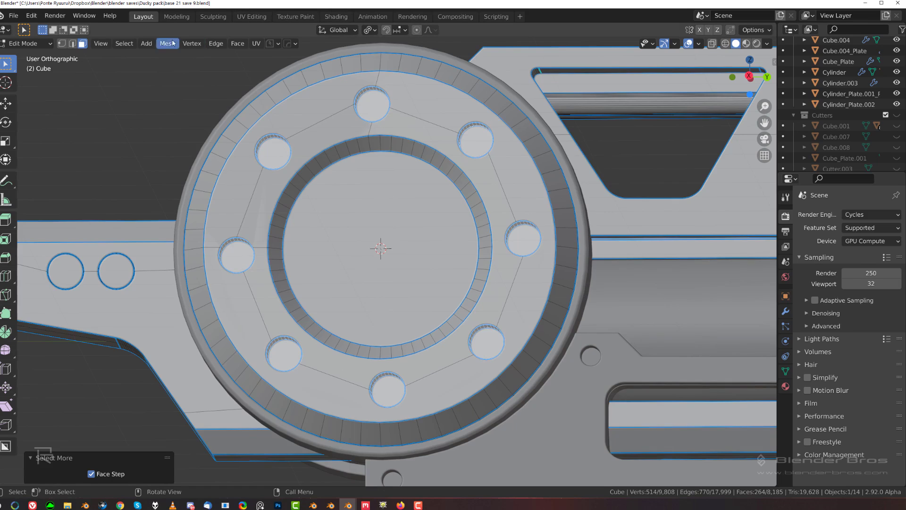
Reduce the selection to the holes' boundary loops, bevel them about 0.023 m with one segment, and return to Object Mode.
left_click(124, 43)
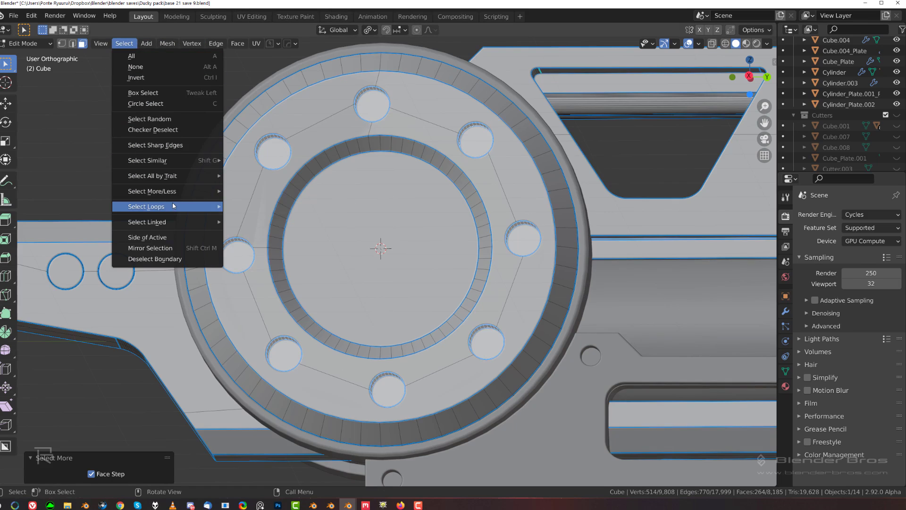
mouse_move(174, 207)
middle_click_drag(384, 195, 346, 410, "shift")
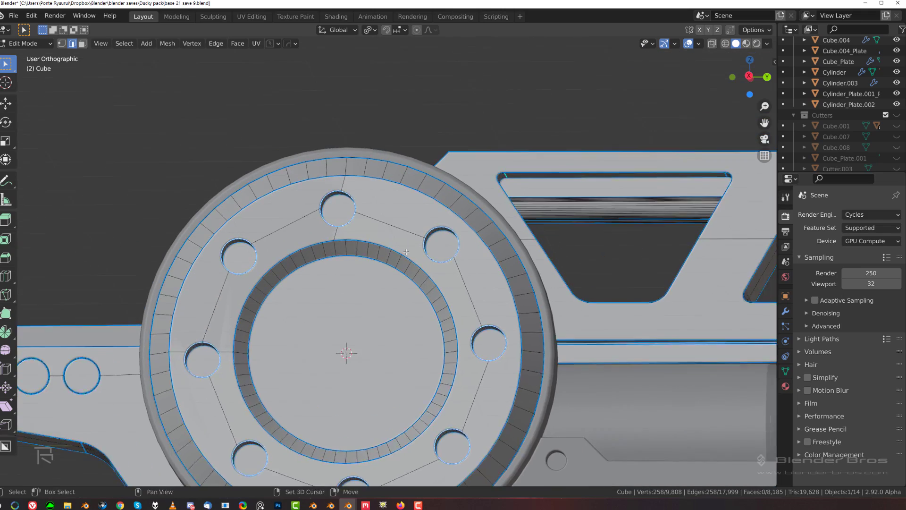
scroll(347, 410, "up", 3)
key("ctrl+b")
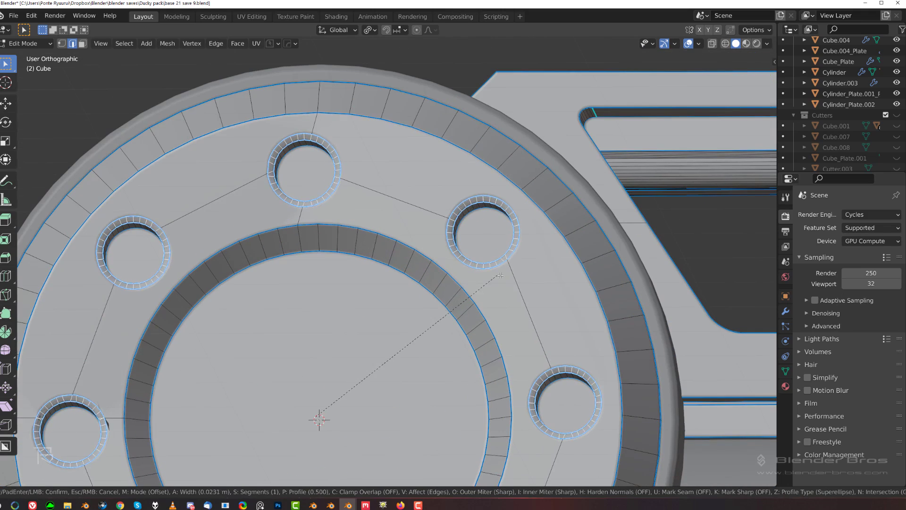
left_click(497, 275)
key("Tab")
scroll(417, 173, "down", 4)
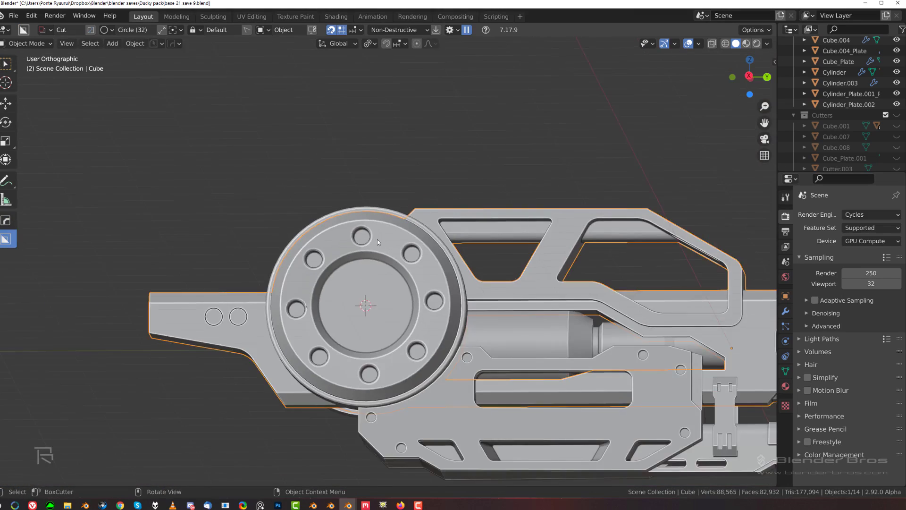
middle_click_drag(378, 240, 467, 259)
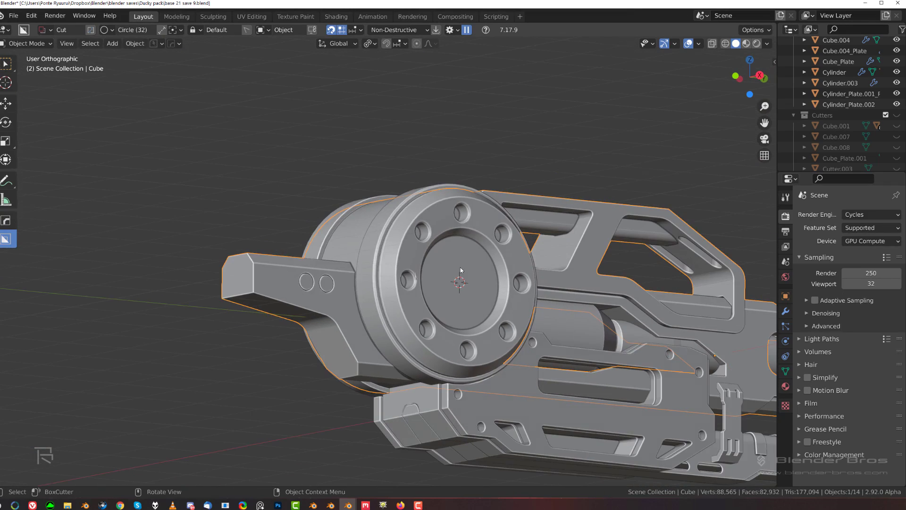
Mirror the main body with a mirror modifier so the drum's ring of holes also appears on the opposite side.
key("alt+x")
right_click(473, 222)
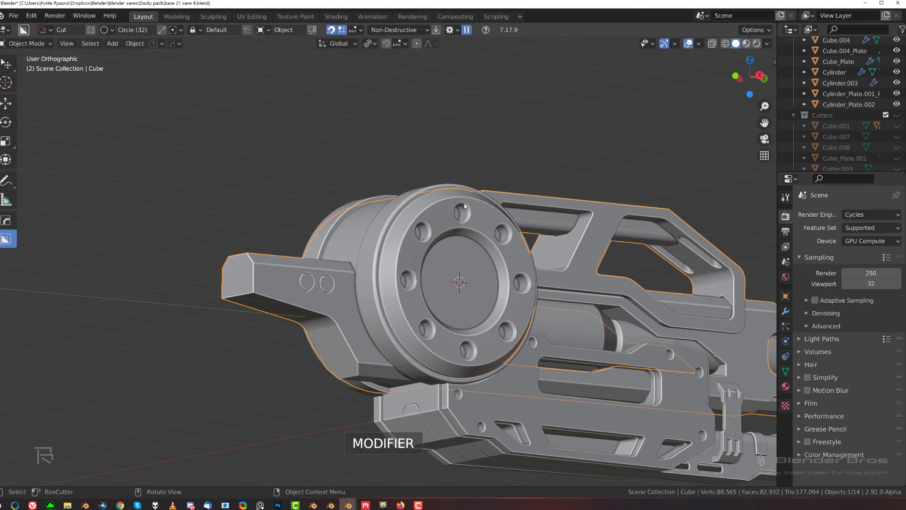
middle_click_drag(465, 207, 661, 302)
key("alt+x")
left_click(761, 339)
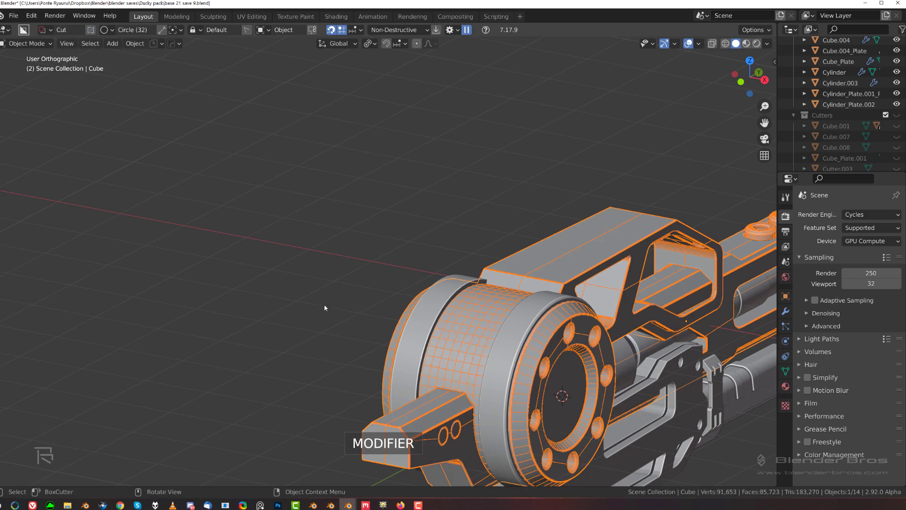
left_click_drag(494, 305, 487, 307)
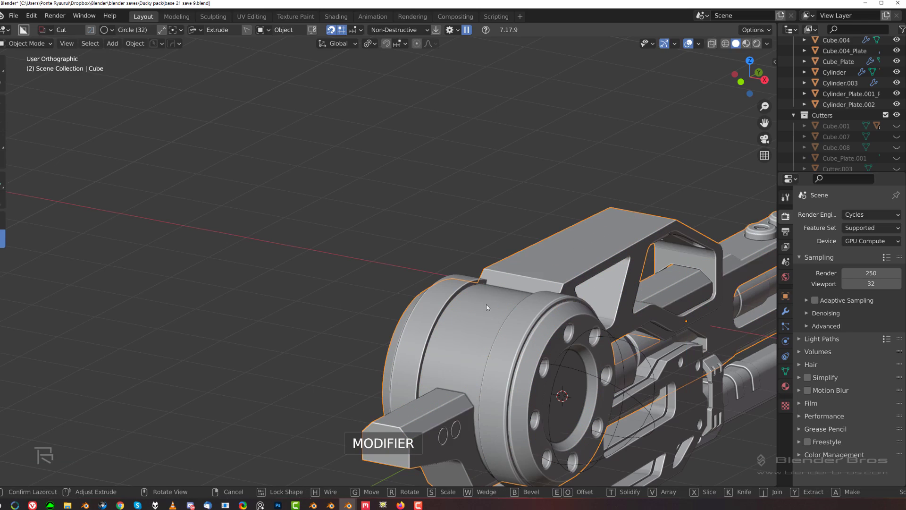
right_click(364, 188)
scroll(194, 263, "down", 5)
scroll(195, 263, "up", 6)
middle_click_drag(332, 284, 137, 200)
key("grave")
left_click(427, 192)
middle_click_drag(325, 182, 366, 210, "shift")
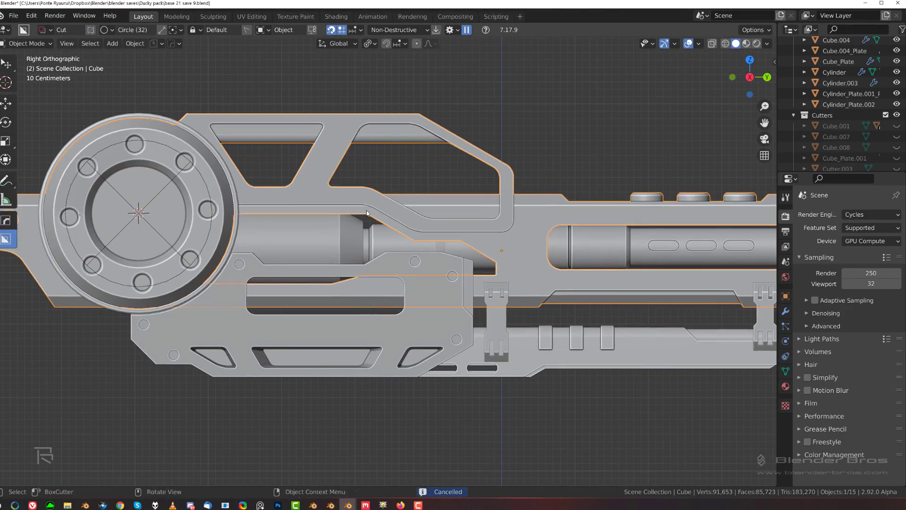
key("ctrl+z")
Examine the weapon's side profile and overall shape from the right and in perspective.
scroll(360, 214, "down", 3)
scroll(360, 214, "up", 2)
key("KP_5")
key("KP_5")
scroll(305, 218, "up", 1)
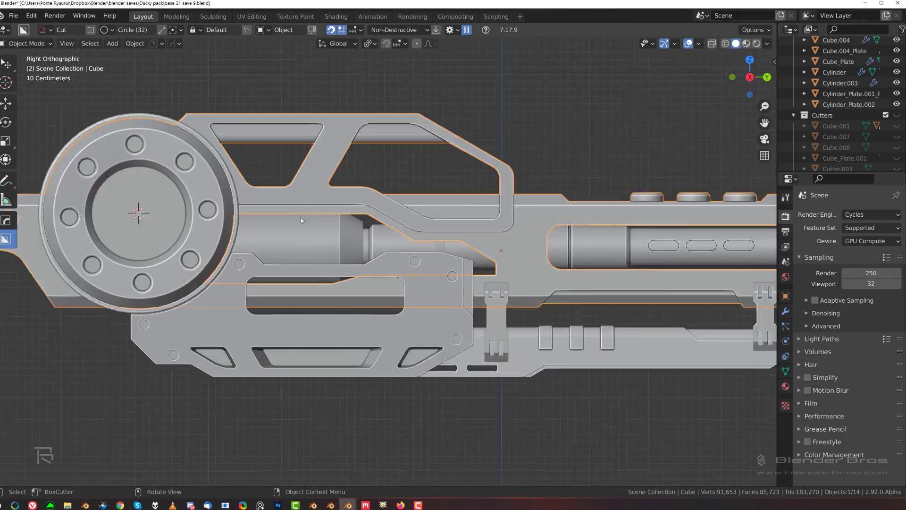
scroll(301, 217, "up", 2)
middle_click_drag(371, 201, 397, 247)
scroll(409, 237, "down", 4)
key("grave")
left_click(510, 250)
middle_click_drag(536, 250, 359, 270, "shift")
scroll(361, 268, "down", 2)
middle_click_drag(420, 250, 390, 243)
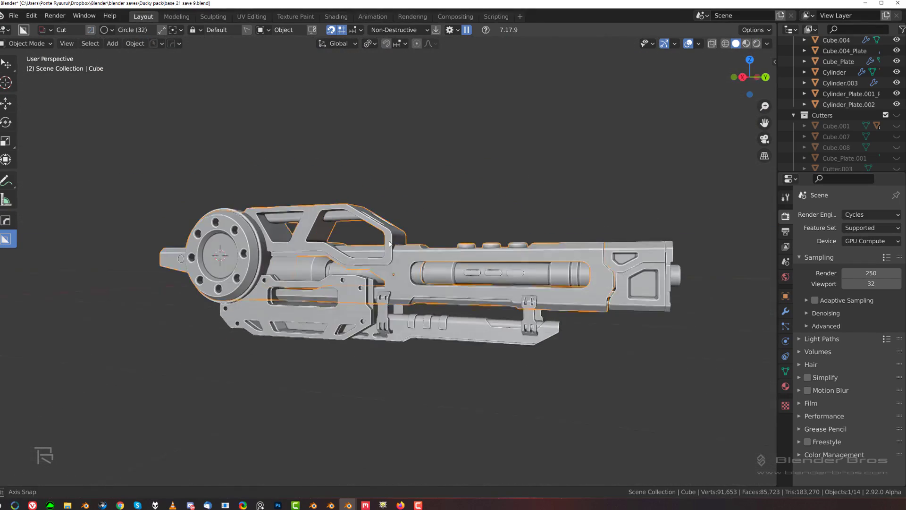
Enter mesh editing and select a lengthwise strip of faces on the drum's middle section, from near the upper housing down to the stock.
scroll(381, 233, "up", 2)
middle_click_drag(156, 236, 312, 281)
key("Tab")
scroll(342, 214, "up", 2)
scroll(342, 213, "down", 3)
middle_click_drag(342, 213, 307, 192)
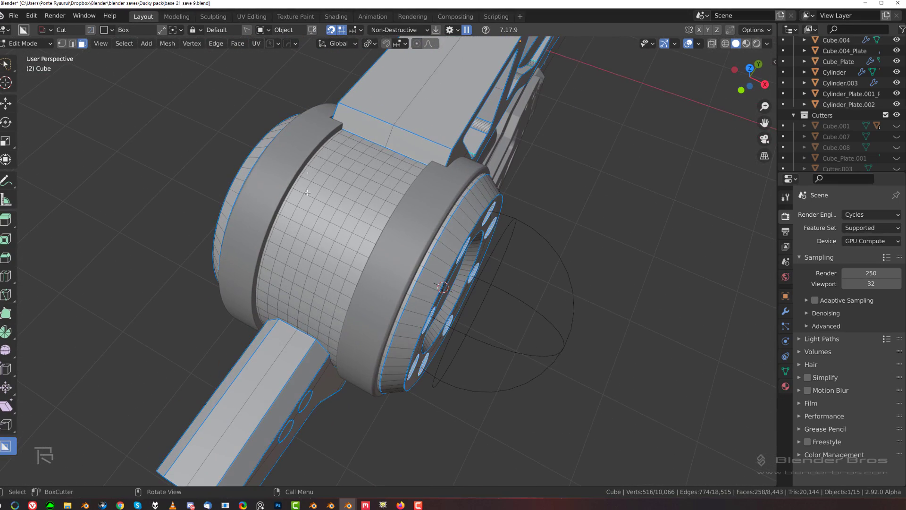
left_click(343, 173)
left_click(283, 314, "ctrl")
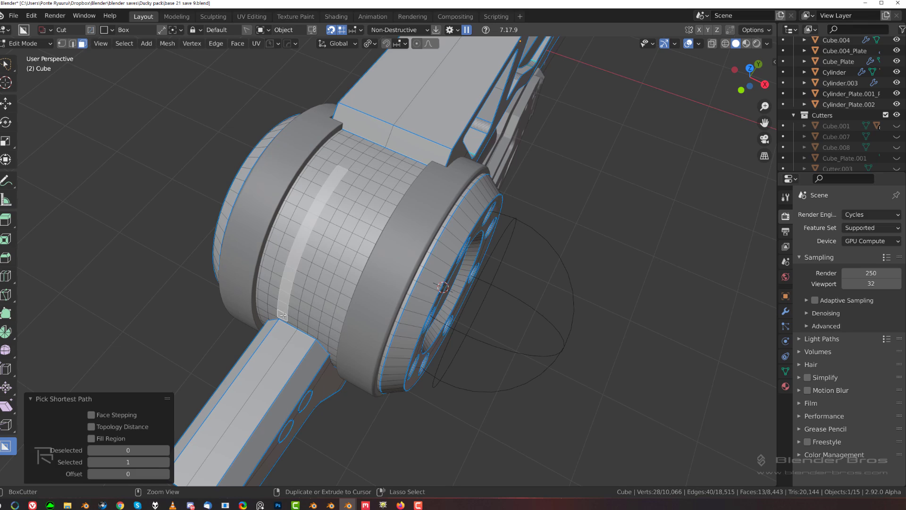
Extend the selection to a full rectangular patch of drum faces, four faces wide, between the upper housing and the stock.
left_click(379, 183, "ctrl")
key("ctrl+z")
left_click(372, 186, "ctrl")
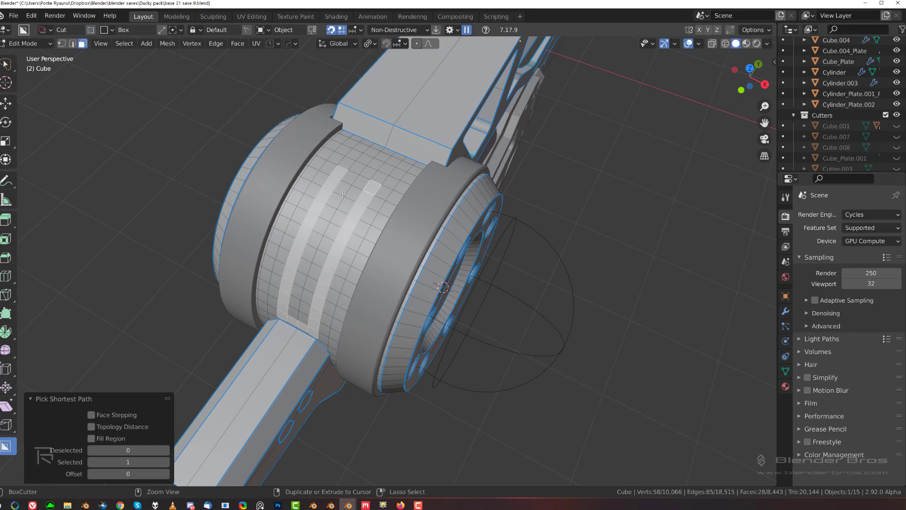
left_click(296, 308, "ctrl")
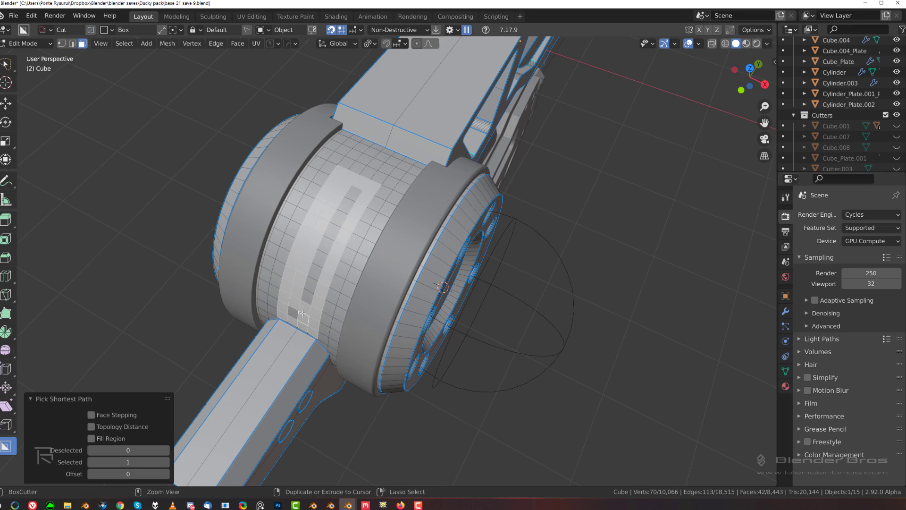
left_click(354, 190, "ctrl")
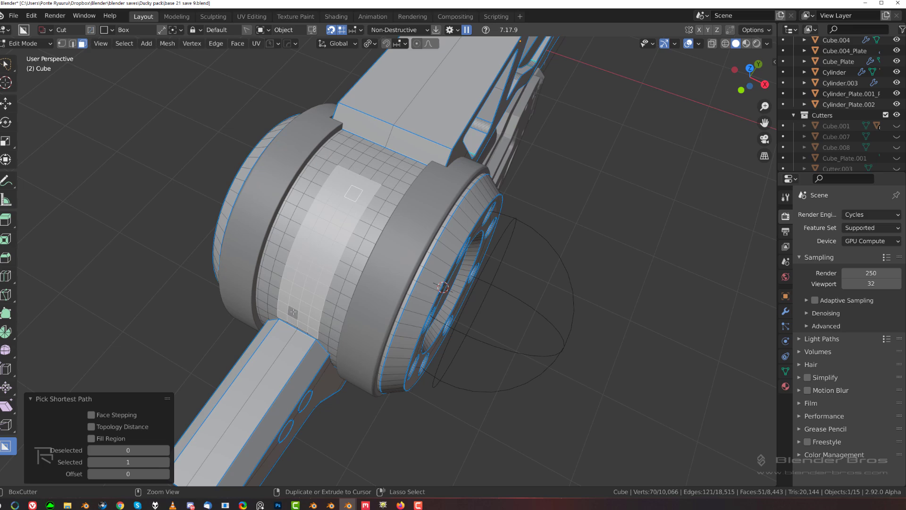
Inset the selected drum faces by about 0.032 m and sink them into a recess with Panel Face set to Entrench.
middle_click_drag(312, 307, 329, 209)
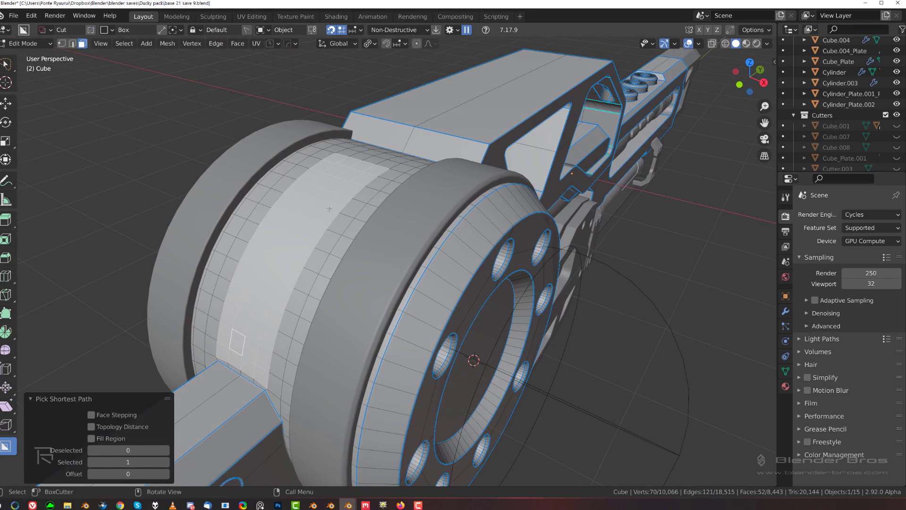
key("i")
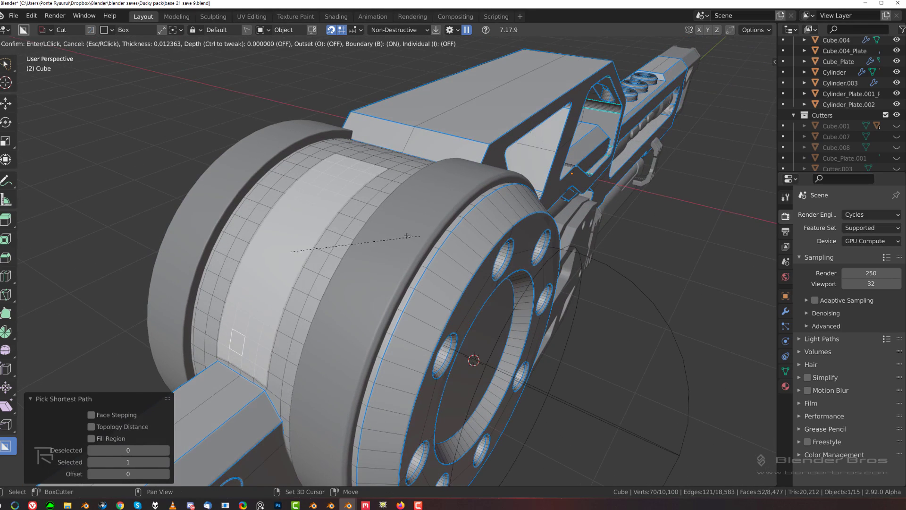
left_click(386, 231)
key("q")
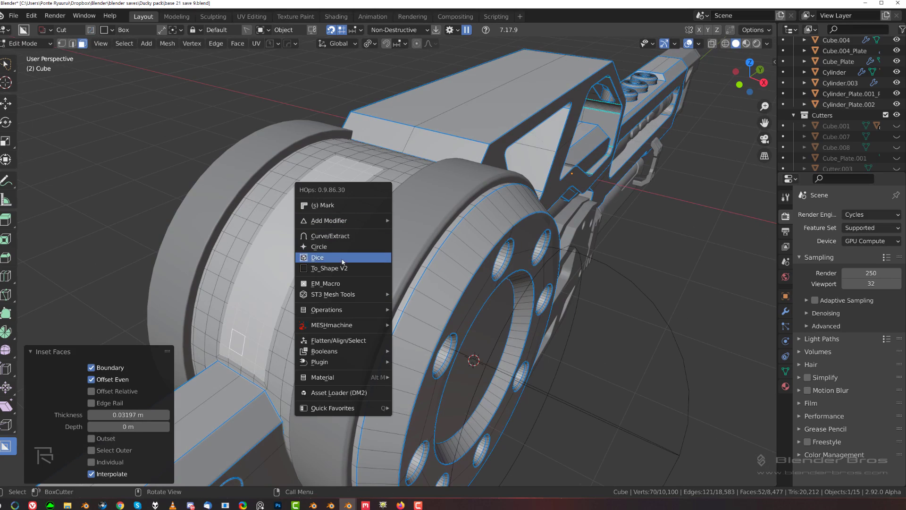
left_click(342, 284)
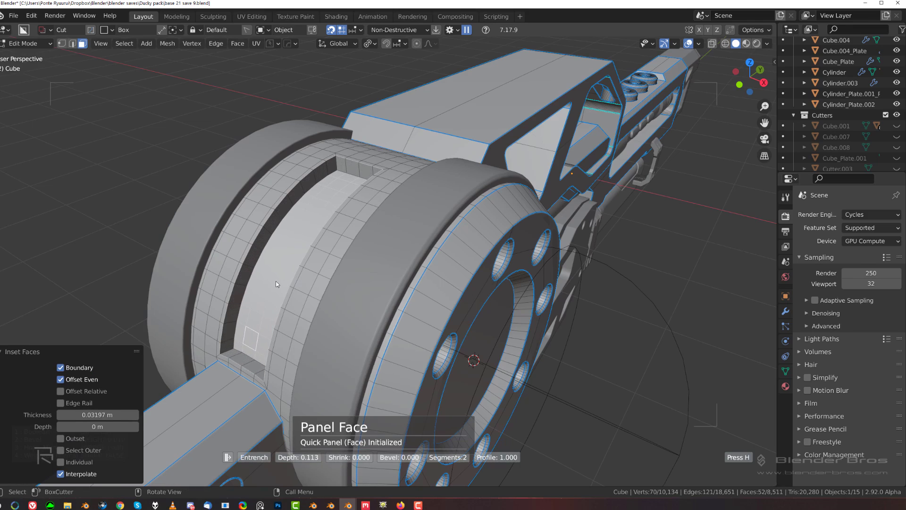
left_click(243, 281)
Merge the two narrow border faces meeting at the recess's first upper corner into one L-shaped face.
middle_click_drag(326, 168, 340, 177)
key("Tab")
left_click(330, 211)
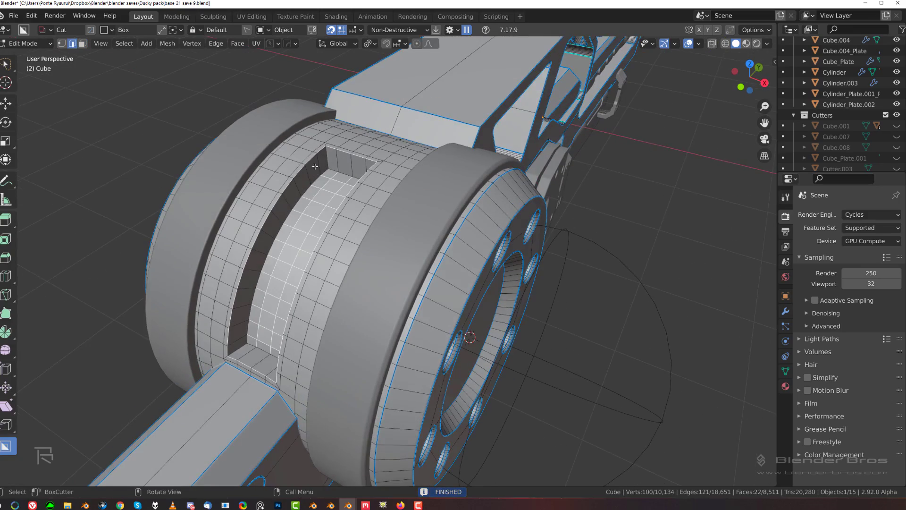
scroll(326, 175, "up", 4)
middle_click_drag(302, 80, 428, 276, "shift")
scroll(427, 276, "up", 2)
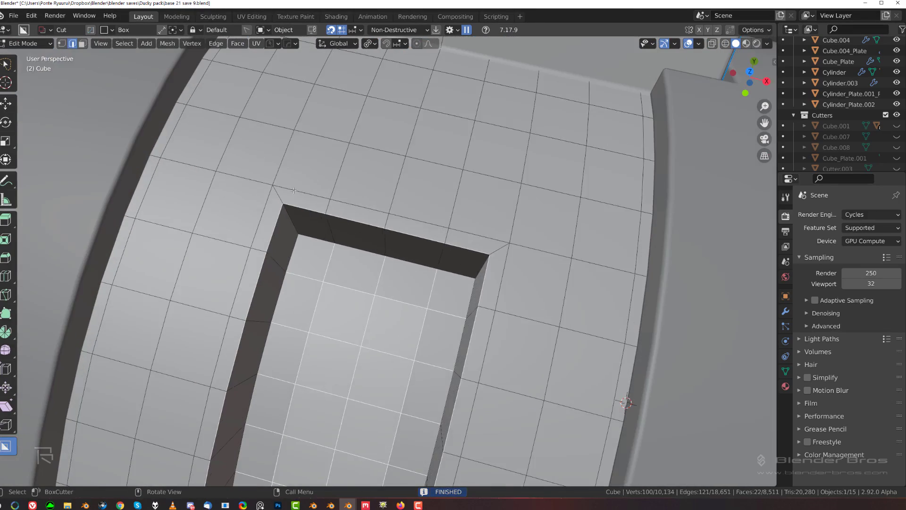
key("3")
left_click(265, 201)
left_click(278, 200)
left_click(296, 206, "shift")
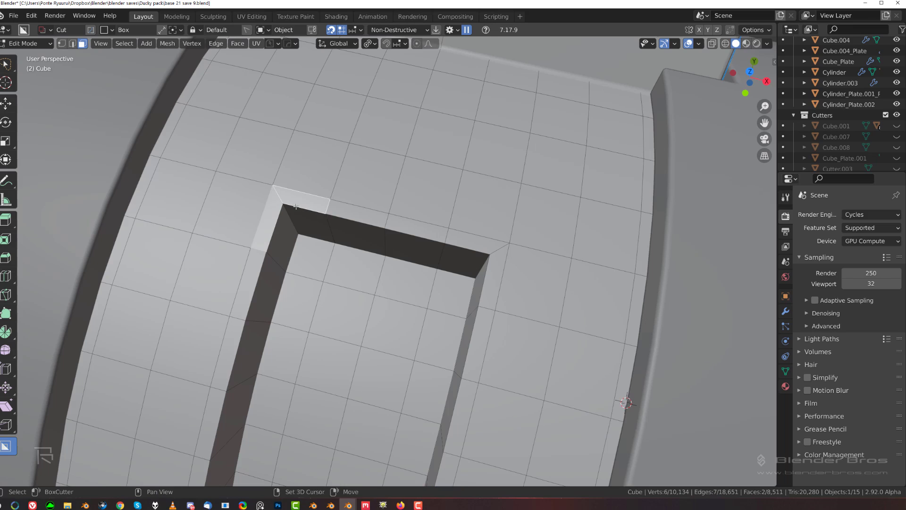
Merge the two narrow border faces at the recess's other upper corner into one L-shaped face.
left_click(491, 250)
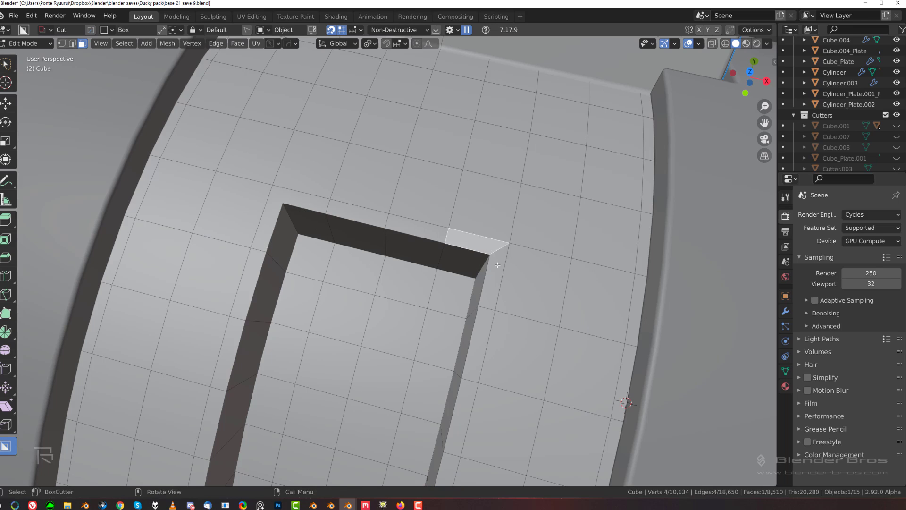
left_click(496, 267, "shift")
scroll(479, 258, "down", 1)
middle_click_drag(476, 260, 474, 227)
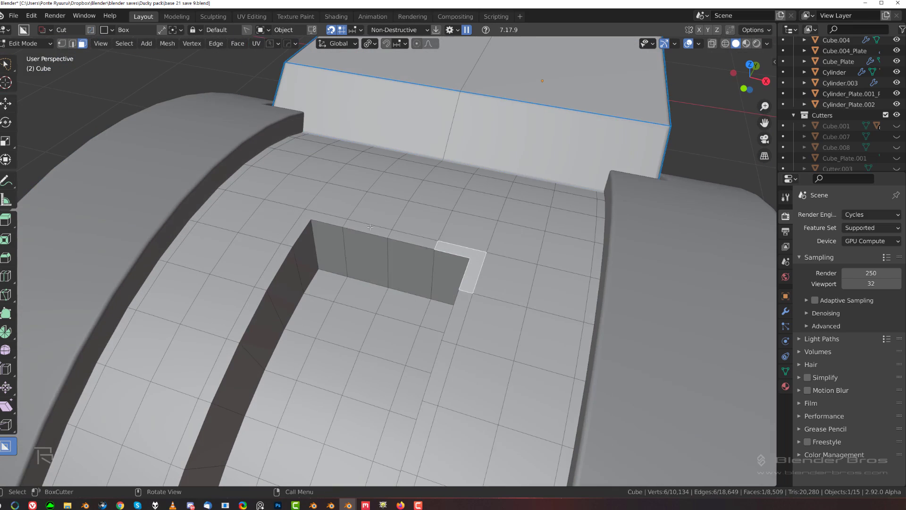
Bevel the recess's two upper corner edges by about 0.12 m with 15 segments and return to Object Mode.
key("2")
left_click(313, 255)
middle_click_drag(408, 279, 458, 204)
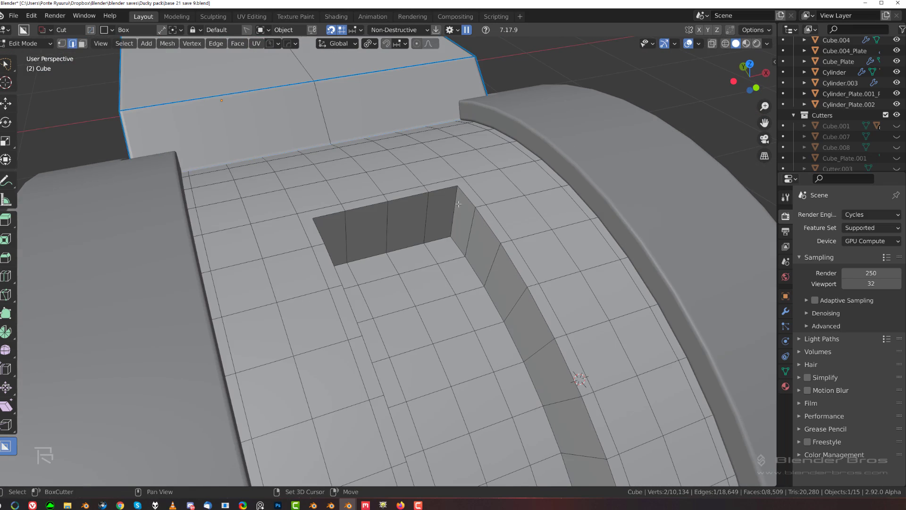
key("ctrl+b")
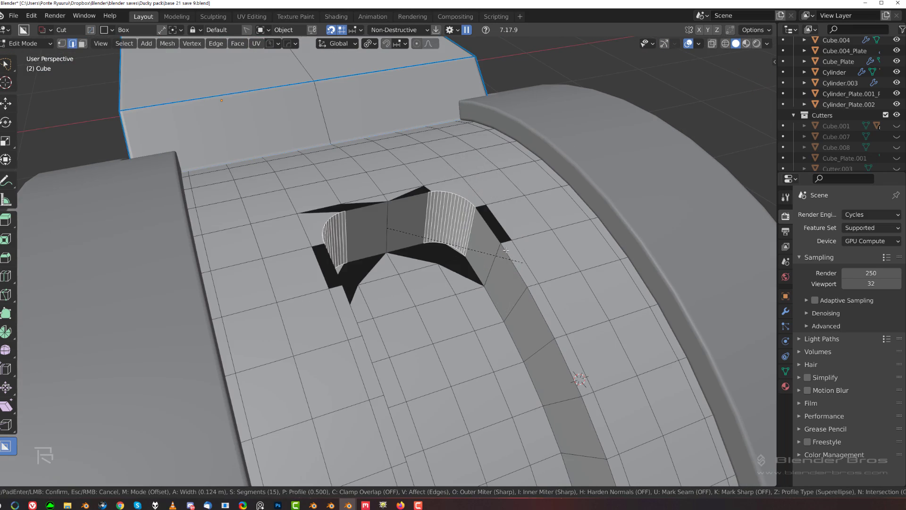
left_click(498, 250)
key("Tab")
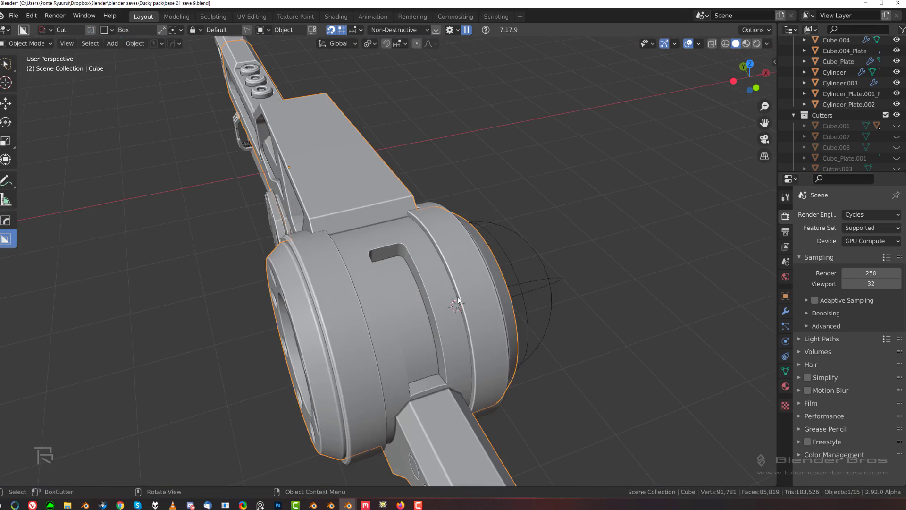
Return to mesh editing in edge mode and select the short corner edge at the recess's lower end.
middle_click_drag(457, 300, 317, 215)
scroll(317, 214, "up", 4)
key("Tab")
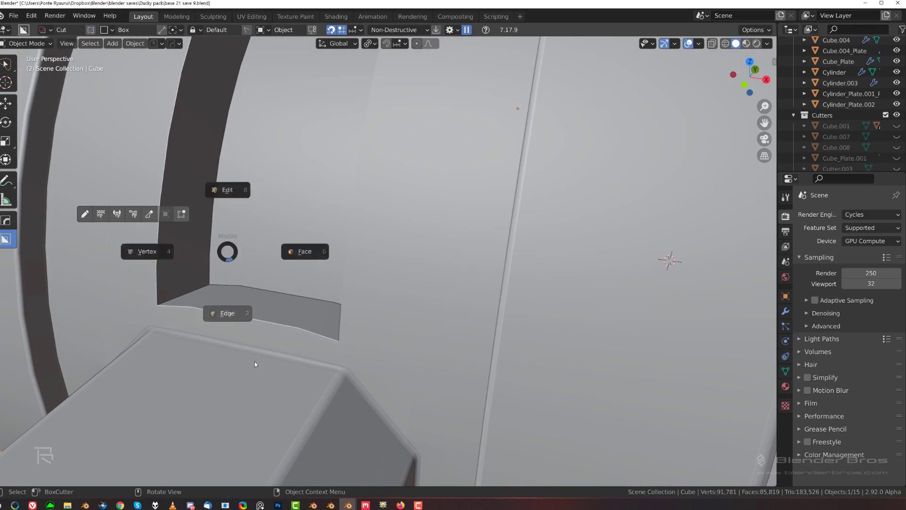
left_click(212, 300)
left_click(182, 301)
mouse_move(182, 301)
middle_mouse_down()
mouse_move(231, 273)
mouse_move(198, 292)
middle_mouse_up()
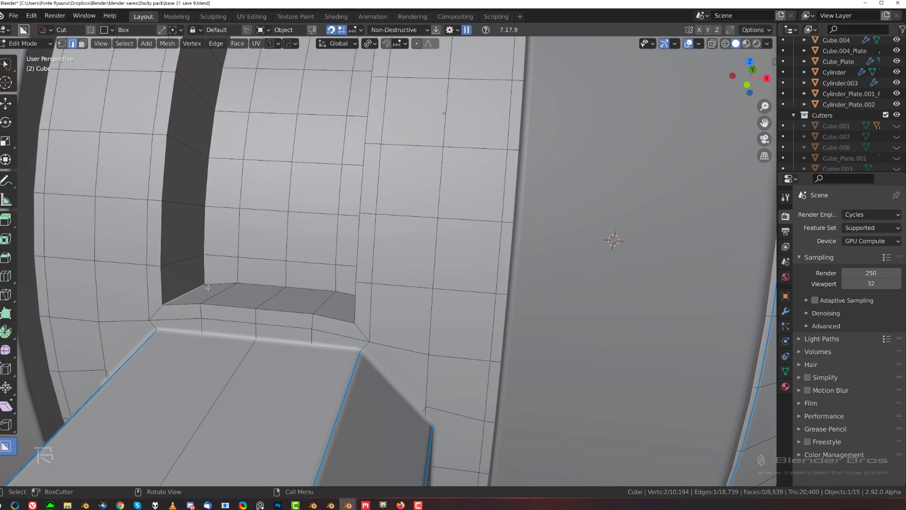
left_click(194, 292)
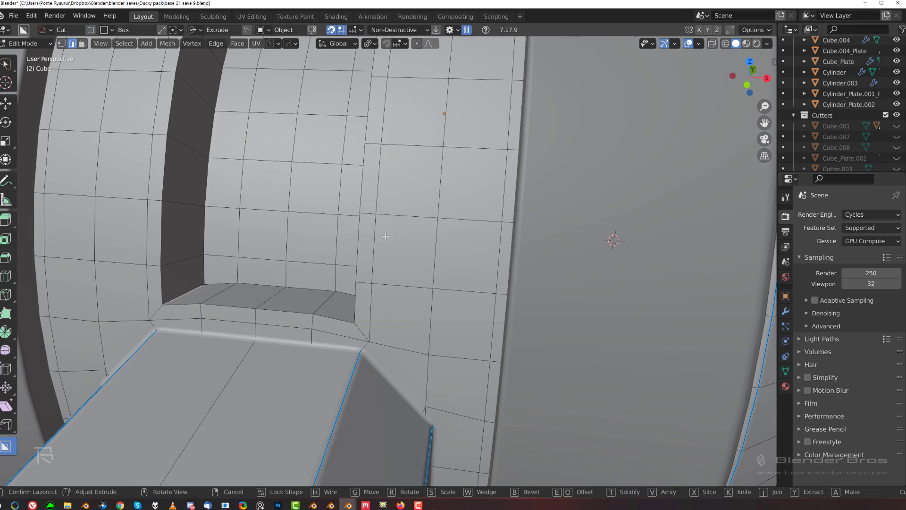
left_click(275, 278)
right_click(275, 278)
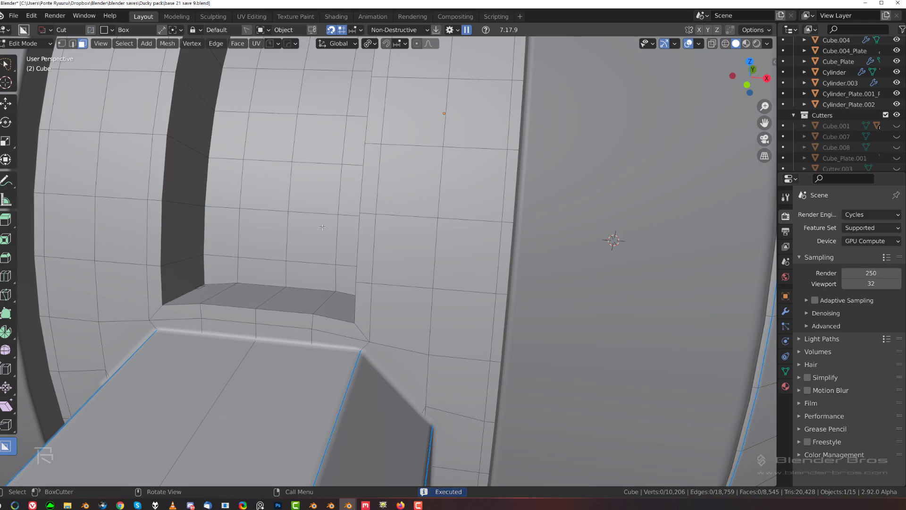
Switch to the selection tool and undo the stray cut made on the drum.
key("w")
key("Tab")
left_click(200, 291)
key("ctrl+z")
key("ctrl+z")
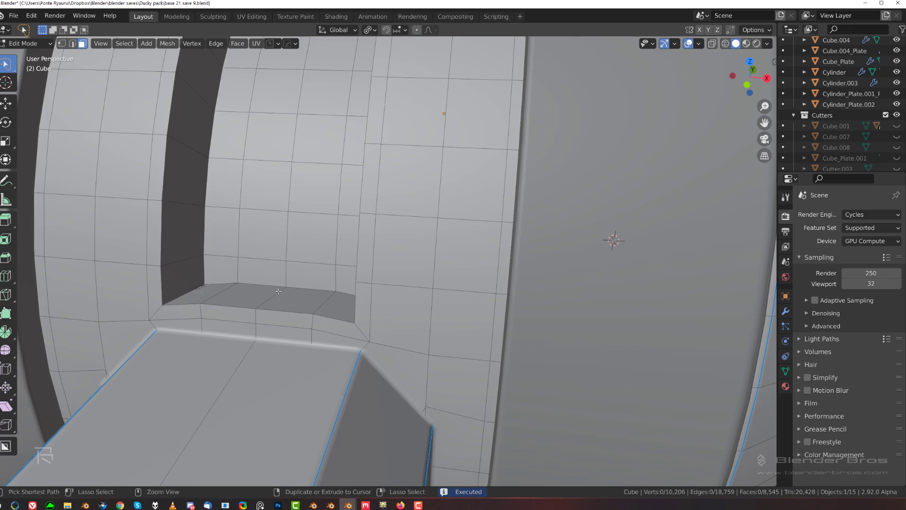
Select the four wall faces at the recess's lower end and flatten them by scaling to 0 on Z.
key("3")
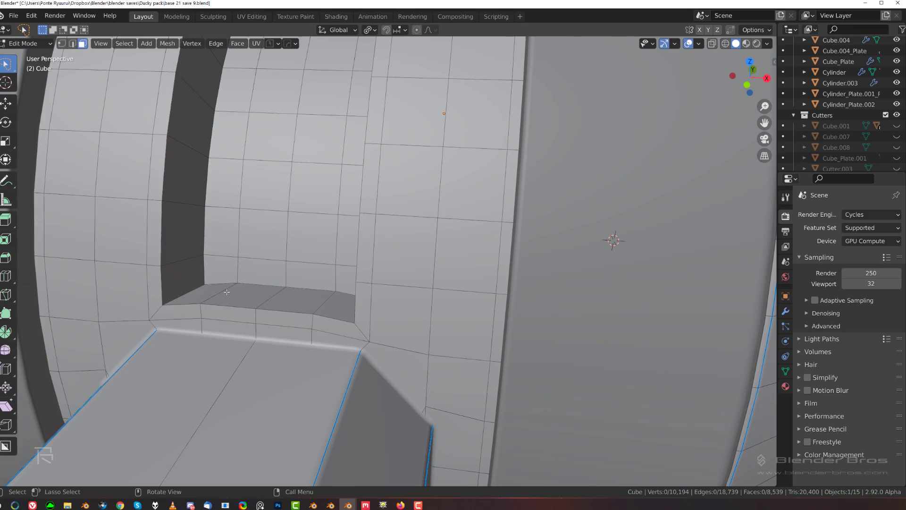
left_click(207, 292)
left_click(355, 314, "ctrl")
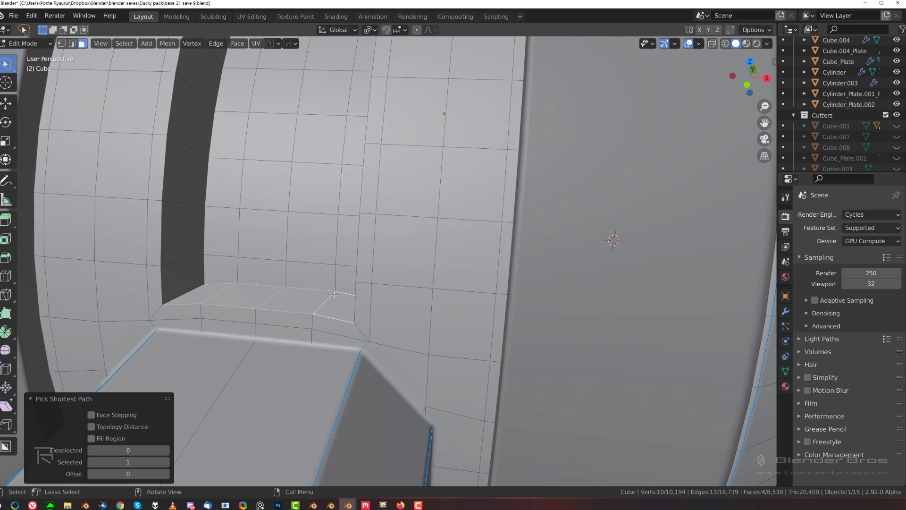
key("s")
key("z")
key("0")
key("Return")
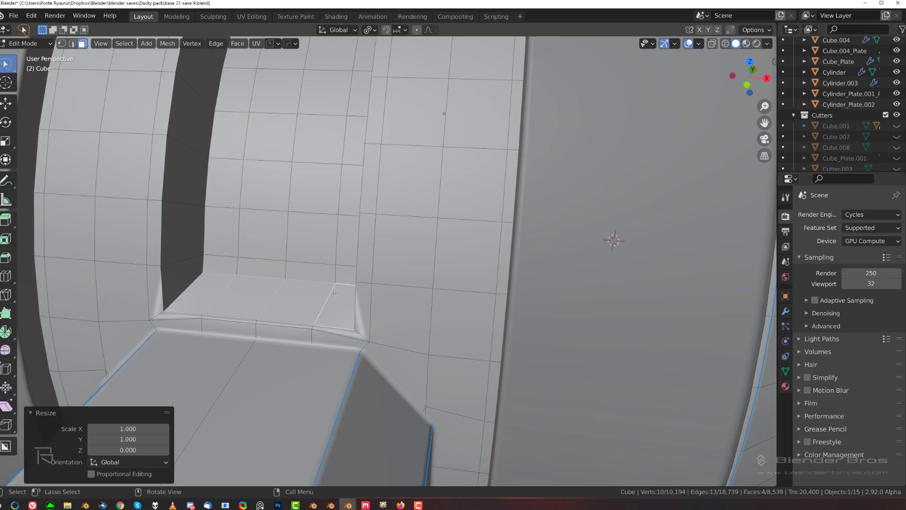
Raise the flattened end wall faces slightly along the Z axis, away from the stock.
scroll(335, 293, "down", 3)
middle_click_drag(295, 293, 302, 277)
key("g")
key("z")
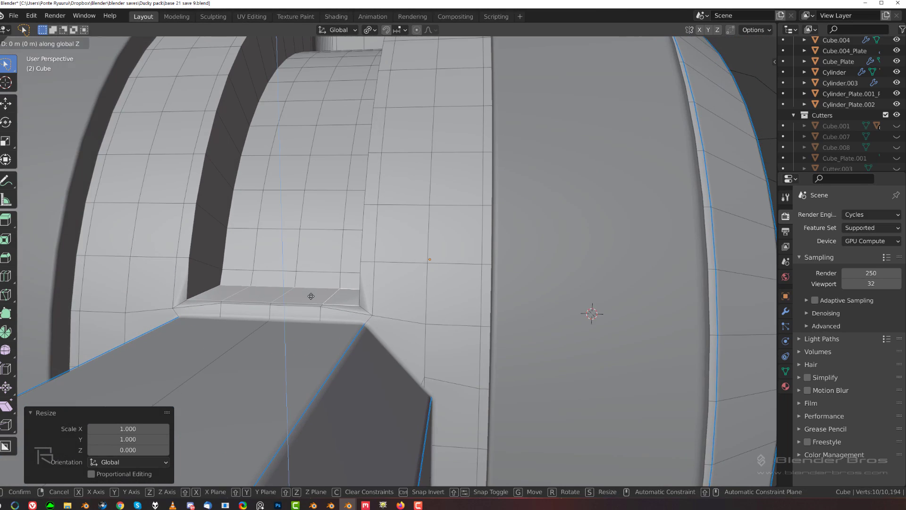
left_click(312, 257)
Dissolve the row of edges running along the border strip between the recess's lower wall and the stock.
key("Tab")
left_click(307, 345)
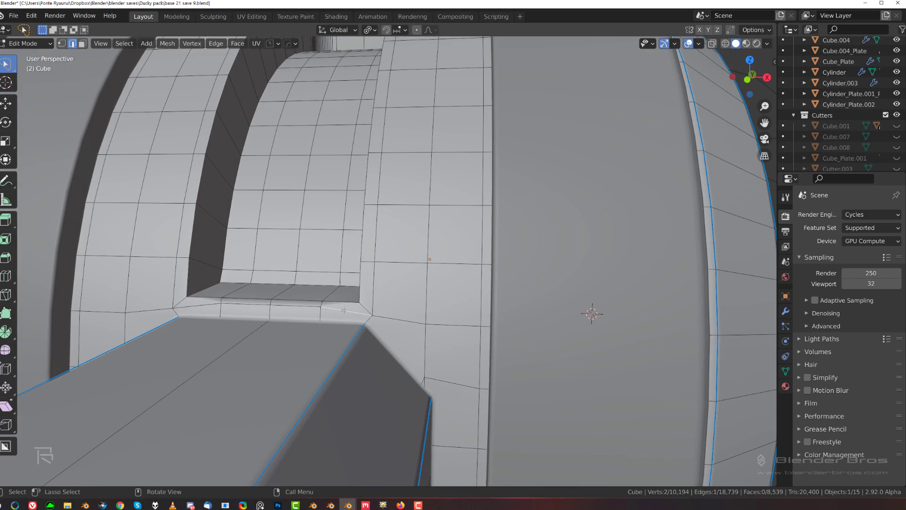
left_click(208, 306, "ctrl")
key("x")
left_click(208, 305)
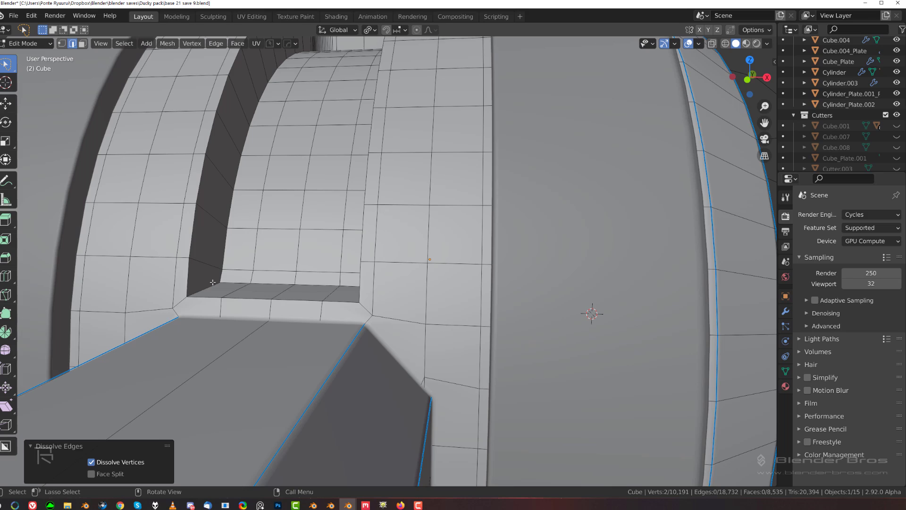
Merge the two border faces meeting at each lower corner of the recess into a single face.
scroll(213, 282, "up", 2)
key("Tab")
left_click(260, 302)
left_click(115, 335)
left_click(81, 300, "ctrl")
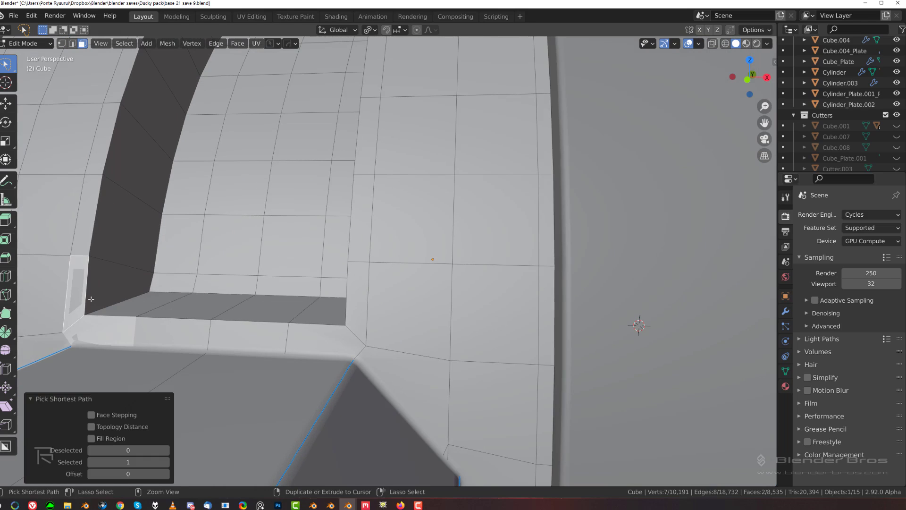
key("f")
left_click(349, 348)
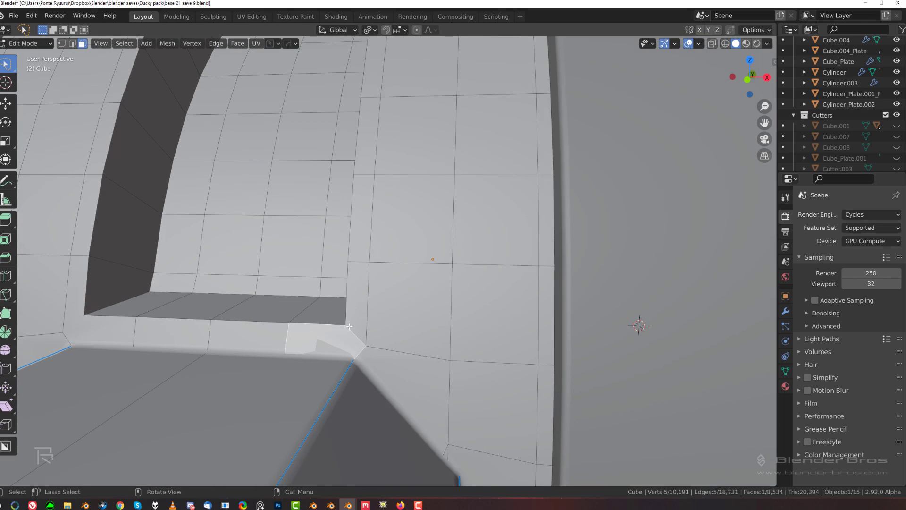
left_click(359, 302, "shift")
Select the two corner edges at the recess's lower end, bevel them with 15 segments and inspect the rounding in object mode.
key("Tab")
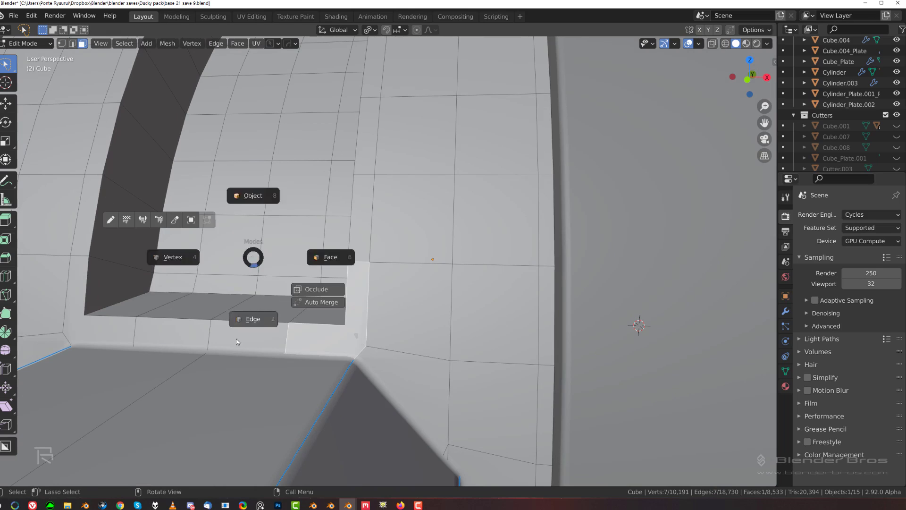
left_click(236, 338)
left_click(120, 298)
middle_click_drag(121, 298, 283, 286)
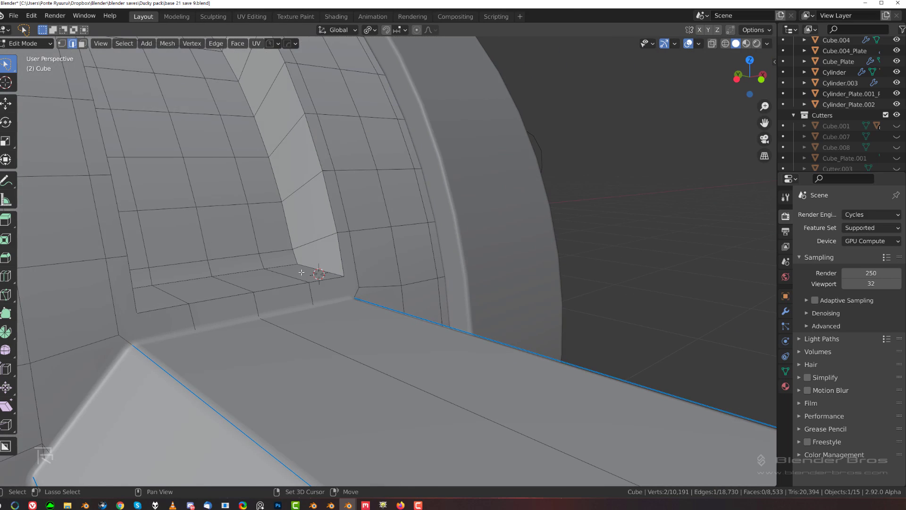
key("ctrl+b")
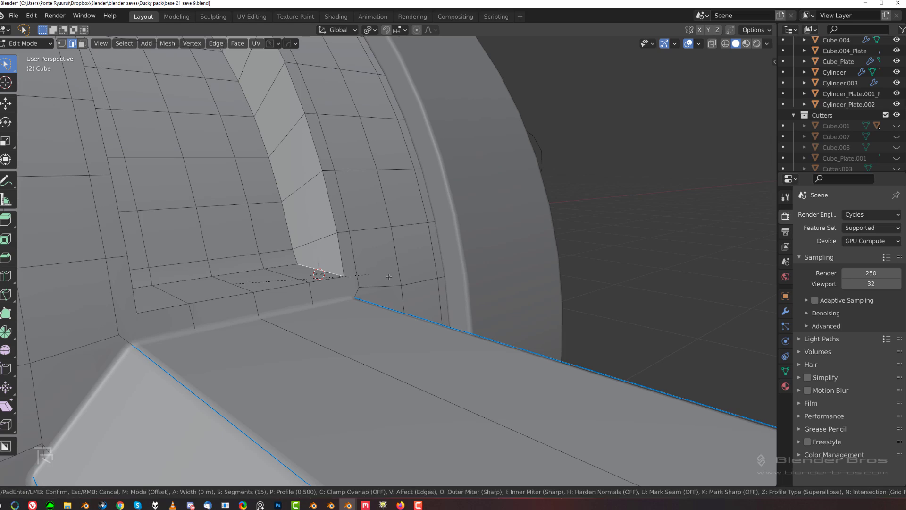
left_click(395, 277)
key("Tab")
scroll(354, 196, "down", 4)
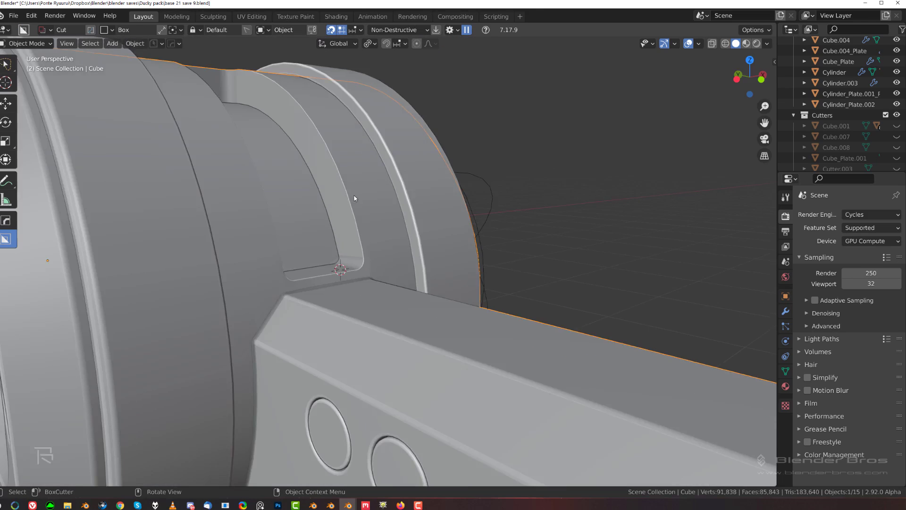
scroll(354, 195, "down", 3)
middle_click_drag(354, 195, 510, 210)
scroll(316, 355, "up", 4)
scroll(378, 403, "down", 6)
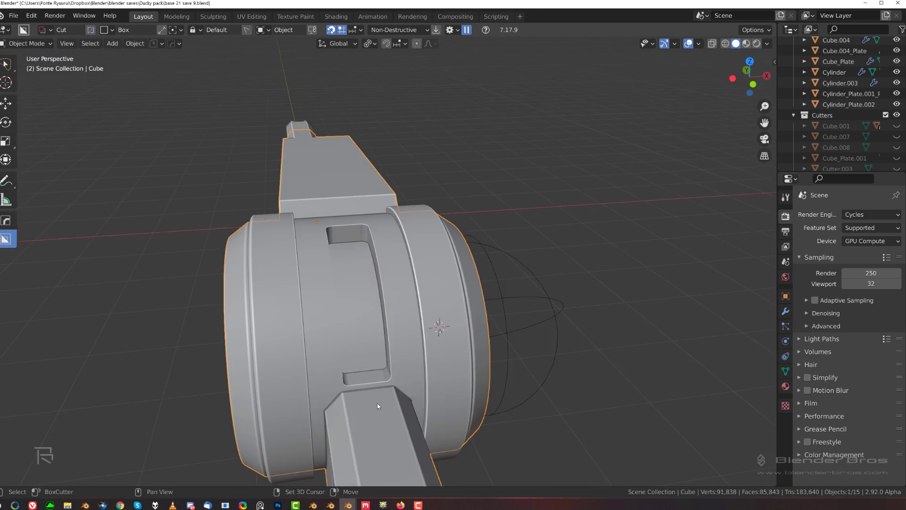
Undo the corner bevel and bevel the recess's two lower corner edges again, 0.0287 m wide with 15 segments.
scroll(377, 405, "up", 8)
key("Tab")
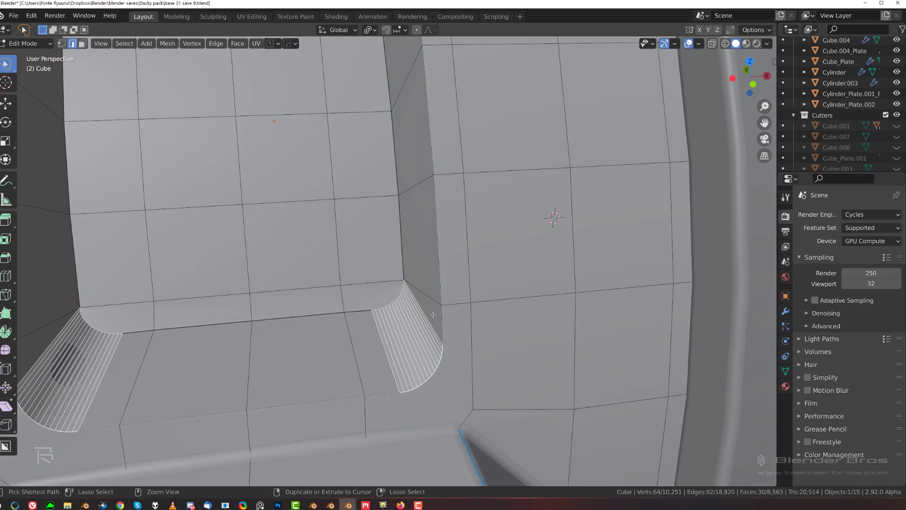
key("ctrl+z")
key("ctrl+b")
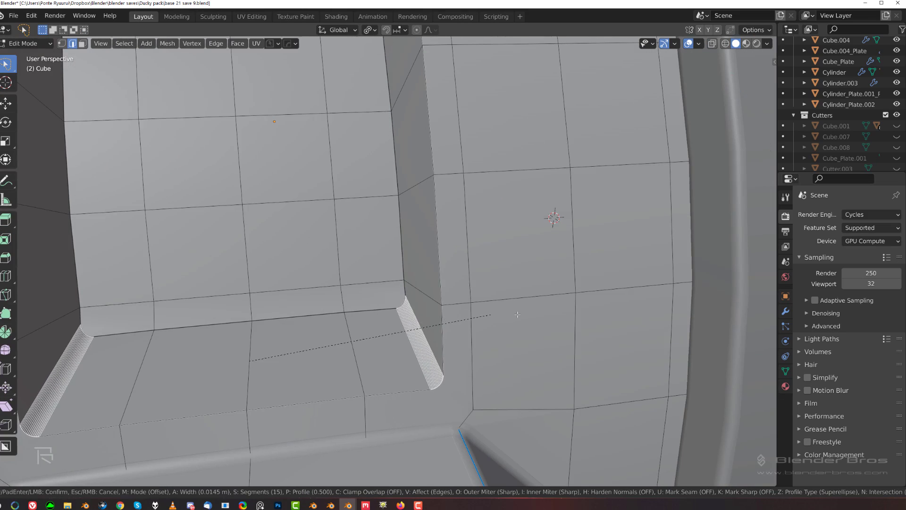
left_click(543, 336)
key("Tab")
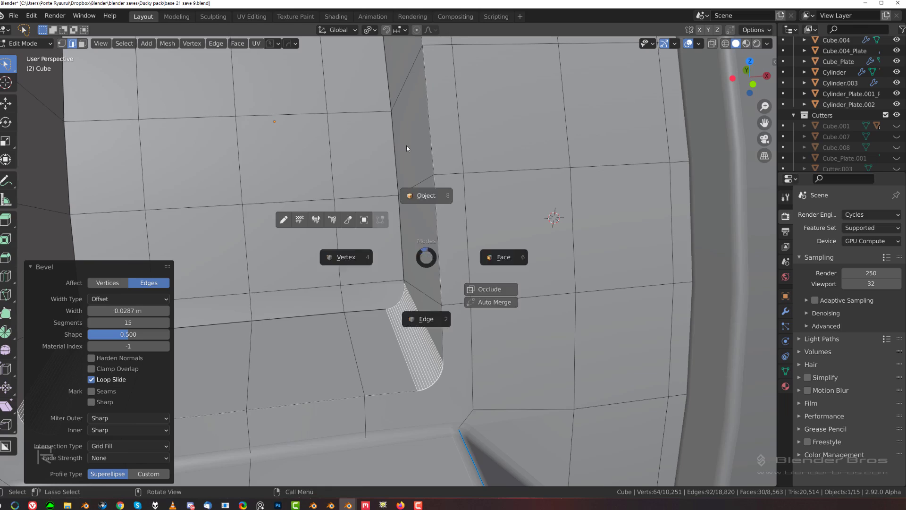
scroll(406, 196, "down", 7)
middle_click_drag(381, 220, 323, 230)
scroll(288, 234, "up", 3)
scroll(302, 230, "up", 4)
Select the complete edge loop around the recess floor, including the rounded corners, and mark it sharp.
key("Tab")
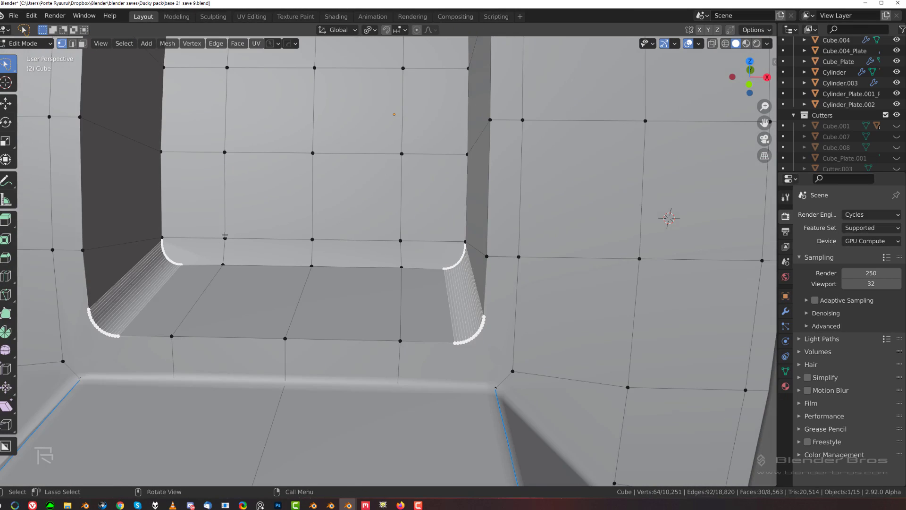
scroll(283, 234, "up", 2)
key("Tab")
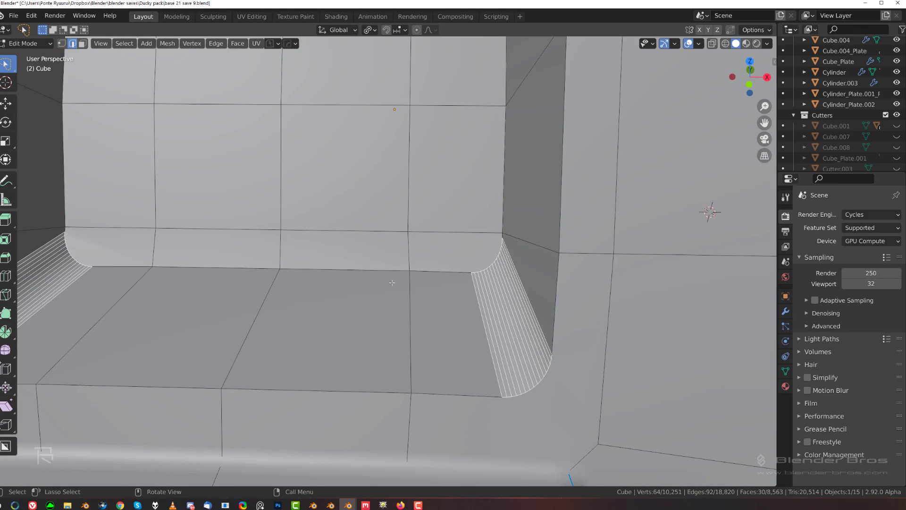
left_click(388, 274, "alt")
scroll(497, 170, "down", 5)
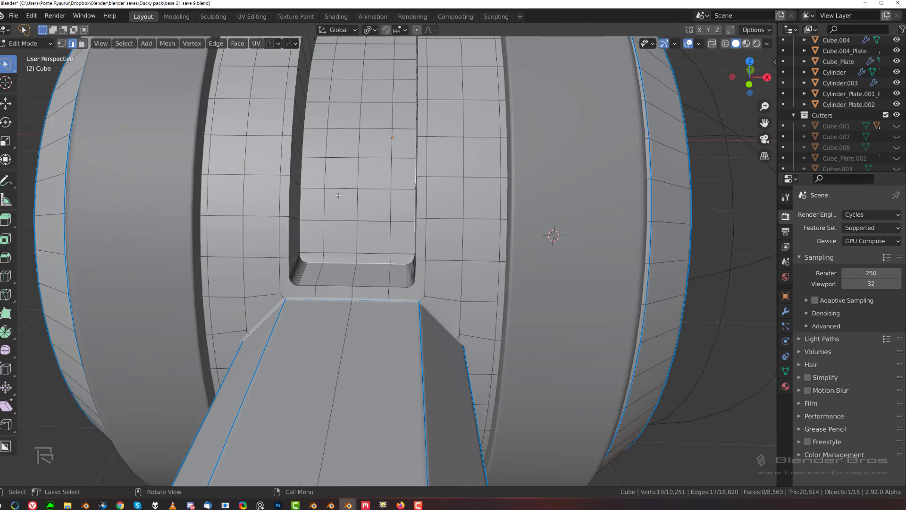
scroll(328, 199, "up", 3)
key("z")
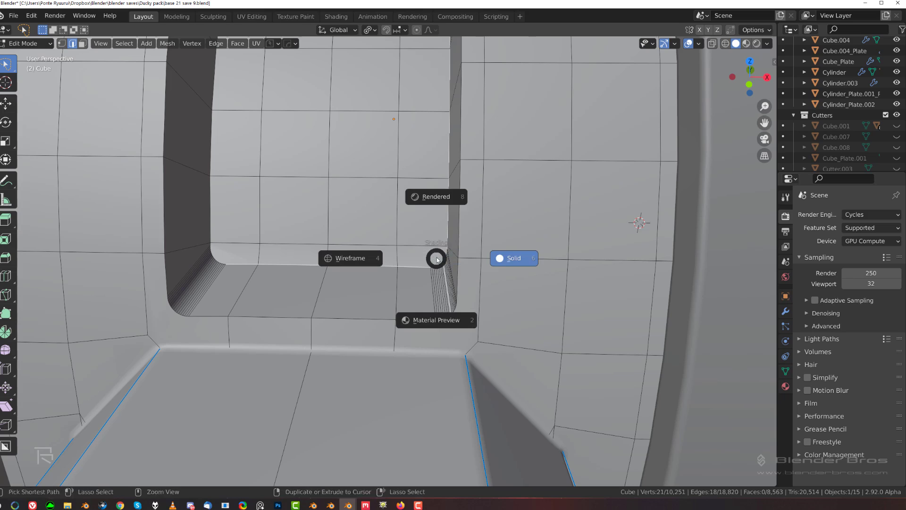
key("Escape")
scroll(468, 253, "up", 2)
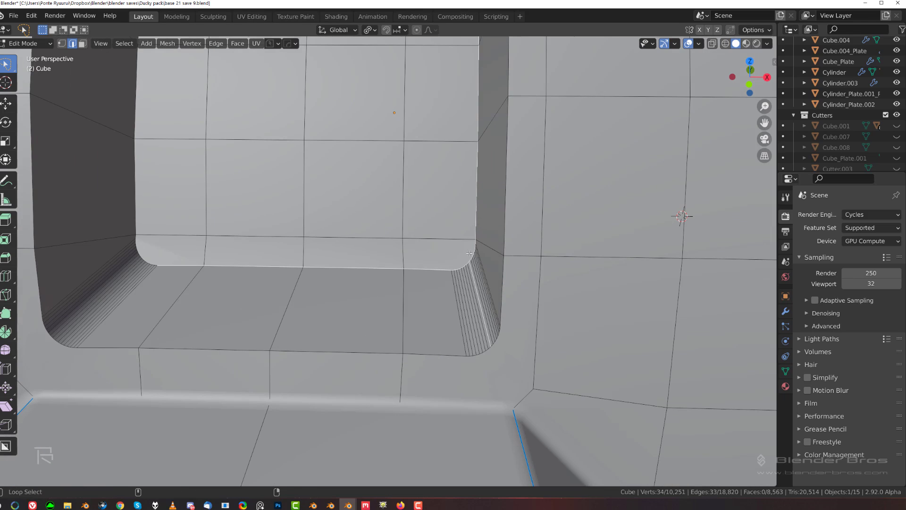
left_click(470, 255, "alt")
left_click(337, 265, "alt+shift")
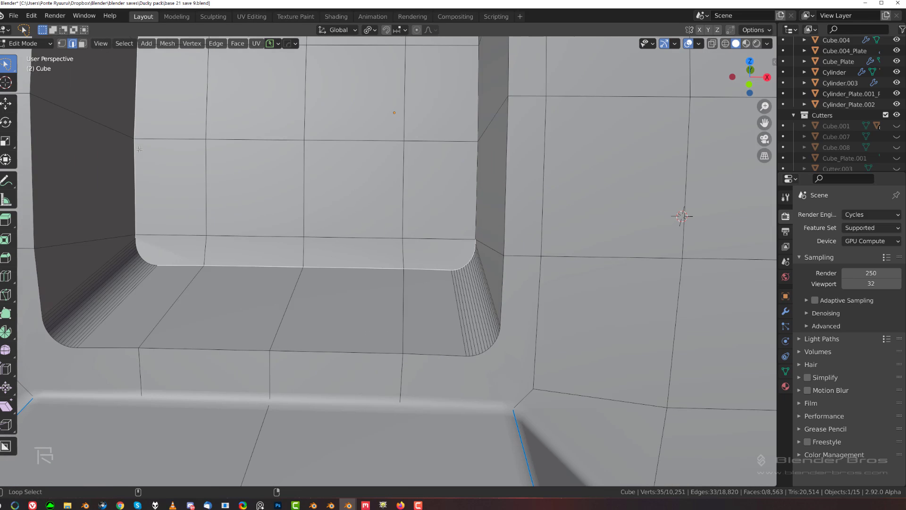
middle_click_drag(139, 149, 326, 160)
left_click(325, 161, "alt+shift")
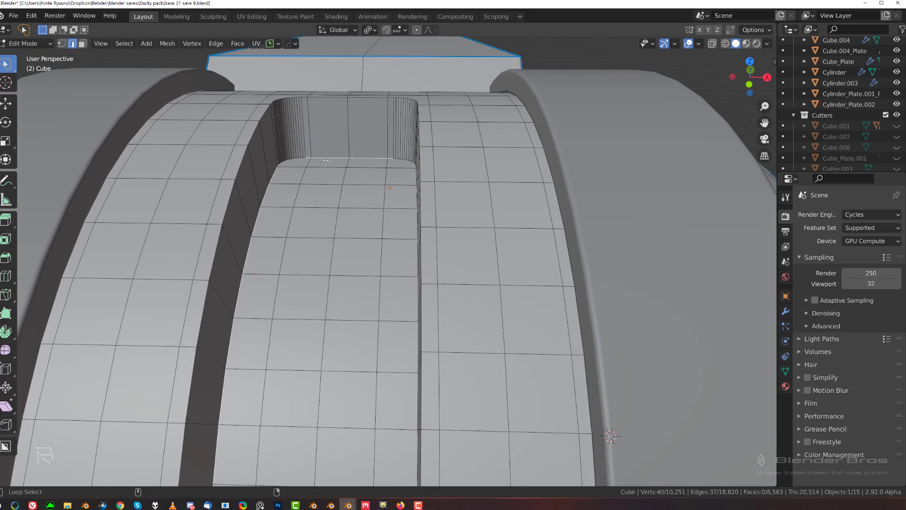
left_click(293, 161, "alt+shift")
middle_click_drag(293, 160, 283, 114)
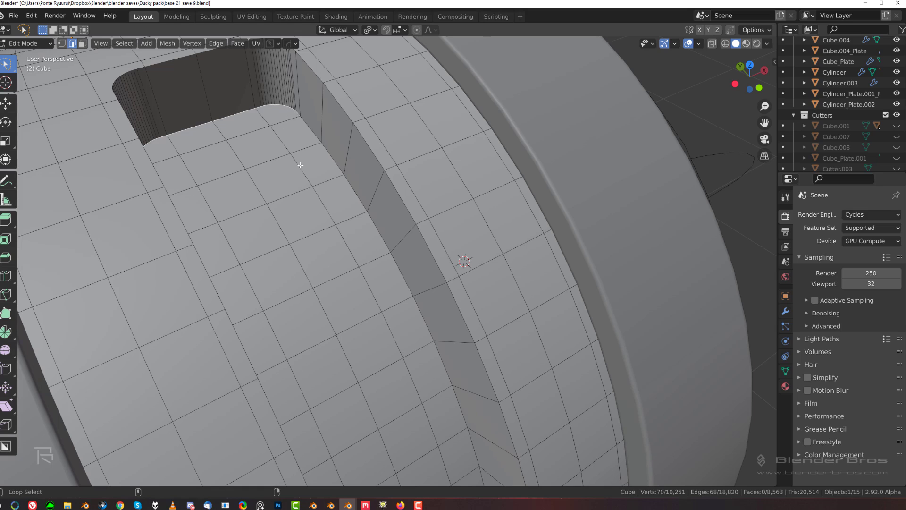
left_click(351, 202, "alt+shift")
middle_click_drag(351, 202, 297, 135)
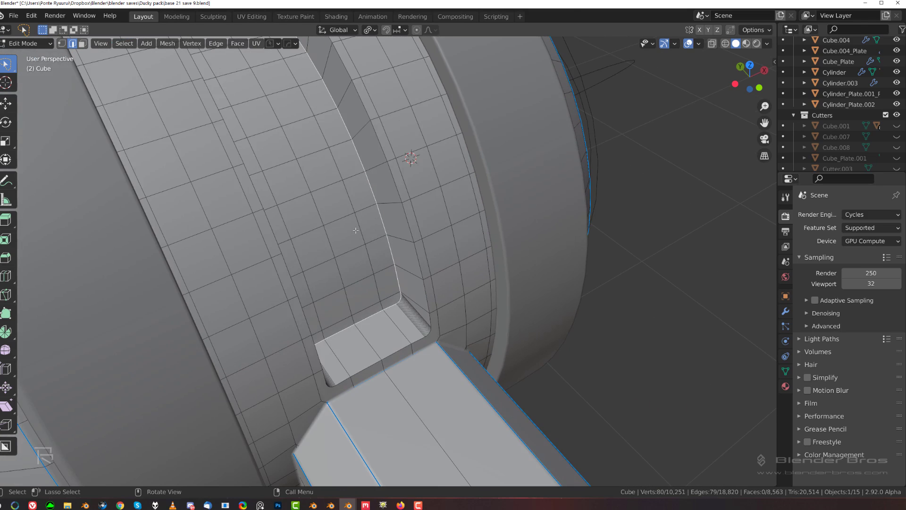
key("ctrl+e")
left_click(335, 154)
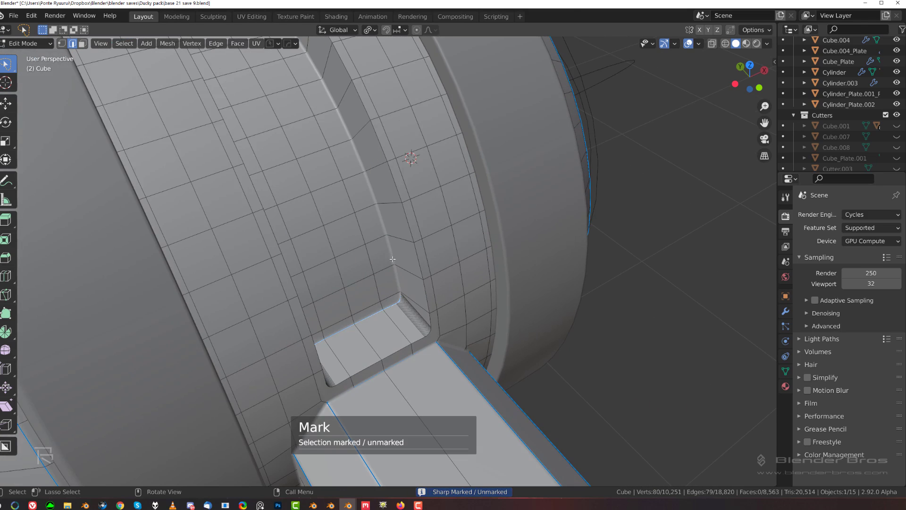
Select the complete outer rim of the recess along both sides and both rounded ends, and mark it sharp.
left_click(401, 184, "alt")
left_click(398, 195, "alt")
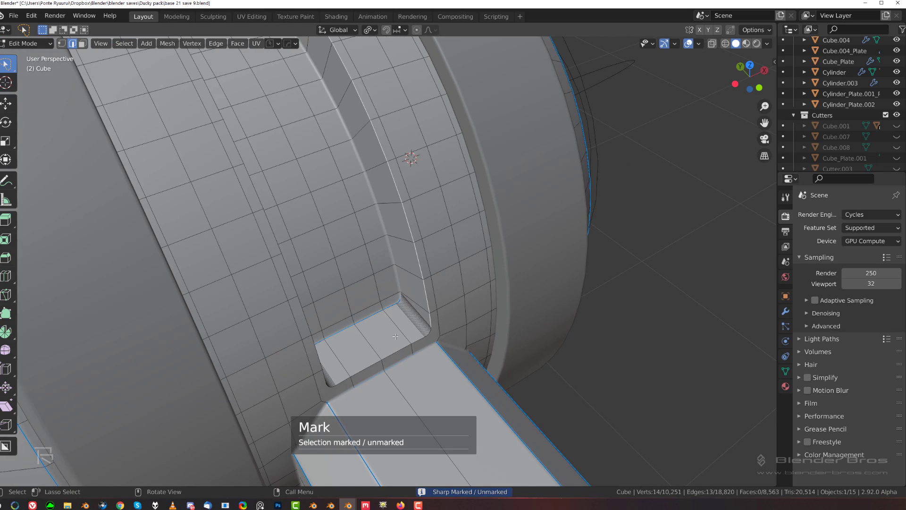
left_click(354, 364, "ctrl")
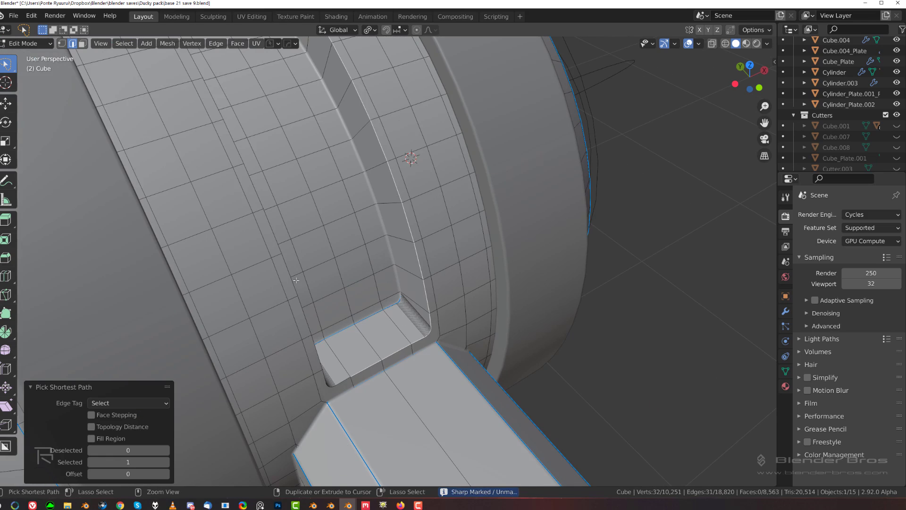
left_click(279, 268, "ctrl")
key("ctrl+z")
left_click(287, 268, "ctrl")
middle_click_drag(289, 255, 330, 368, "shift")
left_click(213, 148, "ctrl")
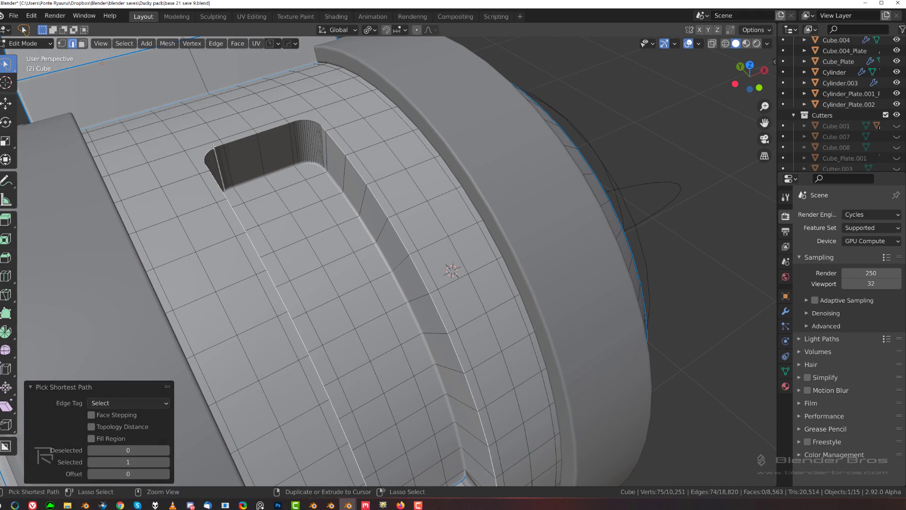
left_click(261, 135, "ctrl")
left_click(246, 140, "ctrl")
key("ctrl+z")
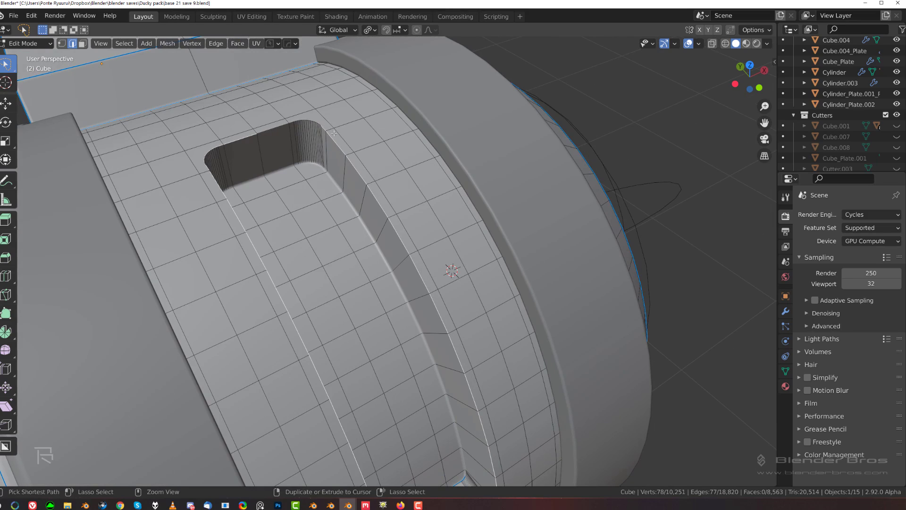
left_click(323, 128, "ctrl")
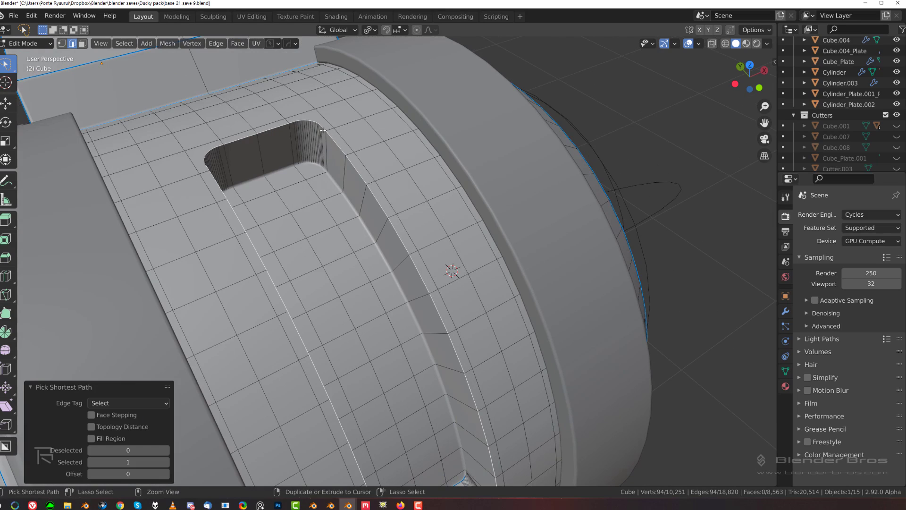
key("q")
left_click(357, 182)
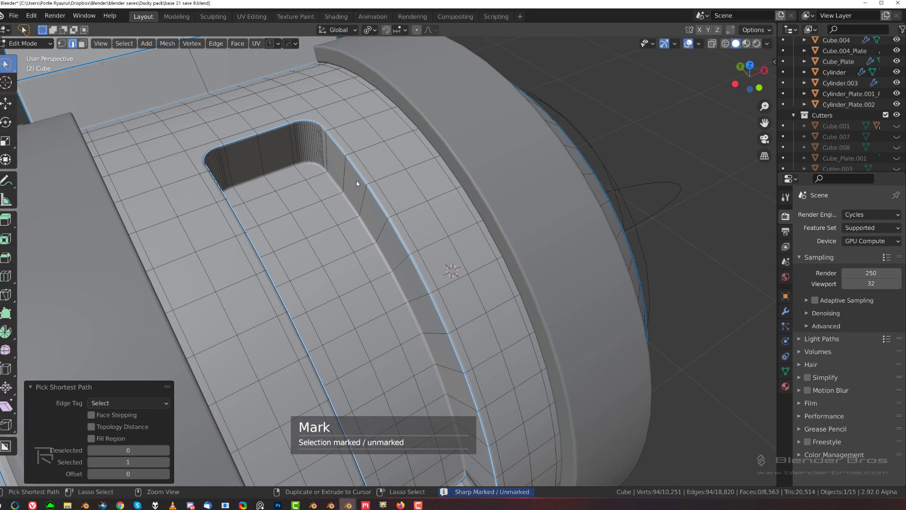
Bevel the recess's outer rim with a single segment.
key("ctrl+b")
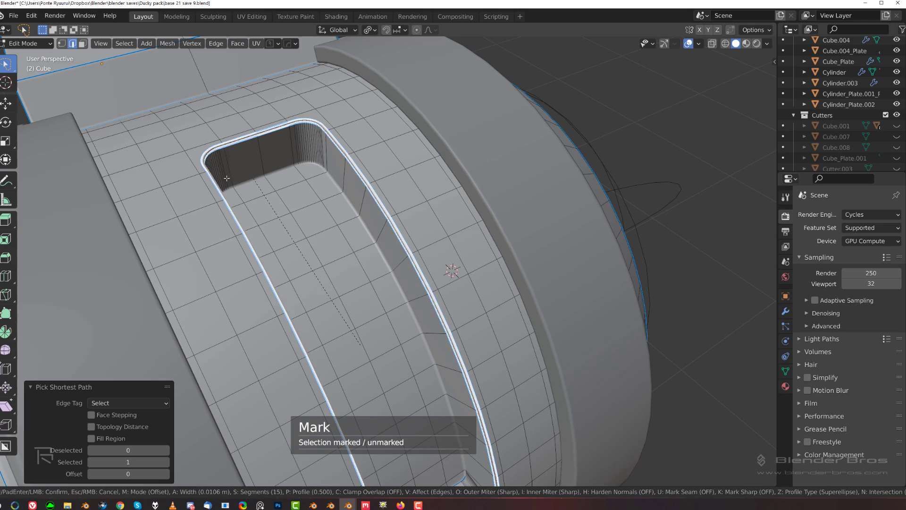
scroll(212, 183, "down", 14)
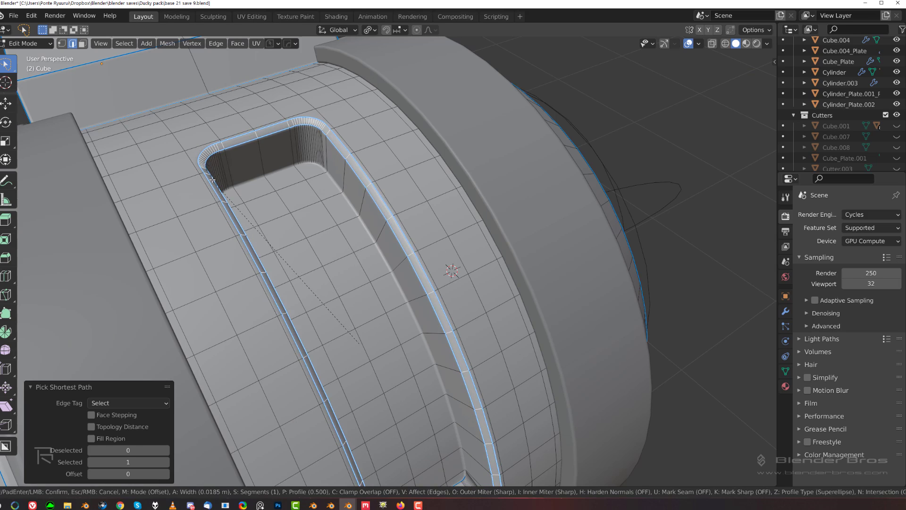
left_click(219, 180)
key("Tab")
scroll(368, 238, "down", 3)
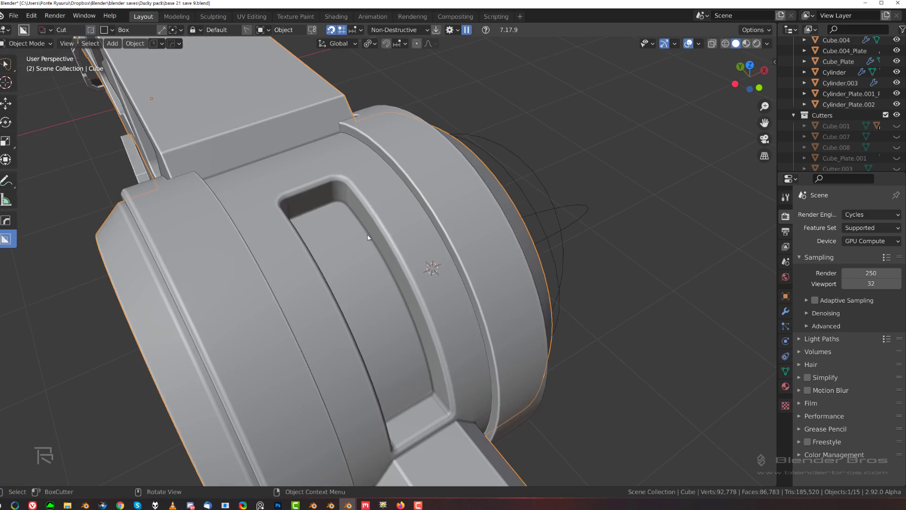
Connect the nearest drum grid vertex at each rounded upper corner of the recess to the bevelled rim.
middle_click_drag(368, 239, 424, 258)
scroll(424, 260, "up", 10)
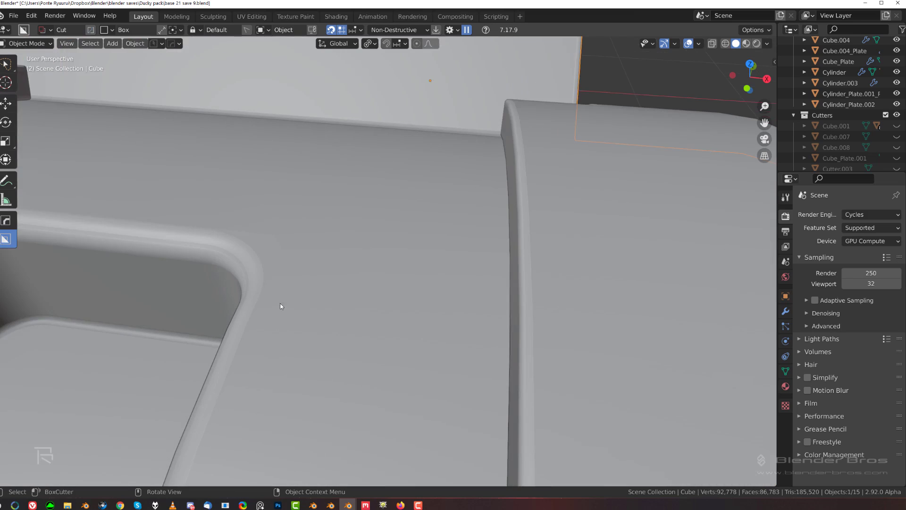
scroll(264, 269, "up", 1)
key("Tab")
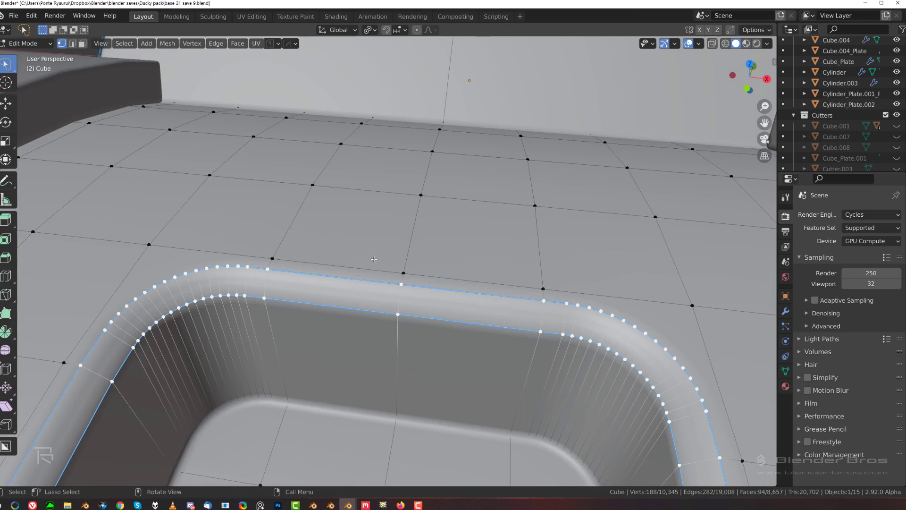
left_click(265, 258)
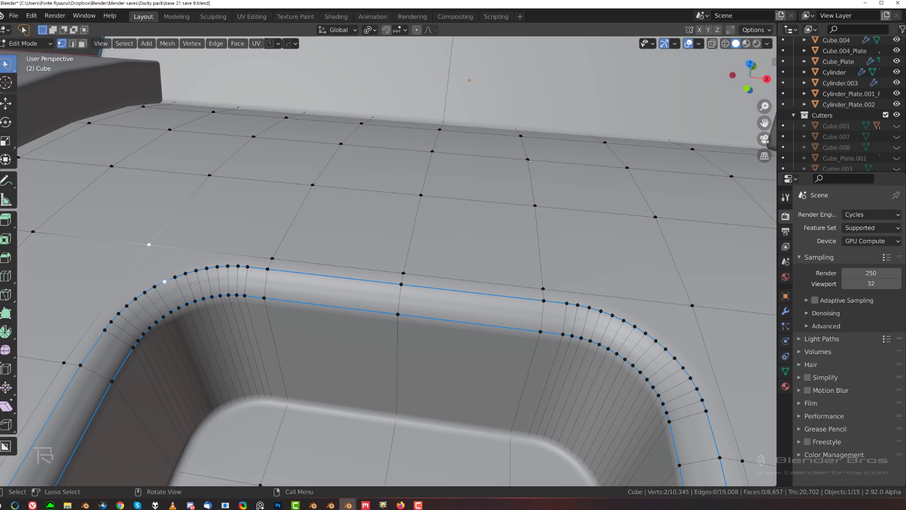
left_click(684, 301)
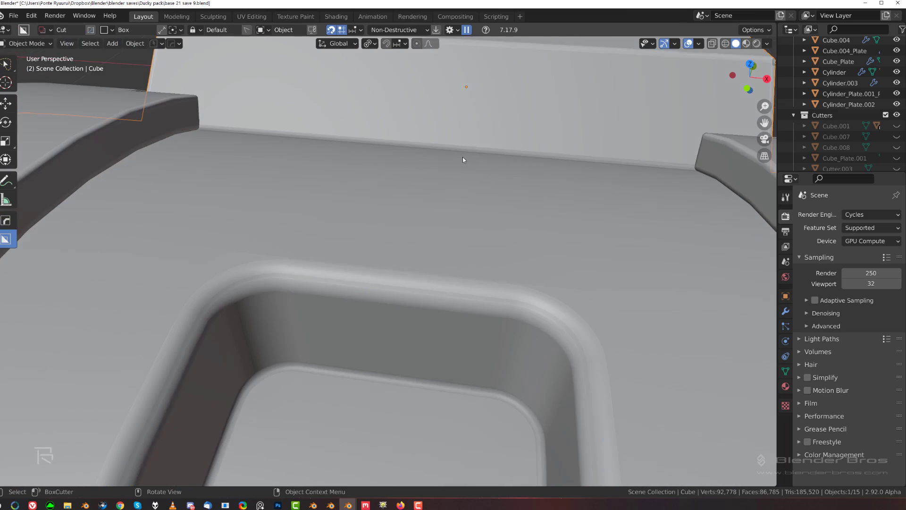
Add a loop cut in the drum grid above the recess's upper-left rounded corner and connect its end vertex to the bevelled rim.
middle_click_drag(504, 268, 309, 290)
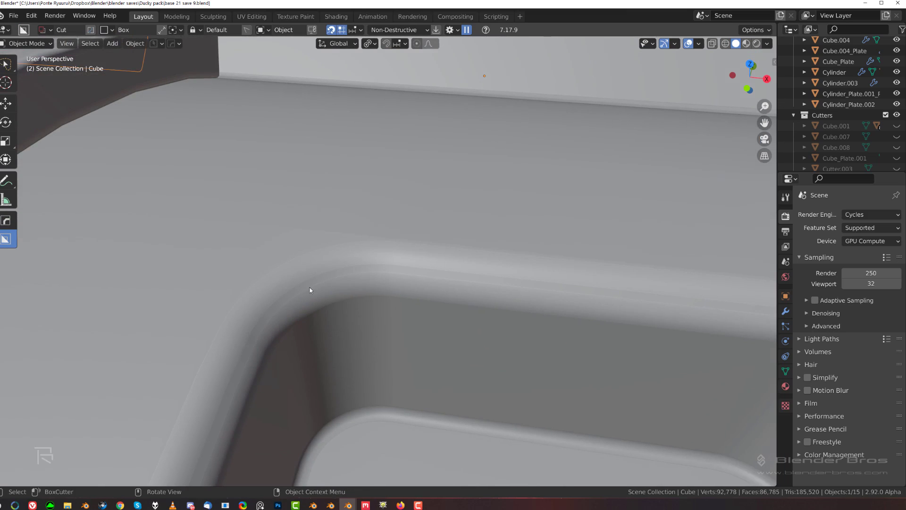
key("Tab")
left_click(355, 283)
key("ctrl+r")
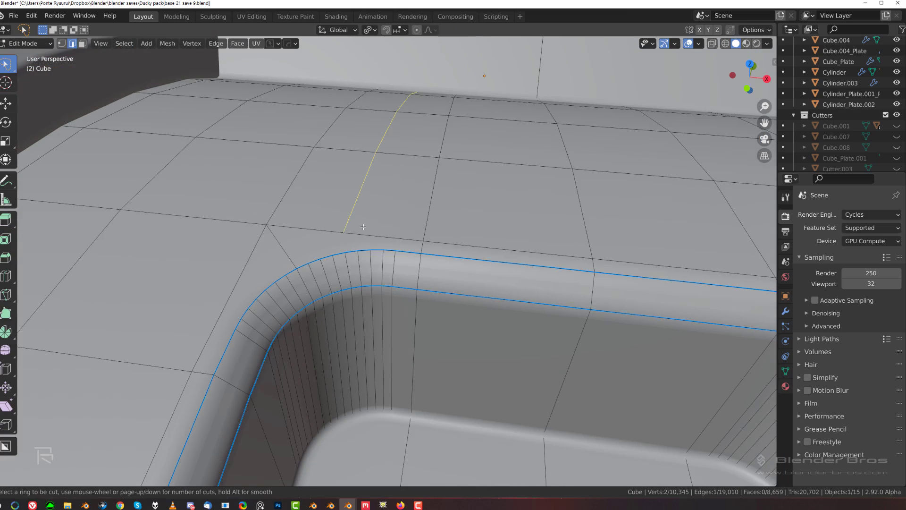
left_click(363, 230)
key("1")
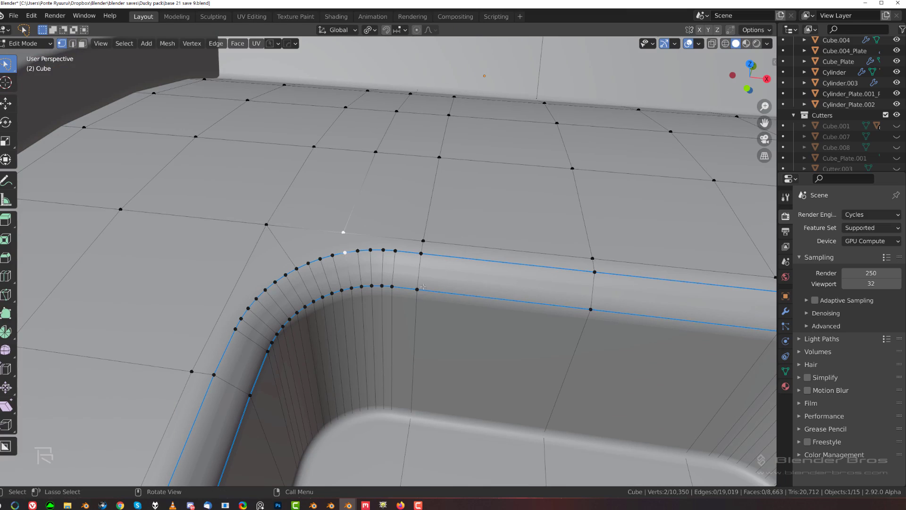
key("j")
middle_click_drag(423, 287, 384, 284)
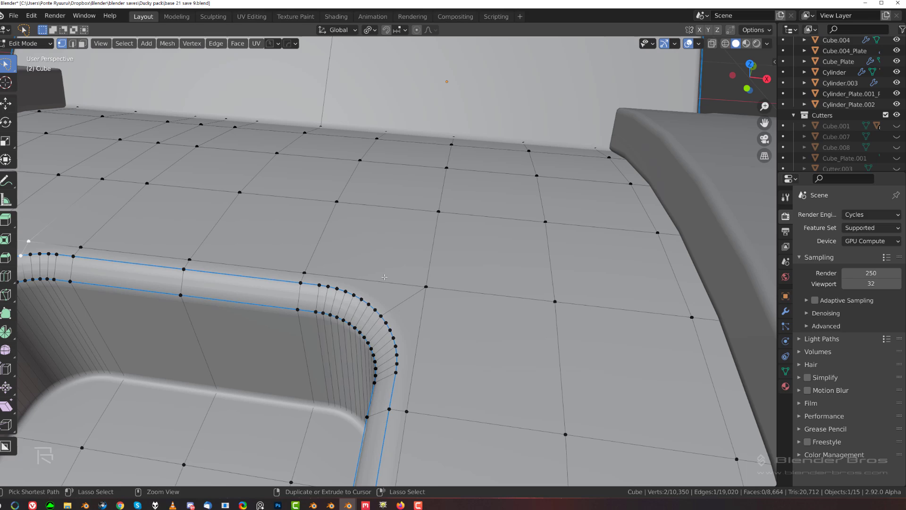
Add a matching loop cut above the recess's upper-right rounded corner and connect its end vertex to the rim.
key("ctrl+r")
left_click(362, 281)
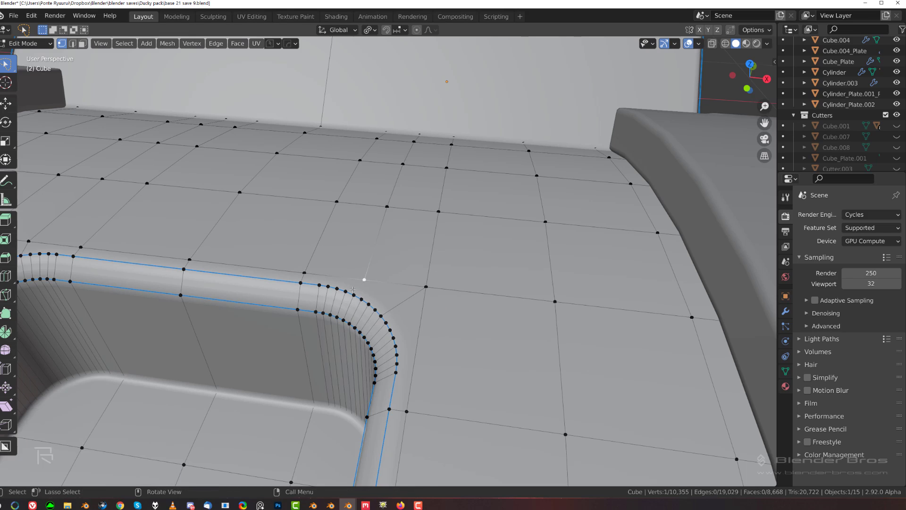
key("Tab")
scroll(342, 196, "down", 5)
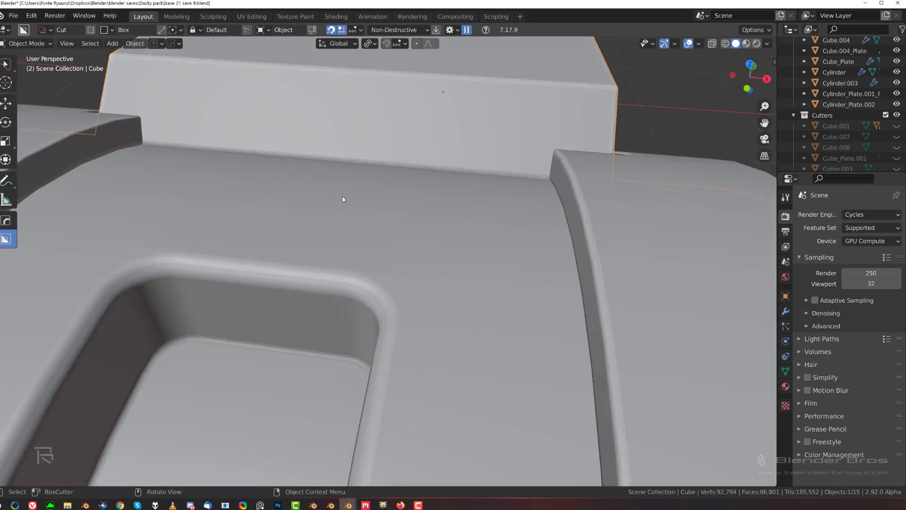
scroll(355, 271, "up", 6)
key("Tab")
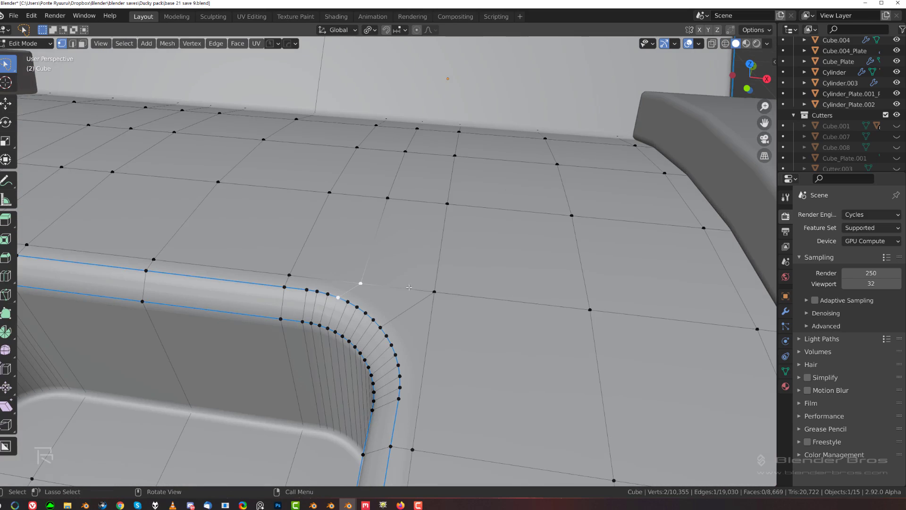
Move the two grid vertices above the recess's upper-right corner away from the bevelled rim.
scroll(361, 284, "up", 4)
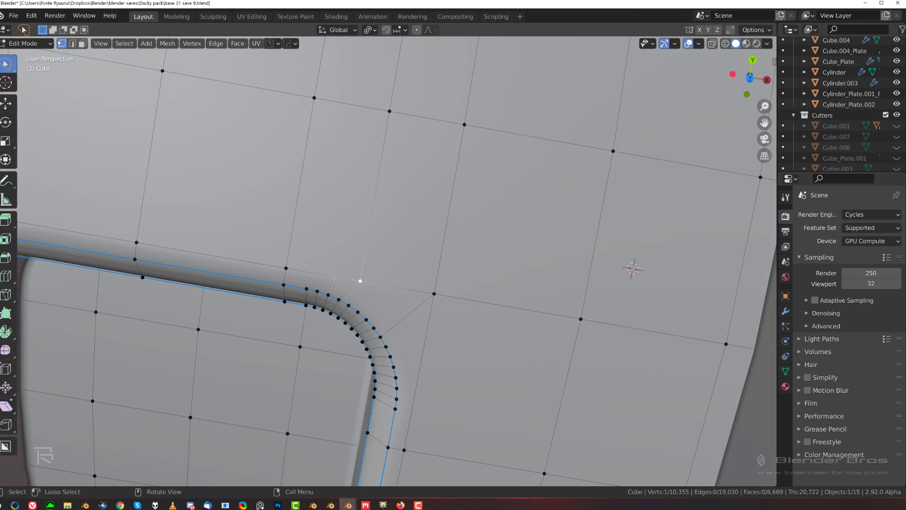
key("g")
key("g")
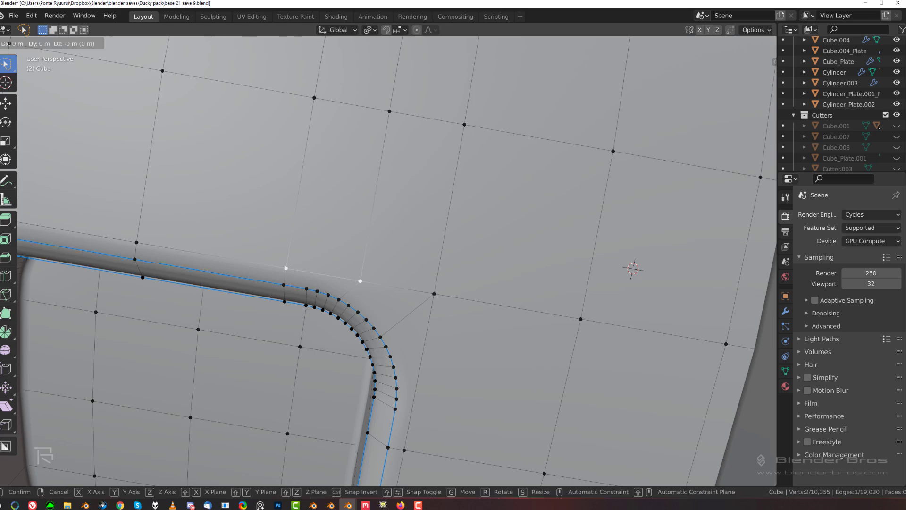
left_click(340, 257)
scroll(331, 218, "down", 3)
scroll(331, 218, "down", 5)
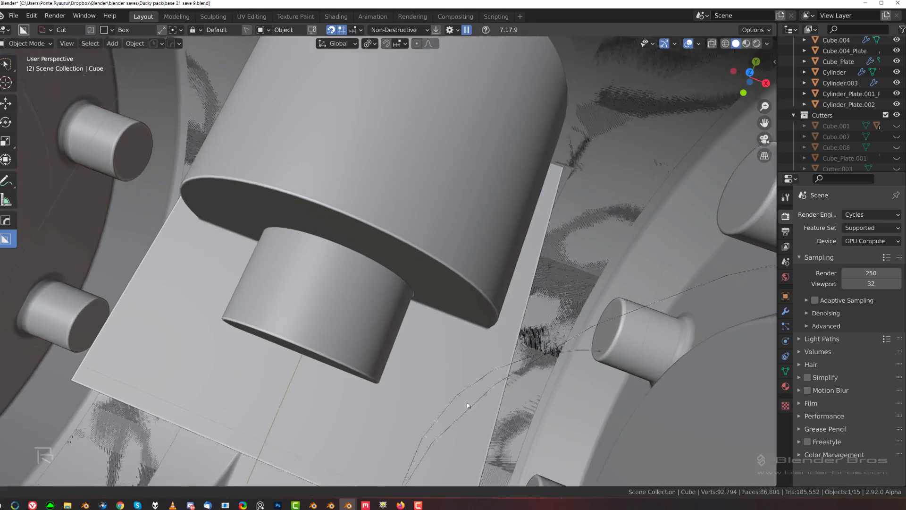
Move the two grid vertices above the recess's upper-left corner away from the bevelled rim to even out the spacing.
scroll(360, 205, "down", 10)
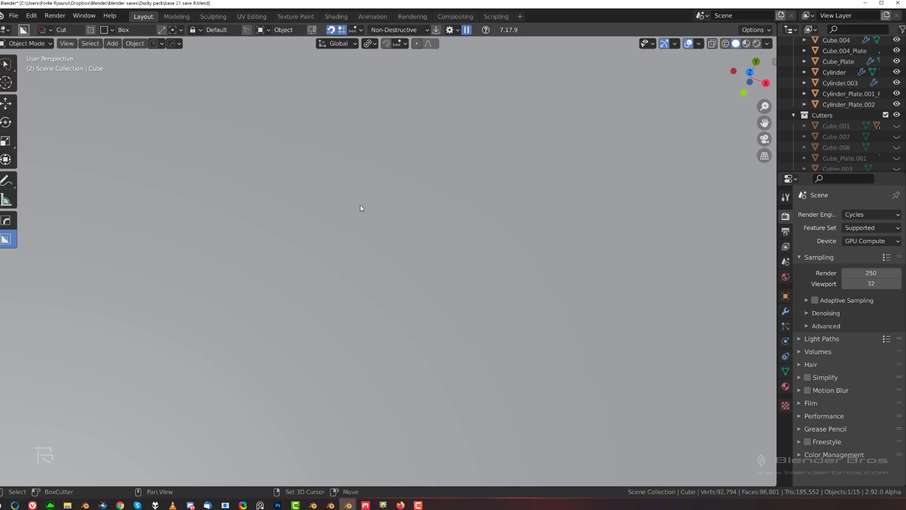
scroll(327, 285, "up", 6)
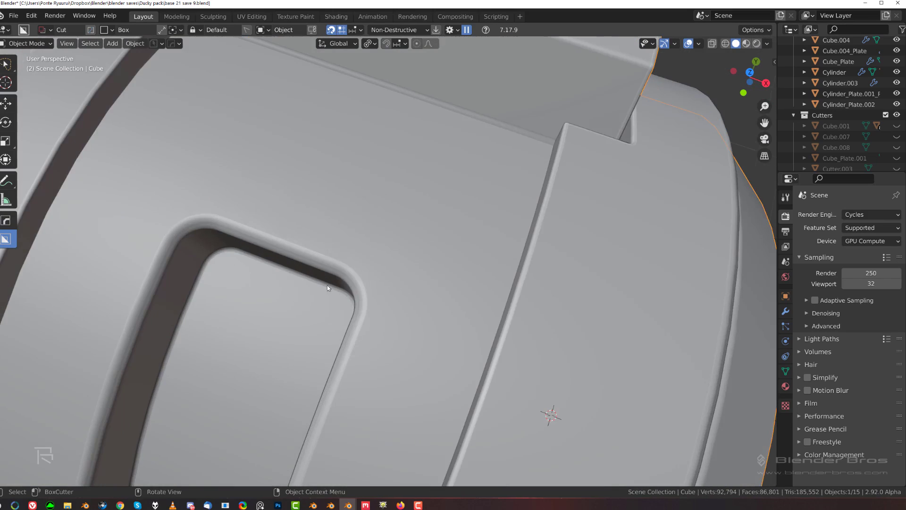
middle_click_drag(327, 285, 443, 273)
middle_click_drag(335, 254, 485, 416)
scroll(408, 283, "up", 4)
scroll(290, 153, "up", 4)
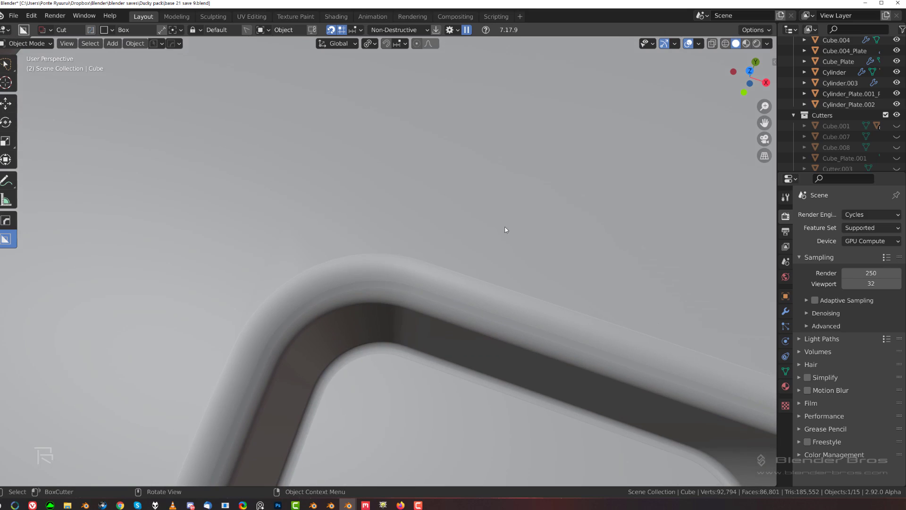
key("Tab")
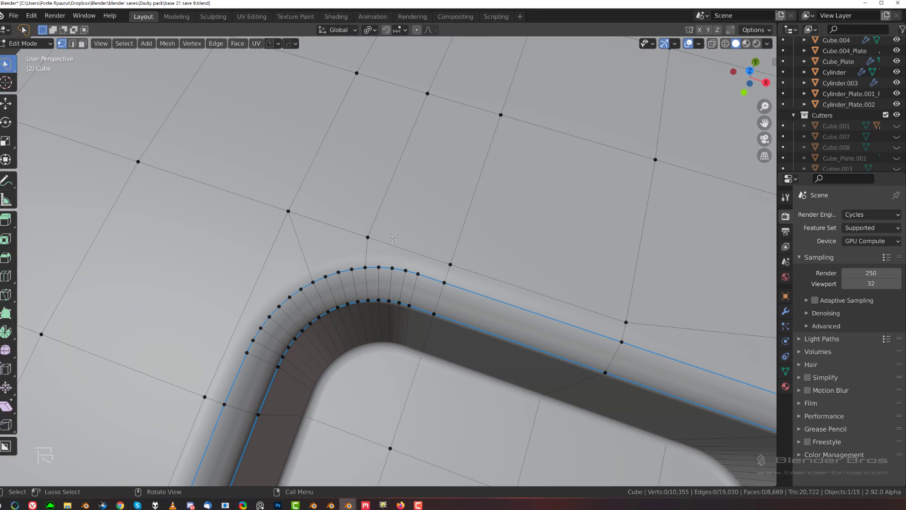
key("g")
key("g")
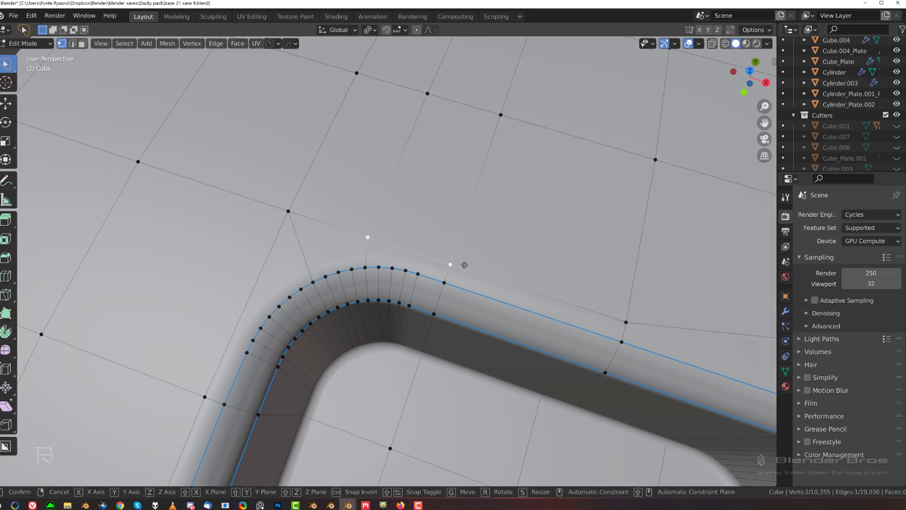
left_click(479, 237)
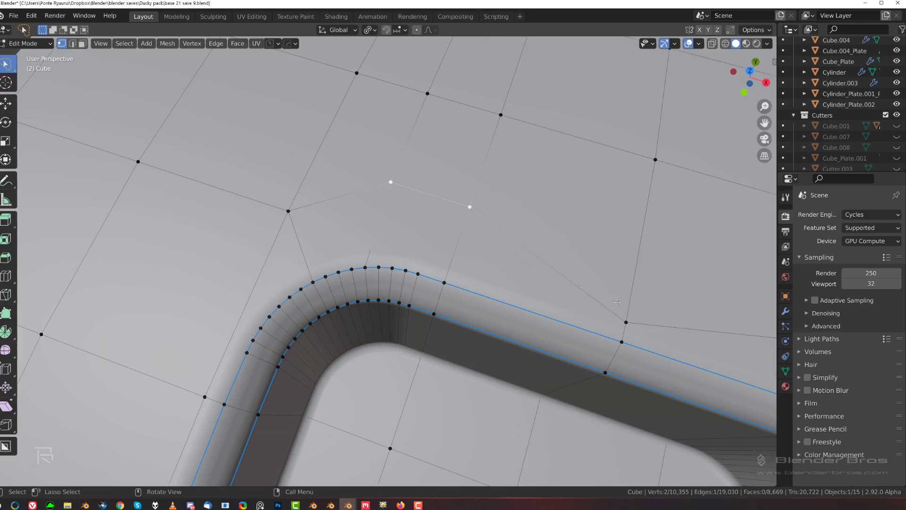
Slide the middle grid vertex above the recess's upper edge away from the rim, in line with the moved vertices.
key("g")
key("g")
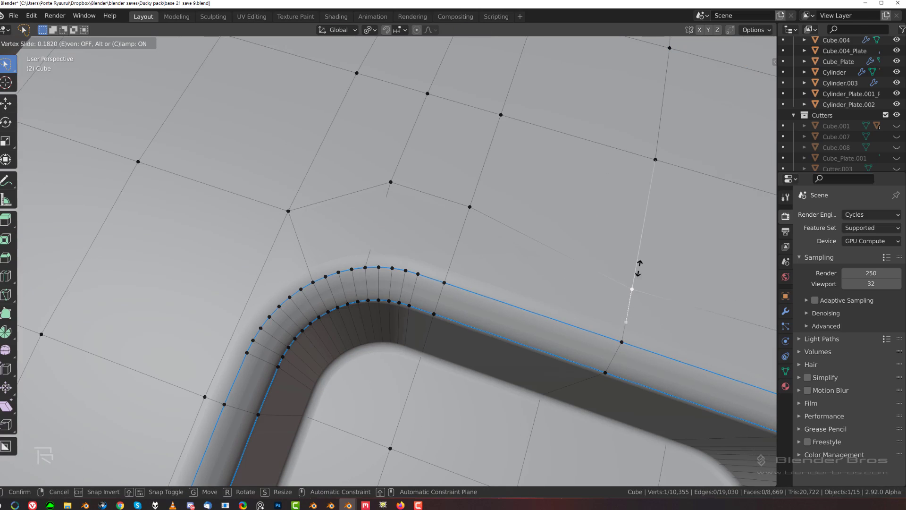
left_click(640, 253)
key("Tab")
left_click(611, 137)
Duplicate the full central edge line along the recess floor and separate the copy into its own object.
scroll(423, 170, "down", 10)
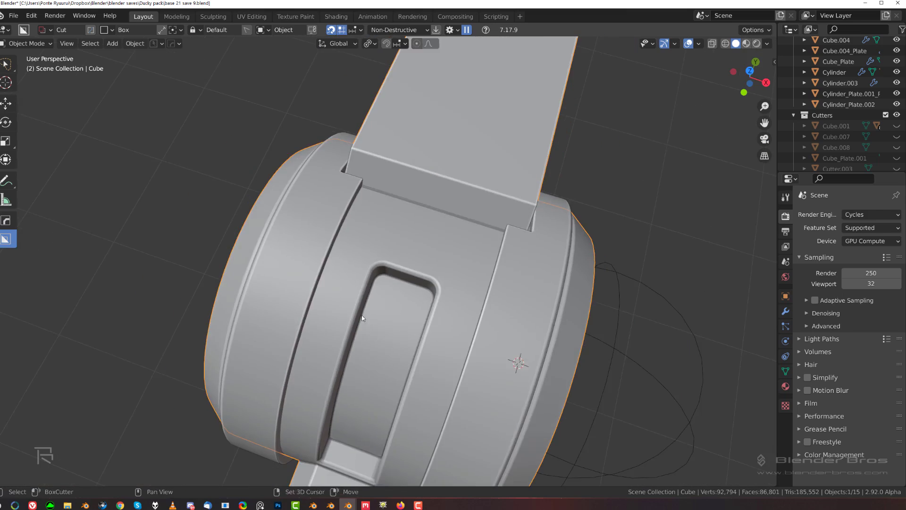
middle_click_drag(362, 316, 390, 196)
scroll(334, 178, "down", 4)
middle_click_drag(300, 186, 289, 257, "shift")
scroll(361, 174, "up", 4)
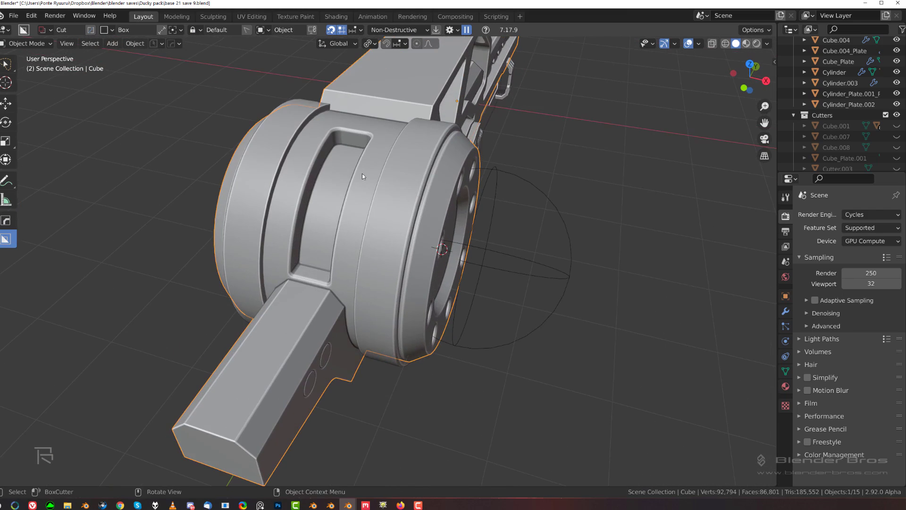
scroll(327, 205, "down", 2)
scroll(304, 233, "up", 4)
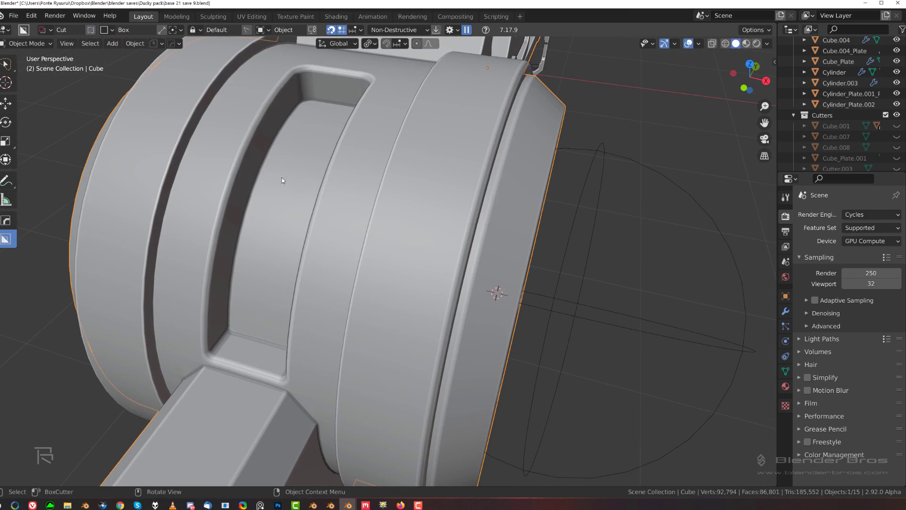
key("Tab")
left_click(320, 128)
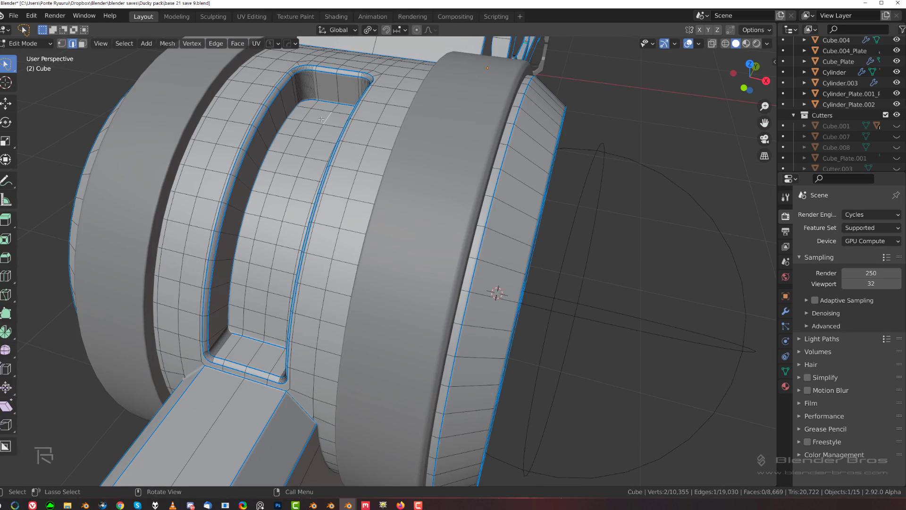
left_click(264, 315, "ctrl")
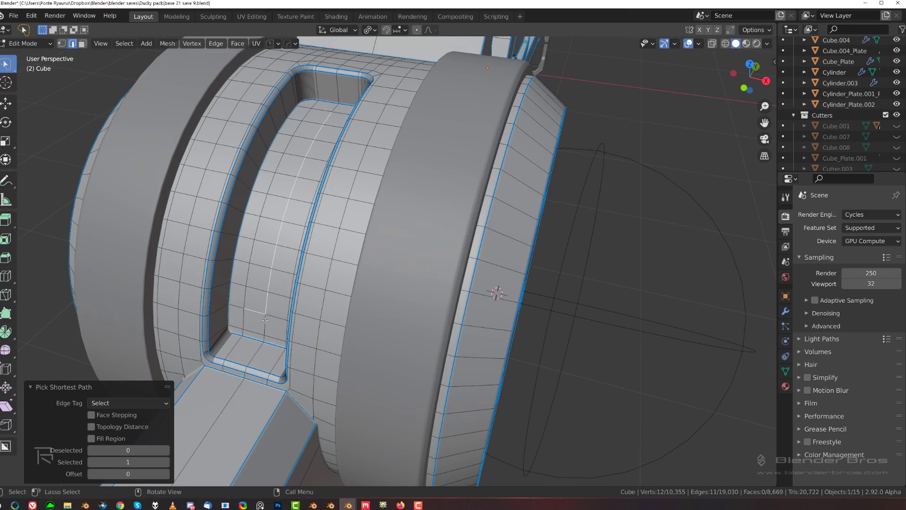
key("ctrl+z")
left_click(265, 321, "ctrl")
key("q")
key("shift+d")
key("Escape")
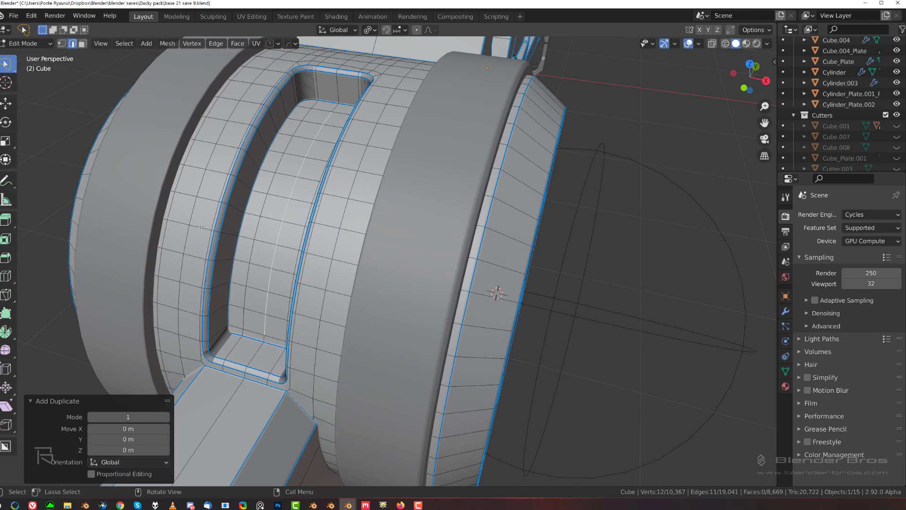
key("p")
left_click(215, 230)
key("Tab")
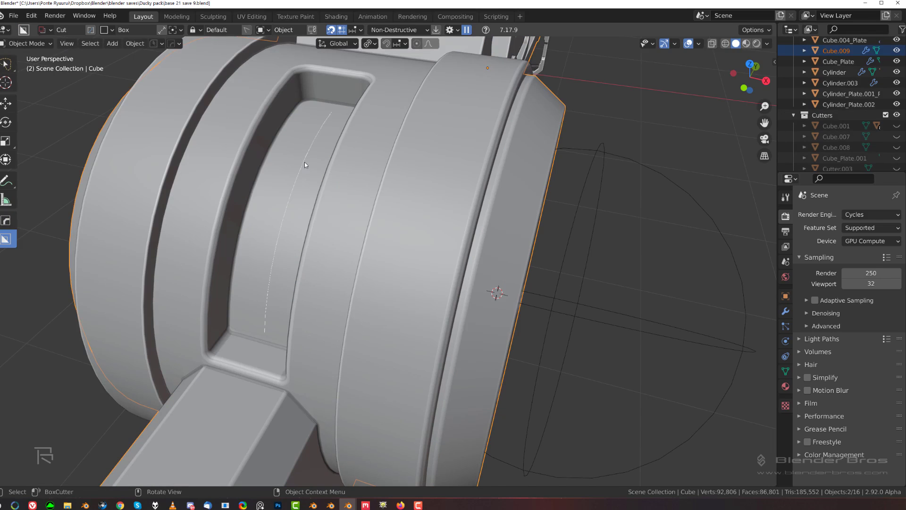
Isolate the separated edge line in local view and apply its object transforms.
left_click(305, 163)
left_click(305, 162)
left_click(305, 162)
key("slash")
middle_click_drag(302, 167, 402, 257)
key("ctrl+a")
left_click(453, 258)
Extrude the arc's lower end inwards about 0.15 m and its upper end about 0.21 m in the right orthographic view.
key("Tab")
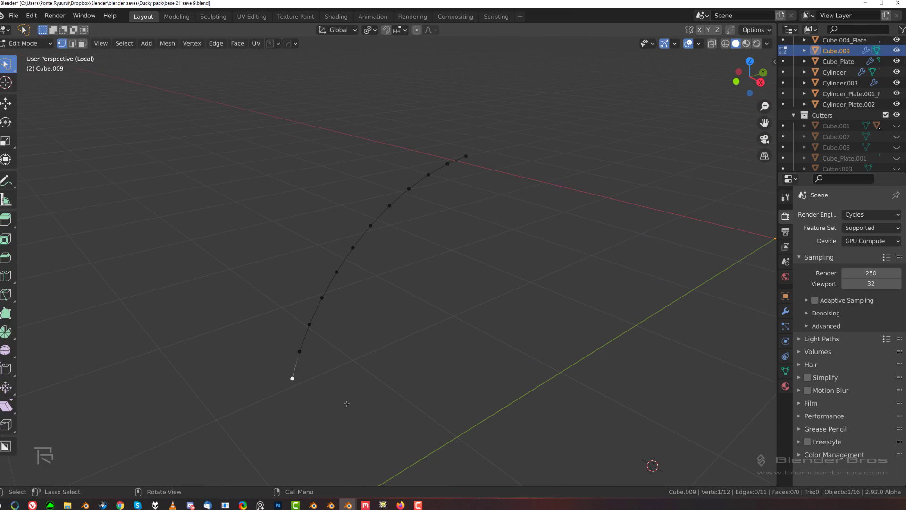
scroll(488, 308, "down", 1)
middle_click_drag(566, 299, 378, 297, "alt")
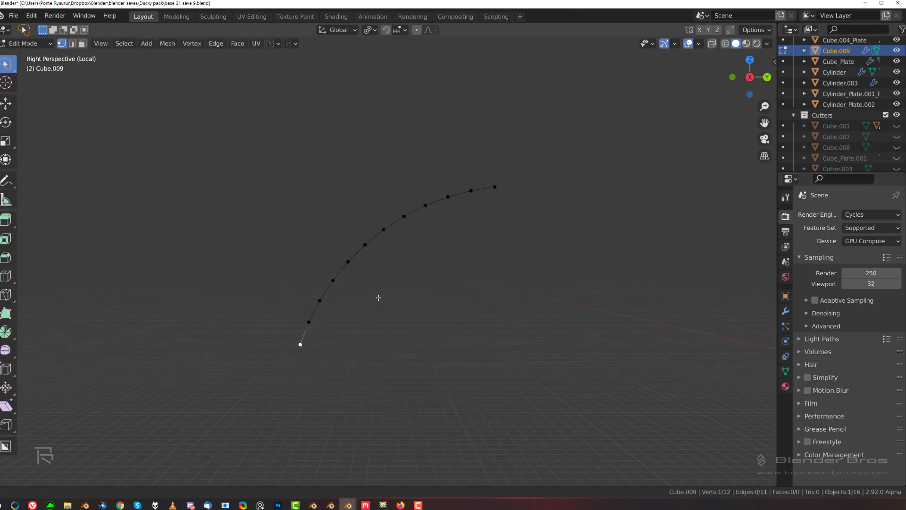
key("KP_5")
key("e")
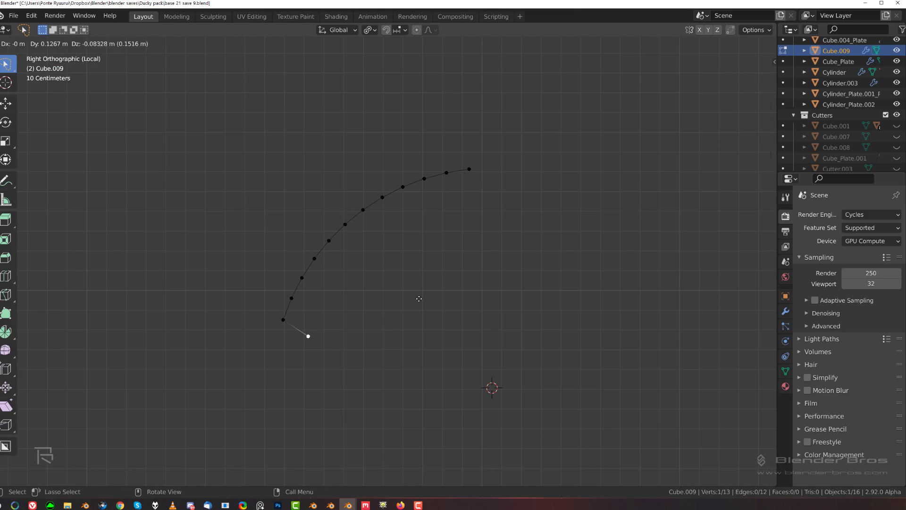
left_click(419, 298)
left_click(469, 169)
key("e")
left_click(480, 228)
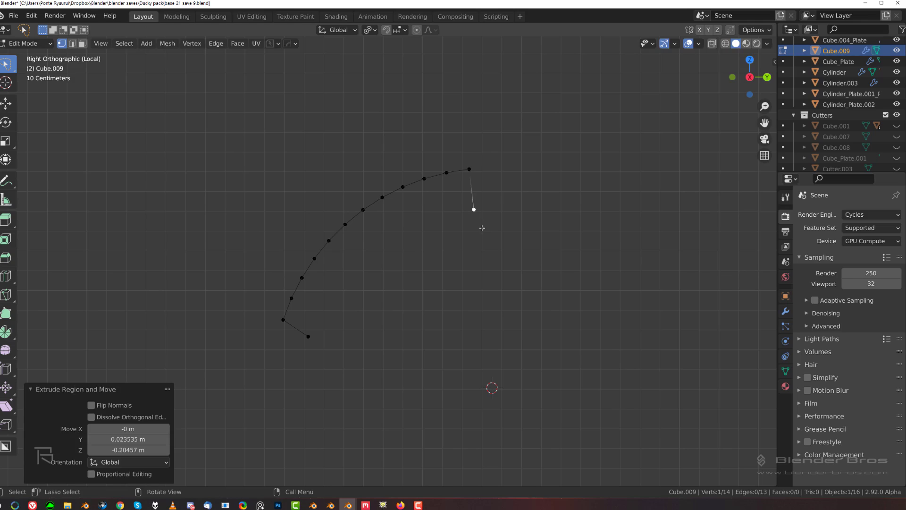
Dissolve the arc vertex next to each of the two end corners.
left_click(469, 169)
left_click(446, 171, "shift")
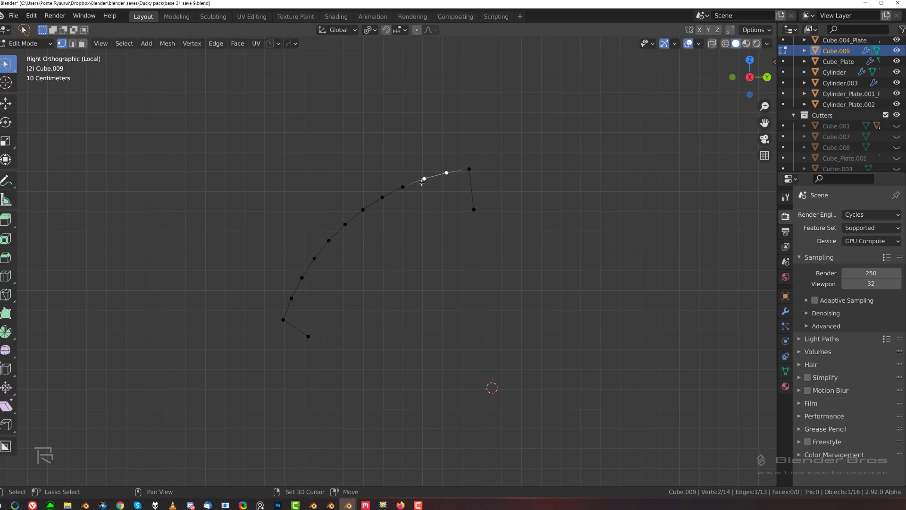
key("1")
left_click(296, 298)
left_click(303, 278, "shift")
key("1")
Bevel the two end-corner vertices of the arc with two segments and a width of about 0.09 m.
left_click(285, 318)
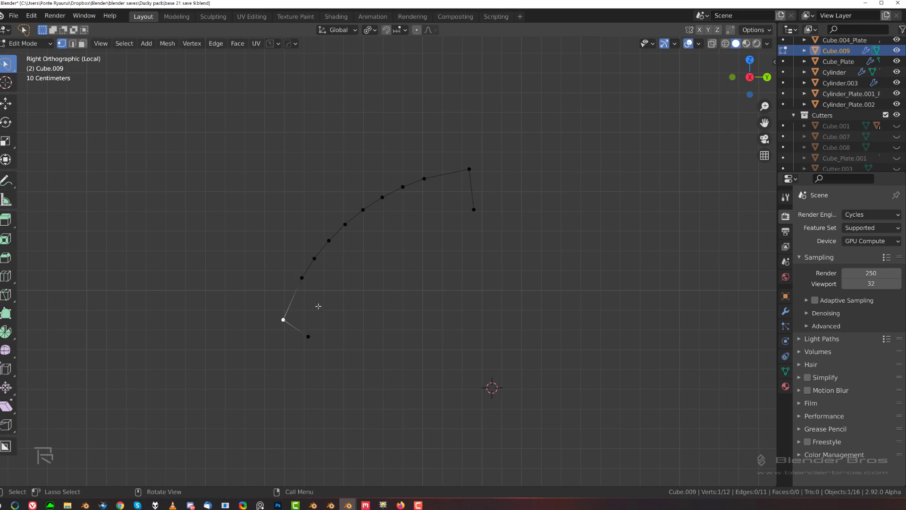
key("ctrl+shift+b")
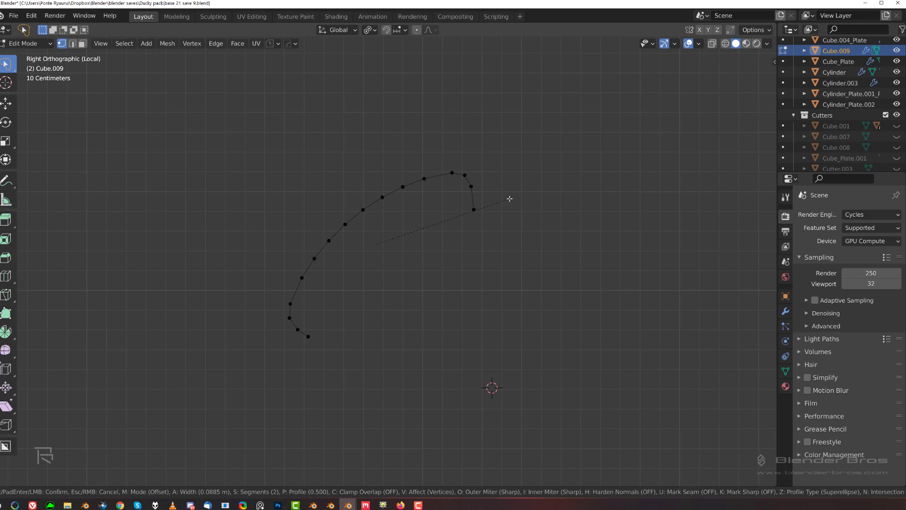
left_click(510, 198)
key("Tab")
Convert the arc line to a curve object with the Curve/Extract mesh tool.
middle_click_drag(437, 192, 475, 202)
key("q")
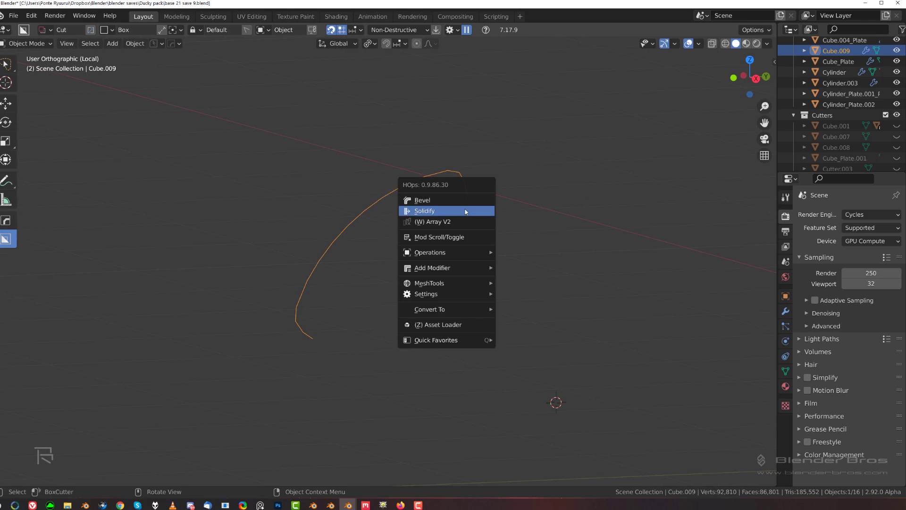
mouse_move(465, 270)
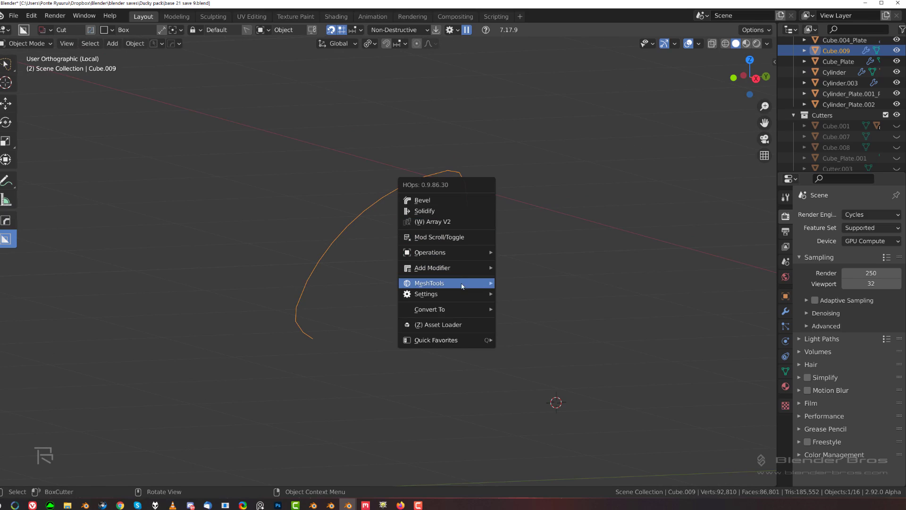
mouse_move(462, 286)
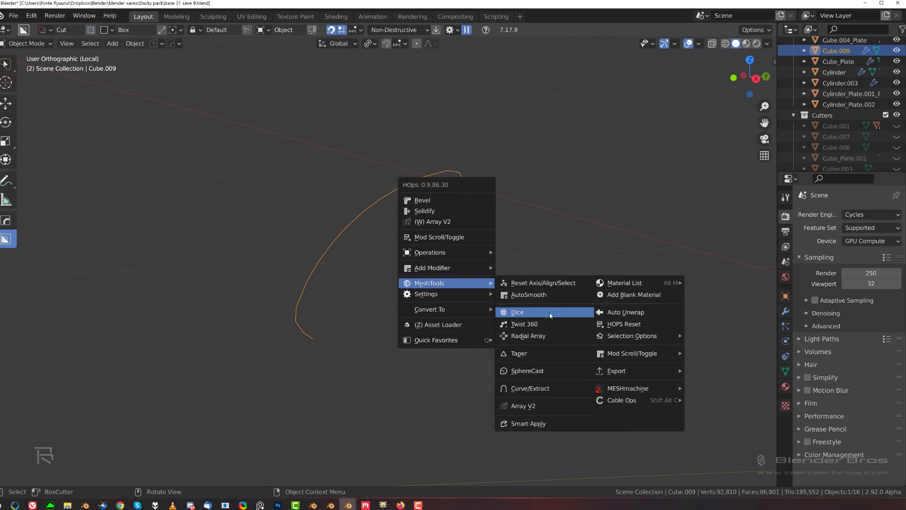
left_click(534, 390)
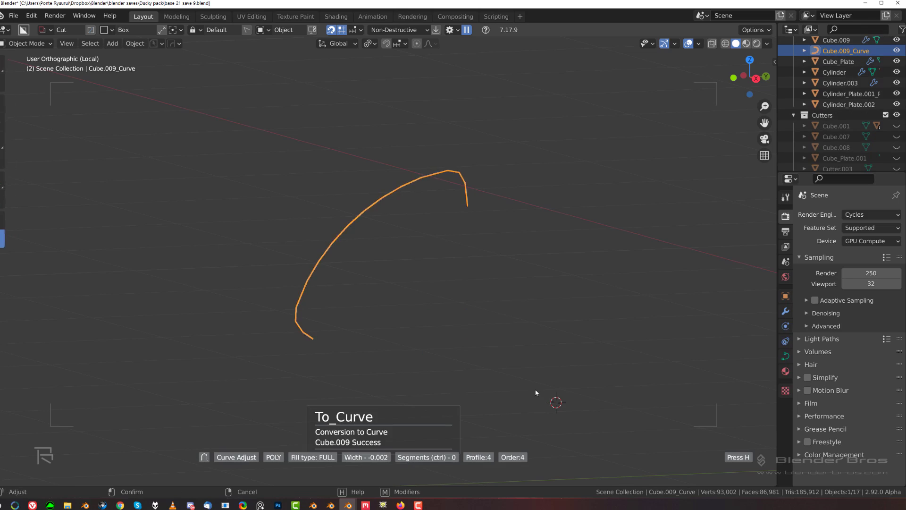
Give the curve a round tube thickness and apply level 2 subdivision to it in the full scene.
left_click(572, 387)
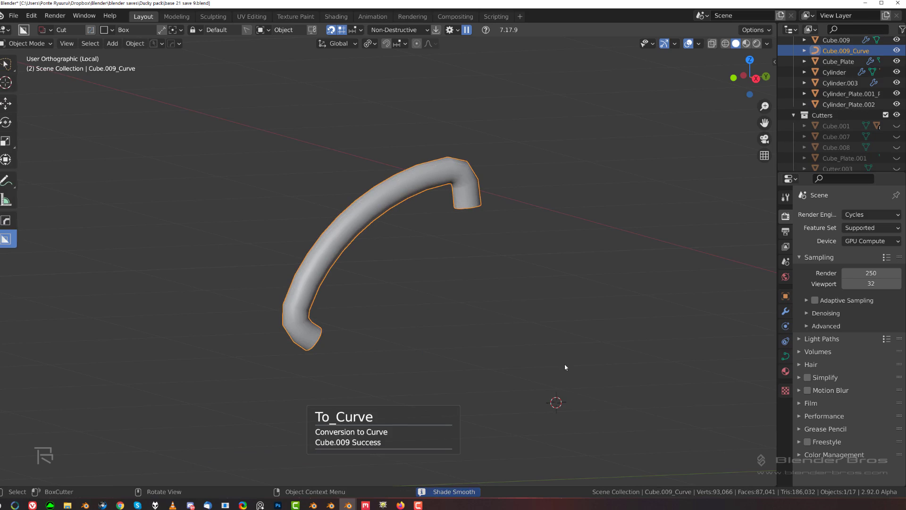
key("KP_Divide")
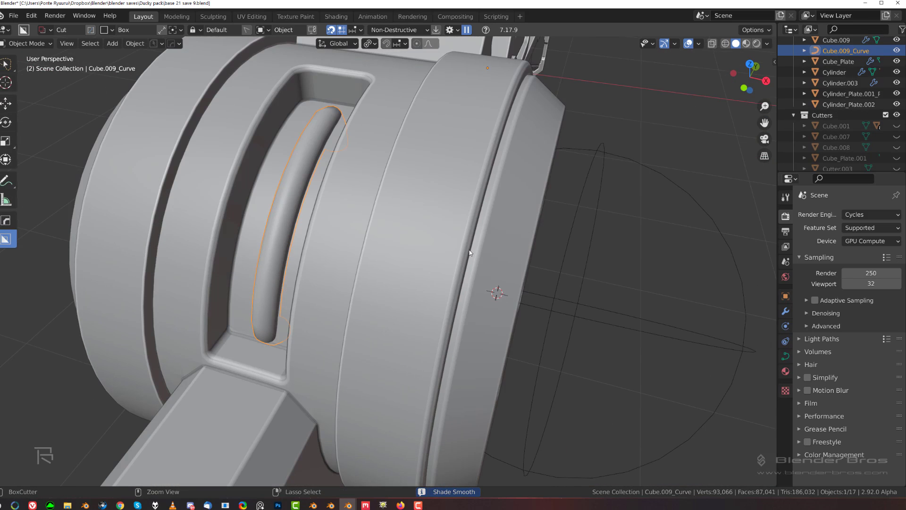
key("ctrl+2")
scroll(307, 163, "down", 5)
scroll(331, 200, "up", 4)
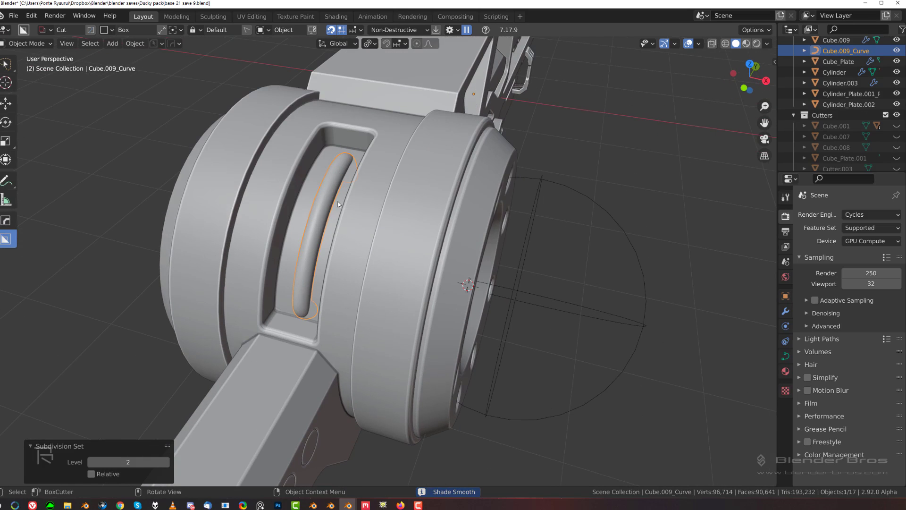
Set the origin of the recess tube to its own geometry, using the median center.
left_click(345, 194)
middle_click_drag(346, 194, 374, 211, "shift")
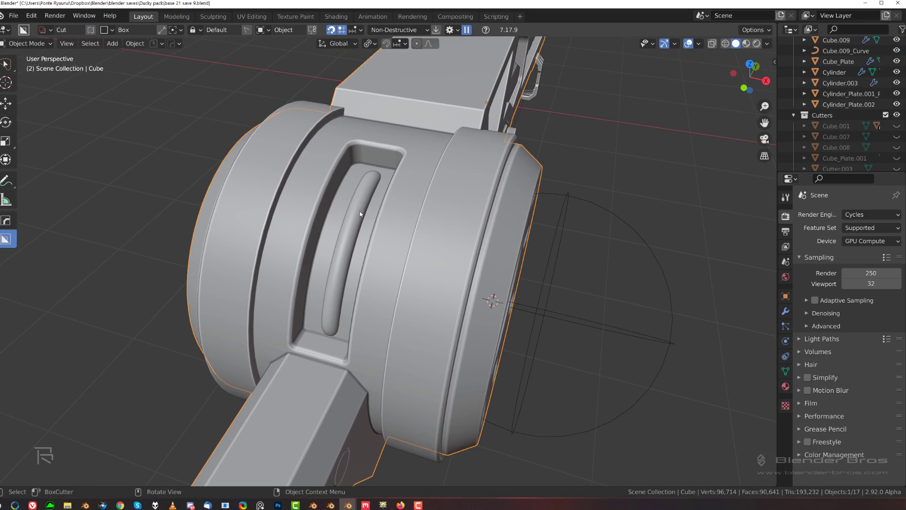
left_click(361, 208)
key("s")
key("Escape")
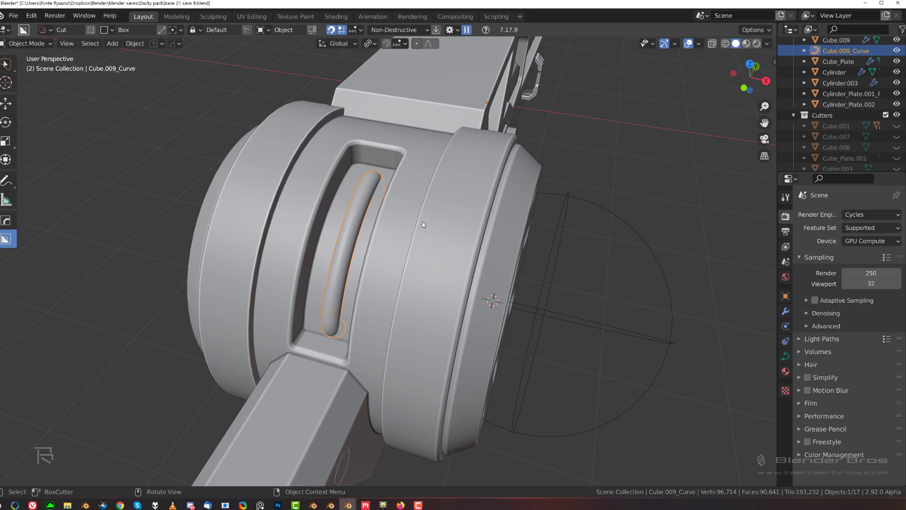
key("shift+s")
left_click(443, 310)
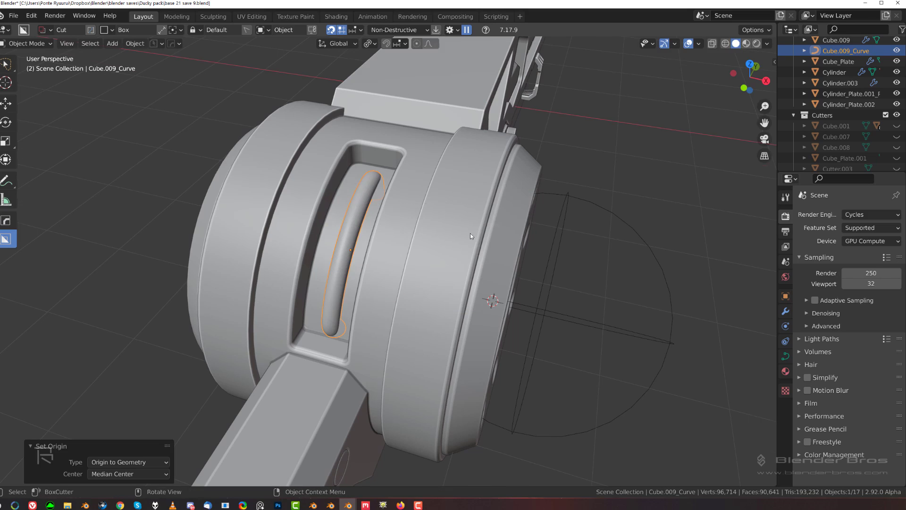
Scale the tube outwards by about 1.067 around the 3D cursor as the pivot point.
middle_click_drag(470, 233, 497, 284)
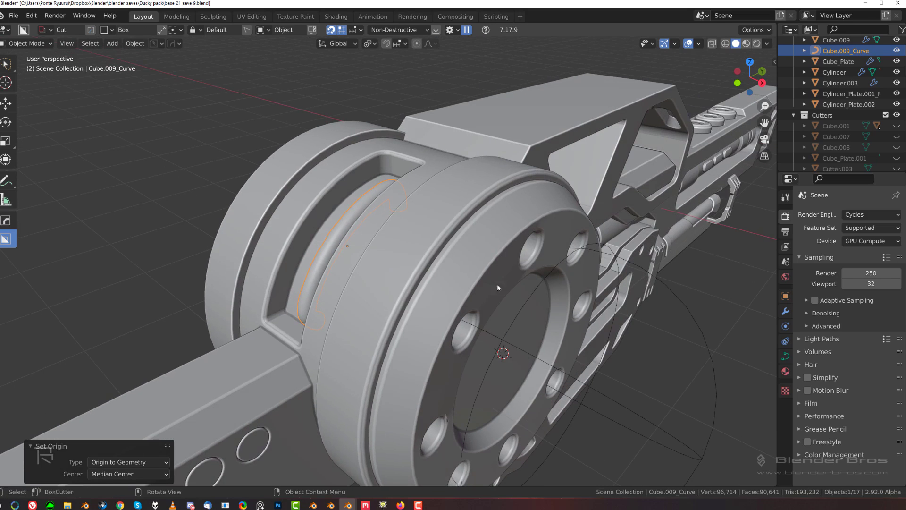
left_click(372, 44)
left_click(375, 70)
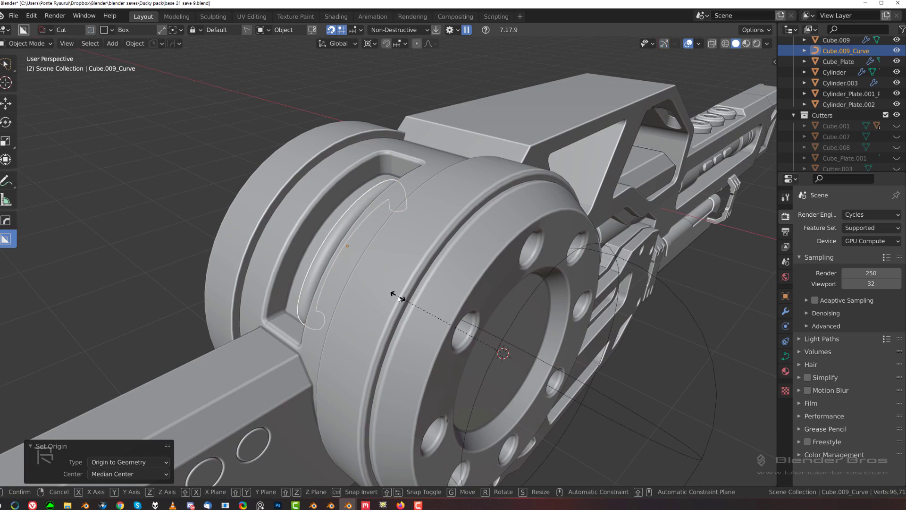
key("s")
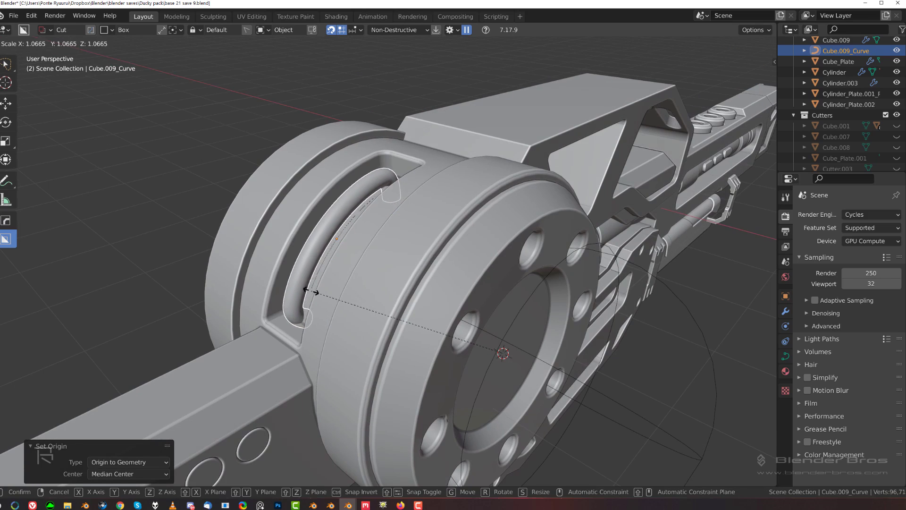
left_click(319, 292)
middle_click_drag(319, 292, 458, 248)
scroll(458, 248, "up", 3)
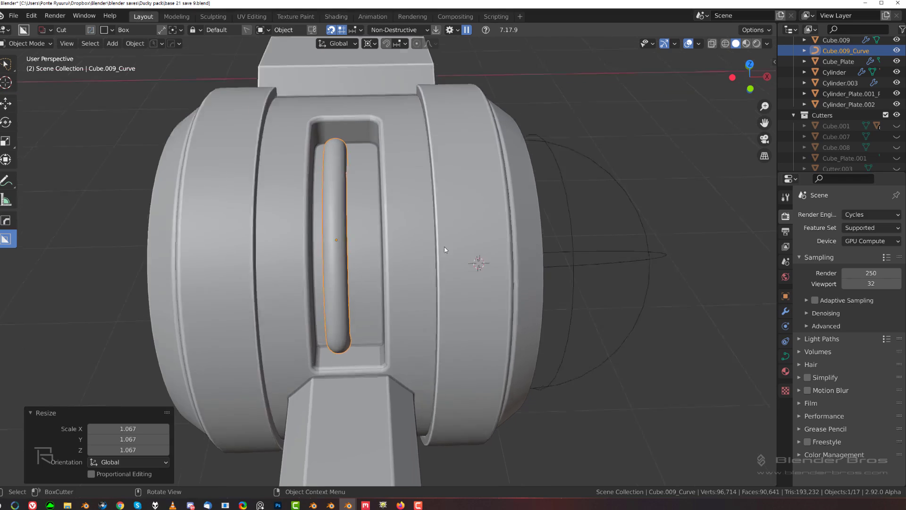
Move the tube sideways inside the recess, close to the wall on its positive X side.
key("g")
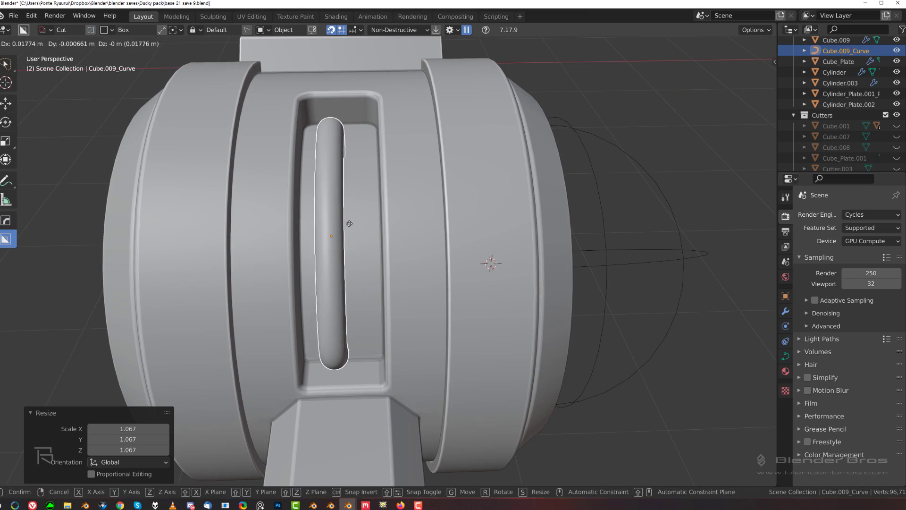
left_click(377, 223)
left_click(397, 197, "shift")
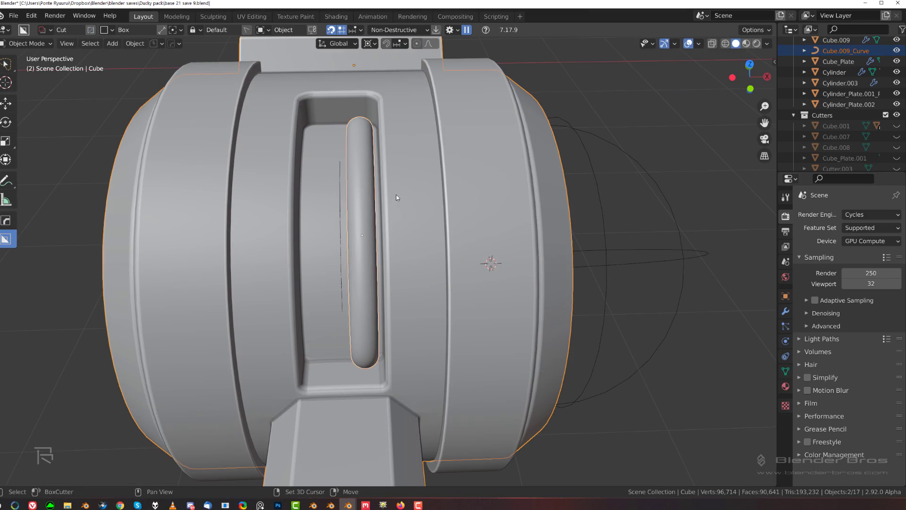
Delete the leftover source line object behind the tube in the recess.
left_click(337, 190)
left_click(340, 190)
left_click(341, 190)
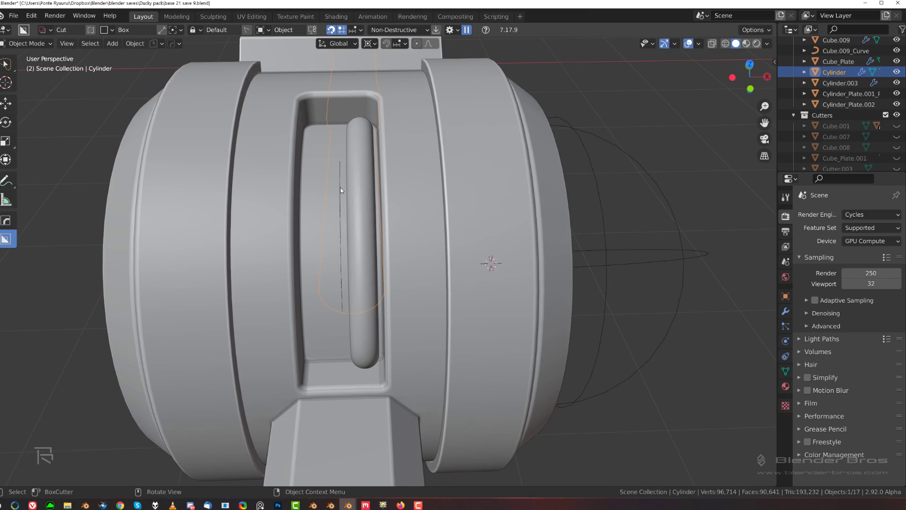
left_click(343, 188)
left_click(341, 188)
key("x")
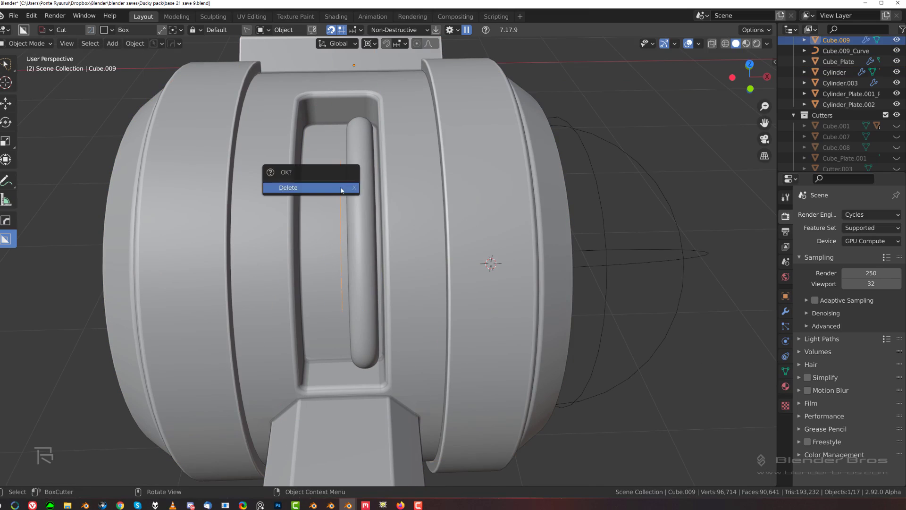
left_click(340, 187)
Mirror the tube along X across the main body with the HardOps mirror to make a parallel second tube.
left_click(361, 190)
left_click(411, 188, "shift")
key("alt+x")
scroll(395, 189, "down", 2)
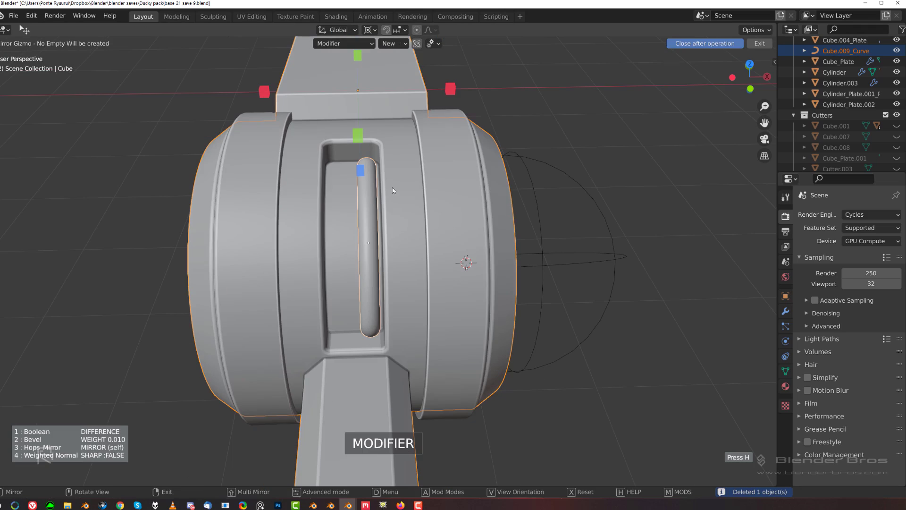
left_click(451, 93)
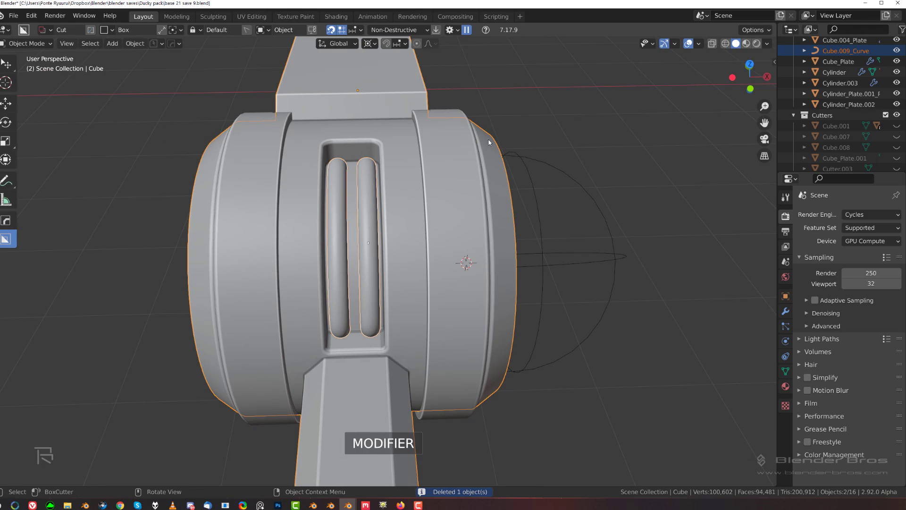
left_click_drag(362, 228, 370, 228)
scroll(406, 203, "up", 2)
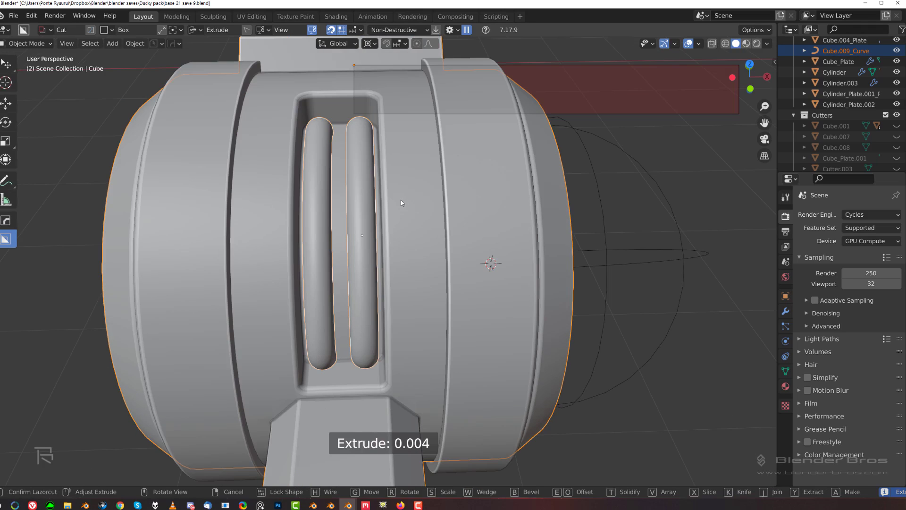
right_click(397, 203)
Switch from BoxCutter to the selection tool and thicken the mirrored tubes with Adjust Curve.
key("w")
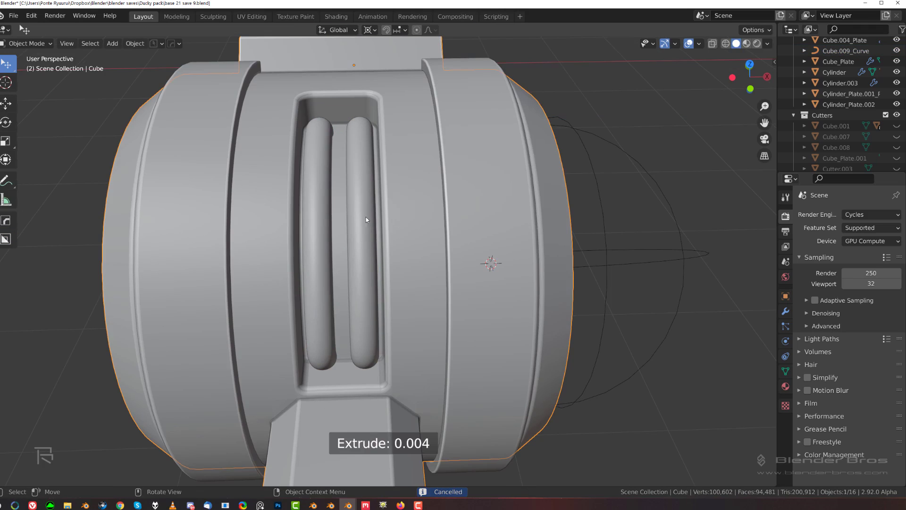
left_click(362, 217)
key("q")
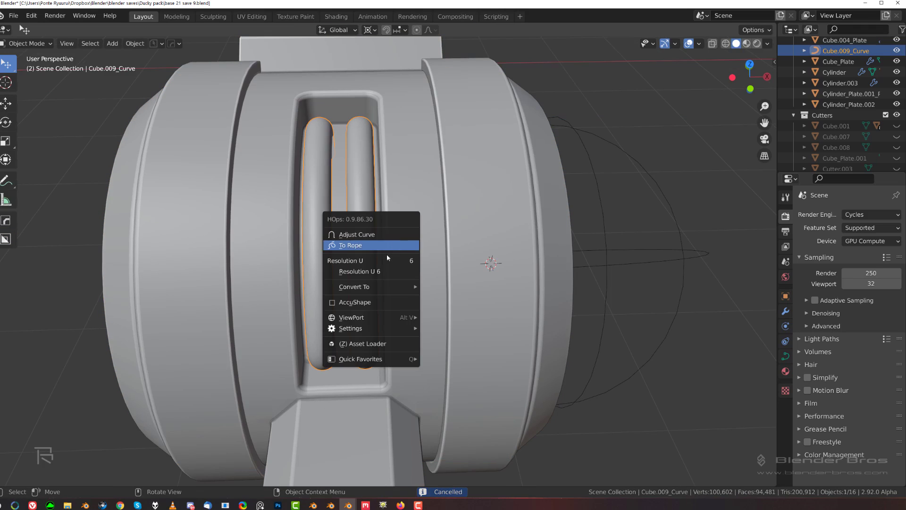
left_click(388, 235)
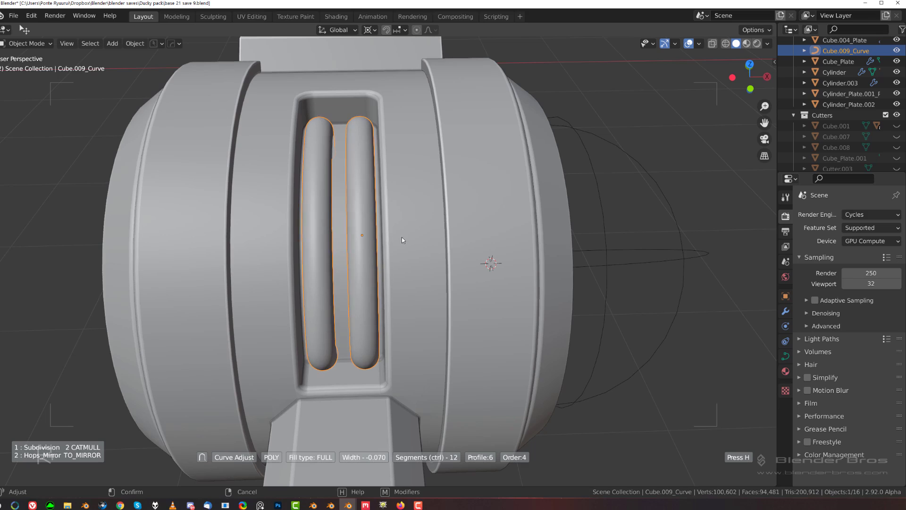
left_click(460, 247)
Move the tube about -0.0127 m along X so the mirrored pair sits close together.
key("g")
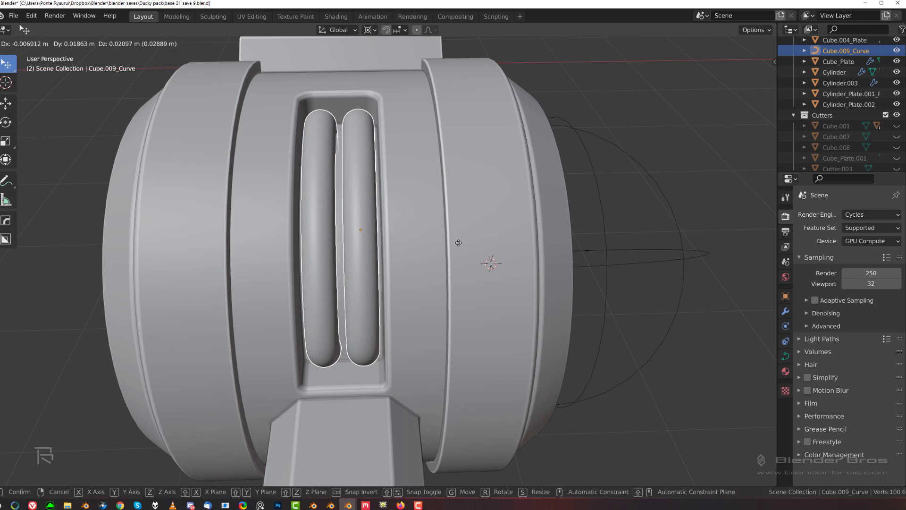
key("x")
left_click(444, 238)
scroll(460, 238, "down", 4)
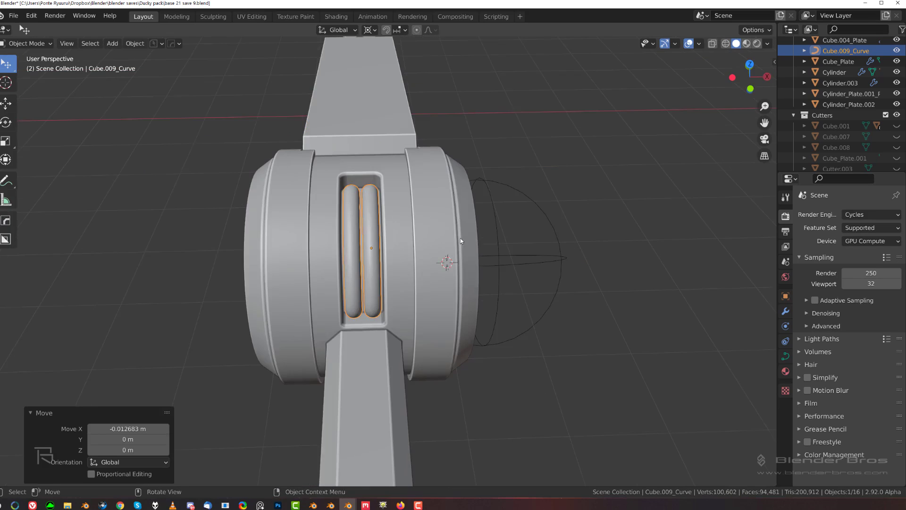
Deselect the tubes and examine how their ends meet the drum recess and how the drum's side looks.
middle_click_drag(460, 238, 398, 217)
left_click(302, 120)
middle_click_drag(303, 123, 283, 222)
scroll(282, 260, "up", 5)
scroll(330, 232, "up", 6)
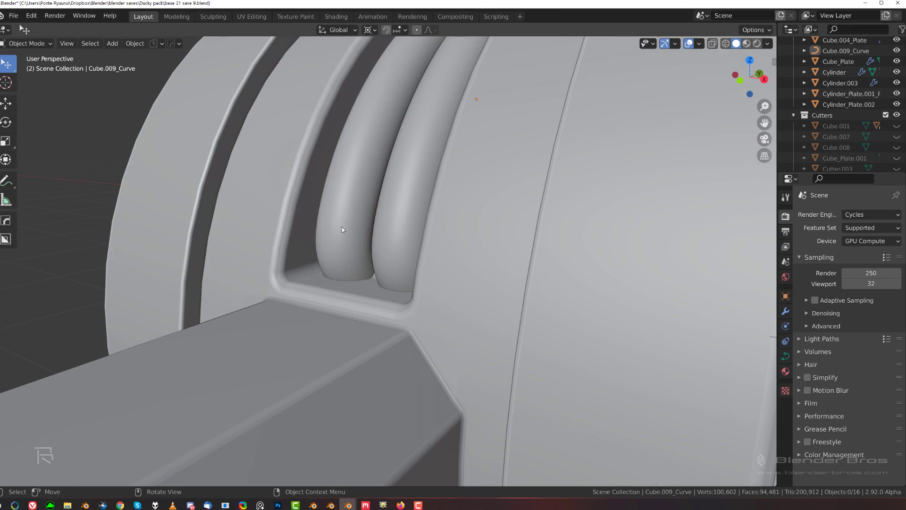
middle_click_drag(388, 287, 215, 172)
scroll(214, 173, "down", 6)
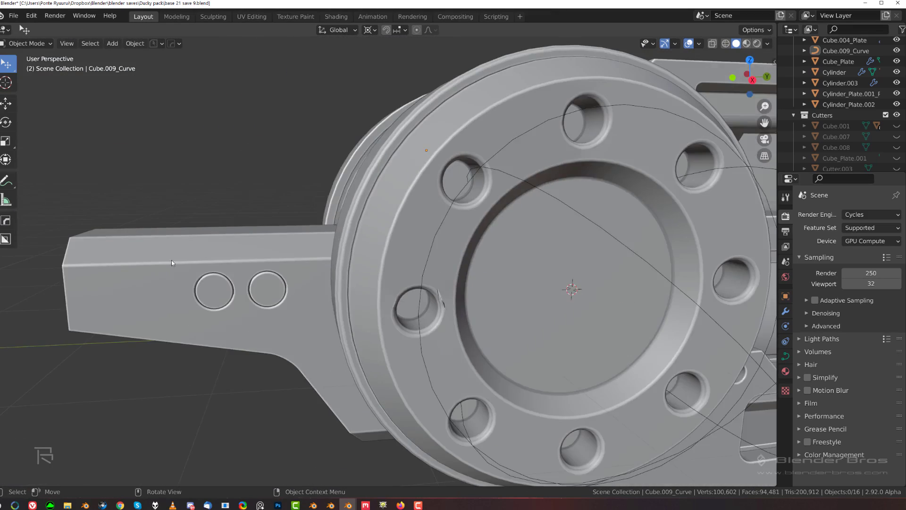
Edit the main body's mesh and select the two circular faces on the side of the arm.
middle_click_drag(173, 261, 371, 255)
scroll(375, 269, "up", 5)
left_click(395, 268)
key("Tab")
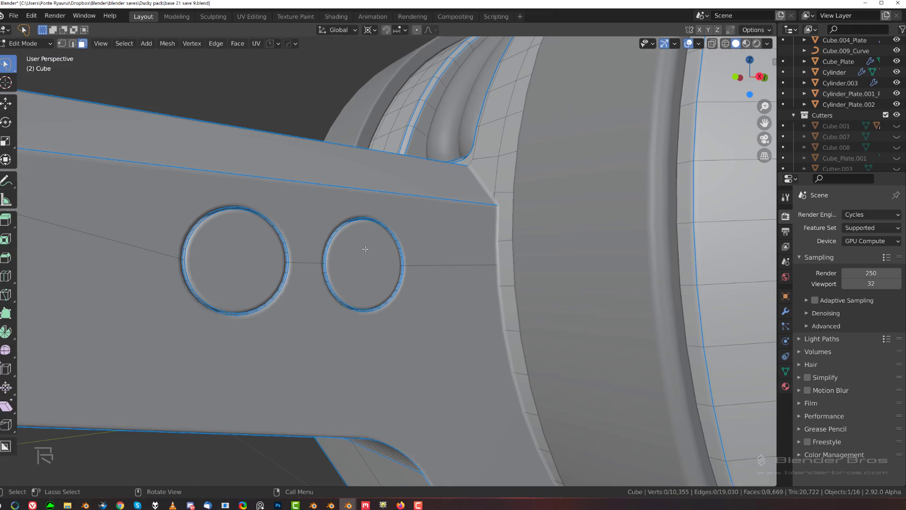
left_click(364, 249)
left_click(223, 273, "shift")
Try bevelling the two circular faces with 13 segments and a width of about 0.033 m, and undo it.
key("ctrl+b")
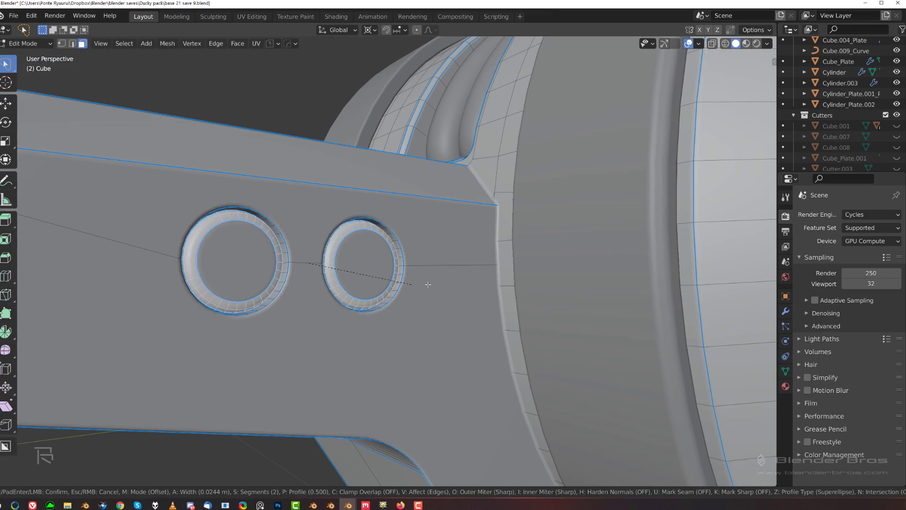
scroll(441, 284, "up", 11)
left_click(433, 285)
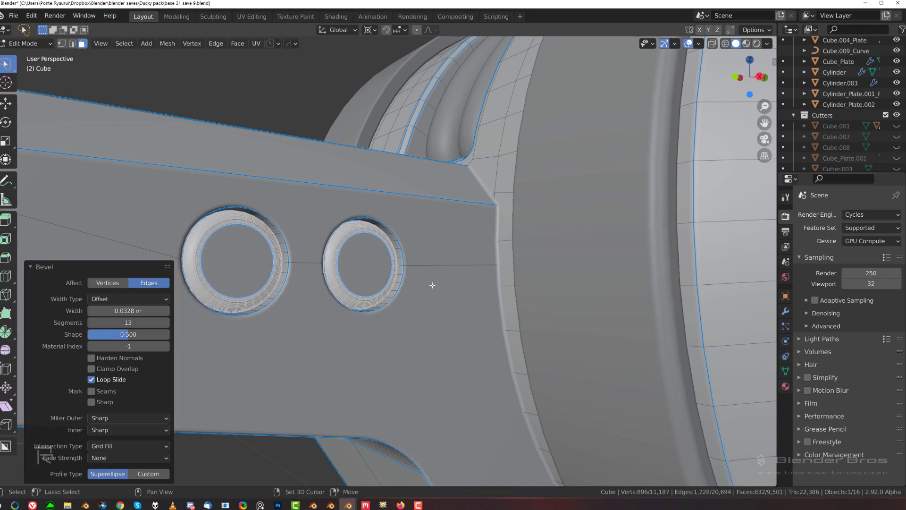
scroll(420, 258, "up", 3)
key("ctrl+z")
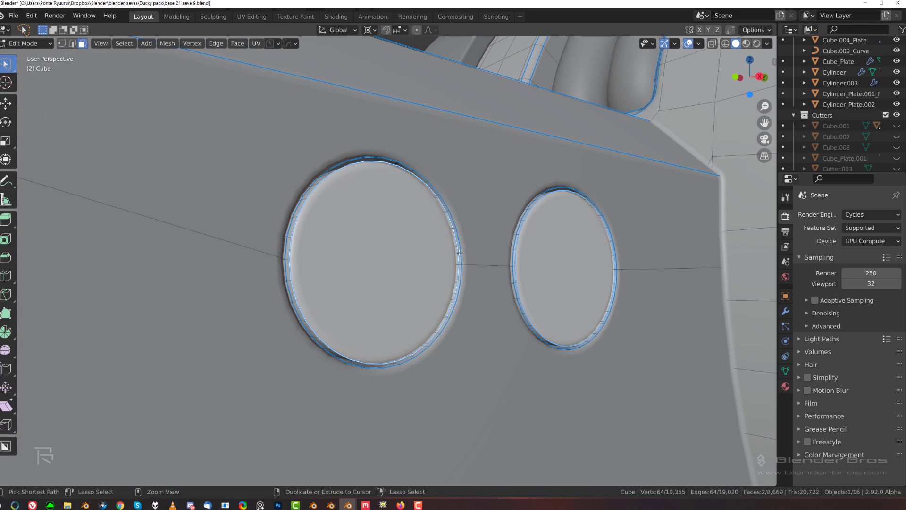
Bevel the edges of the two circular faces with one segment and a width of about 0.022 m.
key("ctrl+b")
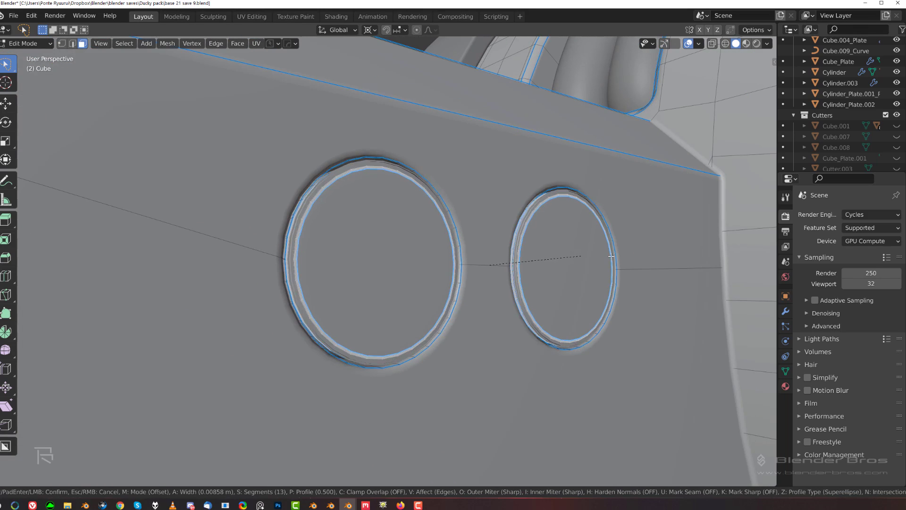
scroll(694, 262, "down", 12)
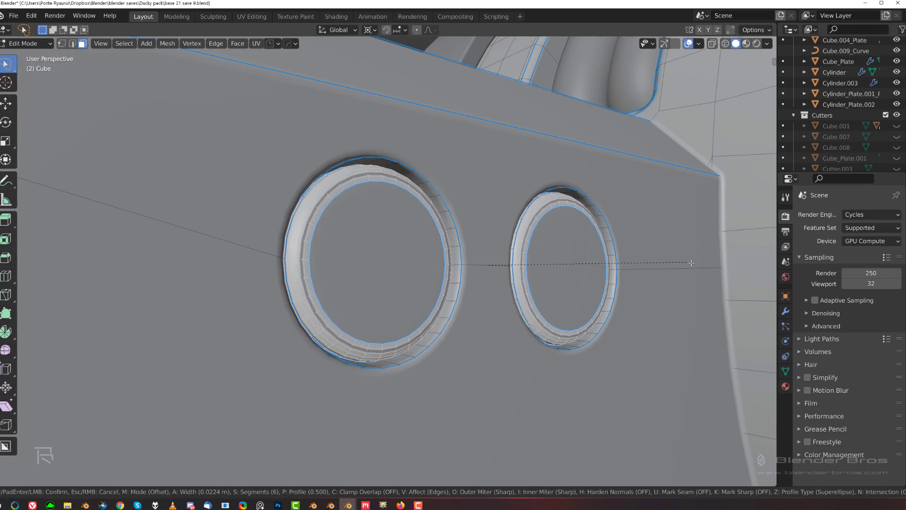
left_click(620, 289)
key("Tab")
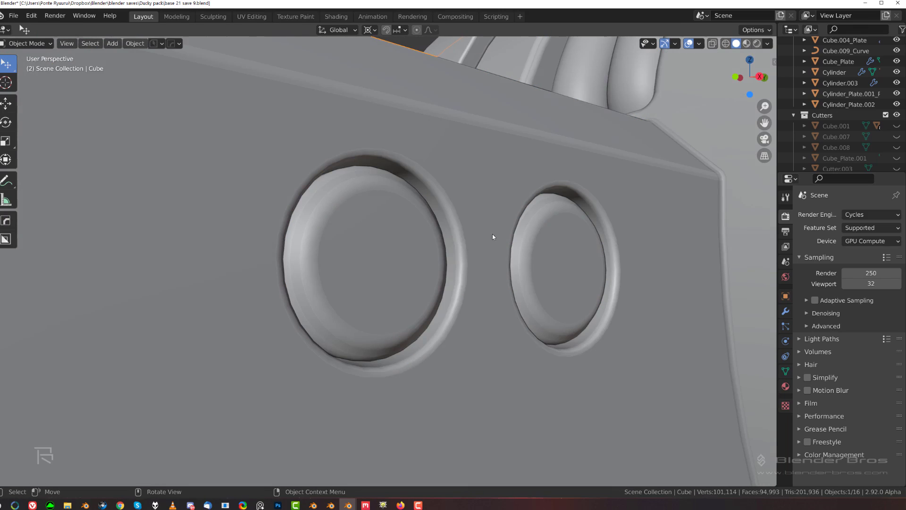
Separate all geometry linked to the larger circular insert into its own object and return to Object Mode.
key("Tab")
key("1")
left_click(337, 222)
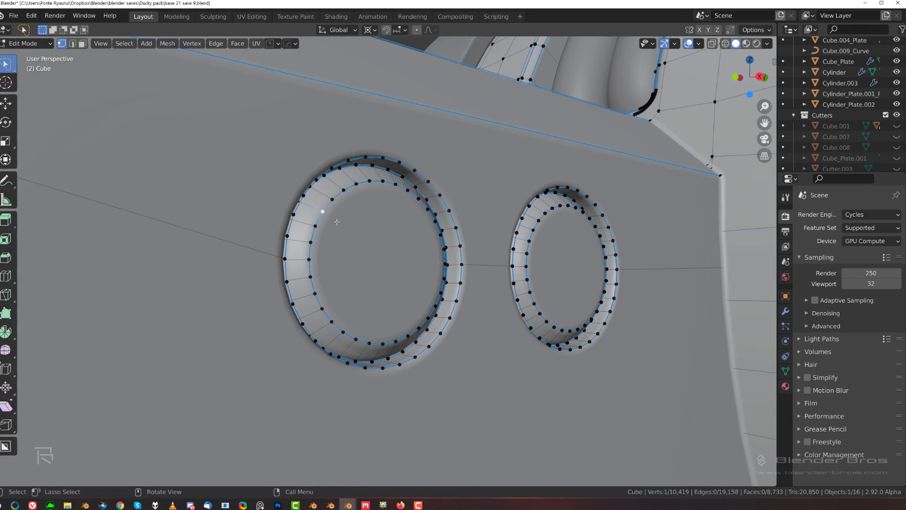
key("ctrl+l")
key("p")
left_click(545, 228)
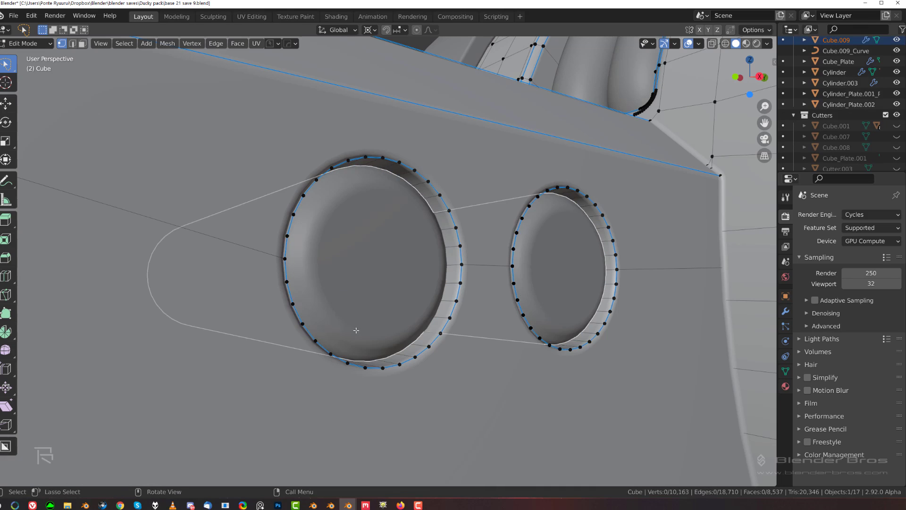
key("Tab")
key("q")
left_click(382, 175)
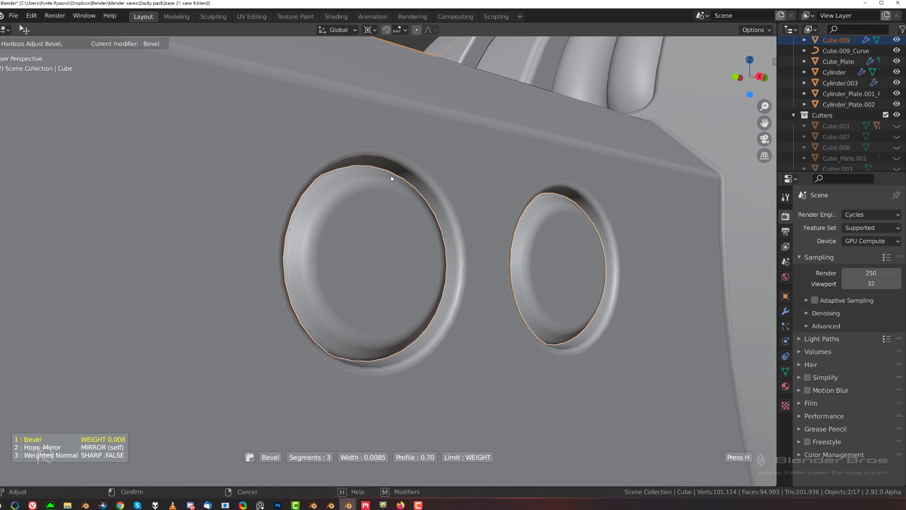
left_click(383, 179)
Sharpen the separated circular inserts object and give it a three-segment bevel with a width of about 0.01.
left_click(380, 186)
key("q")
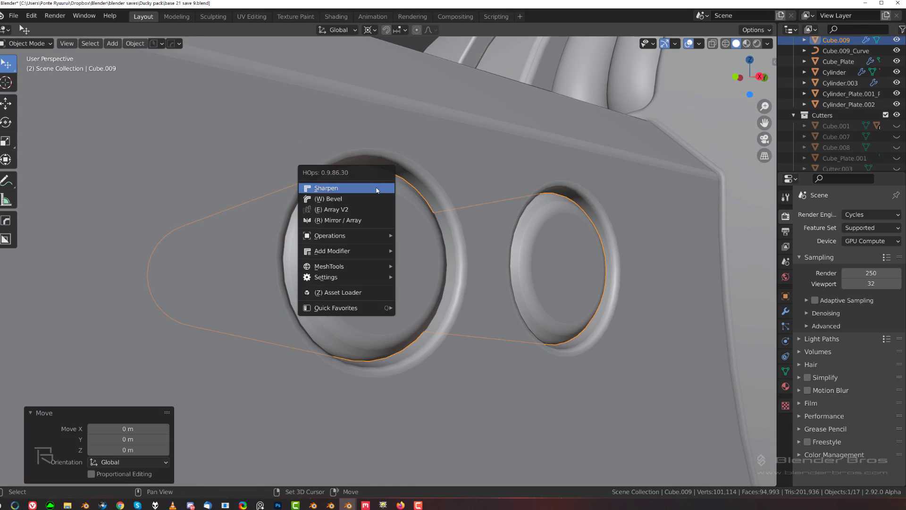
left_click(366, 191)
left_click(362, 190)
key("q")
left_click(350, 207)
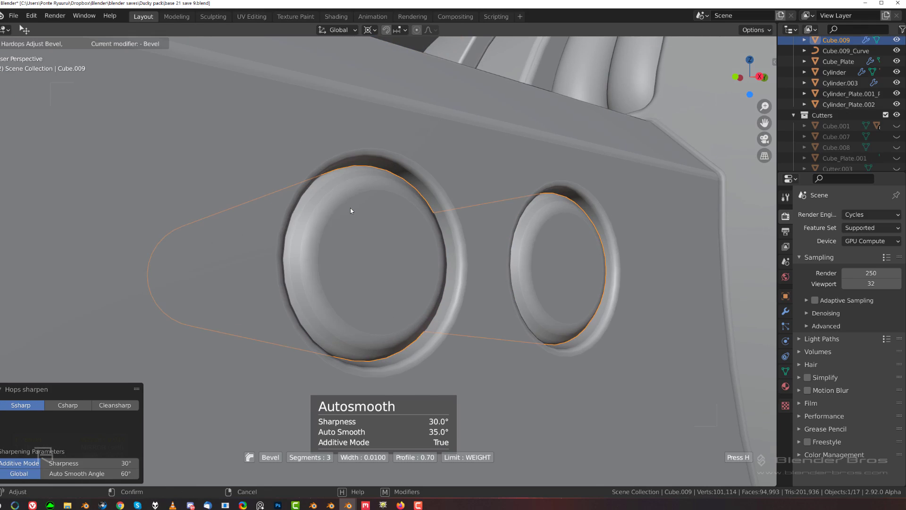
left_click(400, 209)
scroll(412, 260, "down", 2)
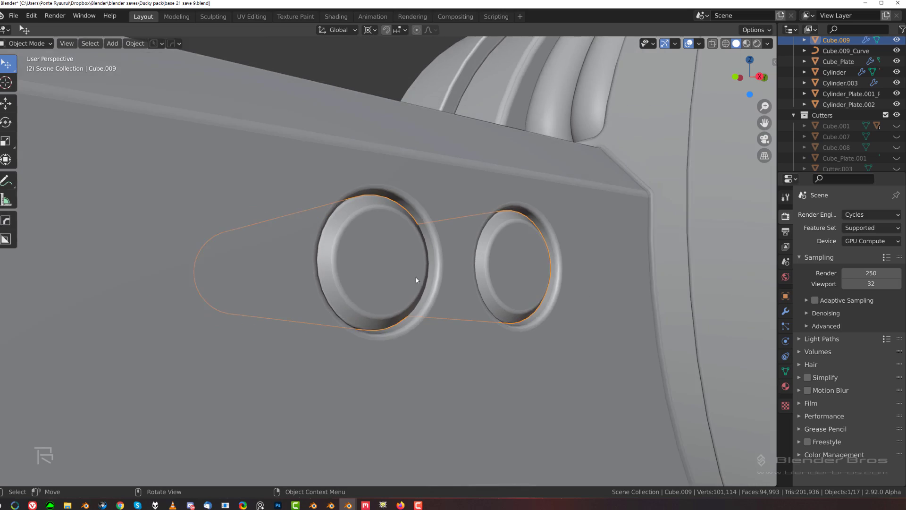
Inset the front faces of both circular inserts by about 0.057 m and extrude them about 0.035 m inward.
key("Tab")
left_click(510, 264)
left_click(398, 259, "shift")
key("i")
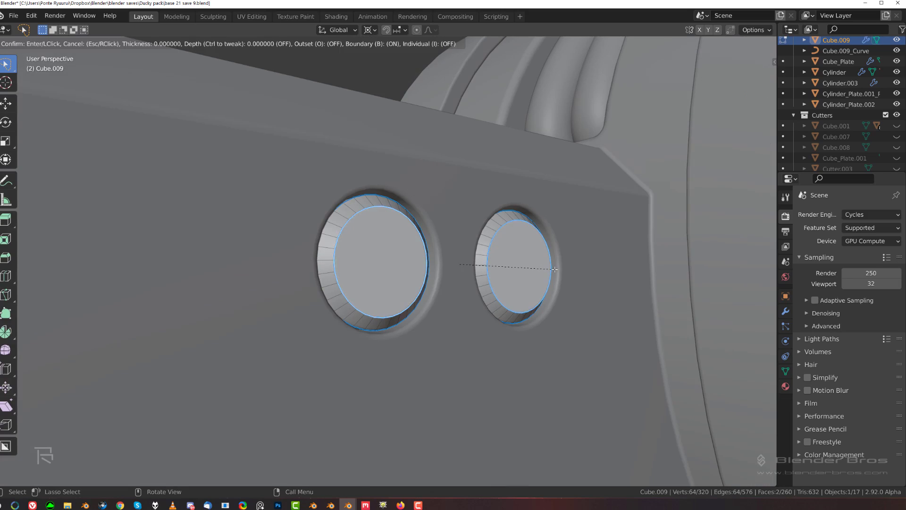
left_click(523, 268)
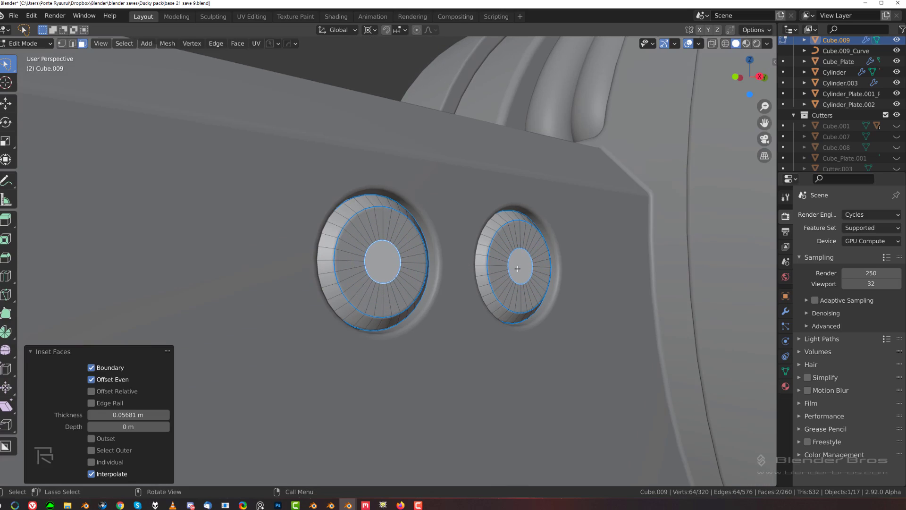
key("e")
left_click(517, 268)
Scale down the two extruded inner faces around their individual origins and return to Object Mode.
key("s")
right_click(521, 268)
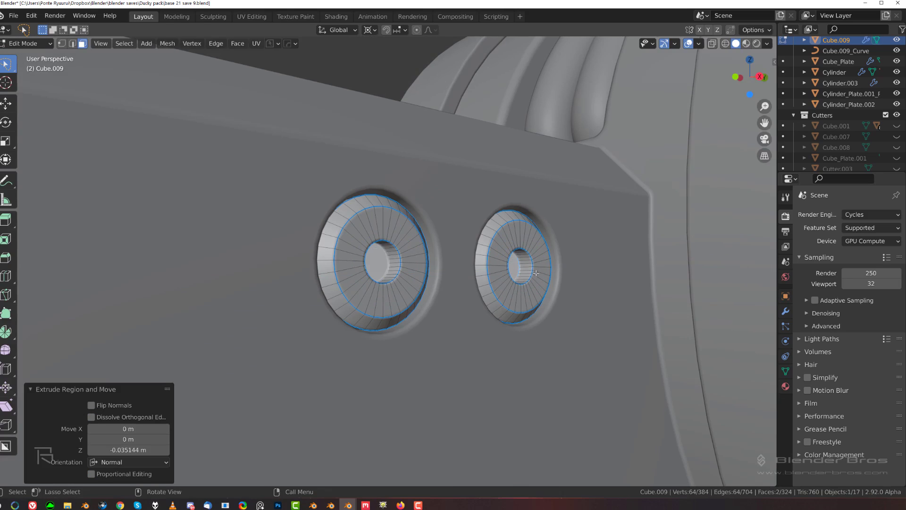
key("s")
right_click(591, 301)
left_click(370, 31)
left_click(398, 65)
key("s")
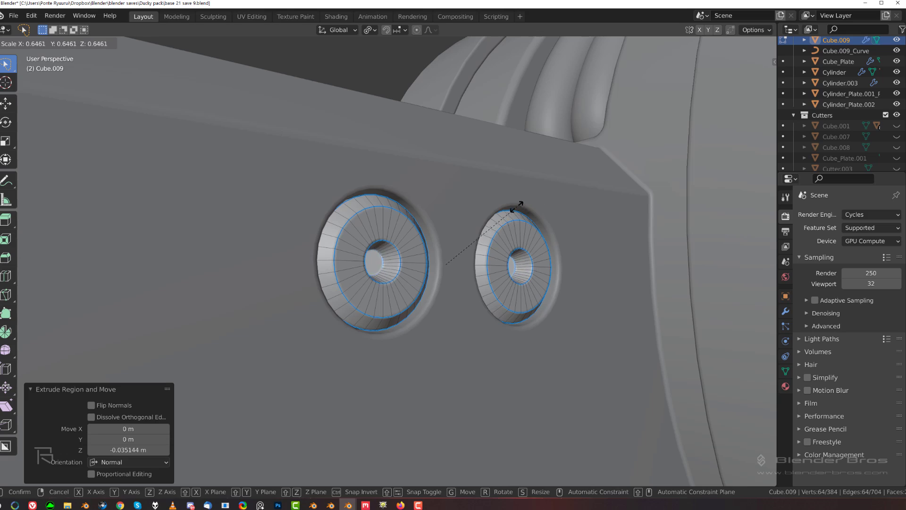
left_click(517, 206)
key("ctrl+Tab")
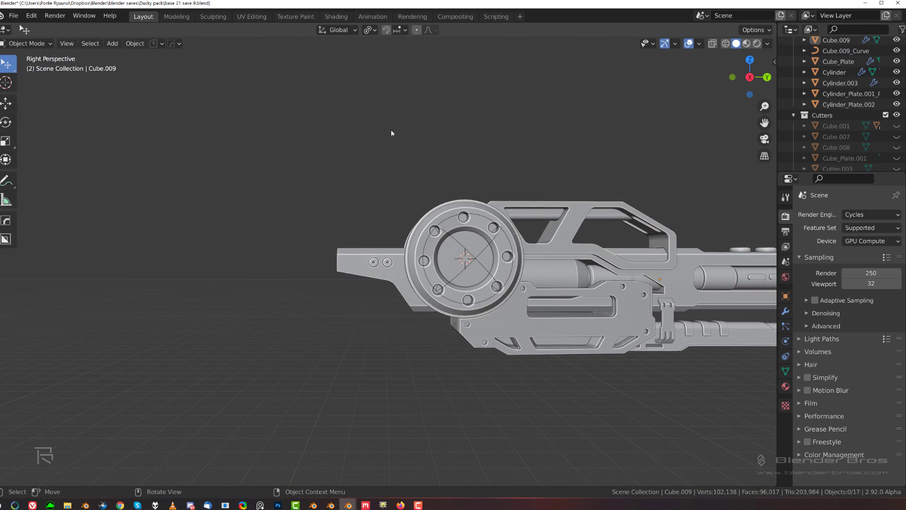
Examine the whole weapon's side profile in orthographic view and from an angle.
scroll(390, 133, "up", 1)
middle_click_drag(375, 179, 225, 142, "shift")
key("KP_5")
scroll(293, 135, "up", 2)
middle_click_drag(288, 137, 218, 149, "shift")
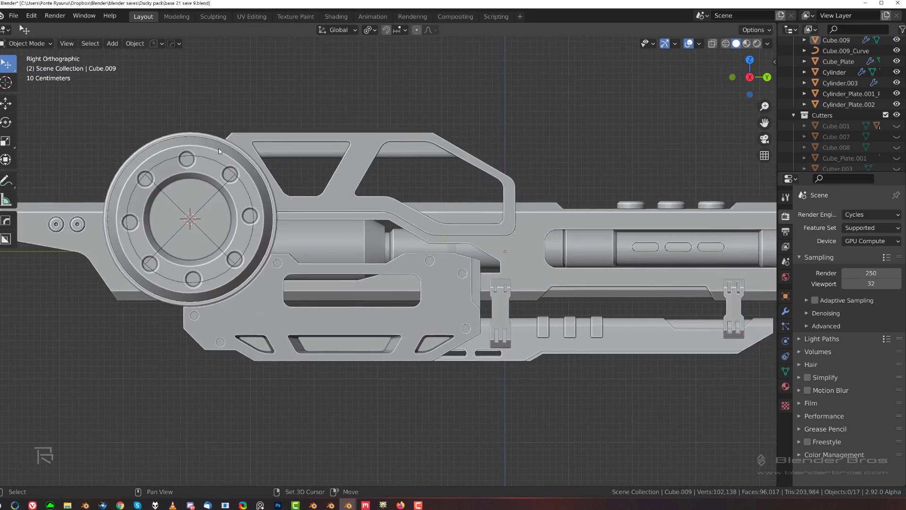
scroll(221, 150, "down", 3)
middle_click_drag(338, 167, 275, 166, "shift")
middle_click_drag(396, 203, 347, 195)
scroll(284, 203, "up", 2)
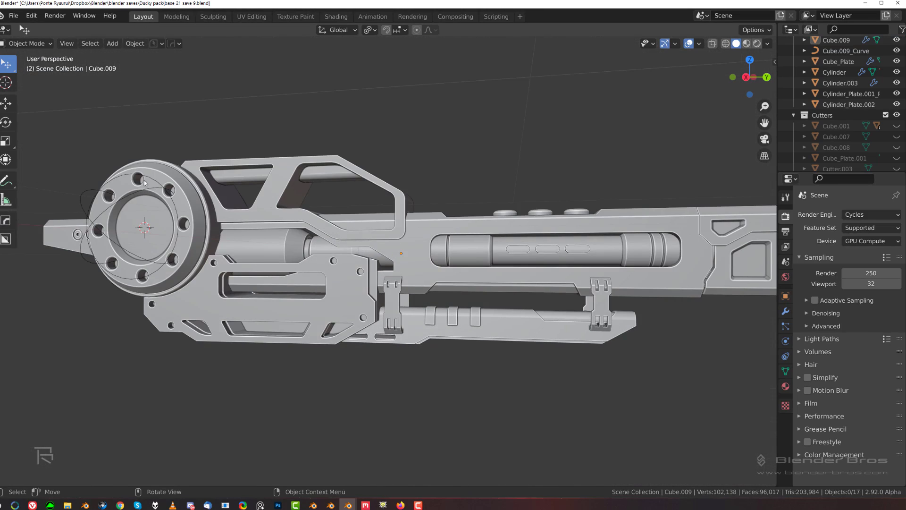
Save the file and move the radial empty at the drum to the Cutters collection.
left_click(156, 193)
key("n")
key("ctrl+s")
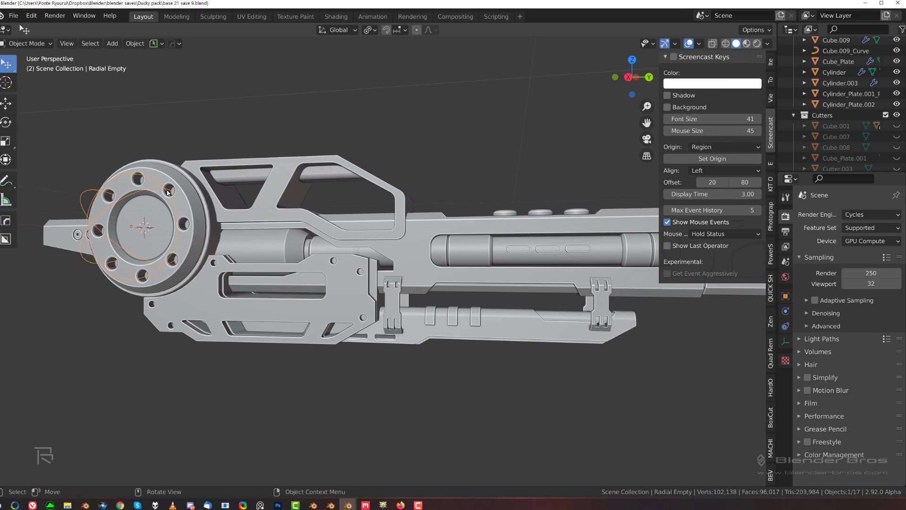
key("m")
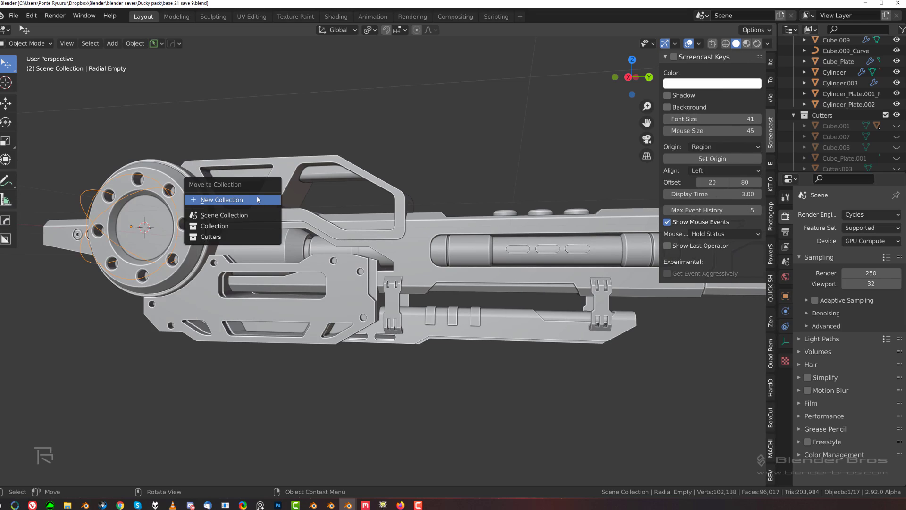
left_click(245, 234)
key("alt+a")
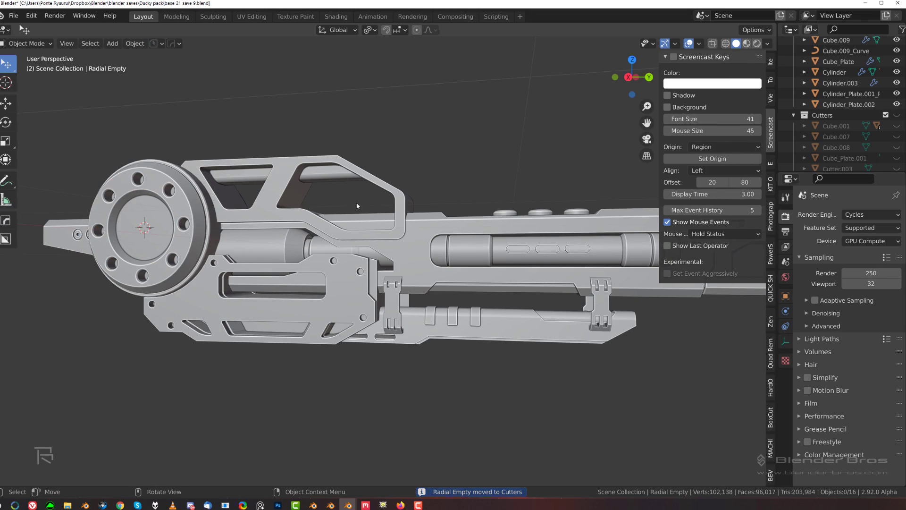
key("n")
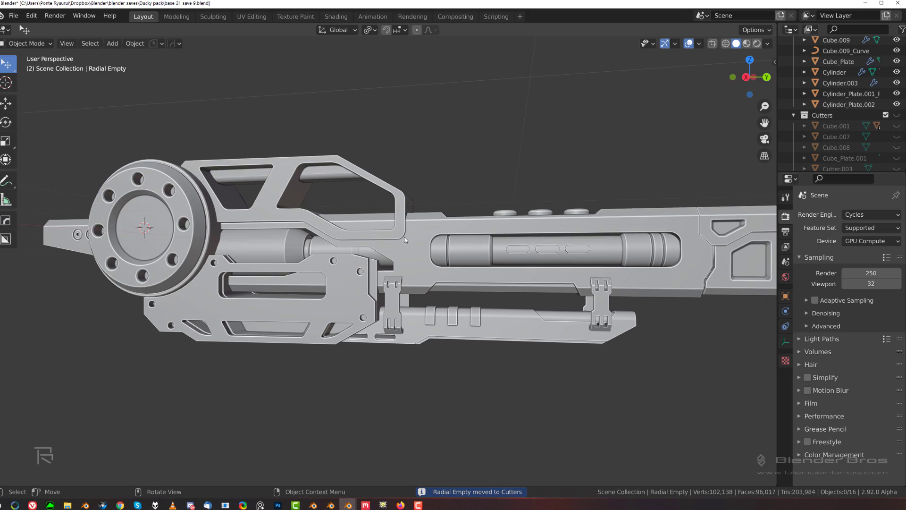
Cut a four-sided angled notch into the side edge of the body's upper plate from the top view, using BoxCutter's Ngon shape.
middle_click_drag(379, 201, 314, 276)
middle_click_drag(214, 298, 383, 210, "shift")
scroll(383, 210, "up", 2)
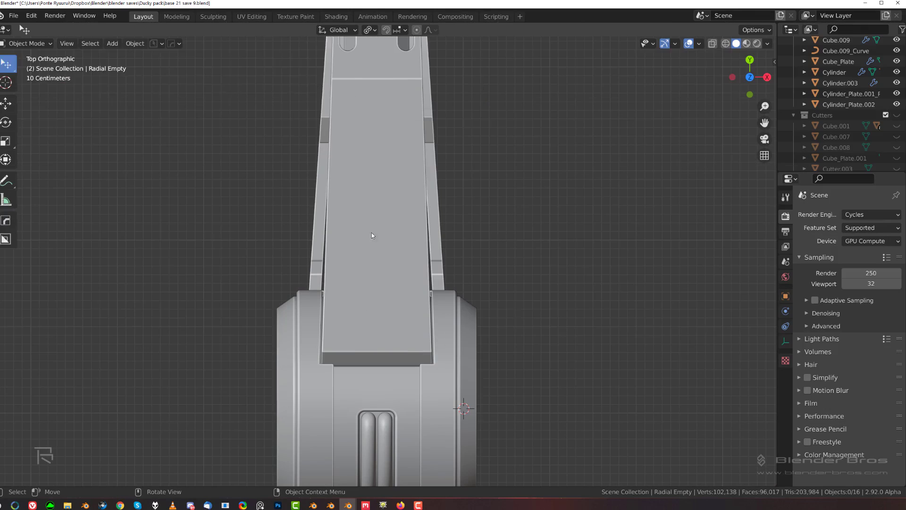
key("alt+w")
middle_click_drag(430, 191, 421, 280, "shift")
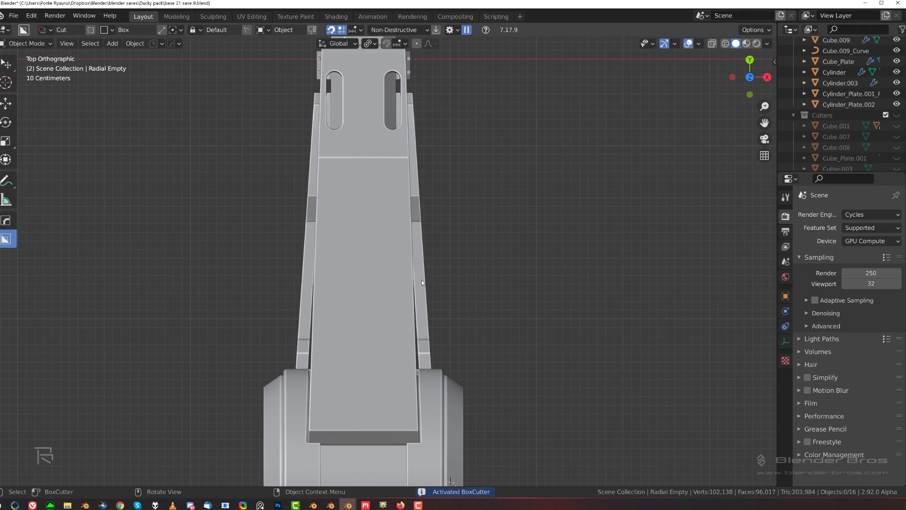
key("d")
left_click(412, 340)
left_click(420, 221)
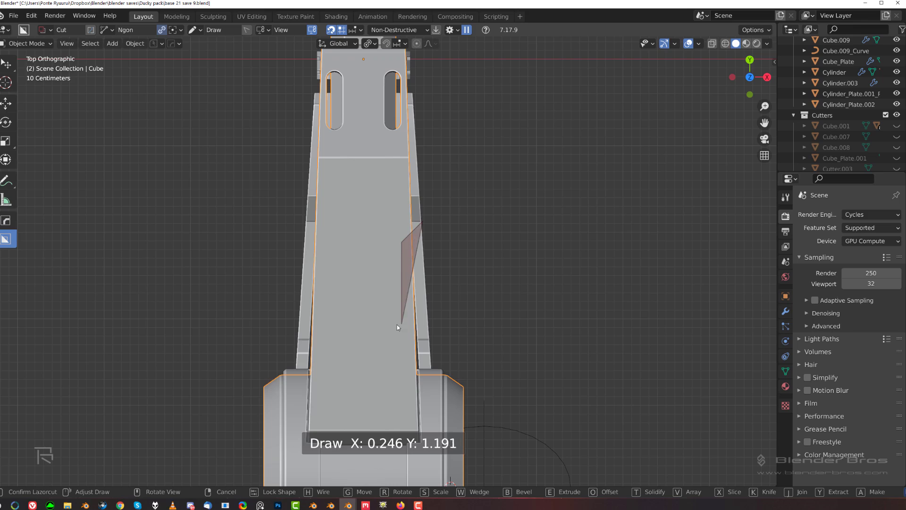
left_click_drag(416, 349, 440, 372)
key("e")
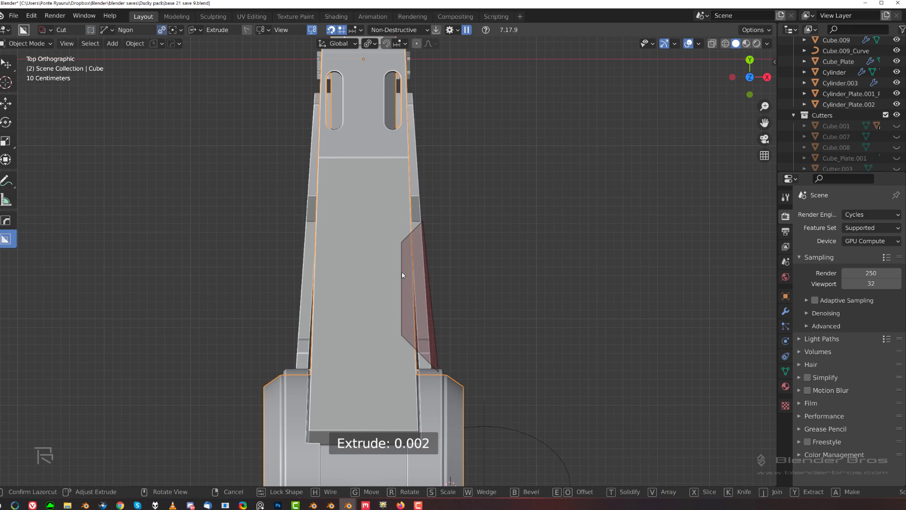
middle_click(415, 271)
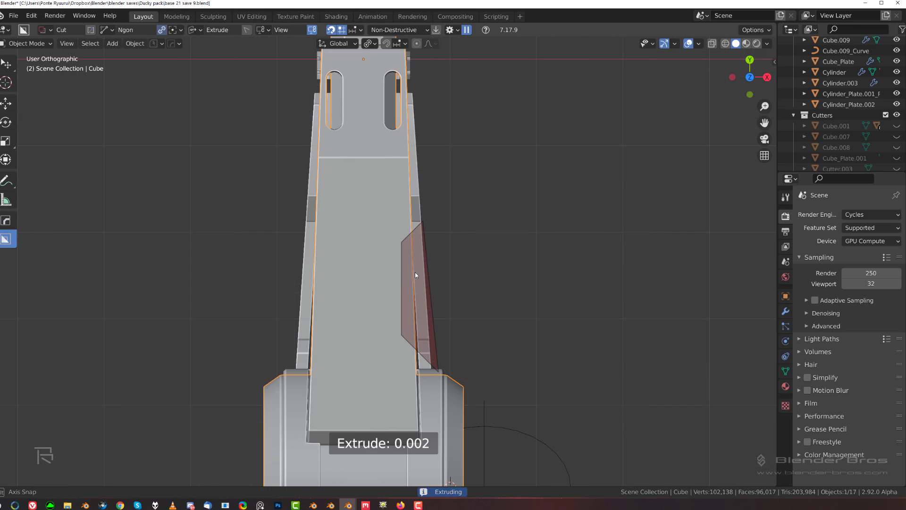
left_click(546, 247)
middle_click_drag(546, 247, 372, 260)
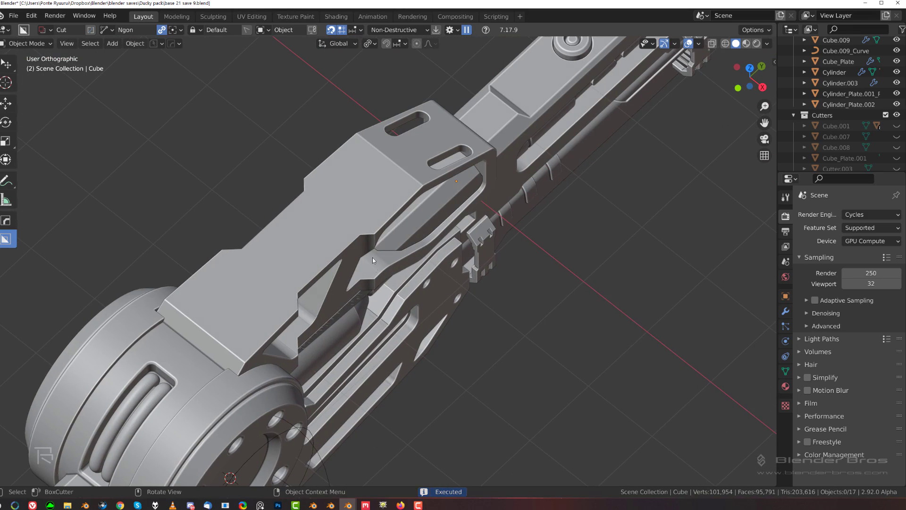
Bring up the side notch's cutter with Bool Scroll on the main body and move it about 1.19 m up along Z.
key("q")
left_click(361, 214)
key("q")
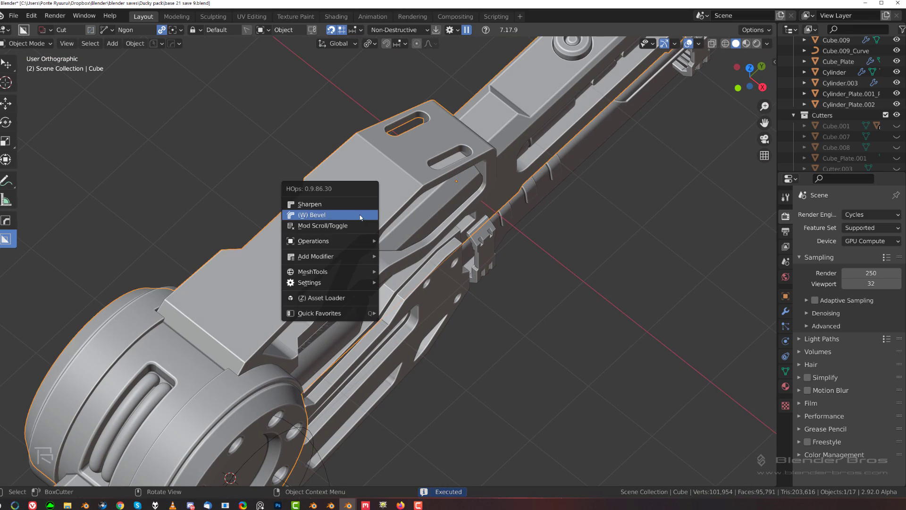
left_click(362, 225)
scroll(361, 222, "down", 1)
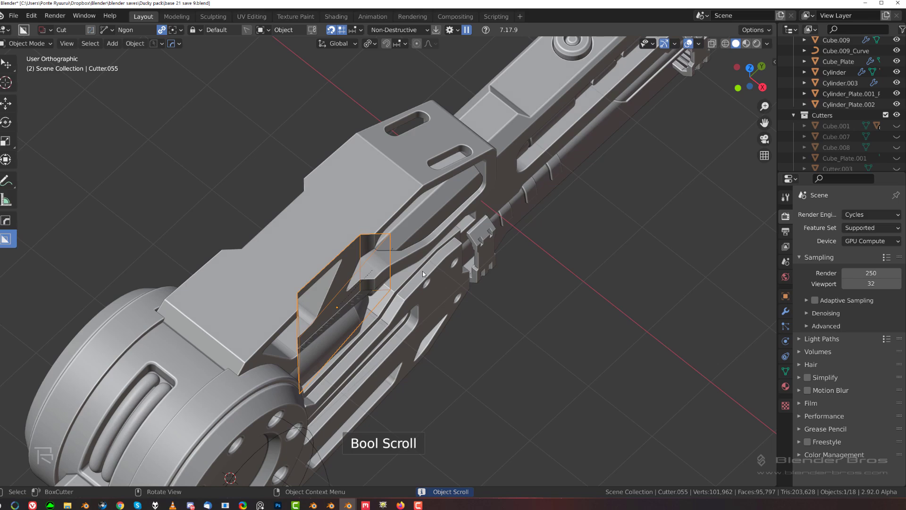
key("g")
key("z")
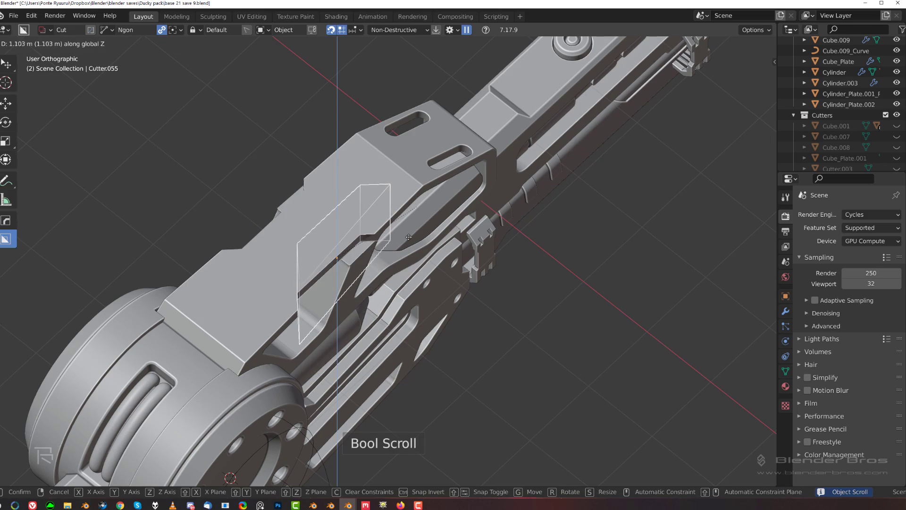
left_click(404, 190)
middle_click_drag(410, 247, 327, 202)
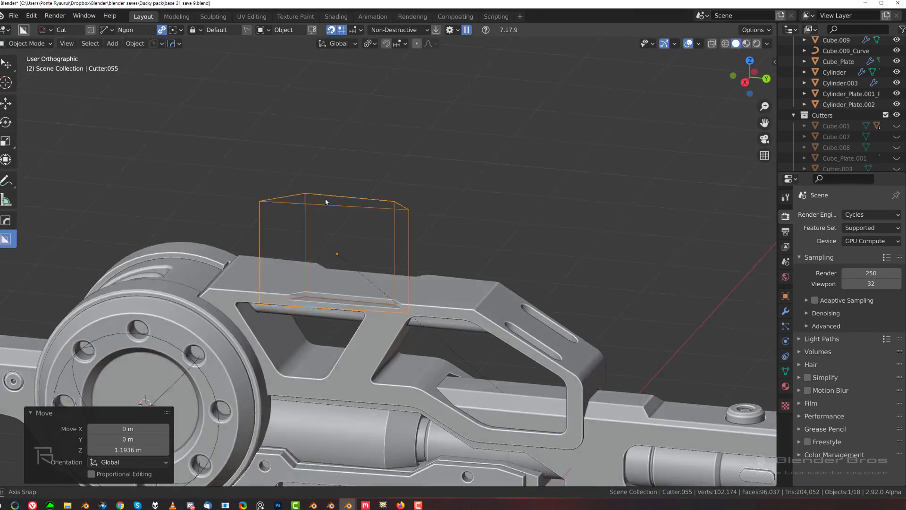
Hide the side notch's cutter, keeping its cut in the upper plate.
scroll(370, 271, "up", 5)
middle_click_drag(342, 281, 376, 156, "shift")
middle_click_drag(182, 254, 192, 289)
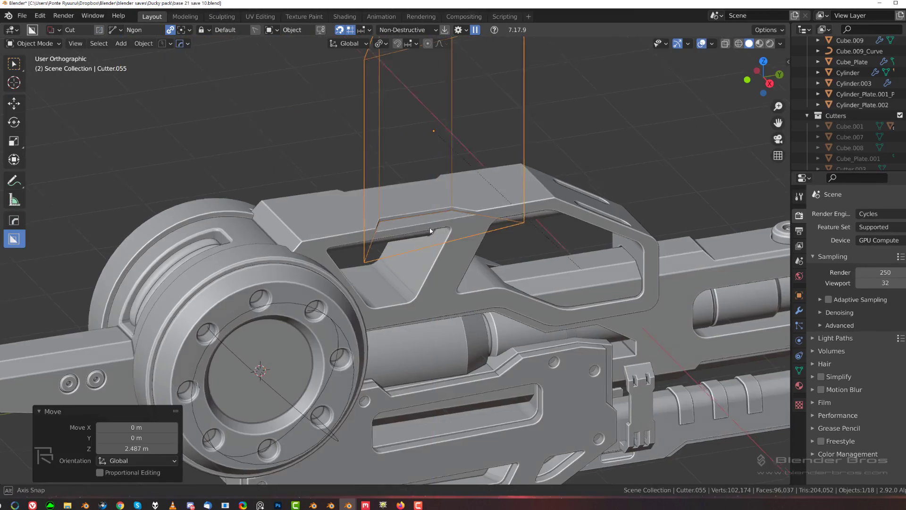
middle_click_drag(411, 208, 387, 140)
key("Delete")
Switch BoxCutter to the Box shape and show the plate's end above the drum in top view.
key("KP_7")
scroll(425, 200, "up", 4)
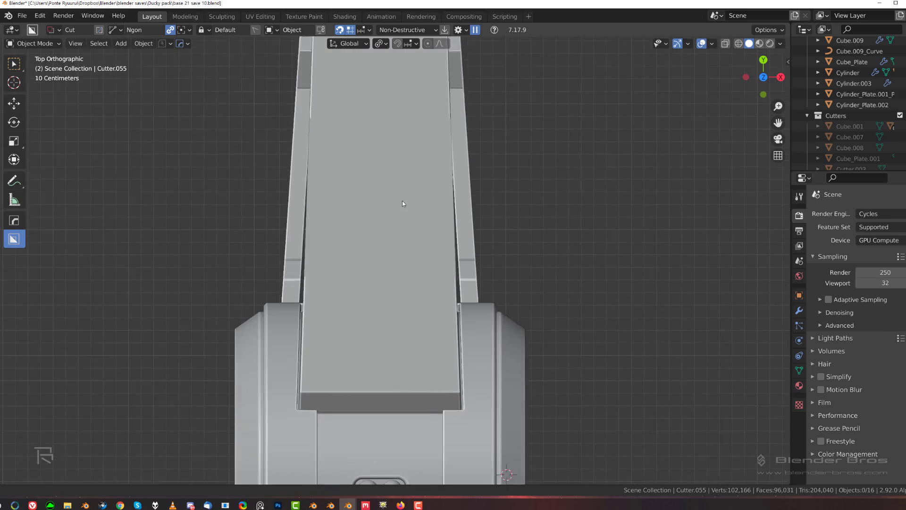
key("d")
left_click(358, 340)
scroll(356, 202, "up", 4)
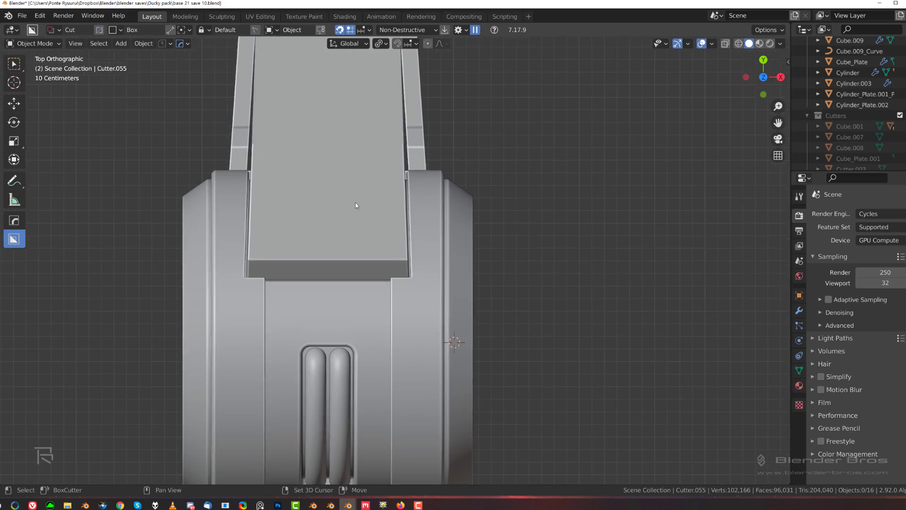
left_click(337, 209)
left_click_drag(338, 212, 384, 288)
left_click_drag(395, 240, 395, 239)
key("Escape")
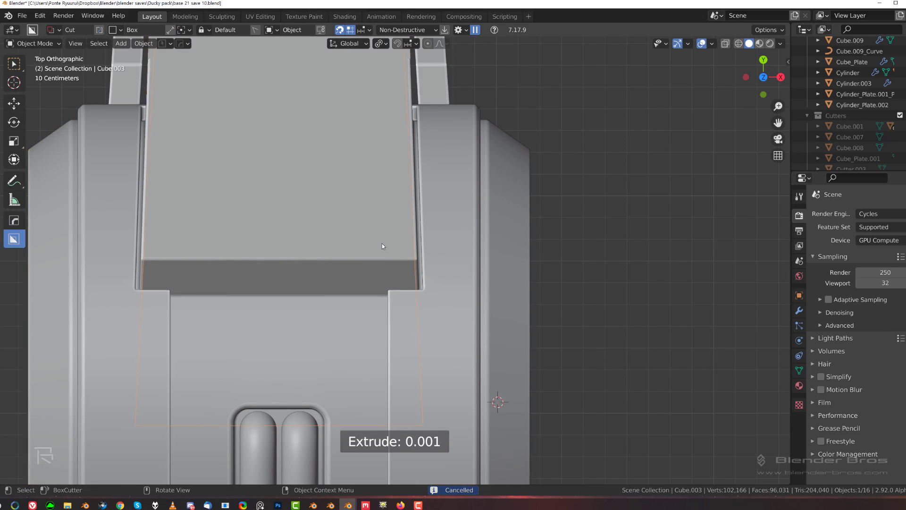
Cut a box about 0.225 by 0.502 across the upper plate's end near the drum, extruded about 4.08 deep.
scroll(362, 208, "down", 2)
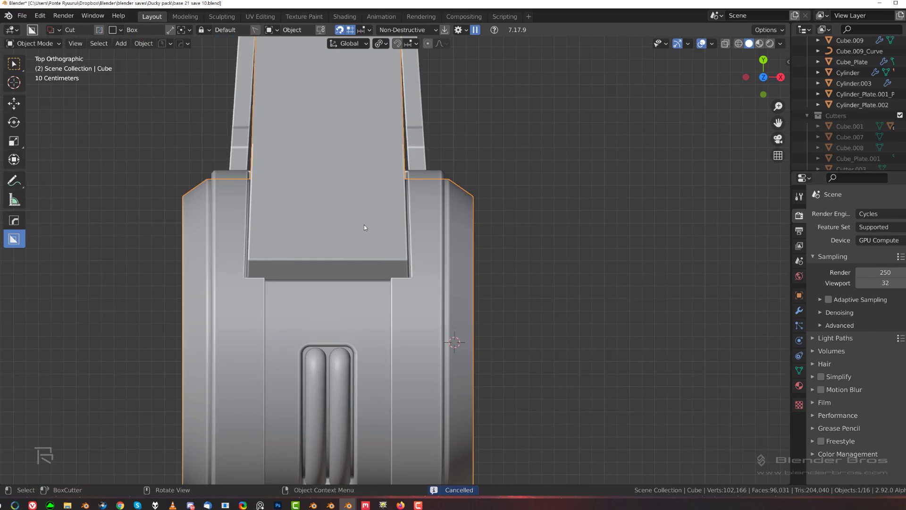
scroll(363, 224, "up", 1)
left_click_drag(342, 204, 382, 293)
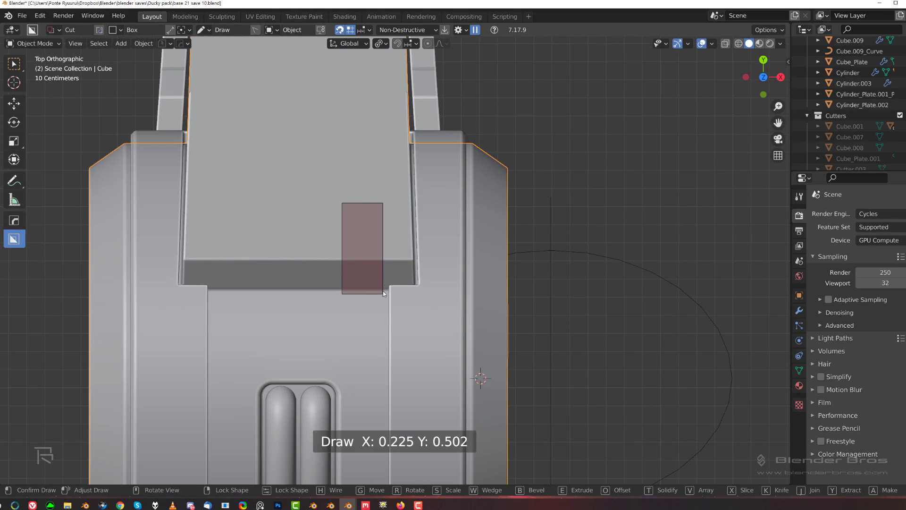
middle_click_drag(364, 255, 378, 112)
left_click(380, 118)
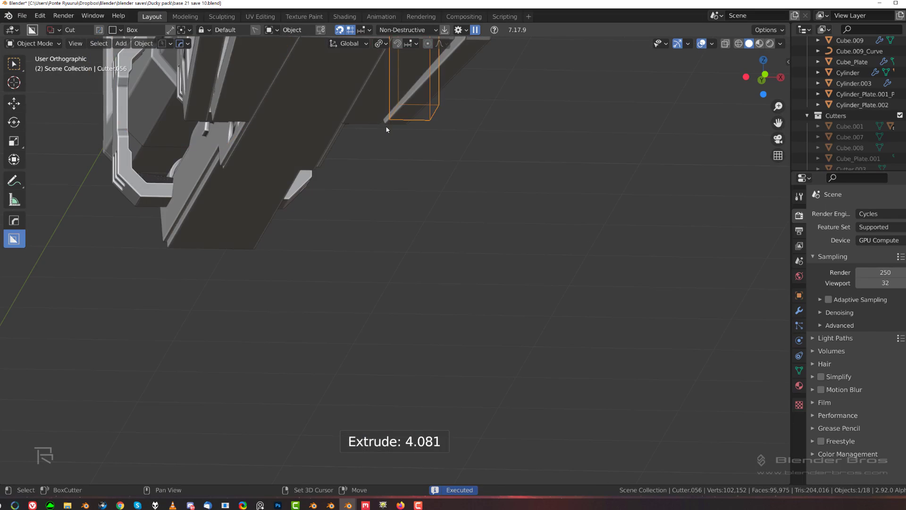
Scale the box cutter to 0.968 along Z and move it 2.343 m up along Z.
scroll(385, 132, "down", 6)
middle_click_drag(372, 243, 489, 236)
scroll(491, 208, "up", 3)
middle_click_drag(495, 156, 310, 318, "shift")
scroll(318, 305, "up", 2)
key("s")
key("z")
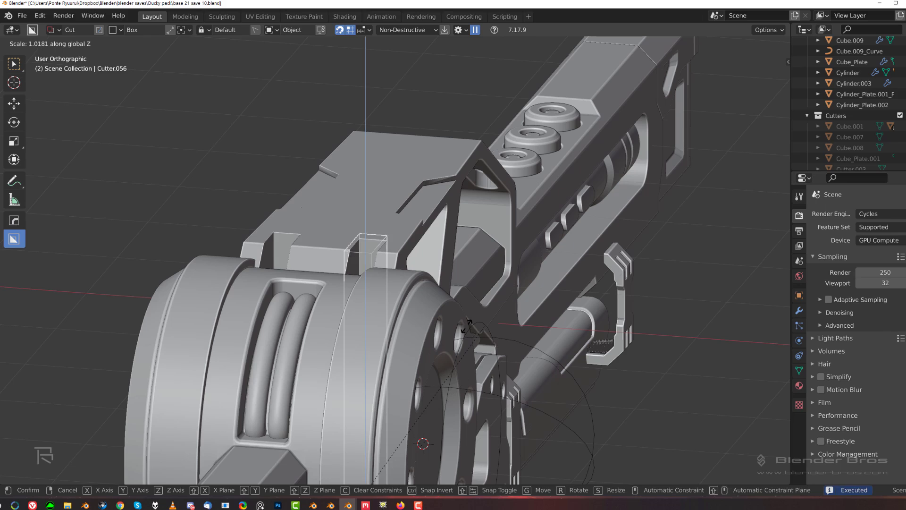
left_click(385, 302)
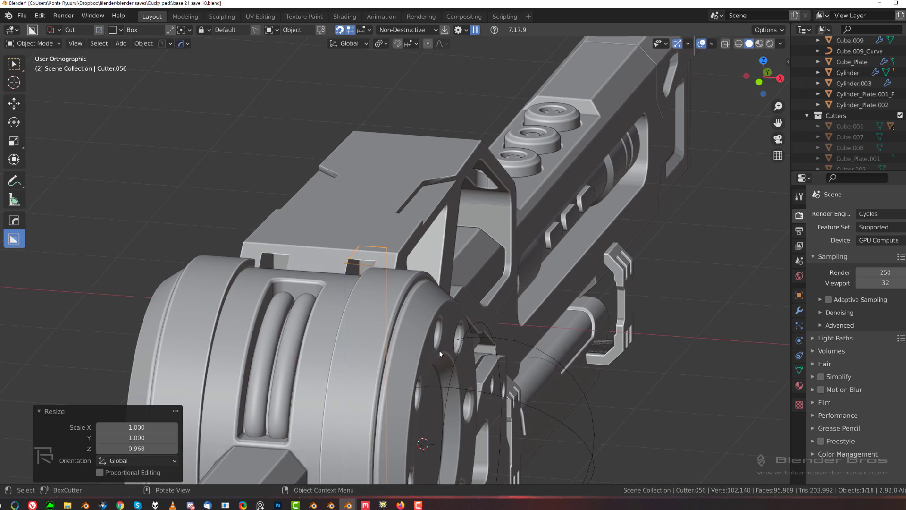
key("g")
key("z")
left_click(438, 73)
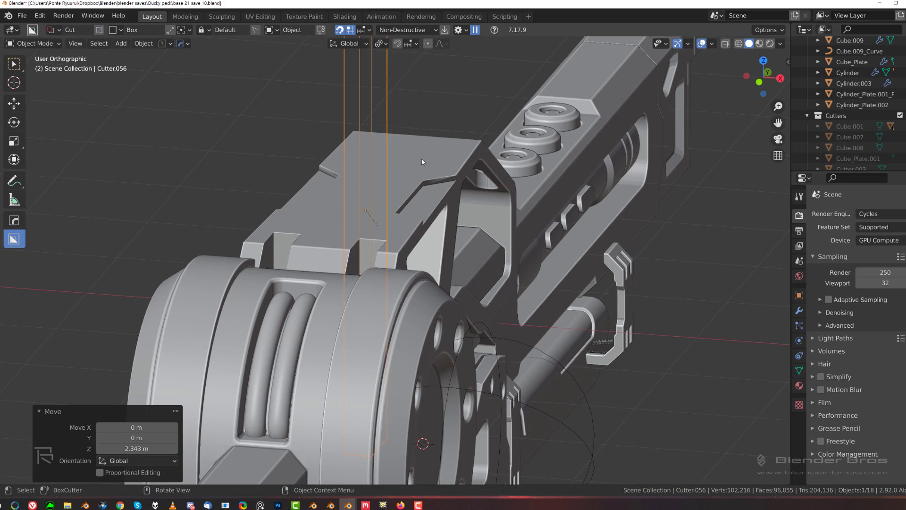
Scale the box cutter to 0.117 along Z and lower it along Z into the upper plate's end above the drum.
scroll(421, 158, "down", 4)
key("s")
key("z")
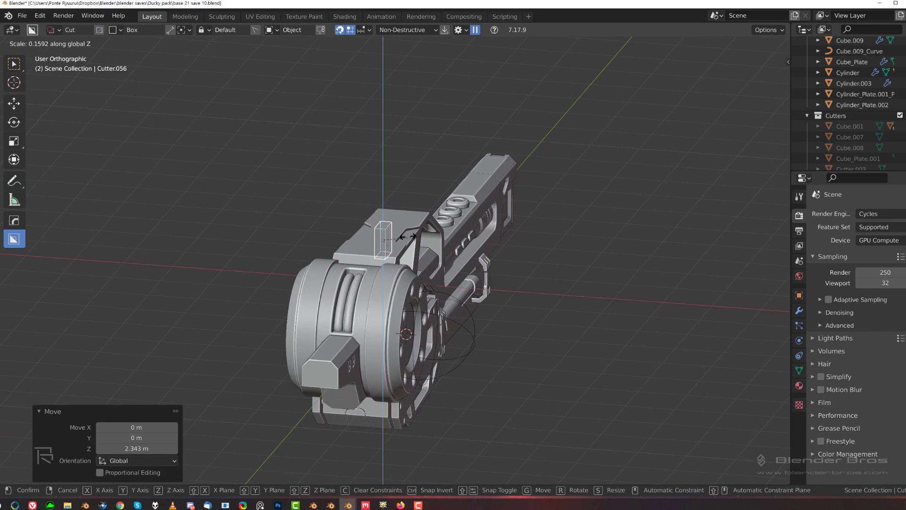
left_click(403, 247)
scroll(367, 245, "up", 8)
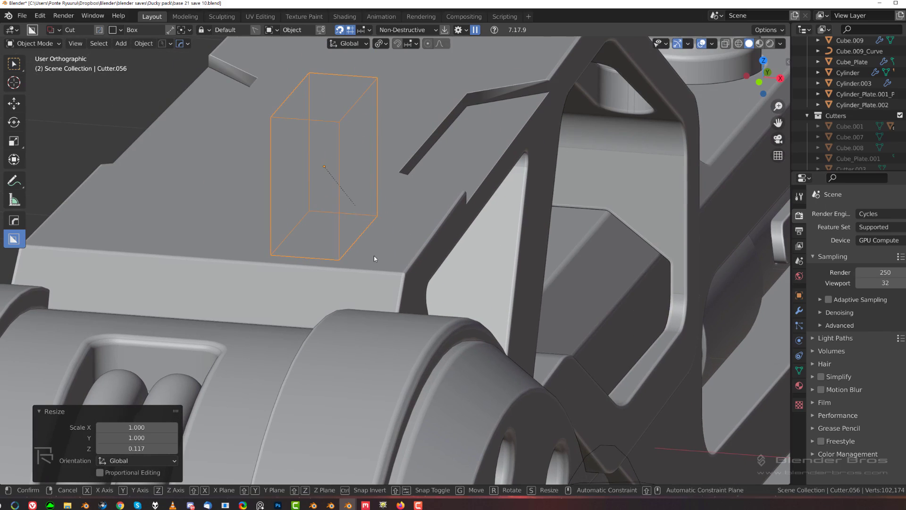
key("g")
key("z")
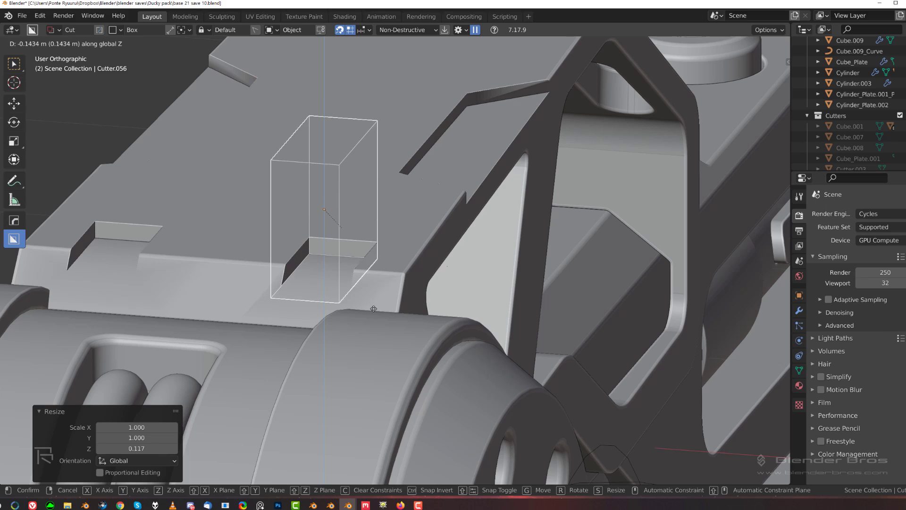
left_click(380, 296)
Raise the inner bottom edge of the box cutter about 0.076 m along Z to make the notch floors shallower.
scroll(382, 294, "up", 6)
middle_click_drag(393, 319, 411, 255)
key("Tab")
left_click(332, 251)
key("g")
key("z")
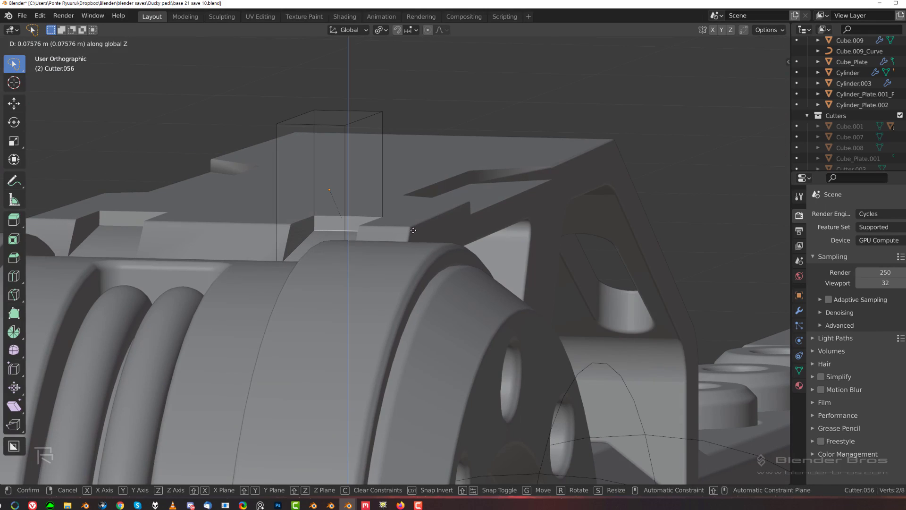
left_click(413, 230)
key("Tab")
middle_click_drag(391, 126, 431, 190)
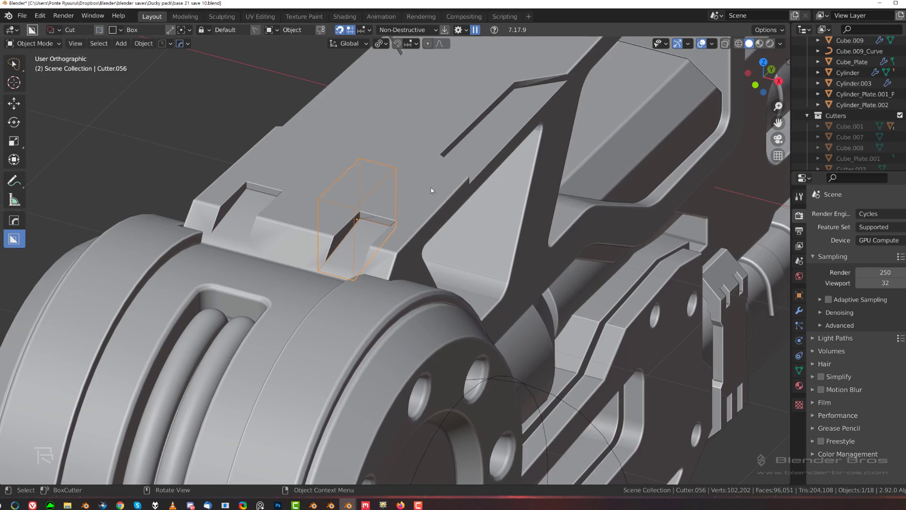
Apply HOps Sharpen to the main body and isolate it in local view for mesh editing.
left_click(430, 190)
key("q")
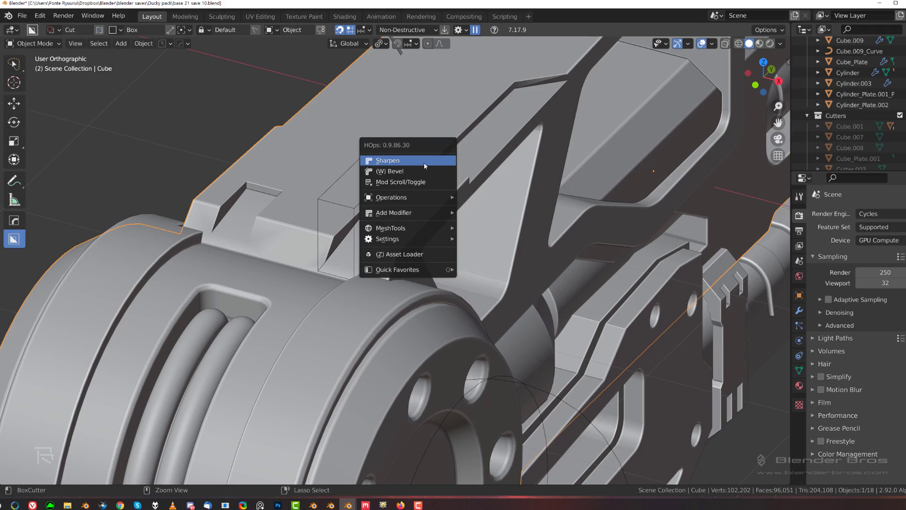
left_click(425, 164)
key("KP_Divide")
scroll(375, 236, "up", 6)
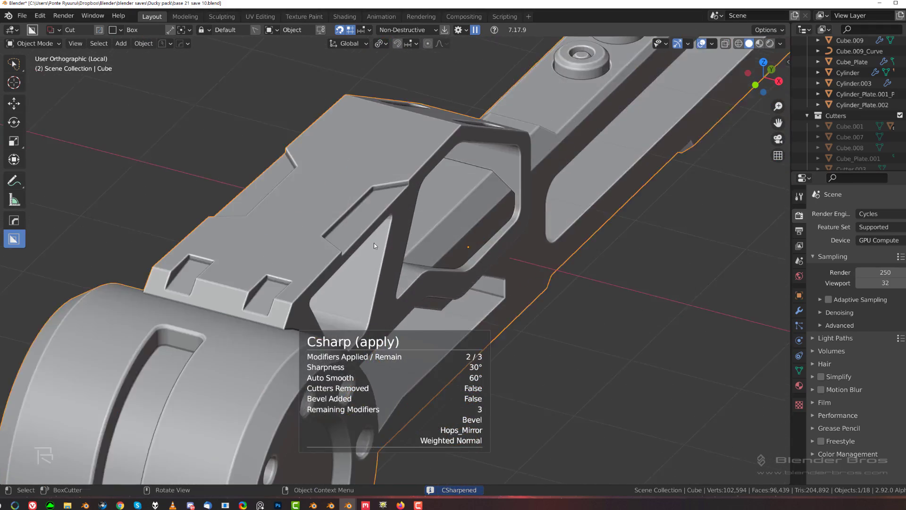
mouse_move(374, 242)
middle_mouse_down()
mouse_move(298, 278)
mouse_move(360, 243)
middle_mouse_up()
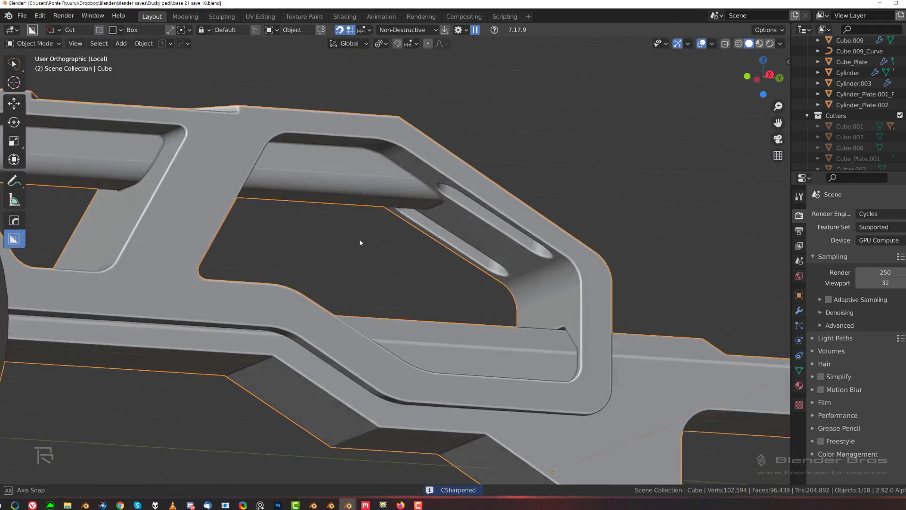
scroll(395, 271, "up", 8)
key("Tab")
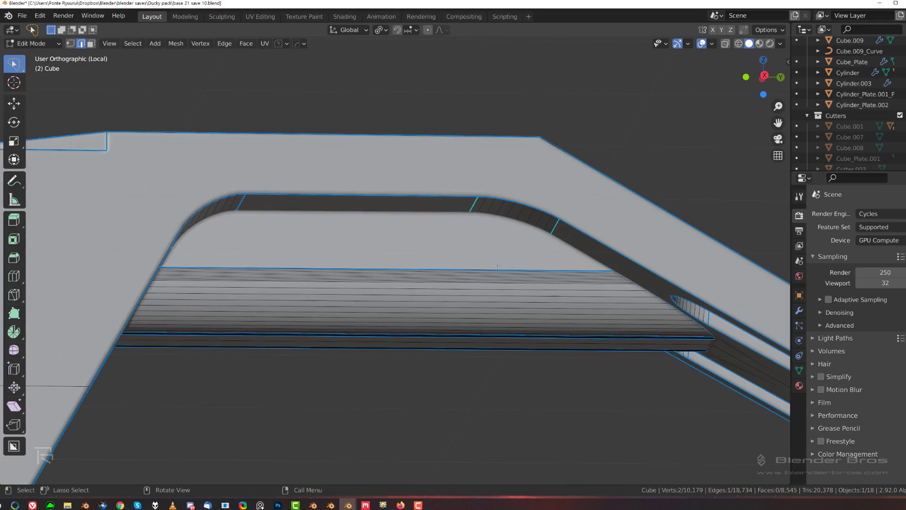
Try to merge the strip of narrow faces along the rounded bar inside the opening into a single face.
mouse_move(488, 290)
middle_mouse_down()
mouse_move(448, 249)
mouse_move(497, 288)
middle_mouse_up()
scroll(500, 286, "up", 5)
key("3")
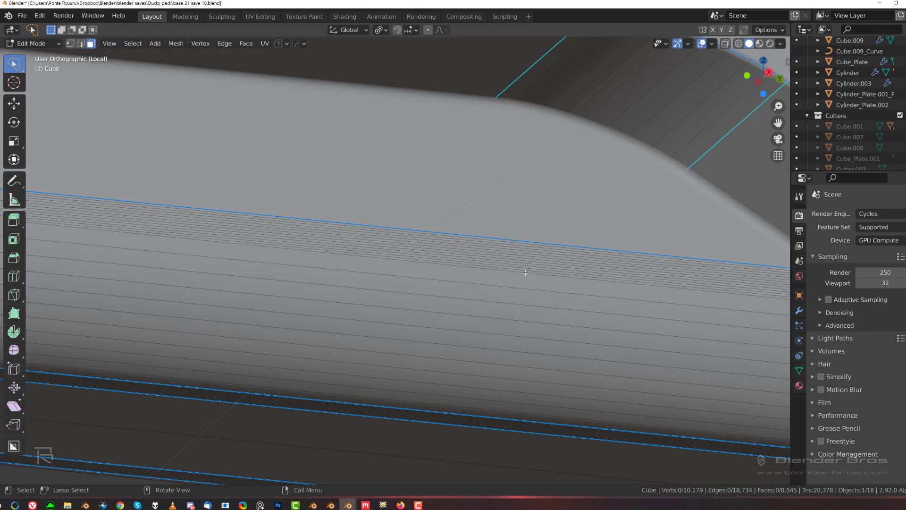
left_click(525, 273)
left_click(529, 268)
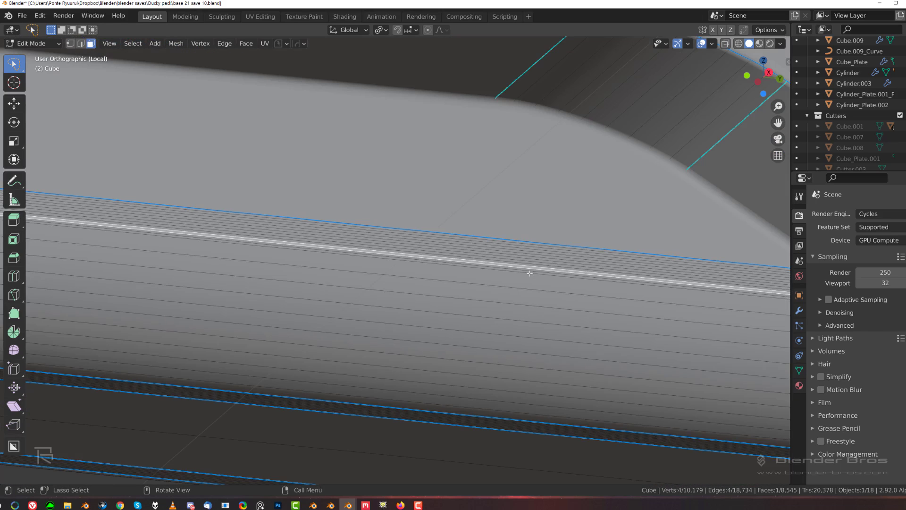
left_click(531, 270)
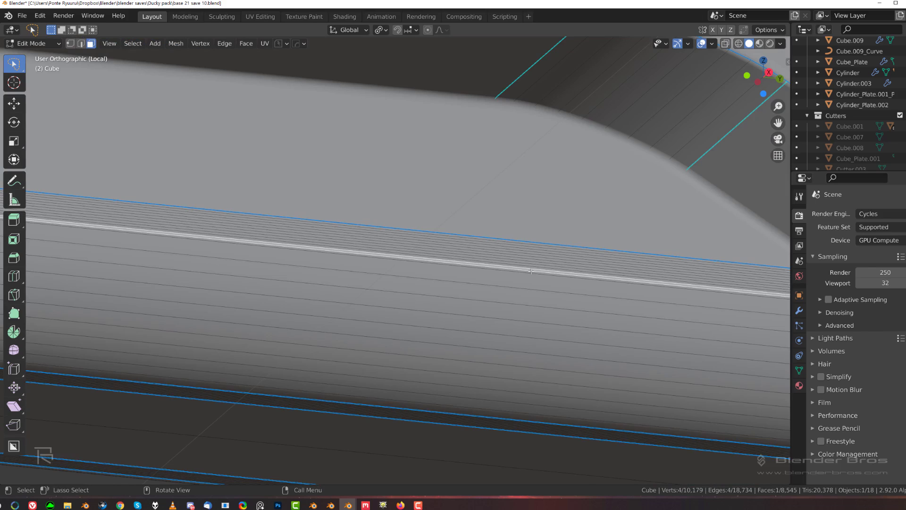
left_click(531, 271)
left_click(531, 243, "ctrl")
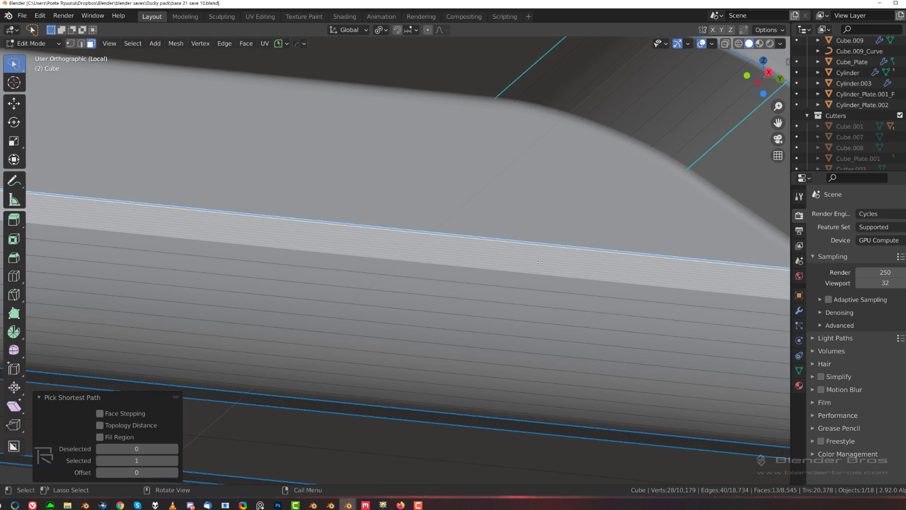
key("f")
scroll(538, 273, "down", 4)
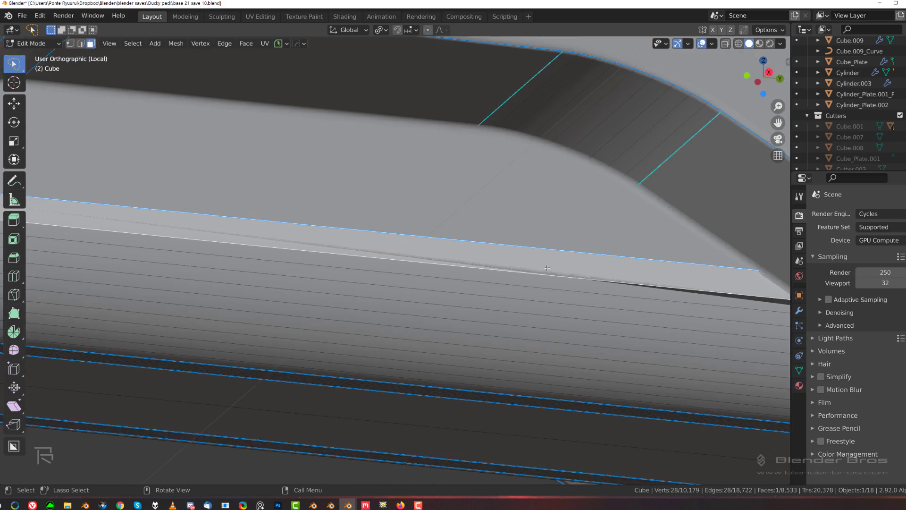
key("ctrl+z")
scroll(497, 273, "up", 4)
scroll(498, 272, "down", 4)
Clear the sharp mark from the upper long edge of the rounded bar inside the opening.
key("2")
left_click(500, 266)
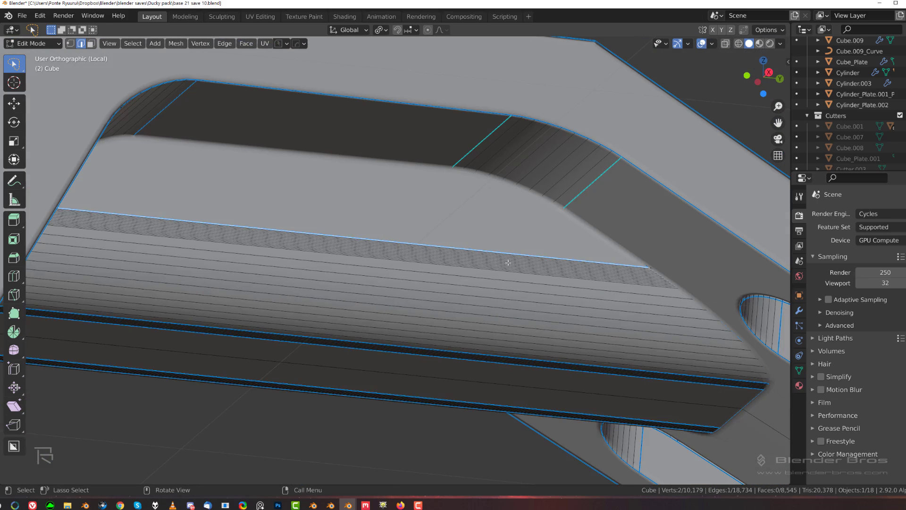
key("q")
left_click(497, 263)
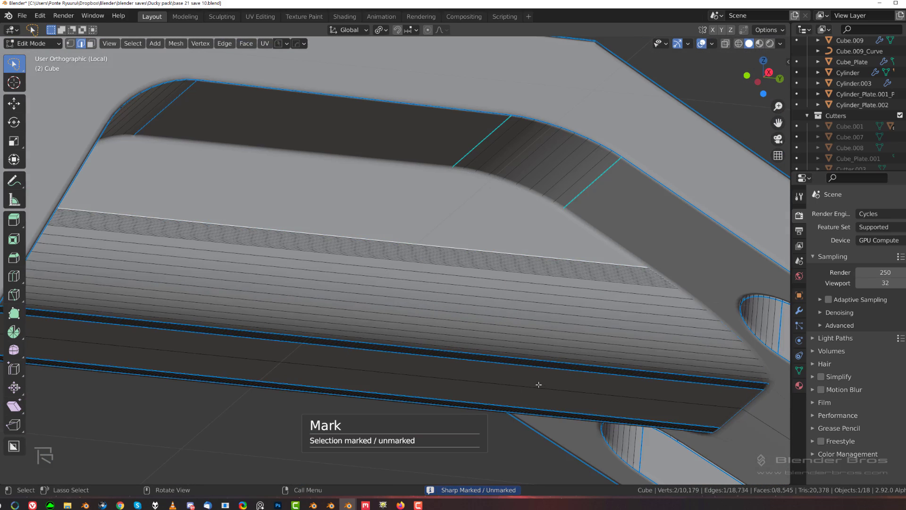
Clear the sharp marks along the rounded bar's lower long edges, using the adjoining face strips as the selection.
key("q")
left_click(546, 358)
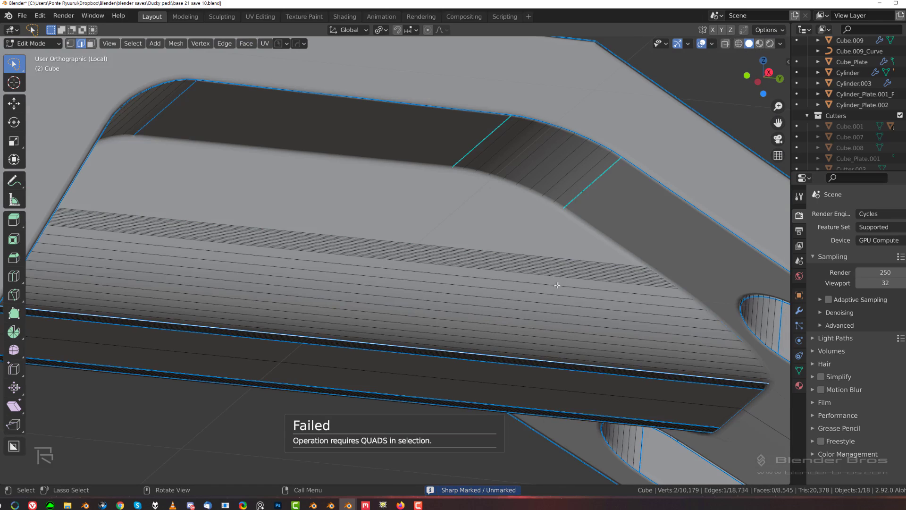
scroll(459, 325, "down", 3)
middle_click_drag(459, 326, 433, 293)
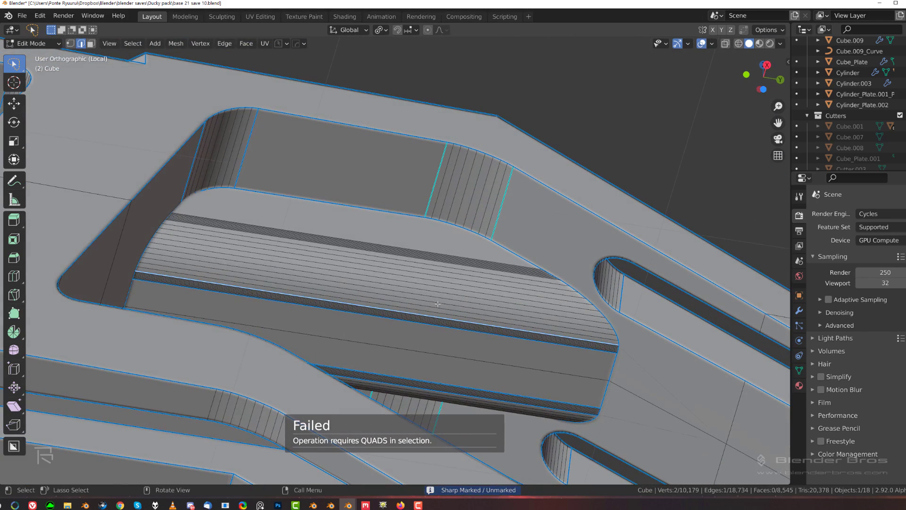
key("3")
left_click(437, 301)
left_click(429, 339, "ctrl")
scroll(431, 333, "up", 3)
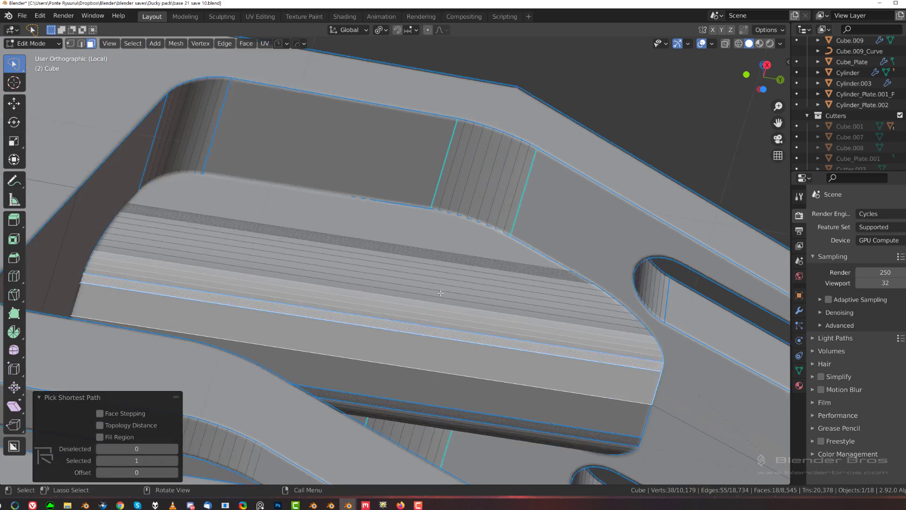
key("q")
left_click(443, 215)
middle_click_drag(443, 215, 439, 314)
scroll(438, 313, "down", 2)
key("Tab")
left_click(415, 174)
middle_click_drag(415, 175, 517, 262)
Select the curved edge path where the rounded bar's forward end meets the opening wall and mark it sharp.
key("Tab")
left_click(518, 396)
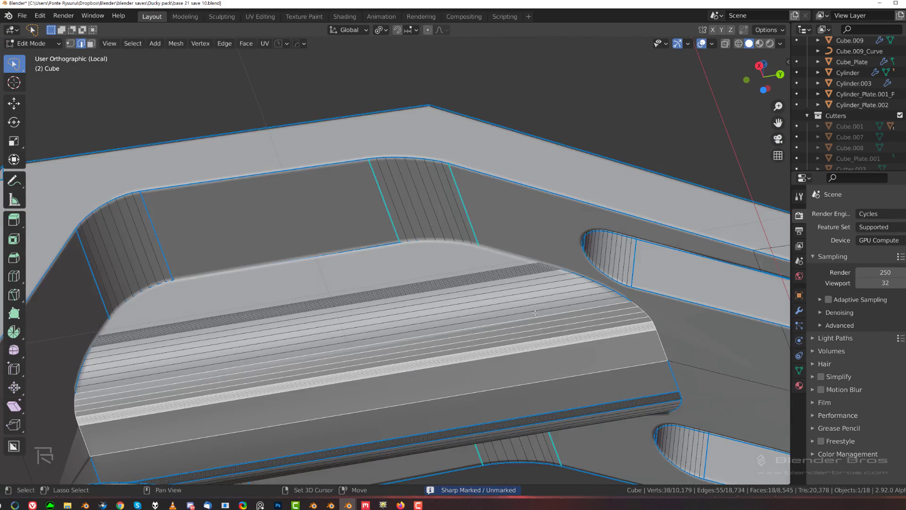
middle_click_drag(516, 368, 530, 341)
left_click(530, 341)
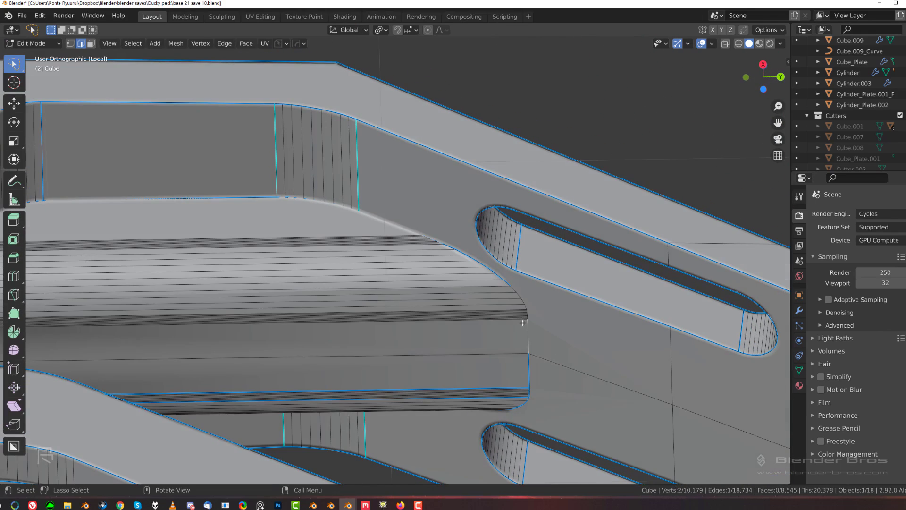
left_click(394, 222, "ctrl")
key("q")
left_click(394, 223)
key("q")
left_click(394, 224)
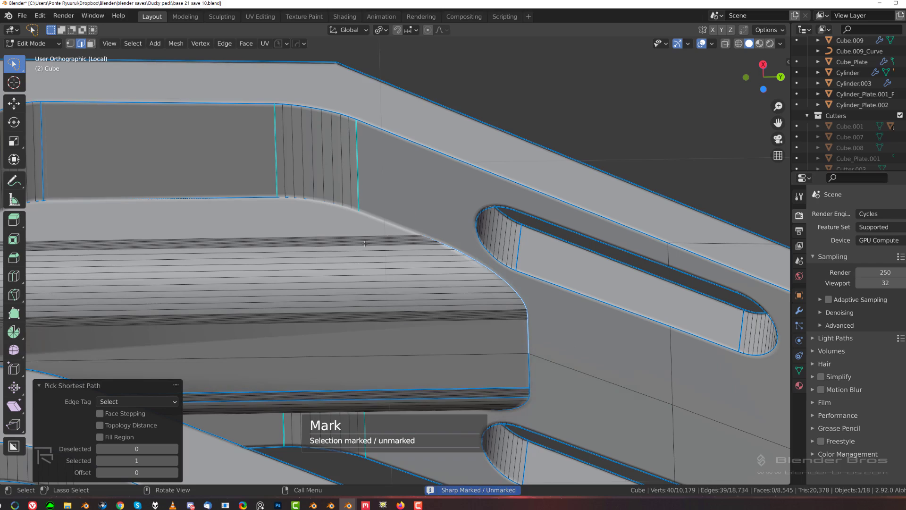
Mark the curved edge path at the rounded bar's other end, beside the slanted strut, as sharp and return to Object Mode.
middle_click_drag(365, 243, 293, 283)
left_click(294, 283)
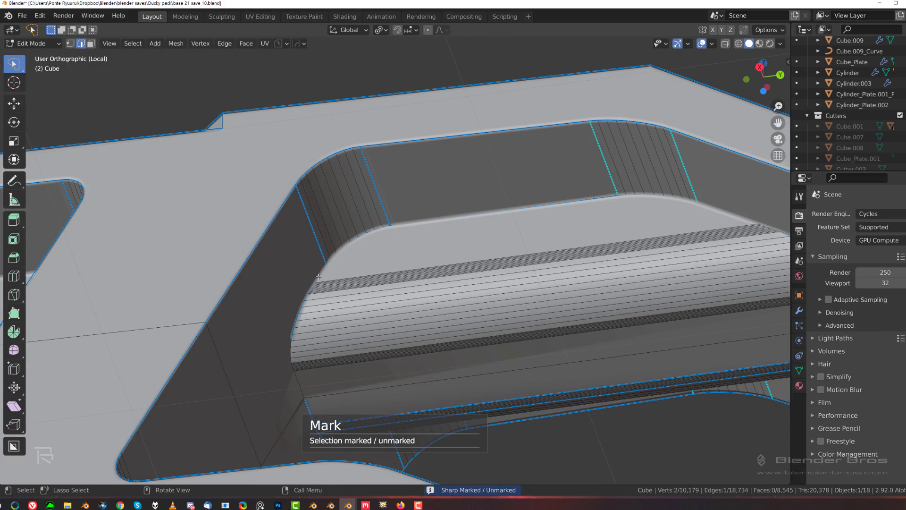
left_click(304, 392, "ctrl")
key("q")
left_click(364, 269)
key("q")
left_click(364, 269)
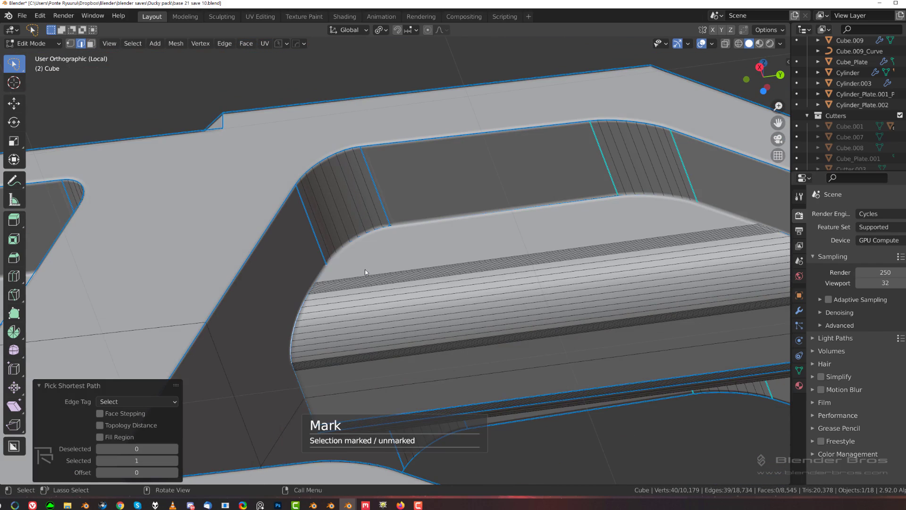
key("Tab")
scroll(433, 296, "down", 3)
middle_click_drag(513, 271, 462, 304)
Select the closely spaced edges along the rounded bar inside the neighbouring opening, next to the drum.
scroll(387, 289, "up", 3)
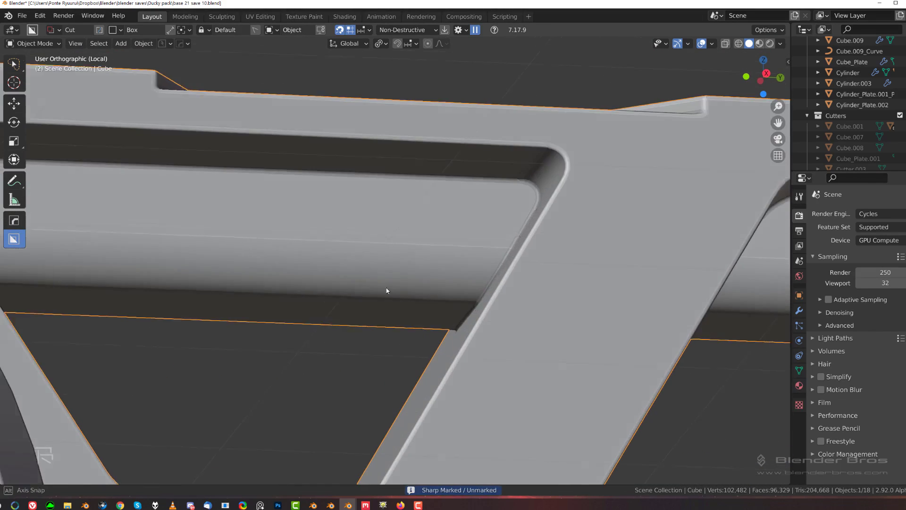
middle_click_drag(387, 289, 507, 278)
scroll(347, 319, "up", 3)
key("Tab")
left_click(357, 278)
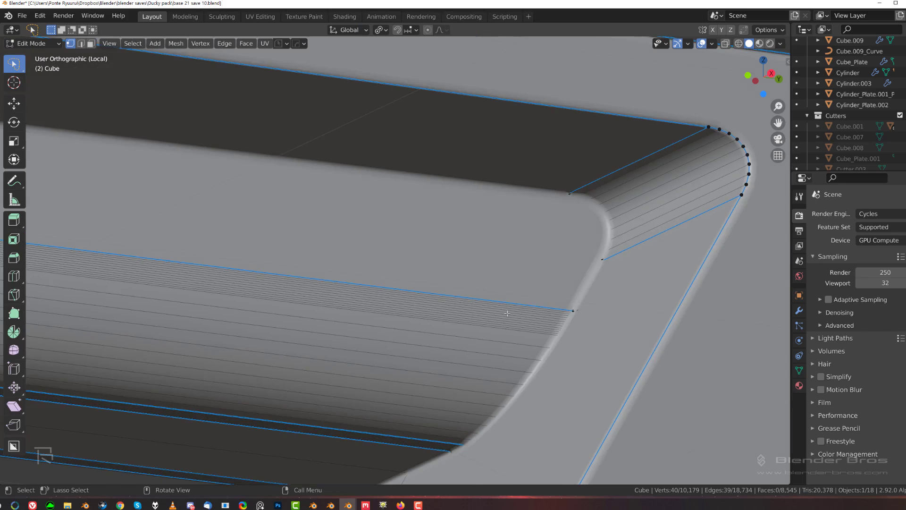
scroll(564, 317, "up", 3)
middle_click_drag(556, 316, 413, 280, "shift")
scroll(415, 284, "up", 1)
key("Tab")
left_click(430, 385)
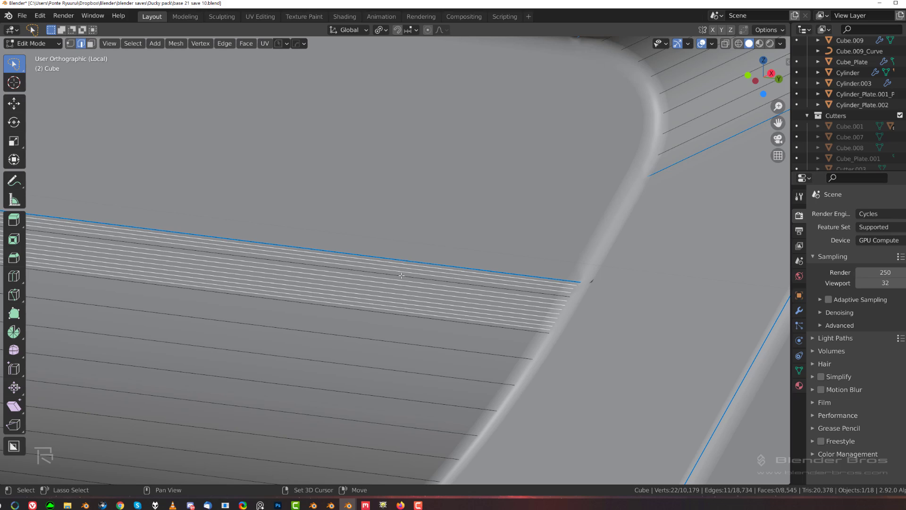
left_click(401, 276, "shift")
Try to dissolve the vertices of the selected edges on the bar.
key("x")
left_click(408, 343)
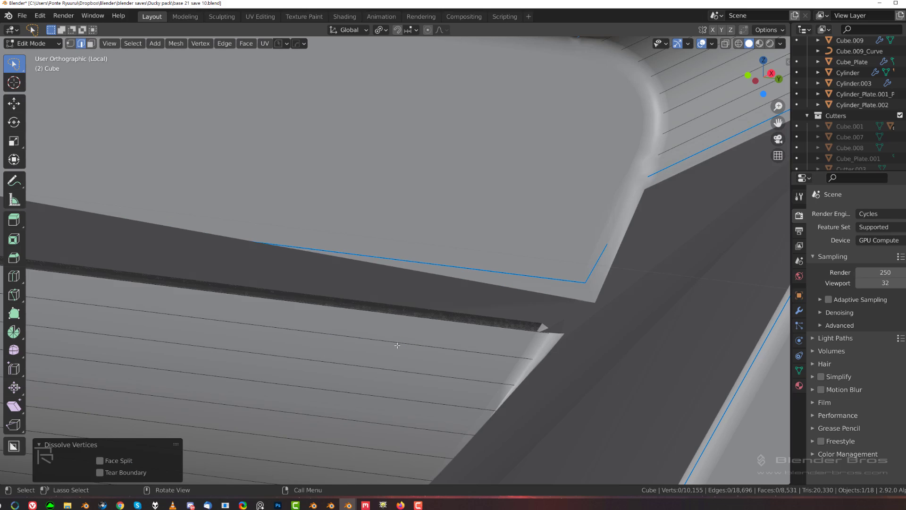
key("ctrl+z")
Dissolve the selected closely spaced edges and clear the sharp mark from the long edge directly above them.
key("x")
left_click(410, 326)
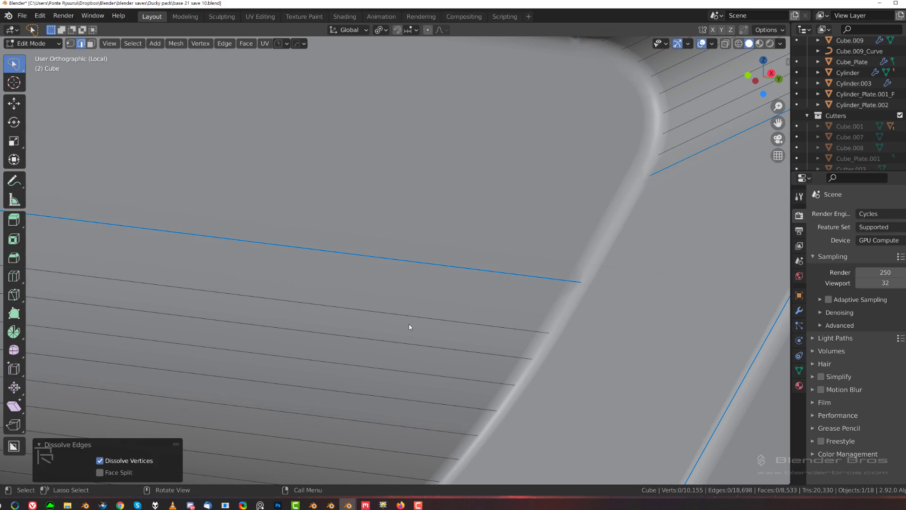
left_click(439, 269)
key("q")
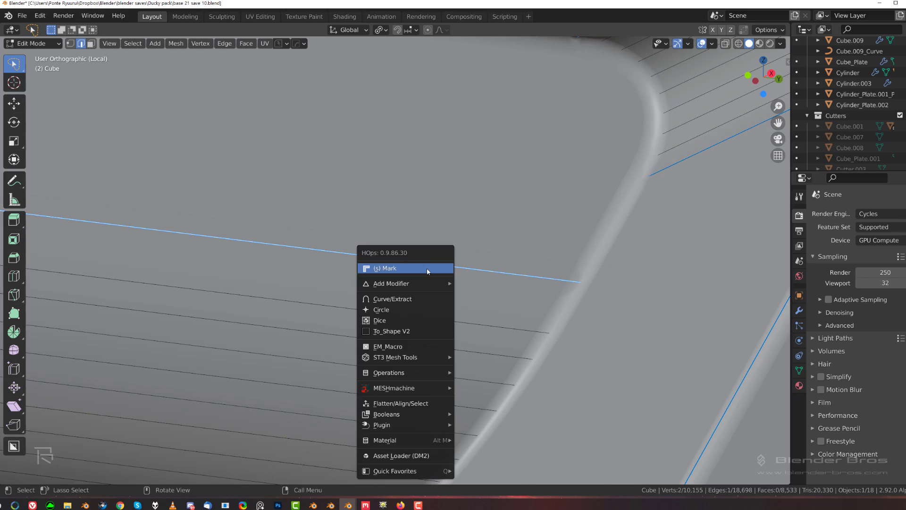
left_click(427, 271)
key("Tab")
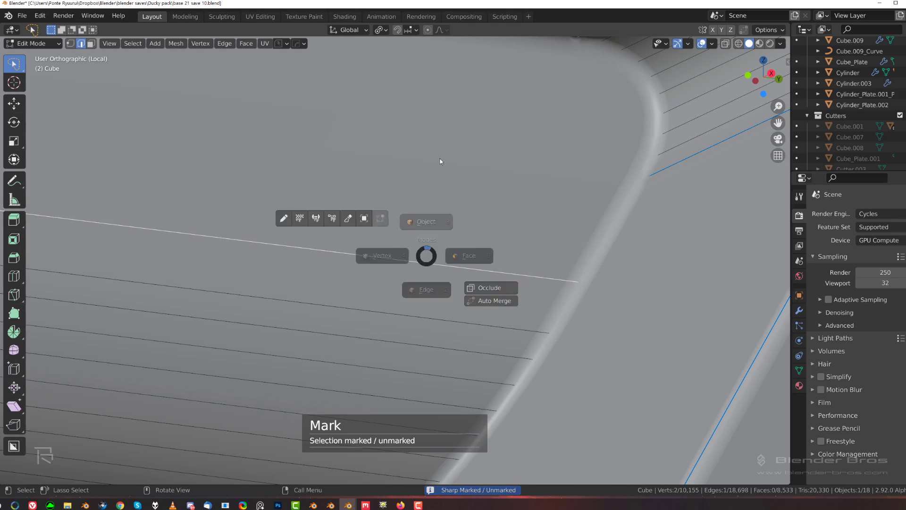
Dissolve the closely spaced edges along the upper part of the rounded bar in the opening beyond the slanted strut.
scroll(415, 217, "down", 11)
middle_click_drag(434, 231, 622, 178)
scroll(339, 250, "up", 5)
middle_click_drag(656, 458, 720, 261, "shift")
scroll(721, 261, "down", 8)
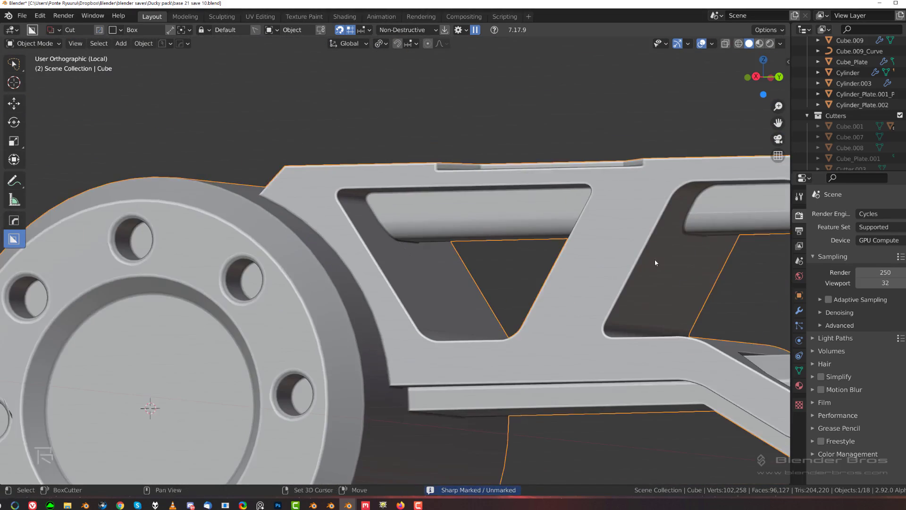
scroll(464, 224, "up", 4)
middle_click_drag(655, 259, 405, 256, "shift")
scroll(406, 256, "up", 6)
key("Tab")
left_click(433, 417)
scroll(423, 328, "up", 4)
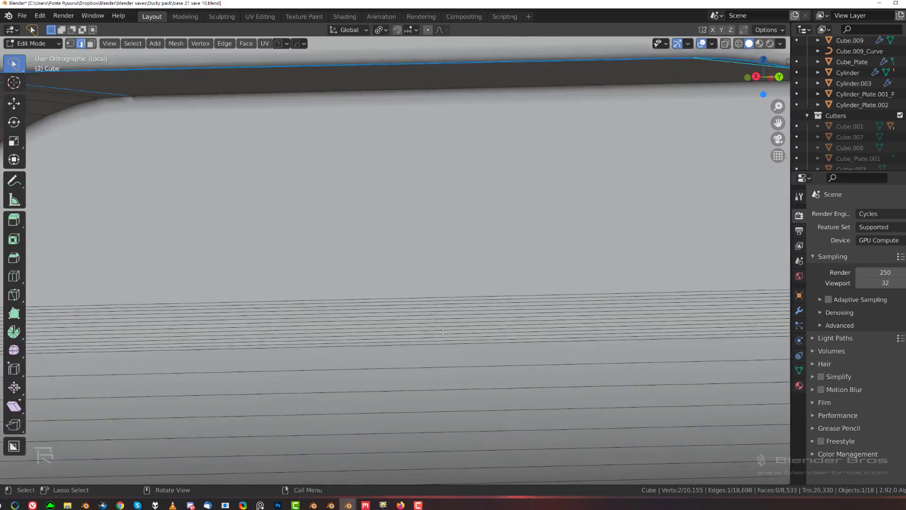
middle_click_drag(410, 325, 391, 271, "shift")
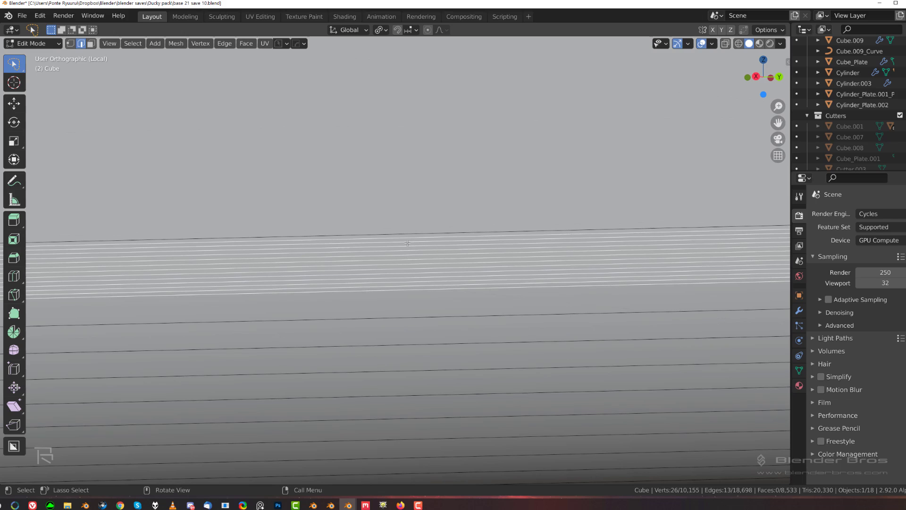
key("x")
left_click(408, 243)
scroll(405, 283, "down", 6)
key("Tab")
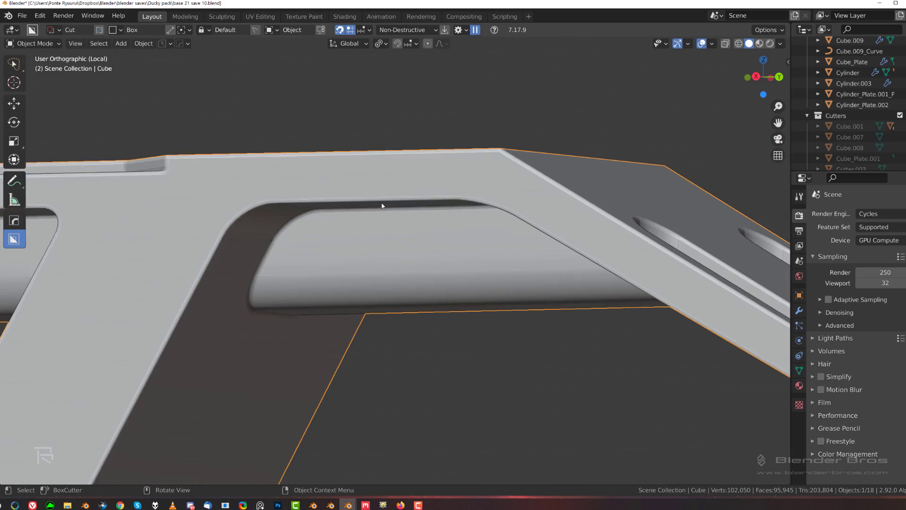
Dissolve the closely spaced edges along the lower part of the rounded bar in the opening beyond the slanted strut.
middle_click_drag(383, 205, 359, 260)
key("Tab")
scroll(426, 285, "up", 10)
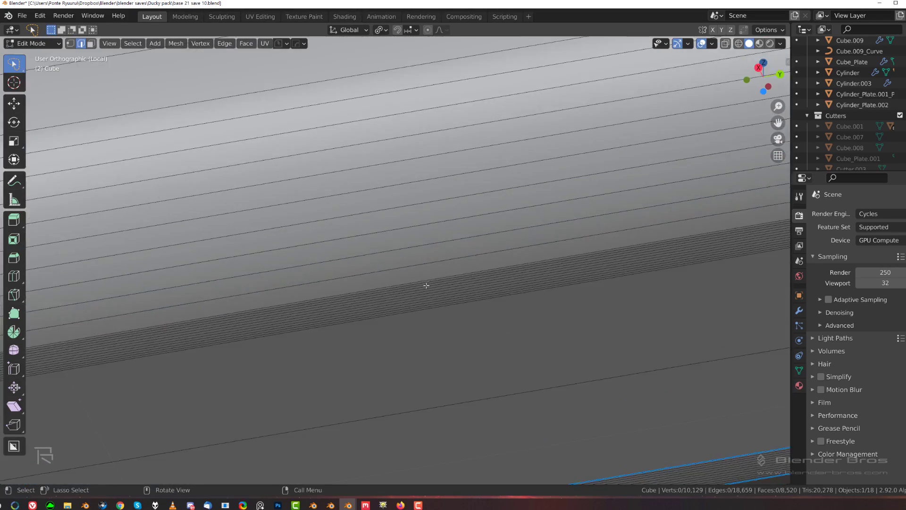
scroll(380, 246, "up", 2)
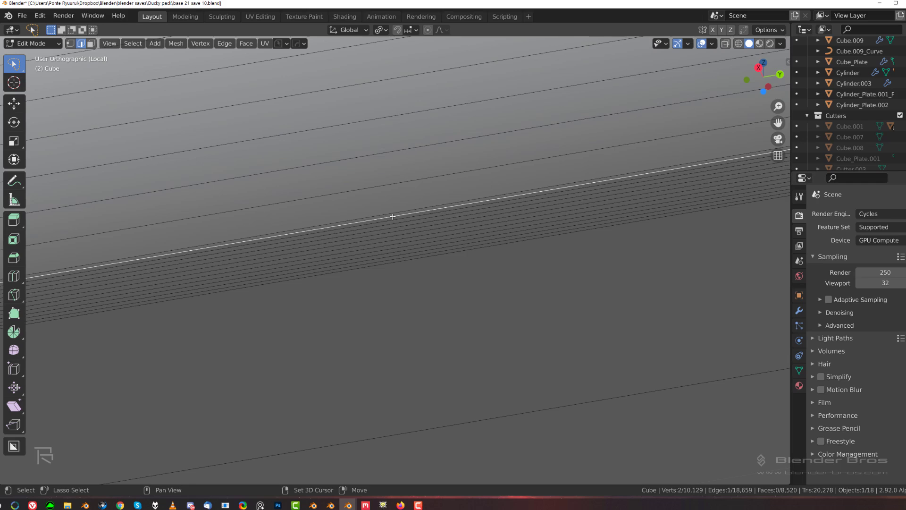
right_click(392, 226)
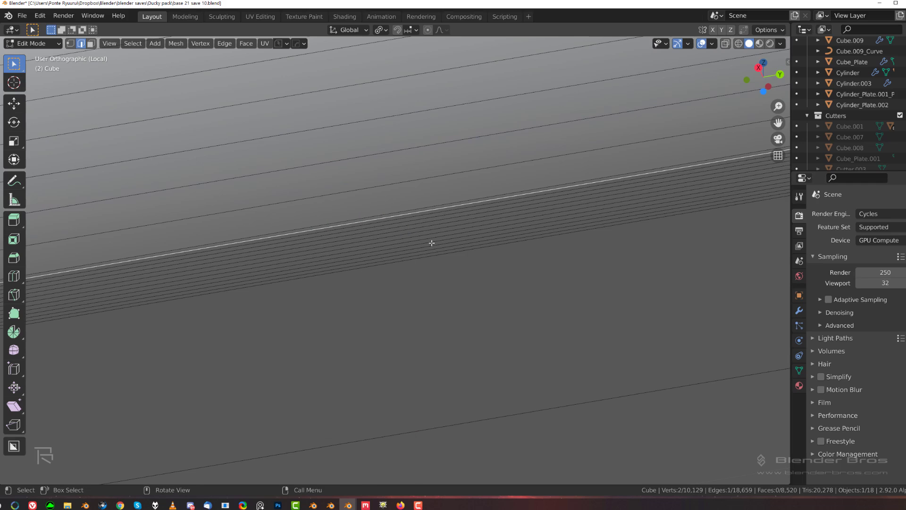
left_click_drag(431, 222, 433, 242)
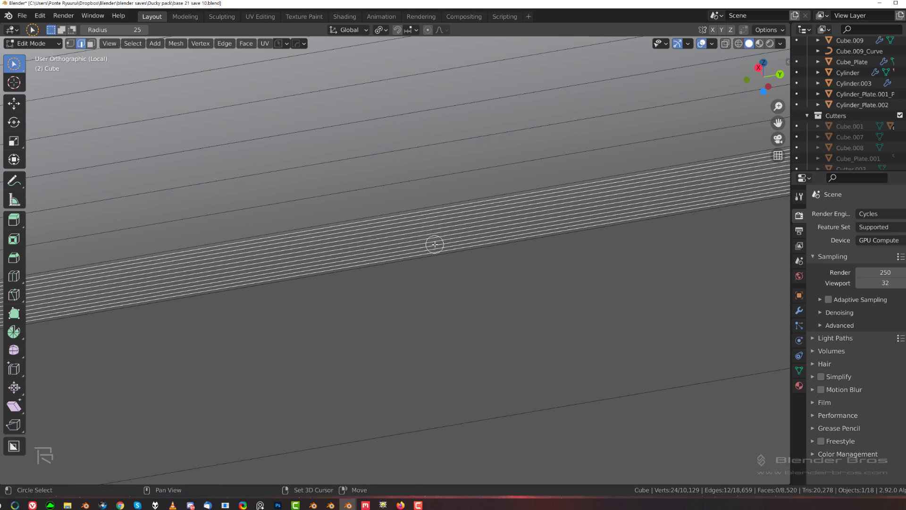
key("x")
left_click(437, 244)
scroll(406, 260, "down", 10)
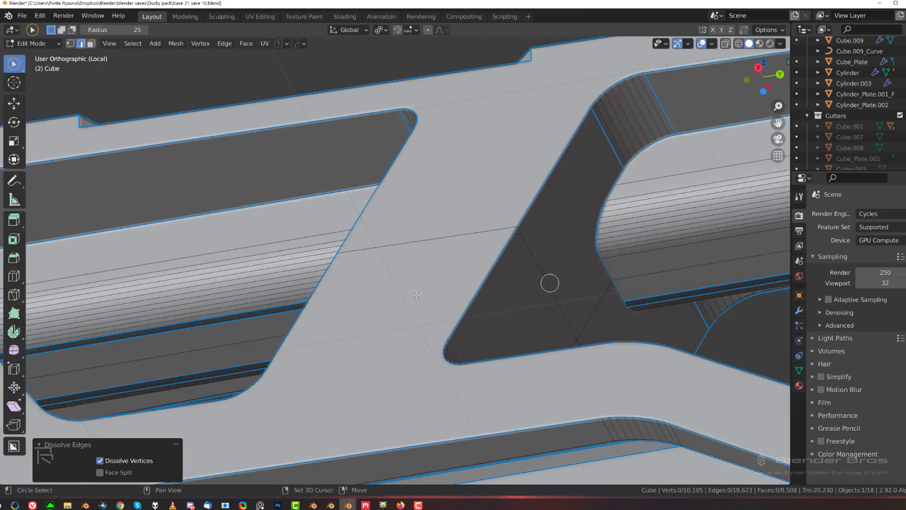
Dissolve the closely spaced edges along the underside of the rounded bar in the opening next to the drum.
scroll(344, 282, "up", 6)
scroll(400, 239, "up", 7)
mouse_move(383, 202)
left_mouse_down()
mouse_move(375, 263)
mouse_move(375, 254)
left_mouse_up()
key("q")
left_click(388, 209)
right_click(380, 278)
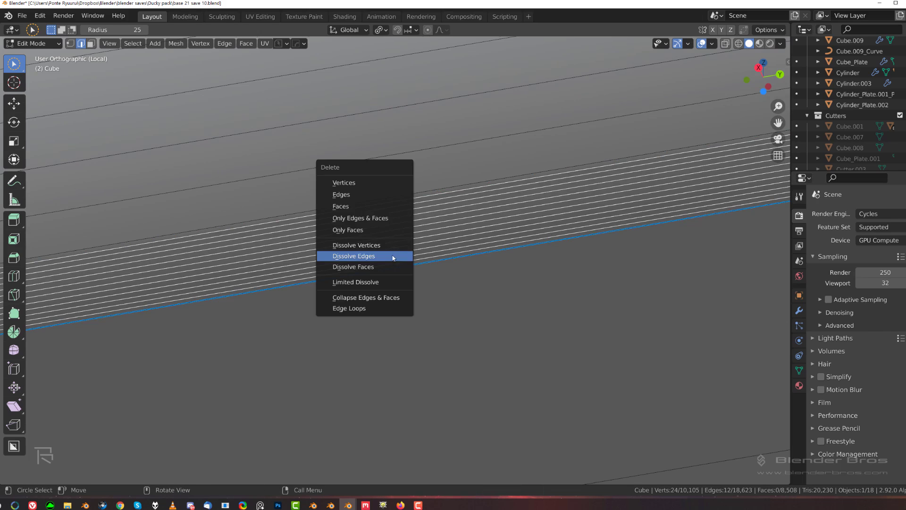
left_click(392, 258)
Clear the sharp mark from the long edge directly below the dissolved strip and return to Object Mode.
key("q")
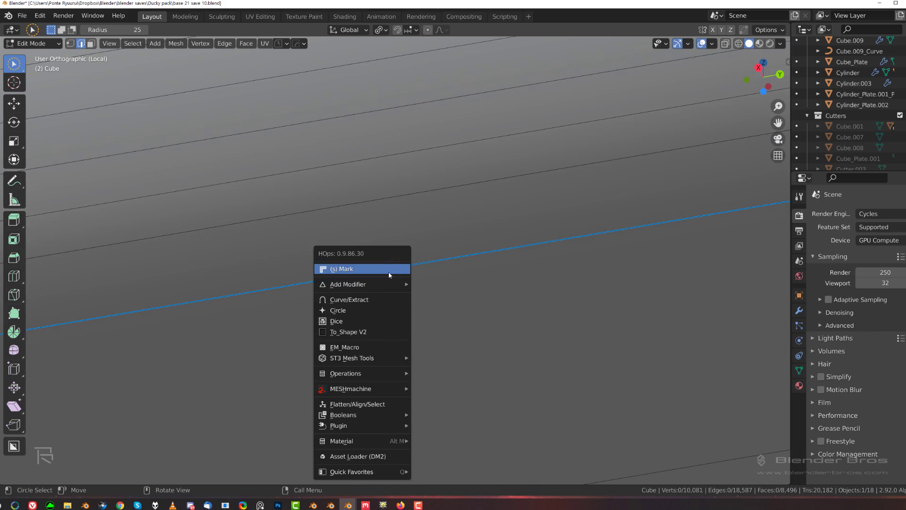
left_click(390, 268)
left_click(398, 269)
key("q")
left_click(405, 280)
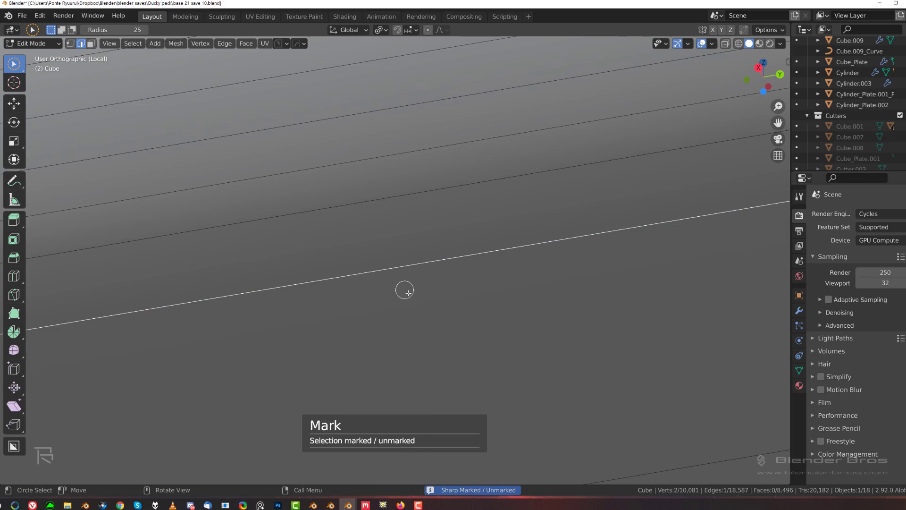
scroll(408, 283, "down", 1)
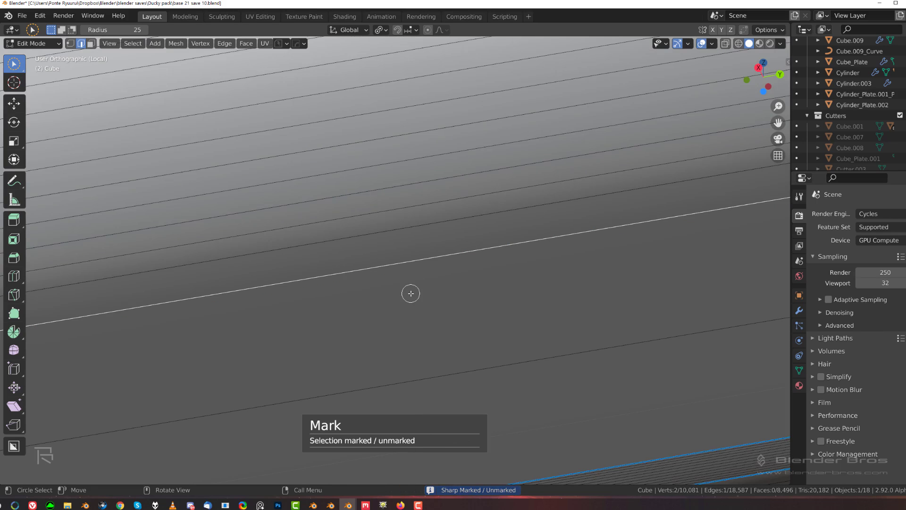
key("Tab")
scroll(441, 188, "down", 8)
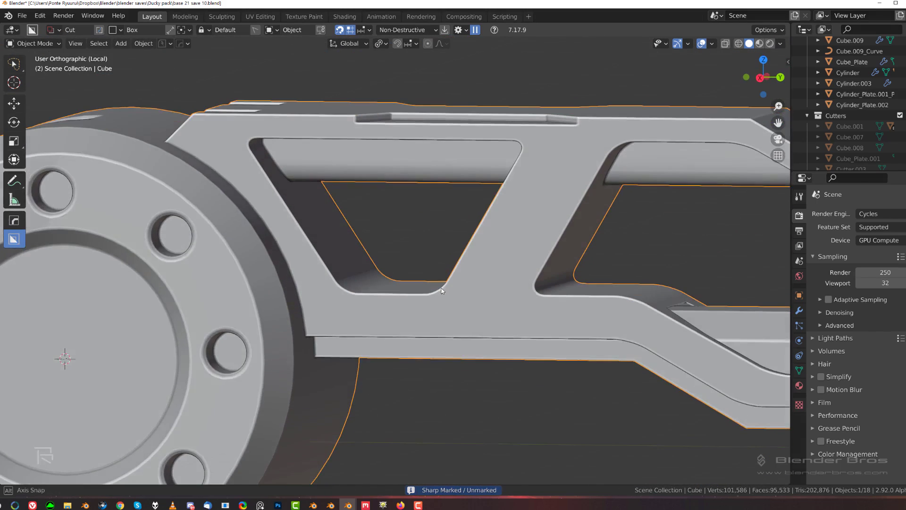
Mirror the cleaned-up side of the main body onto the opposite side along X using the HardOps mirror in Symmetry mode.
middle_click_drag(408, 245, 448, 239)
key("alt+x")
scroll(445, 223, "down", 5)
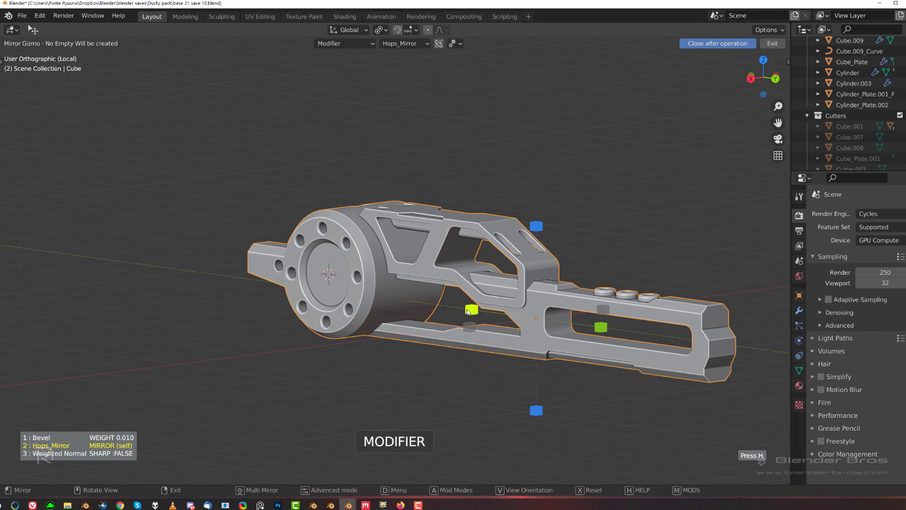
key("d")
key("Down")
key("Down")
key("Down")
key("Down")
key("Down")
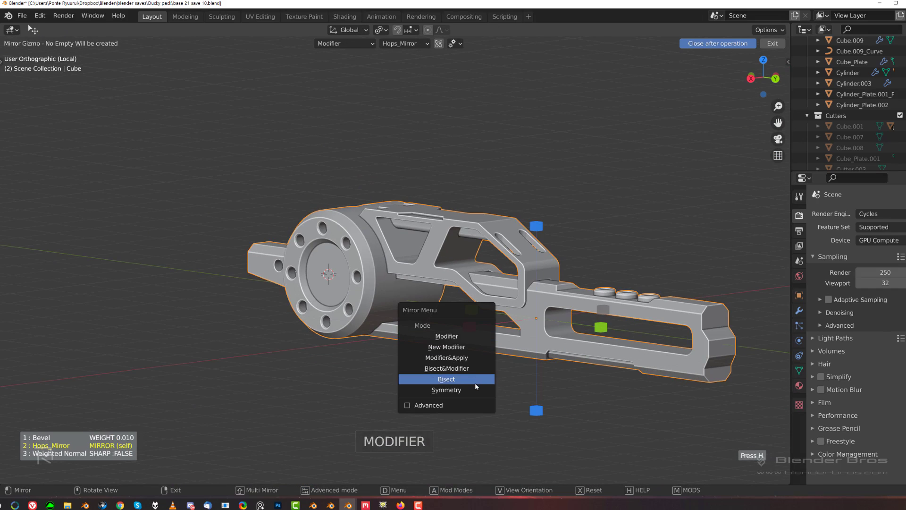
key("Return")
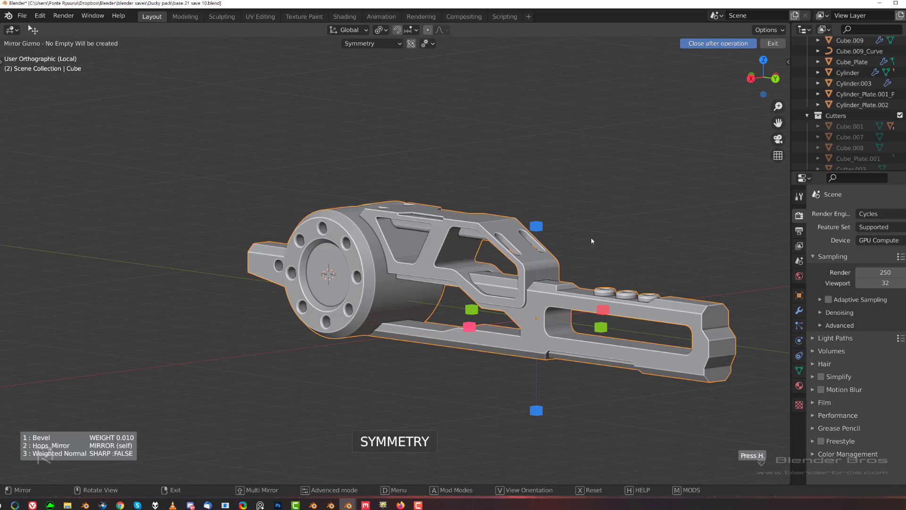
left_click(603, 309)
Leave local view and check the upper plate and side openings with the whole weapon shown.
scroll(431, 231, "up", 4)
middle_click_drag(437, 229, 368, 234)
key("KP_Divide")
scroll(351, 228, "up", 3)
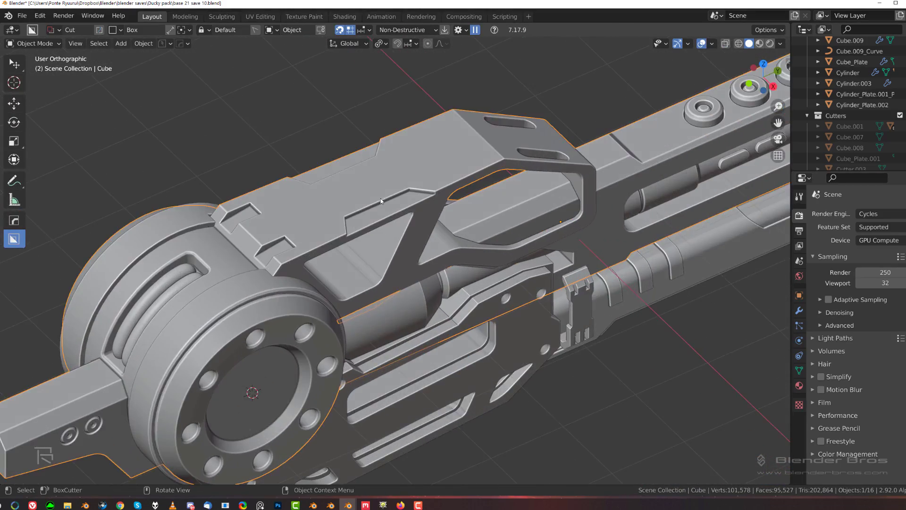
middle_click_drag(381, 200, 289, 185)
scroll(371, 200, "down", 2)
middle_click_drag(371, 199, 423, 222)
scroll(418, 205, "up", 3)
middle_click_drag(439, 199, 402, 197)
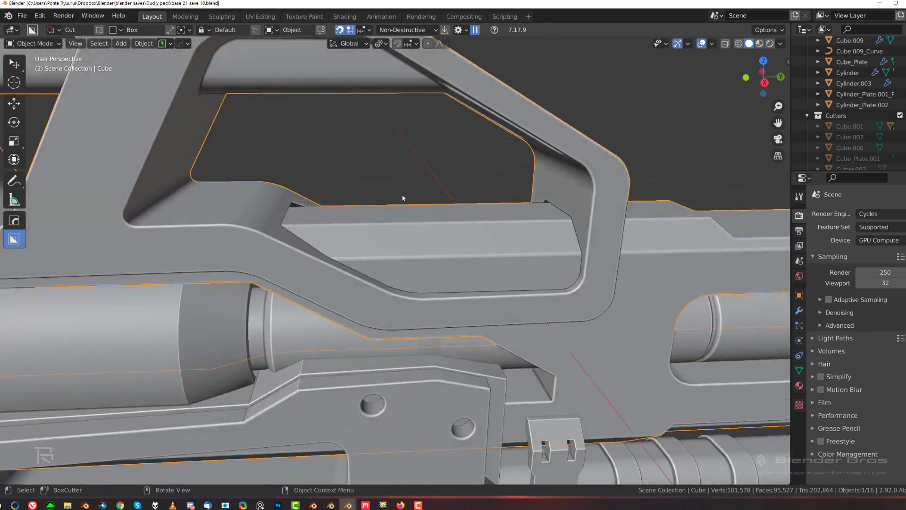
Examine the faceted rail behind the front side opening to find room for a surface detail.
scroll(416, 221, "down", 5)
key("grave")
left_click(481, 253)
scroll(436, 238, "up", 5)
middle_click_drag(436, 236, 376, 209)
scroll(390, 218, "down", 1)
scroll(407, 218, "up", 2)
left_click(376, 210)
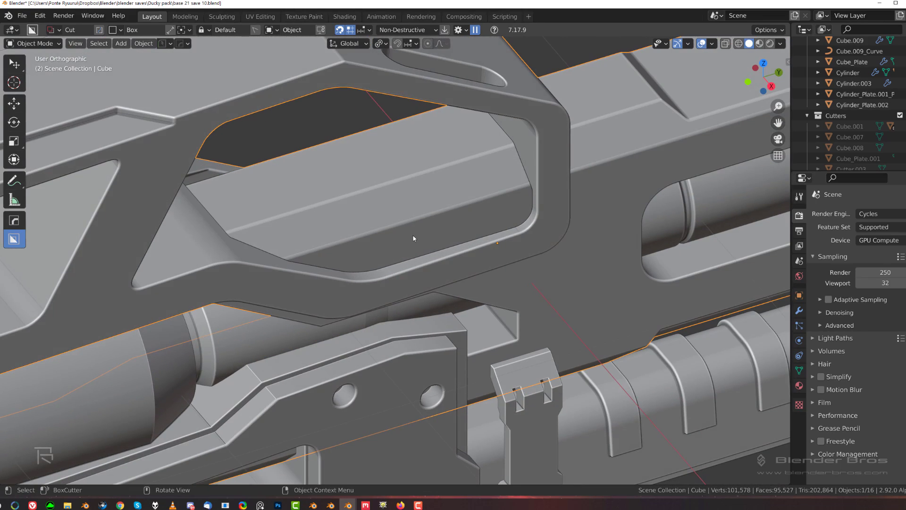
key("d")
left_click(342, 236)
mouse_move(321, 189)
left_mouse_down()
mouse_move(425, 208)
mouse_move(633, 114)
mouse_move(630, 137)
left_mouse_up()
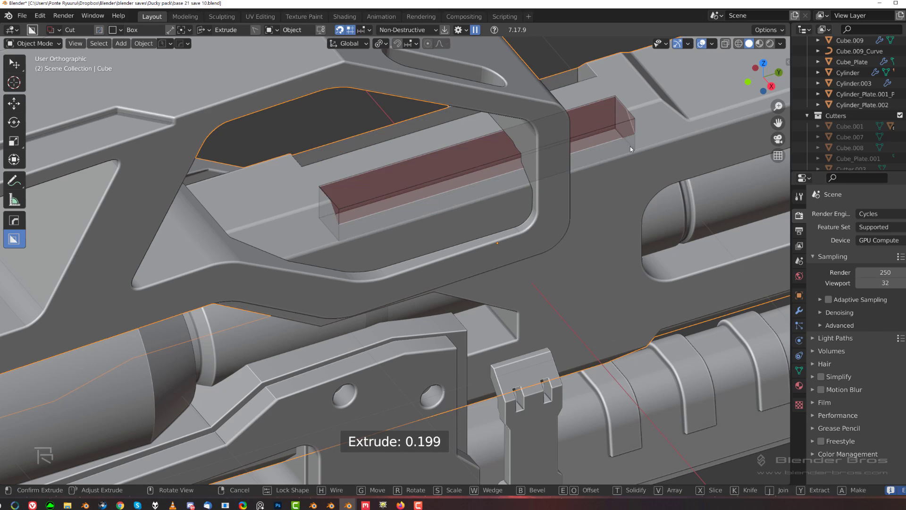
right_click(325, 210)
Cut a long narrow slot with rounded ends along the sloped lower face of the faceted rail, extruded about 0.242.
mouse_move(328, 216)
left_mouse_down()
mouse_move(424, 218)
mouse_move(594, 150)
left_mouse_up()
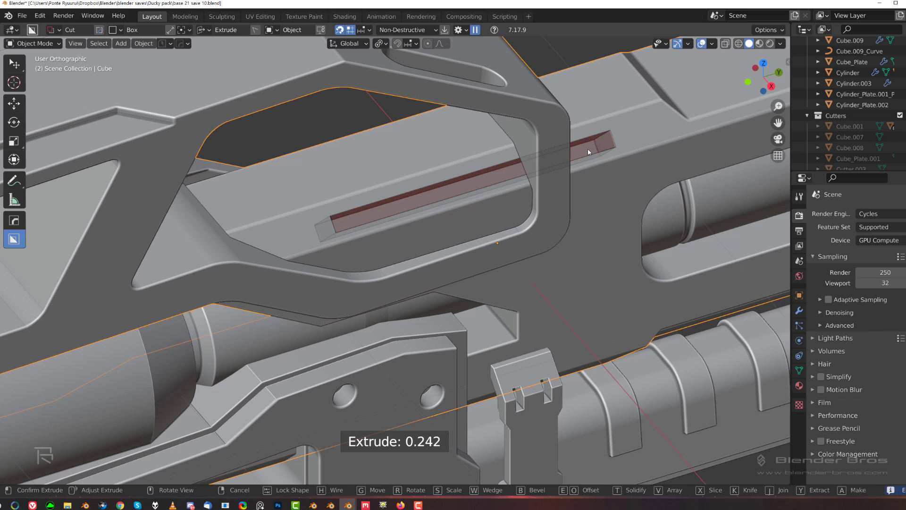
key("b")
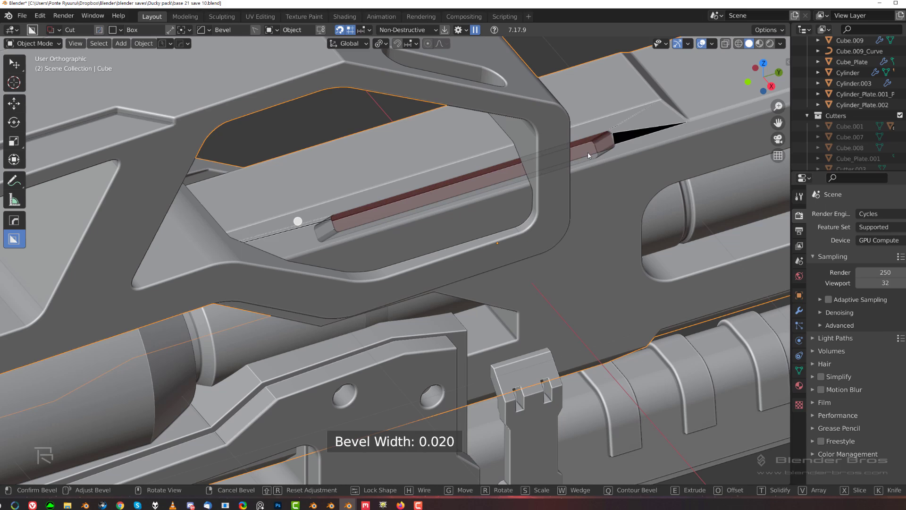
key("Tab")
middle_click_drag(600, 148, 545, 147)
scroll(544, 147, "down", 1)
middle_click_drag(521, 186, 368, 115, "shift")
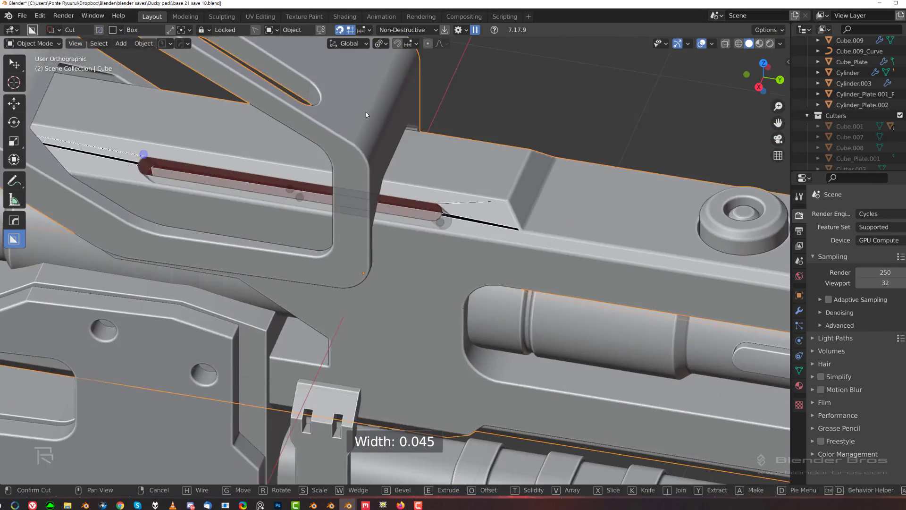
scroll(406, 144, "up", 6)
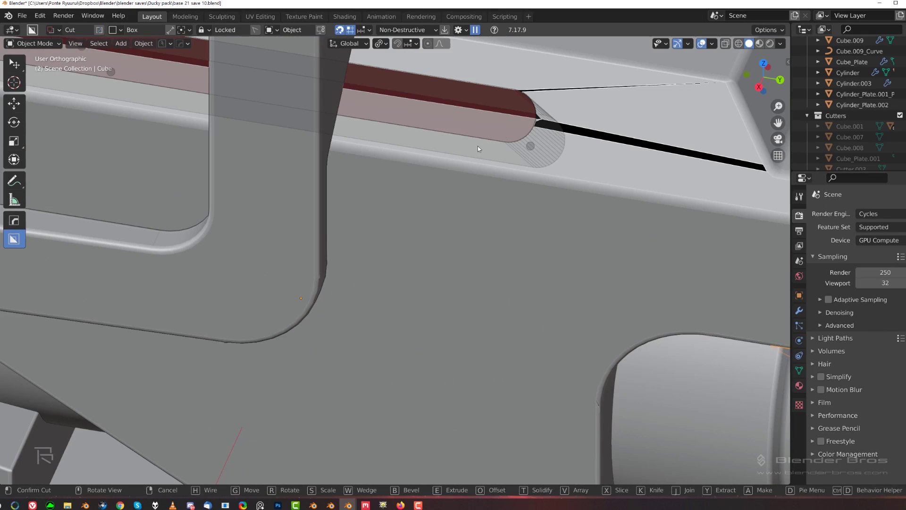
left_click(508, 137)
middle_click_drag(502, 188, 487, 253, "shift")
Adjust the bevel on the slot's cutter to a width of about 0.032 and check the slot's ends.
key("q")
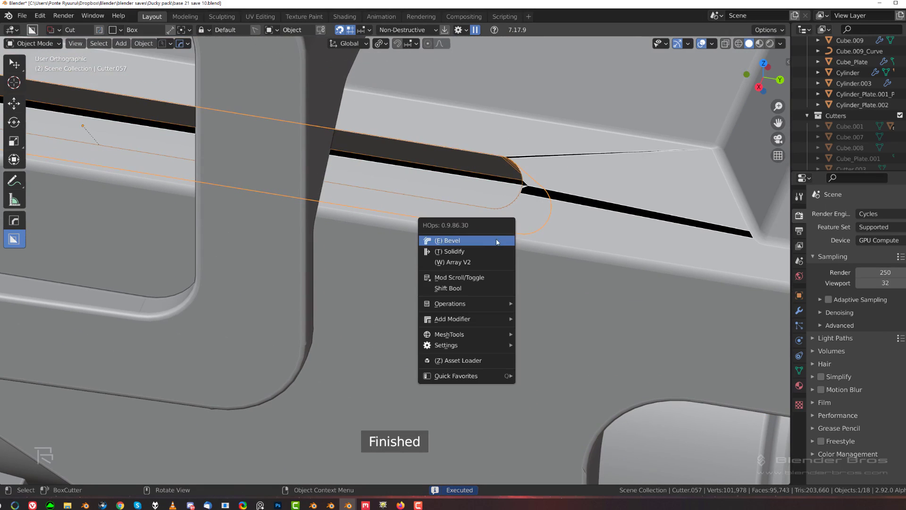
left_click(491, 240)
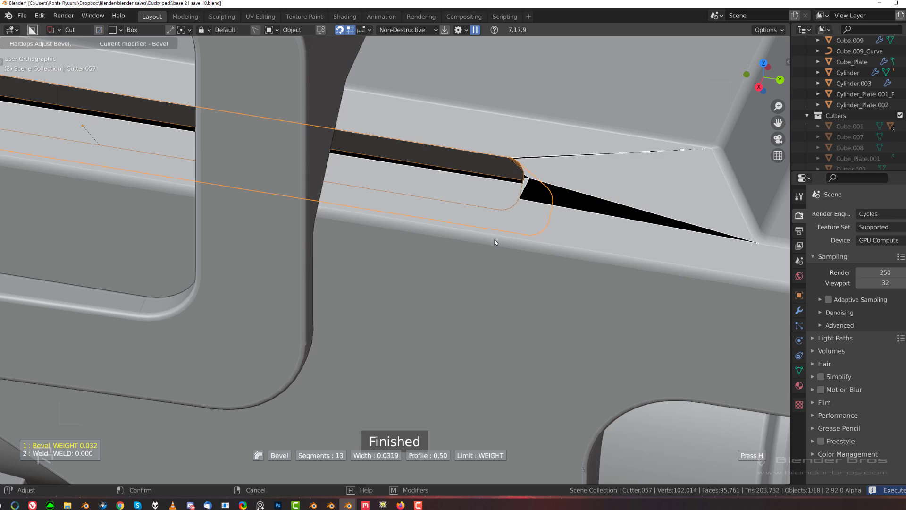
left_click(495, 239)
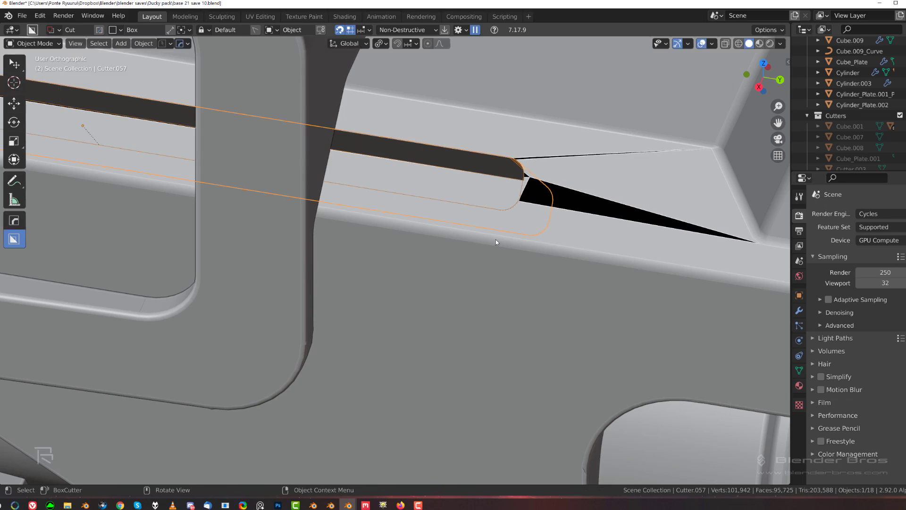
middle_click_drag(496, 239, 460, 323)
scroll(448, 283, "up", 5)
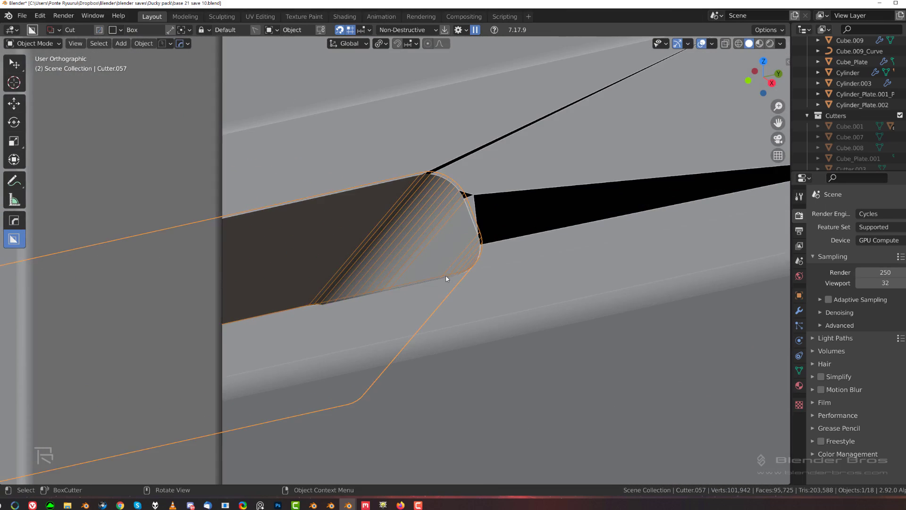
middle_click_drag(447, 279, 461, 198)
scroll(340, 222, "down", 6)
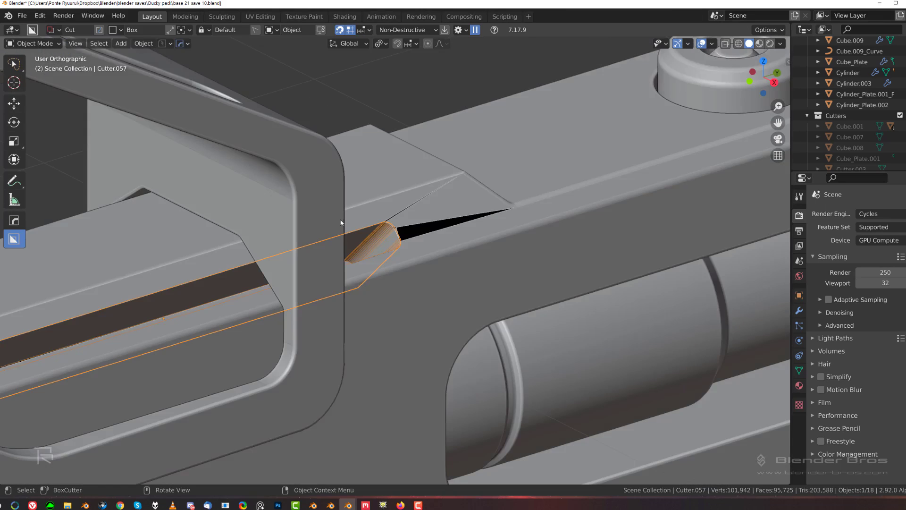
middle_click_drag(341, 222, 253, 265, "shift")
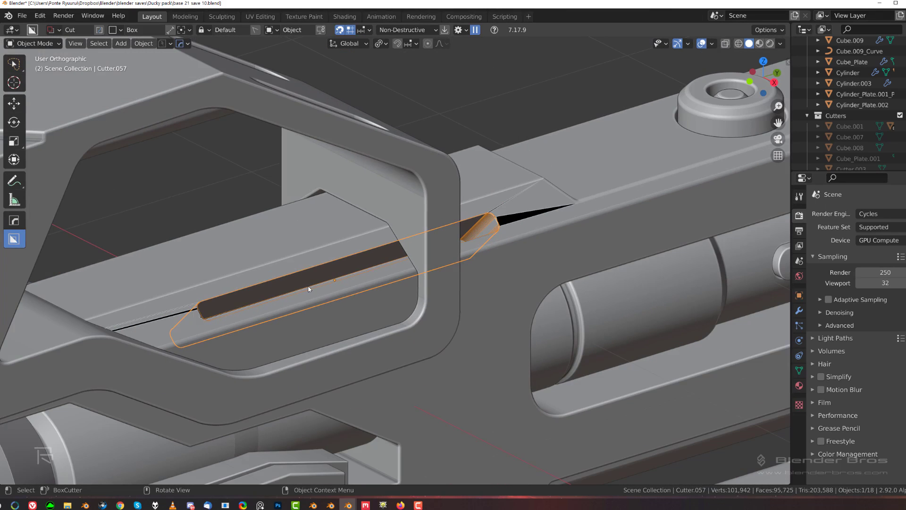
Knife an edge across the rail's slotted face on the main body, from its upper border to its lower border.
key("Tab")
key("Tab")
left_click(290, 256)
key("Tab")
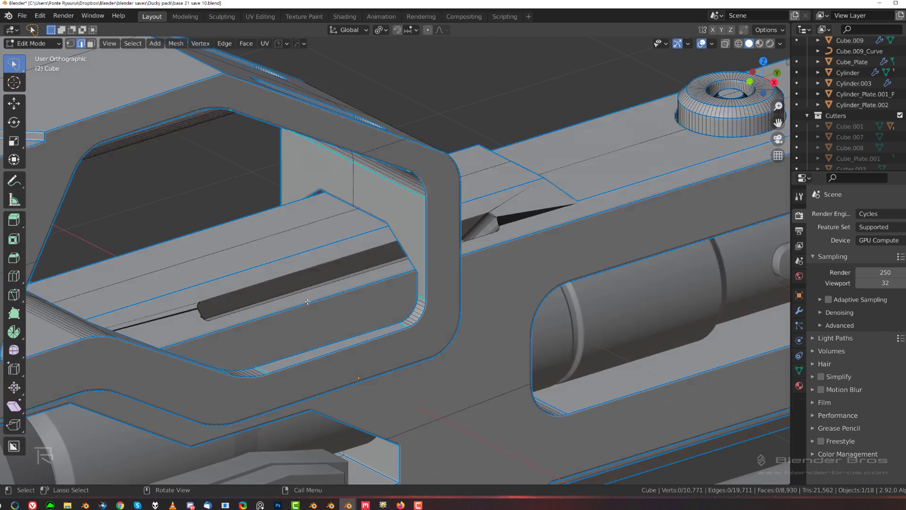
key("k")
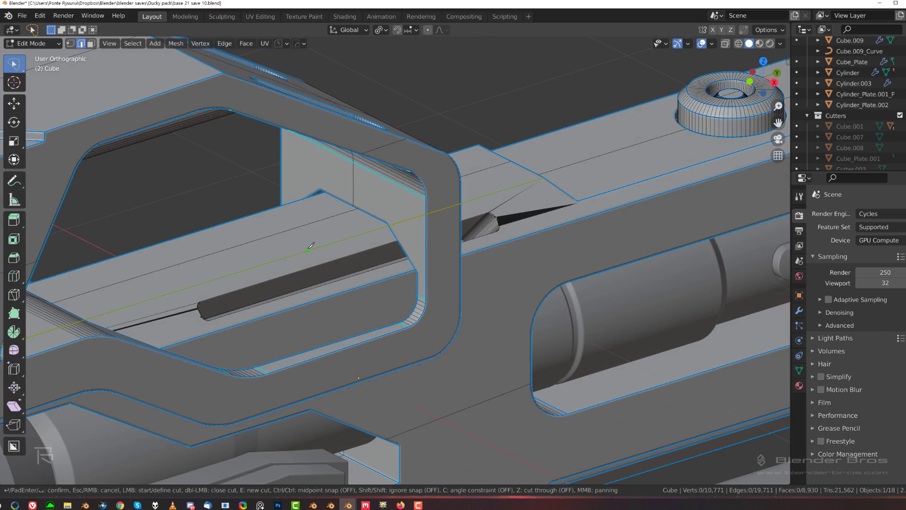
left_click(339, 294)
key("space")
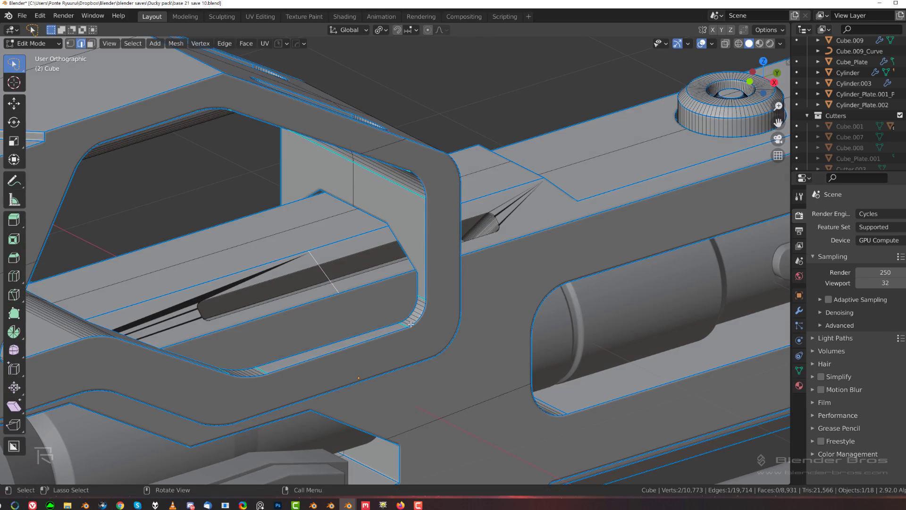
key("Tab")
Examine the shading and geometry around the slot's rounded end next to the rail's raised transition.
scroll(565, 346, "up", 2)
middle_click_drag(609, 331, 418, 242)
scroll(417, 242, "up", 3)
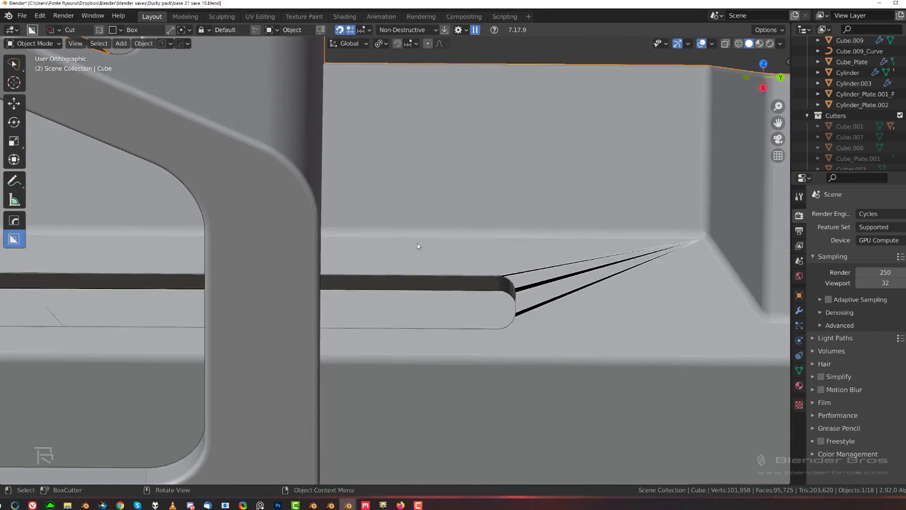
middle_click_drag(556, 297, 472, 273)
scroll(464, 255, "up", 4)
middle_click_drag(556, 213, 452, 235, "shift")
scroll(469, 256, "down", 2)
scroll(443, 226, "down", 3)
middle_click_drag(398, 179, 413, 256, "shift")
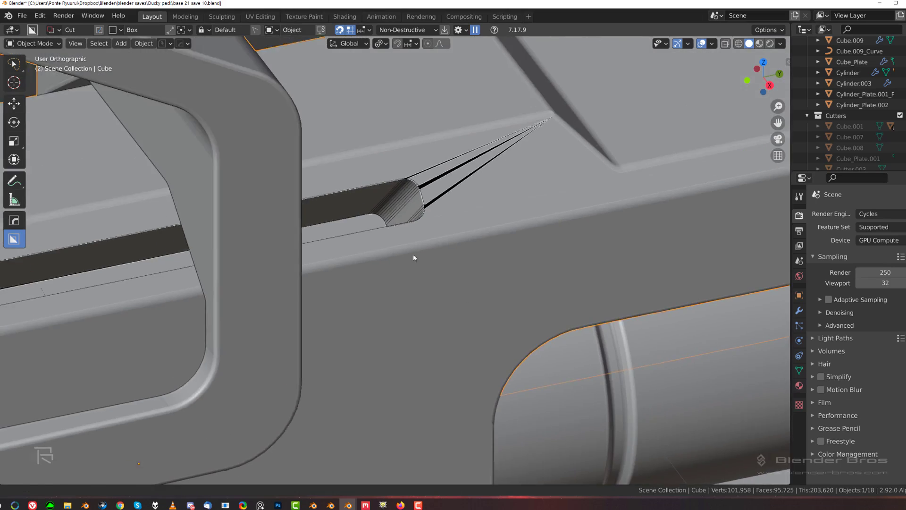
scroll(461, 211, "up", 3)
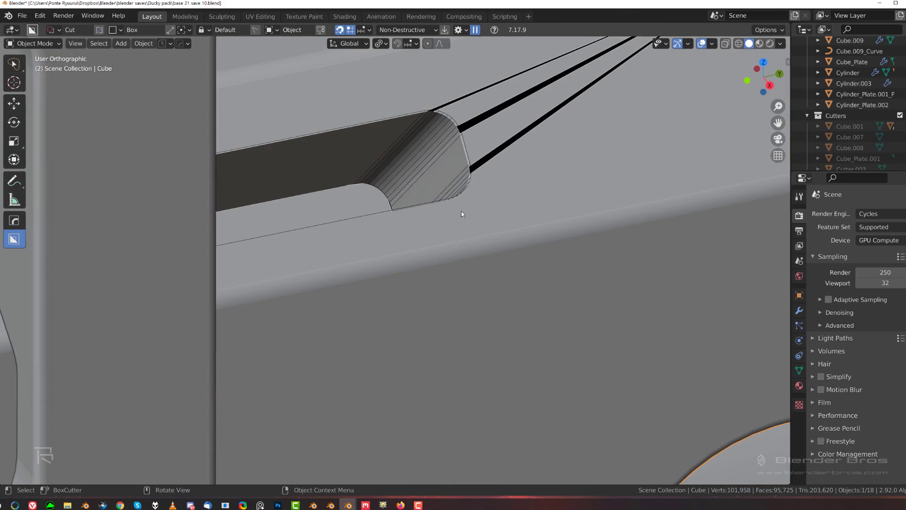
Set the bevel on the slot's cutter to one segment with a width of about 0.016.
left_click(450, 122)
key("q")
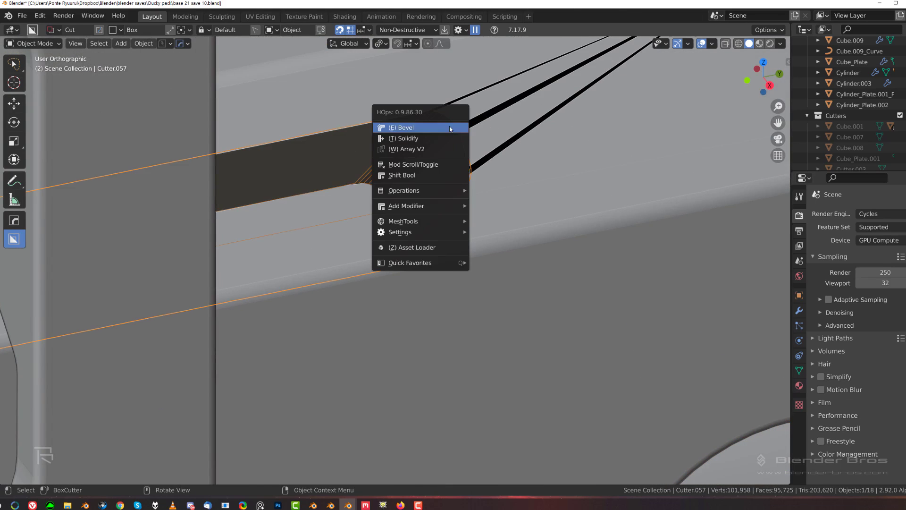
left_click(451, 127)
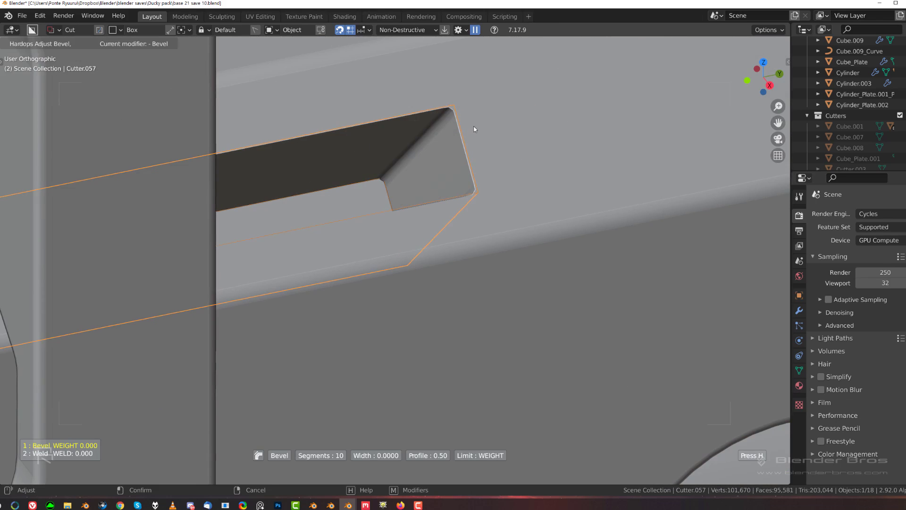
scroll(472, 128, "down", 9)
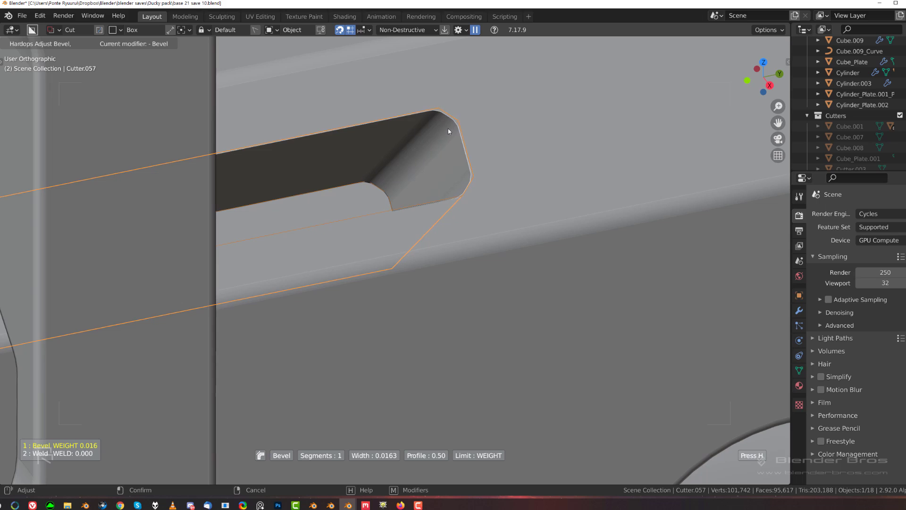
left_click(447, 128)
Mark all edges of the slot's cutter as sharp using MACHIN3 Smart Edge.
key("Tab")
scroll(466, 196, "down", 6)
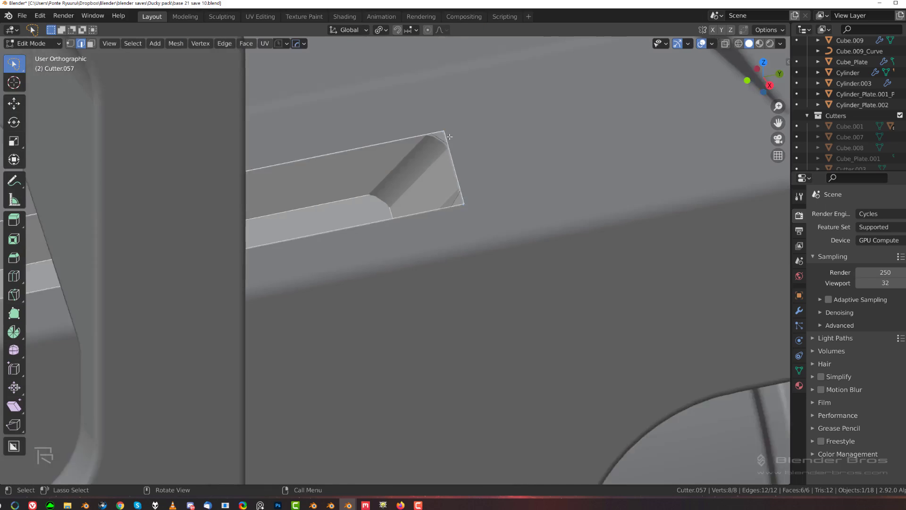
key("shift+2")
scroll(400, 250, "up", 2)
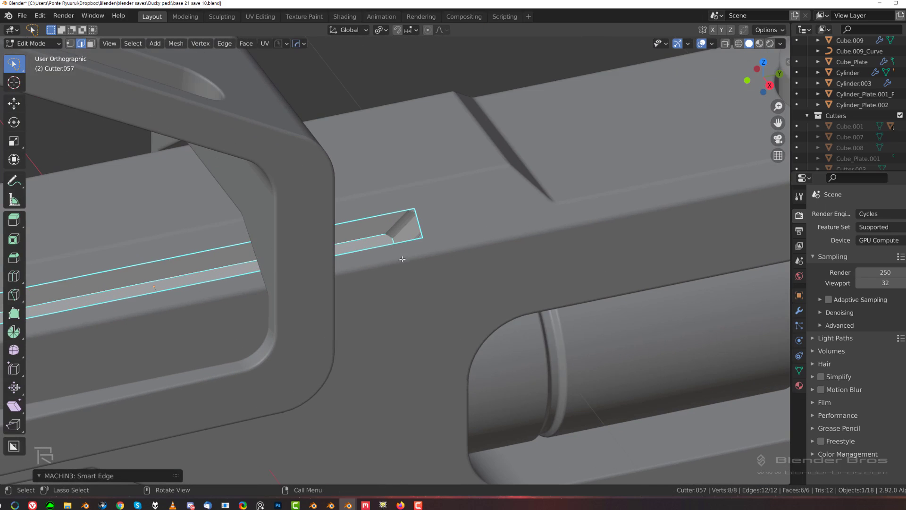
key("Tab")
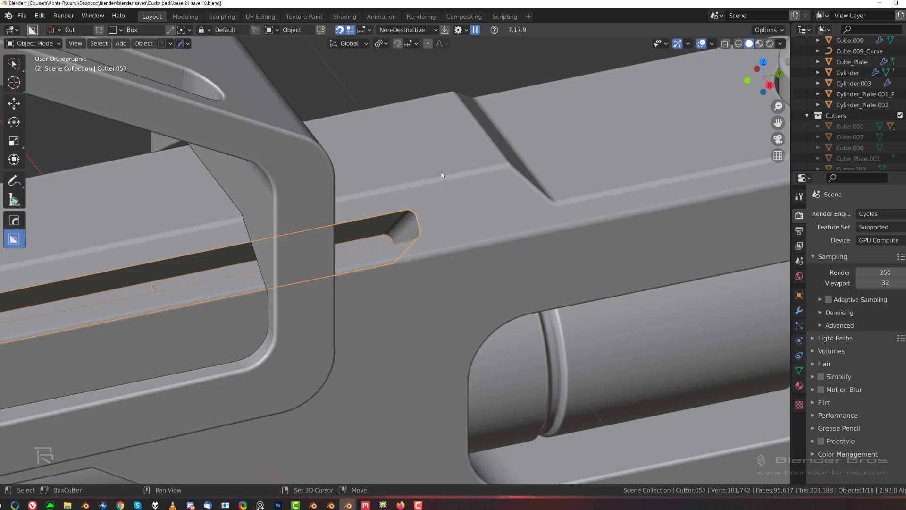
Bring up the hidden slot cutter by scrolling through the main body's booleans and select it.
scroll(442, 174, "down", 4)
middle_click_drag(432, 239, 452, 293)
scroll(289, 268, "down", 4)
key("KP_5")
scroll(497, 260, "up", 5)
left_click(452, 292)
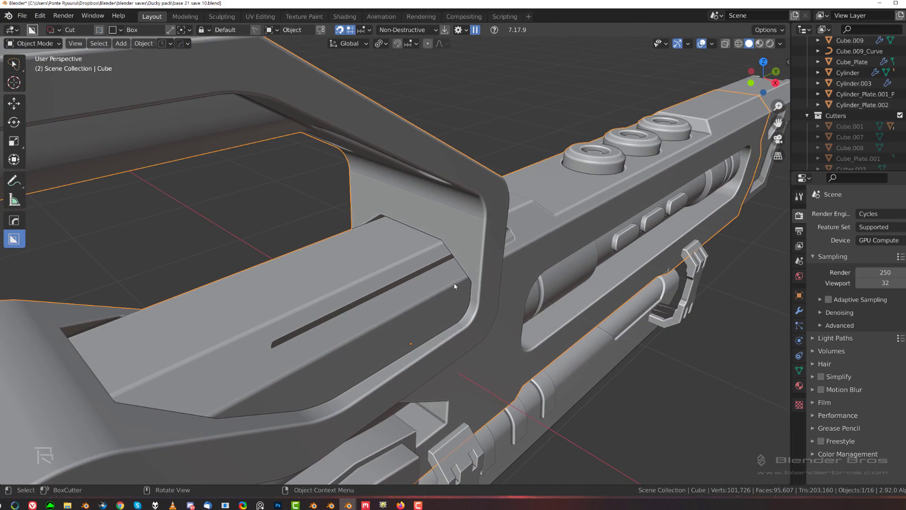
key("q")
left_click(454, 305)
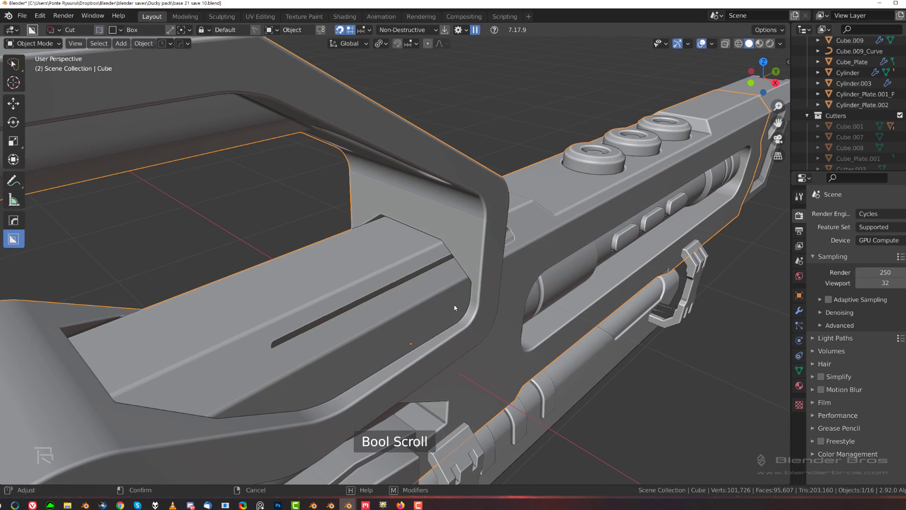
middle_click_drag(454, 305, 480, 283)
left_click(418, 286)
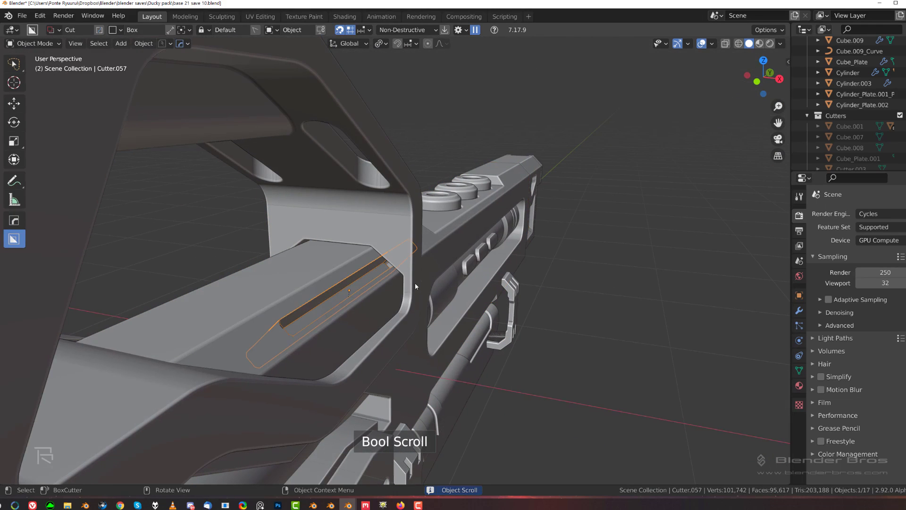
Move the slot's cutter about 0.176 m along its local Z axis to make the slot shallower.
key("g")
key("z")
key("z")
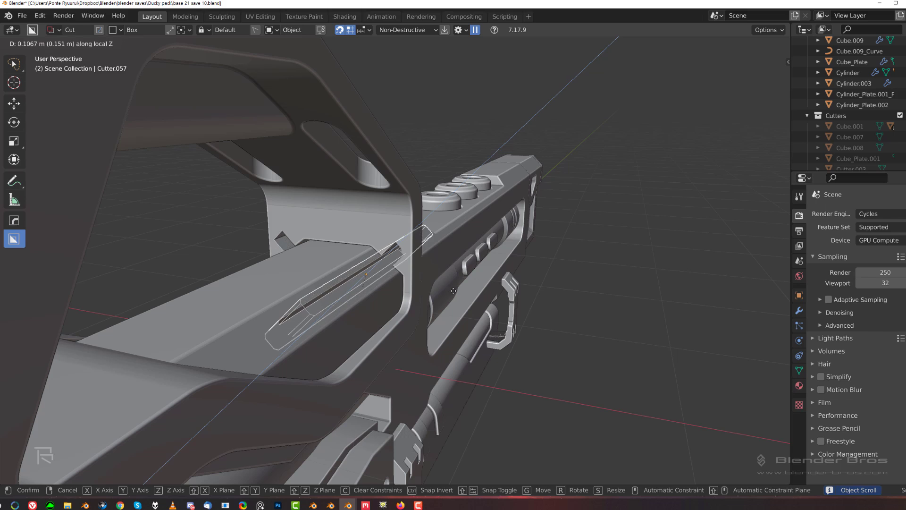
left_click(461, 288)
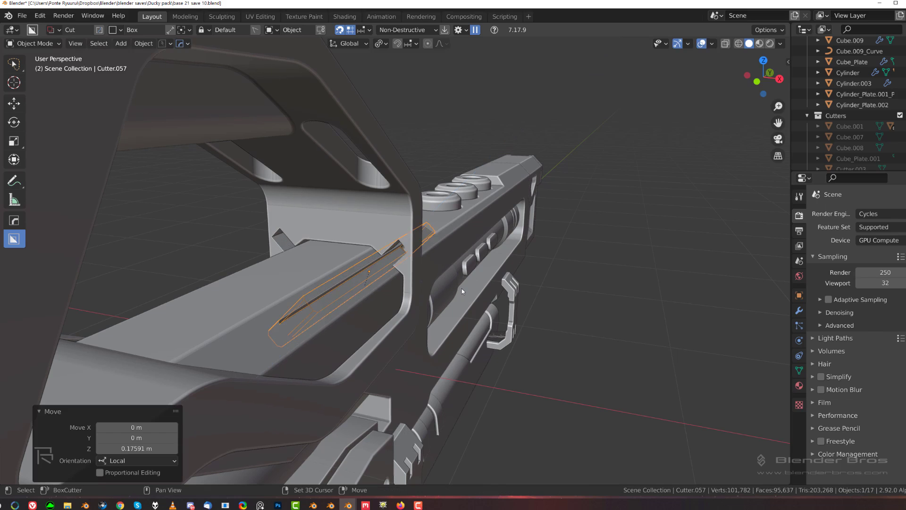
Move the cutter's outer long face back along local Z, close to the rail's sloped surface.
middle_click_drag(462, 288, 458, 261)
scroll(431, 268, "up", 3)
key("Tab")
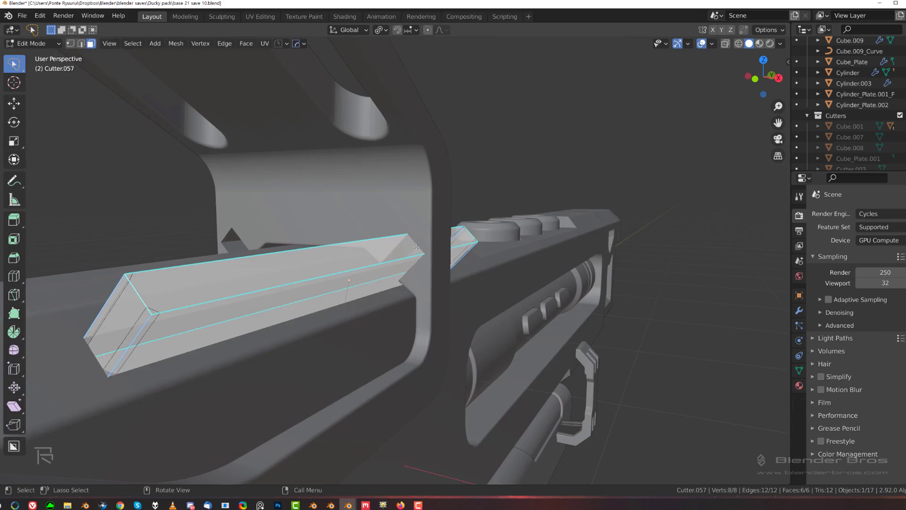
left_click(411, 246)
key("g")
key("z")
key("z")
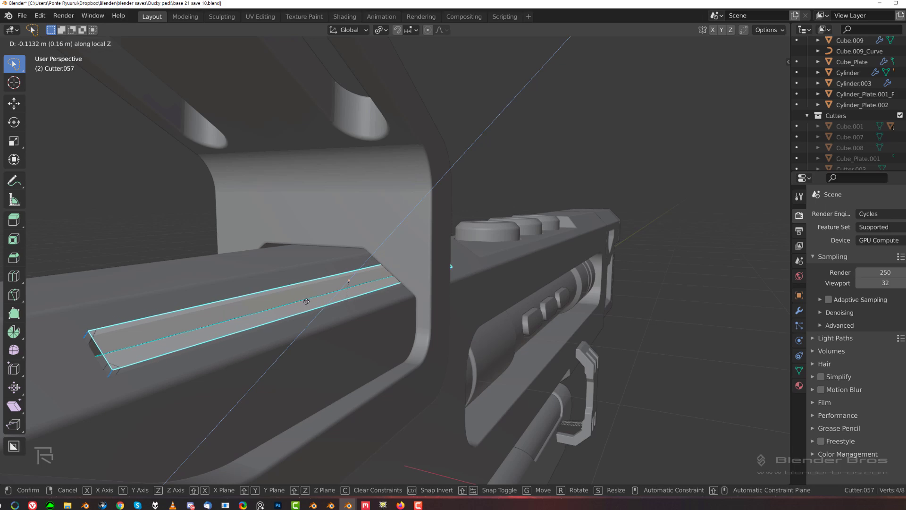
left_click(279, 306)
middle_click_drag(279, 307, 184, 280)
key("Tab")
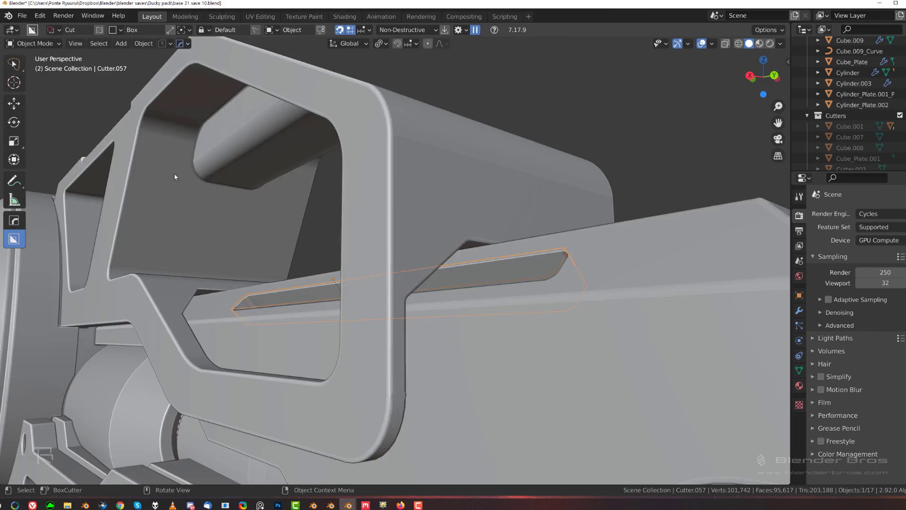
Hide the slot's cutter and apply HOps Csharp to the main body with 30° sharpness and 60° auto smooth.
middle_click_drag(174, 173, 509, 239)
key("Delete")
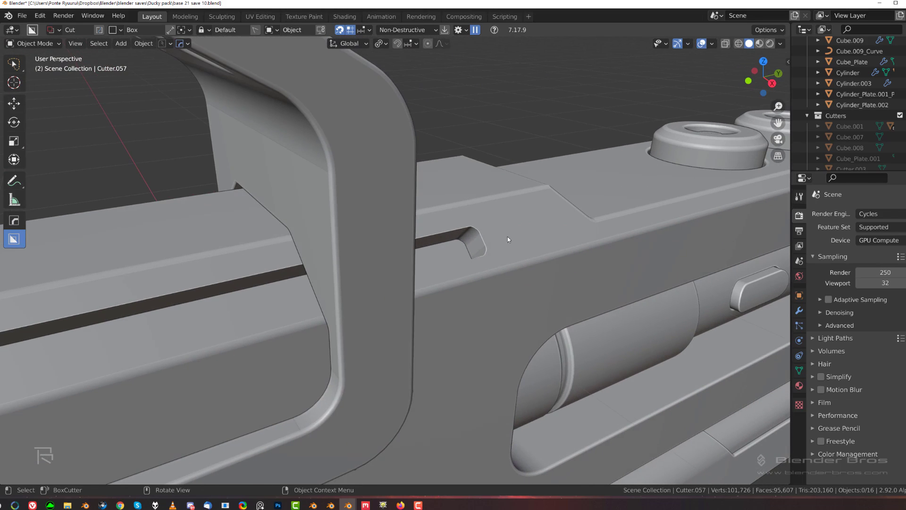
left_click(516, 236)
key("q")
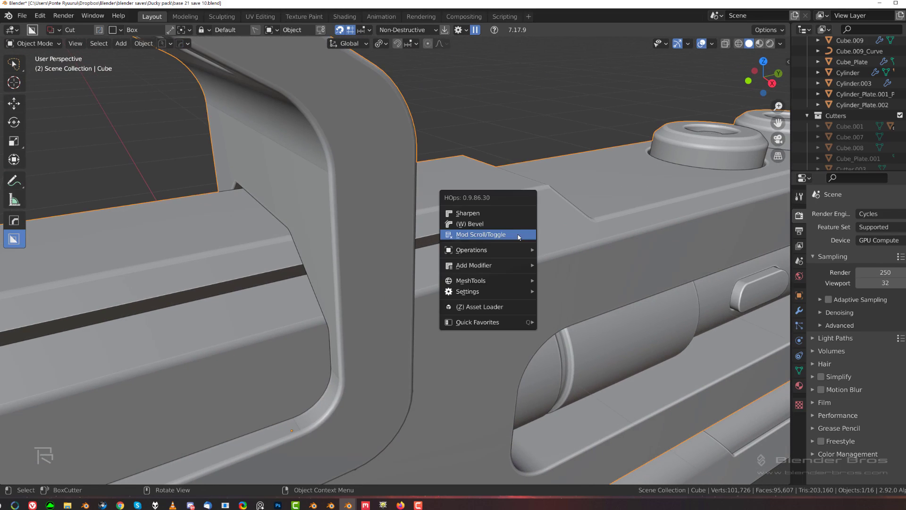
left_click(496, 213)
scroll(540, 251, "up", 4)
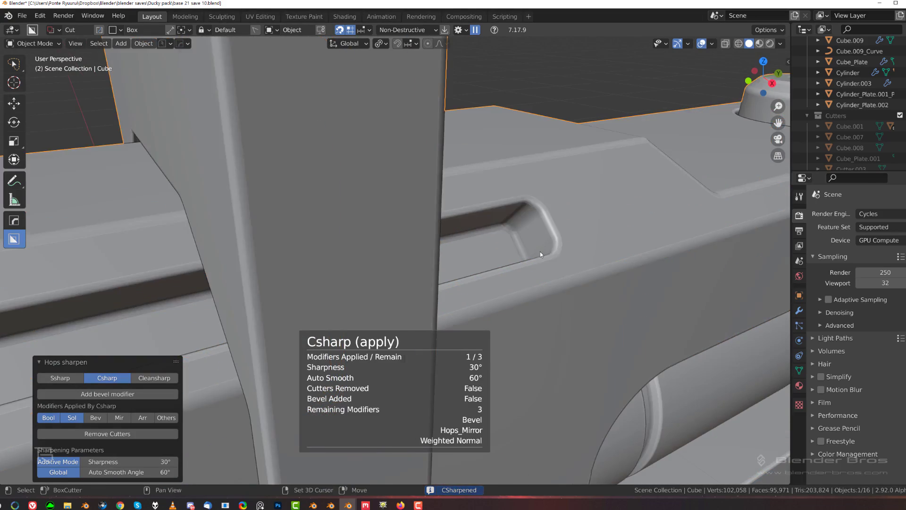
scroll(540, 251, "down", 6)
scroll(364, 248, "up", 6)
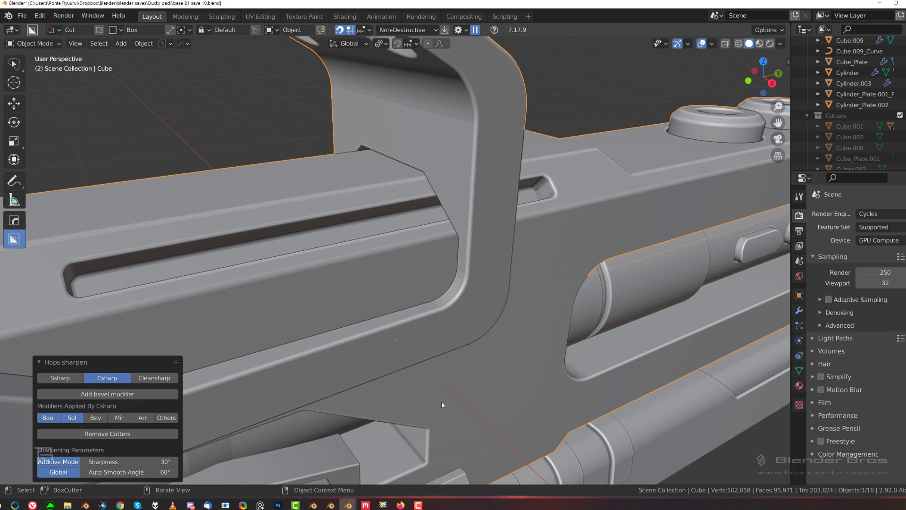
scroll(471, 278, "down", 3)
middle_click_drag(394, 168, 359, 238)
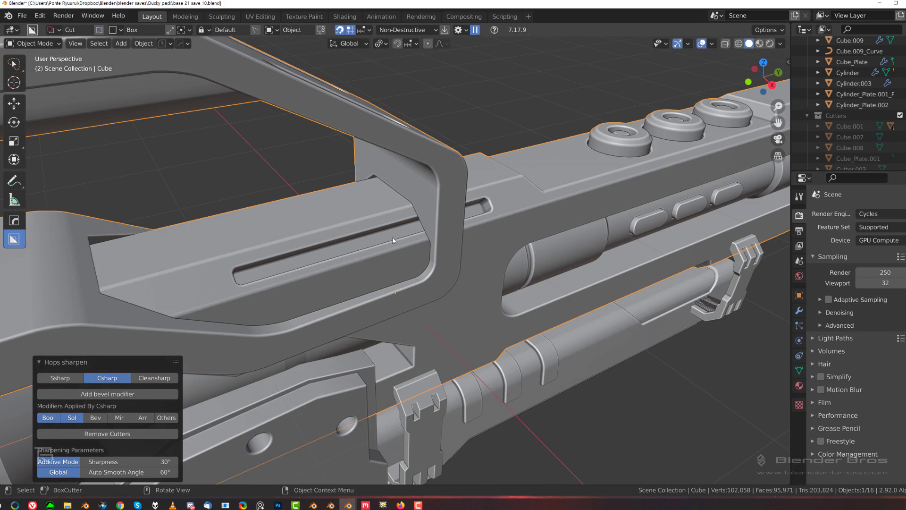
Add a 2 m plane, shift it beside the weapon, and merge its vertices at the center into a single vertex.
key("shift+a")
left_click(438, 245)
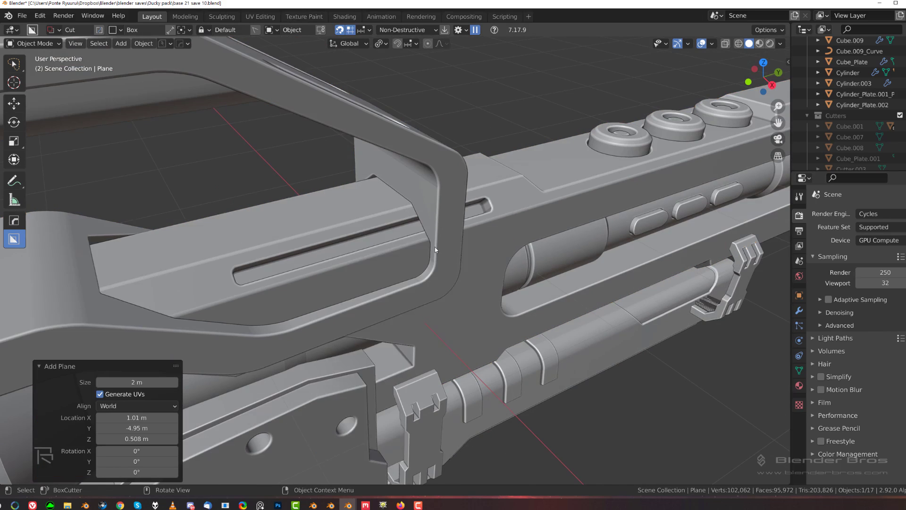
scroll(435, 250, "down", 4)
key("g")
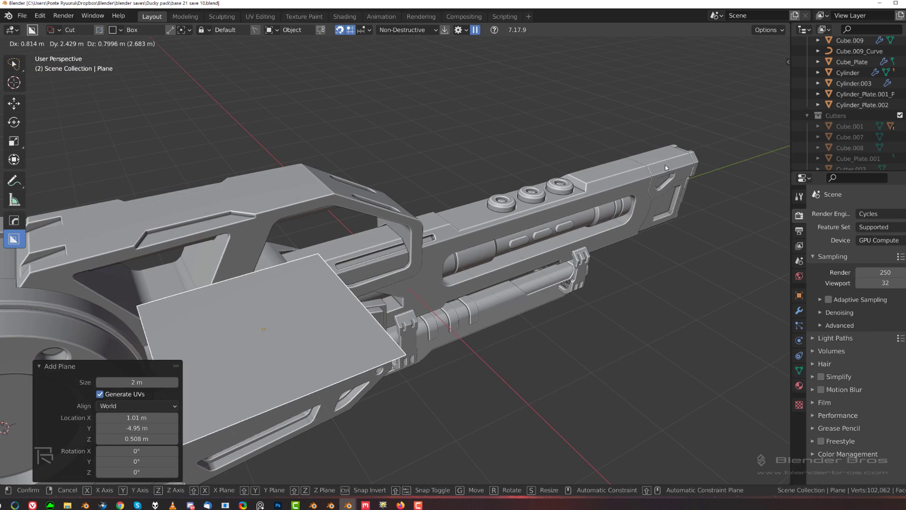
left_click(391, 230)
key("Tab")
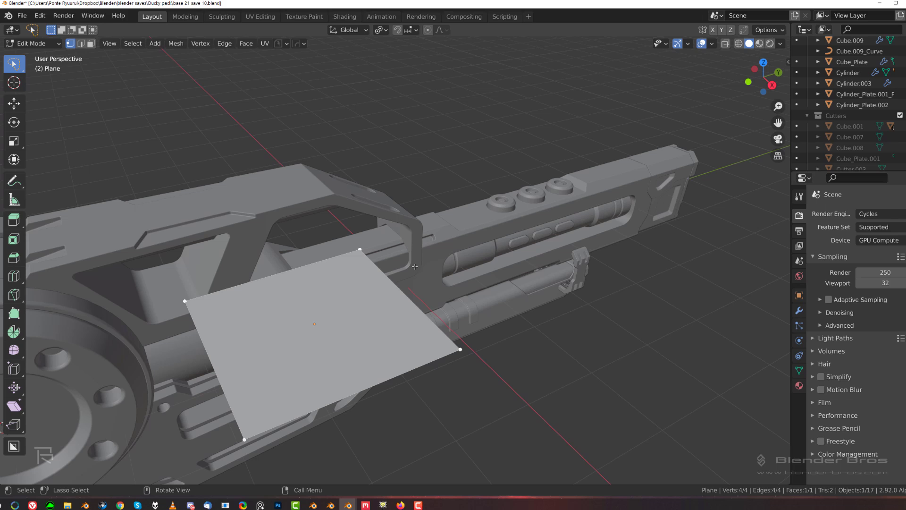
key("shift+1")
Move the single vertex in side view down to the slot's rounded end beyond the frame.
scroll(401, 288, "up", 5)
key("g")
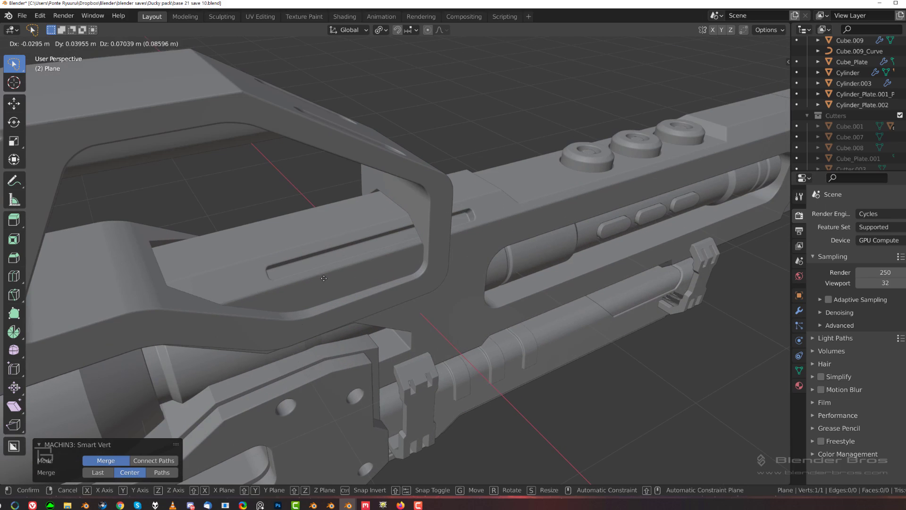
left_click(604, 79)
scroll(519, 151, "up", 4)
key("grave")
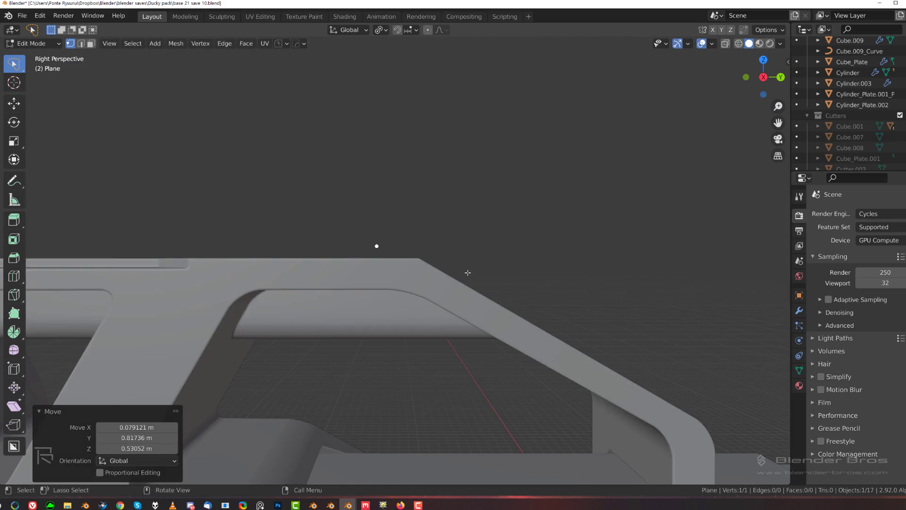
scroll(411, 255, "down", 3)
middle_click_drag(412, 255, 368, 117, "shift")
scroll(368, 117, "up", 3)
key("g")
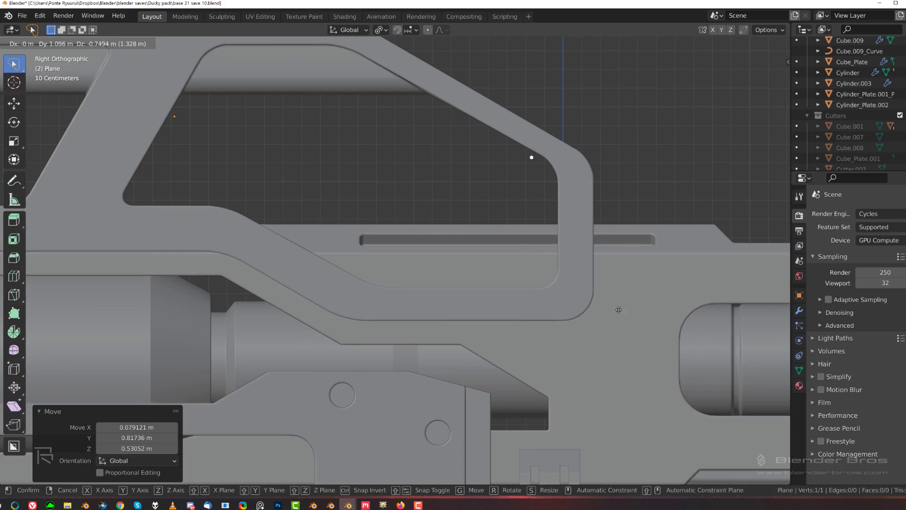
left_click(711, 378)
Move the vertex about -1.795 m along X in back view, bringing it in to the rail's sloped face.
middle_click_drag(684, 297, 599, 326)
scroll(540, 249, "down", 6)
middle_click_drag(371, 129, 396, 110)
key("grave")
key("grave")
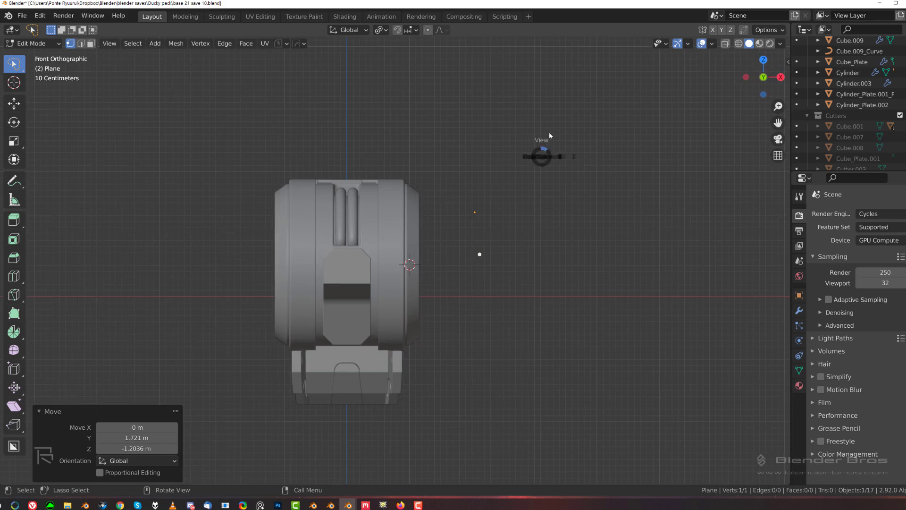
key("grave")
middle_click_drag(528, 200, 487, 173, "shift")
scroll(487, 172, "up", 3)
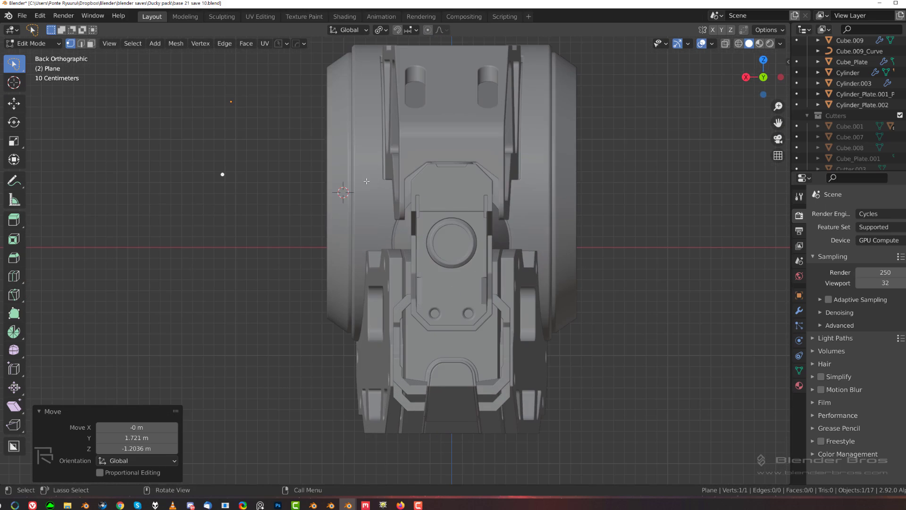
key("g")
key("z")
key("x")
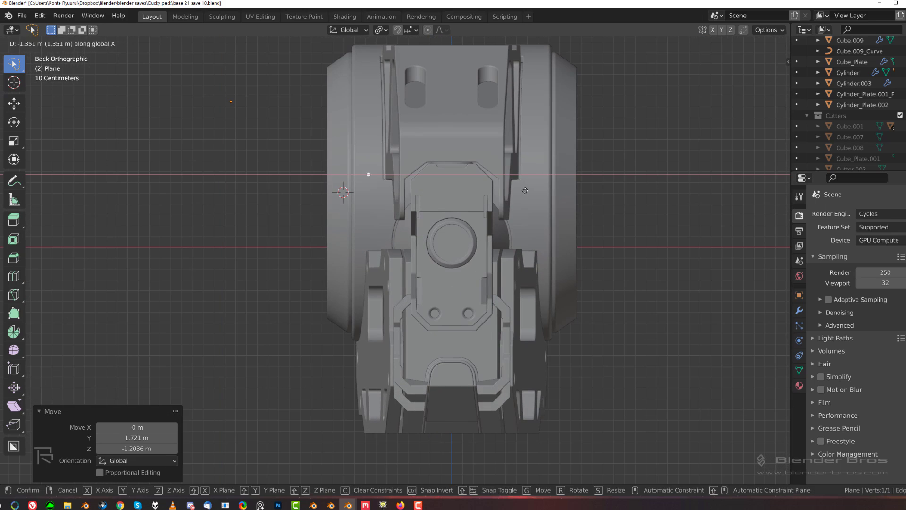
left_click(559, 191)
Fine-tune the vertex along X and Z so that it sits inside the slot at its lower edge.
middle_click_drag(525, 183, 612, 201)
scroll(473, 137, "up", 3)
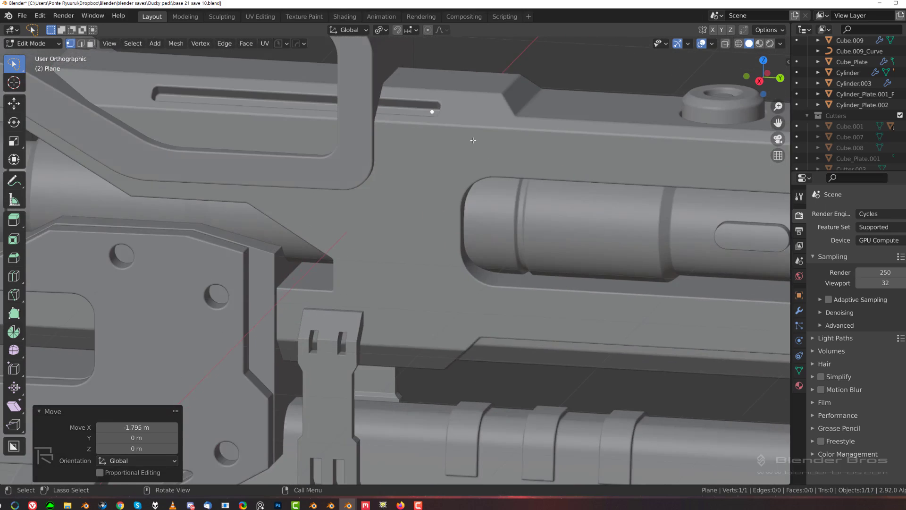
scroll(467, 274, "up", 4)
middle_click_drag(472, 107, 434, 295, "shift")
key("g")
key("x")
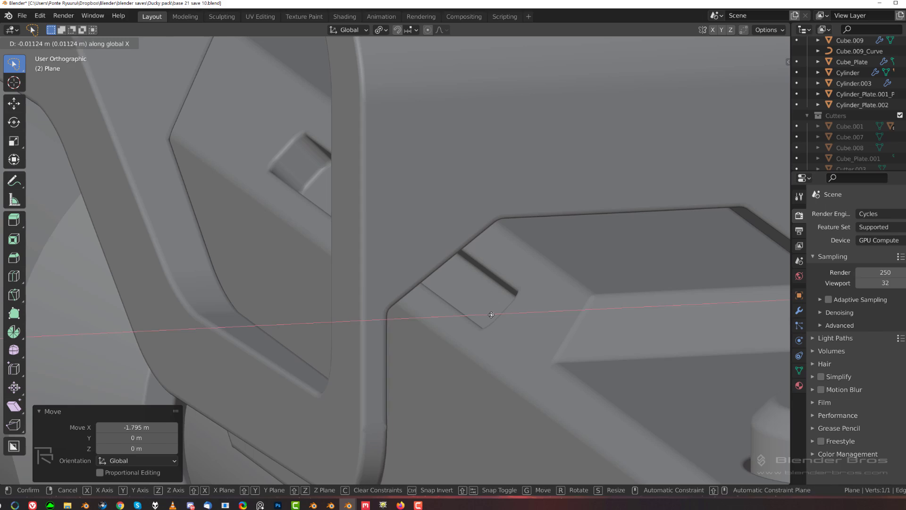
left_click(503, 314)
key("g")
key("z")
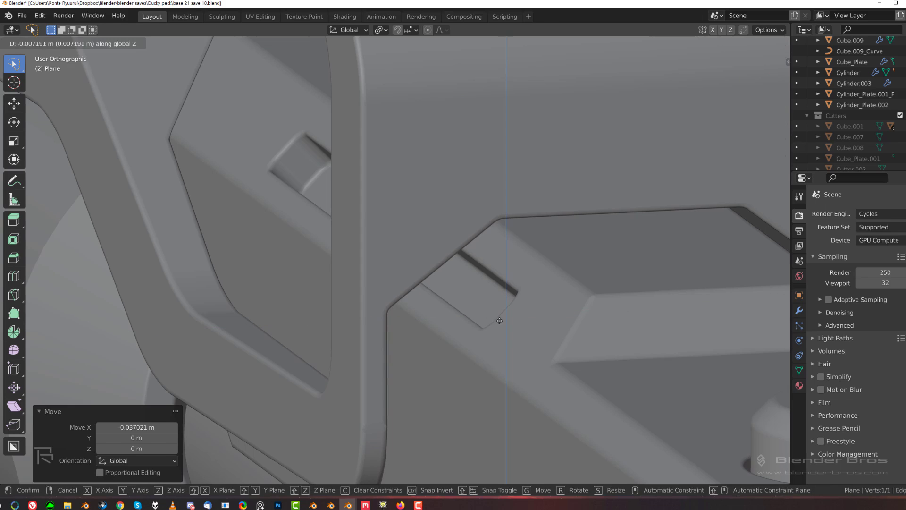
left_click(499, 330)
key("g")
key("x")
left_click(511, 328)
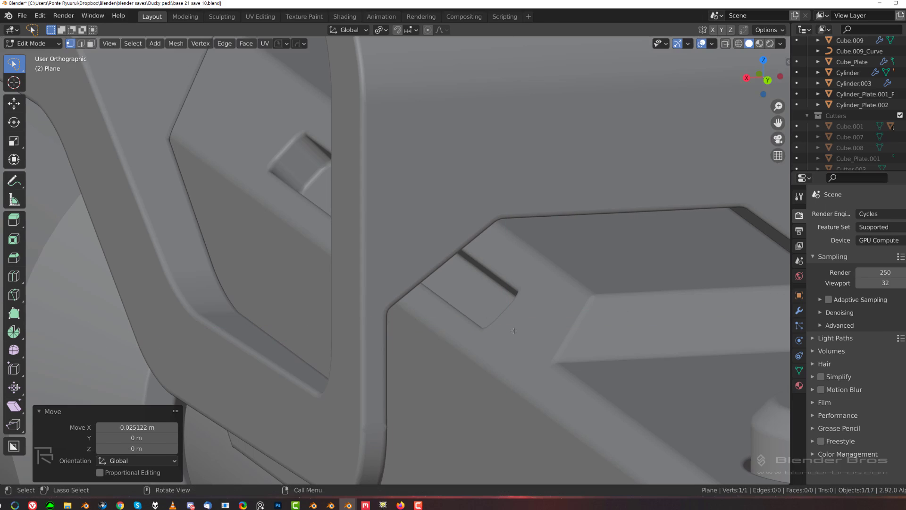
middle_click_drag(513, 328, 472, 303)
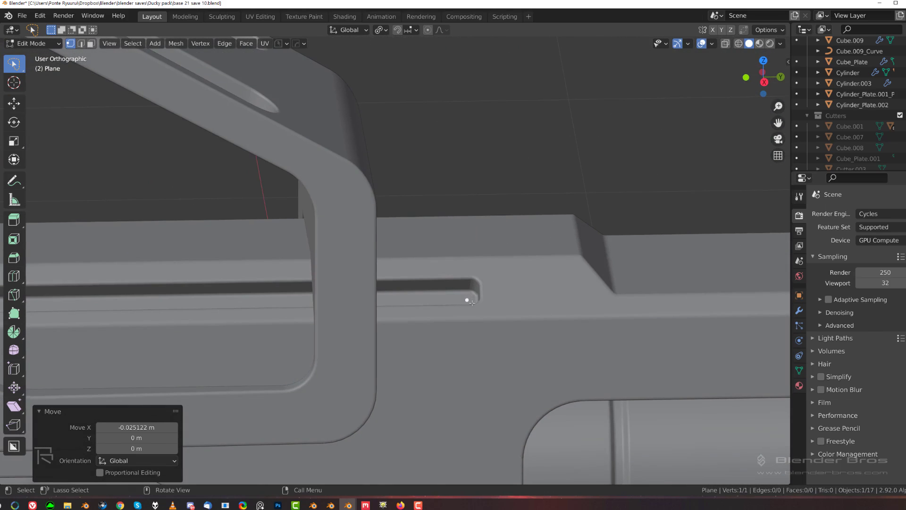
Extrude the vertex up the rail's slope in back view, about 0.061 m in X and 0.069 m in Z.
middle_click_drag(584, 274, 529, 284, "alt")
scroll(528, 284, "down", 2)
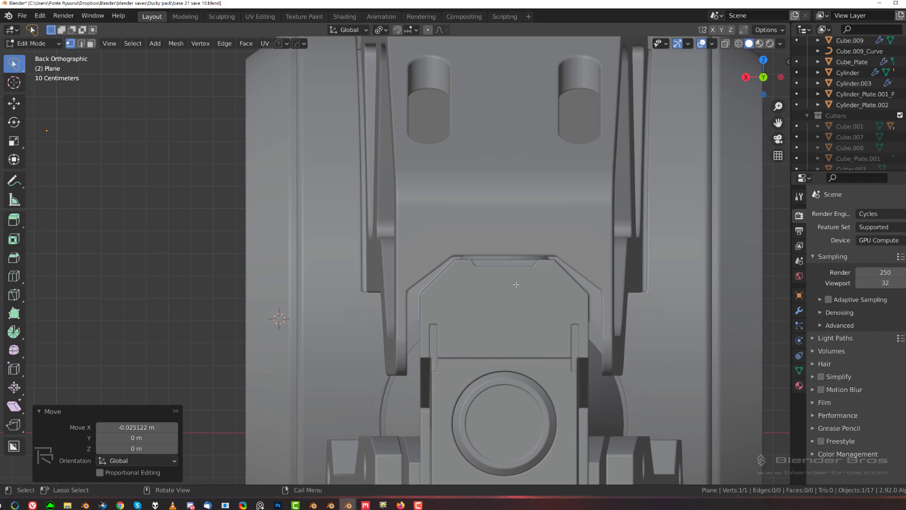
key("e")
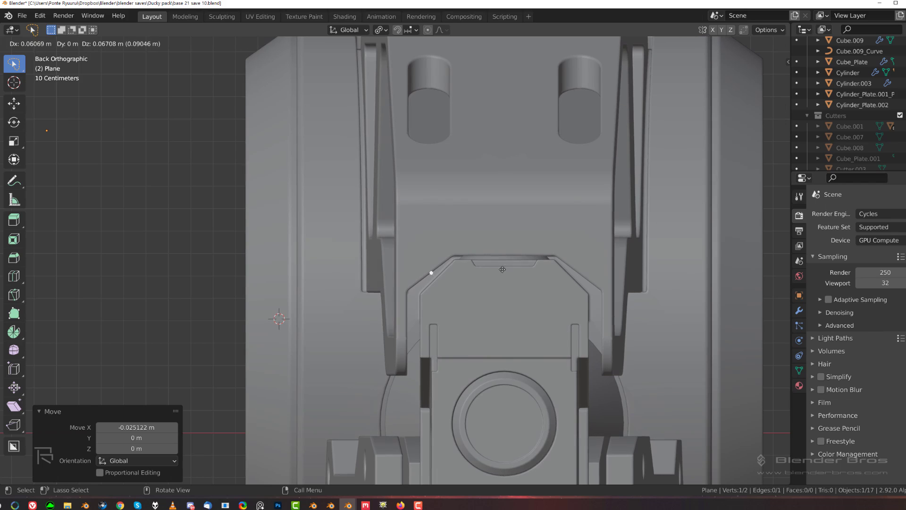
left_click(502, 267)
Shift the extruded upper vertex along the Y axis near the slot's rounded end.
middle_click_drag(496, 265, 593, 247)
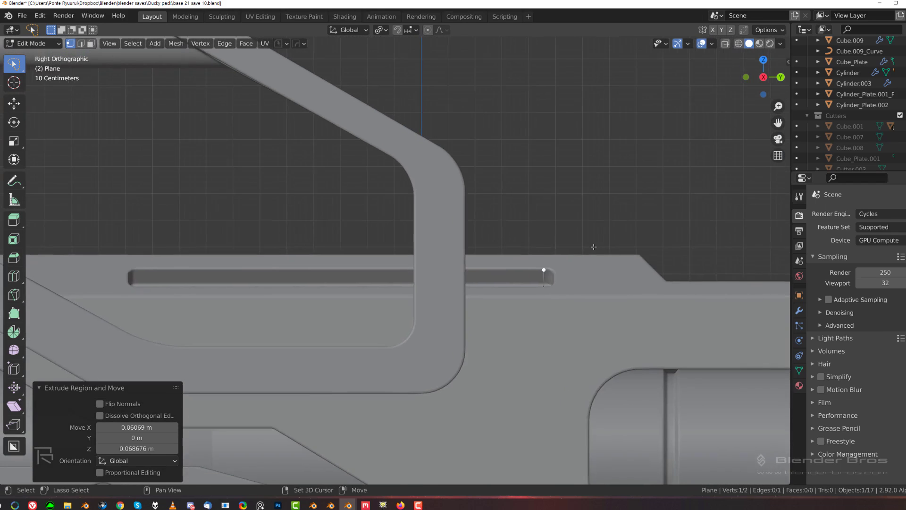
scroll(585, 245, "down", 2)
key("g")
key("y")
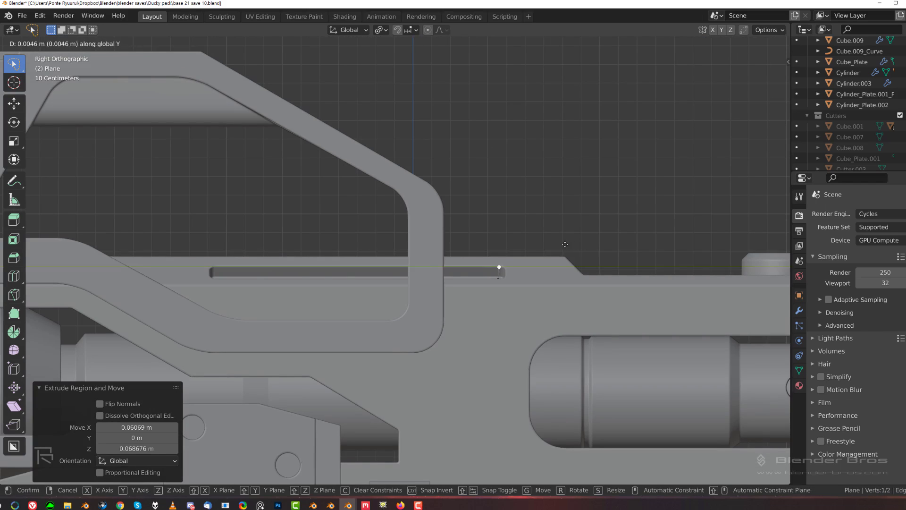
Extrude the path's end vertex about 1.39 m along negative Y through the side slot, and finish its far end with a diagonal and a short downward segment.
left_click(503, 244)
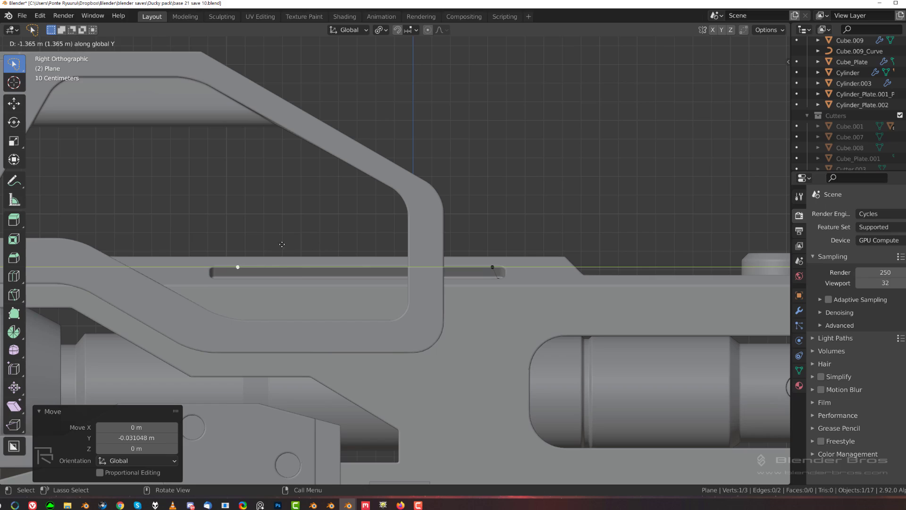
left_click(279, 244)
key("e")
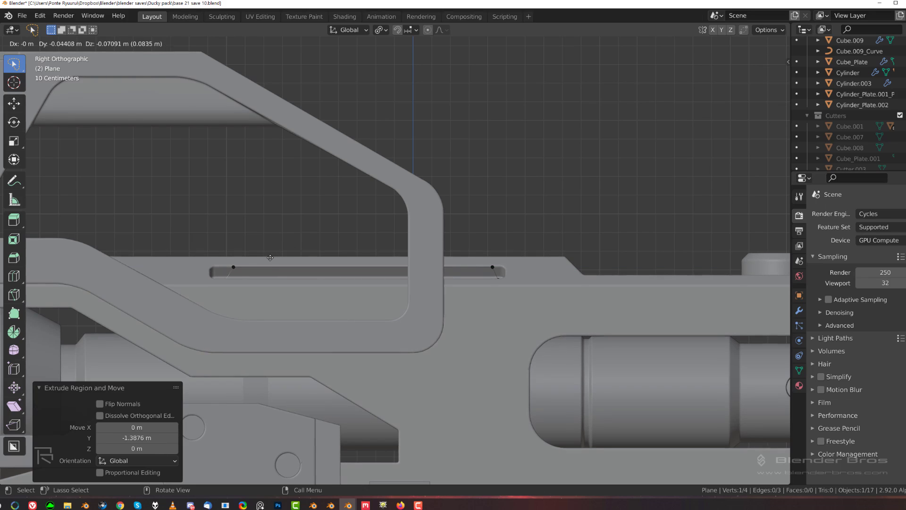
left_click(267, 253)
key("e")
left_click(267, 262)
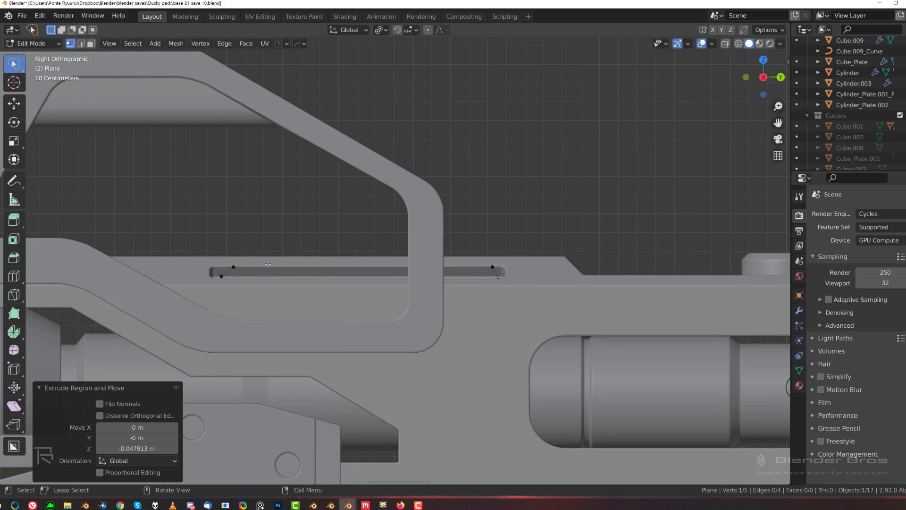
Isolate the path in local view and move the middle vertex of its newly extruded end about 0.046 m along negative X.
middle_click_drag(278, 269, 256, 333)
left_click(224, 282)
middle_click_drag(227, 282, 400, 312, "shift")
scroll(400, 312, "up", 1)
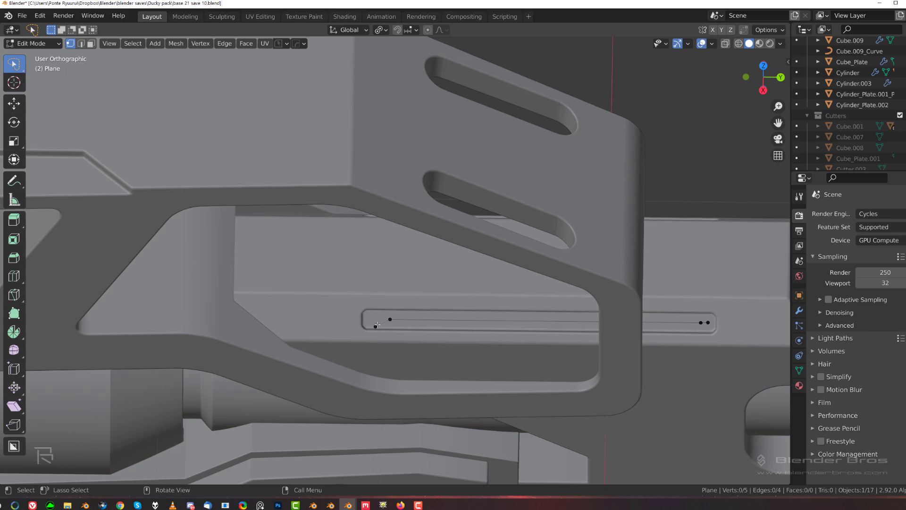
left_click(367, 328)
key("KP_Divide")
middle_click_drag(392, 316, 394, 248)
left_click(306, 305, "shift")
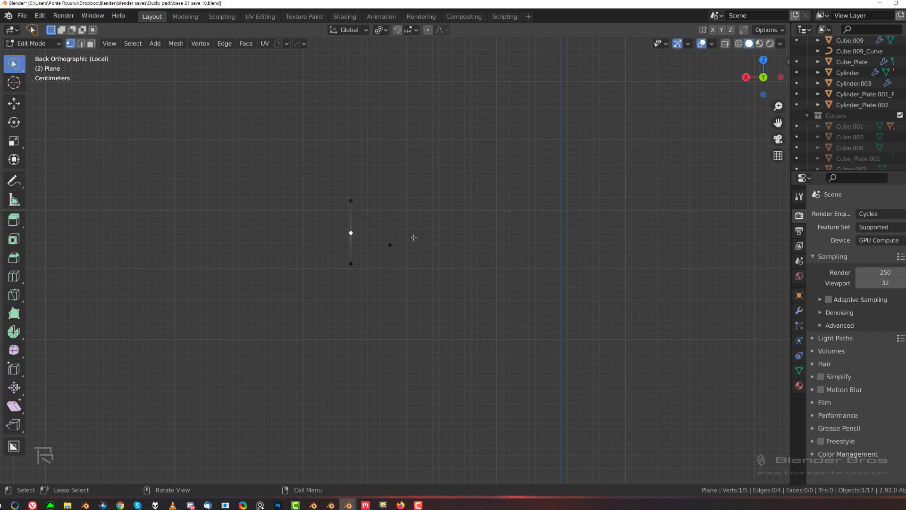
key("g")
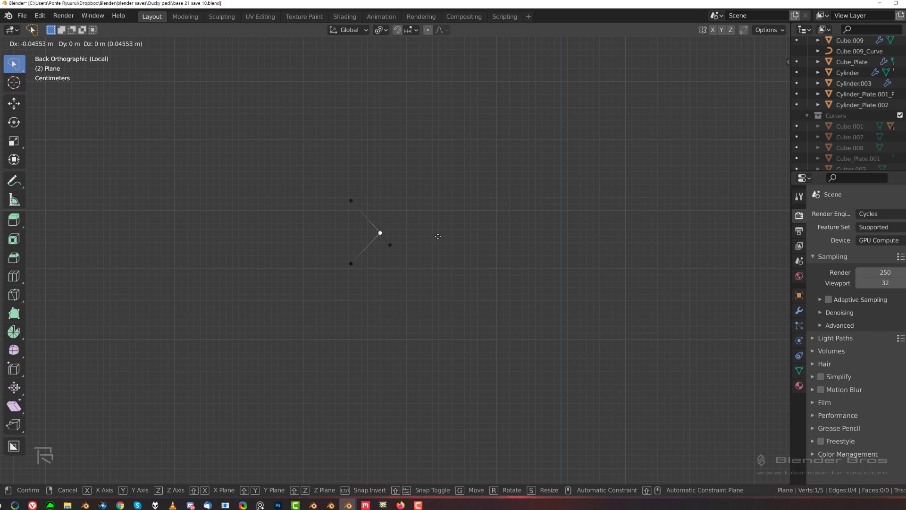
left_click(438, 236)
Move the path's last vertex about 0.06 m along negative X and 0.031 m up, next to the diagonal's end.
left_click(348, 263)
key("g")
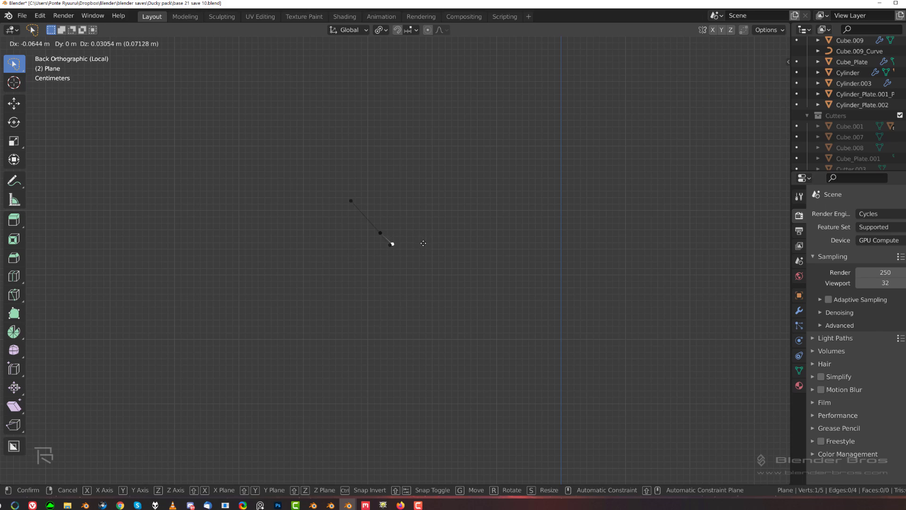
left_click(421, 242)
Merge the two nearly overlapping vertices at the path's end into the last selected one.
middle_click_drag(418, 248, 460, 251)
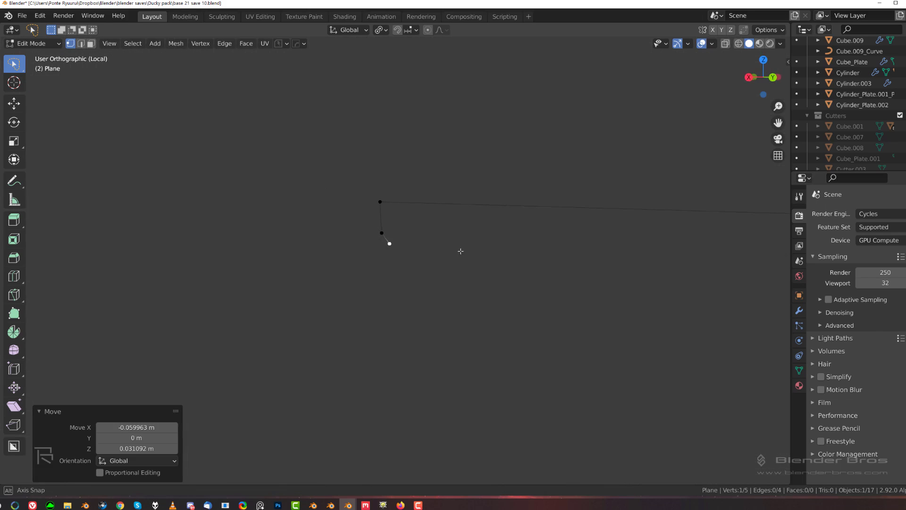
middle_click_drag(521, 229, 277, 223)
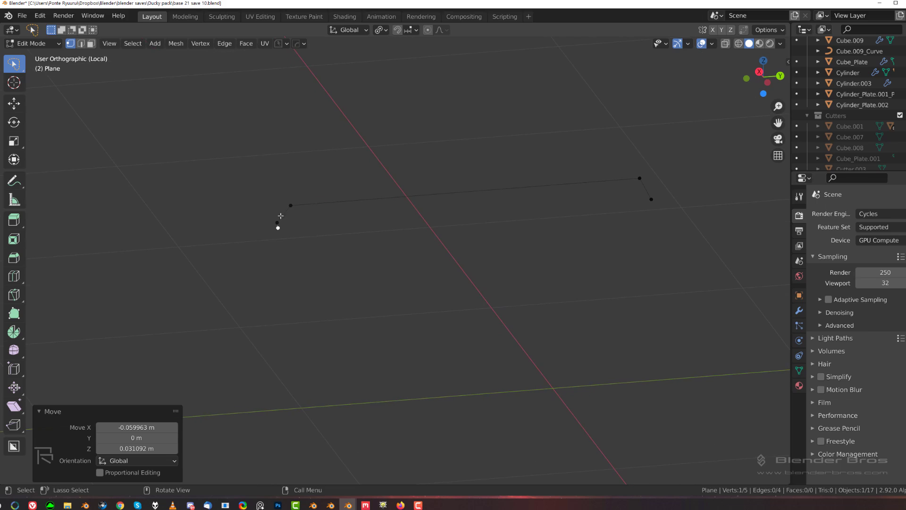
left_click(276, 224)
middle_click_drag(322, 258, 143, 300)
left_click(143, 299)
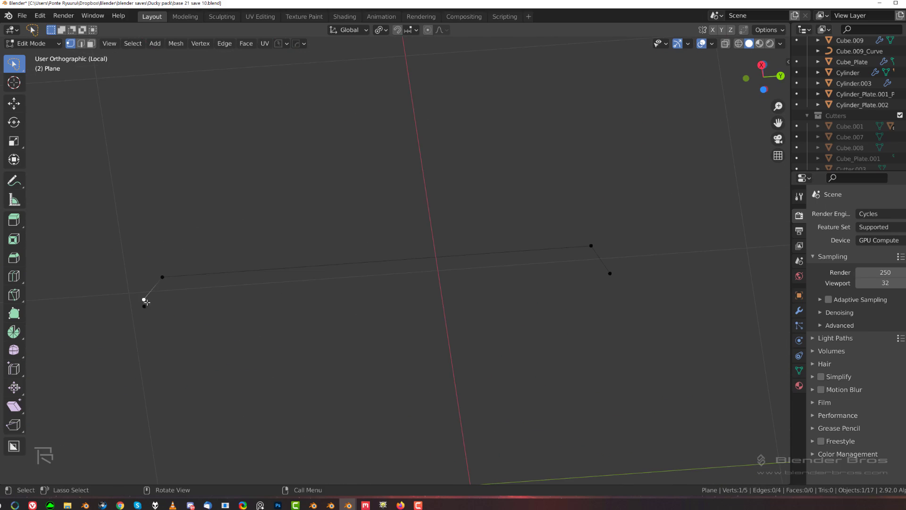
left_click(144, 306, "shift")
key("1")
Apply the path object's scale in object mode.
key("Tab")
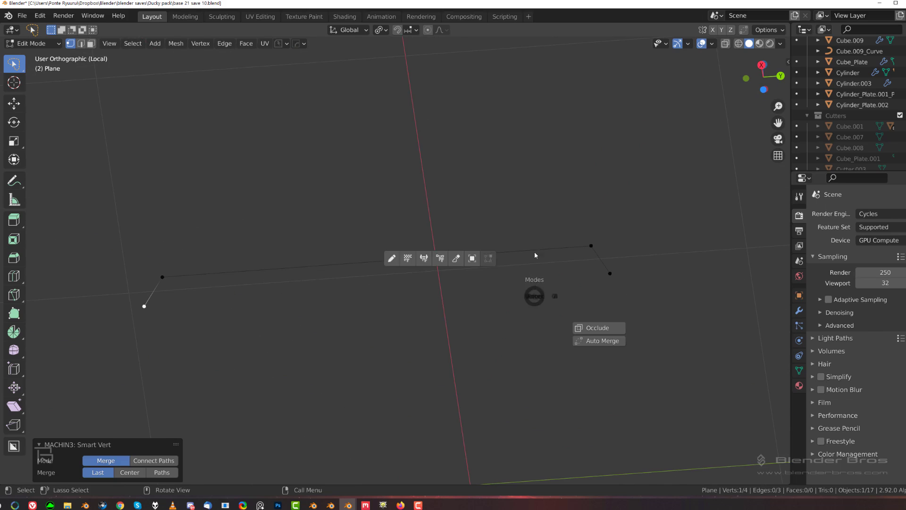
key("ctrl+a")
left_click(451, 308)
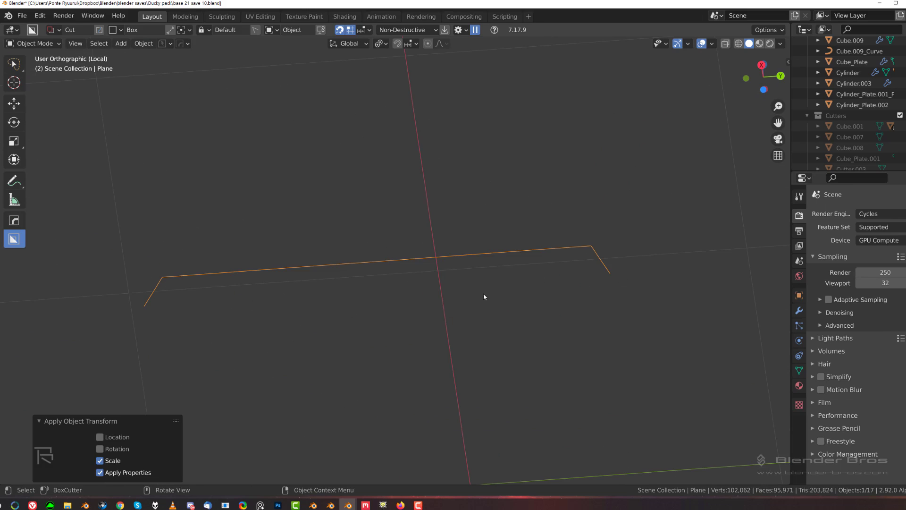
Bevel the path's two corner vertices by 0.0347 m with 2 segments.
key("Tab")
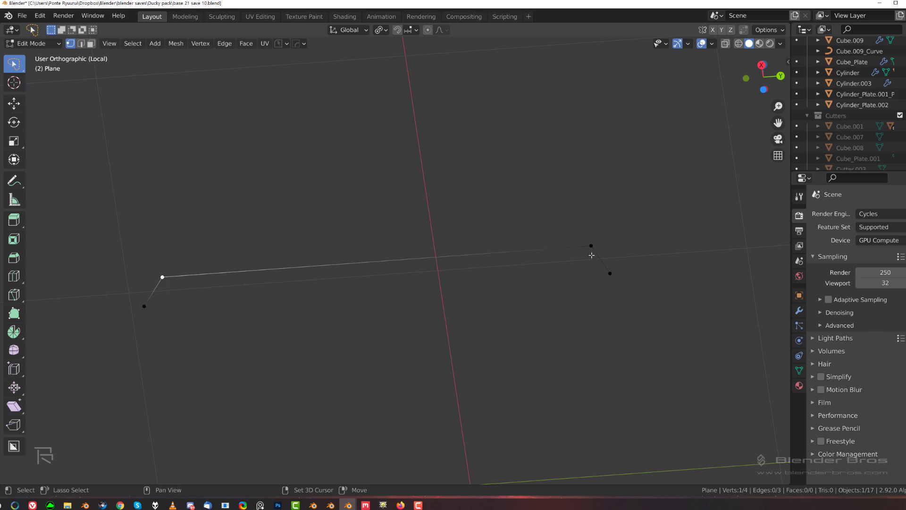
key("ctrl+b")
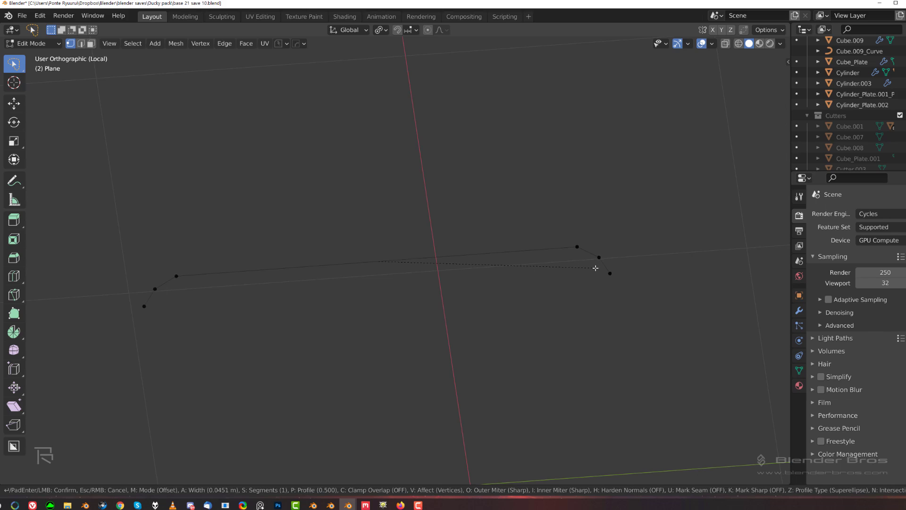
left_click(593, 268)
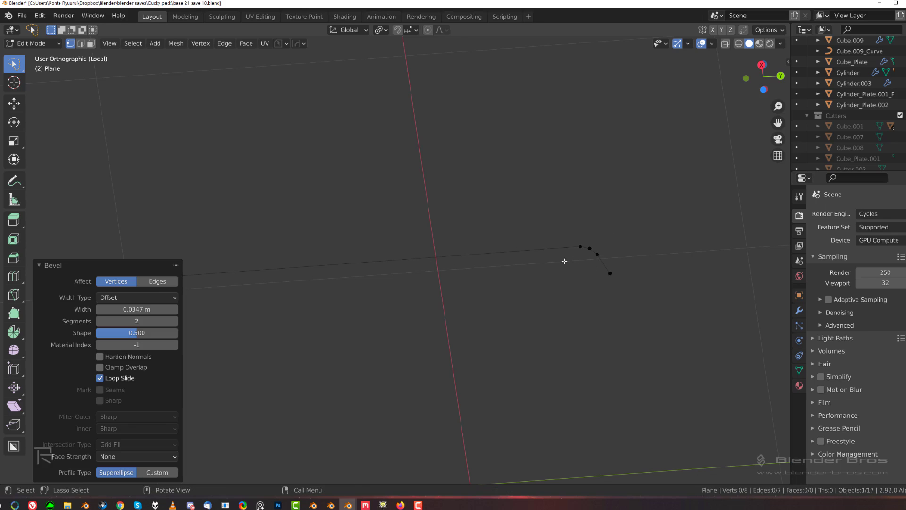
key("Tab")
Show the whole model again and convert the path to a smooth-shaded curve tube about 0.033 wide with 12 segments and profile 6.
scroll(550, 189, "down", 5)
key("KP_Divide")
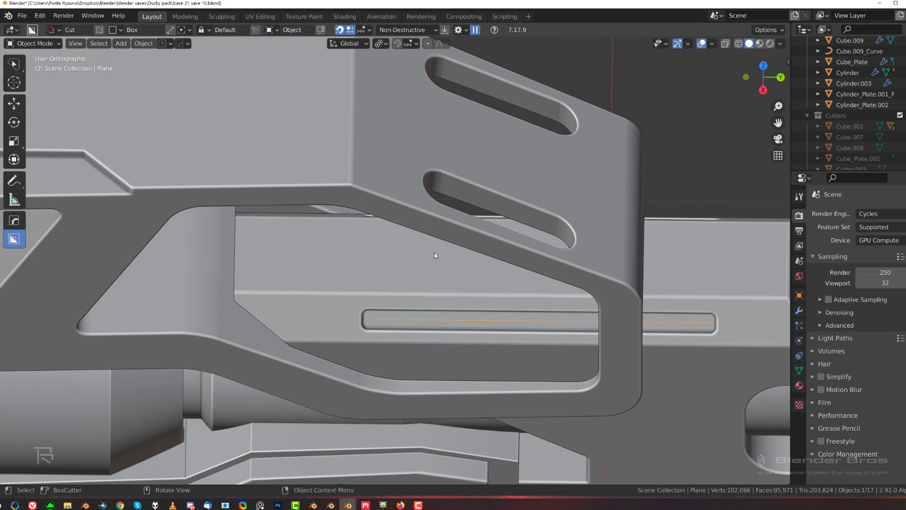
key("q")
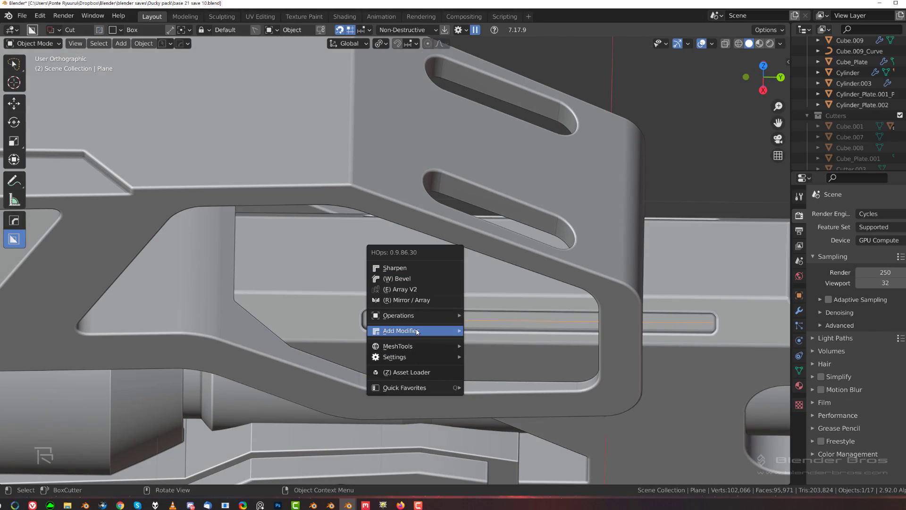
mouse_move(418, 348)
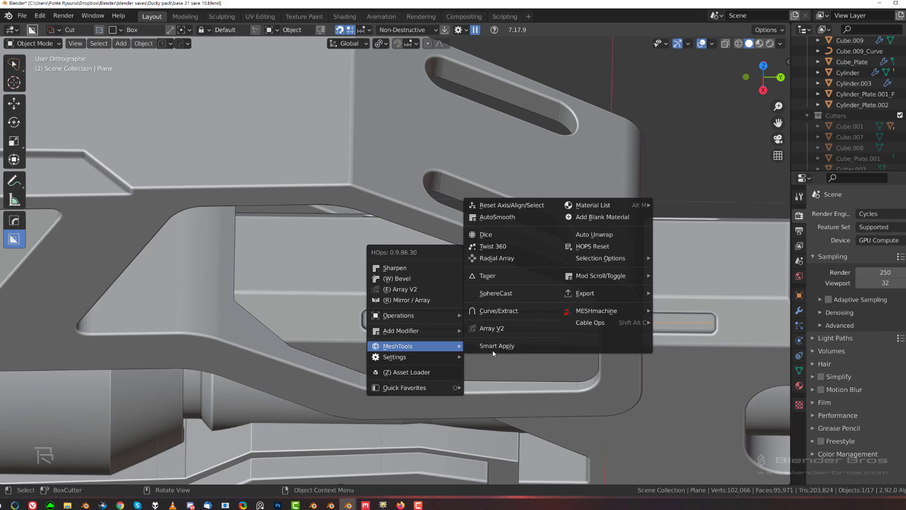
left_click(498, 310)
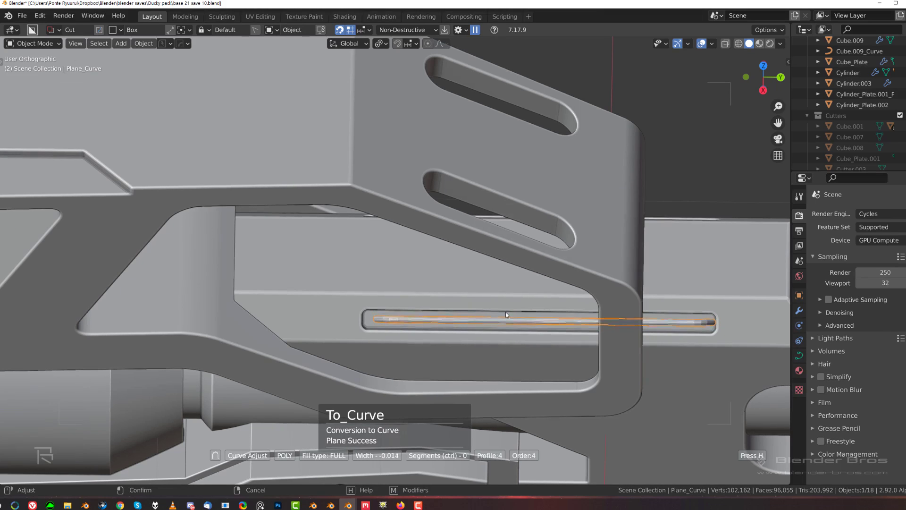
left_click(513, 327)
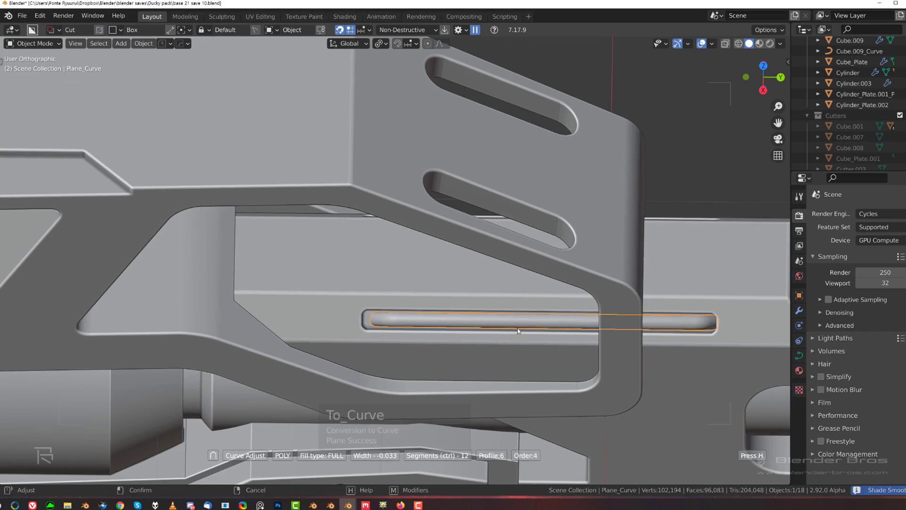
Shift the tube along negative Y to centre it in the slot and add a level 3 subdivision to it.
key("g")
key("y")
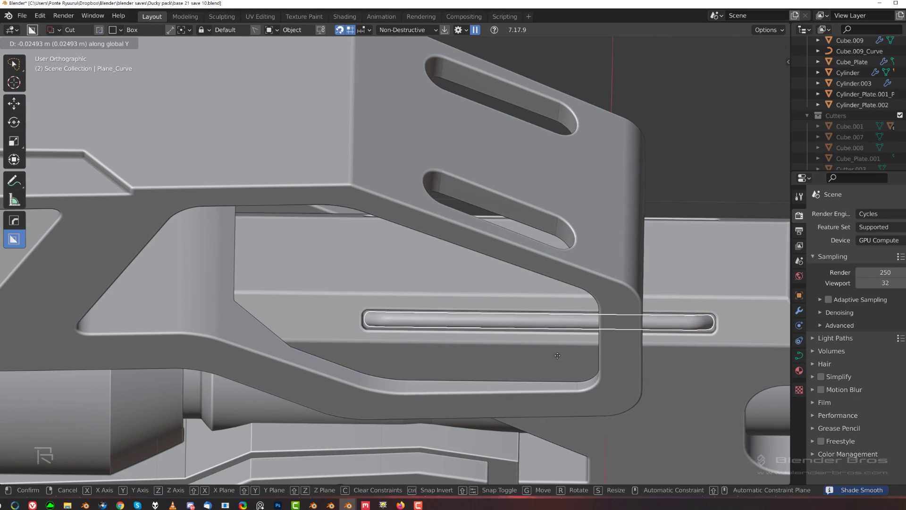
left_click(550, 364)
key("ctrl+3")
Mirror the tube along X across the main body with the HardOps mirror gizmo.
scroll(532, 378, "down", 3)
middle_click_drag(532, 379, 561, 366)
left_click(558, 351, "shift")
key("alt+x")
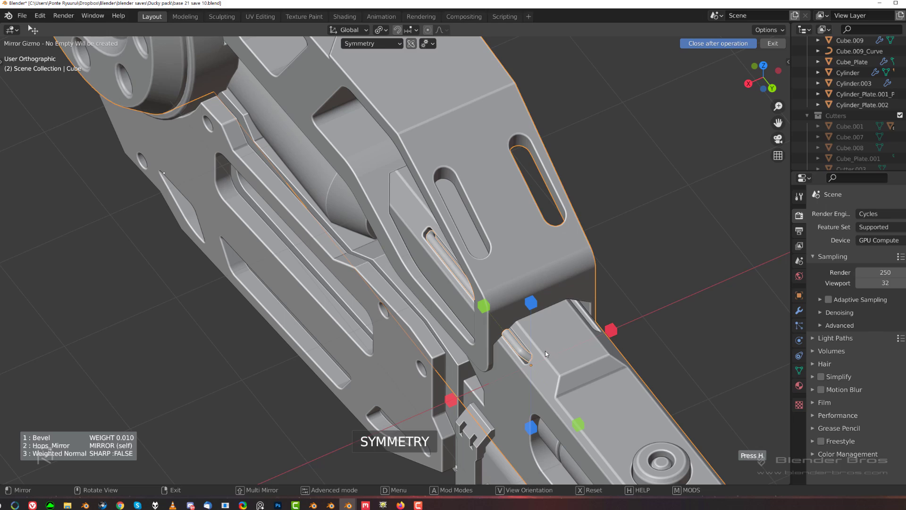
key("a")
left_click(456, 404)
Sink the tube into the slanted side in back view, moving it about -0.029 m in both X and Z.
middle_click_drag(531, 381, 547, 305)
scroll(547, 304, "up", 7)
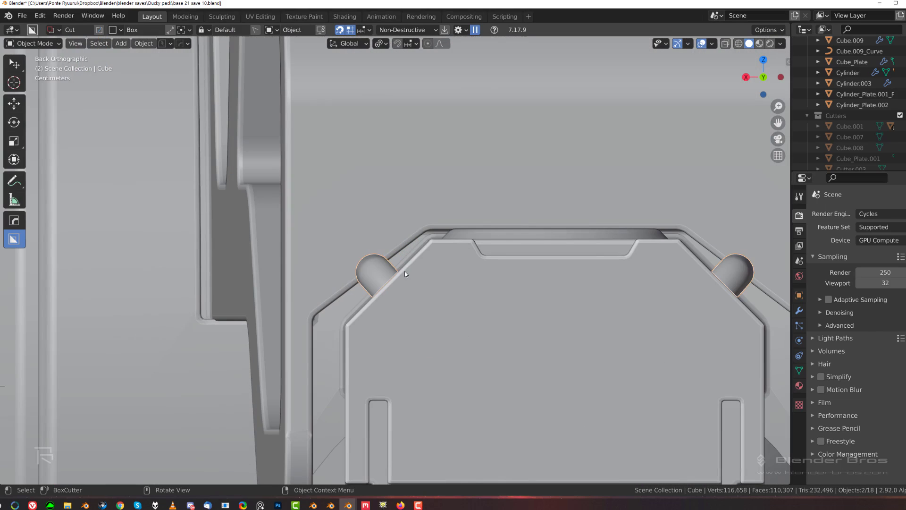
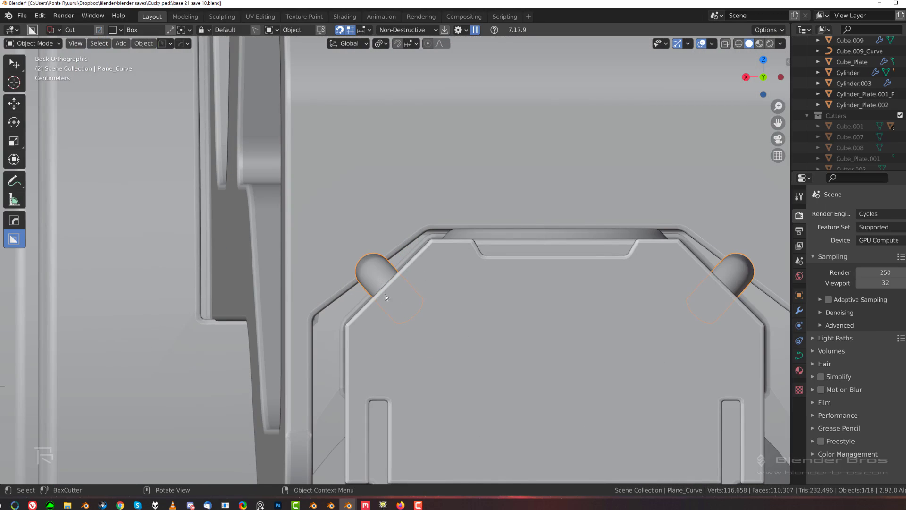
key("g")
left_click(420, 351)
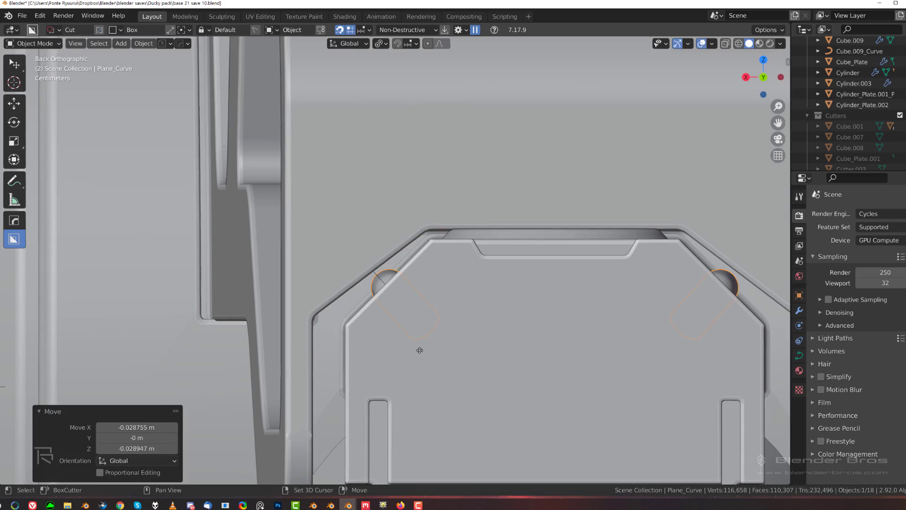
Nudge the tube within its slot by about 0.003 m in X, -0.001 m in Y and -0.004 m in Z.
middle_click_drag(420, 349, 604, 343)
scroll(446, 258, "down", 4)
middle_click_drag(445, 256, 470, 335)
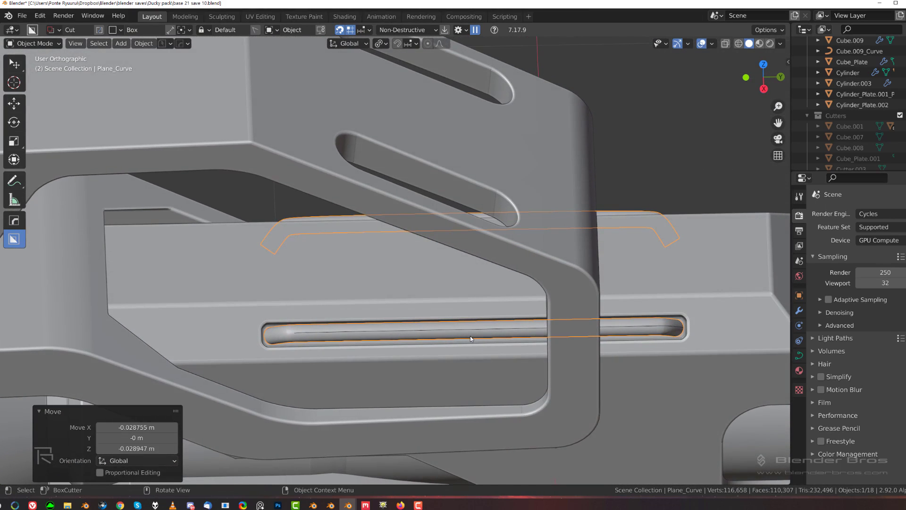
key("g")
left_click(466, 349)
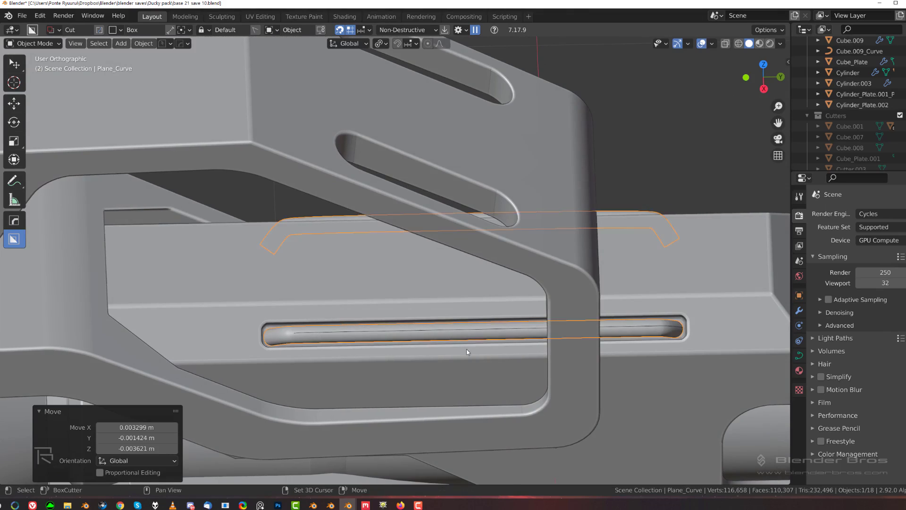
Examine the slot inserts and the front barrel section from several angles, including the right and top views.
scroll(465, 342, "down", 3)
key("grave")
left_click(520, 275)
left_click(565, 186)
scroll(412, 302, "down", 4)
middle_click_drag(412, 304, 470, 288)
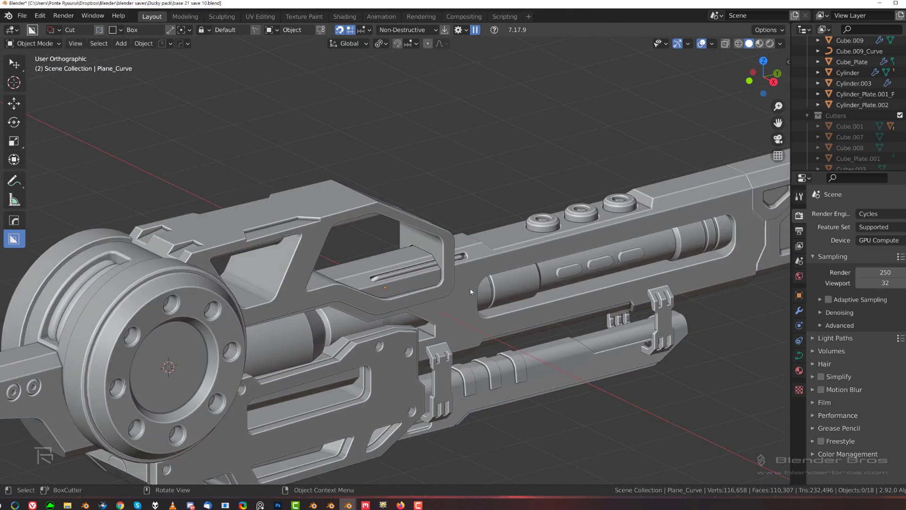
scroll(460, 282, "up", 3)
middle_click_drag(558, 265, 324, 261)
scroll(326, 283, "down", 4)
middle_click_drag(332, 323, 450, 313)
key("grave")
left_click(525, 306)
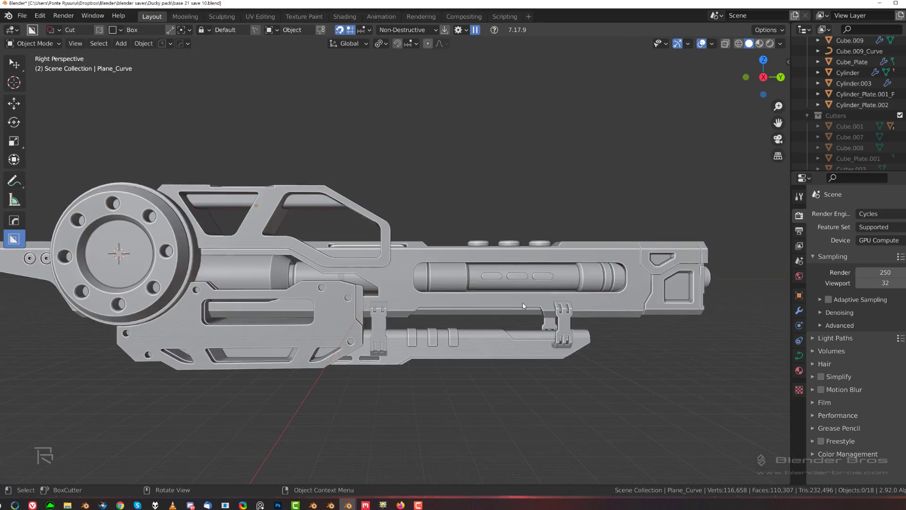
scroll(456, 305, "up", 3)
middle_click_drag(403, 264, 221, 250, "shift")
scroll(442, 266, "down", 2)
middle_click_drag(434, 276, 417, 279)
key("grave")
left_click(425, 212)
scroll(407, 210, "up", 2)
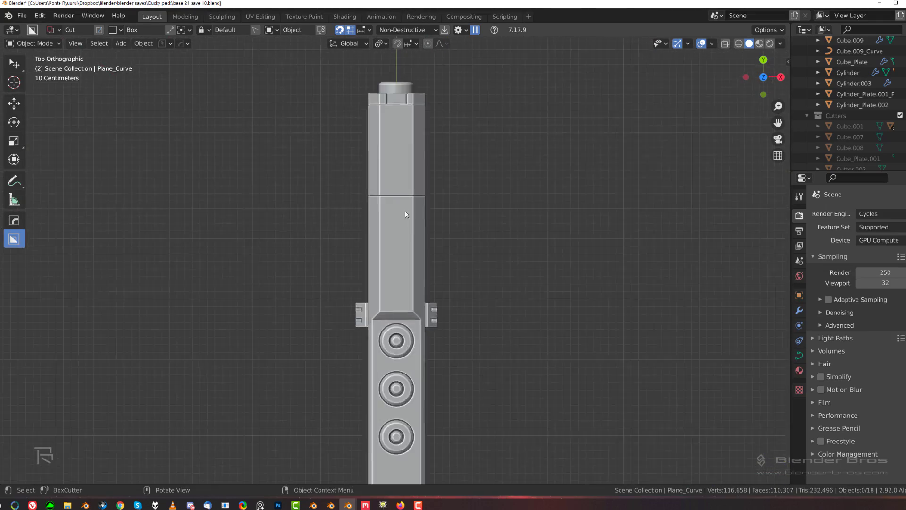
scroll(405, 214, "up", 7)
scroll(338, 263, "down", 2)
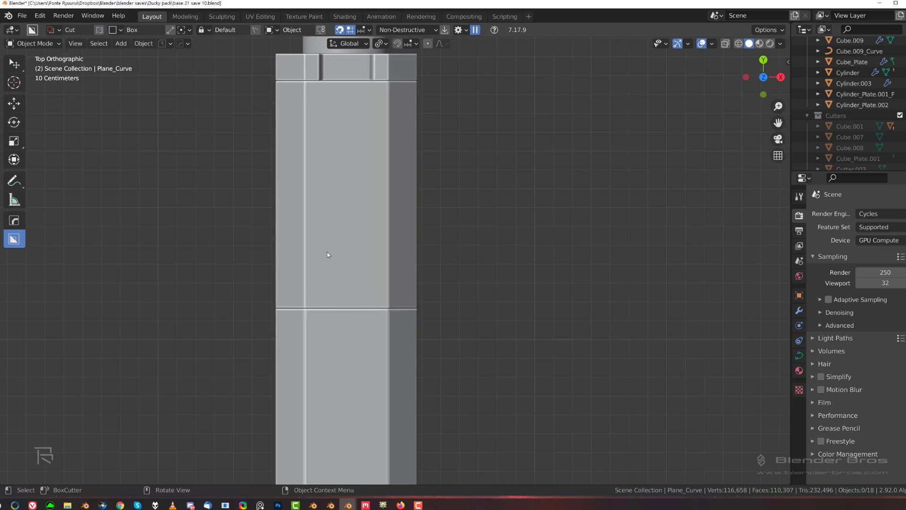
scroll(395, 188, "down", 3)
left_click(381, 191)
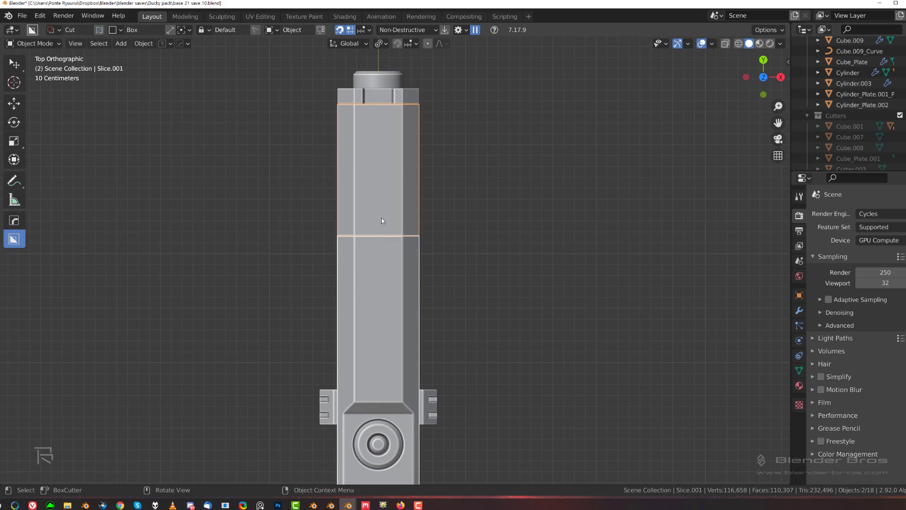
key("d")
key("Escape")
Save an incremental version of the file as "base 21 save 11" with PowerSave.
mouse_move(164, 51)
left_mouse_down()
mouse_move(170, 57)
mouse_move(165, 38)
left_mouse_up()
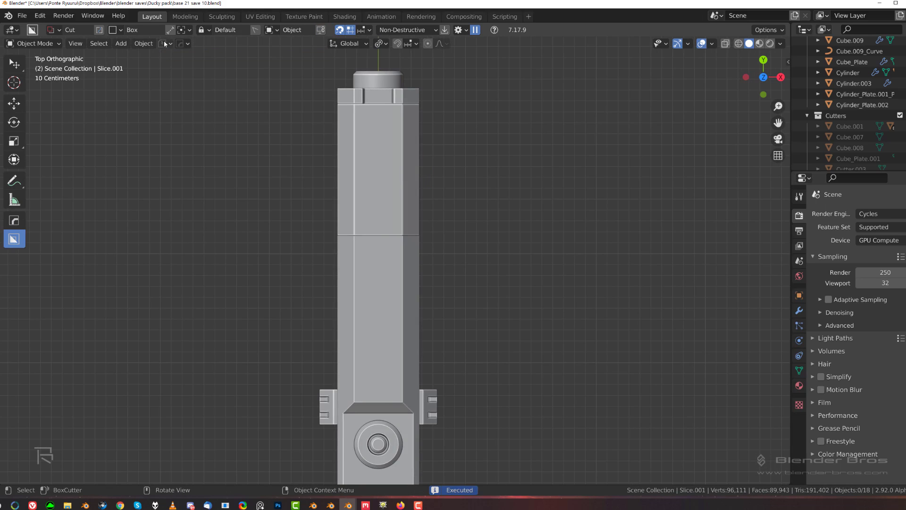
left_click(163, 44)
left_click(165, 83)
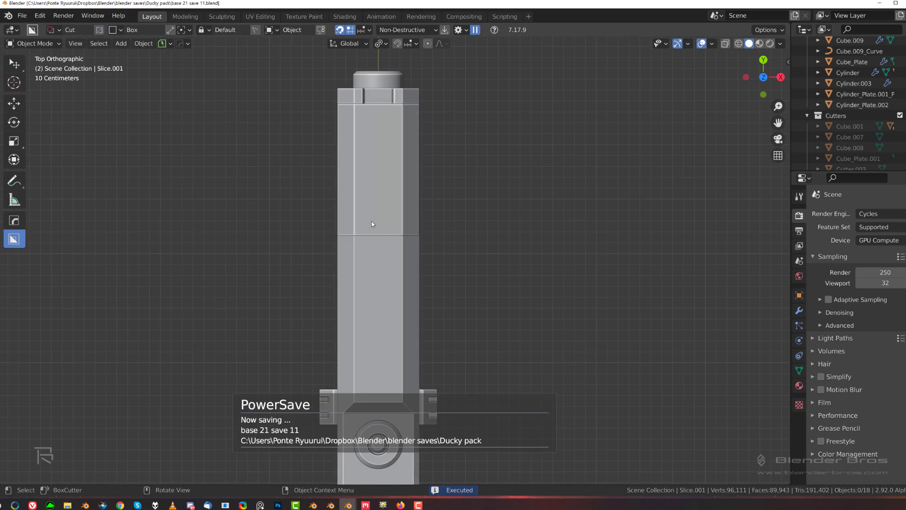
Cut a centred rounded slot across the seam on top of the main body and front section, extruded about 0.082 m deep.
left_click(379, 258, "shift")
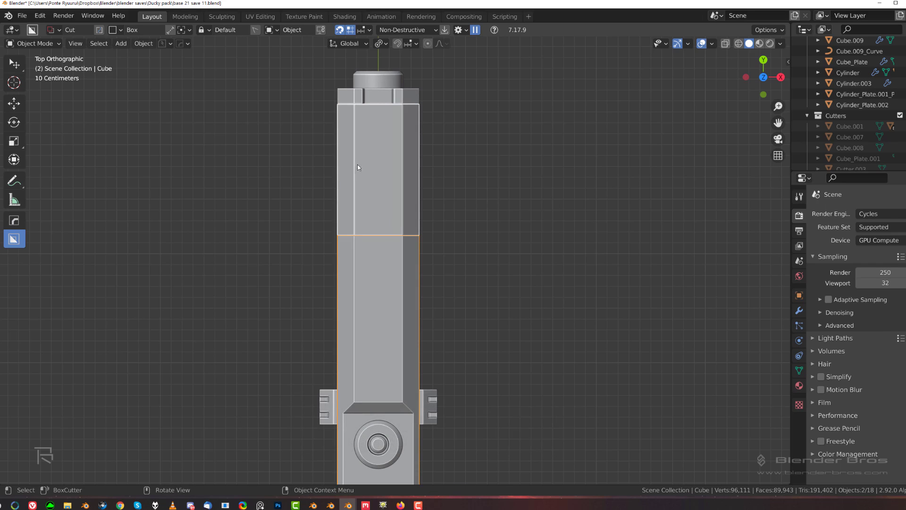
mouse_move(363, 163)
left_mouse_down()
mouse_move(396, 309)
mouse_move(433, 307)
left_mouse_up()
key("b")
key("Tab")
middle_click_drag(487, 283, 411, 236)
scroll(384, 212, "up", 3)
key("e")
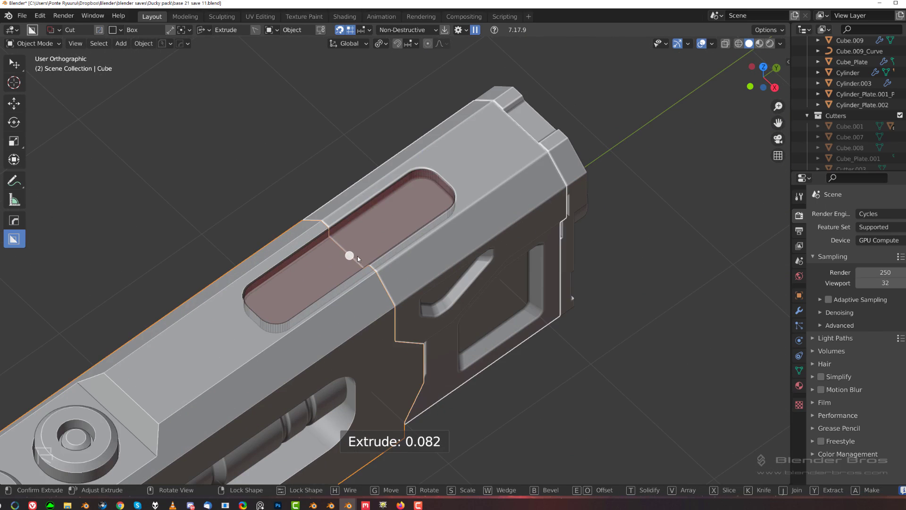
key("Tab")
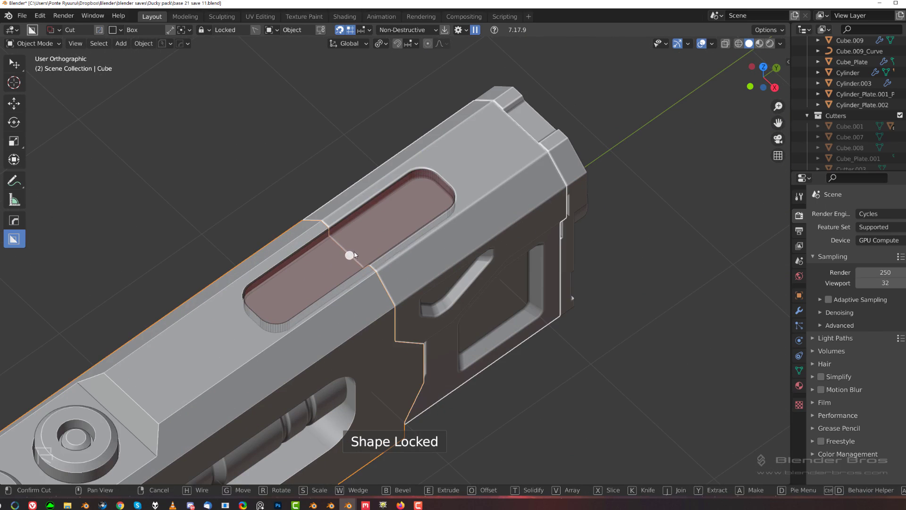
left_click(386, 254)
Give the slot cutter a thin wall thickness so it carves only an outline groove, and hide the cutter.
key("q")
left_click(381, 171)
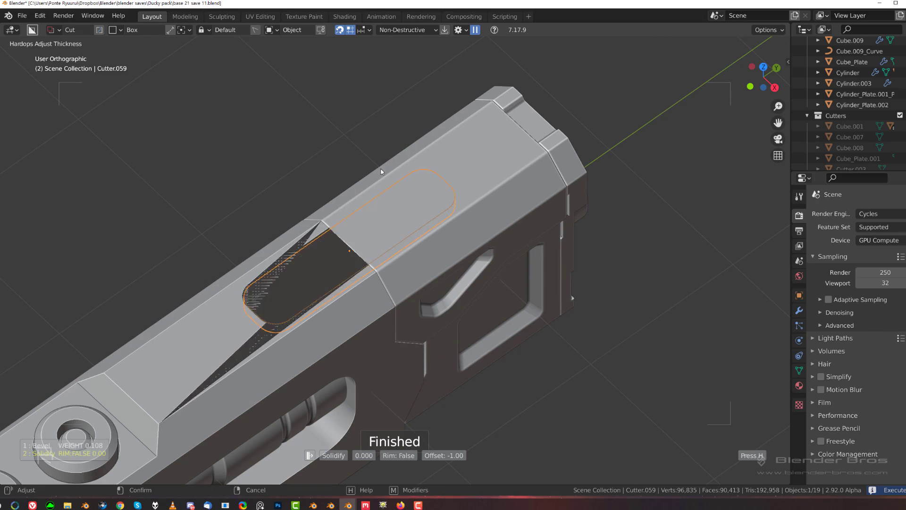
left_click(413, 169)
left_click(679, 198)
scroll(414, 278, "down", 2)
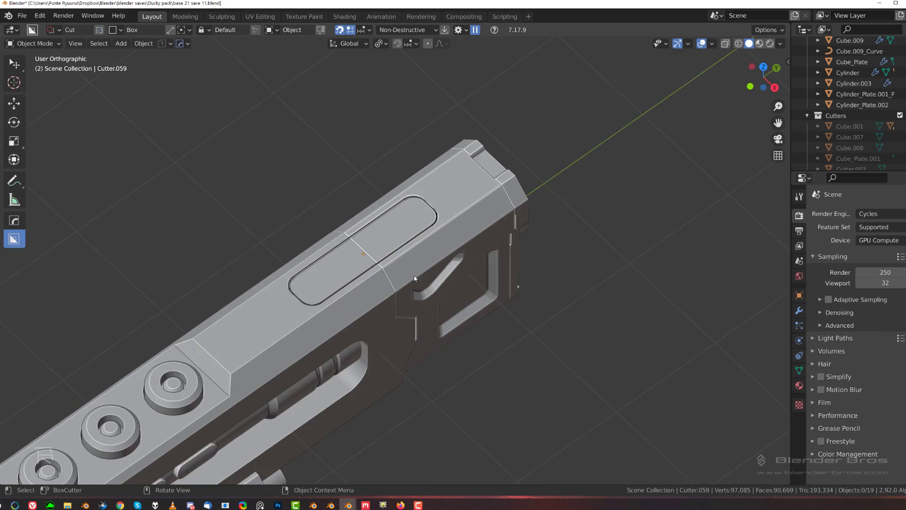
scroll(415, 272, "up", 3)
left_click(411, 246)
key("h")
scroll(405, 315, "down", 7)
Examine the outlined top panel and its seam in right view and in close-up perspective.
key("KP_3")
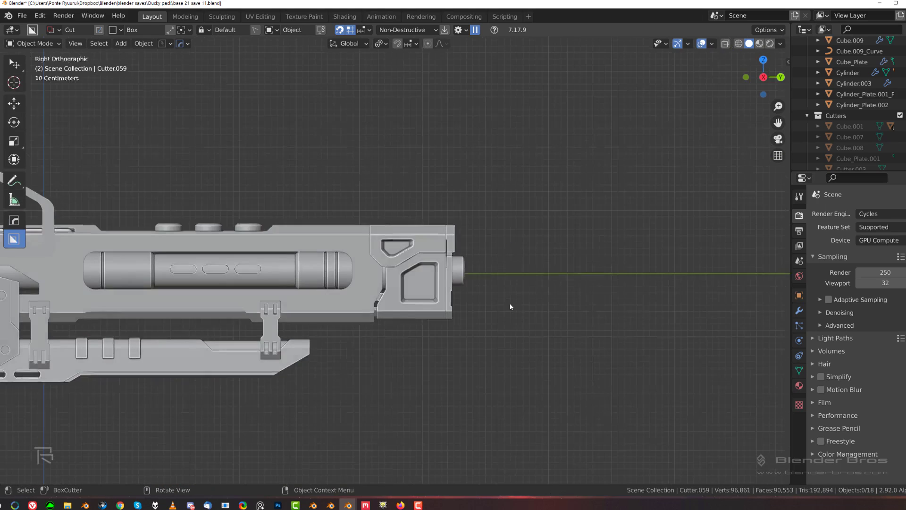
scroll(496, 295, "up", 3)
middle_click_drag(419, 247, 375, 271)
middle_click_drag(401, 216, 445, 264, "shift")
key("KP_5")
scroll(424, 253, "up", 4)
middle_click_drag(354, 236, 409, 273, "shift")
scroll(410, 273, "up", 2)
middle_click_drag(409, 273, 459, 219)
scroll(459, 219, "down", 2)
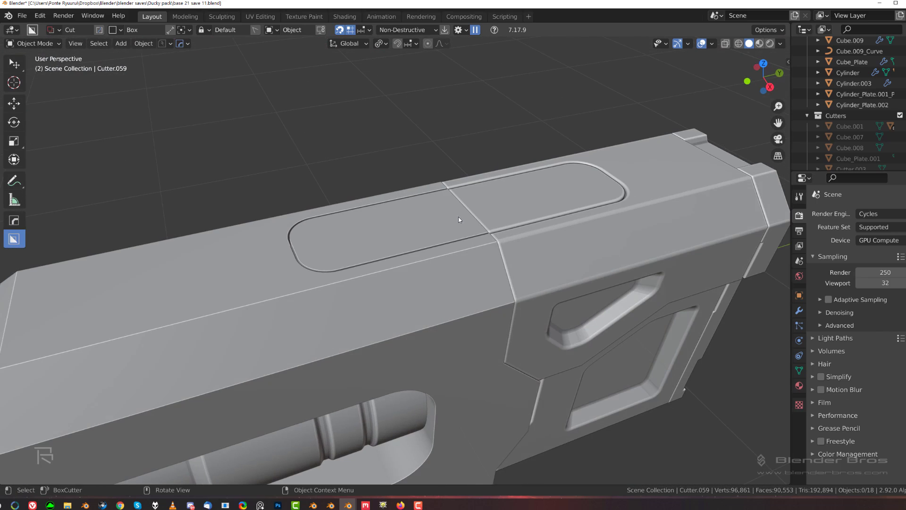
Apply the main body's modifiers with Sharpen and place the 3D cursor at the middle of the panel's seam edge in Edit Mode.
key("q")
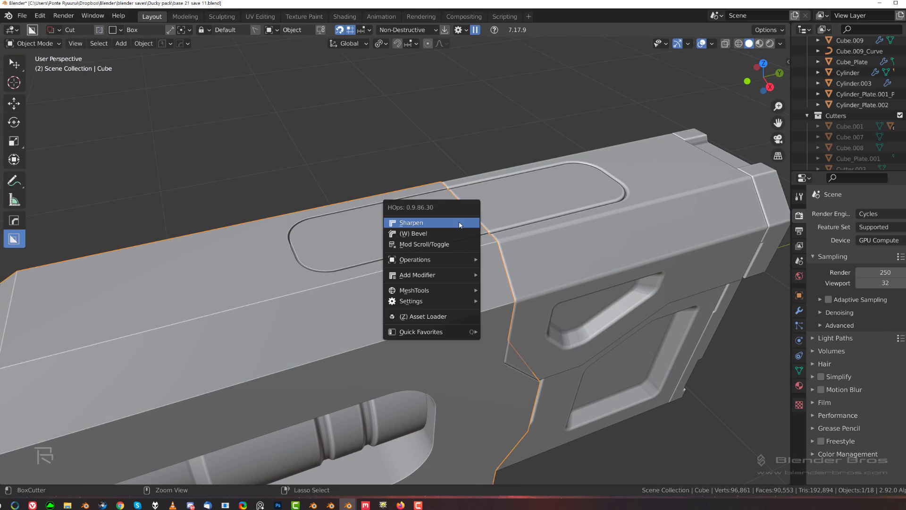
left_click(460, 223)
key("Tab")
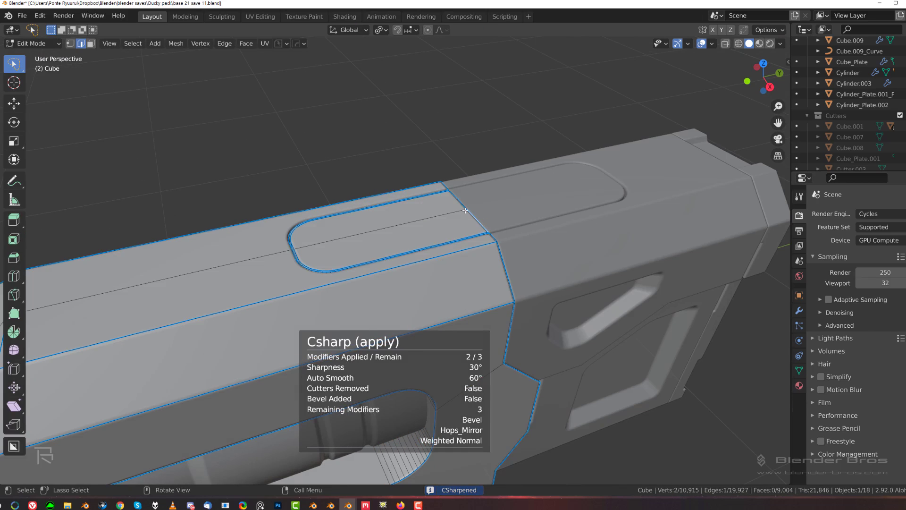
mouse_move(448, 210)
middle_mouse_down()
mouse_move(385, 218)
mouse_move(439, 220)
middle_mouse_up()
scroll(313, 250, "up", 2)
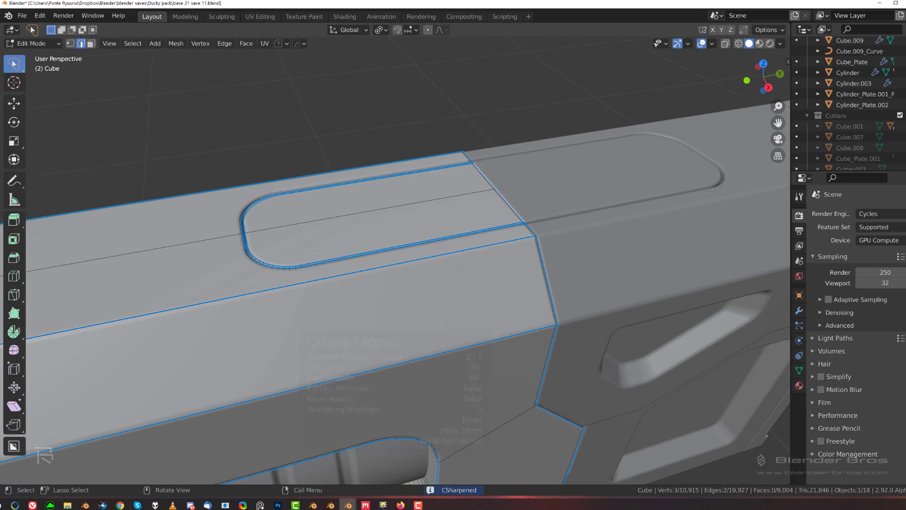
middle_click_drag(290, 206, 438, 227, "shift")
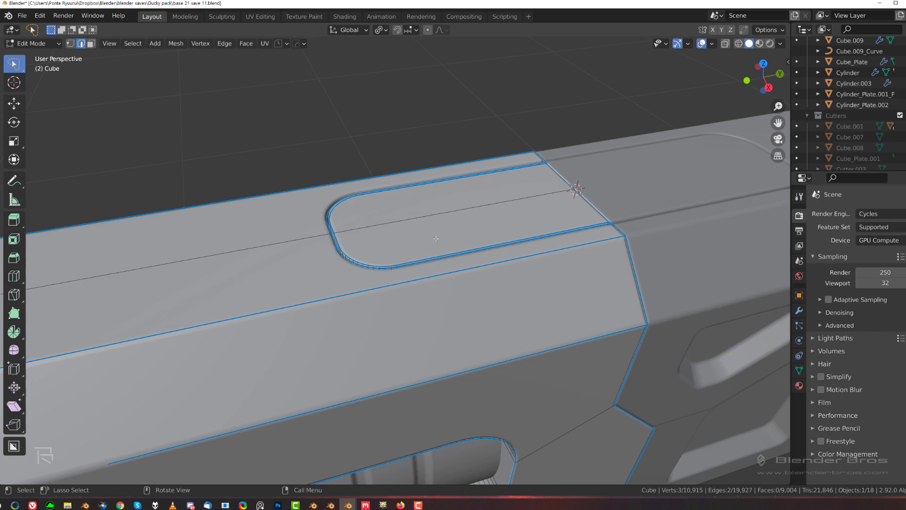
Select the rounded outline of the rear panel half and rotate it around the 3D cursor along global X so it slopes into the body.
key("1")
key("2")
left_click(340, 225, "ctrl")
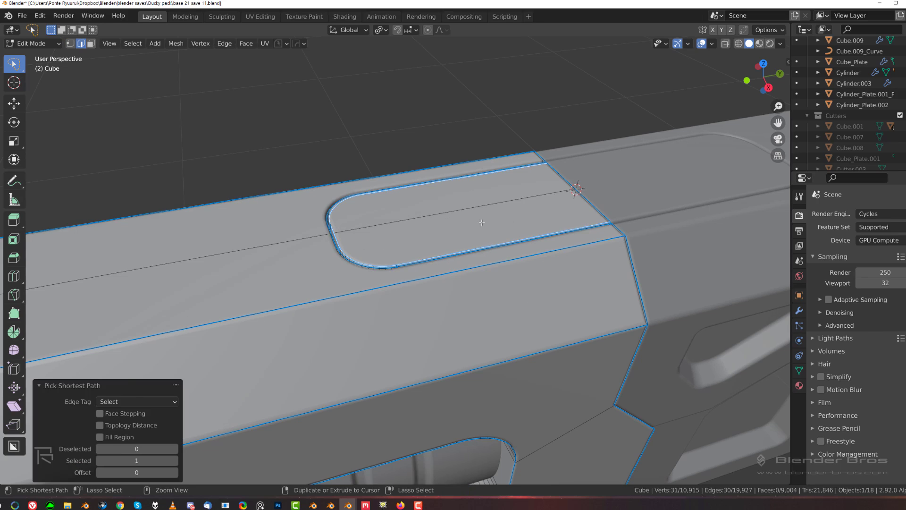
middle_click_drag(481, 222, 505, 221)
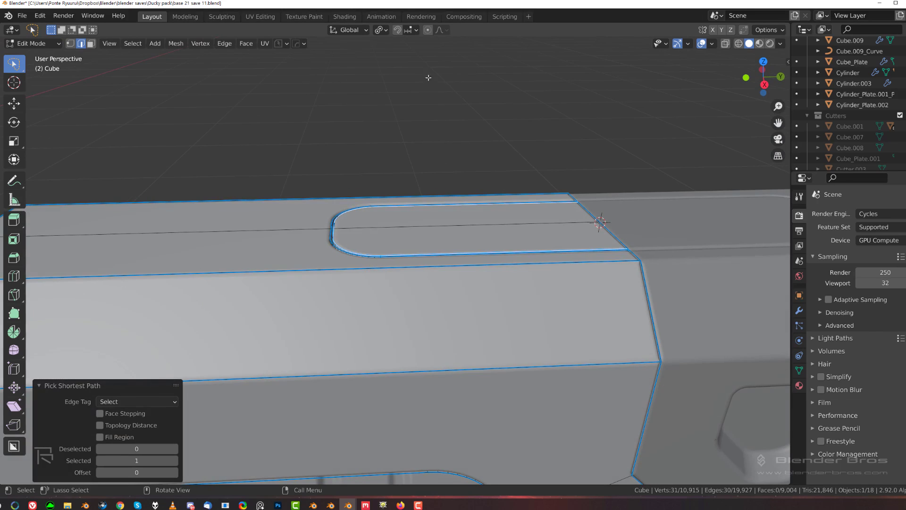
left_click(385, 30)
left_click(396, 56)
key("r")
key("x")
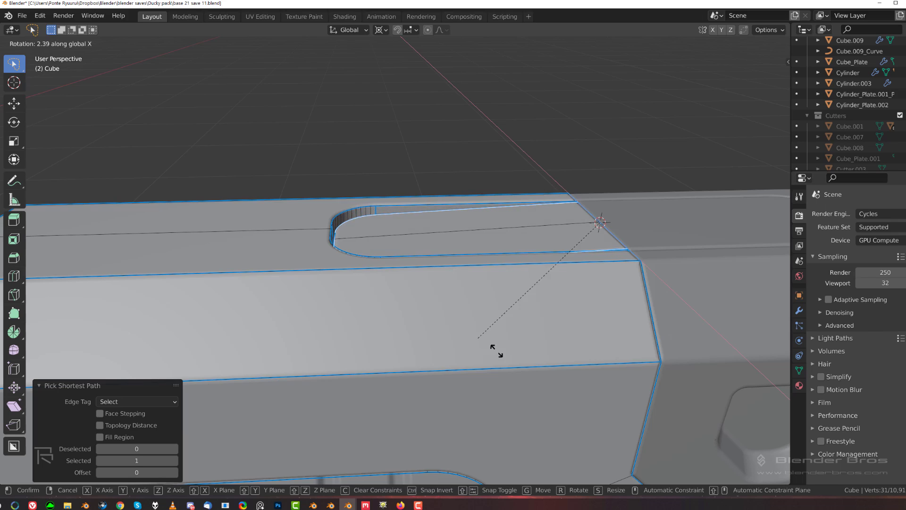
left_click(544, 379)
middle_click_drag(468, 208, 467, 165)
key("Tab")
left_click(442, 125)
scroll(459, 168, "down", 5)
left_click(467, 166)
scroll(452, 236, "up", 4)
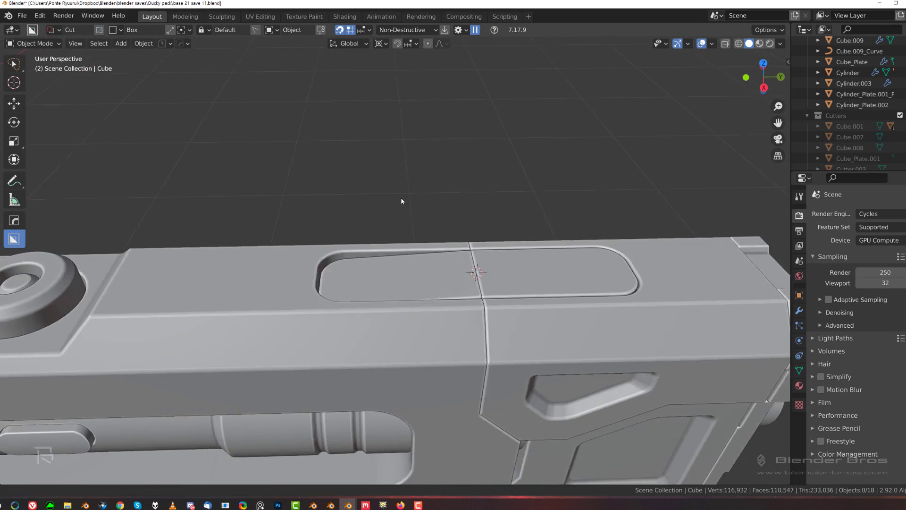
Apply the front section's modifiers with Sharpen, working in top view.
middle_click_drag(543, 251, 499, 266, "shift")
key("KP_7")
scroll(472, 188, "up", 2)
middle_click_drag(441, 208, 413, 256, "shift")
scroll(410, 245, "up", 1)
left_click(401, 214)
key("Tab")
key("Tab")
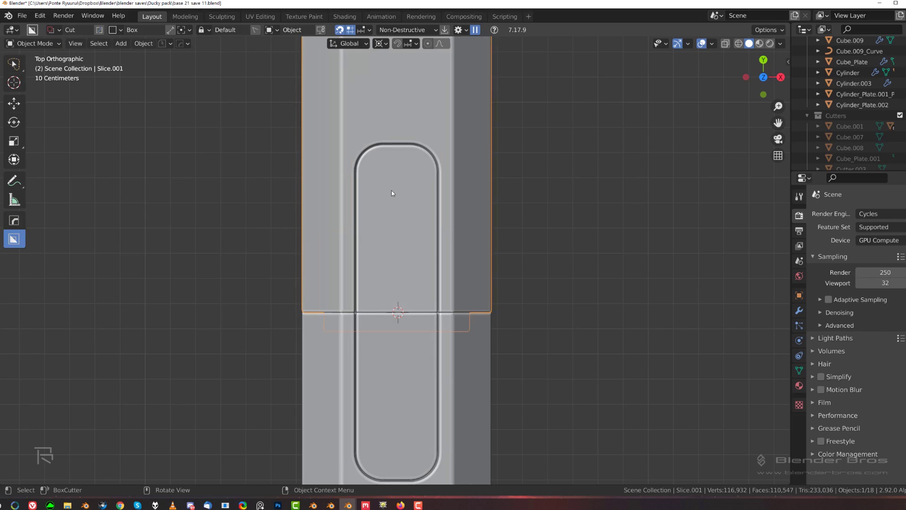
left_click(394, 194)
key("q")
left_click(385, 192)
key("Tab")
key("Tab")
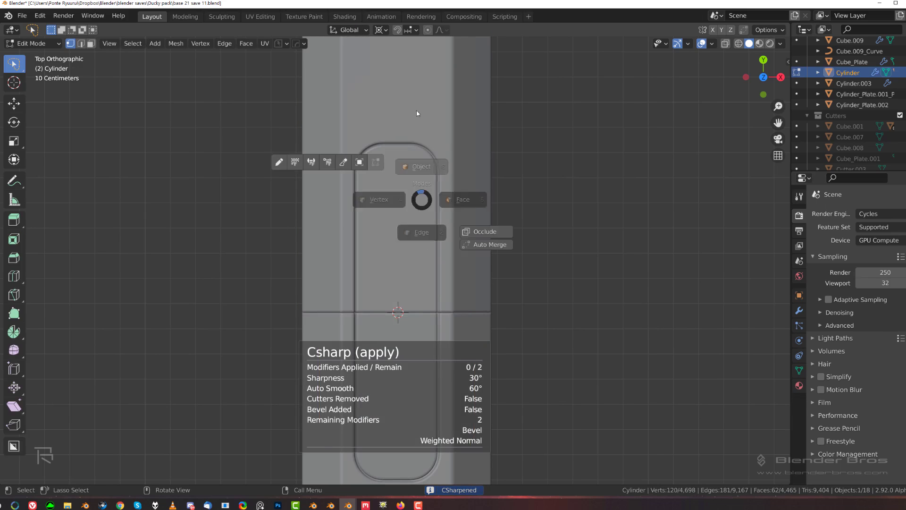
left_click(428, 202)
key("q")
left_click(421, 202)
Separate the front half of the rounded panel from the front section into its own object.
key("Tab")
left_click(297, 198)
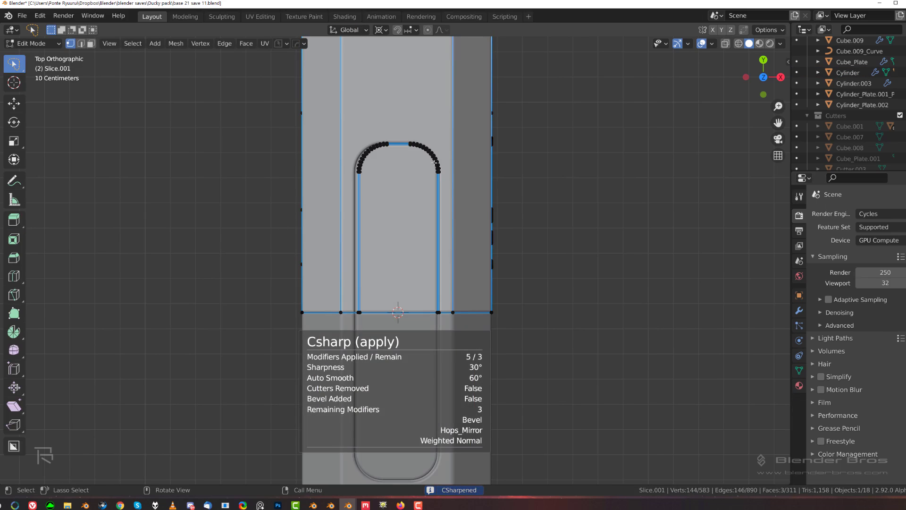
key("ctrl+l")
key("p")
left_click(431, 161)
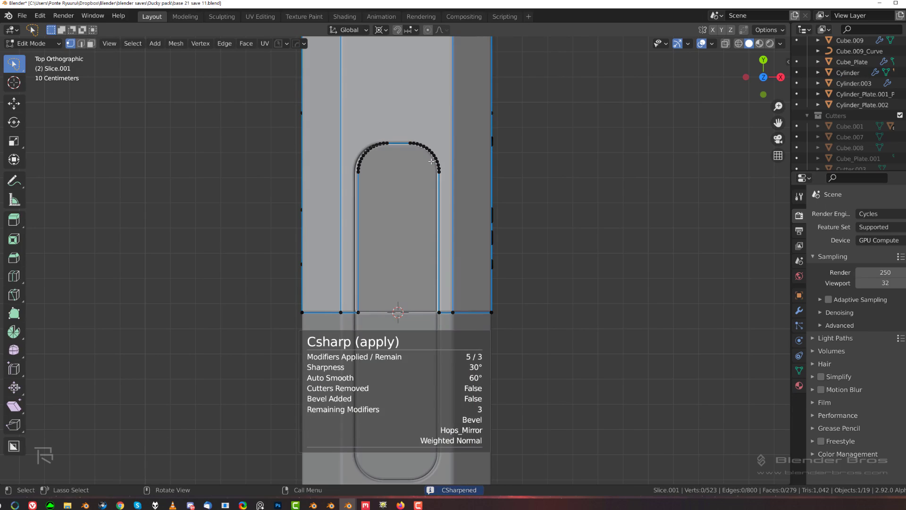
key("Tab")
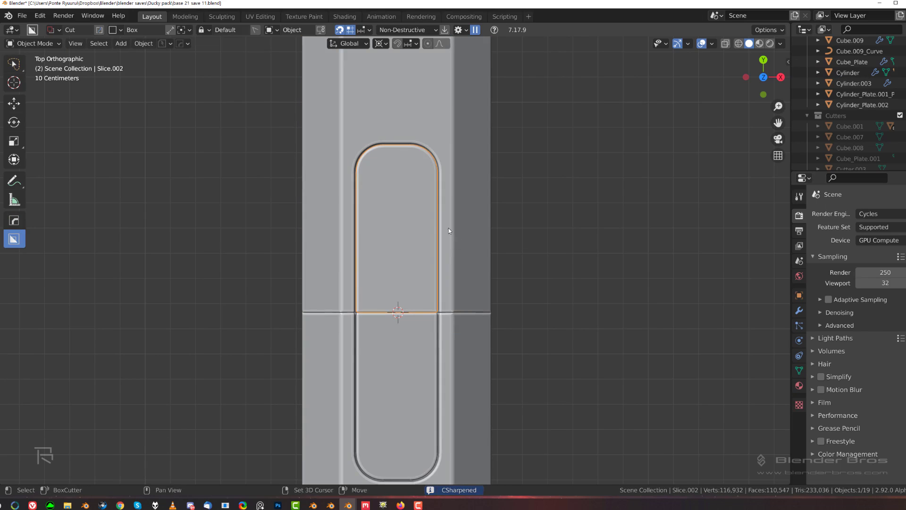
Cut mirrored notches into the front panel's long sides and small ones at its seam edge from a box about 0.046 by 0.026 m.
middle_click_drag(448, 228, 414, 217, "shift")
left_click_drag(392, 196, 425, 251)
right_click(426, 251)
left_click_drag(399, 206, 435, 264)
scroll(396, 262, "up", 1)
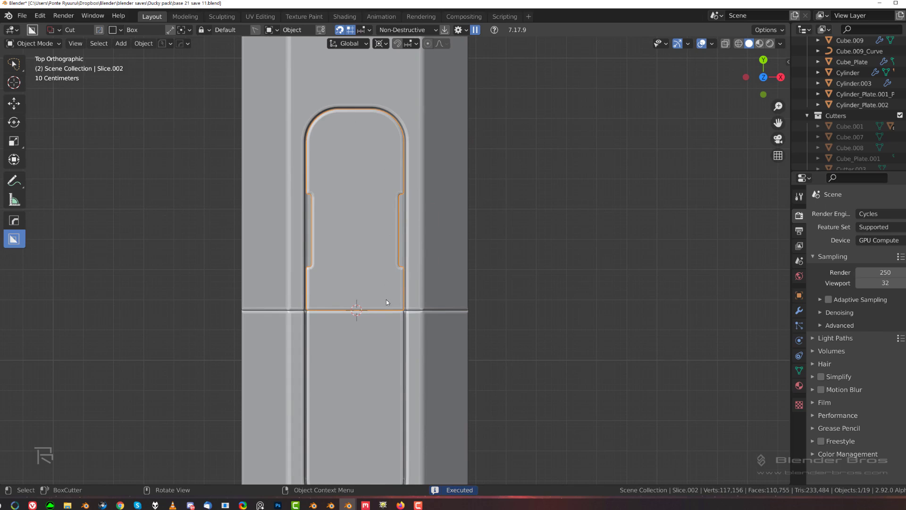
left_click_drag(386, 302, 400, 315)
scroll(399, 321, "up", 2)
Reduce the bevel width on the separated front panel so the edges of its small notches resolve cleanly.
key("q")
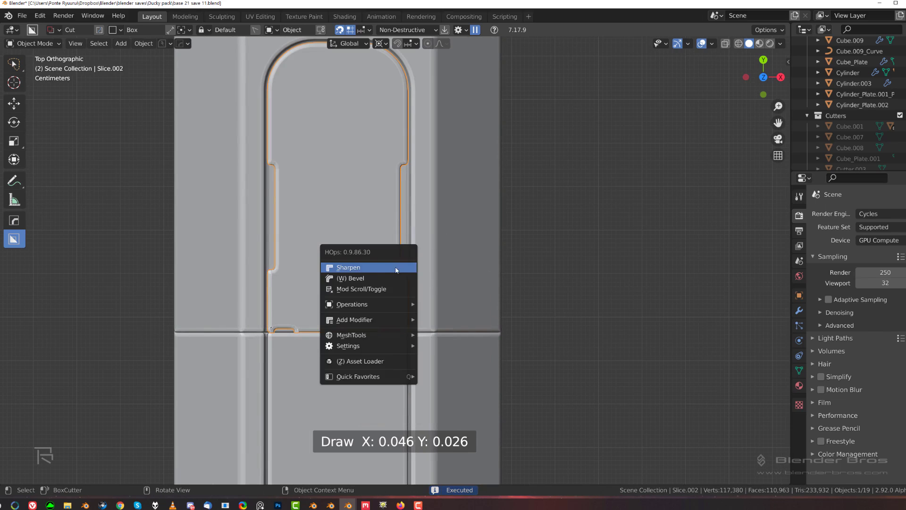
left_click(355, 223)
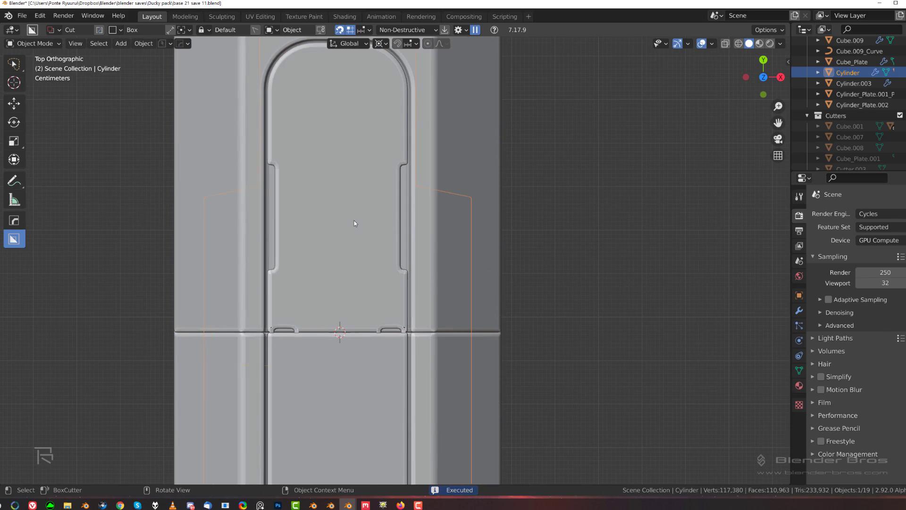
left_click(355, 224)
key("q")
left_click(339, 236)
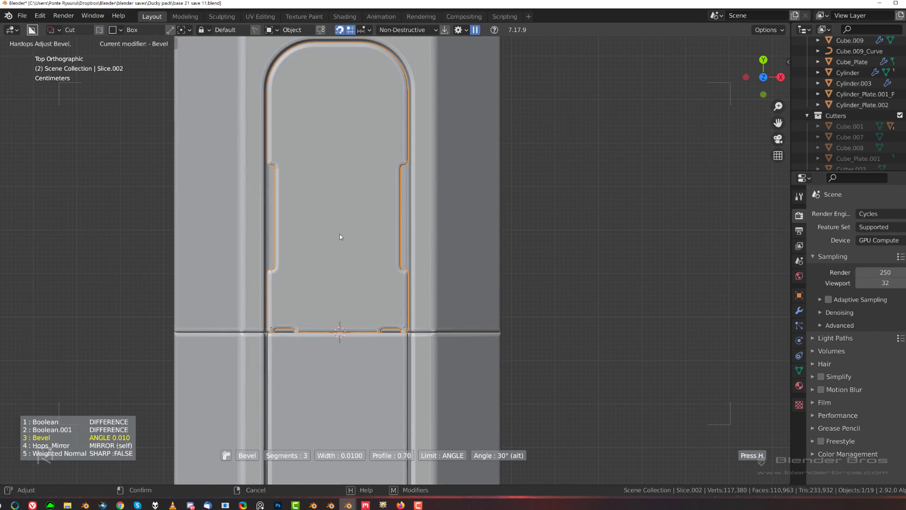
left_click(371, 236)
scroll(369, 170, "up", 9)
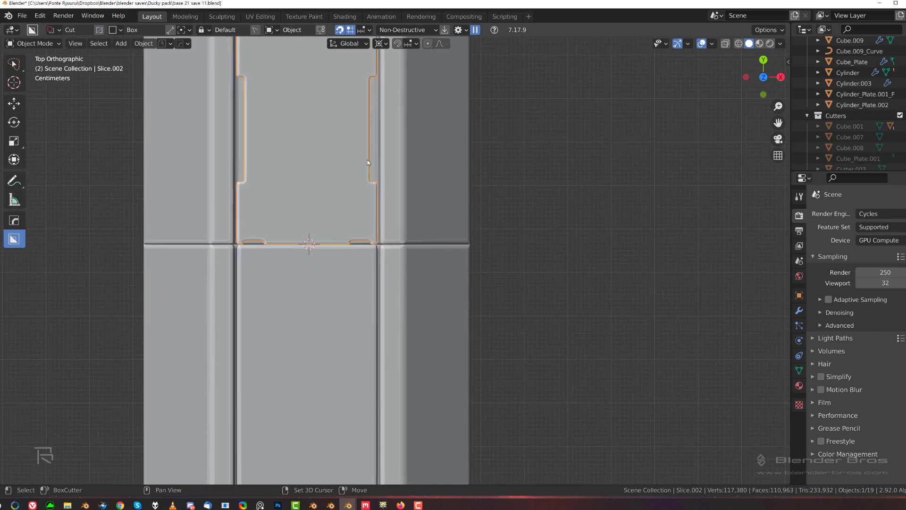
key("q")
left_click(383, 194)
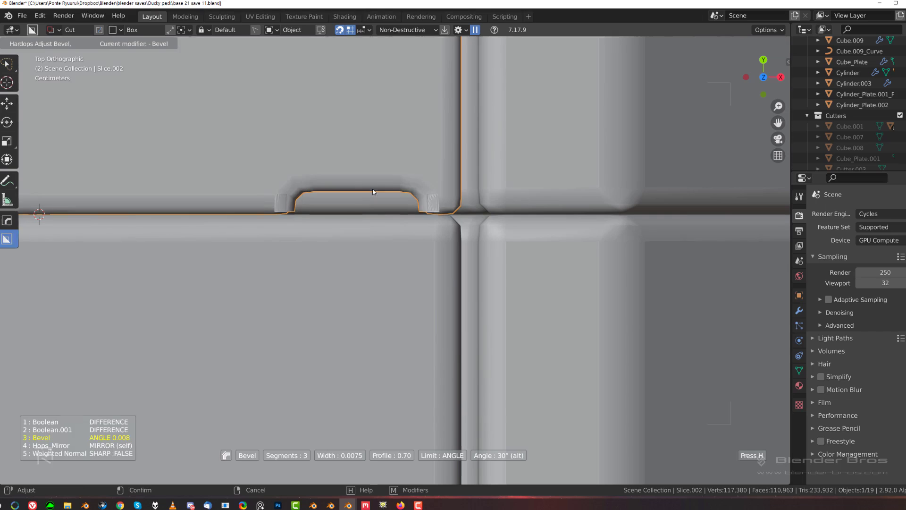
left_click(405, 192)
scroll(387, 243, "down", 4)
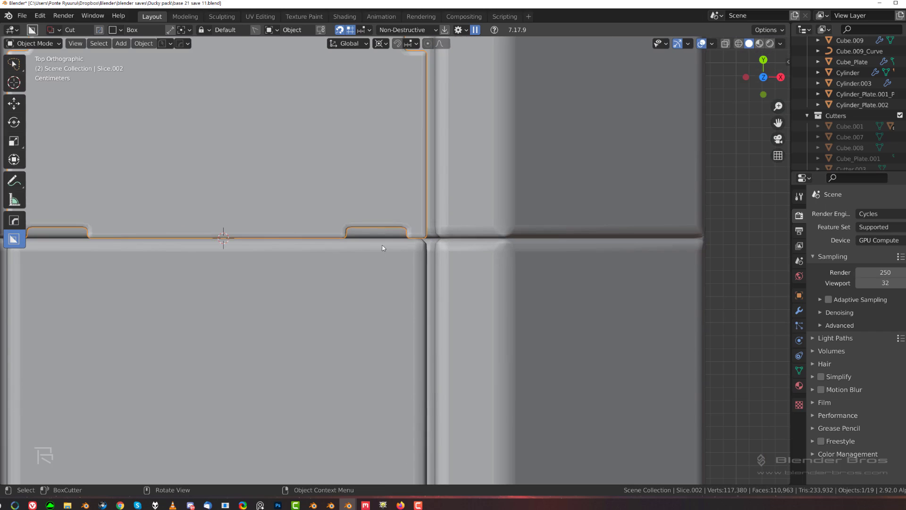
Separate the rear half of the rounded panel from the main body into its own object.
left_click(375, 253)
scroll(390, 257, "down", 1)
scroll(390, 258, "down", 2)
left_click(387, 259)
key("Tab")
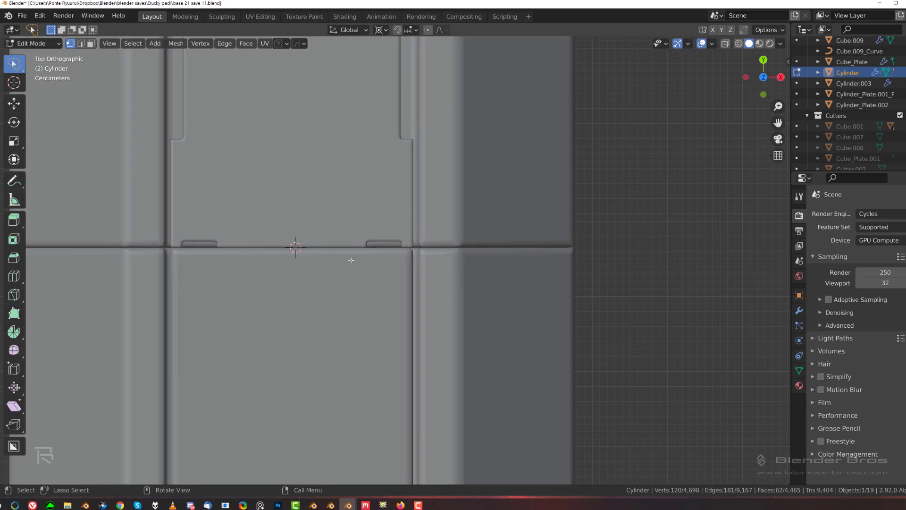
key("Tab")
left_click(419, 215)
left_click(326, 271)
key("Tab")
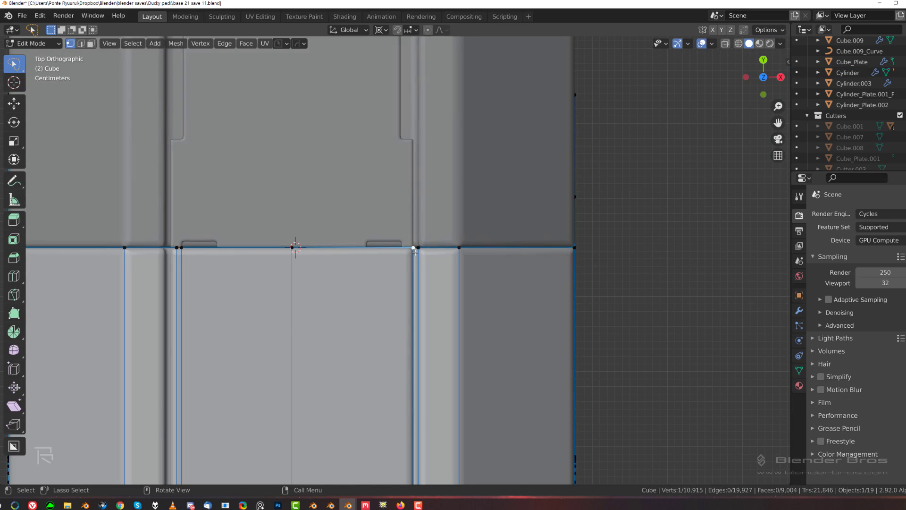
key("ctrl+l")
key("p")
left_click(397, 249)
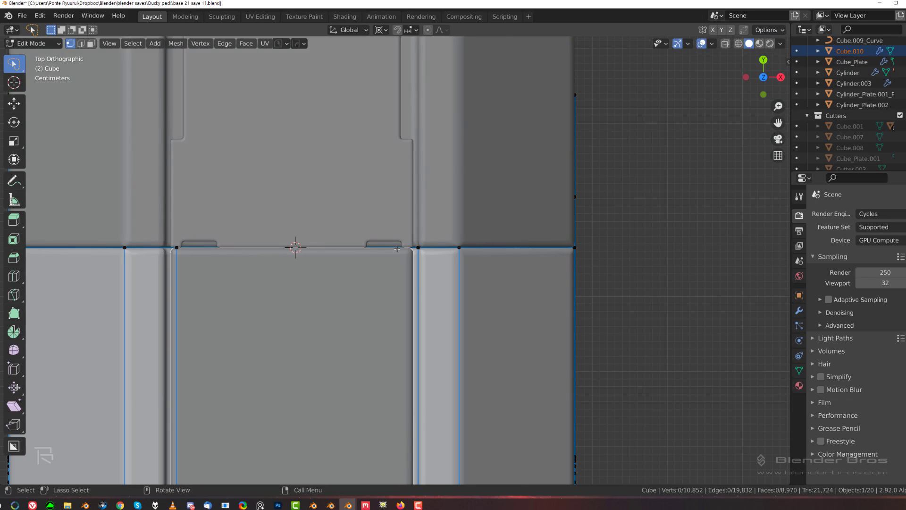
key("Tab")
Adjust the bevel width on the separated rear panel.
left_click(383, 286)
scroll(427, 258, "up", 2)
key("q")
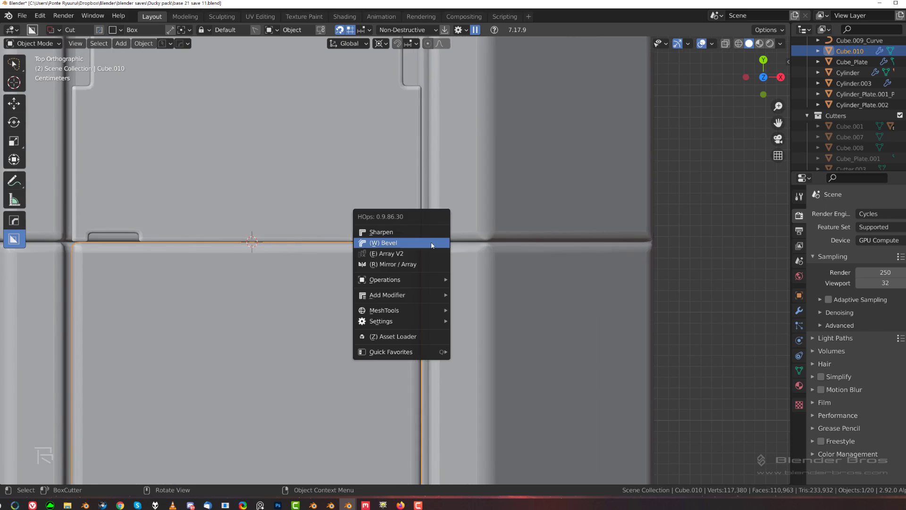
left_click(432, 246)
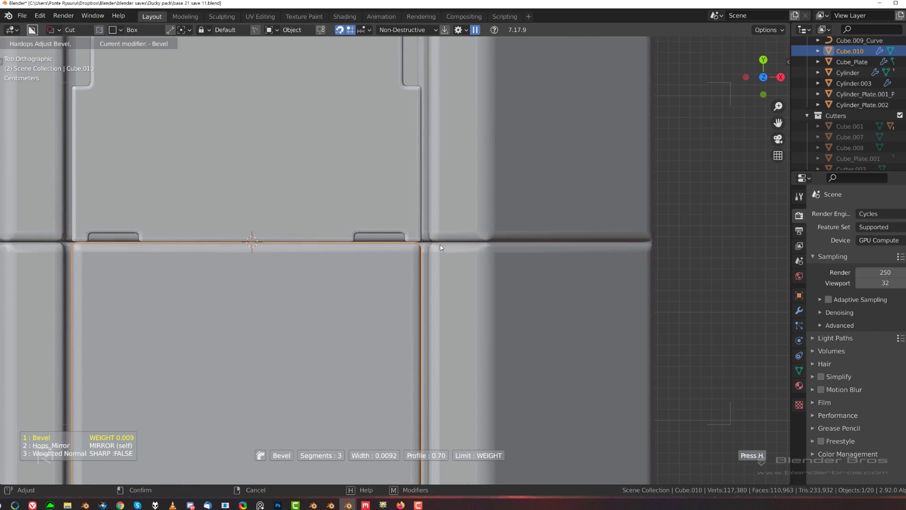
left_click(489, 248)
scroll(443, 246, "down", 9)
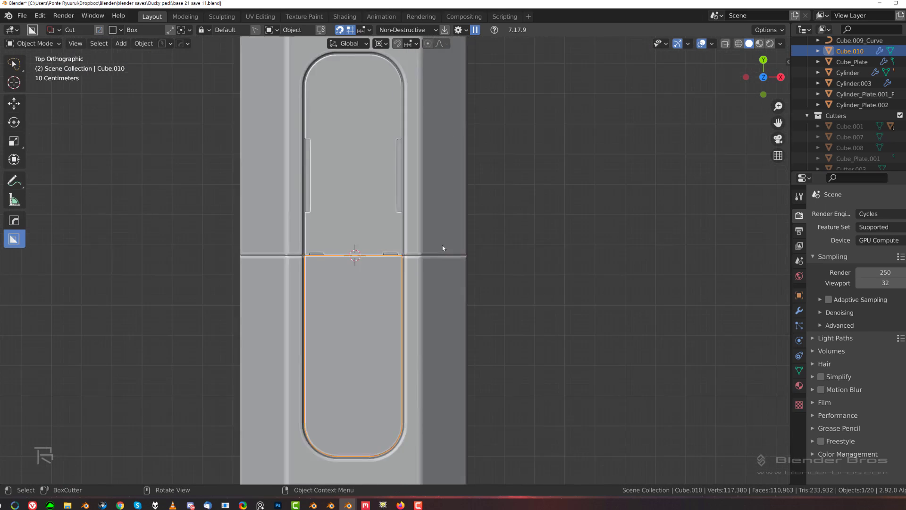
Examine the two-part top panel from an angle and in right view with nothing selected.
key("KP_3")
scroll(443, 215, "up", 2)
scroll(443, 215, "down", 5)
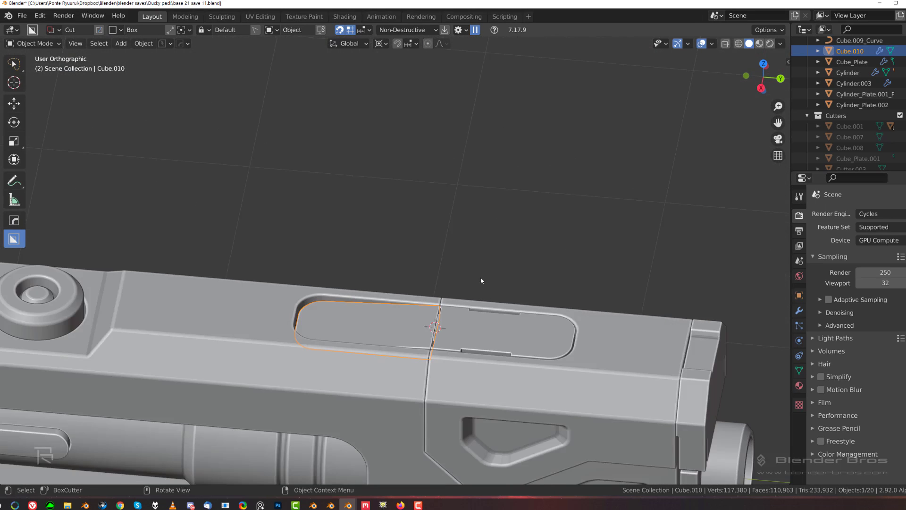
key("alt+a")
scroll(443, 219, "up", 5)
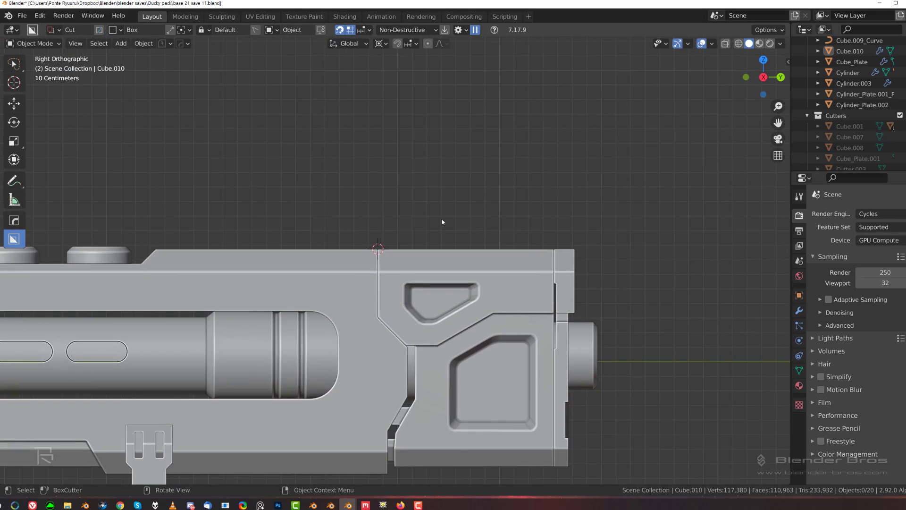
Examine the main body's top surface from the two-part panel back past the three round knobs to the raised step.
middle_click_drag(443, 222, 451, 248)
scroll(445, 247, "up", 2)
scroll(509, 275, "down", 1)
scroll(515, 279, "down", 5)
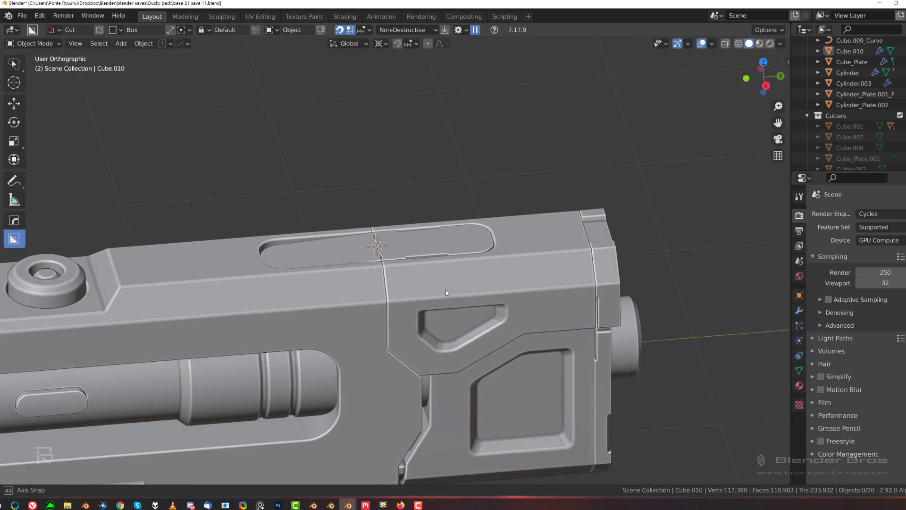
middle_click_drag(225, 272, 404, 220, "shift")
scroll(220, 232, "up", 1)
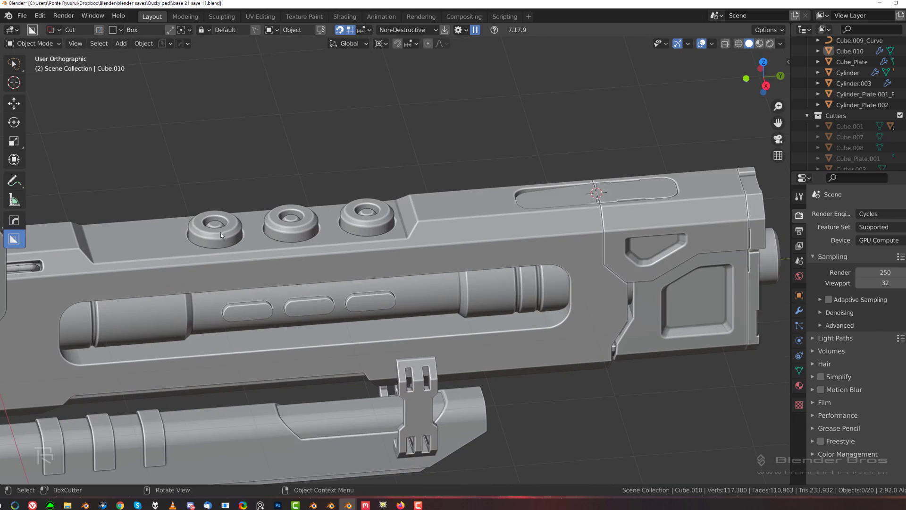
middle_click_drag(200, 231, 363, 228, "shift")
scroll(363, 228, "up", 1)
scroll(349, 229, "up", 1)
middle_click_drag(234, 233, 372, 289)
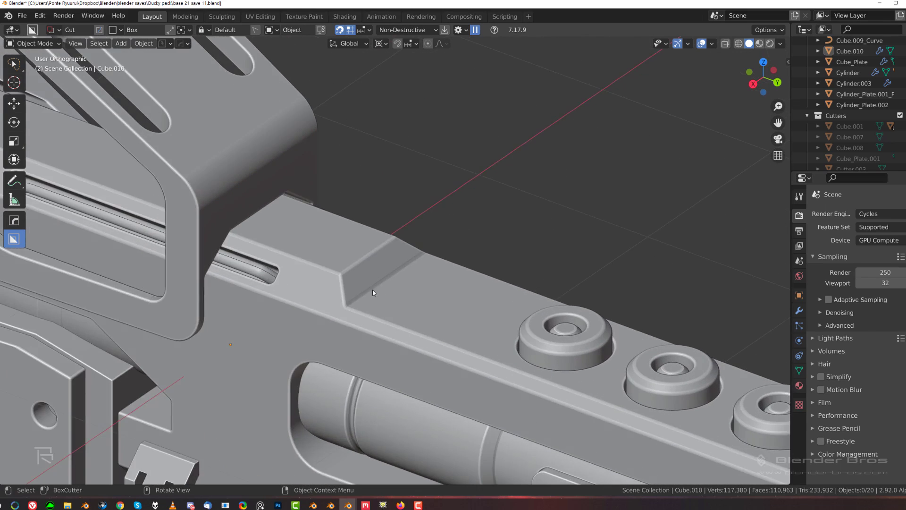
scroll(373, 289, "up", 2)
left_click(332, 260)
scroll(418, 296, "down", 3)
key("KP_3")
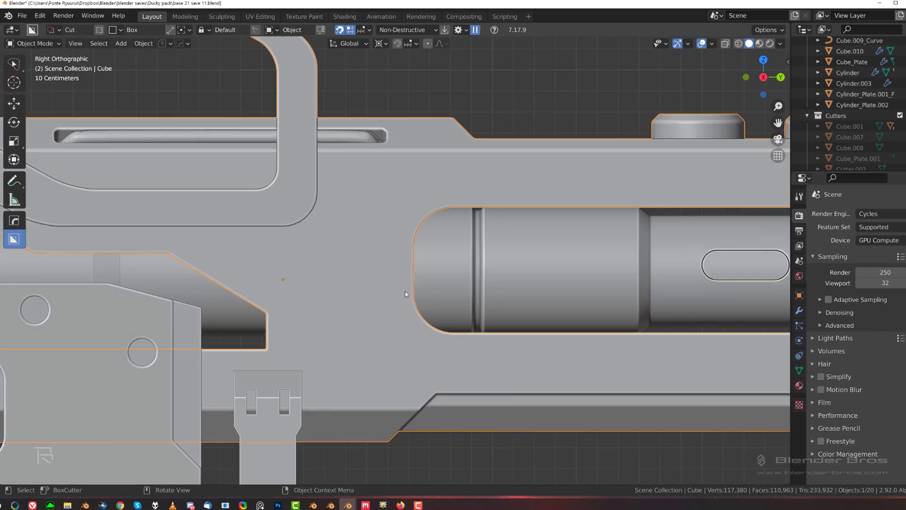
Examine the large wheel, upper frame and inner cylinder of the gun's rear half in right view and close up.
scroll(405, 291, "down", 5)
scroll(482, 282, "up", 2)
scroll(332, 209, "up", 4)
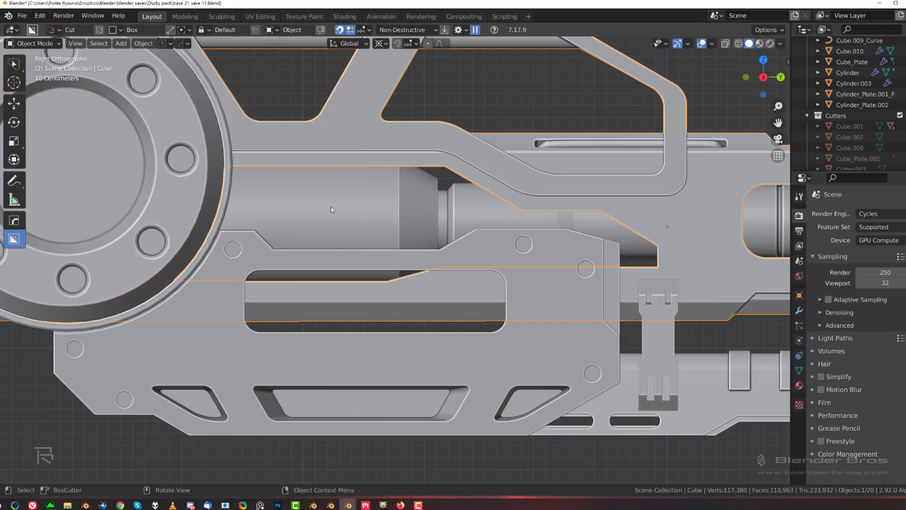
scroll(246, 241, "down", 3)
scroll(405, 250, "up", 2)
middle_click_drag(405, 251, 399, 283)
scroll(377, 261, "up", 5)
middle_click_drag(332, 214, 383, 214)
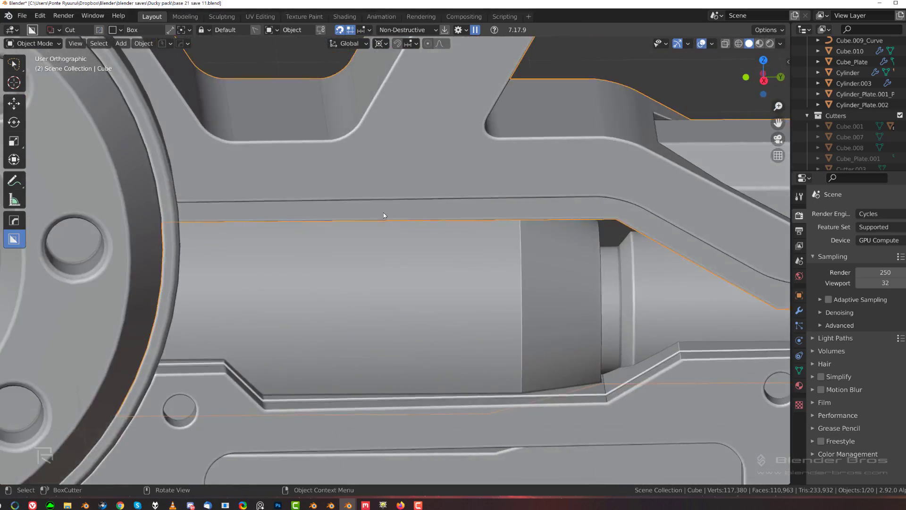
scroll(387, 264, "down", 4)
key("grave")
left_click(464, 319)
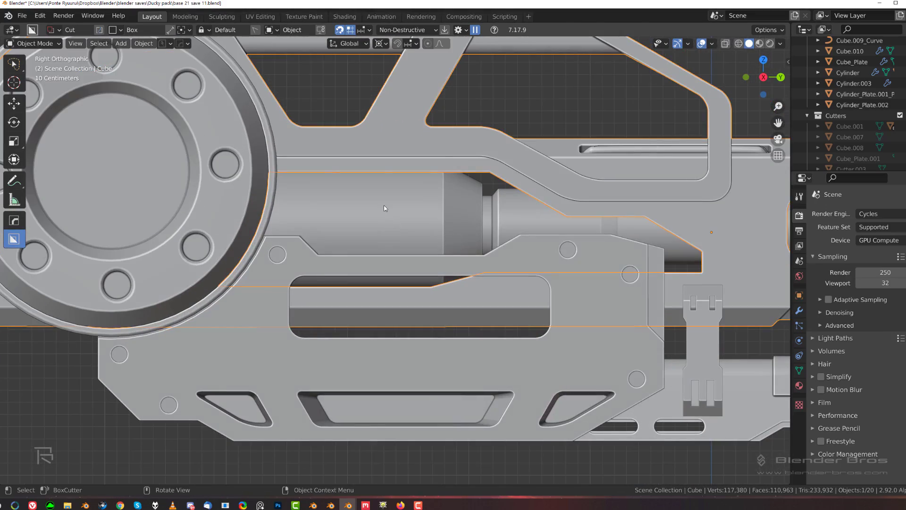
scroll(317, 222, "down", 3)
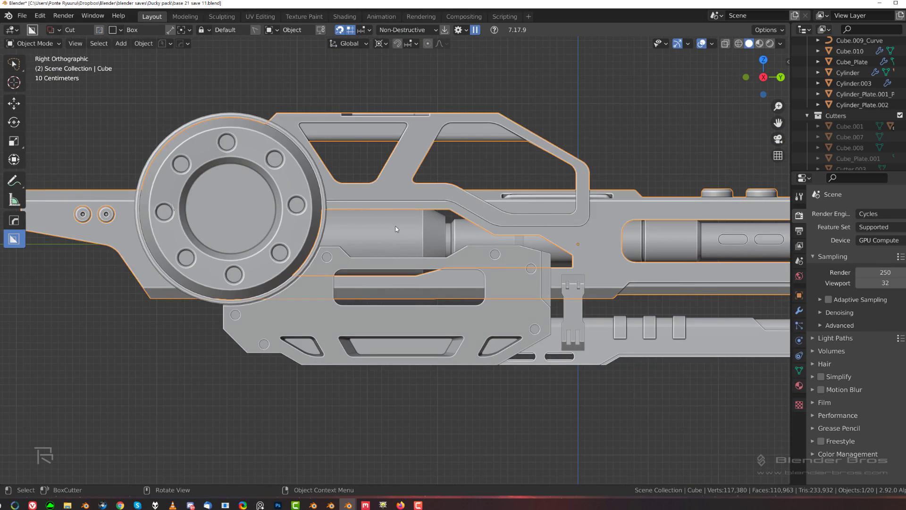
scroll(396, 229, "down", 3)
scroll(508, 274, "up", 2)
middle_click_drag(454, 258, 547, 205, "shift")
scroll(292, 236, "up", 3)
Inspect the mesh and shading of the main body's rear end behind the wheel from below, in Edit and Object Mode.
key("Tab")
left_click(308, 160)
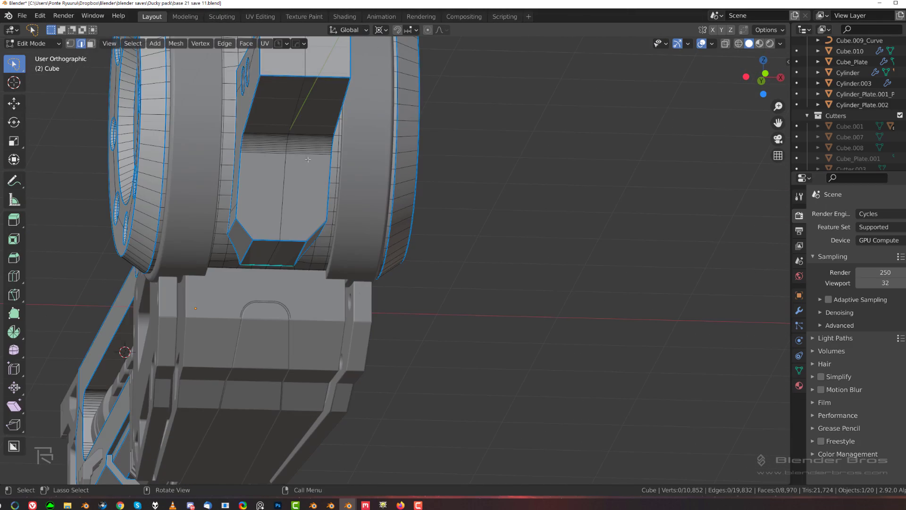
middle_click_drag(310, 156, 321, 247)
key("Tab")
scroll(304, 177, "down", 5)
scroll(320, 248, "up", 6)
key("Tab")
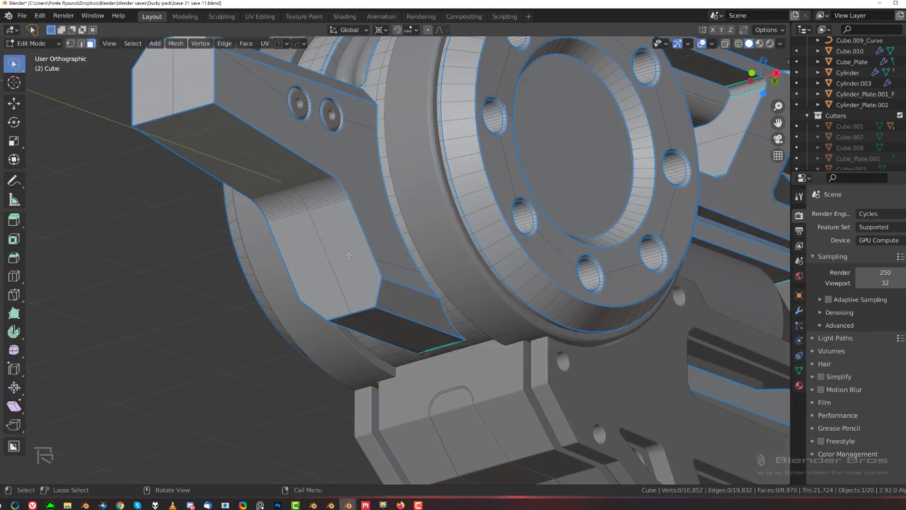
scroll(345, 240, "up", 3)
middle_click_drag(345, 240, 324, 180)
key("Tab")
scroll(346, 245, "down", 3)
scroll(359, 221, "down", 3)
scroll(324, 179, "up", 3)
scroll(359, 268, "down", 3)
middle_click_drag(358, 268, 330, 222)
scroll(352, 233, "up", 4)
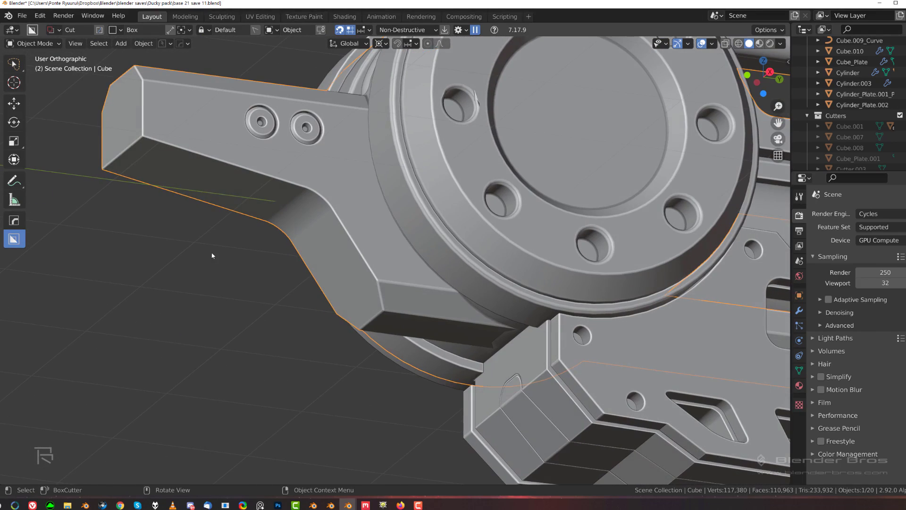
Set the BoxCutter shape to Ngon (Line) with the gun's rear end framed in right view.
scroll(334, 285, "down", 5)
middle_click_drag(333, 285, 174, 248, "alt")
scroll(489, 321, "down", 1)
scroll(370, 240, "up", 5)
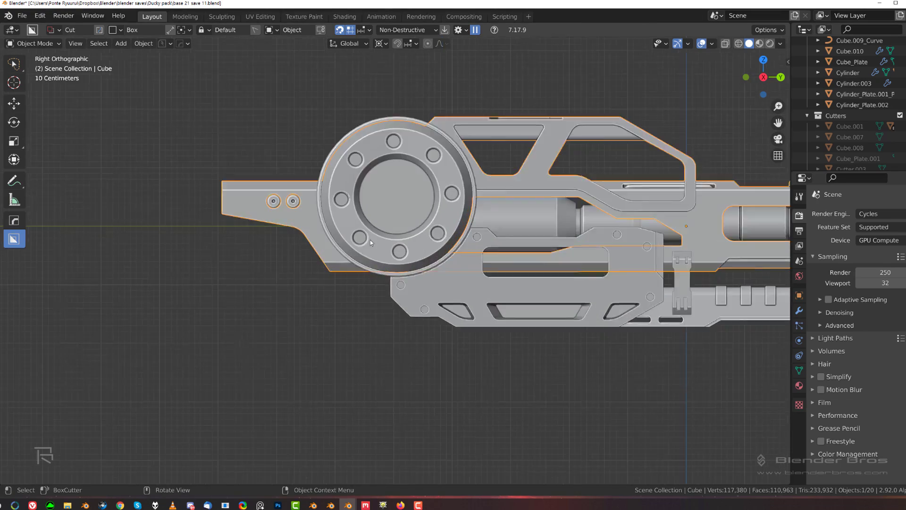
middle_click_drag(307, 228, 372, 303)
key("KP_3")
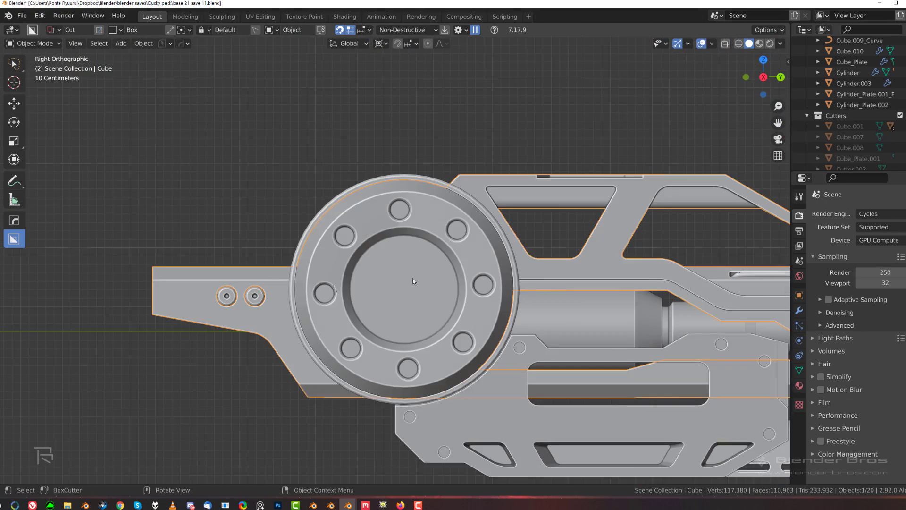
middle_click_drag(273, 341, 424, 238, "shift")
scroll(310, 290, "up", 2)
key("shift+a")
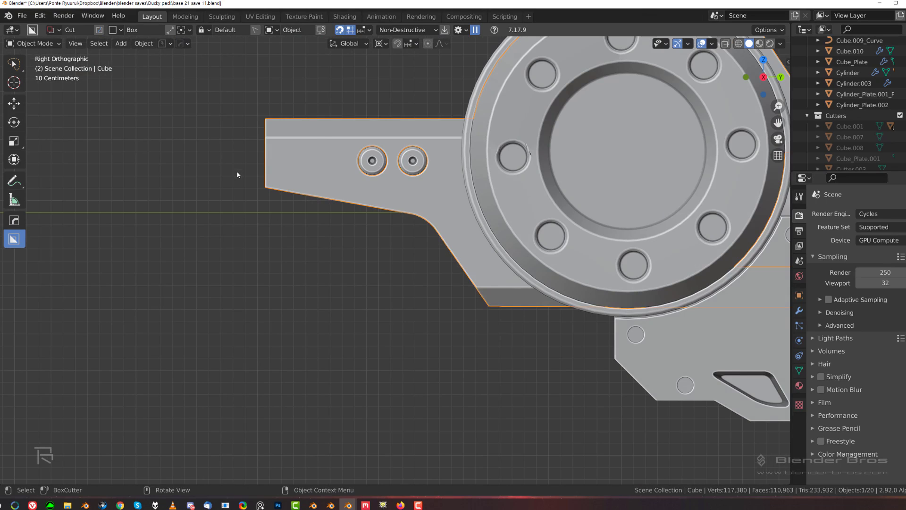
key("d")
left_click(233, 234)
scroll(262, 186, "down", 2)
left_click(283, 184)
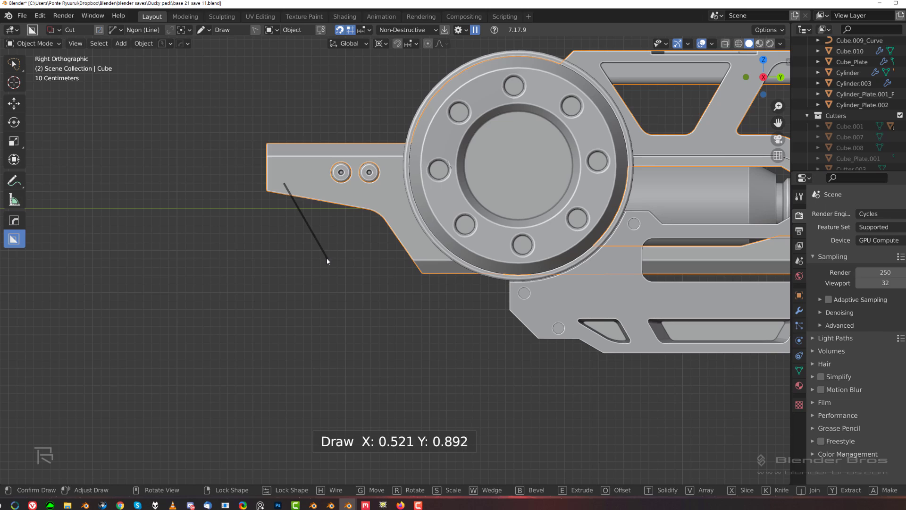
left_click(336, 236)
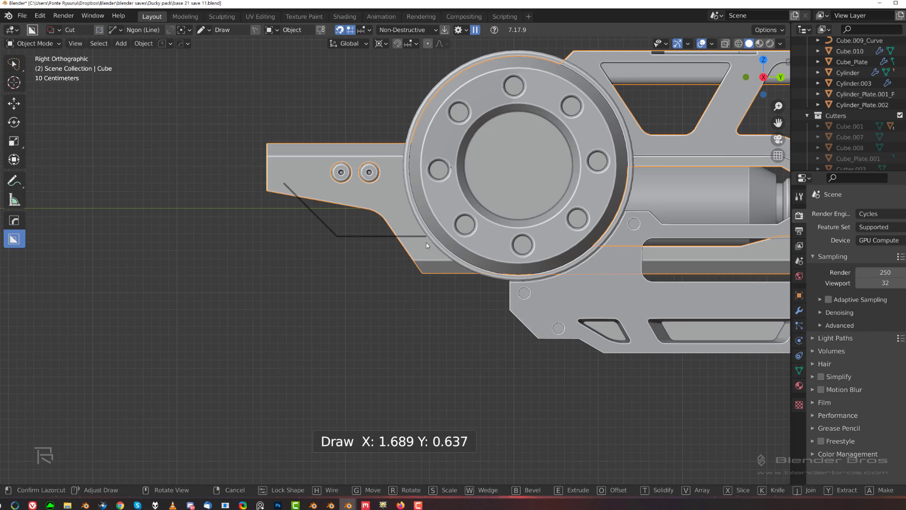
key("t")
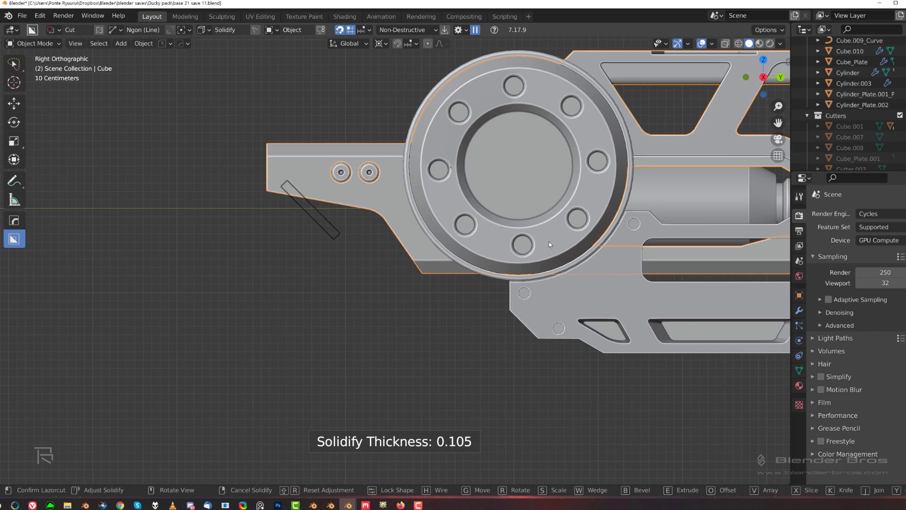
key("Tab")
right_click(364, 248)
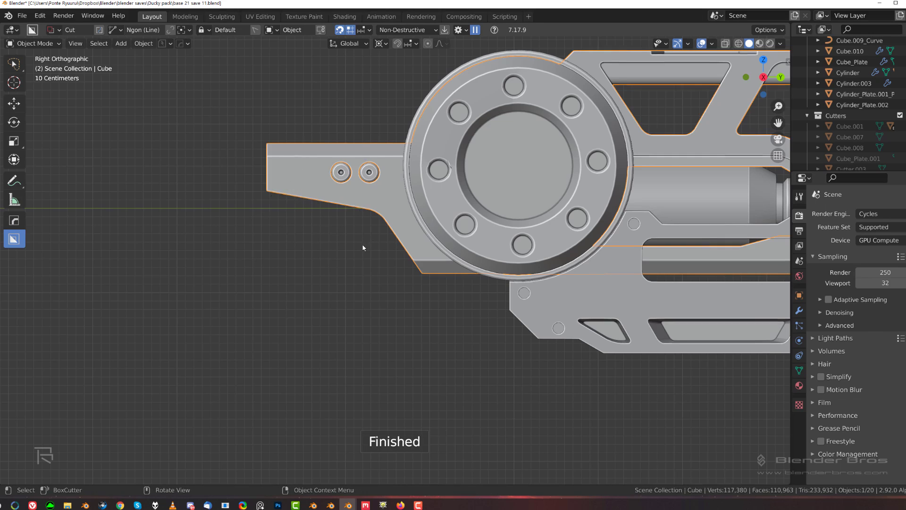
mouse_move(306, 196)
left_mouse_down()
mouse_move(371, 272)
mouse_move(311, 272)
mouse_move(554, 265)
left_mouse_up()
key("t")
key("Tab")
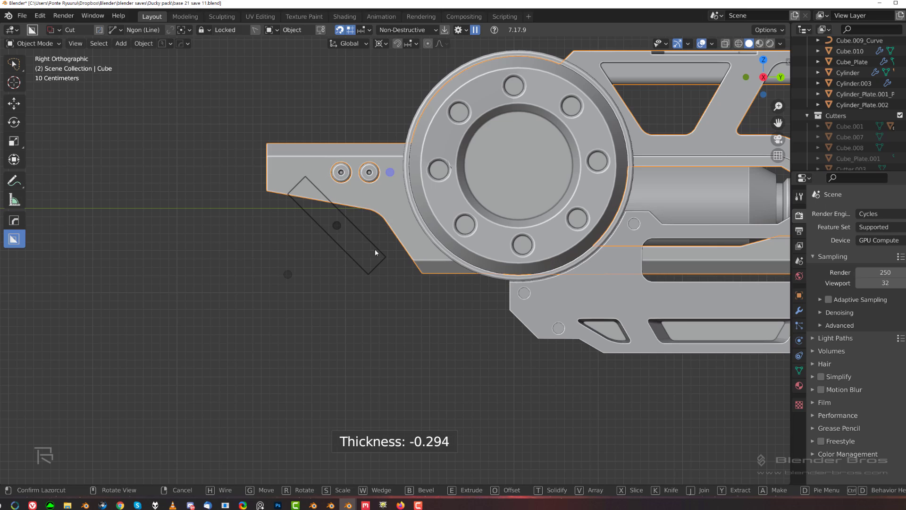
right_click(296, 193)
left_click_drag(294, 184, 338, 253)
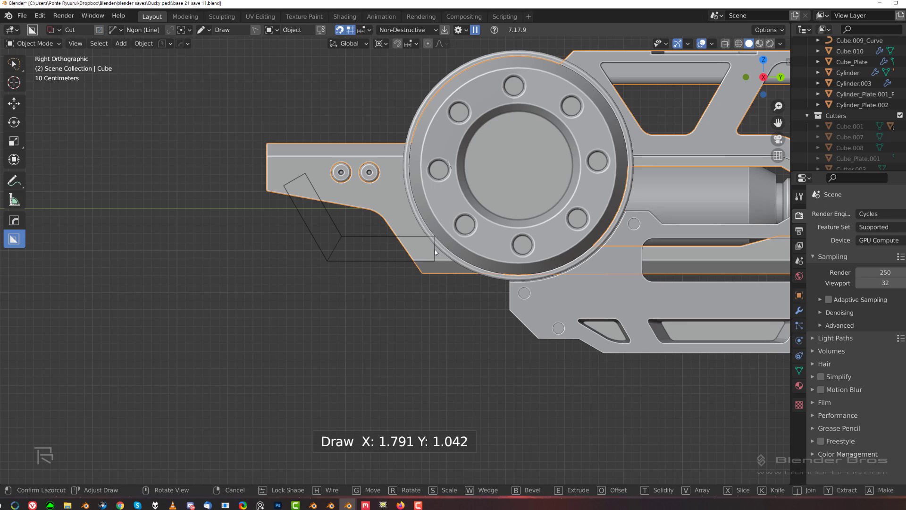
key("e")
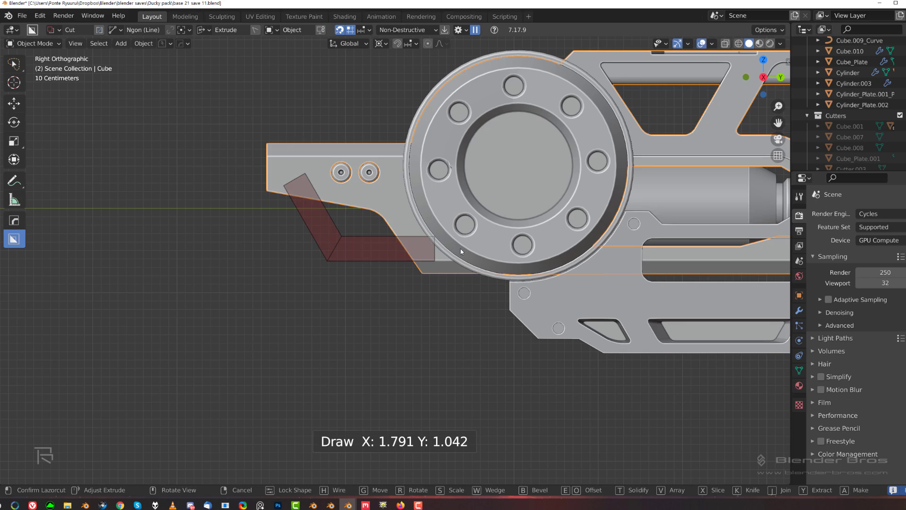
middle_click_drag(456, 249, 352, 313)
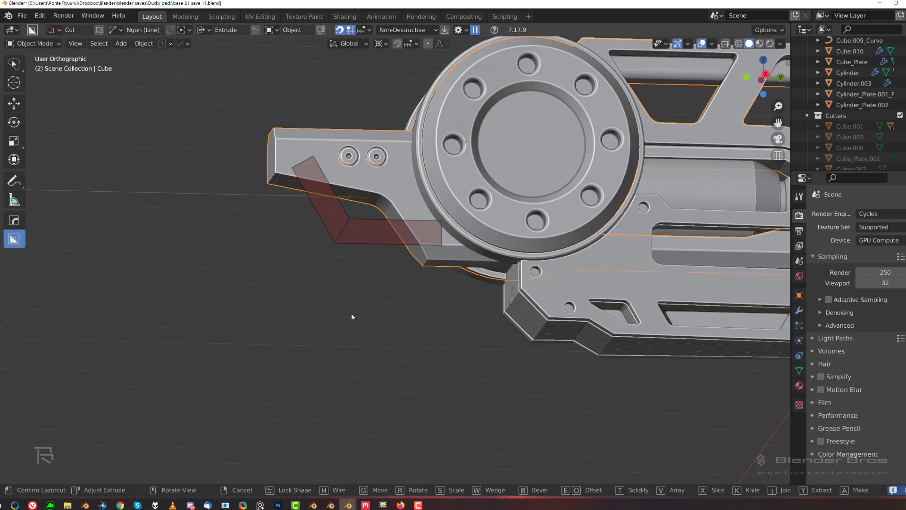
key("Escape")
With nothing selected, draw an L-shaped bar about 1.92 by 1.16 beneath the rear end and extrude it as a new object.
left_click(351, 295)
key("grave")
left_click(524, 253)
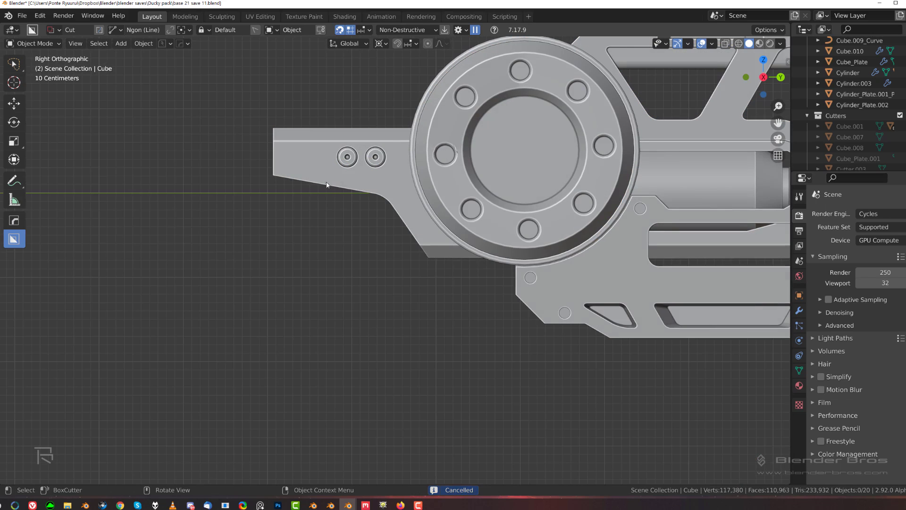
mouse_move(291, 160)
left_mouse_down()
mouse_move(323, 167)
mouse_move(358, 253)
mouse_move(300, 205)
left_mouse_up()
left_click(306, 241)
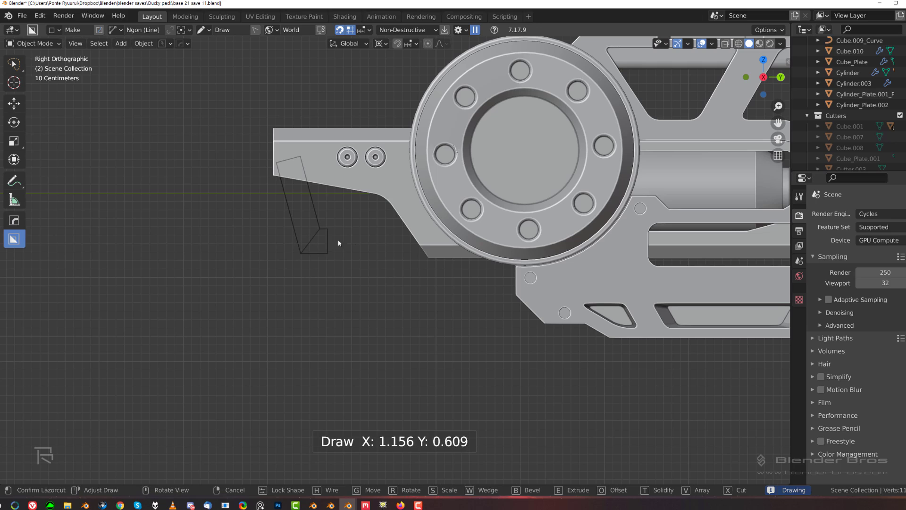
key("Tab")
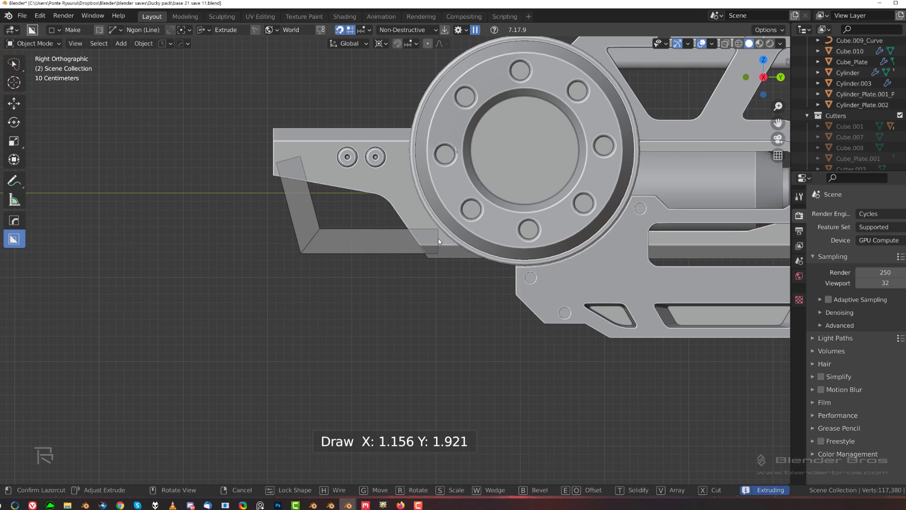
mouse_move(437, 240)
middle_mouse_down()
mouse_move(400, 255)
mouse_move(423, 255)
middle_mouse_up()
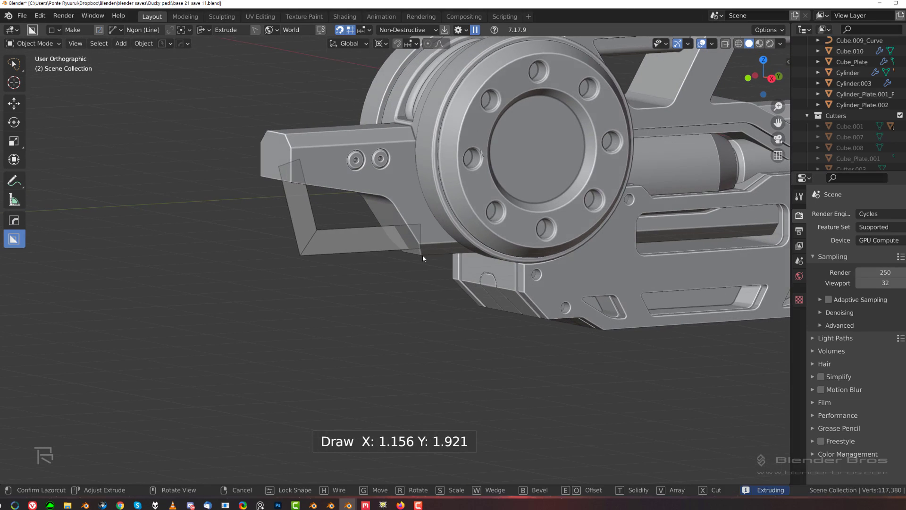
key("Tab")
left_click(492, 261)
key("grave")
left_click(583, 259)
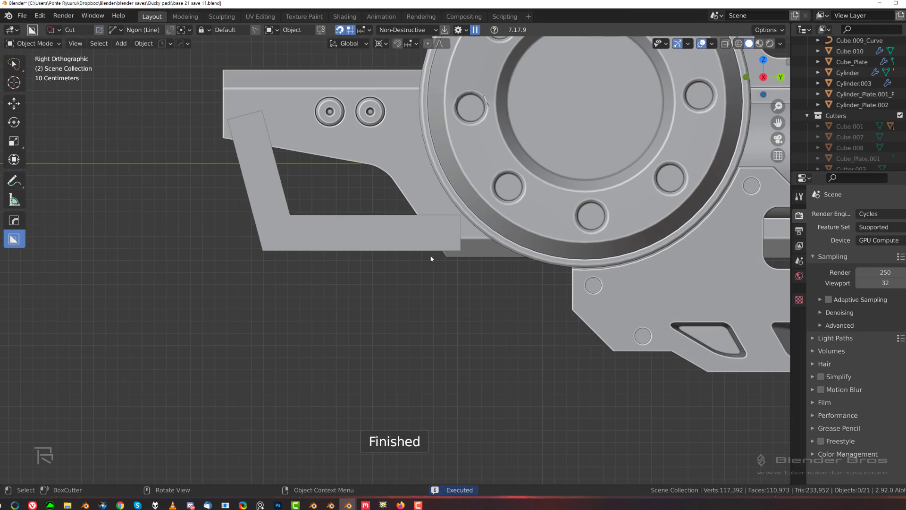
Move the new L-shaped bar up about 0.198 m along Z.
left_click(401, 245)
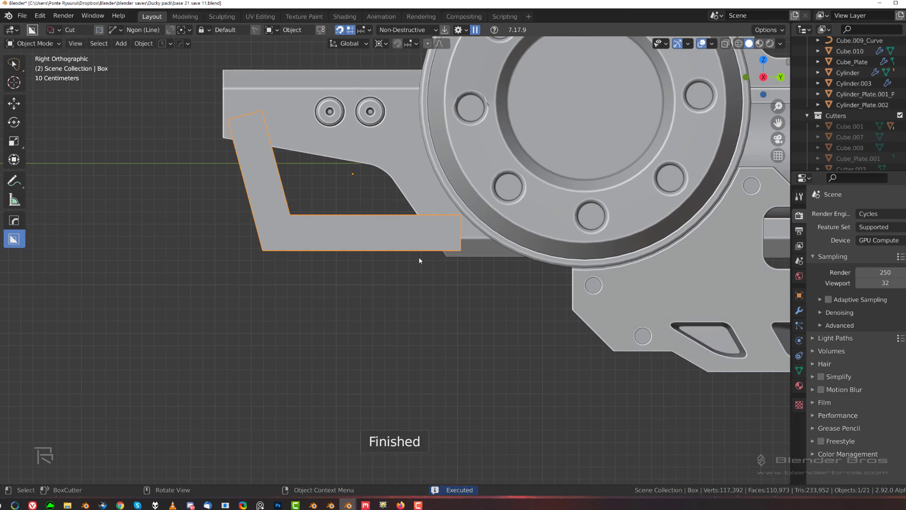
key("g")
key("z")
left_click(400, 219)
Try to align the L-shaped bar with the main body in front view using the 3D cursor snapping options.
key("grave")
left_click(355, 202)
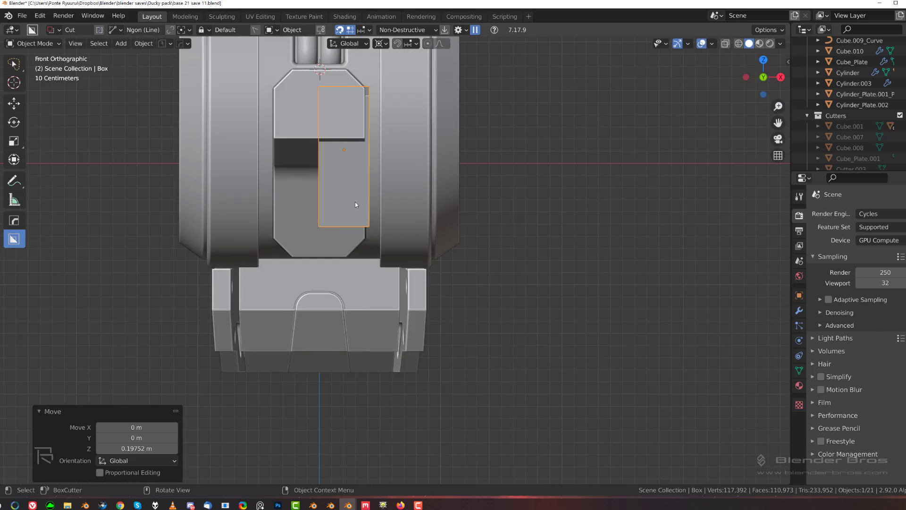
left_click(358, 245)
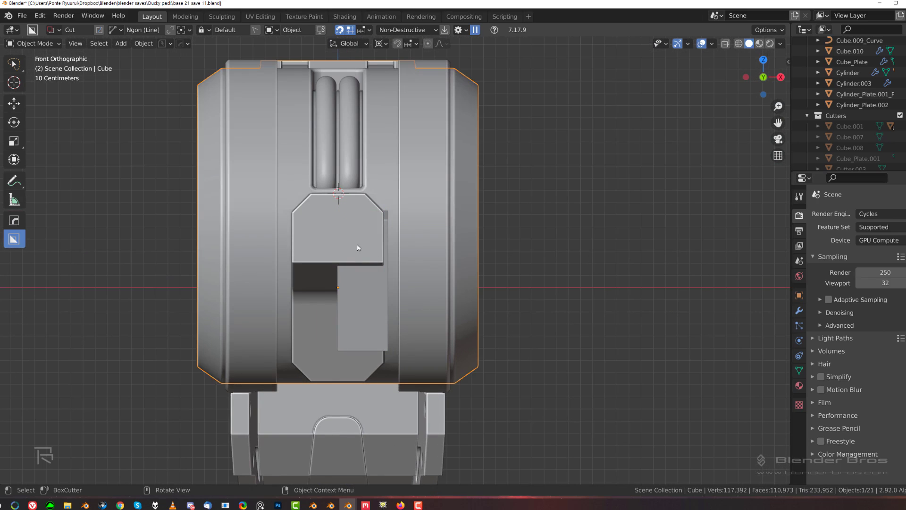
left_click(362, 285)
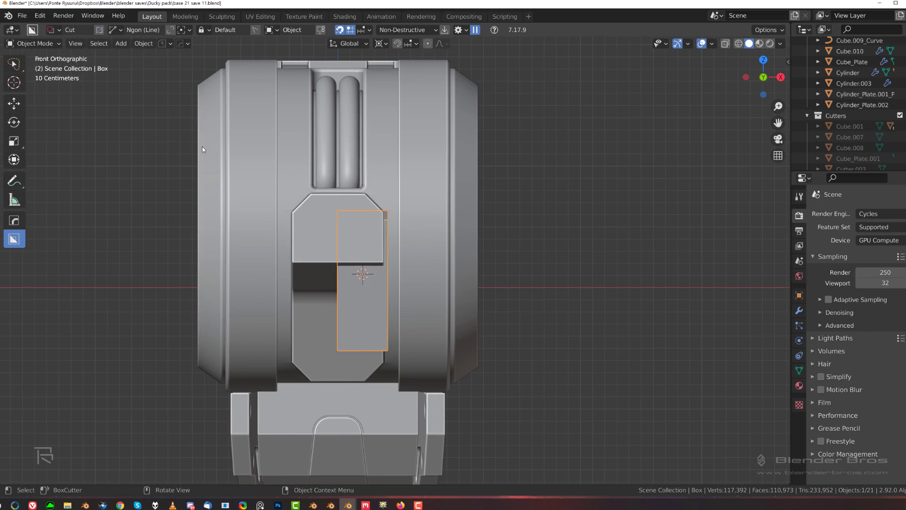
left_click(328, 208)
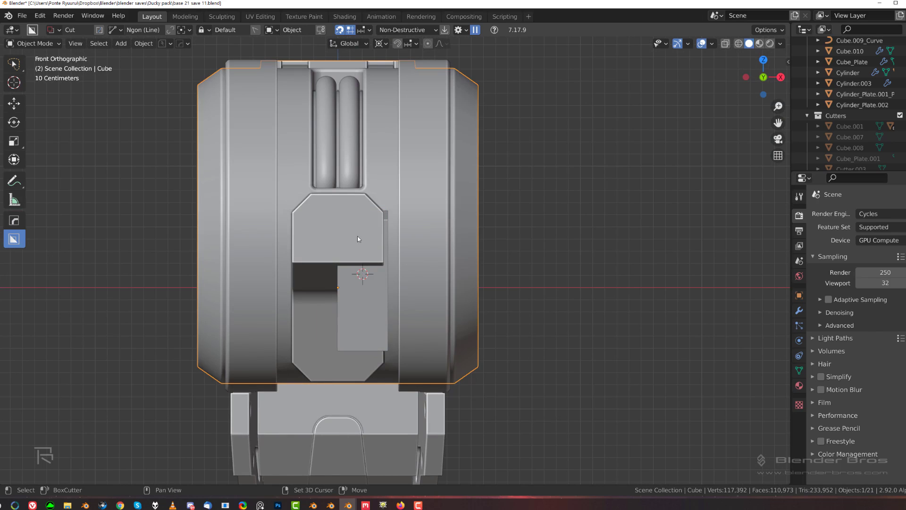
key("shift+s")
left_click(590, 159)
key("ctrl+z")
key("ctrl+z")
Snap the 3D cursor to the main body's origin and snap the L-shaped bar to the cursor.
left_click(317, 213)
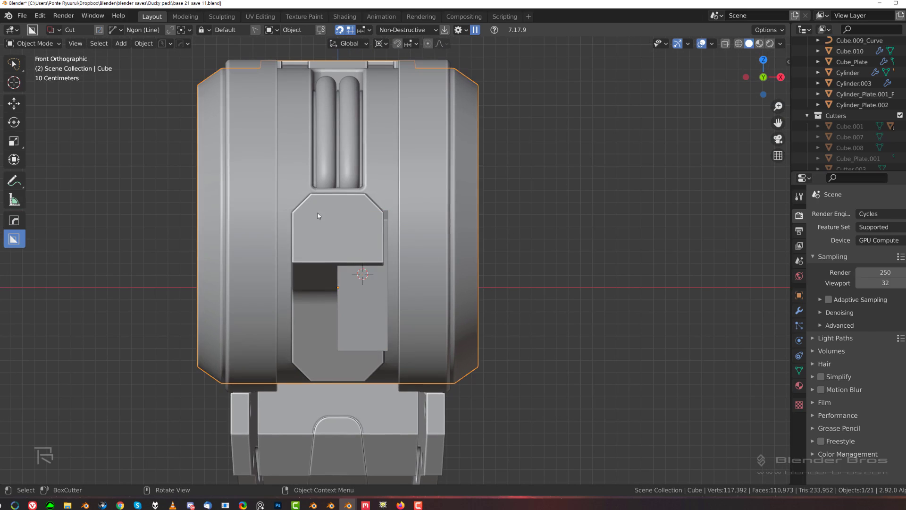
left_click(380, 300)
key("shift+s")
left_click(582, 236)
In right view, move the L-shaped bar about 6.99 m along negative Y to beneath the rear end, and fine-tune its Y position.
key("KP_3")
scroll(530, 301, "down", 3)
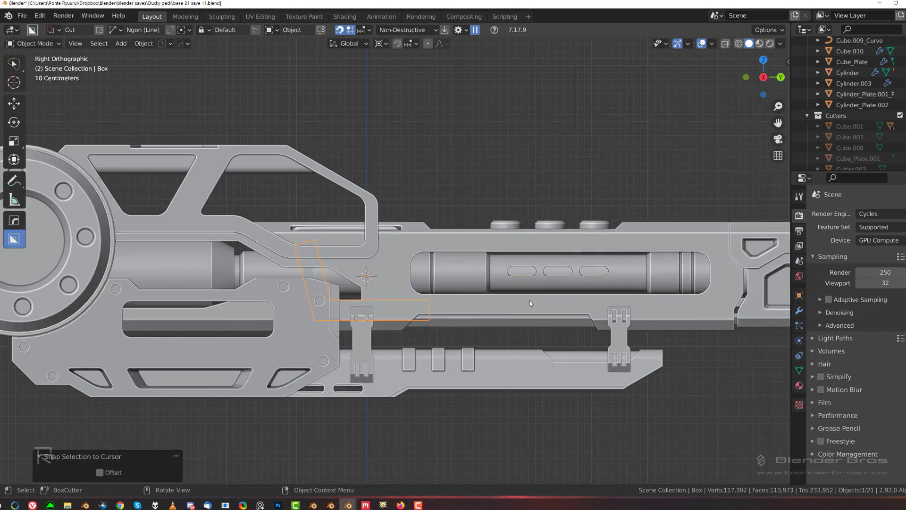
middle_click_drag(361, 302, 517, 262, "shift")
scroll(518, 262, "down", 2)
key("g")
key("y")
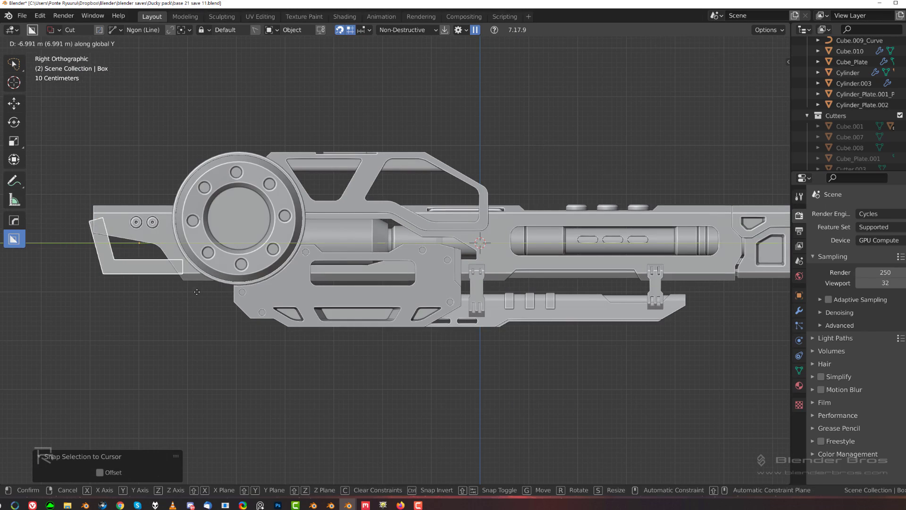
left_click(197, 291)
middle_click_drag(200, 297, 410, 307, "shift")
scroll(307, 275, "up", 4)
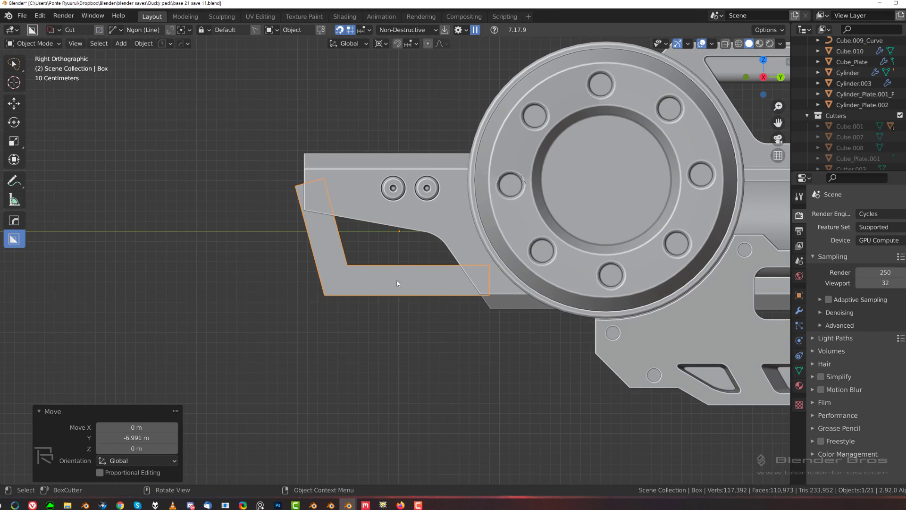
key("g")
key("y")
left_click(425, 288)
Bevel the corner edges of the L-shaped bar into a smooth bend with about 0.316 m width and 18 segments.
middle_click_drag(426, 287, 465, 250)
key("Tab")
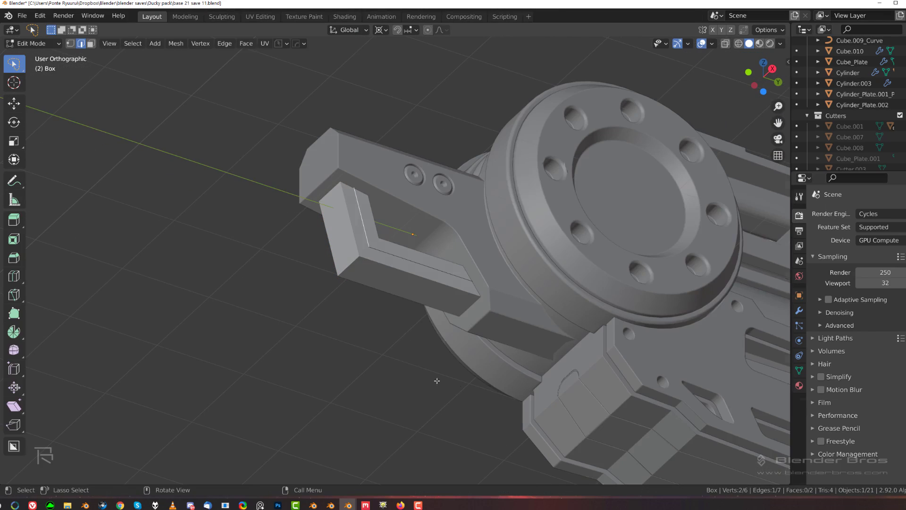
middle_click_drag(381, 259, 396, 294)
key("Tab")
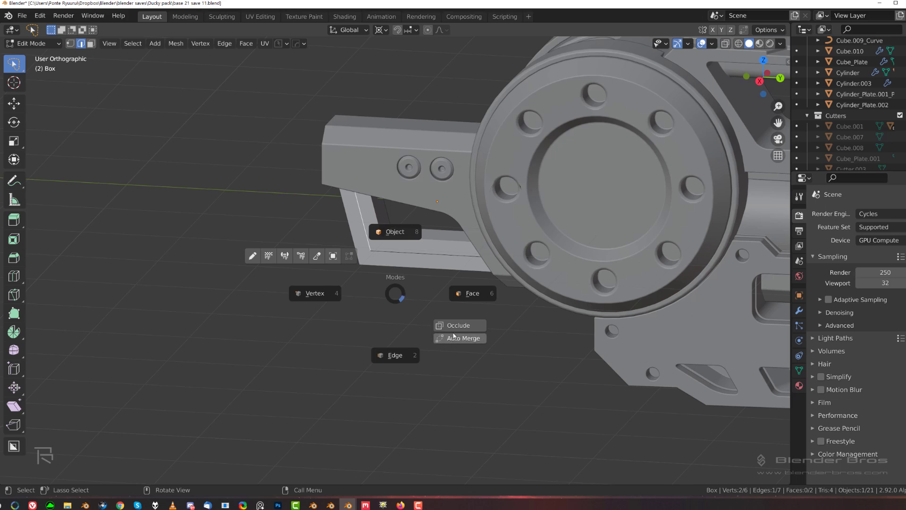
left_click(456, 325)
scroll(363, 233, "up", 7)
scroll(345, 219, "down", 2)
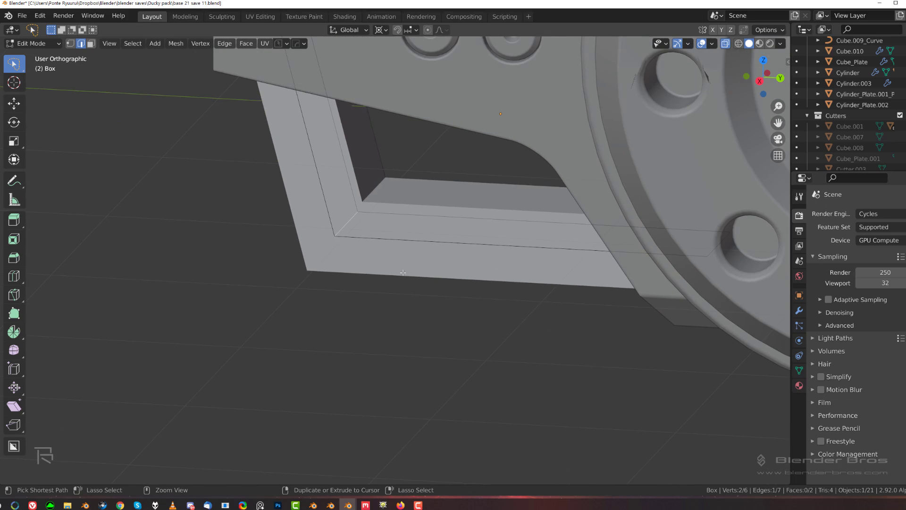
key("ctrl+b")
scroll(489, 300, "up", 13)
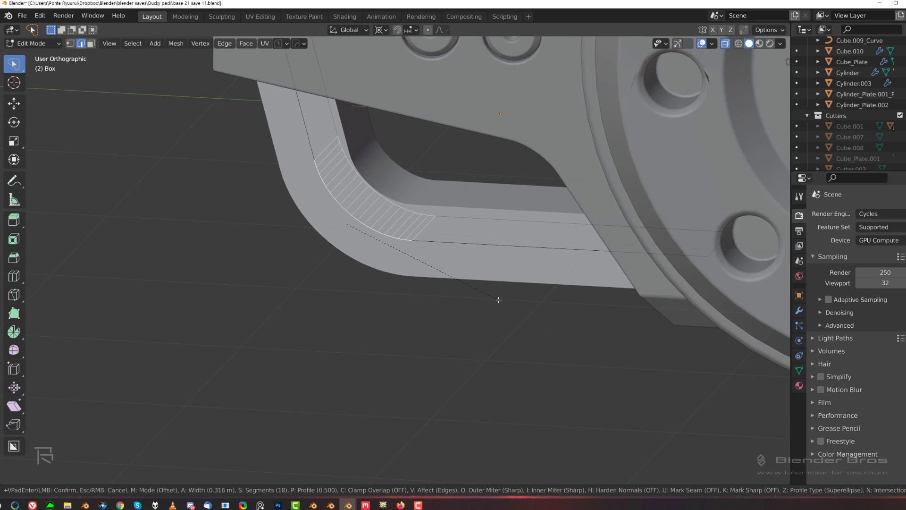
left_click(496, 289)
key("Tab")
key("KP_3")
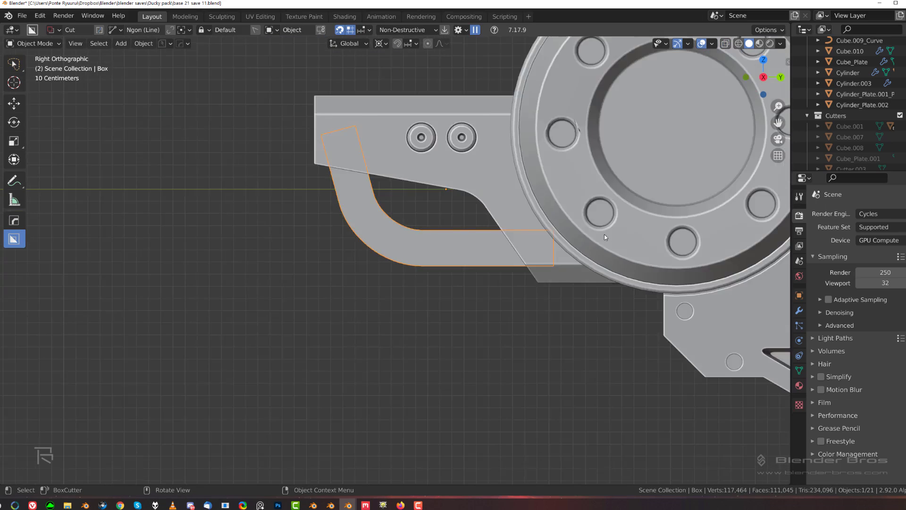
scroll(605, 234, "down", 4)
scroll(415, 274, "up", 4)
middle_click_drag(415, 272, 427, 290, "shift")
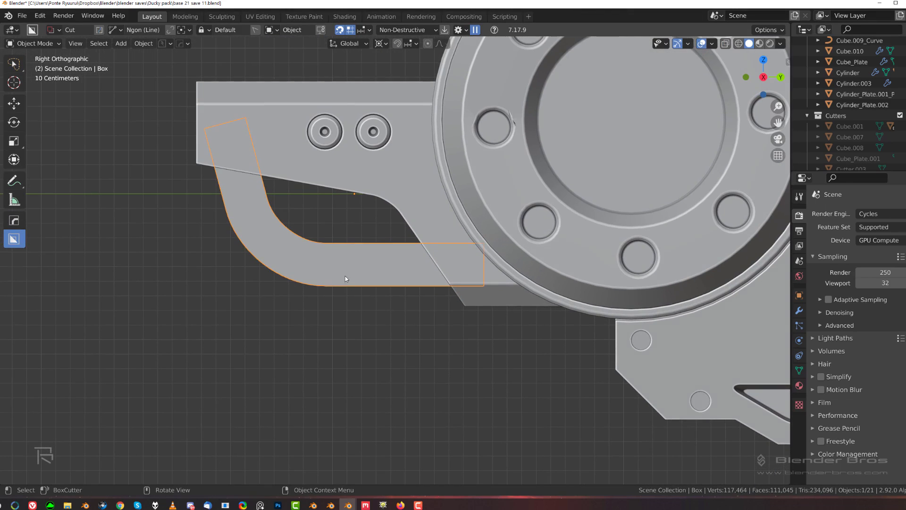
scroll(313, 280, "up", 1, "shift")
key("Delete")
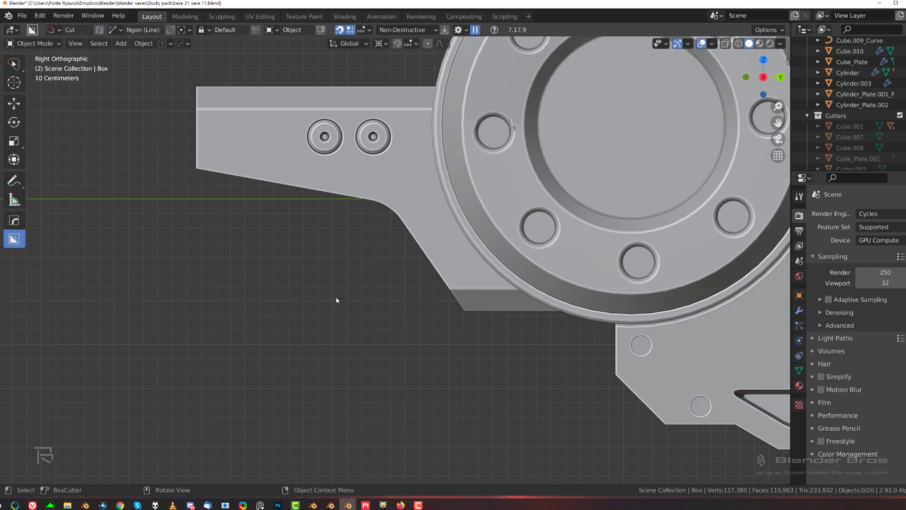
key("ctrl+z")
key("f")
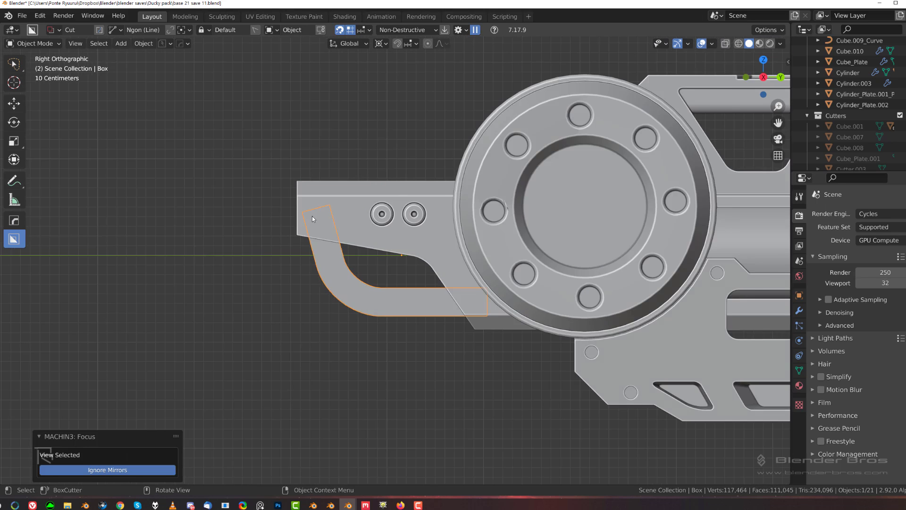
scroll(312, 218, "up", 2)
left_click_drag(270, 176, 295, 250)
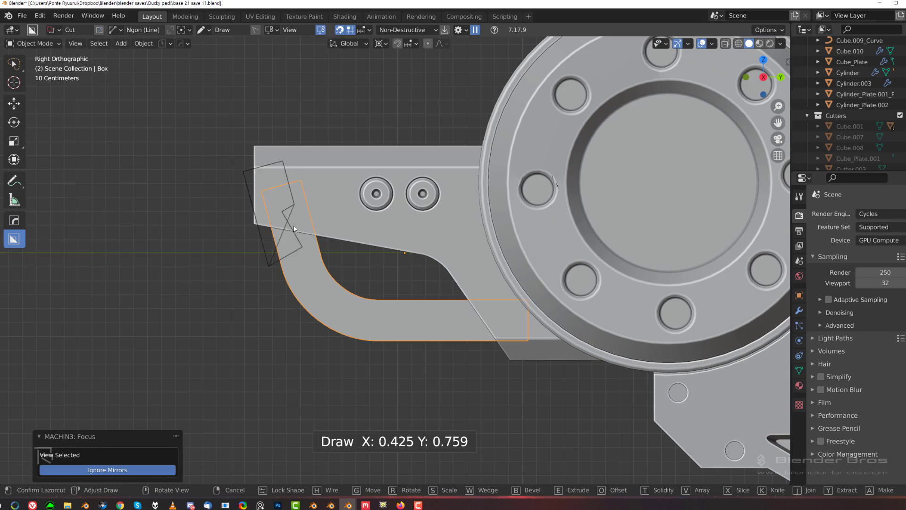
key("Escape")
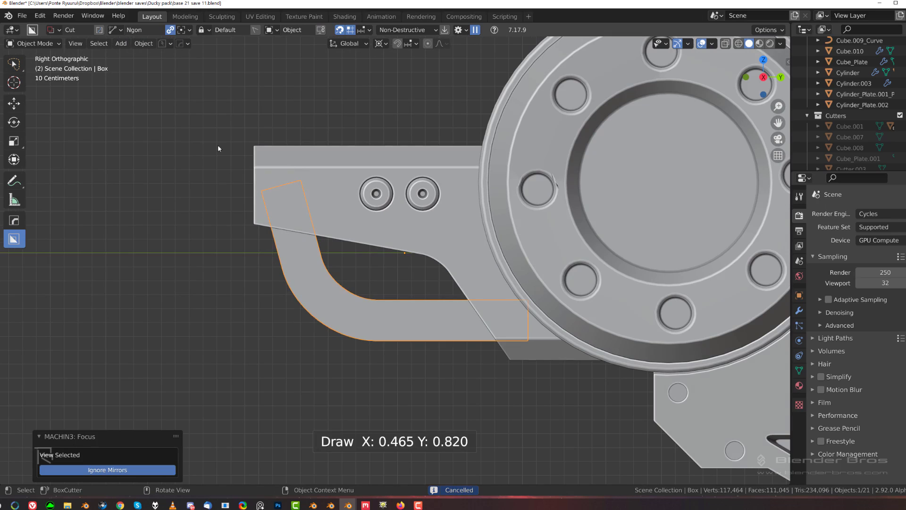
Draw an ngon cut along the outer edge of the bar's upright section, trimming it to a small step above the bend.
left_click_drag(262, 168, 279, 224)
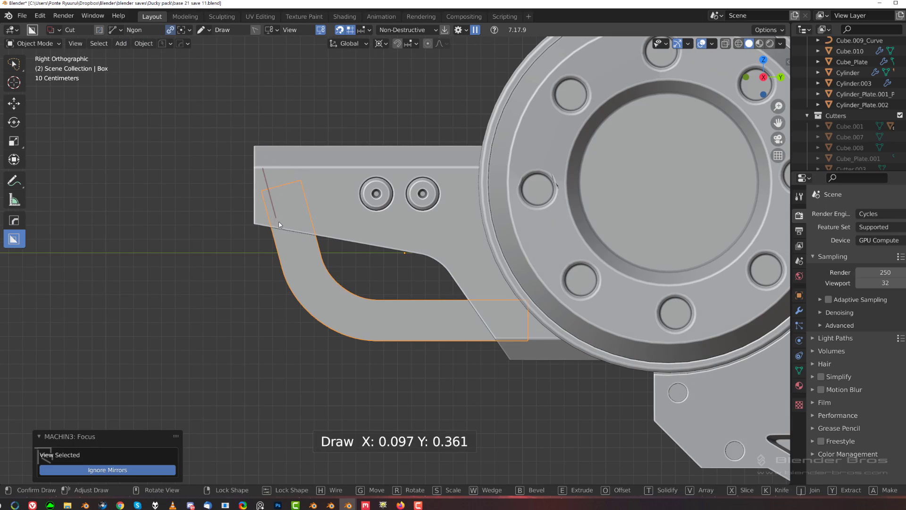
left_click(286, 252)
left_click(244, 325)
key("space")
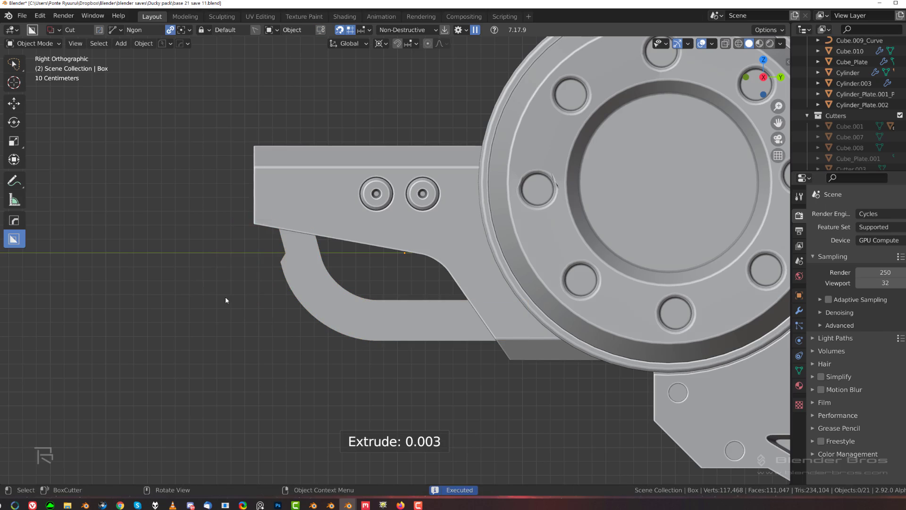
Cut away the lower edge of the bar's horizontal section with an ngon about 1.80 by 0.66, leaving an angled step.
middle_click_drag(364, 348, 286, 288, "shift")
left_click(284, 272)
mouse_move(273, 308)
left_mouse_down()
mouse_move(325, 270)
mouse_move(337, 276)
left_mouse_up()
left_click(500, 276)
left_click(514, 364)
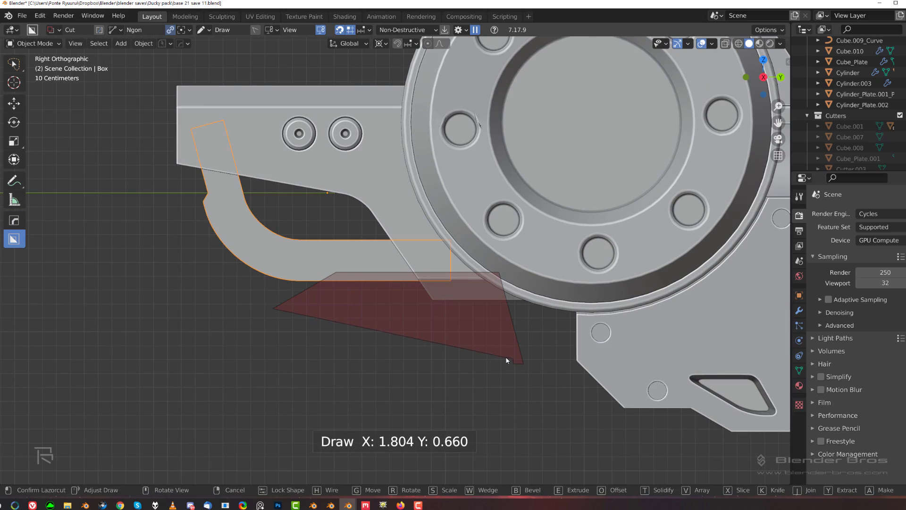
key("space")
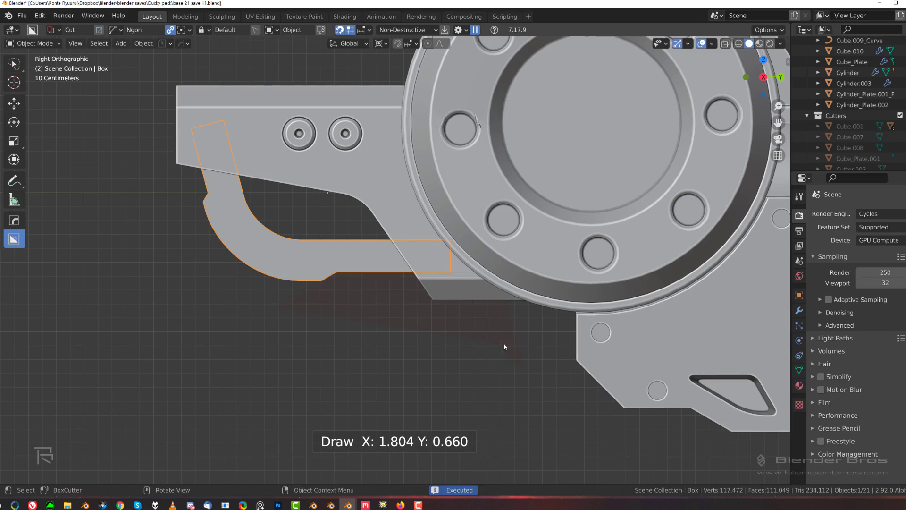
Cut a box slot with rounded ends, about 0.56 by 0.11, through the bar's horizontal section.
left_click(339, 331)
key("d")
left_click(284, 371)
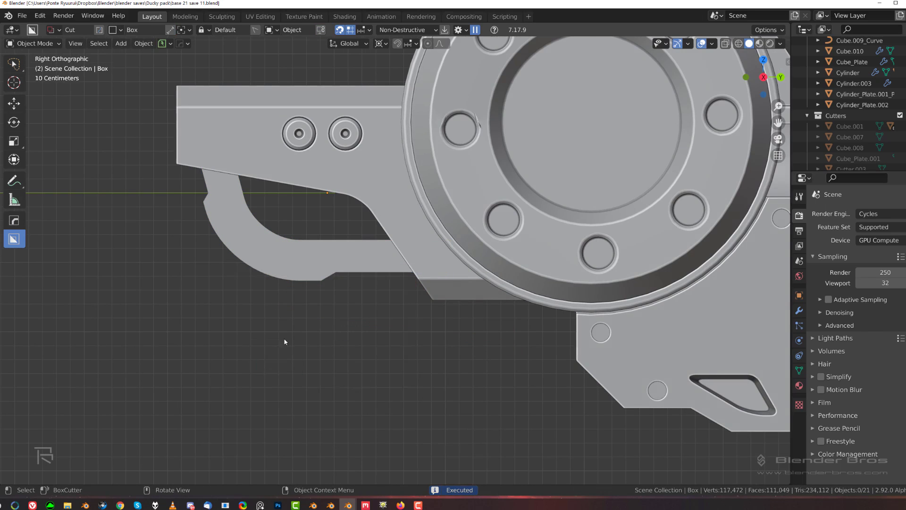
scroll(389, 319, "up", 2)
left_click(384, 281)
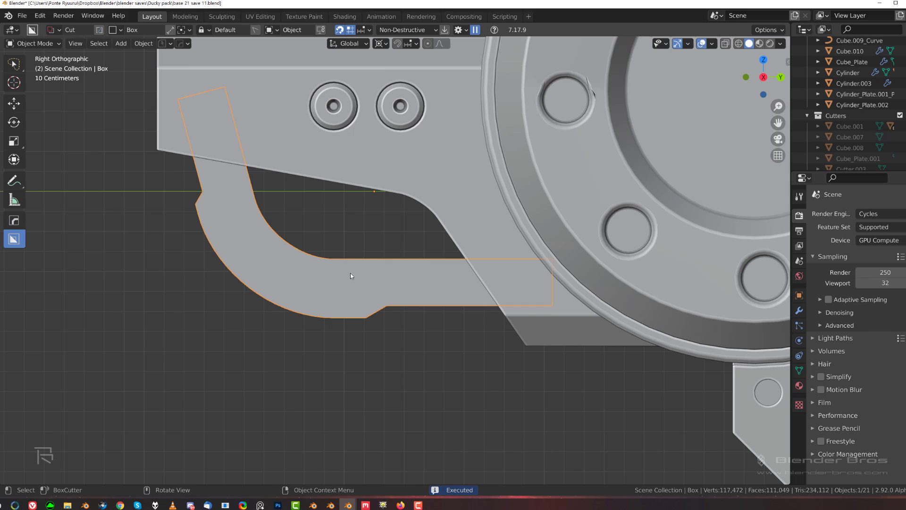
mouse_move(351, 275)
left_mouse_down()
mouse_move(461, 293)
mouse_move(474, 304)
left_mouse_up()
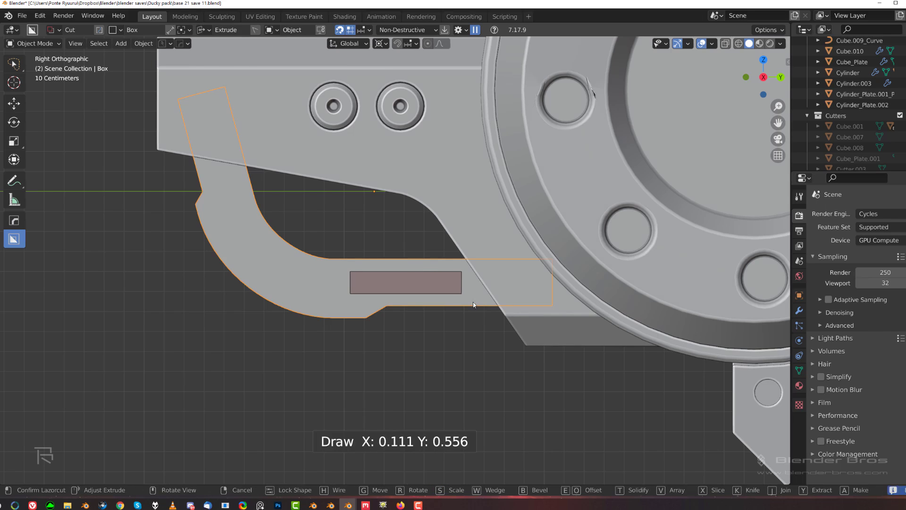
key("b")
key("space")
Cut a round hole about 0.12 wide through the upper end of the bar's bend with the circle shape.
middle_click_drag(291, 265, 317, 276, "shift")
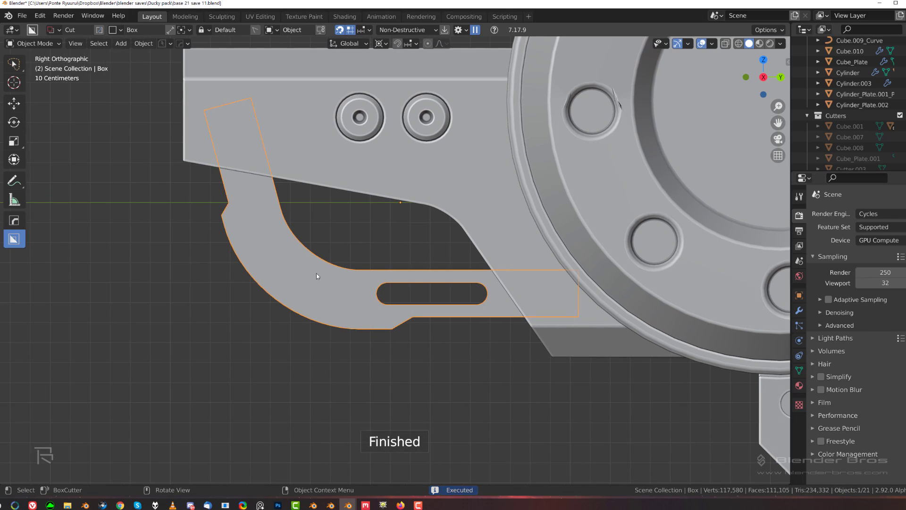
key("d")
left_click(225, 271)
left_click_drag(256, 207, 280, 225)
scroll(265, 264, "down", 2)
scroll(306, 302, "up", 2)
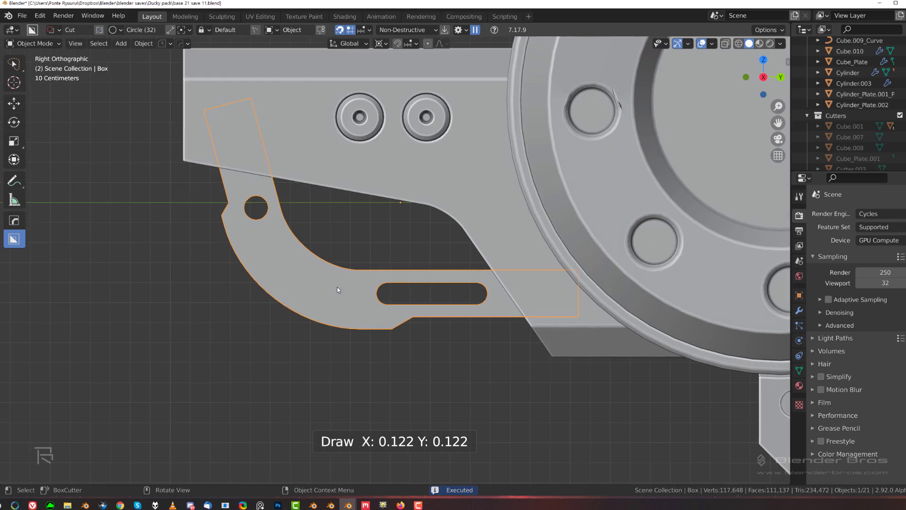
Sharpen the bar and add a 30° angle-limited bevel with 3 segments and 0.01 width.
mouse_move(337, 290)
middle_mouse_down()
mouse_move(360, 279)
mouse_move(336, 295)
middle_mouse_up()
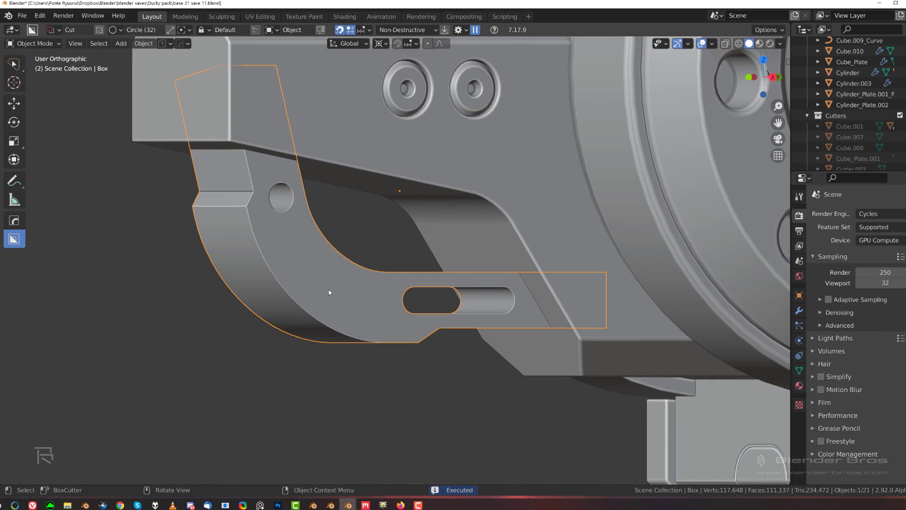
key("q")
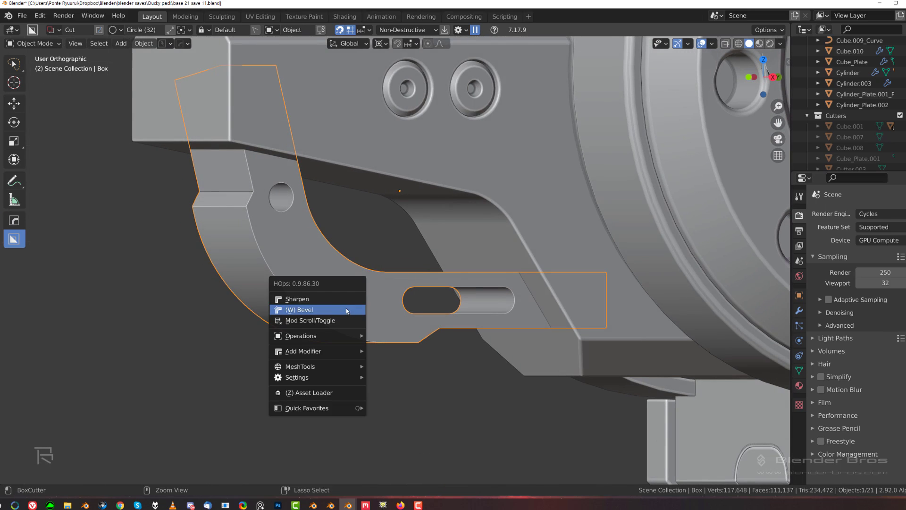
left_click(331, 299)
key("q")
left_click(333, 309)
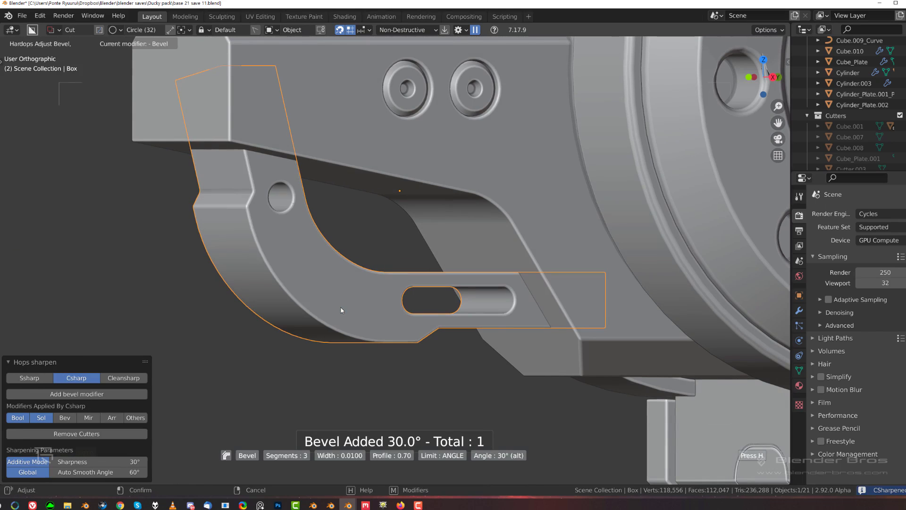
left_click(341, 311)
Duplicate the bar in place and set the duplicate's origin to its geometry.
scroll(342, 313, "down", 3)
key("KP_3")
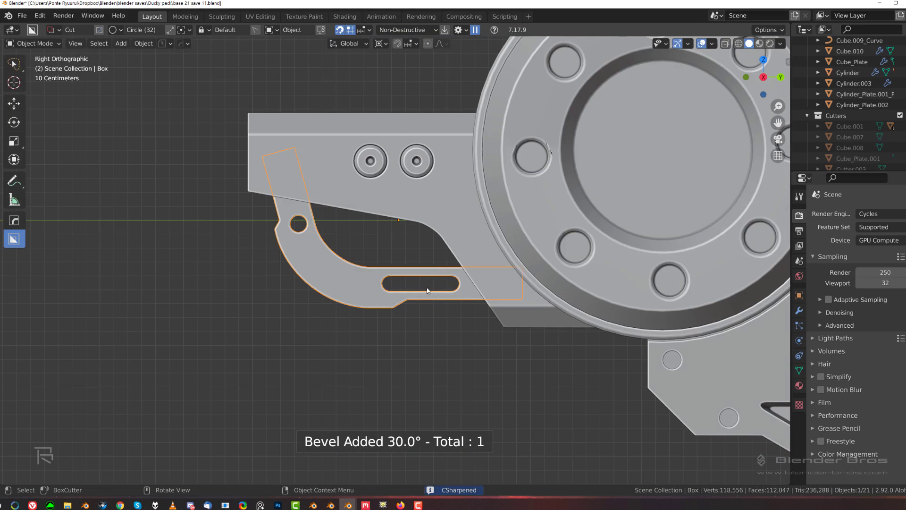
middle_click_drag(427, 290, 449, 250)
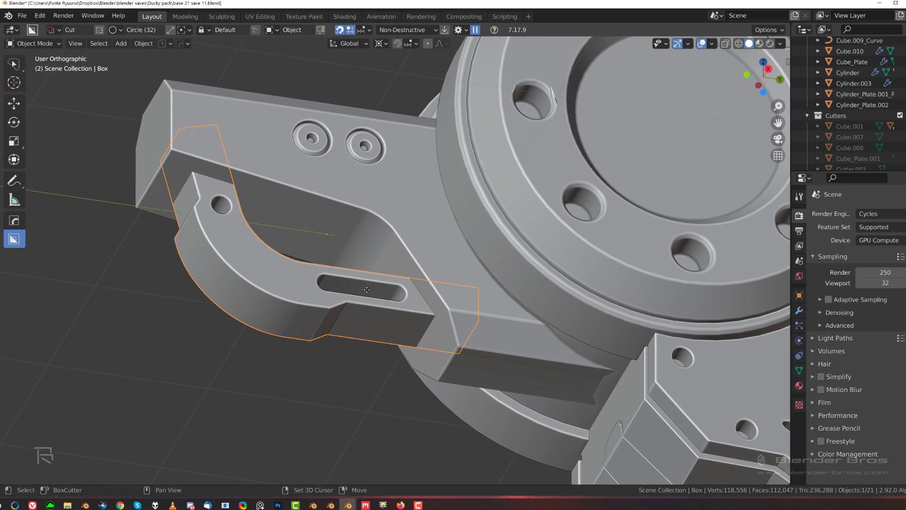
key("shift+d")
key("Escape")
key("s")
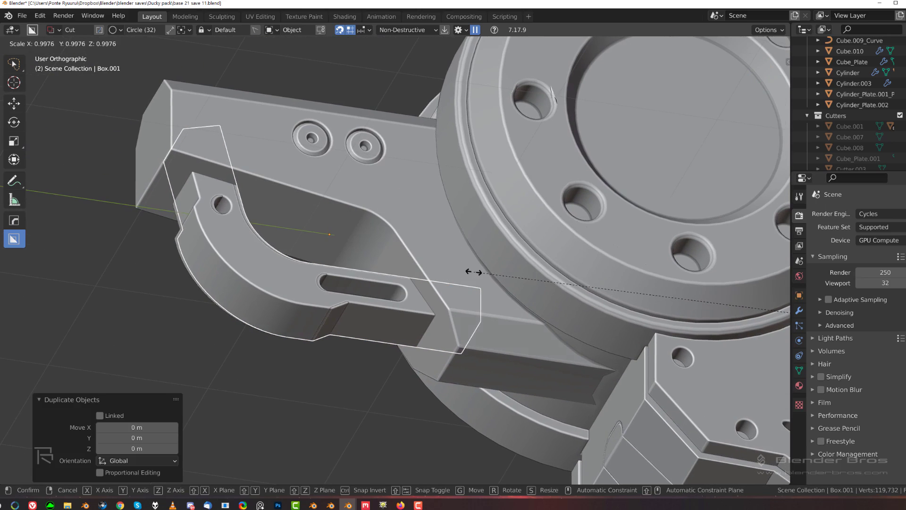
key("Escape")
key("shift+s")
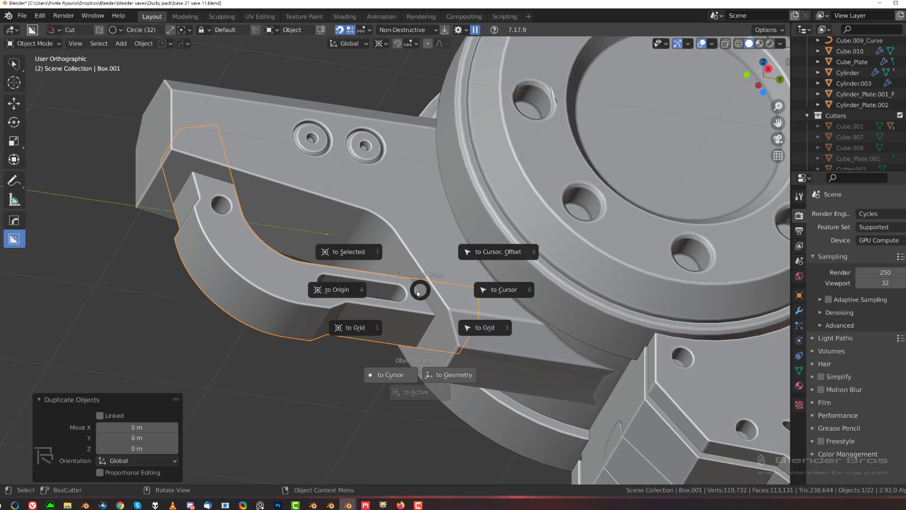
left_click(457, 376)
Set the transform pivot point to Individual Origins and scale the duplicate bar by 1.03.
left_click(380, 43)
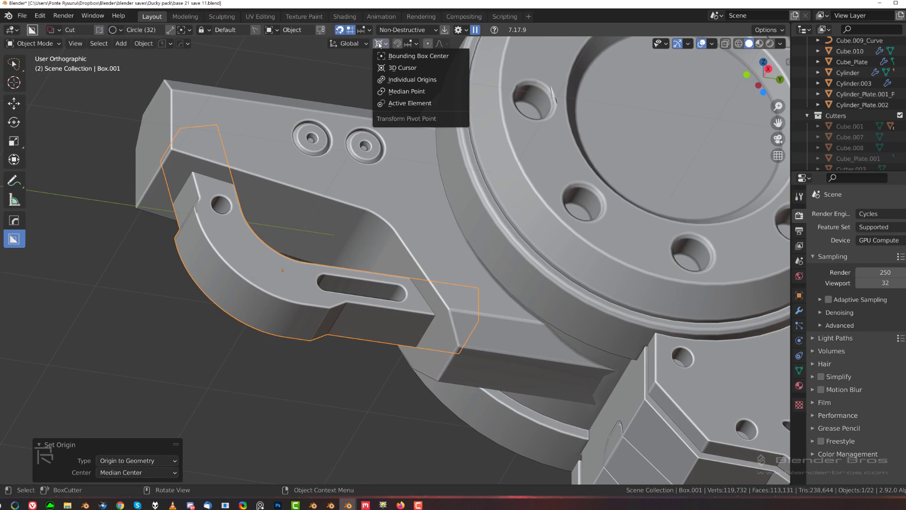
left_click(384, 79)
key("s")
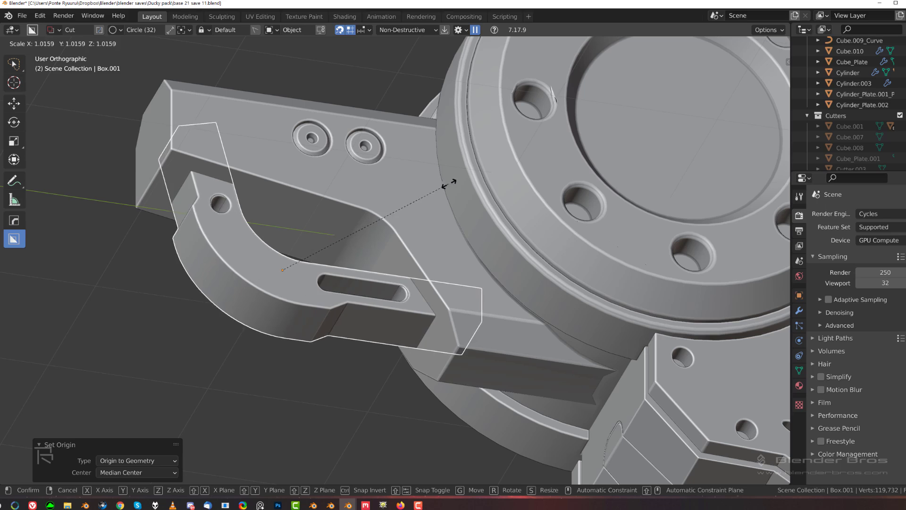
left_click(473, 183)
Remove the Bevel modifier from the enlarged duplicate bar.
key("ctrl+grave")
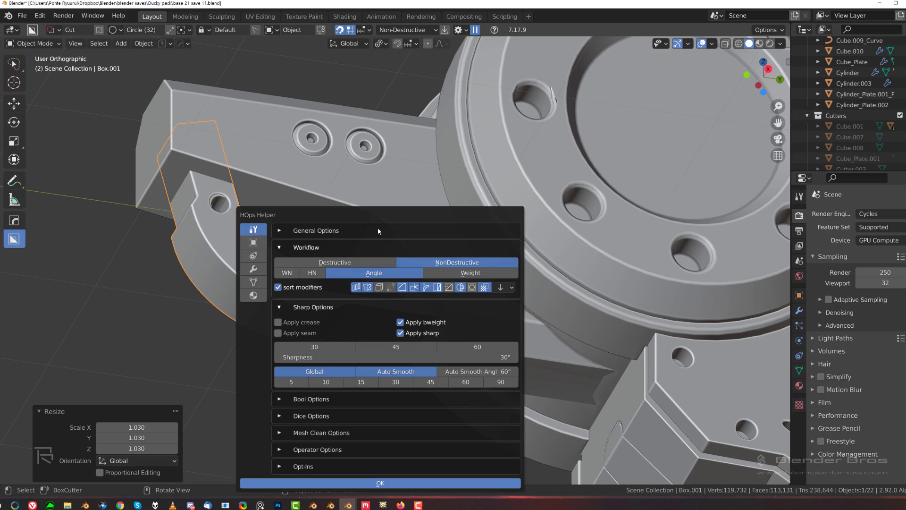
left_click(253, 268)
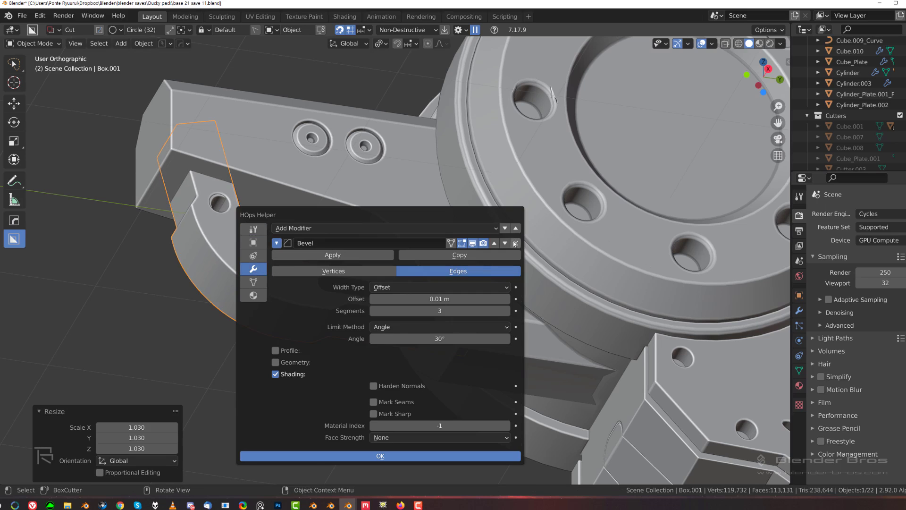
left_click(515, 243)
Add the main body to the selection and subtract the duplicate bar from it with a Difference boolean.
left_click(310, 200)
key("q")
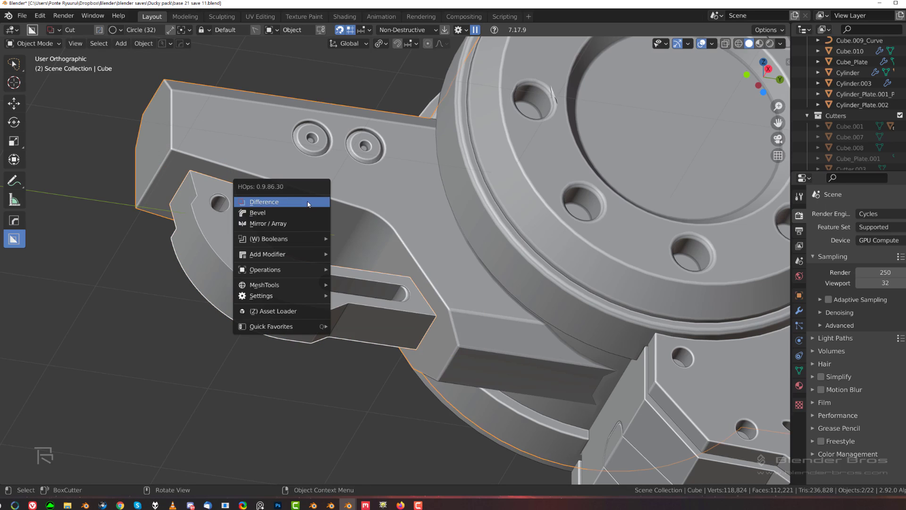
left_click(307, 202)
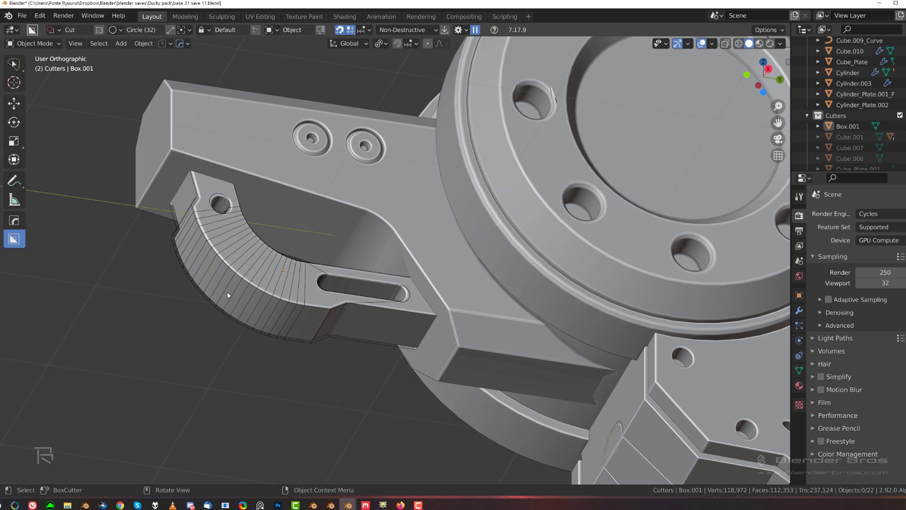
Hide the enlarged duplicate bar that serves as the recess cutter.
left_click(266, 261)
right_click(438, 284)
scroll(438, 284, "up", 2)
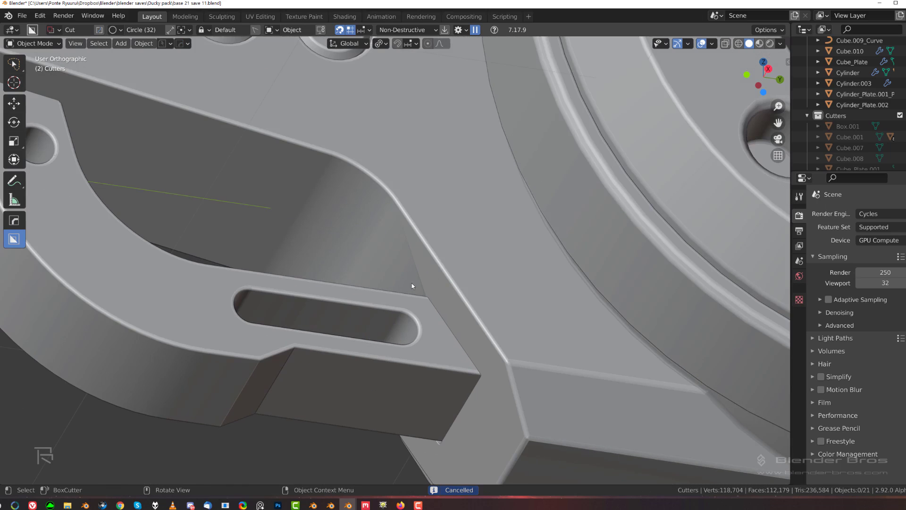
Smart Apply the main body's boolean modifiers and sharpen the body with the HOps Sharpen operation.
left_click(438, 265)
key("q")
key("Escape")
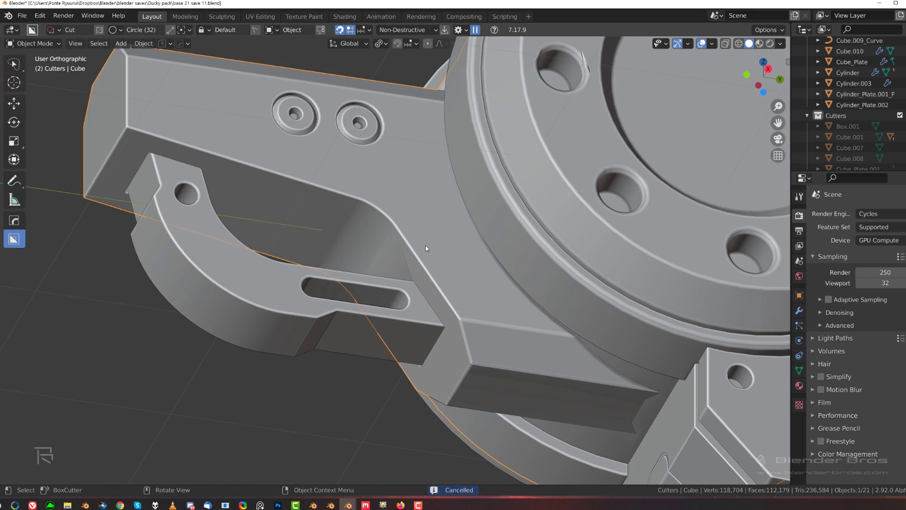
key("q")
mouse_move(425, 301)
mouse_move(425, 283)
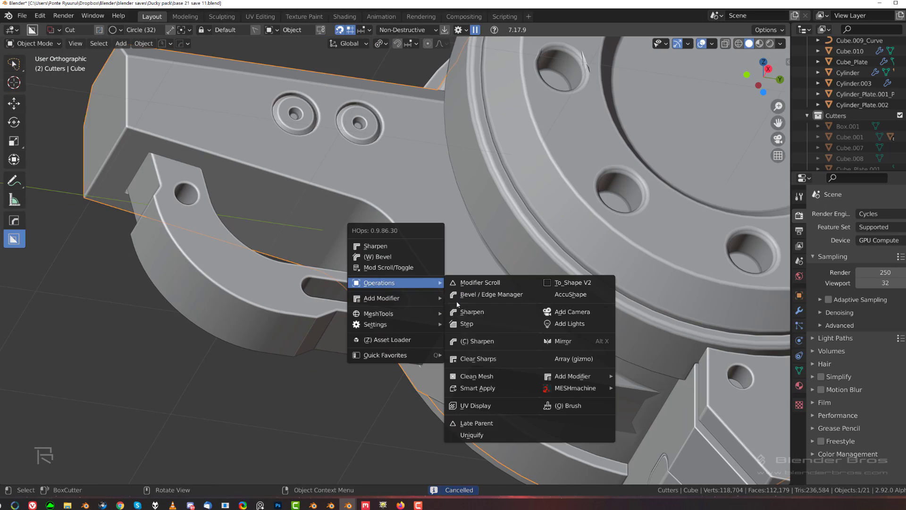
left_click(486, 388)
scroll(413, 285, "up", 1)
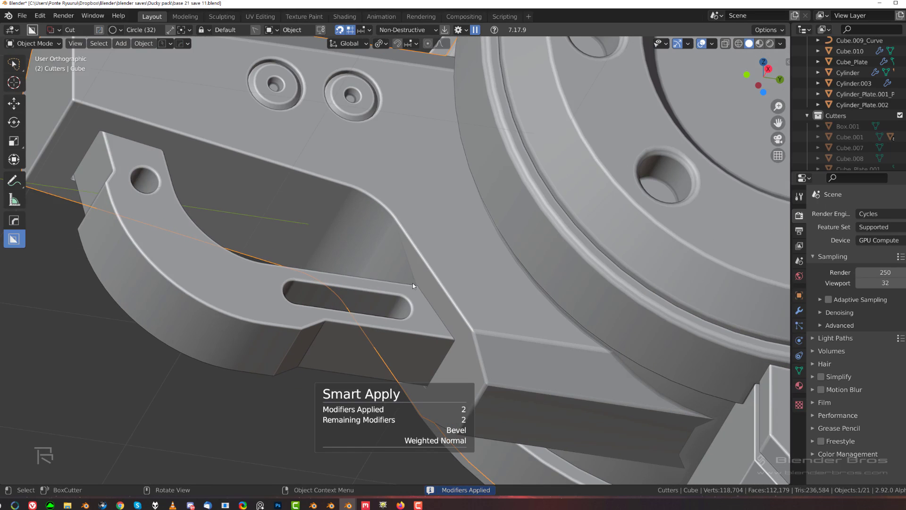
key("q")
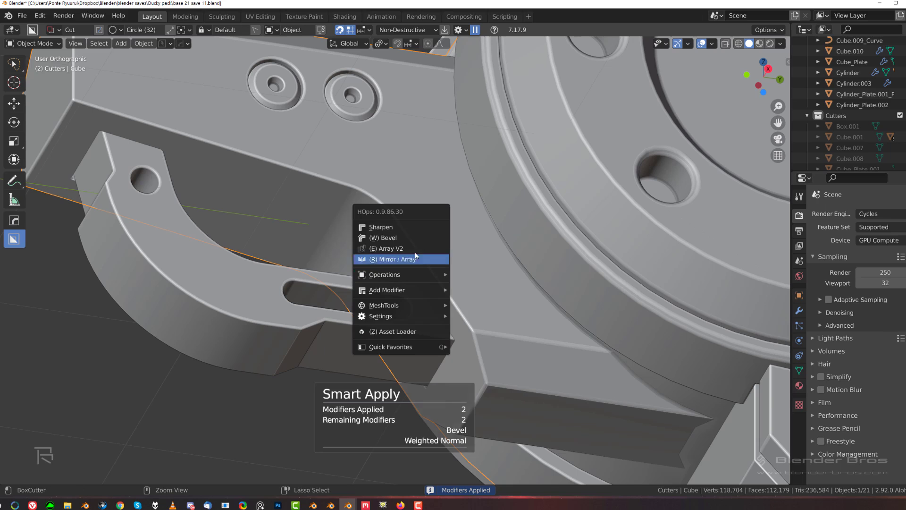
left_click(402, 228)
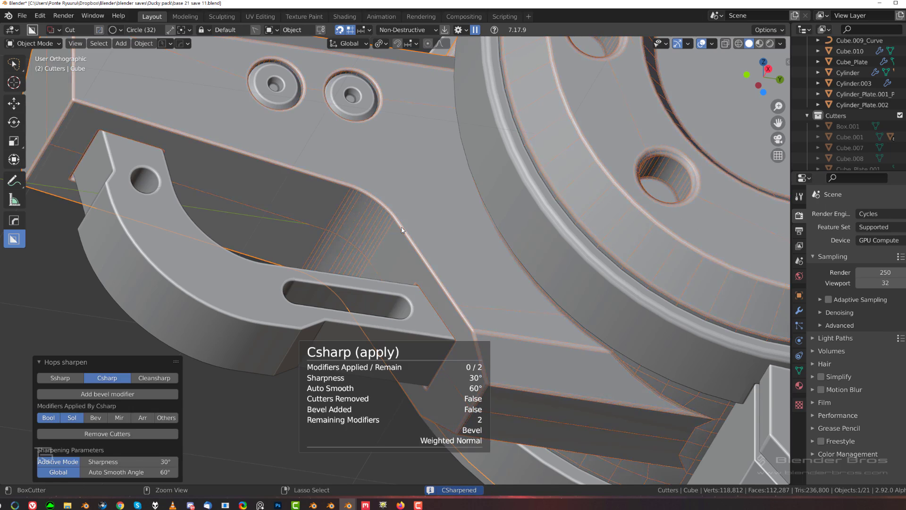
Examine the curved bar's fit in the body from the side and the gun's overall shape from an angle.
scroll(378, 285, "down", 3)
left_click(377, 285)
middle_click_drag(378, 285, 445, 298)
left_click(445, 298)
scroll(336, 324, "down", 4)
scroll(371, 378, "up", 3)
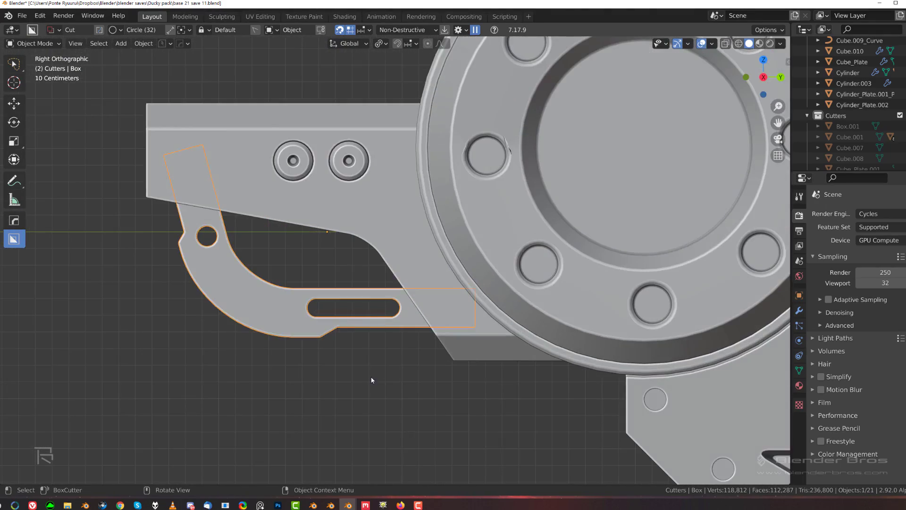
left_click(372, 379)
scroll(355, 363, "down", 8)
middle_click_drag(413, 269, 236, 270, "shift")
scroll(423, 240, "up", 2)
middle_click_drag(424, 239, 284, 259)
scroll(309, 241, "down", 2)
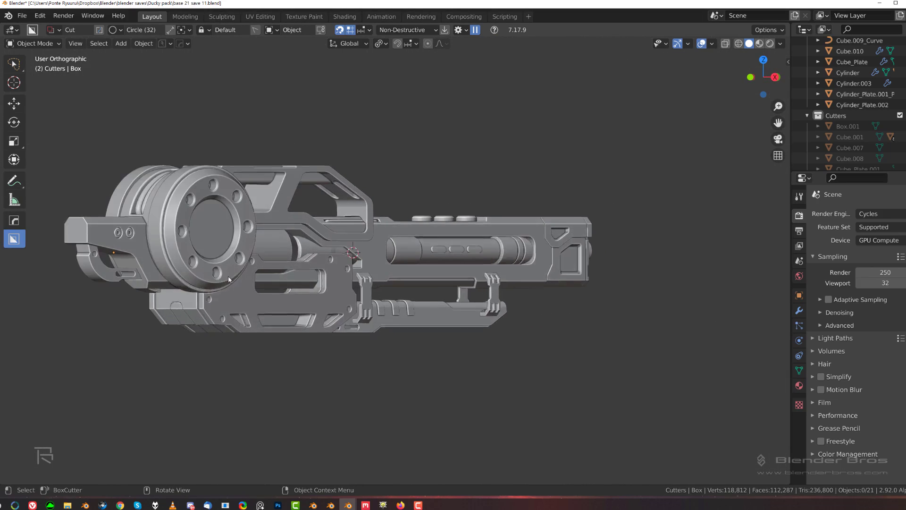
Bevel the edge path along one side of the bar's outer curve in Edit Mode.
scroll(282, 259, "up", 7)
key("grave")
left_click(327, 278)
scroll(406, 317, "up", 6)
middle_click_drag(222, 260, 391, 278, "shift")
key("Tab")
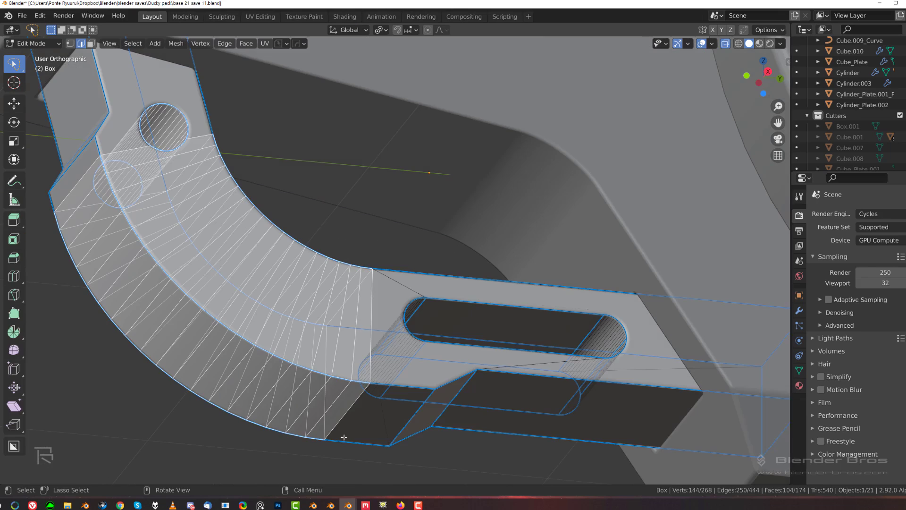
left_click(383, 385)
key("Tab")
left_click(467, 387)
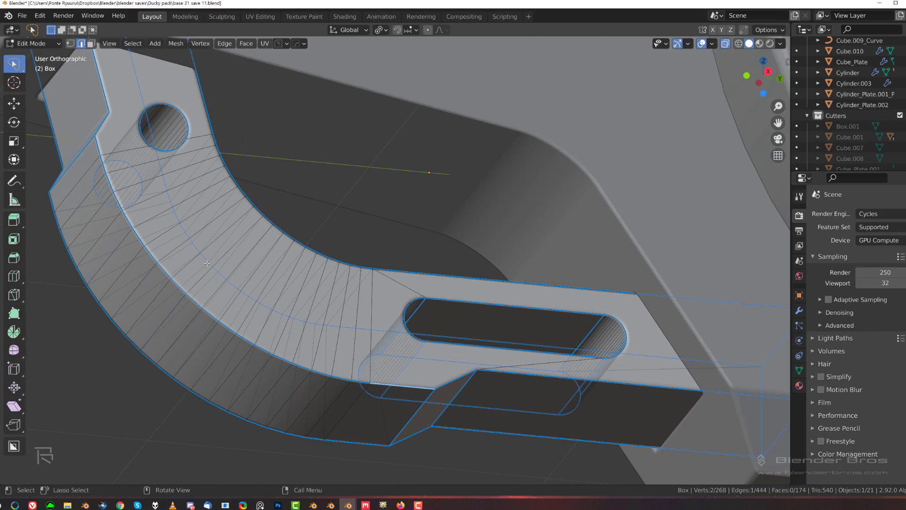
key("Tab")
left_click(485, 339)
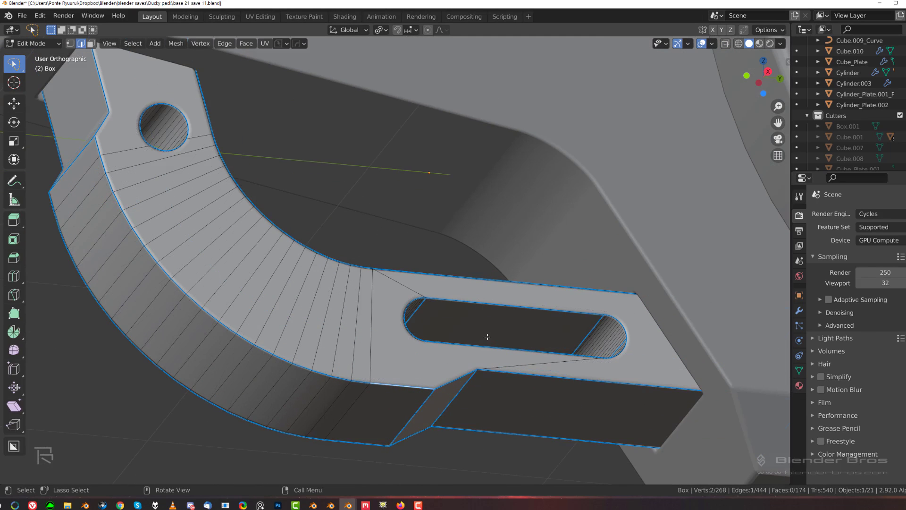
left_click(103, 145, "ctrl")
key("ctrl+b")
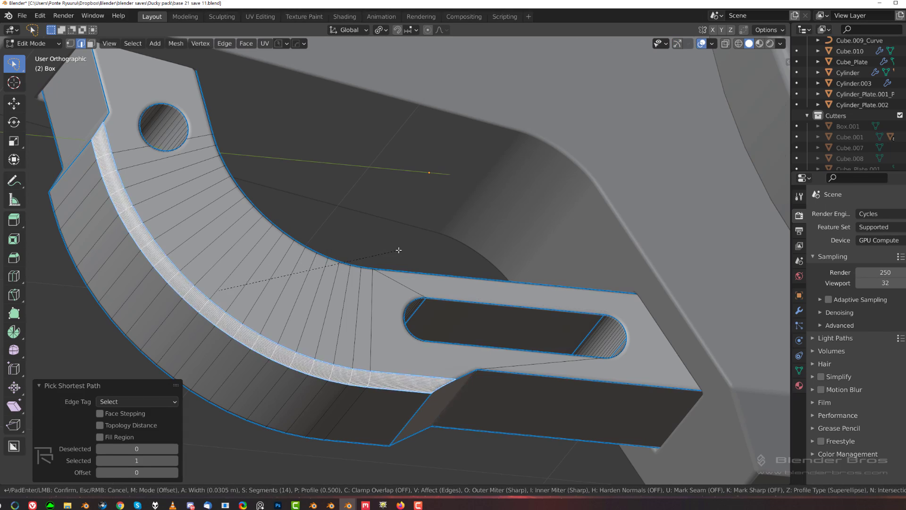
scroll(406, 253, "down", 13)
left_click(418, 255)
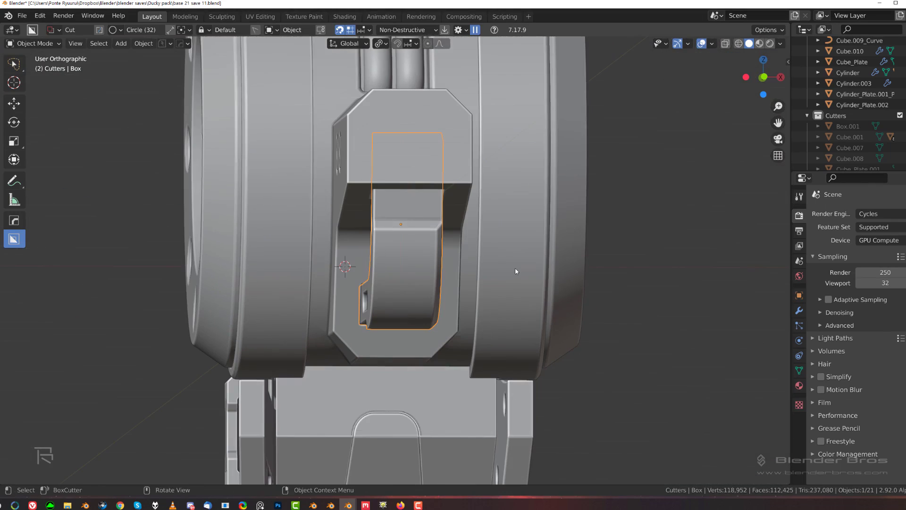
Mirror the bar's mesh across its width in Symmetry mode to repeat the bevel on the other side.
key("alt+x")
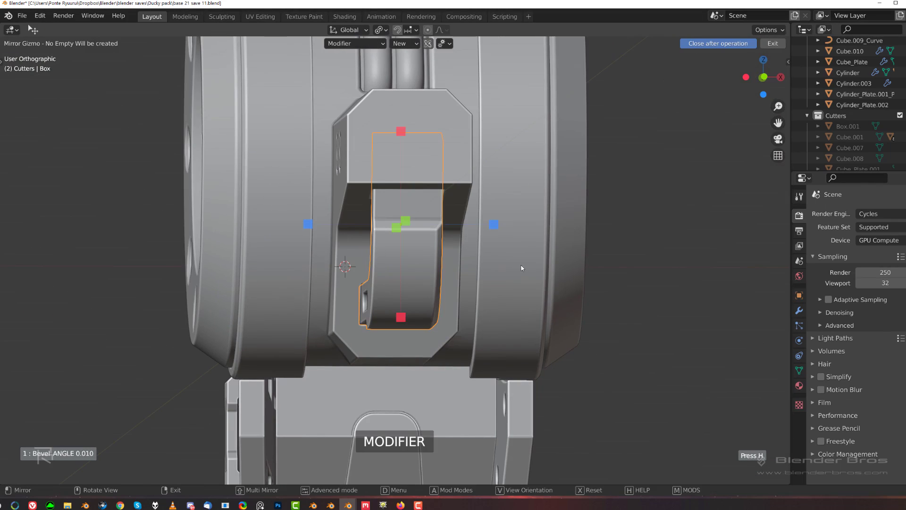
key("d")
left_click(504, 265)
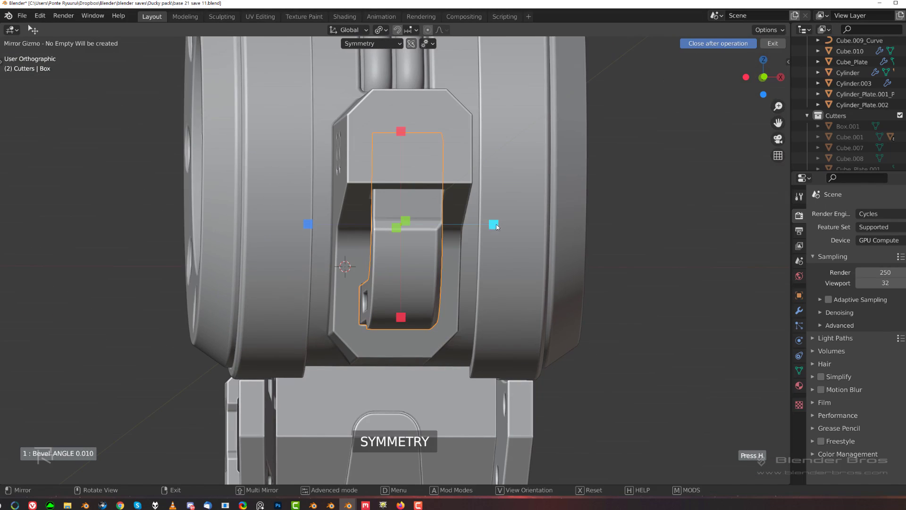
key("grave")
left_click(587, 230)
left_click_drag(419, 341, 448, 325)
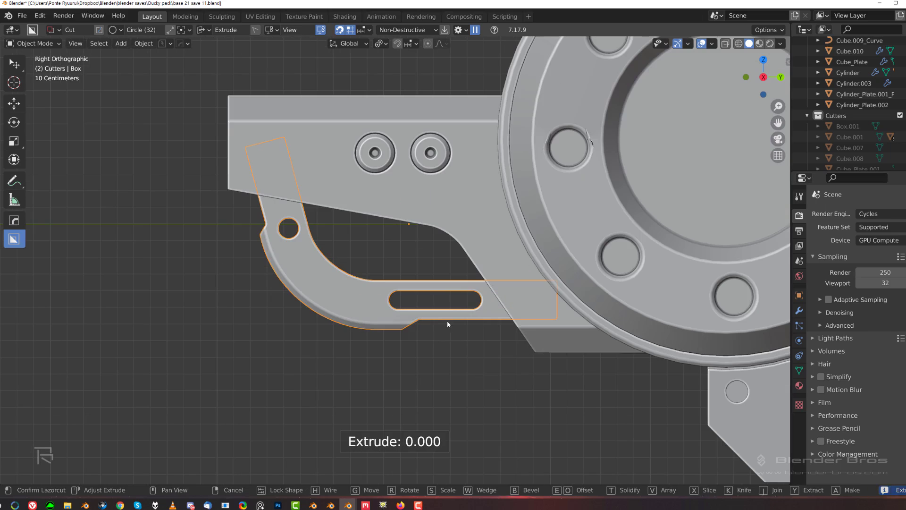
right_click(448, 322)
Deselect the bar and examine its profile against the rest of the gun from the side.
scroll(448, 322, "down", 3)
scroll(265, 289, "up", 3)
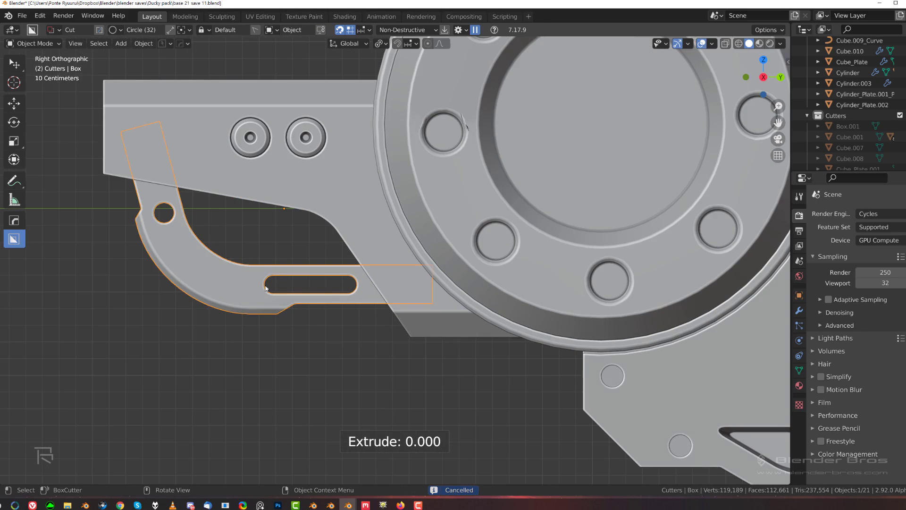
left_click(259, 222)
scroll(261, 241, "up", 1)
scroll(261, 241, "down", 5)
middle_click_drag(520, 284, 431, 231, "shift")
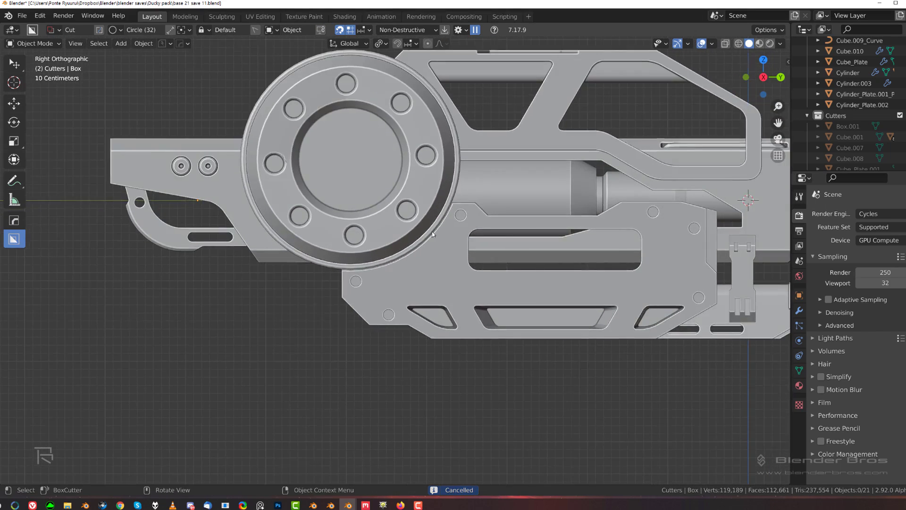
scroll(432, 231, "down", 5)
scroll(358, 225, "up", 7)
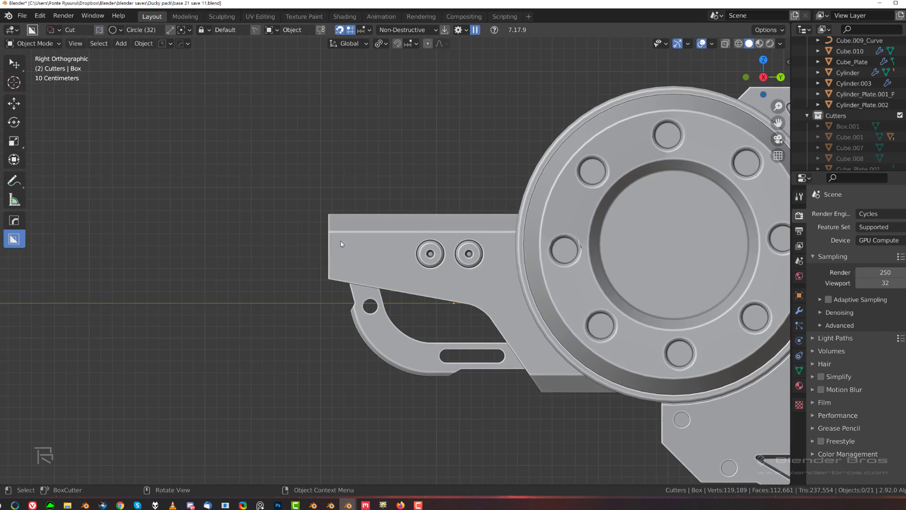
Cut a narrow vertical box slot through the main body near its rear end.
left_click(340, 243)
scroll(341, 245, "up", 3)
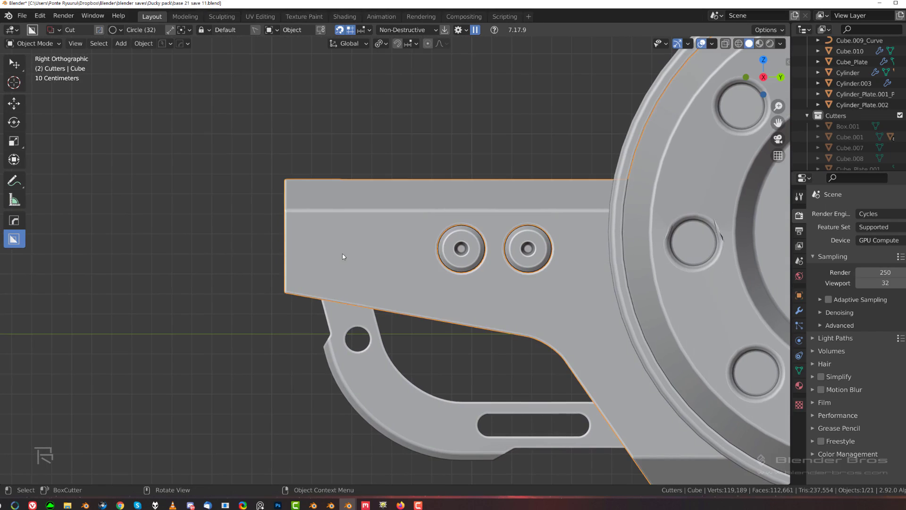
key("d")
left_click(298, 287)
left_click_drag(294, 233, 294, 245)
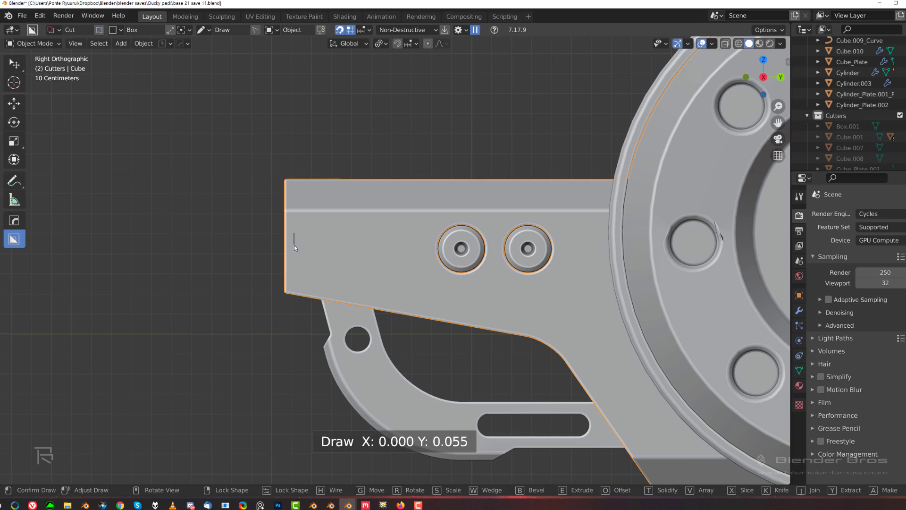
left_click_drag(302, 283, 301, 282)
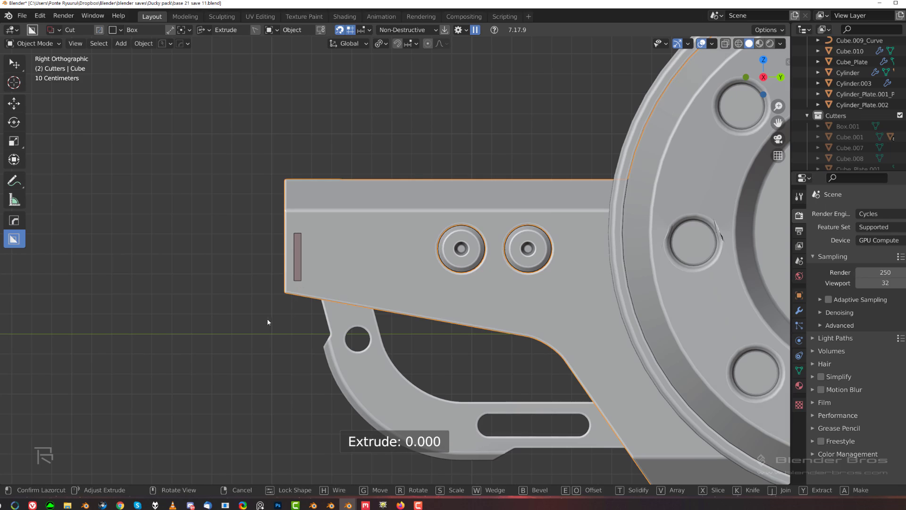
left_click(247, 311)
Sharpen the main body with the HOps Sharpen operation to apply the new slot cut.
scroll(283, 309, "down", 5)
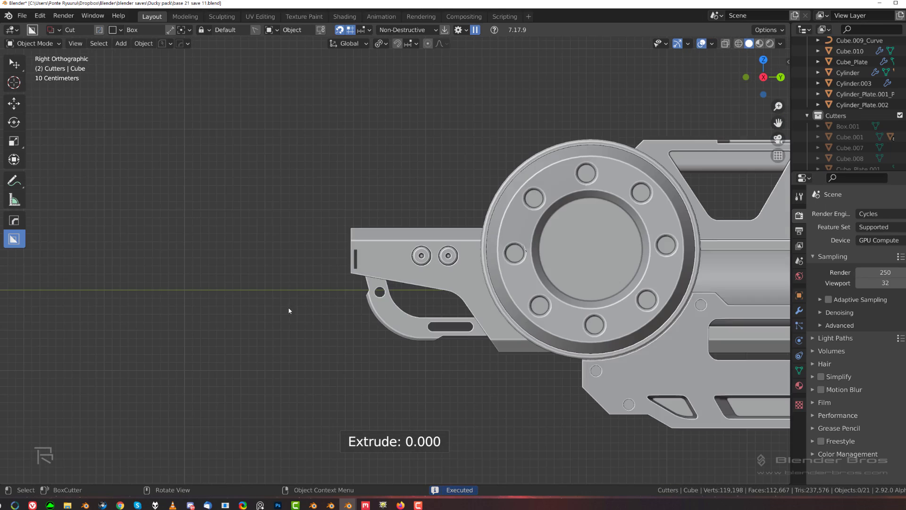
scroll(255, 269, "up", 2)
left_click(187, 235)
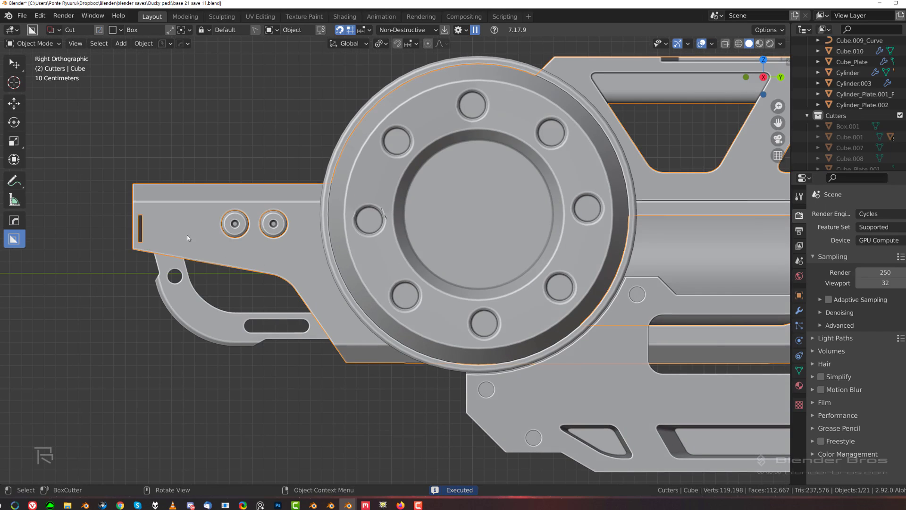
key("q")
left_click(187, 235)
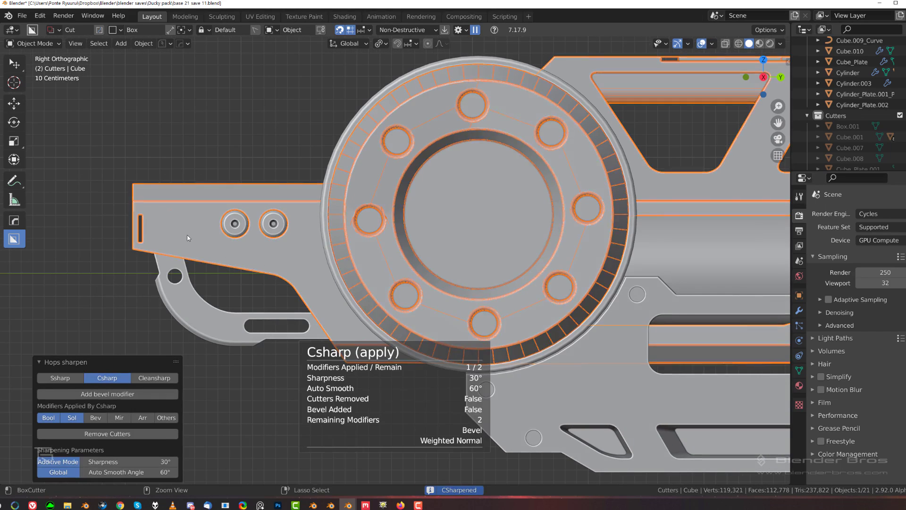
Try to cut a horizontal slot with 0.039 rounded corners into the main body's lower front chamfer.
scroll(296, 245, "down", 3)
scroll(395, 211, "down", 2)
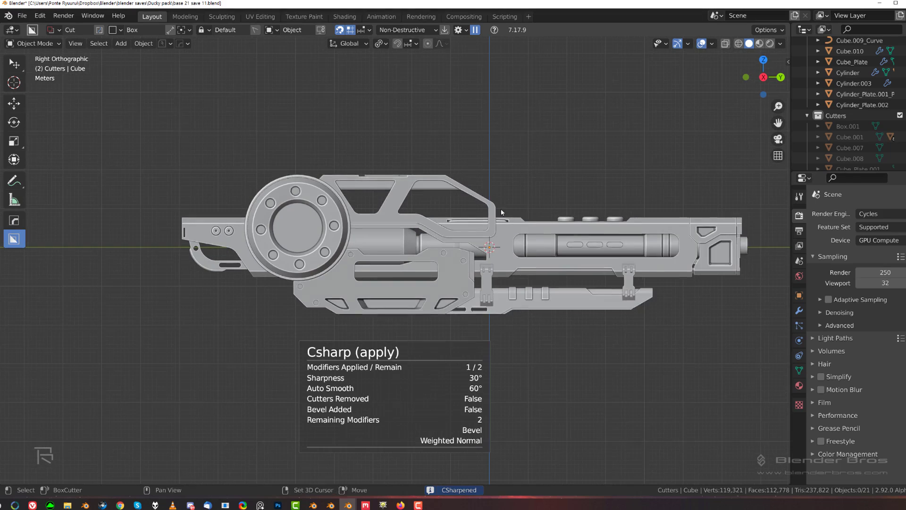
middle_click_drag(502, 211, 377, 212, "shift")
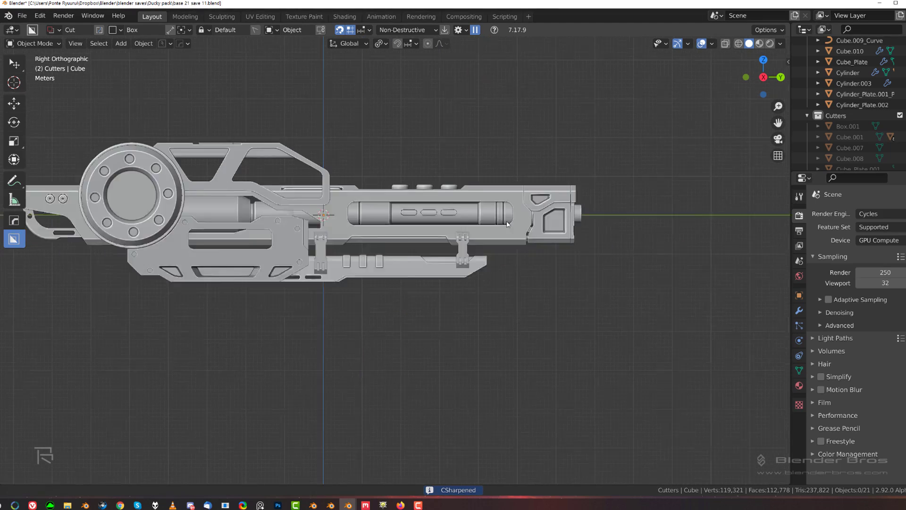
scroll(486, 214, "up", 4)
middle_click_drag(485, 214, 421, 273, "shift")
left_click(449, 252)
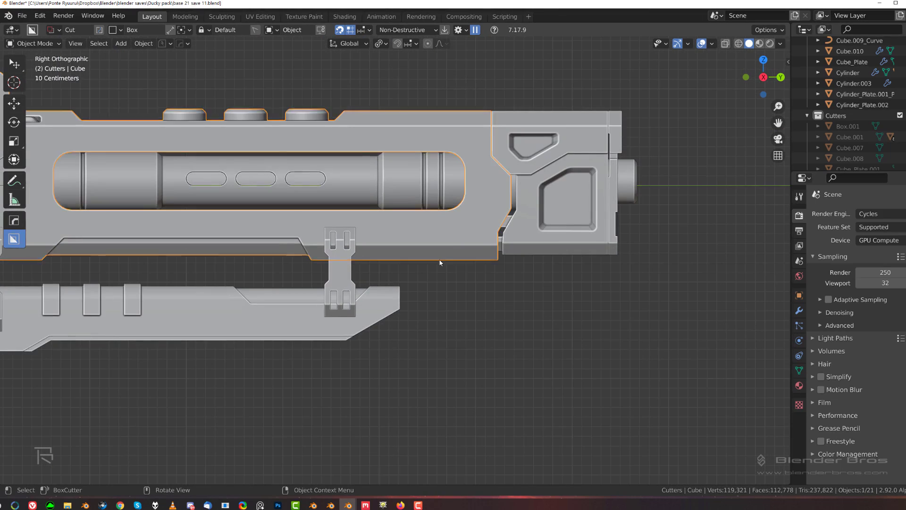
scroll(371, 271, "up", 4)
left_click_drag(385, 258, 458, 263)
key("b")
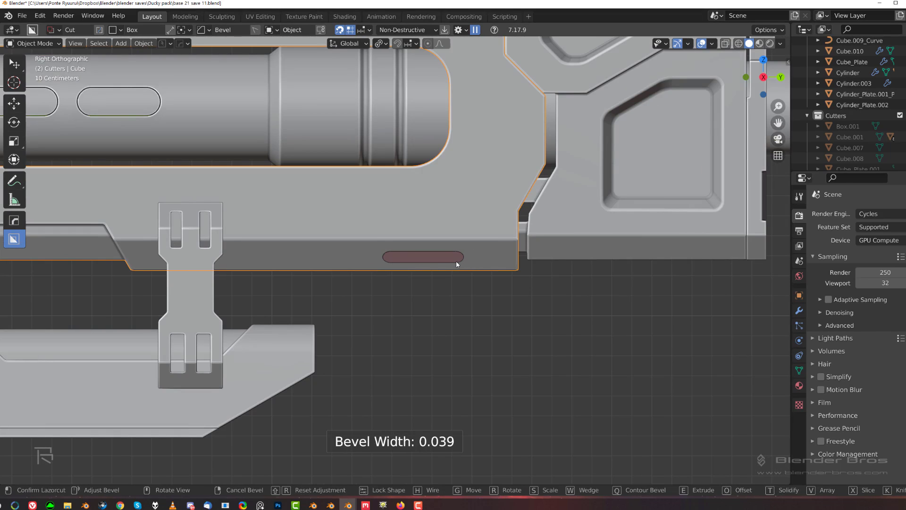
key("Tab")
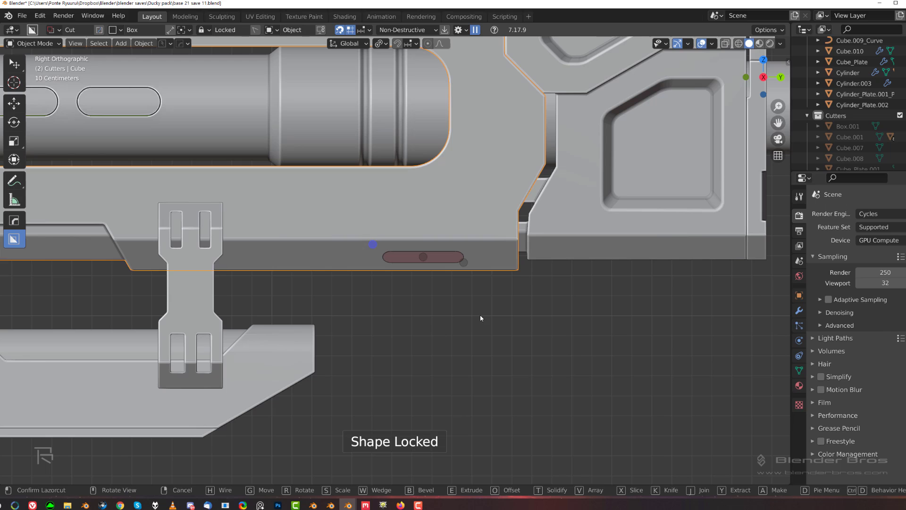
left_click(479, 316)
middle_click_drag(469, 308, 477, 231)
key("ctrl+z")
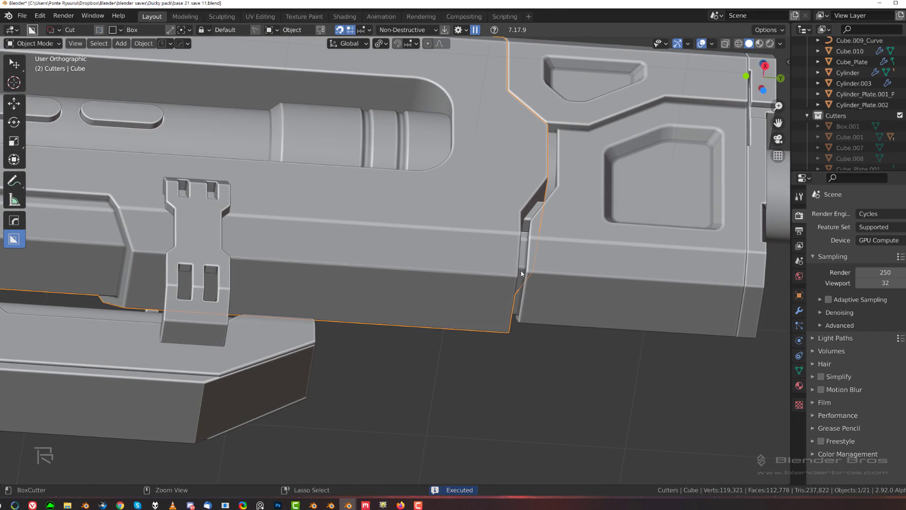
Save the file and set BoxCutter's drawing alignment to View in the right-side view.
key("KP_3")
key("d")
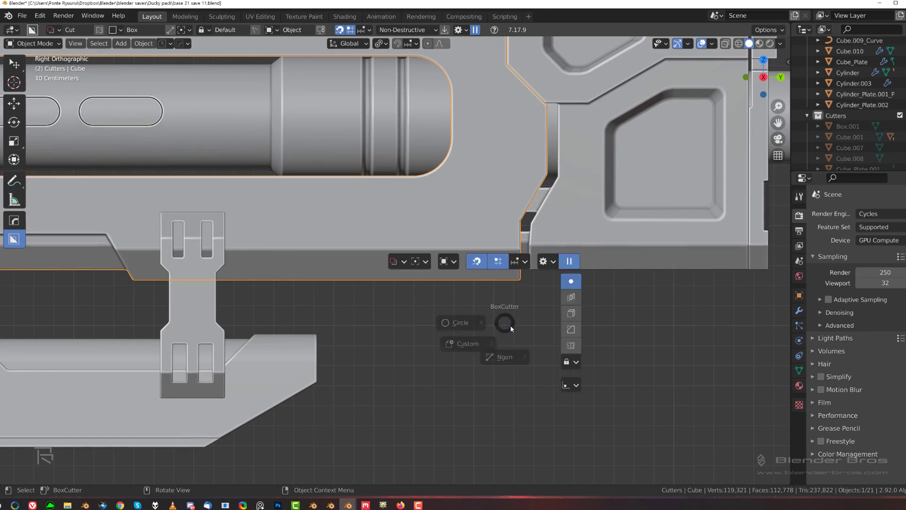
key("d")
key("ctrl+s")
key("shift+v")
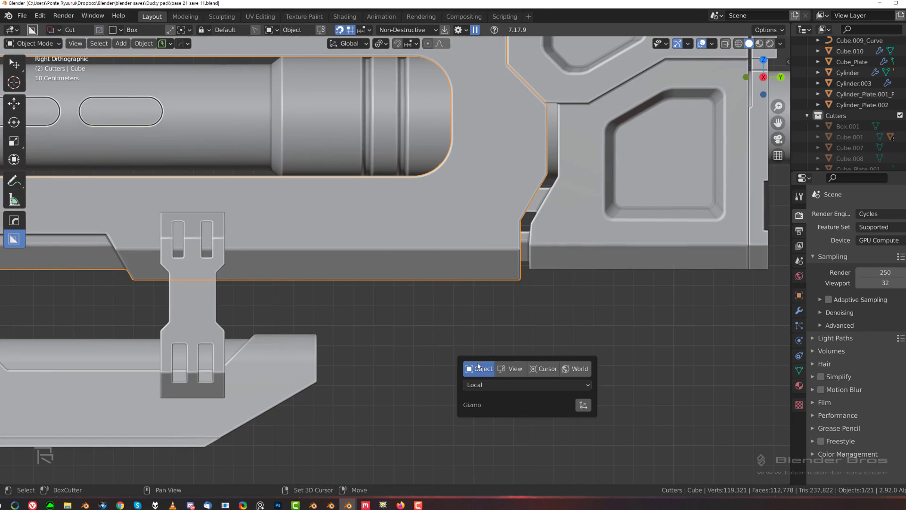
left_click(510, 368)
Cut a horizontal slot about 0.366 by 0.056 with fully rounded ends through the main body's lower front chamfer.
scroll(449, 287, "up", 2)
left_click_drag(398, 261, 502, 280)
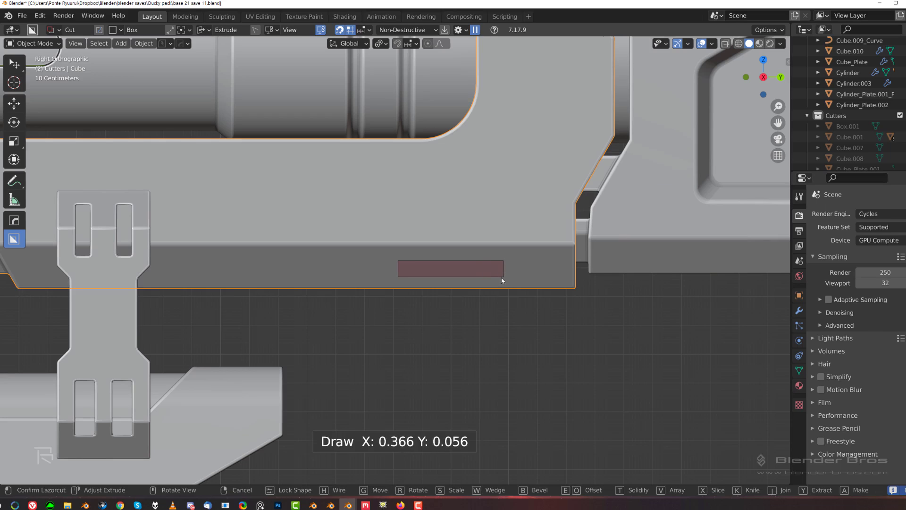
key("b")
key("Tab")
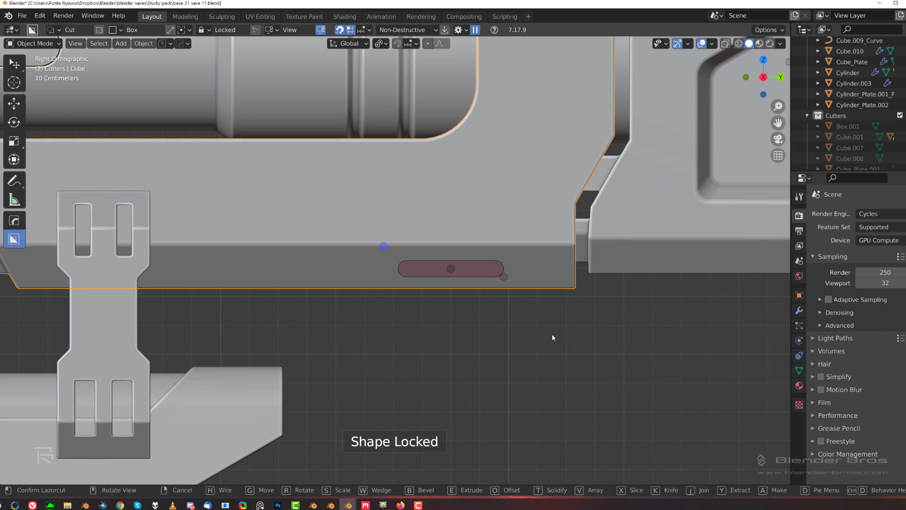
left_click(550, 336)
left_click(531, 264)
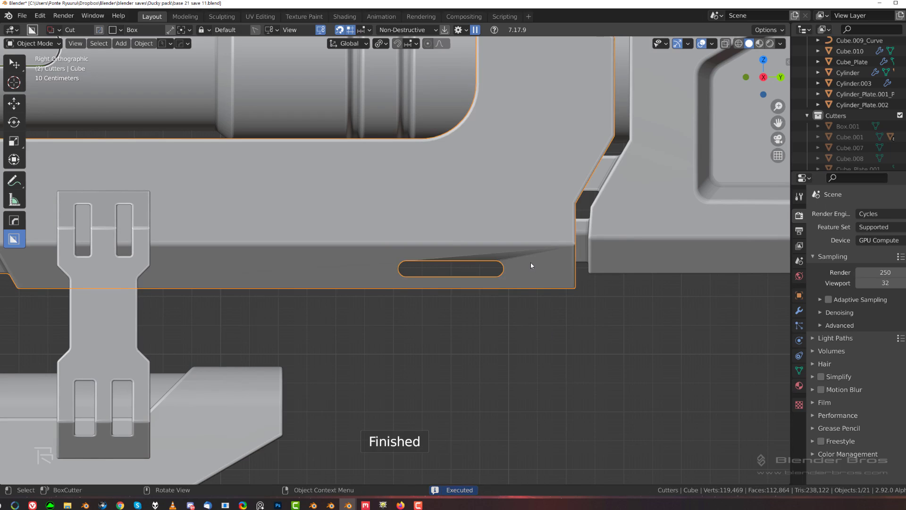
Try to apply the new slot cut to the main body with the HOps Csharp operation.
key("q")
left_click(531, 264)
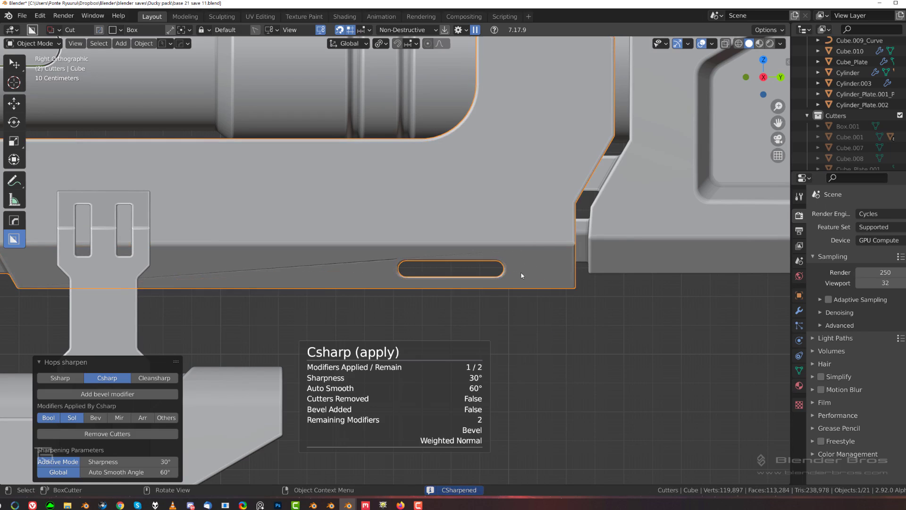
scroll(508, 264, "up", 3)
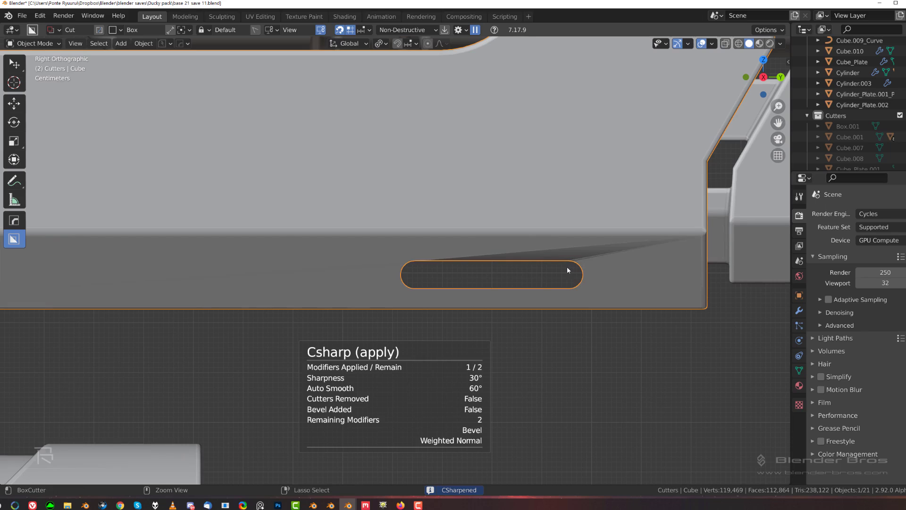
Knife a vertical edge across the chamfer through the slot, and apply the slot cut with Csharp.
key("Tab")
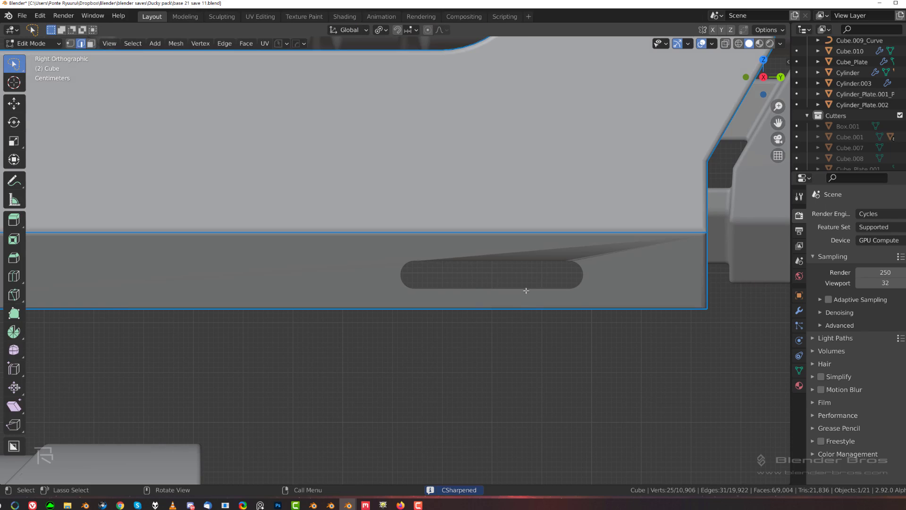
key("k")
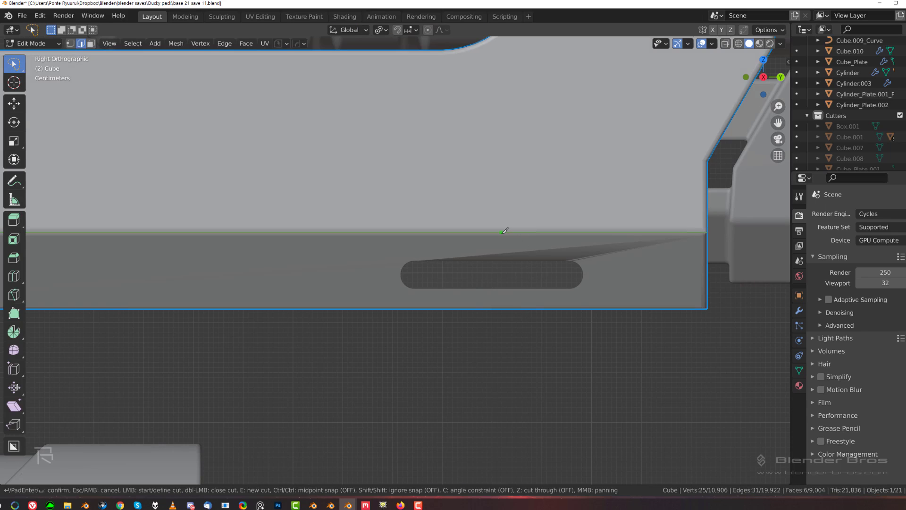
left_click(503, 307)
key("Return")
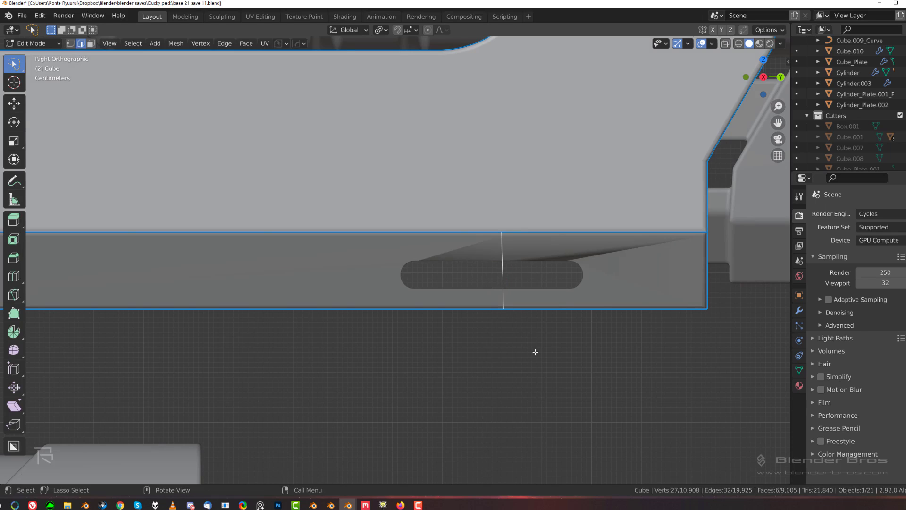
key("Tab")
key("q")
left_click(517, 247, "ctrl")
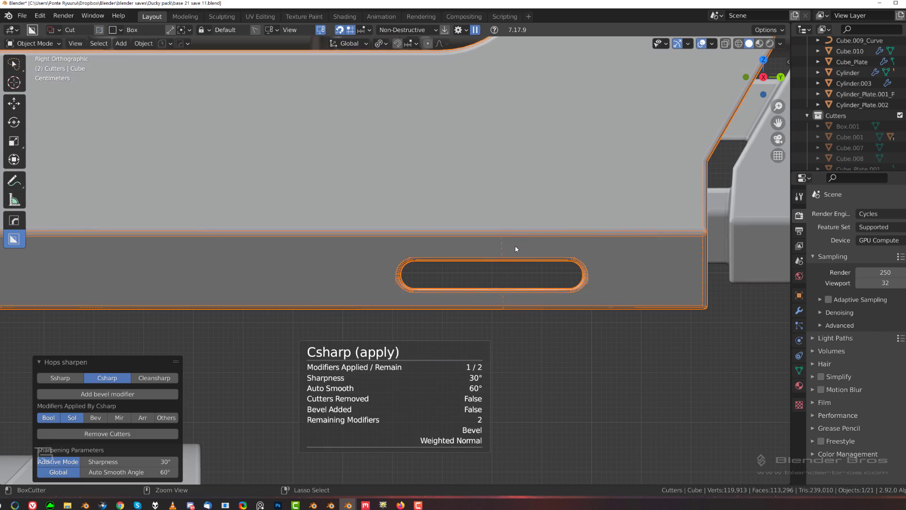
Mirror the main body across the X axis with the HOps mirror gizmo to carry the slot over.
scroll(515, 244, "down", 10)
middle_click_drag(430, 268, 352, 265)
key("alt+x")
scroll(353, 265, "down", 3)
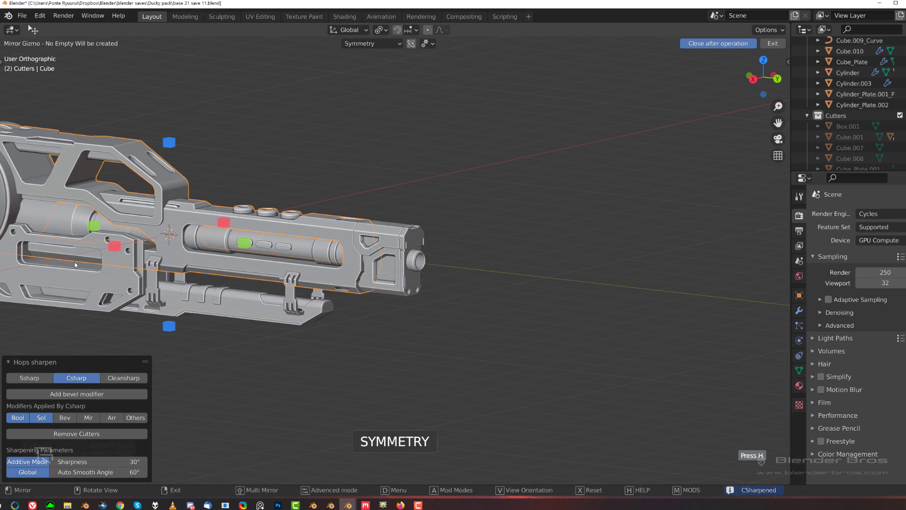
left_click(120, 245)
Examine the gun's full side profile and its lower details in the right orthographic view.
key("KP_3")
scroll(395, 278, "up", 2)
middle_click_drag(349, 292, 494, 272, "shift")
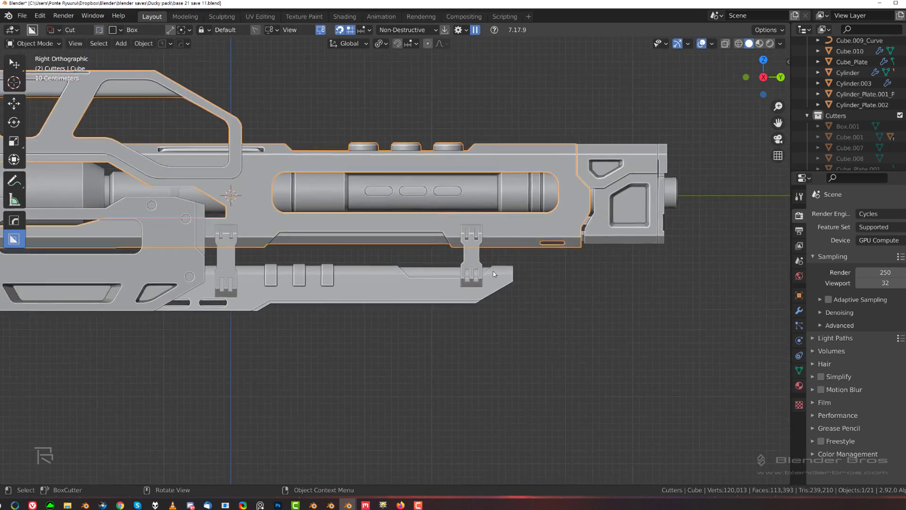
scroll(494, 278, "up", 2)
scroll(497, 338, "down", 3)
middle_click_drag(430, 318, 529, 307, "shift")
scroll(523, 308, "down", 1)
left_click(520, 308)
scroll(500, 306, "down", 3)
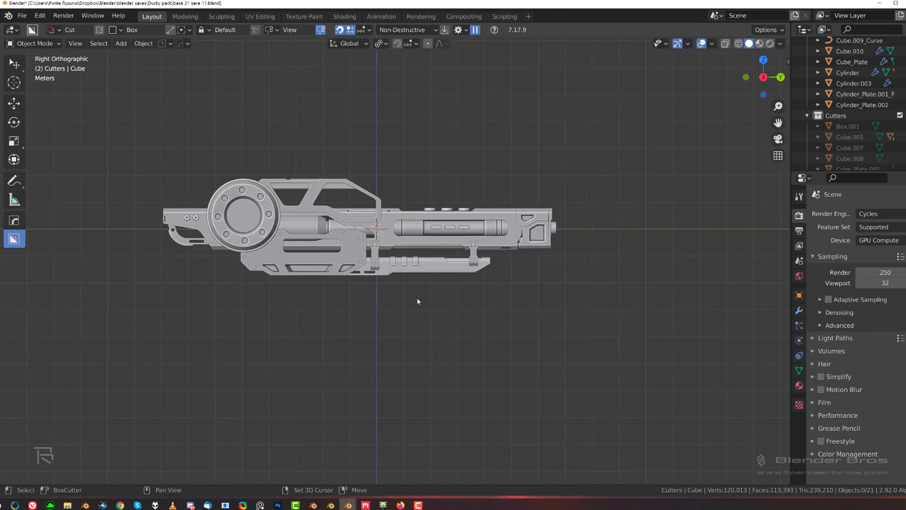
middle_click_drag(418, 301, 485, 311, "shift")
scroll(482, 301, "up", 3)
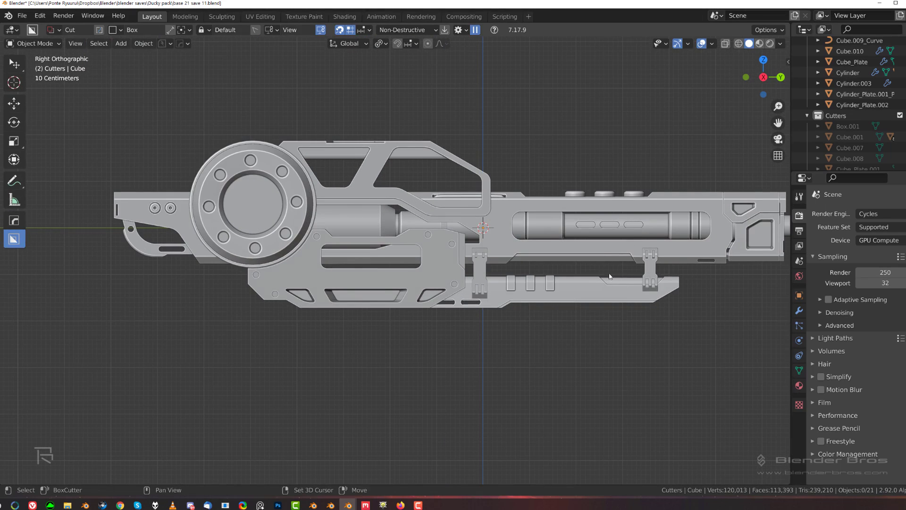
middle_click_drag(609, 276, 438, 234, "shift")
scroll(472, 256, "up", 5)
scroll(471, 254, "down", 3)
Isolate the rounded under-barrel piece in local view, seen from the back orthographic view.
key("ctrl+KP_1")
scroll(597, 254, "up", 3)
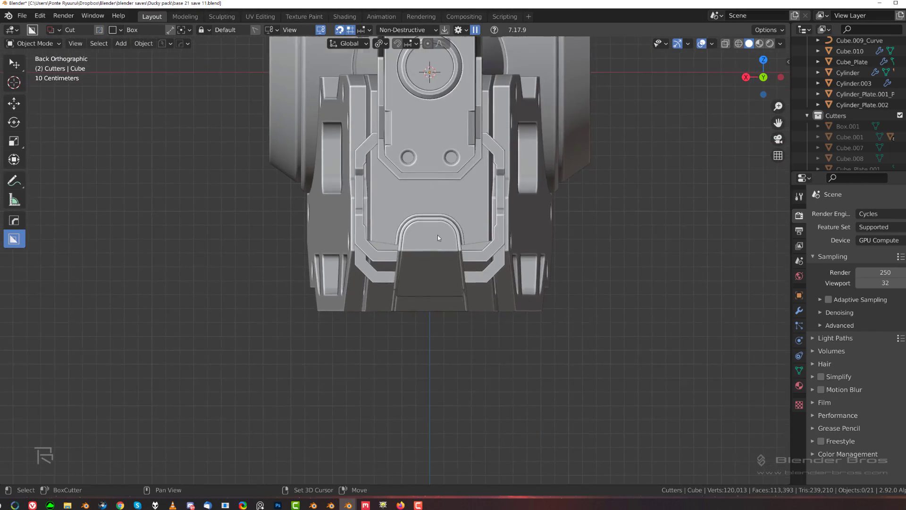
scroll(444, 236, "up", 3)
left_click(411, 250)
scroll(410, 255, "up", 2)
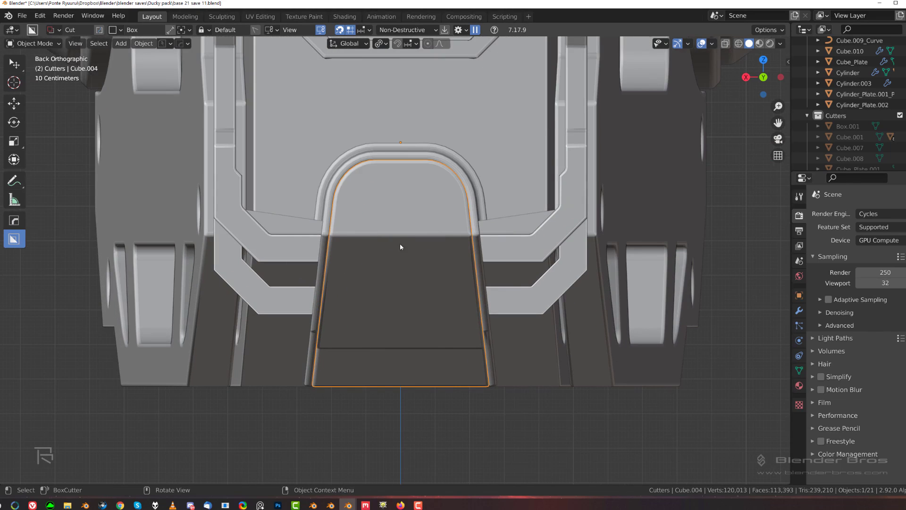
key("KP_Divide")
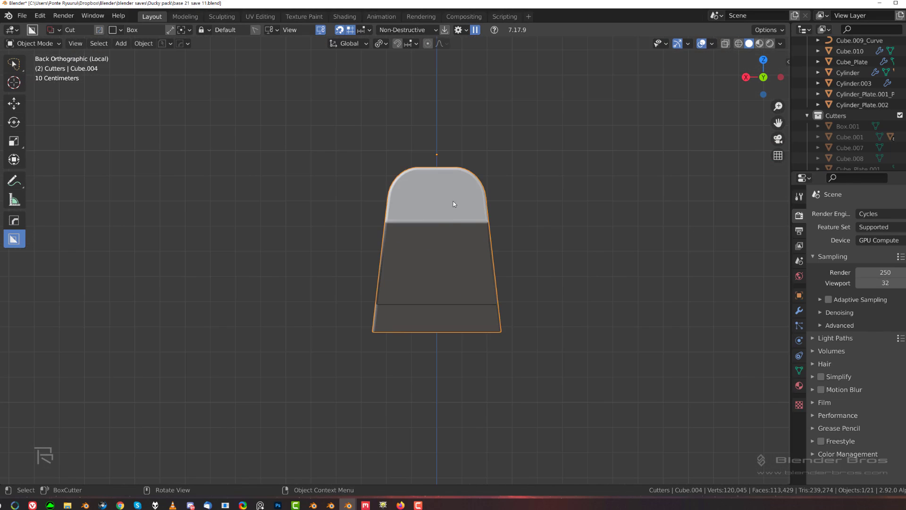
Cut a tall rounded slot into the sloped front end of the under-barrel piece.
left_click_drag(453, 201, 470, 284)
middle_click_drag(470, 284, 492, 296)
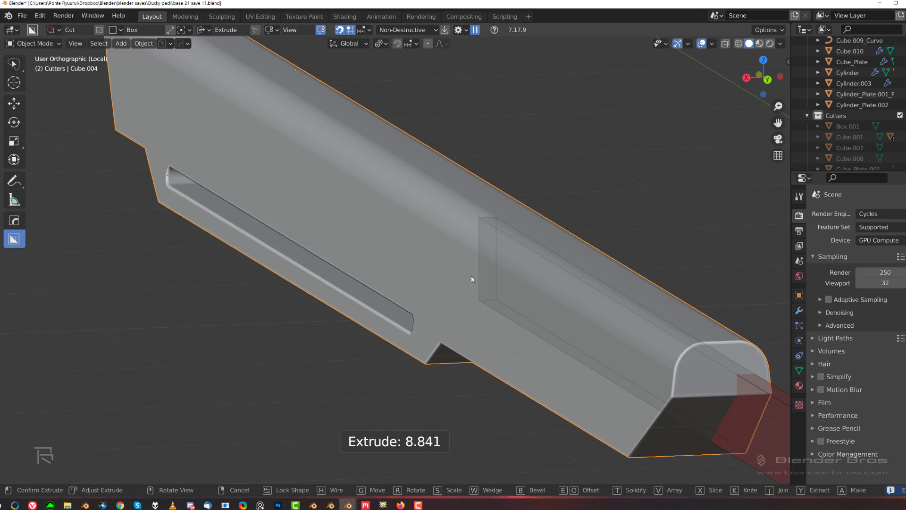
key("Tab")
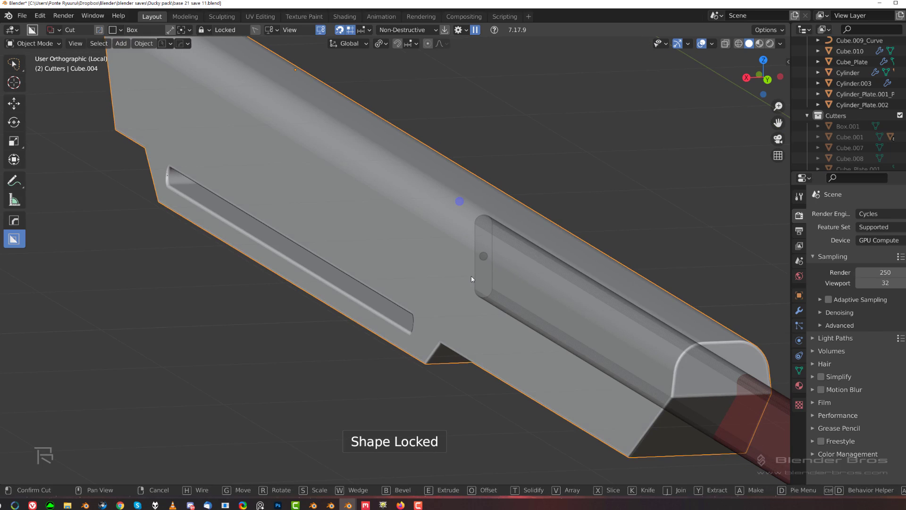
left_click(471, 277)
scroll(467, 279, "down", 6)
Move the slot cutter about 0.188 m along X to space the two mirrored slots apart.
middle_click_drag(460, 269, 459, 258)
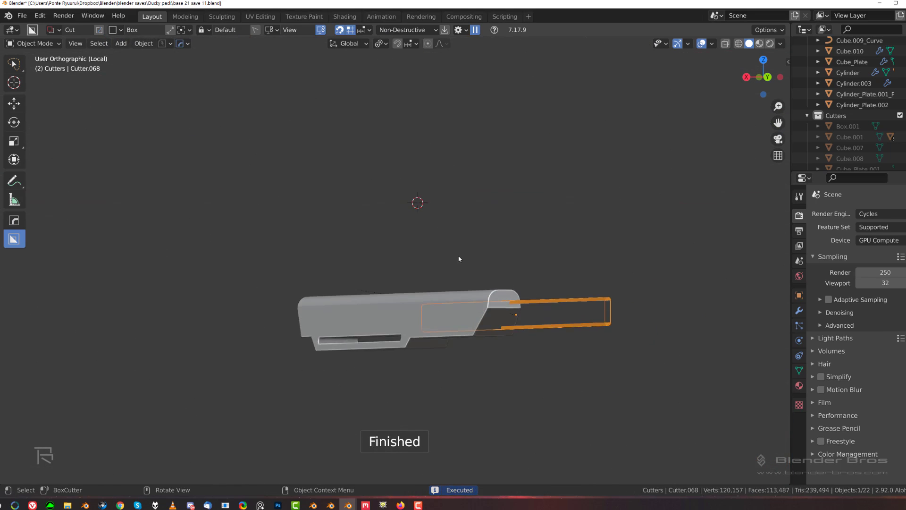
scroll(484, 296, "up", 4)
key("g")
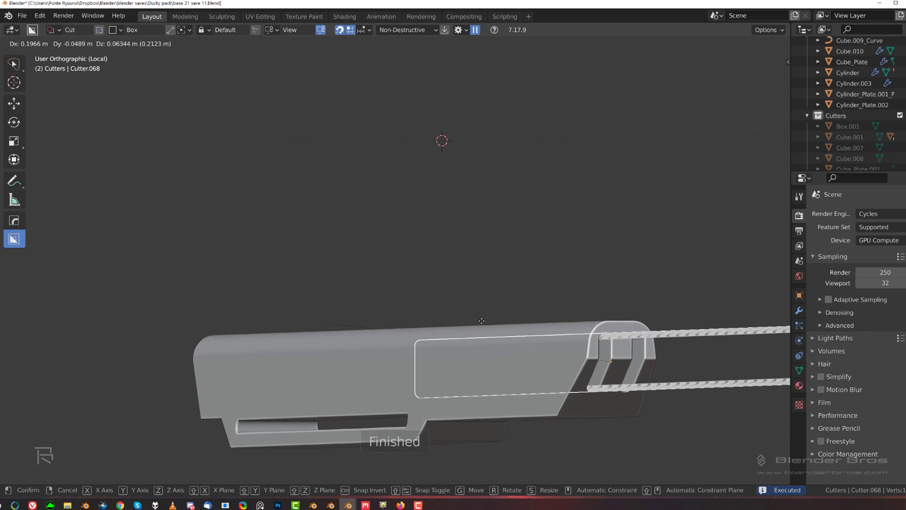
key("x")
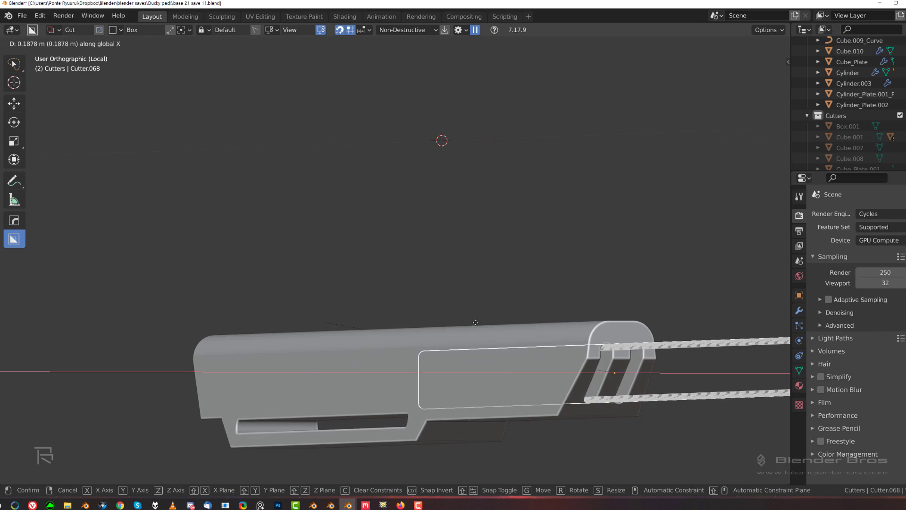
left_click(475, 322)
Exit local view and recall the under-barrel piece's slot cutter with HOps Mod Scroll/Toggle.
middle_click_drag(475, 323, 427, 279)
key("Delete")
key("q")
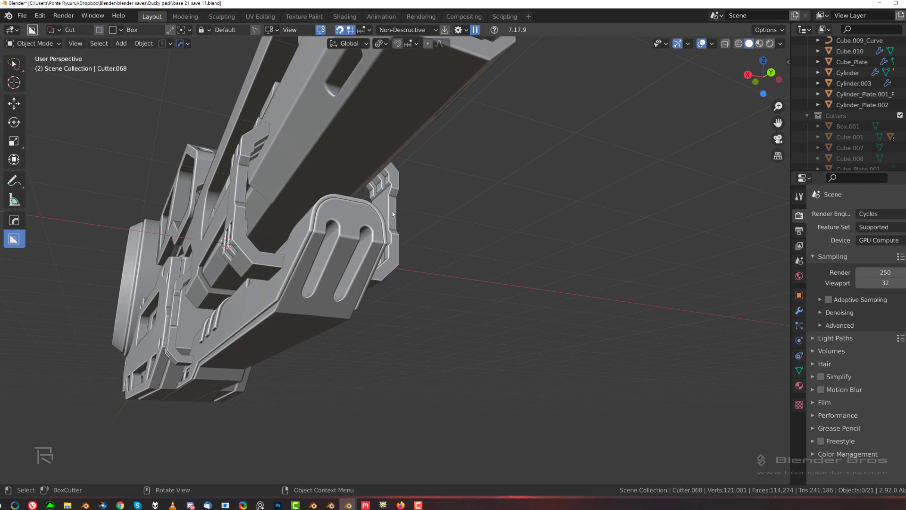
key("q")
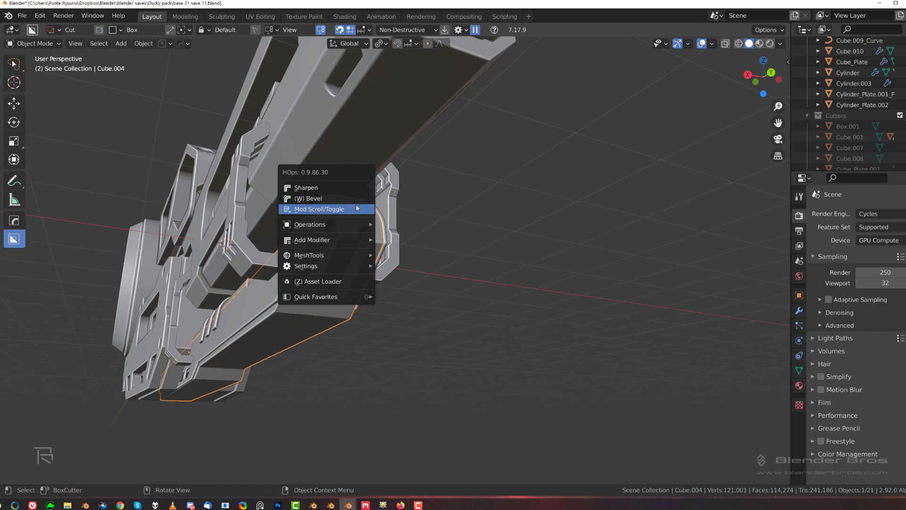
left_click(356, 205)
left_click(356, 206)
Solidify the slot cutter so it cuts outlined grooves into the under-barrel piece's front end, and hide the cutter.
key("q")
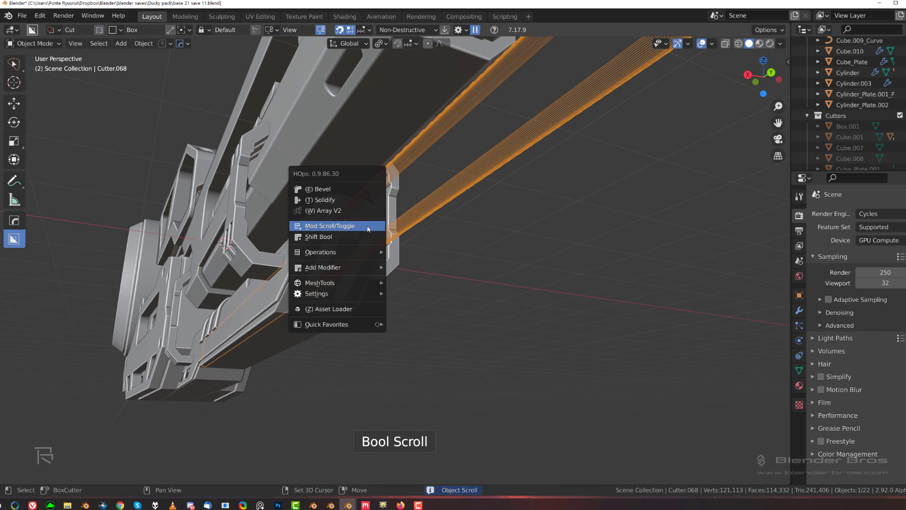
left_click(353, 202)
left_click(358, 202)
scroll(352, 223, "up", 2)
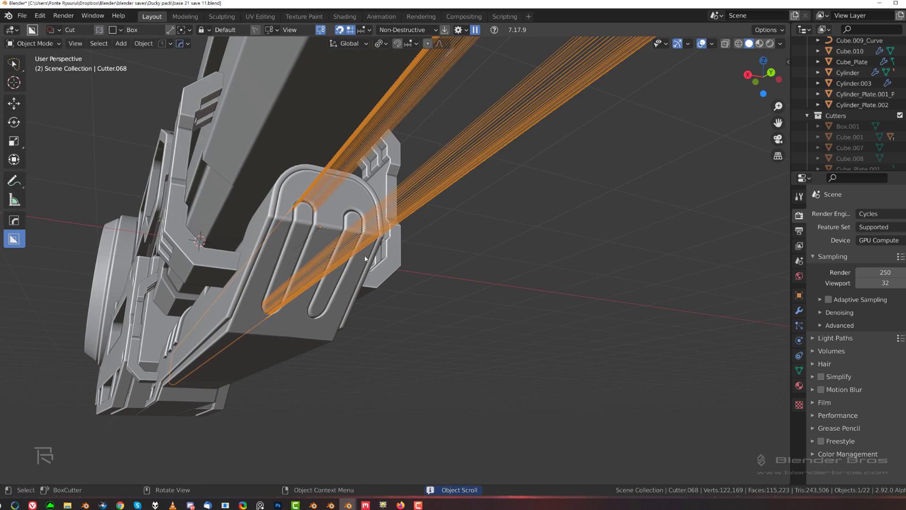
key("h")
middle_click_drag(346, 265, 357, 275)
scroll(357, 275, "up", 1)
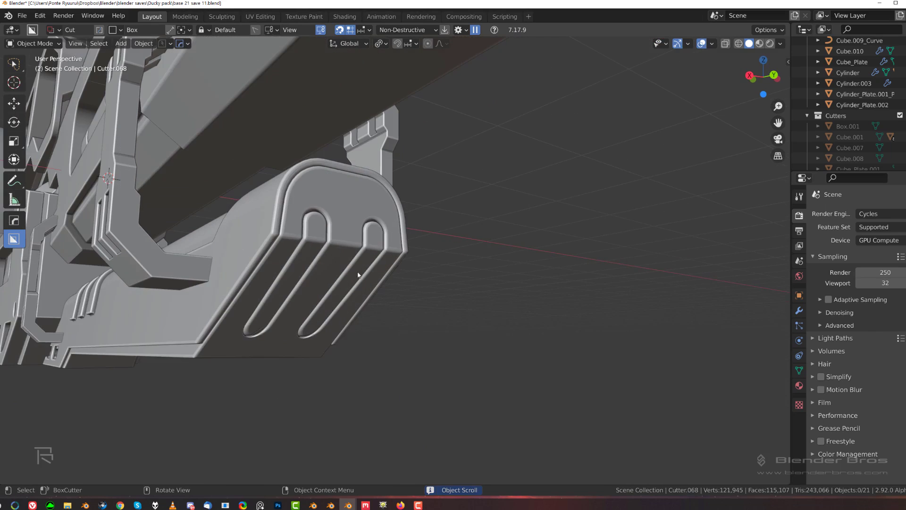
Apply the groove cuts with Csharp and separate the loose slot insert into its own object.
key("q")
left_click(316, 241)
key("Tab")
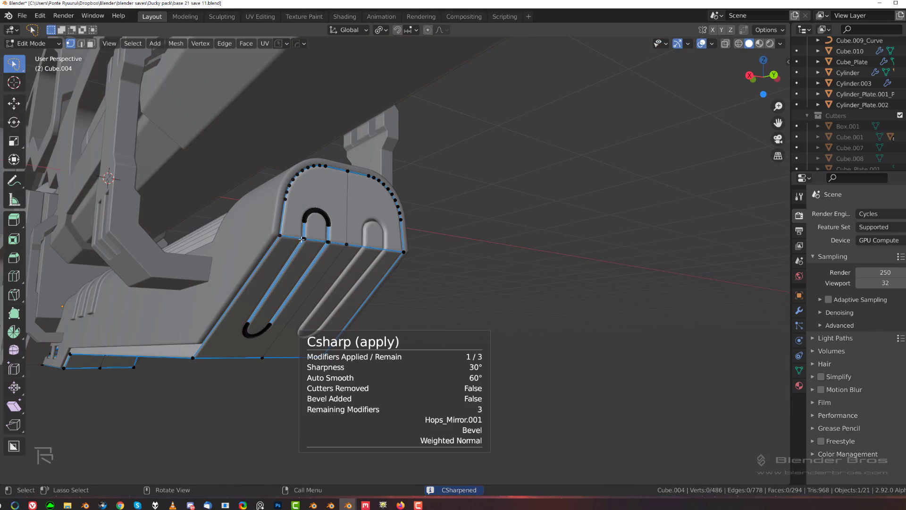
key("ctrl+l")
key("p")
left_click(302, 220)
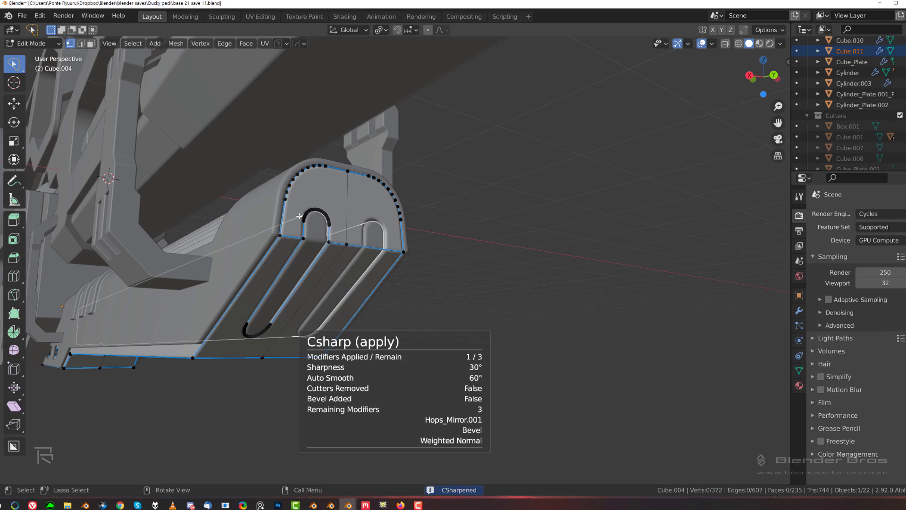
key("Tab")
Adjust the bevel of the separated slot insert with the HOps Bevel operation.
left_click(296, 262)
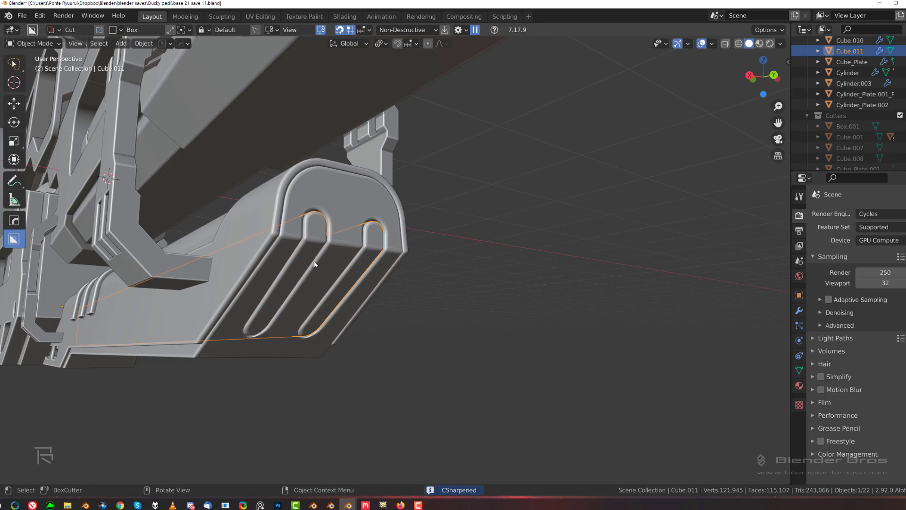
key("q")
left_click(316, 257)
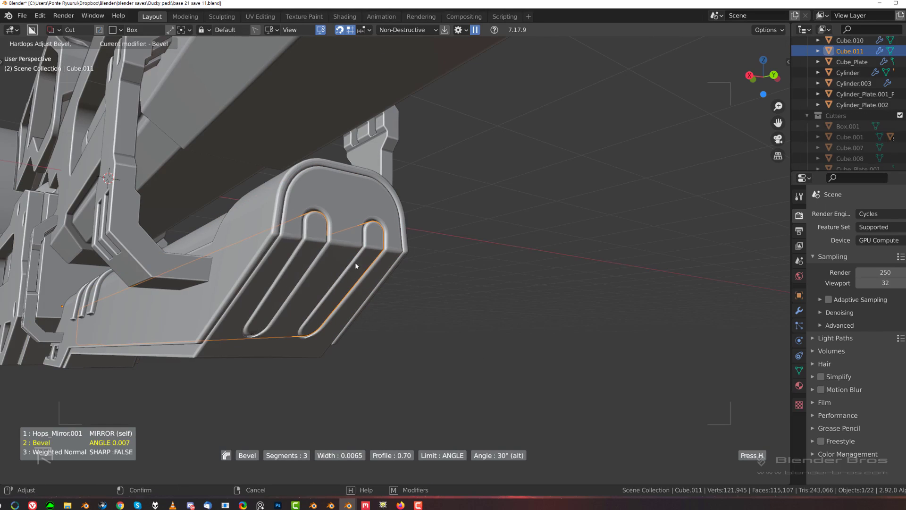
left_click(392, 266)
Try to recess the slot insert by merging its two outer faces and moving the merged face along Y.
key("Tab")
left_click(404, 270)
left_click(300, 268)
scroll(313, 248, "down", 1)
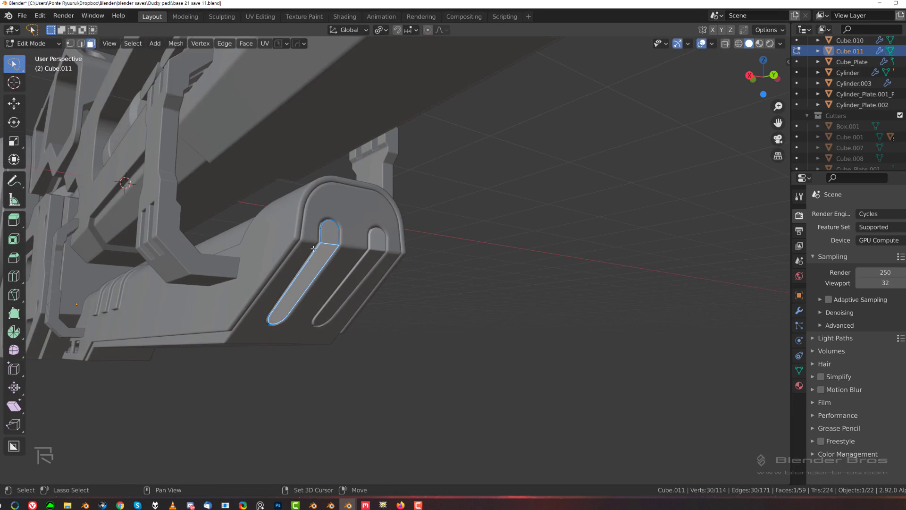
middle_click_drag(330, 241, 394, 260)
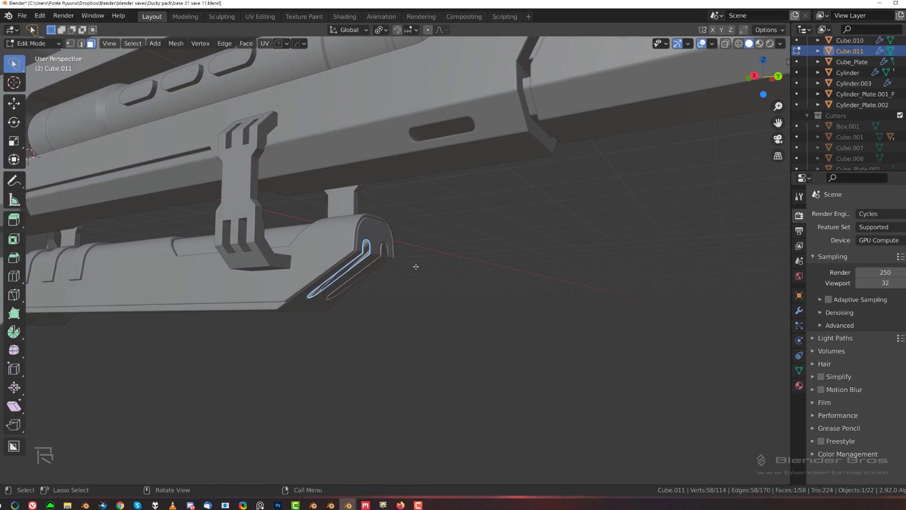
right_click(416, 267)
key("Escape")
key("g")
key("y")
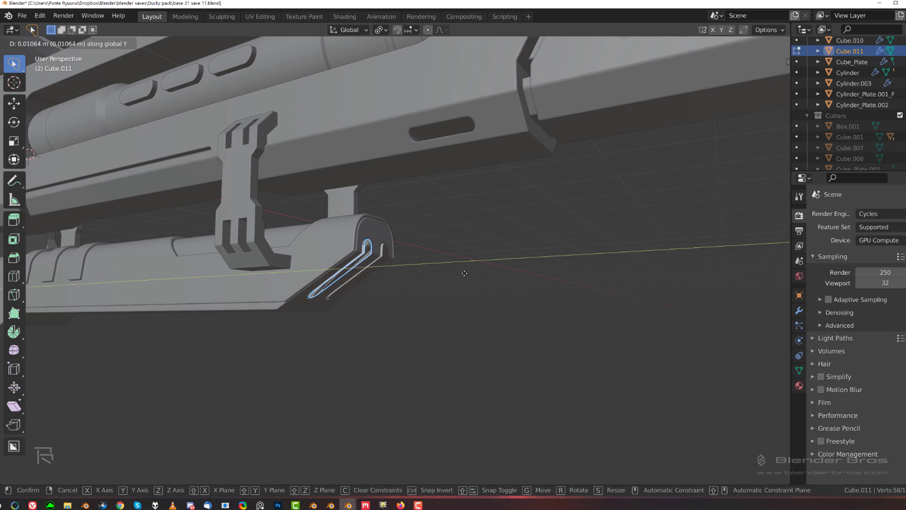
left_click(489, 278)
middle_click_drag(445, 279, 415, 226)
scroll(370, 226, "up", 2)
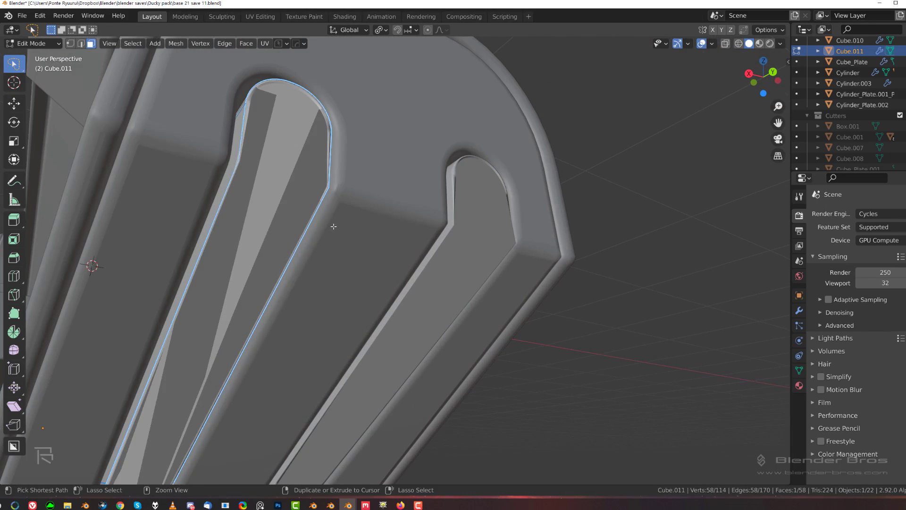
Undo the Y move and the face merge on the slot insert.
key("ctrl+z")
scroll(340, 244, "down", 1)
scroll(340, 245, "down", 4)
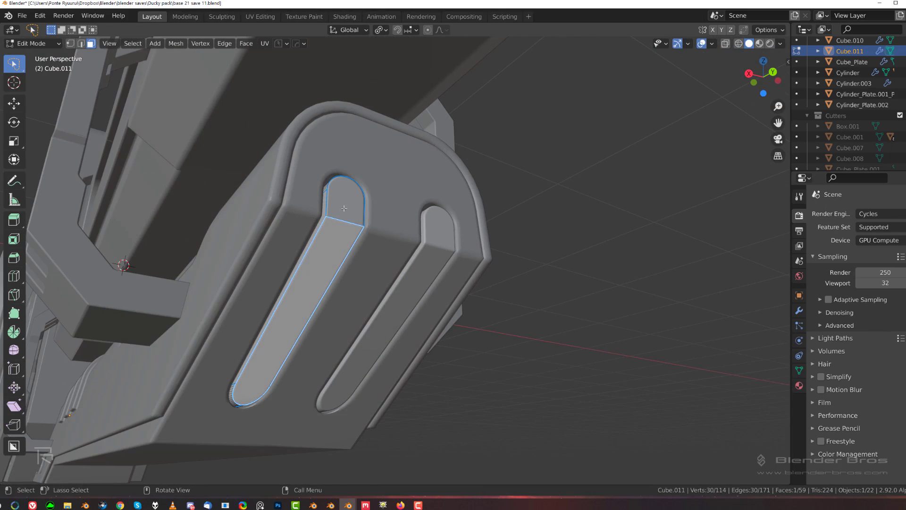
Move the slot insert's two selected outer faces outward along global Y so they extend past the under-barrel piece's front end.
middle_click_drag(340, 245, 483, 255)
key("KP_Divide")
scroll(212, 248, "up", 5)
scroll(484, 255, "up", 1)
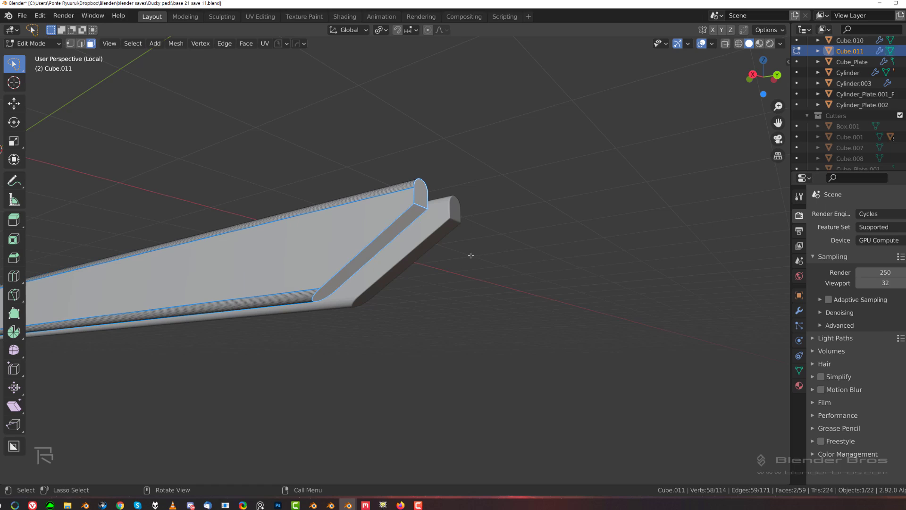
key("g")
key("y")
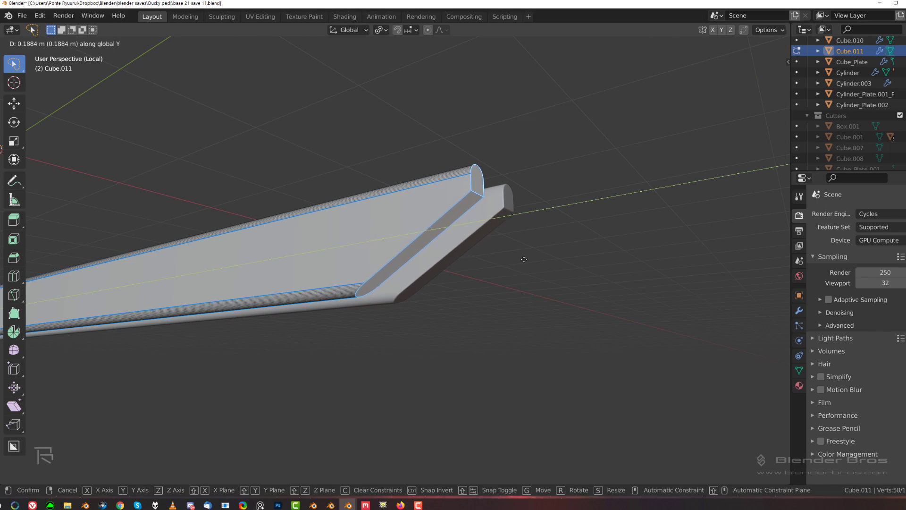
left_click(543, 259)
key("KP_Divide")
Return to Object Mode in the right orthographic view and select the extended slot insert as the target for BoxCutter.
key("KP_3")
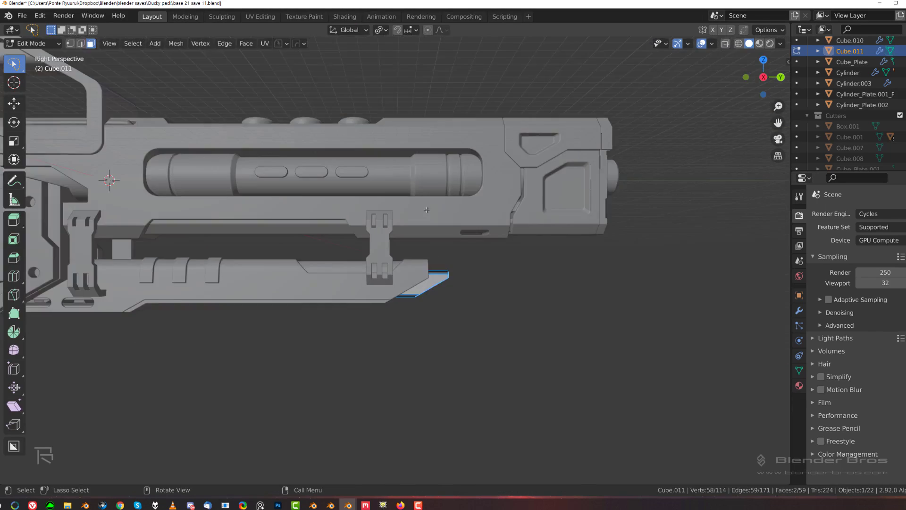
key("KP_5")
scroll(398, 253, "up", 2)
middle_click_drag(399, 252, 365, 212, "shift")
scroll(364, 212, "up", 4)
key("Tab")
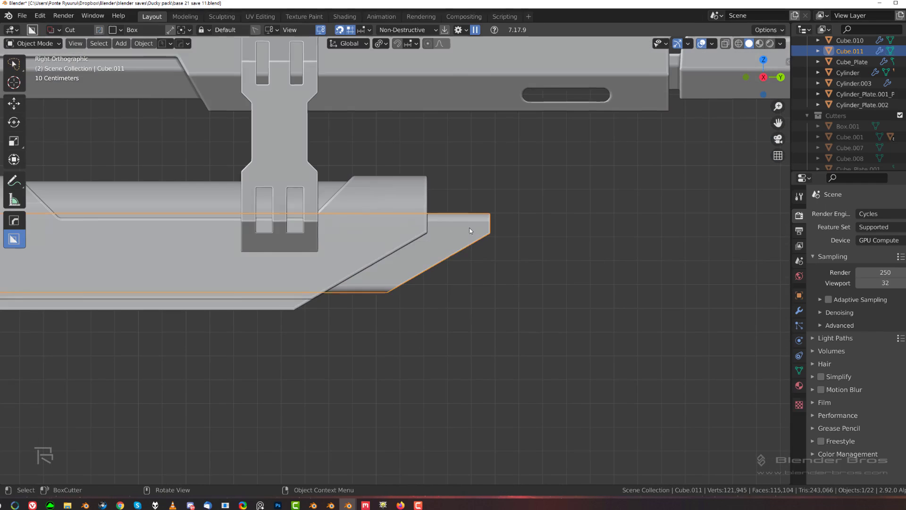
left_click(422, 264)
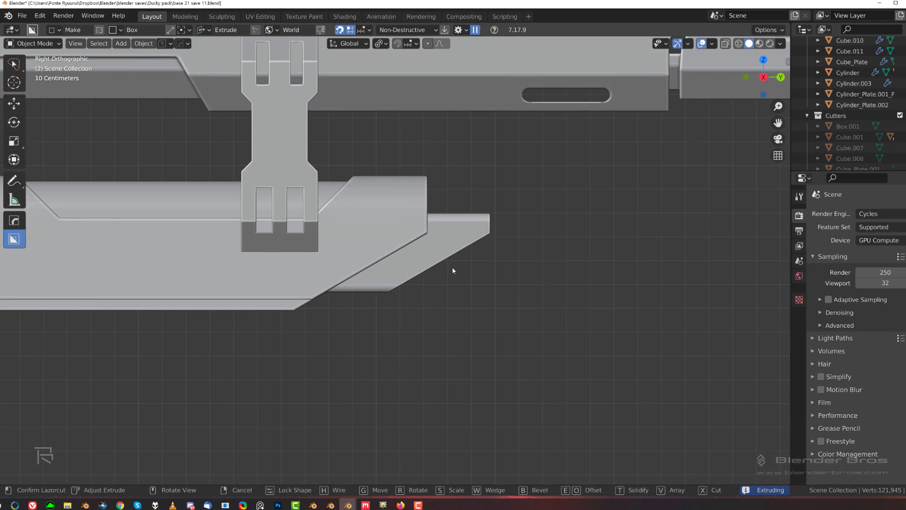
right_click(438, 252)
left_click(426, 258)
middle_click_drag(425, 259, 454, 259, "shift")
key("d")
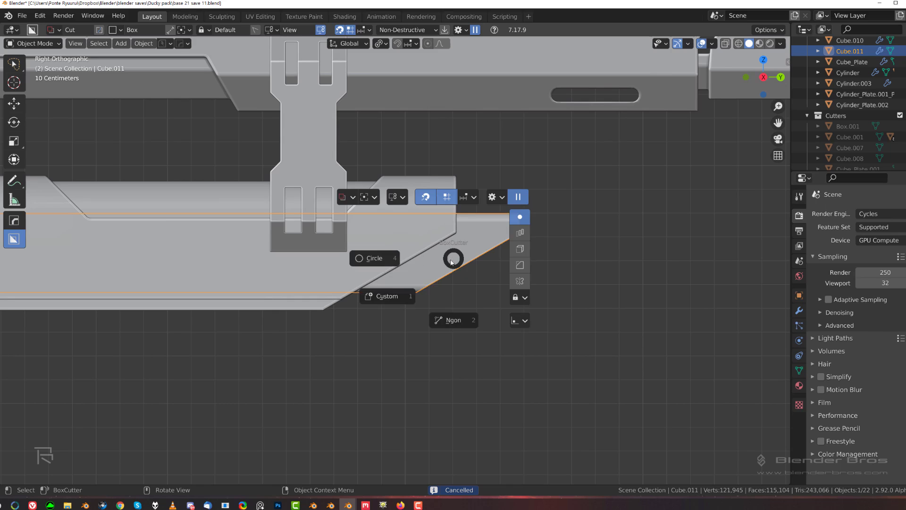
left_click(399, 252)
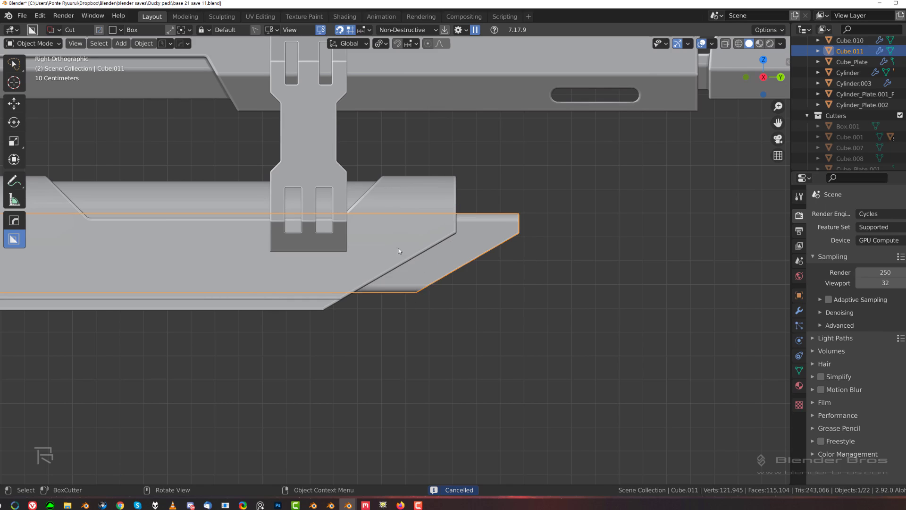
left_click_drag(346, 239, 449, 259)
right_click(449, 259)
Cut a rounded box about 0.7 long through the lower part of the insert, reaching into its protruding tip.
left_click_drag(262, 232, 363, 269)
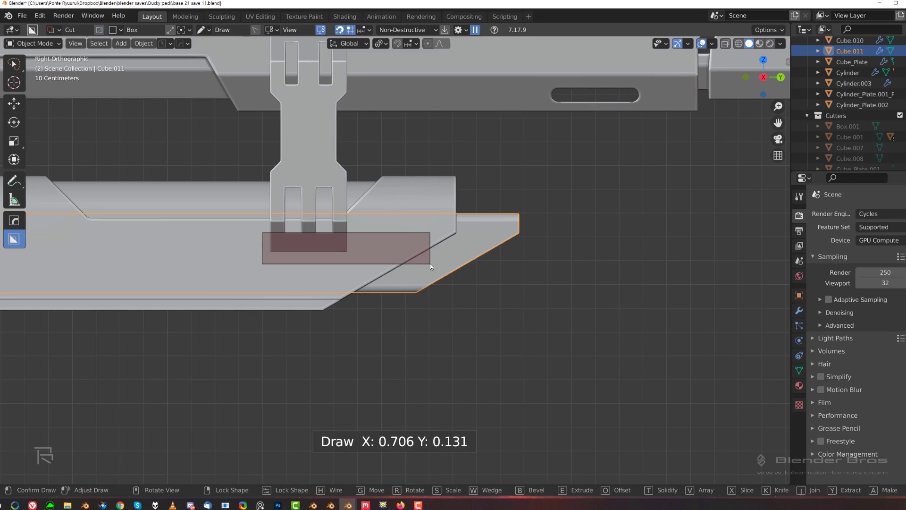
left_click_drag(432, 270, 433, 273)
key("b")
left_click(541, 317)
left_click(537, 316)
scroll(524, 311, "down", 2)
scroll(467, 273, "up", 2)
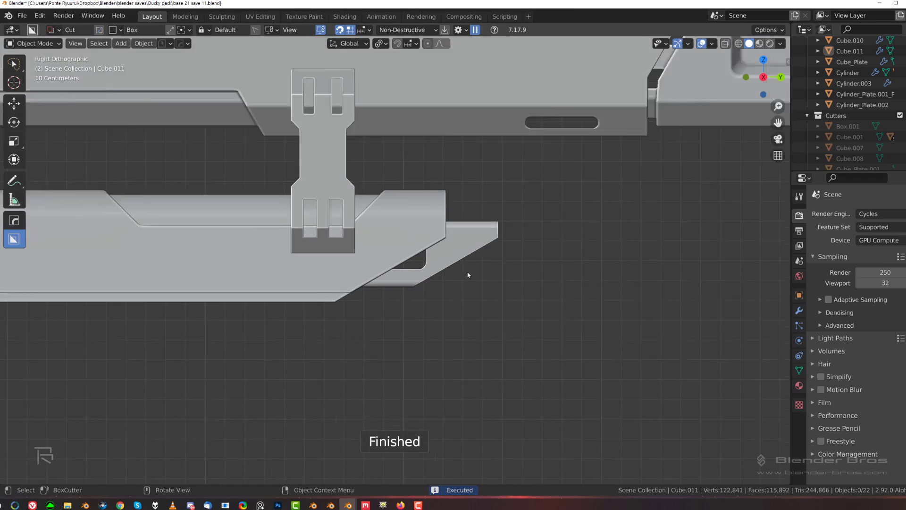
Cut a second, smaller bevelled box slot through the upper part of the insert's protruding tip.
middle_click_drag(486, 256, 423, 271, "shift")
scroll(424, 259, "up", 1)
left_click(428, 250)
scroll(430, 243, "up", 2)
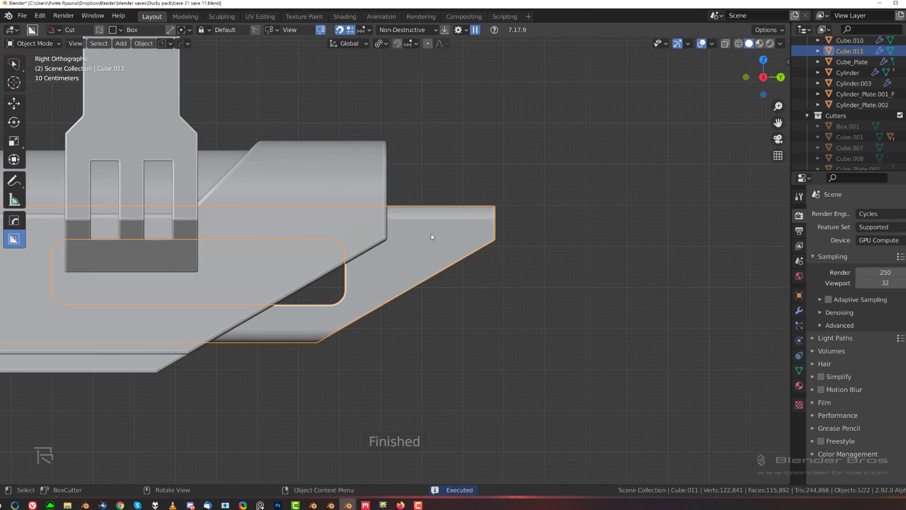
left_click_drag(427, 224, 475, 234)
key("b")
left_click(614, 240)
scroll(589, 246, "down", 2)
left_click(566, 252)
scroll(529, 269, "down", 10)
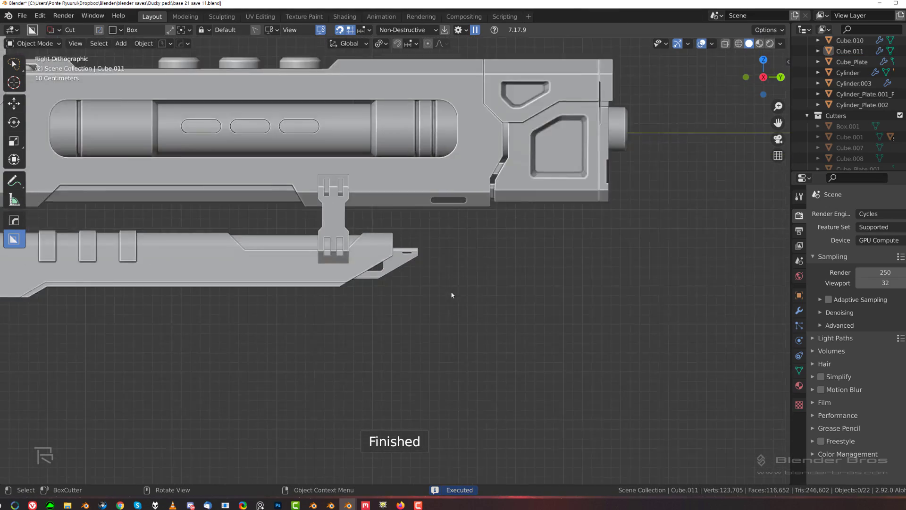
Examine the under-barrel piece and the whole gun from several angles in perspective and side views.
middle_click_drag(411, 282, 467, 301, "shift")
middle_click_drag(467, 301, 397, 295)
scroll(439, 301, "up", 4)
scroll(316, 276, "up", 2)
middle_click_drag(459, 305, 558, 287, "shift")
scroll(334, 285, "up", 5)
key("KP_3")
scroll(425, 314, "down", 6)
scroll(350, 323, "up", 3)
middle_click_drag(295, 316, 458, 281, "shift")
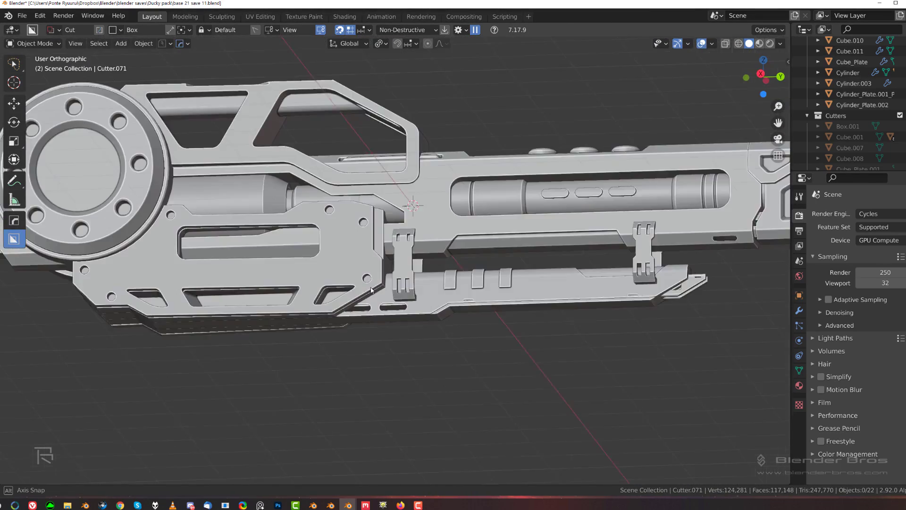
middle_click_drag(336, 327, 332, 313)
key("KP_5")
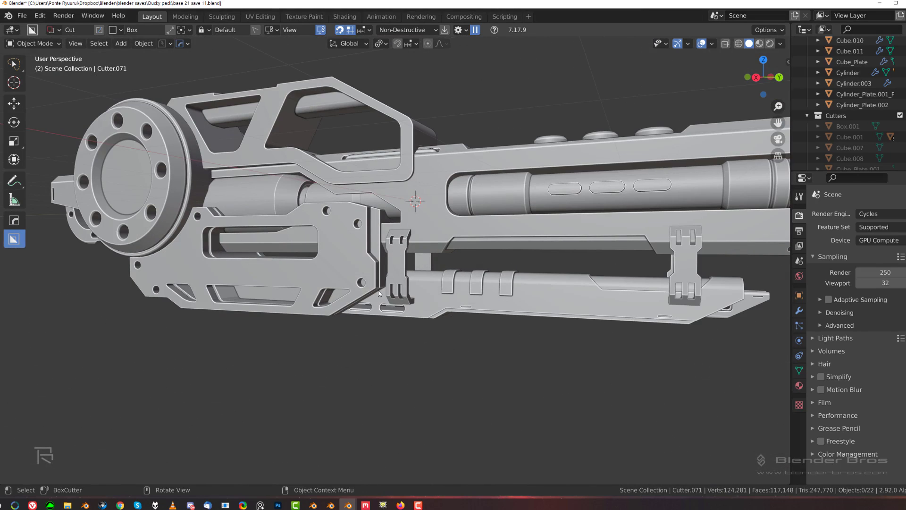
middle_click_drag(459, 284, 443, 265)
scroll(438, 277, "up", 3)
middle_click_drag(356, 236, 429, 278, "shift")
scroll(424, 256, "down", 4)
middle_click_drag(429, 278, 450, 299)
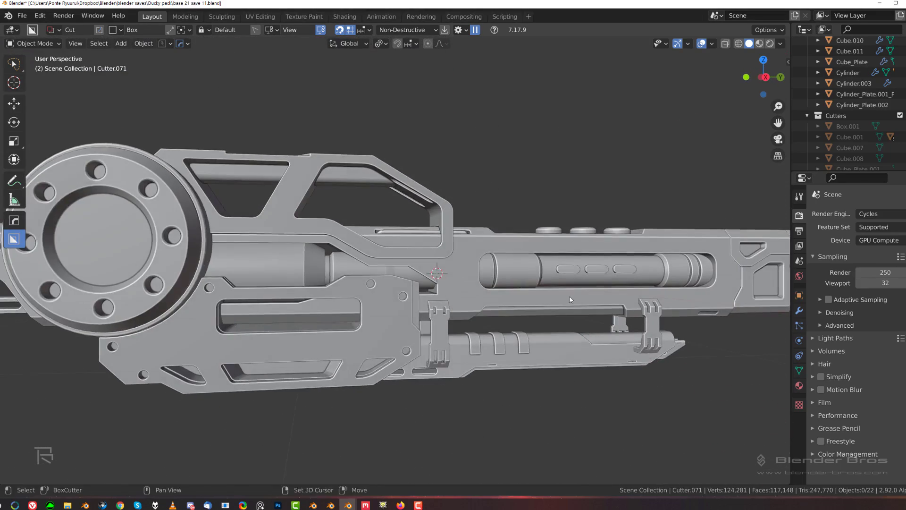
middle_click_drag(570, 297, 500, 294, "shift")
scroll(491, 295, "down", 3)
key("KP_3")
scroll(368, 287, "up", 4)
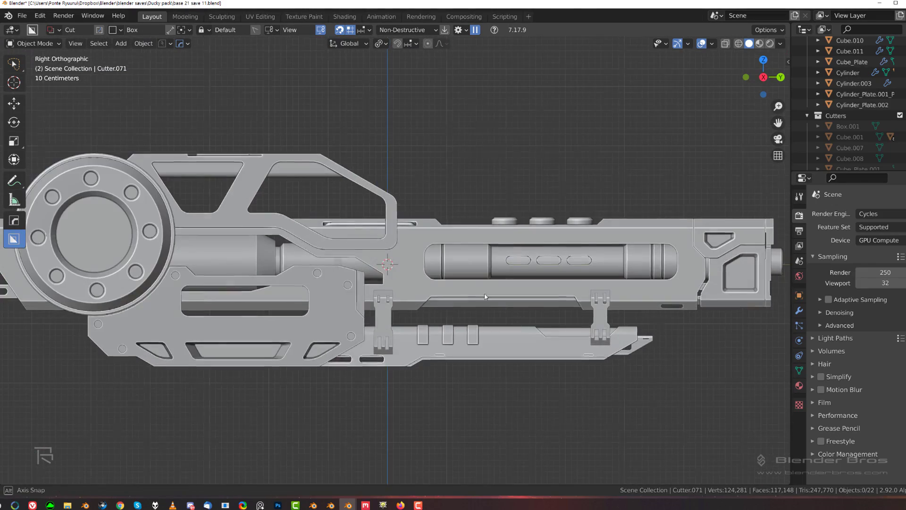
Select the main body at its plain rear block and set BoxCutter's alignment to Object.
middle_click_drag(442, 290, 404, 381)
middle_click_drag(343, 308, 333, 243)
scroll(386, 232, "up", 3)
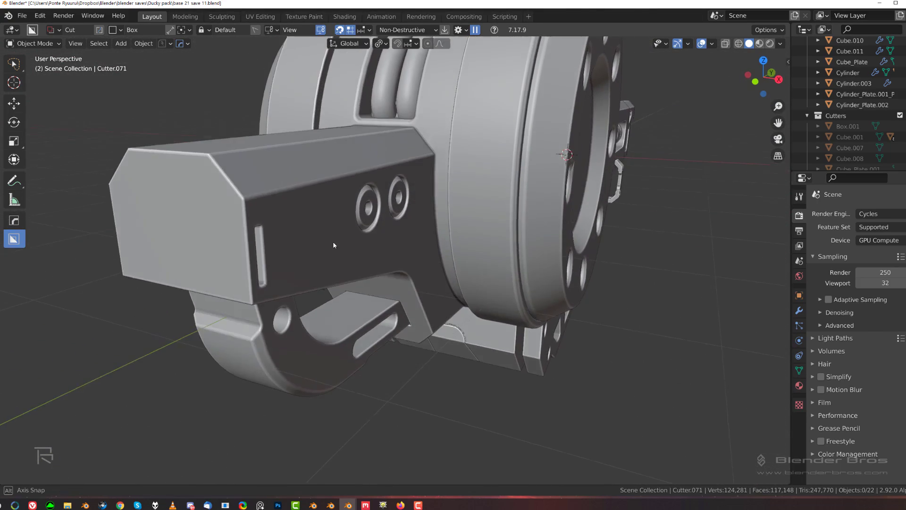
middle_click_drag(377, 270, 471, 302, "shift")
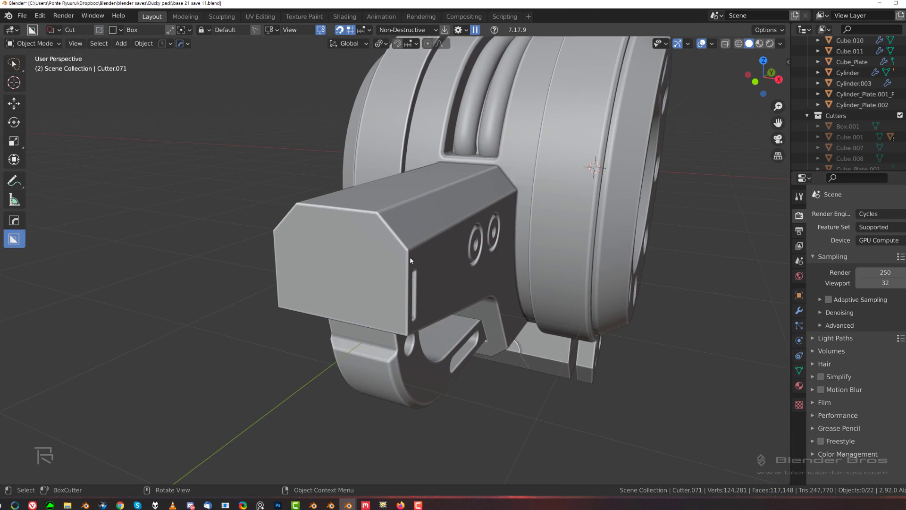
middle_click_drag(410, 259, 361, 302)
scroll(298, 229, "up", 2)
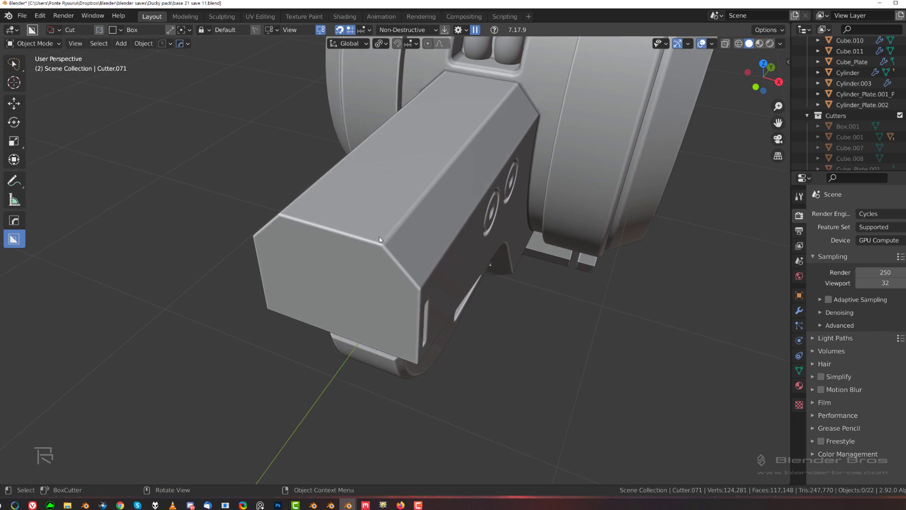
left_click(363, 237)
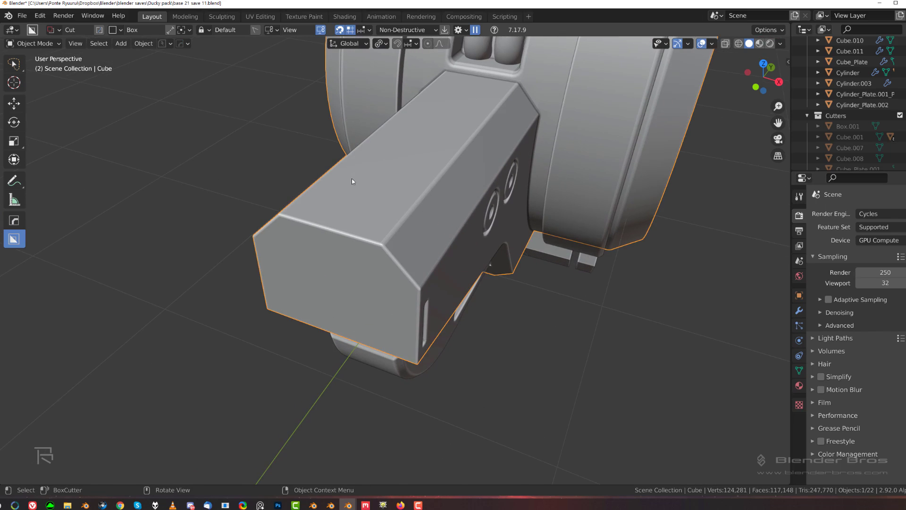
left_click_drag(464, 115, 312, 240)
key("Escape")
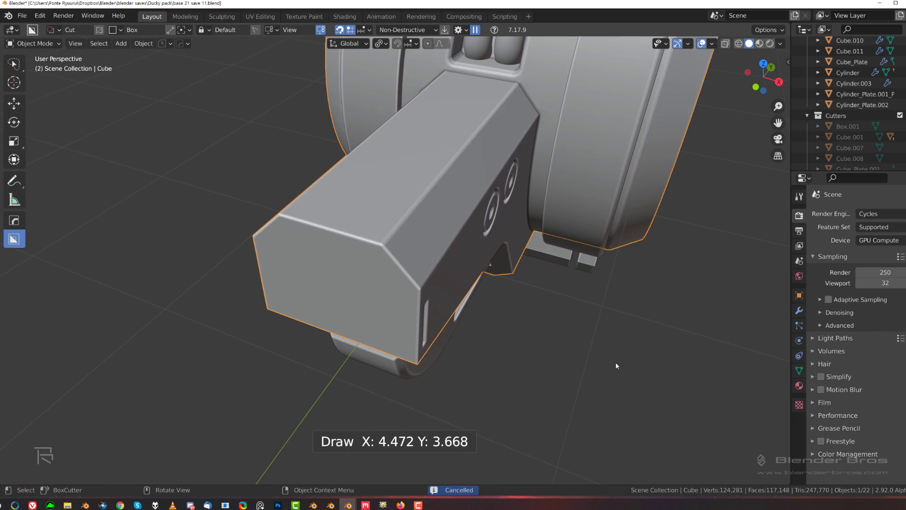
key("shift+v")
left_click(430, 382)
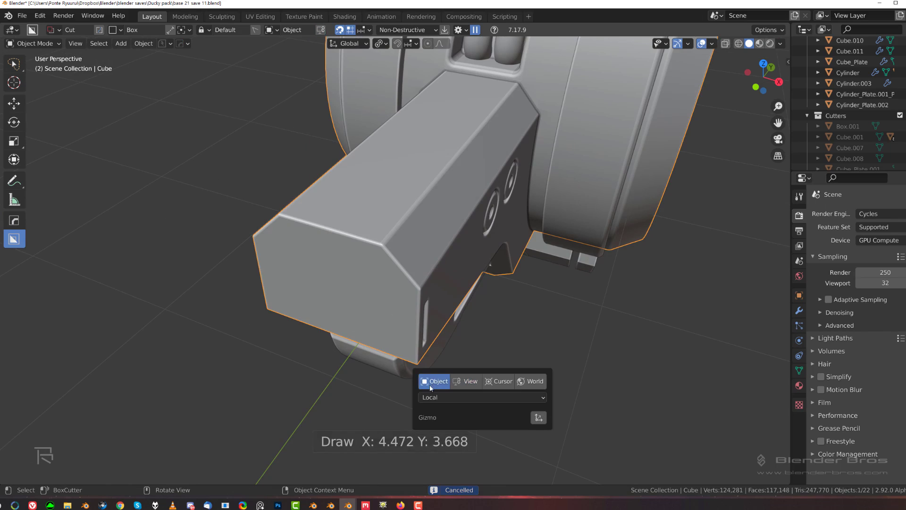
Cut a box notch about 0.315 deep into the rear block's top end, with a corner bevel width of about 0.078.
left_click_drag(355, 181, 333, 223)
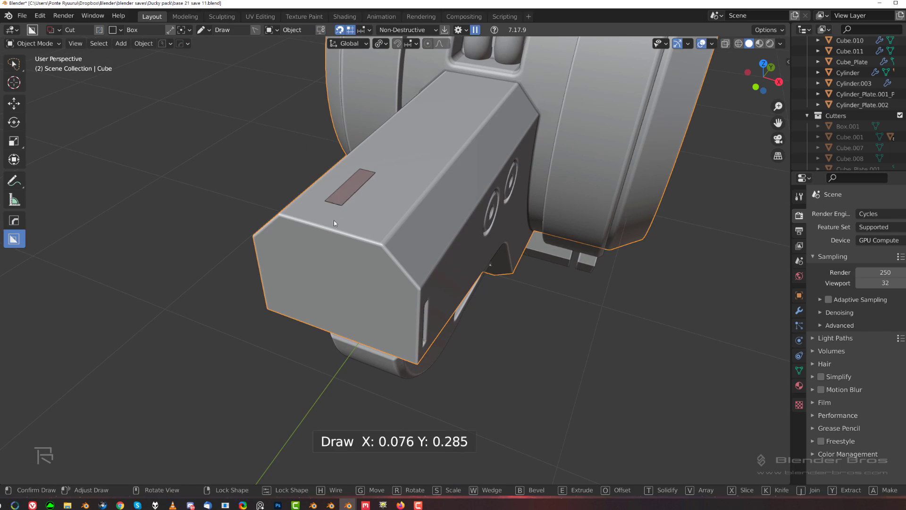
left_click(323, 325)
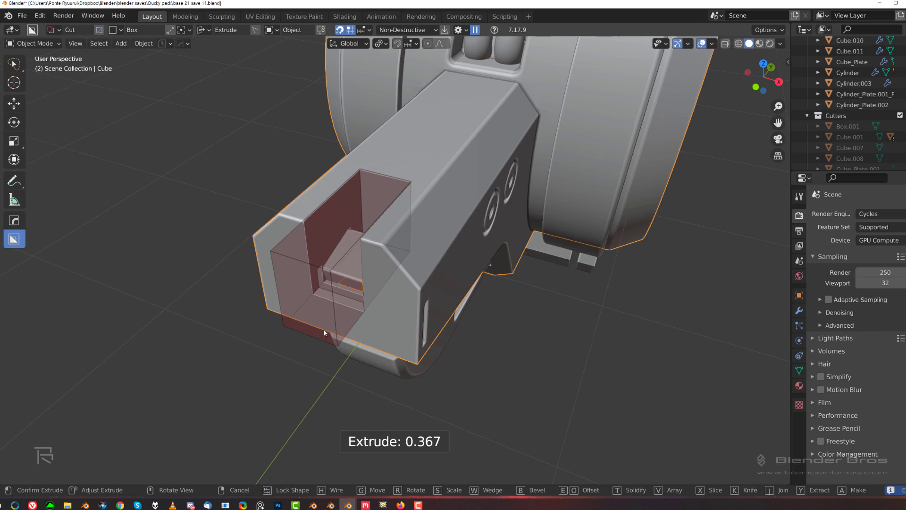
key("b")
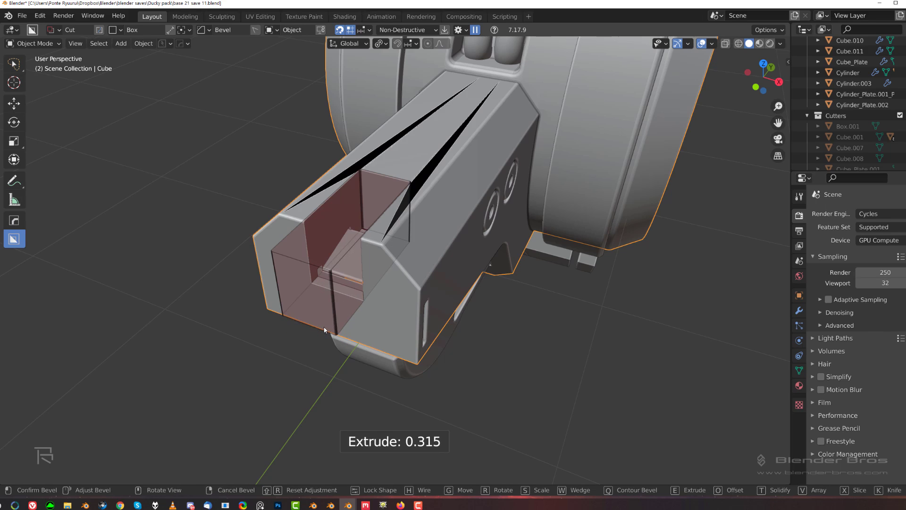
left_click(400, 326)
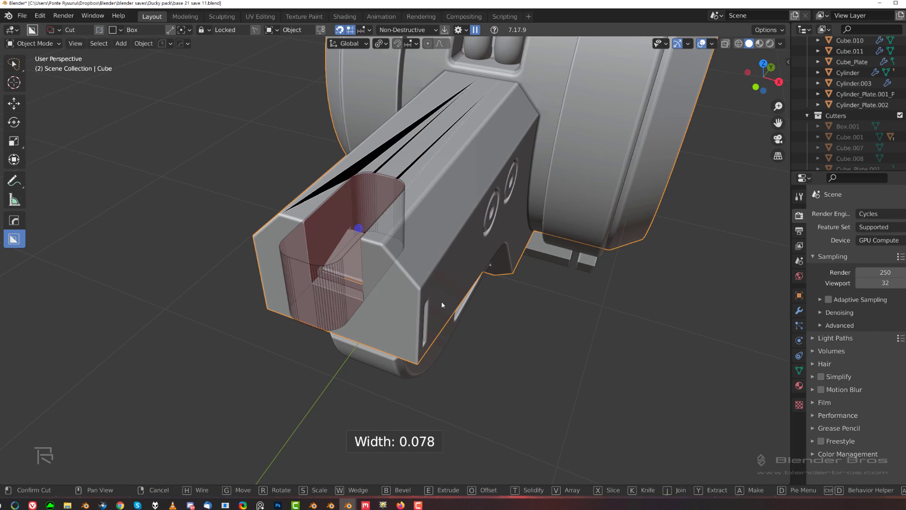
Raise the notch cutter 0.10358 m along Z and adjust its corner rounding with the HOps Bevel operation.
key("g")
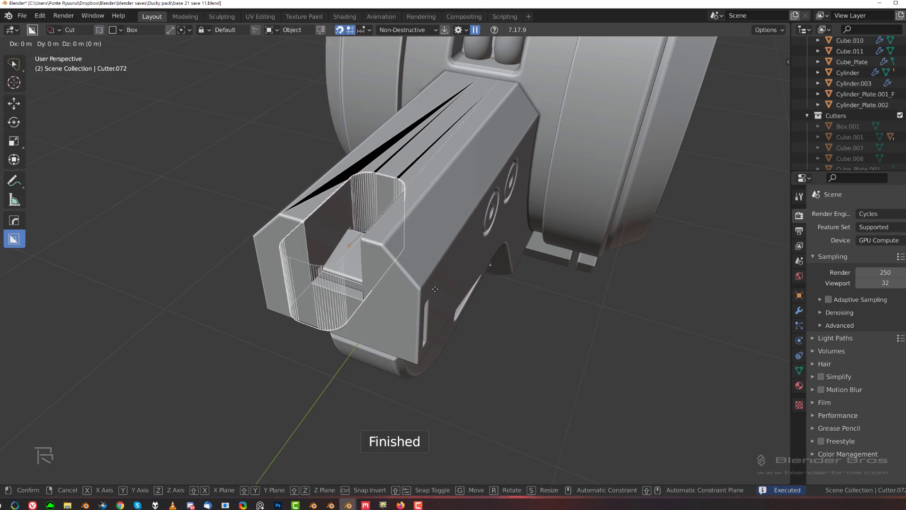
key("z")
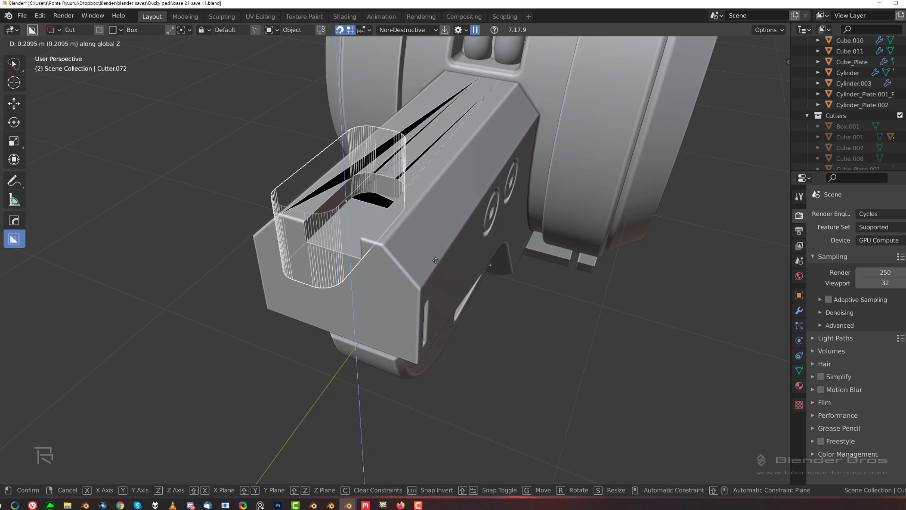
left_click(443, 266)
key("q")
left_click(437, 245)
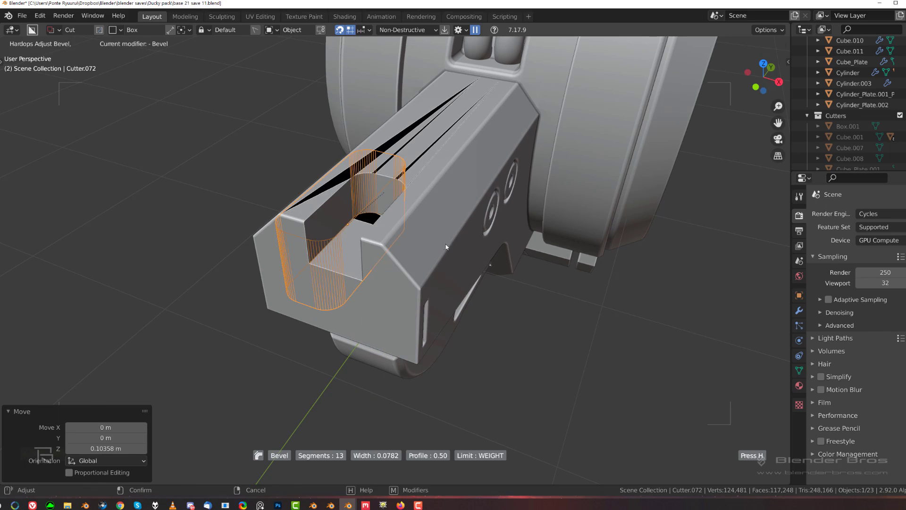
left_click(422, 247)
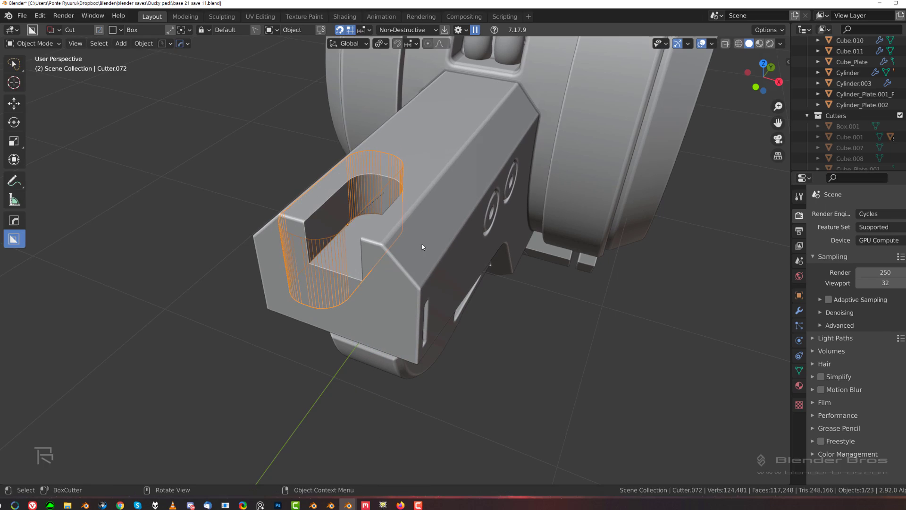
middle_click_drag(438, 251, 403, 253)
key("Tab")
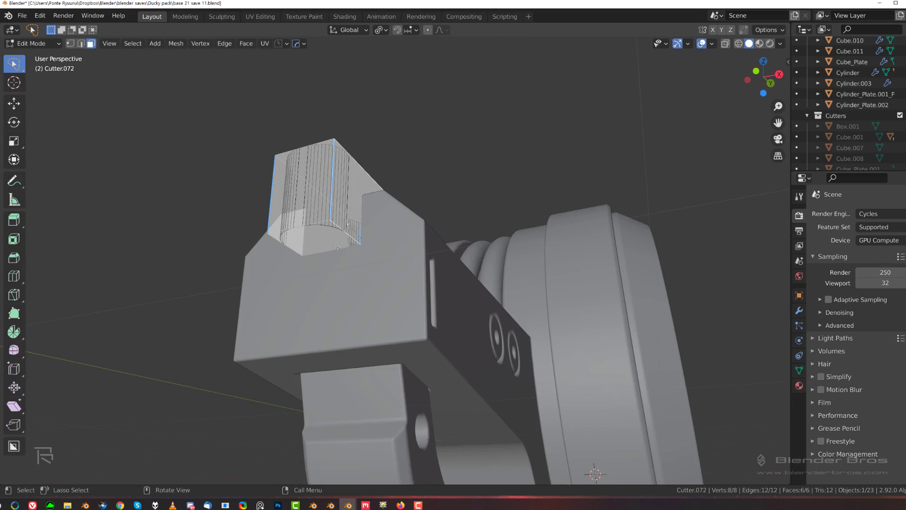
left_click(322, 239)
key("g")
key("z")
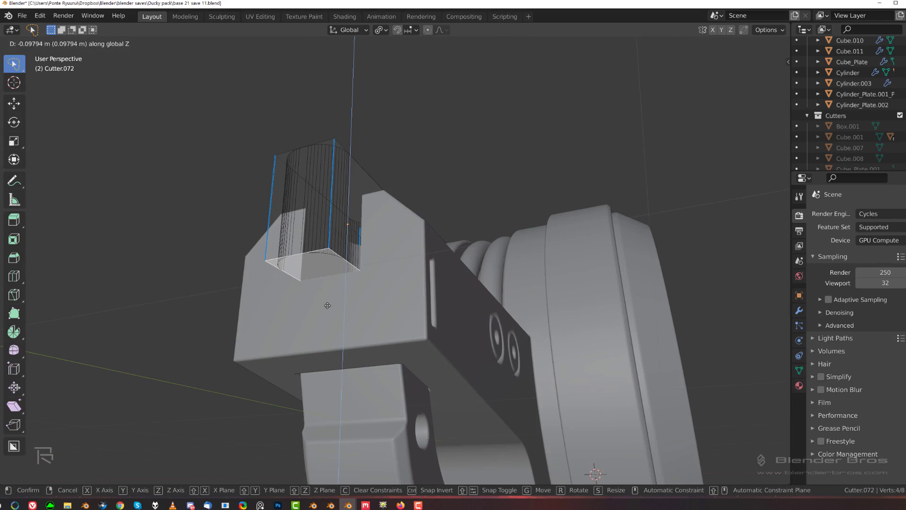
right_click(329, 307)
Lower the notch cutter's rear bottom edge 0.18512 m along Z to give the notch a sloped floor.
key("Tab")
left_click(343, 323)
left_click(316, 229)
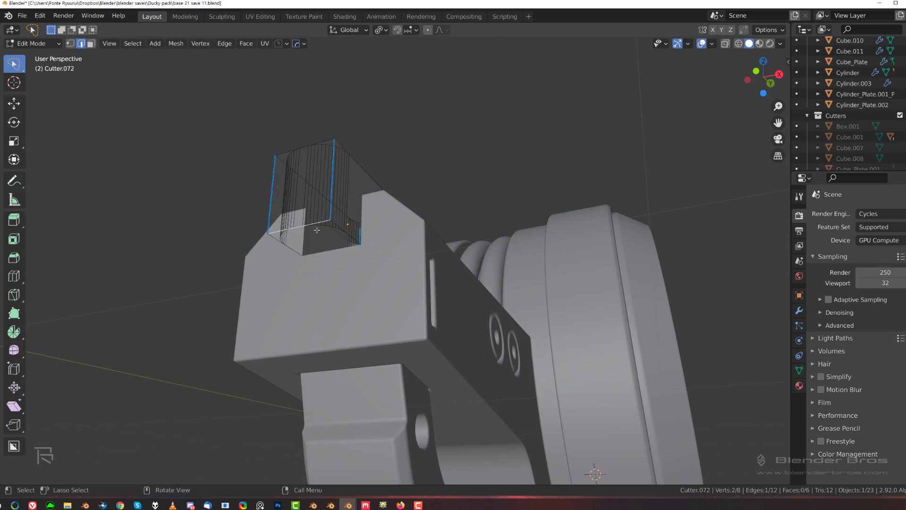
key("g")
key("z")
left_click(326, 308)
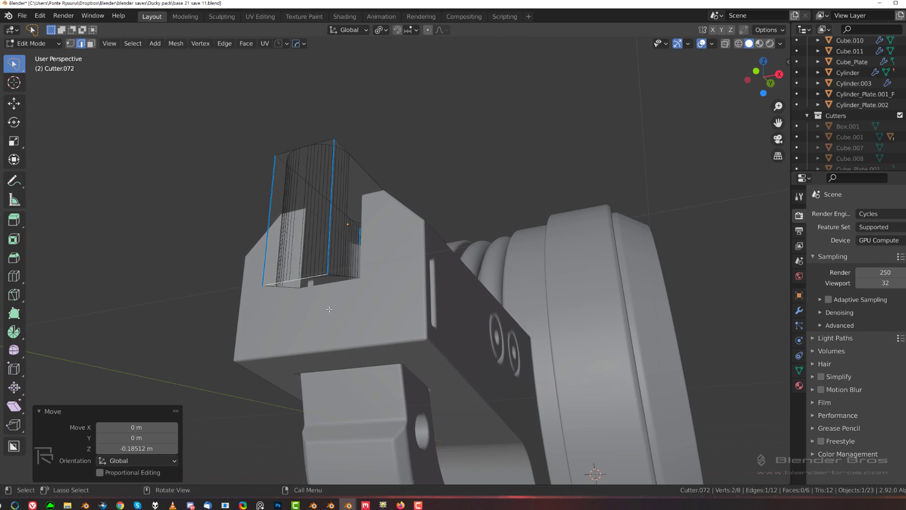
Return to Object Mode, select the notch cutter, and raise it 0.11652 m along Z.
middle_click_drag(329, 308, 369, 317)
key("Tab")
left_click(371, 291)
middle_click_drag(375, 286, 411, 310)
key("g")
key("z")
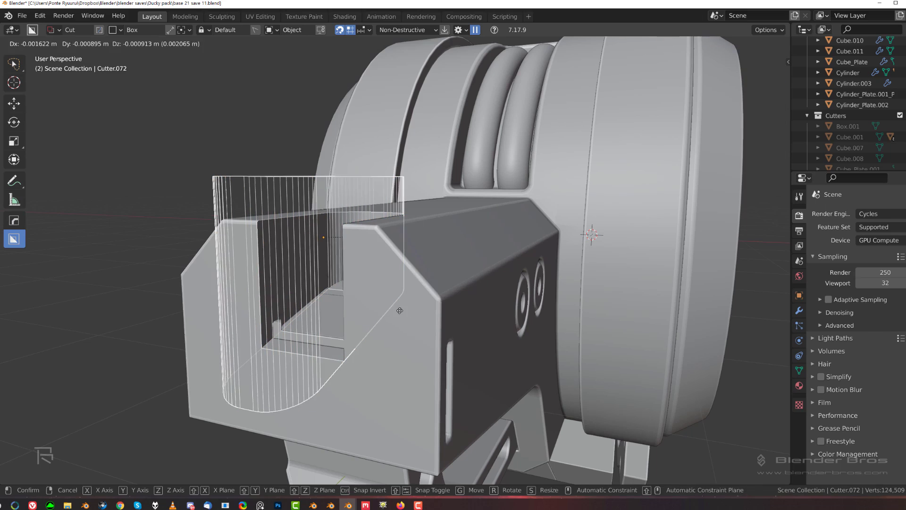
left_click(398, 276)
mouse_move(398, 275)
middle_mouse_down()
mouse_move(417, 278)
mouse_move(410, 296)
mouse_move(399, 275)
middle_mouse_up()
Add a HOps Solidify to the notch cutter so it cuts only a thin gap around a block, and hide the cutter.
key("q")
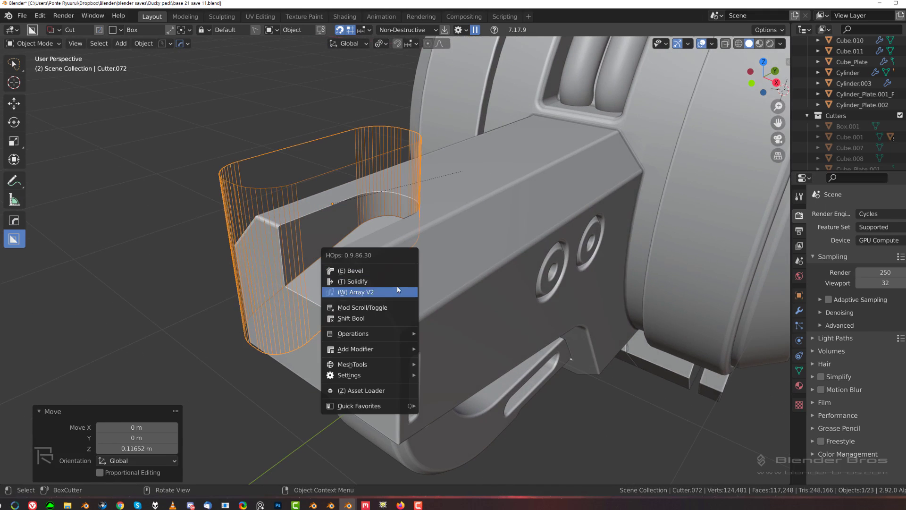
left_click(400, 282)
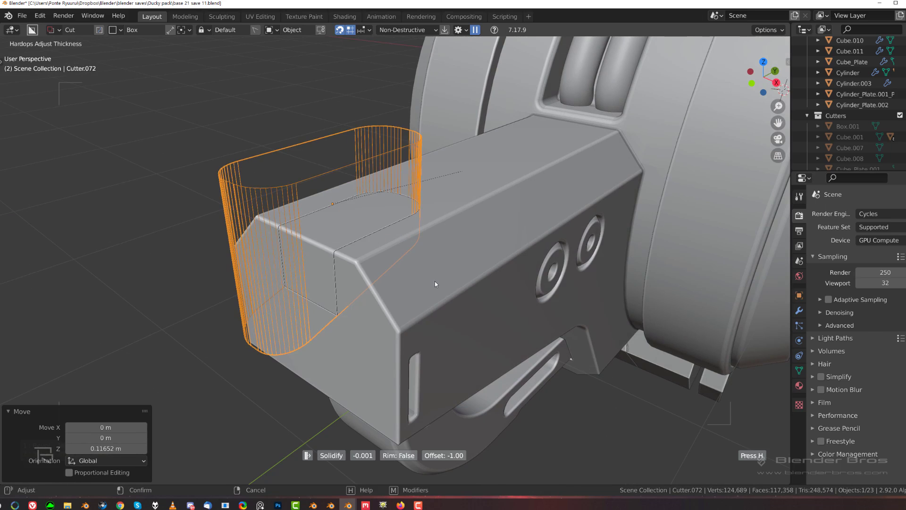
left_click(439, 286)
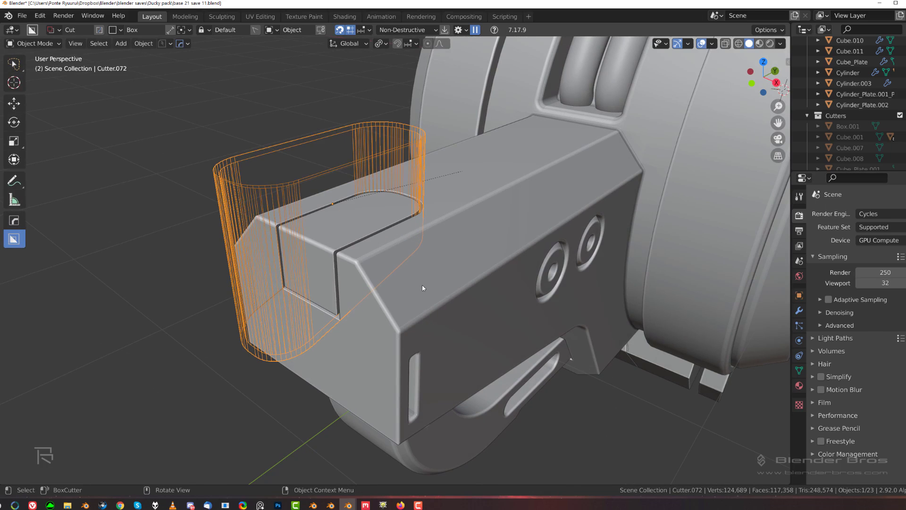
key("h")
Select the main body and apply its boolean with HOps Sharpen in Csharp mode.
scroll(412, 308, "down", 2)
middle_click_drag(411, 308, 387, 270)
scroll(378, 268, "up", 2)
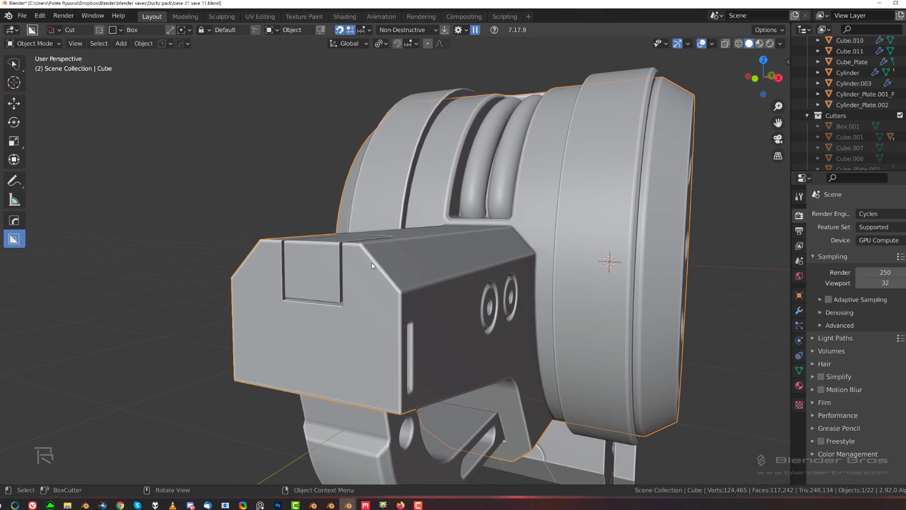
key("q")
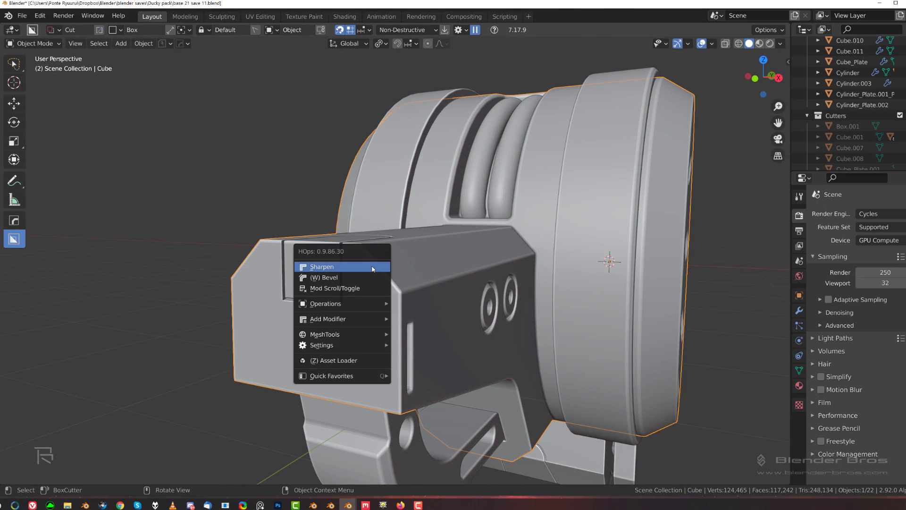
left_click(373, 268)
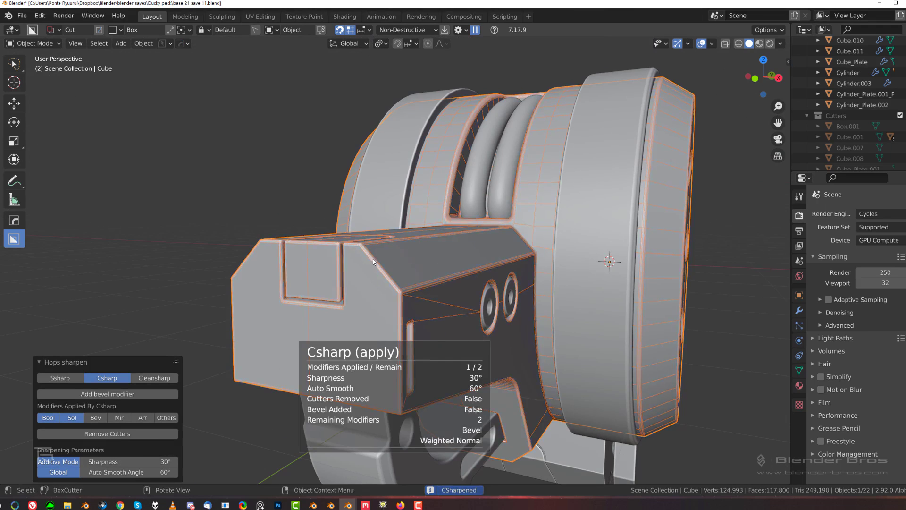
Chamfer the top rear edge of the separated notch block with a one-segment bevel 0.0977 m wide.
middle_click_drag(372, 259, 361, 222)
scroll(378, 290, "down", 3)
scroll(410, 143, "up", 4)
key("Tab")
left_click(361, 223, "shift")
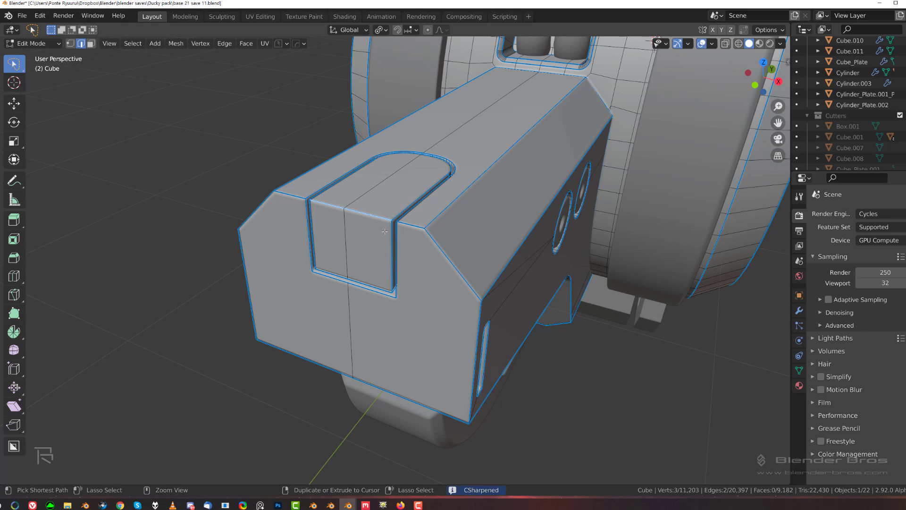
key("ctrl+b")
left_click(428, 232)
scroll(410, 250, "up", 2)
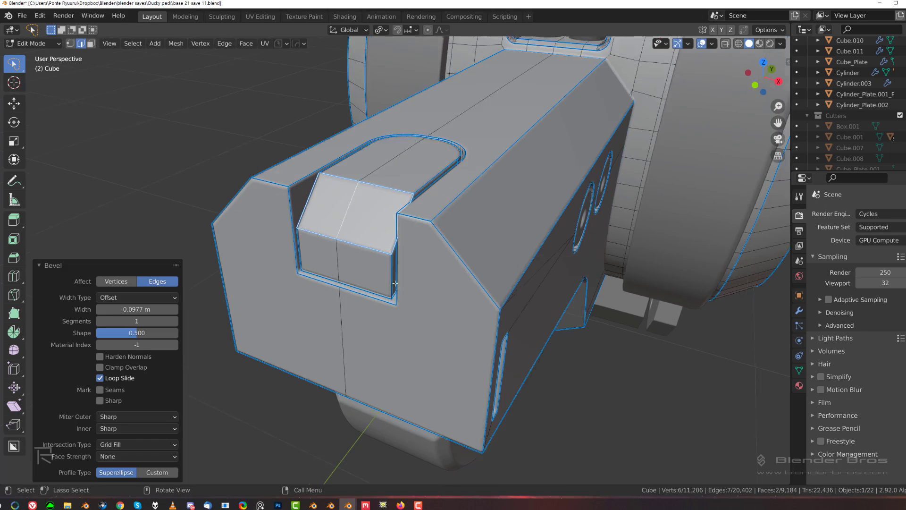
Round the notch block's lower rear edge with a three-segment bevel about 0.0335 m wide.
middle_click_drag(362, 295, 376, 264)
left_click(355, 294)
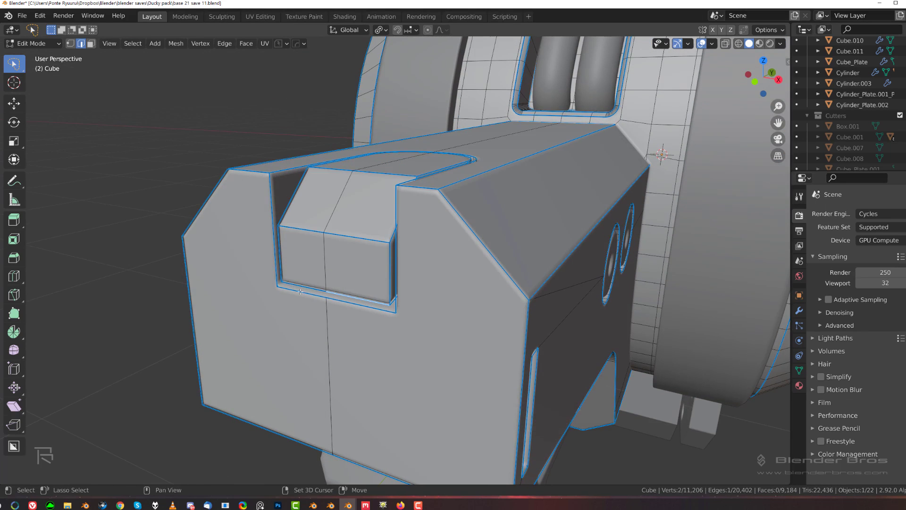
key("ctrl+b")
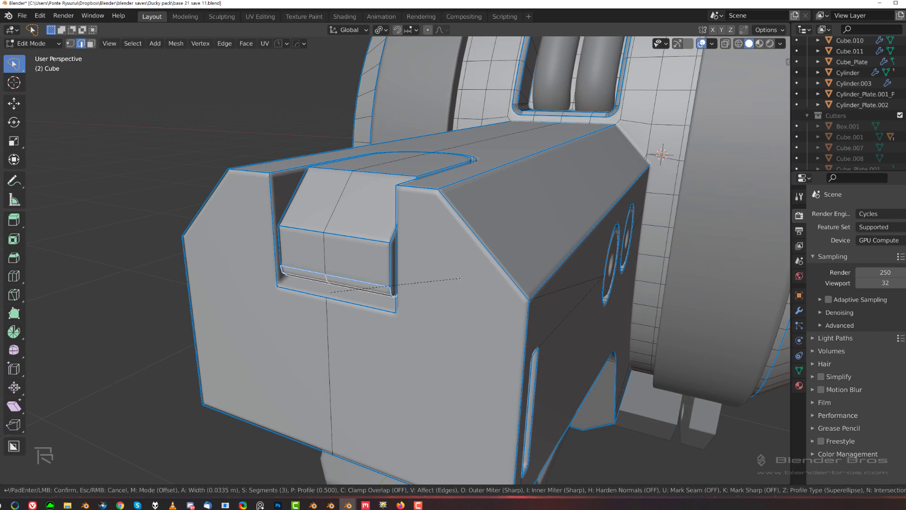
left_click(456, 277)
key("Tab")
middle_click_drag(439, 254, 410, 234)
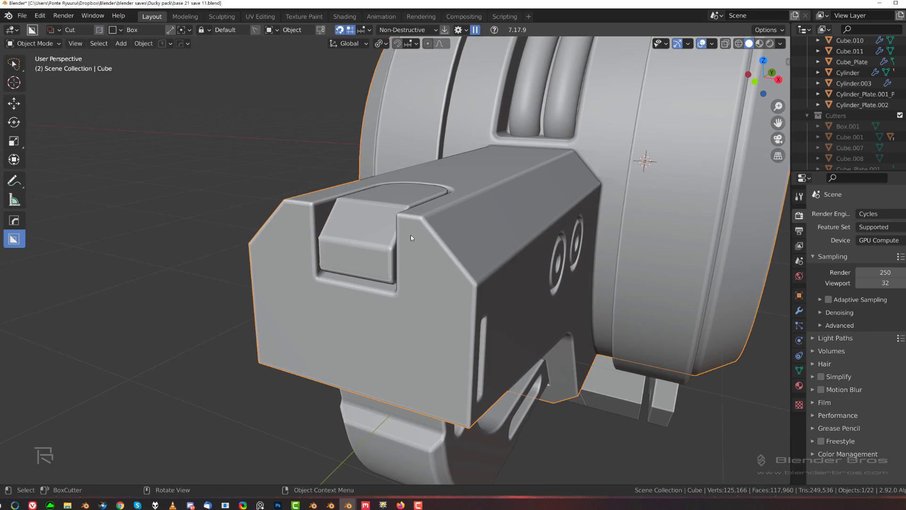
Select all geometry linked to the notch block and separate it from the main body as its own object.
key("ctrl+Tab")
left_click(387, 229)
key("ctrl+l")
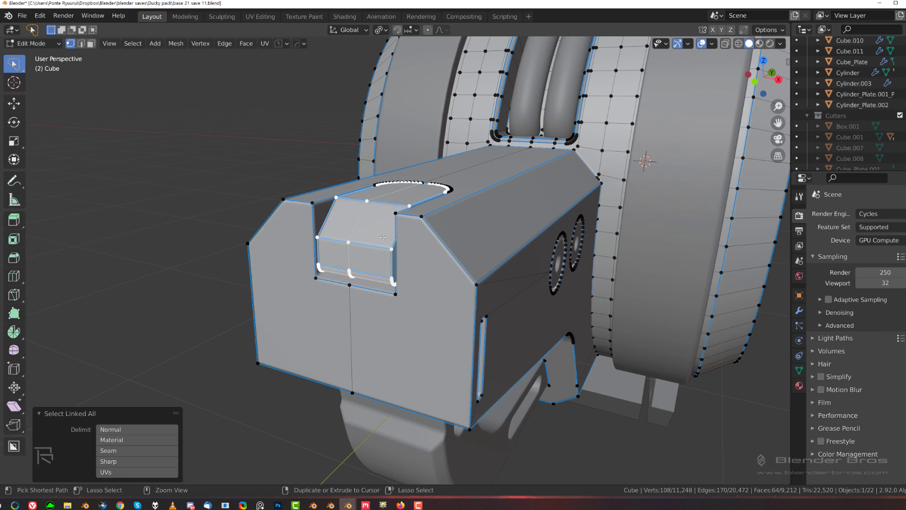
key("p")
left_click(383, 237)
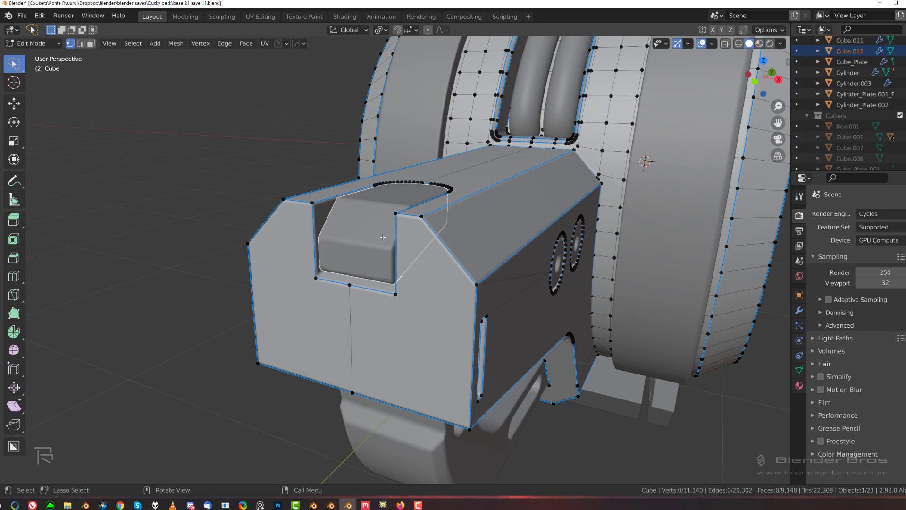
key("Tab")
Select the separated notch block and reduce its HOps bevel width to about 0.005.
left_click(427, 216)
scroll(409, 208, "up", 2)
left_click(402, 205)
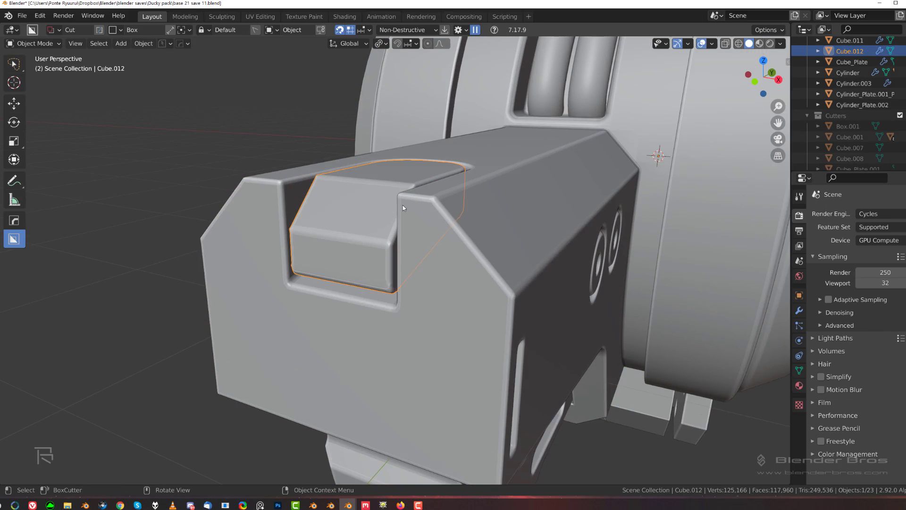
key("q")
left_click(374, 213)
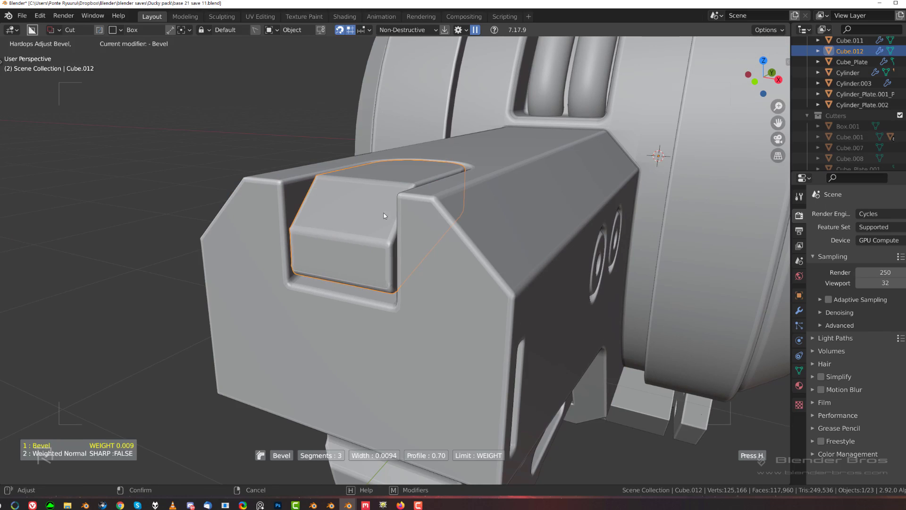
left_click(432, 214)
In top view, cut a box notch about 0.060 by 0.102 across one side edge of the separated block.
mouse_move(432, 214)
middle_mouse_down()
mouse_move(427, 271)
mouse_move(466, 143)
mouse_move(438, 203)
middle_mouse_up()
scroll(438, 207, "up", 5)
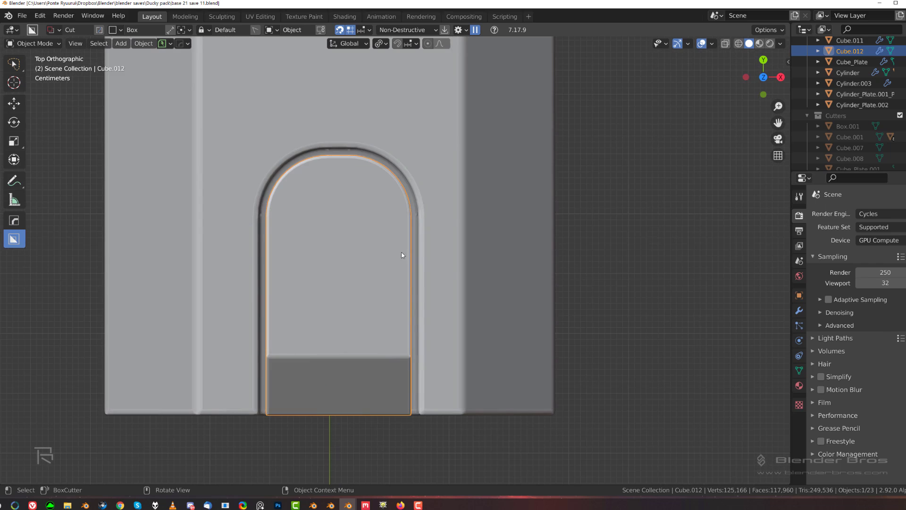
left_click_drag(403, 246, 439, 310)
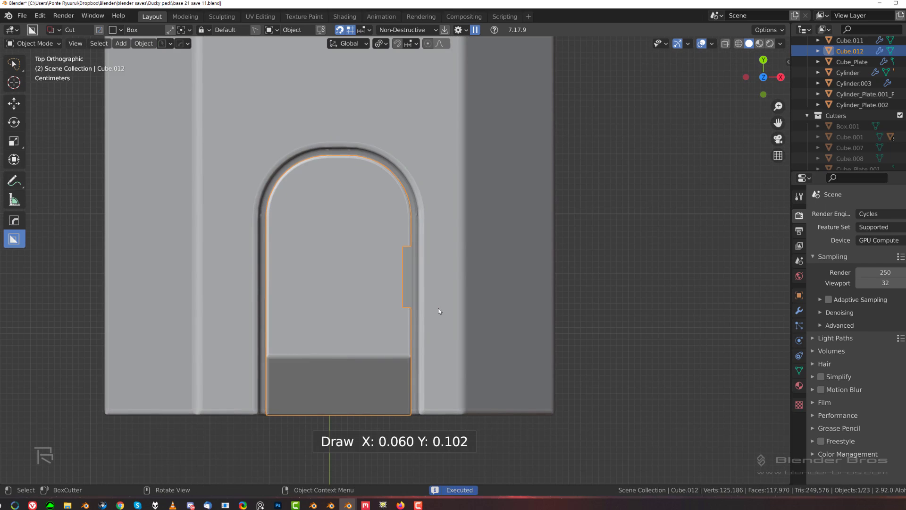
Set the block's origin to its geometry and mirror the side notch across X with HOps Mirror in Modifier mode.
key("alt+x")
scroll(440, 246, "down", 6)
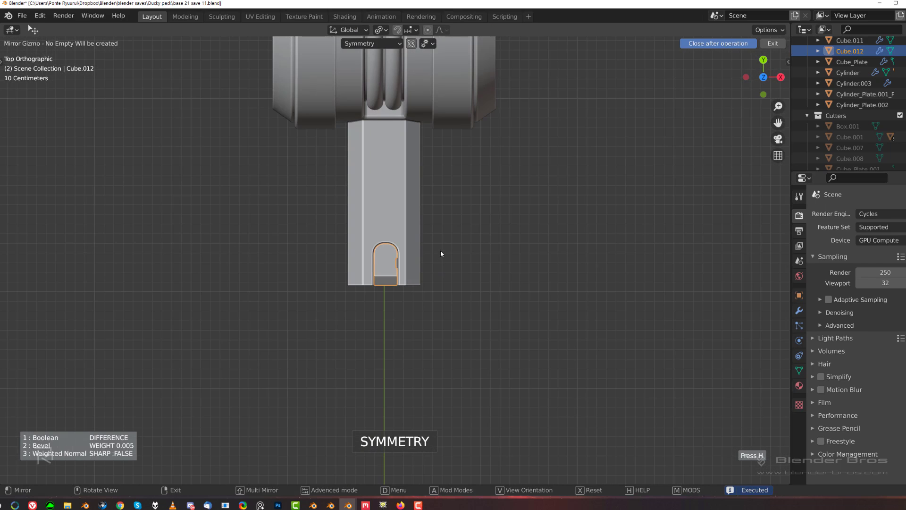
scroll(435, 242, "up", 4)
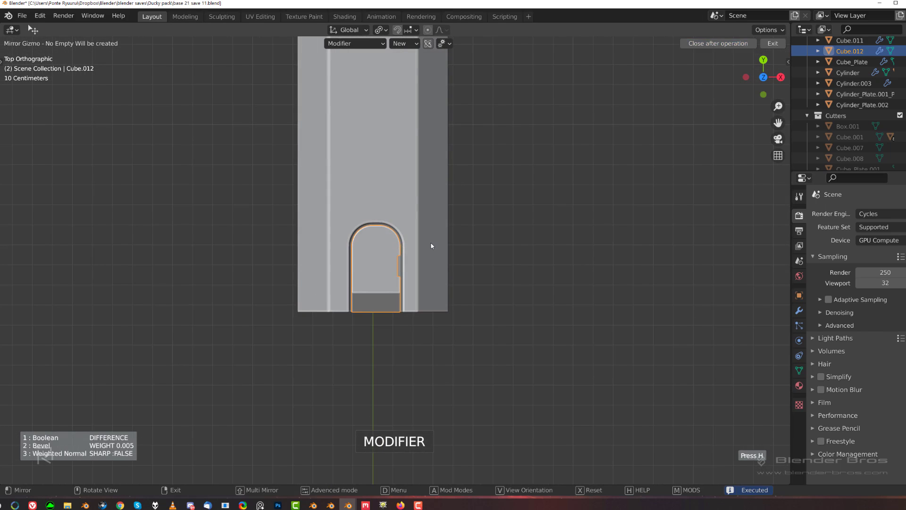
right_click(436, 258)
key("shift+s")
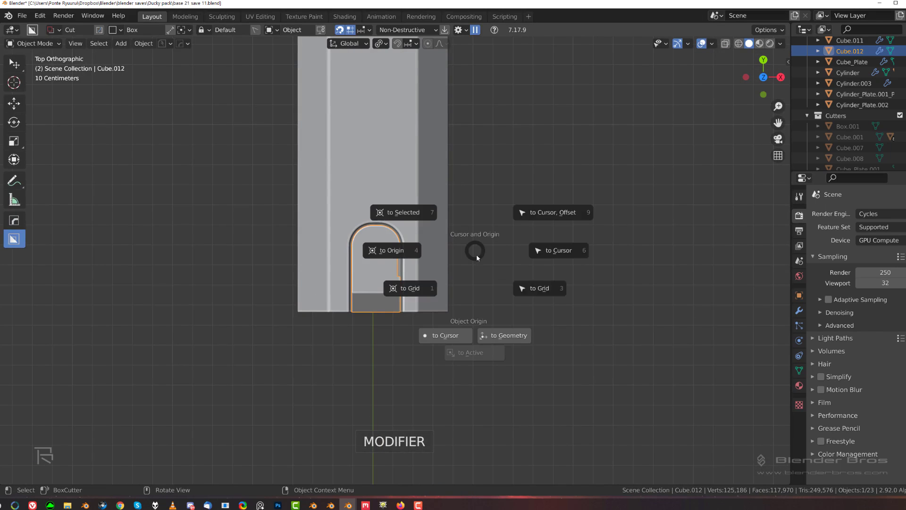
left_click(523, 334)
scroll(497, 304, "up", 3)
key("alt+x")
scroll(485, 283, "down", 7)
left_click(409, 258)
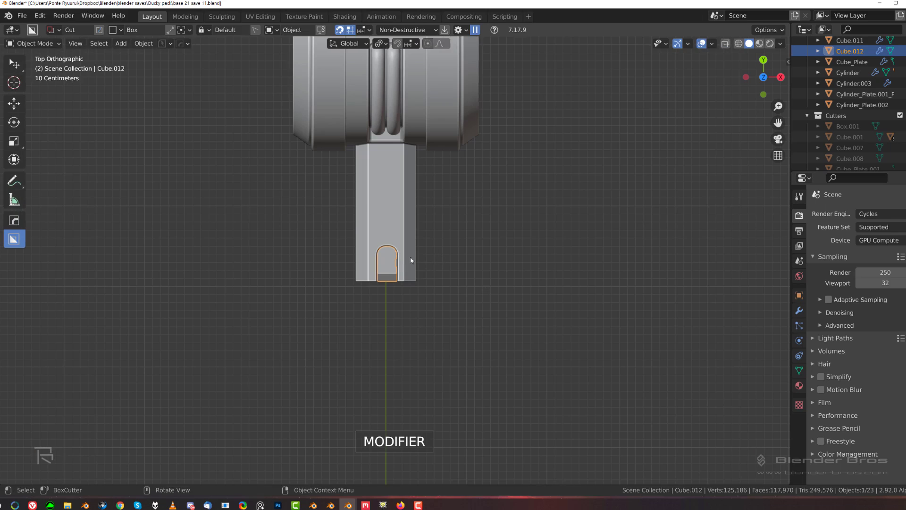
Apply the side notch boolean on the separated block with HOps Sharpen in Csharp mode.
middle_click_drag(410, 257, 377, 192)
scroll(377, 192, "up", 5)
scroll(423, 220, "up", 8)
key("q")
left_click(412, 239, "ctrl")
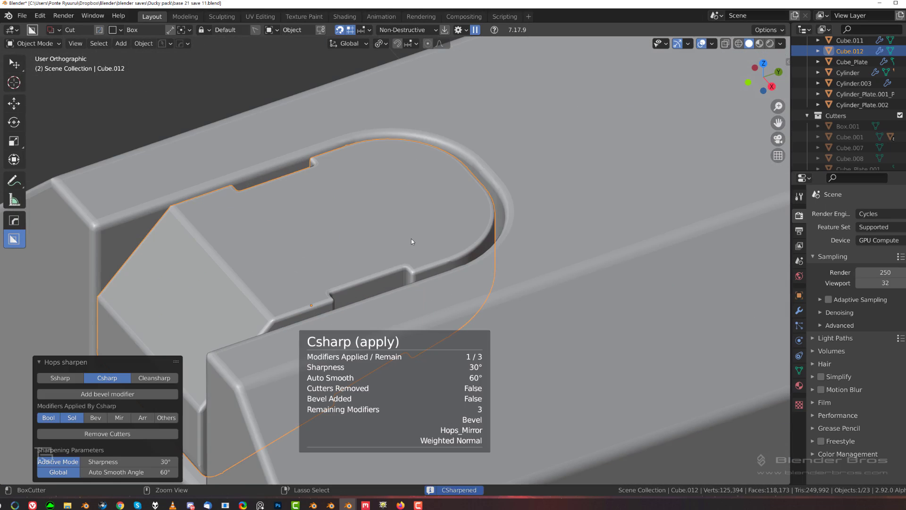
Cut a circular recess 0.030 deep into the block's top face near its rounded end using BoxCutter's Circle shape.
key("d")
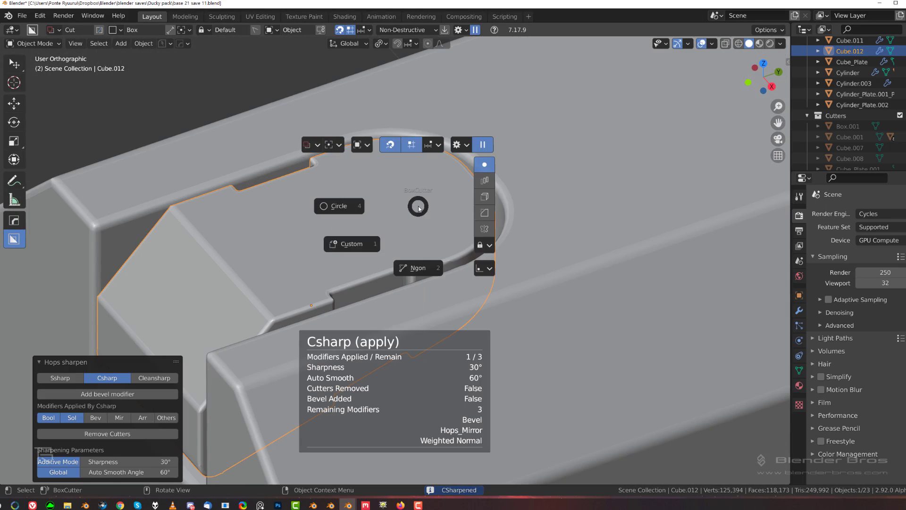
left_click(338, 208)
left_click_drag(410, 193, 442, 203)
left_click(443, 222)
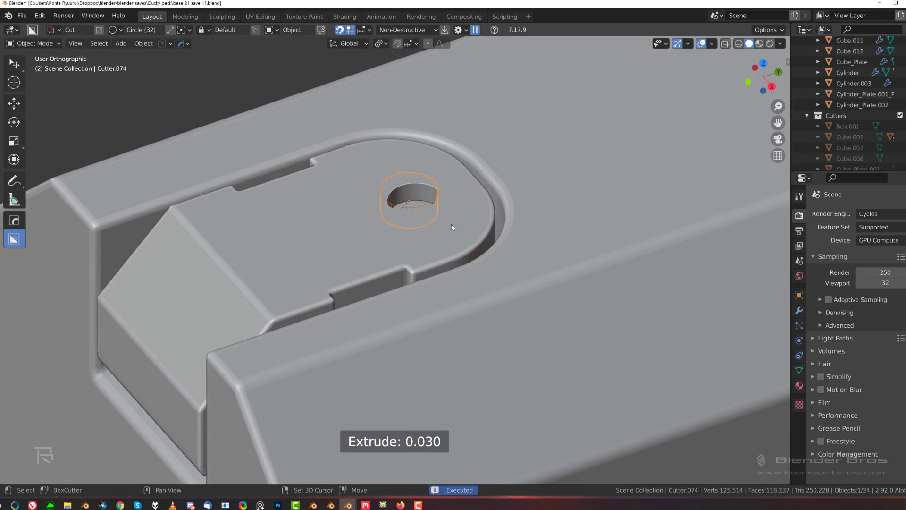
key("KP_7")
middle_click_drag(472, 165, 479, 220)
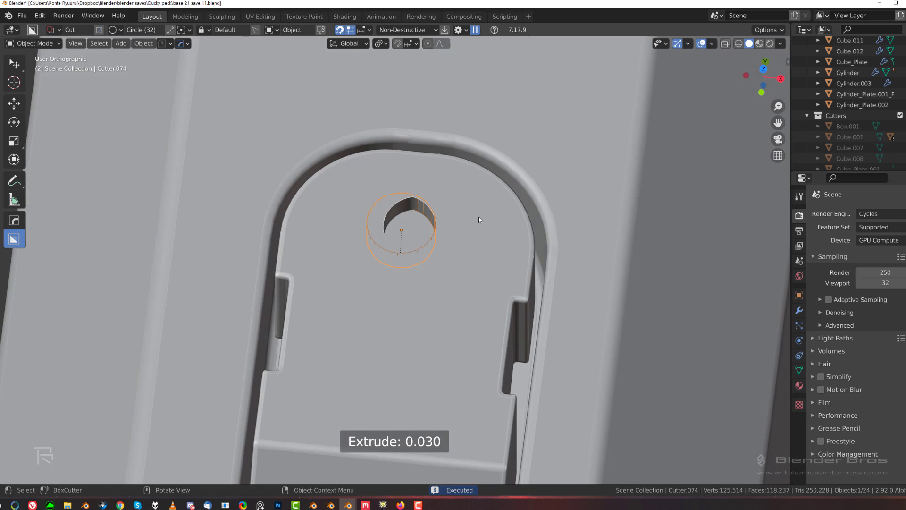
Shift the circular cutter 0.008102 m along X toward the block's centreline.
key("g")
key("x")
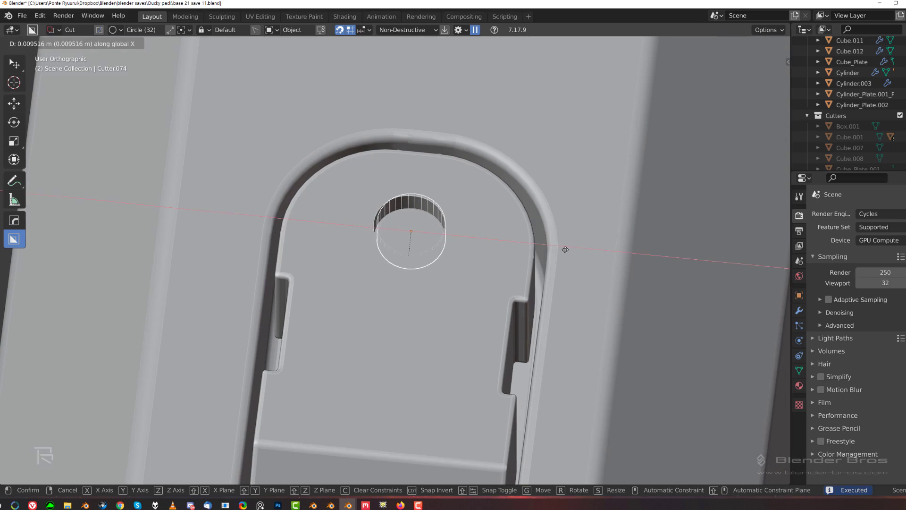
left_click(551, 250)
middle_click_drag(543, 240, 515, 213)
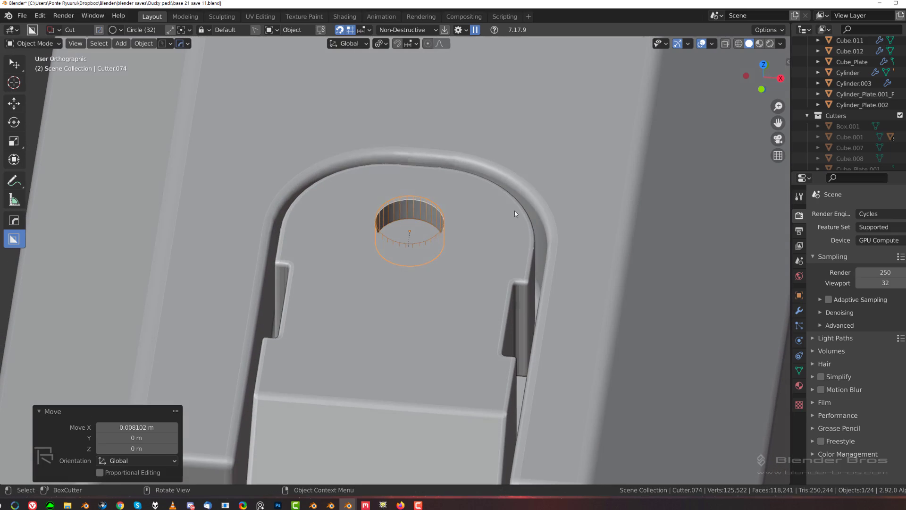
Select the circular cutter's top face and add a vertex-group bevel that flares the recess rim outward.
left_click(428, 220)
key("Tab")
key("Tab")
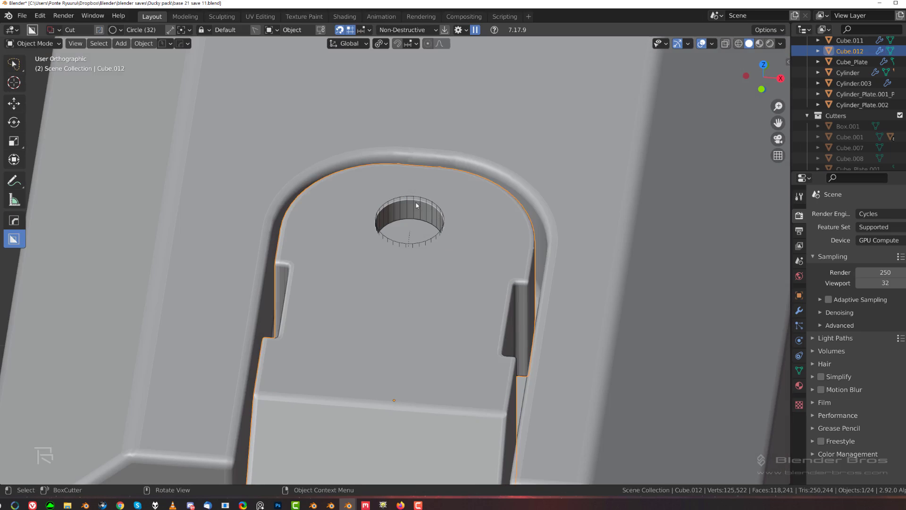
left_click(416, 202)
key("Tab")
key("Tab")
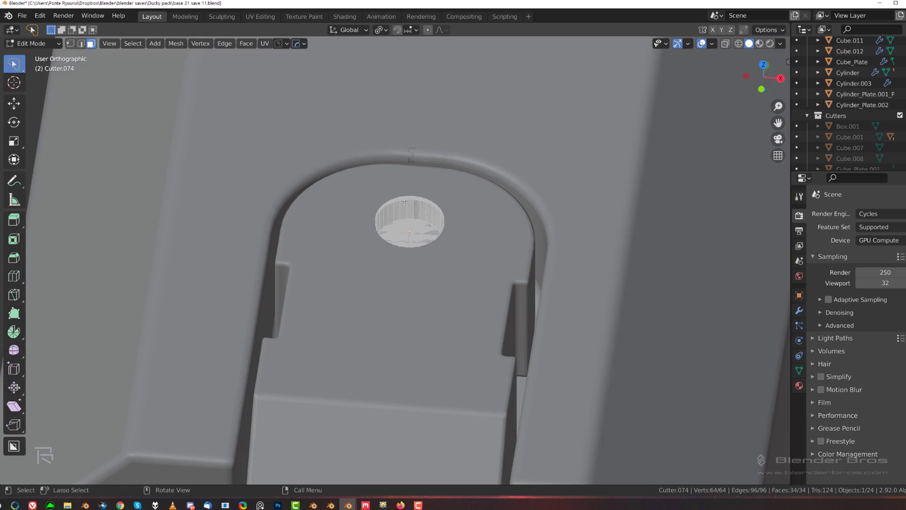
key("q")
left_click(431, 222)
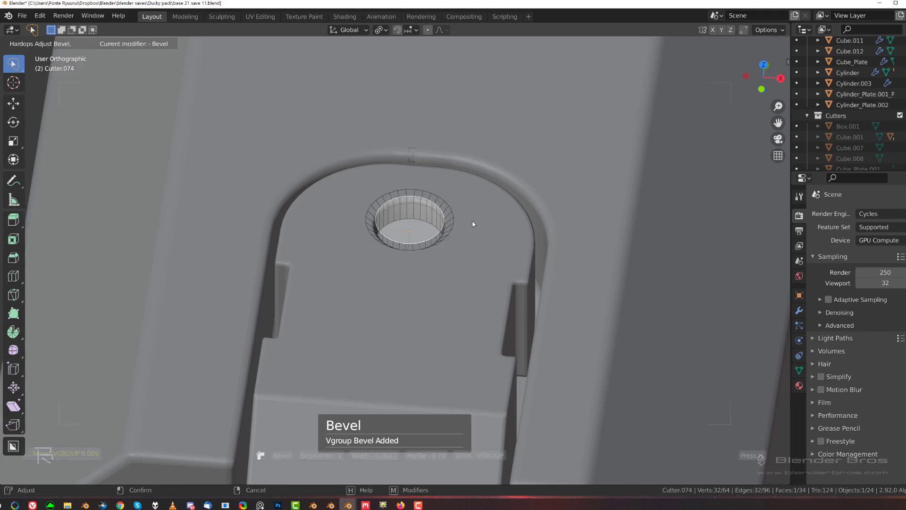
left_click(468, 220)
key("Tab")
Select the separated block, apply its recess boolean with Csharp, and adjust its edge bevel with HOps Bevel.
left_click(479, 217)
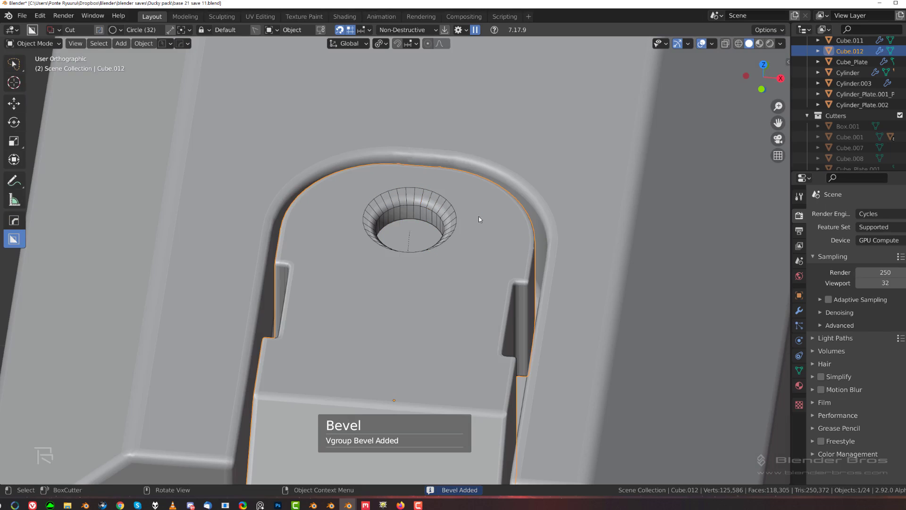
key("q")
left_click(479, 218)
key("q")
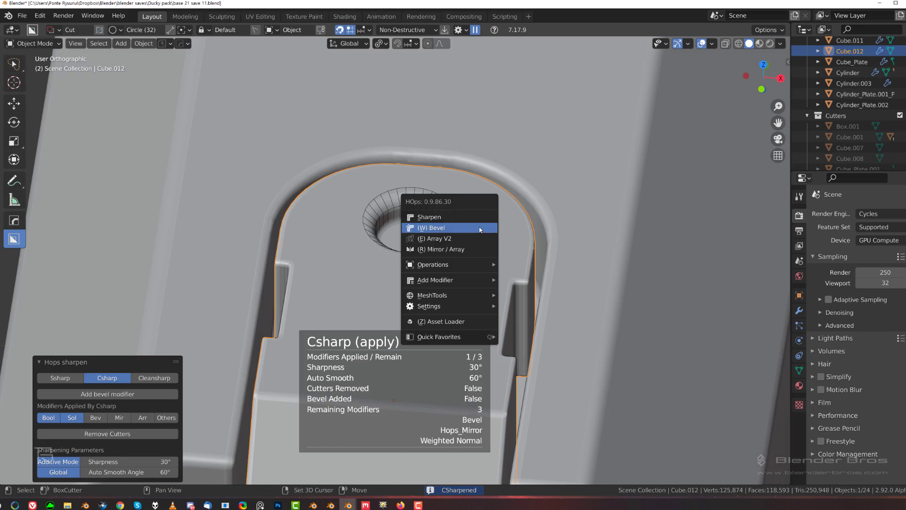
left_click(480, 230)
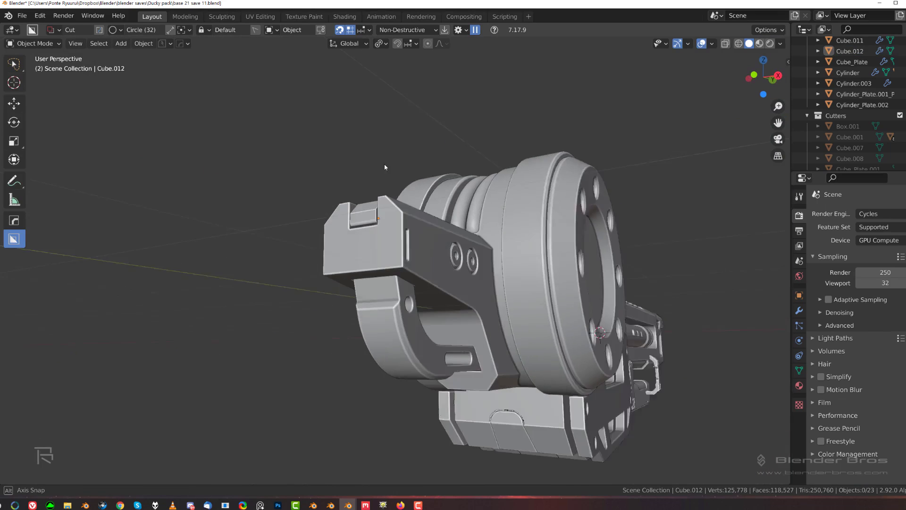
Try to bevel the lower rear edge of the body's rear arm with 14 segments, then undo it.
middle_click_drag(384, 163, 392, 228)
key("Tab")
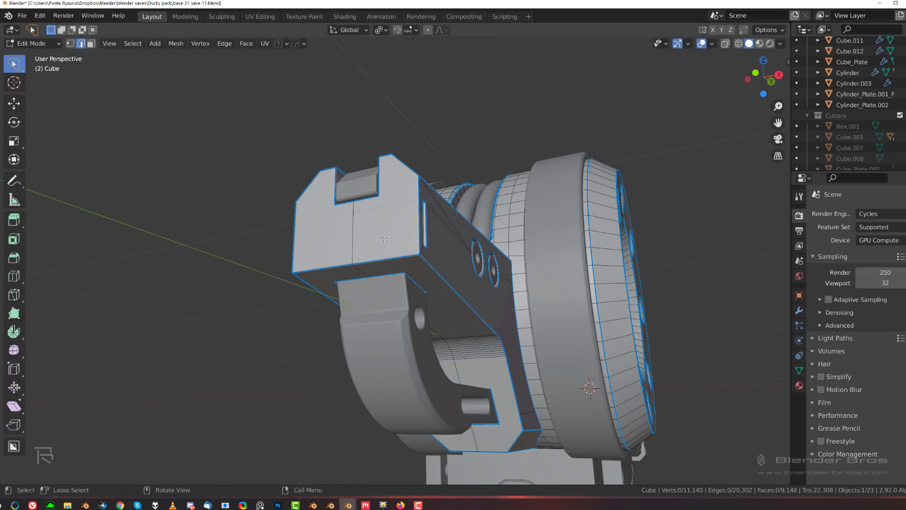
key("ctrl+b")
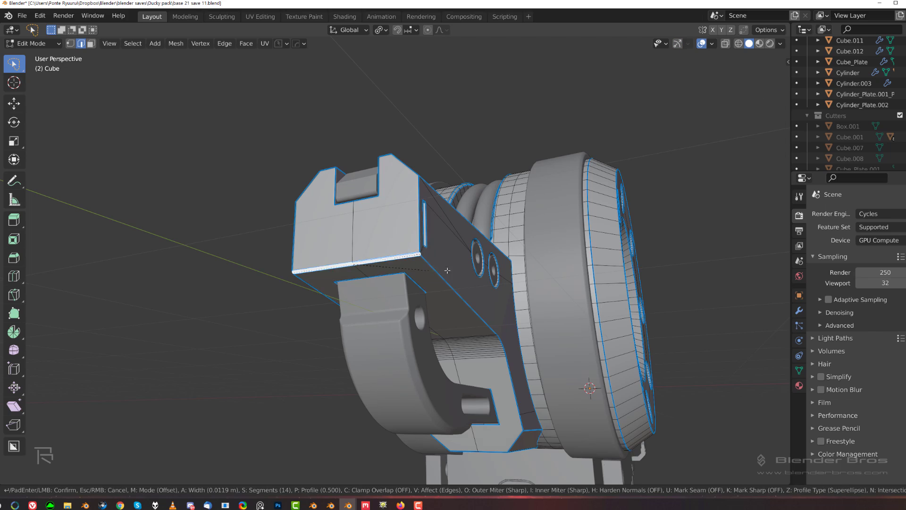
left_click(487, 264)
middle_click_drag(487, 264, 433, 243)
key("3")
scroll(445, 297, "up", 5)
key("2")
key("ctrl+z")
key("Tab")
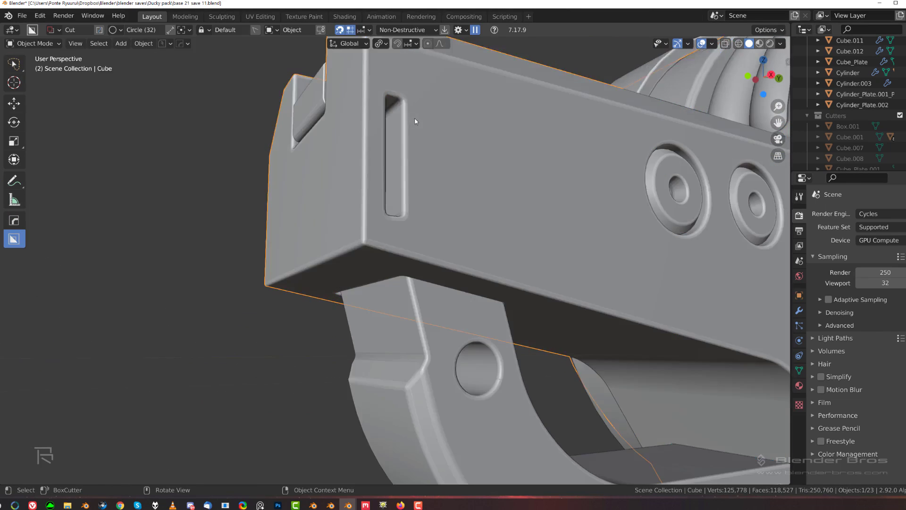
Dissolve the stray short edge across the rear-side rim of the large disc's rearmost bolt hole.
scroll(416, 119, "down", 6)
middle_click_drag(416, 119, 447, 222)
key("grave")
key("Tab")
key("Tab")
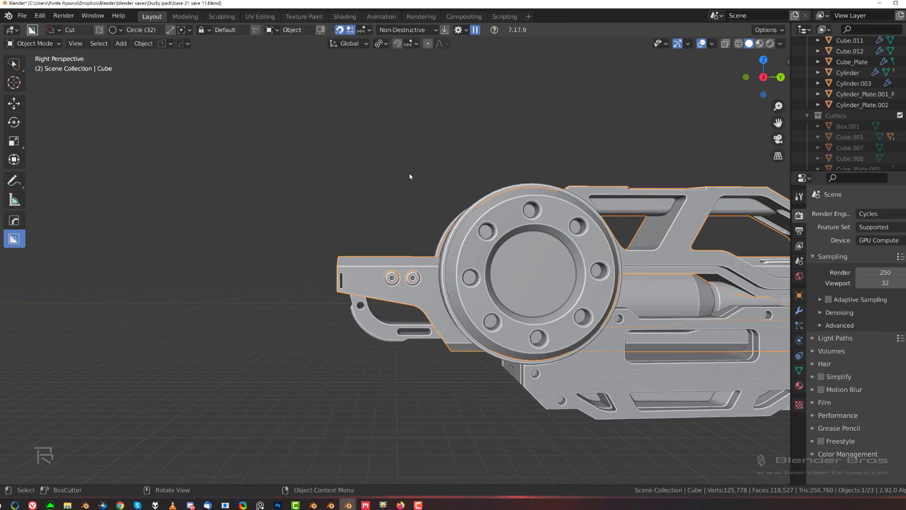
left_click(410, 180)
key("KP_5")
scroll(483, 258, "up", 8)
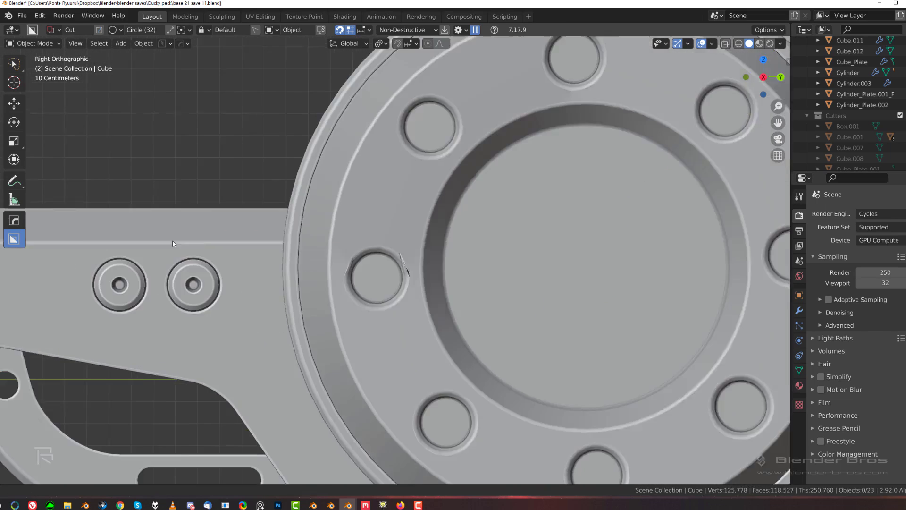
key("Tab")
scroll(400, 256, "up", 6)
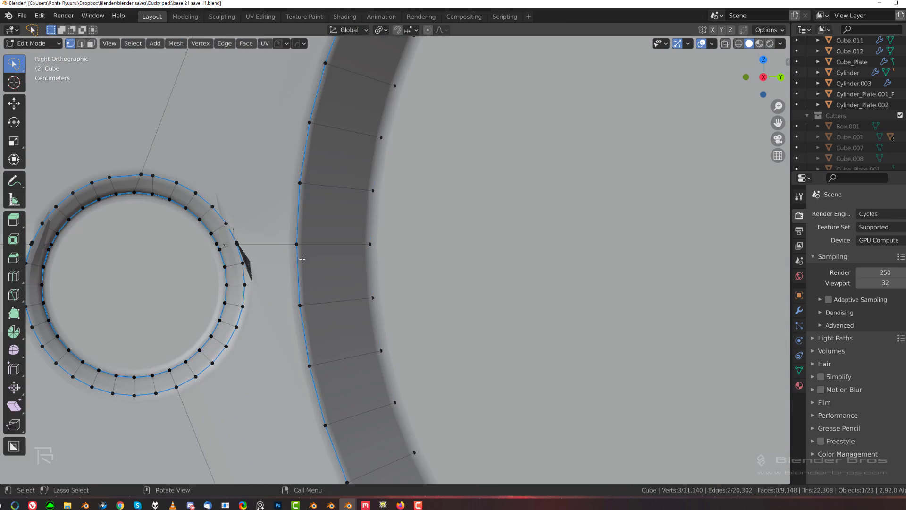
middle_click_drag(400, 256, 403, 260, "shift")
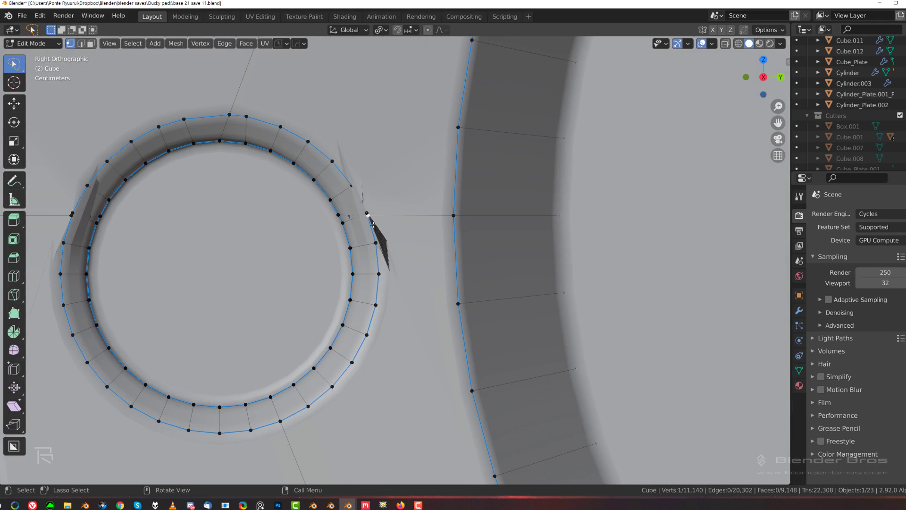
middle_click_drag(373, 224, 666, 217, "shift")
mouse_move(375, 216)
middle_mouse_down()
mouse_move(391, 210)
mouse_move(381, 206)
middle_mouse_up()
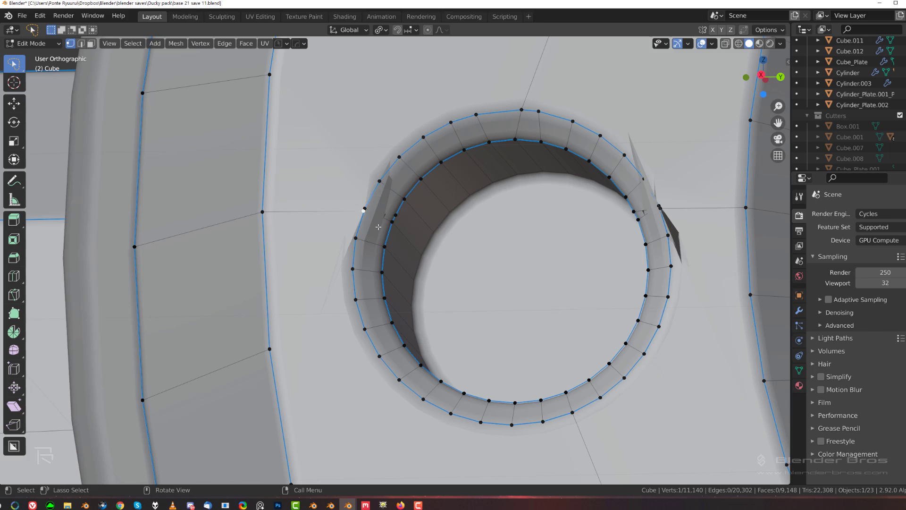
key("x")
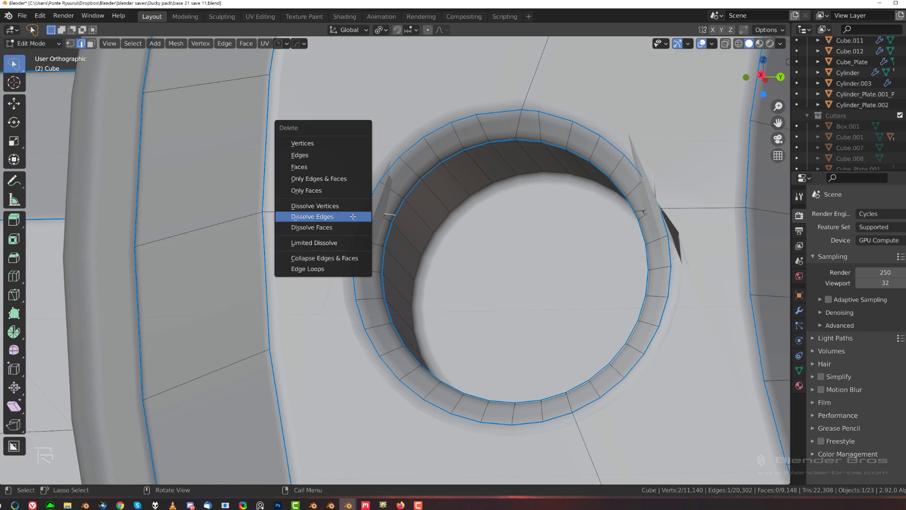
left_click(352, 216)
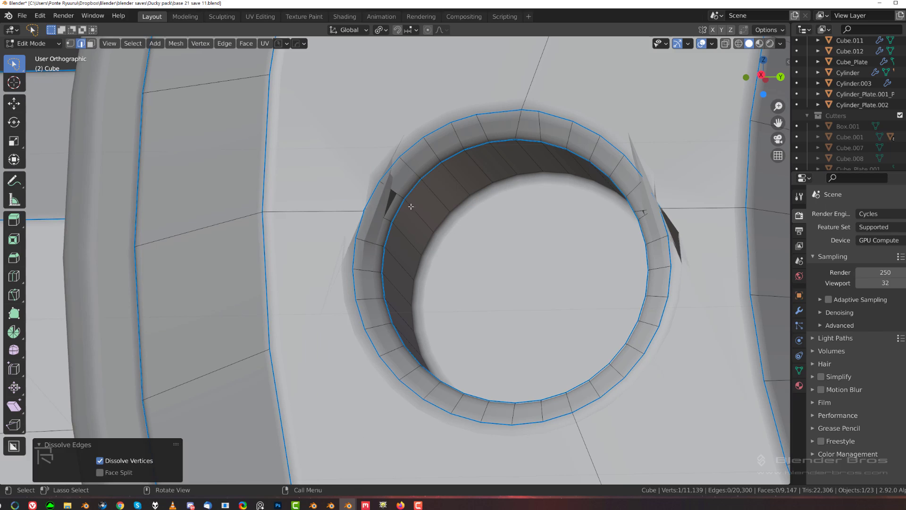
Merge the stray vertex beside that dissolved edge into the bolt hole's outer rim vertex.
key("1")
scroll(387, 225, "up", 1)
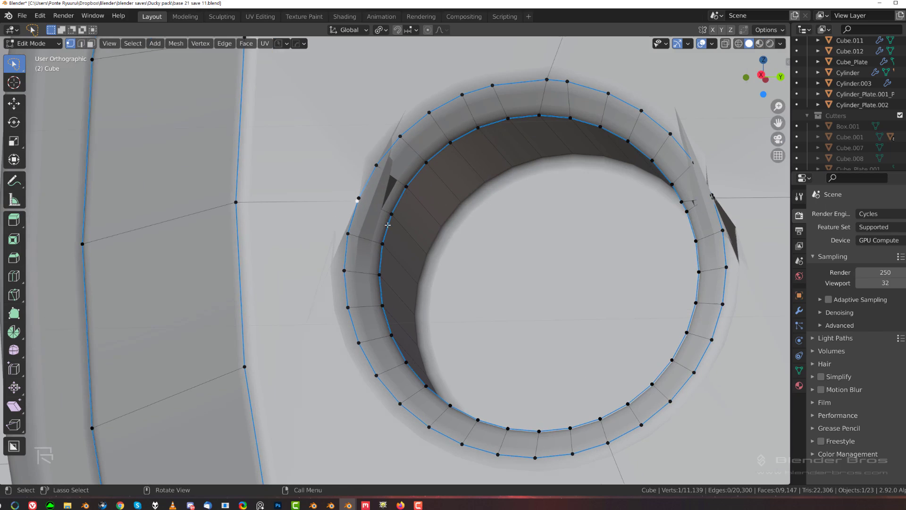
left_click(358, 197, "shift")
key("1")
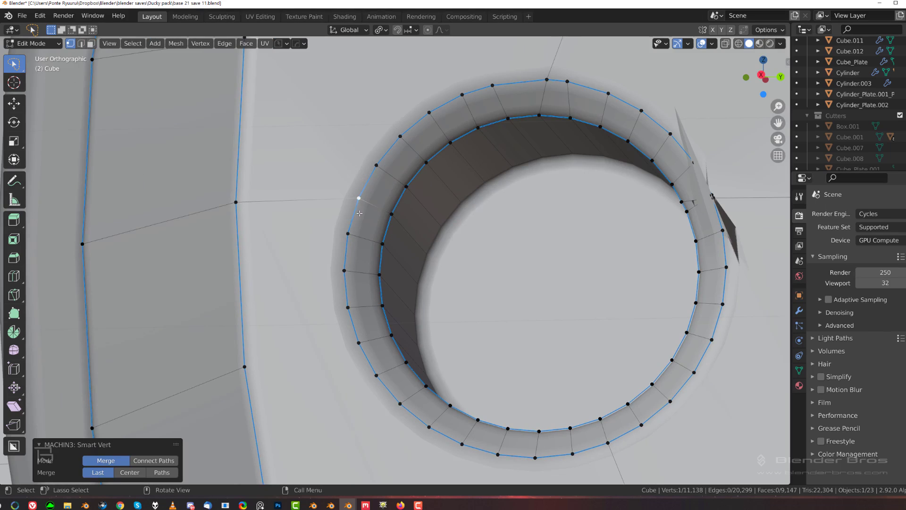
Merge the stray vertices on the outer and inner rims of the same bolt hole, on the side facing the disc's centre.
scroll(359, 213, "down", 3)
middle_click_drag(360, 213, 115, 243, "shift")
scroll(364, 270, "up", 3)
left_click(293, 248)
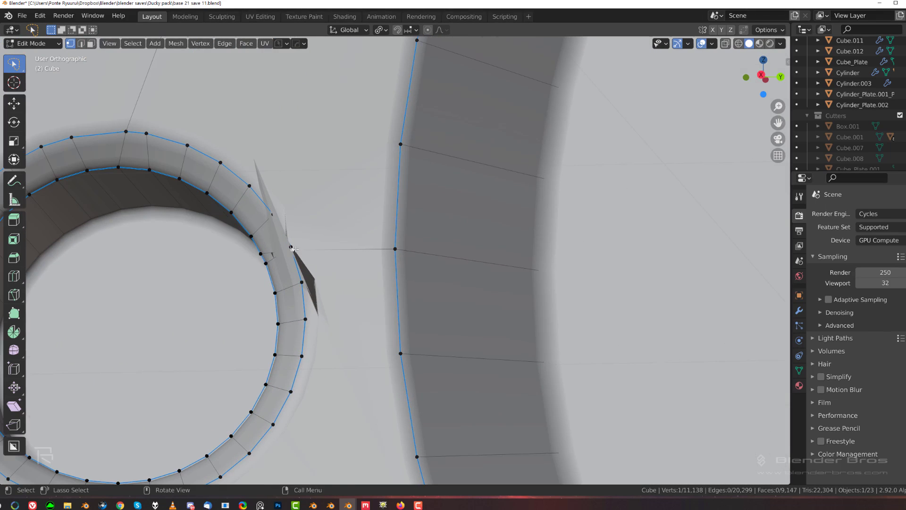
key("1")
left_click(266, 262)
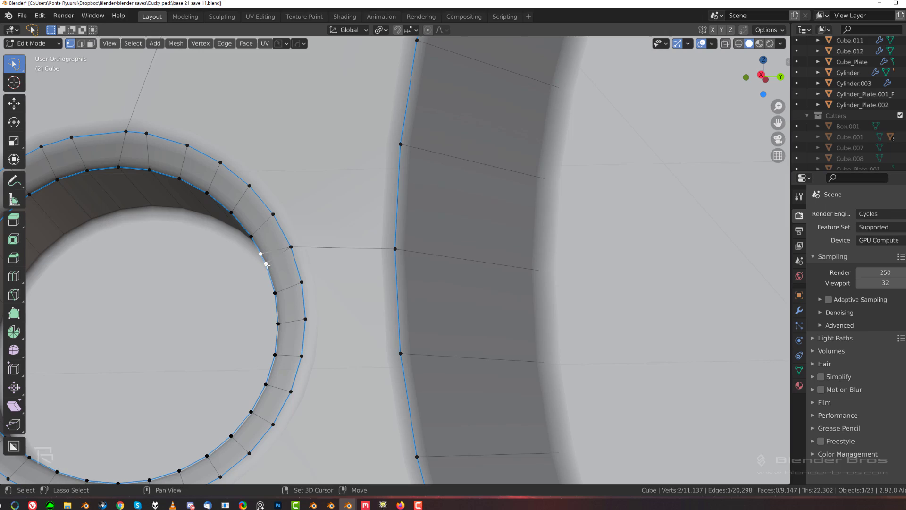
left_click(262, 256, "shift")
key("1")
scroll(263, 256, "down", 3)
key("Tab")
Symmetrize the main body across X using the HOps Mirror gizmo in Symmetry mode.
scroll(307, 157, "down", 11)
middle_click_drag(454, 169, 339, 191, "shift")
scroll(339, 191, "up", 3)
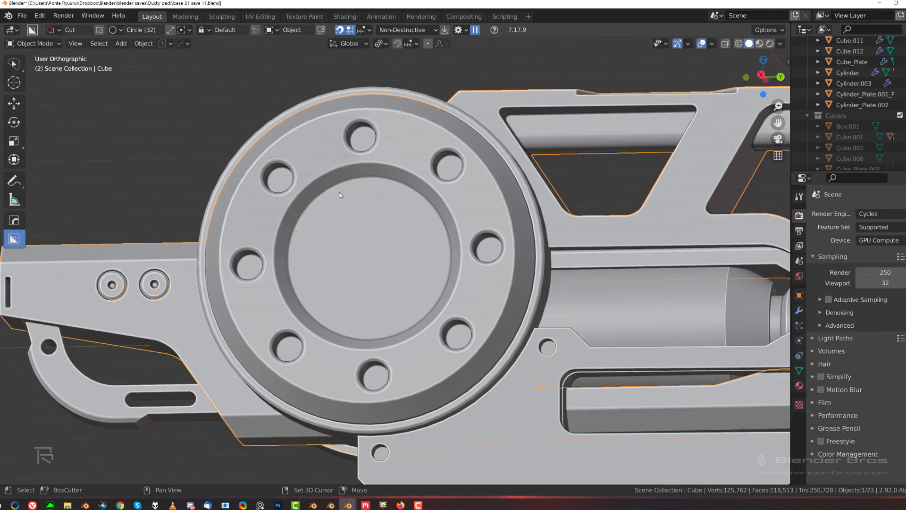
middle_click_drag(409, 229, 519, 259)
scroll(424, 230, "down", 3)
scroll(422, 274, "down", 4)
middle_click_drag(420, 275, 526, 311)
key("alt+x")
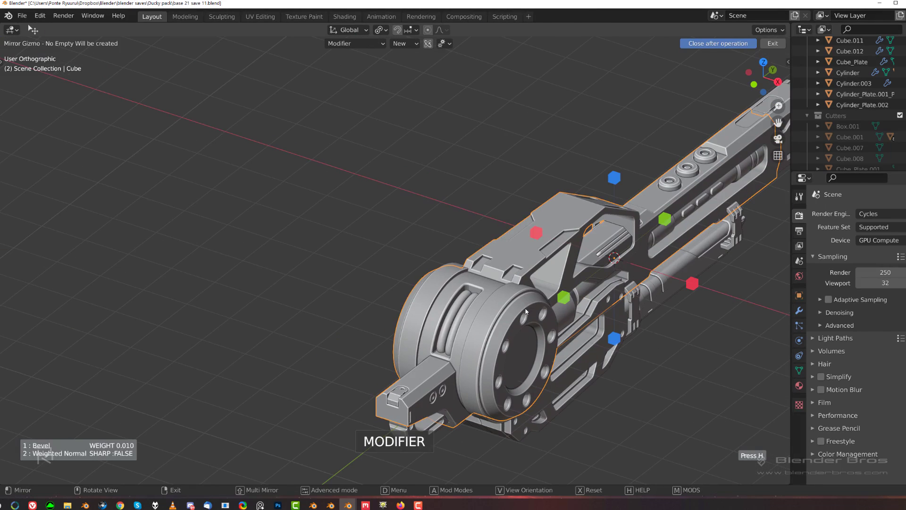
key("d")
left_click(535, 308)
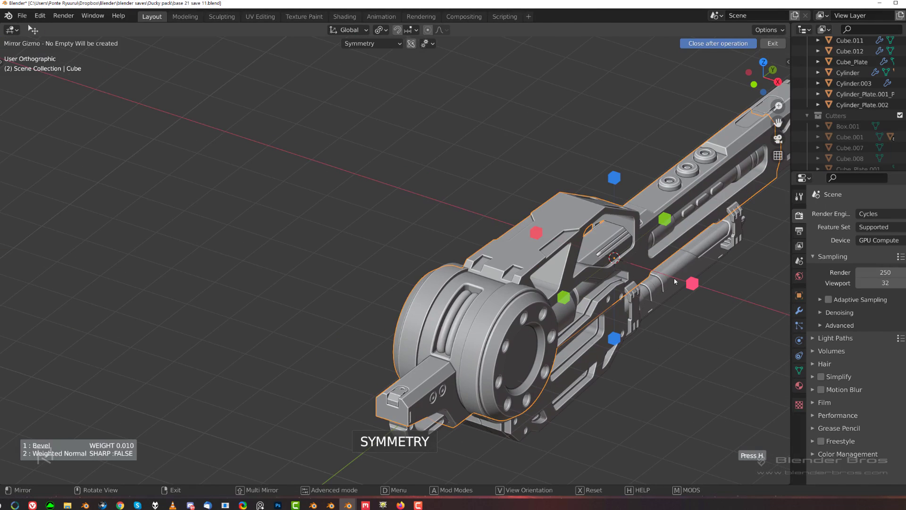
right_click(692, 312)
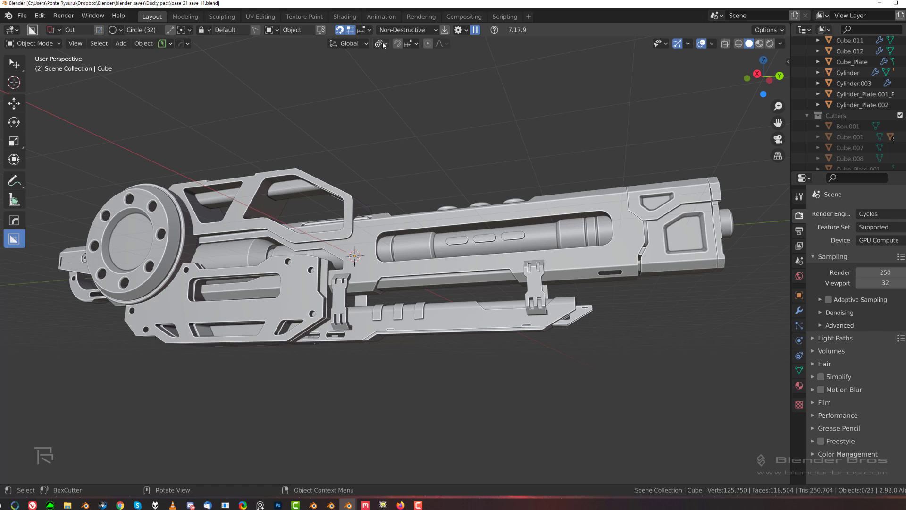
Save the file as the next numbered version, base 21 save 12, with PowerSave.
left_click(380, 43)
left_click(165, 46)
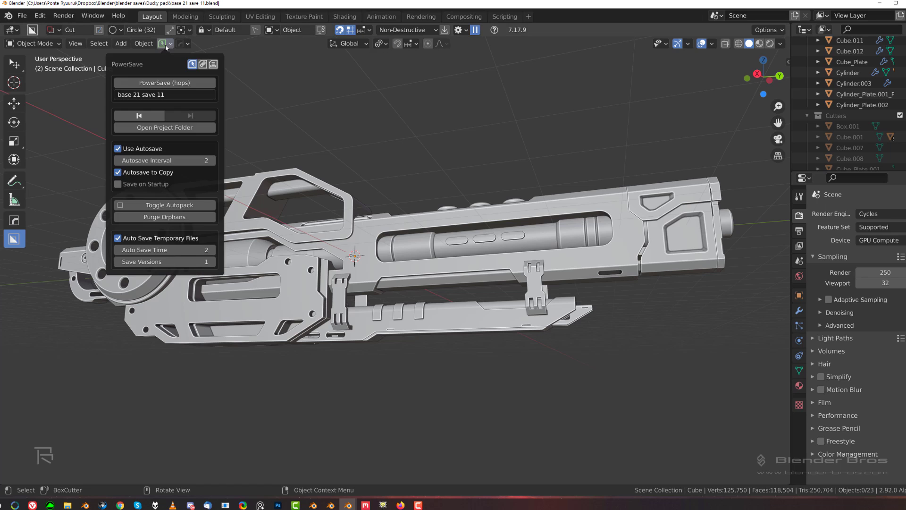
left_click(166, 82)
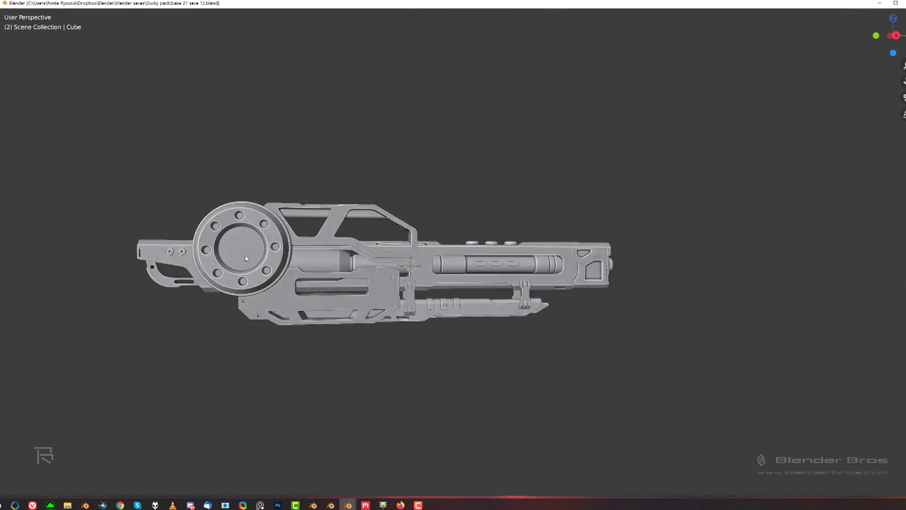
Examine the plain underside and stepped panels between the gun's lower side frames.
middle_click_drag(425, 236, 346, 220)
scroll(327, 220, "up", 2)
scroll(344, 227, "up", 4)
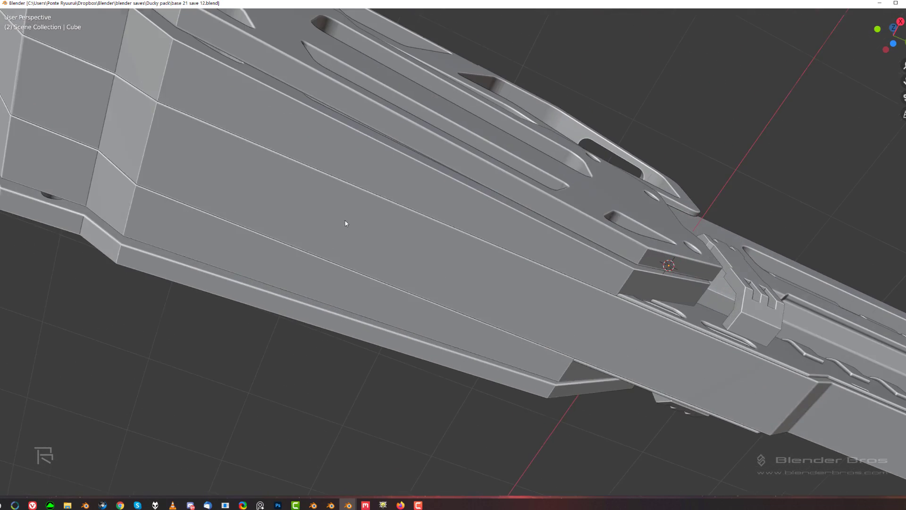
left_click(340, 221)
scroll(340, 223, "down", 4)
middle_click_drag(411, 214, 427, 316)
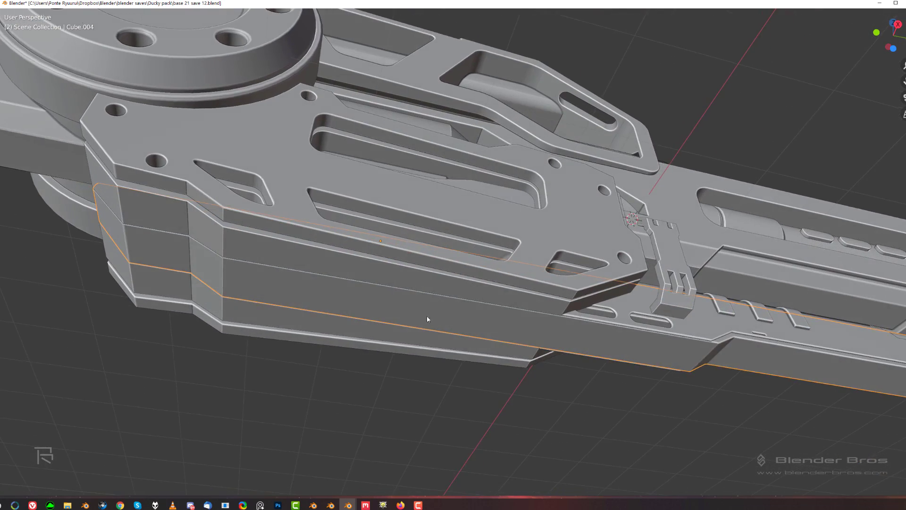
scroll(410, 257, "up", 4)
scroll(411, 257, "down", 4)
mouse_move(390, 256)
middle_mouse_down()
mouse_move(361, 220)
mouse_move(395, 256)
middle_mouse_up()
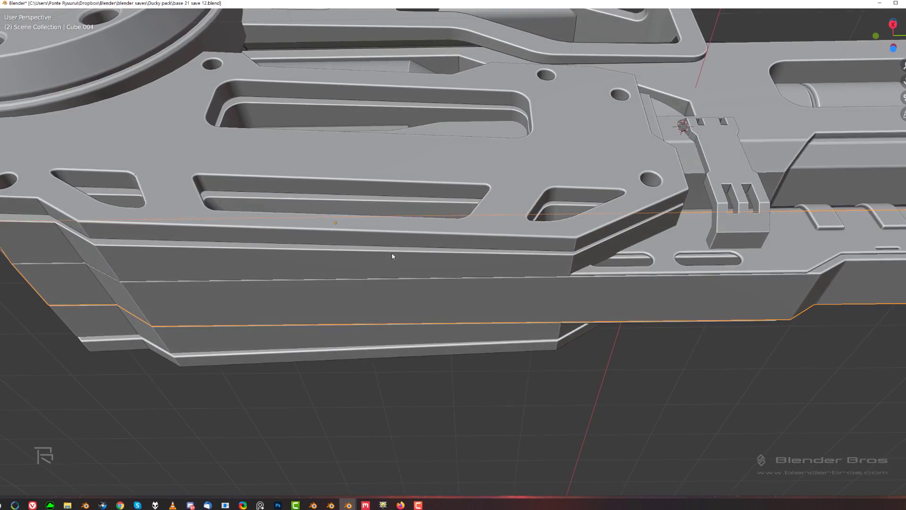
scroll(395, 257, "up", 3)
middle_click_drag(174, 217, 125, 208, "shift")
scroll(246, 176, "up", 3)
left_click(236, 150)
middle_click_drag(278, 220, 386, 345)
scroll(410, 249, "down", 1)
scroll(353, 270, "down", 3)
View the gun from directly below in orthographic projection and select the narrow central lower rail.
key("grave")
scroll(387, 345, "up", 2)
scroll(388, 343, "up", 1)
scroll(415, 323, "down", 2)
key("KP_5")
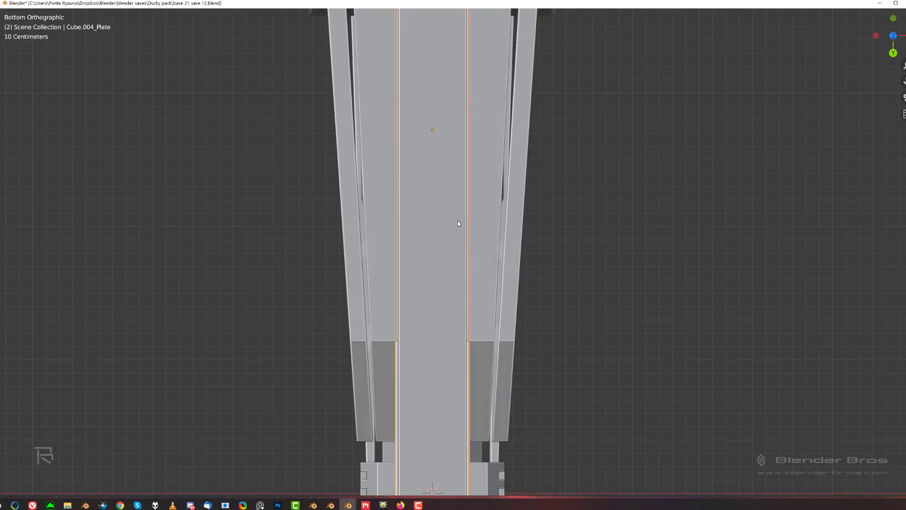
middle_click_drag(474, 226, 460, 239, "shift")
scroll(461, 230, "down", 3)
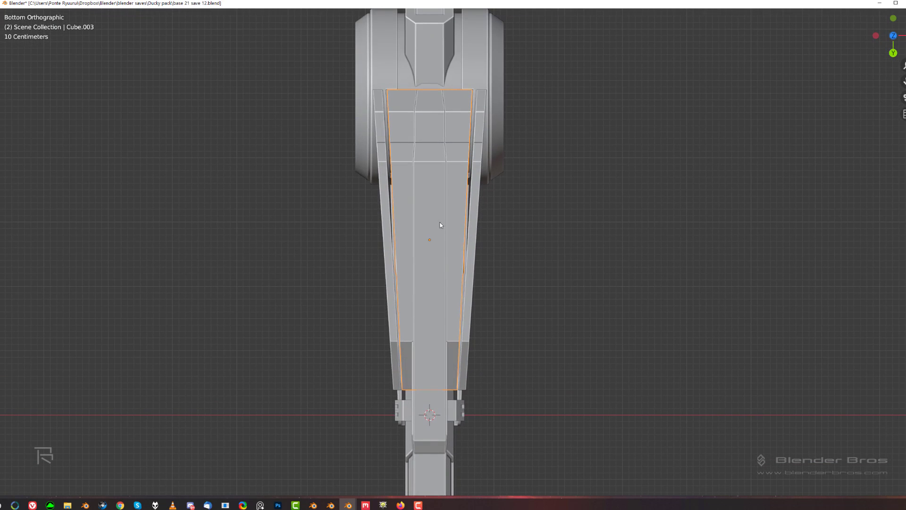
middle_click_drag(383, 200, 355, 200, "shift")
scroll(404, 193, "up", 3)
left_click(365, 178)
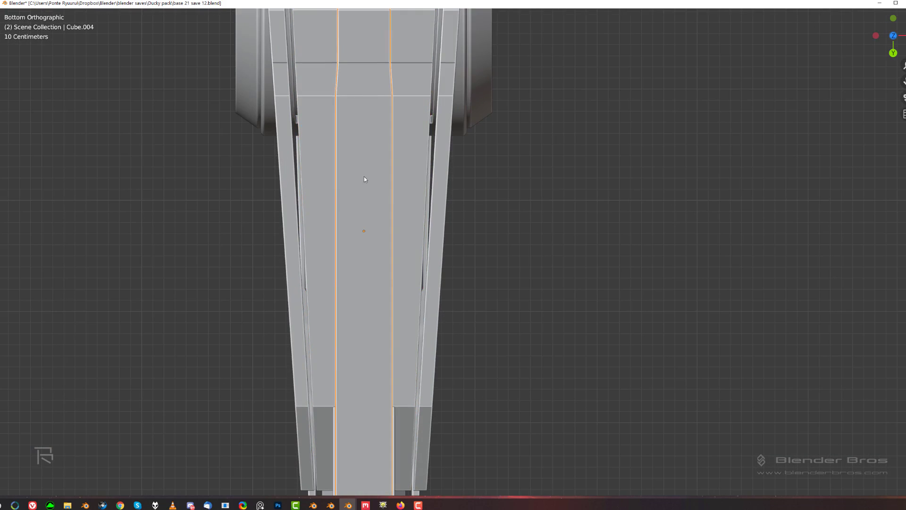
Turn the central rail's underside faces between the side frames into a separate thick block with HOps To_Plate.
key("Tab")
left_click(376, 192)
left_click(353, 113, "shift")
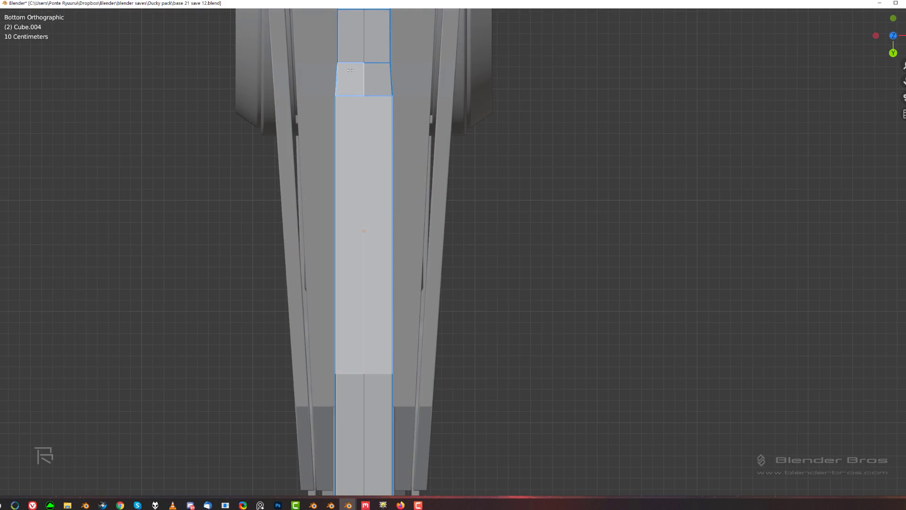
left_click(358, 56, "ctrl")
left_click(377, 76, "ctrl")
scroll(380, 188, "down", 2)
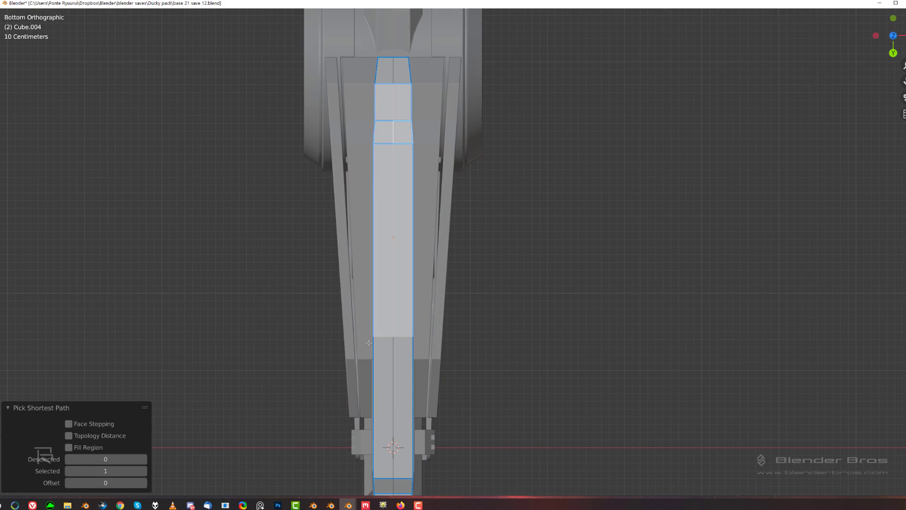
left_click(391, 351, "shift")
middle_click_drag(396, 365, 374, 283)
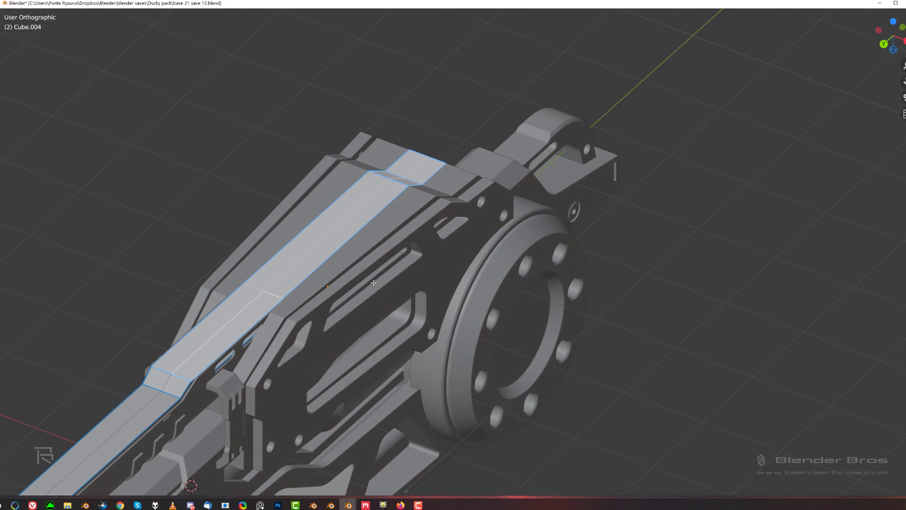
key("q")
left_click(357, 314)
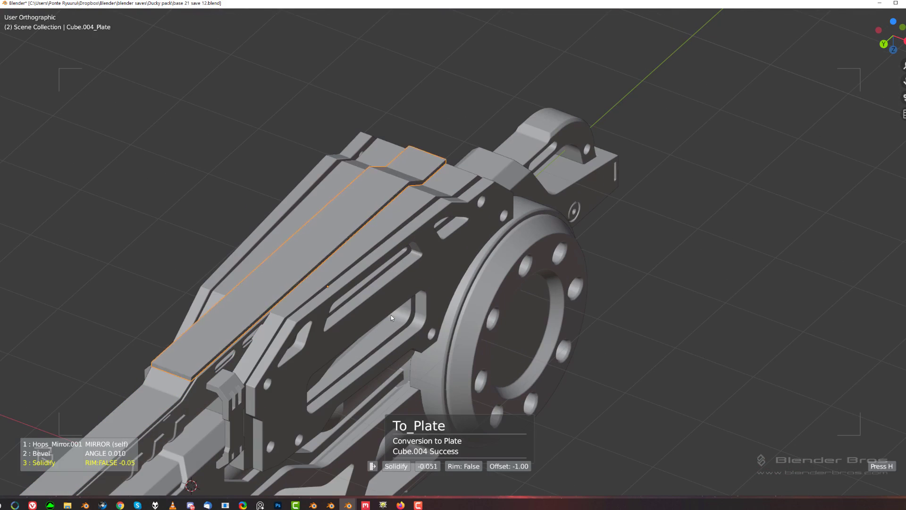
left_click(591, 322)
Apply the new block's Solidify thickness with HOps Csharp.
key("Tab")
left_click(386, 206)
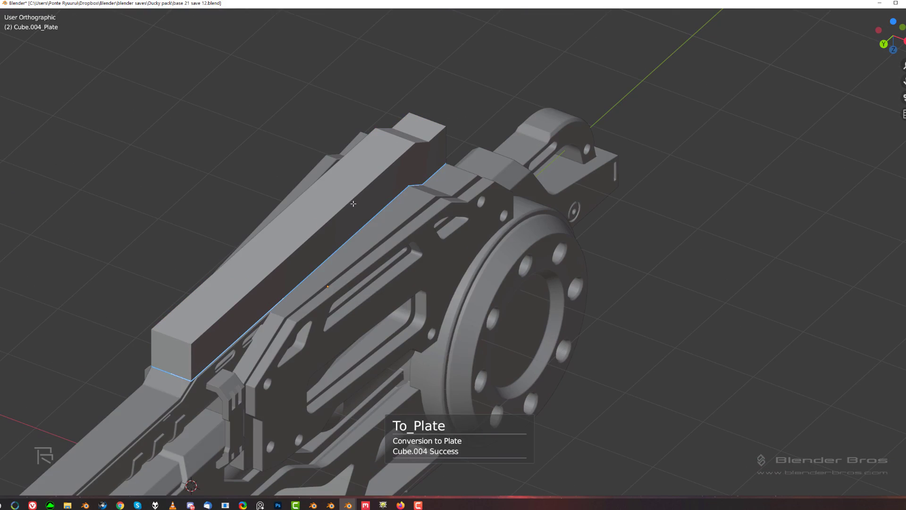
key("Tab")
key("q")
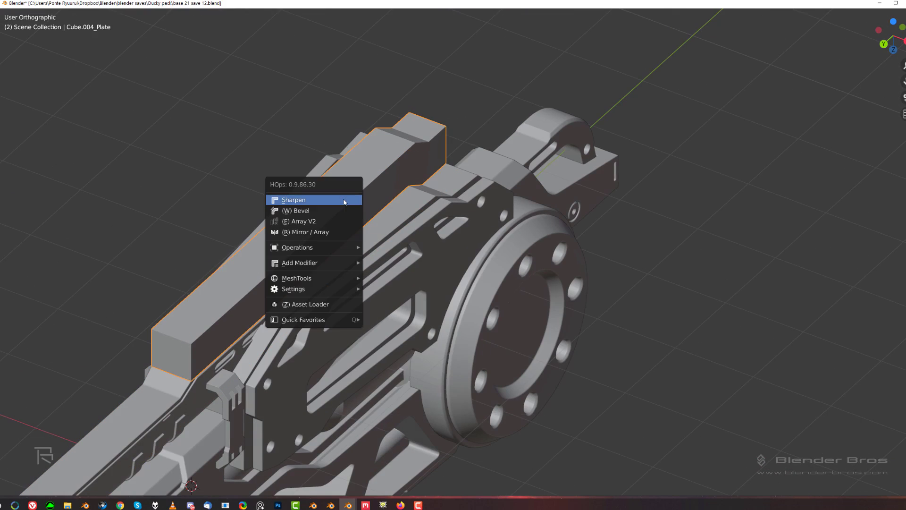
left_click(344, 201)
Scale the underside block by 1.113 along X and move it 0.28559 m along Z into the rail.
key("s")
key("x")
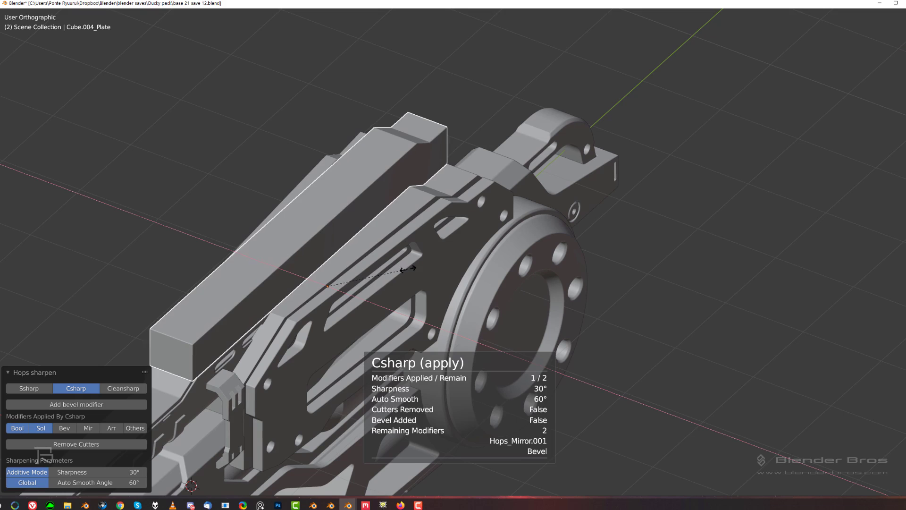
left_click(442, 286)
middle_click_drag(380, 270, 406, 270, "shift")
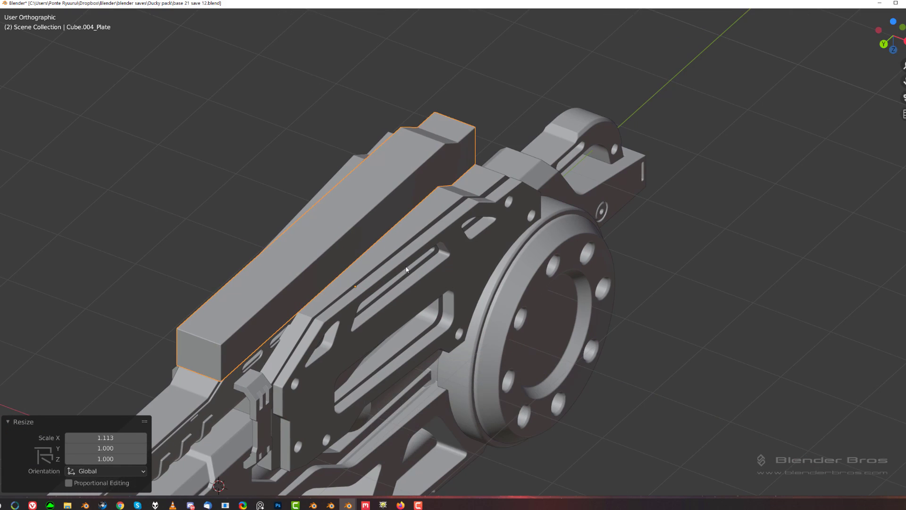
key("g")
key("z")
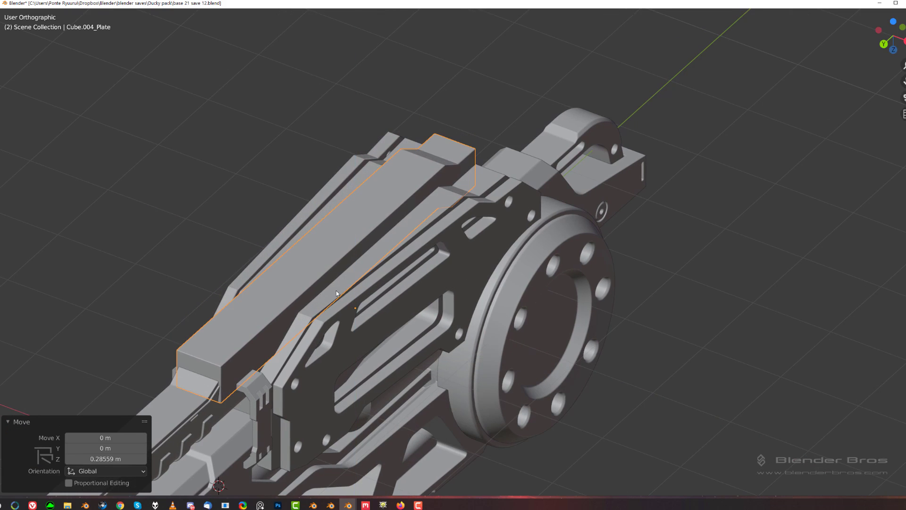
Isolate the main body with the underside block and subtract the block from it with HOps Difference.
middle_click_drag(337, 293, 466, 278)
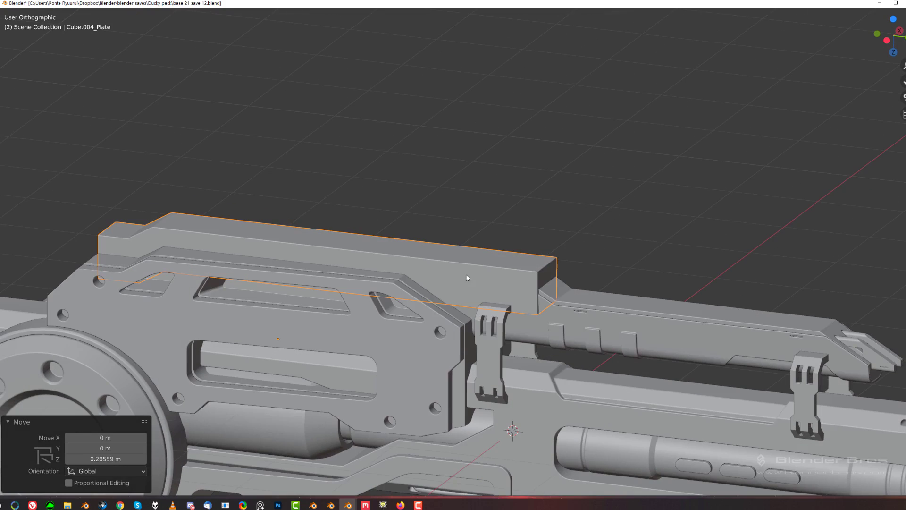
left_click(426, 295)
key("KP_Divide")
scroll(426, 292, "up", 4)
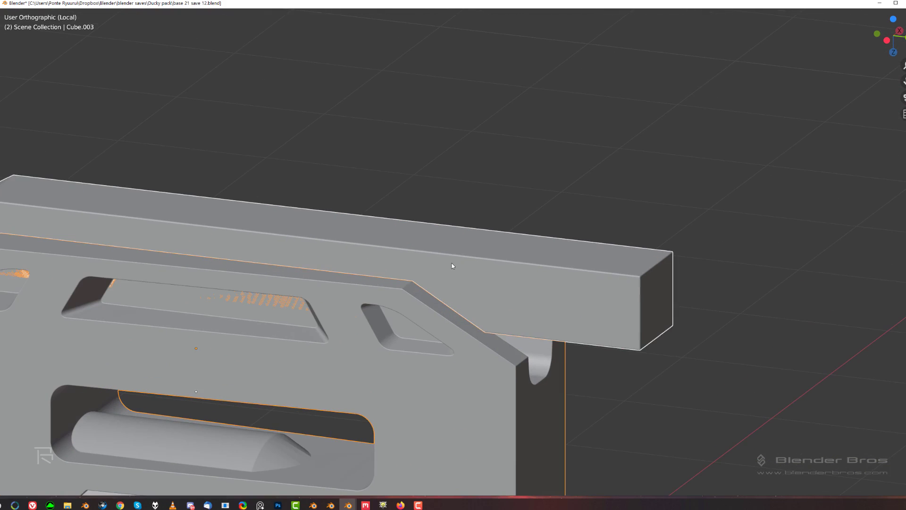
left_click(452, 266)
left_click(426, 298, "shift")
key("q")
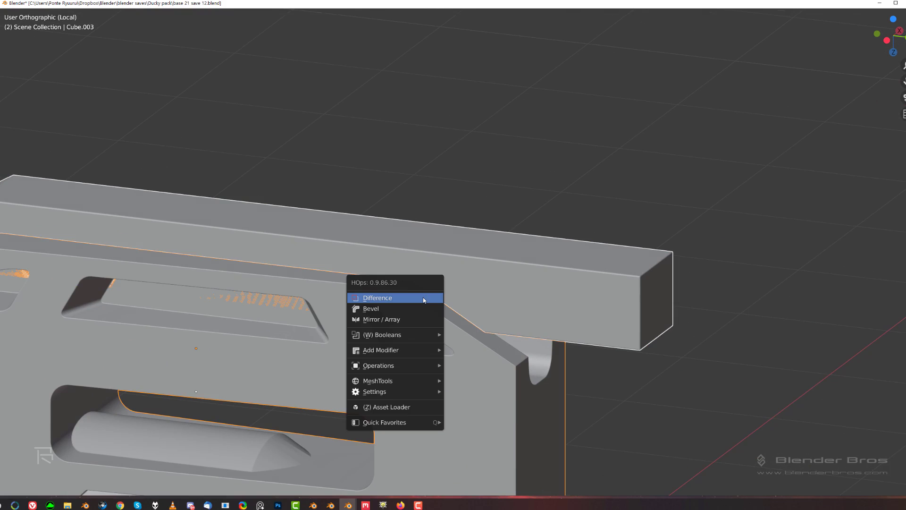
left_click(425, 296)
scroll(456, 300, "down", 5)
middle_click_drag(456, 300, 435, 316)
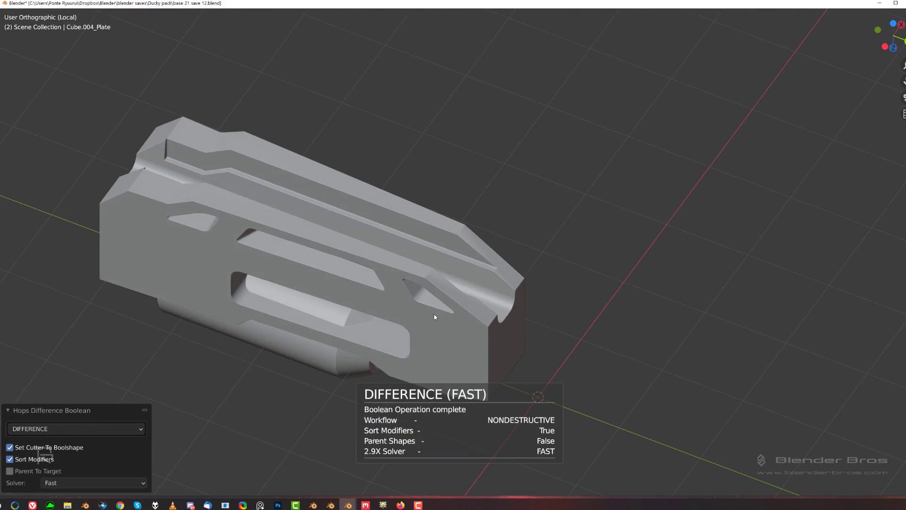
Recall the body's block cutter with HOps Bool Scroll, remove its Bevel modifier and apply its Mirror modifier.
scroll(433, 250, "up", 4)
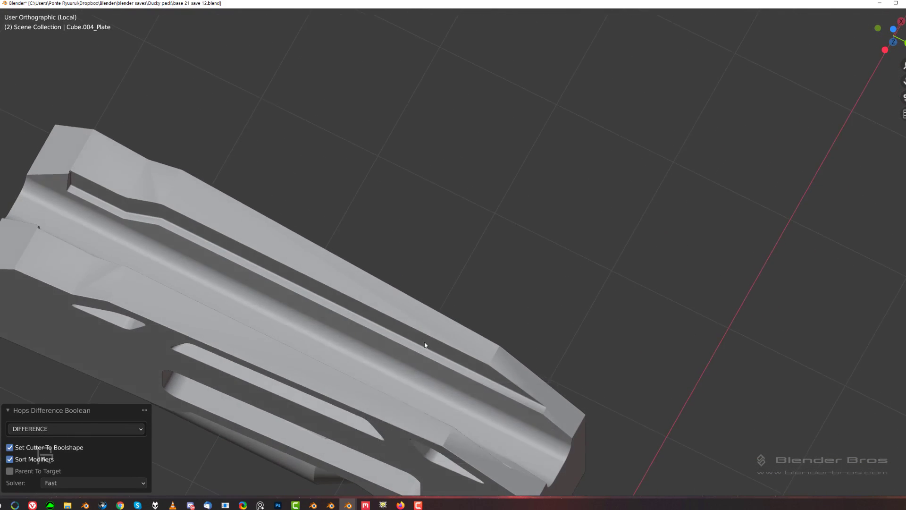
left_click(425, 321)
key("q")
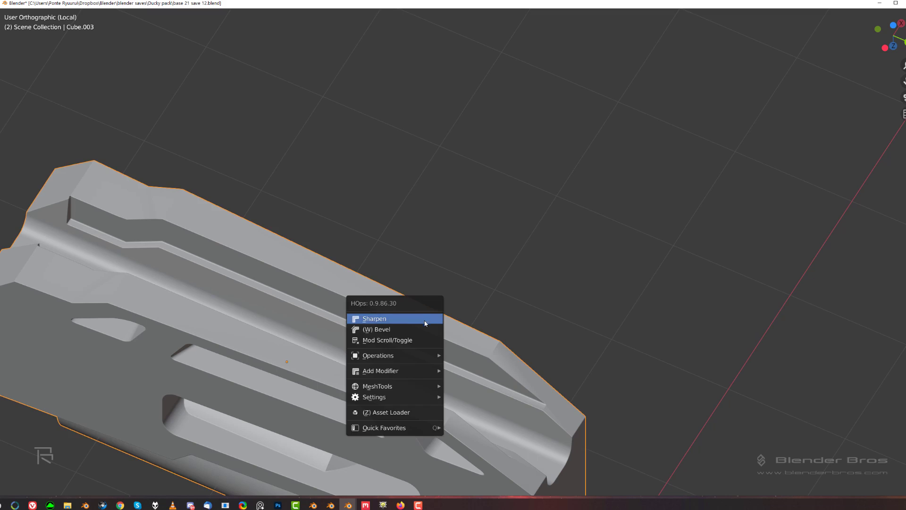
left_click(425, 318)
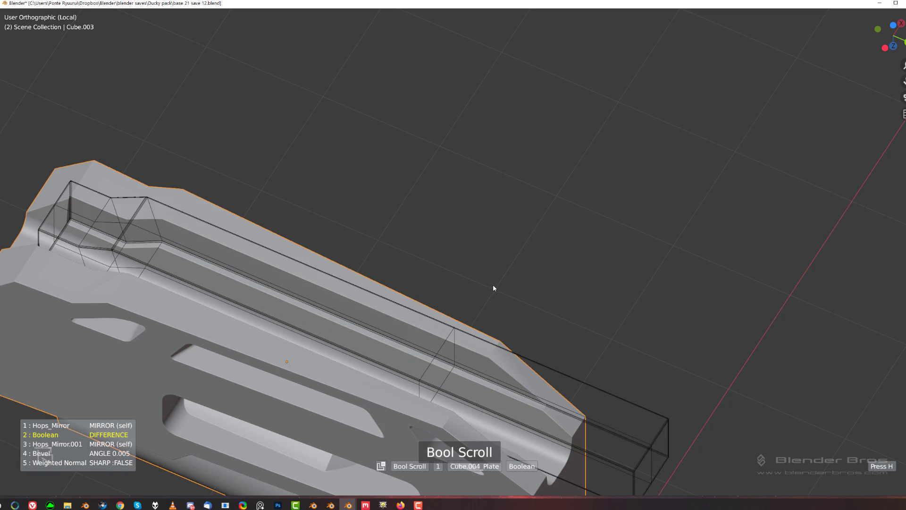
left_click(507, 300)
key("ctrl+grave")
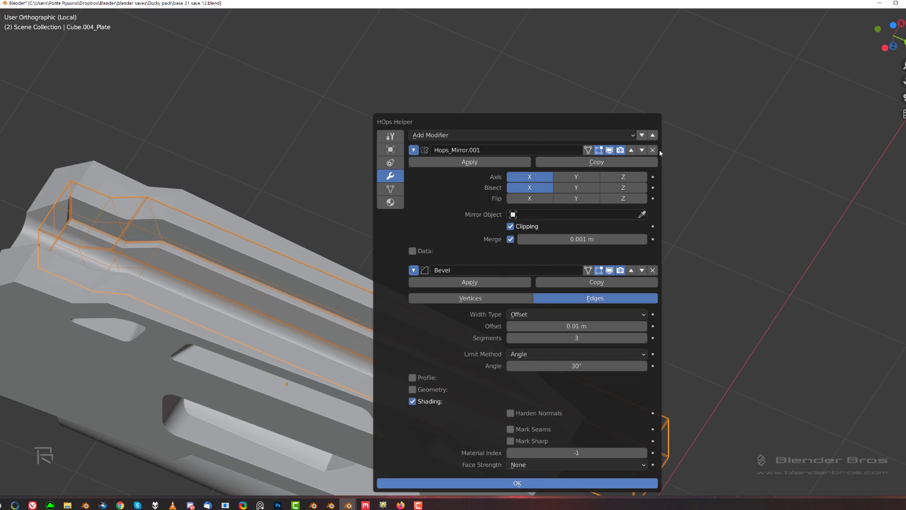
left_click(652, 269)
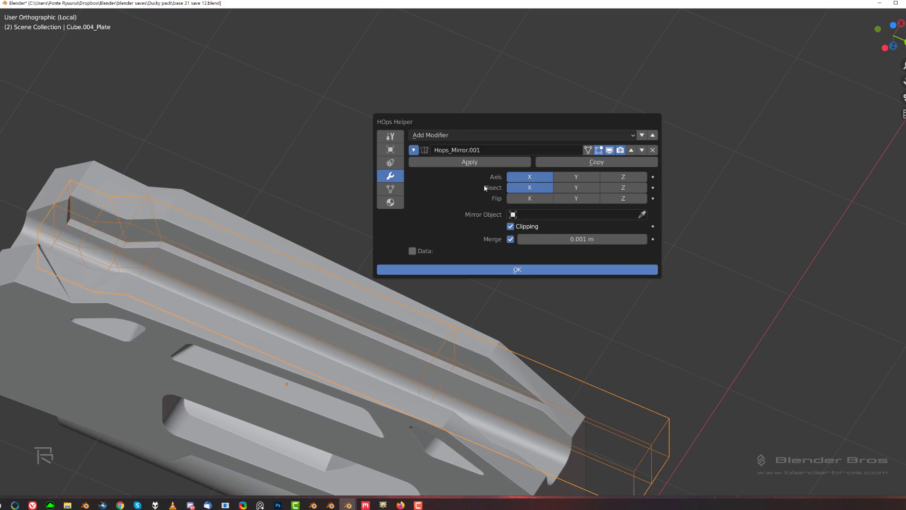
left_click(483, 161)
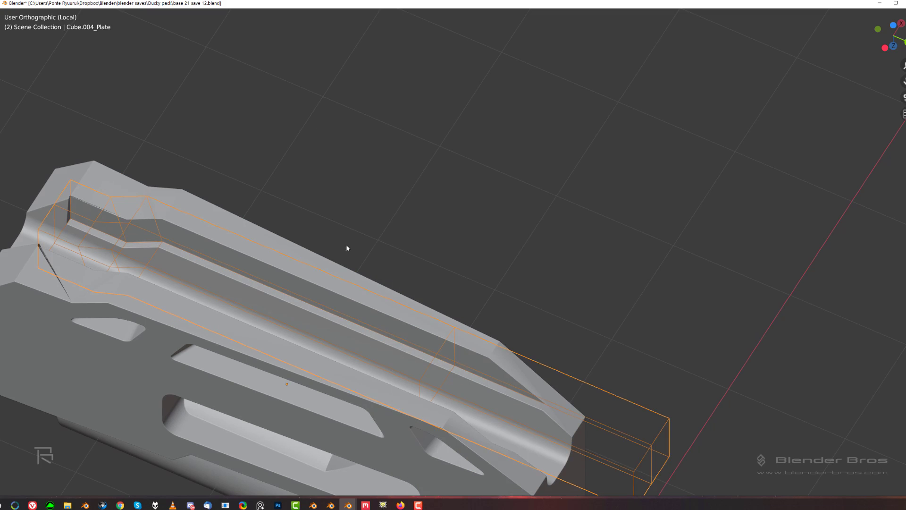
Scale the block cutter by 1.334 along Y and return from local view to the whole gun.
key("s")
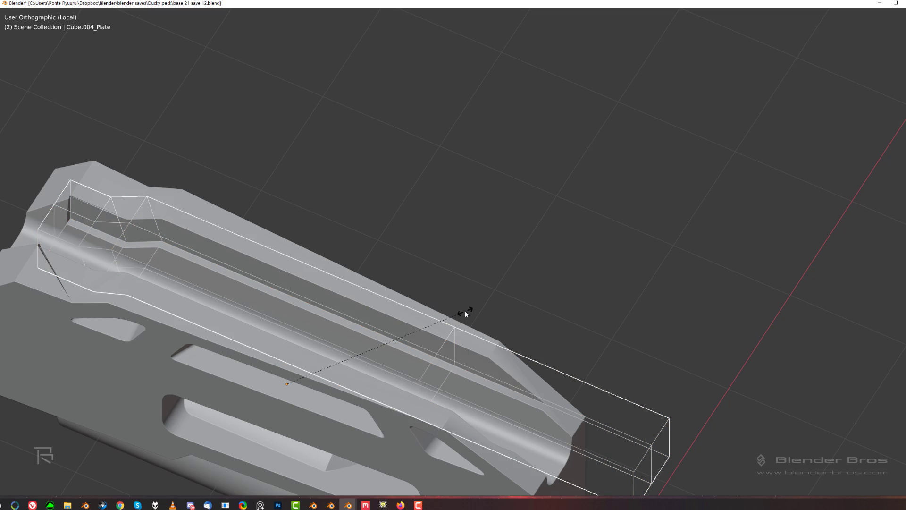
left_click(534, 313)
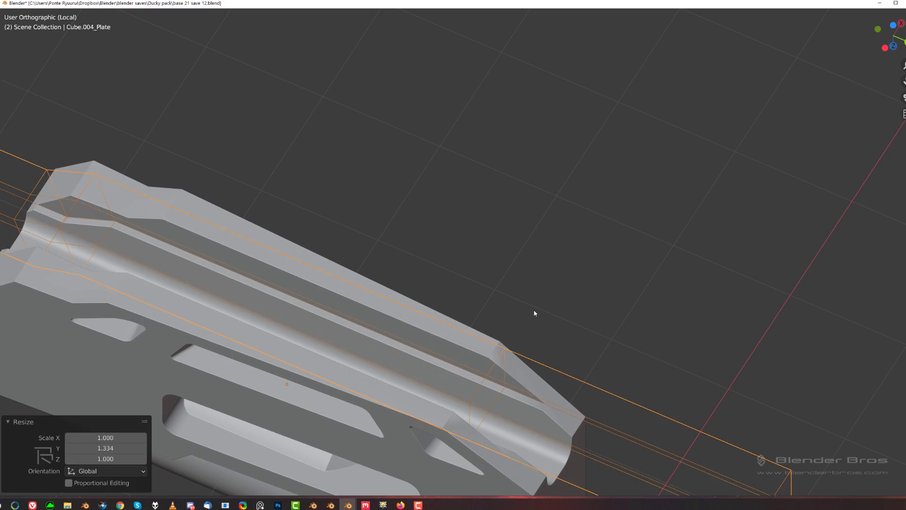
key("slash")
scroll(459, 257, "up", 6)
middle_click_drag(362, 323, 440, 297, "shift")
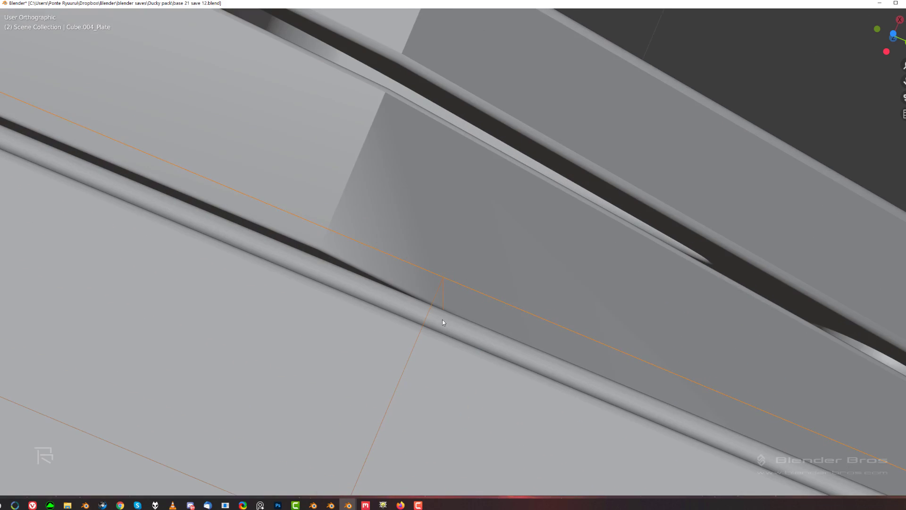
scroll(444, 319, "down", 10)
middle_click_drag(387, 278, 598, 255, "shift")
scroll(519, 255, "up", 10)
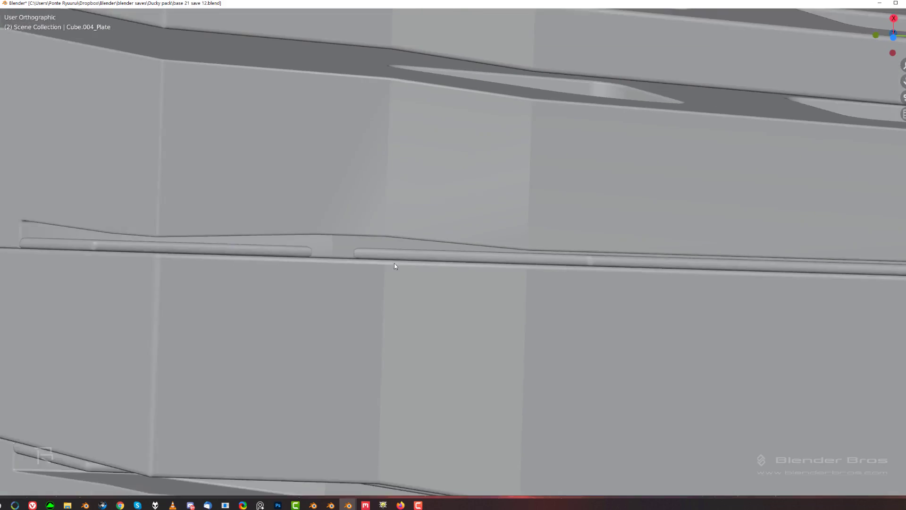
Recall the body's block cutter with HOps Bool Scroll and move it 0.10919 m along Z.
scroll(395, 263, "down", 2)
left_click(490, 240)
key("q")
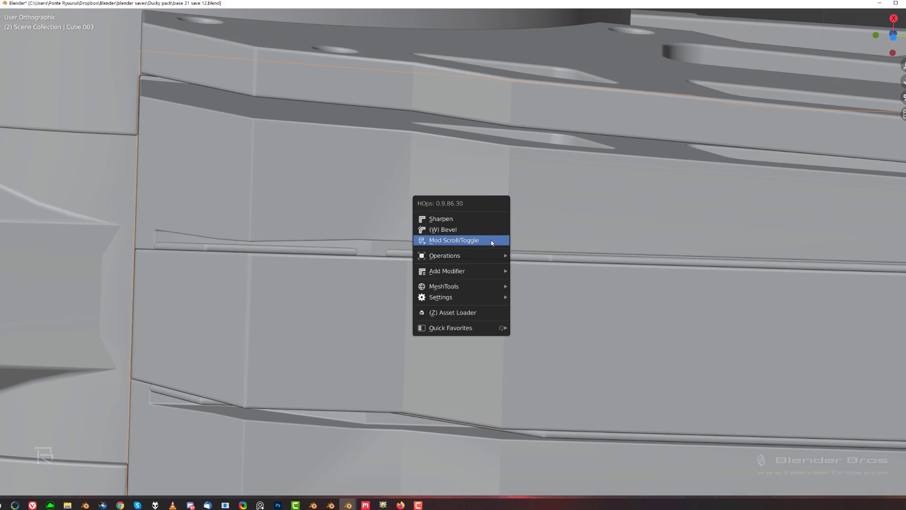
left_click(491, 240)
left_click(490, 240)
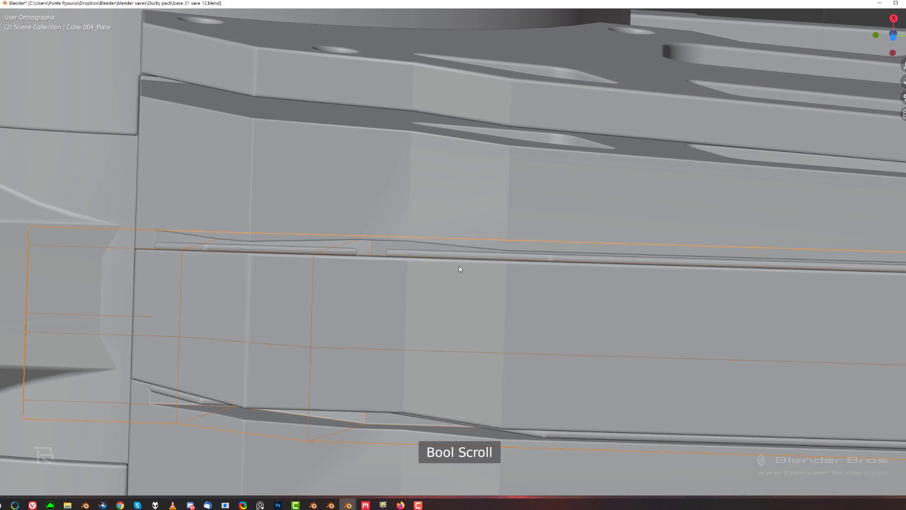
middle_click_drag(460, 269, 456, 307)
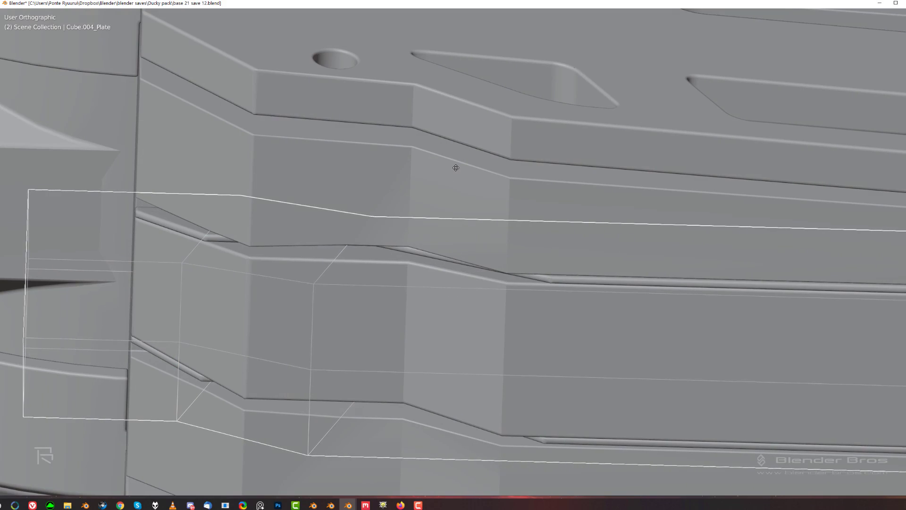
left_click(406, 220)
middle_click_drag(406, 220, 423, 214)
Readjust the block cutter's position beneath the central rail and hide it.
key("g")
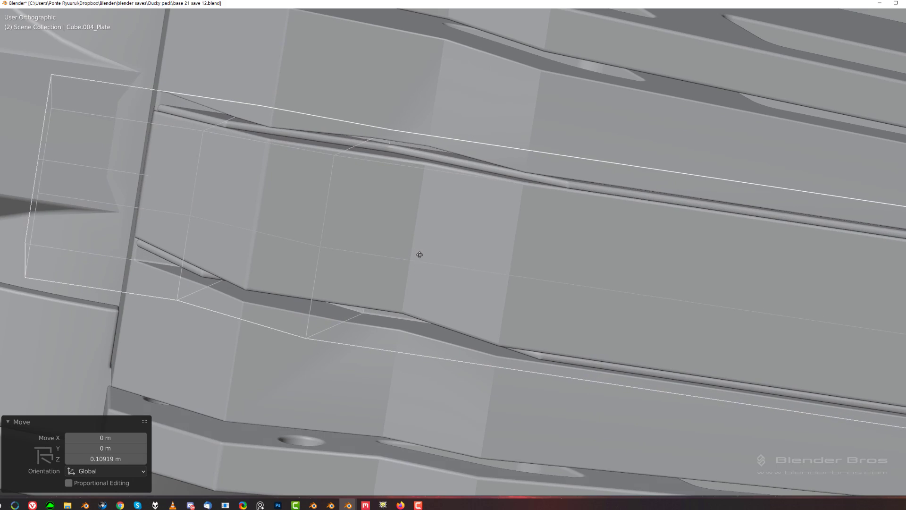
left_click(420, 204)
scroll(402, 258, "down", 4)
scroll(402, 258, "down", 5)
middle_click_drag(486, 224, 484, 257)
scroll(399, 233, "up", 1)
key("h")
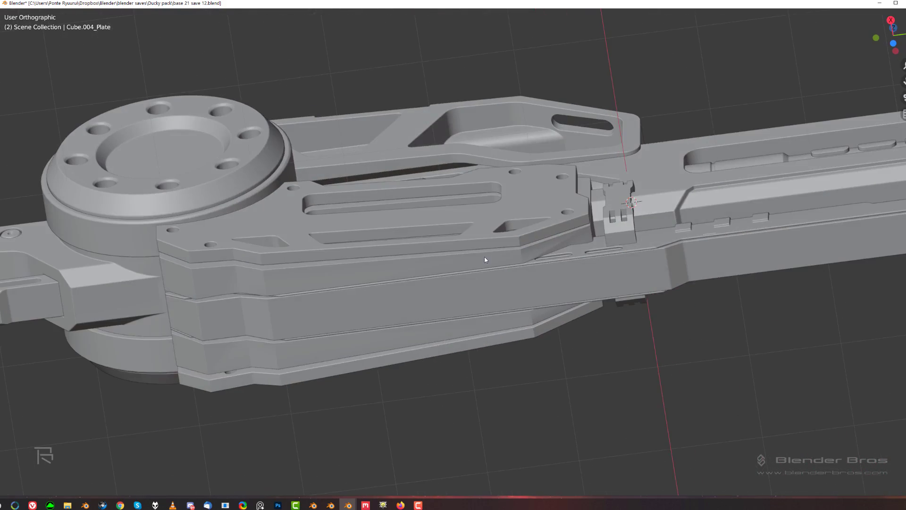
Isolate the grooved body, apply its Boolean with HOps Csharp and leave local view.
key("KP_Divide")
scroll(485, 260, "up", 3)
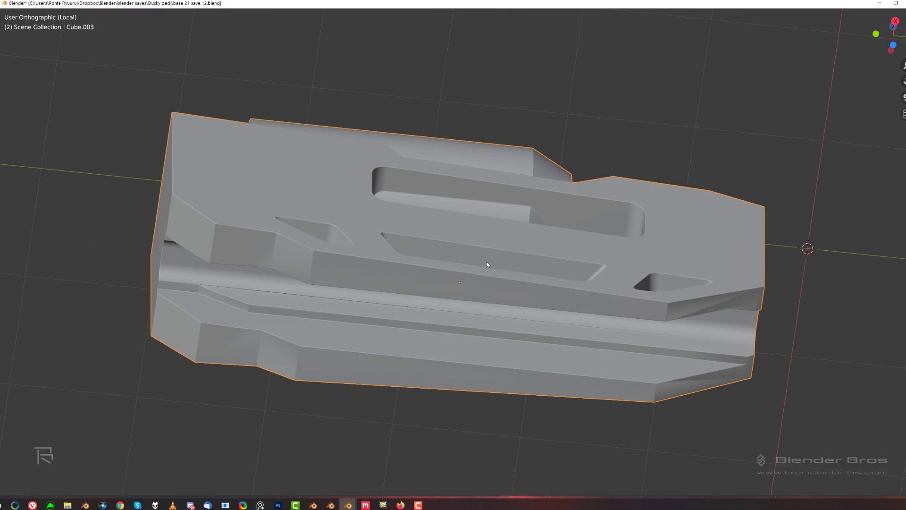
key("q")
left_click(480, 241)
key("KP_Divide")
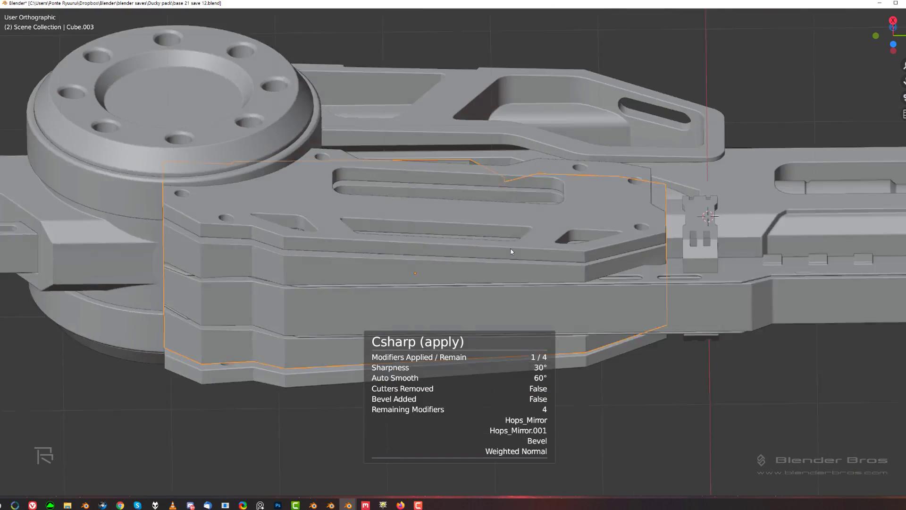
Examine the side frames and the underside around the central rail from several angles.
middle_click_drag(494, 253, 526, 281)
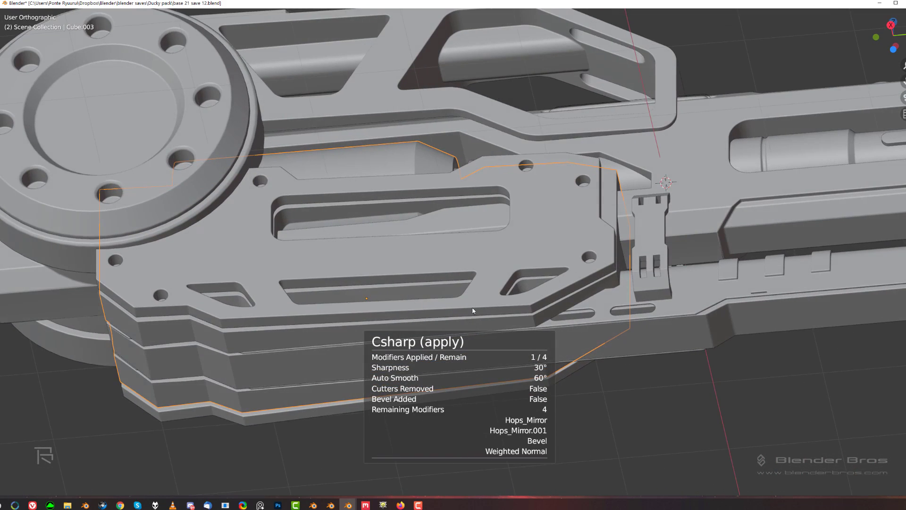
middle_click_drag(473, 311, 422, 168)
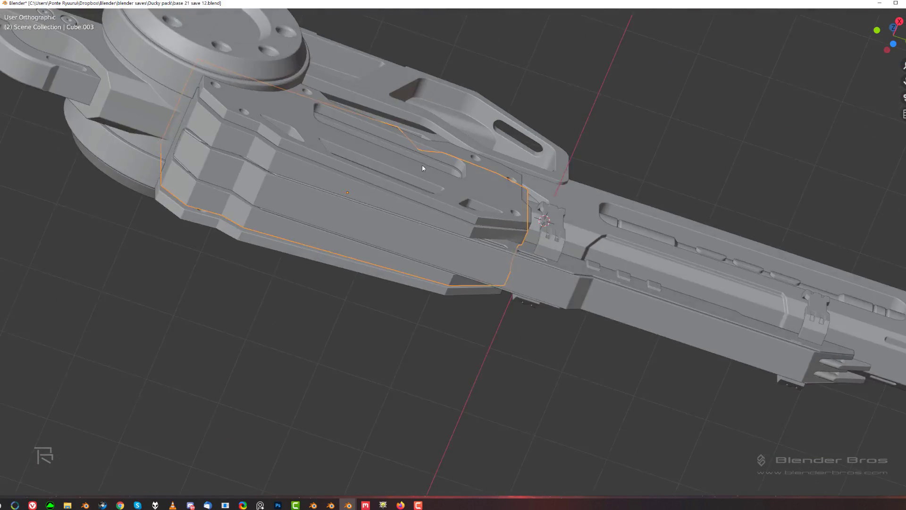
scroll(423, 168, "up", 3)
scroll(533, 210, "down", 2)
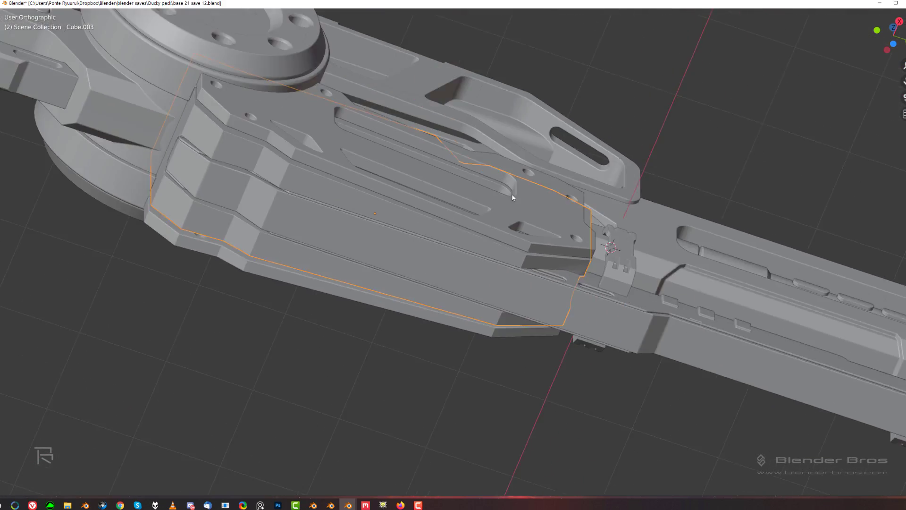
middle_click_drag(511, 192, 468, 187)
scroll(357, 215, "up", 2)
middle_click_drag(357, 217, 414, 284, "shift")
scroll(380, 251, "up", 1)
From directly below, cut a long narrow rounded rectangular recess into the central rail's underside with BoxCutter.
key("grave")
left_click(414, 283)
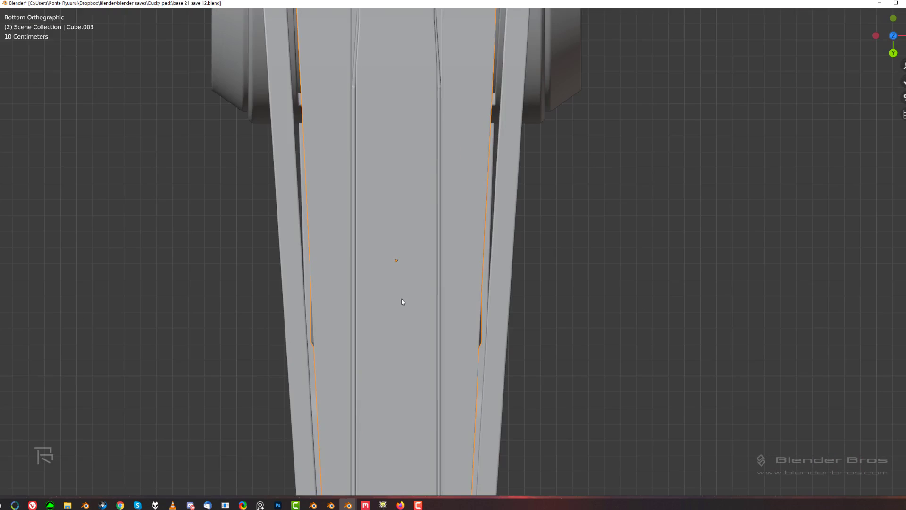
left_click(430, 224)
scroll(430, 224, "up", 2)
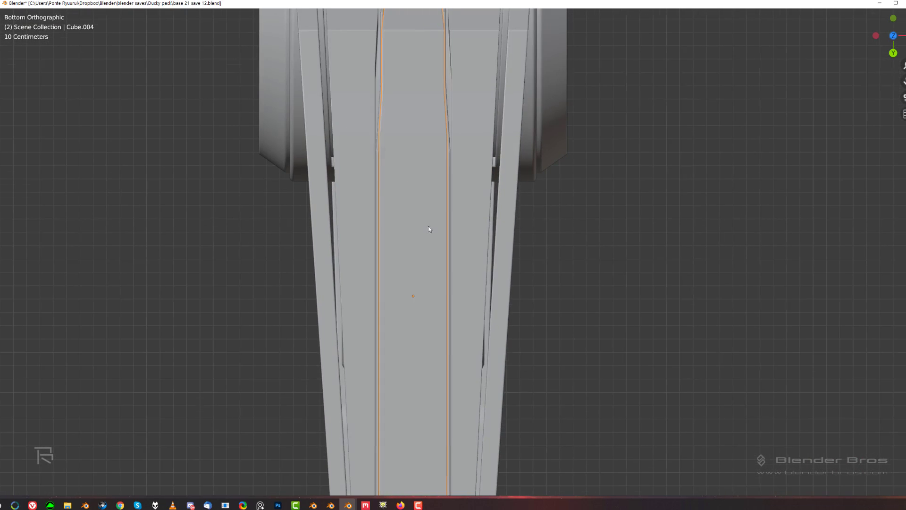
key("d")
left_click(366, 257)
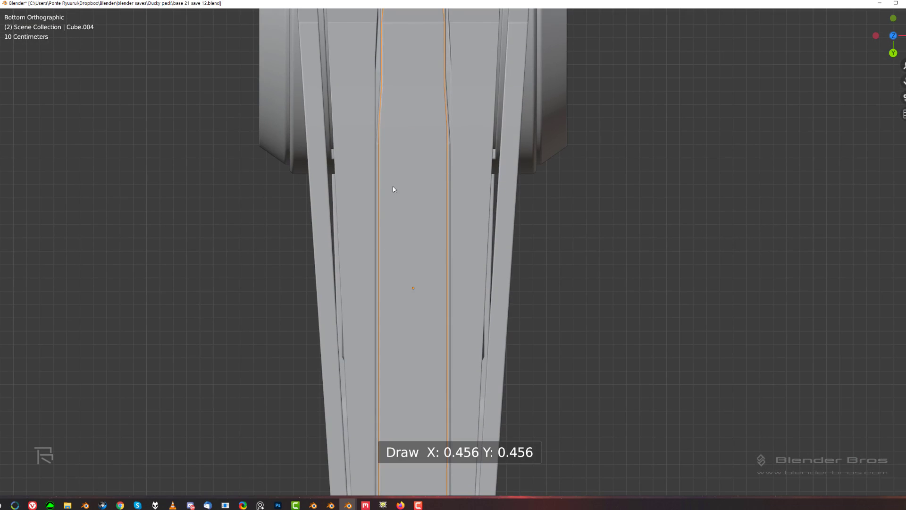
left_click_drag(410, 348, 435, 412)
middle_click_drag(435, 412, 400, 367)
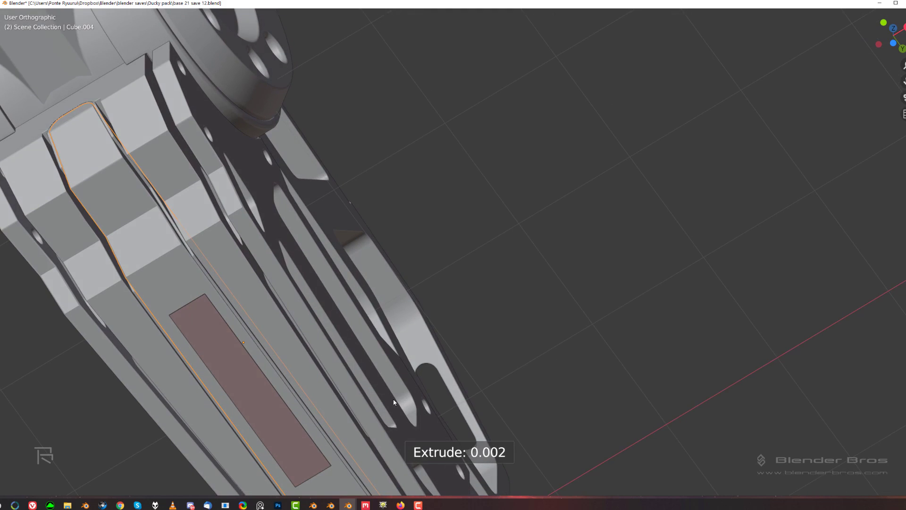
left_click(401, 366)
Add a Solidify to the recess cutter to turn the pocket into a thin rounded outline groove.
middle_click_drag(415, 330, 509, 232, "shift")
scroll(477, 244, "up", 1)
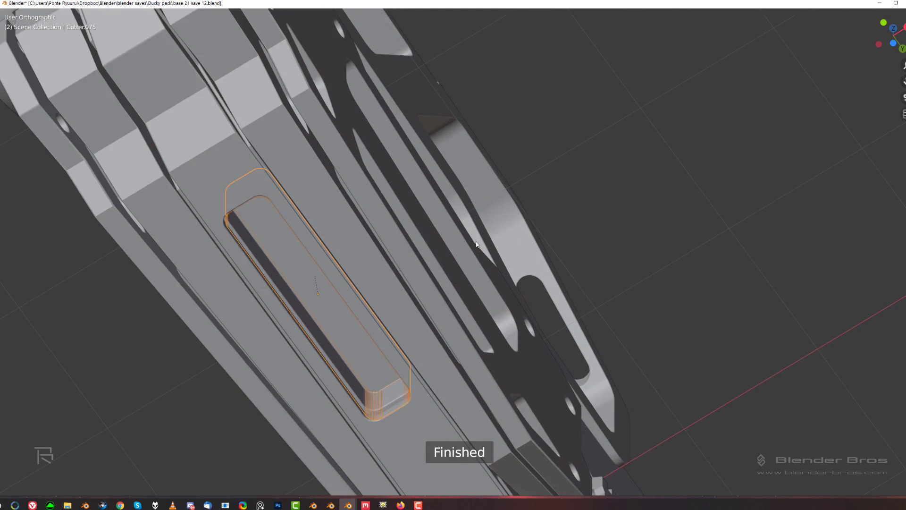
scroll(453, 240, "up", 1)
middle_click_drag(424, 263, 490, 197, "shift")
key("q")
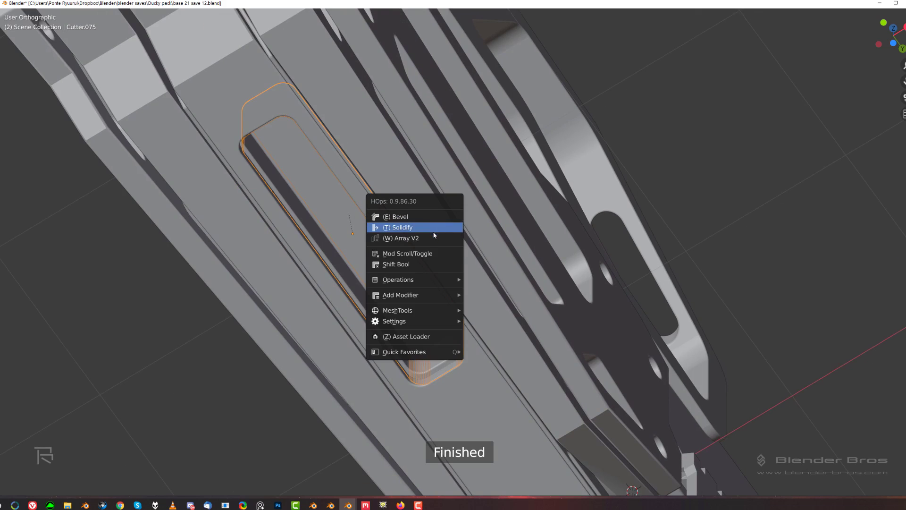
left_click(437, 228)
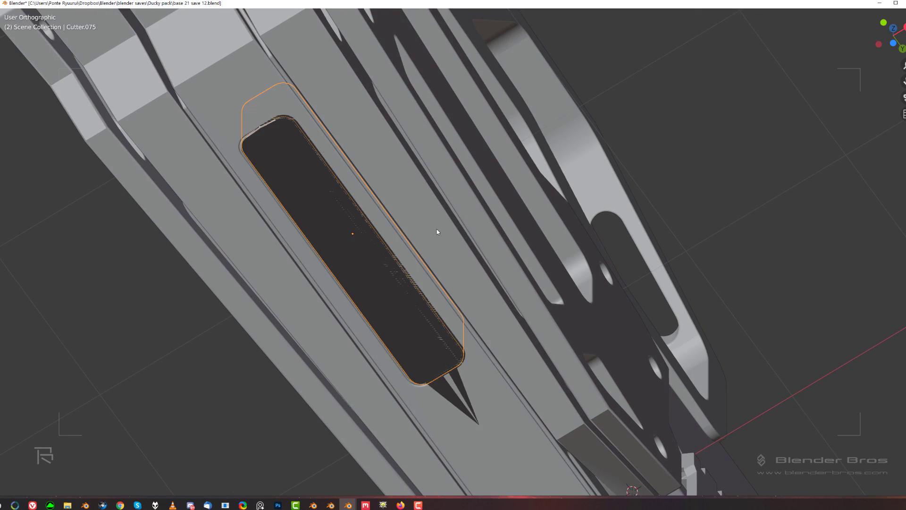
left_click(470, 231)
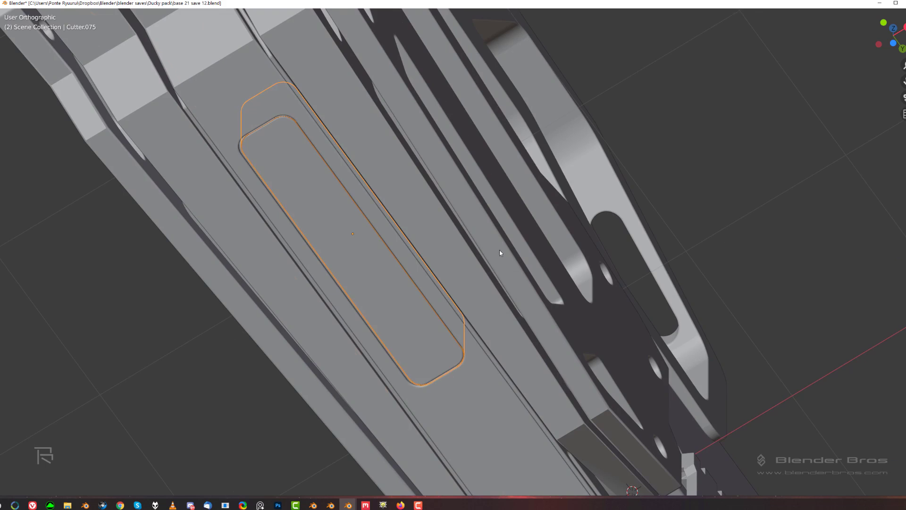
Apply the outline groove's Boolean to the central rail with HOps Csharp.
left_click(406, 253)
key("q")
left_click(406, 254)
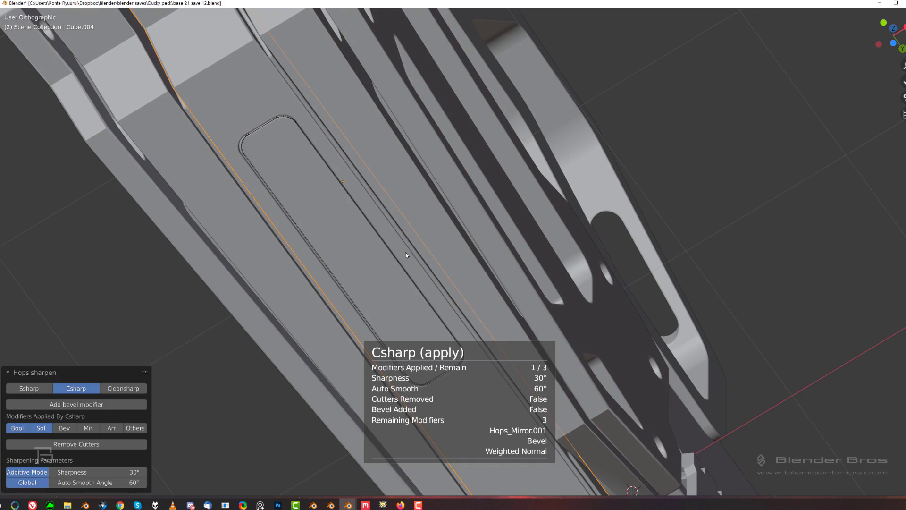
Separate the linked geometry of the rounded panel inside the outline groove from the rail into its own object.
key("Tab")
left_click(253, 152)
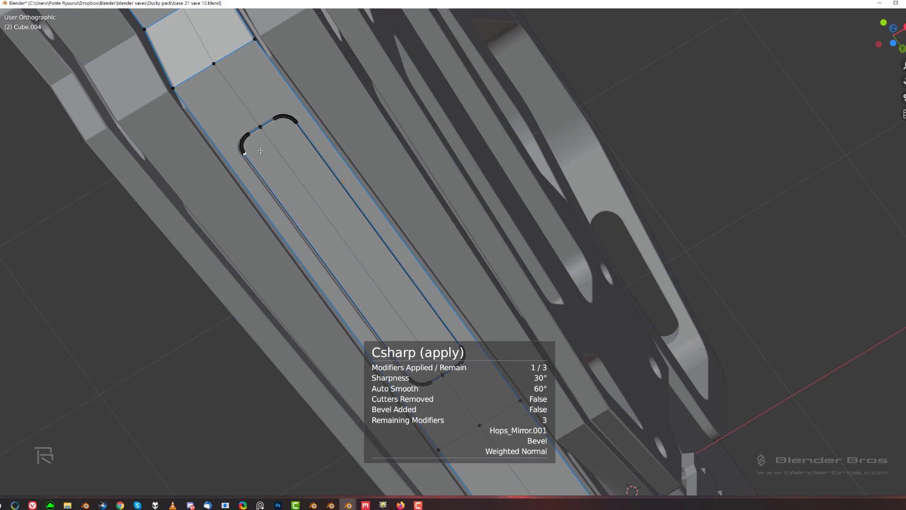
key("ctrl+l")
key("p")
left_click(260, 150)
key("Tab")
scroll(358, 203, "up", 2)
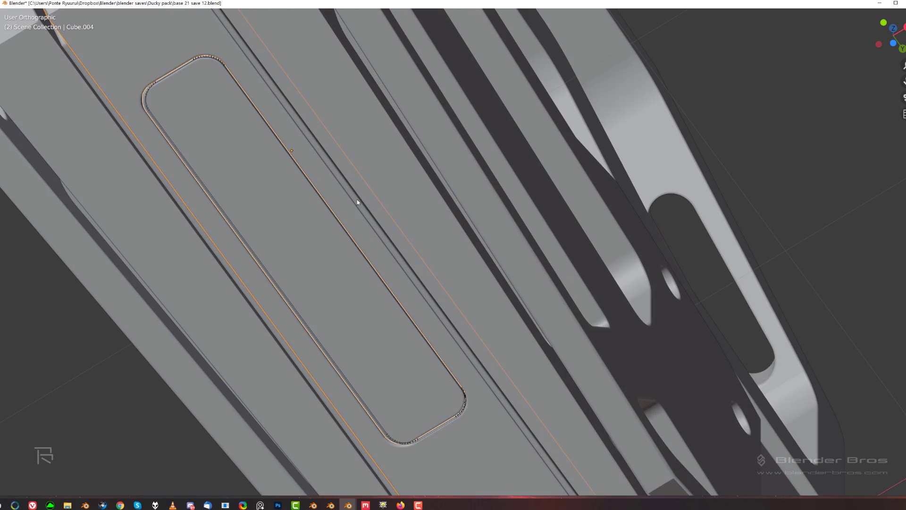
Cut a long narrow rounded slot along the middle of the separated underside panel with BoxCutter.
left_click(286, 212)
scroll(304, 219, "down", 2)
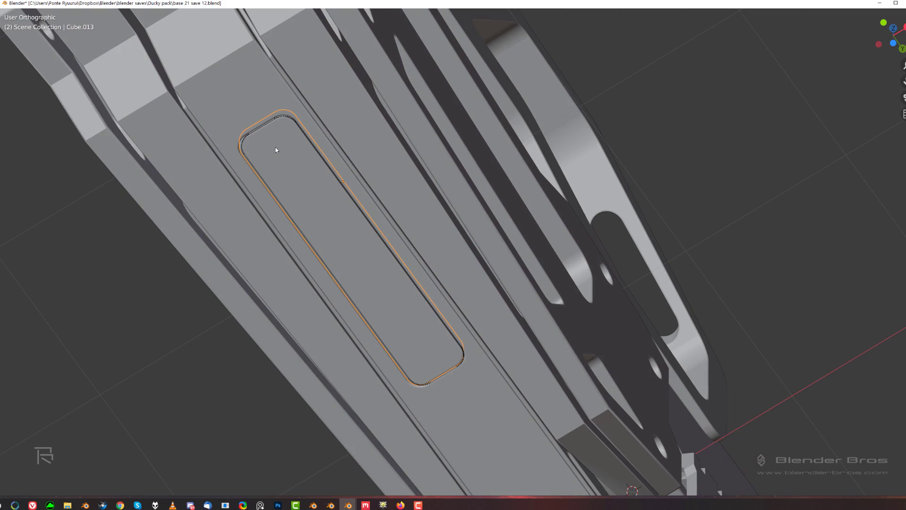
left_click_drag(275, 146, 316, 198)
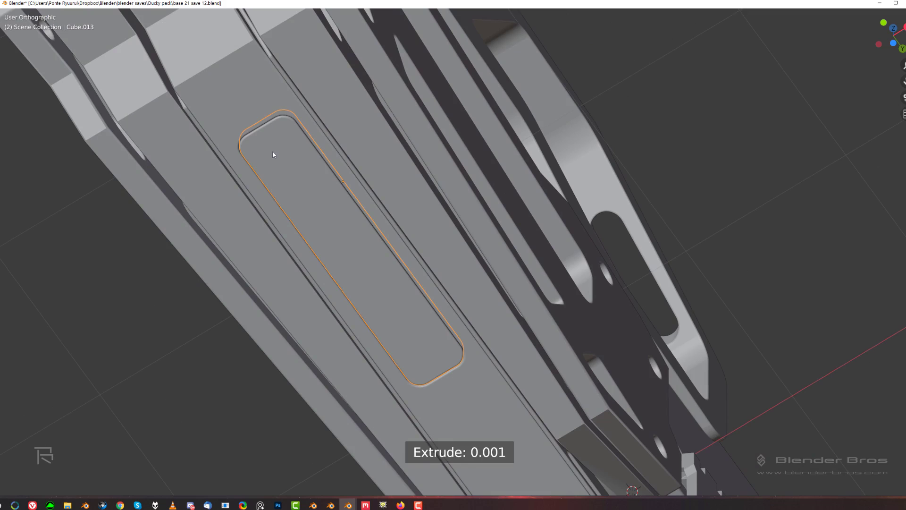
mouse_move(274, 154)
left_mouse_down()
mouse_move(417, 352)
mouse_move(442, 353)
left_mouse_up()
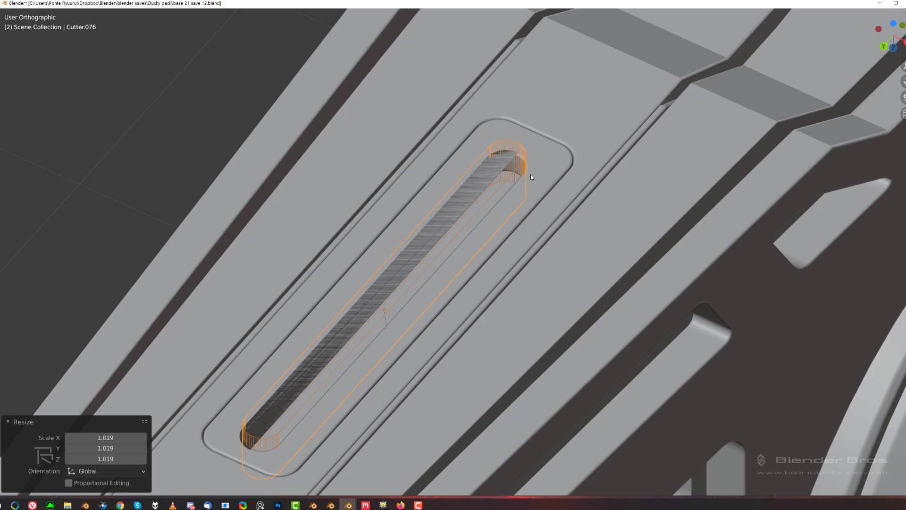
Remove the slot cutter's Bevel modifier and chamfer its four vertical corner edges directly in the mesh.
key("ctrl+shift+b")
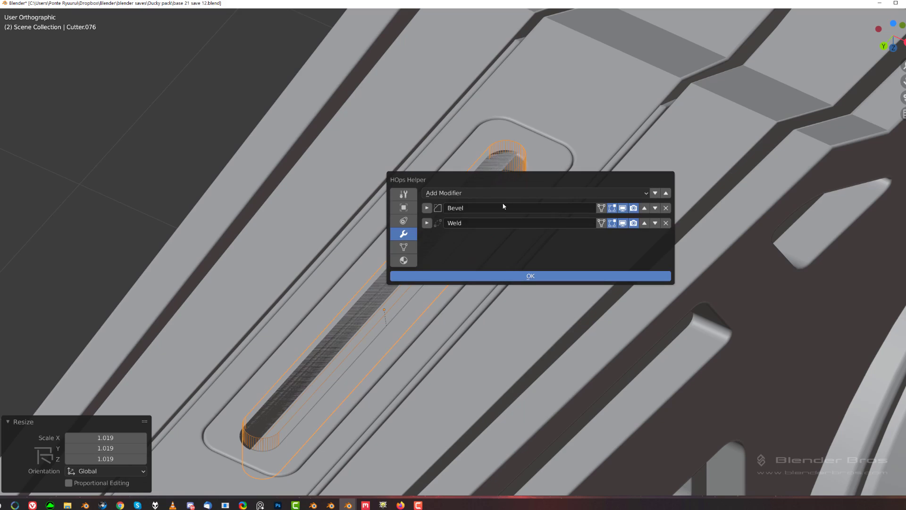
left_click(666, 207)
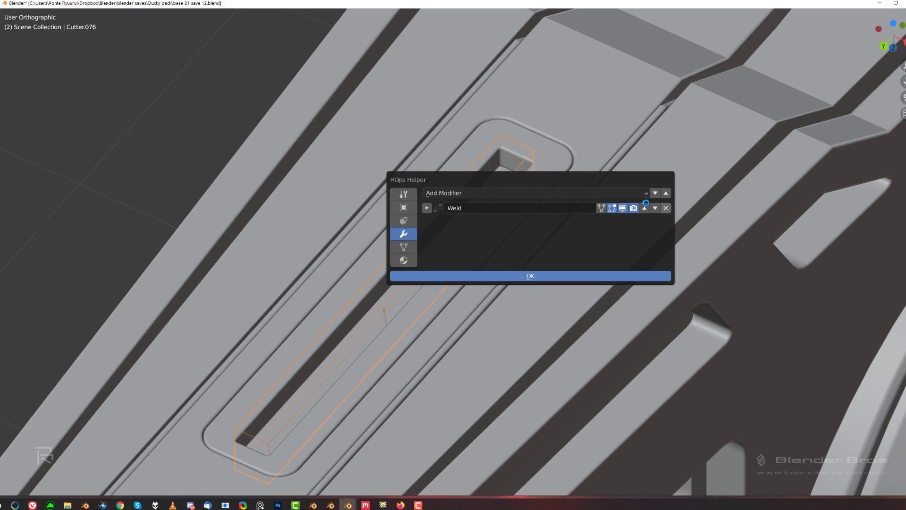
key("Tab")
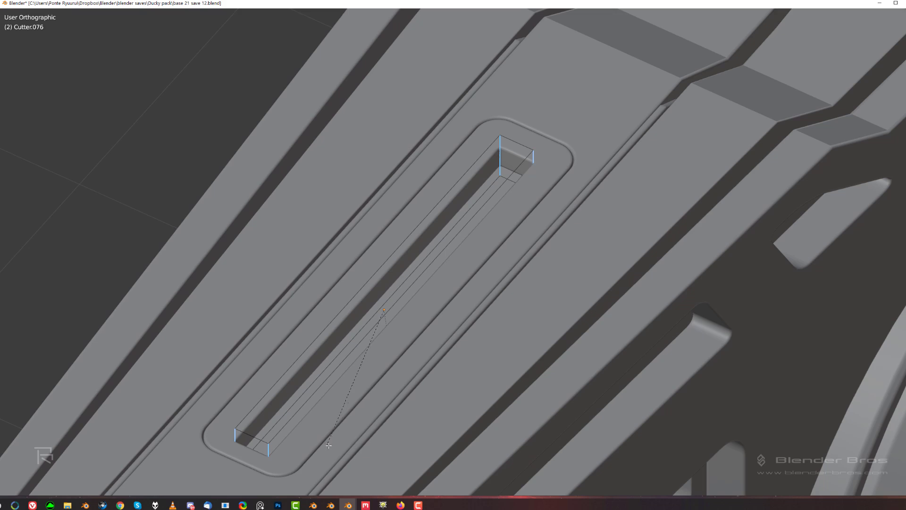
left_click(609, 18)
key("Tab")
left_click(494, 151)
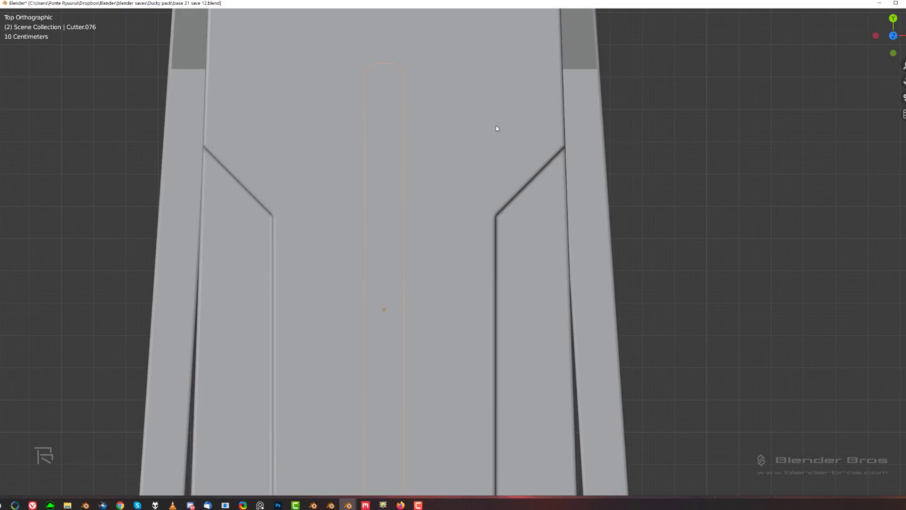
From directly below, cut rectangular notches into the slot cutter's long sides with BoxCutter, giving the slot a stepped outline.
key("grave")
left_click(504, 362)
left_click_drag(399, 121, 456, 249)
middle_click_drag(457, 249, 456, 147, "shift")
left_click_drag(395, 203, 441, 303)
middle_click_drag(441, 303, 441, 231, "shift")
left_click_drag(350, 229, 373, 274)
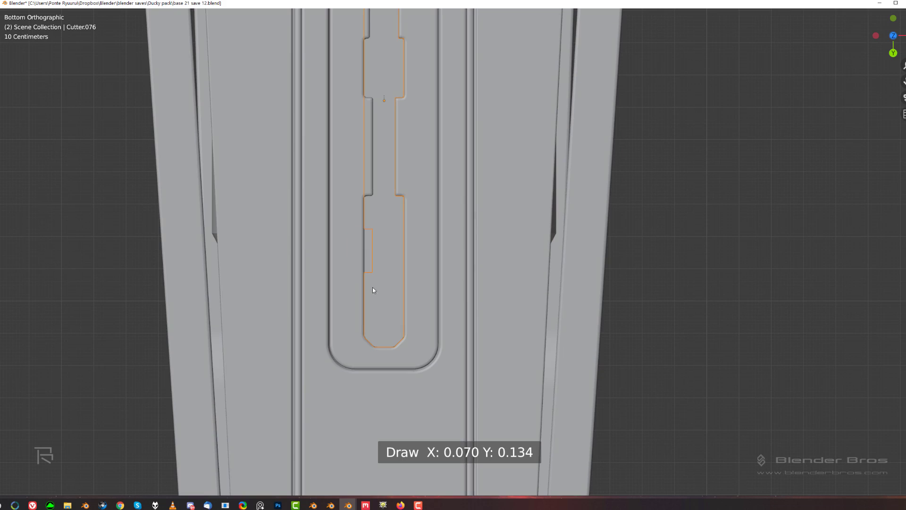
left_click_drag(384, 322, 385, 323)
mouse_move(401, 305)
middle_mouse_down()
mouse_move(358, 308)
mouse_move(381, 286)
mouse_move(362, 303)
mouse_move(376, 267)
middle_mouse_up()
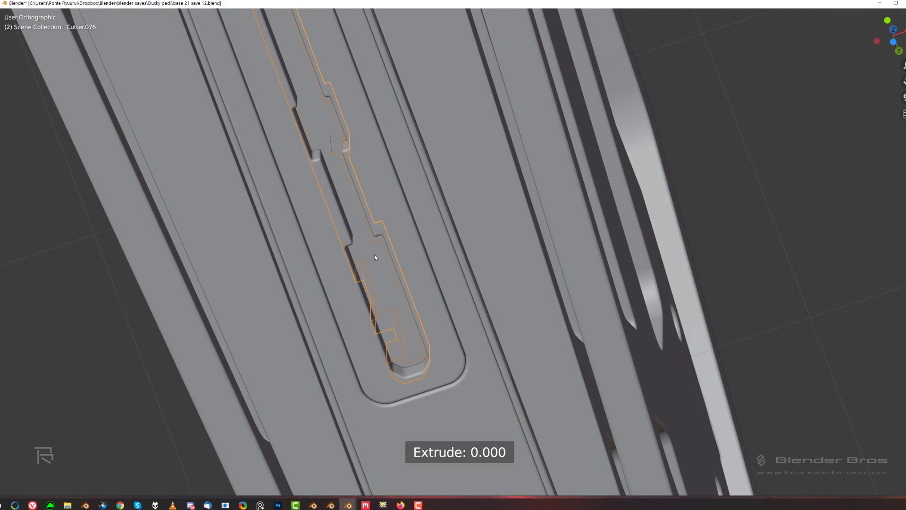
left_click_drag(386, 257, 426, 295)
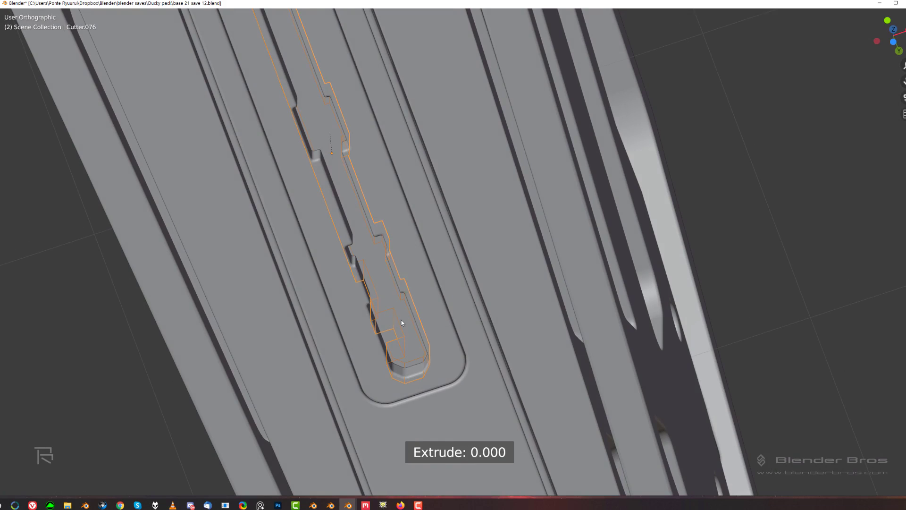
left_click_drag(402, 323, 427, 319)
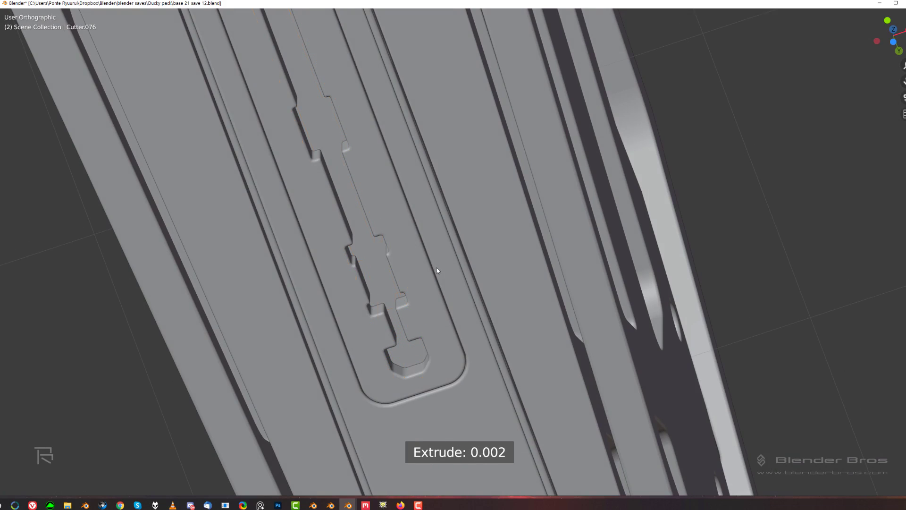
middle_click_drag(437, 270, 377, 242)
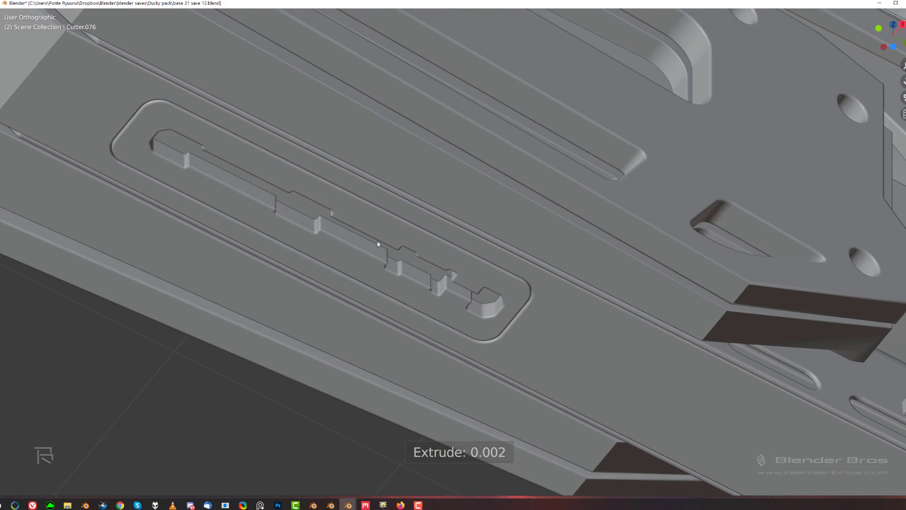
Apply the panel's slot Boolean with HOps Csharp.
left_click(378, 244)
key("q")
left_click(381, 243)
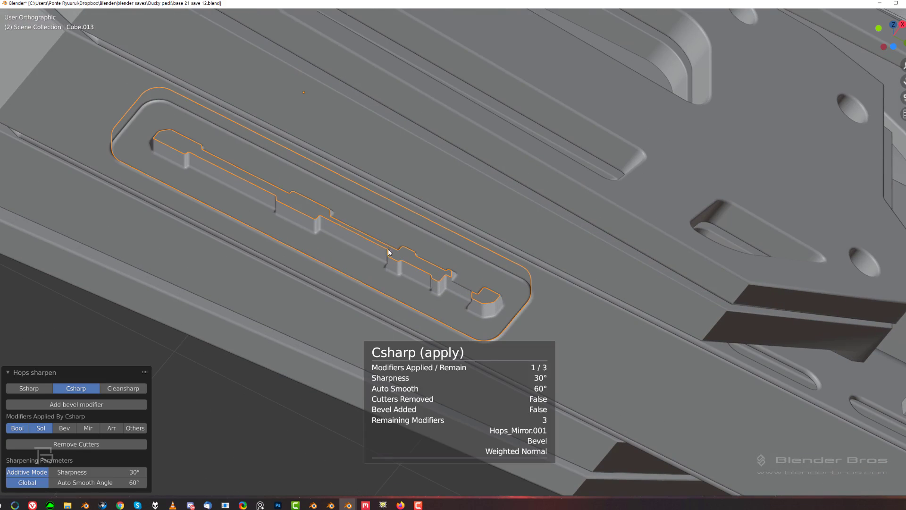
Move the slotted panel about 0.026 m down along Z so it protrudes below the rail.
scroll(390, 253, "down", 5)
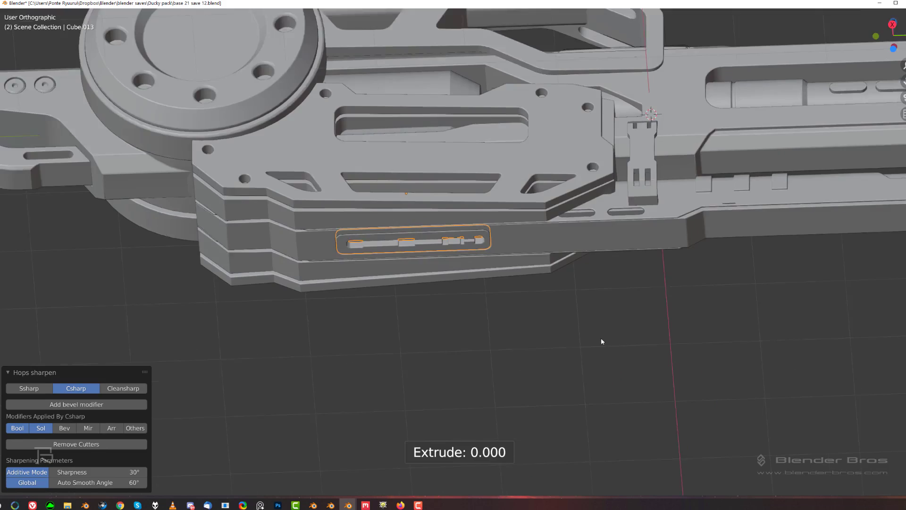
scroll(492, 373, "up", 4)
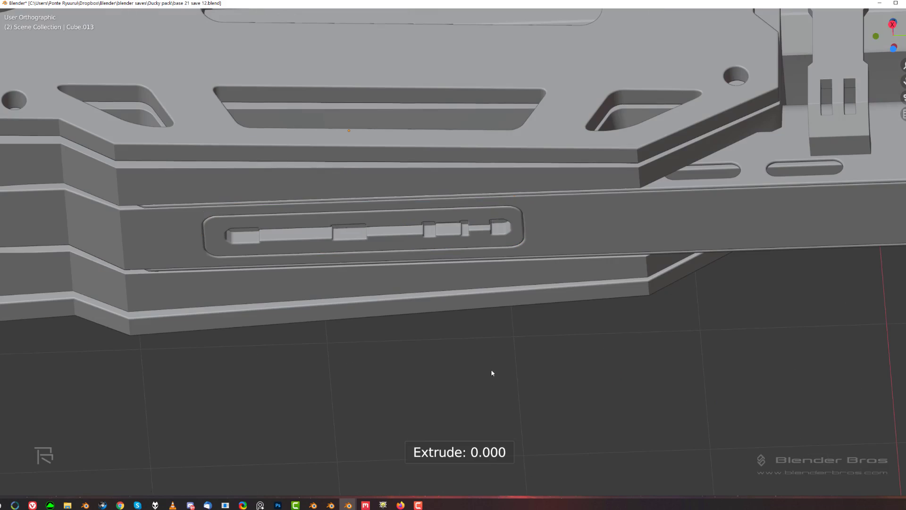
scroll(492, 373, "up", 3)
scroll(520, 217, "down", 3)
left_click(516, 201)
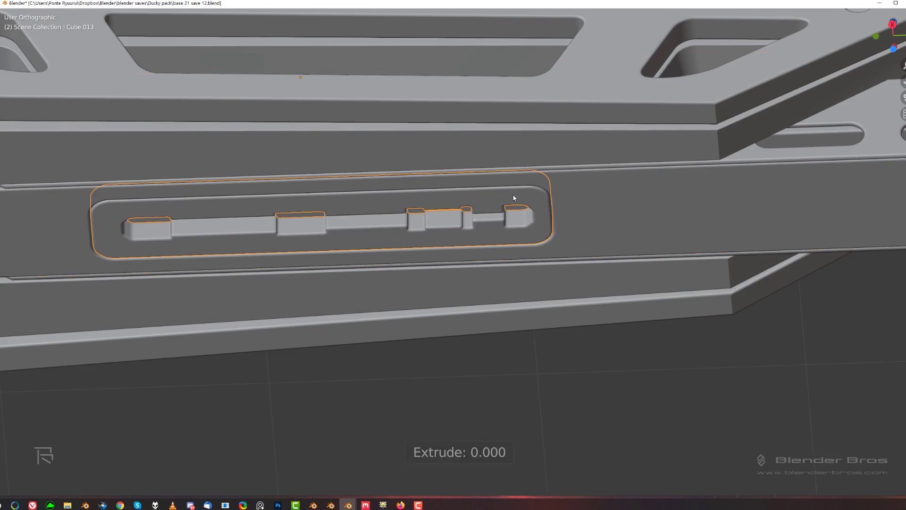
middle_click_drag(516, 200, 523, 228)
key("g")
key("z")
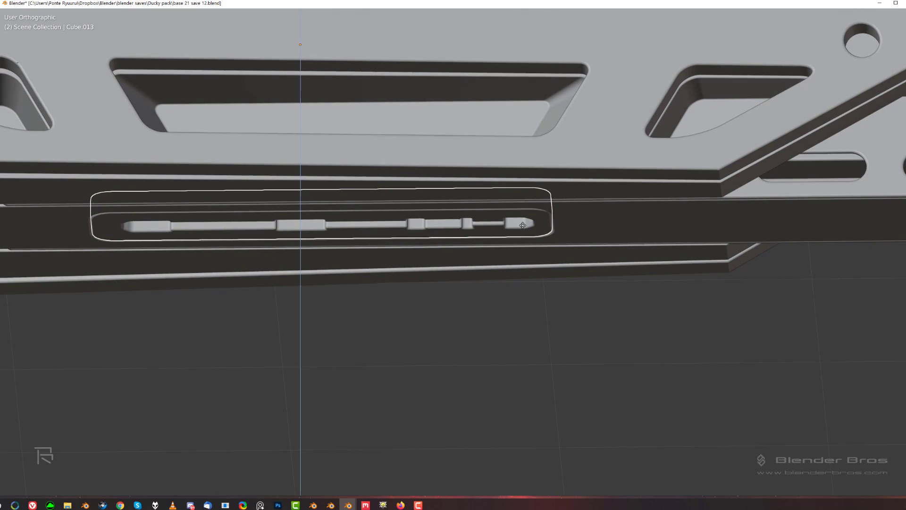
left_click(522, 290)
scroll(540, 299, "down", 4)
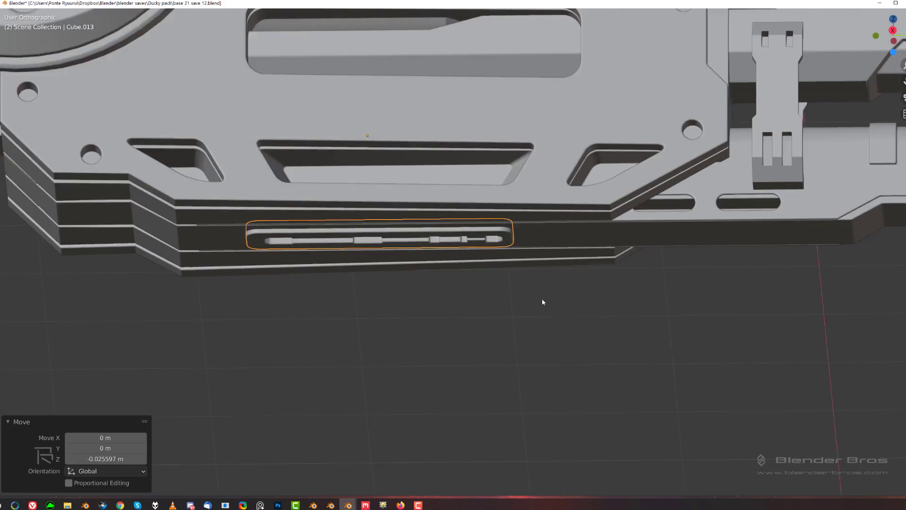
Examine how the lowered panel sits on the rail's underside from several angles.
middle_click_drag(541, 300, 540, 271)
left_click(539, 368)
scroll(535, 250, "down", 2)
middle_click_drag(539, 368, 429, 280)
scroll(480, 261, "down", 2)
key("grave")
left_click(610, 282)
scroll(429, 280, "up", 2)
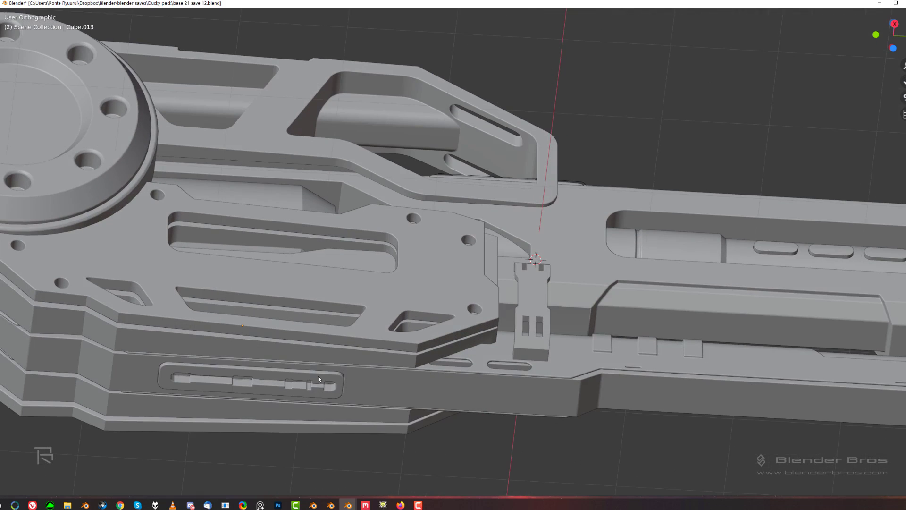
Select the panel's outer lower edge loop and bevel it with 1 segment and a width of 0.0146 m.
left_click(386, 366)
key("KP_3")
scroll(580, 228, "up", 6)
middle_click_drag(380, 392, 487, 373, "shift")
middle_click_drag(472, 351, 457, 218)
scroll(458, 217, "up", 1)
key("Tab")
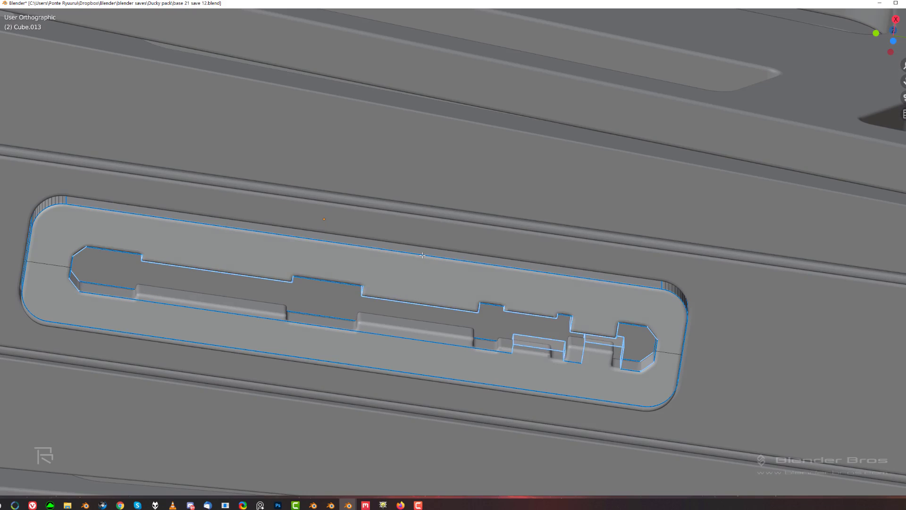
key("alt+a")
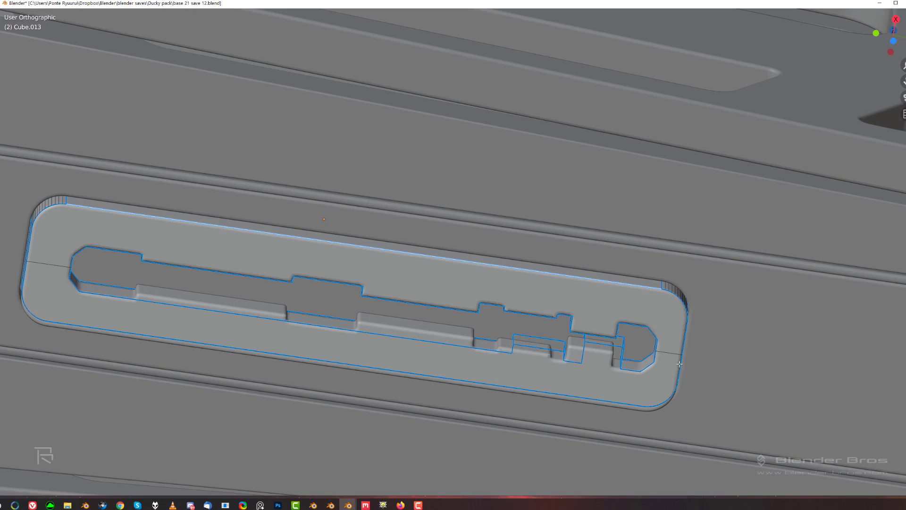
left_click(671, 336, "ctrl")
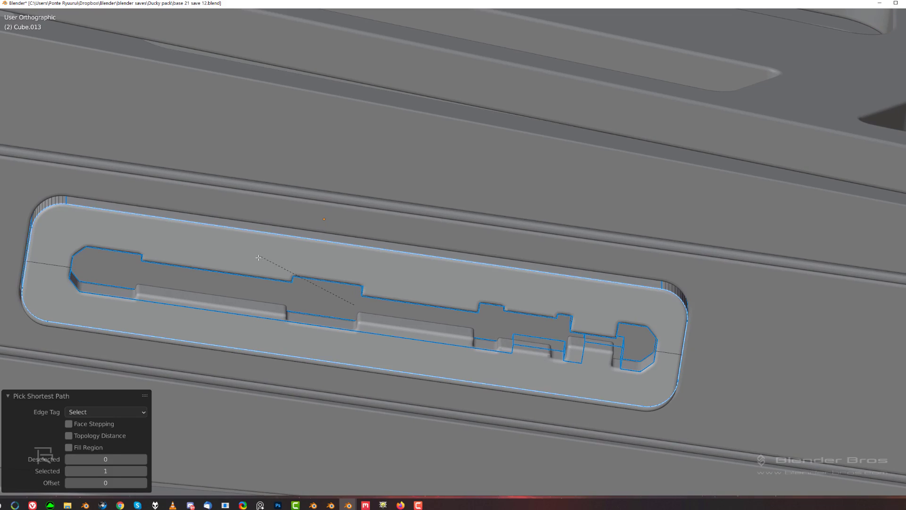
left_click(295, 236)
key("alt+q")
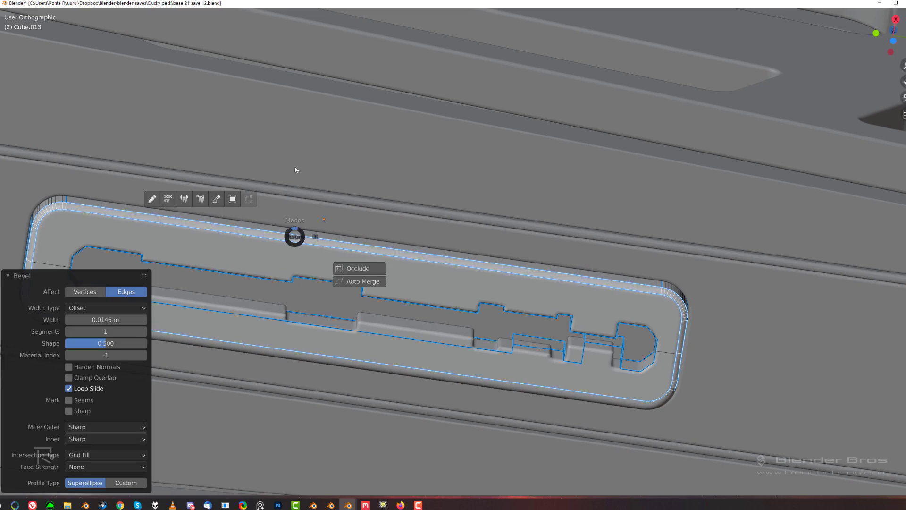
left_click(296, 169)
Adjust the width of the panel's Bevel modifier with the HOps bevel tool, using 3 segments.
scroll(311, 194, "up", 2)
key("q")
left_click(329, 226)
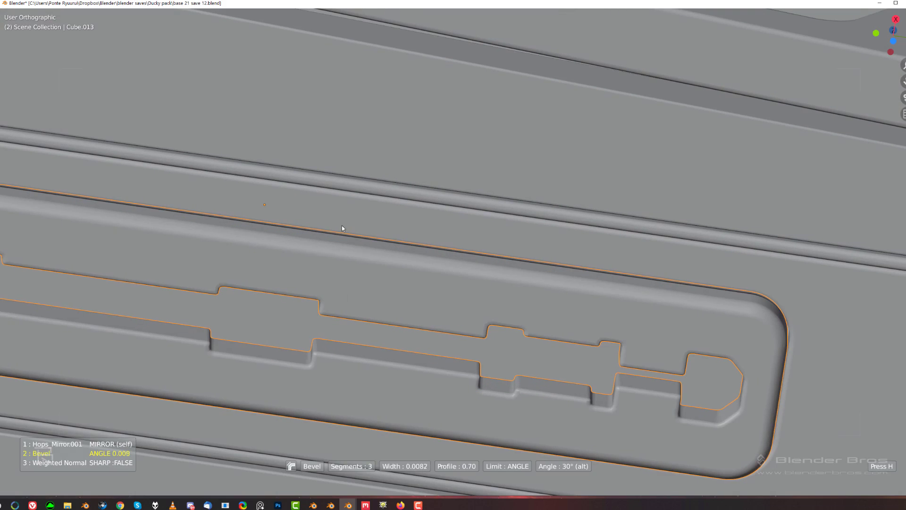
left_click(362, 229)
Examine the protruding panel in side profile and the whole gun in perspective, including a low angle.
key("KP_3")
scroll(621, 264, "down", 3)
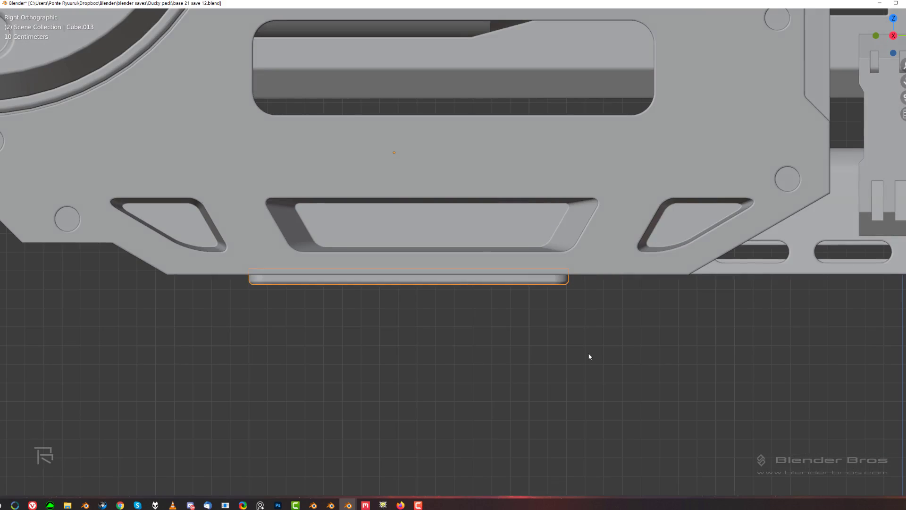
scroll(519, 340, "down", 3)
middle_click_drag(461, 333, 385, 326)
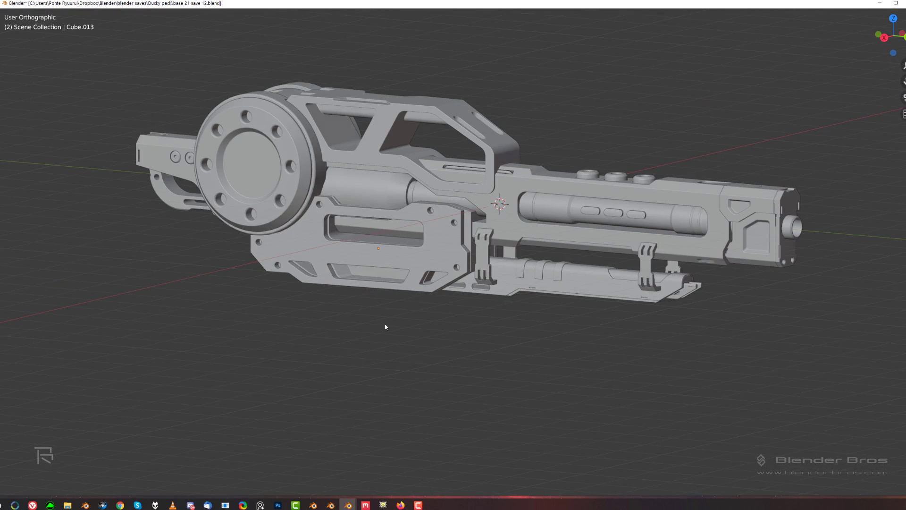
scroll(652, 328, "up", 3)
middle_click_drag(652, 328, 512, 321, "shift")
key("shift+z")
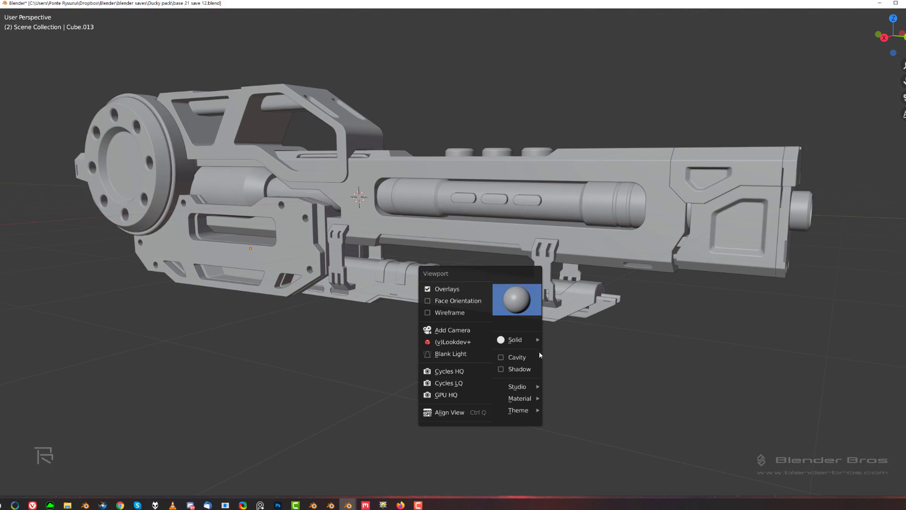
middle_click_drag(584, 267, 457, 260)
scroll(457, 260, "up", 3)
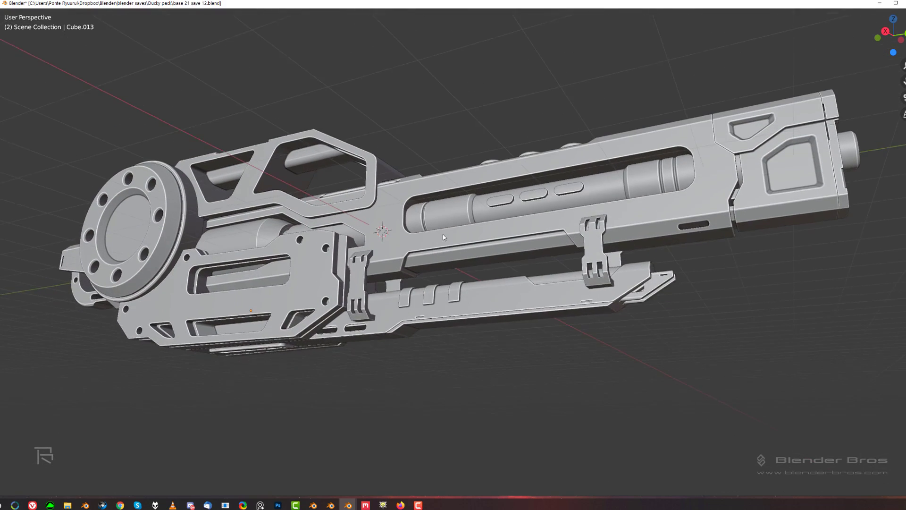